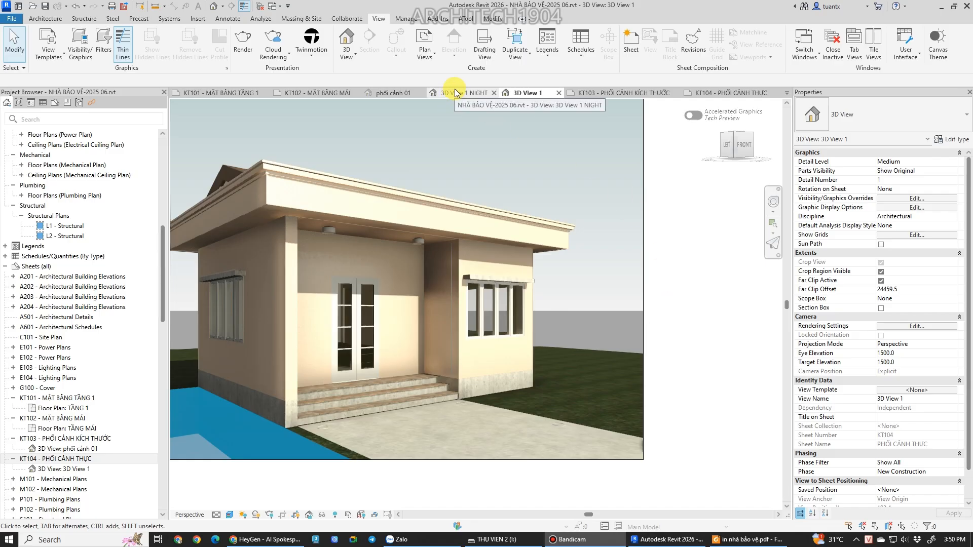
Review the phối cảnh 01 3D view and the roof and first-floor plan sheets KT102 and KT101.
{"action": "left_click", "coordinate": [387, 95]}
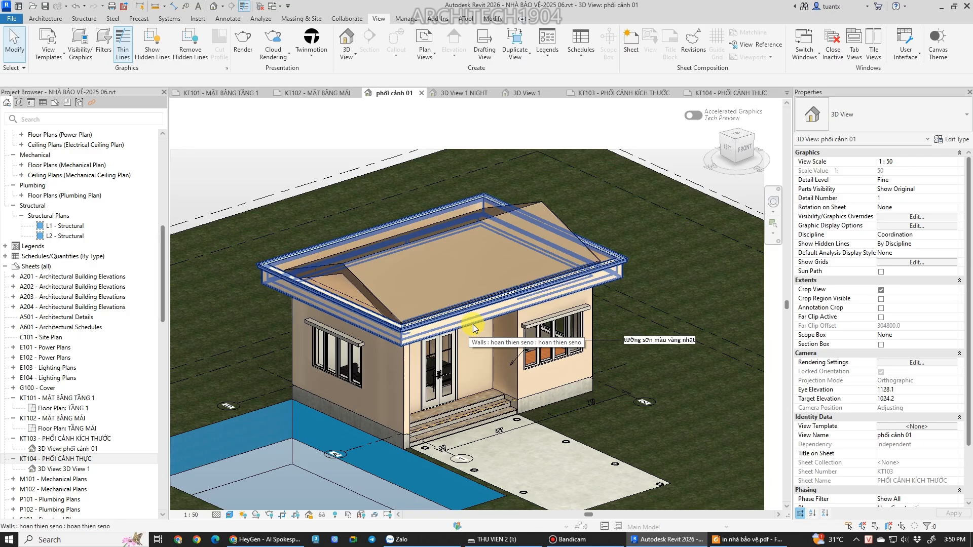
{"action": "middle_click_drag", "start_coordinate": [281, 159], "coordinate": [258, 150]}
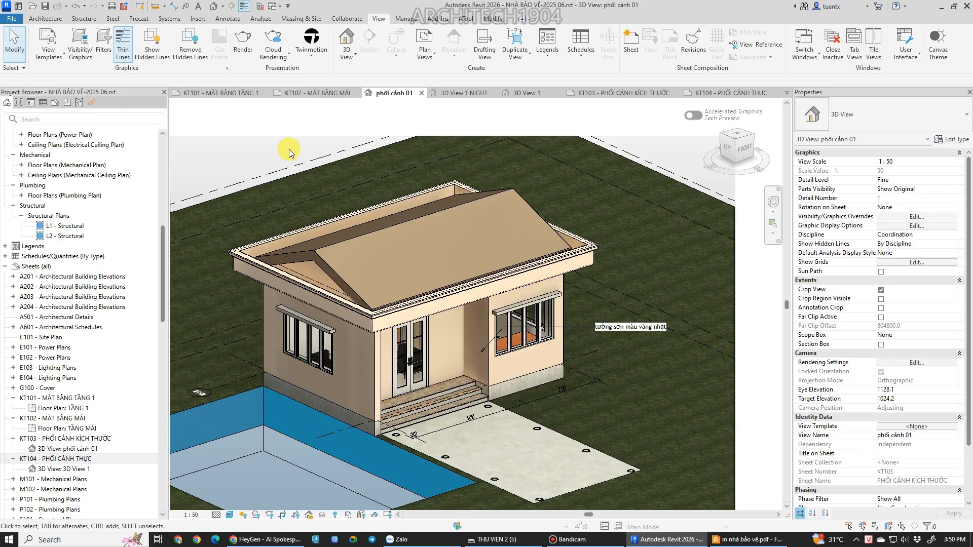
{"action": "scroll", "coordinate": [365, 167], "scroll_direction": "down", "scroll_amount": 3}
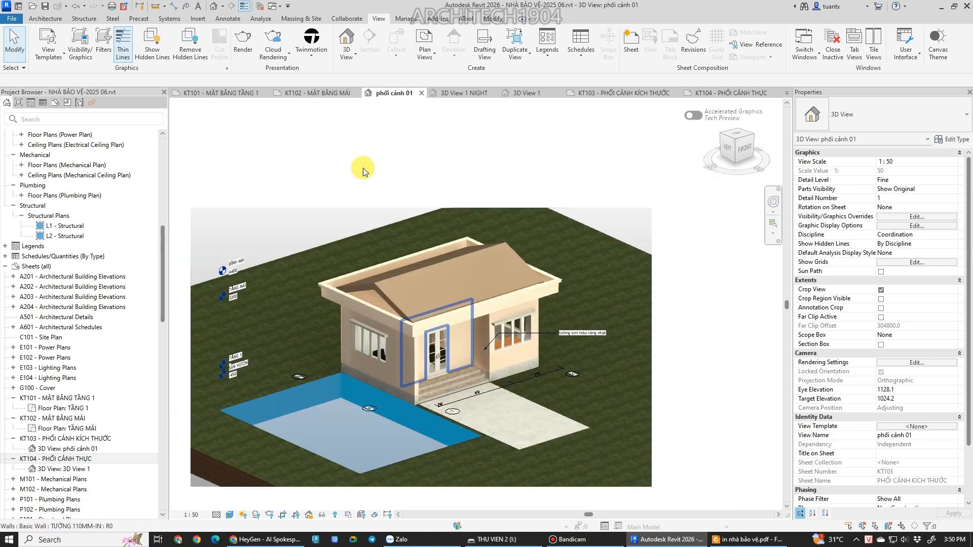
{"action": "left_click", "coordinate": [322, 94]}
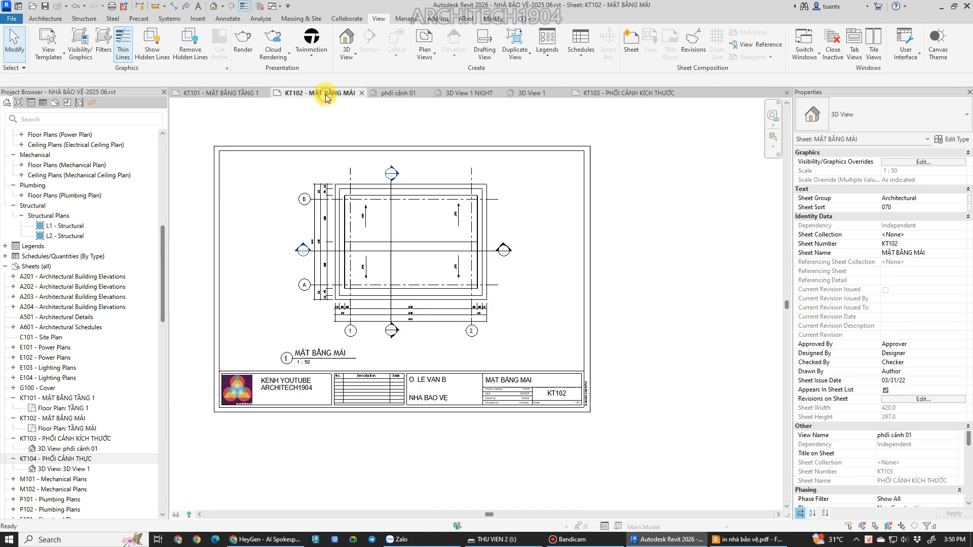
{"action": "left_click", "coordinate": [228, 91]}
Open the building sections Section 1 and Section 1 - sENO to examine the house section and gutter detail.
{"action": "scroll", "coordinate": [91, 261], "scroll_direction": "up", "scroll_amount": 10}
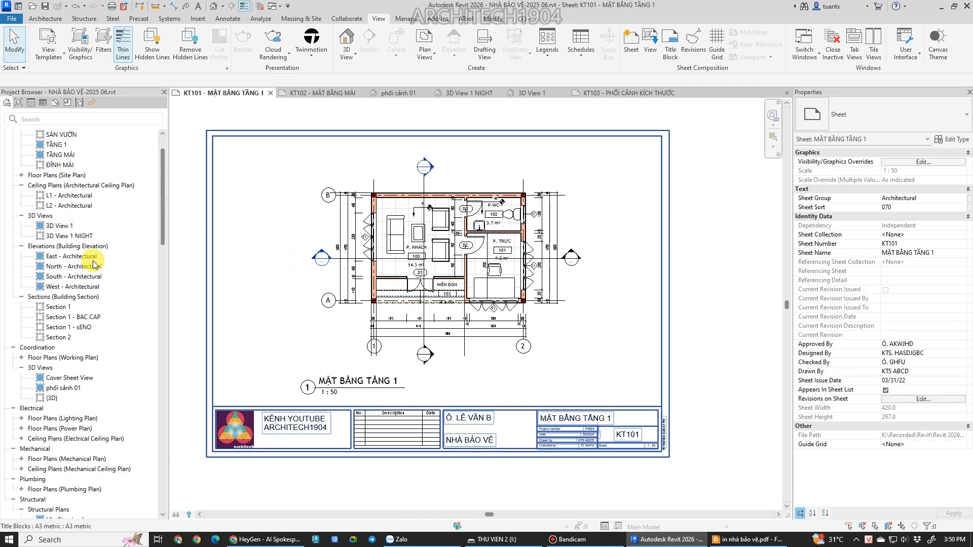
{"action": "left_click", "coordinate": [54, 297]}
{"action": "double_click", "coordinate": [58, 318]}
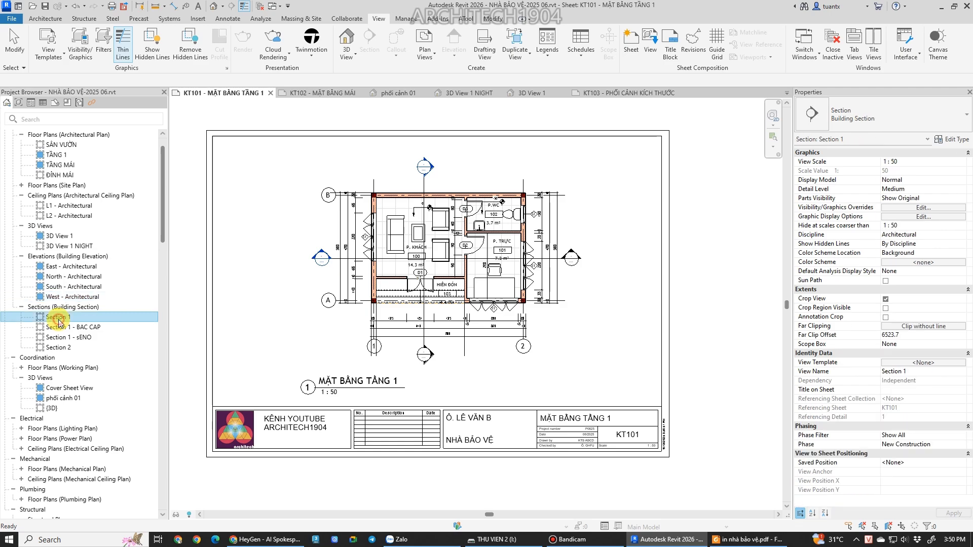
{"action": "left_click", "coordinate": [446, 244]}
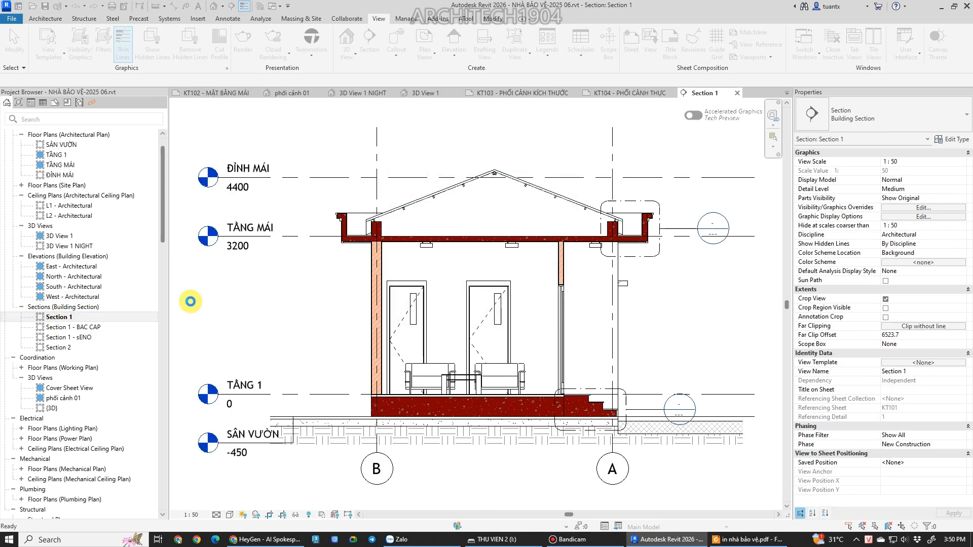
{"action": "double_click", "coordinate": [67, 338]}
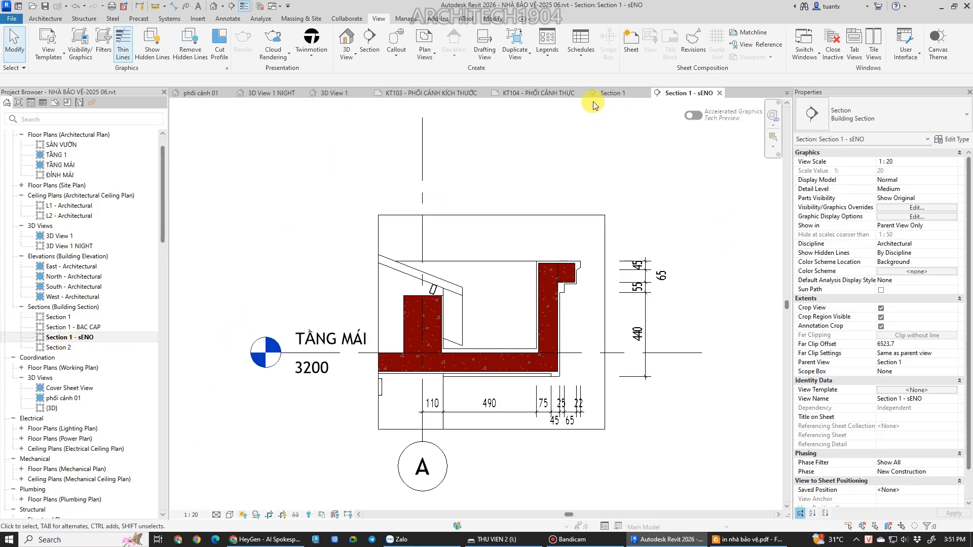
Examine the house in the phối cảnh 01 3D view and on perspective sheets KT103 and KT104.
{"action": "left_click", "coordinate": [203, 94]}
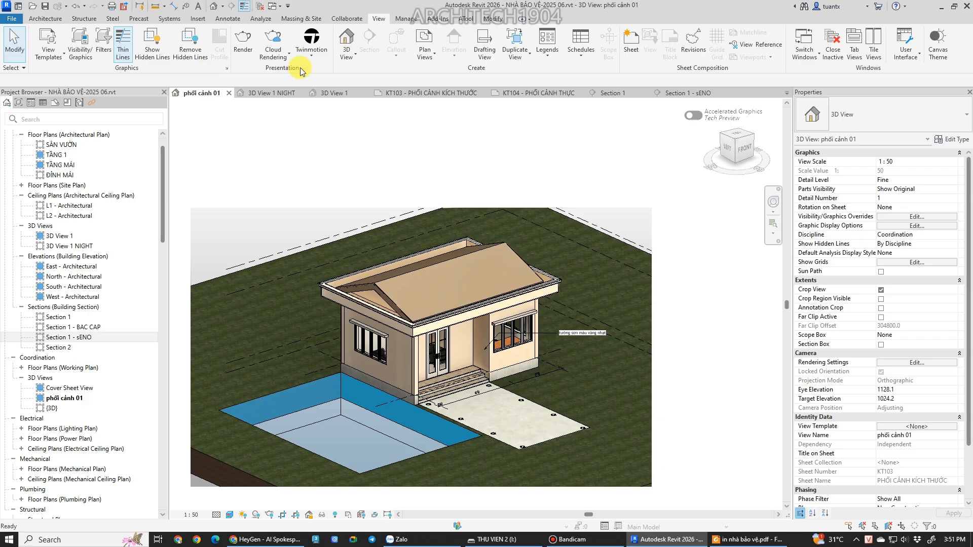
{"action": "scroll", "coordinate": [358, 196], "scroll_direction": "up", "scroll_amount": 5}
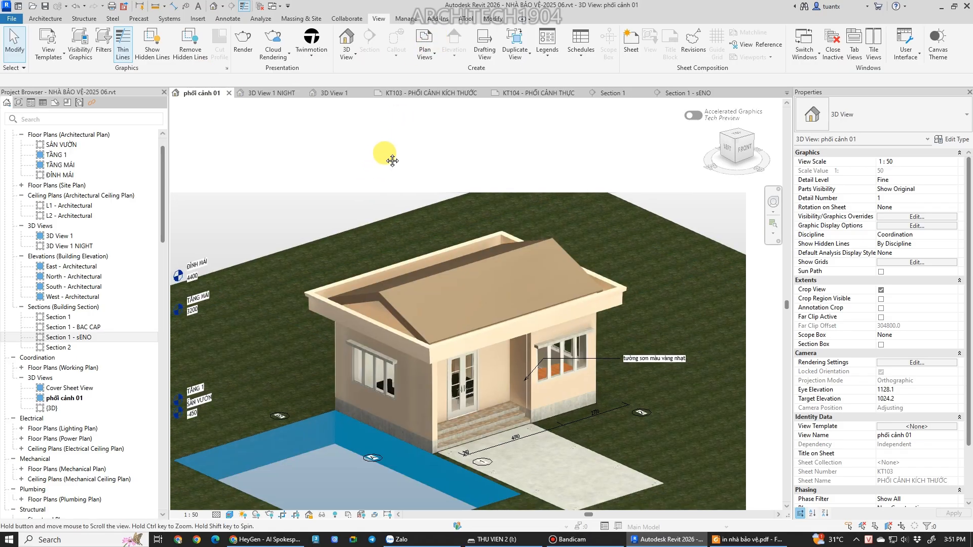
{"action": "scroll", "coordinate": [401, 131], "scroll_direction": "down", "scroll_amount": 1}
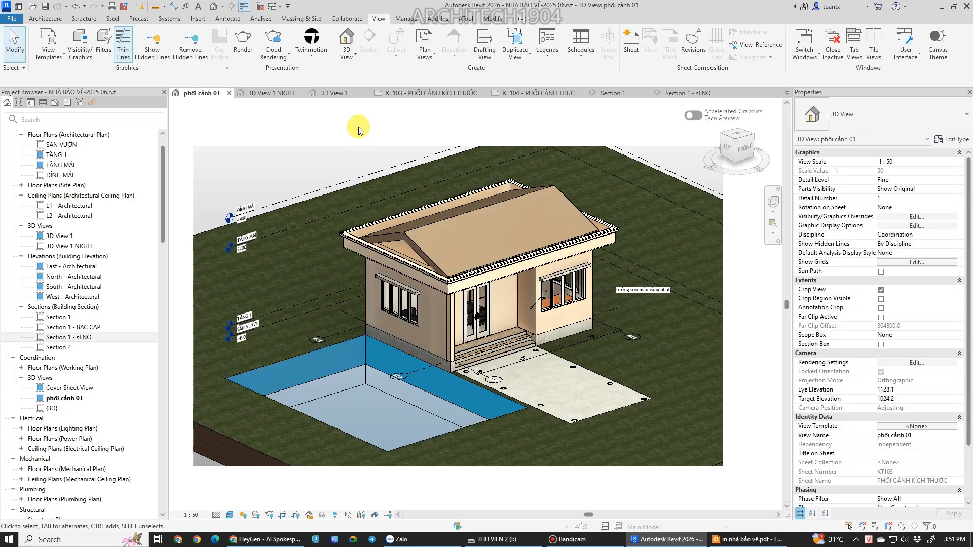
{"action": "scroll", "coordinate": [354, 129], "scroll_direction": "up", "scroll_amount": 2}
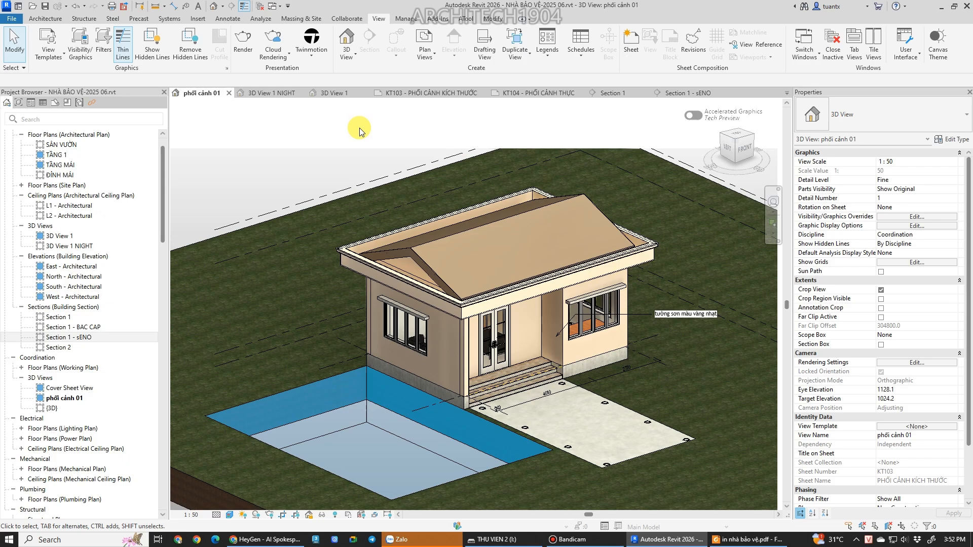
{"action": "left_click", "coordinate": [406, 93]}
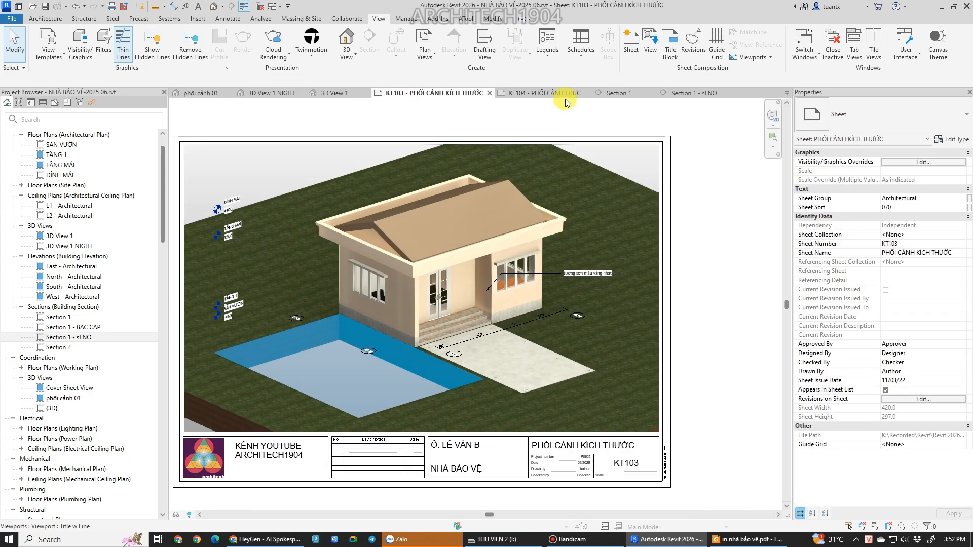
{"action": "left_click", "coordinate": [558, 93]}
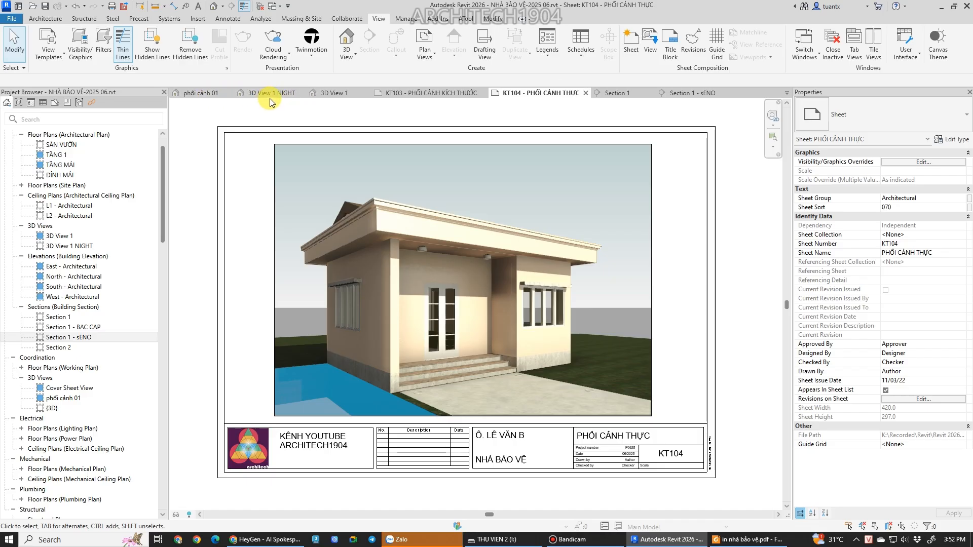
Inspect the facade up close in phối cảnh 01 and the night lighting in 3D View 1 NIGHT.
{"action": "left_click", "coordinate": [212, 93]}
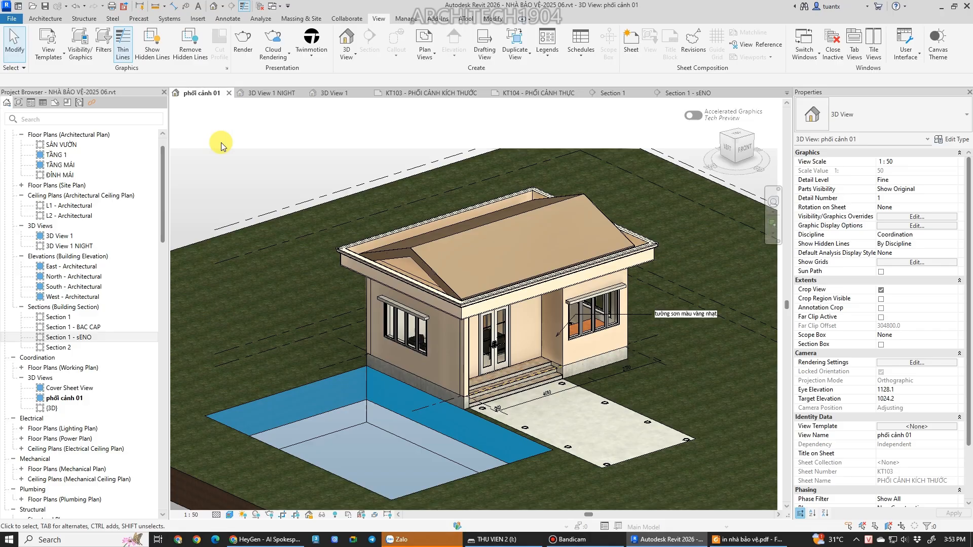
{"action": "scroll", "coordinate": [543, 299], "scroll_direction": "up", "scroll_amount": 5}
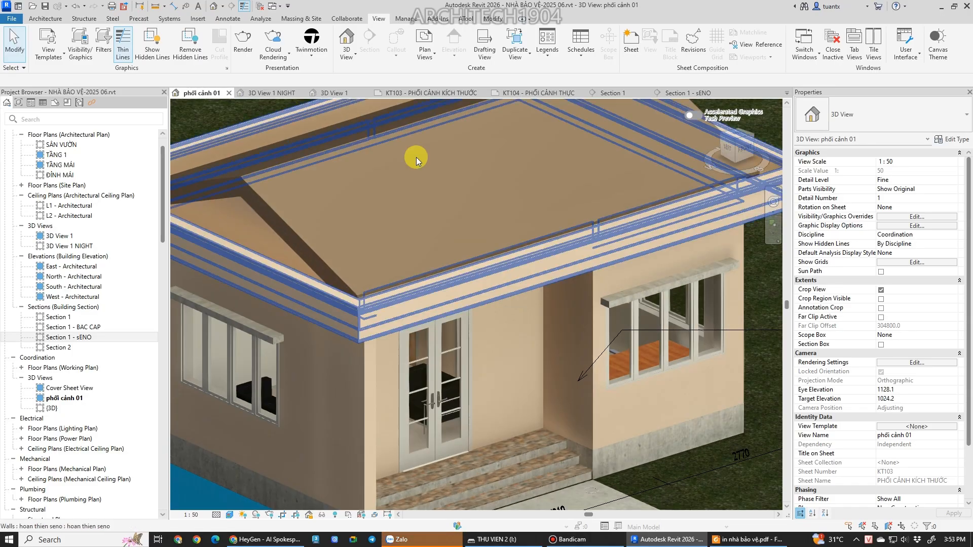
{"action": "left_click", "coordinate": [288, 93]}
{"action": "scroll", "coordinate": [415, 344], "scroll_direction": "up", "scroll_amount": 6}
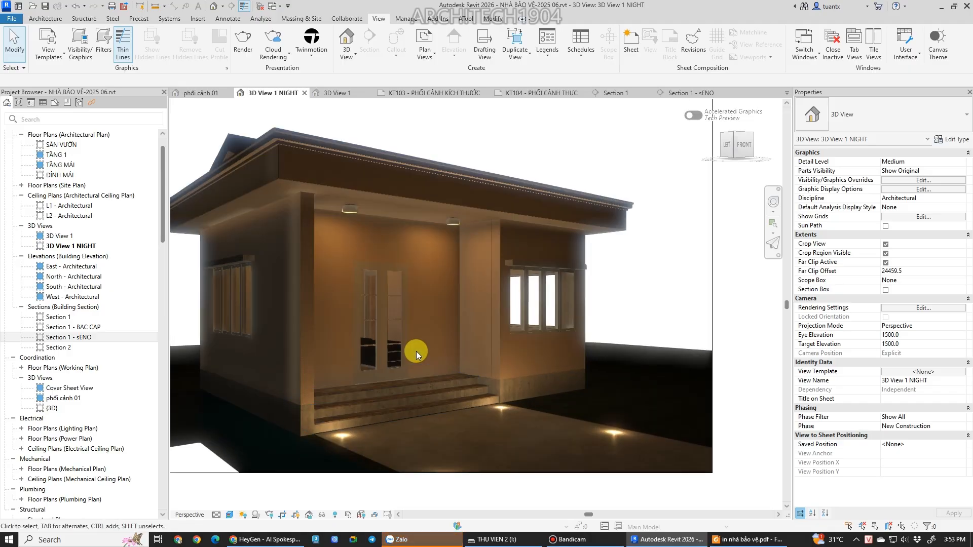
{"action": "scroll", "coordinate": [501, 358], "scroll_direction": "up", "scroll_amount": 2}
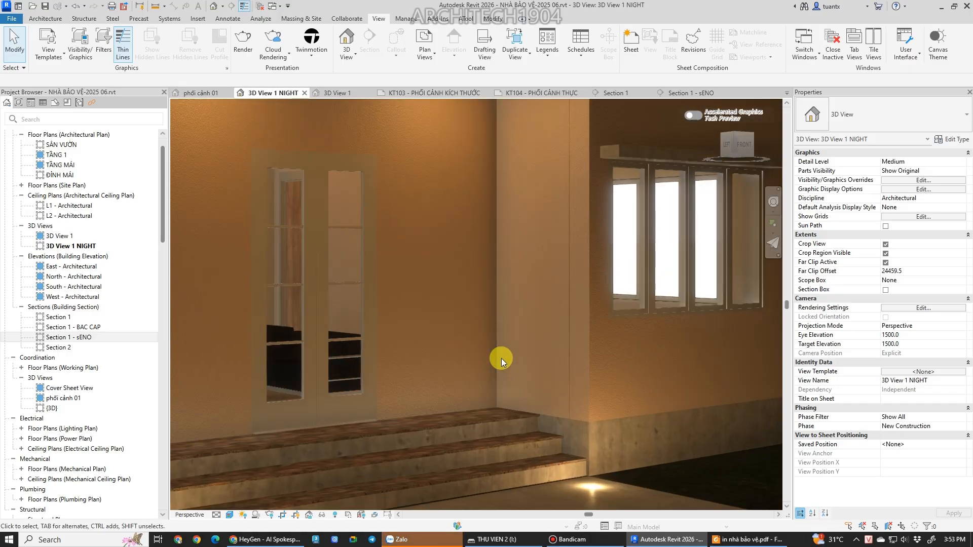
{"action": "scroll", "coordinate": [501, 358], "scroll_direction": "down", "scroll_amount": 4}
{"action": "scroll", "coordinate": [500, 358], "scroll_direction": "up", "scroll_amount": 2}
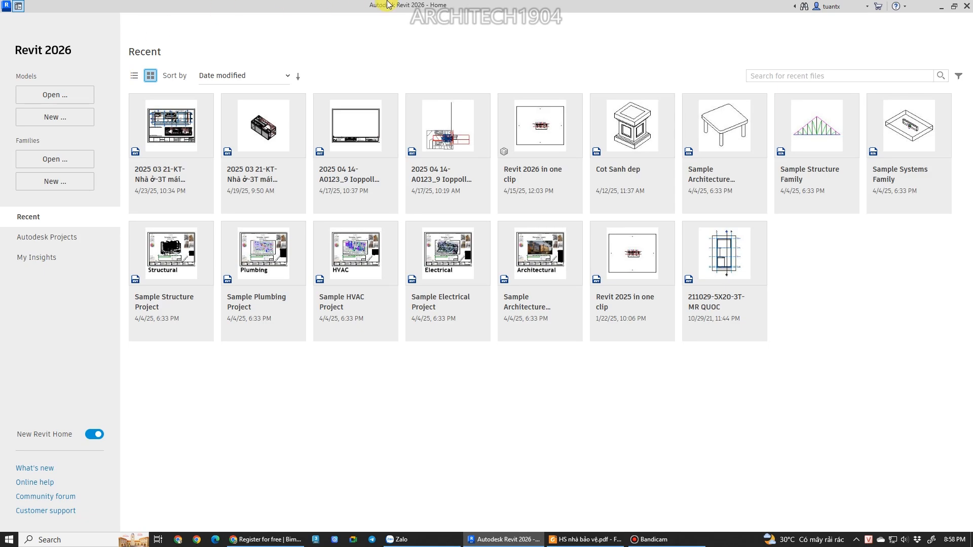
Create a new project from the Metric Multi-discipline template.
{"action": "left_click", "coordinate": [48, 117]}
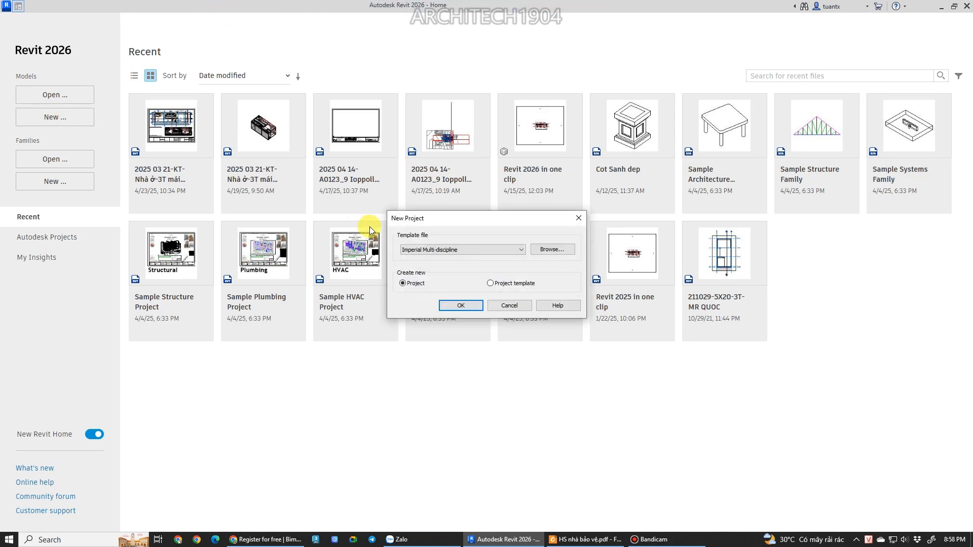
{"action": "left_click", "coordinate": [423, 250]}
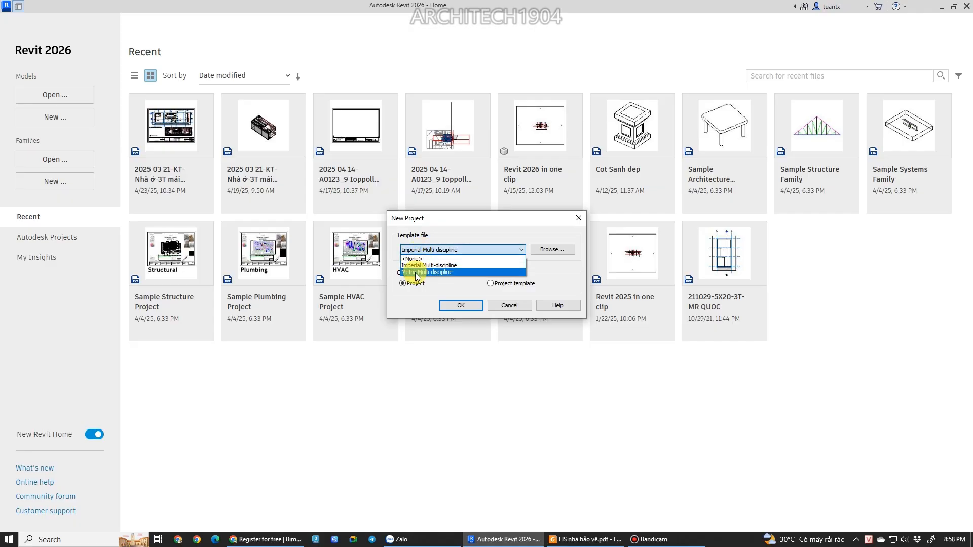
{"action": "left_click", "coordinate": [415, 272]}
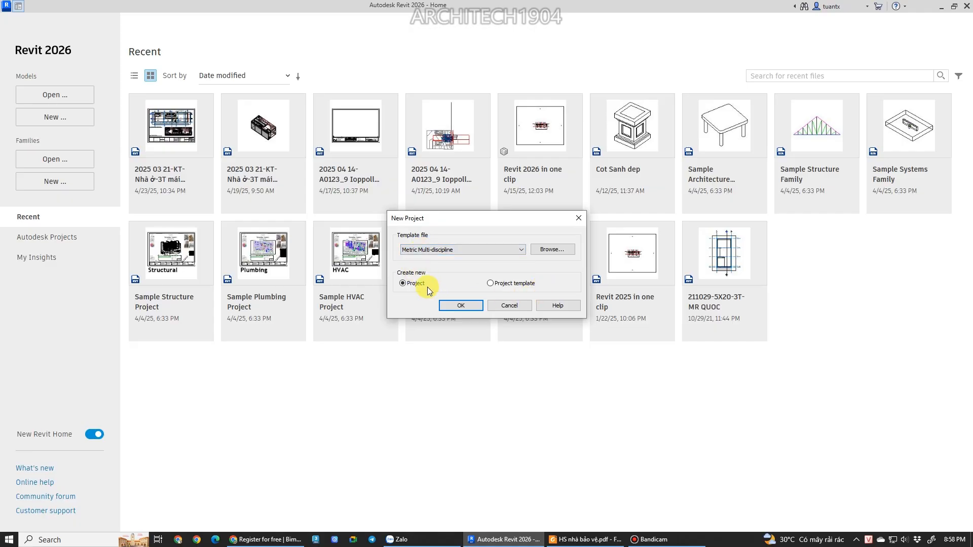
{"action": "left_click", "coordinate": [453, 306]}
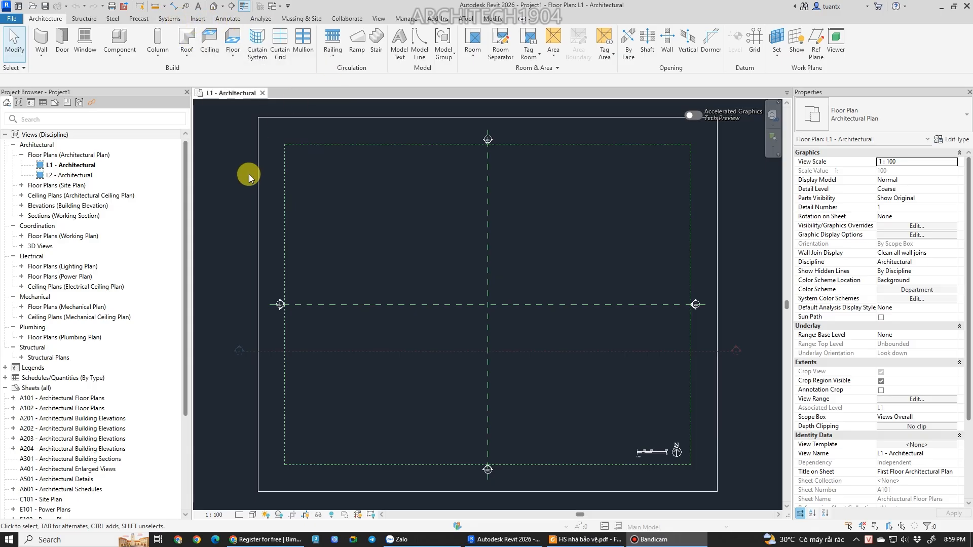
Switch the drawing canvas to the light theme and narrow the Project Browser.
{"action": "left_click", "coordinate": [378, 19]}
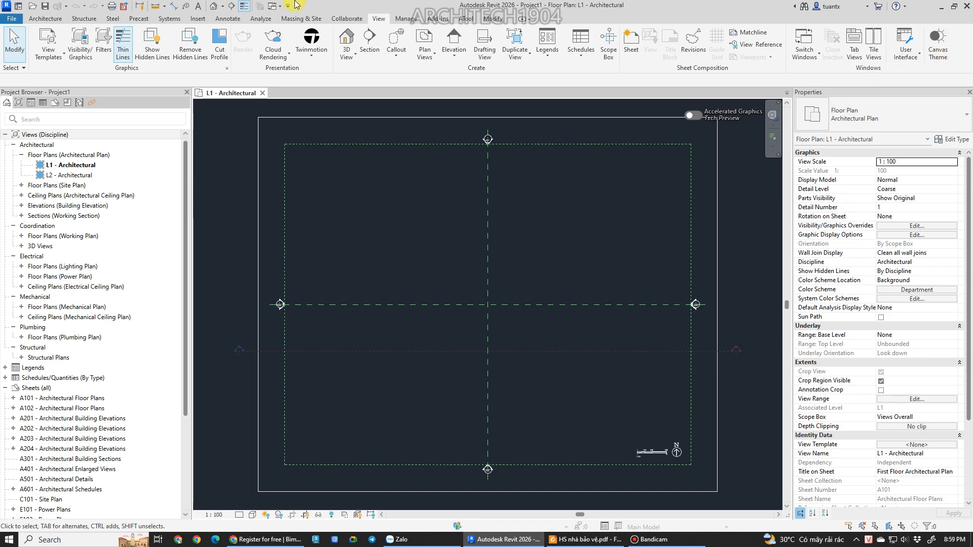
{"action": "left_click", "coordinate": [936, 55]}
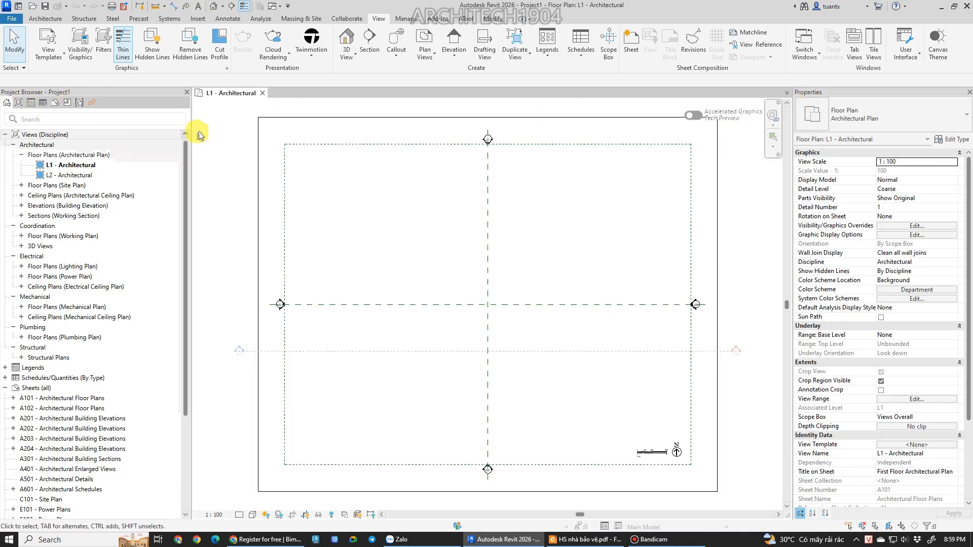
{"action": "left_click_drag", "start_coordinate": [191, 125], "coordinate": [169, 126]}
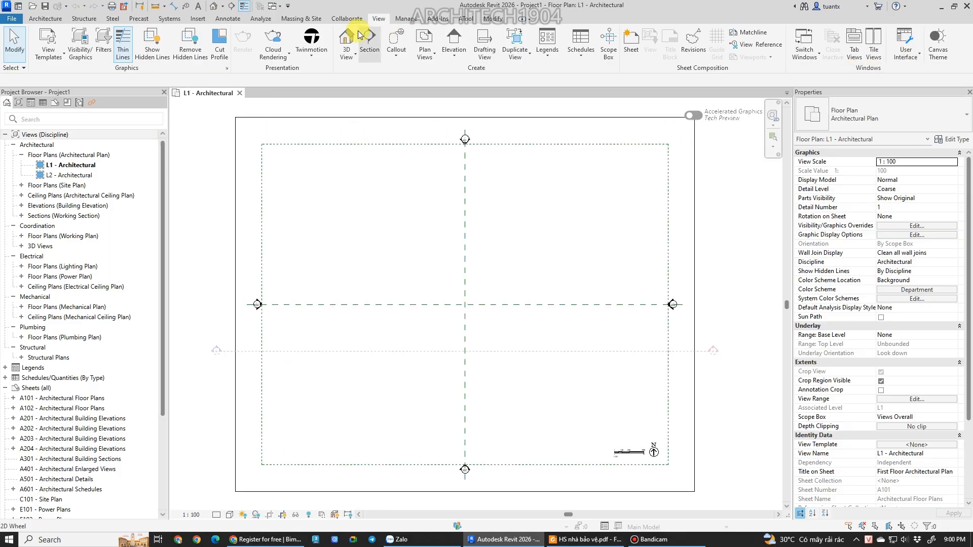
{"action": "left_click", "coordinate": [909, 54]}
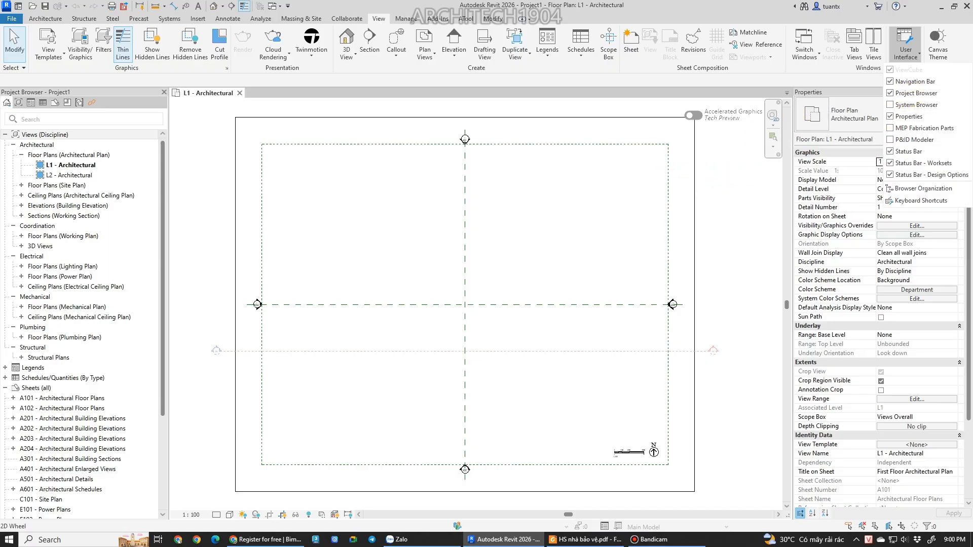
{"action": "left_click", "coordinate": [462, 148]}
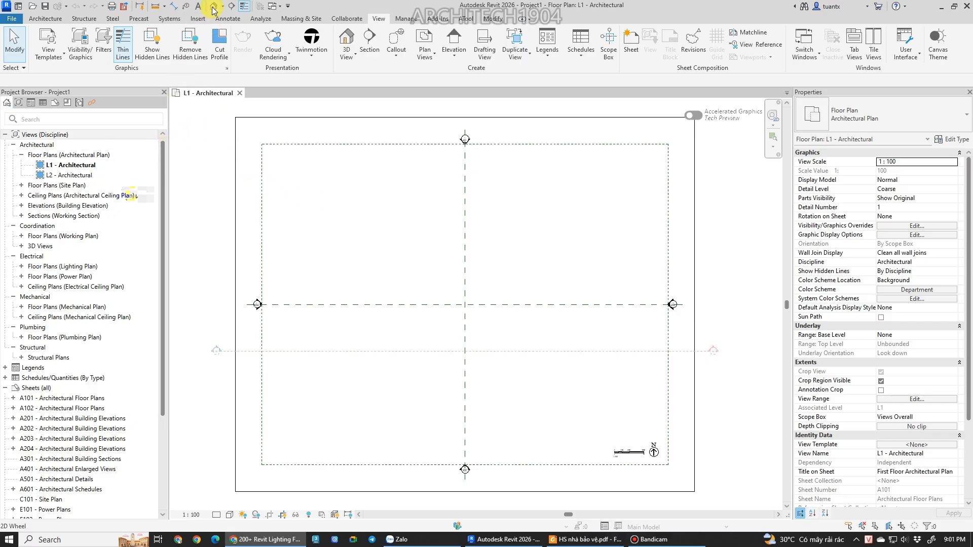
Open the default 3D view and tile it side by side with the L1 - Architectural floor plan.
{"action": "left_click", "coordinate": [348, 38]}
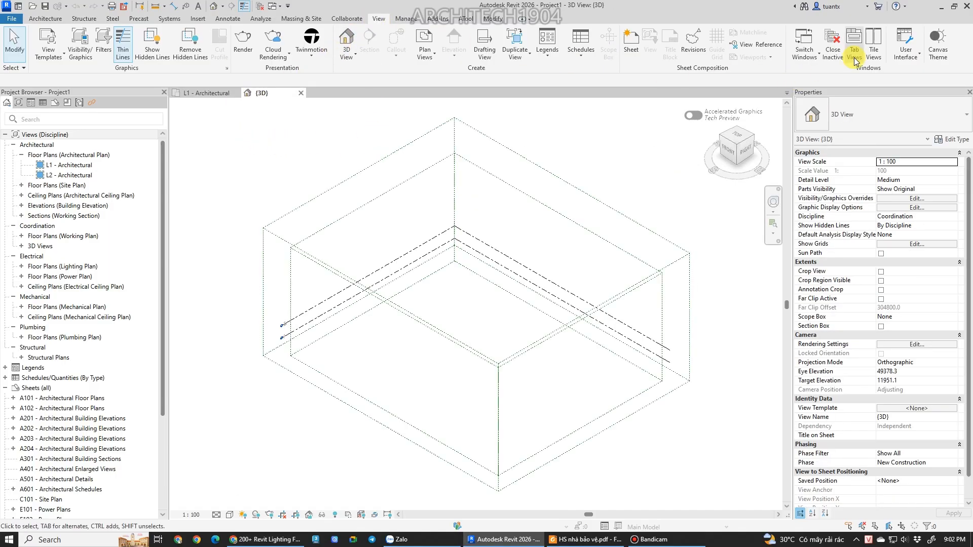
{"action": "left_click", "coordinate": [873, 46]}
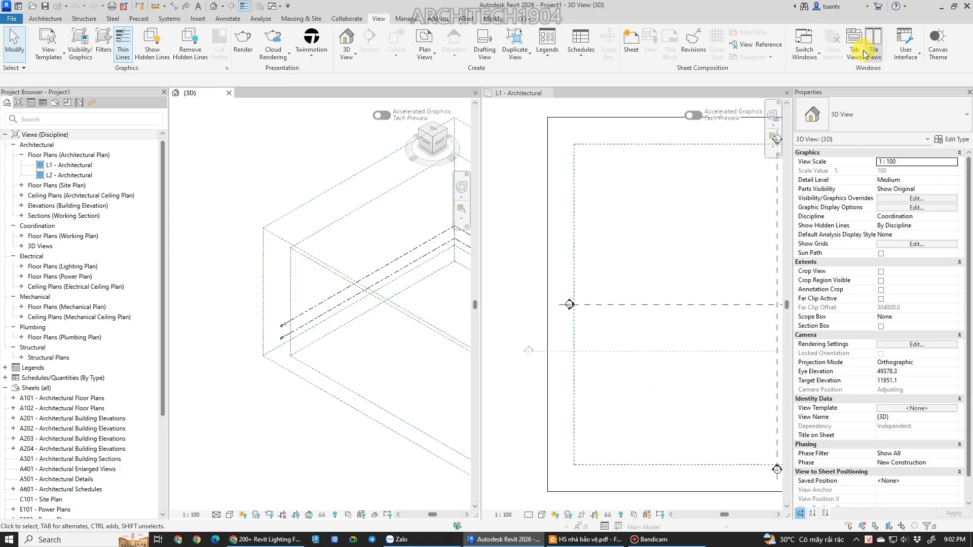
{"action": "middle_click_drag", "start_coordinate": [260, 180], "coordinate": [223, 198]}
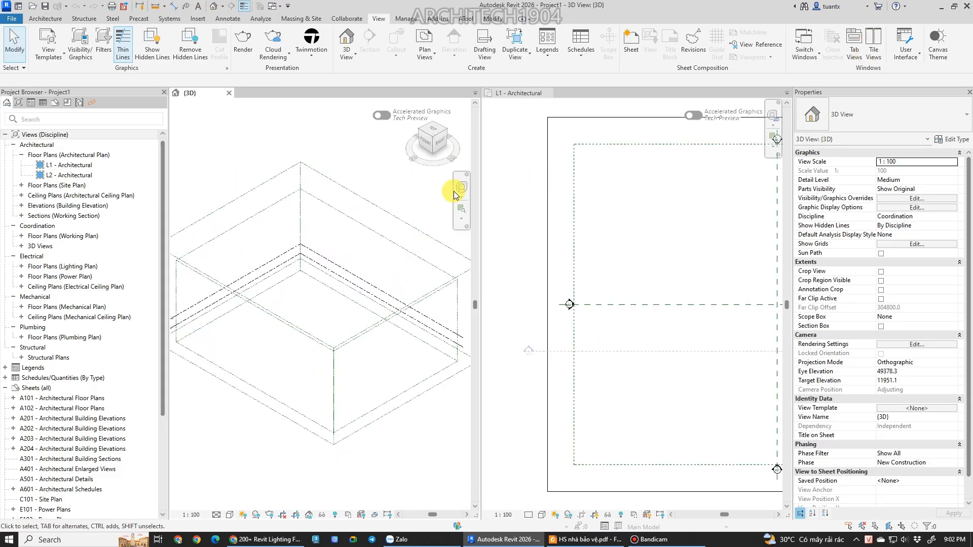
{"action": "left_click", "coordinate": [512, 172]}
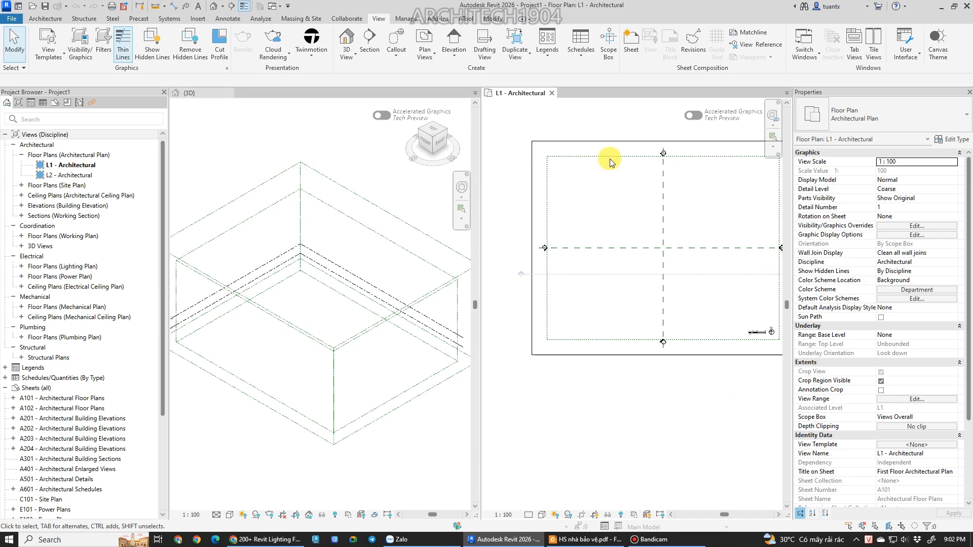
{"action": "scroll", "coordinate": [558, 260], "scroll_direction": "up", "scroll_amount": 2}
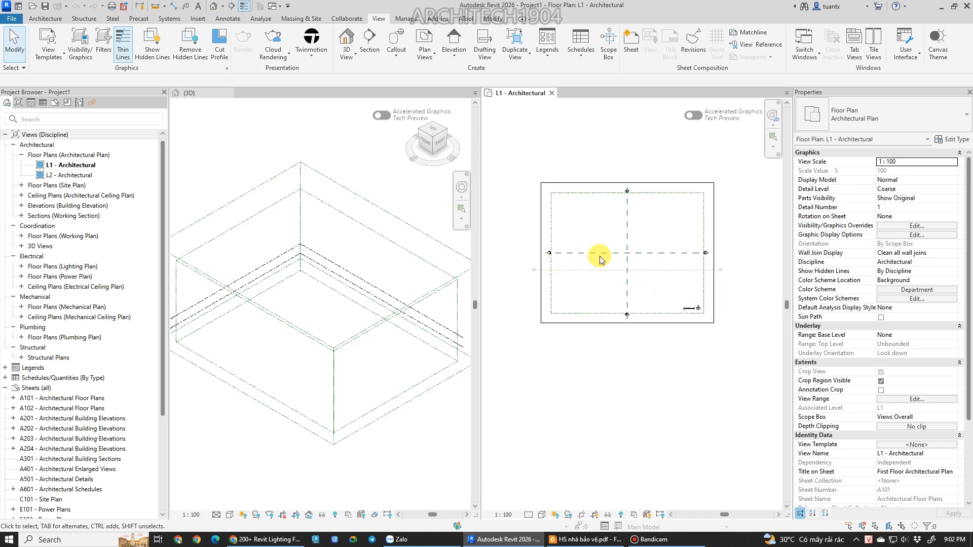
Delete the scope boxes, including Views Overall, from the 3D view.
{"action": "left_click", "coordinate": [280, 182]}
{"action": "left_click", "coordinate": [296, 167]}
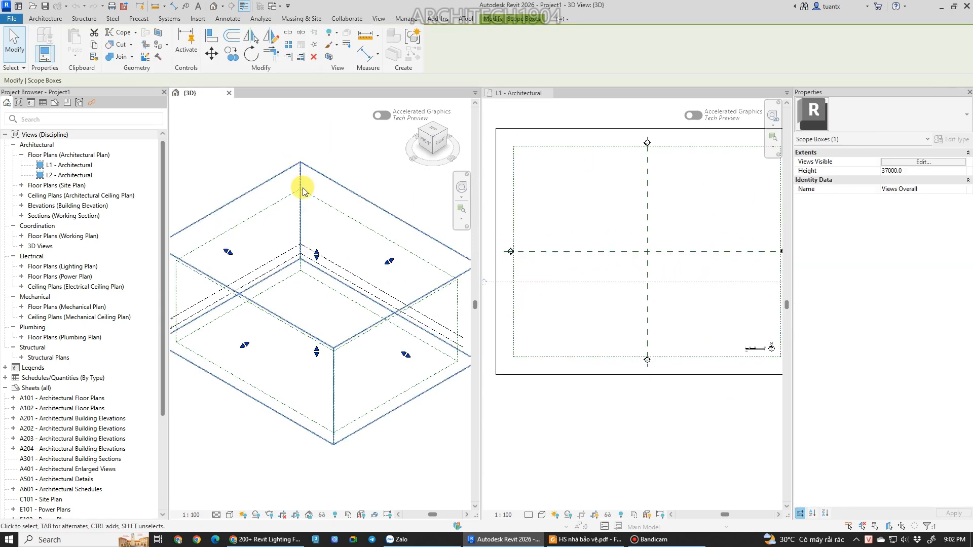
{"action": "key", "text": "Delete"}
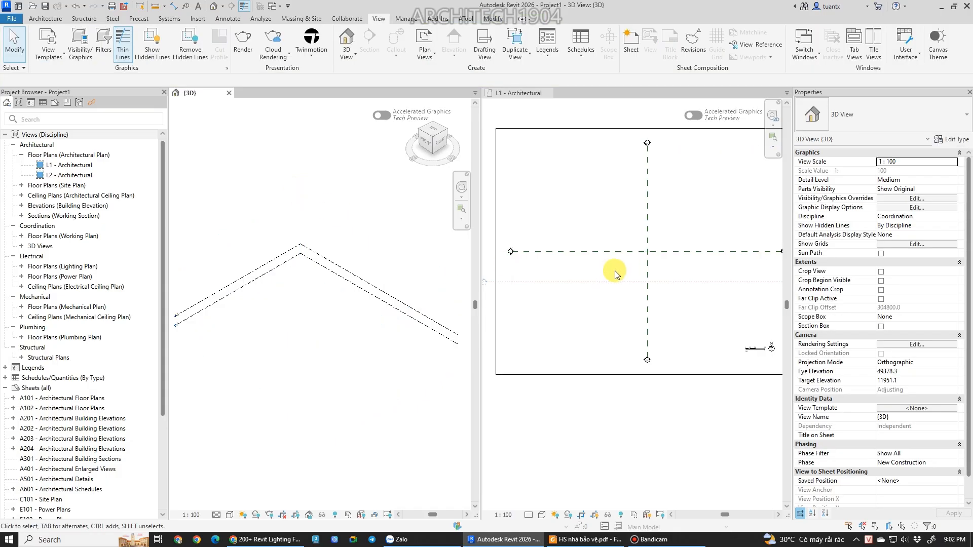
Delete the small symbol near the lower-right corner and the Section 1 marker from the L1 - Architectural floor plan.
{"action": "left_click", "coordinate": [598, 300]}
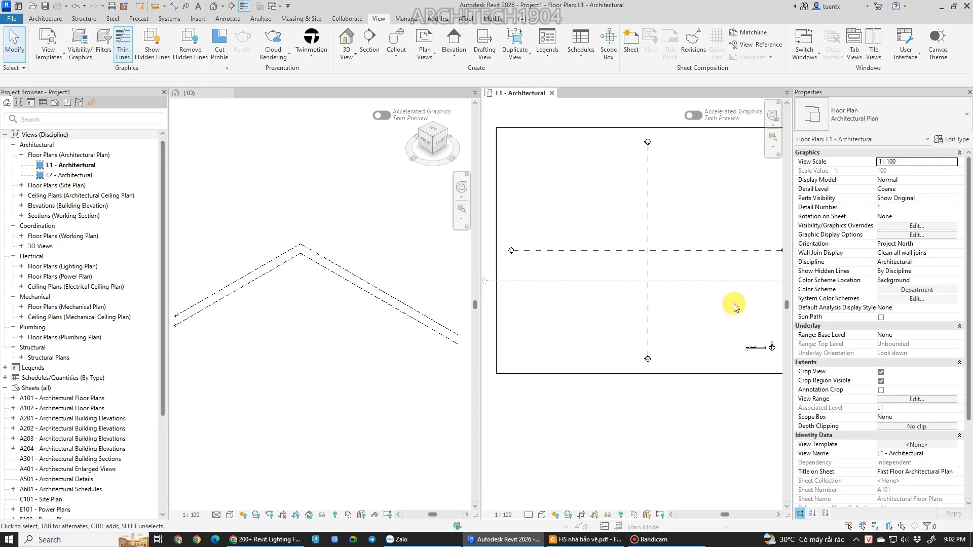
{"action": "scroll", "coordinate": [657, 303], "scroll_direction": "up", "scroll_amount": 3}
{"action": "left_click_drag", "start_coordinate": [591, 287], "coordinate": [672, 357]}
{"action": "key", "text": "Delete"}
{"action": "scroll", "coordinate": [673, 356], "scroll_direction": "down", "scroll_amount": 4}
{"action": "middle_click_drag", "start_coordinate": [689, 347], "coordinate": [673, 313]}
{"action": "scroll", "coordinate": [614, 295], "scroll_direction": "up", "scroll_amount": 2}
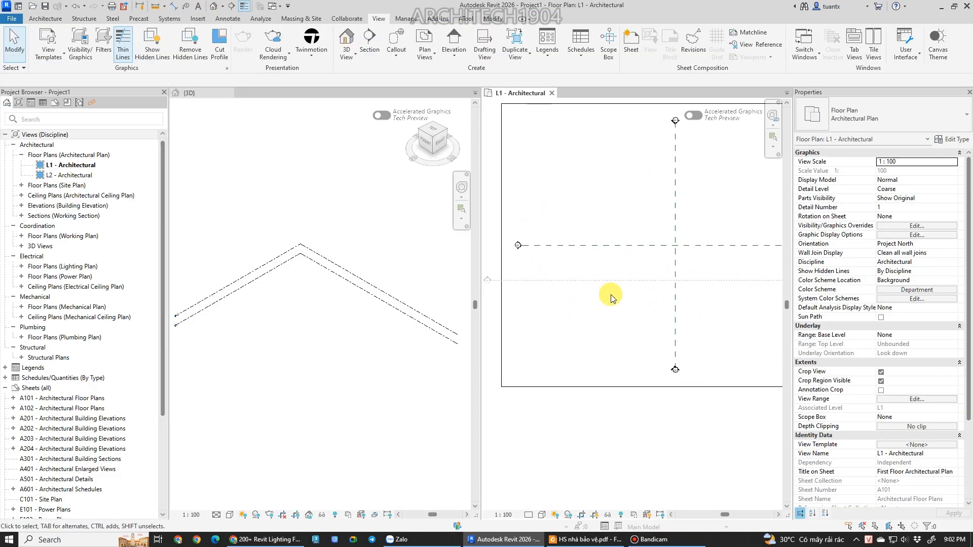
{"action": "left_click", "coordinate": [568, 272]}
{"action": "key", "text": "Delete"}
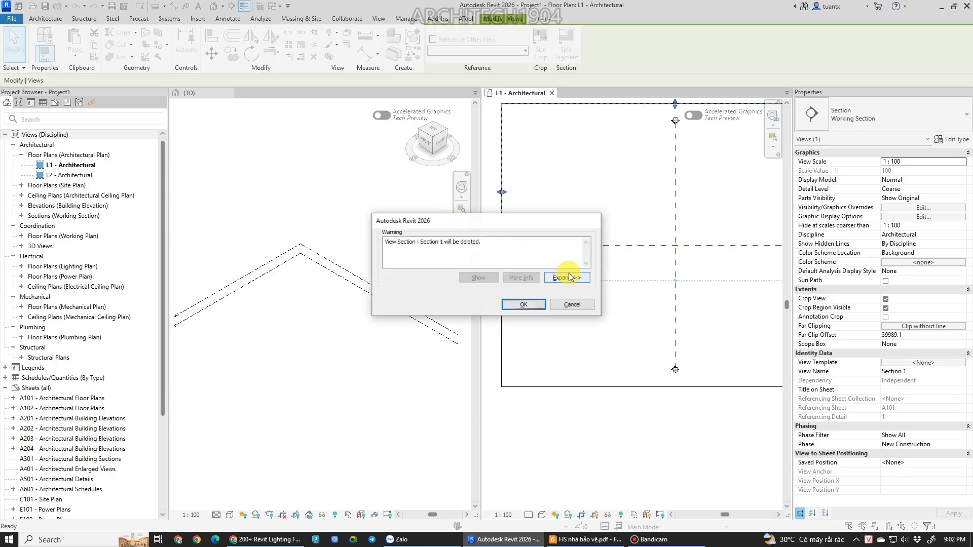
{"action": "left_click", "coordinate": [523, 304]}
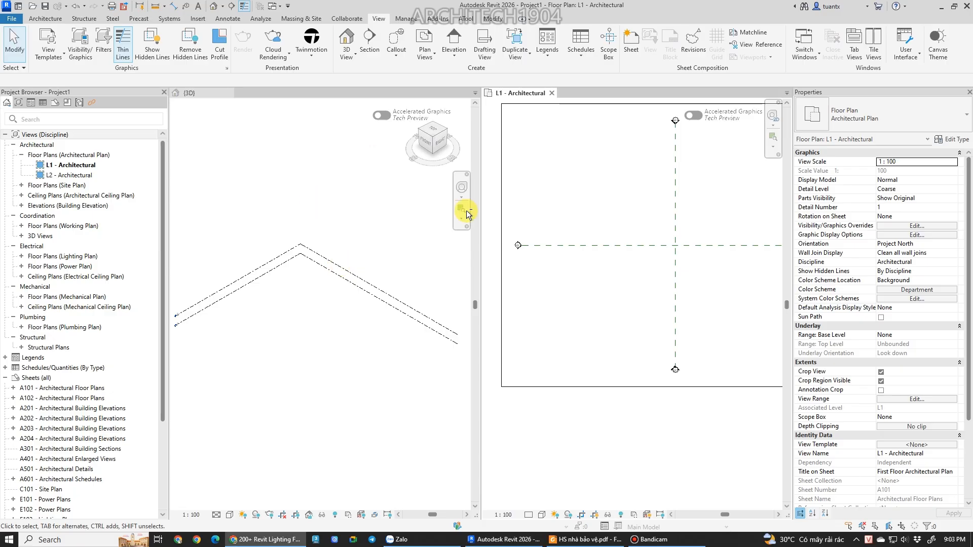
Examine the crop boundary and the crossing reference planes in the L1 - Architectural floor plan.
{"action": "left_click", "coordinate": [550, 186]}
{"action": "scroll", "coordinate": [550, 185], "scroll_direction": "down", "scroll_amount": 3}
{"action": "scroll", "coordinate": [551, 186], "scroll_direction": "up", "scroll_amount": 2}
{"action": "middle_click_drag", "start_coordinate": [550, 197], "coordinate": [536, 240]}
{"action": "scroll", "coordinate": [577, 210], "scroll_direction": "down", "scroll_amount": 2}
{"action": "middle_click_drag", "start_coordinate": [579, 211], "coordinate": [549, 227]}
{"action": "scroll", "coordinate": [555, 224], "scroll_direction": "up", "scroll_amount": 2}
{"action": "scroll", "coordinate": [554, 223], "scroll_direction": "down", "scroll_amount": 2}
{"action": "scroll", "coordinate": [555, 224], "scroll_direction": "up", "scroll_amount": 2}
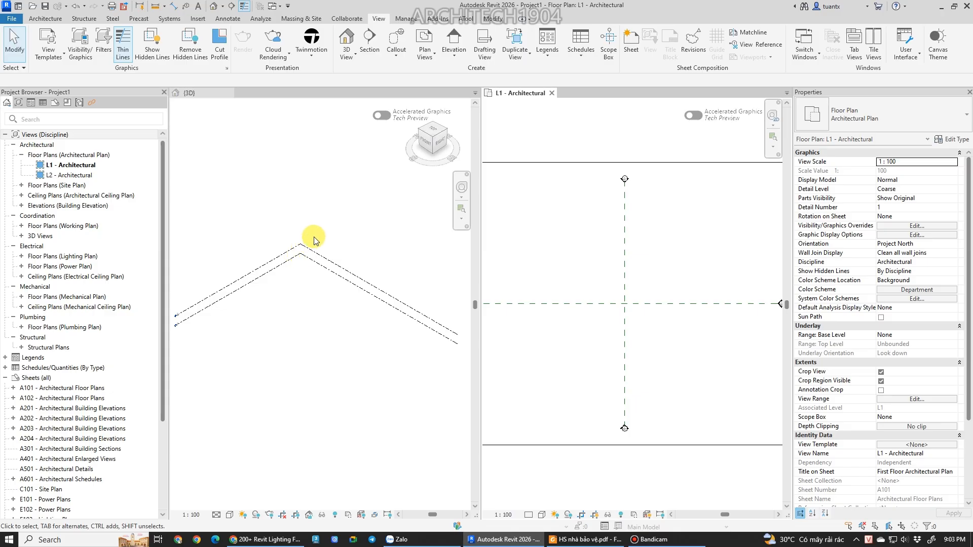
{"action": "left_click", "coordinate": [304, 205]}
{"action": "scroll", "coordinate": [304, 204], "scroll_direction": "down", "scroll_amount": 1}
{"action": "left_click", "coordinate": [562, 211]}
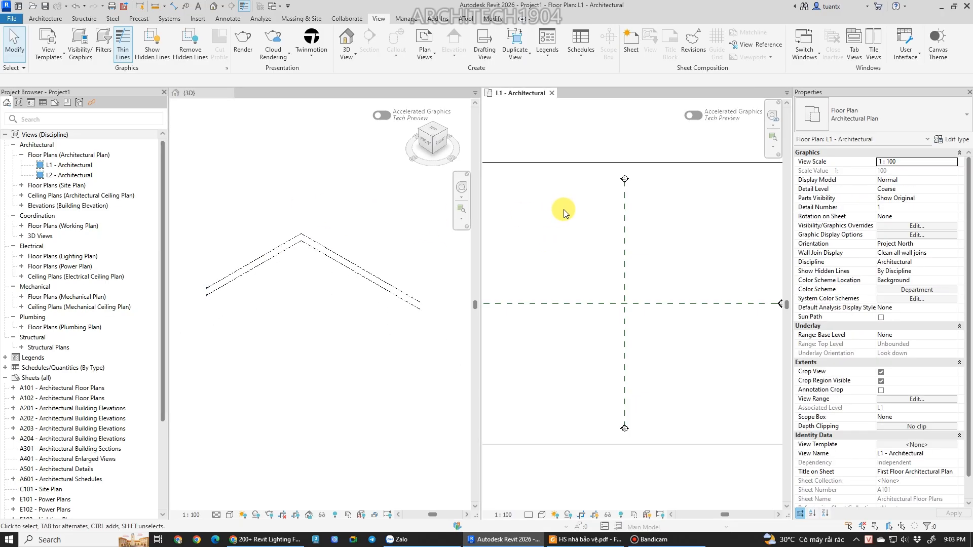
{"action": "scroll", "coordinate": [565, 213], "scroll_direction": "down", "scroll_amount": 2}
{"action": "scroll", "coordinate": [565, 213], "scroll_direction": "up", "scroll_amount": 1}
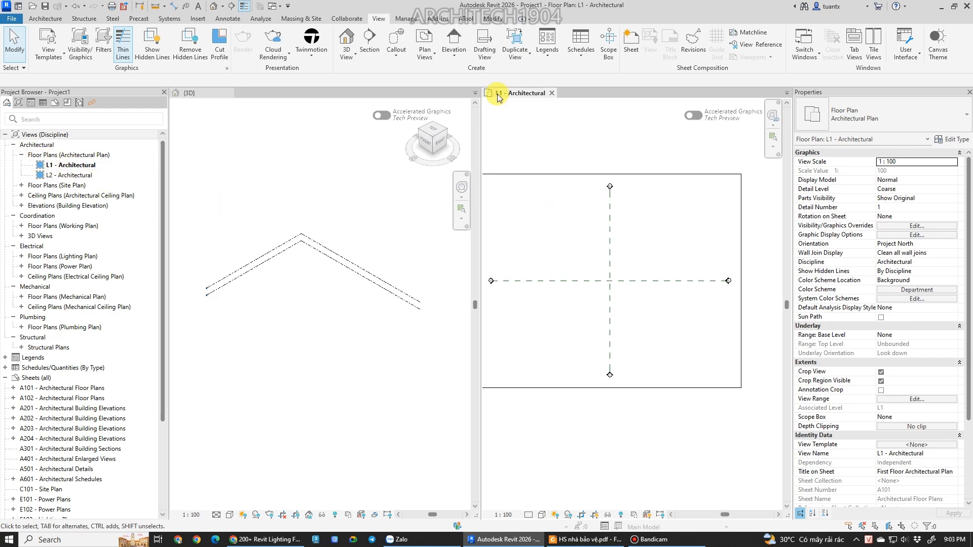
{"action": "scroll", "coordinate": [601, 226], "scroll_direction": "down", "scroll_amount": 2}
{"action": "scroll", "coordinate": [601, 225], "scroll_direction": "up", "scroll_amount": 2}
{"action": "middle_click_drag", "start_coordinate": [590, 223], "coordinate": [633, 287]}
Examine the two level lines in the 3D view from different angles.
{"action": "left_click", "coordinate": [269, 189]}
{"action": "scroll", "coordinate": [277, 196], "scroll_direction": "up", "scroll_amount": 2}
{"action": "middle_click_drag", "start_coordinate": [405, 262], "coordinate": [352, 202]}
{"action": "scroll", "coordinate": [352, 203], "scroll_direction": "down", "scroll_amount": 1}
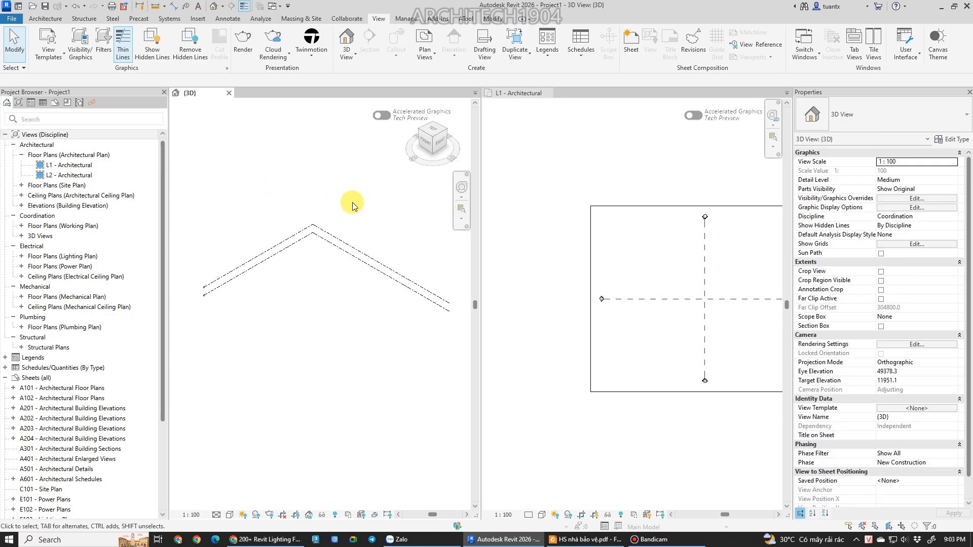
{"action": "scroll", "coordinate": [313, 225], "scroll_direction": "up", "scroll_amount": 2}
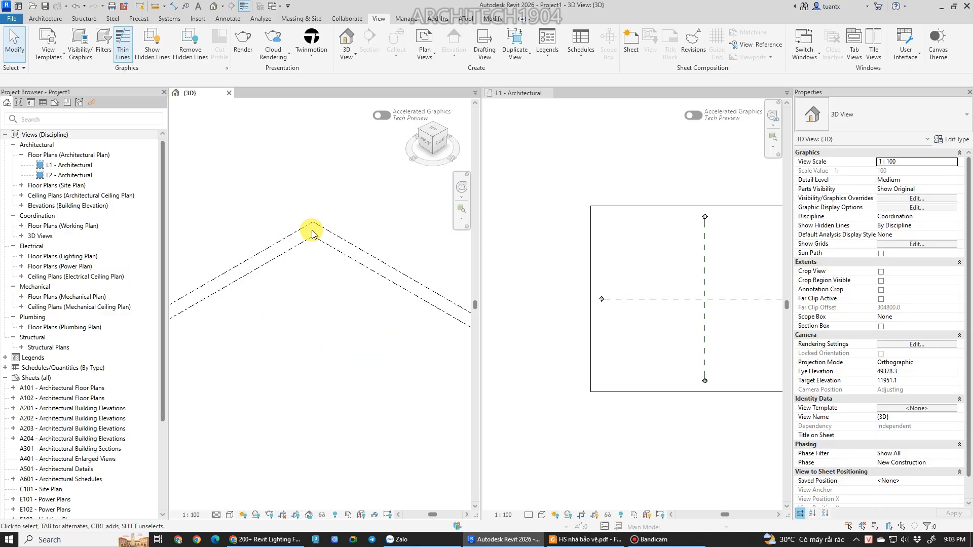
{"action": "middle_click_drag", "start_coordinate": [311, 226], "coordinate": [356, 184]}
{"action": "middle_click_drag", "start_coordinate": [307, 254], "coordinate": [343, 244], "text": "shift"}
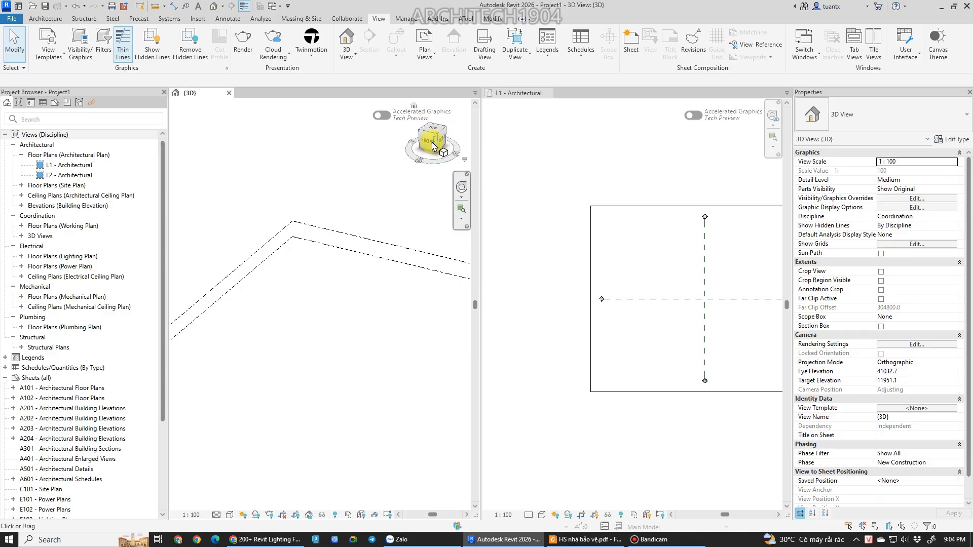
{"action": "middle_click_drag", "start_coordinate": [310, 254], "coordinate": [282, 267], "text": "shift"}
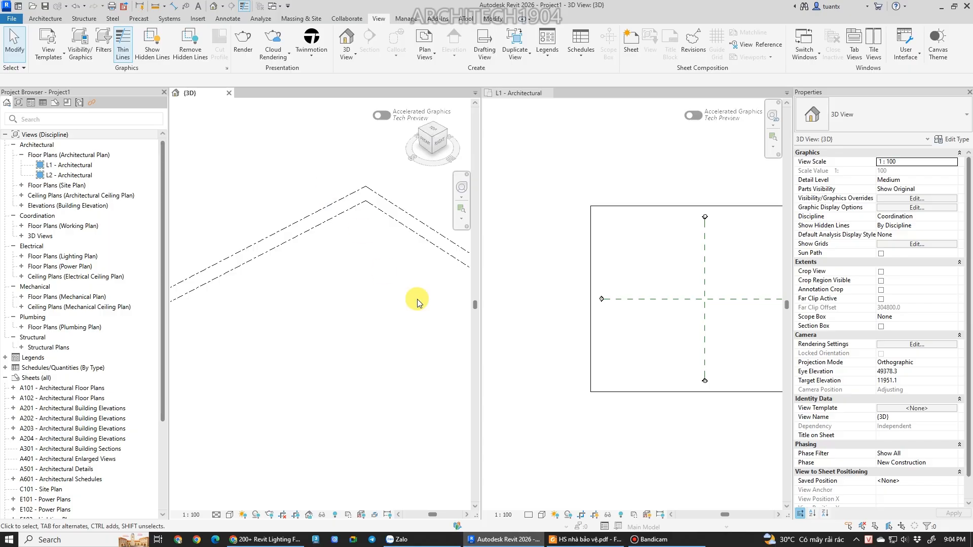
Switch to the guard house PDF in Foxit Reader, check the level marks on its elevations, and return to Revit.
{"action": "left_click", "coordinate": [560, 540]}
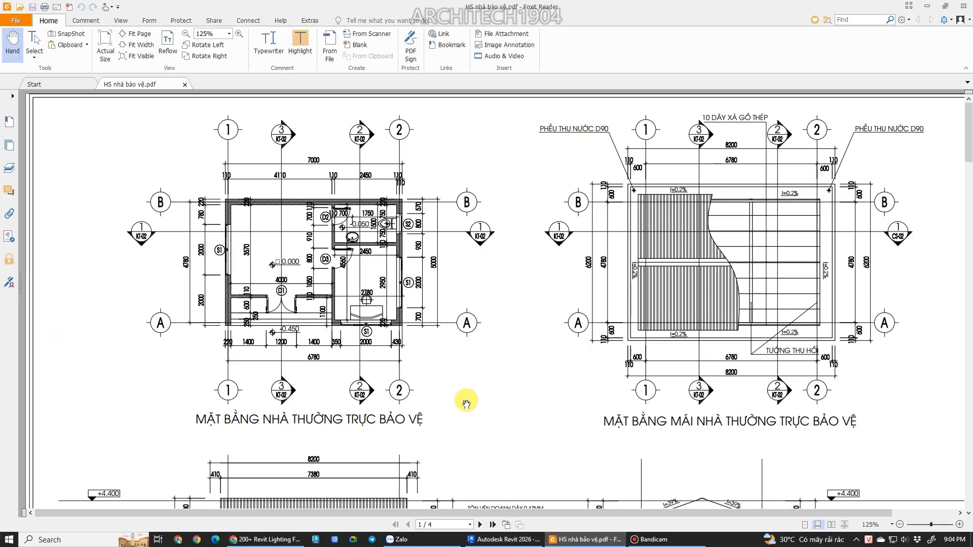
{"action": "scroll", "coordinate": [464, 398], "scroll_direction": "down", "scroll_amount": 5}
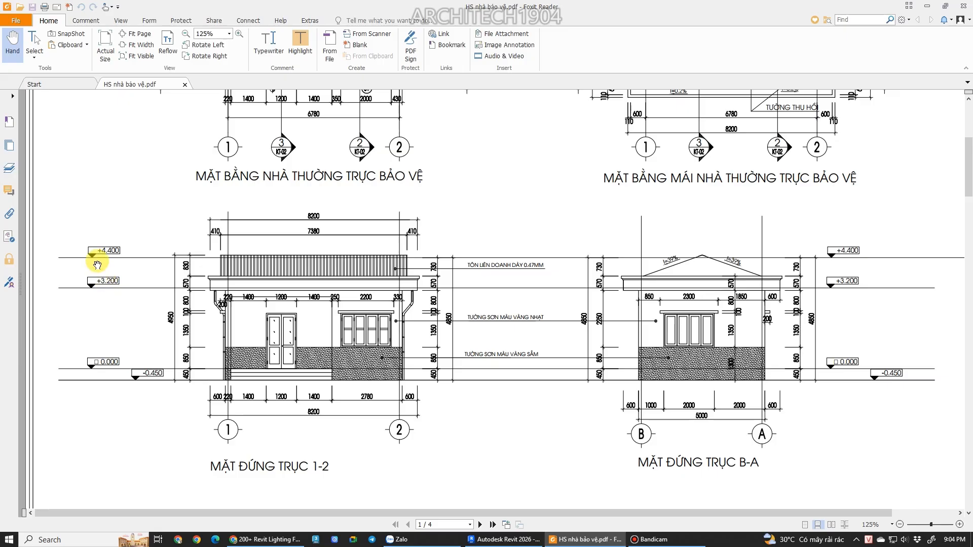
{"action": "left_click", "coordinate": [515, 541]}
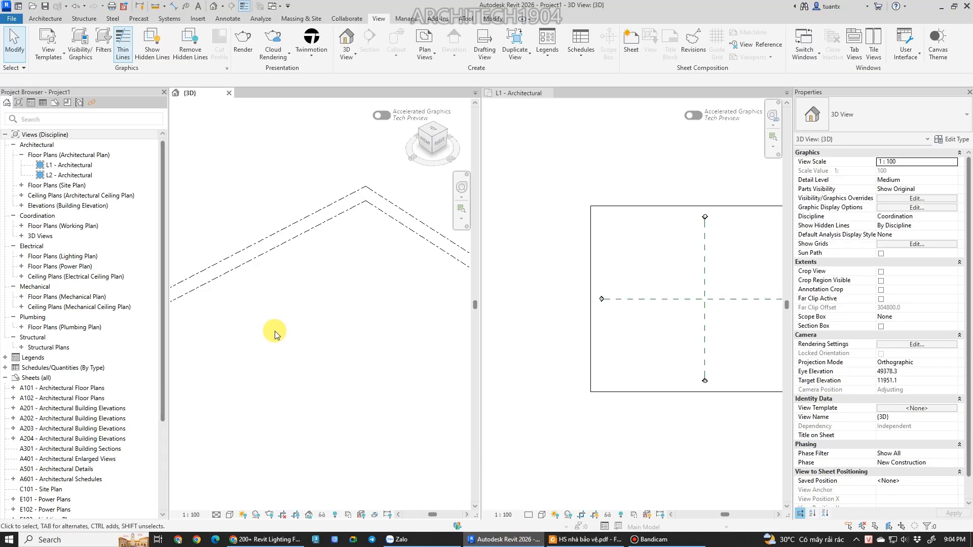
Widen the L1 - Architectural plan window beside the 3D view and fit its content within view.
{"action": "left_click", "coordinate": [554, 157]}
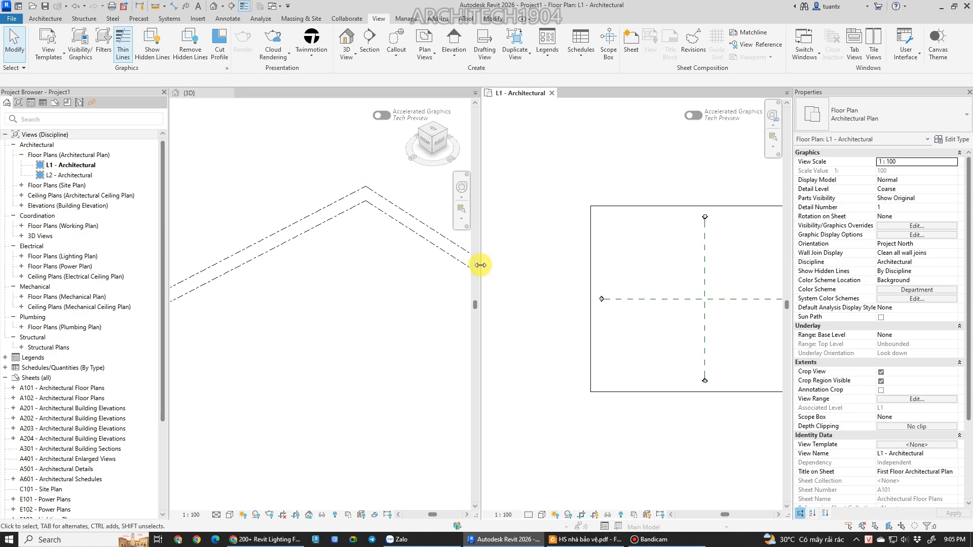
{"action": "left_click_drag", "start_coordinate": [481, 261], "coordinate": [437, 266]}
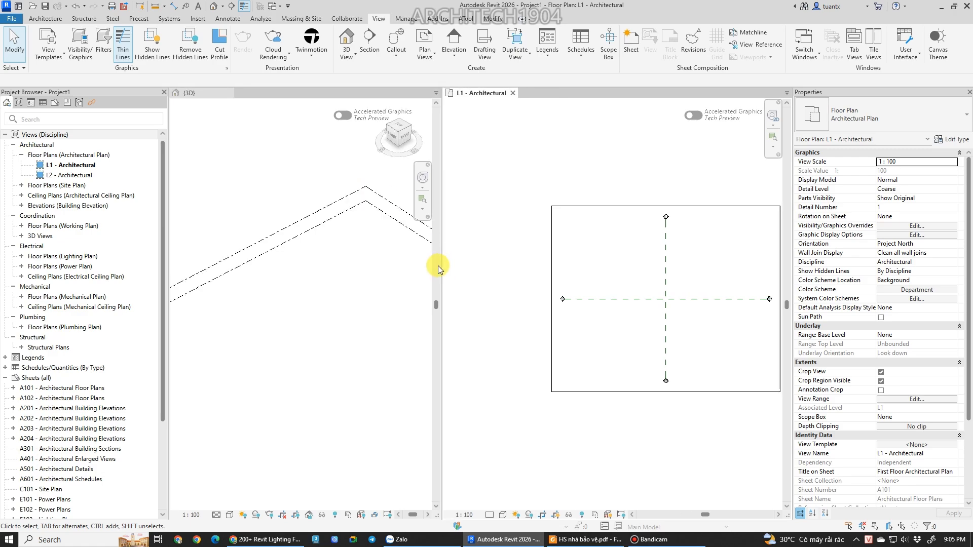
{"action": "left_click", "coordinate": [312, 304]}
{"action": "middle_click_drag", "start_coordinate": [275, 314], "coordinate": [318, 311], "text": "shift"}
{"action": "left_click", "coordinate": [527, 266]}
{"action": "middle_click_drag", "start_coordinate": [527, 266], "coordinate": [470, 283]}
{"action": "scroll", "coordinate": [470, 283], "scroll_direction": "down", "scroll_amount": 1}
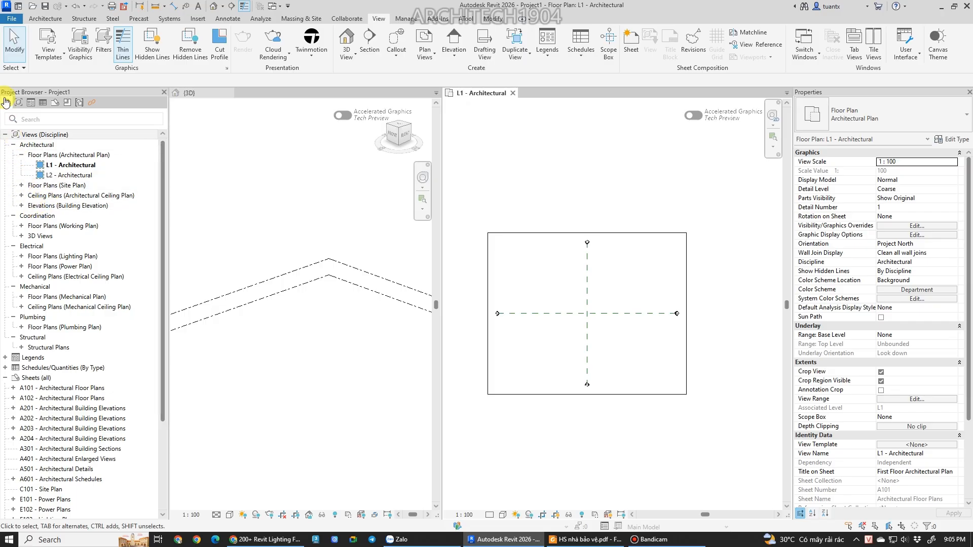
Open the South - Architectural building elevation and bring the L1 and L2 level heads into view.
{"action": "left_click", "coordinate": [22, 205]}
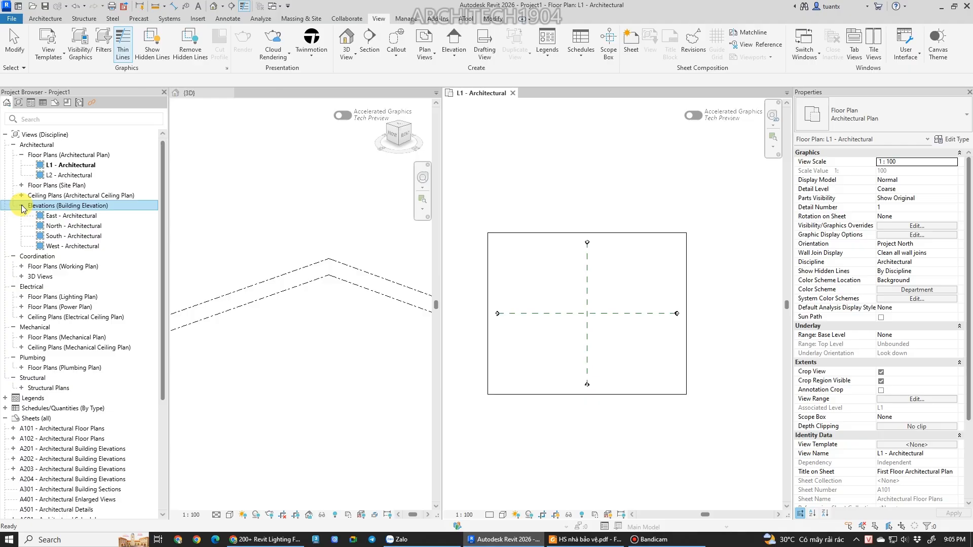
{"action": "double_click", "coordinate": [56, 237]}
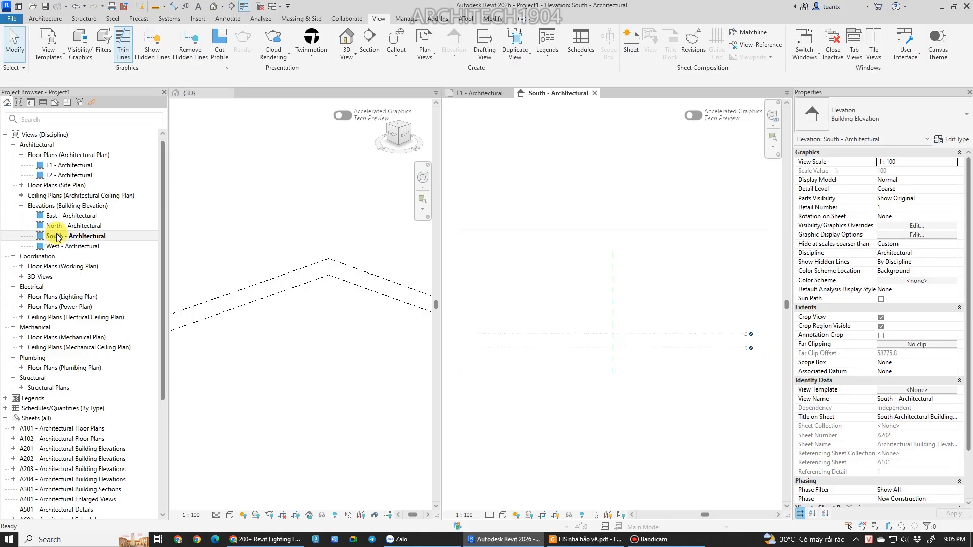
{"action": "scroll", "coordinate": [717, 358], "scroll_direction": "up", "scroll_amount": 2}
{"action": "scroll", "coordinate": [593, 349], "scroll_direction": "down", "scroll_amount": 1}
{"action": "middle_click_drag", "start_coordinate": [602, 348], "coordinate": [569, 318]}
{"action": "scroll", "coordinate": [619, 312], "scroll_direction": "up", "scroll_amount": 2}
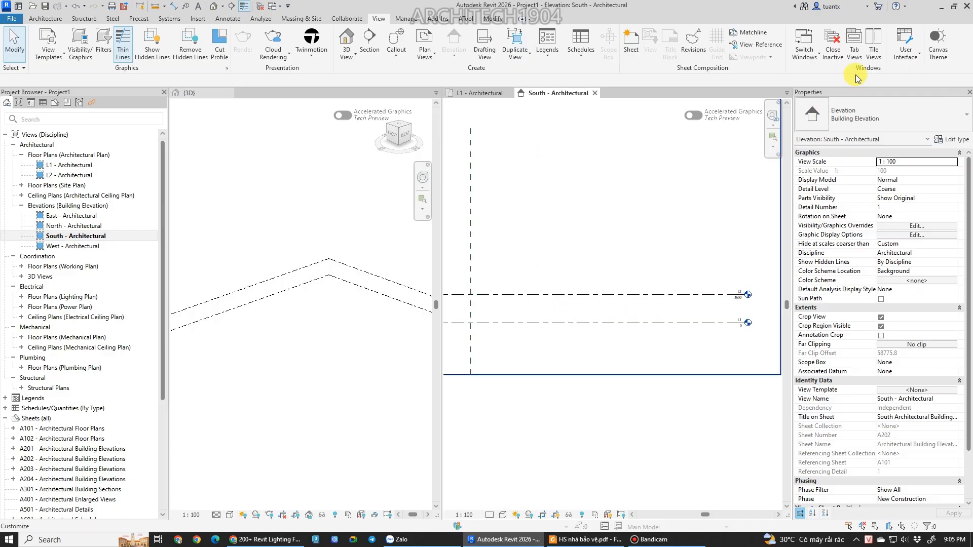
Draw a No Head level about 3000 mm above L2, matching the extents of the existing levels.
{"action": "left_click", "coordinate": [46, 19]}
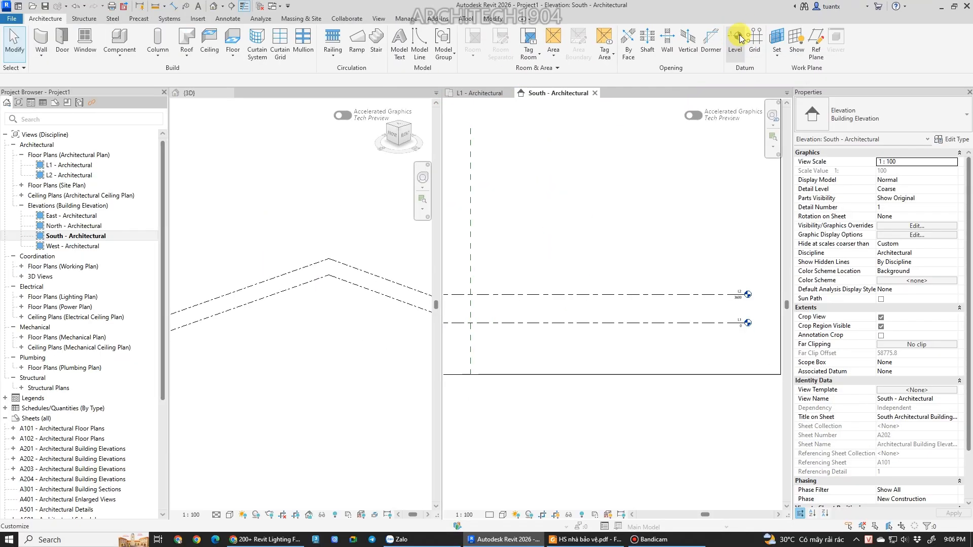
{"action": "left_click", "coordinate": [730, 51]}
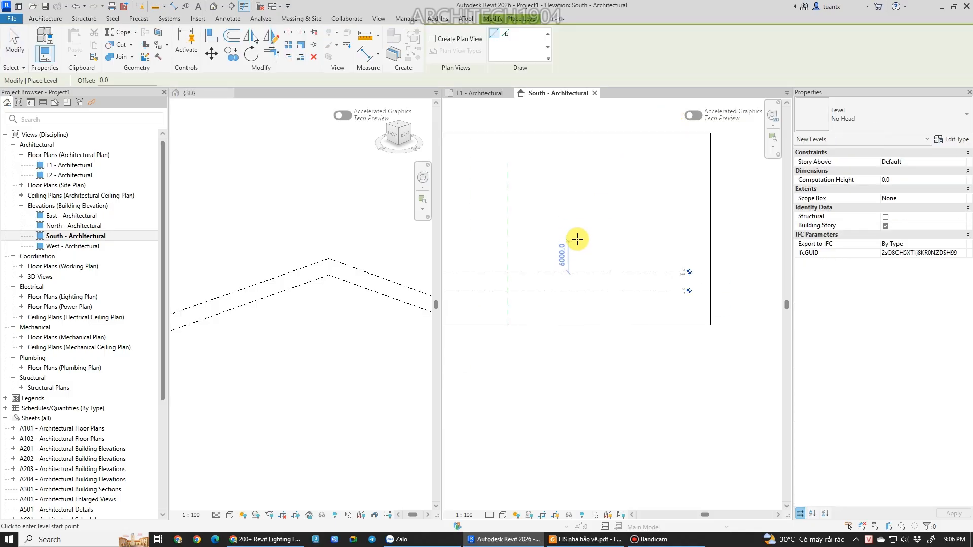
{"action": "scroll", "coordinate": [593, 248], "scroll_direction": "down", "scroll_amount": 1}
{"action": "left_click", "coordinate": [464, 255]}
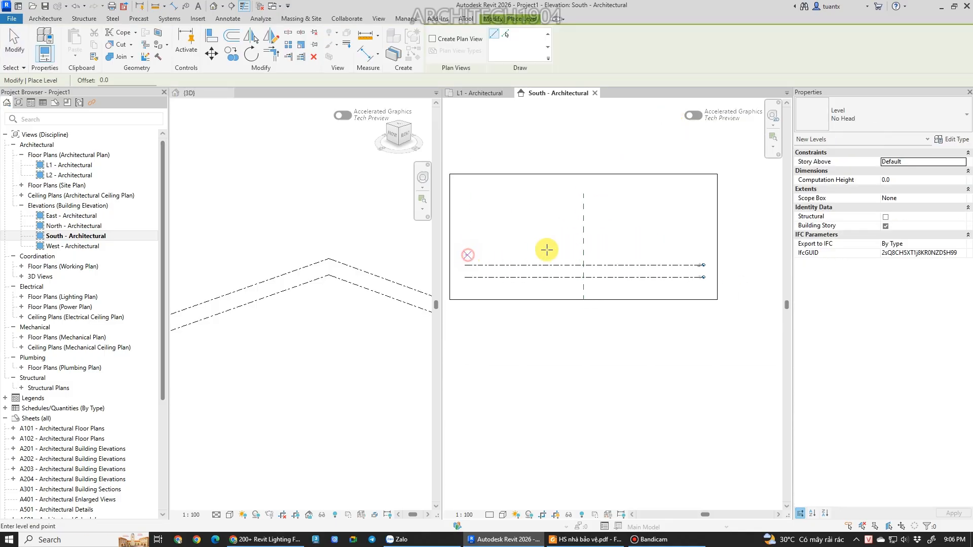
{"action": "left_click", "coordinate": [700, 252]}
{"action": "scroll", "coordinate": [698, 258], "scroll_direction": "up", "scroll_amount": 3}
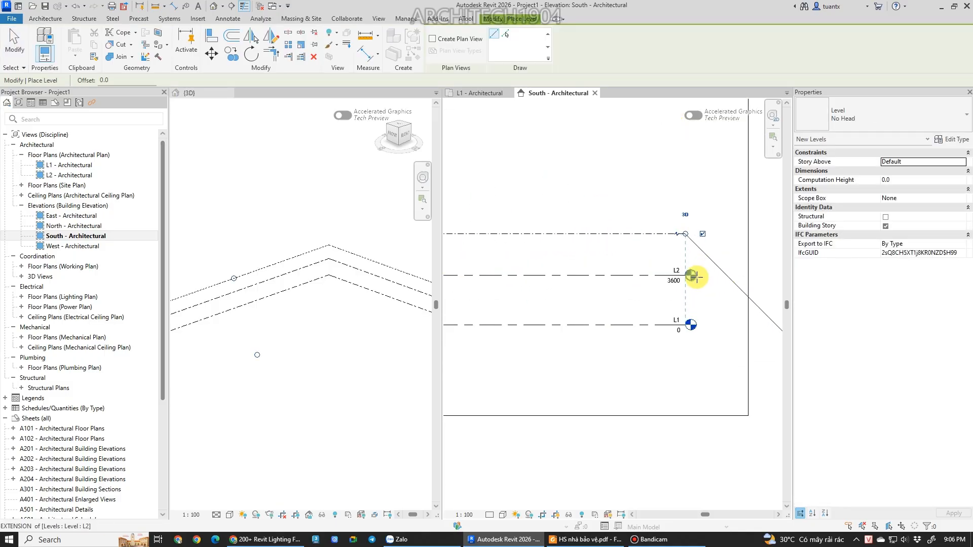
{"action": "scroll", "coordinate": [649, 282], "scroll_direction": "down", "scroll_amount": 4}
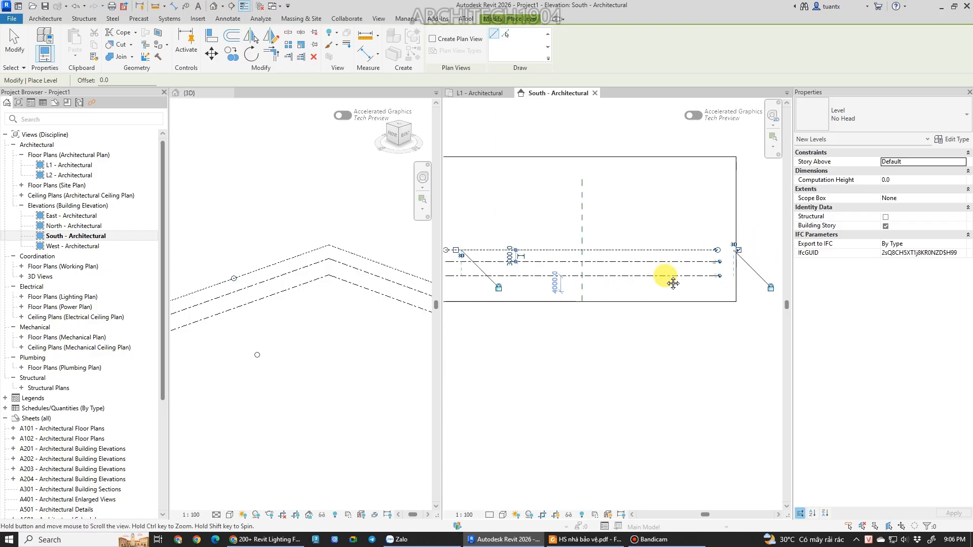
Draw a second No Head level about 4000 mm below L1, matching the extents of the levels above.
{"action": "left_click", "coordinate": [554, 274]}
{"action": "scroll", "coordinate": [488, 269], "scroll_direction": "up", "scroll_amount": 3}
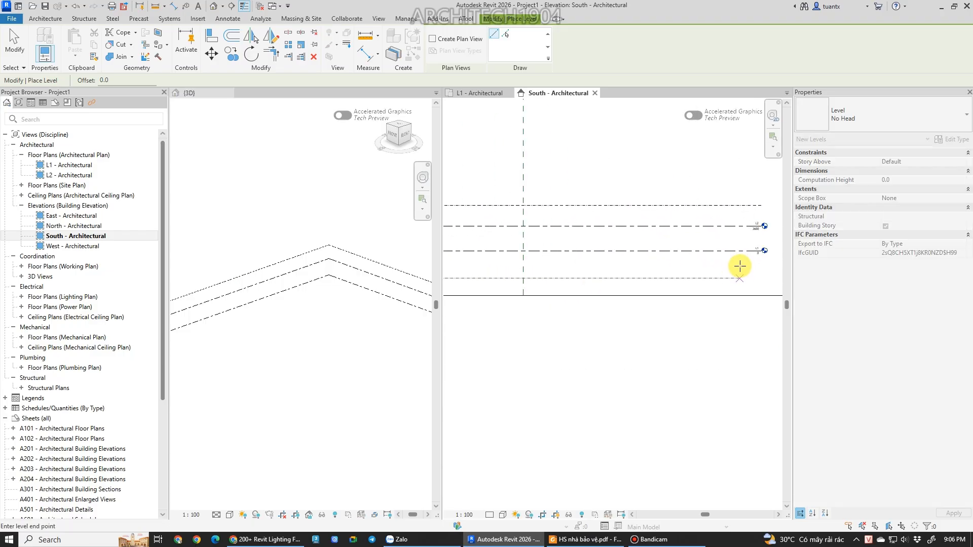
{"action": "left_click", "coordinate": [756, 273]}
{"action": "scroll", "coordinate": [631, 266], "scroll_direction": "down", "scroll_amount": 3}
{"action": "scroll", "coordinate": [645, 259], "scroll_direction": "up", "scroll_amount": 4}
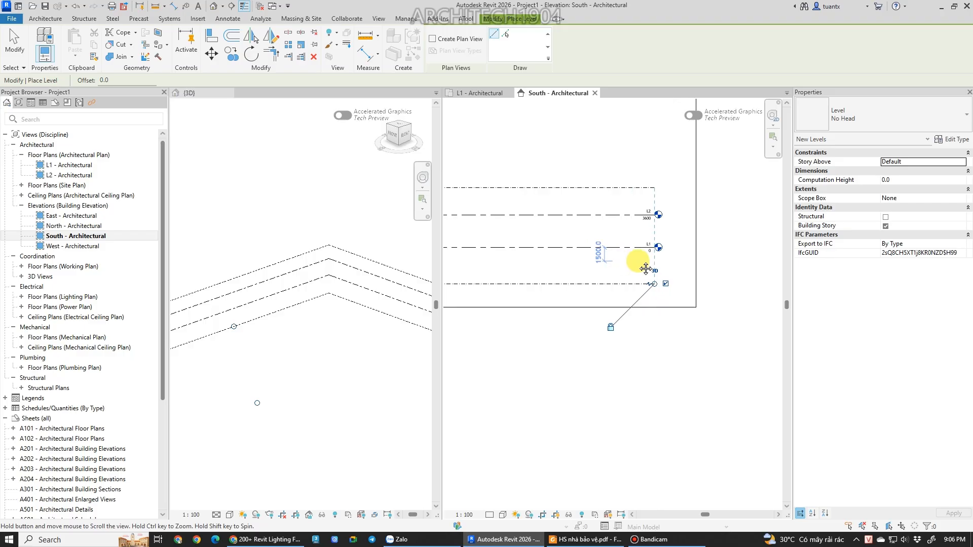
{"action": "key", "text": "Escape"}
{"action": "key", "text": "Escape"}
Rename level L1 as TẦNG 1.
{"action": "scroll", "coordinate": [652, 228], "scroll_direction": "up", "scroll_amount": 4}
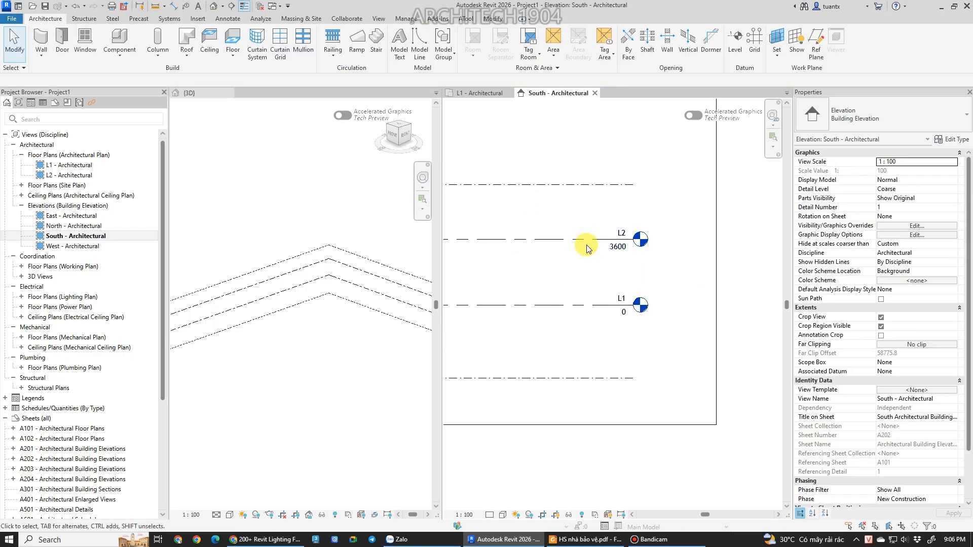
{"action": "scroll", "coordinate": [617, 243], "scroll_direction": "up", "scroll_amount": 1}
{"action": "middle_click_drag", "start_coordinate": [616, 288], "coordinate": [616, 322]}
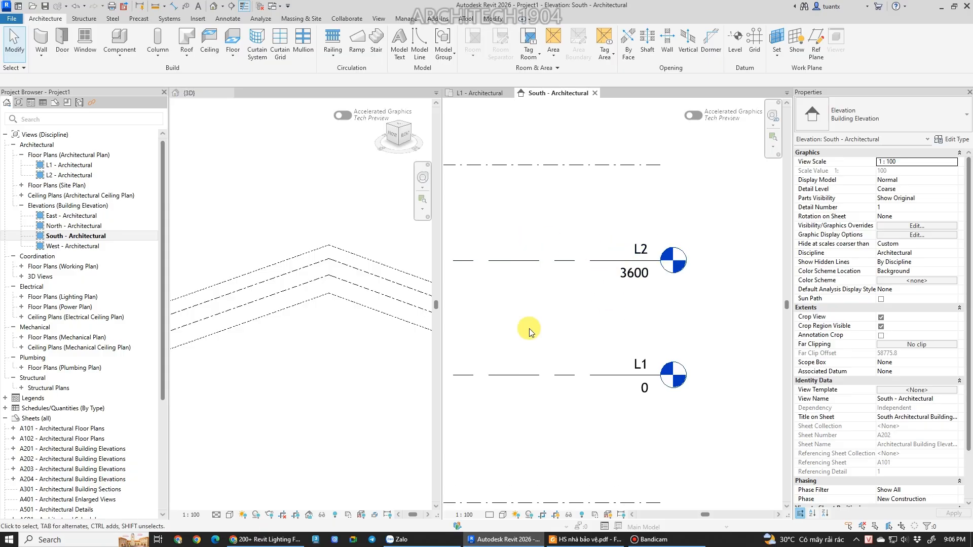
{"action": "middle_click_drag", "start_coordinate": [588, 311], "coordinate": [559, 349]}
{"action": "scroll", "coordinate": [619, 310], "scroll_direction": "up", "scroll_amount": 3}
{"action": "scroll", "coordinate": [624, 305], "scroll_direction": "down", "scroll_amount": 2}
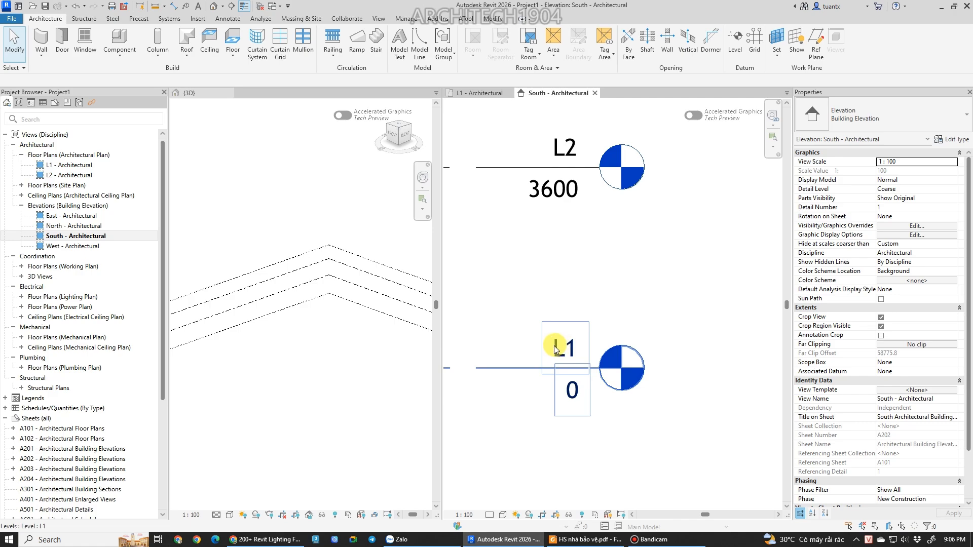
{"action": "left_click", "coordinate": [521, 370]}
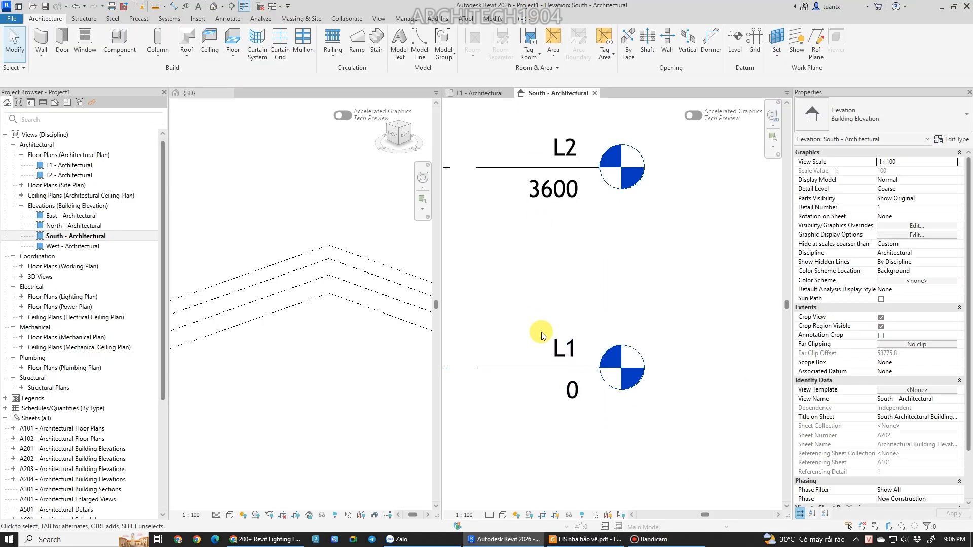
{"action": "scroll", "coordinate": [547, 336], "scroll_direction": "up", "scroll_amount": 2}
{"action": "left_click", "coordinate": [517, 376]}
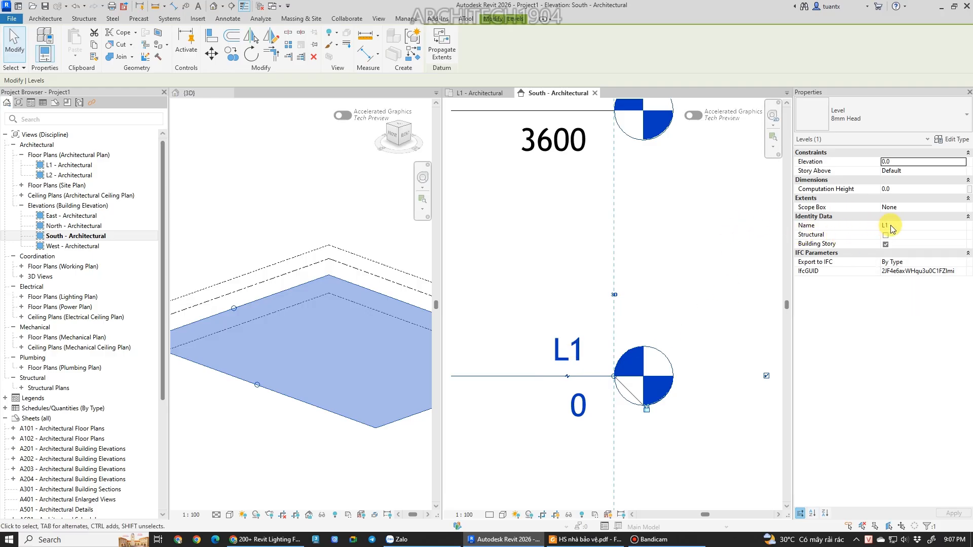
{"action": "key", "text": "ctrl+1"}
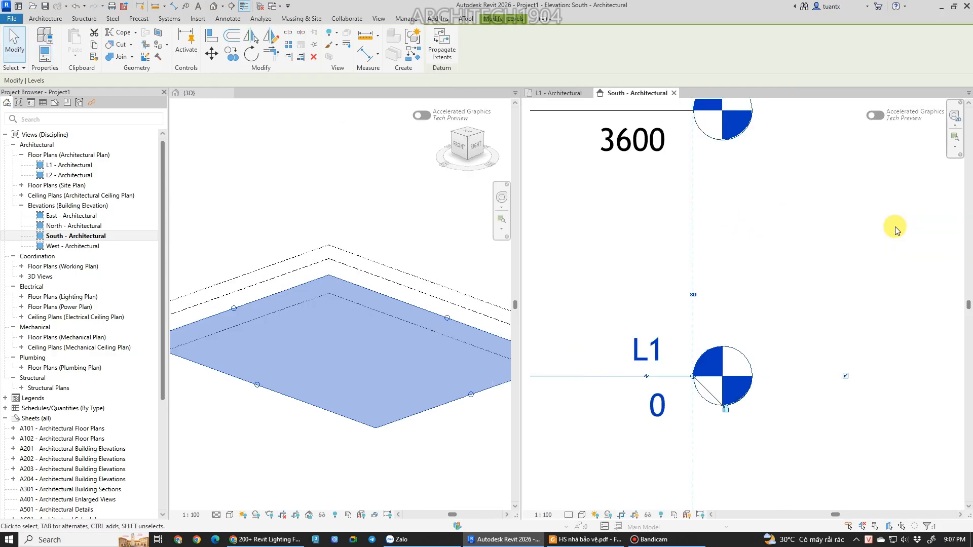
{"action": "key", "text": "ctrl+1"}
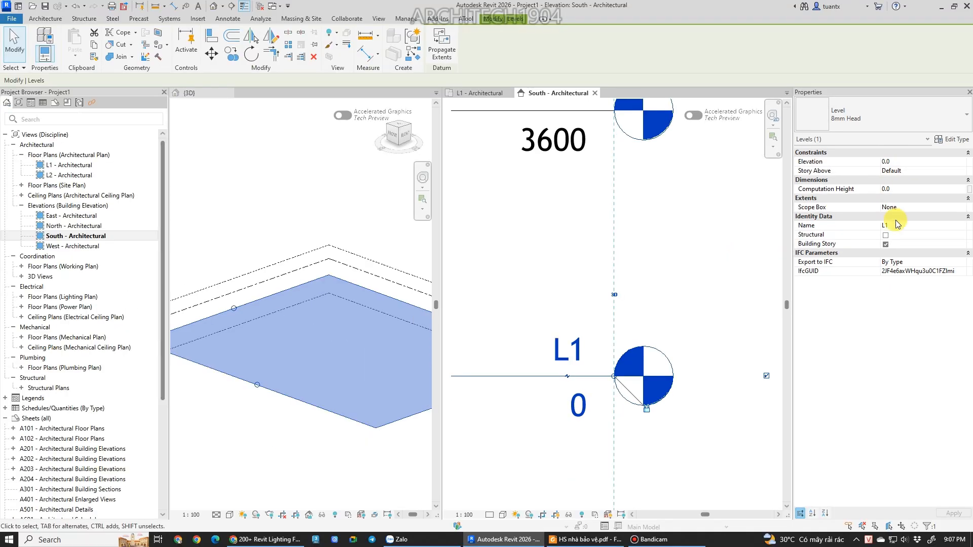
{"action": "left_click", "coordinate": [840, 247]}
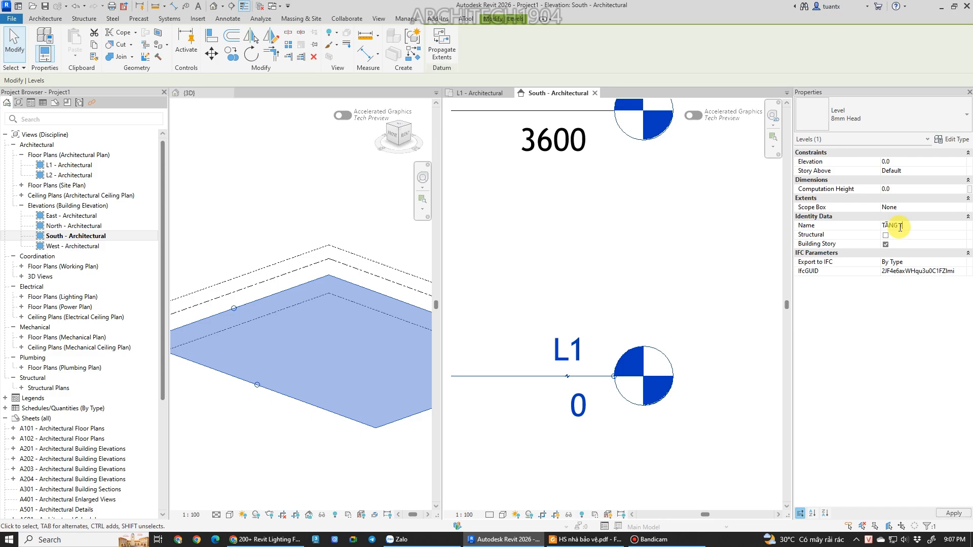
{"action": "left_click", "coordinate": [912, 162]}
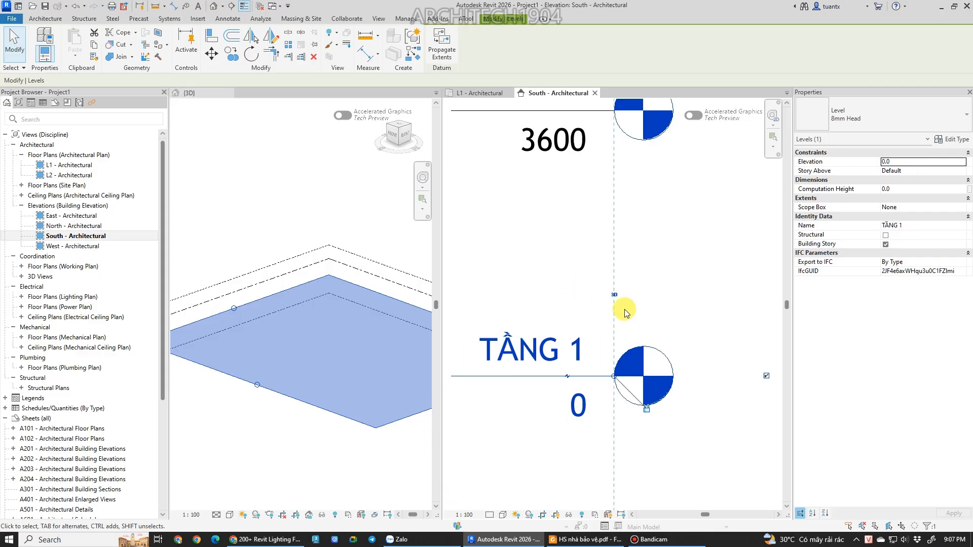
Rename level L2 as TẦNG MÁI and set its elevation to 3200.
{"action": "scroll", "coordinate": [658, 355], "scroll_direction": "down", "scroll_amount": 3}
{"action": "left_click", "coordinate": [658, 386]}
{"action": "scroll", "coordinate": [557, 304], "scroll_direction": "up", "scroll_amount": 2}
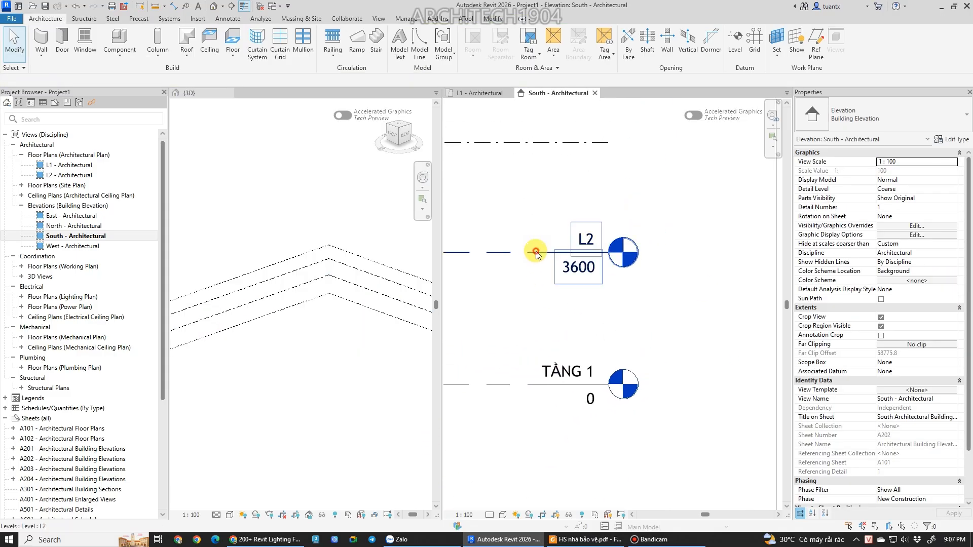
{"action": "left_click", "coordinate": [534, 251]}
{"action": "left_click", "coordinate": [898, 226]}
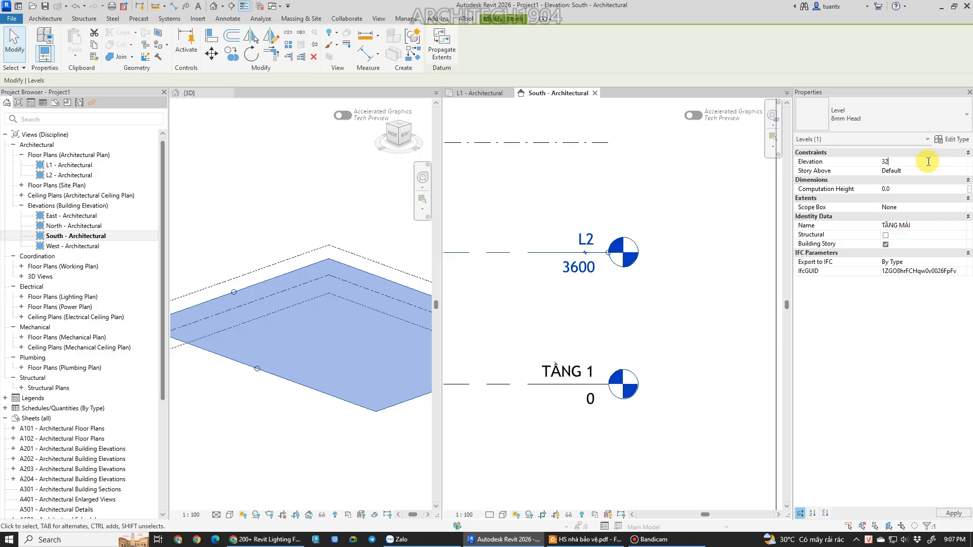
{"action": "key", "text": "Return"}
Change the headless level above TẦNG MÁI to the 8mm Head type.
{"action": "scroll", "coordinate": [520, 211], "scroll_direction": "down", "scroll_amount": 2}
{"action": "middle_click_drag", "start_coordinate": [520, 217], "coordinate": [511, 256]}
{"action": "scroll", "coordinate": [540, 226], "scroll_direction": "up", "scroll_amount": 3}
{"action": "left_click", "coordinate": [534, 225]}
{"action": "left_click", "coordinate": [538, 196]}
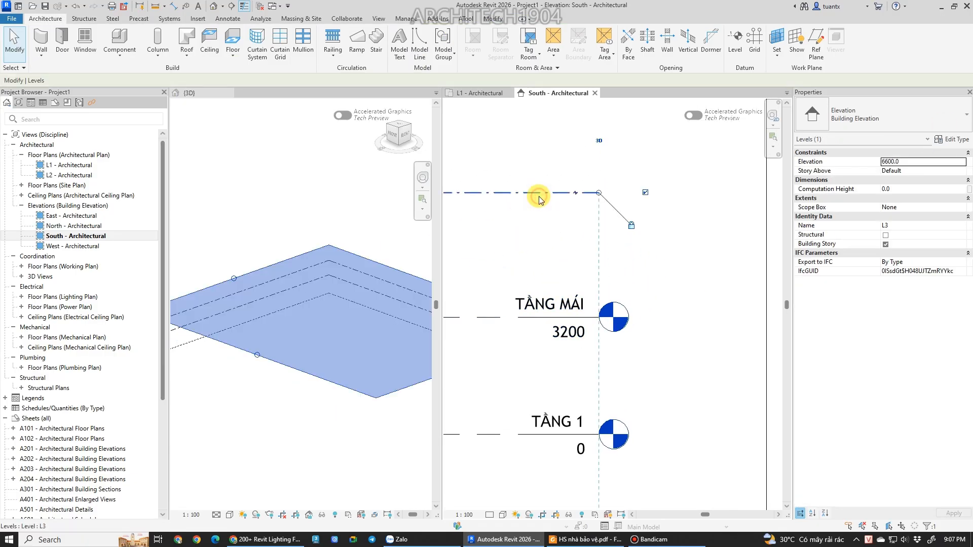
{"action": "scroll", "coordinate": [551, 222], "scroll_direction": "down", "scroll_amount": 1}
{"action": "middle_click_drag", "start_coordinate": [552, 223], "coordinate": [584, 228]}
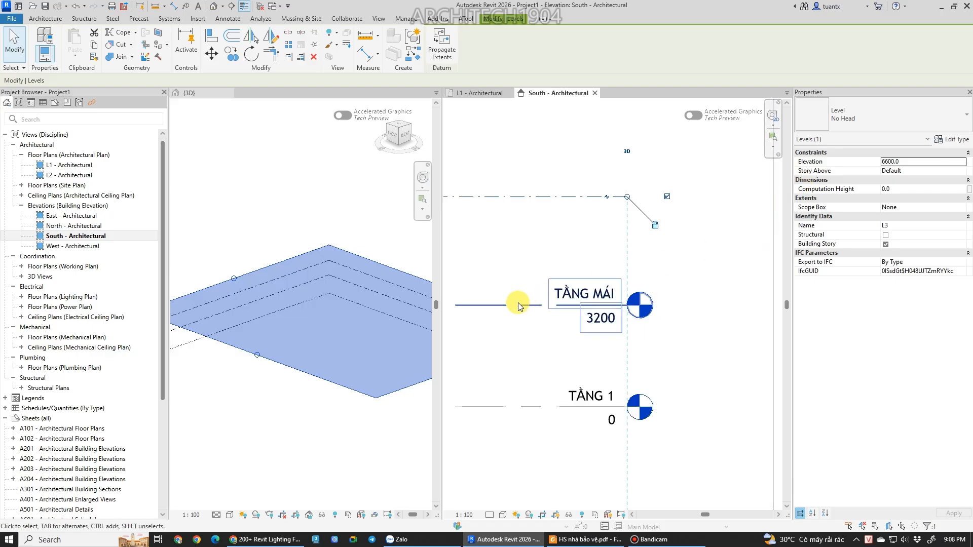
{"action": "left_click", "coordinate": [552, 299]}
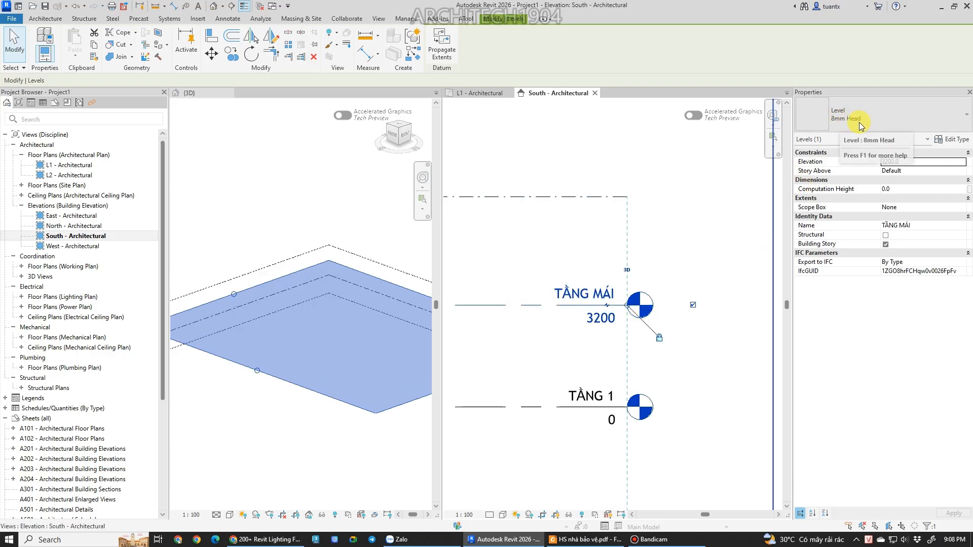
{"action": "left_click", "coordinate": [573, 196]}
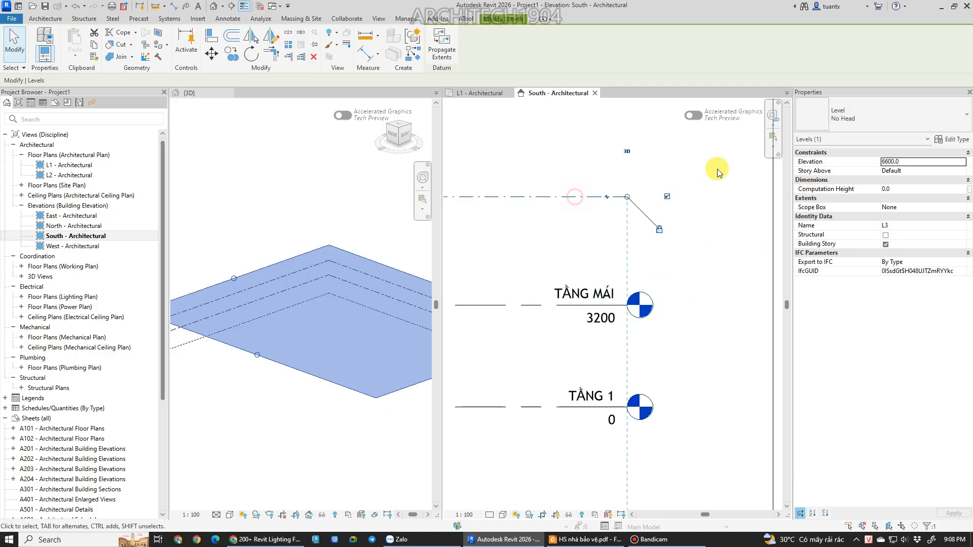
{"action": "left_click", "coordinate": [855, 119]}
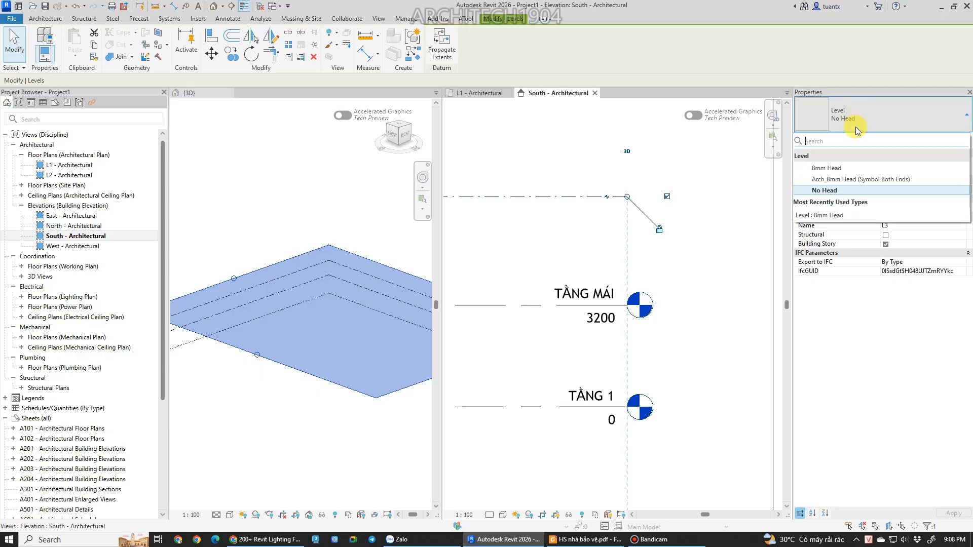
{"action": "left_click", "coordinate": [825, 168]}
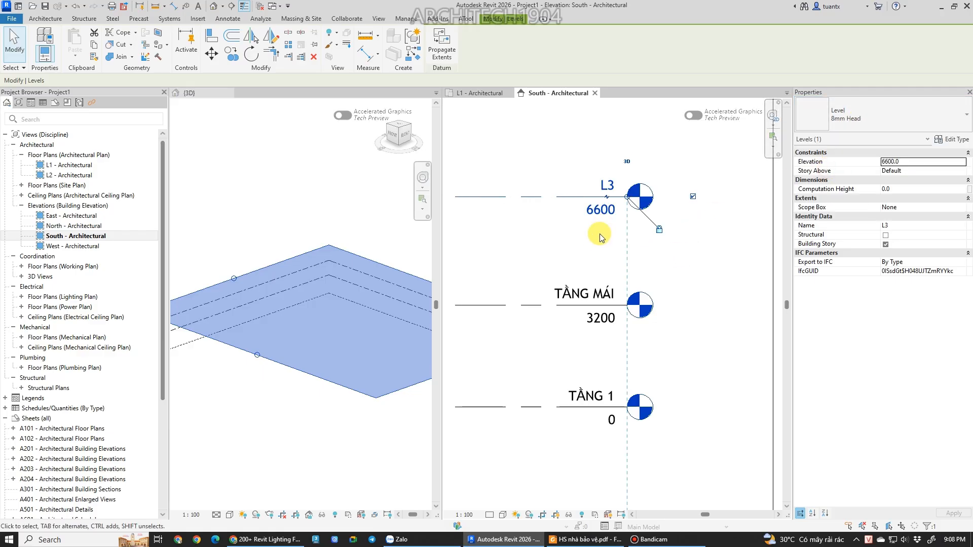
Toggle the L3 level's head symbol off and back on.
{"action": "scroll", "coordinate": [603, 238], "scroll_direction": "up", "scroll_amount": 2}
{"action": "middle_click_drag", "start_coordinate": [603, 238], "coordinate": [559, 268]}
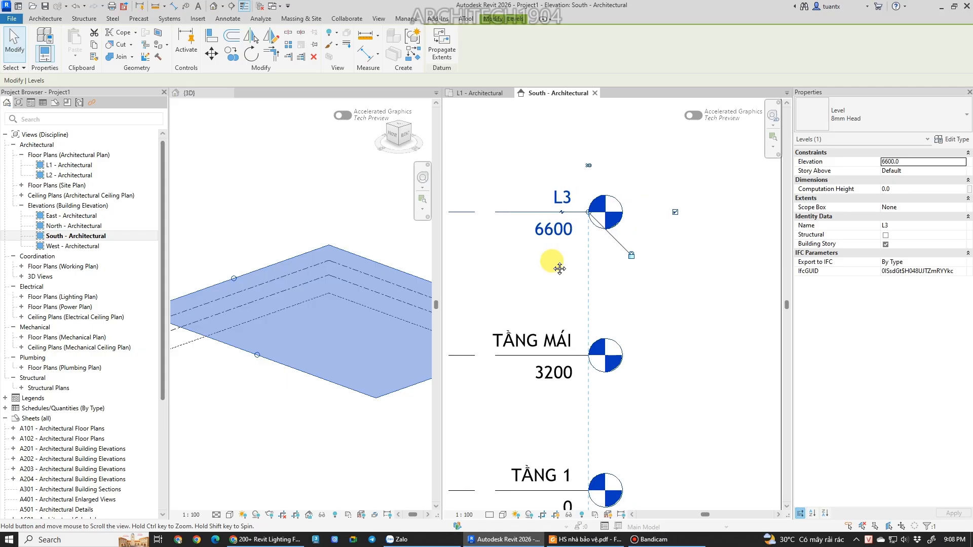
{"action": "left_click", "coordinate": [675, 212]}
{"action": "left_click", "coordinate": [675, 212]}
{"action": "left_click", "coordinate": [675, 213]}
{"action": "left_click", "coordinate": [675, 213]}
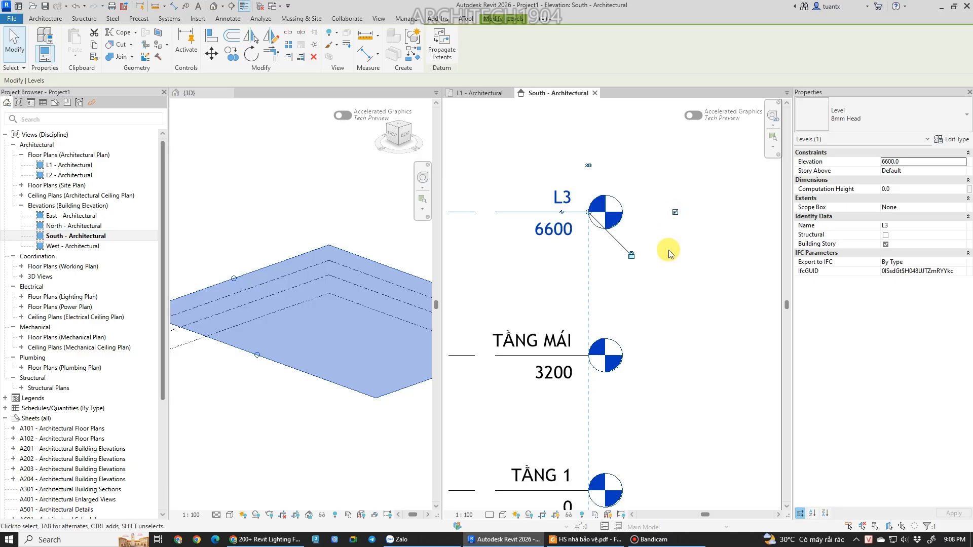
Rename level L3 as ĐỈNH MÁI and set its elevation to 4400.
{"action": "left_click", "coordinate": [567, 194]}
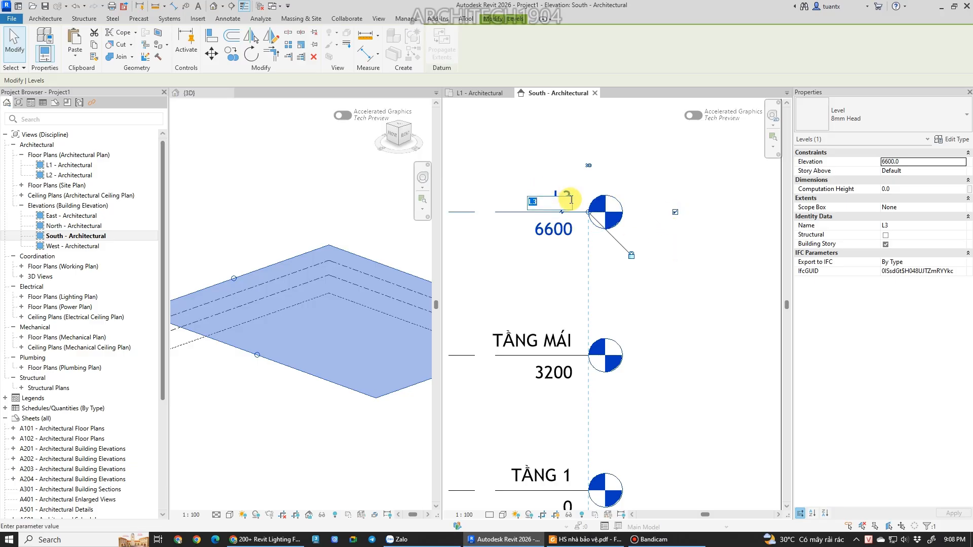
{"action": "type", "text": "D"}
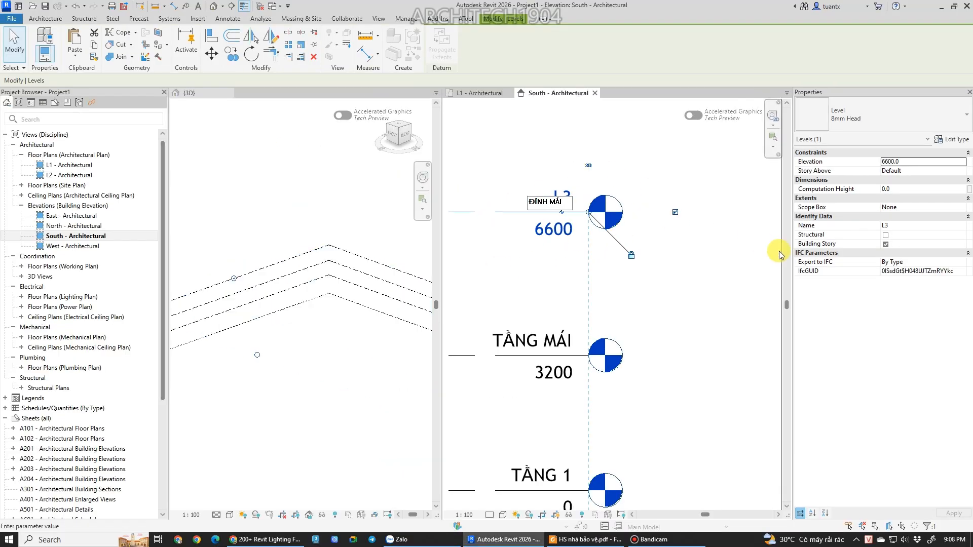
{"action": "key", "text": "Return"}
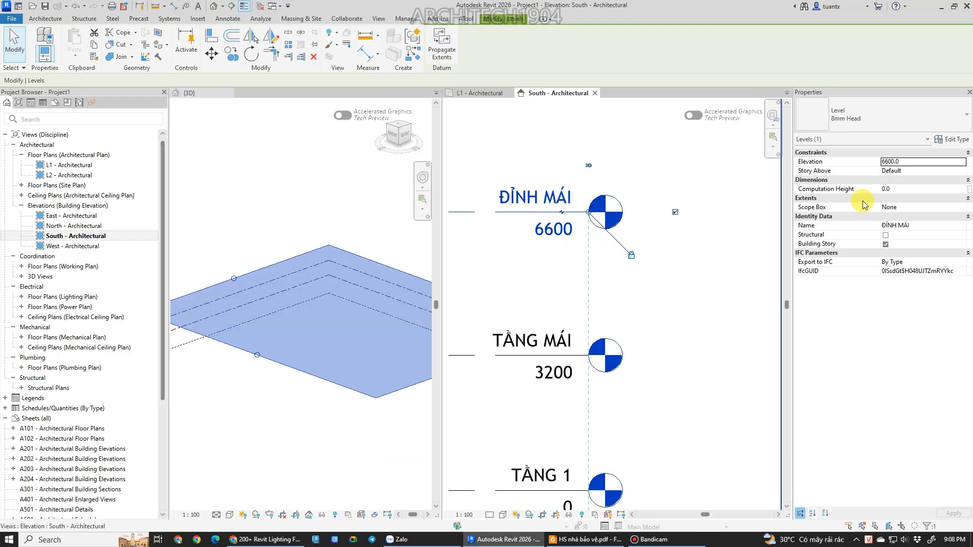
{"action": "left_click", "coordinate": [908, 162]}
{"action": "type", "text": "4400"}
{"action": "key", "text": "Return"}
Change the headless level below TẦNG 1 to the 8mm Head type.
{"action": "middle_click_drag", "start_coordinate": [698, 363], "coordinate": [650, 292]}
{"action": "left_click_drag", "start_coordinate": [650, 292], "coordinate": [588, 173]}
{"action": "middle_click_drag", "start_coordinate": [614, 386], "coordinate": [704, 277]}
{"action": "left_click", "coordinate": [585, 320]}
{"action": "left_click", "coordinate": [585, 359]}
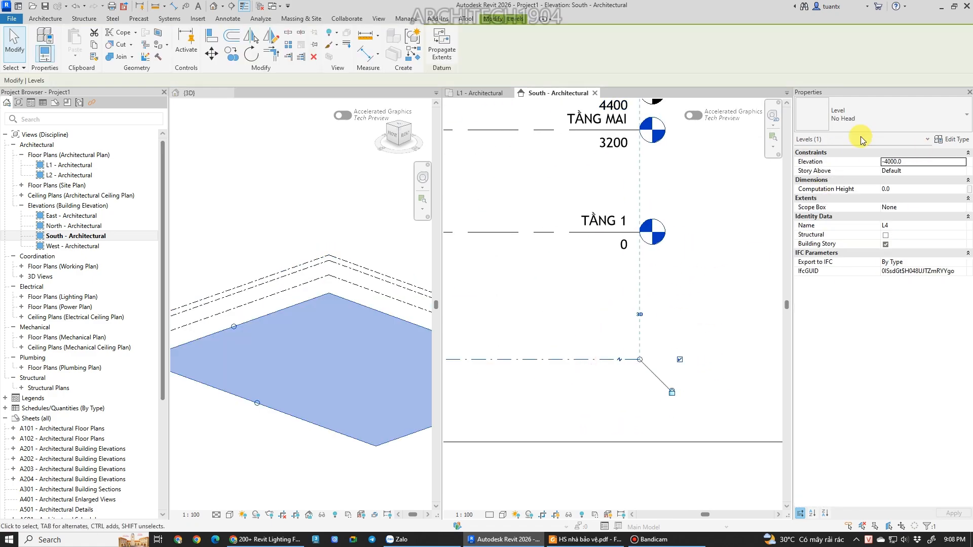
{"action": "left_click", "coordinate": [861, 140]}
{"action": "left_click", "coordinate": [831, 163]}
Rename level L4 as SÂN VƯỜN and set its elevation to -450.
{"action": "scroll", "coordinate": [654, 289], "scroll_direction": "up", "scroll_amount": 1}
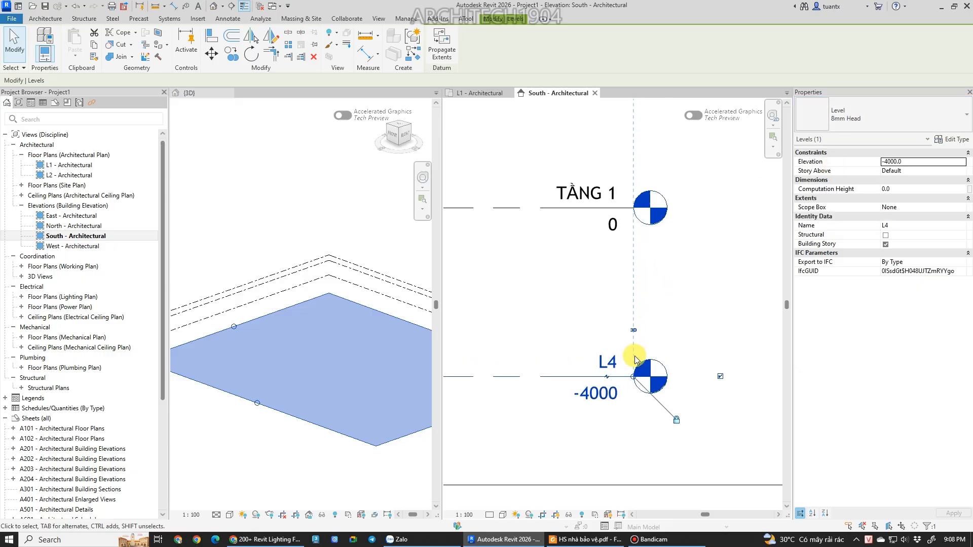
{"action": "scroll", "coordinate": [635, 358], "scroll_direction": "up", "scroll_amount": 1}
{"action": "left_click", "coordinate": [604, 363]}
{"action": "type", "text": "SÂN VUO"}
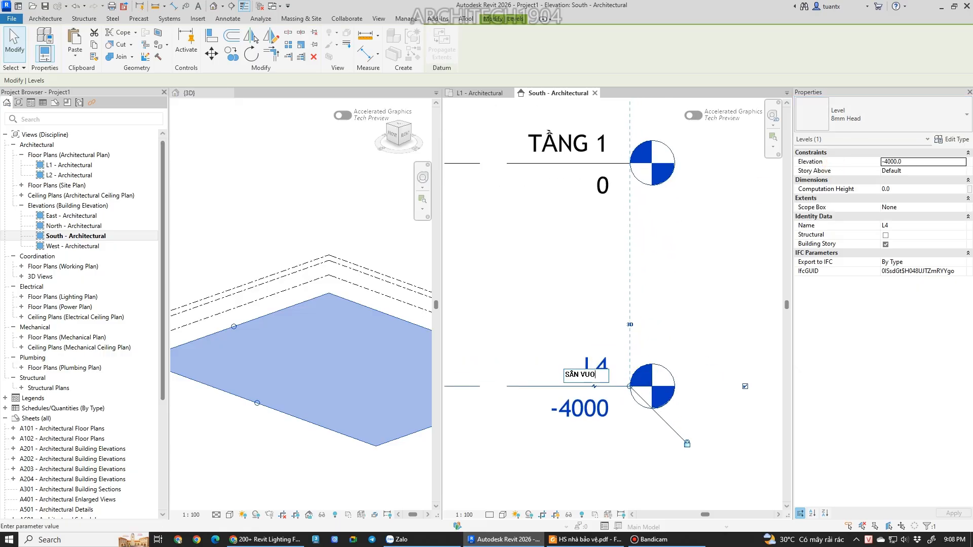
{"action": "key", "text": "BackSpace"}
{"action": "key", "text": "BackSpace"}
{"action": "type", "text": "ƯỜN"}
{"action": "key", "text": "Return"}
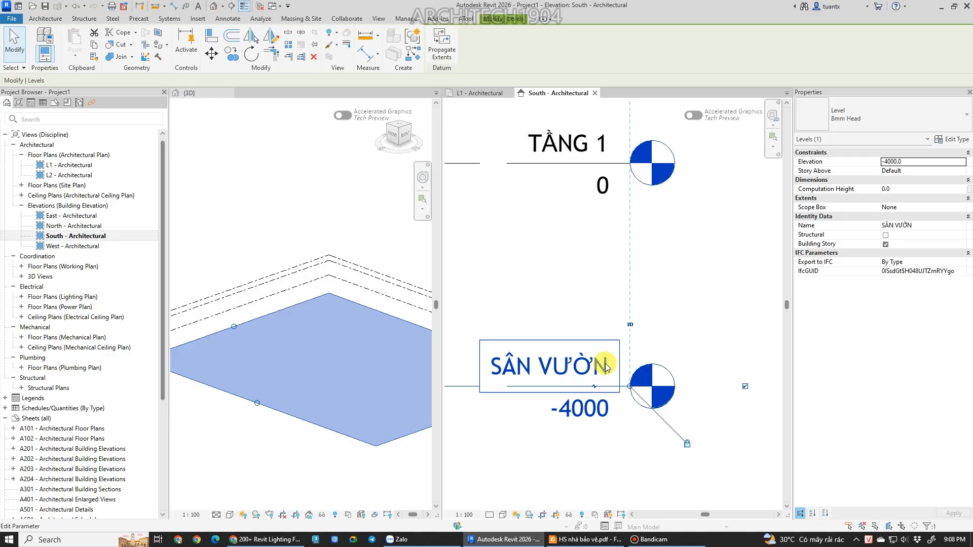
{"action": "left_click", "coordinate": [914, 165]}
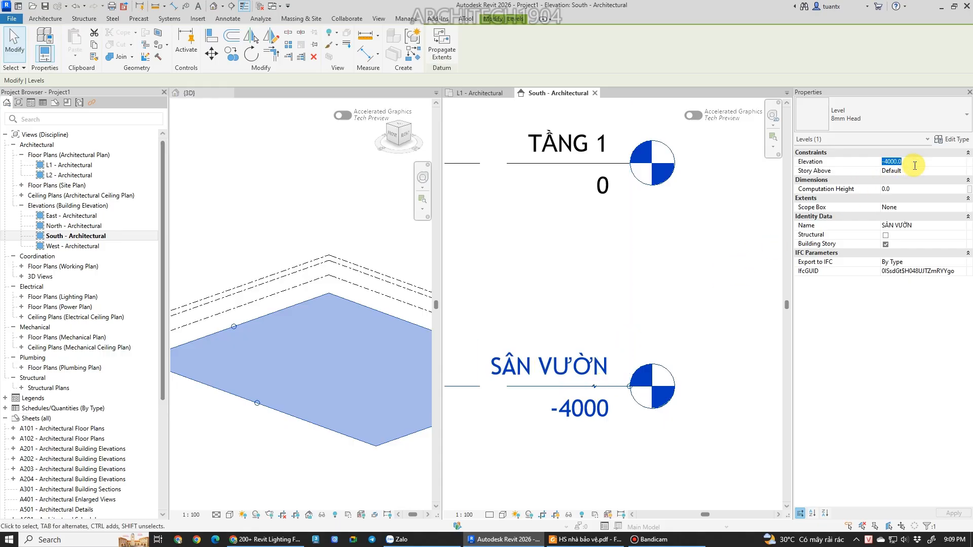
{"action": "type", "text": "-450"}
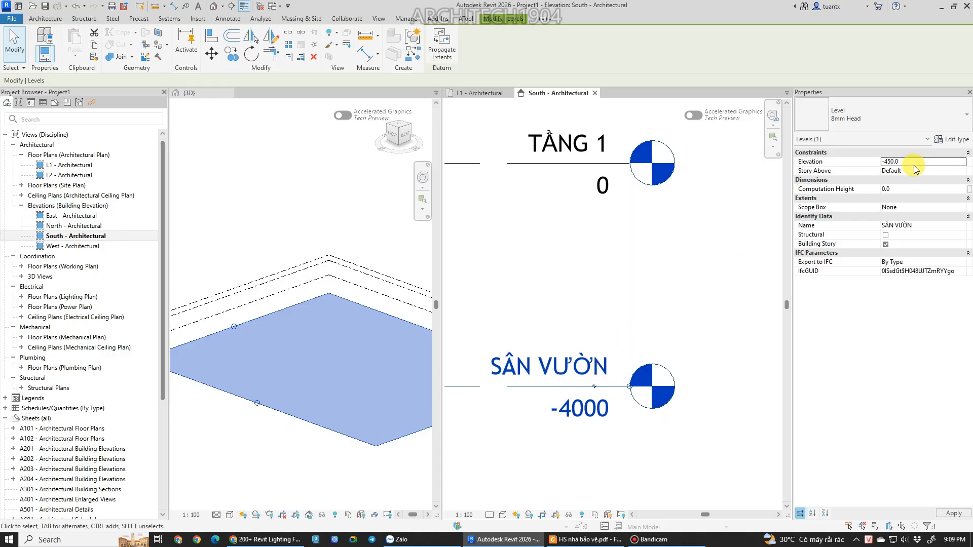
Add an elbow to the SÂN VƯỜN level line and lower its head clear of the TẦNG 1 label.
{"action": "scroll", "coordinate": [603, 304], "scroll_direction": "down", "scroll_amount": 2}
{"action": "scroll", "coordinate": [653, 223], "scroll_direction": "up", "scroll_amount": 4}
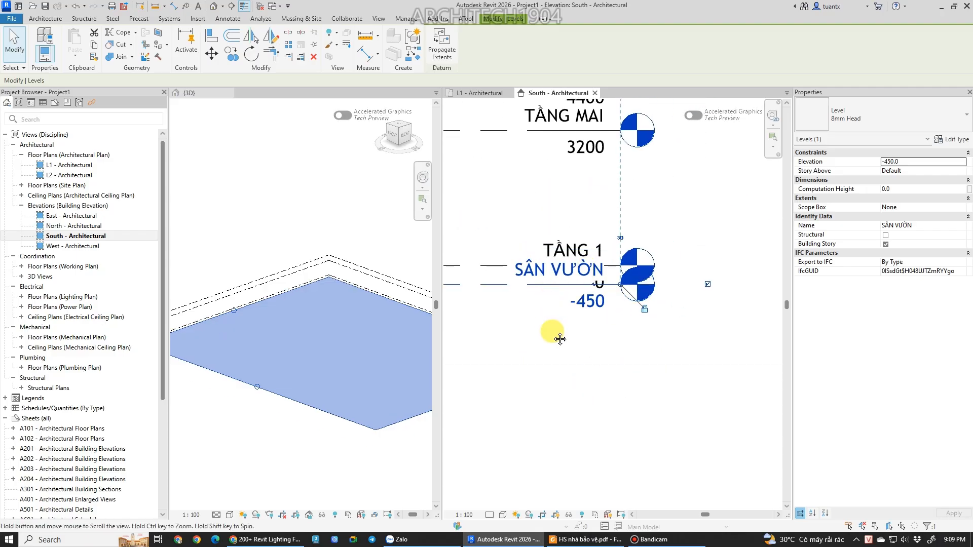
{"action": "scroll", "coordinate": [553, 324], "scroll_direction": "down", "scroll_amount": 1}
{"action": "middle_click_drag", "start_coordinate": [550, 313], "coordinate": [557, 392]}
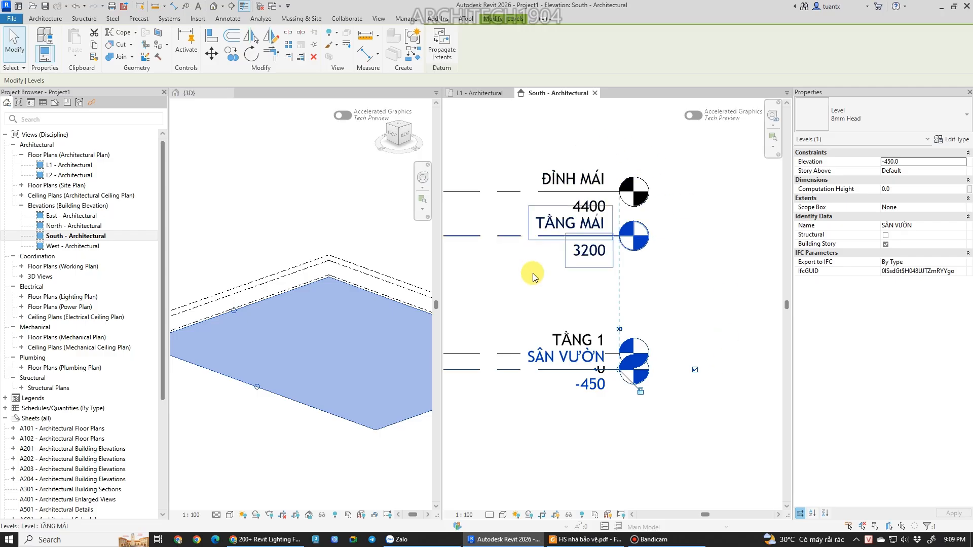
{"action": "middle_click_drag", "start_coordinate": [534, 311], "coordinate": [565, 275]}
{"action": "scroll", "coordinate": [540, 344], "scroll_direction": "up", "scroll_amount": 2}
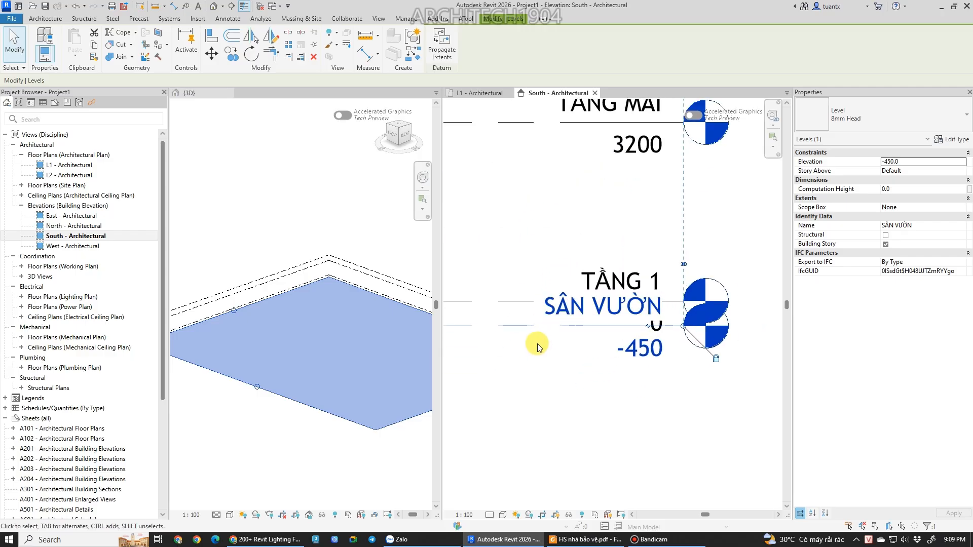
{"action": "scroll", "coordinate": [556, 321], "scroll_direction": "down", "scroll_amount": 1}
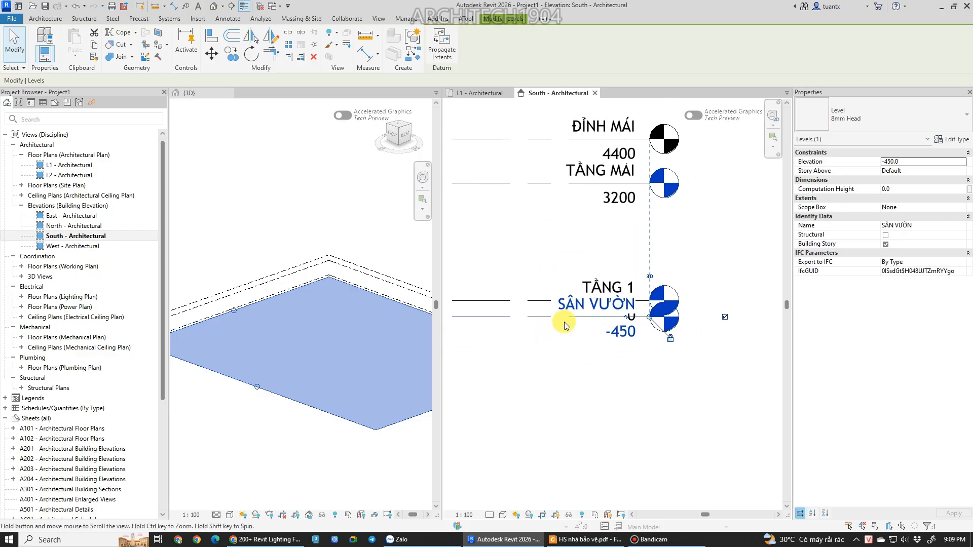
{"action": "scroll", "coordinate": [671, 369], "scroll_direction": "up", "scroll_amount": 4}
{"action": "scroll", "coordinate": [654, 322], "scroll_direction": "down", "scroll_amount": 2}
{"action": "scroll", "coordinate": [709, 320], "scroll_direction": "up", "scroll_amount": 4}
{"action": "scroll", "coordinate": [623, 363], "scroll_direction": "down", "scroll_amount": 4}
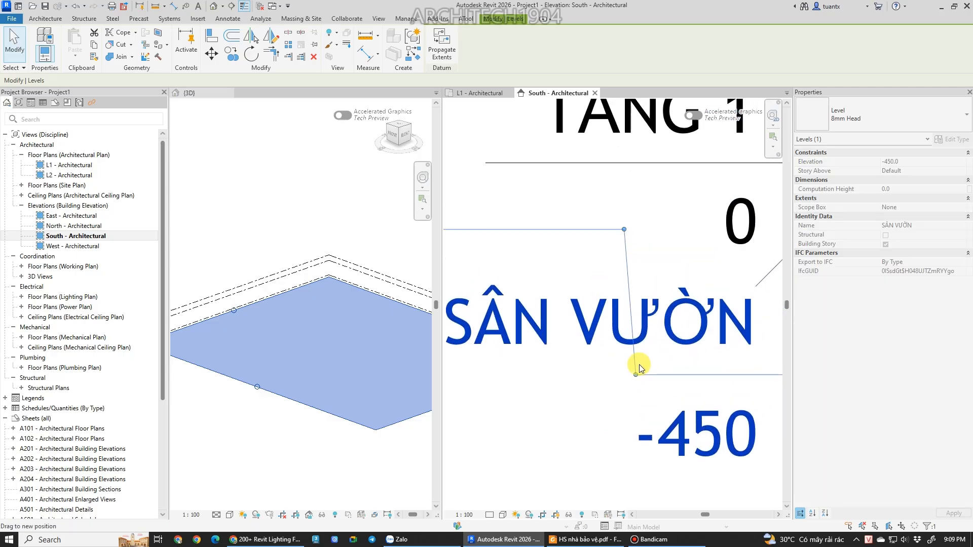
{"action": "left_click_drag", "start_coordinate": [577, 285], "coordinate": [579, 346]}
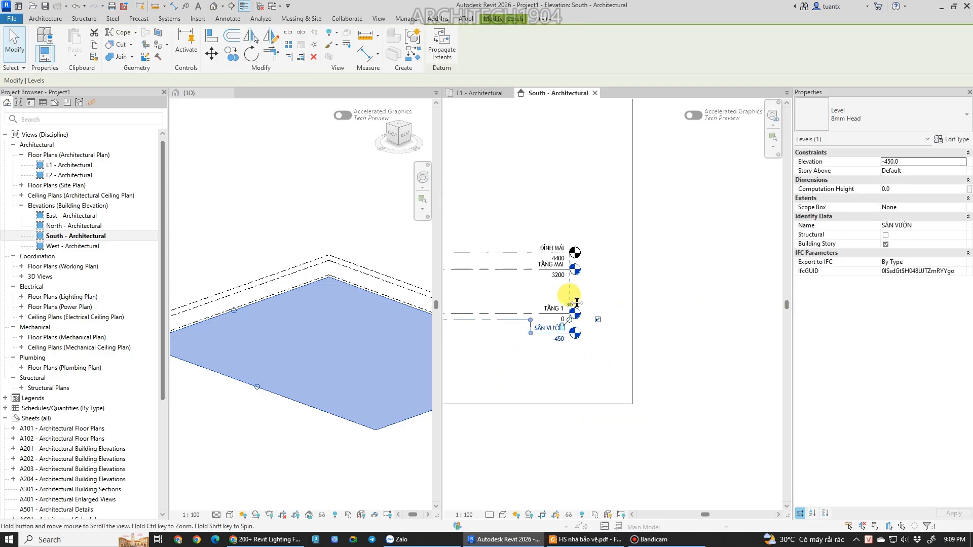
Check the level elevations in the guard house PDF and compare the L1 and L2 architectural floor plans with the South elevation's levels.
{"action": "left_click", "coordinate": [551, 540]}
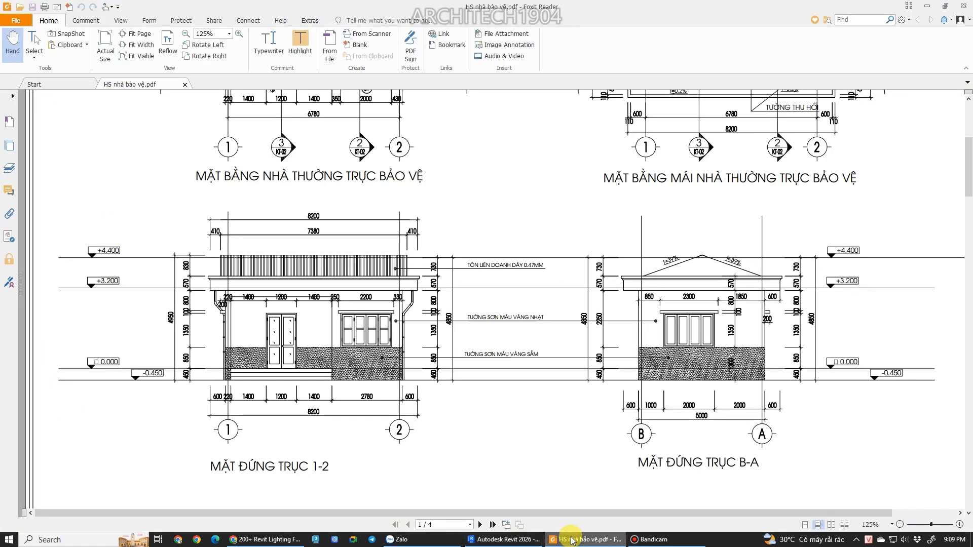
{"action": "left_click", "coordinate": [551, 541]}
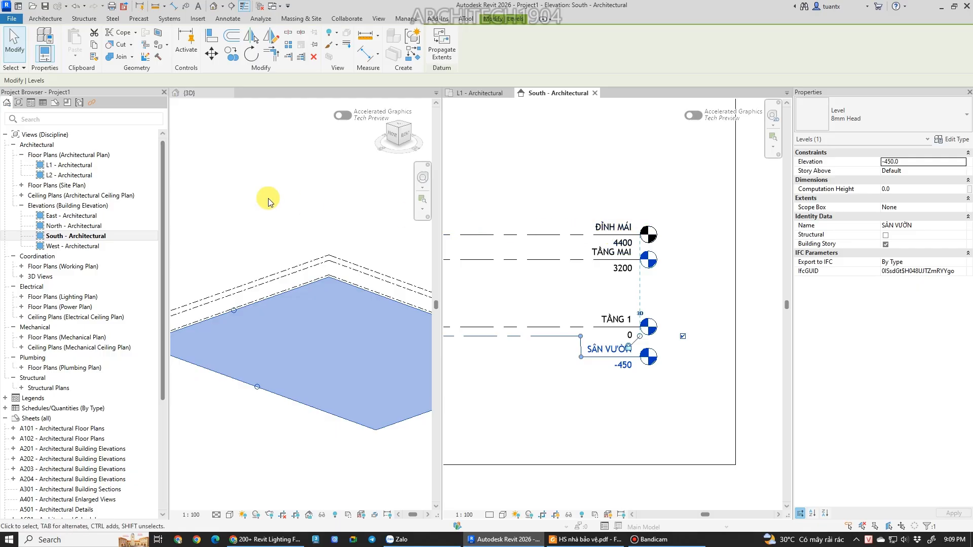
{"action": "left_click", "coordinate": [50, 164]}
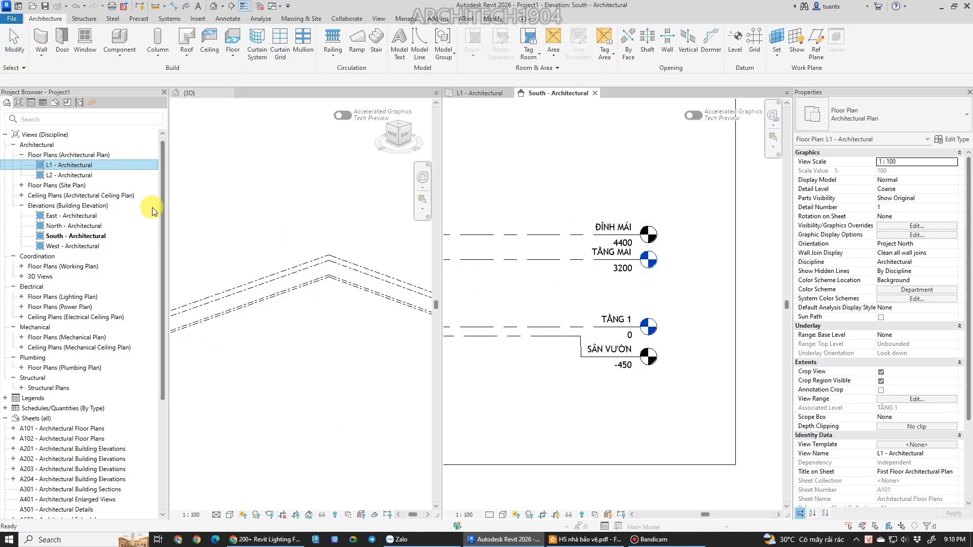
{"action": "left_click", "coordinate": [69, 177]}
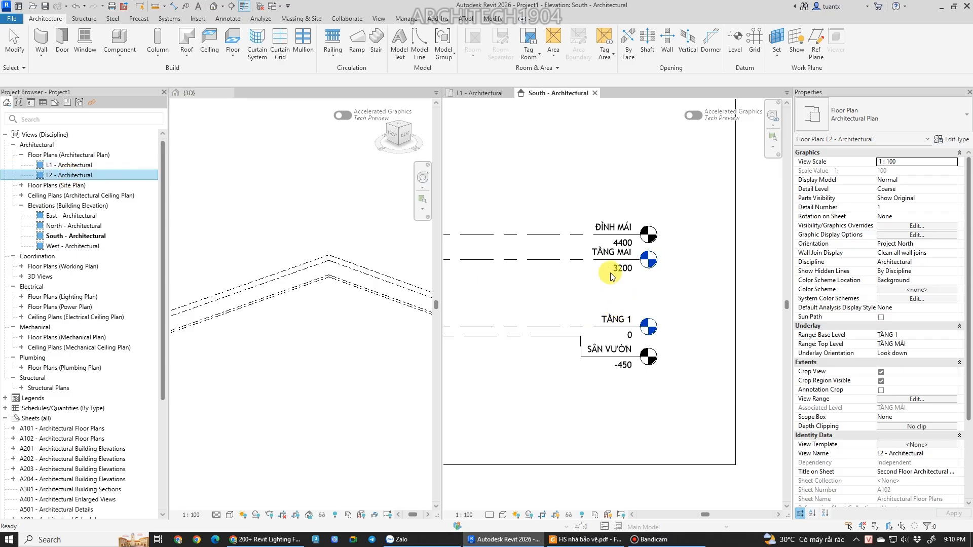
{"action": "scroll", "coordinate": [603, 273], "scroll_direction": "up", "scroll_amount": 3}
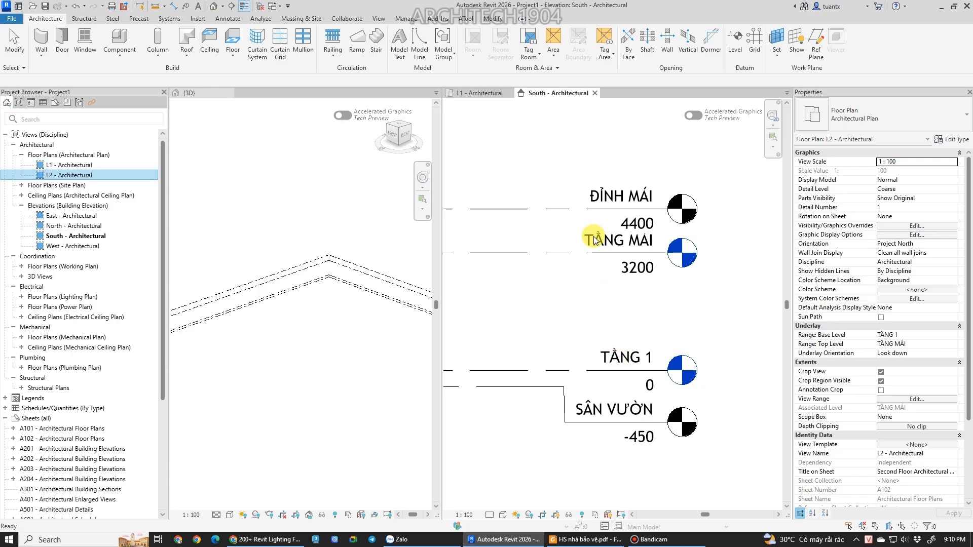
Rename the L1 - Architectural floor plan view as TẦNG 1.
{"action": "left_click", "coordinate": [75, 167]}
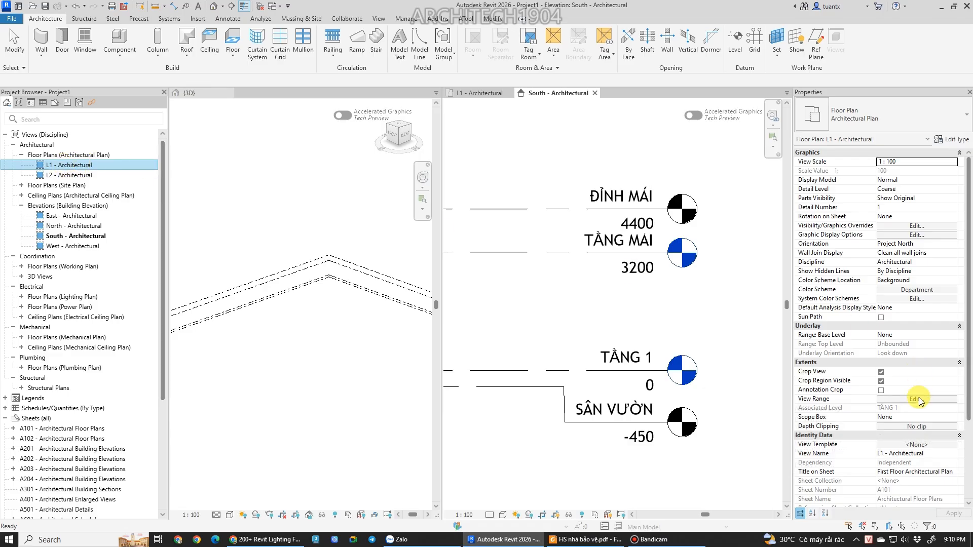
{"action": "scroll", "coordinate": [947, 401], "scroll_direction": "down", "scroll_amount": 4}
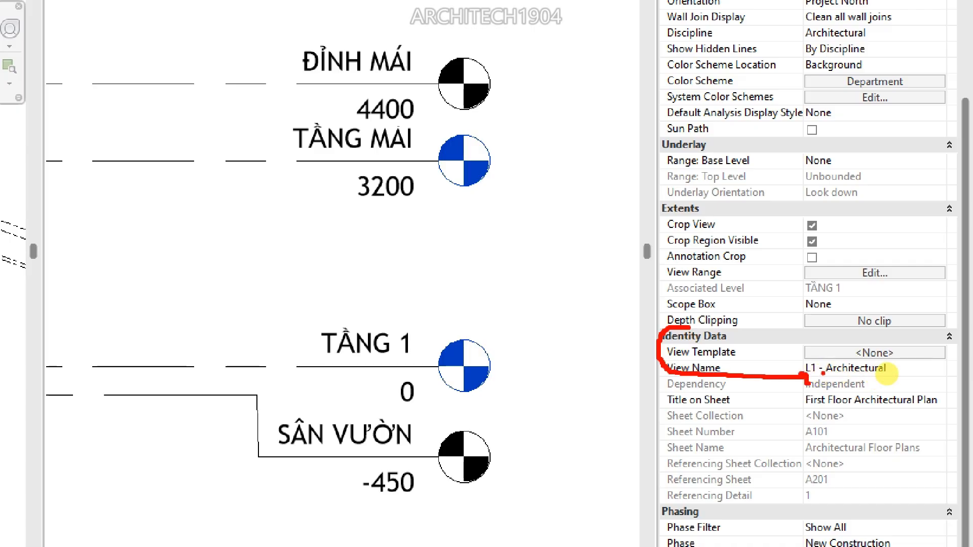
{"action": "left_click", "coordinate": [880, 370]}
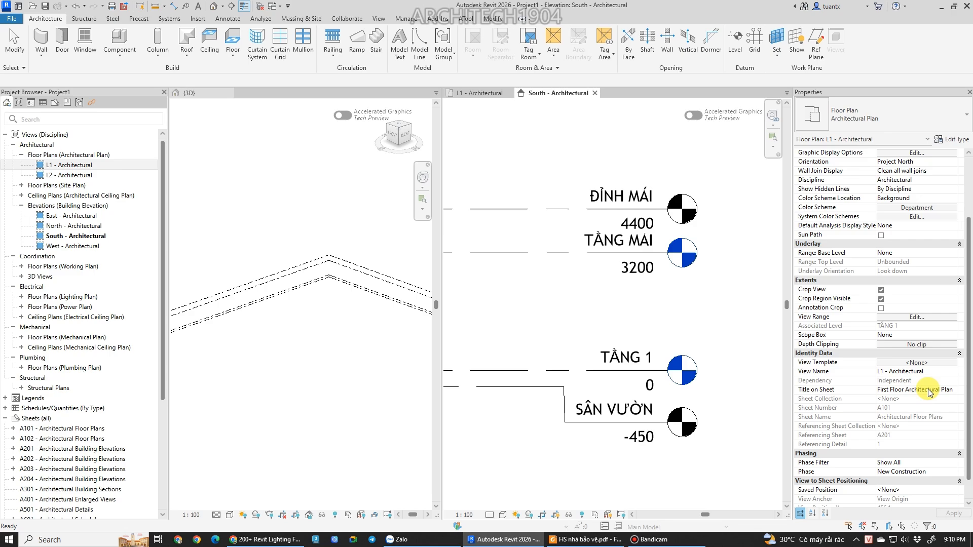
{"action": "double_click", "coordinate": [900, 371]}
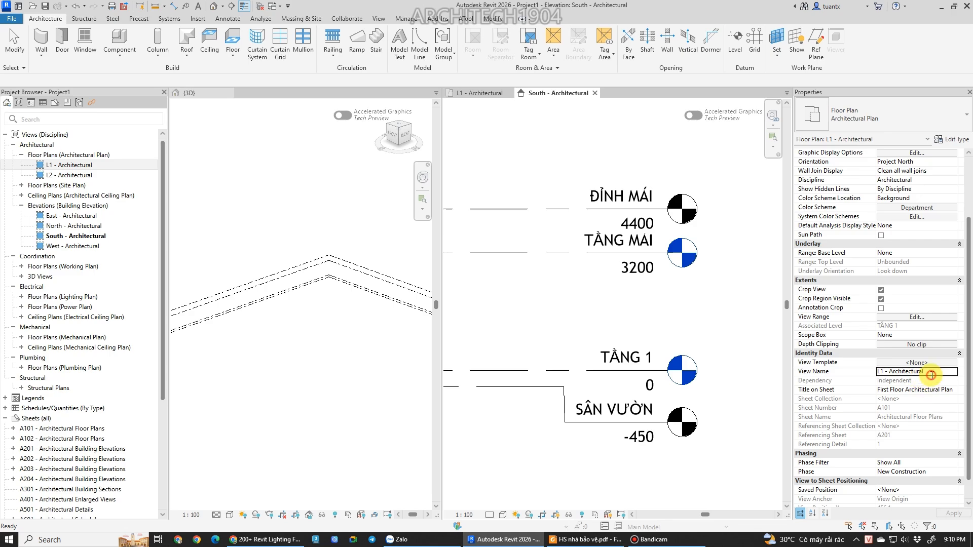
{"action": "type", "text": "TẦNG"}
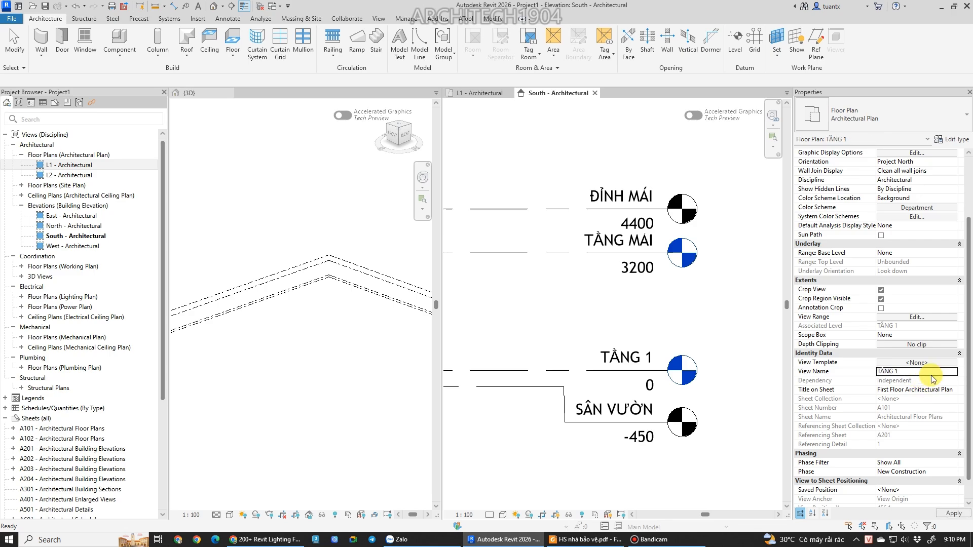
{"action": "type", "text": " 1"}
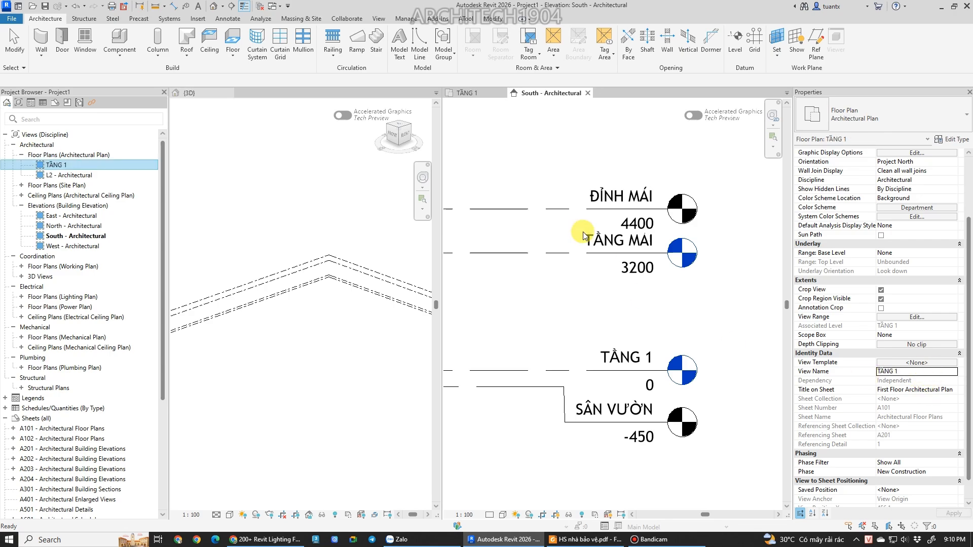
Rename the L2 - Architectural floor plan view as TẦNG MÁI.
{"action": "left_click", "coordinate": [77, 175]}
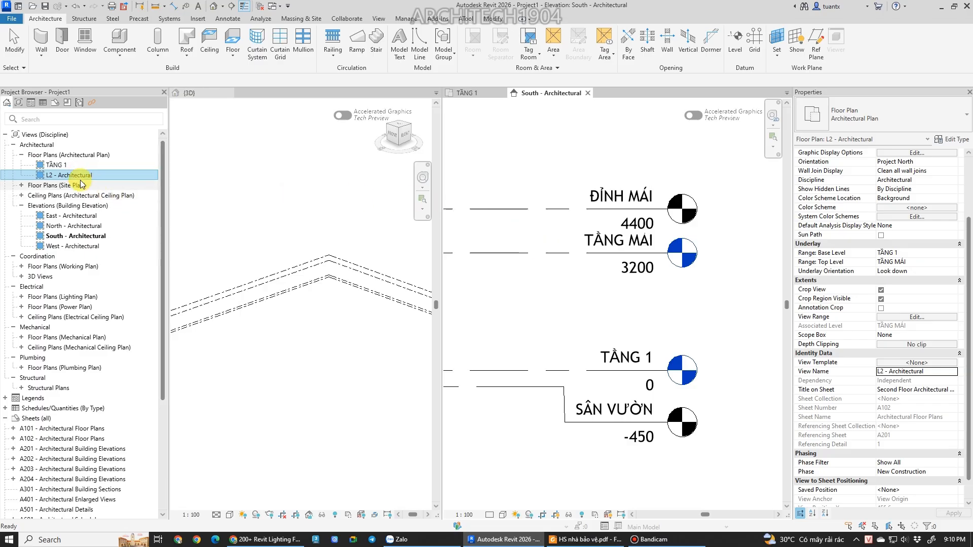
{"action": "left_click", "coordinate": [941, 372]}
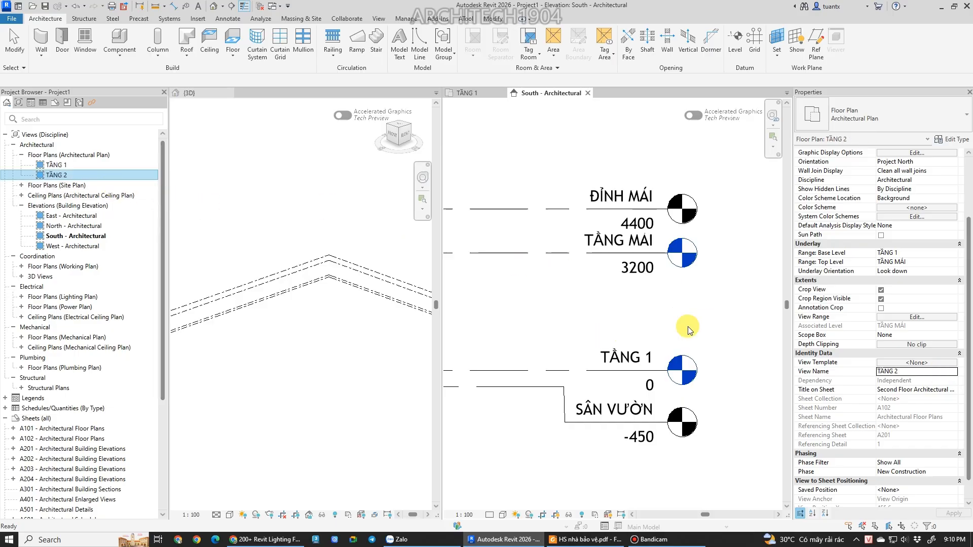
{"action": "left_click", "coordinate": [904, 370]}
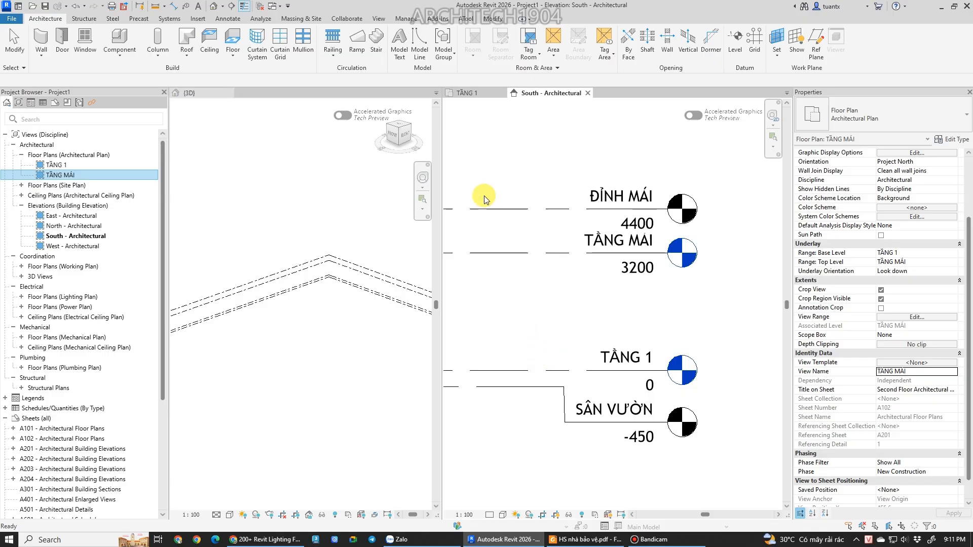
Create Architectural Plan floor plan views for the SÂN VƯỜN and ĐỈNH MÁI levels without duplicating existing views.
{"action": "left_click", "coordinate": [378, 20]}
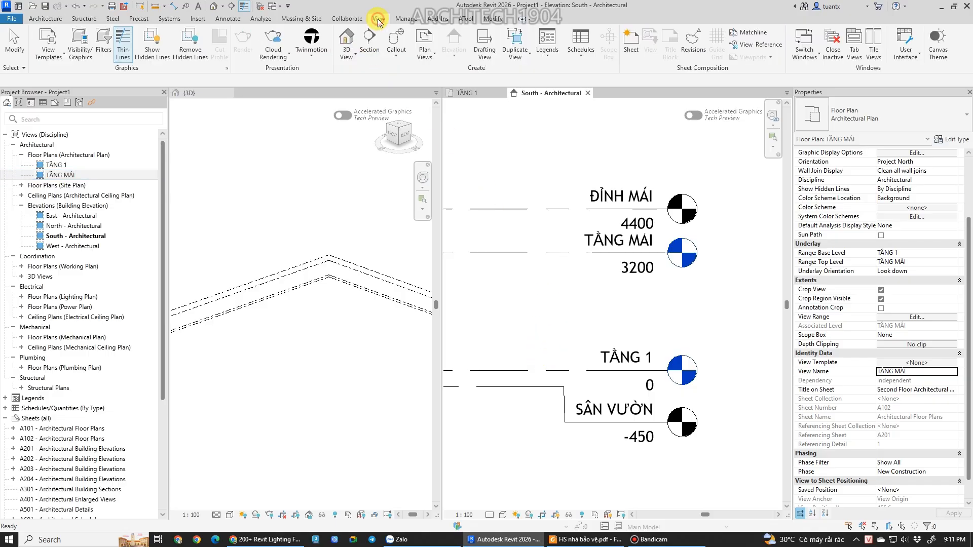
{"action": "left_click", "coordinate": [425, 54]}
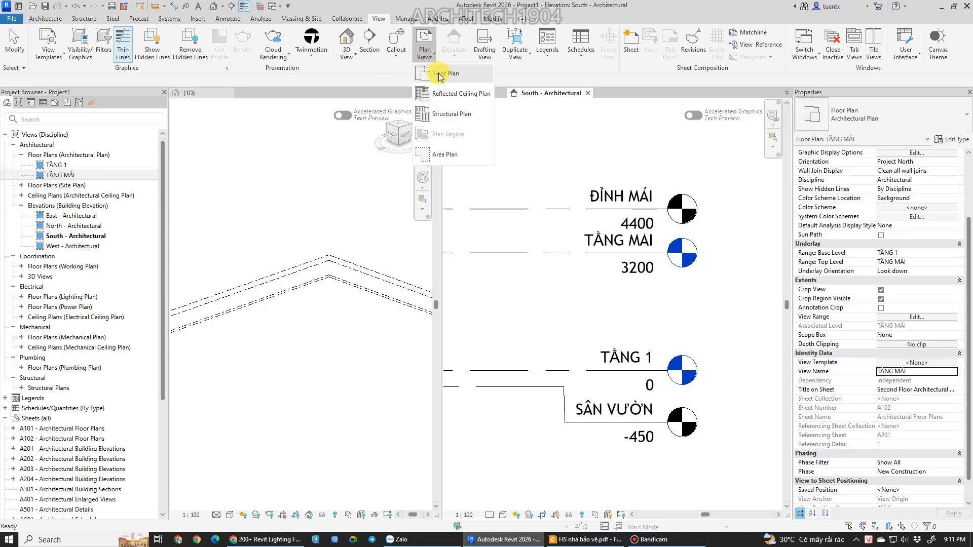
{"action": "left_click", "coordinate": [439, 73]}
{"action": "left_click_drag", "start_coordinate": [467, 163], "coordinate": [503, 69]}
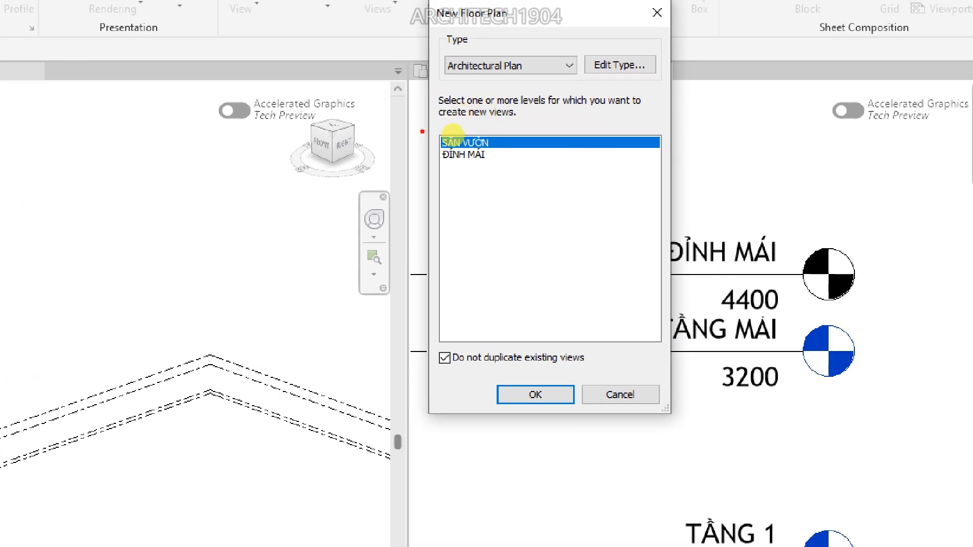
{"action": "mouse_move", "coordinate": [496, 133]}
{"action": "left_mouse_down"}
{"action": "mouse_move", "coordinate": [431, 127]}
{"action": "mouse_move", "coordinate": [484, 180]}
{"action": "mouse_move", "coordinate": [494, 118]}
{"action": "left_mouse_up"}
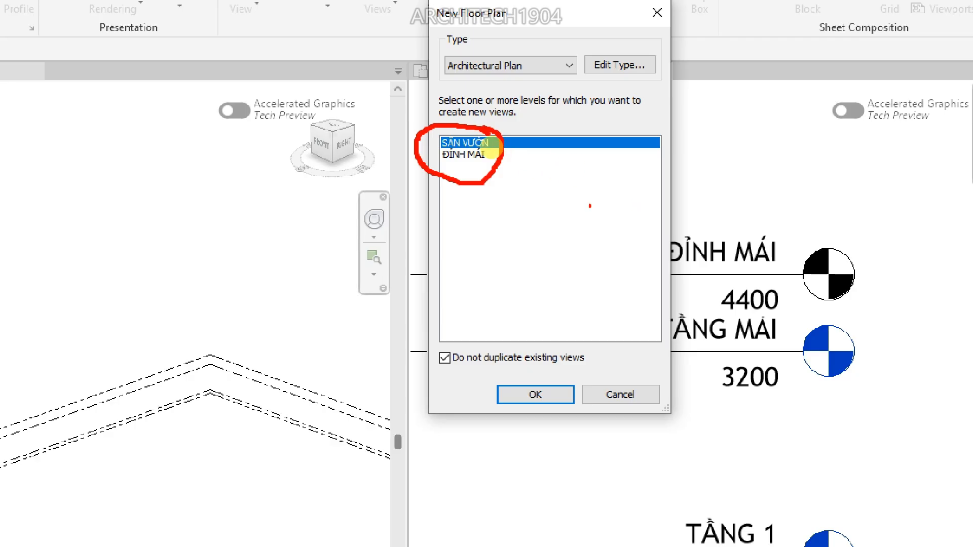
{"action": "mouse_move", "coordinate": [469, 358]}
{"action": "left_mouse_down"}
{"action": "mouse_move", "coordinate": [428, 349]}
{"action": "mouse_move", "coordinate": [464, 361]}
{"action": "left_mouse_up"}
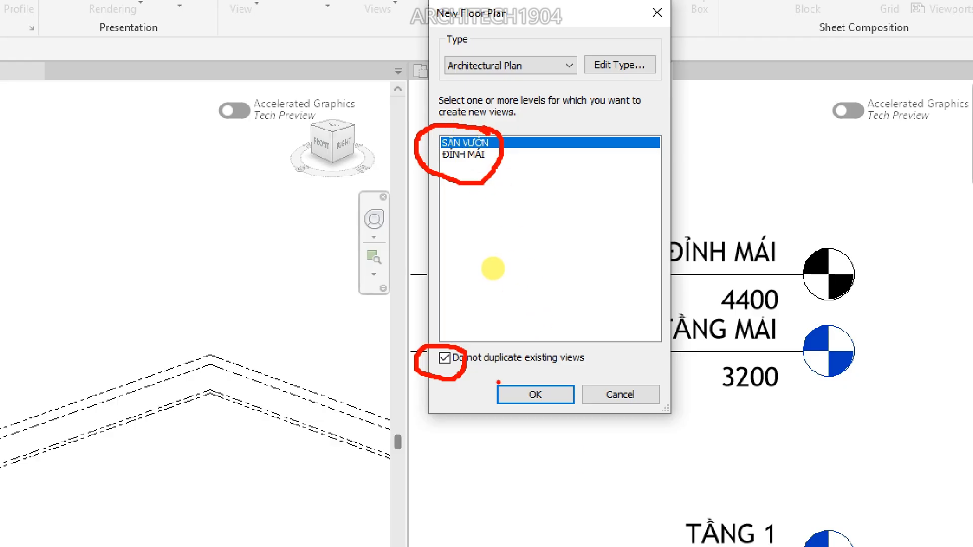
{"action": "left_click_drag", "start_coordinate": [501, 384], "coordinate": [519, 395]}
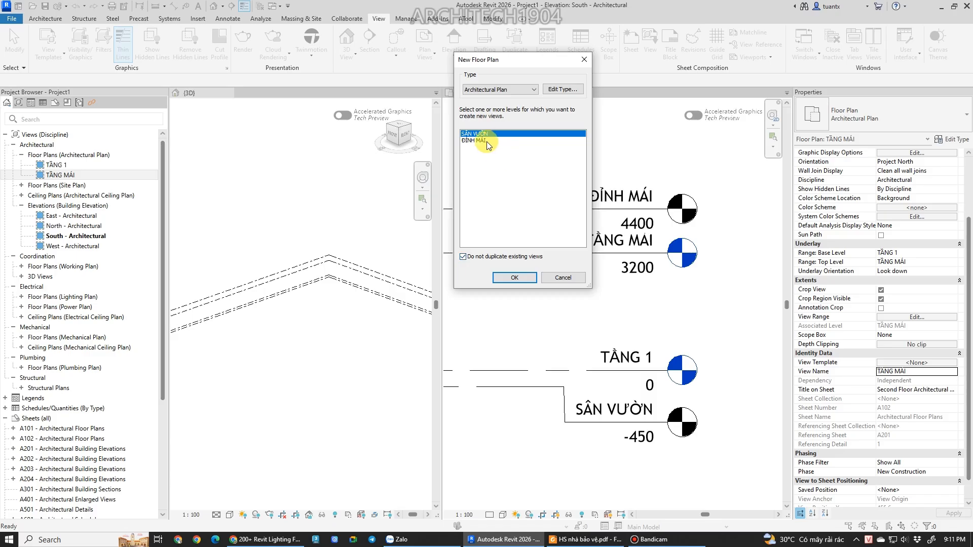
{"action": "left_click", "coordinate": [482, 141]}
{"action": "left_click", "coordinate": [501, 277]}
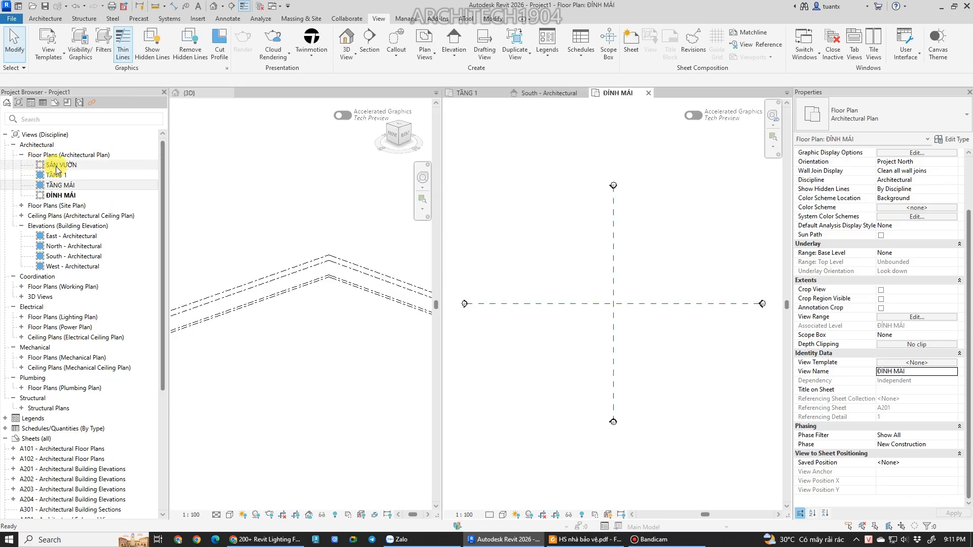
Review the architectural floor plan list and check it against the level heads in the South elevation.
{"action": "left_click", "coordinate": [58, 174]}
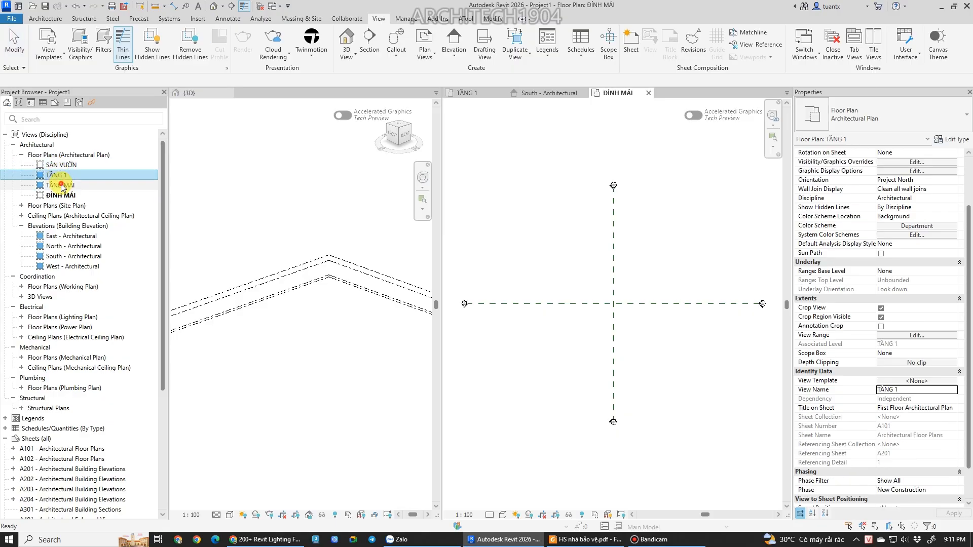
{"action": "left_click", "coordinate": [60, 185]}
{"action": "left_click", "coordinate": [63, 205]}
{"action": "left_click", "coordinate": [546, 96]}
{"action": "scroll", "coordinate": [644, 259], "scroll_direction": "up", "scroll_amount": 3}
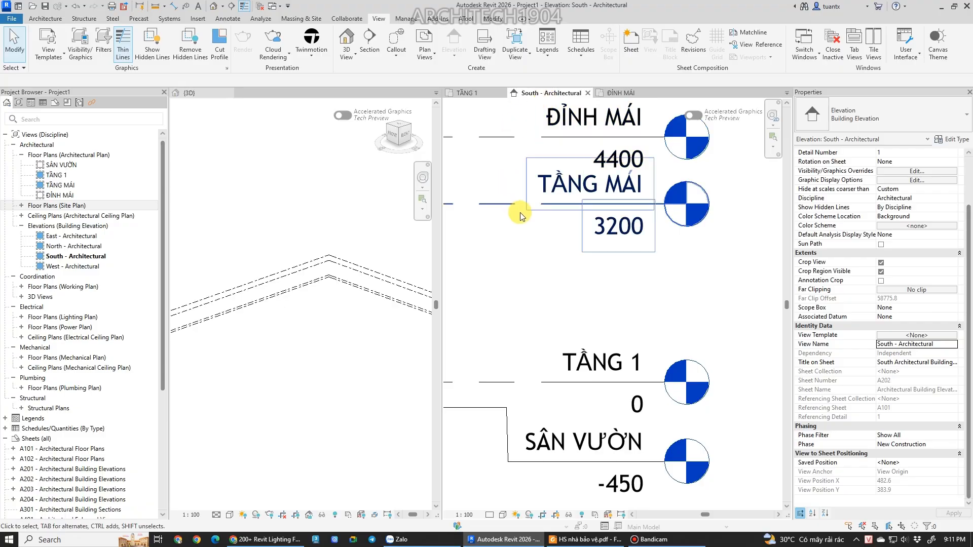
{"action": "scroll", "coordinate": [574, 283], "scroll_direction": "down", "scroll_amount": 2}
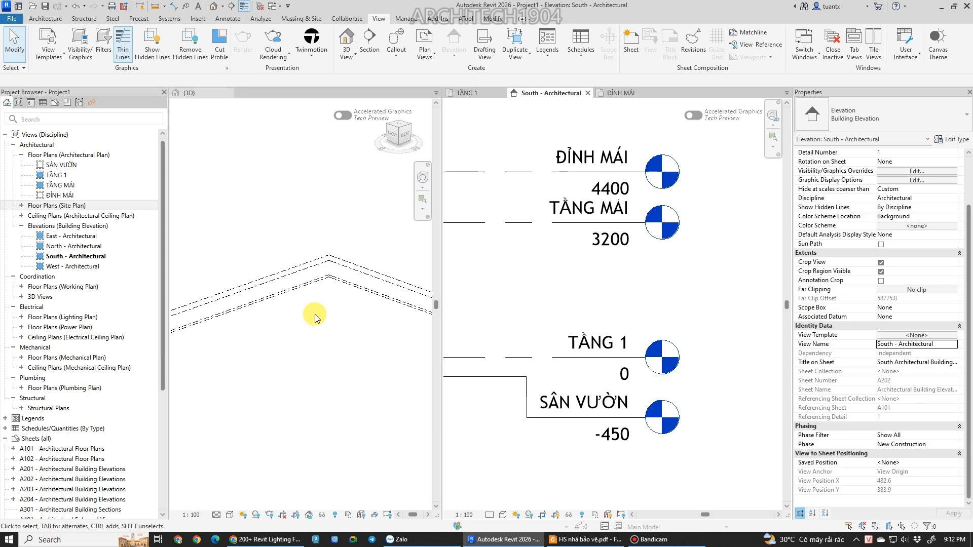
Examine the ground floor plan in the guard house PDF for its grid axes 1, 2, A and B and their dimensions.
{"action": "left_click", "coordinate": [567, 540]}
{"action": "scroll", "coordinate": [454, 269], "scroll_direction": "up", "scroll_amount": 3}
{"action": "scroll", "coordinate": [452, 330], "scroll_direction": "up", "scroll_amount": 1, "text": "ctrl"}
{"action": "scroll", "coordinate": [296, 277], "scroll_direction": "up", "scroll_amount": 1, "text": "ctrl"}
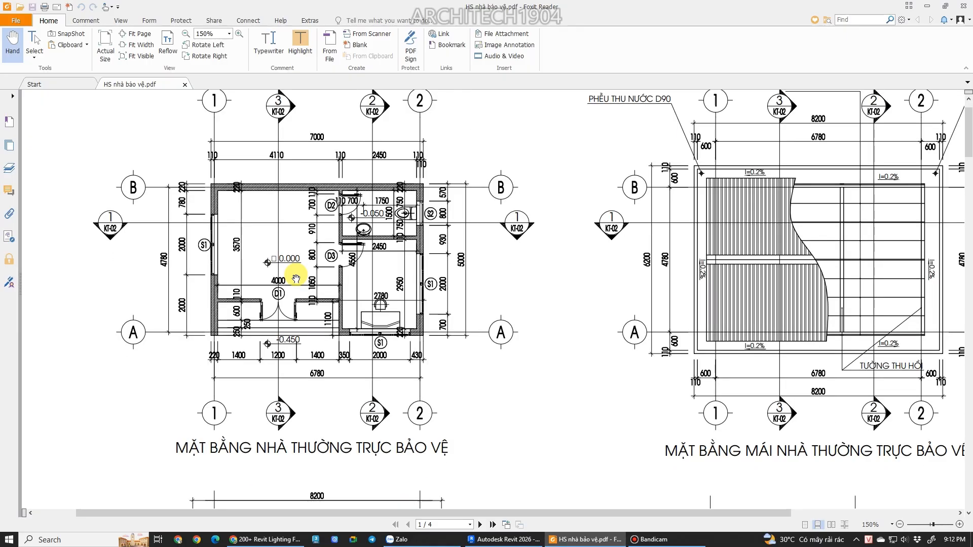
{"action": "scroll", "coordinate": [296, 277], "scroll_direction": "up", "scroll_amount": 1}
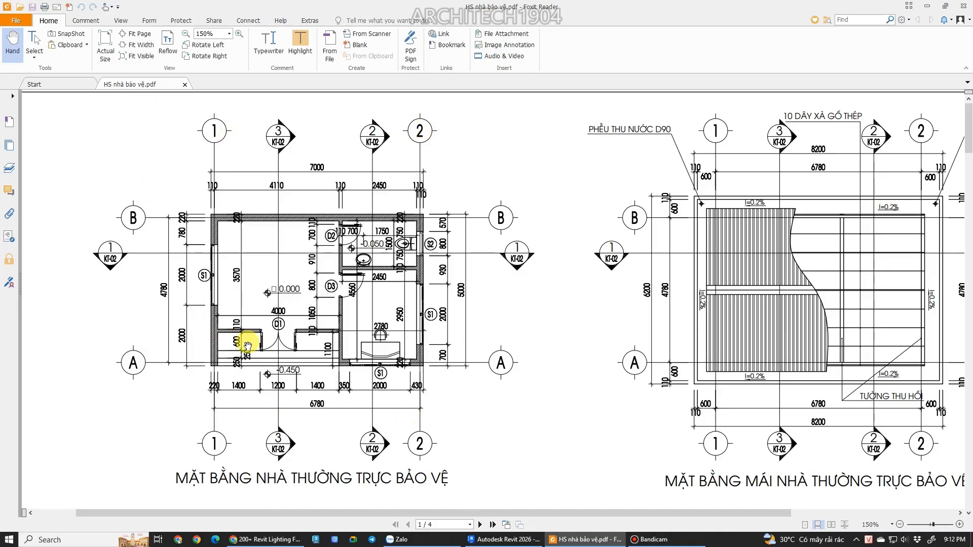
{"action": "left_click", "coordinate": [509, 500]}
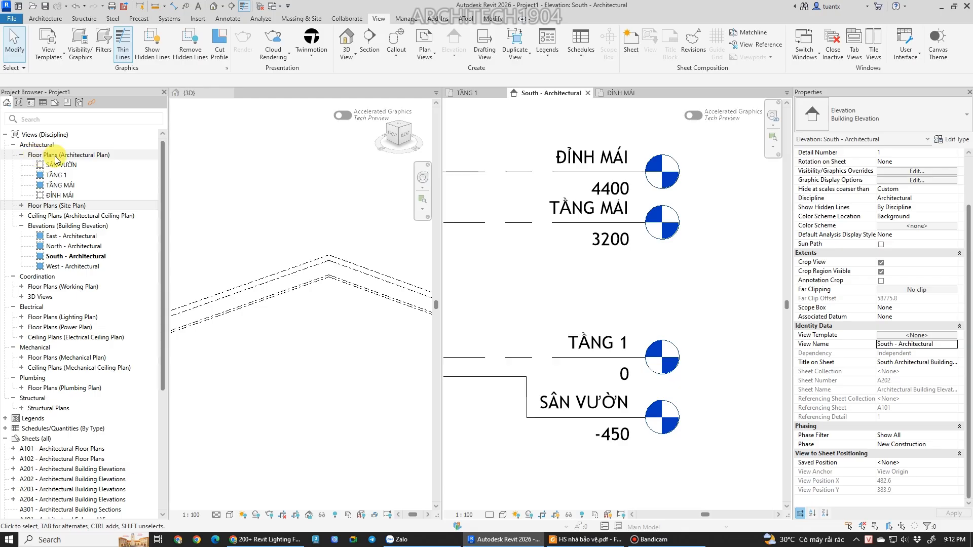
Look through the site, ceiling and structural plan views listed in the project.
{"action": "left_click", "coordinate": [21, 206]}
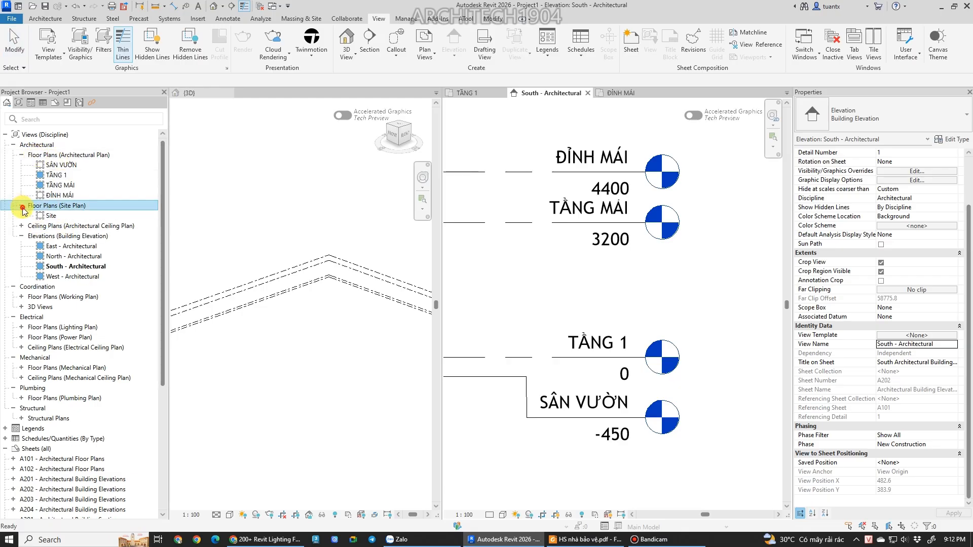
{"action": "left_click", "coordinate": [21, 206]}
{"action": "left_click", "coordinate": [22, 216]}
{"action": "left_click", "coordinate": [21, 216]}
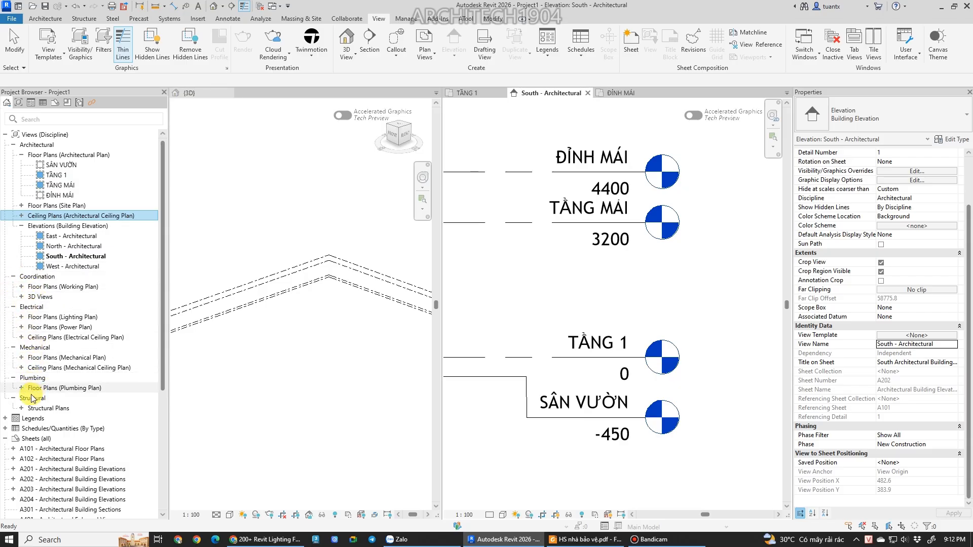
{"action": "left_click", "coordinate": [22, 409]}
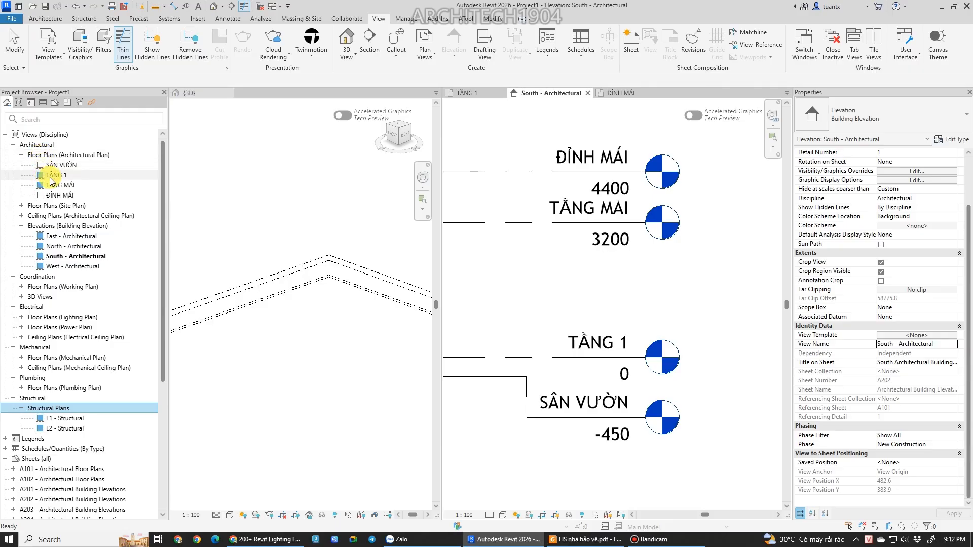
{"action": "left_click", "coordinate": [501, 149]}
Open the TẦNG 1 floor plan and close the South elevation and ĐỈNH MÁI views.
{"action": "left_click", "coordinate": [59, 176]}
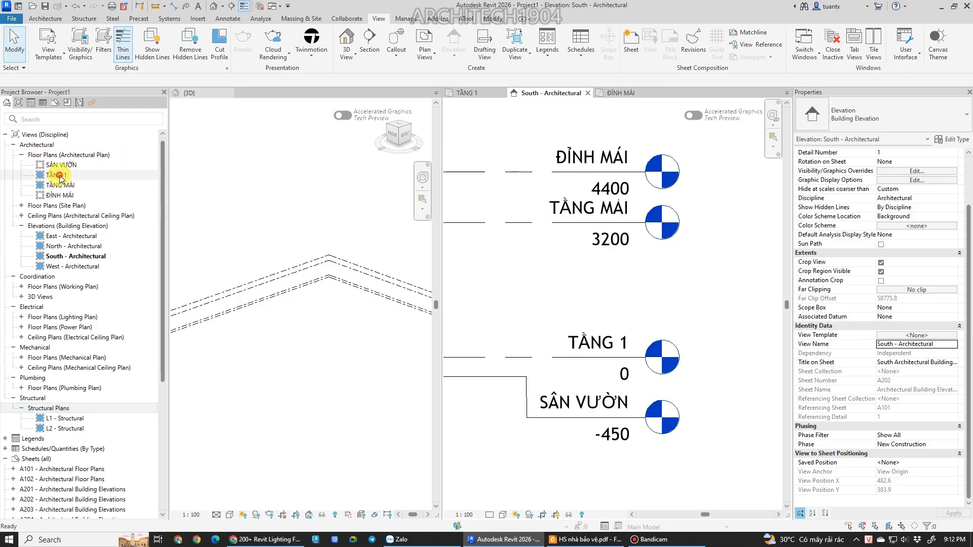
{"action": "double_click", "coordinate": [60, 177]}
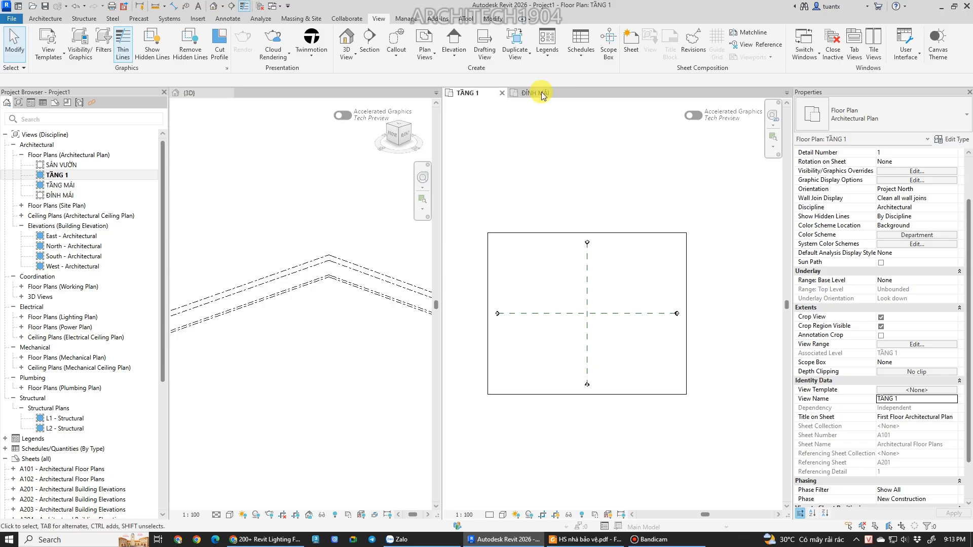
{"action": "left_click", "coordinate": [566, 93]}
Delete the two crossing dashed reference planes between the elevation markers in the TẦNG 1 floor plan.
{"action": "scroll", "coordinate": [576, 294], "scroll_direction": "up", "scroll_amount": 6}
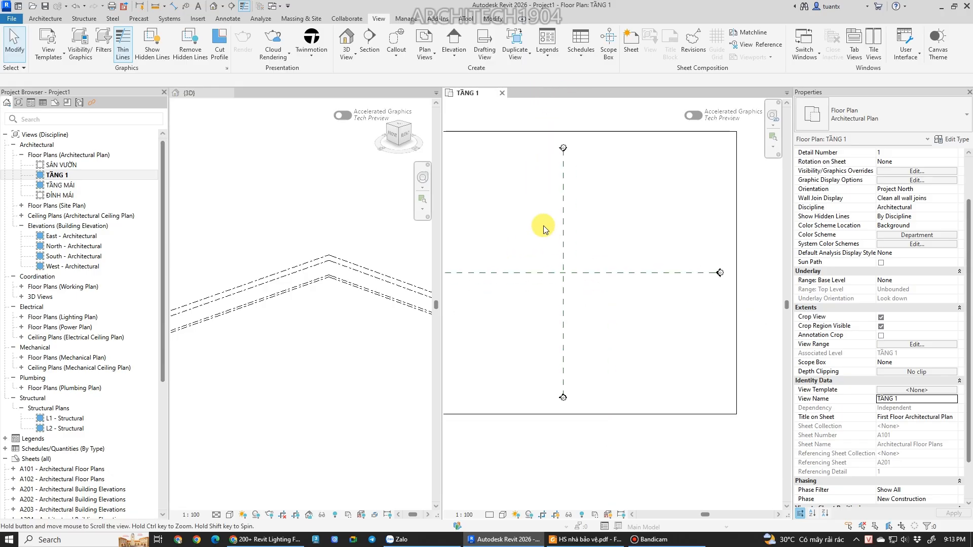
{"action": "left_click_drag", "start_coordinate": [624, 262], "coordinate": [567, 292]}
{"action": "key", "text": "Delete"}
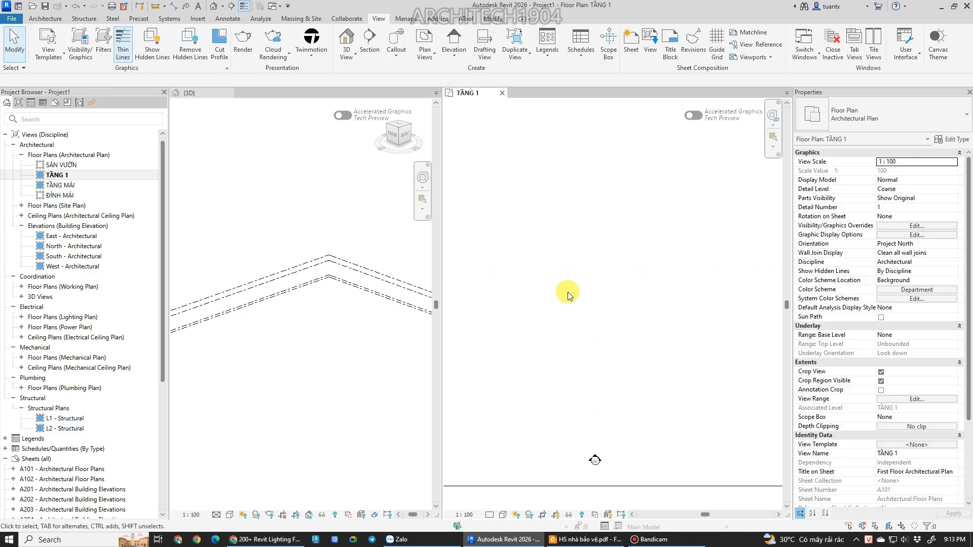
{"action": "scroll", "coordinate": [623, 202], "scroll_direction": "down", "scroll_amount": 1}
{"action": "middle_click_drag", "start_coordinate": [624, 213], "coordinate": [622, 229]}
{"action": "left_click", "coordinate": [45, 18]}
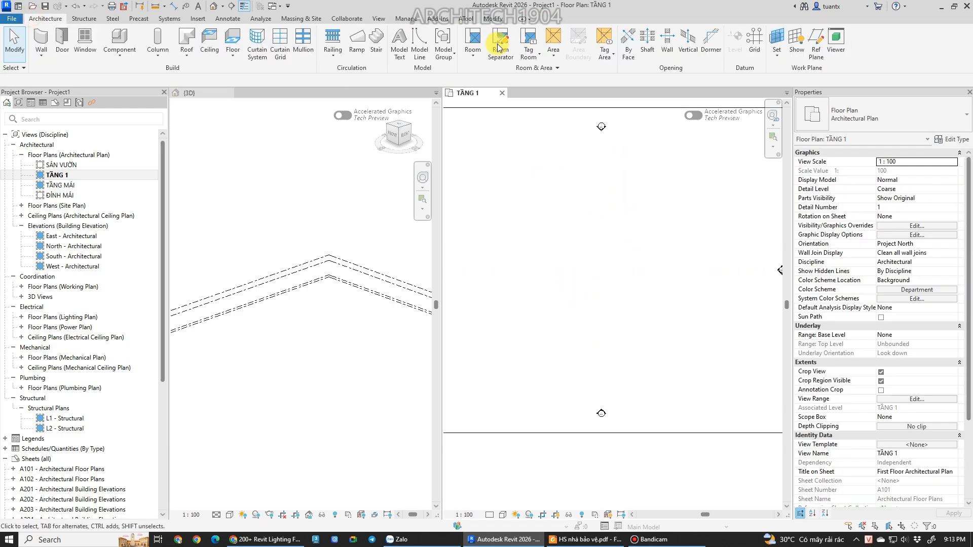
Draw a vertical grid line of type 8mm Bubble between the elevation markers in the TẦNG 1 plan.
{"action": "left_click", "coordinate": [751, 37]}
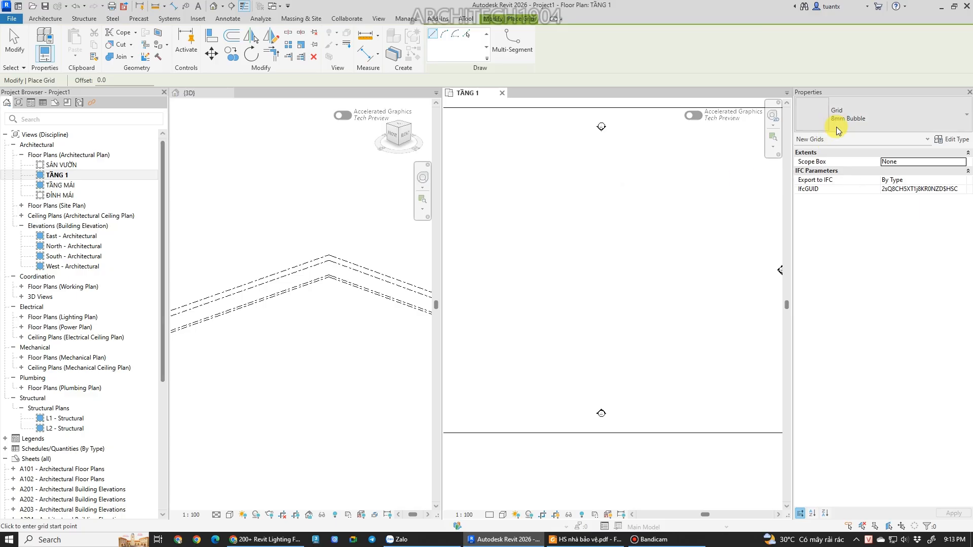
{"action": "left_click", "coordinate": [853, 120]}
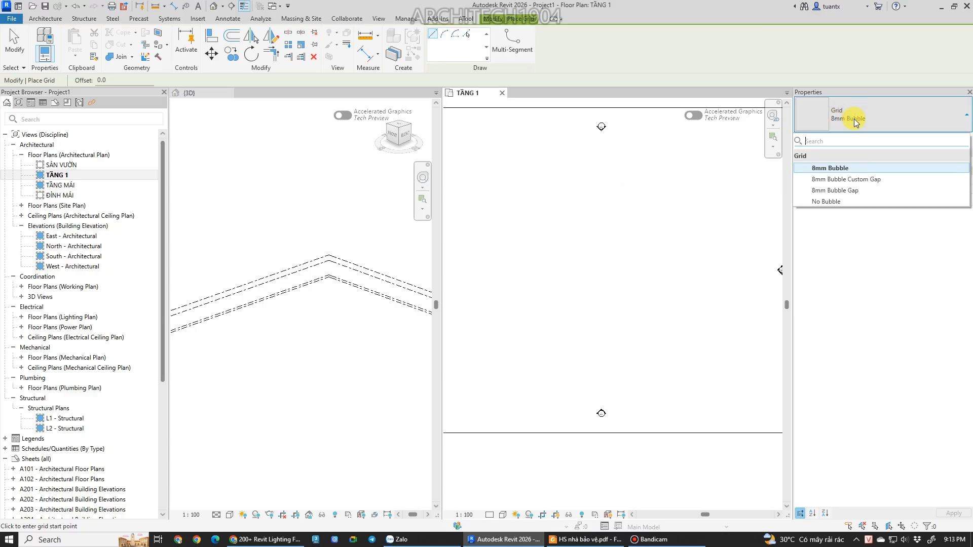
{"action": "left_click", "coordinate": [828, 168]}
{"action": "scroll", "coordinate": [599, 265], "scroll_direction": "down", "scroll_amount": 2}
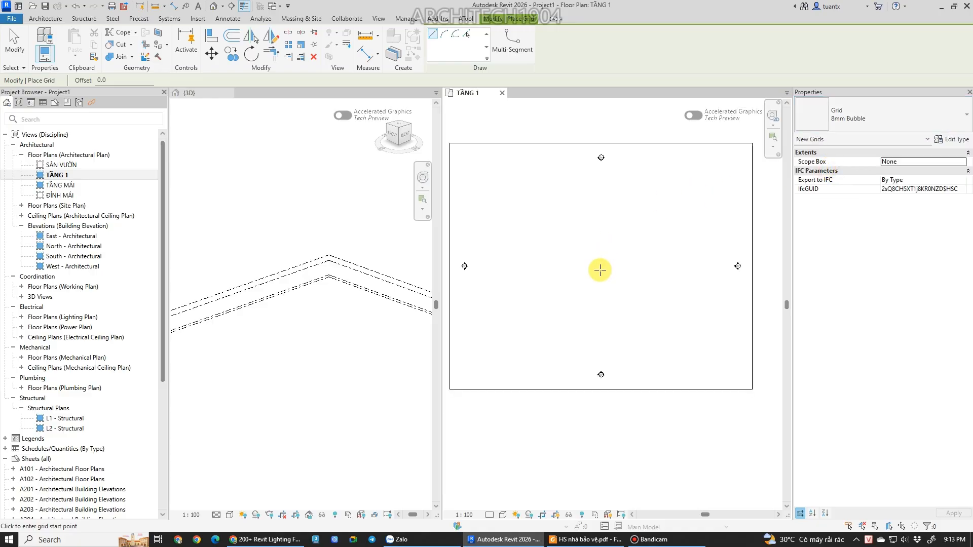
{"action": "scroll", "coordinate": [563, 289], "scroll_direction": "up", "scroll_amount": 1}
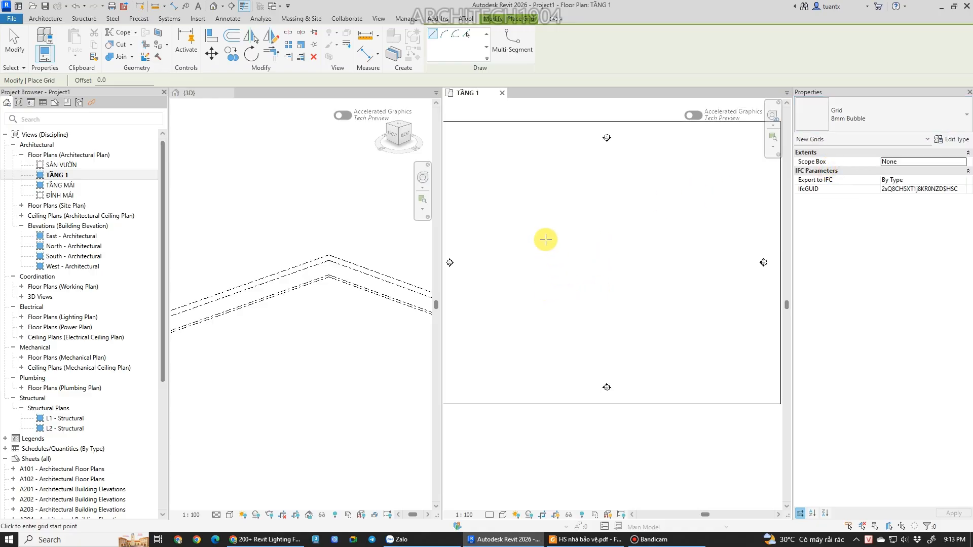
{"action": "left_click", "coordinate": [563, 201]}
{"action": "scroll", "coordinate": [558, 315], "scroll_direction": "up", "scroll_amount": 1}
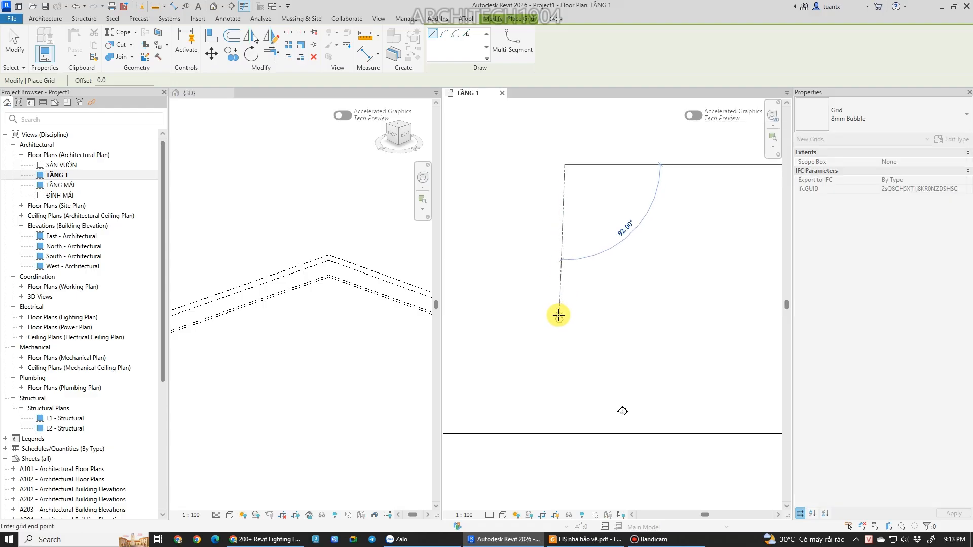
{"action": "left_click", "coordinate": [563, 316]}
{"action": "scroll", "coordinate": [565, 317], "scroll_direction": "up", "scroll_amount": 2}
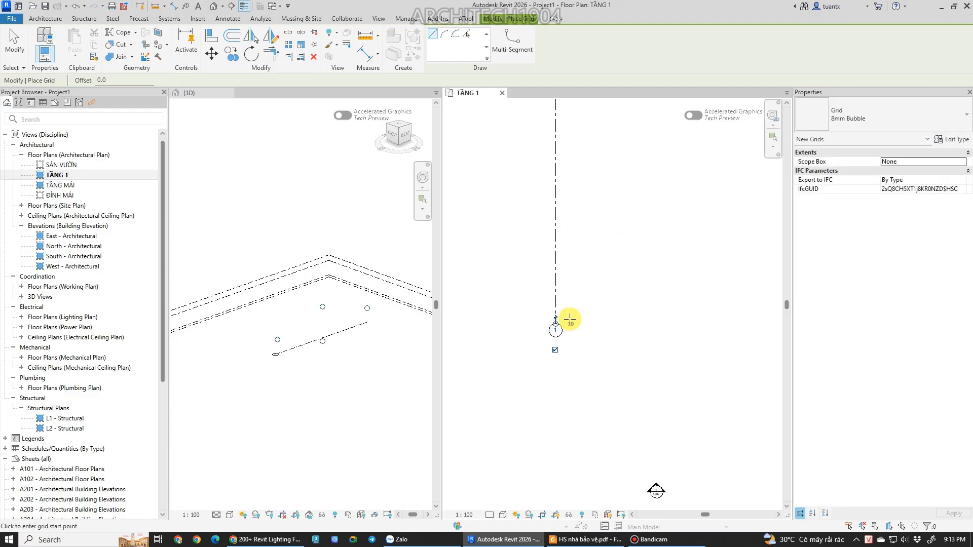
{"action": "key", "text": "Escape"}
Draw a second vertical grid line about 21000 mm to the right of grid 1, with its ends aligned to it.
{"action": "scroll", "coordinate": [521, 365], "scroll_direction": "down", "scroll_amount": 4}
{"action": "left_click", "coordinate": [755, 45]}
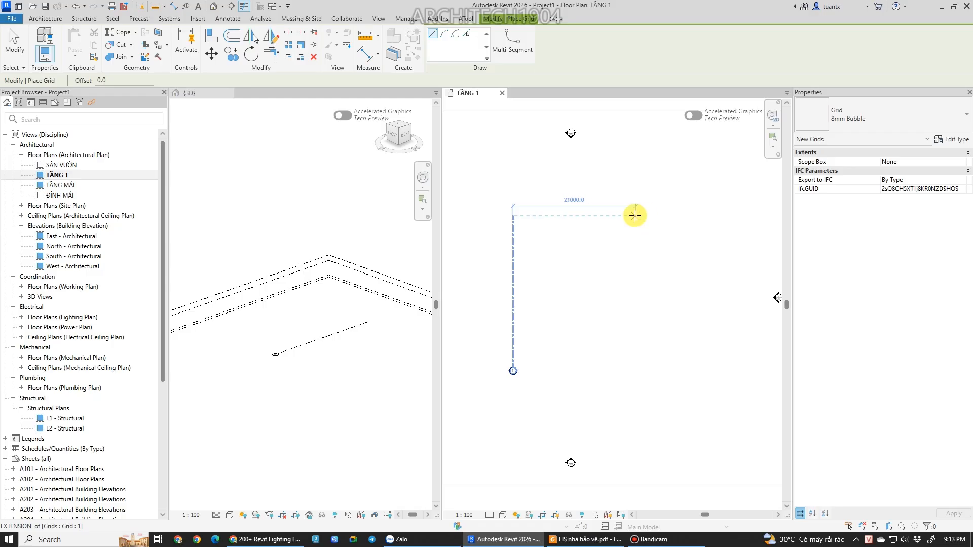
{"action": "left_click", "coordinate": [635, 215]}
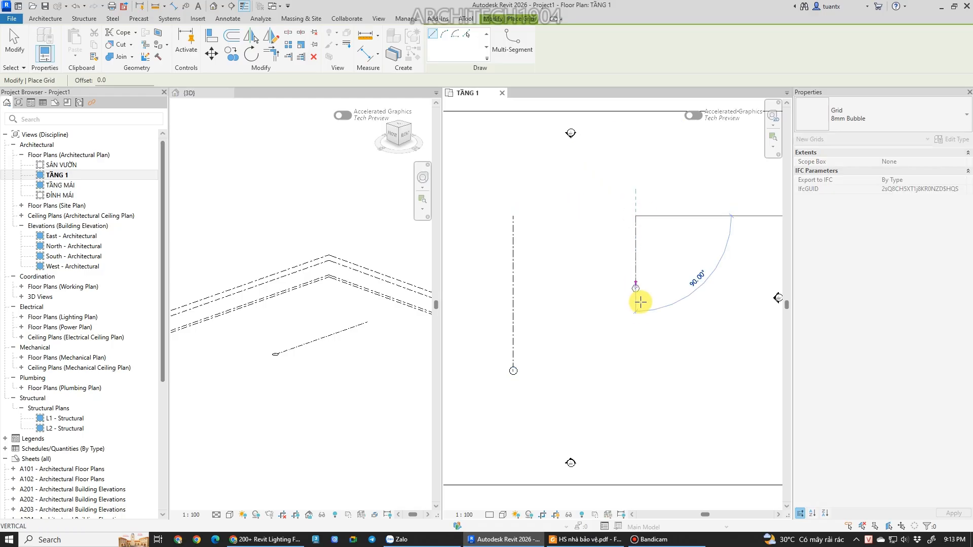
{"action": "left_click", "coordinate": [635, 370]}
{"action": "middle_click_drag", "start_coordinate": [610, 348], "coordinate": [650, 344]}
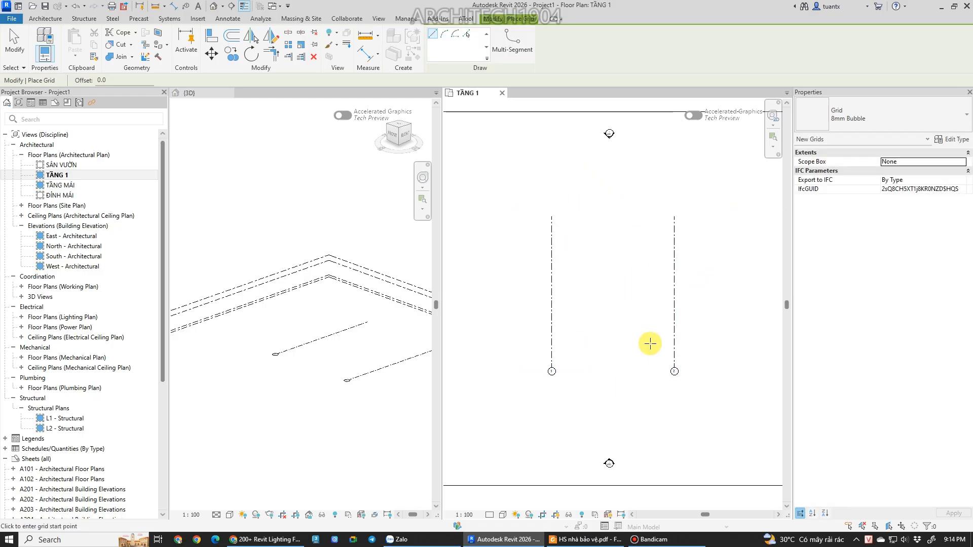
Draw a horizontal grid line from right to left across grids 1 and 2, near their lower ends.
{"action": "left_click", "coordinate": [717, 341]}
{"action": "left_click", "coordinate": [515, 343]}
{"action": "scroll", "coordinate": [512, 343], "scroll_direction": "up", "scroll_amount": 2}
{"action": "key", "text": "Escape"}
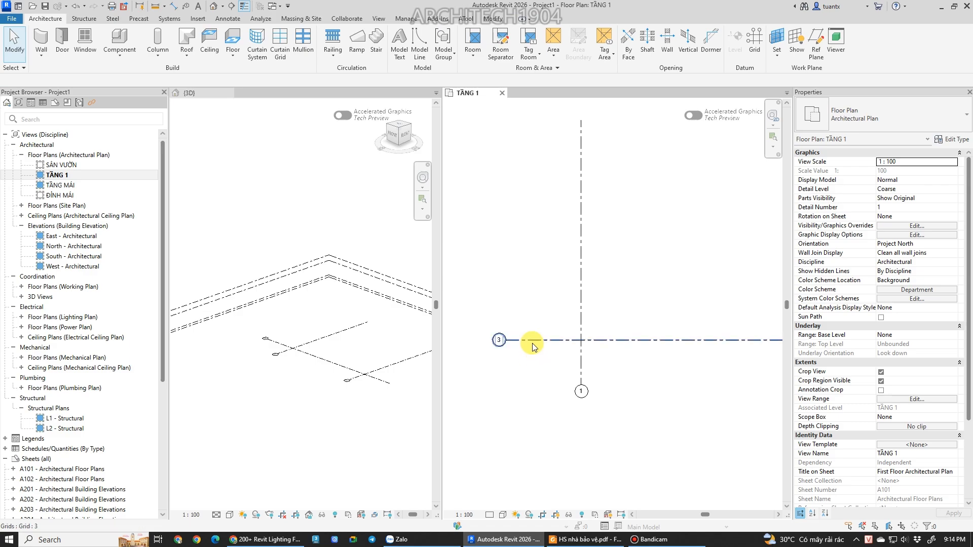
Rename the horizontal grid line as A.
{"action": "left_click", "coordinate": [533, 344]}
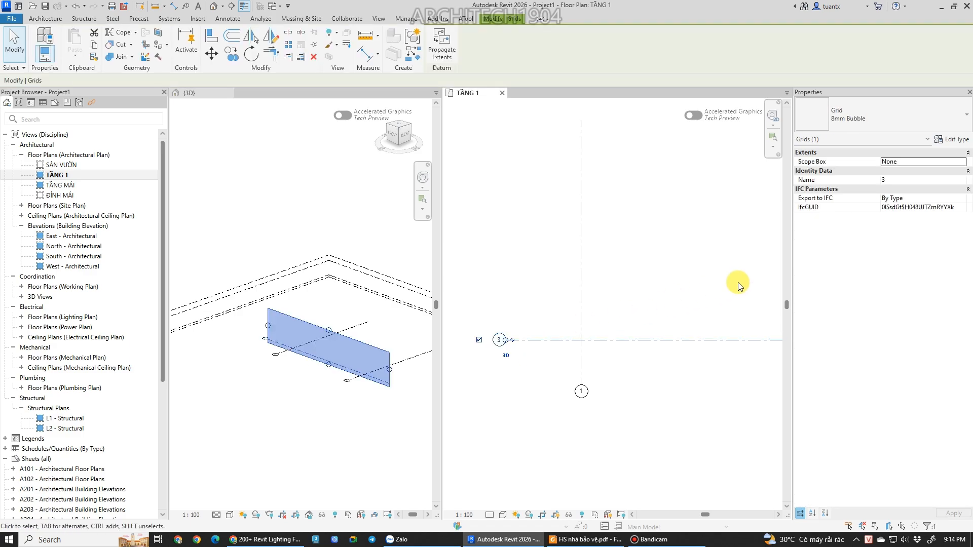
{"action": "key", "text": "ctrl+1"}
{"action": "key", "text": "ctrl+1"}
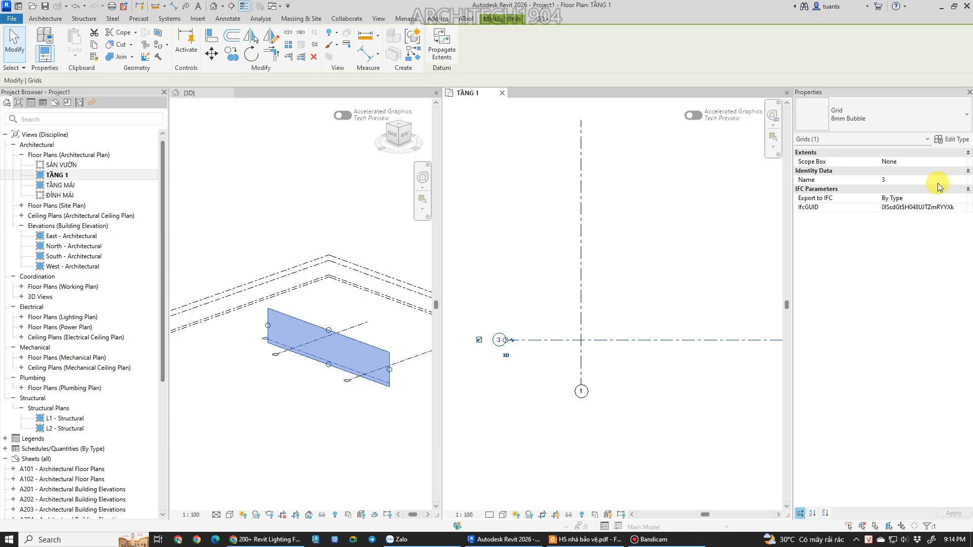
{"action": "left_click", "coordinate": [715, 265]}
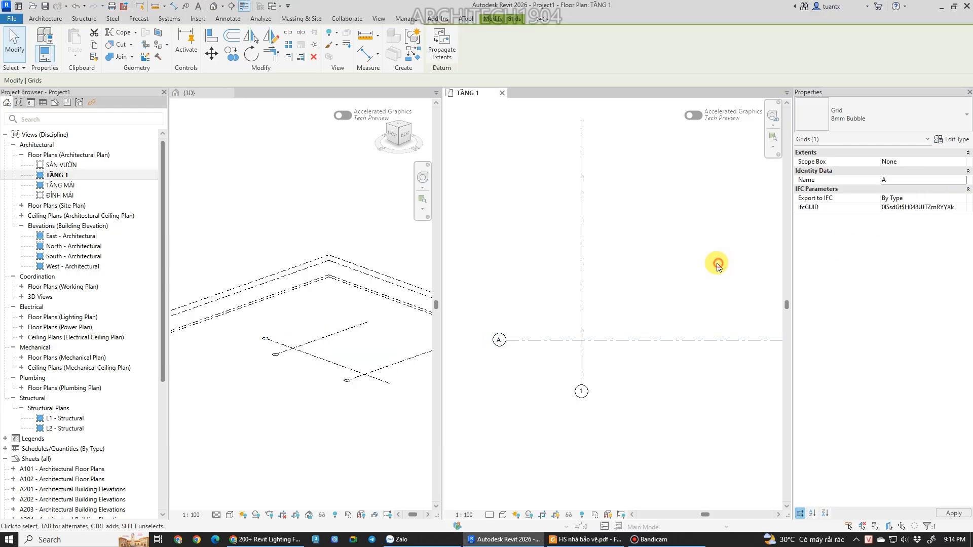
{"action": "scroll", "coordinate": [676, 315], "scroll_direction": "down", "scroll_amount": 3}
{"action": "middle_click_drag", "start_coordinate": [710, 272], "coordinate": [642, 301]}
Draw another horizontal grid line above grid A, with its ends aligned to it.
{"action": "left_click", "coordinate": [747, 38]}
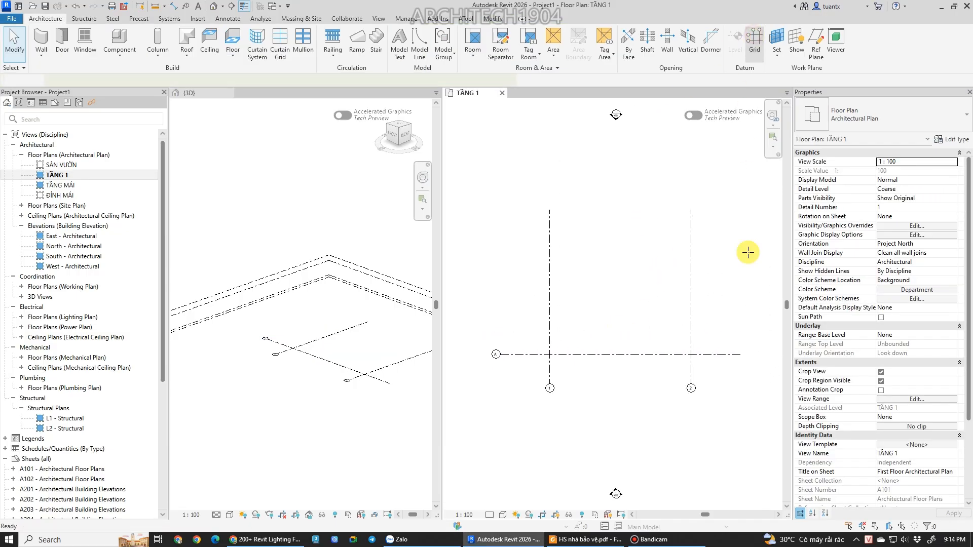
{"action": "left_click", "coordinate": [742, 287]}
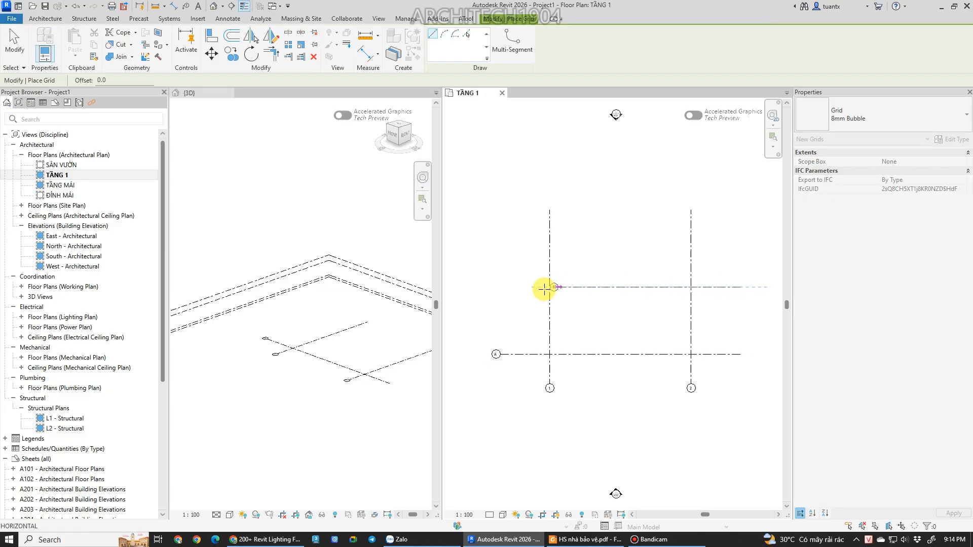
{"action": "left_click", "coordinate": [500, 287]}
{"action": "scroll", "coordinate": [484, 276], "scroll_direction": "up", "scroll_amount": 5}
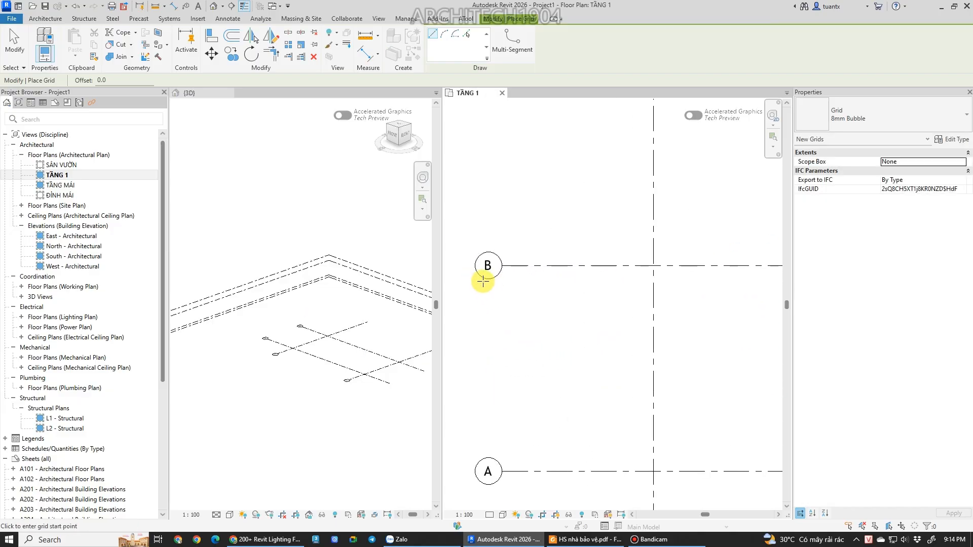
{"action": "scroll", "coordinate": [491, 260], "scroll_direction": "down", "scroll_amount": 2}
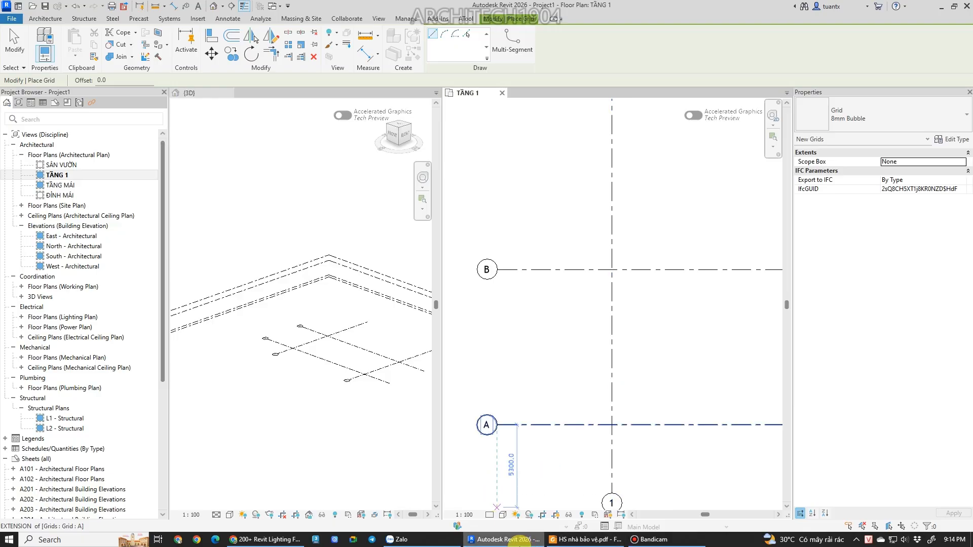
Check the axis spacing in the guard house PDF, and set the distance between grids A and B to 4780 mm in Revit.
{"action": "left_click", "coordinate": [585, 539]}
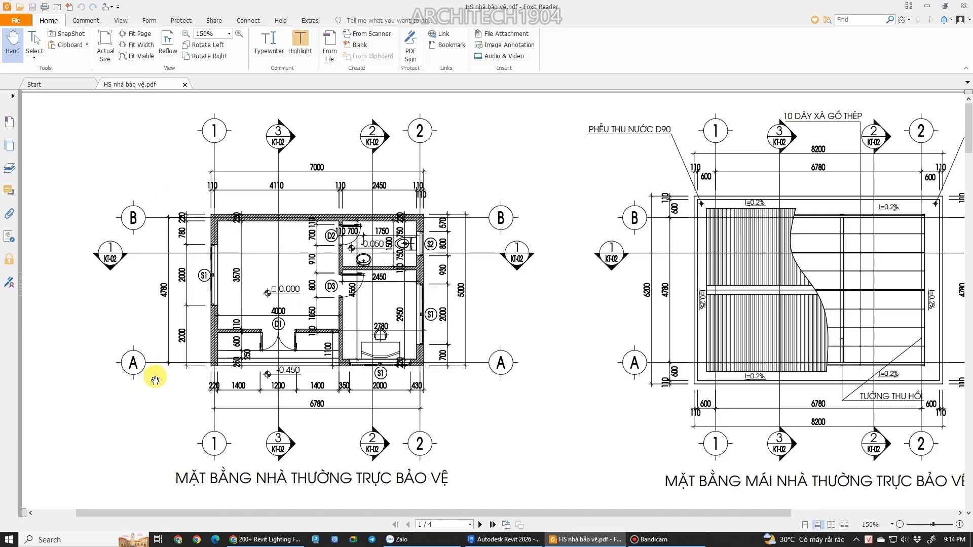
{"action": "mouse_move", "coordinate": [486, 542]}
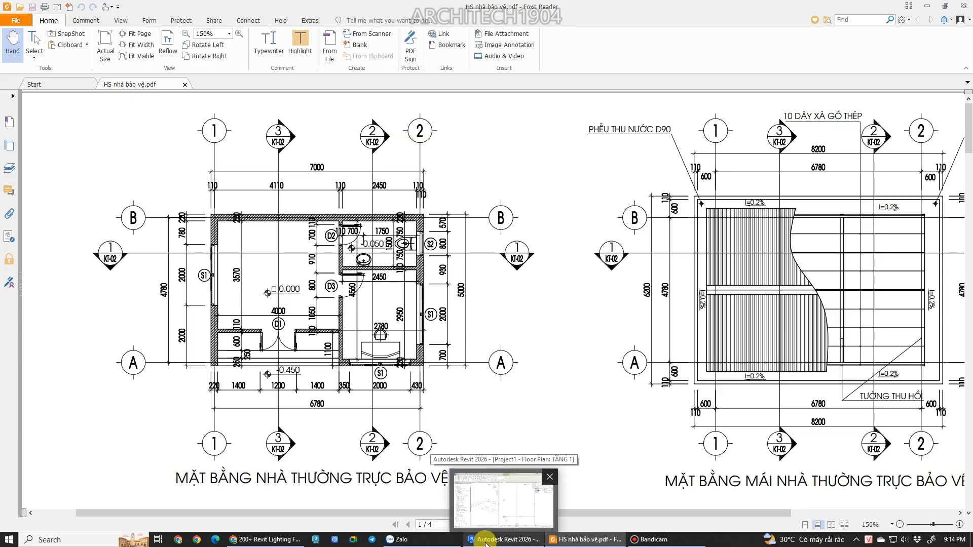
{"action": "left_click", "coordinate": [485, 542]}
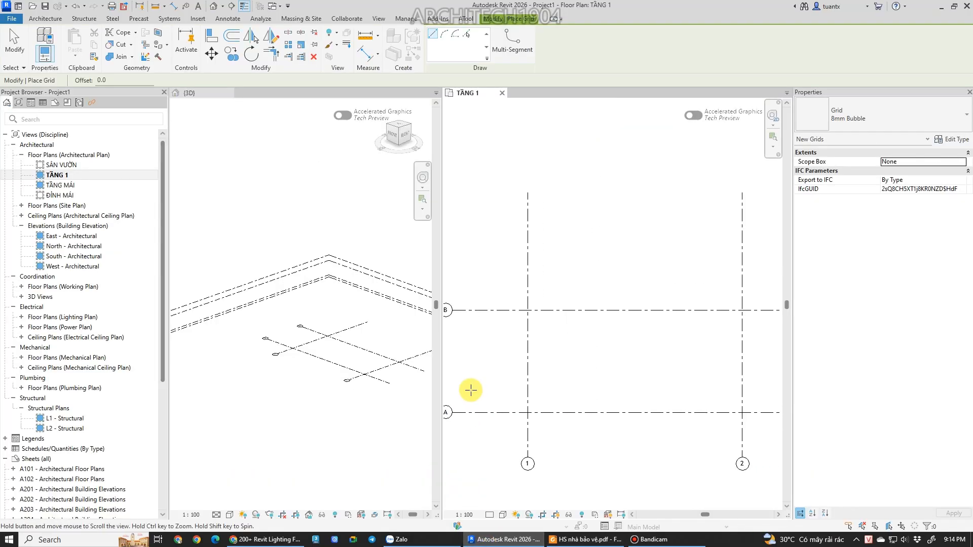
{"action": "left_click", "coordinate": [472, 391]}
{"action": "left_click", "coordinate": [592, 540]}
{"action": "left_click", "coordinate": [499, 539]}
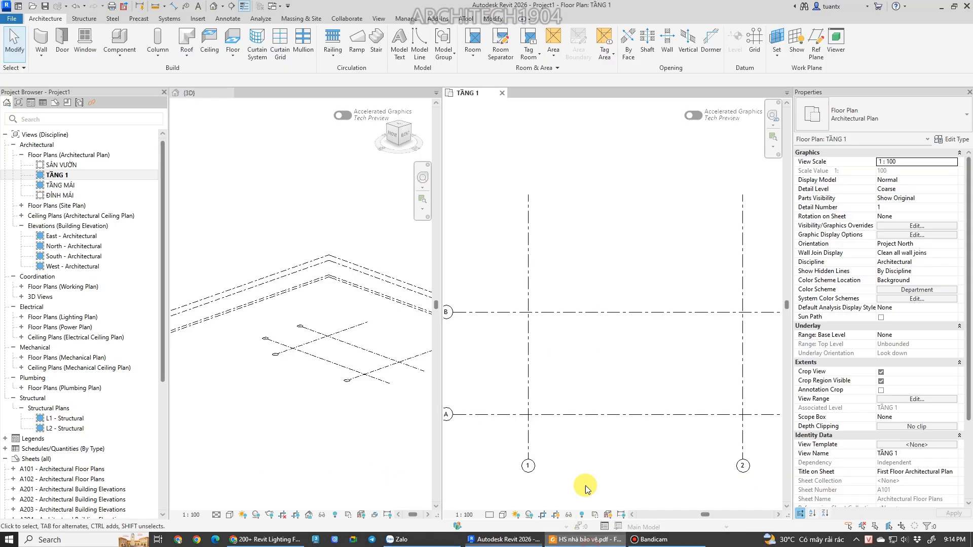
{"action": "middle_click_drag", "start_coordinate": [566, 341], "coordinate": [608, 339]}
{"action": "left_click", "coordinate": [614, 302]}
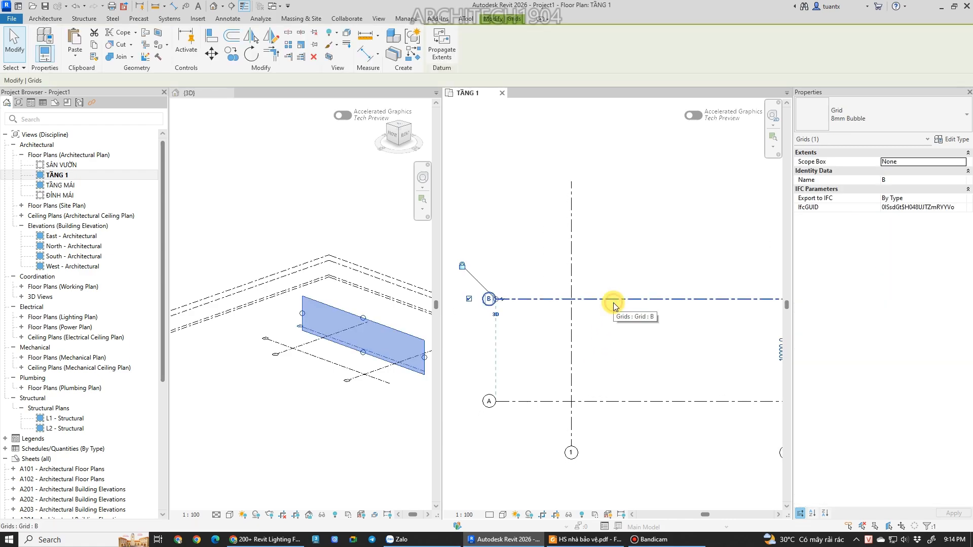
{"action": "scroll", "coordinate": [631, 340], "scroll_direction": "down", "scroll_amount": 1}
{"action": "scroll", "coordinate": [634, 338], "scroll_direction": "up", "scroll_amount": 1}
{"action": "left_click", "coordinate": [681, 339]}
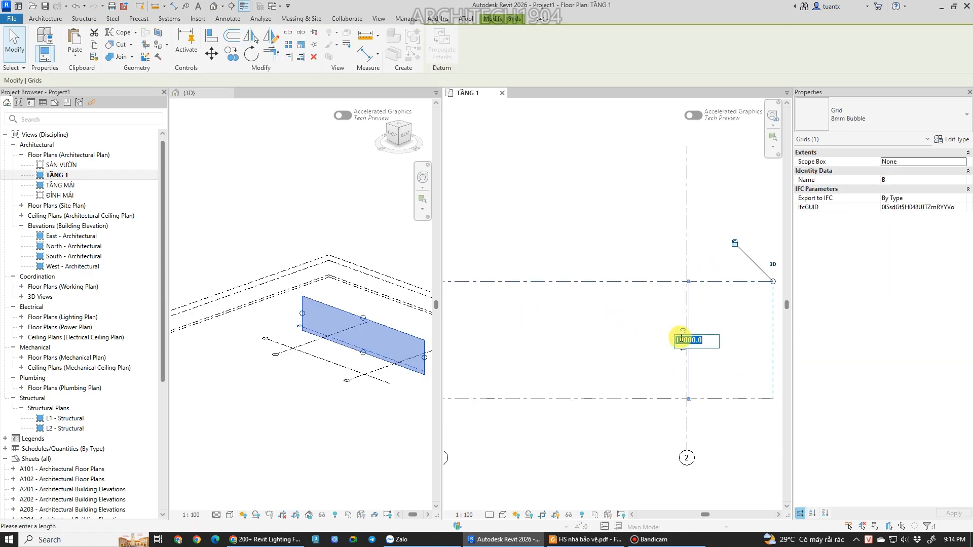
{"action": "type", "text": "478"}
{"action": "key", "text": "Return"}
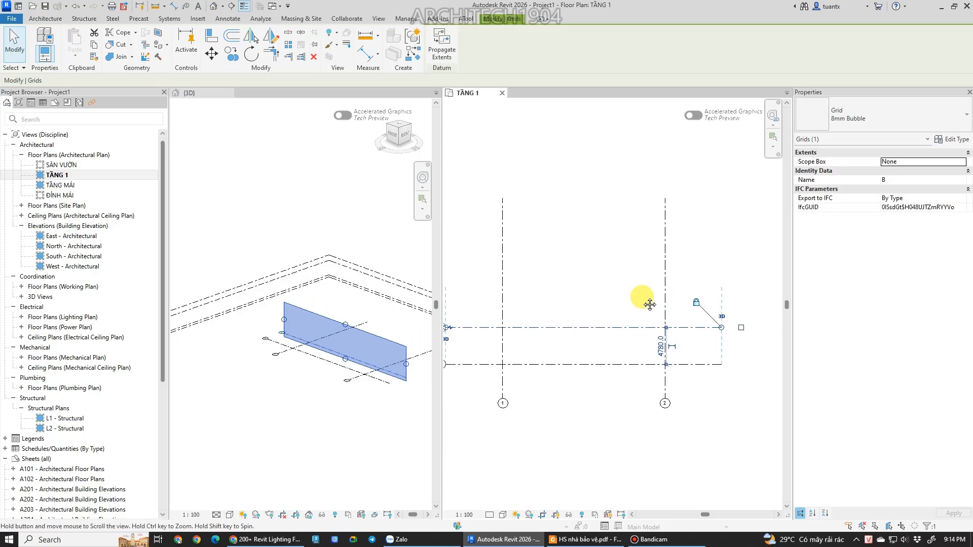
{"action": "scroll", "coordinate": [613, 295], "scroll_direction": "down", "scroll_amount": 1}
{"action": "key", "text": "Escape"}
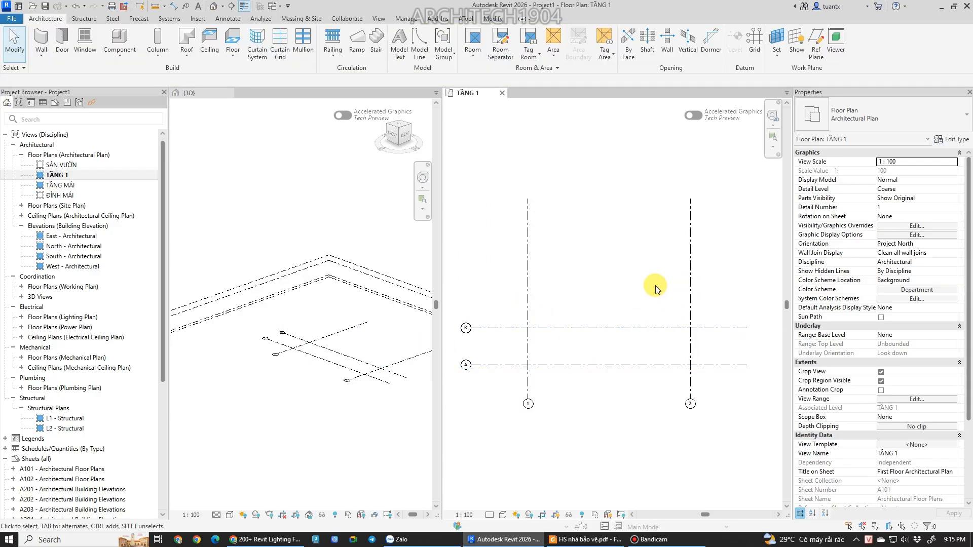
Set the distance between grids 1 and 2 to 7000 mm by moving grid 2.
{"action": "left_click", "coordinate": [691, 275]}
{"action": "left_click", "coordinate": [615, 233]}
{"action": "type", "text": "7"}
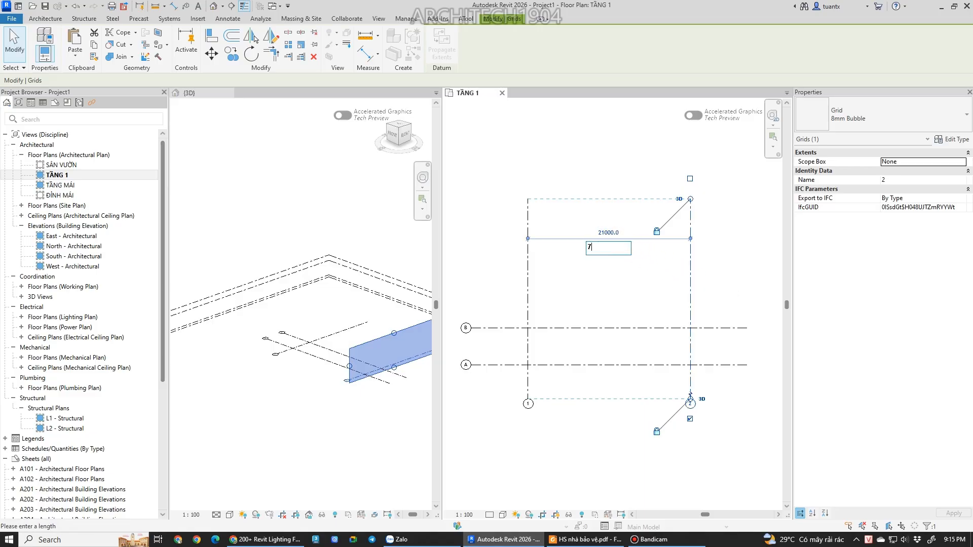
{"action": "type", "text": "00"}
{"action": "key", "text": "Return"}
{"action": "left_click", "coordinate": [619, 299]}
{"action": "scroll", "coordinate": [620, 309], "scroll_direction": "down", "scroll_amount": 5}
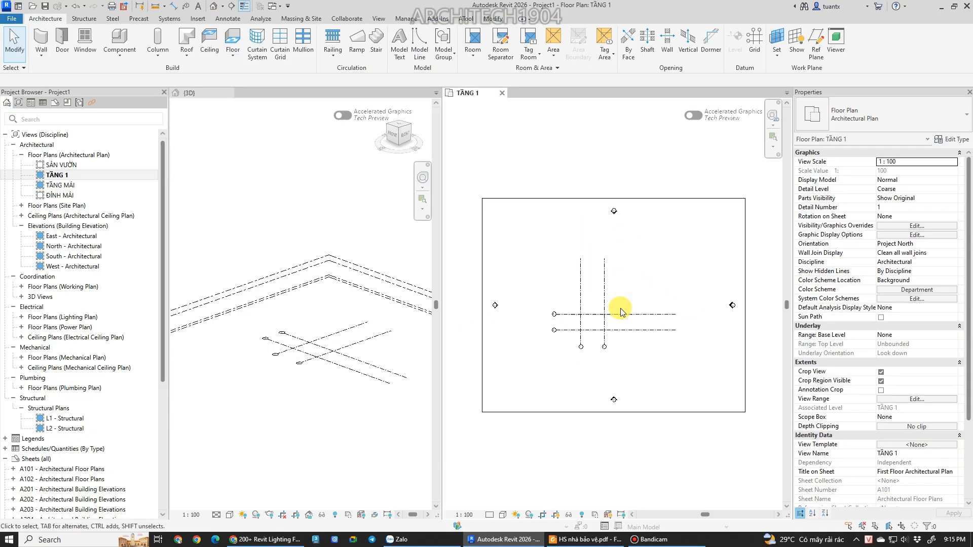
{"action": "scroll", "coordinate": [641, 301], "scroll_direction": "up", "scroll_amount": 1}
{"action": "left_click_drag", "start_coordinate": [631, 278], "coordinate": [564, 325]}
{"action": "left_click", "coordinate": [594, 163]}
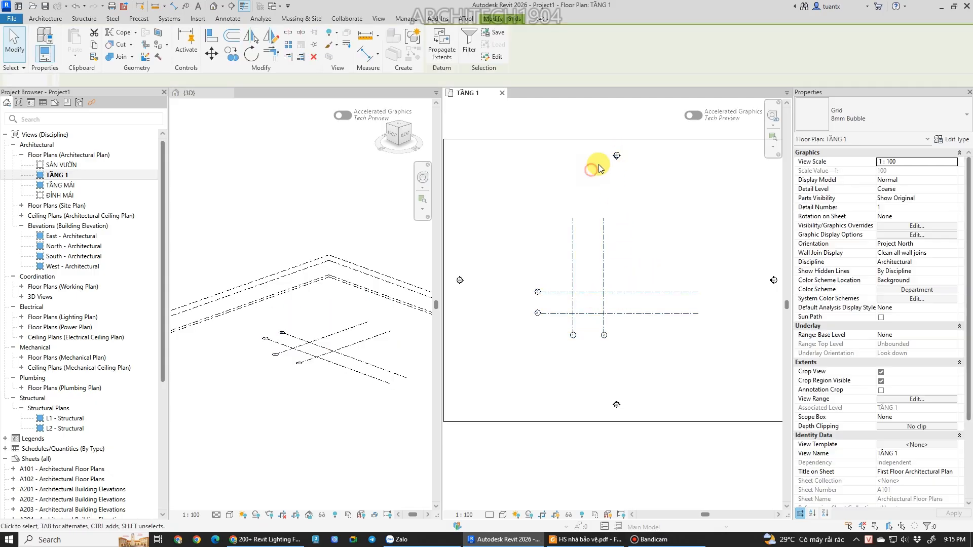
{"action": "scroll", "coordinate": [684, 197], "scroll_direction": "down", "scroll_amount": 1}
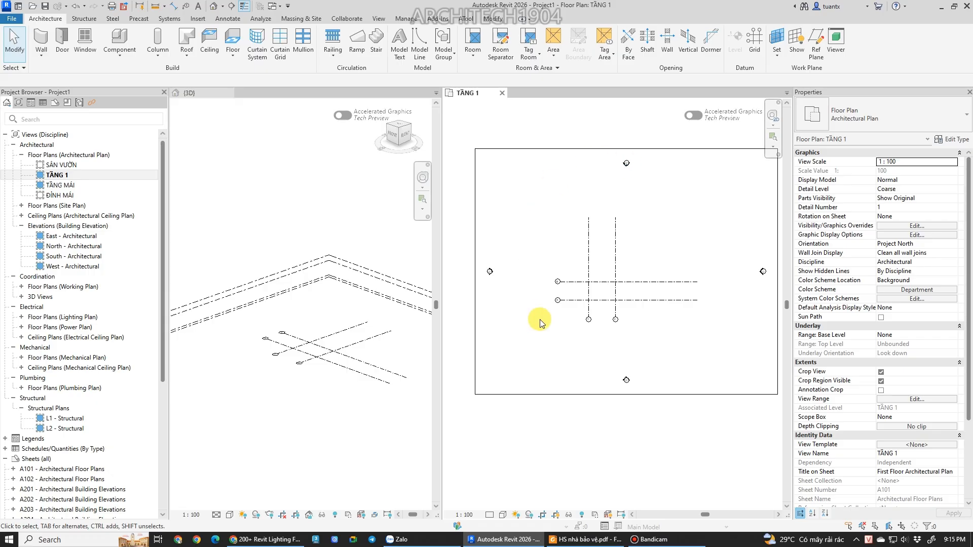
Shorten grids 1 and 2 at both ends so they extend only slightly past grids A and B.
{"action": "scroll", "coordinate": [587, 273], "scroll_direction": "up", "scroll_amount": 5}
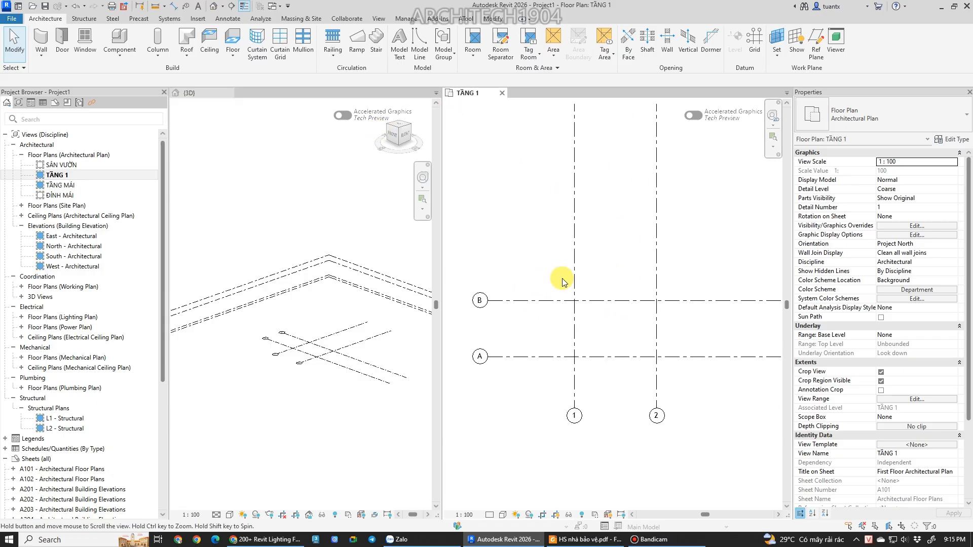
{"action": "left_click", "coordinate": [573, 256]}
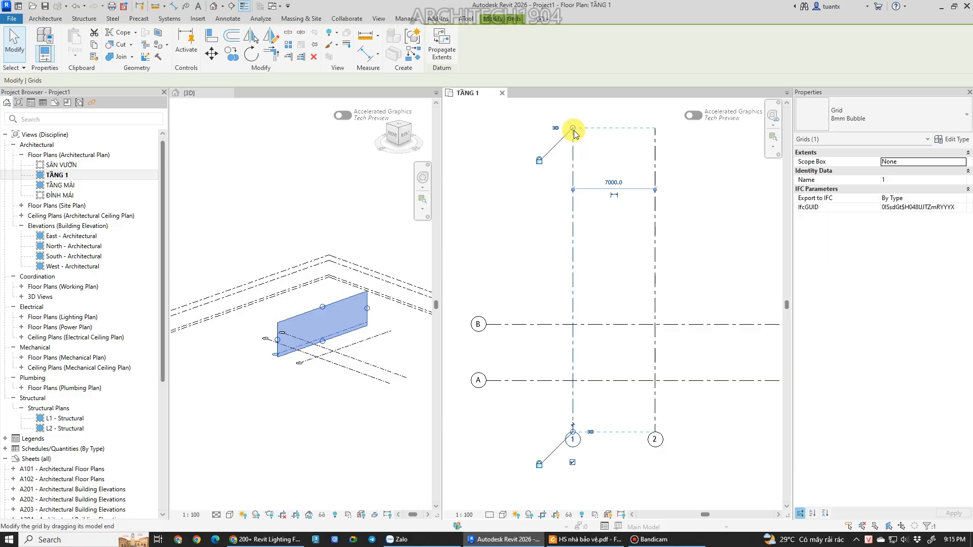
{"action": "left_click_drag", "start_coordinate": [573, 130], "coordinate": [572, 285]}
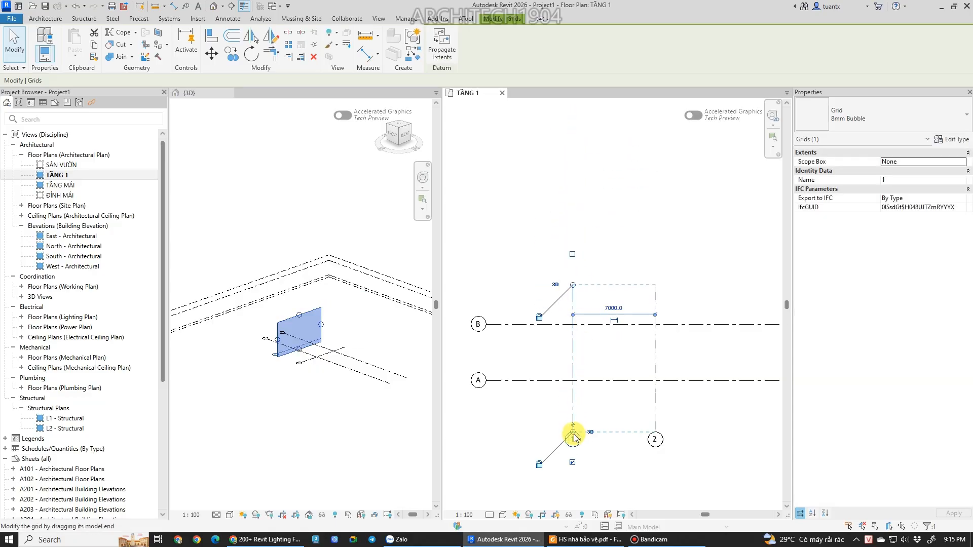
{"action": "left_click_drag", "start_coordinate": [574, 434], "coordinate": [573, 414]}
Shorten grids A and B at both ends so they extend only slightly past grids 1 and 2.
{"action": "left_click", "coordinate": [523, 381]}
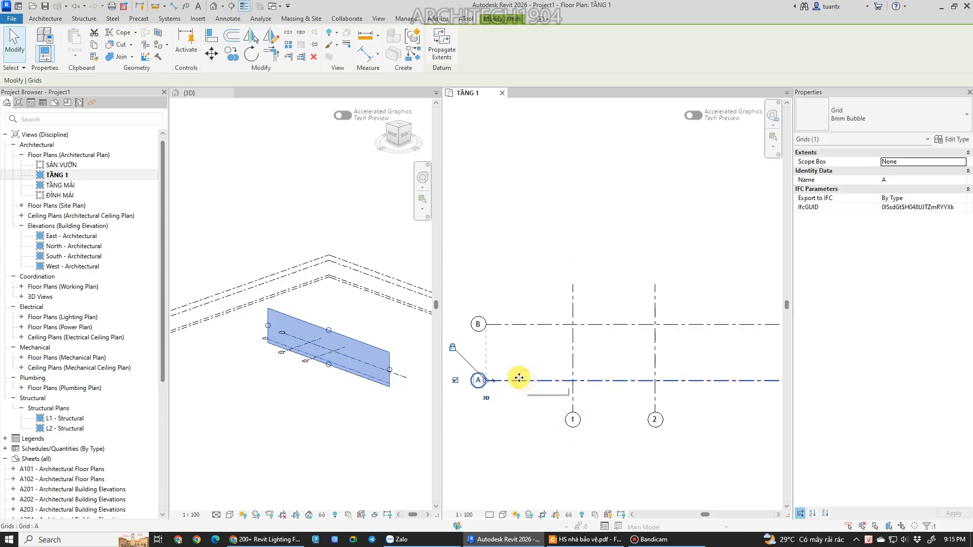
{"action": "left_click_drag", "start_coordinate": [485, 381], "coordinate": [535, 381]}
{"action": "middle_click_drag", "start_coordinate": [604, 356], "coordinate": [472, 352]}
{"action": "left_click", "coordinate": [616, 321]}
{"action": "middle_click_drag", "start_coordinate": [604, 324], "coordinate": [556, 315]}
{"action": "left_click_drag", "start_coordinate": [725, 312], "coordinate": [530, 339]}
{"action": "scroll", "coordinate": [530, 338], "scroll_direction": "down", "scroll_amount": 2}
{"action": "middle_click_drag", "start_coordinate": [530, 339], "coordinate": [634, 334]}
Examine the four crossing grids in the 3D view, and return to the TẦNG 1 plan.
{"action": "left_click", "coordinate": [381, 394]}
{"action": "scroll", "coordinate": [353, 393], "scroll_direction": "up", "scroll_amount": 2}
{"action": "left_click", "coordinate": [330, 377]}
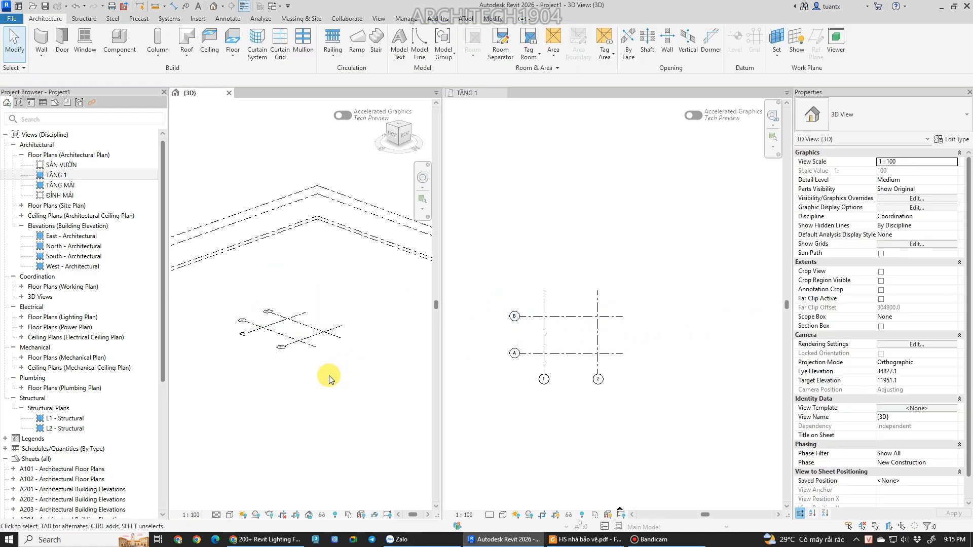
{"action": "middle_click_drag", "start_coordinate": [329, 379], "coordinate": [293, 376], "text": "shift"}
{"action": "left_click", "coordinate": [575, 405]}
{"action": "scroll", "coordinate": [576, 406], "scroll_direction": "up", "scroll_amount": 2}
{"action": "middle_click_drag", "start_coordinate": [614, 391], "coordinate": [632, 383]}
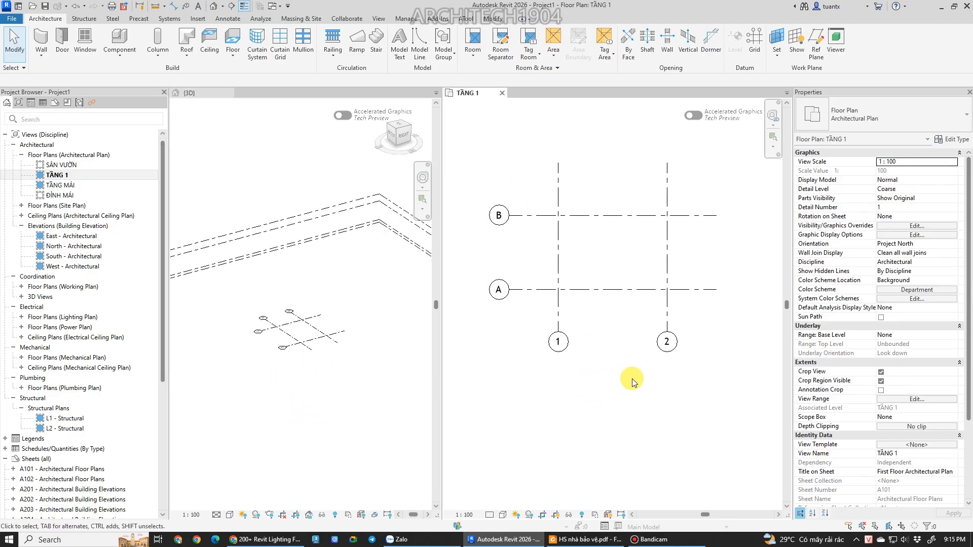
Open the TẦNG MÁI plan and the South elevation, and shorten the levels there from the grid 2 side.
{"action": "double_click", "coordinate": [60, 186]}
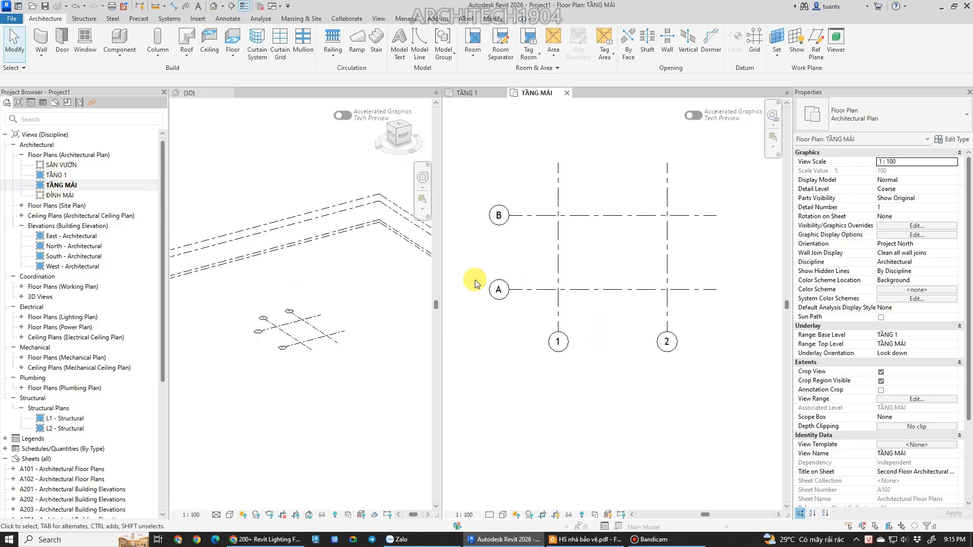
{"action": "double_click", "coordinate": [72, 257]}
{"action": "left_click", "coordinate": [519, 291]}
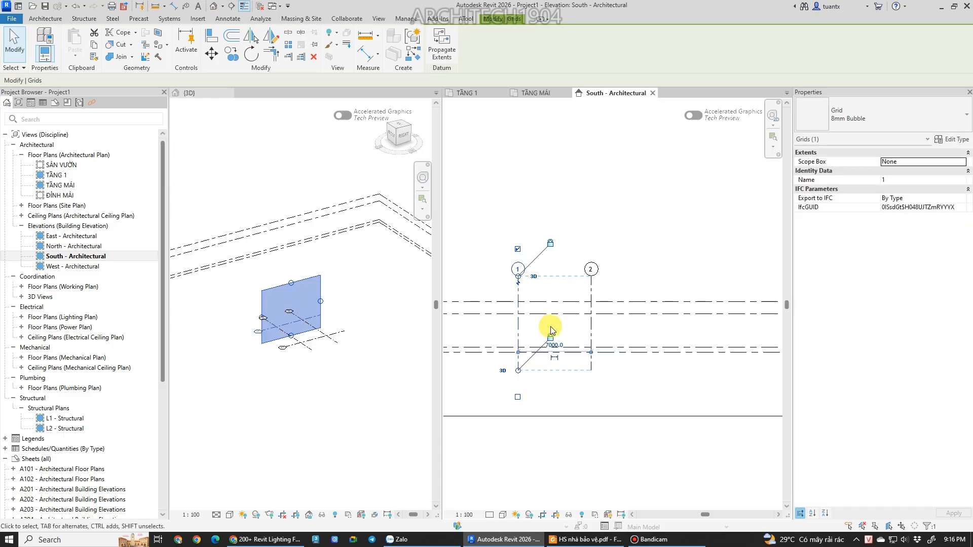
{"action": "scroll", "coordinate": [568, 340], "scroll_direction": "down", "scroll_amount": 2}
{"action": "middle_click_drag", "start_coordinate": [599, 326], "coordinate": [499, 313]}
{"action": "scroll", "coordinate": [618, 308], "scroll_direction": "up", "scroll_amount": 2}
{"action": "left_click", "coordinate": [654, 306]}
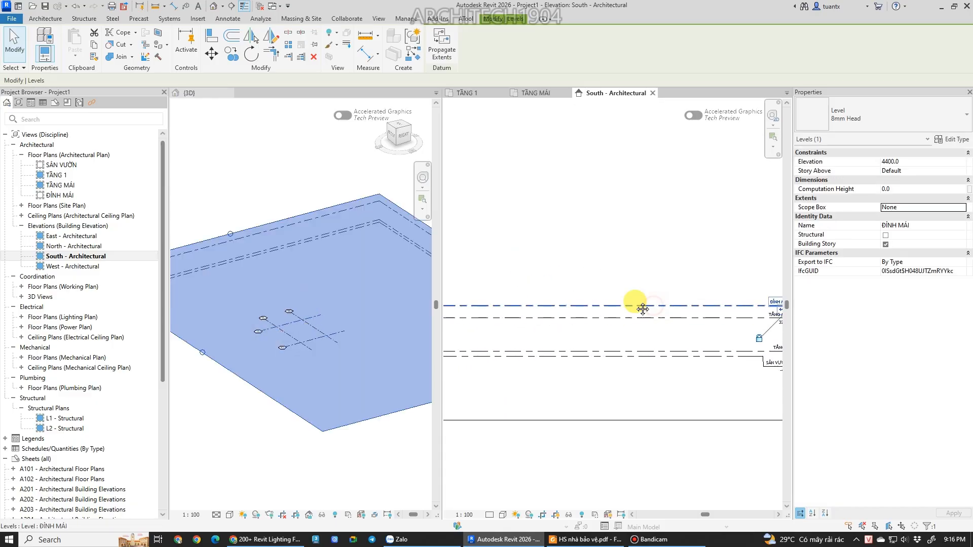
{"action": "middle_click_drag", "start_coordinate": [636, 305], "coordinate": [545, 294]}
{"action": "scroll", "coordinate": [717, 296], "scroll_direction": "up", "scroll_amount": 2}
{"action": "left_click_drag", "start_coordinate": [697, 295], "coordinate": [487, 300]}
{"action": "scroll", "coordinate": [490, 300], "scroll_direction": "down", "scroll_amount": 1}
Shorten the levels in the South elevation from the grid 1 side so they extend only slightly past that grid.
{"action": "middle_click_drag", "start_coordinate": [492, 300], "coordinate": [722, 302]}
{"action": "left_click_drag", "start_coordinate": [720, 301], "coordinate": [534, 305]}
{"action": "middle_click_drag", "start_coordinate": [534, 306], "coordinate": [769, 305]}
{"action": "middle_click_drag", "start_coordinate": [568, 306], "coordinate": [637, 309]}
{"action": "left_click_drag", "start_coordinate": [581, 299], "coordinate": [751, 299]}
{"action": "middle_click_drag", "start_coordinate": [743, 299], "coordinate": [496, 305]}
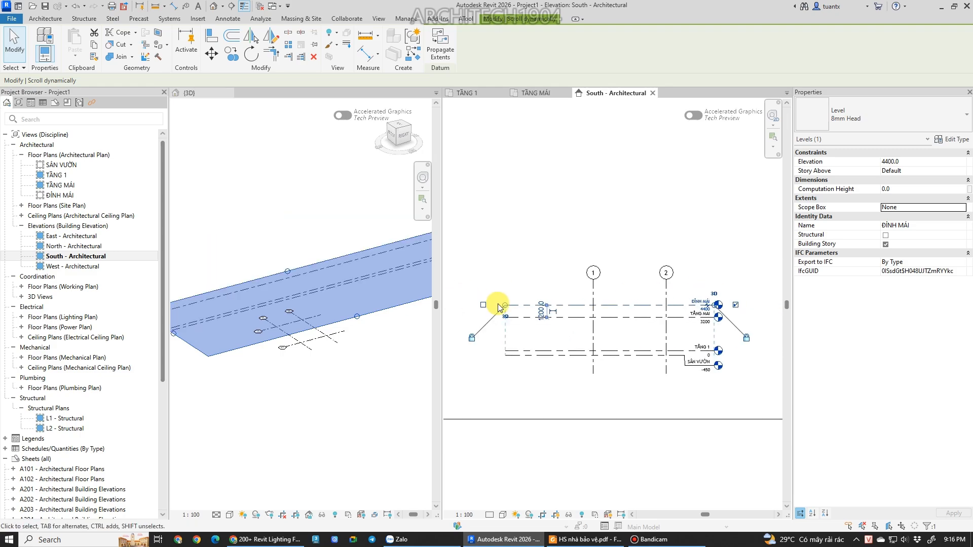
{"action": "left_click_drag", "start_coordinate": [505, 305], "coordinate": [551, 305]}
In the East elevation, shorten the levels at their head ends so they extend only slightly past grid B.
{"action": "double_click", "coordinate": [80, 236]}
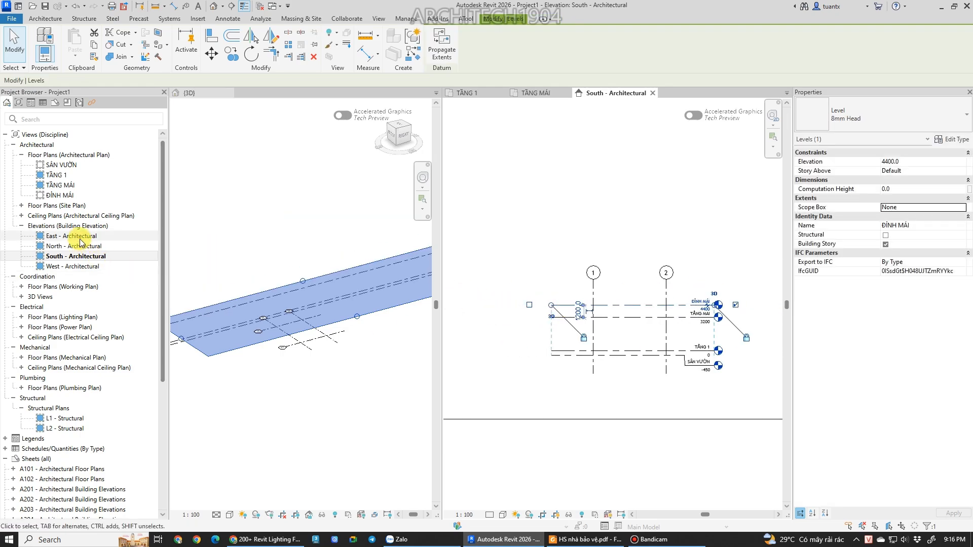
{"action": "scroll", "coordinate": [696, 336], "scroll_direction": "up", "scroll_amount": 5}
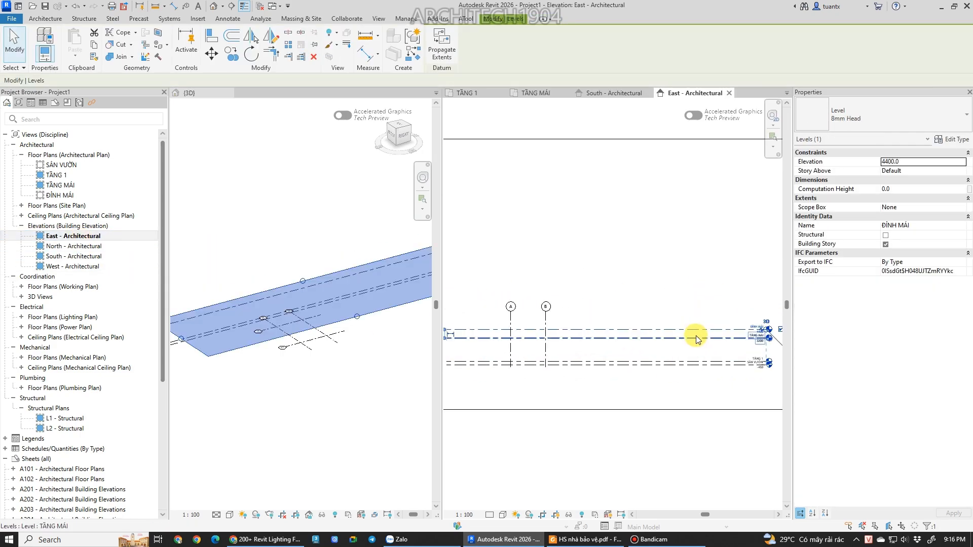
{"action": "left_click", "coordinate": [687, 340]}
{"action": "left_click_drag", "start_coordinate": [768, 340], "coordinate": [468, 357]}
{"action": "middle_click_drag", "start_coordinate": [608, 371], "coordinate": [850, 373]}
{"action": "left_click_drag", "start_coordinate": [710, 341], "coordinate": [670, 342]}
{"action": "middle_click_drag", "start_coordinate": [664, 373], "coordinate": [775, 376]}
Shorten the opposite ends of the levels in the East elevation so they extend only slightly past grid A.
{"action": "left_click", "coordinate": [500, 285]}
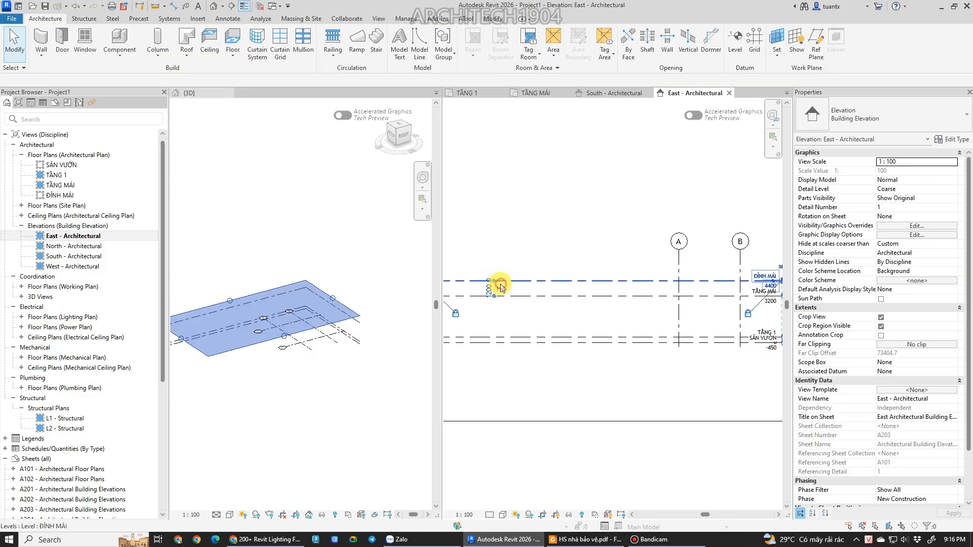
{"action": "left_click", "coordinate": [498, 281]}
{"action": "middle_click_drag", "start_coordinate": [497, 284], "coordinate": [688, 301]}
{"action": "left_click_drag", "start_coordinate": [613, 298], "coordinate": [741, 298]}
{"action": "middle_click_drag", "start_coordinate": [648, 280], "coordinate": [402, 284]}
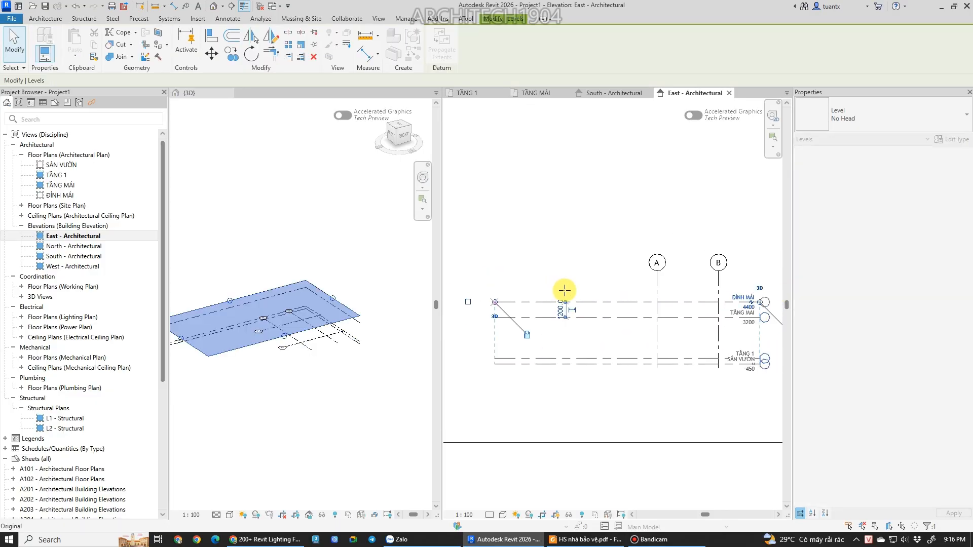
{"action": "left_click_drag", "start_coordinate": [509, 303], "coordinate": [621, 302]}
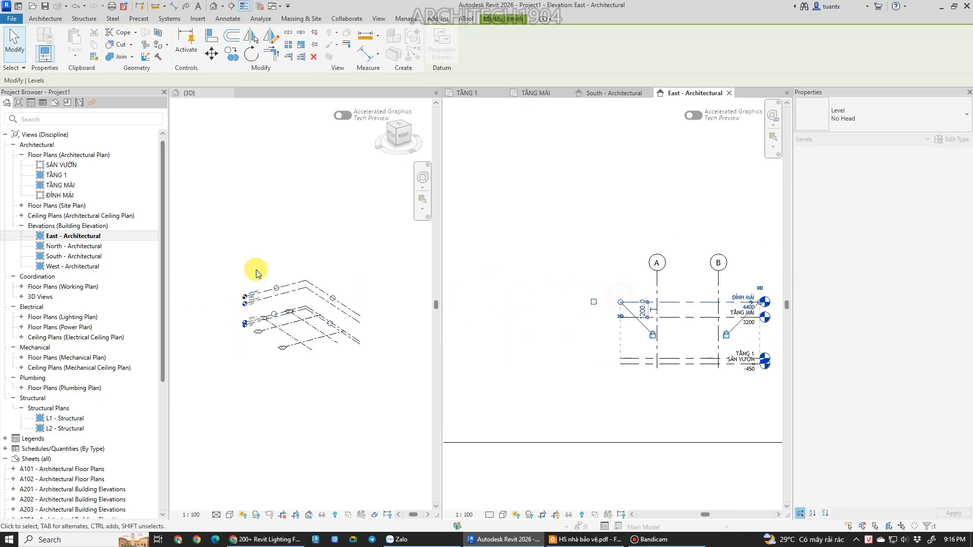
Check the level and grid extents in the North and West elevations and in the 3D view.
{"action": "double_click", "coordinate": [84, 246]}
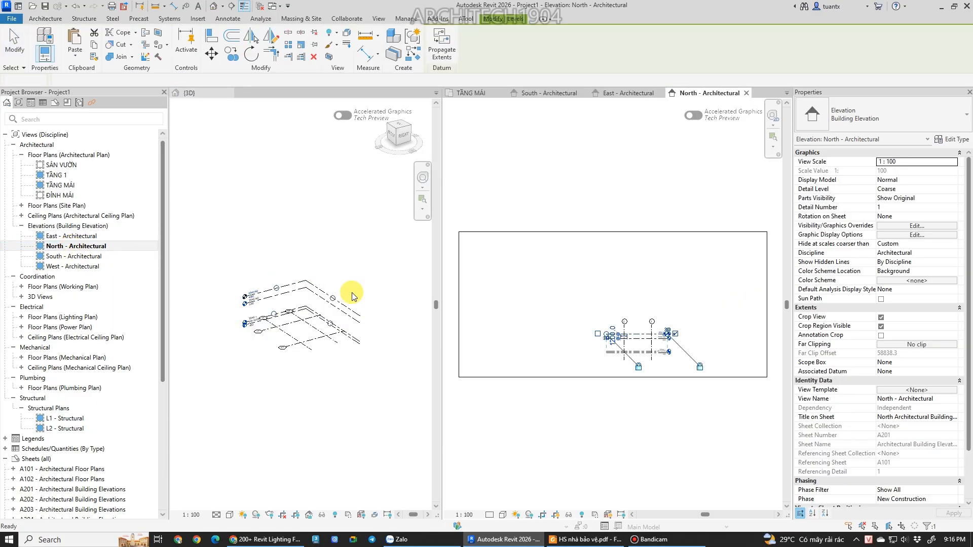
{"action": "double_click", "coordinate": [71, 266]}
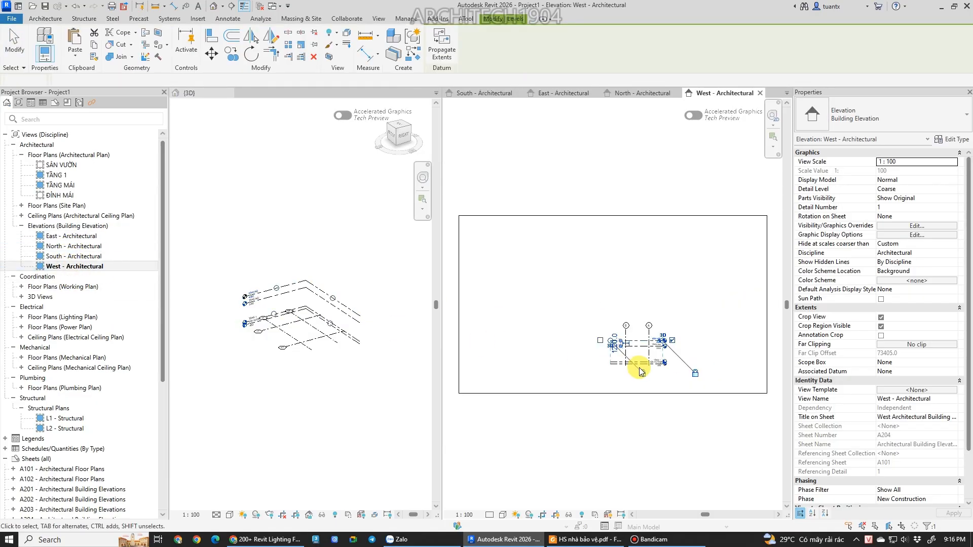
{"action": "left_click", "coordinate": [509, 369]}
{"action": "scroll", "coordinate": [348, 360], "scroll_direction": "up", "scroll_amount": 5}
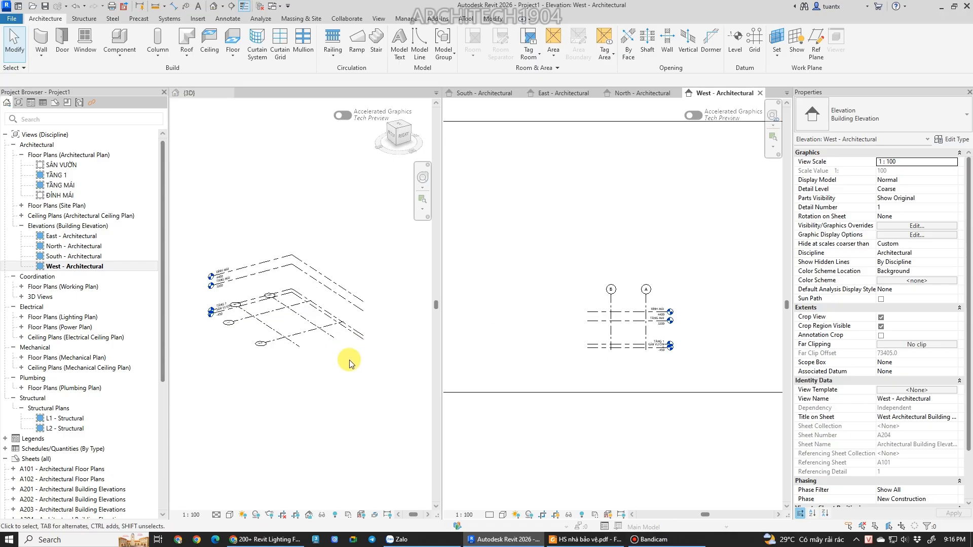
{"action": "scroll", "coordinate": [337, 360], "scroll_direction": "up", "scroll_amount": 1}
{"action": "left_click", "coordinate": [381, 392]}
{"action": "middle_click_drag", "start_coordinate": [314, 386], "coordinate": [348, 435]}
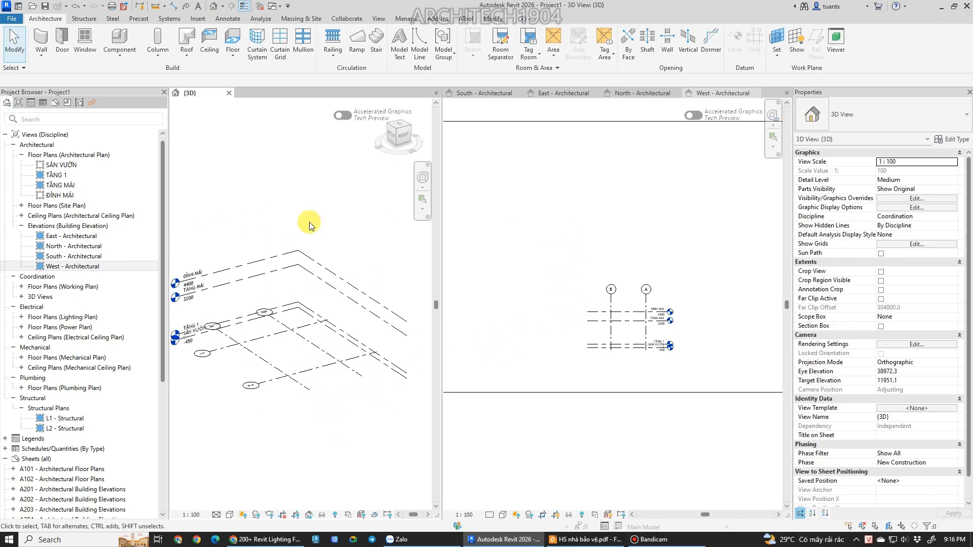
Return to the TẦNG 1 plan and close the inactive views.
{"action": "double_click", "coordinate": [55, 174]}
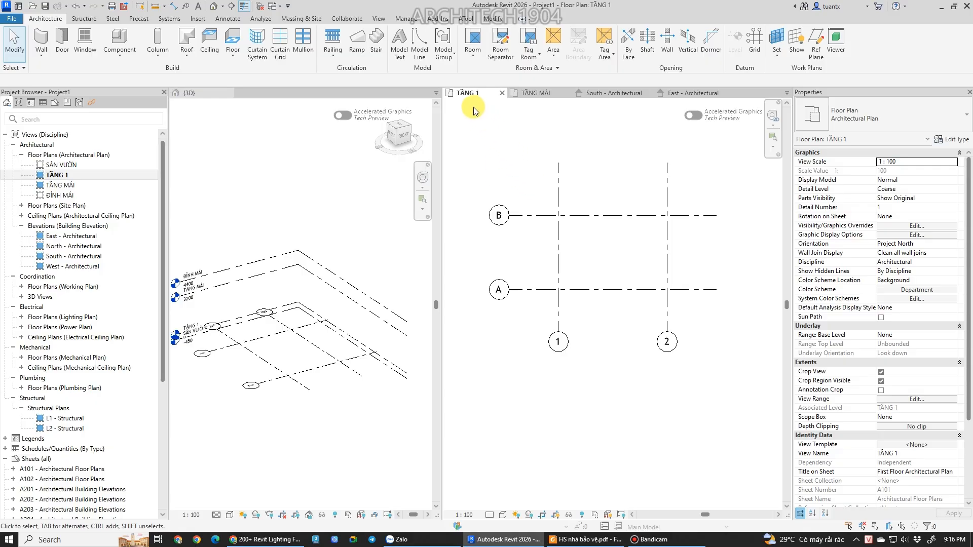
{"action": "left_click", "coordinate": [375, 19]}
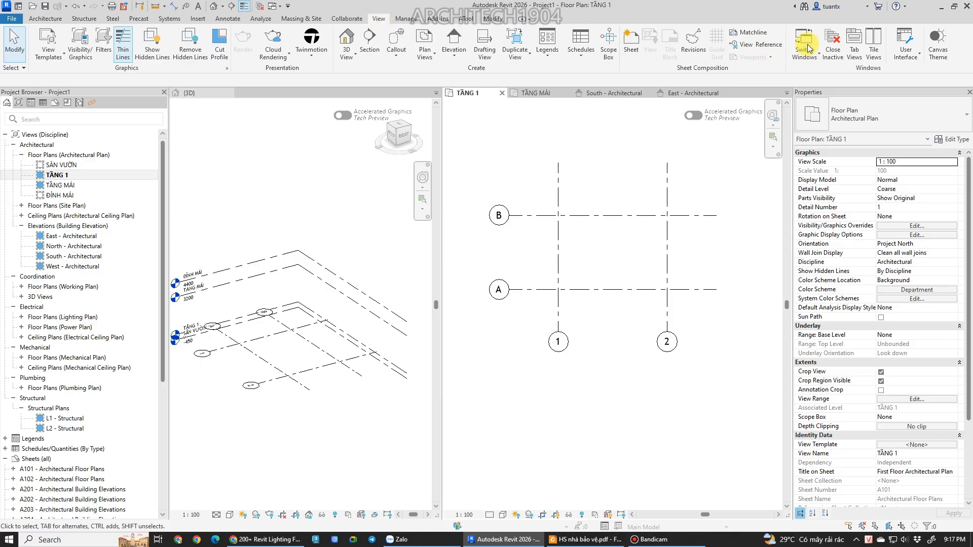
{"action": "left_click", "coordinate": [832, 48]}
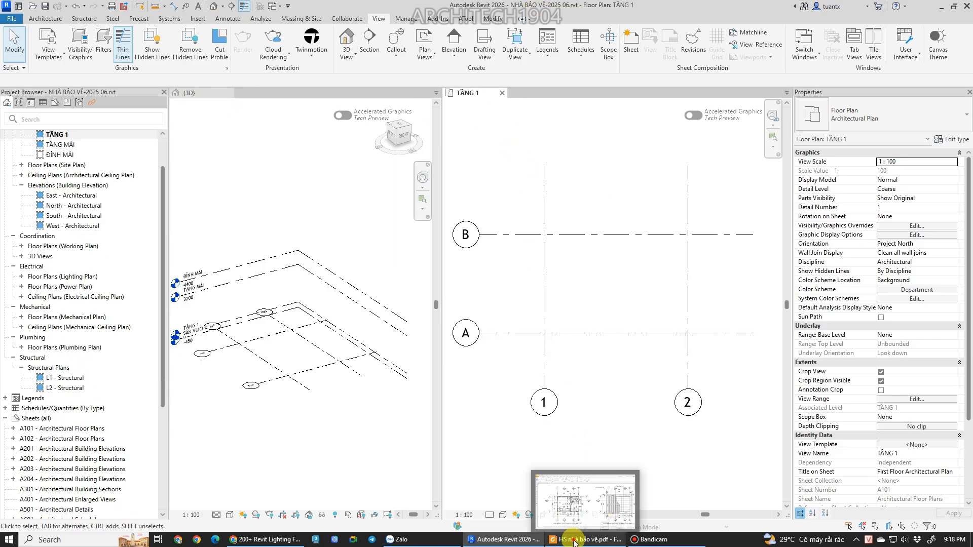
Switch to the guard house PDF to examine its floor plan, and return to the Revit project.
{"action": "left_click", "coordinate": [575, 540]}
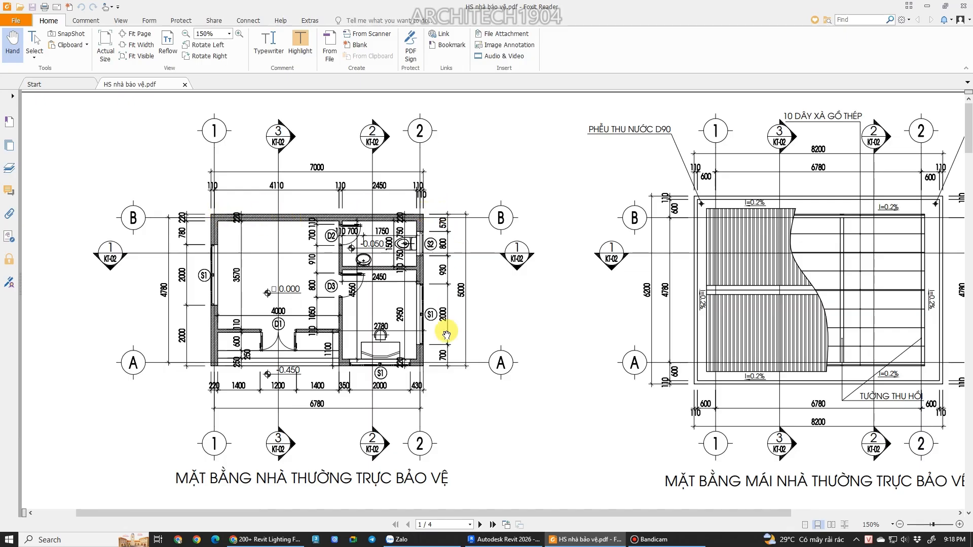
{"action": "mouse_move", "coordinate": [509, 540]}
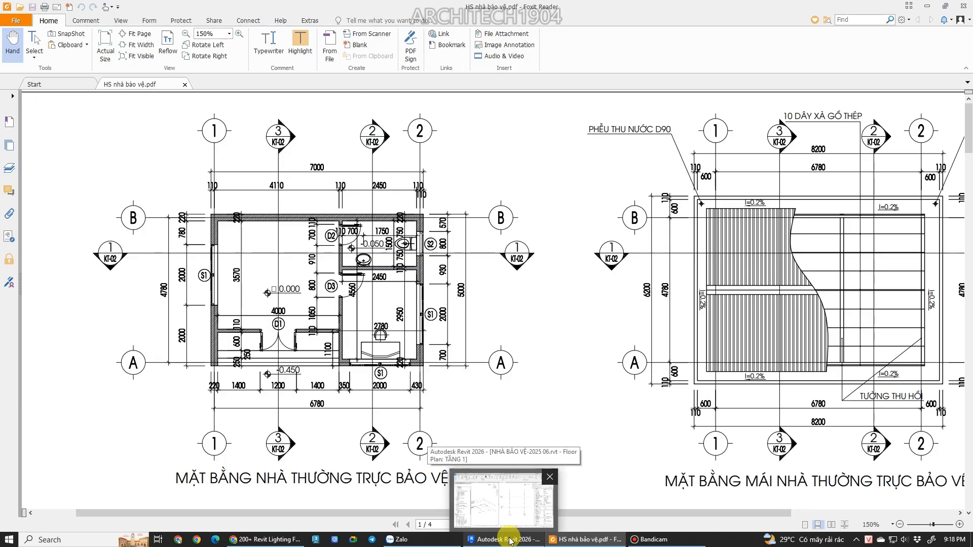
{"action": "left_click", "coordinate": [509, 540]}
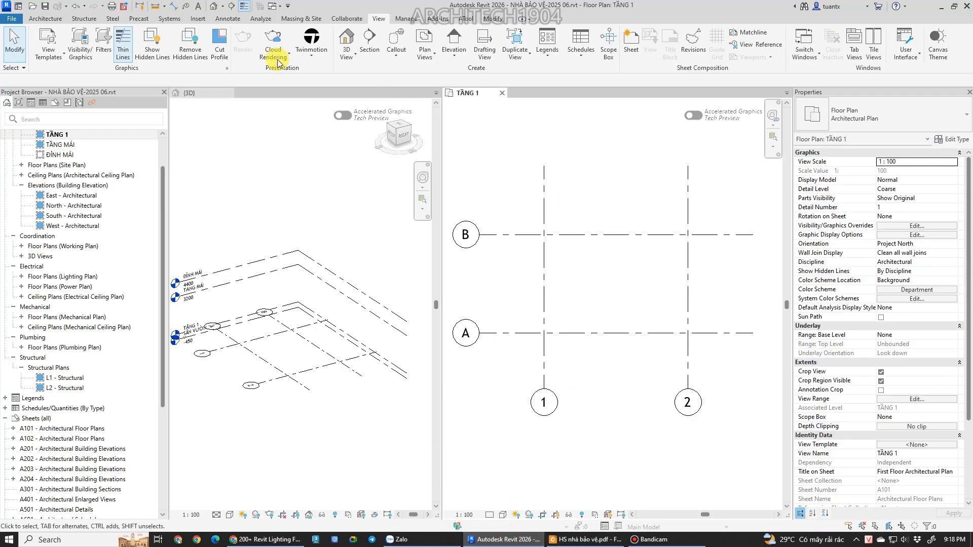
Start placing a structural column with the M_Concrete-Rectangular-Column 300 x 450mm type.
{"action": "left_click", "coordinate": [51, 20]}
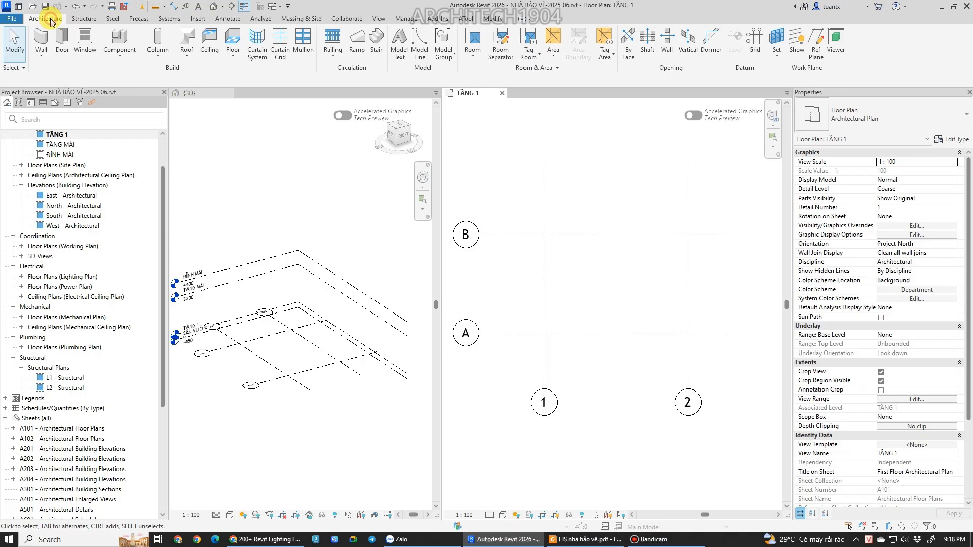
{"action": "left_click", "coordinate": [157, 39]}
{"action": "left_click", "coordinate": [855, 121]}
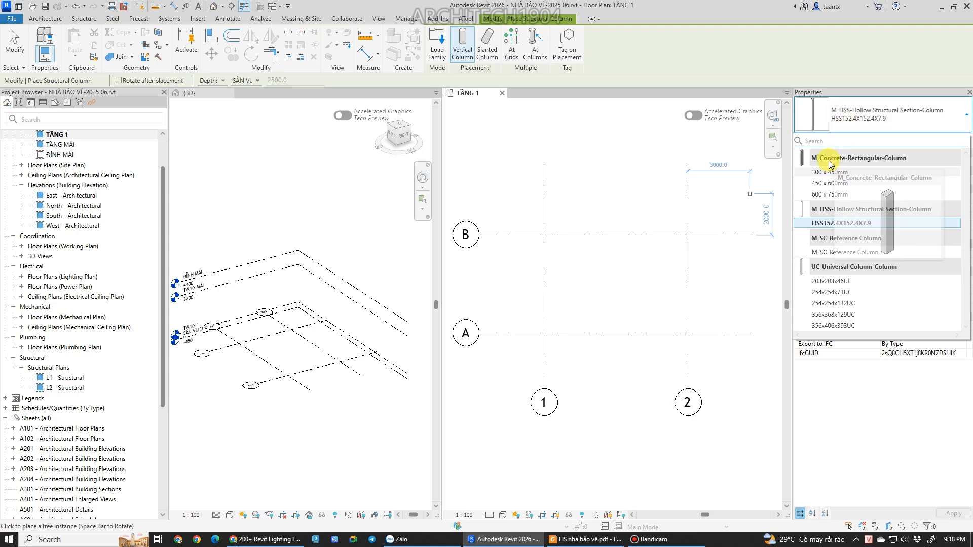
{"action": "left_click", "coordinate": [827, 173]}
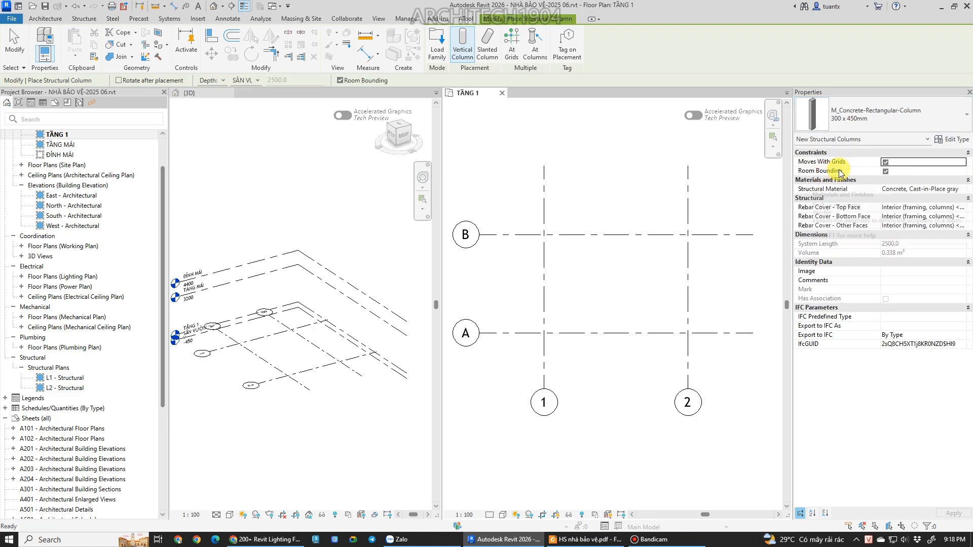
Duplicate the column type as 200X200MM and set both b and h to 200.
{"action": "left_click", "coordinate": [944, 139]}
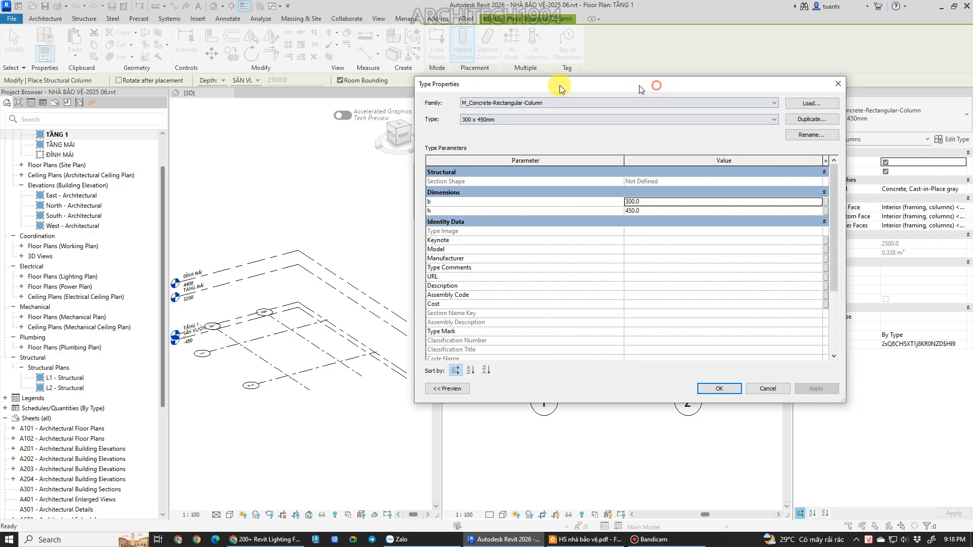
{"action": "left_click", "coordinate": [722, 120]}
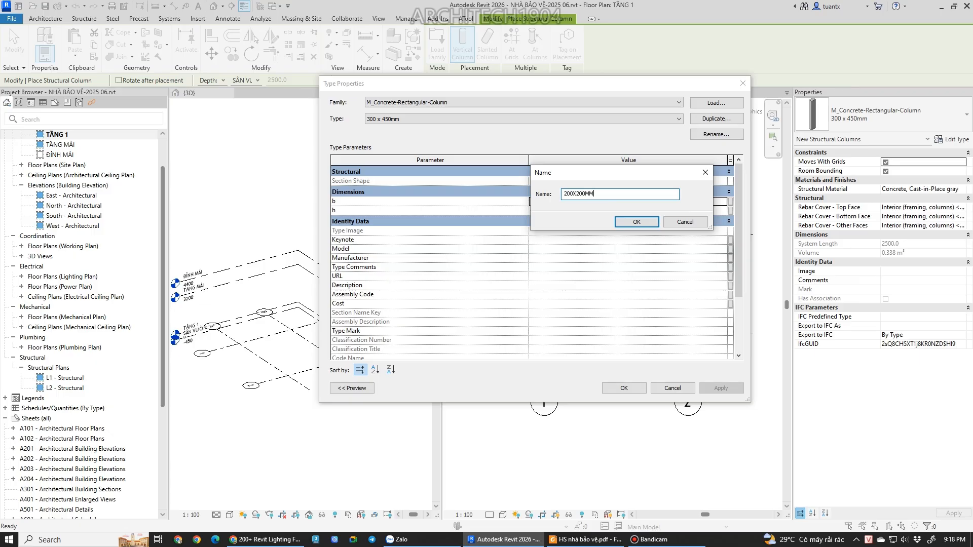
{"action": "left_click", "coordinate": [623, 222]}
{"action": "left_click", "coordinate": [567, 200]}
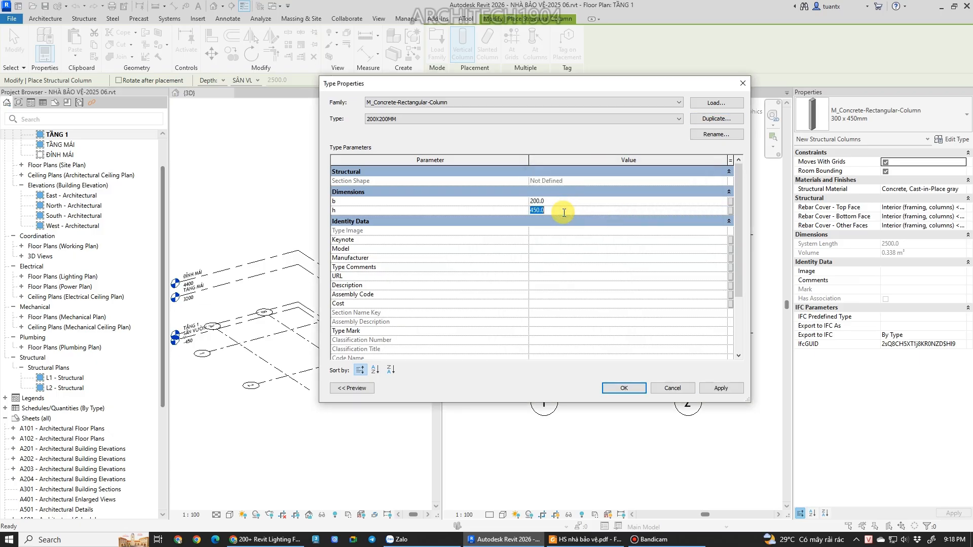
{"action": "left_click", "coordinate": [626, 388]}
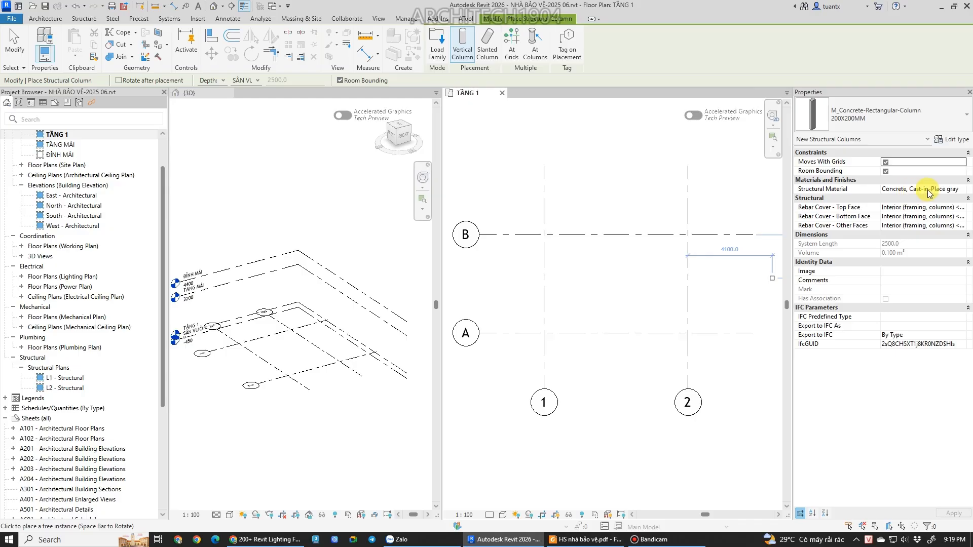
Open the column's material Concrete, Cast-in-Place gray and set its cut pattern foreground color to RGB 128 128 128.
{"action": "left_click", "coordinate": [958, 190]}
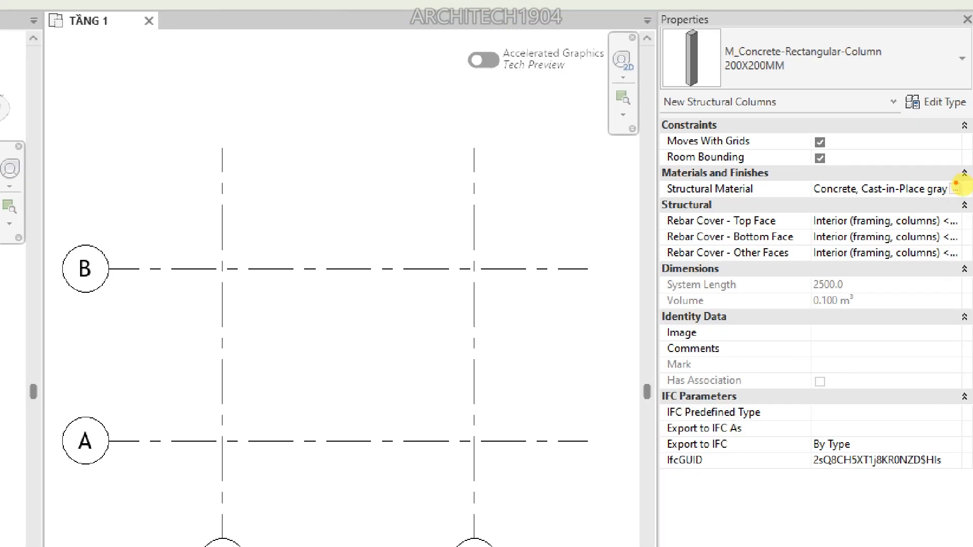
{"action": "left_click", "coordinate": [954, 190]}
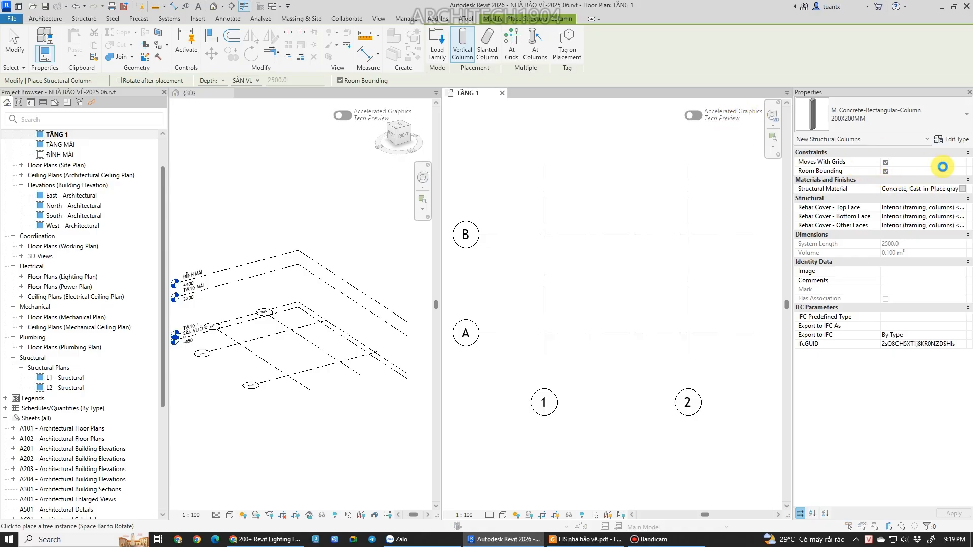
{"action": "left_click", "coordinate": [954, 187]}
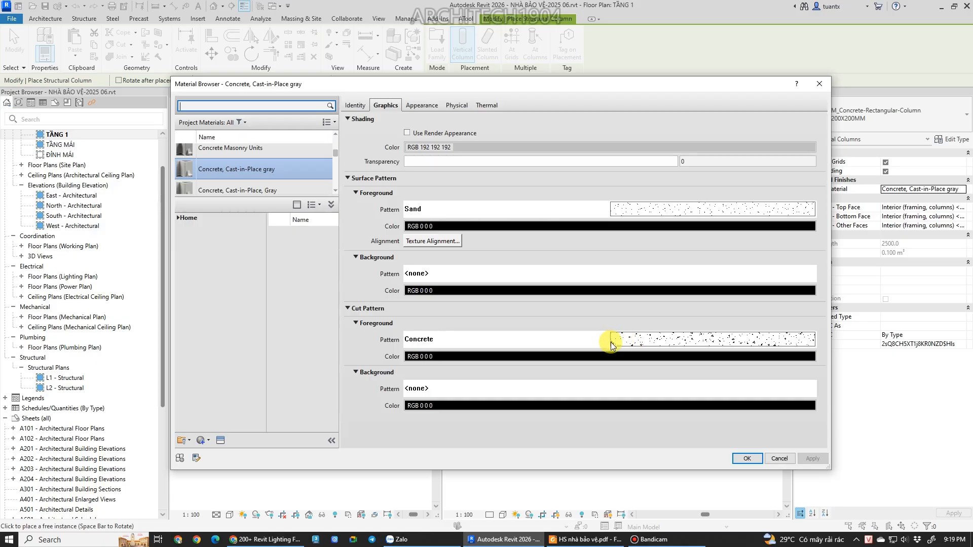
{"action": "left_click", "coordinate": [593, 356]}
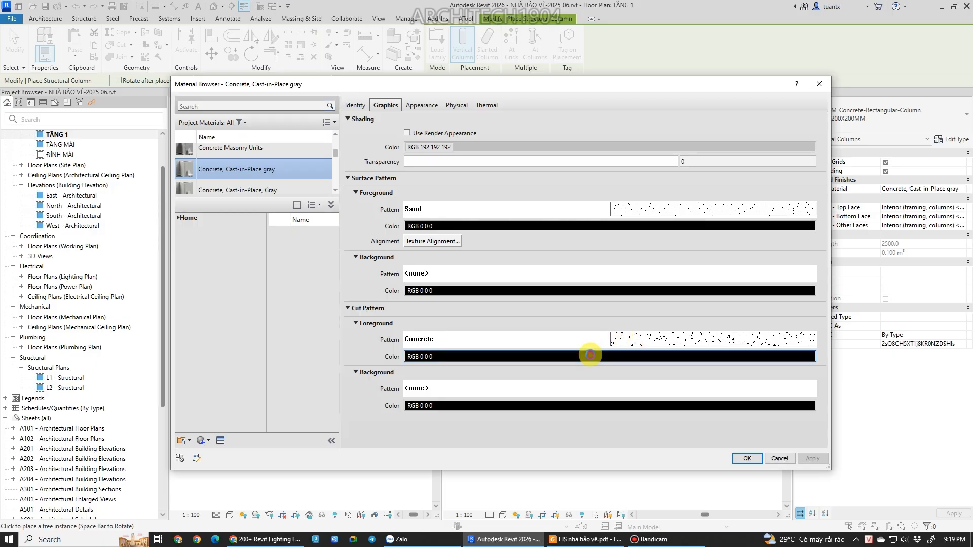
{"action": "left_click", "coordinate": [434, 260]}
{"action": "left_click", "coordinate": [540, 363]}
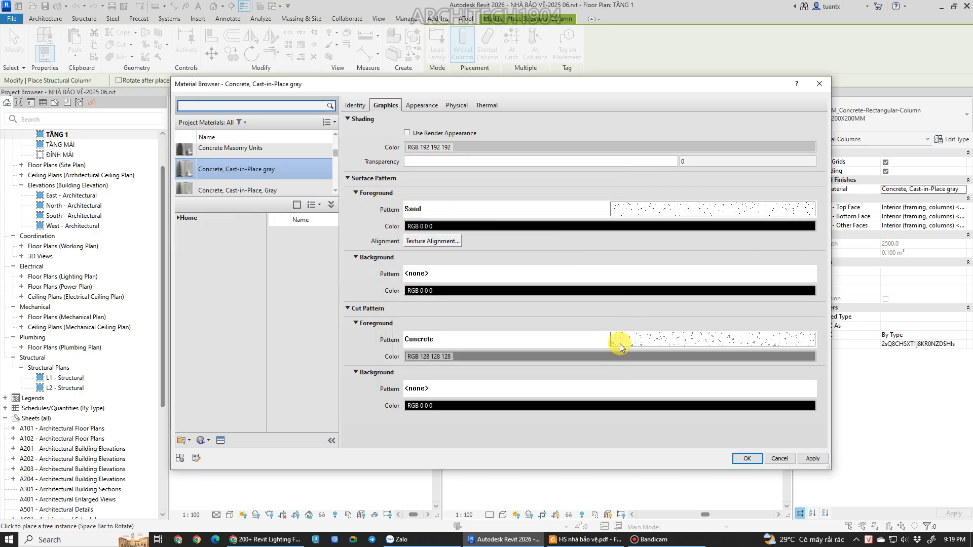
Set the concrete material's cut pattern background to Solid fill with color RGB 128 0 0 and accept the material.
{"action": "left_click", "coordinate": [482, 390]}
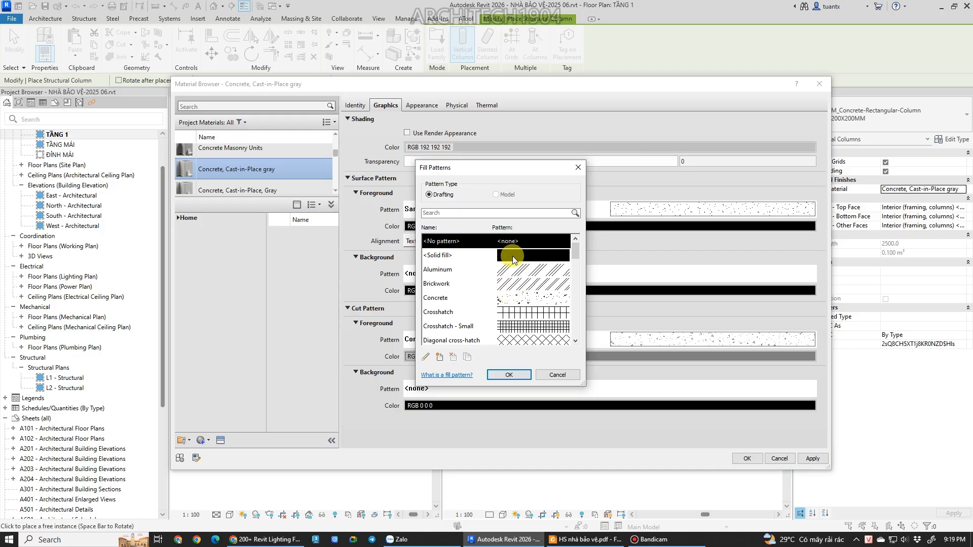
{"action": "left_click", "coordinate": [512, 257]}
{"action": "left_click", "coordinate": [509, 375]}
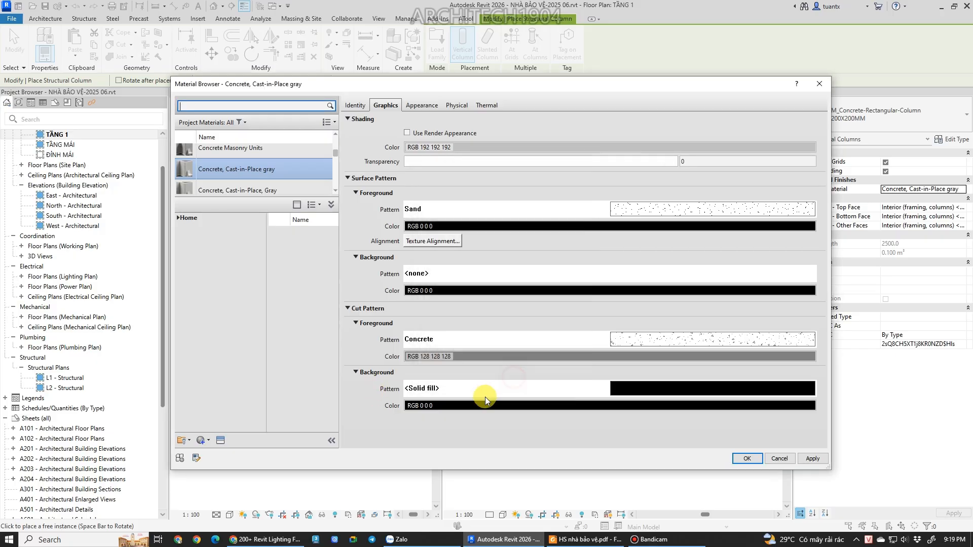
{"action": "left_click", "coordinate": [464, 404]}
{"action": "left_click", "coordinate": [395, 215]}
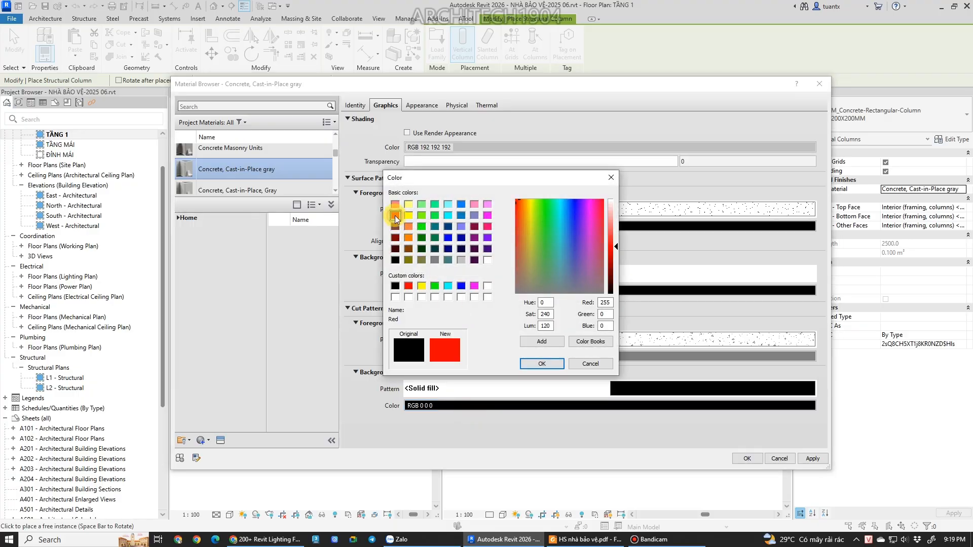
{"action": "left_click", "coordinate": [395, 238]}
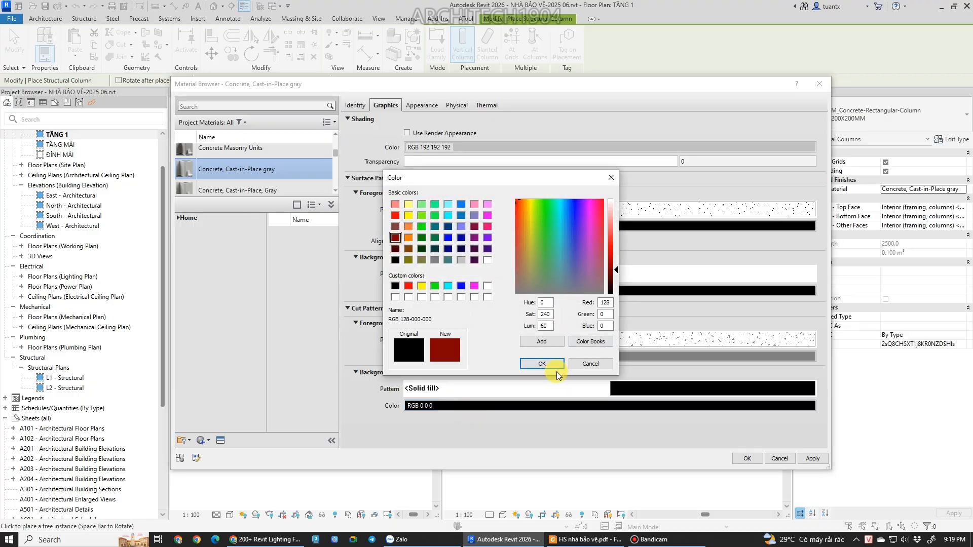
{"action": "left_click", "coordinate": [541, 364]}
{"action": "left_click", "coordinate": [747, 459]}
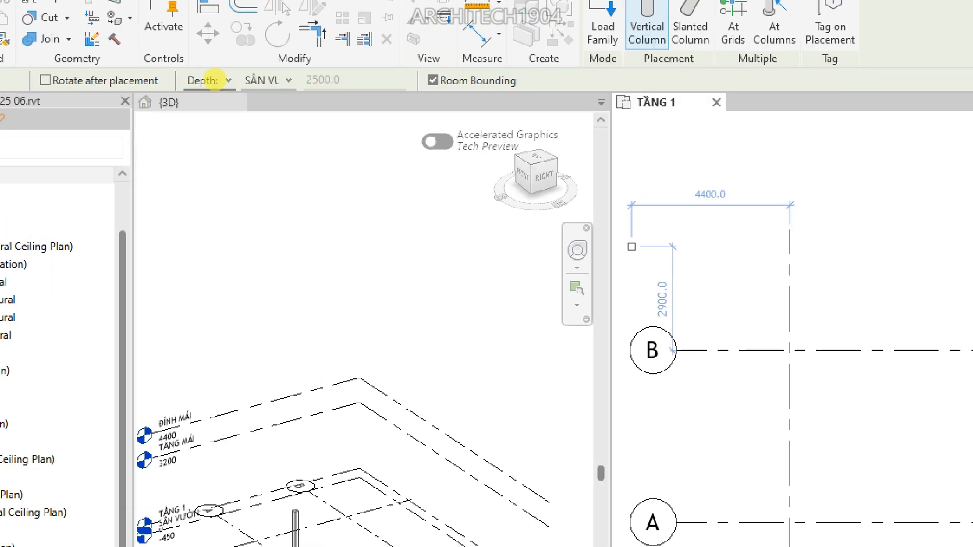
{"action": "left_click_drag", "start_coordinate": [207, 72], "coordinate": [216, 187]}
{"action": "left_click_drag", "start_coordinate": [200, 178], "coordinate": [228, 174]}
{"action": "key", "text": "Escape"}
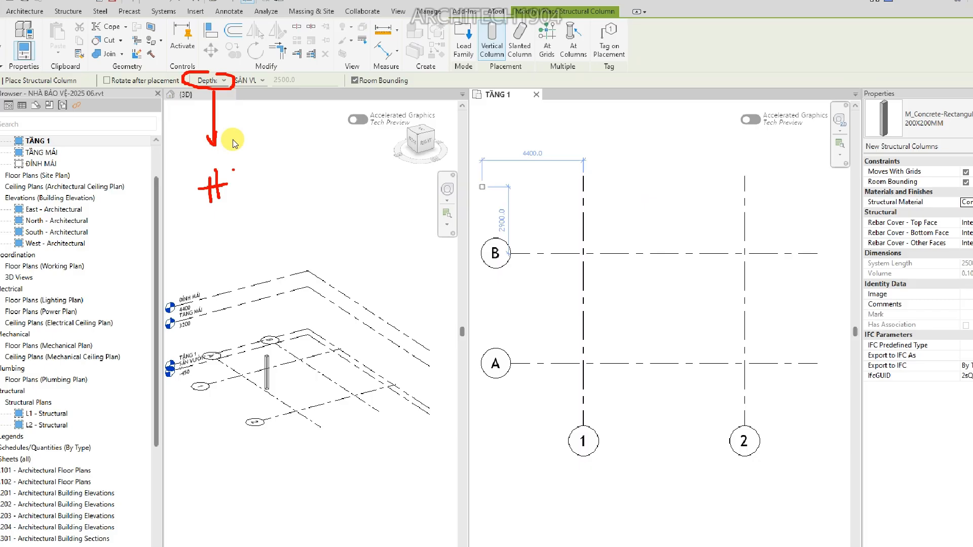
Switch the column placement from Depth to Height and set its top level to TẦNG MÁI.
{"action": "left_click", "coordinate": [222, 82]}
{"action": "left_click", "coordinate": [210, 98]}
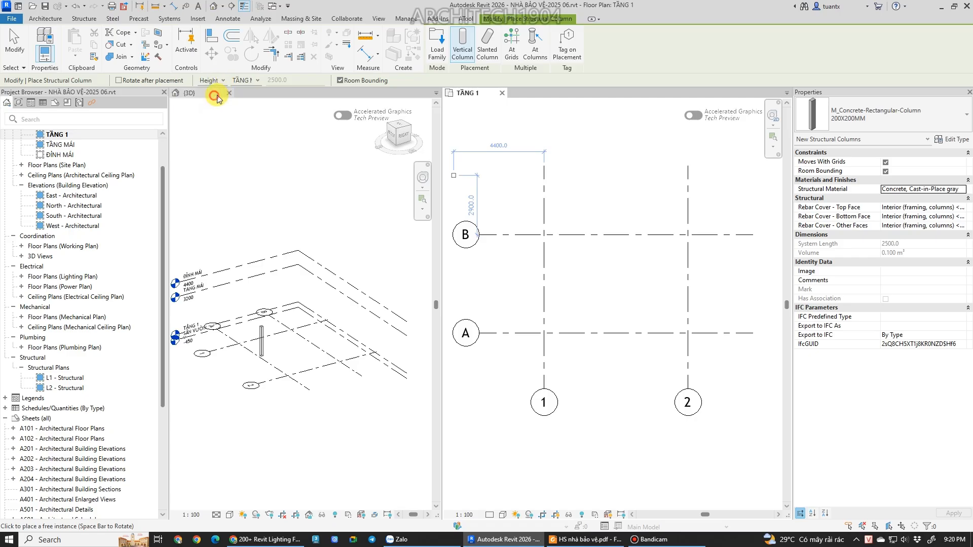
{"action": "left_click", "coordinate": [243, 81]}
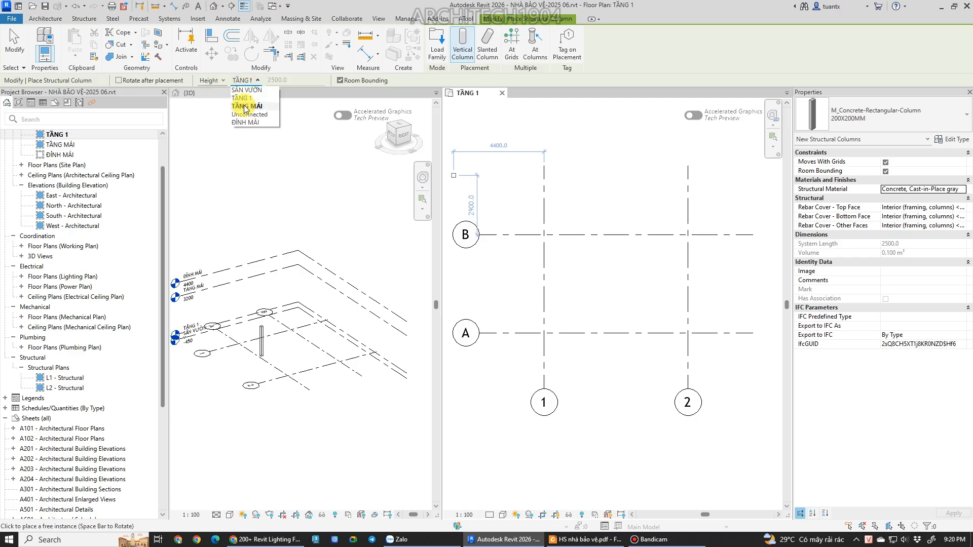
{"action": "left_click", "coordinate": [245, 106]}
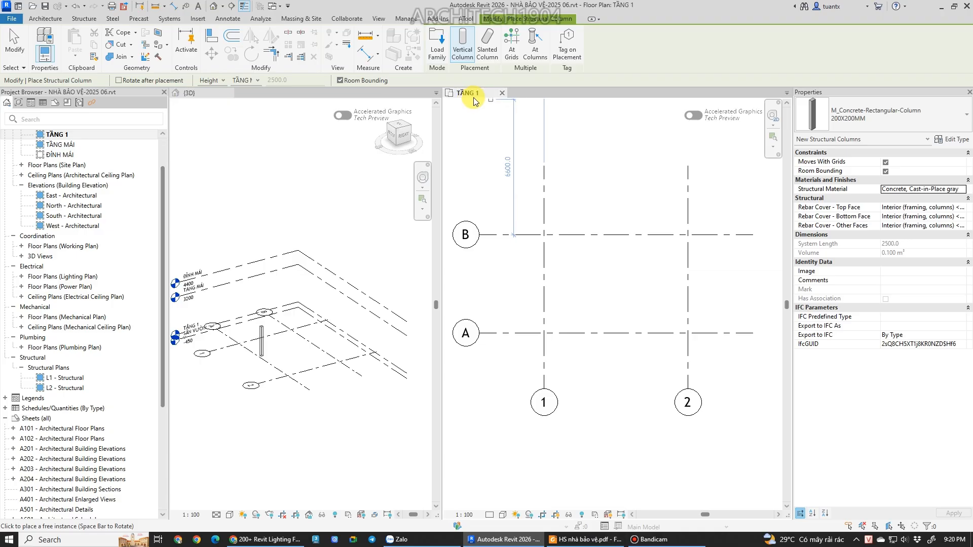
Place 200X200MM columns at the four intersections of grids 1 and 2 with grids A and B, and end the column command.
{"action": "scroll", "coordinate": [558, 243], "scroll_direction": "up", "scroll_amount": 5}
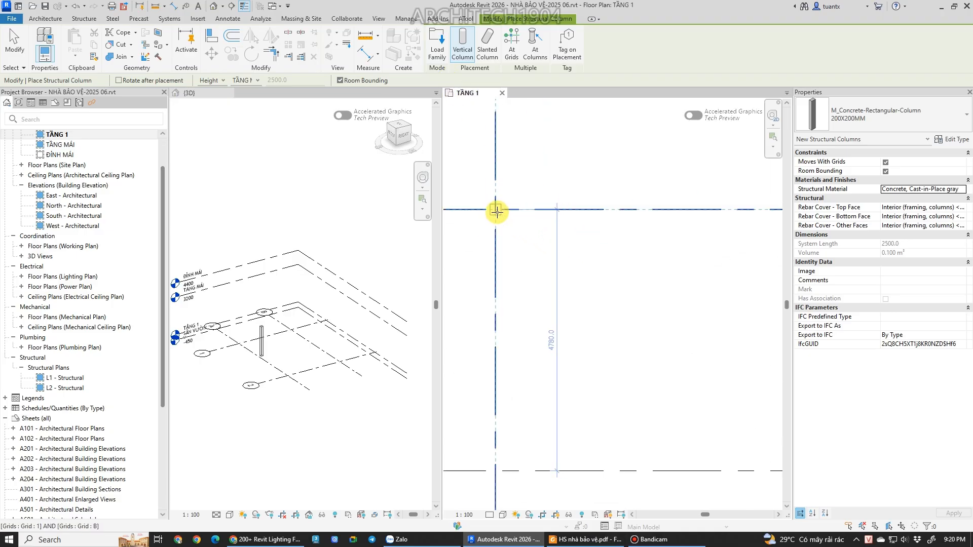
{"action": "left_click", "coordinate": [496, 211]}
{"action": "scroll", "coordinate": [546, 235], "scroll_direction": "down", "scroll_amount": 3}
{"action": "left_click", "coordinate": [693, 224]}
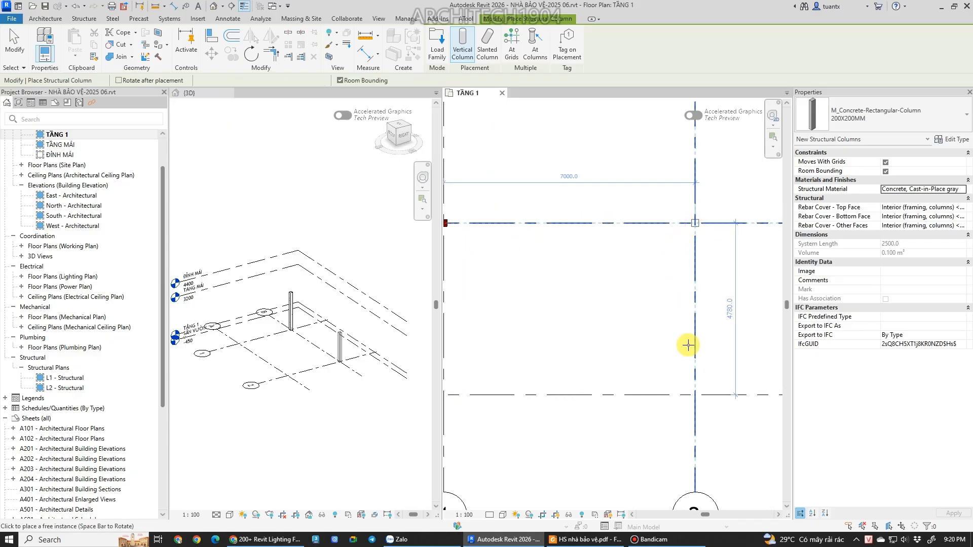
{"action": "left_click", "coordinate": [694, 395]}
{"action": "scroll", "coordinate": [709, 365], "scroll_direction": "down", "scroll_amount": 2}
{"action": "scroll", "coordinate": [623, 365], "scroll_direction": "up", "scroll_amount": 2}
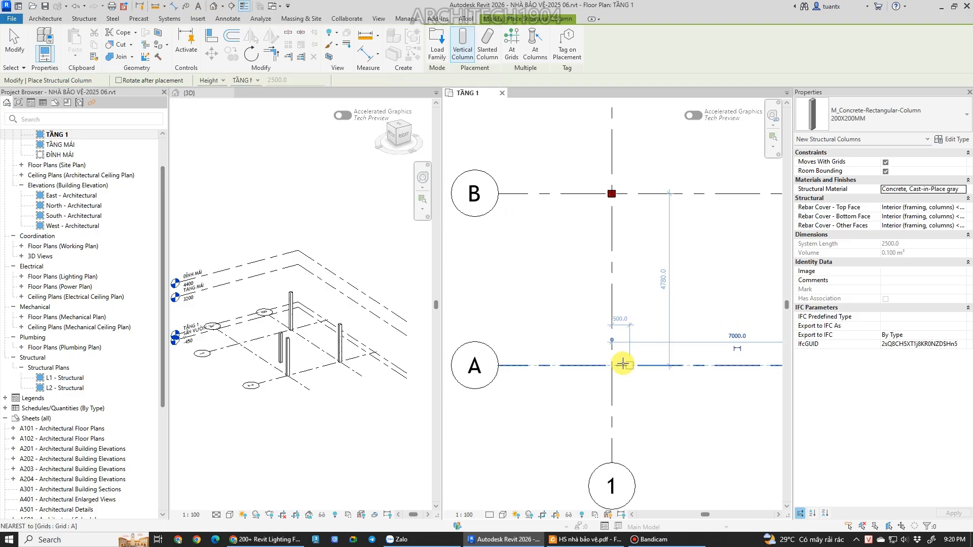
{"action": "left_click", "coordinate": [613, 365]}
{"action": "scroll", "coordinate": [619, 354], "scroll_direction": "up", "scroll_amount": 3}
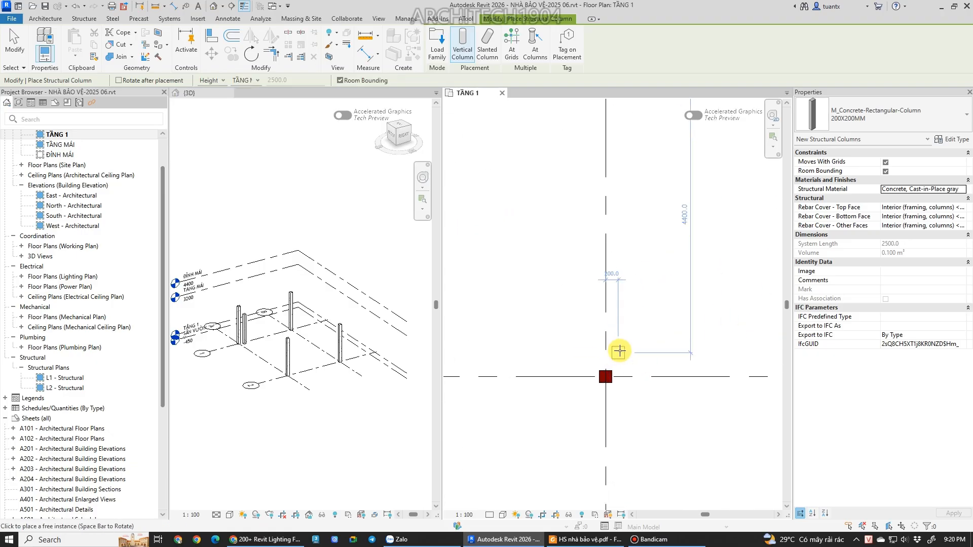
{"action": "key", "text": "Escape"}
{"action": "key", "text": "Escape"}
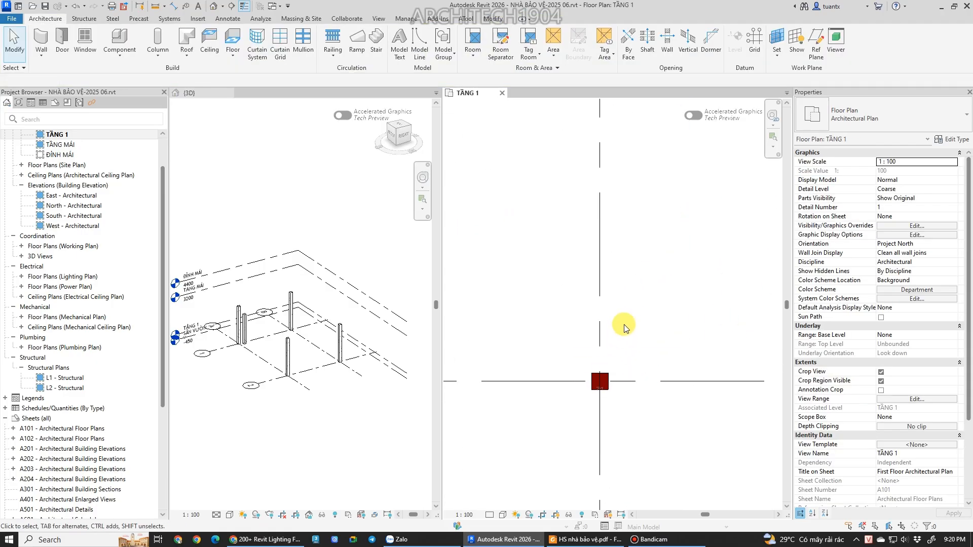
{"action": "scroll", "coordinate": [250, 365], "scroll_direction": "up", "scroll_amount": 3}
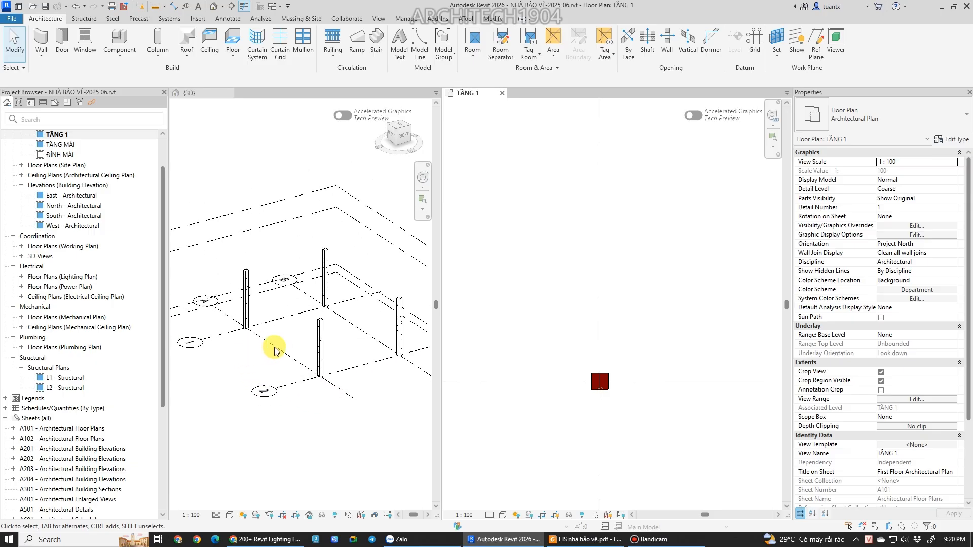
{"action": "scroll", "coordinate": [274, 351], "scroll_direction": "down", "scroll_amount": 1}
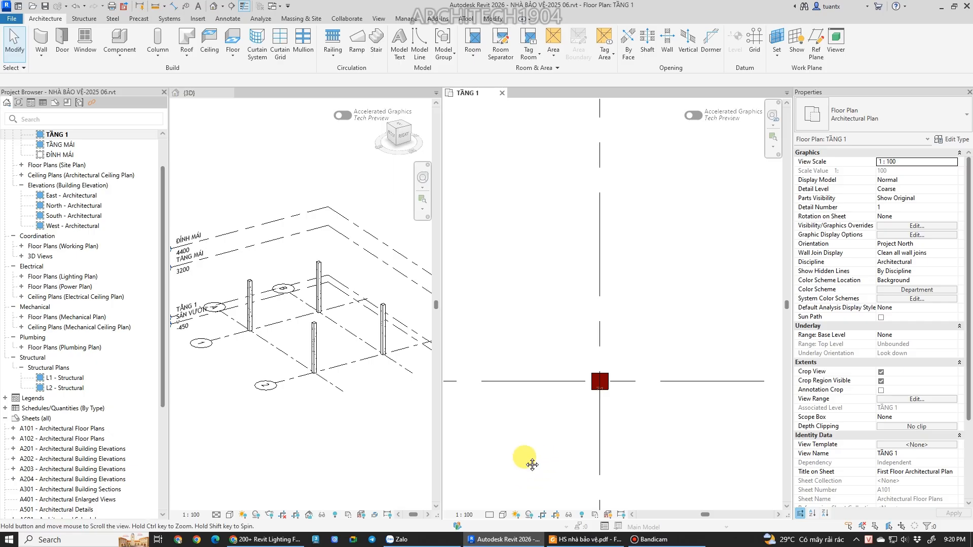
{"action": "middle_click_drag", "start_coordinate": [536, 456], "coordinate": [504, 463]}
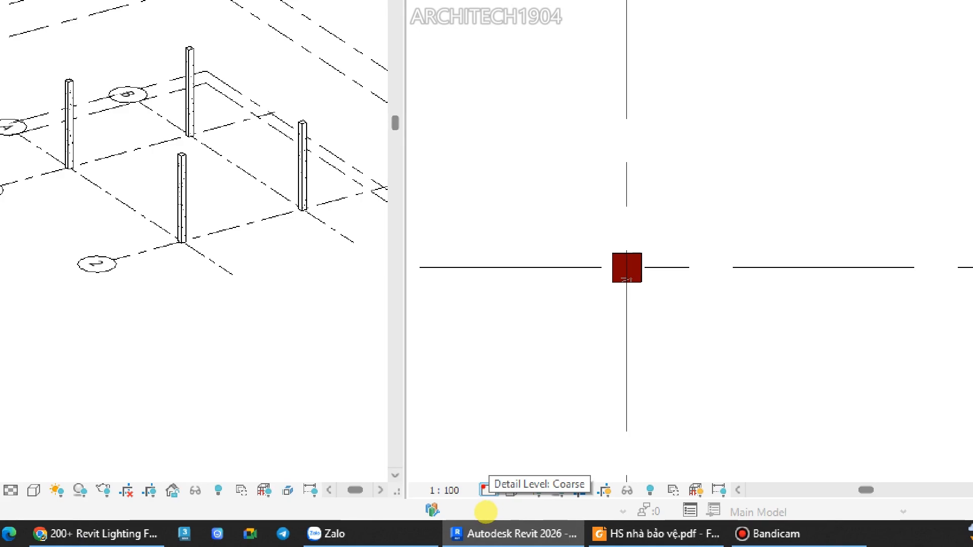
{"action": "mouse_move", "coordinate": [479, 488]}
{"action": "left_mouse_down"}
{"action": "mouse_move", "coordinate": [476, 434]}
{"action": "mouse_move", "coordinate": [491, 398]}
{"action": "mouse_move", "coordinate": [495, 406]}
{"action": "left_mouse_up"}
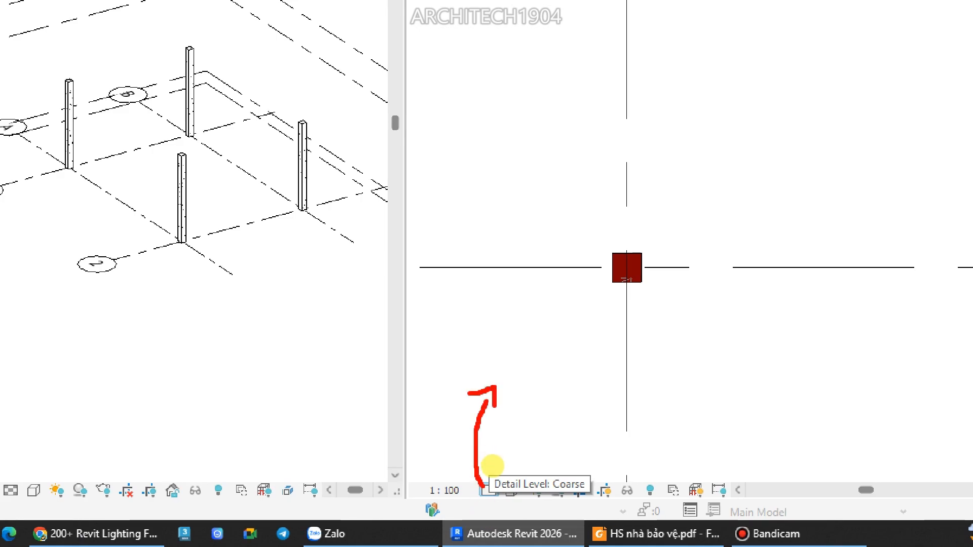
{"action": "mouse_move", "coordinate": [533, 335]}
{"action": "left_mouse_down"}
{"action": "mouse_move", "coordinate": [511, 349]}
{"action": "mouse_move", "coordinate": [536, 351]}
{"action": "left_mouse_up"}
{"action": "mouse_move", "coordinate": [517, 400]}
{"action": "left_mouse_down"}
{"action": "mouse_move", "coordinate": [529, 378]}
{"action": "mouse_move", "coordinate": [555, 398]}
{"action": "left_mouse_up"}
{"action": "mouse_move", "coordinate": [529, 430]}
{"action": "left_mouse_down"}
{"action": "mouse_move", "coordinate": [527, 459]}
{"action": "mouse_move", "coordinate": [551, 427]}
{"action": "mouse_move", "coordinate": [554, 437]}
{"action": "left_mouse_up"}
{"action": "mouse_move", "coordinate": [488, 401]}
{"action": "left_mouse_down"}
{"action": "mouse_move", "coordinate": [564, 361]}
{"action": "mouse_move", "coordinate": [499, 405]}
{"action": "left_mouse_up"}
{"action": "left_click_drag", "start_coordinate": [583, 364], "coordinate": [692, 379]}
{"action": "left_click_drag", "start_coordinate": [536, 439], "coordinate": [550, 437]}
{"action": "mouse_move", "coordinate": [597, 353]}
{"action": "left_mouse_down"}
{"action": "mouse_move", "coordinate": [577, 400]}
{"action": "mouse_move", "coordinate": [587, 406]}
{"action": "left_mouse_up"}
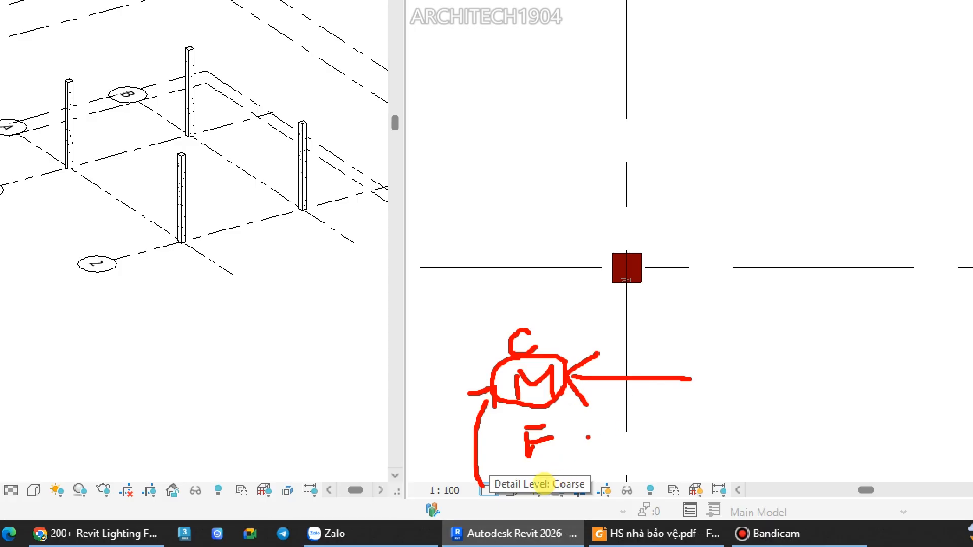
{"action": "left_click_drag", "start_coordinate": [484, 396], "coordinate": [485, 401]}
{"action": "left_click_drag", "start_coordinate": [480, 286], "coordinate": [508, 327]}
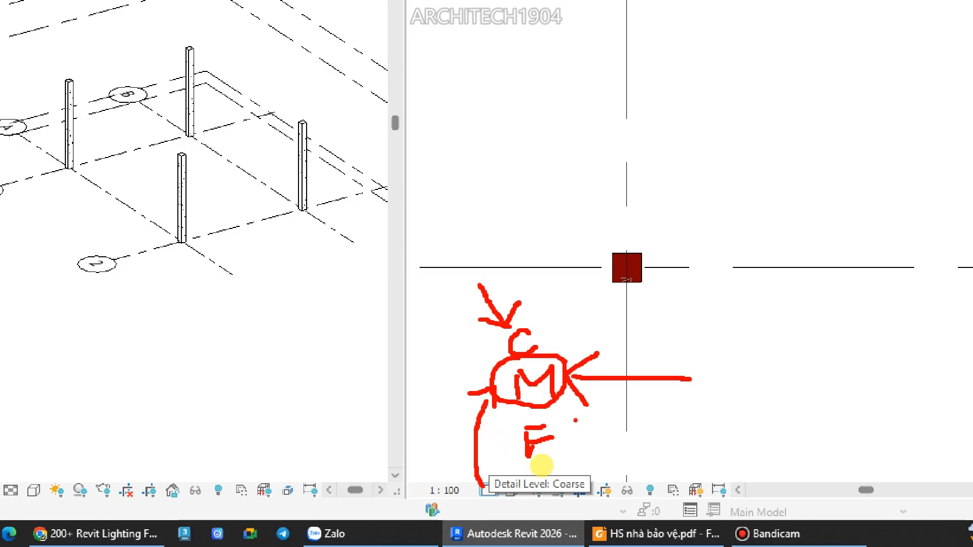
{"action": "left_click_drag", "start_coordinate": [557, 445], "coordinate": [657, 455]}
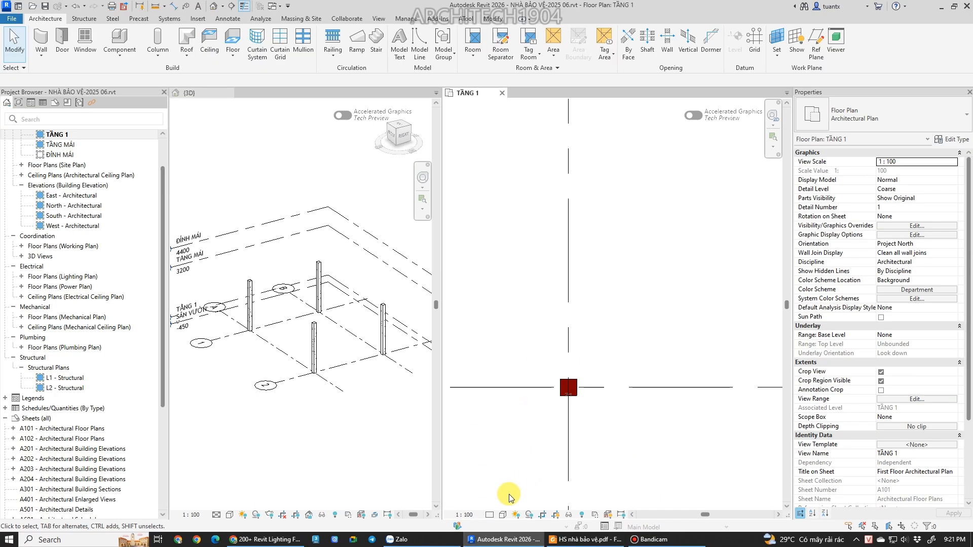
Set the detail level of the TẦNG 1 floor plan to Medium.
{"action": "left_click", "coordinate": [489, 491]}
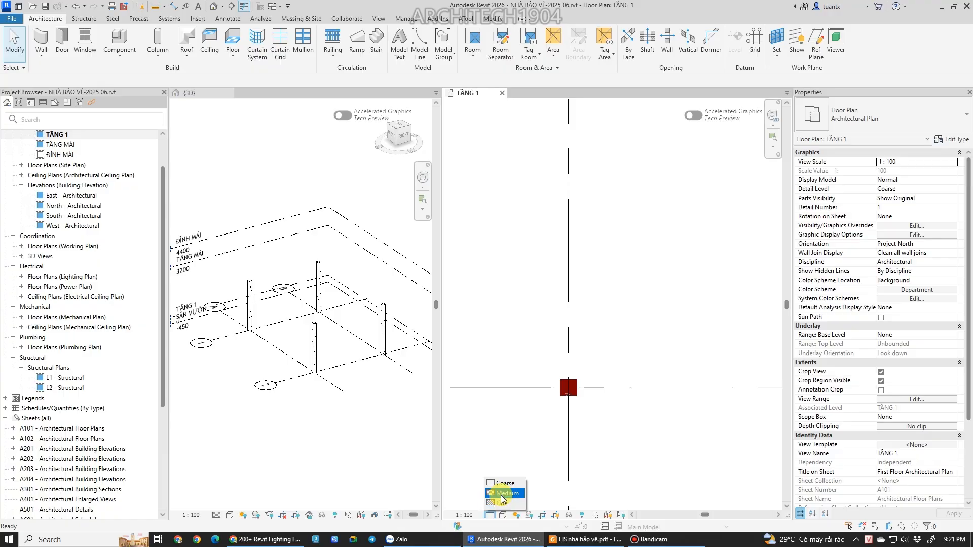
{"action": "left_click", "coordinate": [503, 494]}
{"action": "scroll", "coordinate": [576, 391], "scroll_direction": "down", "scroll_amount": 1}
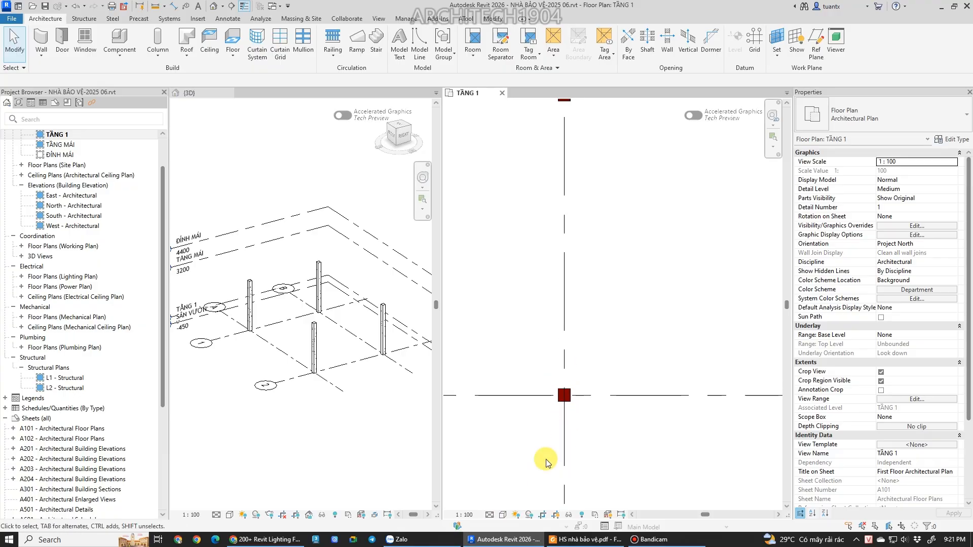
Check the guard house PDF and set the view scale of the TẦNG 1 floor plan to 1:50.
{"action": "left_click", "coordinate": [462, 515]}
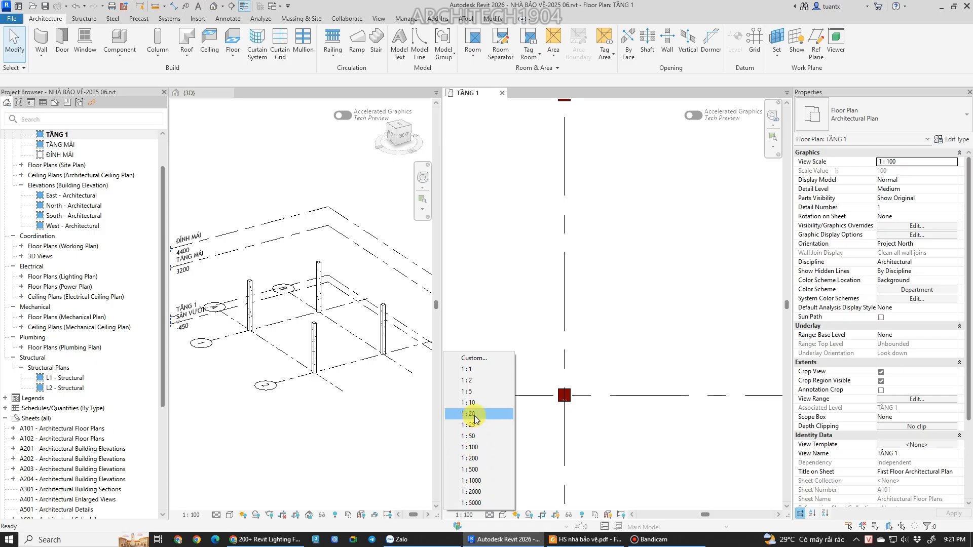
{"action": "left_click", "coordinate": [527, 455]}
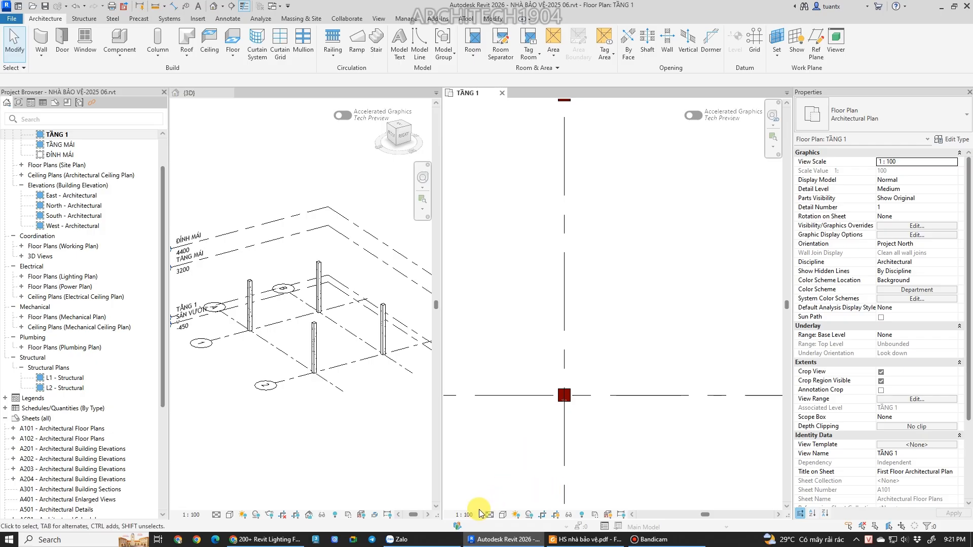
{"action": "left_click", "coordinate": [564, 541]}
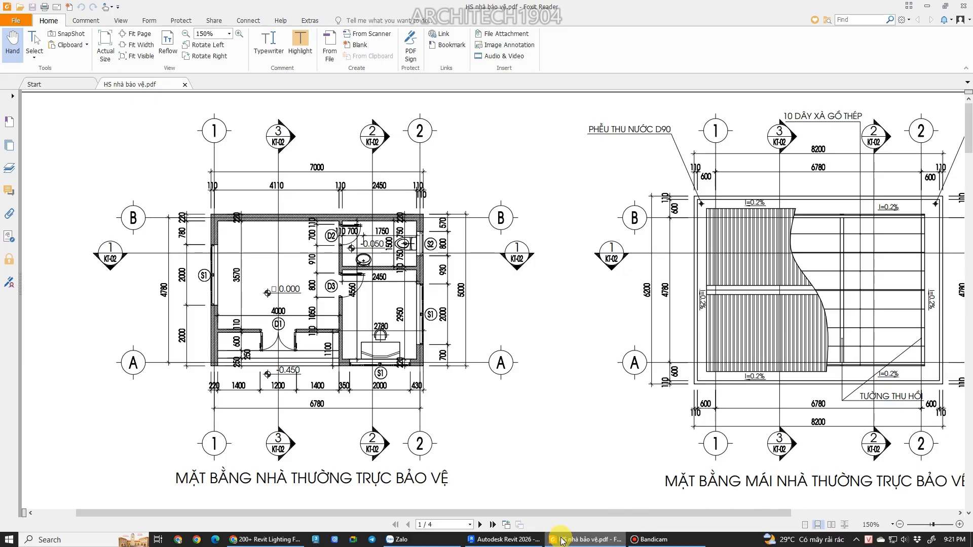
{"action": "left_click", "coordinate": [562, 541]}
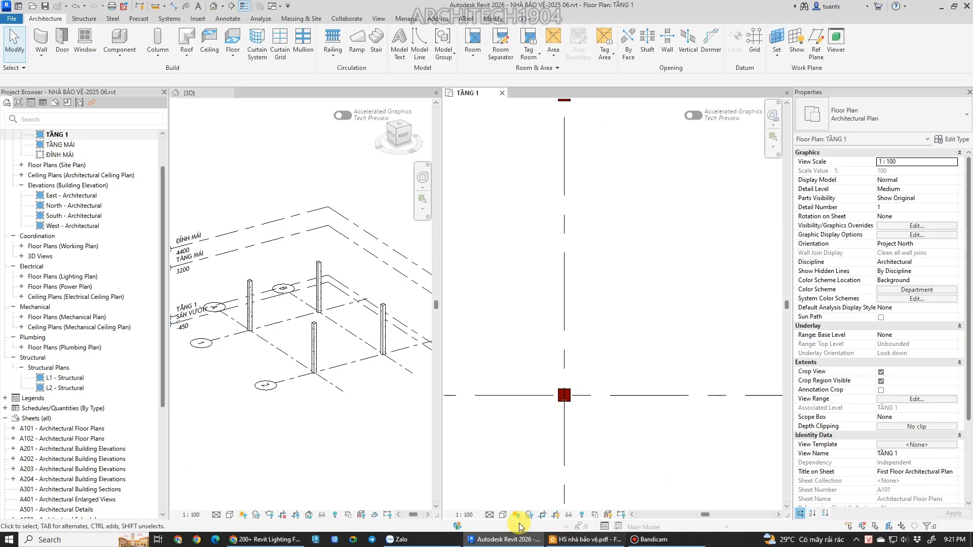
{"action": "left_click", "coordinate": [465, 515]}
{"action": "left_click", "coordinate": [475, 436]}
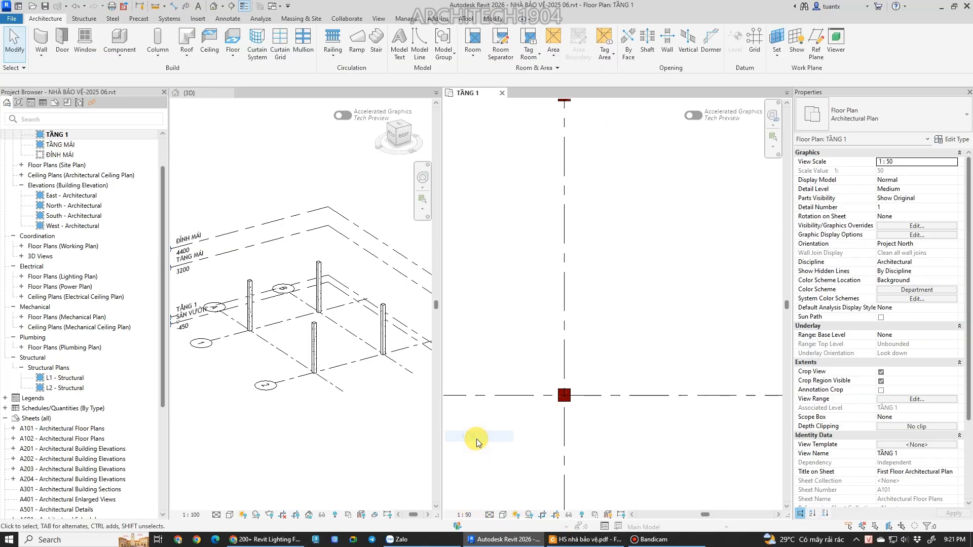
Switch to the guard house PDF to examine the floor plan's walls and their thickness dimensions up close, and return to the Revit project.
{"action": "left_click", "coordinate": [577, 542]}
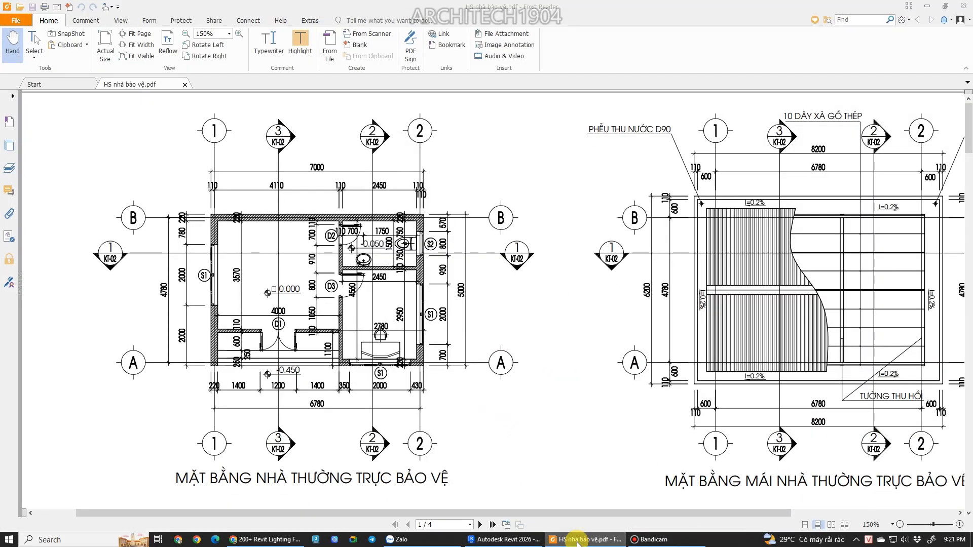
{"action": "left_click", "coordinate": [578, 542]}
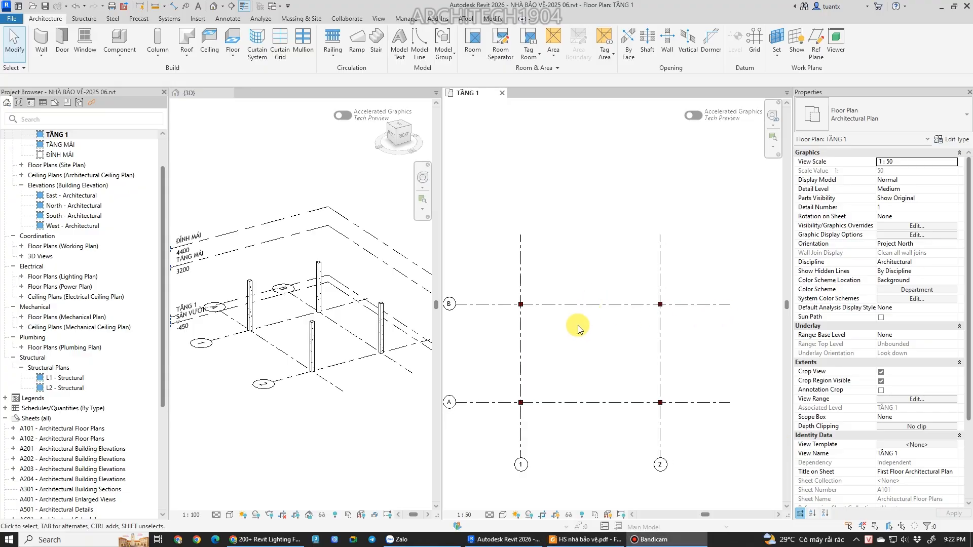
{"action": "left_click", "coordinate": [564, 544]}
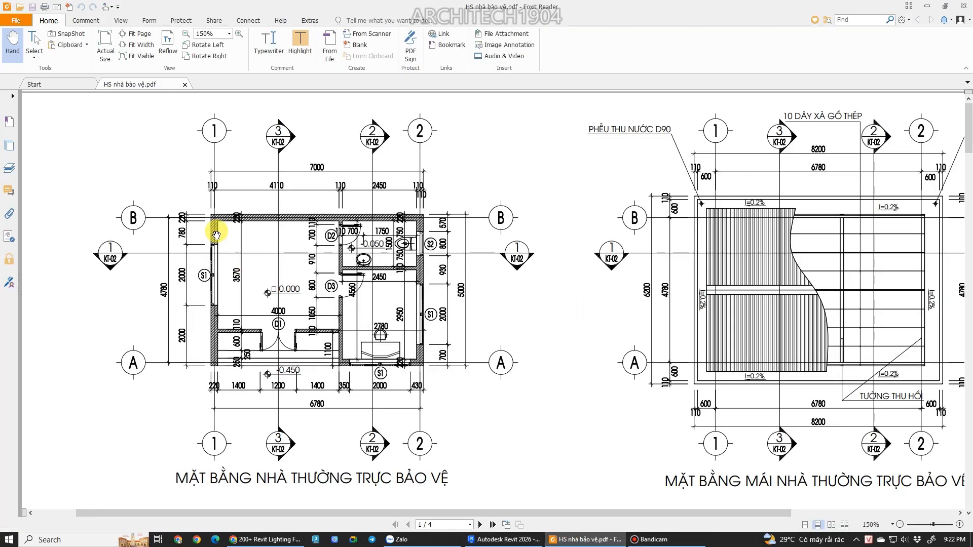
{"action": "left_click_drag", "start_coordinate": [217, 224], "coordinate": [216, 234]}
{"action": "scroll", "coordinate": [216, 234], "scroll_direction": "up", "scroll_amount": 2, "text": "ctrl"}
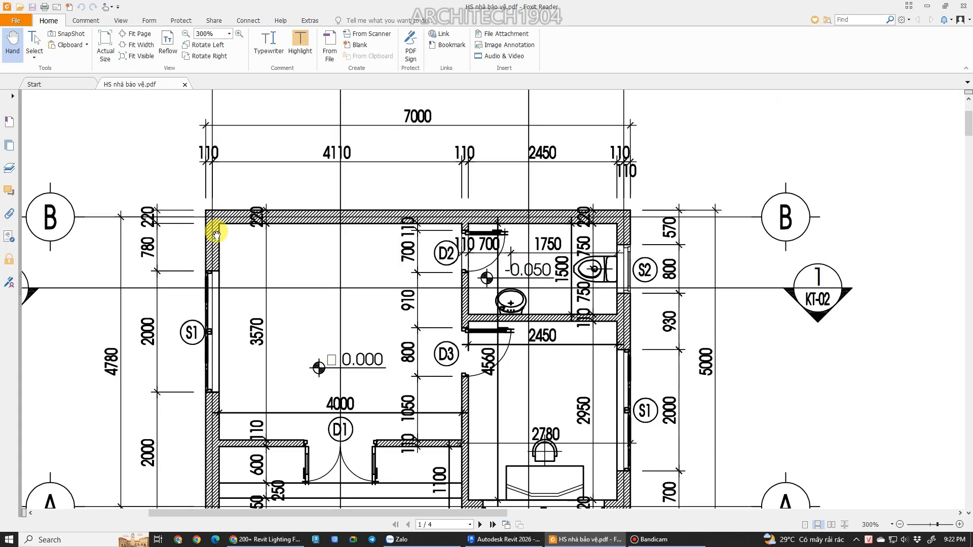
{"action": "scroll", "coordinate": [216, 234], "scroll_direction": "down", "scroll_amount": 1}
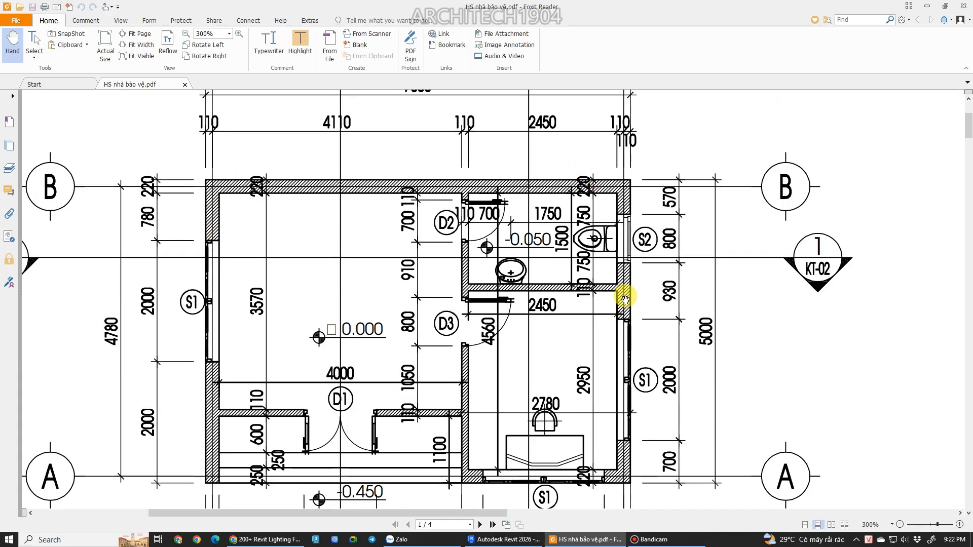
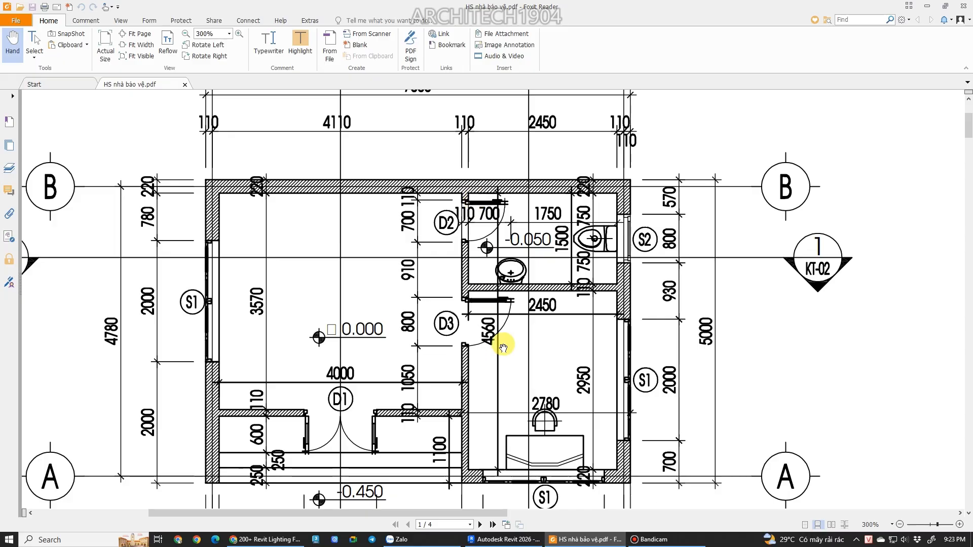
{"action": "left_click", "coordinate": [504, 540]}
{"action": "scroll", "coordinate": [564, 326], "scroll_direction": "up", "scroll_amount": 2}
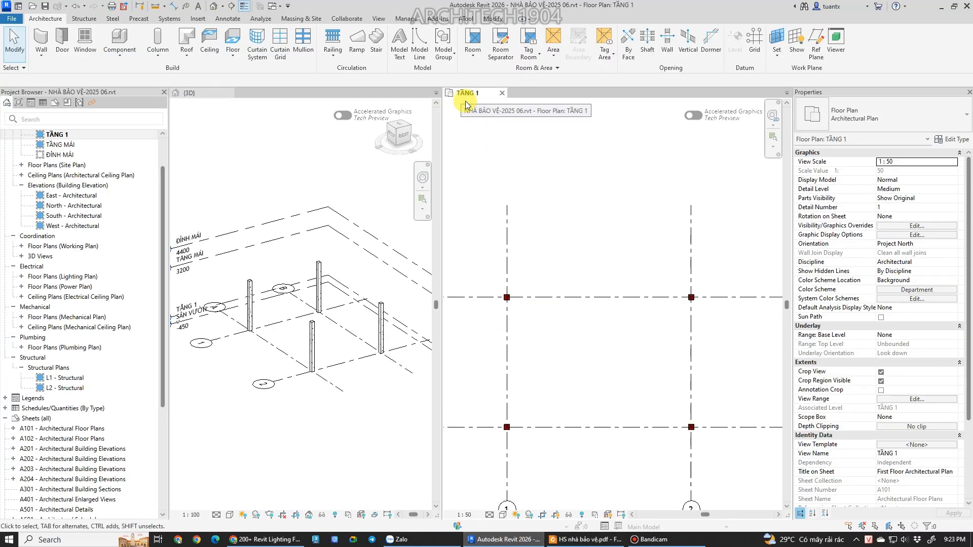
Start the Wall command and choose the Basic Wall type Generic - 100mm Brick.
{"action": "left_click", "coordinate": [39, 40]}
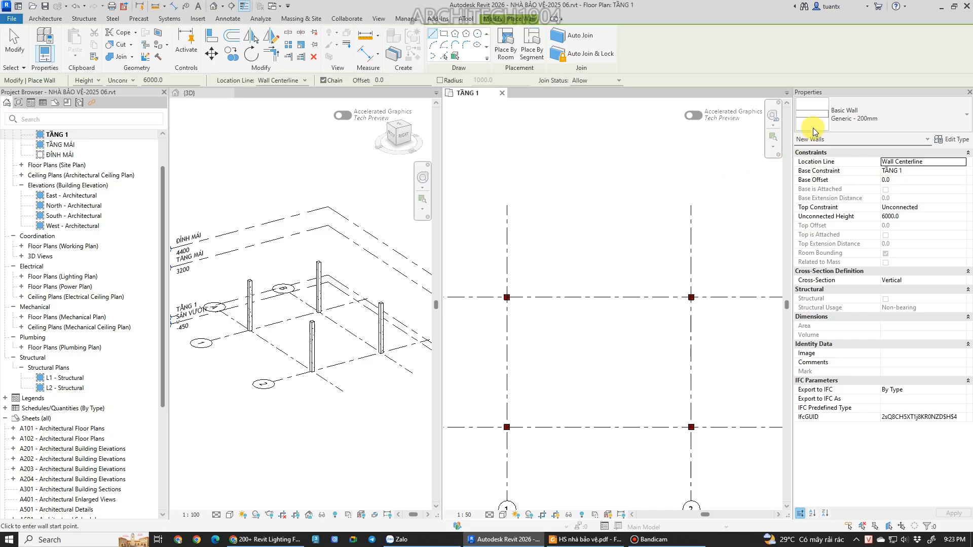
{"action": "left_click", "coordinate": [835, 117]}
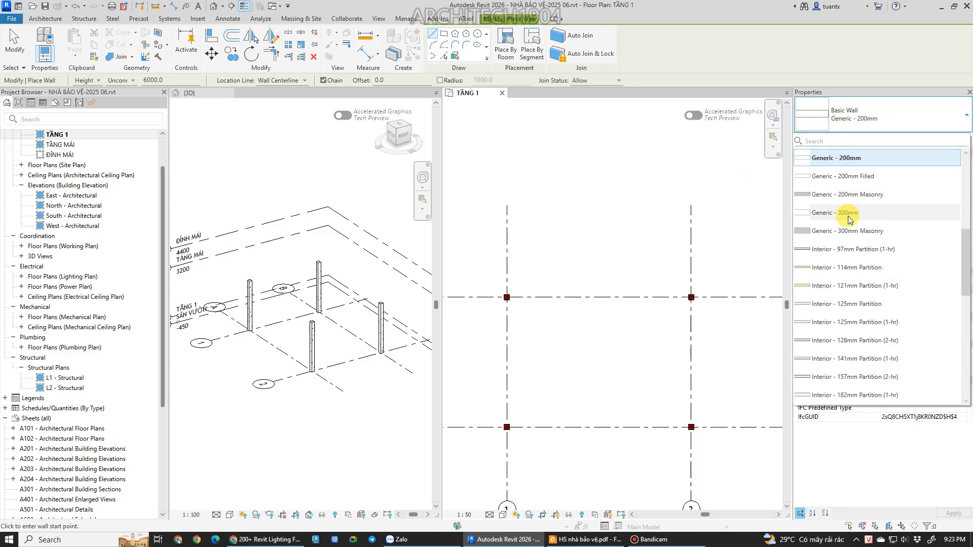
{"action": "scroll", "coordinate": [850, 219], "scroll_direction": "down", "scroll_amount": 10}
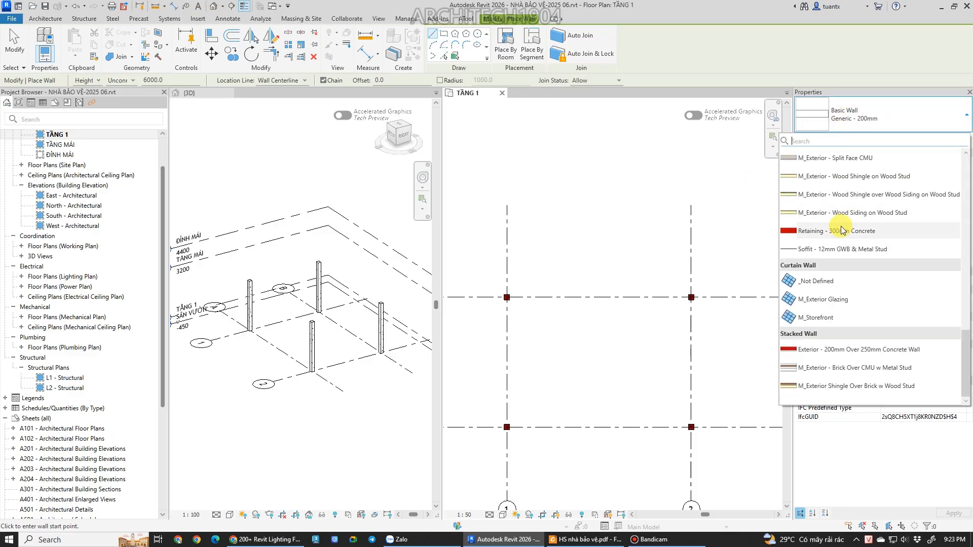
{"action": "scroll", "coordinate": [842, 231], "scroll_direction": "up", "scroll_amount": 10}
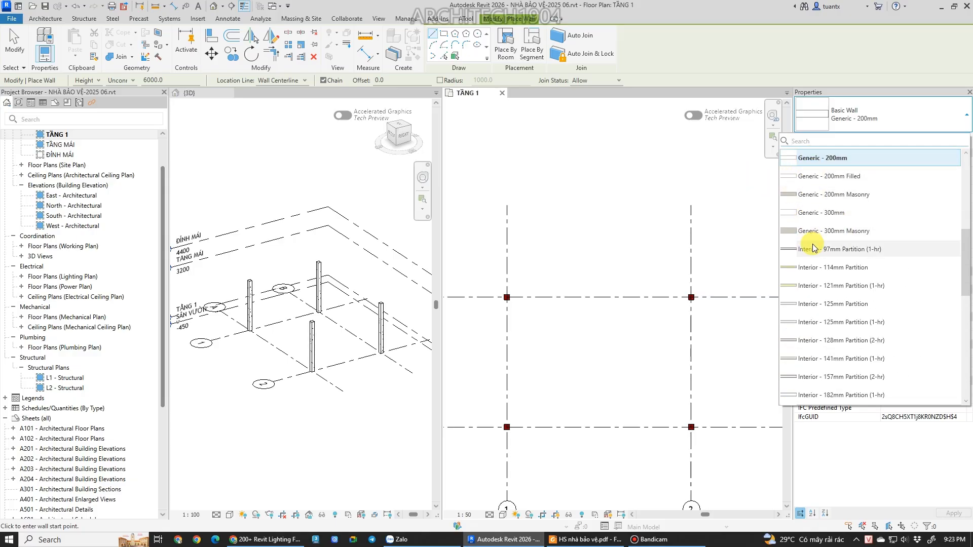
{"action": "scroll", "coordinate": [831, 299], "scroll_direction": "down", "scroll_amount": 3}
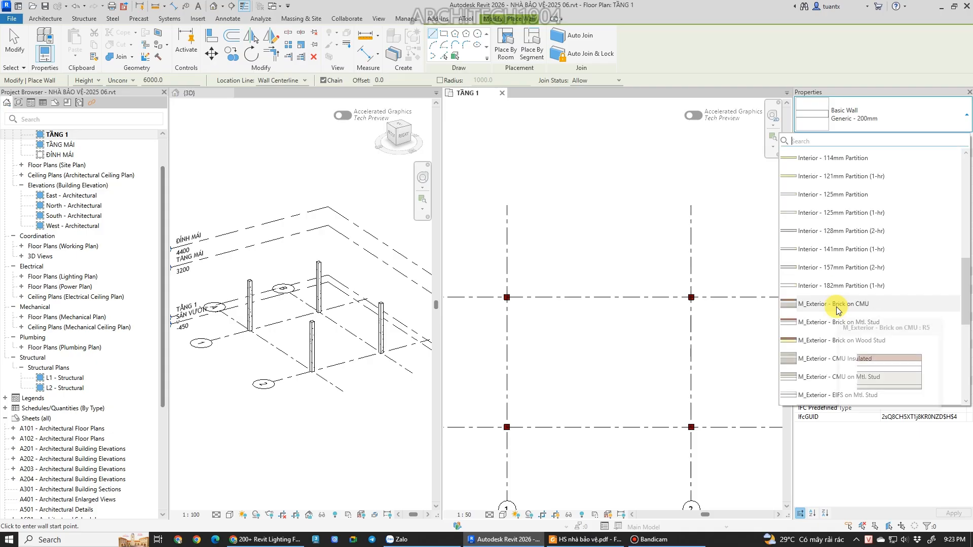
{"action": "scroll", "coordinate": [836, 307], "scroll_direction": "up", "scroll_amount": 8}
{"action": "scroll", "coordinate": [844, 299], "scroll_direction": "down", "scroll_amount": 3}
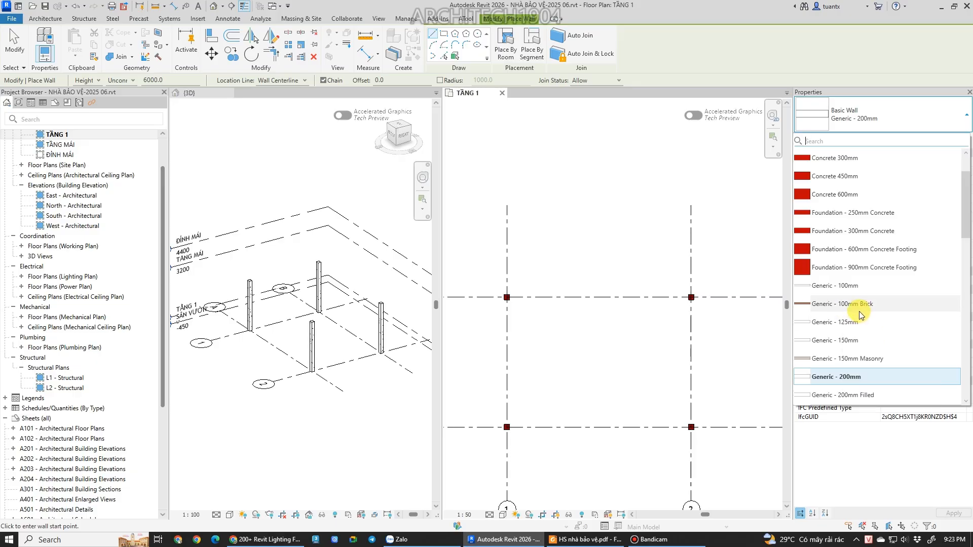
{"action": "mouse_move", "coordinate": [852, 306]}
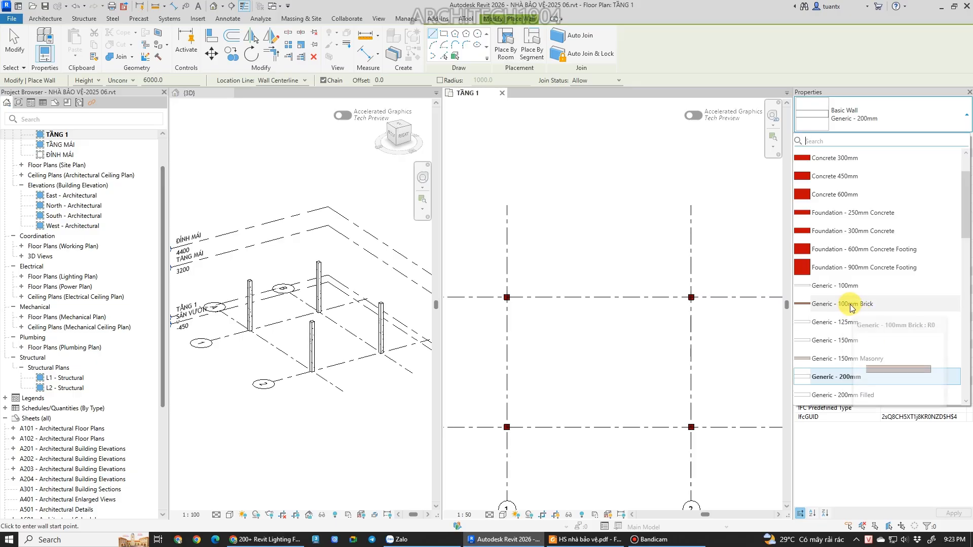
{"action": "left_click", "coordinate": [852, 306]}
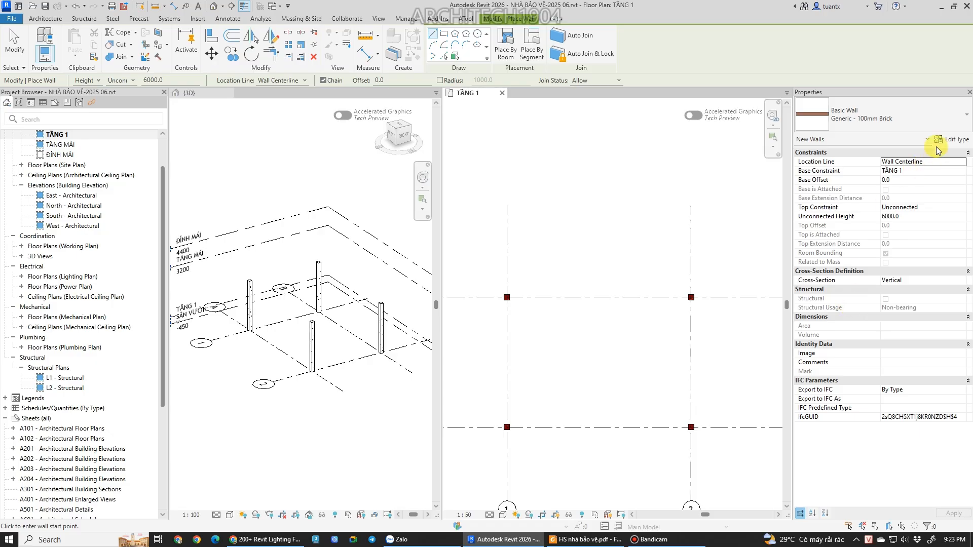
Duplicate the Generic - 100mm Brick wall type under the name TƯỜNG 220MM-EX.
{"action": "left_click", "coordinate": [950, 141]}
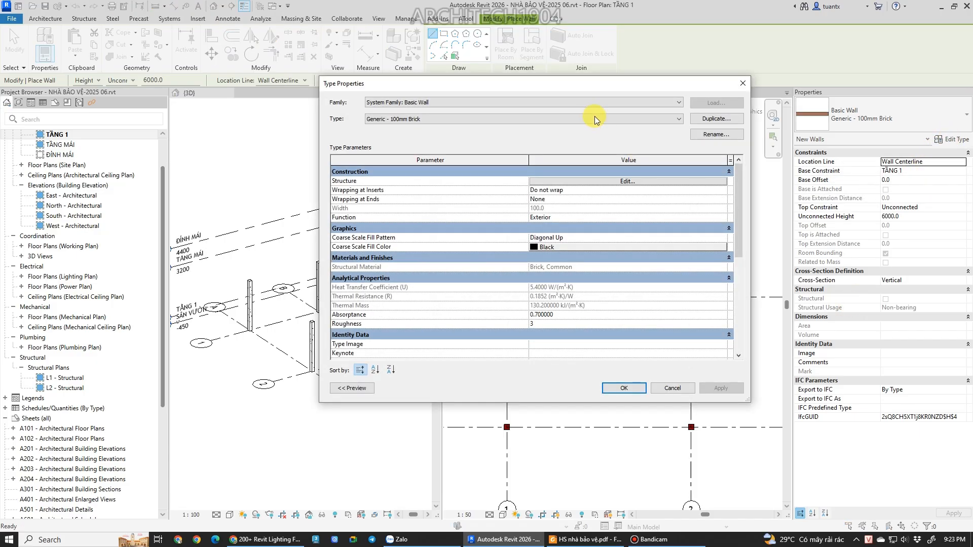
{"action": "left_click", "coordinate": [712, 120]}
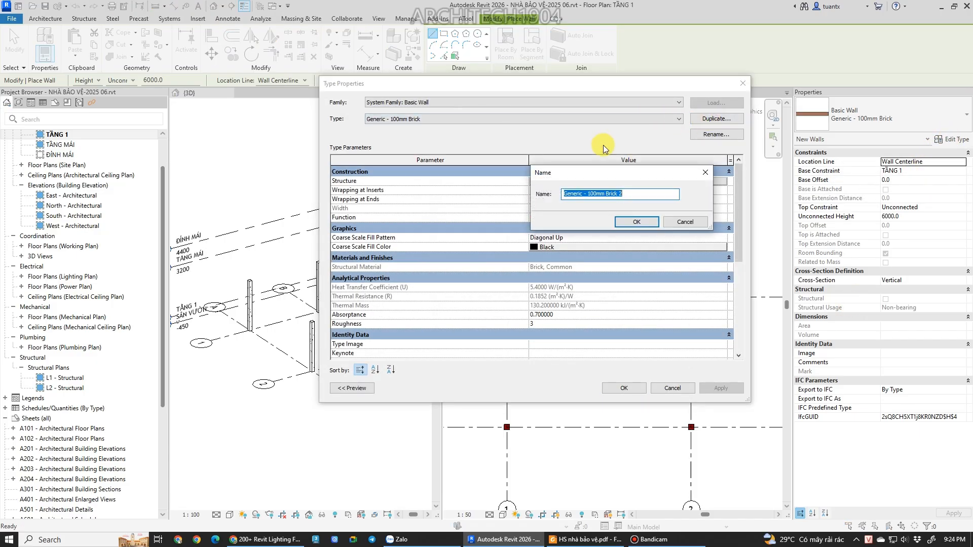
{"action": "type", "text": "TUÒNGF 220MM-EX"}
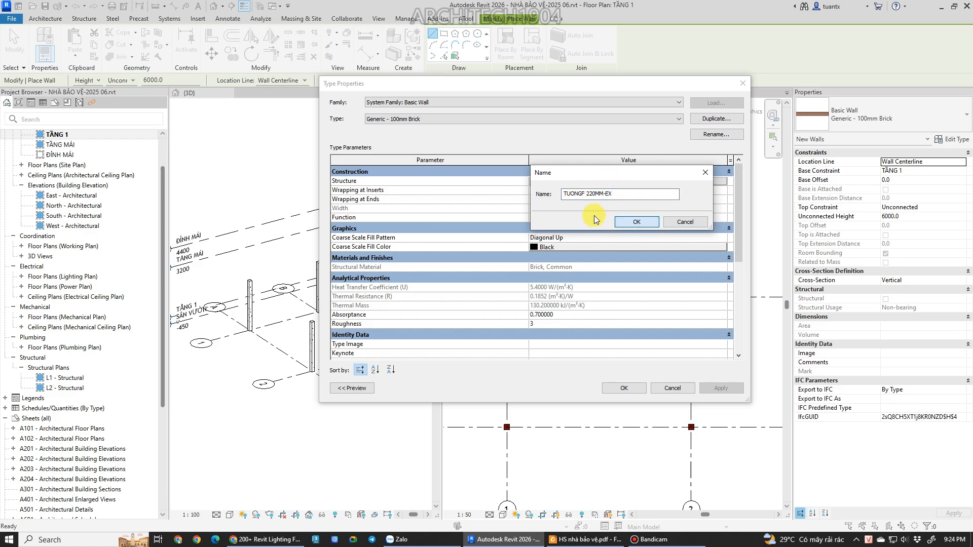
{"action": "left_click_drag", "start_coordinate": [586, 197], "coordinate": [559, 198]}
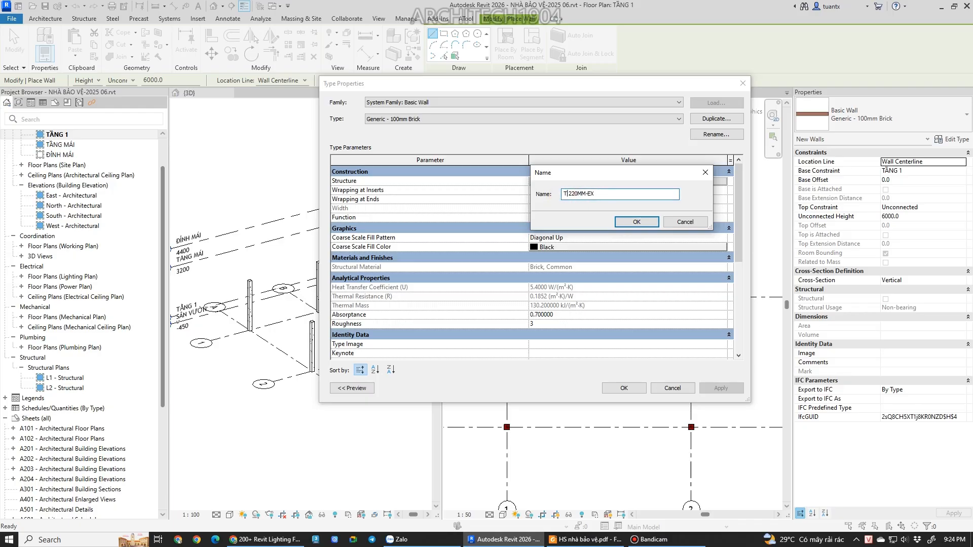
{"action": "left_click", "coordinate": [619, 222]}
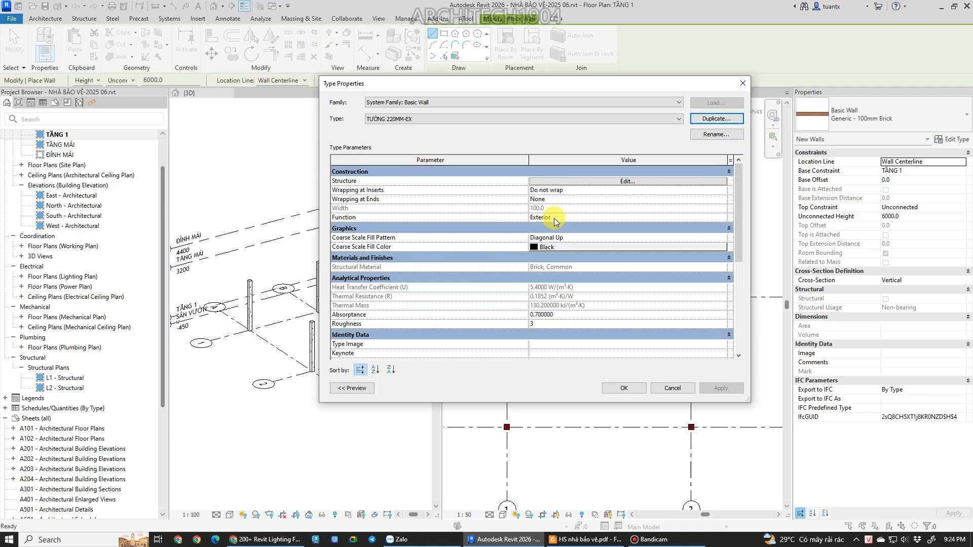
Edit the structure of TƯỜNG 220MM-EX with the preview shown and set the brick layer's thickness to 200 mm.
{"action": "left_click", "coordinate": [578, 181]}
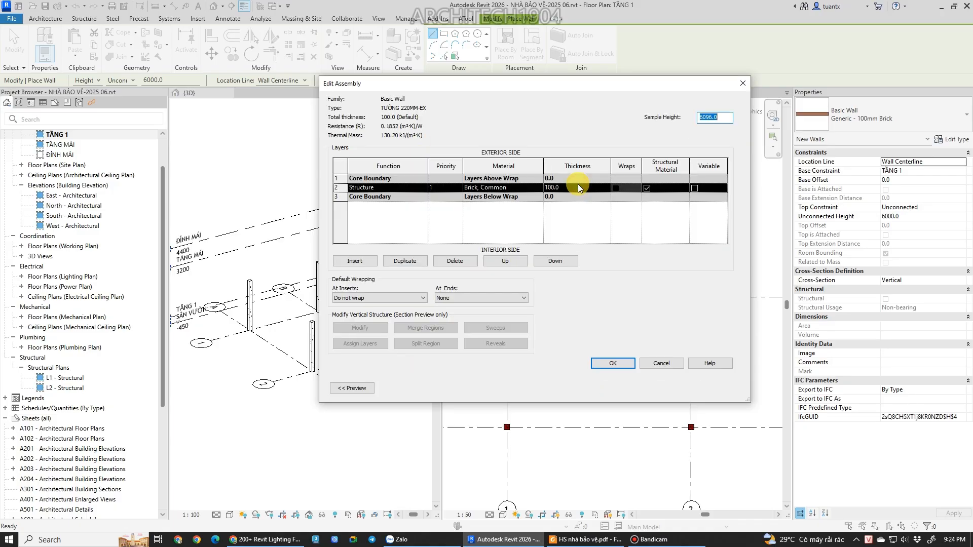
{"action": "left_click_drag", "start_coordinate": [493, 84], "coordinate": [465, 91]}
{"action": "left_click", "coordinate": [319, 395]}
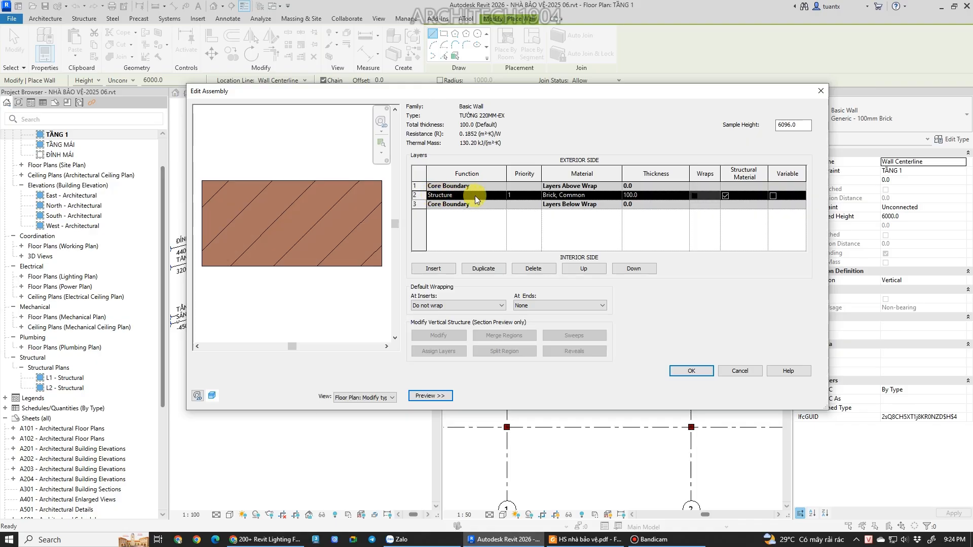
{"action": "left_click", "coordinate": [650, 198]}
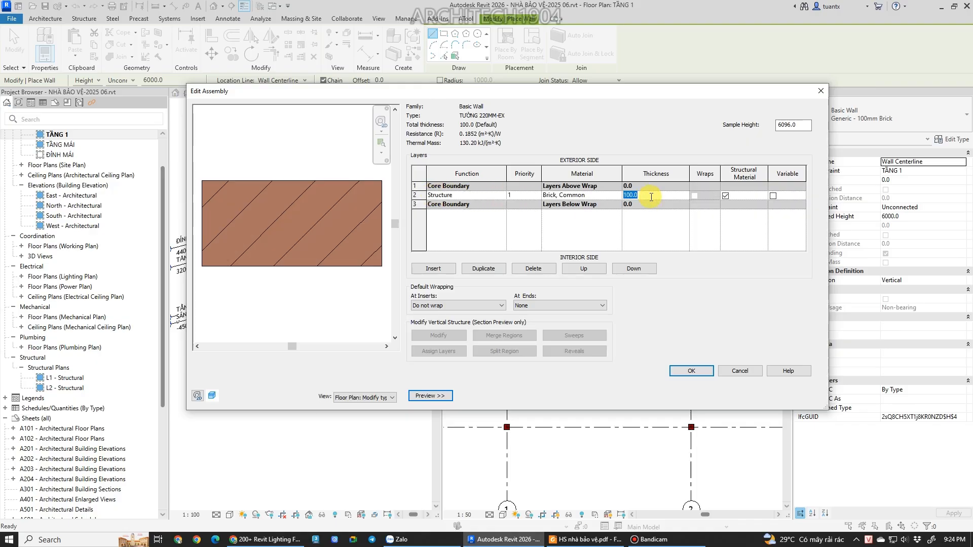
Set the cut pattern foreground of the layer's Brick, Common material to Diagonal Up - Small in grey RGB 128 128 128.
{"action": "left_click", "coordinate": [608, 198]}
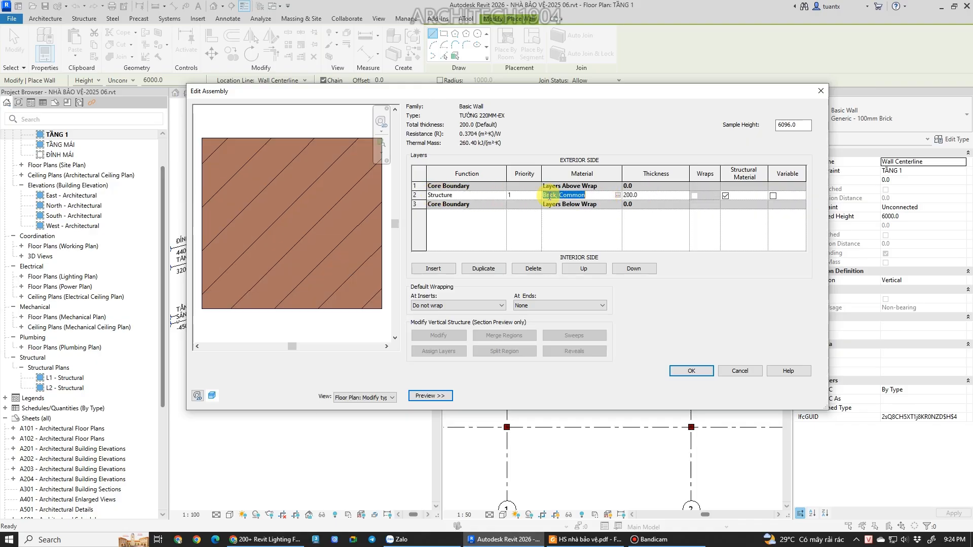
{"action": "left_click", "coordinate": [618, 195]}
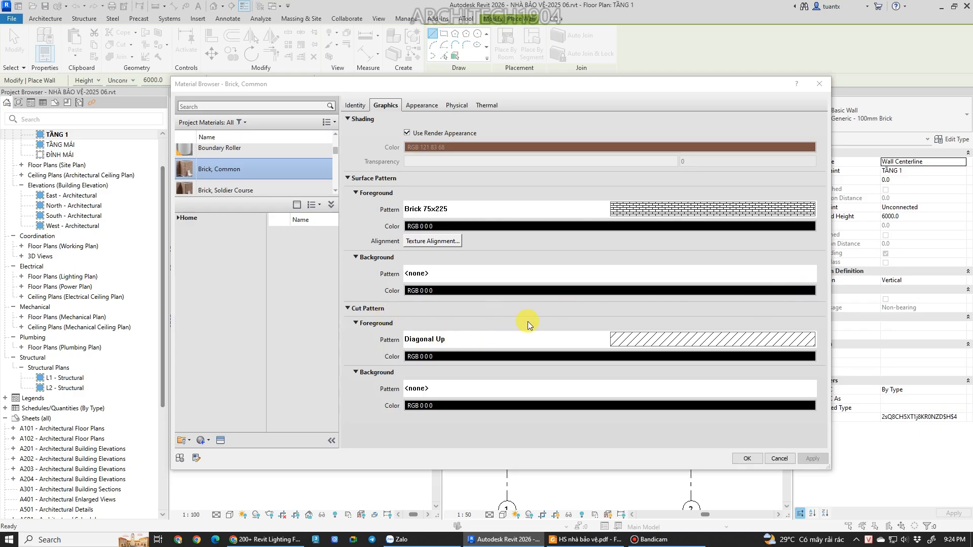
{"action": "left_click", "coordinate": [631, 342]}
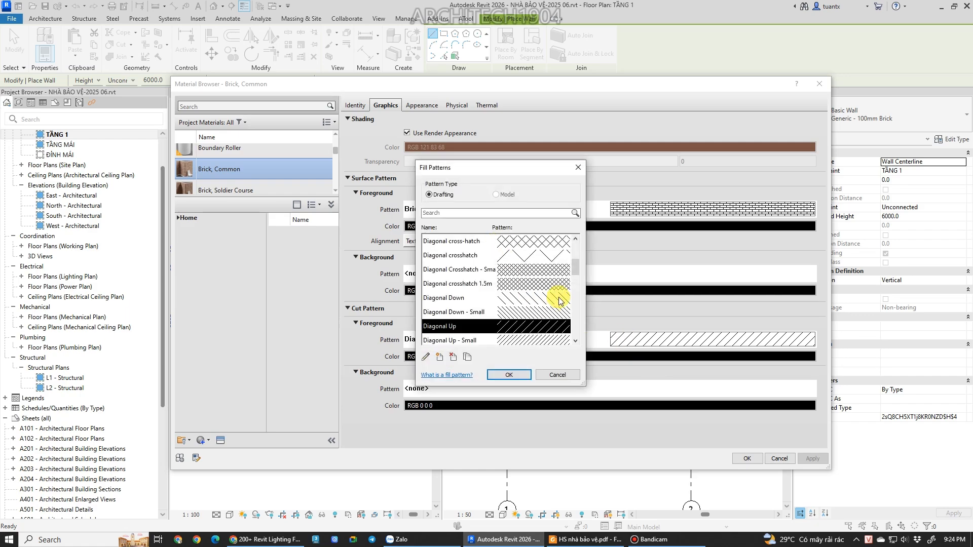
{"action": "left_click_drag", "start_coordinate": [577, 267], "coordinate": [576, 275]}
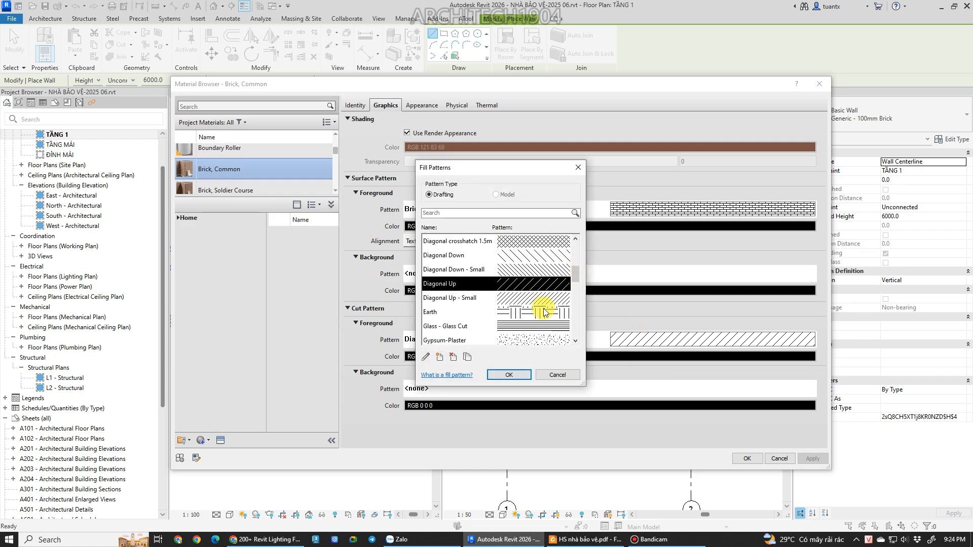
{"action": "left_click", "coordinate": [443, 299]}
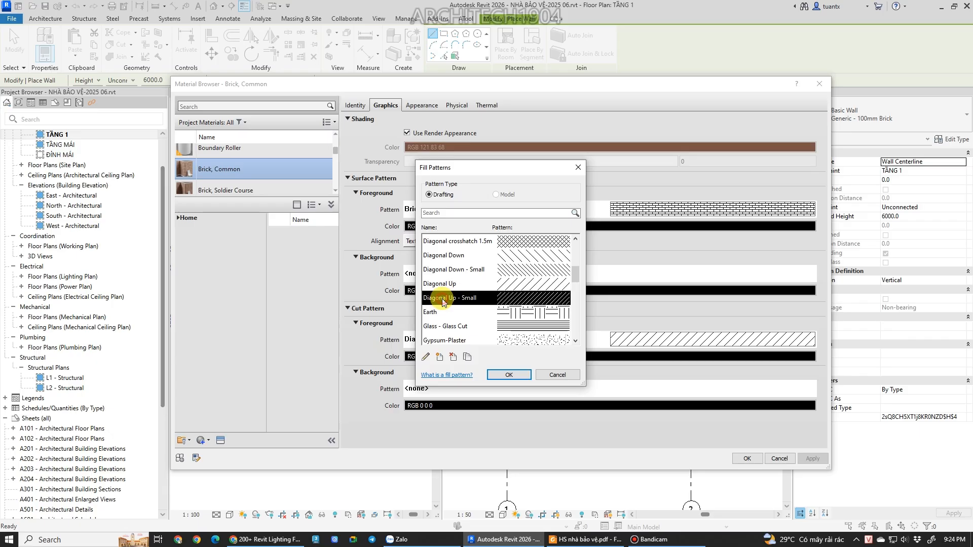
{"action": "left_click", "coordinate": [504, 375]}
{"action": "left_click", "coordinate": [440, 357]}
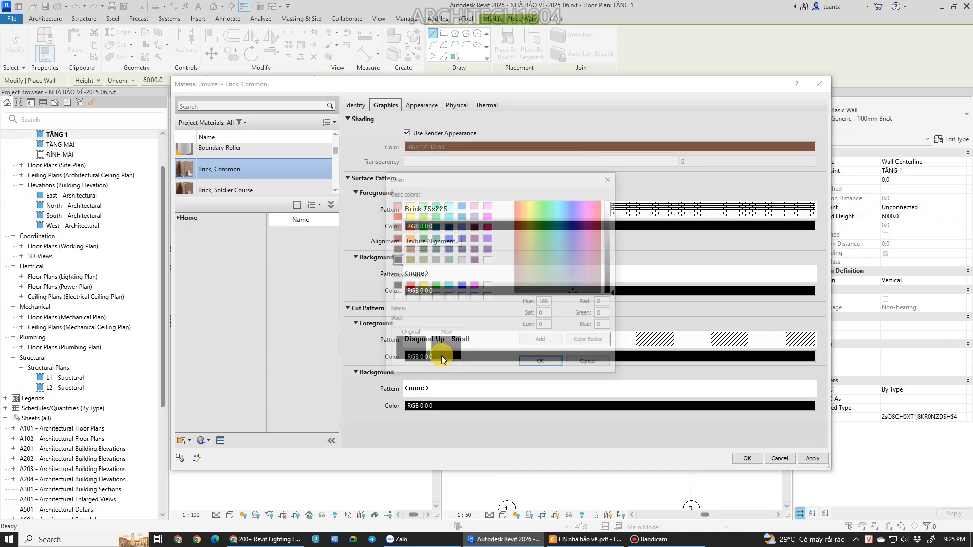
{"action": "left_click", "coordinate": [436, 261]}
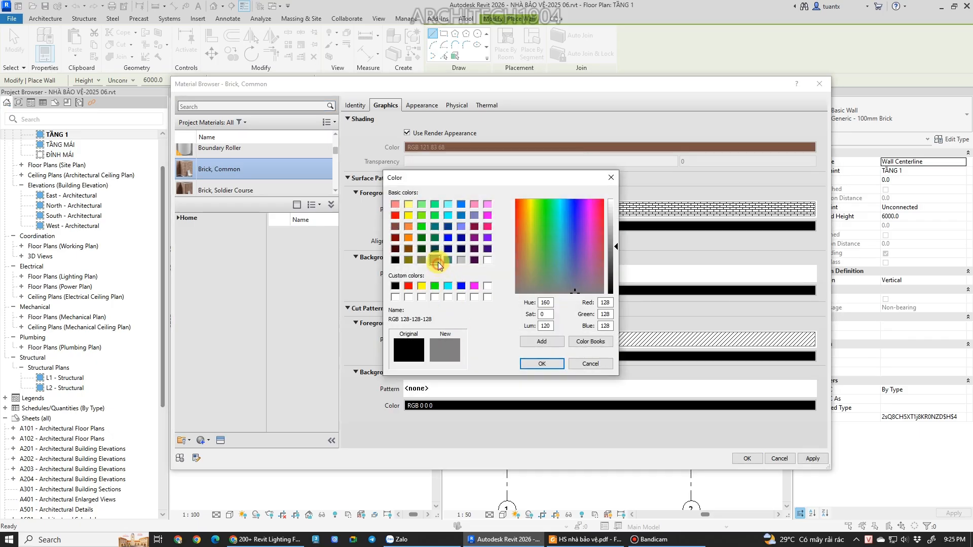
{"action": "left_click", "coordinate": [541, 364]}
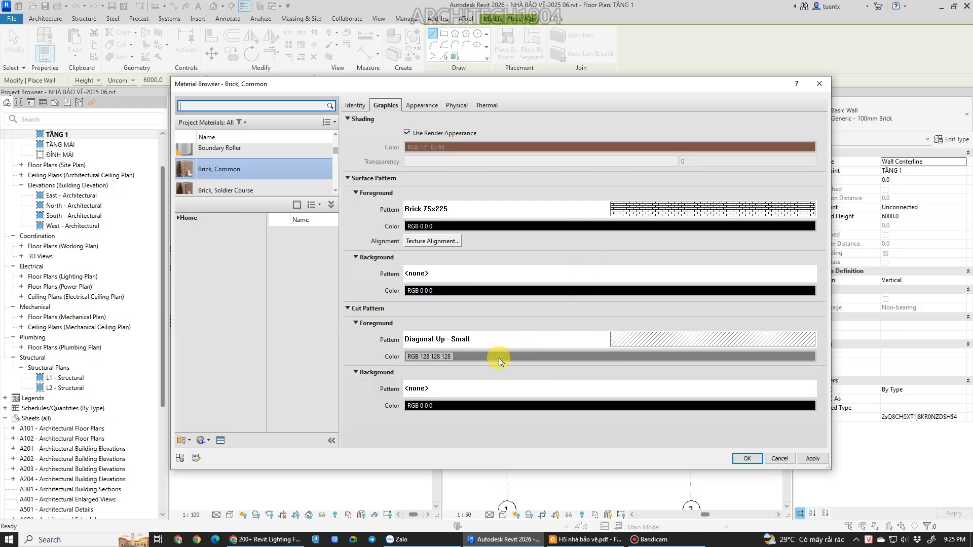
Set the cut pattern background of Brick, Common to Solid fill in light orange RGB 255 190 159 and accept the material.
{"action": "left_click", "coordinate": [446, 388]}
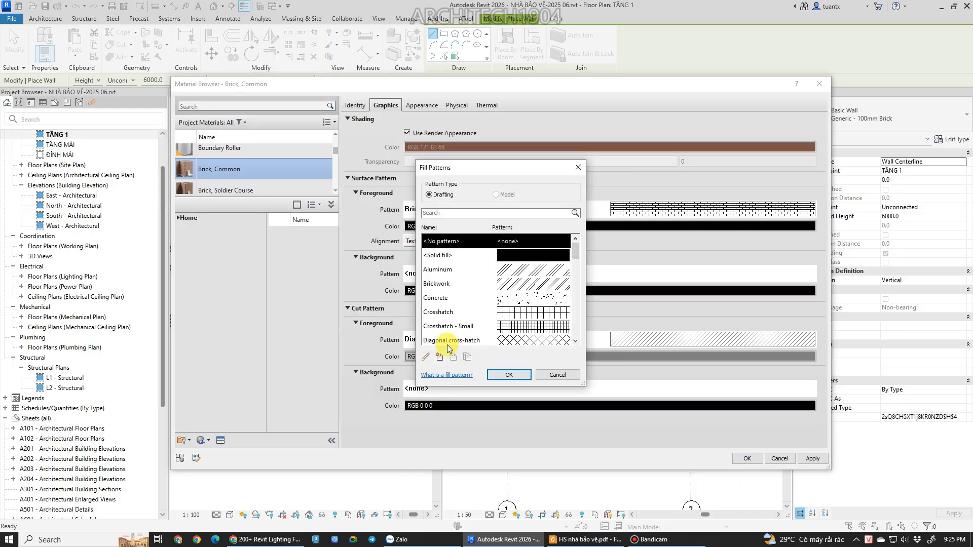
{"action": "left_click", "coordinate": [527, 254]}
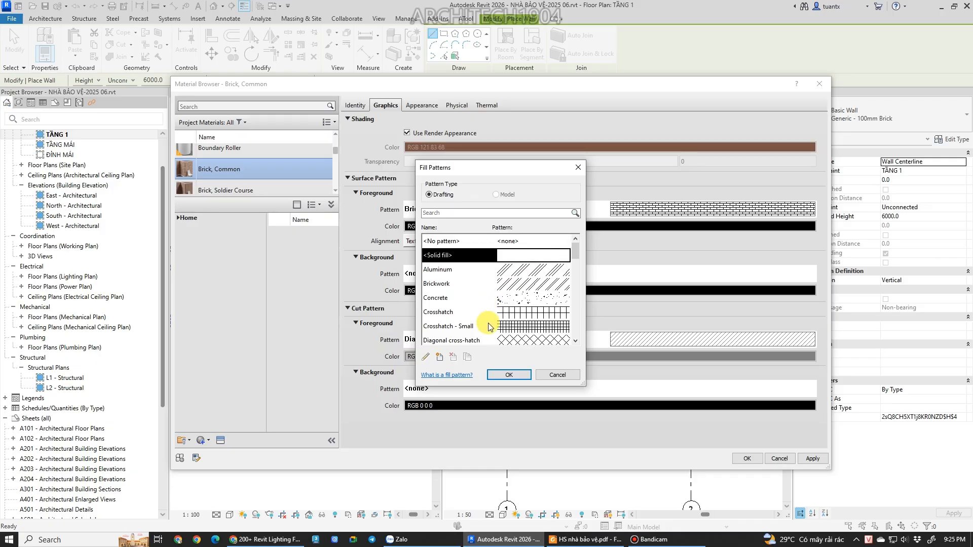
{"action": "left_click", "coordinate": [507, 374]}
{"action": "left_click", "coordinate": [421, 405]}
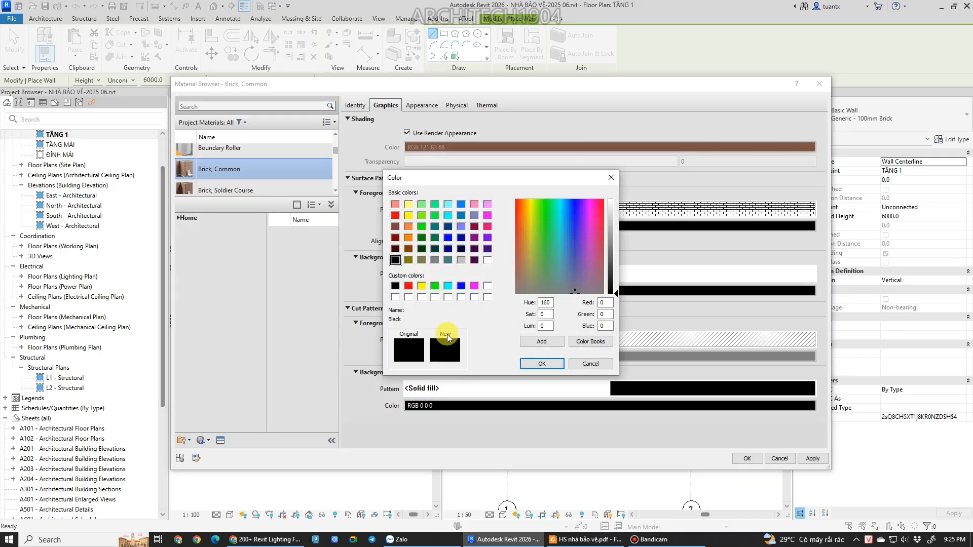
{"action": "left_click", "coordinate": [408, 226]}
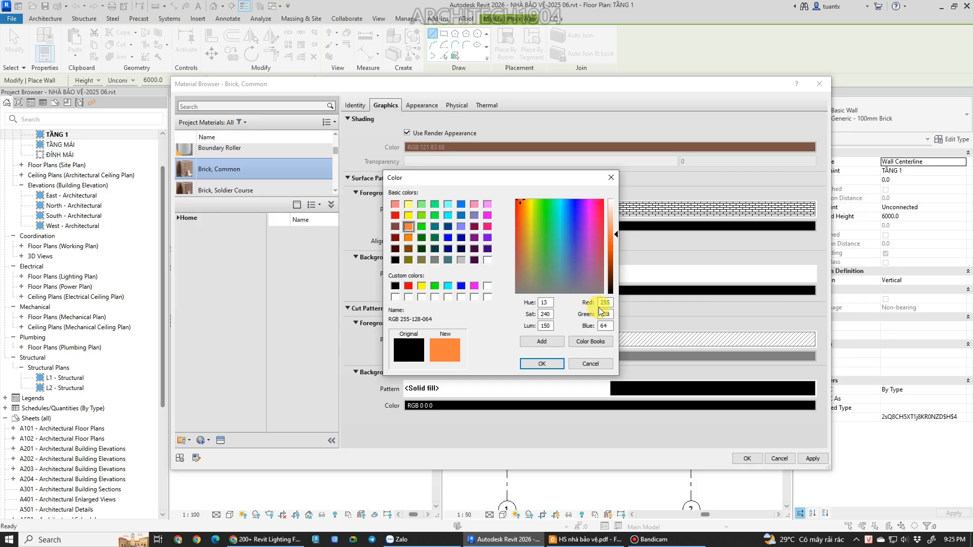
{"action": "left_click", "coordinate": [408, 215]}
{"action": "left_click", "coordinate": [408, 227]}
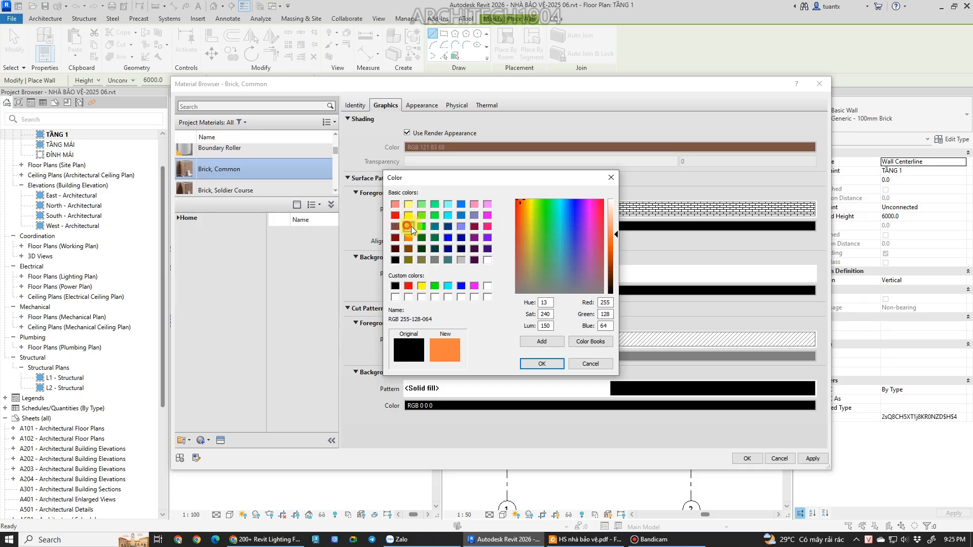
{"action": "left_click_drag", "start_coordinate": [616, 236], "coordinate": [615, 217]}
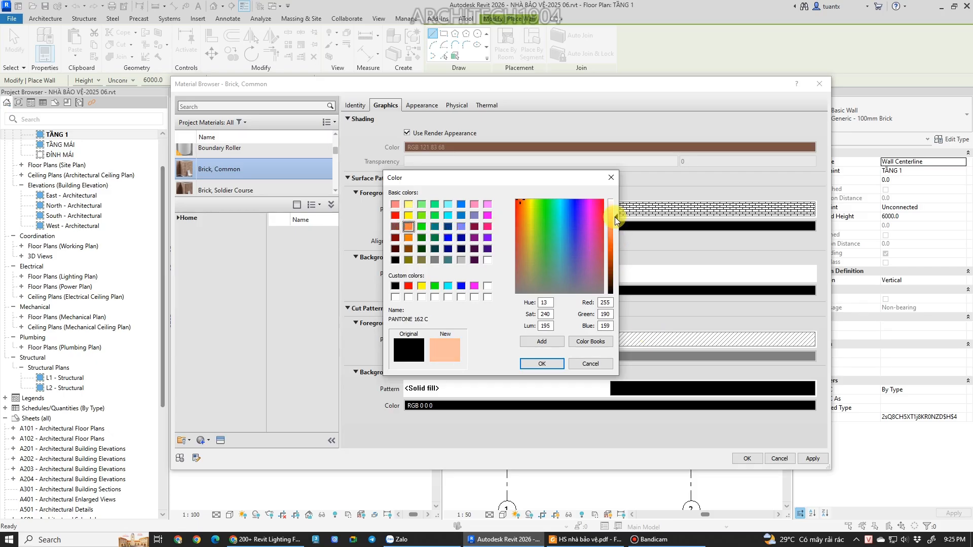
{"action": "left_click", "coordinate": [555, 363]}
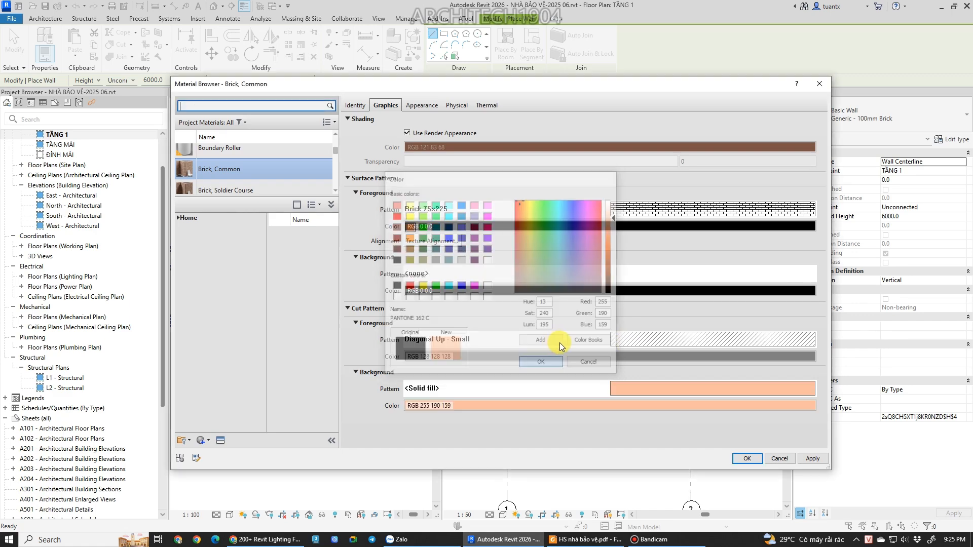
{"action": "left_click", "coordinate": [756, 463]}
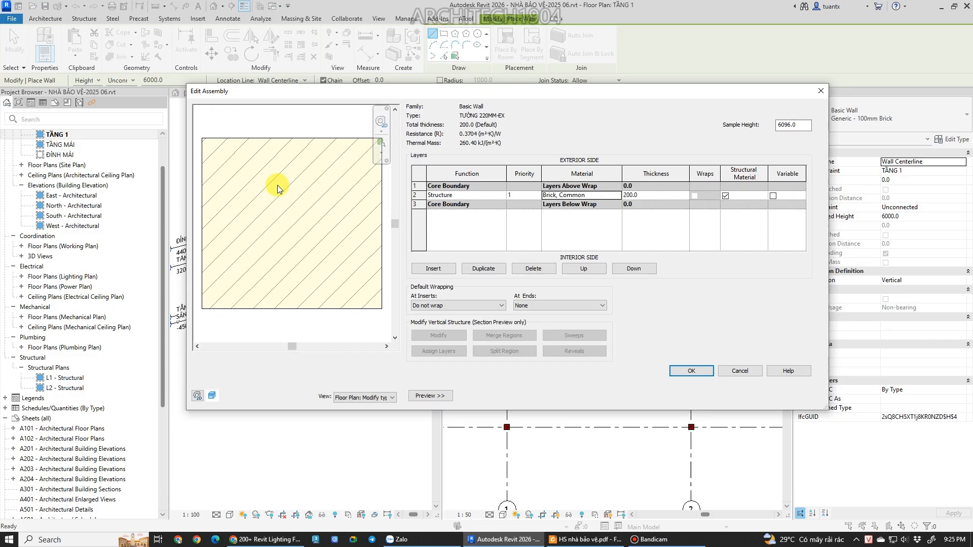
Insert a layer on the exterior side of the wall's core boundary and set its function to Finish 1.
{"action": "left_click", "coordinate": [433, 269]}
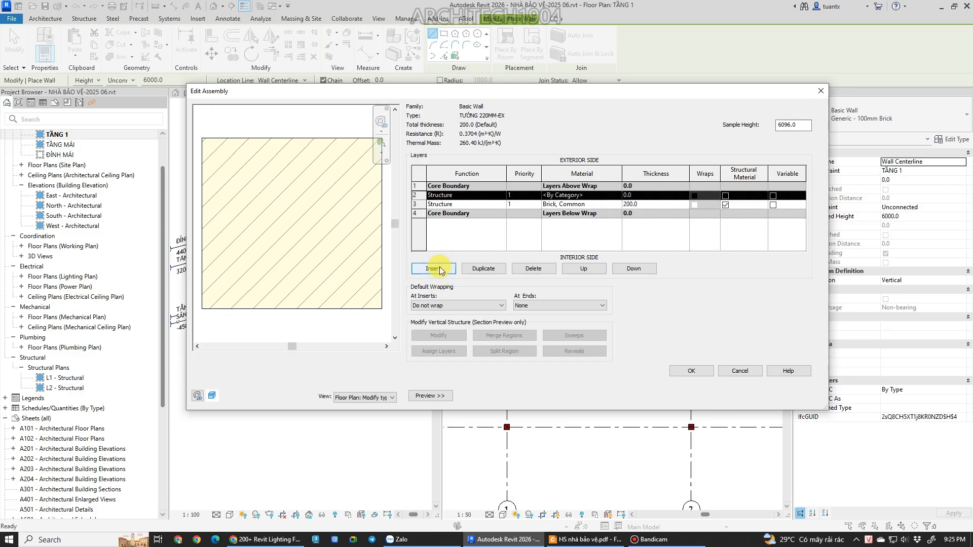
{"action": "left_click", "coordinate": [578, 271]}
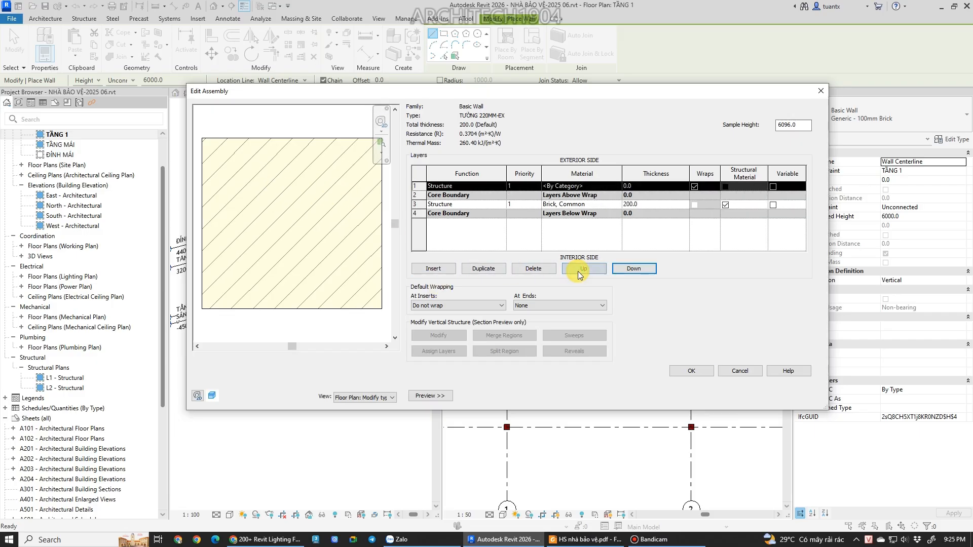
{"action": "left_click", "coordinate": [476, 186]}
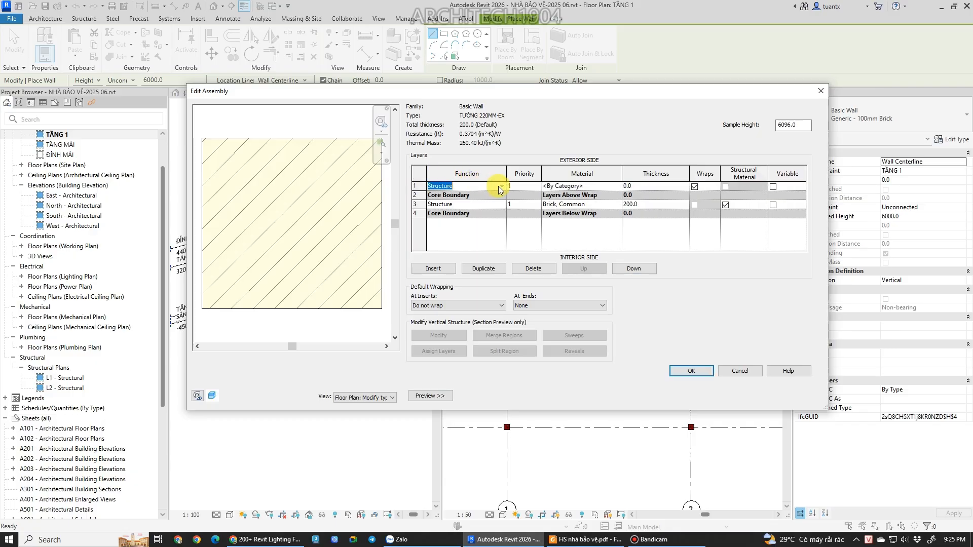
{"action": "left_click", "coordinate": [476, 189]}
{"action": "left_click", "coordinate": [438, 217]}
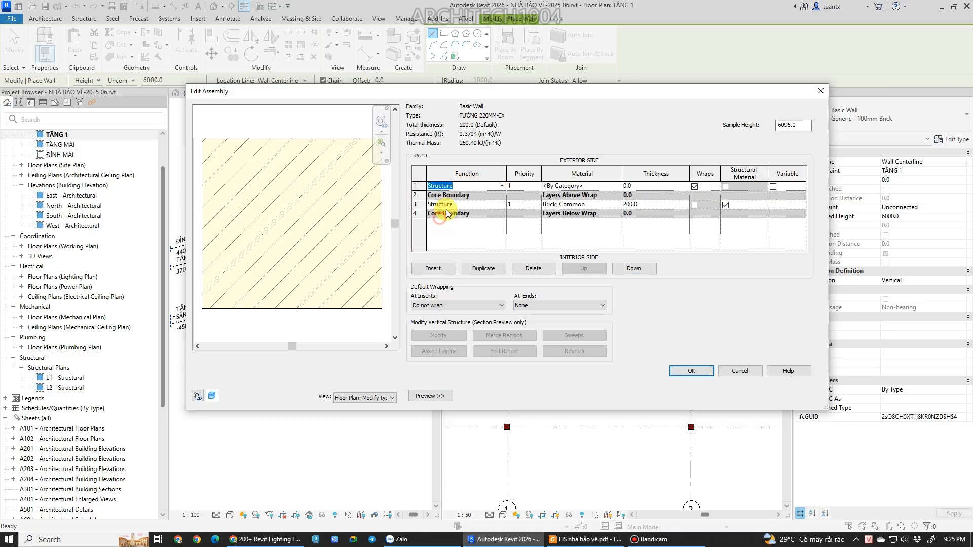
Give the exterior Finish 1 layer priority 4 and a thickness of 10 mm.
{"action": "left_click", "coordinate": [524, 186]}
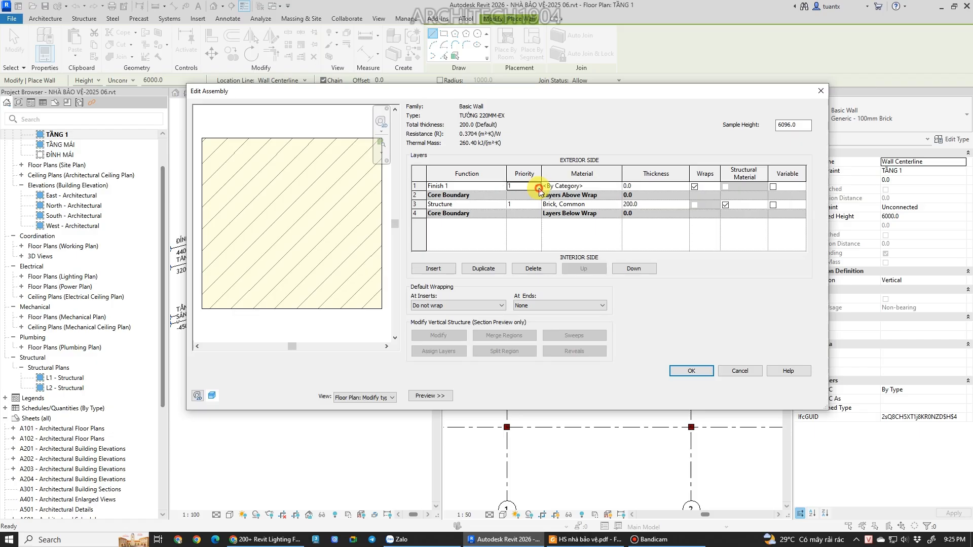
{"action": "left_click", "coordinate": [537, 186]}
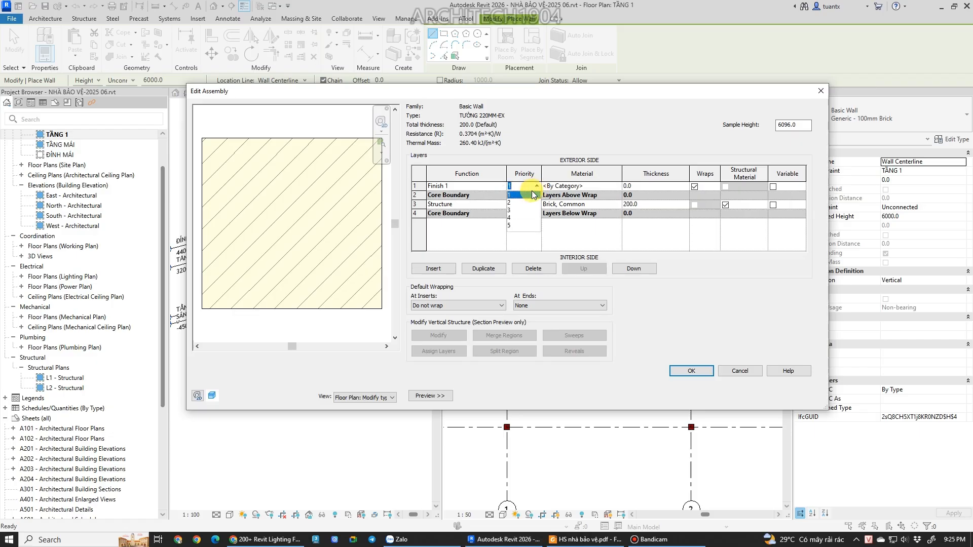
{"action": "left_click", "coordinate": [512, 218]}
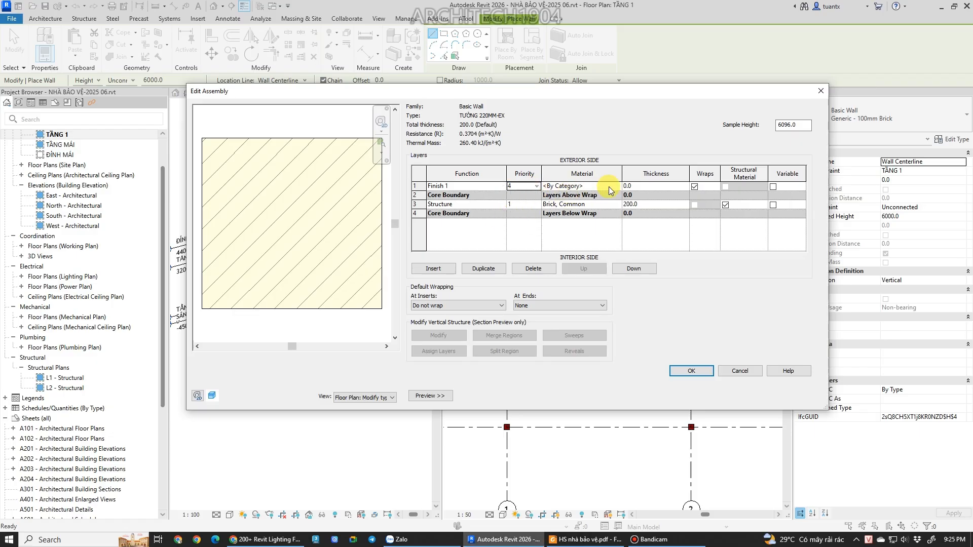
{"action": "left_click", "coordinate": [638, 187]}
{"action": "type", "text": "10"}
Search the materials for CEMENT and assign the library material Render, Beige, Smooth to the Finish 1 layer.
{"action": "left_click", "coordinate": [613, 187]}
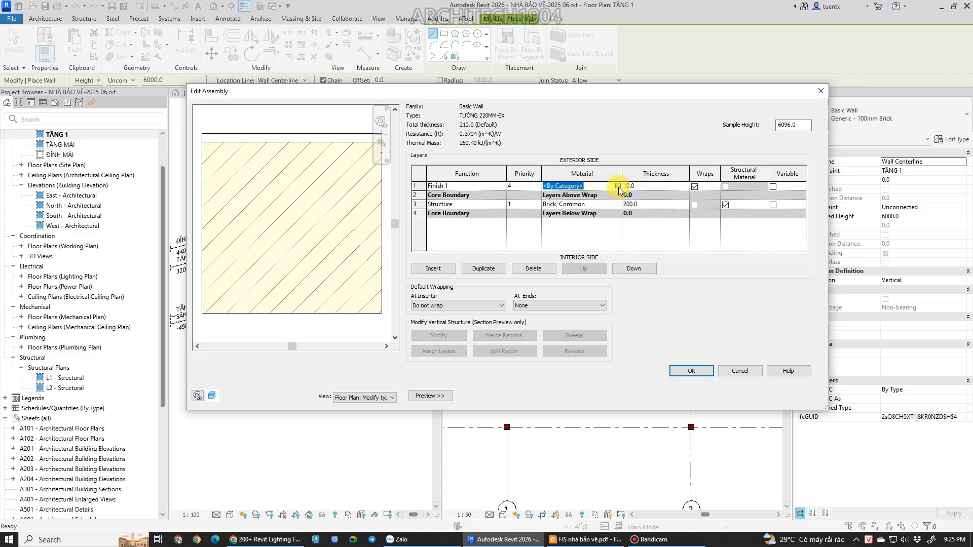
{"action": "left_click", "coordinate": [618, 186]}
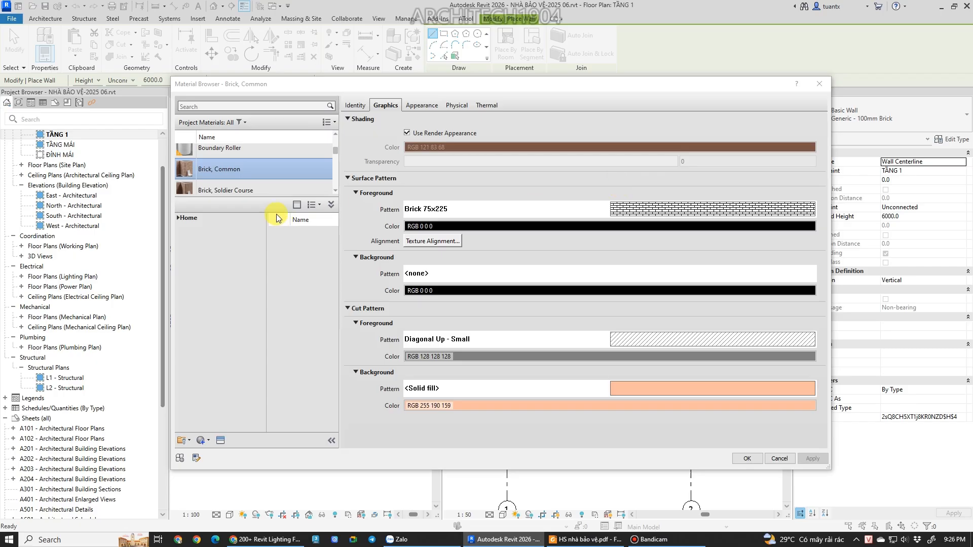
{"action": "left_click_drag", "start_coordinate": [276, 195], "coordinate": [276, 292]}
{"action": "left_click", "coordinate": [216, 105]}
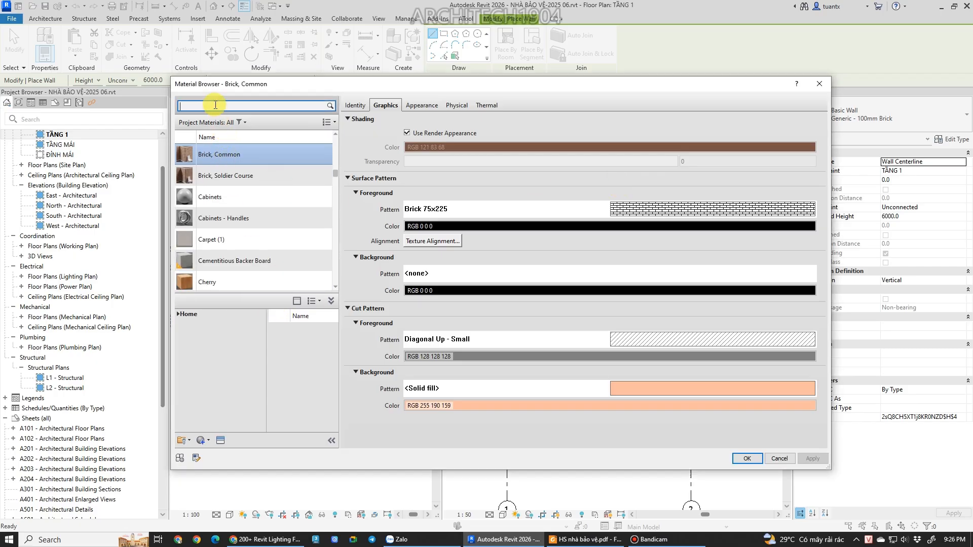
{"action": "type", "text": "CÊMNT"}
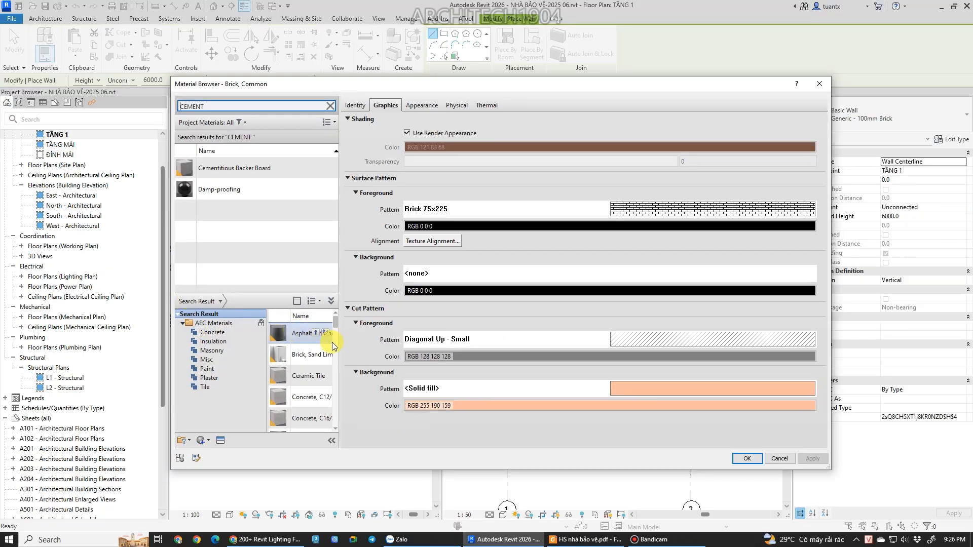
{"action": "left_click_drag", "start_coordinate": [339, 341], "coordinate": [440, 340]}
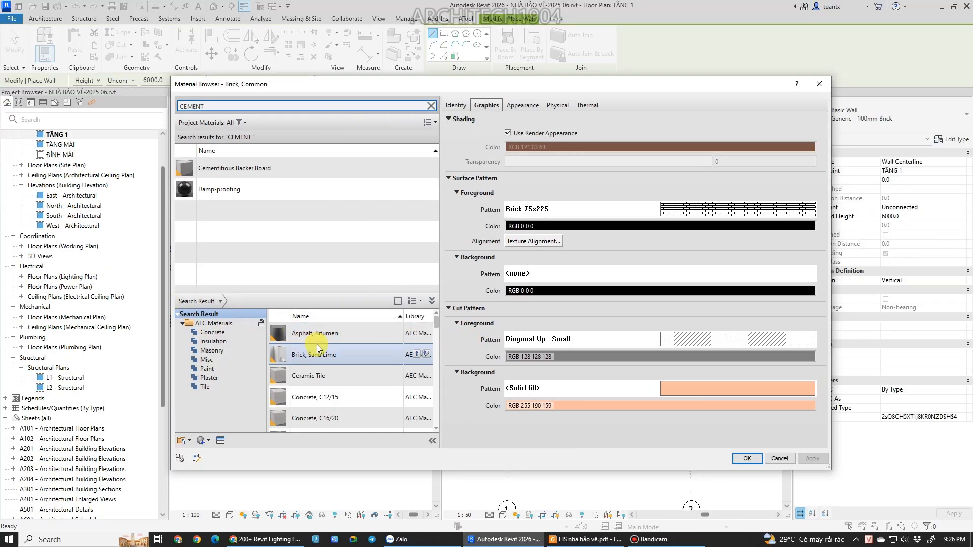
{"action": "scroll", "coordinate": [322, 348], "scroll_direction": "down", "scroll_amount": 3}
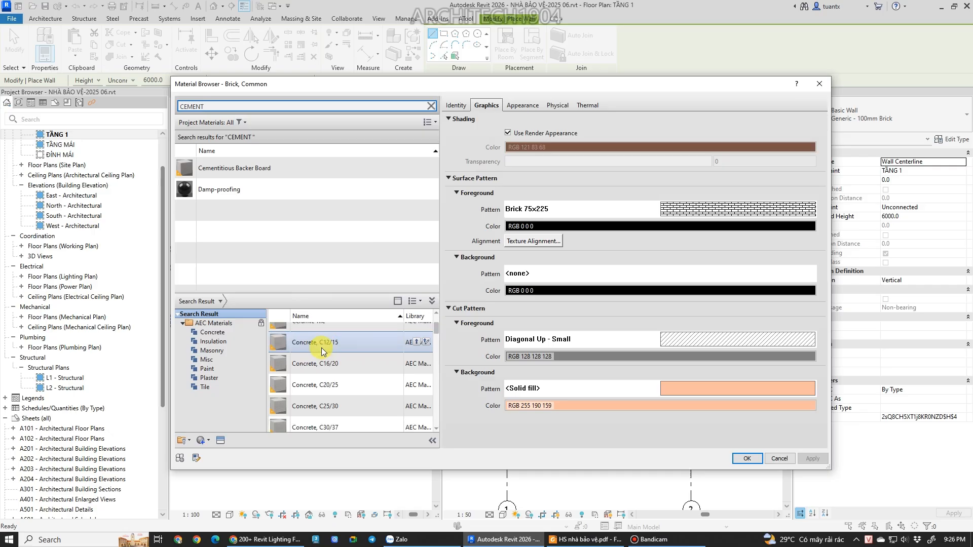
{"action": "scroll", "coordinate": [321, 348], "scroll_direction": "up", "scroll_amount": 3}
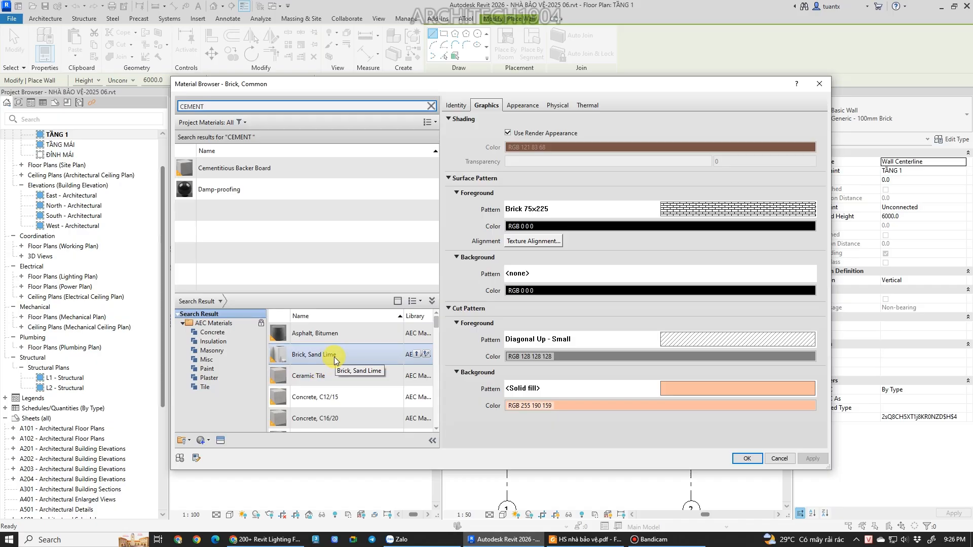
{"action": "scroll", "coordinate": [364, 356], "scroll_direction": "down", "scroll_amount": 3}
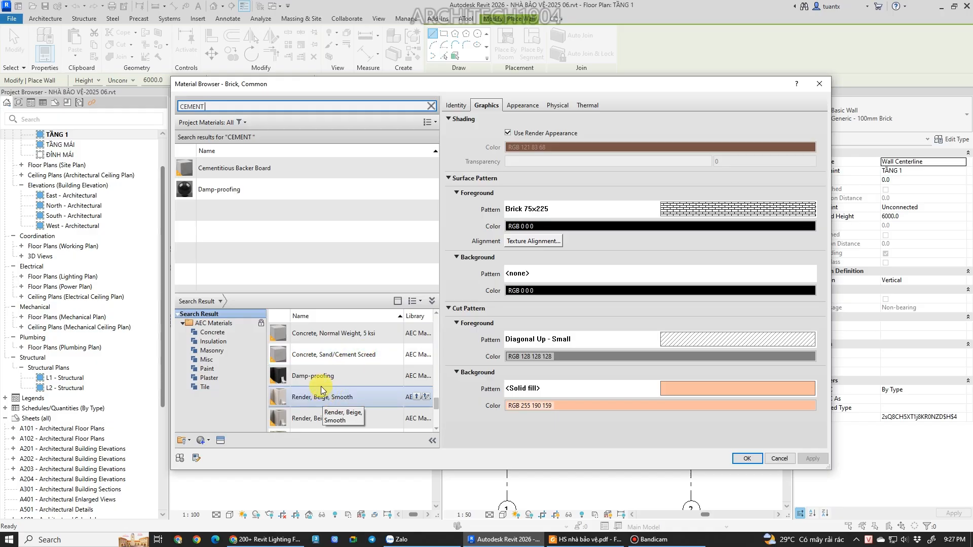
{"action": "left_click", "coordinate": [416, 398]}
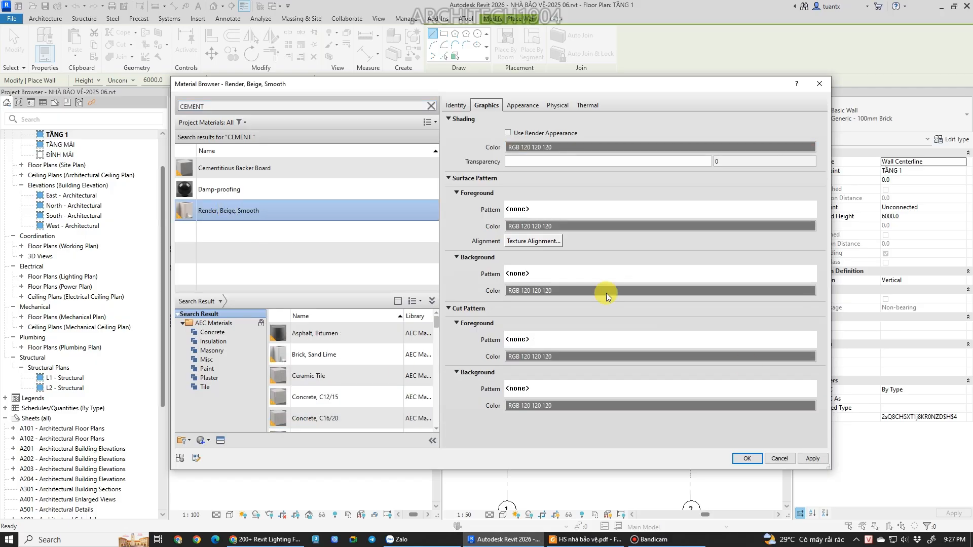
{"action": "left_click", "coordinate": [748, 458]}
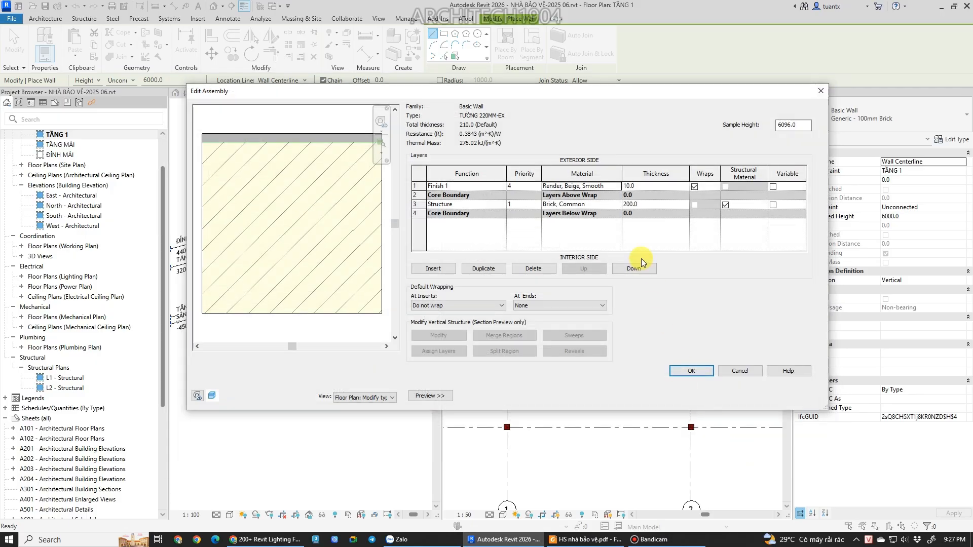
Duplicate the Finish 1 render layer and move the copy below the core boundary to the interior side.
{"action": "left_click", "coordinate": [455, 186]}
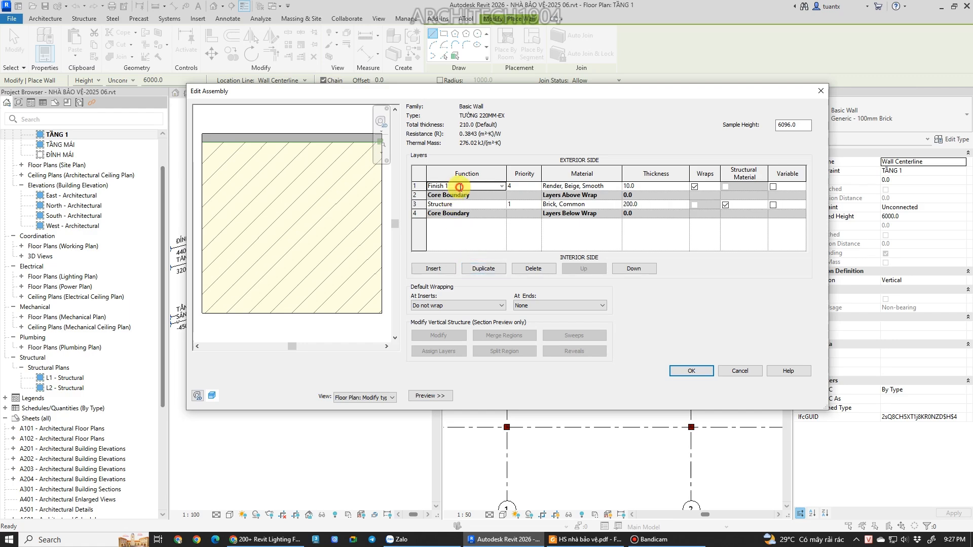
{"action": "left_click", "coordinate": [494, 272]}
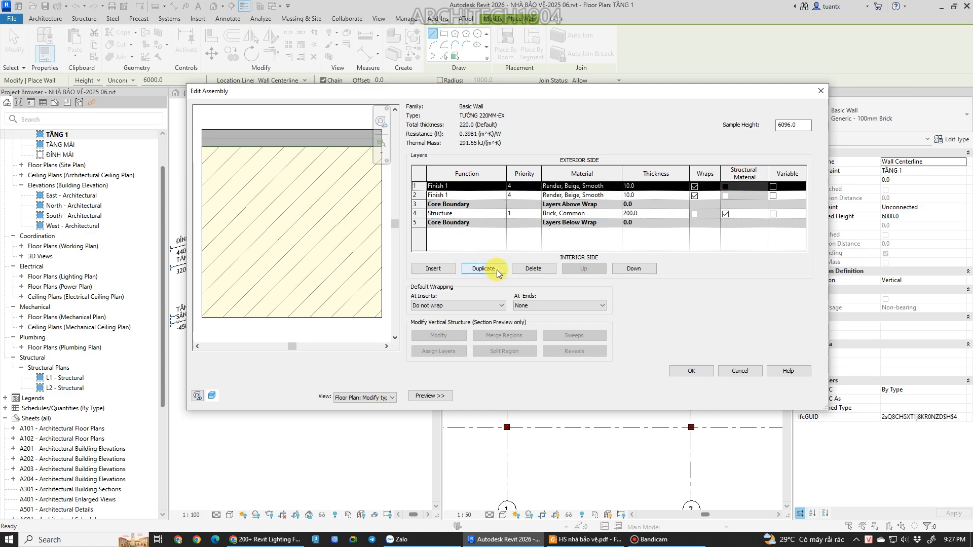
{"action": "left_click", "coordinate": [632, 270]}
{"action": "left_click", "coordinate": [632, 270]}
{"action": "left_click", "coordinate": [632, 270]}
{"action": "left_click", "coordinate": [632, 270]}
Set the interior render layer to Finish 2 with priority 5 and accept the structure and the wall type.
{"action": "left_click", "coordinate": [502, 223]}
{"action": "left_click", "coordinate": [501, 223]}
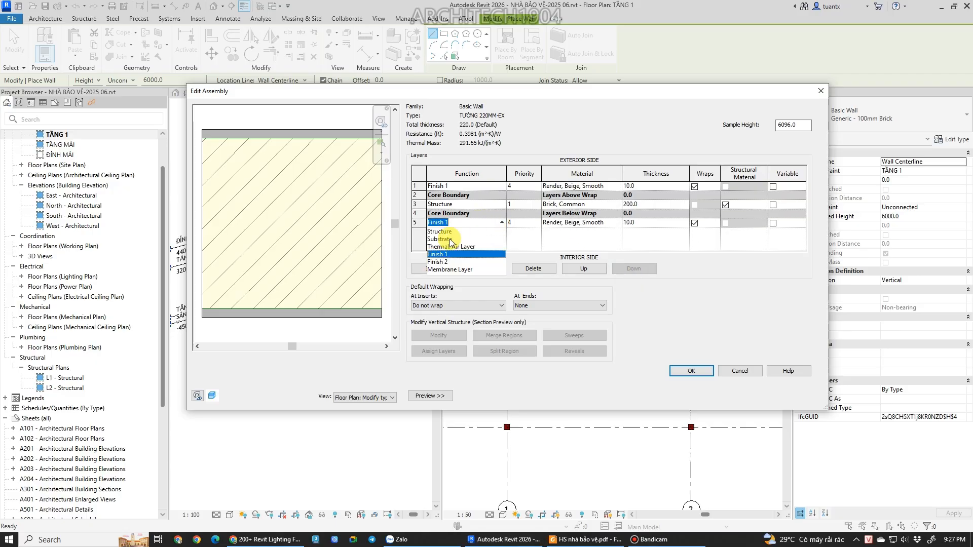
{"action": "left_click", "coordinate": [442, 271]}
{"action": "left_click", "coordinate": [530, 229]}
{"action": "left_click", "coordinate": [536, 223]}
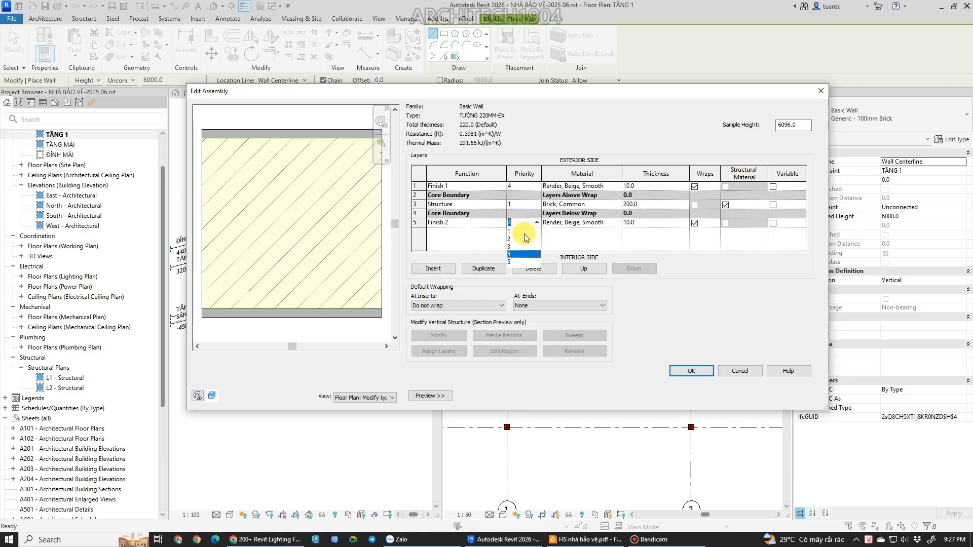
{"action": "left_click", "coordinate": [513, 262]}
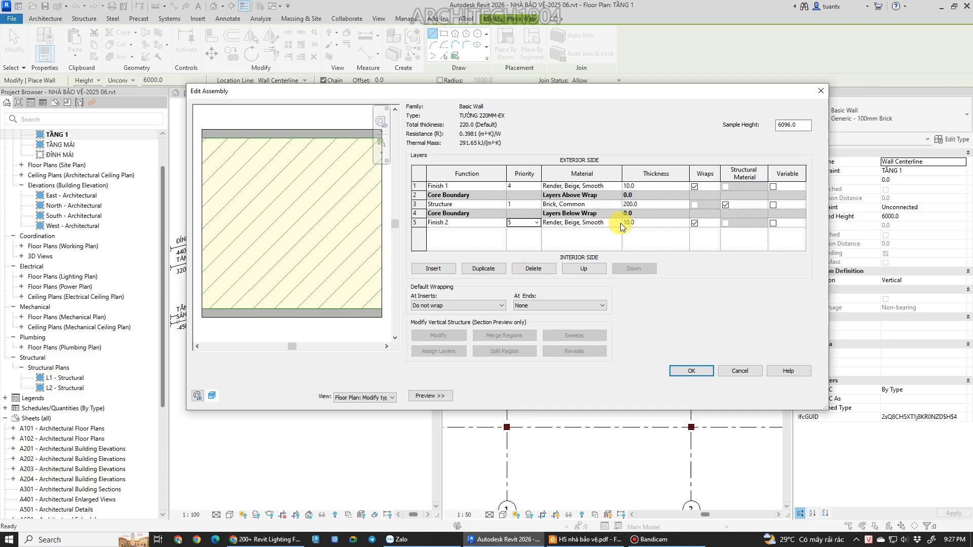
{"action": "left_click", "coordinate": [691, 370]}
{"action": "left_click", "coordinate": [703, 395]}
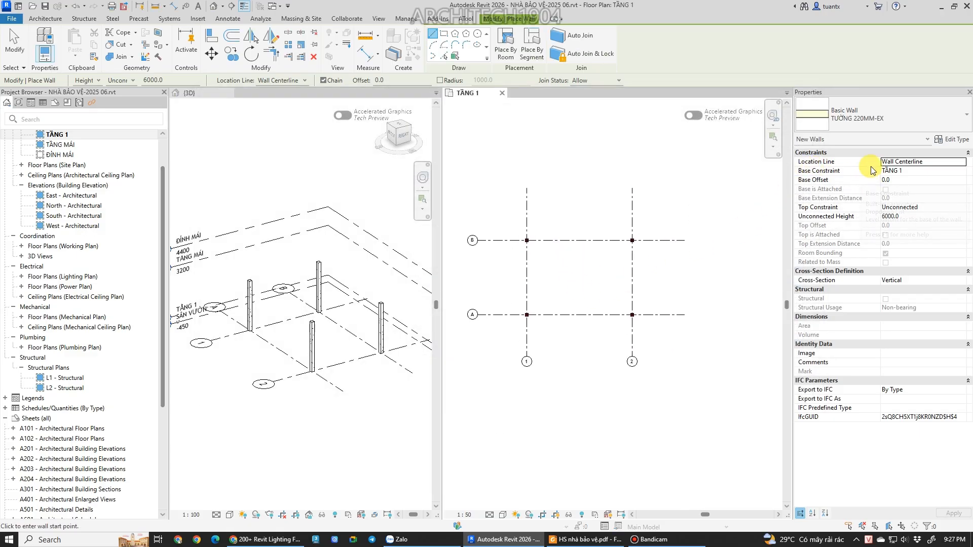
{"action": "key", "text": "super"}
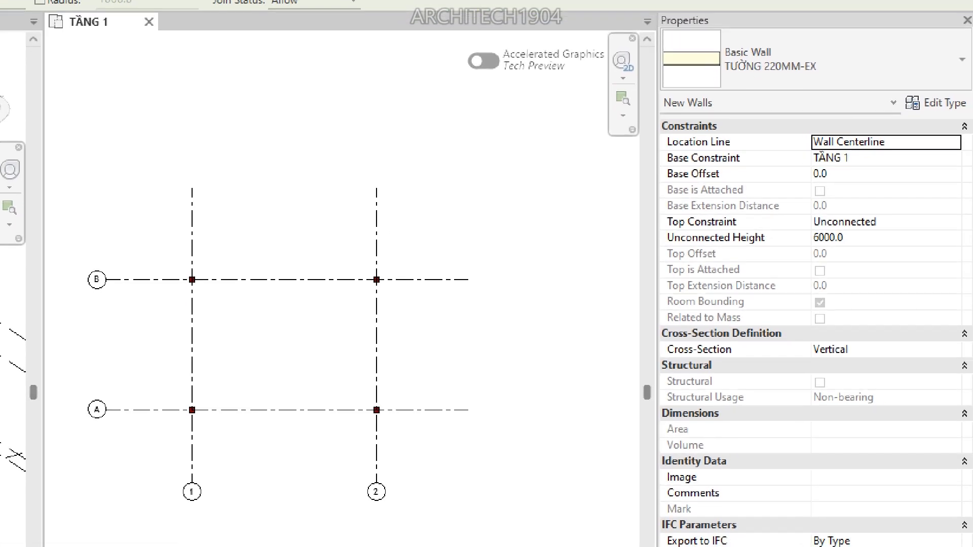
{"action": "left_click", "coordinate": [946, 196]}
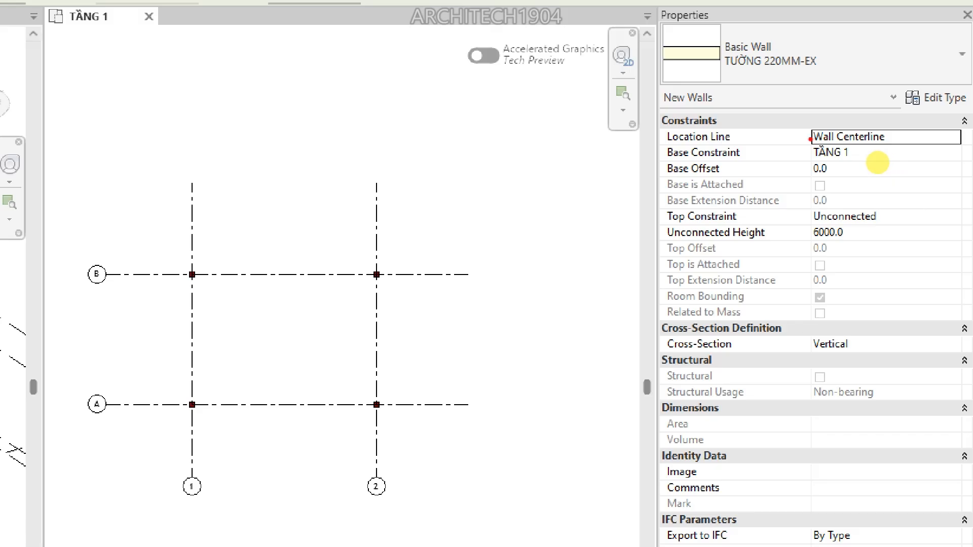
{"action": "left_click_drag", "start_coordinate": [799, 121], "coordinate": [830, 148]}
{"action": "mouse_move", "coordinate": [791, 95]}
{"action": "left_mouse_down"}
{"action": "mouse_move", "coordinate": [804, 117]}
{"action": "mouse_move", "coordinate": [815, 106]}
{"action": "mouse_move", "coordinate": [829, 118]}
{"action": "mouse_move", "coordinate": [862, 115]}
{"action": "mouse_move", "coordinate": [885, 93]}
{"action": "mouse_move", "coordinate": [897, 117]}
{"action": "left_mouse_up"}
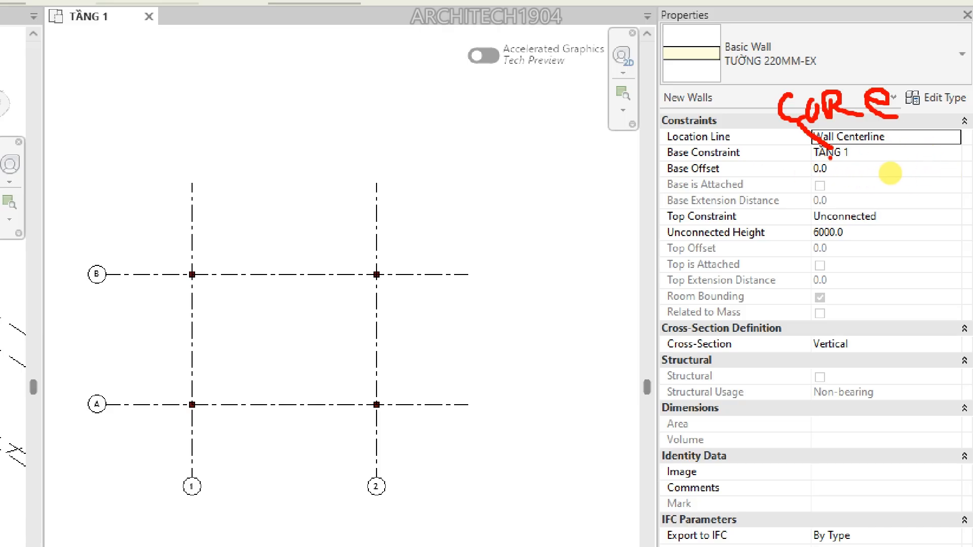
{"action": "left_click_drag", "start_coordinate": [904, 212], "coordinate": [875, 218]}
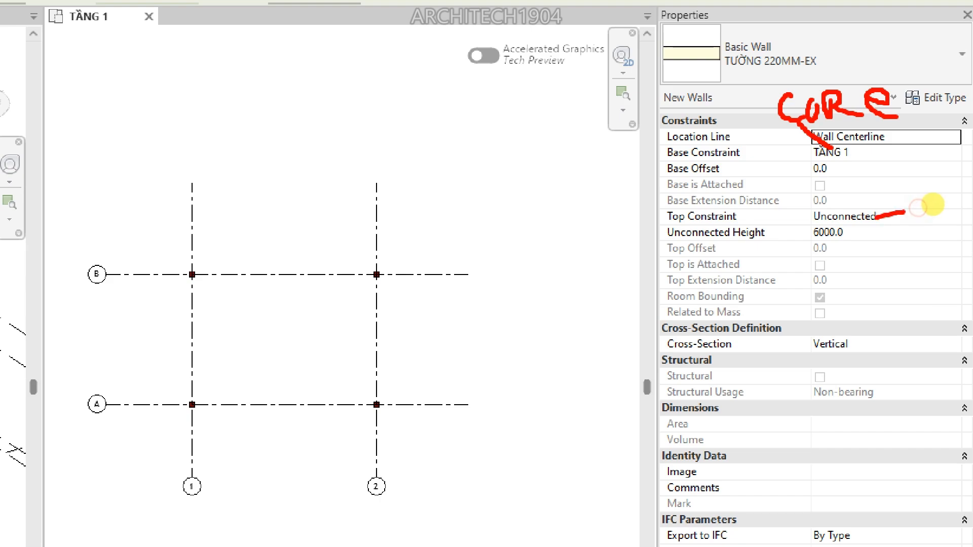
{"action": "left_click_drag", "start_coordinate": [923, 217], "coordinate": [951, 208]}
{"action": "mouse_move", "coordinate": [805, 216]}
{"action": "left_mouse_down"}
{"action": "mouse_move", "coordinate": [870, 217]}
{"action": "mouse_move", "coordinate": [835, 243]}
{"action": "mouse_move", "coordinate": [844, 227]}
{"action": "mouse_move", "coordinate": [939, 234]}
{"action": "left_mouse_up"}
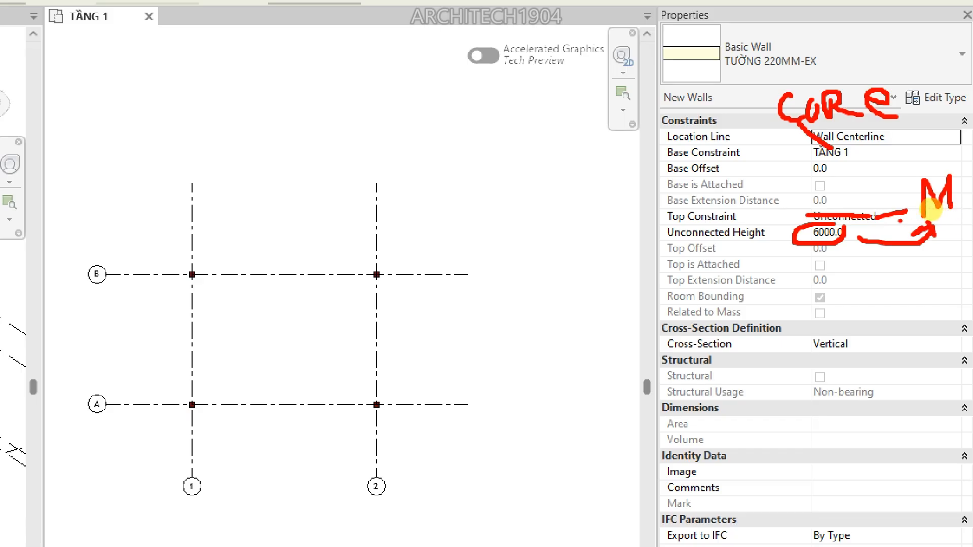
{"action": "key", "text": "Escape"}
Set the new walls' location line to Core Centerline and their top constraint to Up to level: TẦNG MÁI.
{"action": "left_click", "coordinate": [931, 162]}
{"action": "left_click", "coordinate": [961, 161]}
{"action": "left_click", "coordinate": [923, 180]}
{"action": "left_click", "coordinate": [932, 208]}
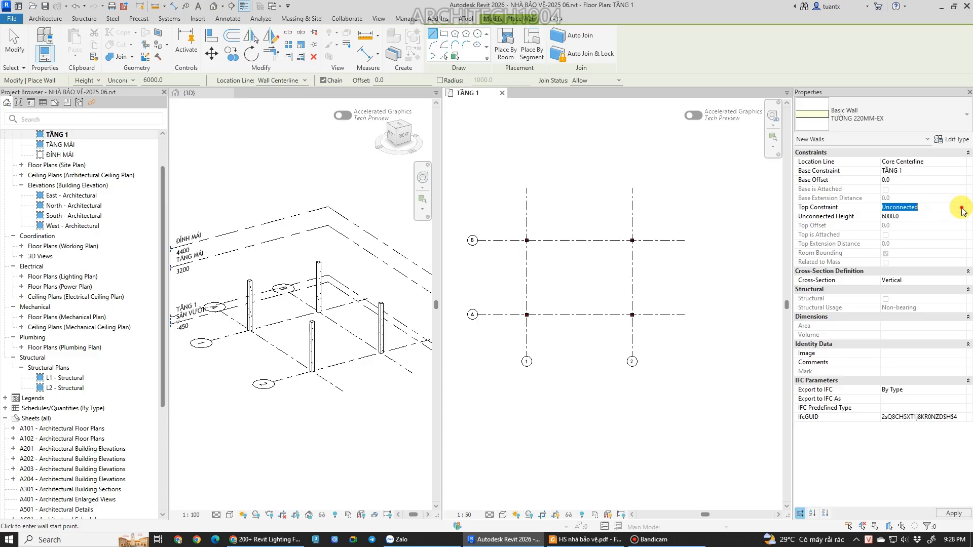
{"action": "left_click", "coordinate": [933, 208]}
{"action": "left_click", "coordinate": [907, 236]}
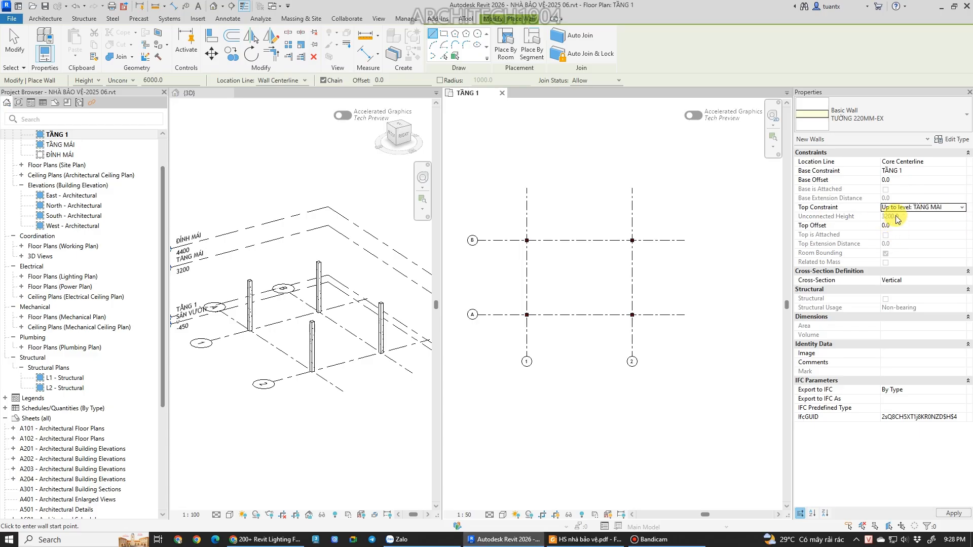
Draw TƯỜNG 220MM-EX walls from column B-1 along grid B to column B-2 and along grid 2 to column A-2.
{"action": "scroll", "coordinate": [570, 231], "scroll_direction": "up", "scroll_amount": 2}
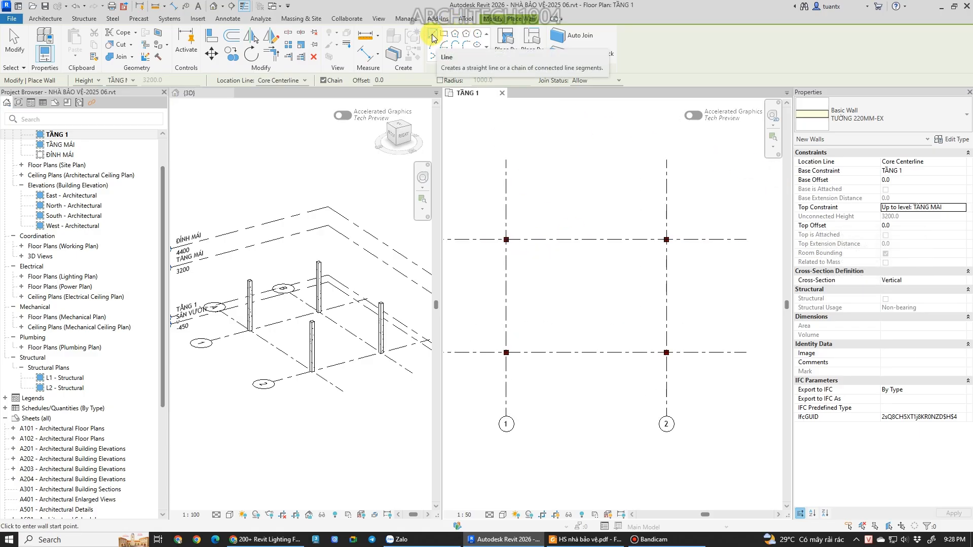
{"action": "scroll", "coordinate": [500, 228], "scroll_direction": "up", "scroll_amount": 5}
{"action": "scroll", "coordinate": [582, 221], "scroll_direction": "down", "scroll_amount": 2}
{"action": "middle_click_drag", "start_coordinate": [694, 223], "coordinate": [597, 219]}
{"action": "middle_click_drag", "start_coordinate": [734, 223], "coordinate": [597, 213]}
{"action": "scroll", "coordinate": [598, 212], "scroll_direction": "up", "scroll_amount": 1}
{"action": "left_click", "coordinate": [645, 206]}
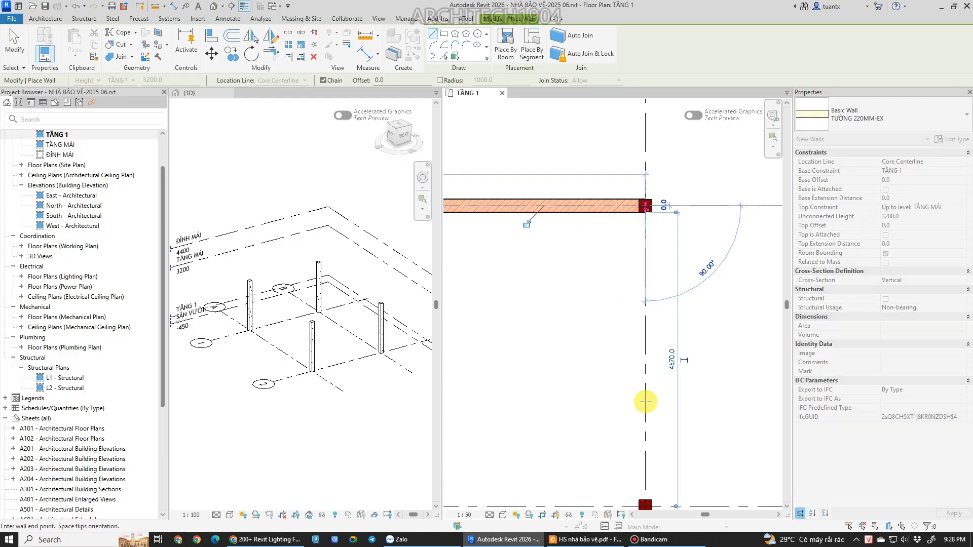
{"action": "scroll", "coordinate": [645, 402], "scroll_direction": "down", "scroll_amount": 1}
{"action": "middle_click_drag", "start_coordinate": [649, 482], "coordinate": [653, 398]}
{"action": "scroll", "coordinate": [657, 400], "scroll_direction": "up", "scroll_amount": 3}
{"action": "left_click", "coordinate": [645, 412]}
Continue the wall chain along grid A to column A-1 and up grid 1 to column B-1, closing the rectangle.
{"action": "scroll", "coordinate": [612, 400], "scroll_direction": "down", "scroll_amount": 3}
{"action": "scroll", "coordinate": [611, 399], "scroll_direction": "down", "scroll_amount": 2}
{"action": "middle_click_drag", "start_coordinate": [562, 404], "coordinate": [724, 393]}
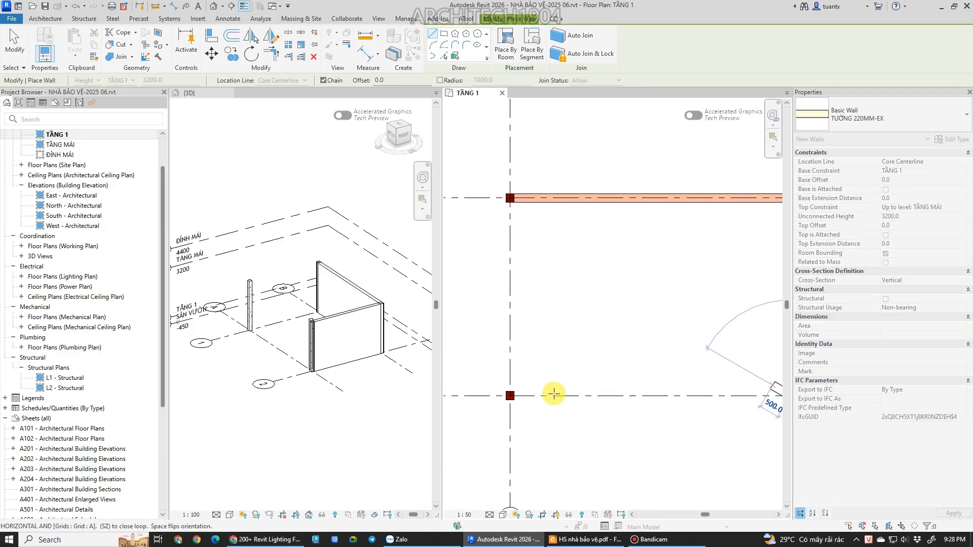
{"action": "left_click", "coordinate": [509, 396]}
{"action": "scroll", "coordinate": [486, 223], "scroll_direction": "up", "scroll_amount": 2}
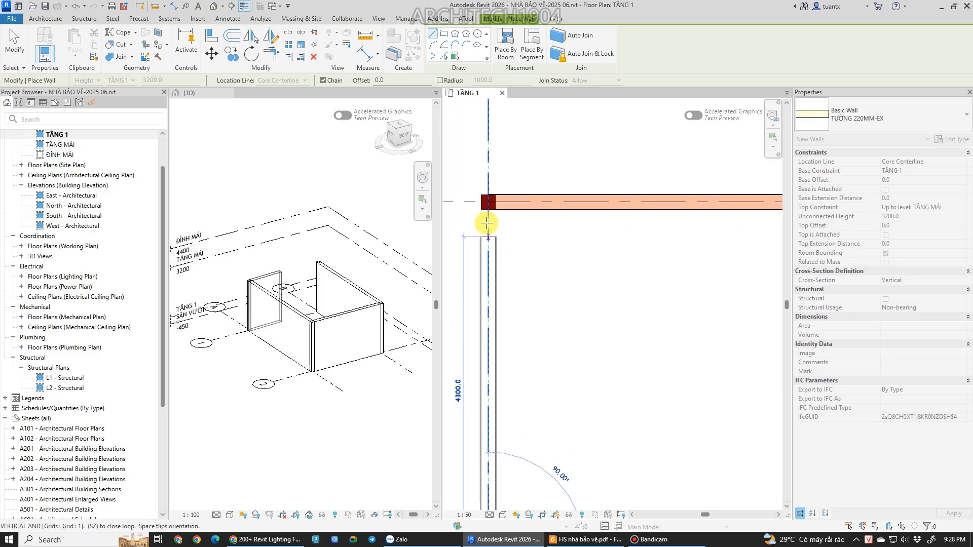
{"action": "left_click", "coordinate": [487, 202]}
{"action": "key", "text": "Escape"}
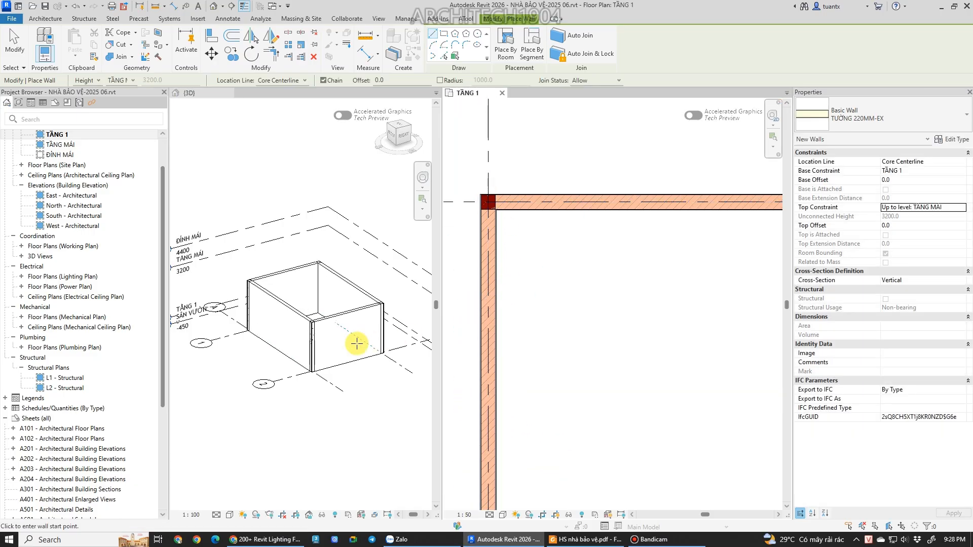
Check the interior partitions in the PDF floor plan and duplicate the 220 mm wall type as TƯỜNG 110MM-IN.
{"action": "left_click", "coordinate": [600, 541]}
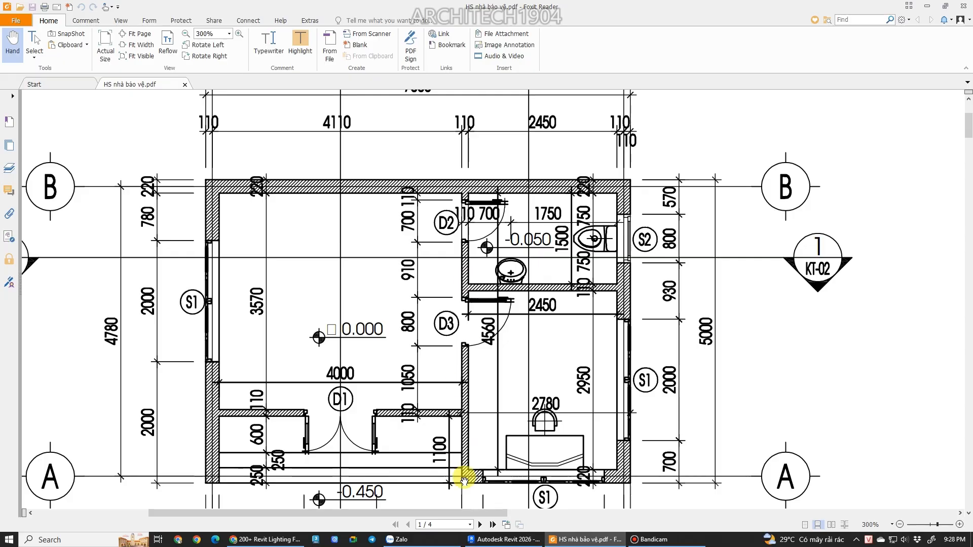
{"action": "left_click", "coordinate": [501, 539]}
{"action": "middle_click_drag", "start_coordinate": [606, 316], "coordinate": [615, 282]}
{"action": "left_click", "coordinate": [51, 19]}
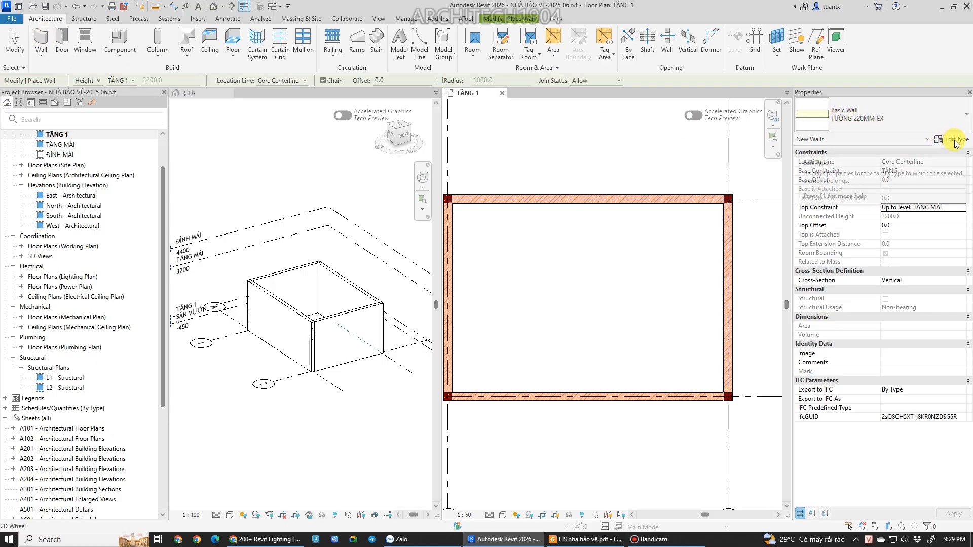
{"action": "left_click", "coordinate": [935, 141]}
{"action": "left_click", "coordinate": [801, 127]}
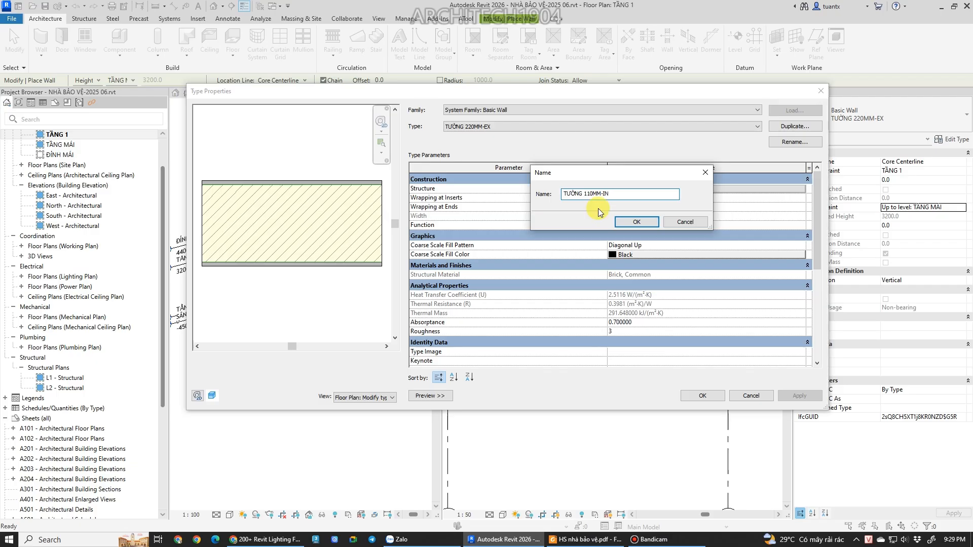
{"action": "left_click", "coordinate": [629, 222]}
Choose the interior wall type's function, set its brick structure layer to 90 mm thick and accept the type.
{"action": "left_click", "coordinate": [647, 224]}
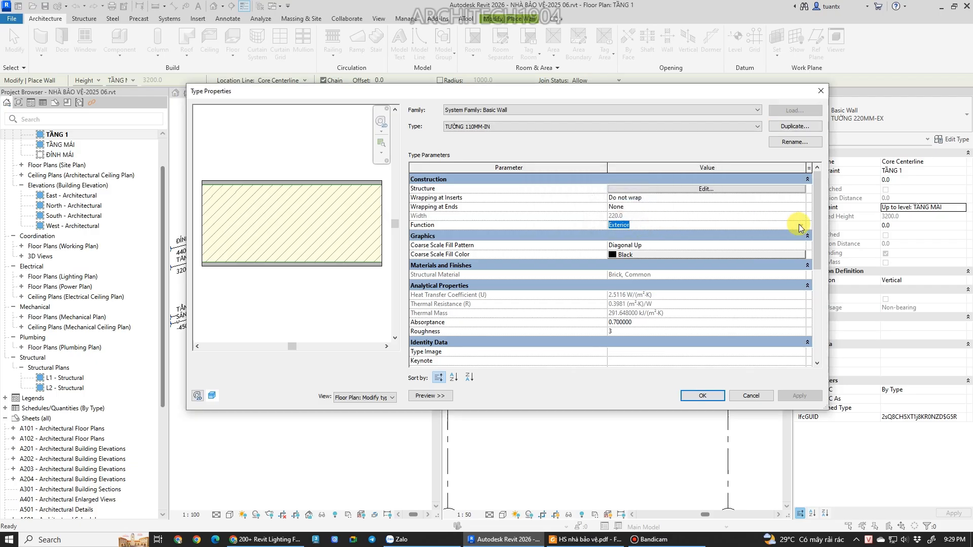
{"action": "left_click", "coordinate": [800, 225]}
{"action": "left_click", "coordinate": [619, 241]}
{"action": "left_click", "coordinate": [702, 189]}
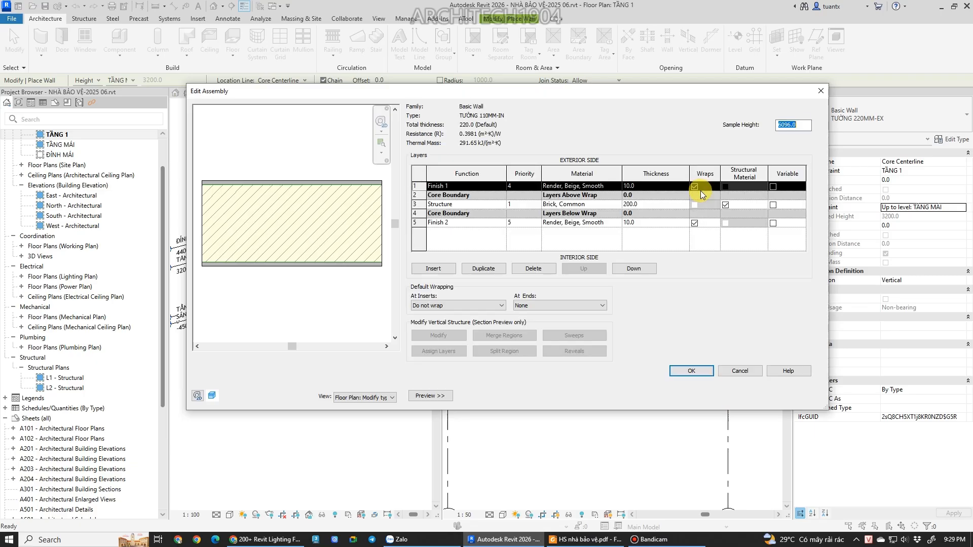
{"action": "left_click", "coordinate": [649, 205]}
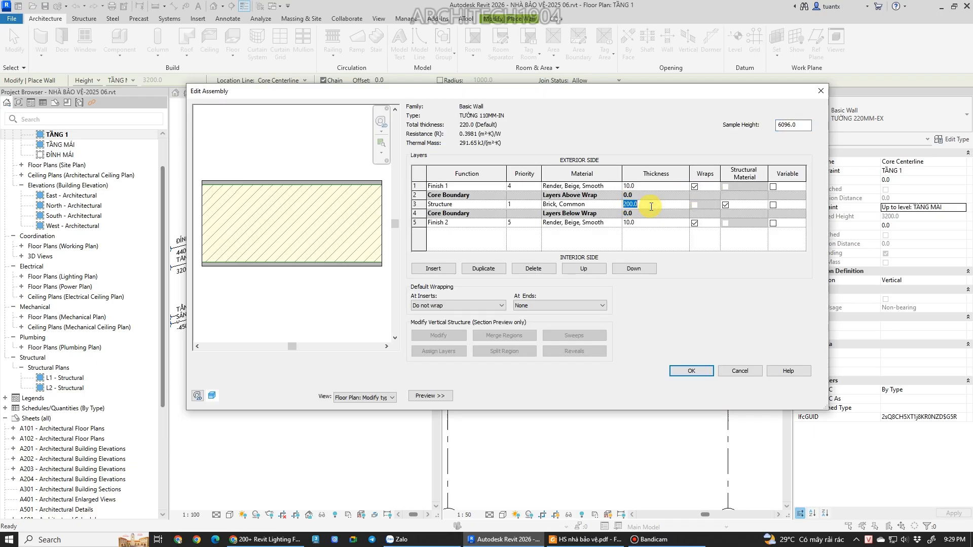
{"action": "left_click", "coordinate": [654, 186]}
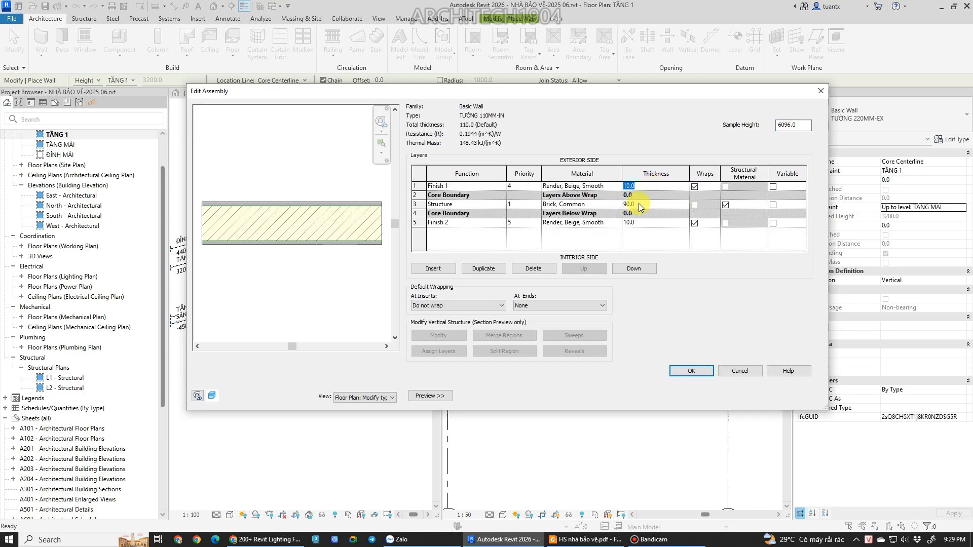
{"action": "left_click", "coordinate": [680, 375]}
{"action": "left_click", "coordinate": [701, 396]}
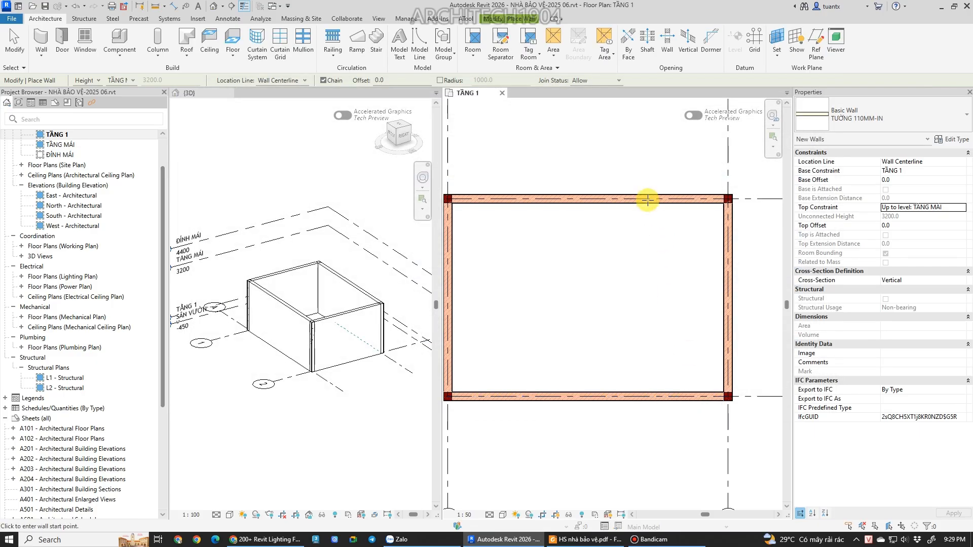
Draw a TƯỜNG 110MM-IN partition parallel to the grids 1 and 2, from the grid A wall to the grid B wall.
{"action": "left_click", "coordinate": [618, 197]}
{"action": "key", "text": "Escape"}
{"action": "key", "text": "Escape"}
{"action": "left_click", "coordinate": [624, 393]}
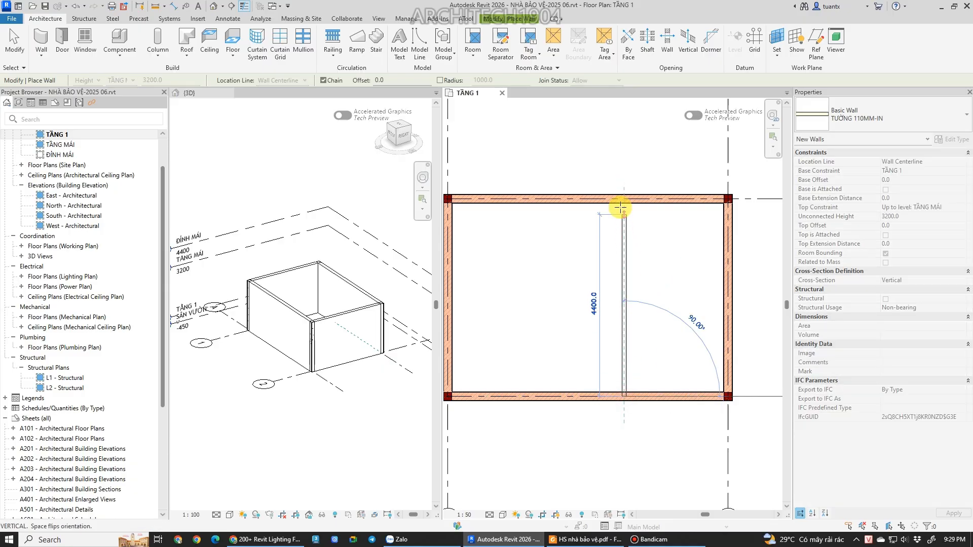
{"action": "left_click", "coordinate": [619, 198]}
Draw 110 mm cross partitions from the grid 2 wall to the long partition and from that partition to the grid 1 wall near grid A.
{"action": "left_click", "coordinate": [724, 264]}
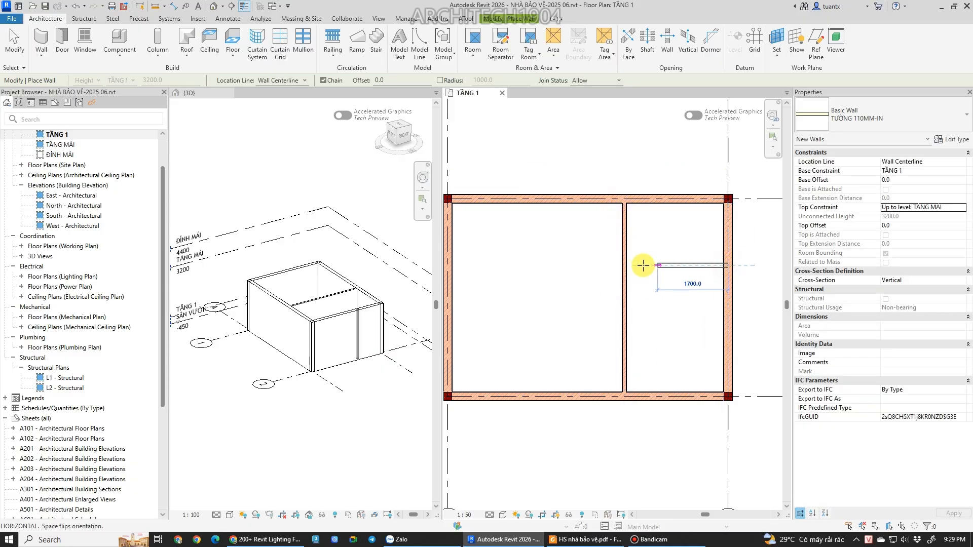
{"action": "left_click", "coordinate": [624, 264]}
{"action": "left_click", "coordinate": [622, 354]}
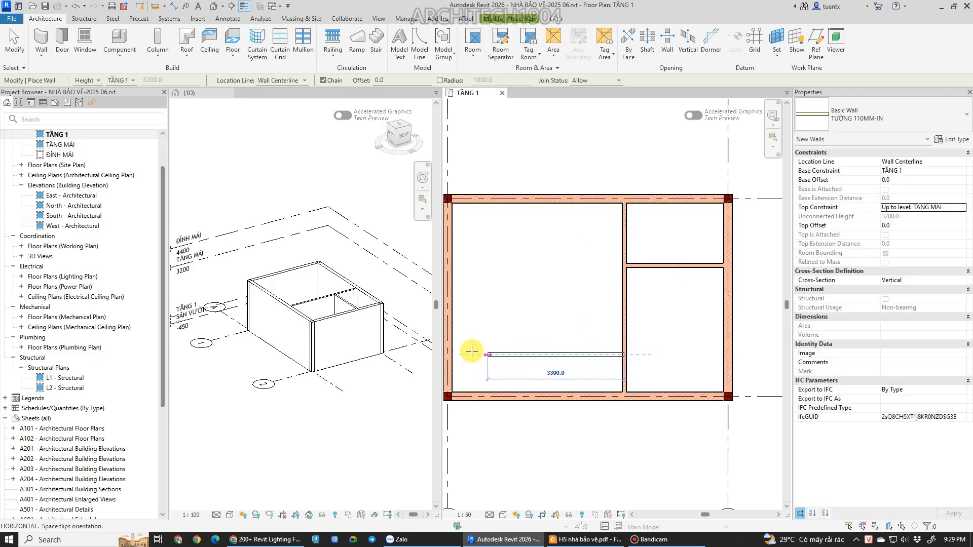
{"action": "left_click", "coordinate": [451, 350]}
{"action": "key", "text": "Escape"}
{"action": "scroll", "coordinate": [536, 314], "scroll_direction": "down", "scroll_amount": 2}
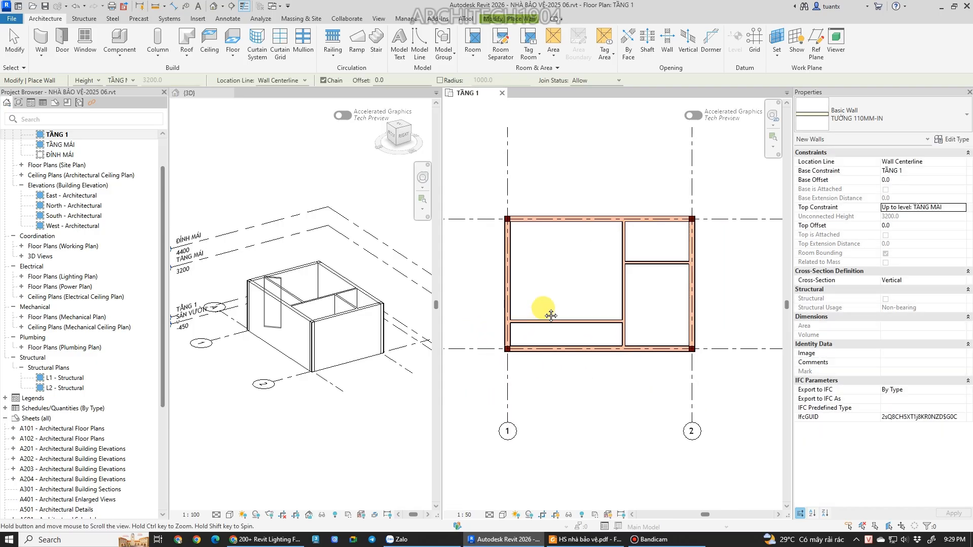
{"action": "scroll", "coordinate": [606, 326], "scroll_direction": "up", "scroll_amount": 2}
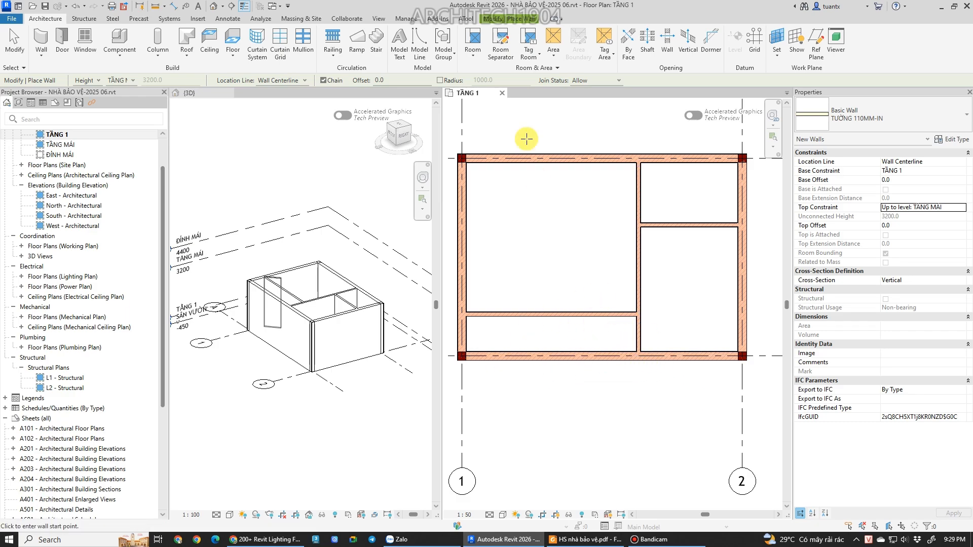
Split the grid A exterior wall beside the long partition and delete the segment toward grid 1.
{"action": "left_click", "coordinate": [499, 21]}
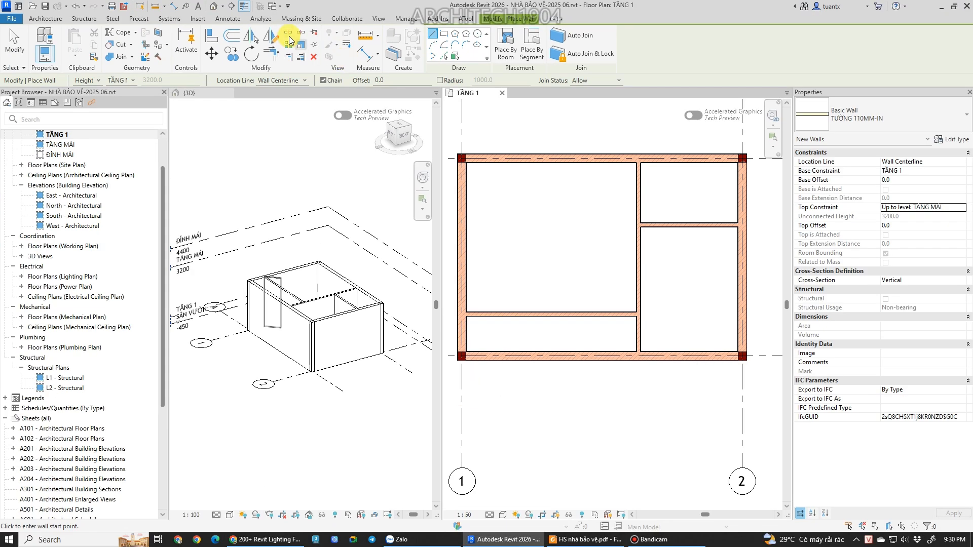
{"action": "left_click", "coordinate": [289, 57]}
{"action": "scroll", "coordinate": [621, 361], "scroll_direction": "up", "scroll_amount": 3}
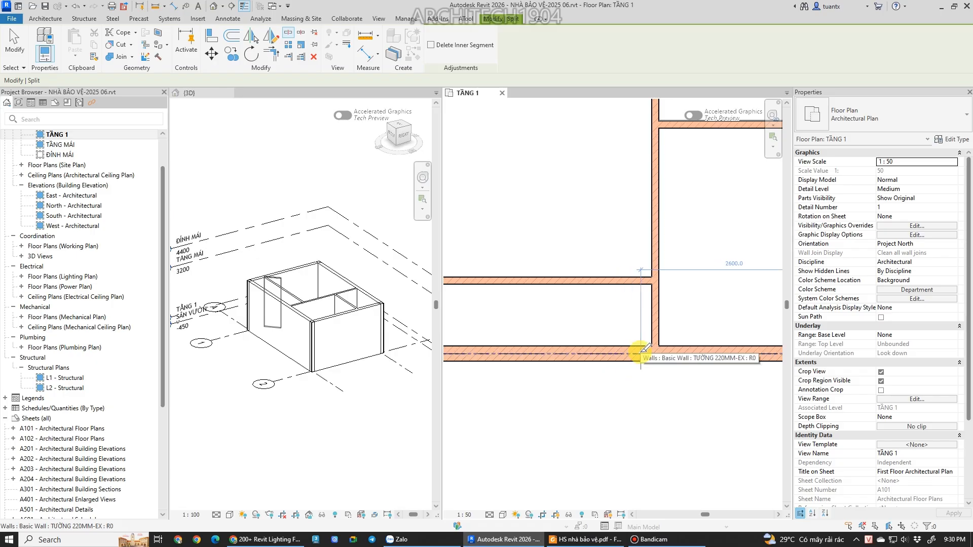
{"action": "left_click", "coordinate": [640, 354]}
{"action": "scroll", "coordinate": [633, 329], "scroll_direction": "down", "scroll_amount": 3}
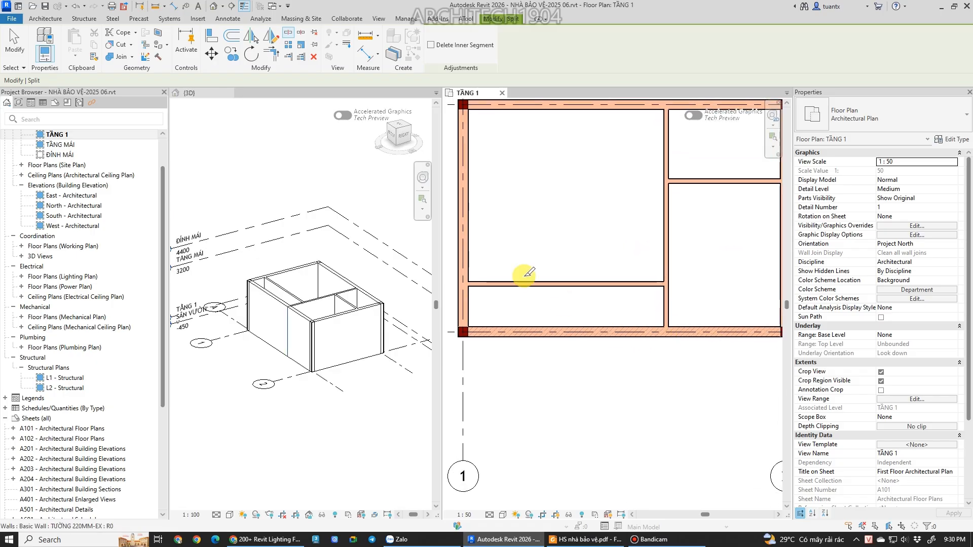
{"action": "left_click", "coordinate": [15, 46]}
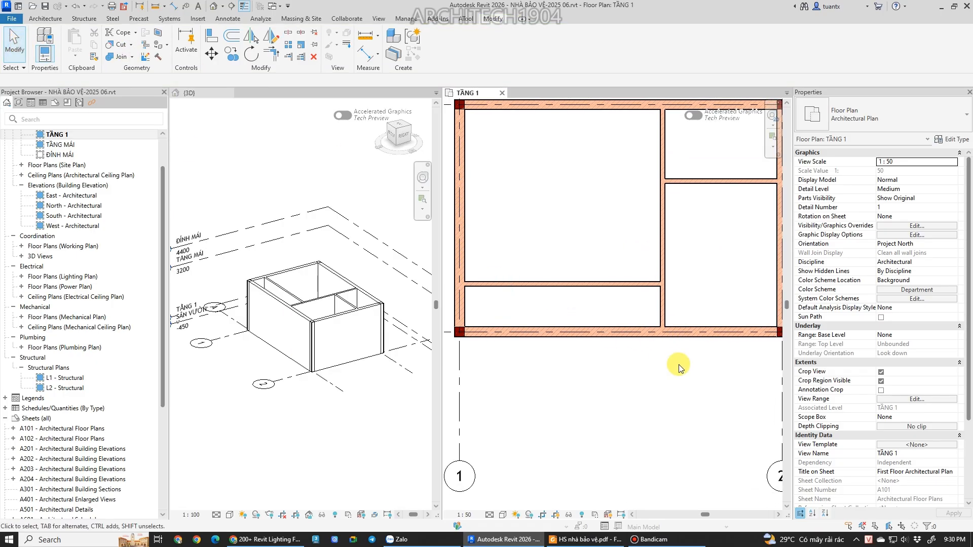
{"action": "left_click", "coordinate": [592, 326]}
{"action": "key", "text": "Delete"}
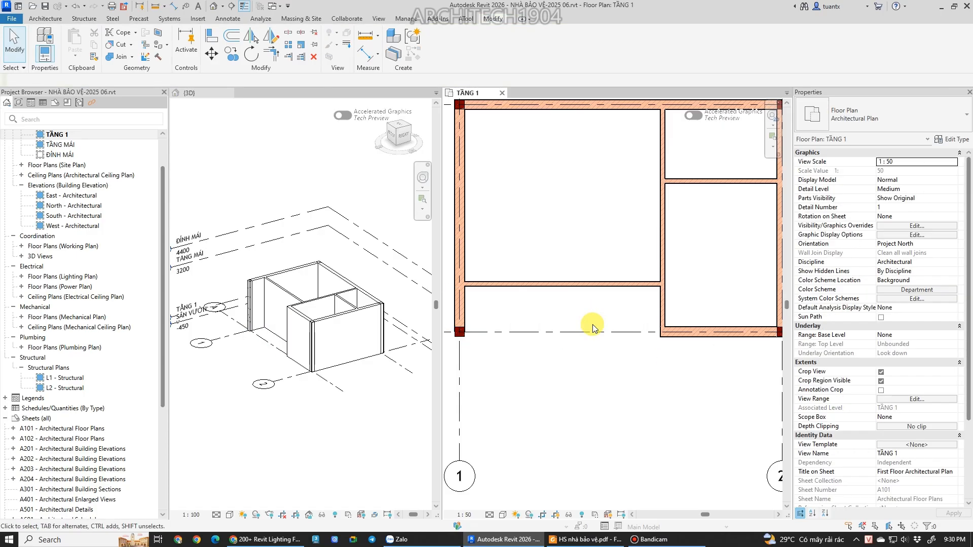
{"action": "scroll", "coordinate": [697, 315], "scroll_direction": "down", "scroll_amount": 2}
{"action": "middle_click_drag", "start_coordinate": [694, 315], "coordinate": [649, 344]}
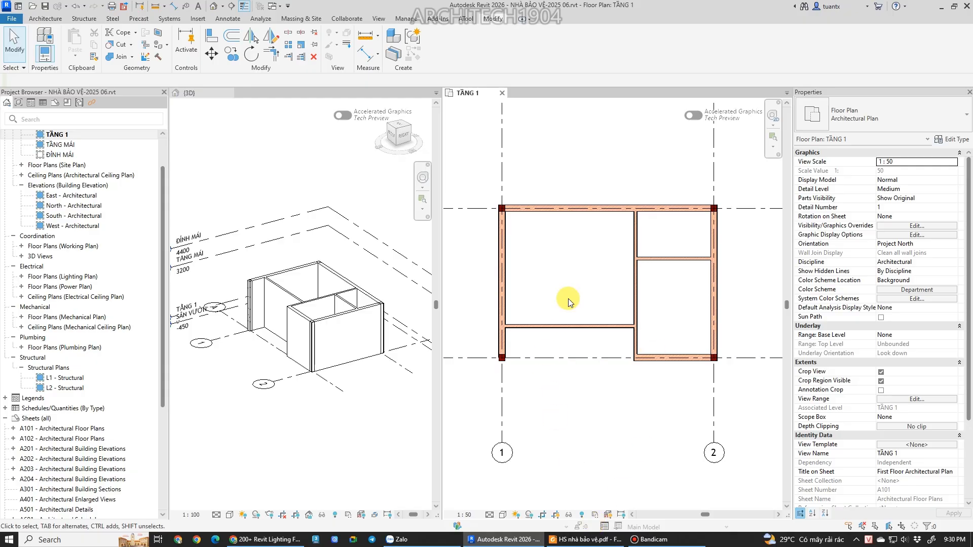
Check the room width in the PDF and set the clear distance between the long partition and the grid 2 wall to 2450 mm.
{"action": "left_click", "coordinate": [580, 539]}
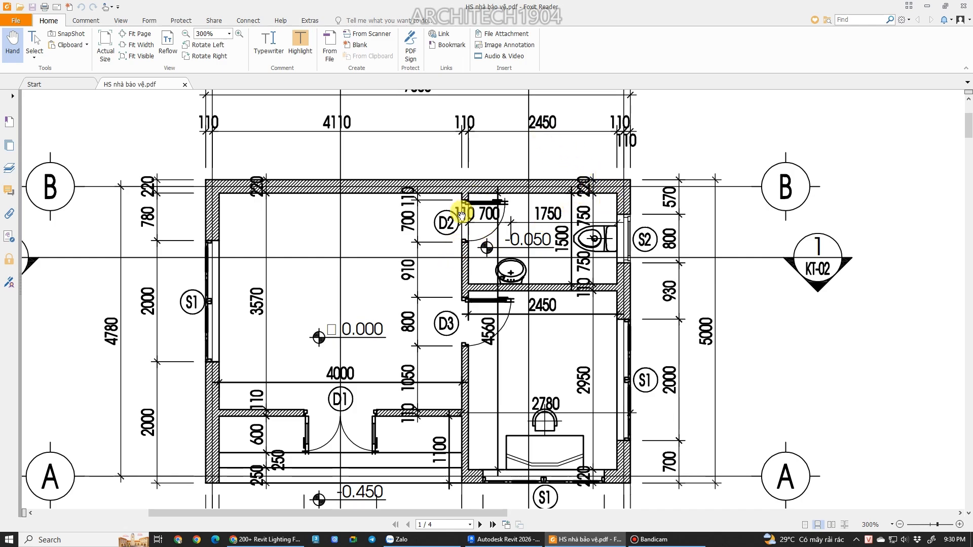
{"action": "left_click", "coordinate": [504, 539]}
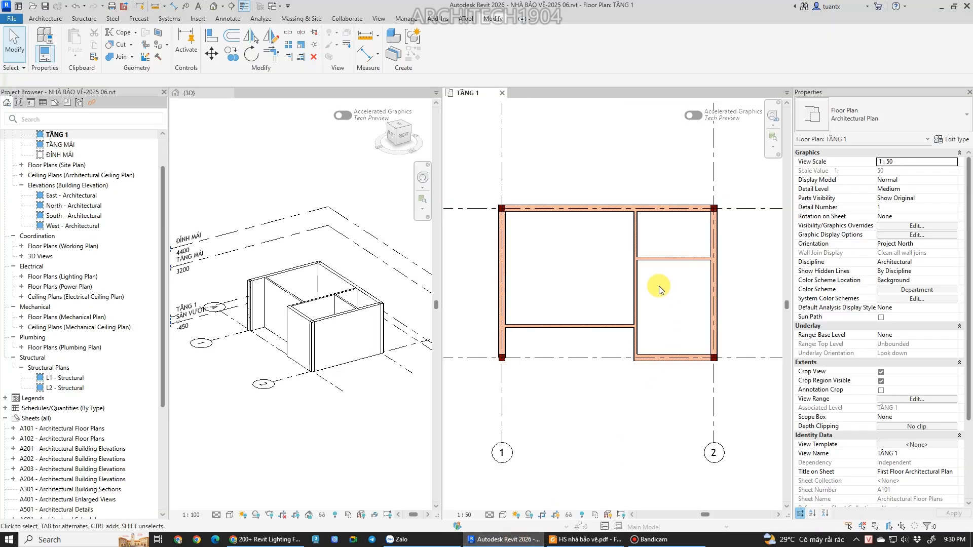
{"action": "left_click", "coordinate": [636, 288]}
{"action": "scroll", "coordinate": [660, 208], "scroll_direction": "up", "scroll_amount": 5}
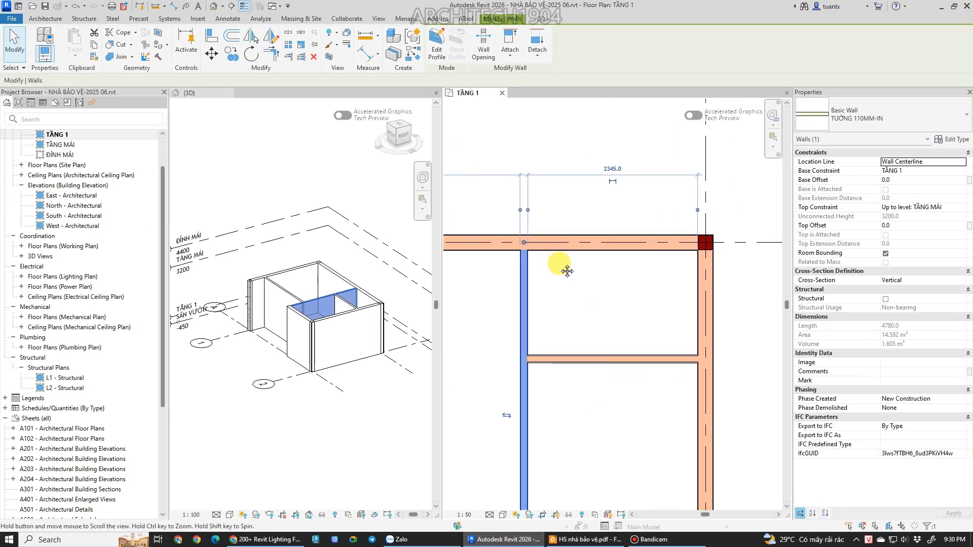
{"action": "scroll", "coordinate": [699, 255], "scroll_direction": "down", "scroll_amount": 3}
{"action": "middle_click_drag", "start_coordinate": [699, 255], "coordinate": [804, 292]}
{"action": "scroll", "coordinate": [619, 223], "scroll_direction": "up", "scroll_amount": 3}
{"action": "mouse_move", "coordinate": [619, 224]}
{"action": "middle_mouse_down"}
{"action": "mouse_move", "coordinate": [520, 261]}
{"action": "mouse_move", "coordinate": [618, 208]}
{"action": "middle_mouse_up"}
{"action": "scroll", "coordinate": [523, 279], "scroll_direction": "up", "scroll_amount": 3}
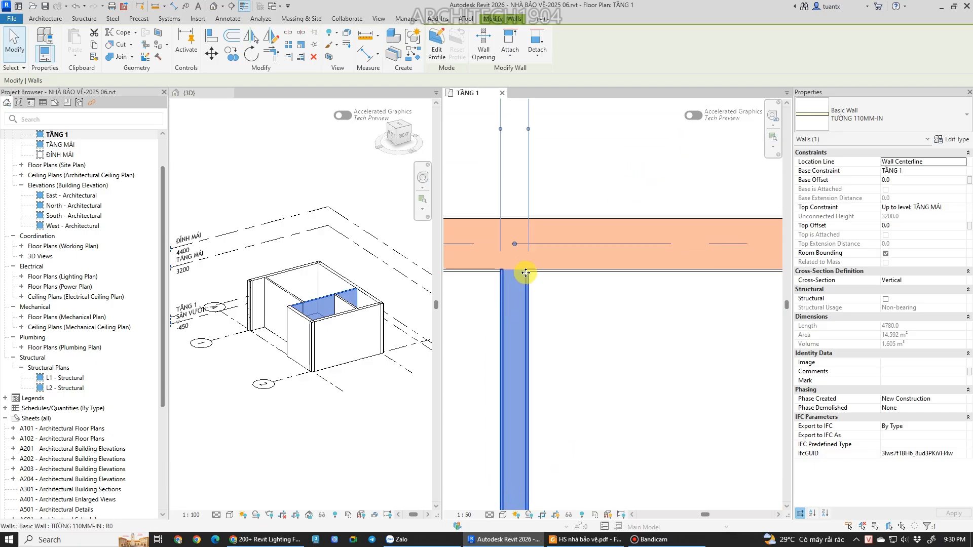
{"action": "middle_click_drag", "start_coordinate": [539, 278], "coordinate": [542, 395]}
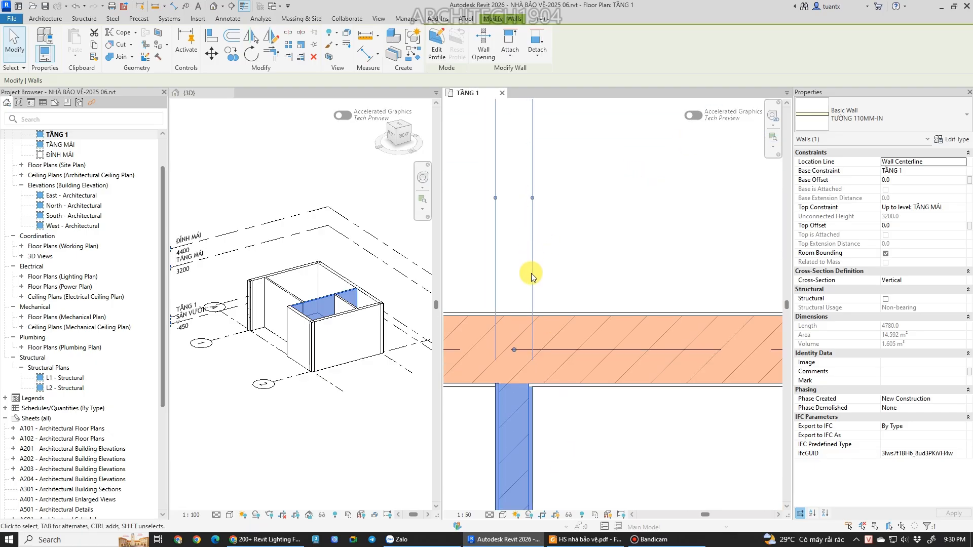
{"action": "scroll", "coordinate": [544, 413], "scroll_direction": "down", "scroll_amount": 1}
{"action": "middle_click_drag", "start_coordinate": [552, 398], "coordinate": [560, 331]}
{"action": "scroll", "coordinate": [562, 215], "scroll_direction": "down", "scroll_amount": 1}
{"action": "middle_click_drag", "start_coordinate": [550, 225], "coordinate": [528, 271]}
{"action": "left_click_drag", "start_coordinate": [527, 246], "coordinate": [529, 249]}
{"action": "left_click_drag", "start_coordinate": [527, 355], "coordinate": [526, 415]}
{"action": "scroll", "coordinate": [613, 404], "scroll_direction": "down", "scroll_amount": 2}
{"action": "middle_click_drag", "start_coordinate": [611, 404], "coordinate": [537, 346]}
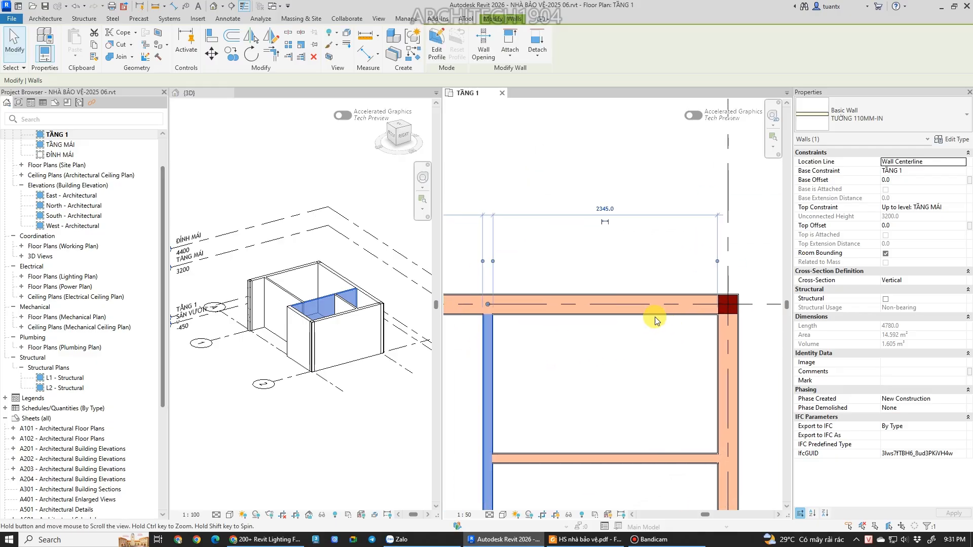
{"action": "left_click", "coordinate": [599, 201]}
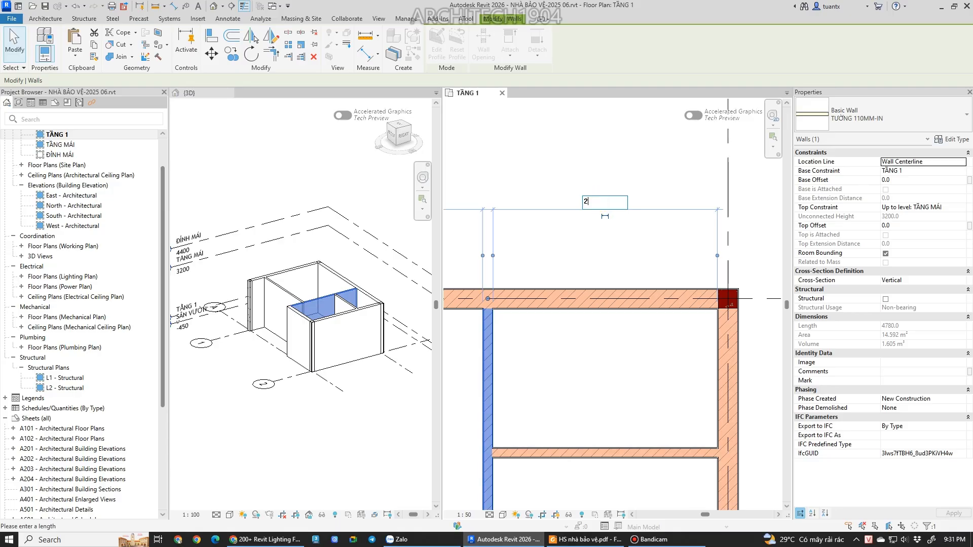
{"action": "type", "text": "2450"}
{"action": "key", "text": "Return"}
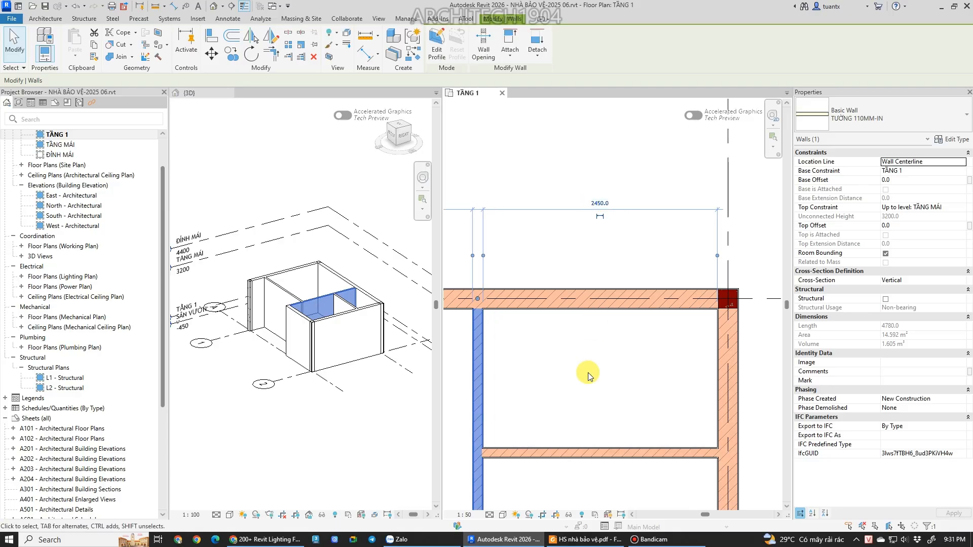
{"action": "key", "text": "Escape"}
Check the toilet depth in the PDF and set the toilet partition 1500 mm clear from the grid B wall.
{"action": "left_click", "coordinate": [557, 540]}
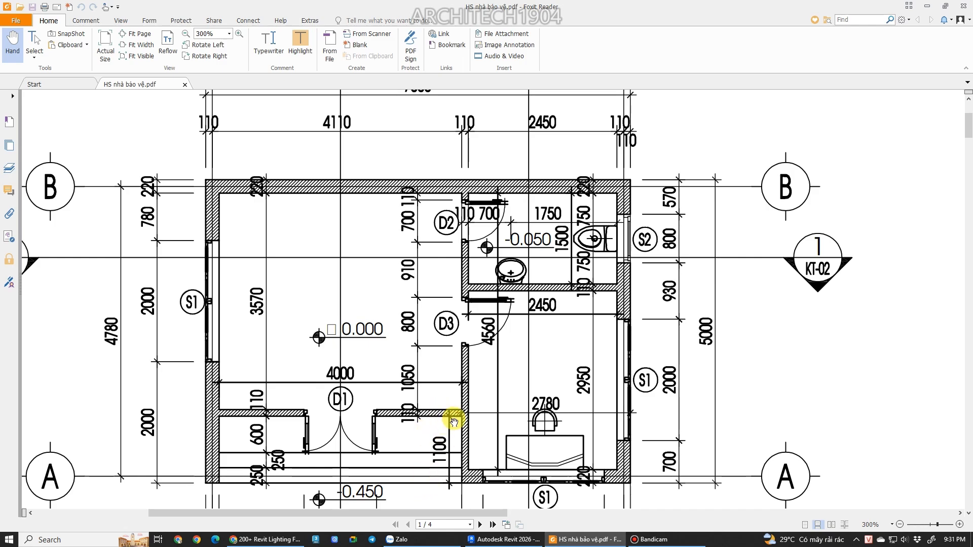
{"action": "left_click", "coordinate": [504, 539]}
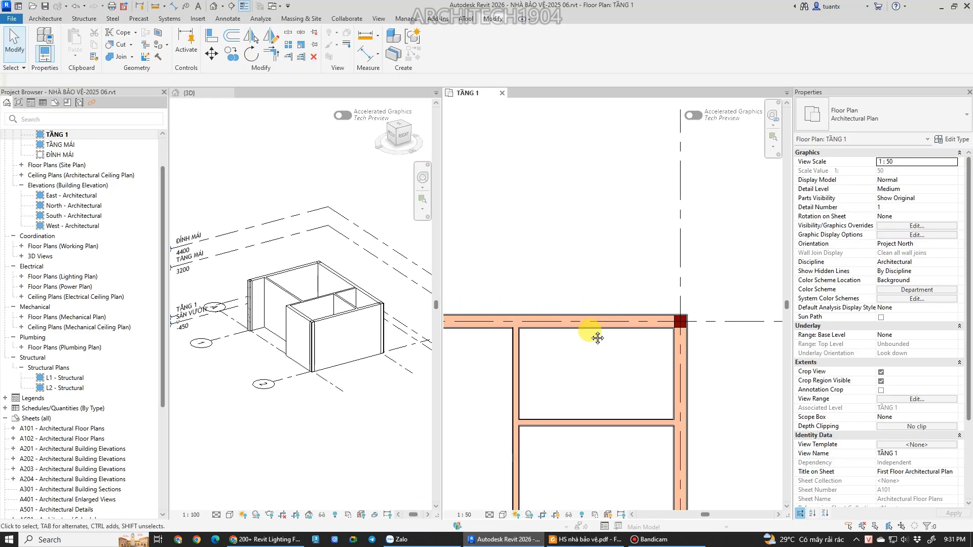
{"action": "middle_click_drag", "start_coordinate": [590, 331], "coordinate": [598, 222]}
{"action": "scroll", "coordinate": [593, 266], "scroll_direction": "up", "scroll_amount": 2}
{"action": "left_click", "coordinate": [541, 344]}
{"action": "scroll", "coordinate": [546, 331], "scroll_direction": "down", "scroll_amount": 1}
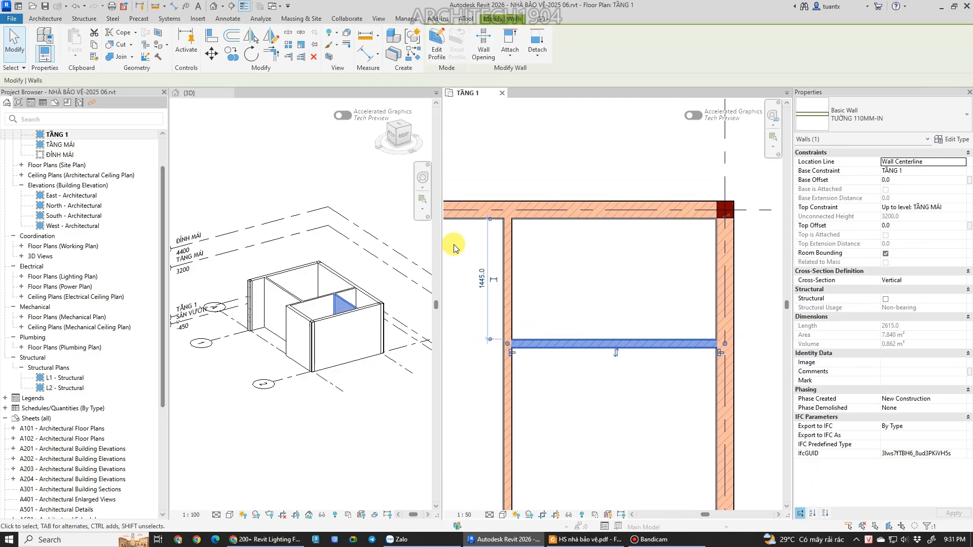
{"action": "scroll", "coordinate": [453, 244], "scroll_direction": "up", "scroll_amount": 2}
{"action": "left_click", "coordinate": [506, 305]}
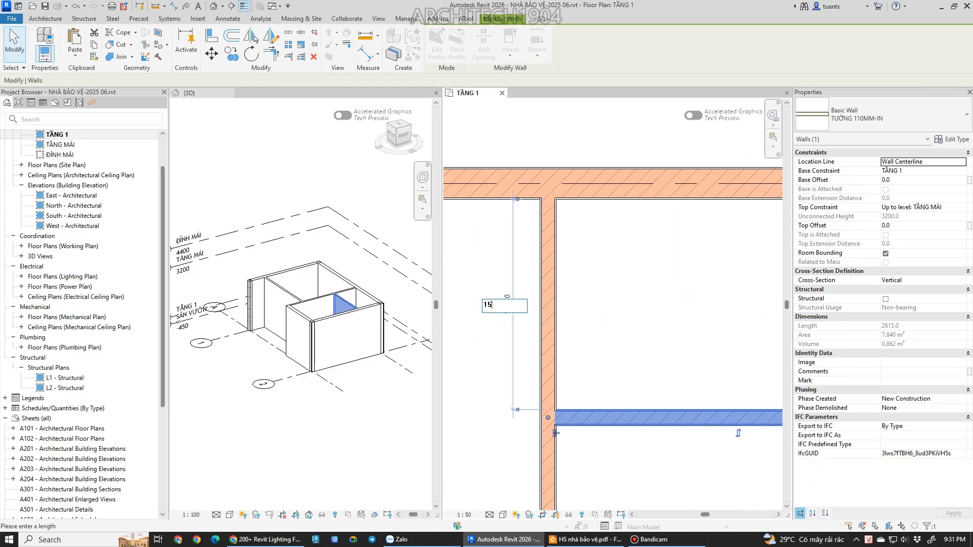
{"action": "key", "text": "Return"}
Select the front partition near grid A and move its temporary dimension reference to the outer face of column A-1.
{"action": "scroll", "coordinate": [602, 375], "scroll_direction": "down", "scroll_amount": 2}
{"action": "middle_click_drag", "start_coordinate": [601, 393], "coordinate": [621, 261]}
{"action": "scroll", "coordinate": [547, 375], "scroll_direction": "down", "scroll_amount": 1}
{"action": "middle_click_drag", "start_coordinate": [522, 471], "coordinate": [811, 289]}
{"action": "scroll", "coordinate": [574, 300], "scroll_direction": "up", "scroll_amount": 2}
{"action": "left_click", "coordinate": [587, 237]}
{"action": "scroll", "coordinate": [563, 305], "scroll_direction": "down", "scroll_amount": 1}
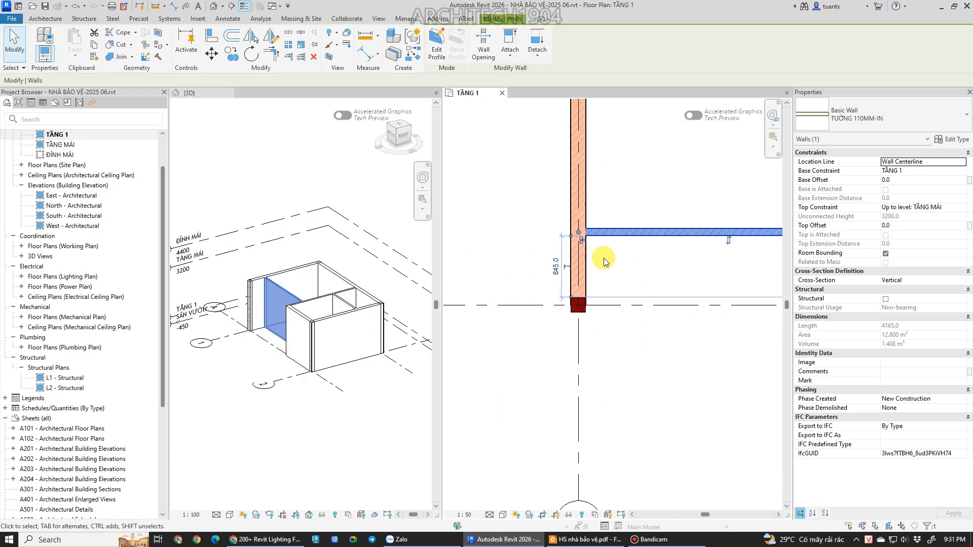
{"action": "scroll", "coordinate": [605, 258], "scroll_direction": "up", "scroll_amount": 2}
{"action": "scroll", "coordinate": [590, 243], "scroll_direction": "up", "scroll_amount": 2}
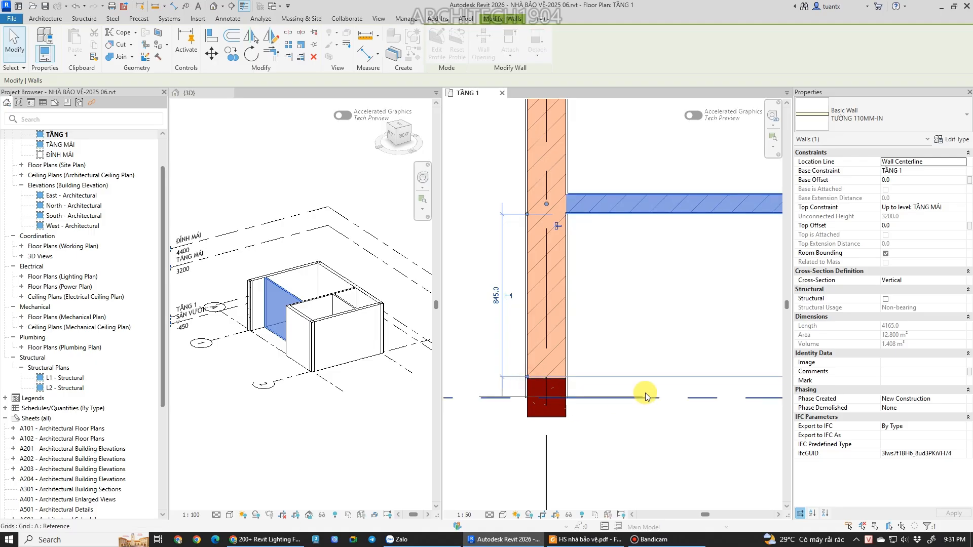
{"action": "scroll", "coordinate": [649, 386], "scroll_direction": "down", "scroll_amount": 2}
{"action": "scroll", "coordinate": [649, 385], "scroll_direction": "down", "scroll_amount": 1}
{"action": "left_click_drag", "start_coordinate": [649, 385], "coordinate": [523, 351]}
{"action": "middle_click_drag", "start_coordinate": [649, 385], "coordinate": [400, 339]}
{"action": "left_click_drag", "start_coordinate": [523, 350], "coordinate": [713, 349]}
{"action": "scroll", "coordinate": [704, 352], "scroll_direction": "up", "scroll_amount": 2}
{"action": "scroll", "coordinate": [730, 363], "scroll_direction": "up", "scroll_amount": 2}
{"action": "scroll", "coordinate": [697, 359], "scroll_direction": "down", "scroll_amount": 6}
Set the front partition's distance from the outer face of column A-1 to 1100 mm and deselect it.
{"action": "middle_click_drag", "start_coordinate": [664, 383], "coordinate": [758, 400]}
{"action": "scroll", "coordinate": [531, 338], "scroll_direction": "up", "scroll_amount": 2}
{"action": "left_click", "coordinate": [590, 358]}
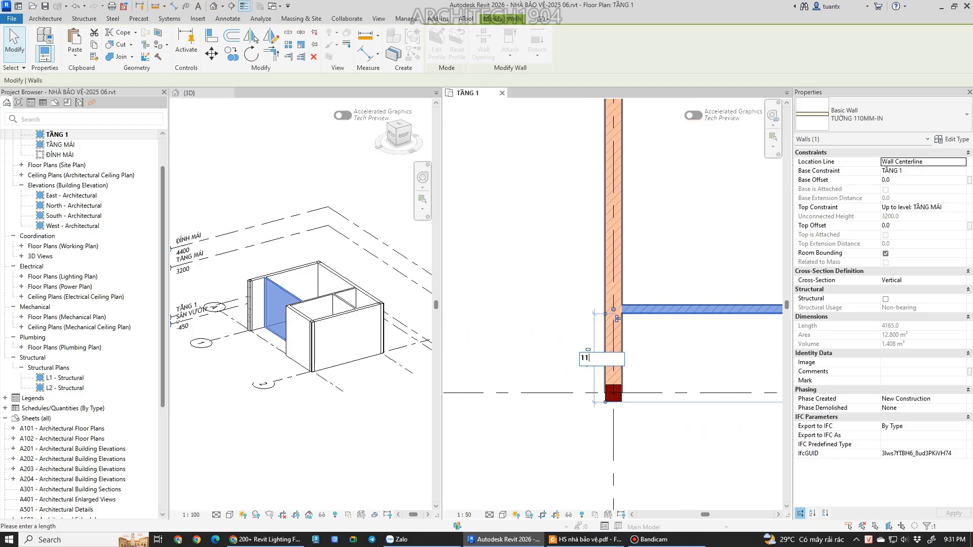
{"action": "key", "text": "Return"}
{"action": "left_click", "coordinate": [682, 344]}
{"action": "scroll", "coordinate": [680, 344], "scroll_direction": "down", "scroll_amount": 2}
{"action": "middle_click_drag", "start_coordinate": [625, 344], "coordinate": [438, 340]}
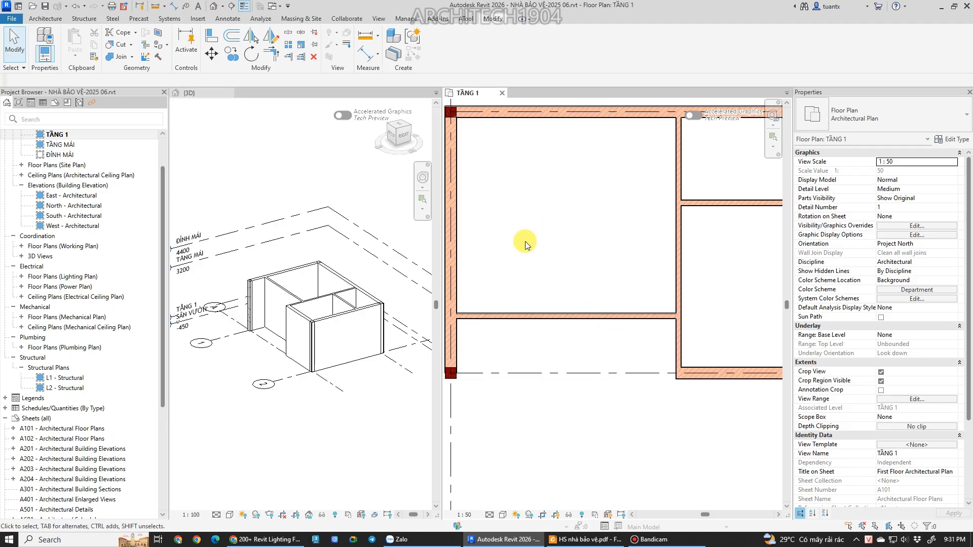
Examine how the exterior walls meet the columns in the 3D view and around column B-1 in the TẦNG 1 plan.
{"action": "scroll", "coordinate": [526, 245], "scroll_direction": "down", "scroll_amount": 2}
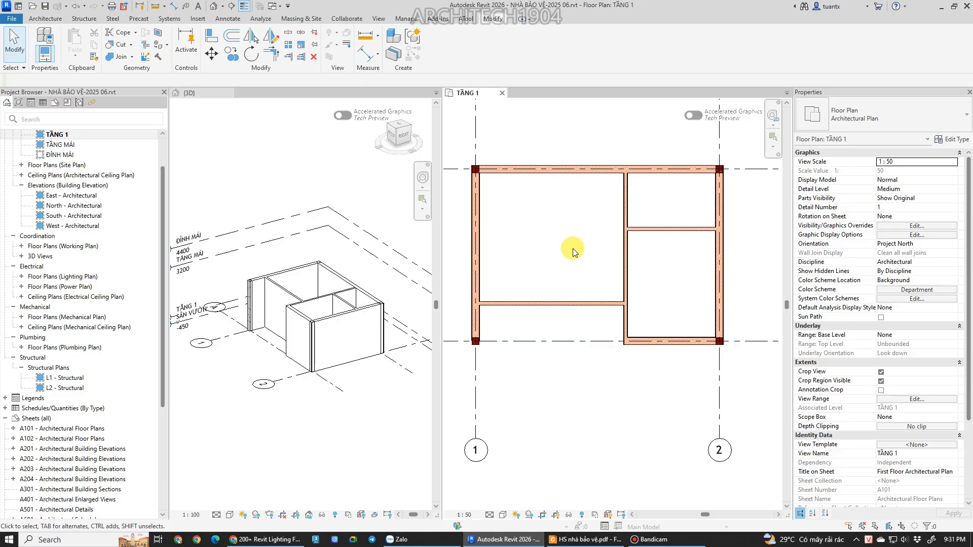
{"action": "left_click", "coordinate": [419, 415]}
{"action": "middle_click_drag", "start_coordinate": [337, 423], "coordinate": [259, 391], "text": "shift"}
{"action": "scroll", "coordinate": [228, 318], "scroll_direction": "up", "scroll_amount": 5}
{"action": "left_click", "coordinate": [471, 206]}
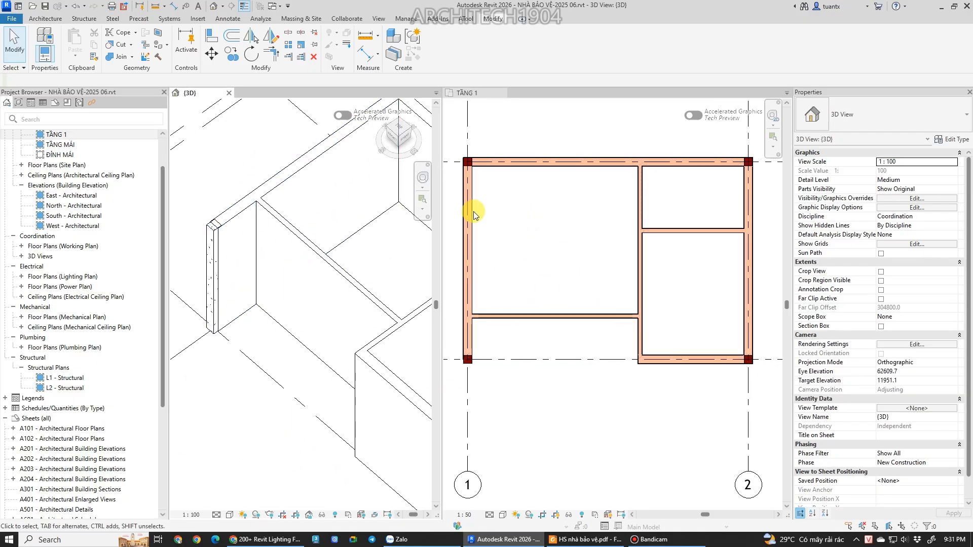
{"action": "scroll", "coordinate": [499, 226], "scroll_direction": "up", "scroll_amount": 3}
{"action": "scroll", "coordinate": [501, 212], "scroll_direction": "up", "scroll_amount": 6}
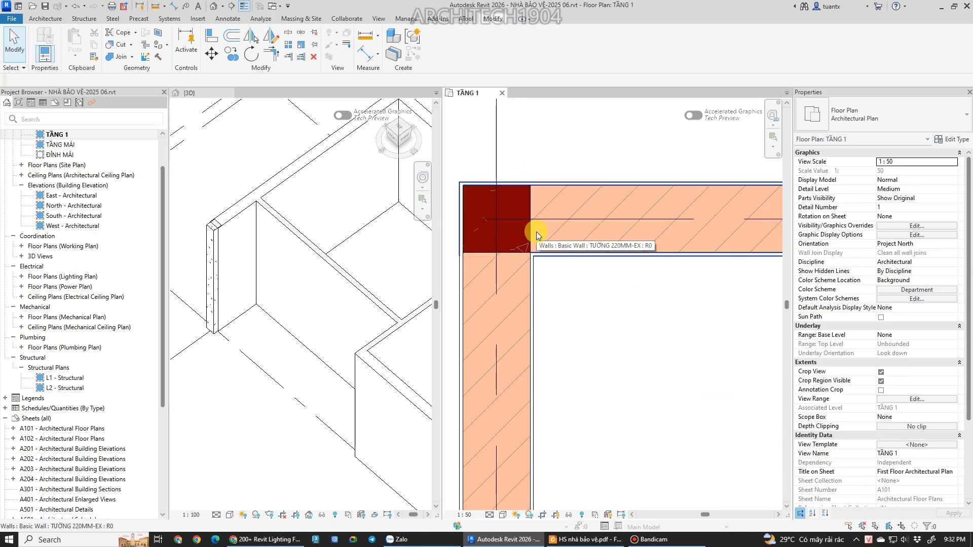
{"action": "scroll", "coordinate": [214, 230], "scroll_direction": "up", "scroll_amount": 3}
{"action": "scroll", "coordinate": [214, 226], "scroll_direction": "down", "scroll_amount": 2}
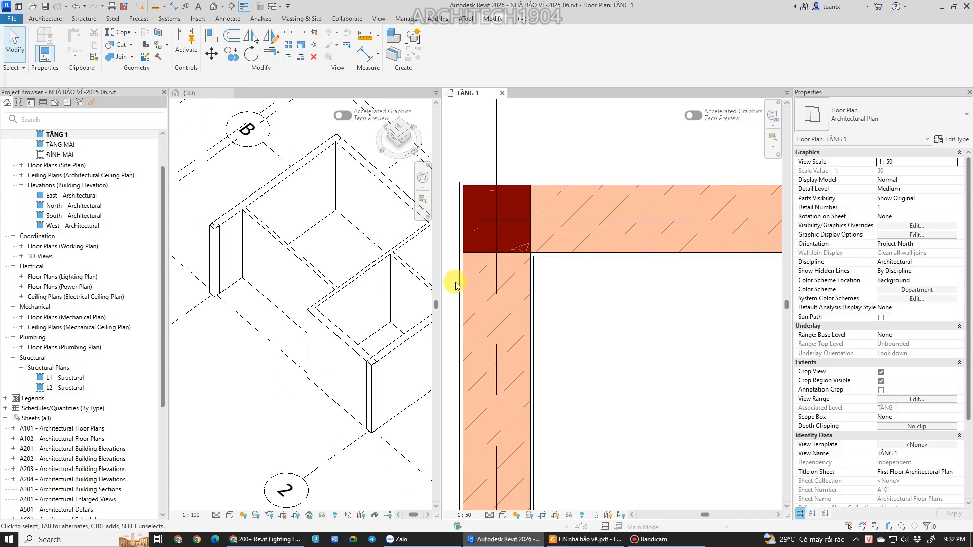
{"action": "scroll", "coordinate": [560, 329], "scroll_direction": "down", "scroll_amount": 4}
{"action": "middle_click_drag", "start_coordinate": [620, 361], "coordinate": [595, 270]}
{"action": "middle_click_drag", "start_coordinate": [591, 373], "coordinate": [602, 278]}
{"action": "middle_click_drag", "start_coordinate": [616, 416], "coordinate": [593, 345]}
{"action": "scroll", "coordinate": [588, 340], "scroll_direction": "down", "scroll_amount": 3}
{"action": "scroll", "coordinate": [573, 258], "scroll_direction": "up", "scroll_amount": 4}
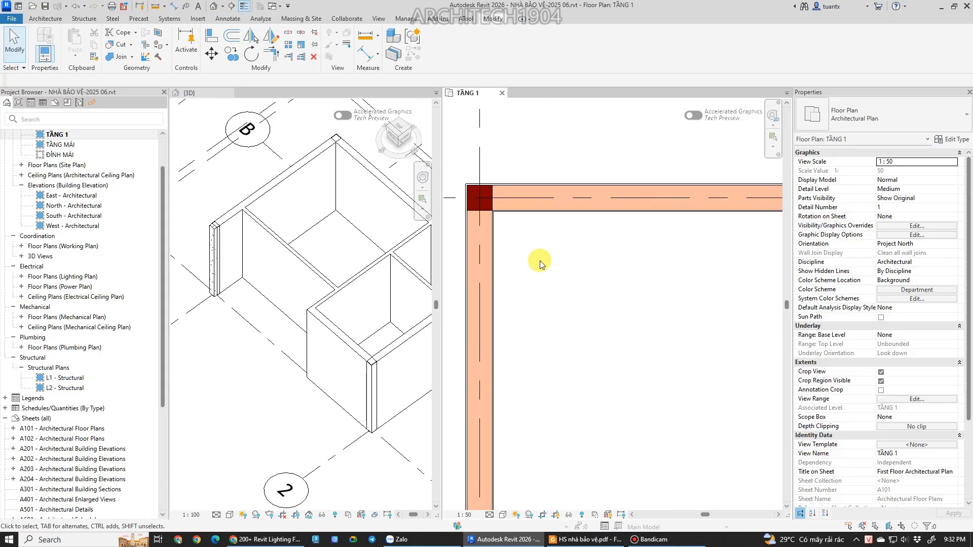
{"action": "middle_click_drag", "start_coordinate": [538, 260], "coordinate": [561, 306]}
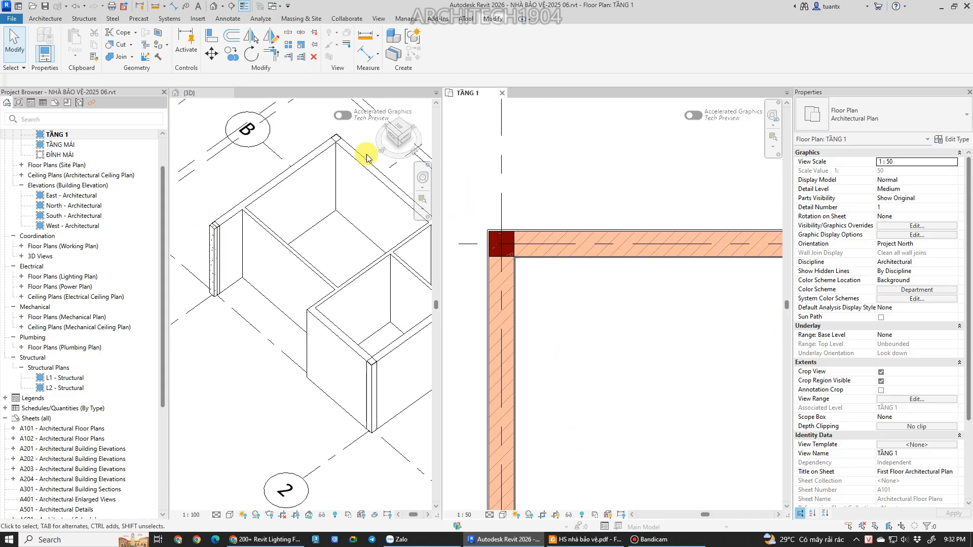
Join the grid B and grid 1 exterior walls to column B-1 with Join Geometry, accepting the warning.
{"action": "left_click", "coordinate": [119, 59]}
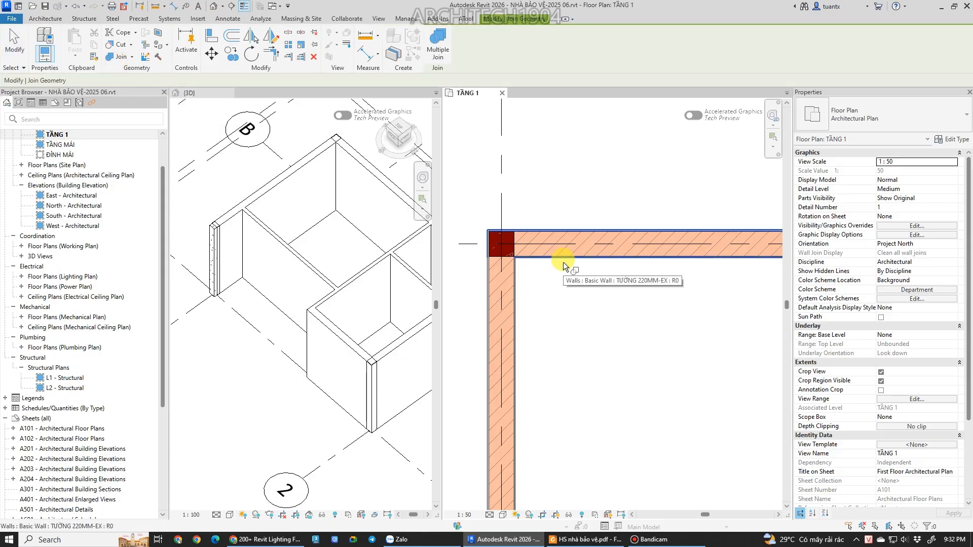
{"action": "left_click", "coordinate": [564, 262]}
{"action": "left_click", "coordinate": [509, 245]}
{"action": "scroll", "coordinate": [518, 245], "scroll_direction": "up", "scroll_amount": 2}
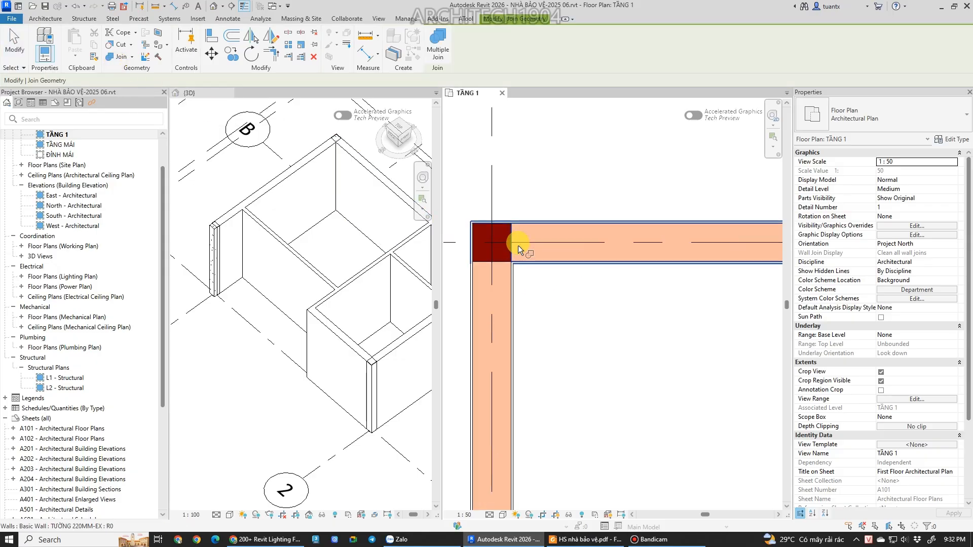
{"action": "left_click", "coordinate": [509, 259]}
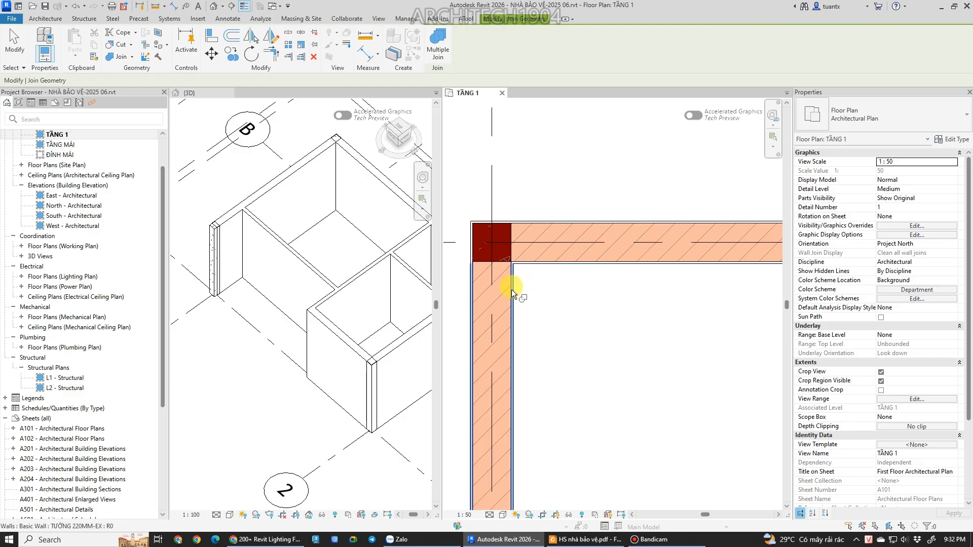
{"action": "left_click", "coordinate": [512, 290]}
{"action": "left_click", "coordinate": [510, 248]}
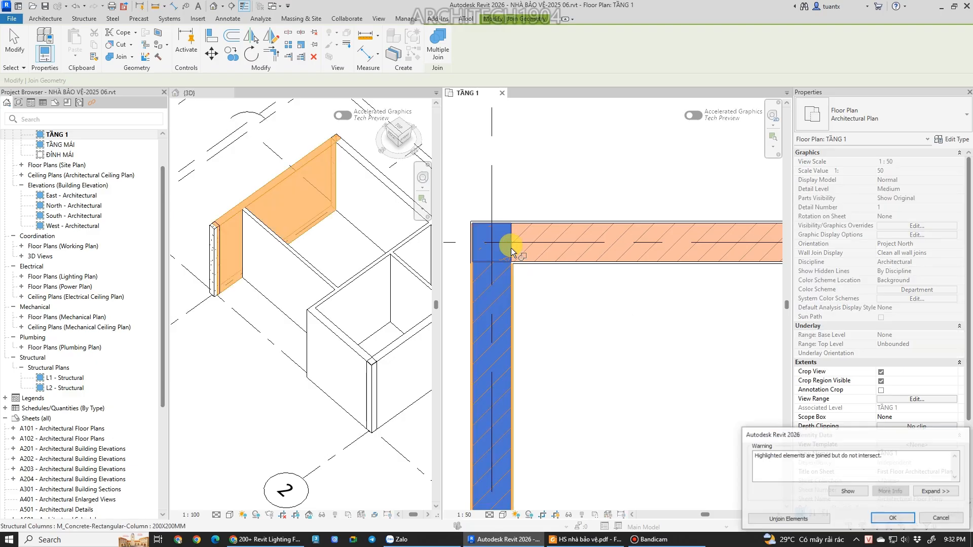
{"action": "left_click", "coordinate": [892, 519]}
Join the grid 2 exterior wall to column B-2, accept the warning and end Join Geometry.
{"action": "scroll", "coordinate": [650, 364], "scroll_direction": "down", "scroll_amount": 4}
{"action": "middle_click_drag", "start_coordinate": [776, 389], "coordinate": [630, 353]}
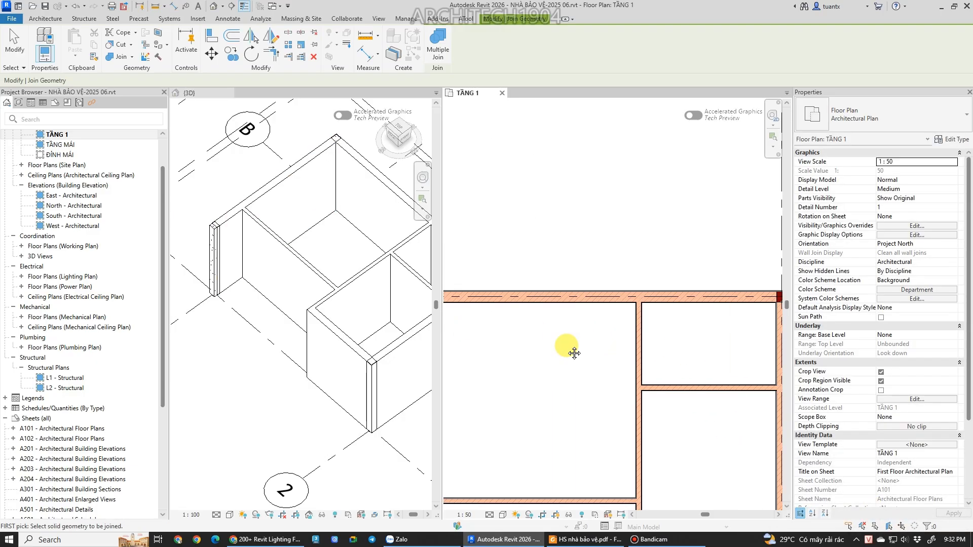
{"action": "scroll", "coordinate": [628, 330], "scroll_direction": "up", "scroll_amount": 3}
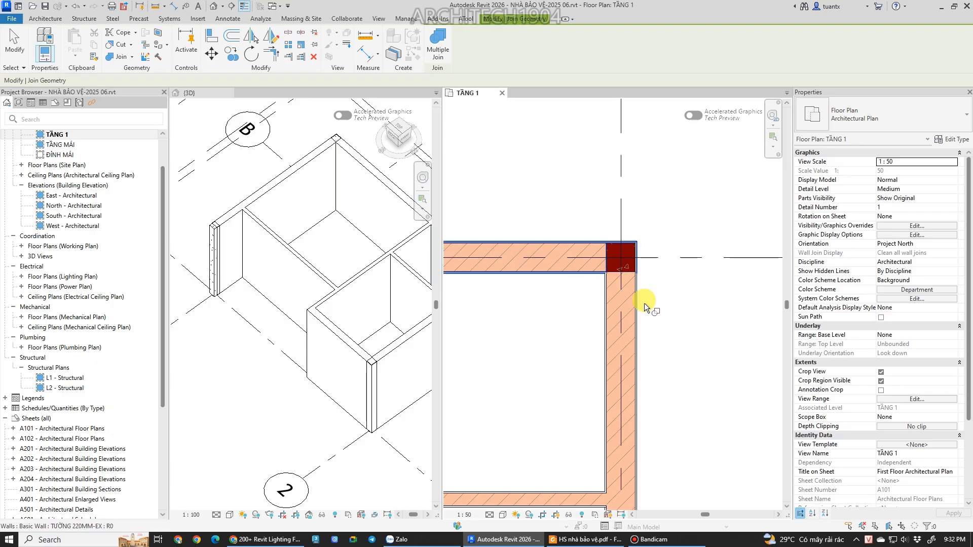
{"action": "left_click", "coordinate": [616, 298]}
{"action": "left_click", "coordinate": [630, 270]}
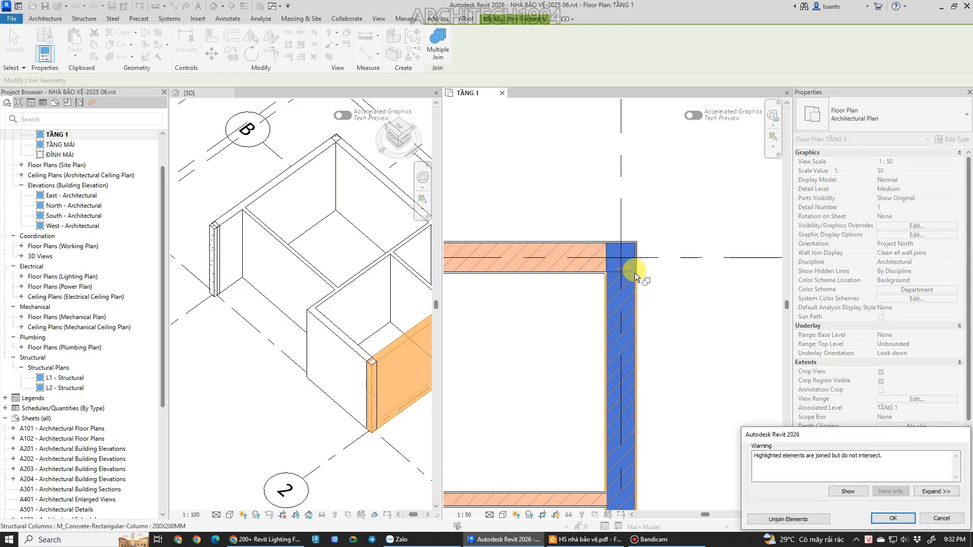
{"action": "left_click_drag", "start_coordinate": [819, 434], "coordinate": [549, 126]}
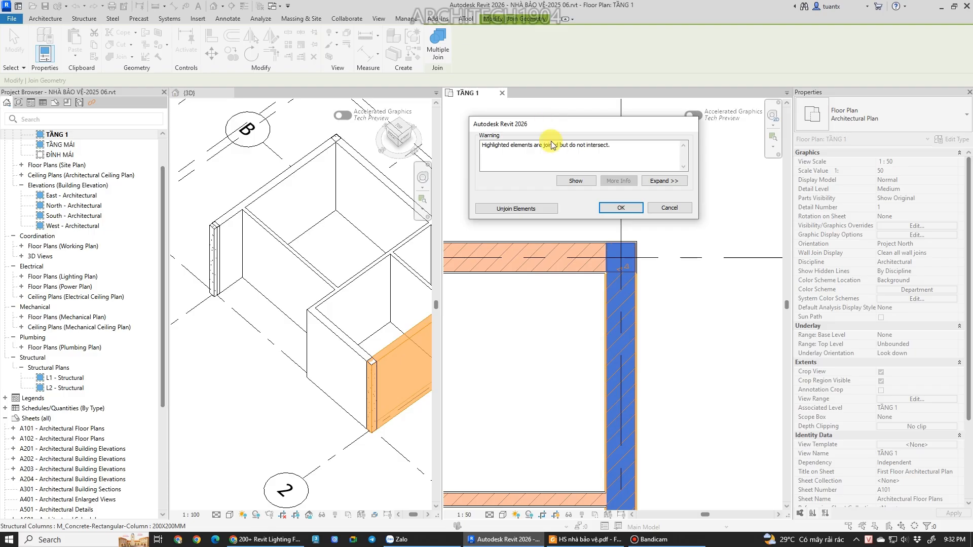
{"action": "left_click", "coordinate": [619, 208]}
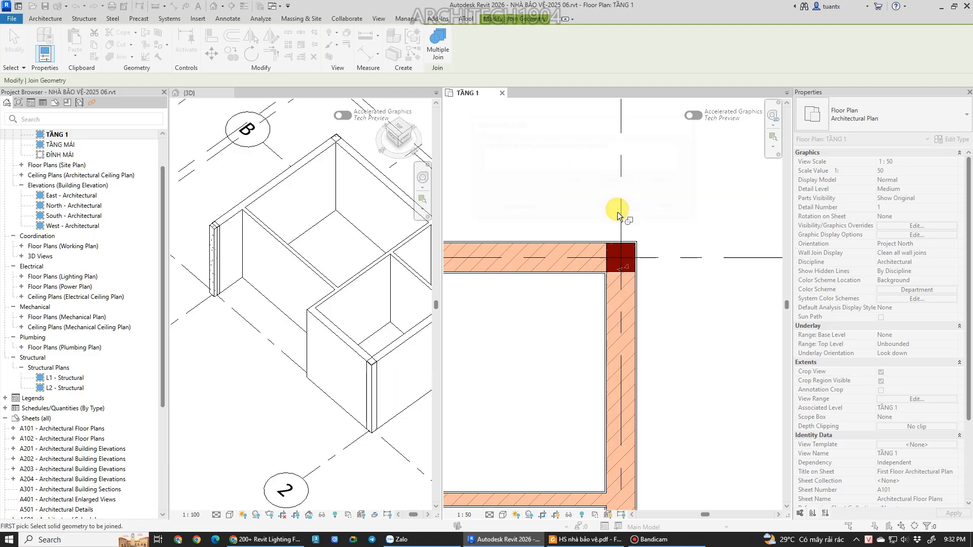
{"action": "key", "text": "Escape"}
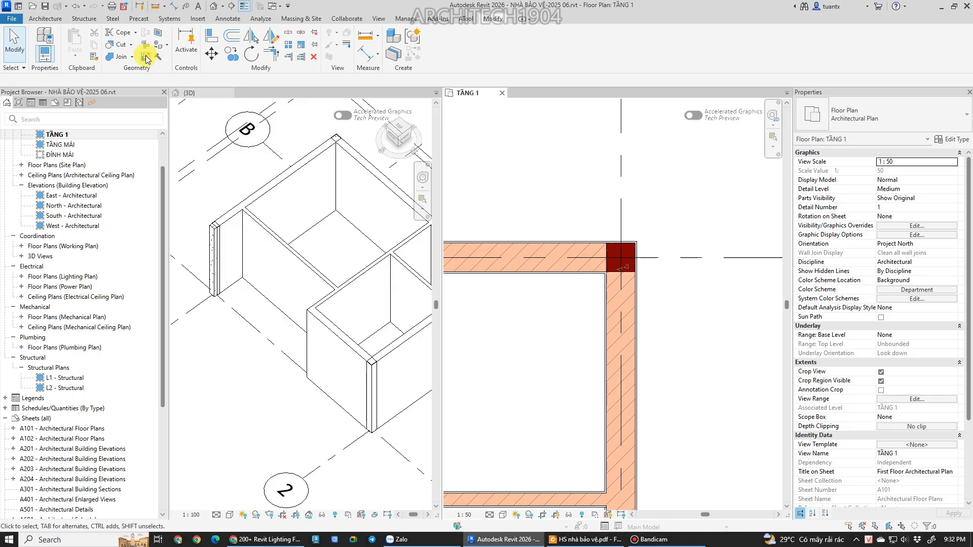
Set the wall join at the B-2 corner to Miter with the Wall Joins tool.
{"action": "left_click", "coordinate": [144, 62]}
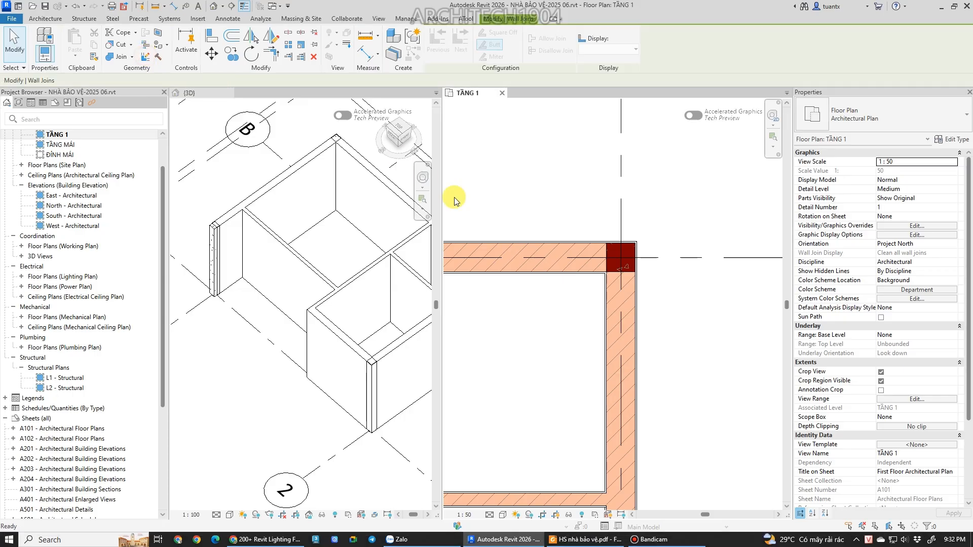
{"action": "left_click", "coordinate": [599, 251]}
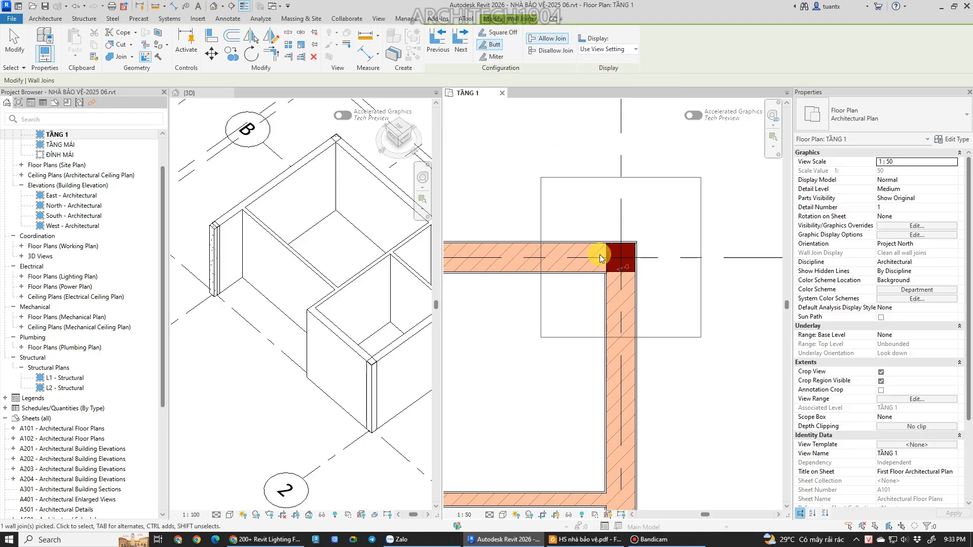
{"action": "left_click", "coordinate": [494, 57]}
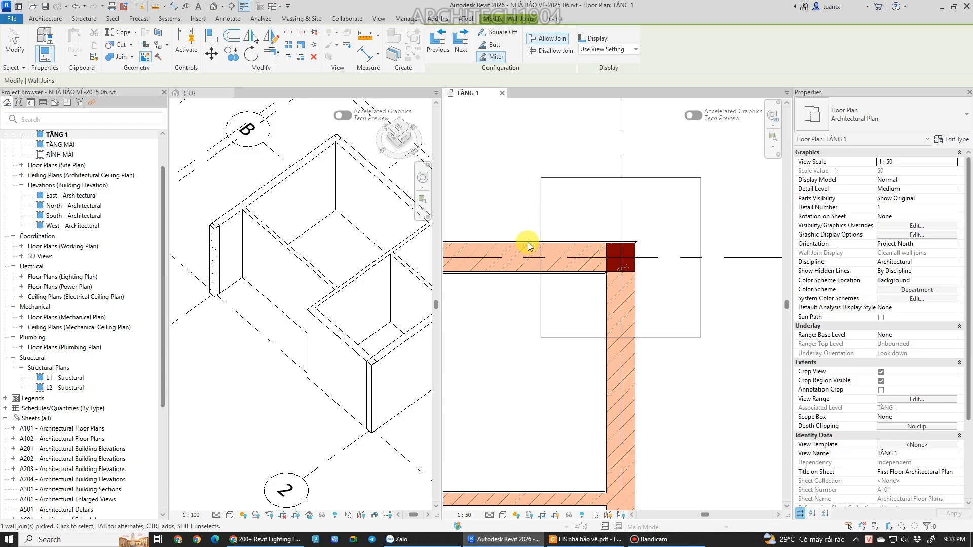
{"action": "scroll", "coordinate": [528, 241], "scroll_direction": "down", "scroll_amount": 2}
{"action": "left_click", "coordinate": [526, 329]}
Set the exterior wall join at the A-2 corner to Miter.
{"action": "scroll", "coordinate": [528, 328], "scroll_direction": "down", "scroll_amount": 2}
{"action": "middle_click_drag", "start_coordinate": [543, 319], "coordinate": [583, 170]}
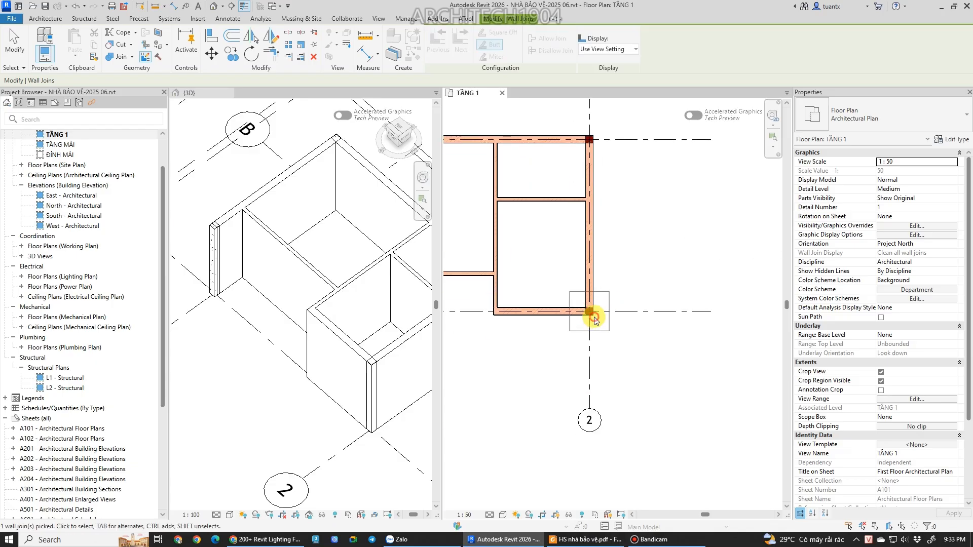
{"action": "left_click", "coordinate": [592, 317]}
{"action": "left_click", "coordinate": [485, 59]}
Set the exterior wall join at the B-1 corner to Miter.
{"action": "scroll", "coordinate": [537, 245], "scroll_direction": "down", "scroll_amount": 2}
{"action": "middle_click_drag", "start_coordinate": [449, 236], "coordinate": [668, 241]}
{"action": "scroll", "coordinate": [606, 192], "scroll_direction": "up", "scroll_amount": 2}
{"action": "left_click", "coordinate": [649, 175]}
{"action": "left_click", "coordinate": [493, 60]}
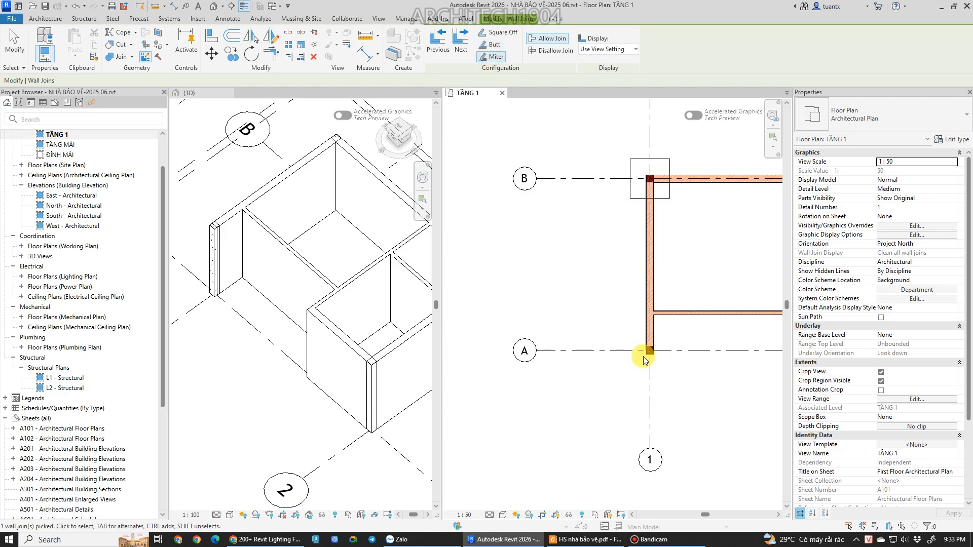
Join the grid 1 wall and the grid B wall to the concrete column at the B/1 corner with Join Geometry.
{"action": "scroll", "coordinate": [648, 345], "scroll_direction": "up", "scroll_amount": 2}
{"action": "middle_click_drag", "start_coordinate": [649, 346], "coordinate": [575, 479]}
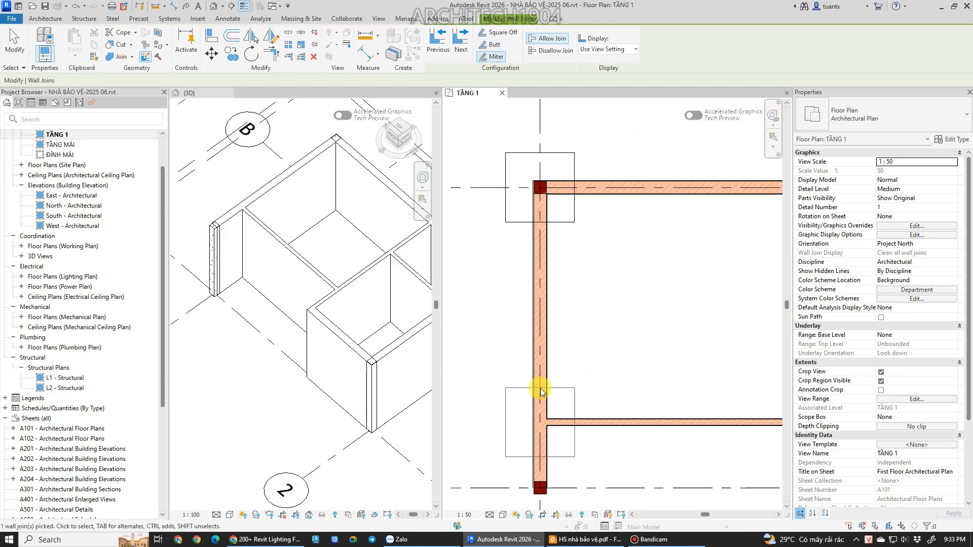
{"action": "left_click", "coordinate": [114, 61]}
{"action": "scroll", "coordinate": [527, 181], "scroll_direction": "up", "scroll_amount": 2}
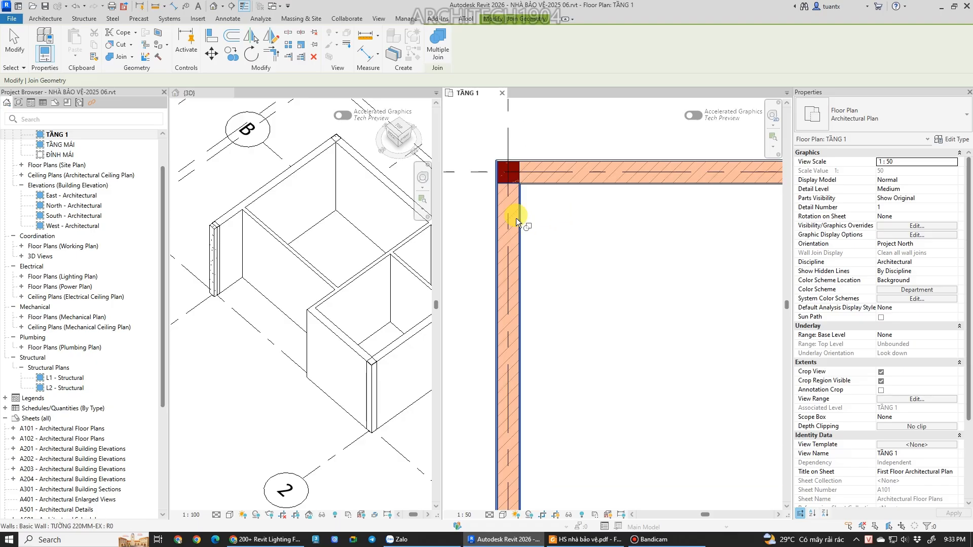
{"action": "left_click", "coordinate": [516, 216]}
{"action": "left_click", "coordinate": [520, 169]}
{"action": "left_click", "coordinate": [513, 177]}
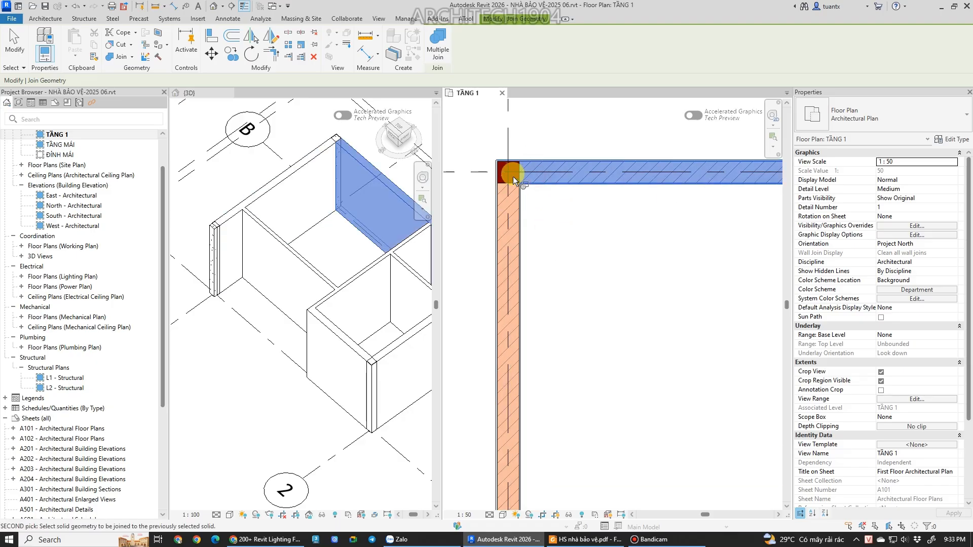
Join the grid 2 wall to the concrete column at the B/2 corner.
{"action": "scroll", "coordinate": [601, 291], "scroll_direction": "down", "scroll_amount": 3}
{"action": "middle_click_drag", "start_coordinate": [601, 291], "coordinate": [601, 216]}
{"action": "middle_click_drag", "start_coordinate": [652, 196], "coordinate": [570, 226]}
{"action": "scroll", "coordinate": [571, 226], "scroll_direction": "up", "scroll_amount": 4}
{"action": "left_click", "coordinate": [644, 199]}
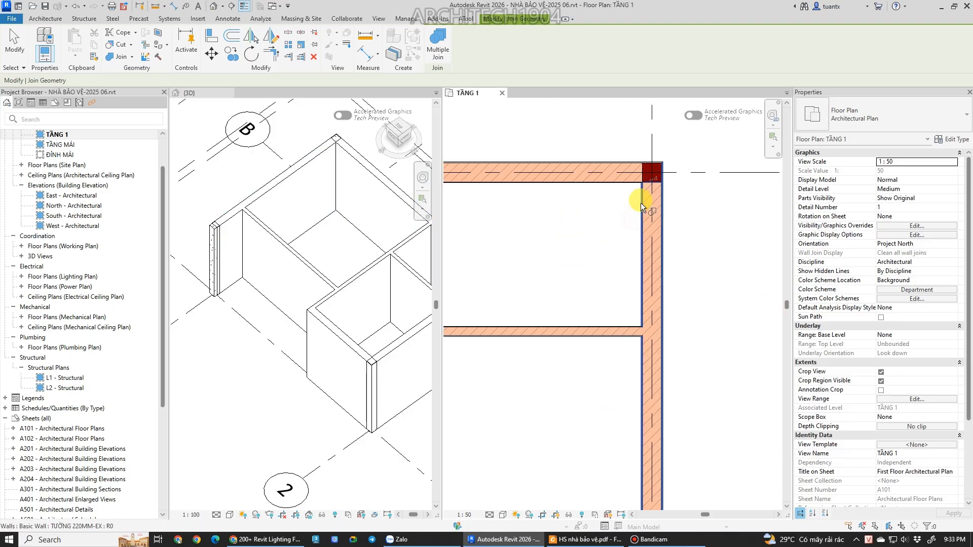
{"action": "left_click", "coordinate": [645, 196]}
Join the grid 2 wall and the short grid A wall to the concrete column at the A/2 corner.
{"action": "scroll", "coordinate": [555, 369], "scroll_direction": "down", "scroll_amount": 3}
{"action": "middle_click_drag", "start_coordinate": [556, 369], "coordinate": [567, 281]}
{"action": "scroll", "coordinate": [582, 430], "scroll_direction": "up", "scroll_amount": 2}
{"action": "middle_click_drag", "start_coordinate": [606, 455], "coordinate": [577, 312]}
{"action": "left_click", "coordinate": [625, 299]}
{"action": "left_click", "coordinate": [630, 330]}
{"action": "left_click", "coordinate": [608, 332]}
{"action": "left_click", "coordinate": [632, 331]}
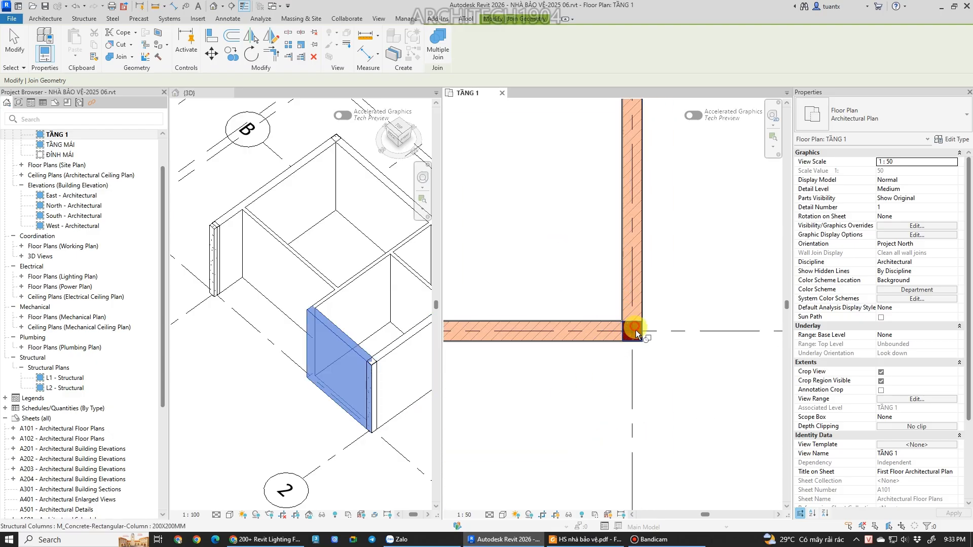
{"action": "scroll", "coordinate": [603, 315], "scroll_direction": "down", "scroll_amount": 2}
{"action": "key", "text": "Escape"}
{"action": "scroll", "coordinate": [635, 283], "scroll_direction": "up", "scroll_amount": 4}
{"action": "scroll", "coordinate": [643, 302], "scroll_direction": "up", "scroll_amount": 2}
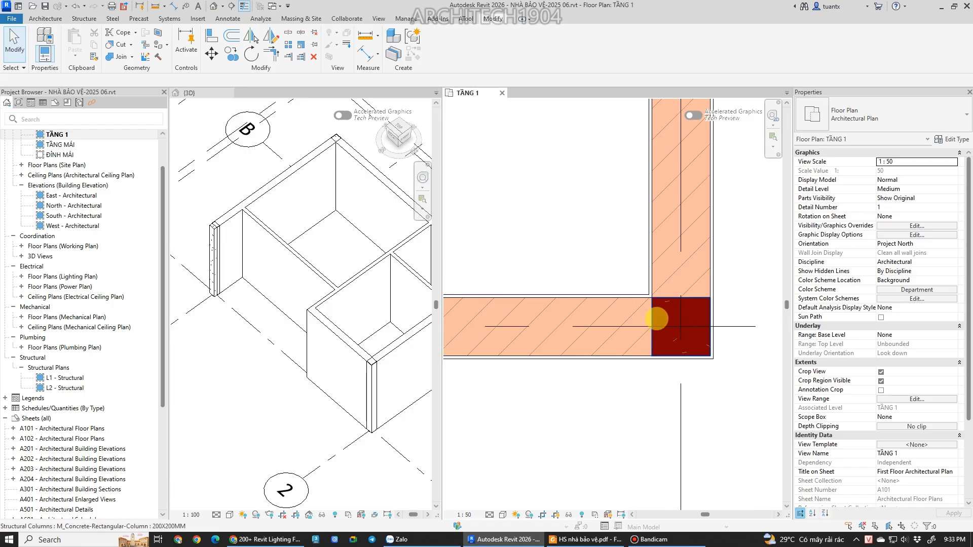
{"action": "left_click_drag", "start_coordinate": [641, 290], "coordinate": [770, 415]}
{"action": "left_click_drag", "start_coordinate": [591, 293], "coordinate": [641, 292]}
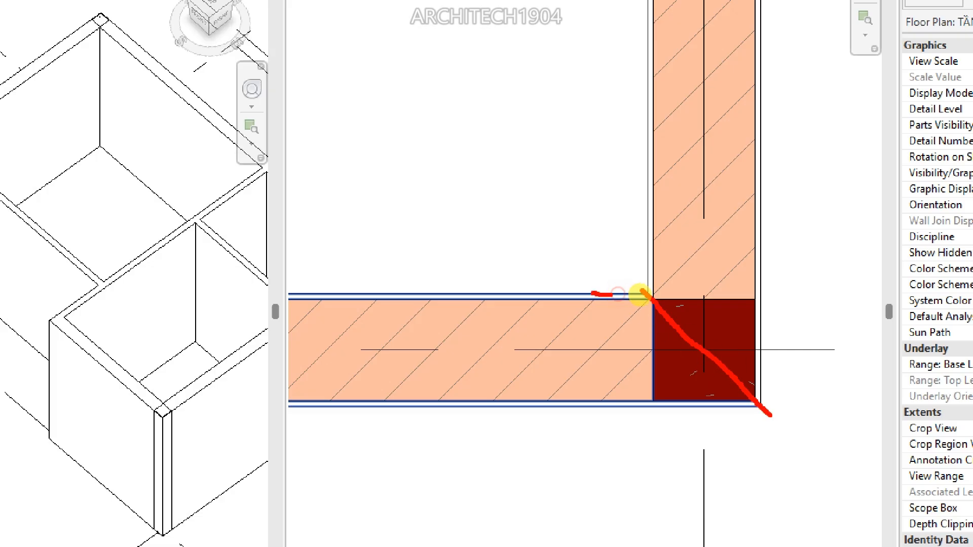
{"action": "left_click", "coordinate": [677, 354]}
{"action": "left_click_drag", "start_coordinate": [714, 411], "coordinate": [757, 409]}
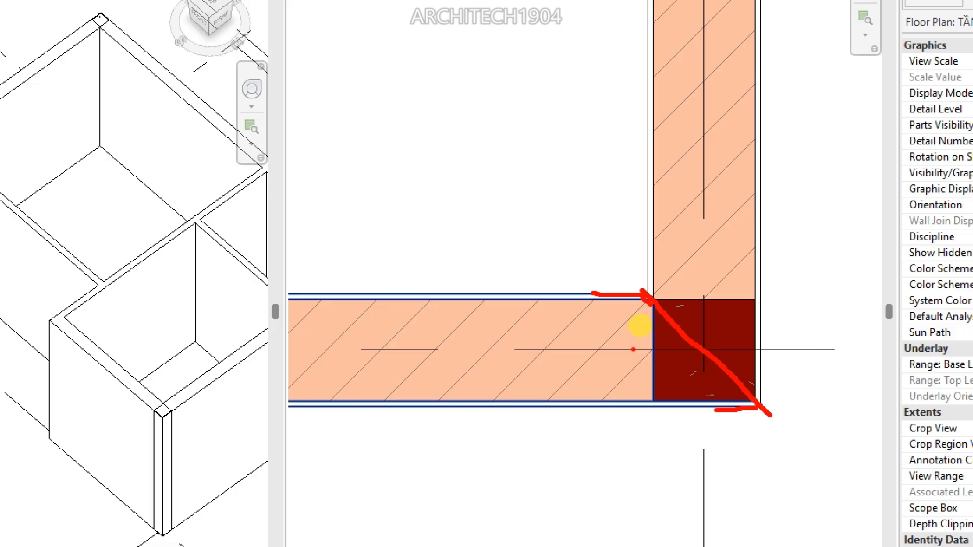
{"action": "scroll", "coordinate": [639, 327], "scroll_direction": "down", "scroll_amount": 10}
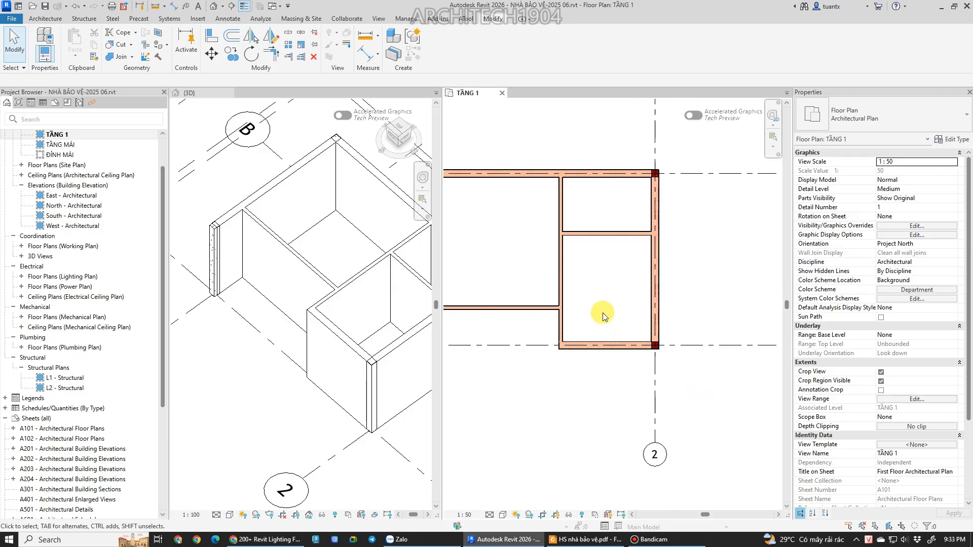
Join the grid 1 wall to the concrete column at its free end on grid A with Join Geometry.
{"action": "scroll", "coordinate": [595, 325], "scroll_direction": "down", "scroll_amount": 2}
{"action": "scroll", "coordinate": [569, 337], "scroll_direction": "up", "scroll_amount": 10}
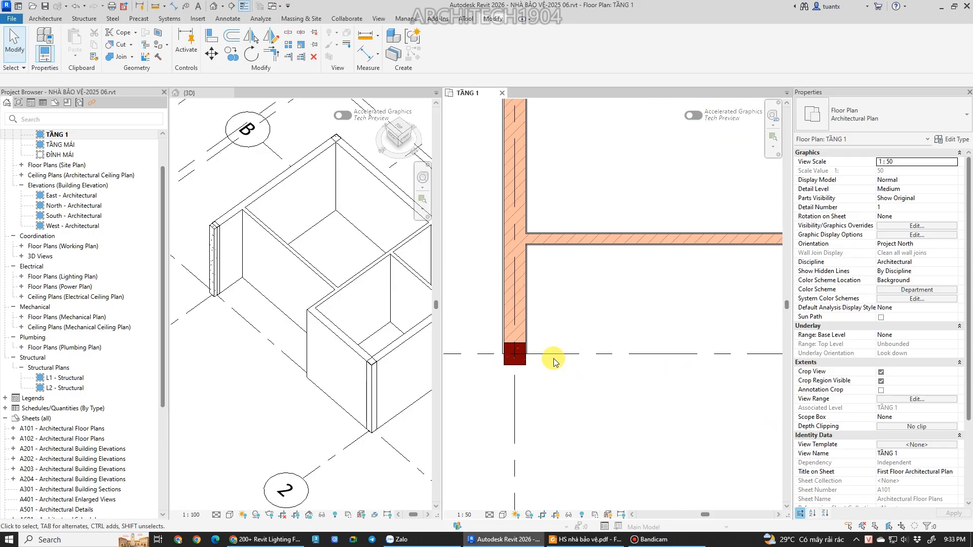
{"action": "scroll", "coordinate": [537, 324], "scroll_direction": "up", "scroll_amount": 2}
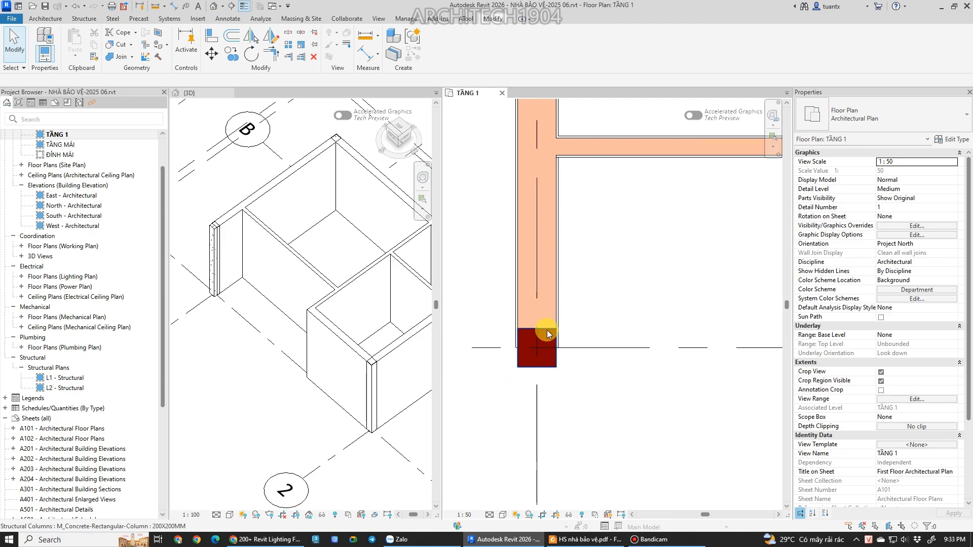
{"action": "scroll", "coordinate": [547, 334], "scroll_direction": "up", "scroll_amount": 1}
{"action": "left_click", "coordinate": [118, 56]}
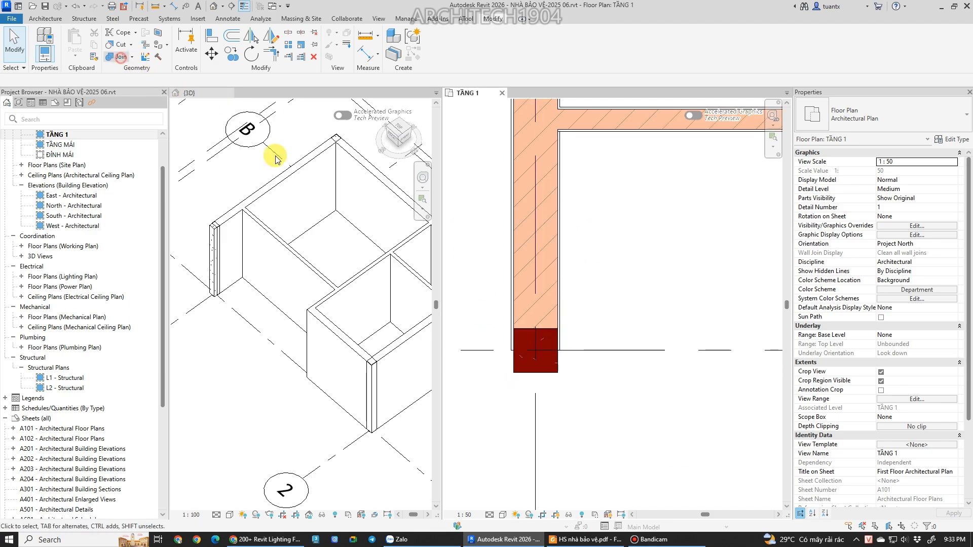
{"action": "left_click", "coordinate": [508, 237]}
{"action": "left_click", "coordinate": [516, 367]}
{"action": "key", "text": "Escape"}
{"action": "key", "text": "Escape"}
{"action": "scroll", "coordinate": [512, 332], "scroll_direction": "up", "scroll_amount": 2}
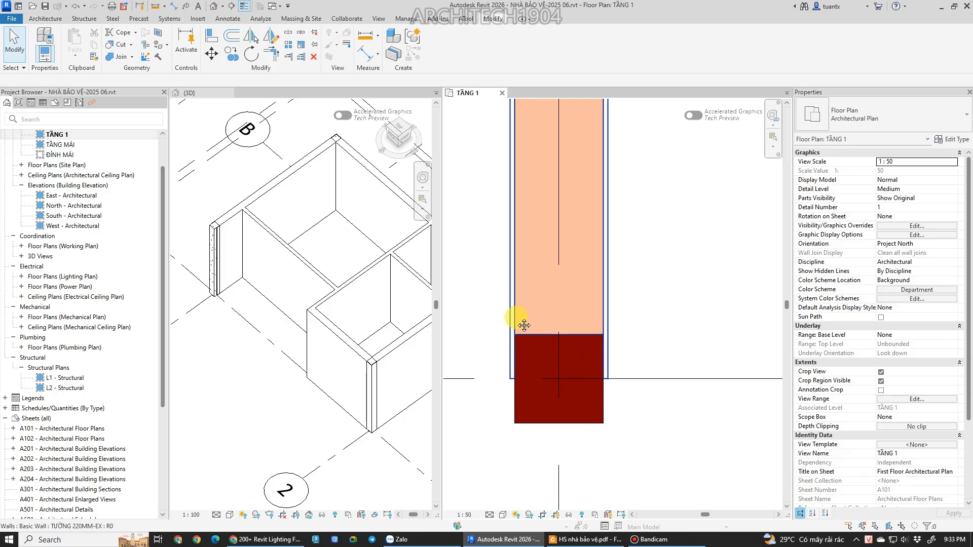
Extend the free end of the grid 1 wall to the outer face of the A/1 column, making the wall 4880 mm long.
{"action": "middle_click_drag", "start_coordinate": [524, 325], "coordinate": [531, 298]}
{"action": "left_click", "coordinate": [517, 285]}
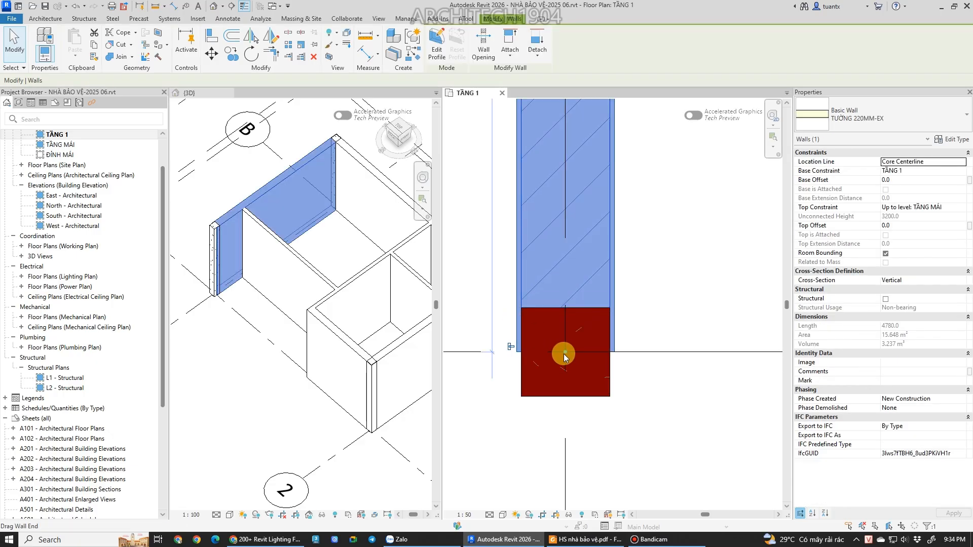
{"action": "scroll", "coordinate": [566, 358], "scroll_direction": "up", "scroll_amount": 2}
{"action": "left_click_drag", "start_coordinate": [565, 352], "coordinate": [565, 433]}
{"action": "scroll", "coordinate": [566, 434], "scroll_direction": "down", "scroll_amount": 4}
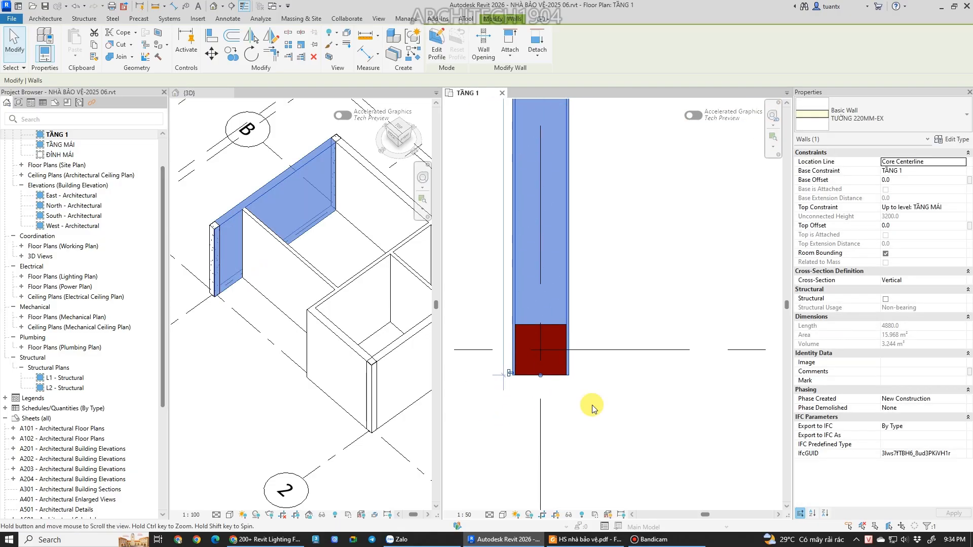
{"action": "key", "text": "Escape"}
Examine the extended wall end and the overall wall layout in the 3D view.
{"action": "scroll", "coordinate": [211, 233], "scroll_direction": "up", "scroll_amount": 4}
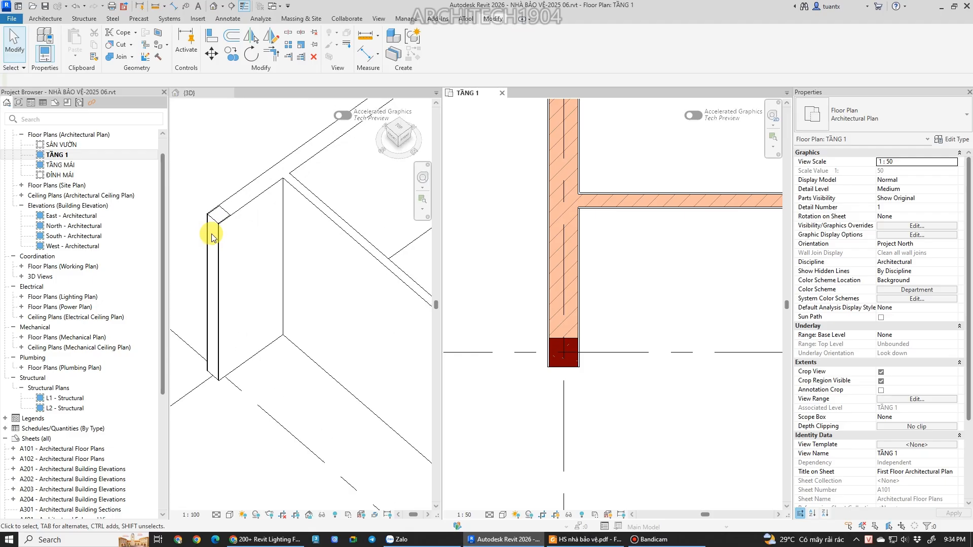
{"action": "scroll", "coordinate": [705, 378], "scroll_direction": "down", "scroll_amount": 3}
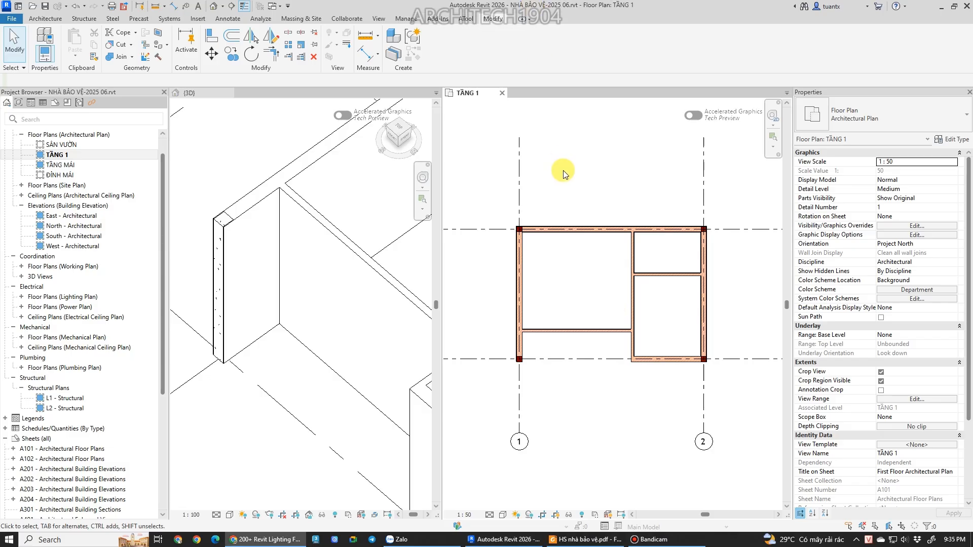
{"action": "scroll", "coordinate": [232, 267], "scroll_direction": "down", "scroll_amount": 3}
{"action": "scroll", "coordinate": [233, 267], "scroll_direction": "down", "scroll_amount": 2}
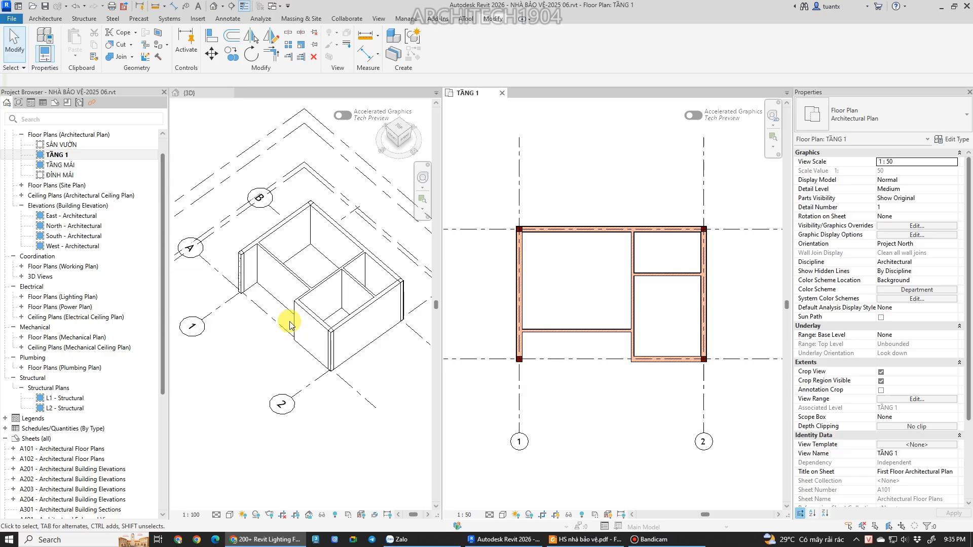
{"action": "left_click", "coordinate": [311, 338]}
{"action": "middle_click_drag", "start_coordinate": [310, 338], "coordinate": [243, 268], "text": "shift"}
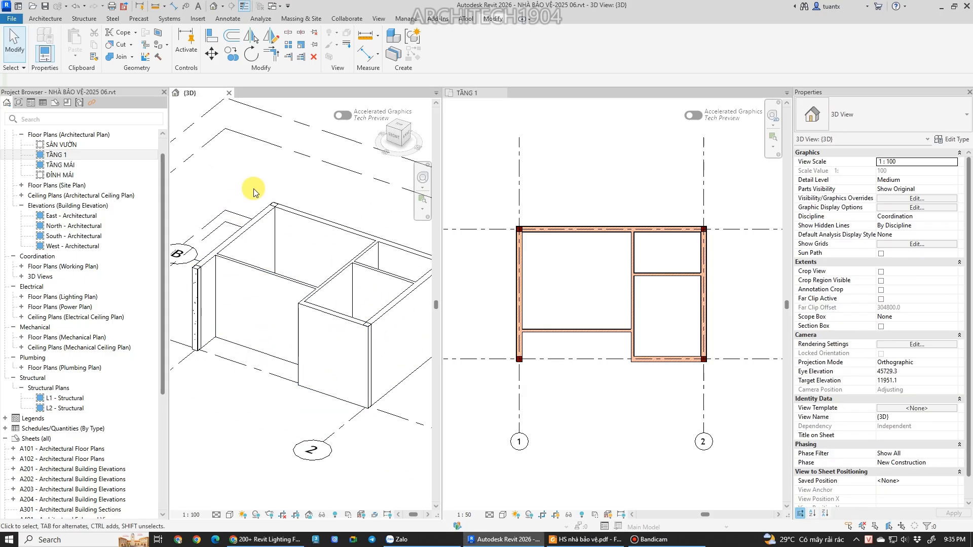
{"action": "scroll", "coordinate": [243, 187], "scroll_direction": "down", "scroll_amount": 2}
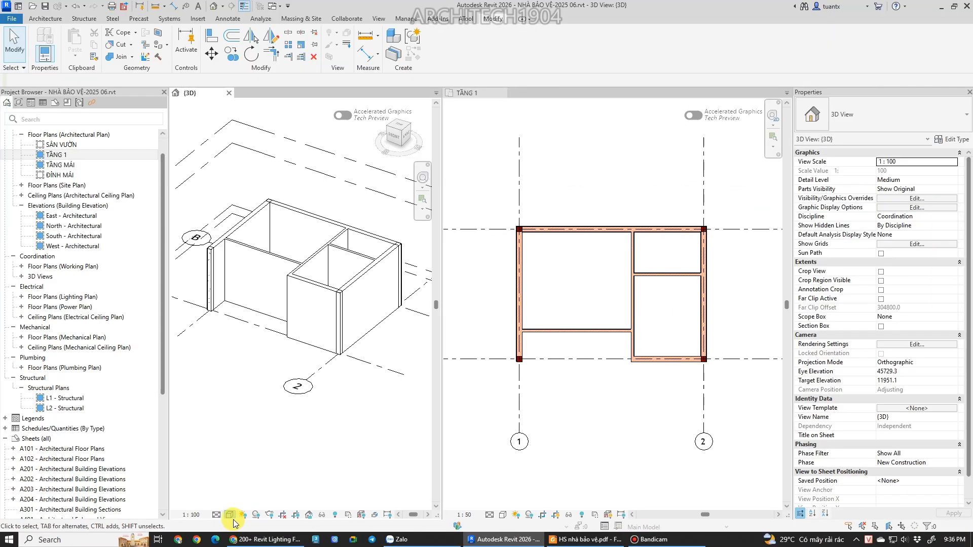
{"action": "left_click", "coordinate": [225, 490]}
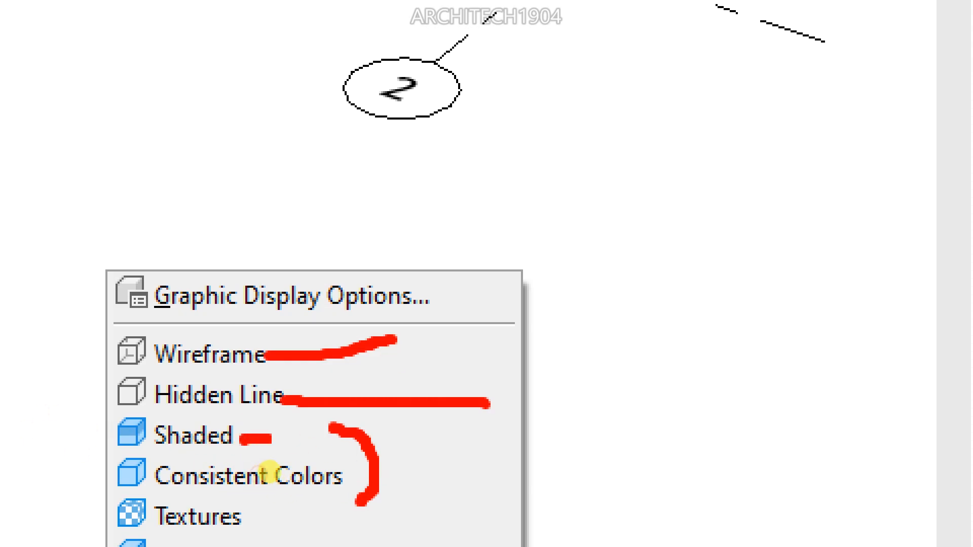
{"action": "left_click_drag", "start_coordinate": [243, 440], "coordinate": [839, 355]}
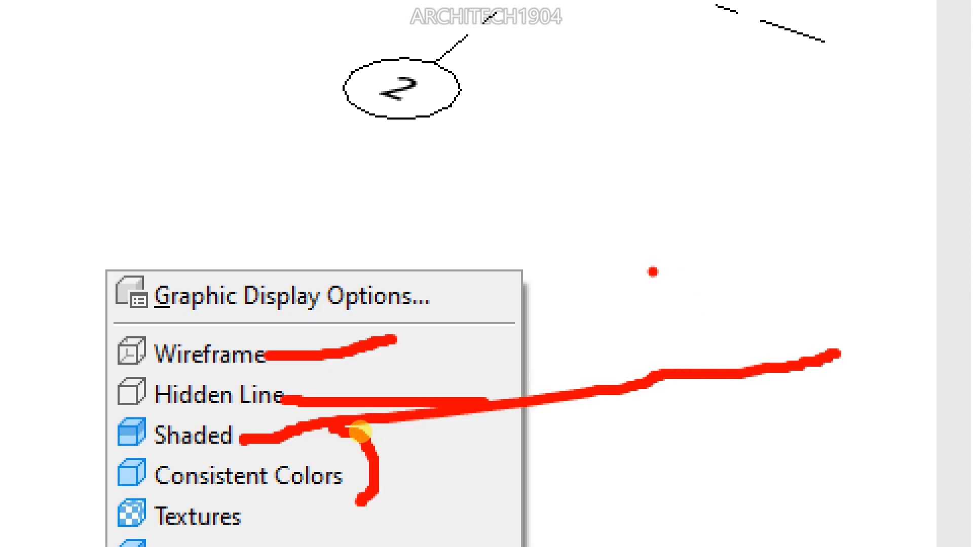
{"action": "left_click_drag", "start_coordinate": [650, 265], "coordinate": [720, 339]}
{"action": "left_click_drag", "start_coordinate": [714, 289], "coordinate": [727, 325]}
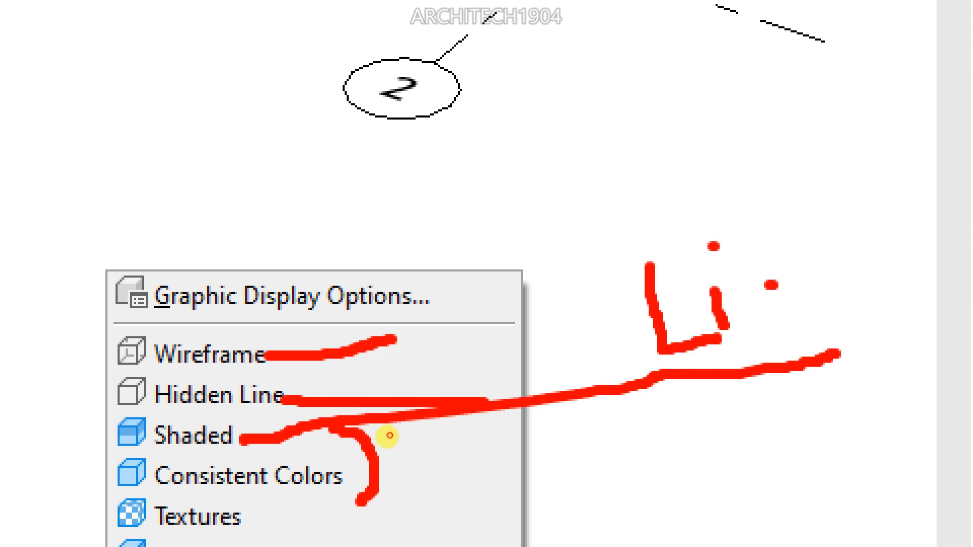
{"action": "left_click_drag", "start_coordinate": [774, 304], "coordinate": [789, 398]}
{"action": "mouse_move", "coordinate": [791, 160]}
{"action": "left_mouse_down"}
{"action": "mouse_move", "coordinate": [791, 349]}
{"action": "mouse_move", "coordinate": [856, 344]}
{"action": "left_mouse_up"}
{"action": "left_click_drag", "start_coordinate": [871, 175], "coordinate": [897, 347]}
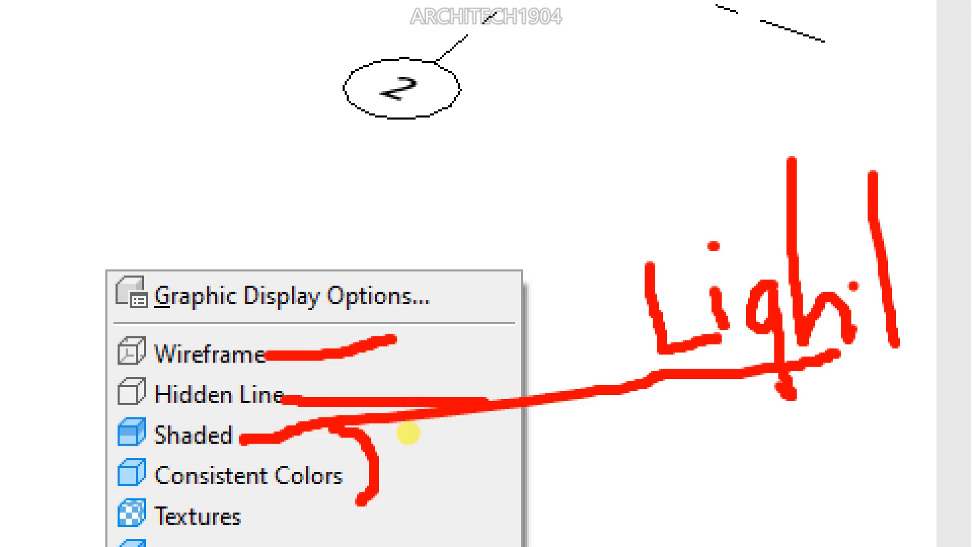
{"action": "left_click_drag", "start_coordinate": [847, 261], "coordinate": [912, 244]}
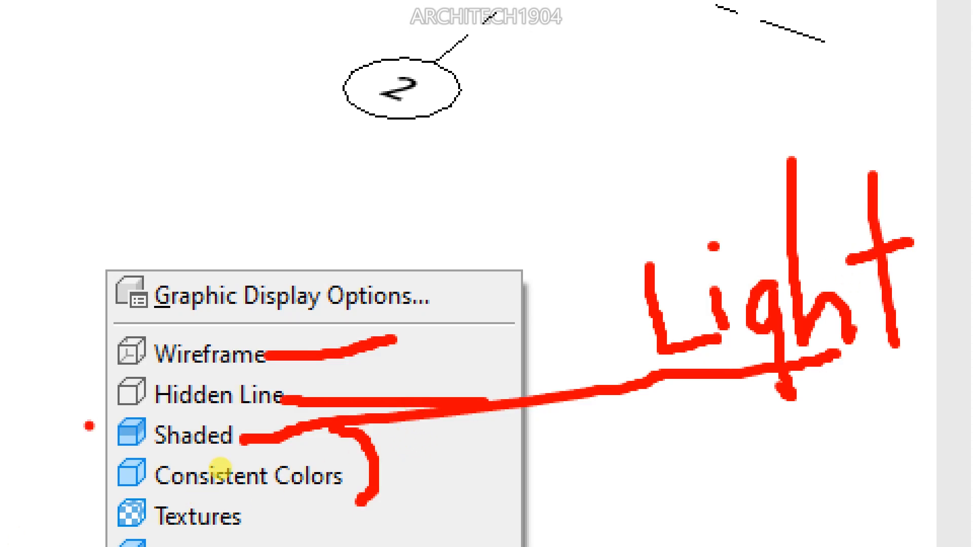
{"action": "left_click_drag", "start_coordinate": [251, 519], "coordinate": [476, 513]}
{"action": "left_click_drag", "start_coordinate": [453, 487], "coordinate": [491, 529]}
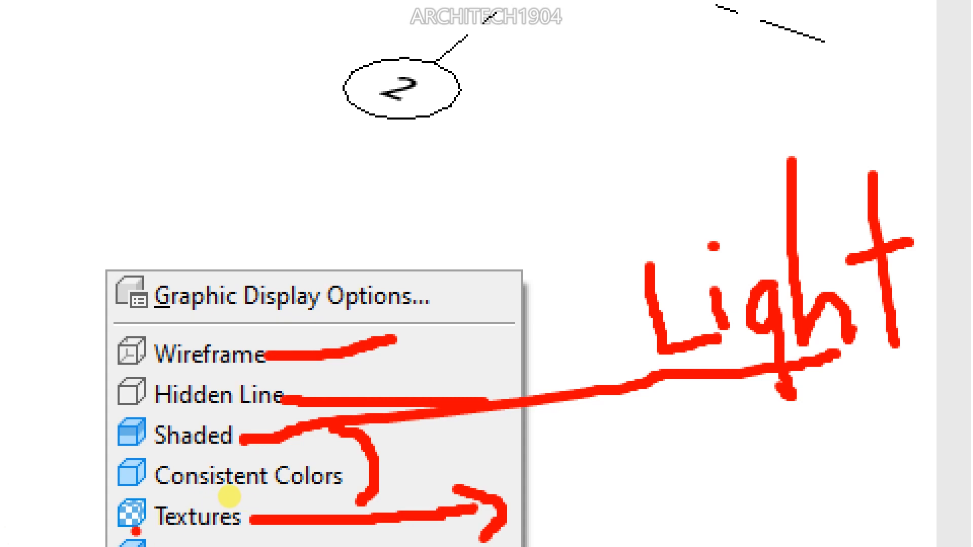
{"action": "mouse_move", "coordinate": [120, 541]}
{"action": "left_mouse_down"}
{"action": "mouse_move", "coordinate": [46, 489]}
{"action": "mouse_move", "coordinate": [83, 486]}
{"action": "left_mouse_up"}
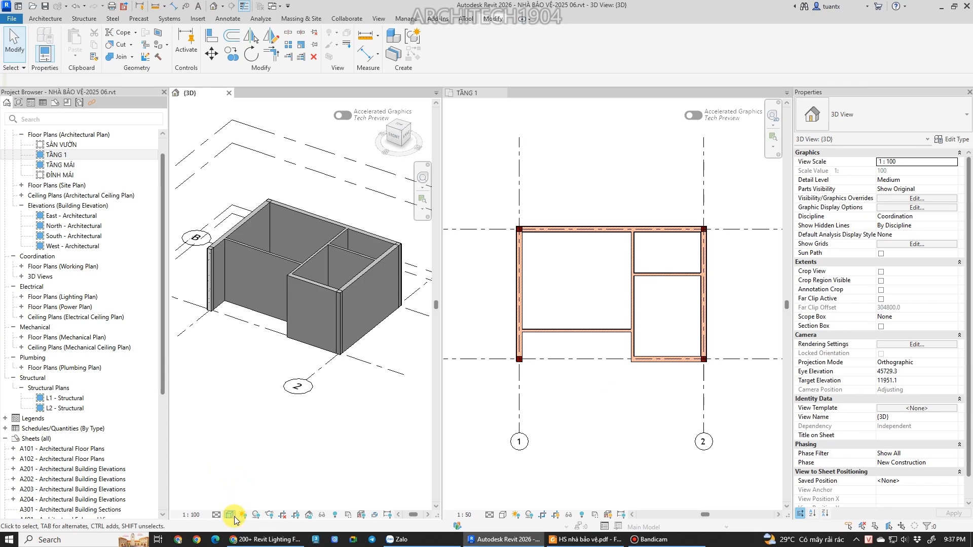
Try the Consistent Colors and Realistic visual styles in the 3D view.
{"action": "left_click", "coordinate": [232, 516]}
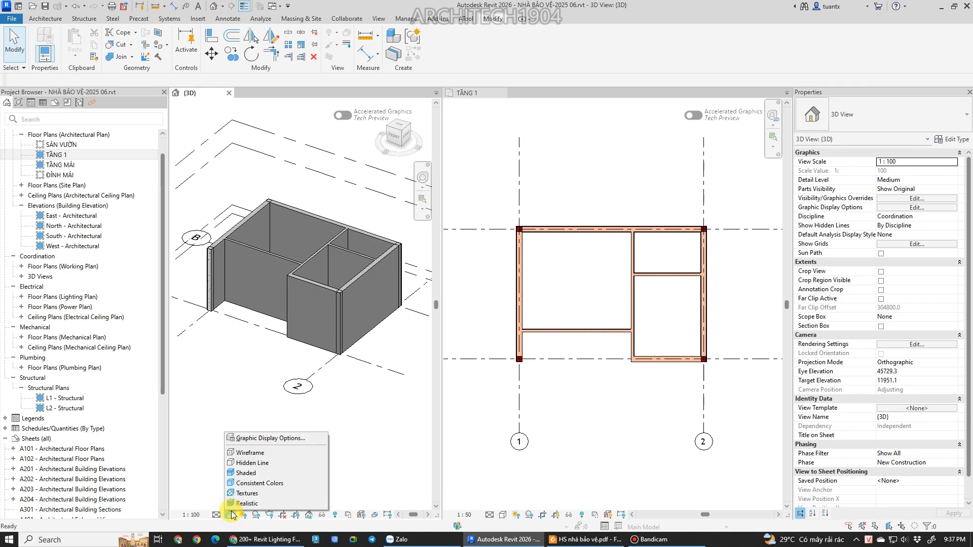
{"action": "left_click", "coordinate": [248, 482]}
{"action": "scroll", "coordinate": [257, 491], "scroll_direction": "up", "scroll_amount": 1}
{"action": "left_click", "coordinate": [231, 515]}
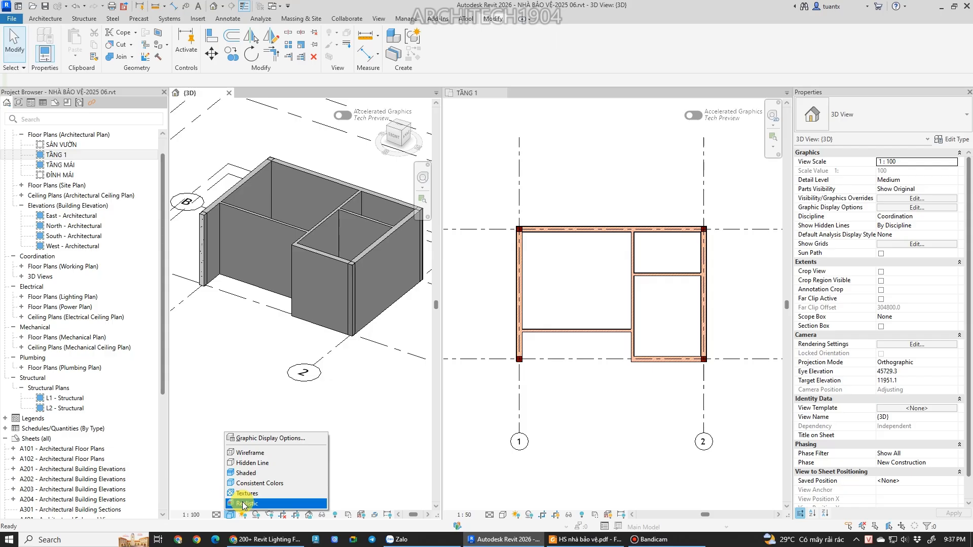
{"action": "left_click", "coordinate": [244, 504]}
{"action": "left_click", "coordinate": [256, 307]}
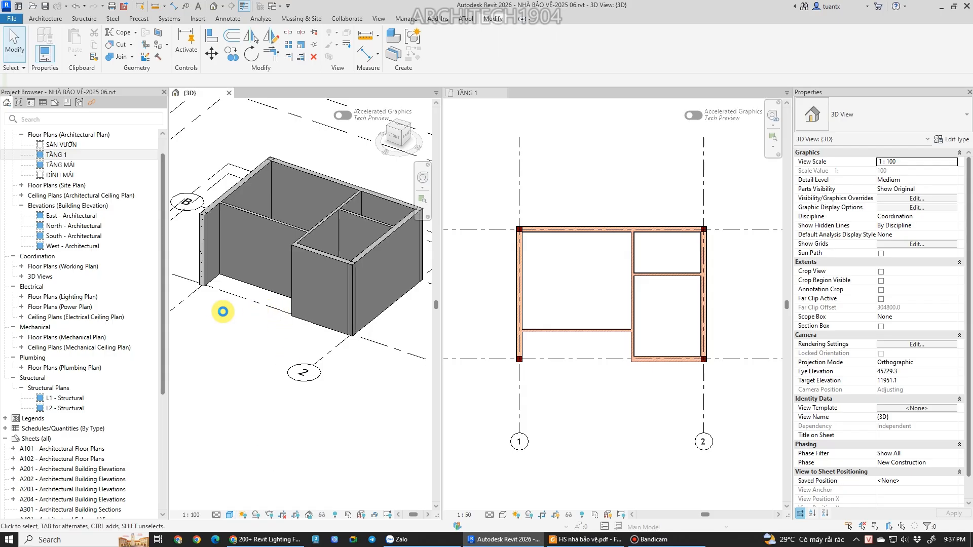
{"action": "scroll", "coordinate": [276, 321], "scroll_direction": "up", "scroll_amount": 3}
{"action": "scroll", "coordinate": [276, 321], "scroll_direction": "up", "scroll_amount": 4}
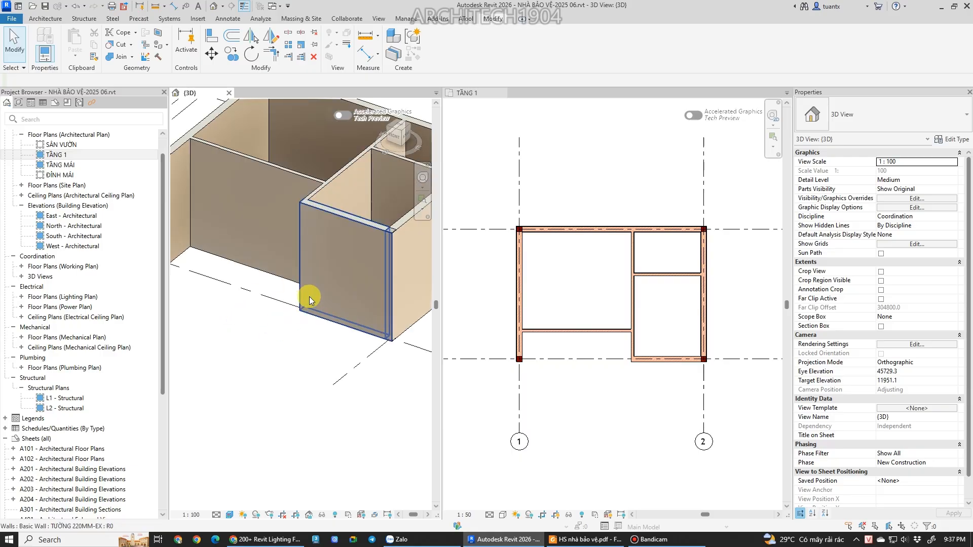
{"action": "scroll", "coordinate": [267, 305], "scroll_direction": "down", "scroll_amount": 7}
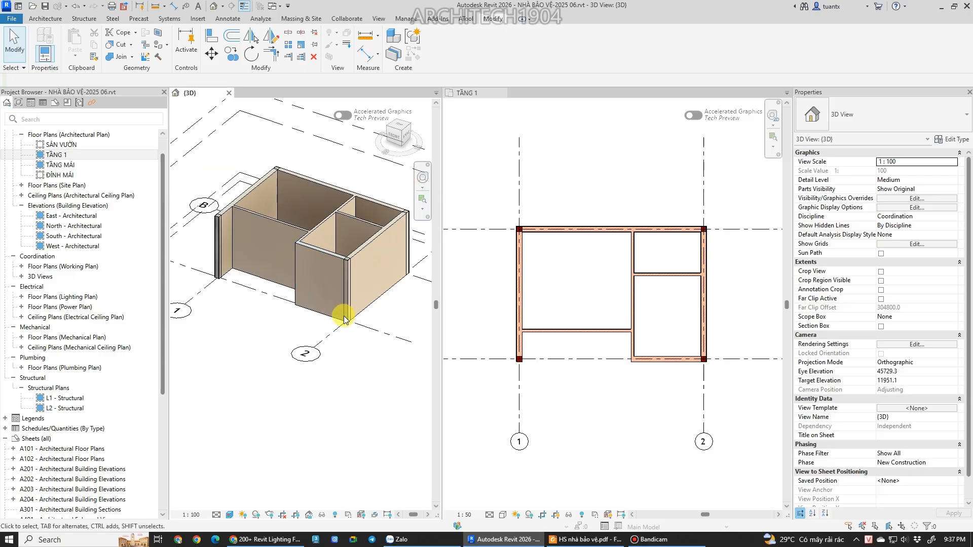
Set the 3D view's visual style to Textures and check the walls from another angle.
{"action": "left_click", "coordinate": [232, 517]}
{"action": "left_click", "coordinate": [240, 492]}
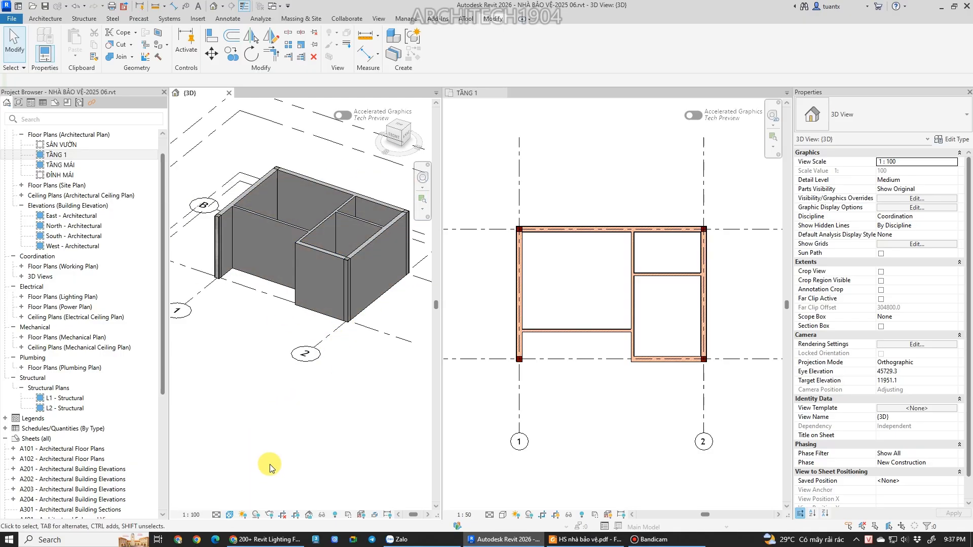
{"action": "left_click", "coordinate": [231, 515]}
{"action": "left_click", "coordinate": [238, 496]}
{"action": "middle_click_drag", "start_coordinate": [329, 381], "coordinate": [391, 424], "text": "shift"}
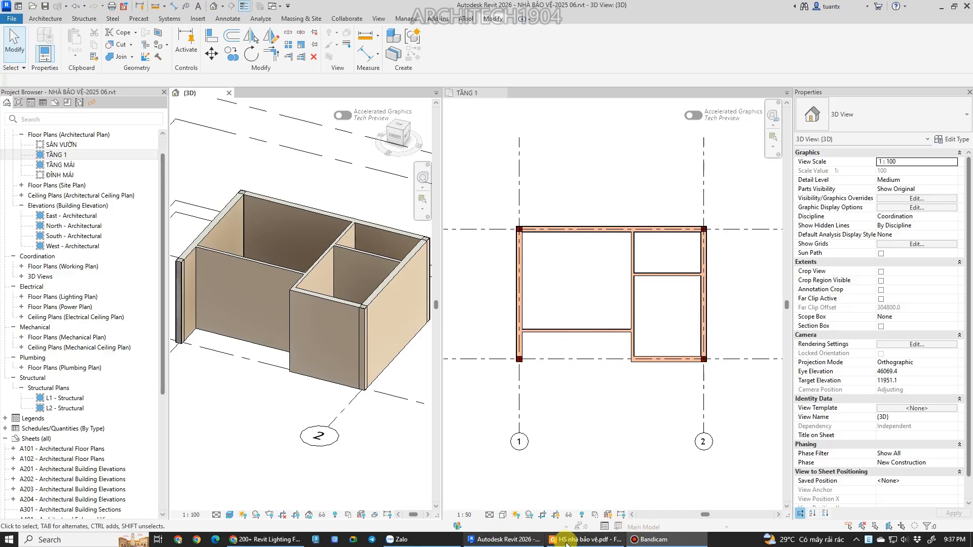
Switch to HS nhà bảo vệ.pdf in Foxit Reader and view the dimensioned floor plan.
{"action": "left_click", "coordinate": [502, 539]}
{"action": "scroll", "coordinate": [491, 254], "scroll_direction": "down", "scroll_amount": 5, "text": "ctrl"}
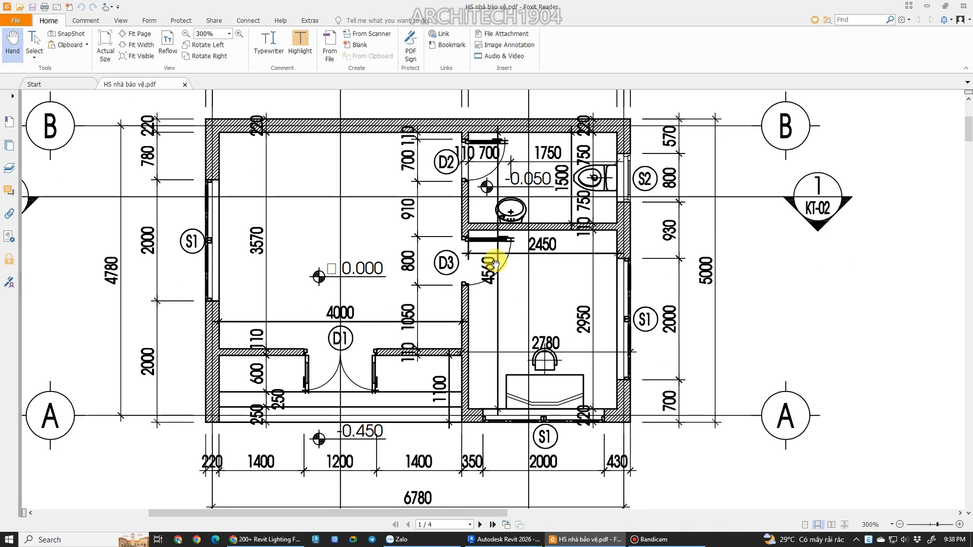
Look over the floor plan, roof plan and elevations in the PDF and switch back to Revit.
{"action": "scroll", "coordinate": [514, 265], "scroll_direction": "down", "scroll_amount": 3}
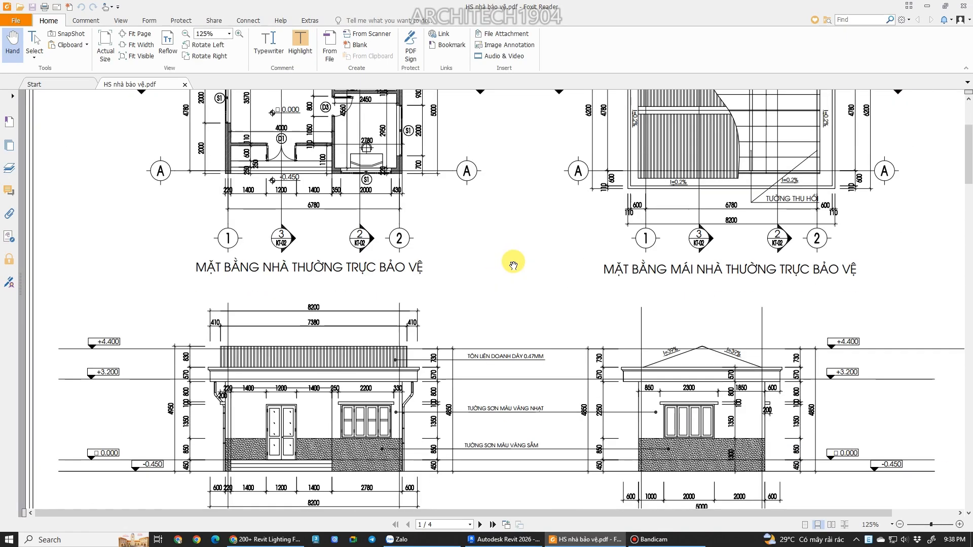
{"action": "scroll", "coordinate": [666, 144], "scroll_direction": "up", "scroll_amount": 3}
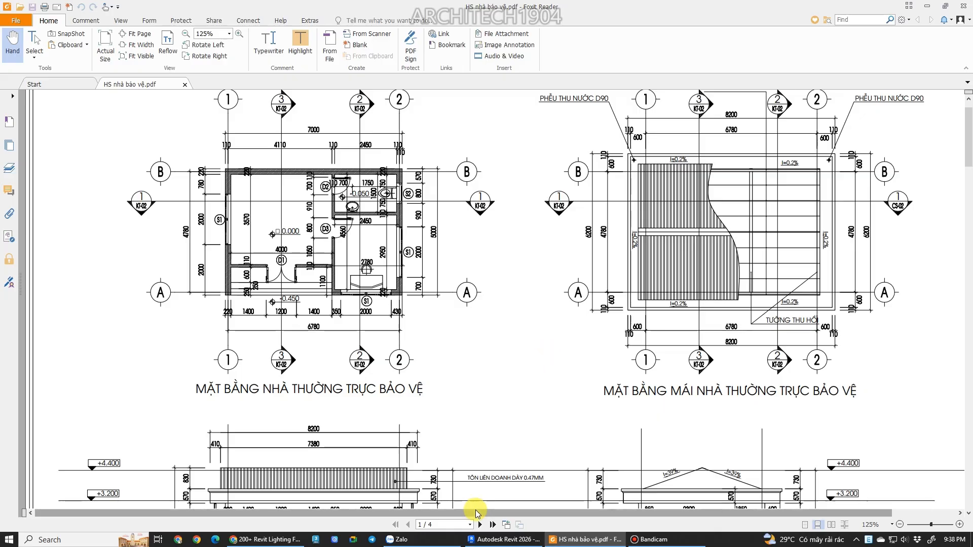
{"action": "mouse_move", "coordinate": [492, 541]}
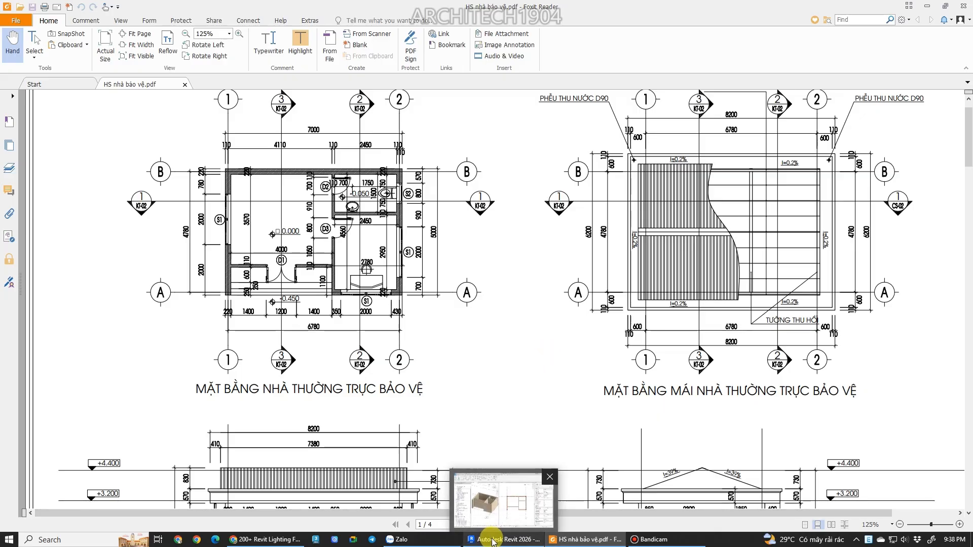
{"action": "left_click", "coordinate": [492, 540]}
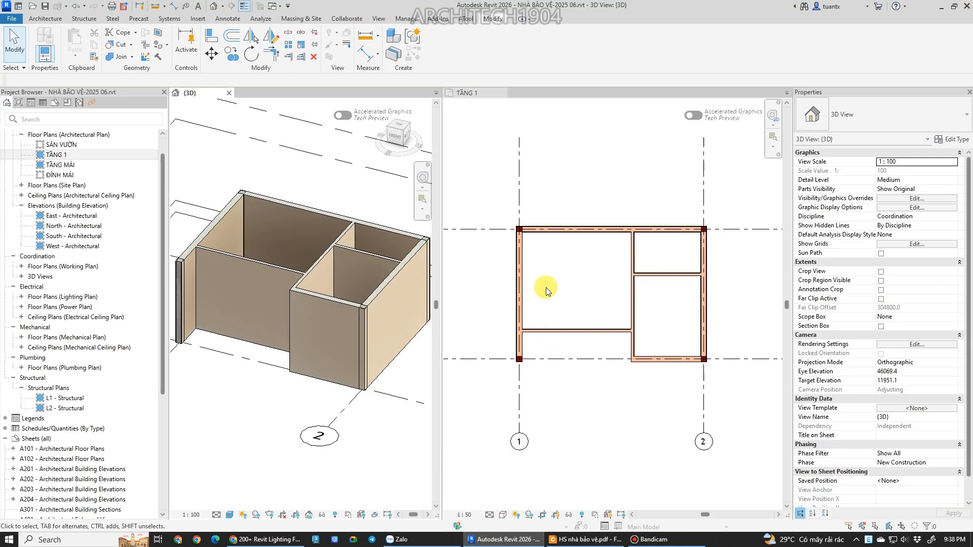
Start a floor boundary sketch in the TẦNG 1 plan using the Generic 300mm floor type.
{"action": "left_click", "coordinate": [556, 269]}
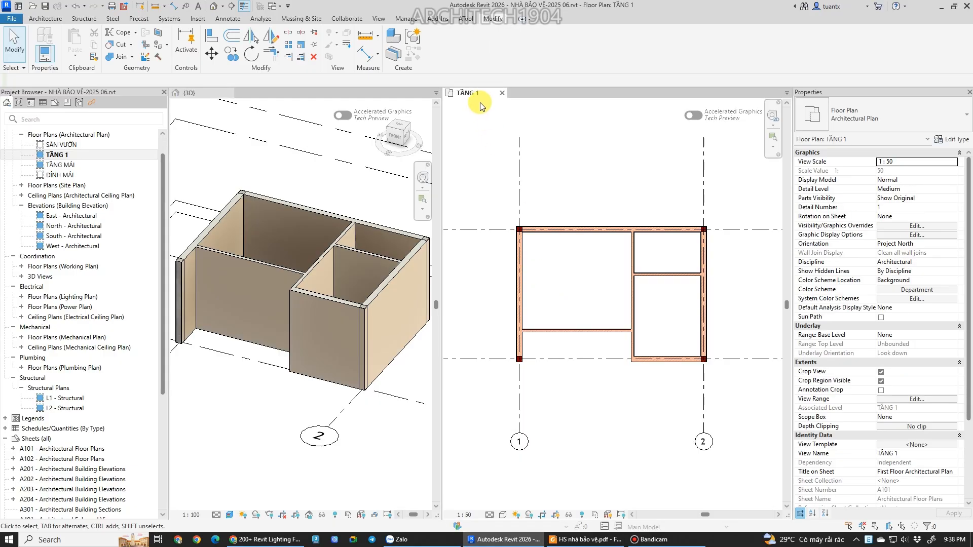
{"action": "left_click", "coordinate": [44, 21]}
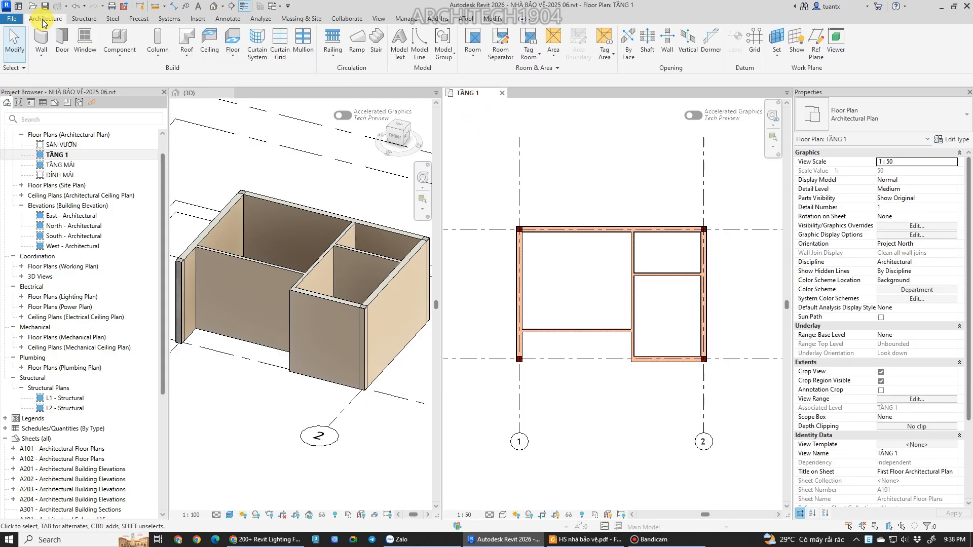
{"action": "left_click", "coordinate": [233, 39]}
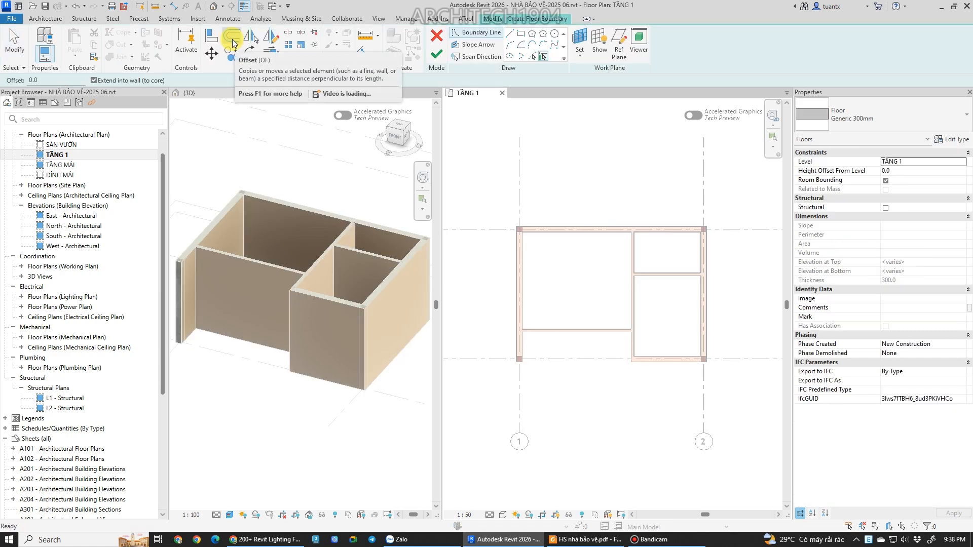
{"action": "left_click", "coordinate": [832, 120]}
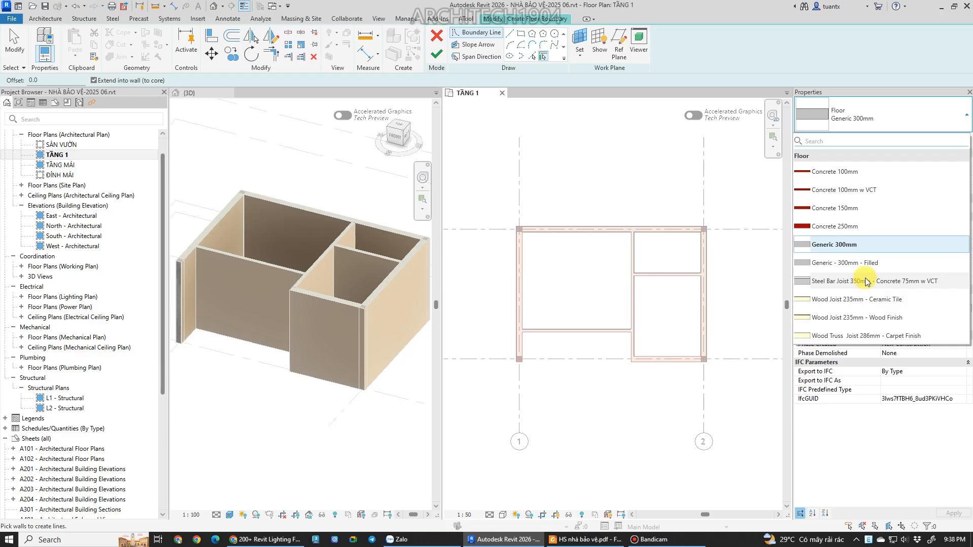
{"action": "left_click", "coordinate": [847, 251]}
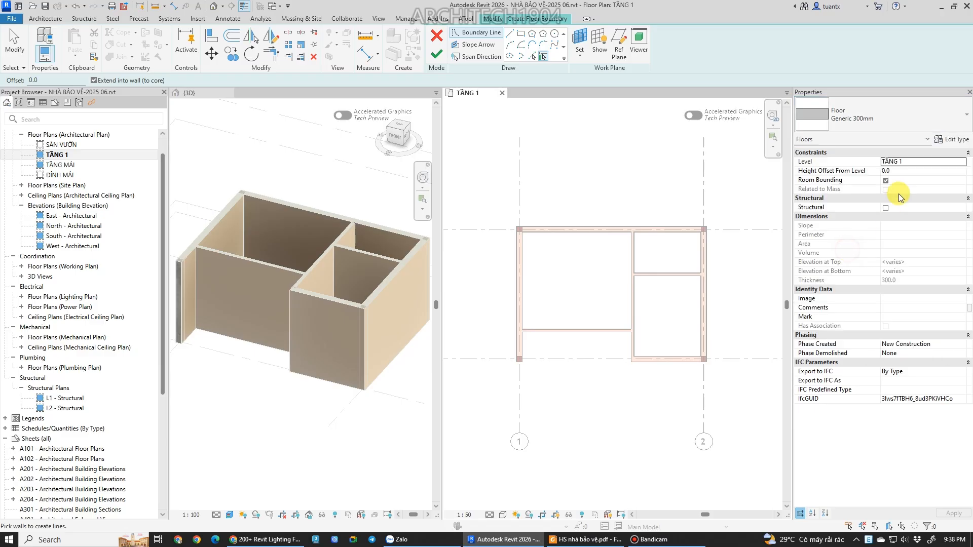
Duplicate the Generic 300mm floor type under the name NỀN NHÀ 450mm-LÁT GẠCH 600X600.
{"action": "left_click", "coordinate": [947, 143]}
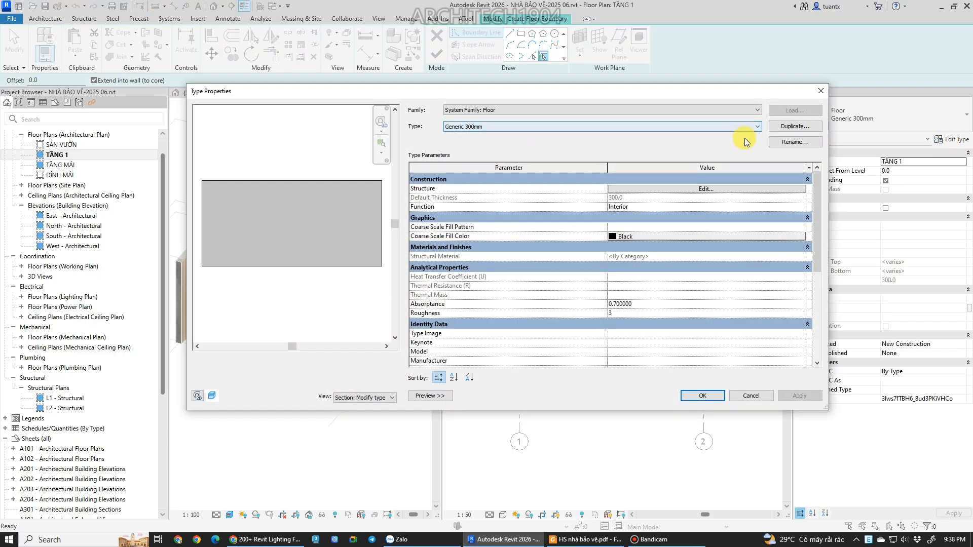
{"action": "left_click", "coordinate": [788, 126]}
{"action": "type", "text": "NEENF N"}
{"action": "key", "text": "BackSpace"}
{"action": "key", "text": "BackSpace"}
{"action": "key", "text": "BackSpace"}
{"action": "key", "text": "BackSpace"}
{"action": "key", "text": "BackSpace"}
{"action": "key", "text": "BackSpace"}
{"action": "key", "text": "BackSpace"}
{"action": "key", "text": "ctrl+shift"}
{"action": "type", "text": "NỀN NHA"}
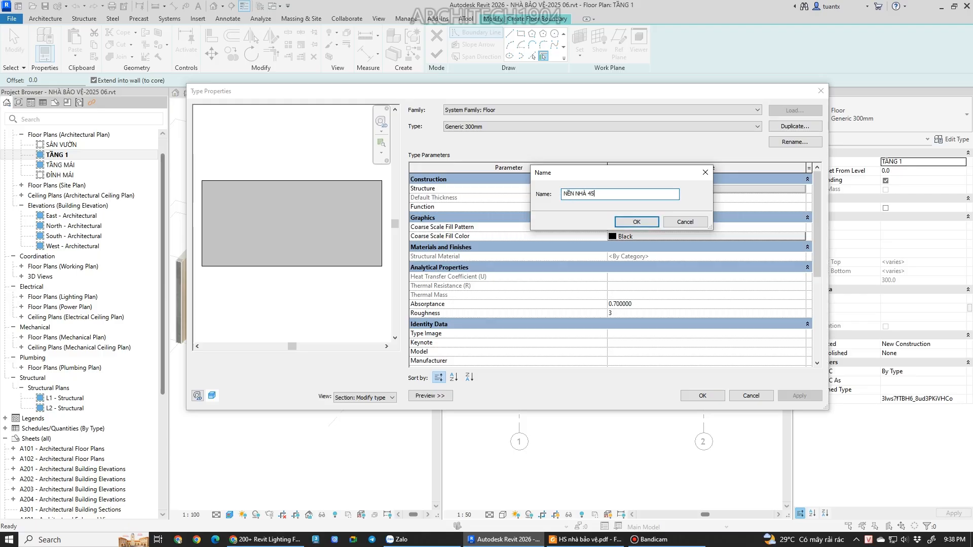
{"action": "type", "text": " 450mm-LAT"}
{"action": "left_click", "coordinate": [632, 222]}
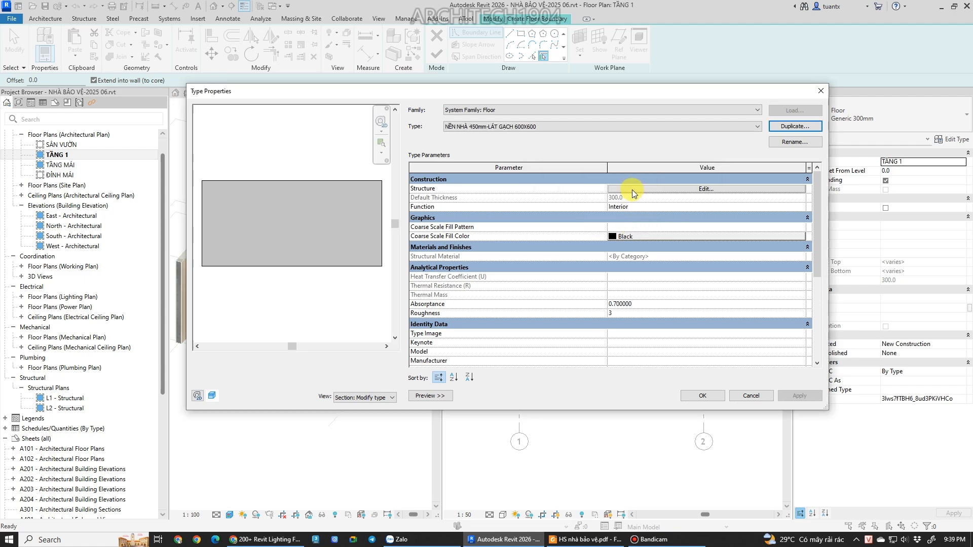
Open the new floor type's layer assembly and set the Structure layer's thickness to 400 mm.
{"action": "left_click", "coordinate": [634, 191]}
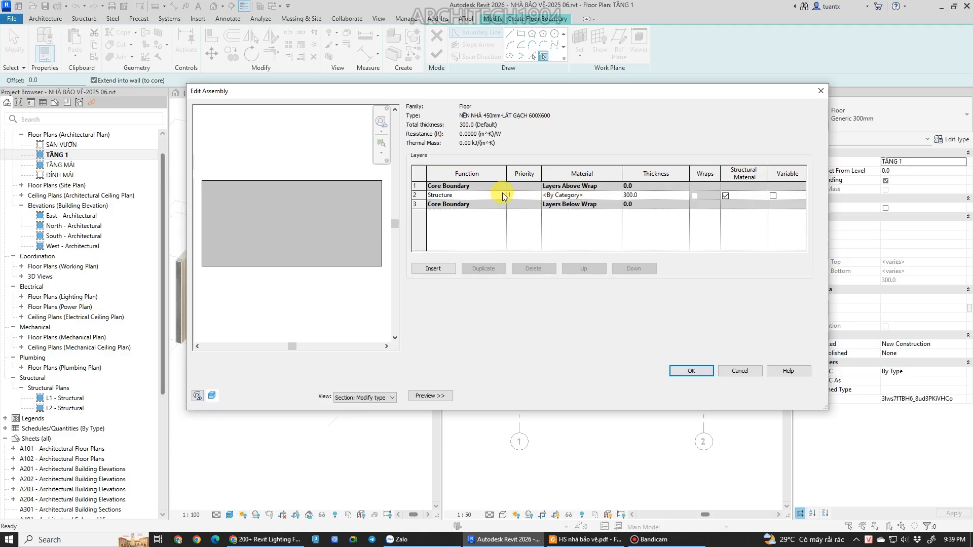
{"action": "left_click", "coordinate": [650, 196]}
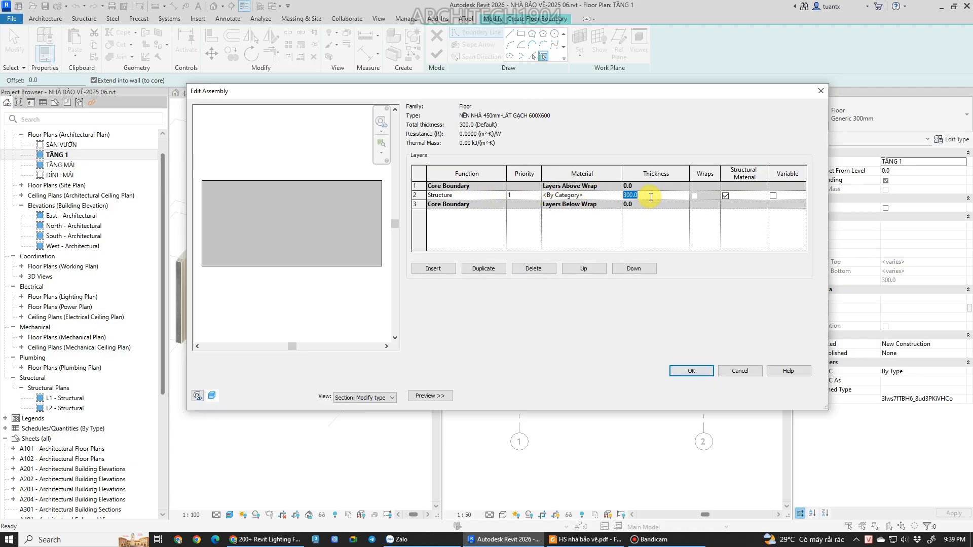
{"action": "type", "text": "400"}
Search the materials for CONCRETE and assign Concrete, Cast-in-Place gray to the Structure layer.
{"action": "left_click", "coordinate": [567, 195]}
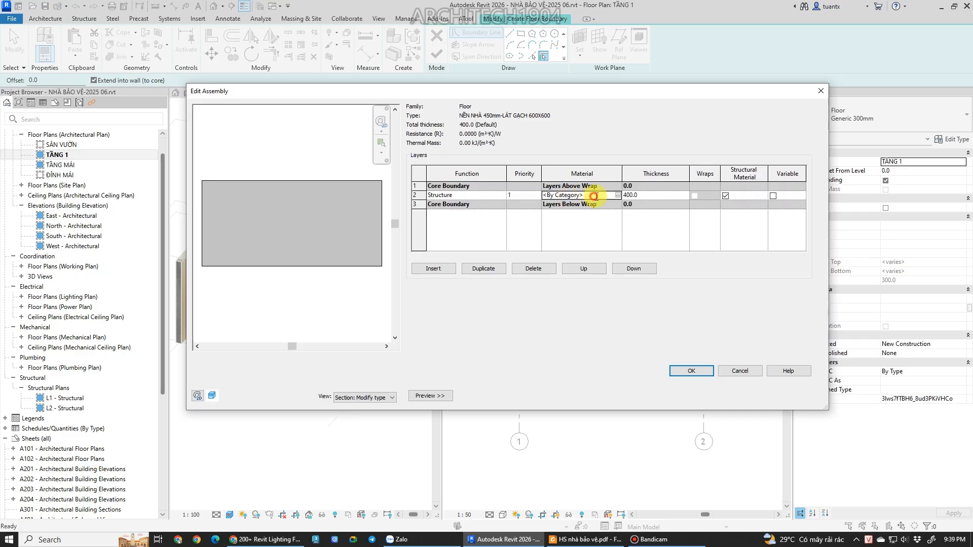
{"action": "left_click", "coordinate": [617, 196]}
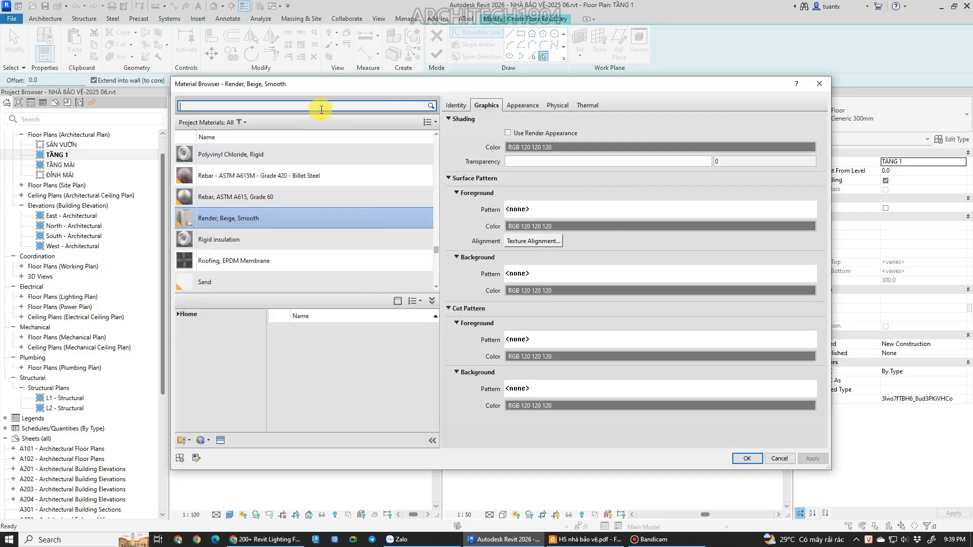
{"action": "type", "text": "CON"}
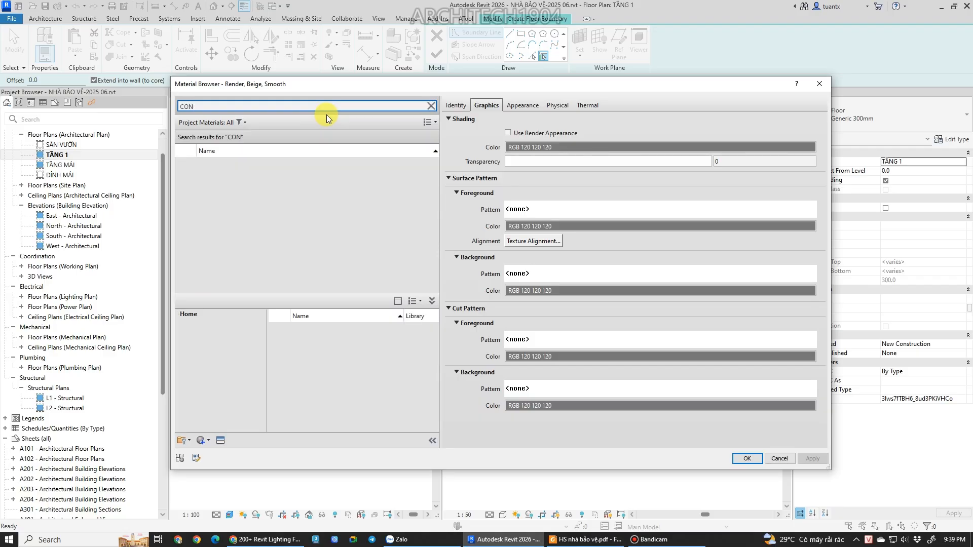
{"action": "type", "text": "CRETE"}
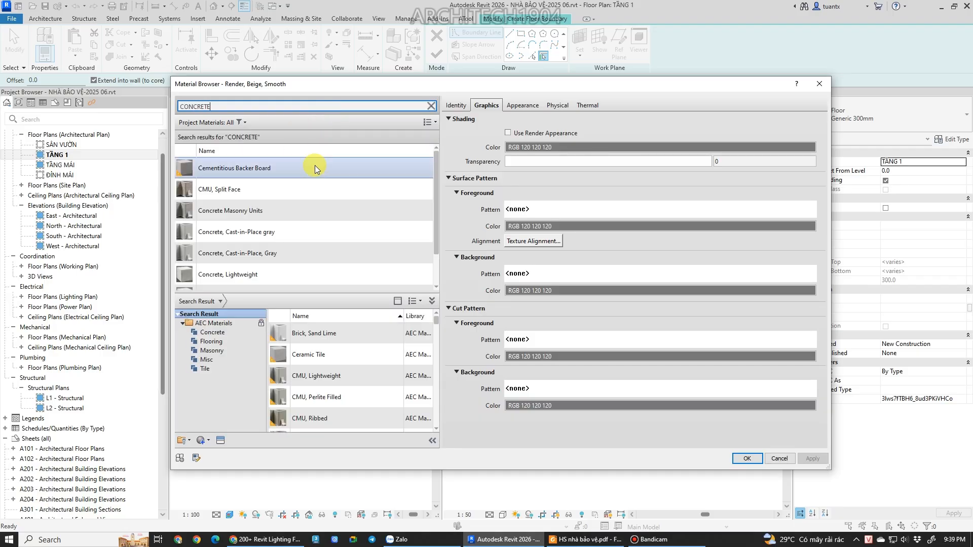
{"action": "left_click", "coordinate": [301, 236]}
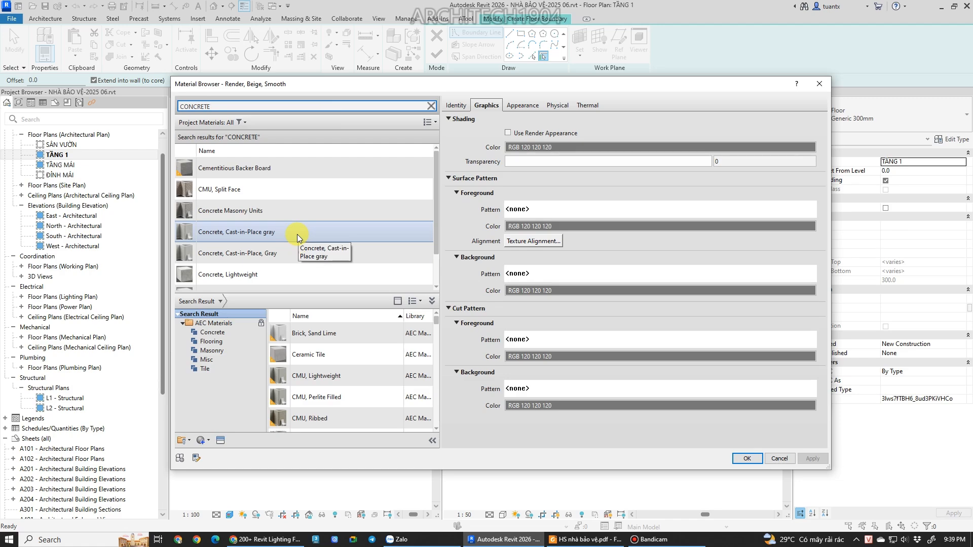
{"action": "scroll", "coordinate": [284, 259], "scroll_direction": "down", "scroll_amount": 1}
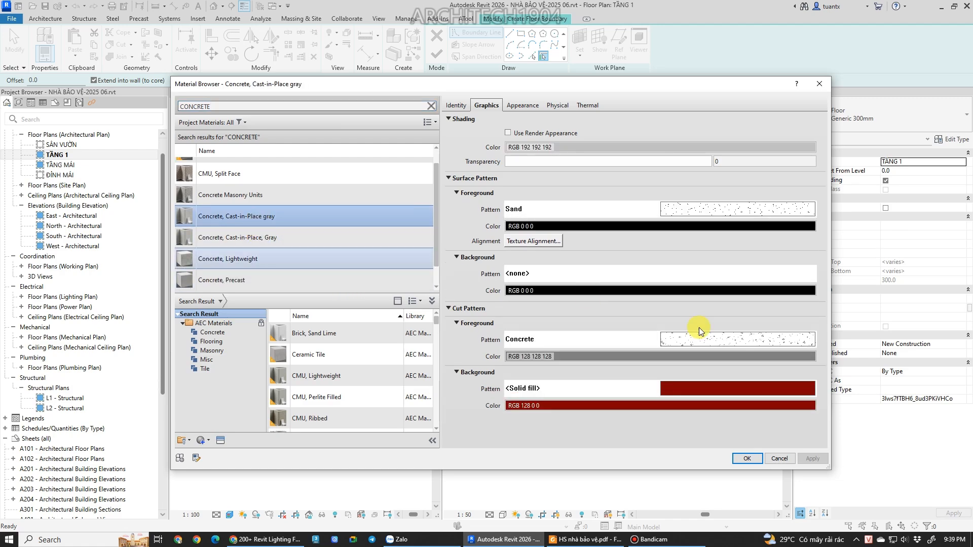
{"action": "left_click", "coordinate": [746, 458]}
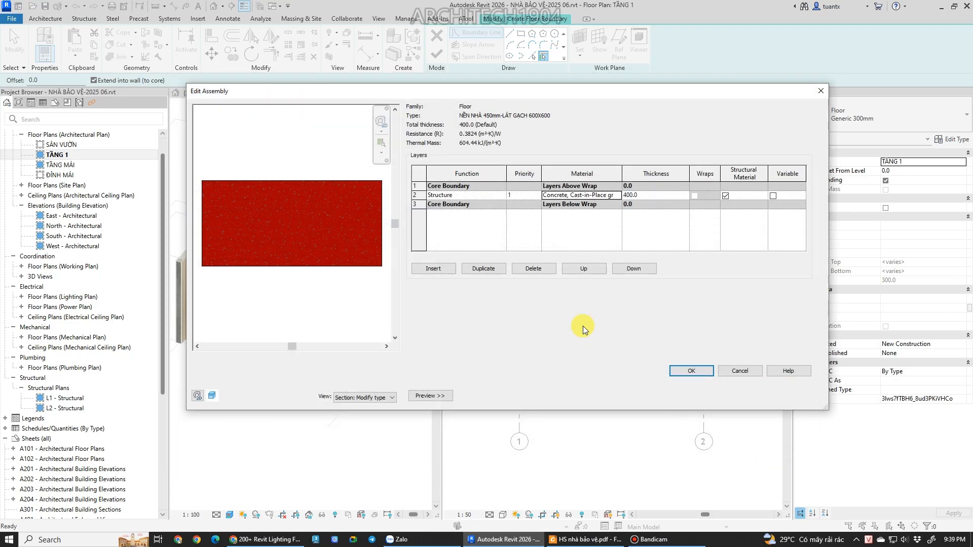
Insert a Substrate layer with priority 2 above the upper core boundary and make it 40 mm thick.
{"action": "left_click", "coordinate": [446, 269]}
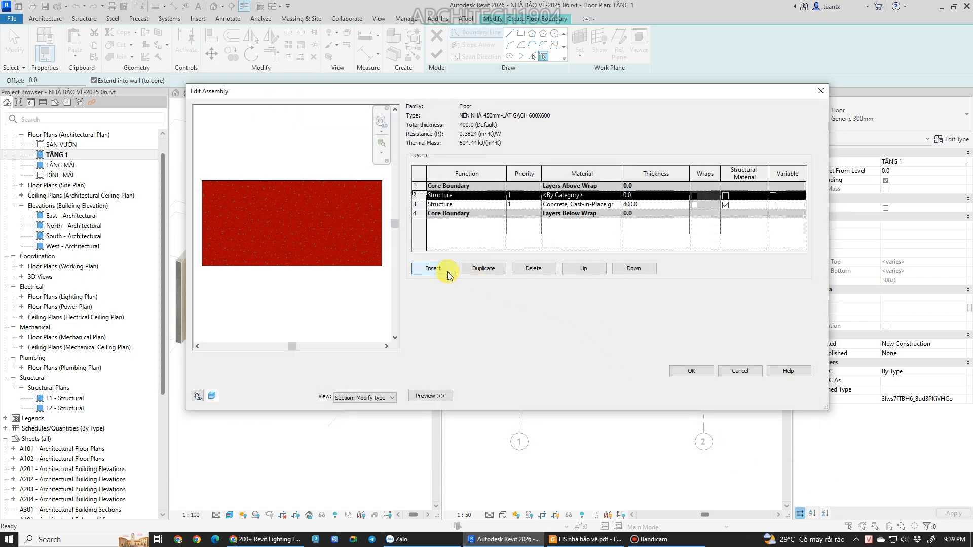
{"action": "left_click", "coordinate": [586, 276]}
{"action": "left_click", "coordinate": [466, 186]}
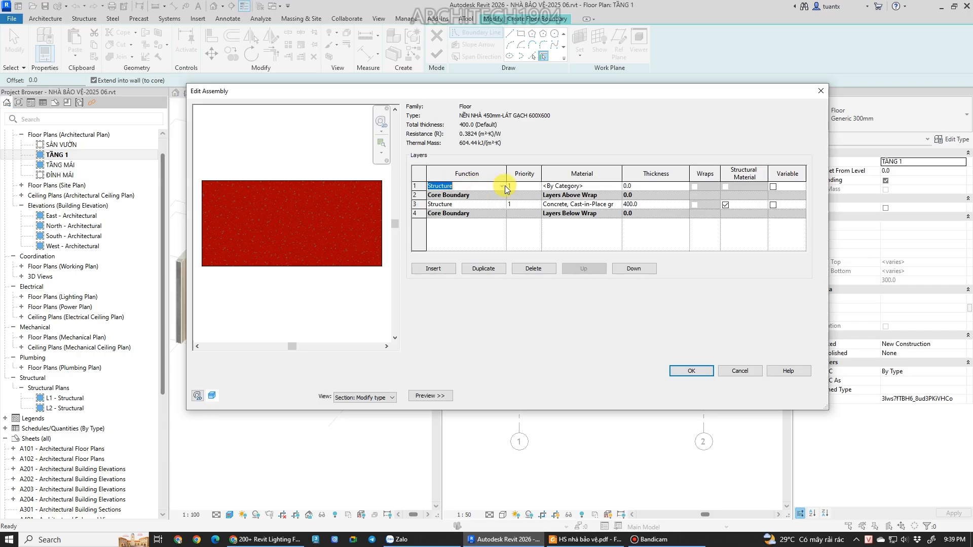
{"action": "left_click", "coordinate": [502, 186]}
{"action": "left_click", "coordinate": [448, 201]}
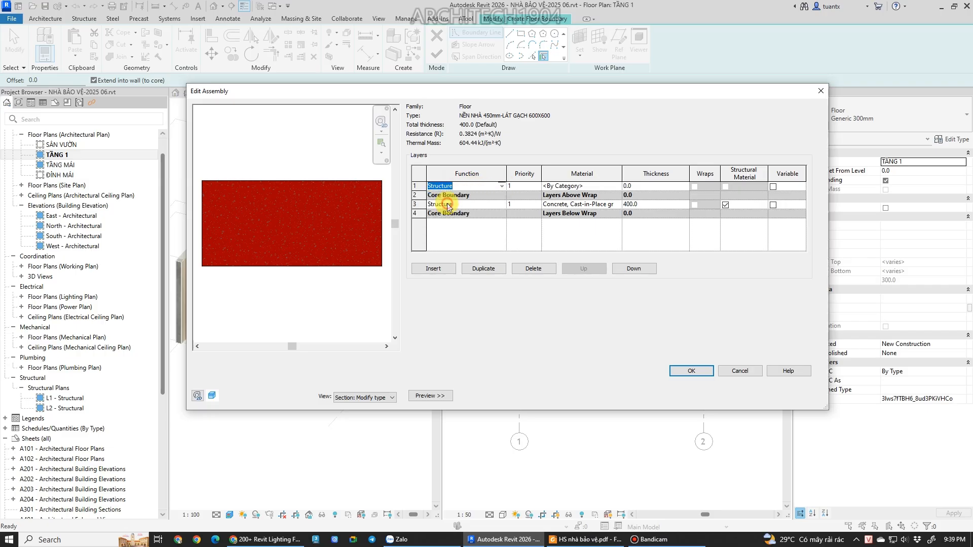
{"action": "left_click", "coordinate": [517, 187]}
{"action": "left_click", "coordinate": [519, 186]}
{"action": "left_click", "coordinate": [516, 203]}
{"action": "left_click", "coordinate": [651, 187]}
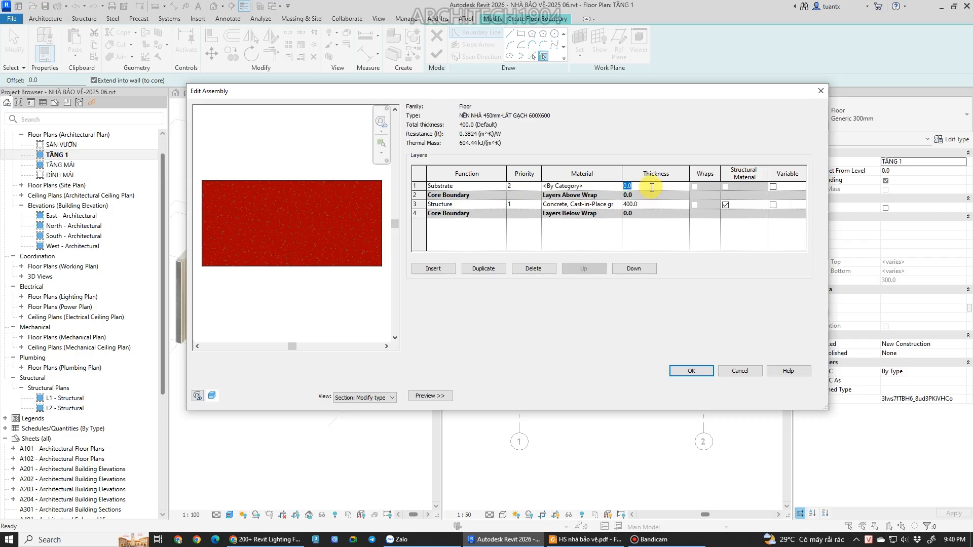
{"action": "type", "text": "40"}
In the Substrate layer's material selection, set the Concrete, Lightweight material's foreground cut pattern color to RGB 128-128-128.
{"action": "left_click", "coordinate": [608, 187]}
{"action": "left_click", "coordinate": [615, 188]}
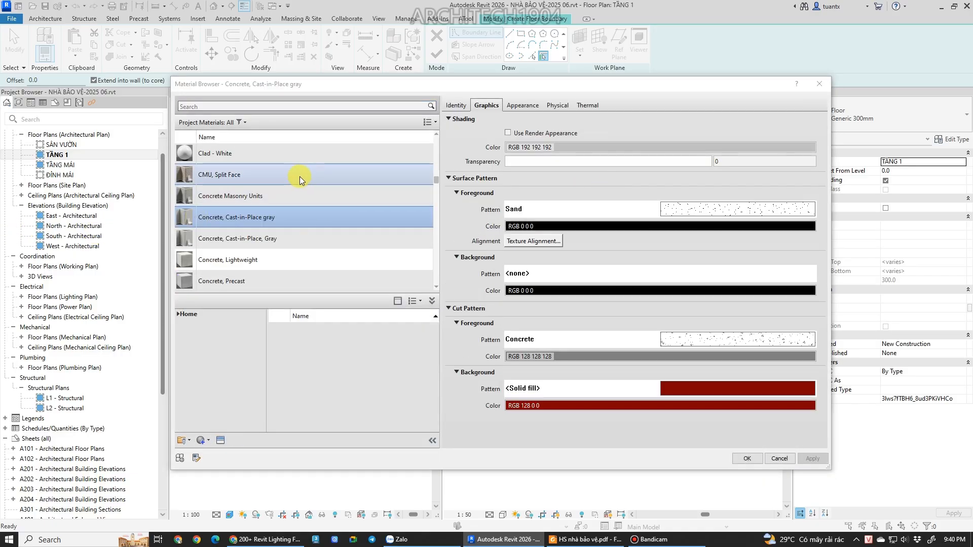
{"action": "left_click", "coordinate": [264, 260]}
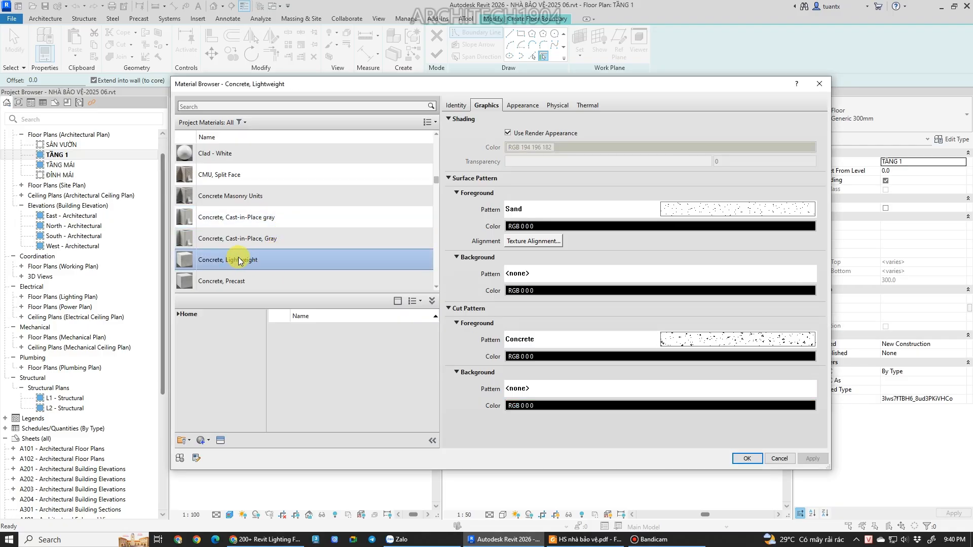
{"action": "scroll", "coordinate": [240, 261], "scroll_direction": "down", "scroll_amount": 2}
{"action": "scroll", "coordinate": [240, 261], "scroll_direction": "up", "scroll_amount": 1}
{"action": "scroll", "coordinate": [240, 261], "scroll_direction": "down", "scroll_amount": 4}
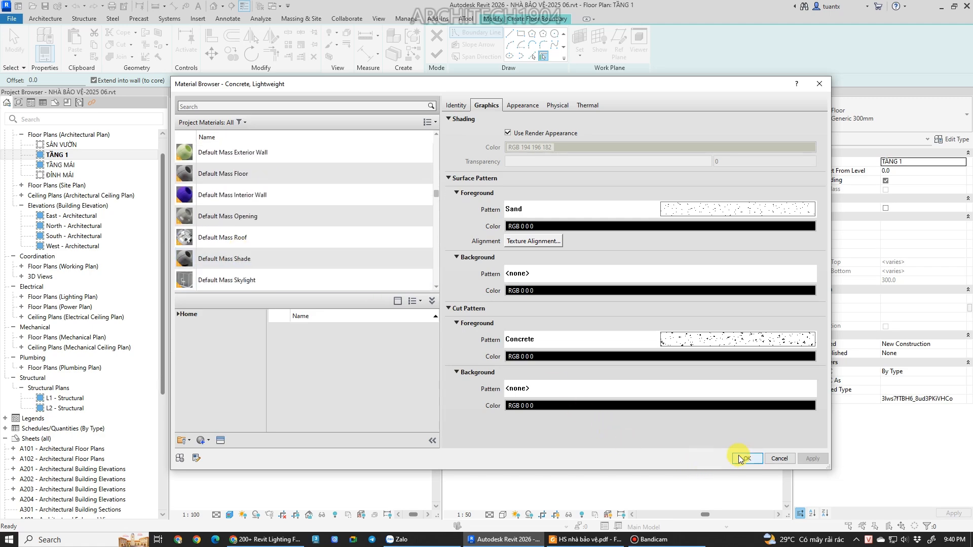
{"action": "left_click", "coordinate": [664, 357]}
{"action": "left_click", "coordinate": [435, 261]}
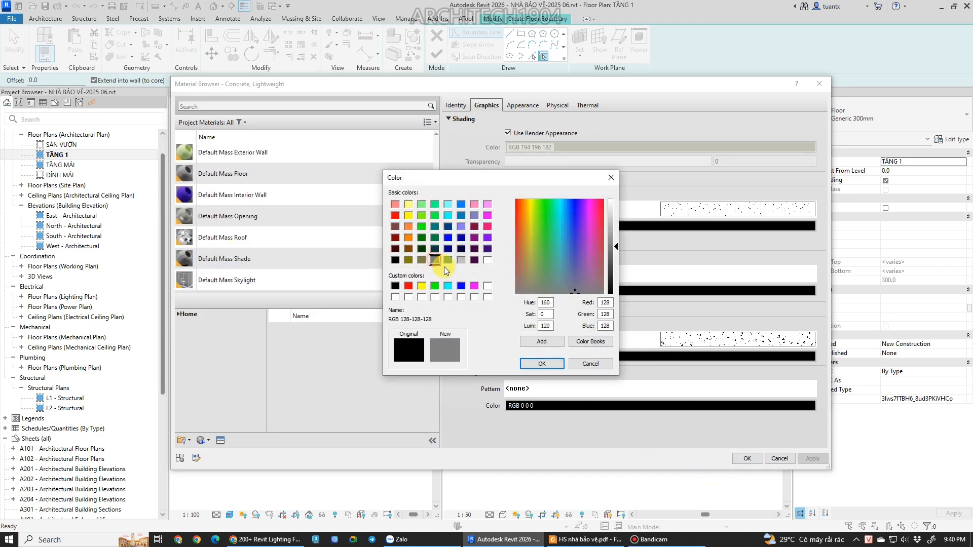
{"action": "left_click", "coordinate": [542, 363]}
Search for SAND, add Concrete, Sand/Cement Screed from the AEC library to the project and assign it to the Substrate layer.
{"action": "left_click", "coordinate": [289, 106]}
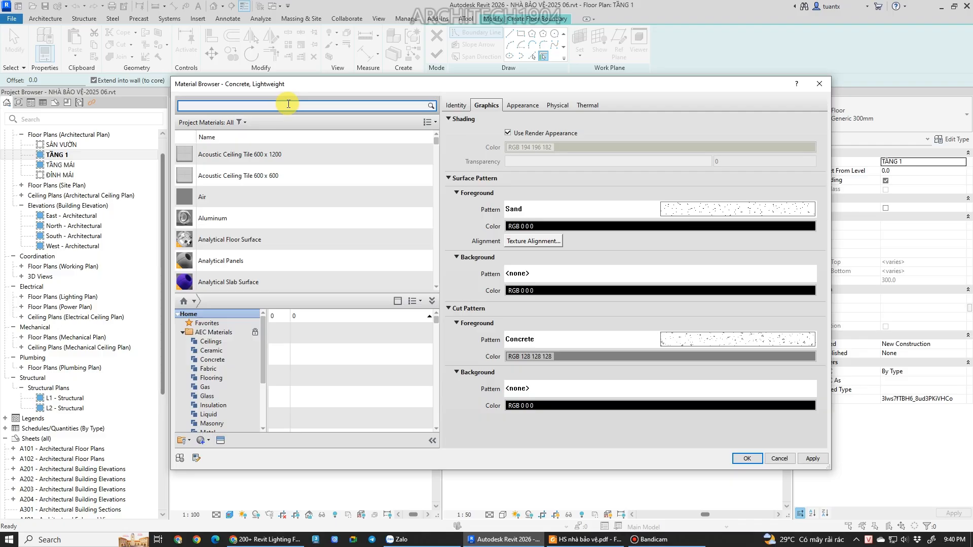
{"action": "type", "text": "SAND"}
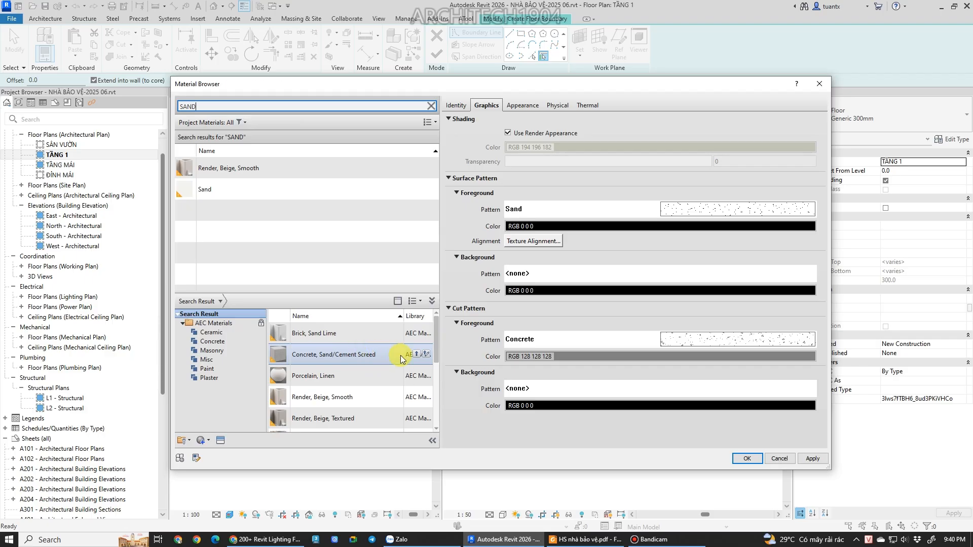
{"action": "left_click", "coordinate": [417, 354]}
{"action": "left_click", "coordinate": [417, 354]}
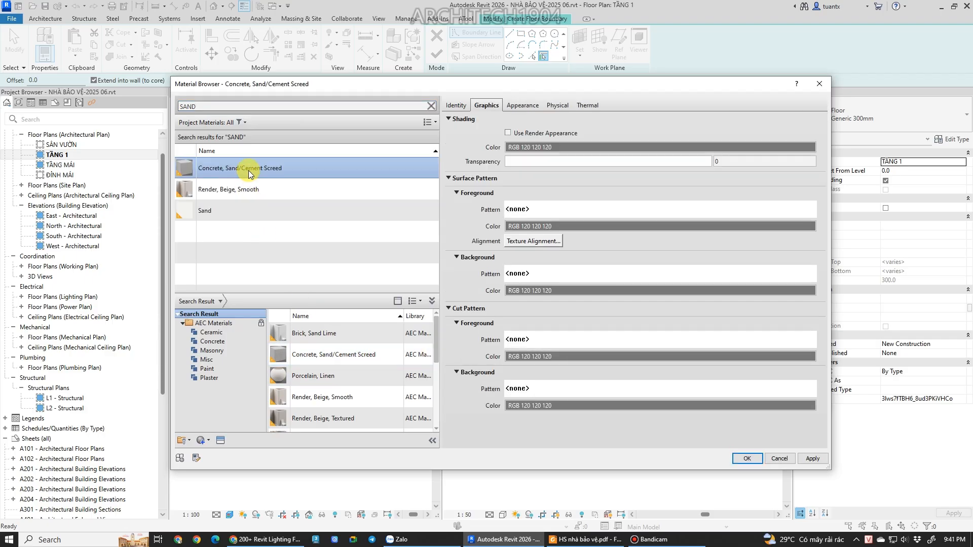
{"action": "left_click", "coordinate": [746, 458]}
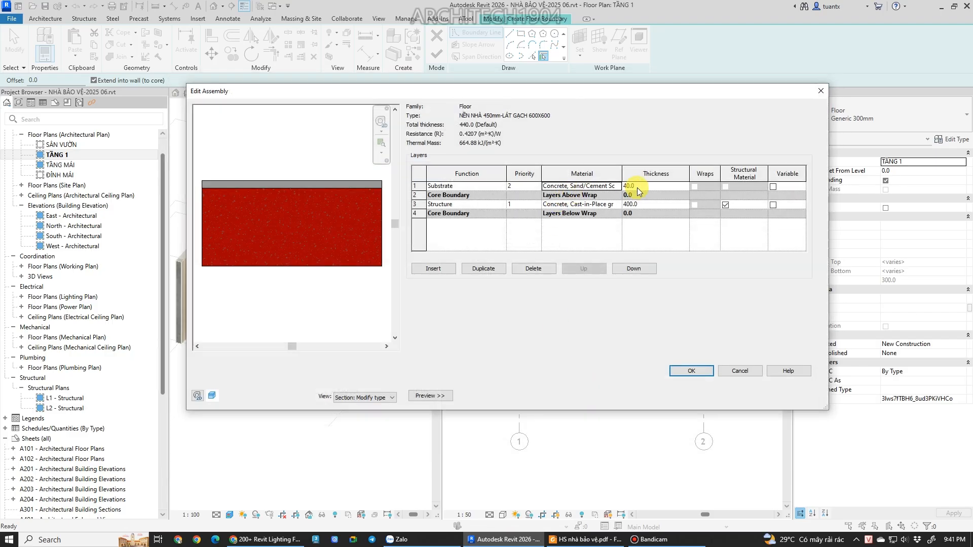
Insert another layer above the Substrate layer and set its function to Finish 1.
{"action": "left_click", "coordinate": [434, 269]}
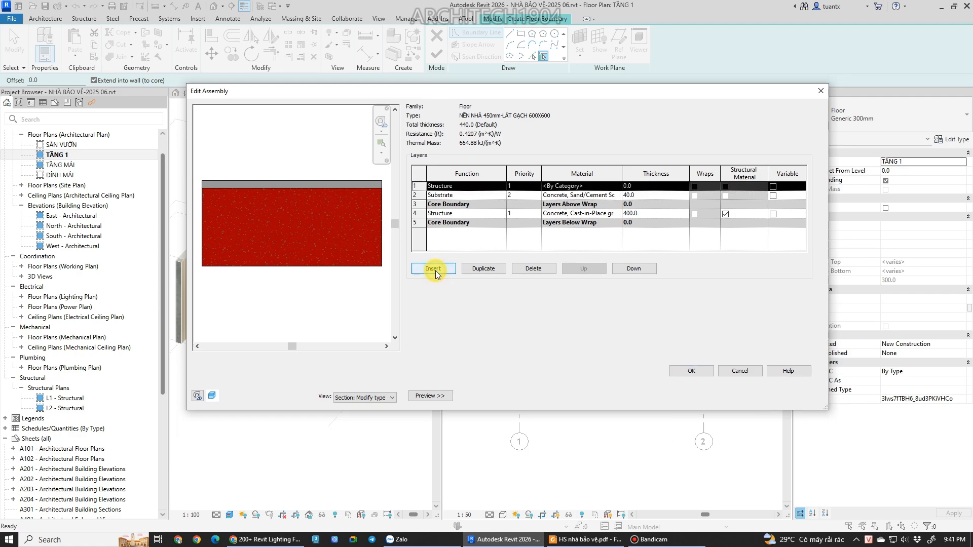
{"action": "left_click", "coordinate": [490, 188]}
{"action": "left_click", "coordinate": [503, 187]}
{"action": "left_click", "coordinate": [481, 216]}
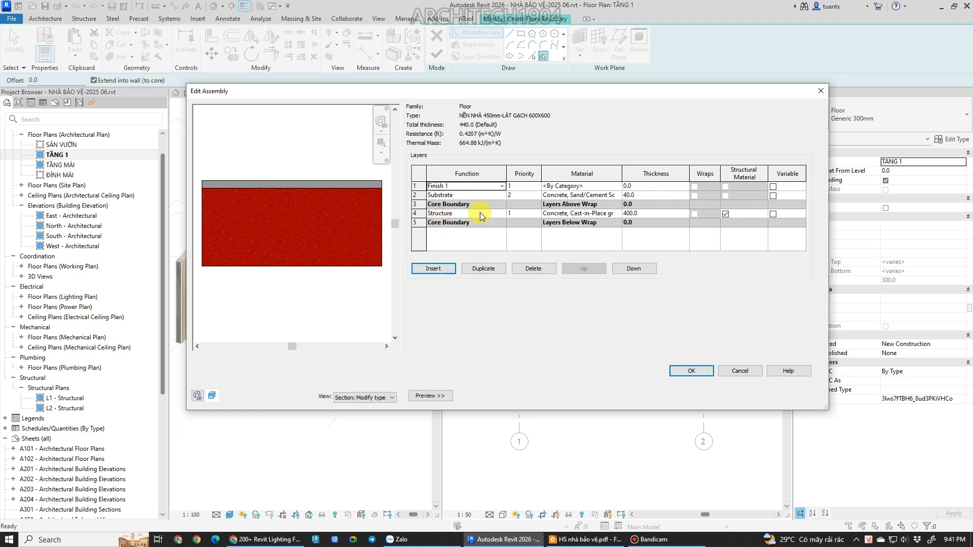
Give the Finish 1 layer priority 4 and a thickness of 10 mm.
{"action": "left_click", "coordinate": [526, 188]}
{"action": "left_click", "coordinate": [537, 186]}
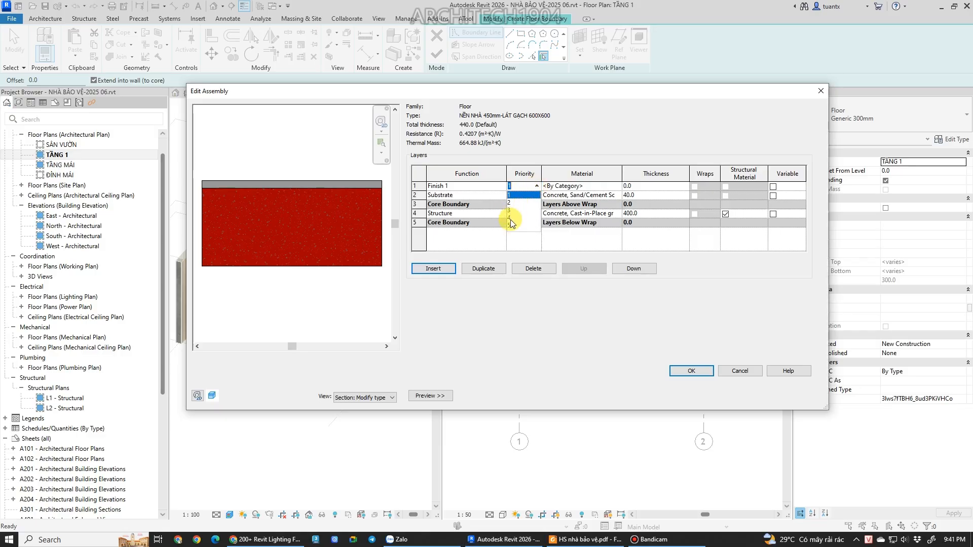
{"action": "left_click", "coordinate": [512, 218]}
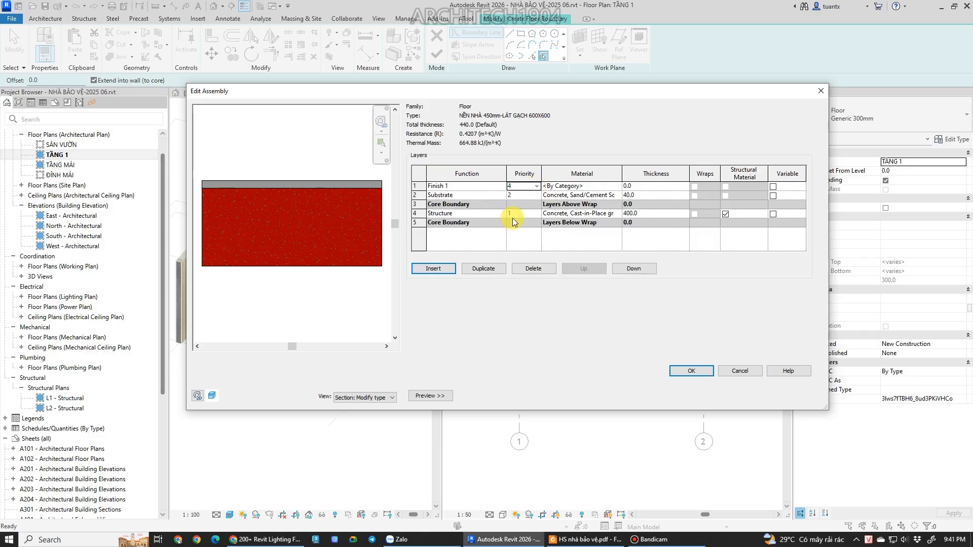
{"action": "left_click", "coordinate": [639, 186]}
{"action": "type", "text": "10"}
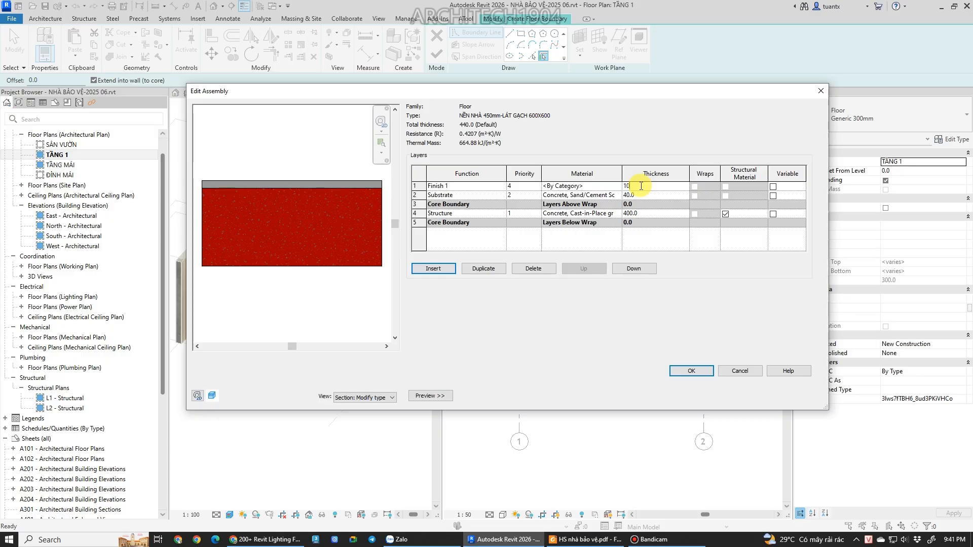
For the Finish 1 layer's material, search for TILE and add Ceramic Tile from the AEC library to the project.
{"action": "left_click", "coordinate": [605, 186]}
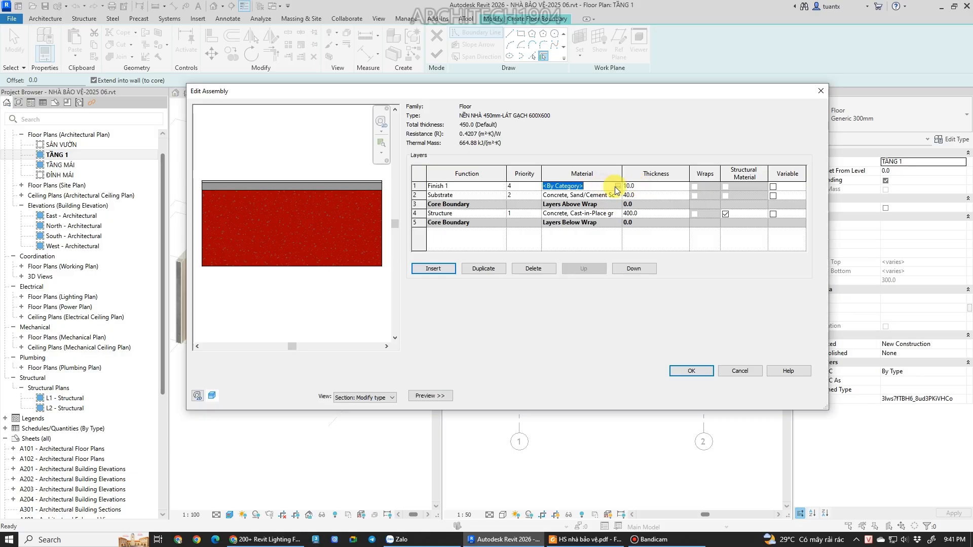
{"action": "left_click", "coordinate": [617, 186]}
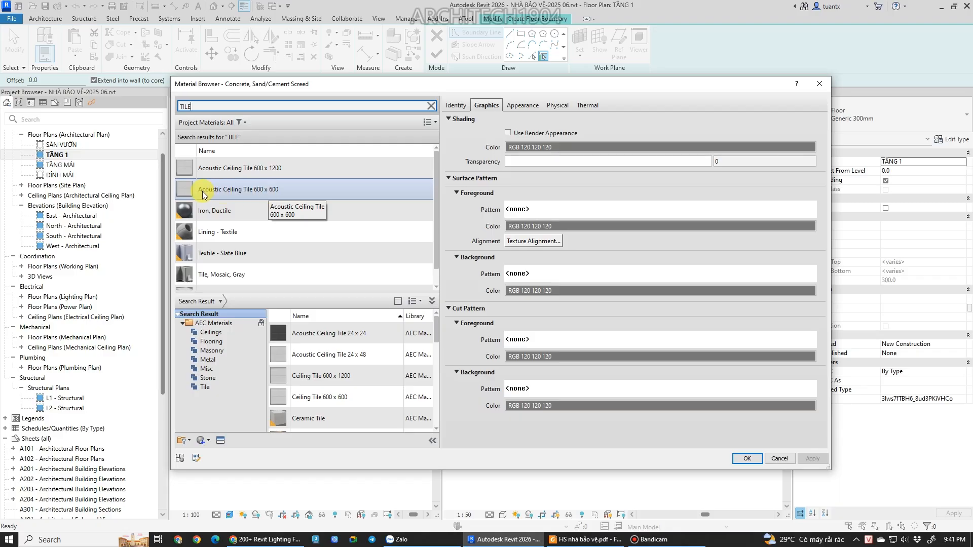
{"action": "scroll", "coordinate": [333, 384], "scroll_direction": "down", "scroll_amount": 2}
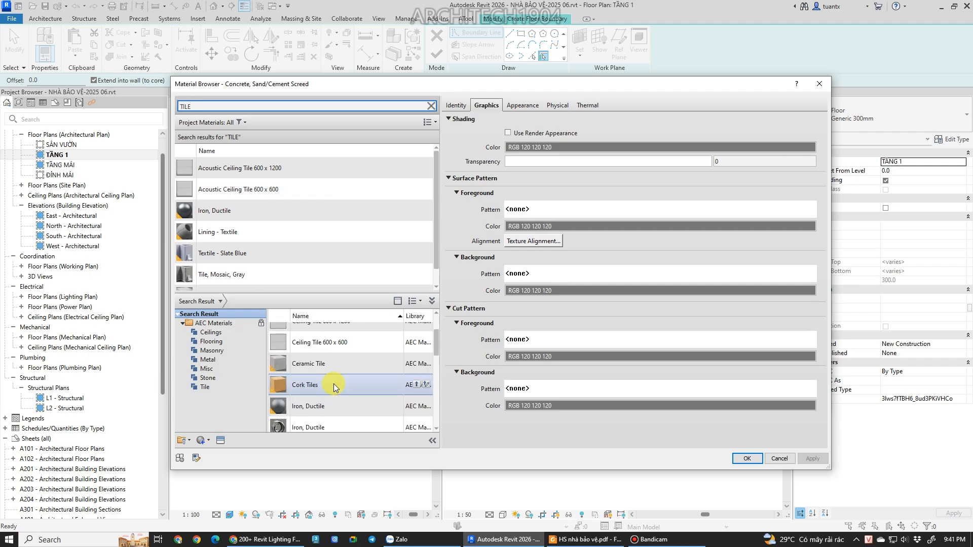
{"action": "scroll", "coordinate": [329, 381], "scroll_direction": "down", "scroll_amount": 10}
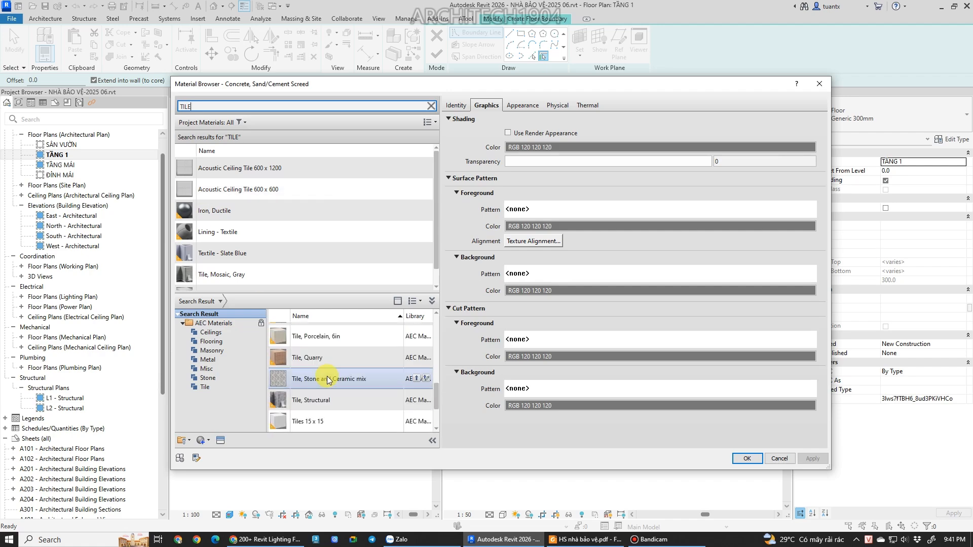
{"action": "scroll", "coordinate": [312, 349], "scroll_direction": "down", "scroll_amount": 3}
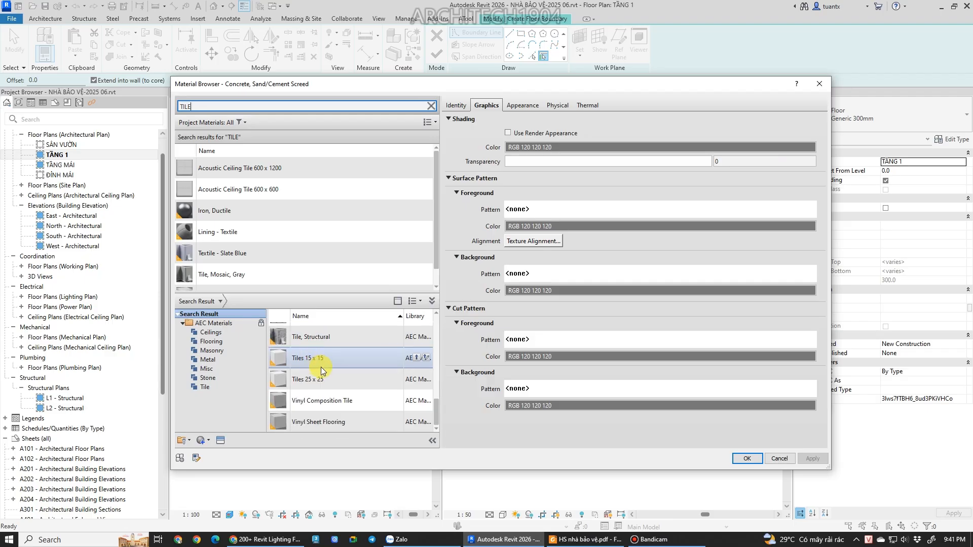
{"action": "scroll", "coordinate": [327, 378], "scroll_direction": "up", "scroll_amount": 7}
{"action": "scroll", "coordinate": [327, 378], "scroll_direction": "down", "scroll_amount": 3}
{"action": "scroll", "coordinate": [327, 378], "scroll_direction": "up", "scroll_amount": 3}
{"action": "scroll", "coordinate": [327, 378], "scroll_direction": "down", "scroll_amount": 1}
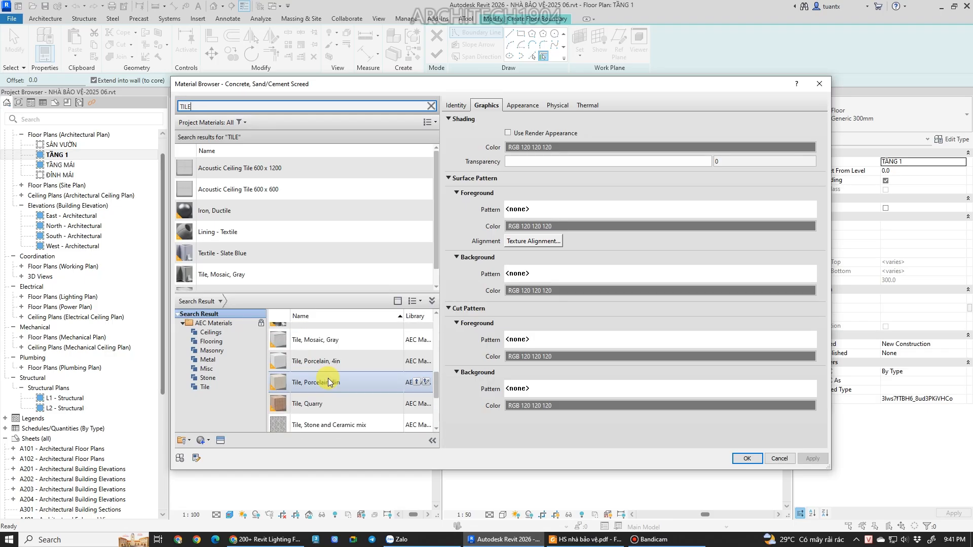
{"action": "scroll", "coordinate": [327, 378], "scroll_direction": "up", "scroll_amount": 3}
{"action": "scroll", "coordinate": [328, 378], "scroll_direction": "up", "scroll_amount": 1}
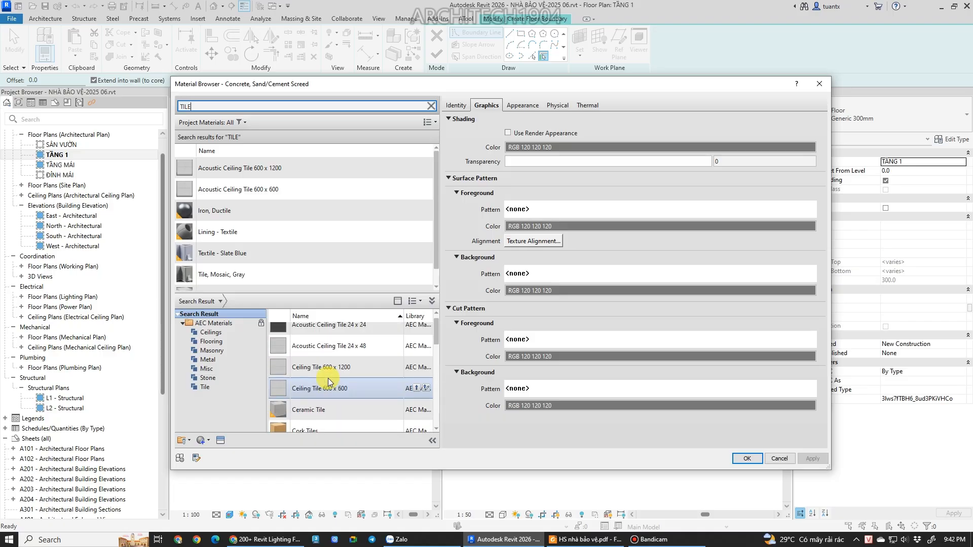
{"action": "left_click", "coordinate": [416, 409]}
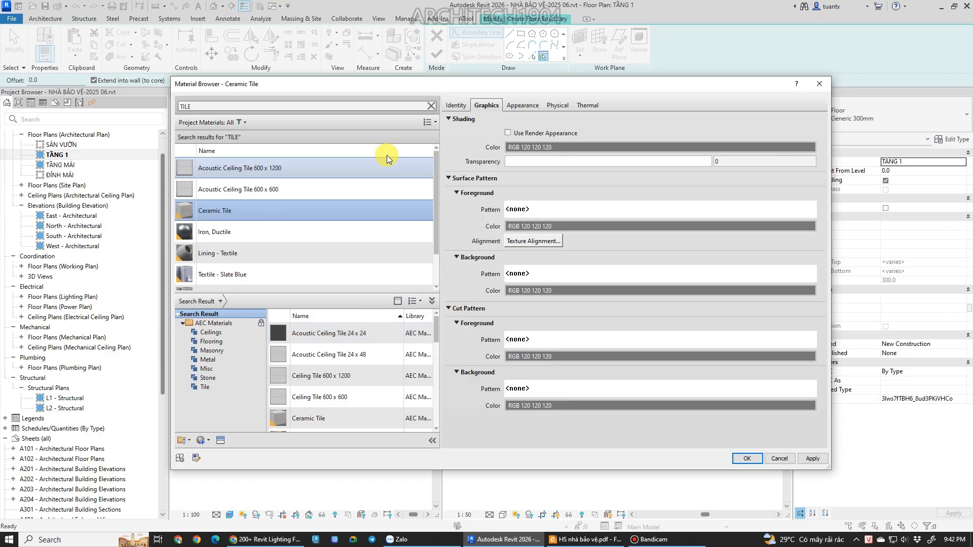
Rename the project's Ceramic Tile material as GACH CERAMIC 600X600.
{"action": "right_click", "coordinate": [225, 216]}
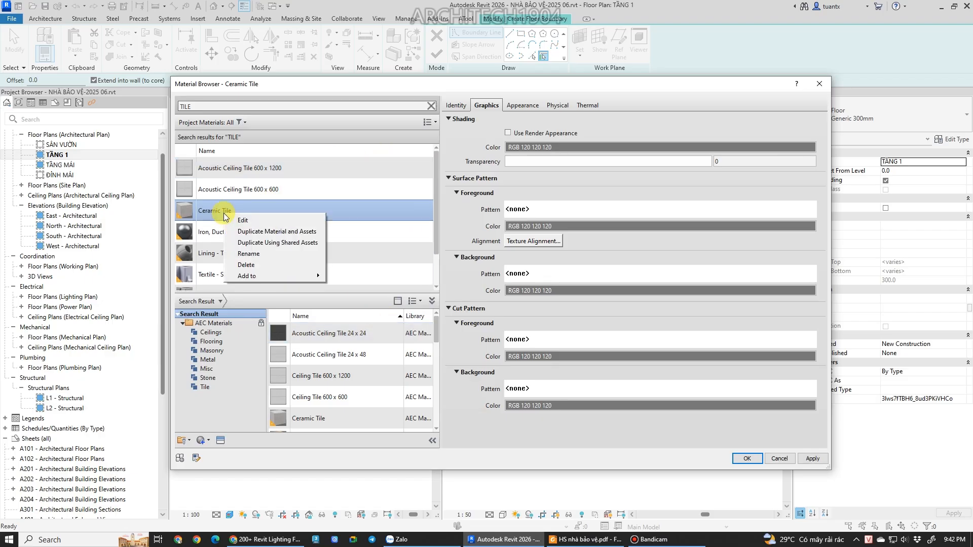
{"action": "left_click", "coordinate": [244, 255]}
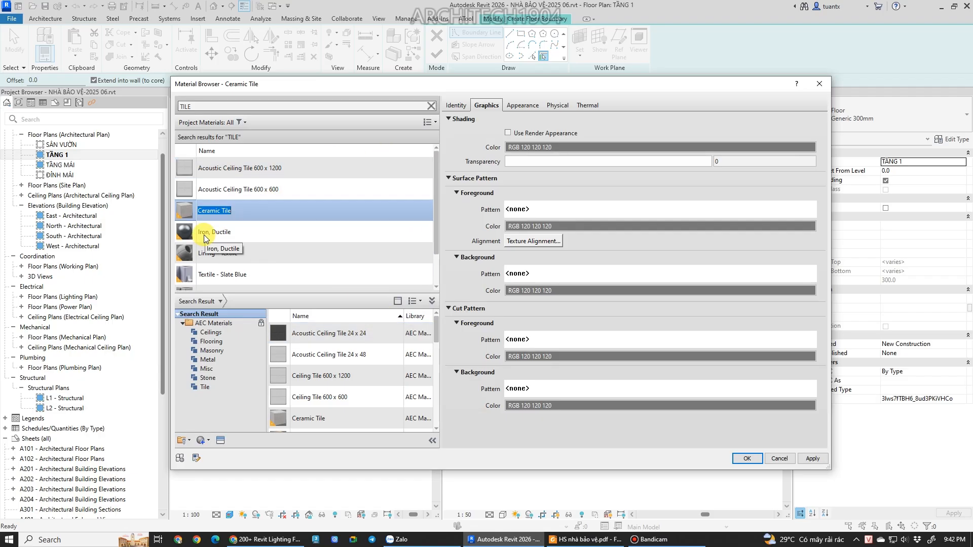
{"action": "type", "text": "GACH CERAMIC 600X600"}
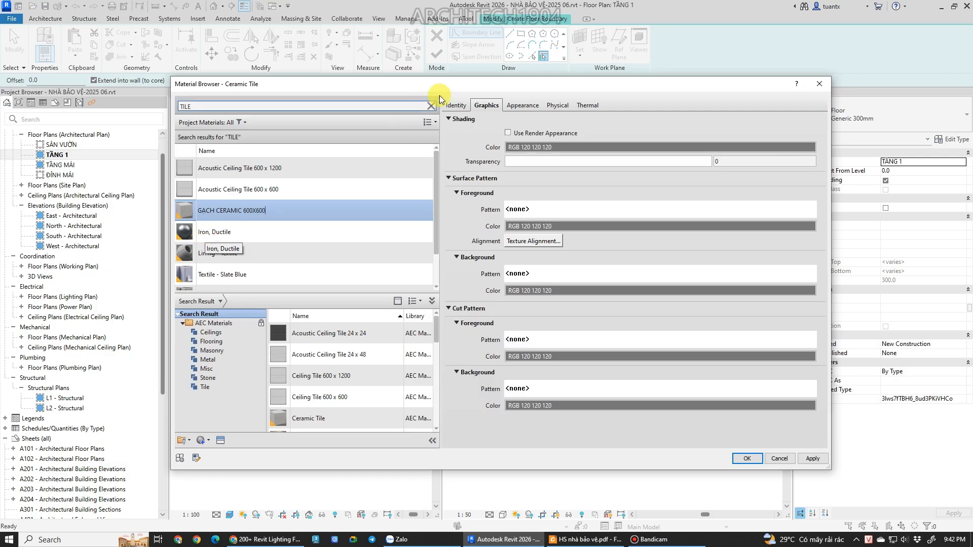
Set the tile material's foreground surface pattern to the model pattern 600 x 600mm.
{"action": "left_click", "coordinate": [492, 104]}
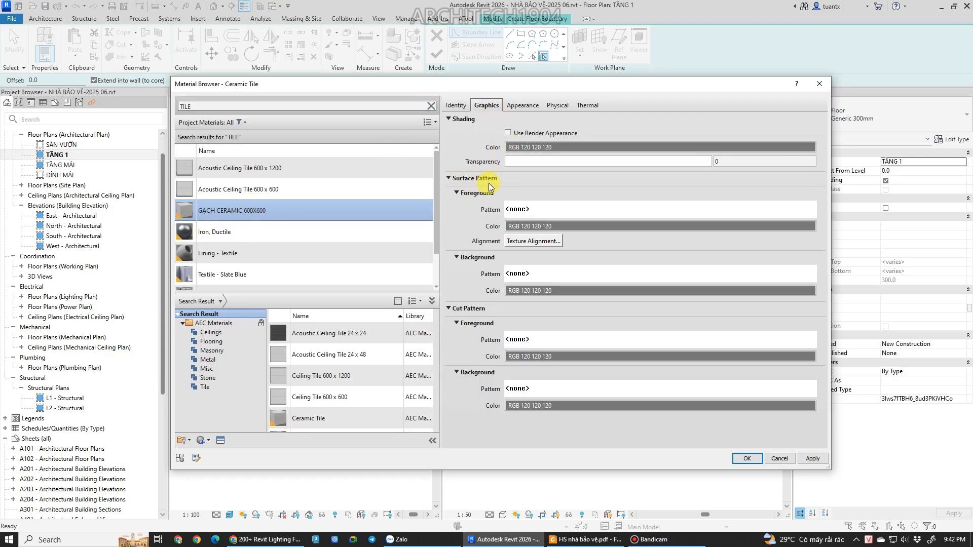
{"action": "left_click", "coordinate": [539, 210]}
{"action": "left_click_drag", "start_coordinate": [511, 133], "coordinate": [411, 88]}
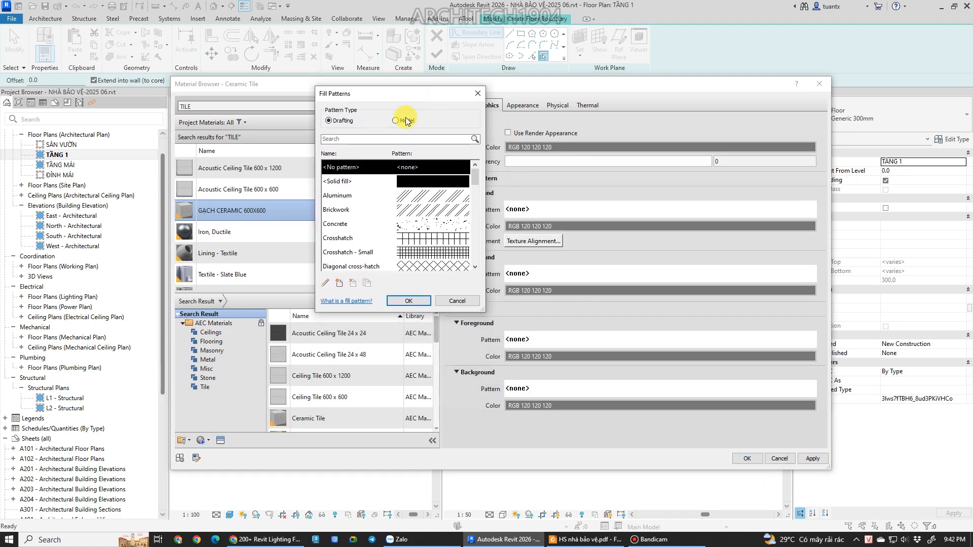
{"action": "left_click", "coordinate": [395, 121]}
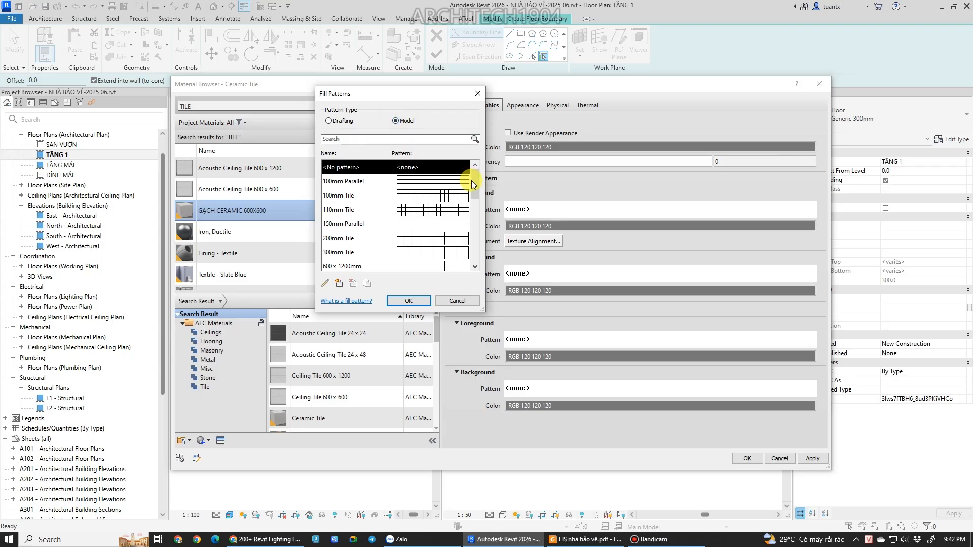
{"action": "scroll", "coordinate": [478, 185], "scroll_direction": "down", "scroll_amount": 1}
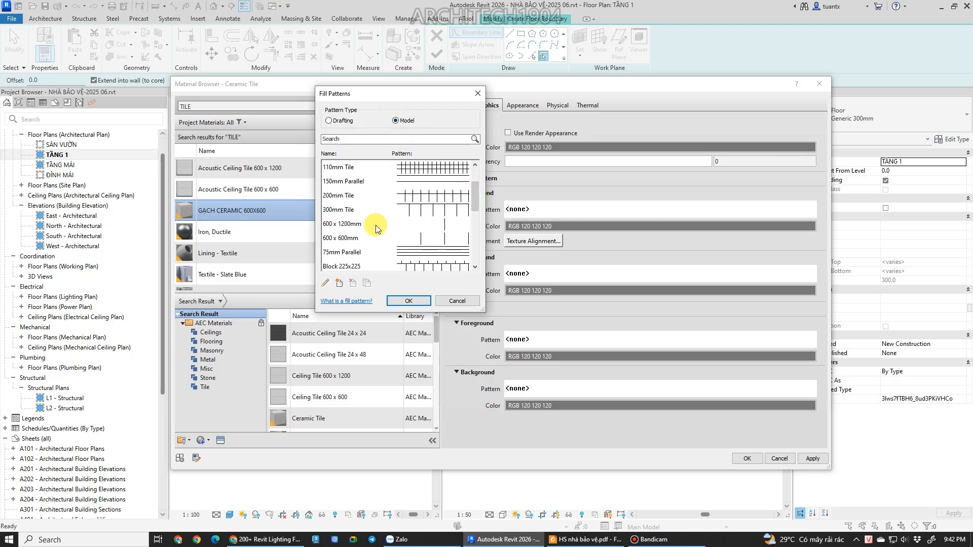
{"action": "left_click", "coordinate": [343, 241]}
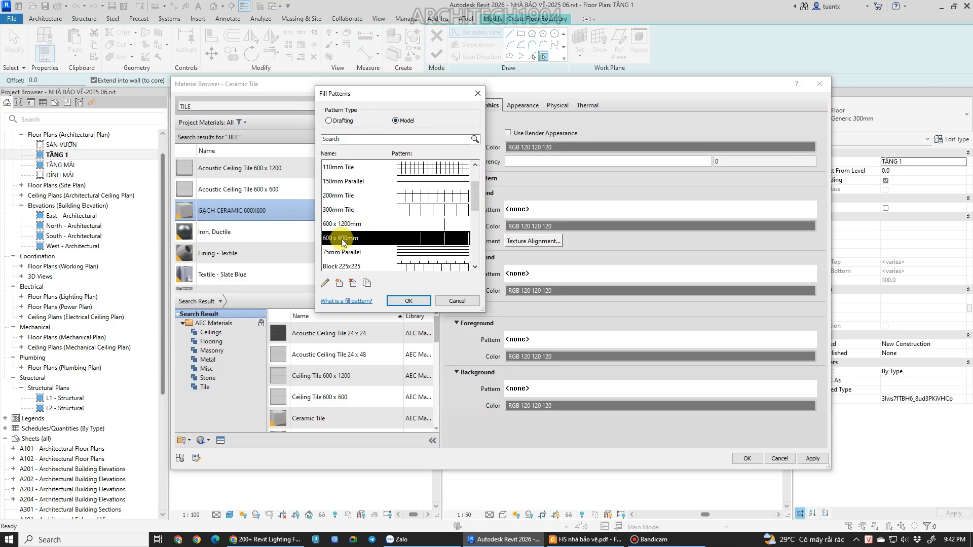
{"action": "left_click", "coordinate": [409, 301]}
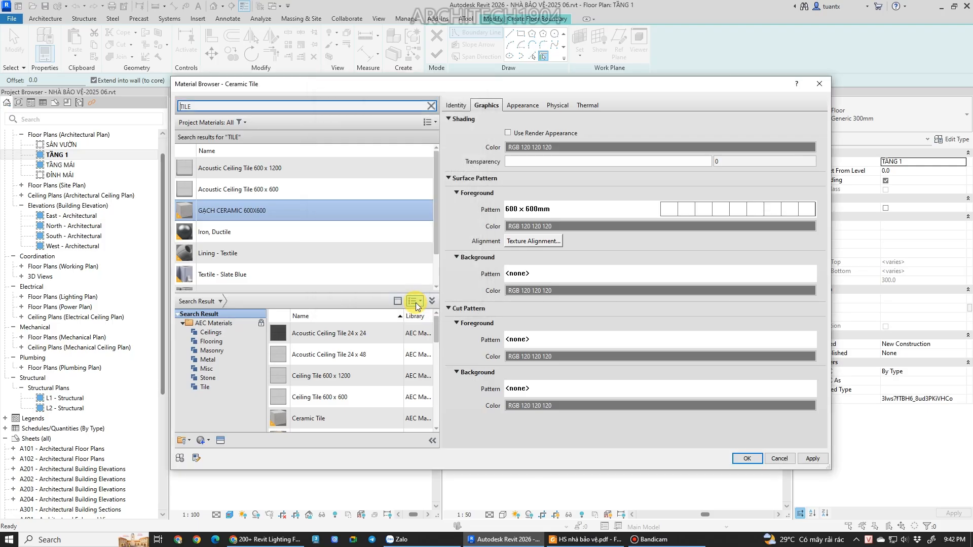
Set the tile material's foreground surface pattern color to RGB 192-192-192 and assign the material to the Finish 1 layer.
{"action": "left_click", "coordinate": [586, 228]}
{"action": "left_click", "coordinate": [435, 259]}
{"action": "left_click", "coordinate": [461, 260]}
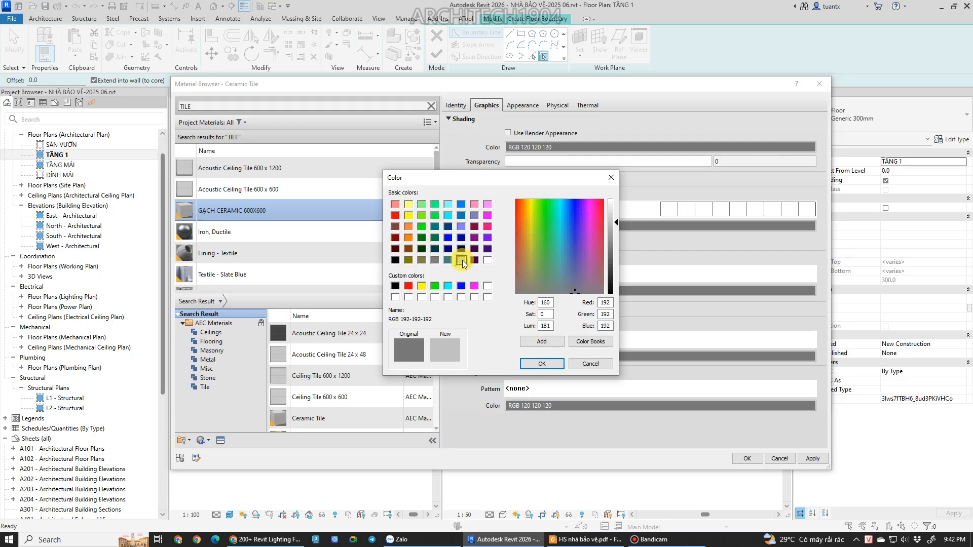
{"action": "left_click", "coordinate": [543, 364]}
{"action": "left_click", "coordinate": [743, 458]}
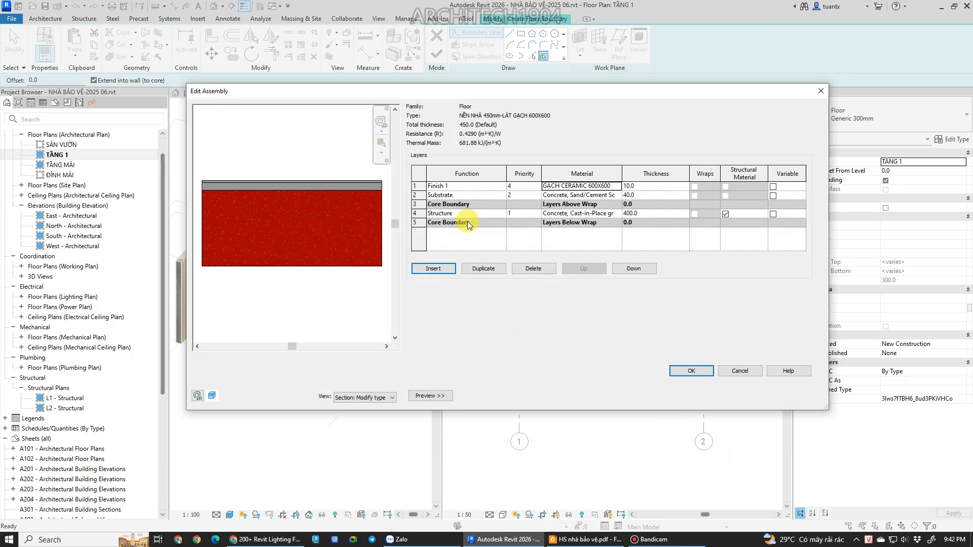
Accept the layer structure and apply the type NỀN NHÀ 450mm-LÁT GẠCH 600X600 to the floor being sketched.
{"action": "left_click", "coordinate": [626, 187]}
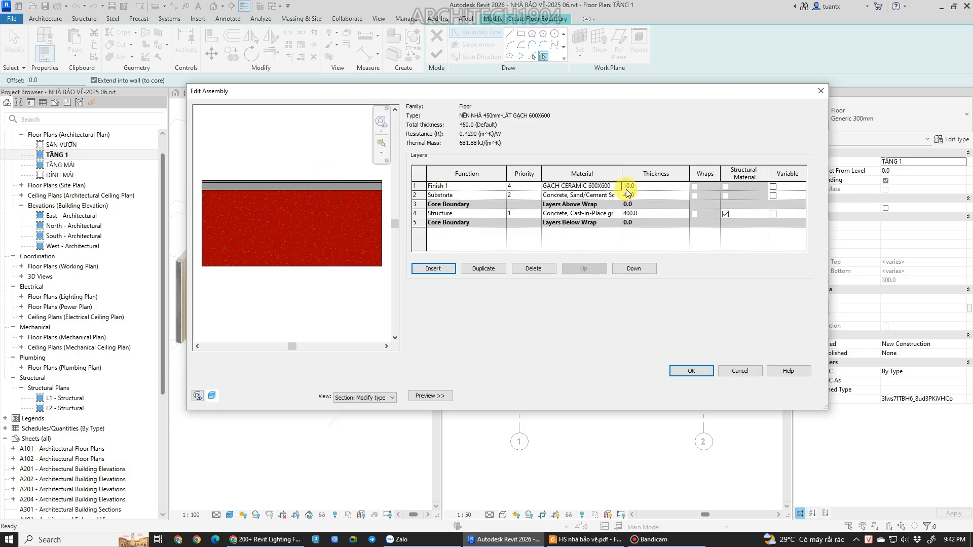
{"action": "left_click", "coordinate": [692, 373]}
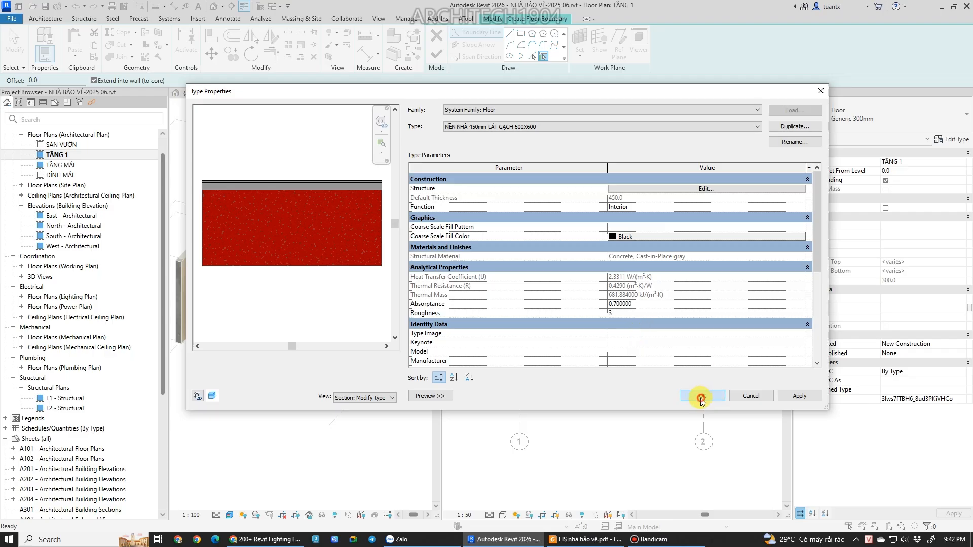
{"action": "left_click", "coordinate": [701, 400]}
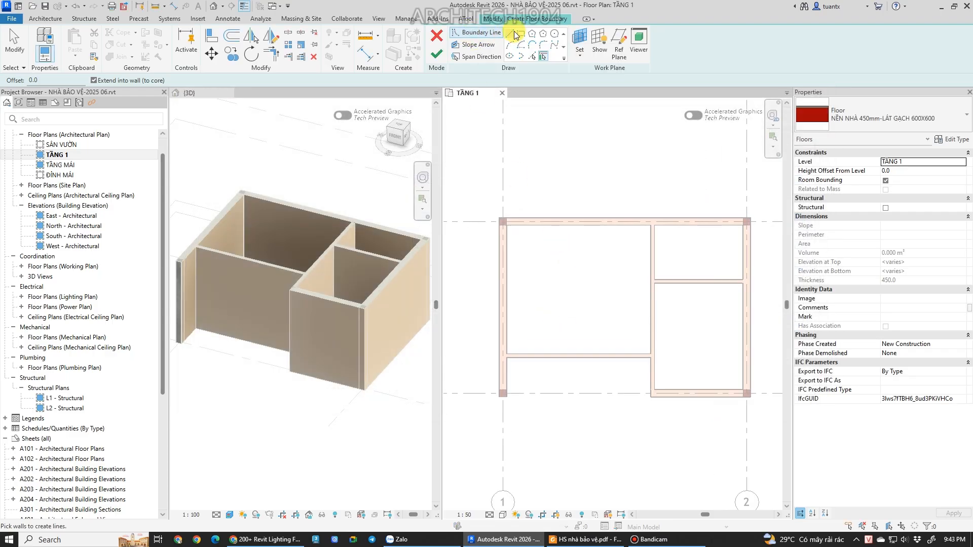
Start the floor boundary with a straight line along the outer face of the rear wall, from the grid 1 corner to the grid 2 corner.
{"action": "left_click", "coordinate": [513, 34]}
{"action": "scroll", "coordinate": [508, 214], "scroll_direction": "up", "scroll_amount": 1}
{"action": "scroll", "coordinate": [506, 215], "scroll_direction": "up", "scroll_amount": 5}
{"action": "left_click", "coordinate": [487, 192]}
{"action": "scroll", "coordinate": [568, 249], "scroll_direction": "down", "scroll_amount": 4}
{"action": "middle_click_drag", "start_coordinate": [583, 251], "coordinate": [283, 216]}
{"action": "scroll", "coordinate": [611, 209], "scroll_direction": "up", "scroll_amount": 3}
{"action": "left_click", "coordinate": [578, 196]}
{"action": "scroll", "coordinate": [593, 326], "scroll_direction": "down", "scroll_amount": 3}
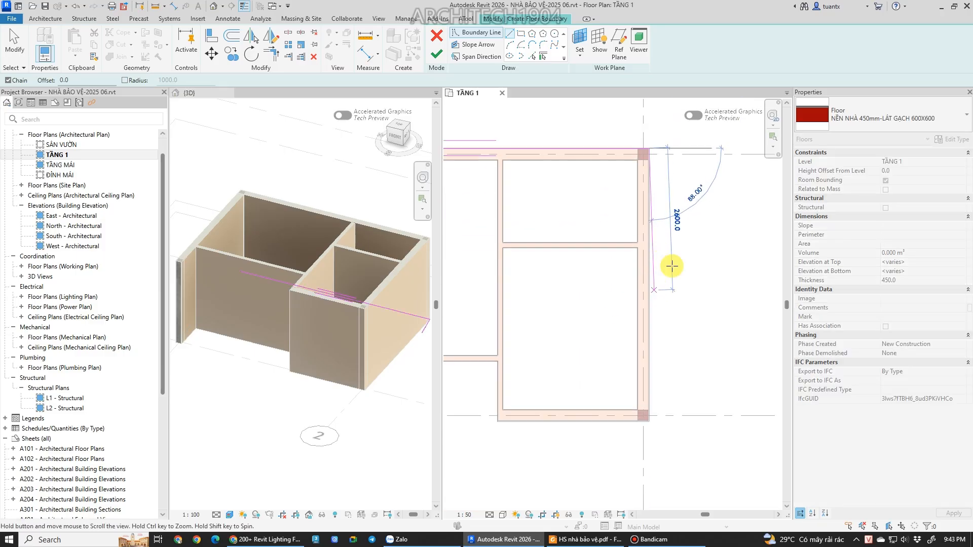
Continue the boundary down the outer wall face at grid 2, along the projecting room's front wall and back up its side.
{"action": "middle_click_drag", "start_coordinate": [672, 266], "coordinate": [668, 223]}
{"action": "scroll", "coordinate": [646, 379], "scroll_direction": "up", "scroll_amount": 5}
{"action": "left_click", "coordinate": [638, 366]}
{"action": "scroll", "coordinate": [589, 384], "scroll_direction": "down", "scroll_amount": 2}
{"action": "middle_click_drag", "start_coordinate": [590, 384], "coordinate": [571, 365]}
{"action": "left_click", "coordinate": [556, 365]}
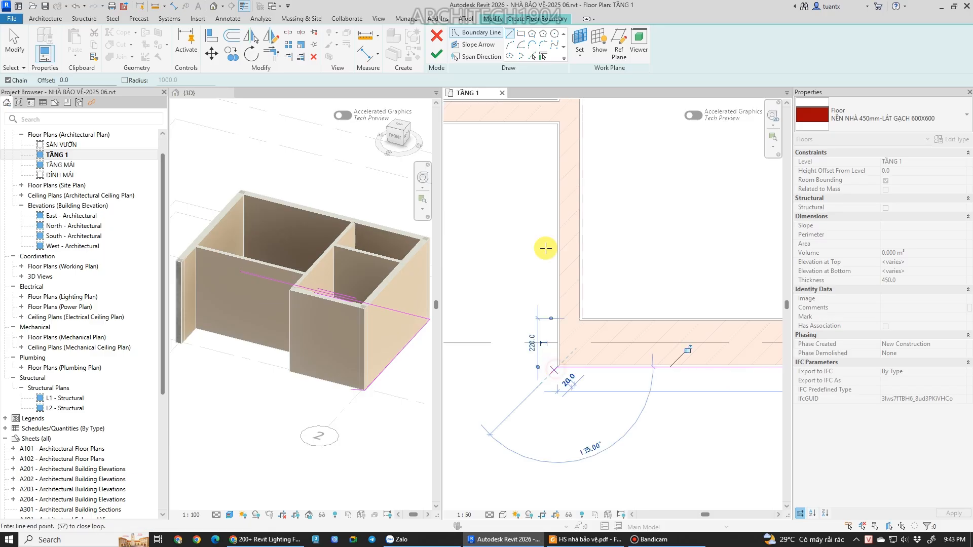
{"action": "left_click", "coordinate": [552, 125]}
Continue the boundary along the large room's front wall face, down the inner face of the grid 1 wall and across its end.
{"action": "scroll", "coordinate": [537, 202], "scroll_direction": "down", "scroll_amount": 1}
{"action": "middle_click_drag", "start_coordinate": [538, 202], "coordinate": [774, 263]}
{"action": "middle_click_drag", "start_coordinate": [661, 230], "coordinate": [668, 199]}
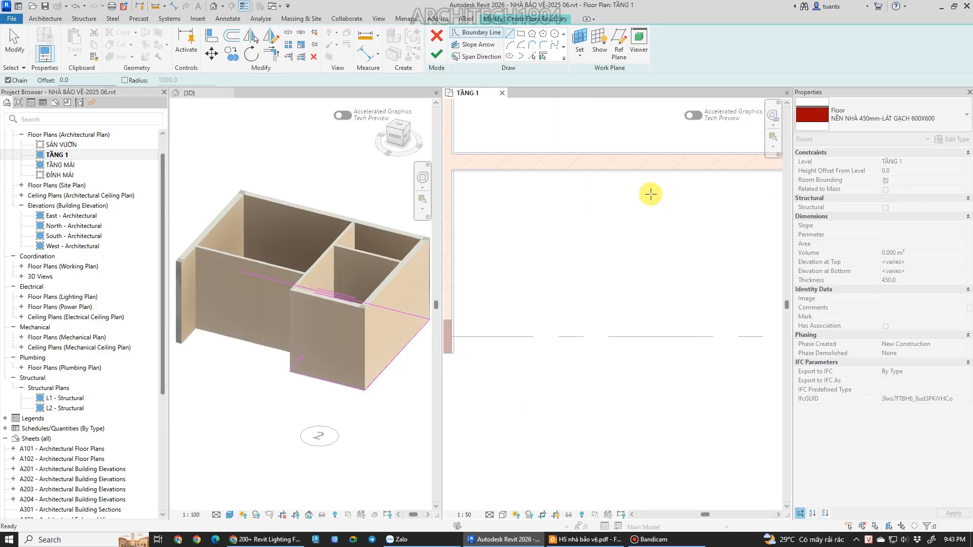
{"action": "middle_click_drag", "start_coordinate": [592, 191], "coordinate": [688, 190]}
{"action": "scroll", "coordinate": [585, 182], "scroll_direction": "up", "scroll_amount": 3}
{"action": "left_click", "coordinate": [523, 162]}
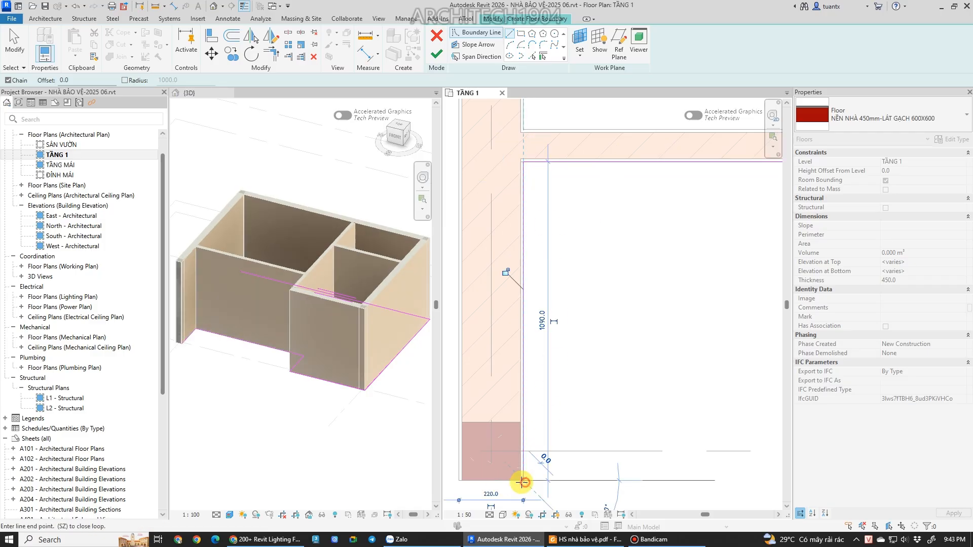
{"action": "left_click", "coordinate": [459, 481]}
Close the floor boundary along the outer face of the grid 1 wall at the starting corner.
{"action": "scroll", "coordinate": [471, 329], "scroll_direction": "down", "scroll_amount": 2}
{"action": "middle_click_drag", "start_coordinate": [466, 104], "coordinate": [496, 347]}
{"action": "scroll", "coordinate": [496, 334], "scroll_direction": "down", "scroll_amount": 1}
{"action": "middle_click_drag", "start_coordinate": [481, 144], "coordinate": [473, 226]}
{"action": "scroll", "coordinate": [473, 226], "scroll_direction": "up", "scroll_amount": 3}
{"action": "left_click", "coordinate": [495, 196]}
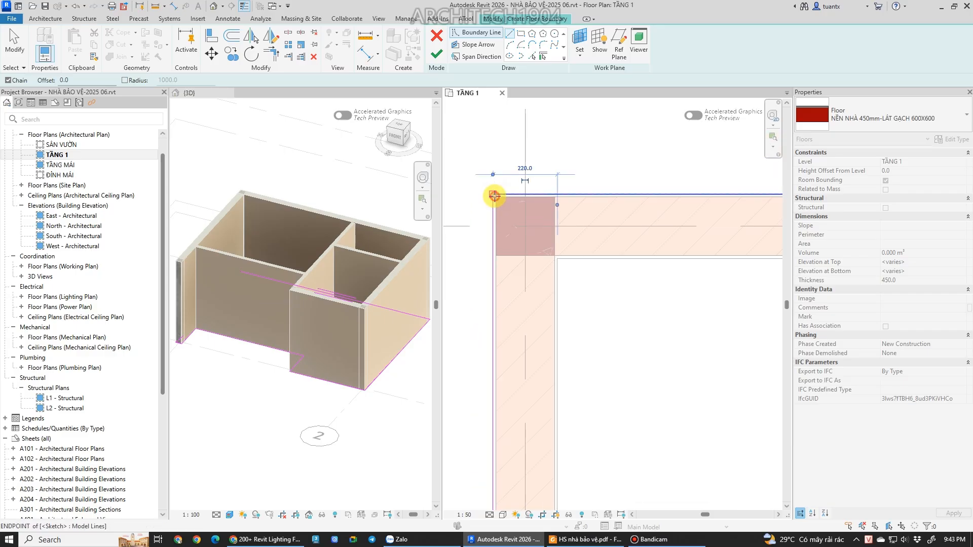
{"action": "left_click", "coordinate": [495, 196]}
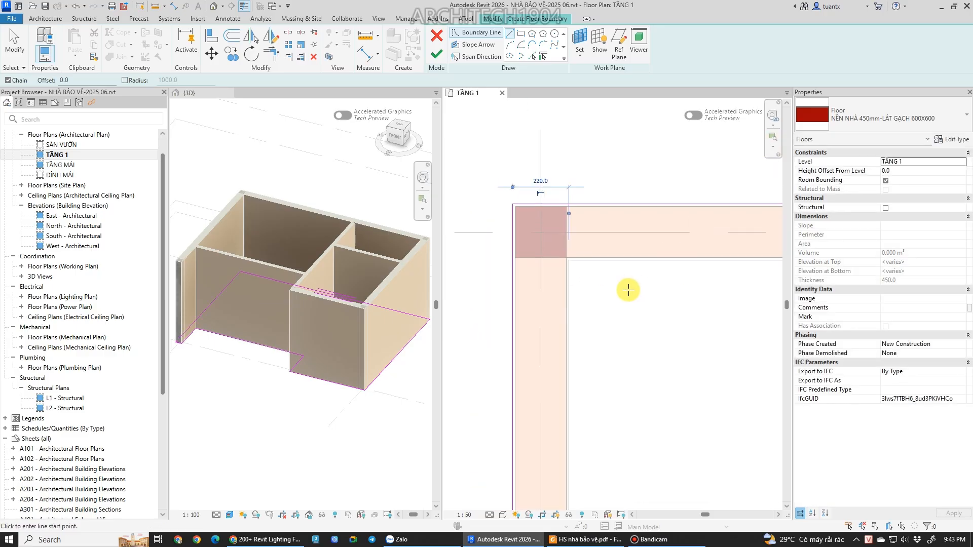
Draw a rectangular boundary loop along the inner wall faces of the small rear room beside grid 2.
{"action": "scroll", "coordinate": [597, 267], "scroll_direction": "down", "scroll_amount": 3}
{"action": "middle_click_drag", "start_coordinate": [527, 245], "coordinate": [538, 230]}
{"action": "scroll", "coordinate": [597, 283], "scroll_direction": "up", "scroll_amount": 2}
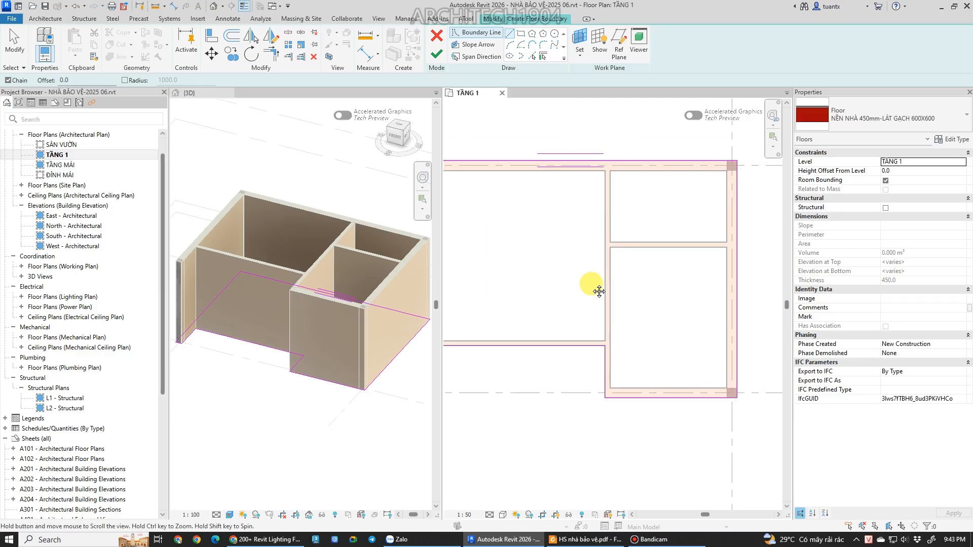
{"action": "scroll", "coordinate": [603, 202], "scroll_direction": "up", "scroll_amount": 3}
{"action": "scroll", "coordinate": [555, 197], "scroll_direction": "up", "scroll_amount": 1}
{"action": "middle_click_drag", "start_coordinate": [554, 201], "coordinate": [478, 200]}
{"action": "scroll", "coordinate": [478, 200], "scroll_direction": "down", "scroll_amount": 1}
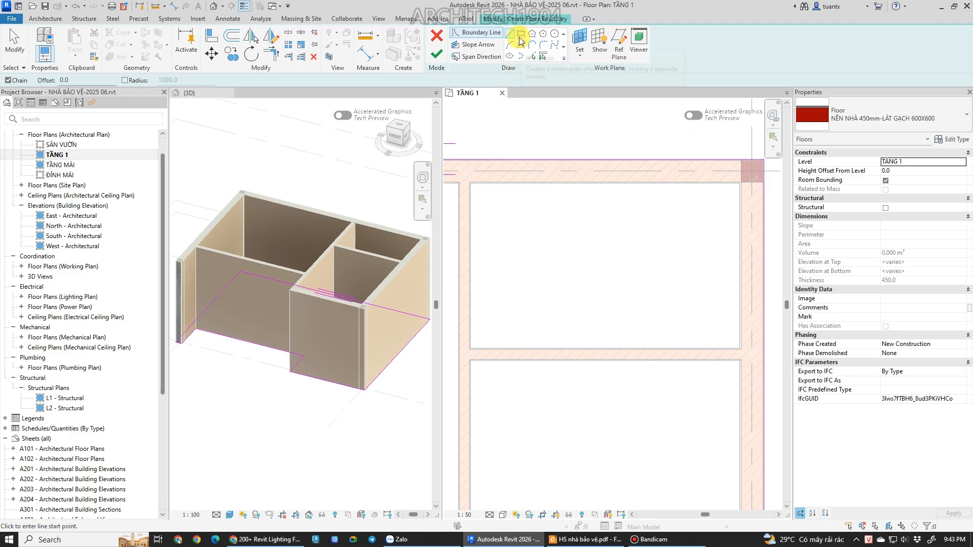
{"action": "left_click", "coordinate": [521, 36]}
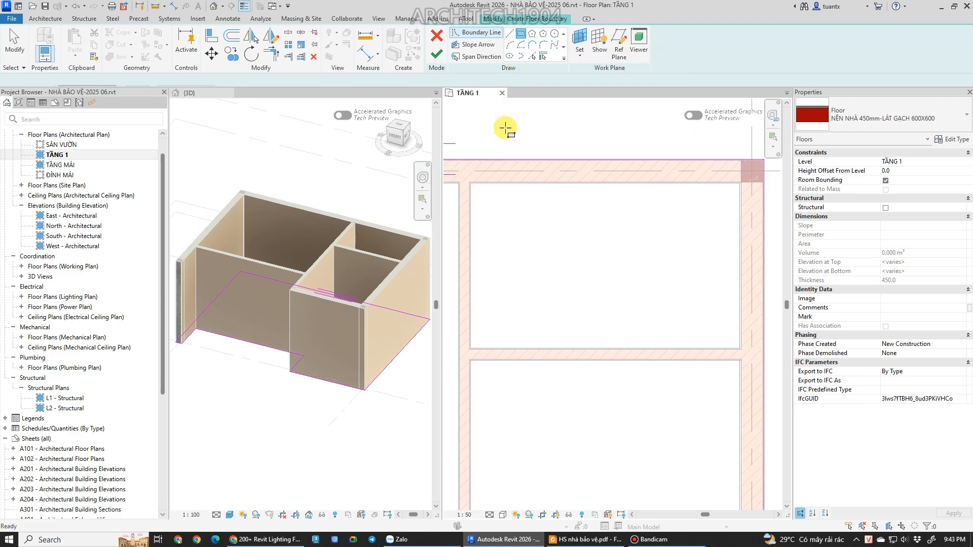
{"action": "scroll", "coordinate": [474, 178], "scroll_direction": "up", "scroll_amount": 3}
{"action": "left_click", "coordinate": [475, 166]}
{"action": "scroll", "coordinate": [587, 289], "scroll_direction": "down", "scroll_amount": 2}
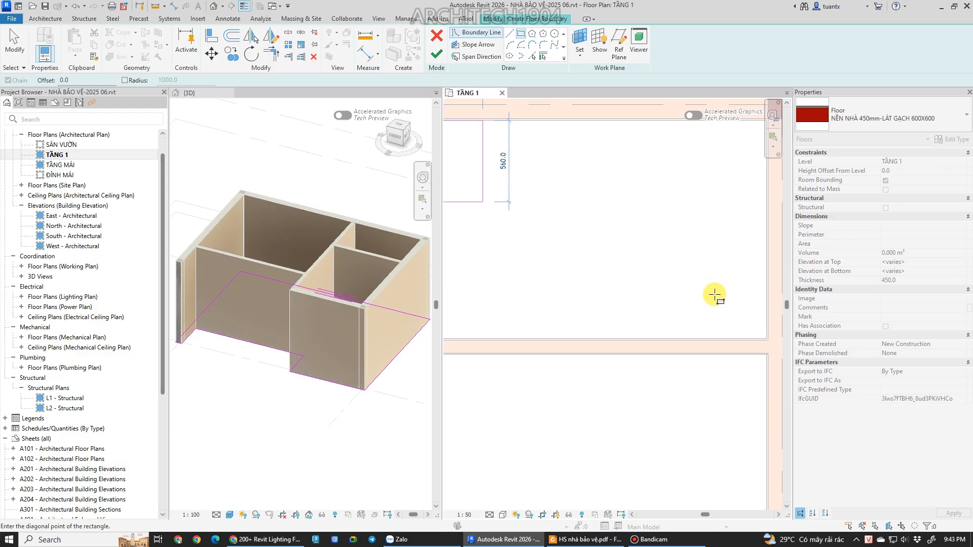
{"action": "scroll", "coordinate": [708, 343], "scroll_direction": "up", "scroll_amount": 2}
{"action": "left_click", "coordinate": [705, 344]}
{"action": "scroll", "coordinate": [628, 316], "scroll_direction": "down", "scroll_amount": 4}
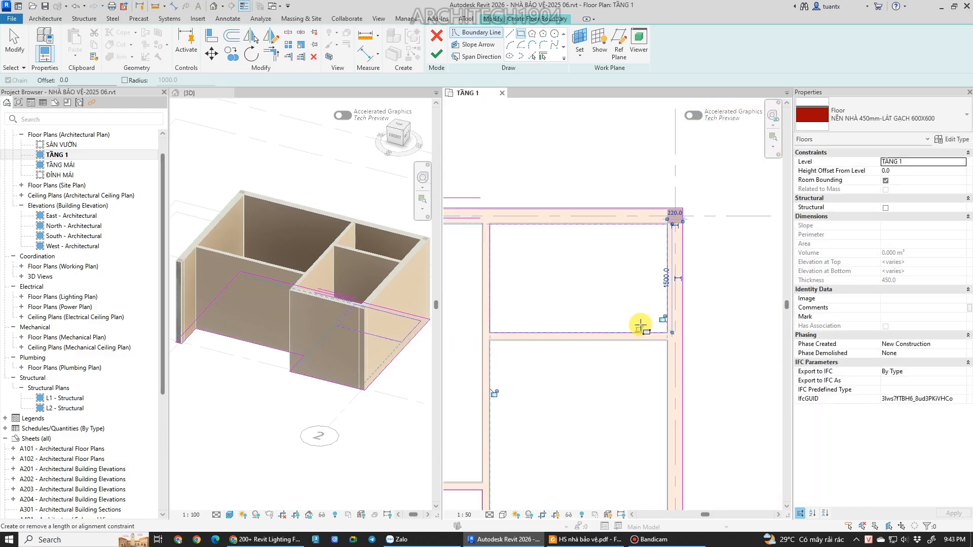
{"action": "left_click", "coordinate": [15, 45]}
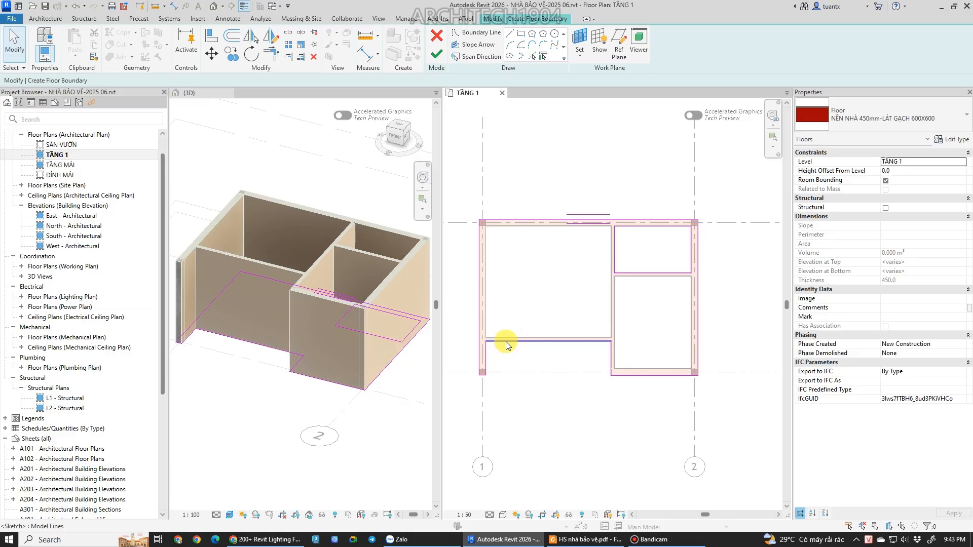
Draw a duplicate boundary line over the rear edge of the small room's rectangle, from corner to corner.
{"action": "scroll", "coordinate": [681, 273], "scroll_direction": "up", "scroll_amount": 2}
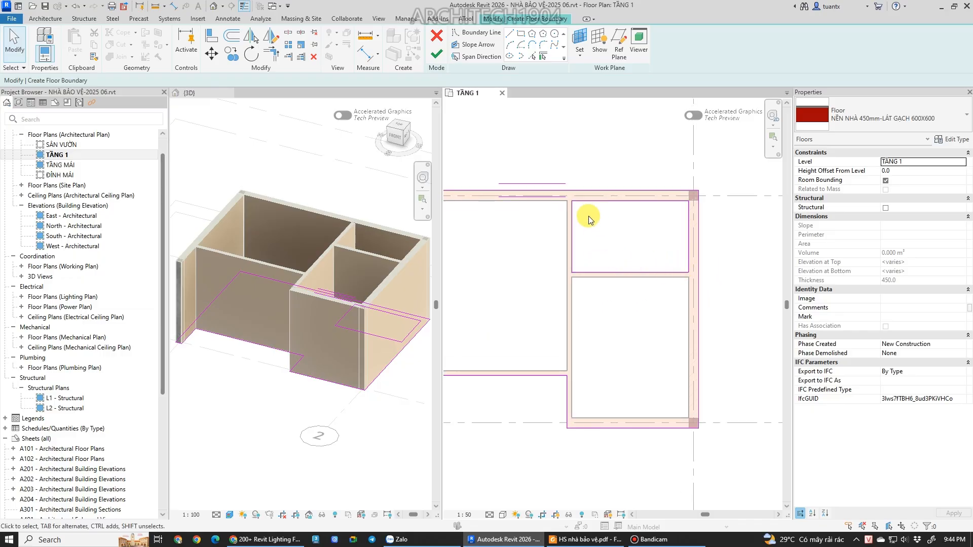
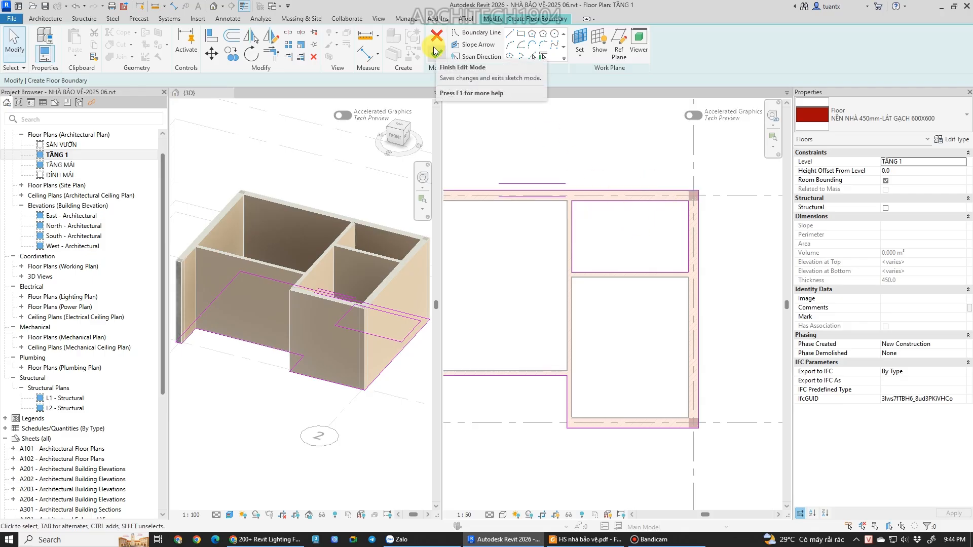
{"action": "scroll", "coordinate": [630, 210], "scroll_direction": "up", "scroll_amount": 2}
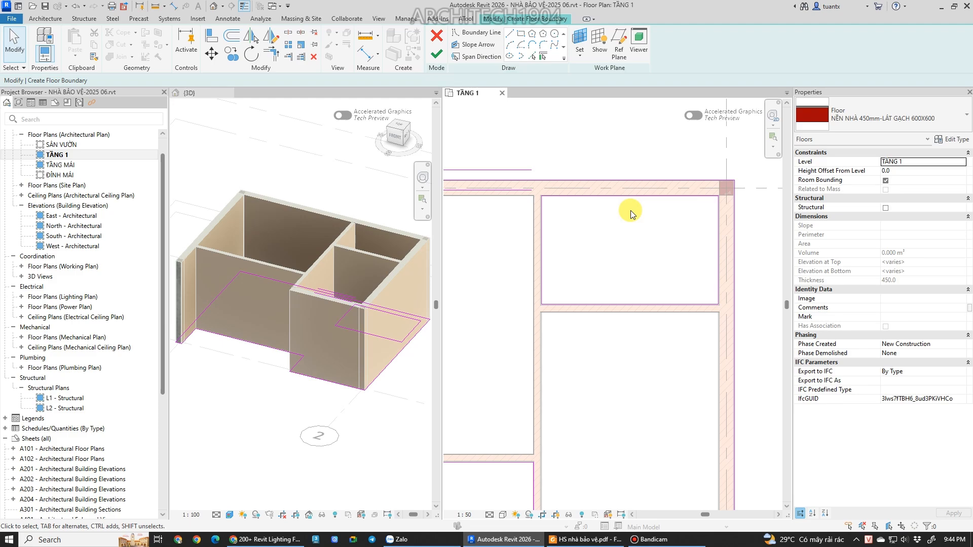
{"action": "scroll", "coordinate": [630, 211], "scroll_direction": "up", "scroll_amount": 2}
{"action": "middle_click_drag", "start_coordinate": [631, 206], "coordinate": [654, 205]}
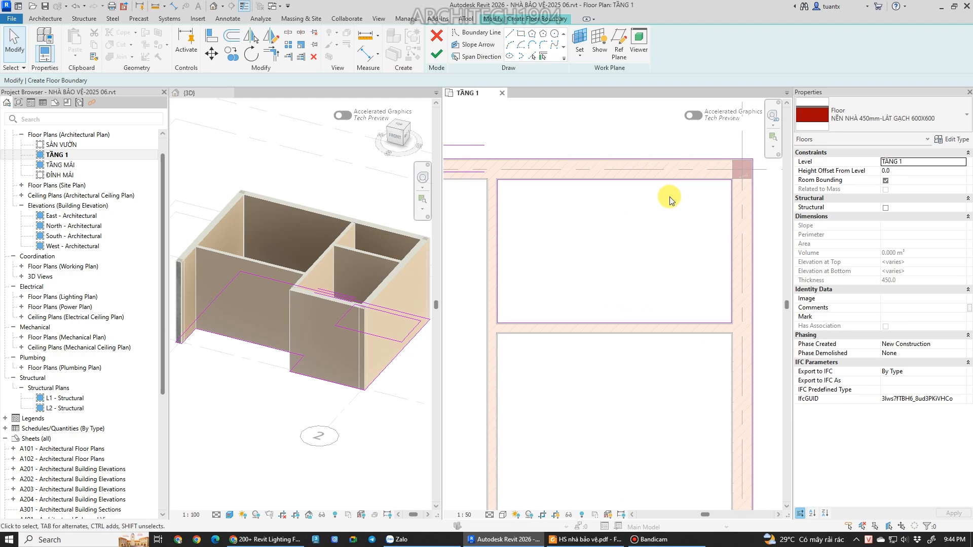
{"action": "left_click_drag", "start_coordinate": [701, 201], "coordinate": [548, 170]}
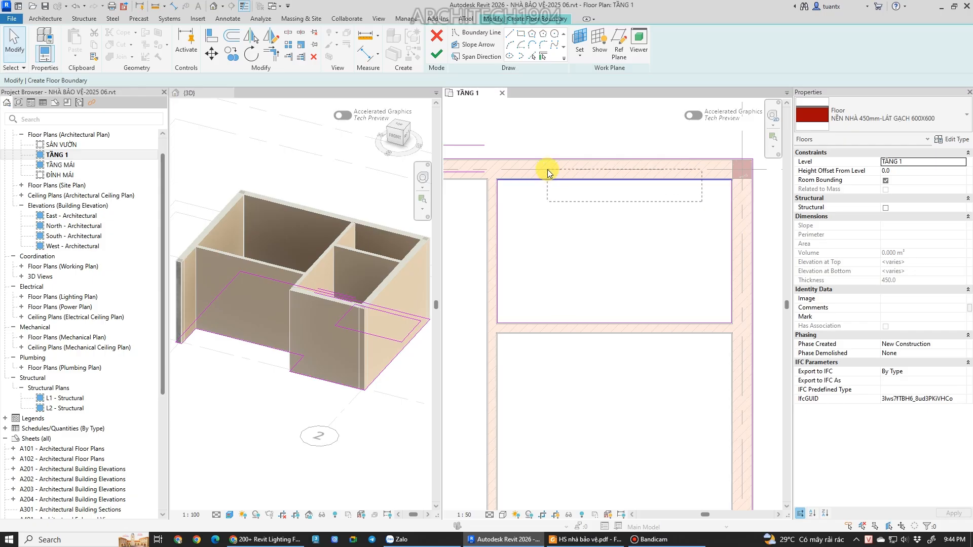
{"action": "left_click_drag", "start_coordinate": [547, 169], "coordinate": [549, 171]}
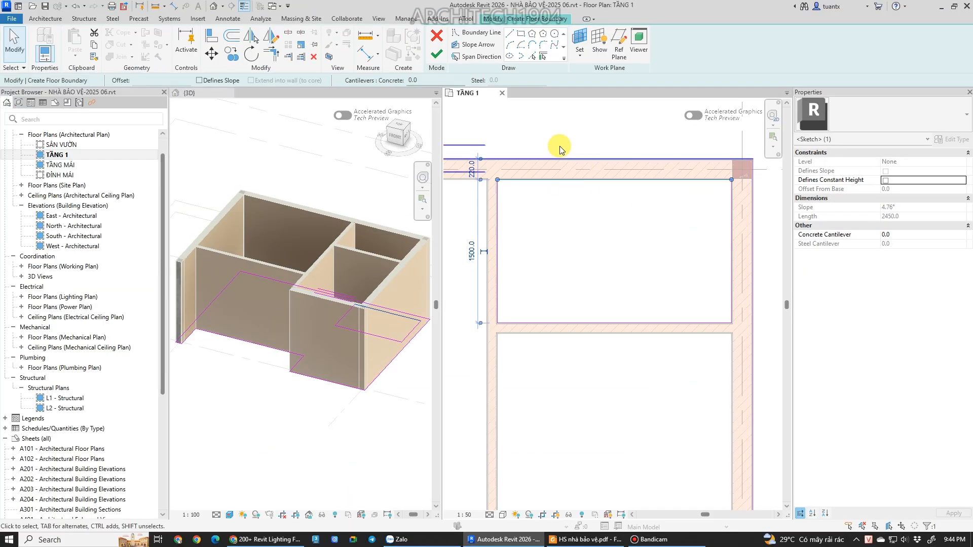
{"action": "left_click", "coordinate": [496, 179]}
{"action": "left_click", "coordinate": [728, 179]}
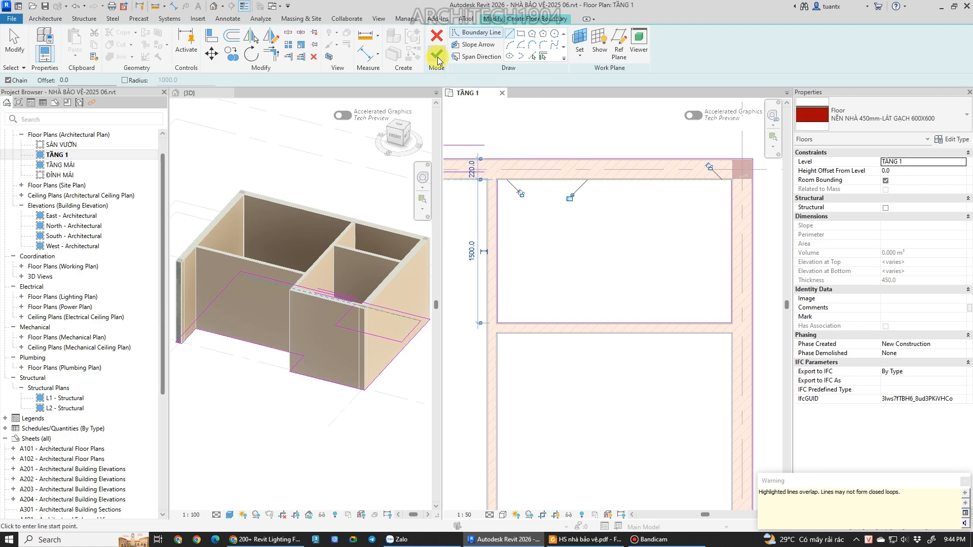
Try to finish the floor sketch with the overlapping line, read the error, and return to sketching.
{"action": "left_click", "coordinate": [436, 55]}
{"action": "left_click_drag", "start_coordinate": [580, 130], "coordinate": [405, 89]}
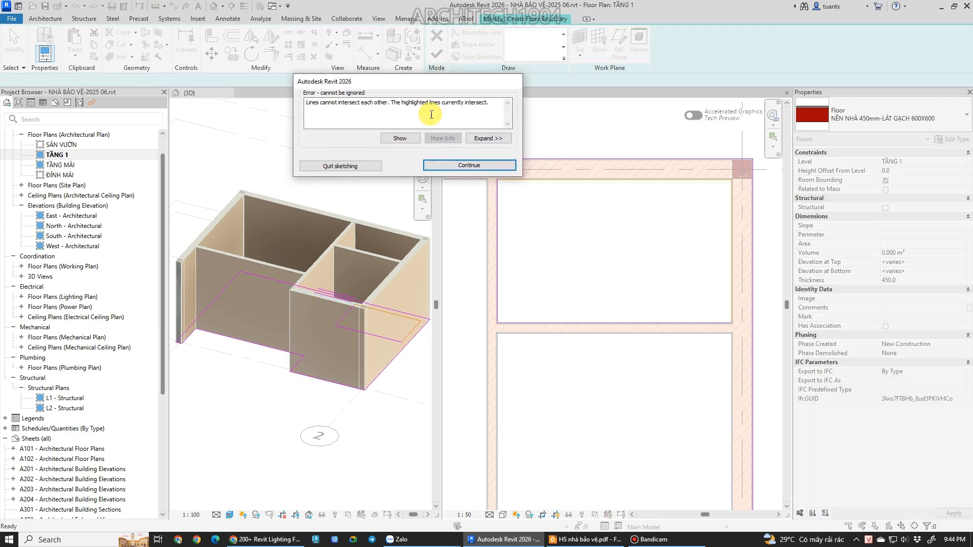
{"action": "left_click_drag", "start_coordinate": [395, 102], "coordinate": [481, 104]}
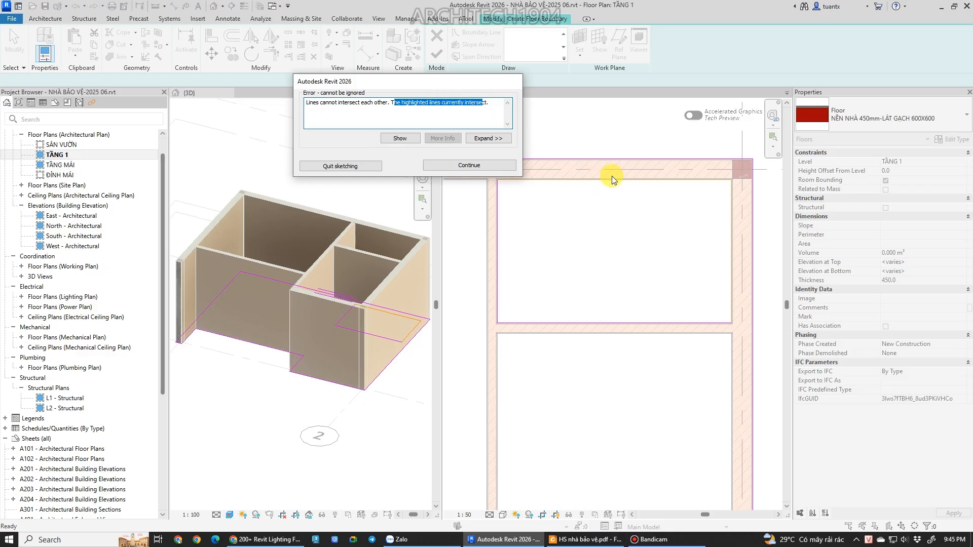
{"action": "left_click", "coordinate": [469, 165]}
Delete the duplicate line lying over the rear edge of the small room's rectangle.
{"action": "scroll", "coordinate": [564, 218], "scroll_direction": "down", "scroll_amount": 2}
{"action": "mouse_move", "coordinate": [564, 217]}
{"action": "middle_mouse_down"}
{"action": "mouse_move", "coordinate": [546, 205]}
{"action": "mouse_move", "coordinate": [606, 191]}
{"action": "middle_mouse_up"}
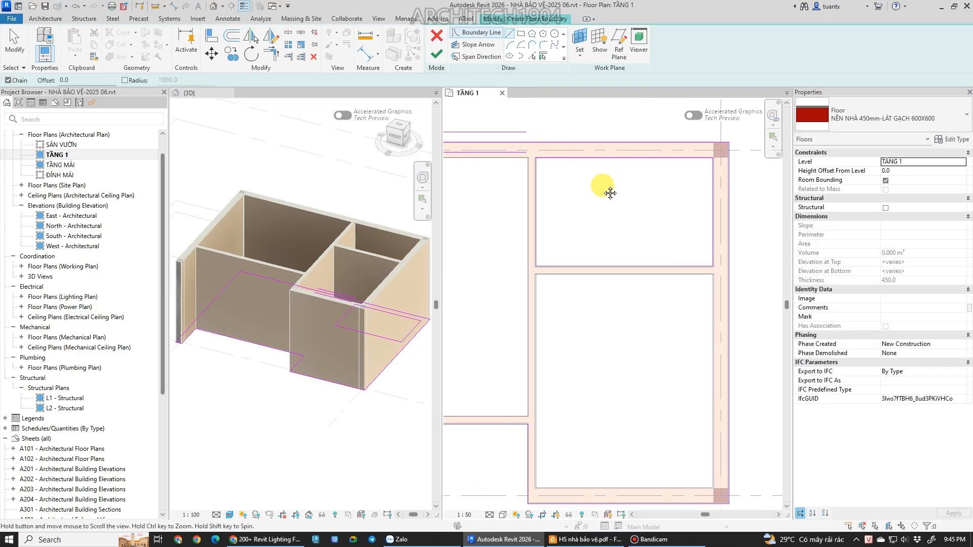
{"action": "key", "text": "Escape"}
{"action": "key", "text": "Escape"}
{"action": "scroll", "coordinate": [567, 160], "scroll_direction": "up", "scroll_amount": 3}
{"action": "middle_click_drag", "start_coordinate": [567, 161], "coordinate": [482, 168]}
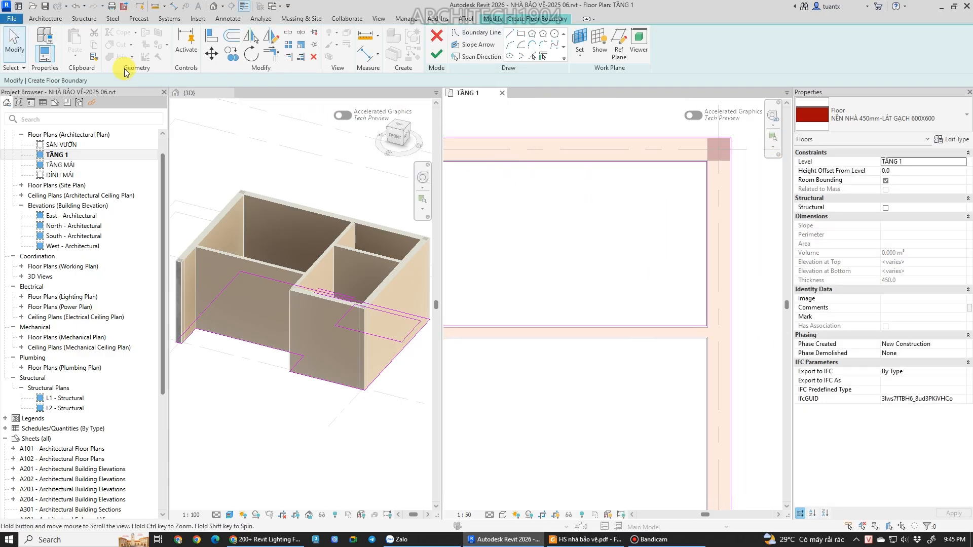
{"action": "left_click_drag", "start_coordinate": [635, 216], "coordinate": [519, 154]}
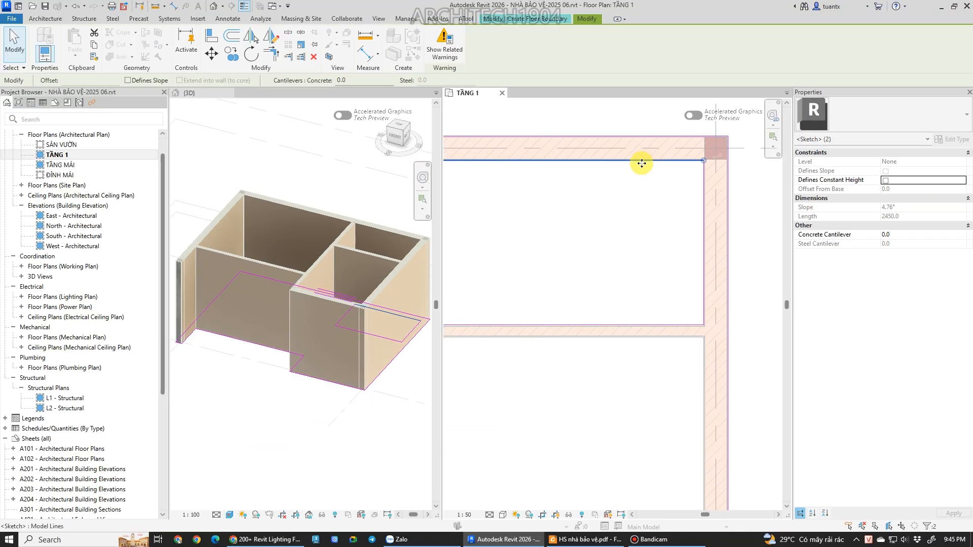
{"action": "left_click", "coordinate": [555, 181]}
{"action": "left_click", "coordinate": [628, 158]}
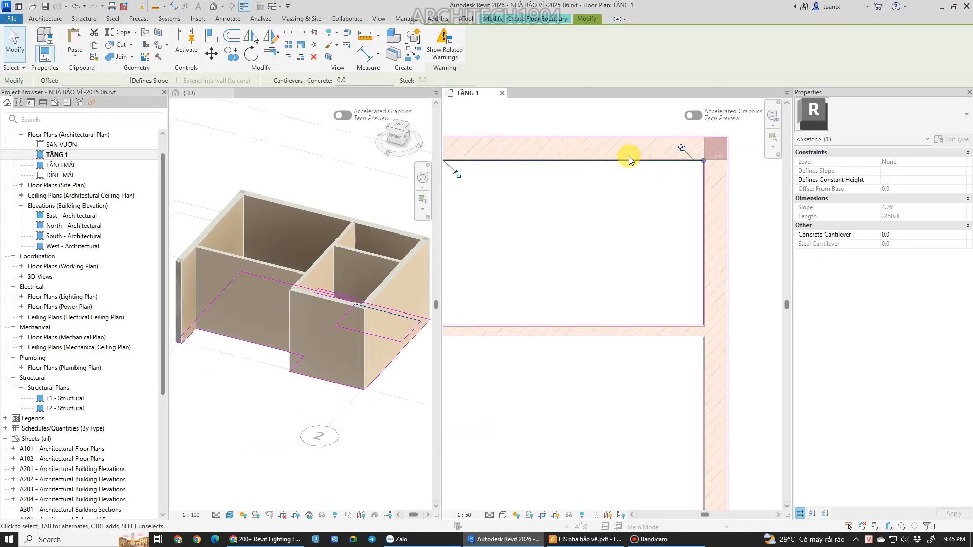
{"action": "key", "text": "Delete"}
Finish the boundary sketch to create the ground floor slab with the small rear room left open.
{"action": "scroll", "coordinate": [628, 158], "scroll_direction": "down", "scroll_amount": 3}
{"action": "middle_click_drag", "start_coordinate": [616, 184], "coordinate": [664, 188]}
{"action": "scroll", "coordinate": [636, 198], "scroll_direction": "down", "scroll_amount": 2}
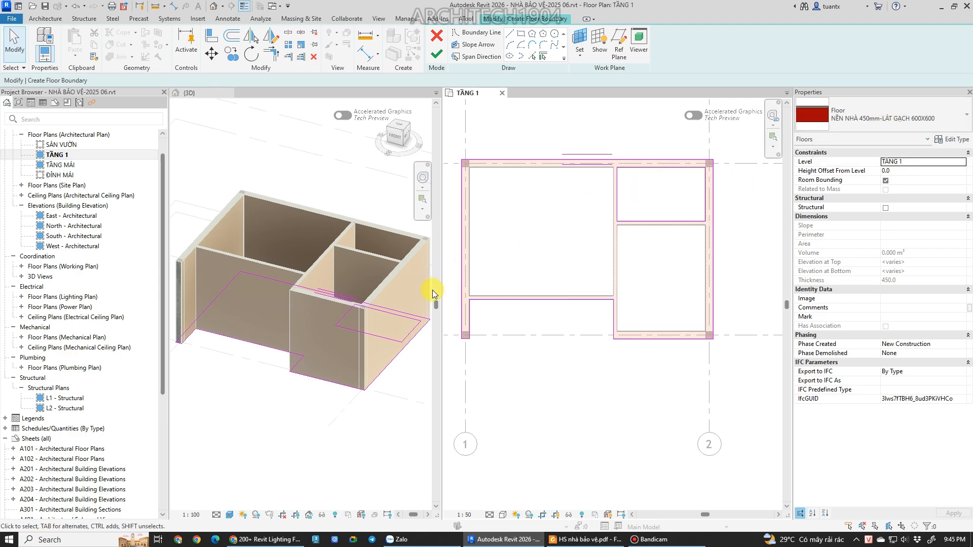
{"action": "scroll", "coordinate": [271, 343], "scroll_direction": "down", "scroll_amount": 3}
{"action": "scroll", "coordinate": [213, 314], "scroll_direction": "up", "scroll_amount": 10}
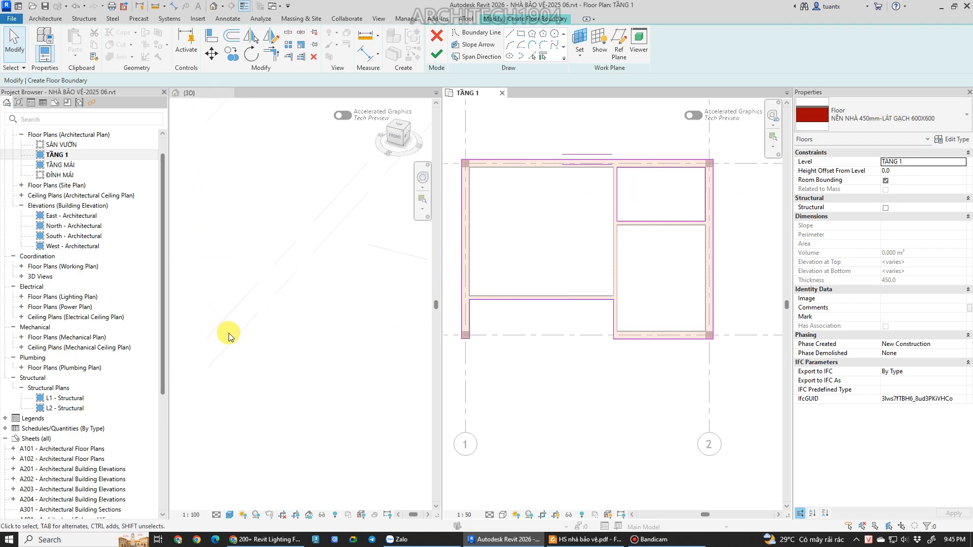
{"action": "left_click", "coordinate": [436, 54]}
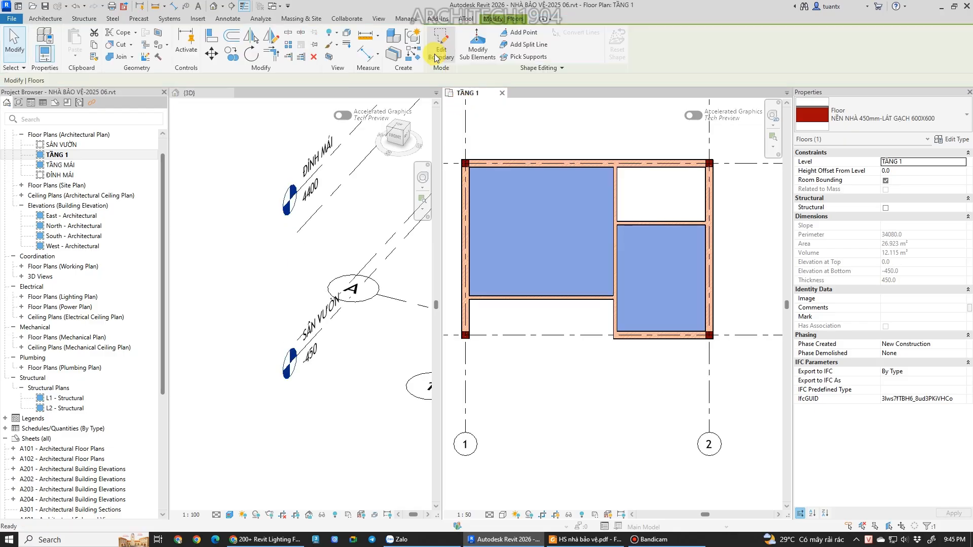
Examine the new floor slab and the opening at the small rear room in the 3D and plan views.
{"action": "scroll", "coordinate": [565, 364], "scroll_direction": "down", "scroll_amount": 1}
{"action": "scroll", "coordinate": [336, 339], "scroll_direction": "down", "scroll_amount": 3}
{"action": "middle_click_drag", "start_coordinate": [307, 306], "coordinate": [189, 319]}
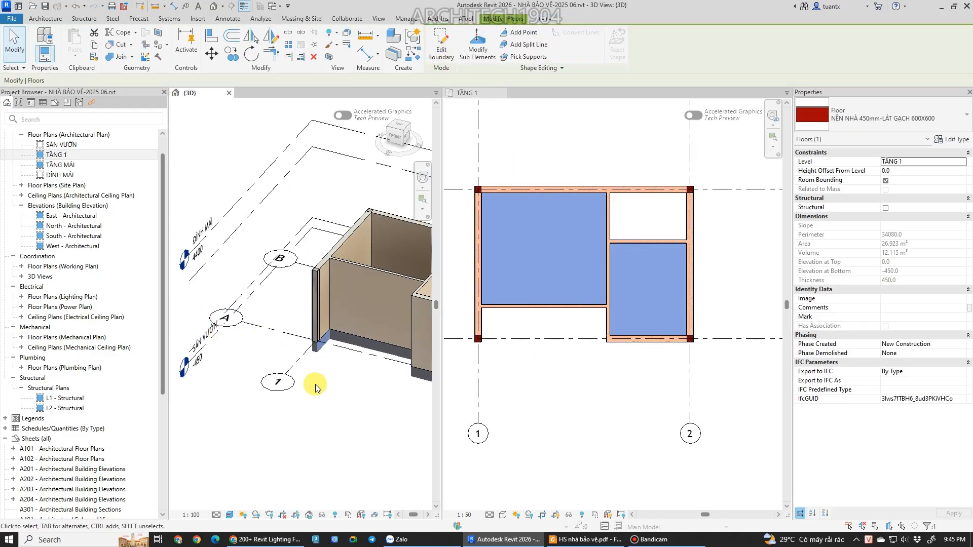
{"action": "left_click", "coordinate": [344, 395]}
{"action": "mouse_move", "coordinate": [350, 380]}
{"action": "middle_mouse_down", "text": "shift"}
{"action": "mouse_move", "coordinate": [343, 421]}
{"action": "mouse_move", "coordinate": [344, 381]}
{"action": "middle_mouse_up", "text": "shift"}
{"action": "middle_click_drag", "start_coordinate": [387, 223], "coordinate": [308, 257]}
{"action": "scroll", "coordinate": [308, 257], "scroll_direction": "up", "scroll_amount": 3}
{"action": "scroll", "coordinate": [308, 257], "scroll_direction": "down", "scroll_amount": 3}
{"action": "middle_click_drag", "start_coordinate": [321, 358], "coordinate": [226, 382]}
{"action": "scroll", "coordinate": [282, 298], "scroll_direction": "up", "scroll_amount": 3}
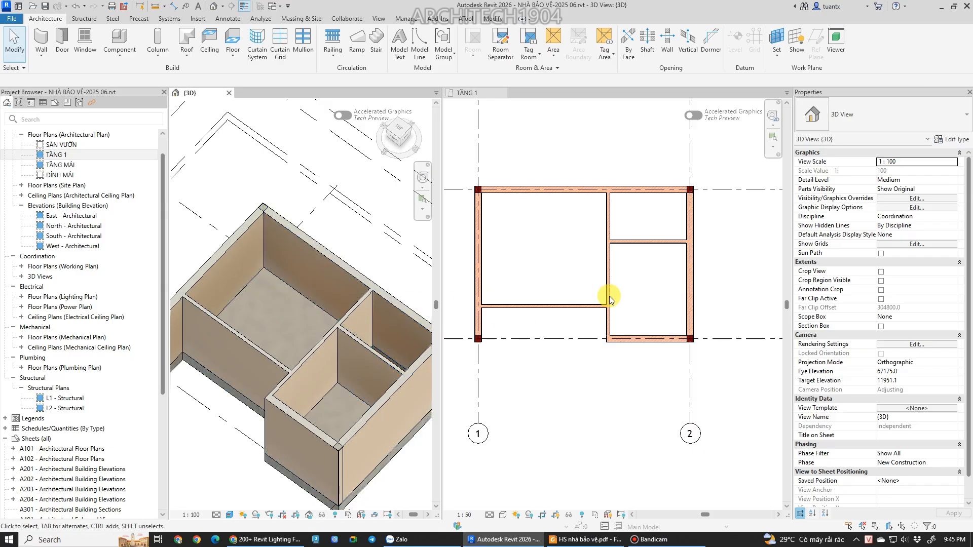
{"action": "scroll", "coordinate": [644, 217], "scroll_direction": "up", "scroll_amount": 4}
{"action": "scroll", "coordinate": [630, 246], "scroll_direction": "down", "scroll_amount": 4}
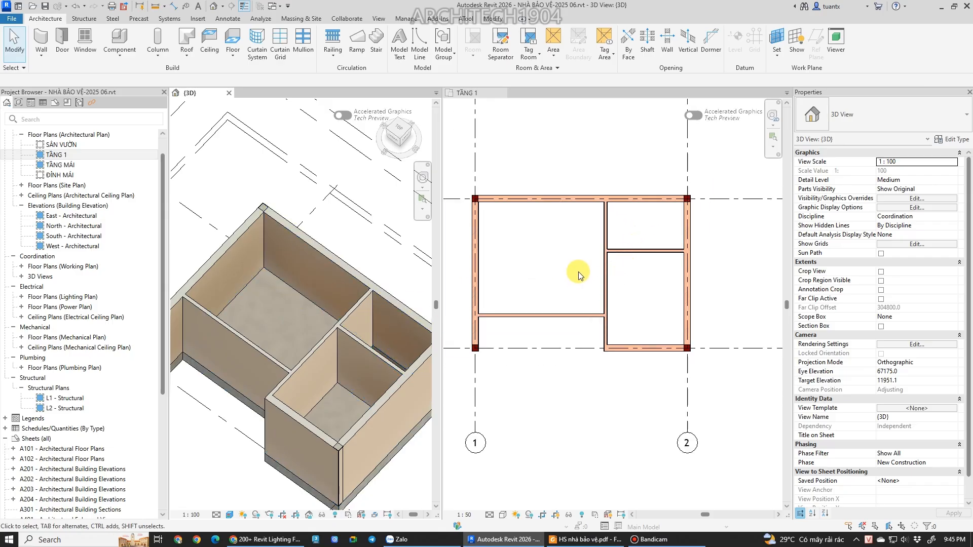
Start a new floor for the small rear room and check that toilet's floor level in the PDF plan.
{"action": "scroll", "coordinate": [651, 212], "scroll_direction": "up", "scroll_amount": 3}
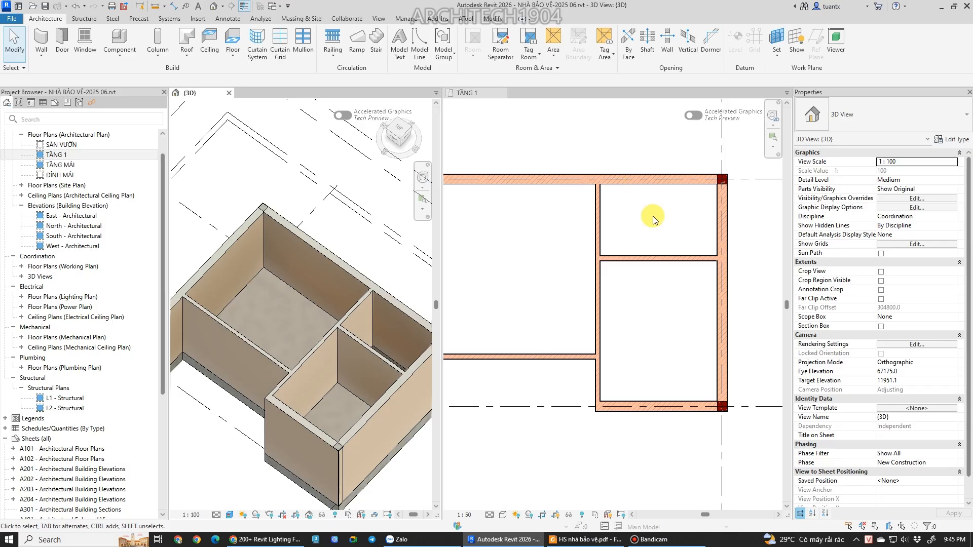
{"action": "scroll", "coordinate": [681, 199], "scroll_direction": "up", "scroll_amount": 2}
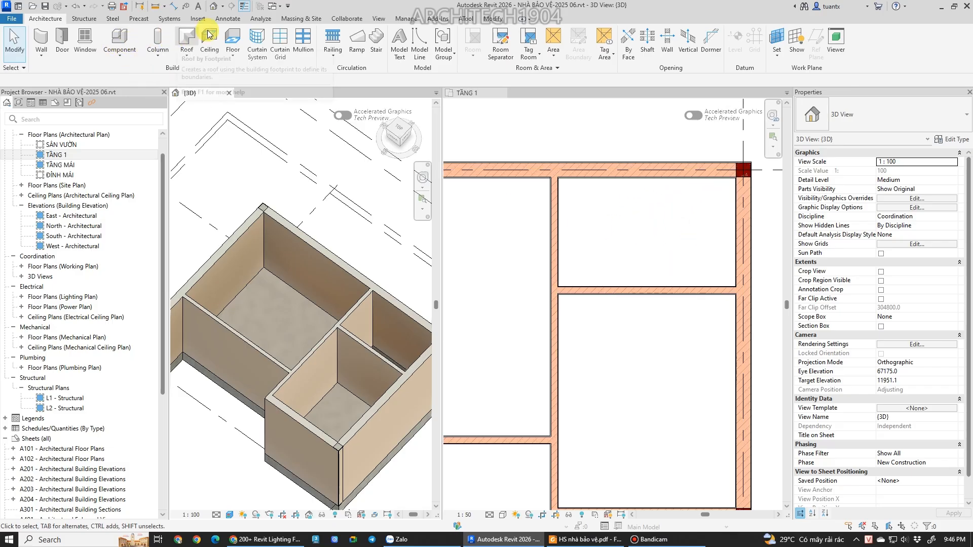
{"action": "left_click", "coordinate": [232, 38]}
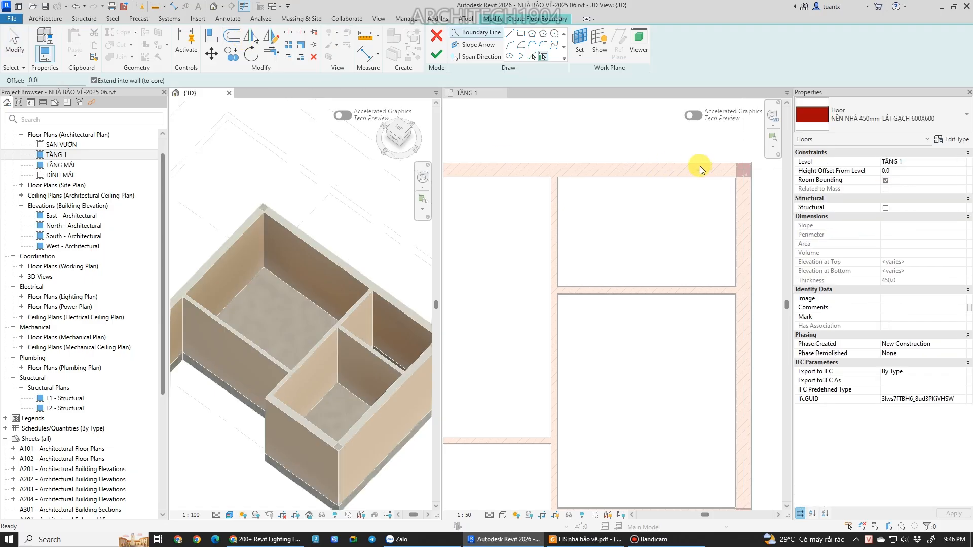
{"action": "left_click", "coordinate": [573, 540]}
{"action": "scroll", "coordinate": [356, 195], "scroll_direction": "up", "scroll_amount": 5, "text": "ctrl"}
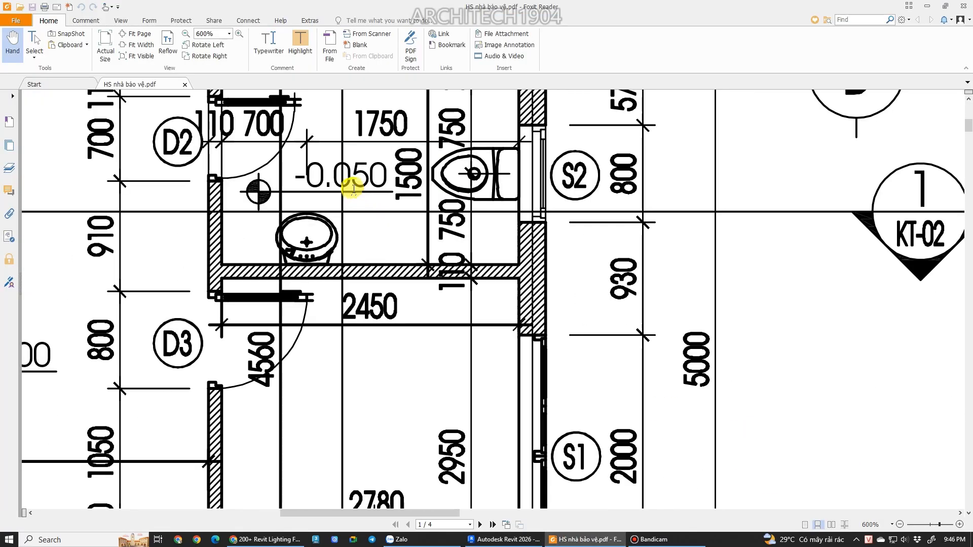
{"action": "left_click", "coordinate": [601, 540]}
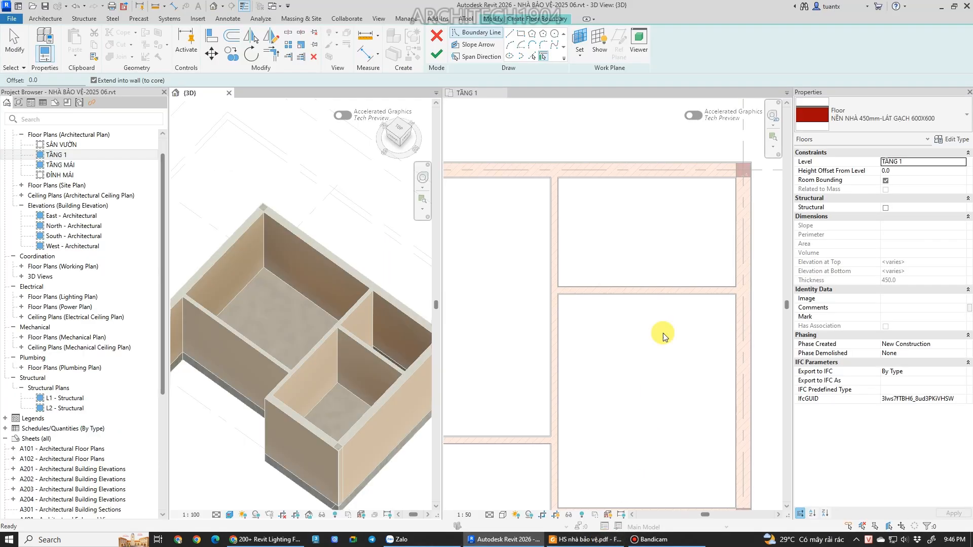
Duplicate the current floor type under the name NỀN NHÀ 400mm-LÁT GẠCH 400X400.
{"action": "left_click", "coordinate": [865, 121]}
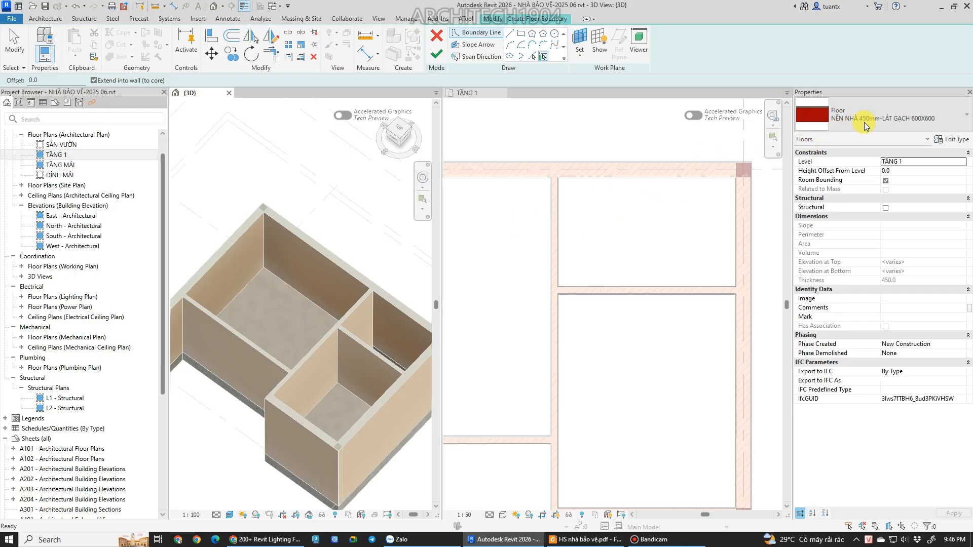
{"action": "left_click", "coordinate": [951, 139]}
{"action": "left_click", "coordinate": [794, 126]}
{"action": "left_click", "coordinate": [663, 193]}
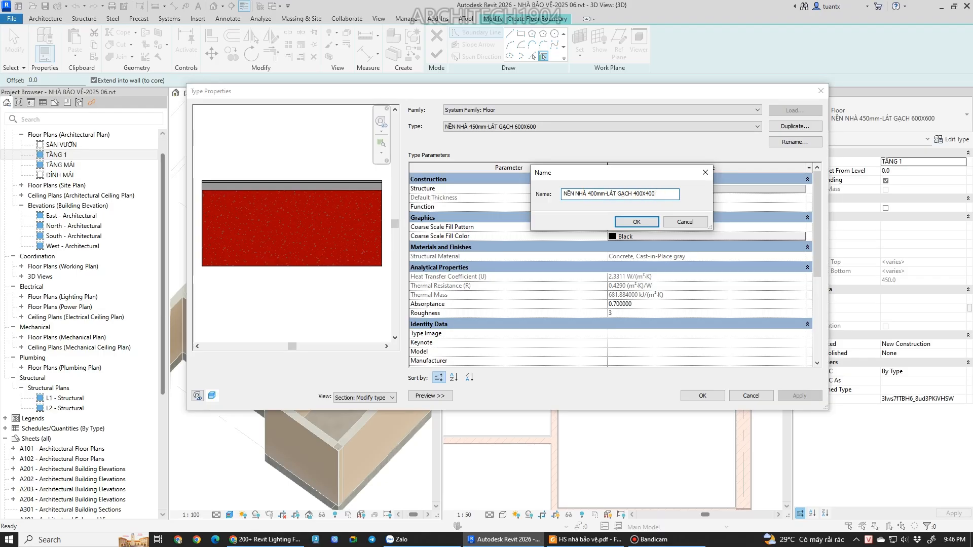
{"action": "left_click", "coordinate": [636, 222]}
Set the cast-in-place concrete structure layer of the new floor type to 350 mm thick.
{"action": "left_click", "coordinate": [707, 188]}
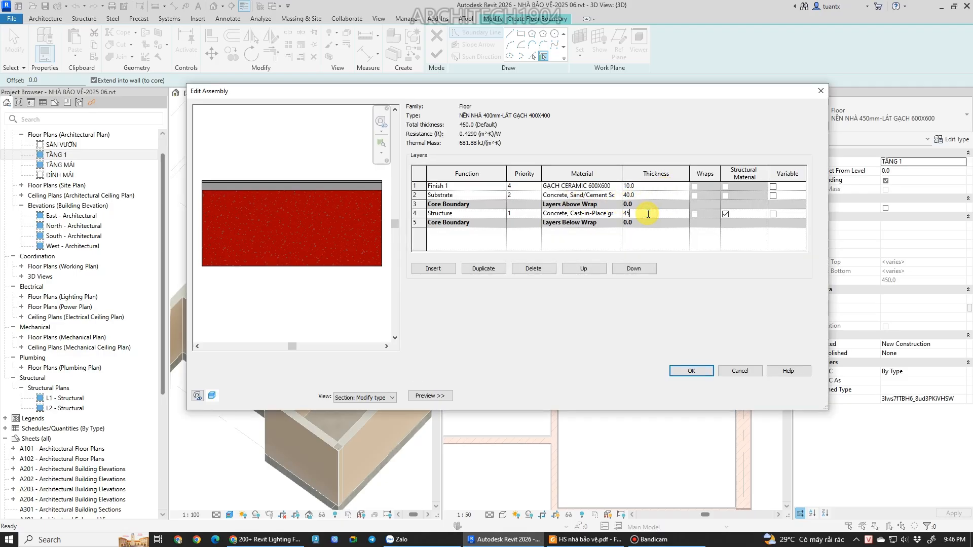
{"action": "left_click", "coordinate": [653, 236]}
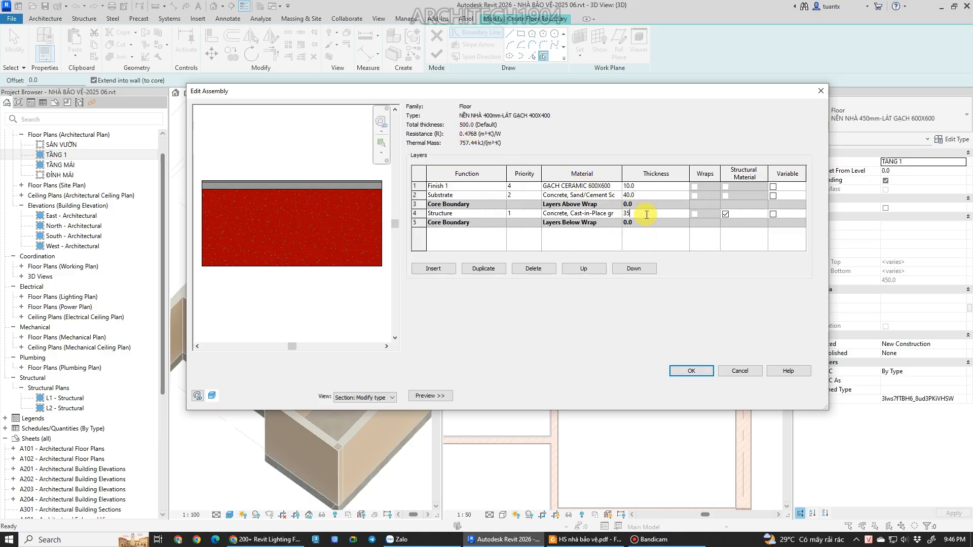
{"action": "key", "text": "Tab"}
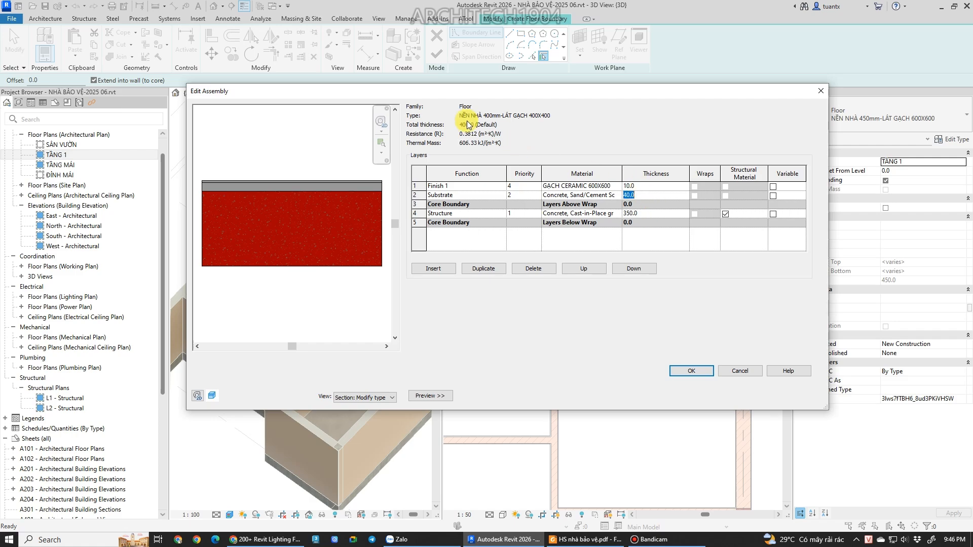
Duplicate the floor finish layer's 600X600 ceramic tile material together with its assets under the name GACH CERAMIC 400X400.
{"action": "left_click", "coordinate": [596, 186]}
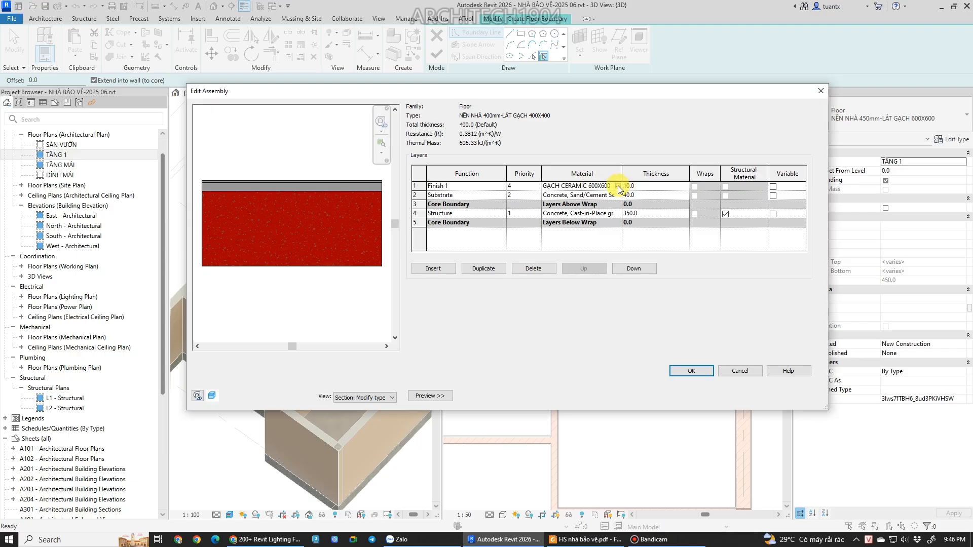
{"action": "left_click", "coordinate": [618, 186]}
{"action": "right_click", "coordinate": [250, 219]}
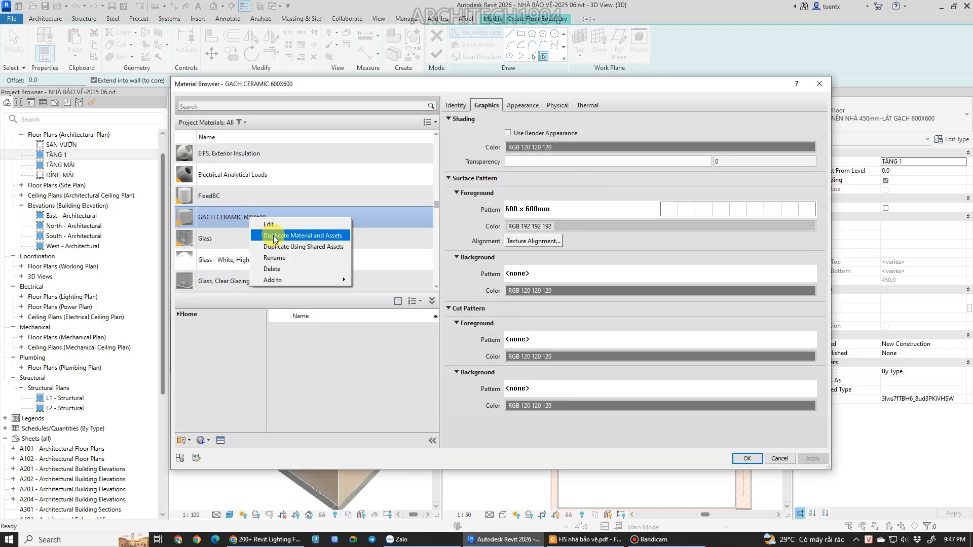
{"action": "left_click", "coordinate": [301, 240]}
{"action": "left_click_drag", "start_coordinate": [278, 218], "coordinate": [253, 220]}
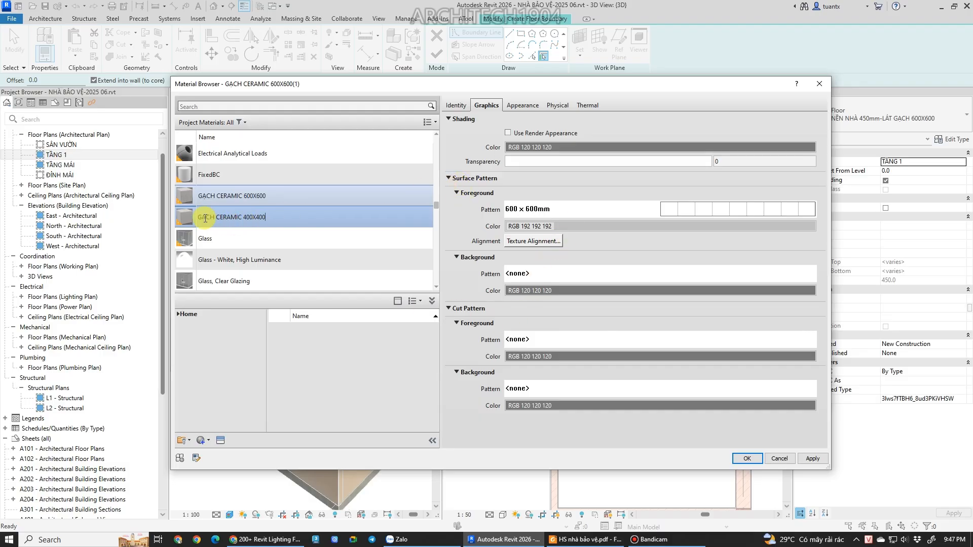
Duplicate the 600 x 600mm model surface pattern for the new tile material under the name 400X400MM.
{"action": "left_click", "coordinate": [679, 211]}
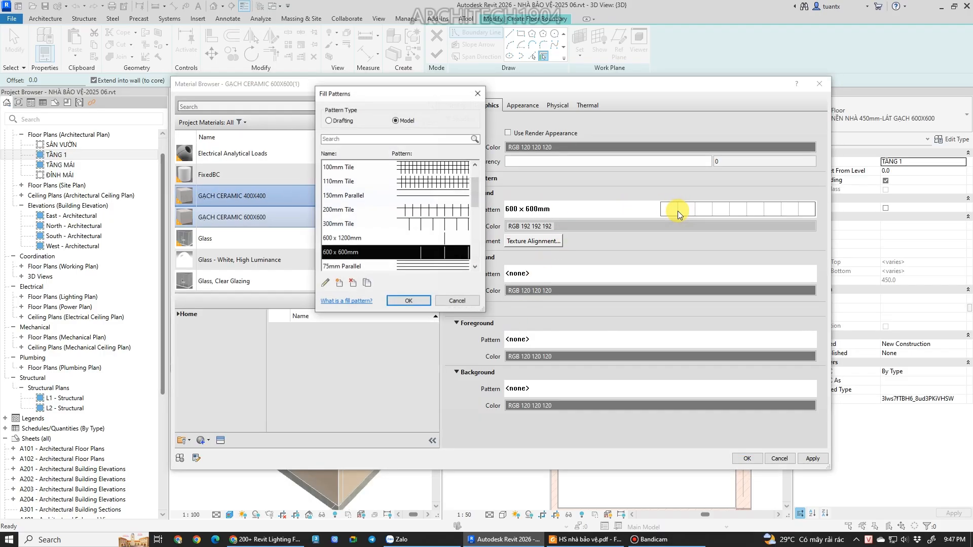
{"action": "mouse_move", "coordinate": [477, 195]}
{"action": "left_mouse_down"}
{"action": "mouse_move", "coordinate": [475, 247]}
{"action": "mouse_move", "coordinate": [472, 171]}
{"action": "mouse_move", "coordinate": [473, 199]}
{"action": "left_mouse_up"}
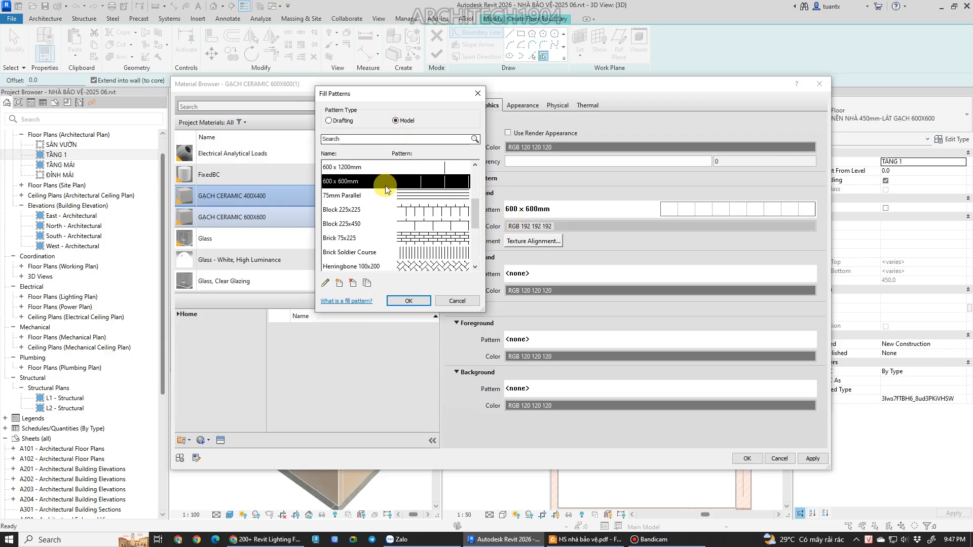
{"action": "left_click", "coordinate": [373, 282]}
{"action": "type", "text": "400X400MM"}
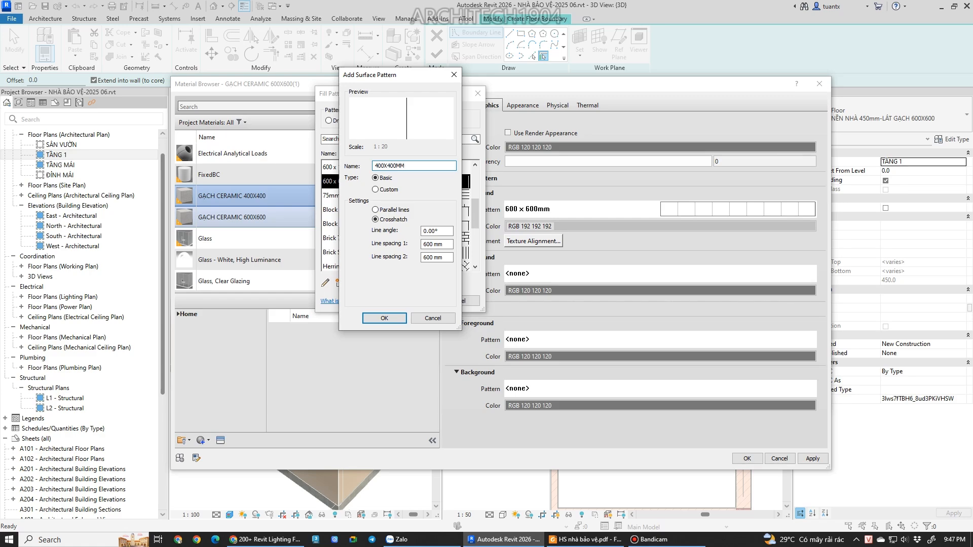
Set both line spacings of the new pattern to 400 mm and apply the 400X400 tile material to the floor type.
{"action": "left_click_drag", "start_coordinate": [384, 71], "coordinate": [601, 49]}
{"action": "left_click_drag", "start_coordinate": [658, 222], "coordinate": [608, 236]}
{"action": "type", "text": "4004"}
{"action": "left_click", "coordinate": [601, 296]}
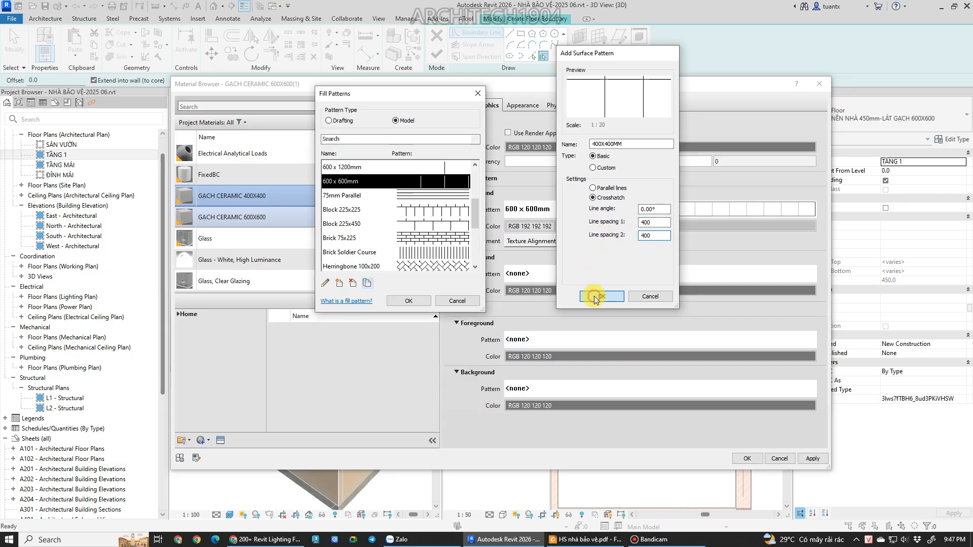
{"action": "left_click", "coordinate": [409, 301]}
{"action": "left_click", "coordinate": [747, 458]}
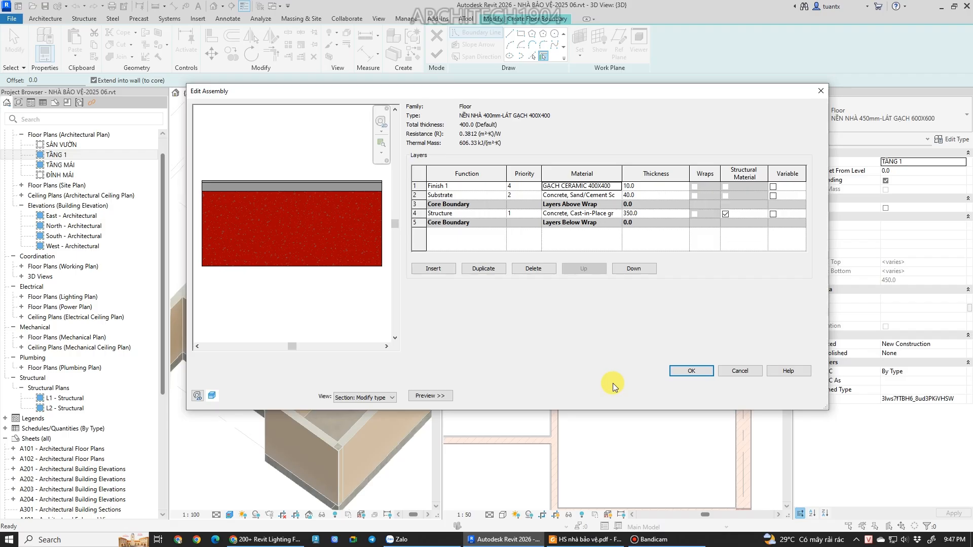
{"action": "left_click", "coordinate": [702, 375]}
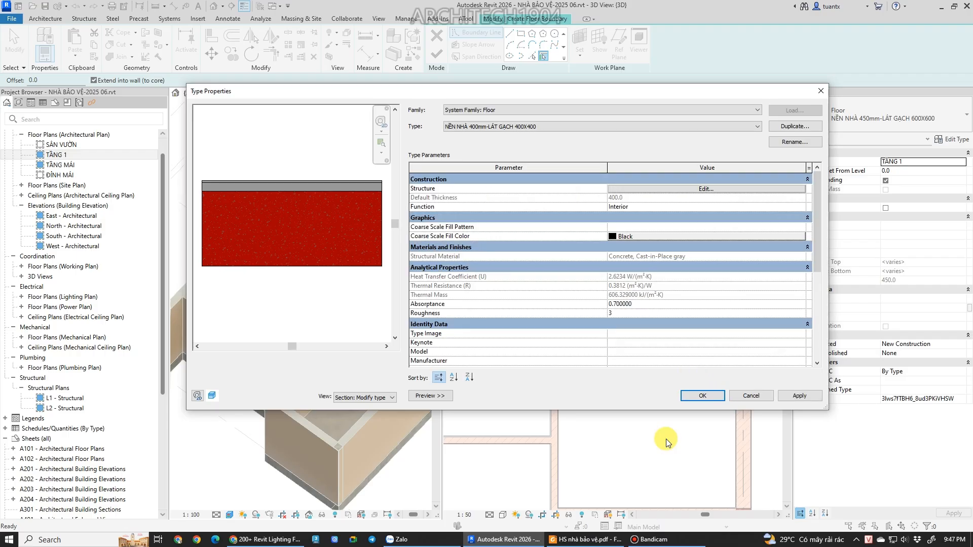
{"action": "left_click", "coordinate": [707, 399]}
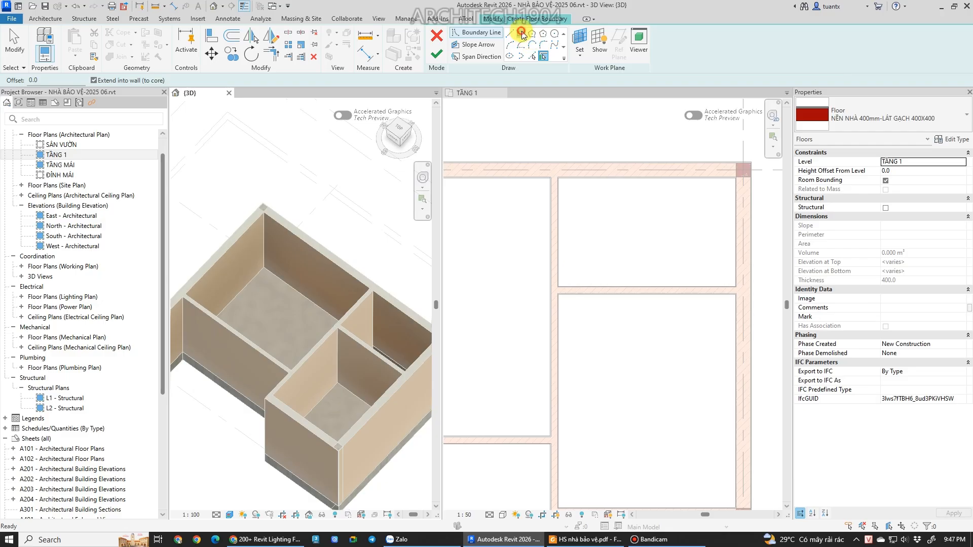
Sketch a rectangular floor boundary along the inner wall faces of the small rear toilet room.
{"action": "left_click", "coordinate": [520, 34]}
{"action": "left_click", "coordinate": [556, 187]}
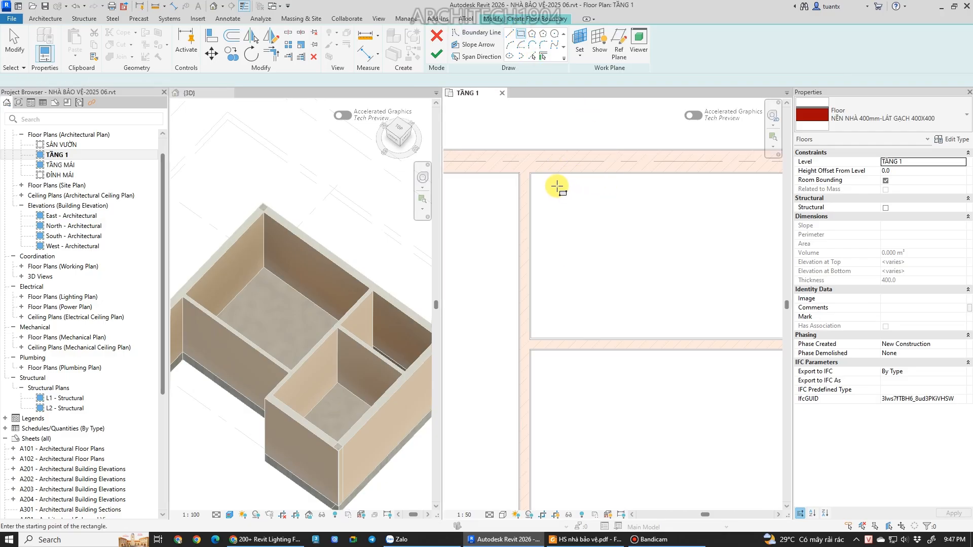
{"action": "middle_click_drag", "start_coordinate": [556, 187], "coordinate": [506, 178]}
{"action": "scroll", "coordinate": [482, 163], "scroll_direction": "up", "scroll_amount": 2}
{"action": "scroll", "coordinate": [506, 188], "scroll_direction": "down", "scroll_amount": 2}
{"action": "left_click", "coordinate": [454, 179]}
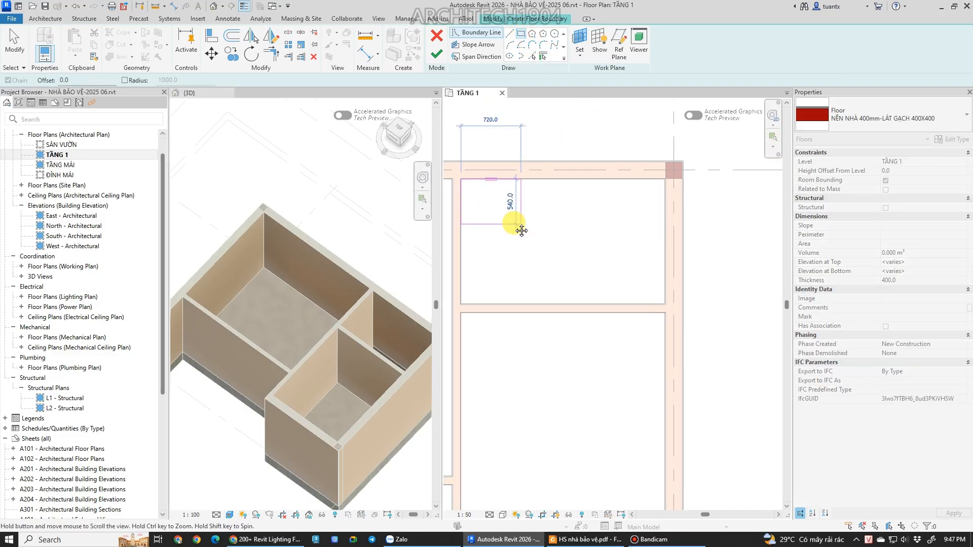
{"action": "left_click", "coordinate": [658, 303]}
{"action": "middle_click_drag", "start_coordinate": [353, 308], "coordinate": [600, 256], "text": "shift"}
{"action": "scroll", "coordinate": [595, 248], "scroll_direction": "down", "scroll_amount": 2}
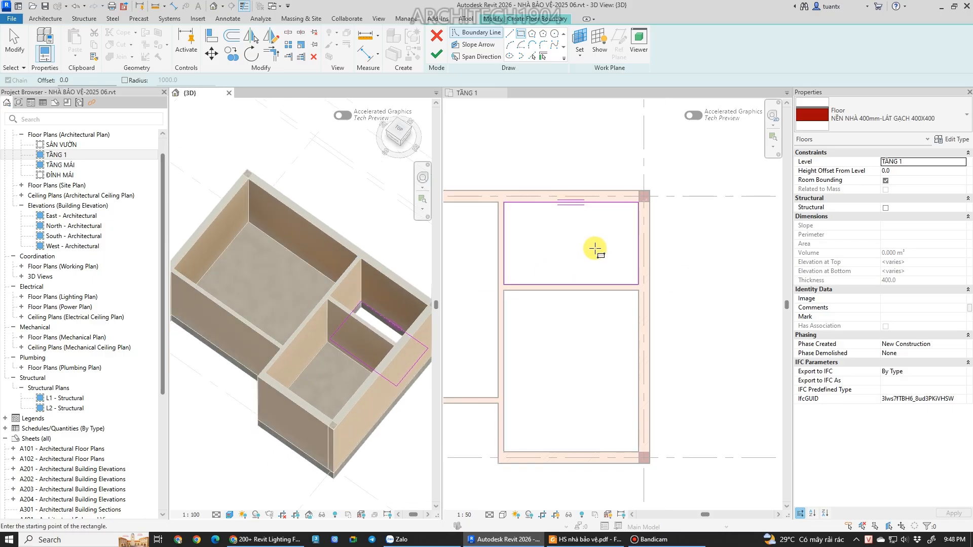
Set the toilet floor's height offset from TẦNG 1 to -50 and finish the floor sketch.
{"action": "left_click", "coordinate": [902, 171]}
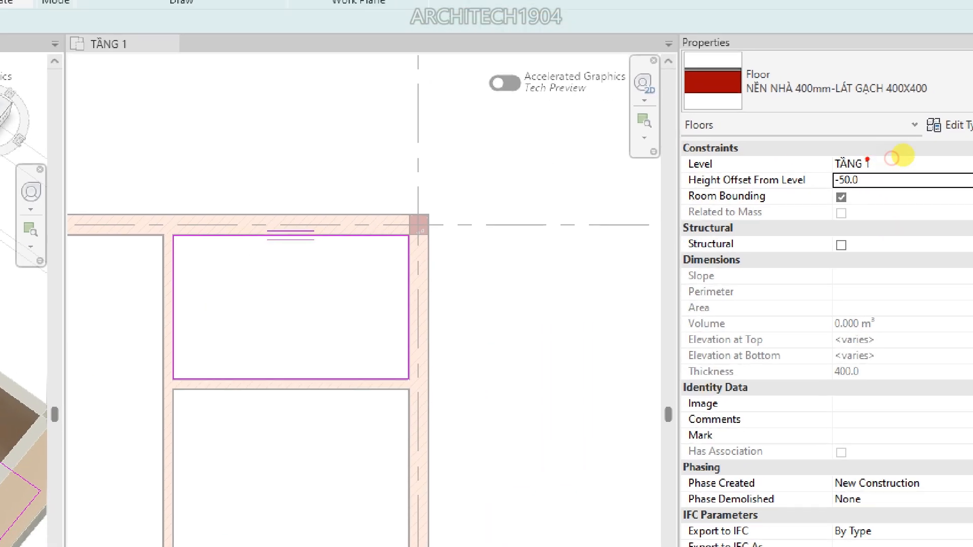
{"action": "mouse_move", "coordinate": [906, 152]}
{"action": "left_mouse_down"}
{"action": "mouse_move", "coordinate": [903, 170]}
{"action": "mouse_move", "coordinate": [919, 154]}
{"action": "left_mouse_up"}
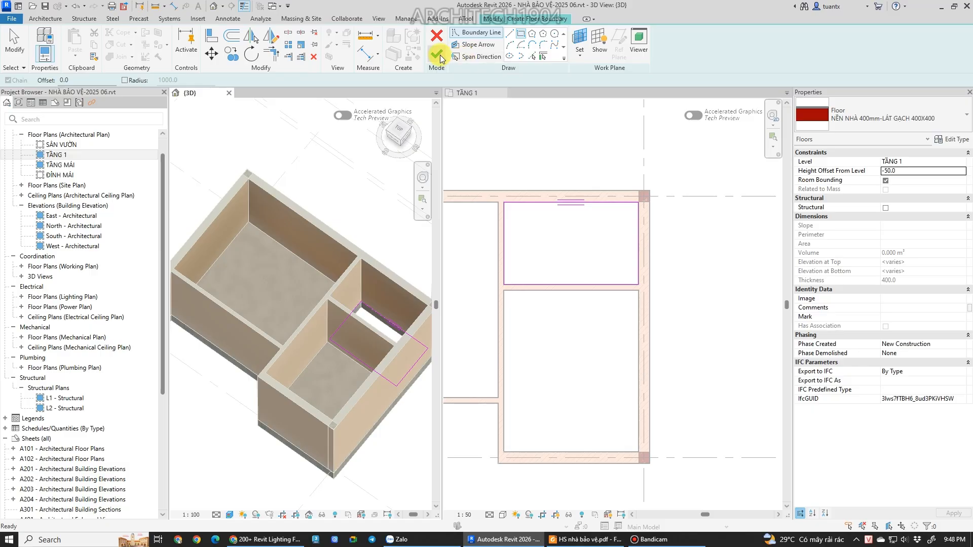
{"action": "left_click", "coordinate": [439, 53]}
{"action": "left_click", "coordinate": [721, 337]}
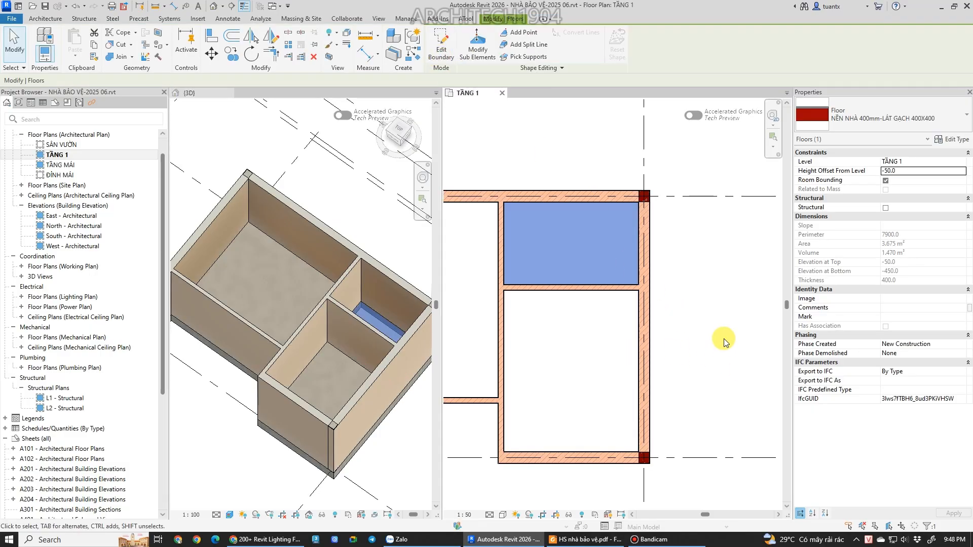
Examine the lowered toilet floor against the adjoining rooms in the 3D view.
{"action": "scroll", "coordinate": [722, 339], "scroll_direction": "down", "scroll_amount": 3}
{"action": "scroll", "coordinate": [353, 299], "scroll_direction": "up", "scroll_amount": 6}
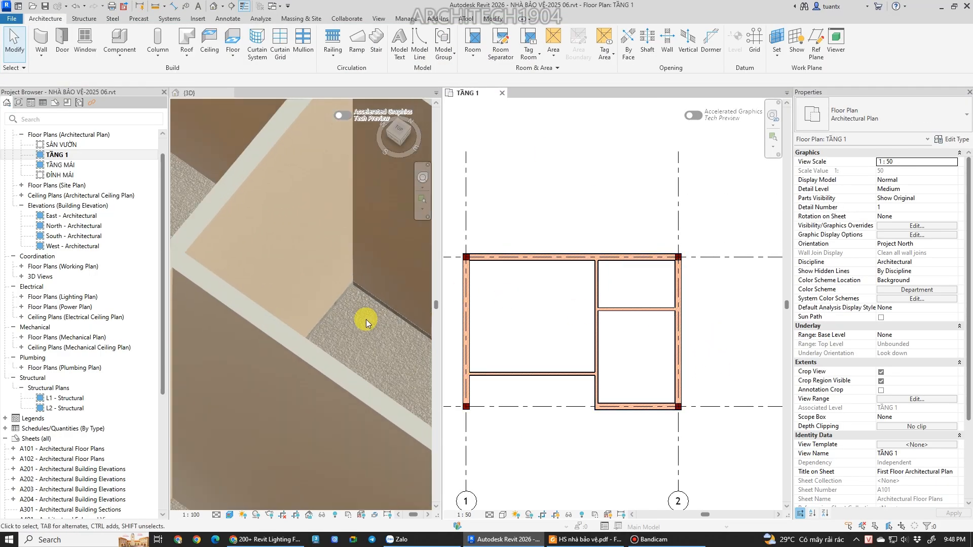
{"action": "scroll", "coordinate": [356, 320], "scroll_direction": "down", "scroll_amount": 5}
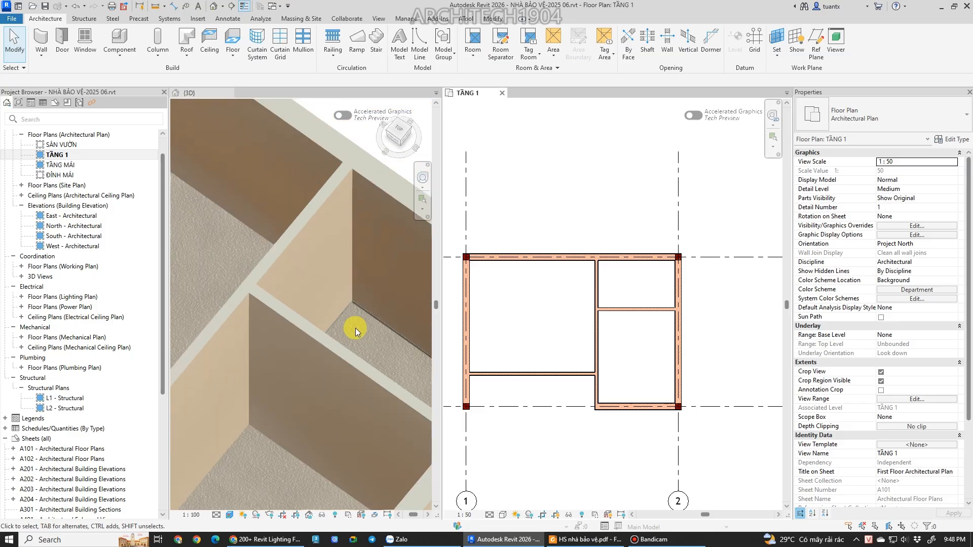
{"action": "scroll", "coordinate": [250, 285], "scroll_direction": "down", "scroll_amount": 4}
{"action": "scroll", "coordinate": [560, 326], "scroll_direction": "down", "scroll_amount": 3}
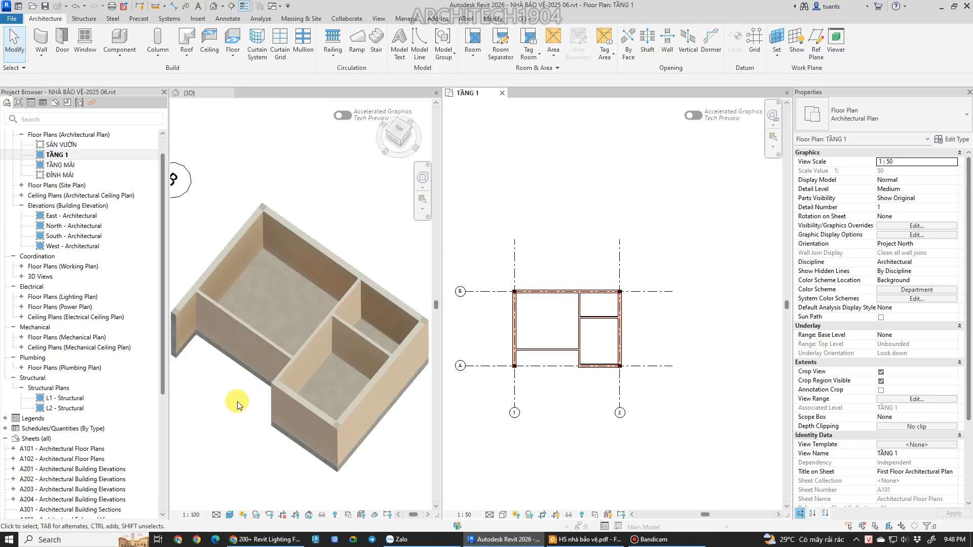
{"action": "middle_click_drag", "start_coordinate": [243, 357], "coordinate": [358, 356], "text": "shift"}
Check the porch depth, step widths and ground level at entrance door D1 in the PDF plan.
{"action": "key", "text": "alt+Tab"}
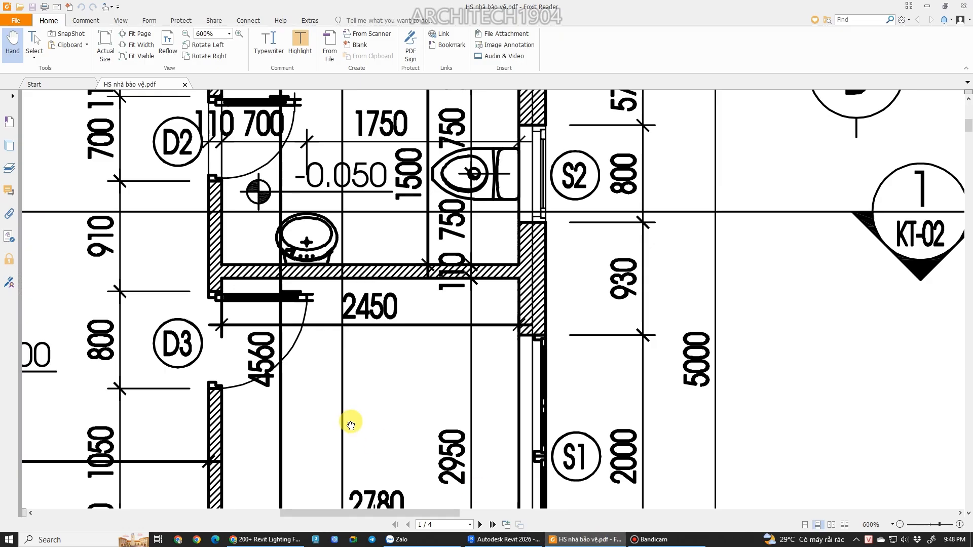
{"action": "scroll", "coordinate": [465, 354], "scroll_direction": "down", "scroll_amount": 5}
{"action": "scroll", "coordinate": [463, 321], "scroll_direction": "left", "scroll_amount": 10}
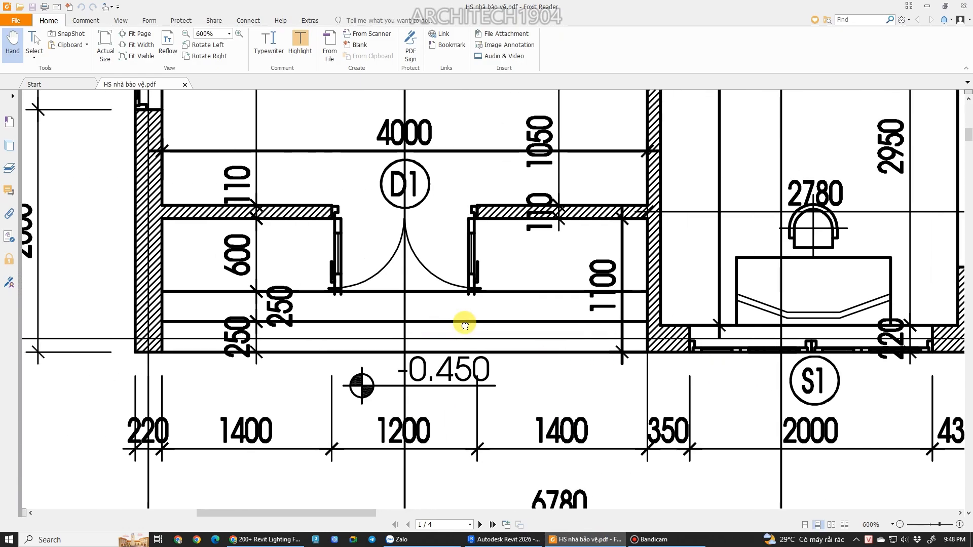
{"action": "scroll", "coordinate": [423, 319], "scroll_direction": "down", "scroll_amount": 2, "text": "ctrl"}
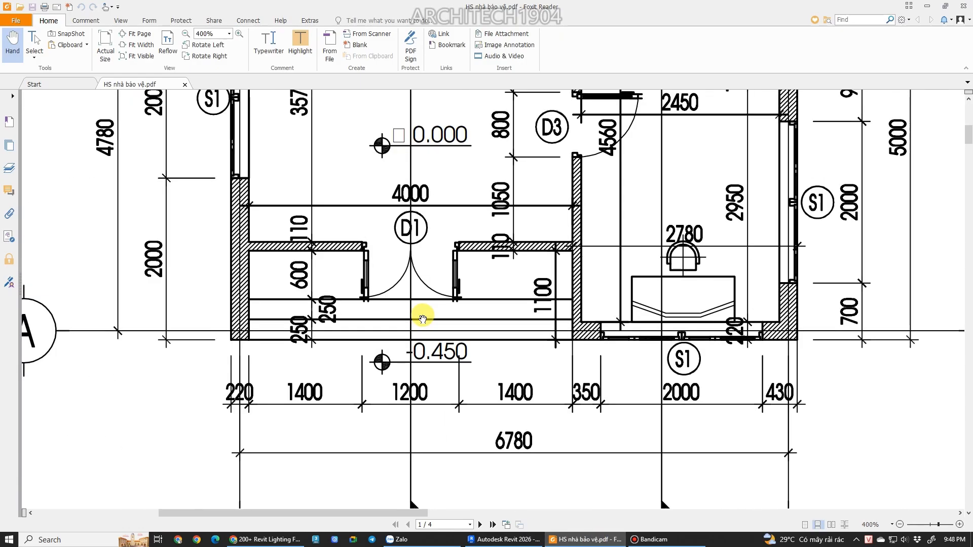
{"action": "scroll", "coordinate": [422, 318], "scroll_direction": "down", "scroll_amount": 1, "text": "ctrl"}
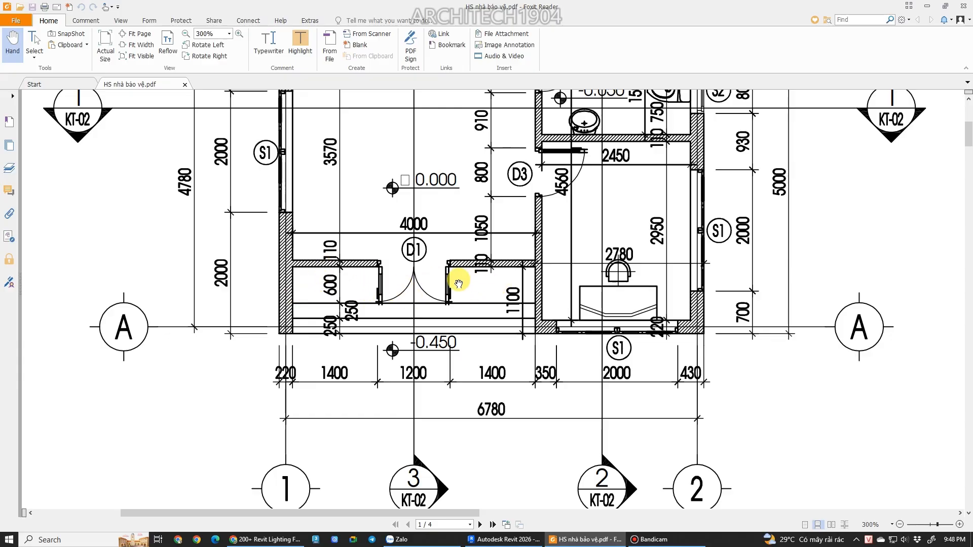
{"action": "scroll", "coordinate": [324, 288], "scroll_direction": "up", "scroll_amount": 1, "text": "ctrl"}
{"action": "scroll", "coordinate": [323, 288], "scroll_direction": "up", "scroll_amount": 2, "text": "ctrl"}
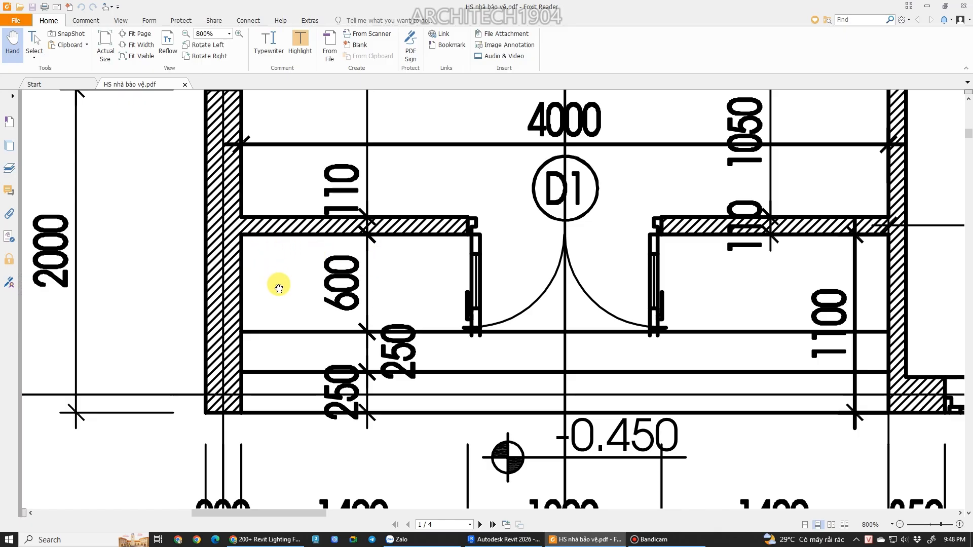
Back in Revit, edit the 450 mm floor's boundary and move its porch edge outward about 490 mm from the entrance wall.
{"action": "left_click", "coordinate": [504, 539]}
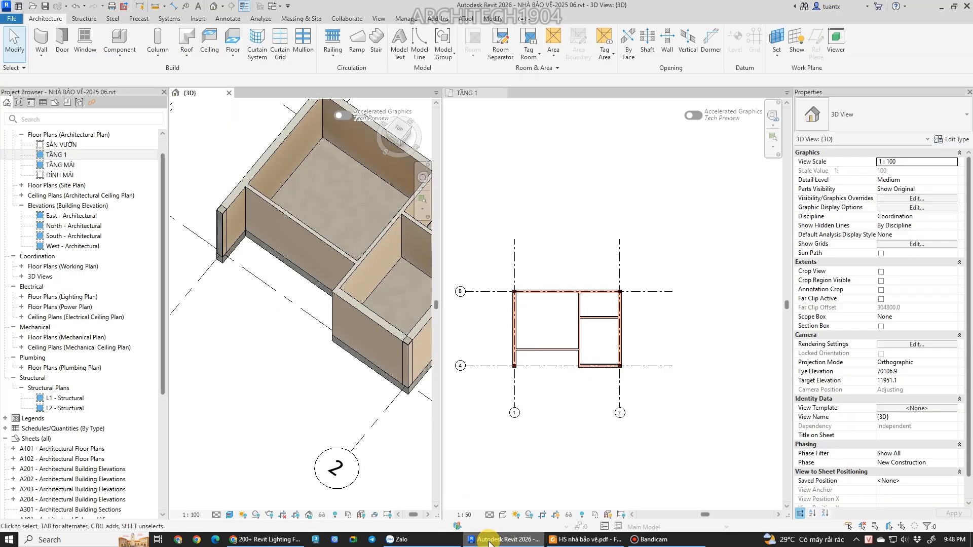
{"action": "scroll", "coordinate": [523, 359], "scroll_direction": "up", "scroll_amount": 2}
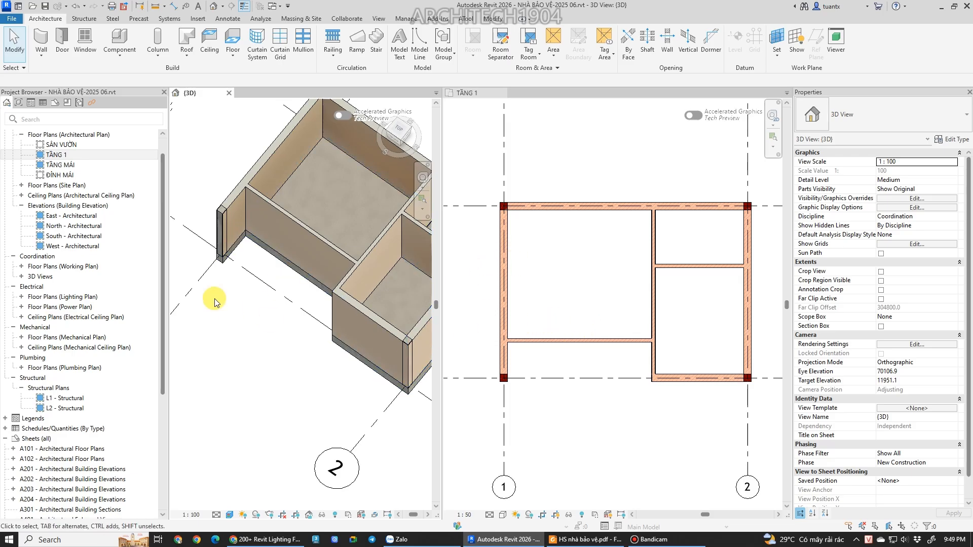
{"action": "left_click", "coordinate": [227, 264]}
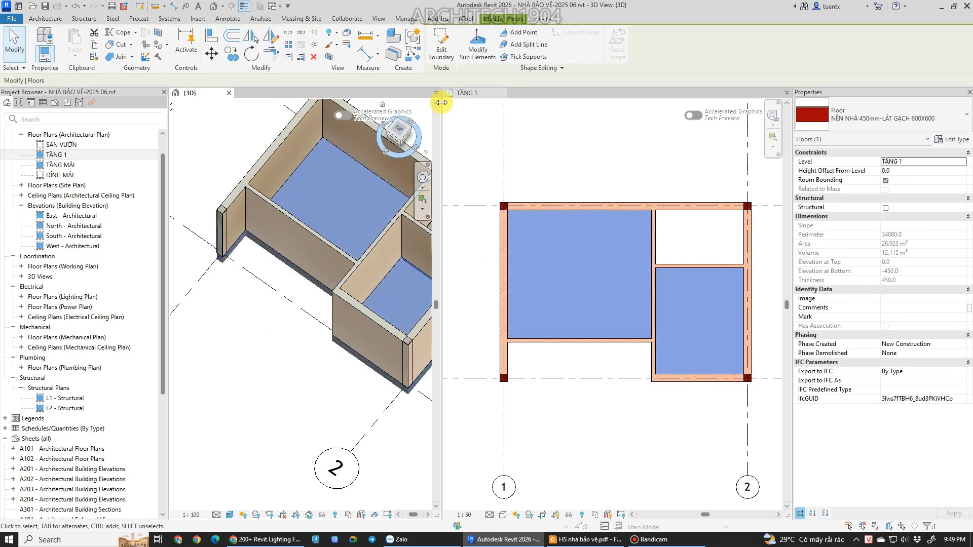
{"action": "left_click", "coordinate": [450, 54]}
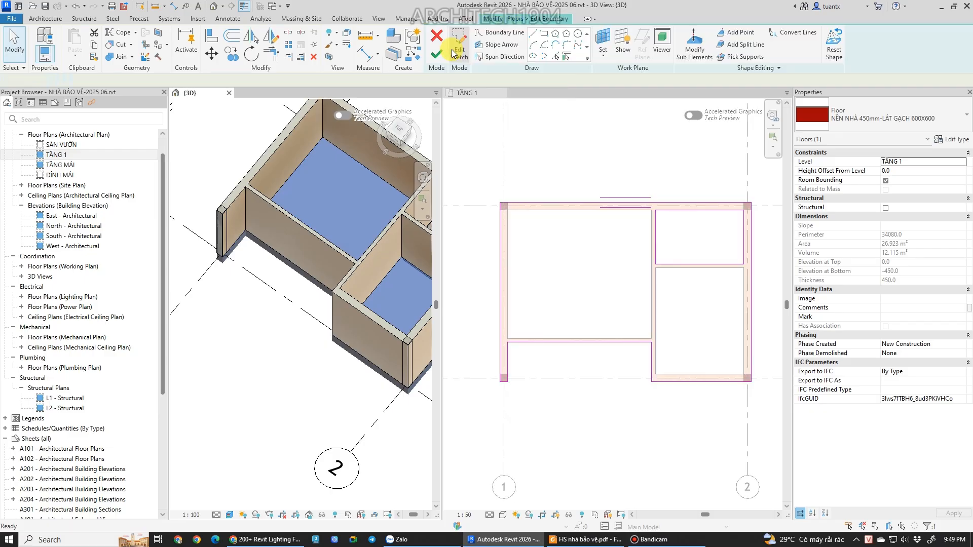
{"action": "scroll", "coordinate": [568, 261], "scroll_direction": "up", "scroll_amount": 2}
{"action": "scroll", "coordinate": [522, 369], "scroll_direction": "up", "scroll_amount": 1}
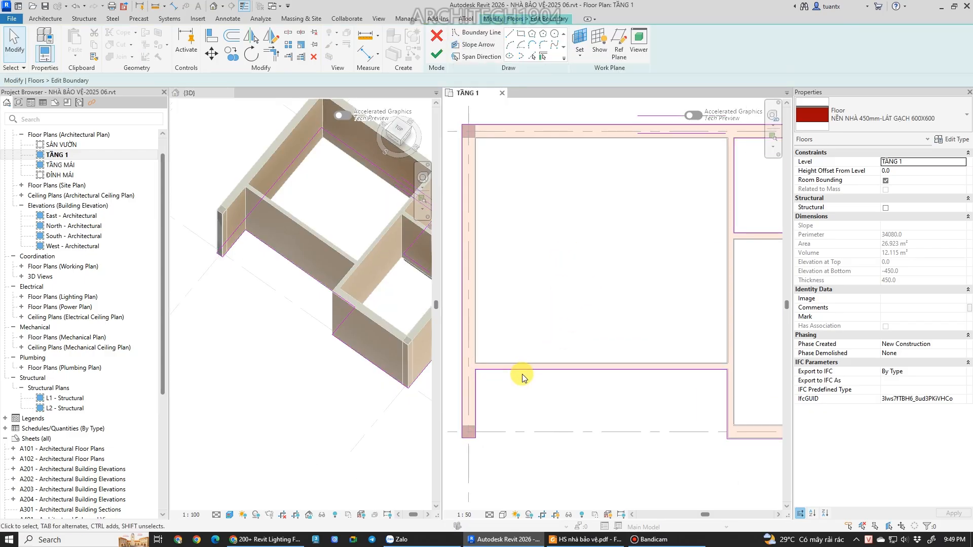
{"action": "left_click_drag", "start_coordinate": [522, 370], "coordinate": [520, 399]}
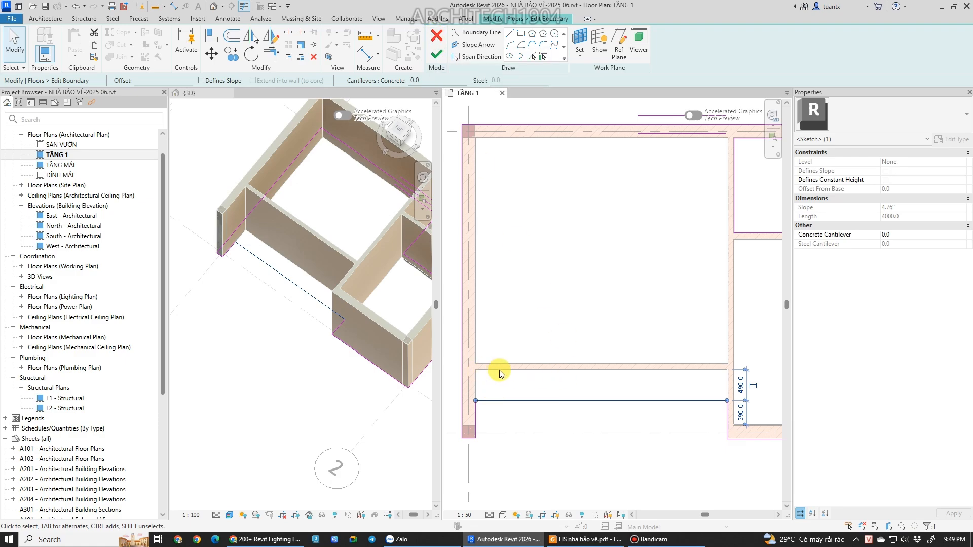
Set the distance from the entrance wall's outer face to the porch boundary line to 600 mm.
{"action": "scroll", "coordinate": [554, 393], "scroll_direction": "down", "scroll_amount": 1}
{"action": "scroll", "coordinate": [680, 430], "scroll_direction": "up", "scroll_amount": 2}
{"action": "middle_click_drag", "start_coordinate": [682, 436], "coordinate": [634, 377]}
{"action": "scroll", "coordinate": [674, 388], "scroll_direction": "up", "scroll_amount": 1}
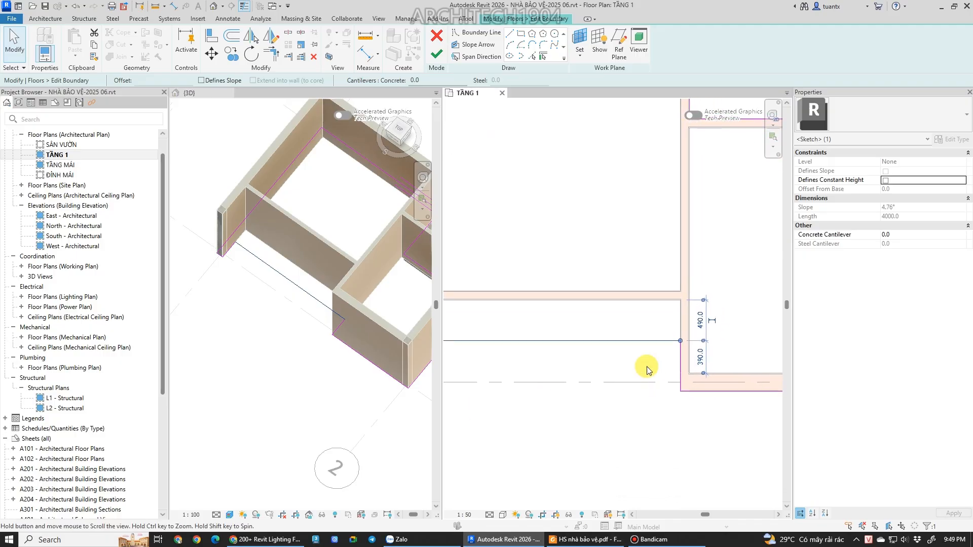
{"action": "scroll", "coordinate": [659, 360], "scroll_direction": "up", "scroll_amount": 2}
{"action": "left_click", "coordinate": [689, 331]}
{"action": "type", "text": "6"}
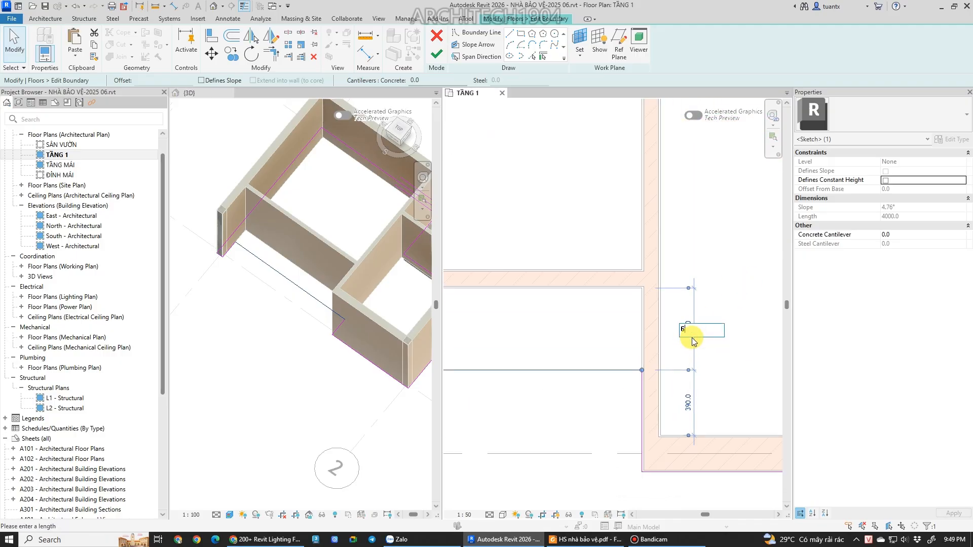
{"action": "type", "text": "00"}
{"action": "left_click", "coordinate": [552, 333]}
Finish the floor boundary edit, save the project and inspect the extended porch slab in the 3D and plan views.
{"action": "scroll", "coordinate": [537, 353], "scroll_direction": "down", "scroll_amount": 2}
{"action": "middle_click_drag", "start_coordinate": [561, 376], "coordinate": [656, 380]}
{"action": "scroll", "coordinate": [628, 360], "scroll_direction": "down", "scroll_amount": 2}
{"action": "left_click", "coordinate": [435, 54]}
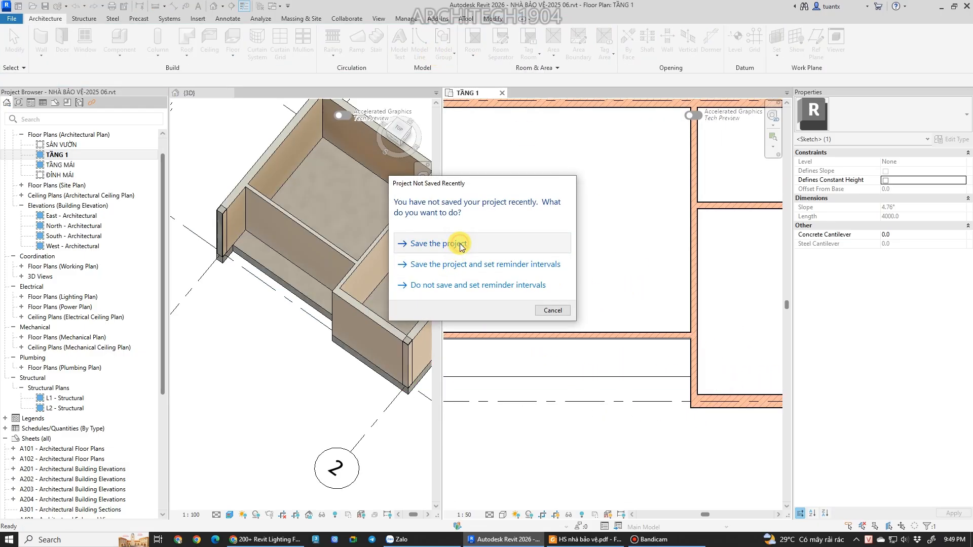
{"action": "left_click", "coordinate": [460, 244]}
{"action": "left_click", "coordinate": [421, 330]}
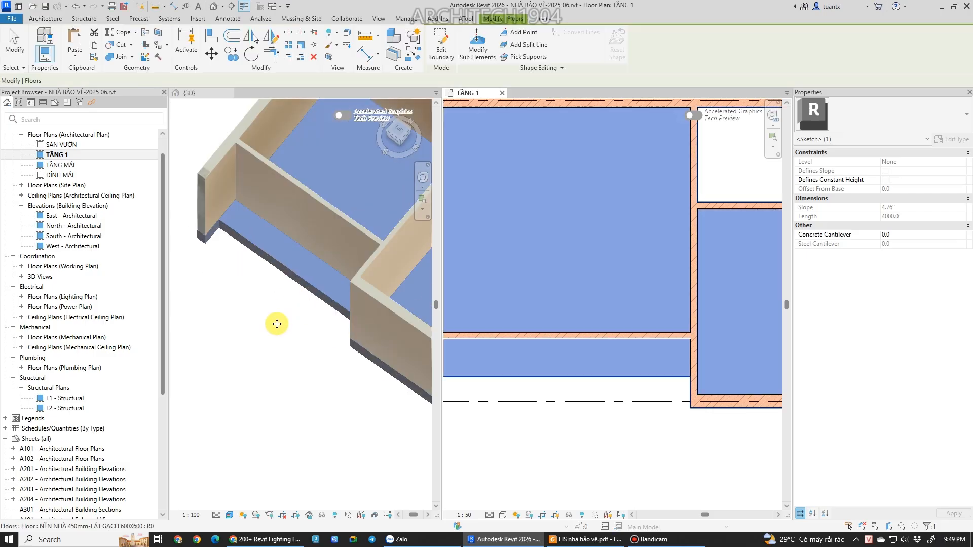
{"action": "scroll", "coordinate": [611, 469], "scroll_direction": "down", "scroll_amount": 2}
{"action": "middle_click_drag", "start_coordinate": [611, 469], "coordinate": [596, 448]}
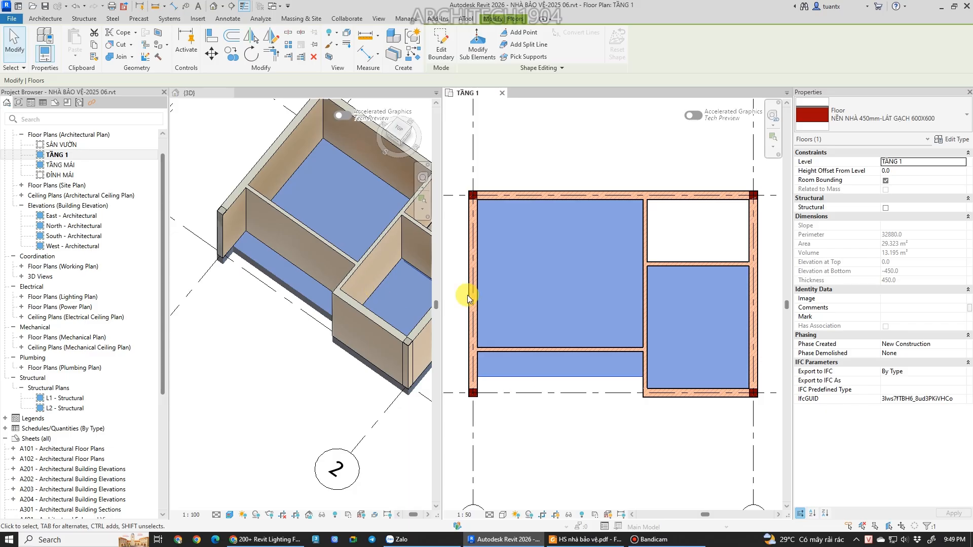
Deselect the 450 mm floor and make the TẦNG 1 floor plan the active view.
{"action": "left_click", "coordinate": [627, 144]}
{"action": "scroll", "coordinate": [611, 213], "scroll_direction": "down", "scroll_amount": 3}
{"action": "middle_click_drag", "start_coordinate": [610, 213], "coordinate": [602, 233]}
{"action": "scroll", "coordinate": [292, 345], "scroll_direction": "down", "scroll_amount": 3}
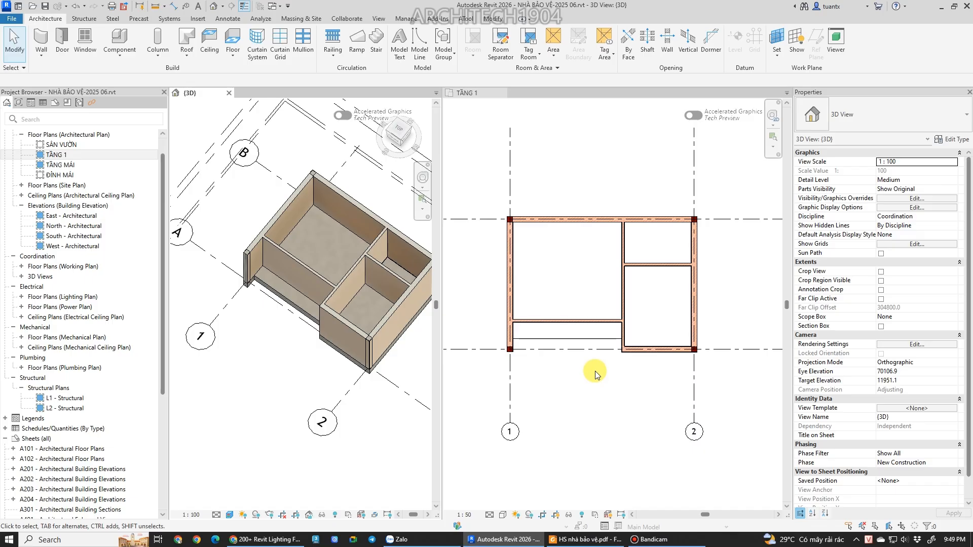
{"action": "left_click", "coordinate": [471, 185]}
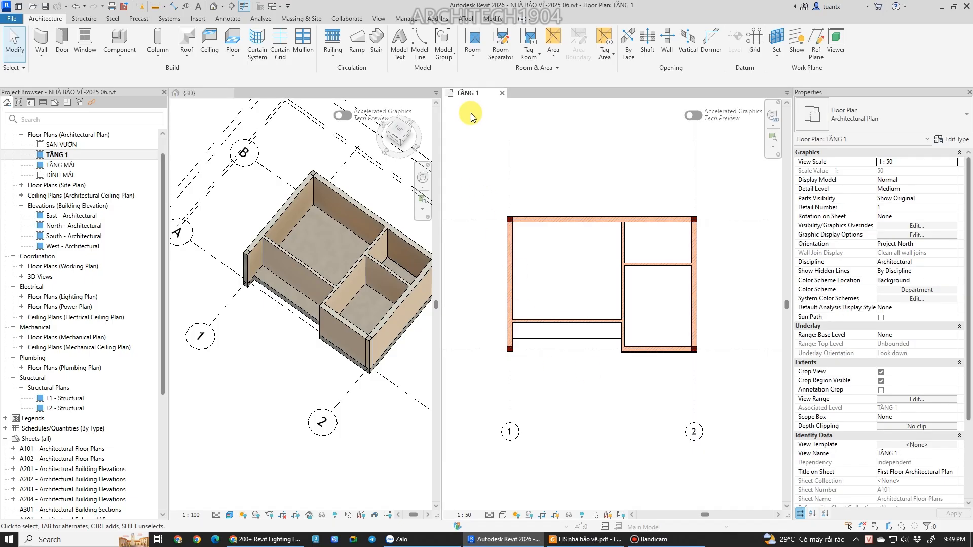
{"action": "scroll", "coordinate": [575, 264], "scroll_direction": "up", "scroll_amount": 2}
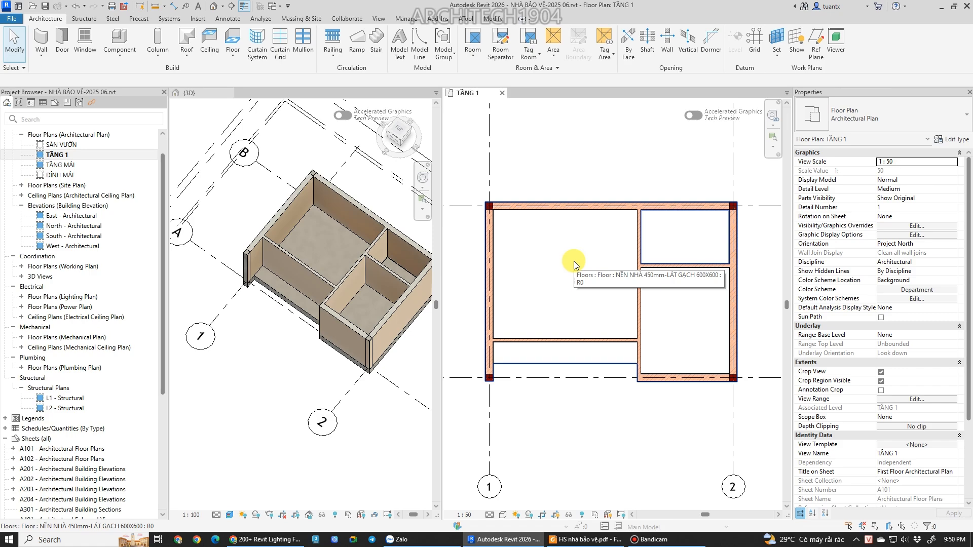
{"action": "key", "text": "v"}
{"action": "key", "text": "g"}
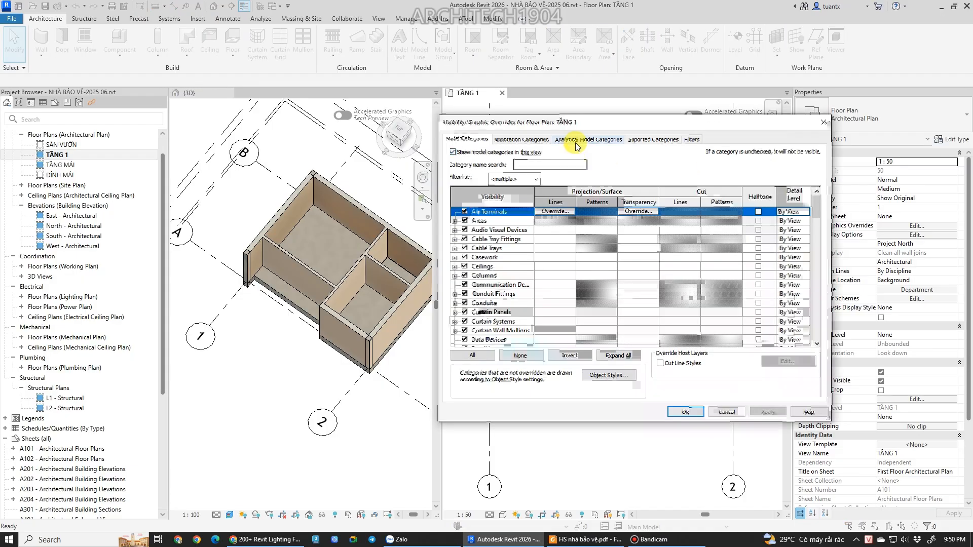
{"action": "left_click", "coordinate": [823, 123]}
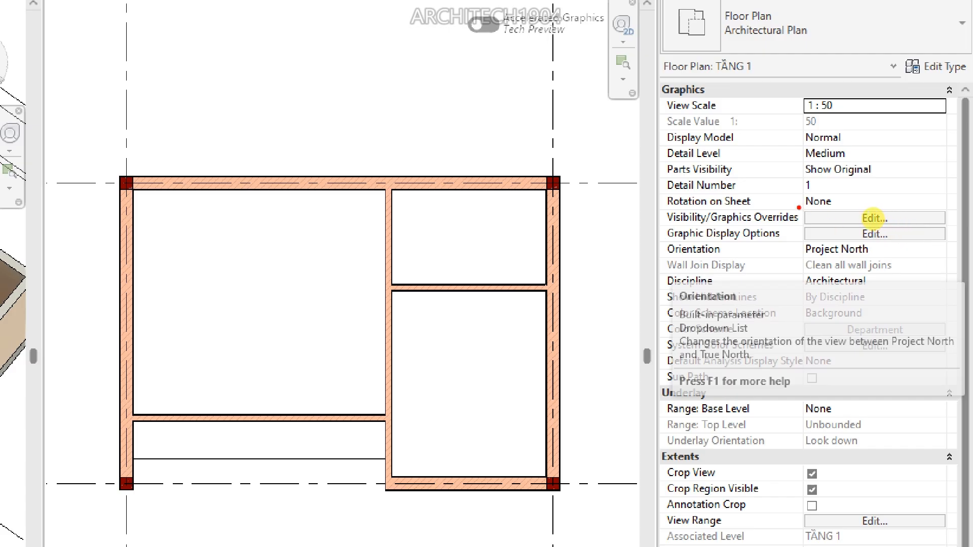
{"action": "mouse_move", "coordinate": [797, 205]}
{"action": "left_mouse_down"}
{"action": "mouse_move", "coordinate": [890, 235]}
{"action": "mouse_move", "coordinate": [943, 211]}
{"action": "mouse_move", "coordinate": [791, 203]}
{"action": "left_mouse_up"}
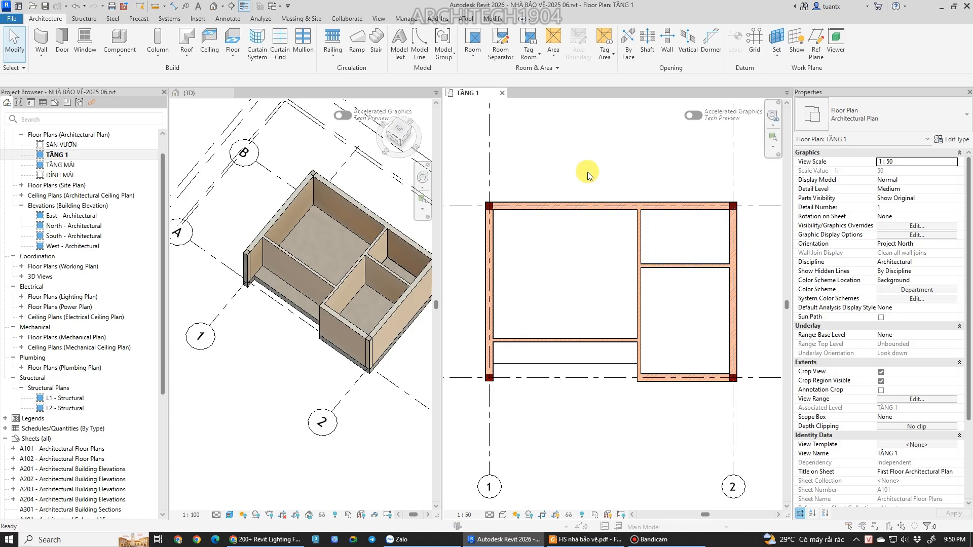
Clear the hidden surface pattern override of the Floors category in the TẦNG 1 plan's Visibility/Graphic Overrides.
{"action": "key", "text": "v"}
{"action": "key", "text": "v"}
{"action": "scroll", "coordinate": [813, 209], "scroll_direction": "down", "scroll_amount": 2}
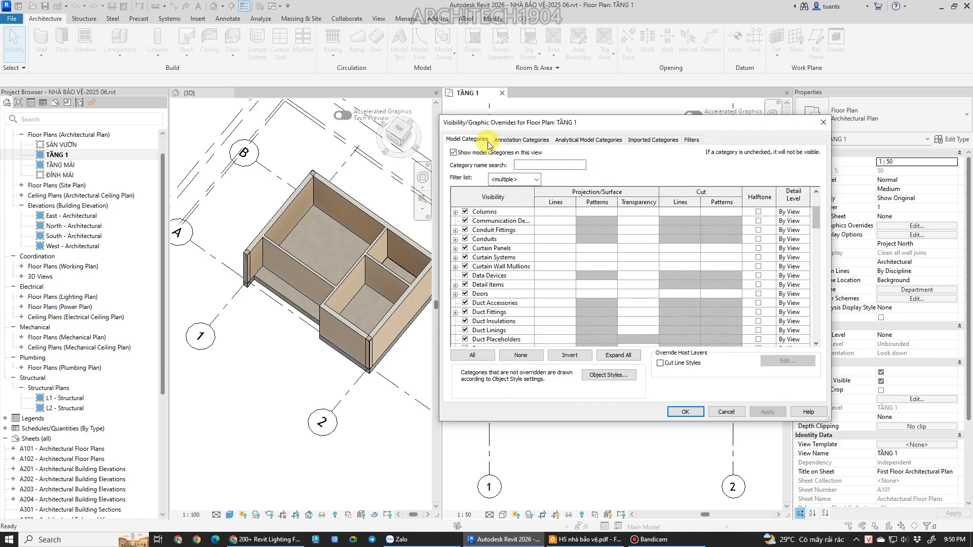
{"action": "left_click_drag", "start_coordinate": [811, 219], "coordinate": [814, 241]}
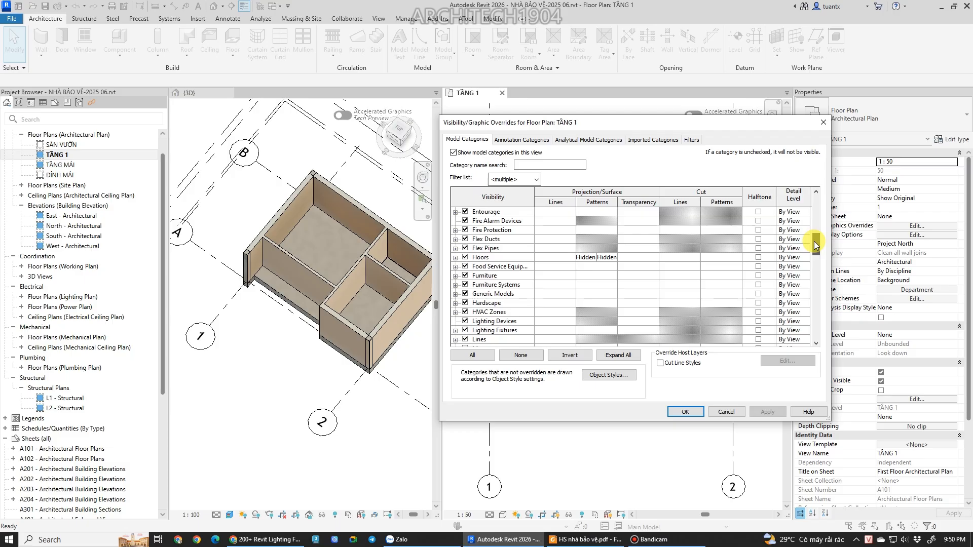
{"action": "left_click", "coordinate": [507, 258]}
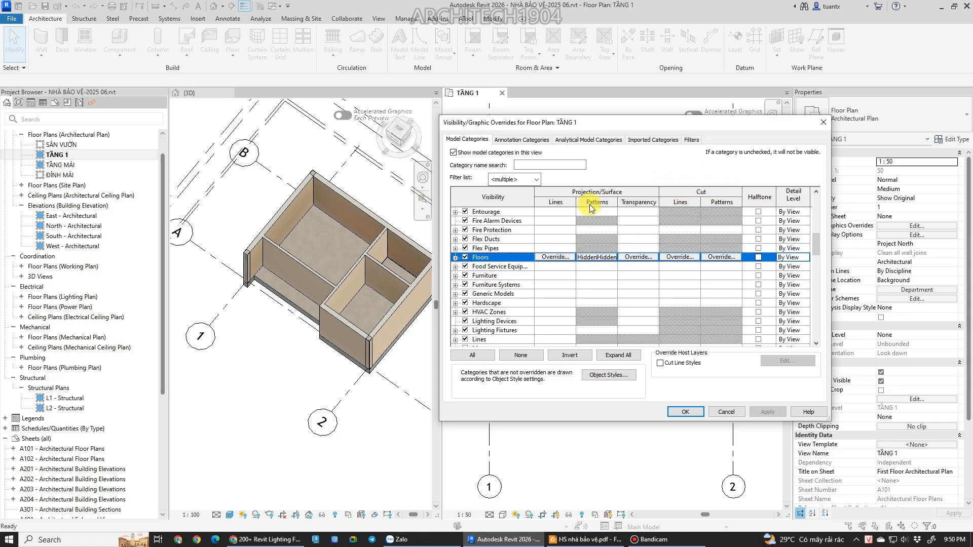
{"action": "left_click", "coordinate": [590, 259]}
{"action": "left_click_drag", "start_coordinate": [602, 197], "coordinate": [451, 134]}
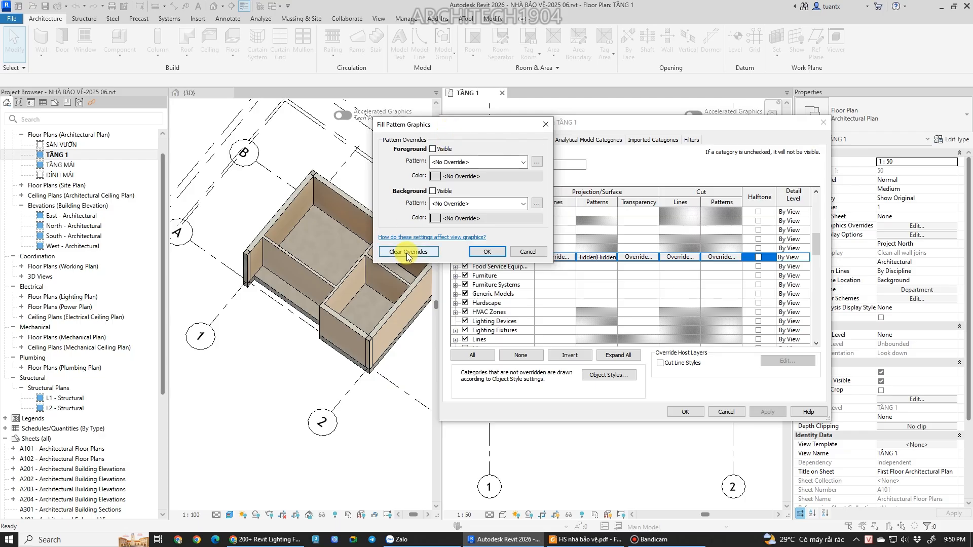
{"action": "left_click", "coordinate": [487, 251]}
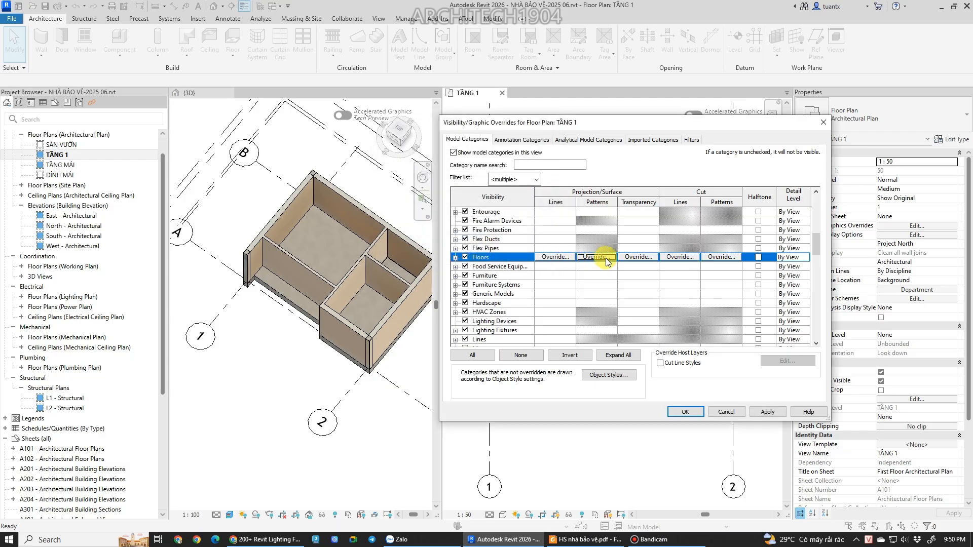
{"action": "left_click", "coordinate": [697, 415]}
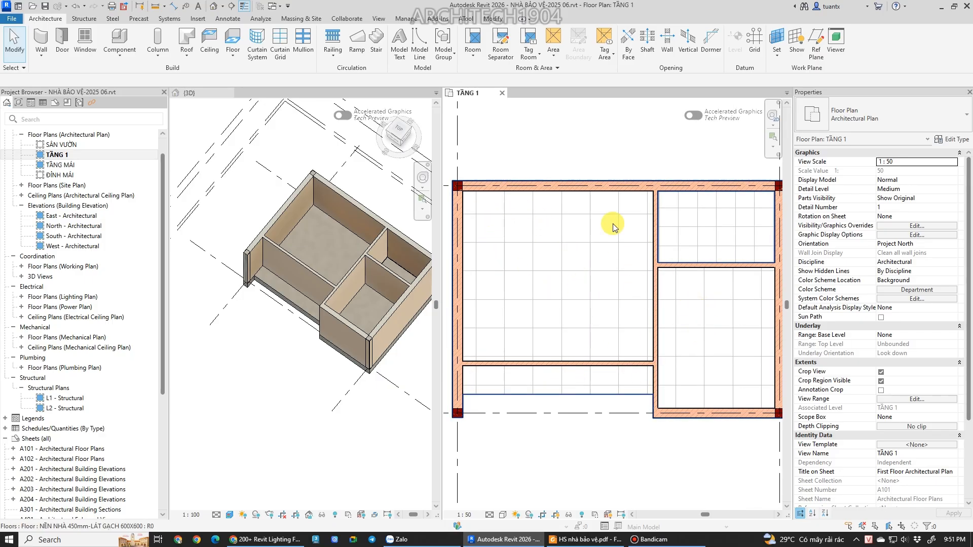
Measure the tile width of the main room's floor pattern in the TẦNG 1 plan.
{"action": "scroll", "coordinate": [615, 218], "scroll_direction": "up", "scroll_amount": 4}
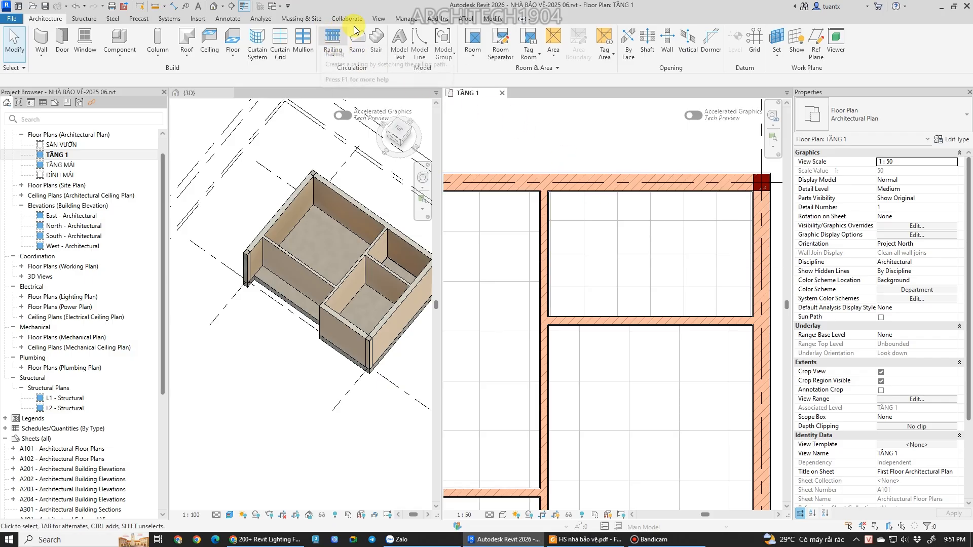
{"action": "left_click", "coordinate": [378, 19]}
{"action": "left_click", "coordinate": [491, 18]}
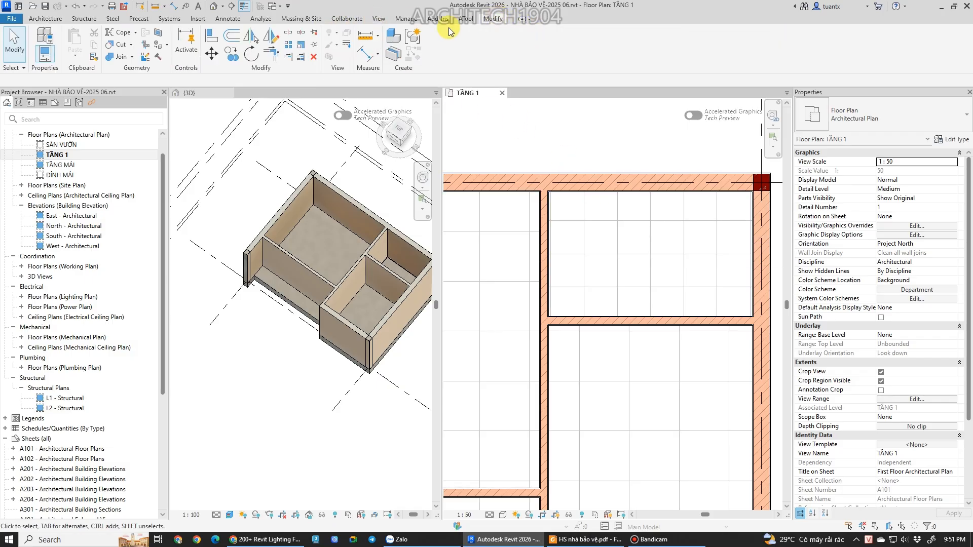
{"action": "left_click", "coordinate": [368, 36]}
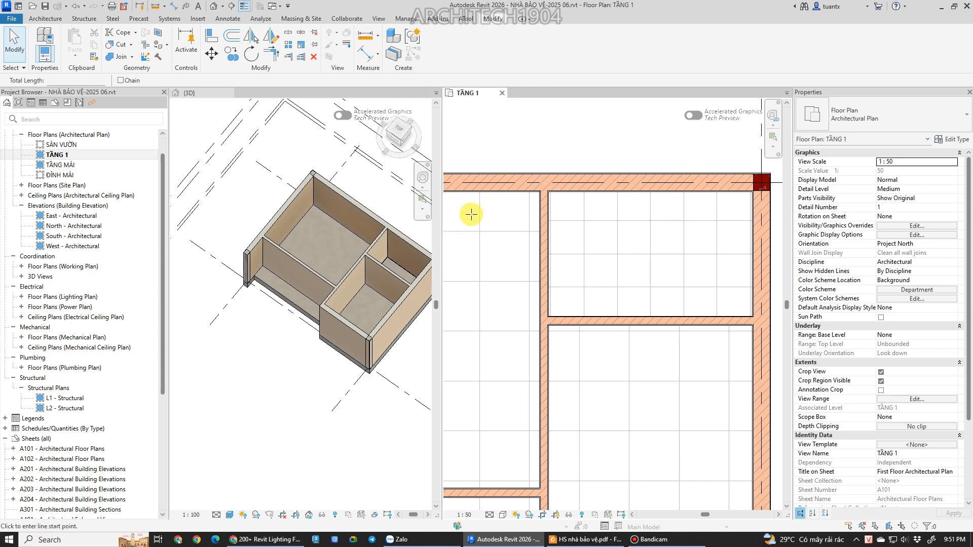
{"action": "left_click", "coordinate": [479, 231]}
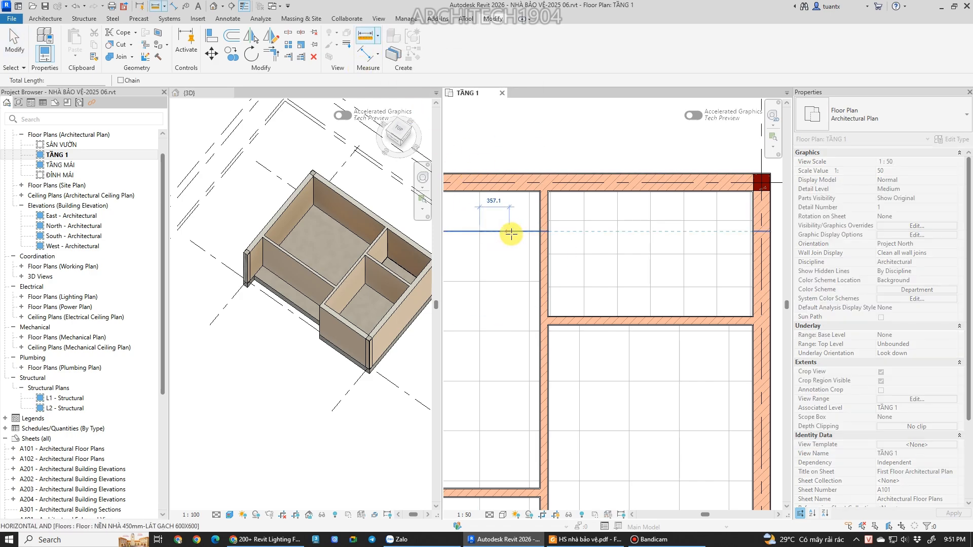
{"action": "left_click", "coordinate": [528, 231]}
{"action": "scroll", "coordinate": [498, 236], "scroll_direction": "up", "scroll_amount": 2}
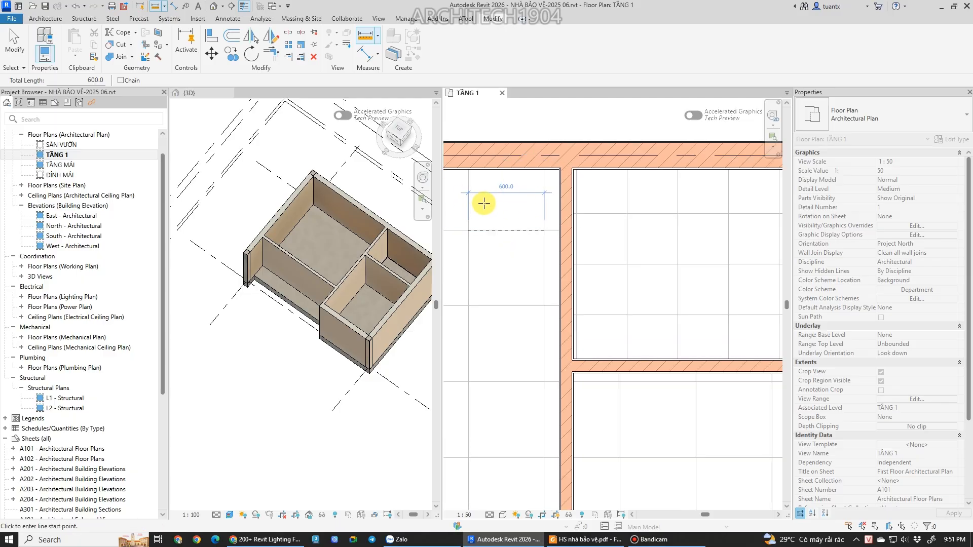
Measure the tile size of the toilet's floor pattern.
{"action": "scroll", "coordinate": [485, 202], "scroll_direction": "down", "scroll_amount": 2}
{"action": "scroll", "coordinate": [555, 210], "scroll_direction": "up", "scroll_amount": 2}
{"action": "left_click", "coordinate": [555, 203]}
{"action": "left_click", "coordinate": [590, 203]}
{"action": "scroll", "coordinate": [578, 233], "scroll_direction": "down", "scroll_amount": 3}
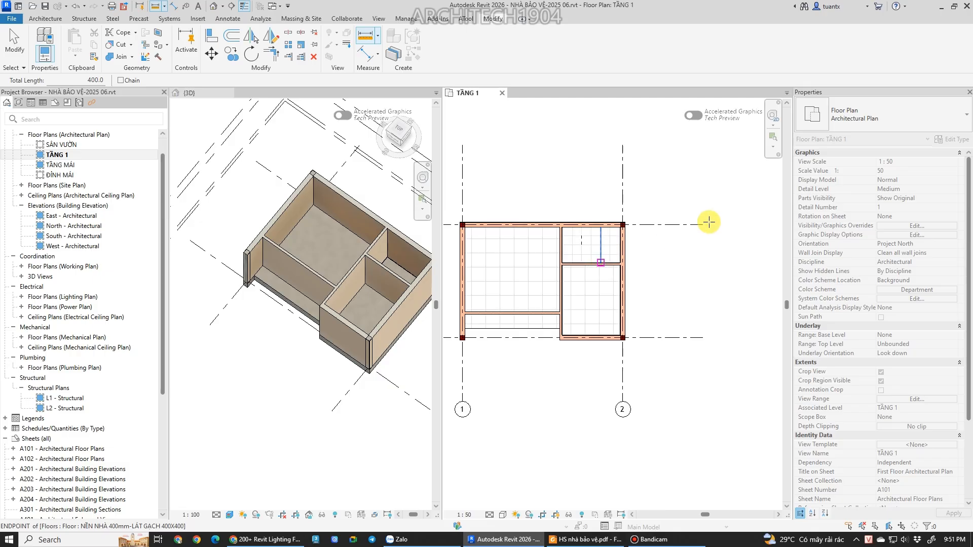
Switch to the PDF drawings and examine the roof plan and the section along axes 1-2 for the roof slab's level and overhangs.
{"action": "left_click", "coordinate": [564, 540]}
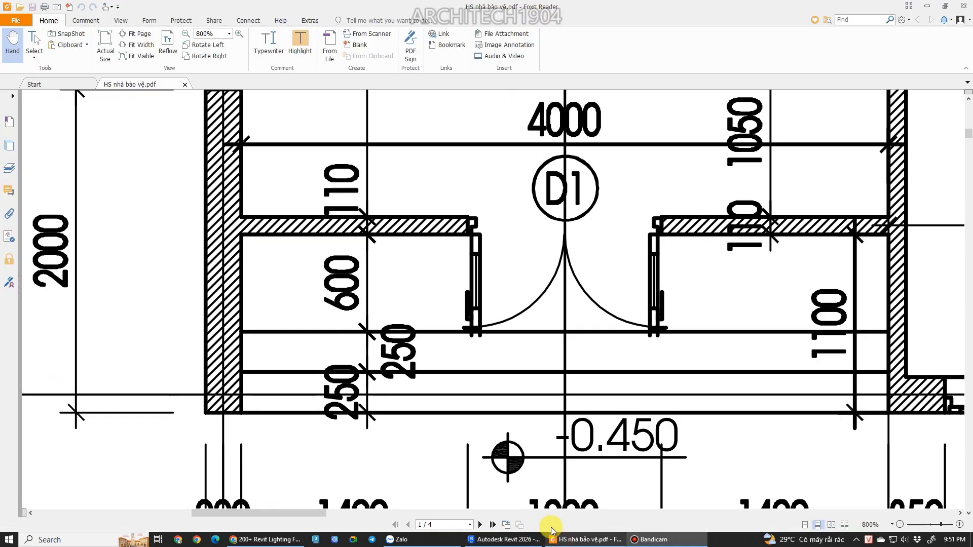
{"action": "scroll", "coordinate": [598, 297], "scroll_direction": "down", "scroll_amount": 3}
{"action": "scroll", "coordinate": [598, 296], "scroll_direction": "down", "scroll_amount": 5, "text": "ctrl"}
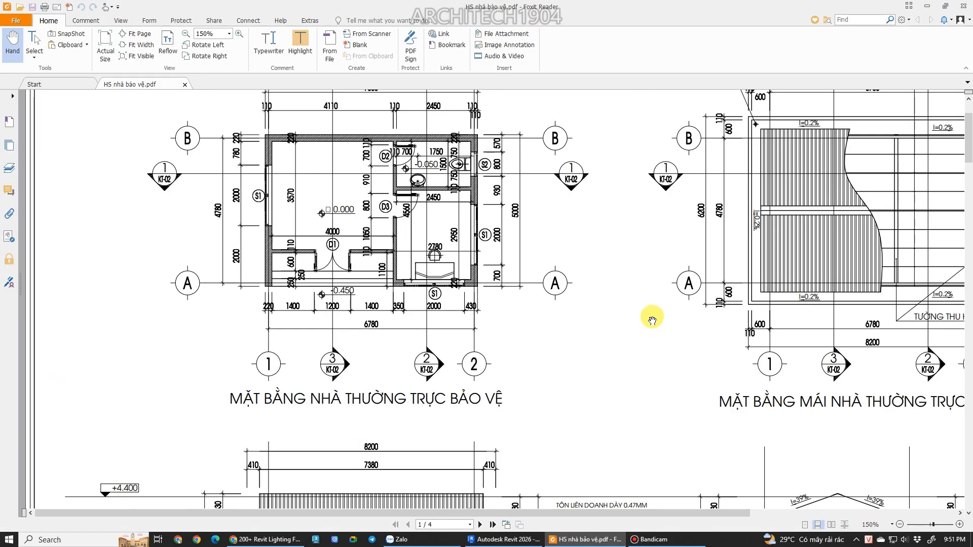
{"action": "left_click_drag", "start_coordinate": [572, 307], "coordinate": [259, 349]}
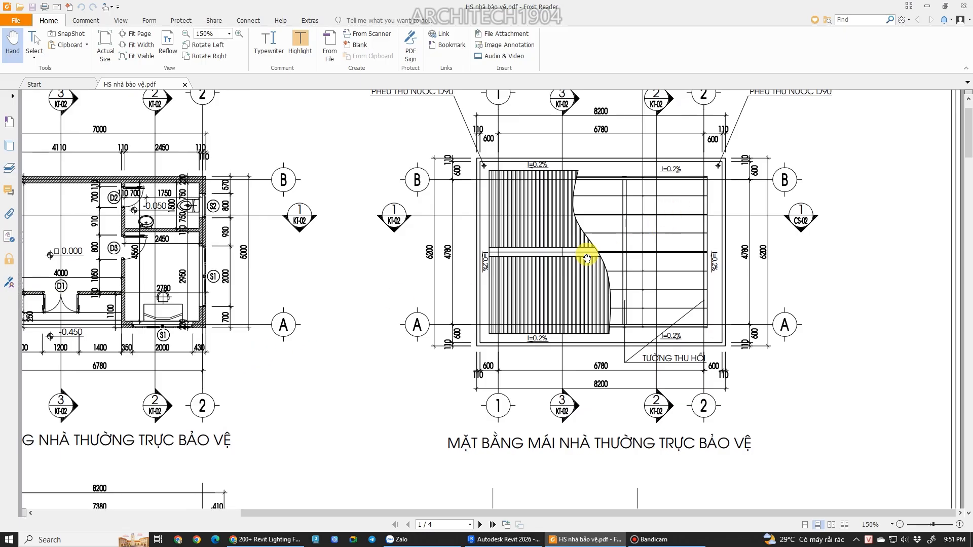
{"action": "scroll", "coordinate": [587, 259], "scroll_direction": "down", "scroll_amount": 10}
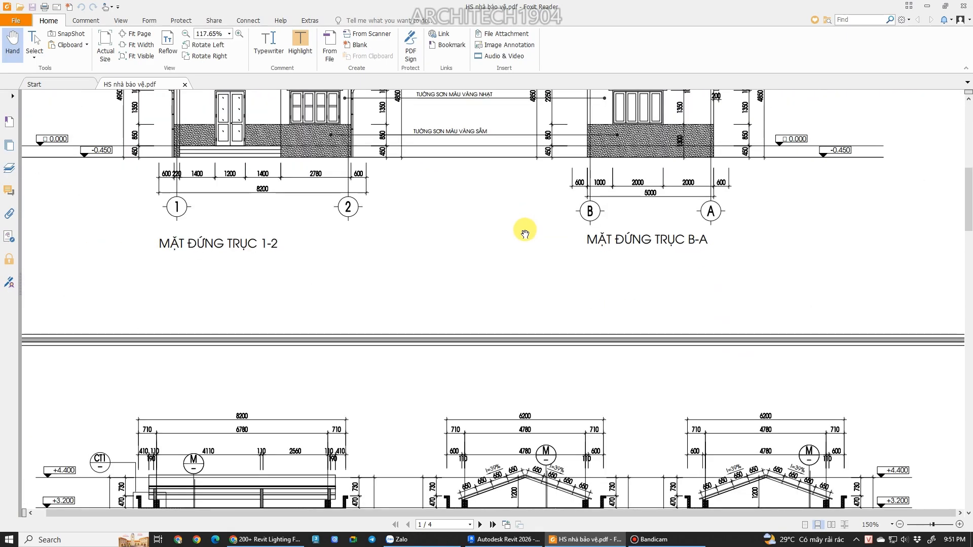
{"action": "scroll", "coordinate": [525, 234], "scroll_direction": "down", "scroll_amount": 2, "text": "ctrl"}
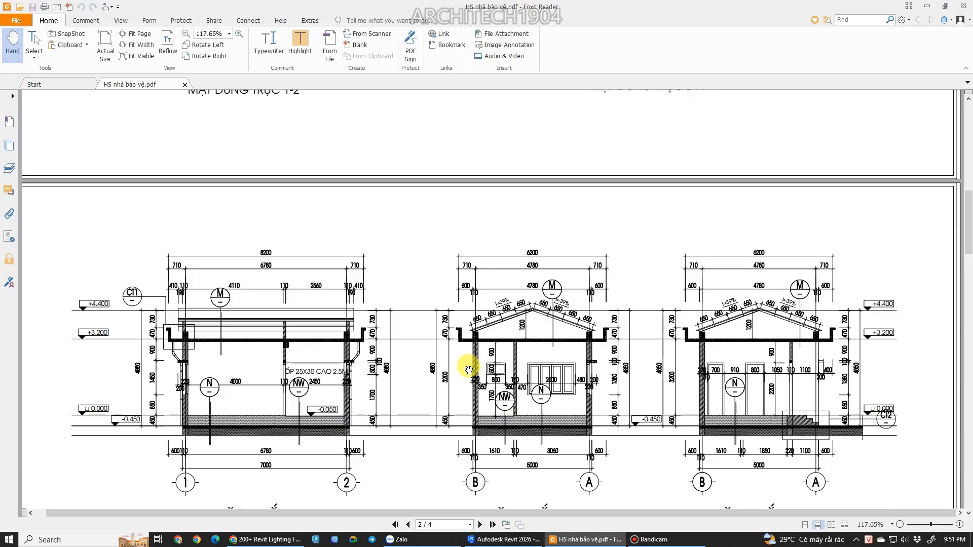
{"action": "scroll", "coordinate": [468, 368], "scroll_direction": "up", "scroll_amount": 4, "text": "ctrl"}
{"action": "mouse_move", "coordinate": [438, 316]}
{"action": "left_mouse_down"}
{"action": "mouse_move", "coordinate": [591, 265]}
{"action": "mouse_move", "coordinate": [784, 272]}
{"action": "left_mouse_up"}
{"action": "left_click_drag", "start_coordinate": [313, 274], "coordinate": [571, 276]}
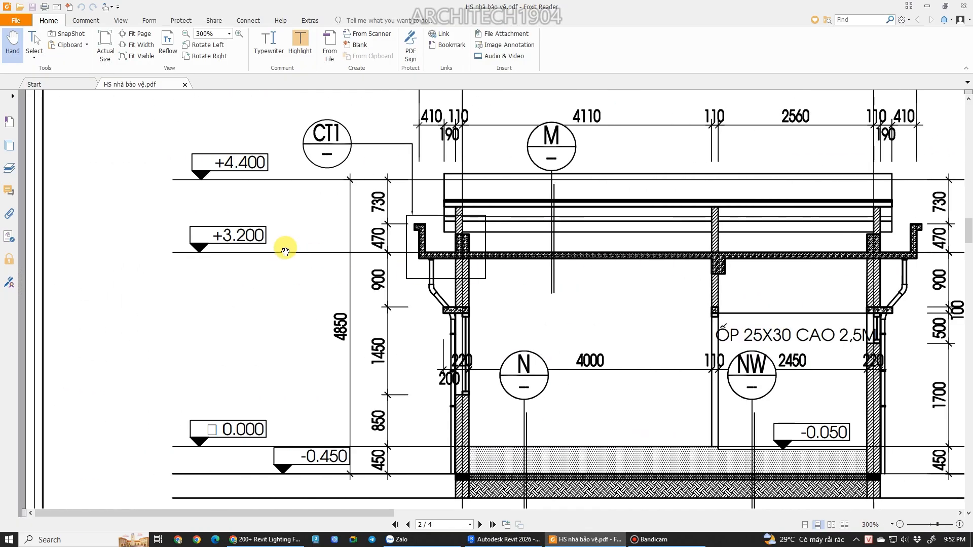
{"action": "left_click_drag", "start_coordinate": [860, 272], "coordinate": [697, 272]}
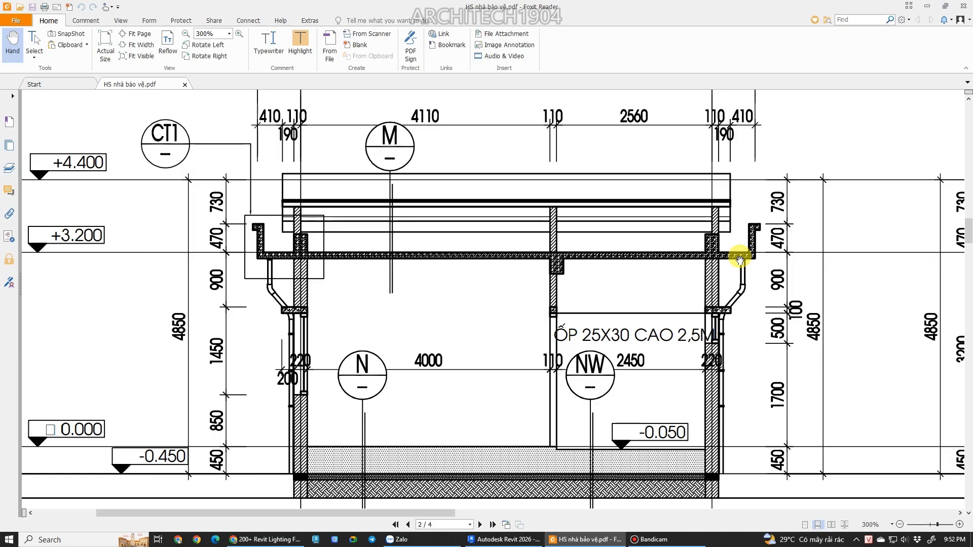
Back in Revit, end the measurement, open the TẦNG MÁI floor plan and set its detail level to Medium and scale to 1:50.
{"action": "left_click", "coordinate": [503, 539]}
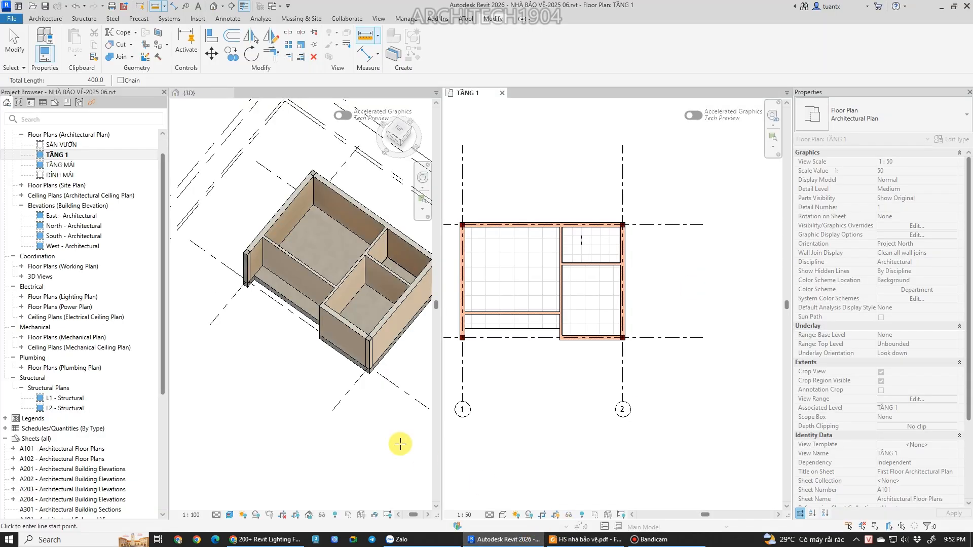
{"action": "key", "text": "Escape"}
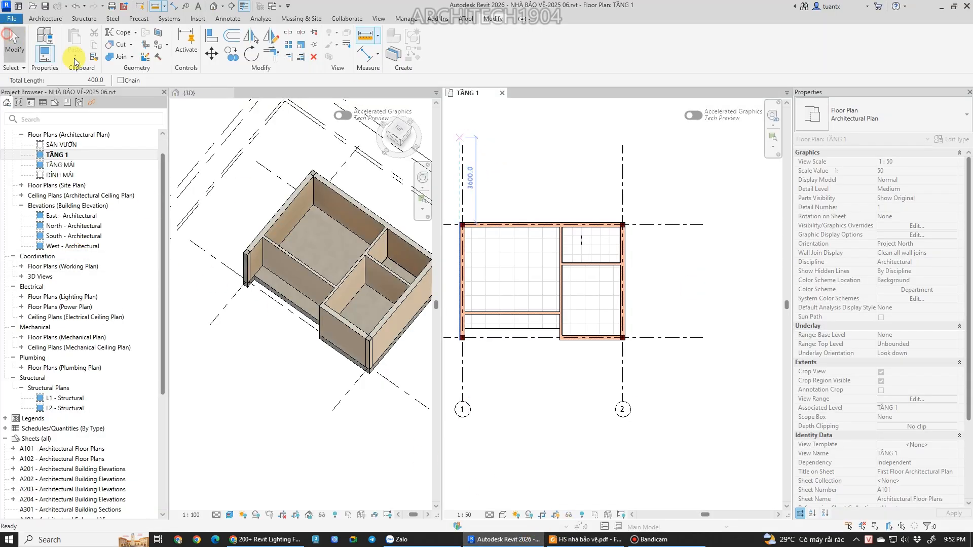
{"action": "left_click", "coordinate": [501, 131]}
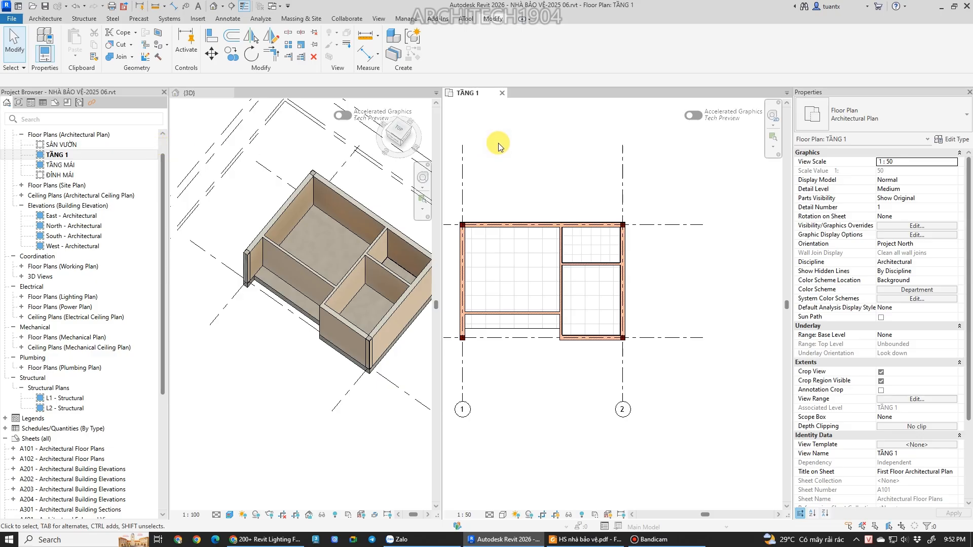
{"action": "left_click", "coordinate": [55, 166]}
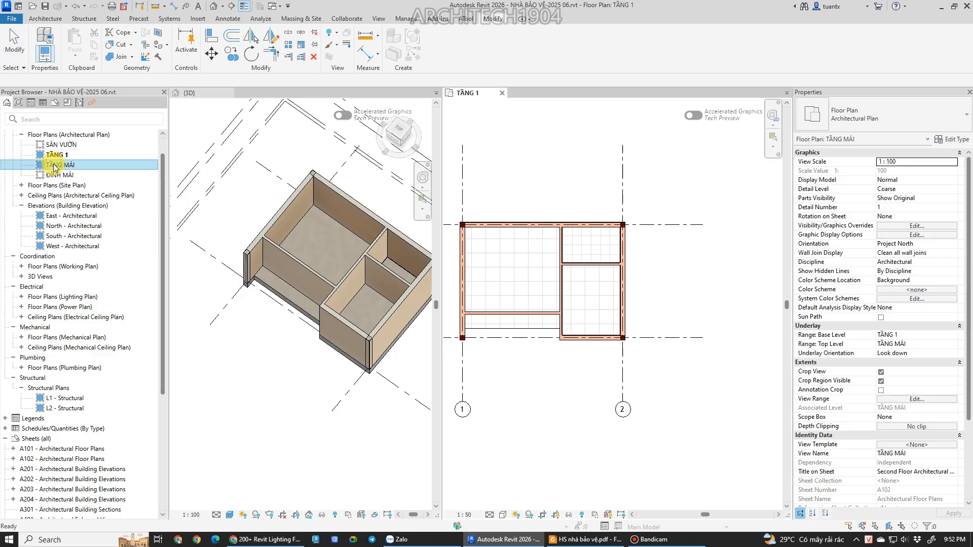
{"action": "double_click", "coordinate": [55, 166]}
{"action": "middle_click_drag", "start_coordinate": [688, 309], "coordinate": [694, 366]}
{"action": "left_click", "coordinate": [489, 515]}
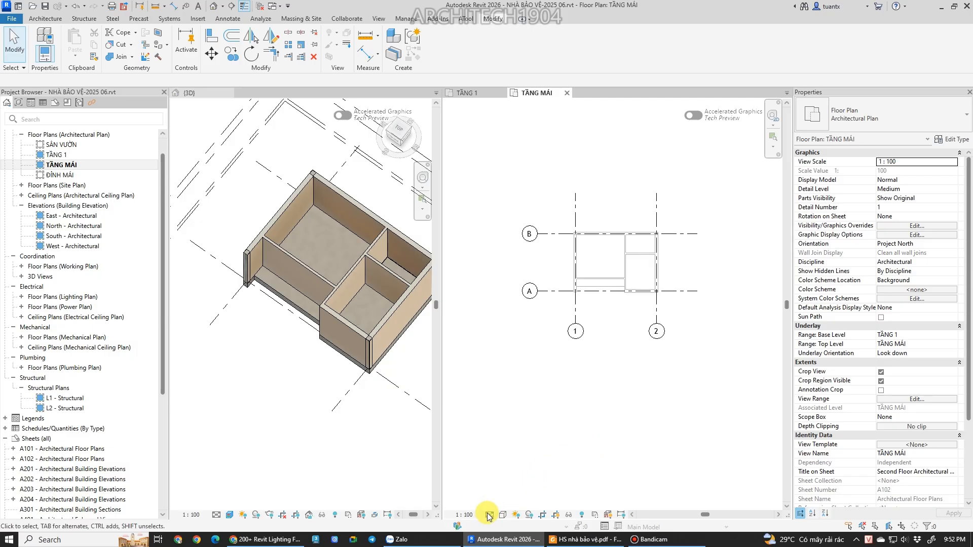
{"action": "left_click", "coordinate": [470, 515]}
{"action": "left_click", "coordinate": [471, 434]}
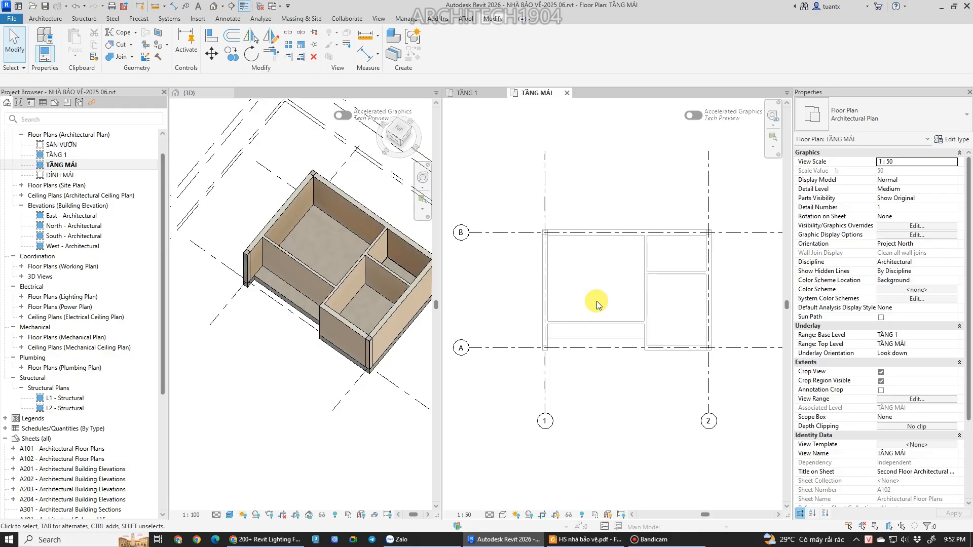
Start a floor boundary sketch in the TẦNG MÁI plan.
{"action": "left_click", "coordinate": [45, 18]}
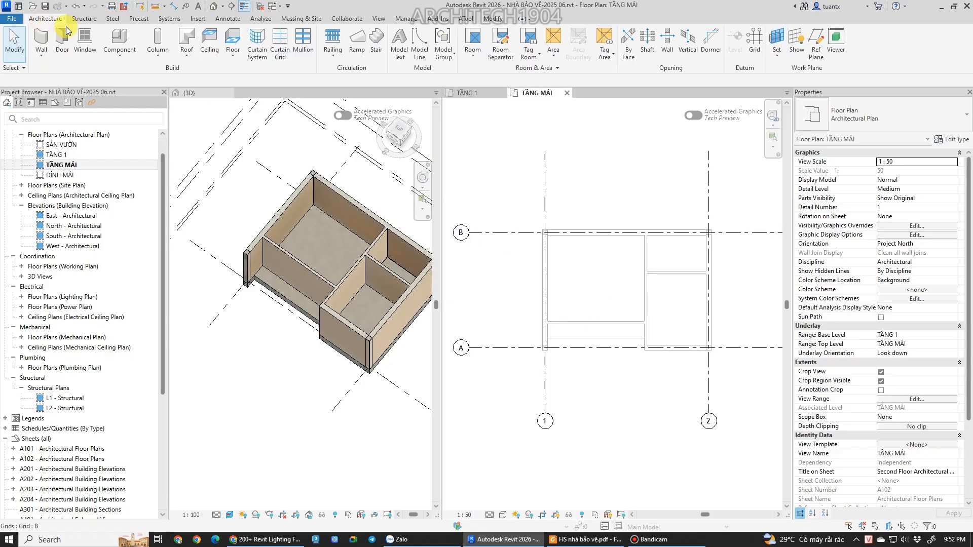
{"action": "left_click", "coordinate": [233, 38]}
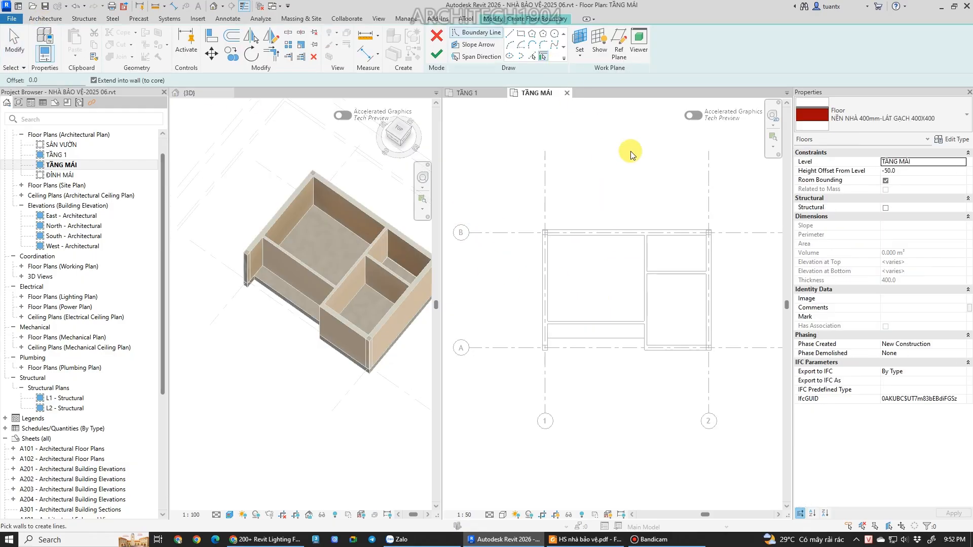
{"action": "scroll", "coordinate": [657, 199], "scroll_direction": "up", "scroll_amount": 2}
Check the roof slab and its gutter edges in the PDF section along axes 1-2.
{"action": "left_click", "coordinate": [596, 537]}
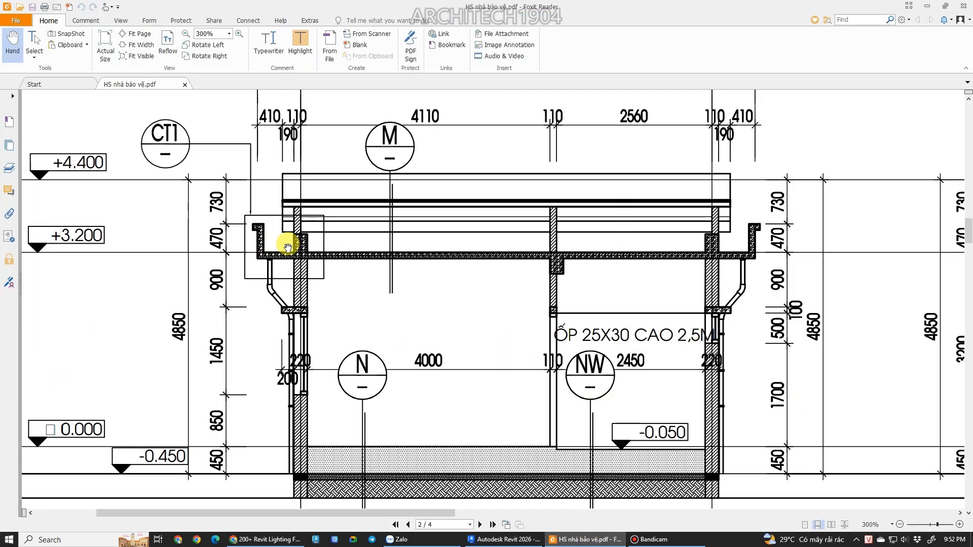
{"action": "left_click", "coordinate": [927, 6]}
{"action": "left_click", "coordinate": [556, 539]}
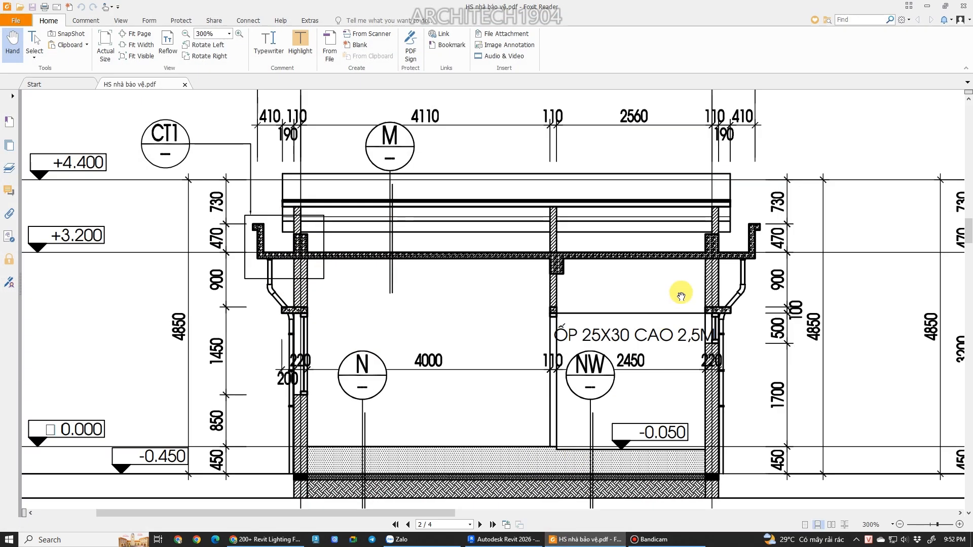
Examine the roof slab's overhang dimensions beyond the axes in the PDF sections.
{"action": "mouse_move", "coordinate": [525, 245]}
{"action": "left_mouse_down"}
{"action": "mouse_move", "coordinate": [598, 231]}
{"action": "mouse_move", "coordinate": [606, 158]}
{"action": "left_mouse_up"}
{"action": "left_click_drag", "start_coordinate": [446, 406], "coordinate": [481, 321]}
{"action": "left_click_drag", "start_coordinate": [435, 229], "coordinate": [427, 363]}
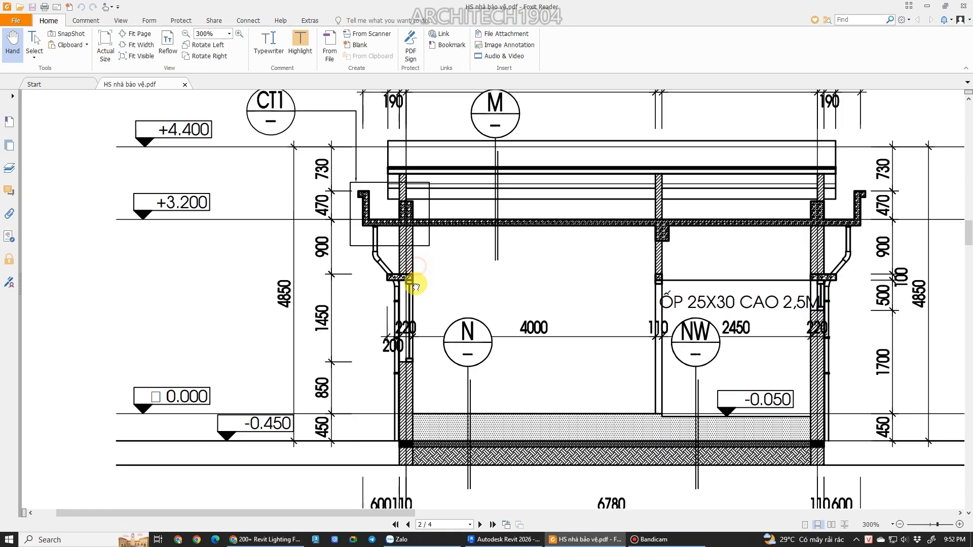
{"action": "left_click_drag", "start_coordinate": [413, 196], "coordinate": [396, 322]}
{"action": "scroll", "coordinate": [341, 267], "scroll_direction": "up", "scroll_amount": 3, "text": "ctrl"}
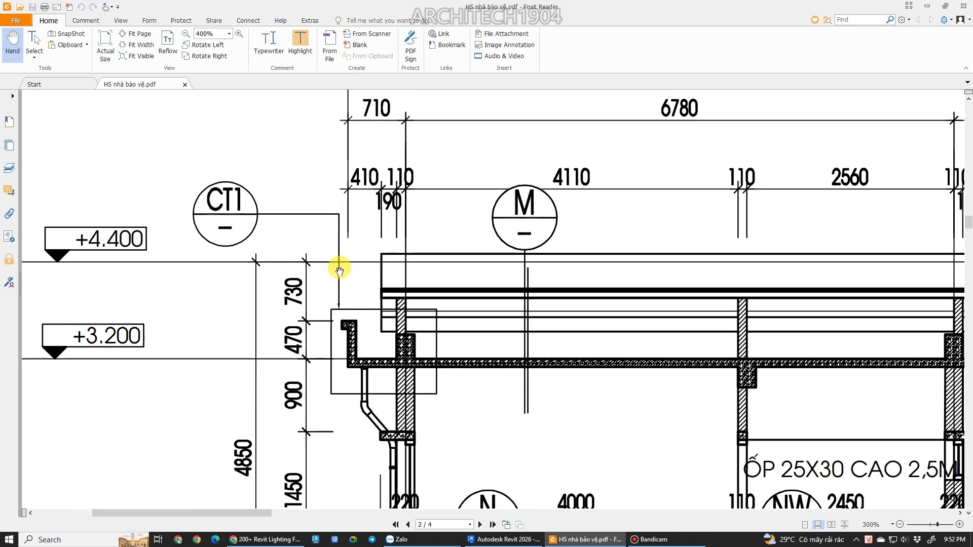
{"action": "mouse_move", "coordinate": [388, 219]}
{"action": "left_mouse_down"}
{"action": "mouse_move", "coordinate": [389, 314]}
{"action": "mouse_move", "coordinate": [397, 291]}
{"action": "mouse_move", "coordinate": [438, 328]}
{"action": "mouse_move", "coordinate": [443, 280]}
{"action": "left_mouse_up"}
{"action": "left_click_drag", "start_coordinate": [639, 329], "coordinate": [162, 251]}
{"action": "mouse_move", "coordinate": [810, 321]}
{"action": "left_mouse_down"}
{"action": "mouse_move", "coordinate": [602, 295]}
{"action": "mouse_move", "coordinate": [549, 390]}
{"action": "left_mouse_up"}
{"action": "left_click_drag", "start_coordinate": [532, 324], "coordinate": [567, 266]}
Back in Revit, sketch a rectangular roof slab boundary offset 710 mm outward from grid intersections 1-B and 2-A.
{"action": "left_click", "coordinate": [511, 538]}
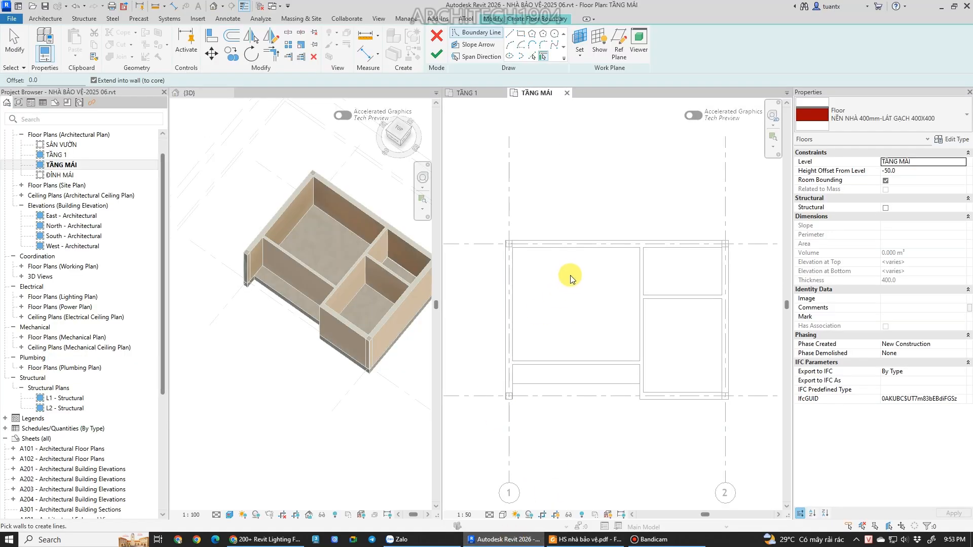
{"action": "left_click", "coordinate": [522, 34]}
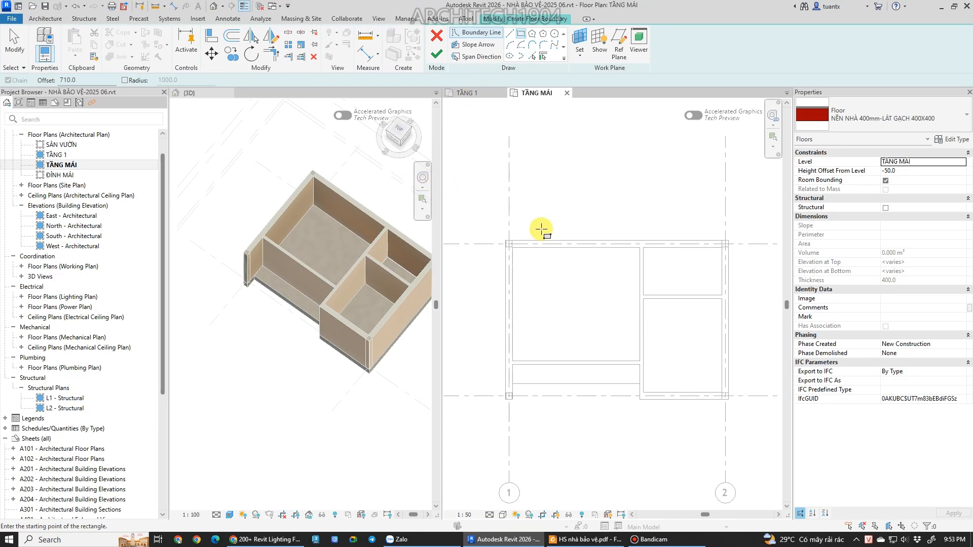
{"action": "scroll", "coordinate": [541, 229], "scroll_direction": "up", "scroll_amount": 5}
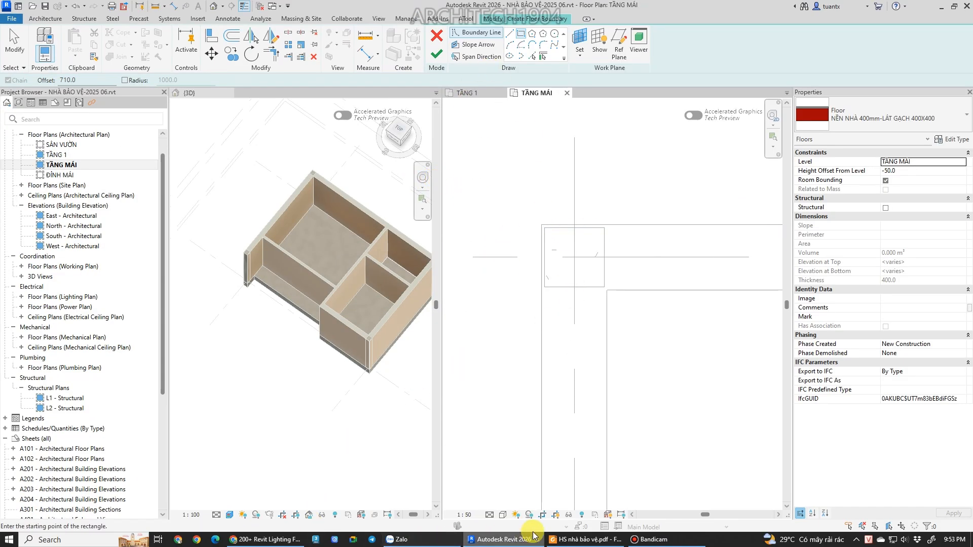
{"action": "left_click", "coordinate": [574, 258]}
{"action": "scroll", "coordinate": [650, 377], "scroll_direction": "down", "scroll_amount": 4}
{"action": "middle_click_drag", "start_coordinate": [649, 378], "coordinate": [542, 304]}
{"action": "scroll", "coordinate": [760, 362], "scroll_direction": "down", "scroll_amount": 2}
{"action": "middle_click_drag", "start_coordinate": [760, 363], "coordinate": [576, 283]}
{"action": "scroll", "coordinate": [673, 351], "scroll_direction": "down", "scroll_amount": 2}
{"action": "middle_click_drag", "start_coordinate": [673, 351], "coordinate": [590, 258]}
{"action": "scroll", "coordinate": [638, 348], "scroll_direction": "up", "scroll_amount": 2}
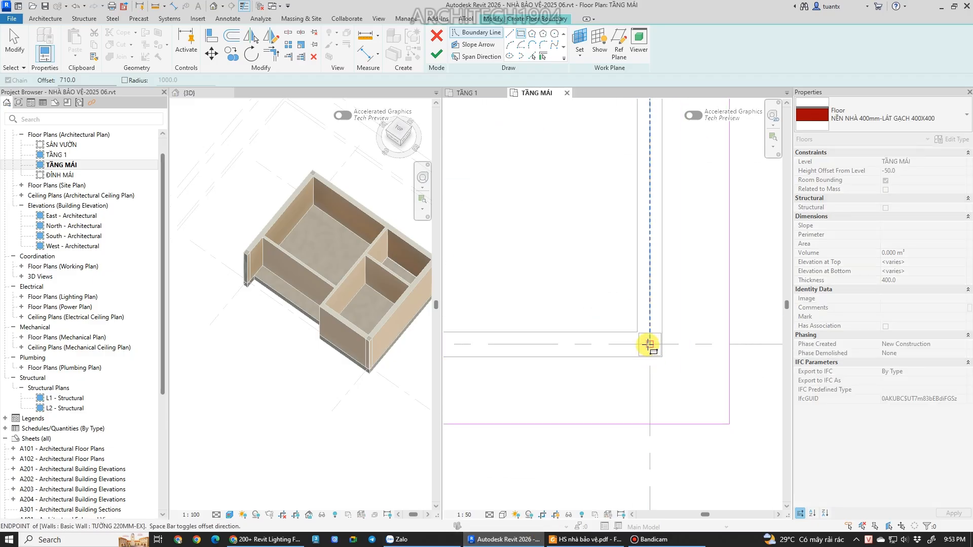
{"action": "left_click", "coordinate": [619, 348]}
{"action": "scroll", "coordinate": [619, 348], "scroll_direction": "down", "scroll_amount": 2}
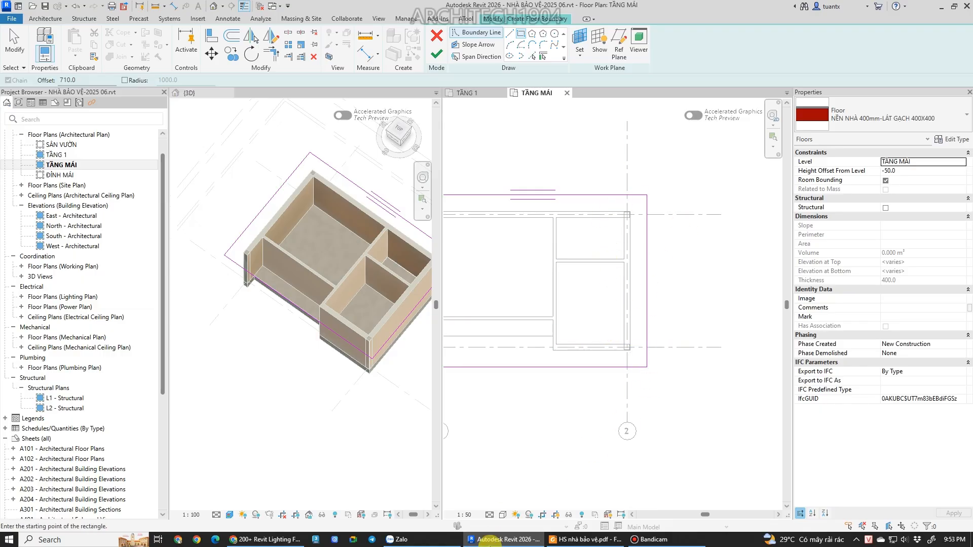
Check the roof slab's overall length and width in the PDF sections 1-1 and 2-2.
{"action": "left_click", "coordinate": [585, 539]}
{"action": "scroll", "coordinate": [531, 312], "scroll_direction": "down", "scroll_amount": 3}
{"action": "scroll", "coordinate": [532, 314], "scroll_direction": "down", "scroll_amount": 3, "text": "ctrl"}
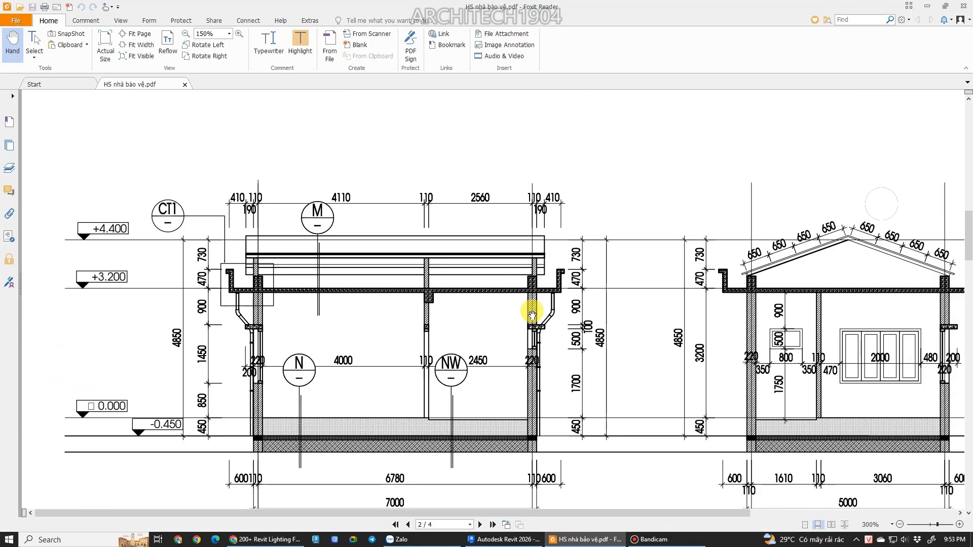
{"action": "scroll", "coordinate": [531, 314], "scroll_direction": "down", "scroll_amount": 2, "text": "ctrl"}
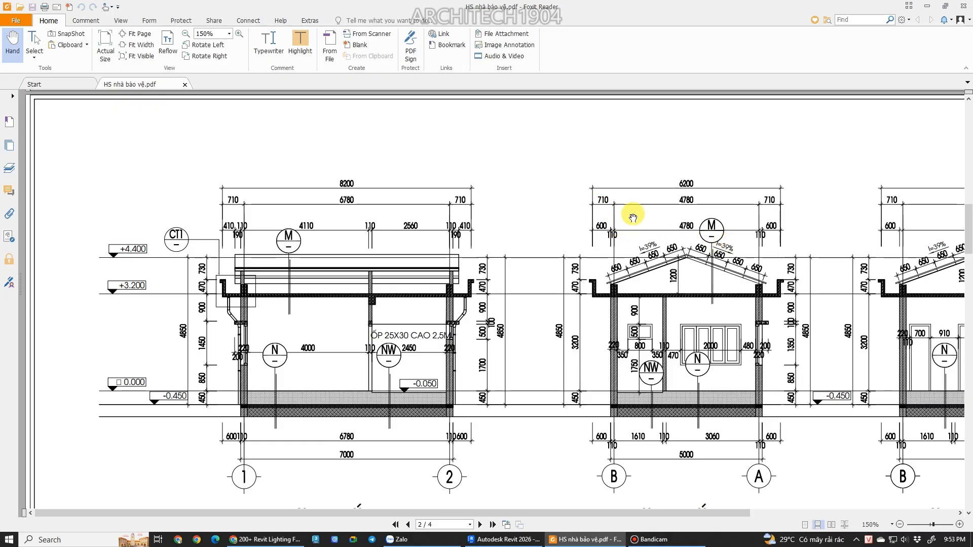
Return to Revit and duplicate the floor type NỀN NHÀ 400mm-LÁT GẠCH 400X400 as MÁI BTCT 100MM.
{"action": "left_click", "coordinate": [571, 532]}
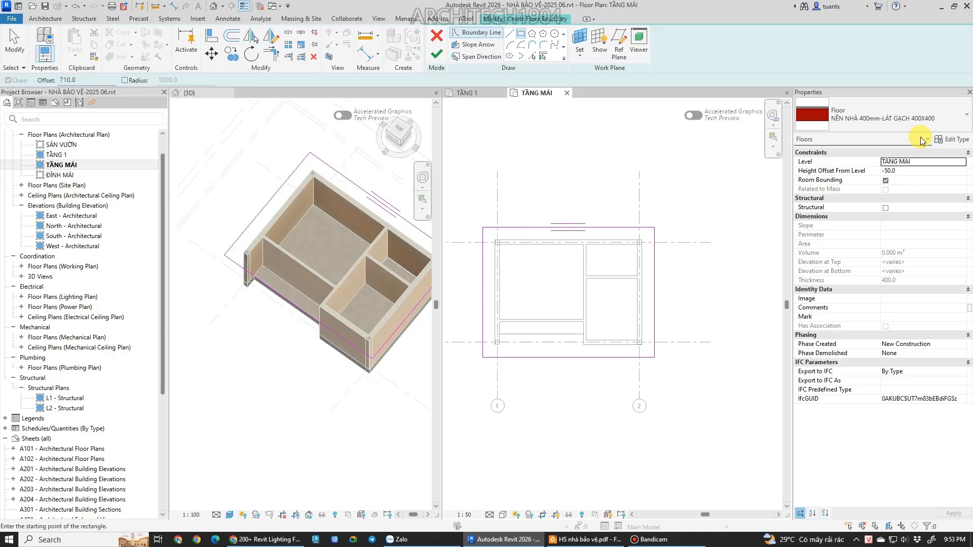
{"action": "left_click", "coordinate": [952, 140]}
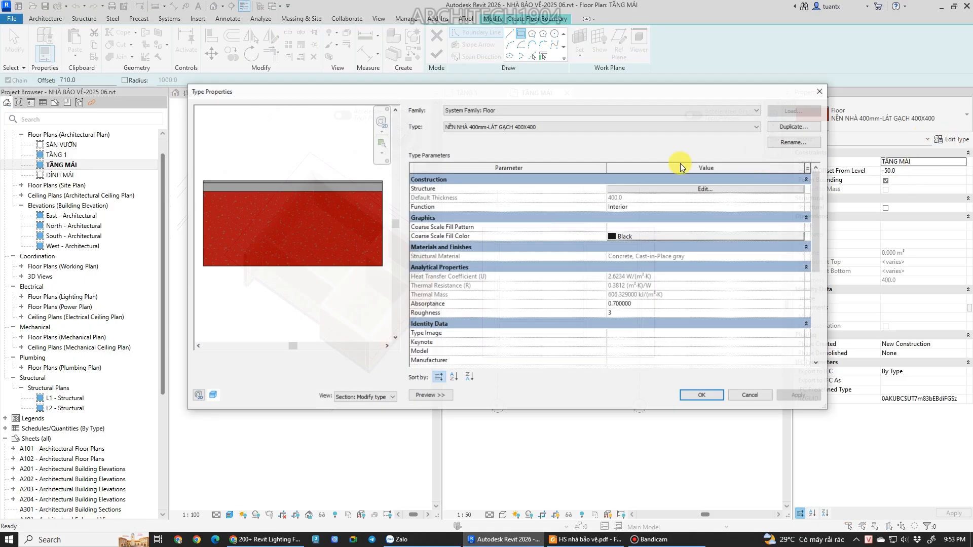
{"action": "left_click", "coordinate": [793, 127]}
{"action": "left_click_drag", "start_coordinate": [664, 193], "coordinate": [543, 193]}
{"action": "type", "text": "MA"}
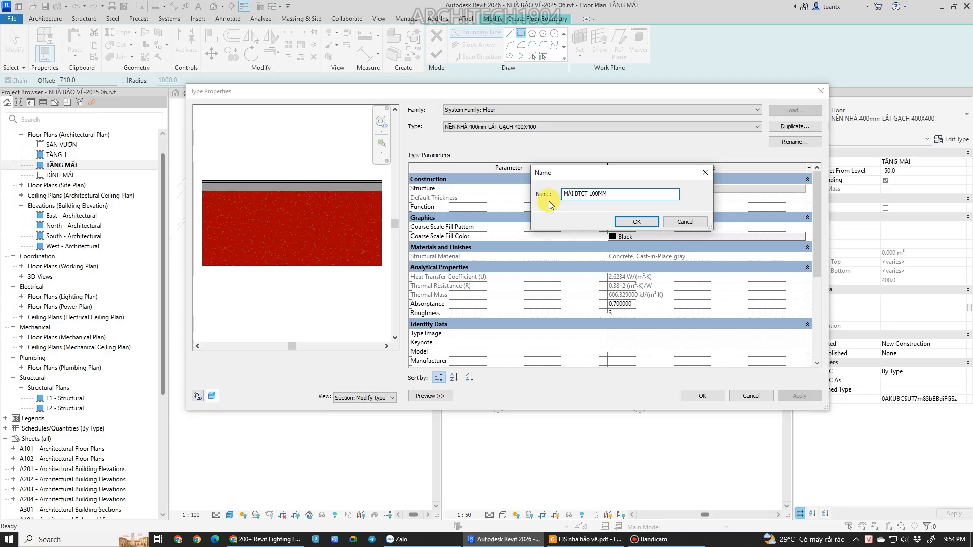
{"action": "left_click", "coordinate": [623, 222]}
Delete the finish and substrate layers of the MÁI BTCT 100MM floor type and set its structure layer to 100 mm thick.
{"action": "left_click", "coordinate": [651, 188]}
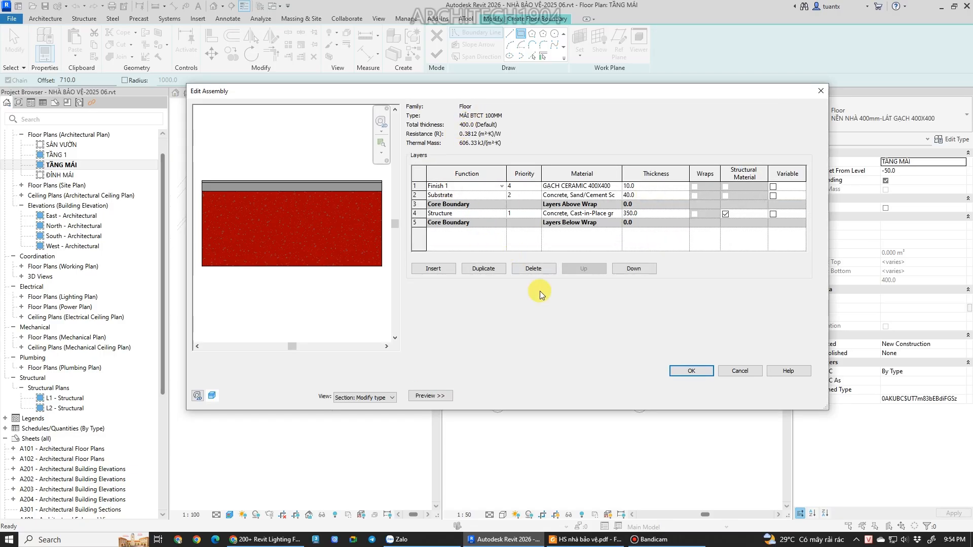
{"action": "left_click", "coordinate": [533, 269]}
{"action": "left_click", "coordinate": [533, 269]}
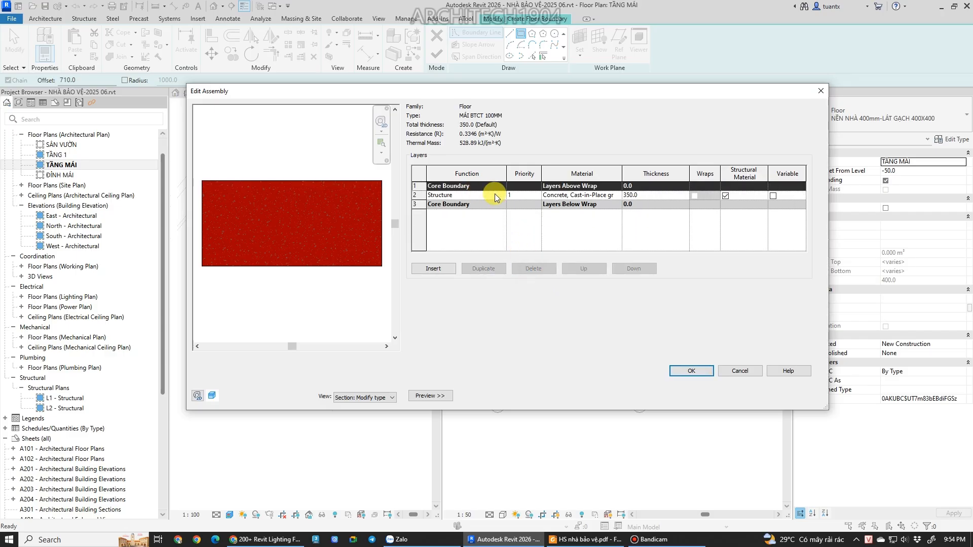
{"action": "left_click", "coordinate": [647, 195]}
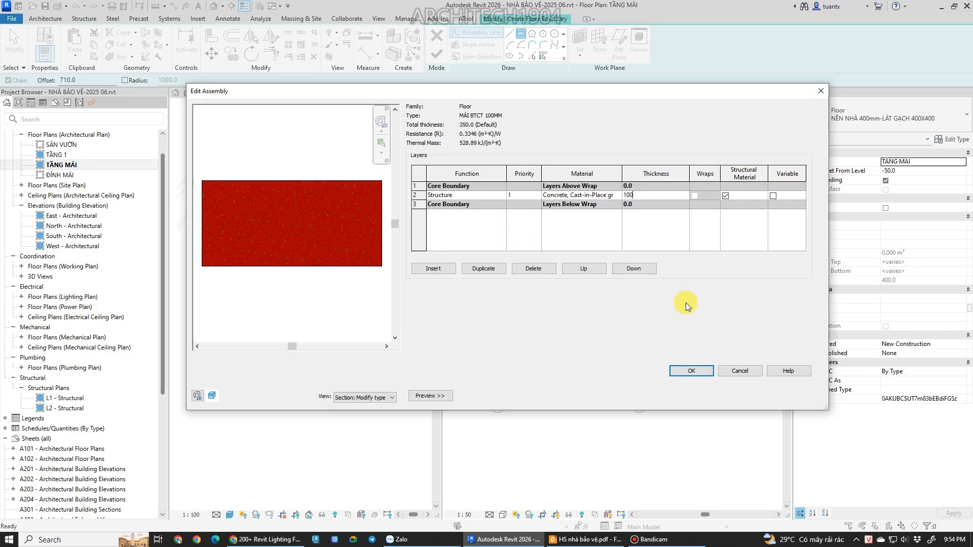
{"action": "left_click", "coordinate": [678, 372]}
{"action": "left_click", "coordinate": [695, 394]}
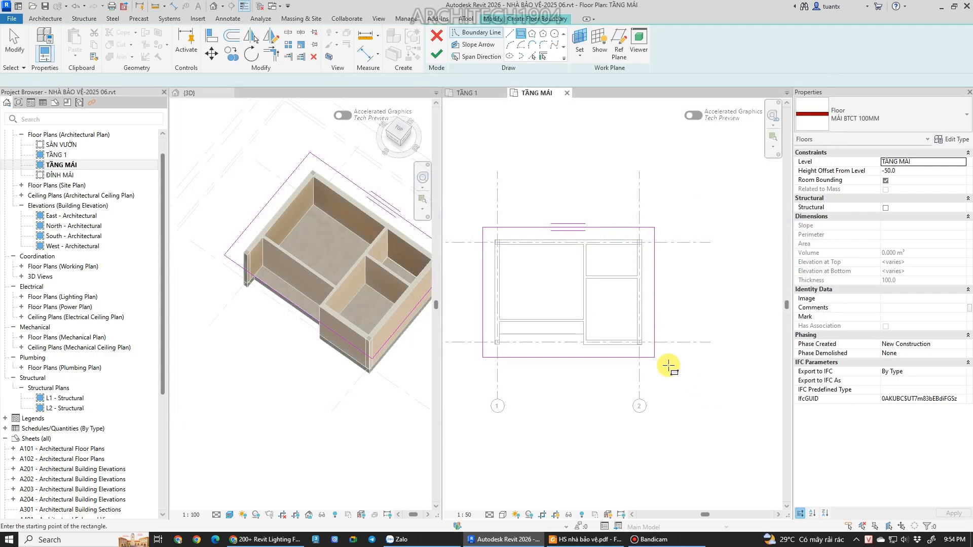
Finish the roof slab sketch and attach the walls below to the slab's bottom.
{"action": "left_click", "coordinate": [436, 54]}
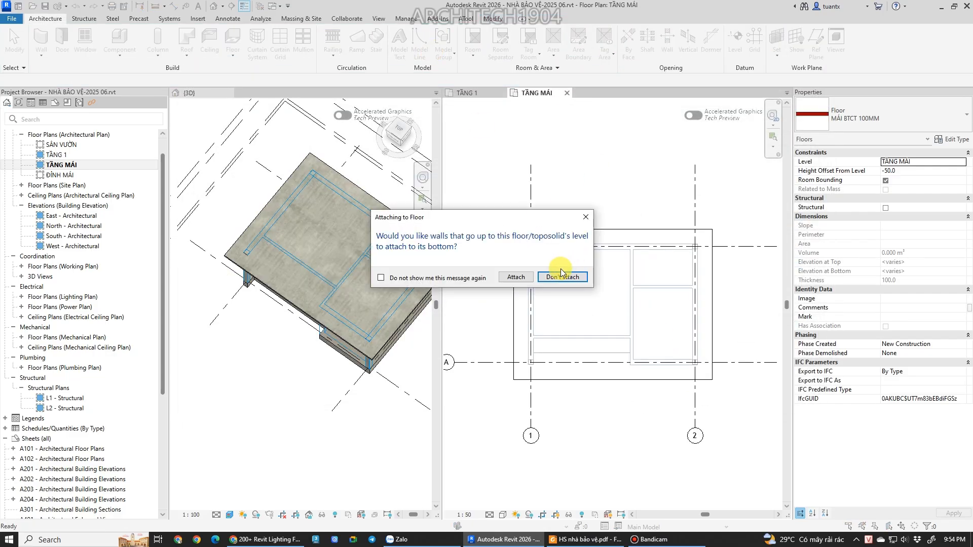
{"action": "left_click", "coordinate": [507, 278]}
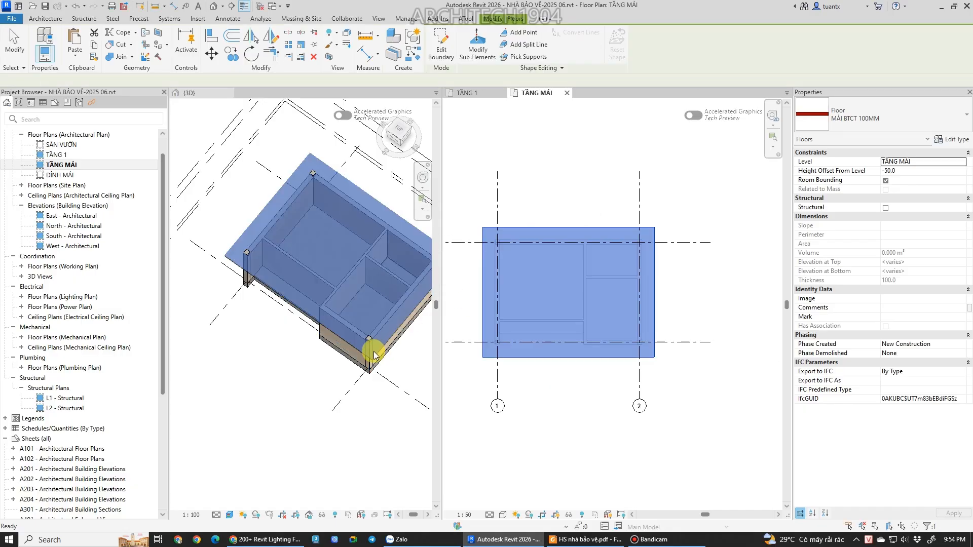
{"action": "left_click", "coordinate": [267, 371]}
{"action": "middle_click_drag", "start_coordinate": [319, 405], "coordinate": [278, 303], "text": "shift"}
{"action": "key", "text": "Escape"}
{"action": "scroll", "coordinate": [278, 303], "scroll_direction": "up", "scroll_amount": 4}
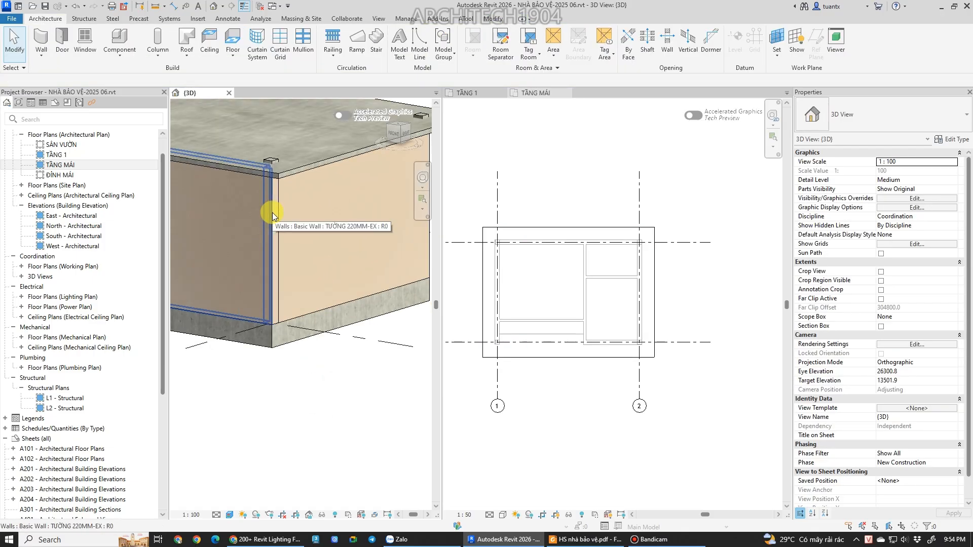
{"action": "middle_click_drag", "start_coordinate": [274, 212], "coordinate": [348, 396], "text": "shift"}
{"action": "left_click", "coordinate": [269, 146]}
{"action": "key", "text": "Escape"}
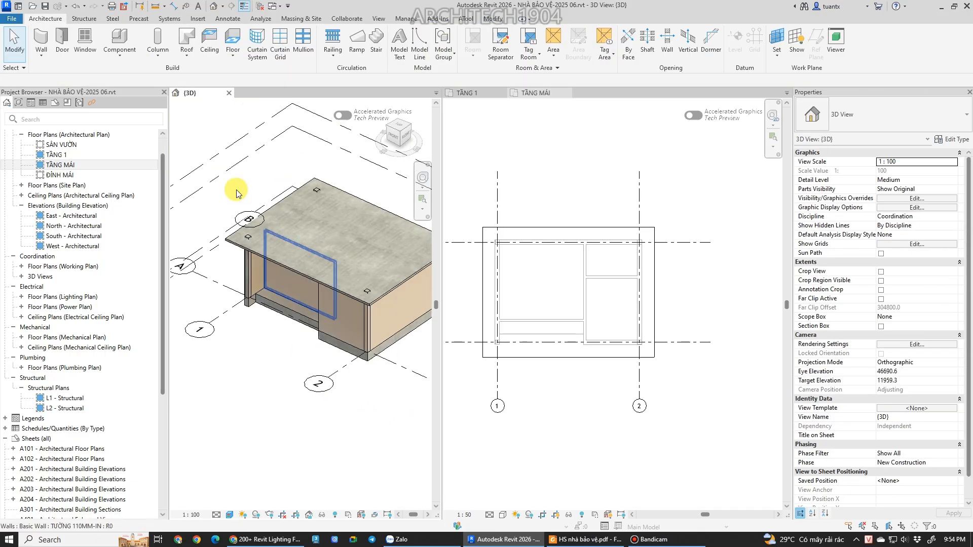
Select all 200X200MM concrete columns visible in the 3D view and attach their tops to the roof slab.
{"action": "scroll", "coordinate": [237, 194], "scroll_direction": "up", "scroll_amount": 4}
{"action": "left_click", "coordinate": [266, 303]}
{"action": "scroll", "coordinate": [267, 303], "scroll_direction": "down", "scroll_amount": 3}
{"action": "middle_click_drag", "start_coordinate": [266, 303], "coordinate": [228, 278]}
{"action": "right_click", "coordinate": [234, 287]}
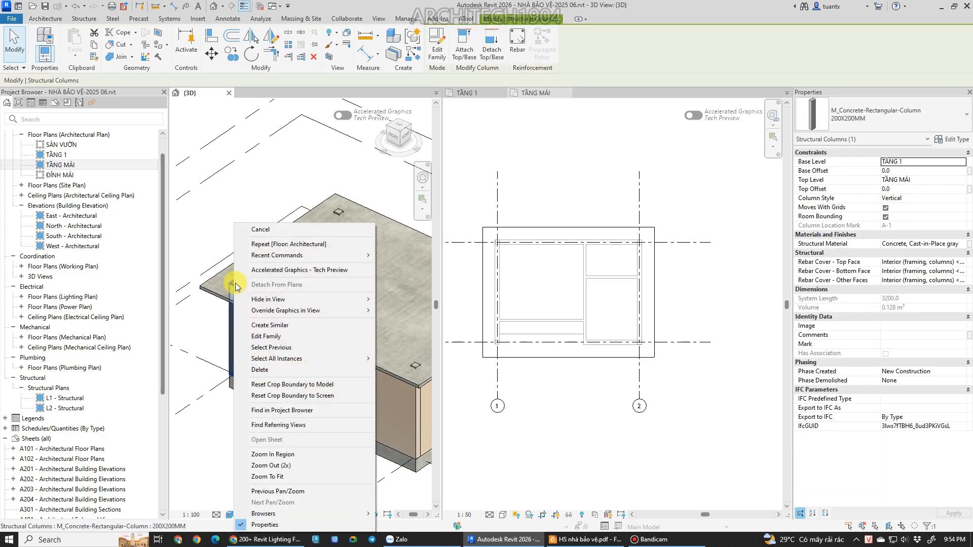
{"action": "mouse_move", "coordinate": [281, 359]}
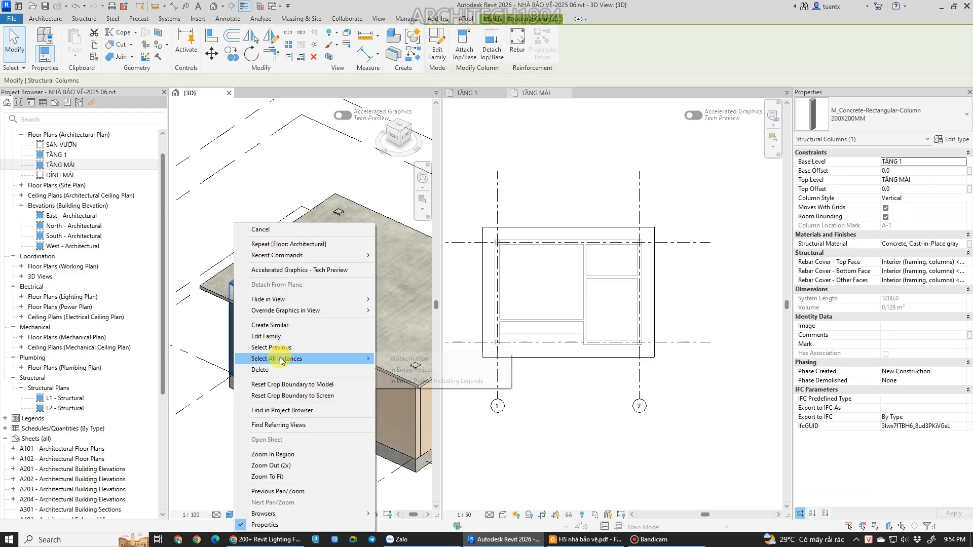
{"action": "left_click", "coordinate": [403, 360]}
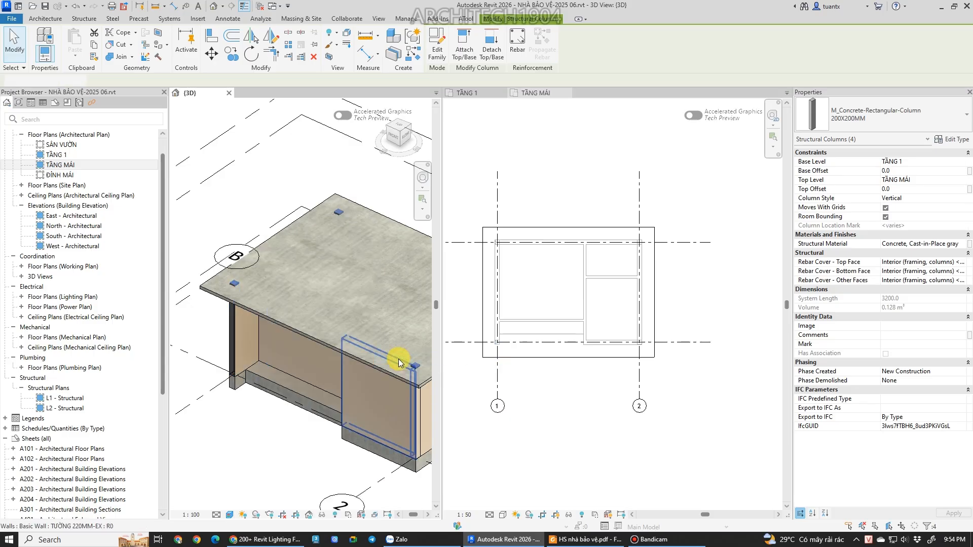
{"action": "left_click", "coordinate": [464, 43]}
{"action": "left_click", "coordinate": [319, 281]}
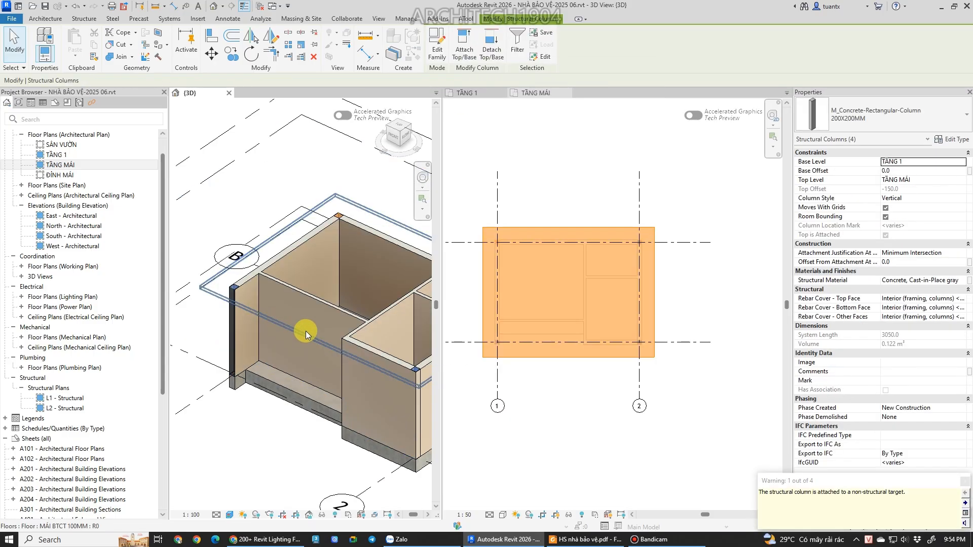
{"action": "left_click", "coordinate": [226, 185]}
{"action": "scroll", "coordinate": [239, 160], "scroll_direction": "down", "scroll_amount": 2}
{"action": "middle_click_drag", "start_coordinate": [296, 282], "coordinate": [337, 345], "text": "shift"}
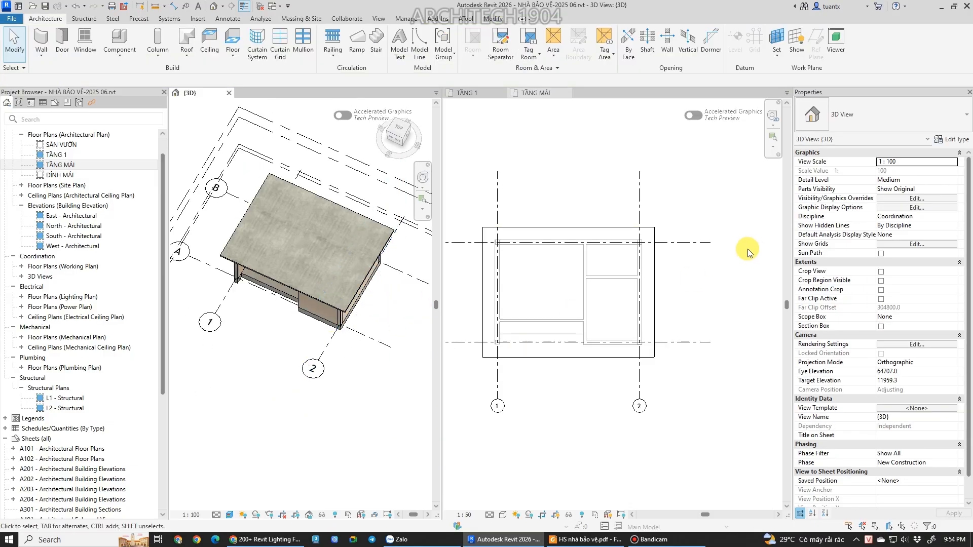
Examine the upturned gutter edge of the roof slab at detail CT1 in the PDF sections.
{"action": "left_click", "coordinate": [585, 539]}
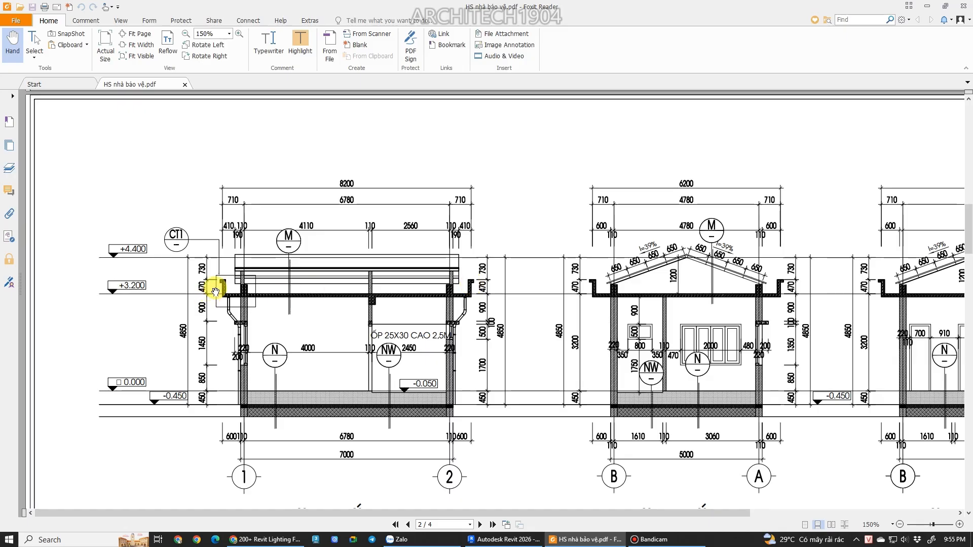
{"action": "scroll", "coordinate": [216, 291], "scroll_direction": "up", "scroll_amount": 3, "text": "ctrl"}
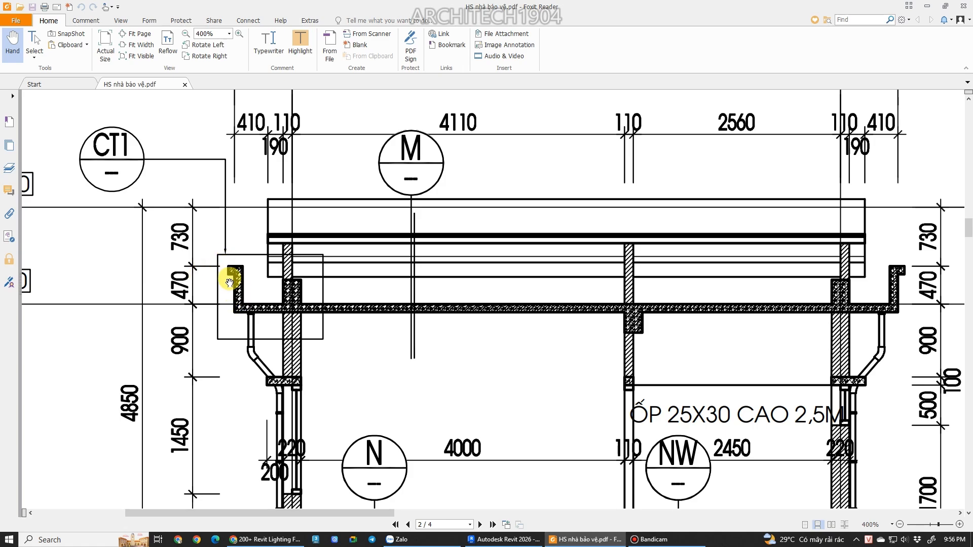
{"action": "scroll", "coordinate": [233, 276], "scroll_direction": "down", "scroll_amount": 4, "text": "ctrl"}
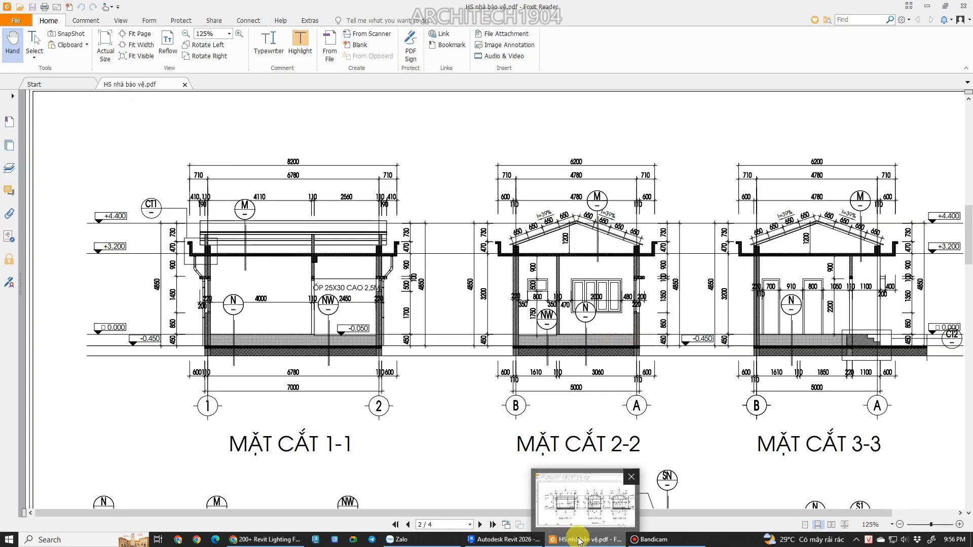
In Revit, start a wall, duplicate type TƯỜNG 110MM-IN as TƯỜNG 100MM-BTCT-EX and set its function to Exterior.
{"action": "left_click", "coordinate": [510, 540]}
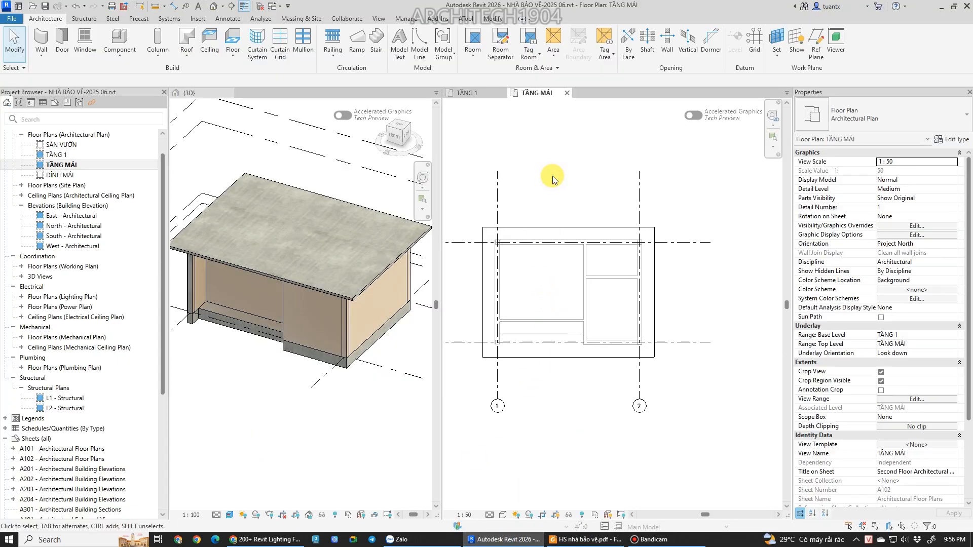
{"action": "left_click", "coordinate": [39, 38]}
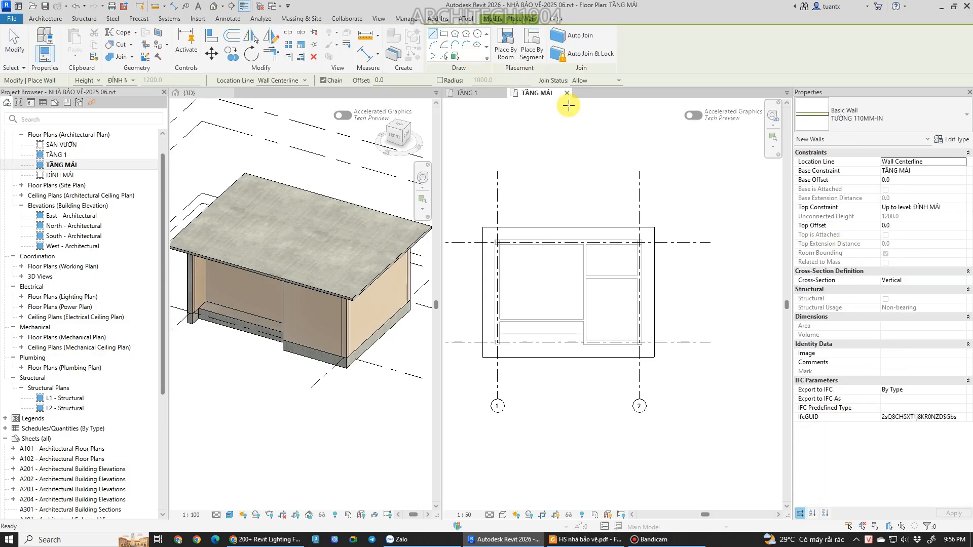
{"action": "left_click", "coordinate": [952, 142]}
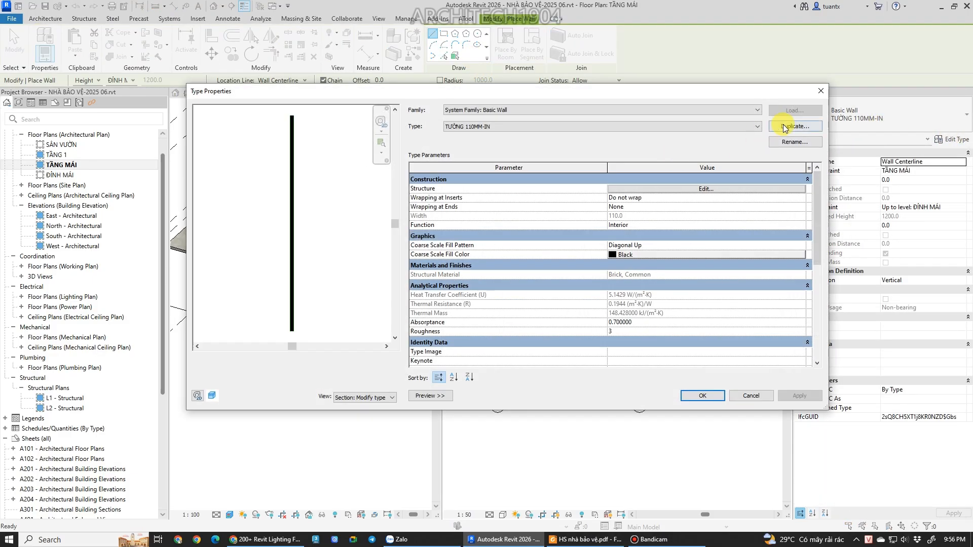
{"action": "left_click", "coordinate": [788, 126]}
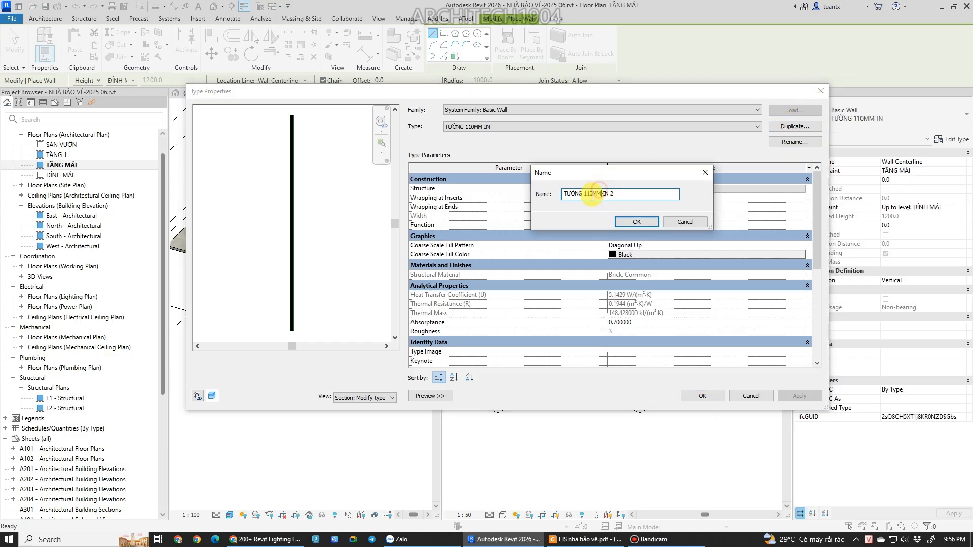
{"action": "left_click_drag", "start_coordinate": [589, 194], "coordinate": [636, 197]}
{"action": "left_click", "coordinate": [638, 223]}
{"action": "left_click", "coordinate": [799, 224]}
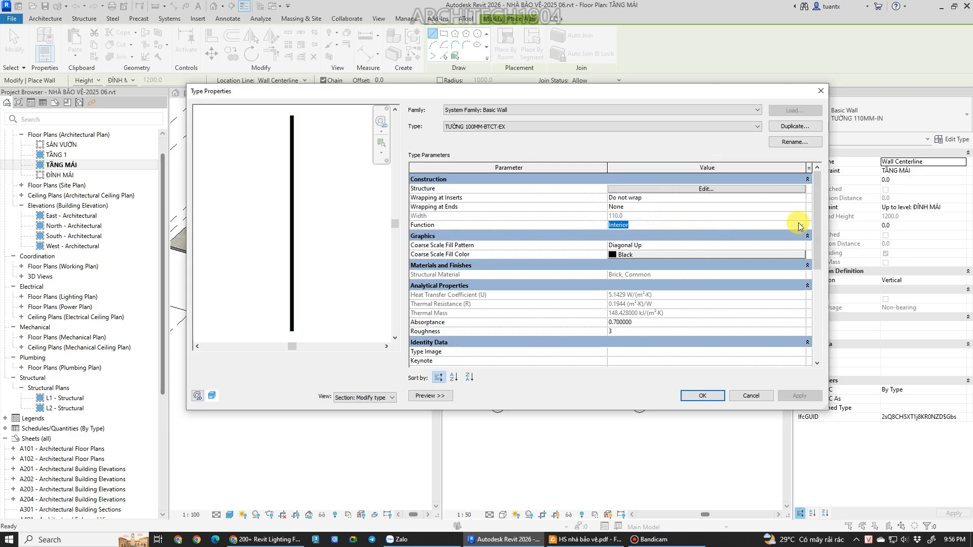
{"action": "left_click", "coordinate": [801, 224]}
{"action": "left_click", "coordinate": [621, 242]}
Open the layer structure of wall type TƯỜNG 100MM-BTCT-EX and delete both its outer and inner finish layers.
{"action": "left_click", "coordinate": [696, 188]}
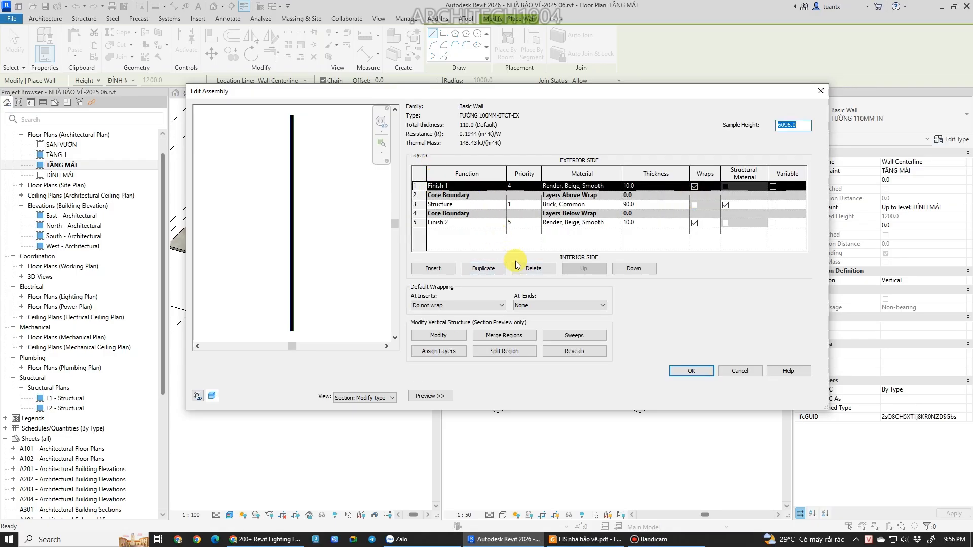
{"action": "left_click", "coordinate": [531, 268]}
{"action": "left_click", "coordinate": [446, 213]}
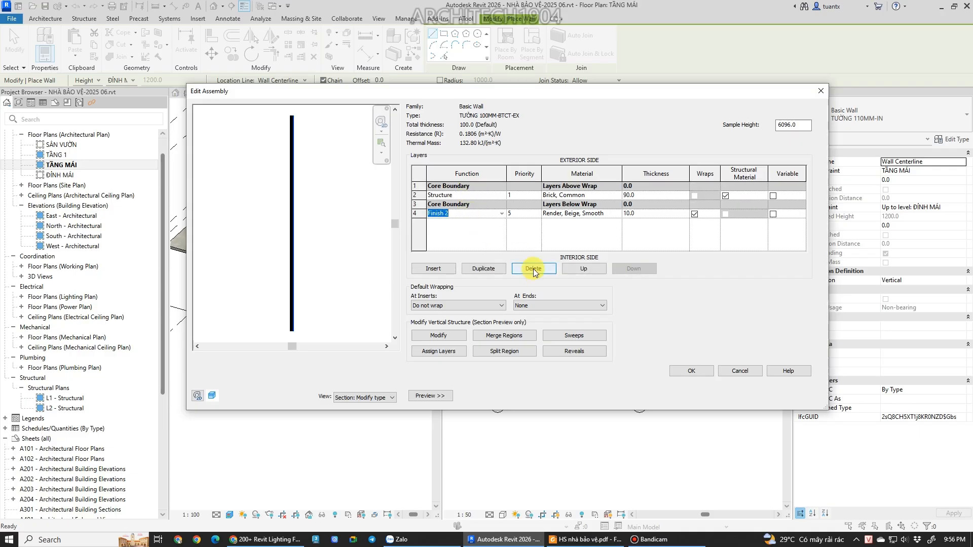
{"action": "left_click", "coordinate": [534, 270]}
Set the wall type's structure layer to 100 mm thick with material Concrete, Cast-in-Place gray, and accept the type.
{"action": "left_click", "coordinate": [646, 198]}
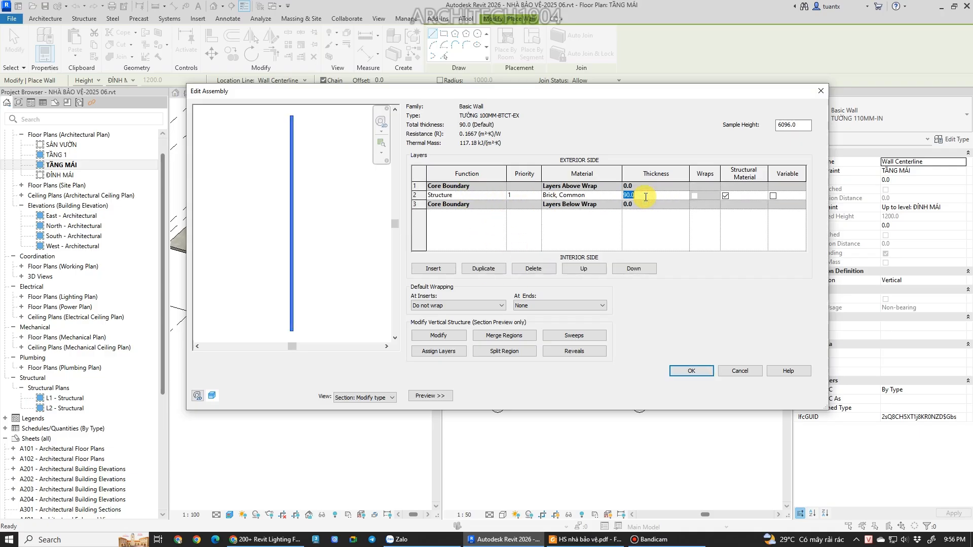
{"action": "left_click", "coordinate": [614, 197]}
{"action": "left_click", "coordinate": [619, 196]}
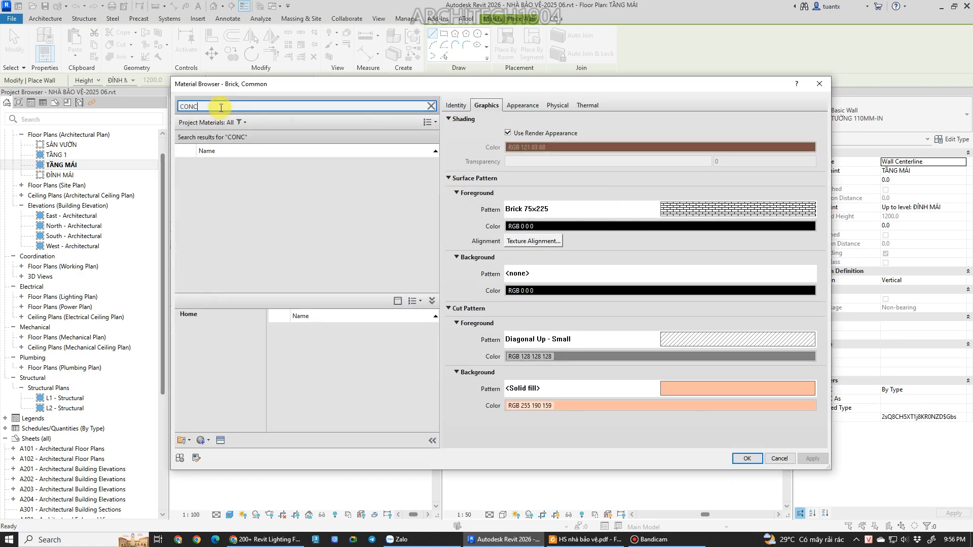
{"action": "scroll", "coordinate": [220, 223], "scroll_direction": "down", "scroll_amount": 1}
{"action": "left_click", "coordinate": [219, 223]}
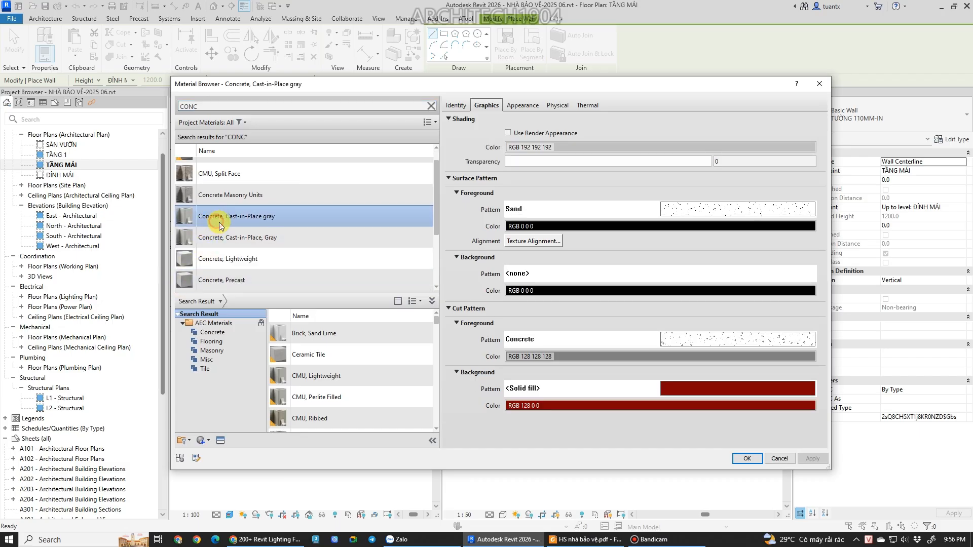
{"action": "left_click", "coordinate": [747, 459]}
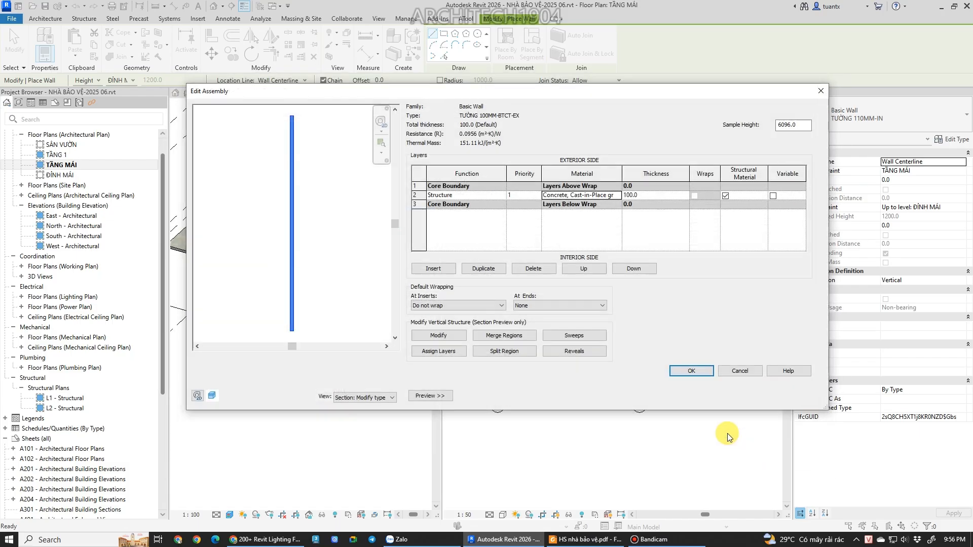
{"action": "left_click", "coordinate": [698, 369]}
{"action": "left_click", "coordinate": [690, 400]}
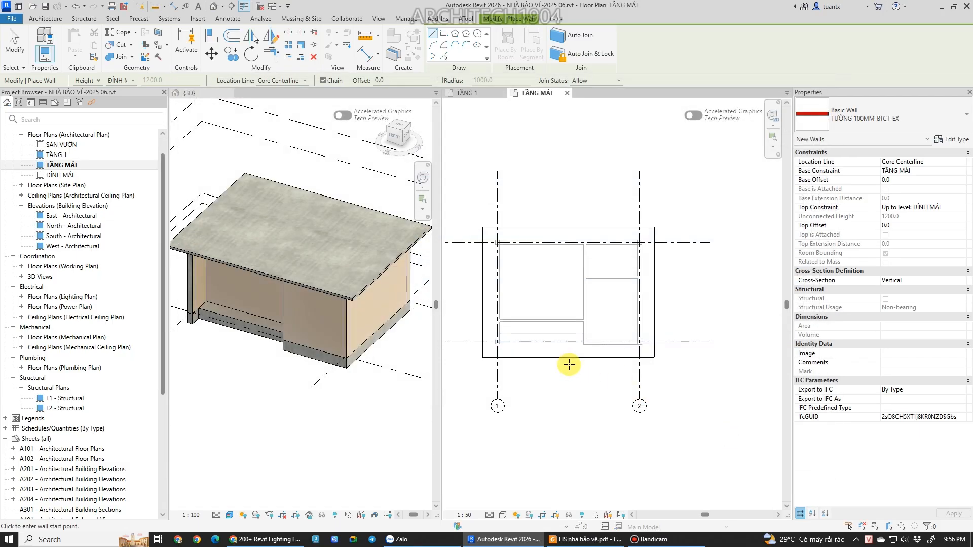
Check the gutter edge in the PDF sections, and in Revit set the new wall's location line to Core Face: Exterior and height to Unconnected, 470 mm.
{"action": "left_click", "coordinate": [607, 541]}
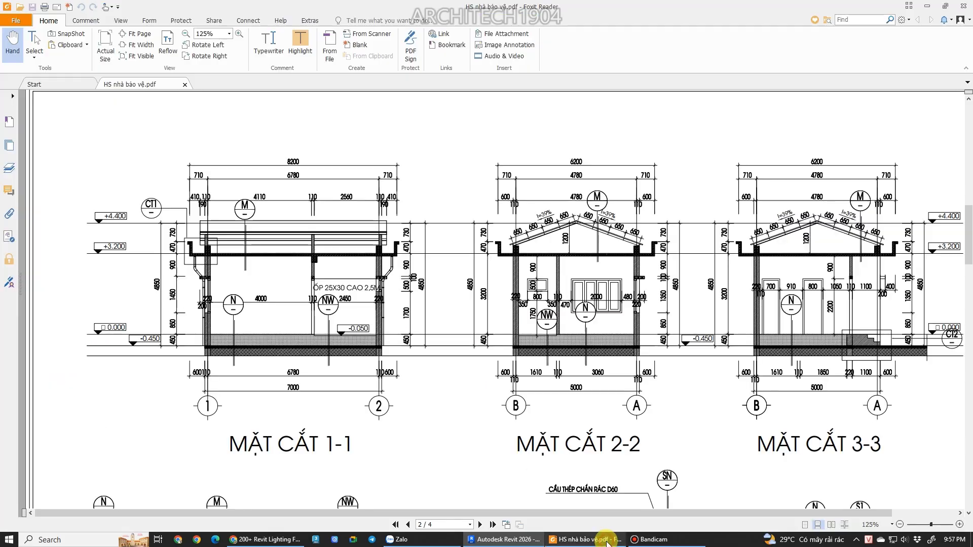
{"action": "left_click", "coordinate": [502, 540]}
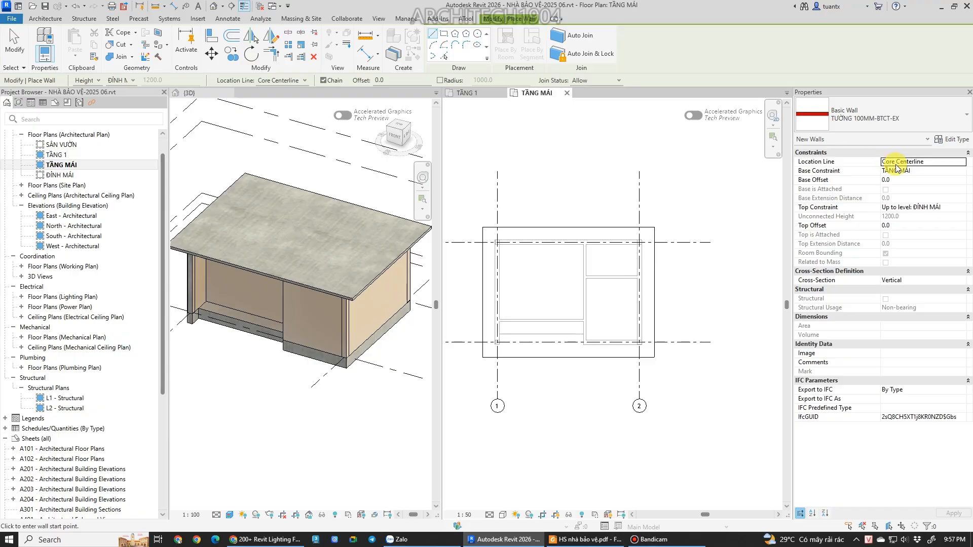
{"action": "left_click", "coordinate": [939, 162]}
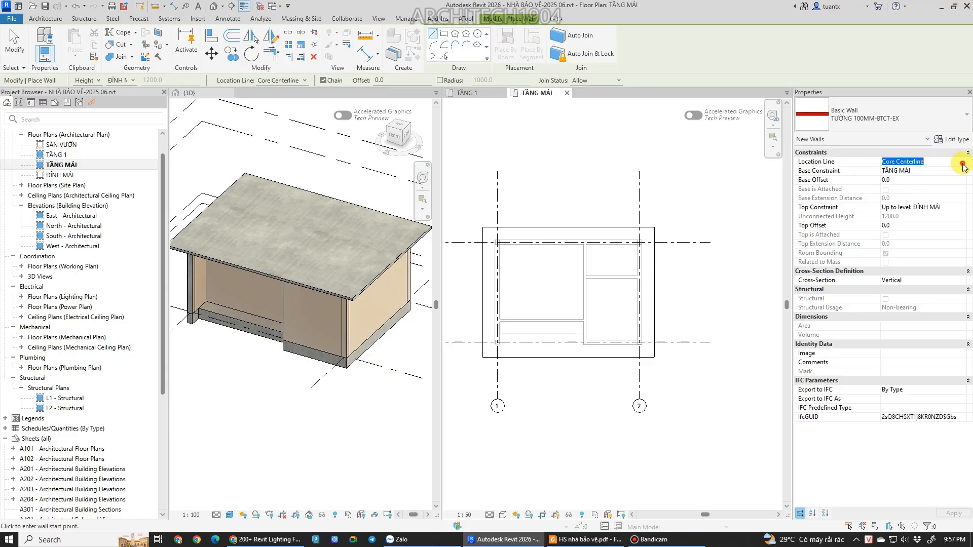
{"action": "left_click", "coordinate": [938, 162]}
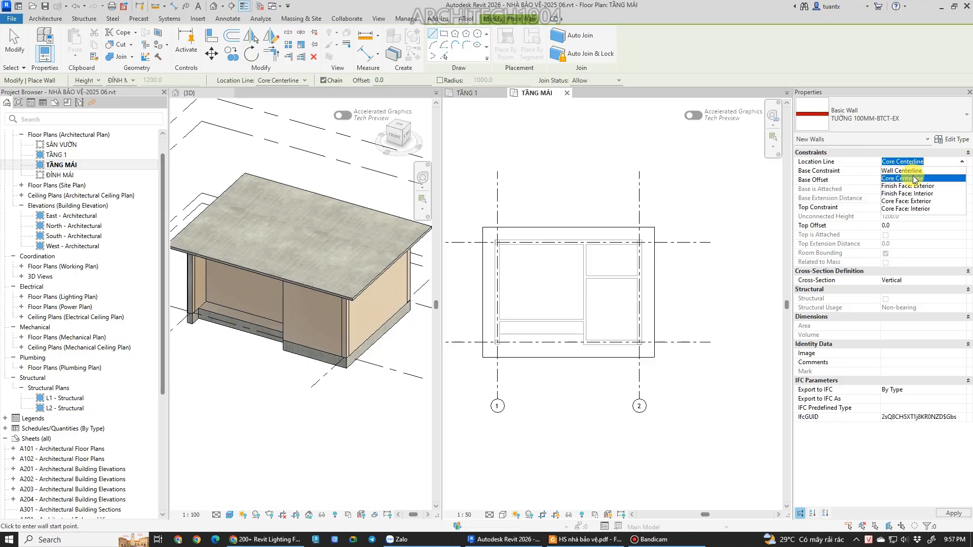
{"action": "left_click", "coordinate": [904, 202]}
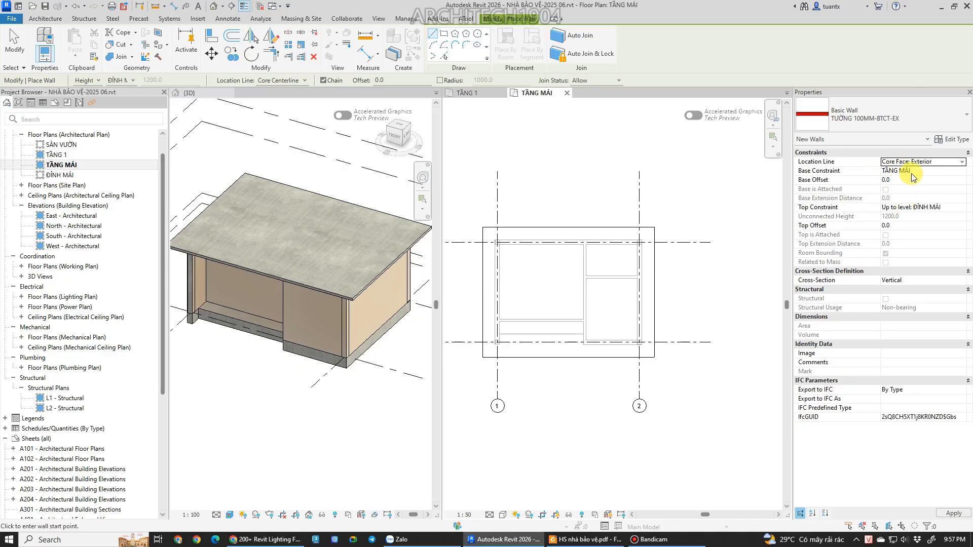
{"action": "left_click", "coordinate": [900, 207]}
{"action": "left_click", "coordinate": [964, 207]}
{"action": "left_click", "coordinate": [907, 217]}
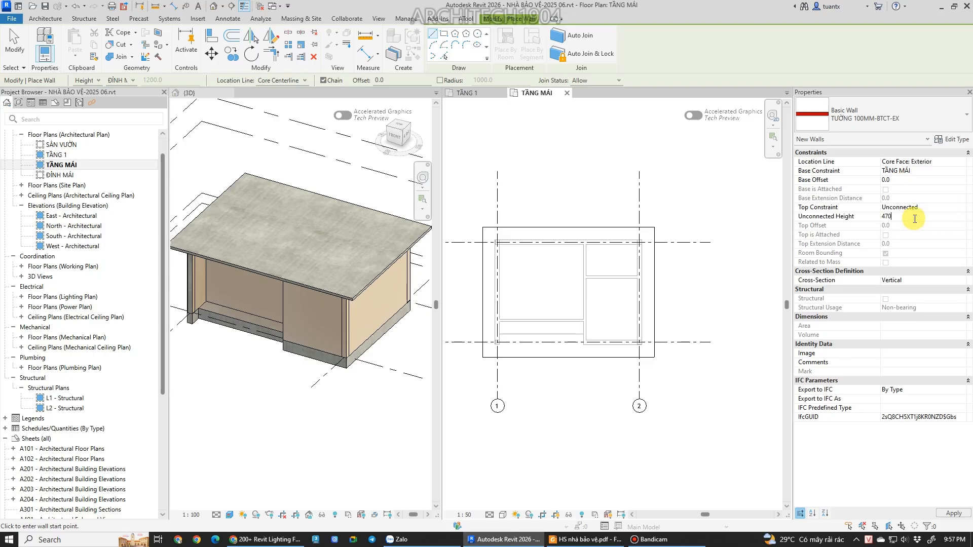
{"action": "key", "text": "Return"}
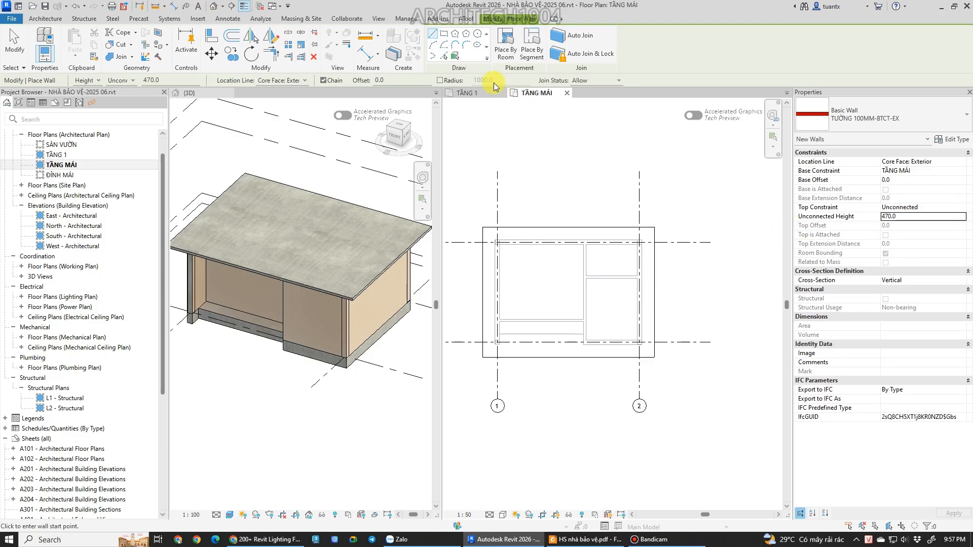
Draw a rectangle of TƯỜNG 100MM-BTCT-EX walls along the roof slab's outer edges in the TẦNG MÁI plan.
{"action": "left_click", "coordinate": [443, 34]}
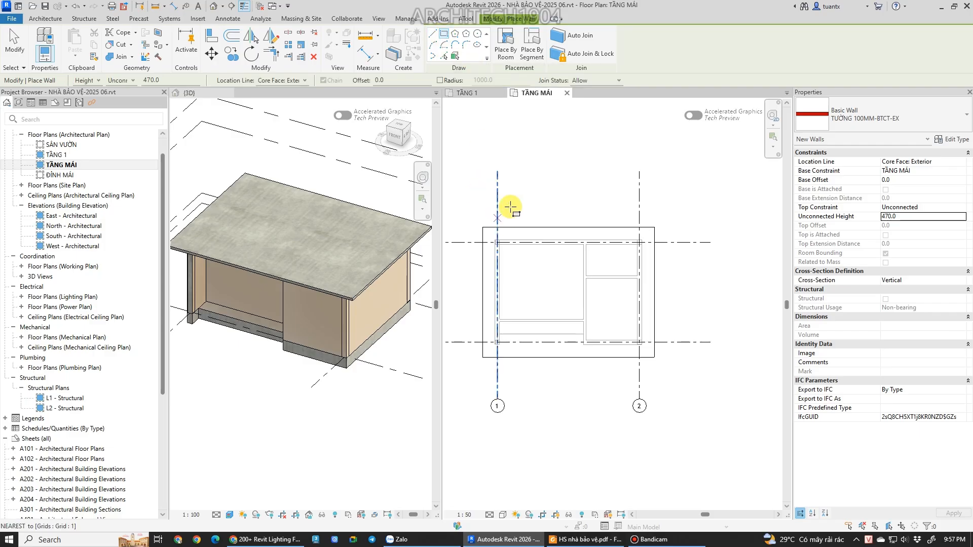
{"action": "scroll", "coordinate": [491, 241], "scroll_direction": "up", "scroll_amount": 1}
{"action": "scroll", "coordinate": [491, 241], "scroll_direction": "up", "scroll_amount": 1}
{"action": "left_click", "coordinate": [480, 223]}
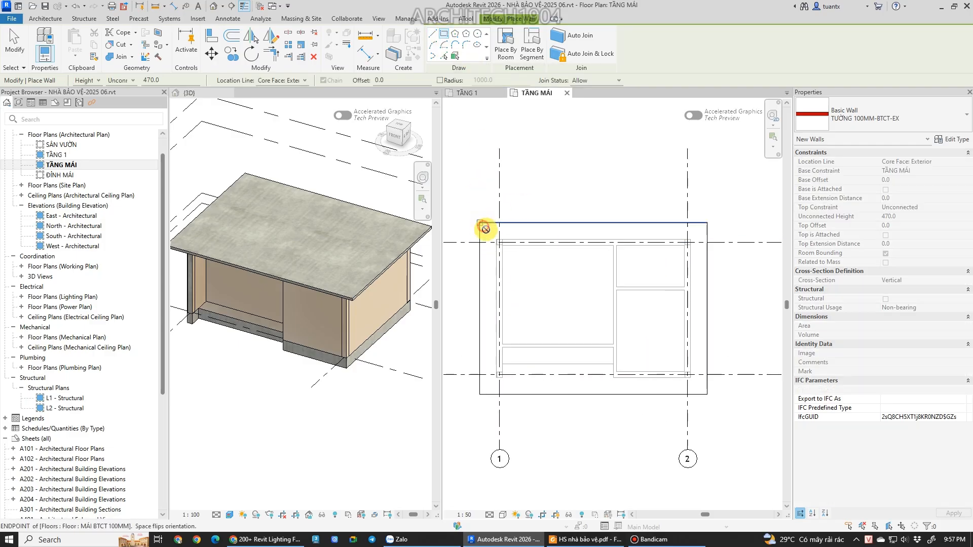
{"action": "left_click", "coordinate": [706, 393]}
{"action": "scroll", "coordinate": [354, 294], "scroll_direction": "up", "scroll_amount": 5}
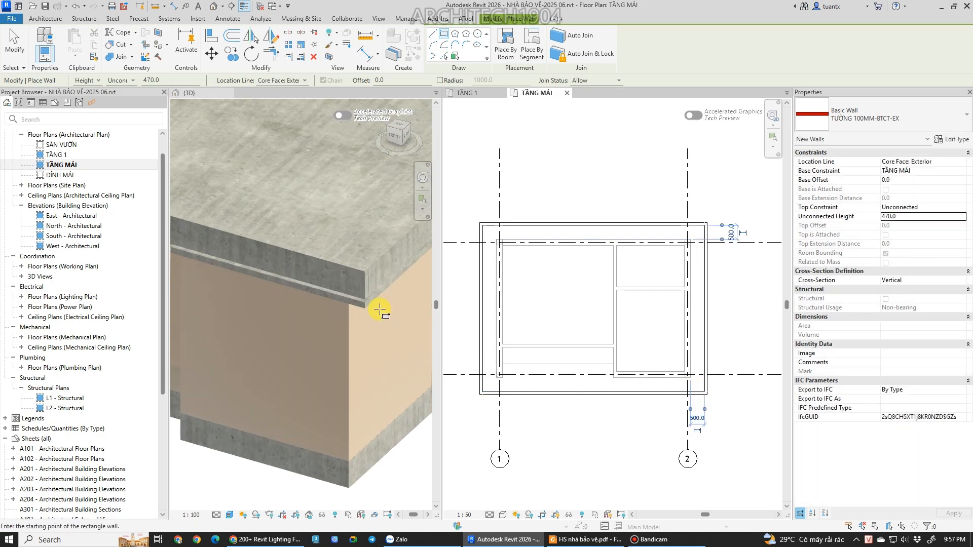
{"action": "scroll", "coordinate": [378, 306], "scroll_direction": "up", "scroll_amount": 2}
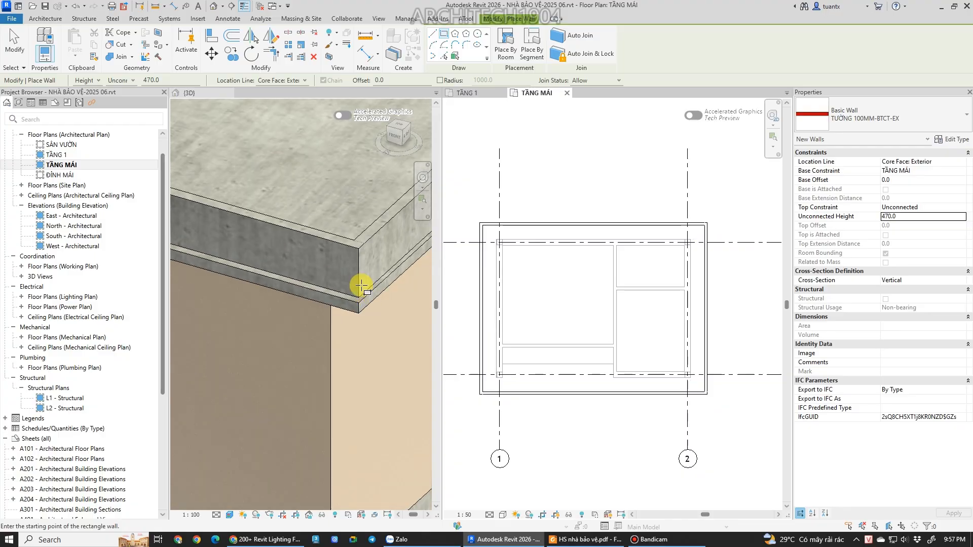
{"action": "key", "text": "Escape"}
{"action": "key", "text": "Escape"}
Select the whole chain of gutter walls in the 3D view and examine where they meet the roof slab's edge.
{"action": "scroll", "coordinate": [348, 299], "scroll_direction": "down", "scroll_amount": 3}
{"action": "left_click", "coordinate": [336, 340]}
{"action": "middle_click_drag", "start_coordinate": [335, 339], "coordinate": [331, 319], "text": "shift"}
{"action": "key", "text": "Tab"}
{"action": "left_click", "coordinate": [350, 236]}
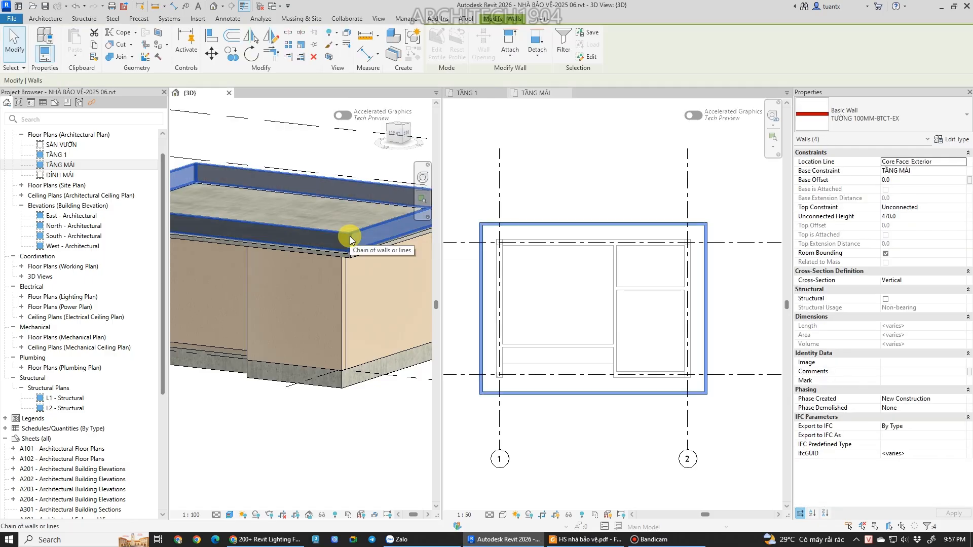
{"action": "scroll", "coordinate": [324, 236], "scroll_direction": "up", "scroll_amount": 2}
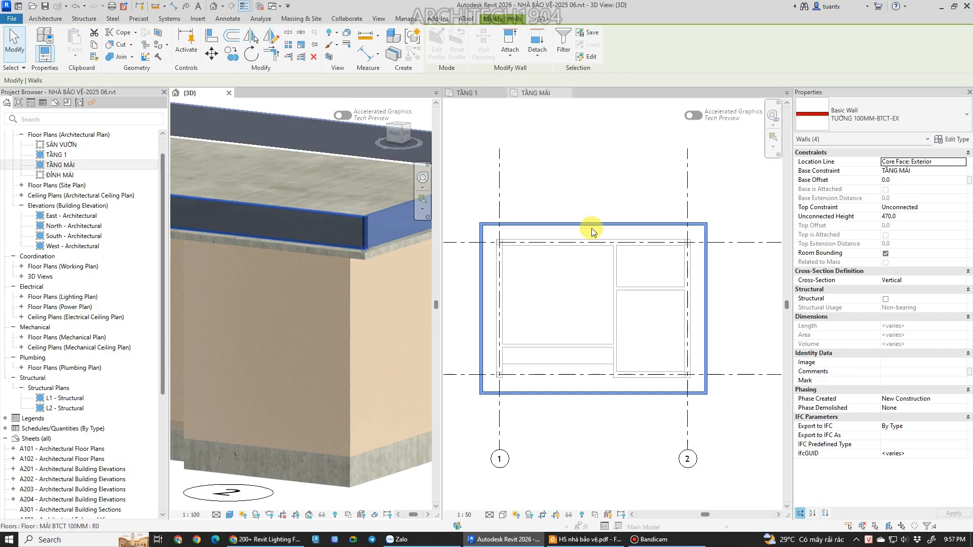
{"action": "scroll", "coordinate": [592, 228], "scroll_direction": "up", "scroll_amount": 2}
Set the MÁI BTCT 100MM roof slab's height offset from level TẦNG MÁI to 0.
{"action": "left_click", "coordinate": [381, 250]}
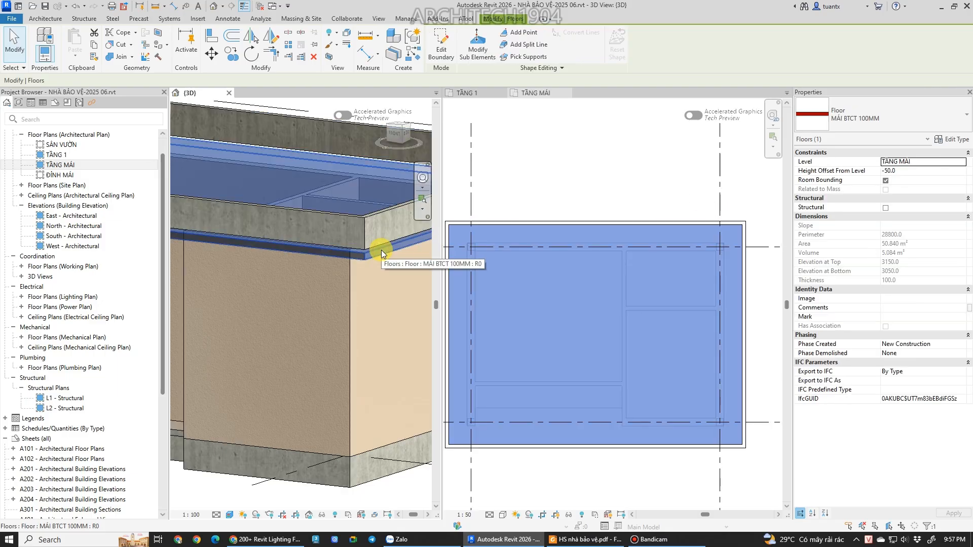
{"action": "middle_click_drag", "start_coordinate": [396, 313], "coordinate": [393, 341], "text": "shift"}
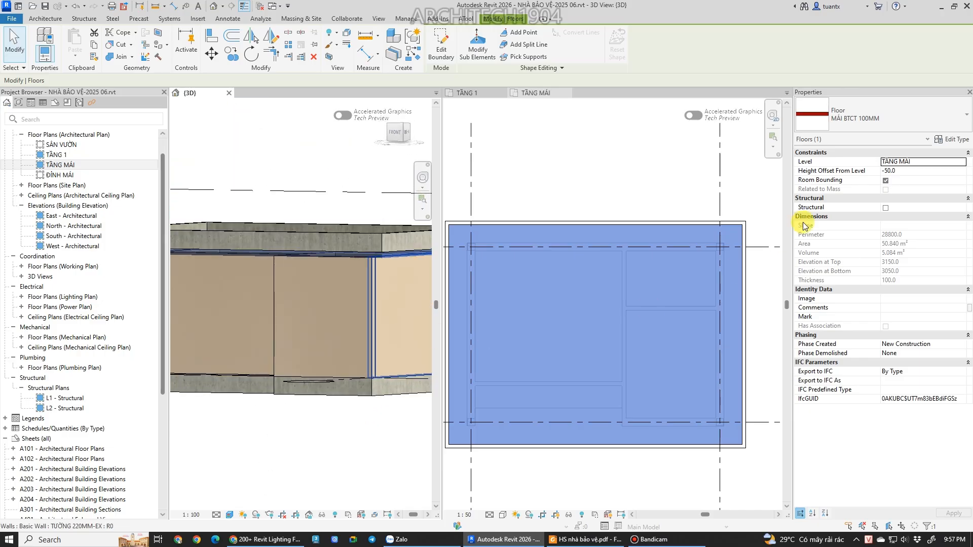
{"action": "left_click", "coordinate": [906, 173]}
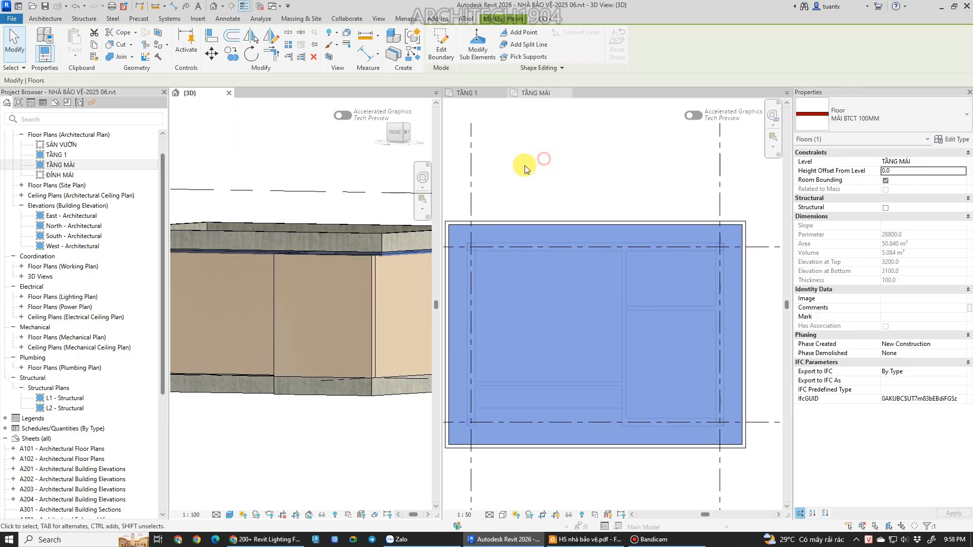
{"action": "scroll", "coordinate": [345, 168], "scroll_direction": "up", "scroll_amount": 2}
{"action": "left_click", "coordinate": [303, 145]}
{"action": "middle_click_drag", "start_coordinate": [302, 145], "coordinate": [321, 360], "text": "shift"}
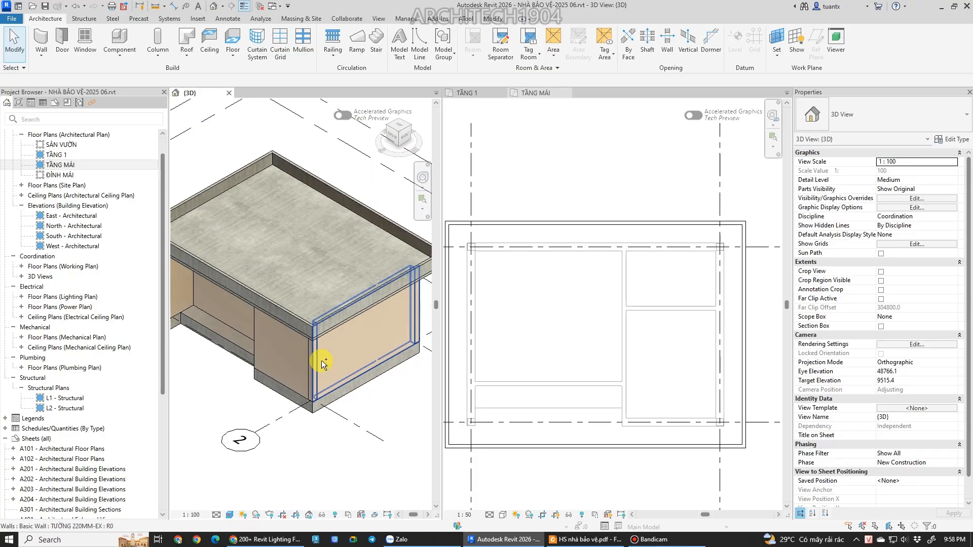
Examine the roof slab in the TẦNG MÁI plan and the base and top levels of the plan's underlay range.
{"action": "left_click", "coordinate": [561, 193]}
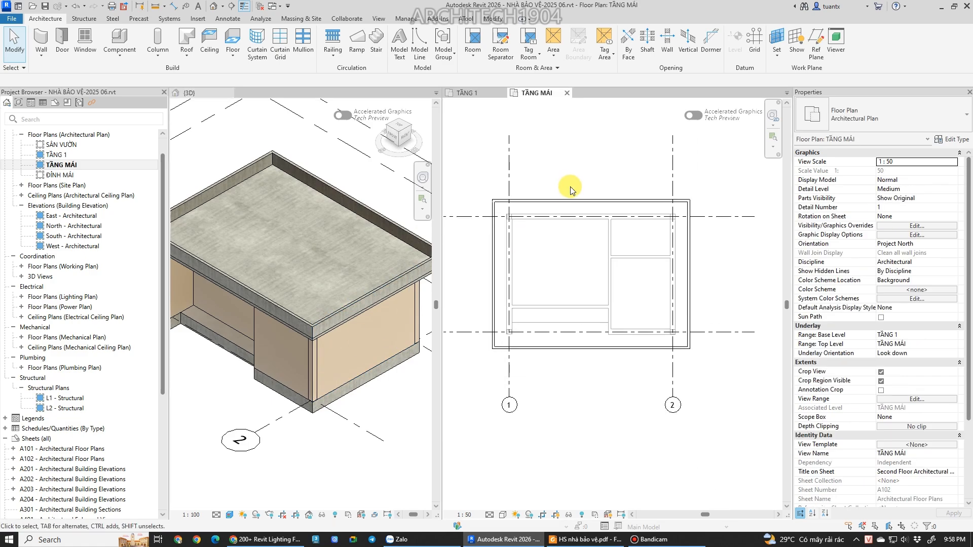
{"action": "scroll", "coordinate": [557, 216], "scroll_direction": "up", "scroll_amount": 1}
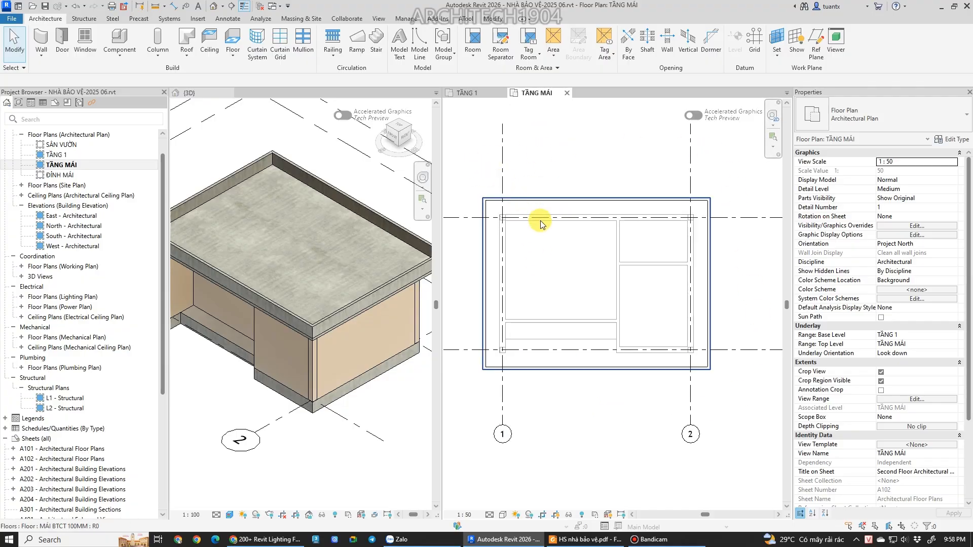
{"action": "scroll", "coordinate": [500, 283], "scroll_direction": "up", "scroll_amount": 2}
{"action": "left_click", "coordinate": [499, 277]}
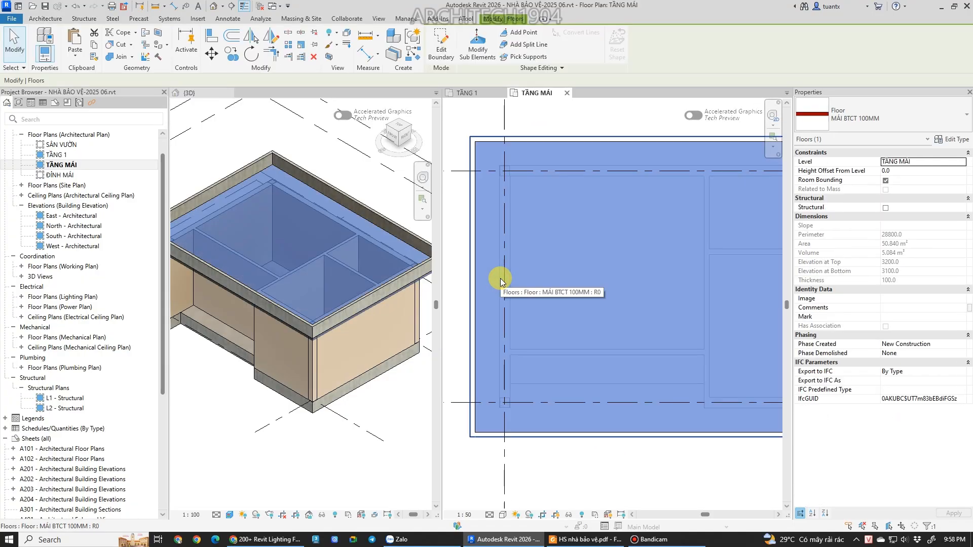
{"action": "left_click", "coordinate": [593, 461]}
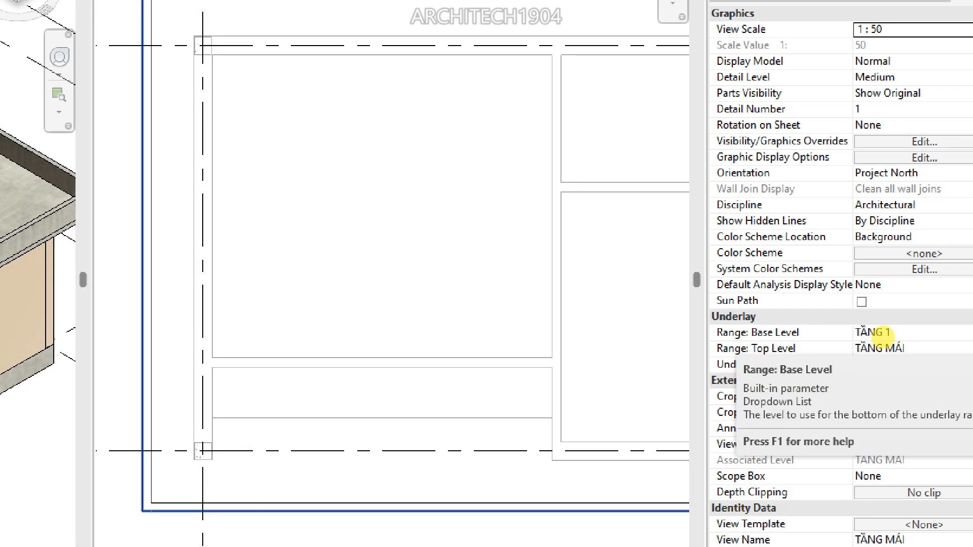
{"action": "mouse_move", "coordinate": [679, 309]}
{"action": "left_mouse_down"}
{"action": "mouse_move", "coordinate": [941, 337]}
{"action": "mouse_move", "coordinate": [643, 371]}
{"action": "mouse_move", "coordinate": [657, 321]}
{"action": "left_mouse_up"}
{"action": "left_click_drag", "start_coordinate": [827, 339], "coordinate": [876, 328]}
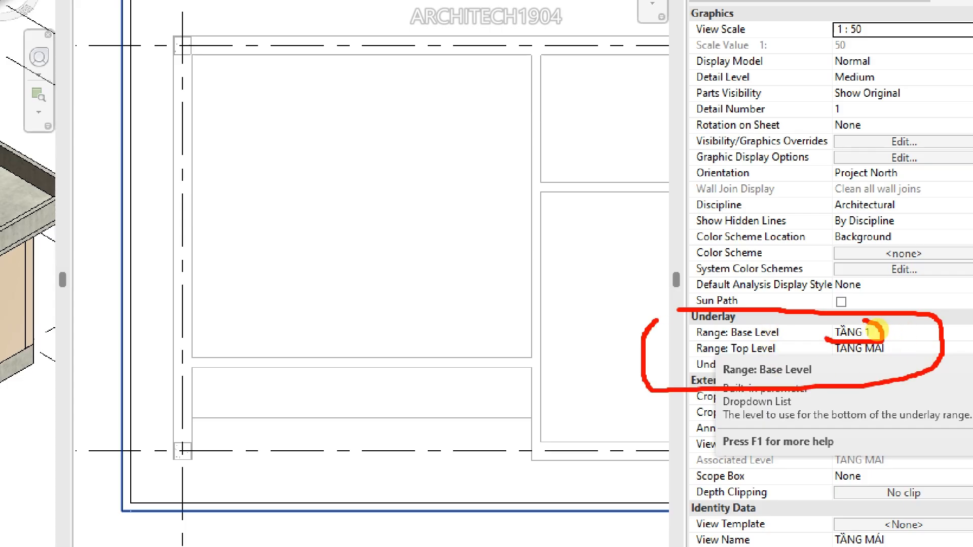
{"action": "key", "text": "Escape"}
Set the TẦNG MÁI plan's underlay base level to None to hide the walls below, and restore it to TẦNG 1.
{"action": "left_click", "coordinate": [899, 337]}
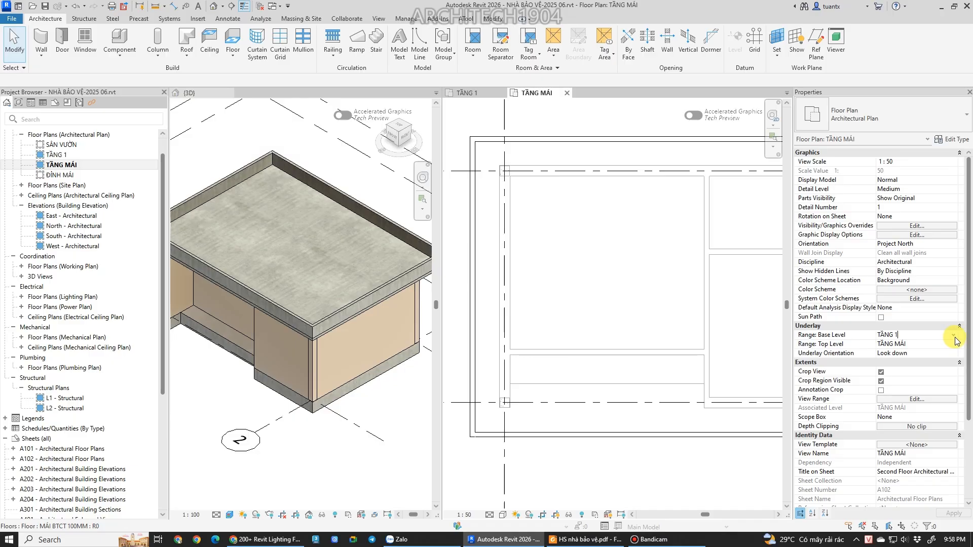
{"action": "left_click", "coordinate": [954, 337]}
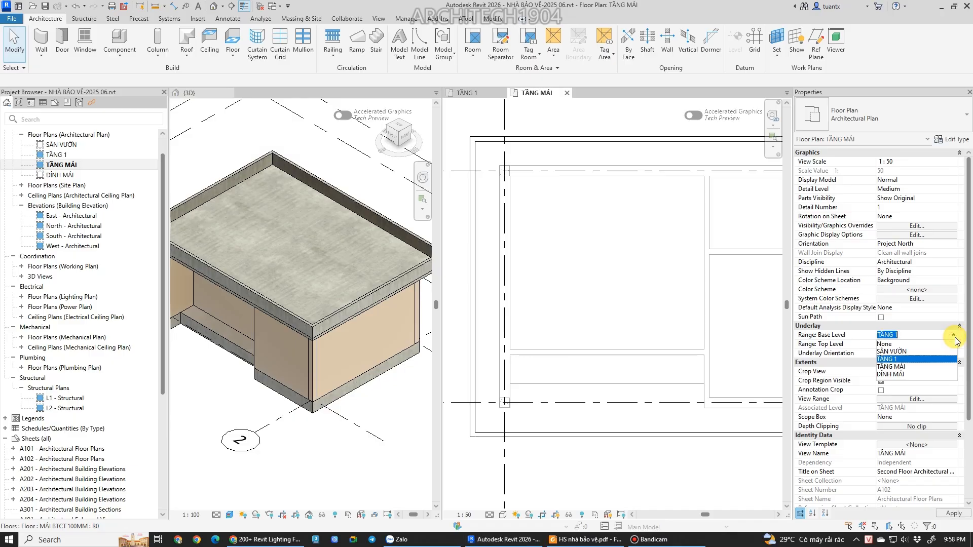
{"action": "left_click", "coordinate": [910, 345]}
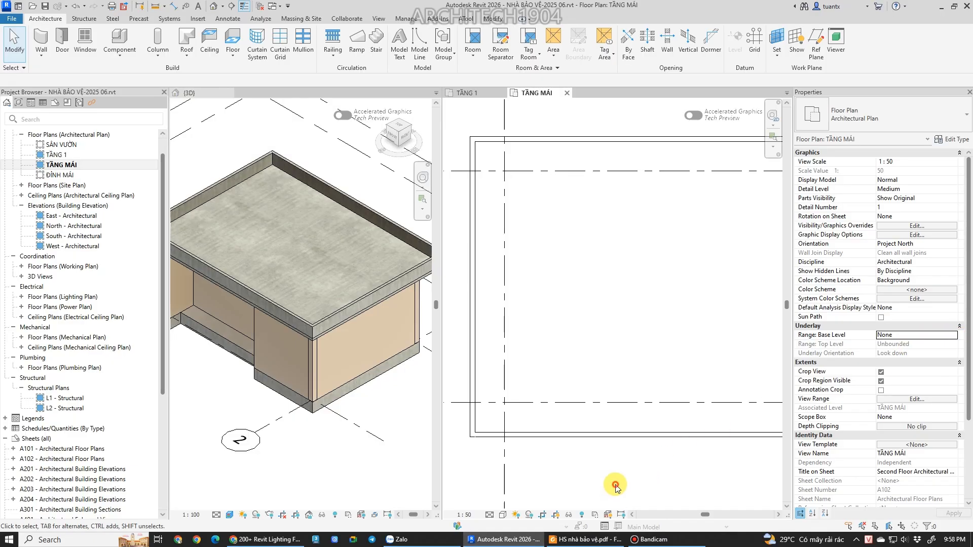
{"action": "scroll", "coordinate": [586, 397], "scroll_direction": "down", "scroll_amount": 3}
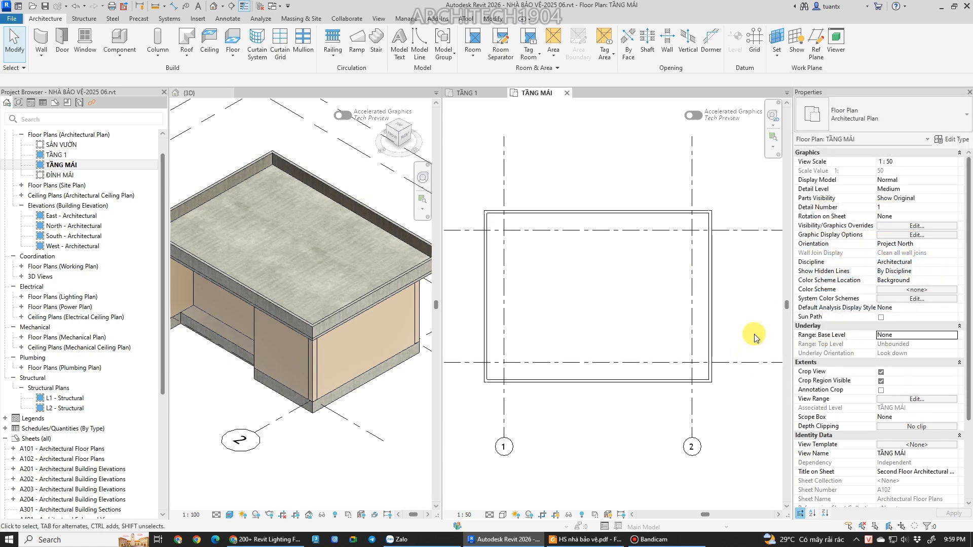
{"action": "left_click", "coordinate": [899, 334]}
{"action": "left_click", "coordinate": [956, 335]}
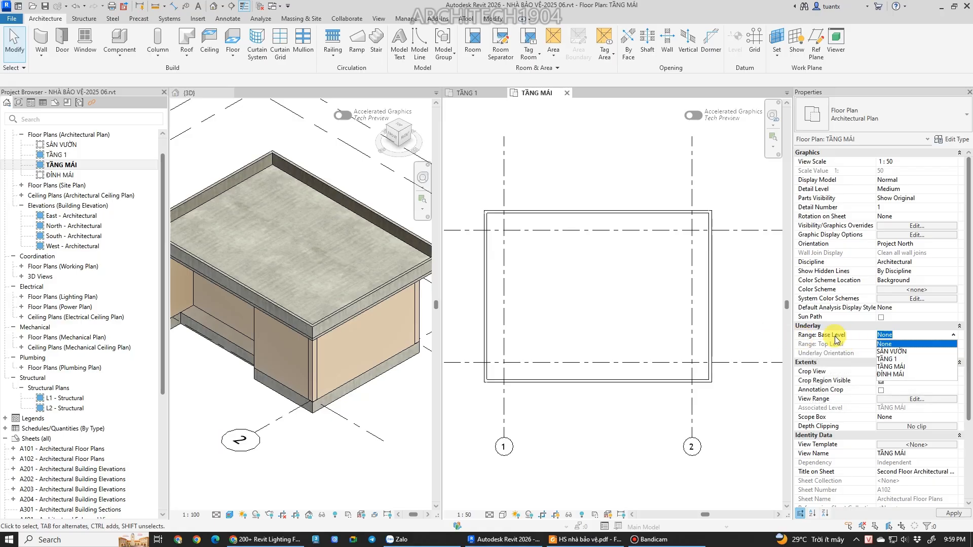
{"action": "left_click", "coordinate": [889, 359]}
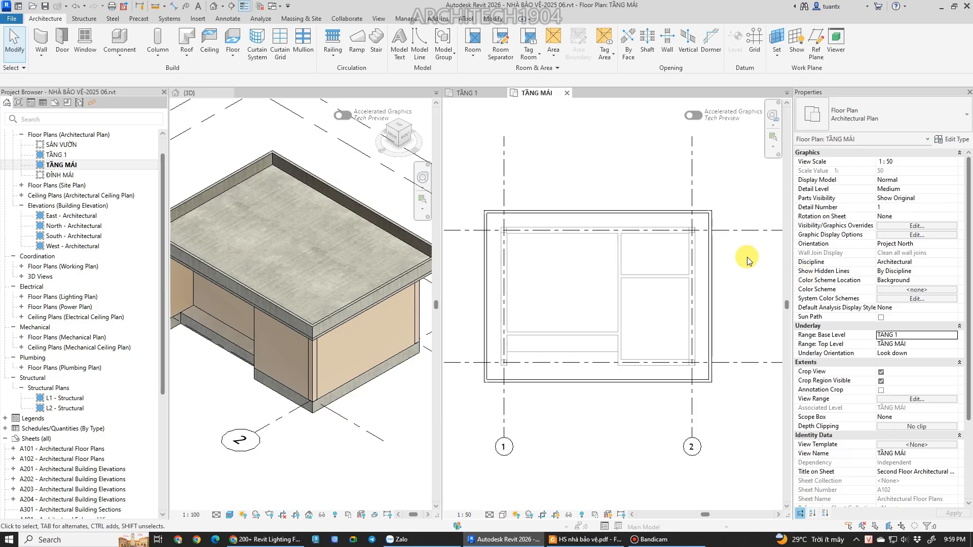
Switch to the guard house PDF in Foxit Reader and examine the gutter lip detail in the section on page 2.
{"action": "left_click", "coordinate": [402, 412]}
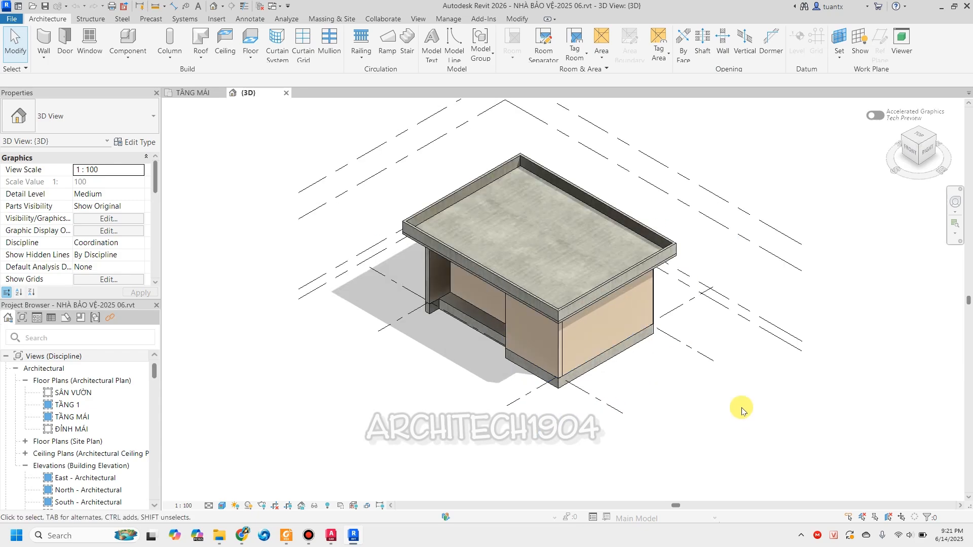
{"action": "scroll", "coordinate": [625, 364], "scroll_direction": "up", "scroll_amount": 3}
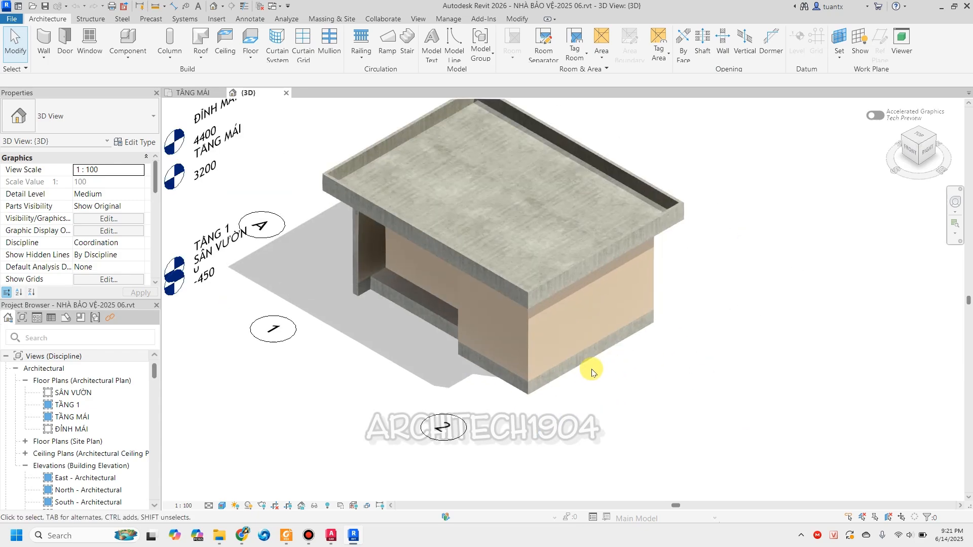
{"action": "left_click", "coordinate": [283, 537]}
{"action": "scroll", "coordinate": [506, 382], "scroll_direction": "down", "scroll_amount": 5}
{"action": "scroll", "coordinate": [665, 217], "scroll_direction": "up", "scroll_amount": 4, "text": "ctrl"}
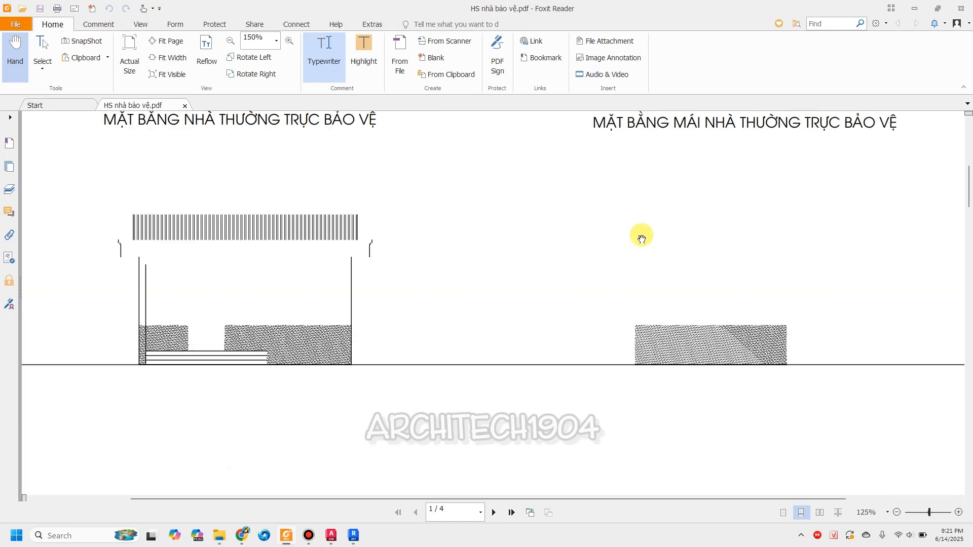
{"action": "scroll", "coordinate": [597, 257], "scroll_direction": "down", "scroll_amount": 15}
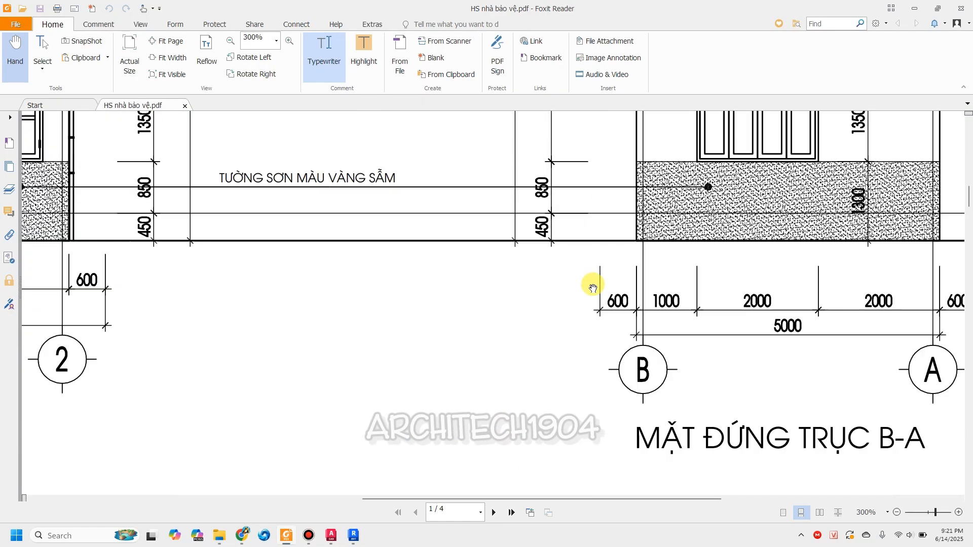
{"action": "scroll", "coordinate": [690, 294], "scroll_direction": "down", "scroll_amount": 3, "text": "ctrl"}
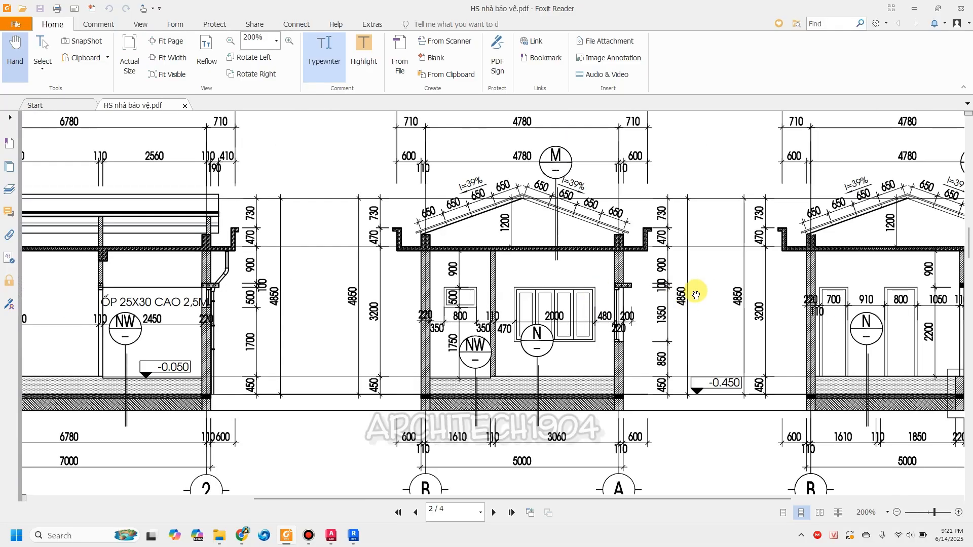
{"action": "scroll", "coordinate": [690, 282], "scroll_direction": "up", "scroll_amount": 5, "text": "ctrl"}
{"action": "scroll", "coordinate": [689, 220], "scroll_direction": "up", "scroll_amount": 3, "text": "ctrl"}
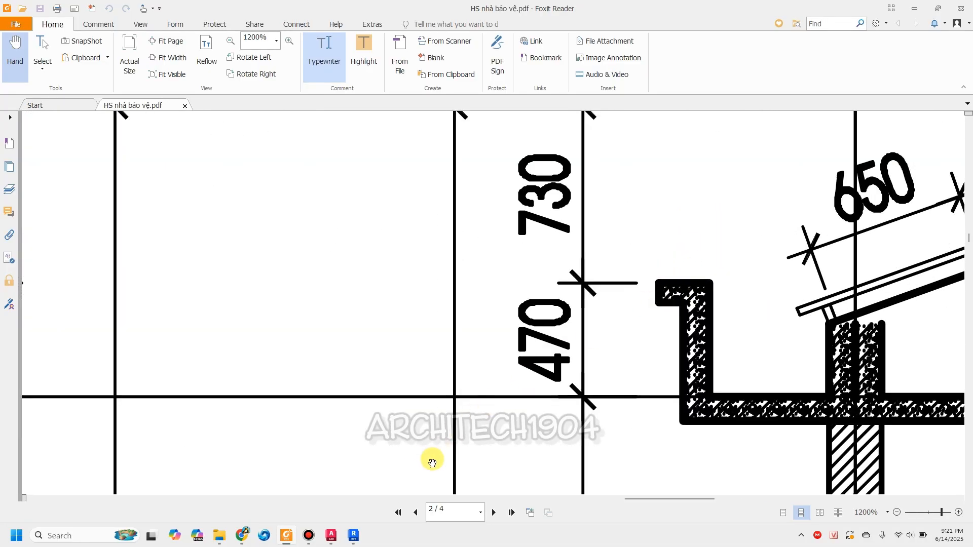
Return to Revit and tile the 3D view and the TẦNG MÁI plan side by side.
{"action": "left_click", "coordinate": [353, 538]}
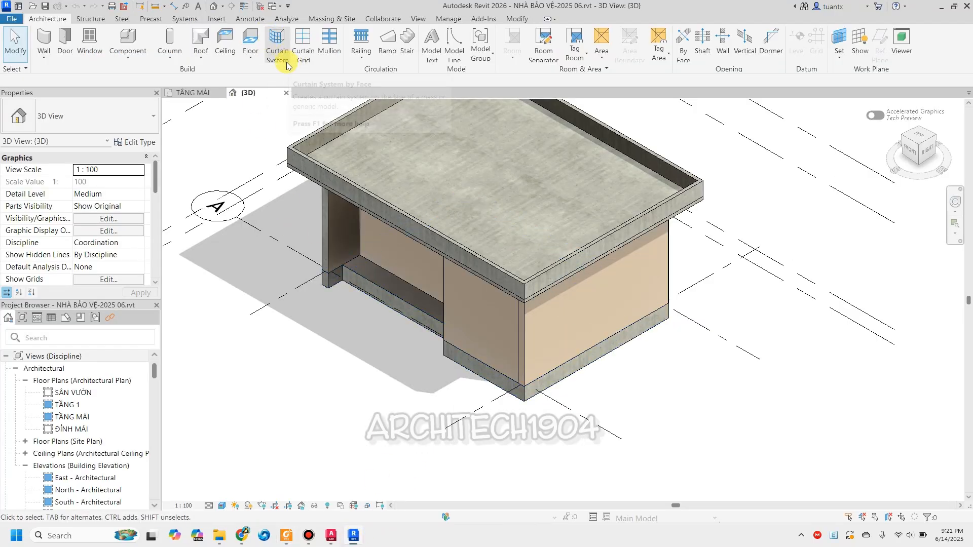
{"action": "key", "text": "w"}
{"action": "key", "text": "t"}
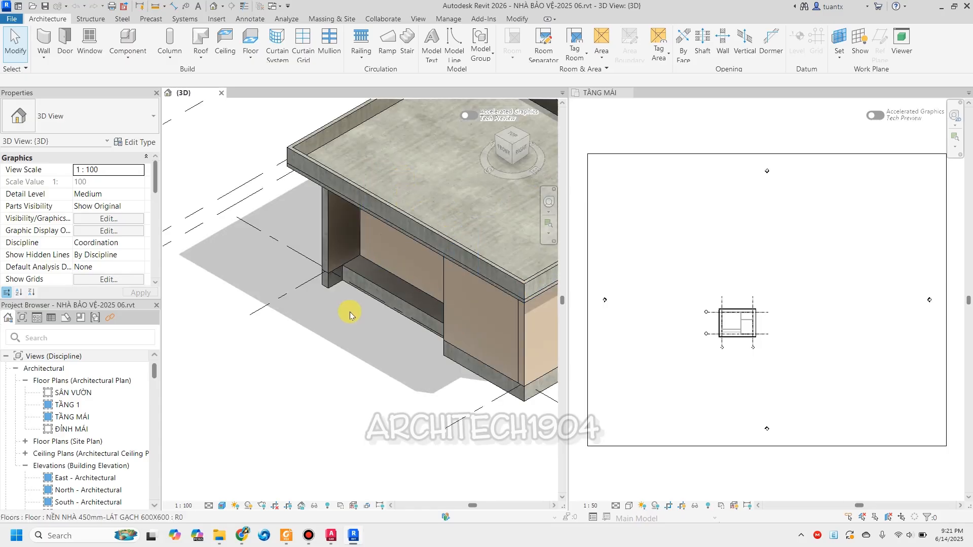
{"action": "left_click", "coordinate": [738, 314]}
{"action": "middle_click_drag", "start_coordinate": [282, 362], "coordinate": [249, 386]}
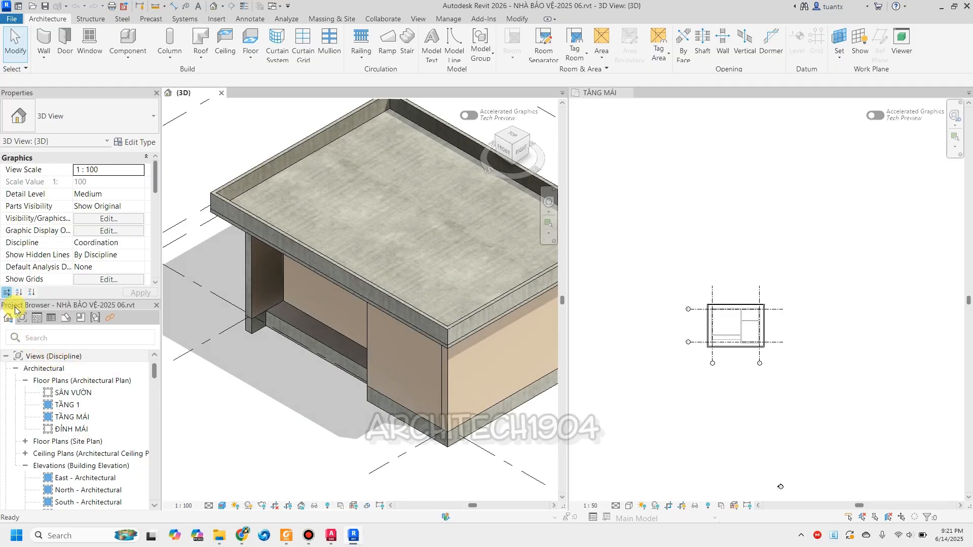
Find the M_Fascia-Flat profile family among the project's families and expand its list of types.
{"action": "scroll", "coordinate": [56, 380], "scroll_direction": "down", "scroll_amount": 7}
{"action": "scroll", "coordinate": [58, 383], "scroll_direction": "down", "scroll_amount": 15}
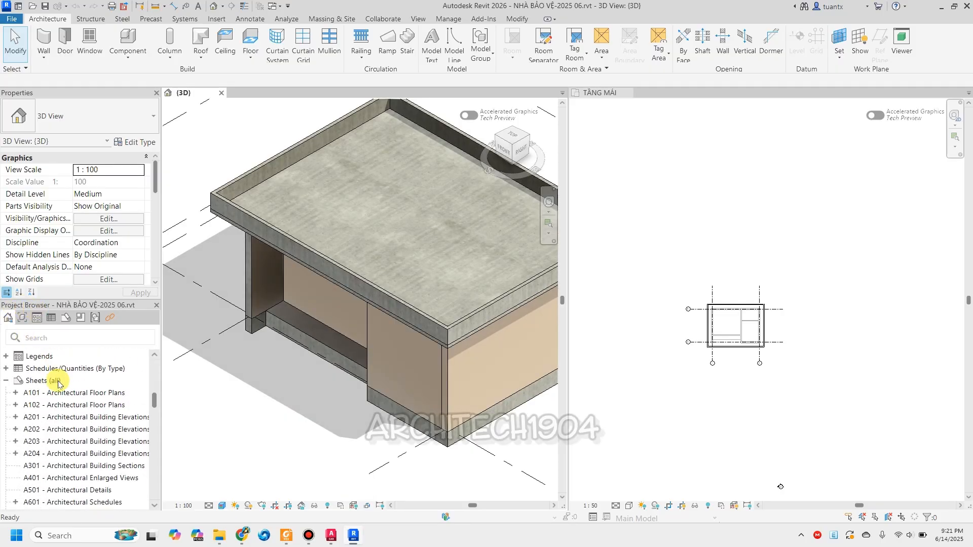
{"action": "scroll", "coordinate": [56, 397], "scroll_direction": "down", "scroll_amount": 3}
{"action": "scroll", "coordinate": [51, 400], "scroll_direction": "up", "scroll_amount": 8}
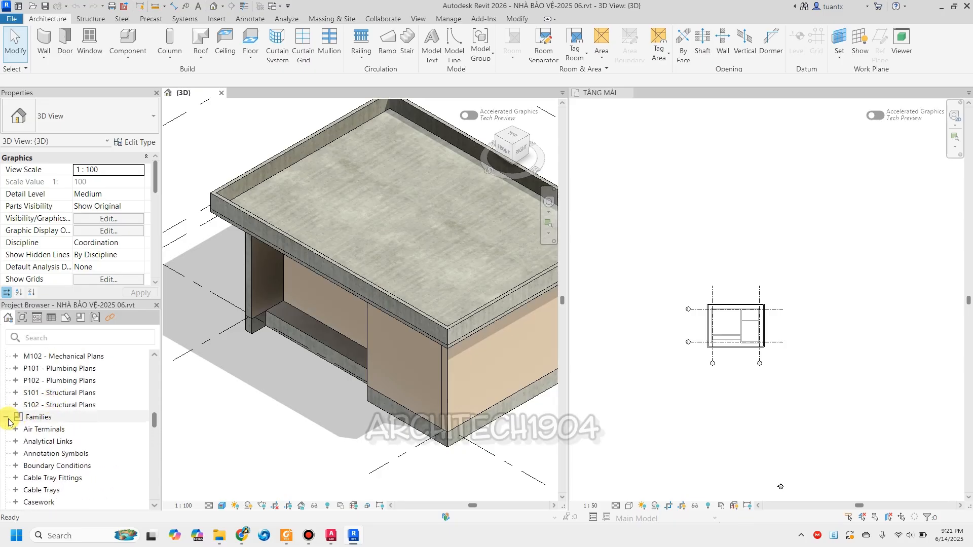
{"action": "left_click", "coordinate": [38, 420]}
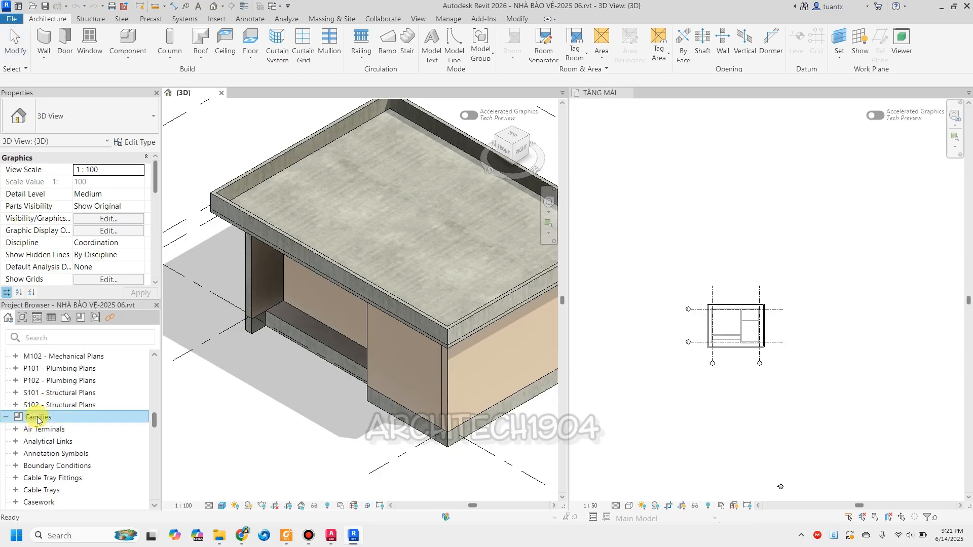
{"action": "scroll", "coordinate": [33, 430], "scroll_direction": "down", "scroll_amount": 10}
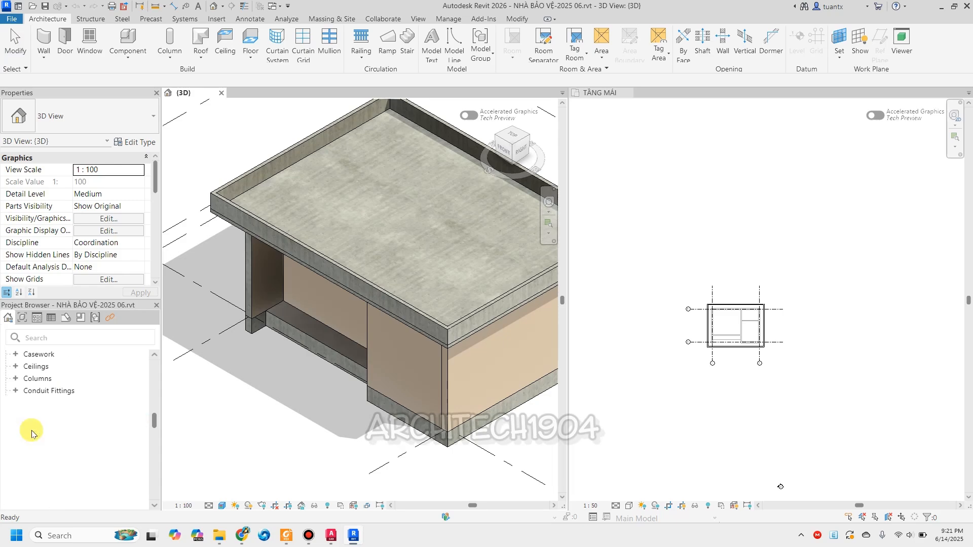
{"action": "scroll", "coordinate": [32, 434], "scroll_direction": "down", "scroll_amount": 2}
{"action": "scroll", "coordinate": [36, 433], "scroll_direction": "up", "scroll_amount": 4}
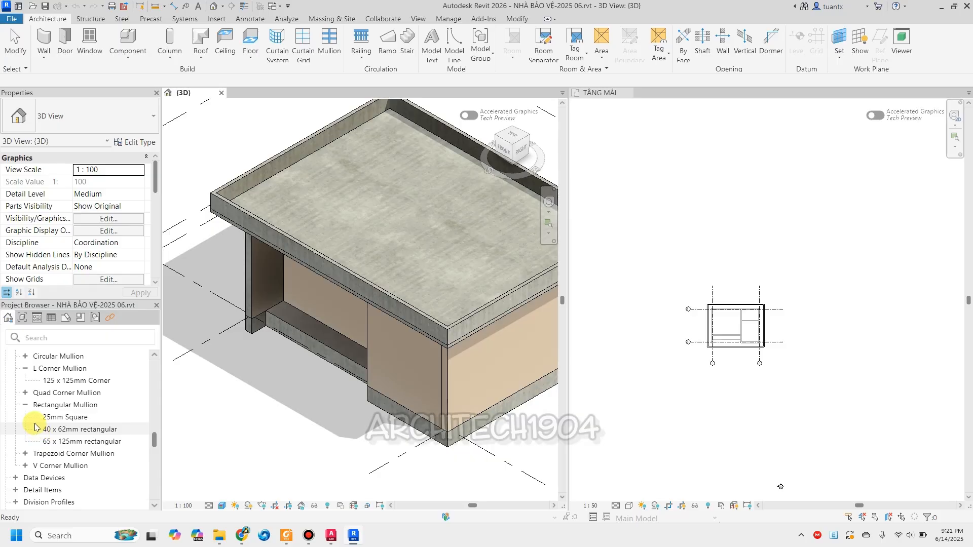
{"action": "scroll", "coordinate": [61, 420], "scroll_direction": "up", "scroll_amount": 3}
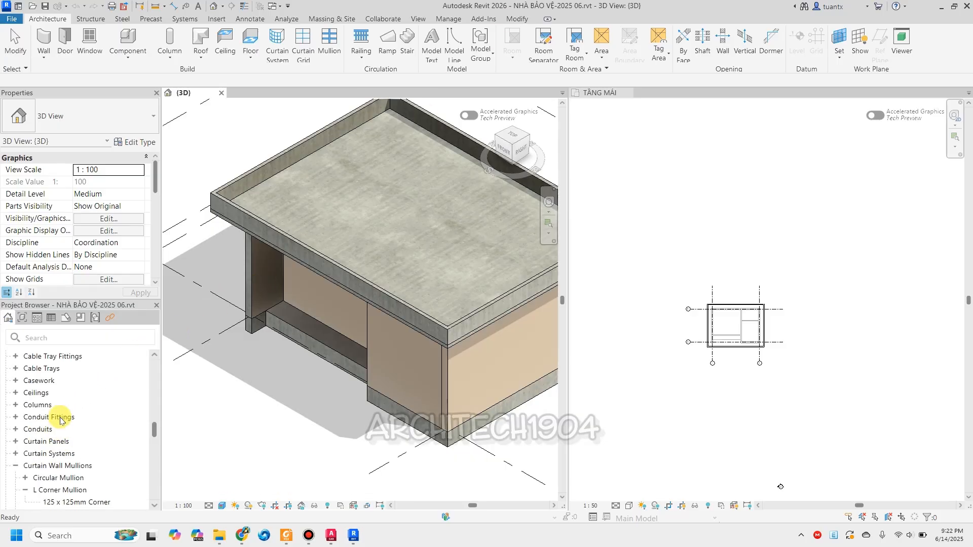
{"action": "left_click", "coordinate": [17, 466]}
{"action": "scroll", "coordinate": [20, 464], "scroll_direction": "down", "scroll_amount": 3}
{"action": "scroll", "coordinate": [40, 465], "scroll_direction": "down", "scroll_amount": 5}
{"action": "scroll", "coordinate": [39, 475], "scroll_direction": "down", "scroll_amount": 2}
{"action": "left_click", "coordinate": [16, 456]}
{"action": "left_click", "coordinate": [15, 455]}
{"action": "scroll", "coordinate": [16, 459], "scroll_direction": "down", "scroll_amount": 3}
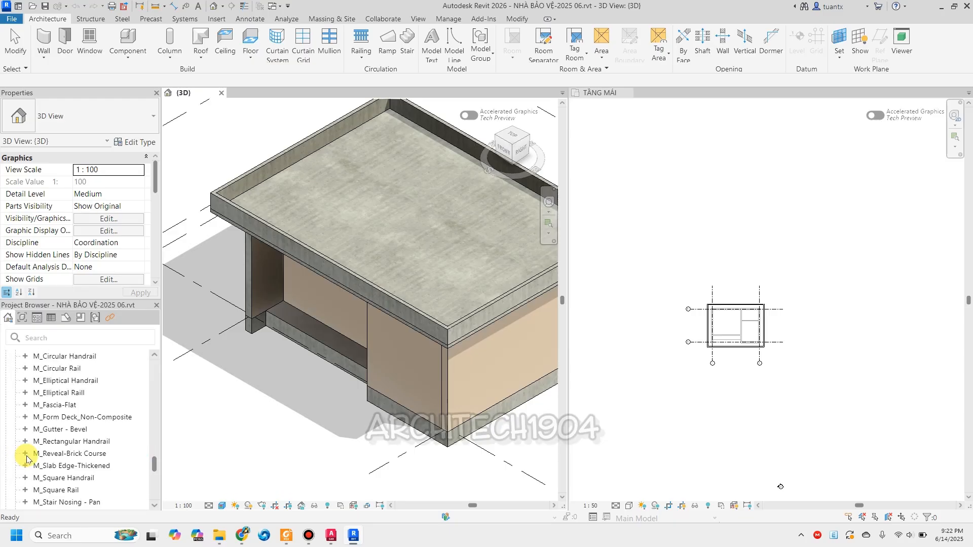
{"action": "left_click", "coordinate": [23, 407]}
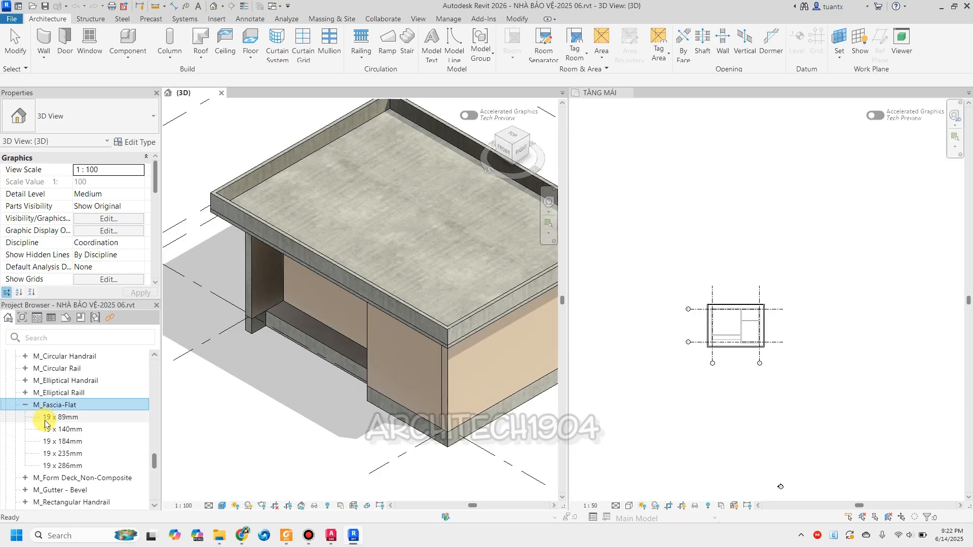
Duplicate the M_Fascia-Flat 19 x 89mm profile type and name the copy 90x100mm.
{"action": "right_click", "coordinate": [89, 419]}
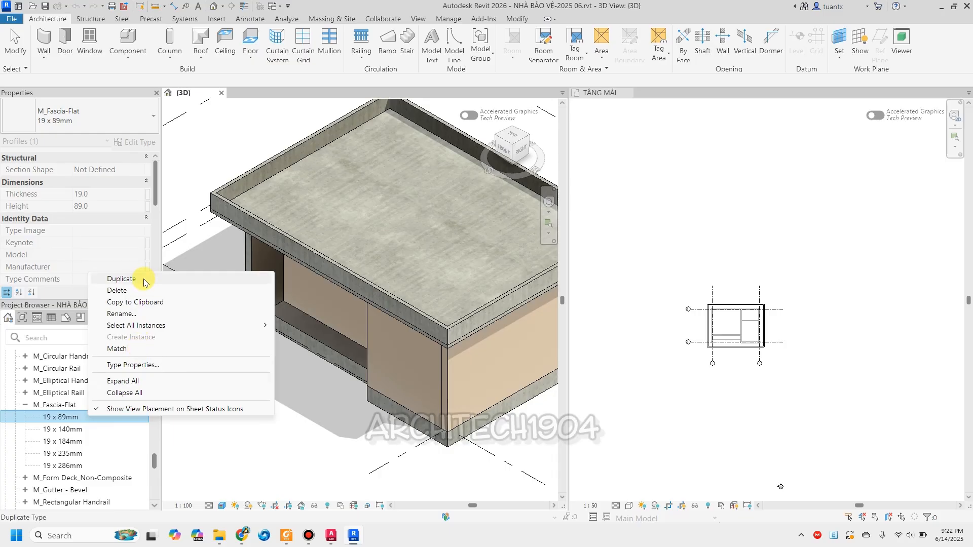
{"action": "left_click", "coordinate": [121, 279]}
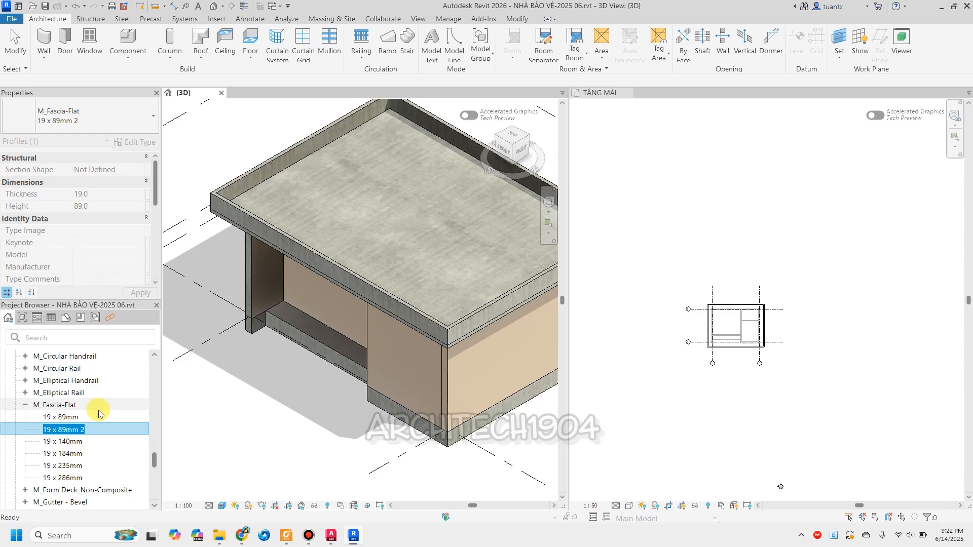
{"action": "type", "text": "90x100mm"}
{"action": "key", "text": "Return"}
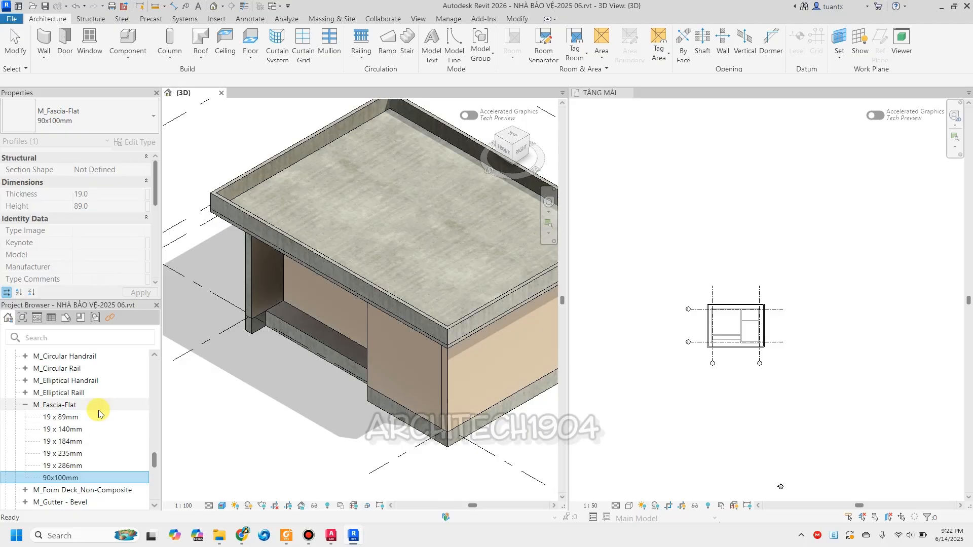
Set the 90x100mm profile type's thickness to 90 and its height to 100.
{"action": "double_click", "coordinate": [61, 477]}
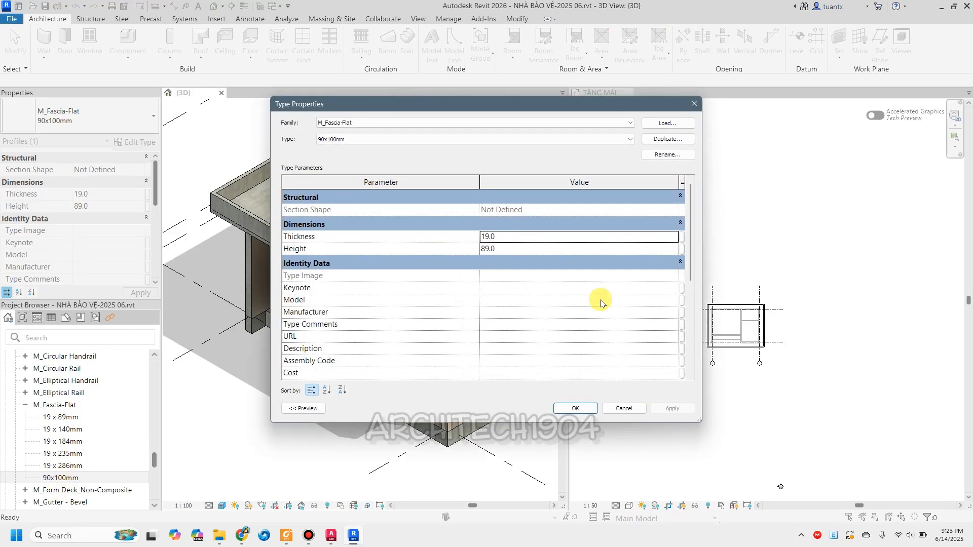
{"action": "left_click", "coordinate": [491, 236]}
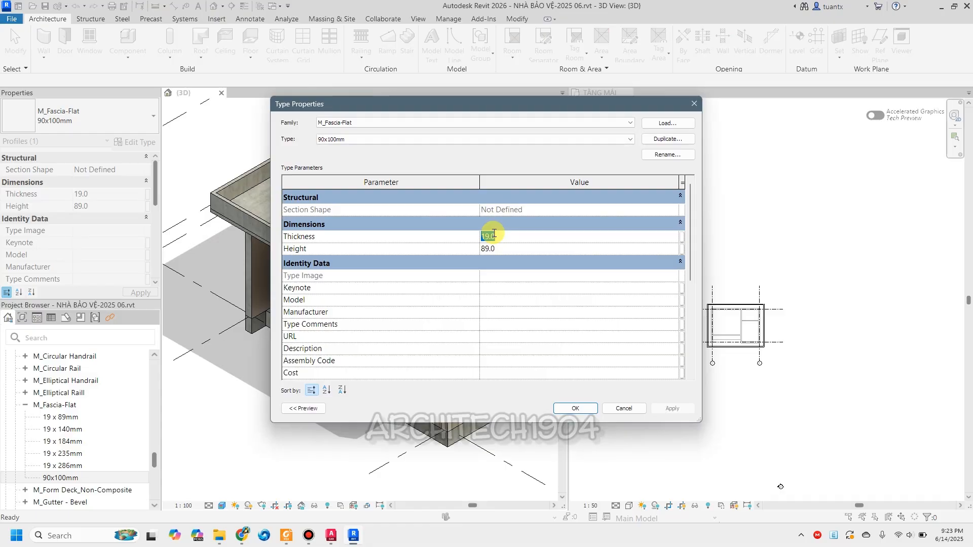
{"action": "type", "text": "90"}
{"action": "left_click", "coordinate": [501, 249]}
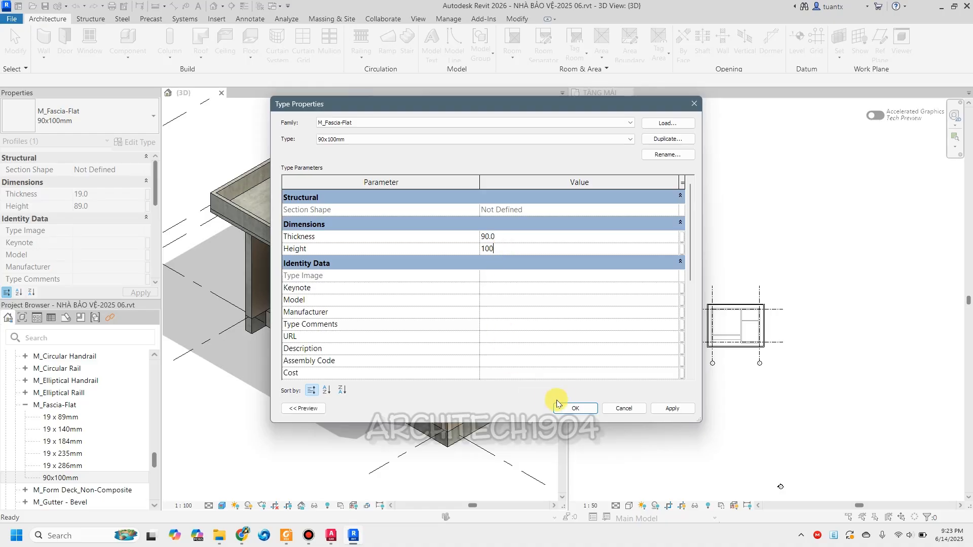
{"action": "left_click", "coordinate": [575, 408]}
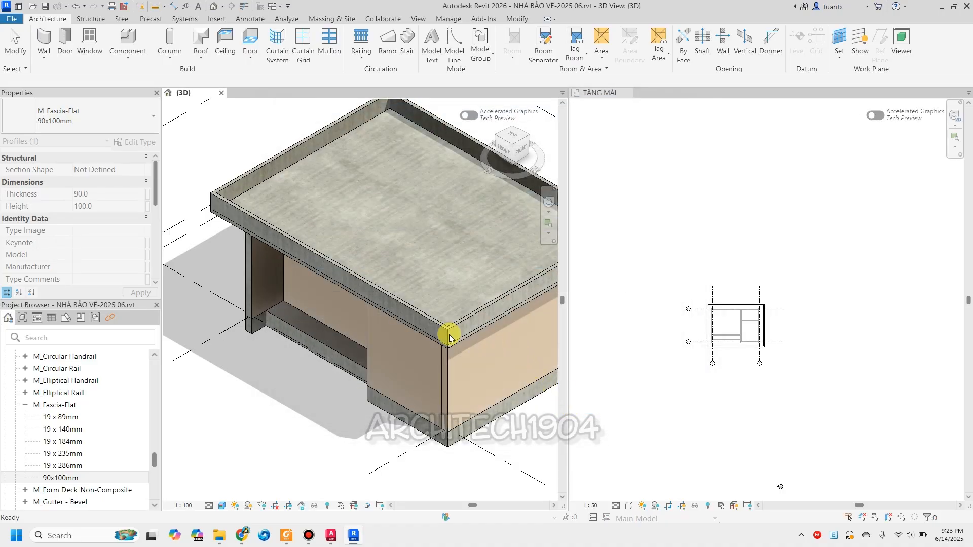
Start a wall sweep and duplicate the Cornice type as D90xH100.
{"action": "left_click", "coordinate": [49, 60]}
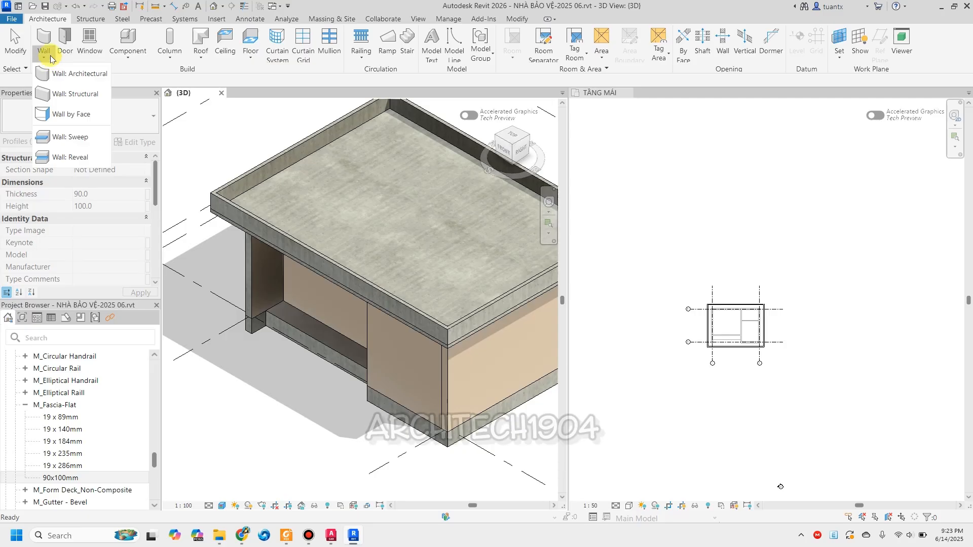
{"action": "left_click", "coordinate": [44, 144]}
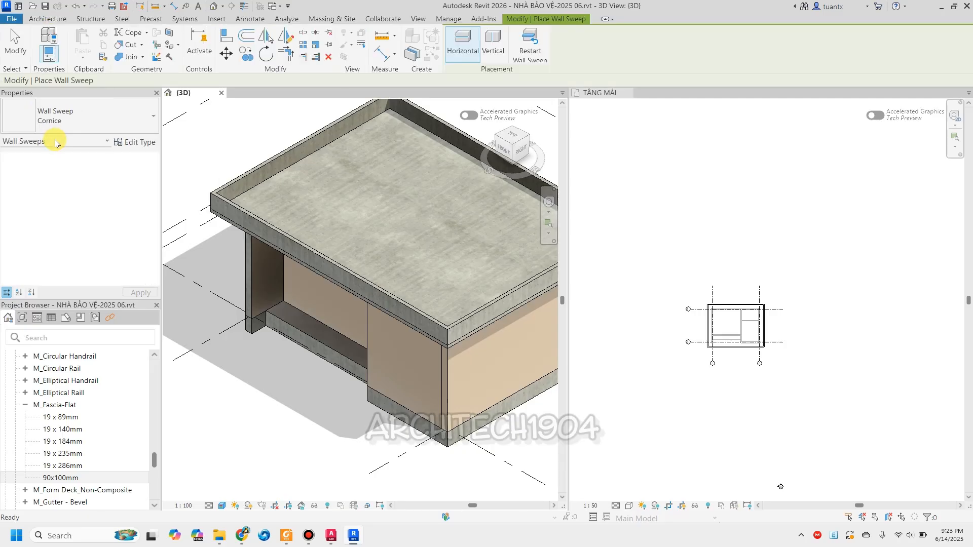
{"action": "left_click", "coordinate": [125, 143]}
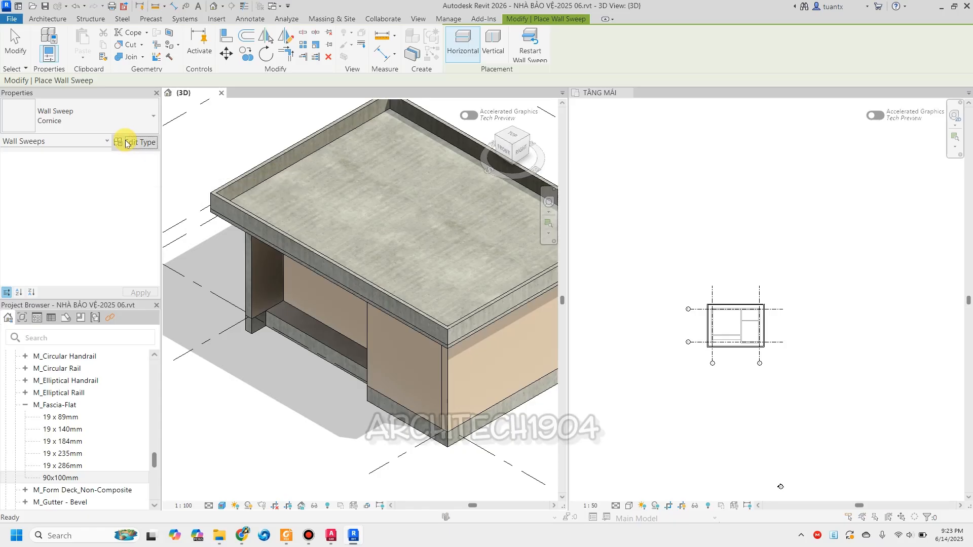
{"action": "left_click", "coordinate": [659, 146]}
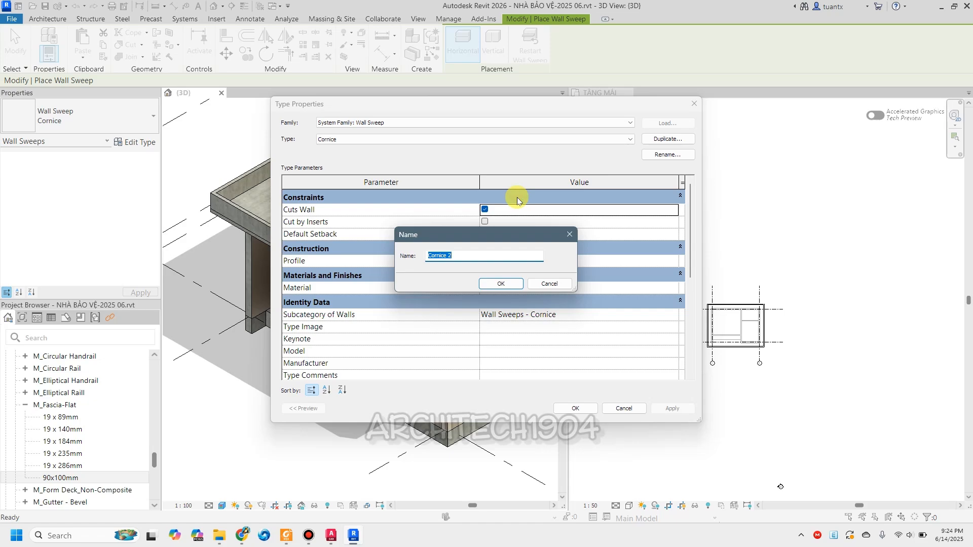
{"action": "type", "text": "D90"}
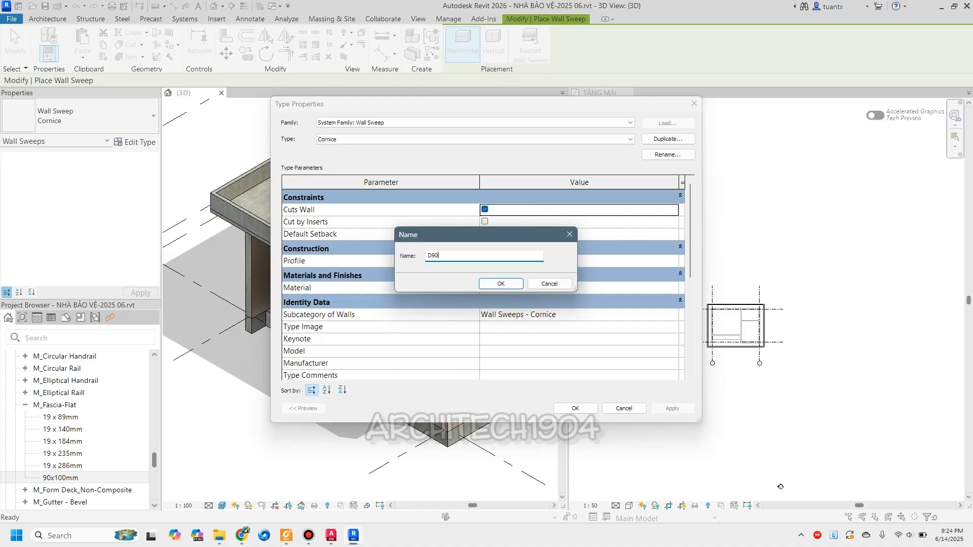
{"action": "type", "text": "xH100"}
{"action": "left_click", "coordinate": [500, 283]}
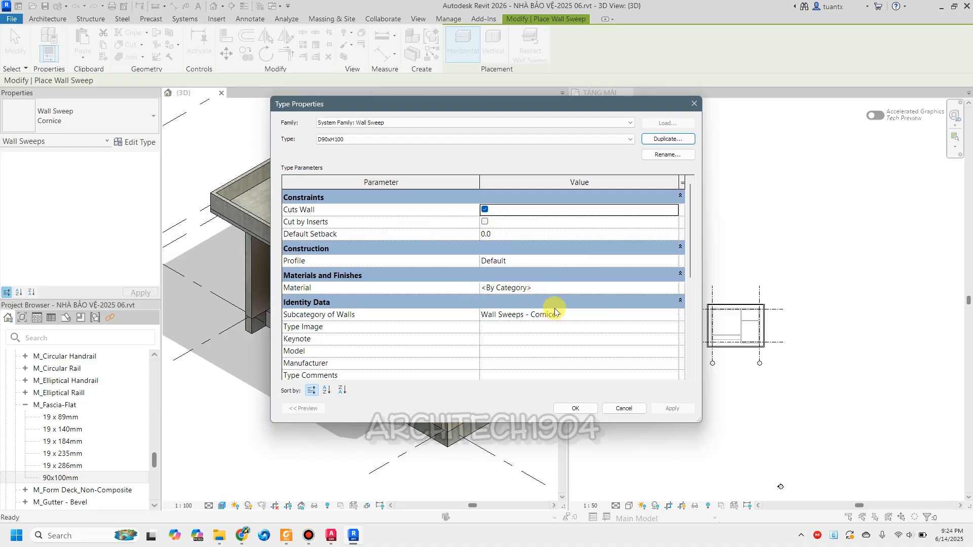
Assign the M_Fascia-Flat : 90x100mm profile to the D90xH100 wall sweep type.
{"action": "left_click", "coordinate": [565, 260]}
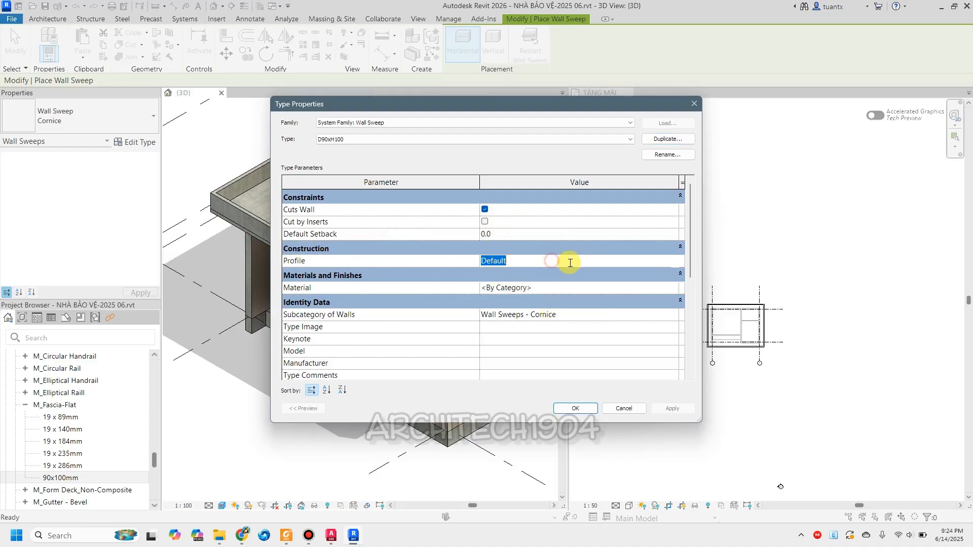
{"action": "left_click", "coordinate": [677, 262]}
{"action": "scroll", "coordinate": [597, 288], "scroll_direction": "down", "scroll_amount": 3}
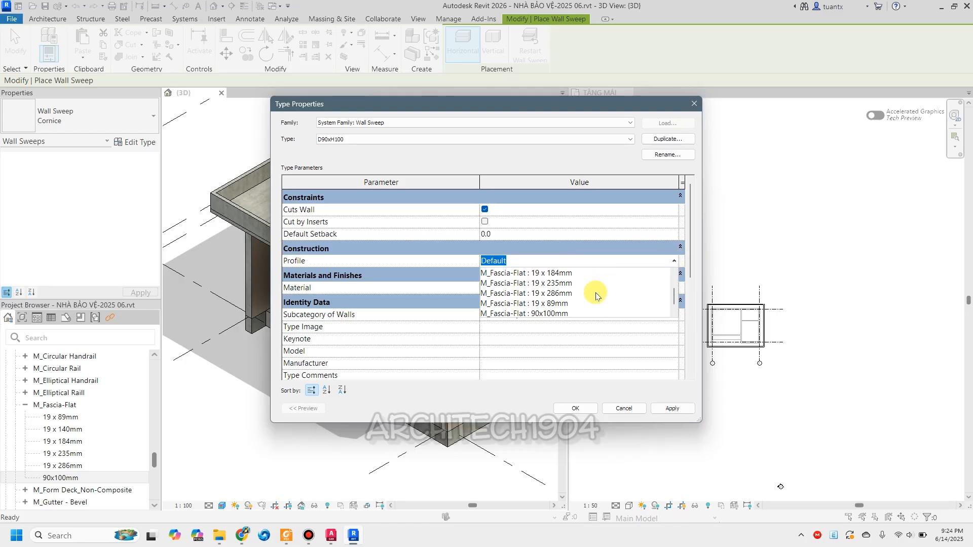
{"action": "left_click", "coordinate": [537, 304]}
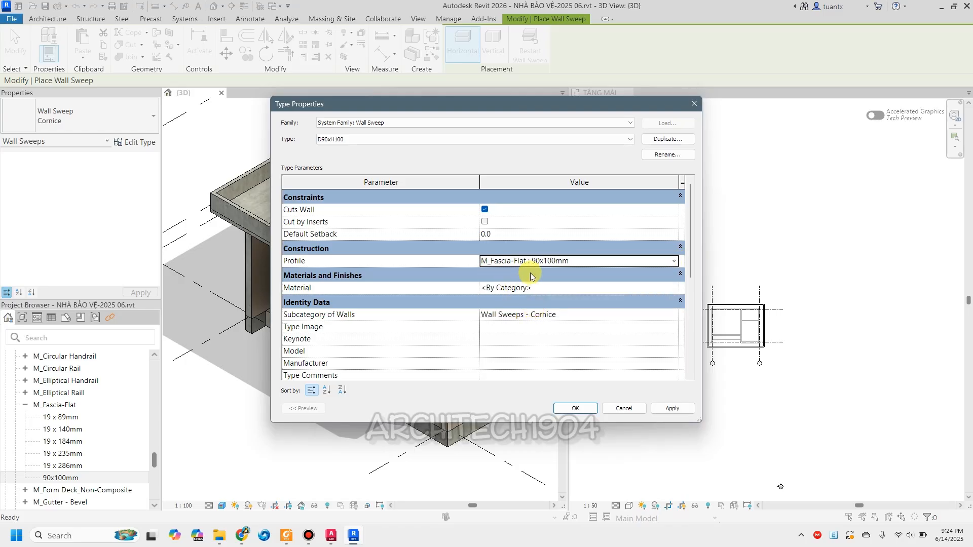
Search the materials for "concrete" for the D90xH100 sweep, select Concrete, Cast-in-Place gray and check its graphics patterns.
{"action": "left_click", "coordinate": [555, 288]}
{"action": "left_click", "coordinate": [674, 287]}
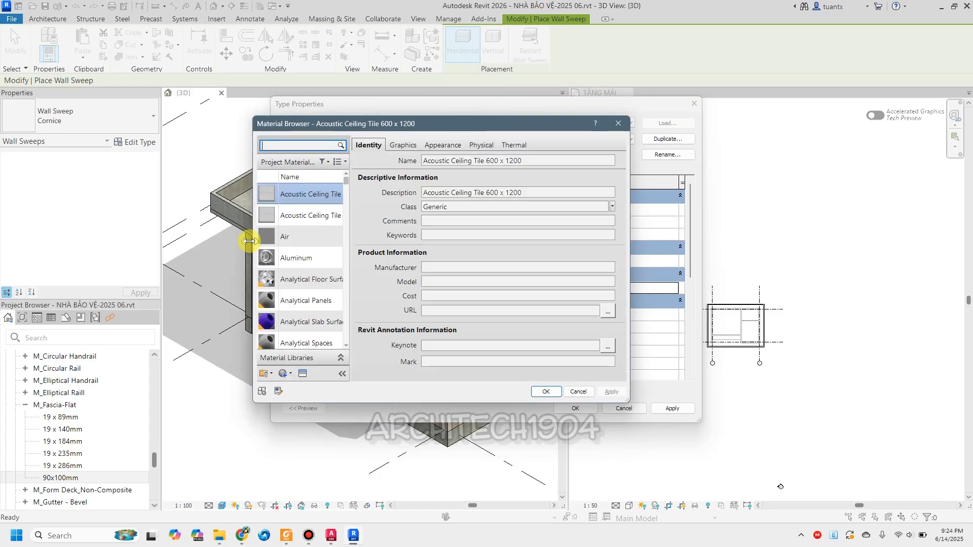
{"action": "left_click_drag", "start_coordinate": [250, 241], "coordinate": [241, 241]}
{"action": "scroll", "coordinate": [281, 247], "scroll_direction": "down", "scroll_amount": 5}
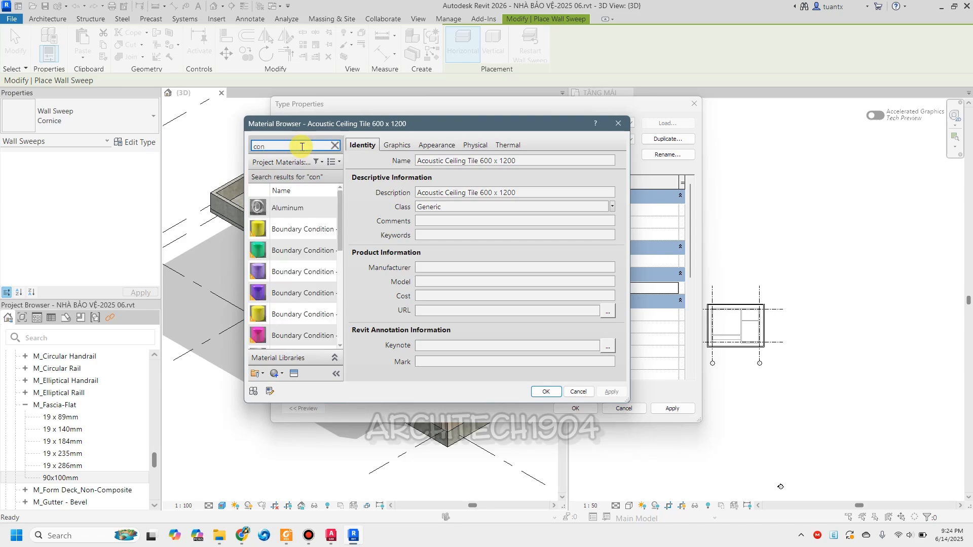
{"action": "type", "text": "rete"}
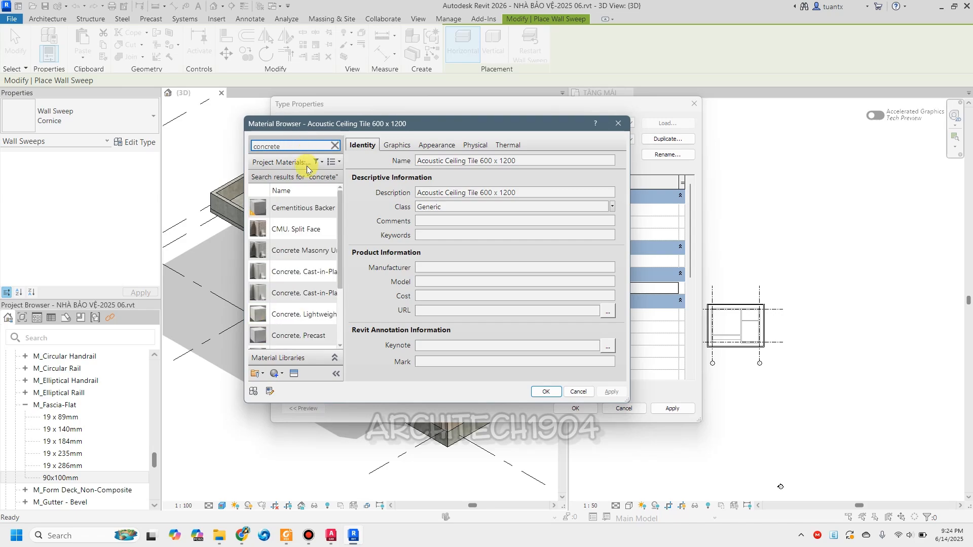
{"action": "left_click", "coordinate": [312, 280]}
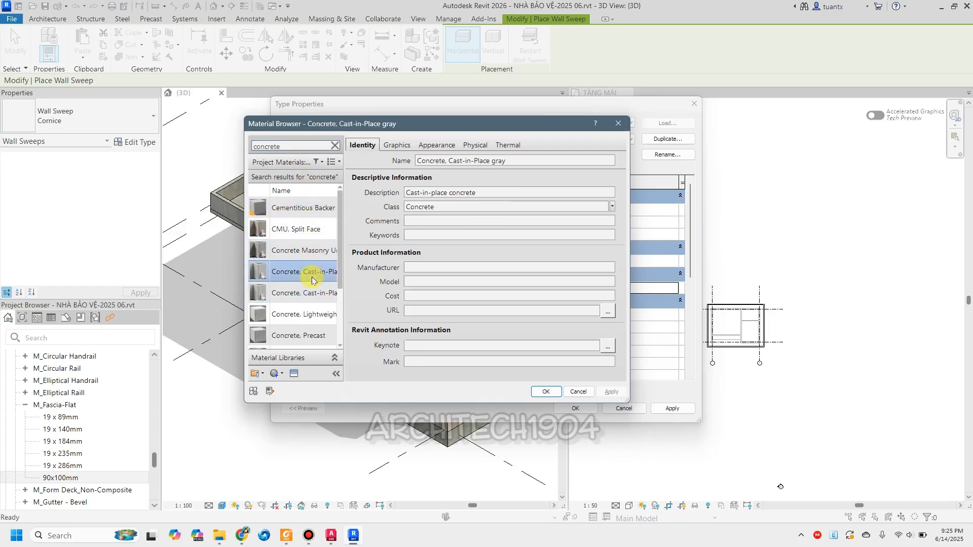
{"action": "left_click", "coordinate": [397, 145]}
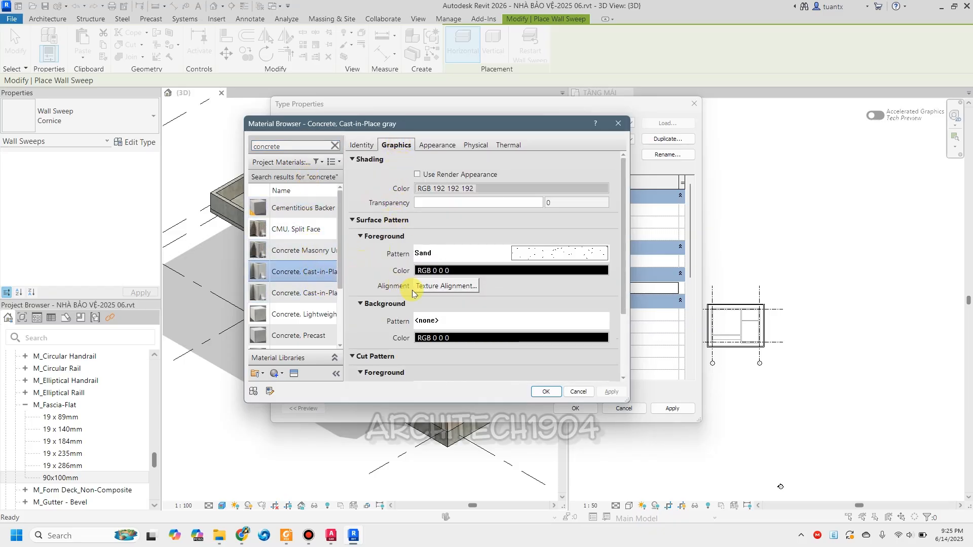
{"action": "scroll", "coordinate": [354, 357], "scroll_direction": "down", "scroll_amount": 3}
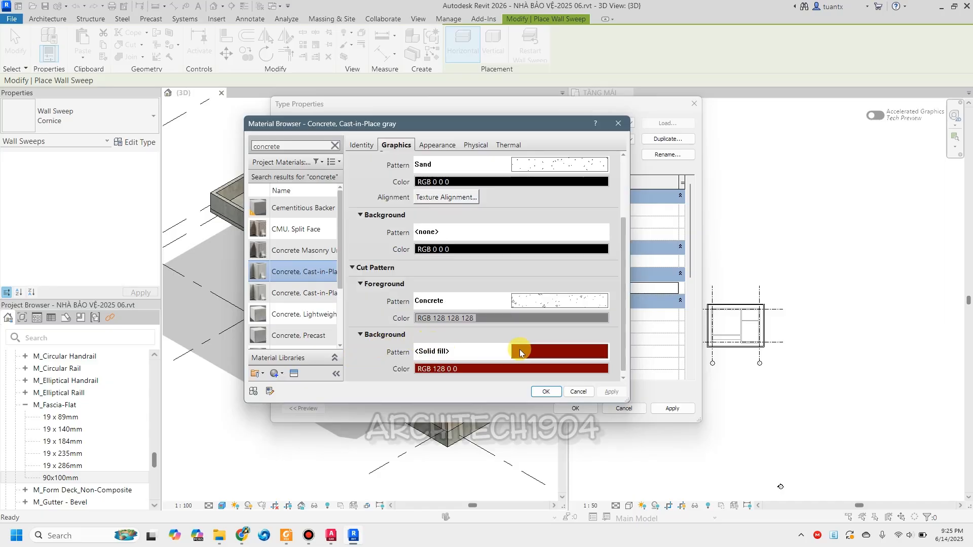
{"action": "left_click_drag", "start_coordinate": [630, 304], "coordinate": [808, 298]}
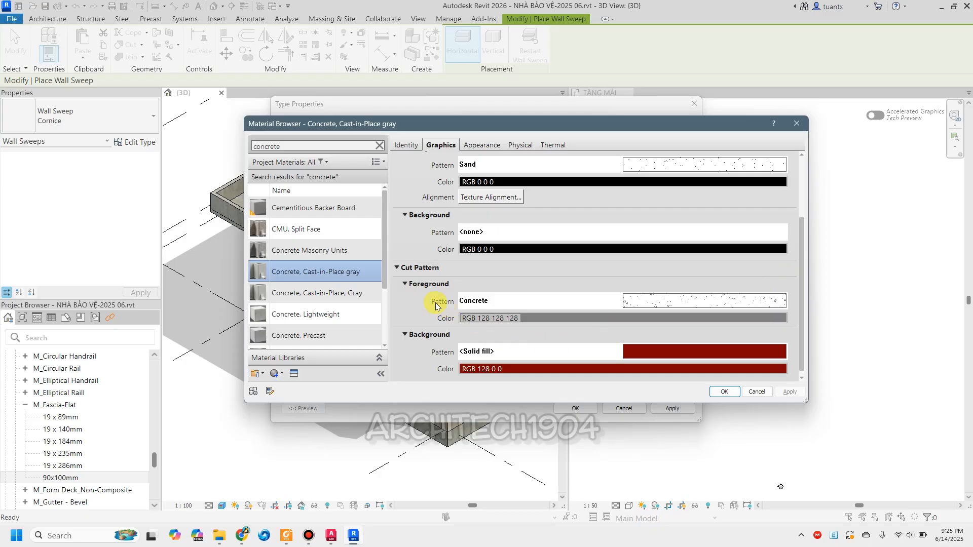
Rename the Concrete, Cast-in-Place gray material as @-BTCT and assign it to the D90xH100 wall sweep type.
{"action": "right_click", "coordinate": [337, 275]}
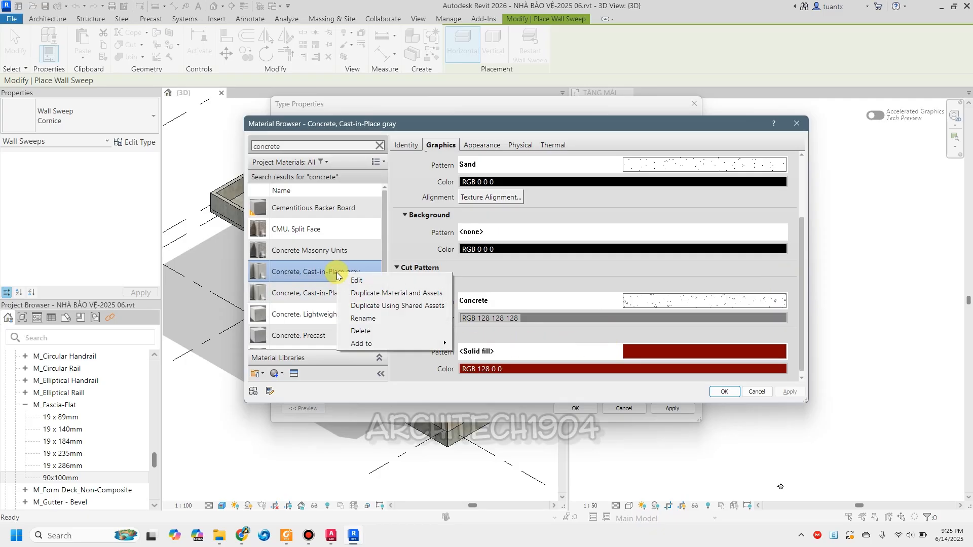
{"action": "left_click", "coordinate": [349, 318]}
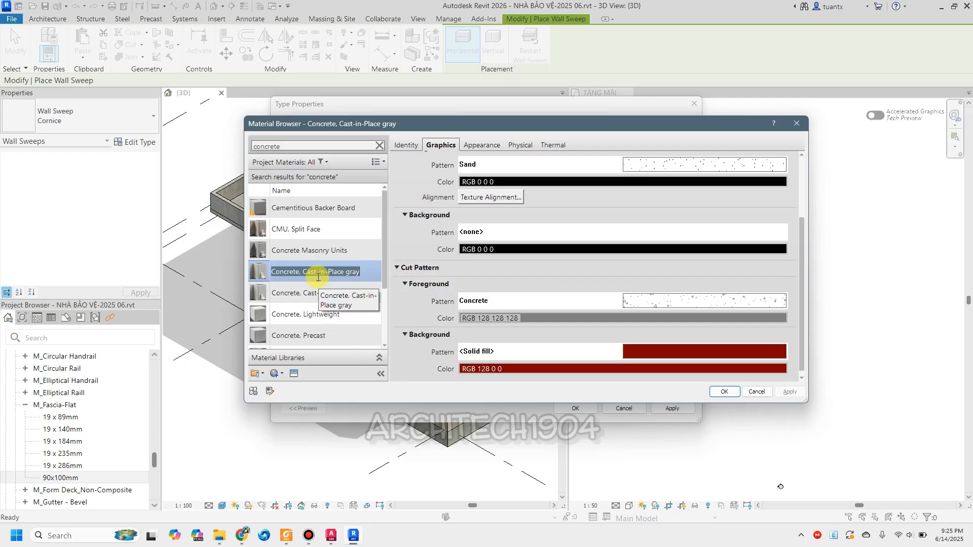
{"action": "type", "text": "@-BTCT"}
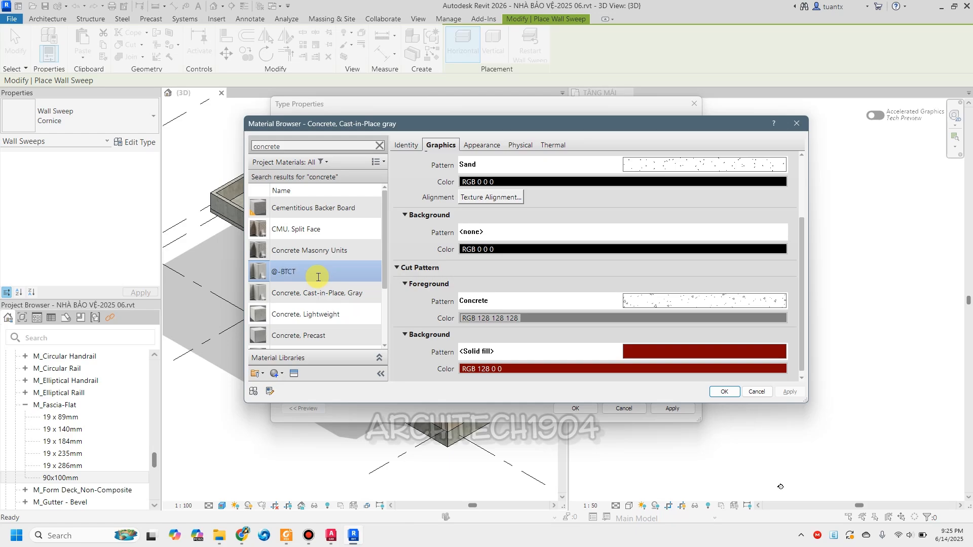
{"action": "key", "text": "Return"}
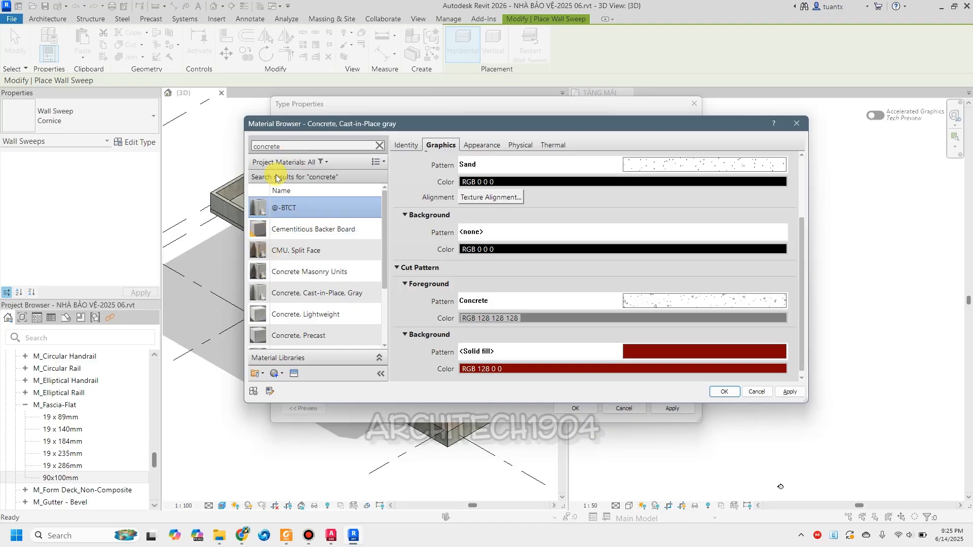
{"action": "left_click", "coordinate": [725, 392]}
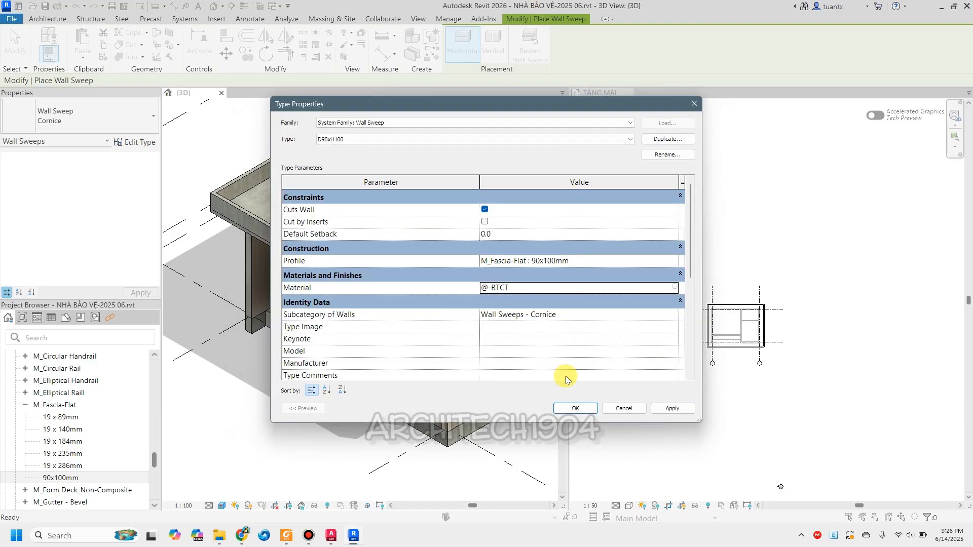
{"action": "left_click", "coordinate": [576, 408]}
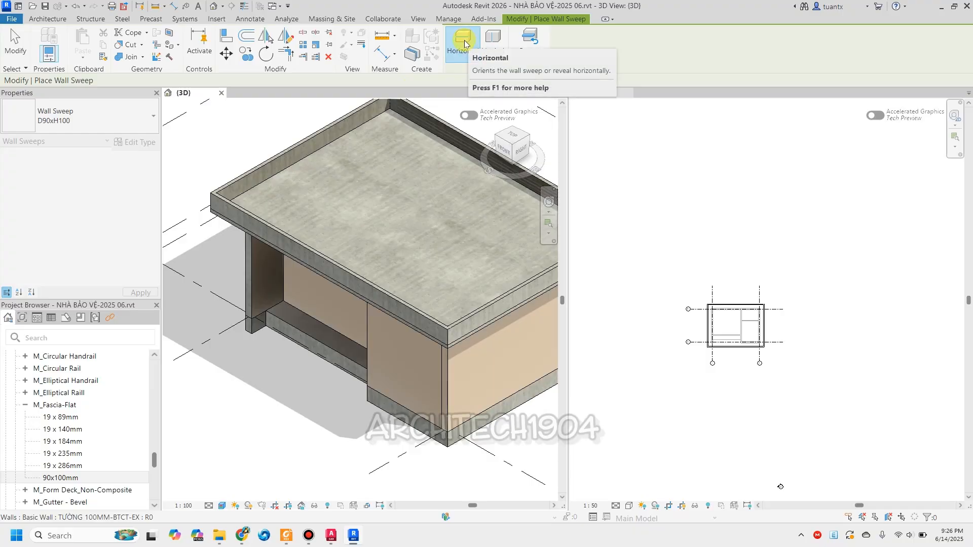
Place horizontal D90xH100 wall sweeps along the outer top edge of all four gutter walls, and end the command.
{"action": "left_click", "coordinate": [314, 258]}
{"action": "left_click", "coordinate": [465, 320]}
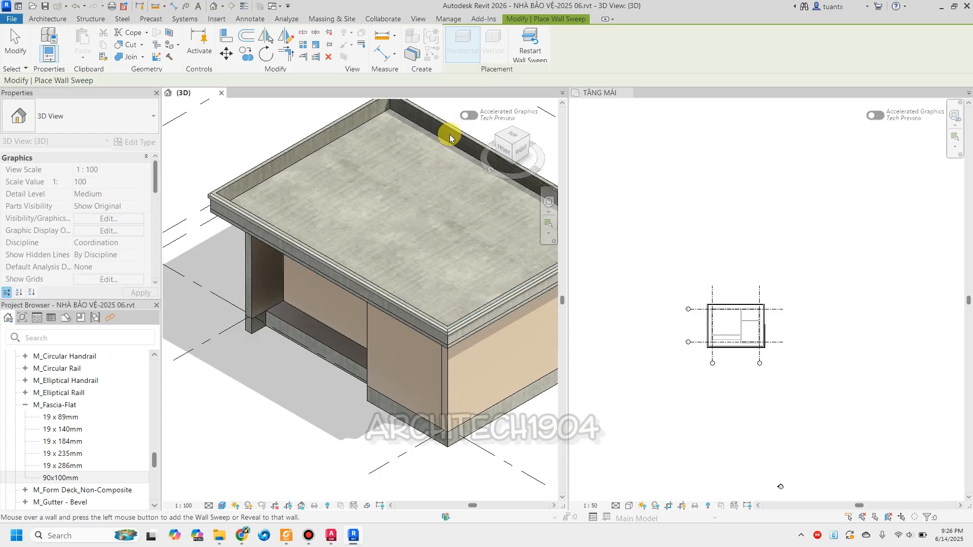
{"action": "middle_click_drag", "start_coordinate": [397, 284], "coordinate": [380, 304], "text": "shift"}
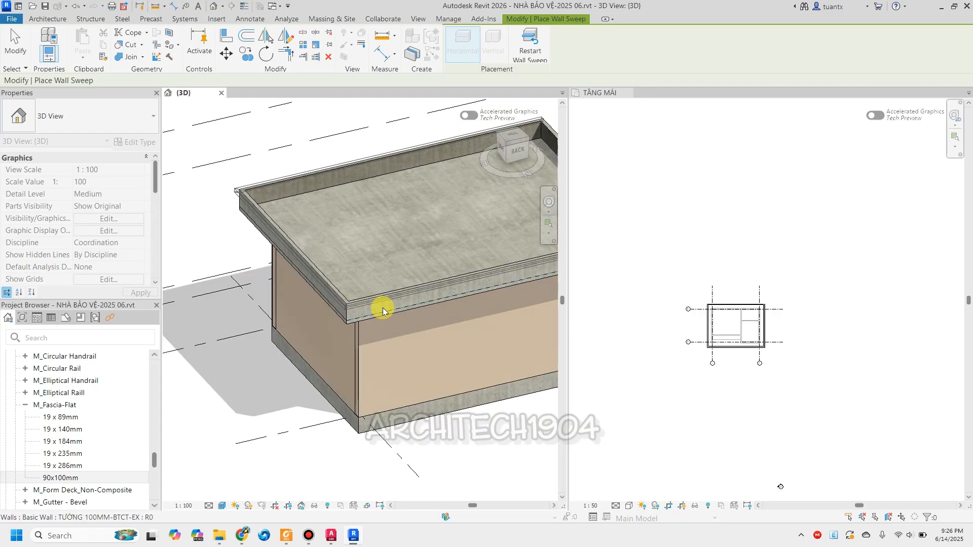
{"action": "scroll", "coordinate": [382, 306], "scroll_direction": "up", "scroll_amount": 3}
{"action": "scroll", "coordinate": [380, 301], "scroll_direction": "up", "scroll_amount": 1}
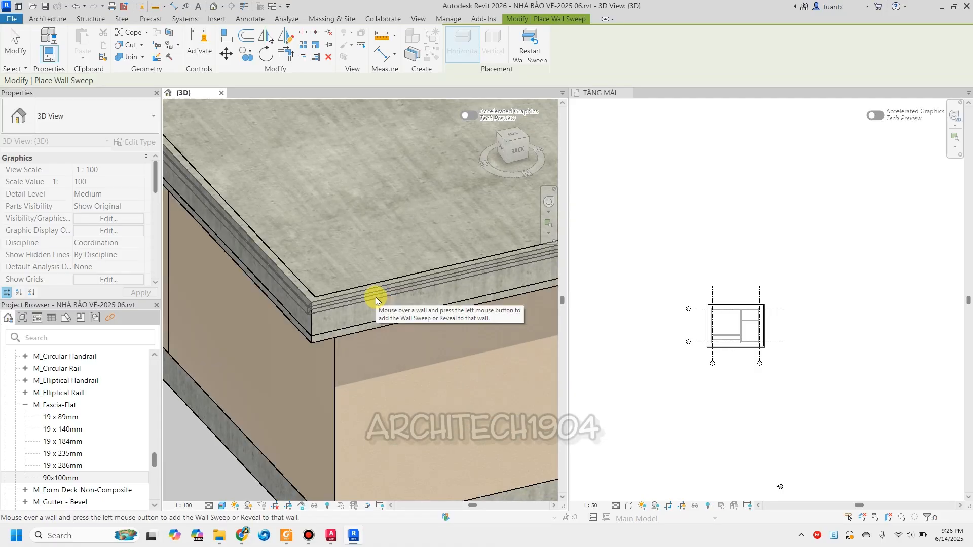
{"action": "scroll", "coordinate": [376, 297], "scroll_direction": "down", "scroll_amount": 2}
{"action": "middle_click_drag", "start_coordinate": [384, 298], "coordinate": [238, 310], "text": "shift"}
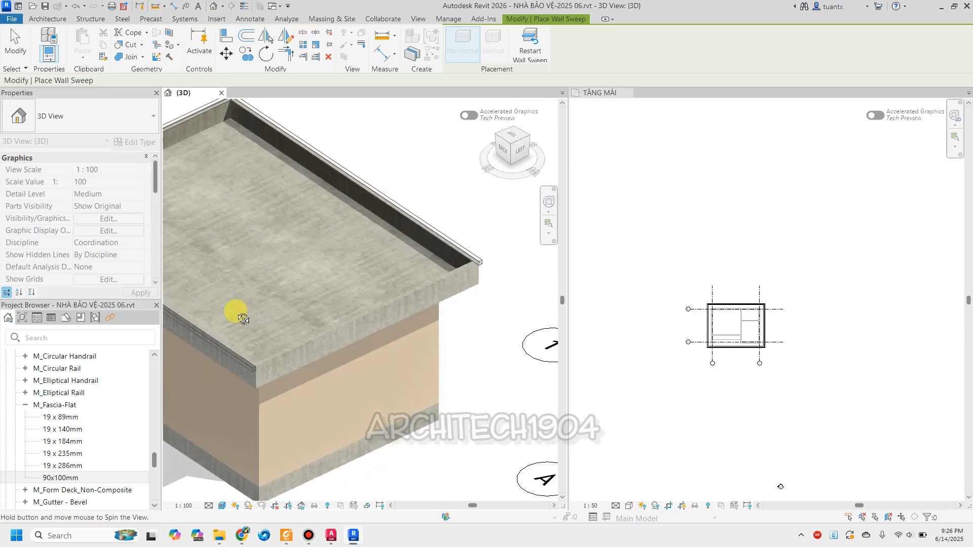
{"action": "scroll", "coordinate": [260, 321], "scroll_direction": "up", "scroll_amount": 2}
{"action": "scroll", "coordinate": [261, 321], "scroll_direction": "up", "scroll_amount": 1}
{"action": "left_click", "coordinate": [293, 375]}
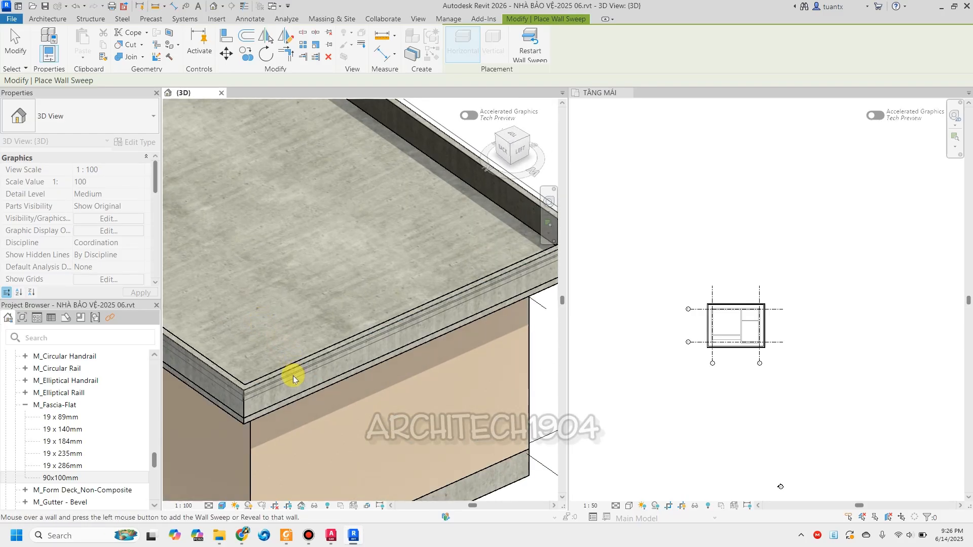
{"action": "scroll", "coordinate": [338, 348], "scroll_direction": "down", "scroll_amount": 3}
{"action": "right_click", "coordinate": [338, 347]}
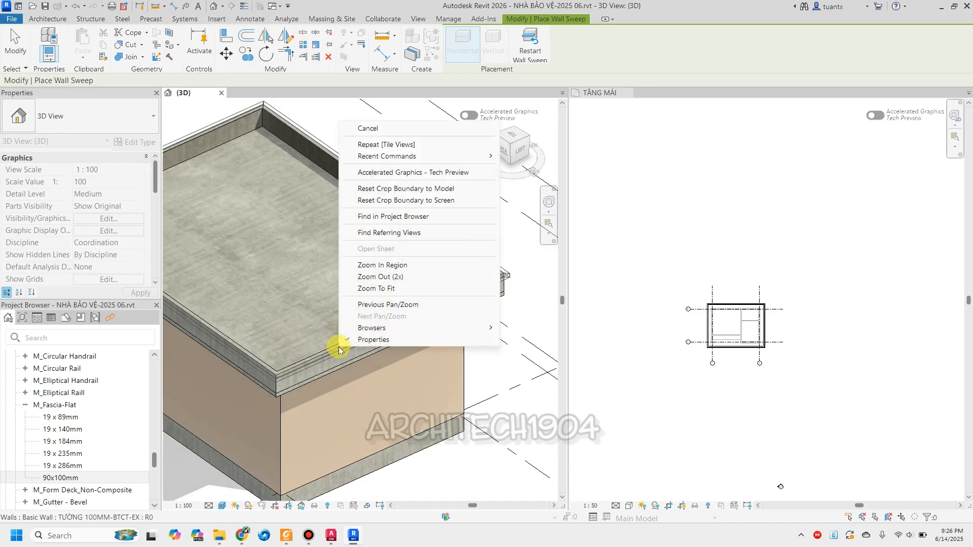
{"action": "left_click", "coordinate": [375, 129]}
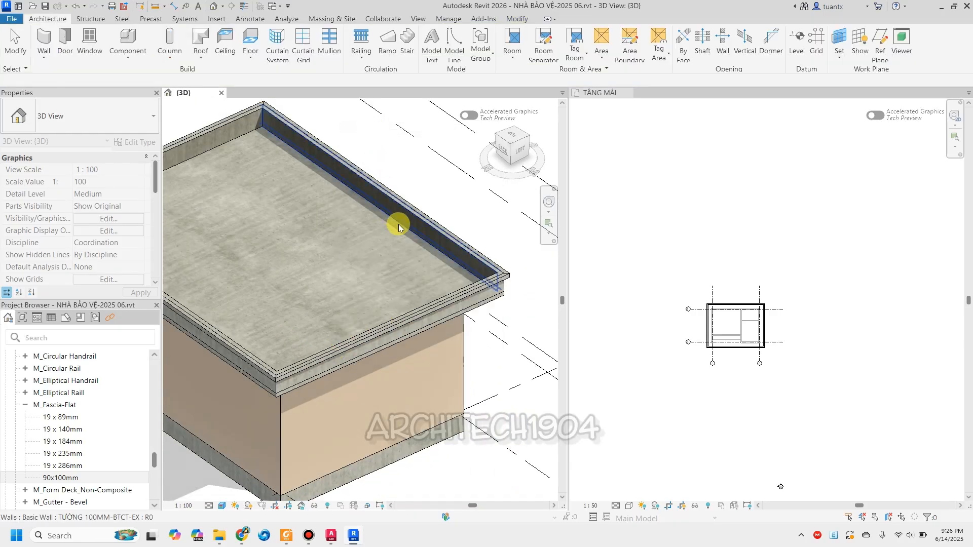
Examine the wall sweep's mitred corners and its fit along the gutter walls from several sides in the 3D view.
{"action": "middle_click_drag", "start_coordinate": [494, 310], "coordinate": [434, 294], "text": "shift"}
{"action": "scroll", "coordinate": [418, 316], "scroll_direction": "up", "scroll_amount": 3}
{"action": "scroll", "coordinate": [422, 285], "scroll_direction": "down", "scroll_amount": 2}
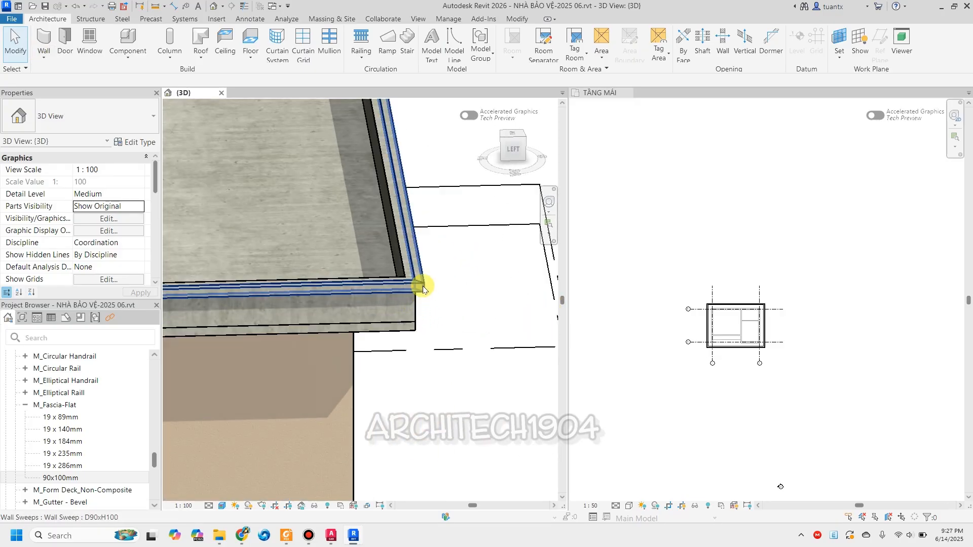
{"action": "scroll", "coordinate": [420, 286], "scroll_direction": "up", "scroll_amount": 4}
{"action": "scroll", "coordinate": [414, 287], "scroll_direction": "down", "scroll_amount": 3}
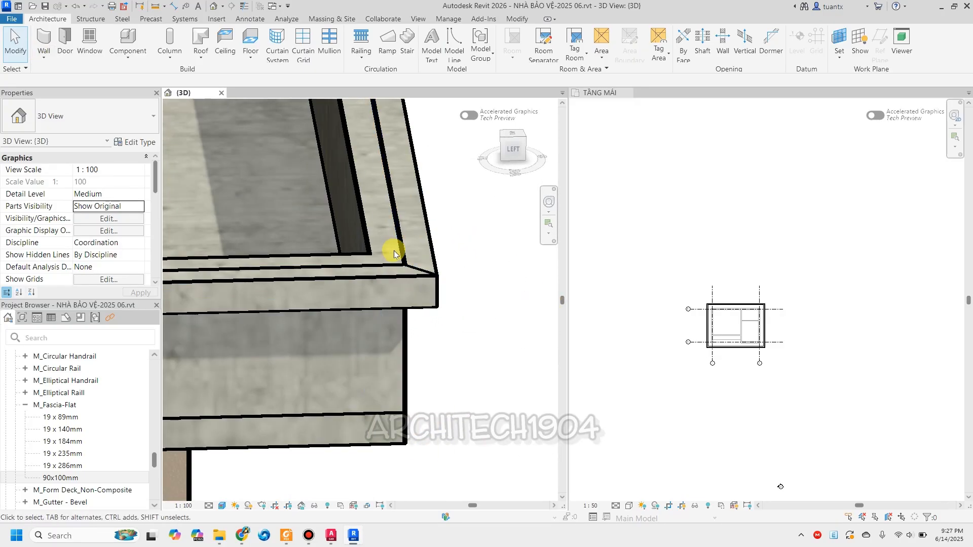
{"action": "middle_click_drag", "start_coordinate": [419, 357], "coordinate": [320, 384], "text": "shift"}
{"action": "scroll", "coordinate": [471, 252], "scroll_direction": "up", "scroll_amount": 3}
{"action": "middle_click_drag", "start_coordinate": [406, 210], "coordinate": [419, 120], "text": "shift"}
{"action": "middle_click_drag", "start_coordinate": [396, 265], "coordinate": [482, 303], "text": "shift"}
{"action": "scroll", "coordinate": [370, 289], "scroll_direction": "down", "scroll_amount": 3}
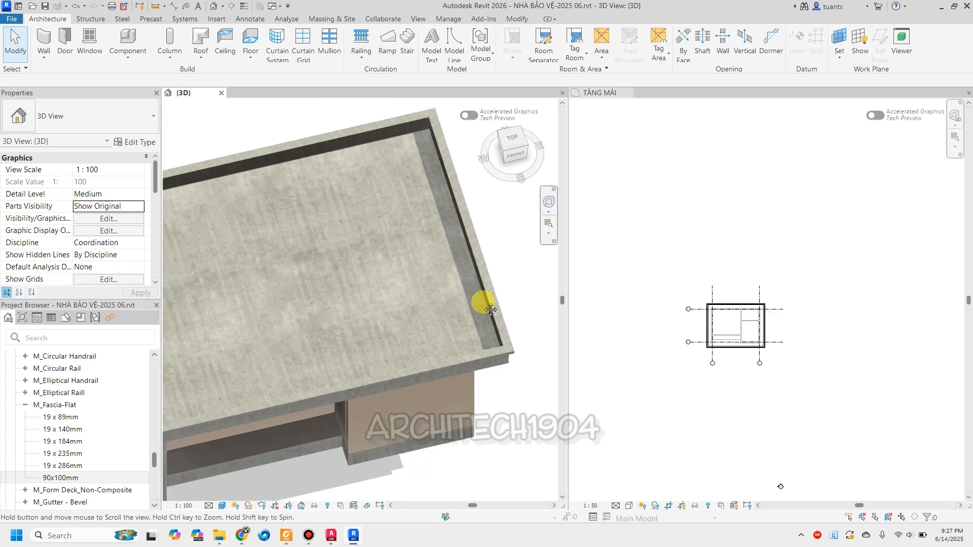
Switch to the drawing PDF in Foxit Reader and examine the gutter lip, roof slab, upstands and beams in the sections.
{"action": "left_click", "coordinate": [287, 535]}
{"action": "scroll", "coordinate": [648, 394], "scroll_direction": "up", "scroll_amount": 2, "text": "ctrl"}
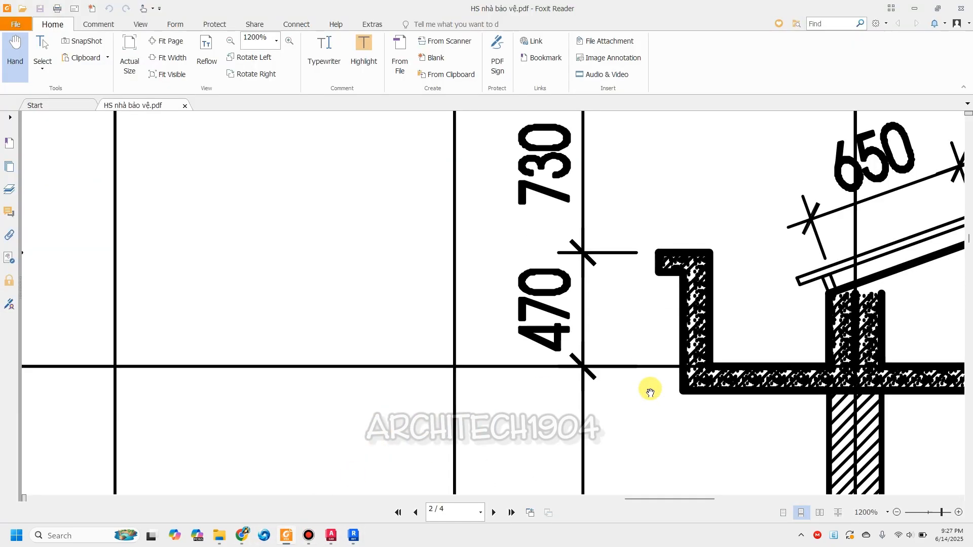
{"action": "scroll", "coordinate": [647, 394], "scroll_direction": "down", "scroll_amount": 2, "text": "ctrl"}
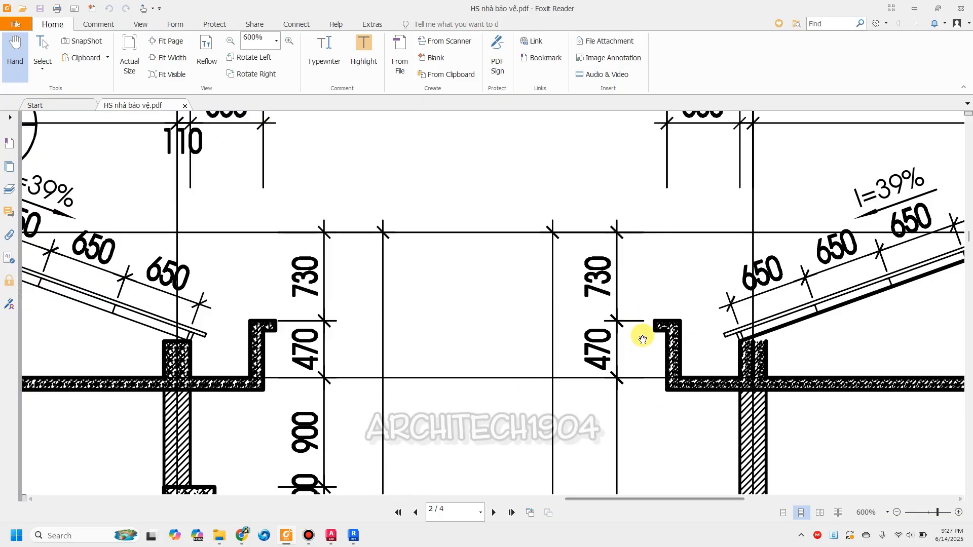
{"action": "left_click_drag", "start_coordinate": [729, 334], "coordinate": [534, 337]}
{"action": "scroll", "coordinate": [568, 329], "scroll_direction": "down", "scroll_amount": 3, "text": "ctrl"}
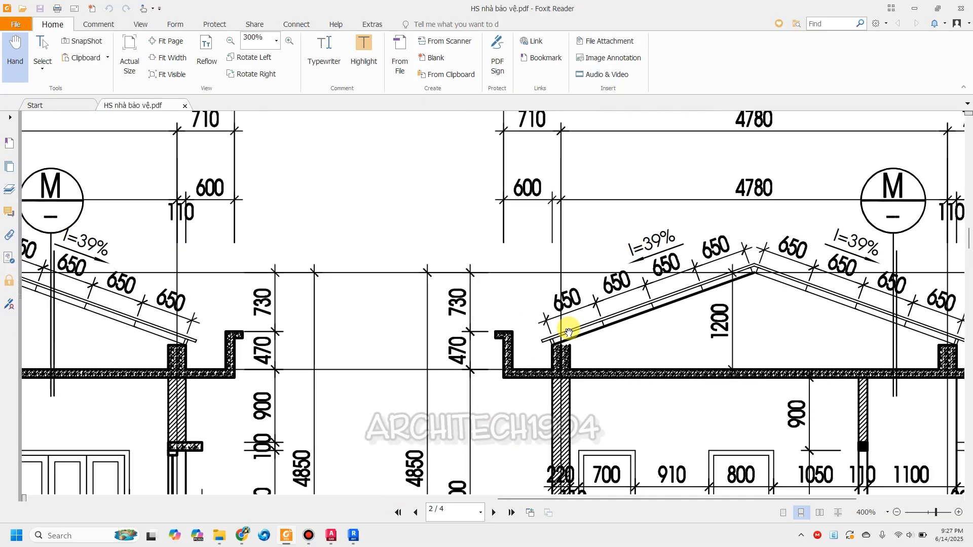
{"action": "mouse_move", "coordinate": [427, 350]}
{"action": "left_mouse_down"}
{"action": "mouse_move", "coordinate": [625, 366]}
{"action": "mouse_move", "coordinate": [640, 354]}
{"action": "left_mouse_up"}
{"action": "scroll", "coordinate": [471, 359], "scroll_direction": "up", "scroll_amount": 1}
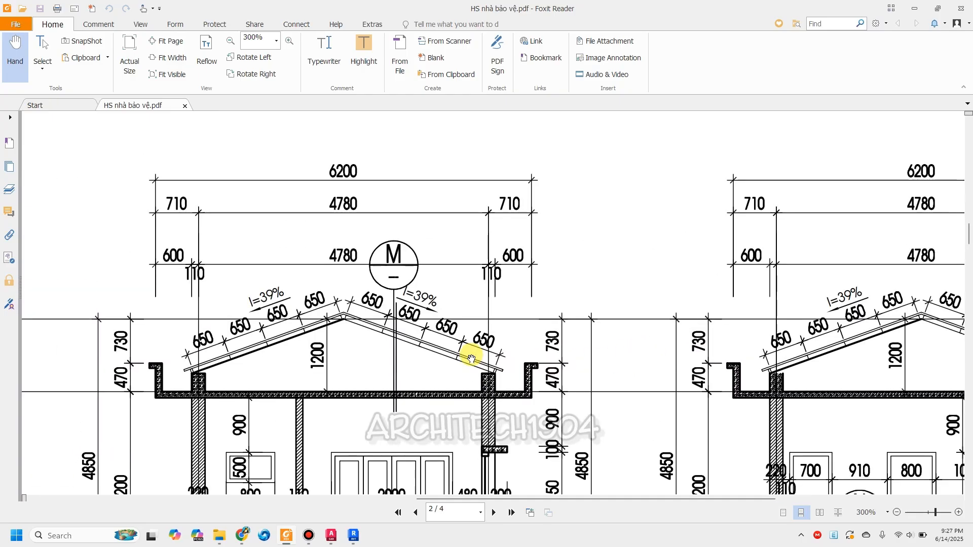
{"action": "scroll", "coordinate": [420, 320], "scroll_direction": "down", "scroll_amount": 3, "text": "ctrl"}
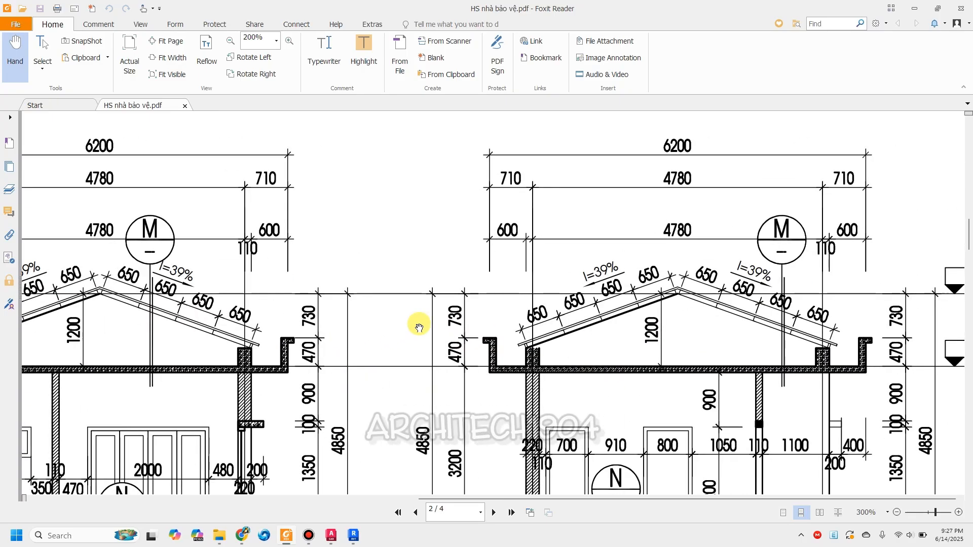
{"action": "left_click_drag", "start_coordinate": [423, 315], "coordinate": [766, 317]}
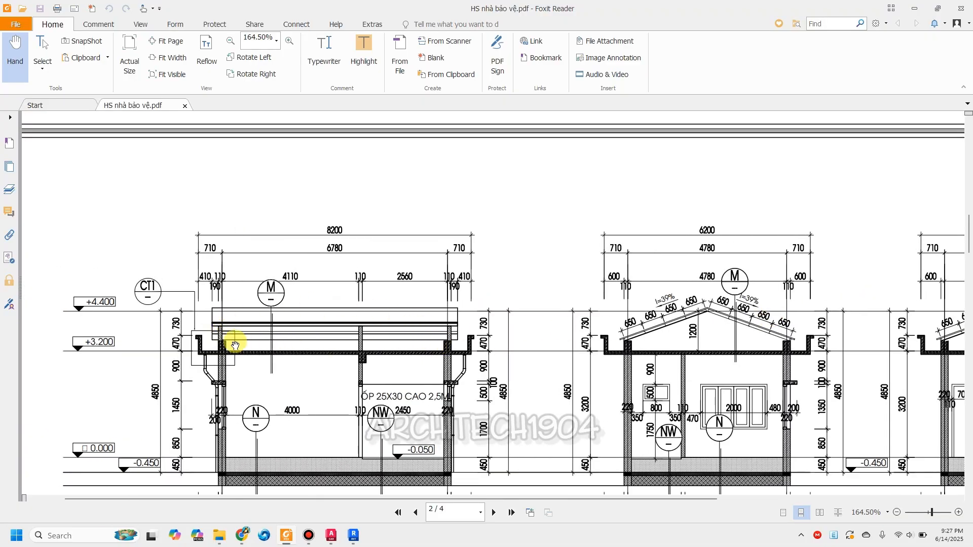
{"action": "scroll", "coordinate": [224, 347], "scroll_direction": "up", "scroll_amount": 3, "text": "ctrl"}
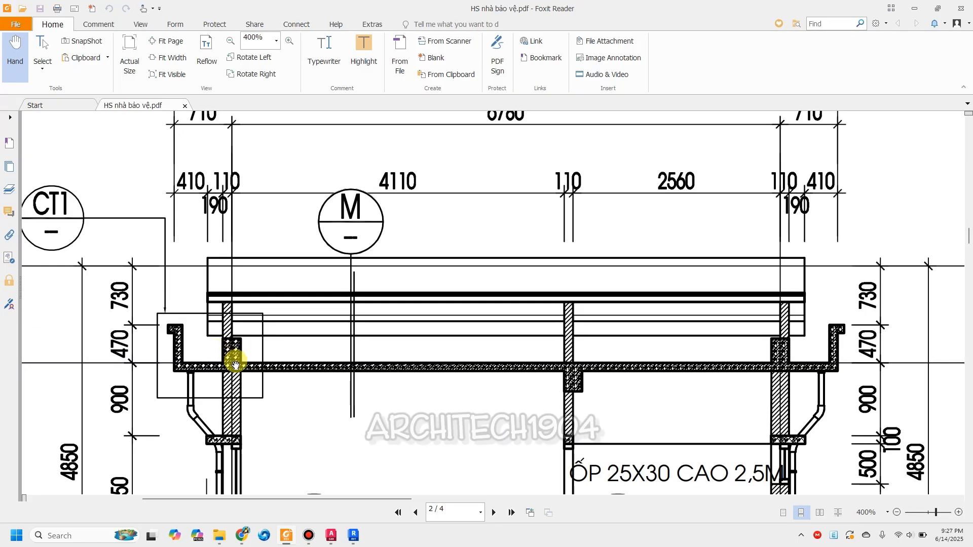
{"action": "scroll", "coordinate": [481, 378], "scroll_direction": "up", "scroll_amount": 3, "text": "ctrl"}
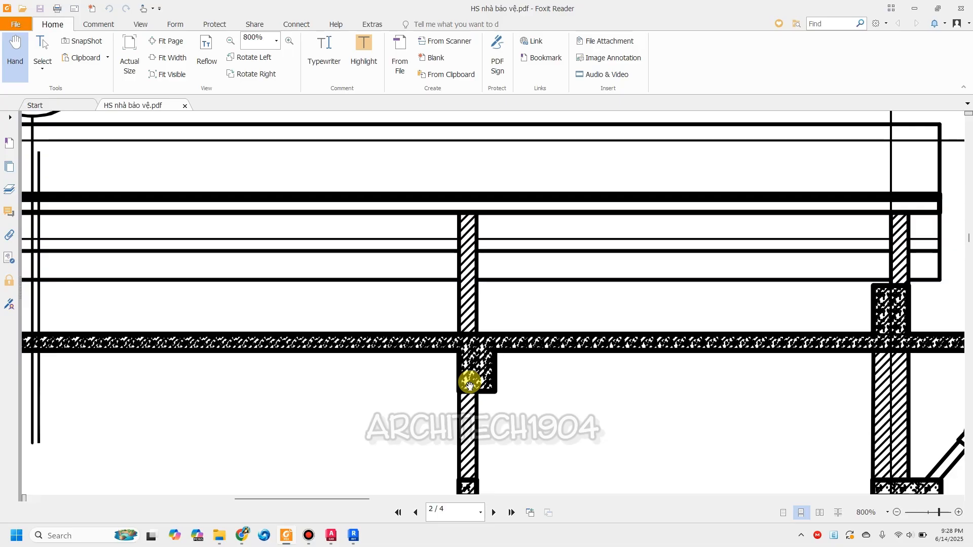
{"action": "scroll", "coordinate": [469, 385], "scroll_direction": "down", "scroll_amount": 4, "text": "ctrl"}
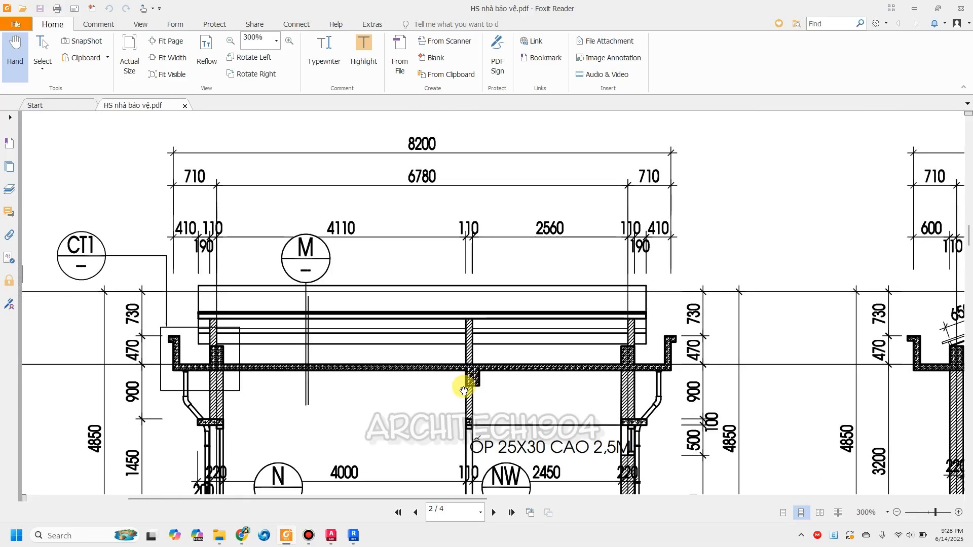
Switch back to Revit, start the Beam command for the roof level and check the available beam types.
{"action": "left_click", "coordinate": [356, 538]}
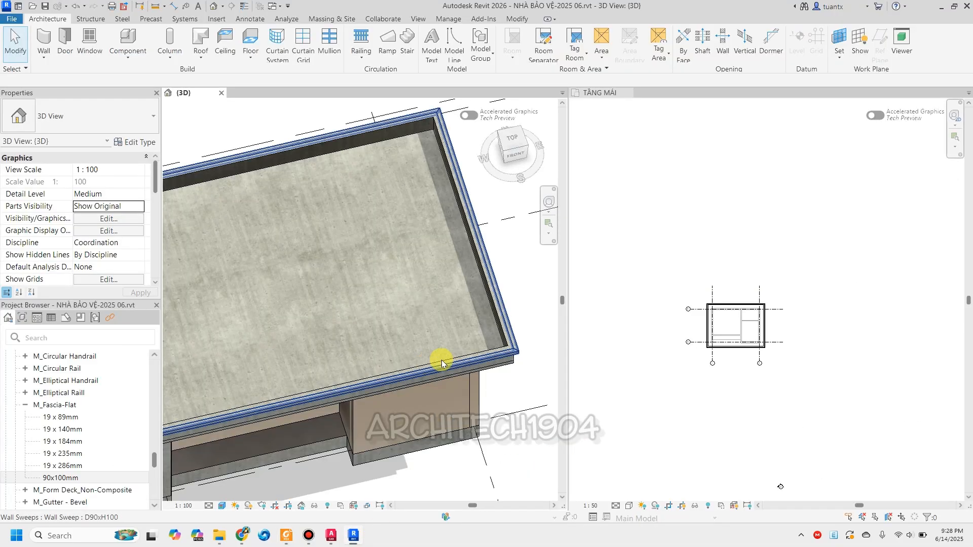
{"action": "scroll", "coordinate": [862, 393], "scroll_direction": "up", "scroll_amount": 3}
{"action": "scroll", "coordinate": [750, 379], "scroll_direction": "up", "scroll_amount": 5}
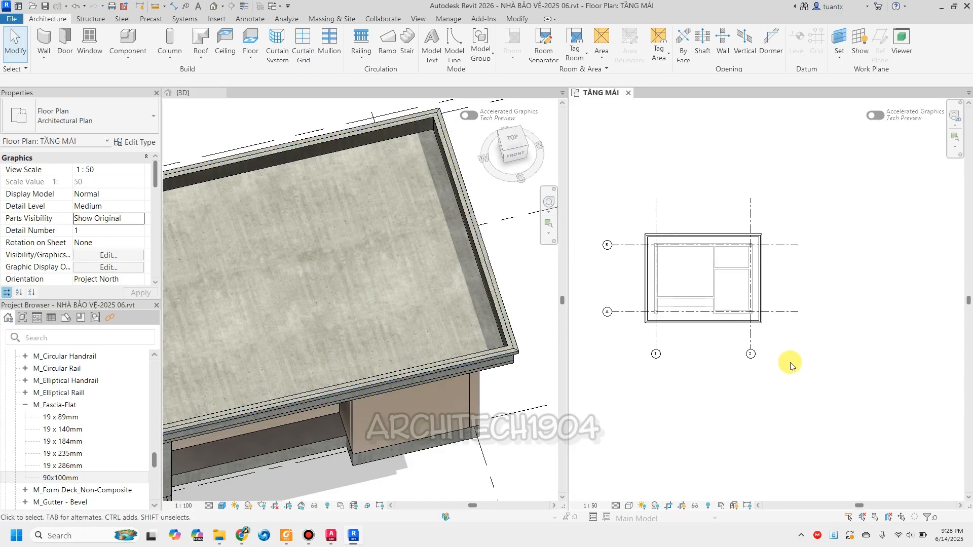
{"action": "middle_click_drag", "start_coordinate": [796, 326], "coordinate": [821, 363]}
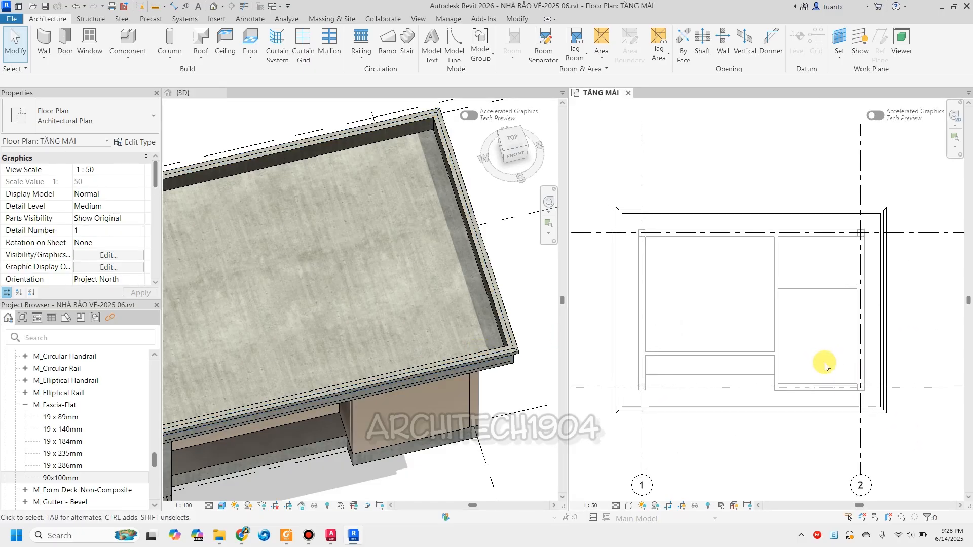
{"action": "scroll", "coordinate": [347, 432], "scroll_direction": "down", "scroll_amount": 2}
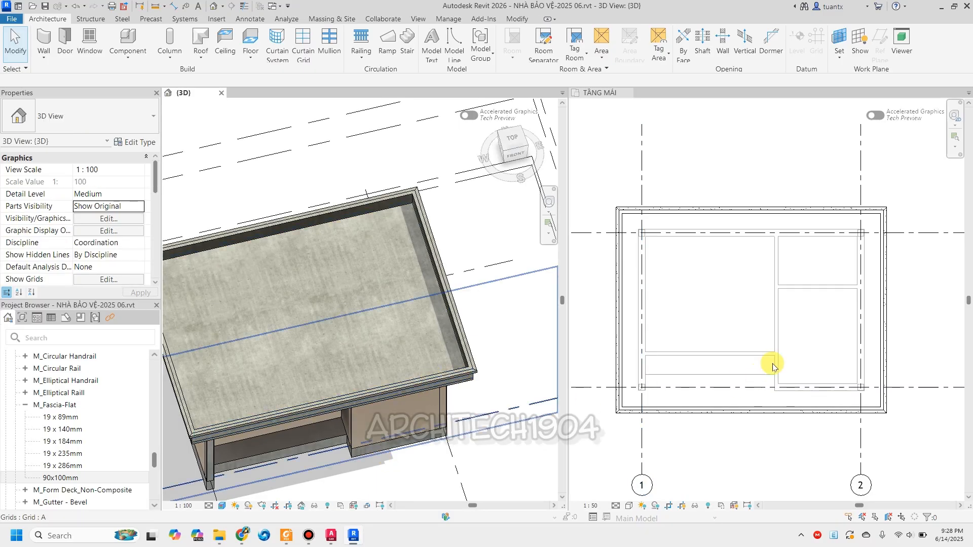
{"action": "scroll", "coordinate": [765, 360], "scroll_direction": "up", "scroll_amount": 2}
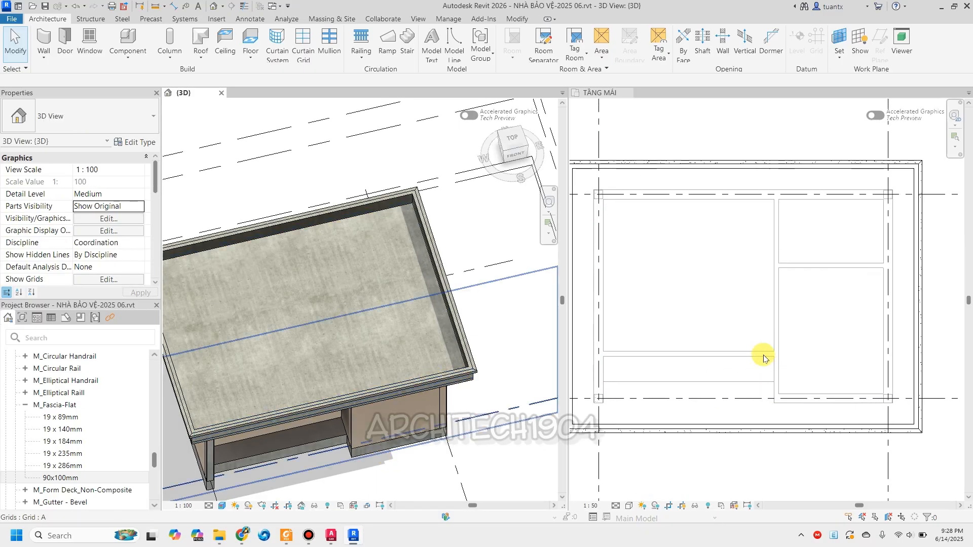
{"action": "left_click", "coordinate": [88, 21]}
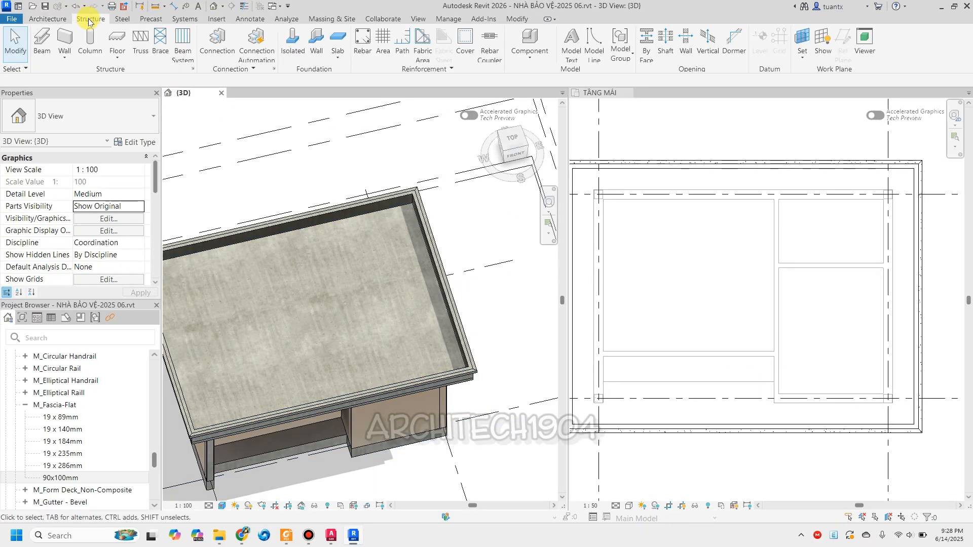
{"action": "left_click", "coordinate": [43, 44]}
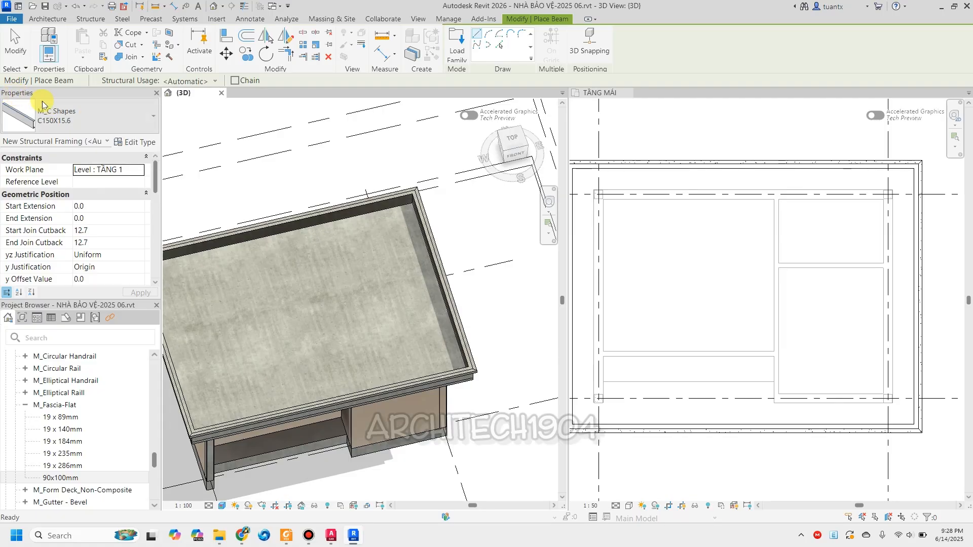
{"action": "left_click", "coordinate": [56, 114]}
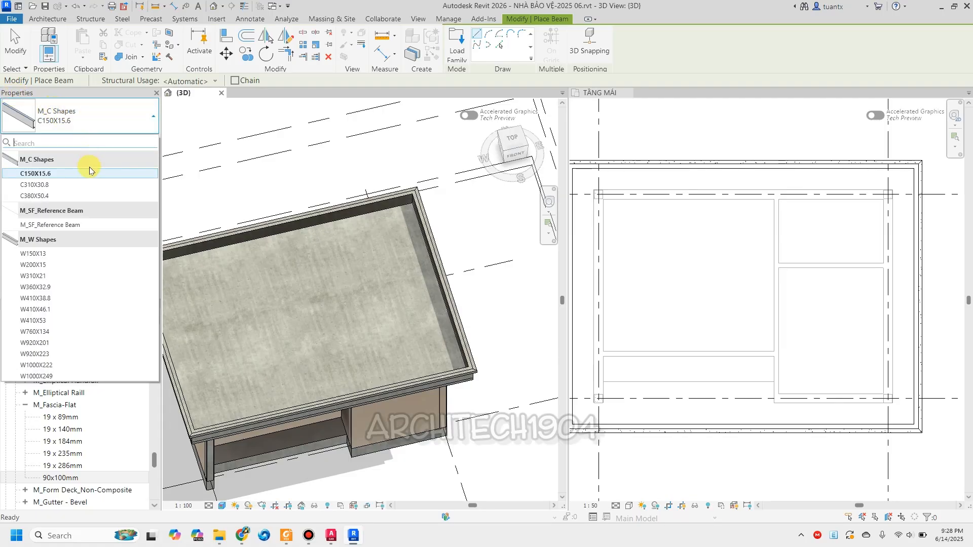
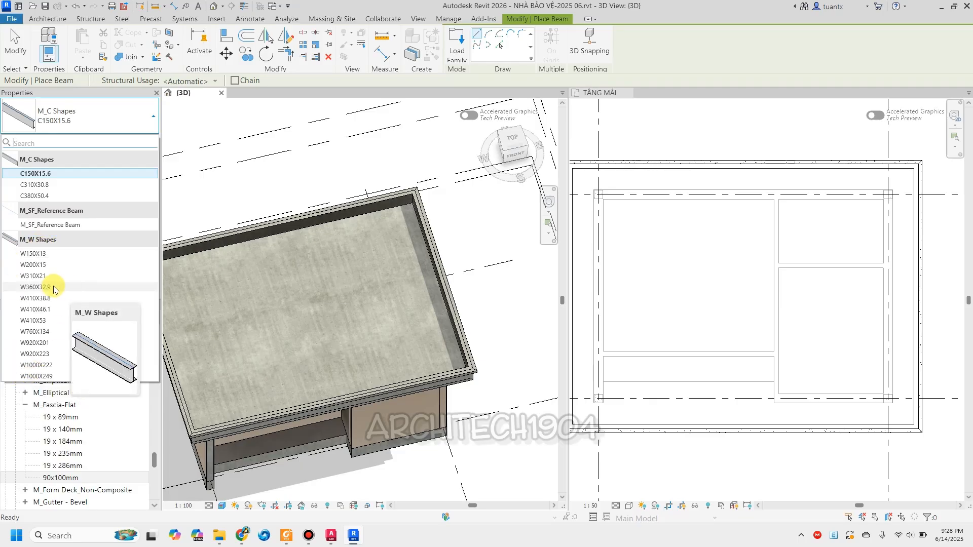
Load the Concrete-Rectangular Beam family from the library's Structural Framing Concrete folder and display the available beam types.
{"action": "left_click", "coordinate": [454, 45]}
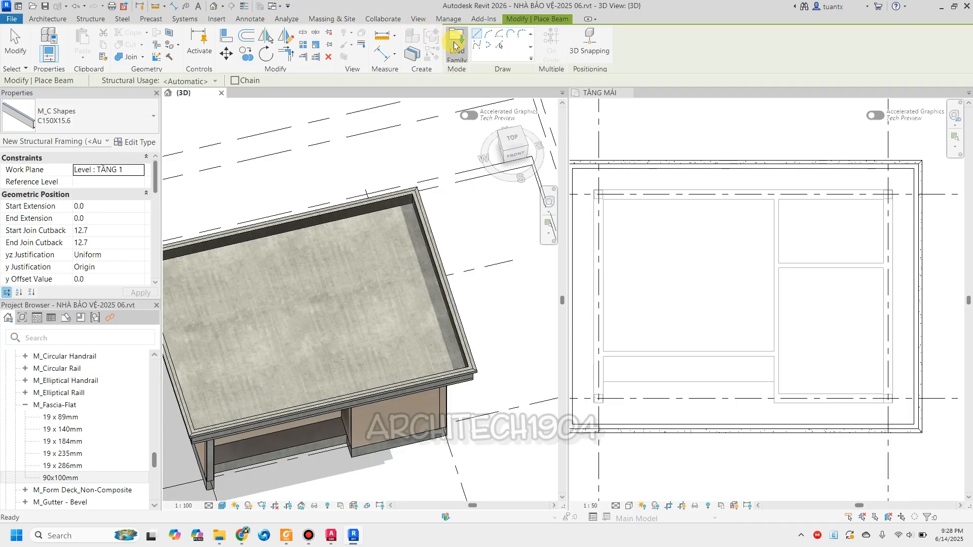
{"action": "left_click", "coordinate": [452, 42]}
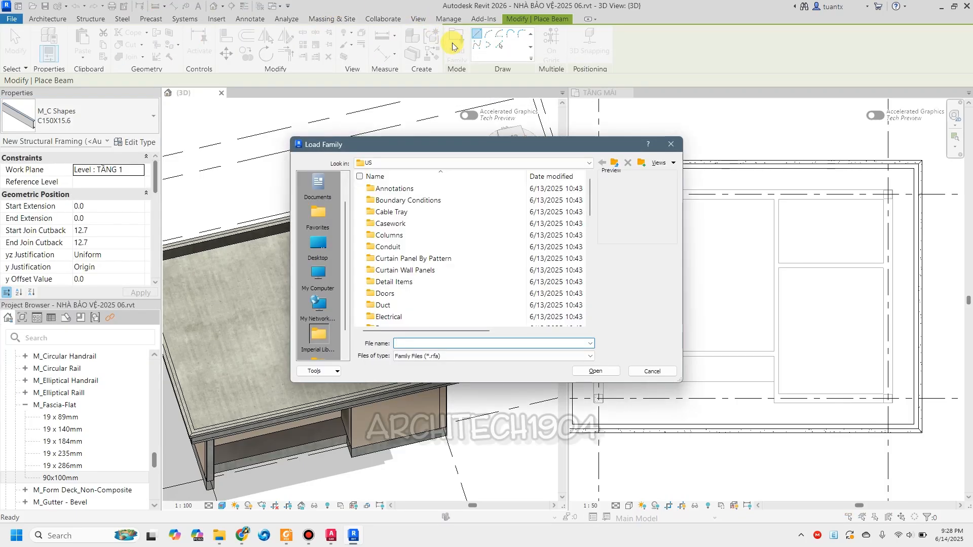
{"action": "scroll", "coordinate": [399, 238], "scroll_direction": "down", "scroll_amount": 9}
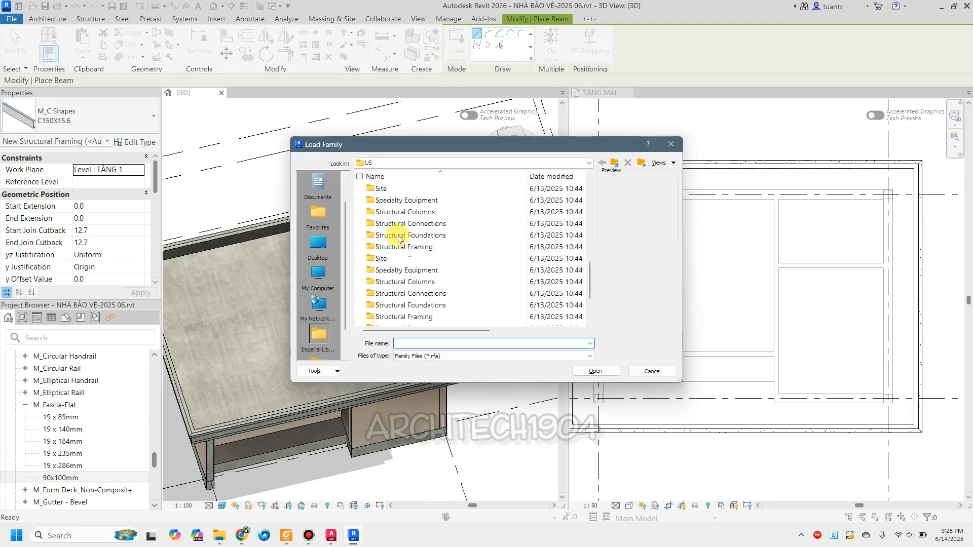
{"action": "double_click", "coordinate": [397, 249]}
{"action": "left_click", "coordinate": [399, 189]}
{"action": "double_click", "coordinate": [400, 189]}
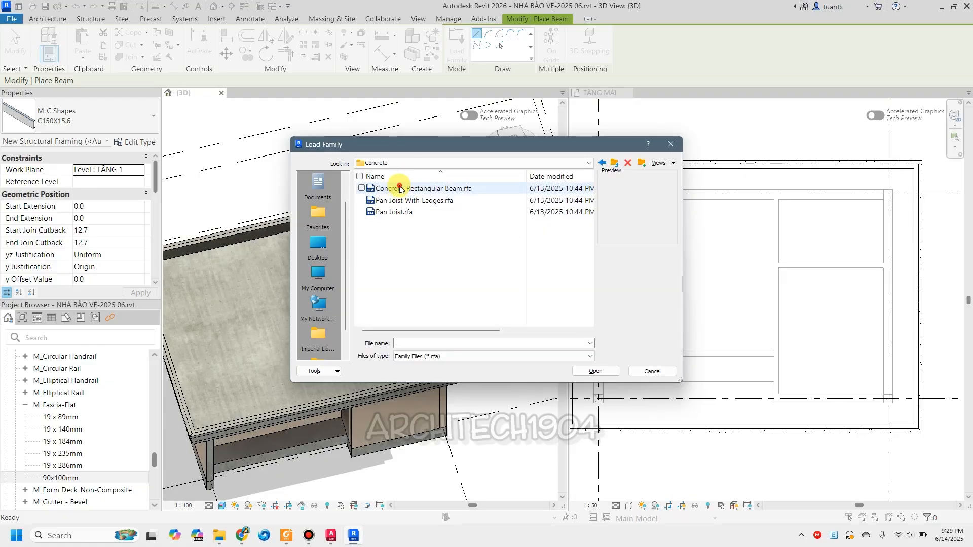
{"action": "left_click", "coordinate": [401, 188]}
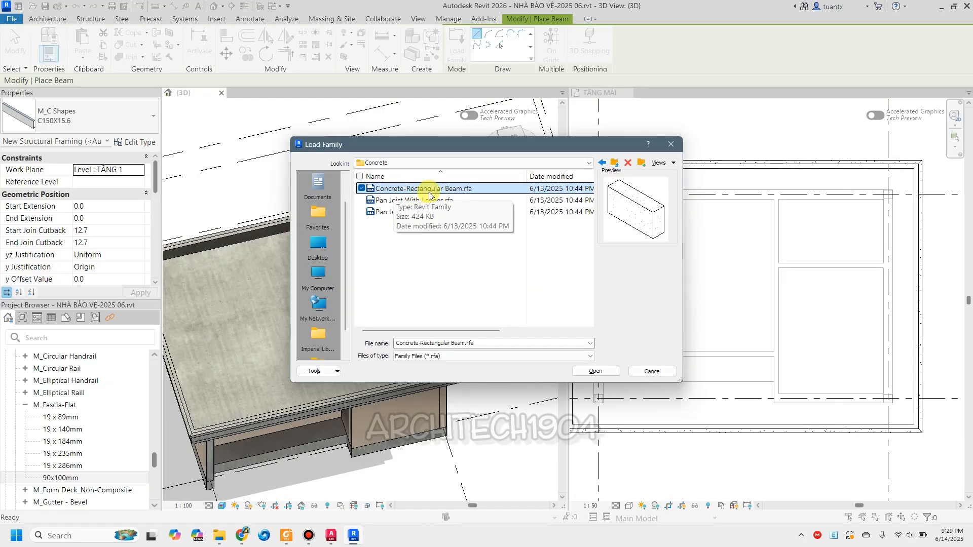
{"action": "left_click", "coordinate": [595, 372]}
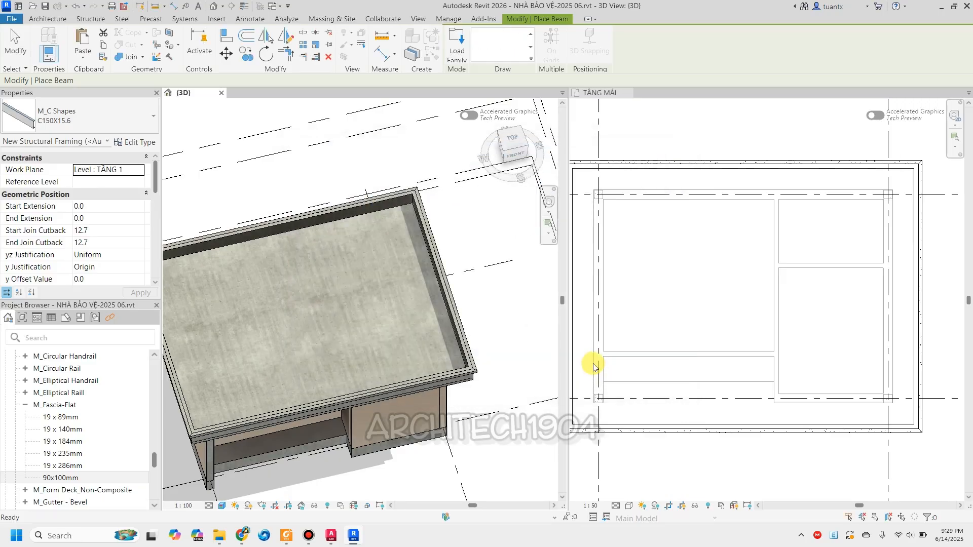
{"action": "left_click", "coordinate": [88, 122]}
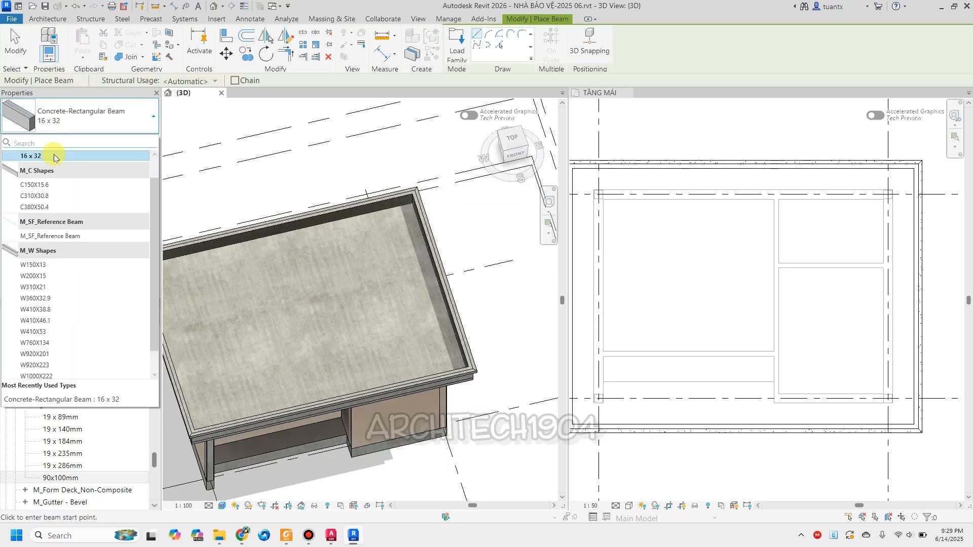
Duplicate the 16 x 32 concrete rectangular beam type as 200x400mm, with b set to 200 and h to 400.
{"action": "scroll", "coordinate": [65, 175], "scroll_direction": "up", "scroll_amount": 1}
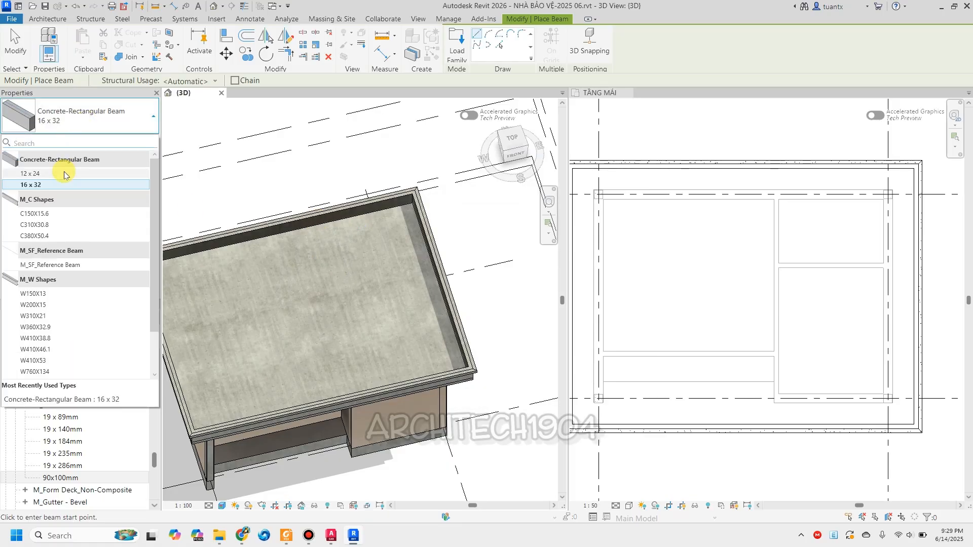
{"action": "left_click", "coordinate": [41, 185]}
{"action": "left_click", "coordinate": [135, 142]}
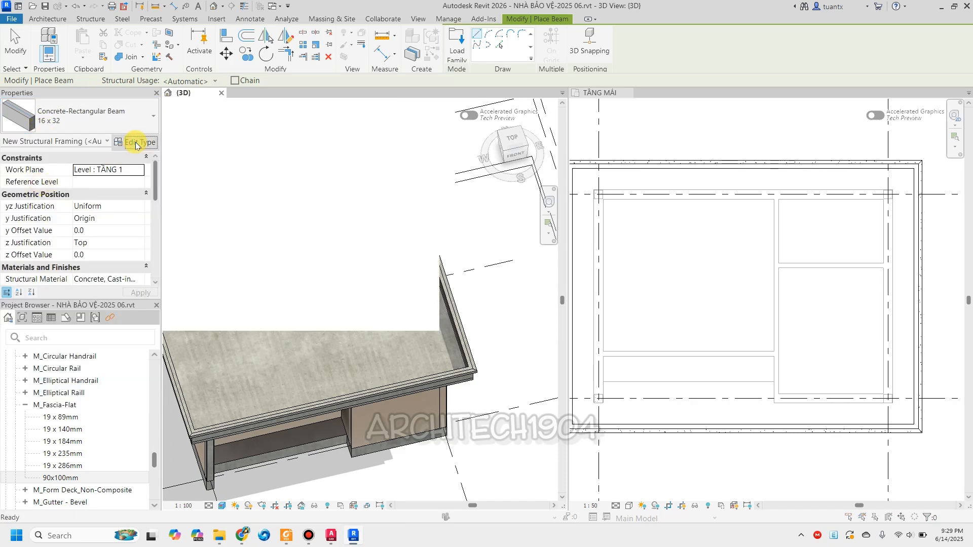
{"action": "left_click", "coordinate": [661, 139]}
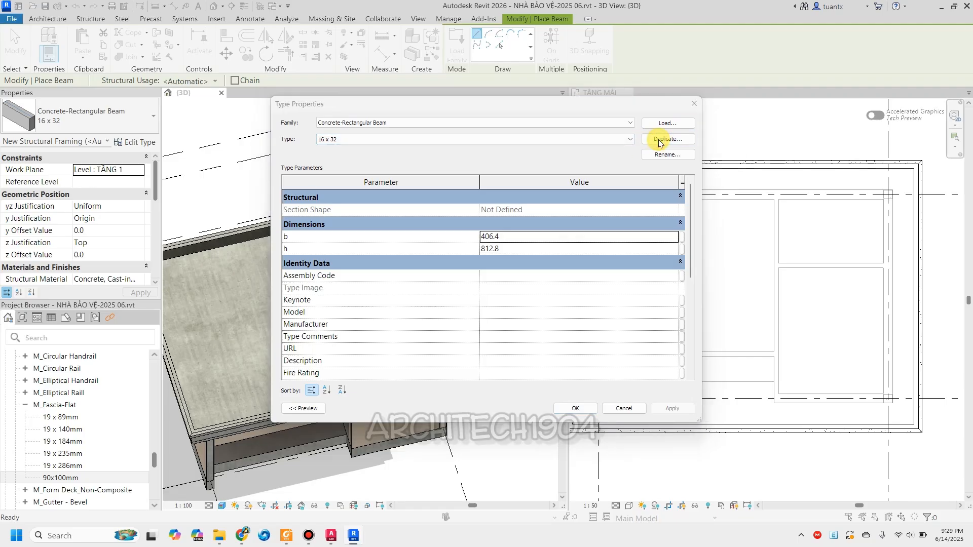
{"action": "type", "text": "200x400mm"}
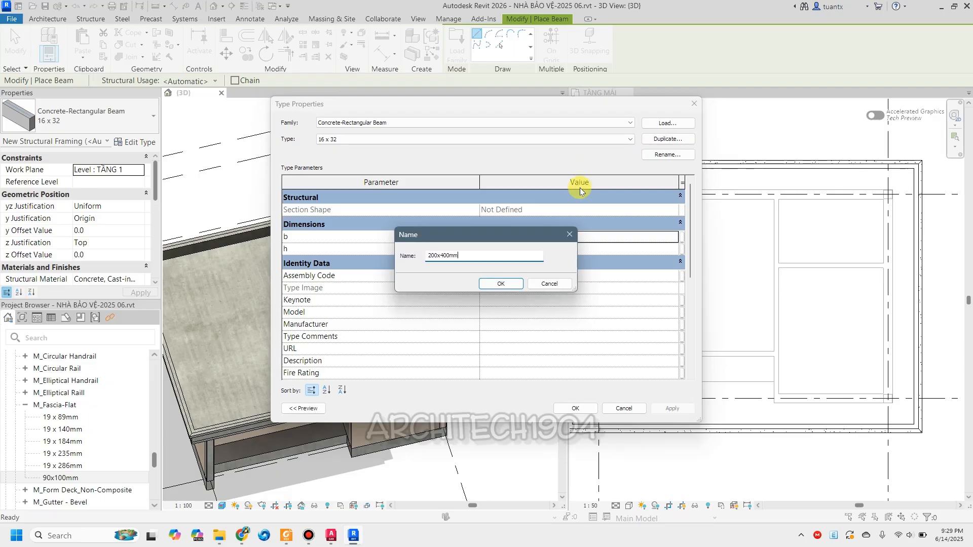
{"action": "left_click", "coordinate": [500, 283]}
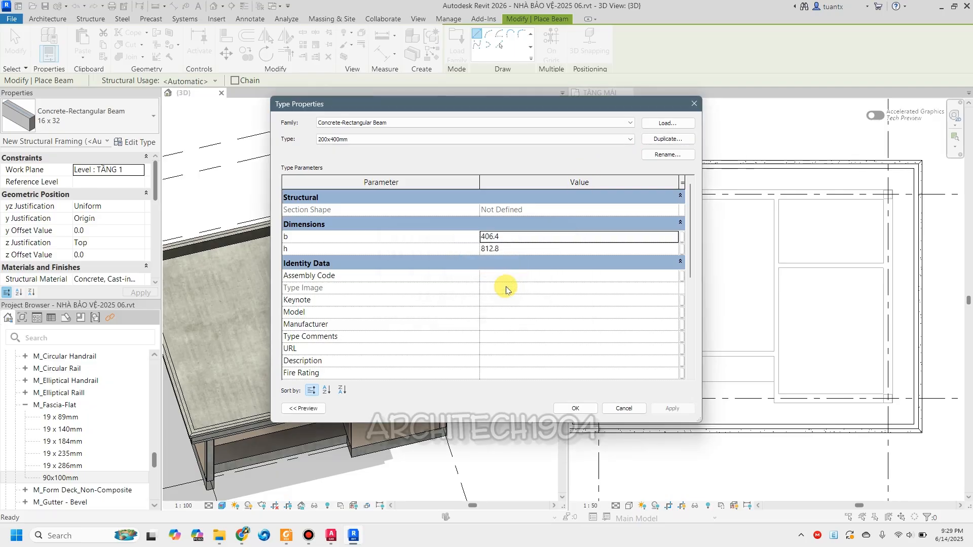
{"action": "left_click", "coordinate": [515, 236]}
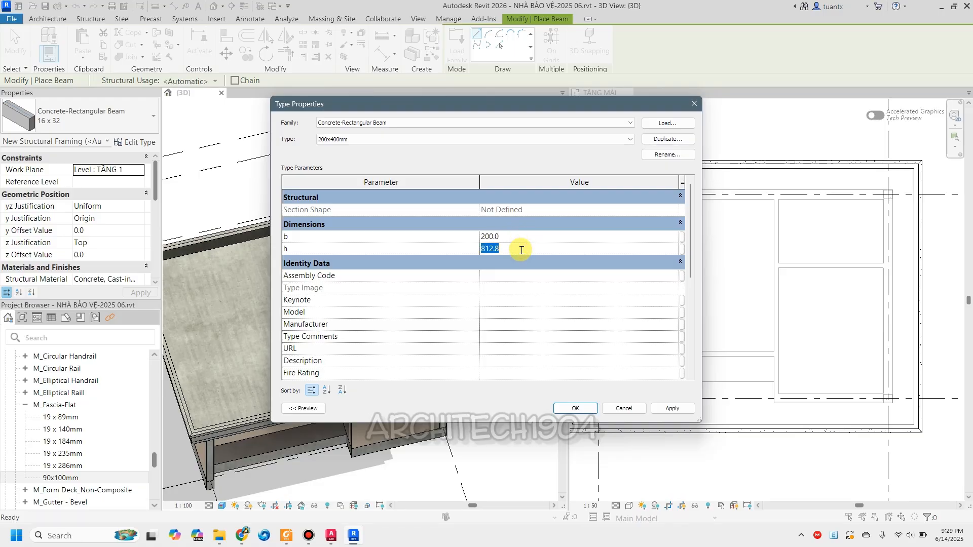
{"action": "left_click", "coordinate": [575, 408]}
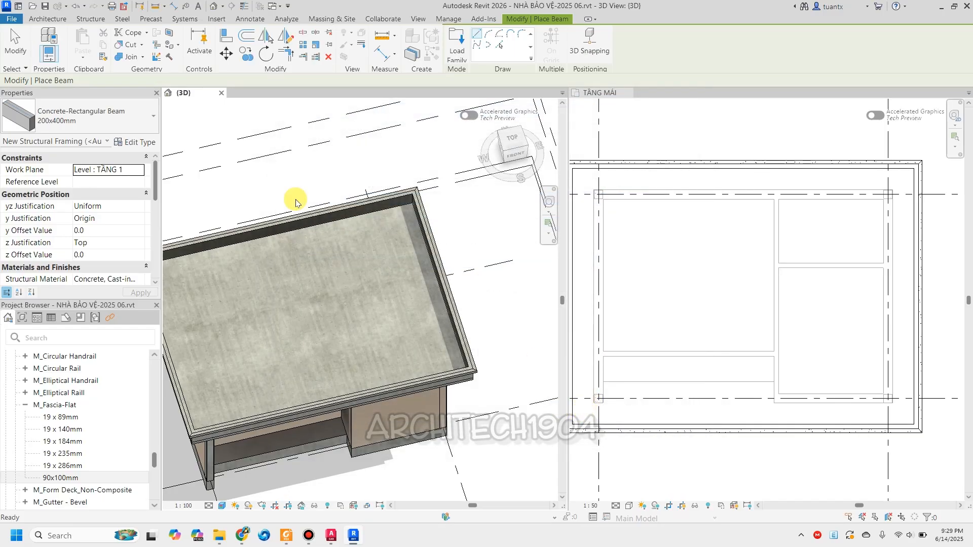
Duplicate the beam type as 200x300mm and set its h to 300.
{"action": "left_click", "coordinate": [140, 144]}
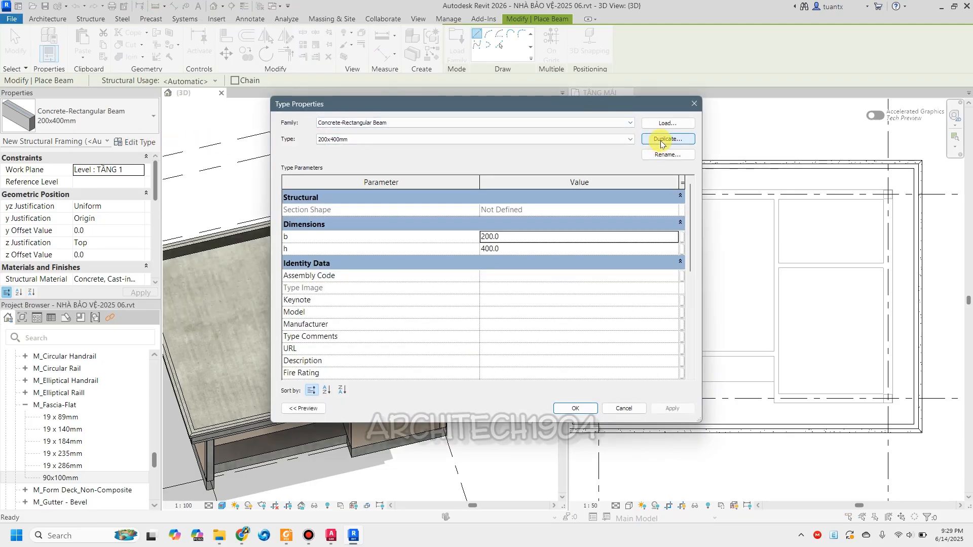
{"action": "left_click", "coordinate": [661, 140]}
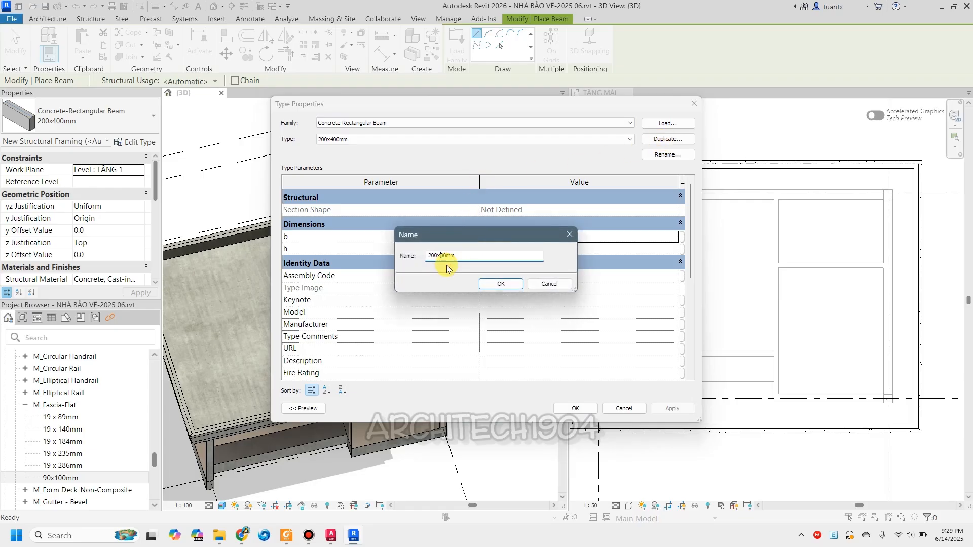
{"action": "left_click", "coordinate": [489, 284]}
{"action": "left_click", "coordinate": [513, 248]}
{"action": "type", "text": "300"}
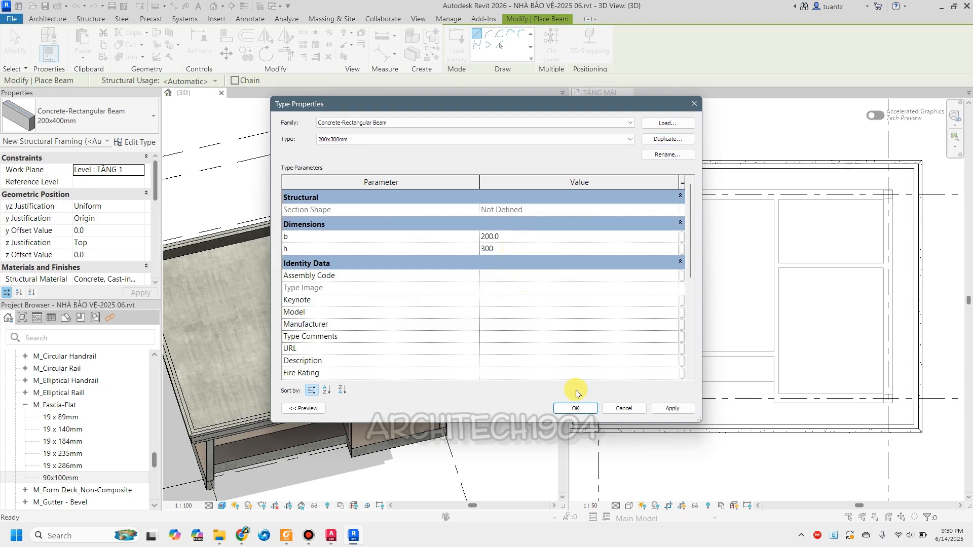
{"action": "left_click", "coordinate": [574, 409]}
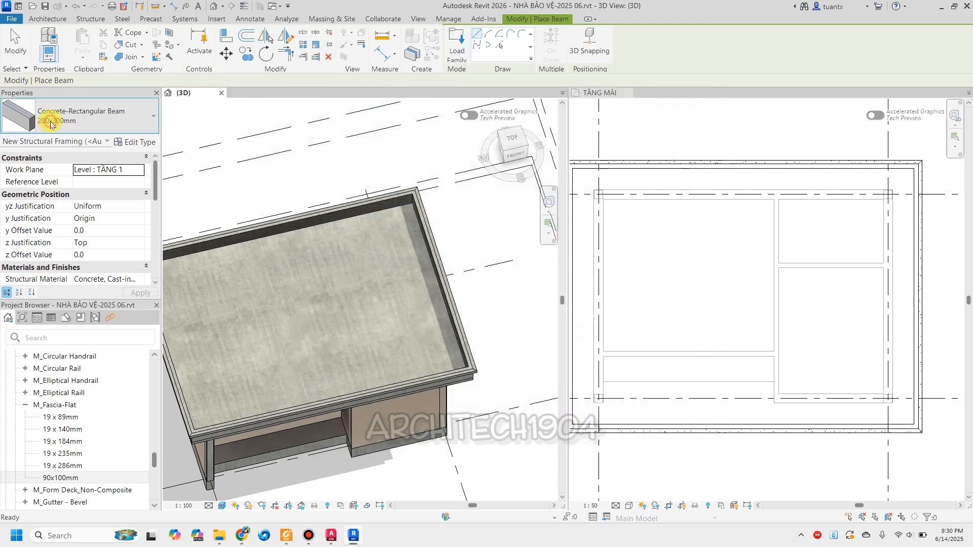
Choose the 200x400mm concrete beam type for placement and set its work plane to Level : TẦNG MÁI.
{"action": "left_click", "coordinate": [49, 117]}
{"action": "scroll", "coordinate": [65, 162], "scroll_direction": "up", "scroll_amount": 2}
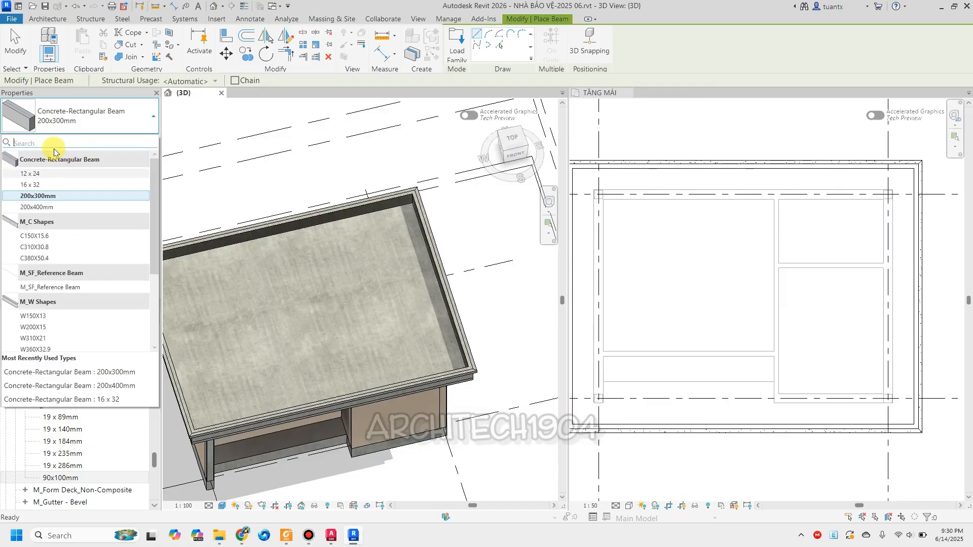
{"action": "left_click", "coordinate": [35, 207]}
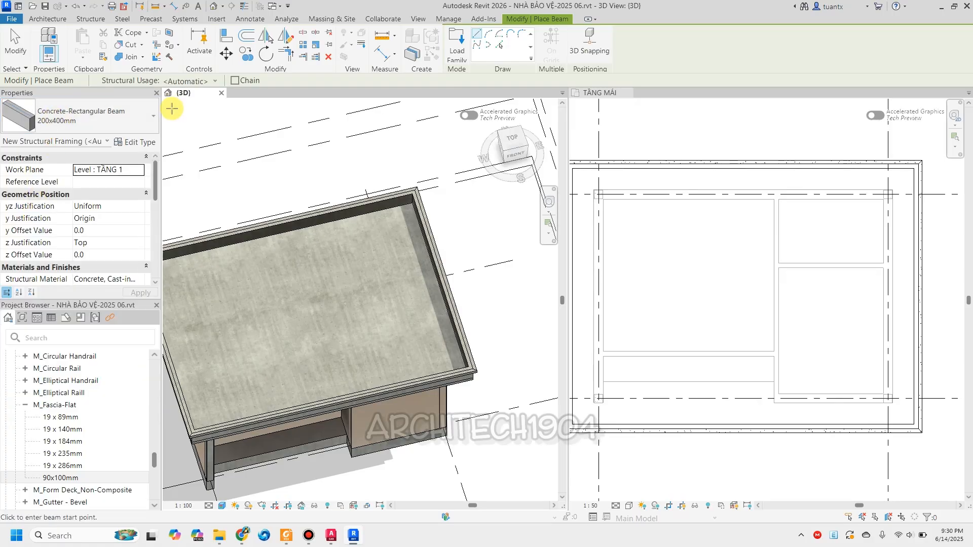
{"action": "left_click", "coordinate": [138, 170]}
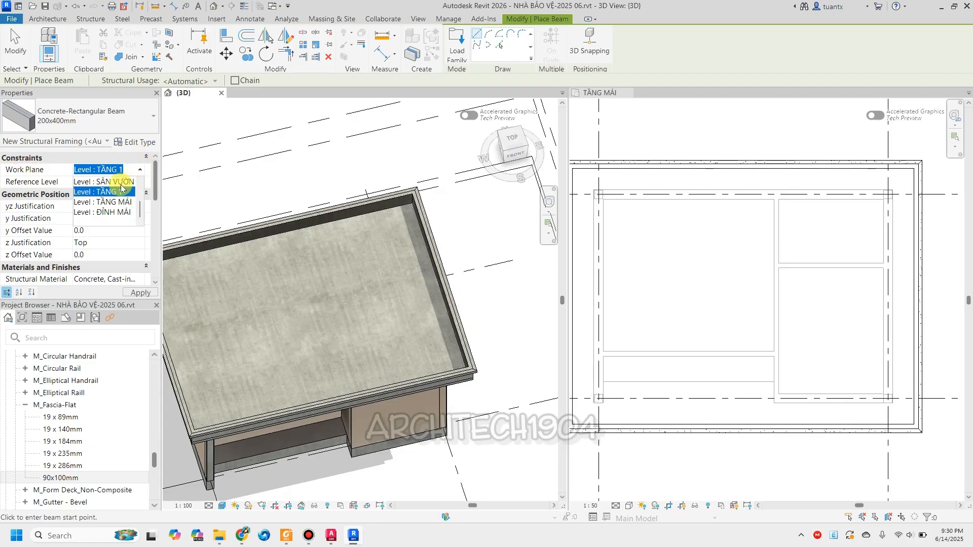
{"action": "left_click", "coordinate": [110, 202]}
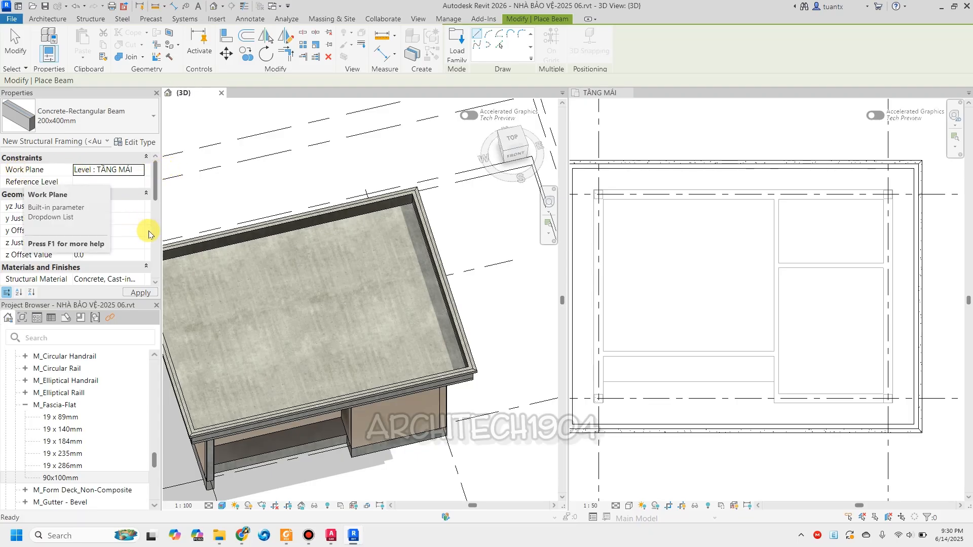
{"action": "left_click_drag", "start_coordinate": [160, 222], "coordinate": [178, 222]}
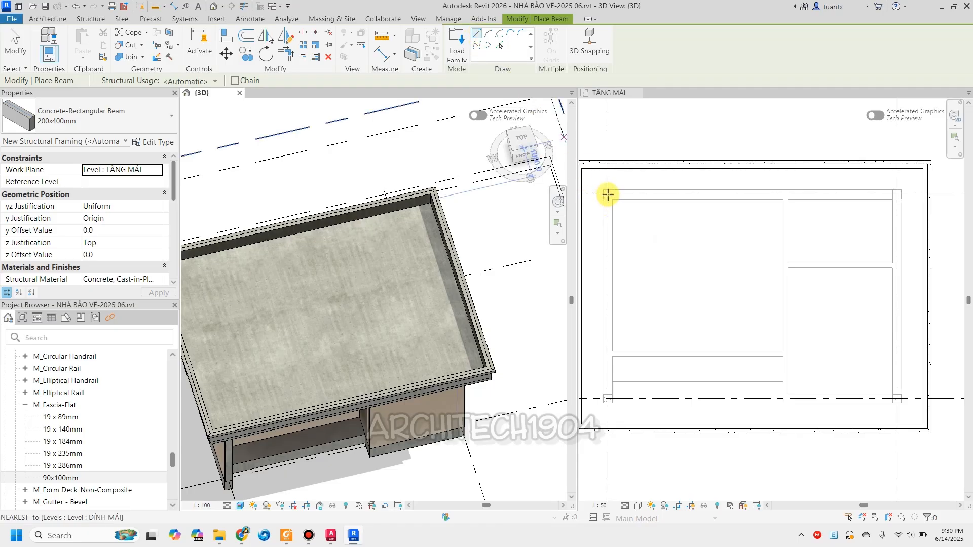
Draw 200x400mm beams between the corner columns along the upper and right-hand grid lines of the TẦNG MÁI plan.
{"action": "scroll", "coordinate": [607, 194], "scroll_direction": "up", "scroll_amount": 3}
{"action": "left_click", "coordinate": [608, 198]}
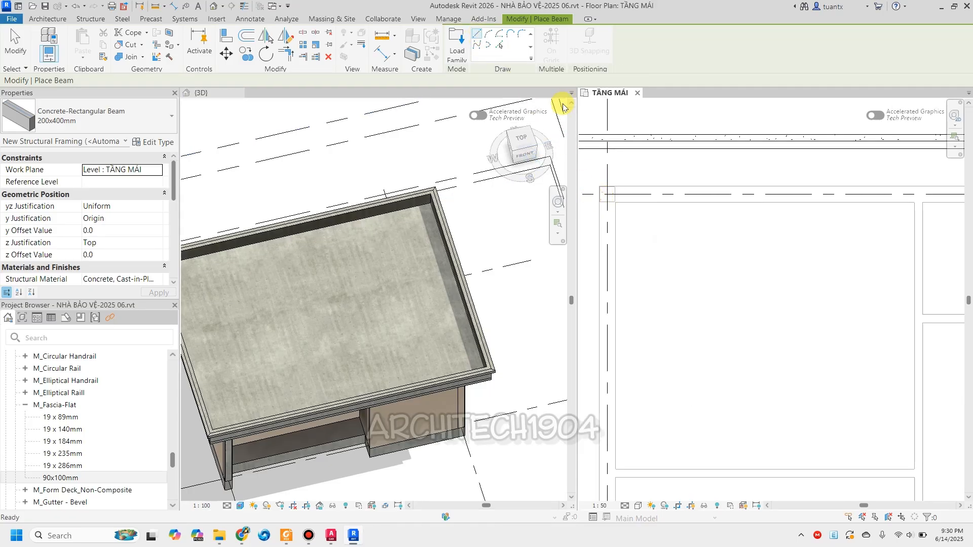
{"action": "scroll", "coordinate": [614, 214], "scroll_direction": "down", "scroll_amount": 3}
{"action": "middle_click_drag", "start_coordinate": [614, 213], "coordinate": [575, 215]}
{"action": "scroll", "coordinate": [797, 212], "scroll_direction": "up", "scroll_amount": 2}
{"action": "left_click", "coordinate": [808, 195]}
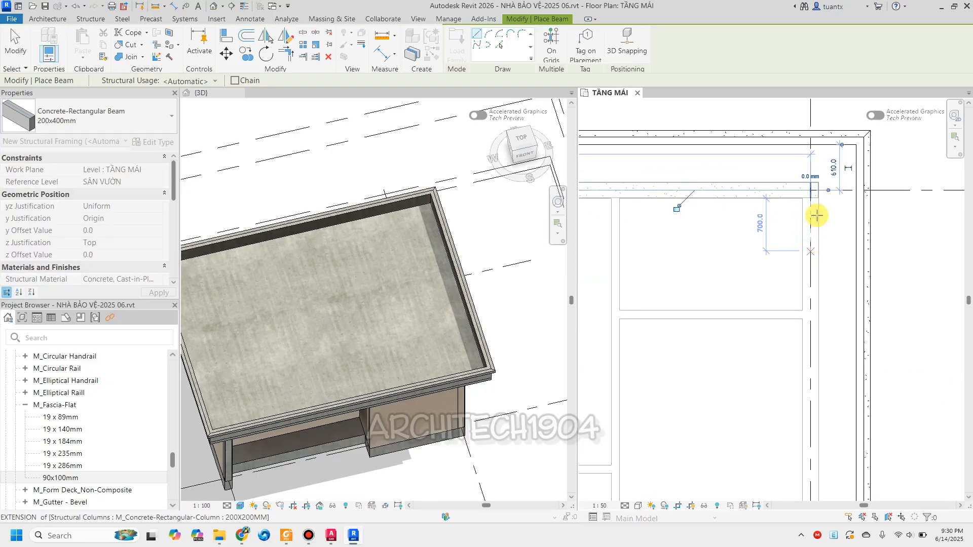
{"action": "left_click", "coordinate": [810, 189]}
{"action": "middle_click_drag", "start_coordinate": [836, 222], "coordinate": [846, 166]}
{"action": "scroll", "coordinate": [838, 369], "scroll_direction": "up", "scroll_amount": 3}
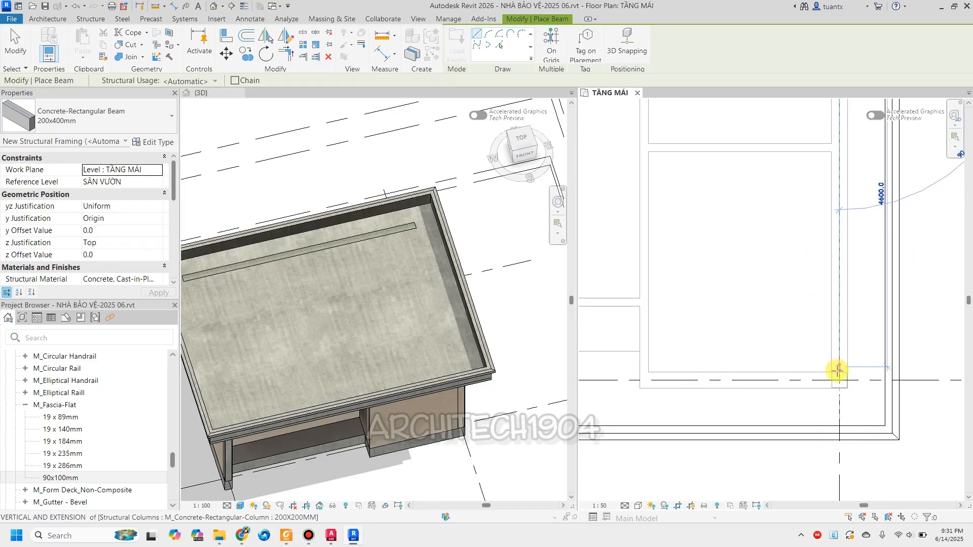
{"action": "left_click", "coordinate": [838, 383]}
Close the perimeter with 200x400mm beams between the corner columns along the lower and left-hand grid lines of the TẦNG MÁI plan.
{"action": "left_click", "coordinate": [839, 383]}
{"action": "scroll", "coordinate": [783, 383], "scroll_direction": "down", "scroll_amount": 3}
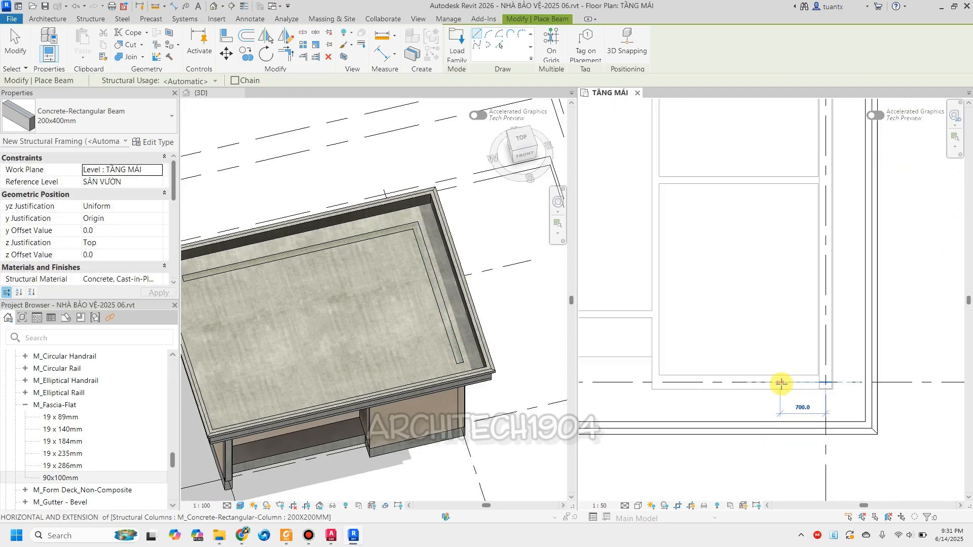
{"action": "scroll", "coordinate": [616, 383], "scroll_direction": "up", "scroll_amount": 4}
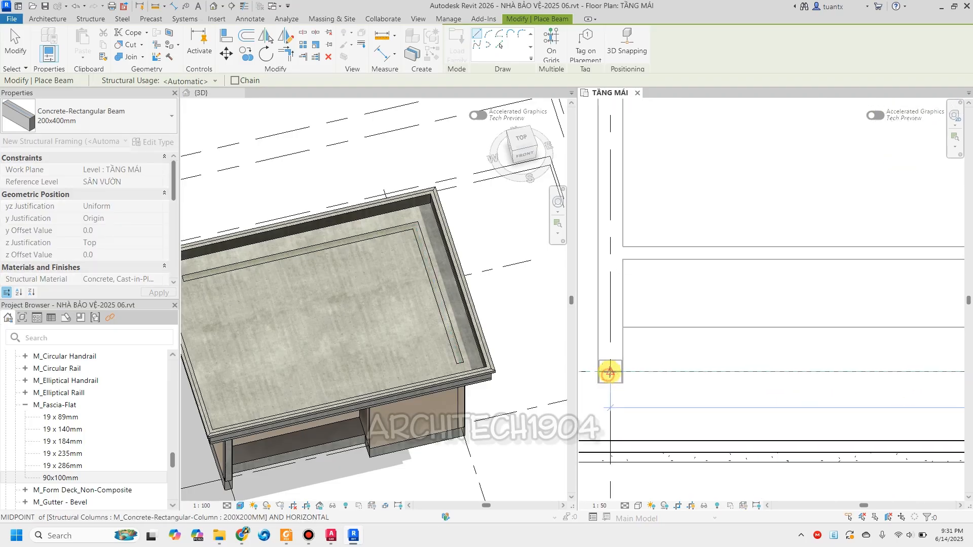
{"action": "left_click", "coordinate": [608, 373]}
{"action": "middle_click_drag", "start_coordinate": [609, 373], "coordinate": [664, 387]}
{"action": "left_click", "coordinate": [665, 383]}
{"action": "scroll", "coordinate": [668, 305], "scroll_direction": "down", "scroll_amount": 2}
{"action": "middle_click_drag", "start_coordinate": [711, 109], "coordinate": [675, 300]}
{"action": "scroll", "coordinate": [639, 229], "scroll_direction": "up", "scroll_amount": 1}
{"action": "left_click", "coordinate": [633, 223]}
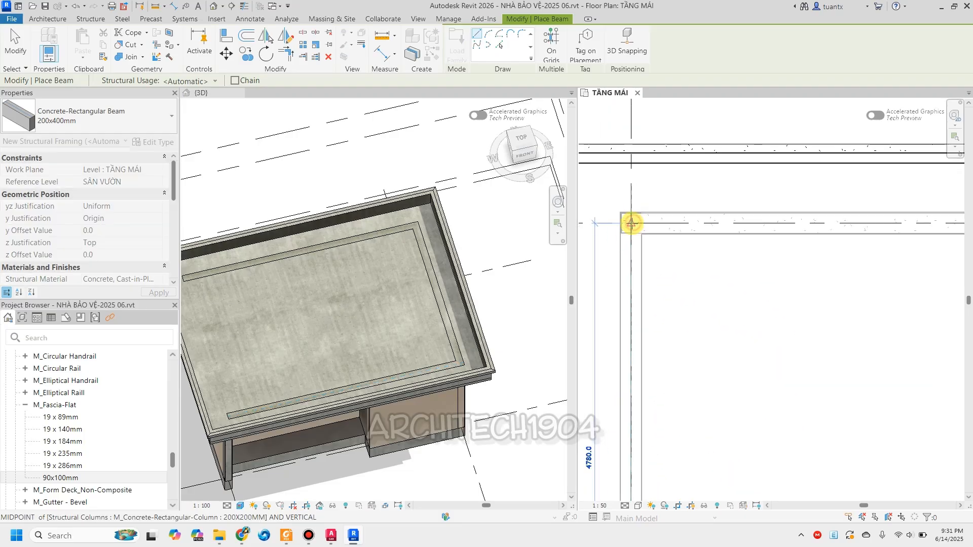
Examine the perimeter beams on the roof slab in the 3D view and end beam placement.
{"action": "scroll", "coordinate": [465, 266], "scroll_direction": "up", "scroll_amount": 3}
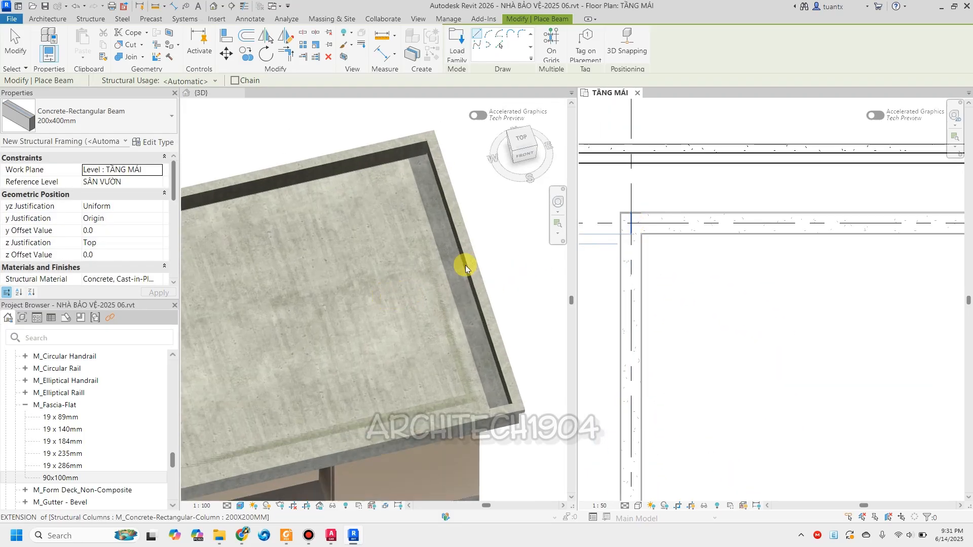
{"action": "middle_click_drag", "start_coordinate": [396, 272], "coordinate": [468, 262]}
{"action": "middle_click_drag", "start_coordinate": [409, 297], "coordinate": [464, 252]}
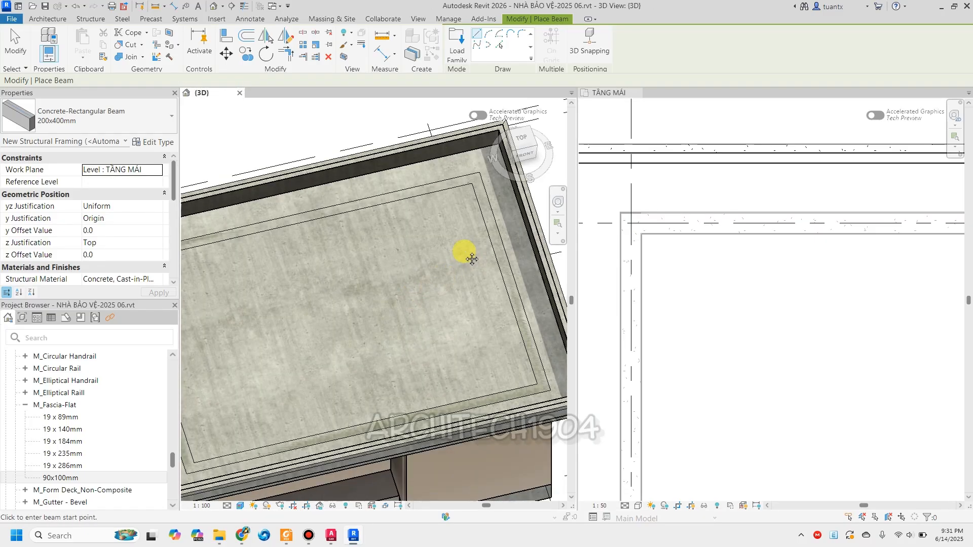
{"action": "middle_click_drag", "start_coordinate": [365, 317], "coordinate": [460, 212]}
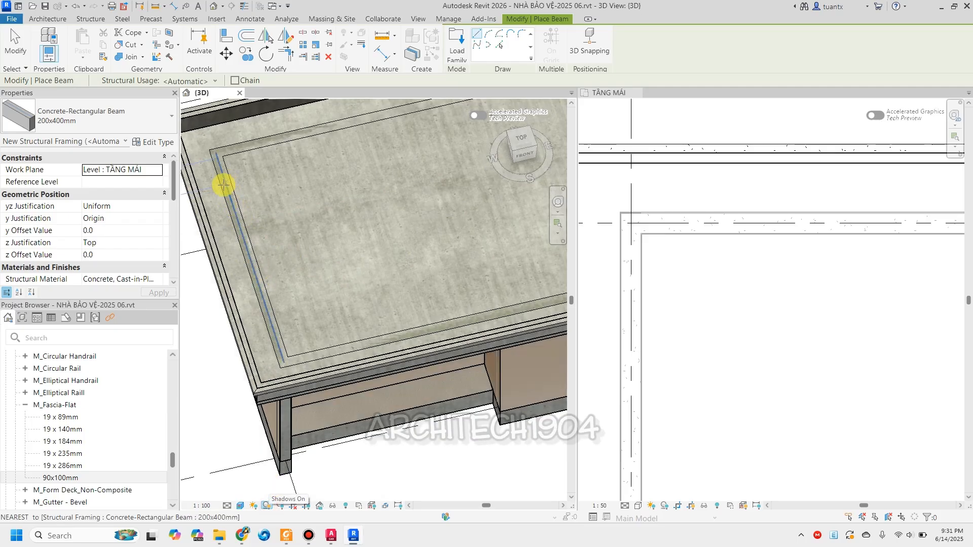
{"action": "scroll", "coordinate": [226, 180], "scroll_direction": "up", "scroll_amount": 2}
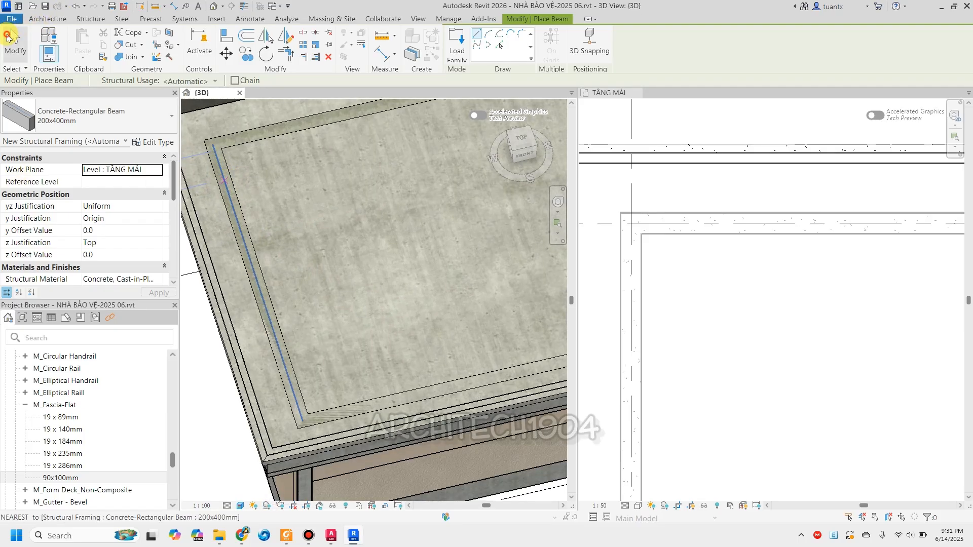
{"action": "left_click", "coordinate": [15, 43]}
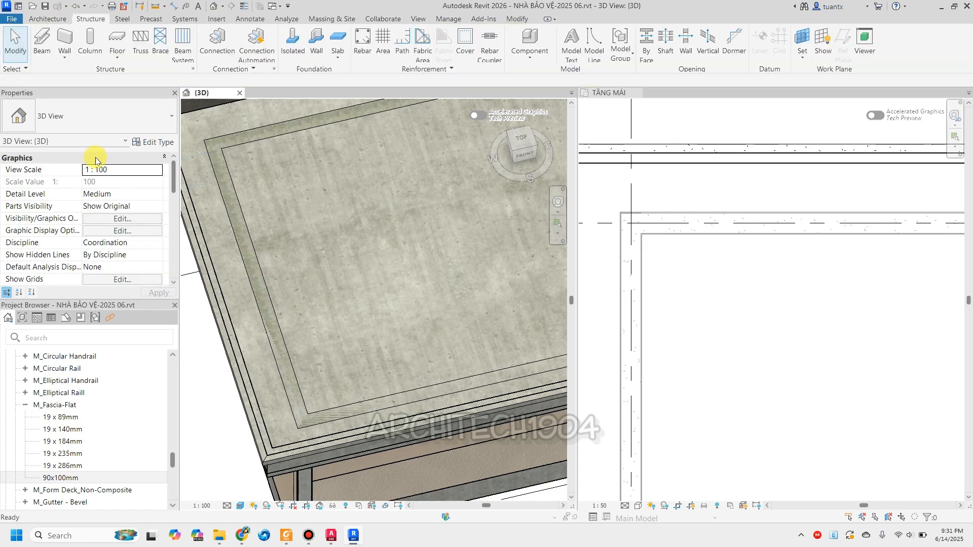
Select the four perimeter beams together in 3D, review their level offsets and justification, check them in plan, and clear the selection.
{"action": "left_click", "coordinate": [229, 186]}
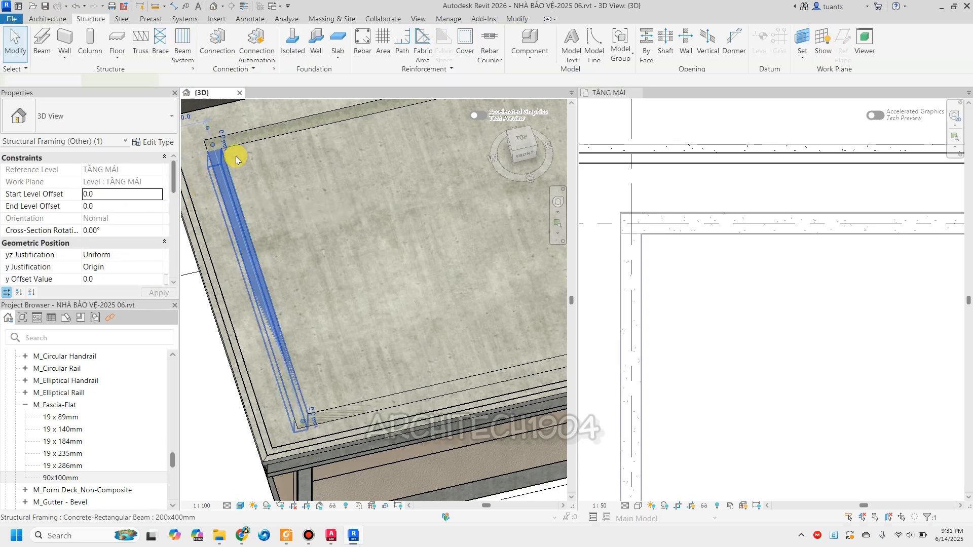
{"action": "left_click", "coordinate": [247, 142], "text": "ctrl"}
{"action": "scroll", "coordinate": [264, 263], "scroll_direction": "down", "scroll_amount": 3}
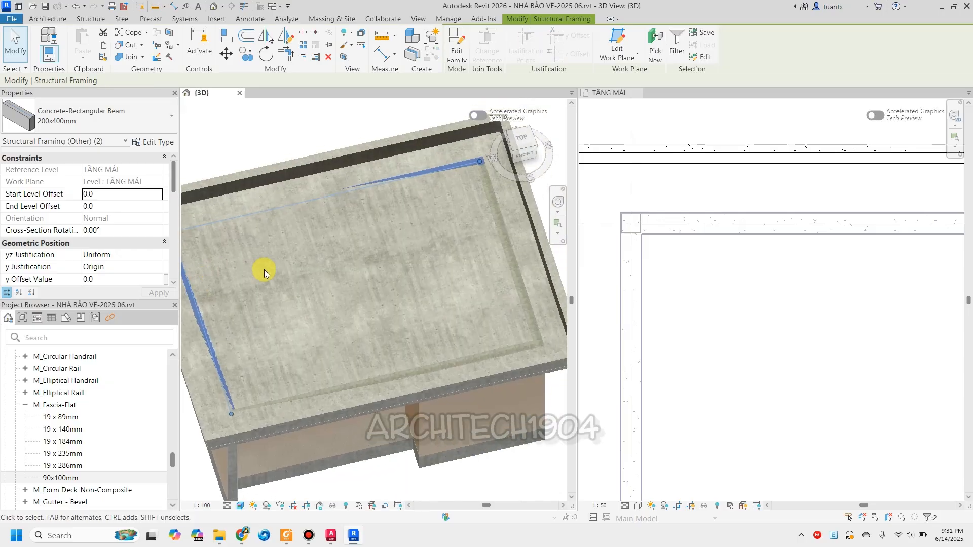
{"action": "scroll", "coordinate": [486, 233], "scroll_direction": "up", "scroll_amount": 2}
{"action": "left_click", "coordinate": [497, 219], "text": "ctrl"}
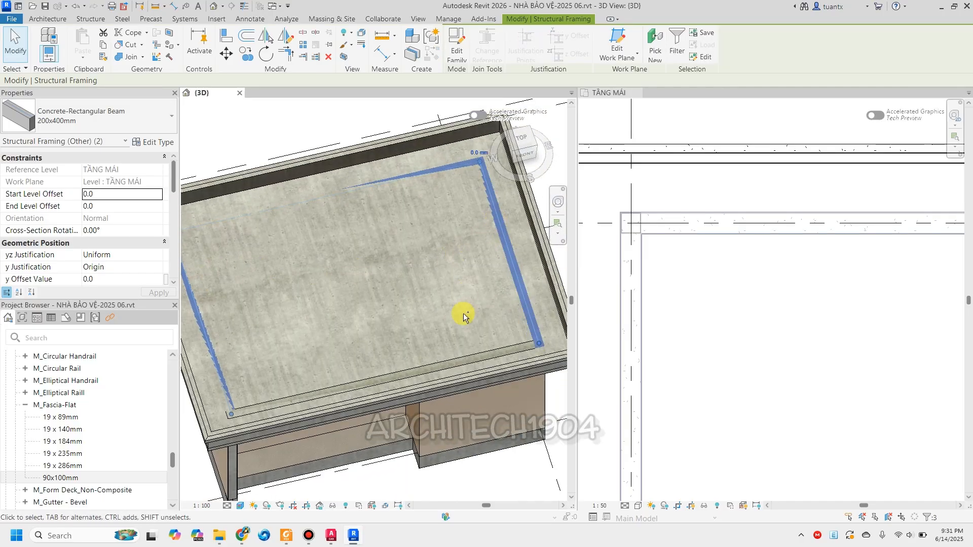
{"action": "left_click", "coordinate": [459, 357], "text": "ctrl"}
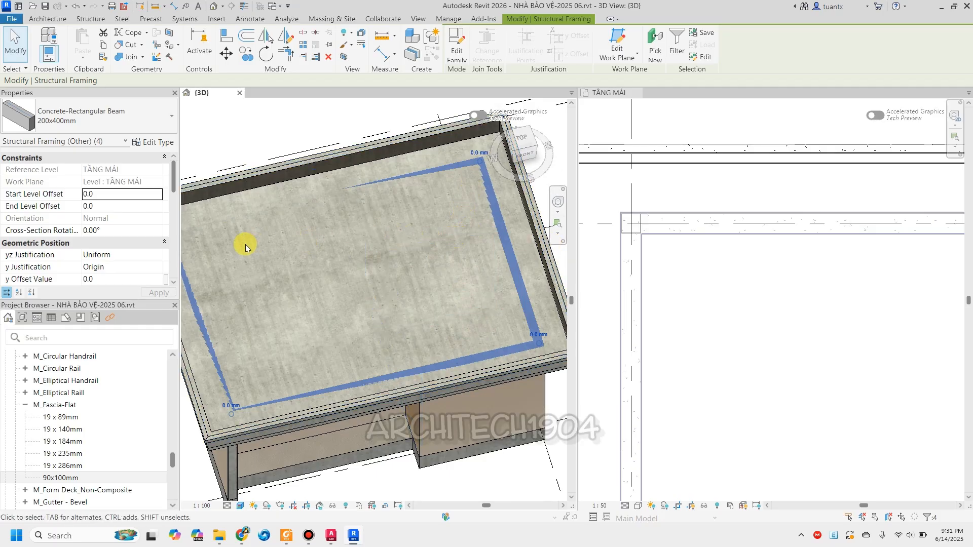
{"action": "scroll", "coordinate": [93, 256], "scroll_direction": "down", "scroll_amount": 2}
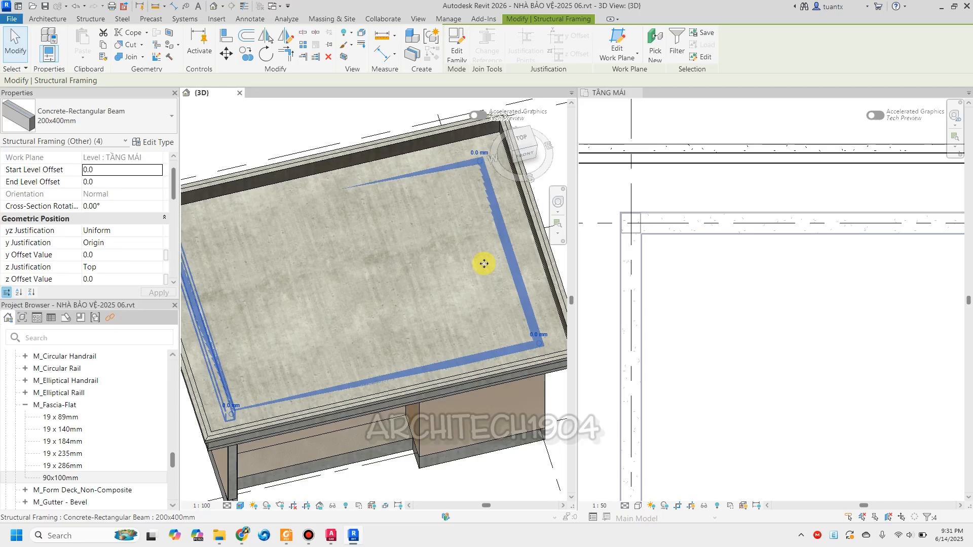
{"action": "scroll", "coordinate": [744, 319], "scroll_direction": "down", "scroll_amount": 3}
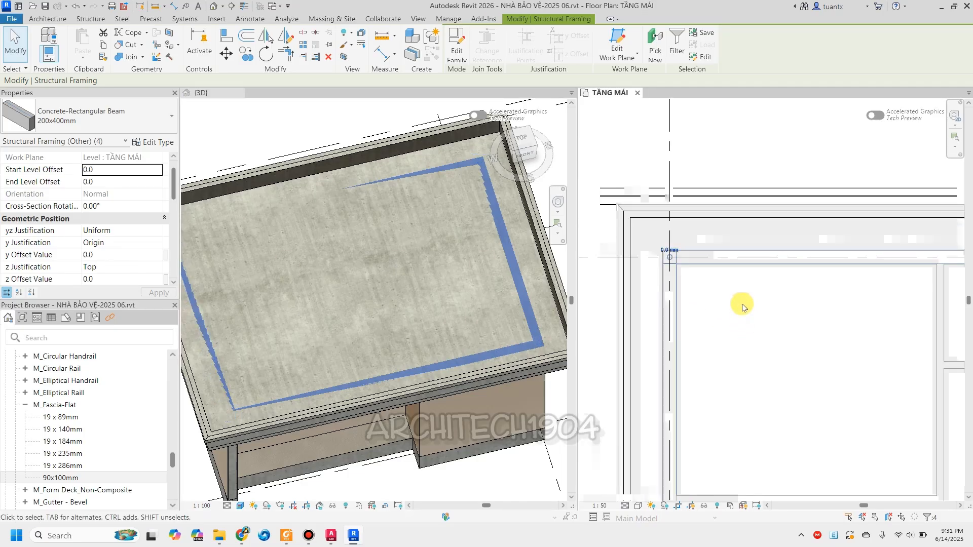
{"action": "scroll", "coordinate": [704, 268], "scroll_direction": "up", "scroll_amount": 2}
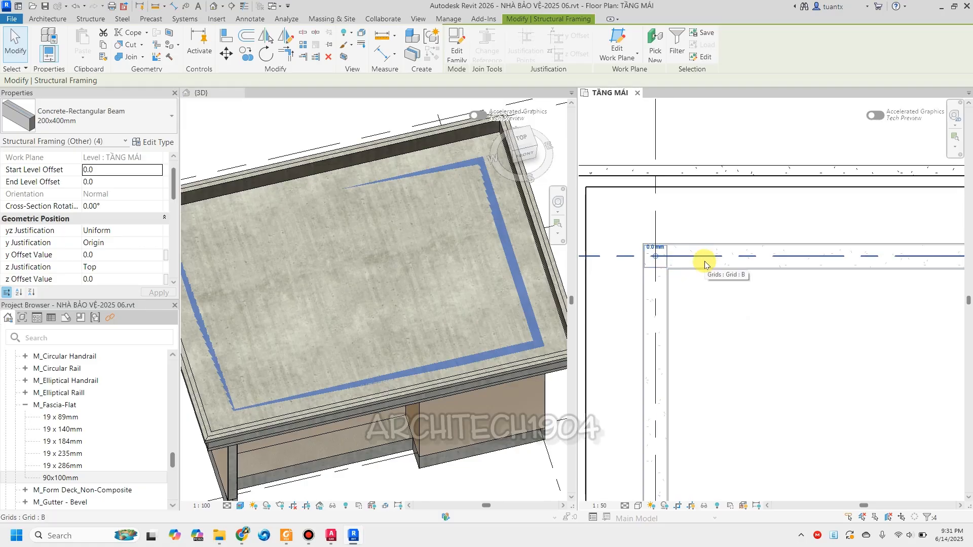
{"action": "scroll", "coordinate": [704, 263], "scroll_direction": "up", "scroll_amount": 1}
{"action": "left_click", "coordinate": [706, 167]}
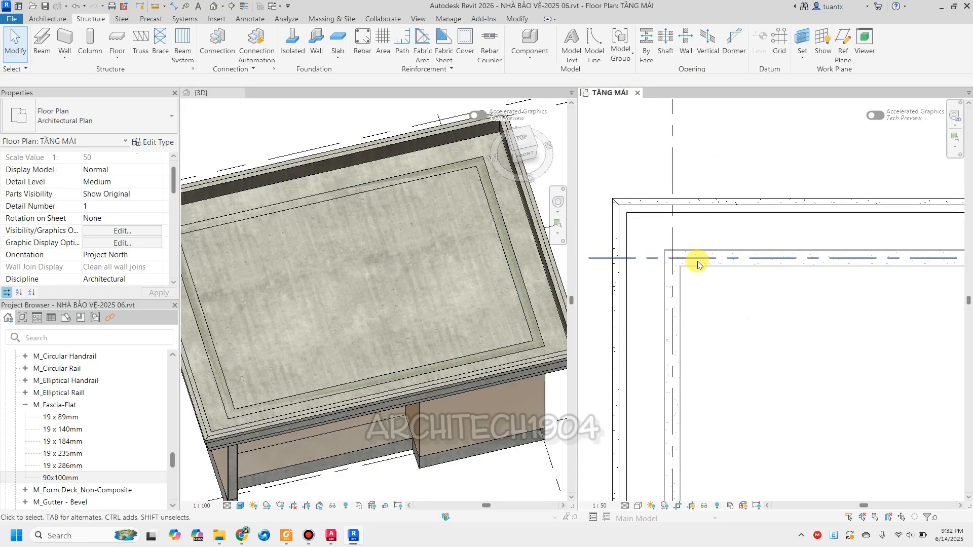
Set the TẦNG MÁI plan's view range to a bottom offset of -50 and a view depth offset of -50.
{"action": "scroll", "coordinate": [664, 262], "scroll_direction": "up", "scroll_amount": 2}
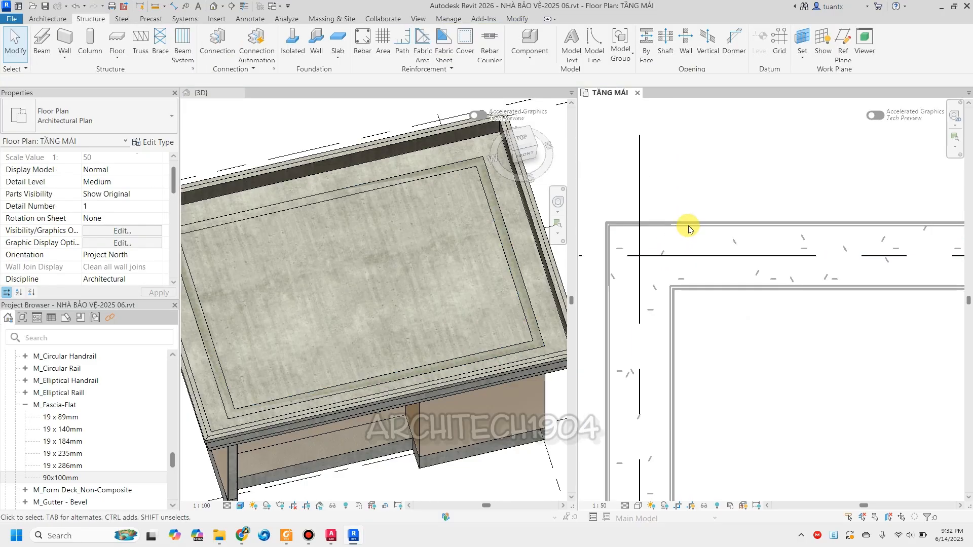
{"action": "scroll", "coordinate": [688, 228], "scroll_direction": "down", "scroll_amount": 1}
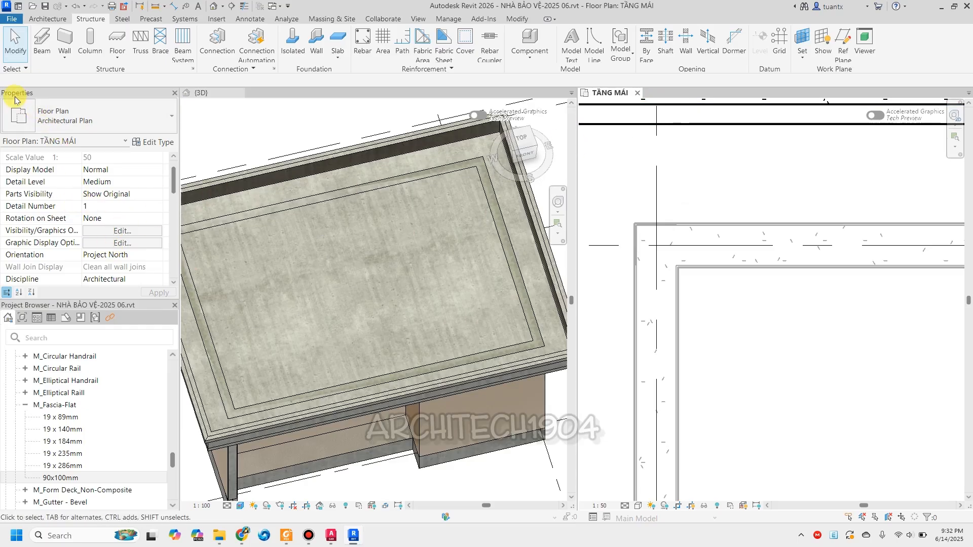
{"action": "scroll", "coordinate": [76, 213], "scroll_direction": "down", "scroll_amount": 3}
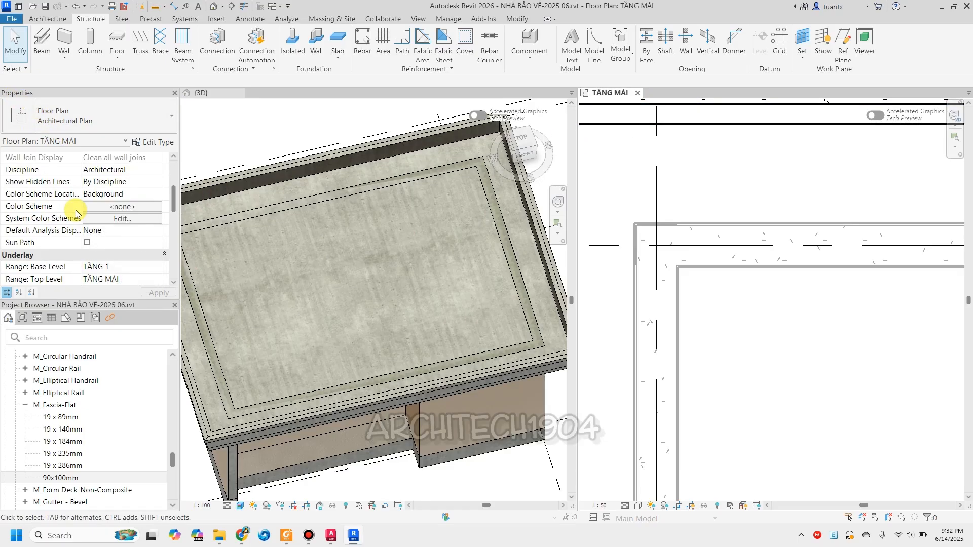
{"action": "scroll", "coordinate": [76, 213], "scroll_direction": "down", "scroll_amount": 4}
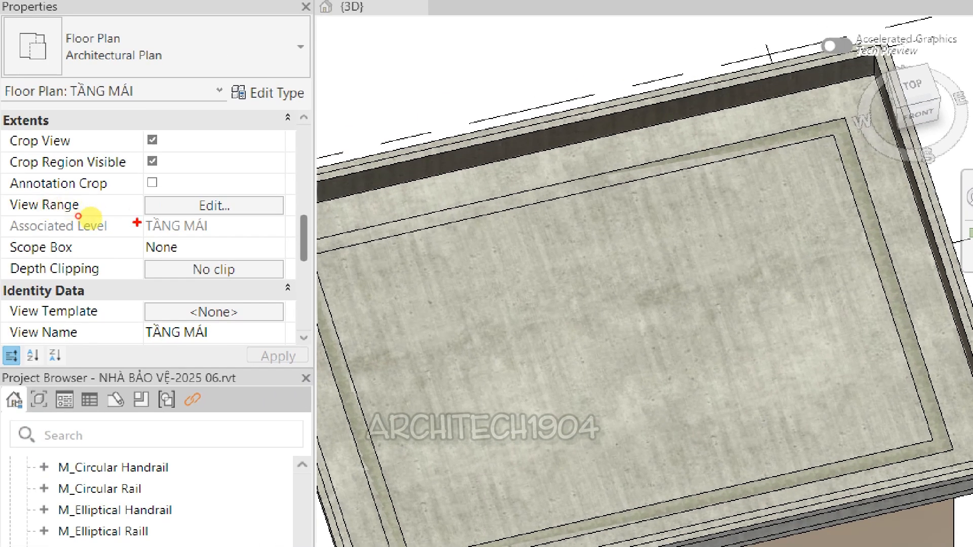
{"action": "left_click_drag", "start_coordinate": [78, 215], "coordinate": [172, 204]}
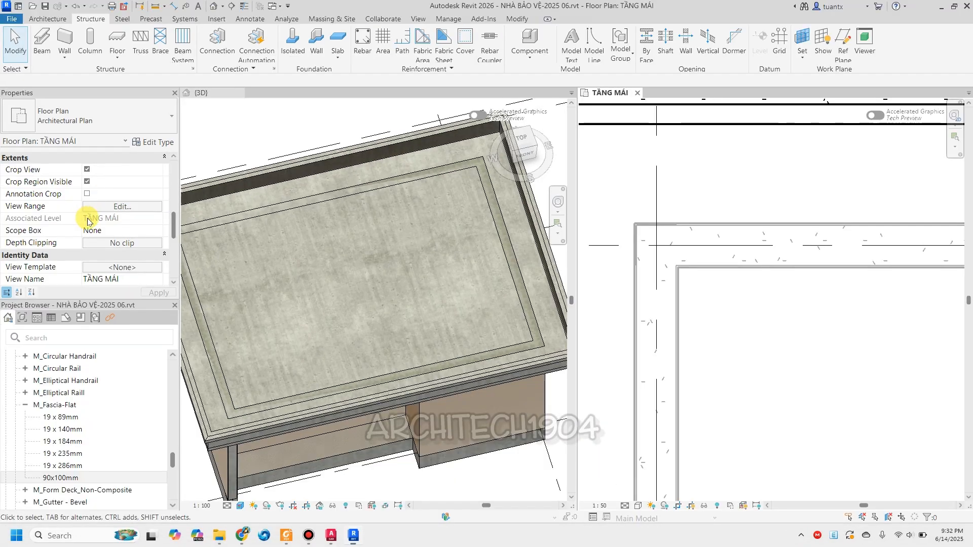
{"action": "left_click", "coordinate": [103, 212]}
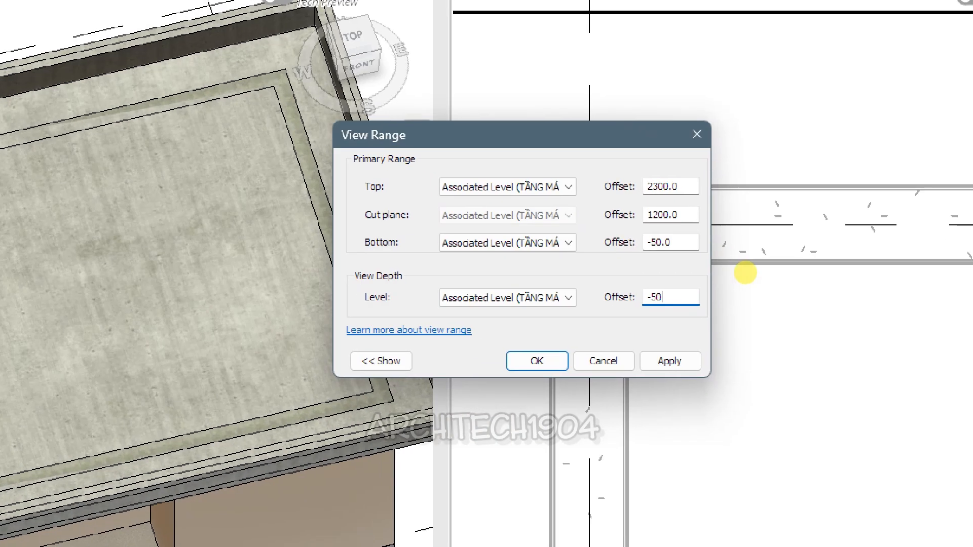
{"action": "left_click_drag", "start_coordinate": [750, 222], "coordinate": [694, 201]}
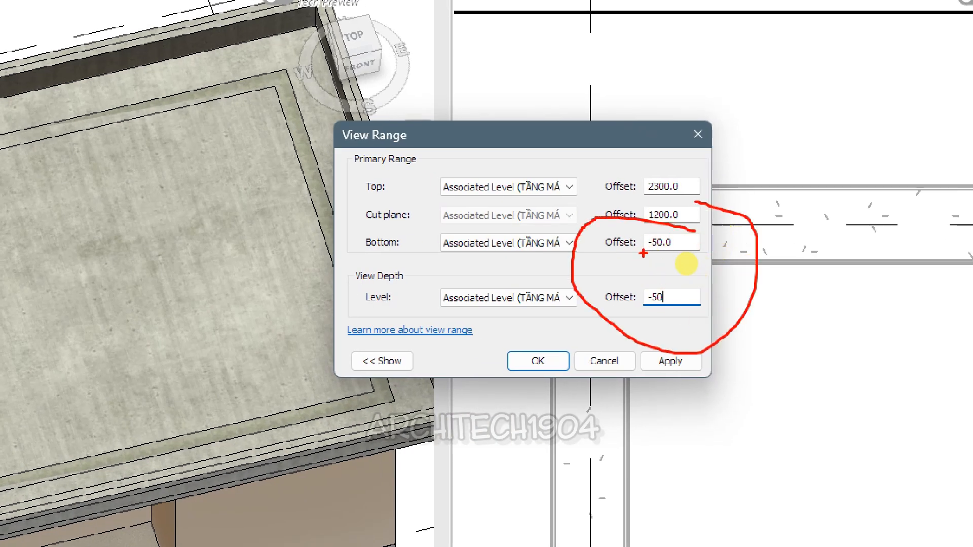
{"action": "key", "text": "Escape"}
{"action": "left_click", "coordinate": [659, 357]}
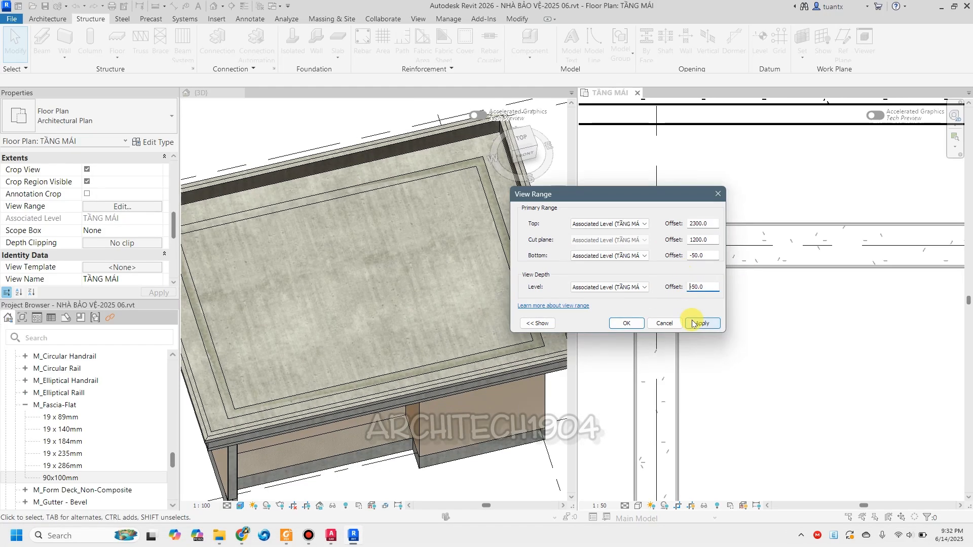
{"action": "left_click", "coordinate": [626, 323]}
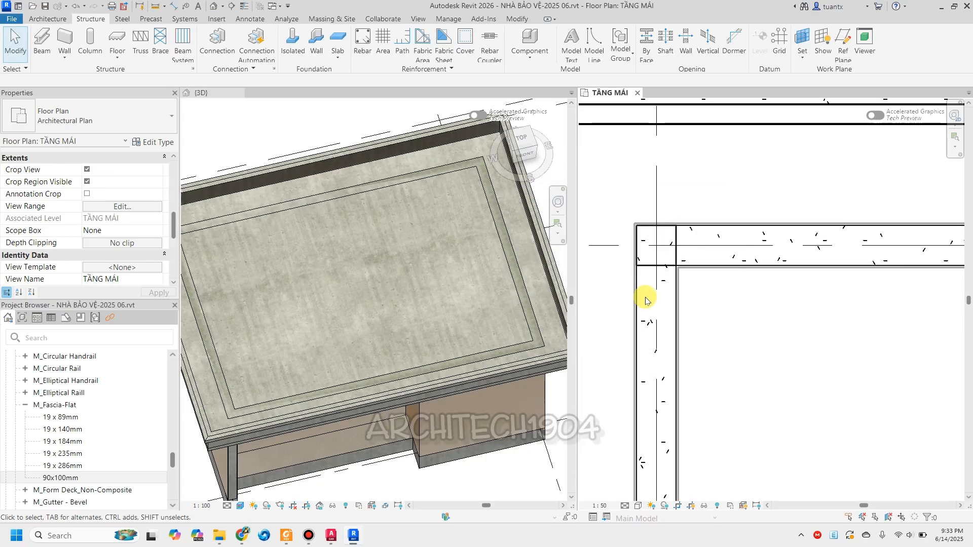
Select the four 200x400mm perimeter beams in the TẦNG MÁI plan and set their z offset value to 300.
{"action": "left_click", "coordinate": [732, 237]}
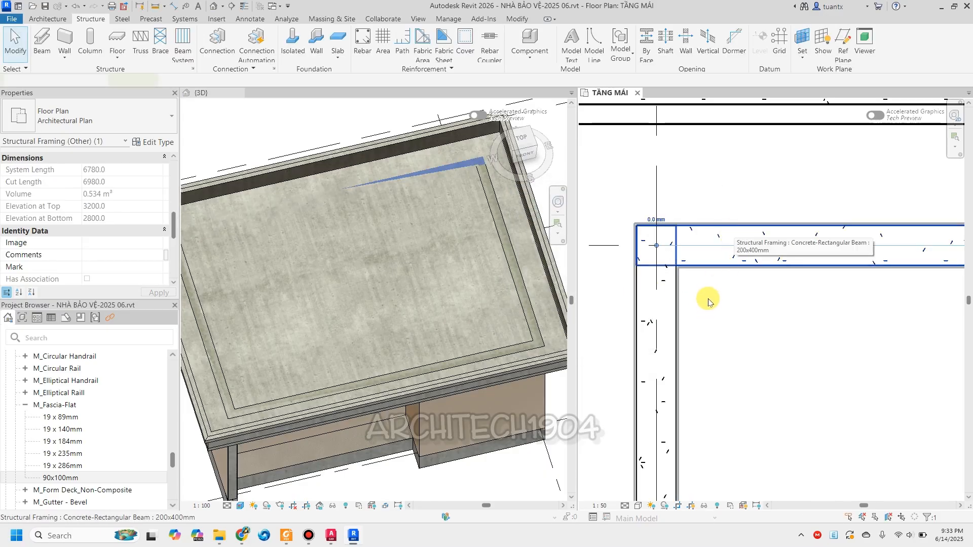
{"action": "left_click", "coordinate": [663, 262], "text": "ctrl"}
{"action": "scroll", "coordinate": [720, 335], "scroll_direction": "down", "scroll_amount": 3}
{"action": "middle_click_drag", "start_coordinate": [738, 348], "coordinate": [673, 148]}
{"action": "scroll", "coordinate": [685, 378], "scroll_direction": "up", "scroll_amount": 1}
{"action": "left_click", "coordinate": [686, 379], "text": "ctrl"}
{"action": "middle_click_drag", "start_coordinate": [751, 355], "coordinate": [567, 355]}
{"action": "left_click", "coordinate": [843, 326], "text": "ctrl"}
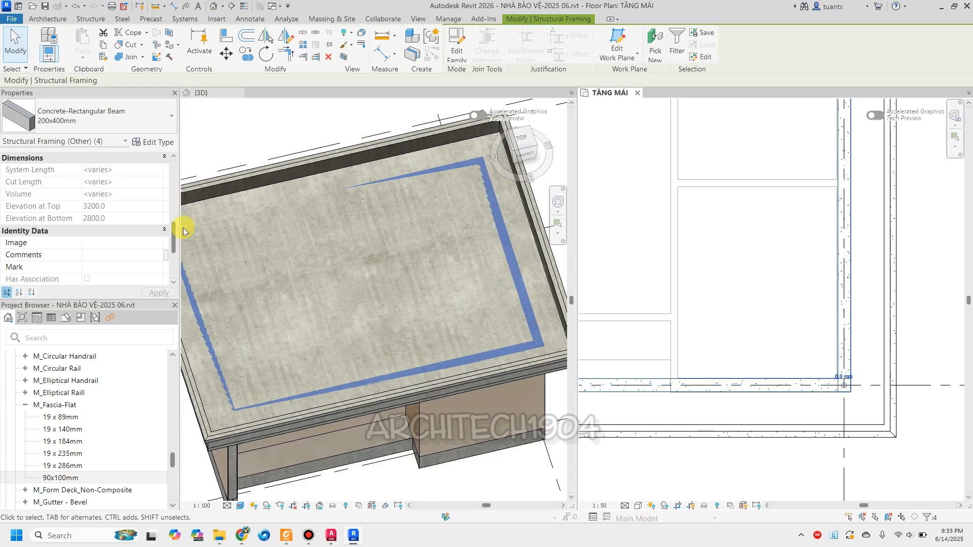
{"action": "scroll", "coordinate": [110, 243], "scroll_direction": "down", "scroll_amount": 3}
{"action": "scroll", "coordinate": [110, 245], "scroll_direction": "up", "scroll_amount": 10}
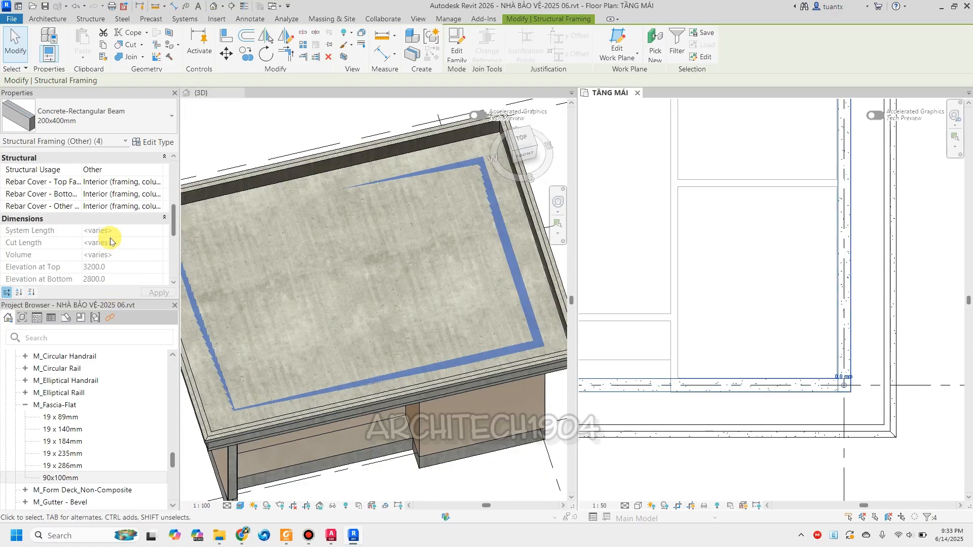
{"action": "scroll", "coordinate": [109, 253], "scroll_direction": "down", "scroll_amount": 3}
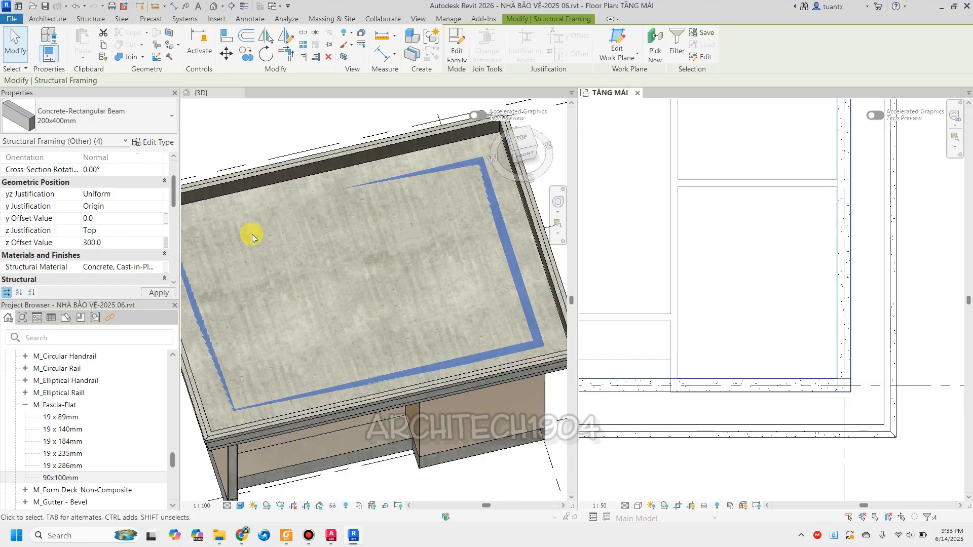
{"action": "left_click", "coordinate": [273, 121]}
Clear the beam selection and examine the perimeter beams around the roof slab and its front corner in 3D.
{"action": "scroll", "coordinate": [300, 177], "scroll_direction": "down", "scroll_amount": 3}
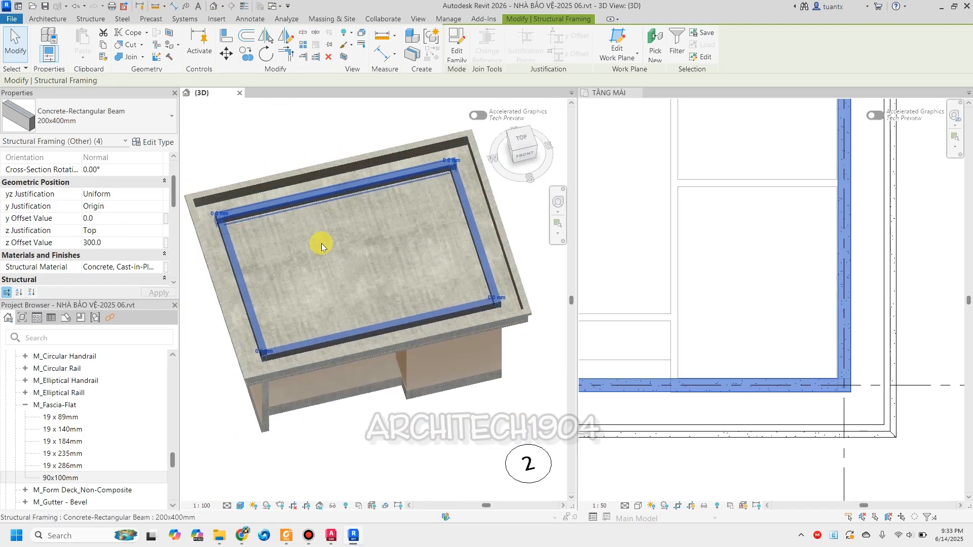
{"action": "left_click", "coordinate": [340, 457]}
{"action": "middle_click_drag", "start_coordinate": [355, 403], "coordinate": [392, 478], "text": "shift"}
{"action": "middle_click_drag", "start_coordinate": [427, 425], "coordinate": [286, 348], "text": "shift"}
{"action": "scroll", "coordinate": [257, 336], "scroll_direction": "up", "scroll_amount": 4}
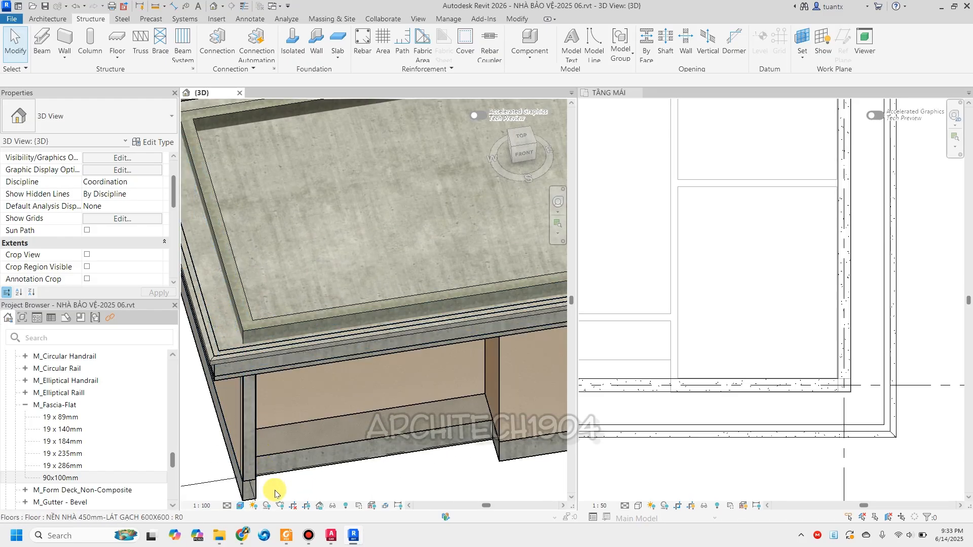
{"action": "scroll", "coordinate": [339, 482], "scroll_direction": "down", "scroll_amount": 2}
{"action": "middle_click_drag", "start_coordinate": [369, 484], "coordinate": [370, 411]}
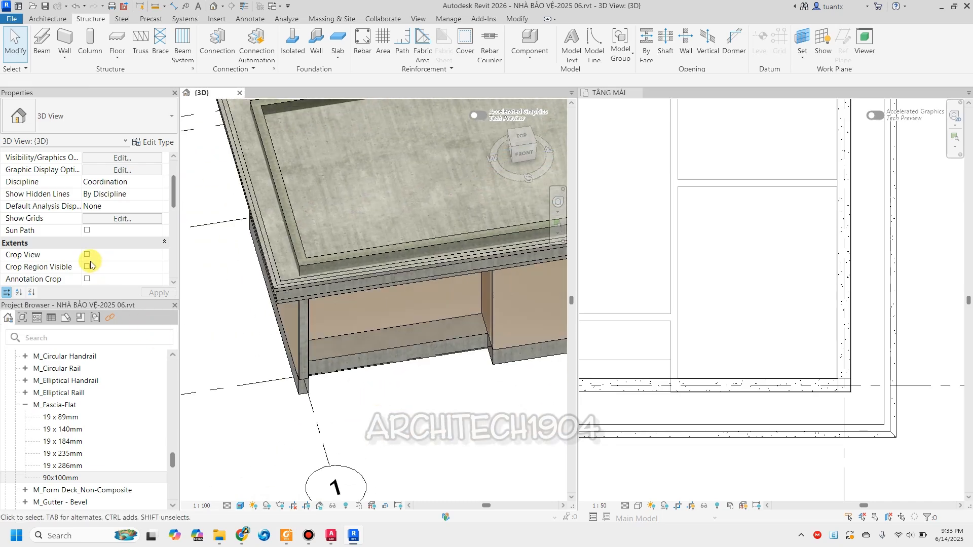
Turn on the section box for the 3D view of the guard house.
{"action": "scroll", "coordinate": [90, 262], "scroll_direction": "down", "scroll_amount": 3}
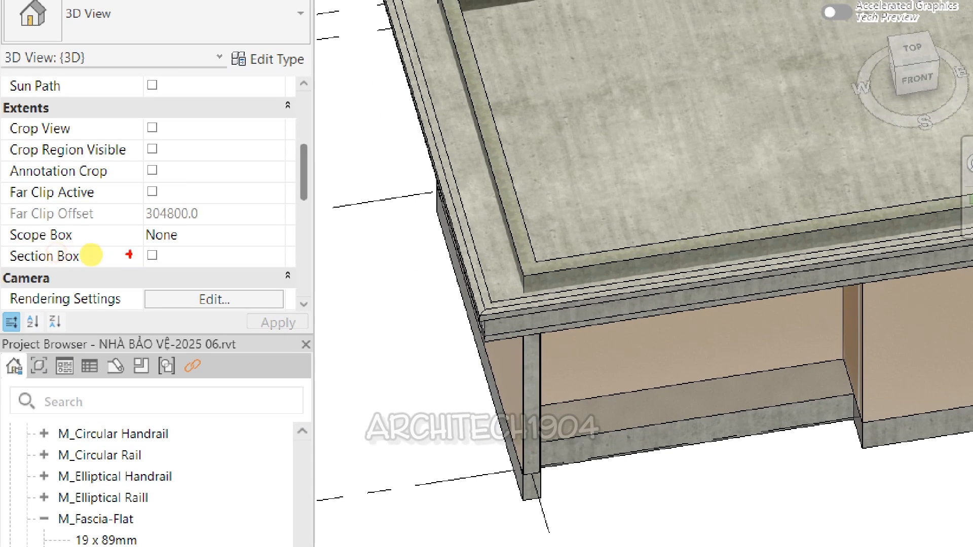
{"action": "left_click_drag", "start_coordinate": [167, 257], "coordinate": [2, 254]}
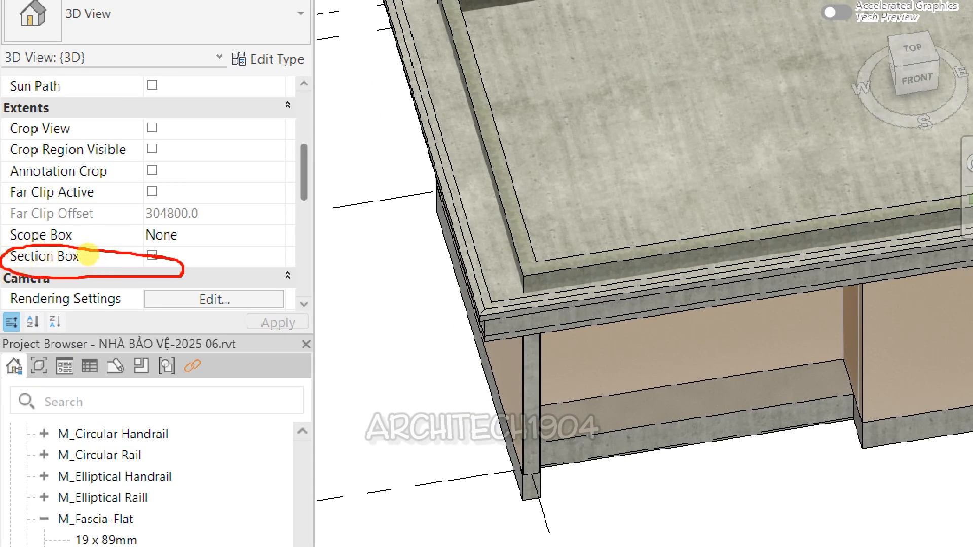
{"action": "key", "text": "Escape"}
{"action": "middle_click_drag", "start_coordinate": [227, 302], "coordinate": [245, 335]}
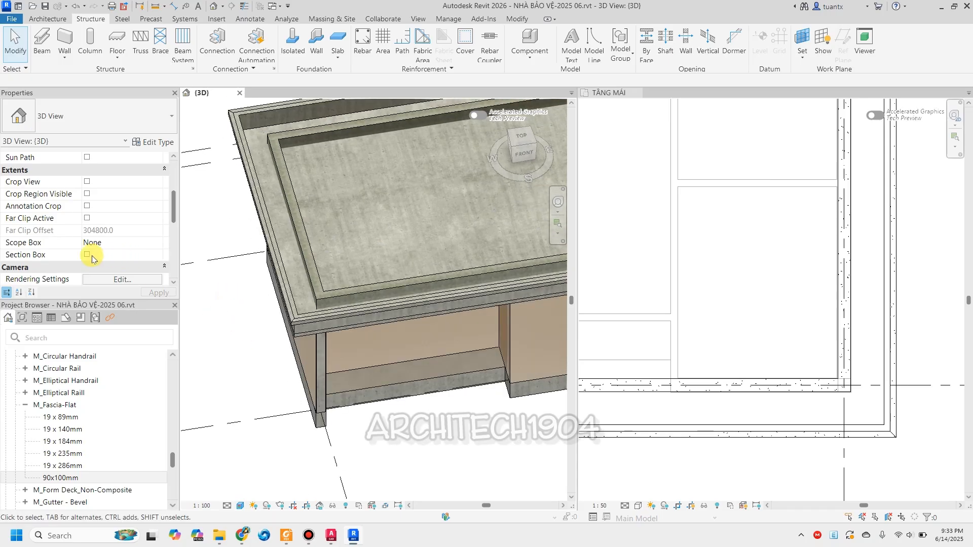
{"action": "scroll", "coordinate": [228, 304], "scroll_direction": "down", "scroll_amount": 5}
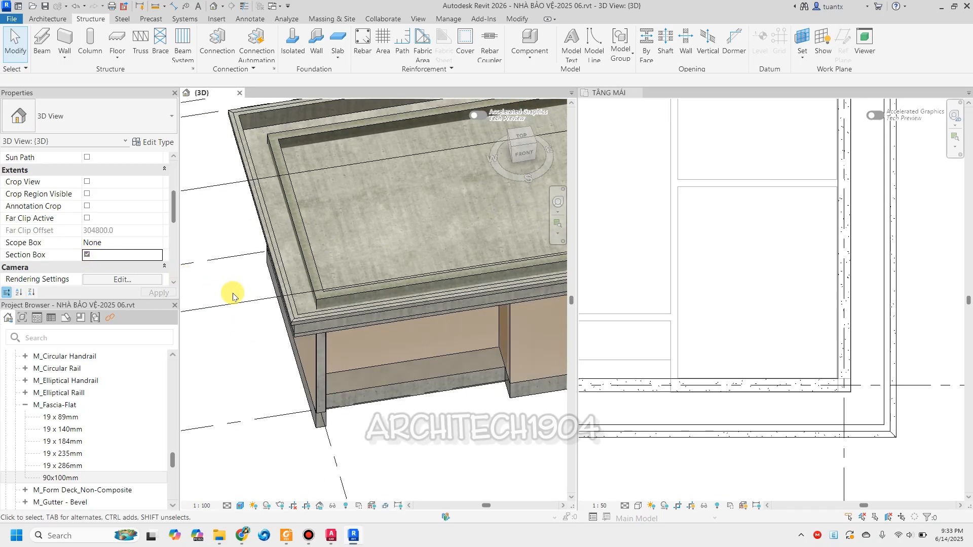
{"action": "middle_click_drag", "start_coordinate": [347, 333], "coordinate": [318, 303], "text": "shift"}
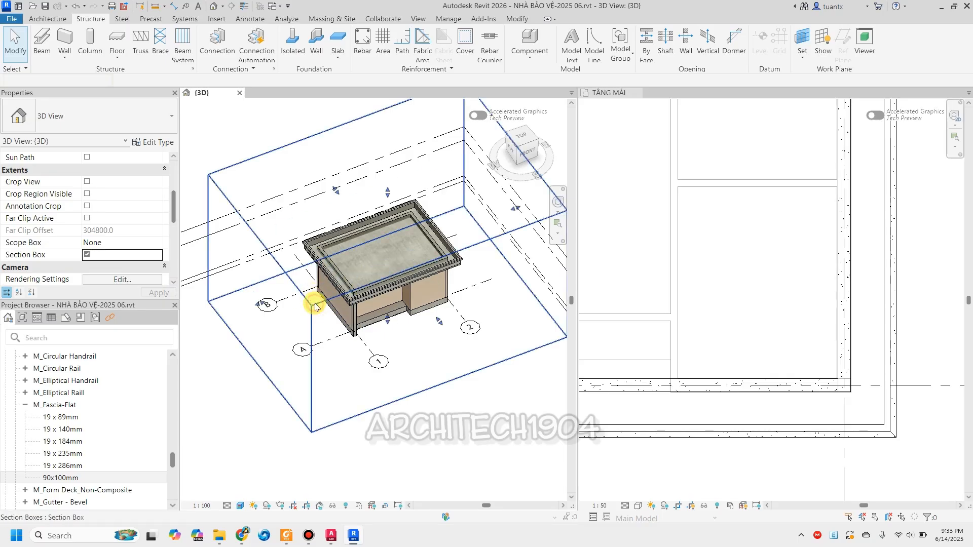
Move the section box's front face inward to cut through the guard house, and inspect the junction of beam, roof slab and wall.
{"action": "left_click", "coordinate": [317, 306]}
{"action": "scroll", "coordinate": [405, 326], "scroll_direction": "up", "scroll_amount": 1}
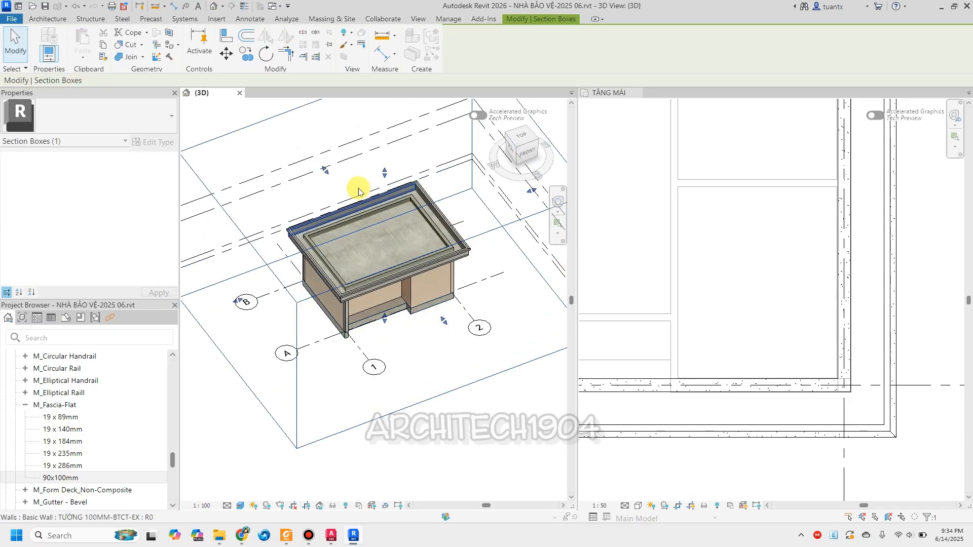
{"action": "left_click_drag", "start_coordinate": [444, 322], "coordinate": [401, 285]}
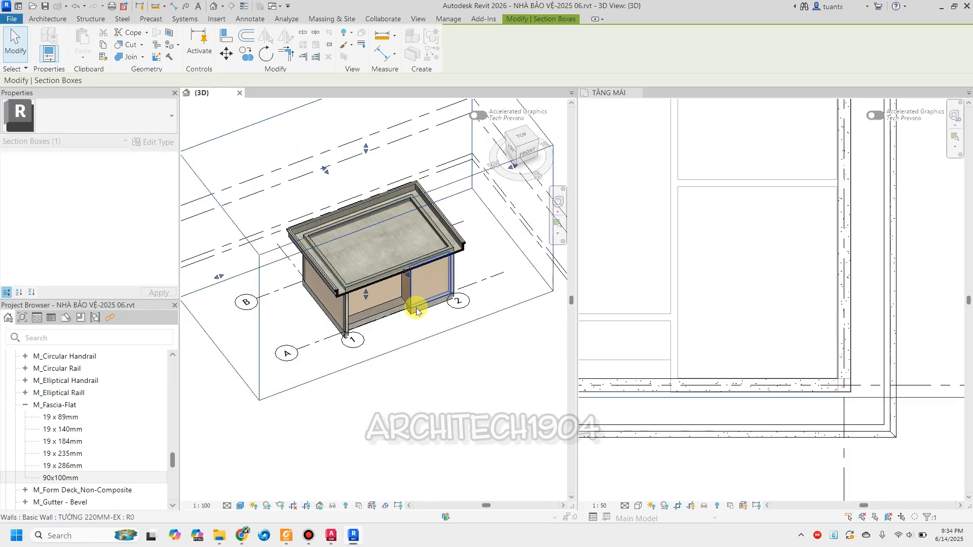
{"action": "middle_click_drag", "start_coordinate": [378, 251], "coordinate": [327, 211], "text": "shift"}
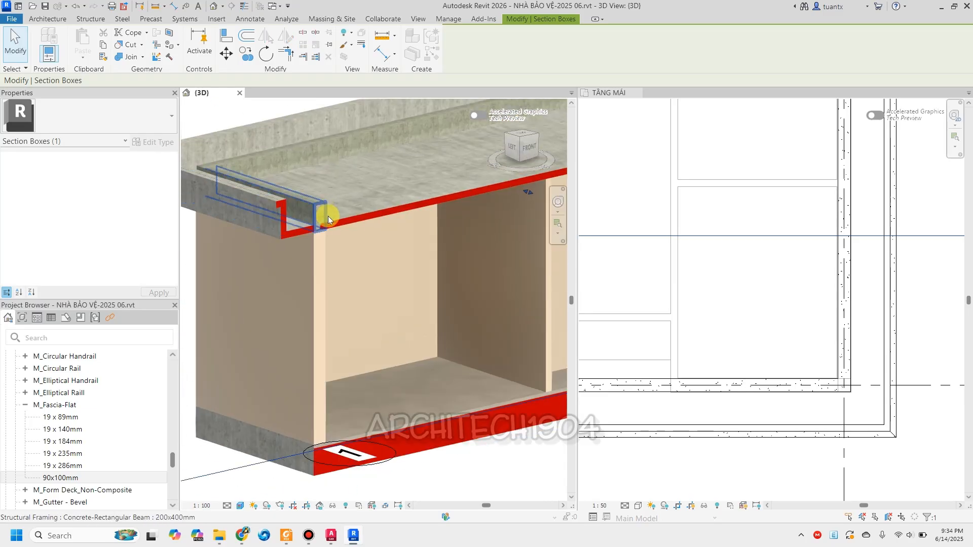
{"action": "scroll", "coordinate": [328, 211], "scroll_direction": "up", "scroll_amount": 3}
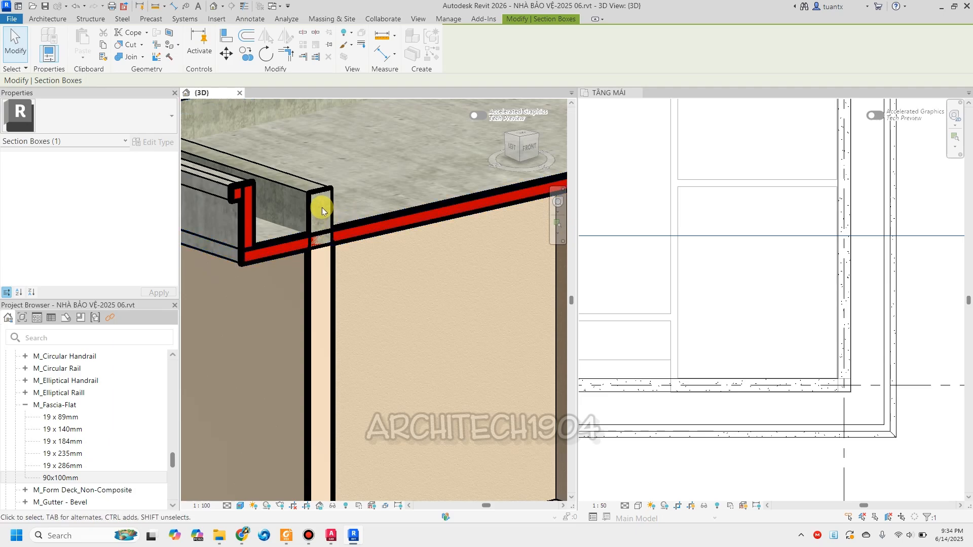
{"action": "scroll", "coordinate": [300, 259], "scroll_direction": "up", "scroll_amount": 2}
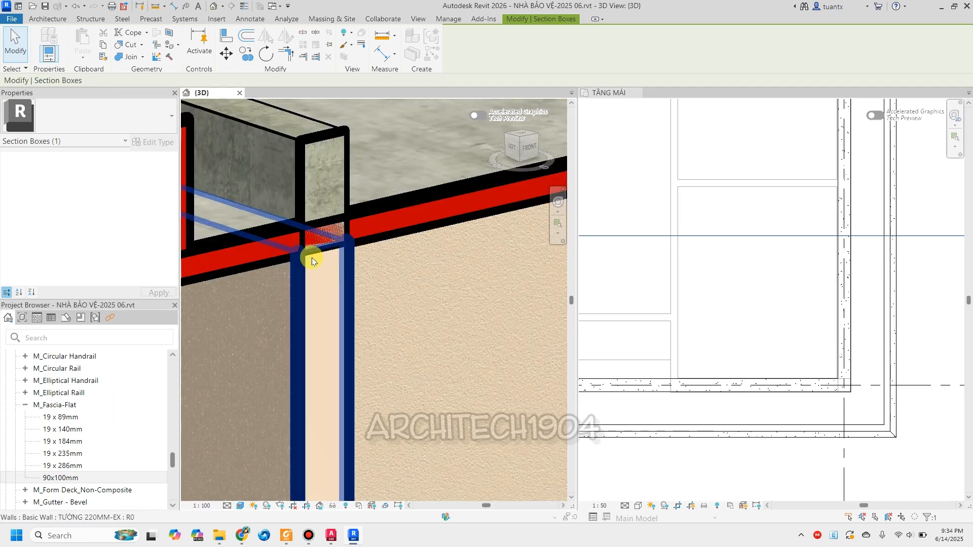
{"action": "scroll", "coordinate": [312, 259], "scroll_direction": "up", "scroll_amount": 2}
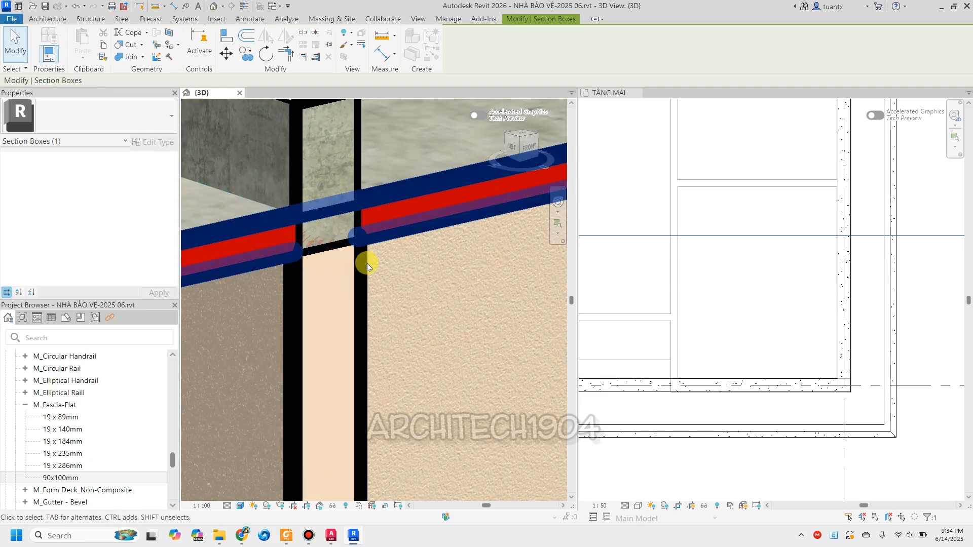
{"action": "scroll", "coordinate": [367, 263], "scroll_direction": "down", "scroll_amount": 5}
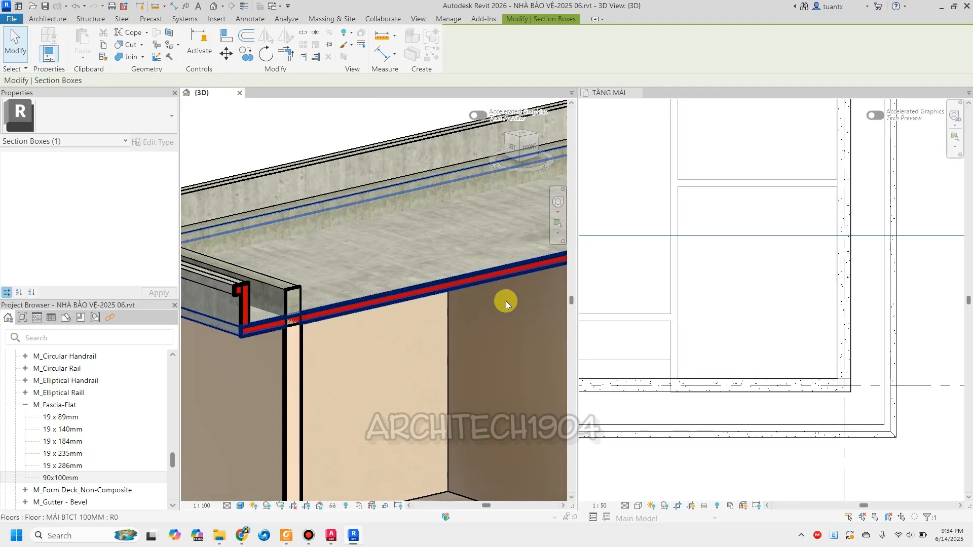
{"action": "scroll", "coordinate": [695, 286], "scroll_direction": "down", "scroll_amount": 2}
Select the four perimeter beams in the TẦNG MÁI plan and assign them the structural material @-BTCT.
{"action": "left_click", "coordinate": [762, 348]}
{"action": "left_click", "coordinate": [747, 150]}
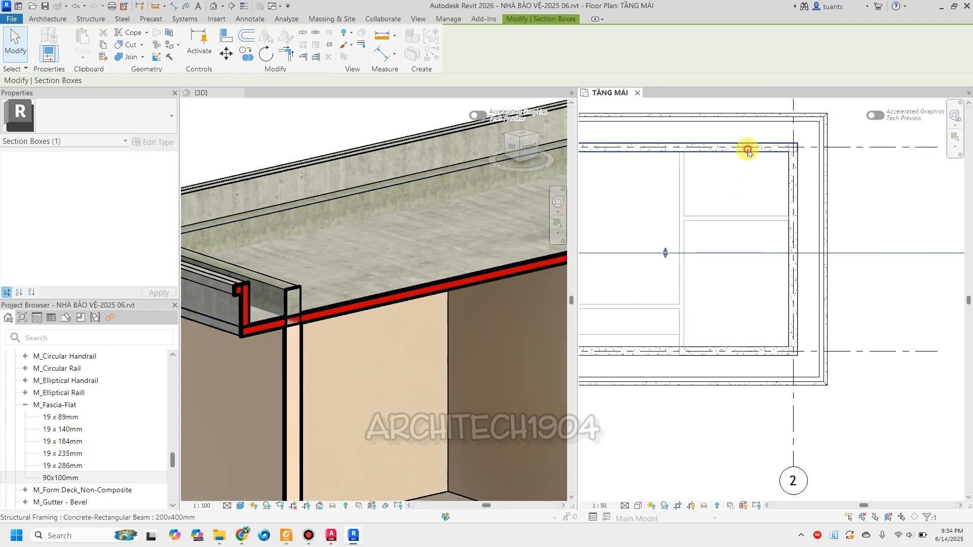
{"action": "left_click", "coordinate": [794, 187], "text": "ctrl"}
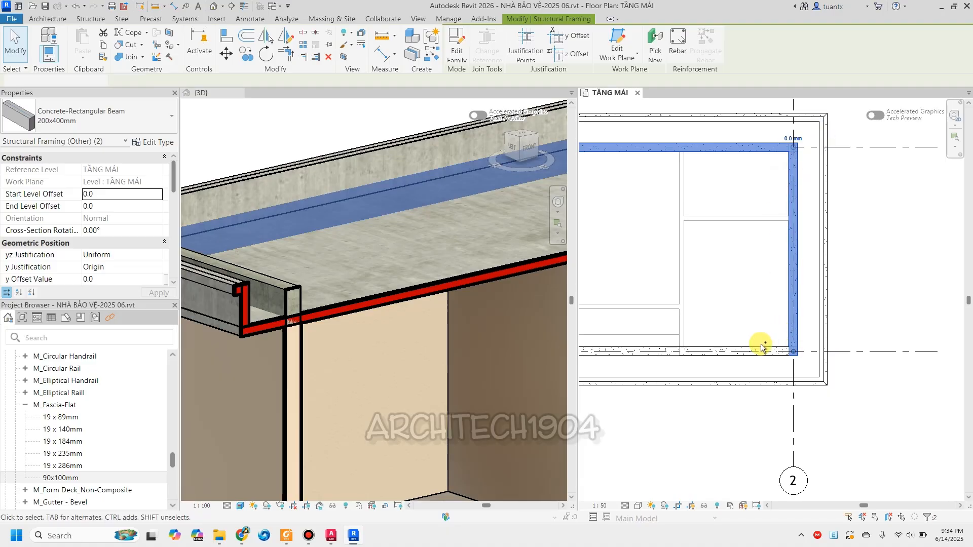
{"action": "left_click", "coordinate": [761, 348], "text": "ctrl"}
{"action": "middle_click_drag", "start_coordinate": [760, 348], "coordinate": [910, 333]}
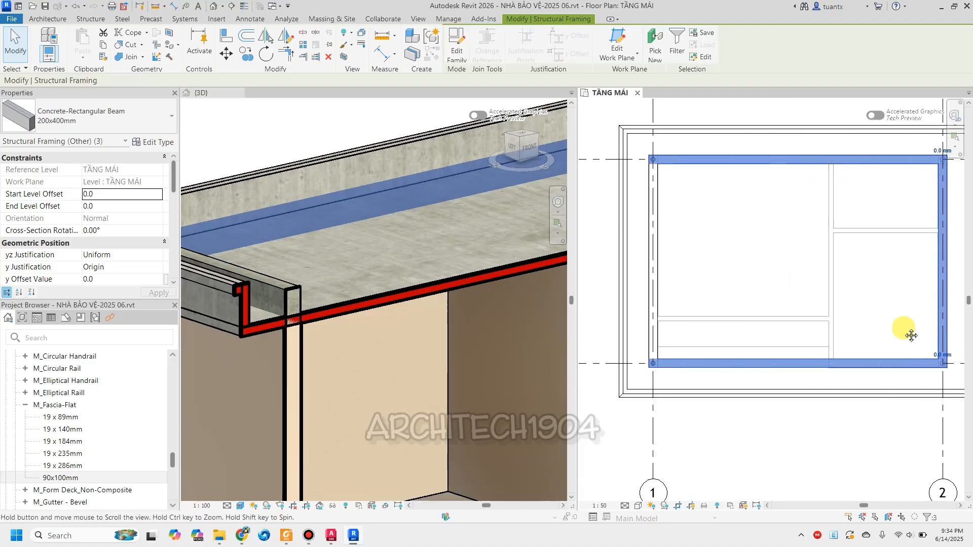
{"action": "left_click", "coordinate": [661, 220], "text": "ctrl"}
{"action": "scroll", "coordinate": [131, 219], "scroll_direction": "down", "scroll_amount": 2}
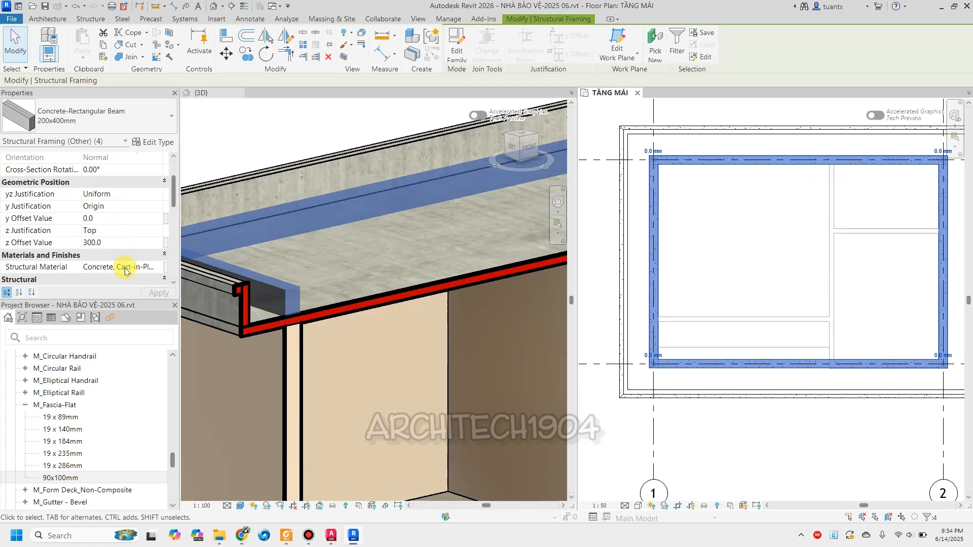
{"action": "left_click", "coordinate": [158, 271]}
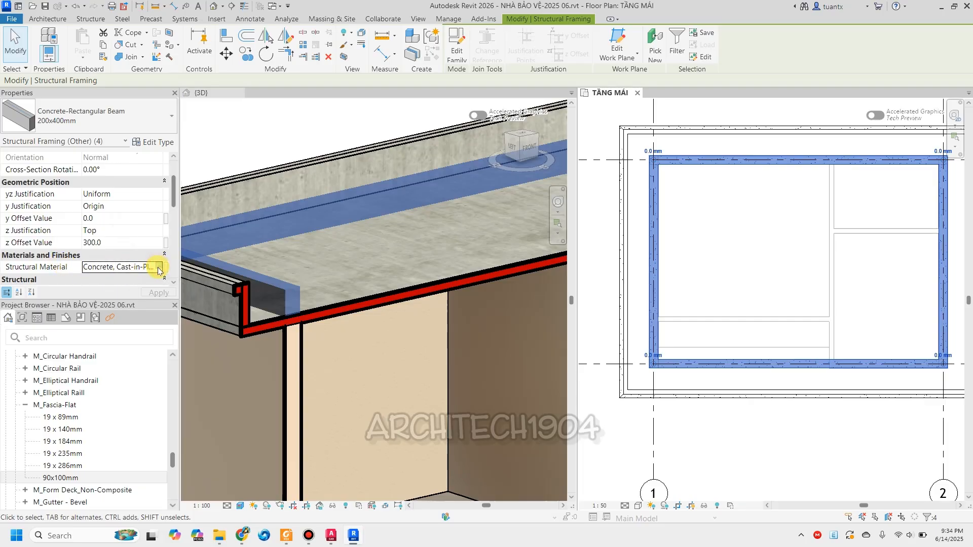
{"action": "left_click", "coordinate": [159, 270]}
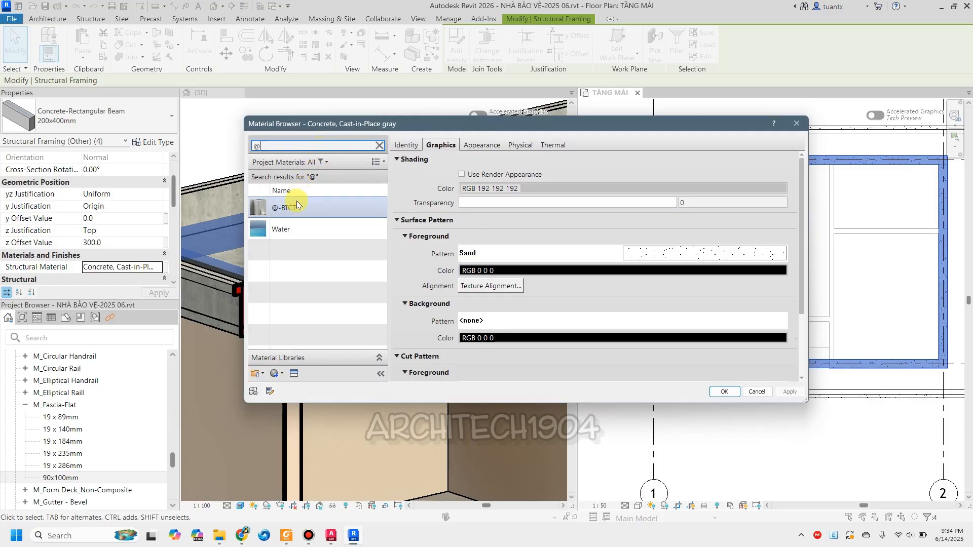
{"action": "left_click", "coordinate": [293, 206]}
{"action": "left_click", "coordinate": [724, 392]}
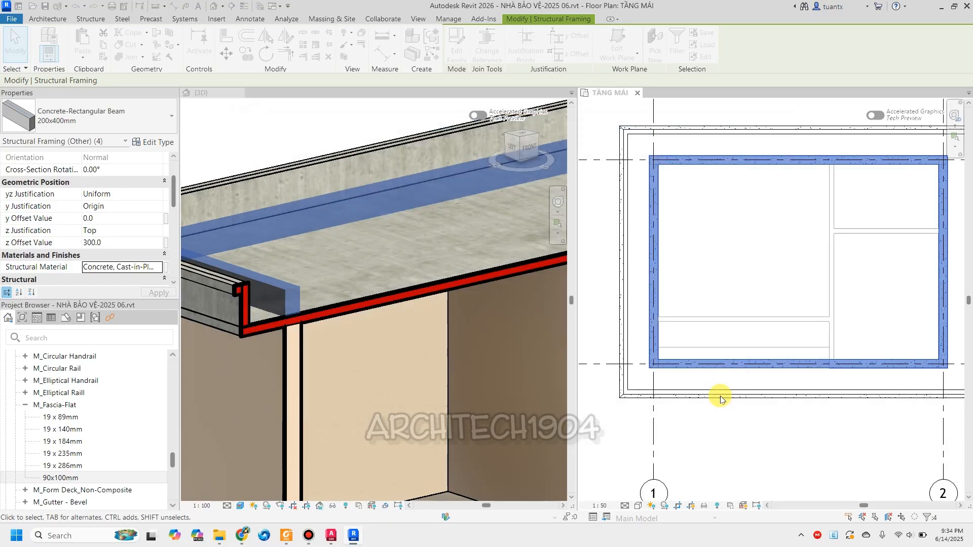
Clear the beam selection and examine the cut junction of the perimeter beam with the roof slab and wall in 3D.
{"action": "left_click", "coordinate": [259, 129]}
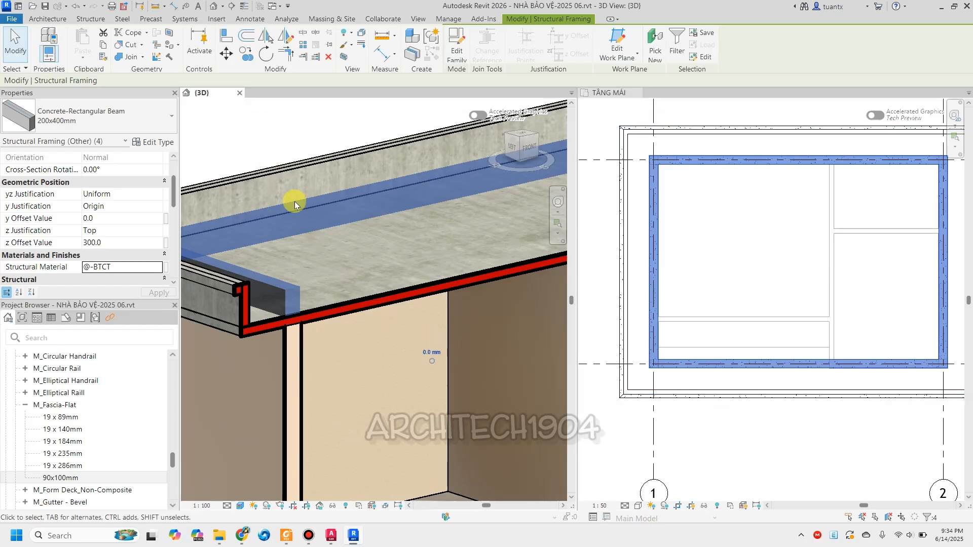
{"action": "scroll", "coordinate": [296, 291], "scroll_direction": "up", "scroll_amount": 1}
{"action": "left_click", "coordinate": [251, 112]}
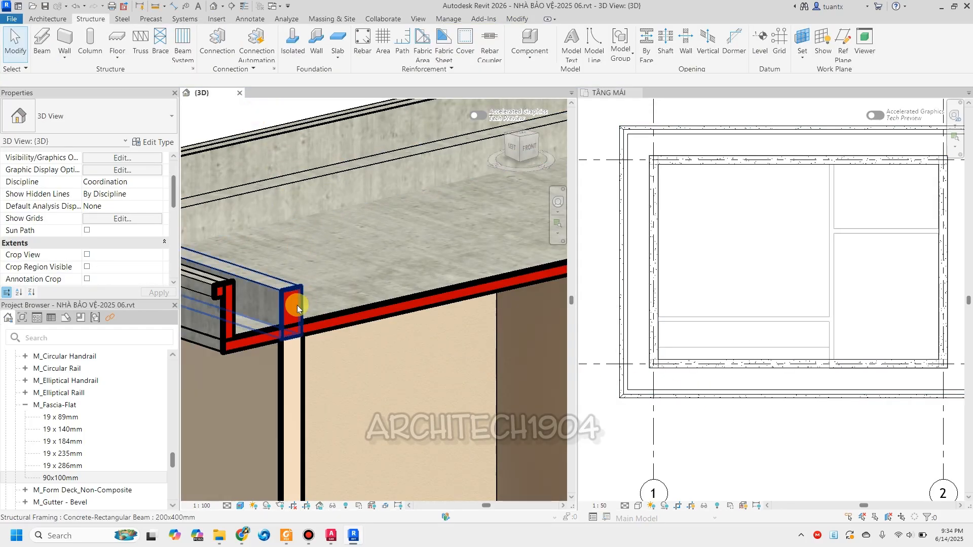
{"action": "scroll", "coordinate": [294, 319], "scroll_direction": "down", "scroll_amount": 5}
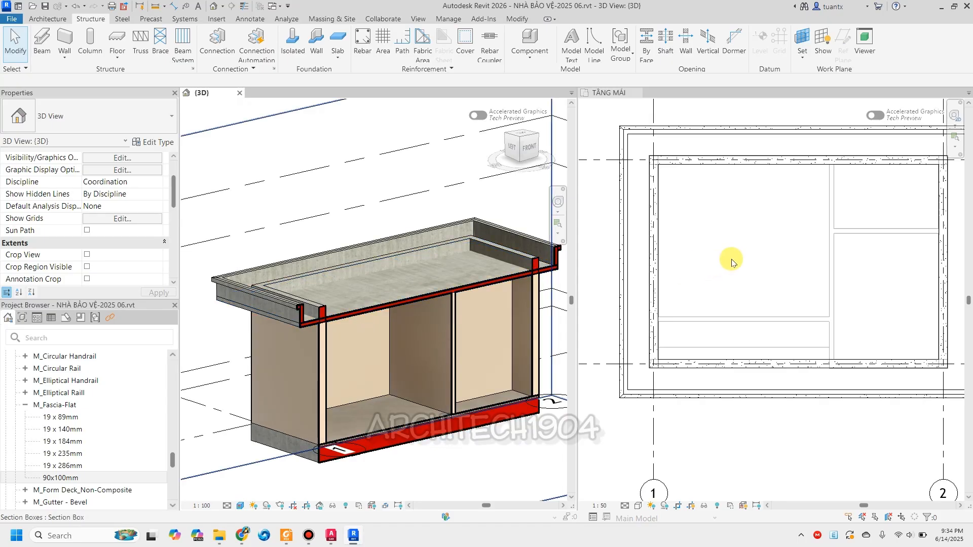
Place a 200x400mm concrete beam with Left y justification at level TẦNG MÁI, along the interior wall between the two long perimeter beams.
{"action": "scroll", "coordinate": [743, 255], "scroll_direction": "up", "scroll_amount": 4}
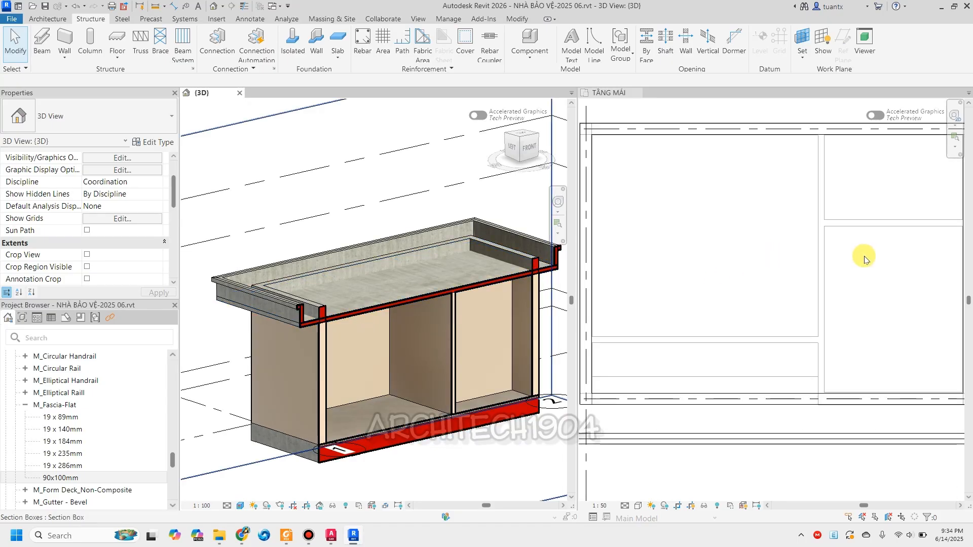
{"action": "middle_click_drag", "start_coordinate": [730, 332], "coordinate": [725, 288]}
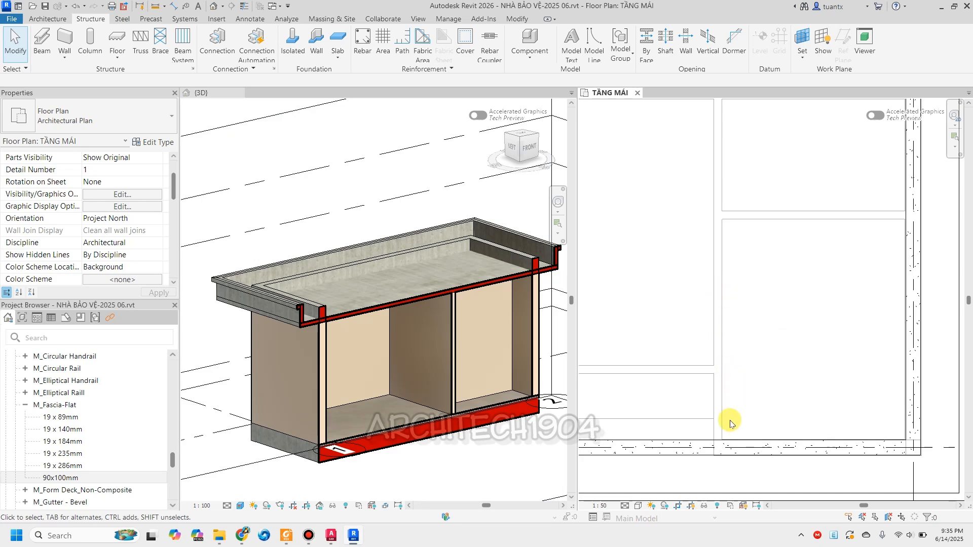
{"action": "scroll", "coordinate": [808, 420], "scroll_direction": "down", "scroll_amount": 2}
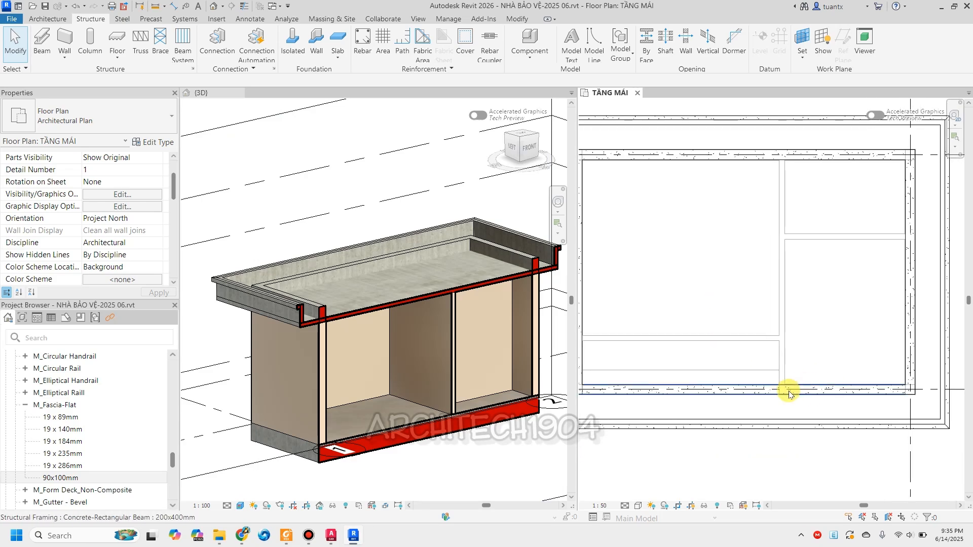
{"action": "scroll", "coordinate": [787, 393], "scroll_direction": "up", "scroll_amount": 3}
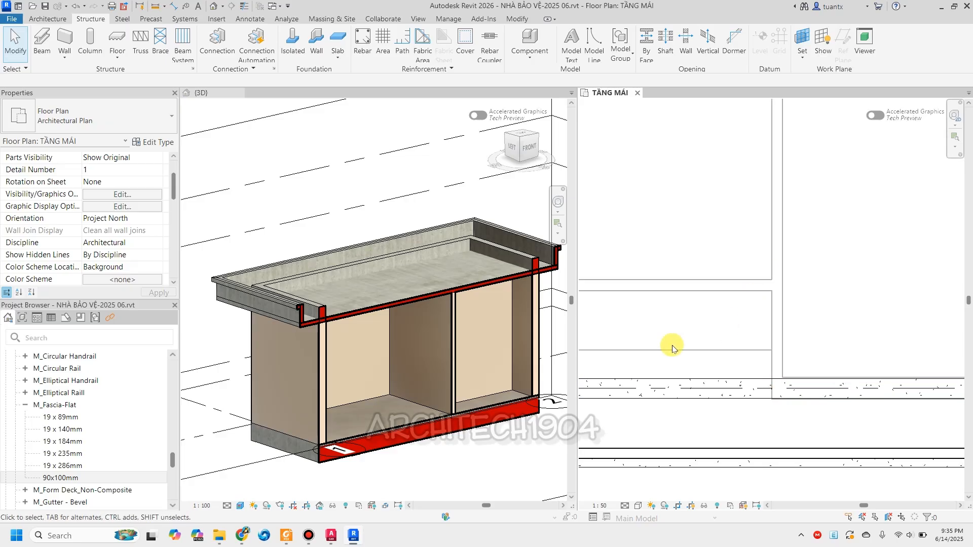
{"action": "left_click", "coordinate": [39, 38]}
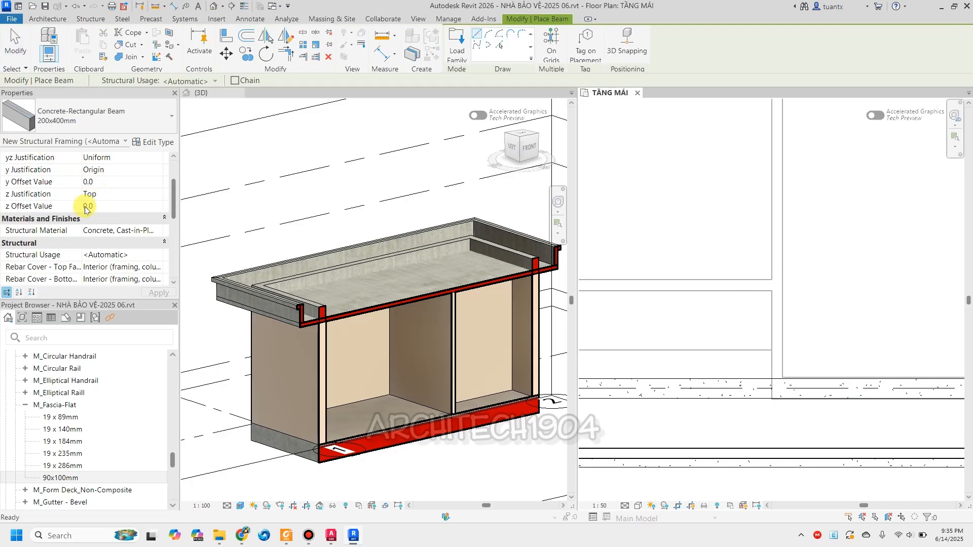
{"action": "scroll", "coordinate": [99, 207], "scroll_direction": "up", "scroll_amount": 2}
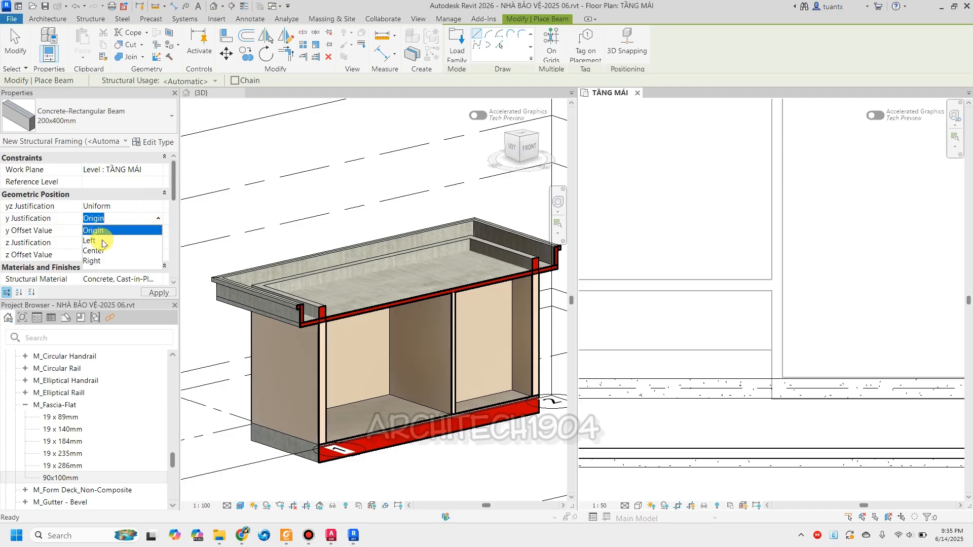
{"action": "left_click", "coordinate": [104, 241]}
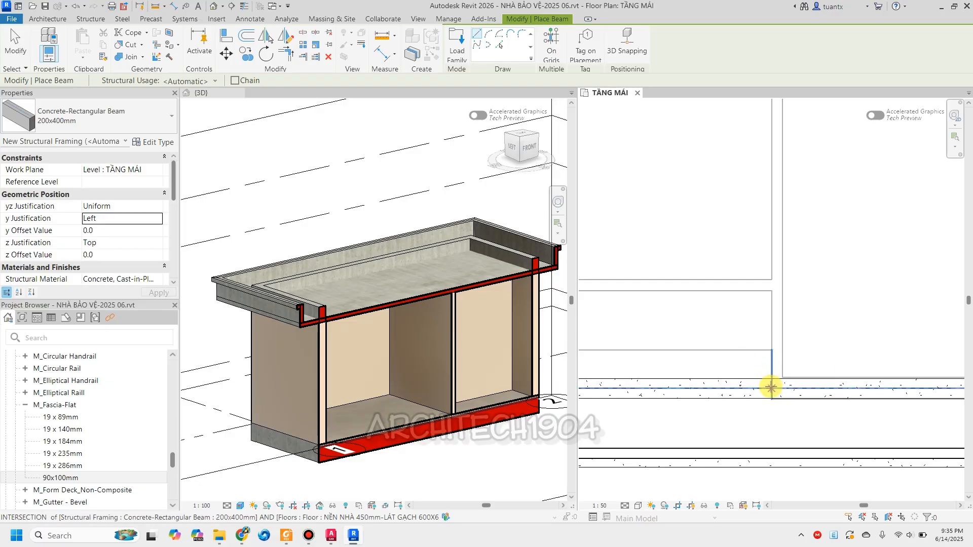
{"action": "left_click", "coordinate": [770, 387]}
{"action": "scroll", "coordinate": [775, 289], "scroll_direction": "down", "scroll_amount": 2}
{"action": "middle_click_drag", "start_coordinate": [760, 304], "coordinate": [703, 448]}
{"action": "scroll", "coordinate": [712, 184], "scroll_direction": "up", "scroll_amount": 3}
{"action": "left_click", "coordinate": [710, 190]}
{"action": "key", "text": "Escape"}
Select the new interior beam and assign it the structural material @-BTCT.
{"action": "scroll", "coordinate": [732, 246], "scroll_direction": "up", "scroll_amount": 2}
{"action": "scroll", "coordinate": [729, 244], "scroll_direction": "down", "scroll_amount": 2}
{"action": "left_click", "coordinate": [728, 243]}
{"action": "scroll", "coordinate": [727, 242], "scroll_direction": "up", "scroll_amount": 3}
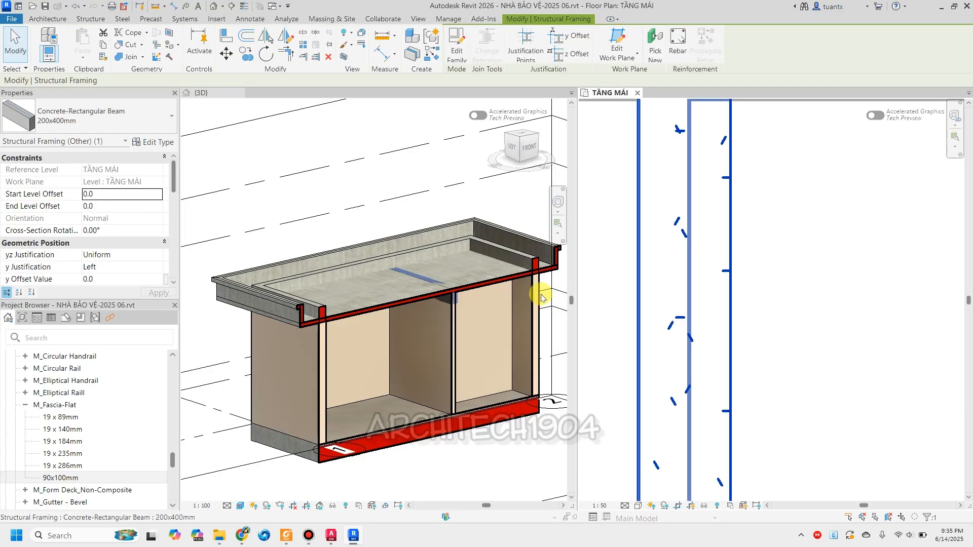
{"action": "scroll", "coordinate": [541, 298], "scroll_direction": "up", "scroll_amount": 6}
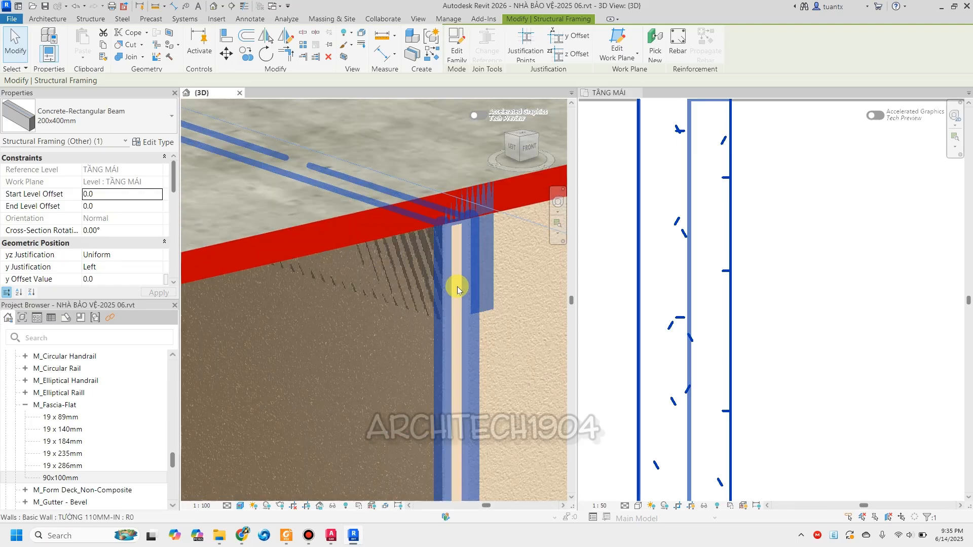
{"action": "scroll", "coordinate": [131, 240], "scroll_direction": "down", "scroll_amount": 4}
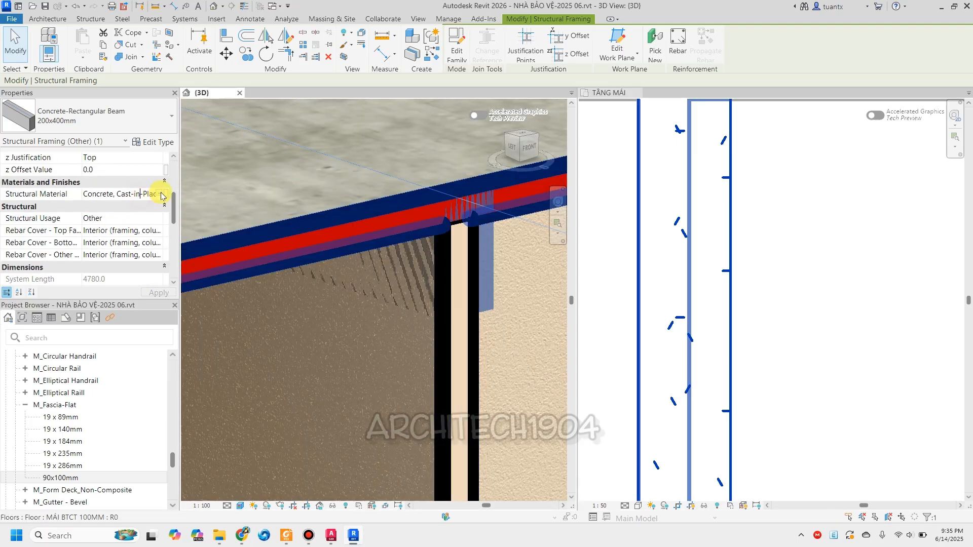
{"action": "left_click", "coordinate": [161, 195]}
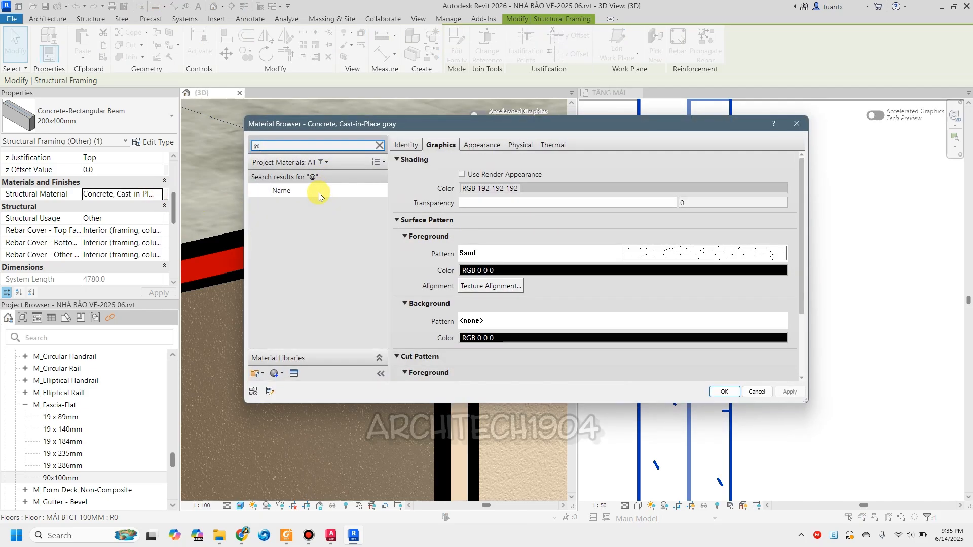
{"action": "left_click", "coordinate": [724, 392]}
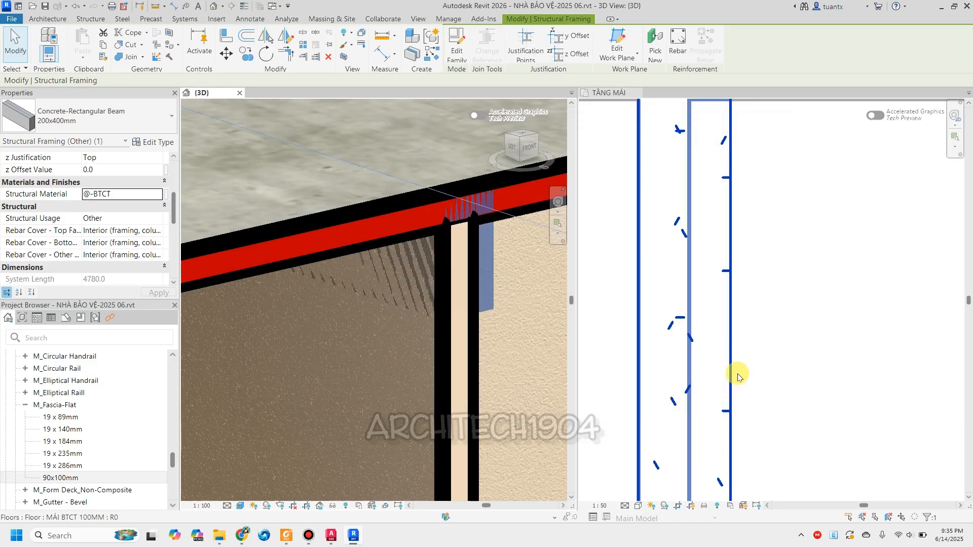
{"action": "scroll", "coordinate": [737, 375], "scroll_direction": "down", "scroll_amount": 5}
{"action": "scroll", "coordinate": [409, 305], "scroll_direction": "down", "scroll_amount": 4}
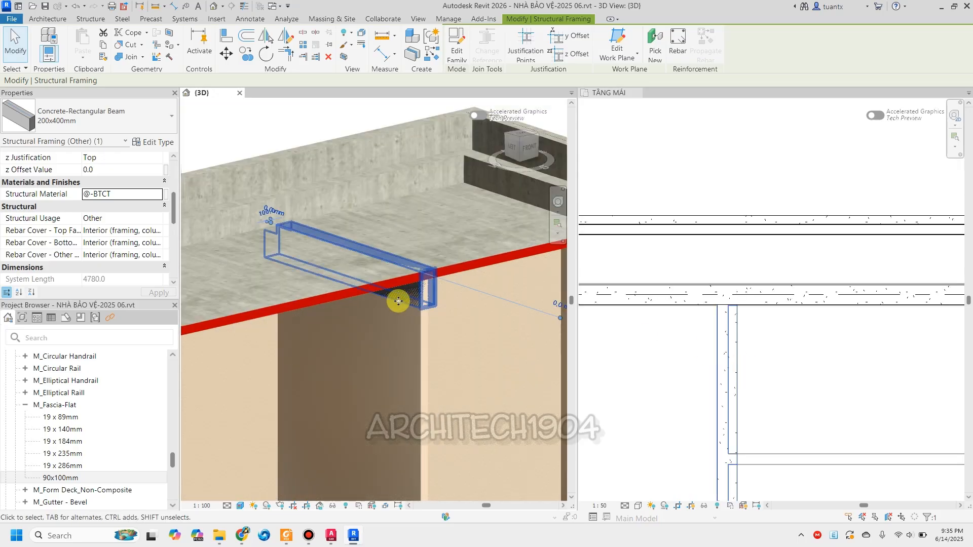
{"action": "key", "text": "Escape"}
Turn on thin line display and examine the alignment of the interior beam with the 110mm wall below it.
{"action": "scroll", "coordinate": [442, 282], "scroll_direction": "up", "scroll_amount": 4}
{"action": "middle_click_drag", "start_coordinate": [443, 281], "coordinate": [451, 264], "text": "shift"}
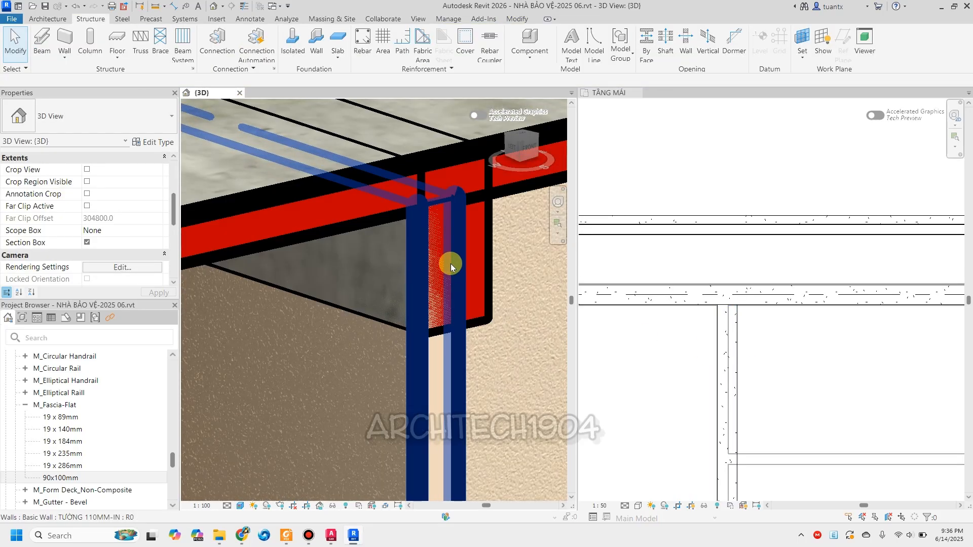
{"action": "left_click", "coordinate": [245, 7]}
{"action": "scroll", "coordinate": [438, 258], "scroll_direction": "up", "scroll_amount": 1}
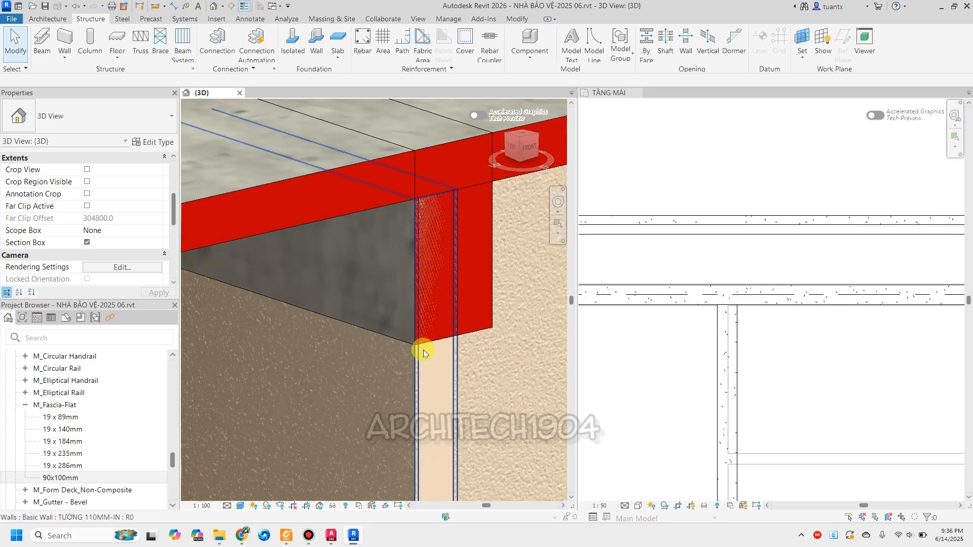
{"action": "scroll", "coordinate": [424, 350], "scroll_direction": "up", "scroll_amount": 3}
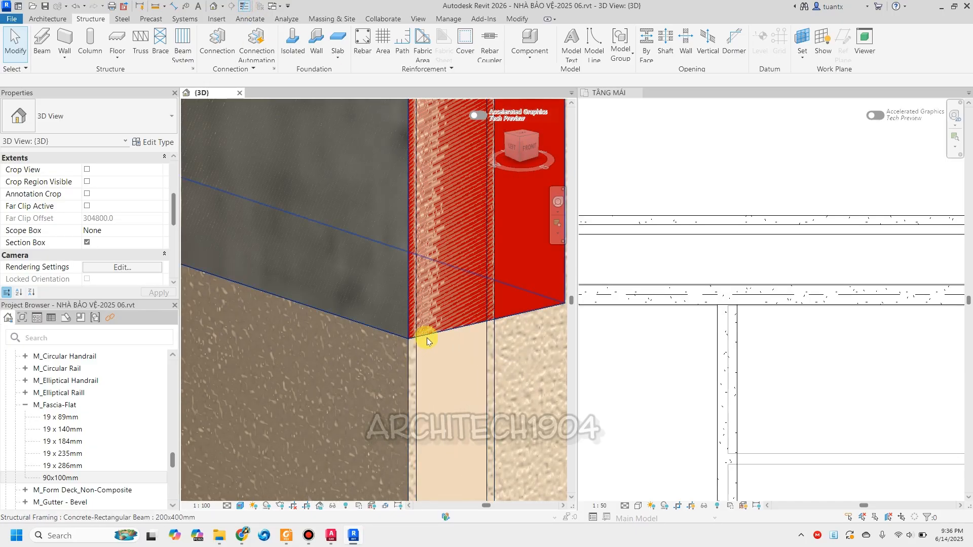
{"action": "scroll", "coordinate": [408, 339], "scroll_direction": "up", "scroll_amount": 1}
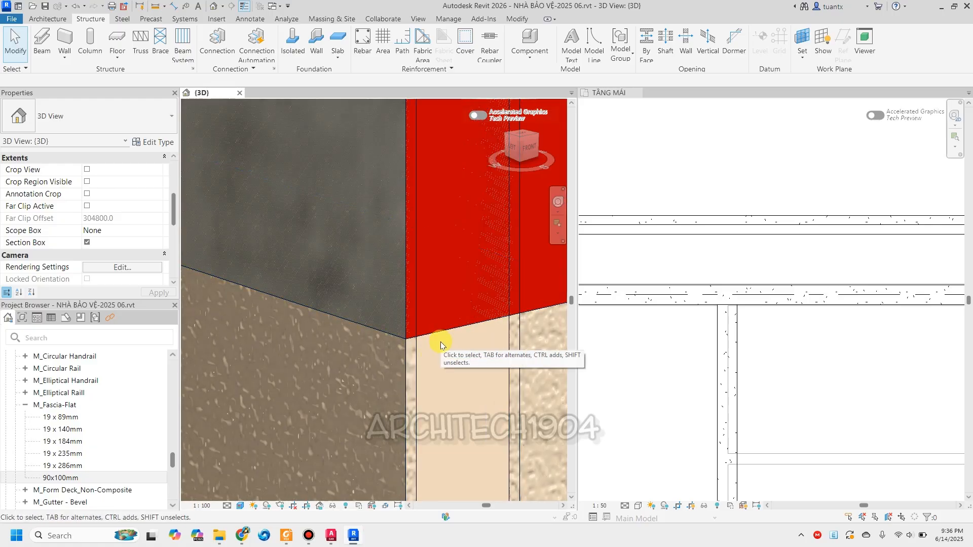
Move the interior beam 10 mm toward grid 2 in the TẦNG MÁI plan.
{"action": "left_click", "coordinate": [414, 363]}
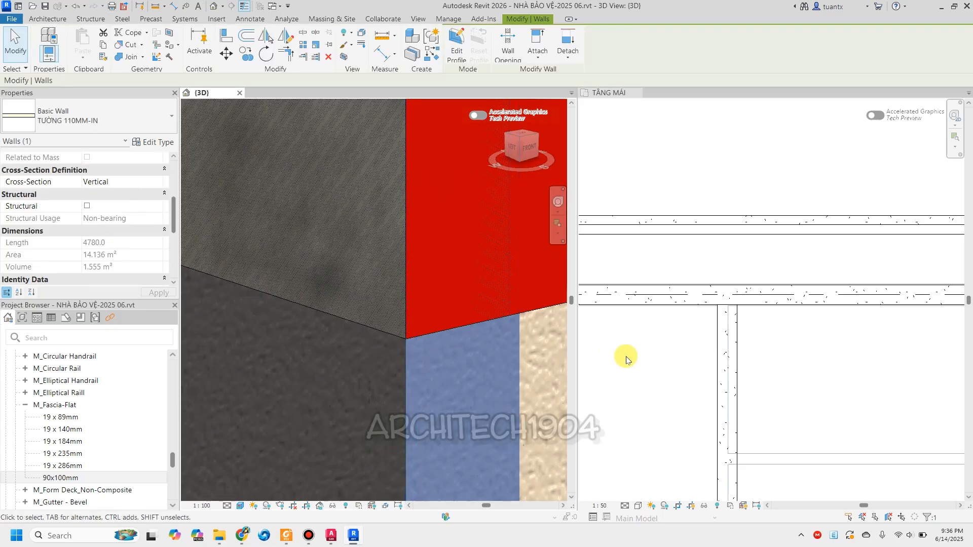
{"action": "scroll", "coordinate": [626, 357], "scroll_direction": "down", "scroll_amount": 1}
{"action": "left_click", "coordinate": [733, 368]}
{"action": "left_click", "coordinate": [708, 362]}
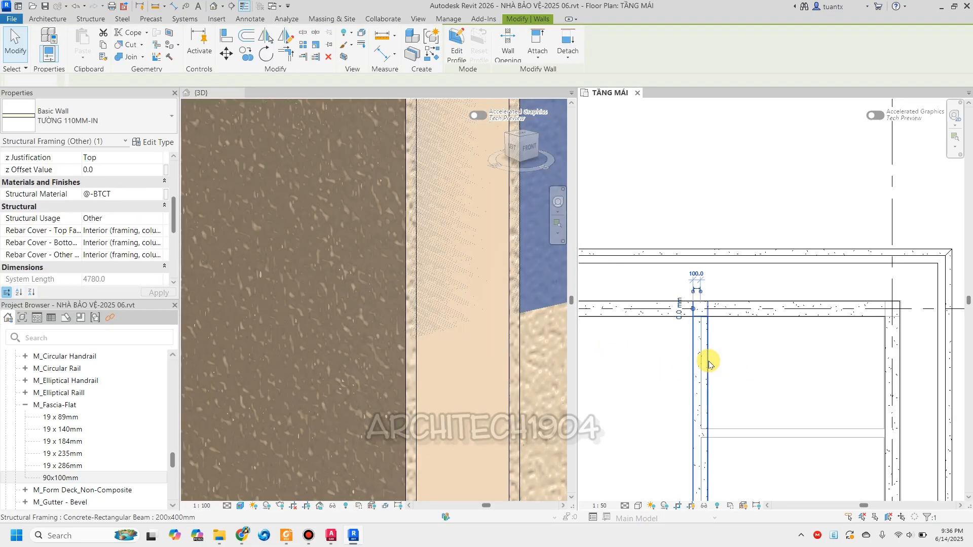
{"action": "left_click", "coordinate": [227, 53]}
{"action": "scroll", "coordinate": [707, 329], "scroll_direction": "up", "scroll_amount": 1}
{"action": "scroll", "coordinate": [708, 324], "scroll_direction": "up", "scroll_amount": 1}
{"action": "left_click", "coordinate": [709, 323]}
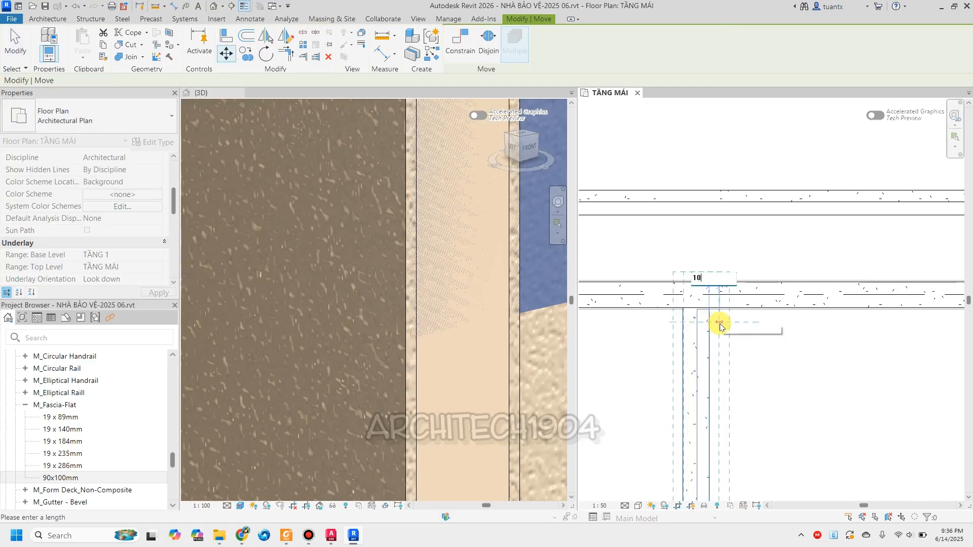
{"action": "key", "text": "Return"}
{"action": "scroll", "coordinate": [427, 323], "scroll_direction": "down", "scroll_amount": 2}
{"action": "key", "text": "Escape"}
{"action": "scroll", "coordinate": [437, 331], "scroll_direction": "down", "scroll_amount": 2}
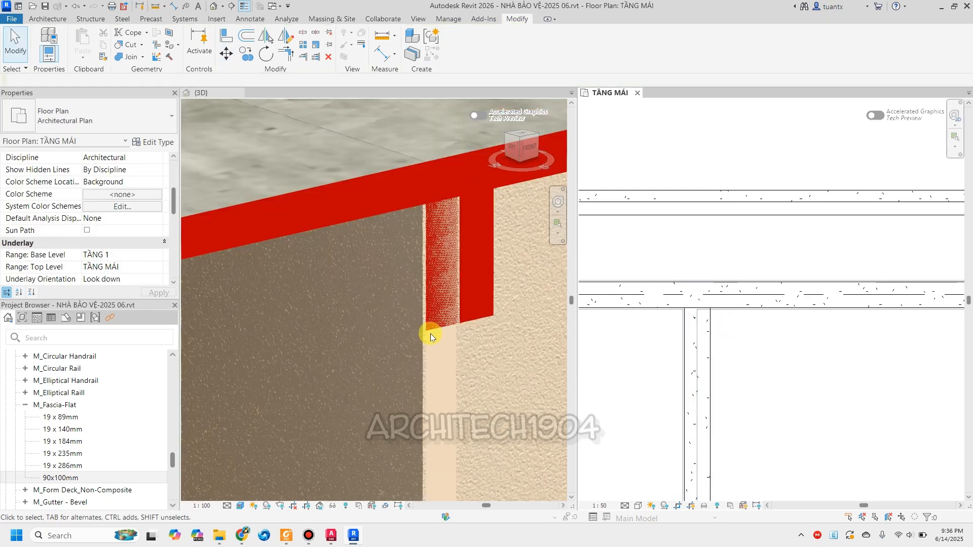
Examine the section cuts of the interior beam and the side perimeter beam against the roof slab in 3D.
{"action": "scroll", "coordinate": [430, 333], "scroll_direction": "down", "scroll_amount": 4}
{"action": "middle_click_drag", "start_coordinate": [424, 324], "coordinate": [467, 286]}
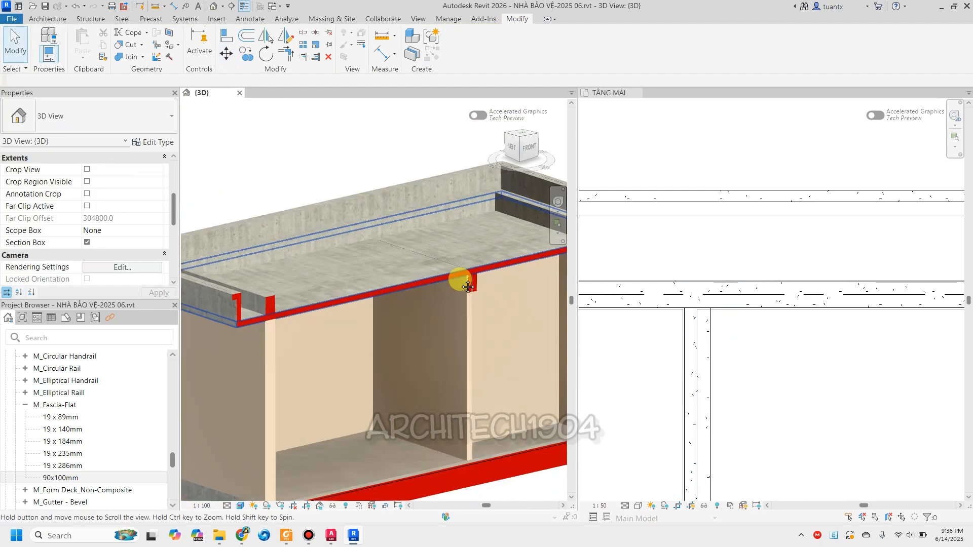
{"action": "scroll", "coordinate": [398, 282], "scroll_direction": "up", "scroll_amount": 4}
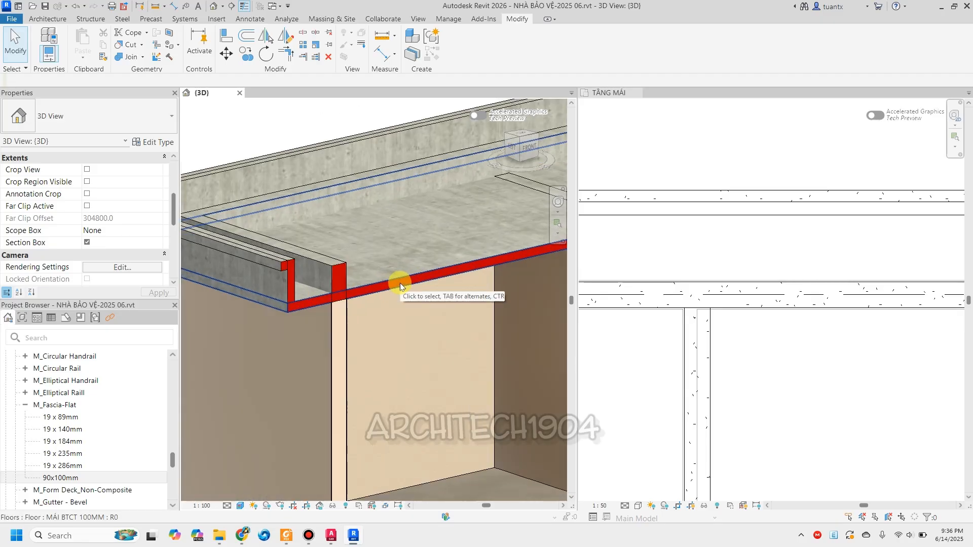
{"action": "scroll", "coordinate": [399, 283], "scroll_direction": "up", "scroll_amount": 3}
{"action": "scroll", "coordinate": [311, 312], "scroll_direction": "up", "scroll_amount": 2}
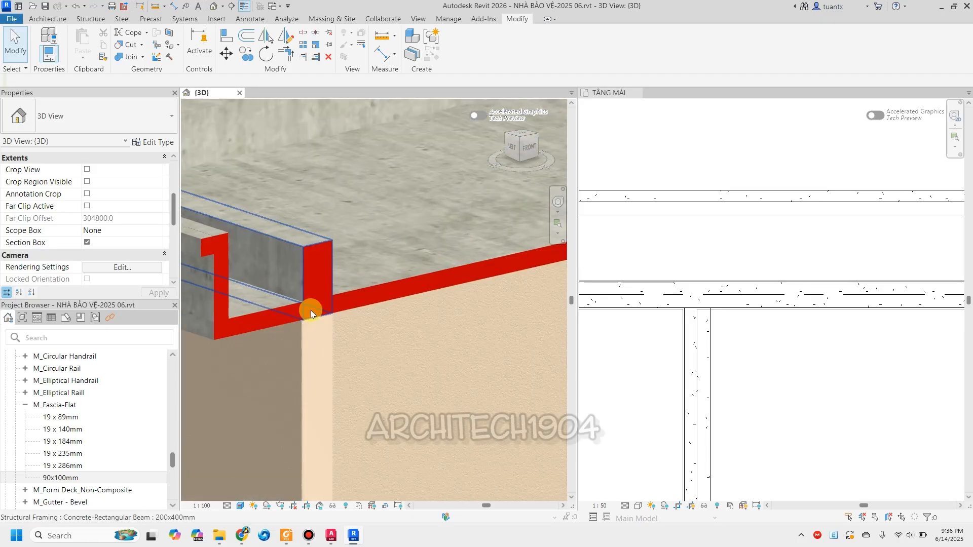
{"action": "scroll", "coordinate": [311, 312], "scroll_direction": "up", "scroll_amount": 4}
{"action": "scroll", "coordinate": [333, 287], "scroll_direction": "down", "scroll_amount": 5}
{"action": "middle_click_drag", "start_coordinate": [356, 290], "coordinate": [262, 300]}
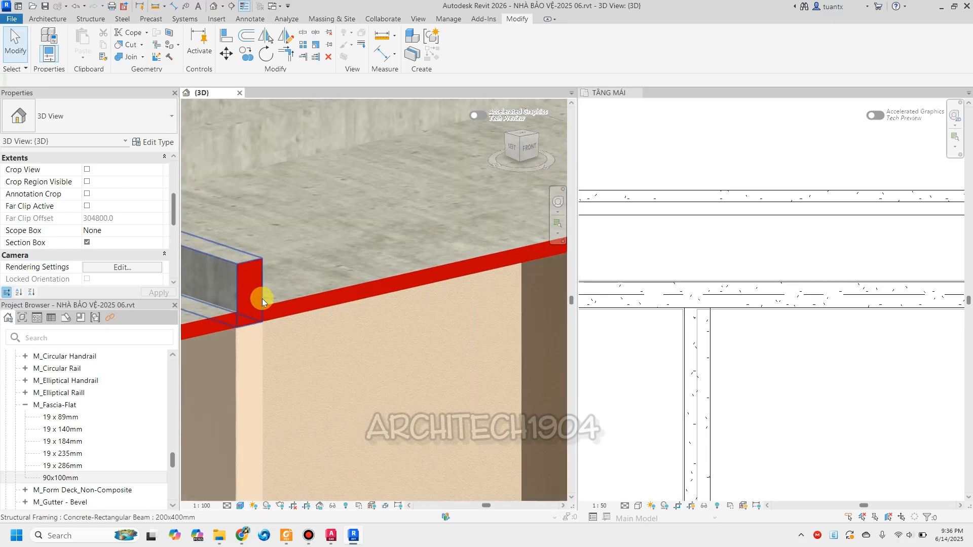
Select the side perimeter beam and compare its junction with the roof slab to that of the interior beam.
{"action": "left_click", "coordinate": [259, 285]}
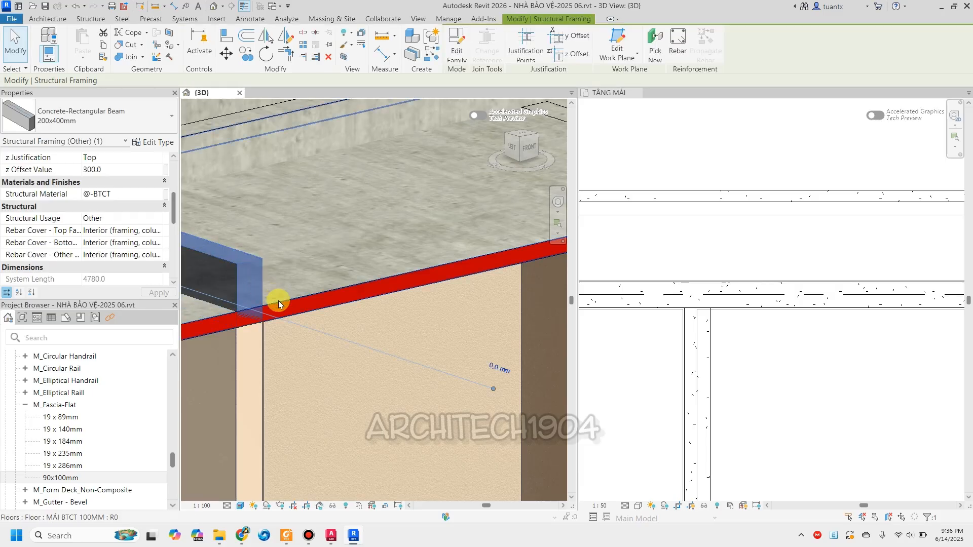
{"action": "scroll", "coordinate": [278, 300], "scroll_direction": "up", "scroll_amount": 4}
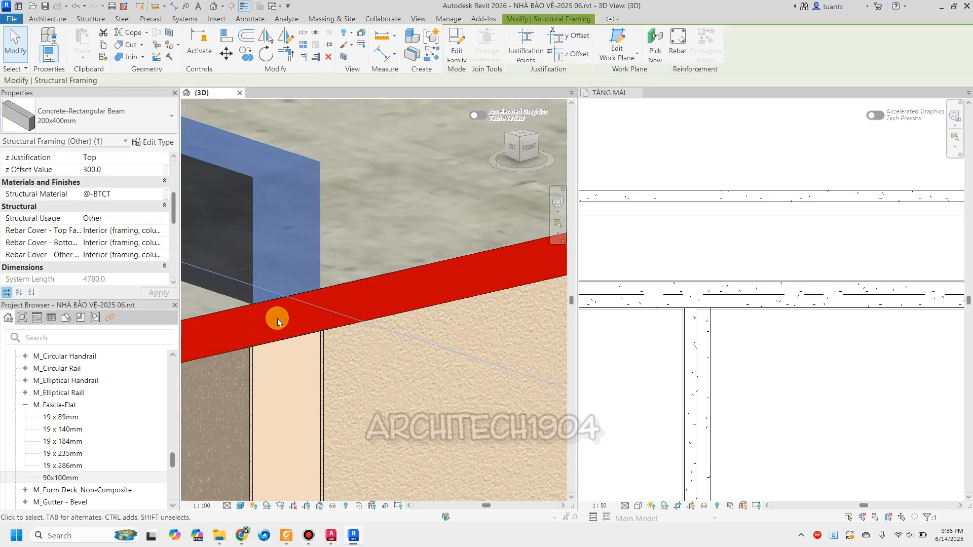
{"action": "scroll", "coordinate": [342, 286], "scroll_direction": "down", "scroll_amount": 4}
{"action": "middle_click_drag", "start_coordinate": [342, 294], "coordinate": [390, 279]}
{"action": "scroll", "coordinate": [423, 275], "scroll_direction": "up", "scroll_amount": 3}
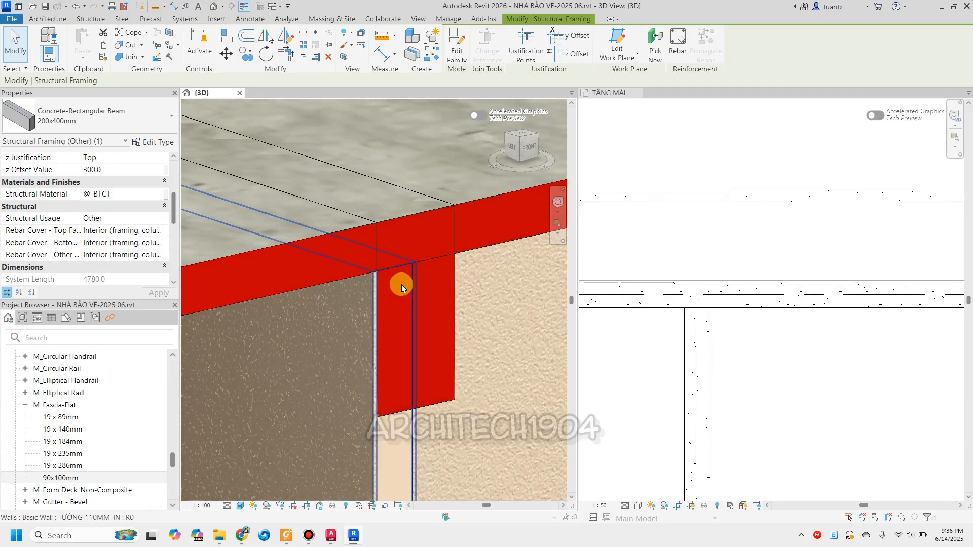
{"action": "scroll", "coordinate": [413, 310], "scroll_direction": "down", "scroll_amount": 2}
{"action": "scroll", "coordinate": [410, 303], "scroll_direction": "down", "scroll_amount": 2}
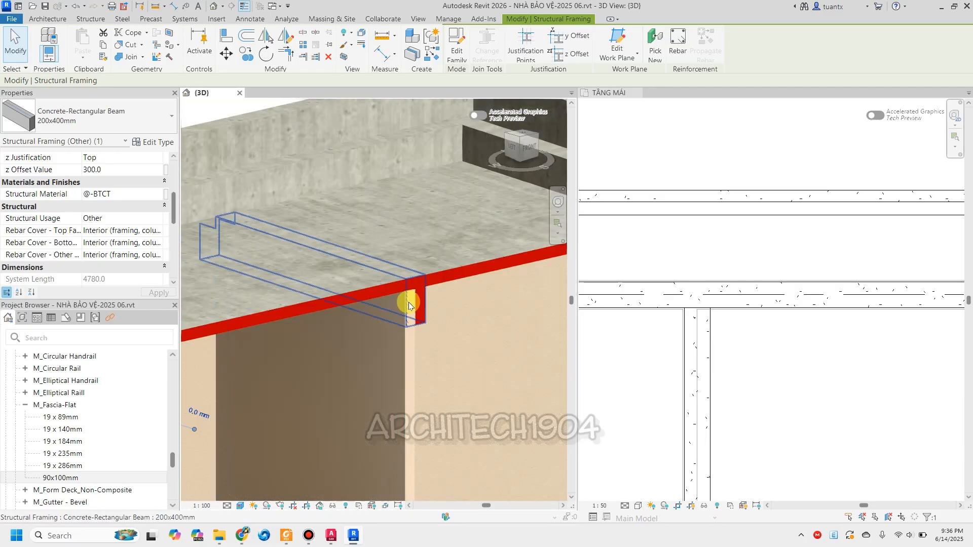
{"action": "scroll", "coordinate": [466, 275], "scroll_direction": "down", "scroll_amount": 3}
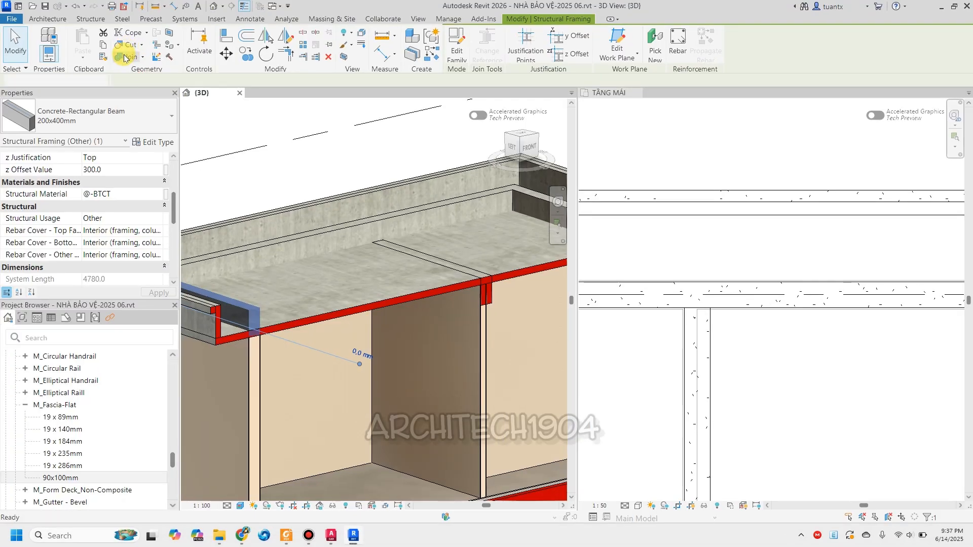
{"action": "left_click", "coordinate": [126, 56]}
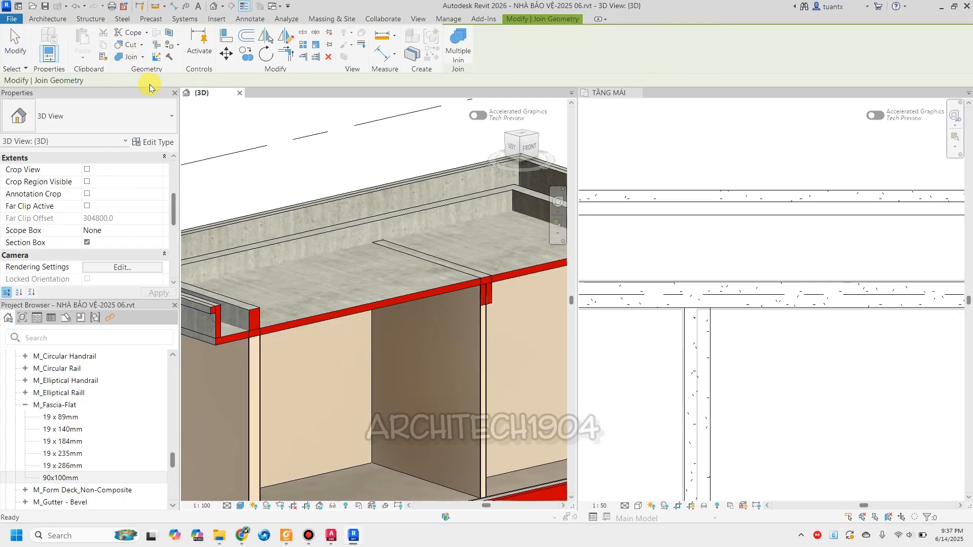
{"action": "key", "text": "Escape"}
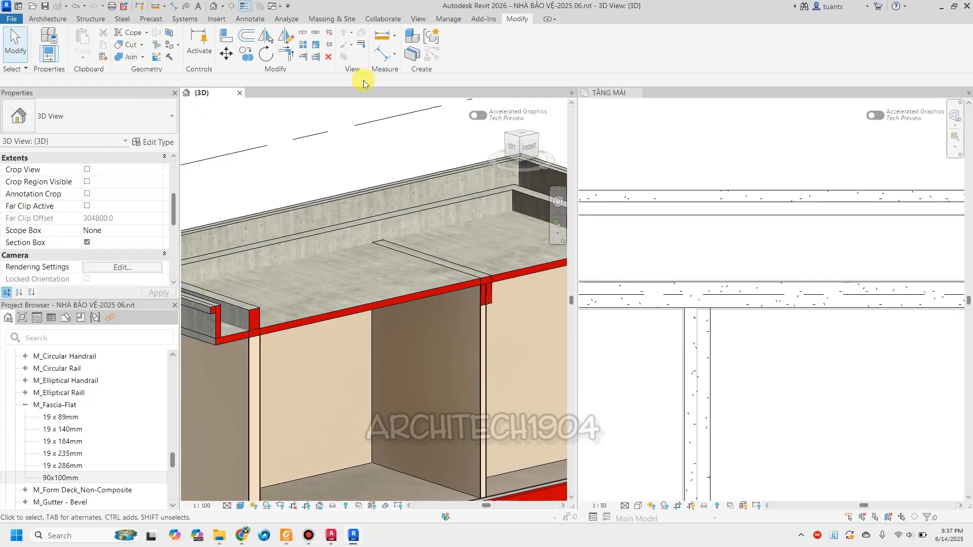
Start a multiple geometry join from the MÁI BTCT 100MM roof slab to the cut parapet wall and side perimeter beam near grid 1.
{"action": "left_click", "coordinate": [124, 62]}
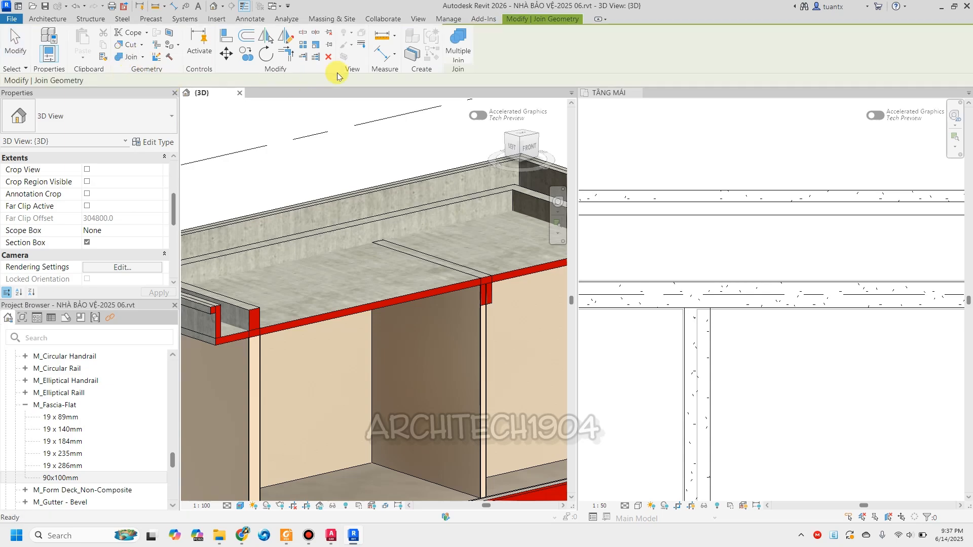
{"action": "left_click", "coordinate": [456, 45]}
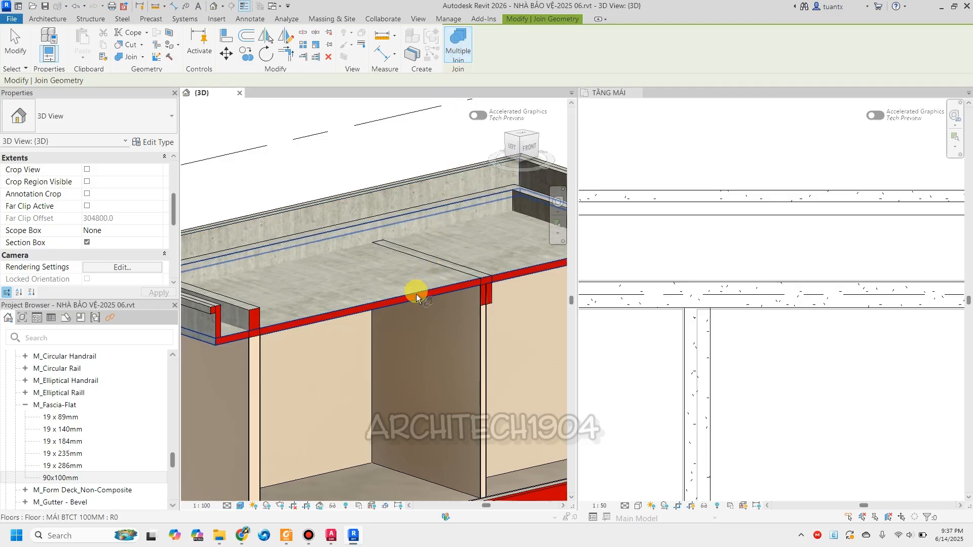
{"action": "middle_click_drag", "start_coordinate": [447, 285], "coordinate": [490, 259]}
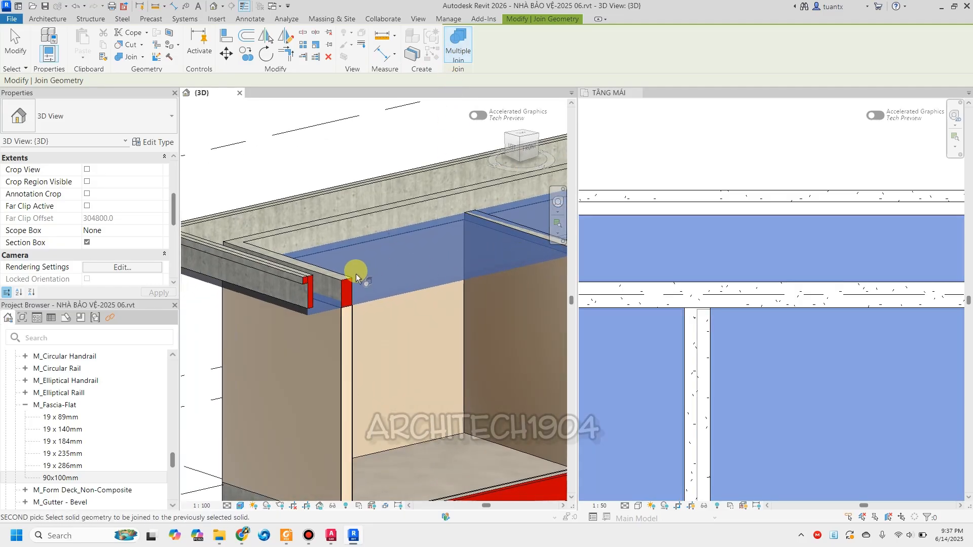
{"action": "scroll", "coordinate": [309, 297], "scroll_direction": "up", "scroll_amount": 3}
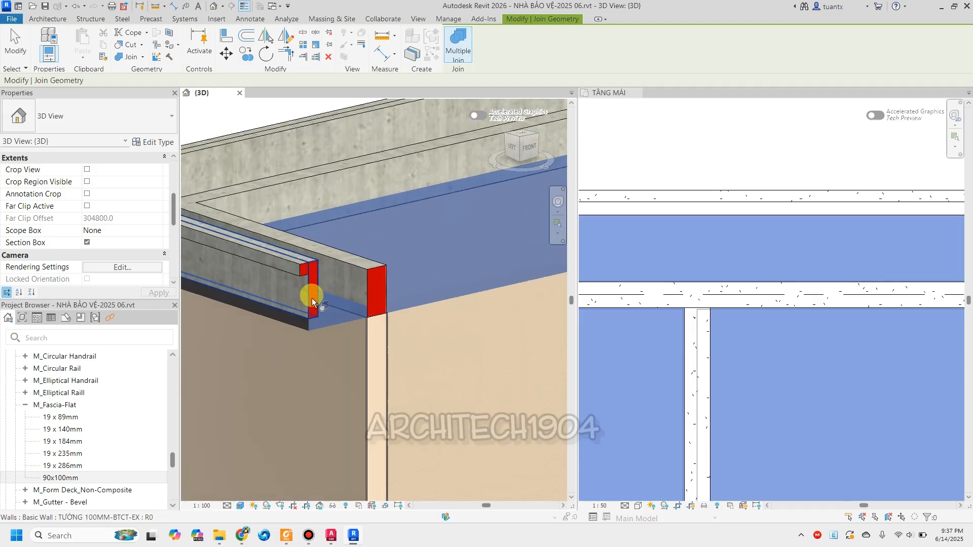
{"action": "left_click", "coordinate": [312, 298]}
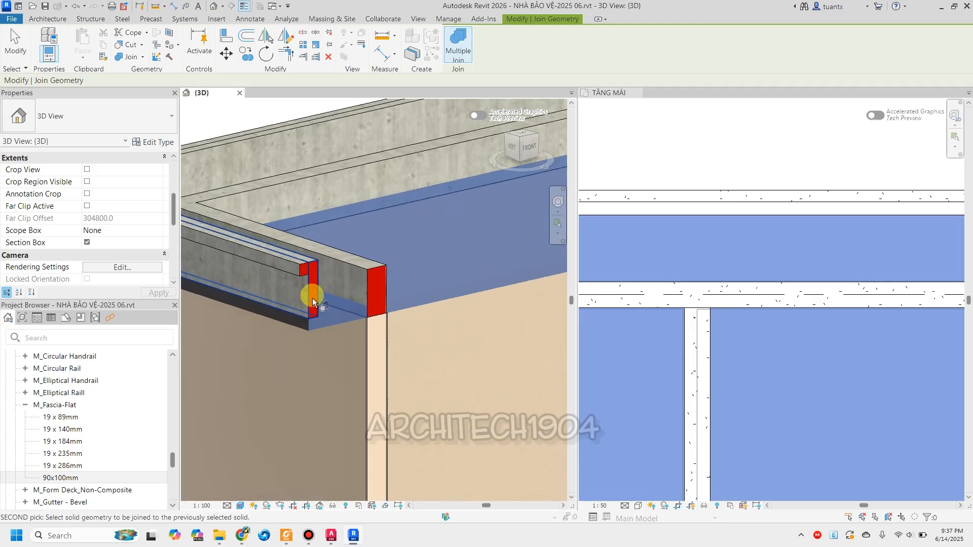
{"action": "left_click", "coordinate": [369, 292]}
{"action": "scroll", "coordinate": [372, 311], "scroll_direction": "up", "scroll_amount": 2}
{"action": "middle_click_drag", "start_coordinate": [361, 307], "coordinate": [366, 334]}
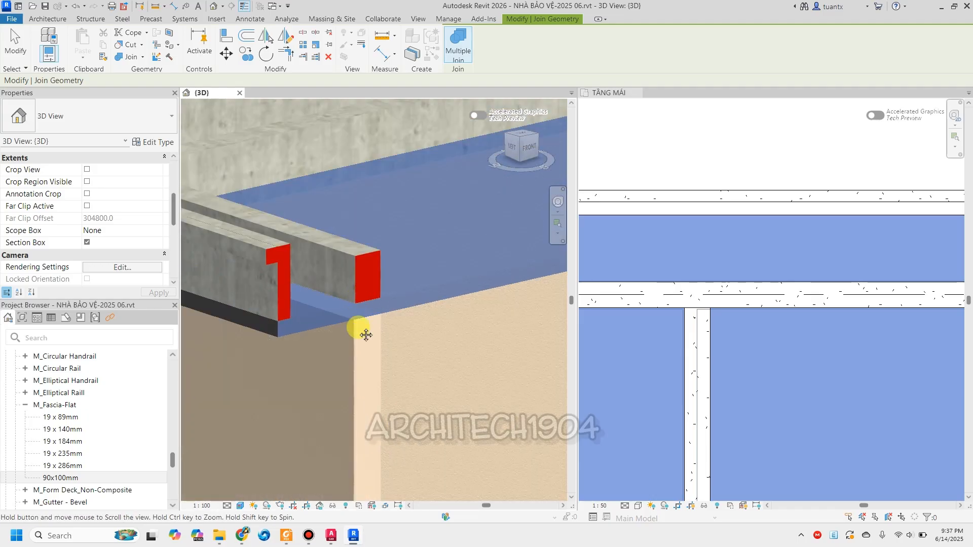
Continue the multiple join from the roof slab to the remaining parapet walls and perimeter beams.
{"action": "scroll", "coordinate": [370, 339], "scroll_direction": "down", "scroll_amount": 3}
{"action": "left_click", "coordinate": [299, 268]}
{"action": "scroll", "coordinate": [442, 242], "scroll_direction": "down", "scroll_amount": 2}
{"action": "middle_click_drag", "start_coordinate": [442, 242], "coordinate": [327, 309]}
{"action": "left_click", "coordinate": [502, 277]}
{"action": "middle_click_drag", "start_coordinate": [449, 288], "coordinate": [377, 309]}
{"action": "left_click", "coordinate": [546, 315]}
{"action": "left_click", "coordinate": [415, 290]}
Join the interior beam and the 110mm wall beneath it to the roof slab.
{"action": "scroll", "coordinate": [413, 264], "scroll_direction": "up", "scroll_amount": 5}
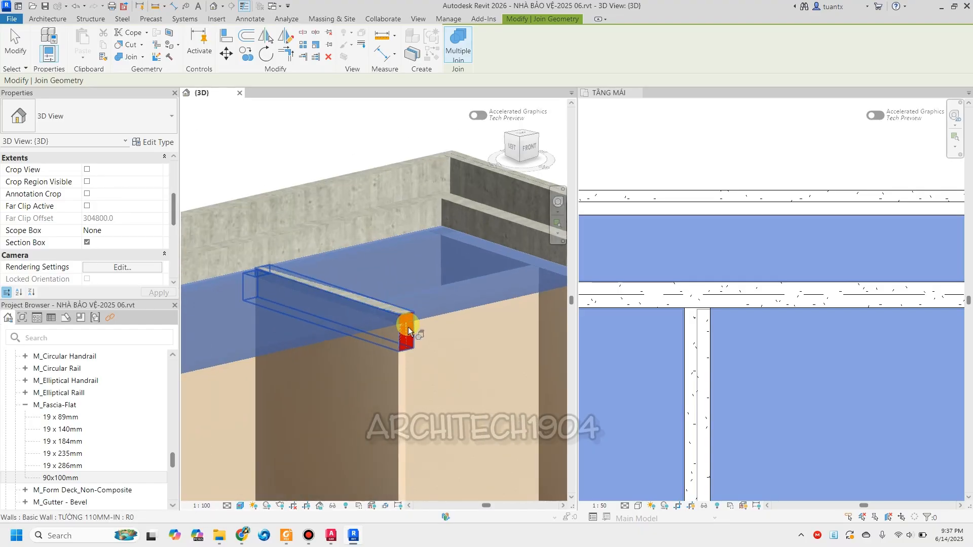
{"action": "middle_click_drag", "start_coordinate": [408, 331], "coordinate": [411, 333], "text": "shift"}
{"action": "left_click", "coordinate": [410, 329]}
{"action": "scroll", "coordinate": [410, 328], "scroll_direction": "up", "scroll_amount": 2}
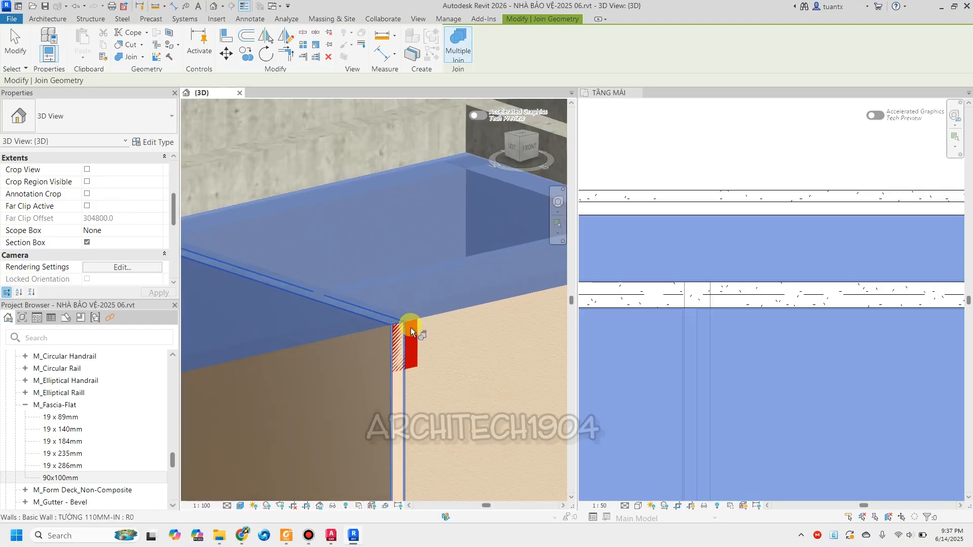
Examine the slab, beam and wall joins in the TẦNG MÁI plan and 3D view, and end the join command.
{"action": "scroll", "coordinate": [794, 296], "scroll_direction": "down", "scroll_amount": 4}
{"action": "scroll", "coordinate": [786, 264], "scroll_direction": "down", "scroll_amount": 2}
{"action": "scroll", "coordinate": [718, 391], "scroll_direction": "up", "scroll_amount": 3}
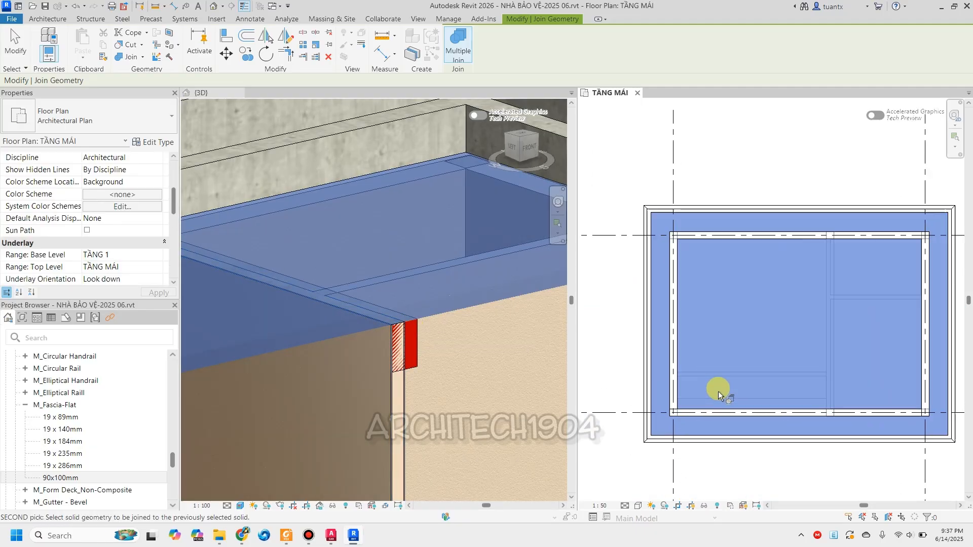
{"action": "scroll", "coordinate": [712, 427], "scroll_direction": "up", "scroll_amount": 3}
{"action": "scroll", "coordinate": [712, 420], "scroll_direction": "down", "scroll_amount": 4}
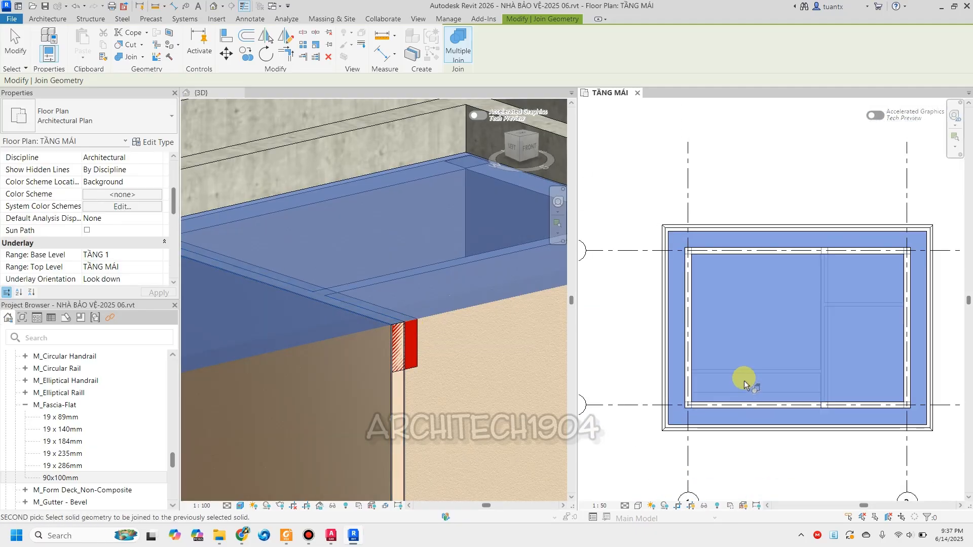
{"action": "scroll", "coordinate": [279, 290], "scroll_direction": "down", "scroll_amount": 4}
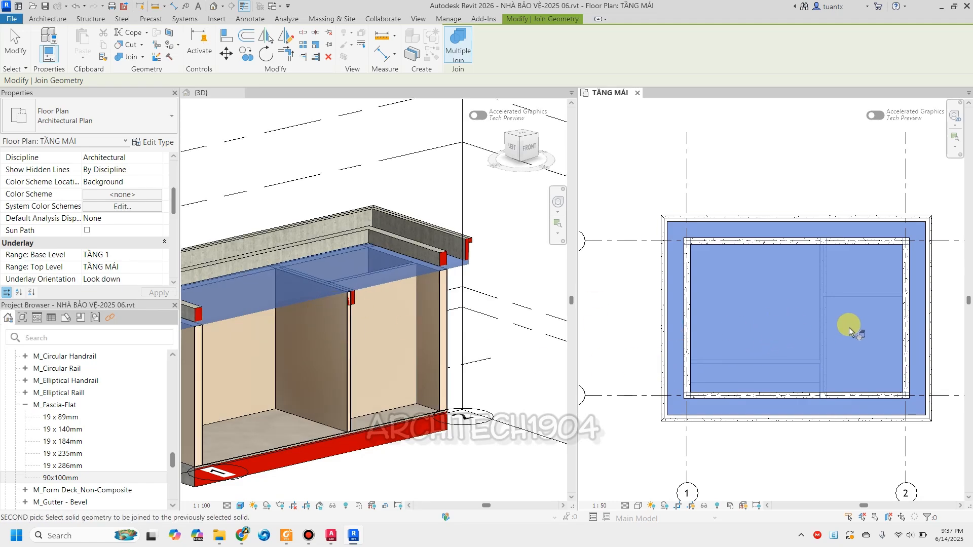
{"action": "scroll", "coordinate": [757, 419], "scroll_direction": "up", "scroll_amount": 2}
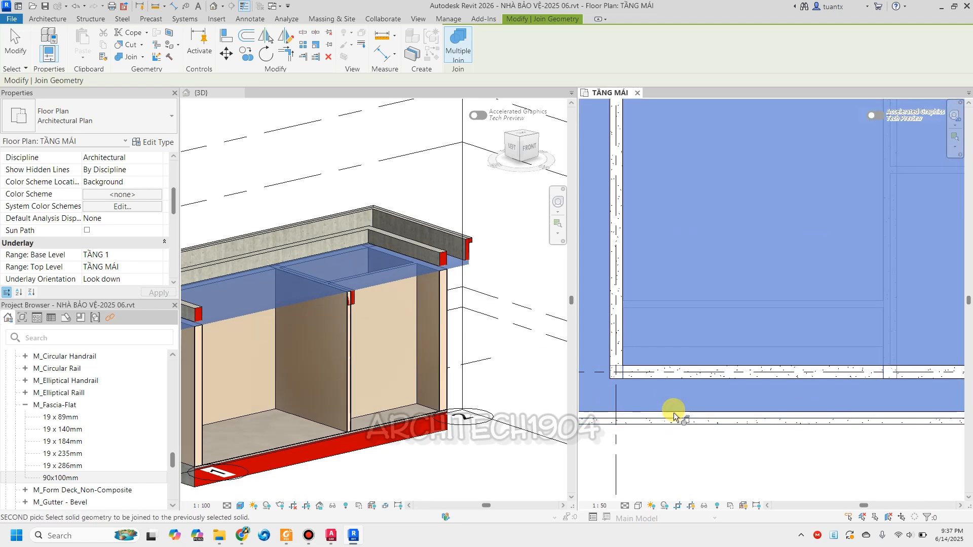
{"action": "scroll", "coordinate": [500, 234], "scroll_direction": "up", "scroll_amount": 3}
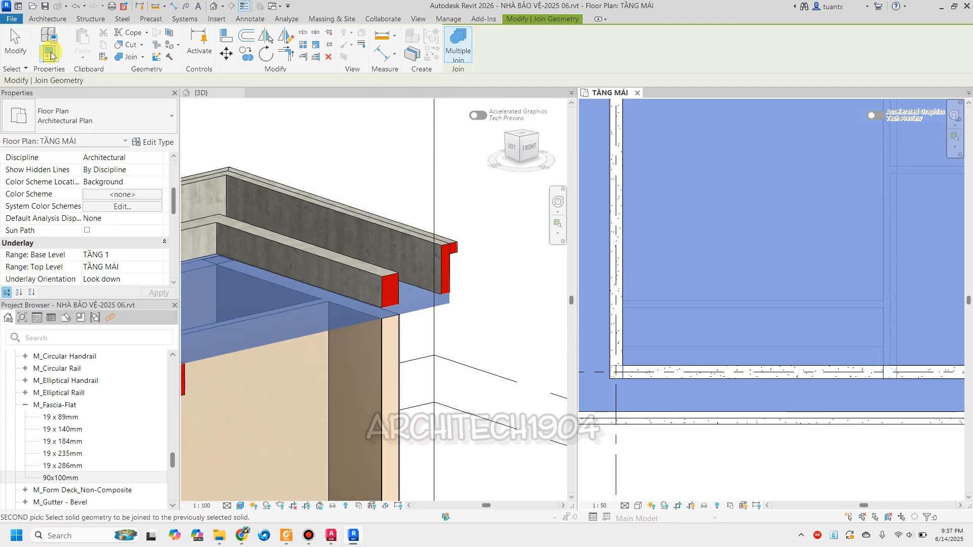
{"action": "left_click", "coordinate": [17, 47]}
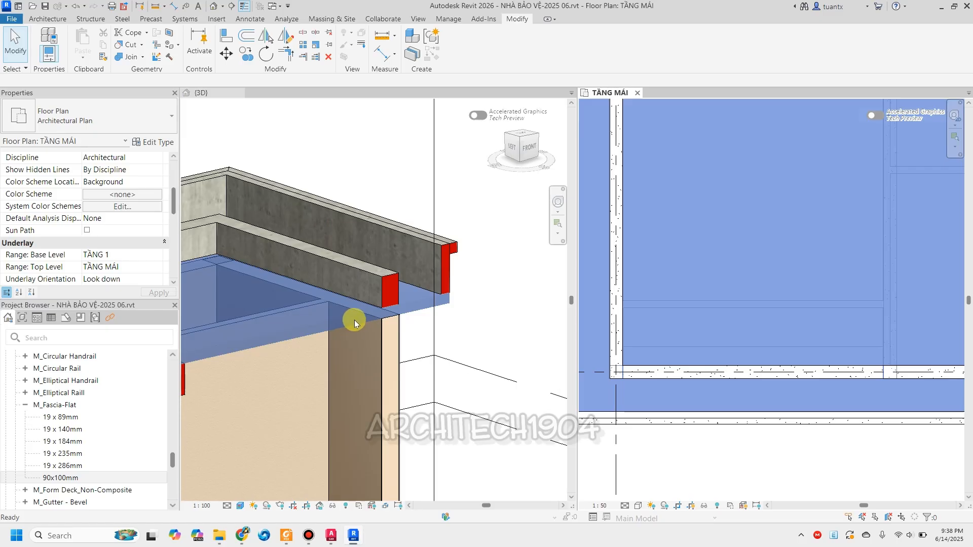
Join the TƯỜNG 110MM-IN wall to the interior roof beam at their cut section in 3D.
{"action": "middle_click_drag", "start_coordinate": [370, 184], "coordinate": [419, 128]}
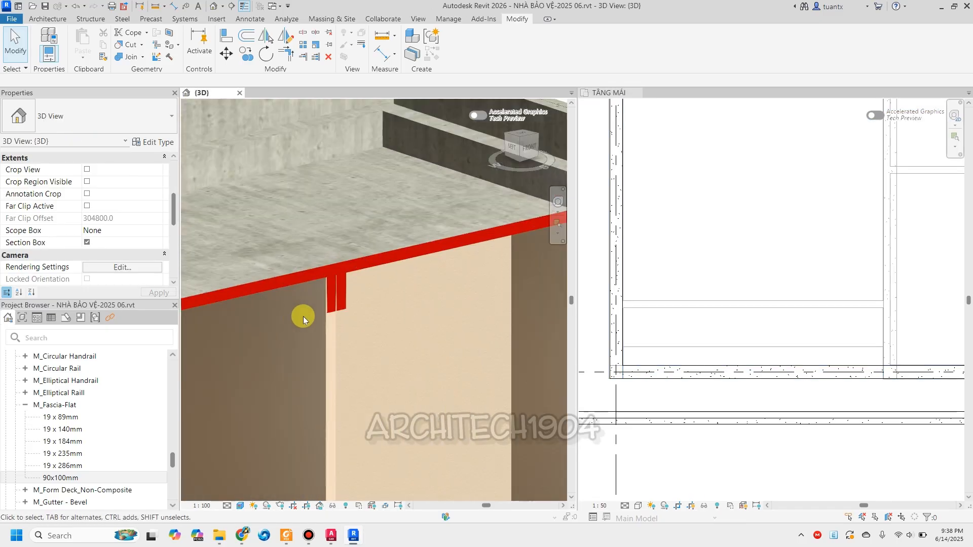
{"action": "scroll", "coordinate": [369, 297], "scroll_direction": "up", "scroll_amount": 3}
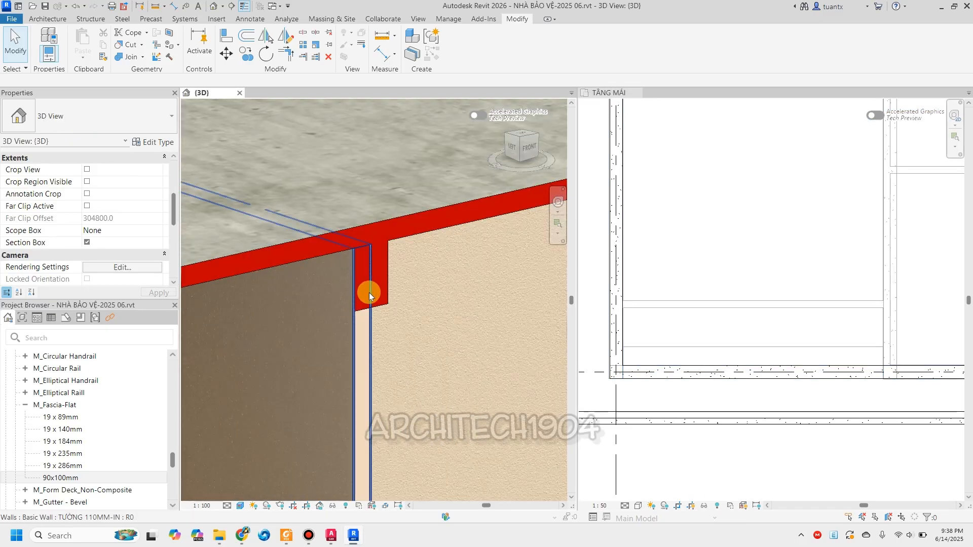
{"action": "left_click", "coordinate": [127, 56]}
{"action": "left_click", "coordinate": [348, 339]}
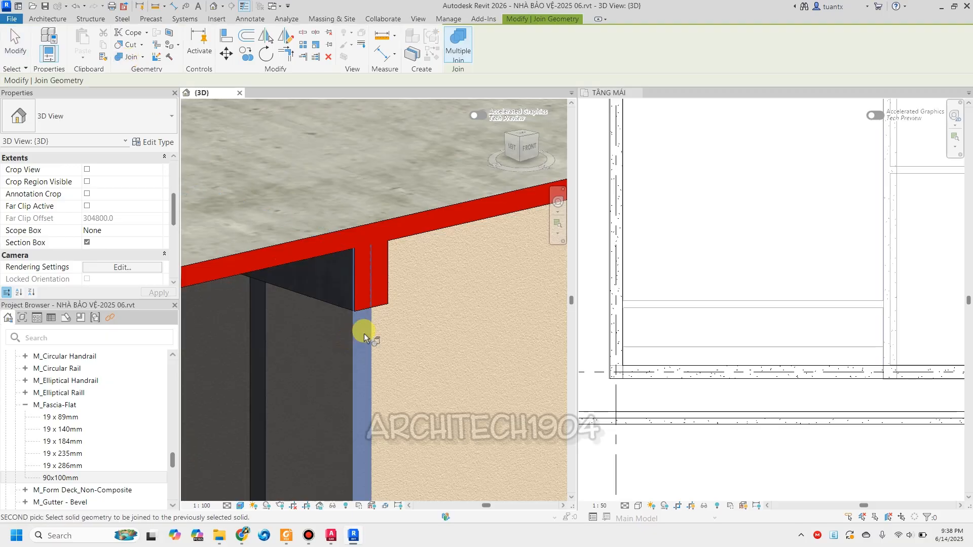
{"action": "left_click", "coordinate": [385, 307]}
{"action": "scroll", "coordinate": [390, 289], "scroll_direction": "down", "scroll_amount": 3}
{"action": "key", "text": "Escape"}
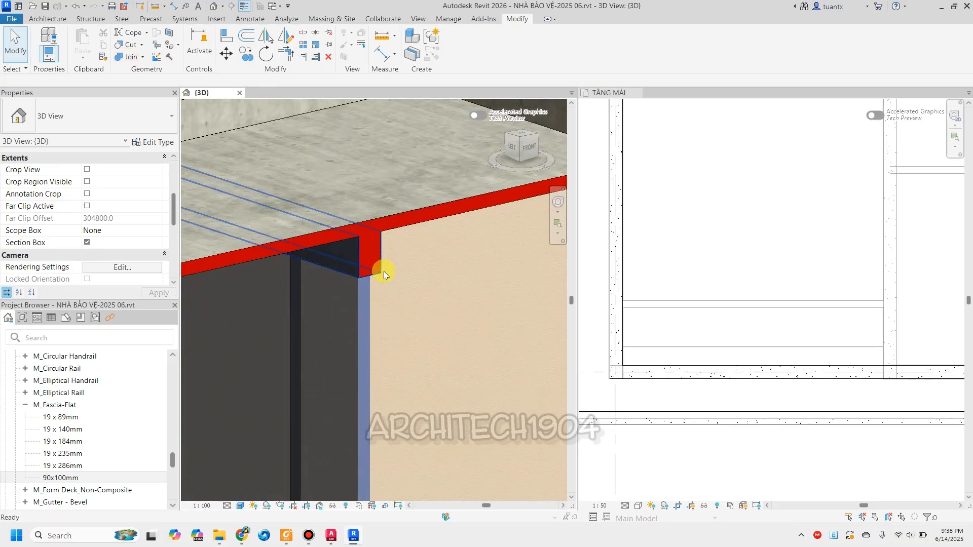
Try to join the grid 1 side parapet wall to the D90xH100 wall sweep and adjoining parapet geometry at the corner.
{"action": "scroll", "coordinate": [354, 263], "scroll_direction": "down", "scroll_amount": 2}
{"action": "middle_click_drag", "start_coordinate": [341, 273], "coordinate": [336, 304]}
{"action": "scroll", "coordinate": [289, 253], "scroll_direction": "up", "scroll_amount": 5}
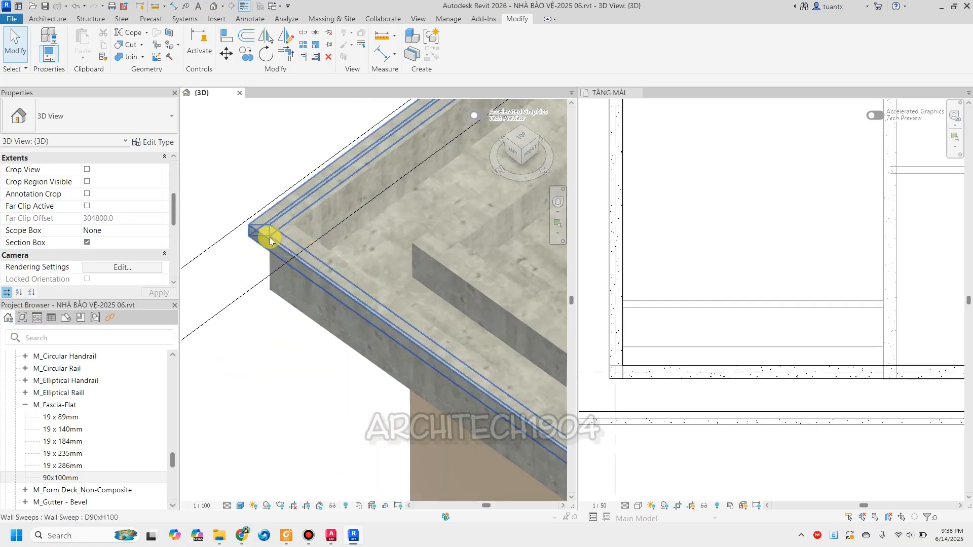
{"action": "left_click", "coordinate": [124, 56]}
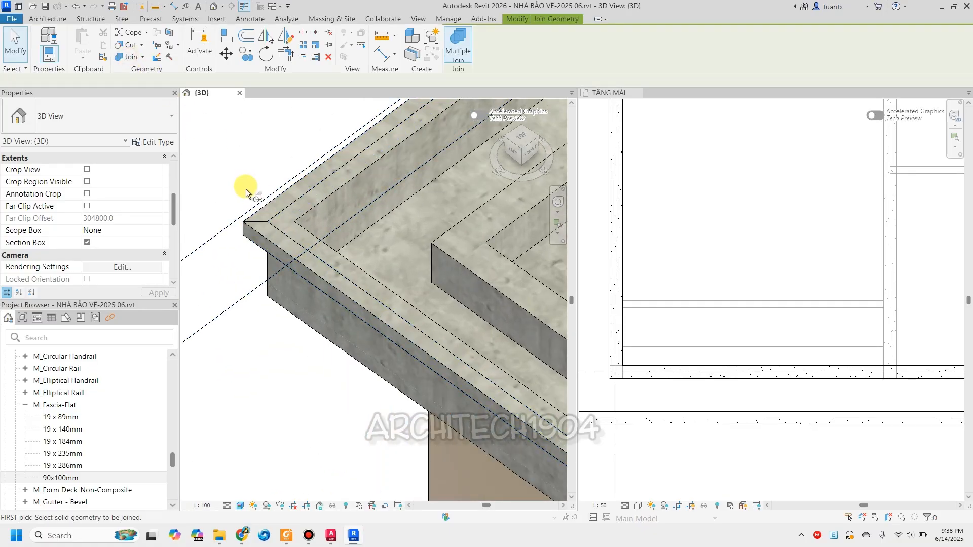
{"action": "left_click", "coordinate": [295, 229]}
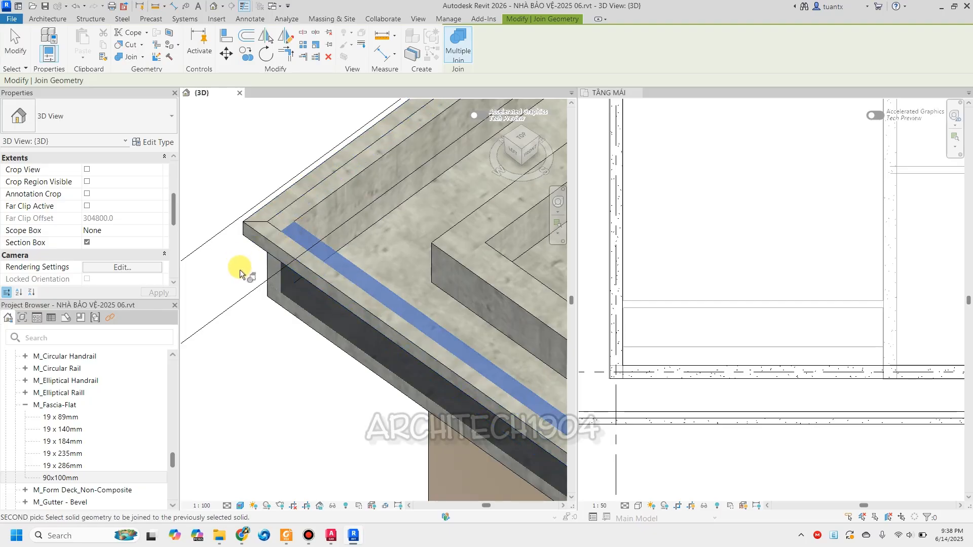
{"action": "left_click", "coordinate": [289, 194]}
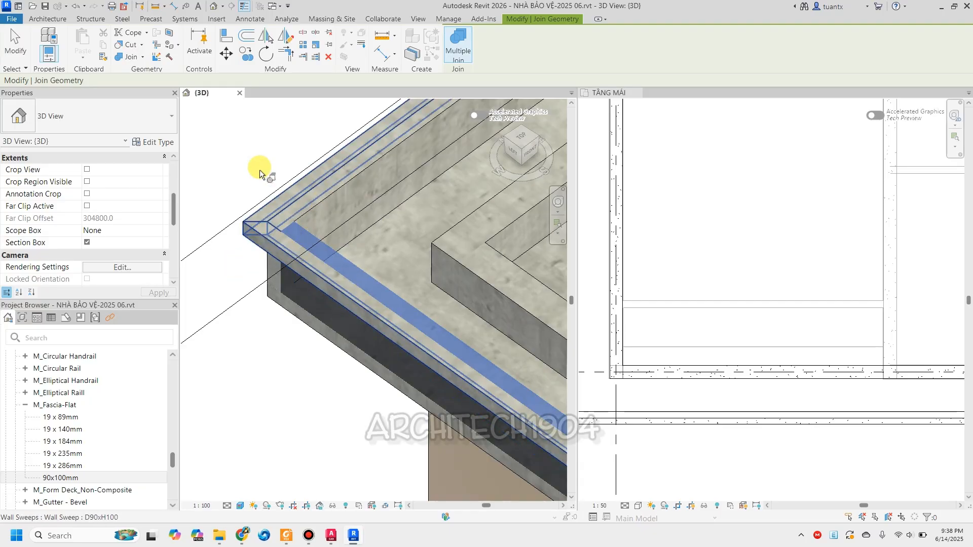
{"action": "left_click", "coordinate": [313, 168]}
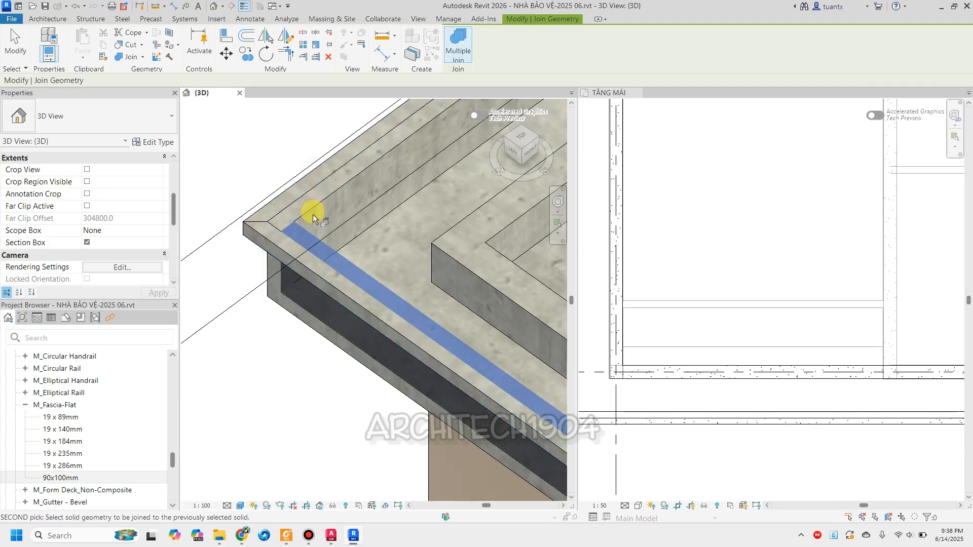
{"action": "scroll", "coordinate": [312, 214], "scroll_direction": "down", "scroll_amount": 2}
{"action": "key", "text": "Escape"}
Examine the cut end of the grid 1 side parapet and select the wall to locate it in 3D and plan.
{"action": "scroll", "coordinate": [231, 258], "scroll_direction": "down", "scroll_amount": 3}
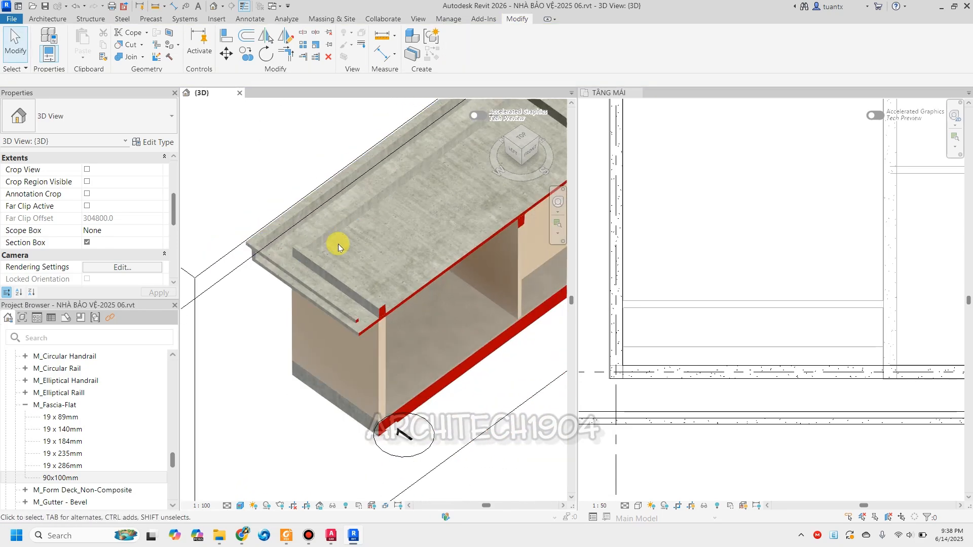
{"action": "scroll", "coordinate": [361, 304], "scroll_direction": "up", "scroll_amount": 5}
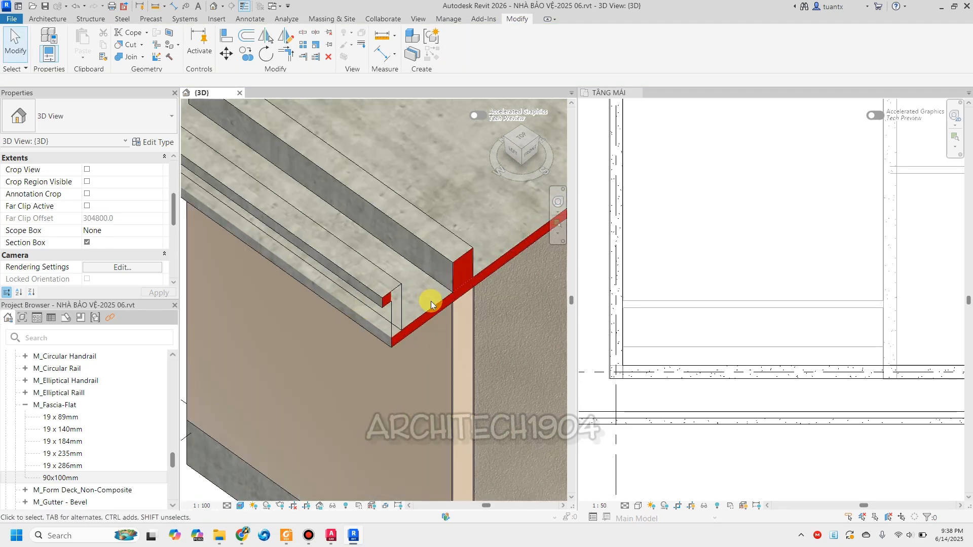
{"action": "scroll", "coordinate": [402, 310], "scroll_direction": "down", "scroll_amount": 4}
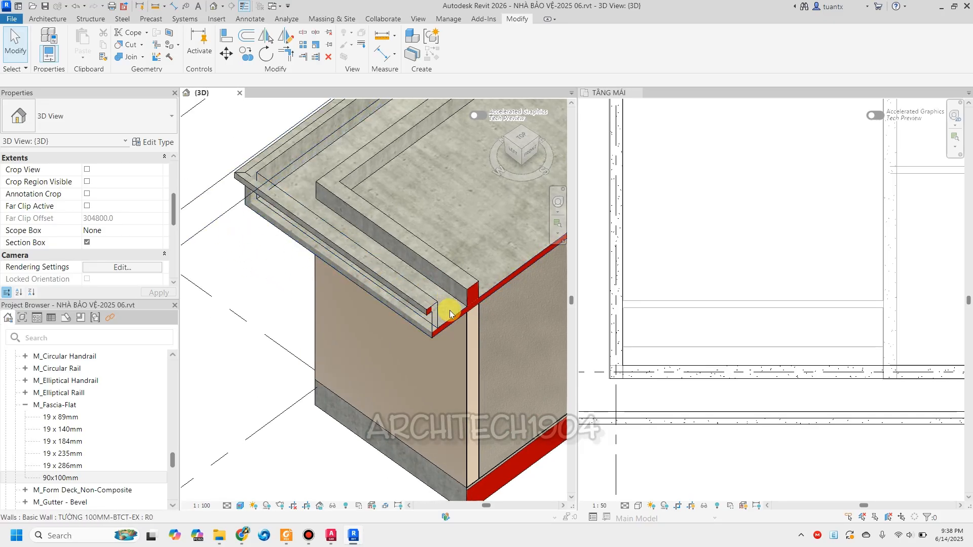
{"action": "scroll", "coordinate": [447, 318], "scroll_direction": "up", "scroll_amount": 4}
{"action": "scroll", "coordinate": [448, 318], "scroll_direction": "up", "scroll_amount": 3}
{"action": "left_click", "coordinate": [400, 321]}
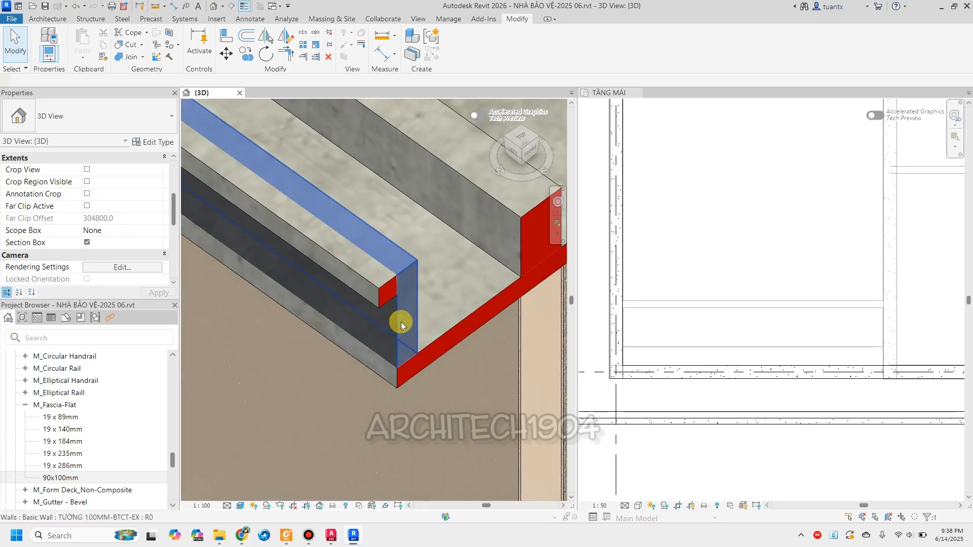
{"action": "scroll", "coordinate": [400, 321], "scroll_direction": "down", "scroll_amount": 5}
{"action": "scroll", "coordinate": [686, 317], "scroll_direction": "down", "scroll_amount": 4}
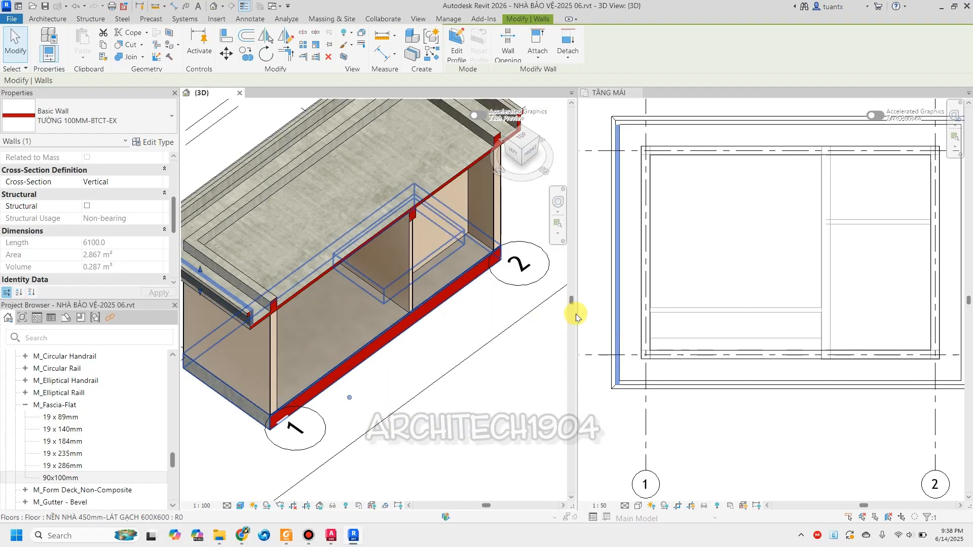
{"action": "scroll", "coordinate": [375, 275], "scroll_direction": "down", "scroll_amount": 2}
{"action": "scroll", "coordinate": [228, 266], "scroll_direction": "up", "scroll_amount": 4}
{"action": "middle_click_drag", "start_coordinate": [264, 278], "coordinate": [325, 310]}
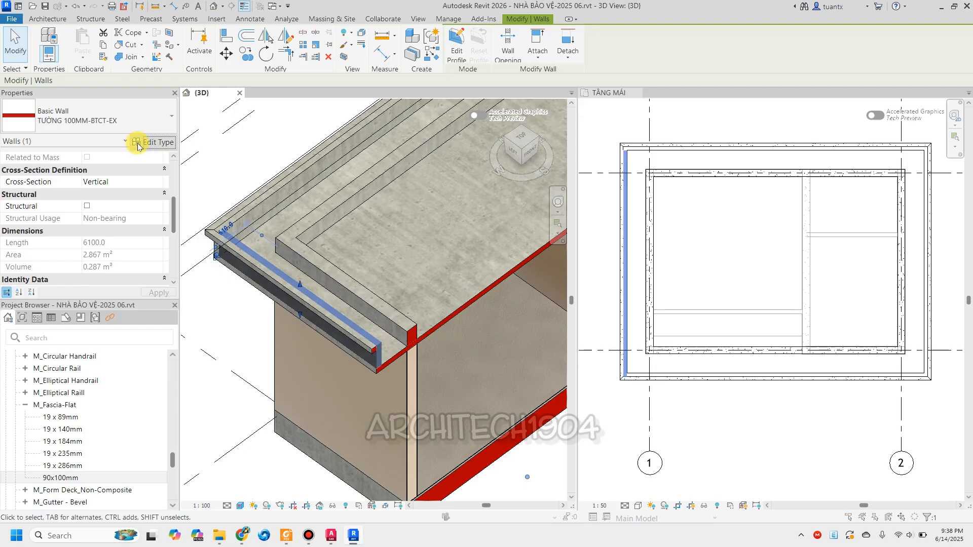
Review the layer structure of wall type TƯỜNG 100MM-BTCT-EX and close its type settings.
{"action": "left_click", "coordinate": [138, 144]}
{"action": "left_click", "coordinate": [581, 208]}
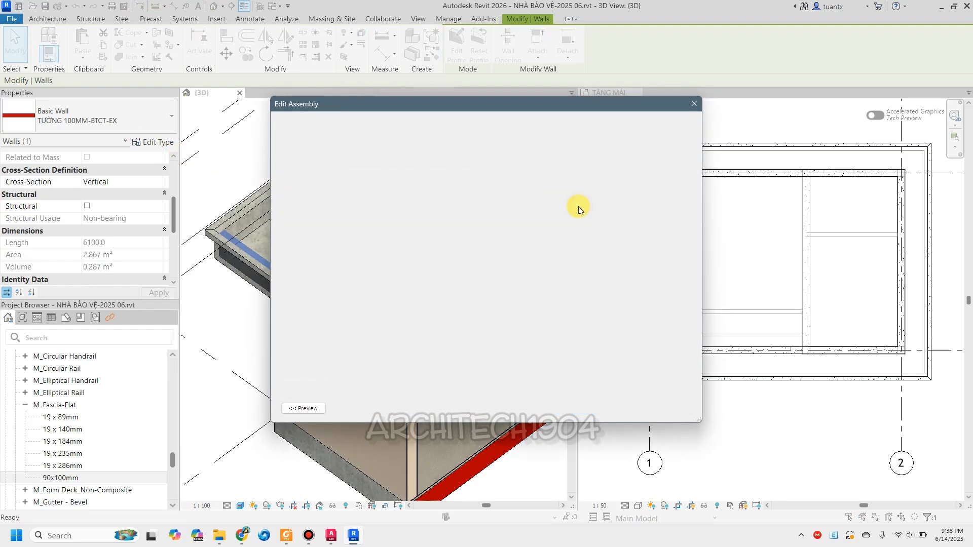
{"action": "left_click", "coordinate": [564, 383]}
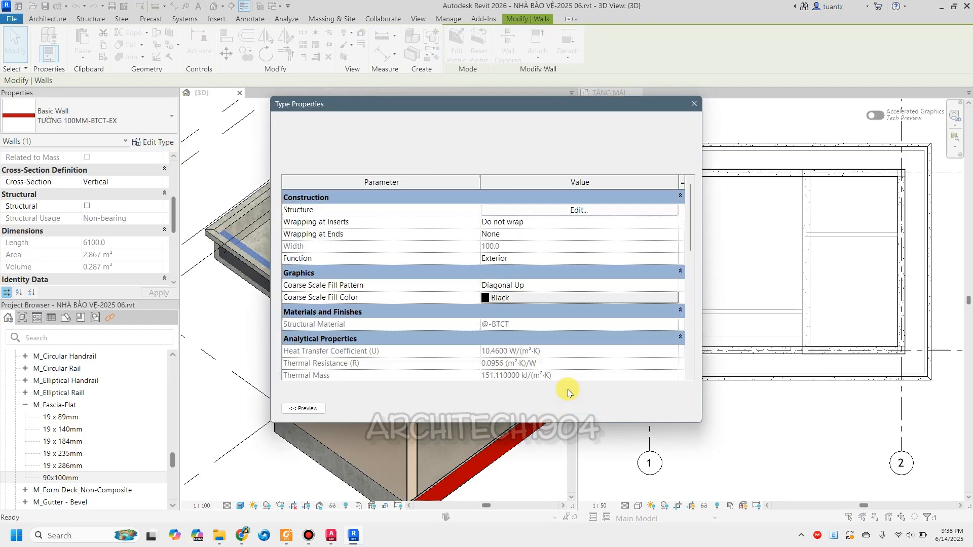
{"action": "left_click", "coordinate": [567, 408]}
{"action": "scroll", "coordinate": [295, 388], "scroll_direction": "down", "scroll_amount": 5}
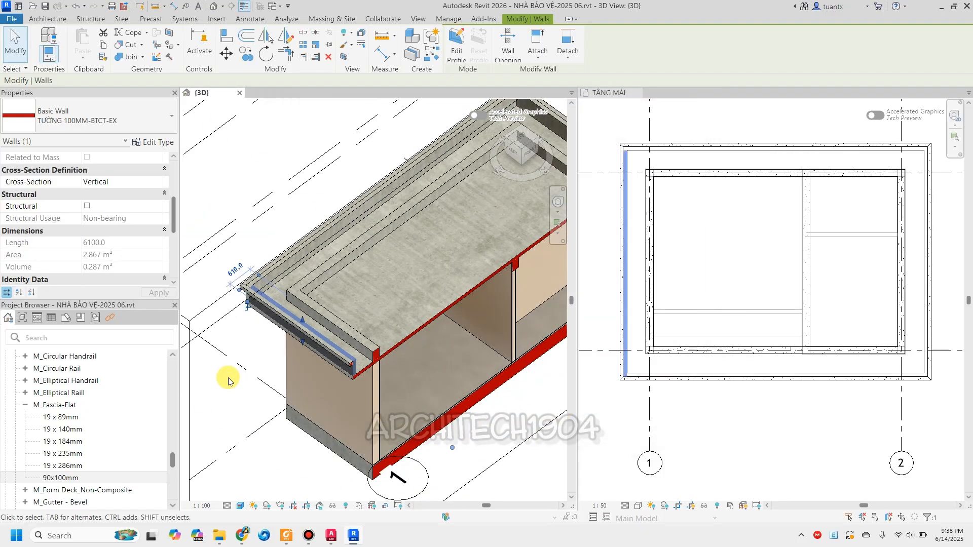
Deselect the parapet wall and turn off the section box to view the whole guard house in 3D.
{"action": "key", "text": "Escape"}
{"action": "left_click", "coordinate": [86, 243]}
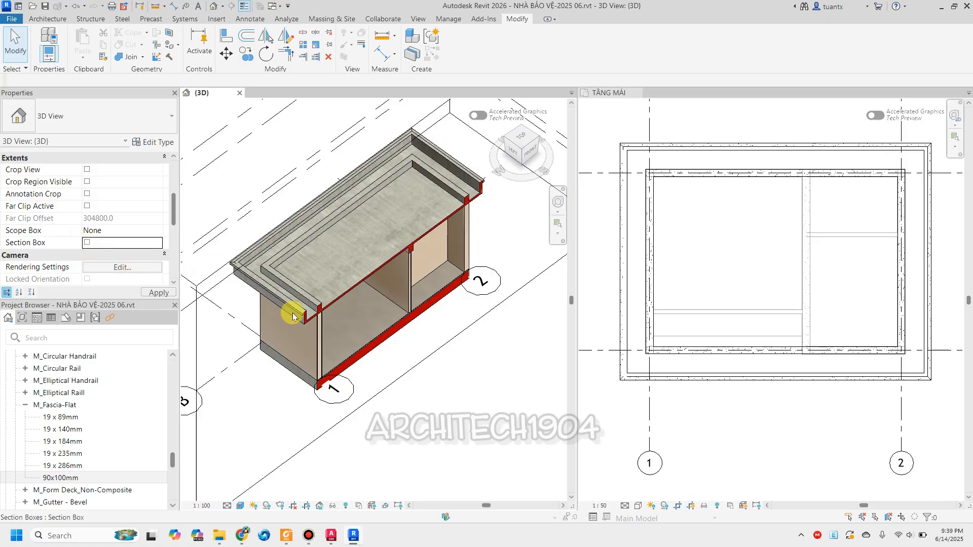
{"action": "middle_click_drag", "start_coordinate": [386, 377], "coordinate": [320, 308], "text": "shift"}
{"action": "middle_click_drag", "start_coordinate": [381, 310], "coordinate": [377, 304], "text": "shift"}
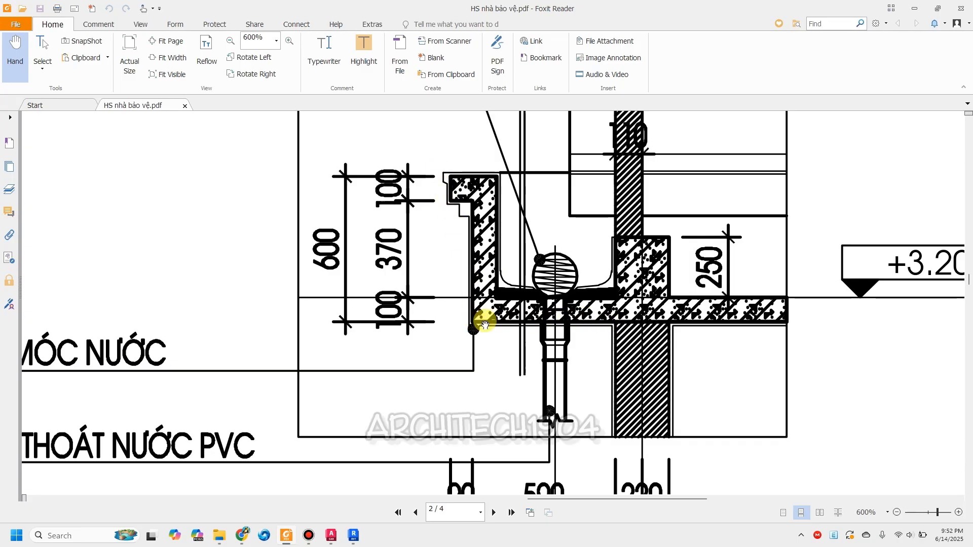
Switch from the parapet section detail in the PDF back to the Revit model.
{"action": "left_click", "coordinate": [353, 535]}
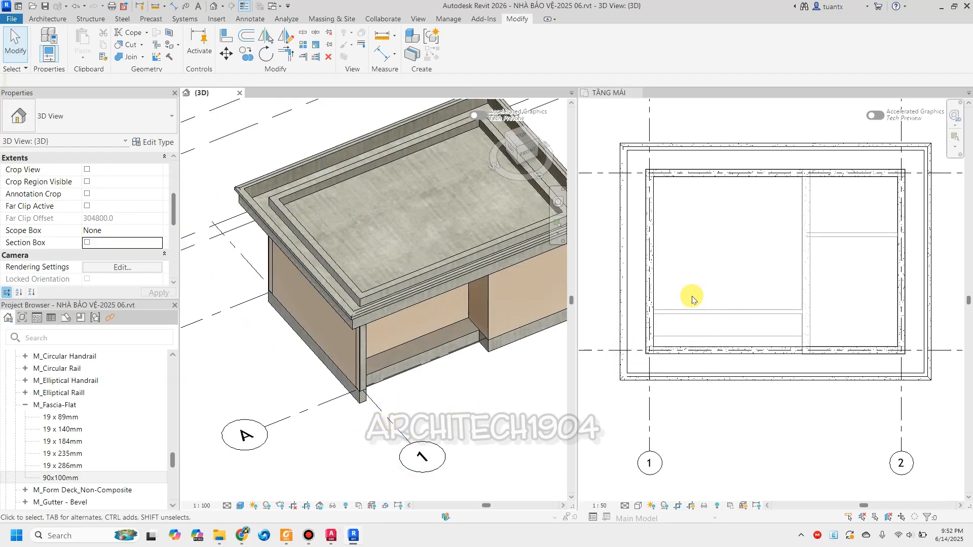
Create an in-place model in the Walls category from the TẦNG MÁI plan and name it "hoan thien seno".
{"action": "left_click", "coordinate": [682, 109]}
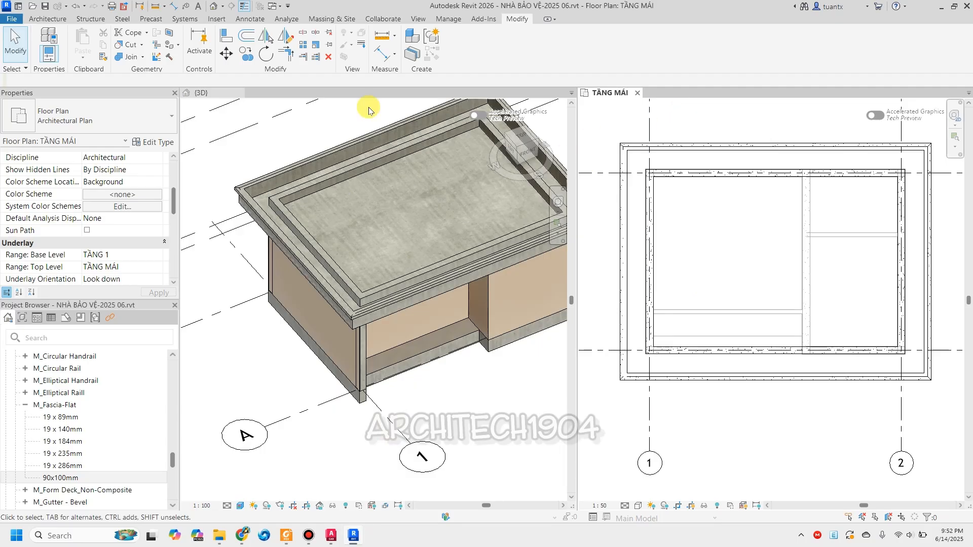
{"action": "left_click", "coordinate": [47, 19]}
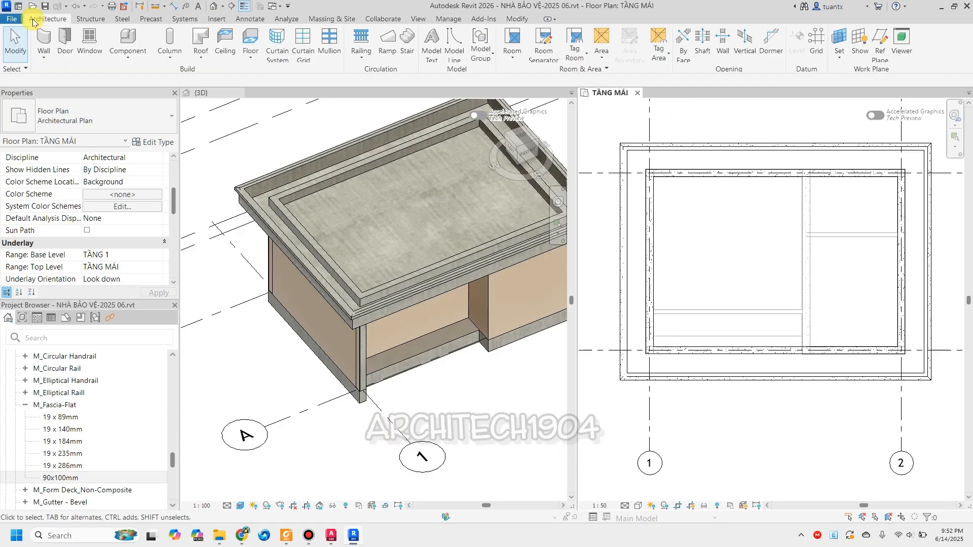
{"action": "left_click", "coordinate": [122, 58]}
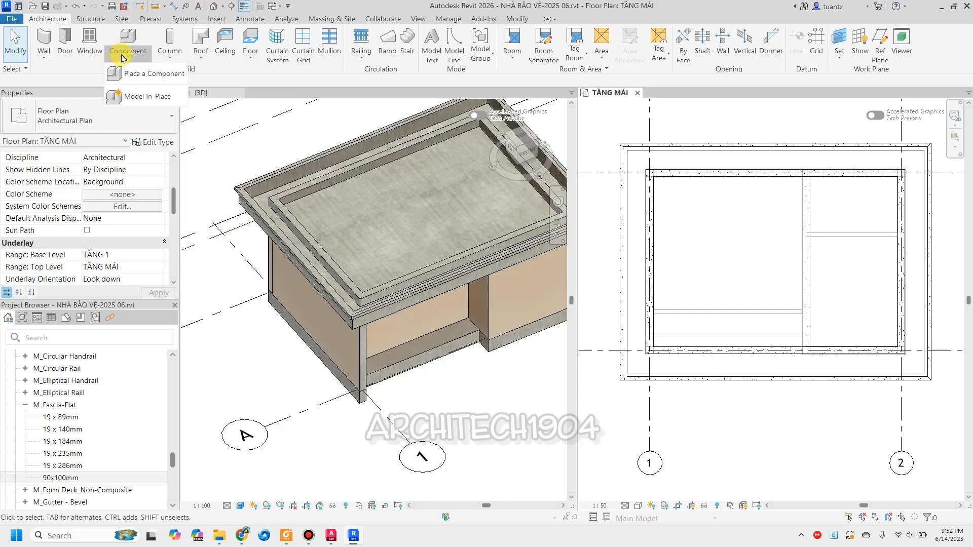
{"action": "left_click", "coordinate": [131, 97]}
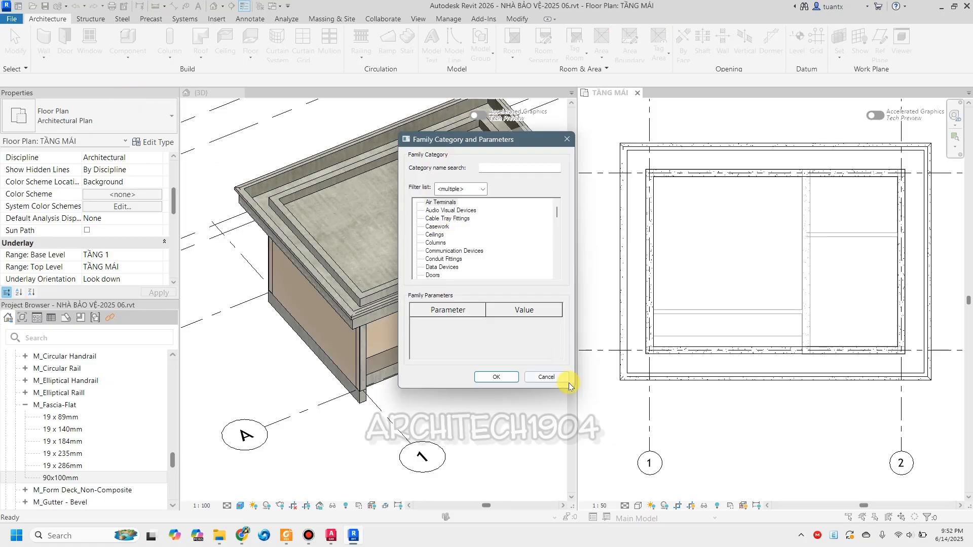
{"action": "left_click_drag", "start_coordinate": [568, 387], "coordinate": [622, 456]}
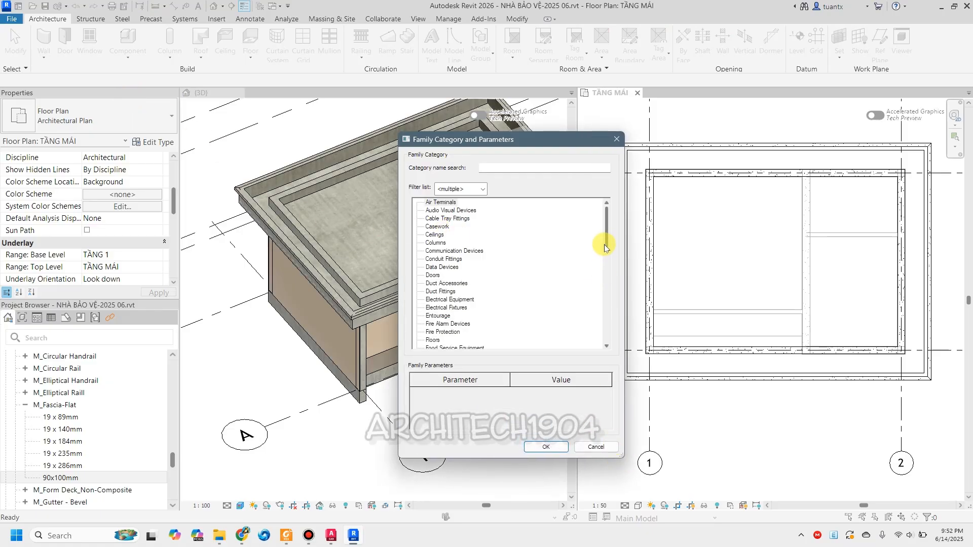
{"action": "left_click_drag", "start_coordinate": [608, 239], "coordinate": [606, 337]}
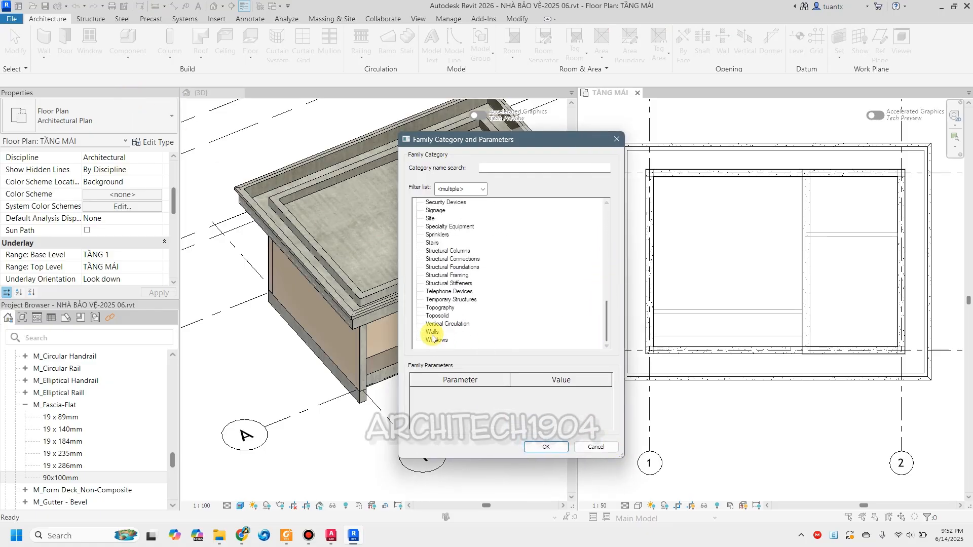
{"action": "left_click", "coordinate": [544, 447]}
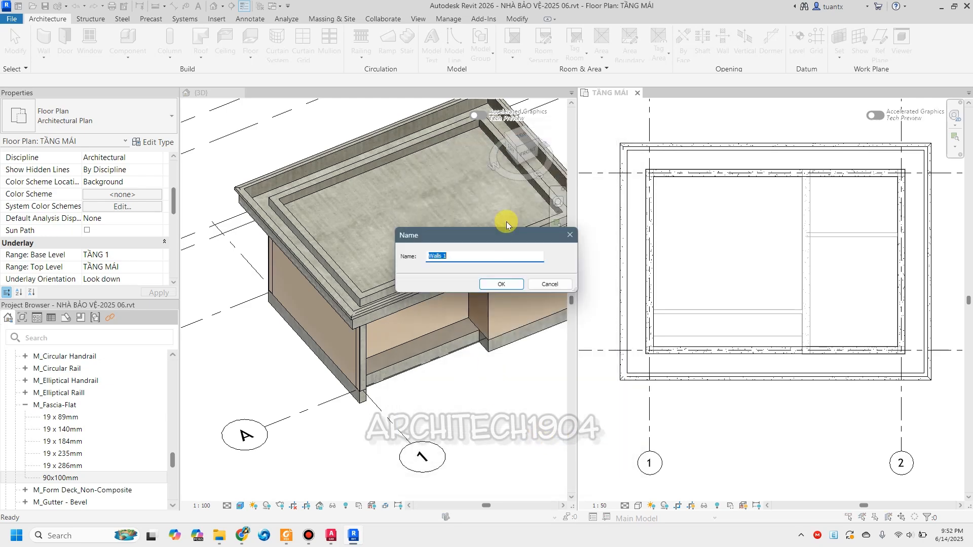
{"action": "type", "text": "hoan thien seno"}
{"action": "left_click", "coordinate": [502, 284]}
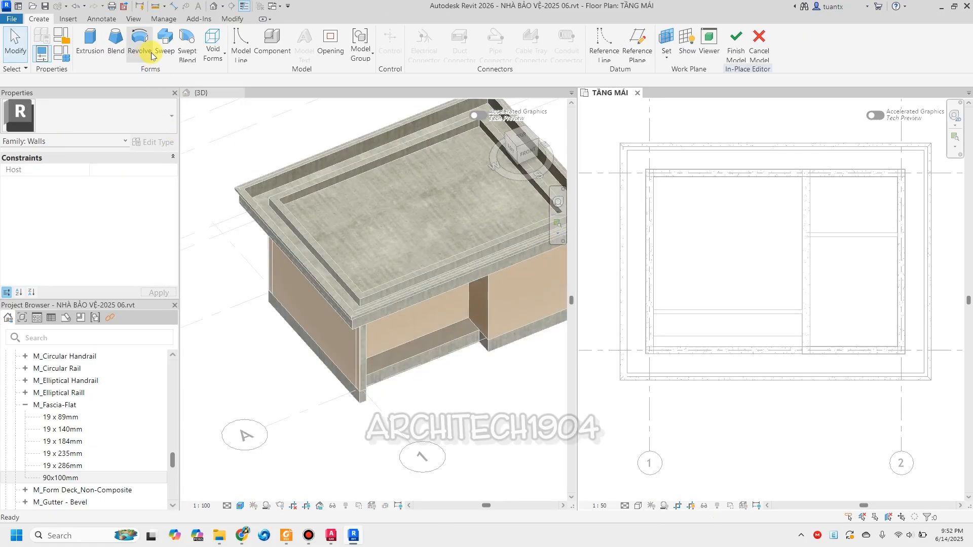
Start a Sweep and sketch its rectangular path along the inner face of the roof parapet walls, then finish the path.
{"action": "left_click", "coordinate": [168, 47]}
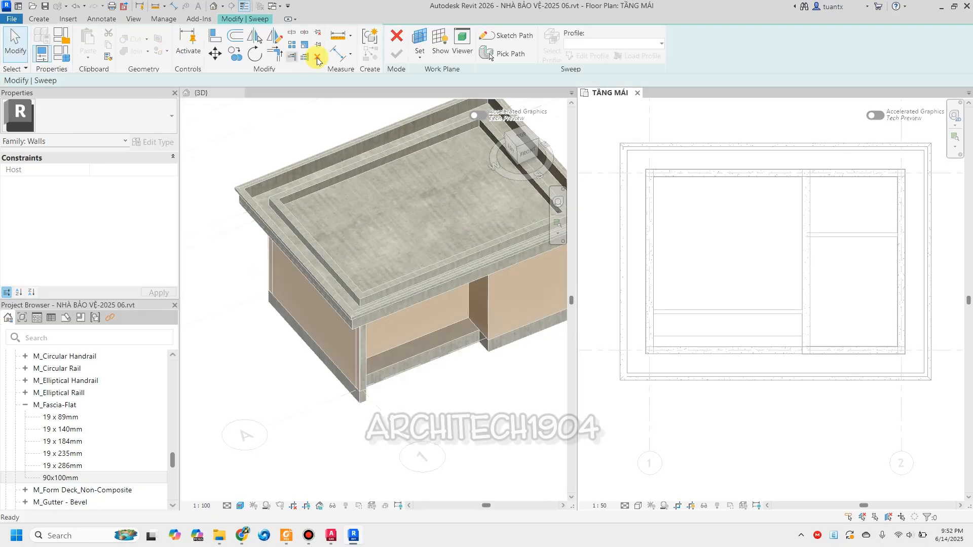
{"action": "left_click", "coordinate": [491, 37]}
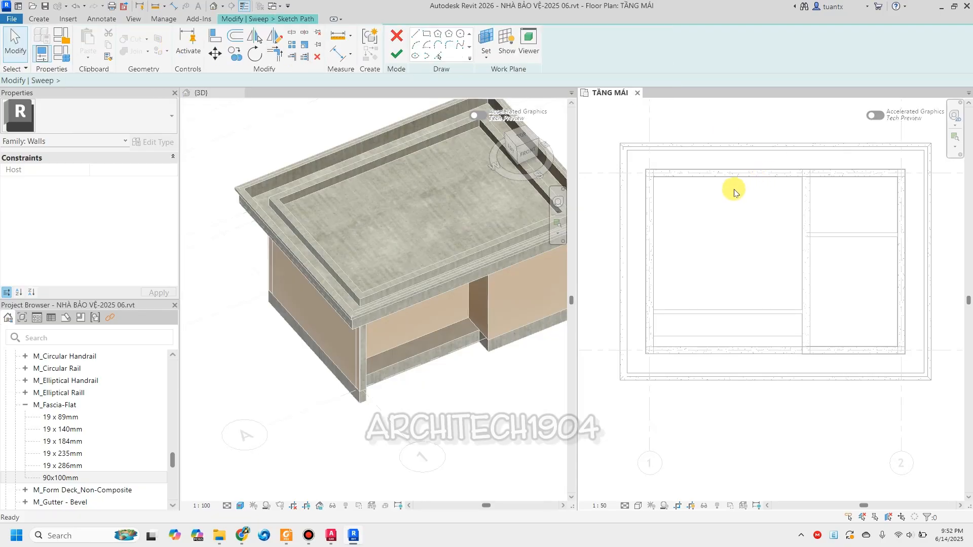
{"action": "left_click", "coordinate": [426, 34]}
{"action": "scroll", "coordinate": [618, 147], "scroll_direction": "up", "scroll_amount": 2}
{"action": "left_click", "coordinate": [618, 147]}
{"action": "scroll", "coordinate": [727, 243], "scroll_direction": "down", "scroll_amount": 2}
{"action": "scroll", "coordinate": [744, 250], "scroll_direction": "up", "scroll_amount": 1}
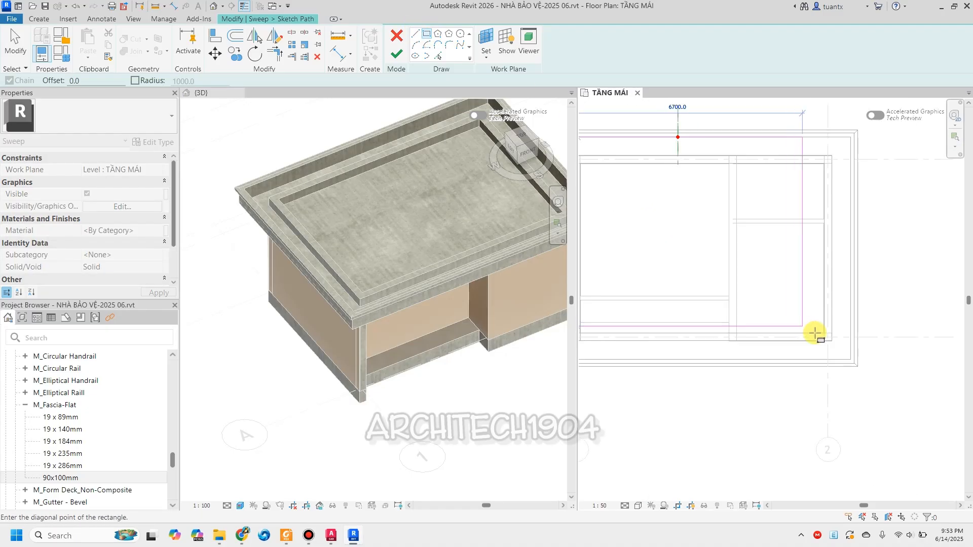
{"action": "left_click", "coordinate": [851, 359]}
{"action": "key", "text": "Escape"}
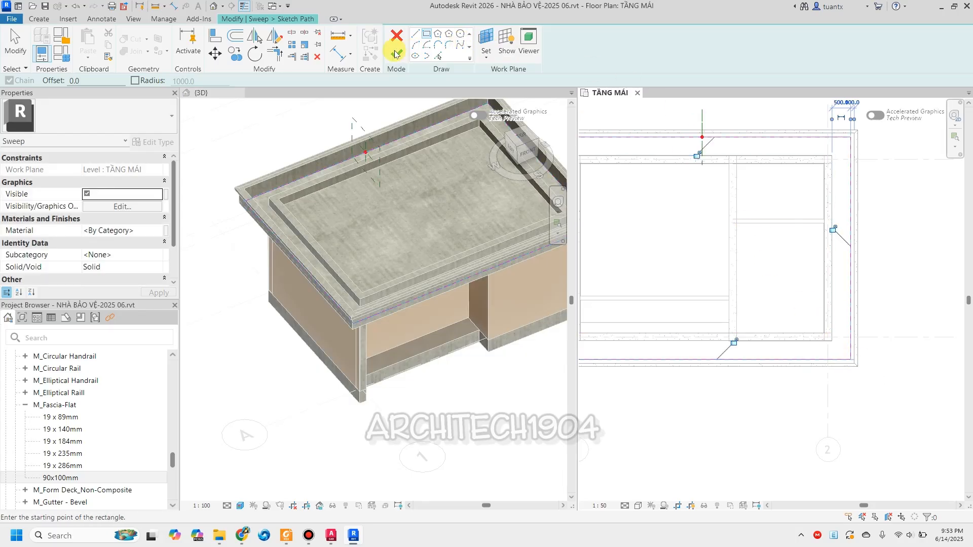
{"action": "left_click", "coordinate": [396, 54]}
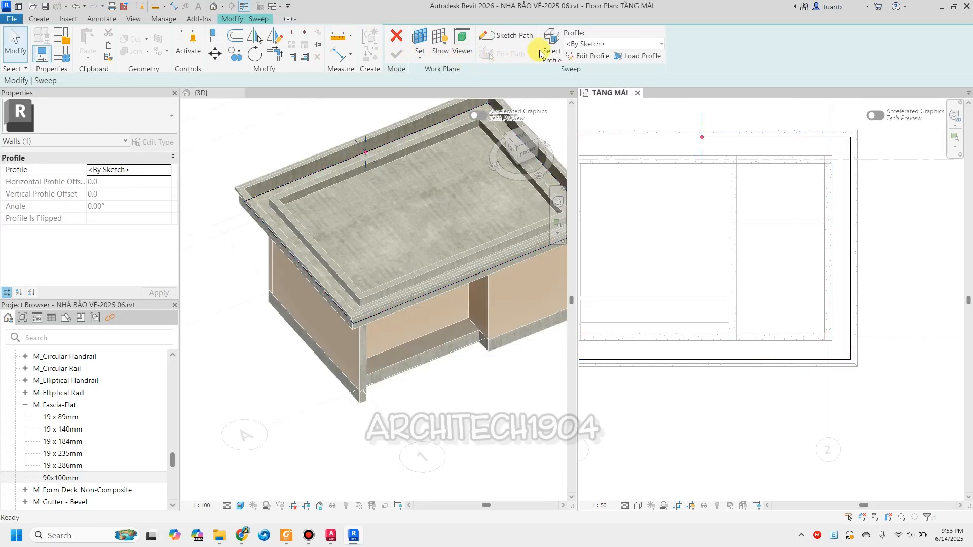
Open the sweep's profile sketch in the East - Architectural elevation and display that view in Wireframe.
{"action": "left_click", "coordinate": [578, 58]}
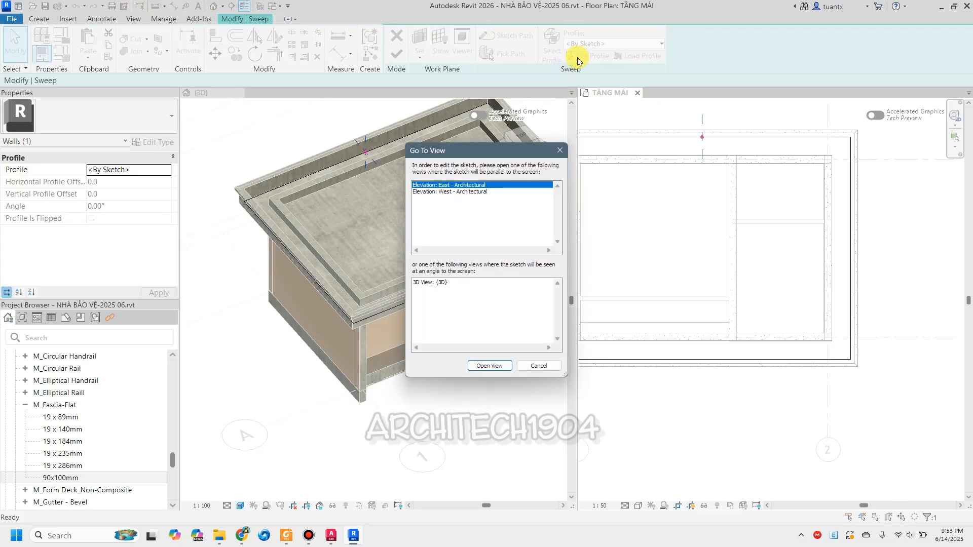
{"action": "left_click_drag", "start_coordinate": [520, 146], "coordinate": [471, 142]}
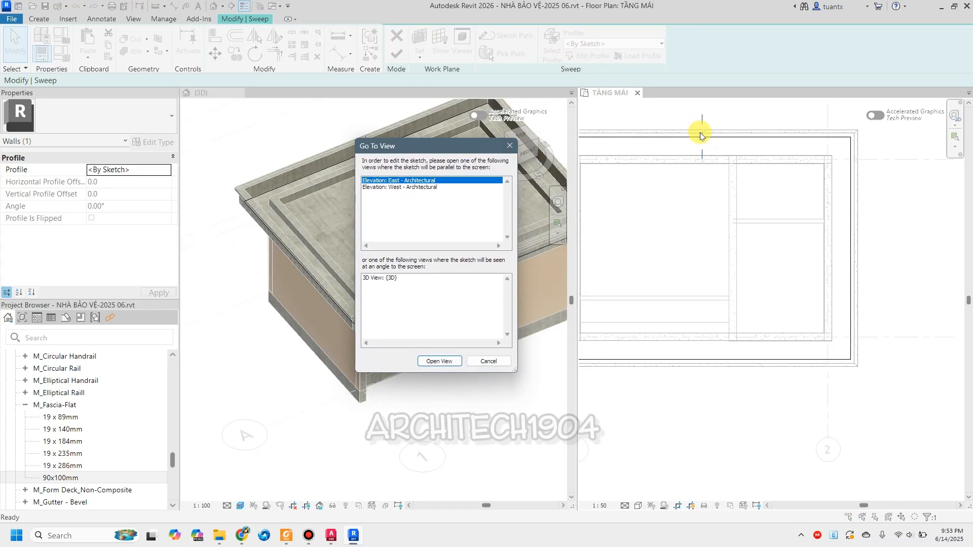
{"action": "left_click", "coordinate": [413, 188]}
{"action": "left_click", "coordinate": [402, 181]}
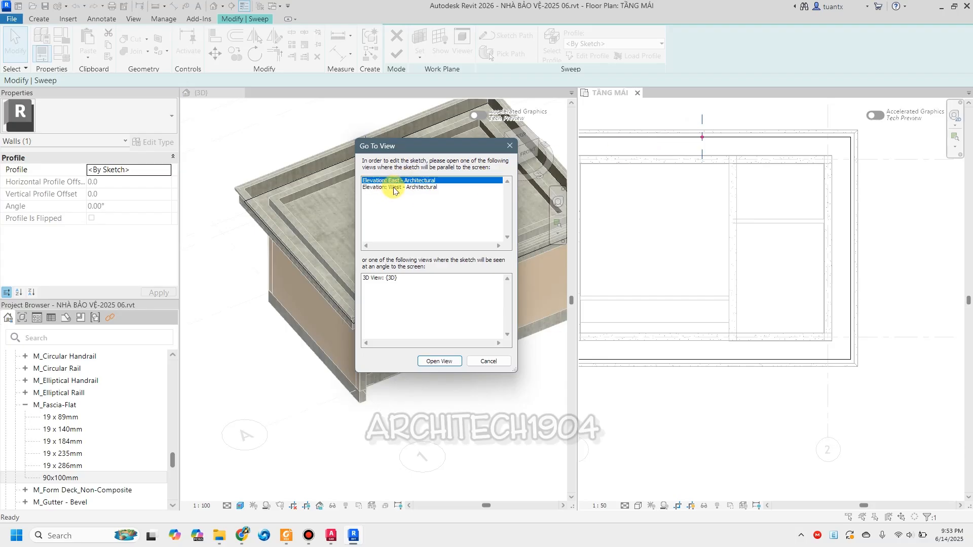
{"action": "left_click", "coordinate": [433, 361]}
{"action": "scroll", "coordinate": [745, 322], "scroll_direction": "up", "scroll_amount": 6}
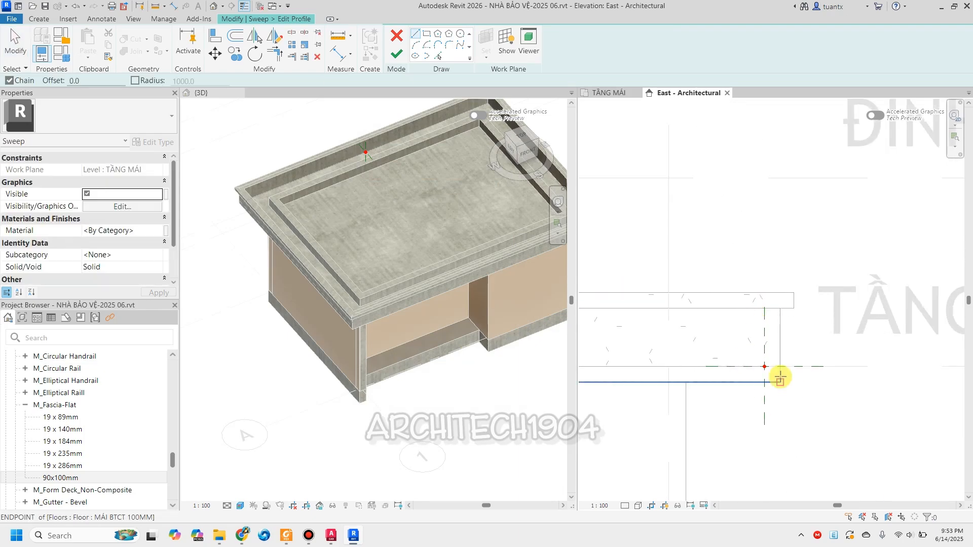
{"action": "middle_click_drag", "start_coordinate": [780, 377], "coordinate": [745, 352]}
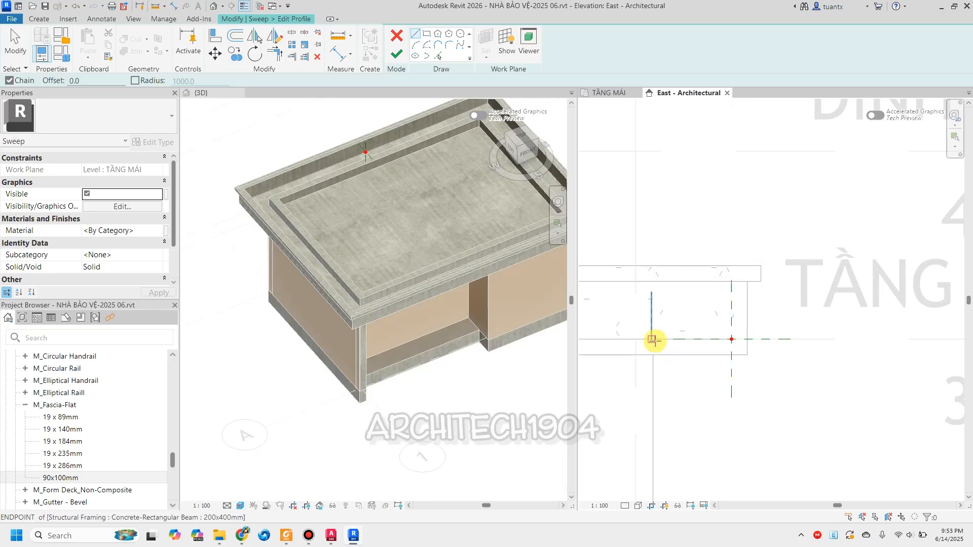
{"action": "scroll", "coordinate": [679, 382], "scroll_direction": "up", "scroll_amount": 1}
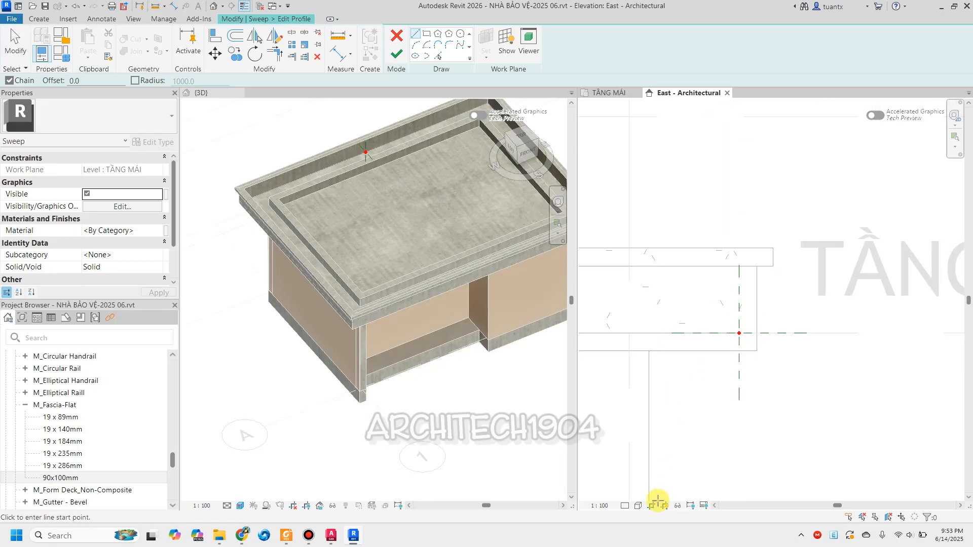
{"action": "left_click", "coordinate": [639, 507]}
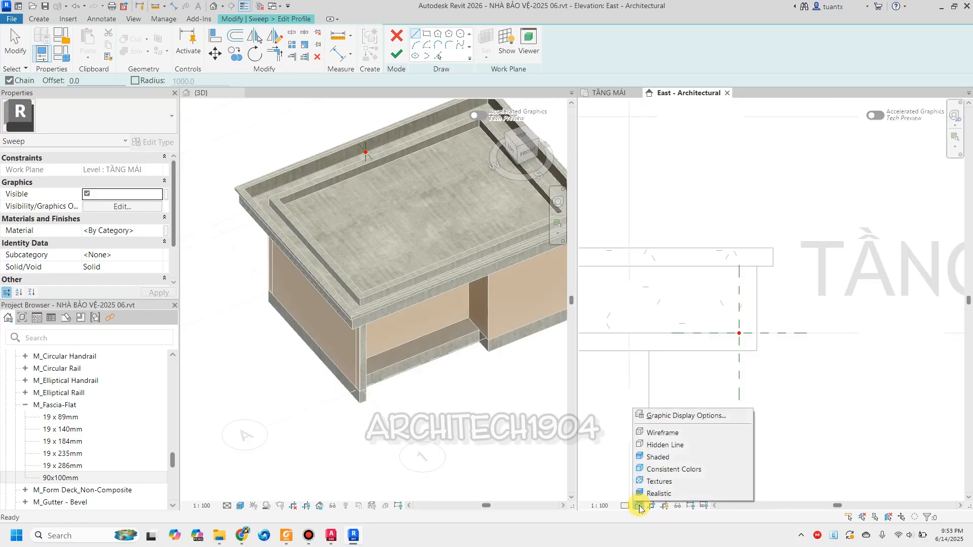
{"action": "left_click", "coordinate": [654, 432]}
{"action": "scroll", "coordinate": [659, 334], "scroll_direction": "up", "scroll_amount": 3}
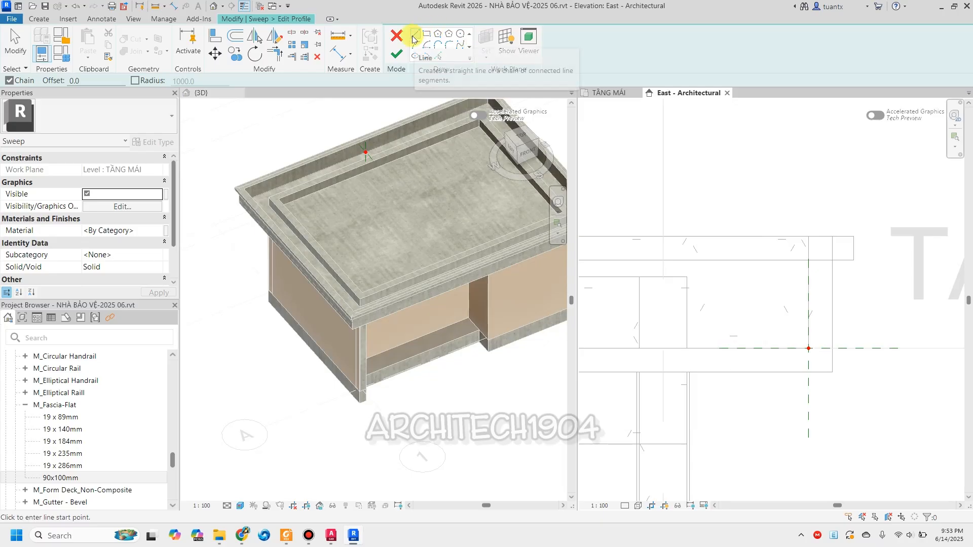
Trace the profile's inner edge from the upstand beam along the slab top, around the parapet and its 90x100 mm cap, to the slab underside.
{"action": "left_click", "coordinate": [414, 39]}
{"action": "scroll", "coordinate": [760, 382], "scroll_direction": "up", "scroll_amount": 1}
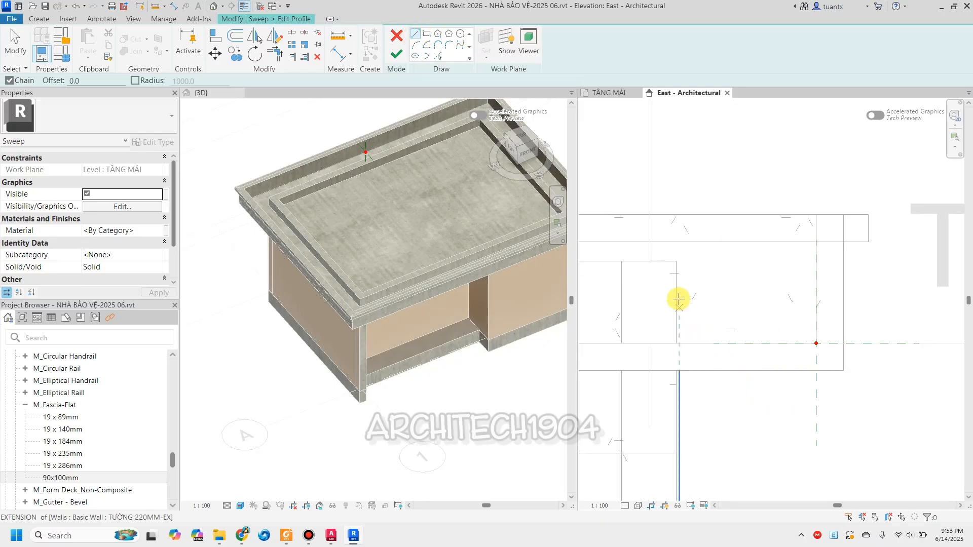
{"action": "left_click", "coordinate": [675, 263]}
{"action": "left_click", "coordinate": [676, 343]}
{"action": "left_click", "coordinate": [810, 343]}
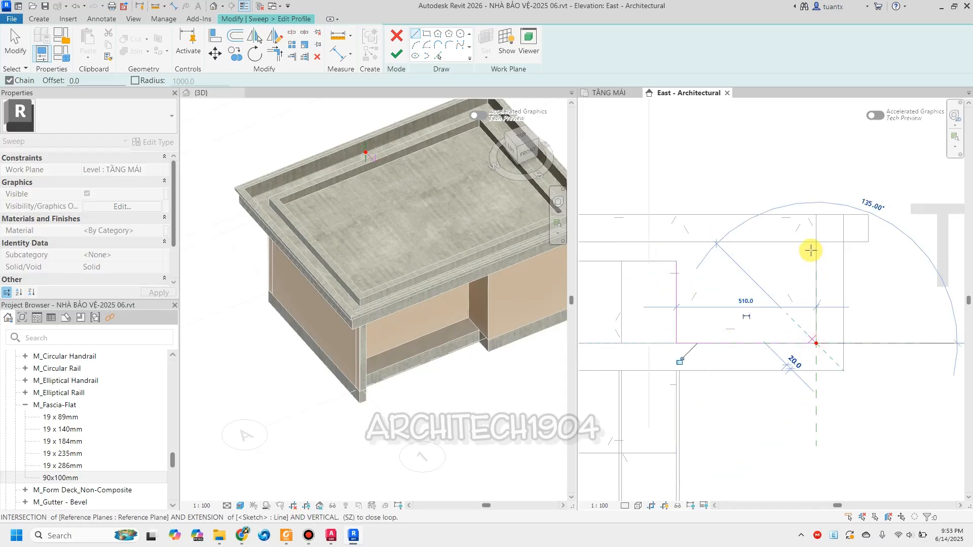
{"action": "left_click", "coordinate": [829, 216]}
{"action": "left_click", "coordinate": [868, 215]}
{"action": "left_click", "coordinate": [868, 242]}
{"action": "left_click", "coordinate": [843, 243]}
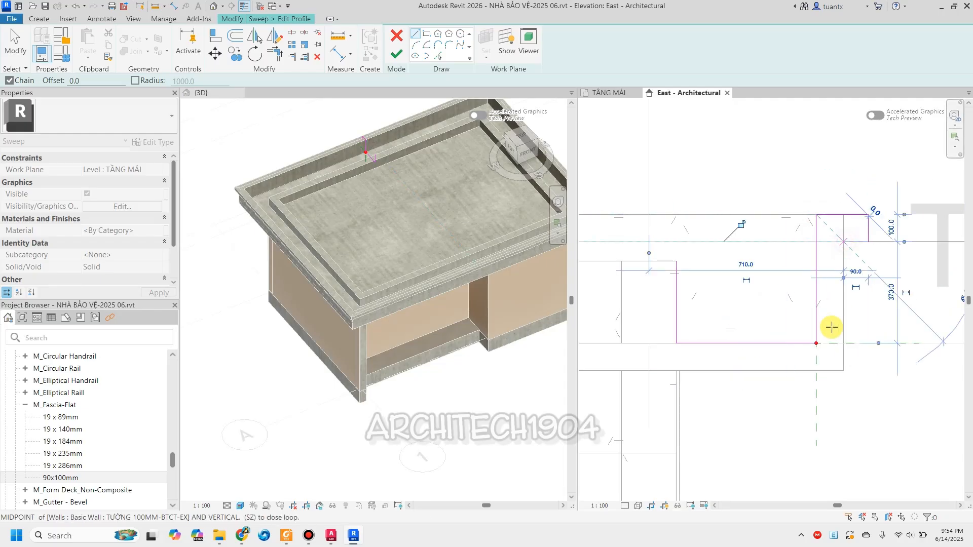
{"action": "left_click", "coordinate": [840, 372]}
{"action": "left_click", "coordinate": [679, 371]}
Draw the finish line below the slab underside from the wall face, ending in a drip edge about 15 mm deep and 45 mm wide.
{"action": "scroll", "coordinate": [688, 378], "scroll_direction": "up", "scroll_amount": 3}
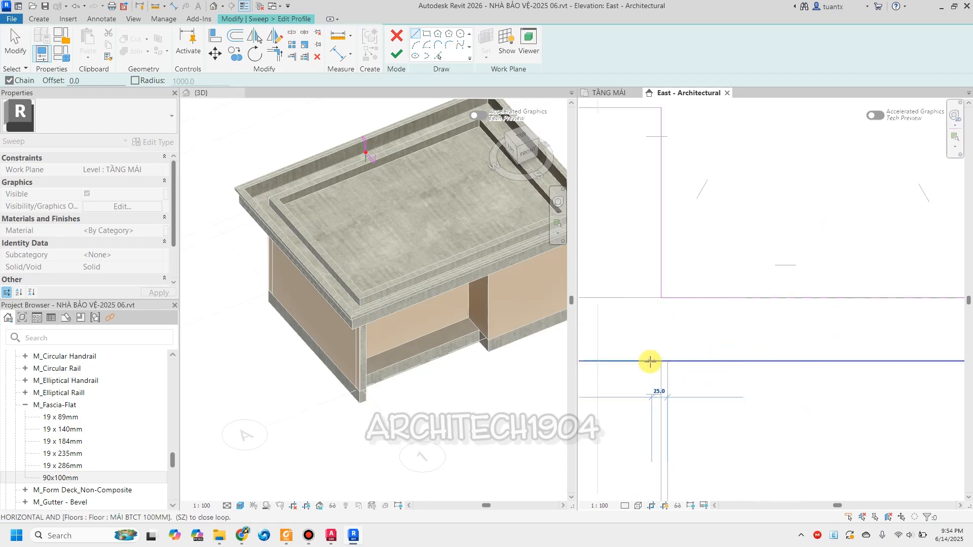
{"action": "left_click", "coordinate": [668, 369]}
{"action": "middle_click_drag", "start_coordinate": [745, 369], "coordinate": [560, 333]}
{"action": "scroll", "coordinate": [862, 337], "scroll_direction": "up", "scroll_amount": 1}
{"action": "middle_click_drag", "start_coordinate": [862, 336], "coordinate": [830, 347]}
{"action": "scroll", "coordinate": [820, 342], "scroll_direction": "up", "scroll_amount": 1}
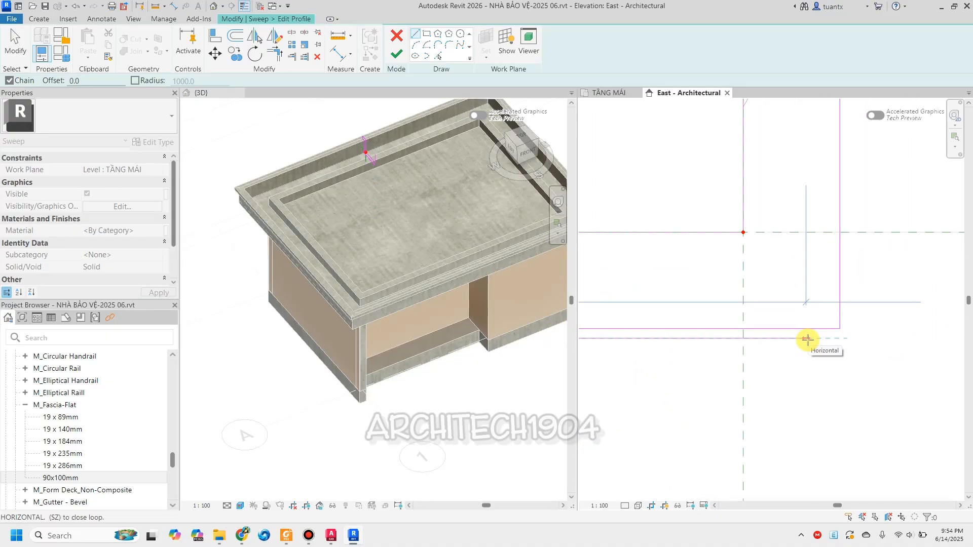
{"action": "left_click", "coordinate": [807, 339]}
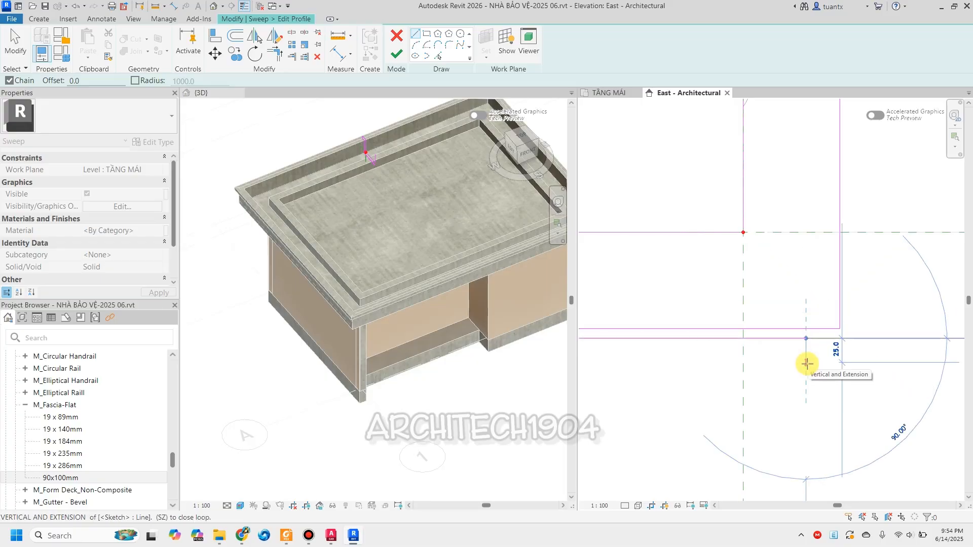
{"action": "left_click", "coordinate": [806, 353]}
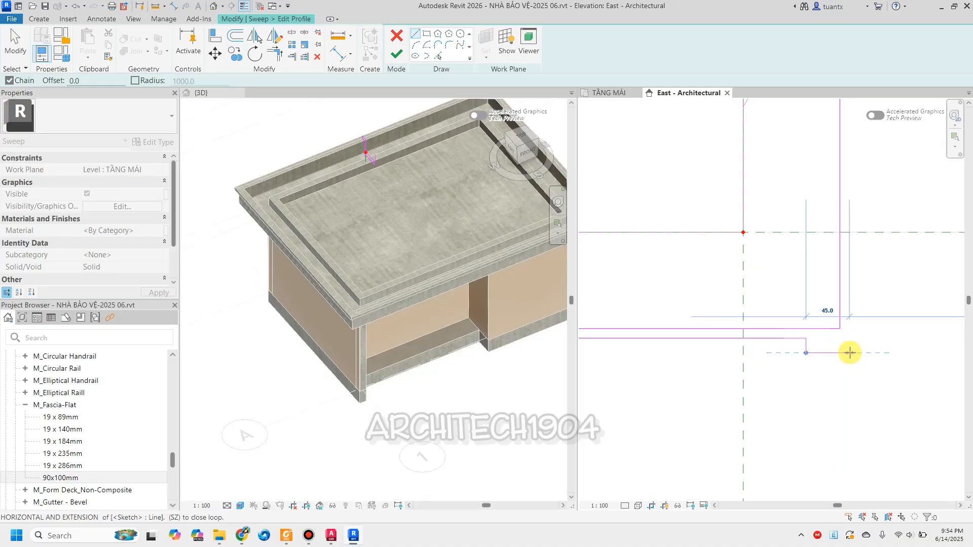
{"action": "left_click", "coordinate": [849, 352]}
Check the parapet cap detail in the PDF, then draw the finish line up the parapet's outer face with a small outward step below the cap.
{"action": "scroll", "coordinate": [849, 261], "scroll_direction": "down", "scroll_amount": 3}
{"action": "middle_click_drag", "start_coordinate": [849, 261], "coordinate": [770, 517]}
{"action": "scroll", "coordinate": [793, 295], "scroll_direction": "up", "scroll_amount": 2}
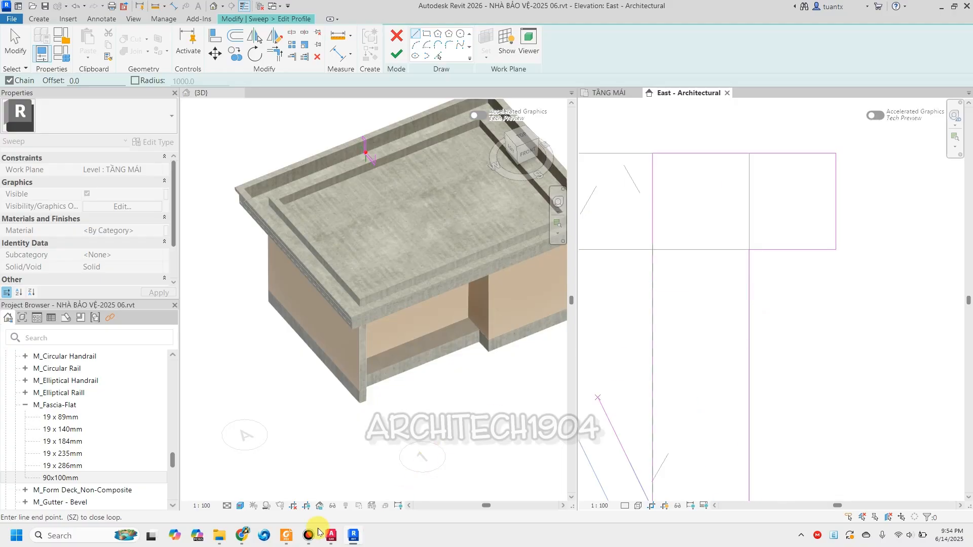
{"action": "left_click", "coordinate": [286, 535]}
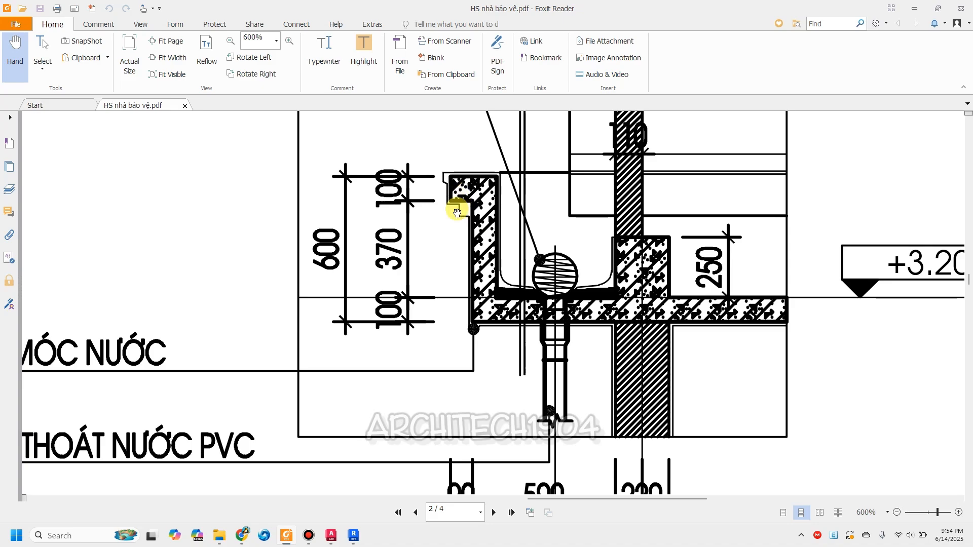
{"action": "left_click", "coordinate": [353, 535]}
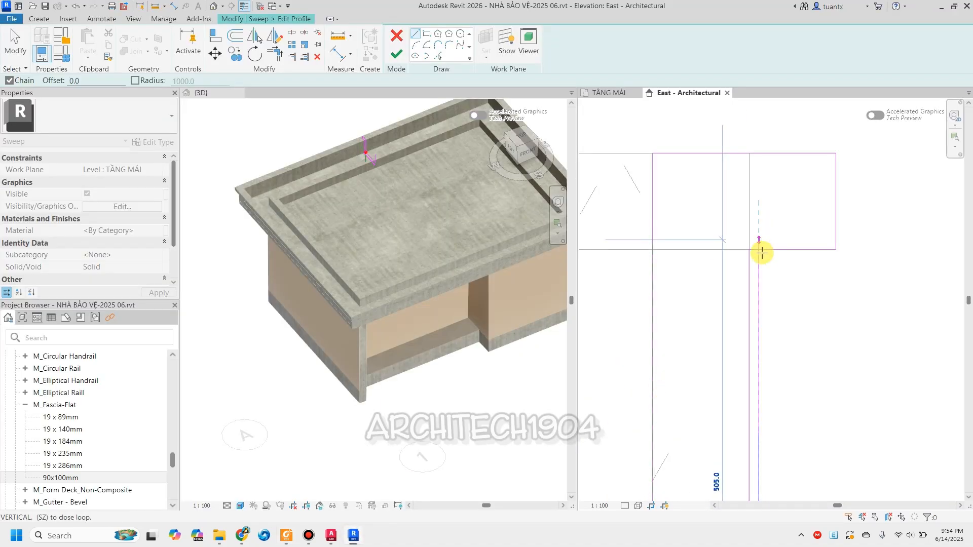
{"action": "left_click", "coordinate": [755, 302]}
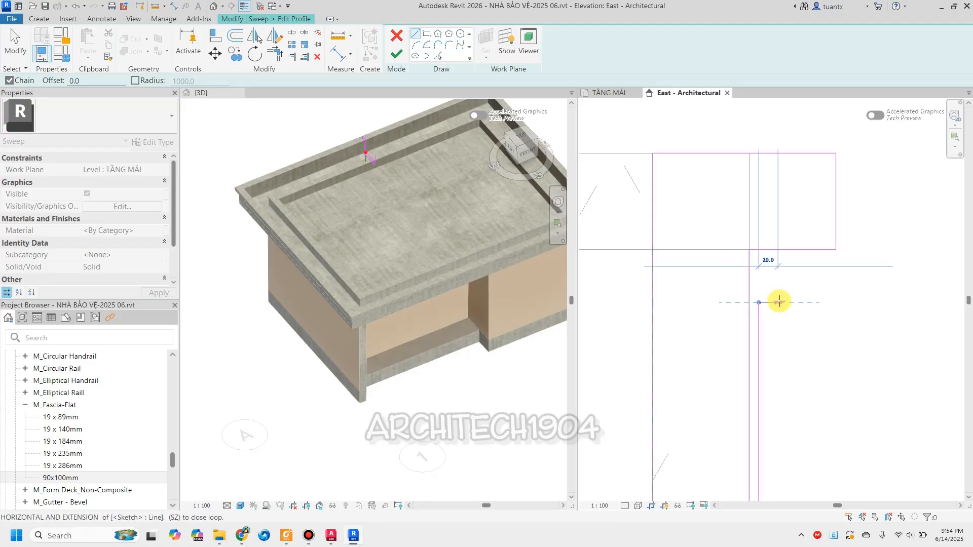
{"action": "left_click", "coordinate": [786, 261]}
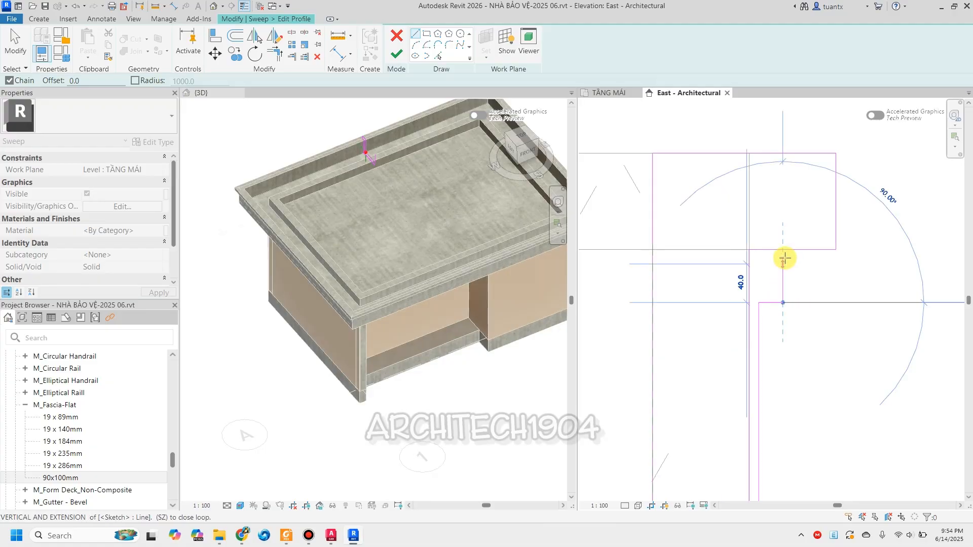
{"action": "left_click", "coordinate": [784, 259]}
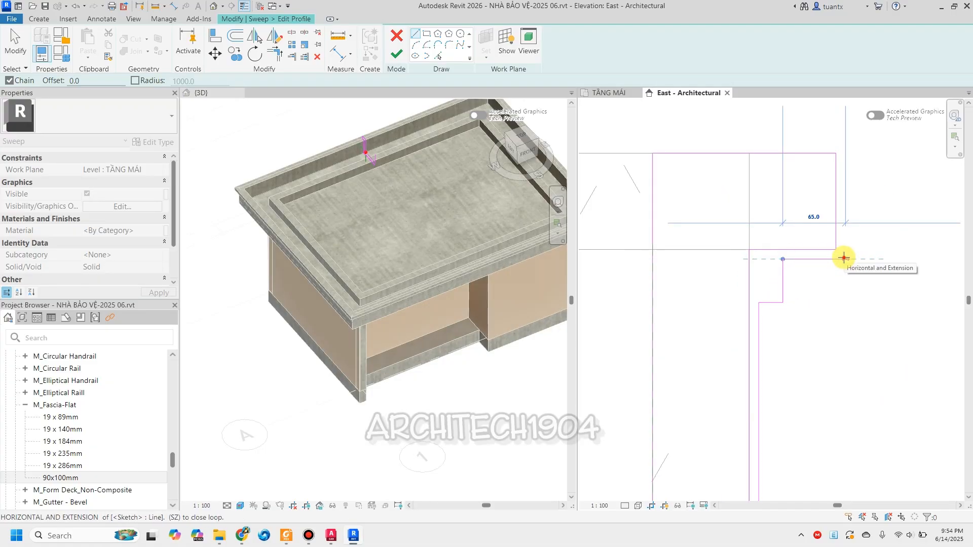
Draw the finish line about 65 mm along the cap's underside, 75 mm up its face, out to a 30 mm high lip and across its top.
{"action": "left_click", "coordinate": [844, 258]}
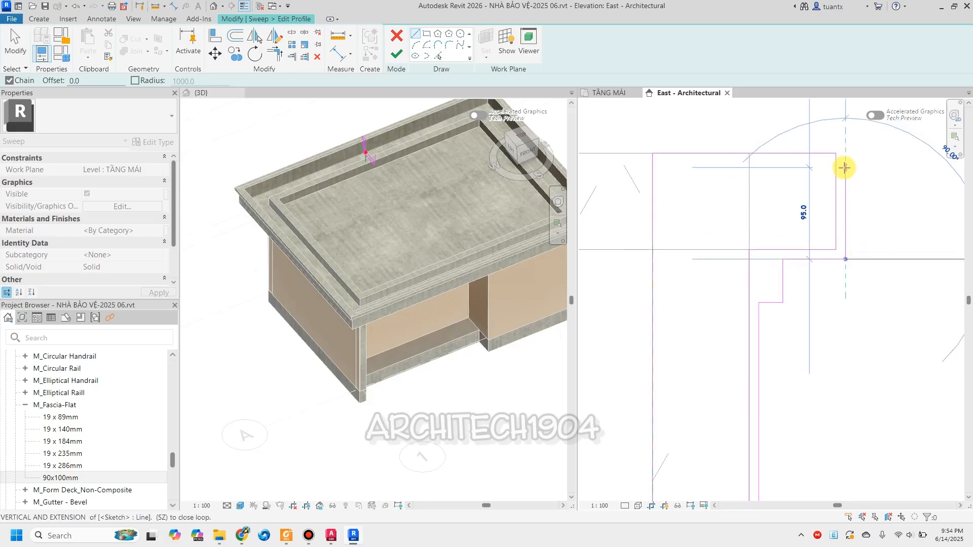
{"action": "left_click", "coordinate": [844, 186]}
{"action": "scroll", "coordinate": [849, 178], "scroll_direction": "up", "scroll_amount": 2}
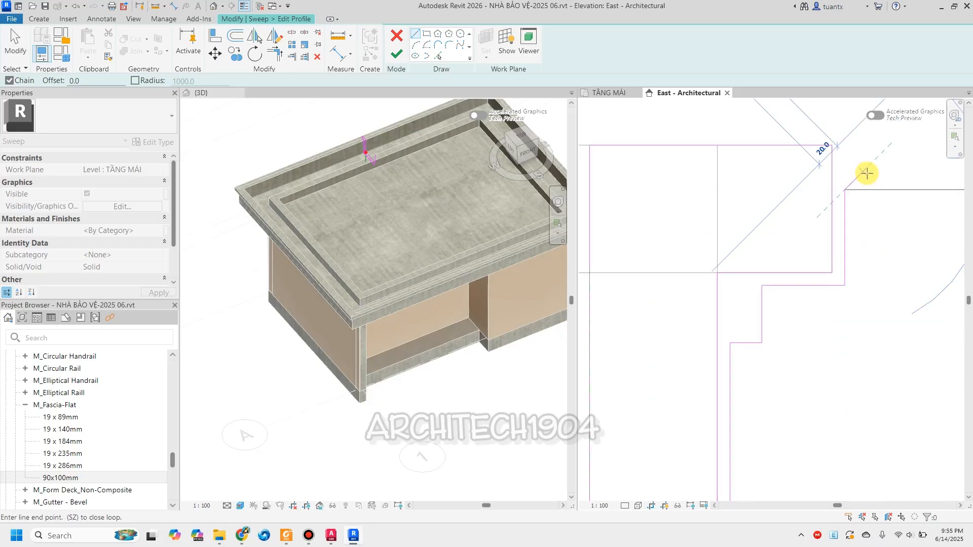
{"action": "left_click", "coordinate": [868, 169]}
{"action": "mouse_move", "coordinate": [874, 145]}
{"action": "middle_mouse_down"}
{"action": "mouse_move", "coordinate": [849, 243]}
{"action": "mouse_move", "coordinate": [831, 273]}
{"action": "middle_mouse_up"}
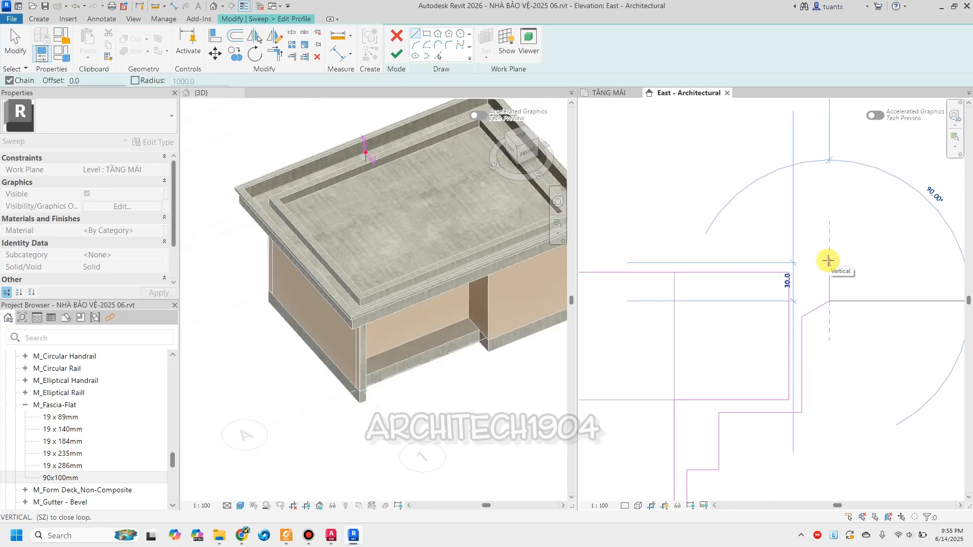
{"action": "left_click", "coordinate": [828, 260]}
{"action": "middle_click_drag", "start_coordinate": [807, 260], "coordinate": [962, 275]}
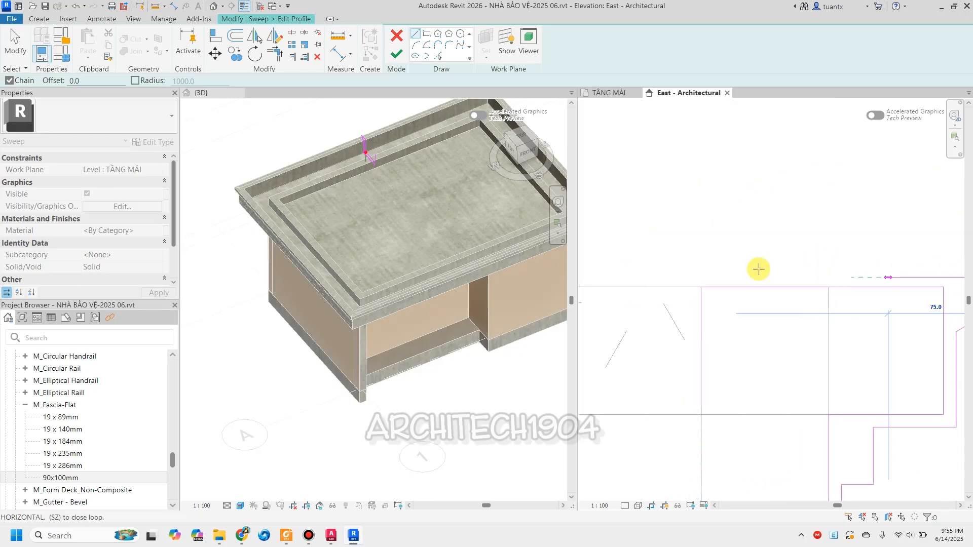
{"action": "left_click", "coordinate": [691, 277]}
Draw the finish line down the parapet's inner face, along the gutter bed and up the upstand beam, closing the profile at the beam's top.
{"action": "scroll", "coordinate": [683, 358], "scroll_direction": "down", "scroll_amount": 2}
{"action": "middle_click_drag", "start_coordinate": [684, 358], "coordinate": [786, 198]}
{"action": "scroll", "coordinate": [766, 380], "scroll_direction": "down", "scroll_amount": 1}
{"action": "middle_click_drag", "start_coordinate": [784, 330], "coordinate": [812, 121]}
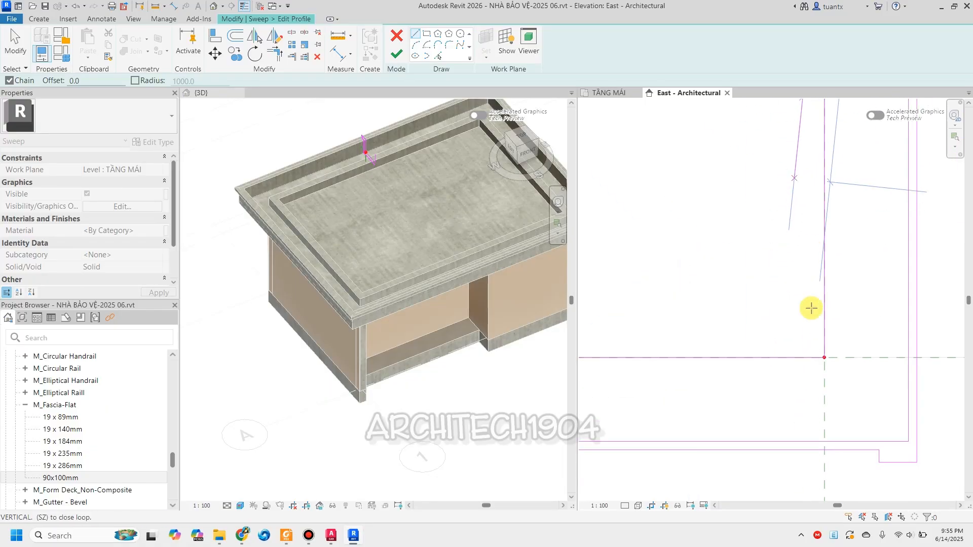
{"action": "left_click", "coordinate": [816, 347]}
{"action": "scroll", "coordinate": [743, 339], "scroll_direction": "down", "scroll_amount": 2}
{"action": "middle_click_drag", "start_coordinate": [742, 339], "coordinate": [926, 332]}
{"action": "scroll", "coordinate": [750, 332], "scroll_direction": "up", "scroll_amount": 1}
{"action": "left_click", "coordinate": [748, 333]}
{"action": "left_click", "coordinate": [746, 130]}
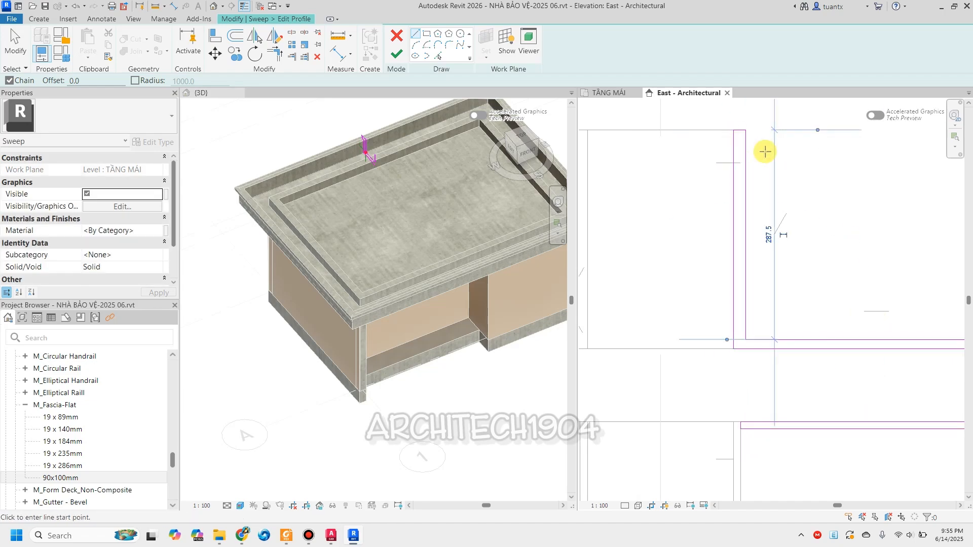
{"action": "scroll", "coordinate": [749, 232], "scroll_direction": "down", "scroll_amount": 3}
{"action": "scroll", "coordinate": [709, 289], "scroll_direction": "up", "scroll_amount": 2}
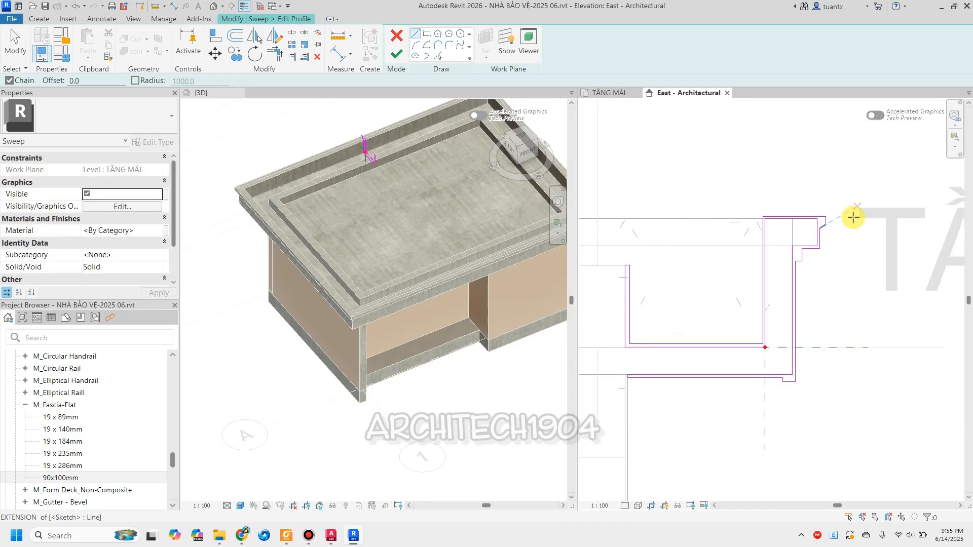
{"action": "key", "text": "Escape"}
{"action": "key", "text": "Escape"}
Set the vertical finish line beside the upstand beam to 10 mm from the beam's face.
{"action": "scroll", "coordinate": [628, 304], "scroll_direction": "up", "scroll_amount": 3}
{"action": "middle_click_drag", "start_coordinate": [710, 295], "coordinate": [714, 296]}
{"action": "scroll", "coordinate": [714, 280], "scroll_direction": "up", "scroll_amount": 1}
{"action": "scroll", "coordinate": [726, 394], "scroll_direction": "up", "scroll_amount": 2}
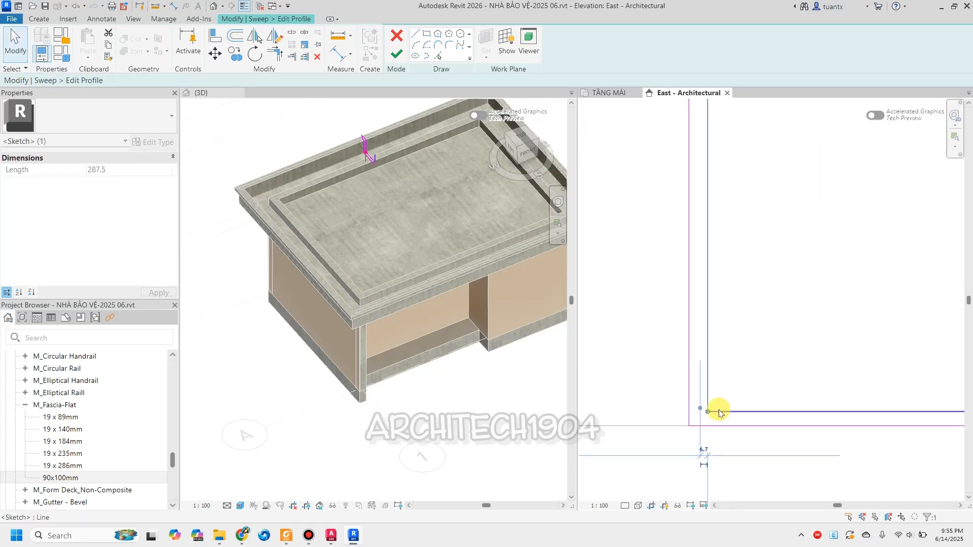
{"action": "middle_click_drag", "start_coordinate": [701, 410], "coordinate": [710, 286]}
{"action": "scroll", "coordinate": [710, 287], "scroll_direction": "up", "scroll_amount": 1}
{"action": "scroll", "coordinate": [711, 290], "scroll_direction": "up", "scroll_amount": 1}
{"action": "left_click_drag", "start_coordinate": [711, 279], "coordinate": [692, 264]}
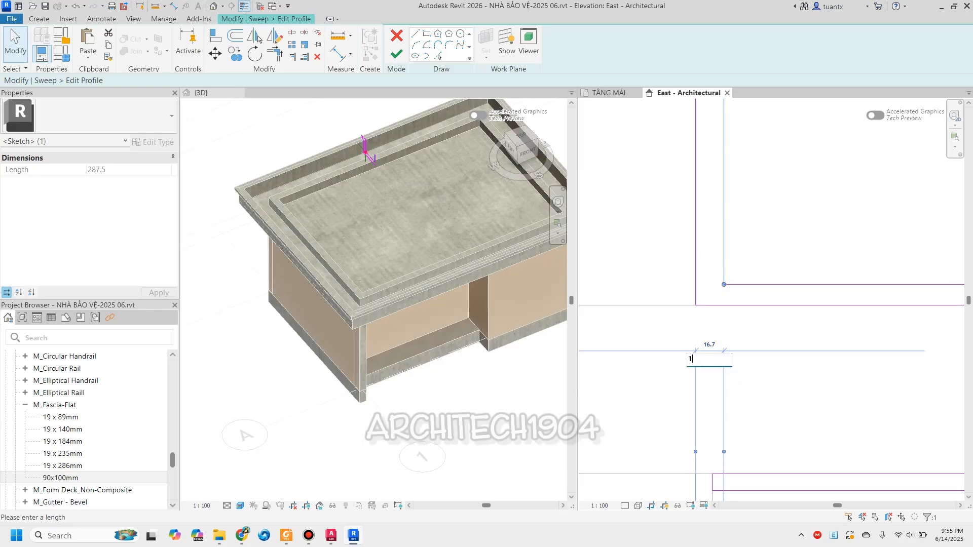
{"action": "key", "text": "Return"}
Set the finish line along the gutter bed to 20 mm above the concrete slab.
{"action": "middle_click_drag", "start_coordinate": [804, 244], "coordinate": [699, 253]}
{"action": "left_click", "coordinate": [706, 293]}
{"action": "scroll", "coordinate": [719, 301], "scroll_direction": "down", "scroll_amount": 2}
{"action": "middle_click_drag", "start_coordinate": [683, 319], "coordinate": [626, 325]}
{"action": "scroll", "coordinate": [639, 324], "scroll_direction": "down", "scroll_amount": 2}
{"action": "middle_click_drag", "start_coordinate": [834, 325], "coordinate": [719, 318]}
{"action": "scroll", "coordinate": [788, 322], "scroll_direction": "down", "scroll_amount": 1}
{"action": "middle_click_drag", "start_coordinate": [798, 330], "coordinate": [777, 325]}
{"action": "scroll", "coordinate": [760, 321], "scroll_direction": "down", "scroll_amount": 3}
{"action": "mouse_move", "coordinate": [682, 331]}
{"action": "middle_mouse_down"}
{"action": "mouse_move", "coordinate": [807, 324]}
{"action": "mouse_move", "coordinate": [644, 336]}
{"action": "middle_mouse_up"}
{"action": "scroll", "coordinate": [651, 333], "scroll_direction": "down", "scroll_amount": 2}
{"action": "scroll", "coordinate": [679, 326], "scroll_direction": "down", "scroll_amount": 3}
{"action": "middle_click_drag", "start_coordinate": [724, 323], "coordinate": [773, 313]}
{"action": "scroll", "coordinate": [706, 314], "scroll_direction": "up", "scroll_amount": 5}
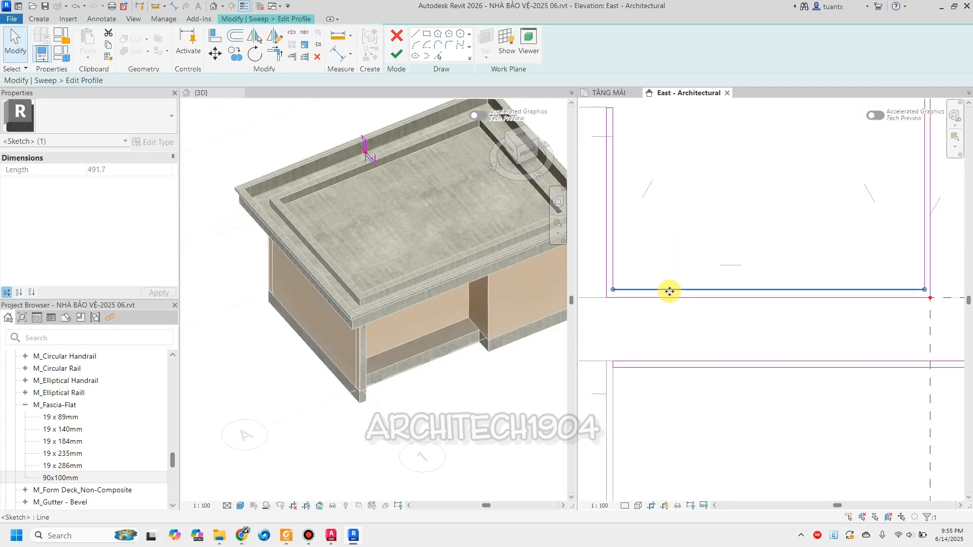
{"action": "left_click", "coordinate": [669, 269]}
{"action": "left_click_drag", "start_coordinate": [680, 267], "coordinate": [678, 291]}
{"action": "middle_click_drag", "start_coordinate": [675, 315], "coordinate": [630, 311]}
{"action": "scroll", "coordinate": [938, 306], "scroll_direction": "up", "scroll_amount": 4}
{"action": "middle_click_drag", "start_coordinate": [938, 305], "coordinate": [893, 304]}
{"action": "scroll", "coordinate": [891, 299], "scroll_direction": "up", "scroll_amount": 1}
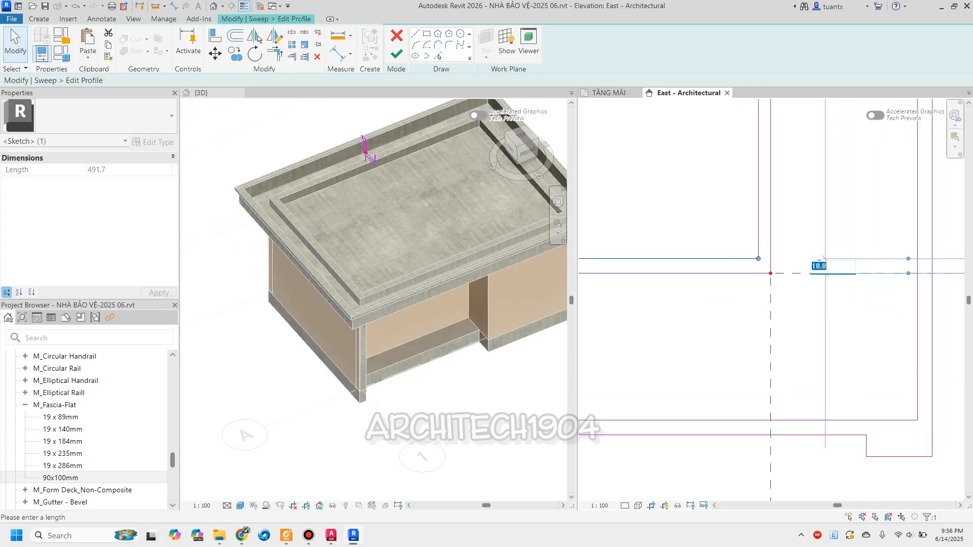
{"action": "key", "text": "Return"}
Set the vertical finish line on the parapet's inner face to 10 mm from the concrete.
{"action": "scroll", "coordinate": [752, 253], "scroll_direction": "down", "scroll_amount": 1}
{"action": "middle_click_drag", "start_coordinate": [736, 281], "coordinate": [729, 475]}
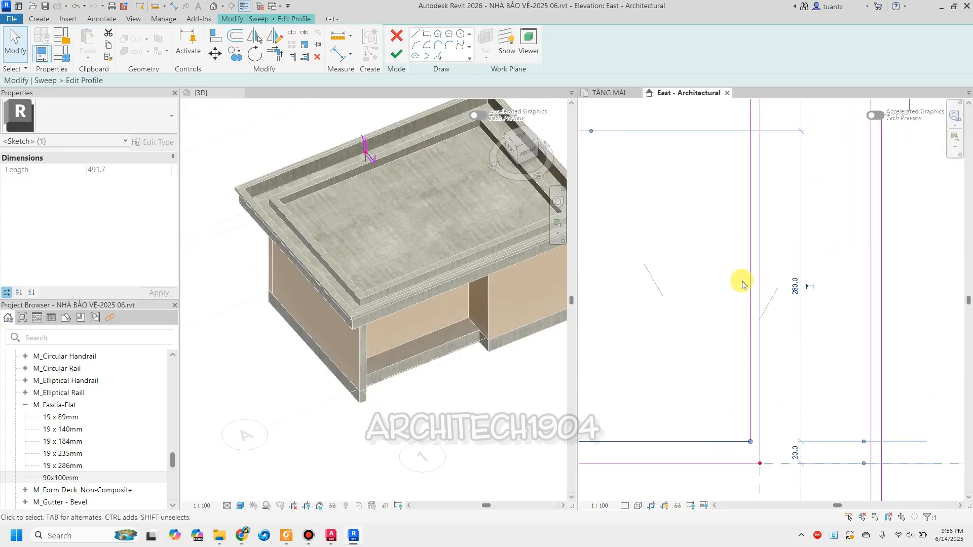
{"action": "left_click", "coordinate": [746, 275]}
{"action": "scroll", "coordinate": [706, 298], "scroll_direction": "down", "scroll_amount": 2}
{"action": "middle_click_drag", "start_coordinate": [706, 296], "coordinate": [675, 443]}
{"action": "scroll", "coordinate": [710, 202], "scroll_direction": "up", "scroll_amount": 4}
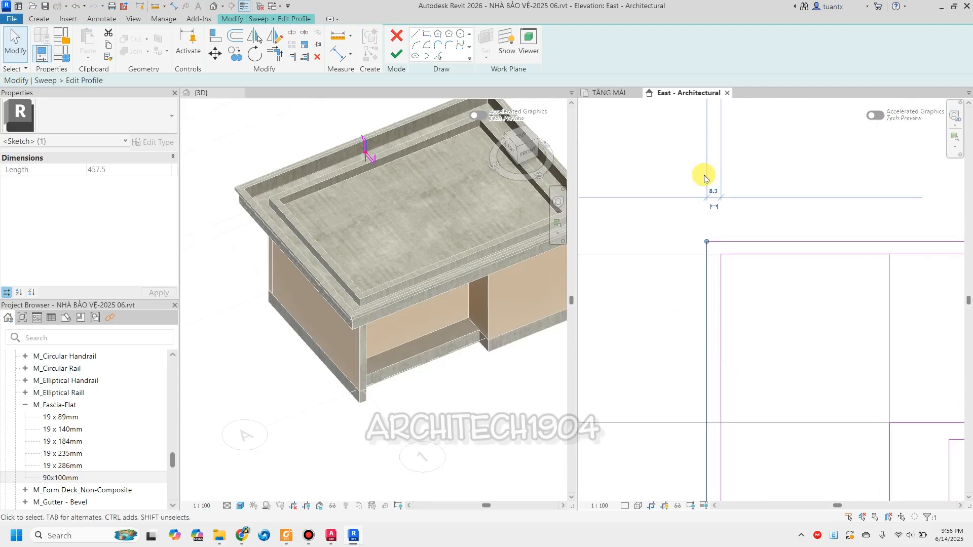
{"action": "type", "text": "10"}
{"action": "key", "text": "Return"}
Set the finish line across the top of the parapet cap to 10 mm above the concrete.
{"action": "left_click", "coordinate": [799, 174]}
{"action": "scroll", "coordinate": [756, 233], "scroll_direction": "down", "scroll_amount": 2}
{"action": "middle_click_drag", "start_coordinate": [779, 240], "coordinate": [615, 247]}
{"action": "scroll", "coordinate": [834, 265], "scroll_direction": "up", "scroll_amount": 4}
{"action": "left_click", "coordinate": [815, 227]}
{"action": "type", "text": "10"}
{"action": "key", "text": "Return"}
Check the offsets of the finish lines along the cap's outer face and the parapet's outer face.
{"action": "left_click", "coordinate": [730, 268]}
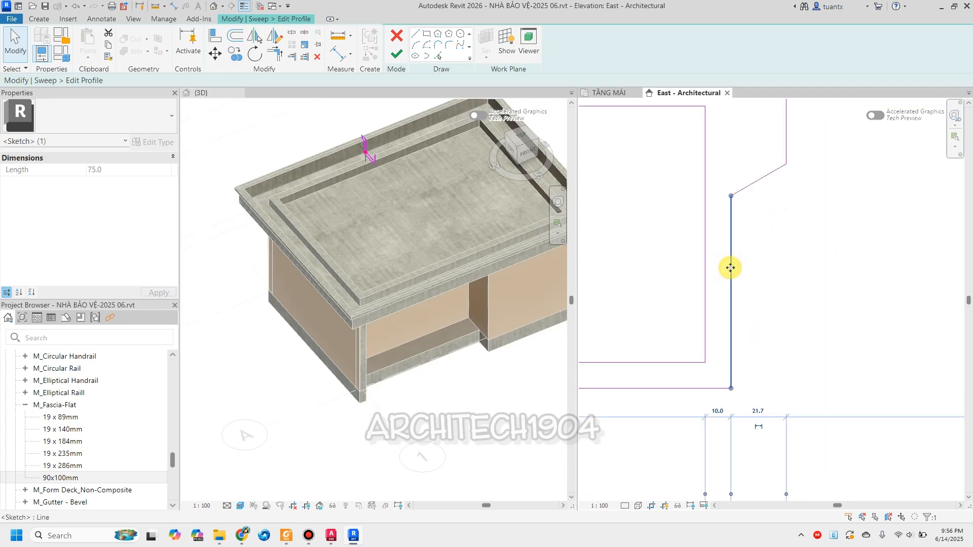
{"action": "scroll", "coordinate": [758, 332], "scroll_direction": "down", "scroll_amount": 3}
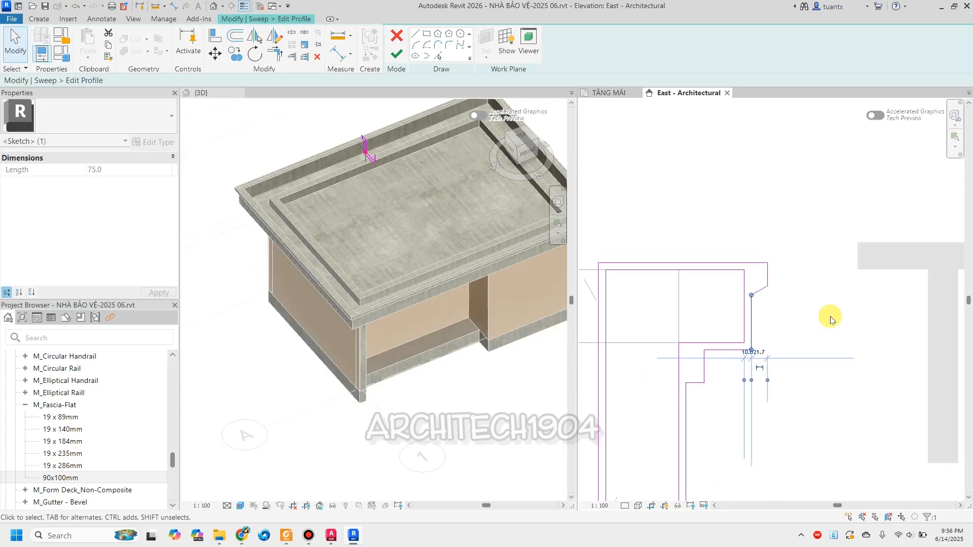
{"action": "scroll", "coordinate": [830, 324], "scroll_direction": "down", "scroll_amount": 2}
{"action": "scroll", "coordinate": [775, 265], "scroll_direction": "up", "scroll_amount": 2}
{"action": "scroll", "coordinate": [736, 341], "scroll_direction": "up", "scroll_amount": 2}
{"action": "left_click", "coordinate": [765, 314]}
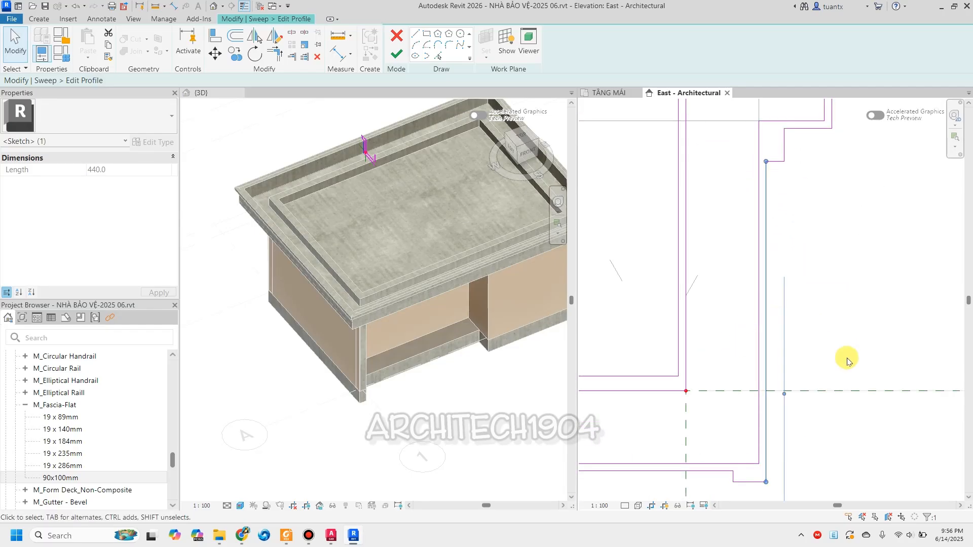
{"action": "middle_click_drag", "start_coordinate": [855, 358], "coordinate": [858, 238]}
{"action": "scroll", "coordinate": [816, 286], "scroll_direction": "down", "scroll_amount": 5}
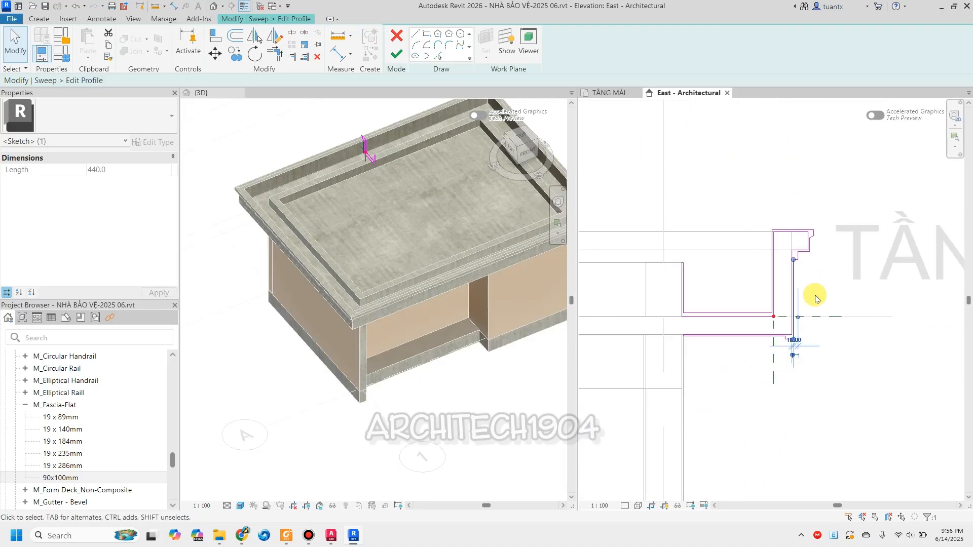
Finish the profile and complete the sweep, then inspect the finish layer at the roof corner in the 3D view.
{"action": "left_click", "coordinate": [401, 53]}
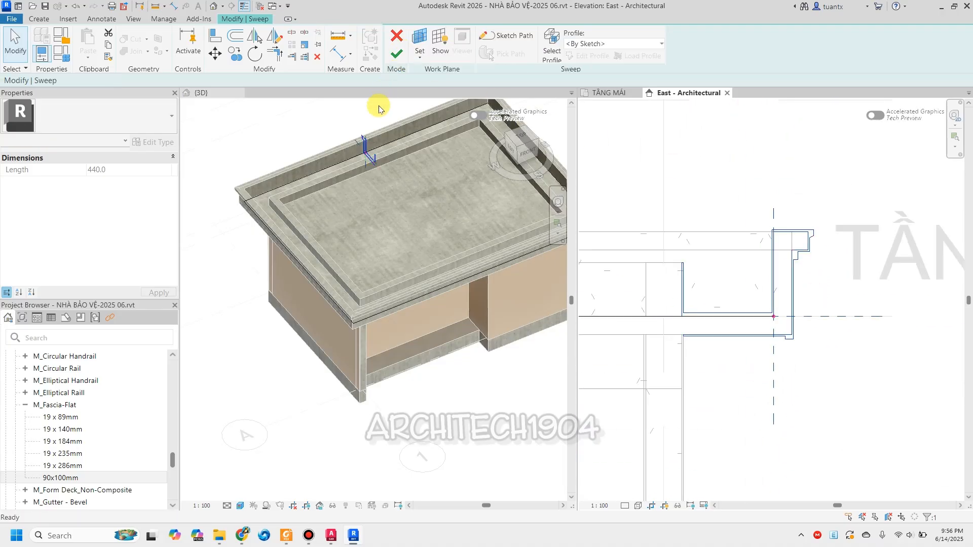
{"action": "left_click", "coordinate": [396, 59]}
{"action": "scroll", "coordinate": [271, 279], "scroll_direction": "up", "scroll_amount": 3}
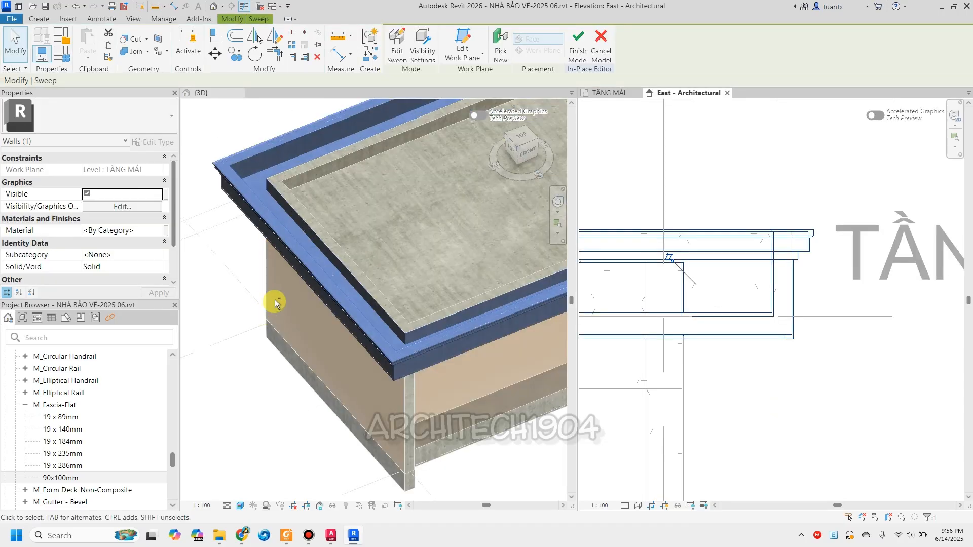
{"action": "middle_click_drag", "start_coordinate": [288, 182], "coordinate": [350, 287], "text": "shift"}
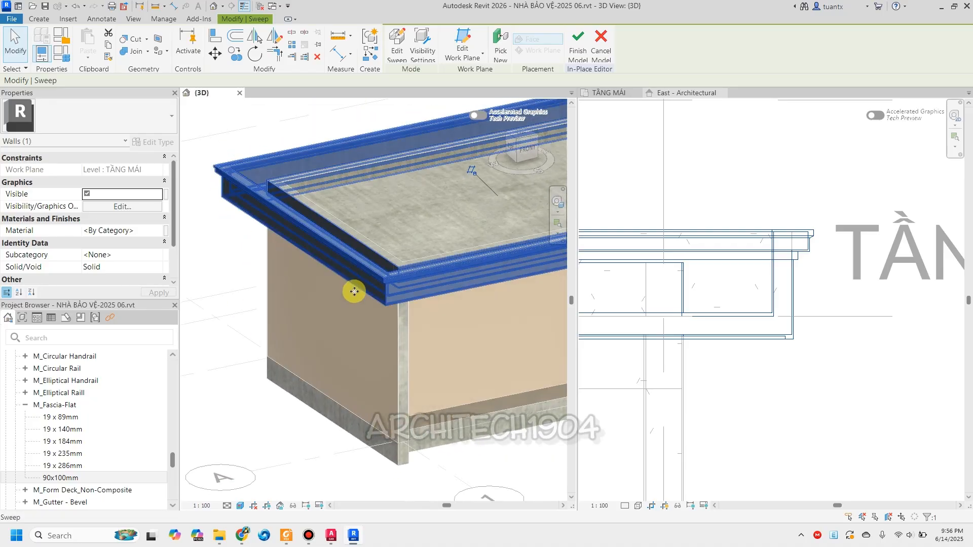
{"action": "scroll", "coordinate": [434, 286], "scroll_direction": "up", "scroll_amount": 5}
{"action": "middle_click_drag", "start_coordinate": [393, 259], "coordinate": [334, 277], "text": "shift"}
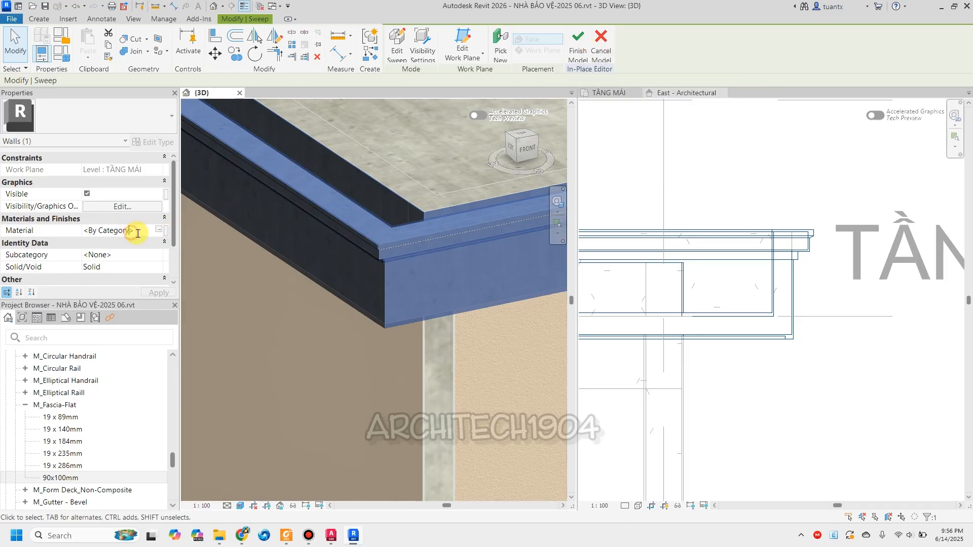
Open the material selection for the sweep and search the project materials for "creed".
{"action": "left_click", "coordinate": [158, 231]}
{"action": "left_click", "coordinate": [159, 231]}
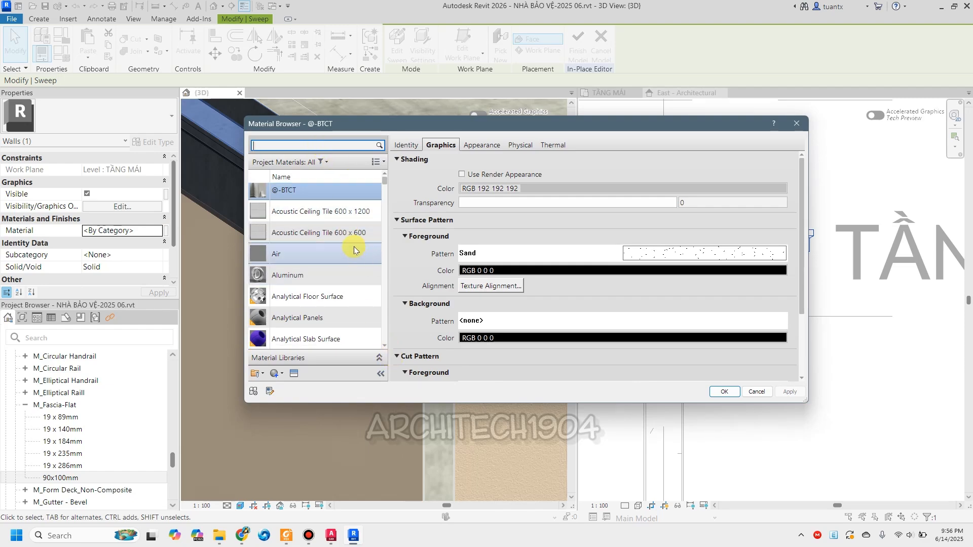
{"action": "type", "text": "me"}
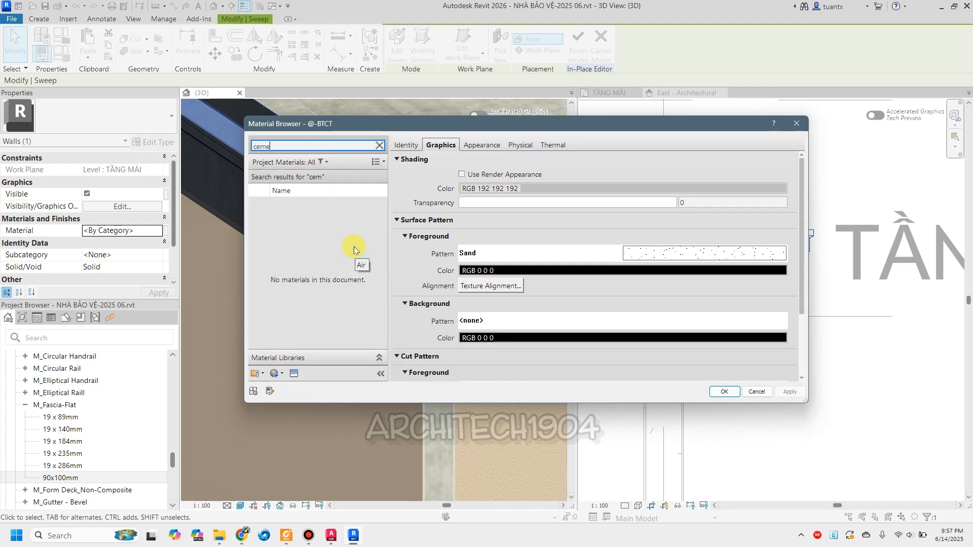
{"action": "type", "text": "nt"}
{"action": "key", "text": "BackSpace"}
{"action": "key", "text": "BackSpace"}
{"action": "key", "text": "BackSpace"}
{"action": "key", "text": "BackSpace"}
{"action": "key", "text": "BackSpace"}
{"action": "key", "text": "BackSpace"}
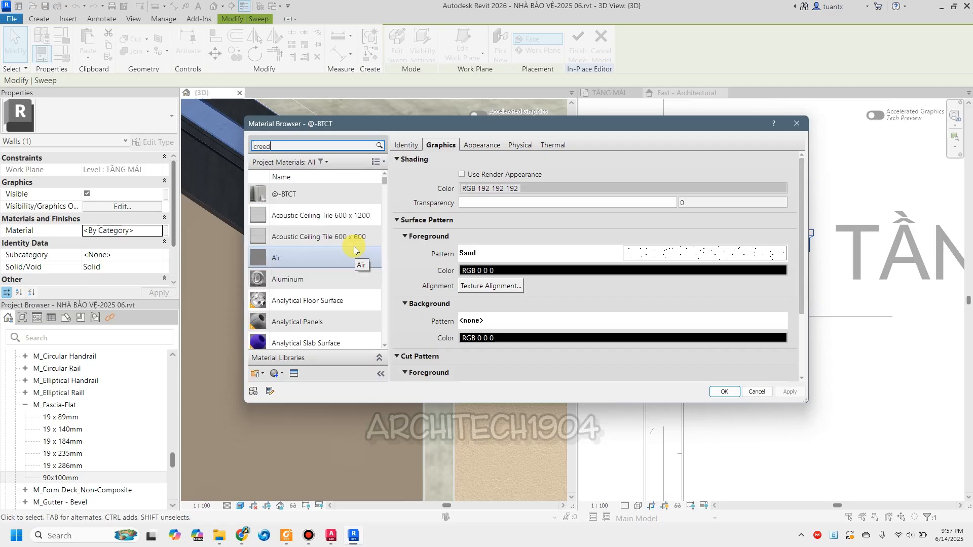
{"action": "left_click", "coordinate": [313, 210]}
{"action": "right_click", "coordinate": [315, 209]}
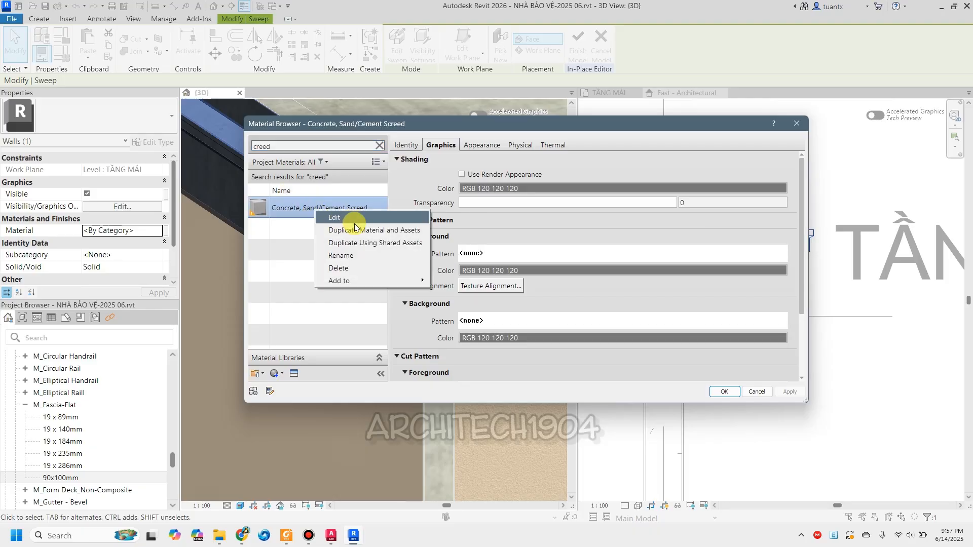
{"action": "left_click", "coordinate": [343, 256]}
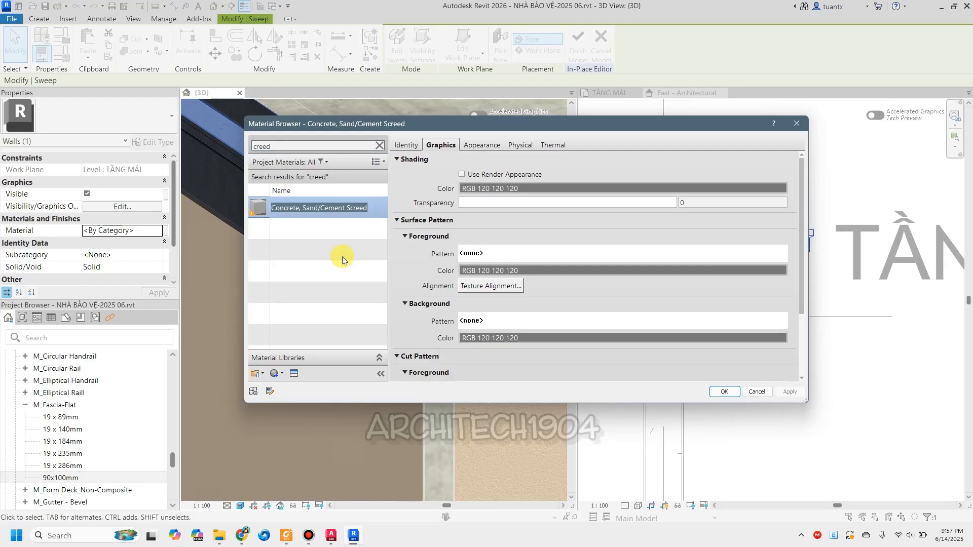
{"action": "type", "text": "@vua to tuong"}
{"action": "key", "text": "Return"}
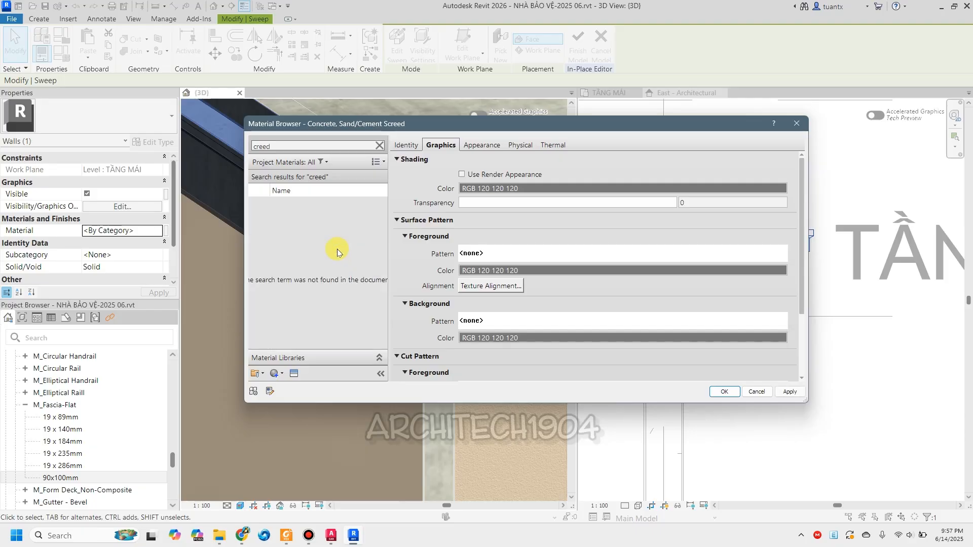
{"action": "left_click", "coordinate": [257, 146]}
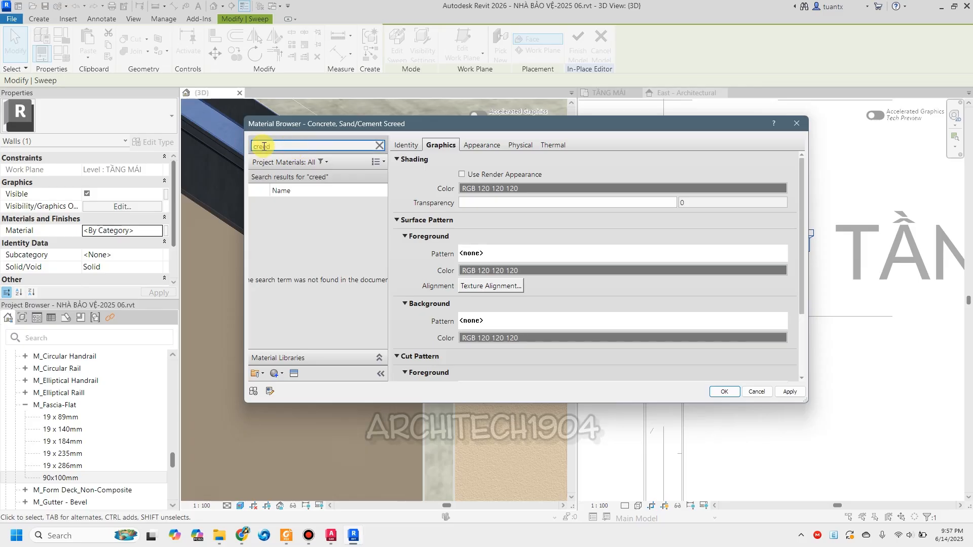
{"action": "type", "text": "@"}
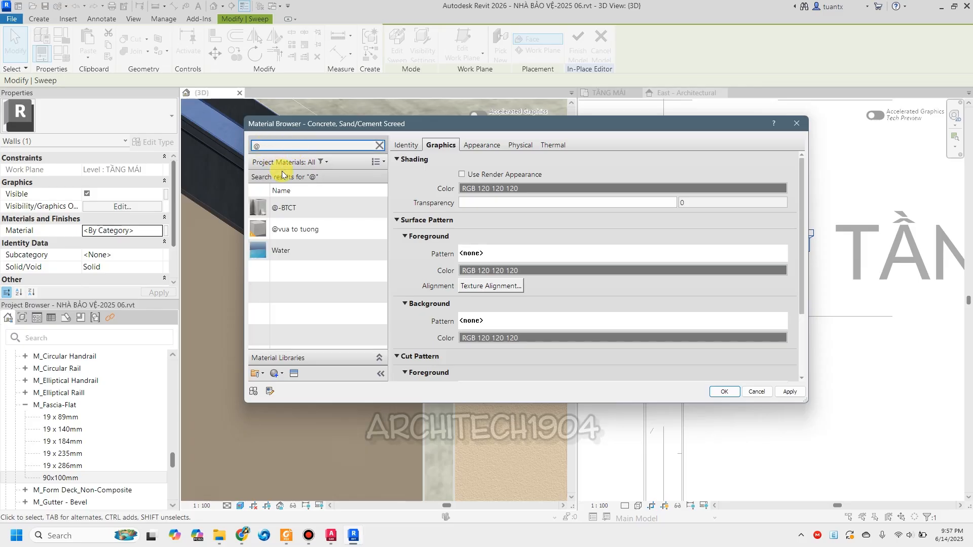
{"action": "left_click", "coordinate": [284, 229]}
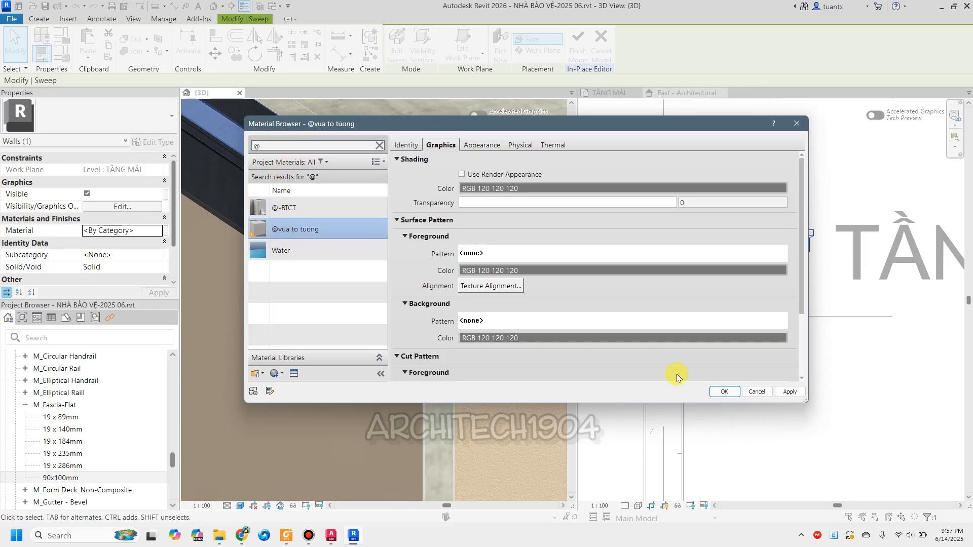
{"action": "left_click", "coordinate": [723, 391]}
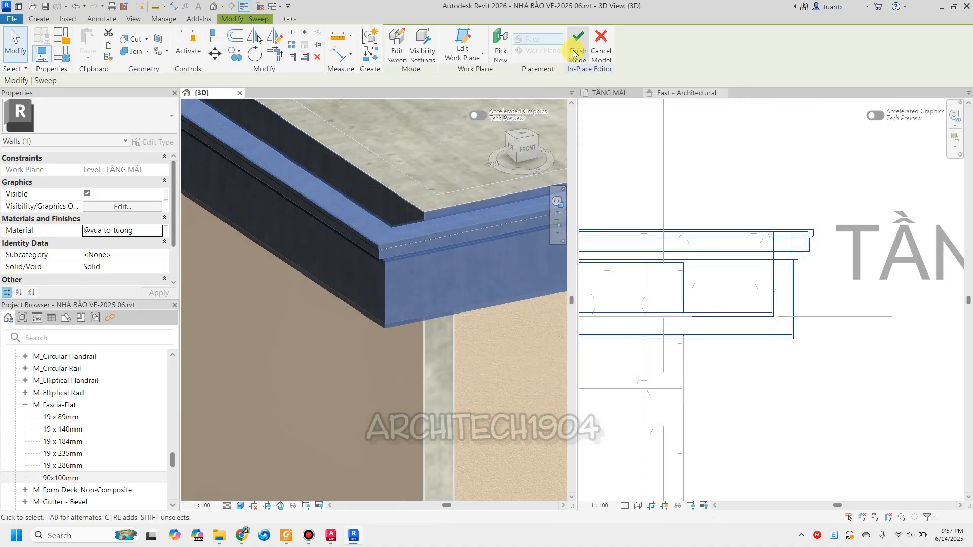
{"action": "left_click", "coordinate": [578, 50]}
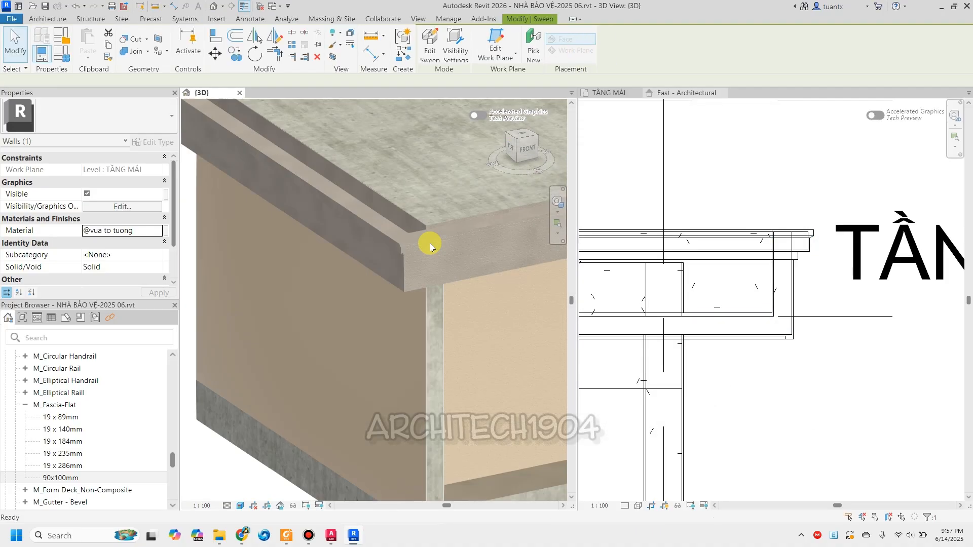
{"action": "left_click", "coordinate": [428, 239]}
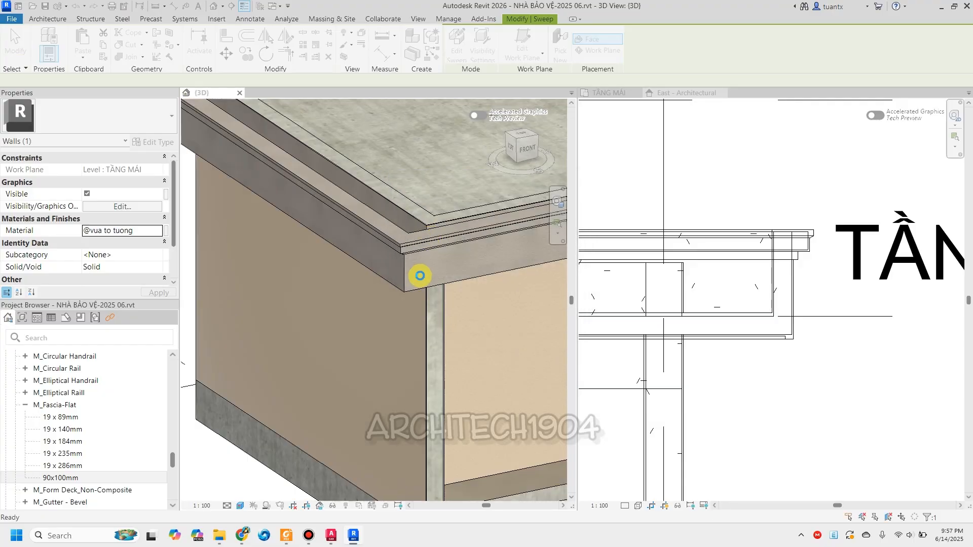
Enable the 3D view's section box and pull one of its side faces inward to cut through the roof gutter.
{"action": "middle_click_drag", "start_coordinate": [417, 276], "coordinate": [308, 269], "text": "shift"}
{"action": "scroll", "coordinate": [307, 269], "scroll_direction": "down", "scroll_amount": 5}
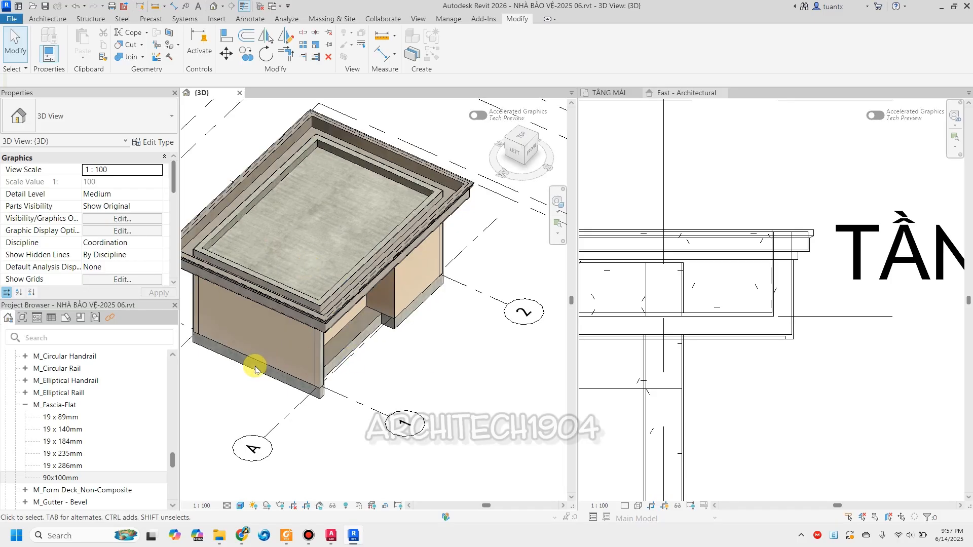
{"action": "scroll", "coordinate": [94, 233], "scroll_direction": "down", "scroll_amount": 2}
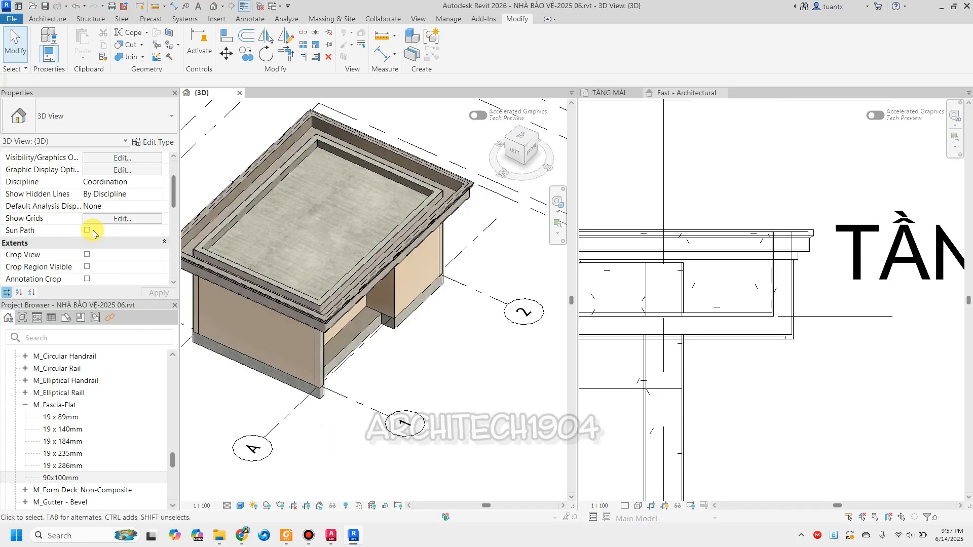
{"action": "scroll", "coordinate": [88, 257], "scroll_direction": "down", "scroll_amount": 1}
{"action": "scroll", "coordinate": [88, 278], "scroll_direction": "down", "scroll_amount": 1}
{"action": "left_click", "coordinate": [88, 256]}
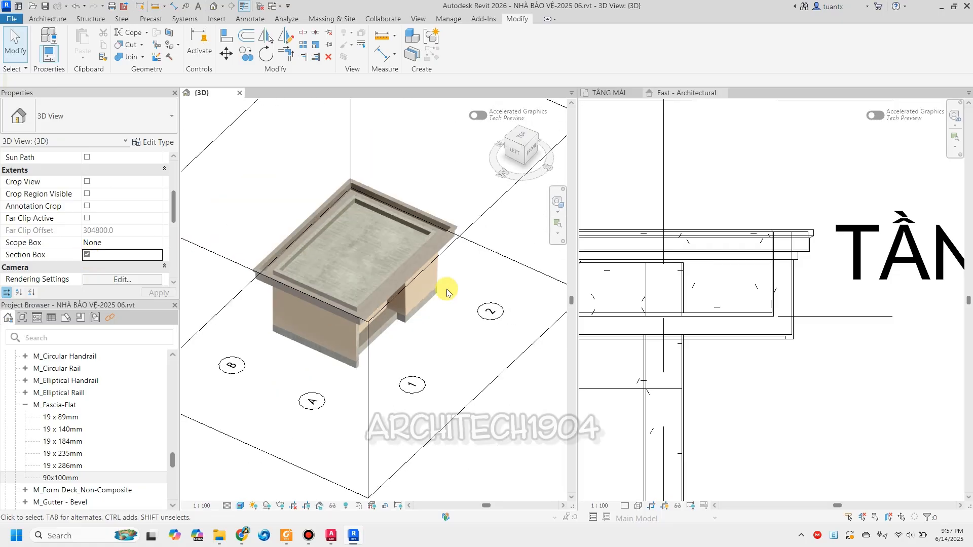
{"action": "left_click", "coordinate": [472, 223]}
{"action": "key", "text": "Escape"}
{"action": "left_click", "coordinate": [205, 256]}
{"action": "left_click_drag", "start_coordinate": [249, 358], "coordinate": [314, 287]}
Examine the finish layer around the parapet cap and gutter in the section cut, with a brief look at the PDF.
{"action": "scroll", "coordinate": [314, 287], "scroll_direction": "up", "scroll_amount": 6}
{"action": "middle_click_drag", "start_coordinate": [320, 280], "coordinate": [231, 276], "text": "shift"}
{"action": "scroll", "coordinate": [334, 227], "scroll_direction": "up", "scroll_amount": 2}
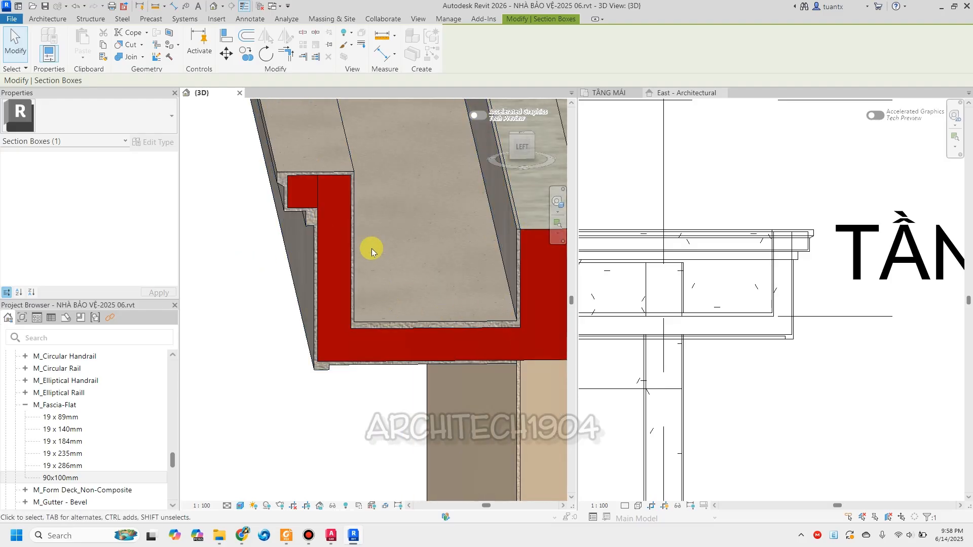
{"action": "scroll", "coordinate": [283, 198], "scroll_direction": "up", "scroll_amount": 3}
{"action": "scroll", "coordinate": [283, 201], "scroll_direction": "up", "scroll_amount": 3}
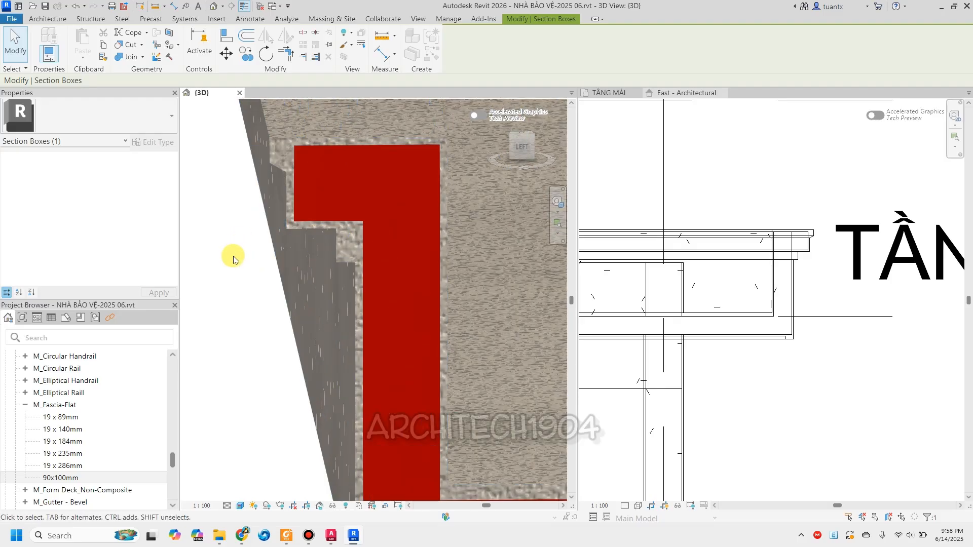
{"action": "scroll", "coordinate": [233, 266], "scroll_direction": "down", "scroll_amount": 2}
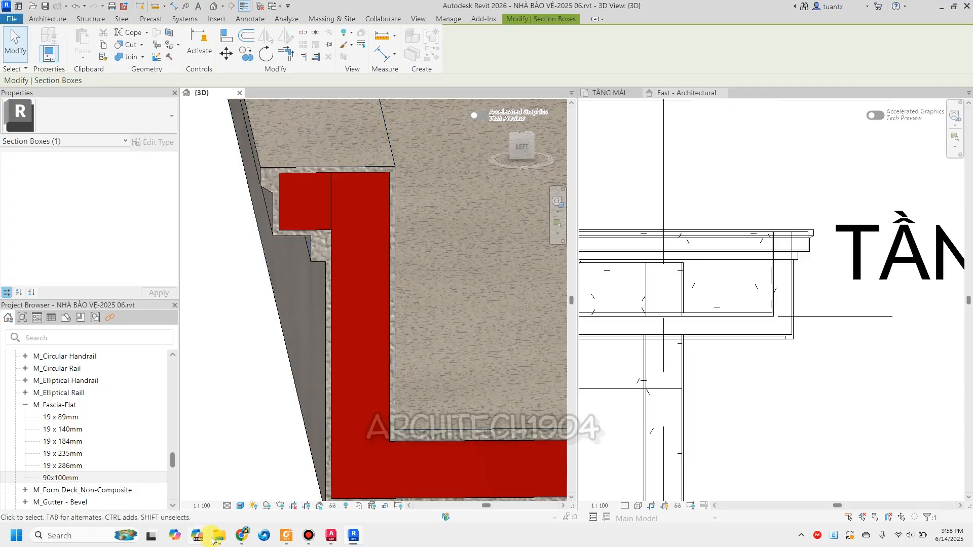
{"action": "left_click", "coordinate": [286, 536]}
{"action": "key", "text": "alt+Tab"}
{"action": "key", "text": "Escape"}
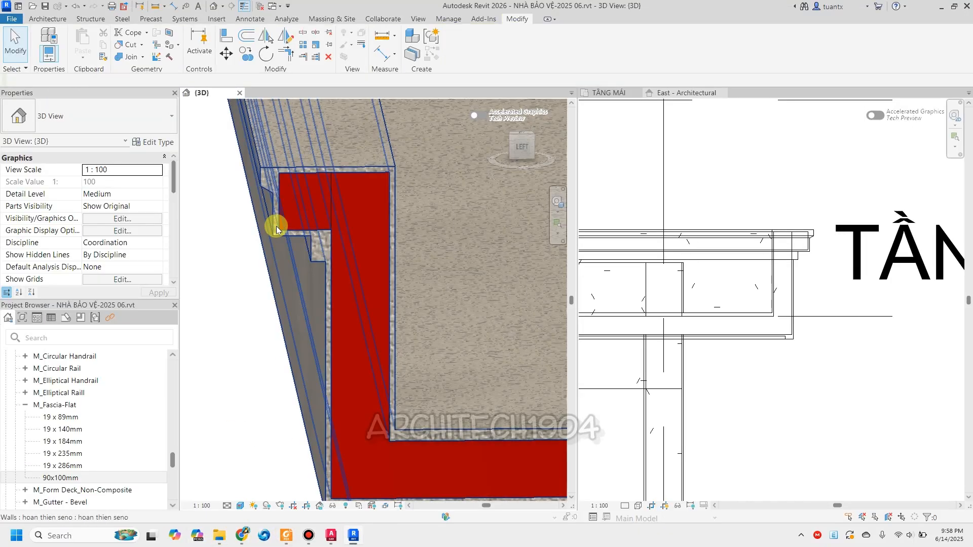
Reopen the gutter finish for in-place editing, select its sweep and finish the model.
{"action": "left_click", "coordinate": [275, 226]}
{"action": "scroll", "coordinate": [276, 226], "scroll_direction": "down", "scroll_amount": 2}
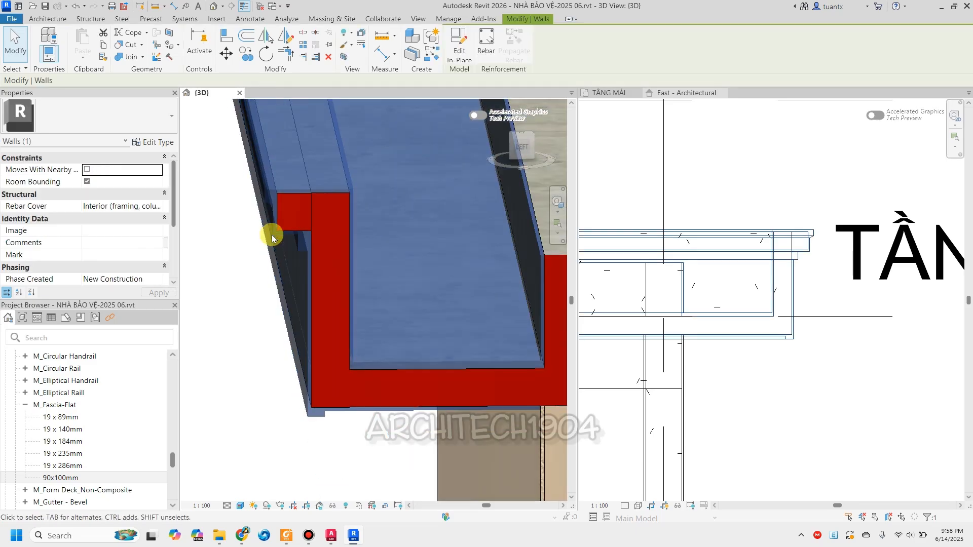
{"action": "left_click", "coordinate": [465, 52]}
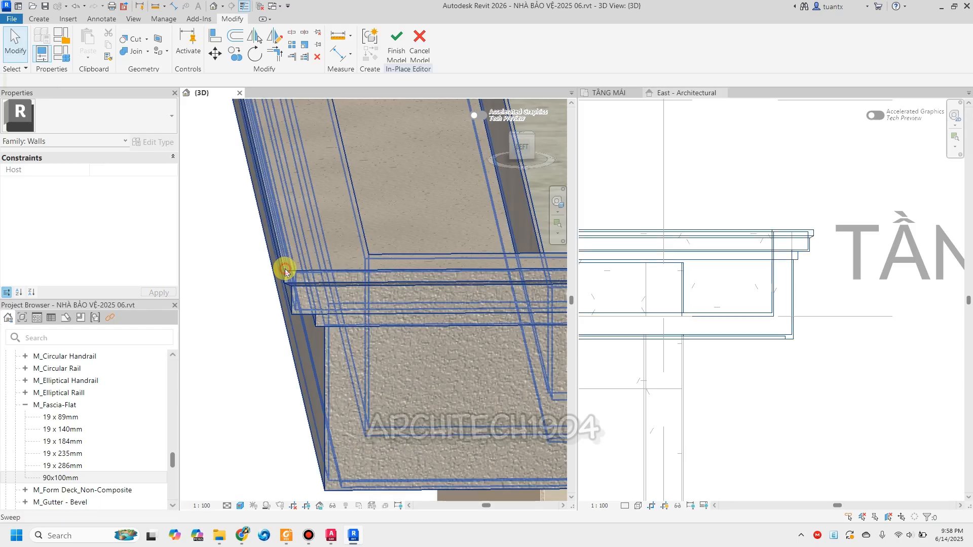
{"action": "left_click", "coordinate": [285, 272]}
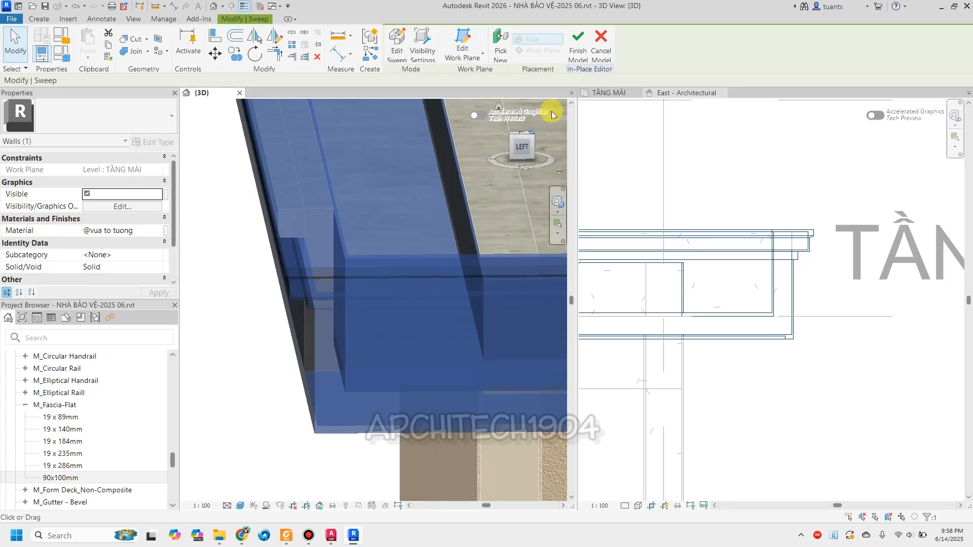
{"action": "left_click", "coordinate": [579, 48]}
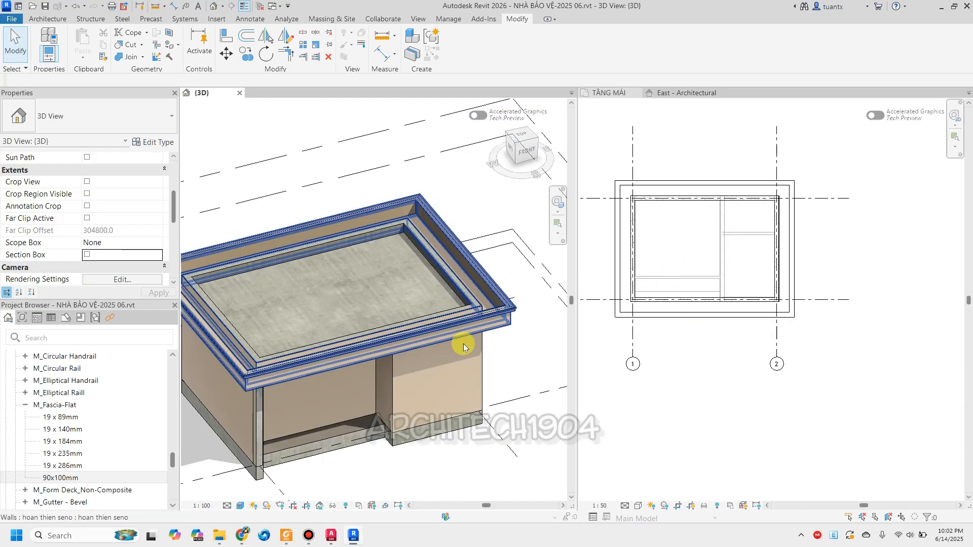
Switch to Foxit Reader and examine the CHI TIẾT SENO detail, the sections, the roof plan and the elevations for the roof's extents and slope.
{"action": "scroll", "coordinate": [320, 402], "scroll_direction": "up", "scroll_amount": 2}
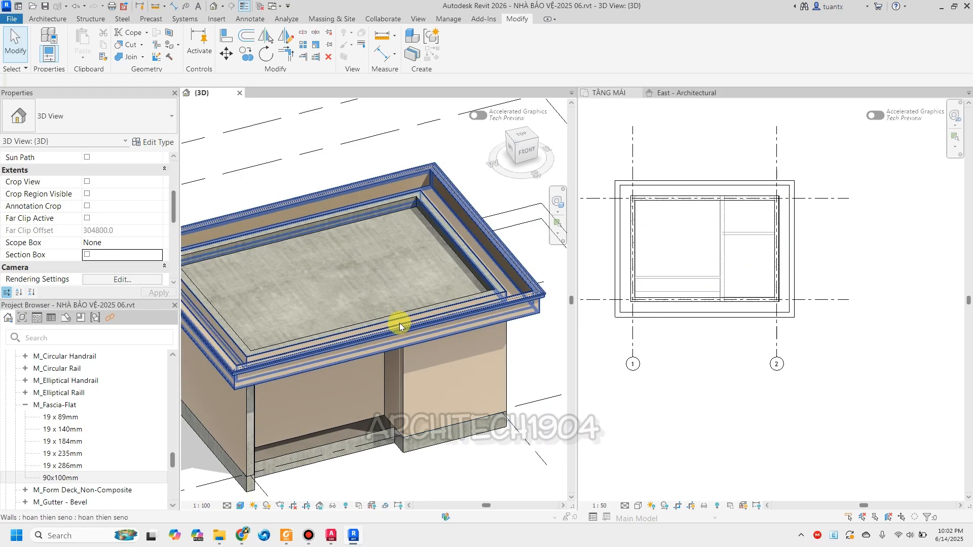
{"action": "left_click", "coordinate": [286, 535]}
{"action": "scroll", "coordinate": [480, 326], "scroll_direction": "down", "scroll_amount": 3, "text": "ctrl"}
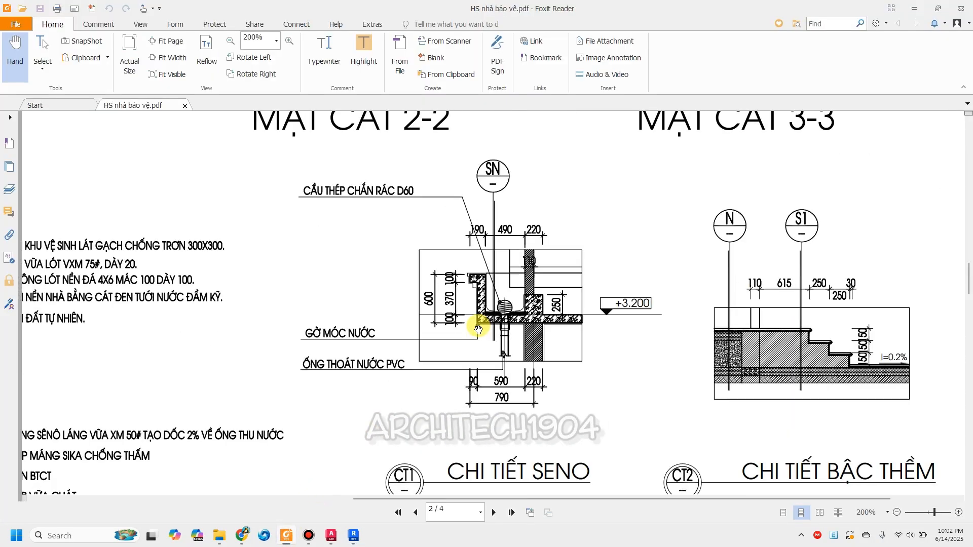
{"action": "scroll", "coordinate": [479, 330], "scroll_direction": "up", "scroll_amount": 6}
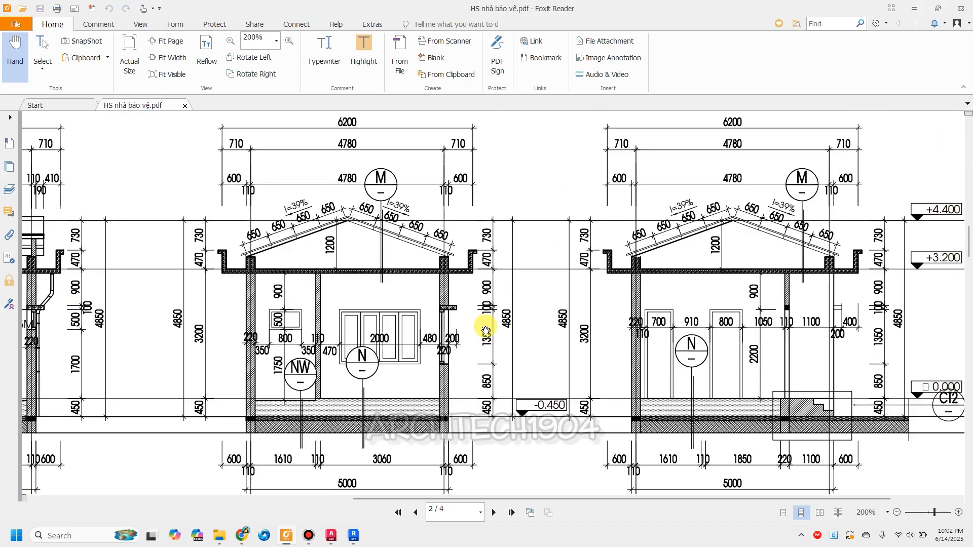
{"action": "scroll", "coordinate": [710, 249], "scroll_direction": "down", "scroll_amount": 3}
{"action": "scroll", "coordinate": [711, 249], "scroll_direction": "up", "scroll_amount": 15}
{"action": "scroll", "coordinate": [710, 248], "scroll_direction": "up", "scroll_amount": 8}
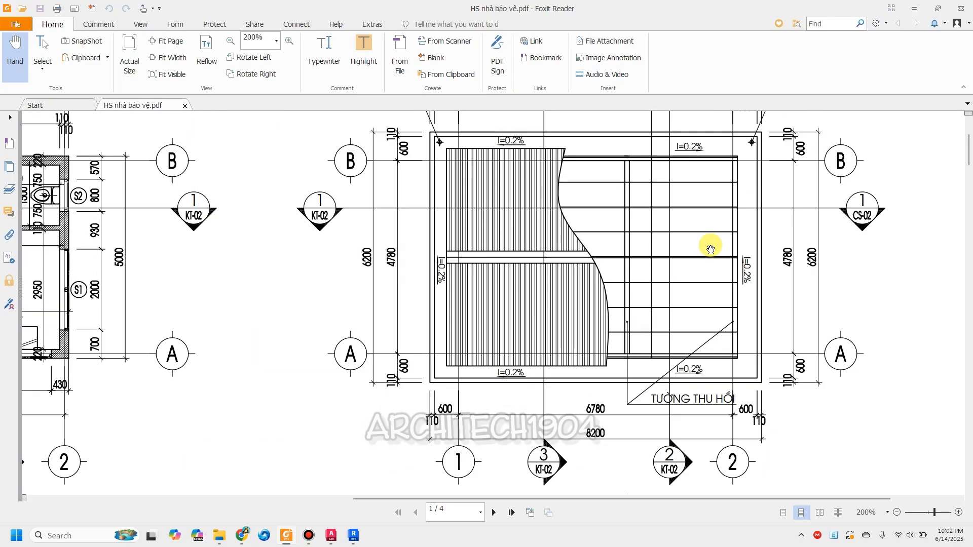
{"action": "scroll", "coordinate": [443, 212], "scroll_direction": "up", "scroll_amount": 2}
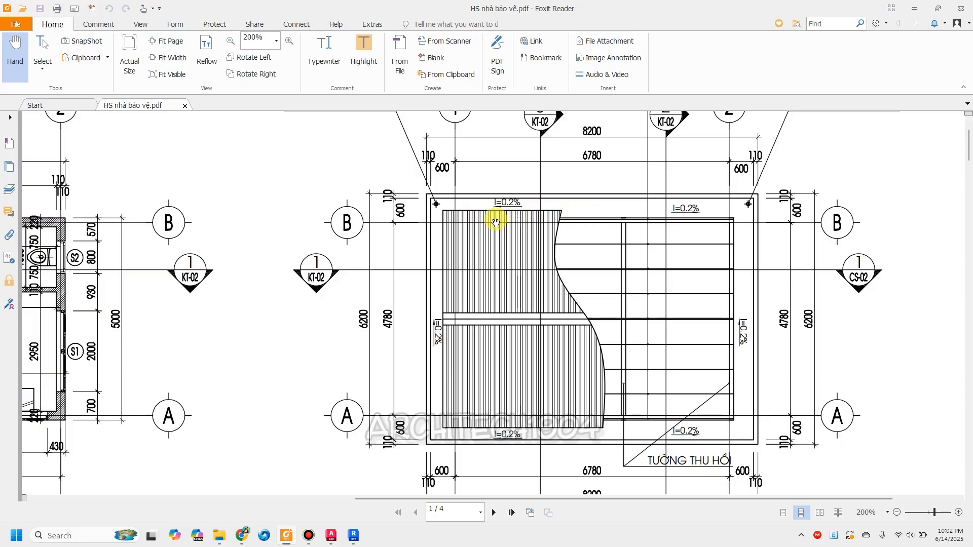
{"action": "scroll", "coordinate": [438, 250], "scroll_direction": "left", "scroll_amount": 6}
{"action": "scroll", "coordinate": [396, 253], "scroll_direction": "down", "scroll_amount": 9}
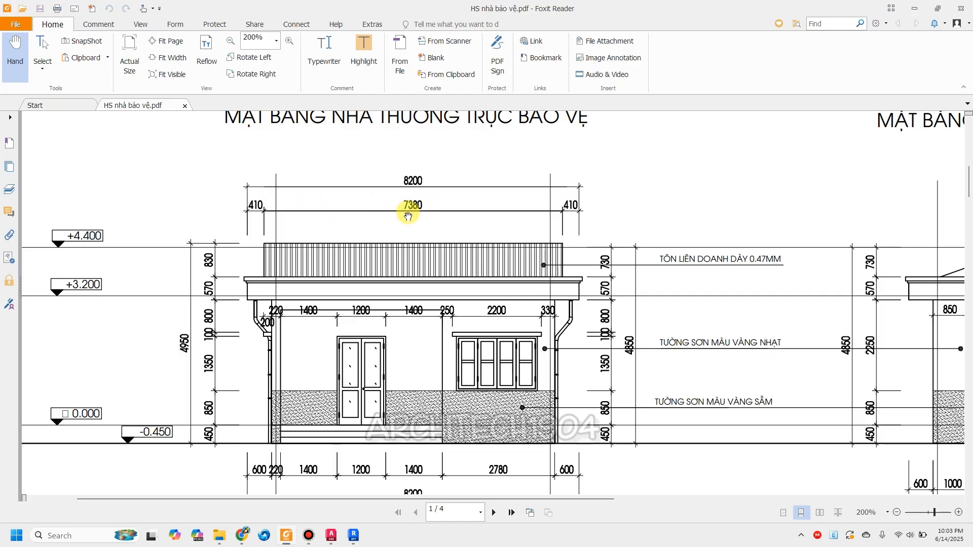
{"action": "scroll", "coordinate": [569, 211], "scroll_direction": "right", "scroll_amount": 5}
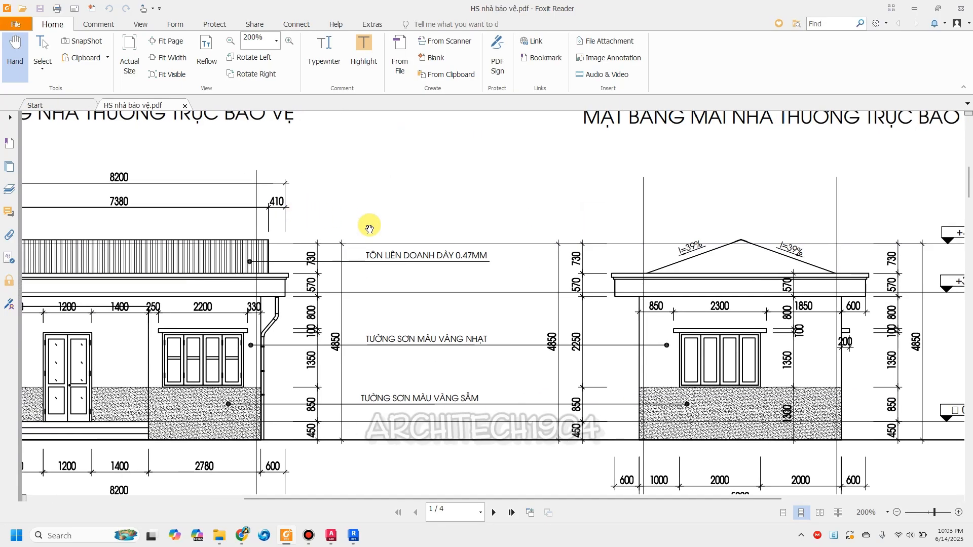
Return to Revit's TẦNG MÁI plan and set the project's slope unit format to Percentage.
{"action": "left_click", "coordinate": [354, 537]}
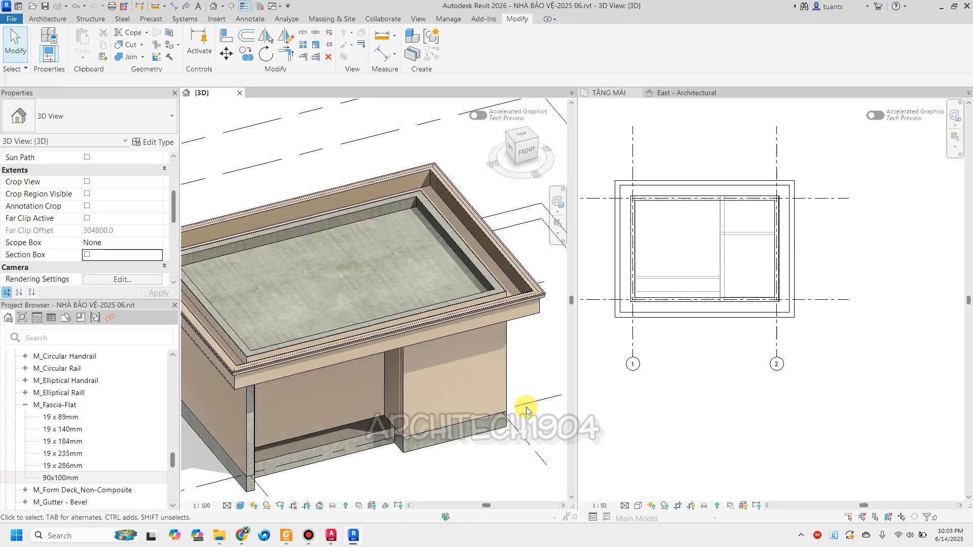
{"action": "left_click", "coordinate": [691, 414]}
{"action": "scroll", "coordinate": [704, 400], "scroll_direction": "up", "scroll_amount": 2}
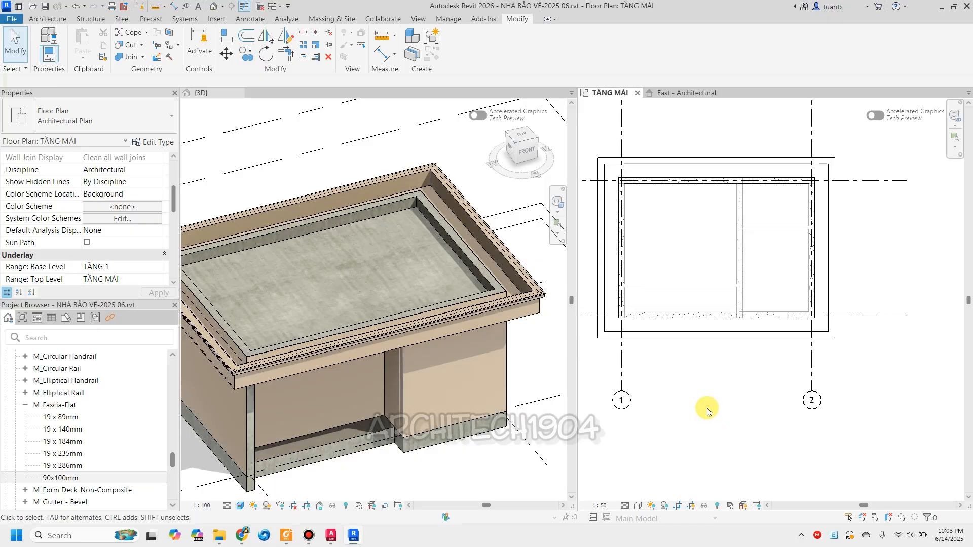
{"action": "left_click", "coordinate": [442, 19]}
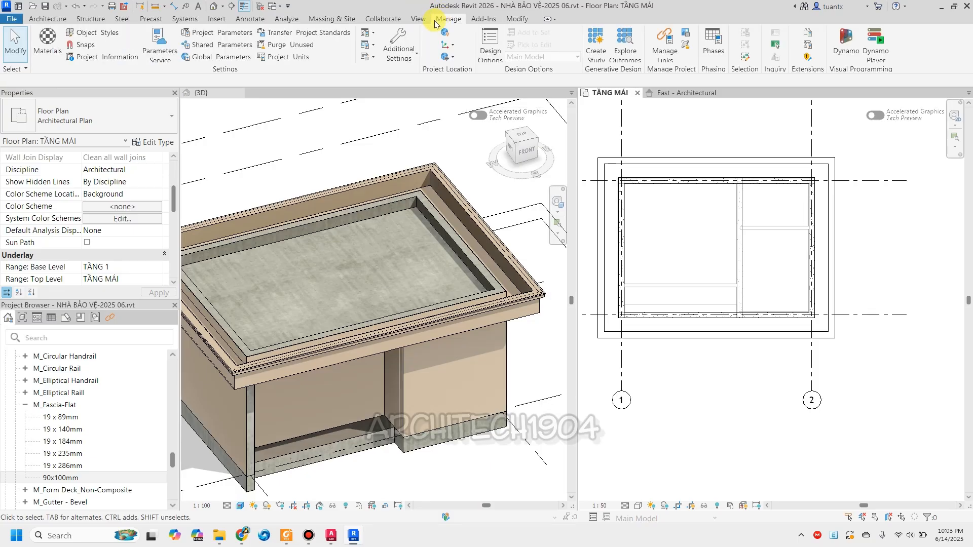
{"action": "left_click", "coordinate": [275, 58]}
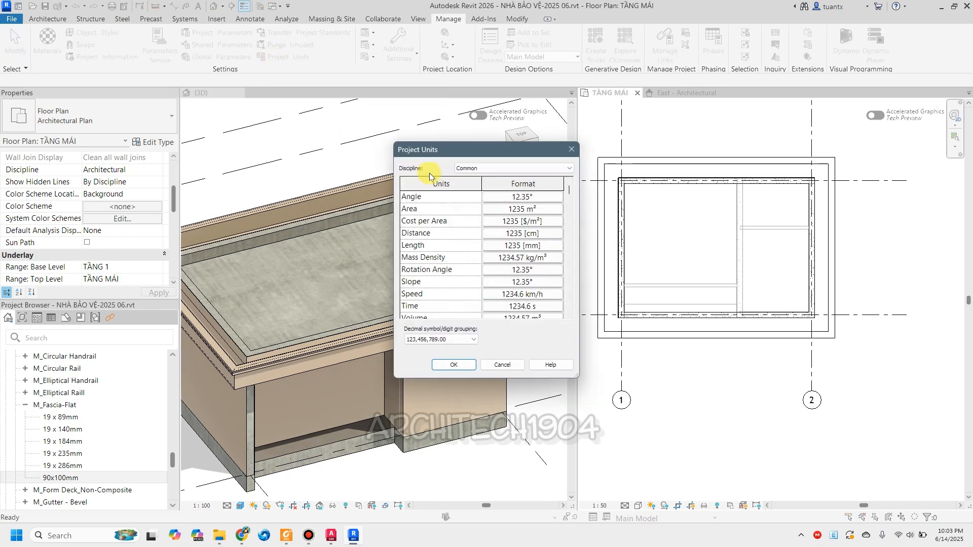
{"action": "scroll", "coordinate": [467, 263], "scroll_direction": "down", "scroll_amount": 1}
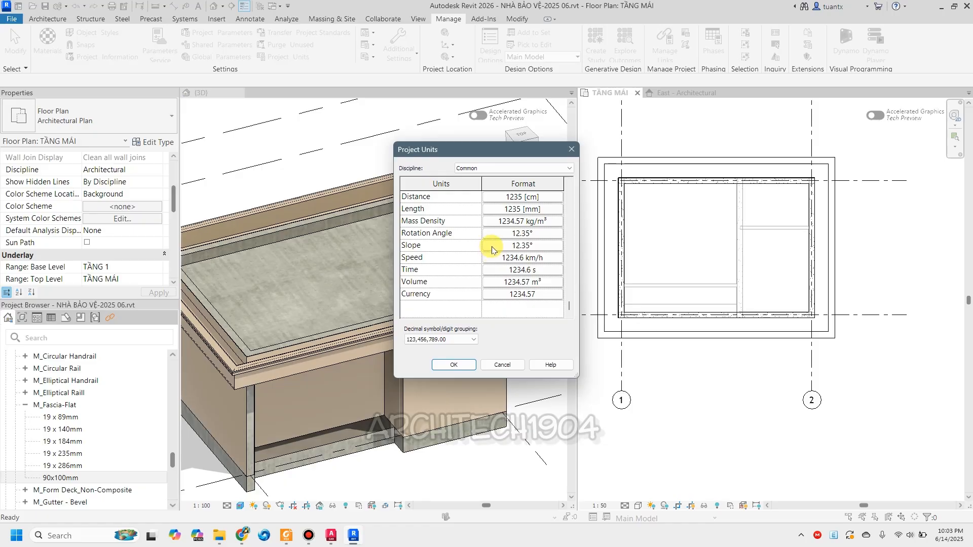
{"action": "left_click", "coordinate": [522, 245]}
{"action": "left_click", "coordinate": [501, 210]}
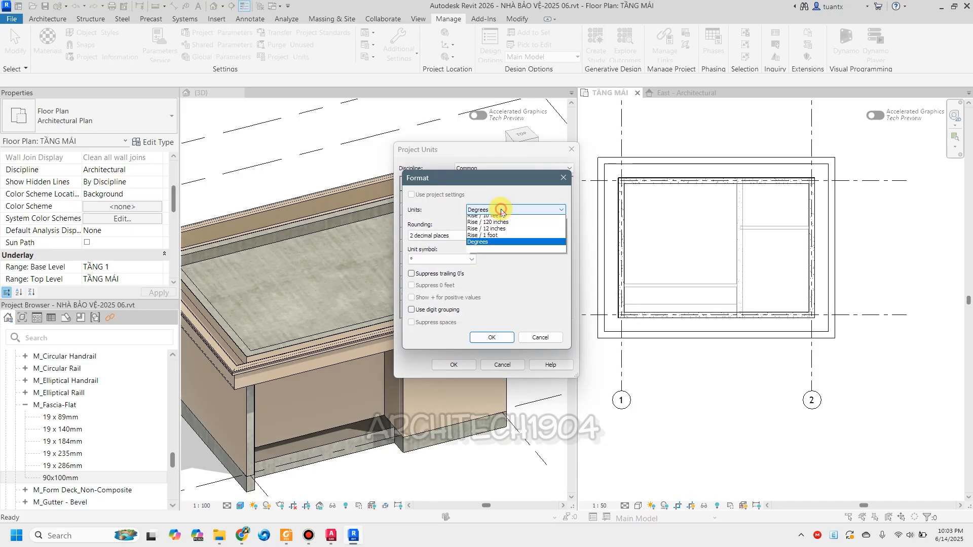
{"action": "left_click", "coordinate": [484, 233]}
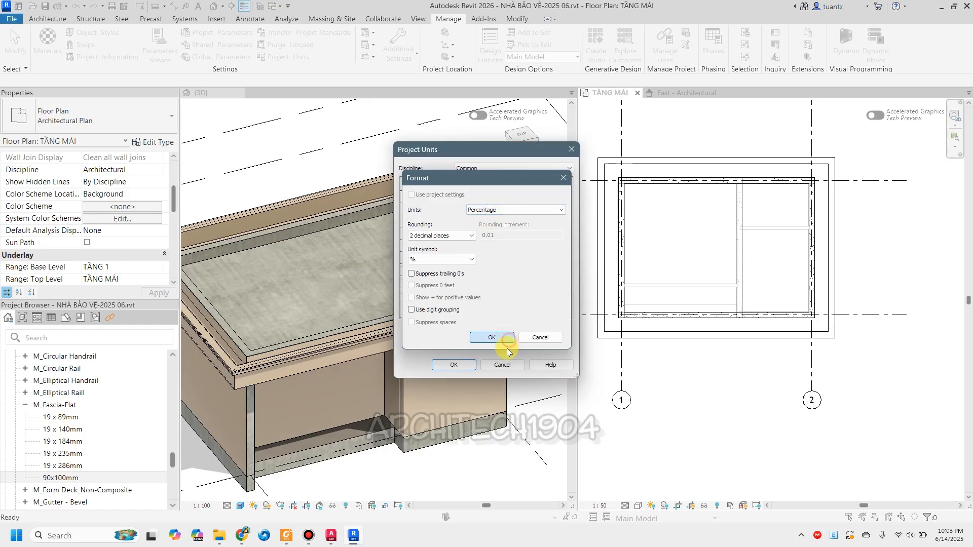
{"action": "left_click", "coordinate": [491, 337]}
{"action": "left_click", "coordinate": [453, 365]}
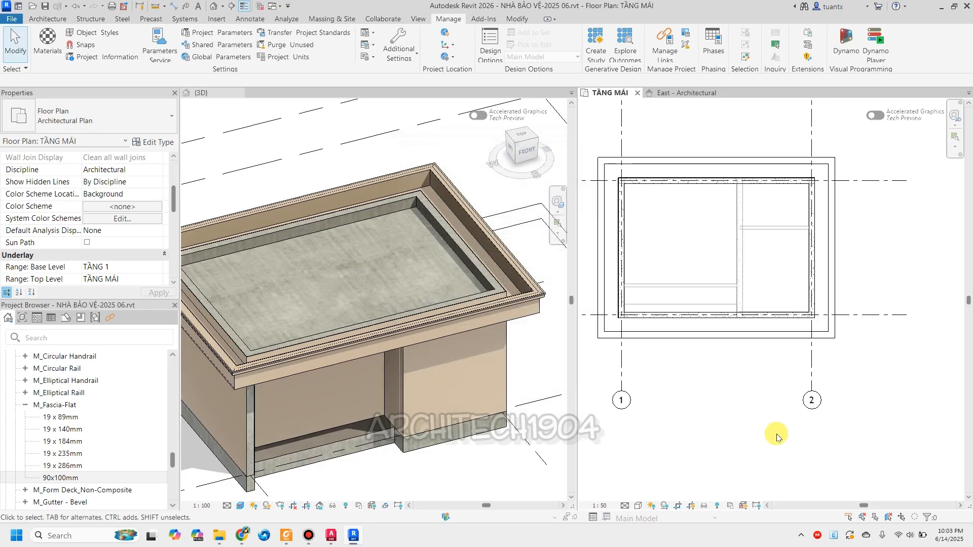
Start a roof by footprint and duplicate the Generic - 225mm basic roof type as "mai ton 40mm".
{"action": "left_click", "coordinate": [37, 17]}
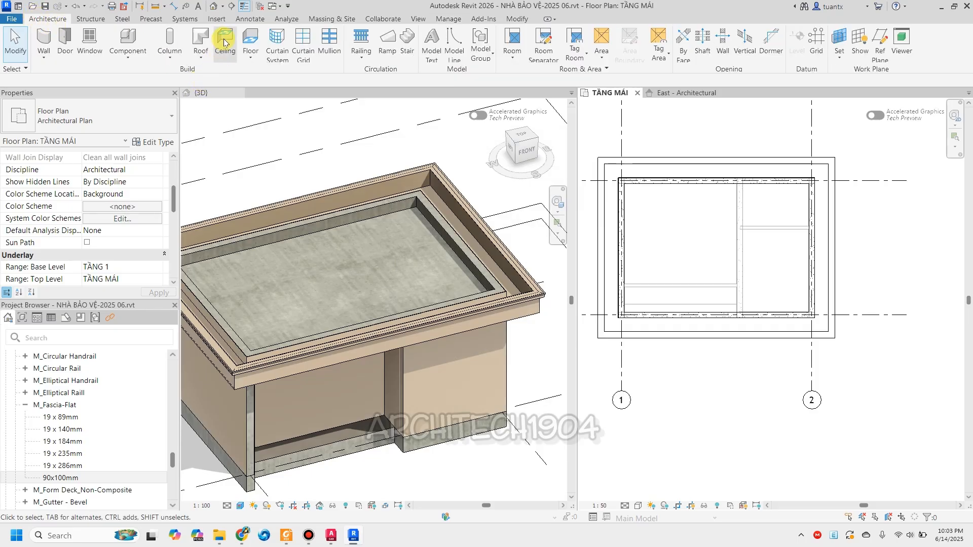
{"action": "left_click", "coordinate": [198, 42]}
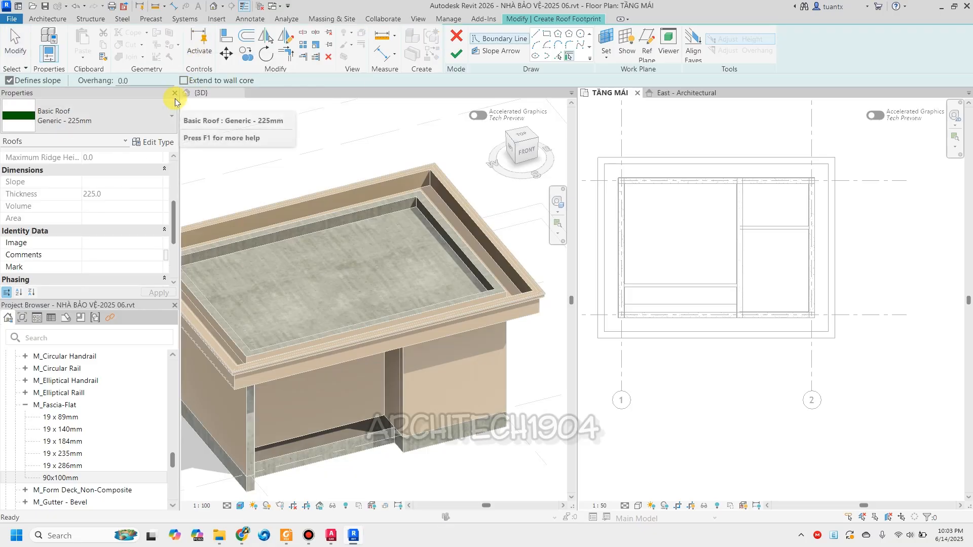
{"action": "left_click", "coordinate": [158, 142]}
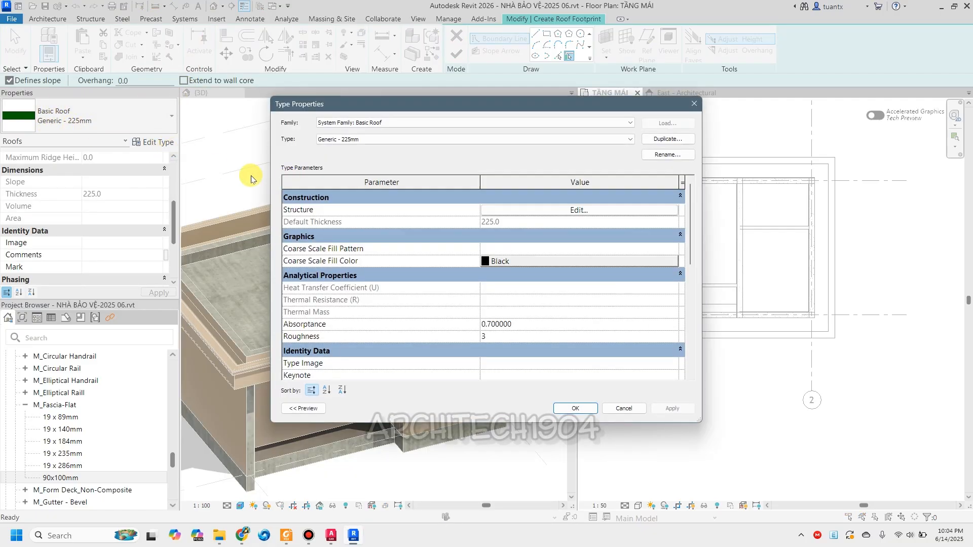
{"action": "left_click", "coordinate": [661, 138]}
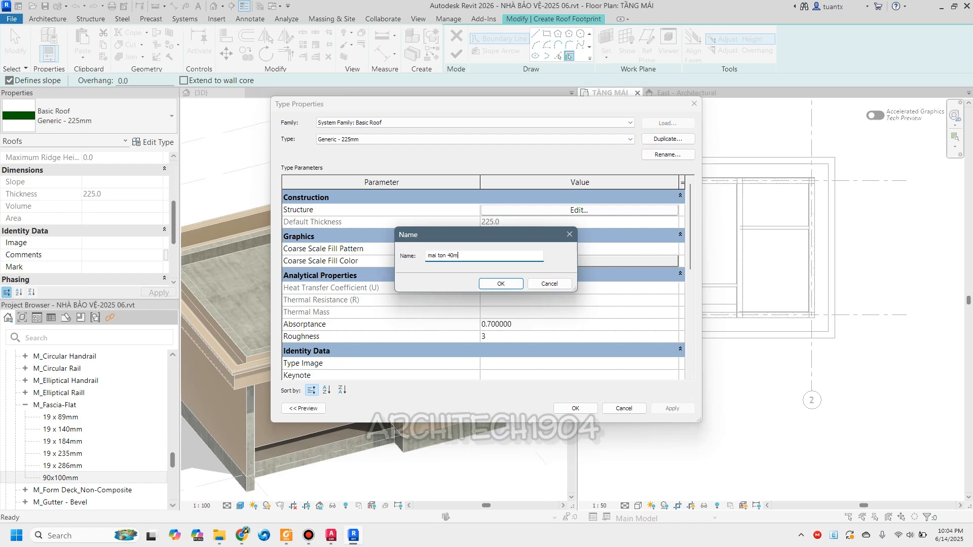
{"action": "left_click", "coordinate": [497, 284]}
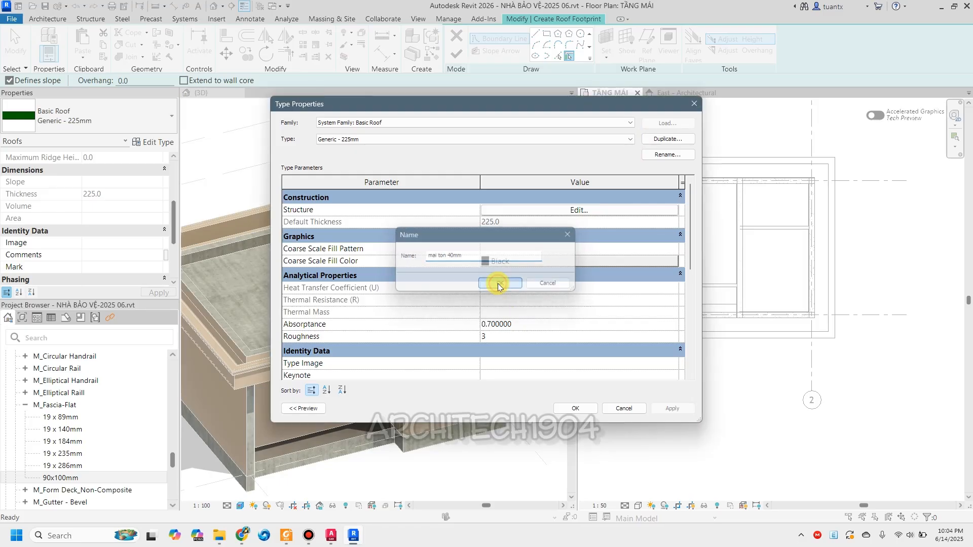
Open the new roof type's layer structure and set the Structure layer's thickness to 40 mm.
{"action": "left_click", "coordinate": [530, 213]}
{"action": "left_click", "coordinate": [530, 211]}
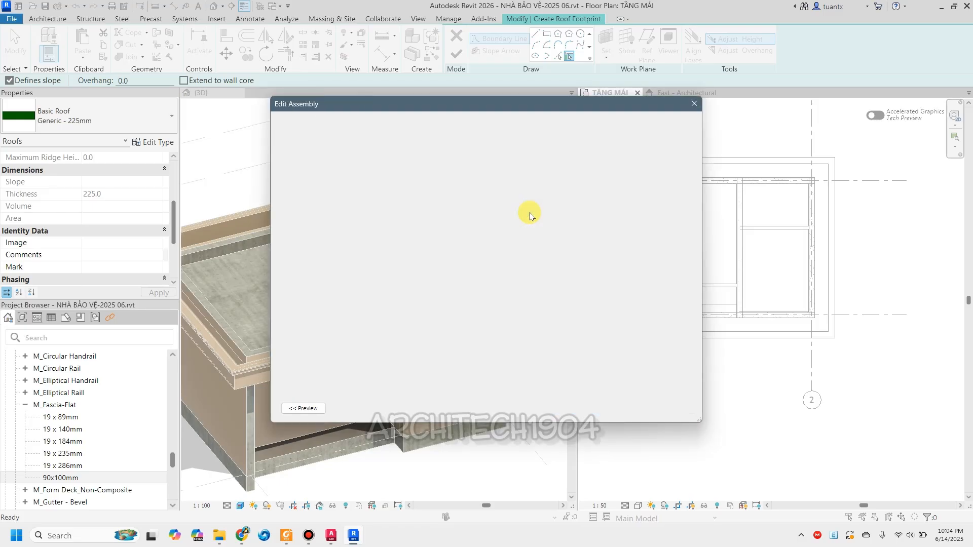
{"action": "left_click", "coordinate": [535, 210]}
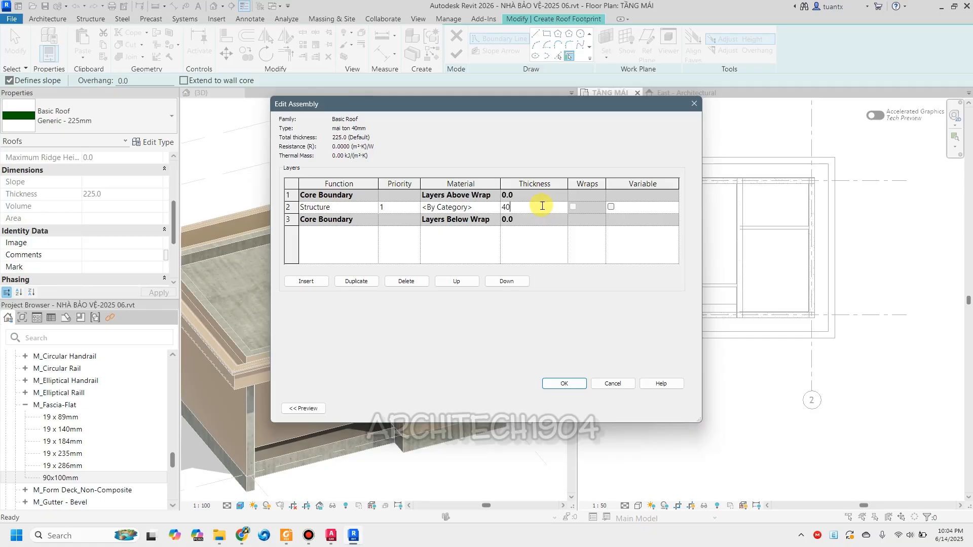
{"action": "left_click_drag", "start_coordinate": [521, 207], "coordinate": [498, 201]}
Search the materials for "roof" for the Structure layer, showing the library results with enlarged lists and a widened name column.
{"action": "left_click", "coordinate": [479, 208]}
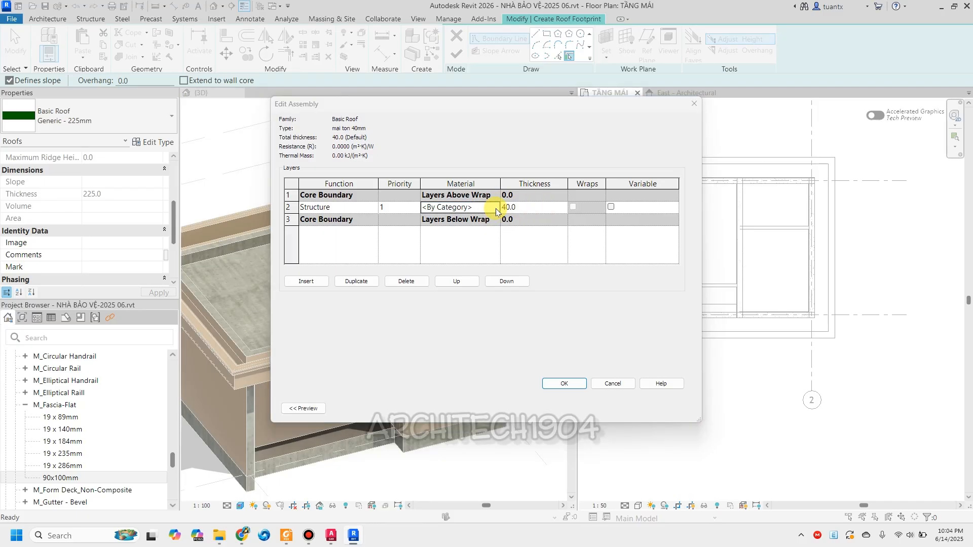
{"action": "left_click", "coordinate": [496, 206]}
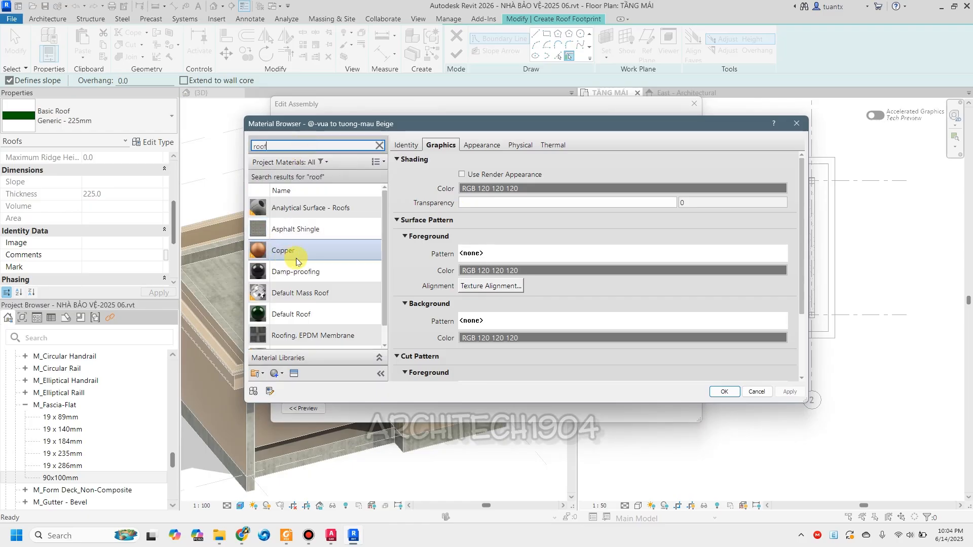
{"action": "scroll", "coordinate": [340, 253], "scroll_direction": "down", "scroll_amount": 1}
{"action": "scroll", "coordinate": [341, 250], "scroll_direction": "up", "scroll_amount": 1}
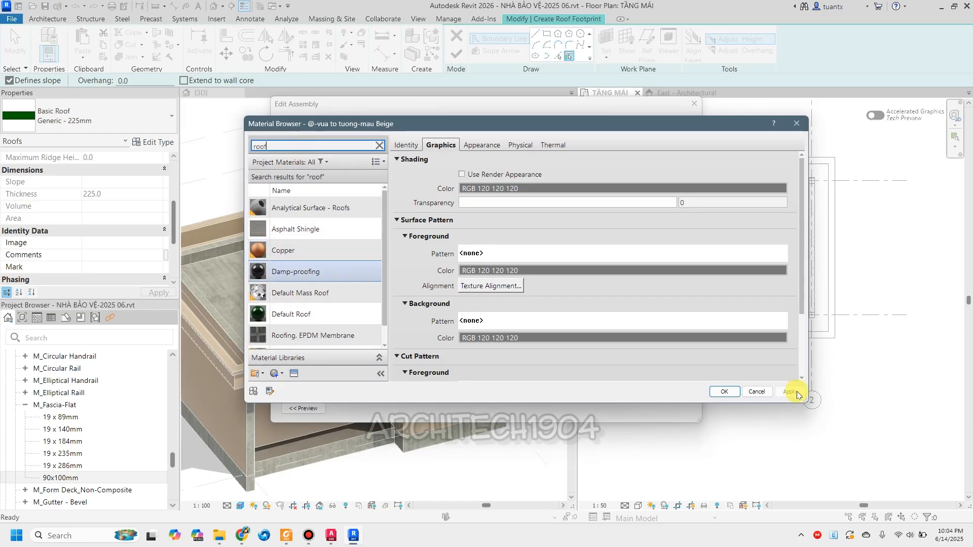
{"action": "left_click_drag", "start_coordinate": [805, 400], "coordinate": [851, 480]}
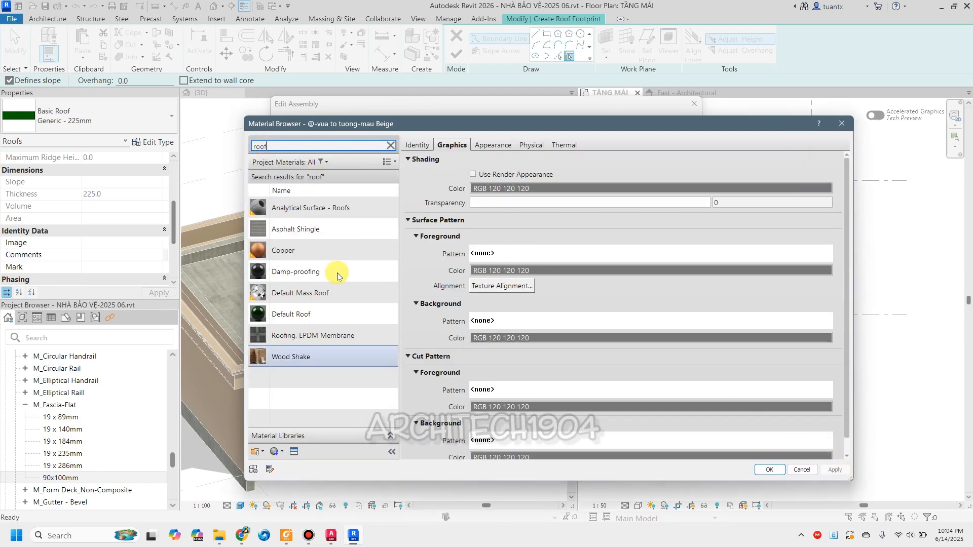
{"action": "left_click_drag", "start_coordinate": [400, 253], "coordinate": [441, 304]}
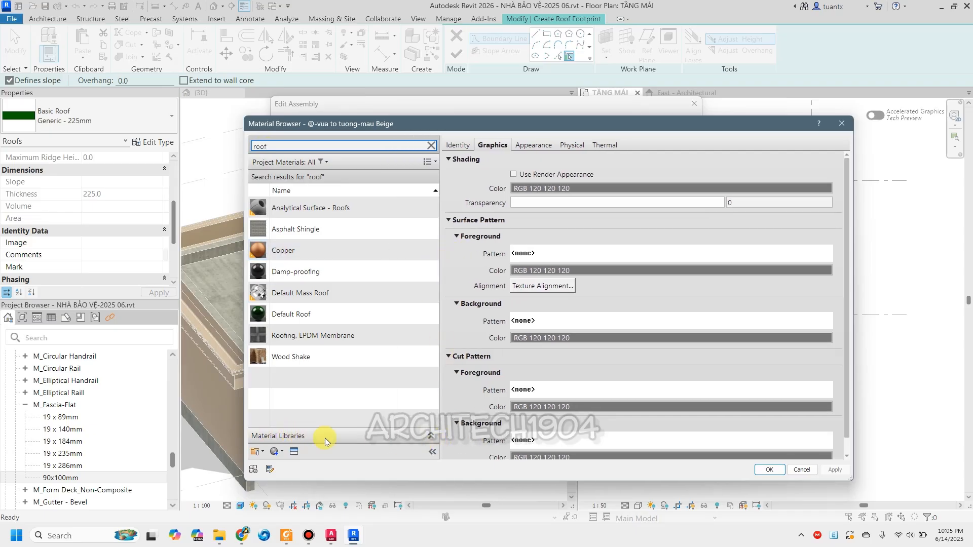
{"action": "left_click", "coordinate": [430, 435]}
{"action": "left_click_drag", "start_coordinate": [393, 401], "coordinate": [400, 282]}
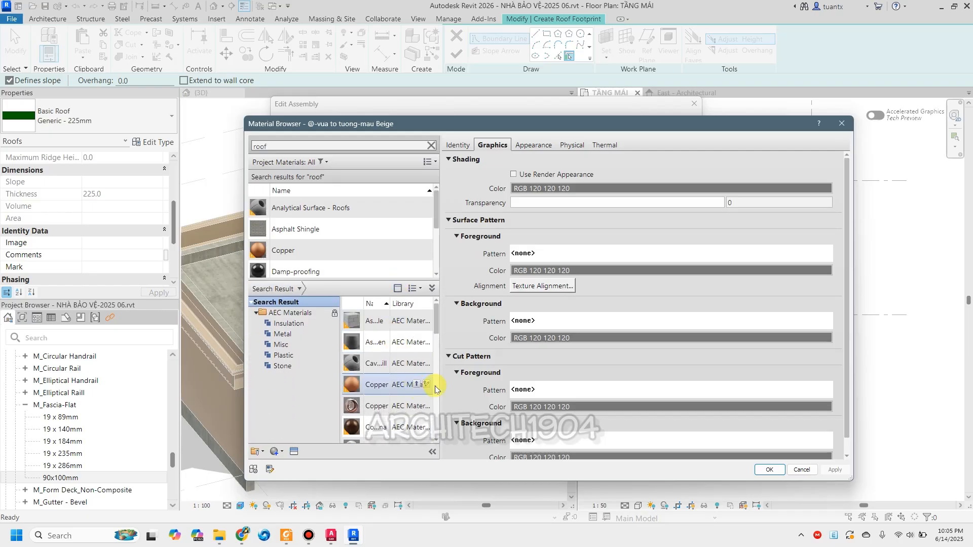
{"action": "left_click_drag", "start_coordinate": [445, 372], "coordinate": [598, 370]}
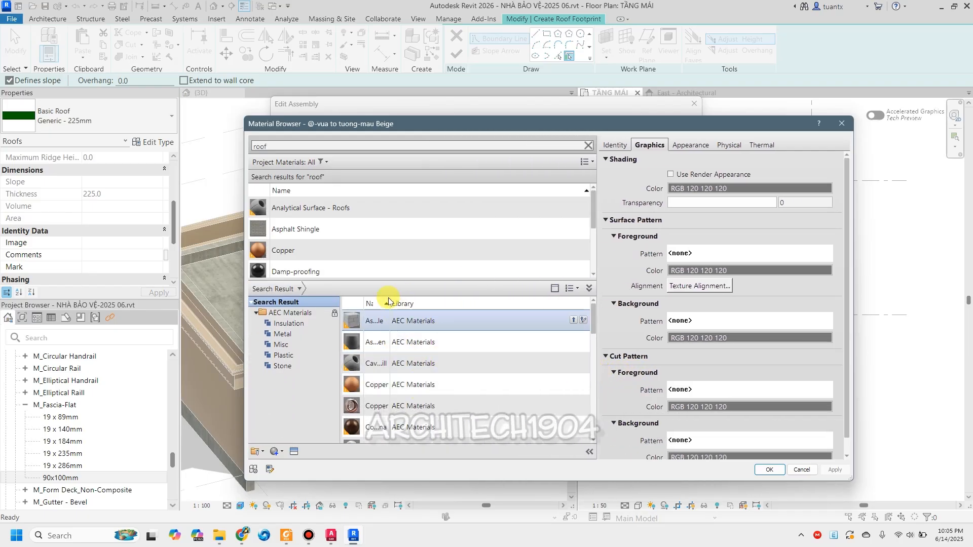
{"action": "left_click_drag", "start_coordinate": [388, 303], "coordinate": [526, 304]}
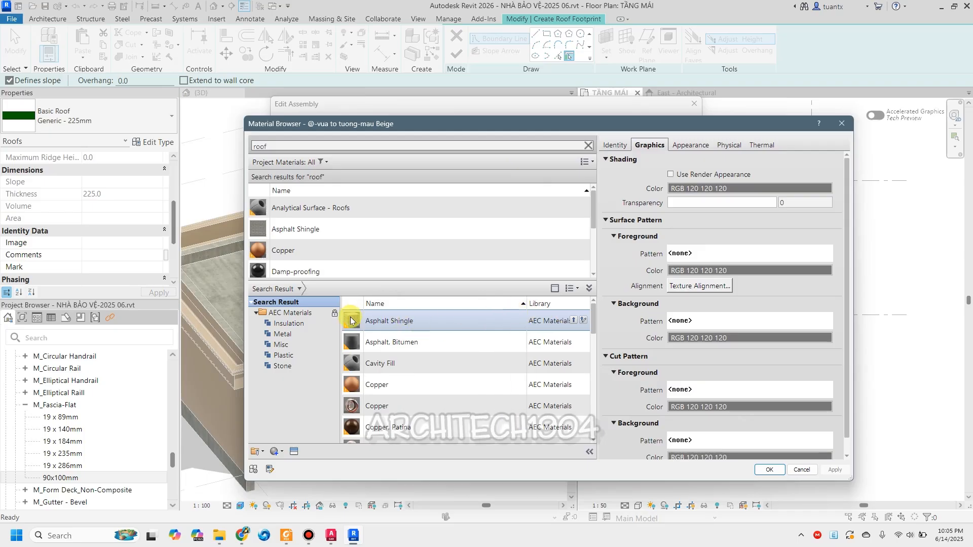
Find Roofing, Metal in the AEC Materials library results and add it to the project materials.
{"action": "scroll", "coordinate": [361, 355], "scroll_direction": "down", "scroll_amount": 1}
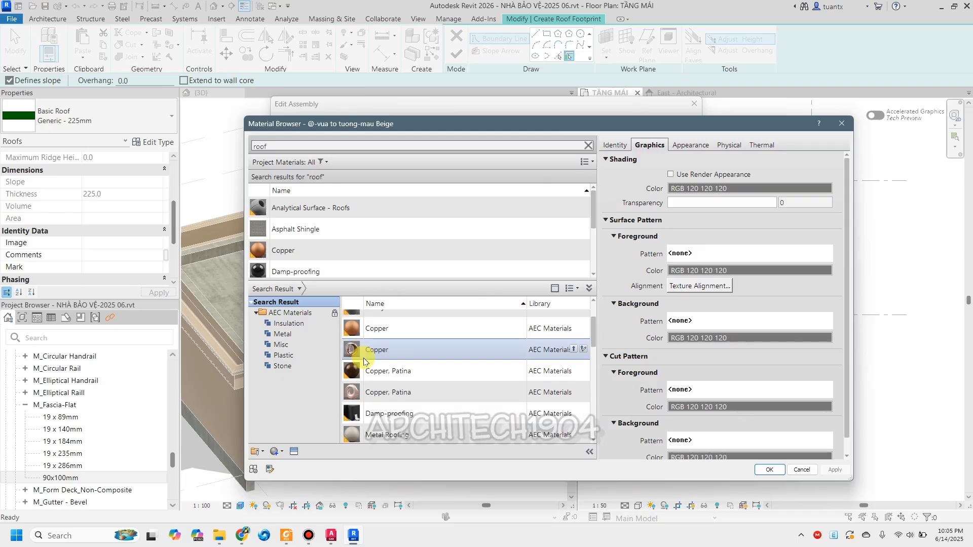
{"action": "scroll", "coordinate": [365, 362], "scroll_direction": "down", "scroll_amount": 3}
{"action": "scroll", "coordinate": [370, 369], "scroll_direction": "down", "scroll_amount": 5}
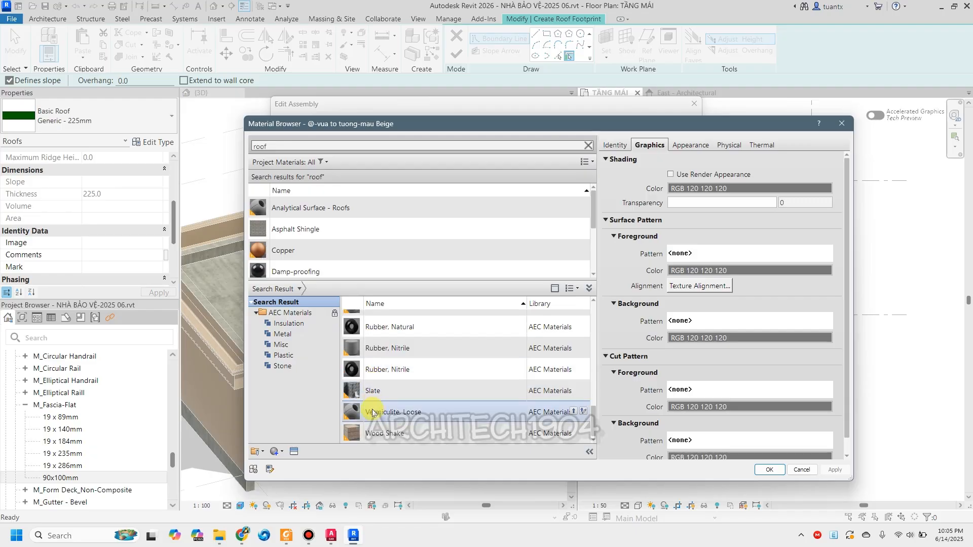
{"action": "scroll", "coordinate": [373, 413], "scroll_direction": "up", "scroll_amount": 6}
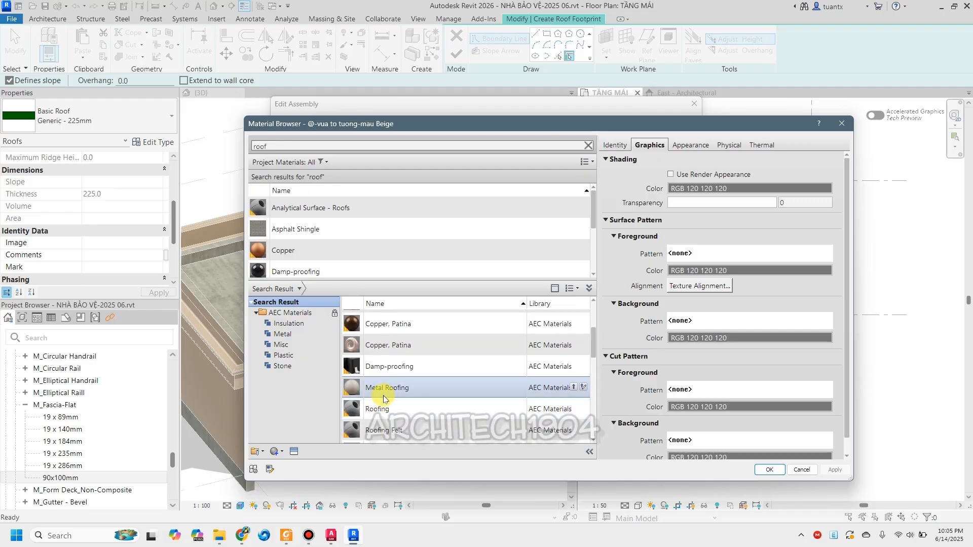
{"action": "scroll", "coordinate": [387, 395], "scroll_direction": "down", "scroll_amount": 2}
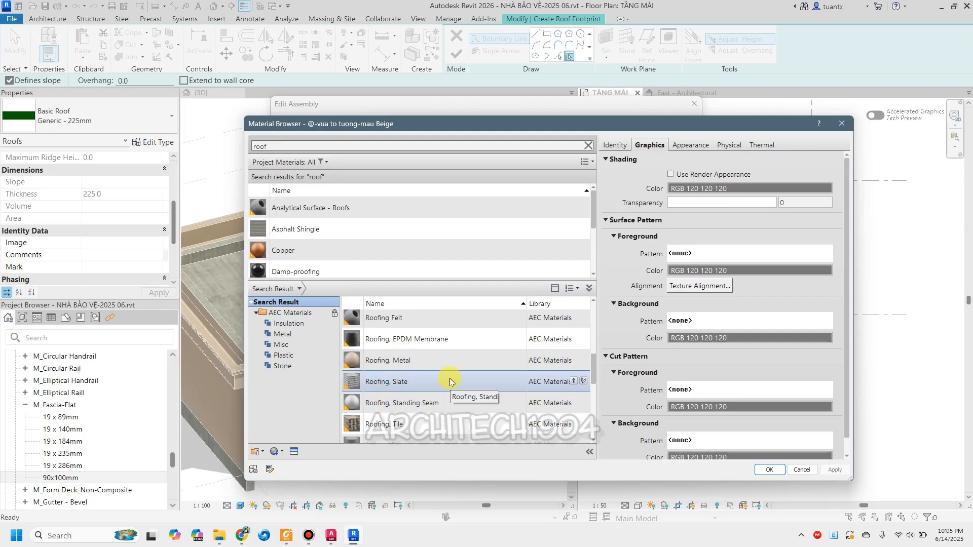
{"action": "left_click", "coordinate": [390, 368]}
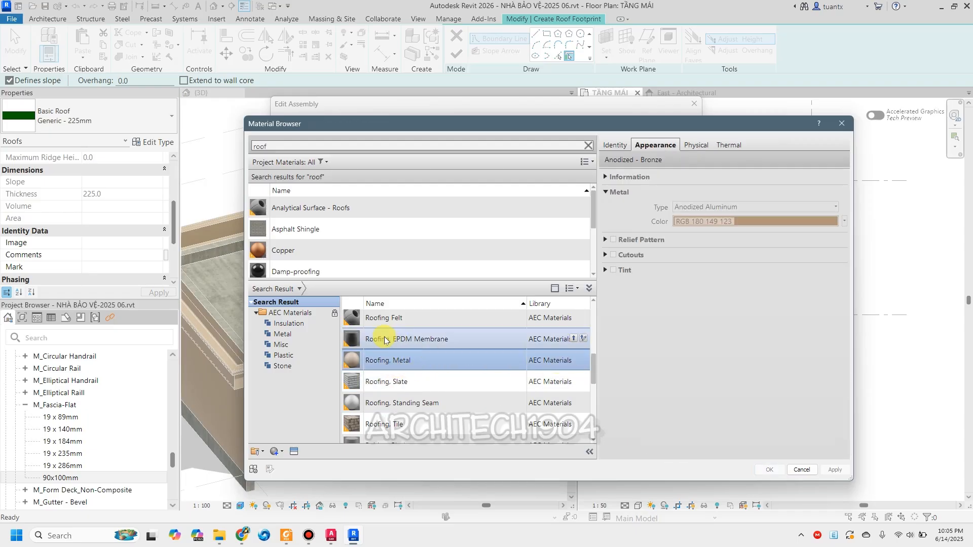
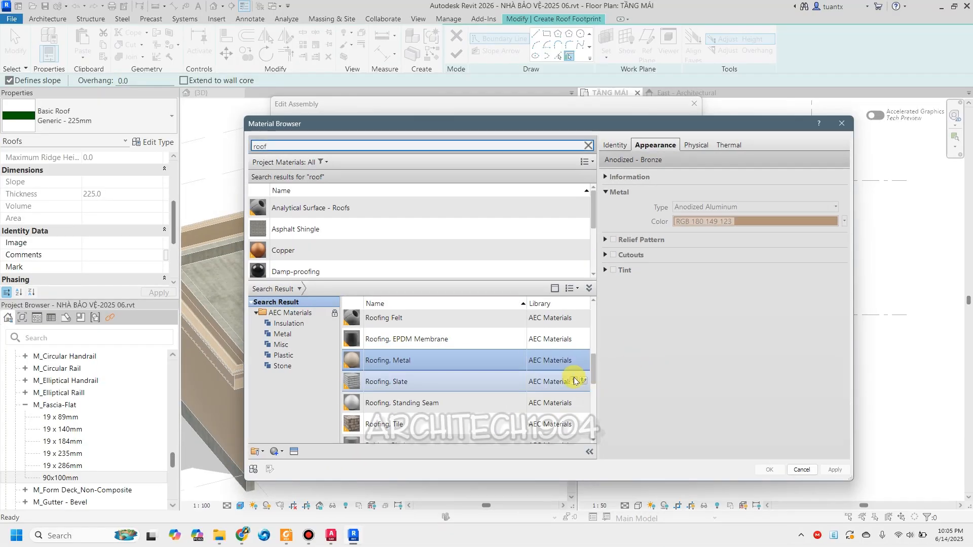
{"action": "left_click", "coordinate": [573, 360]}
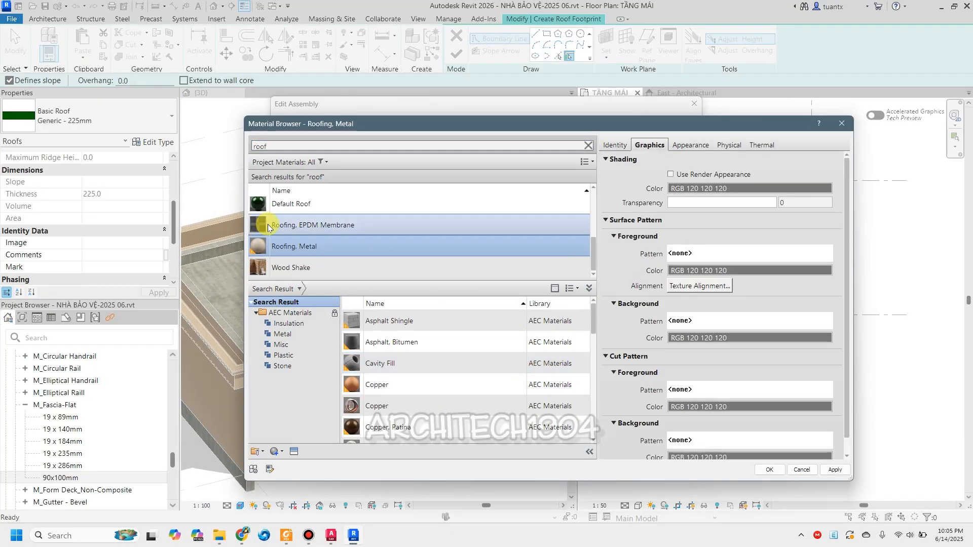
Rename the project material Roofing, Metal as "@-mai ton-01".
{"action": "right_click", "coordinate": [283, 248]}
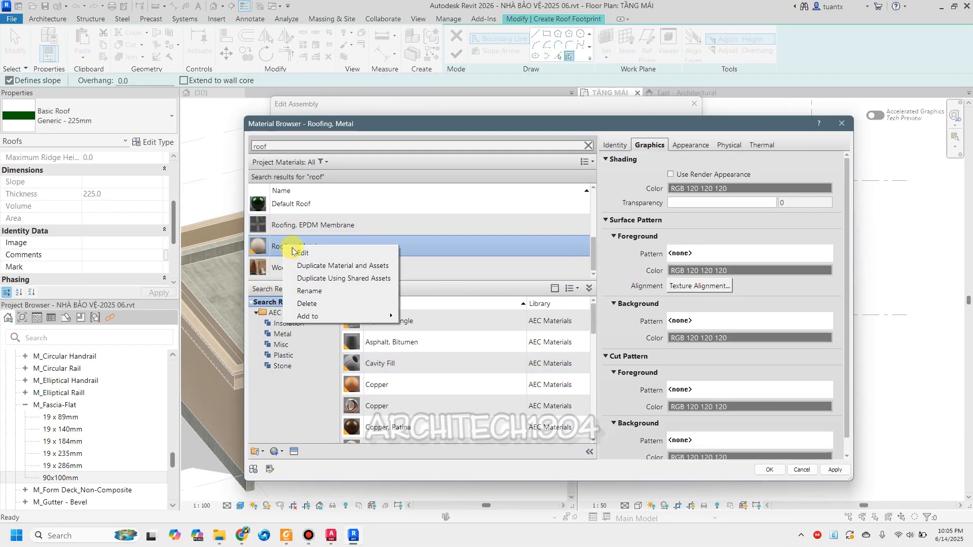
{"action": "left_click", "coordinate": [306, 293]}
{"action": "type", "text": "@-mai tol"}
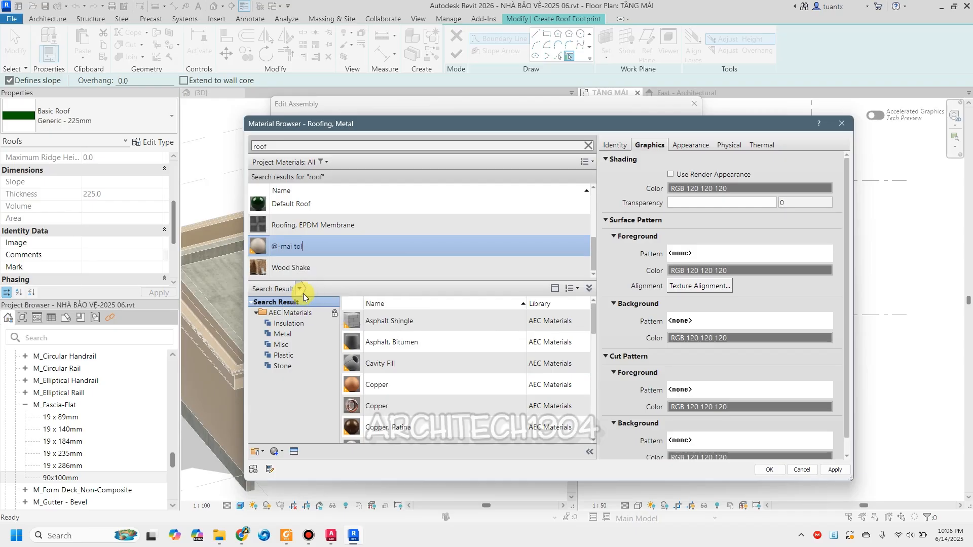
{"action": "key", "text": "BackSpace"}
{"action": "type", "text": "n-01"}
{"action": "key", "text": "Return"}
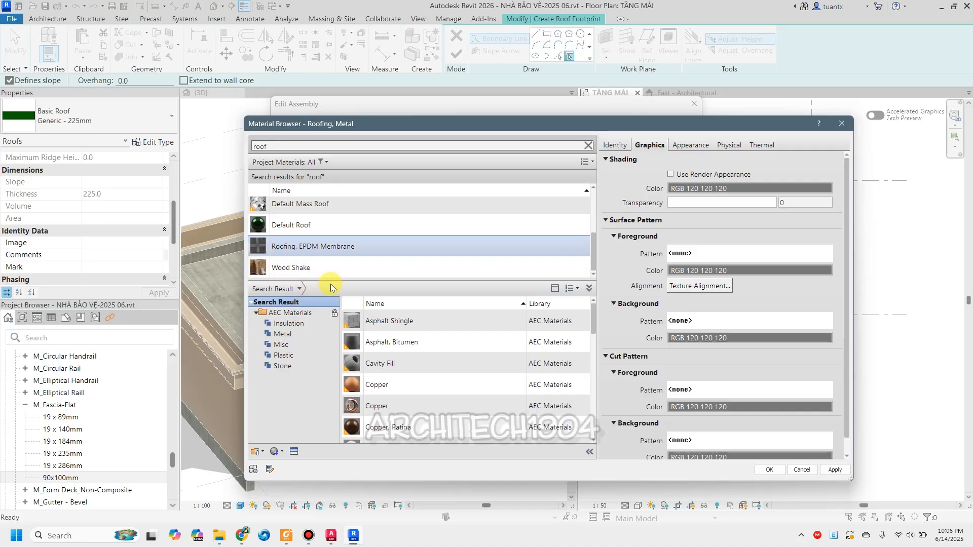
Assign @-mai ton-01 to the roof's Structure layer and accept the assembly and type properties.
{"action": "left_click", "coordinate": [268, 142]}
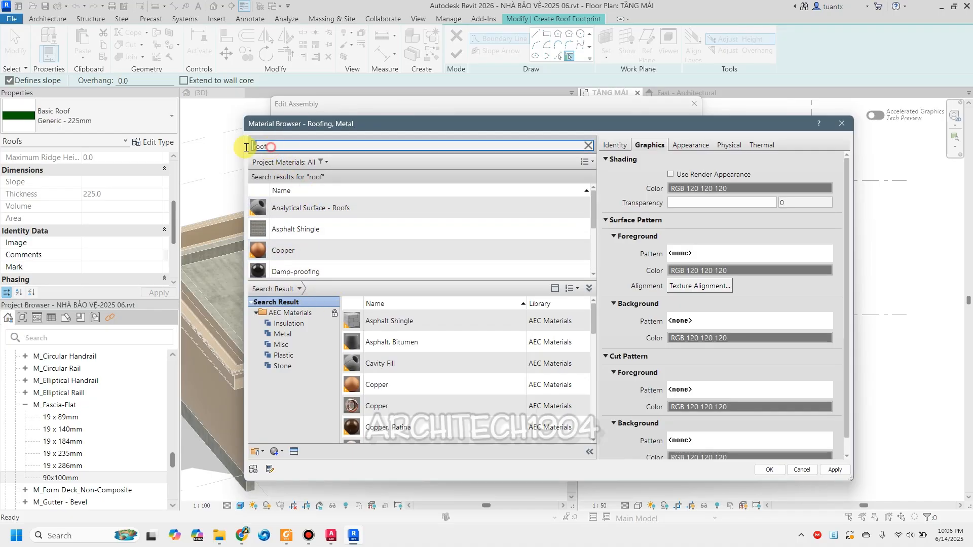
{"action": "double_click", "coordinate": [286, 144]}
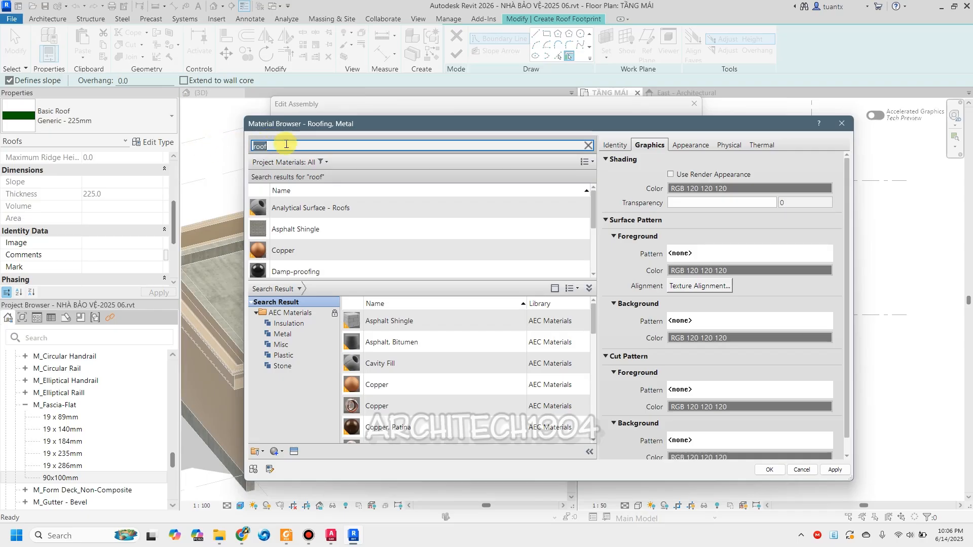
{"action": "left_click", "coordinate": [321, 224]}
{"action": "left_click", "coordinate": [769, 469]}
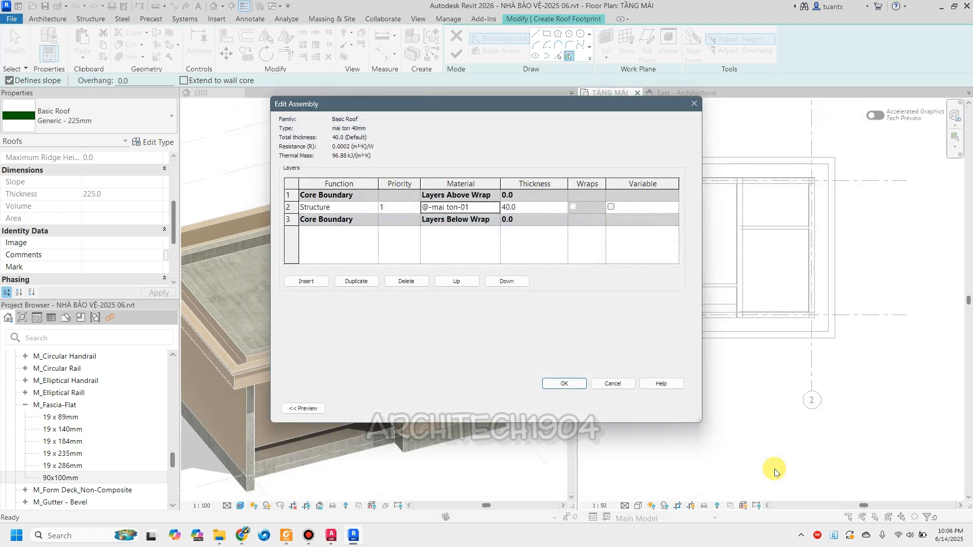
{"action": "left_click", "coordinate": [564, 384]}
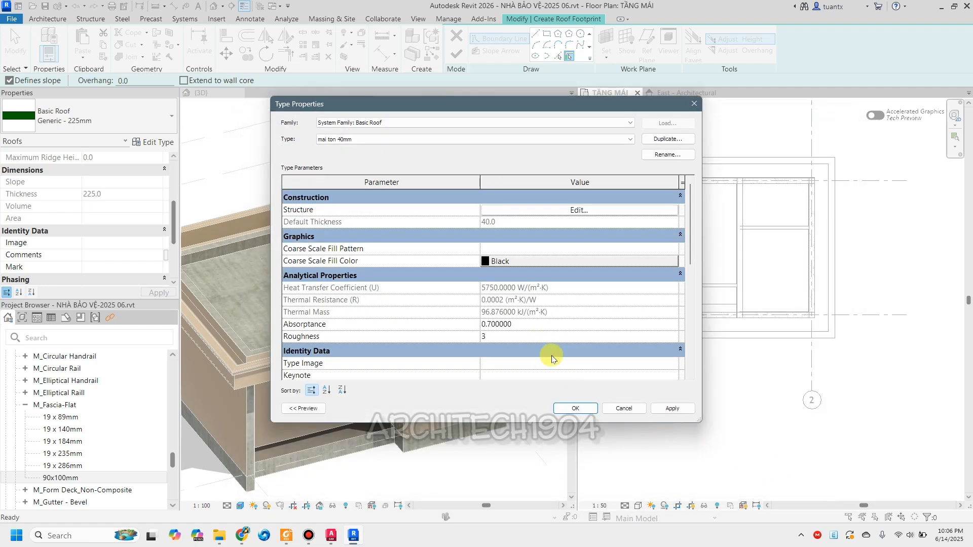
{"action": "left_click", "coordinate": [566, 407]}
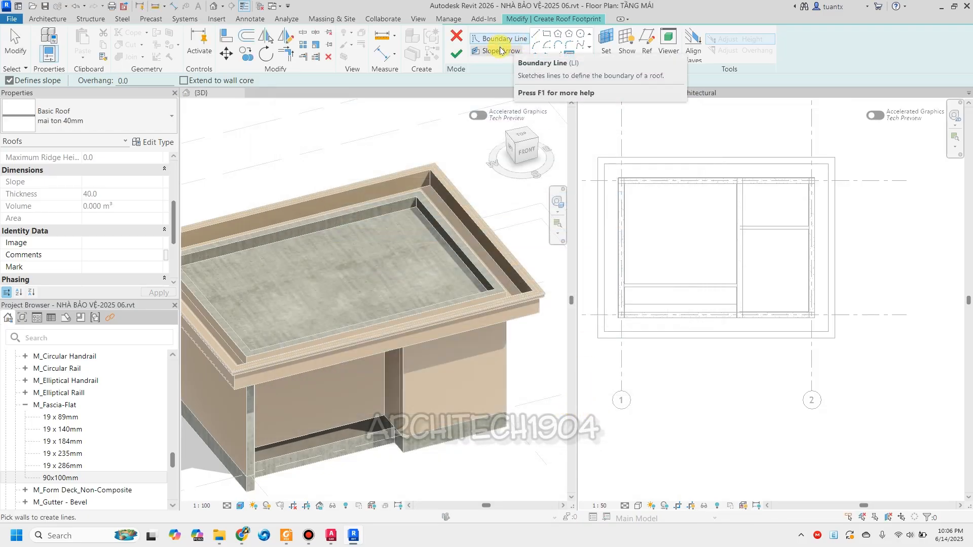
Sketch a rectangular roof boundary along the outer wall edges, between the upper-left and lower-right wall corners in the plan.
{"action": "left_click", "coordinate": [546, 34]}
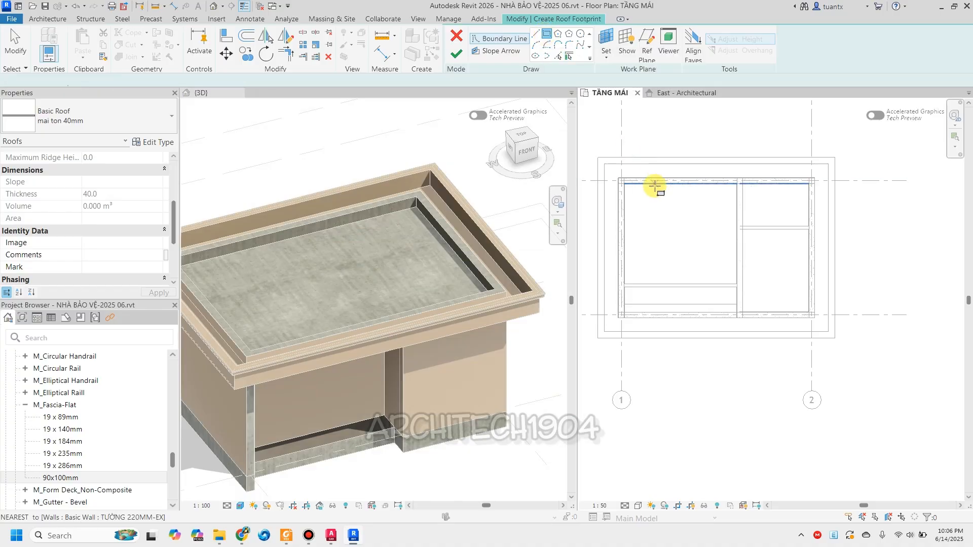
{"action": "scroll", "coordinate": [615, 184], "scroll_direction": "up", "scroll_amount": 5}
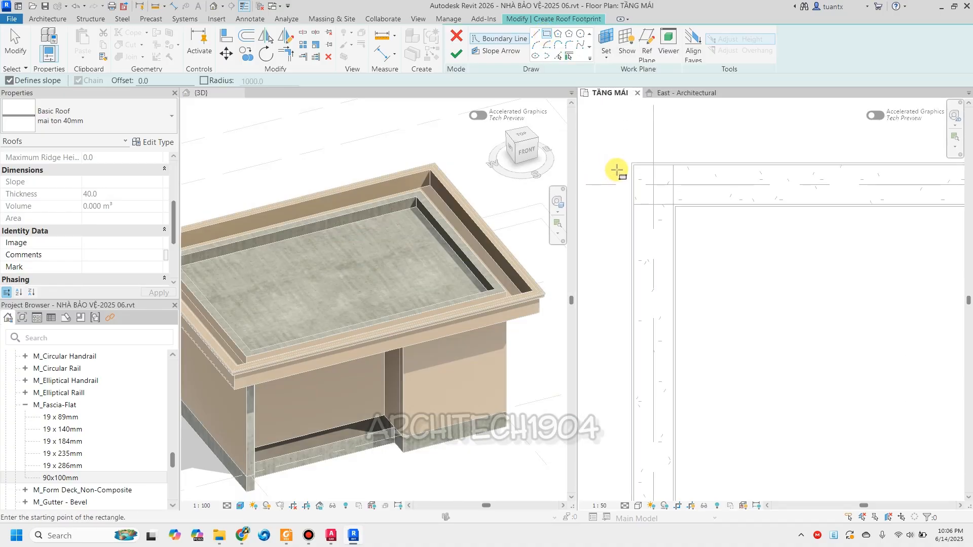
{"action": "left_click", "coordinate": [628, 163]}
{"action": "scroll", "coordinate": [793, 316], "scroll_direction": "down", "scroll_amount": 2}
{"action": "scroll", "coordinate": [793, 316], "scroll_direction": "down", "scroll_amount": 2}
{"action": "middle_click_drag", "start_coordinate": [792, 317], "coordinate": [625, 141]}
{"action": "scroll", "coordinate": [794, 259], "scroll_direction": "down", "scroll_amount": 2}
{"action": "middle_click_drag", "start_coordinate": [795, 259], "coordinate": [706, 247]}
{"action": "scroll", "coordinate": [807, 306], "scroll_direction": "up", "scroll_amount": 5}
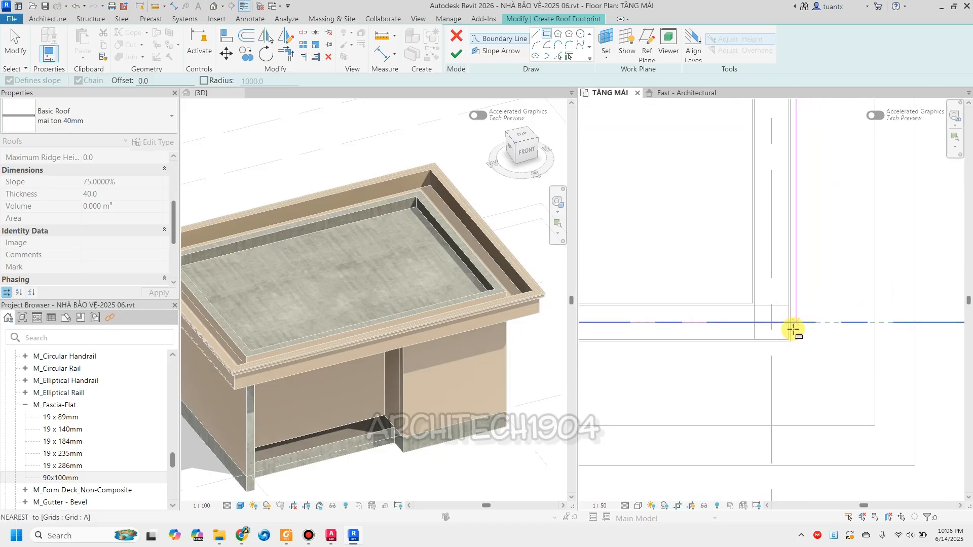
{"action": "left_click", "coordinate": [790, 341]}
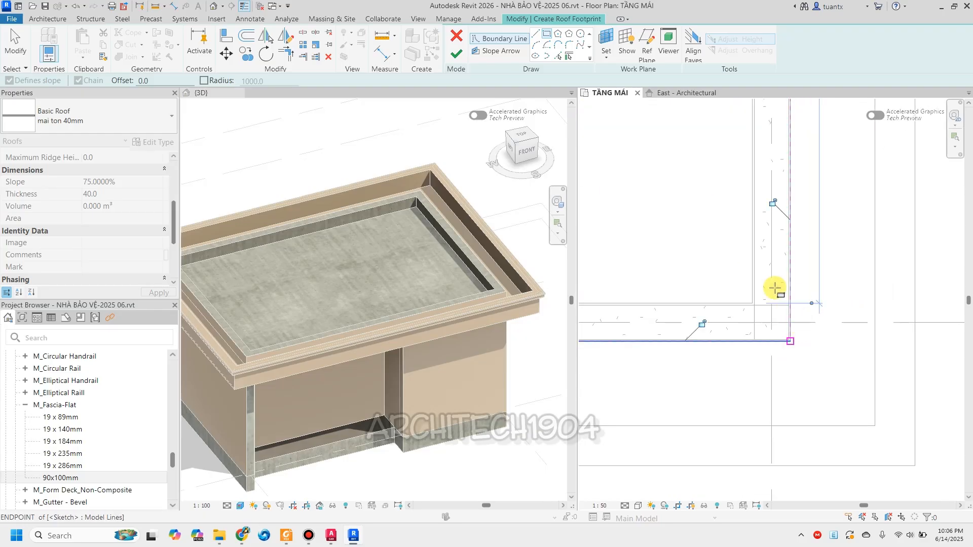
{"action": "scroll", "coordinate": [790, 304], "scroll_direction": "down", "scroll_amount": 3}
{"action": "key", "text": "Escape"}
{"action": "key", "text": "Escape"}
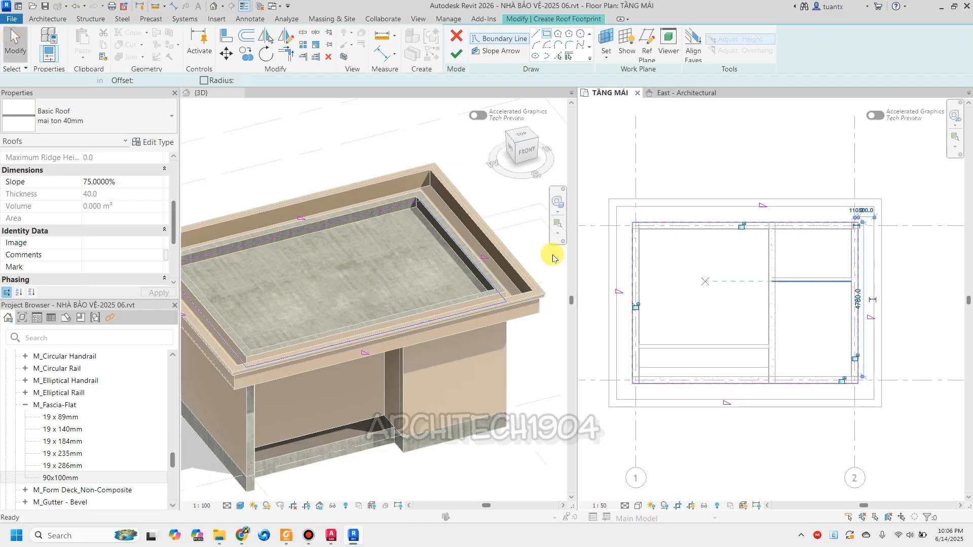
{"action": "scroll", "coordinate": [849, 289], "scroll_direction": "up", "scroll_amount": 2}
{"action": "left_click", "coordinate": [865, 269]}
{"action": "scroll", "coordinate": [803, 281], "scroll_direction": "down", "scroll_amount": 2}
{"action": "middle_click_drag", "start_coordinate": [808, 286], "coordinate": [829, 274]}
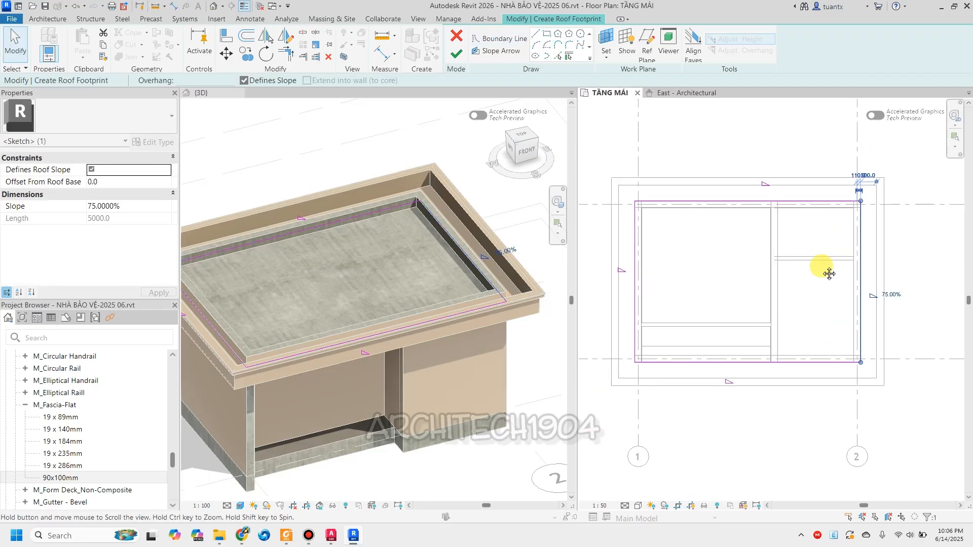
{"action": "left_click", "coordinate": [699, 249]}
{"action": "scroll", "coordinate": [648, 249], "scroll_direction": "up", "scroll_amount": 2}
{"action": "scroll", "coordinate": [671, 245], "scroll_direction": "down", "scroll_amount": 1}
{"action": "scroll", "coordinate": [694, 278], "scroll_direction": "down", "scroll_amount": 2}
{"action": "middle_click_drag", "start_coordinate": [707, 274], "coordinate": [694, 269]}
{"action": "scroll", "coordinate": [714, 244], "scroll_direction": "up", "scroll_amount": 2}
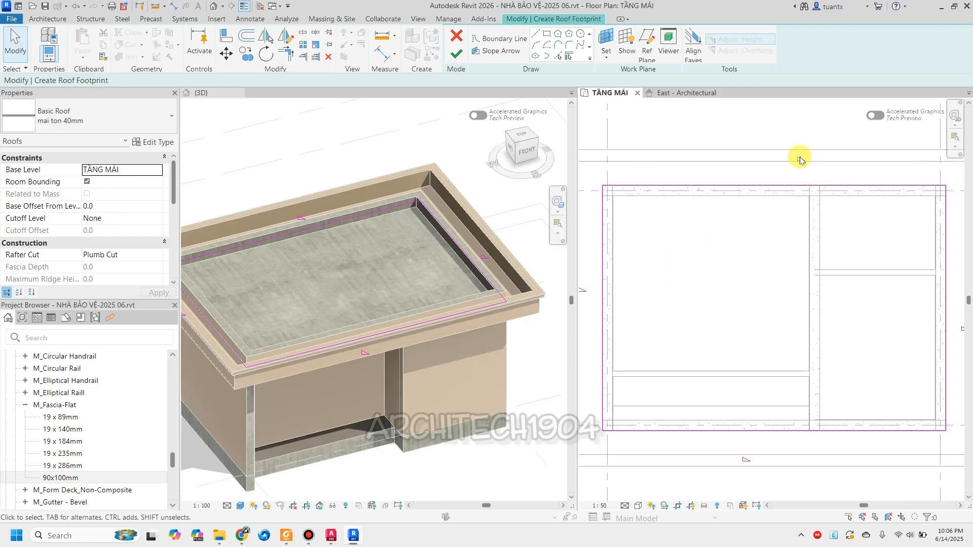
{"action": "middle_click_drag", "start_coordinate": [645, 294], "coordinate": [661, 281]}
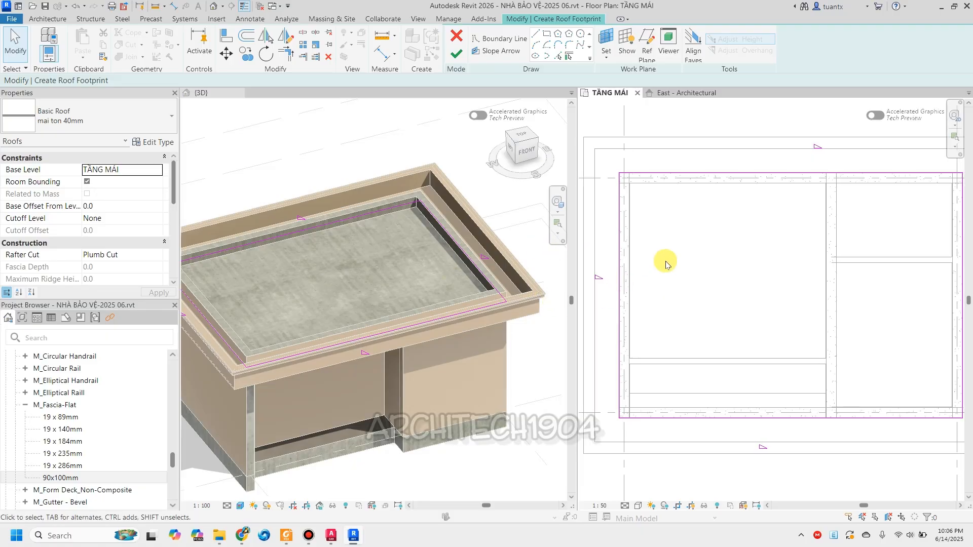
{"action": "scroll", "coordinate": [662, 274], "scroll_direction": "down", "scroll_amount": 2}
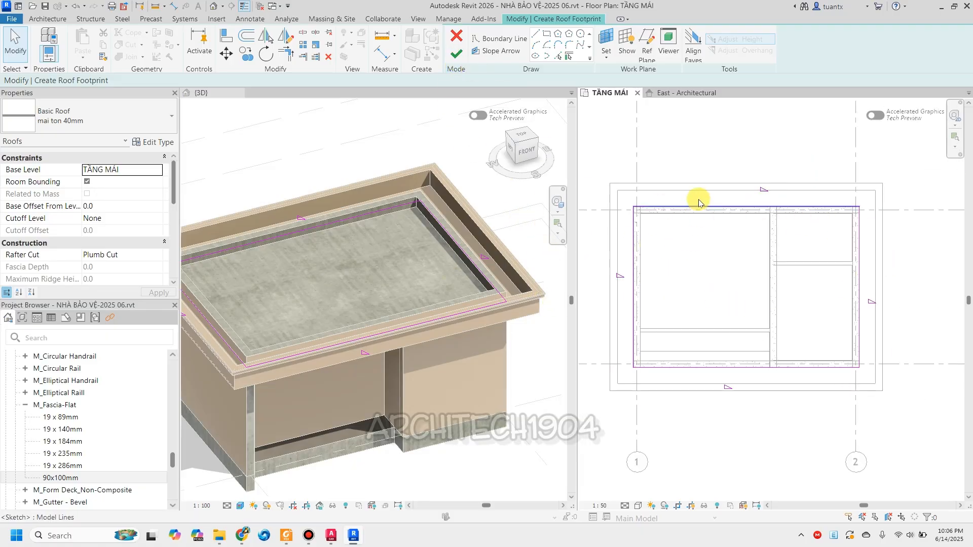
Turn off Defines Roof Slope for the two short boundary lines along grids 1 and 2.
{"action": "left_click_drag", "start_coordinate": [877, 256], "coordinate": [849, 273]}
{"action": "left_click_drag", "start_coordinate": [640, 325], "coordinate": [617, 335], "text": "ctrl"}
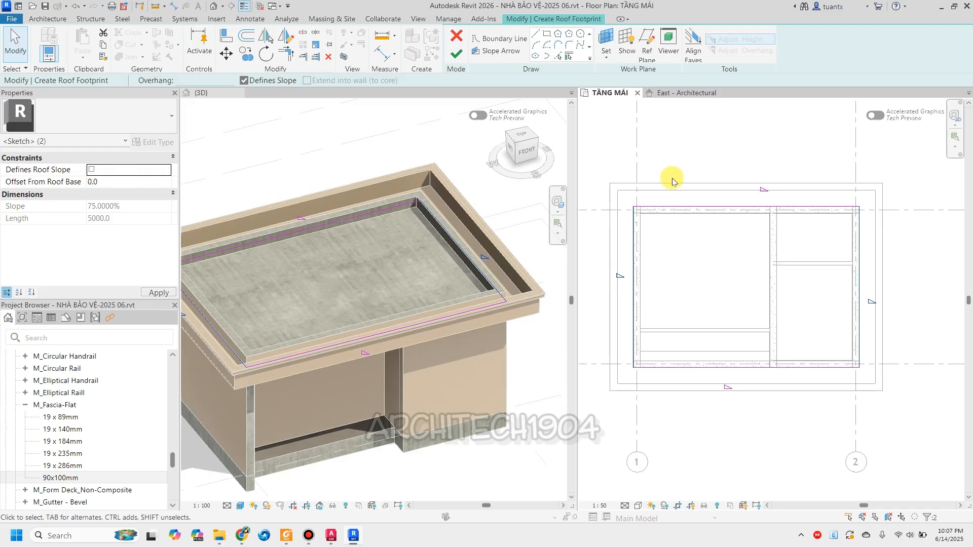
{"action": "left_click", "coordinate": [764, 259]}
Check the roof slope on the PDF elevation and set the two long boundary lines' slope to 39%.
{"action": "left_click_drag", "start_coordinate": [763, 257], "coordinate": [745, 407]}
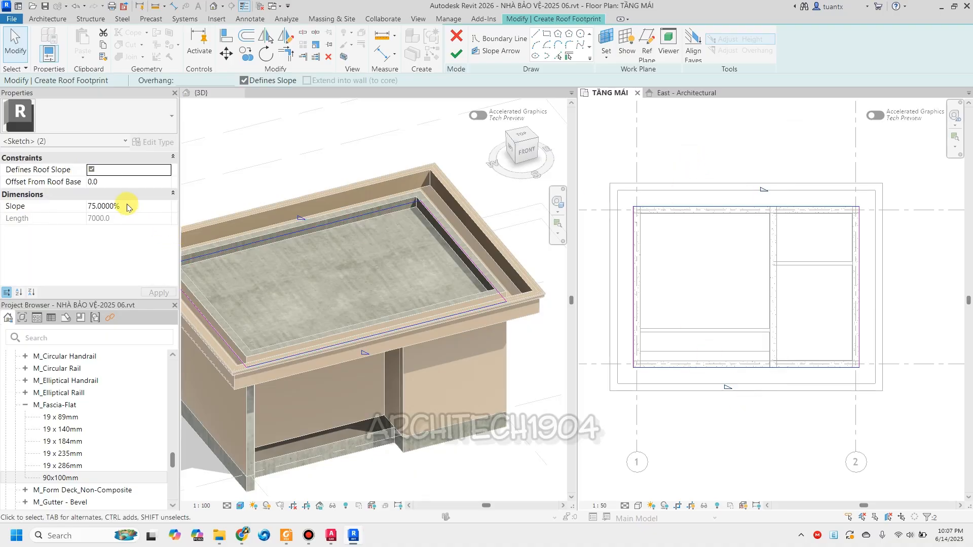
{"action": "left_click", "coordinate": [340, 541]}
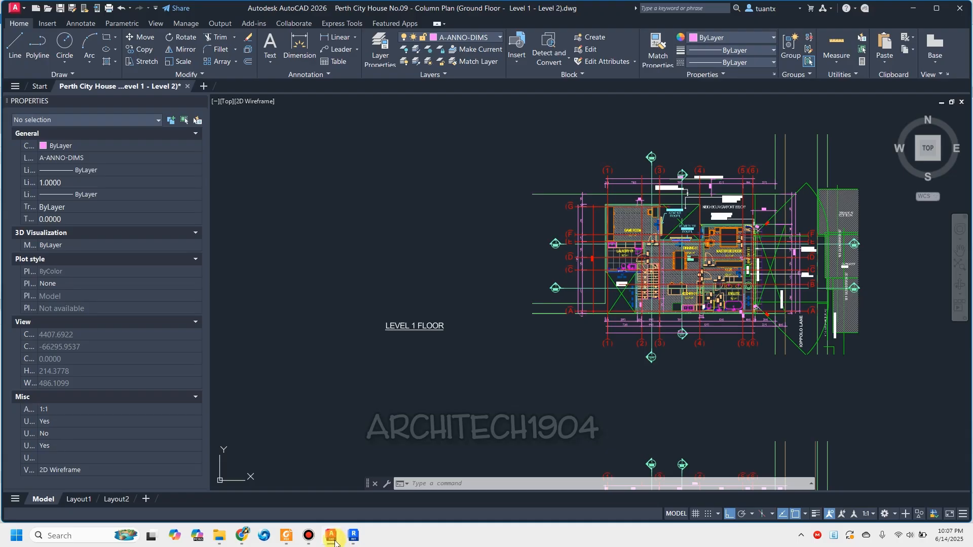
{"action": "left_click", "coordinate": [333, 543]}
{"action": "left_click", "coordinate": [286, 536]}
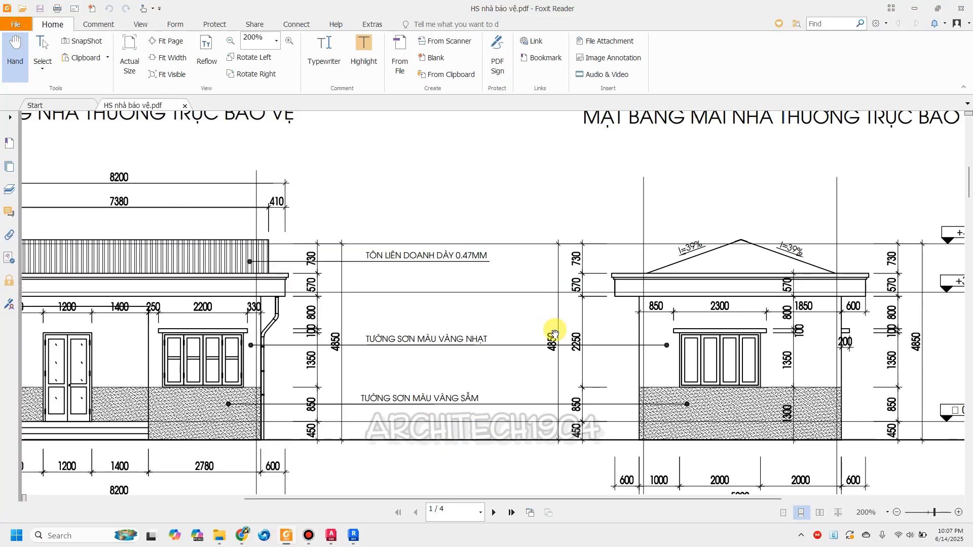
{"action": "scroll", "coordinate": [552, 329], "scroll_direction": "up", "scroll_amount": 1}
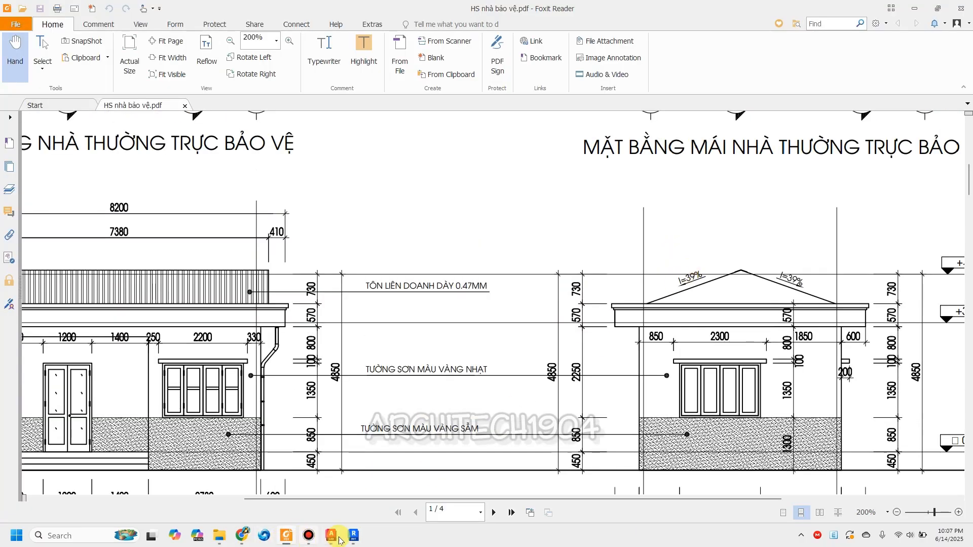
{"action": "left_click", "coordinate": [355, 536]}
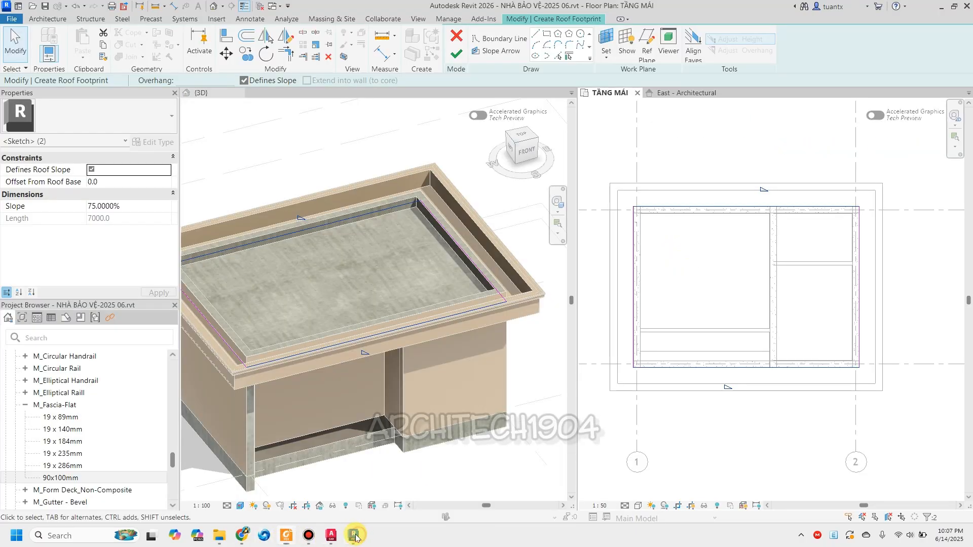
{"action": "left_click", "coordinate": [148, 205]}
{"action": "type", "text": "39"}
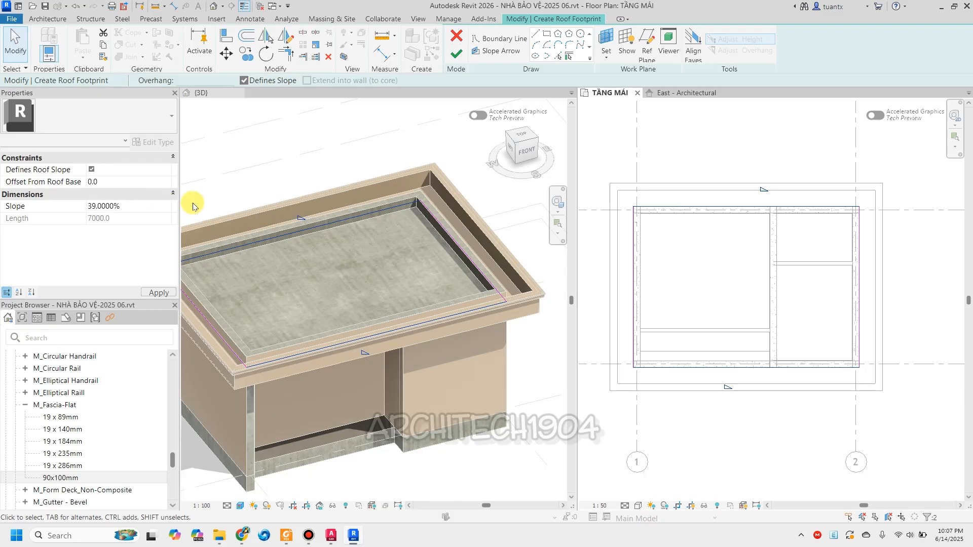
Finish the roof footprint sketch and inspect the resulting gable roof in the 3D view.
{"action": "left_click", "coordinate": [456, 54]}
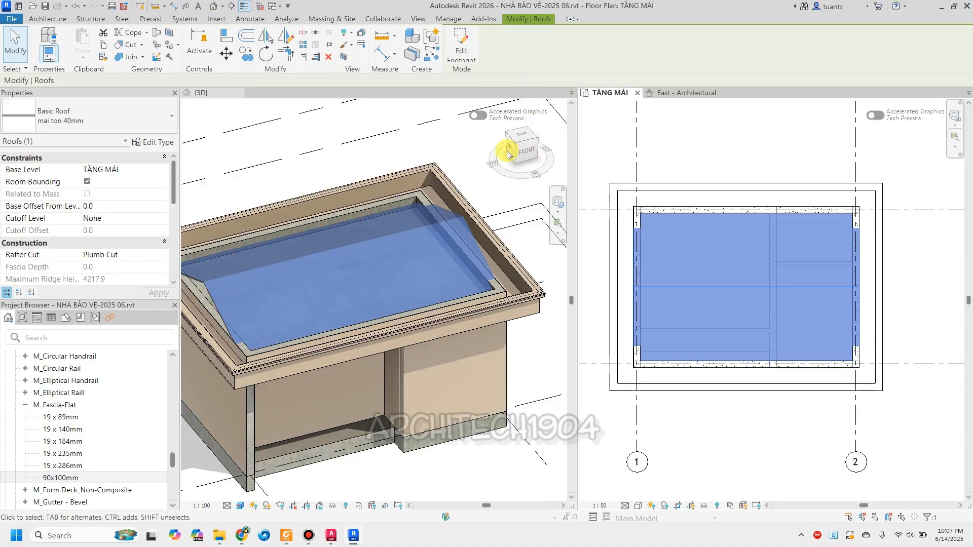
{"action": "middle_click_drag", "start_coordinate": [294, 129], "coordinate": [359, 218], "text": "shift"}
{"action": "scroll", "coordinate": [238, 272], "scroll_direction": "up", "scroll_amount": 5}
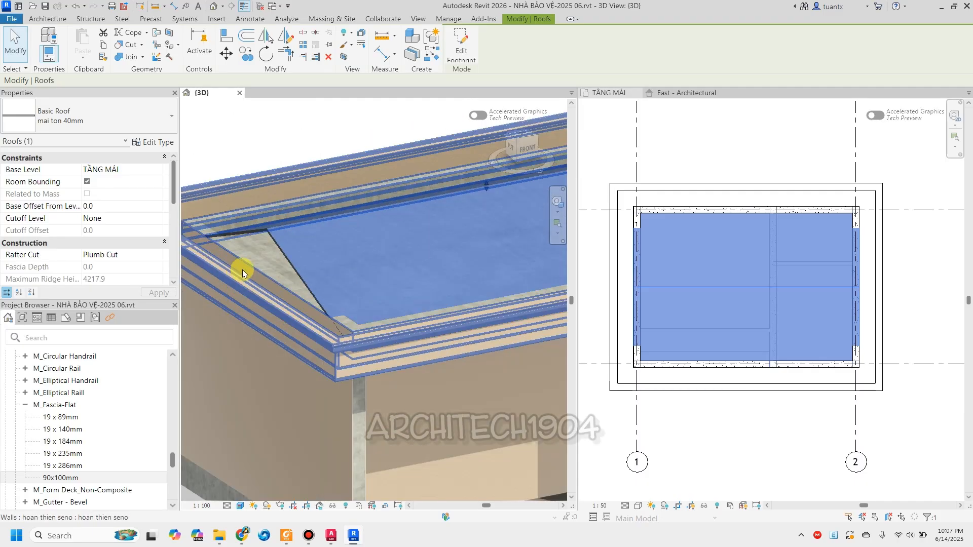
{"action": "left_click", "coordinate": [288, 147]}
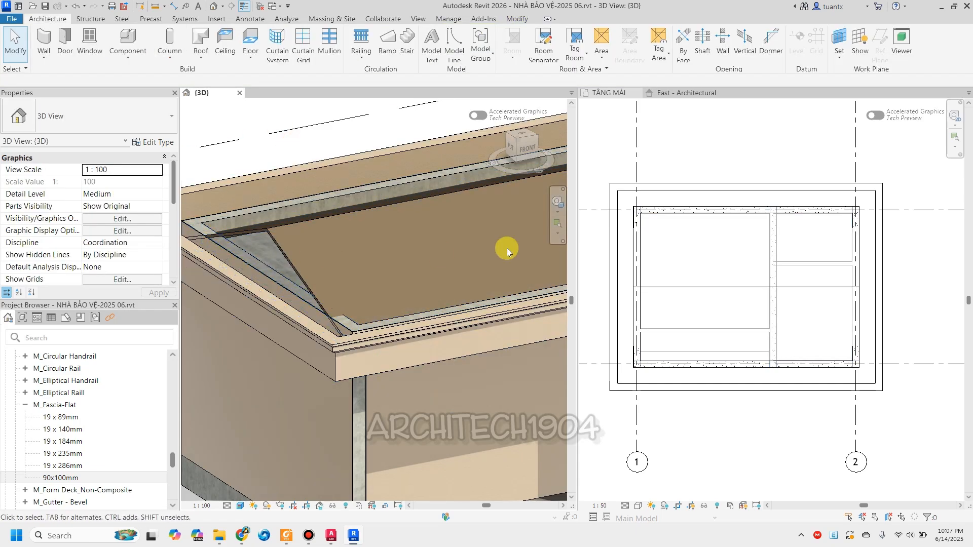
Reopen the roof's footprint sketch from the TẦNG MÁI plan and select the short boundary line beside grid 1.
{"action": "left_click", "coordinate": [663, 288]}
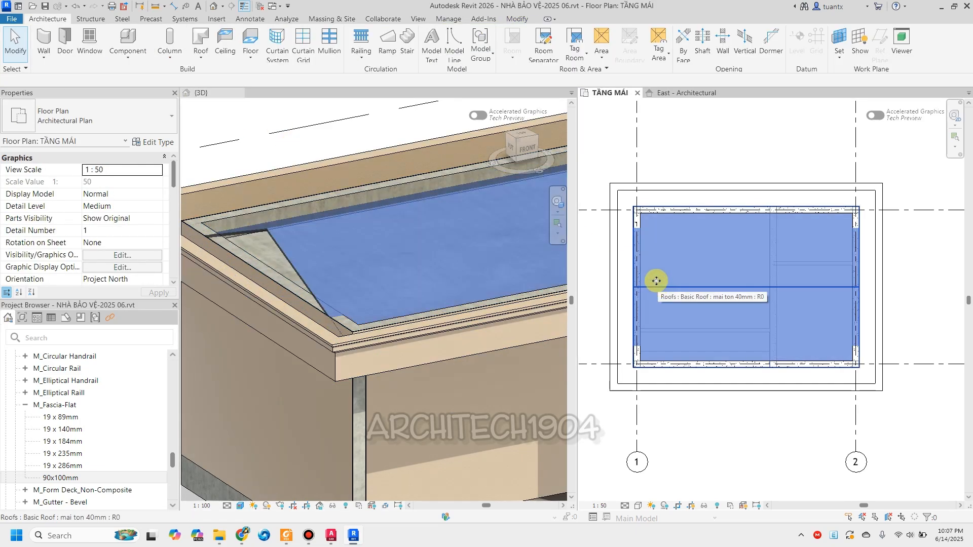
{"action": "left_click", "coordinate": [660, 285]}
{"action": "left_click", "coordinate": [466, 52]}
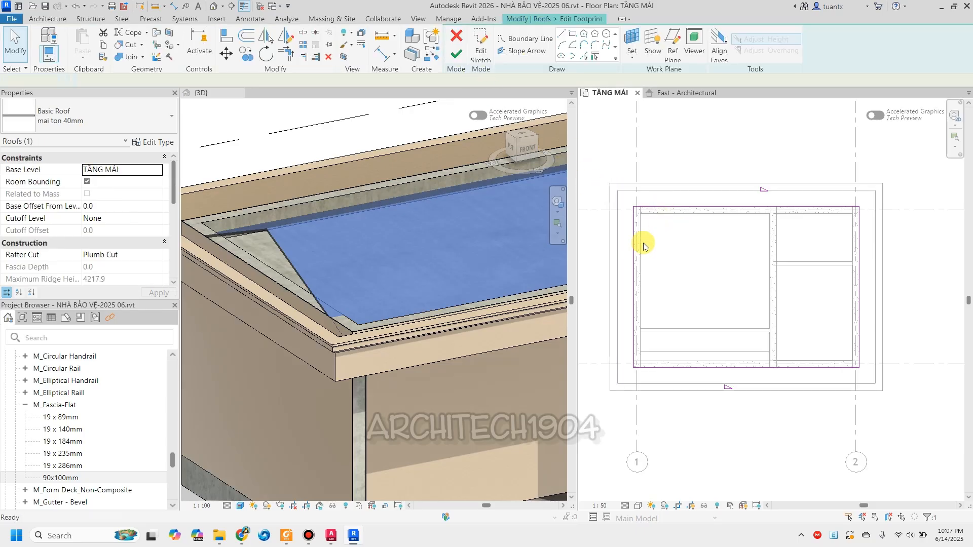
{"action": "left_click", "coordinate": [631, 247]}
{"action": "scroll", "coordinate": [687, 389], "scroll_direction": "up", "scroll_amount": 2}
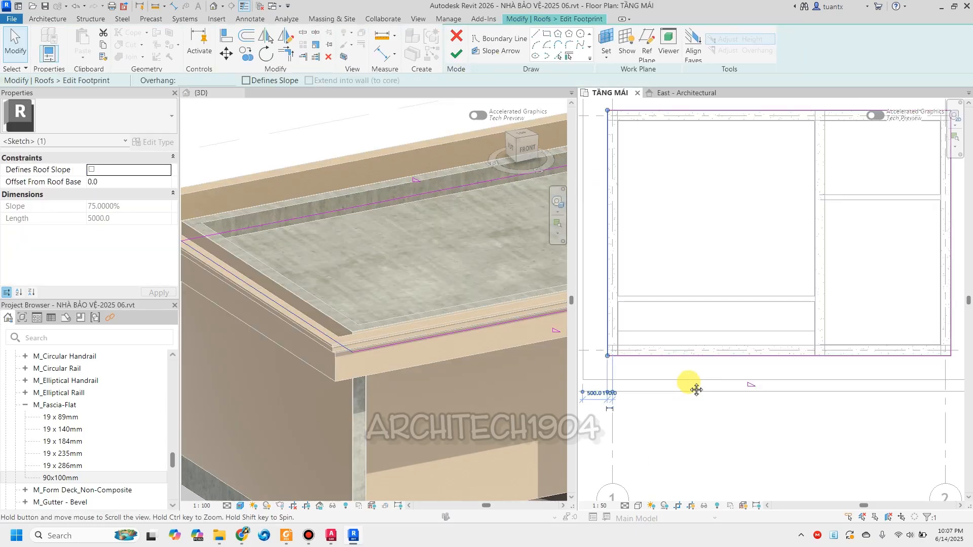
Switch to the guard house PDF and look through its elevations and sections for the roof's overhang dimensions.
{"action": "left_click", "coordinate": [310, 538]}
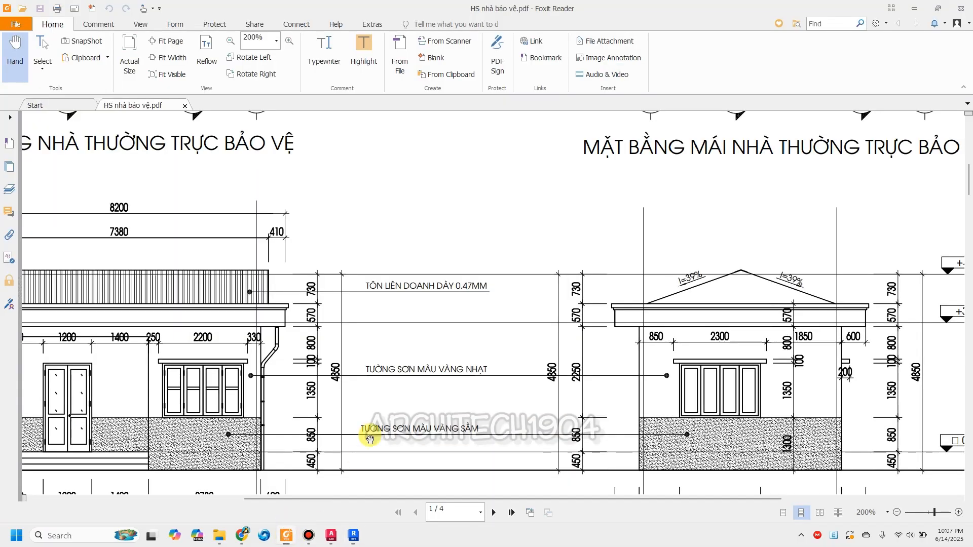
{"action": "left_click_drag", "start_coordinate": [441, 326], "coordinate": [605, 334]}
{"action": "mouse_move", "coordinate": [436, 282]}
{"action": "left_mouse_down"}
{"action": "mouse_move", "coordinate": [473, 254]}
{"action": "mouse_move", "coordinate": [507, 195]}
{"action": "mouse_move", "coordinate": [509, 206]}
{"action": "mouse_move", "coordinate": [437, 146]}
{"action": "left_mouse_up"}
{"action": "scroll", "coordinate": [464, 229], "scroll_direction": "down", "scroll_amount": 10}
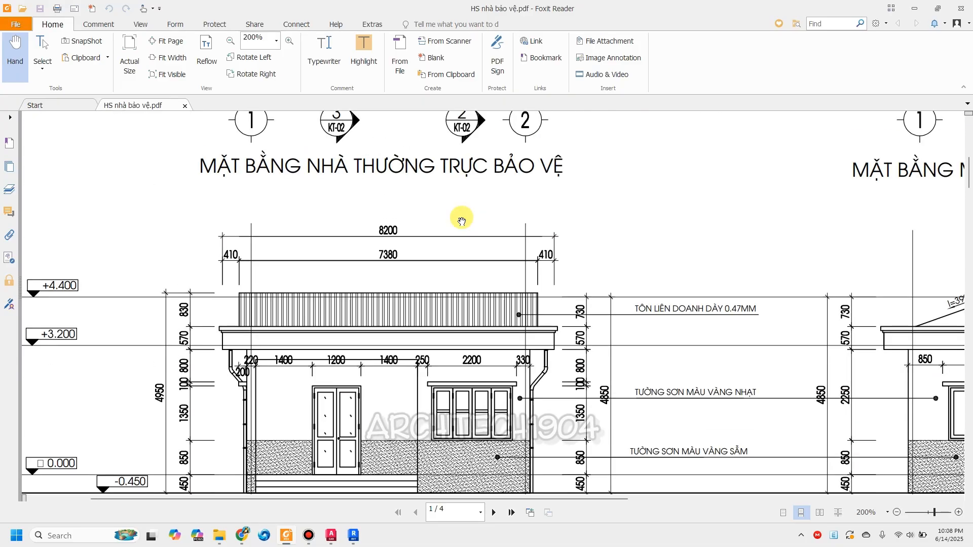
{"action": "left_click_drag", "start_coordinate": [543, 216], "coordinate": [382, 213]}
{"action": "left_click_drag", "start_coordinate": [681, 171], "coordinate": [847, 156]}
{"action": "left_click_drag", "start_coordinate": [560, 319], "coordinate": [524, 124]}
{"action": "left_click_drag", "start_coordinate": [599, 300], "coordinate": [557, 136]}
{"action": "left_click_drag", "start_coordinate": [588, 263], "coordinate": [672, 230]}
{"action": "left_click_drag", "start_coordinate": [465, 262], "coordinate": [306, 142]}
{"action": "left_click_drag", "start_coordinate": [381, 244], "coordinate": [541, 218]}
{"action": "scroll", "coordinate": [531, 257], "scroll_direction": "down", "scroll_amount": 8}
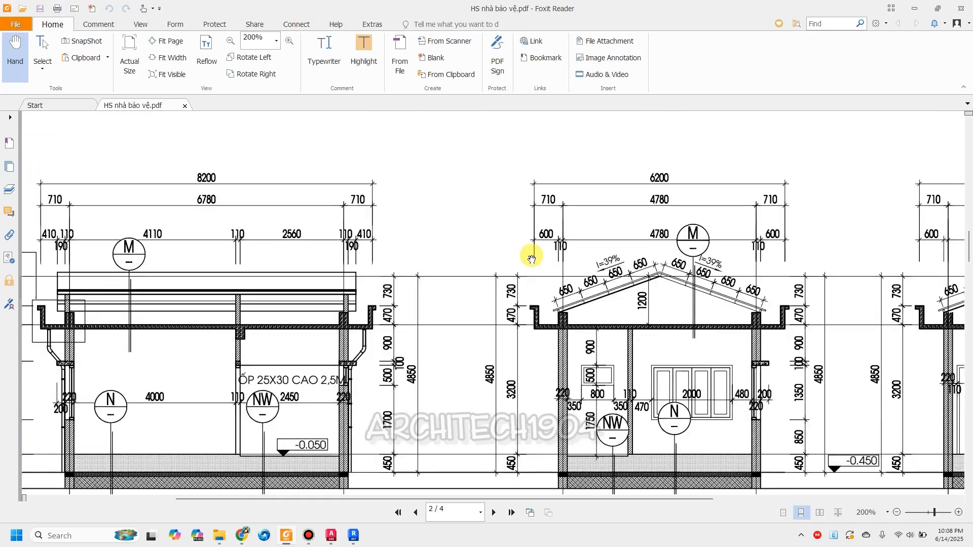
Examine the roof overhang beyond the walls and the eave detail in the two sections on page 2 of the PDF.
{"action": "scroll", "coordinate": [449, 325], "scroll_direction": "up", "scroll_amount": 3}
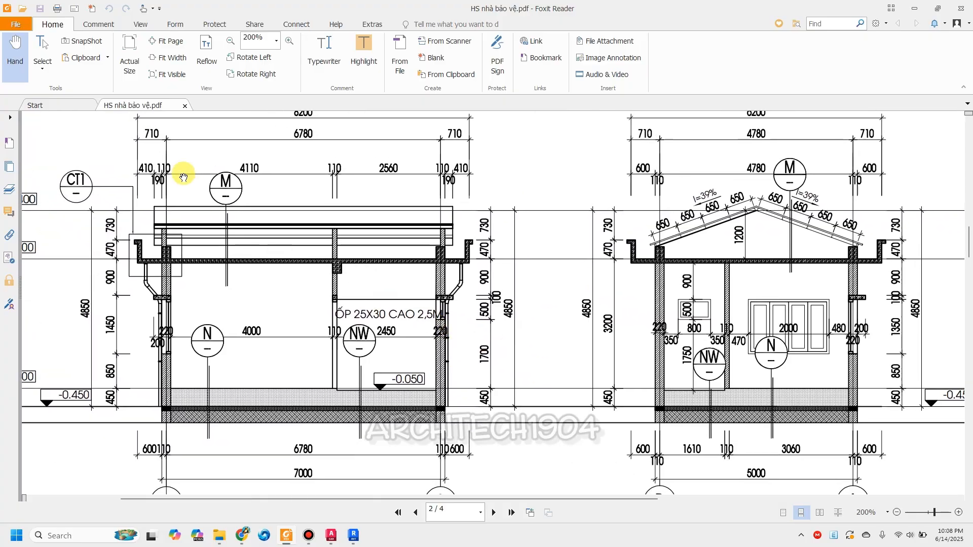
{"action": "scroll", "coordinate": [152, 182], "scroll_direction": "up", "scroll_amount": 2, "text": "ctrl"}
{"action": "scroll", "coordinate": [142, 193], "scroll_direction": "up", "scroll_amount": 1, "text": "ctrl"}
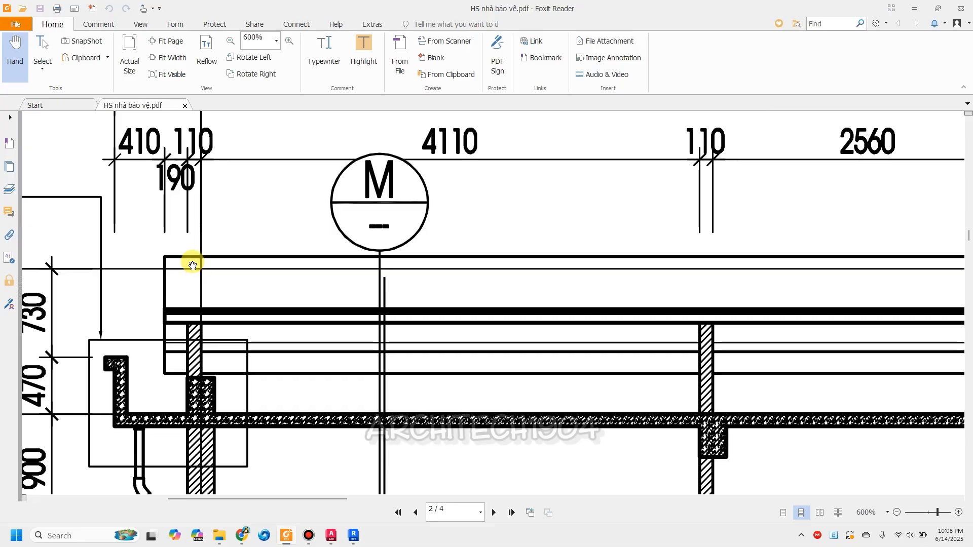
{"action": "scroll", "coordinate": [354, 259], "scroll_direction": "right", "scroll_amount": 6}
{"action": "scroll", "coordinate": [507, 261], "scroll_direction": "down", "scroll_amount": 1, "text": "ctrl"}
{"action": "scroll", "coordinate": [514, 264], "scroll_direction": "down", "scroll_amount": 1, "text": "ctrl"}
{"action": "left_click_drag", "start_coordinate": [551, 279], "coordinate": [278, 277]}
{"action": "scroll", "coordinate": [643, 330], "scroll_direction": "up", "scroll_amount": 3, "text": "ctrl"}
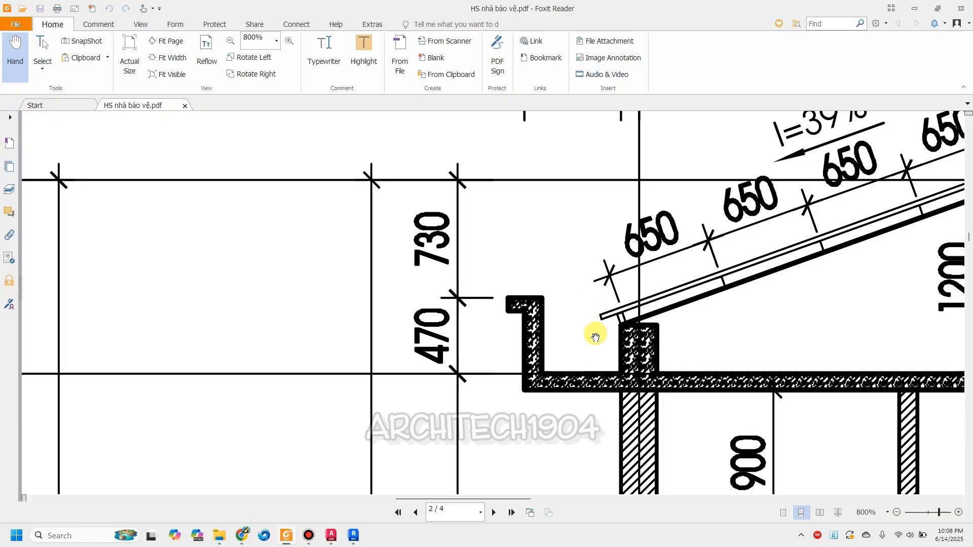
Return to Revit and set the selected roof boundary line's distance from grid 1 to 300 mm.
{"action": "left_click", "coordinate": [330, 540]}
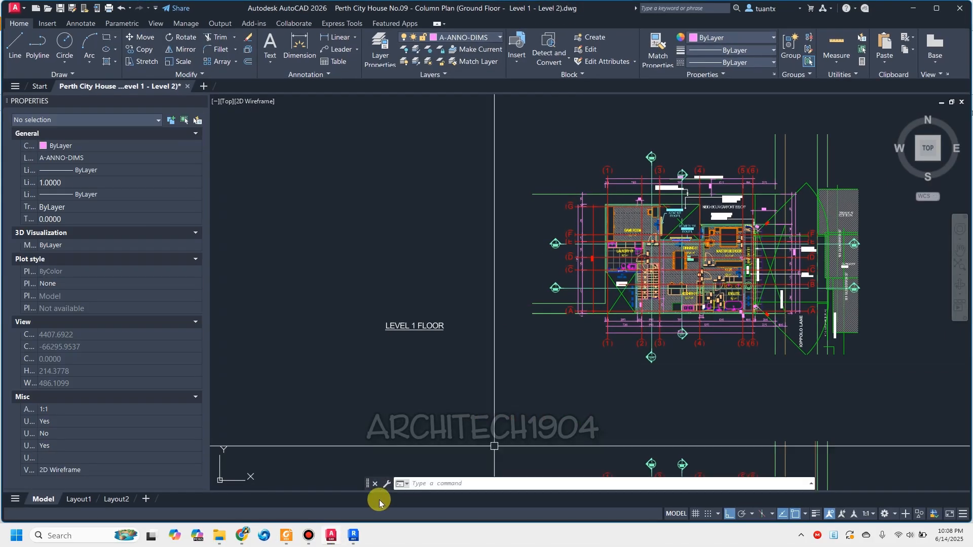
{"action": "left_click", "coordinate": [332, 537]}
{"action": "left_click", "coordinate": [347, 538]}
{"action": "scroll", "coordinate": [708, 306], "scroll_direction": "down", "scroll_amount": 3}
{"action": "scroll", "coordinate": [654, 387], "scroll_direction": "up", "scroll_amount": 6}
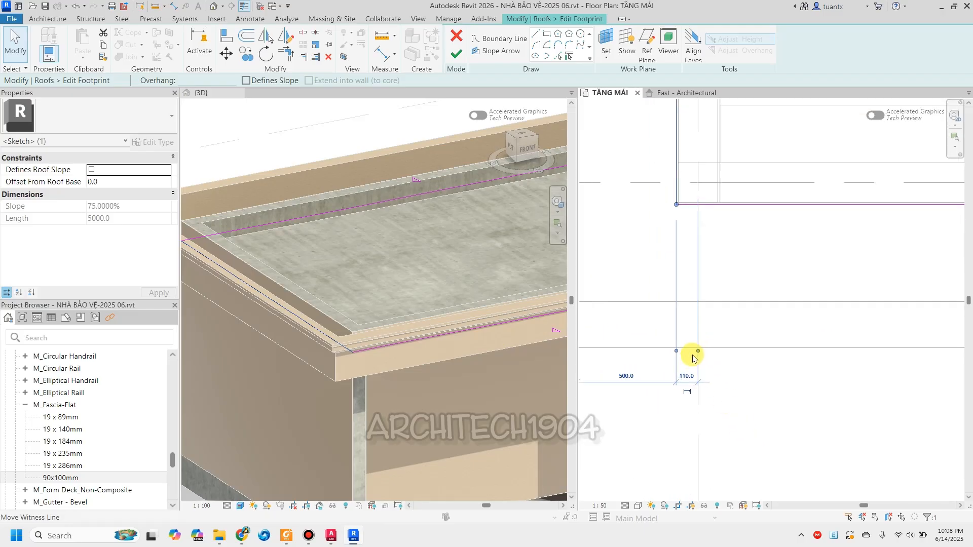
{"action": "left_click", "coordinate": [686, 376]}
{"action": "type", "text": "300"}
{"action": "key", "text": "Return"}
Set the opposite short roof boundary line's distance from grid 2 to 300 mm.
{"action": "scroll", "coordinate": [727, 287], "scroll_direction": "down", "scroll_amount": 3}
{"action": "middle_click_drag", "start_coordinate": [585, 303], "coordinate": [787, 311]}
{"action": "scroll", "coordinate": [871, 240], "scroll_direction": "up", "scroll_amount": 2}
{"action": "left_click", "coordinate": [804, 198]}
{"action": "middle_click_drag", "start_coordinate": [820, 208], "coordinate": [812, 392]}
{"action": "scroll", "coordinate": [813, 349], "scroll_direction": "up", "scroll_amount": 2}
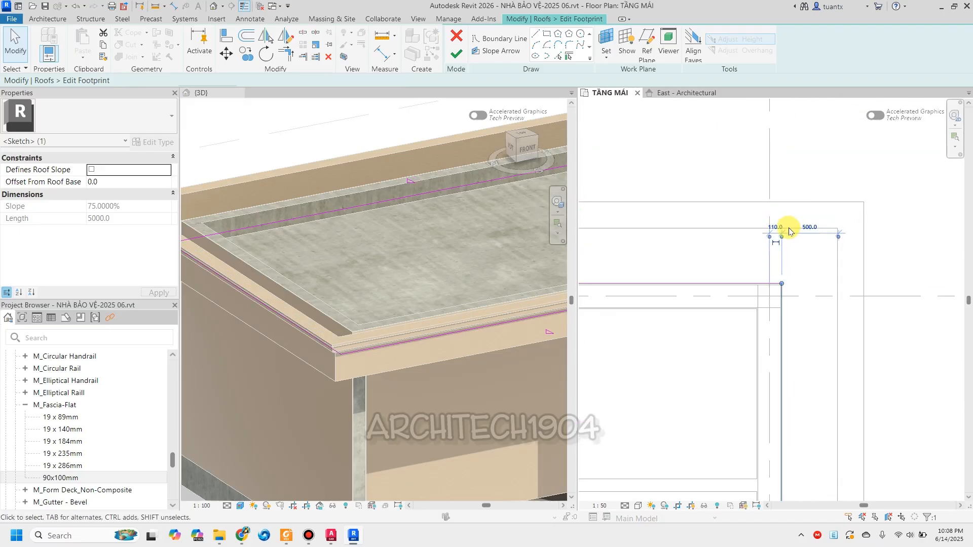
{"action": "scroll", "coordinate": [791, 231], "scroll_direction": "up", "scroll_amount": 2}
{"action": "left_click", "coordinate": [751, 230]}
{"action": "type", "text": "300"}
{"action": "key", "text": "Return"}
Move the upper long roof boundary line 100 mm outward, perpendicular to the wall.
{"action": "left_click", "coordinate": [693, 342]}
{"action": "scroll", "coordinate": [792, 400], "scroll_direction": "down", "scroll_amount": 3}
{"action": "left_click", "coordinate": [228, 55]}
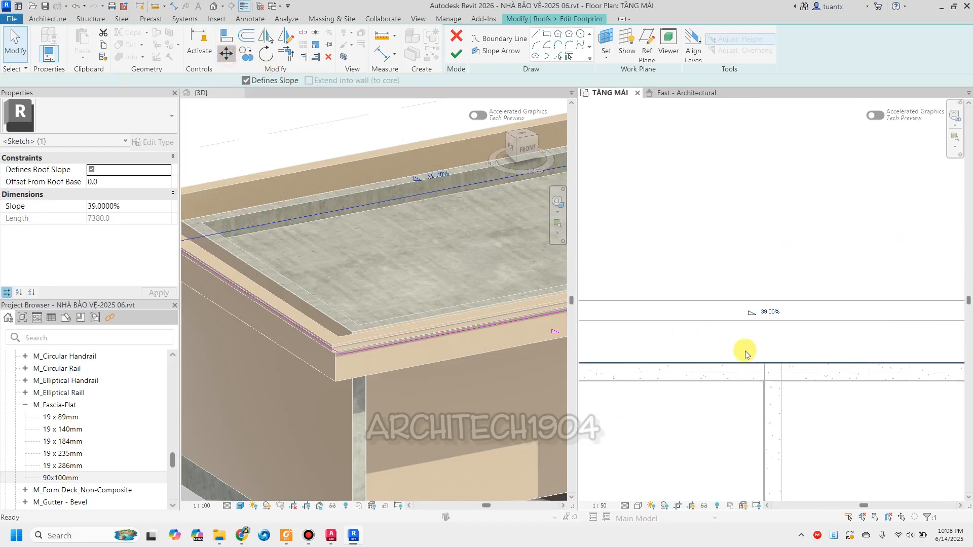
{"action": "scroll", "coordinate": [773, 364], "scroll_direction": "up", "scroll_amount": 2}
{"action": "left_click", "coordinate": [771, 365]}
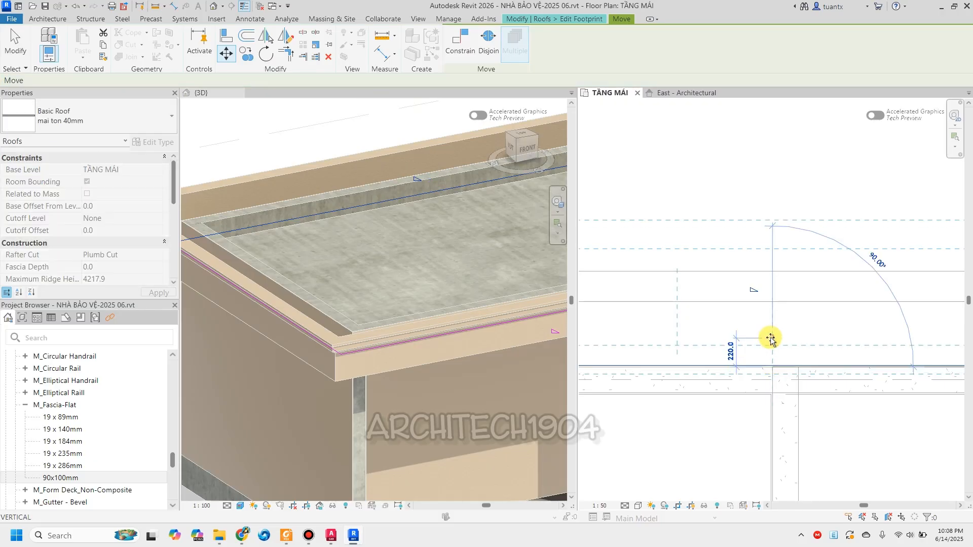
{"action": "type", "text": "100"}
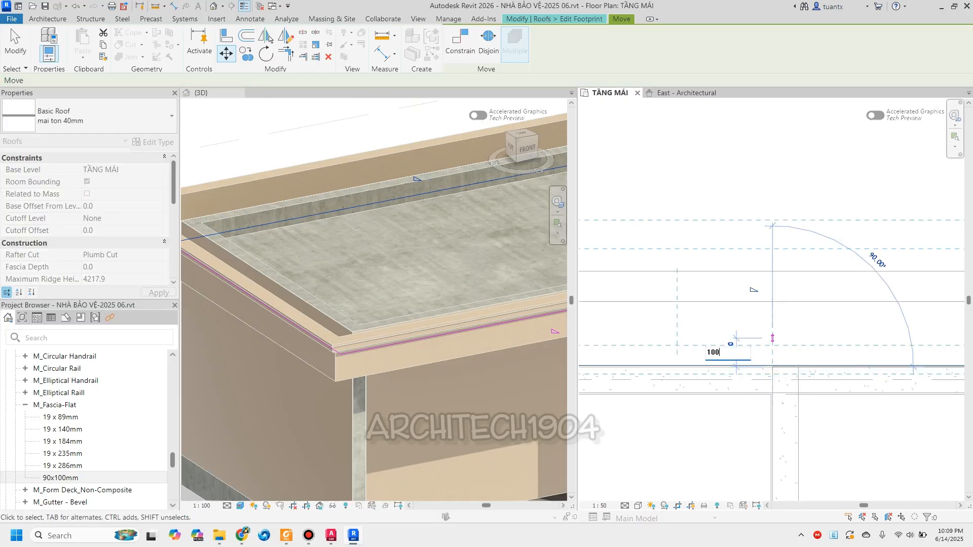
{"action": "key", "text": "Return"}
Move the lower long roof boundary line 100 mm outward from the wall edge.
{"action": "scroll", "coordinate": [764, 339], "scroll_direction": "down", "scroll_amount": 5}
{"action": "middle_click_drag", "start_coordinate": [726, 413], "coordinate": [759, 236]}
{"action": "scroll", "coordinate": [758, 373], "scroll_direction": "up", "scroll_amount": 2}
{"action": "left_click", "coordinate": [766, 333]}
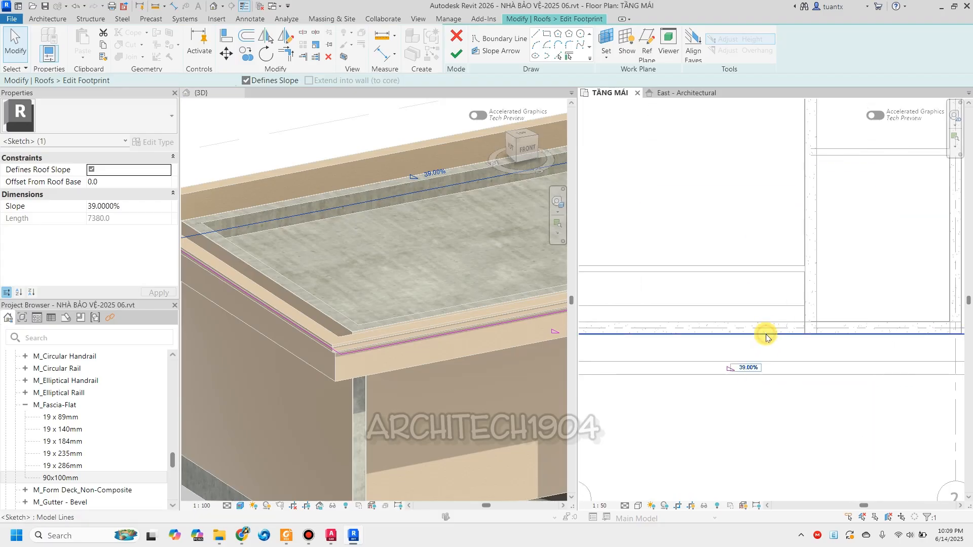
{"action": "key", "text": "m"}
{"action": "key", "text": "v"}
{"action": "scroll", "coordinate": [717, 335], "scroll_direction": "up", "scroll_amount": 2}
{"action": "left_click", "coordinate": [717, 334]}
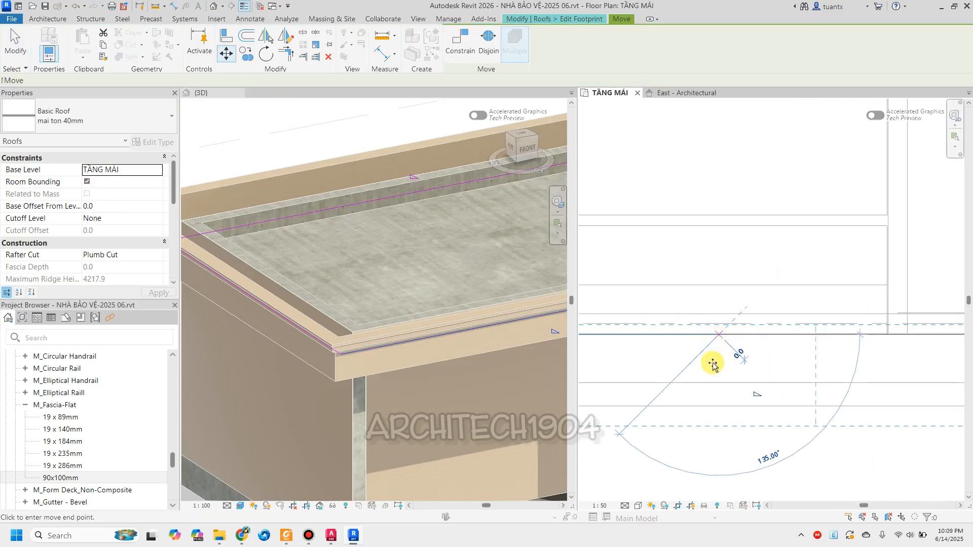
{"action": "left_click", "coordinate": [690, 332]}
{"action": "scroll", "coordinate": [694, 282], "scroll_direction": "down", "scroll_amount": 5}
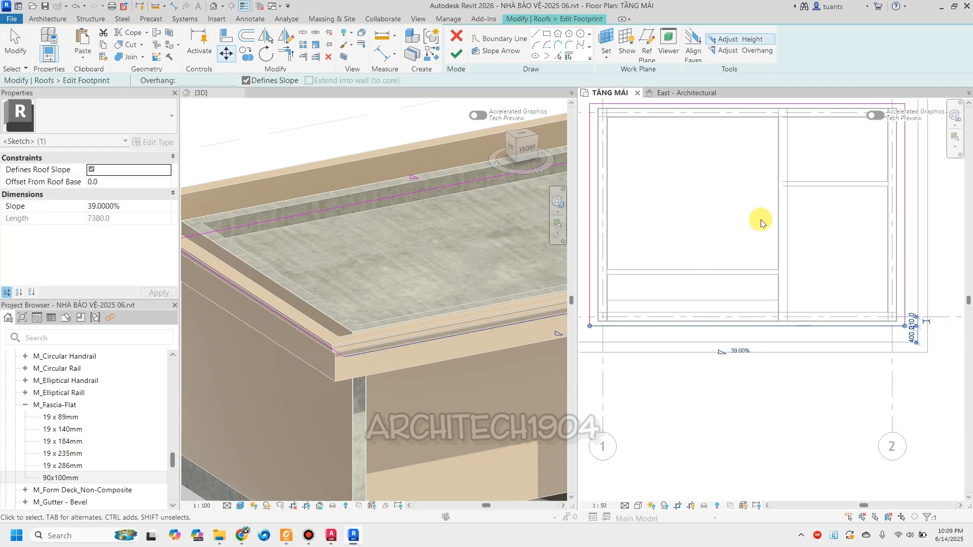
Finish the edited roof footprint and inspect how the eave corner meets the beams and gutter walls in 3D.
{"action": "left_click", "coordinate": [456, 58]}
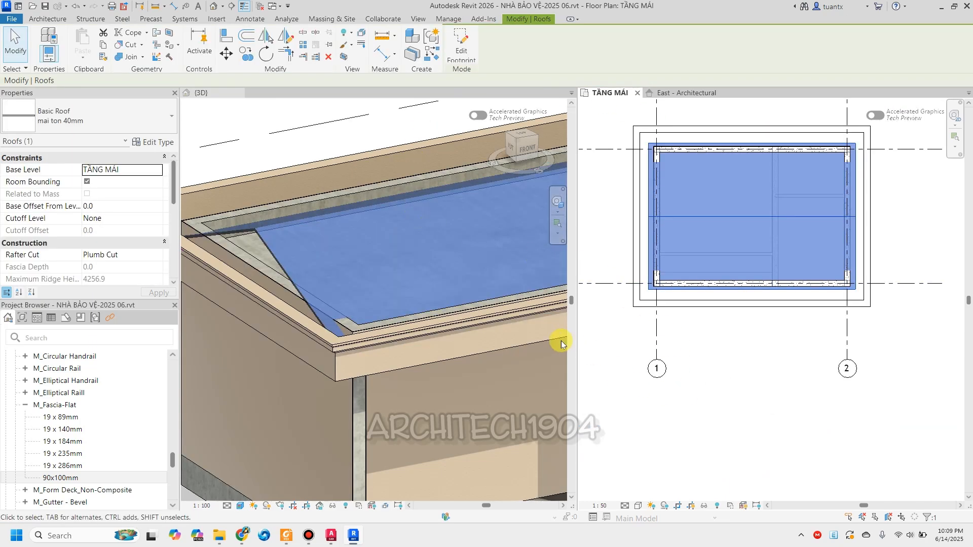
{"action": "scroll", "coordinate": [283, 147], "scroll_direction": "down", "scroll_amount": 5}
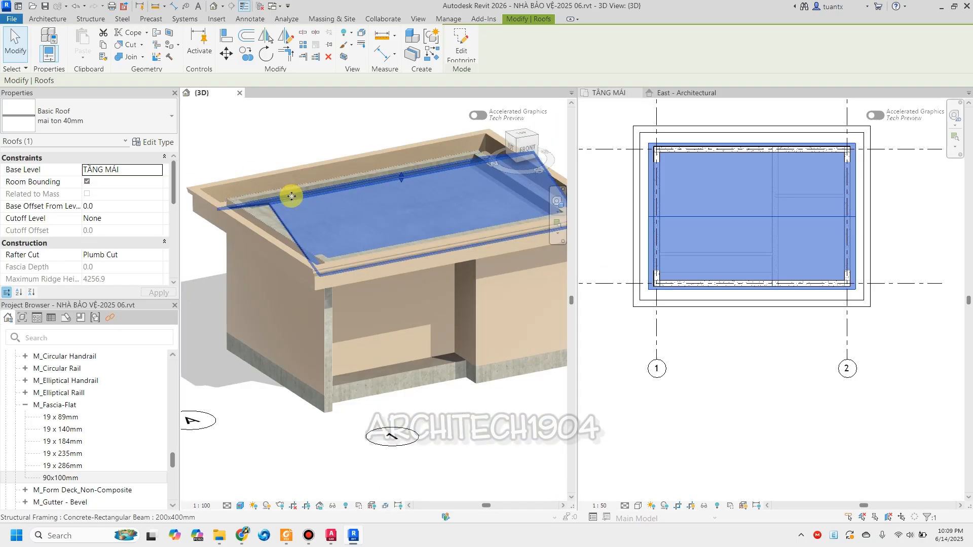
{"action": "scroll", "coordinate": [273, 261], "scroll_direction": "up", "scroll_amount": 6}
{"action": "middle_click_drag", "start_coordinate": [304, 248], "coordinate": [409, 223], "text": "shift"}
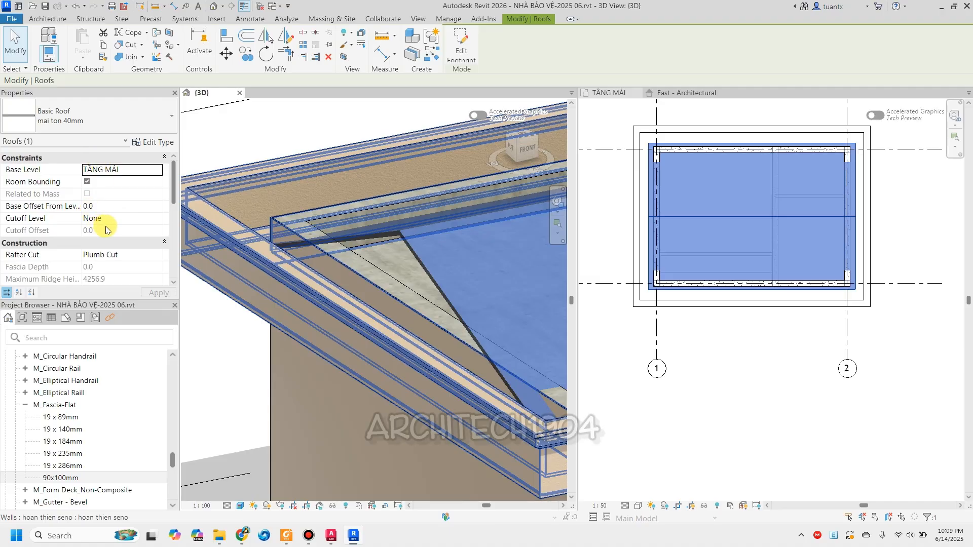
Set the selected metal roof's base offset from TẦNG MÁI to 300 mm.
{"action": "left_click", "coordinate": [111, 206]}
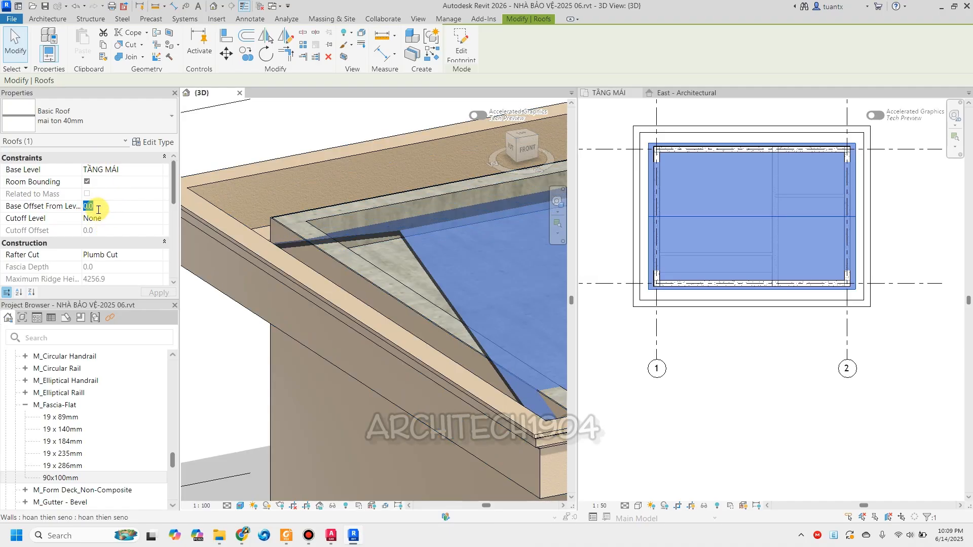
{"action": "type", "text": "300"}
{"action": "key", "text": "Return"}
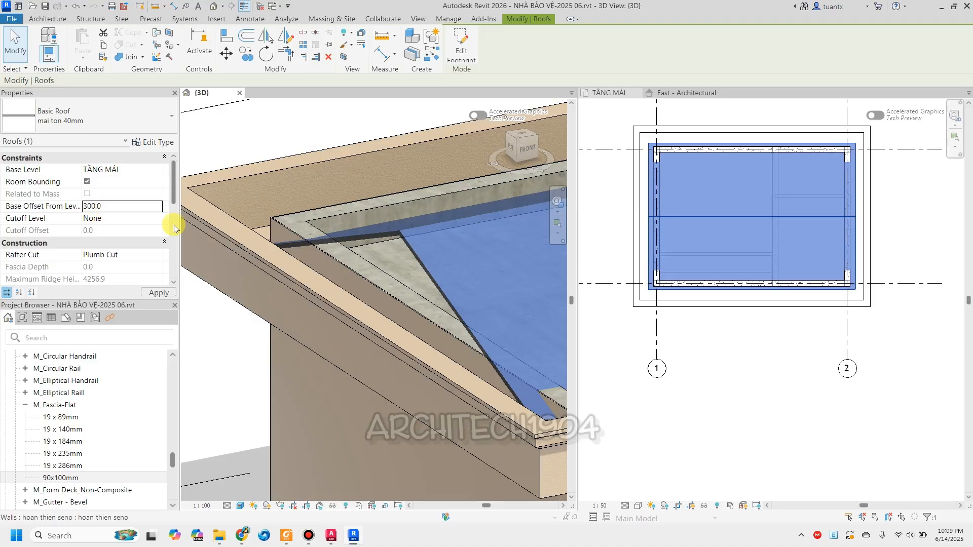
{"action": "scroll", "coordinate": [341, 206], "scroll_direction": "down", "scroll_amount": 5}
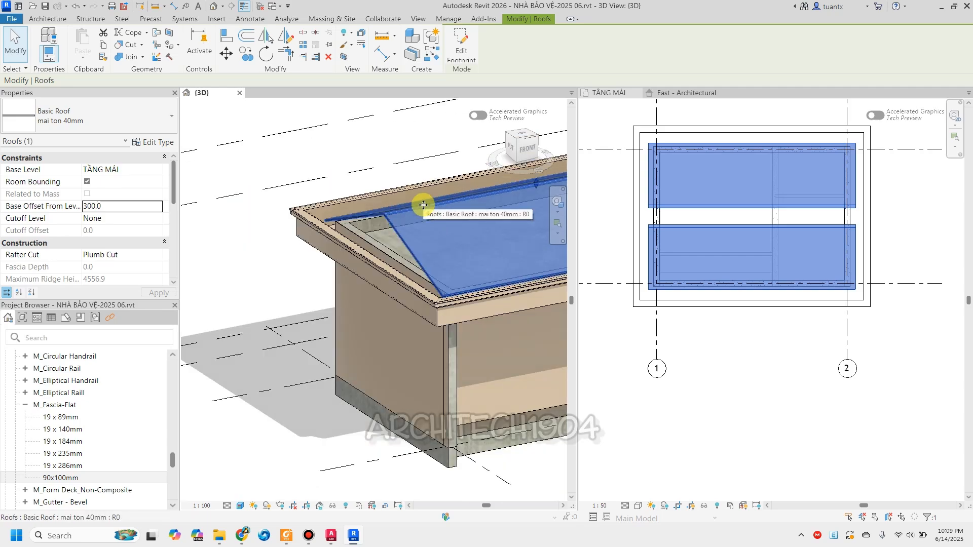
Draw a vertical building section through the guard house between grids 1 and 2 in the TẦNG MÁI plan, looking toward grid 2.
{"action": "scroll", "coordinate": [755, 352], "scroll_direction": "down", "scroll_amount": 2}
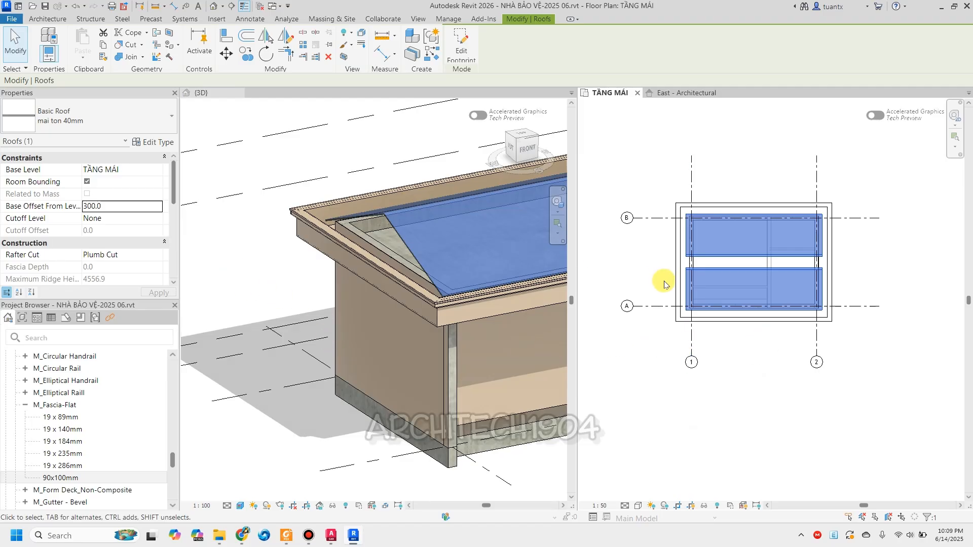
{"action": "left_click", "coordinate": [421, 22]}
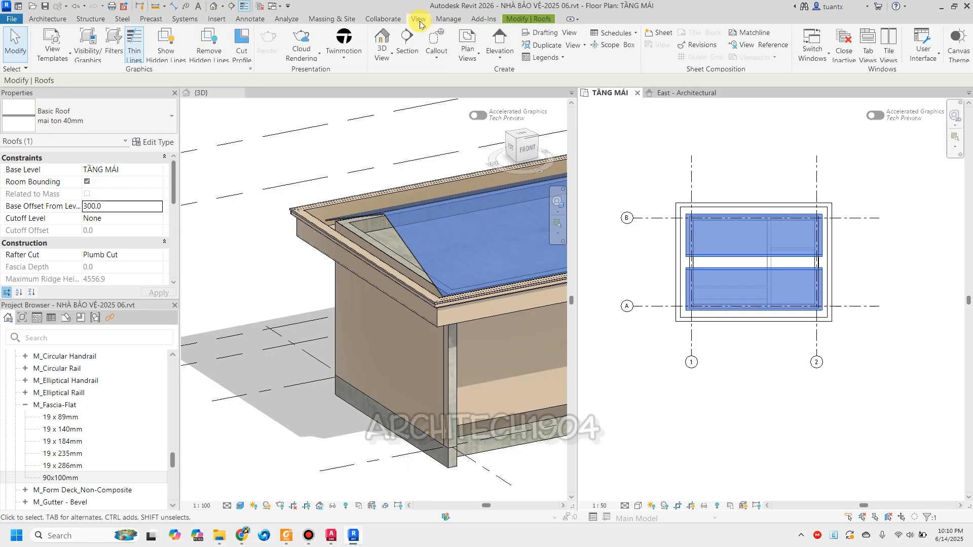
{"action": "left_click", "coordinate": [409, 45]}
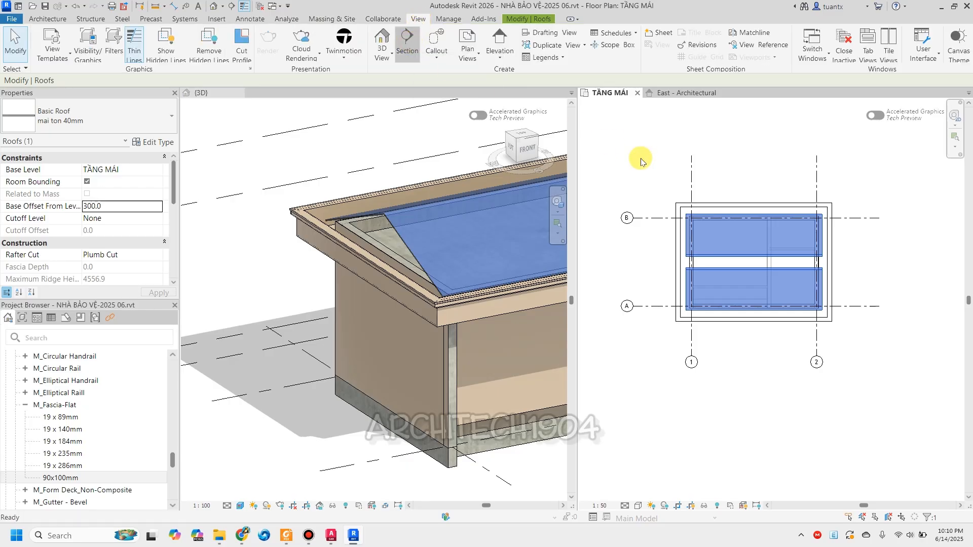
{"action": "left_click", "coordinate": [733, 173]}
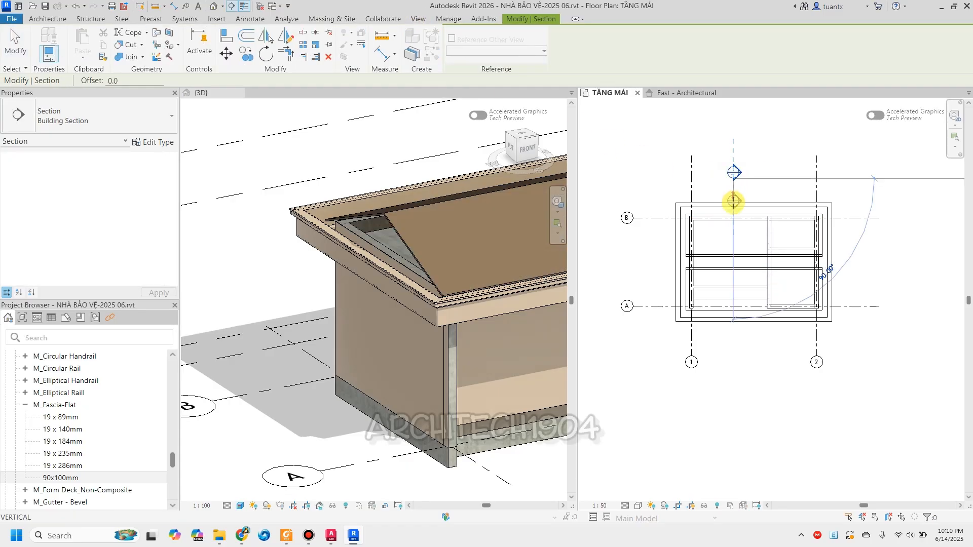
{"action": "left_click", "coordinate": [734, 366]}
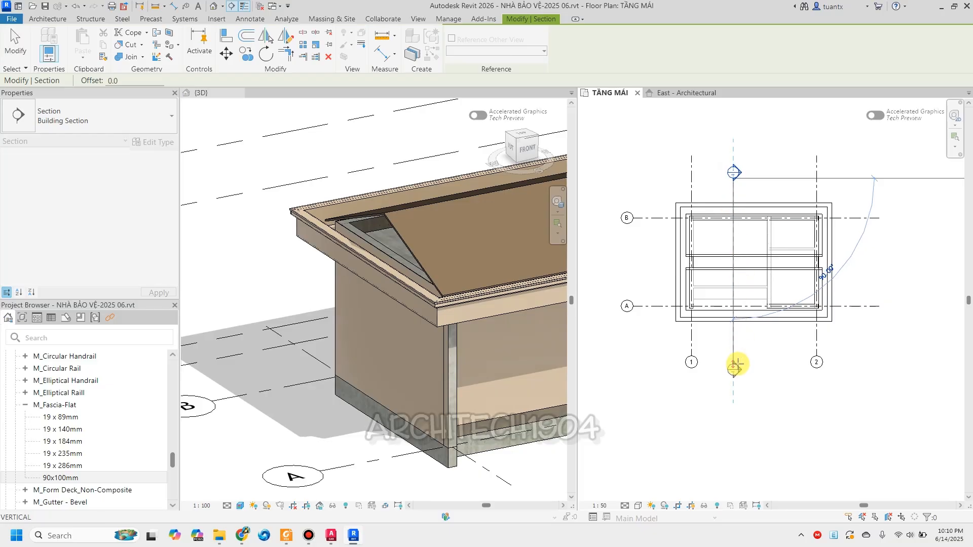
{"action": "left_click", "coordinate": [737, 363]}
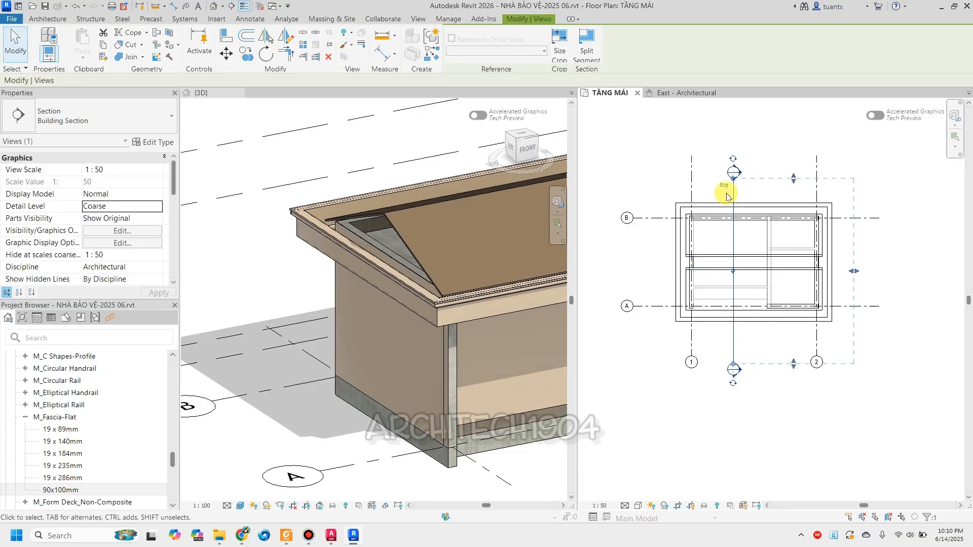
{"action": "scroll", "coordinate": [722, 208], "scroll_direction": "up", "scroll_amount": 1}
{"action": "middle_click_drag", "start_coordinate": [723, 210], "coordinate": [705, 178]}
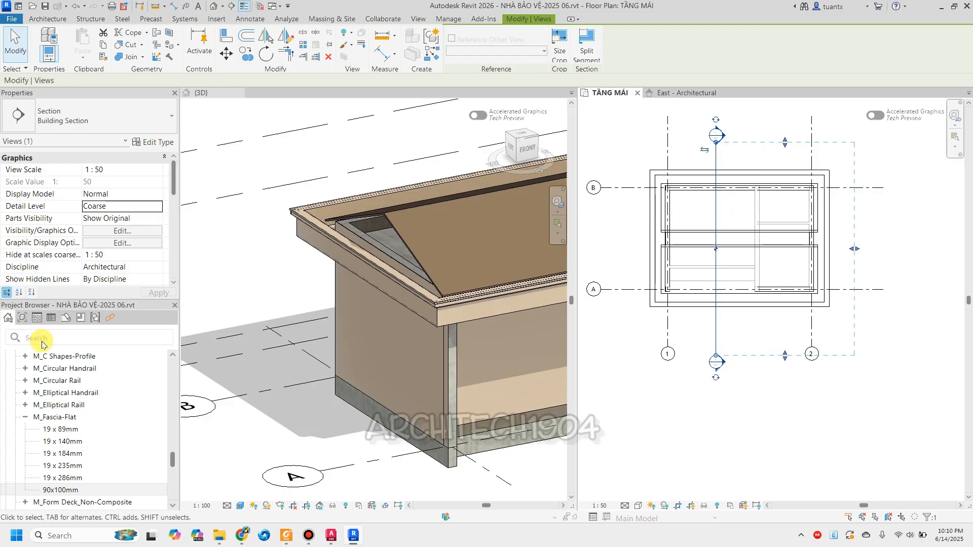
Find the new building section among the project's views and open Section 1.
{"action": "left_click_drag", "start_coordinate": [172, 461], "coordinate": [171, 361]}
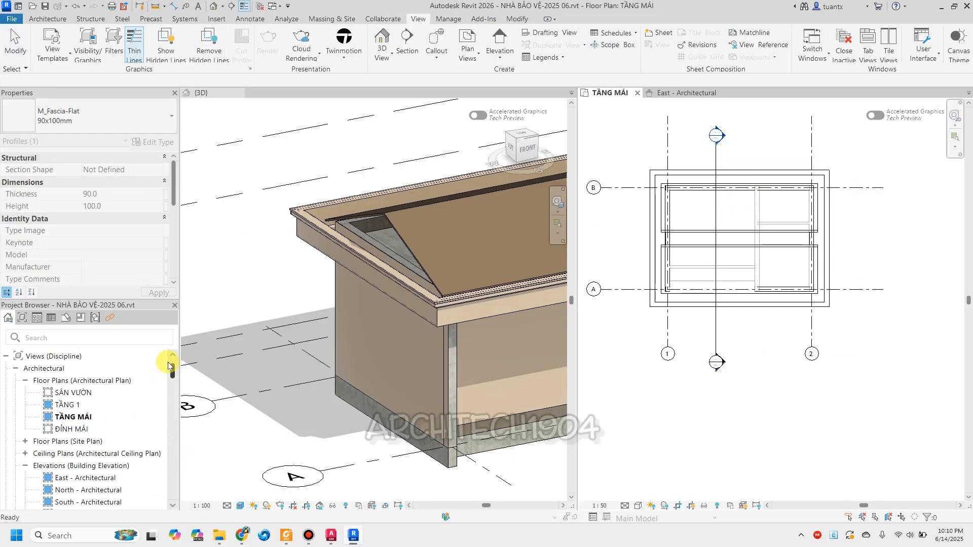
{"action": "scroll", "coordinate": [41, 446], "scroll_direction": "down", "scroll_amount": 3}
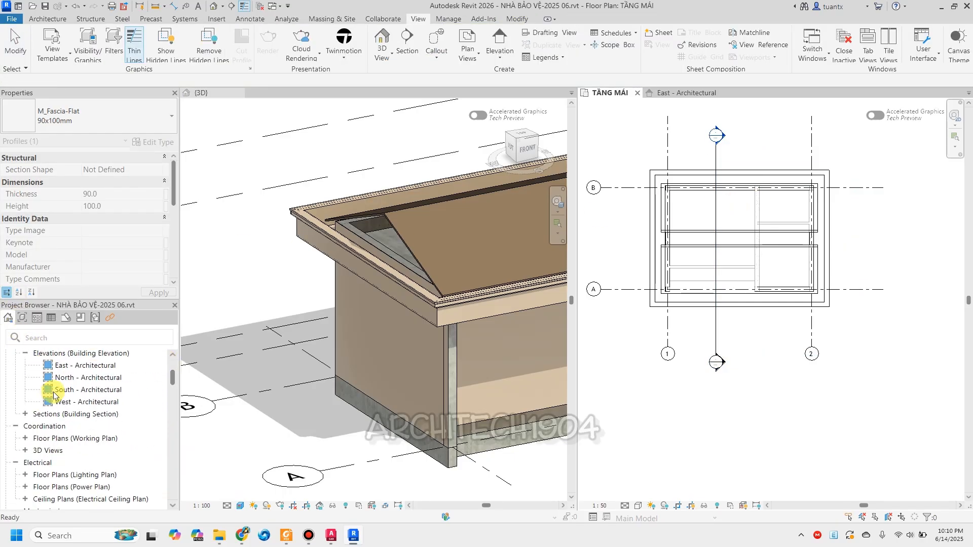
{"action": "left_click", "coordinate": [25, 406]}
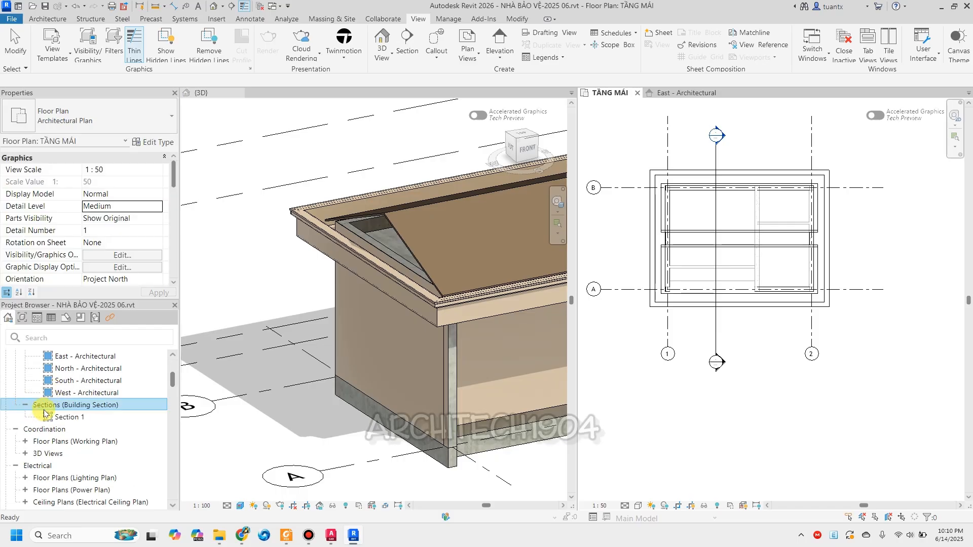
{"action": "left_click", "coordinate": [48, 418]}
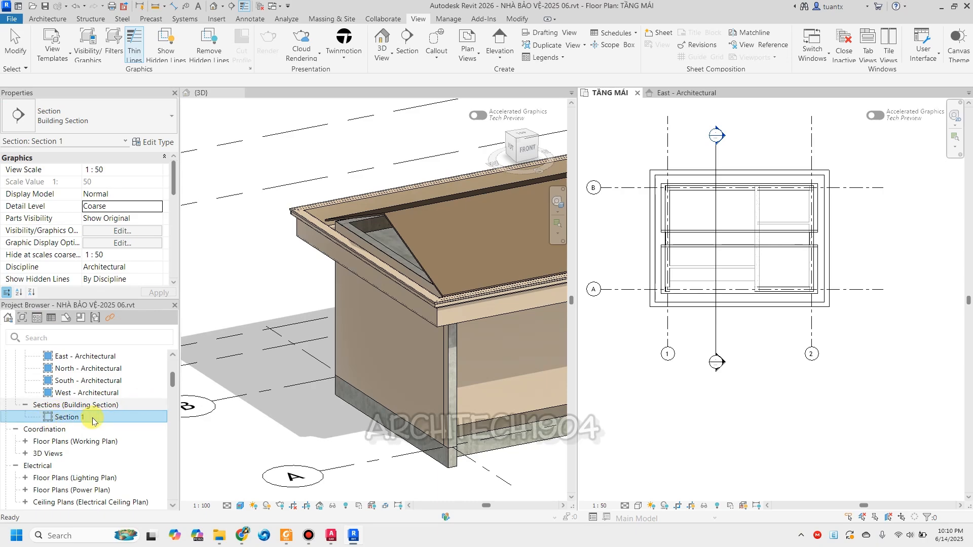
{"action": "double_click", "coordinate": [71, 418]}
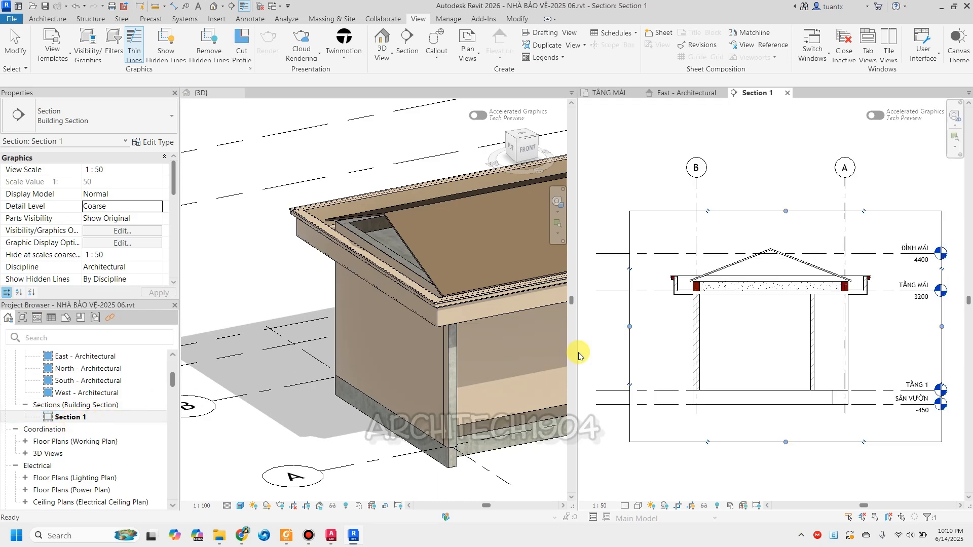
Set the Section 1 view's detail level to Medium.
{"action": "left_click", "coordinate": [593, 337]}
{"action": "scroll", "coordinate": [681, 462], "scroll_direction": "up", "scroll_amount": 1}
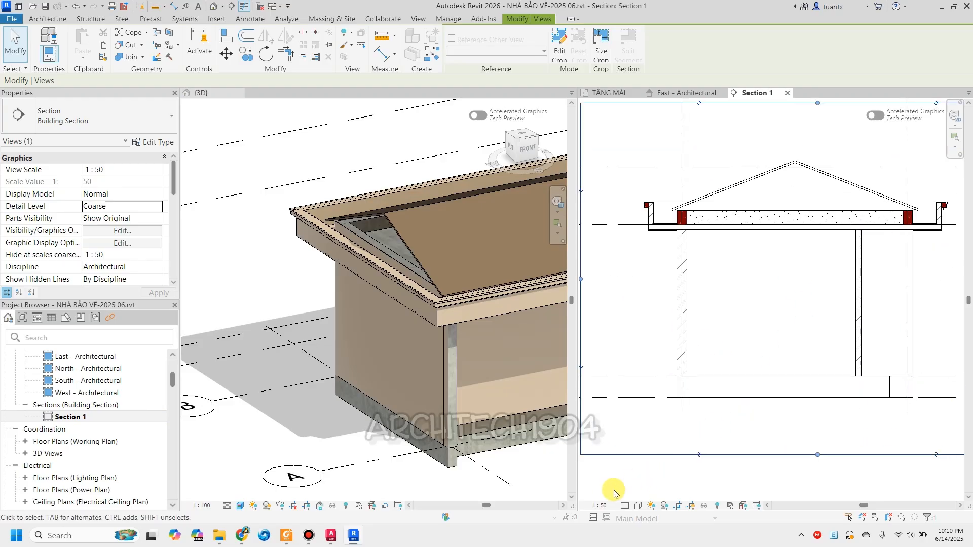
{"action": "left_click", "coordinate": [624, 507]}
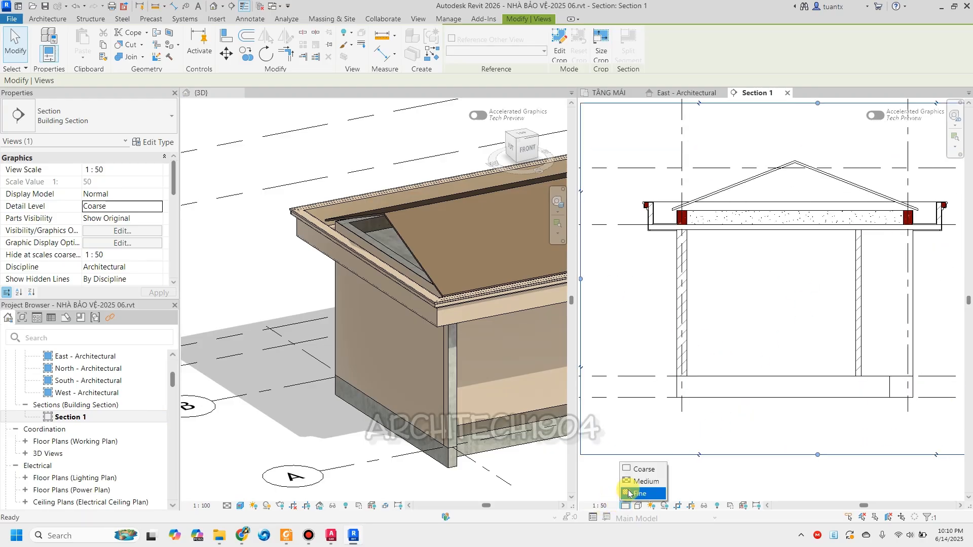
{"action": "left_click", "coordinate": [639, 479]}
{"action": "middle_click_drag", "start_coordinate": [771, 322], "coordinate": [715, 321]}
{"action": "scroll", "coordinate": [715, 321], "scroll_direction": "up", "scroll_amount": 6}
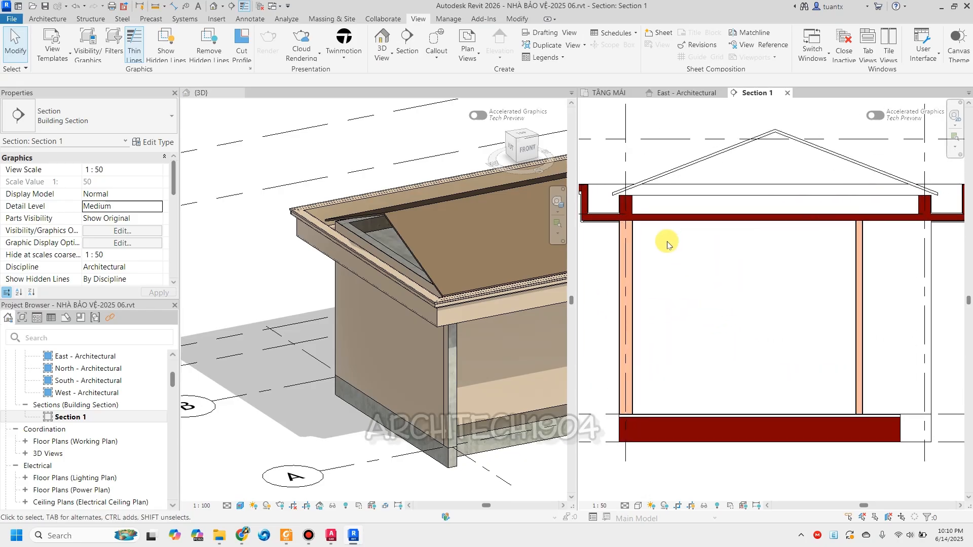
Select the roof in the section, then switch to the PDF in Foxit Reader and check the eave where it meets the edge beam.
{"action": "left_click", "coordinate": [711, 271]}
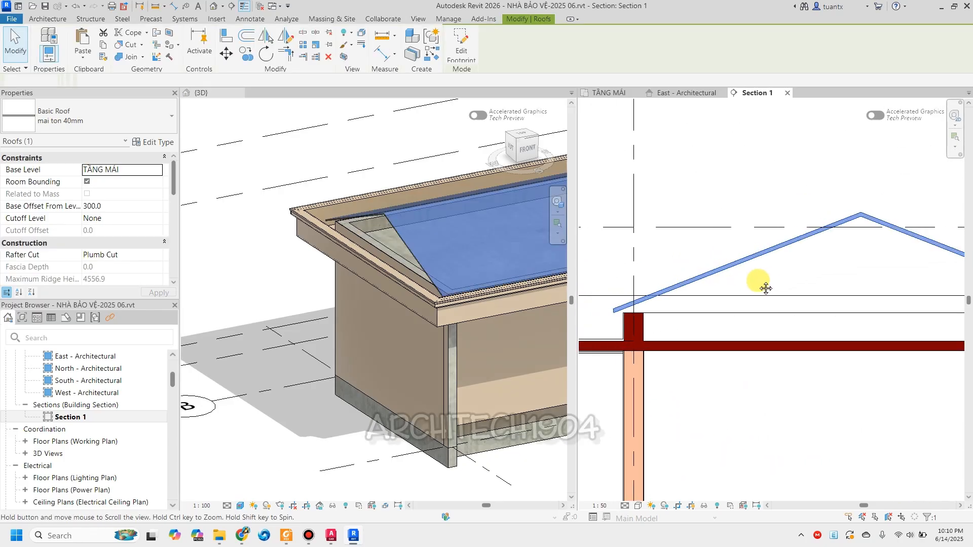
{"action": "scroll", "coordinate": [762, 282], "scroll_direction": "down", "scroll_amount": 1}
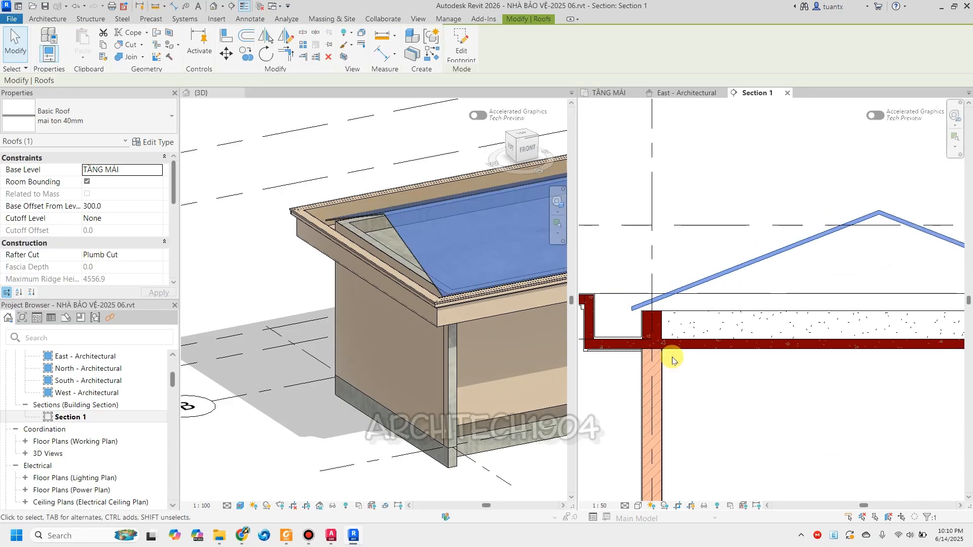
{"action": "left_click", "coordinate": [332, 536]}
{"action": "left_click_drag", "start_coordinate": [681, 309], "coordinate": [469, 342]}
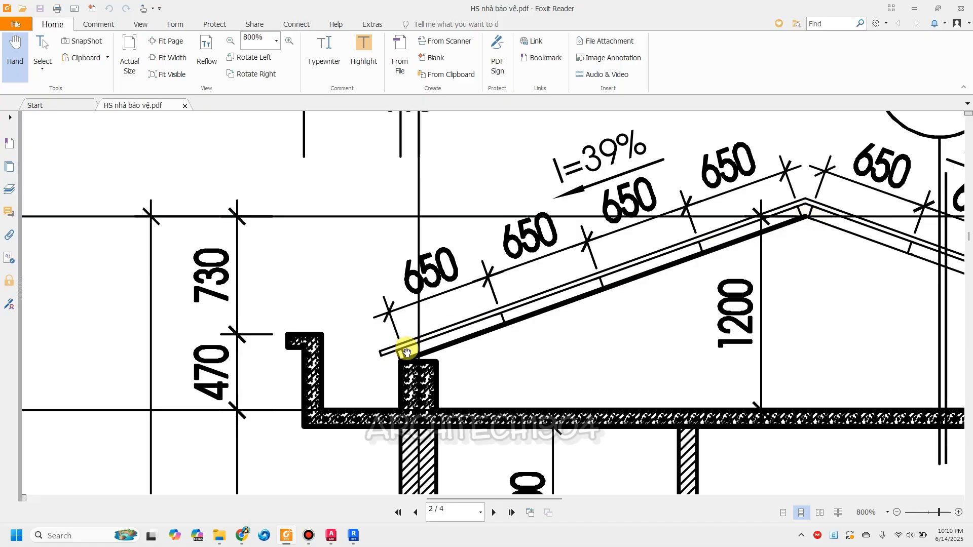
Switch back to Revit and examine the roof's eaves against the edge beams and its ridge against the ĐỈNH MÁI level in Section 1.
{"action": "left_click", "coordinate": [351, 537]}
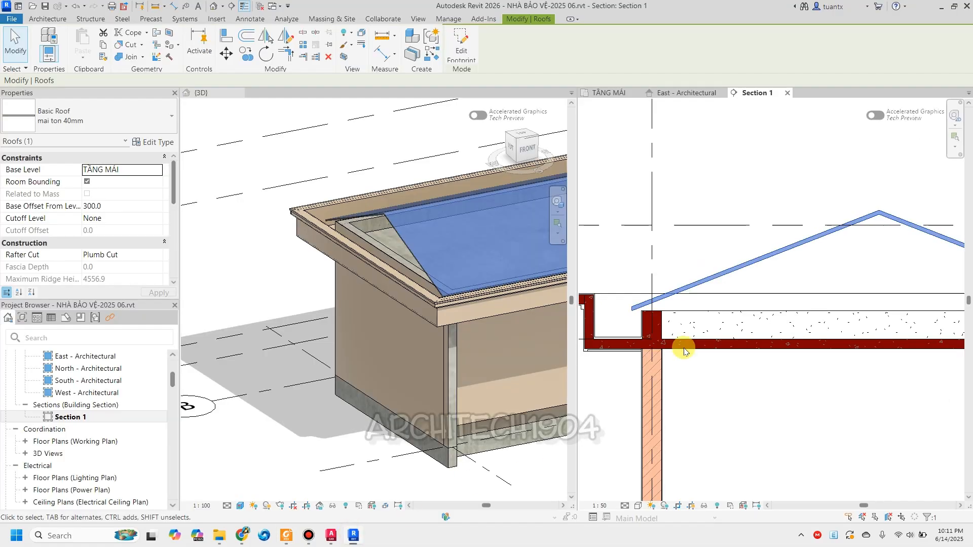
{"action": "scroll", "coordinate": [652, 320], "scroll_direction": "up", "scroll_amount": 3}
{"action": "middle_click_drag", "start_coordinate": [655, 298], "coordinate": [543, 375]}
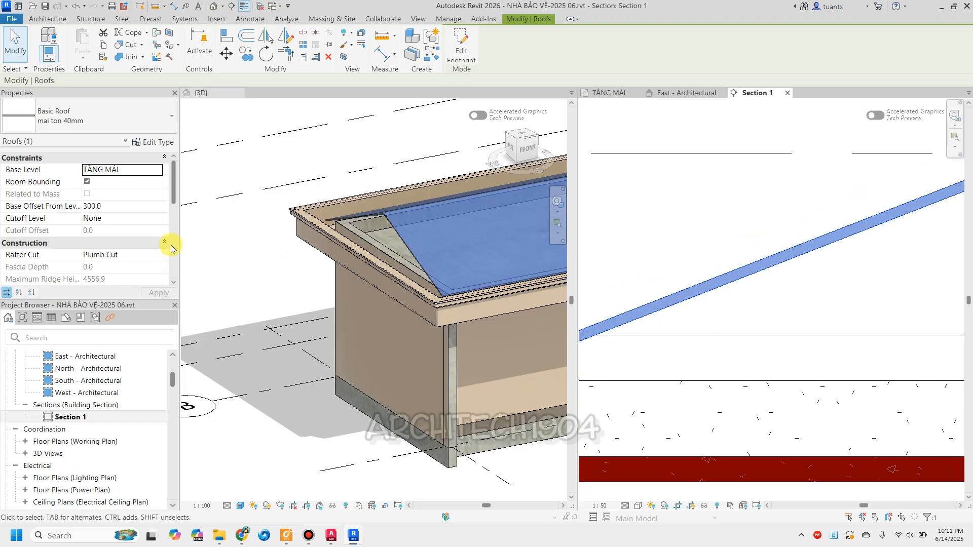
{"action": "middle_click_drag", "start_coordinate": [724, 286], "coordinate": [883, 214]}
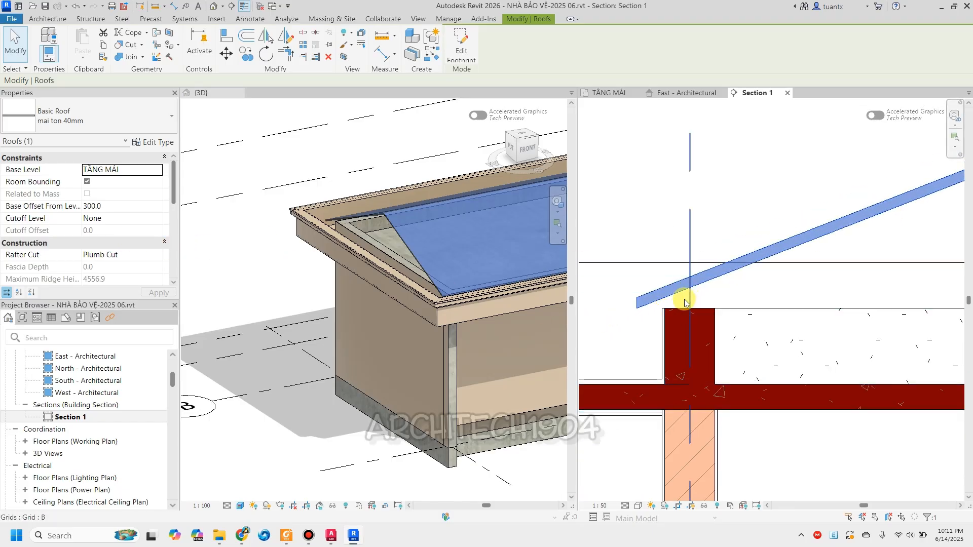
{"action": "scroll", "coordinate": [764, 280], "scroll_direction": "down", "scroll_amount": 1}
{"action": "middle_click_drag", "start_coordinate": [763, 280], "coordinate": [620, 346]}
{"action": "middle_click_drag", "start_coordinate": [713, 304], "coordinate": [610, 331]}
{"action": "middle_click_drag", "start_coordinate": [888, 225], "coordinate": [706, 209]}
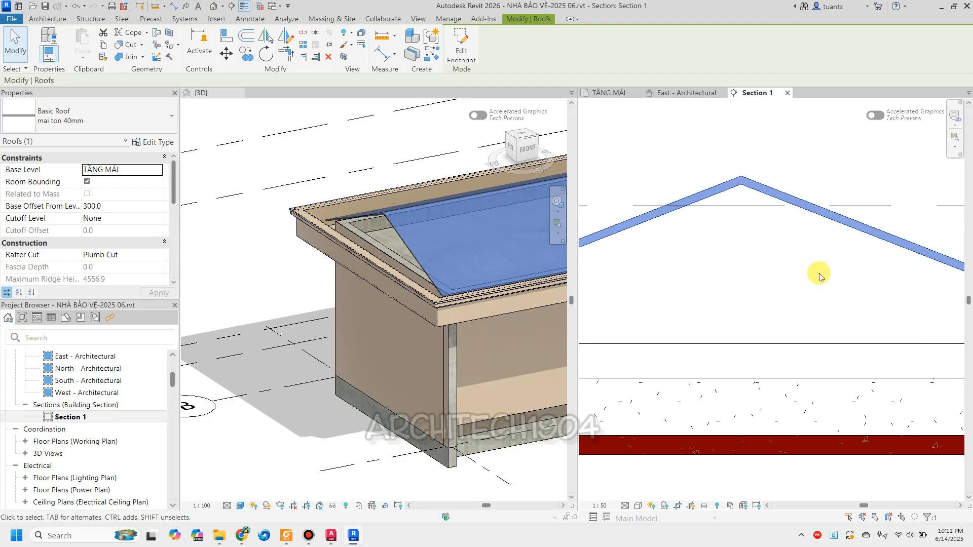
{"action": "scroll", "coordinate": [738, 260], "scroll_direction": "down", "scroll_amount": 4}
{"action": "middle_click_drag", "start_coordinate": [803, 257], "coordinate": [786, 232]}
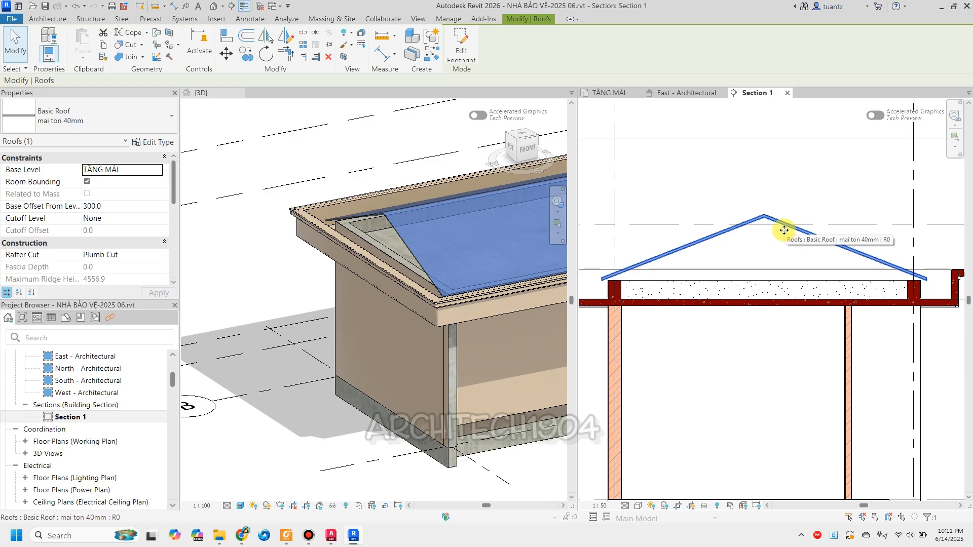
{"action": "left_click", "coordinate": [306, 163]}
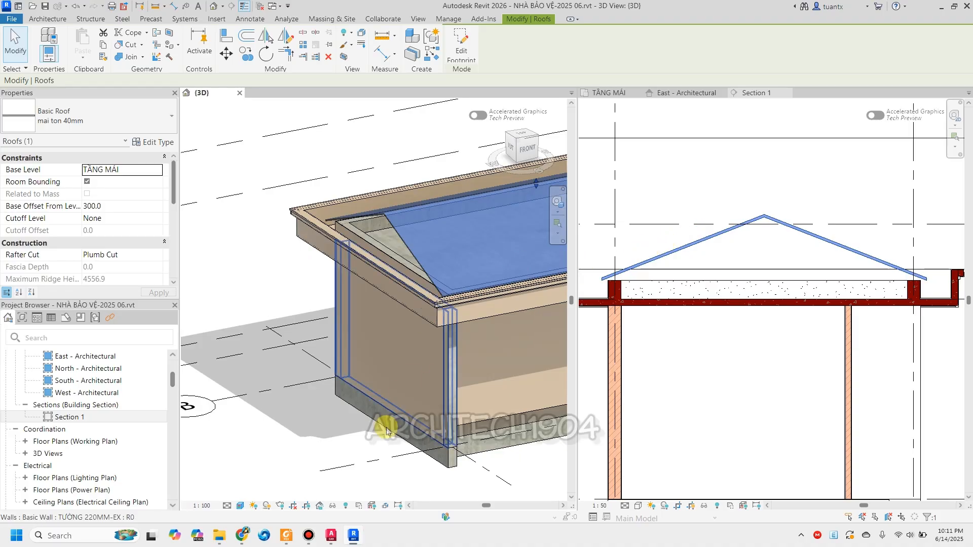
Switch to the PDF in Foxit Reader and review the roof in sections 1-1 and 2-2, the 650 mm spacings and the layer notes.
{"action": "left_click", "coordinate": [286, 535]}
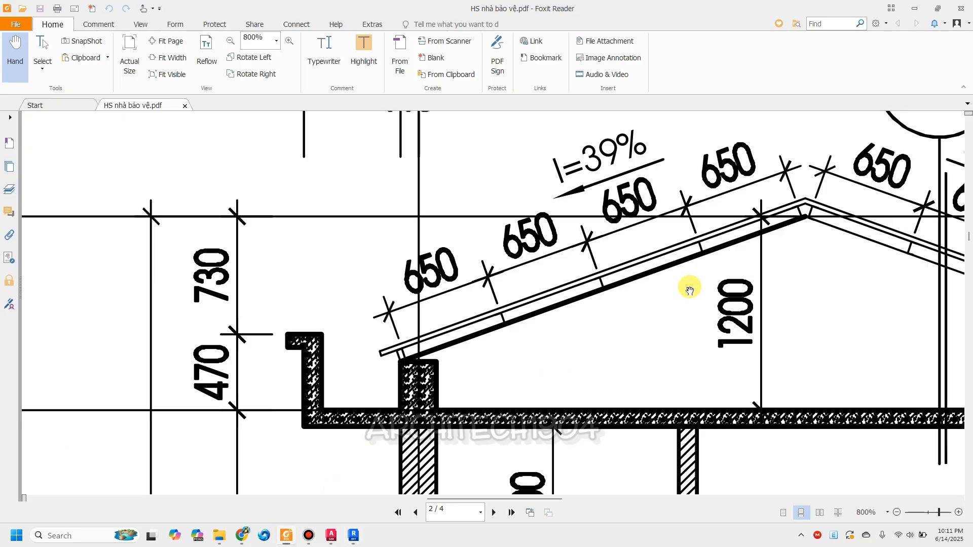
{"action": "left_click_drag", "start_coordinate": [690, 290], "coordinate": [369, 269]}
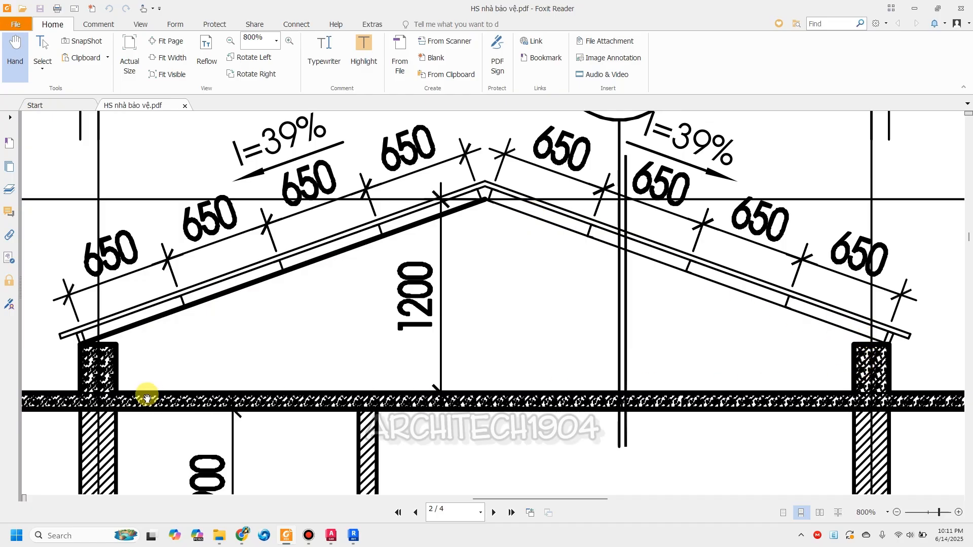
{"action": "scroll", "coordinate": [240, 312], "scroll_direction": "down", "scroll_amount": 8, "text": "ctrl"}
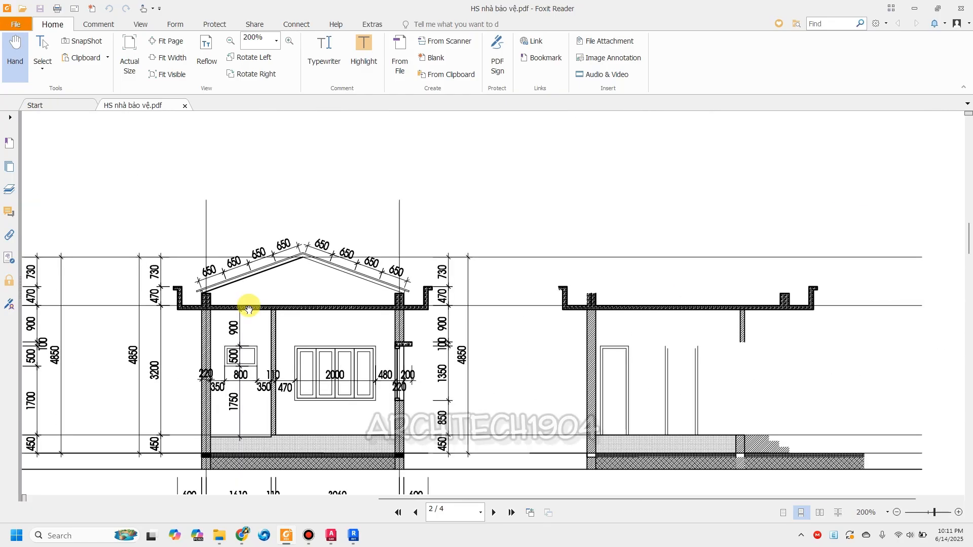
{"action": "scroll", "coordinate": [173, 306], "scroll_direction": "up", "scroll_amount": 4, "text": "ctrl"}
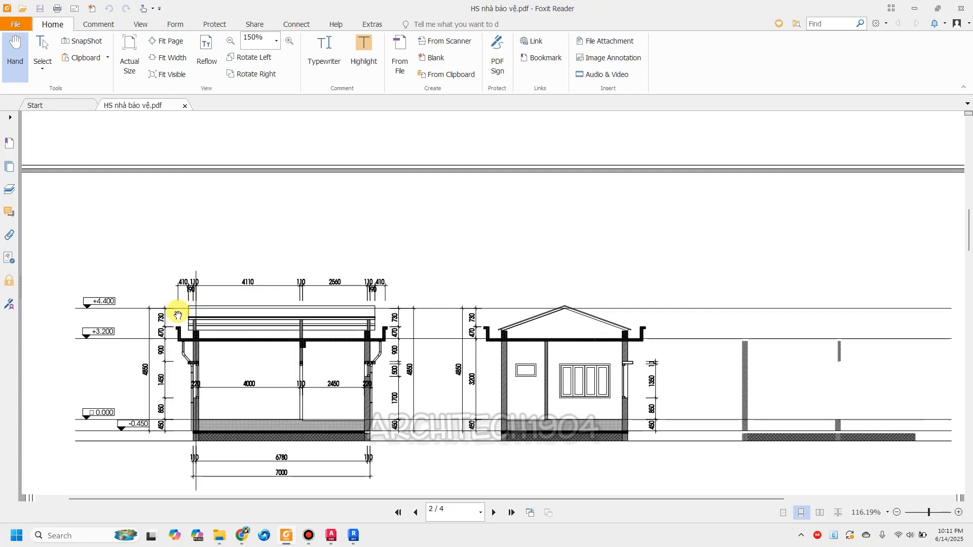
{"action": "scroll", "coordinate": [190, 317], "scroll_direction": "up", "scroll_amount": 4, "text": "ctrl"}
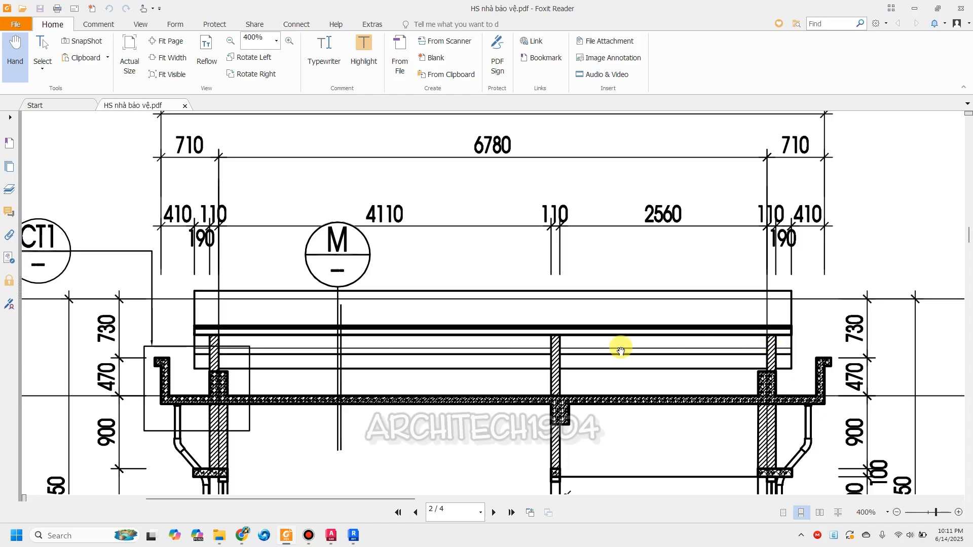
{"action": "mouse_move", "coordinate": [935, 337]}
{"action": "left_mouse_down"}
{"action": "mouse_move", "coordinate": [341, 292]}
{"action": "mouse_move", "coordinate": [131, 289]}
{"action": "left_mouse_up"}
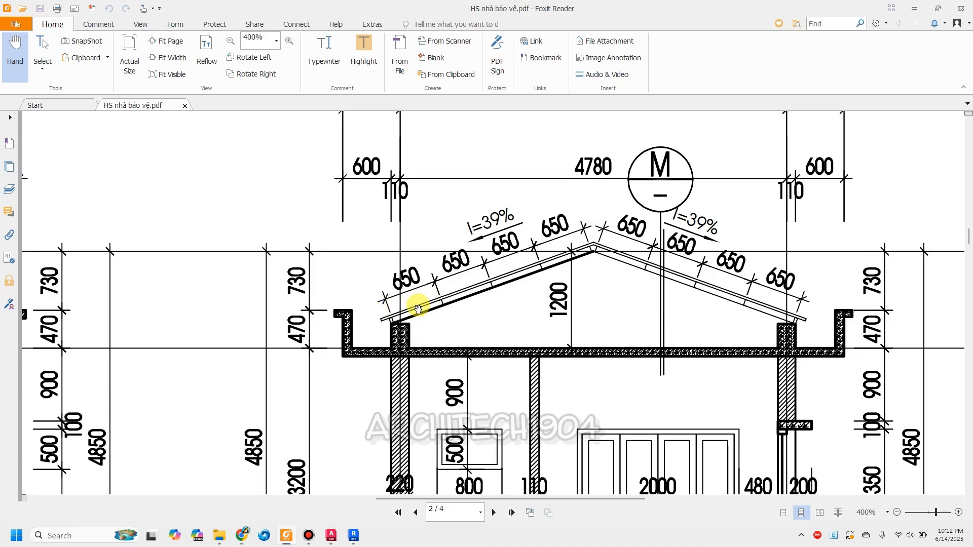
{"action": "scroll", "coordinate": [418, 309], "scroll_direction": "down", "scroll_amount": 4, "text": "ctrl"}
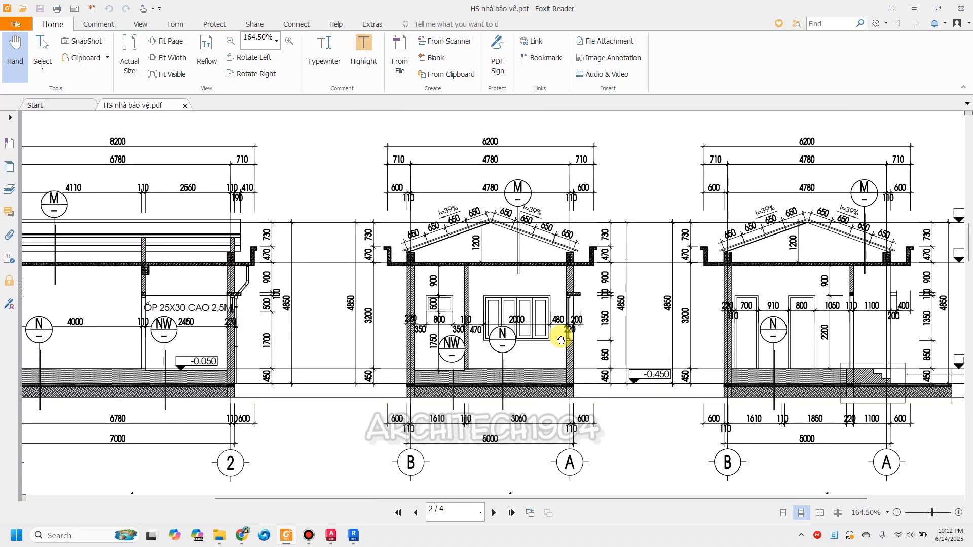
{"action": "scroll", "coordinate": [561, 338], "scroll_direction": "down", "scroll_amount": 2, "text": "ctrl"}
{"action": "scroll", "coordinate": [304, 430], "scroll_direction": "down", "scroll_amount": 3}
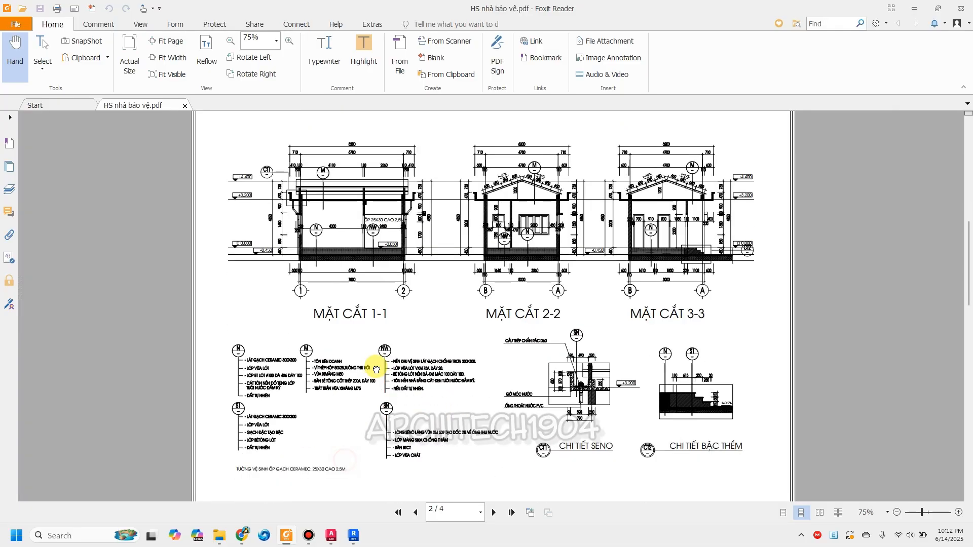
Read the layer notes for mark M in the PDF, then examine the gable roof and its supports in section 2-2.
{"action": "scroll", "coordinate": [315, 378], "scroll_direction": "up", "scroll_amount": 4, "text": "ctrl"}
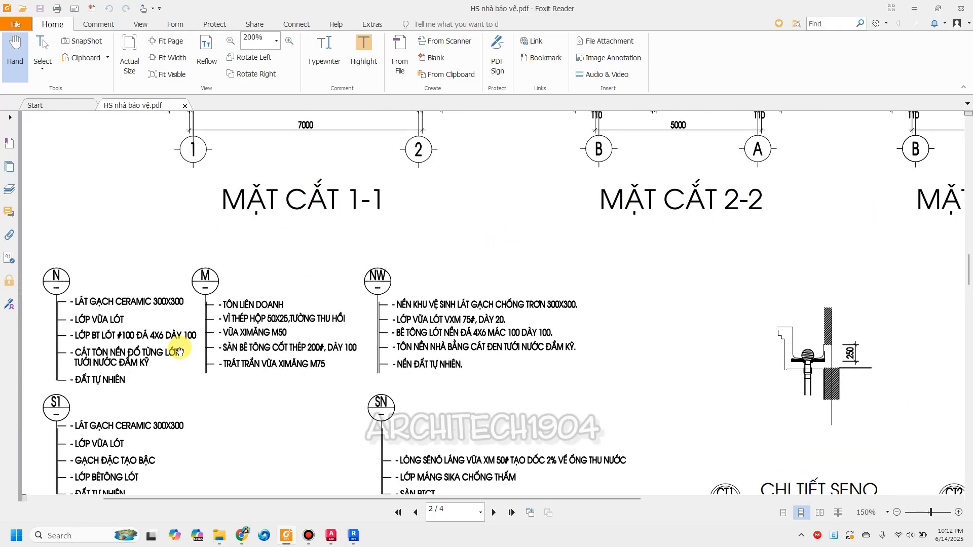
{"action": "scroll", "coordinate": [180, 352], "scroll_direction": "up", "scroll_amount": 1, "text": "ctrl"}
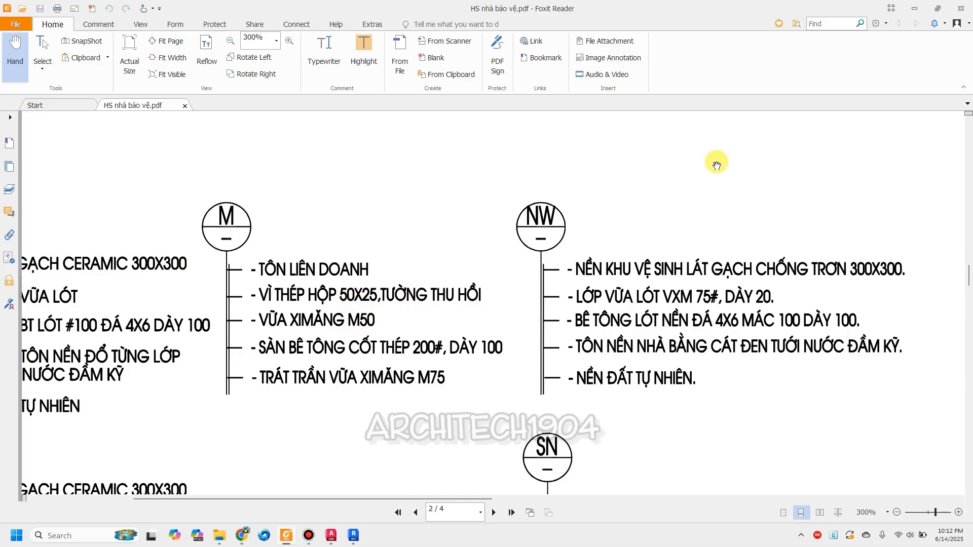
{"action": "scroll", "coordinate": [489, 373], "scroll_direction": "up", "scroll_amount": 10}
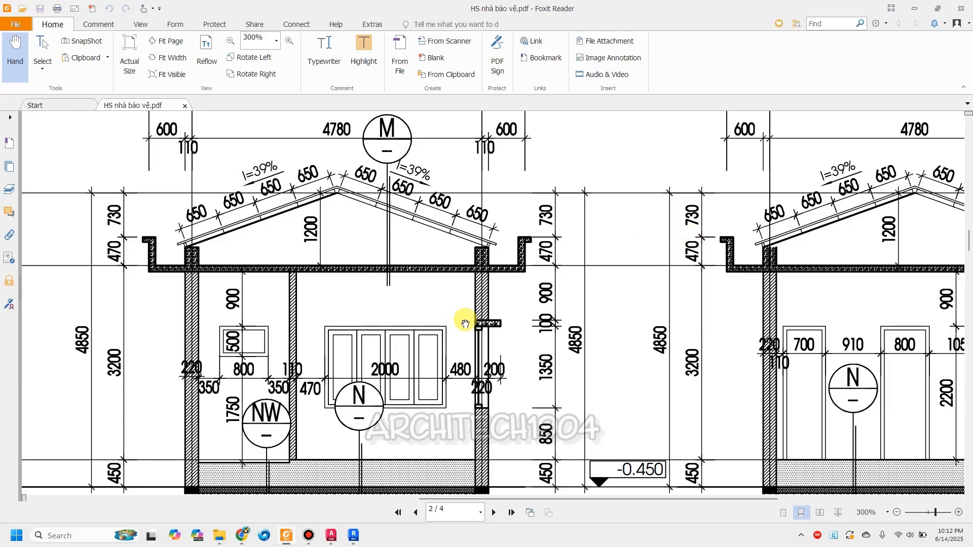
Switch back to Revit, clear the roof selection and bring up the TẦNG MÁI floor plan.
{"action": "left_click", "coordinate": [354, 535]}
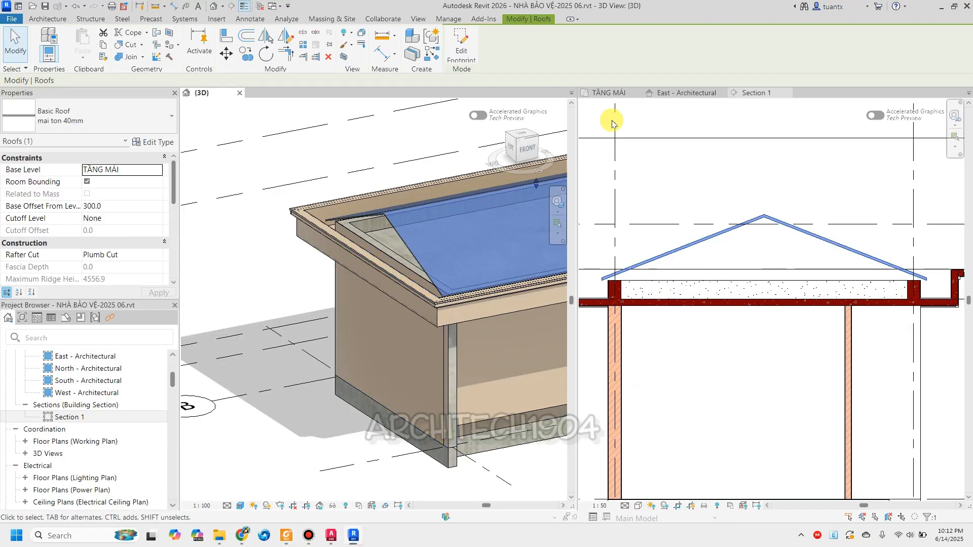
{"action": "left_click", "coordinate": [265, 161]}
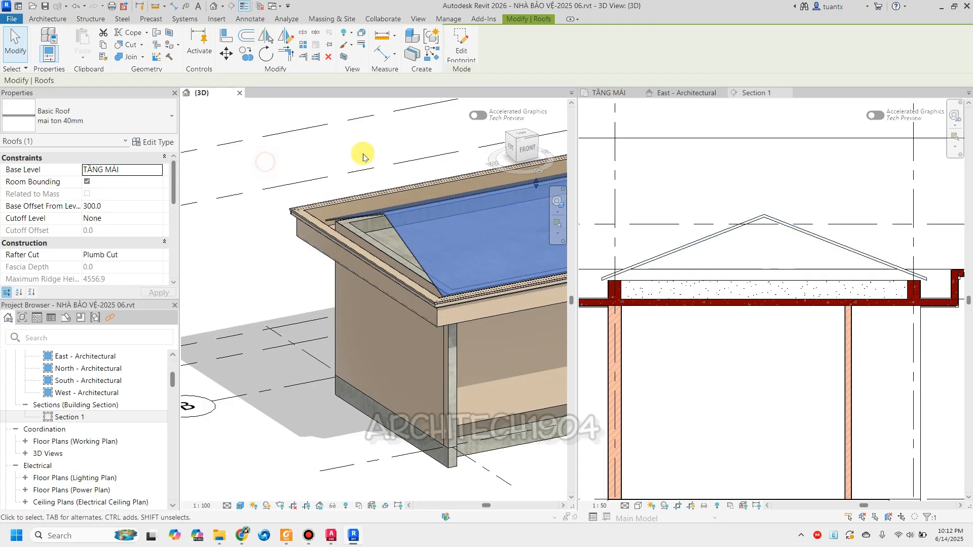
{"action": "left_click", "coordinate": [611, 94]}
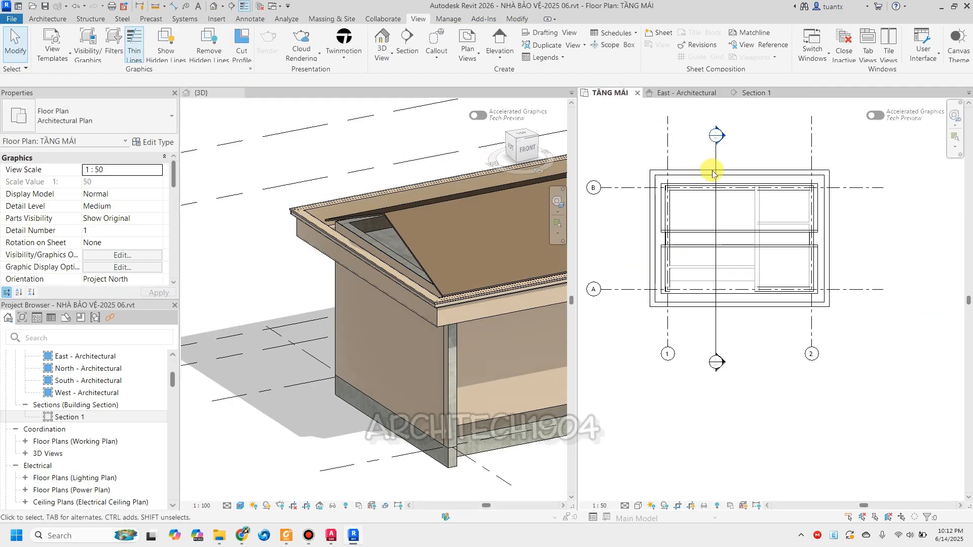
Start the Wall tool in the TẦNG MÁI plan with the TƯỜNG 110MM-IN basic wall type.
{"action": "left_click", "coordinate": [43, 20]}
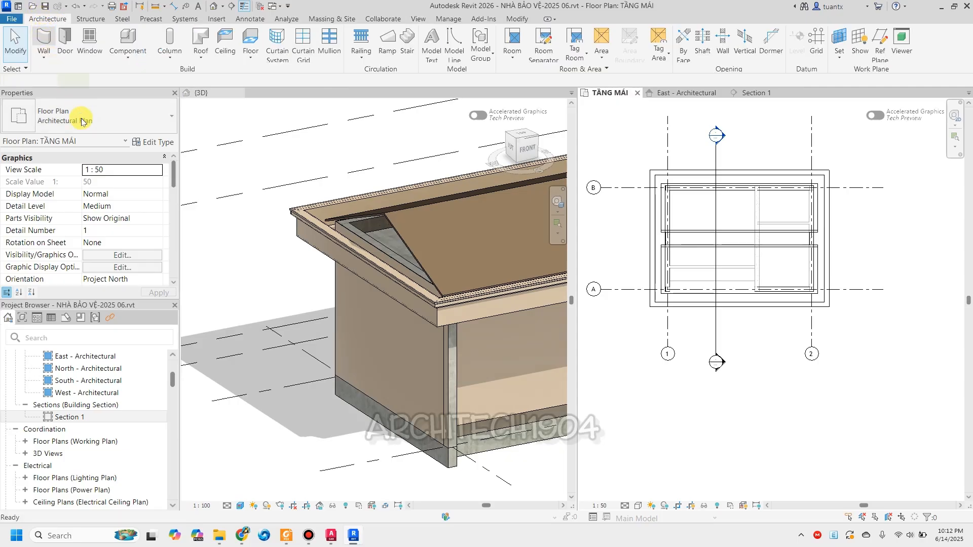
{"action": "key", "text": "w"}
{"action": "key", "text": "a"}
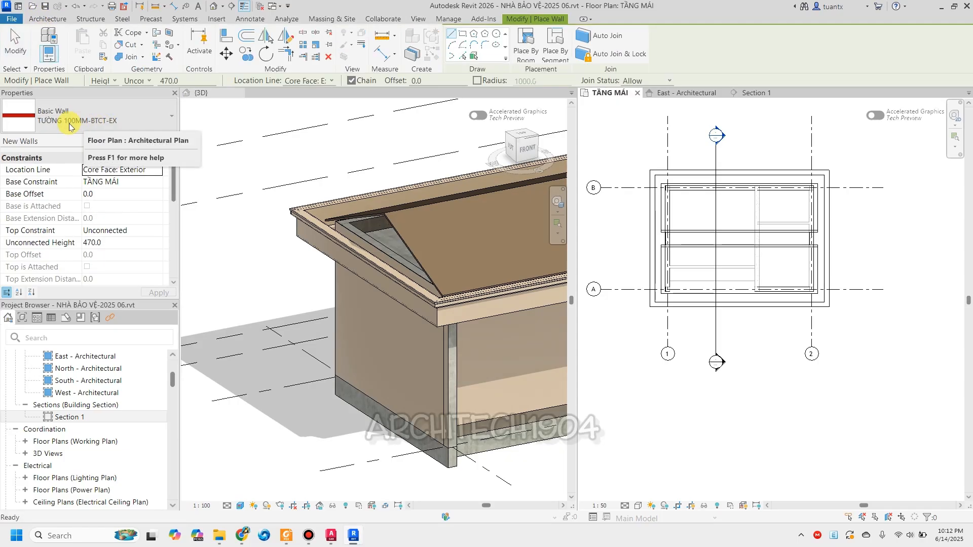
{"action": "left_click", "coordinate": [75, 124]}
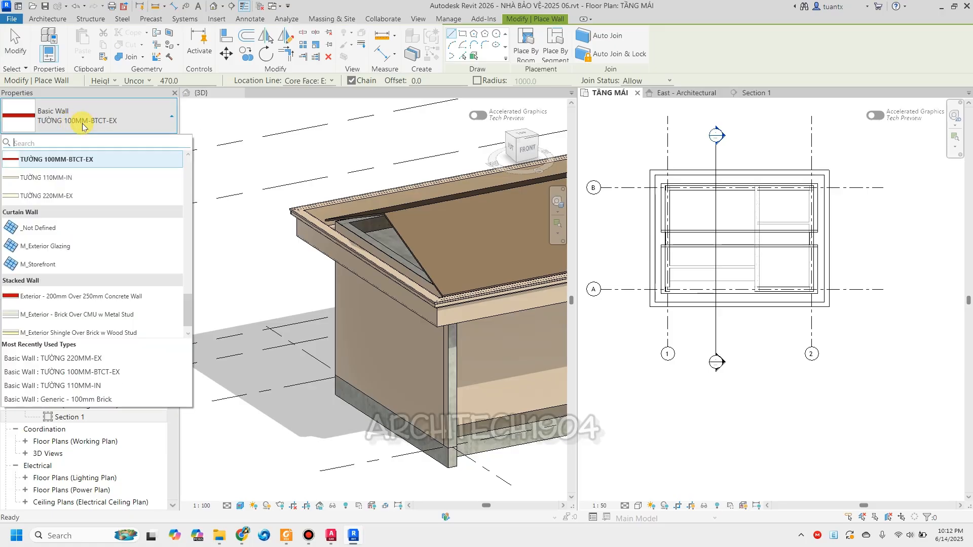
{"action": "left_click", "coordinate": [71, 178]}
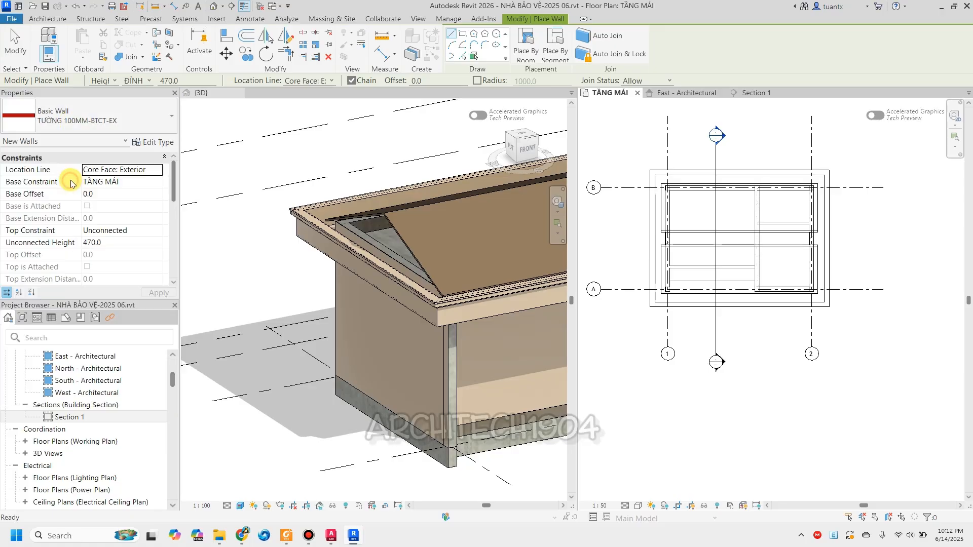
{"action": "scroll", "coordinate": [866, 301], "scroll_direction": "up", "scroll_amount": 3}
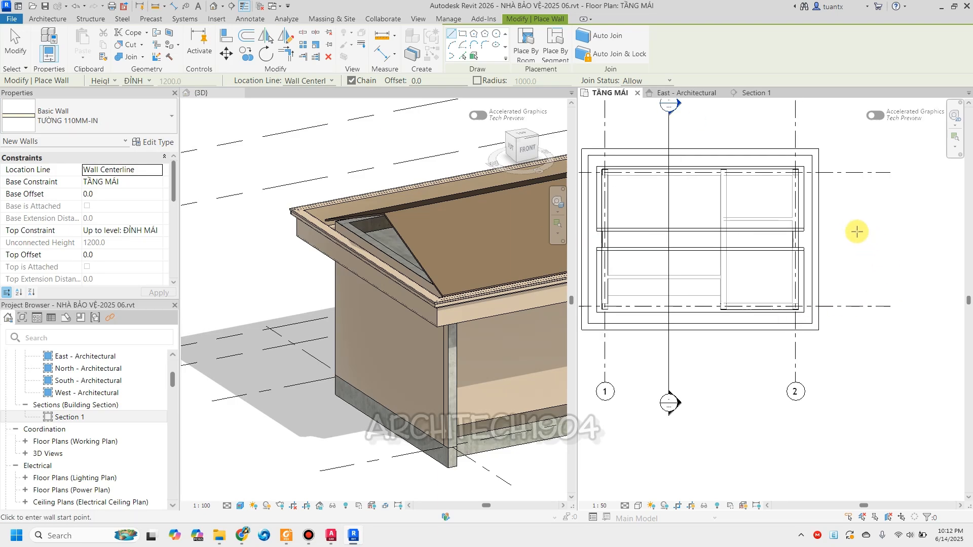
{"action": "middle_click_drag", "start_coordinate": [861, 233], "coordinate": [841, 274]}
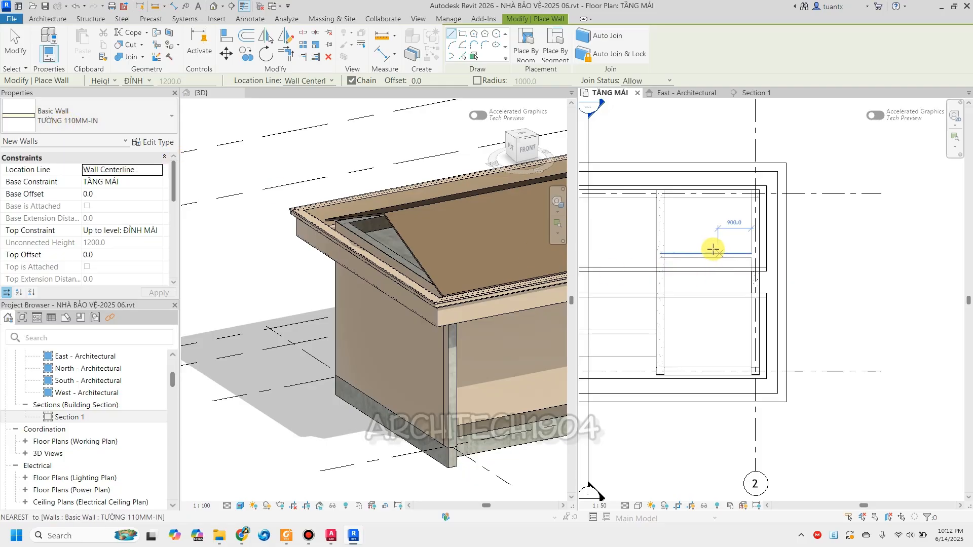
{"action": "middle_click_drag", "start_coordinate": [720, 257], "coordinate": [796, 264]}
{"action": "left_click", "coordinate": [796, 264]}
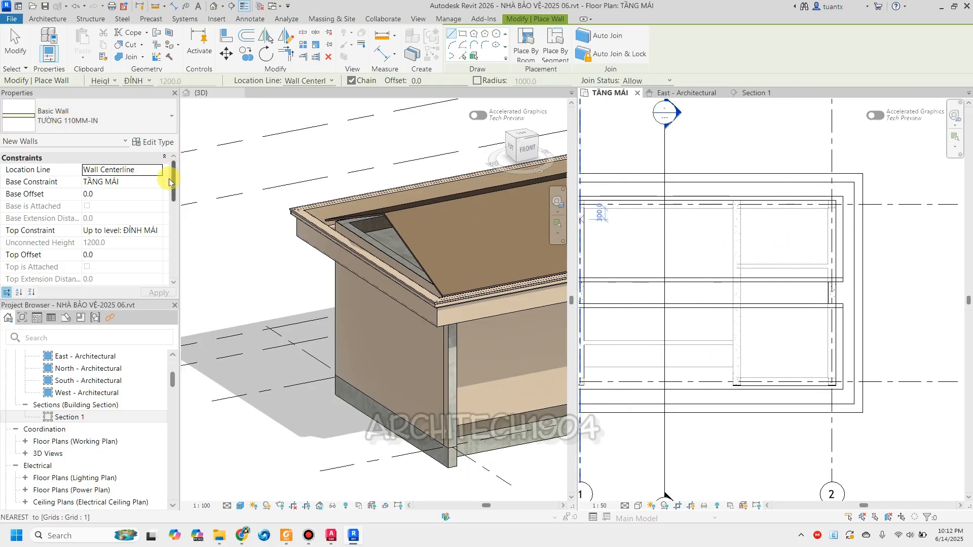
Duplicate the TƯỜNG 110MM-IN wall type as TƯỜNG 110MM-EX and set its Function to Exterior.
{"action": "left_click", "coordinate": [157, 143]}
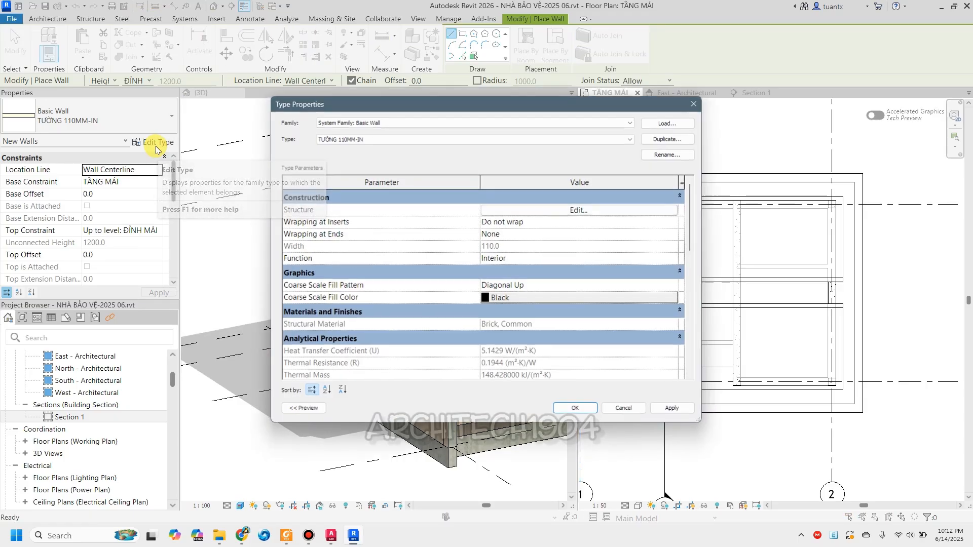
{"action": "left_click", "coordinate": [676, 146]}
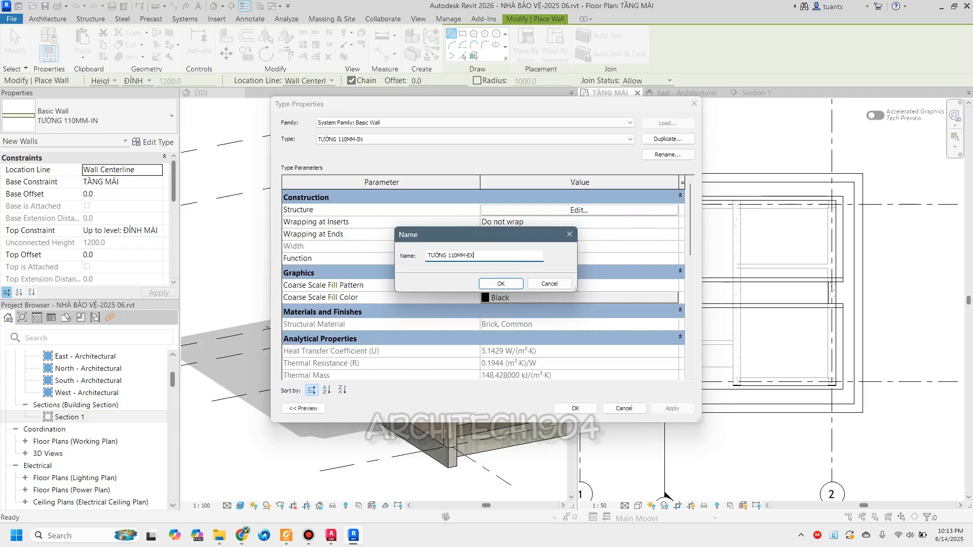
{"action": "type", "text": "EX"}
{"action": "left_click", "coordinate": [500, 283]}
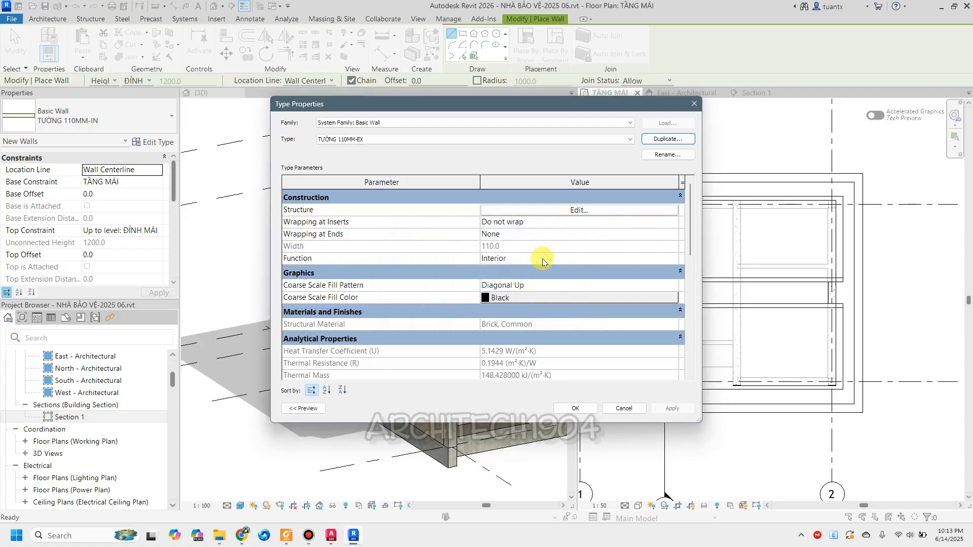
{"action": "left_click", "coordinate": [674, 258]}
{"action": "left_click", "coordinate": [495, 281]}
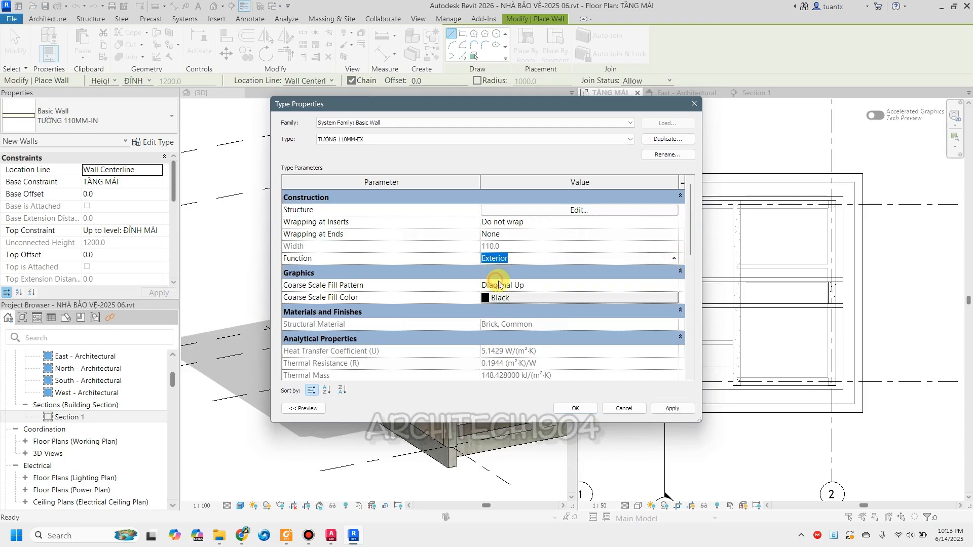
Confirm the TƯỜNG 110MM-EX wall type with Exterior function and set the new wall's location line to Finish Face: Exterior.
{"action": "left_click", "coordinate": [577, 408]}
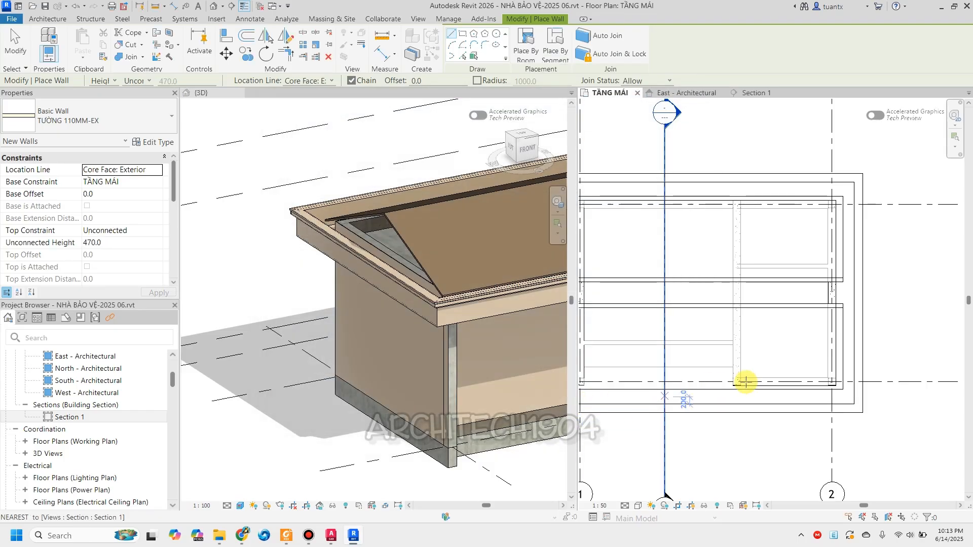
{"action": "middle_click_drag", "start_coordinate": [743, 358], "coordinate": [770, 364]}
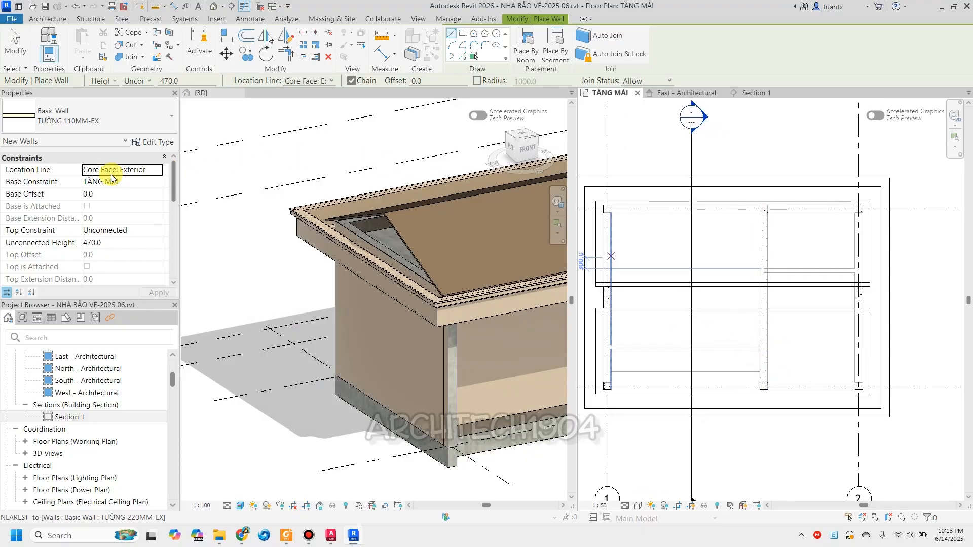
{"action": "left_click", "coordinate": [155, 173]}
{"action": "scroll", "coordinate": [119, 201], "scroll_direction": "up", "scroll_amount": 2}
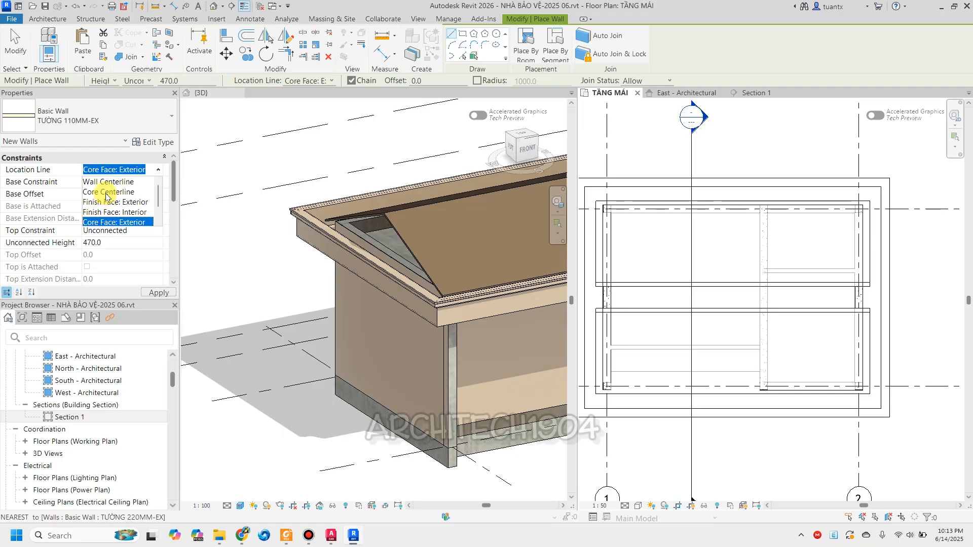
{"action": "scroll", "coordinate": [112, 196], "scroll_direction": "down", "scroll_amount": 2}
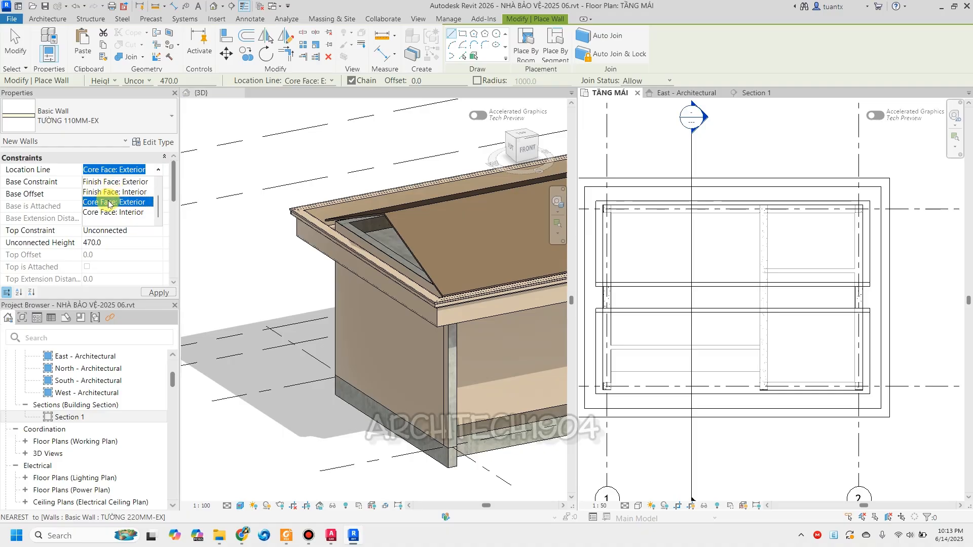
{"action": "scroll", "coordinate": [109, 204], "scroll_direction": "up", "scroll_amount": 2}
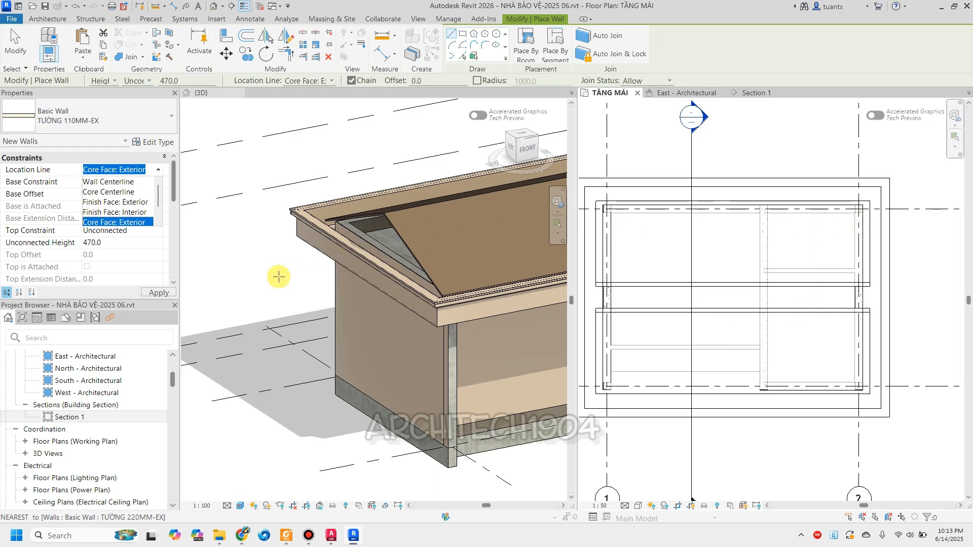
{"action": "left_click", "coordinate": [138, 207]}
Draw a 470 mm high TƯỜNG 110MM-EX wall along grid 2, from the upper outer corner to the lower outer corner.
{"action": "scroll", "coordinate": [832, 226], "scroll_direction": "up", "scroll_amount": 6}
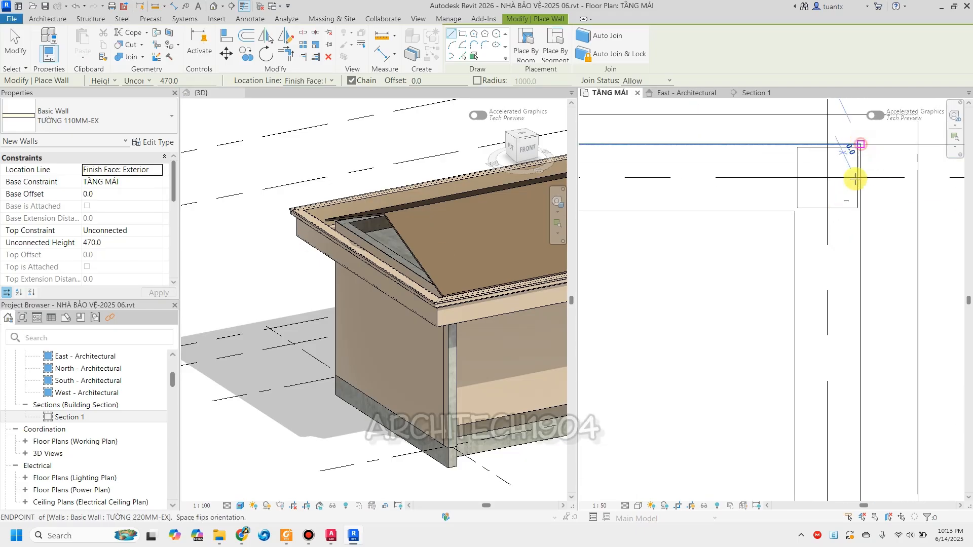
{"action": "scroll", "coordinate": [867, 395], "scroll_direction": "down", "scroll_amount": 5}
{"action": "middle_click_drag", "start_coordinate": [864, 445], "coordinate": [808, 195]}
{"action": "scroll", "coordinate": [850, 318], "scroll_direction": "up", "scroll_amount": 2}
{"action": "left_click", "coordinate": [849, 283]}
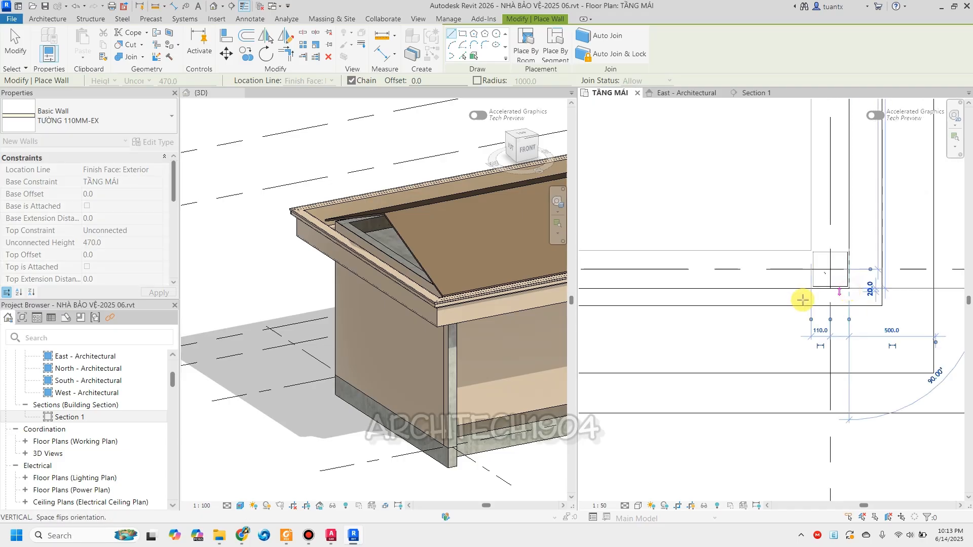
{"action": "middle_click_drag", "start_coordinate": [770, 315], "coordinate": [937, 397]}
{"action": "key", "text": "Escape"}
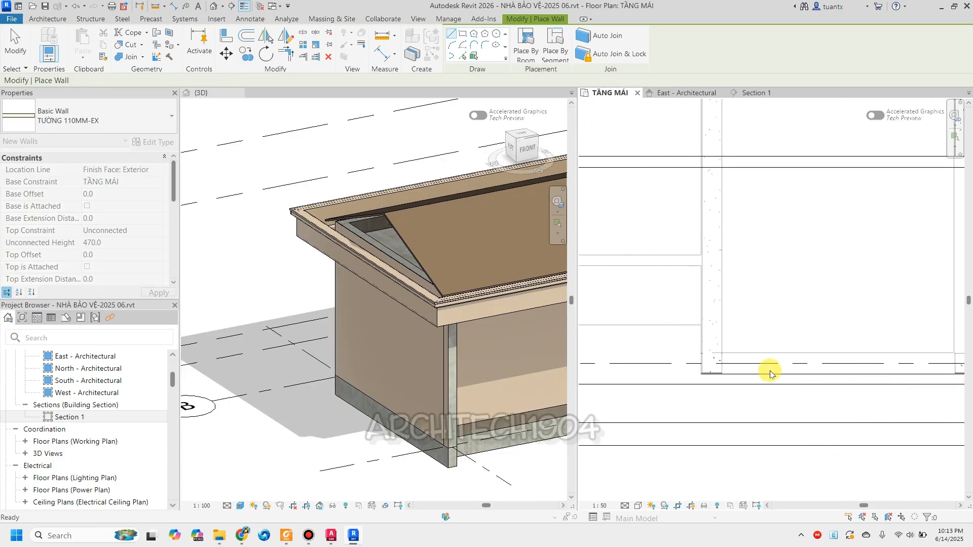
Draw a second 470 mm high wall along the intermediate wall line between grids 1 and 2, from the lower edge to the upper edge.
{"action": "middle_click_drag", "start_coordinate": [738, 390], "coordinate": [636, 341]}
{"action": "scroll", "coordinate": [647, 339], "scroll_direction": "up", "scroll_amount": 3}
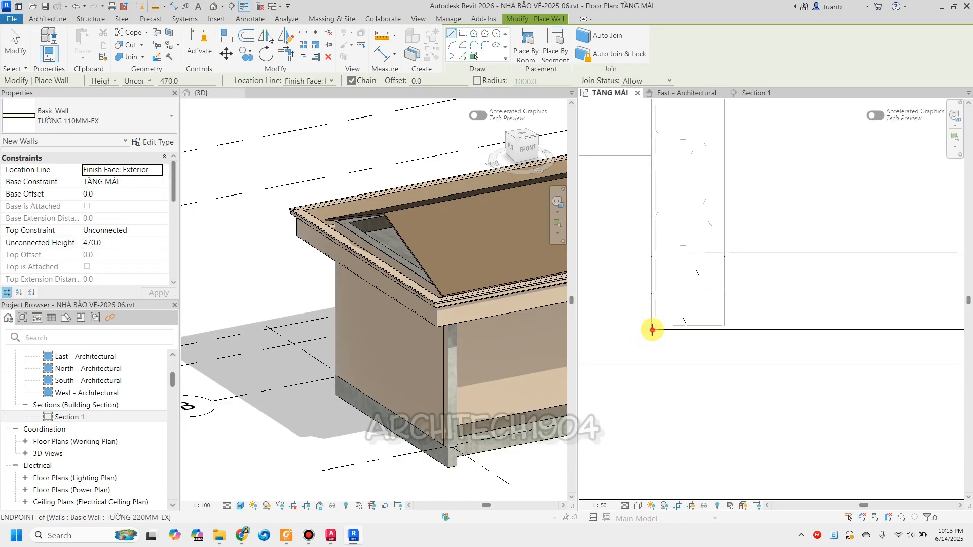
{"action": "left_click", "coordinate": [652, 330]}
{"action": "scroll", "coordinate": [662, 235], "scroll_direction": "up", "scroll_amount": 3}
{"action": "scroll", "coordinate": [661, 235], "scroll_direction": "up", "scroll_amount": 4}
{"action": "left_click", "coordinate": [667, 238]}
{"action": "key", "text": "Escape"}
{"action": "key", "text": "Escape"}
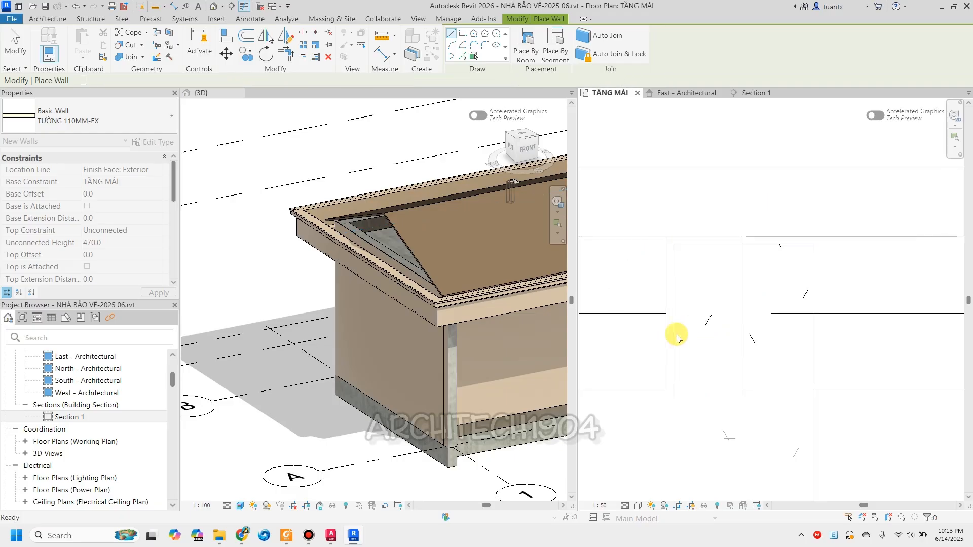
Draw a third 470 mm high TƯỜNG 110MM-EX wall along grid 1, from the lower outer corner to the upper outer corner.
{"action": "scroll", "coordinate": [669, 316], "scroll_direction": "down", "scroll_amount": 5}
{"action": "middle_click_drag", "start_coordinate": [675, 339], "coordinate": [696, 255]}
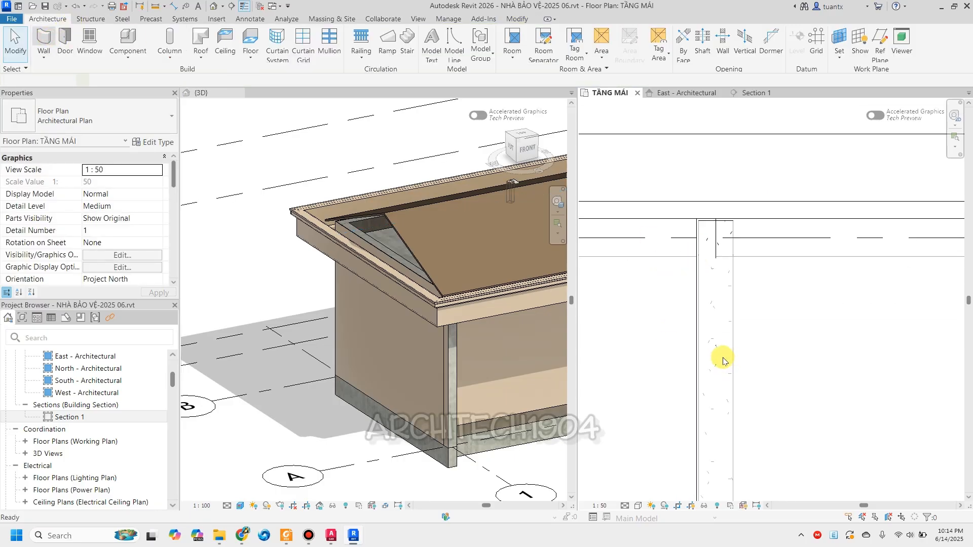
{"action": "key", "text": "w"}
{"action": "key", "text": "a"}
{"action": "scroll", "coordinate": [803, 329], "scroll_direction": "down", "scroll_amount": 2}
{"action": "scroll", "coordinate": [716, 390], "scroll_direction": "up", "scroll_amount": 3}
{"action": "scroll", "coordinate": [700, 358], "scroll_direction": "up", "scroll_amount": 2}
{"action": "left_click", "coordinate": [678, 341]}
{"action": "scroll", "coordinate": [662, 216], "scroll_direction": "up", "scroll_amount": 1}
{"action": "middle_click_drag", "start_coordinate": [663, 219], "coordinate": [623, 517]}
{"action": "scroll", "coordinate": [628, 286], "scroll_direction": "down", "scroll_amount": 1}
{"action": "middle_click_drag", "start_coordinate": [629, 282], "coordinate": [637, 458]}
{"action": "middle_click_drag", "start_coordinate": [641, 192], "coordinate": [626, 134]}
{"action": "scroll", "coordinate": [628, 132], "scroll_direction": "up", "scroll_amount": 1}
{"action": "left_click", "coordinate": [629, 146]}
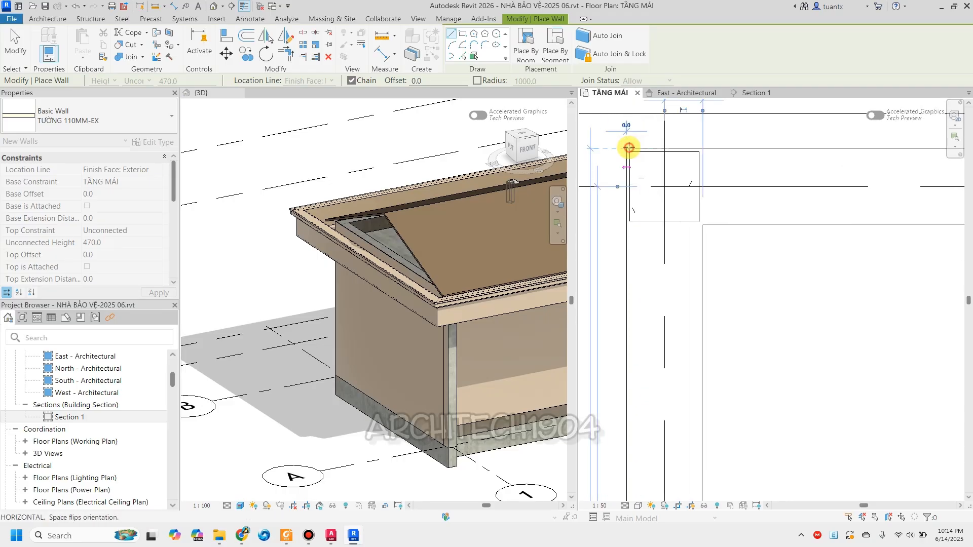
{"action": "key", "text": "Escape"}
{"action": "key", "text": "Escape"}
Attach the tops of the three TƯỜNG 110MM-EX walls to the mai ton 40mm roof in the 3D view.
{"action": "scroll", "coordinate": [375, 220], "scroll_direction": "up", "scroll_amount": 2}
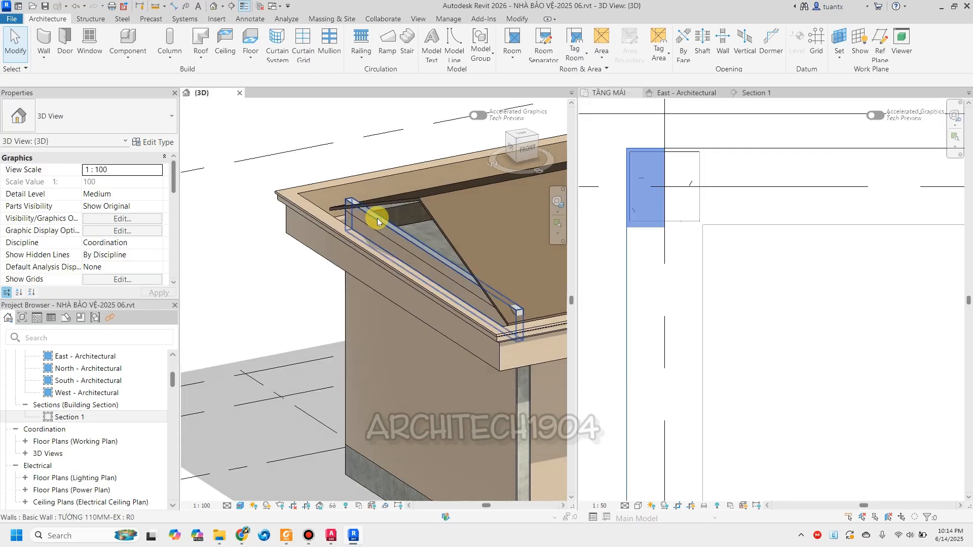
{"action": "left_click", "coordinate": [284, 206]}
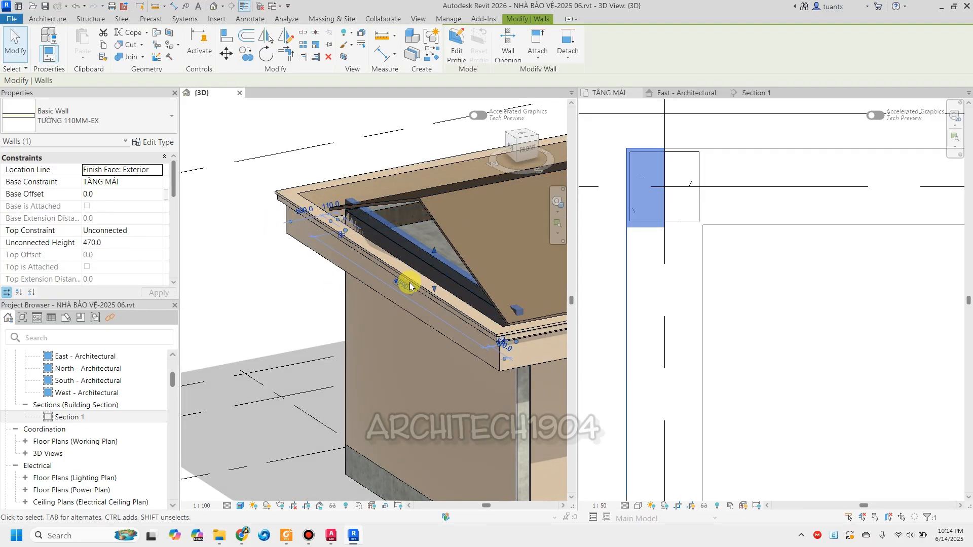
{"action": "mouse_move", "coordinate": [397, 315]}
{"action": "middle_mouse_down", "text": "shift"}
{"action": "mouse_move", "coordinate": [507, 350]}
{"action": "mouse_move", "coordinate": [519, 341]}
{"action": "mouse_move", "coordinate": [382, 317]}
{"action": "mouse_move", "coordinate": [393, 311]}
{"action": "mouse_move", "coordinate": [441, 315]}
{"action": "mouse_move", "coordinate": [456, 343]}
{"action": "mouse_move", "coordinate": [443, 332]}
{"action": "mouse_move", "coordinate": [426, 336]}
{"action": "mouse_move", "coordinate": [432, 345]}
{"action": "mouse_move", "coordinate": [257, 330]}
{"action": "mouse_move", "coordinate": [397, 318]}
{"action": "middle_mouse_up", "text": "shift"}
{"action": "scroll", "coordinate": [466, 306], "scroll_direction": "up", "scroll_amount": 3}
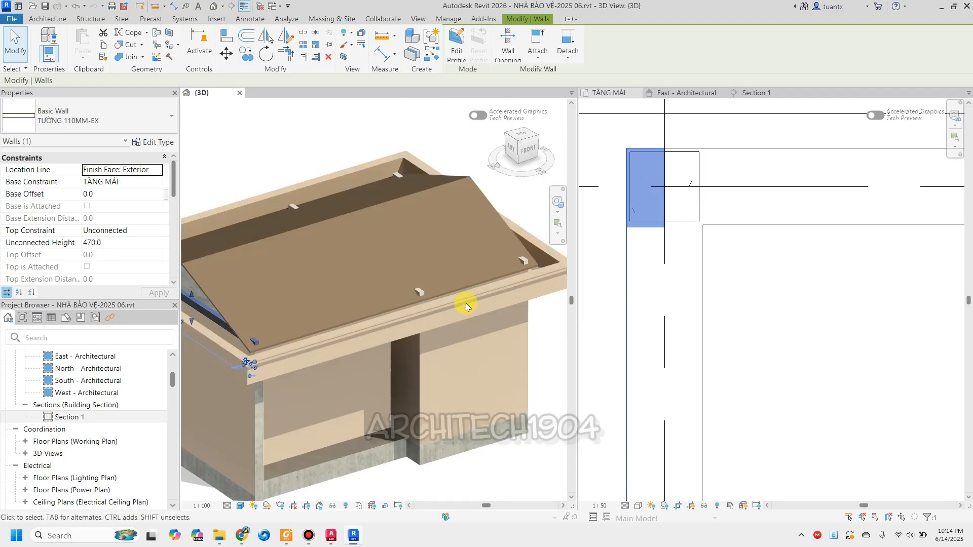
{"action": "left_click", "coordinate": [419, 294], "text": "ctrl"}
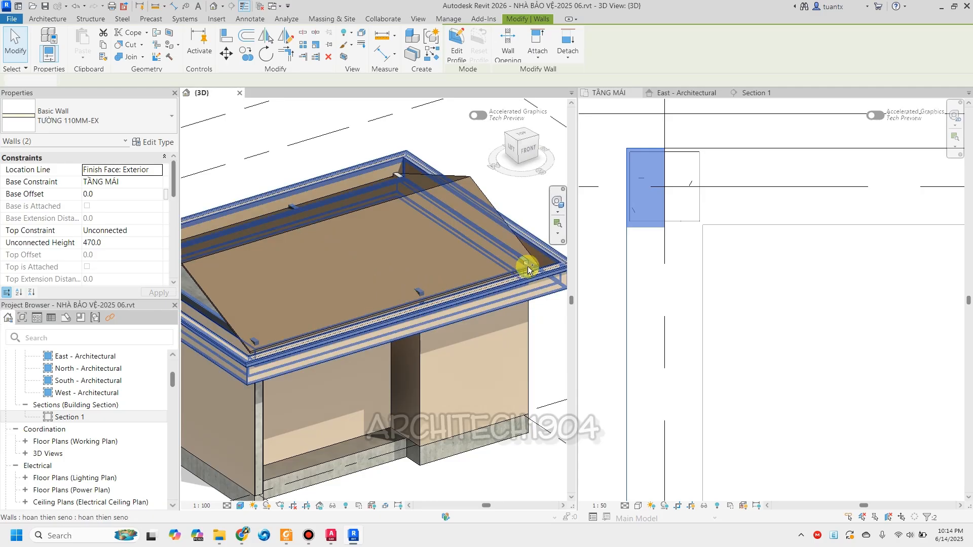
{"action": "left_click", "coordinate": [540, 47]}
{"action": "left_click", "coordinate": [544, 74]}
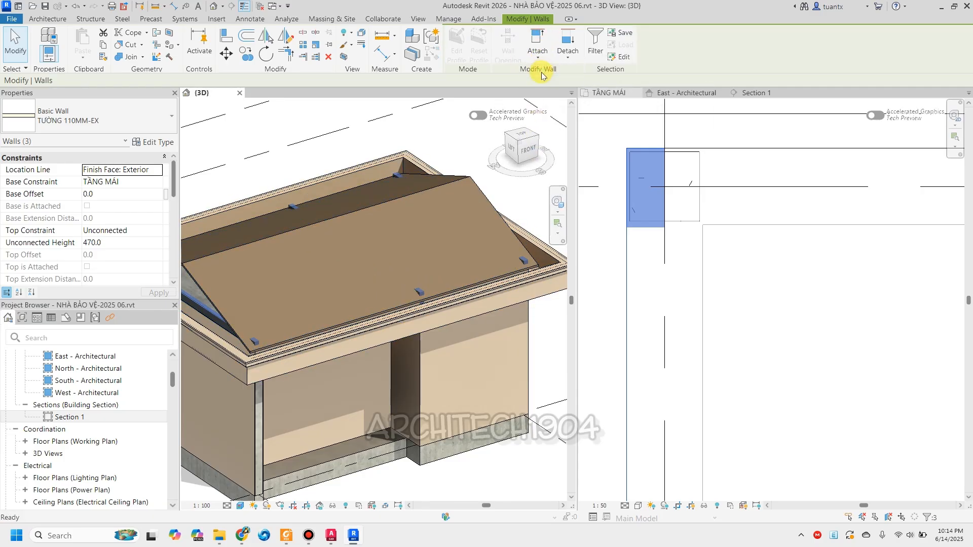
{"action": "left_click", "coordinate": [469, 181]}
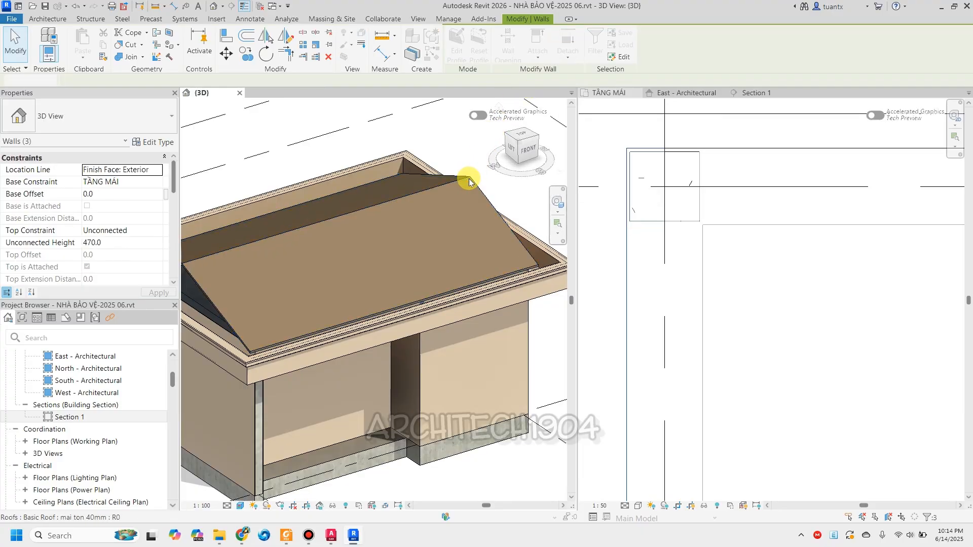
Clear the selection and examine the gable walls beneath the roof in the 3D view and in Section 1.
{"action": "scroll", "coordinate": [464, 253], "scroll_direction": "down", "scroll_amount": 4}
{"action": "scroll", "coordinate": [450, 249], "scroll_direction": "up", "scroll_amount": 2}
{"action": "middle_click_drag", "start_coordinate": [449, 247], "coordinate": [497, 215], "text": "shift"}
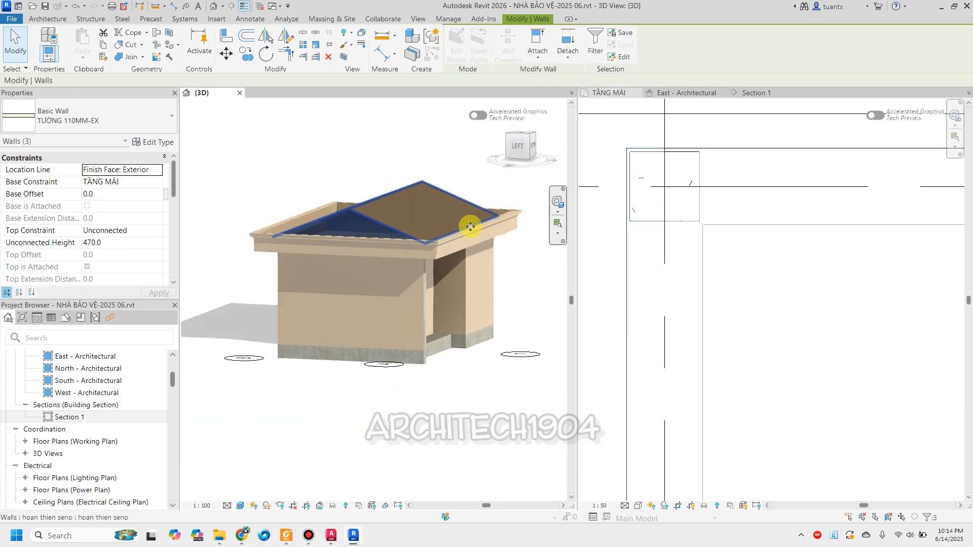
{"action": "scroll", "coordinate": [256, 208], "scroll_direction": "up", "scroll_amount": 2}
{"action": "left_click", "coordinate": [245, 120]}
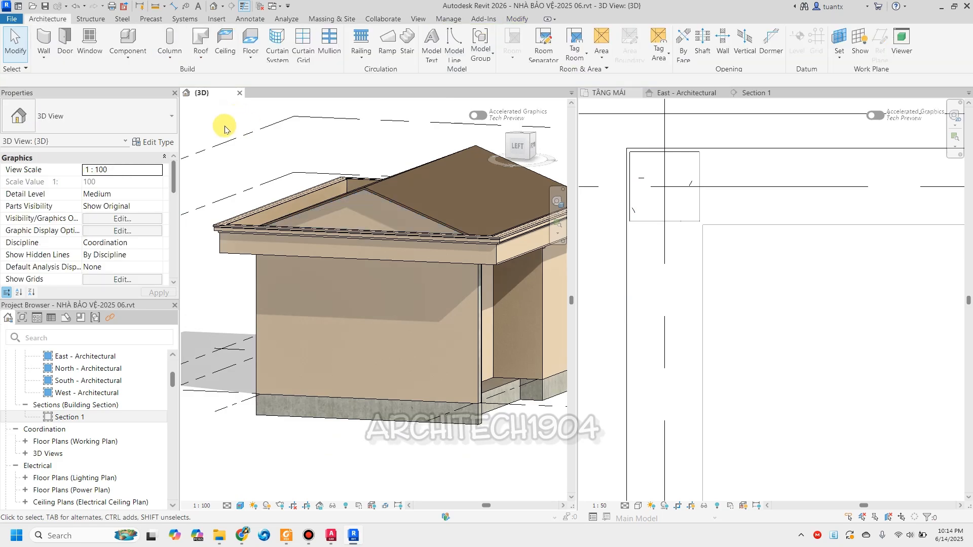
{"action": "scroll", "coordinate": [386, 210], "scroll_direction": "up", "scroll_amount": 5}
{"action": "middle_click_drag", "start_coordinate": [349, 287], "coordinate": [371, 281], "text": "shift"}
{"action": "scroll", "coordinate": [348, 299], "scroll_direction": "down", "scroll_amount": 3}
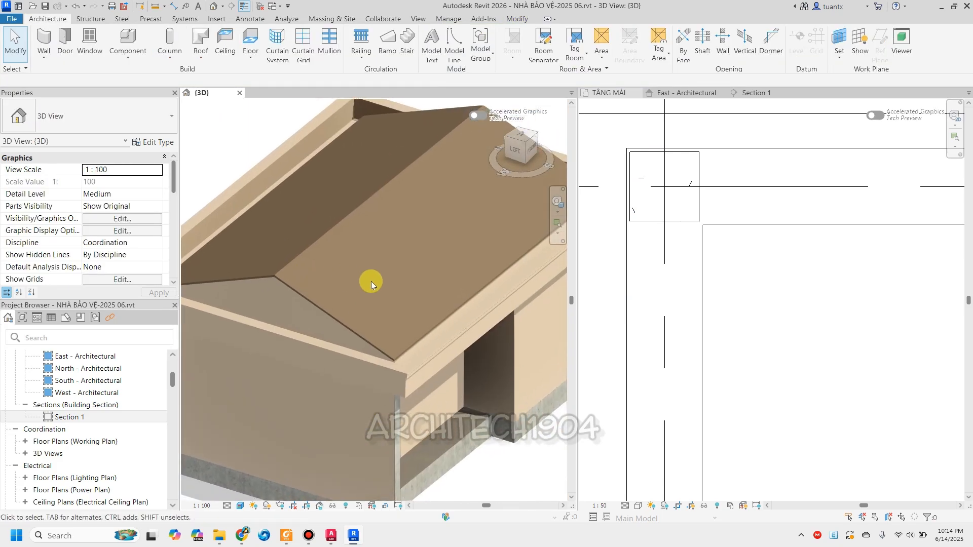
{"action": "left_click", "coordinate": [753, 94]}
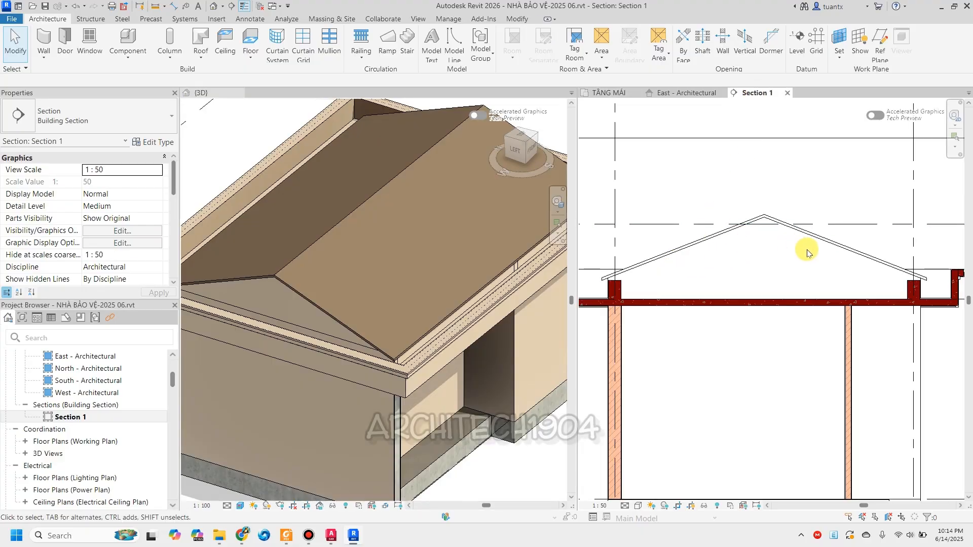
{"action": "scroll", "coordinate": [375, 276], "scroll_direction": "down", "scroll_amount": 2}
{"action": "middle_click_drag", "start_coordinate": [363, 278], "coordinate": [419, 280], "text": "shift"}
{"action": "scroll", "coordinate": [408, 284], "scroll_direction": "up", "scroll_amount": 5}
{"action": "scroll", "coordinate": [490, 355], "scroll_direction": "down", "scroll_amount": 3}
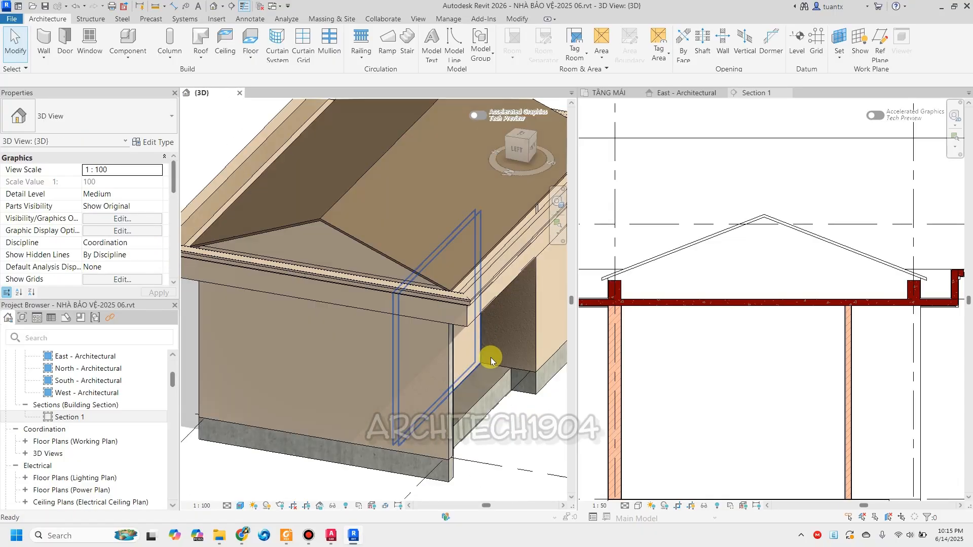
{"action": "scroll", "coordinate": [332, 231], "scroll_direction": "up", "scroll_amount": 3}
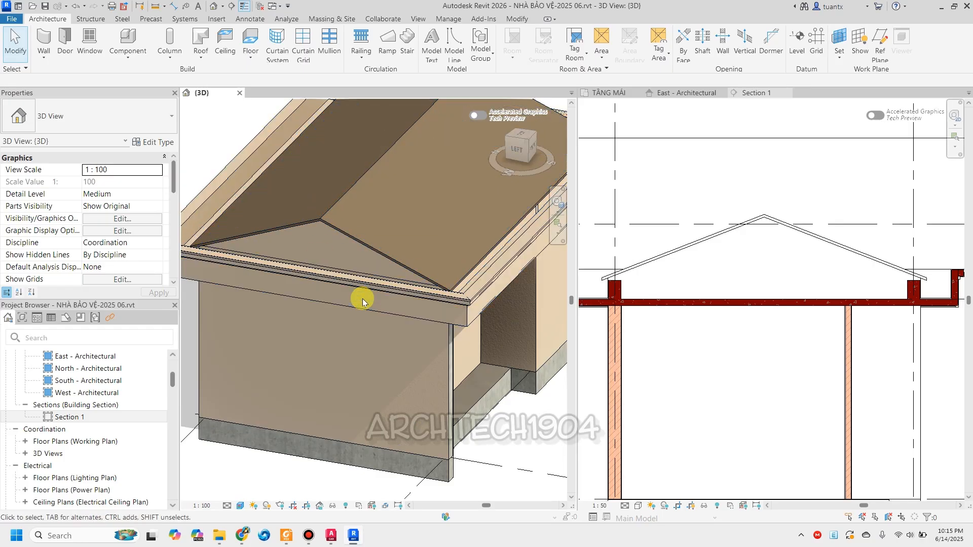
Hide the Roofs category in the 3D view's visibility and graphics overrides.
{"action": "left_click", "coordinate": [99, 219]}
{"action": "left_click", "coordinate": [336, 250]}
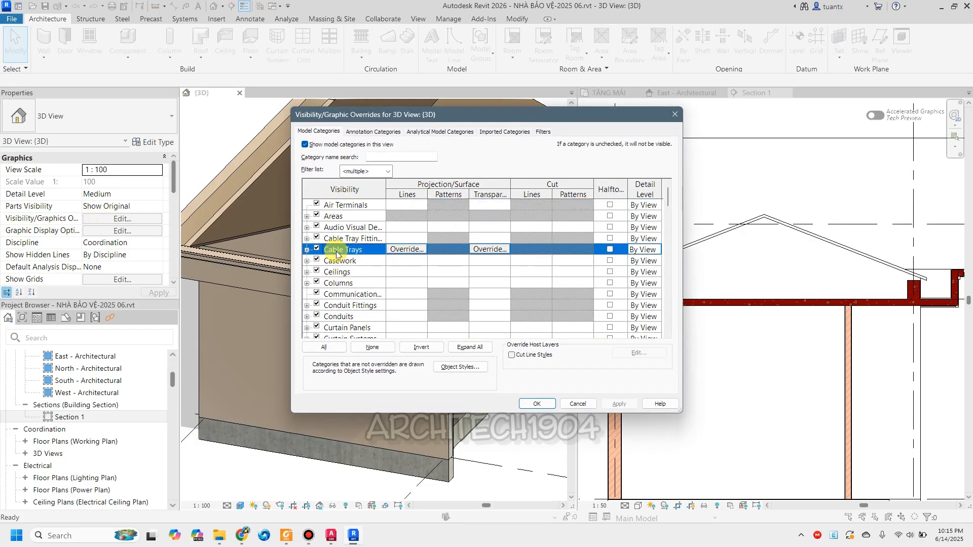
{"action": "key", "text": "r"}
{"action": "scroll", "coordinate": [356, 296], "scroll_direction": "down", "scroll_amount": 3}
{"action": "left_click", "coordinate": [337, 325]}
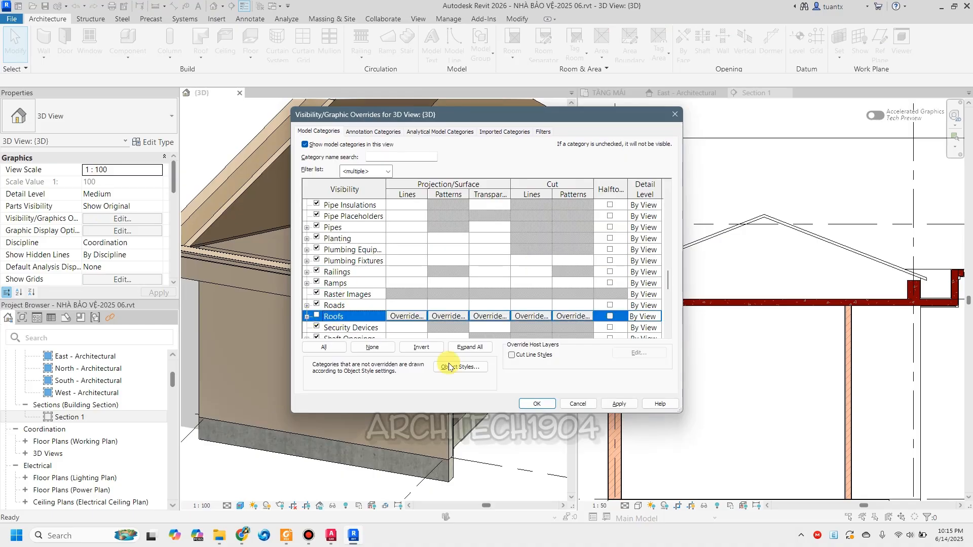
{"action": "left_click", "coordinate": [537, 402]}
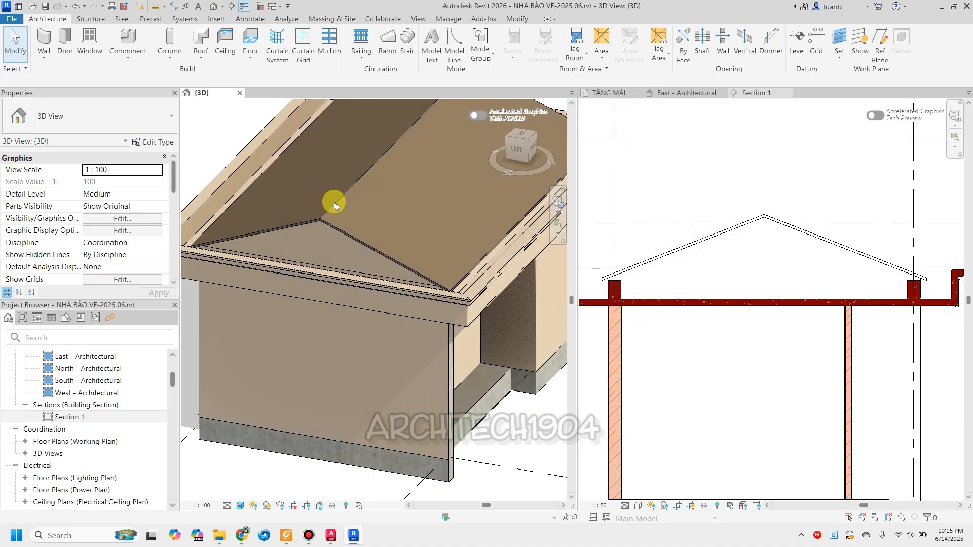
{"action": "scroll", "coordinate": [375, 221], "scroll_direction": "down", "scroll_amount": 4}
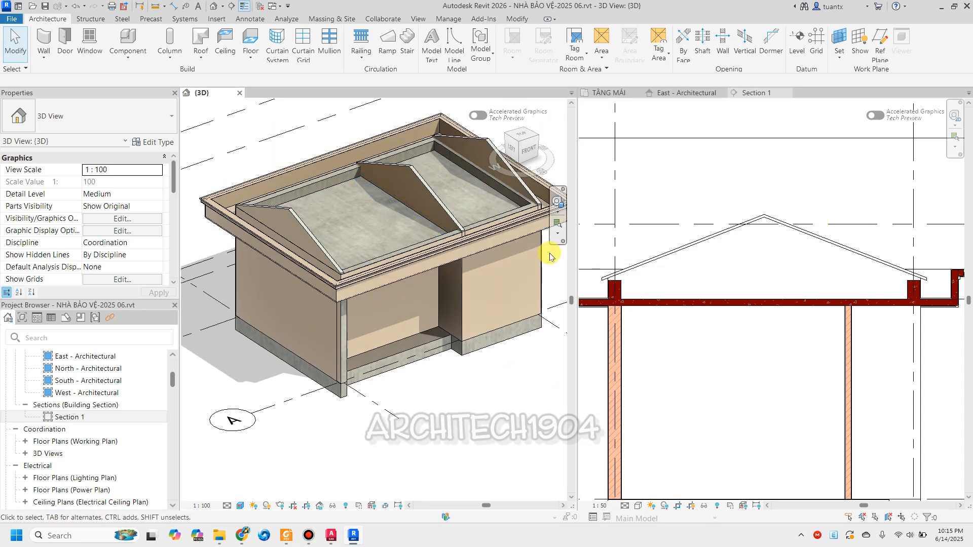
{"action": "scroll", "coordinate": [338, 232], "scroll_direction": "up", "scroll_amount": 3}
{"action": "middle_click_drag", "start_coordinate": [348, 254], "coordinate": [215, 256], "text": "shift"}
{"action": "scroll", "coordinate": [421, 192], "scroll_direction": "up", "scroll_amount": 3}
{"action": "middle_click_drag", "start_coordinate": [372, 279], "coordinate": [443, 163]}
{"action": "left_click", "coordinate": [516, 21]}
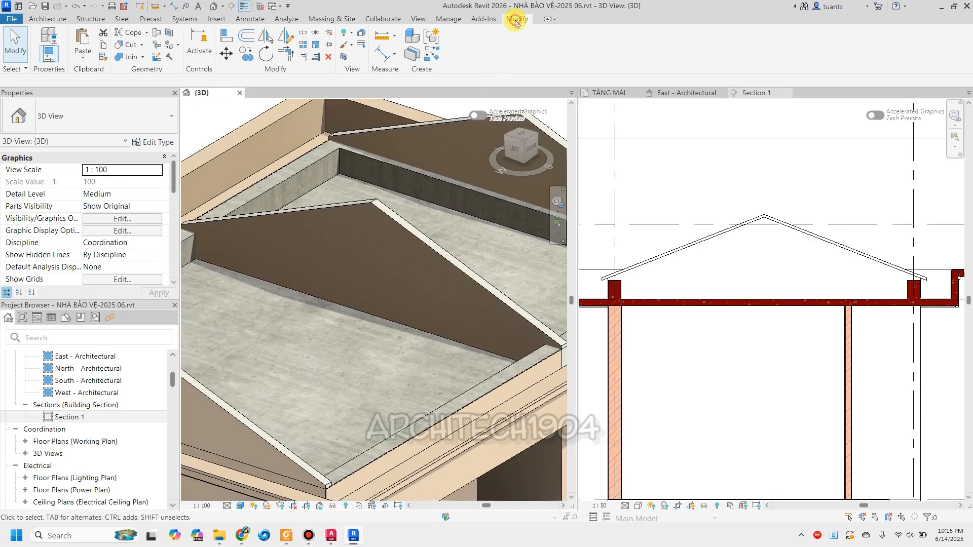
{"action": "left_click", "coordinate": [122, 58]}
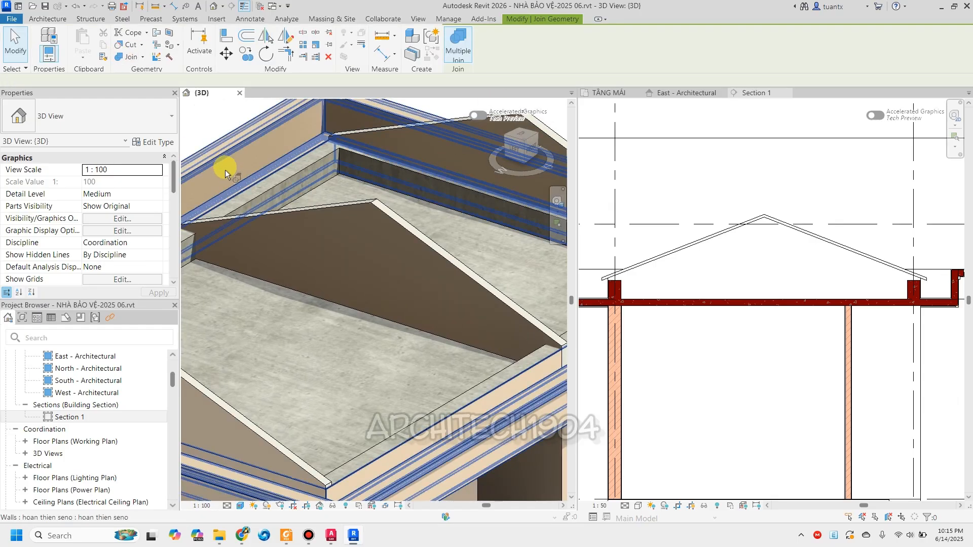
{"action": "left_click", "coordinate": [243, 216]}
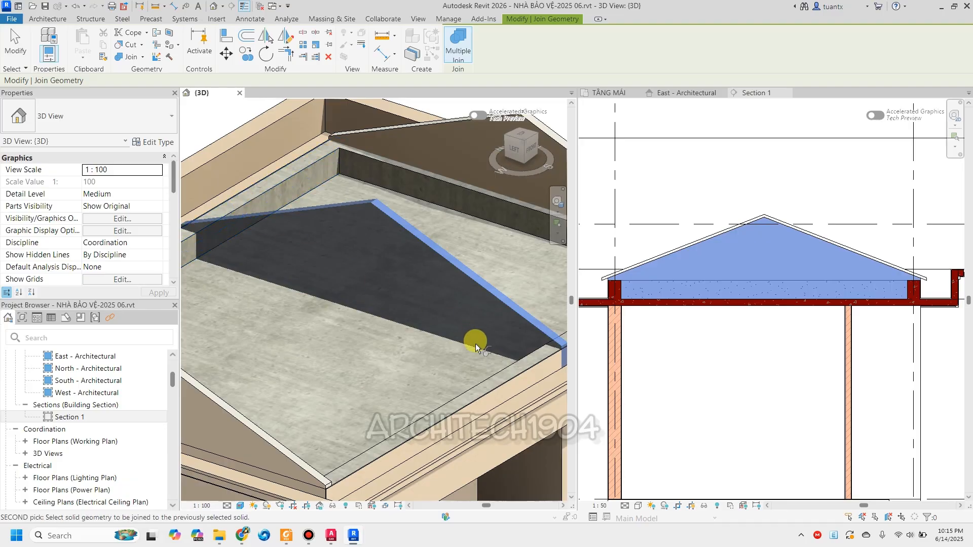
{"action": "middle_click_drag", "start_coordinate": [498, 370], "coordinate": [466, 357]}
{"action": "scroll", "coordinate": [466, 357], "scroll_direction": "up", "scroll_amount": 4}
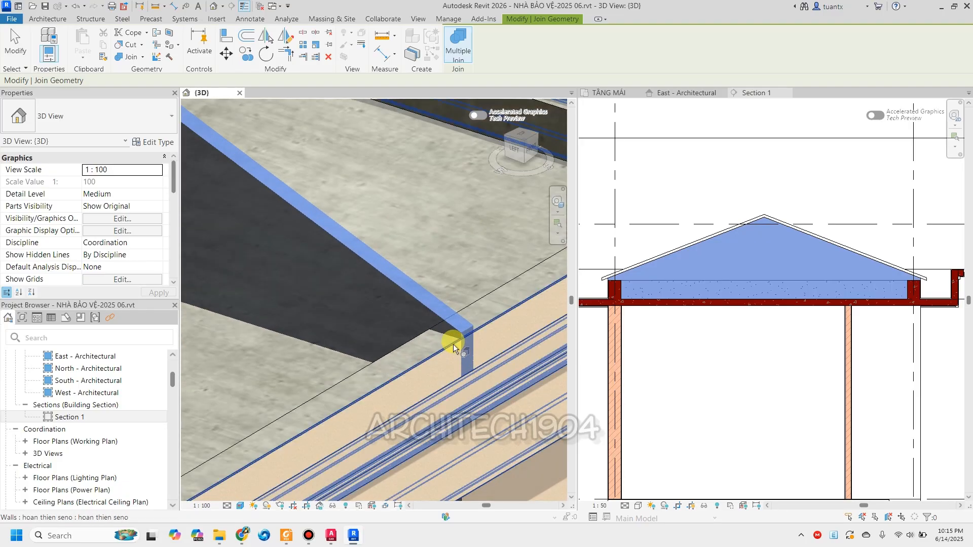
{"action": "middle_click_drag", "start_coordinate": [450, 345], "coordinate": [263, 280]}
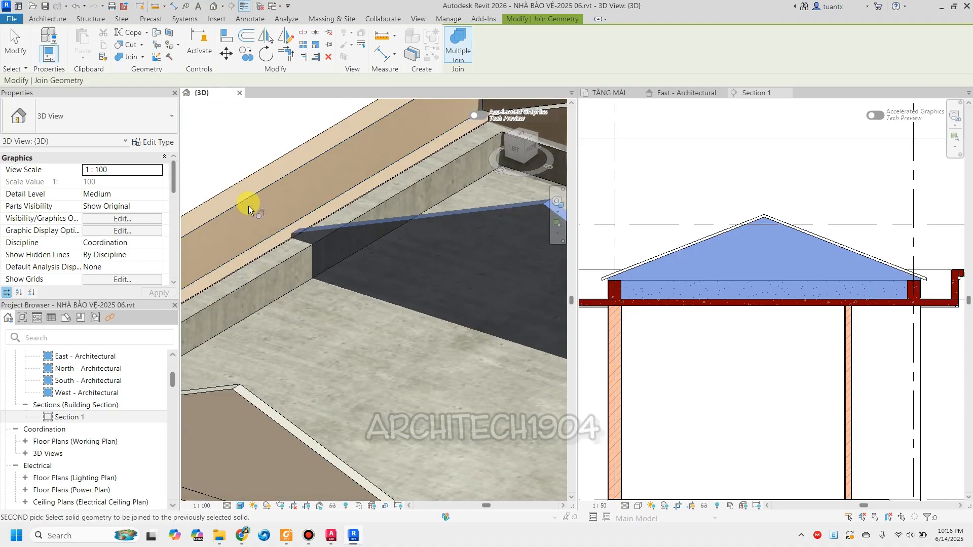
{"action": "scroll", "coordinate": [280, 269], "scroll_direction": "down", "scroll_amount": 4}
{"action": "scroll", "coordinate": [409, 244], "scroll_direction": "up", "scroll_amount": 2}
{"action": "key", "text": "Escape"}
{"action": "key", "text": "Escape"}
Join the geometry of the far end gable wall to the adjoining TƯỜNG 100MM-BTCT-EX wall in the 3D view.
{"action": "scroll", "coordinate": [274, 276], "scroll_direction": "down", "scroll_amount": 3}
{"action": "scroll", "coordinate": [355, 269], "scroll_direction": "up", "scroll_amount": 3}
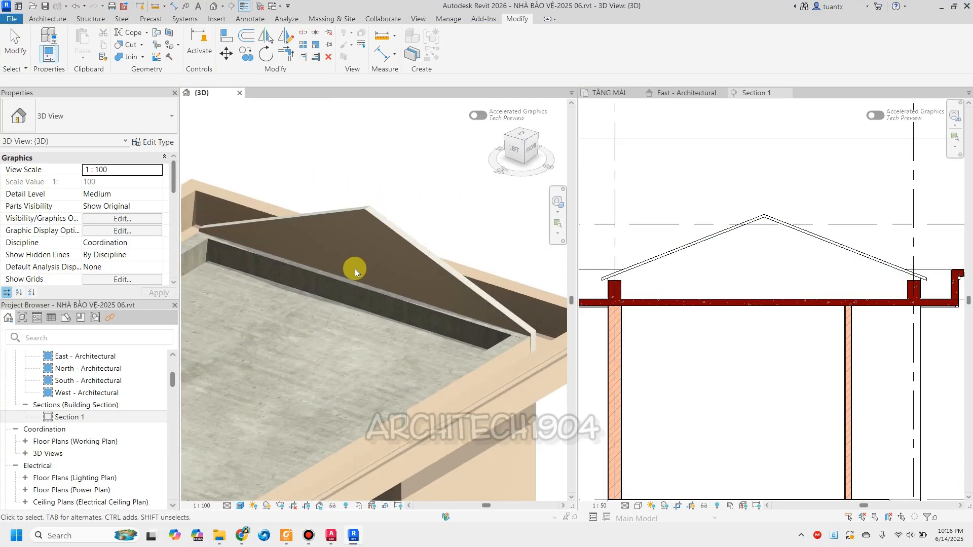
{"action": "scroll", "coordinate": [376, 238], "scroll_direction": "up", "scroll_amount": 3}
{"action": "left_click", "coordinate": [381, 214]}
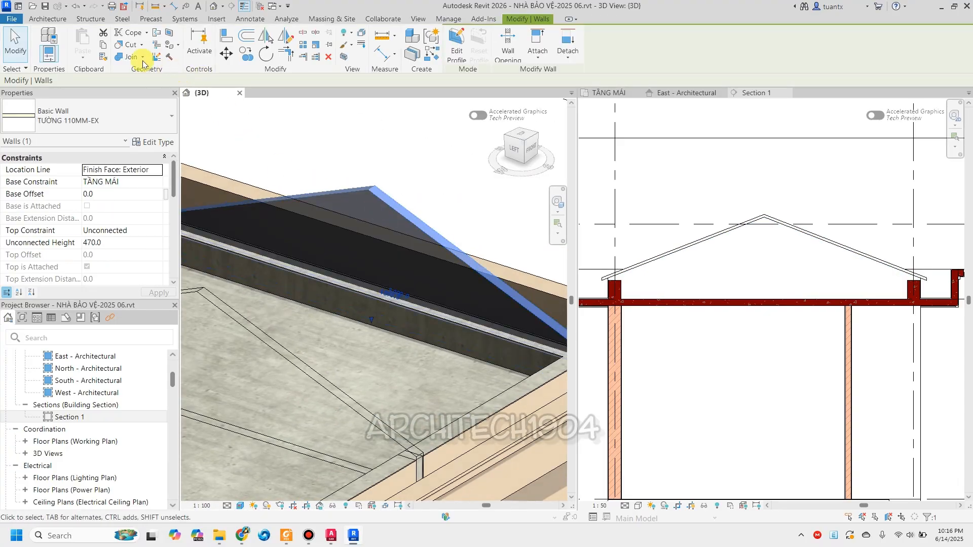
{"action": "scroll", "coordinate": [384, 213], "scroll_direction": "down", "scroll_amount": 1}
{"action": "left_click", "coordinate": [384, 202]}
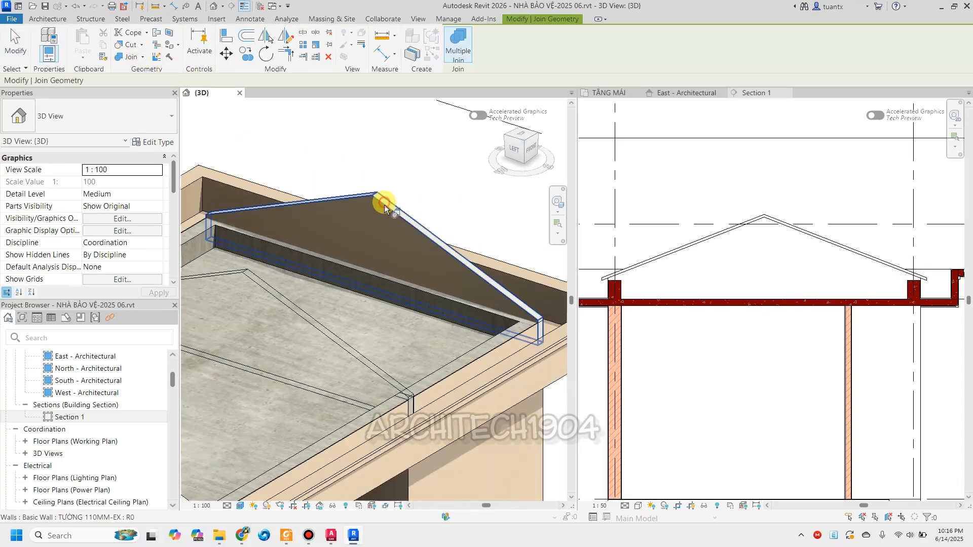
{"action": "scroll", "coordinate": [397, 220], "scroll_direction": "down", "scroll_amount": 2}
{"action": "middle_click_drag", "start_coordinate": [397, 220], "coordinate": [397, 254], "text": "shift"}
{"action": "scroll", "coordinate": [394, 253], "scroll_direction": "up", "scroll_amount": 2}
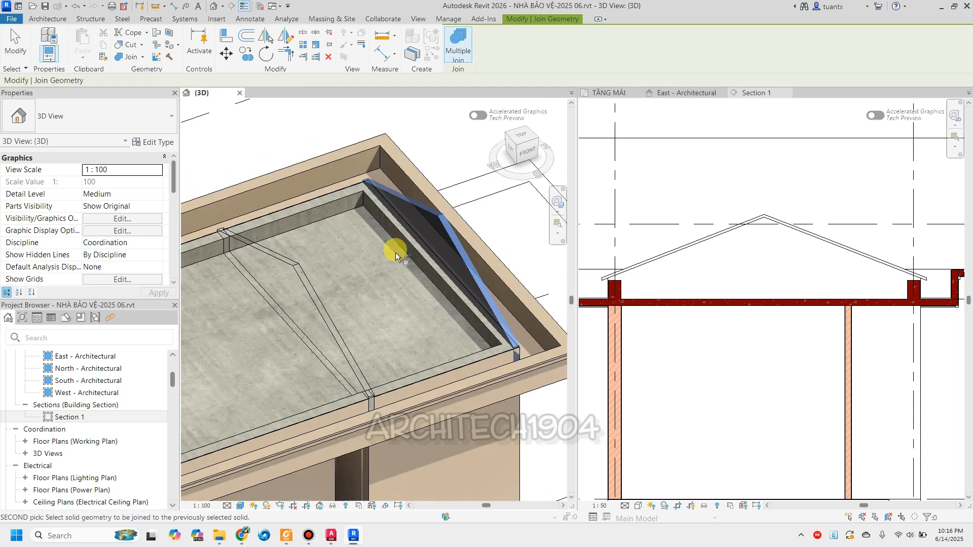
{"action": "scroll", "coordinate": [411, 251], "scroll_direction": "down", "scroll_amount": 2}
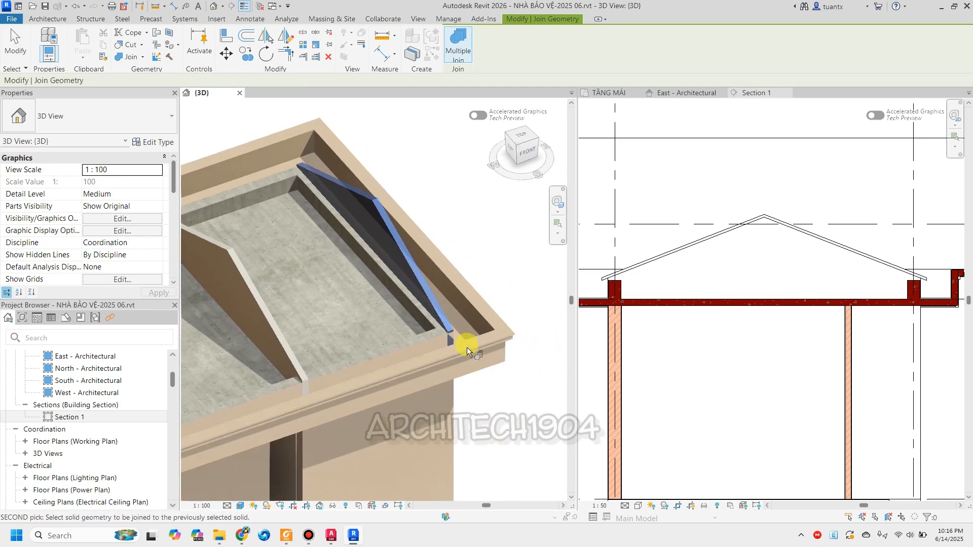
{"action": "scroll", "coordinate": [456, 336], "scroll_direction": "up", "scroll_amount": 5}
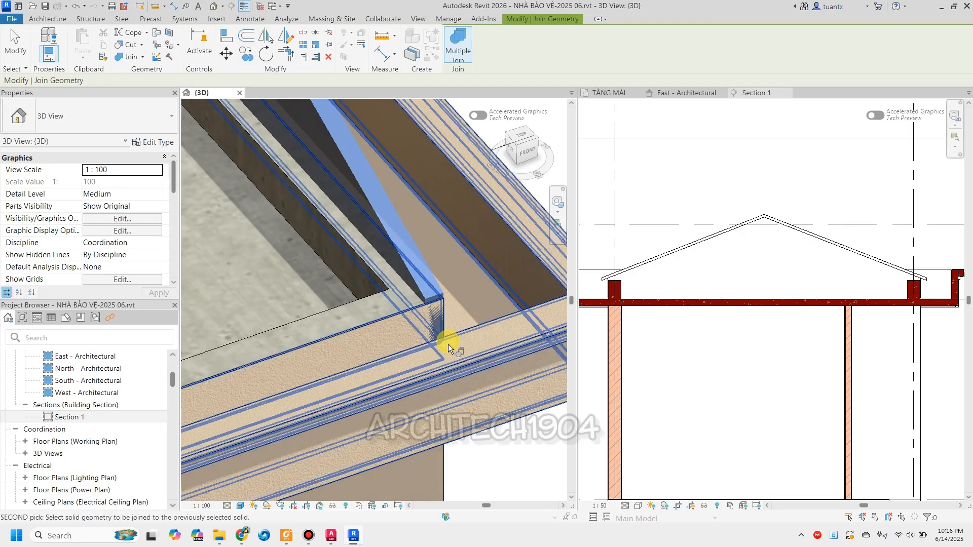
Join the geometry of the gable wall at the opposite end to the TƯỜNG 100MM-BTCT-EX wall, and end the Join command.
{"action": "middle_click_drag", "start_coordinate": [451, 325], "coordinate": [464, 299], "text": "shift"}
{"action": "scroll", "coordinate": [373, 322], "scroll_direction": "down", "scroll_amount": 2}
{"action": "scroll", "coordinate": [385, 284], "scroll_direction": "up", "scroll_amount": 5}
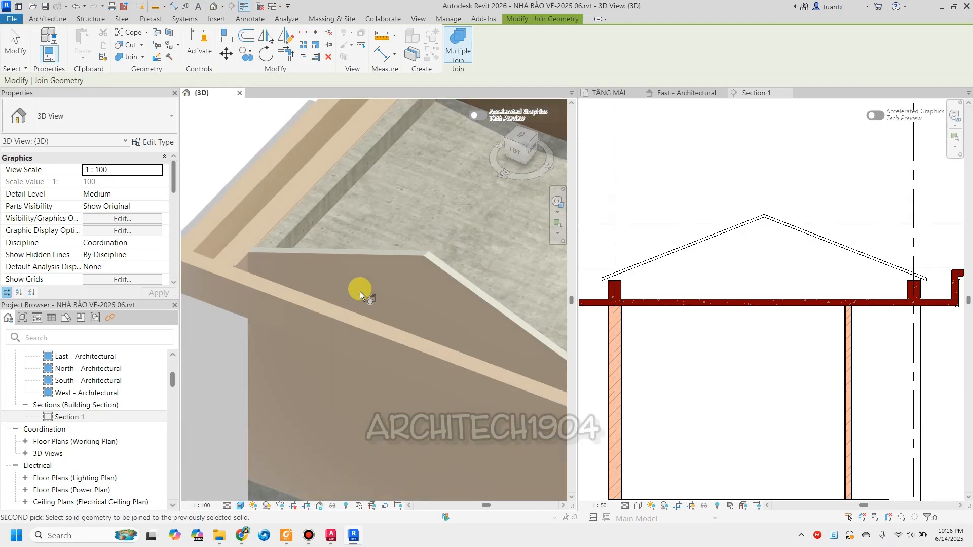
{"action": "left_click", "coordinate": [359, 291]}
{"action": "left_click", "coordinate": [125, 57]}
{"action": "left_click", "coordinate": [297, 248]}
{"action": "left_click", "coordinate": [237, 210]}
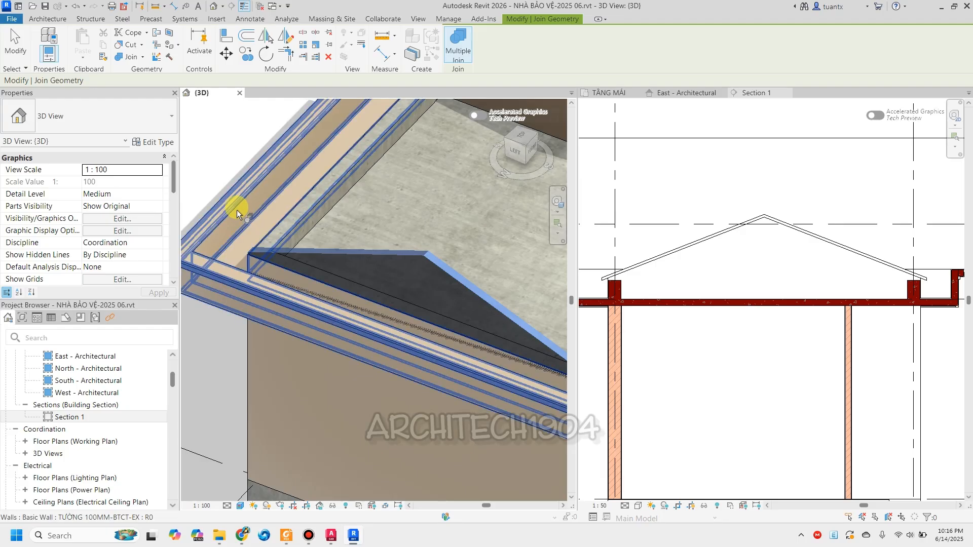
{"action": "scroll", "coordinate": [357, 232], "scroll_direction": "down", "scroll_amount": 2}
{"action": "middle_click_drag", "start_coordinate": [358, 233], "coordinate": [410, 324], "text": "shift"}
{"action": "scroll", "coordinate": [408, 227], "scroll_direction": "up", "scroll_amount": 2}
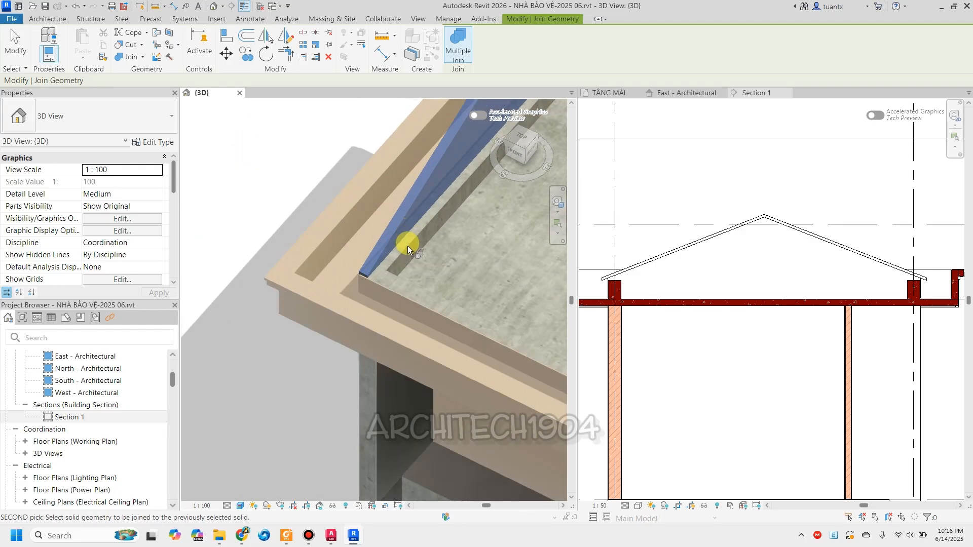
{"action": "key", "text": "Escape"}
{"action": "key", "text": "Escape"}
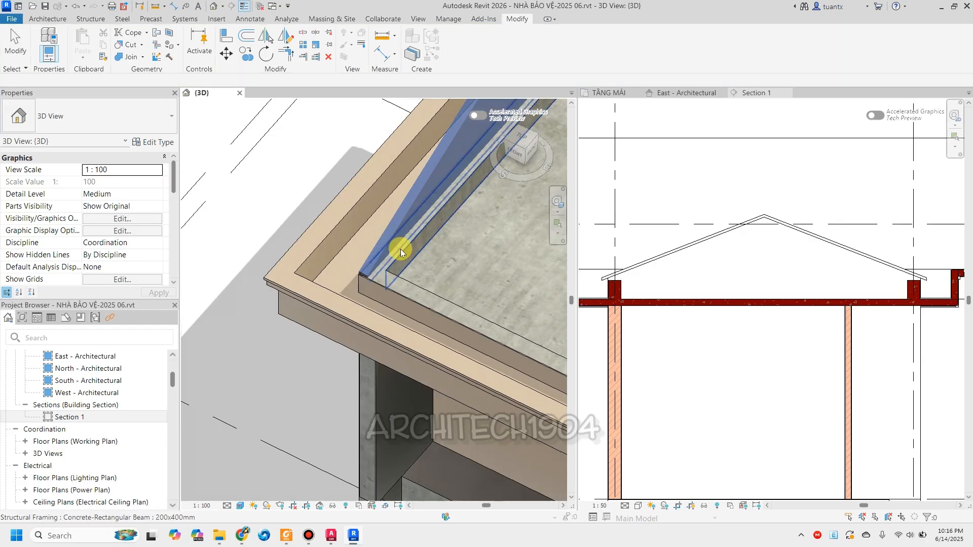
Examine the roof-edge beam corners and the joins of the gable walls from several angles in the 3D view.
{"action": "scroll", "coordinate": [356, 279], "scroll_direction": "up", "scroll_amount": 3}
{"action": "scroll", "coordinate": [357, 278], "scroll_direction": "down", "scroll_amount": 5}
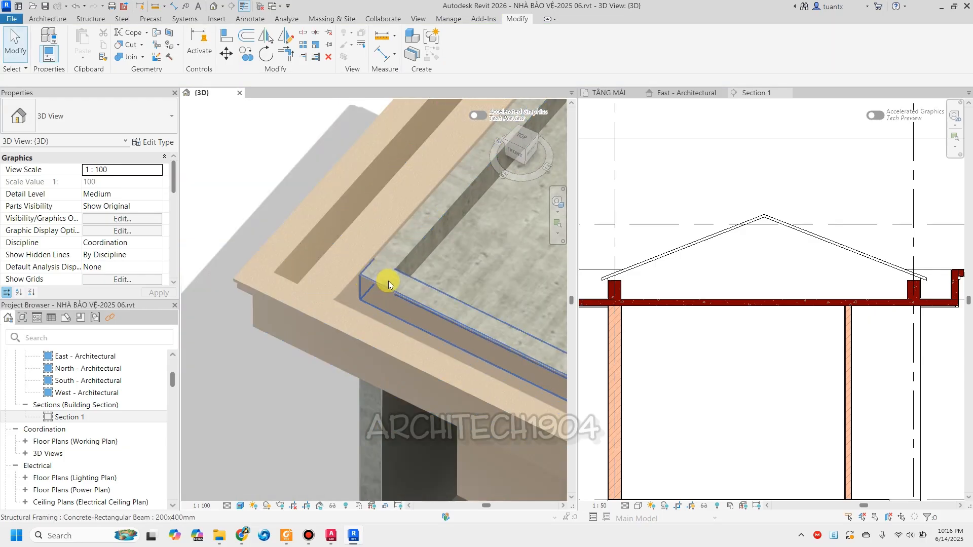
{"action": "left_click", "coordinate": [232, 226]}
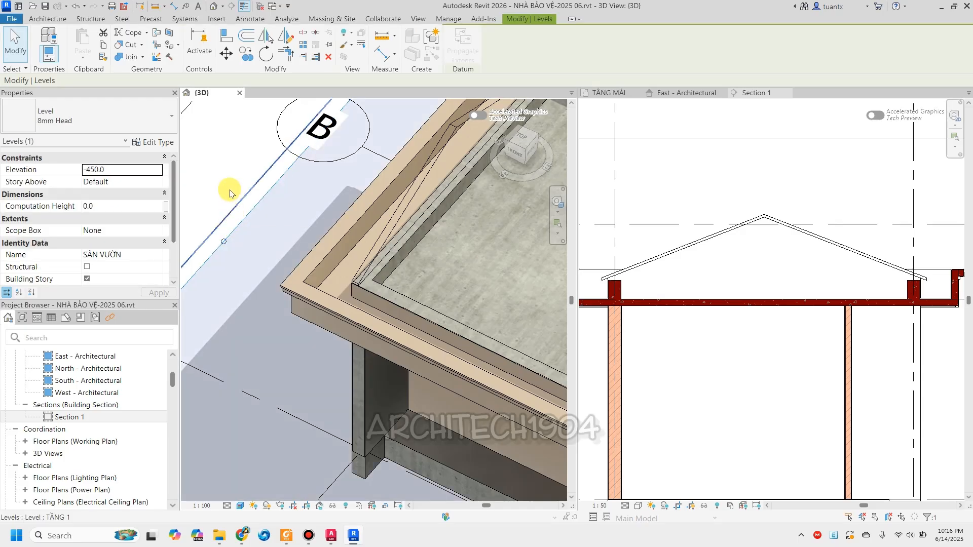
{"action": "left_click", "coordinate": [225, 180]}
{"action": "scroll", "coordinate": [226, 185], "scroll_direction": "down", "scroll_amount": 3}
{"action": "scroll", "coordinate": [319, 261], "scroll_direction": "down", "scroll_amount": 2}
{"action": "middle_click_drag", "start_coordinate": [319, 261], "coordinate": [341, 245], "text": "shift"}
{"action": "scroll", "coordinate": [337, 247], "scroll_direction": "up", "scroll_amount": 4}
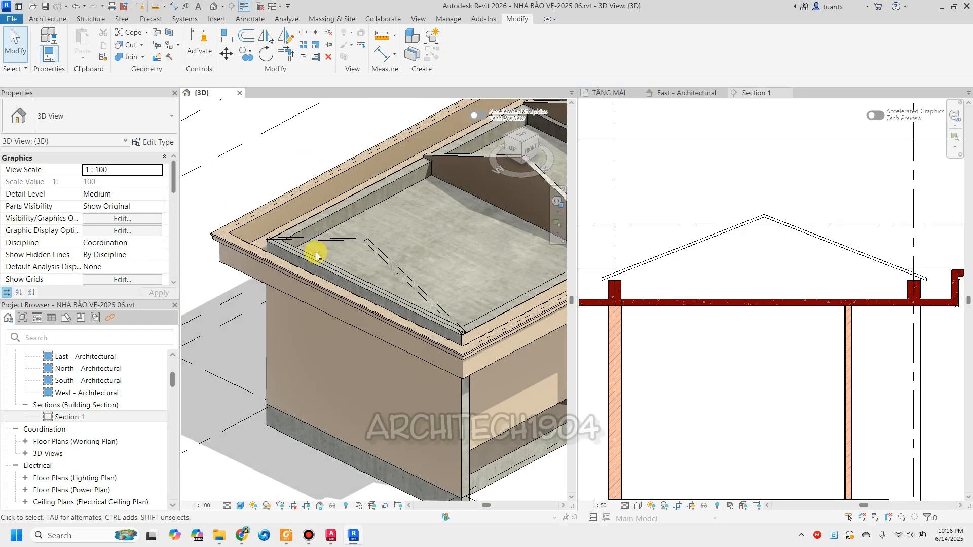
{"action": "left_click", "coordinate": [339, 241]}
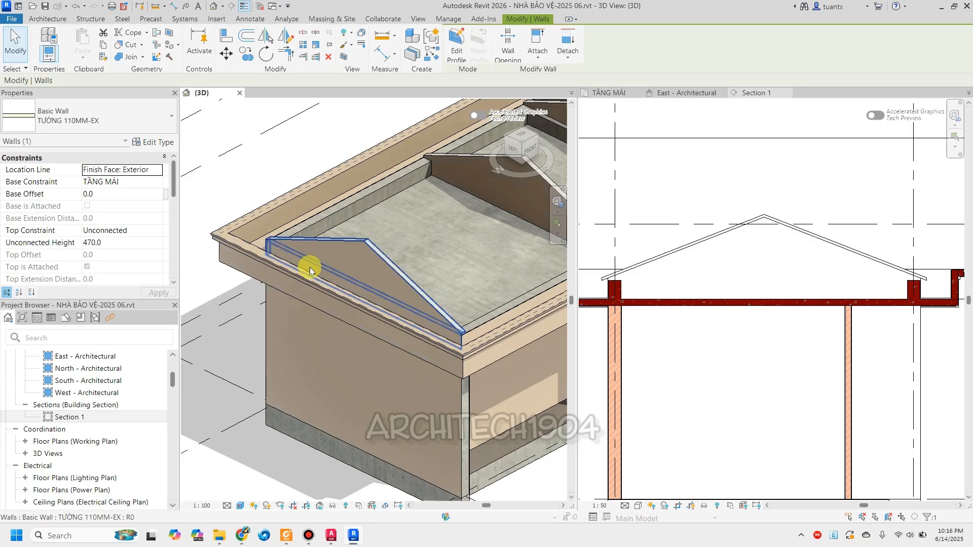
{"action": "key", "text": "Escape"}
{"action": "scroll", "coordinate": [334, 270], "scroll_direction": "down", "scroll_amount": 4}
{"action": "scroll", "coordinate": [283, 281], "scroll_direction": "up", "scroll_amount": 2}
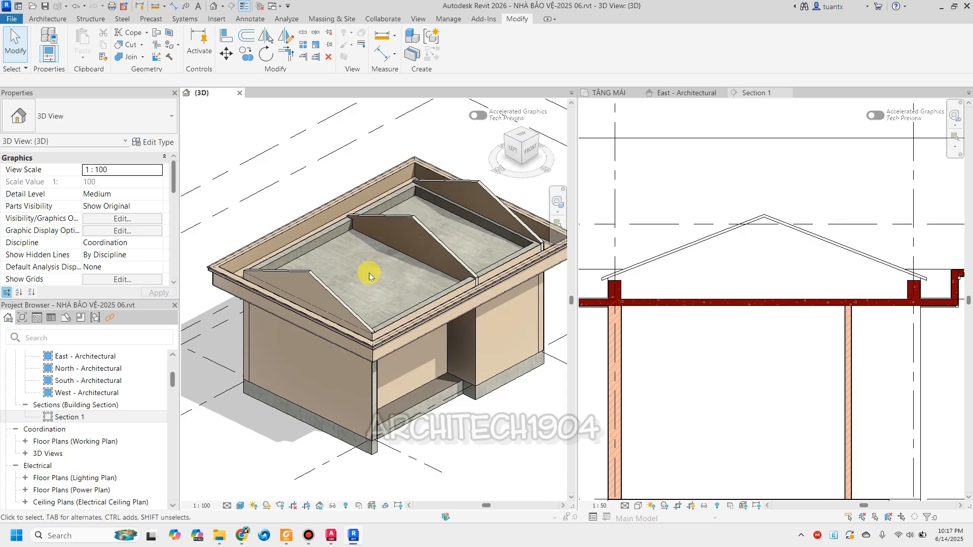
Place reference planes in Section 1 by picking the underside lines of both slopes of the mai ton 40mm roof.
{"action": "left_click", "coordinate": [751, 94]}
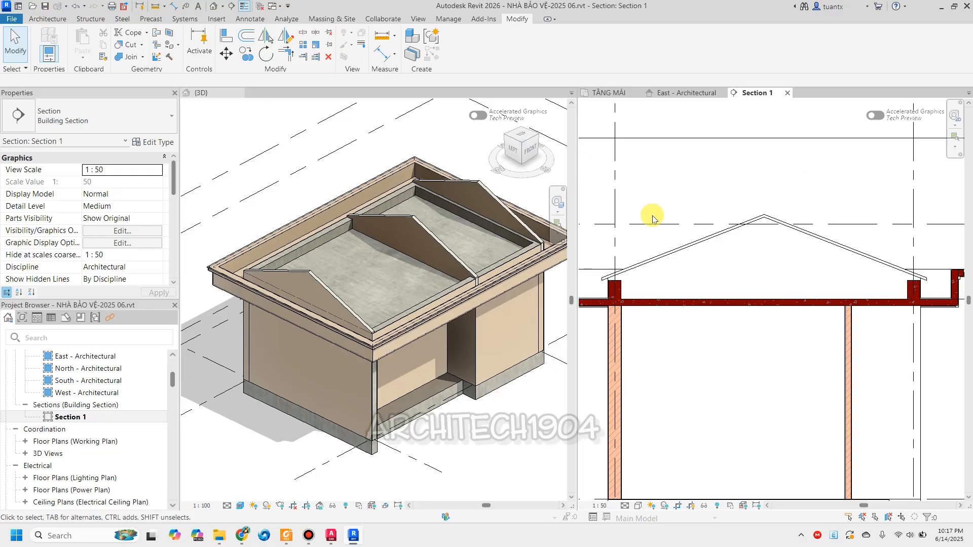
{"action": "scroll", "coordinate": [753, 232], "scroll_direction": "down", "scroll_amount": 3}
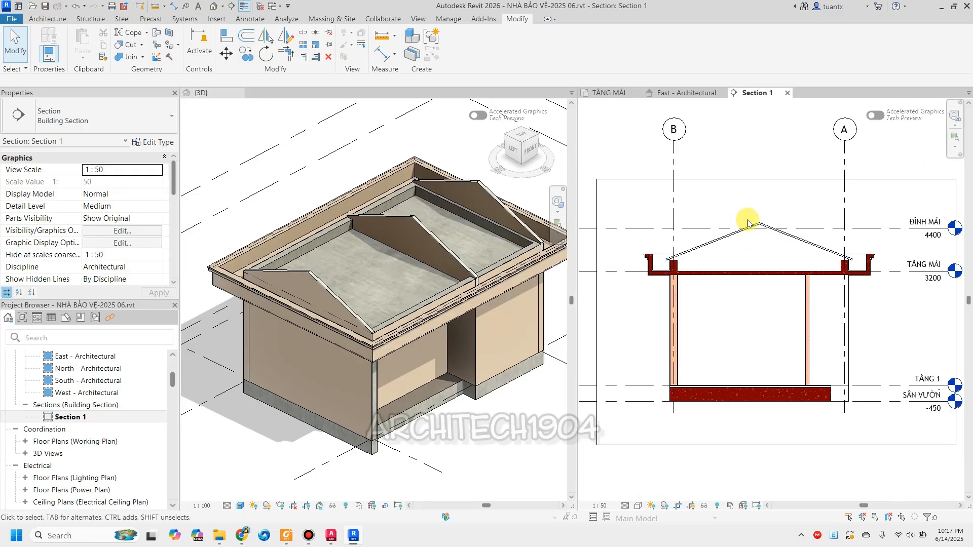
{"action": "left_click", "coordinate": [48, 19]}
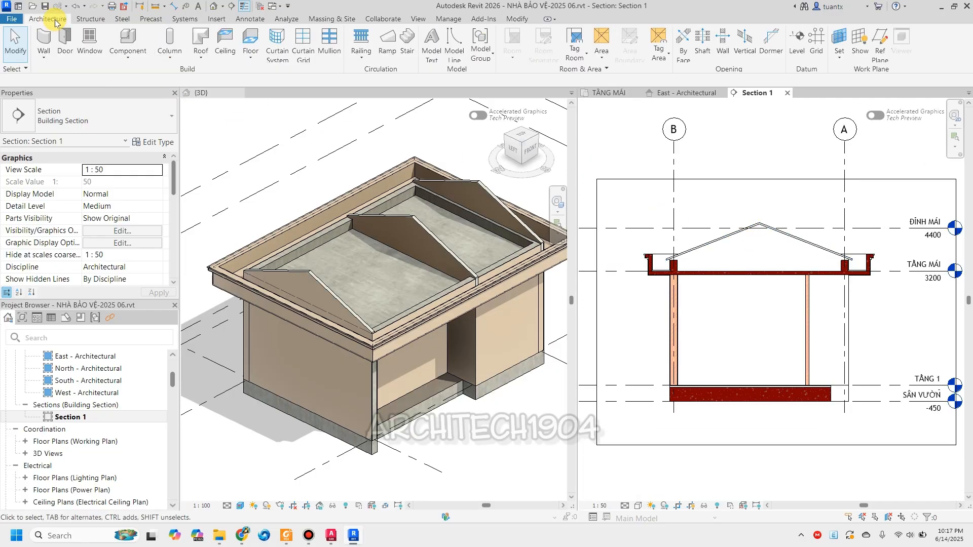
{"action": "left_click", "coordinate": [878, 47]}
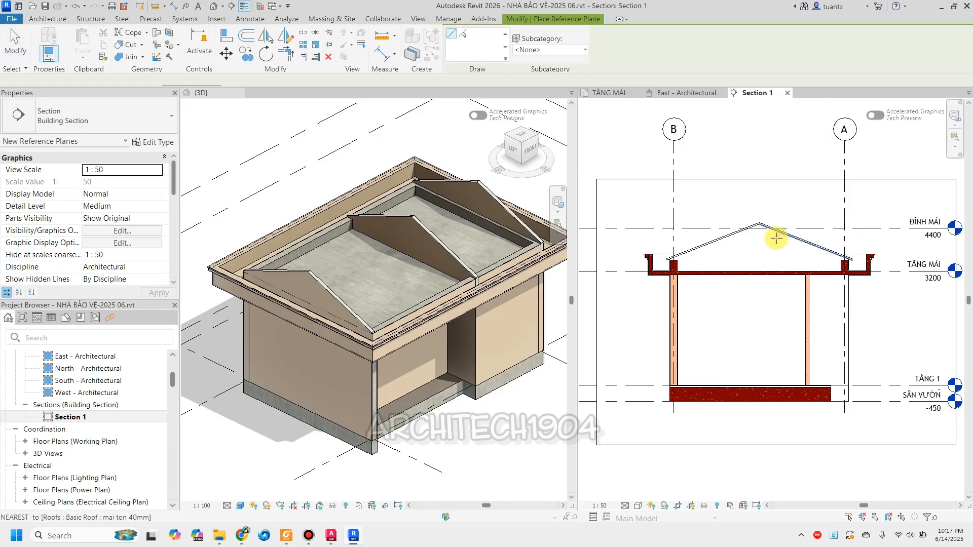
{"action": "left_click", "coordinate": [462, 34]}
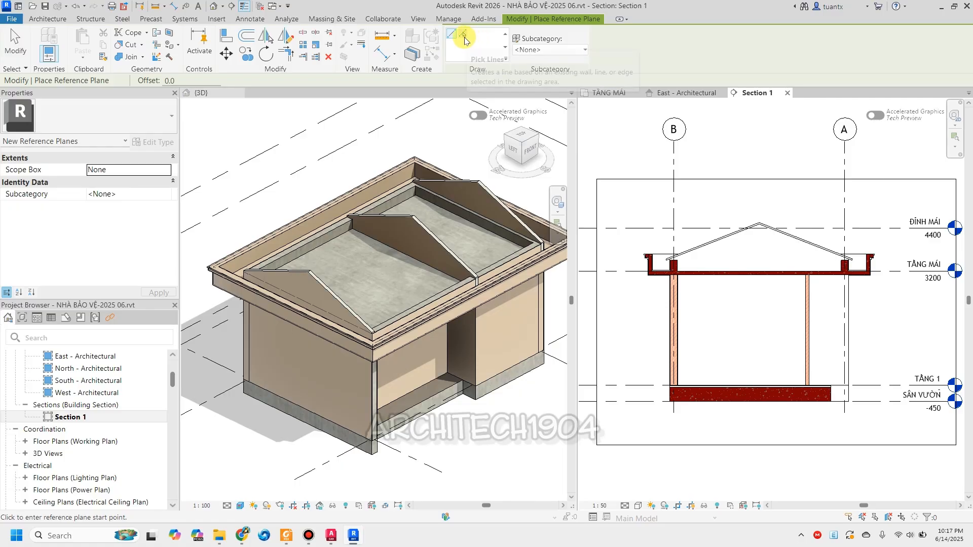
{"action": "scroll", "coordinate": [735, 248], "scroll_direction": "up", "scroll_amount": 2}
{"action": "scroll", "coordinate": [699, 235], "scroll_direction": "up", "scroll_amount": 2}
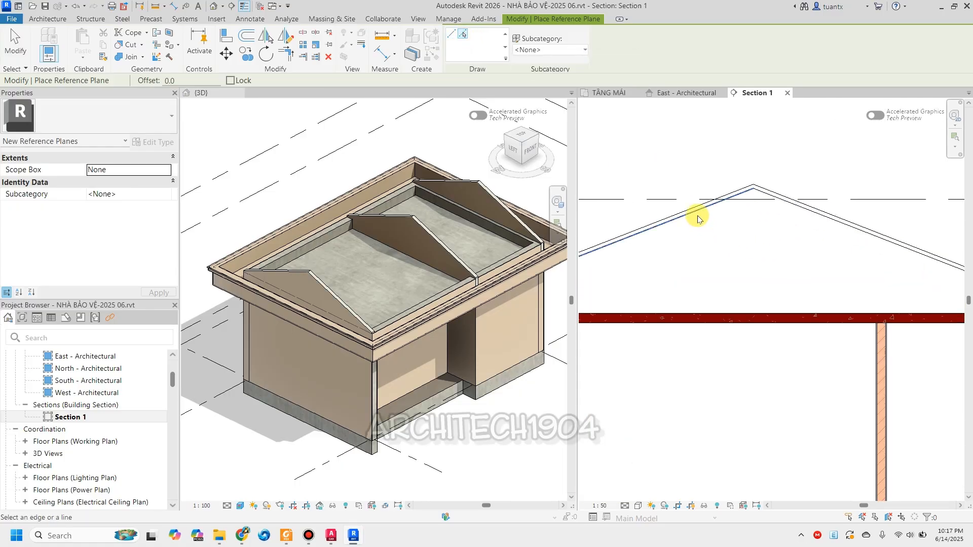
{"action": "left_click", "coordinate": [695, 213]}
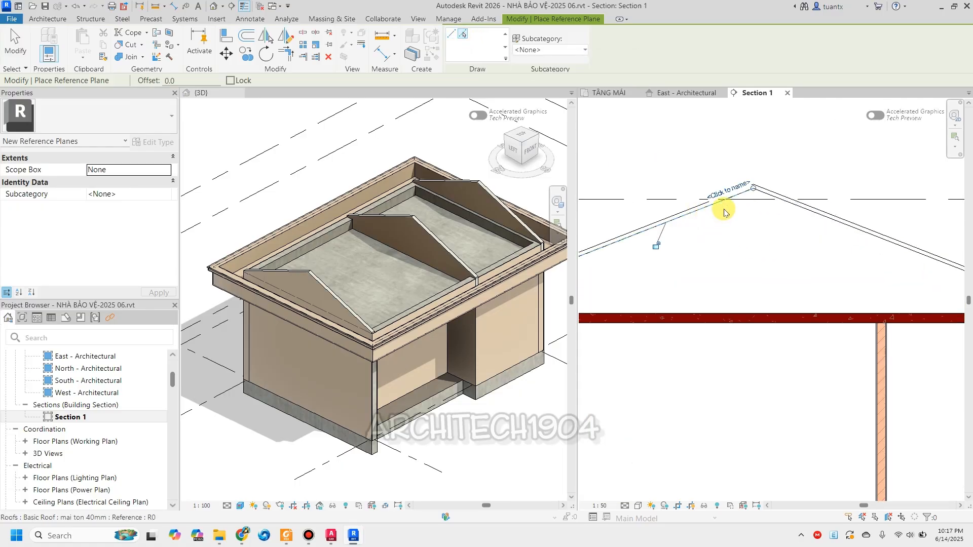
{"action": "left_click", "coordinate": [771, 199]}
{"action": "scroll", "coordinate": [765, 210], "scroll_direction": "down", "scroll_amount": 2}
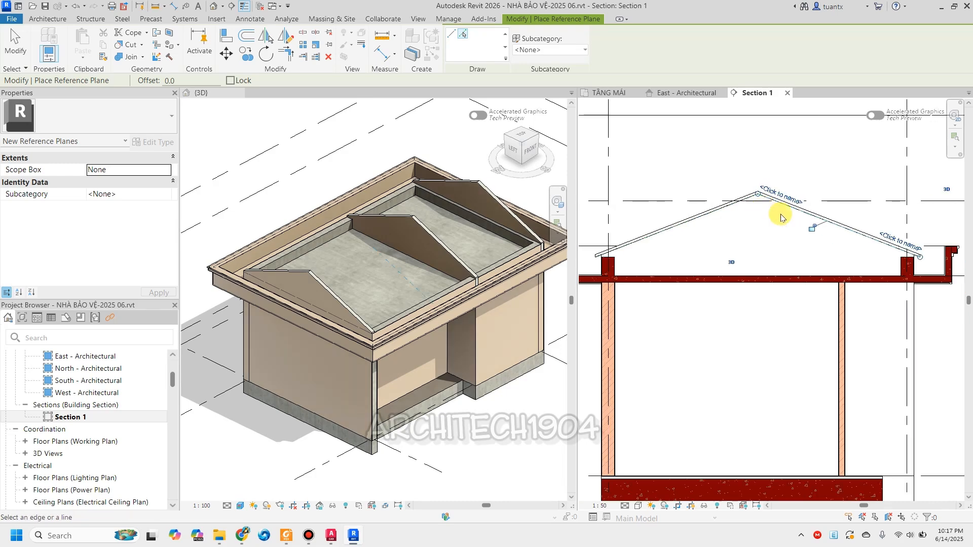
{"action": "left_click", "coordinate": [28, 54]}
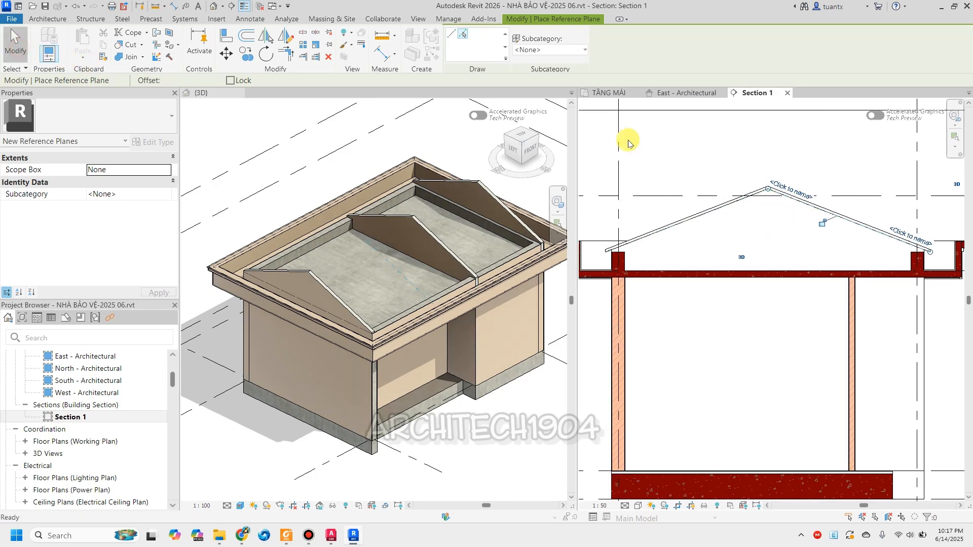
Name the reference plane under the roof slope on the grid A side "mp ben A".
{"action": "scroll", "coordinate": [786, 200], "scroll_direction": "up", "scroll_amount": 4}
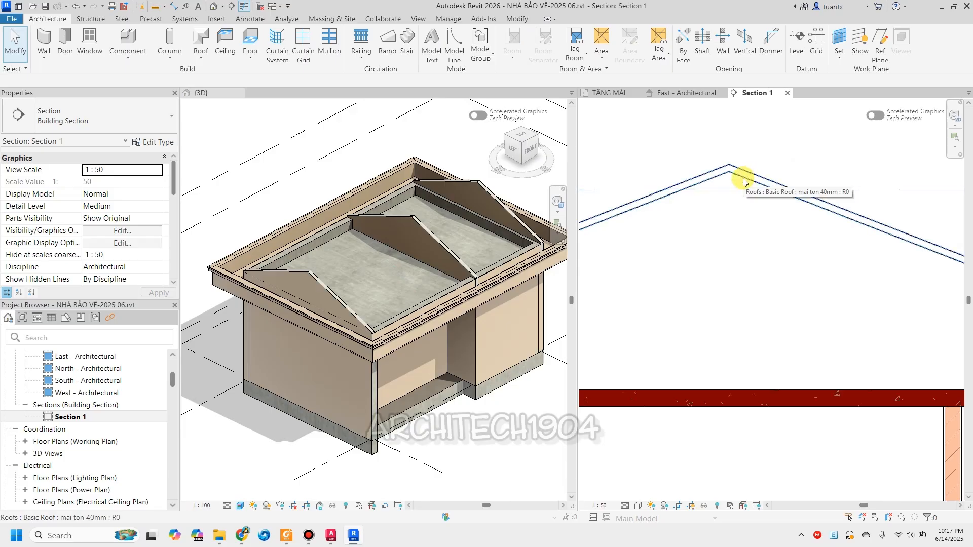
{"action": "key", "text": "Tab"}
{"action": "left_click", "coordinate": [743, 182]}
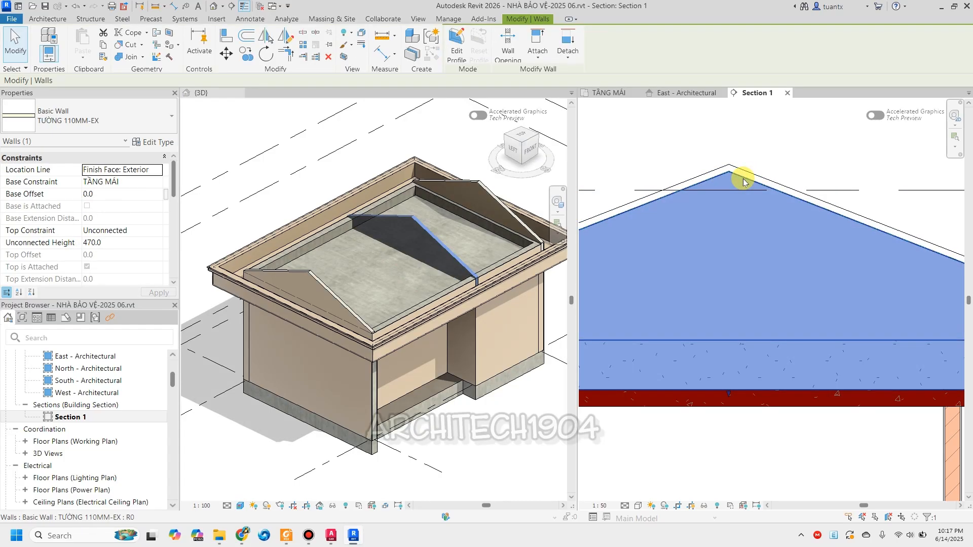
{"action": "key", "text": "Tab"}
{"action": "left_click", "coordinate": [743, 182]}
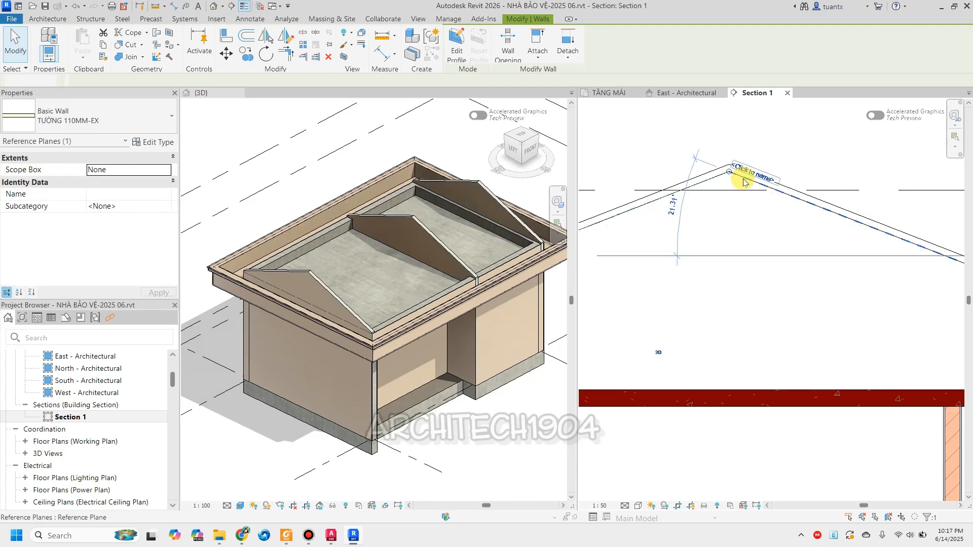
{"action": "scroll", "coordinate": [738, 184], "scroll_direction": "down", "scroll_amount": 3}
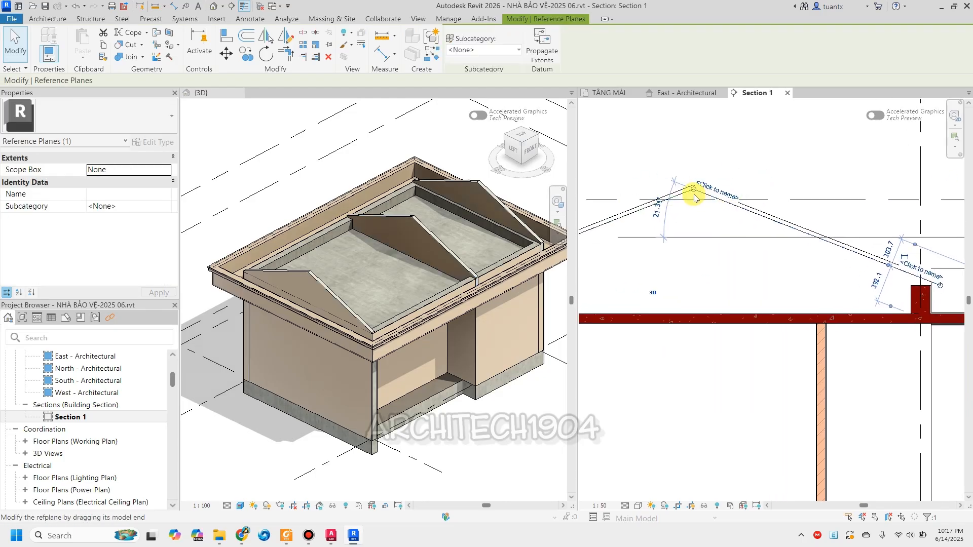
{"action": "scroll", "coordinate": [702, 205], "scroll_direction": "down", "scroll_amount": 3}
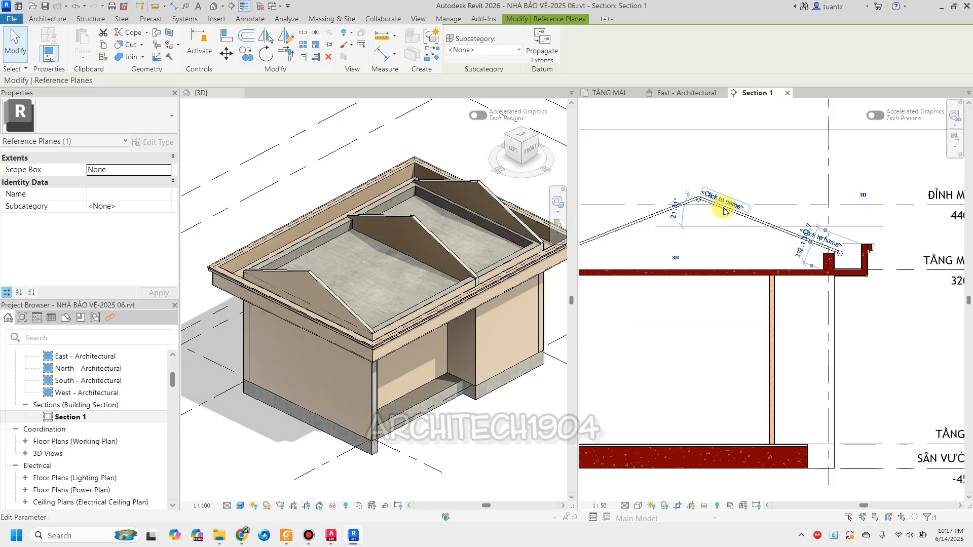
{"action": "scroll", "coordinate": [728, 230], "scroll_direction": "down", "scroll_amount": 3}
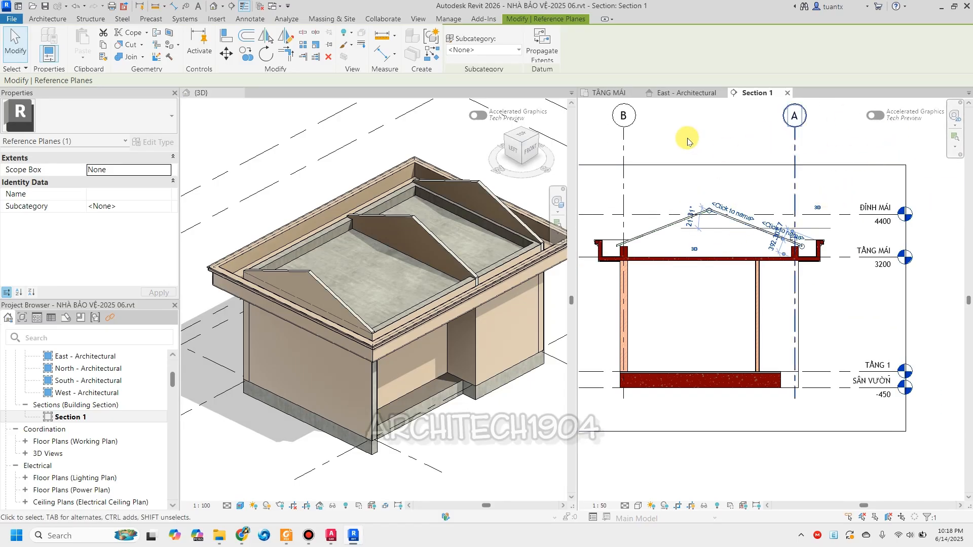
{"action": "scroll", "coordinate": [704, 210], "scroll_direction": "up", "scroll_amount": 5}
{"action": "left_click", "coordinate": [732, 214]}
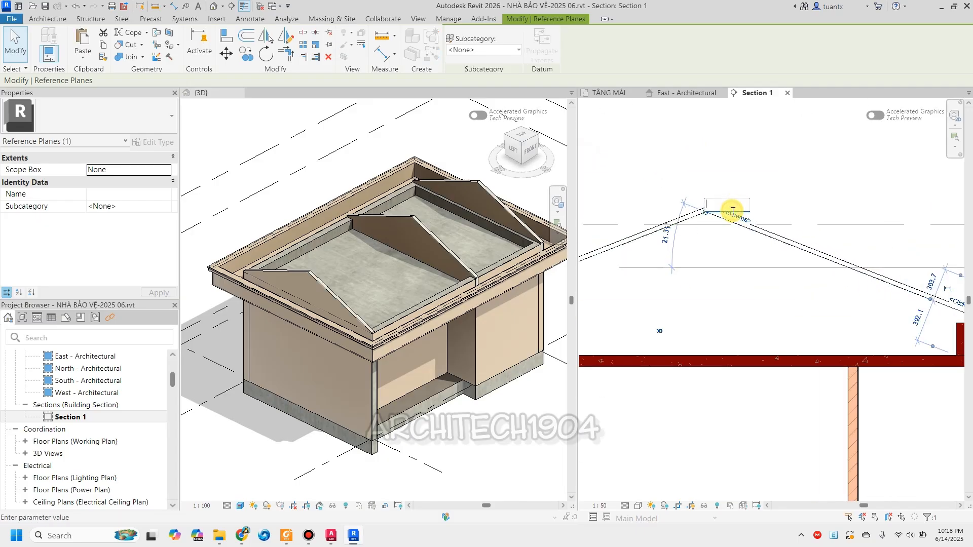
{"action": "type", "text": "mp ben A"}
{"action": "key", "text": "Return"}
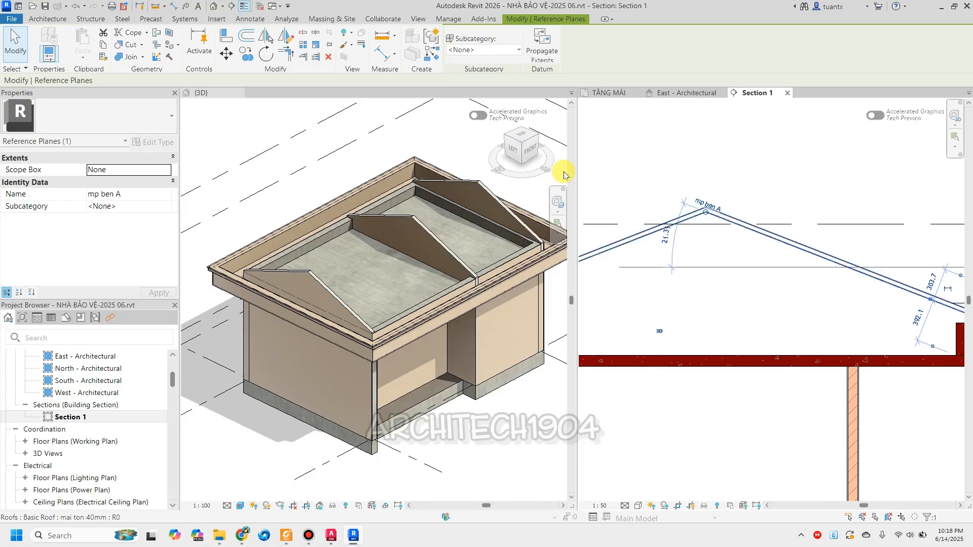
Name the reference plane under the roof slope on the grid B side "mp ben B".
{"action": "key", "text": "Tab"}
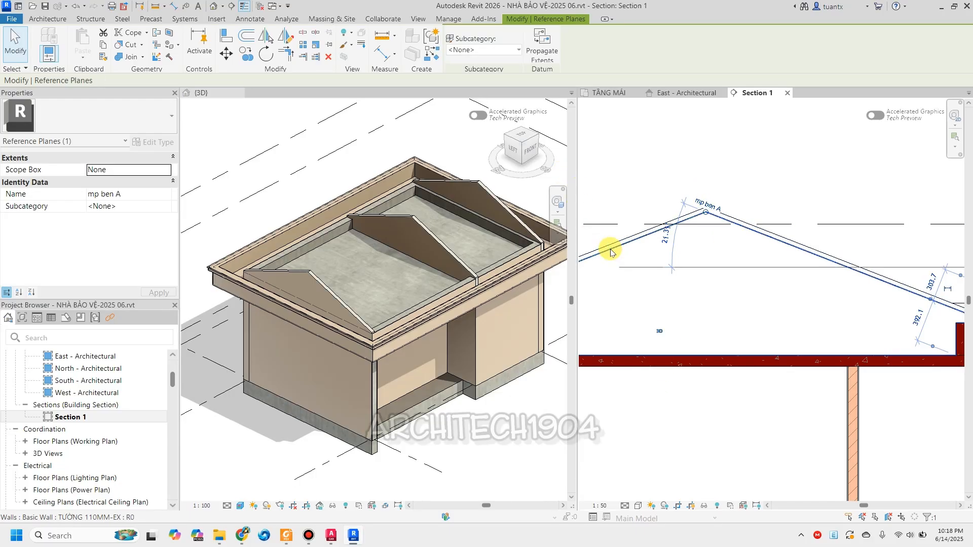
{"action": "key", "text": "Tab"}
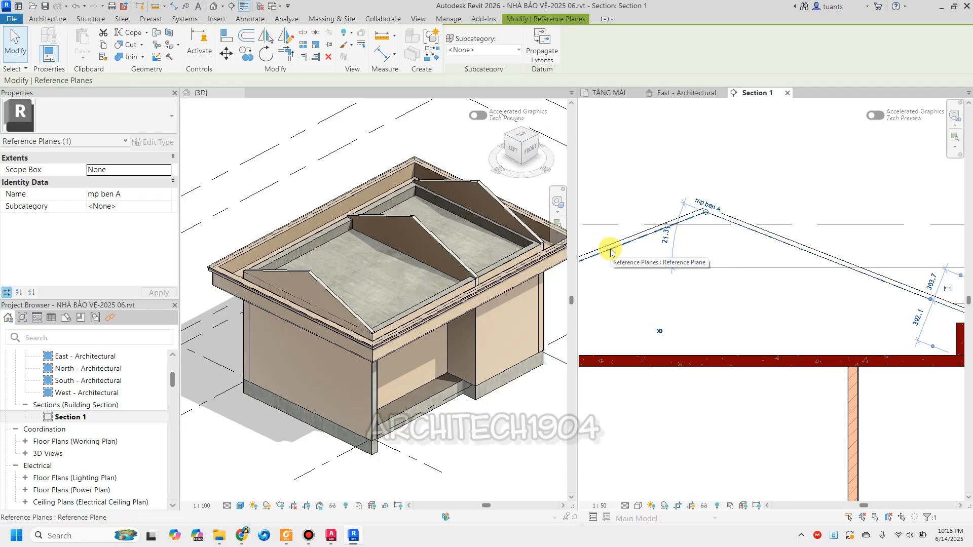
{"action": "left_click", "coordinate": [610, 252]}
{"action": "left_click", "coordinate": [671, 212]}
{"action": "type", "text": "mp ben"}
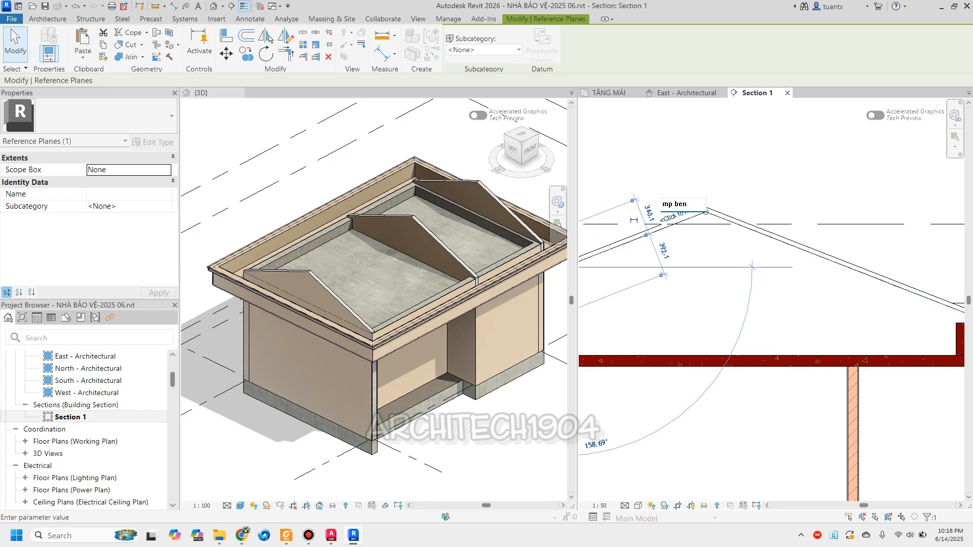
{"action": "key", "text": "Return"}
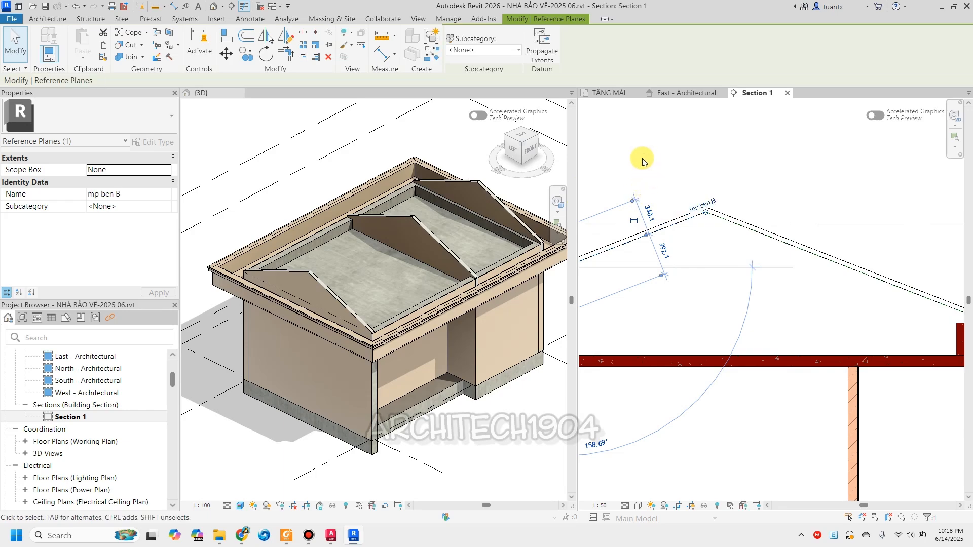
{"action": "key", "text": "Escape"}
{"action": "scroll", "coordinate": [713, 213], "scroll_direction": "down", "scroll_amount": 3}
{"action": "scroll", "coordinate": [714, 212], "scroll_direction": "down", "scroll_amount": 2}
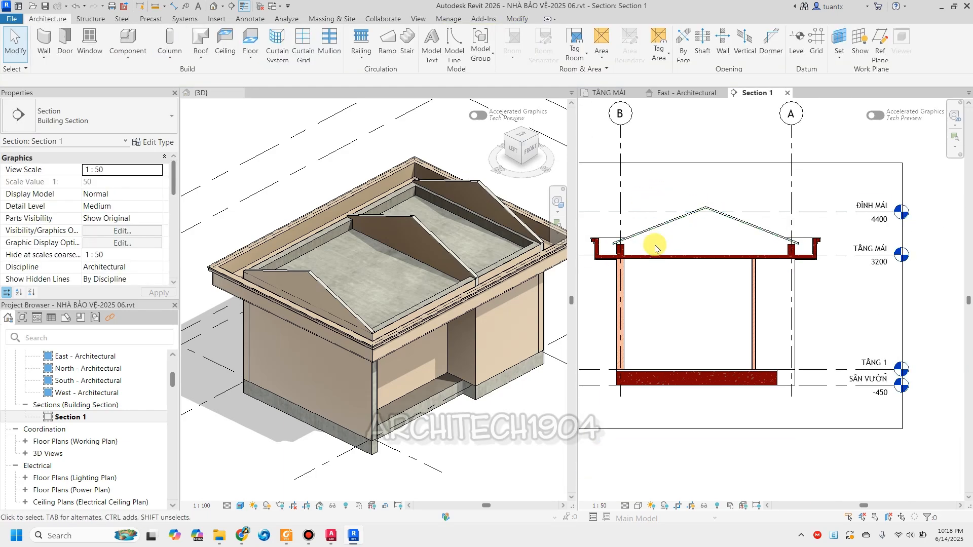
Switch to the TẦNG MÁI floor plan and examine the roof-edge beams and gable walls in plan and 3D.
{"action": "left_click", "coordinate": [616, 94]}
{"action": "scroll", "coordinate": [810, 278], "scroll_direction": "down", "scroll_amount": 3}
{"action": "scroll", "coordinate": [730, 212], "scroll_direction": "up", "scroll_amount": 2}
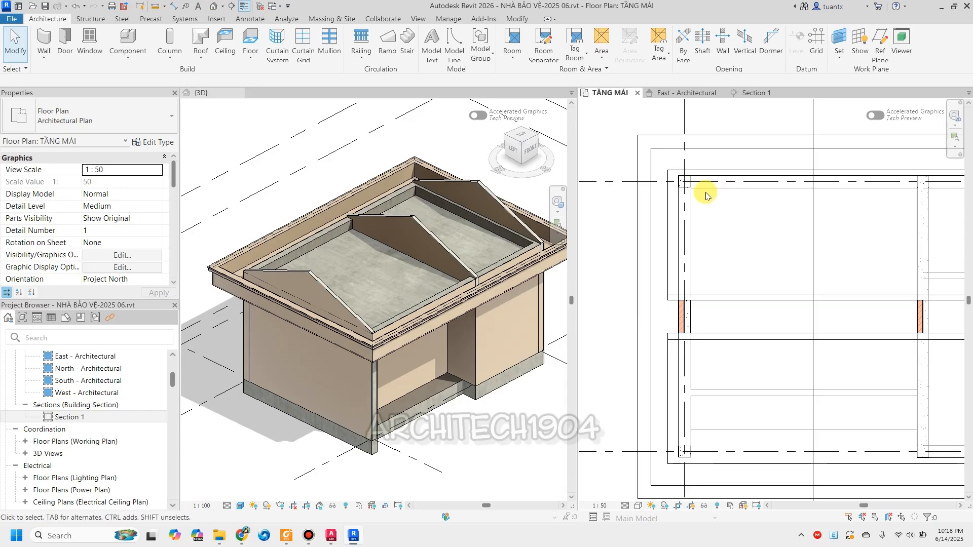
{"action": "scroll", "coordinate": [279, 264], "scroll_direction": "up", "scroll_amount": 6}
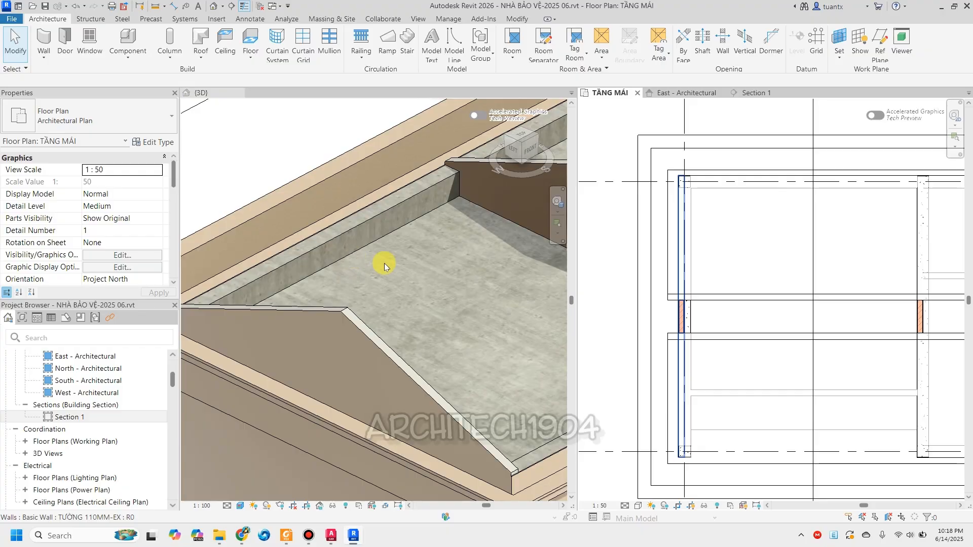
{"action": "scroll", "coordinate": [901, 282], "scroll_direction": "down", "scroll_amount": 4}
{"action": "middle_click_drag", "start_coordinate": [760, 272], "coordinate": [669, 273]}
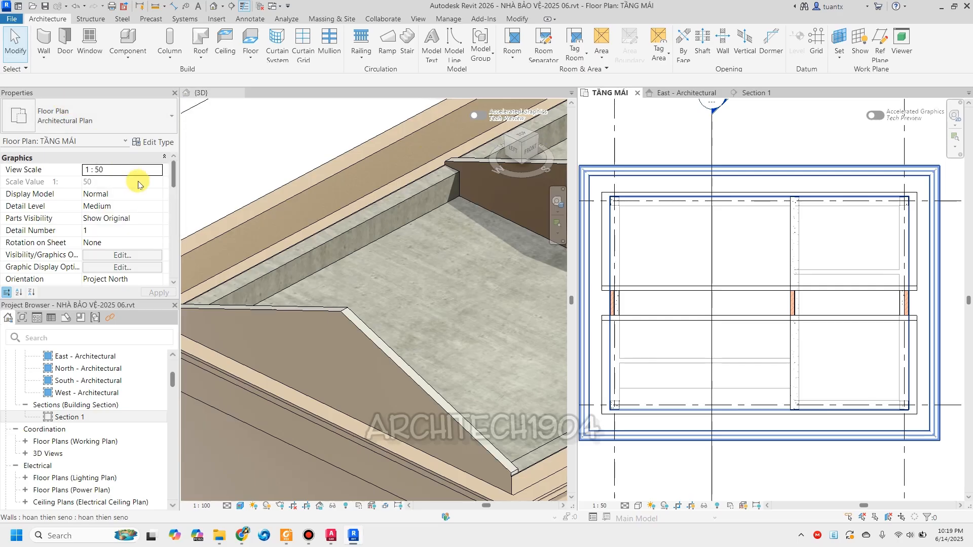
{"action": "left_click", "coordinate": [375, 218]}
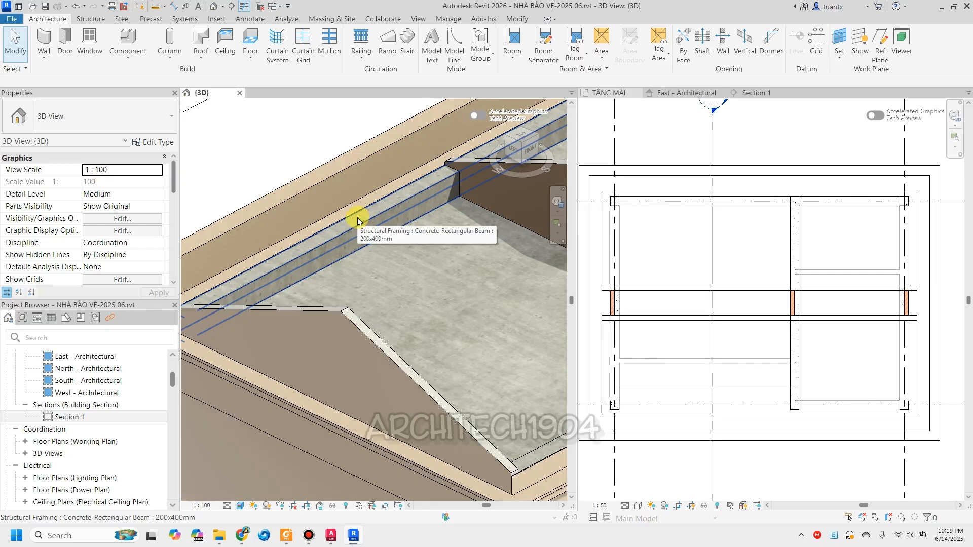
Start loading a family and go to the Steel folder of the Structural Framing library.
{"action": "left_click", "coordinate": [216, 21]}
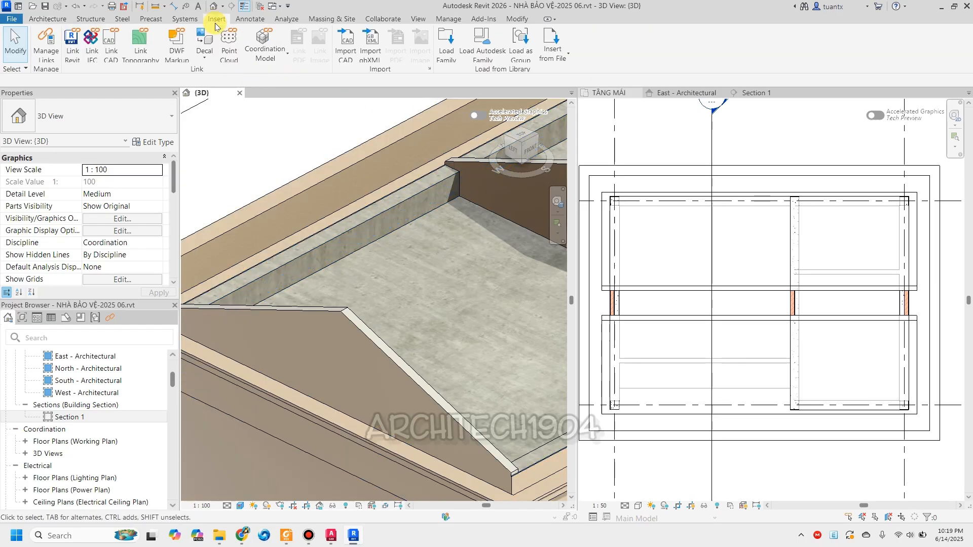
{"action": "left_click", "coordinate": [445, 41]}
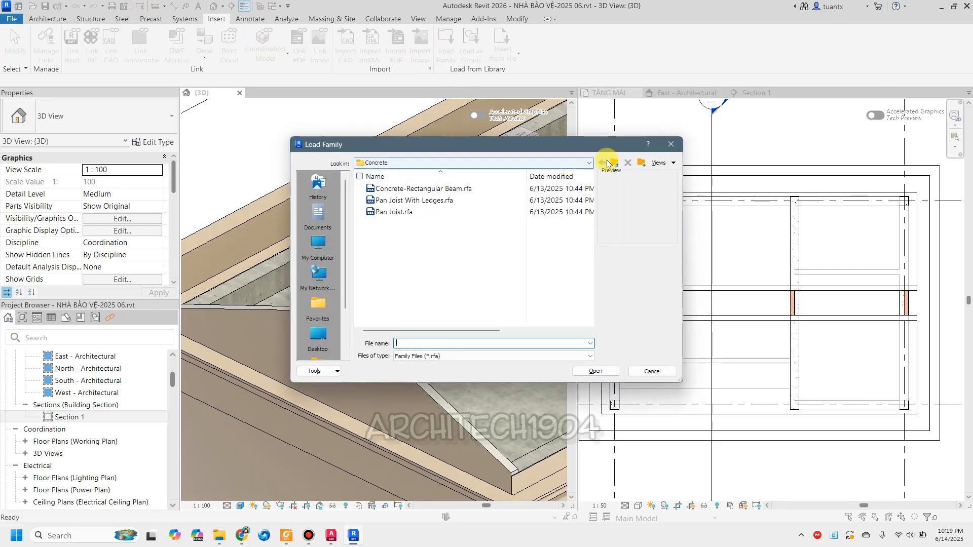
{"action": "left_click", "coordinate": [612, 163]}
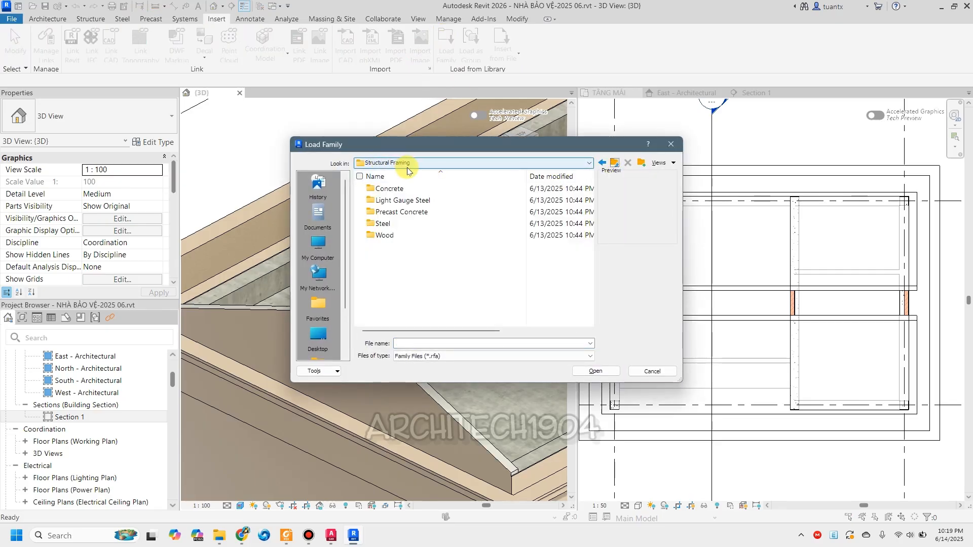
{"action": "double_click", "coordinate": [381, 224]}
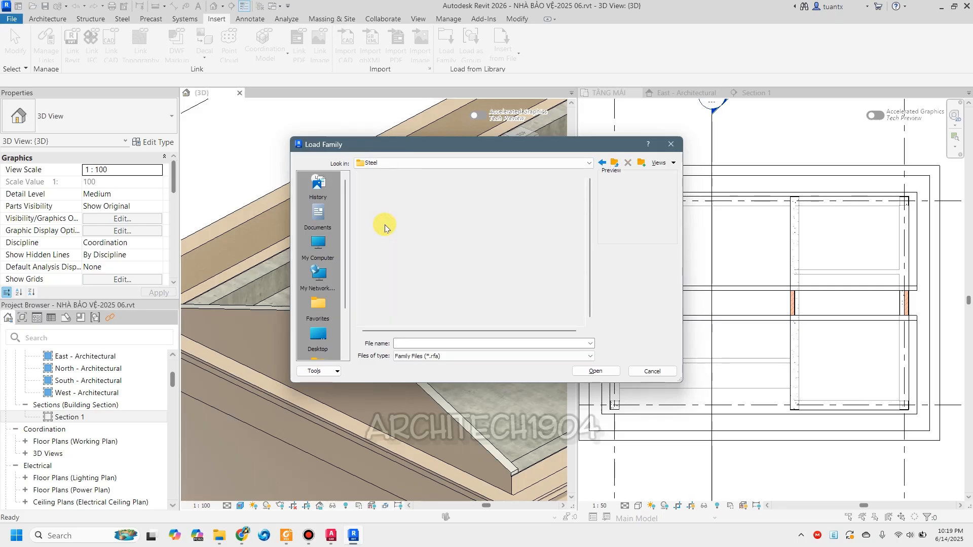
Preview the steel framing families and load HSS-Hollow Structural Section.rfa, accepting the type list without choosing a size.
{"action": "left_click", "coordinate": [402, 212]}
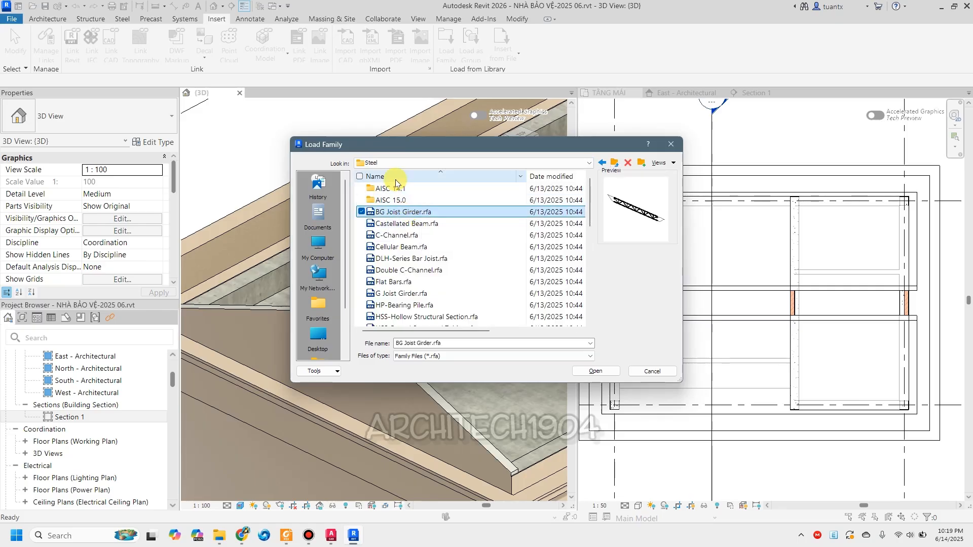
{"action": "key", "text": "Down"}
{"action": "key", "text": "Down"}
{"action": "key", "text": "Down"}
{"action": "key", "text": "Down"}
{"action": "key", "text": "Down"}
{"action": "key", "text": "Down"}
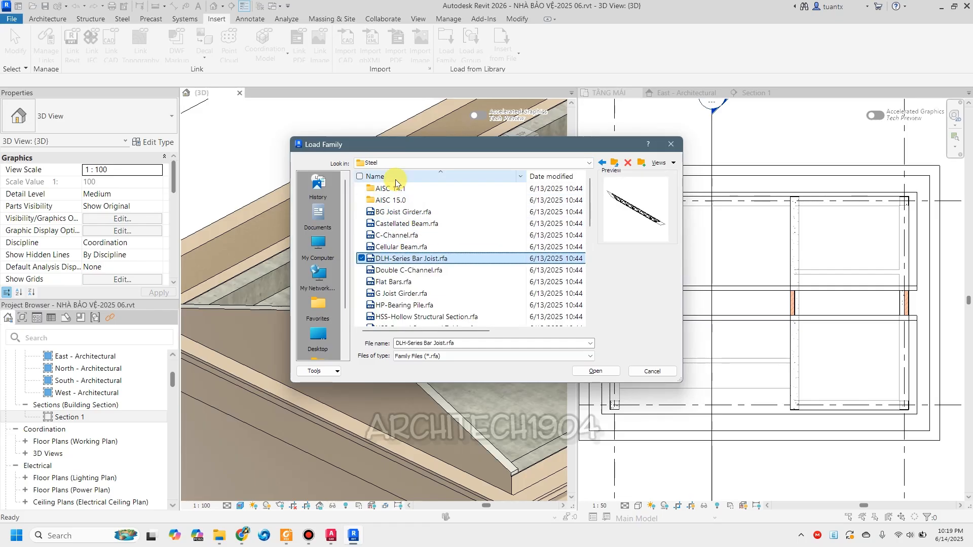
{"action": "key", "text": "Down"}
{"action": "key", "text": "Up"}
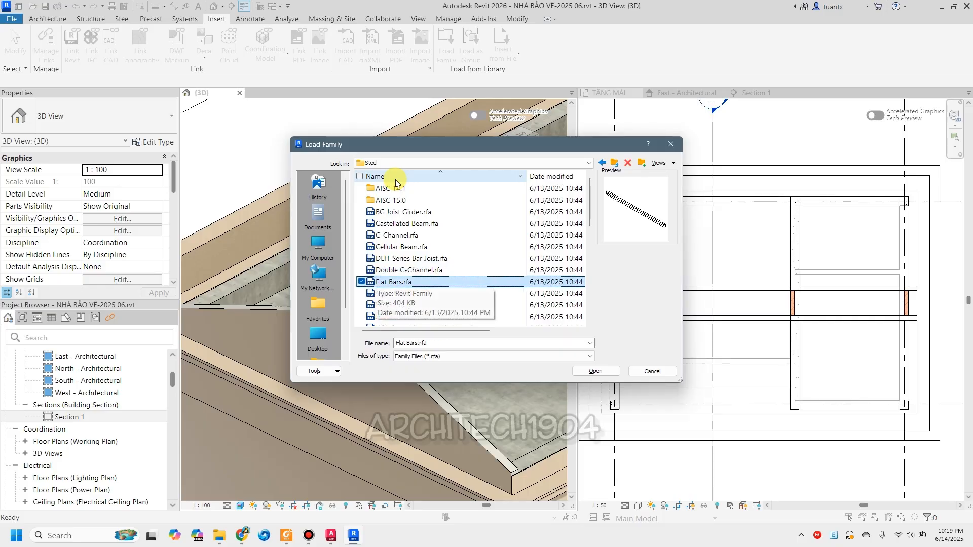
{"action": "key", "text": "Down"}
{"action": "key", "text": "Down"}
{"action": "key", "text": "Down"}
{"action": "key", "text": "Down"}
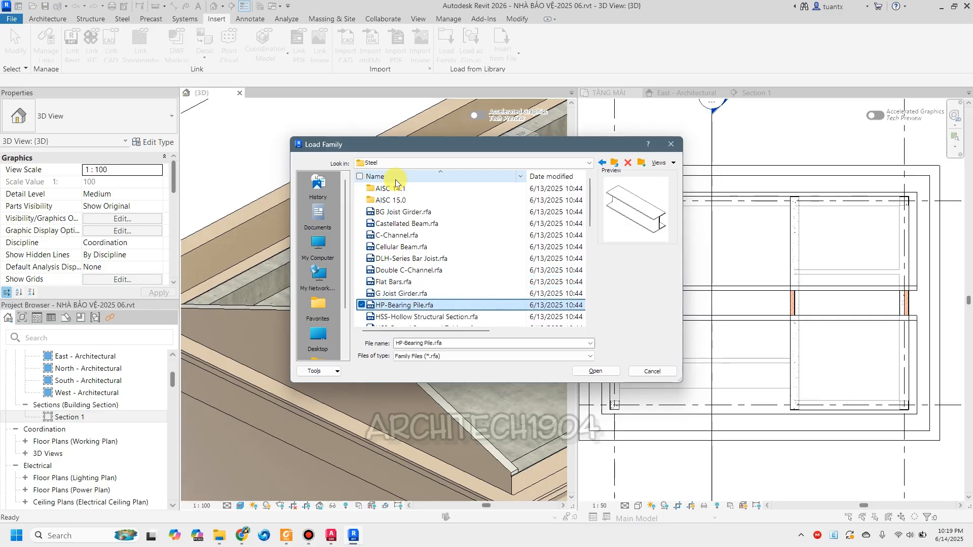
{"action": "key", "text": "Up"}
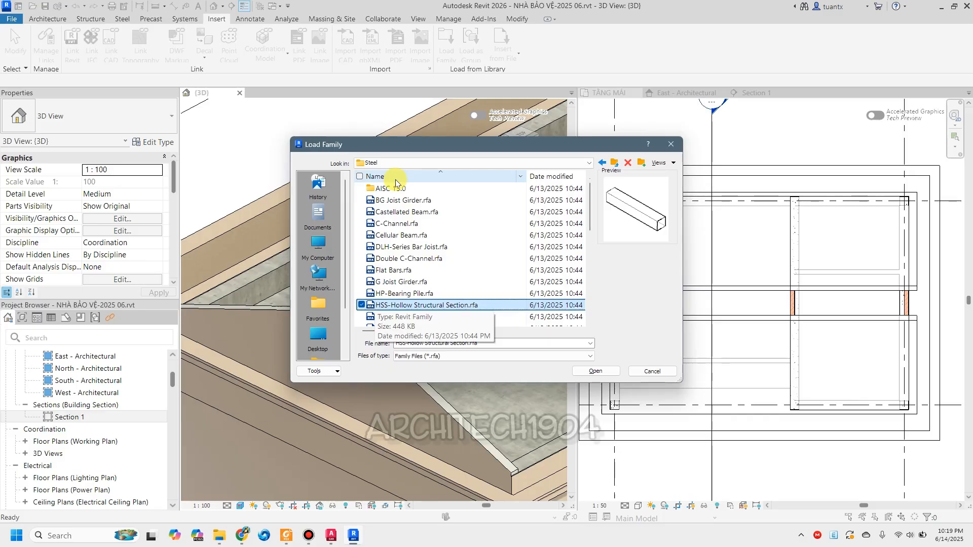
{"action": "left_click", "coordinate": [595, 372]}
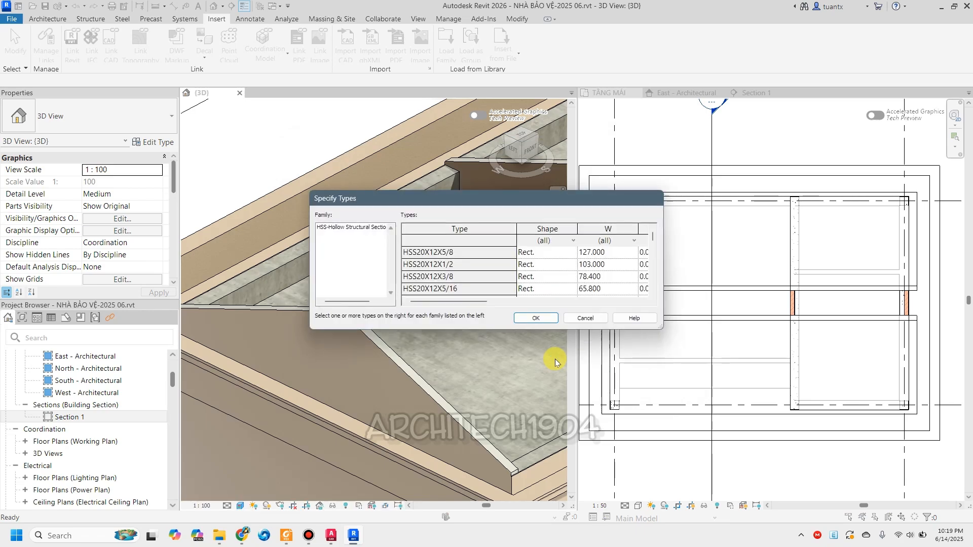
{"action": "left_click_drag", "start_coordinate": [665, 255], "coordinate": [841, 257]}
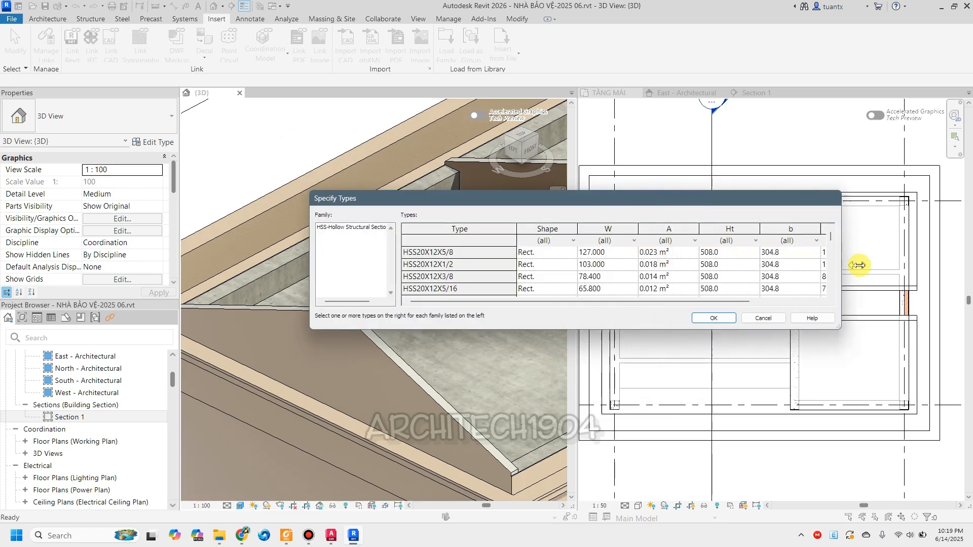
{"action": "left_click", "coordinate": [717, 317]}
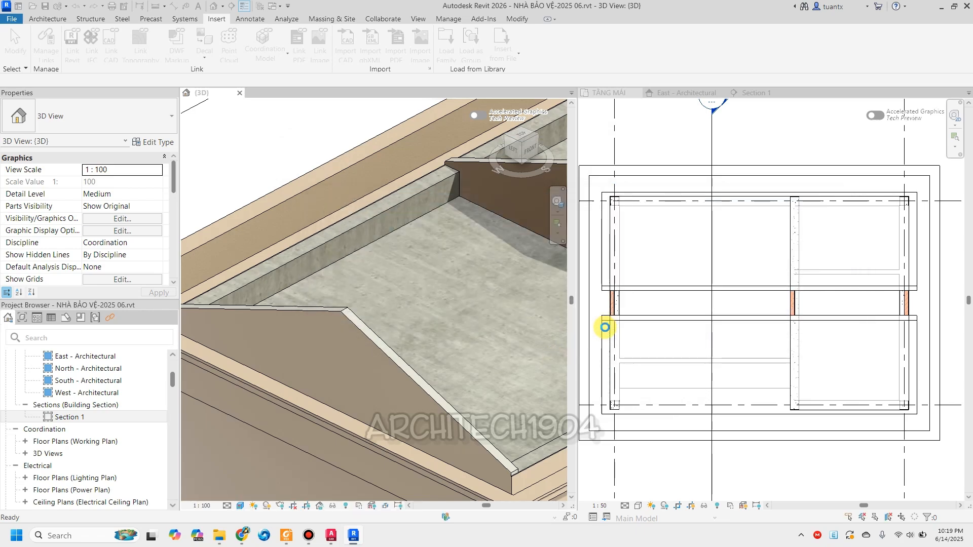
Set the work plane of the TẦNG MÁI floor plan to Reference Plane : mp ben A.
{"action": "left_click", "coordinate": [48, 18]}
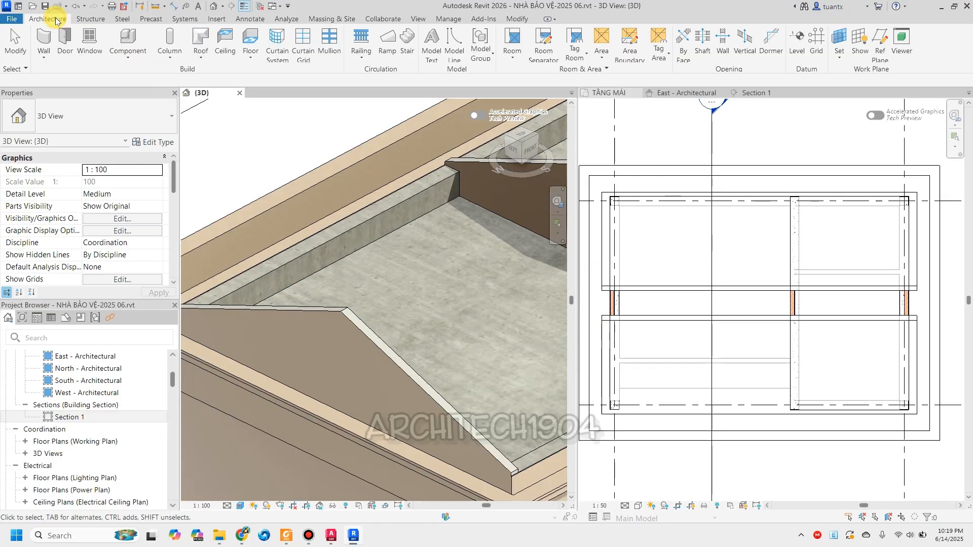
{"action": "left_click", "coordinate": [91, 19]}
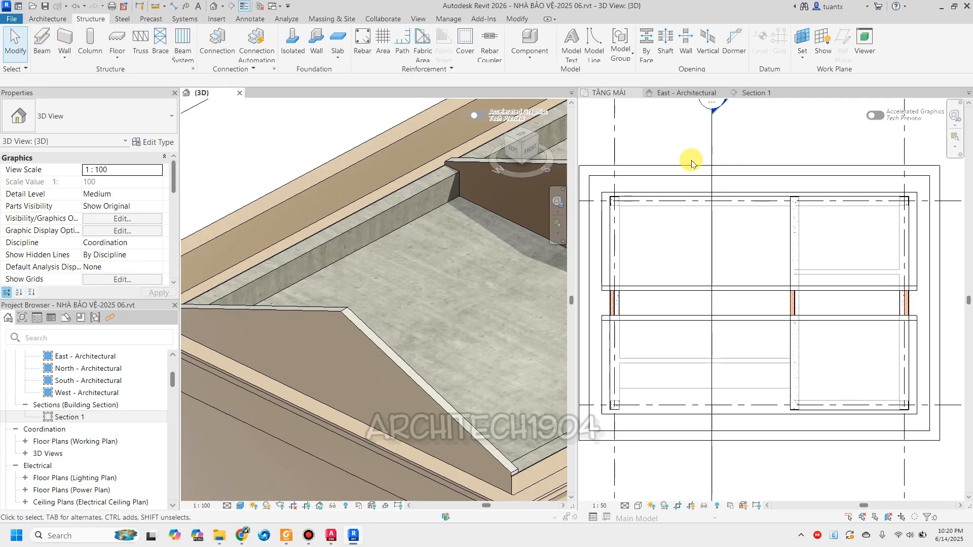
{"action": "left_click", "coordinate": [727, 102]}
{"action": "scroll", "coordinate": [749, 145], "scroll_direction": "down", "scroll_amount": 3}
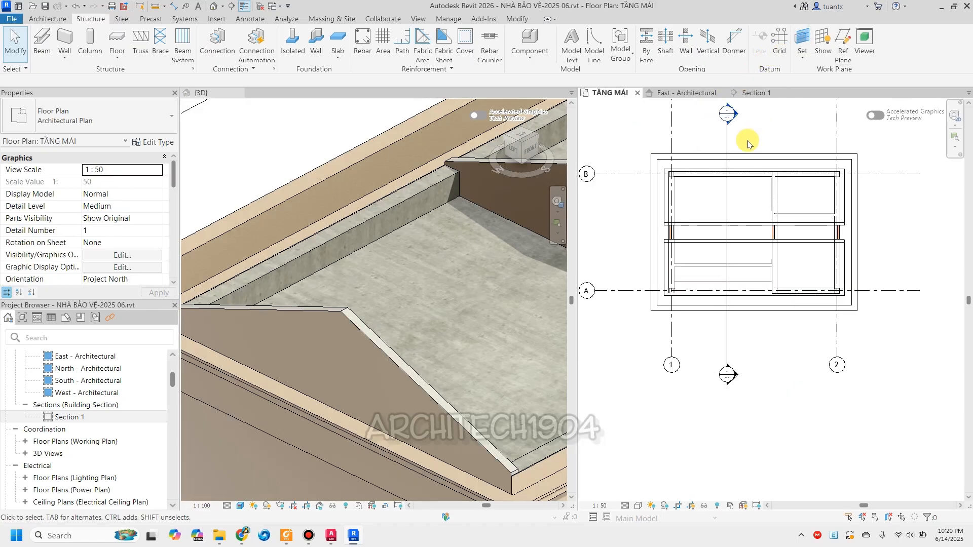
{"action": "left_click", "coordinate": [797, 45]}
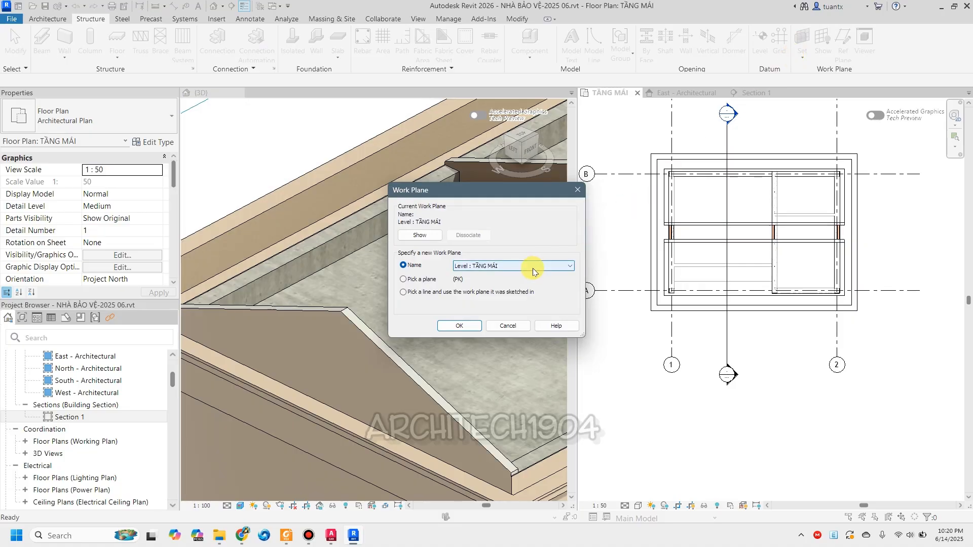
{"action": "left_click", "coordinate": [533, 268]}
{"action": "left_click", "coordinate": [501, 328]}
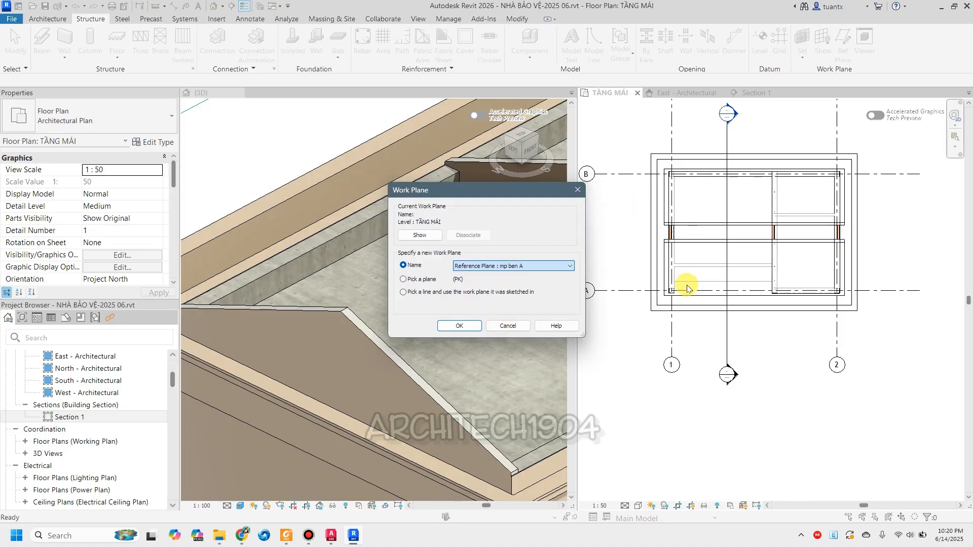
{"action": "left_click", "coordinate": [476, 328]}
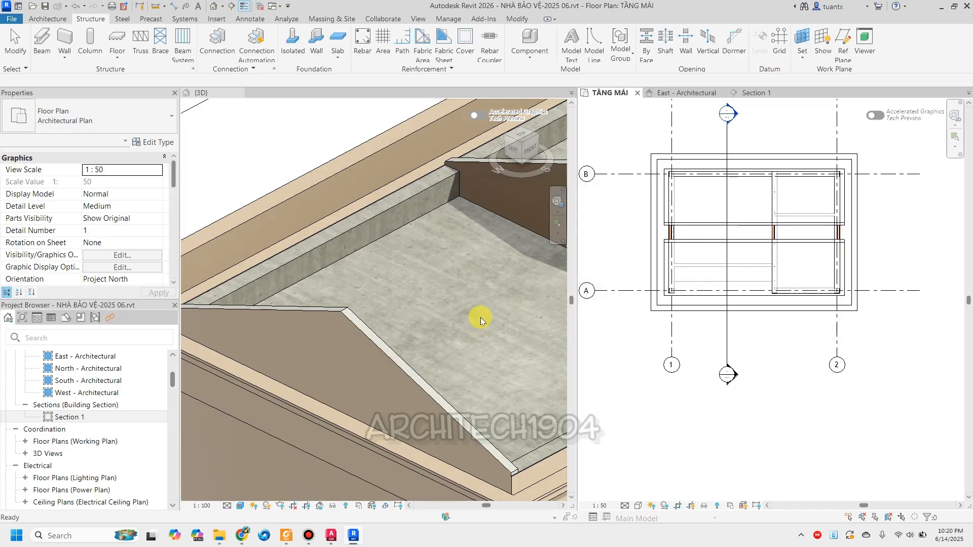
Start a structural beam with the HSS-Hollow Structural Section family and duplicate its HSS8X8X.375 type as "50x25mm".
{"action": "left_click", "coordinate": [42, 45]}
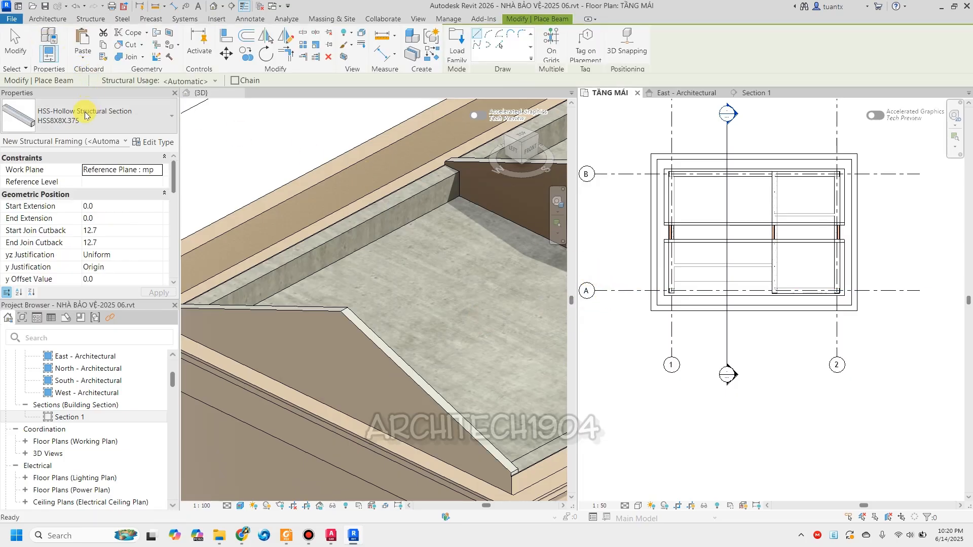
{"action": "left_click", "coordinate": [85, 116]}
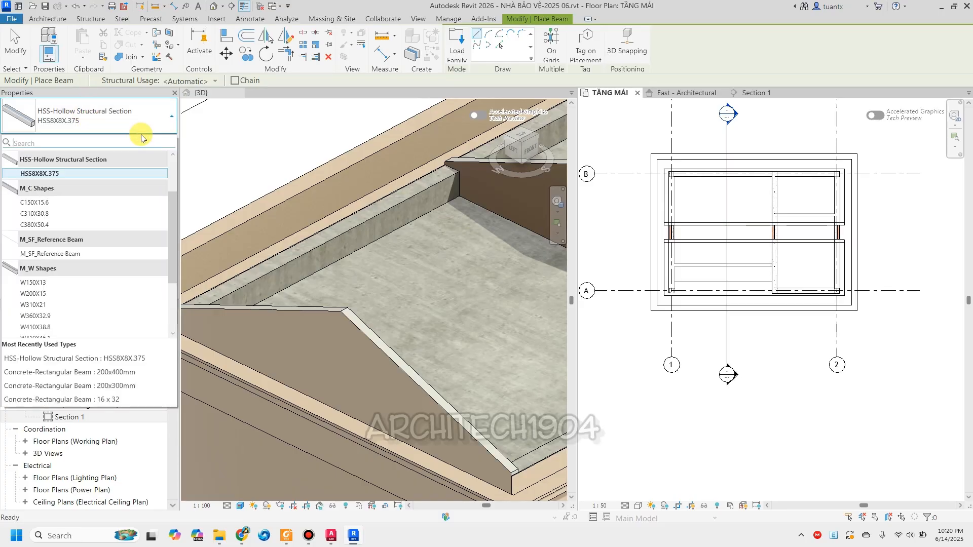
{"action": "left_click", "coordinate": [475, 92]}
{"action": "left_click", "coordinate": [156, 143]}
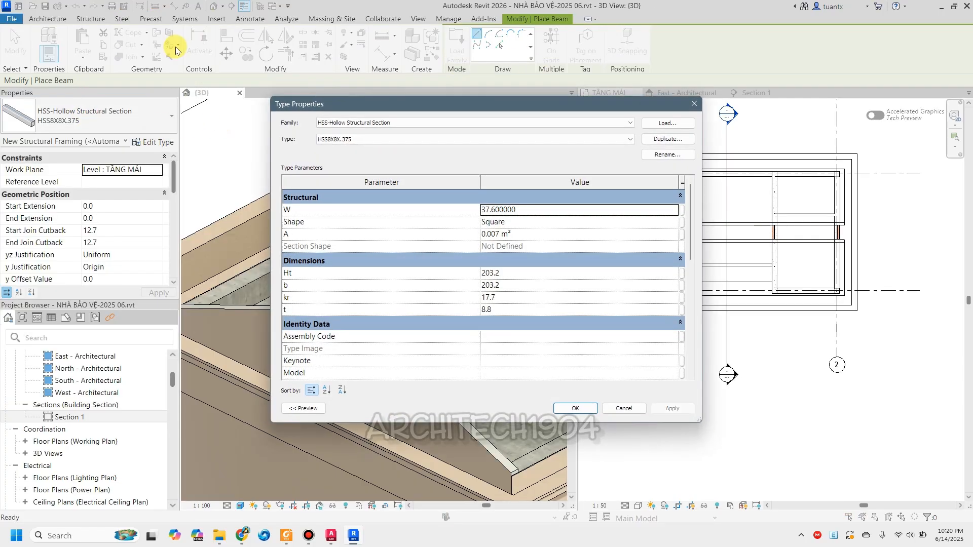
{"action": "left_click", "coordinate": [659, 138]}
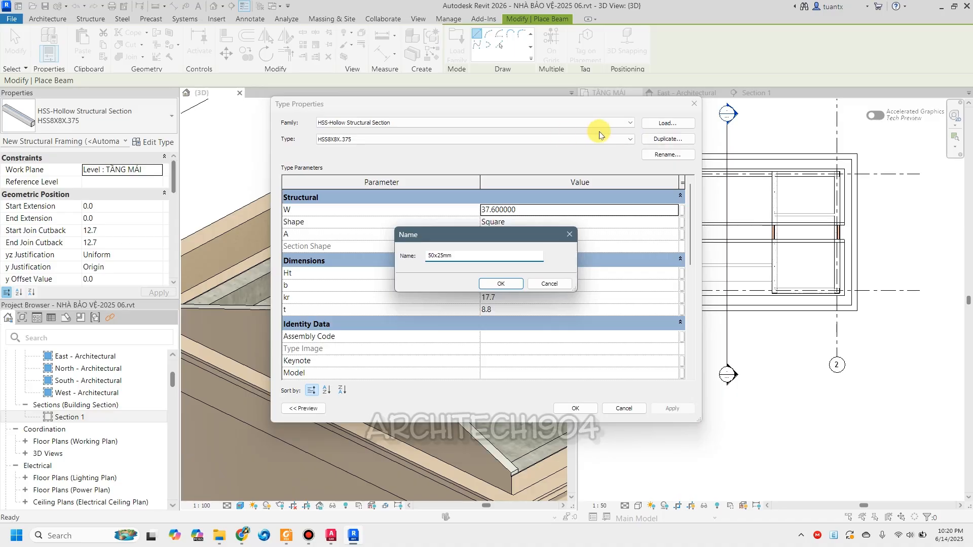
{"action": "left_click", "coordinate": [502, 284]}
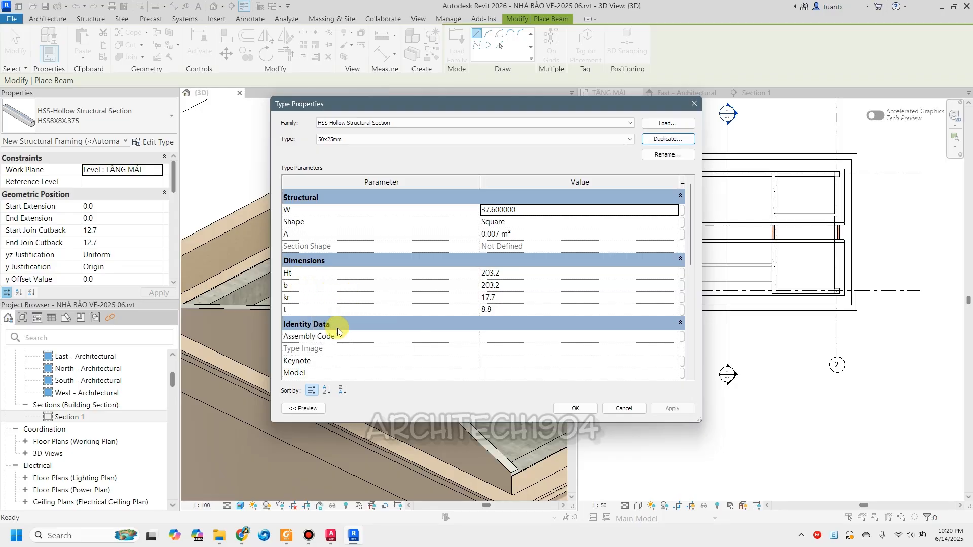
Show the type preview and set the 50x25mm type's Ht to 50 and b to 25.
{"action": "left_click", "coordinate": [302, 409]}
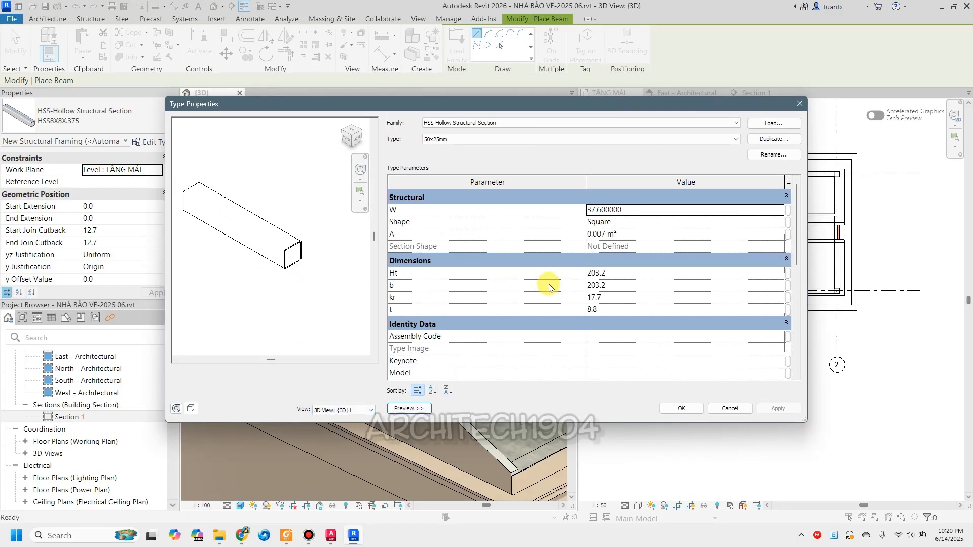
{"action": "left_click", "coordinate": [634, 276]}
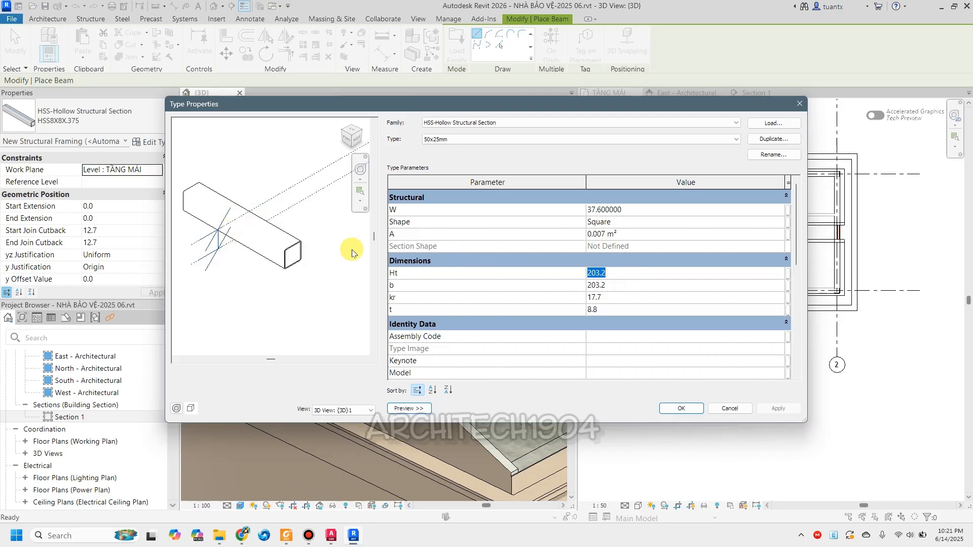
{"action": "left_click", "coordinate": [617, 284]}
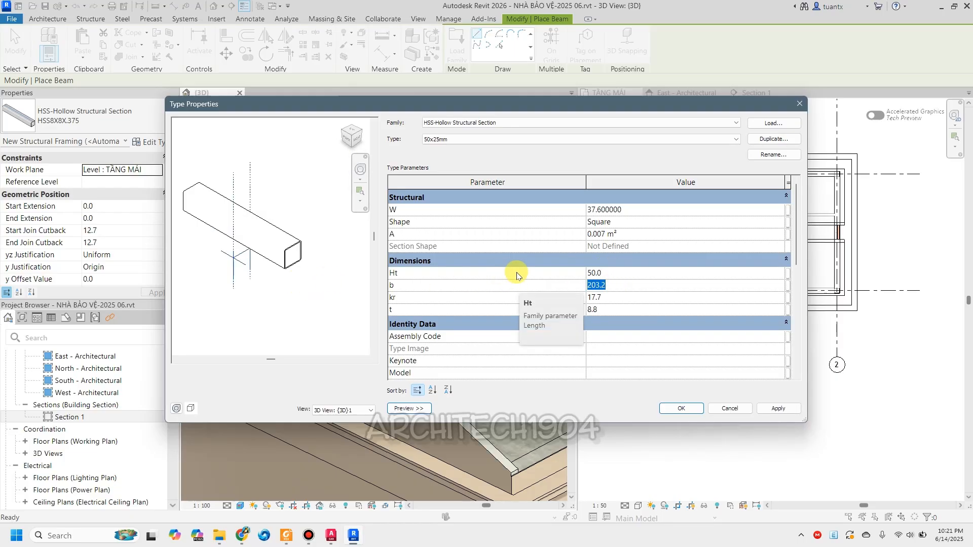
{"action": "type", "text": "2"}
{"action": "left_click", "coordinate": [609, 299]}
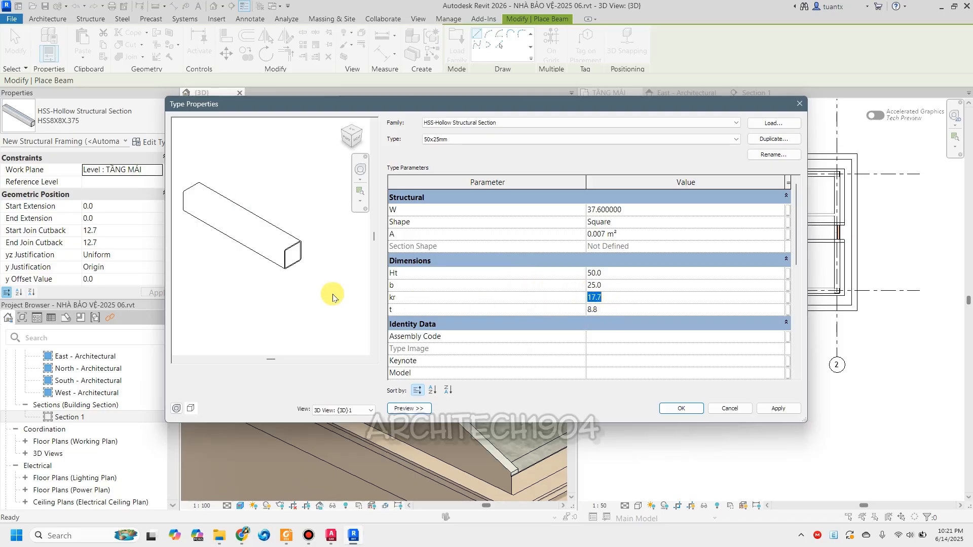
Examine the tube in the preview's Ref. Level floor plan, Front elevation and Left elevation to identify the kr and t dimensions.
{"action": "scroll", "coordinate": [298, 294], "scroll_direction": "down", "scroll_amount": 2}
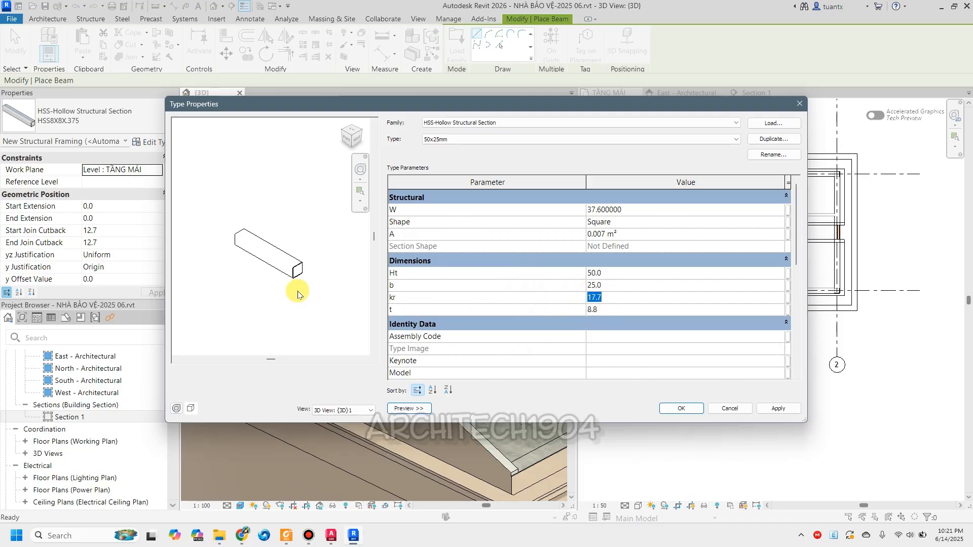
{"action": "left_click", "coordinate": [357, 410]}
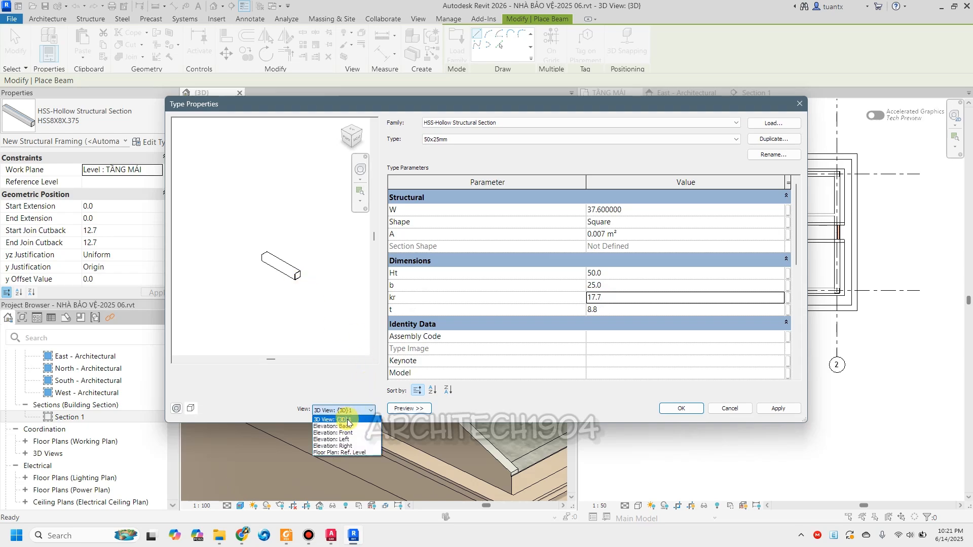
{"action": "left_click", "coordinate": [340, 451]}
{"action": "scroll", "coordinate": [194, 214], "scroll_direction": "up", "scroll_amount": 5}
{"action": "mouse_move", "coordinate": [239, 263]}
{"action": "middle_mouse_down"}
{"action": "mouse_move", "coordinate": [329, 273]}
{"action": "mouse_move", "coordinate": [248, 255]}
{"action": "middle_mouse_up"}
{"action": "scroll", "coordinate": [248, 258], "scroll_direction": "up", "scroll_amount": 3}
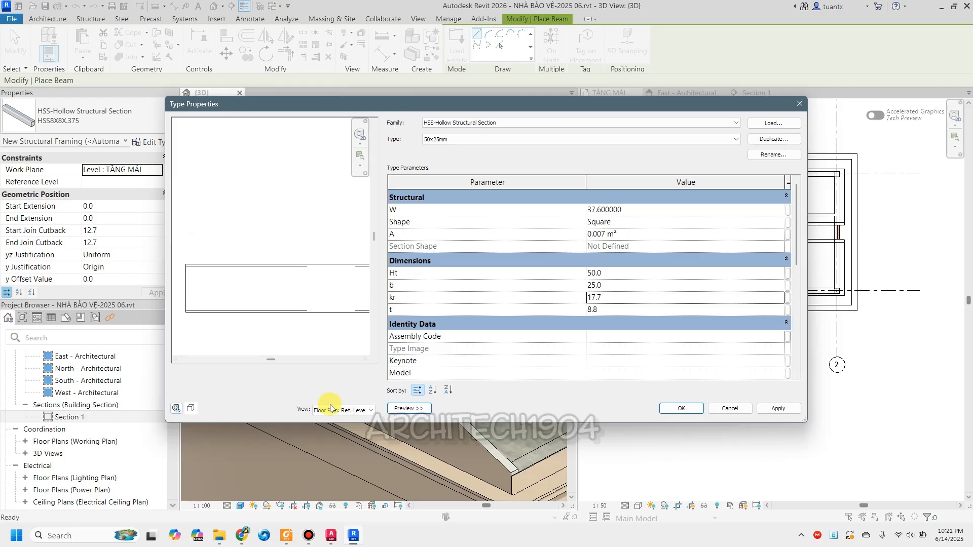
{"action": "left_click", "coordinate": [343, 411]}
{"action": "left_click", "coordinate": [333, 433]}
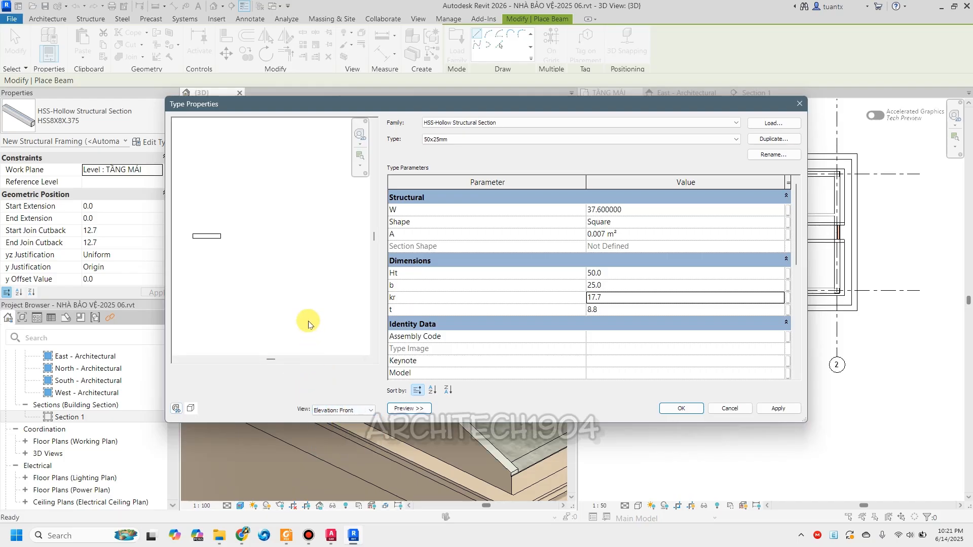
{"action": "left_click", "coordinate": [332, 411]}
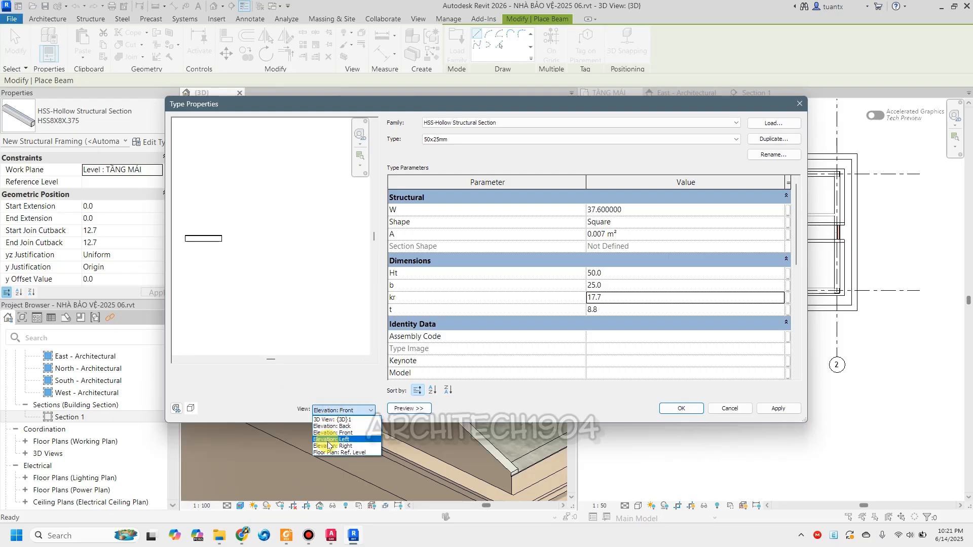
{"action": "left_click", "coordinate": [329, 440]}
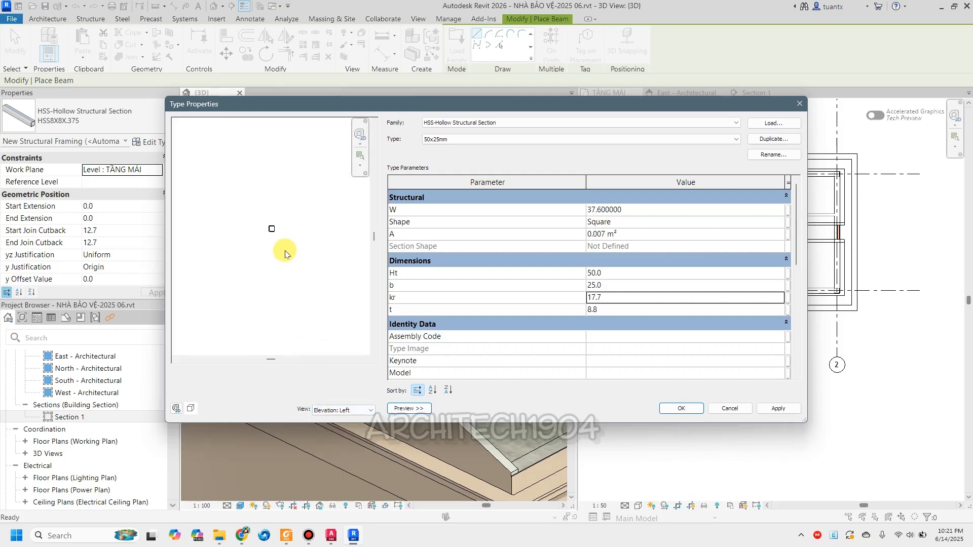
{"action": "left_click", "coordinate": [621, 301]}
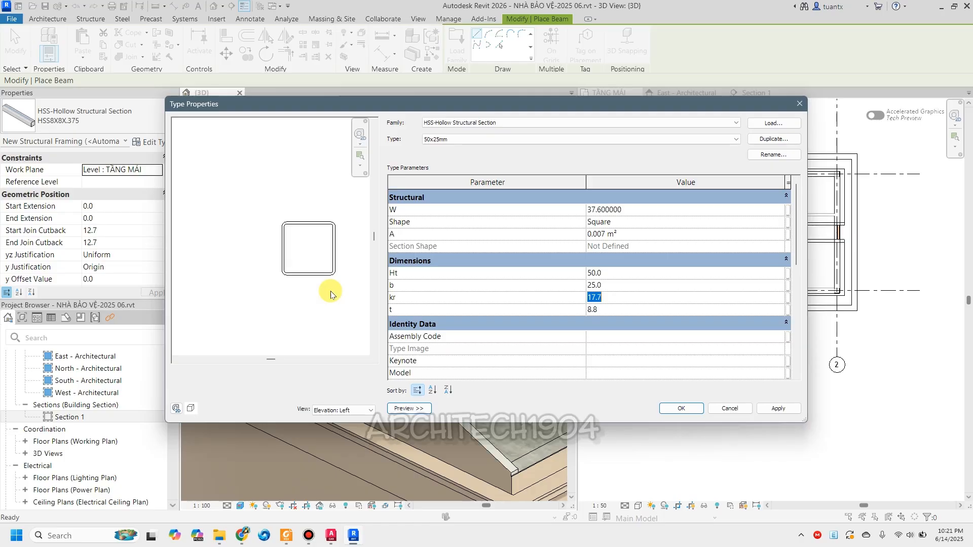
{"action": "scroll", "coordinate": [299, 246], "scroll_direction": "up", "scroll_amount": 3}
{"action": "middle_click_drag", "start_coordinate": [300, 245], "coordinate": [235, 246]}
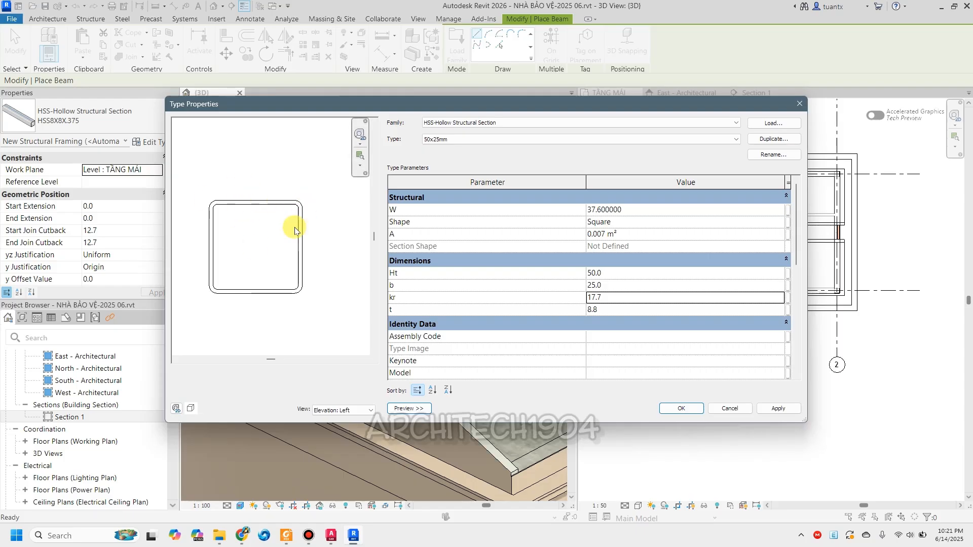
Set the 50x25mm type's t to 2 and kr to 4, and accept the type properties.
{"action": "left_click", "coordinate": [601, 313]}
{"action": "middle_click_drag", "start_coordinate": [270, 286], "coordinate": [314, 279]}
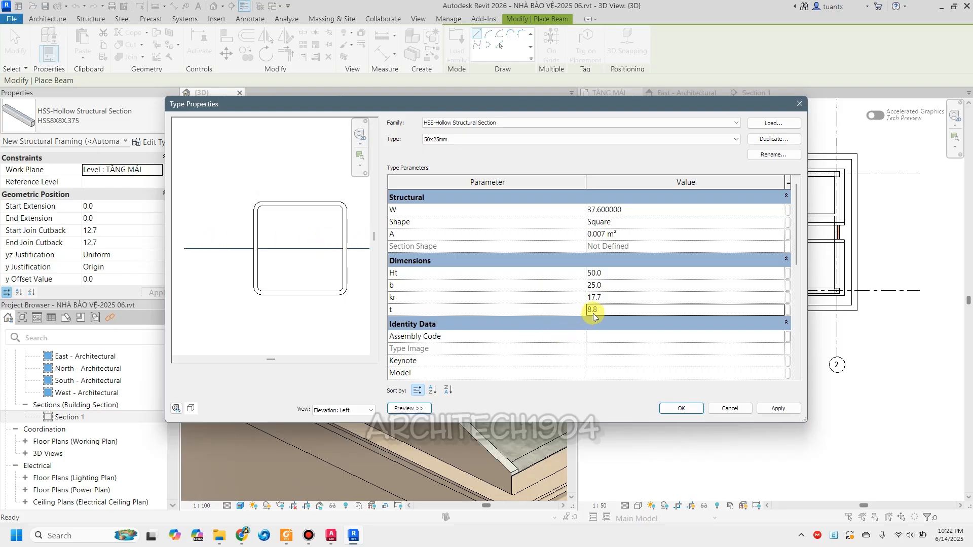
{"action": "double_click", "coordinate": [607, 312]}
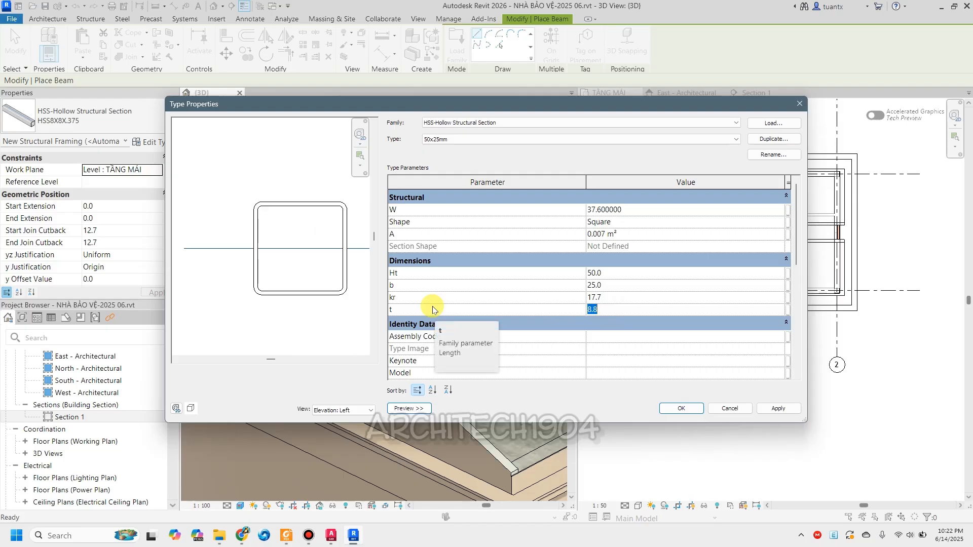
{"action": "type", "text": "2"}
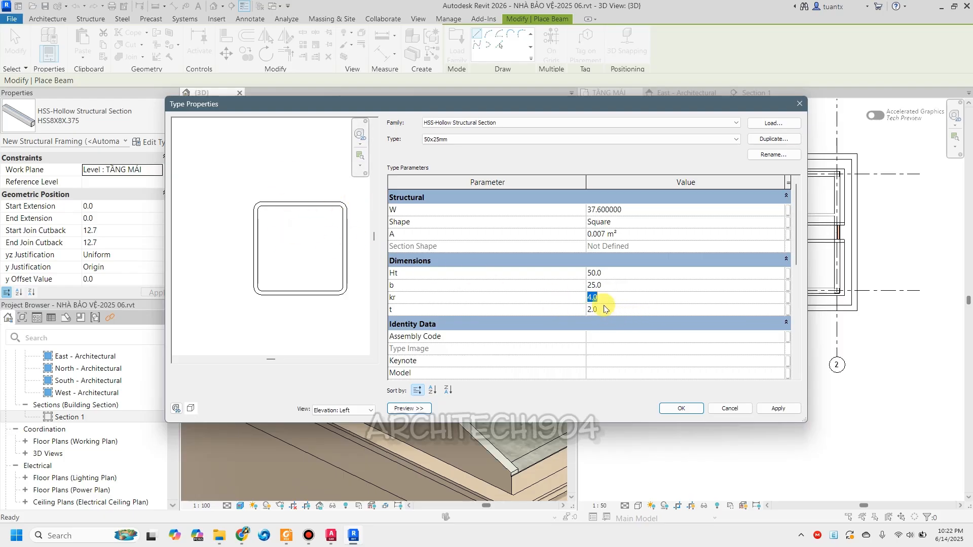
{"action": "left_click", "coordinate": [692, 412]}
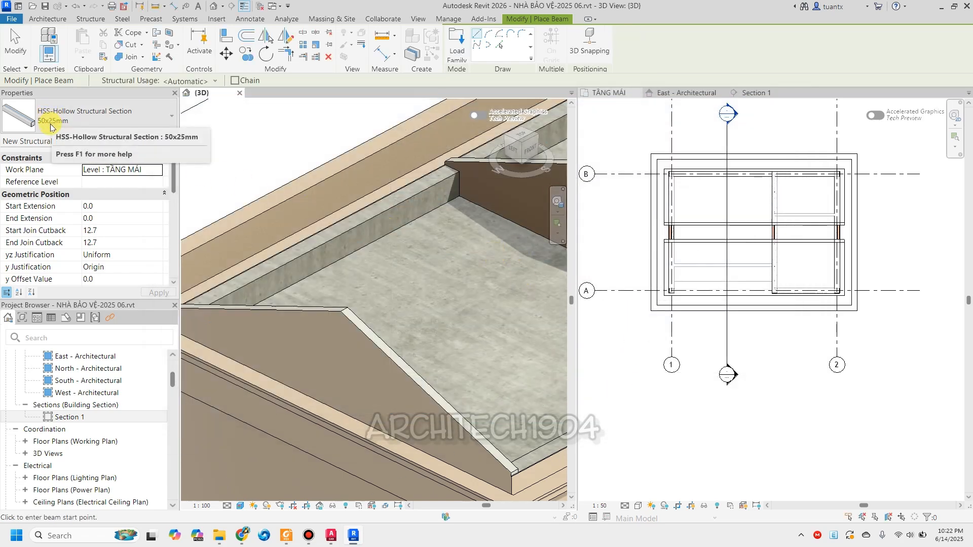
Draw a horizontal 50x25mm beam about 7380 mm long across the grid A roof slope in the TẦNG MÁI plan, and finish the beam command.
{"action": "scroll", "coordinate": [740, 208], "scroll_direction": "up", "scroll_amount": 2}
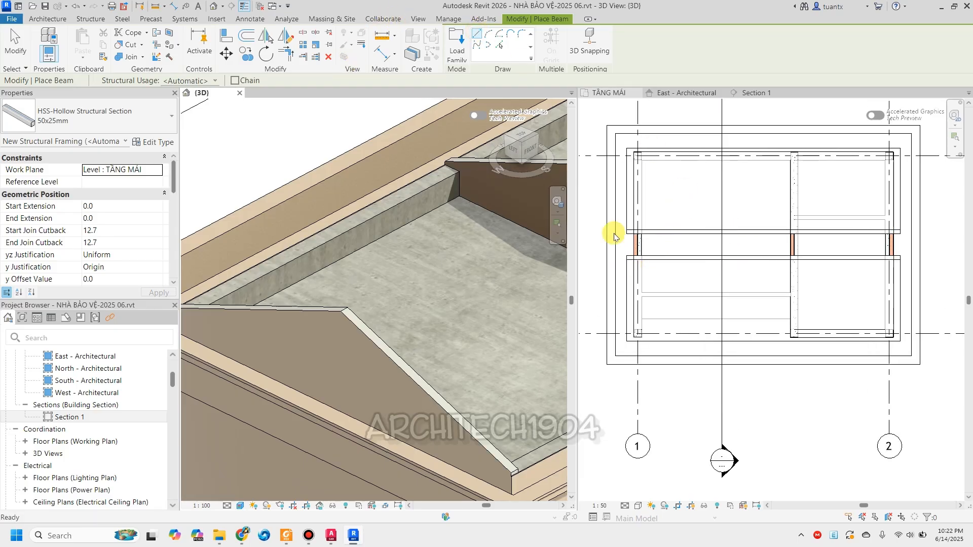
{"action": "left_click", "coordinate": [628, 281]}
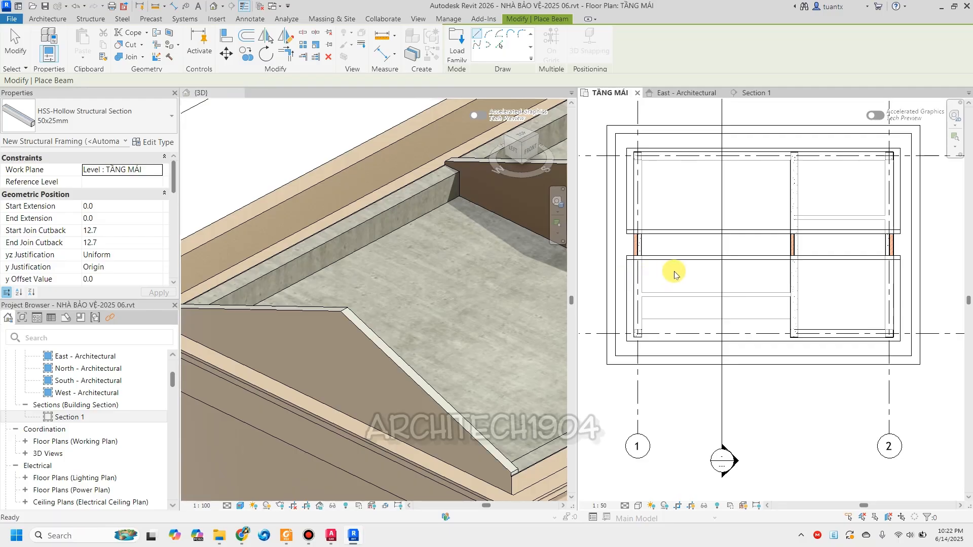
{"action": "left_click", "coordinate": [631, 277]}
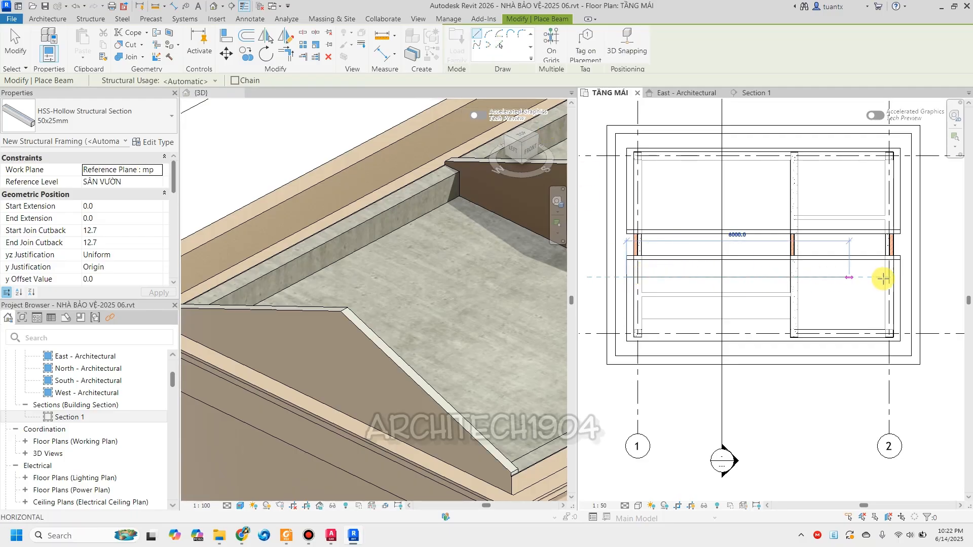
{"action": "left_click", "coordinate": [900, 278]}
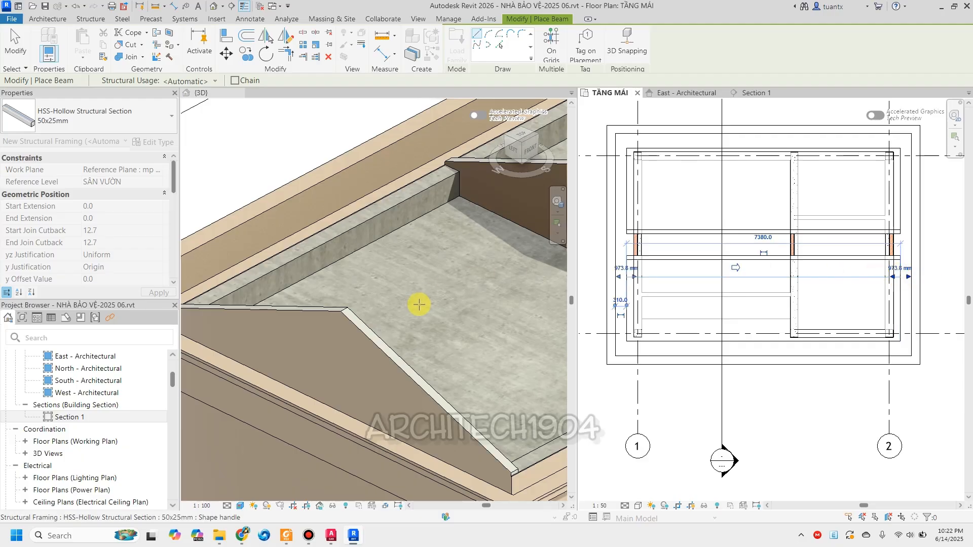
{"action": "scroll", "coordinate": [416, 348], "scroll_direction": "up", "scroll_amount": 6}
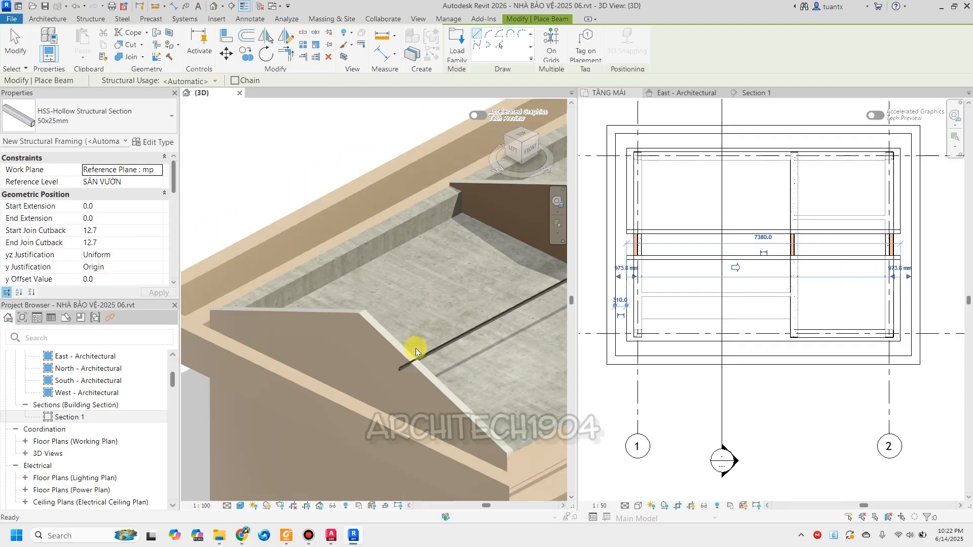
{"action": "scroll", "coordinate": [392, 387], "scroll_direction": "up", "scroll_amount": 2}
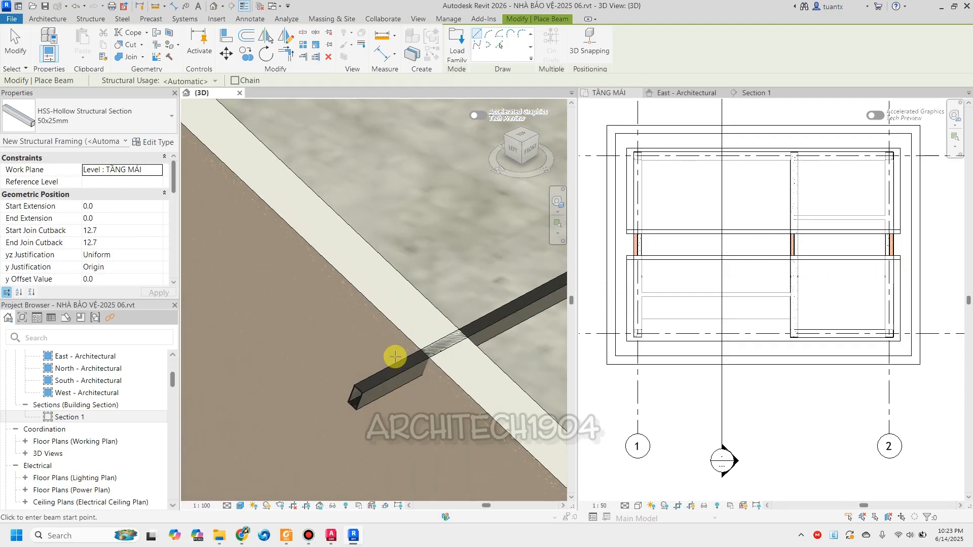
{"action": "scroll", "coordinate": [353, 343], "scroll_direction": "down", "scroll_amount": 4}
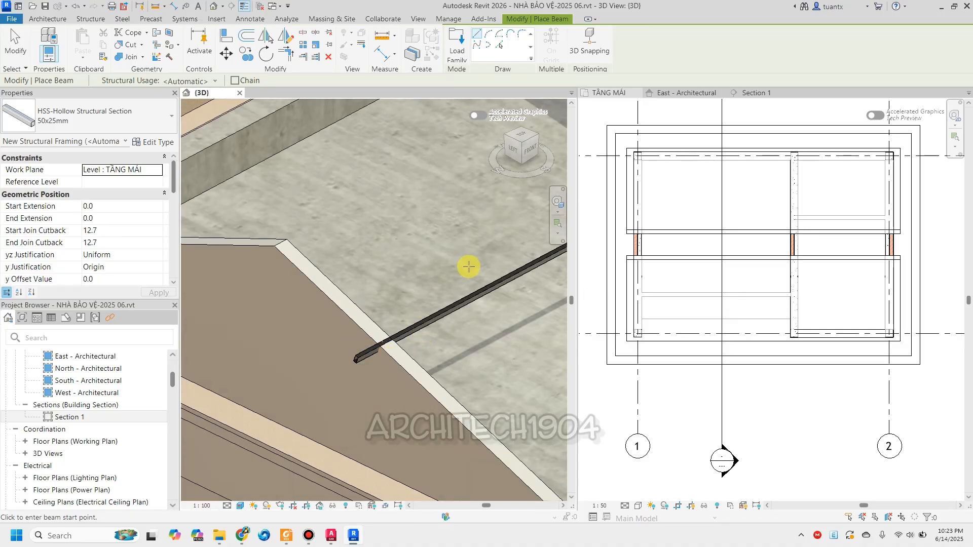
{"action": "left_click", "coordinate": [15, 44]}
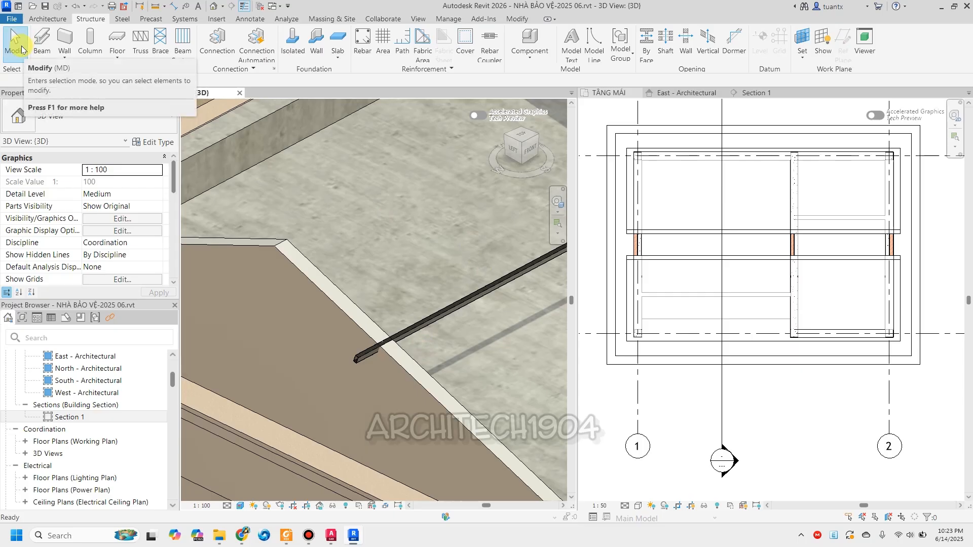
Open the Section 1 view and examine the new beam's position beneath the roof slope.
{"action": "scroll", "coordinate": [775, 244], "scroll_direction": "down", "scroll_amount": 3}
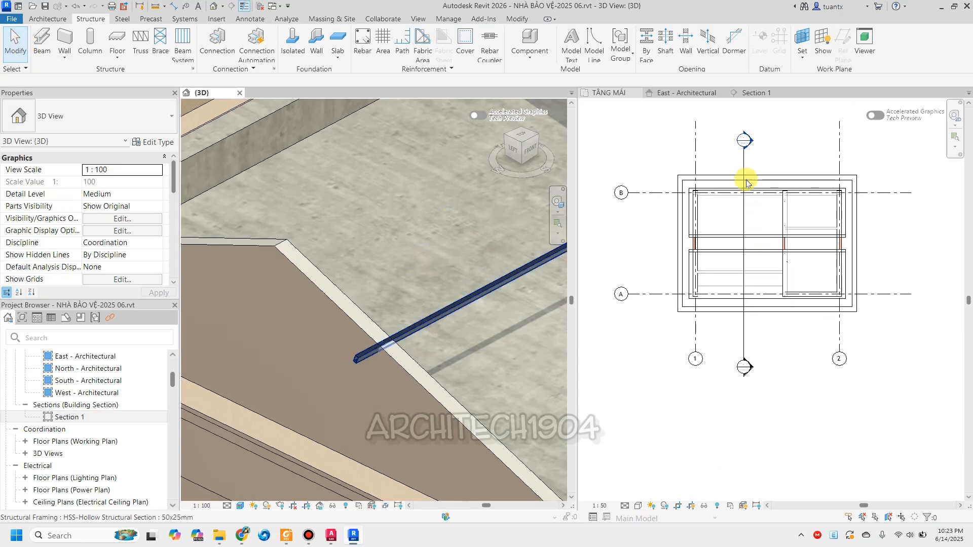
{"action": "scroll", "coordinate": [405, 288], "scroll_direction": "down", "scroll_amount": 4}
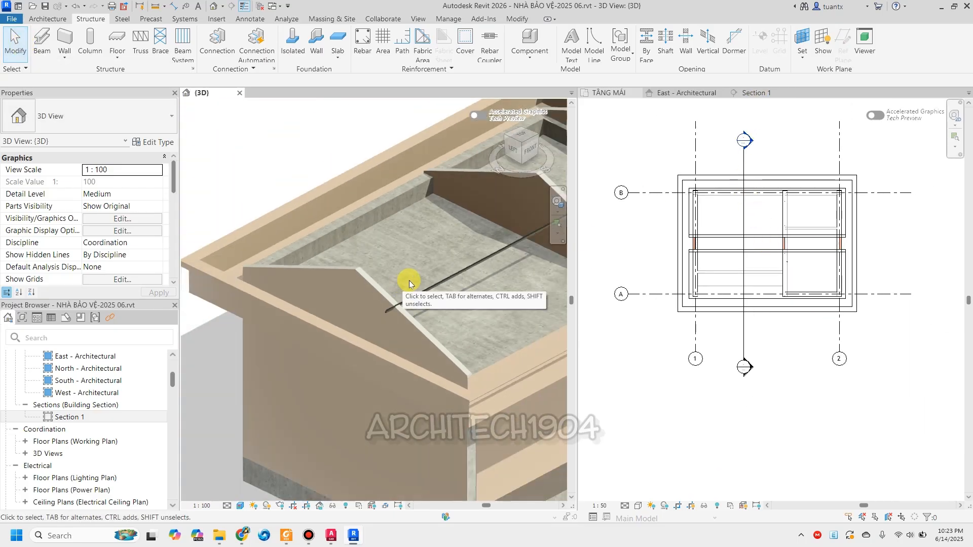
{"action": "left_click", "coordinate": [758, 92]}
{"action": "scroll", "coordinate": [730, 233], "scroll_direction": "up", "scroll_amount": 5}
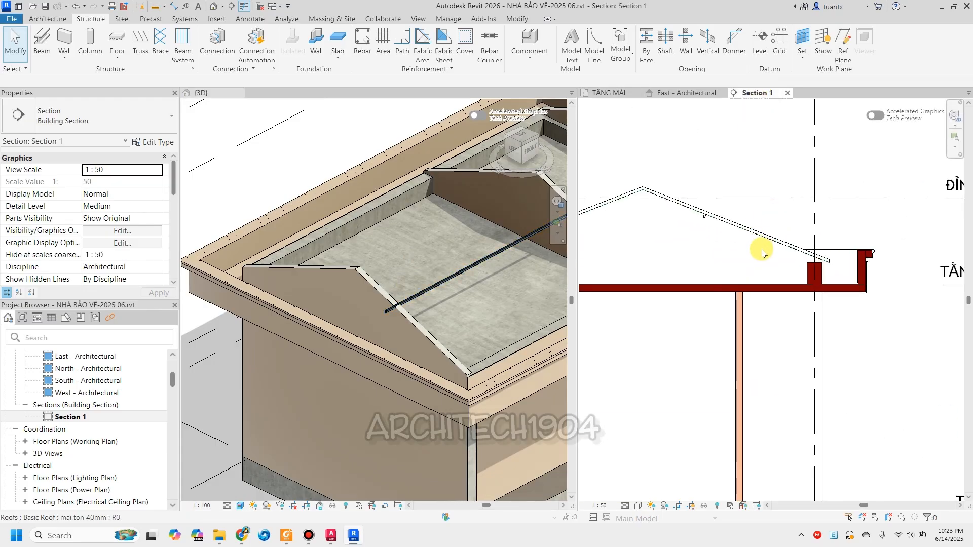
{"action": "scroll", "coordinate": [779, 252], "scroll_direction": "up", "scroll_amount": 3}
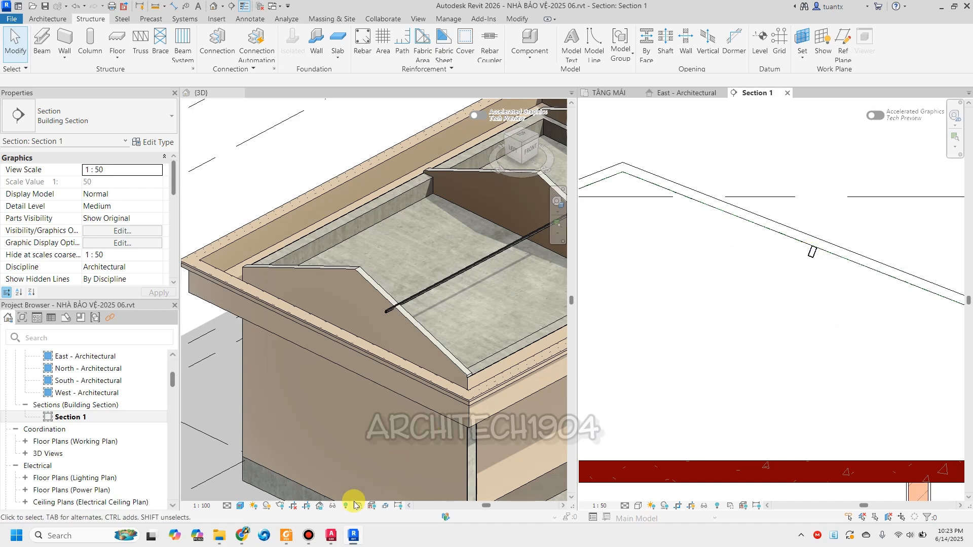
Switch to the HS nhà bảo vệ.pdf drawing in Foxit Reader, check the roof beam spacing in the sections, and return to Revit.
{"action": "left_click", "coordinate": [287, 536]}
{"action": "left_click_drag", "start_coordinate": [760, 243], "coordinate": [648, 271]}
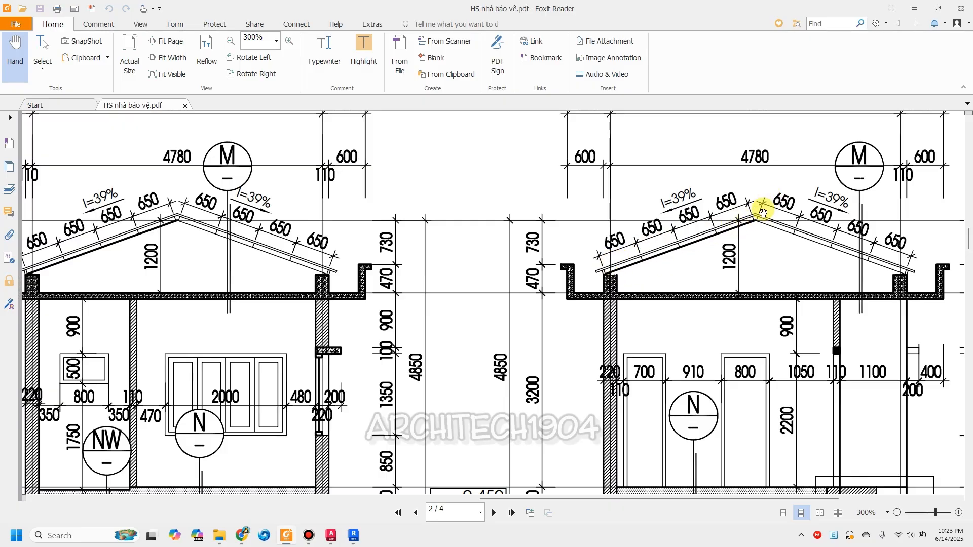
{"action": "scroll", "coordinate": [758, 219], "scroll_direction": "up", "scroll_amount": 2}
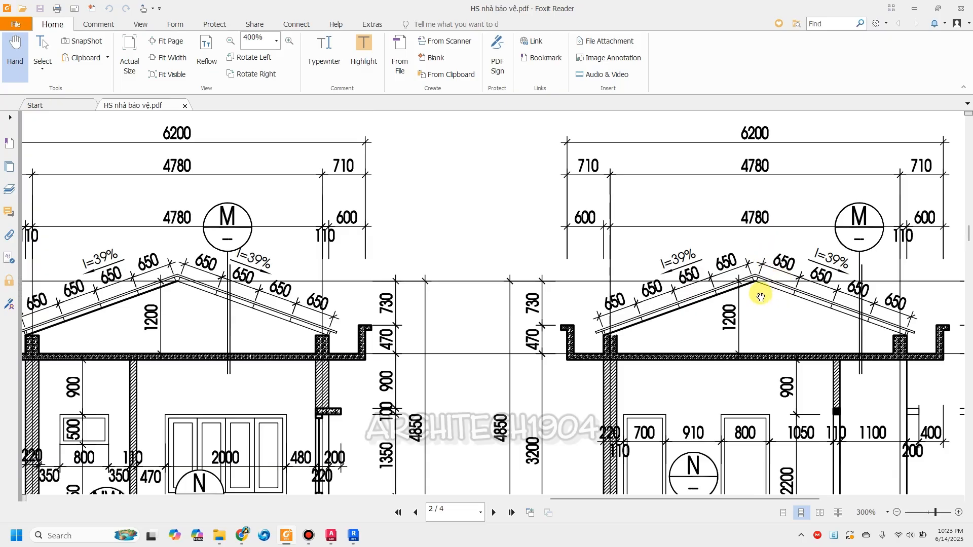
{"action": "scroll", "coordinate": [760, 298], "scroll_direction": "up", "scroll_amount": 2, "text": "ctrl"}
{"action": "left_click", "coordinate": [354, 534]}
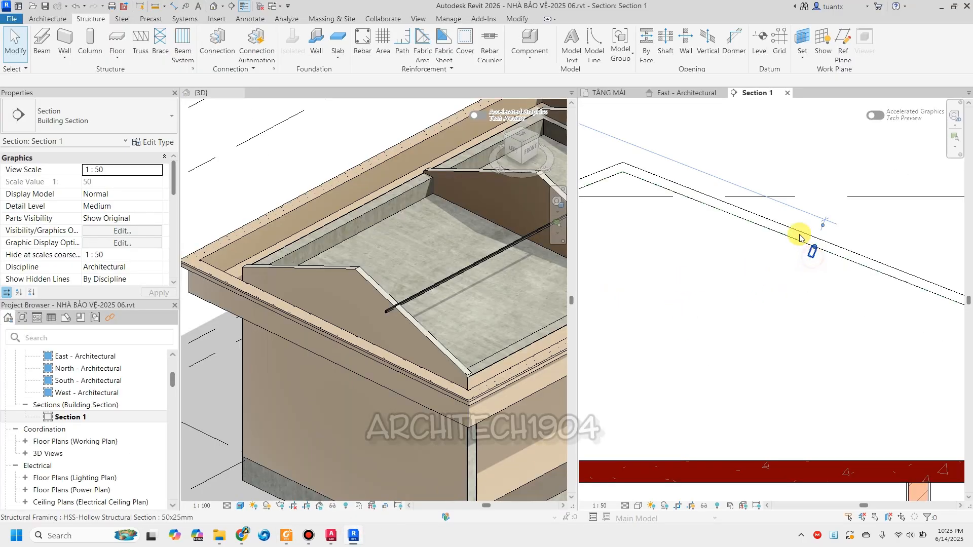
Move the beam up the roof slope in Section 1 so its upper corner meets the underside of the roof's ridge.
{"action": "left_click", "coordinate": [799, 238]}
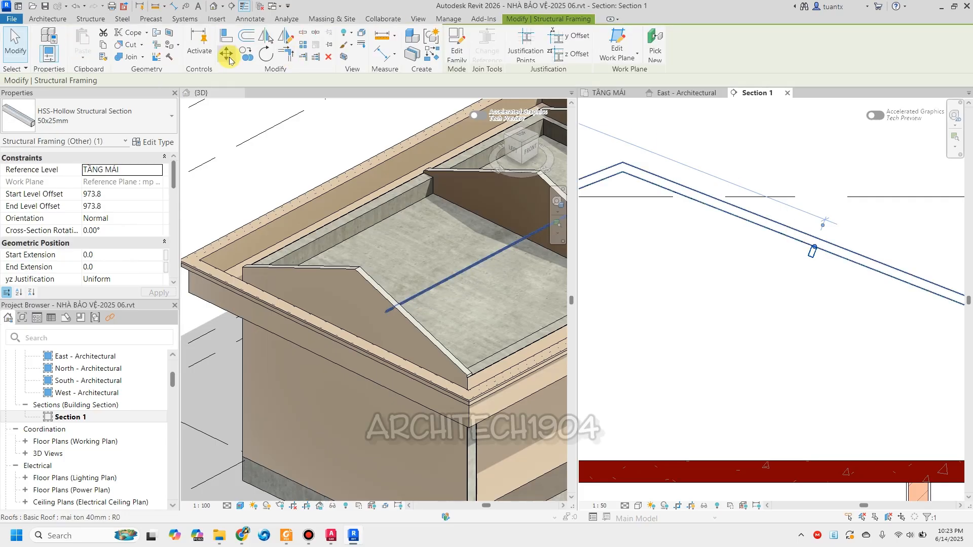
{"action": "left_click", "coordinate": [229, 60]}
{"action": "scroll", "coordinate": [830, 251], "scroll_direction": "up", "scroll_amount": 2}
{"action": "left_click", "coordinate": [789, 246]}
{"action": "scroll", "coordinate": [736, 226], "scroll_direction": "down", "scroll_amount": 4}
{"action": "middle_click_drag", "start_coordinate": [737, 228], "coordinate": [809, 299]}
{"action": "scroll", "coordinate": [734, 278], "scroll_direction": "up", "scroll_amount": 3}
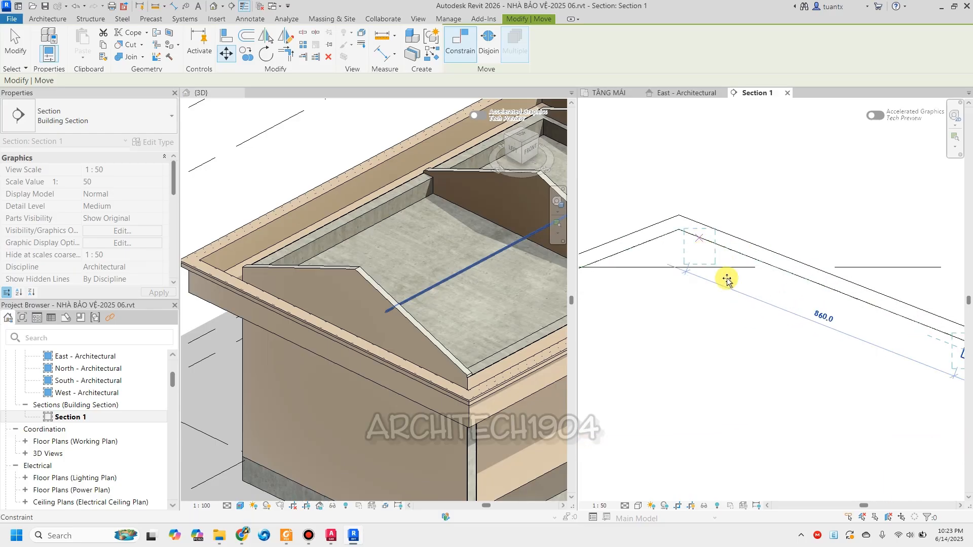
{"action": "scroll", "coordinate": [685, 232], "scroll_direction": "up", "scroll_amount": 3}
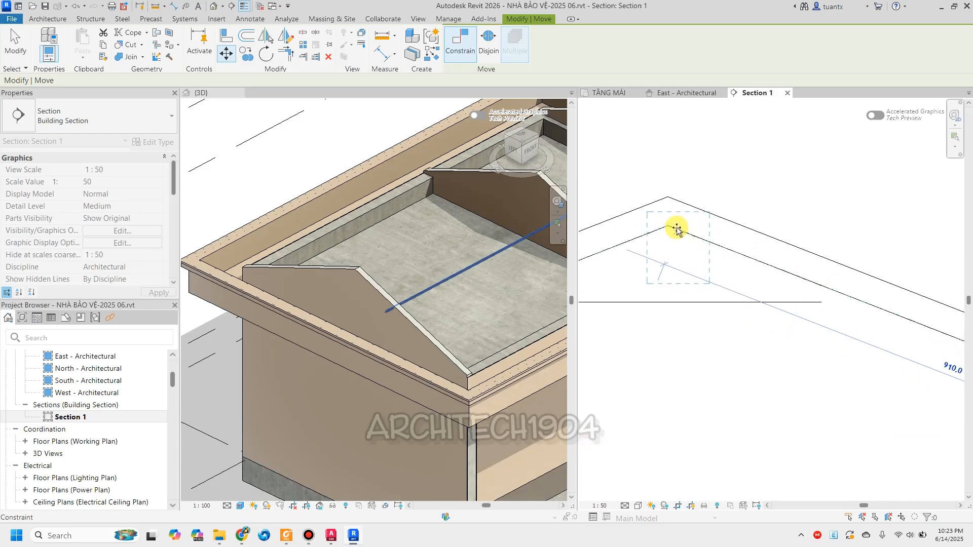
{"action": "left_click", "coordinate": [669, 224]}
{"action": "scroll", "coordinate": [697, 271], "scroll_direction": "up", "scroll_amount": 1}
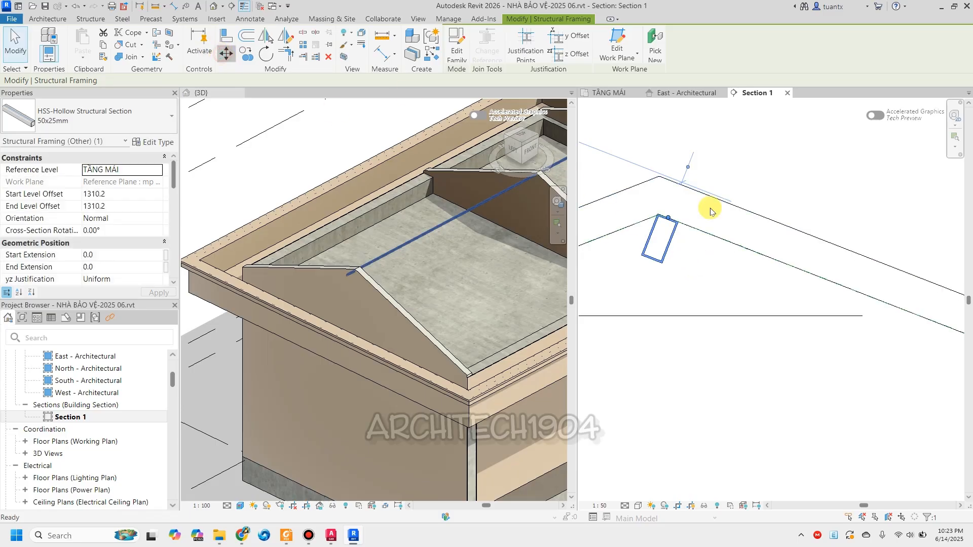
Move the beam down the grid A slope by its own width, so its upper-left corner takes the place of its upper-right corner.
{"action": "key", "text": "m"}
{"action": "key", "text": "v"}
{"action": "scroll", "coordinate": [644, 217], "scroll_direction": "up", "scroll_amount": 4}
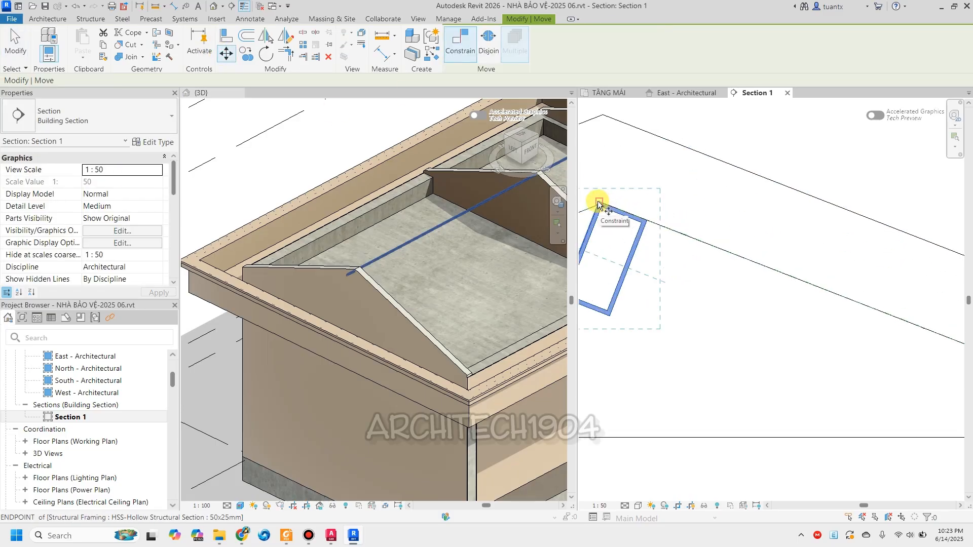
{"action": "left_click", "coordinate": [599, 203]}
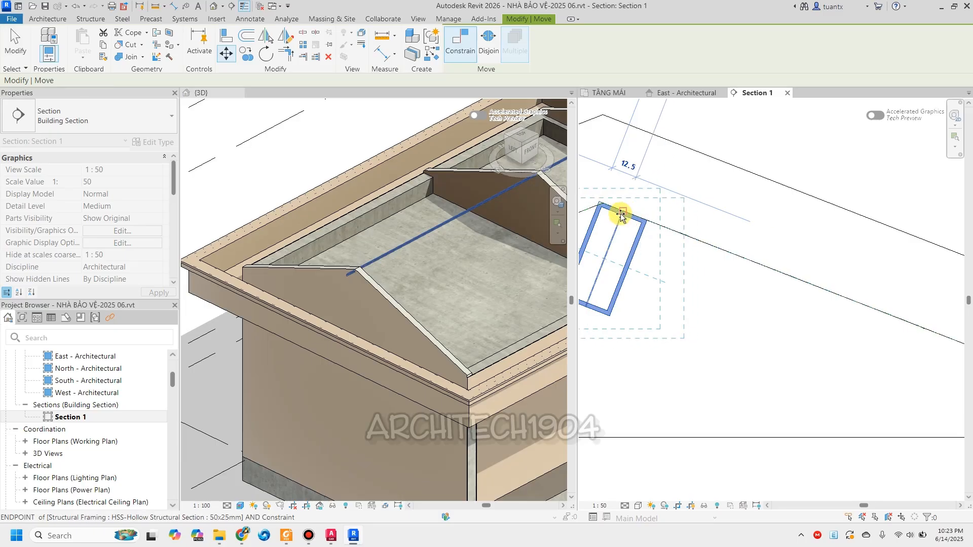
{"action": "left_click", "coordinate": [645, 219]}
{"action": "scroll", "coordinate": [694, 252], "scroll_direction": "down", "scroll_amount": 1}
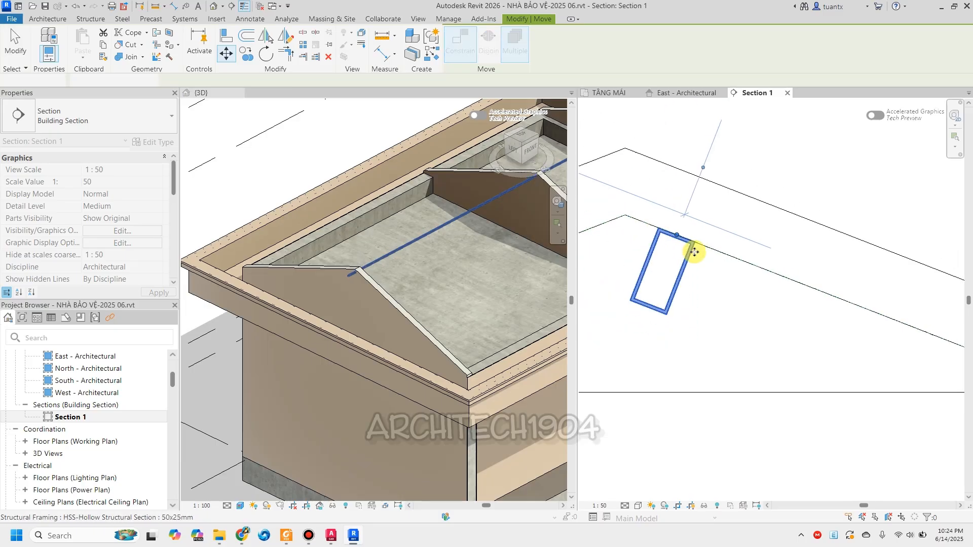
{"action": "scroll", "coordinate": [714, 266], "scroll_direction": "down", "scroll_amount": 3}
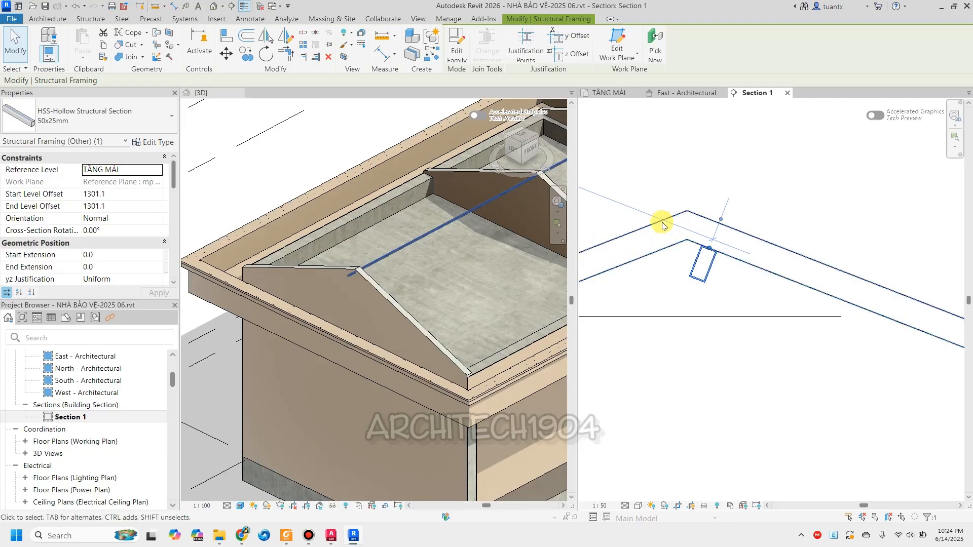
Copy the beam twice down the grid A roof slope along reference plane mp ben A at 650 mm spacing.
{"action": "scroll", "coordinate": [636, 260], "scroll_direction": "down", "scroll_amount": 1}
{"action": "middle_click_drag", "start_coordinate": [636, 260], "coordinate": [624, 229]}
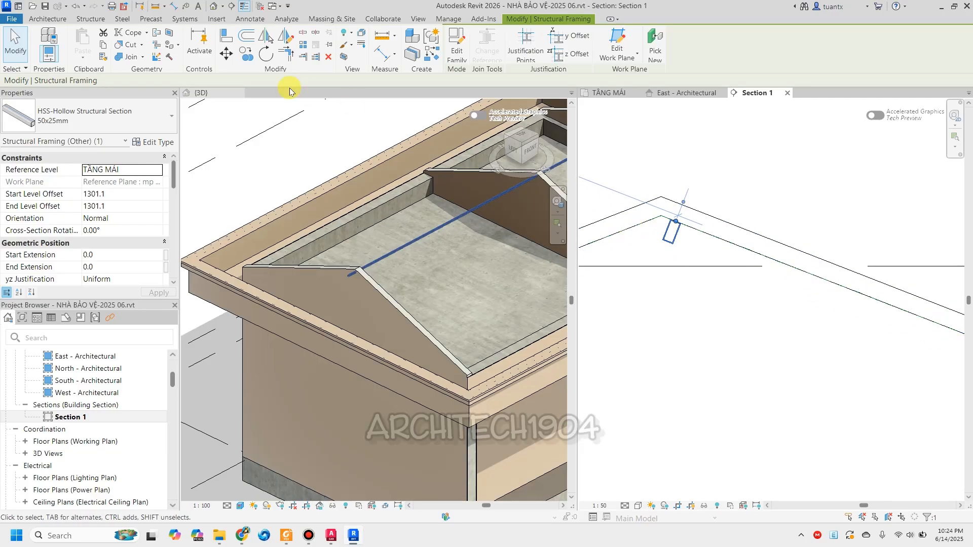
{"action": "left_click", "coordinate": [247, 53]}
{"action": "scroll", "coordinate": [676, 223], "scroll_direction": "up", "scroll_amount": 2}
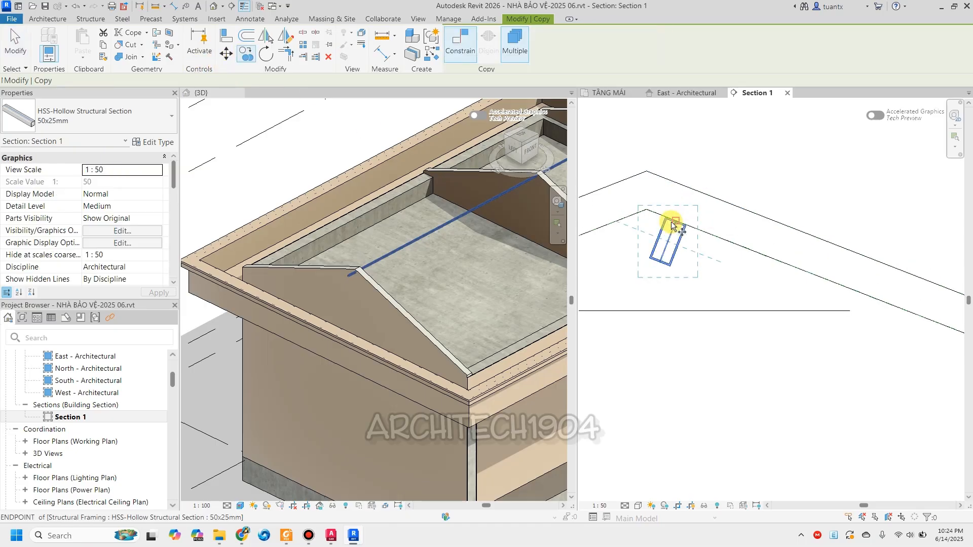
{"action": "left_click", "coordinate": [676, 223]}
{"action": "type", "text": "650"}
{"action": "key", "text": "Return"}
{"action": "scroll", "coordinate": [833, 267], "scroll_direction": "down", "scroll_amount": 1}
{"action": "middle_click_drag", "start_coordinate": [830, 269], "coordinate": [563, 176]}
{"action": "scroll", "coordinate": [839, 300], "scroll_direction": "down", "scroll_amount": 2}
{"action": "middle_click_drag", "start_coordinate": [838, 299], "coordinate": [603, 273]}
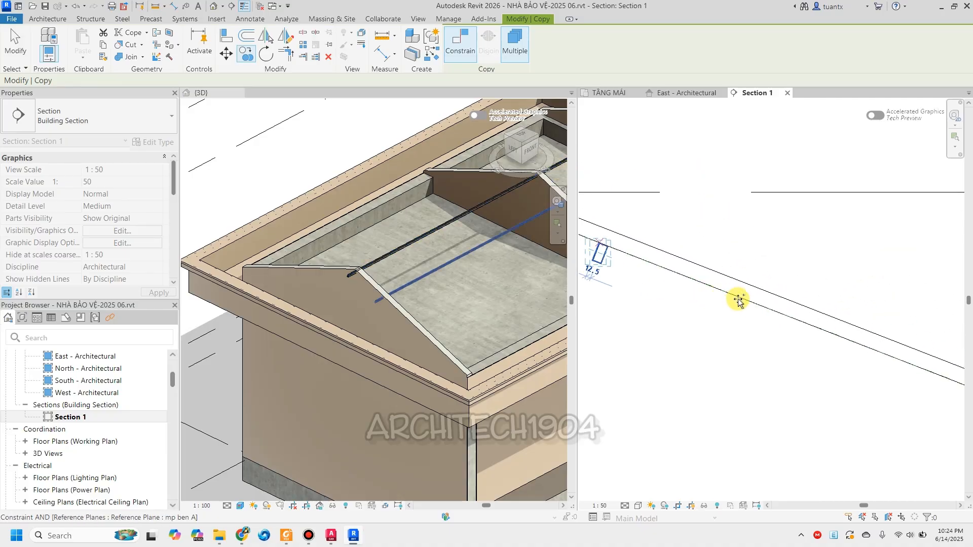
{"action": "type", "text": "650"}
{"action": "key", "text": "Return"}
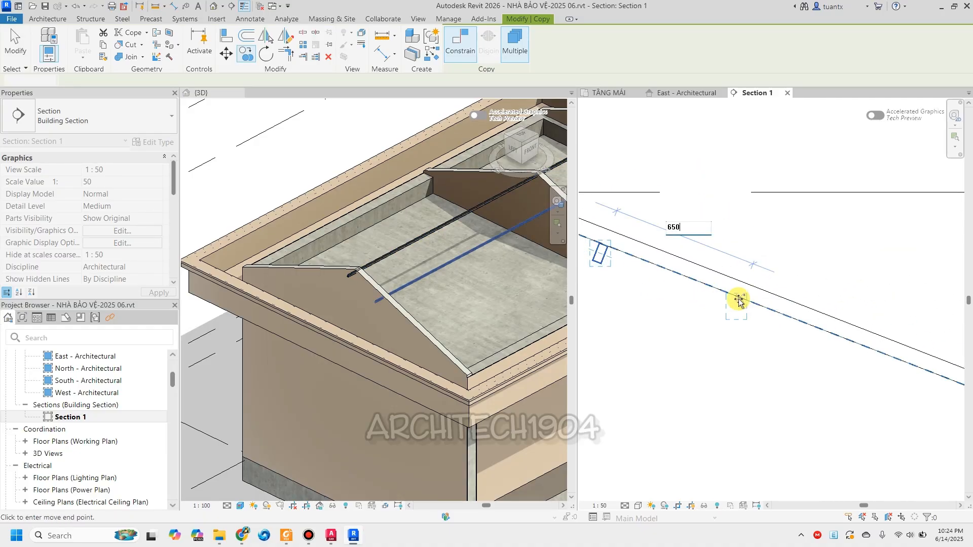
Add two more beam copies at 650 mm spacing, down to the concrete upstand at grid A, and finish copying.
{"action": "scroll", "coordinate": [829, 320], "scroll_direction": "down", "scroll_amount": 3}
{"action": "middle_click_drag", "start_coordinate": [830, 321], "coordinate": [630, 237]}
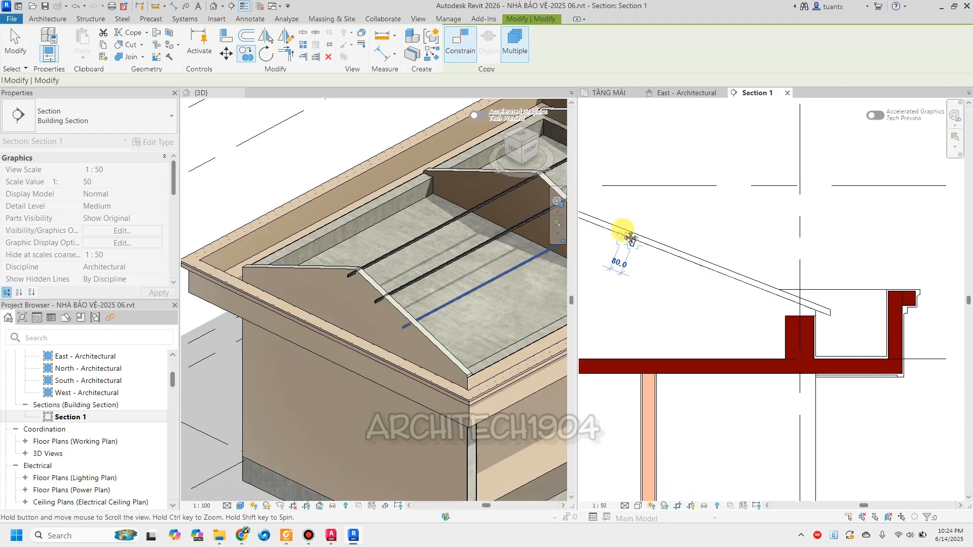
{"action": "left_click", "coordinate": [735, 280]}
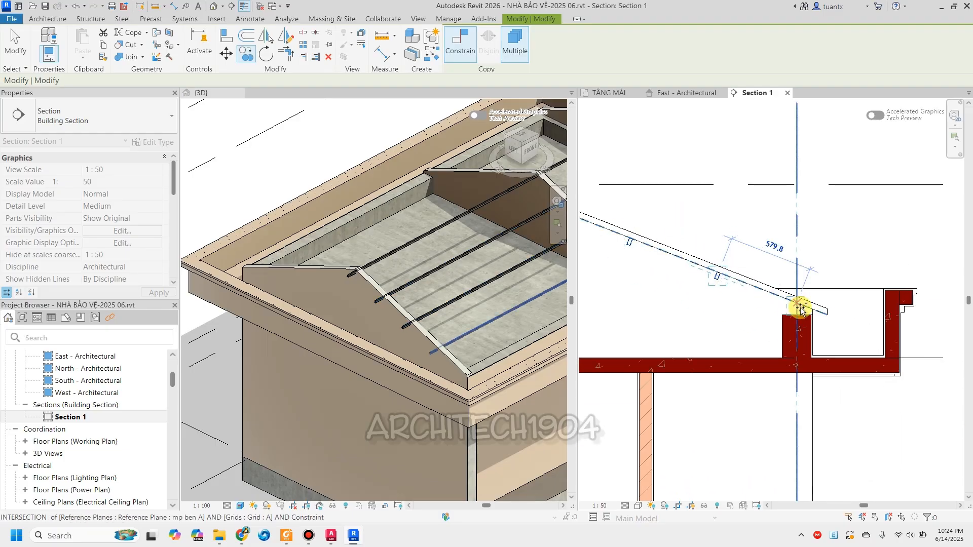
{"action": "type", "text": "650"}
{"action": "key", "text": "Return"}
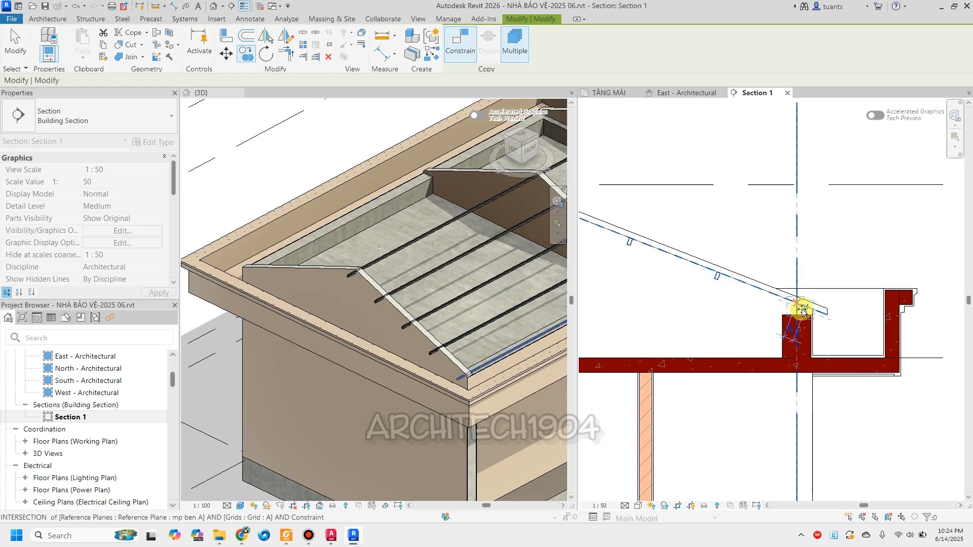
{"action": "scroll", "coordinate": [798, 307], "scroll_direction": "up", "scroll_amount": 3}
{"action": "left_click", "coordinate": [801, 304]}
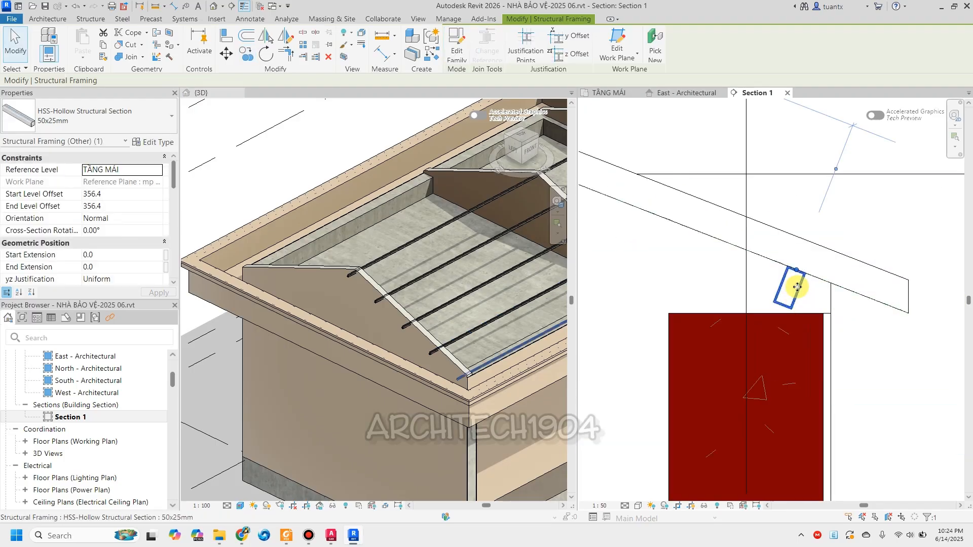
Mirror all five beams onto the opposite roof slope about a vertical axis drawn through the ridge, keeping the originals.
{"action": "scroll", "coordinate": [790, 289], "scroll_direction": "down", "scroll_amount": 2}
{"action": "scroll", "coordinate": [788, 288], "scroll_direction": "down", "scroll_amount": 4}
{"action": "middle_click_drag", "start_coordinate": [764, 291], "coordinate": [877, 317]}
{"action": "middle_click_drag", "start_coordinate": [692, 296], "coordinate": [825, 320]}
{"action": "scroll", "coordinate": [789, 246], "scroll_direction": "up", "scroll_amount": 2}
{"action": "middle_click_drag", "start_coordinate": [761, 241], "coordinate": [705, 231]}
{"action": "scroll", "coordinate": [707, 230], "scroll_direction": "down", "scroll_amount": 2}
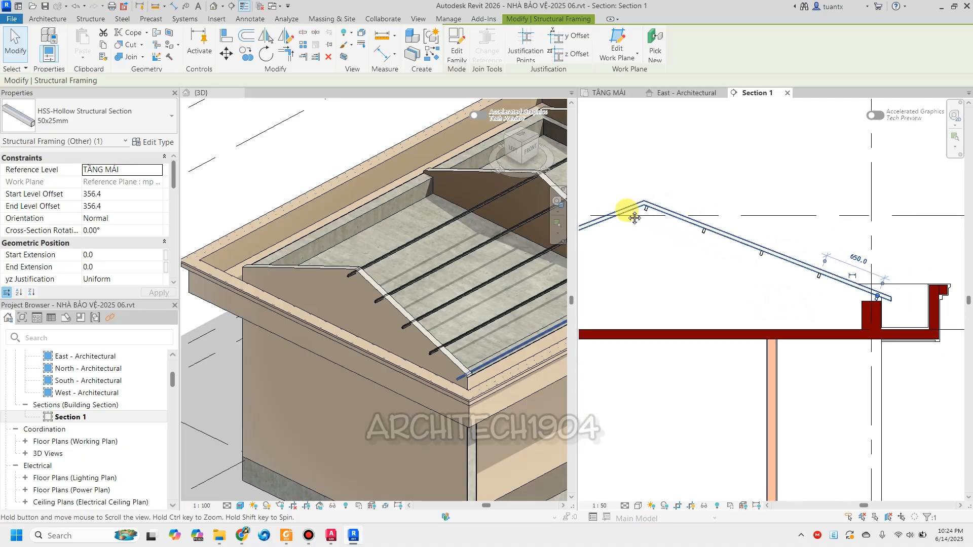
{"action": "left_click_drag", "start_coordinate": [641, 174], "coordinate": [880, 303]}
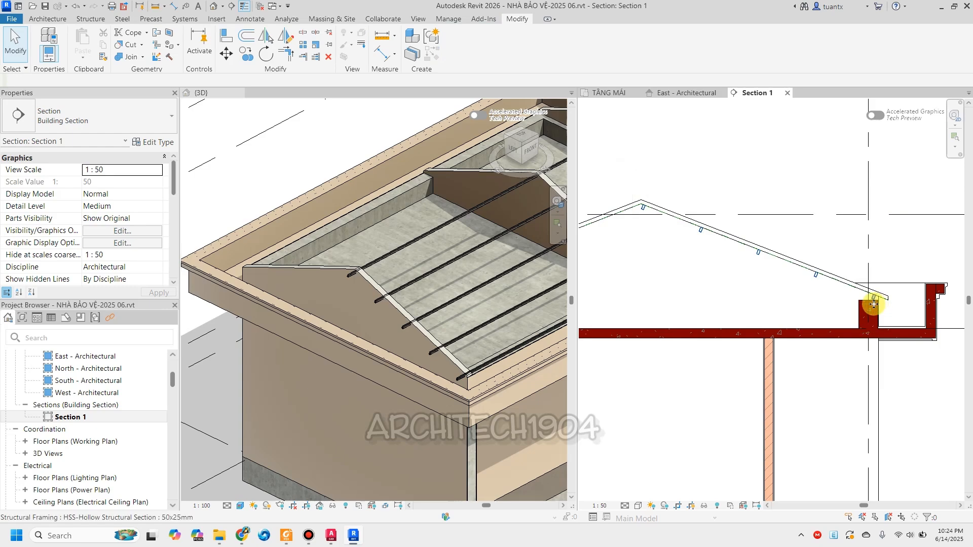
{"action": "left_click", "coordinate": [282, 39]}
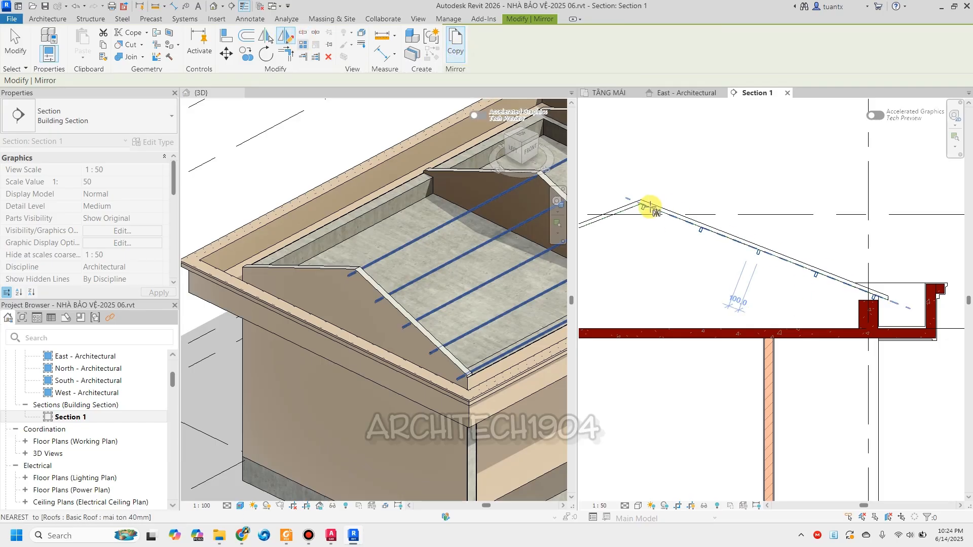
{"action": "scroll", "coordinate": [619, 203], "scroll_direction": "up", "scroll_amount": 3}
{"action": "middle_click_drag", "start_coordinate": [619, 203], "coordinate": [735, 220]}
{"action": "left_click", "coordinate": [727, 201]}
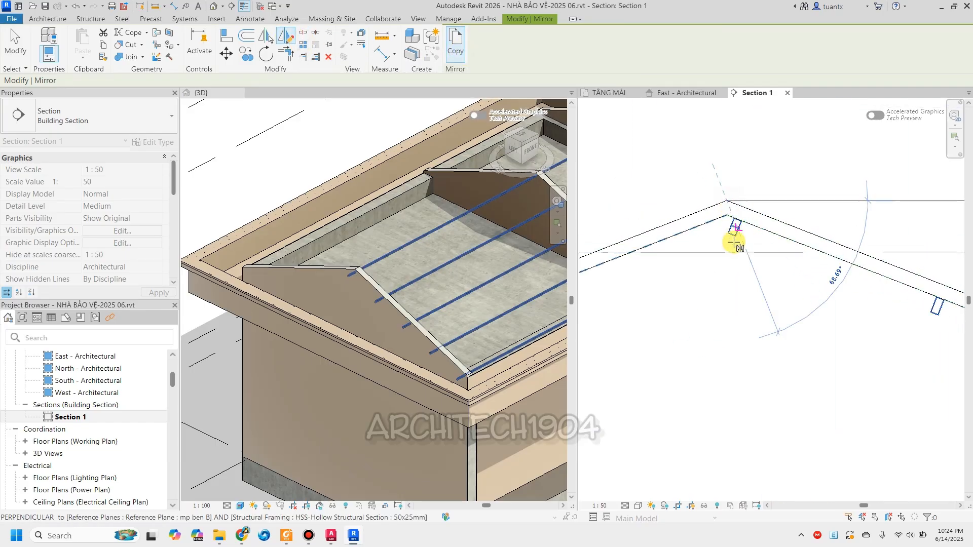
{"action": "left_click", "coordinate": [727, 278]}
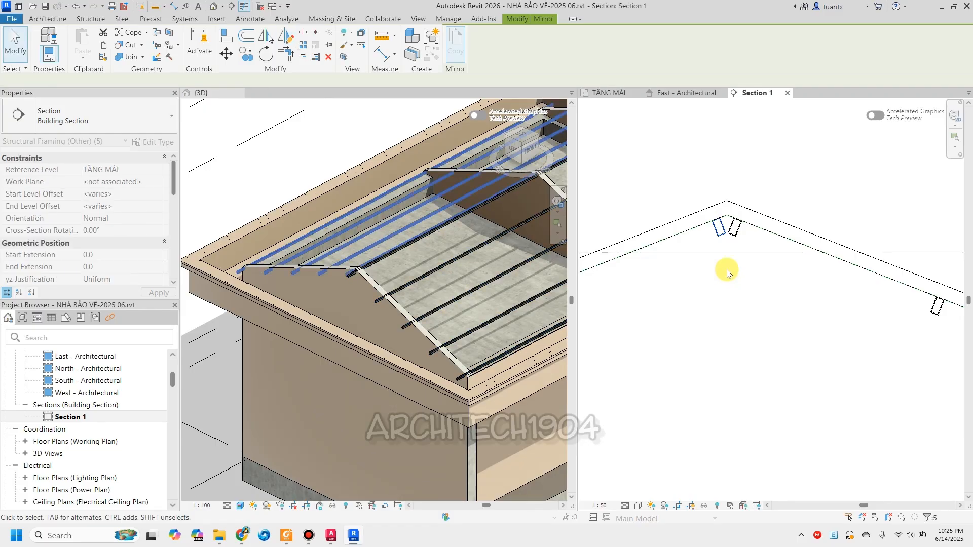
Examine the mirrored beams in Section 1 and the 3D view, checking how they sit beneath the opposite roof slope.
{"action": "scroll", "coordinate": [727, 273], "scroll_direction": "down", "scroll_amount": 3}
{"action": "middle_click_drag", "start_coordinate": [715, 247], "coordinate": [899, 231]}
{"action": "scroll", "coordinate": [761, 252], "scroll_direction": "up", "scroll_amount": 3}
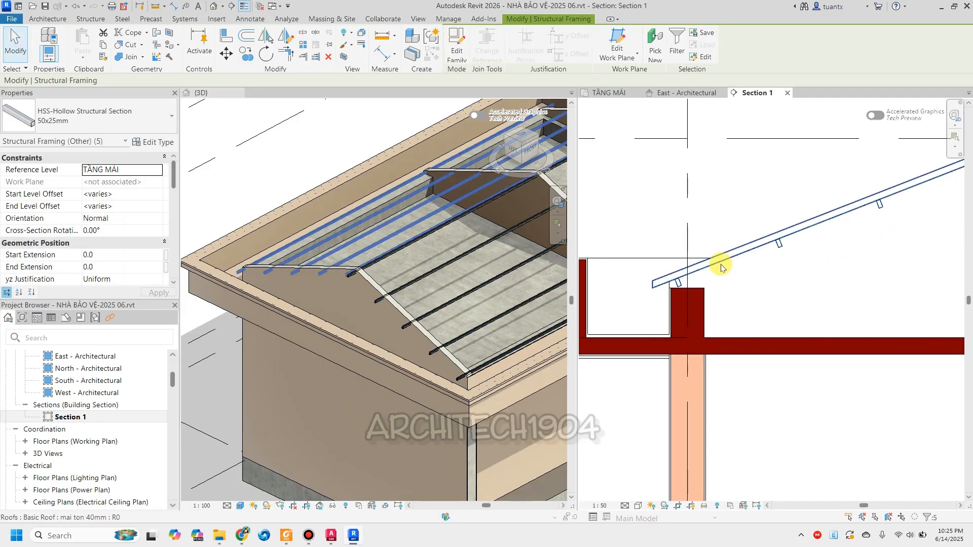
{"action": "middle_click_drag", "start_coordinate": [684, 291], "coordinate": [664, 303]}
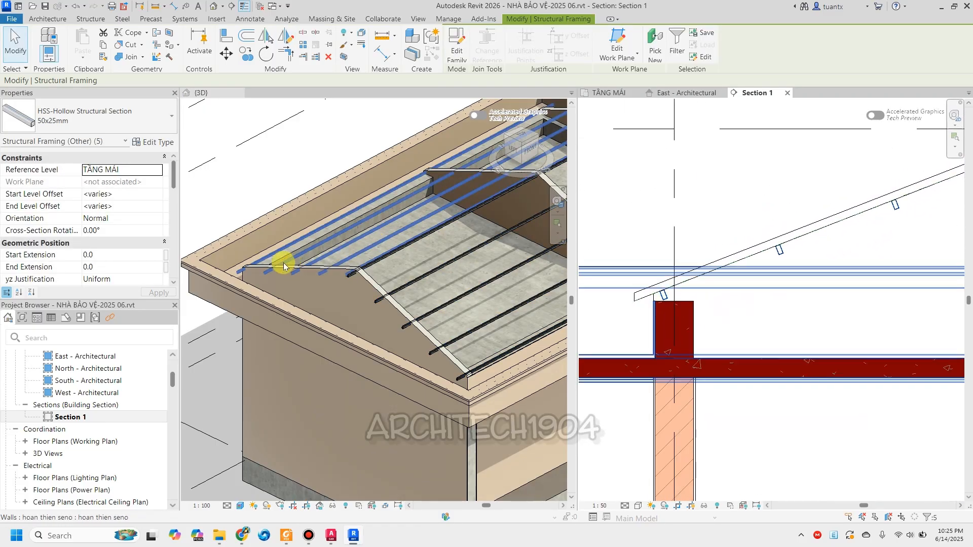
{"action": "scroll", "coordinate": [282, 261], "scroll_direction": "down", "scroll_amount": 5}
{"action": "middle_click_drag", "start_coordinate": [377, 359], "coordinate": [462, 364], "text": "shift"}
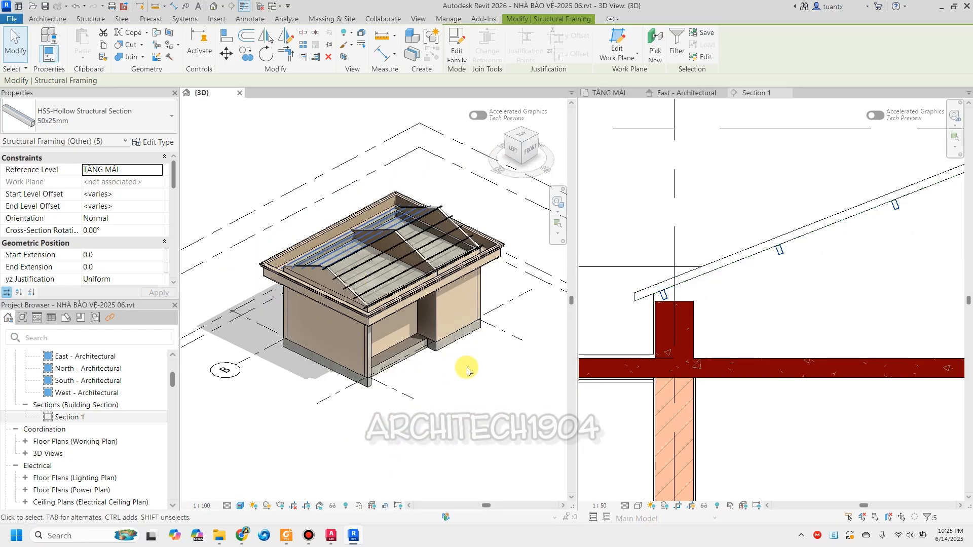
{"action": "scroll", "coordinate": [519, 328], "scroll_direction": "up", "scroll_amount": 4}
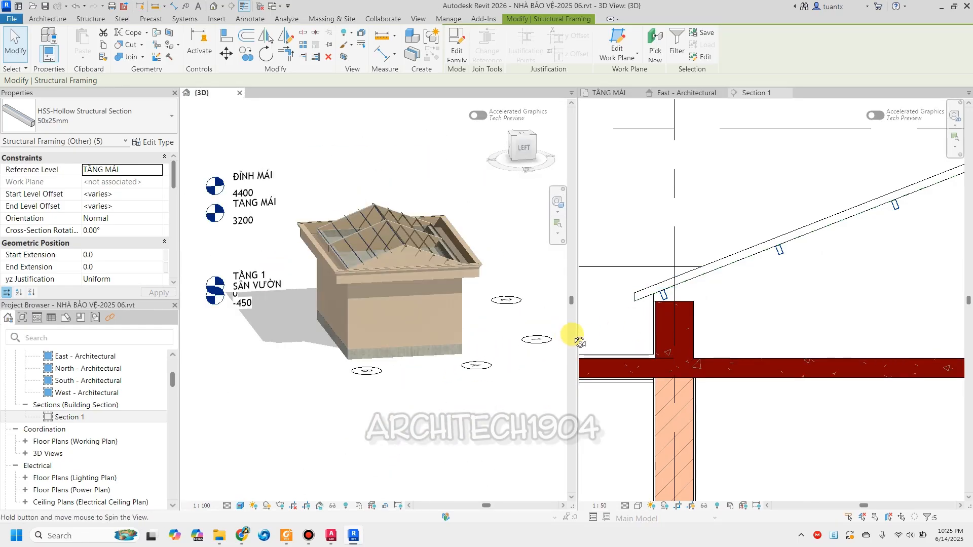
{"action": "scroll", "coordinate": [621, 298], "scroll_direction": "up", "scroll_amount": 2}
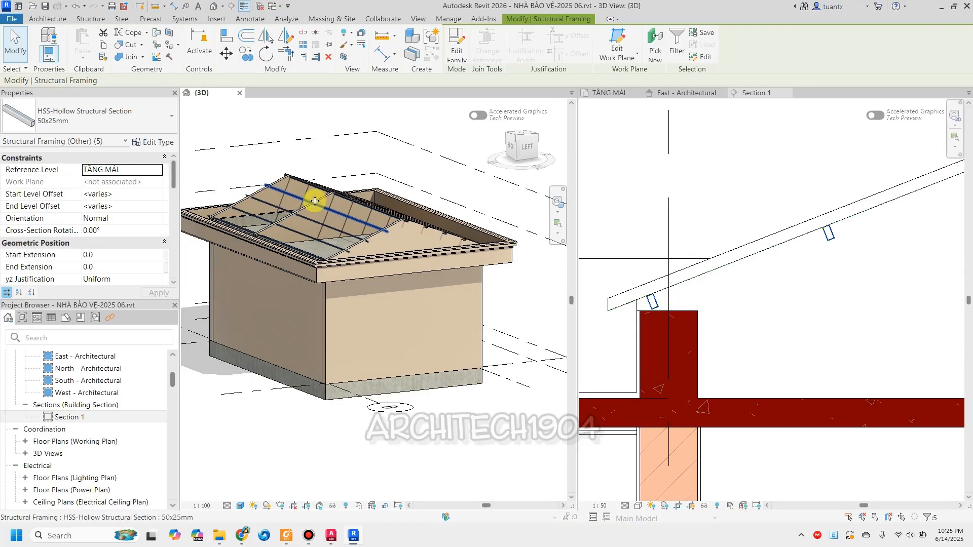
{"action": "scroll", "coordinate": [329, 206], "scroll_direction": "up", "scroll_amount": 4}
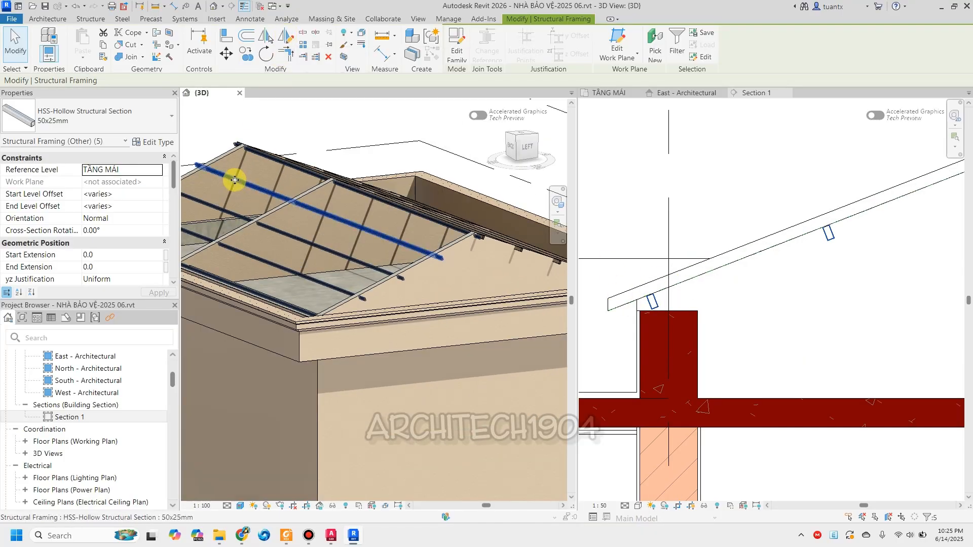
{"action": "scroll", "coordinate": [322, 269], "scroll_direction": "up", "scroll_amount": 1}
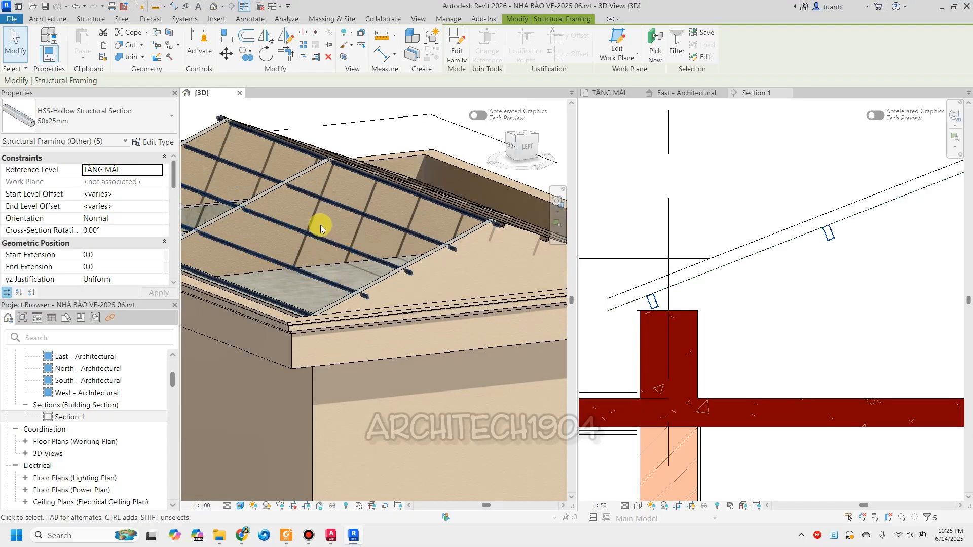
{"action": "key", "text": "z"}
{"action": "key", "text": "r"}
{"action": "scroll", "coordinate": [791, 199], "scroll_direction": "down", "scroll_amount": 2}
{"action": "middle_click_drag", "start_coordinate": [812, 193], "coordinate": [713, 268]}
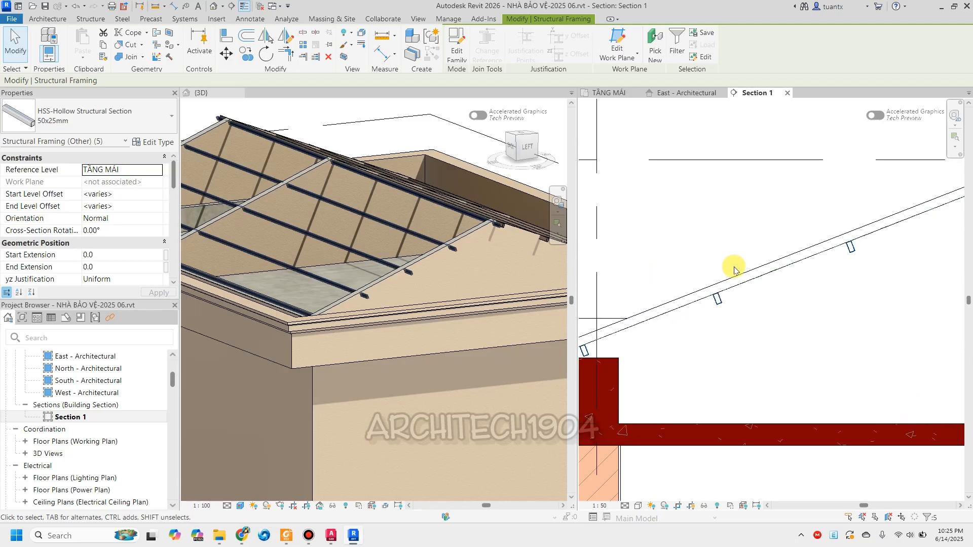
Set the slope of the mai ton 40mm roof to 45 and deselect it.
{"action": "scroll", "coordinate": [728, 246], "scroll_direction": "down", "scroll_amount": 3}
{"action": "scroll", "coordinate": [750, 246], "scroll_direction": "up", "scroll_amount": 3}
{"action": "left_click", "coordinate": [740, 222]}
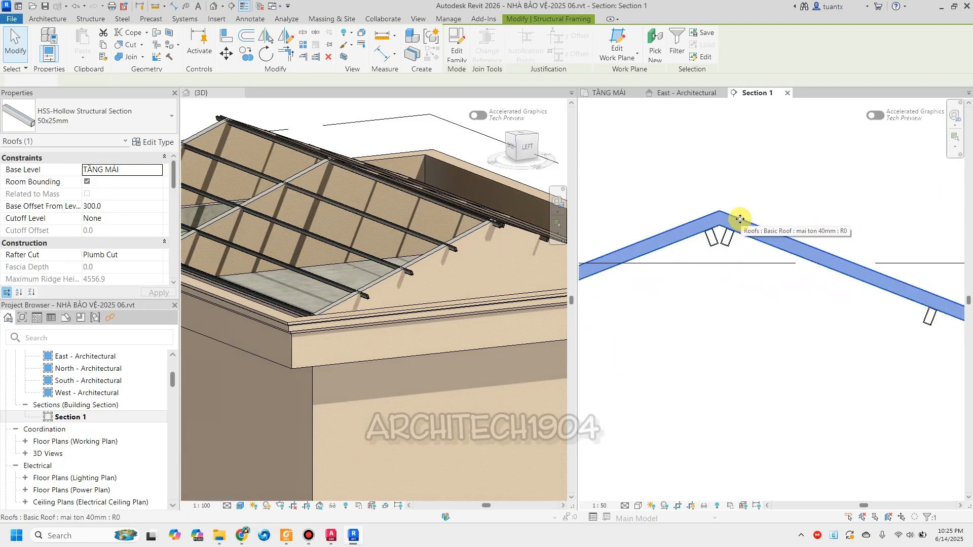
{"action": "scroll", "coordinate": [96, 248], "scroll_direction": "down", "scroll_amount": 4}
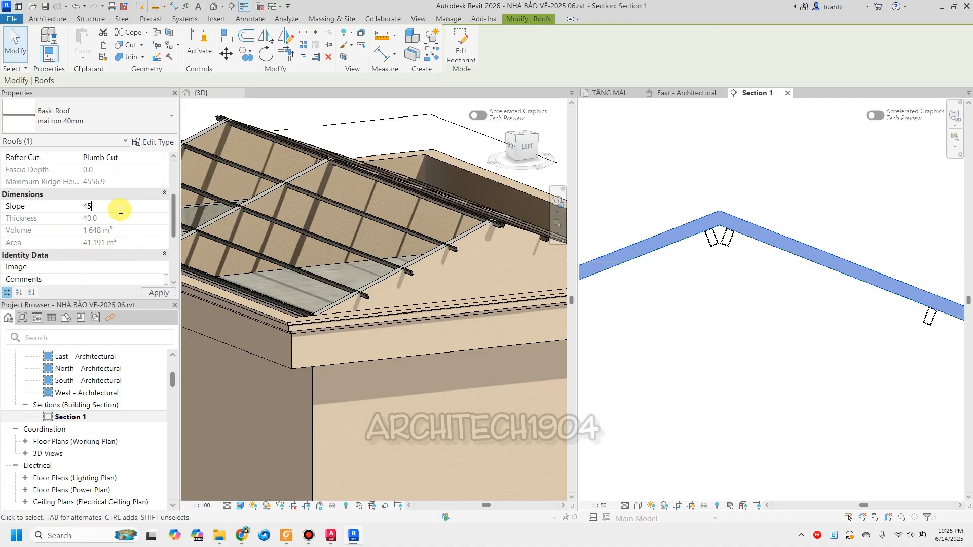
{"action": "key", "text": "Return"}
{"action": "left_click", "coordinate": [776, 216]}
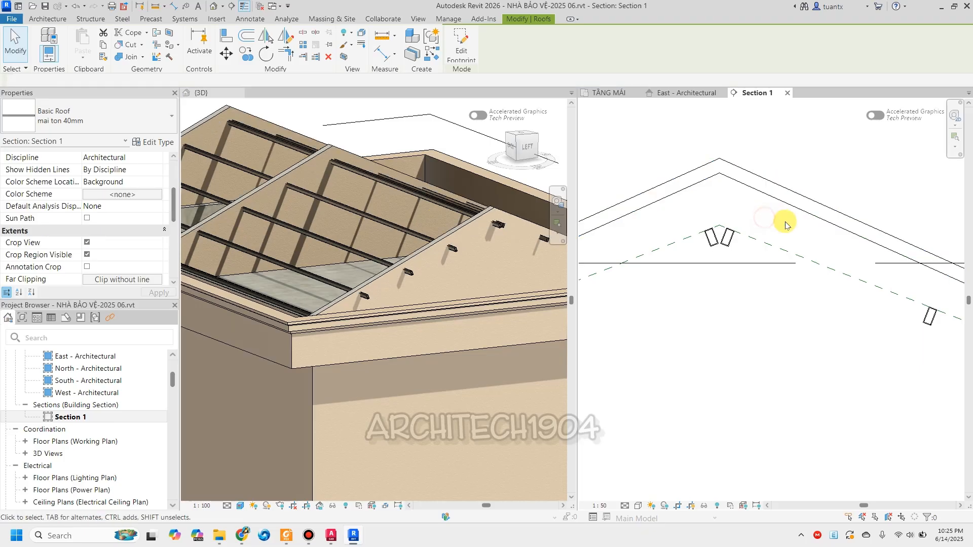
Align the reference planes mp ben A and mp ben B to the underside of the roof slopes in Section 1.
{"action": "scroll", "coordinate": [711, 227], "scroll_direction": "down", "scroll_amount": 2}
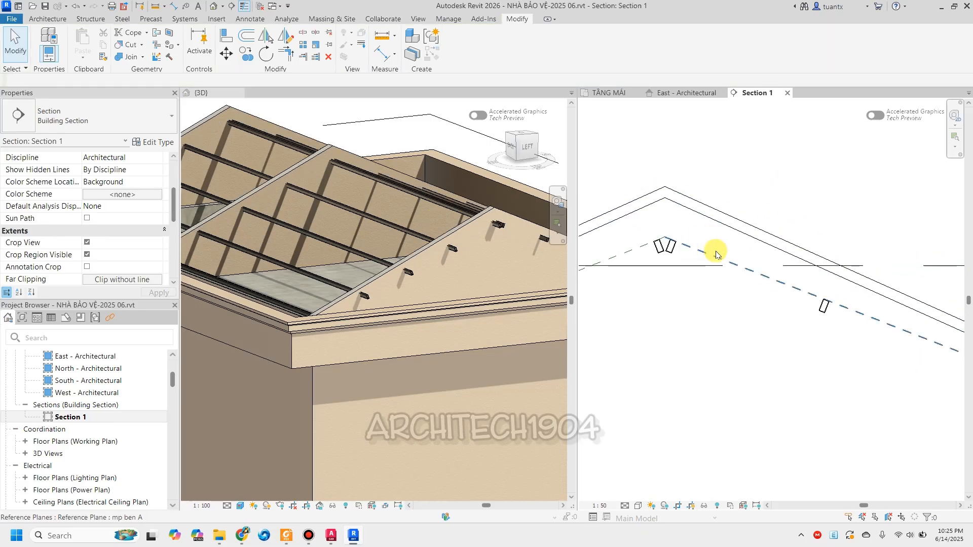
{"action": "left_click", "coordinate": [226, 35]}
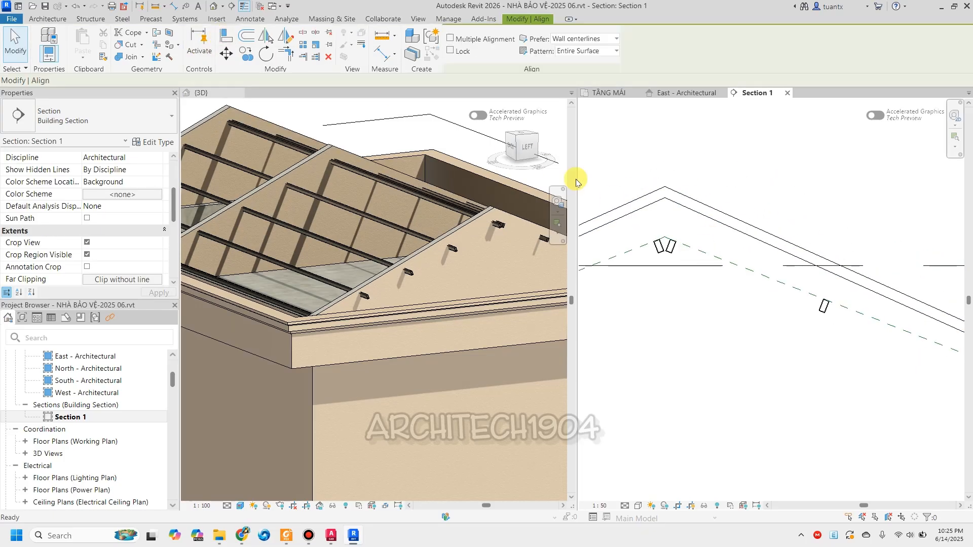
{"action": "left_click", "coordinate": [675, 205]}
{"action": "left_click", "coordinate": [698, 255]}
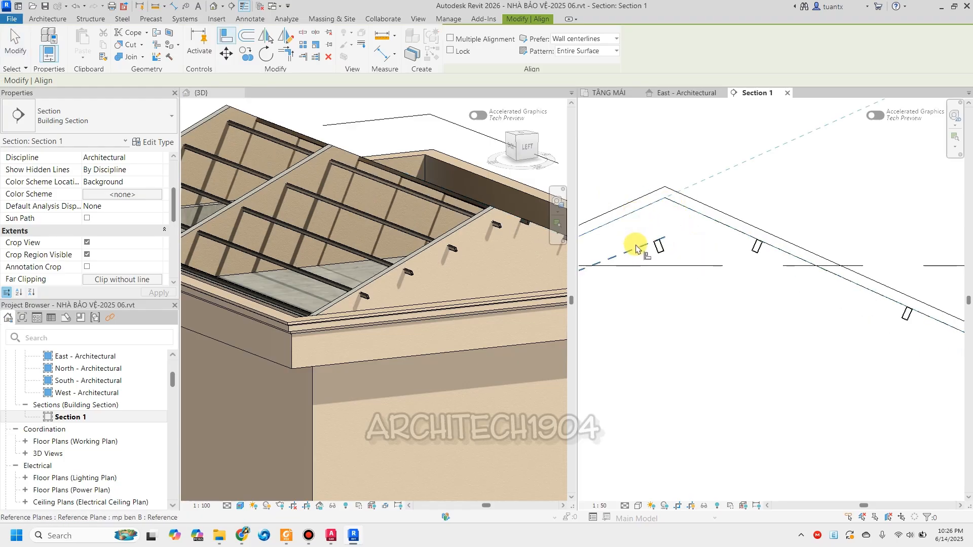
{"action": "scroll", "coordinate": [665, 248], "scroll_direction": "down", "scroll_amount": 1}
{"action": "middle_click_drag", "start_coordinate": [665, 249], "coordinate": [760, 234]}
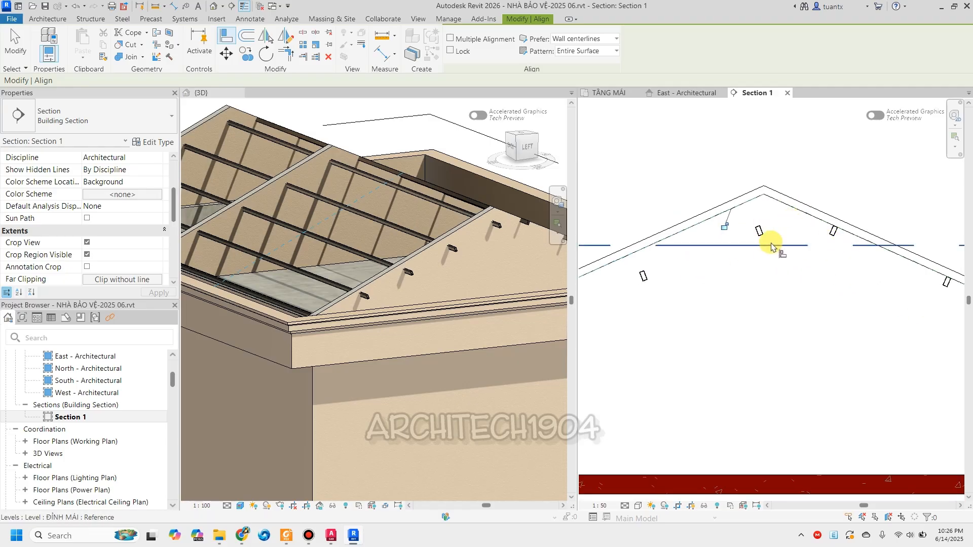
{"action": "left_click", "coordinate": [716, 245]}
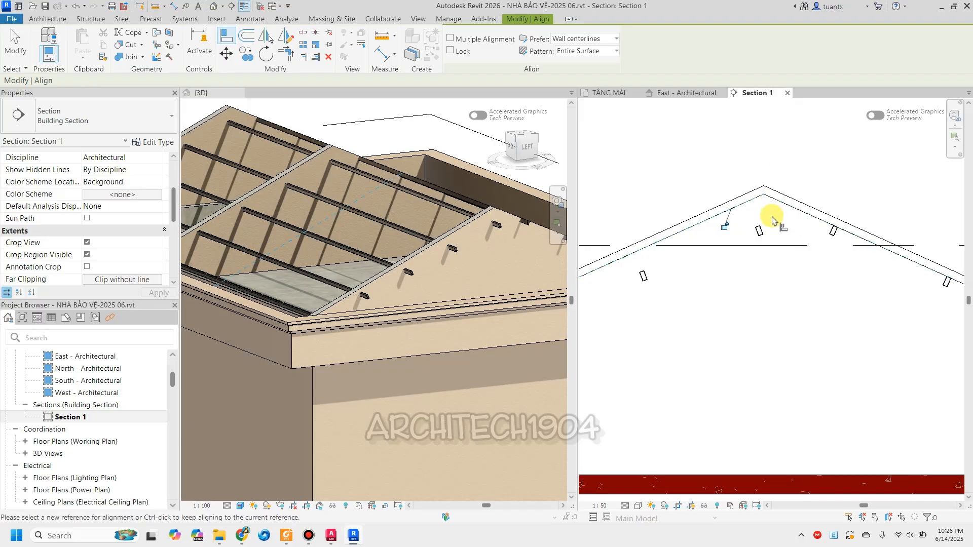
{"action": "key", "text": "Escape"}
{"action": "key", "text": "Escape"}
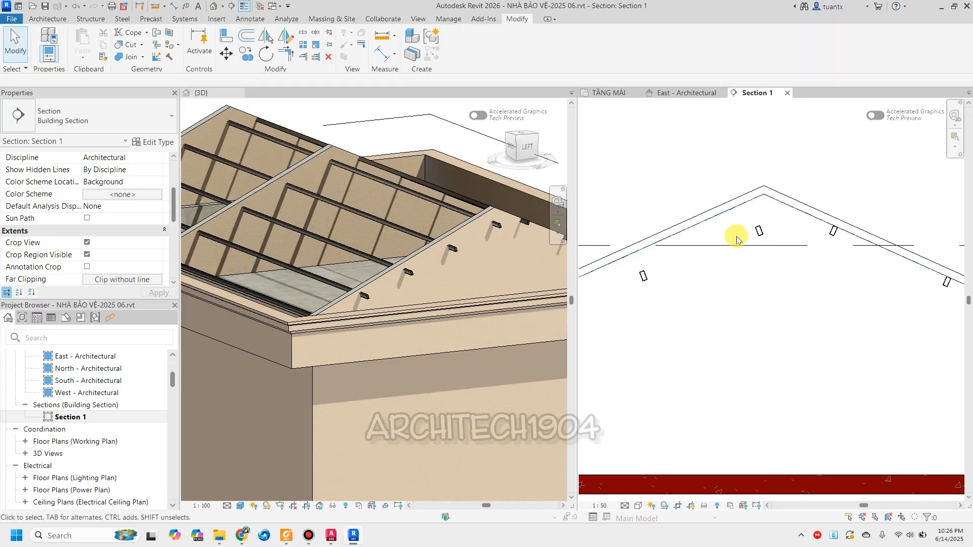
Undo the reference plane alignments and the roof slope change.
{"action": "scroll", "coordinate": [740, 244], "scroll_direction": "up", "scroll_amount": 1}
{"action": "key", "text": "ctrl+z"}
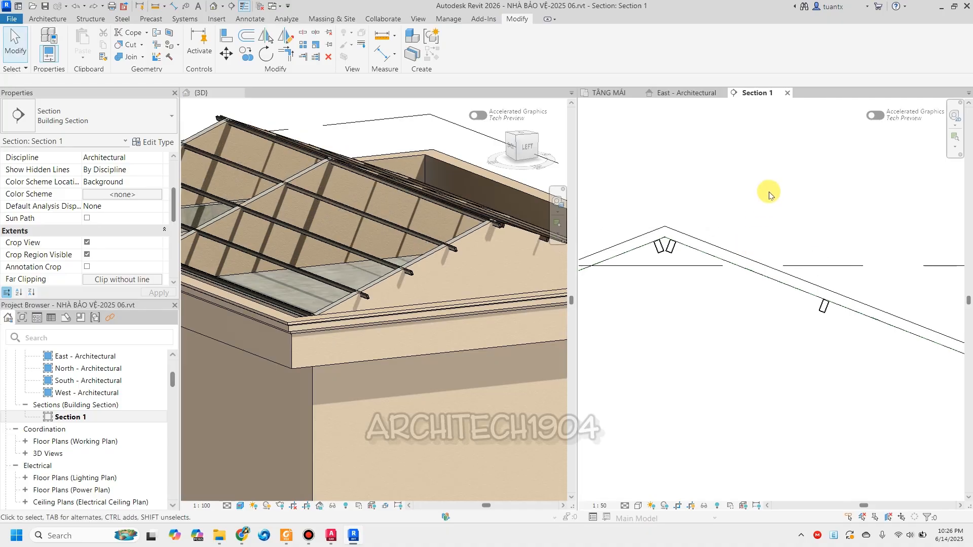
Turn the Roofs category's visibility back on in the 3D view.
{"action": "scroll", "coordinate": [717, 200], "scroll_direction": "down", "scroll_amount": 3}
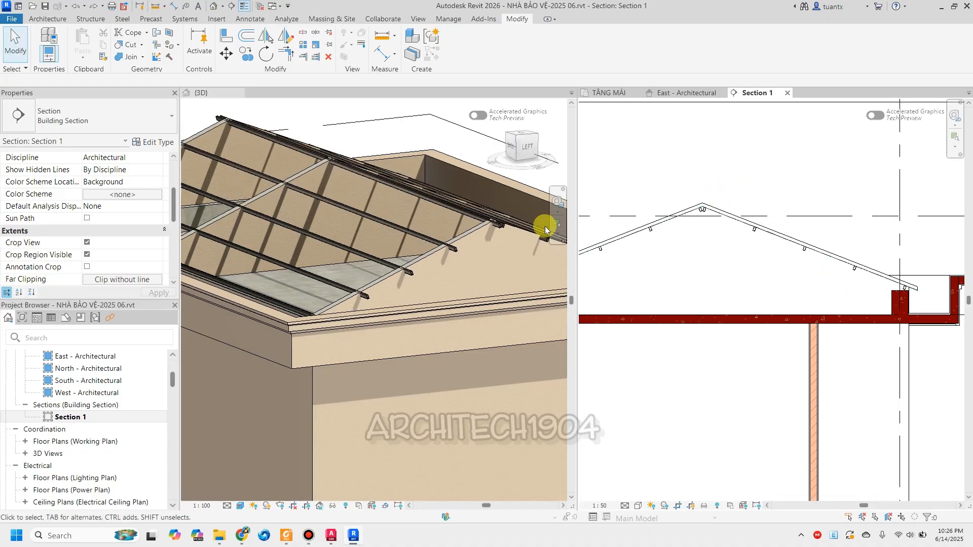
{"action": "scroll", "coordinate": [506, 221], "scroll_direction": "down", "scroll_amount": 3}
{"action": "middle_click_drag", "start_coordinate": [441, 216], "coordinate": [268, 223], "text": "shift"}
{"action": "middle_click_drag", "start_coordinate": [311, 393], "coordinate": [335, 444], "text": "shift"}
{"action": "scroll", "coordinate": [310, 437], "scroll_direction": "up", "scroll_amount": 3}
{"action": "key", "text": "g"}
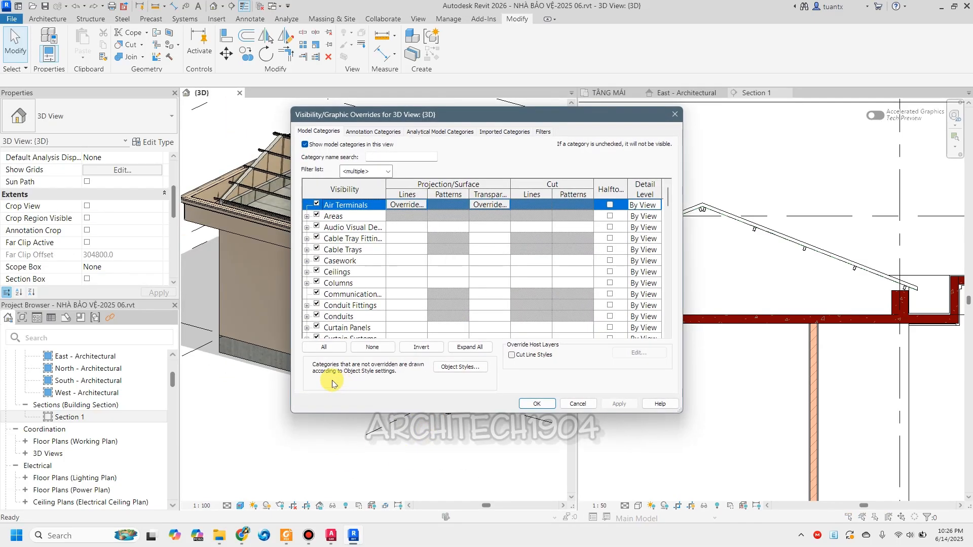
{"action": "left_click", "coordinate": [368, 274]}
{"action": "key", "text": "r"}
{"action": "scroll", "coordinate": [344, 314], "scroll_direction": "down", "scroll_amount": 2}
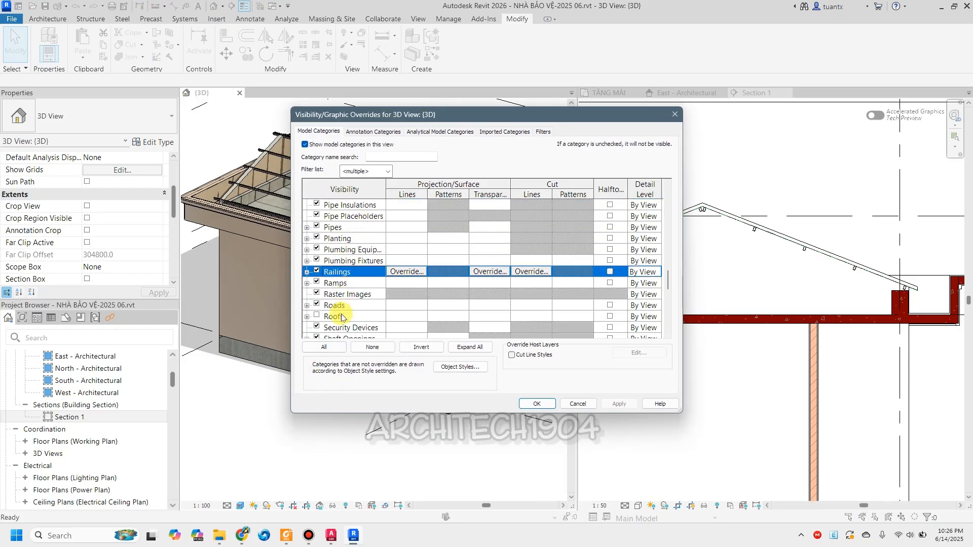
{"action": "left_click", "coordinate": [318, 318]}
{"action": "left_click", "coordinate": [535, 405]}
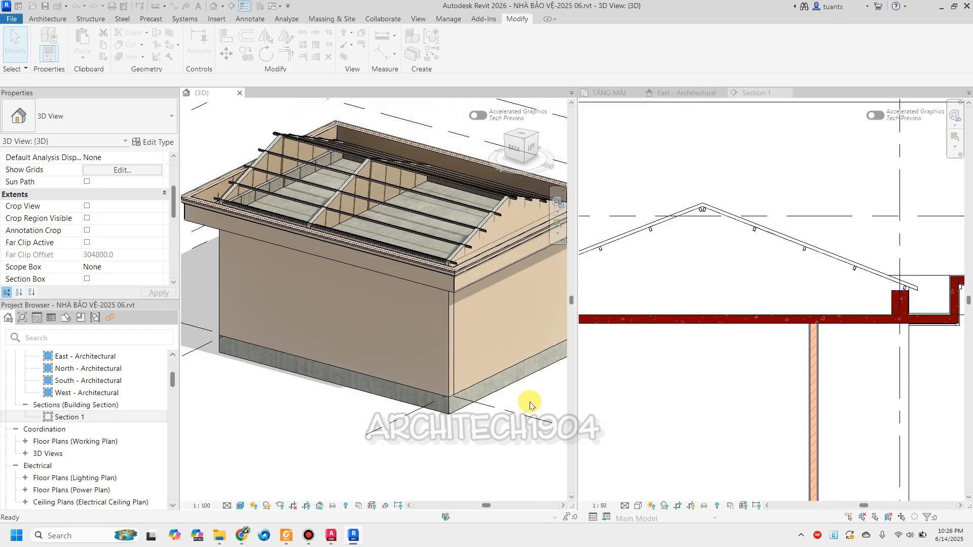
Examine in the 3D view how the beam ends sit beneath the roof's gable edges.
{"action": "middle_click_drag", "start_coordinate": [480, 387], "coordinate": [398, 408], "text": "shift"}
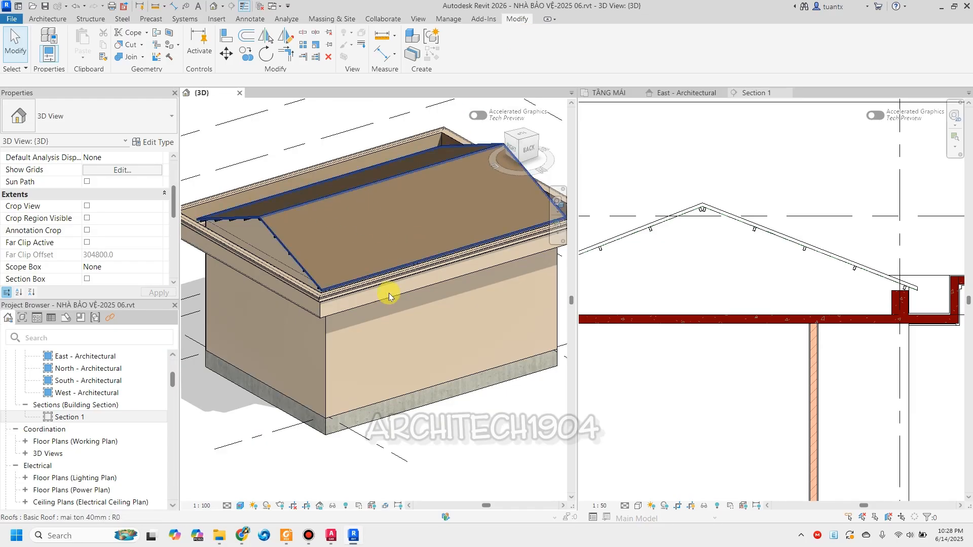
{"action": "scroll", "coordinate": [388, 292], "scroll_direction": "up", "scroll_amount": 3}
{"action": "scroll", "coordinate": [344, 388], "scroll_direction": "up", "scroll_amount": 2}
{"action": "scroll", "coordinate": [339, 389], "scroll_direction": "down", "scroll_amount": 3}
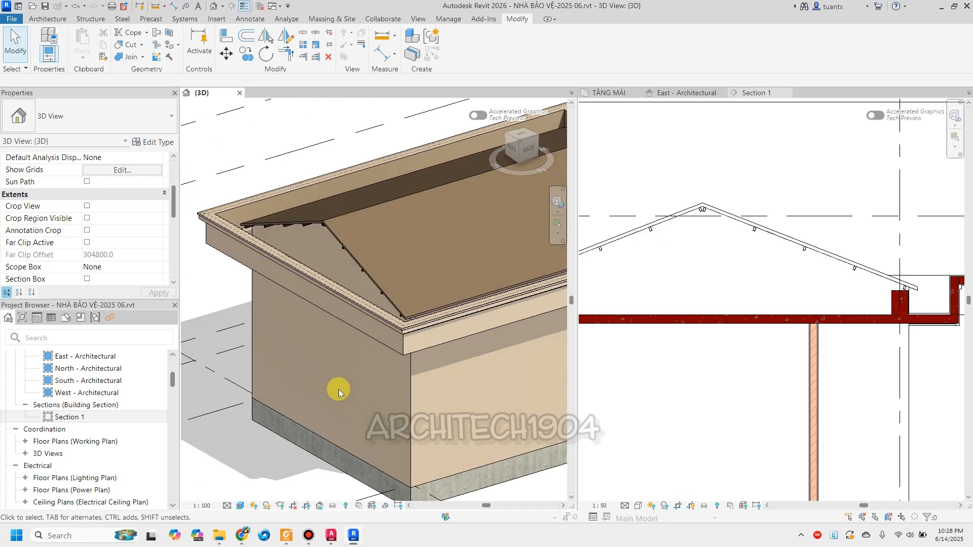
{"action": "scroll", "coordinate": [315, 380], "scroll_direction": "up", "scroll_amount": 4}
{"action": "scroll", "coordinate": [378, 393], "scroll_direction": "down", "scroll_amount": 2}
{"action": "scroll", "coordinate": [417, 222], "scroll_direction": "up", "scroll_amount": 5}
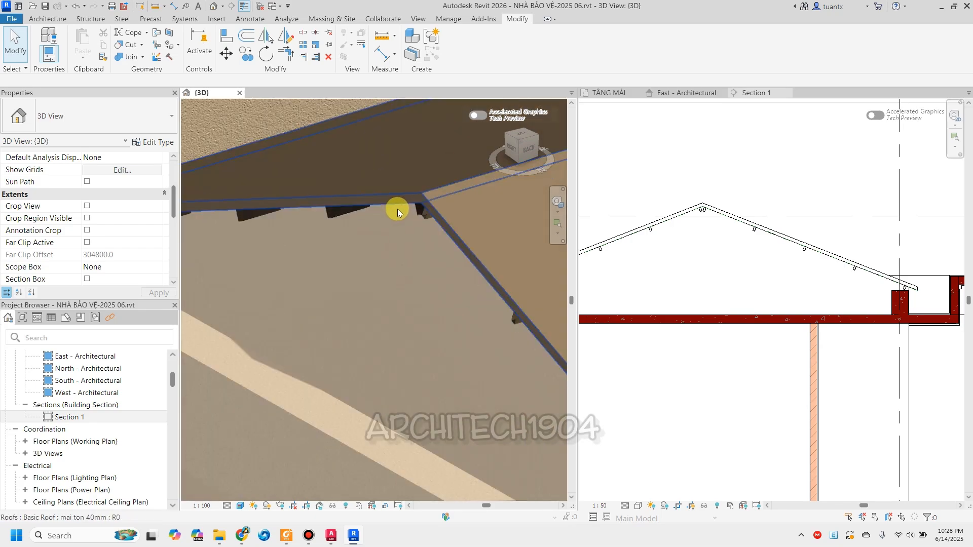
{"action": "scroll", "coordinate": [519, 316], "scroll_direction": "up", "scroll_amount": 2}
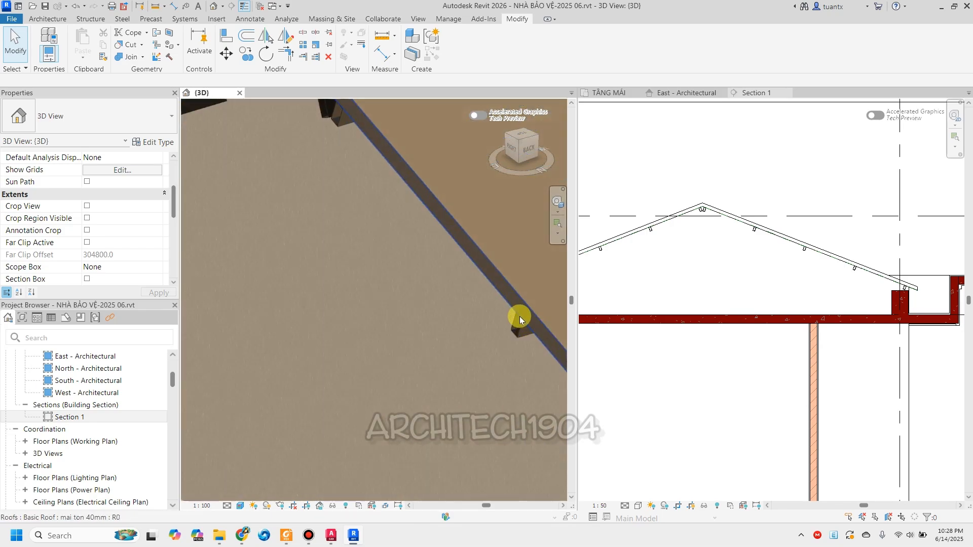
{"action": "scroll", "coordinate": [484, 282], "scroll_direction": "down", "scroll_amount": 2}
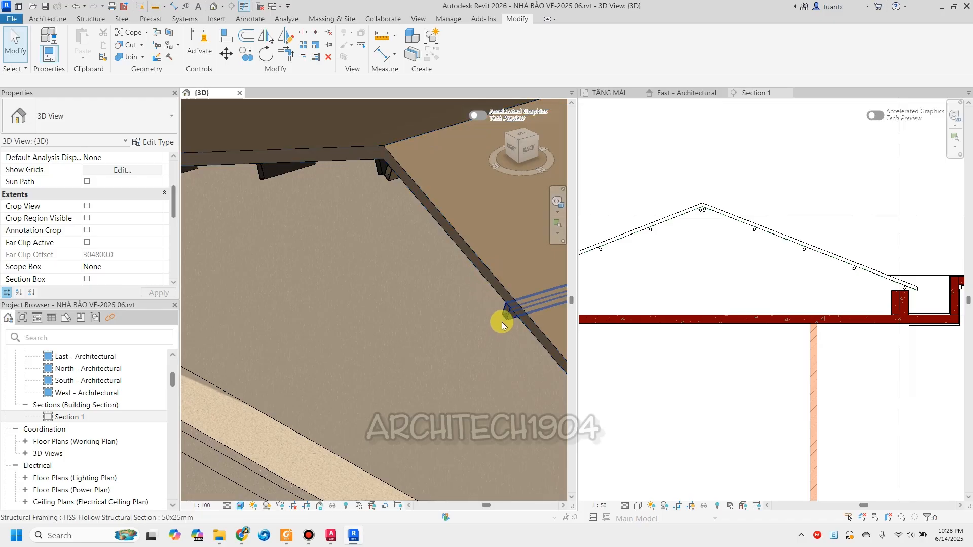
{"action": "scroll", "coordinate": [494, 327], "scroll_direction": "up", "scroll_amount": 2}
{"action": "scroll", "coordinate": [486, 324], "scroll_direction": "down", "scroll_amount": 4}
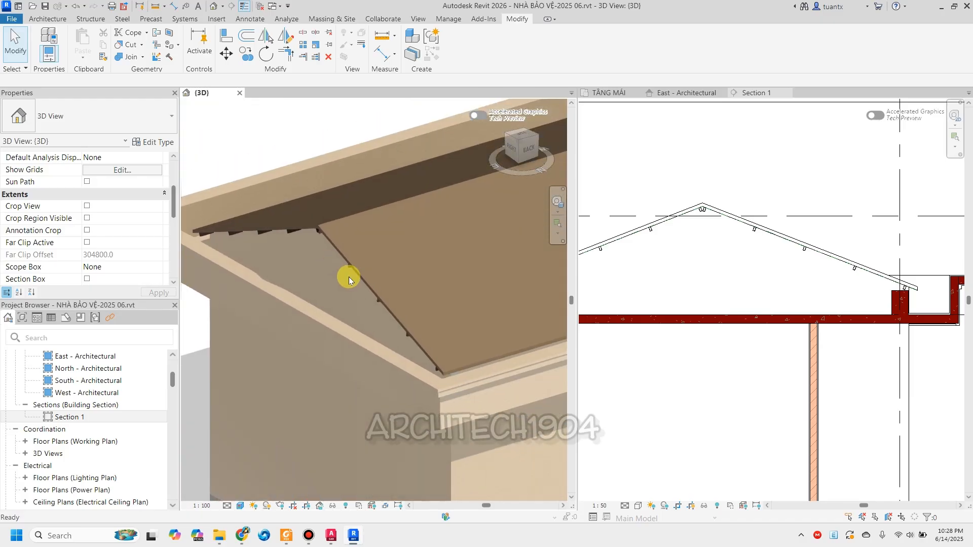
{"action": "middle_click_drag", "start_coordinate": [495, 340], "coordinate": [478, 324], "text": "shift"}
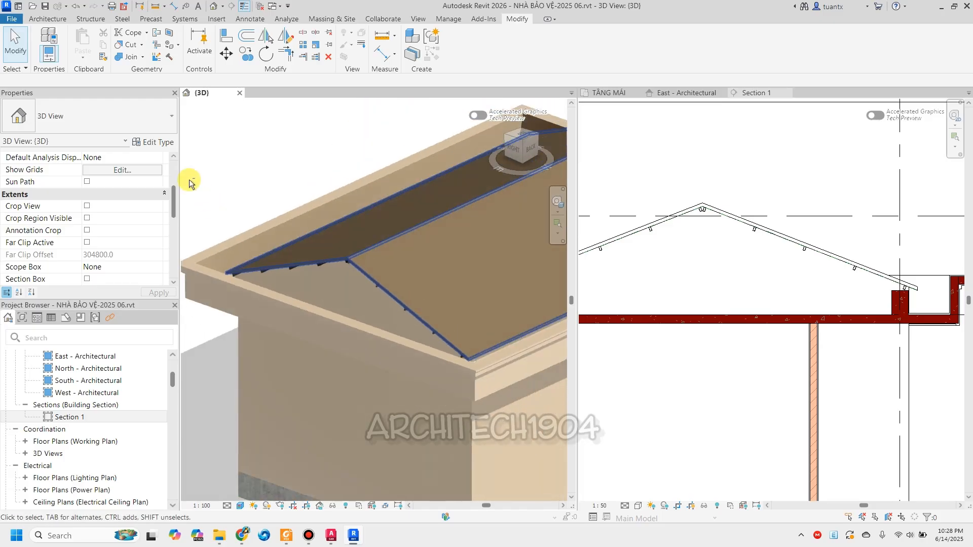
Start a roof fascia of type Fascia-Flat 19 x 286mm with the profile M_Fascia-Flat : 19 x 286mm.
{"action": "left_click", "coordinate": [45, 24]}
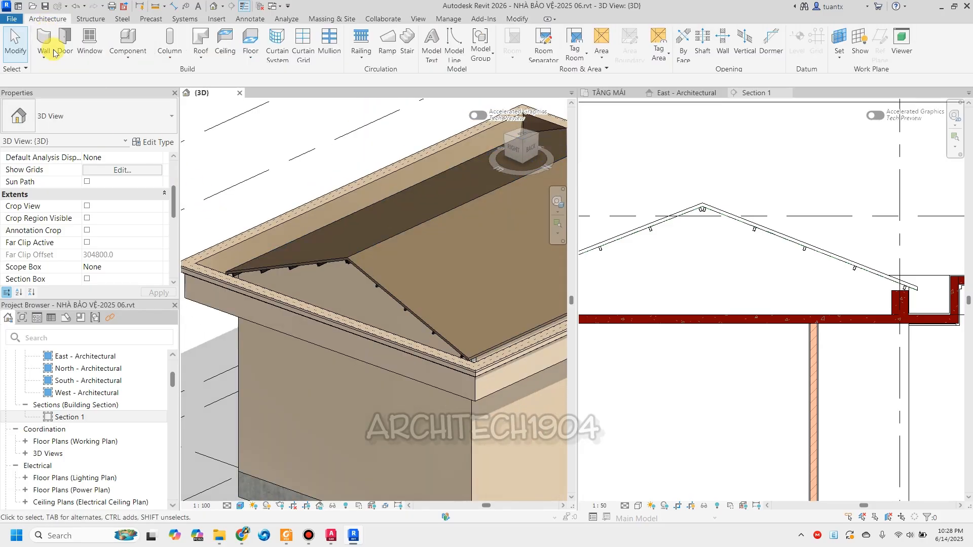
{"action": "left_click", "coordinate": [201, 64]}
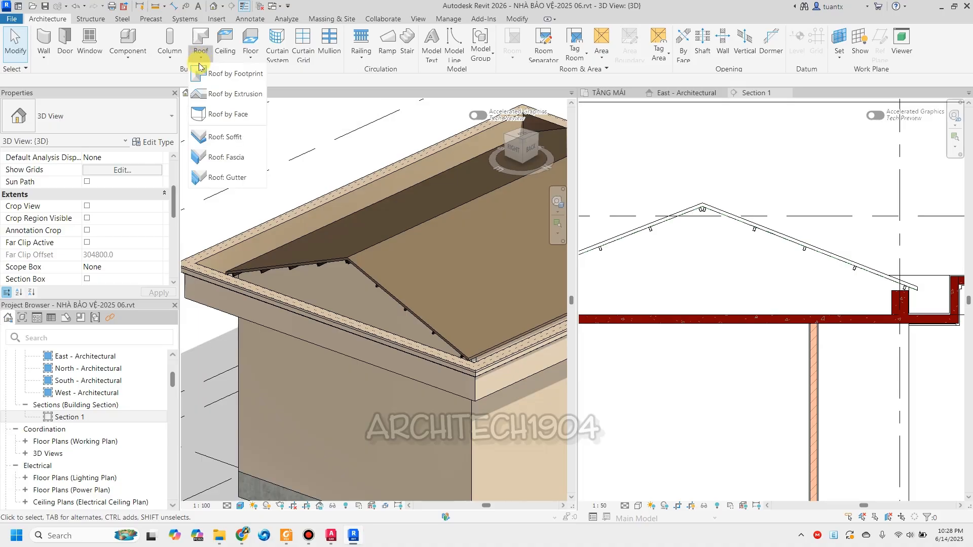
{"action": "left_click", "coordinate": [217, 161]}
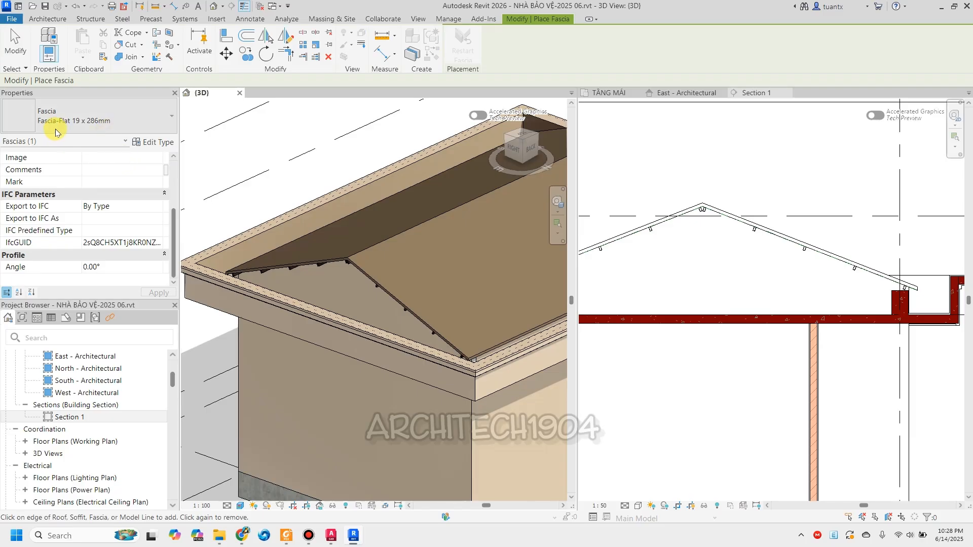
{"action": "left_click", "coordinate": [78, 126]}
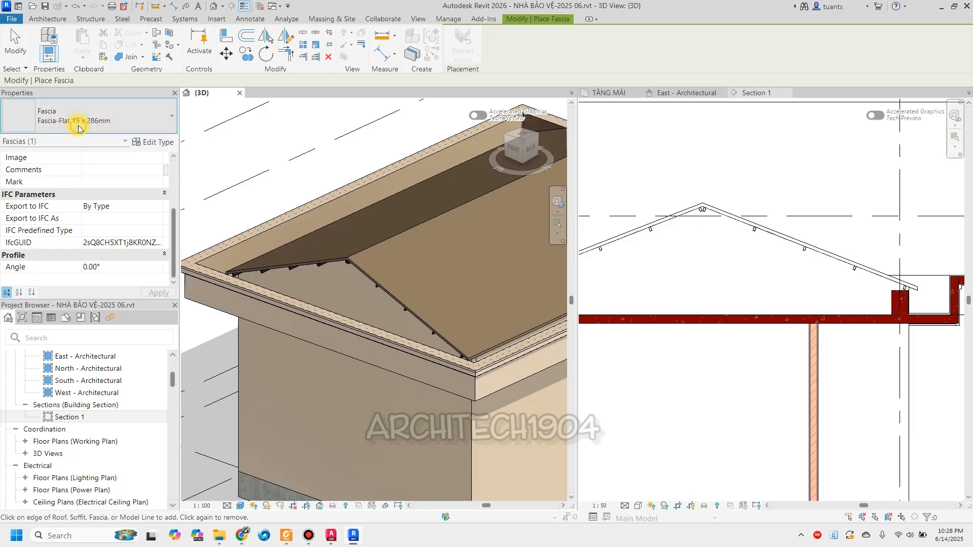
{"action": "left_click", "coordinate": [562, 53]}
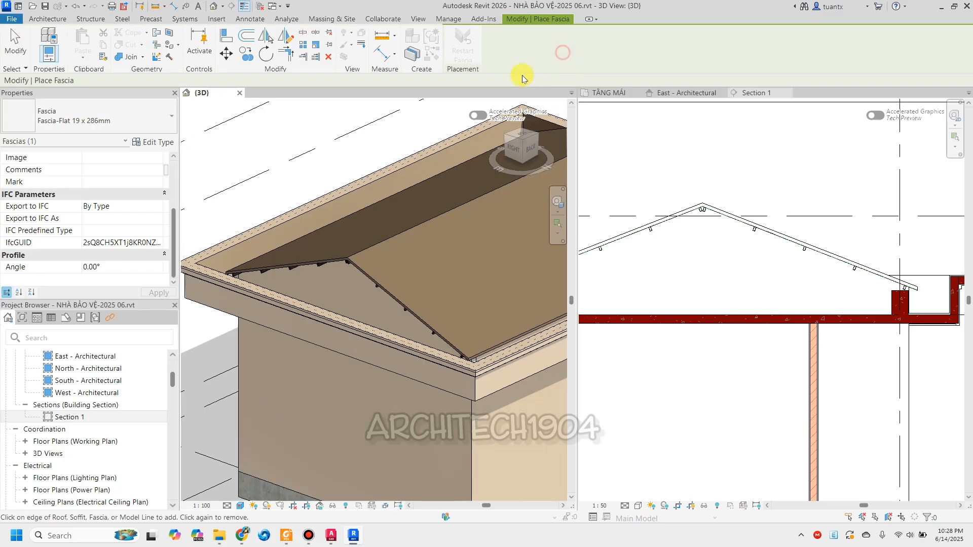
{"action": "left_click", "coordinate": [163, 145]}
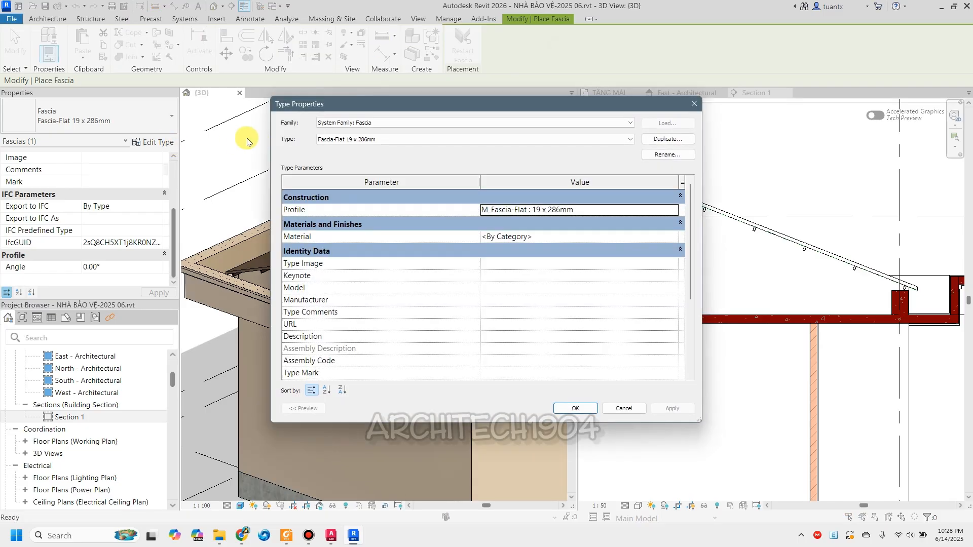
{"action": "left_click", "coordinate": [635, 213]}
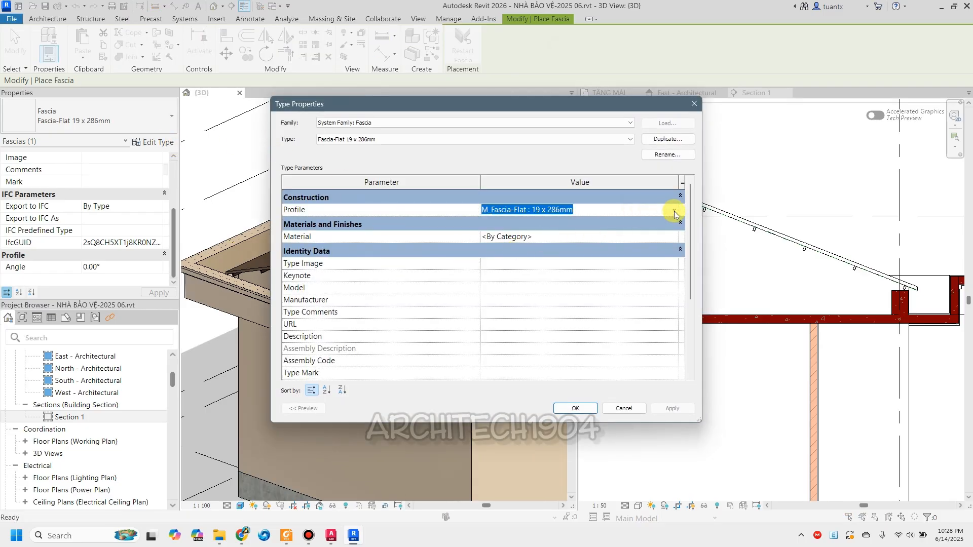
{"action": "left_click", "coordinate": [674, 212]}
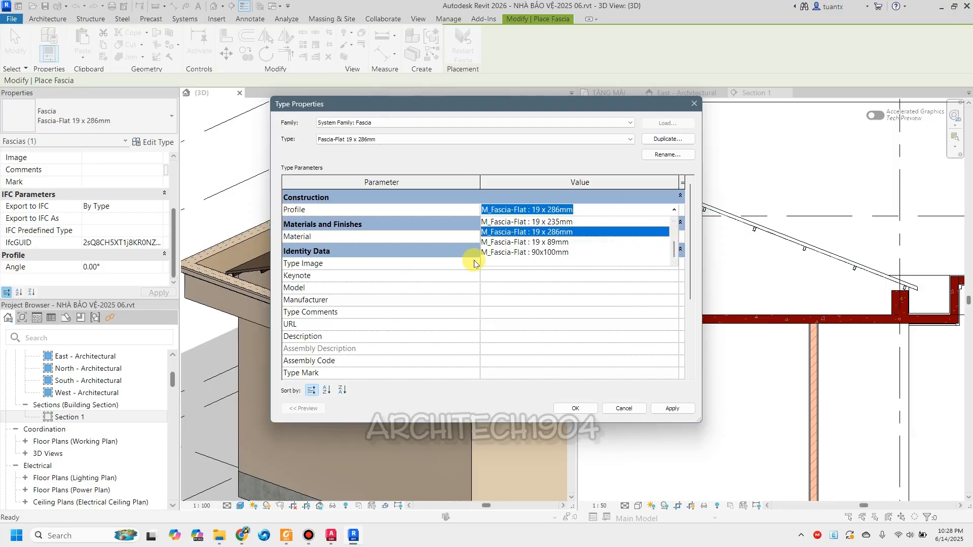
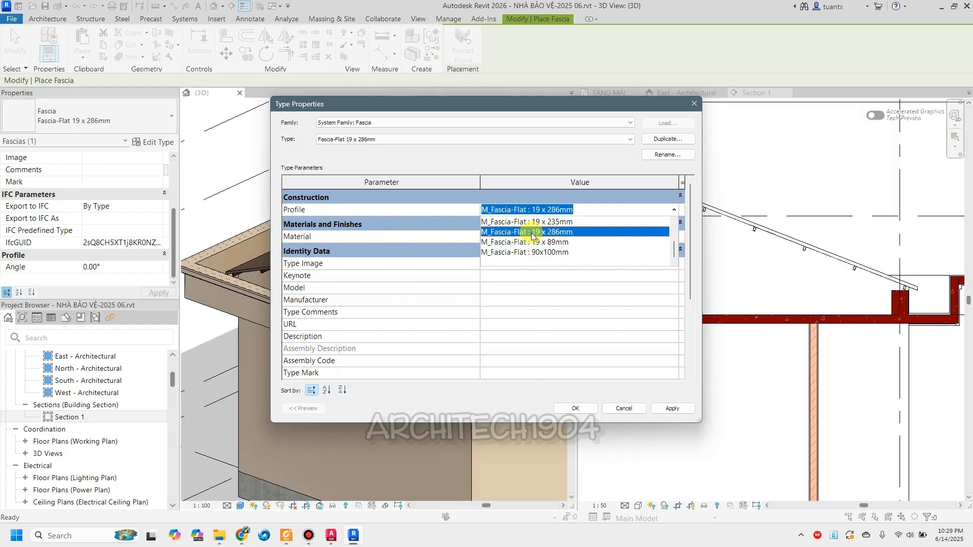
{"action": "left_click", "coordinate": [532, 232]}
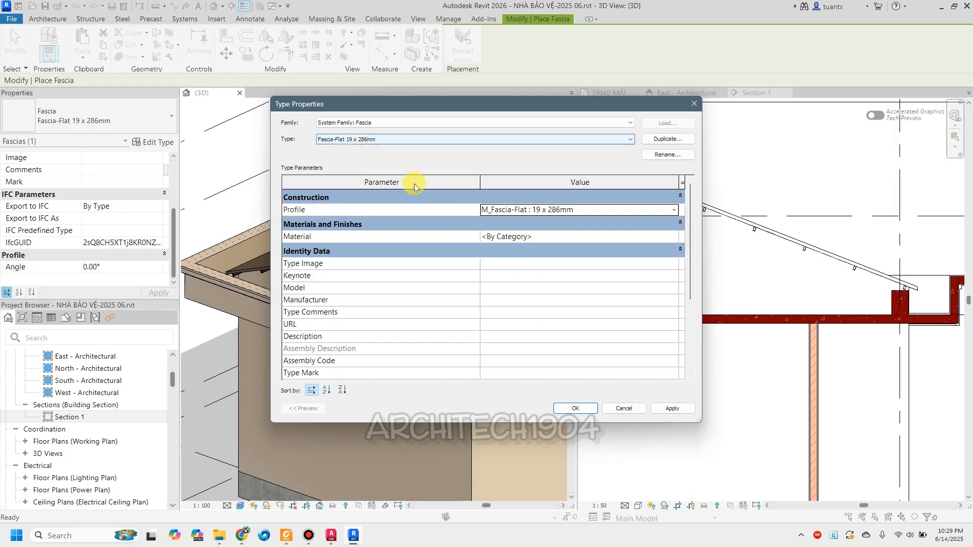
Assign the @-mai ton-01 material to the fascia type.
{"action": "left_click", "coordinate": [675, 238]}
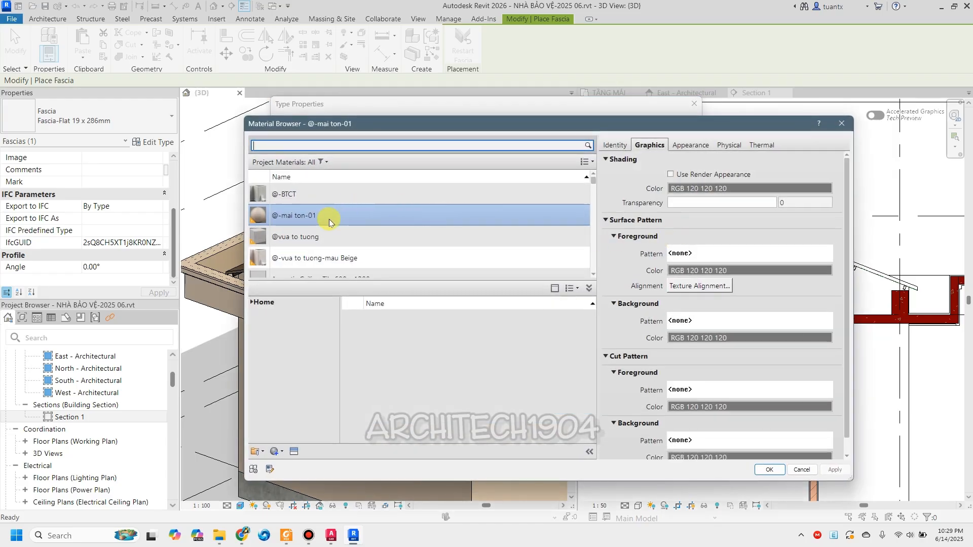
{"action": "left_click", "coordinate": [766, 467]}
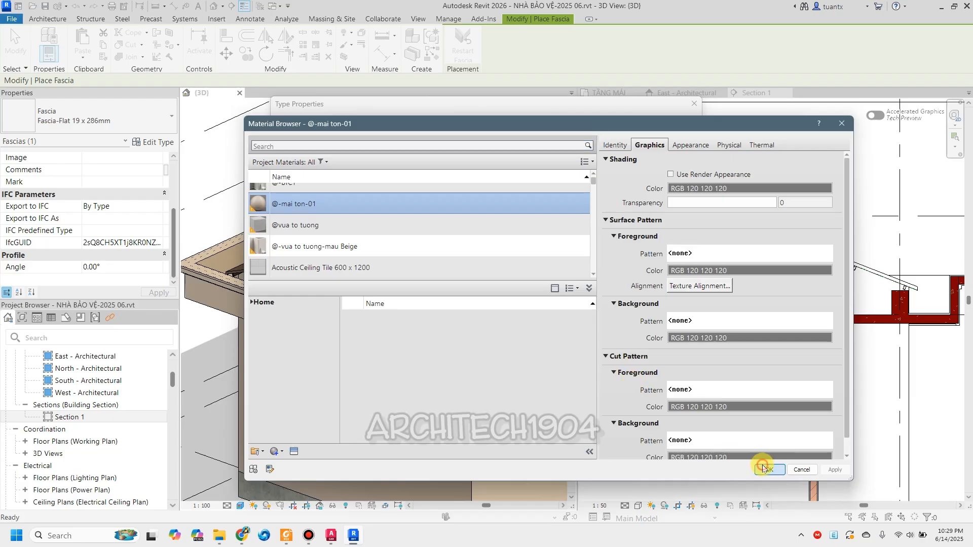
{"action": "left_click", "coordinate": [583, 409]}
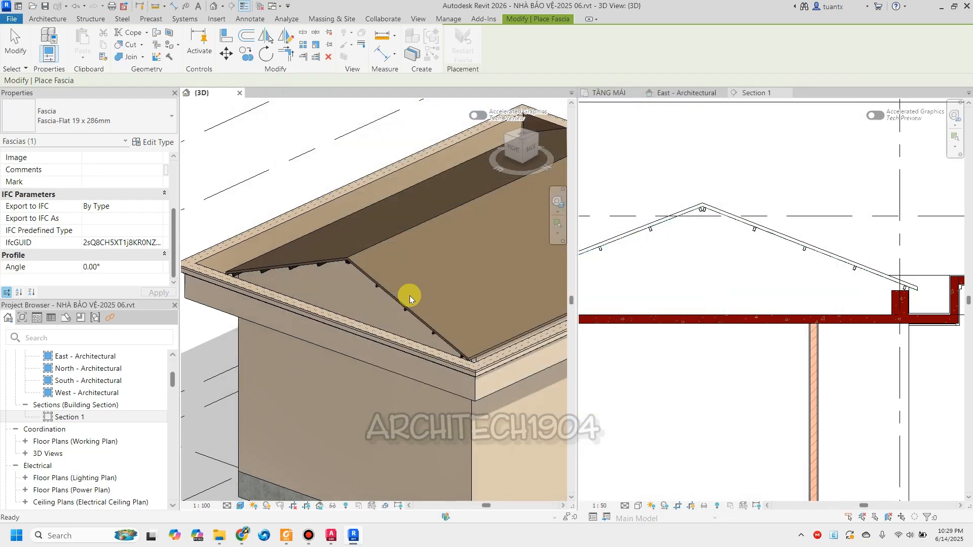
Place the fascia along both sloping roof edges of one gable end.
{"action": "scroll", "coordinate": [319, 272], "scroll_direction": "up", "scroll_amount": 6}
{"action": "middle_click_drag", "start_coordinate": [323, 260], "coordinate": [387, 284]}
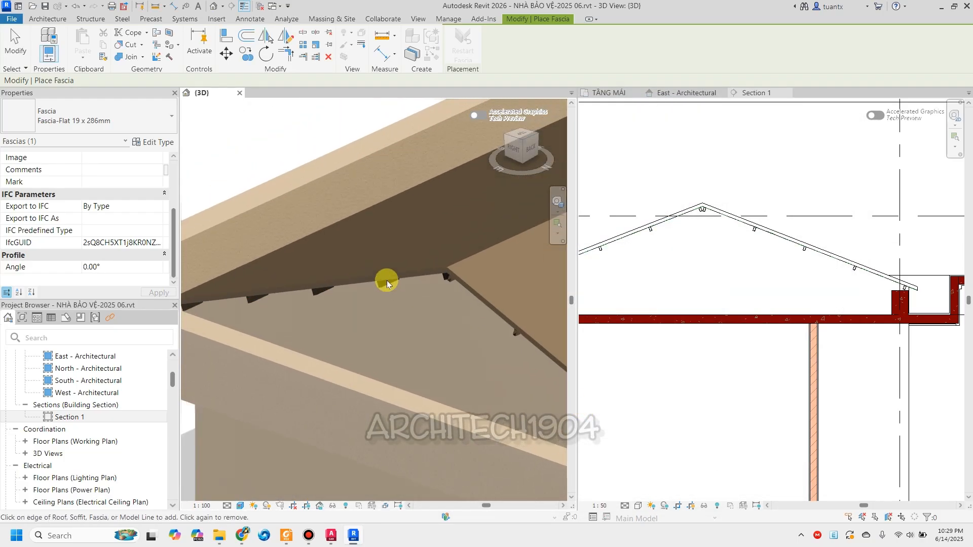
{"action": "scroll", "coordinate": [403, 276], "scroll_direction": "up", "scroll_amount": 1}
{"action": "scroll", "coordinate": [448, 270], "scroll_direction": "up", "scroll_amount": 2}
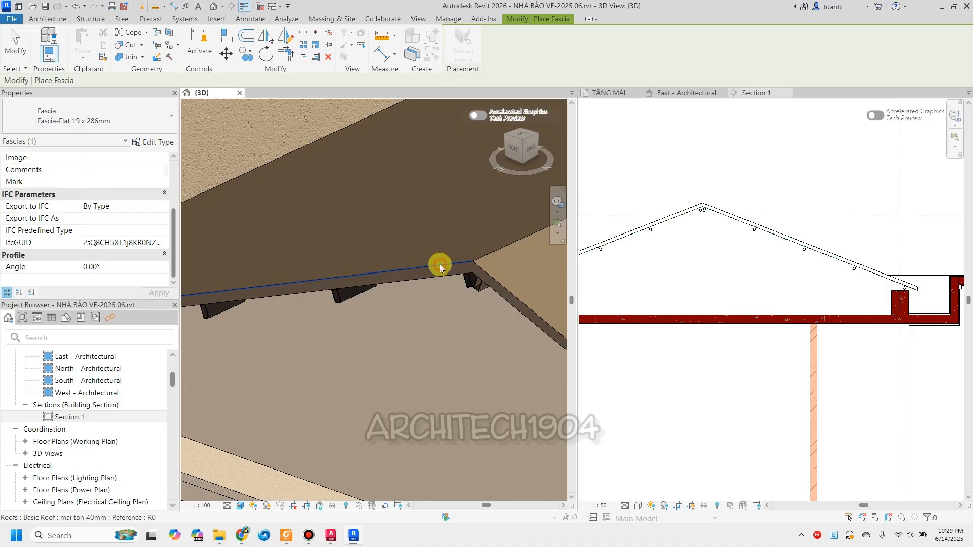
{"action": "left_click", "coordinate": [440, 264]}
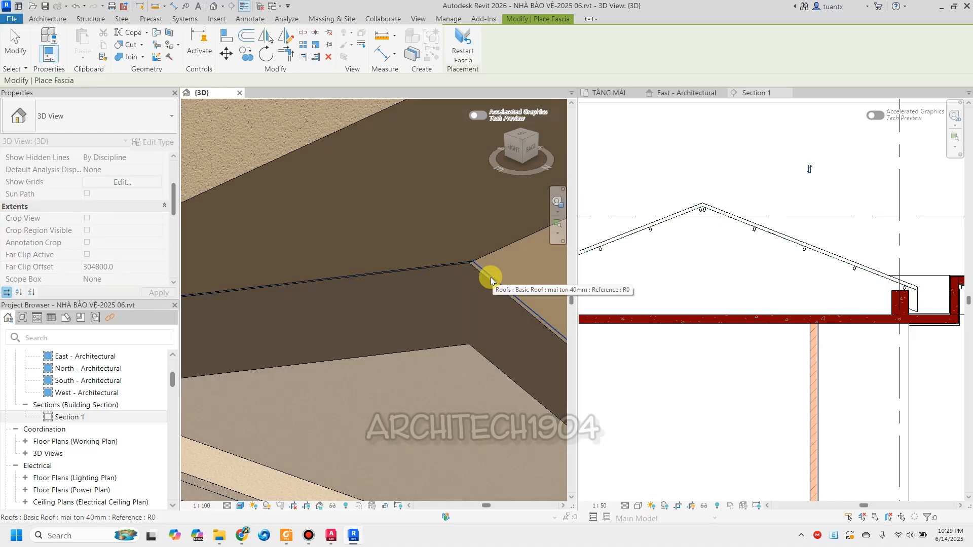
Place the fascia along both sloping roof edges of the opposite gable end.
{"action": "scroll", "coordinate": [454, 310], "scroll_direction": "down", "scroll_amount": 3}
{"action": "middle_click_drag", "start_coordinate": [450, 337], "coordinate": [396, 303], "text": "shift"}
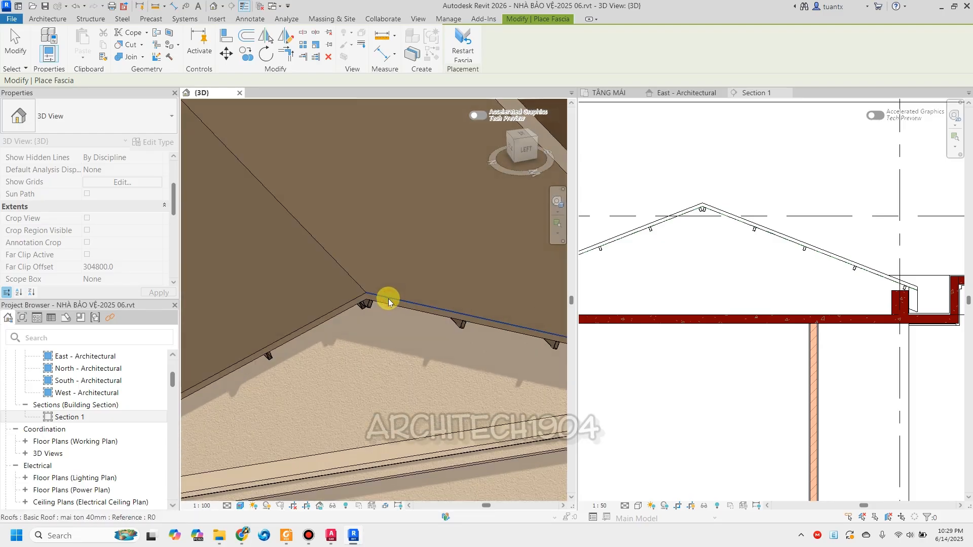
{"action": "left_click", "coordinate": [394, 299]}
{"action": "left_click", "coordinate": [351, 299]}
{"action": "middle_click_drag", "start_coordinate": [350, 300], "coordinate": [482, 387], "text": "shift"}
{"action": "left_click", "coordinate": [482, 387]}
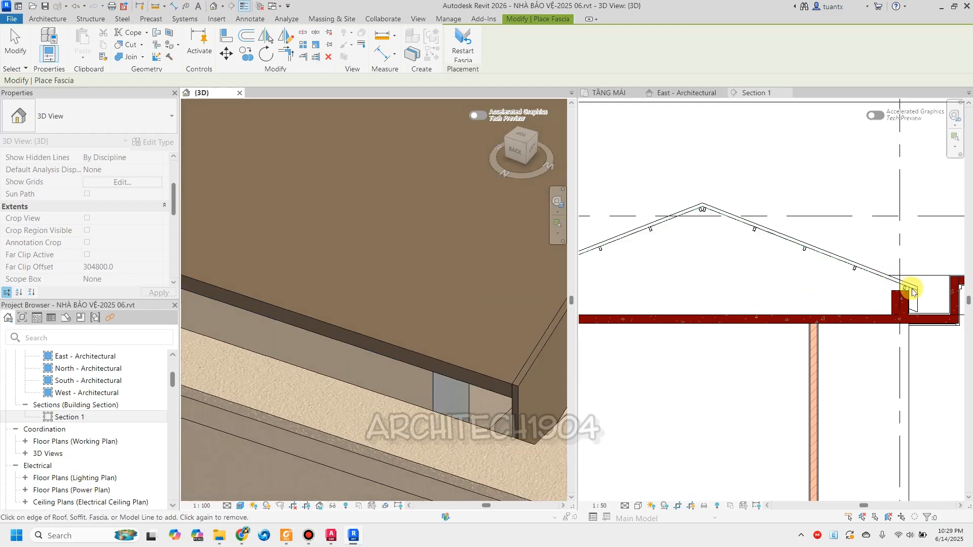
Examine the fascia at the eaves in Section 1 and the 3D view, and end the fascia placement.
{"action": "scroll", "coordinate": [912, 293], "scroll_direction": "up", "scroll_amount": 4}
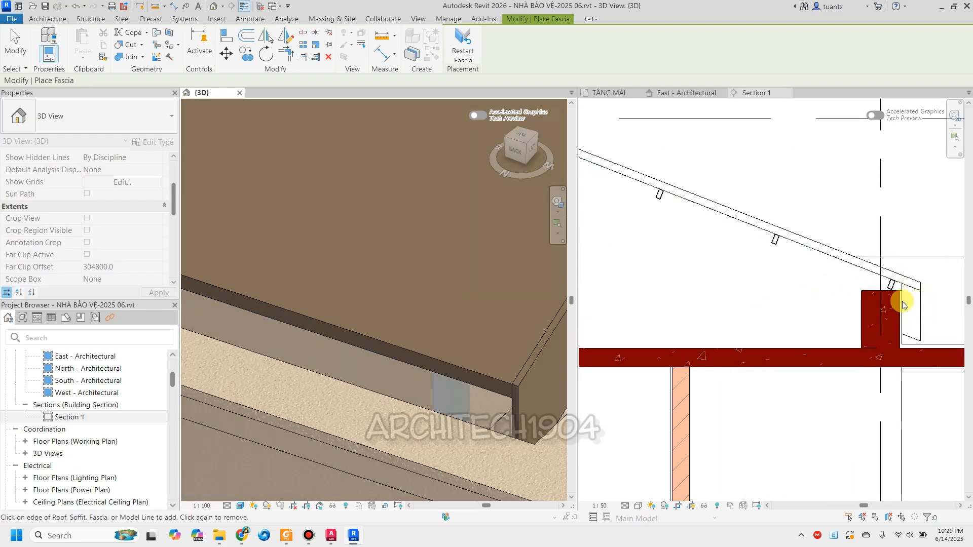
{"action": "left_click", "coordinate": [437, 354]}
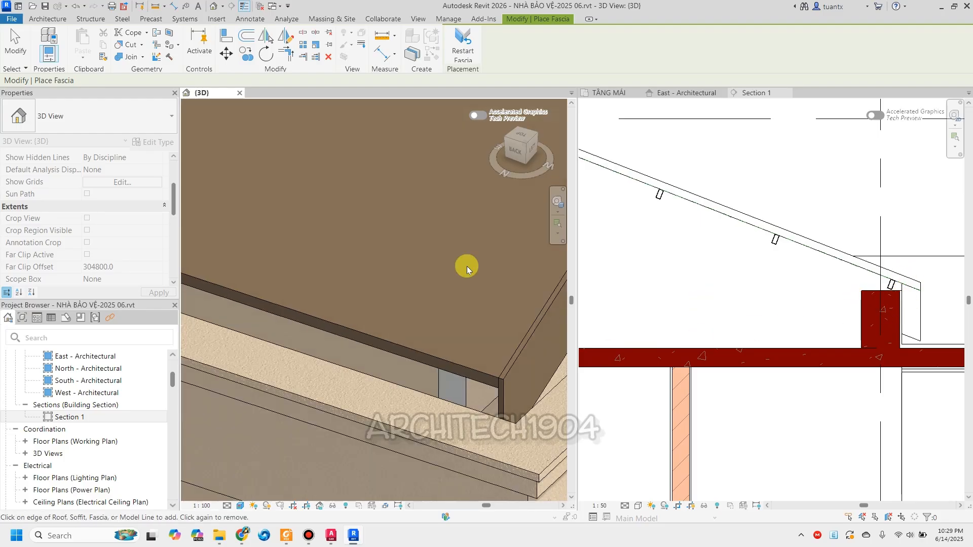
{"action": "scroll", "coordinate": [386, 242], "scroll_direction": "down", "scroll_amount": 5}
{"action": "scroll", "coordinate": [385, 240], "scroll_direction": "down", "scroll_amount": 2}
{"action": "middle_click_drag", "start_coordinate": [382, 257], "coordinate": [370, 318]}
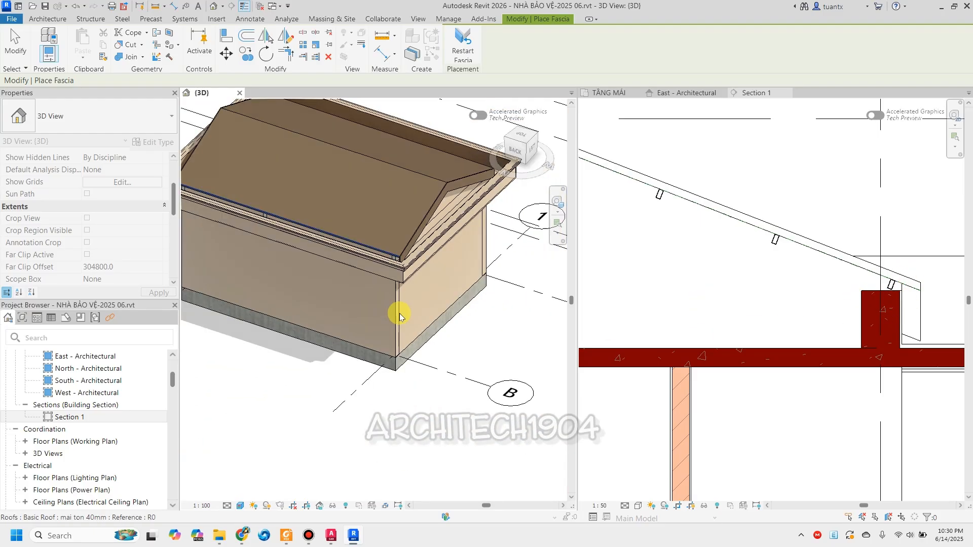
{"action": "left_click", "coordinate": [13, 41]}
{"action": "middle_click_drag", "start_coordinate": [450, 406], "coordinate": [618, 423], "text": "shift"}
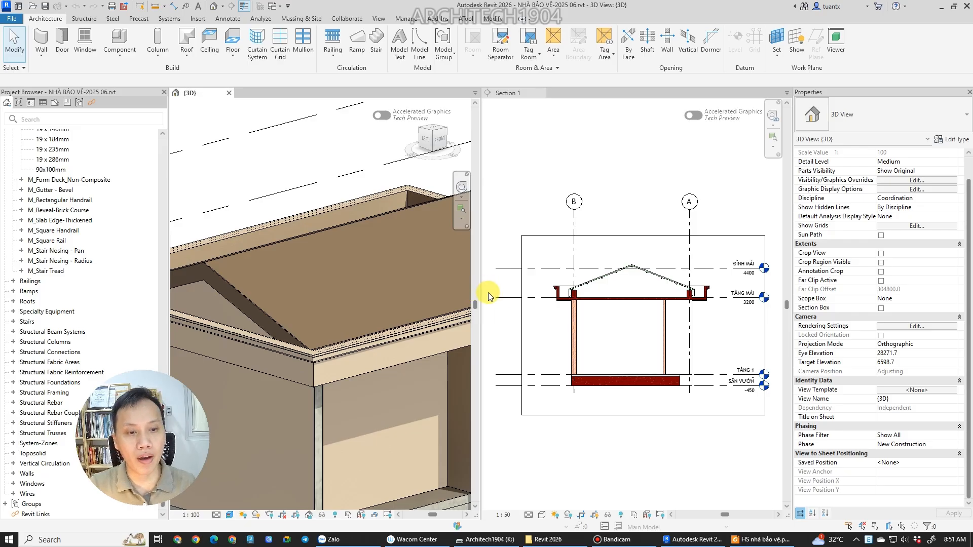
{"action": "scroll", "coordinate": [582, 263], "scroll_direction": "up", "scroll_amount": 3}
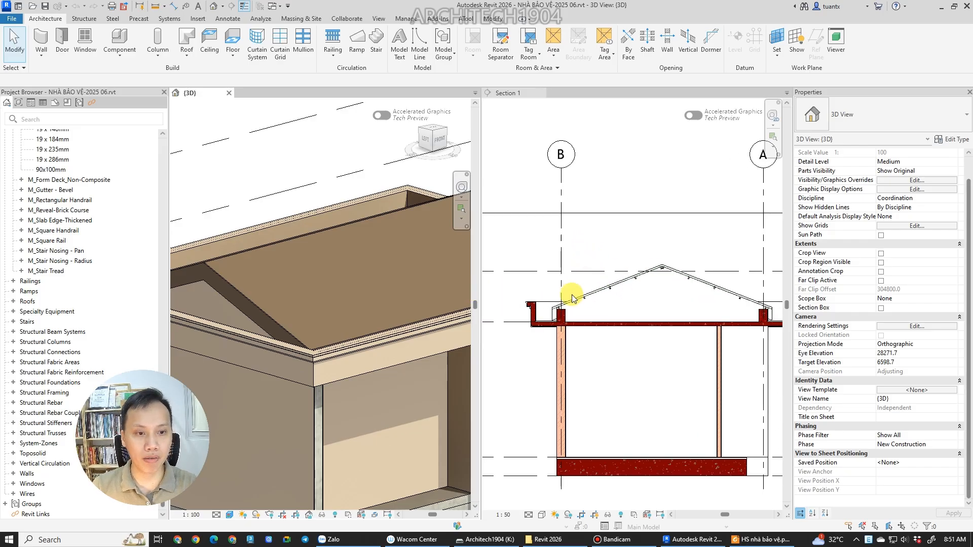
{"action": "left_click", "coordinate": [267, 166]}
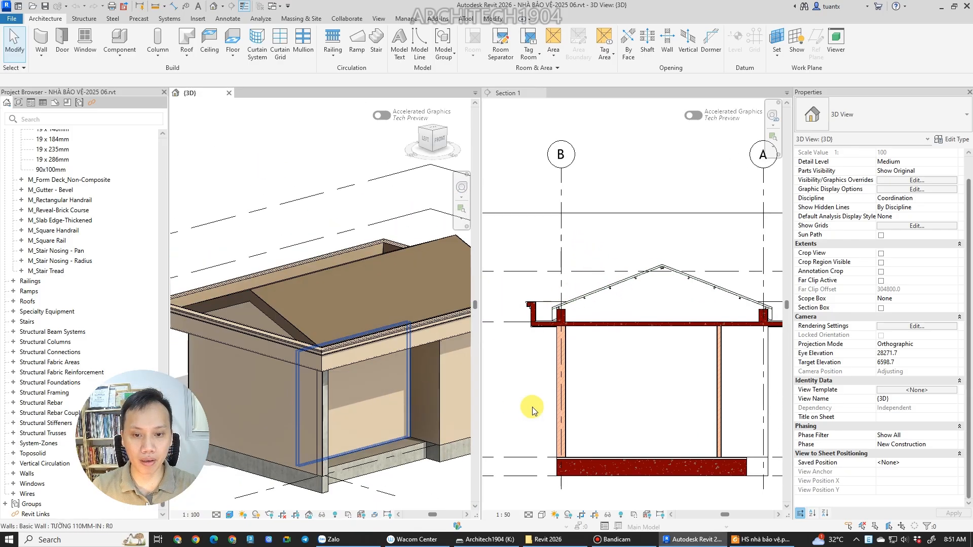
Switch to the guard house PDF in Foxit Reader and examine the door and window layout on the axis 1-2 elevation.
{"action": "left_click", "coordinate": [555, 350]}
{"action": "left_click", "coordinate": [400, 367]}
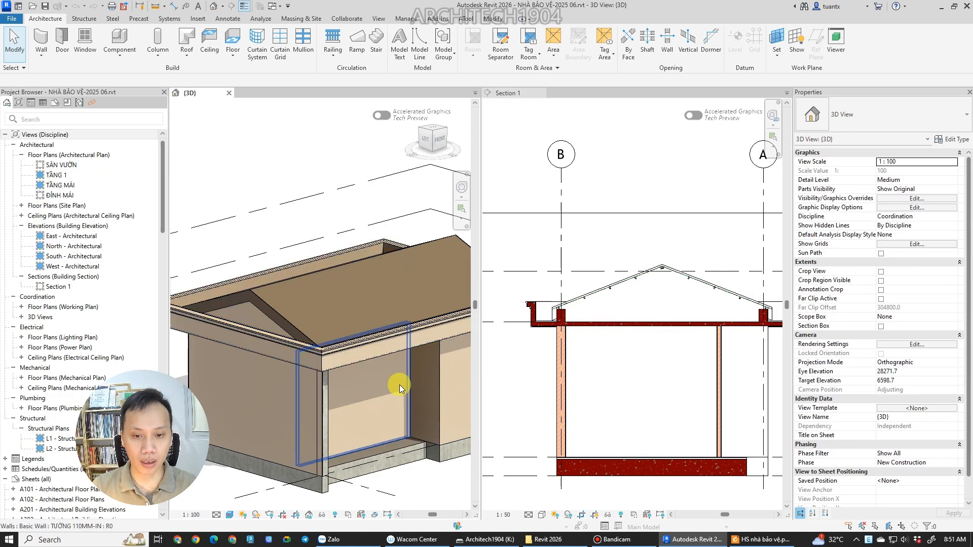
{"action": "middle_click_drag", "start_coordinate": [409, 461], "coordinate": [354, 319]}
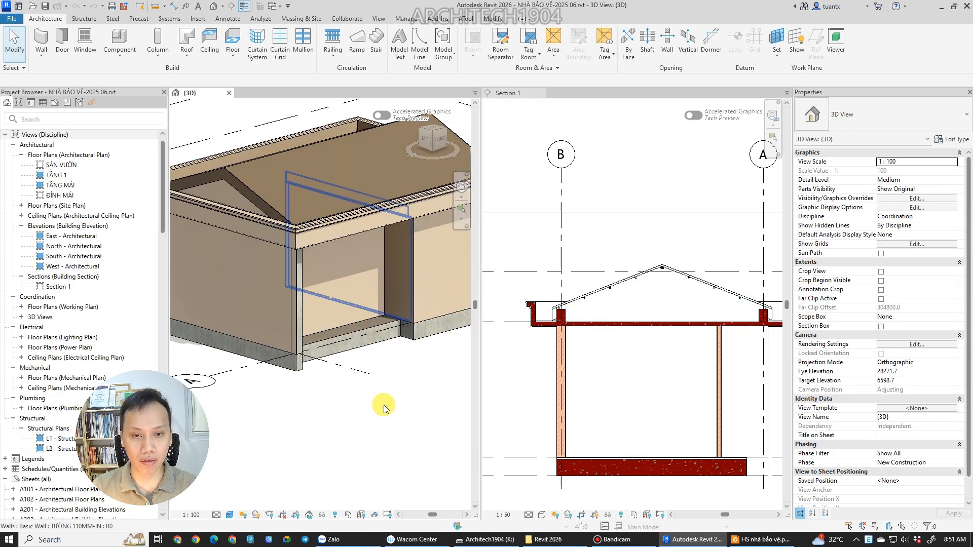
{"action": "left_click", "coordinate": [760, 539]}
{"action": "scroll", "coordinate": [444, 319], "scroll_direction": "up", "scroll_amount": 15}
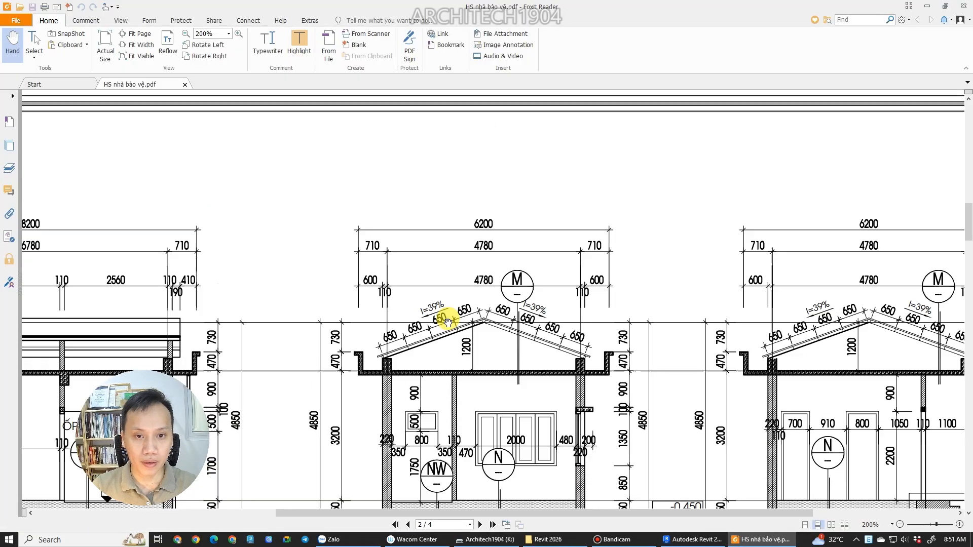
{"action": "mouse_move", "coordinate": [291, 315]}
{"action": "left_mouse_down"}
{"action": "mouse_move", "coordinate": [259, 269]}
{"action": "mouse_move", "coordinate": [608, 276]}
{"action": "mouse_move", "coordinate": [526, 272]}
{"action": "left_mouse_up"}
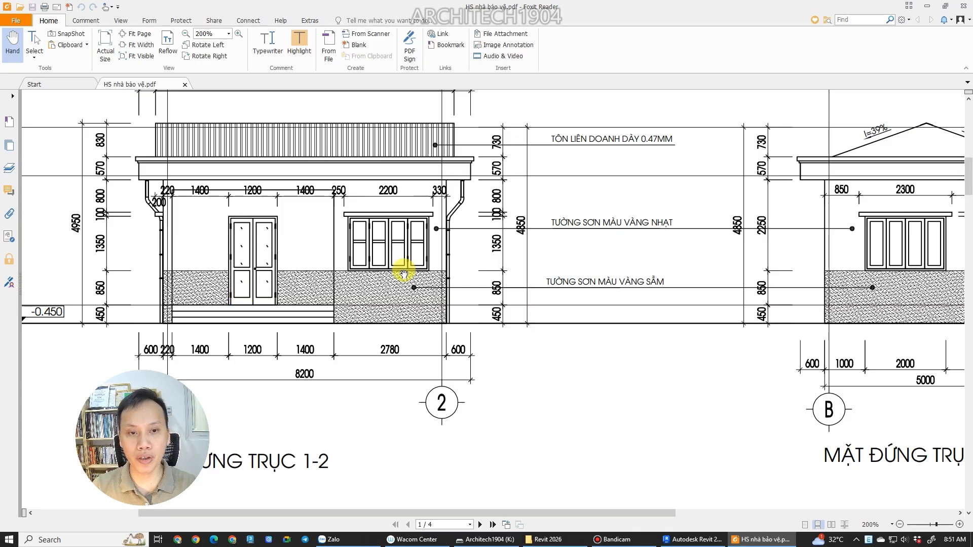
{"action": "scroll", "coordinate": [372, 238], "scroll_direction": "up", "scroll_amount": 1, "text": "ctrl"}
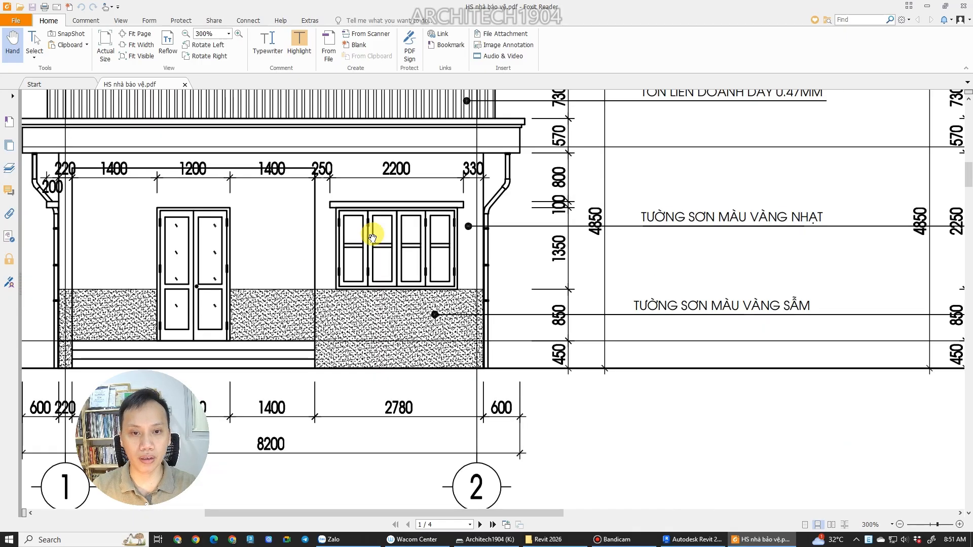
{"action": "mouse_move", "coordinate": [828, 251]}
{"action": "left_mouse_down"}
{"action": "mouse_move", "coordinate": [534, 230]}
{"action": "mouse_move", "coordinate": [706, 241]}
{"action": "left_mouse_up"}
{"action": "left_click_drag", "start_coordinate": [373, 244], "coordinate": [609, 243]}
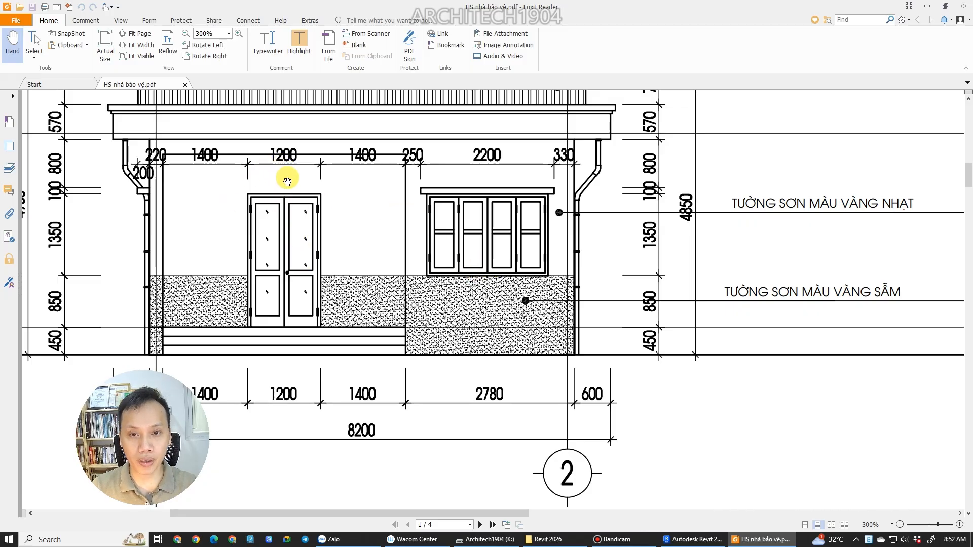
{"action": "scroll", "coordinate": [283, 177], "scroll_direction": "right", "scroll_amount": 4}
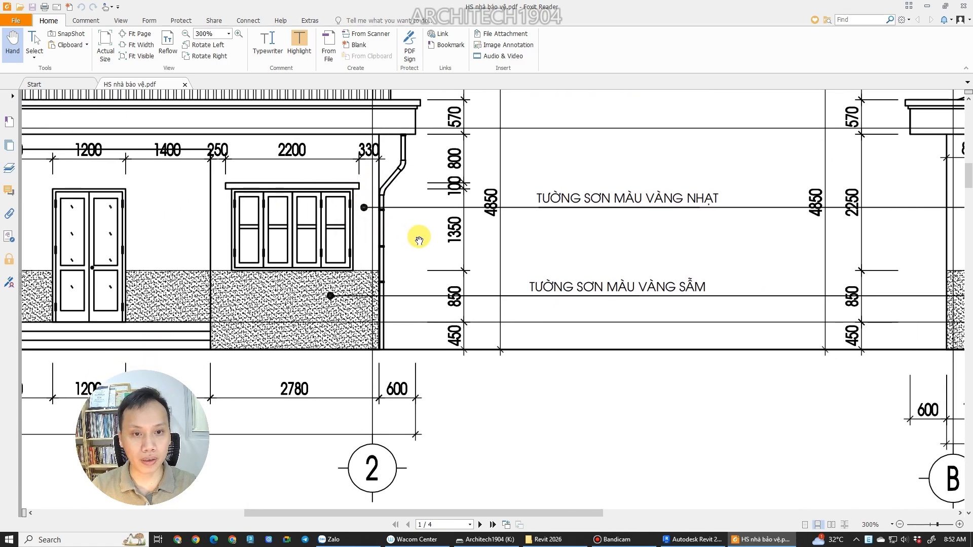
{"action": "scroll", "coordinate": [196, 261], "scroll_direction": "right", "scroll_amount": 6}
{"action": "scroll", "coordinate": [495, 211], "scroll_direction": "down", "scroll_amount": 5}
Examine the door sizes and the canopy over the window in the PDF's section drawings 2-2 and 3-3.
{"action": "left_click_drag", "start_coordinate": [366, 390], "coordinate": [506, 184]}
{"action": "scroll", "coordinate": [506, 184], "scroll_direction": "down", "scroll_amount": 3, "text": "ctrl"}
{"action": "mouse_move", "coordinate": [284, 471]}
{"action": "left_mouse_down"}
{"action": "mouse_move", "coordinate": [347, 374]}
{"action": "mouse_move", "coordinate": [385, 378]}
{"action": "mouse_move", "coordinate": [260, 265]}
{"action": "mouse_move", "coordinate": [134, 249]}
{"action": "left_mouse_up"}
{"action": "scroll", "coordinate": [385, 378], "scroll_direction": "up", "scroll_amount": 2, "text": "ctrl"}
{"action": "mouse_move", "coordinate": [573, 290]}
{"action": "left_mouse_down"}
{"action": "mouse_move", "coordinate": [593, 285]}
{"action": "mouse_move", "coordinate": [378, 285]}
{"action": "left_mouse_up"}
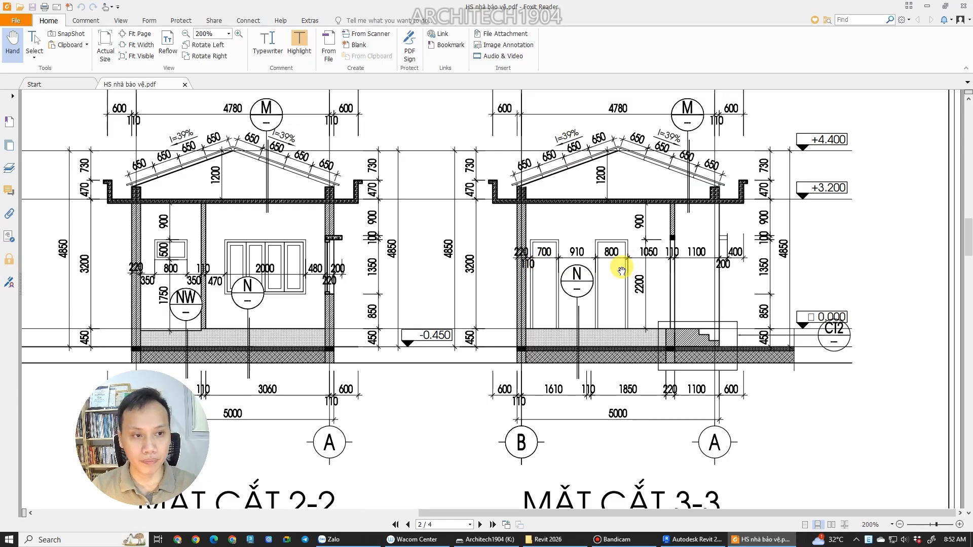
{"action": "scroll", "coordinate": [331, 238], "scroll_direction": "up", "scroll_amount": 3, "text": "ctrl"}
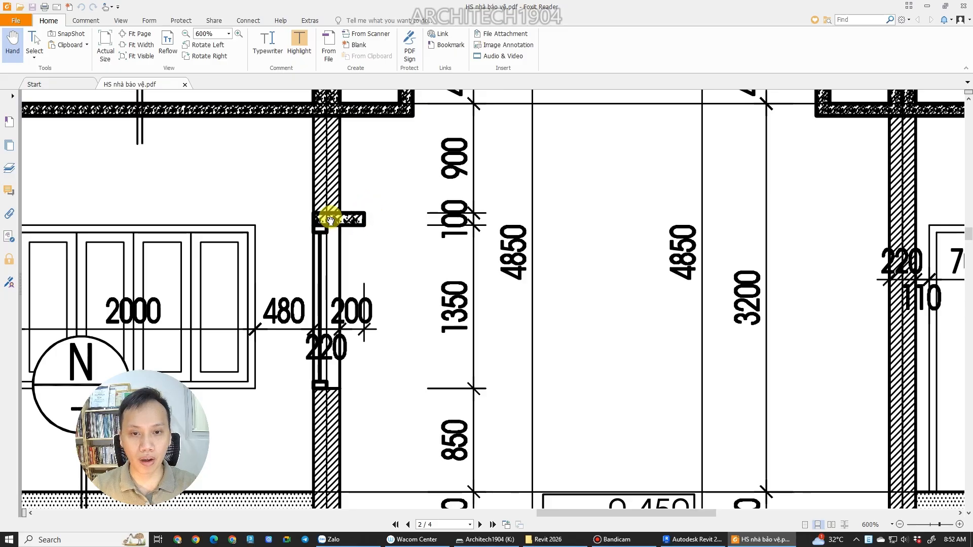
{"action": "scroll", "coordinate": [343, 219], "scroll_direction": "down", "scroll_amount": 3, "text": "ctrl"}
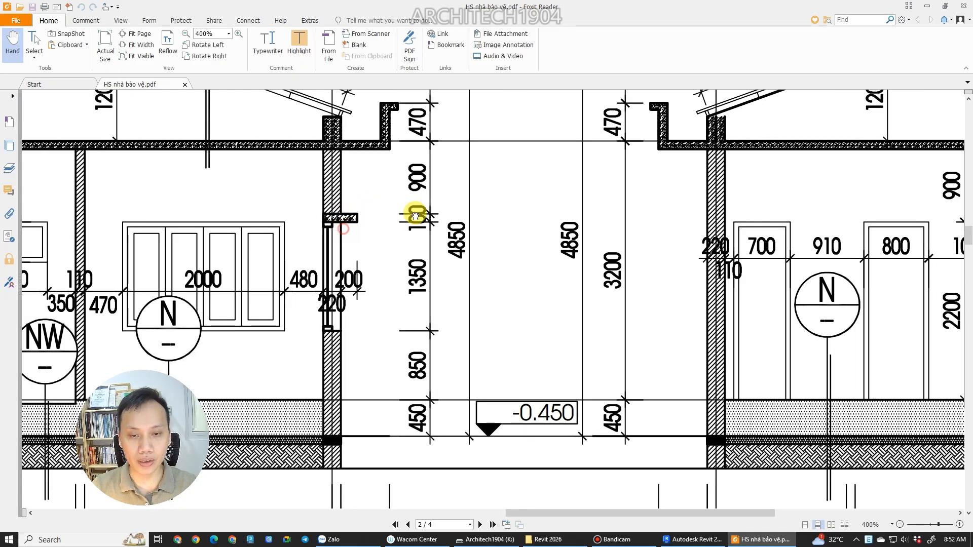
{"action": "scroll", "coordinate": [417, 216], "scroll_direction": "up", "scroll_amount": 2, "text": "ctrl"}
{"action": "scroll", "coordinate": [189, 219], "scroll_direction": "down", "scroll_amount": 3, "text": "ctrl"}
{"action": "scroll", "coordinate": [437, 252], "scroll_direction": "up", "scroll_amount": 1, "text": "ctrl"}
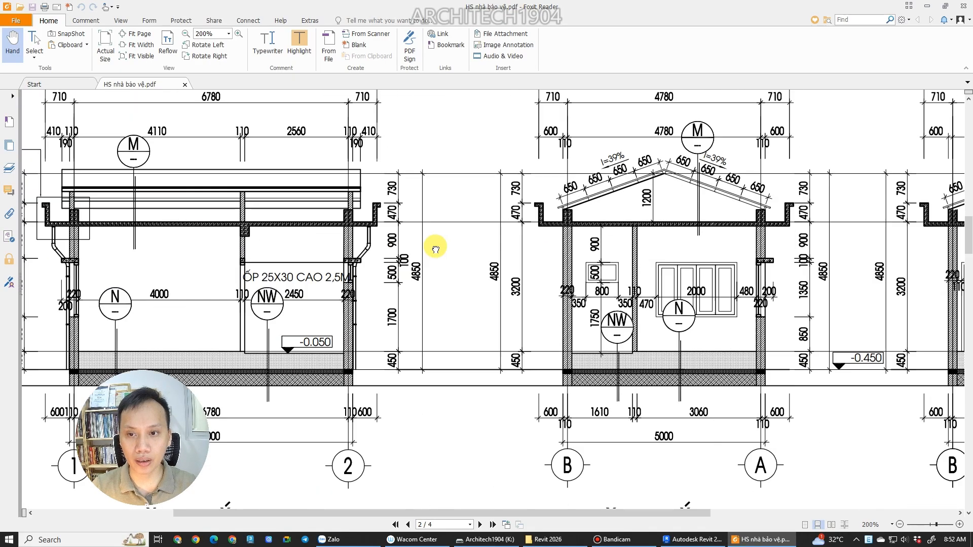
Switch back to Revit and open the TẦNG 1 architectural floor plan.
{"action": "left_click", "coordinate": [694, 540]}
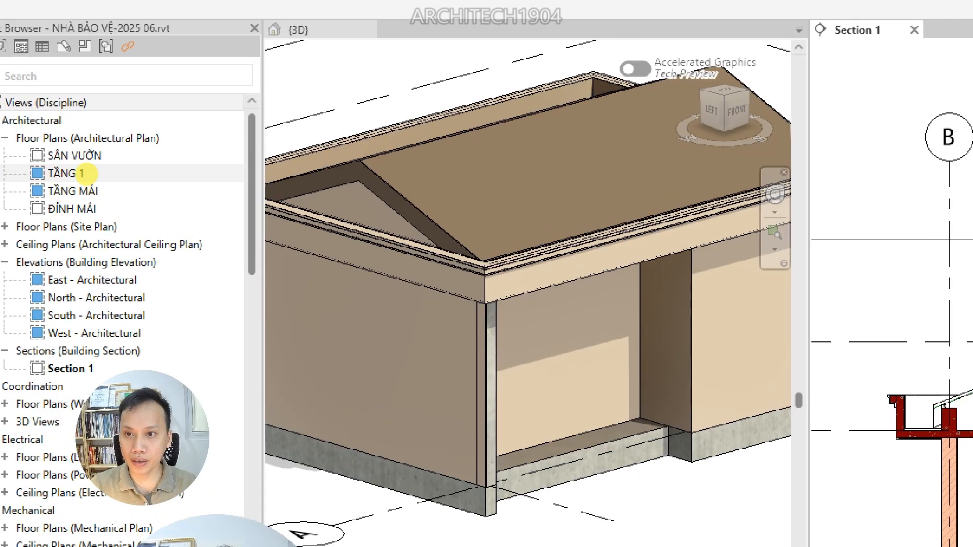
{"action": "mouse_move", "coordinate": [61, 169]}
{"action": "left_mouse_down"}
{"action": "mouse_move", "coordinate": [39, 177]}
{"action": "mouse_move", "coordinate": [67, 177]}
{"action": "left_mouse_up"}
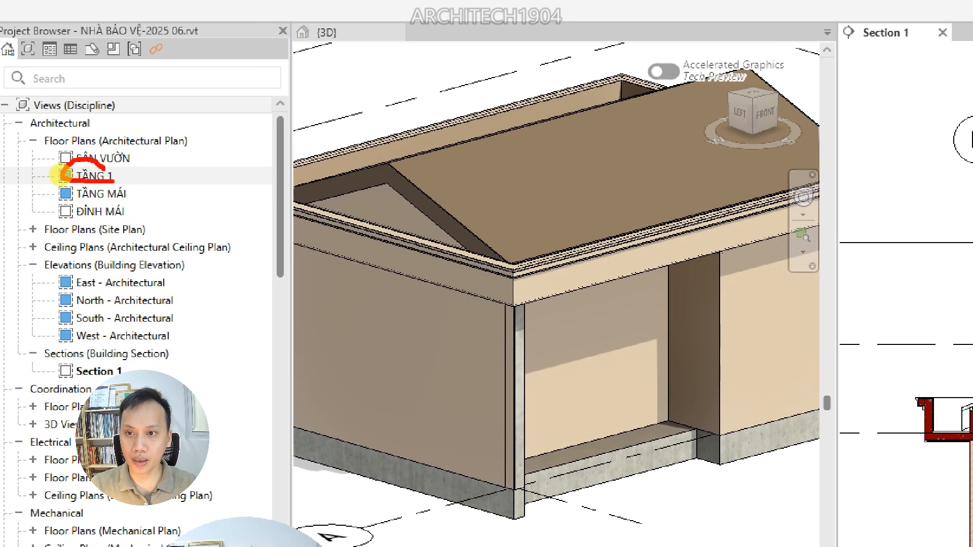
{"action": "double_click", "coordinate": [71, 176]}
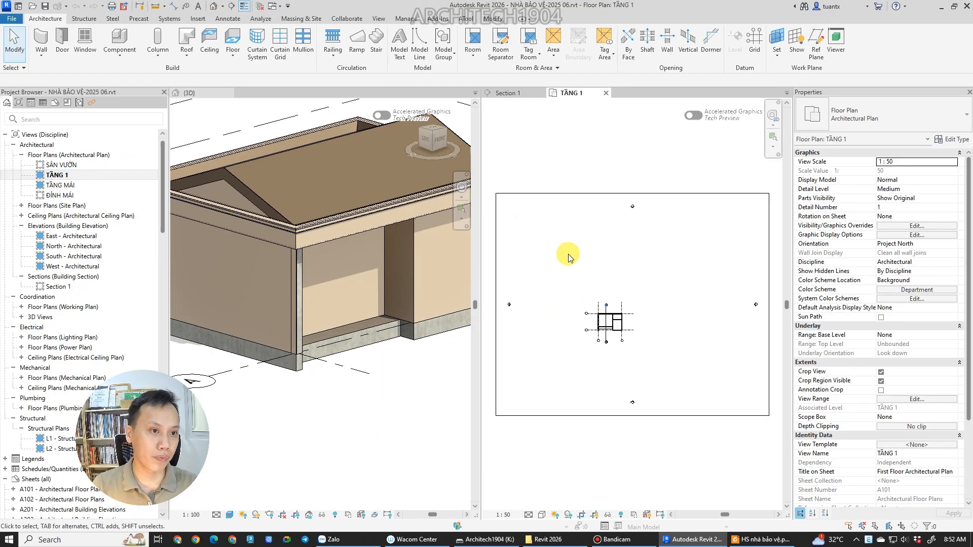
{"action": "scroll", "coordinate": [609, 330], "scroll_direction": "up", "scroll_amount": 8}
{"action": "middle_click_drag", "start_coordinate": [644, 369], "coordinate": [666, 393]}
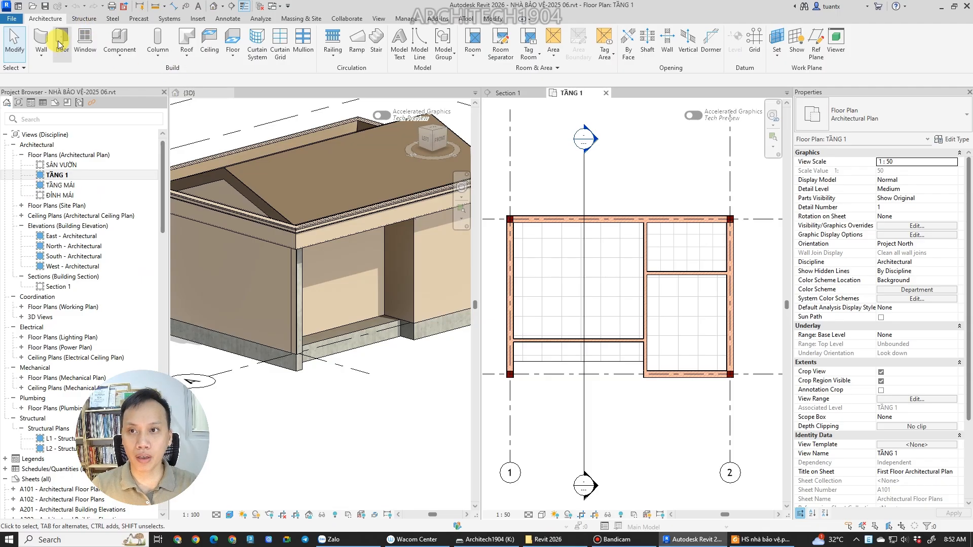
Start the Door command with the 750 x 2000mm type of the M_Door-Passage-Single-Vision_Lite family.
{"action": "left_click", "coordinate": [62, 45]}
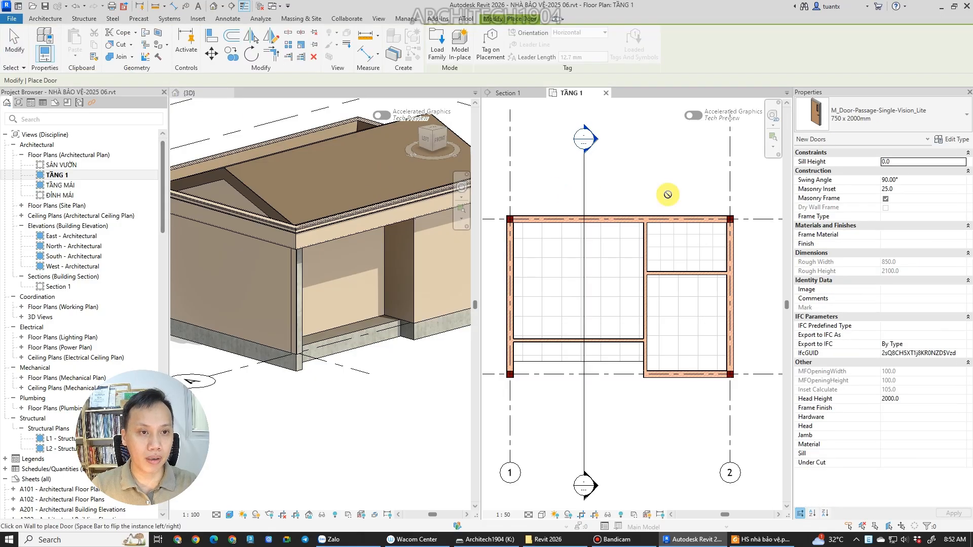
{"action": "left_click", "coordinate": [845, 116]}
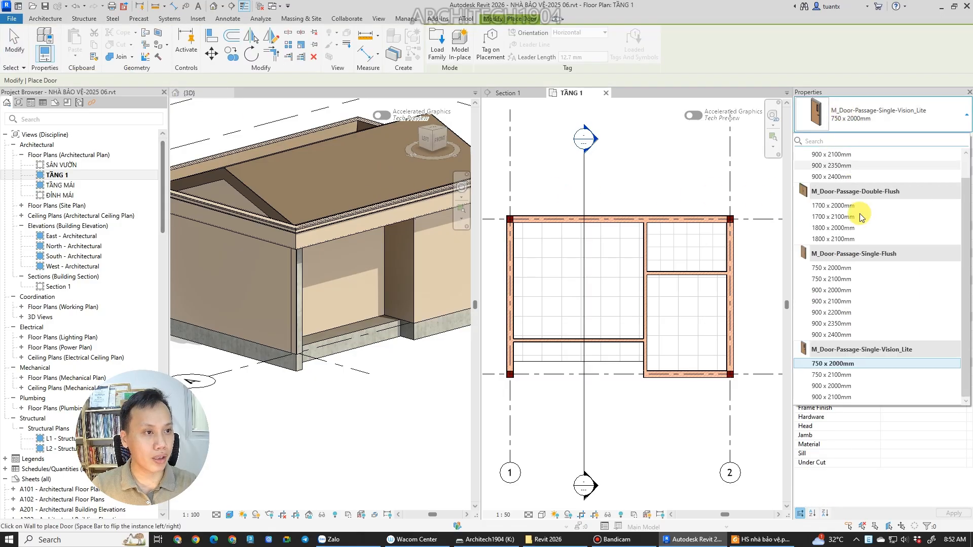
{"action": "scroll", "coordinate": [861, 294], "scroll_direction": "up", "scroll_amount": 1}
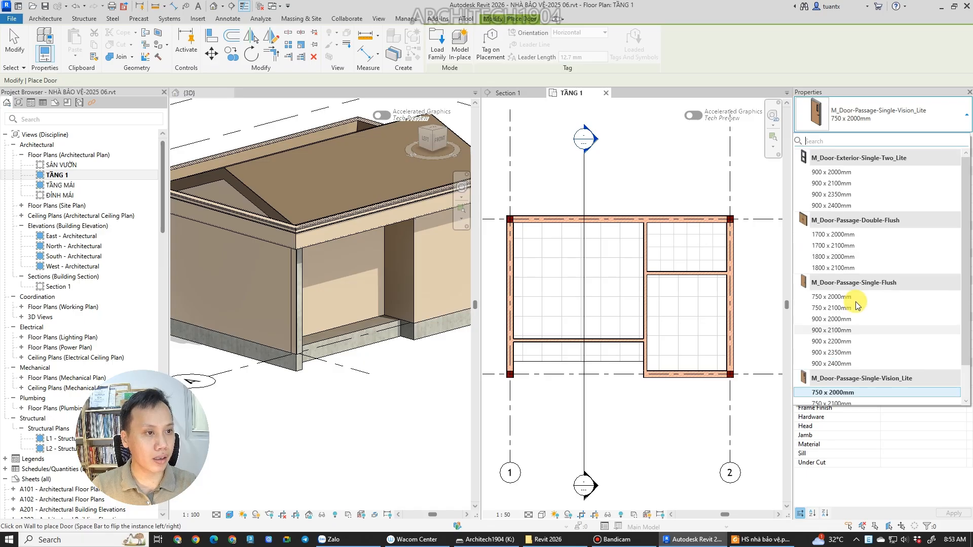
{"action": "scroll", "coordinate": [868, 266], "scroll_direction": "down", "scroll_amount": 1}
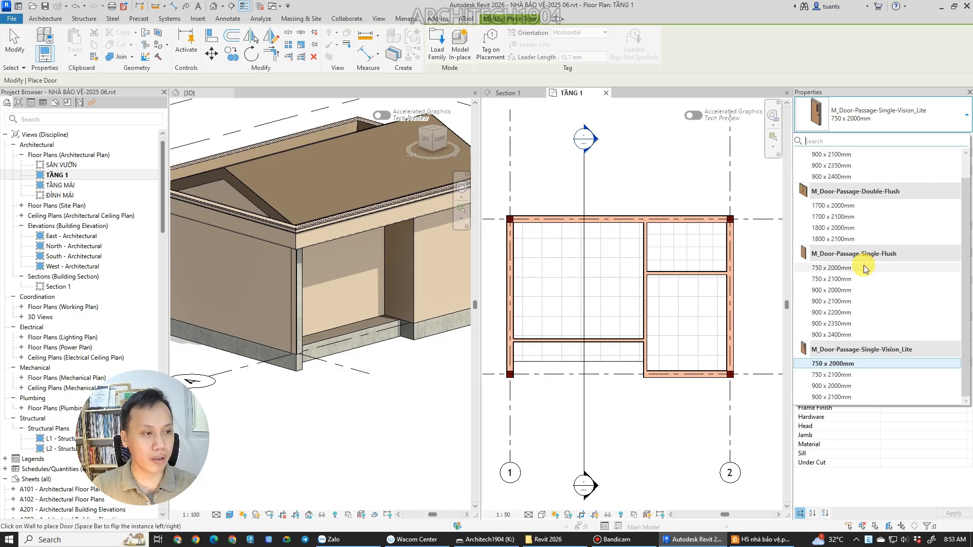
{"action": "scroll", "coordinate": [797, 223], "scroll_direction": "up", "scroll_amount": 1}
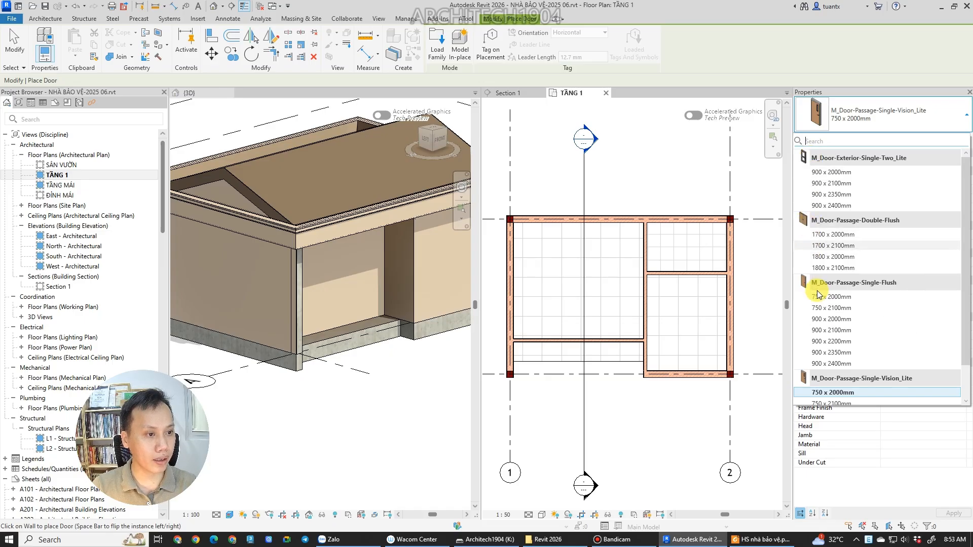
{"action": "scroll", "coordinate": [807, 390], "scroll_direction": "down", "scroll_amount": 1}
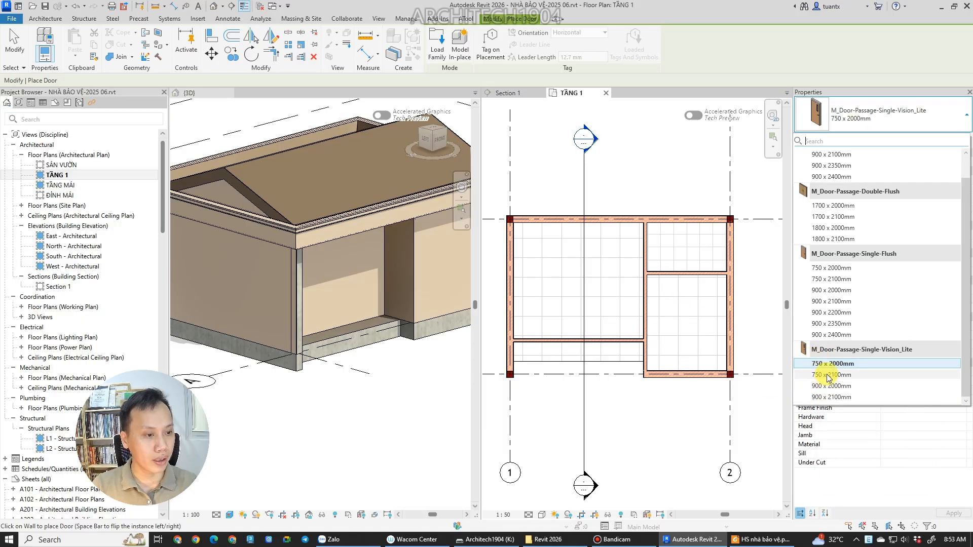
{"action": "mouse_move", "coordinate": [833, 363]}
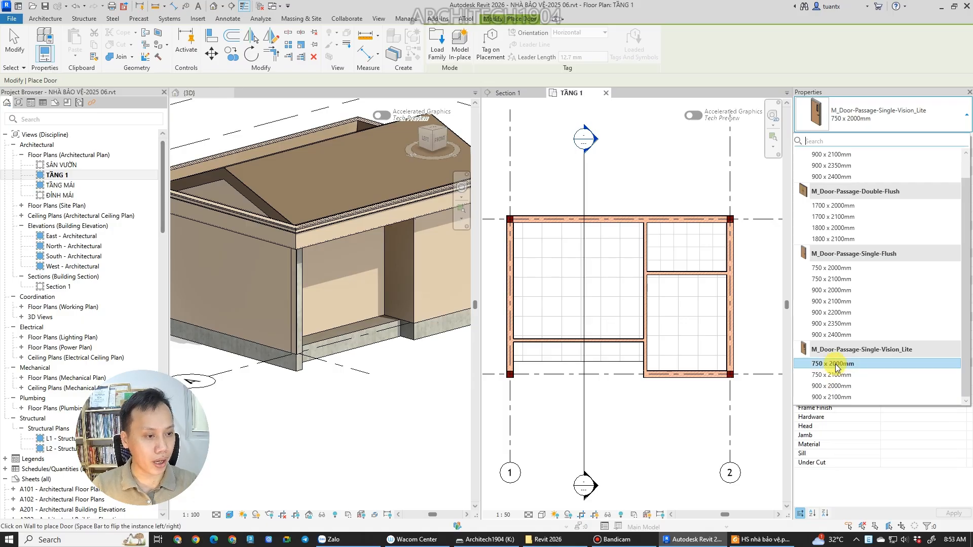
{"action": "left_click", "coordinate": [832, 364]}
Duplicate the door type as 700 x 2200mm and set its width to 700 and height to 2200.
{"action": "left_click", "coordinate": [947, 141]}
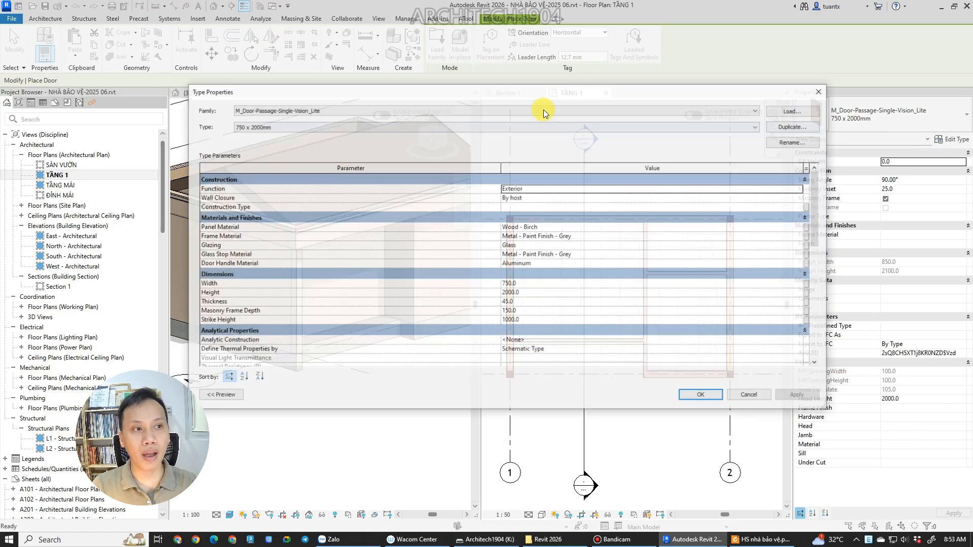
{"action": "left_click", "coordinate": [696, 124]}
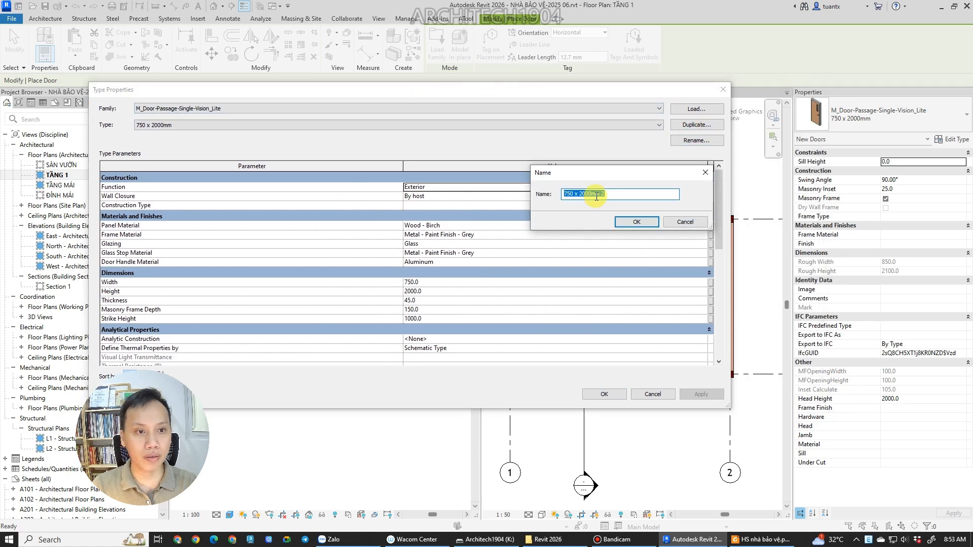
{"action": "type", "text": "00"}
{"action": "key", "text": "BackSpace"}
{"action": "type", "text": "2"}
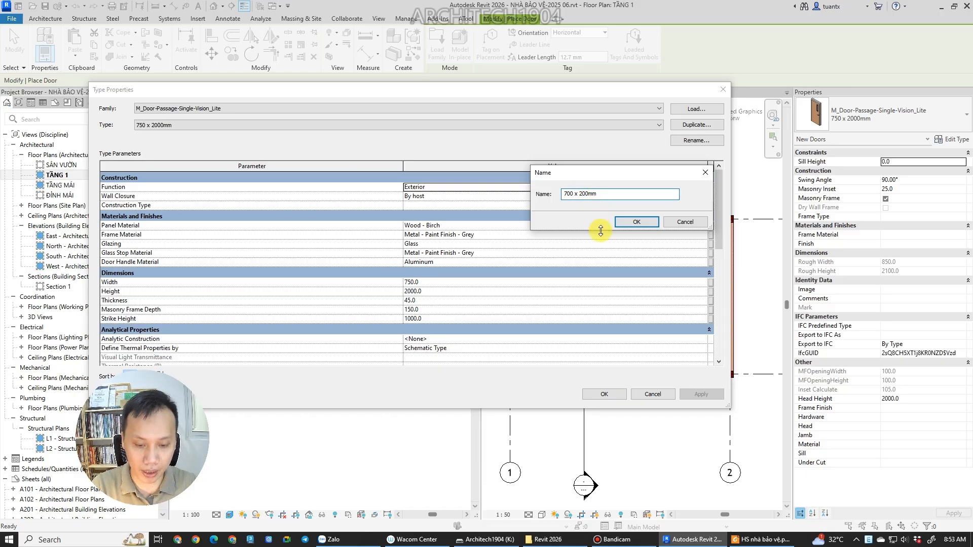
{"action": "left_click", "coordinate": [636, 221]}
{"action": "left_click", "coordinate": [427, 283]}
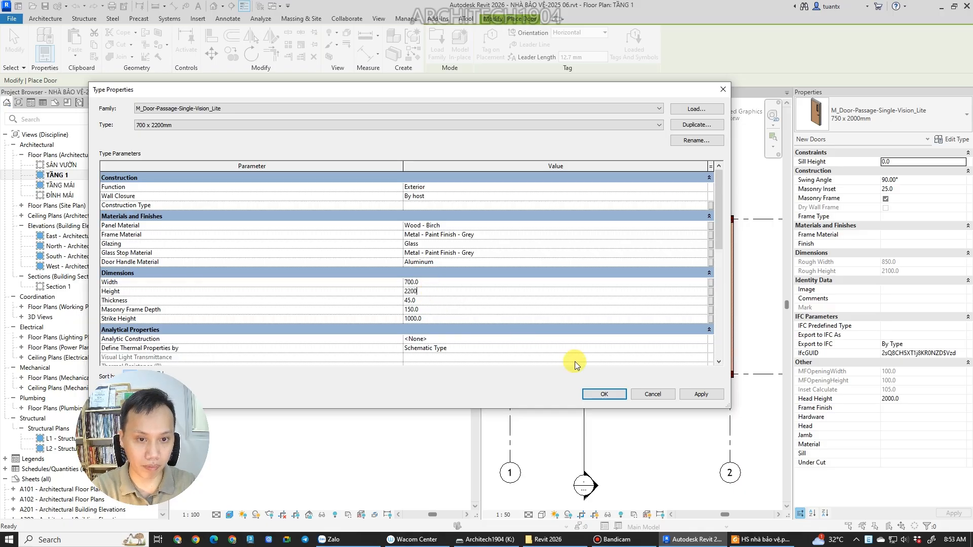
Duplicate the 700 x 2200mm door type as 800 x 2200mm and set its width to 800.
{"action": "left_click", "coordinate": [681, 124]}
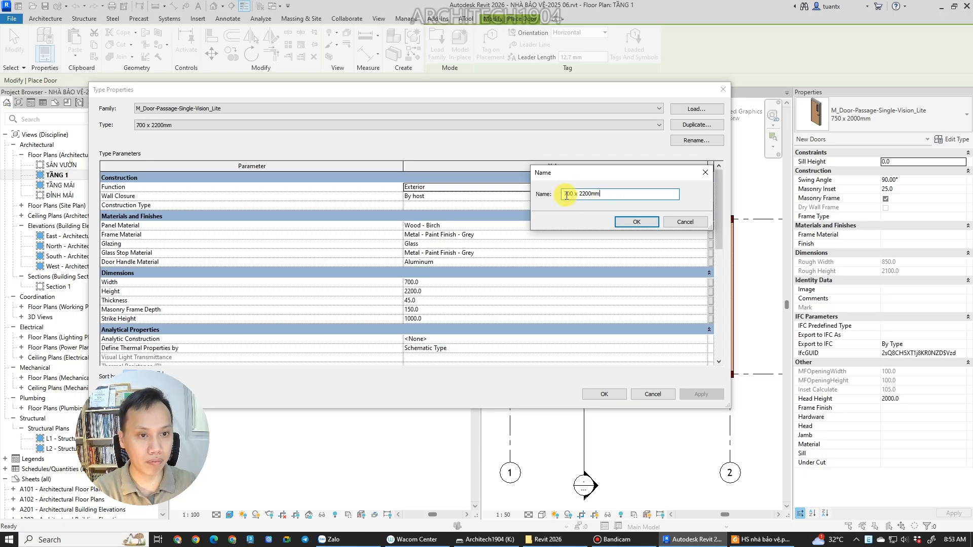
{"action": "left_click", "coordinate": [633, 221]}
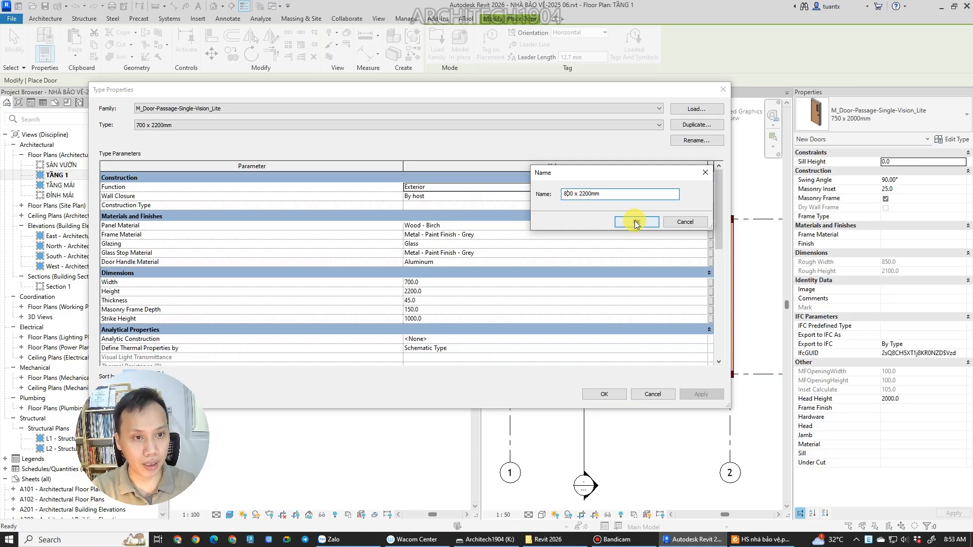
{"action": "left_click", "coordinate": [436, 282]}
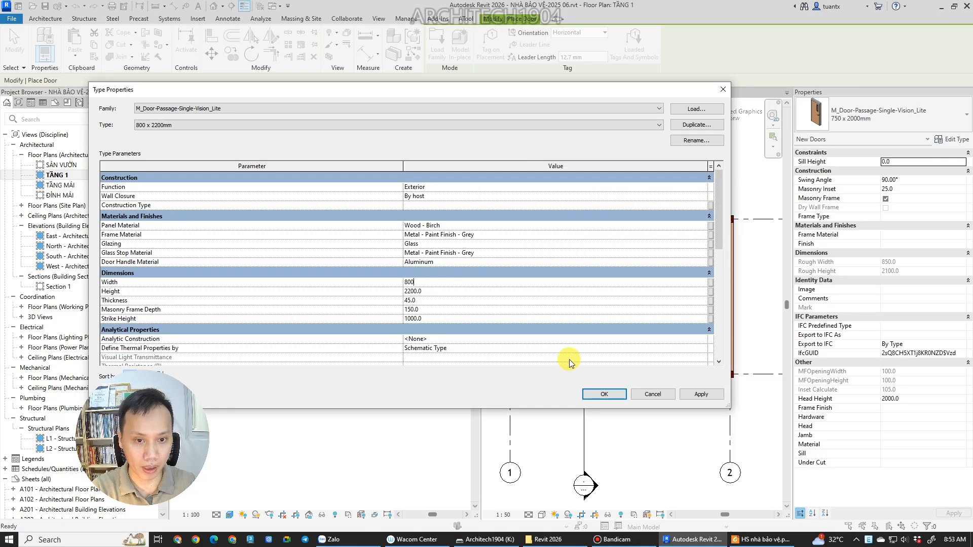
{"action": "left_click", "coordinate": [603, 394]}
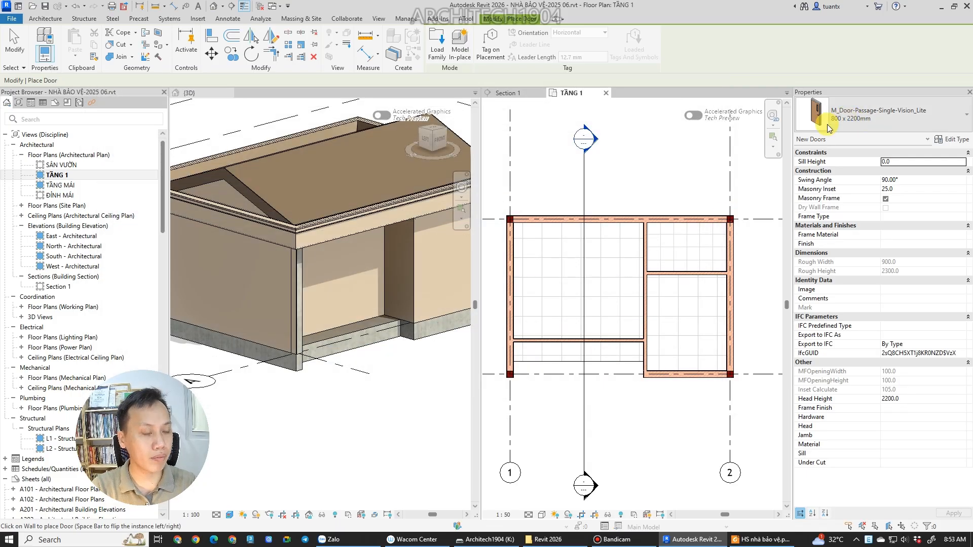
Place the 800 x 2200mm door in the partition between the two larger rooms, 100 mm from the cross wall, opening into the room beside axis 2.
{"action": "scroll", "coordinate": [654, 282], "scroll_direction": "up", "scroll_amount": 3}
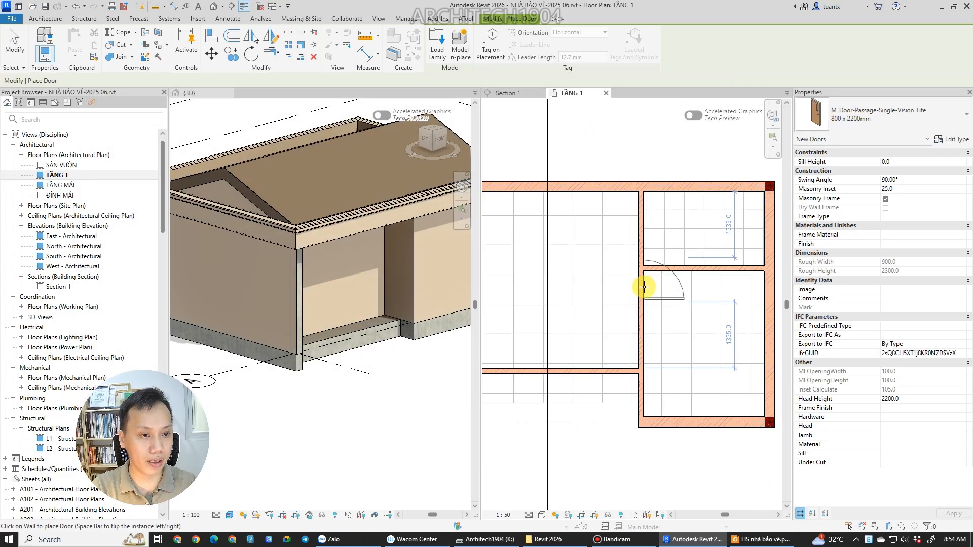
{"action": "scroll", "coordinate": [641, 297], "scroll_direction": "up", "scroll_amount": 2}
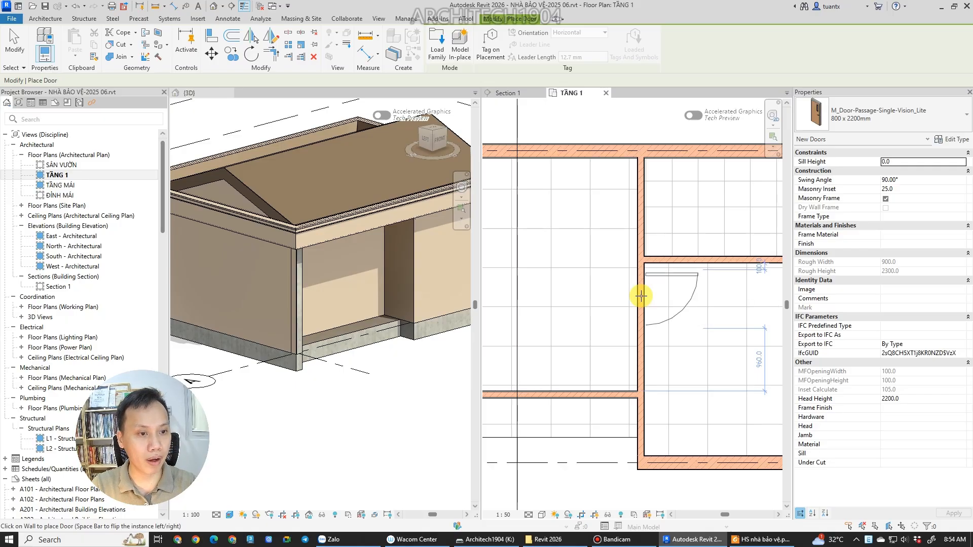
{"action": "left_click", "coordinate": [641, 297]}
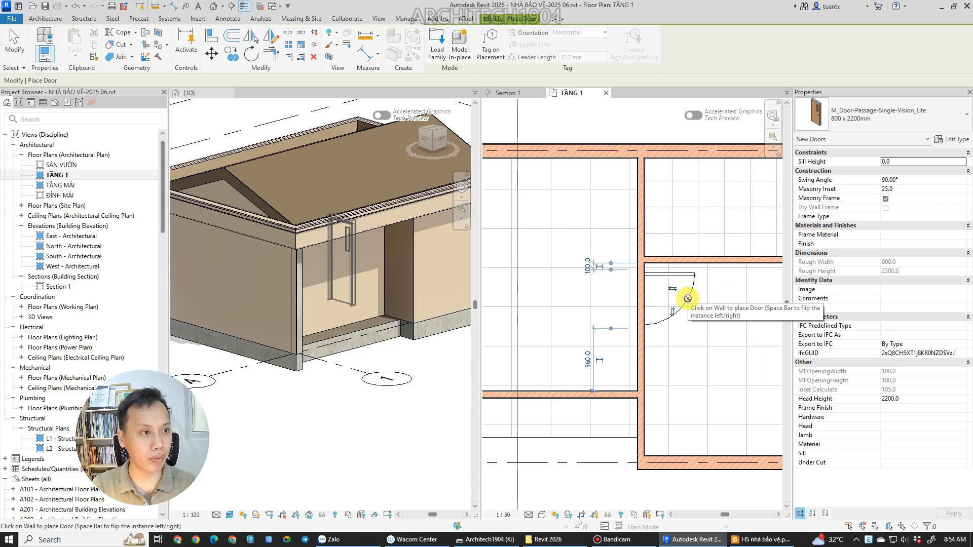
{"action": "middle_click_drag", "start_coordinate": [694, 308], "coordinate": [648, 364]}
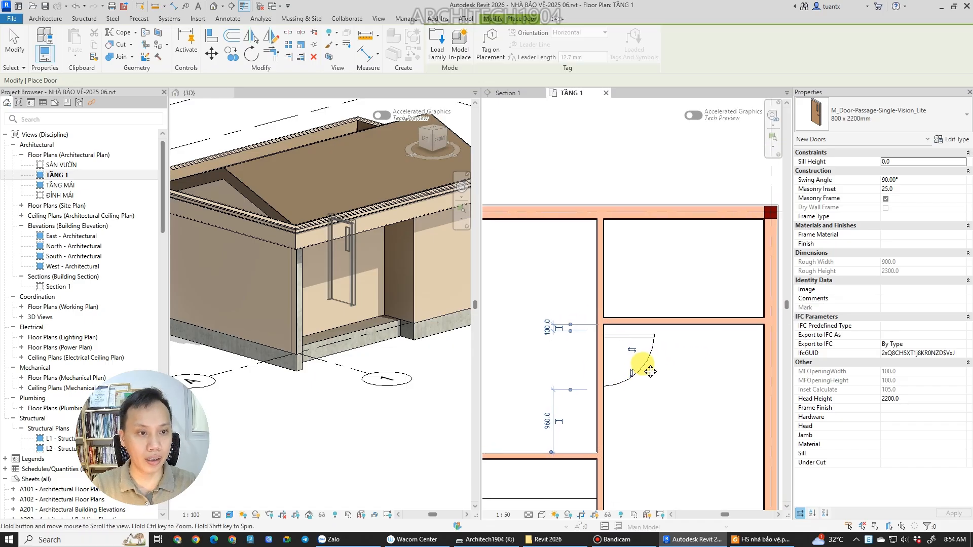
Place a 700 x 2200mm door of the same family in the small room's partition, 100 mm from the outer wall, opening into that room.
{"action": "left_click", "coordinate": [858, 122]}
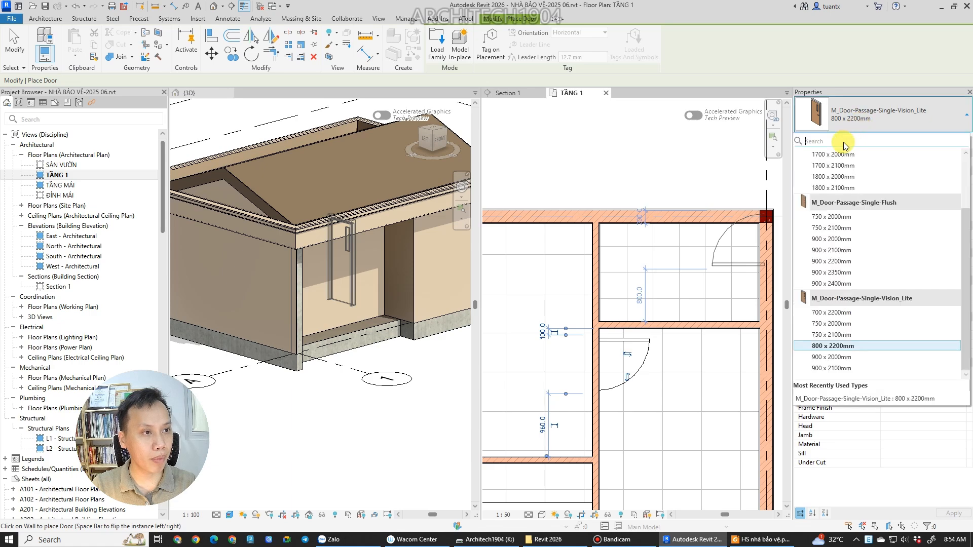
{"action": "left_click", "coordinate": [831, 312]}
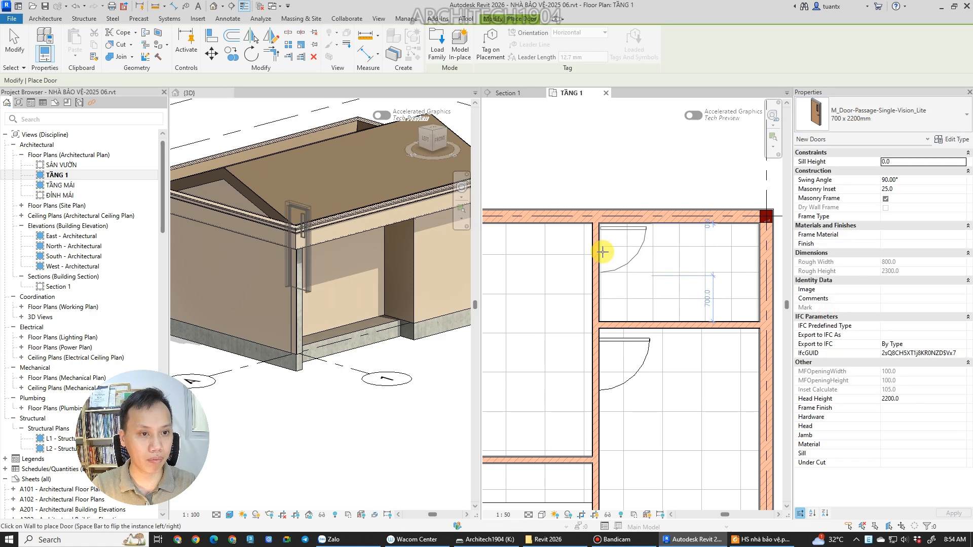
{"action": "left_click", "coordinate": [615, 246]}
{"action": "key", "text": "Escape"}
{"action": "key", "text": "Escape"}
Examine how the 700 and 800 mm doors and their wall openings are represented in the TẦNG 1 plan.
{"action": "scroll", "coordinate": [624, 232], "scroll_direction": "up", "scroll_amount": 1}
{"action": "left_click", "coordinate": [641, 373]}
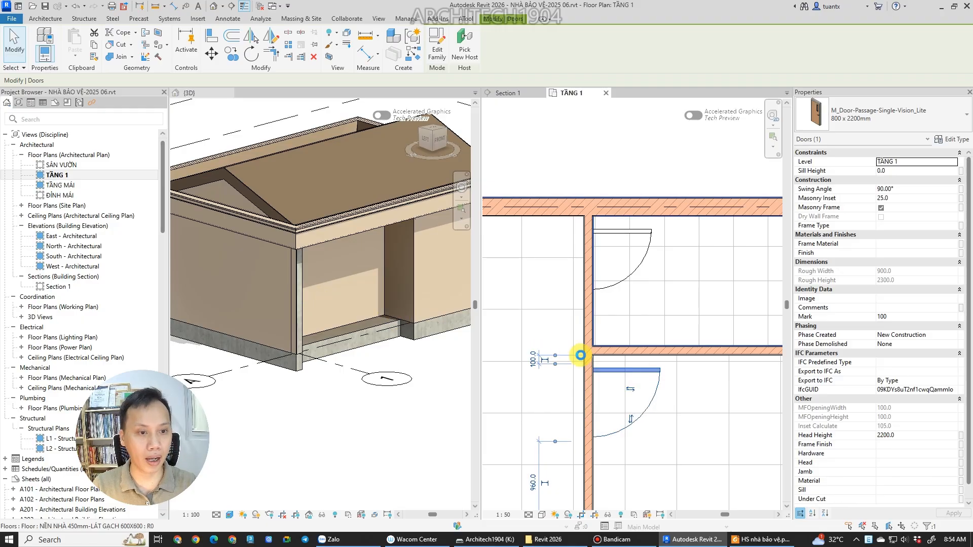
{"action": "scroll", "coordinate": [580, 355], "scroll_direction": "down", "scroll_amount": 3}
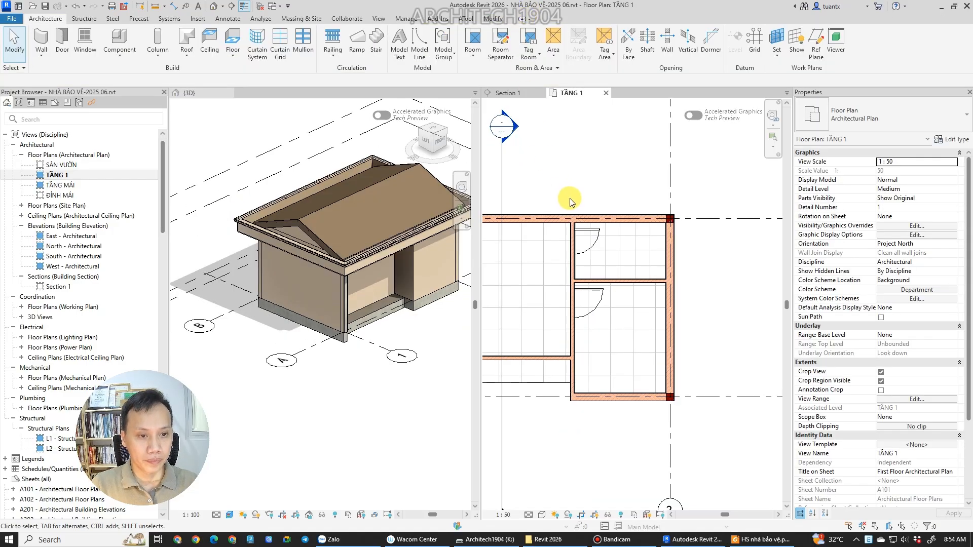
{"action": "scroll", "coordinate": [569, 198], "scroll_direction": "up", "scroll_amount": 2}
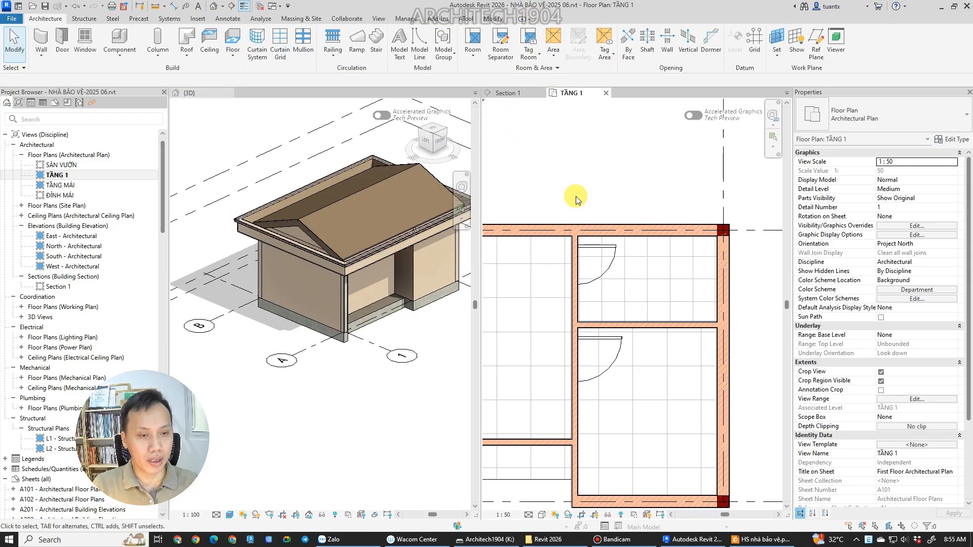
{"action": "scroll", "coordinate": [572, 203], "scroll_direction": "up", "scroll_amount": 2}
{"action": "middle_click_drag", "start_coordinate": [582, 246], "coordinate": [579, 188]}
{"action": "scroll", "coordinate": [578, 189], "scroll_direction": "up", "scroll_amount": 1}
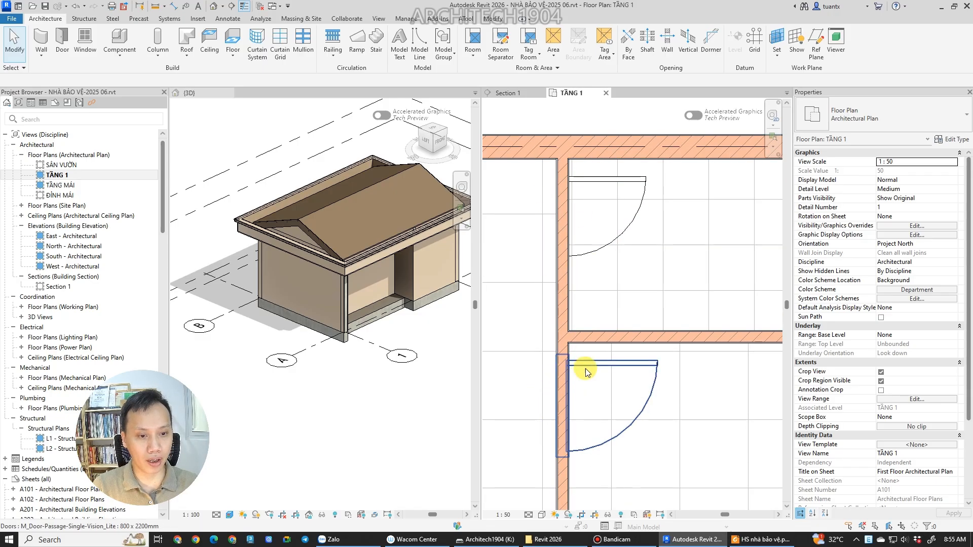
{"action": "scroll", "coordinate": [587, 365], "scroll_direction": "down", "scroll_amount": 2}
{"action": "middle_click_drag", "start_coordinate": [595, 187], "coordinate": [602, 160]}
{"action": "scroll", "coordinate": [587, 223], "scroll_direction": "up", "scroll_amount": 2}
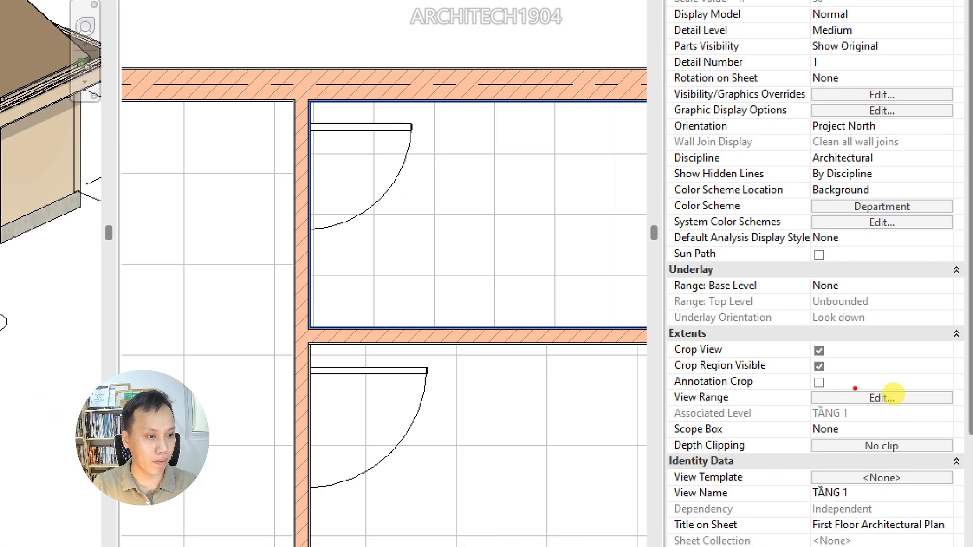
Set the cut plane offset in the TẦNG 1 plan's view range to 1200.
{"action": "mouse_move", "coordinate": [901, 394]}
{"action": "left_mouse_down"}
{"action": "mouse_move", "coordinate": [960, 404]}
{"action": "mouse_move", "coordinate": [949, 396]}
{"action": "left_mouse_up"}
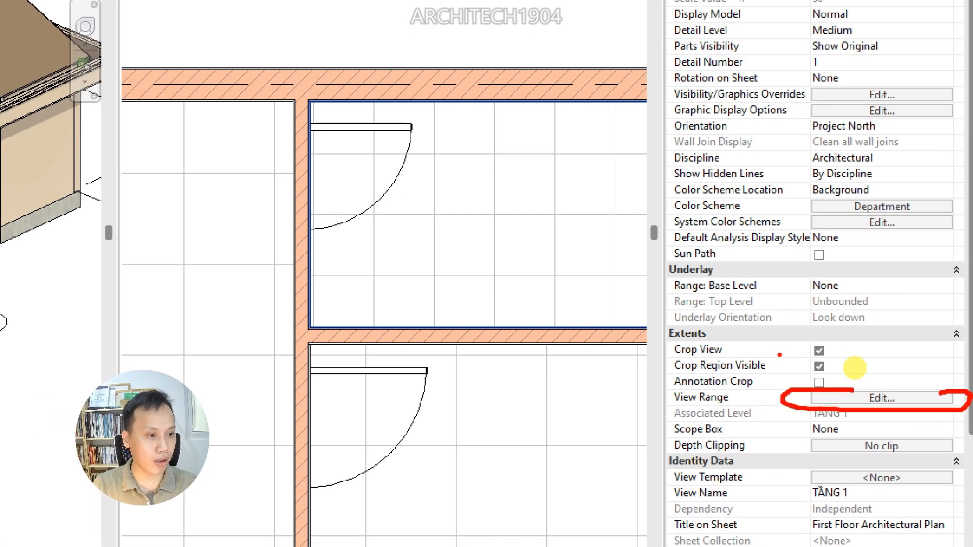
{"action": "left_click_drag", "start_coordinate": [767, 330], "coordinate": [803, 296]}
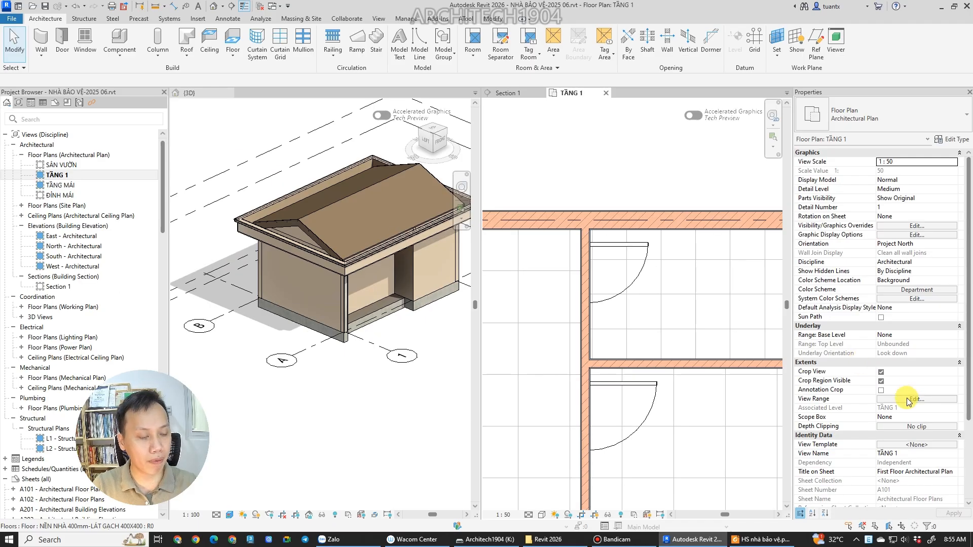
{"action": "left_click", "coordinate": [908, 400]}
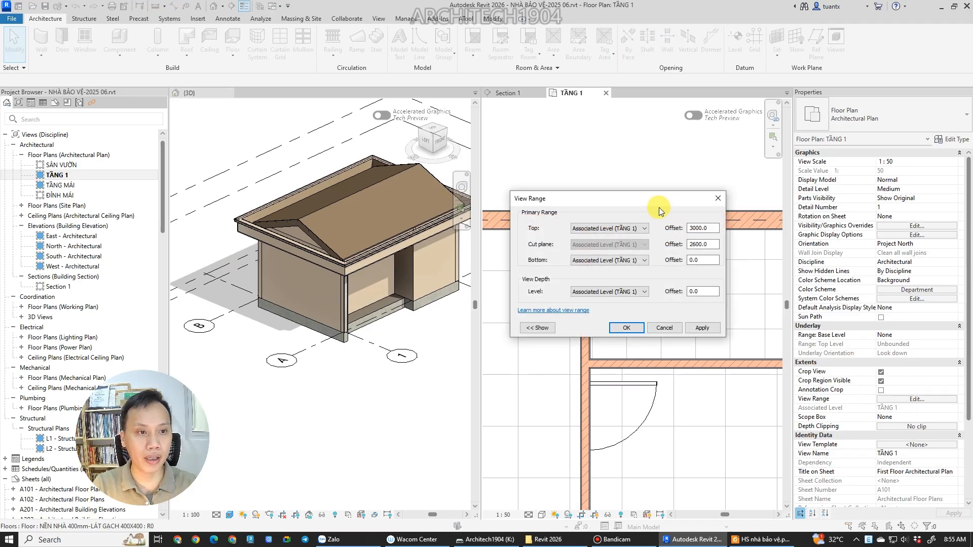
{"action": "left_click_drag", "start_coordinate": [659, 207], "coordinate": [565, 135]}
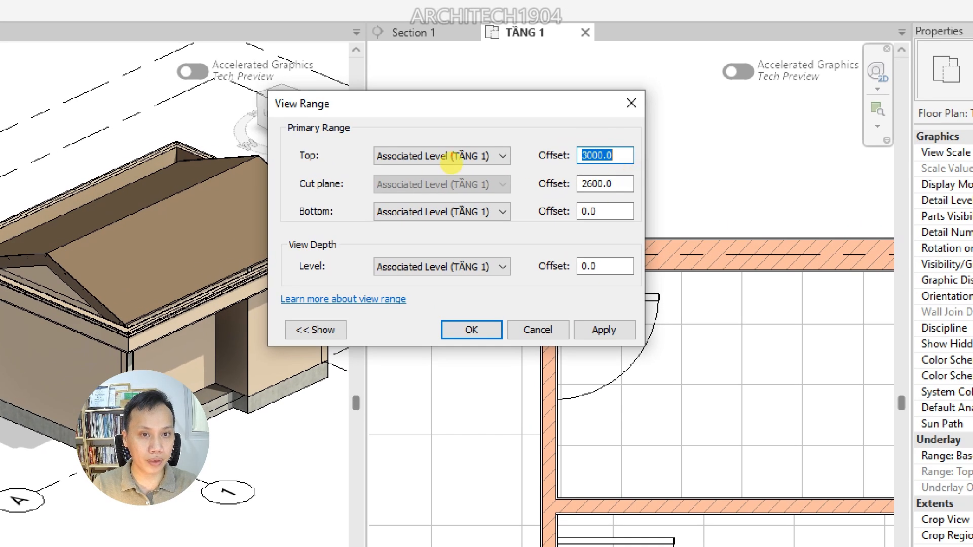
{"action": "mouse_move", "coordinate": [285, 177]}
{"action": "left_mouse_down"}
{"action": "mouse_move", "coordinate": [621, 189]}
{"action": "mouse_move", "coordinate": [623, 167]}
{"action": "mouse_move", "coordinate": [513, 172]}
{"action": "mouse_move", "coordinate": [304, 156]}
{"action": "left_mouse_up"}
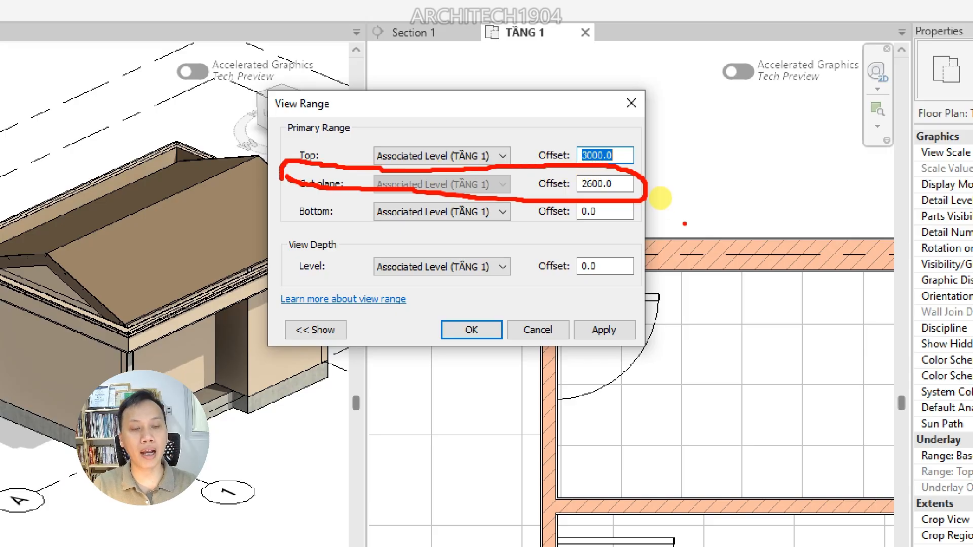
{"action": "mouse_move", "coordinate": [653, 354]}
{"action": "left_mouse_down"}
{"action": "mouse_move", "coordinate": [702, 389]}
{"action": "mouse_move", "coordinate": [757, 388]}
{"action": "mouse_move", "coordinate": [768, 361]}
{"action": "mouse_move", "coordinate": [816, 354]}
{"action": "left_mouse_up"}
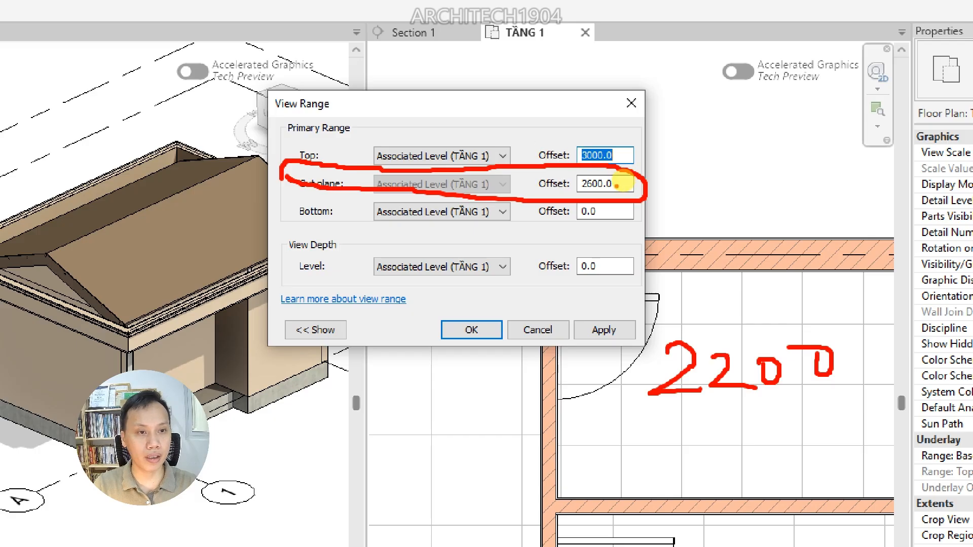
{"action": "mouse_move", "coordinate": [622, 184]}
{"action": "left_mouse_down"}
{"action": "mouse_move", "coordinate": [729, 144]}
{"action": "mouse_move", "coordinate": [766, 185]}
{"action": "mouse_move", "coordinate": [775, 167]}
{"action": "mouse_move", "coordinate": [827, 160]}
{"action": "left_mouse_up"}
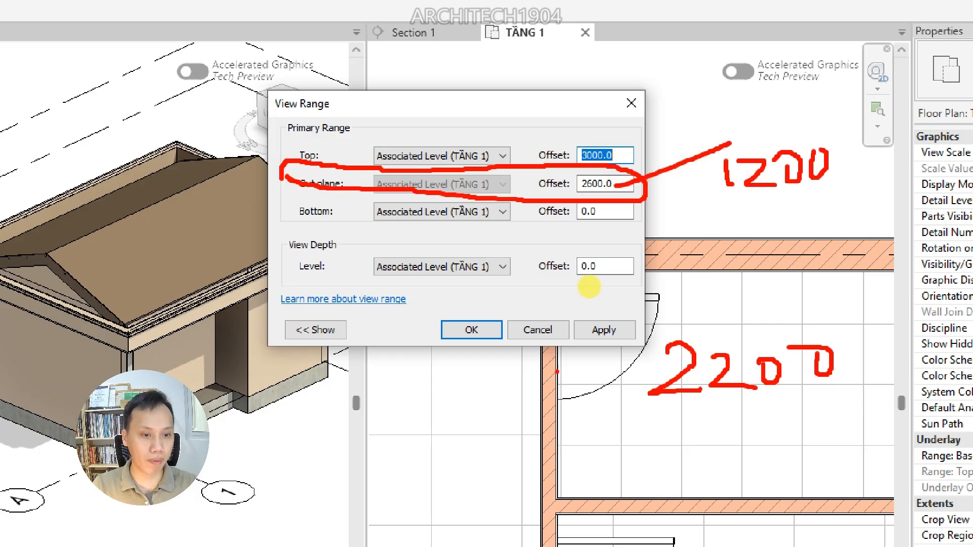
{"action": "key", "text": "Escape"}
{"action": "left_click_drag", "start_coordinate": [623, 181], "coordinate": [576, 181]}
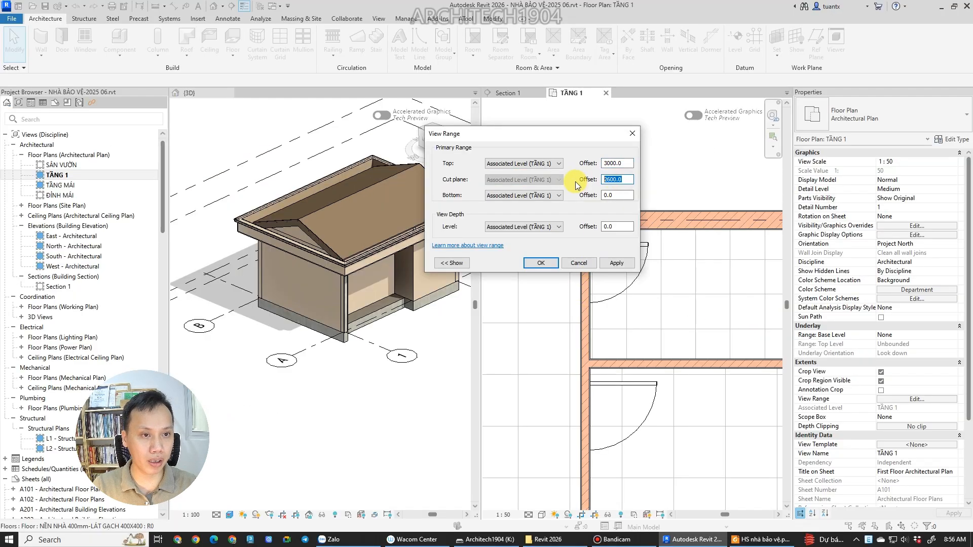
{"action": "type", "text": "1200"}
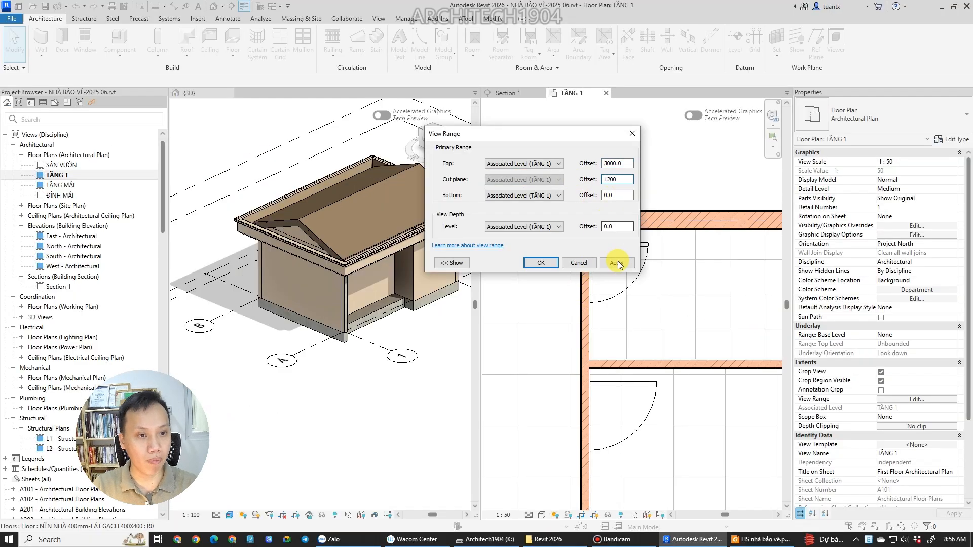
{"action": "left_click", "coordinate": [552, 263]}
Examine both doors' openings, frames and swings in the TẦNG 1 plan.
{"action": "scroll", "coordinate": [579, 277], "scroll_direction": "up", "scroll_amount": 3}
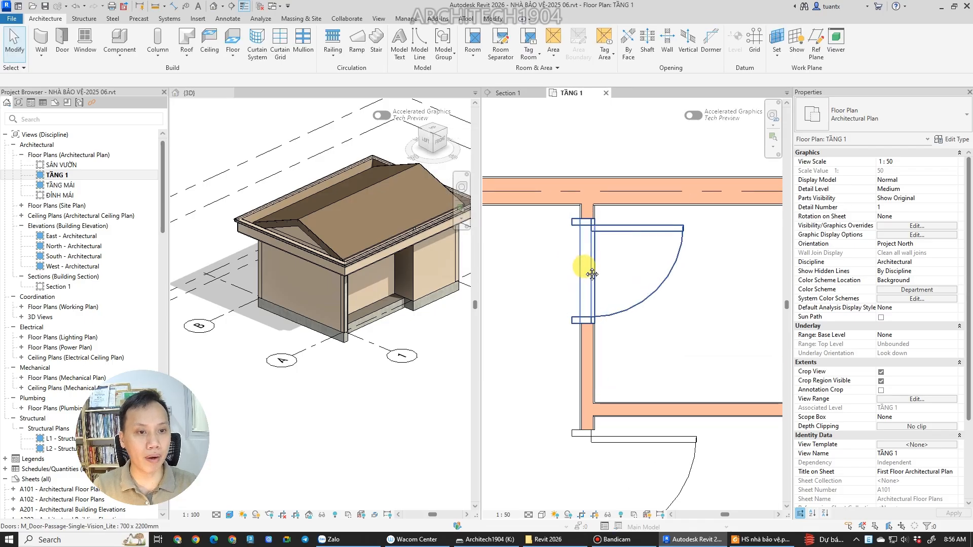
{"action": "middle_click_drag", "start_coordinate": [587, 273], "coordinate": [556, 228]}
{"action": "scroll", "coordinate": [555, 228], "scroll_direction": "down", "scroll_amount": 3}
{"action": "middle_click_drag", "start_coordinate": [573, 296], "coordinate": [573, 224]}
{"action": "scroll", "coordinate": [572, 224], "scroll_direction": "down", "scroll_amount": 1}
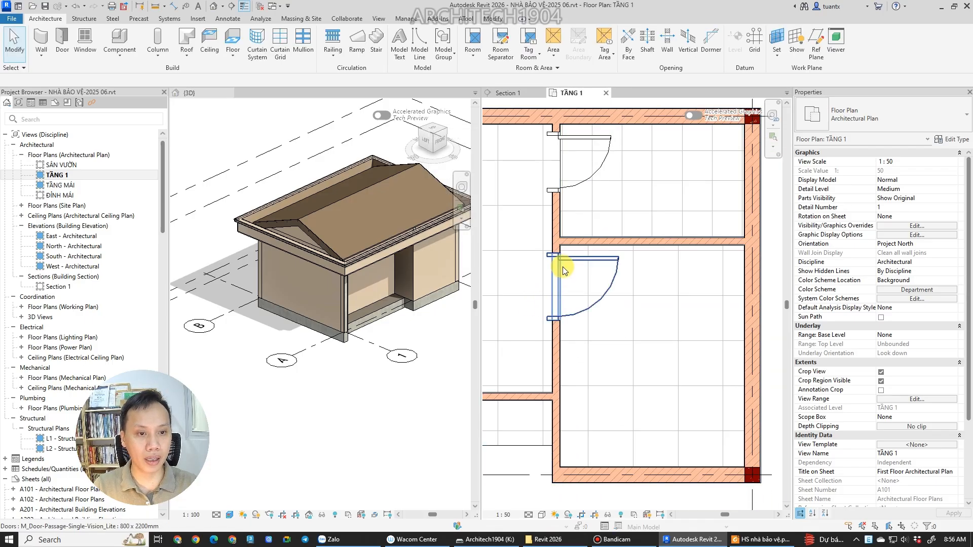
{"action": "scroll", "coordinate": [564, 218], "scroll_direction": "down", "scroll_amount": 2}
{"action": "scroll", "coordinate": [564, 217], "scroll_direction": "down", "scroll_amount": 2}
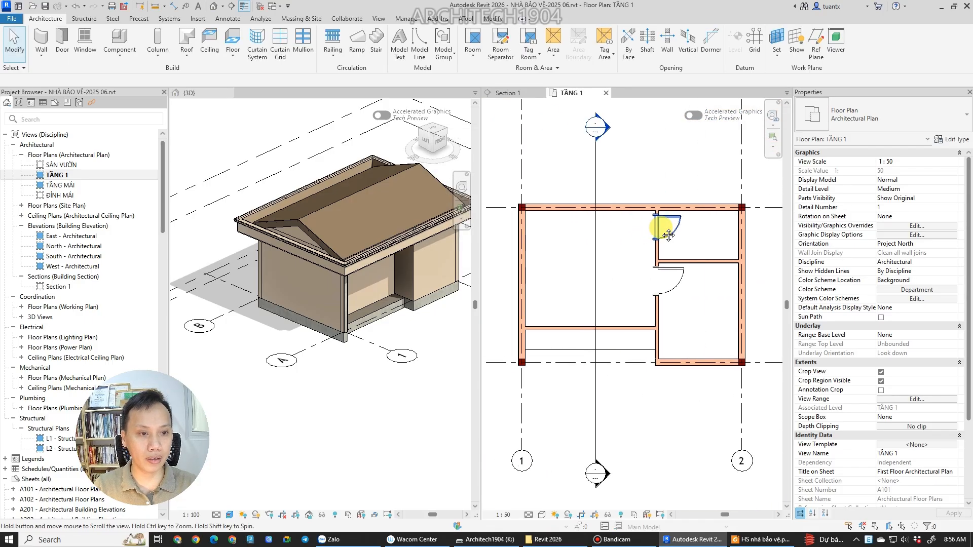
{"action": "scroll", "coordinate": [636, 218], "scroll_direction": "up", "scroll_amount": 4}
{"action": "middle_click_drag", "start_coordinate": [636, 217], "coordinate": [568, 241]}
{"action": "scroll", "coordinate": [584, 214], "scroll_direction": "up", "scroll_amount": 3}
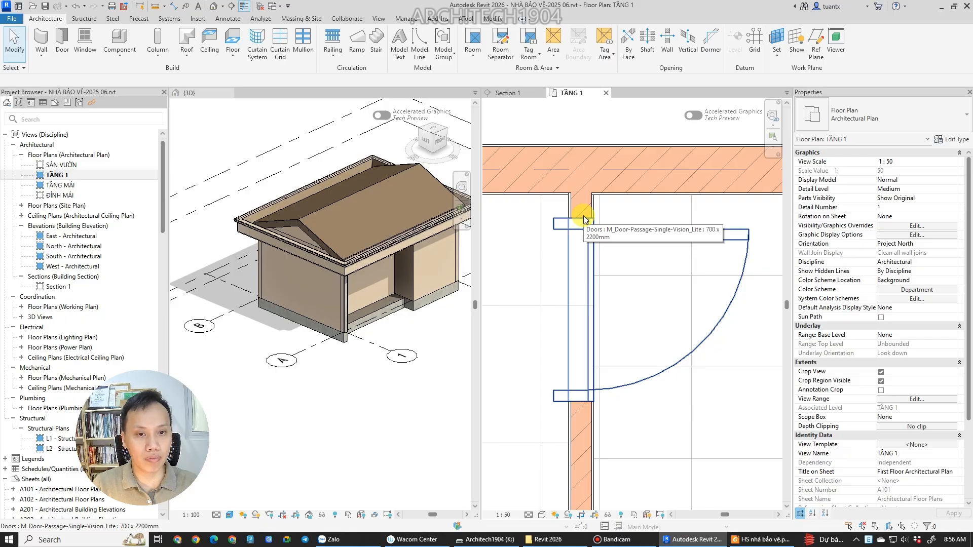
Select the 700 x 2200mm door and examine its frame against the thickness of the partition.
{"action": "scroll", "coordinate": [583, 223], "scroll_direction": "up", "scroll_amount": 3}
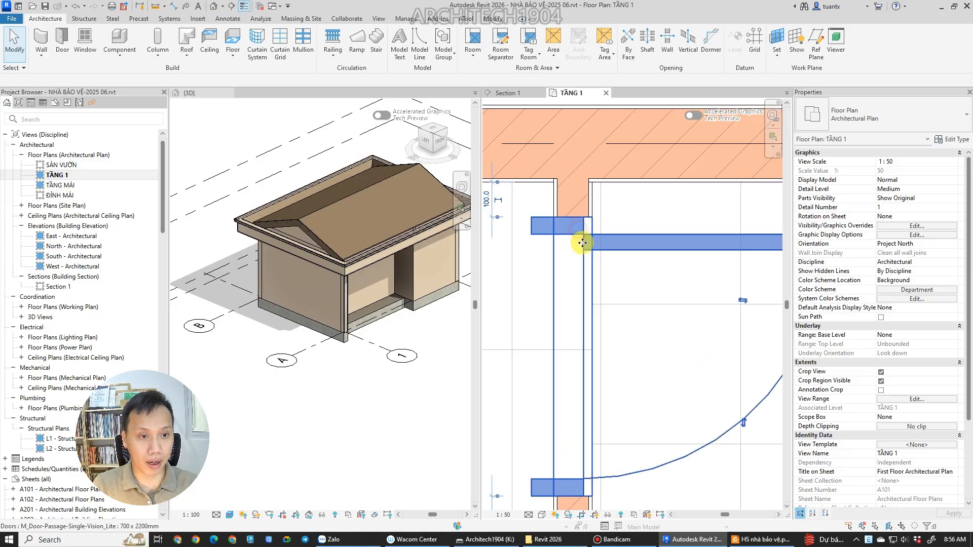
{"action": "left_click", "coordinate": [584, 244]}
{"action": "key", "text": "Escape"}
{"action": "scroll", "coordinate": [593, 218], "scroll_direction": "down", "scroll_amount": 3}
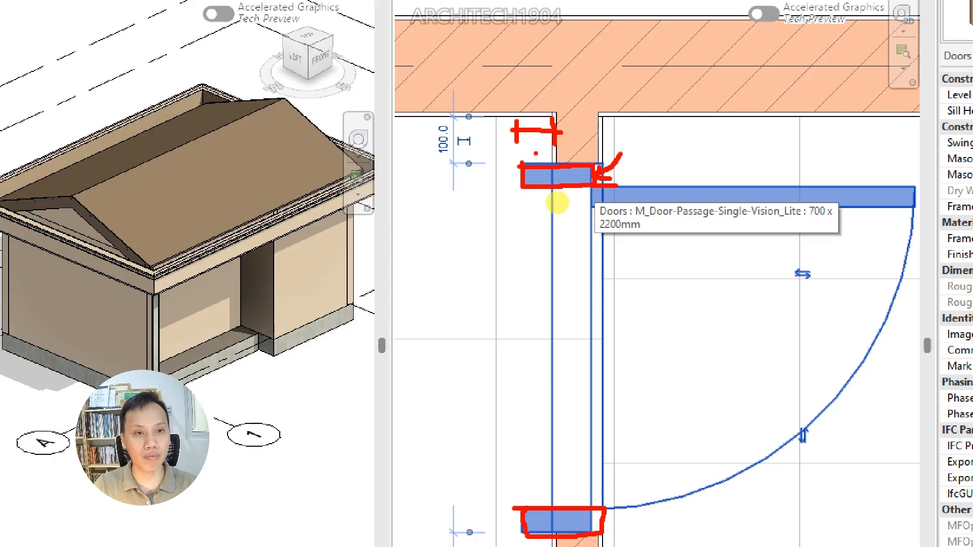
{"action": "left_click_drag", "start_coordinate": [637, 146], "coordinate": [648, 168]}
{"action": "mouse_move", "coordinate": [671, 137]}
{"action": "left_mouse_down"}
{"action": "mouse_move", "coordinate": [674, 163]}
{"action": "mouse_move", "coordinate": [703, 136]}
{"action": "left_mouse_up"}
{"action": "mouse_move", "coordinate": [677, 151]}
{"action": "left_mouse_down"}
{"action": "mouse_move", "coordinate": [704, 149]}
{"action": "mouse_move", "coordinate": [723, 161]}
{"action": "mouse_move", "coordinate": [749, 133]}
{"action": "mouse_move", "coordinate": [806, 147]}
{"action": "left_mouse_up"}
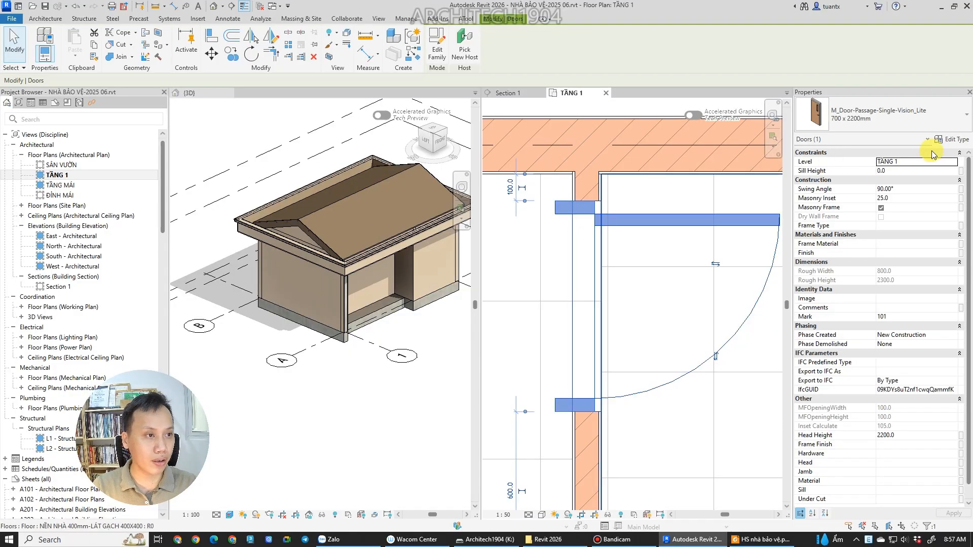
Set the Masonry Frame Depth of the 700 x 2200mm door type to 120.
{"action": "left_click", "coordinate": [946, 139]}
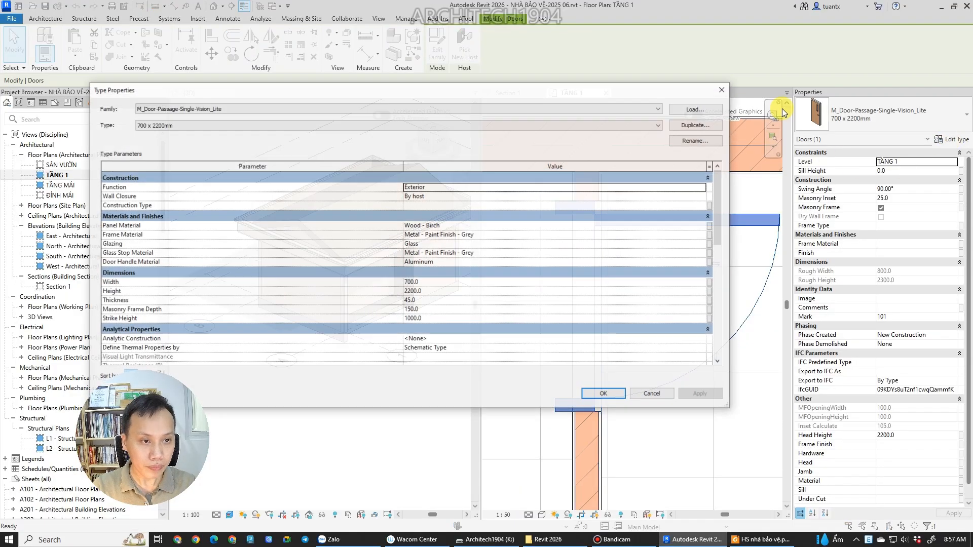
{"action": "left_click_drag", "start_coordinate": [677, 93], "coordinate": [613, 40]}
{"action": "left_click_drag", "start_coordinate": [666, 75], "coordinate": [480, 74]}
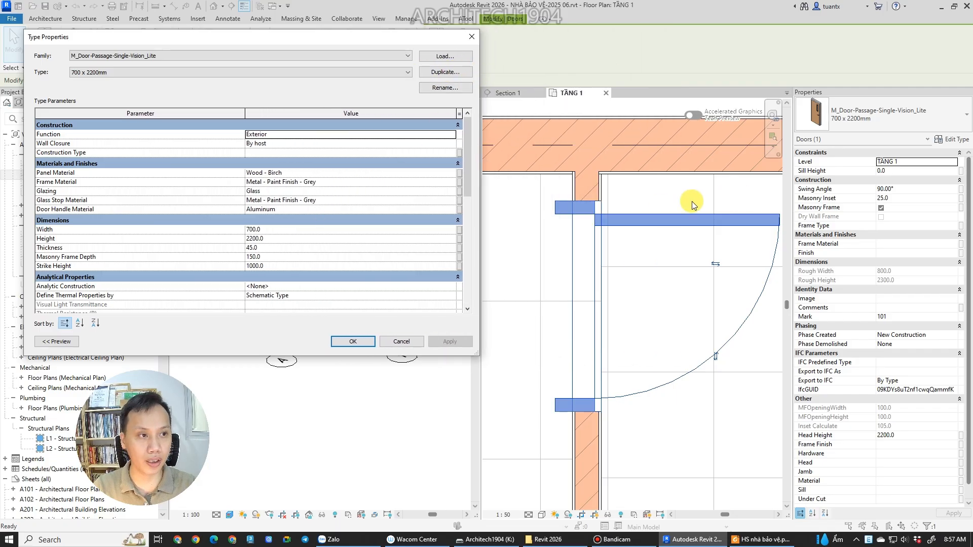
{"action": "left_click", "coordinate": [257, 231]}
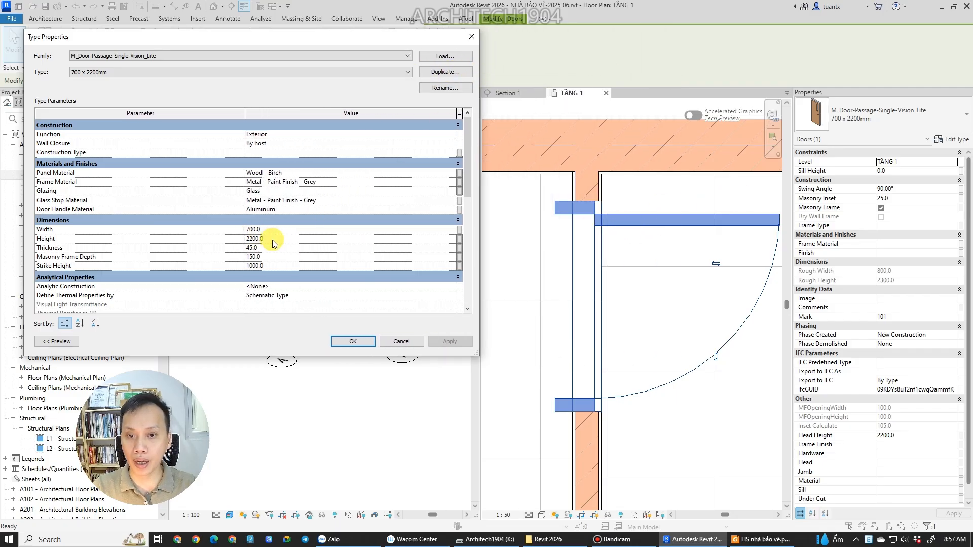
{"action": "left_click", "coordinate": [275, 247]}
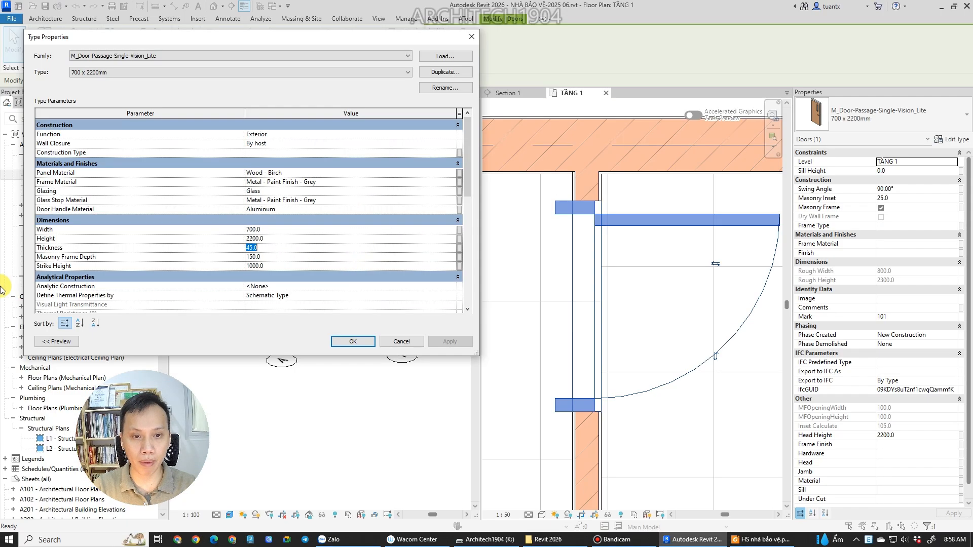
{"action": "left_click", "coordinate": [256, 257]}
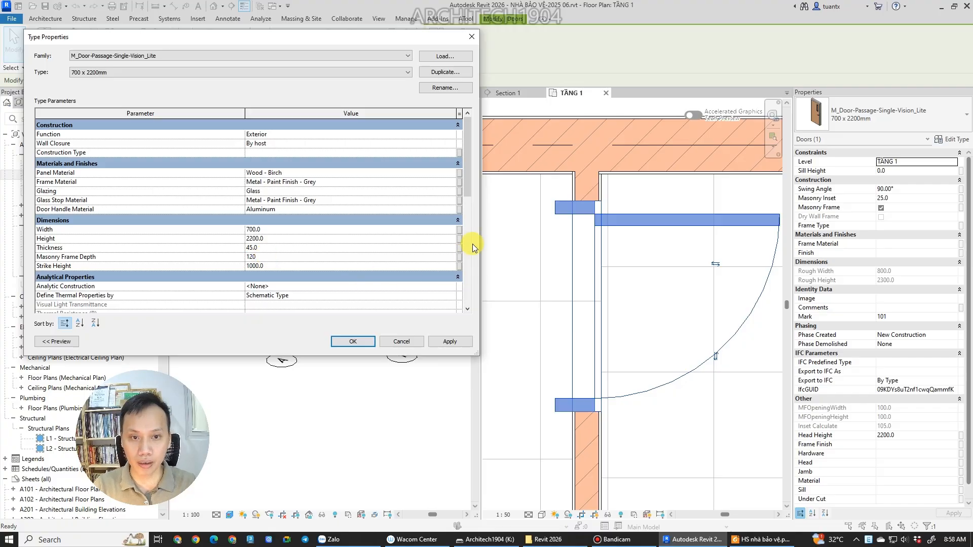
{"action": "mouse_move", "coordinate": [467, 186]}
{"action": "left_mouse_down"}
{"action": "mouse_move", "coordinate": [476, 309]}
{"action": "mouse_move", "coordinate": [485, 188]}
{"action": "left_mouse_up"}
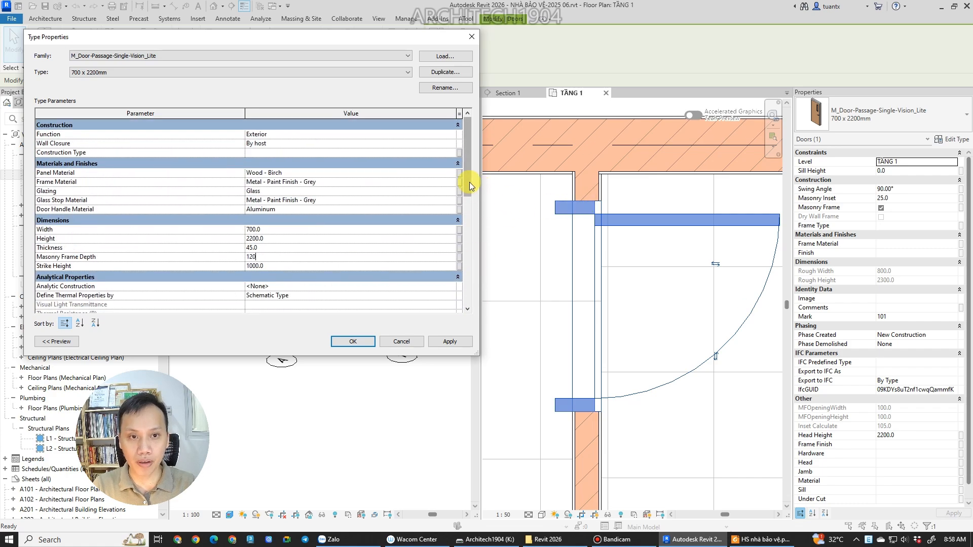
{"action": "left_click_drag", "start_coordinate": [469, 182], "coordinate": [474, 275]}
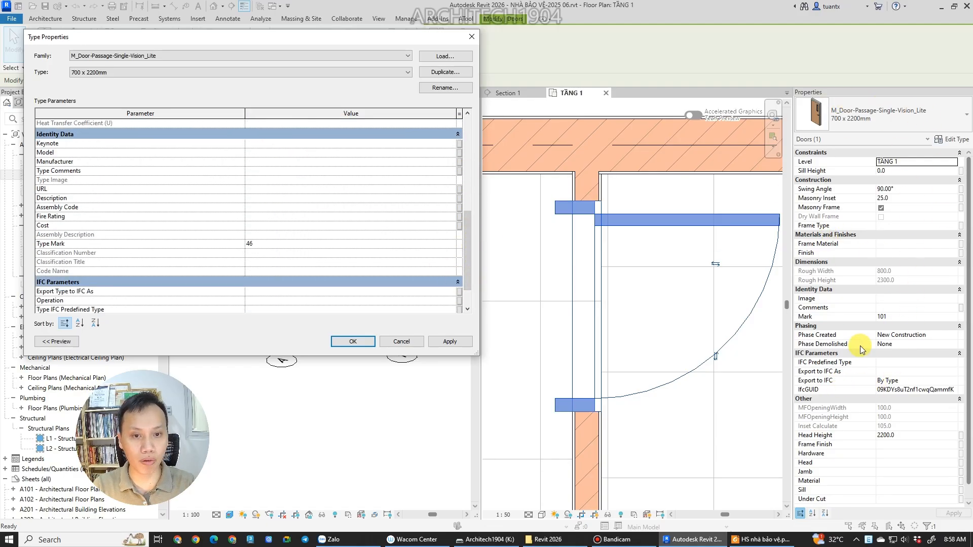
{"action": "left_click_drag", "start_coordinate": [463, 223], "coordinate": [463, 133]}
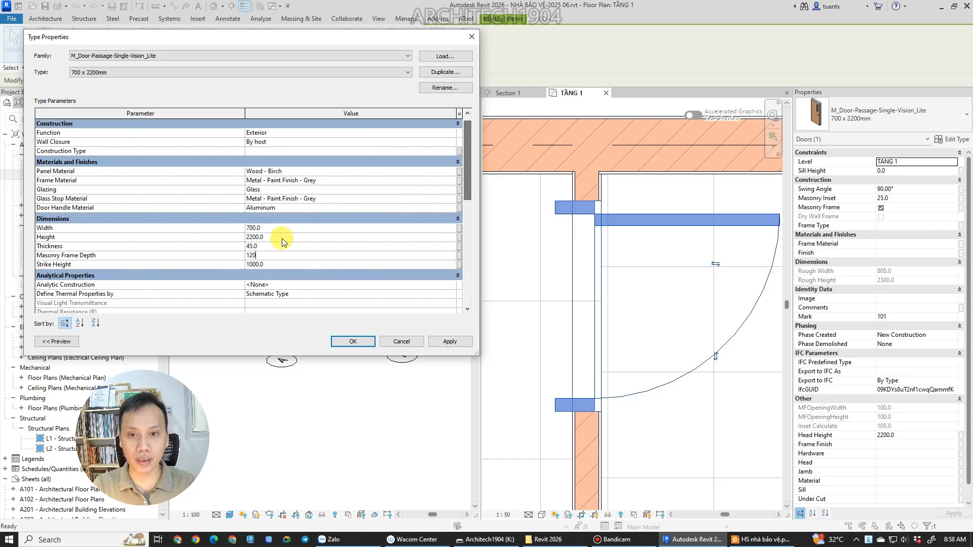
{"action": "left_click", "coordinate": [349, 340]}
{"action": "left_click", "coordinate": [394, 340]}
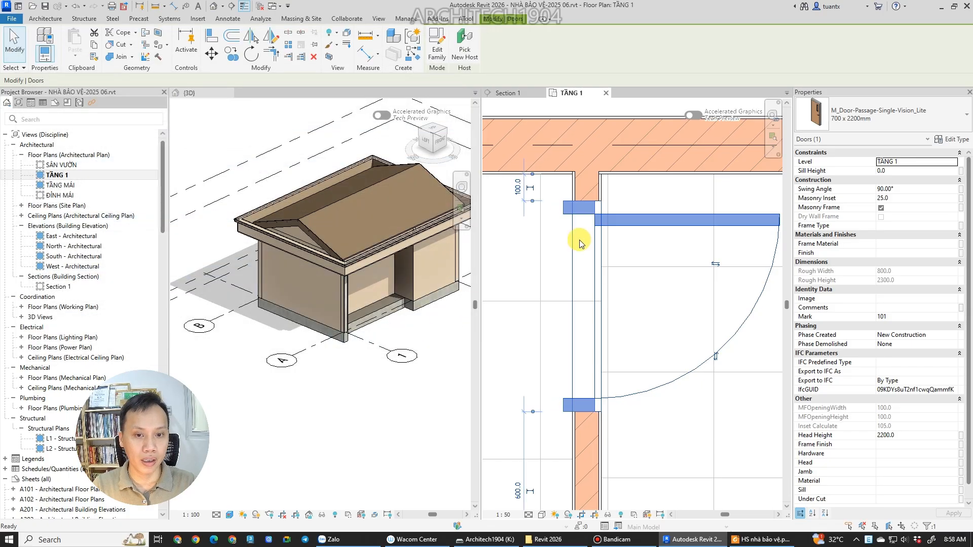
Set the Masonry Inset of the selected 700 x 2200mm door to 0.
{"action": "scroll", "coordinate": [582, 212], "scroll_direction": "up", "scroll_amount": 5}
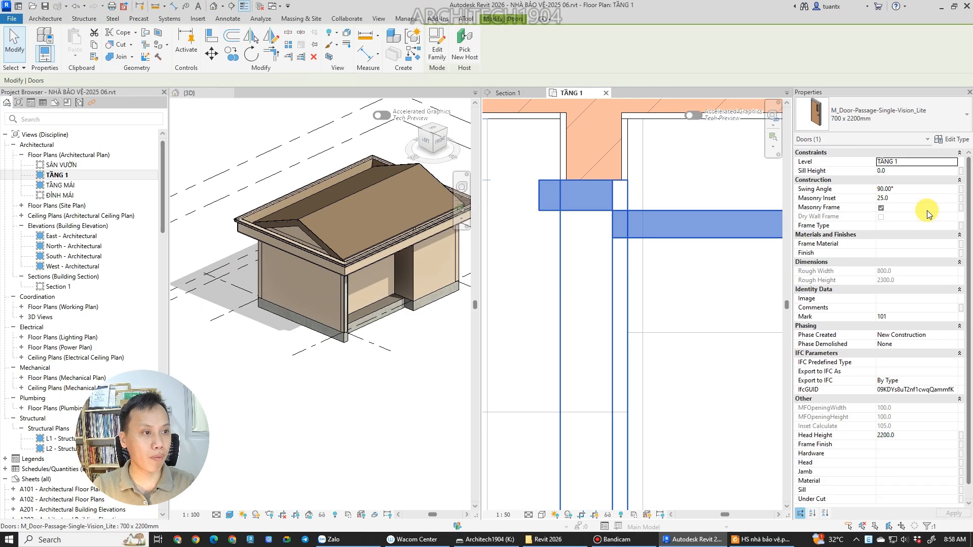
{"action": "left_click", "coordinate": [920, 200]}
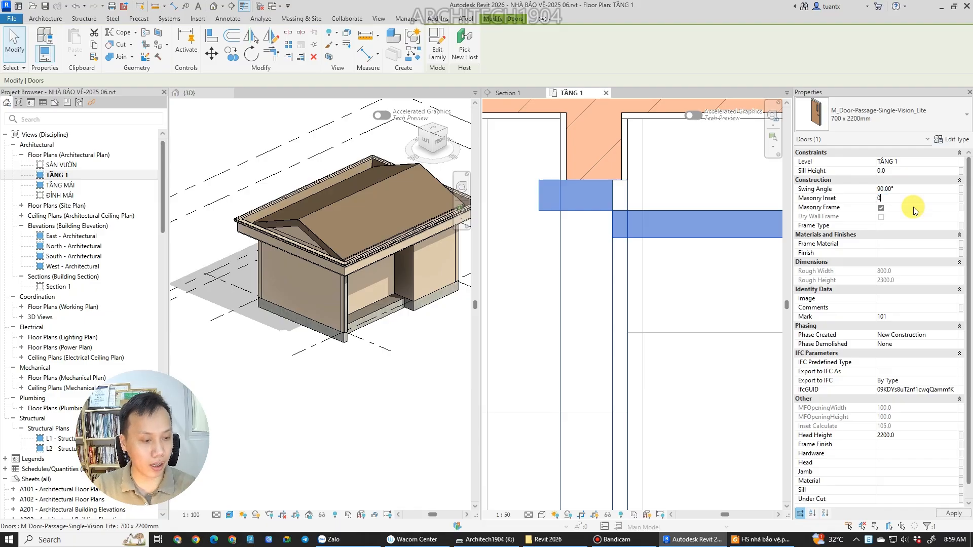
{"action": "type", "text": "0"}
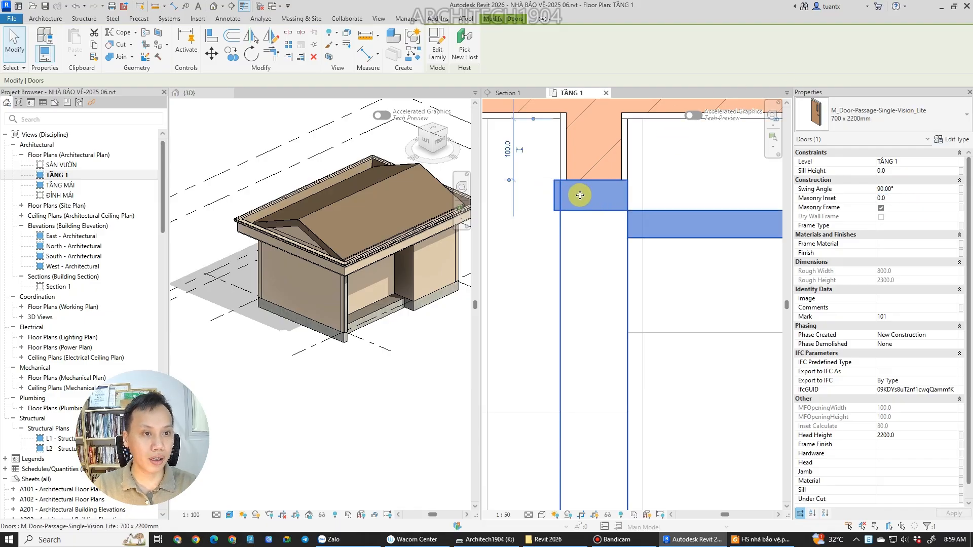
Check the 110 mm partition wall's type and set the Masonry Frame Depth of the 700 x 2200mm door type to 110.
{"action": "left_click", "coordinate": [568, 150]}
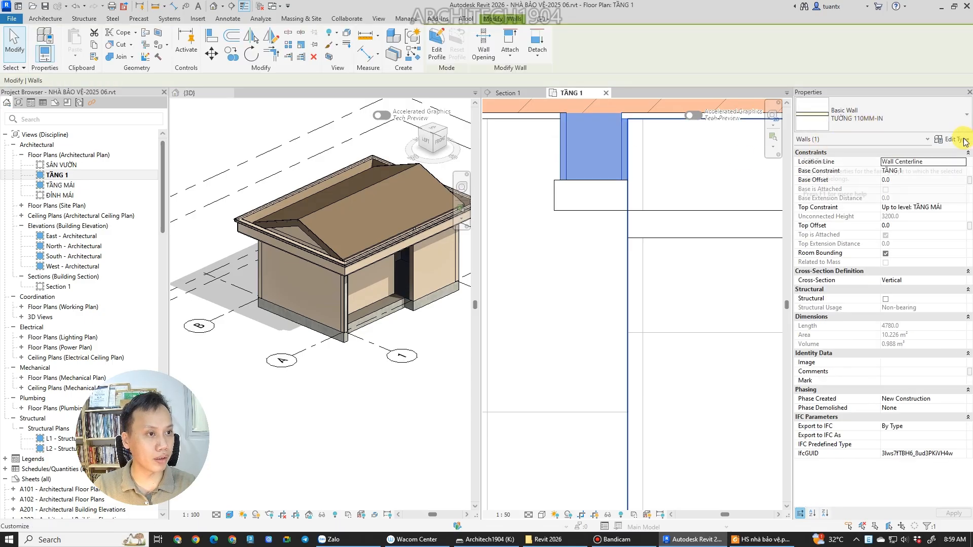
{"action": "left_click", "coordinate": [582, 195]}
{"action": "left_click", "coordinate": [955, 144]}
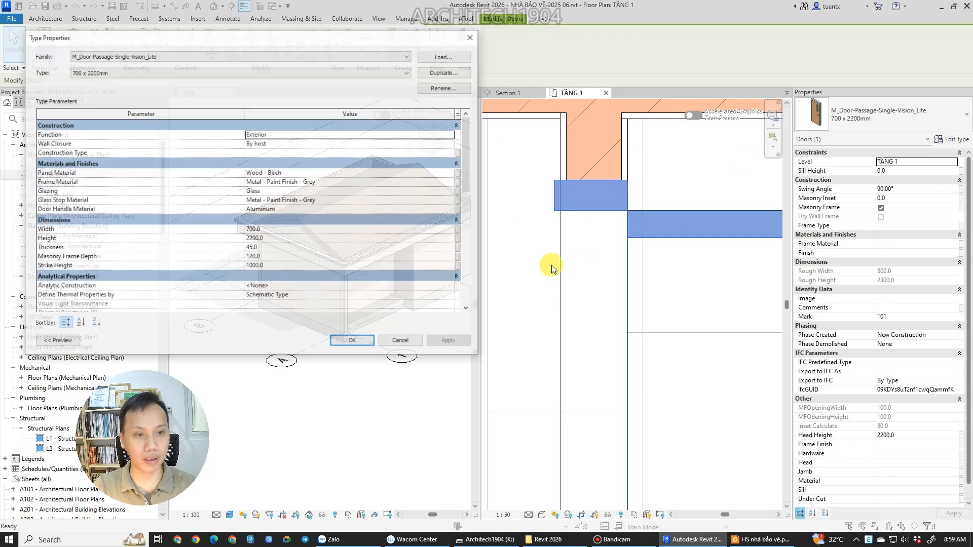
{"action": "left_click", "coordinate": [335, 257]}
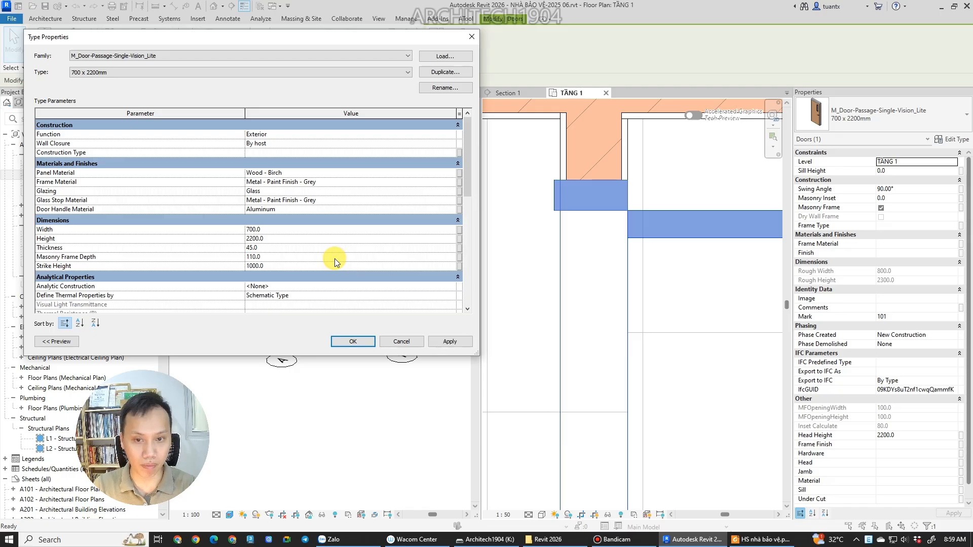
{"action": "left_click", "coordinate": [363, 343]}
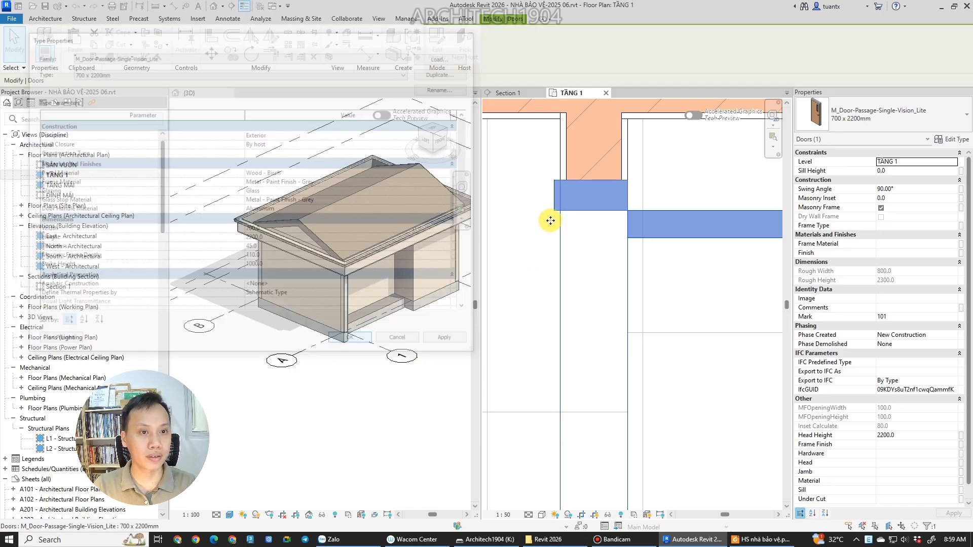
Set the 800 x 2200mm door type's Masonry Frame Depth to 110 and the door's Masonry Inset to 0.
{"action": "scroll", "coordinate": [586, 252], "scroll_direction": "down", "scroll_amount": 3}
{"action": "scroll", "coordinate": [583, 238], "scroll_direction": "up", "scroll_amount": 4}
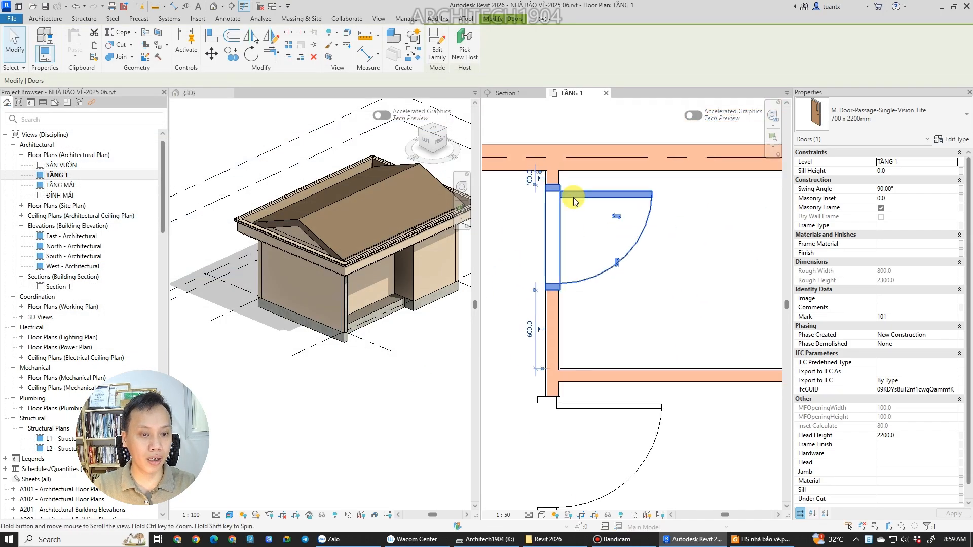
{"action": "left_click", "coordinate": [555, 261]}
{"action": "left_click", "coordinate": [947, 140]}
{"action": "left_click", "coordinate": [306, 257]}
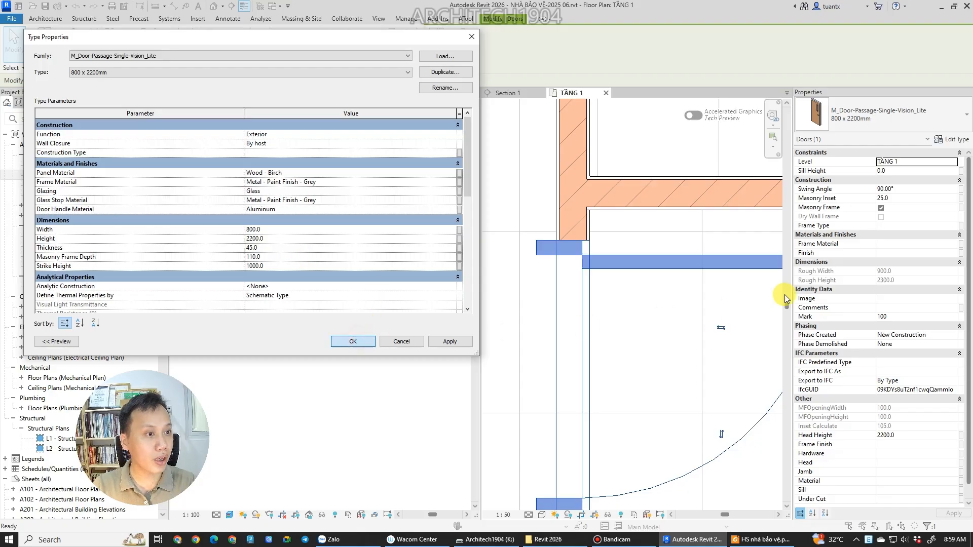
{"action": "left_click", "coordinate": [913, 199]}
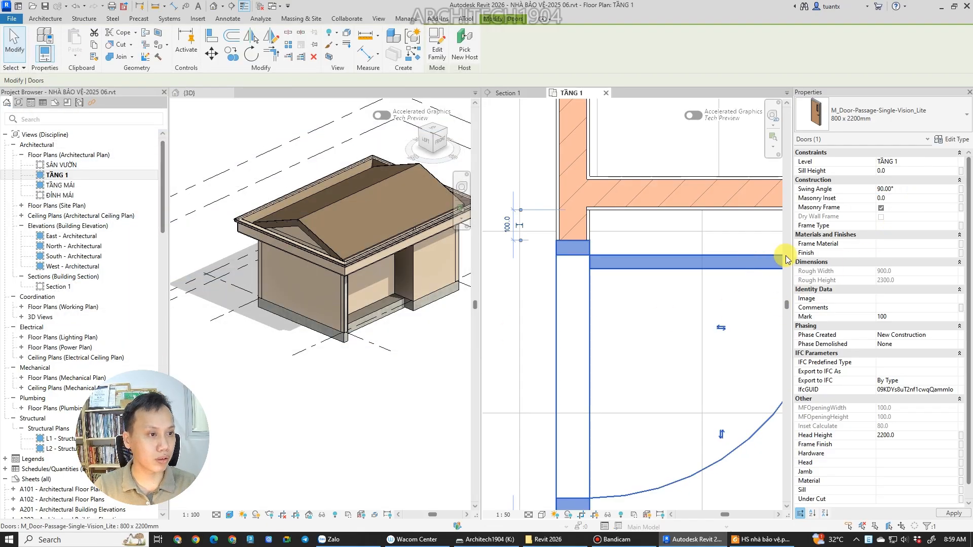
Select both the 700 x 2200mm and the 800 x 2200mm doors in the TẦNG 1 plan.
{"action": "scroll", "coordinate": [684, 240], "scroll_direction": "down", "scroll_amount": 4}
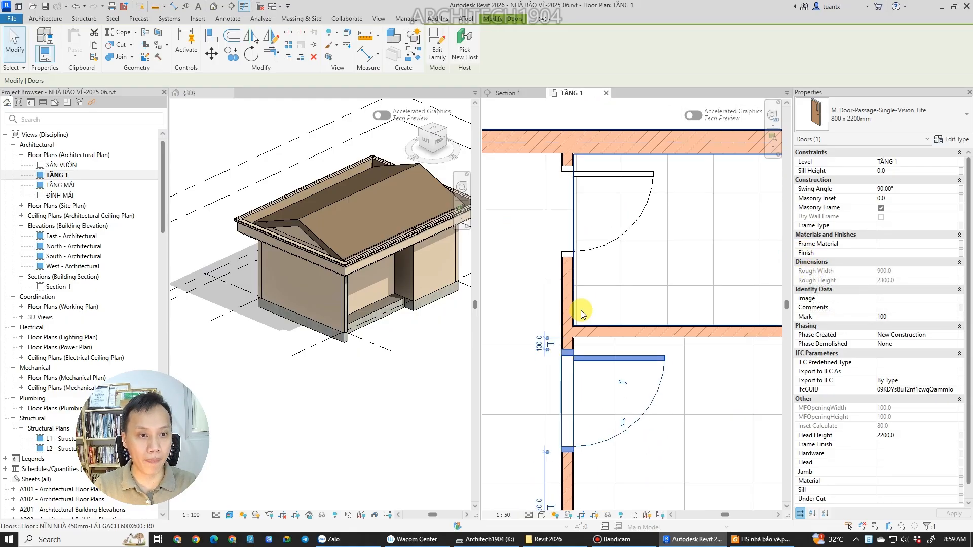
{"action": "left_click", "coordinate": [590, 247]}
{"action": "left_click", "coordinate": [599, 357], "text": "ctrl"}
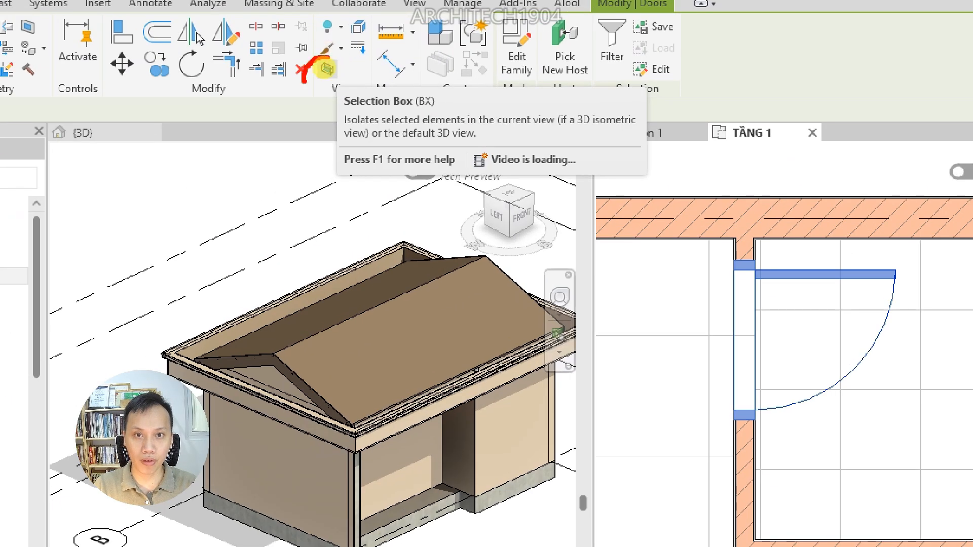
{"action": "left_click_drag", "start_coordinate": [327, 69], "coordinate": [344, 63]}
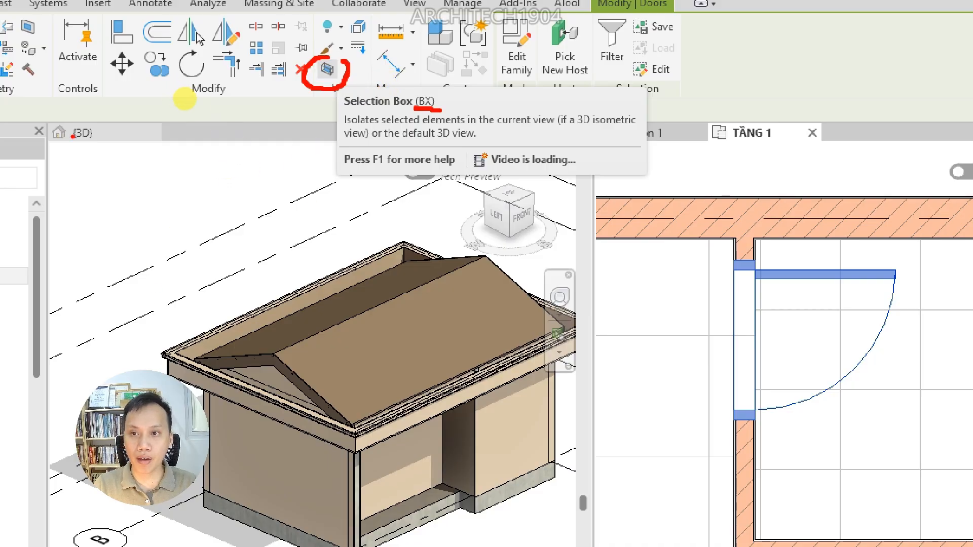
{"action": "mouse_move", "coordinate": [104, 161]}
{"action": "left_mouse_down"}
{"action": "mouse_move", "coordinate": [113, 195]}
{"action": "mouse_move", "coordinate": [103, 265]}
{"action": "mouse_move", "coordinate": [179, 250]}
{"action": "left_mouse_up"}
{"action": "mouse_move", "coordinate": [193, 209]}
{"action": "left_mouse_down"}
{"action": "mouse_move", "coordinate": [194, 240]}
{"action": "mouse_move", "coordinate": [222, 224]}
{"action": "left_mouse_up"}
{"action": "mouse_move", "coordinate": [233, 226]}
{"action": "left_mouse_down"}
{"action": "mouse_move", "coordinate": [234, 242]}
{"action": "mouse_move", "coordinate": [256, 241]}
{"action": "mouse_move", "coordinate": [248, 219]}
{"action": "mouse_move", "coordinate": [308, 236]}
{"action": "mouse_move", "coordinate": [354, 202]}
{"action": "left_mouse_up"}
{"action": "left_click", "coordinate": [232, 215]}
{"action": "left_click_drag", "start_coordinate": [478, 220], "coordinate": [450, 252]}
{"action": "left_click_drag", "start_coordinate": [449, 214], "coordinate": [479, 247]}
{"action": "key", "text": "Escape"}
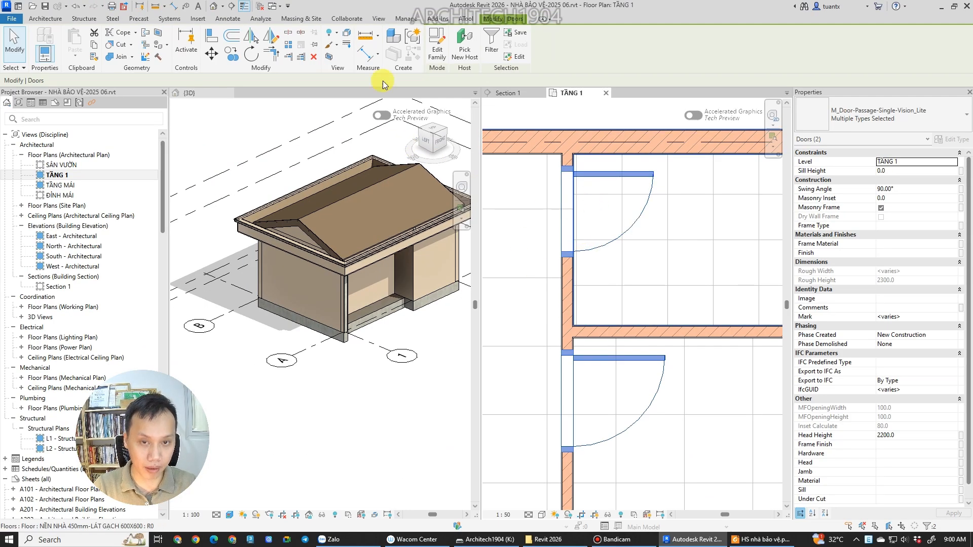
Isolate the two selected doors in 3D with Selection Box and raise the box's top above the TẦNG MÁI level.
{"action": "left_click", "coordinate": [332, 56]}
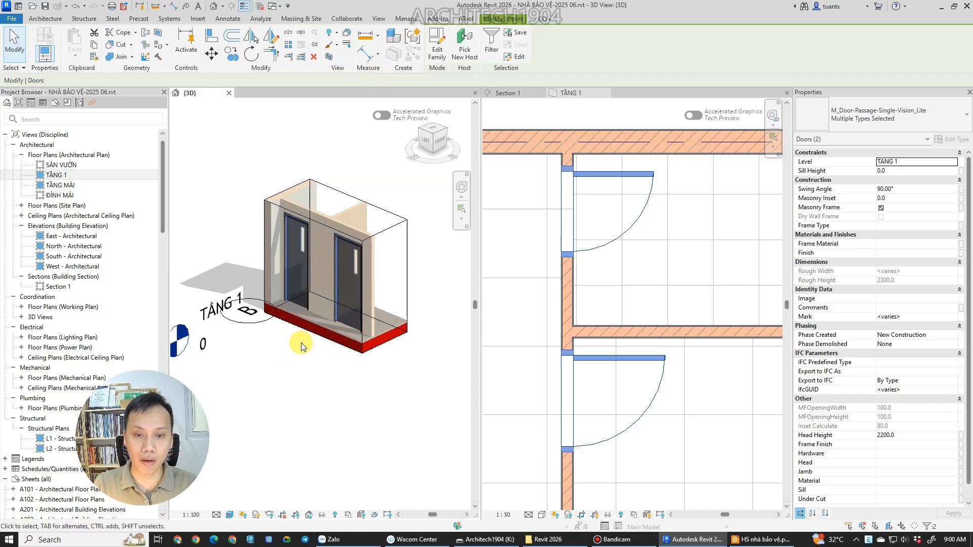
{"action": "left_click", "coordinate": [292, 377]}
{"action": "scroll", "coordinate": [310, 360], "scroll_direction": "down", "scroll_amount": 2}
{"action": "middle_click_drag", "start_coordinate": [313, 366], "coordinate": [256, 389], "text": "shift"}
{"action": "scroll", "coordinate": [314, 383], "scroll_direction": "up", "scroll_amount": 2}
{"action": "middle_click_drag", "start_coordinate": [317, 383], "coordinate": [373, 412]}
{"action": "left_click", "coordinate": [321, 146]}
{"action": "left_click_drag", "start_coordinate": [328, 165], "coordinate": [321, 137]}
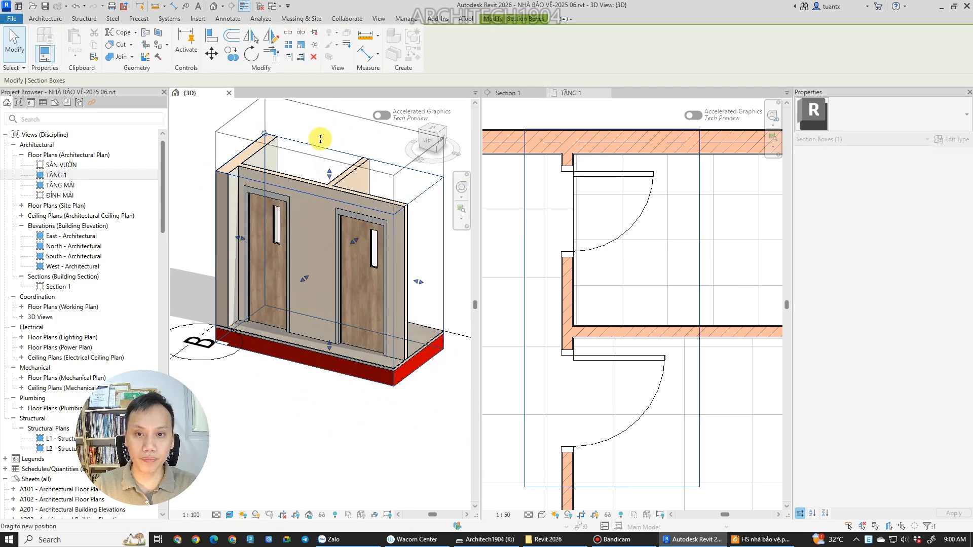
{"action": "scroll", "coordinate": [321, 245], "scroll_direction": "down", "scroll_amount": 2}
{"action": "left_click", "coordinate": [284, 426]}
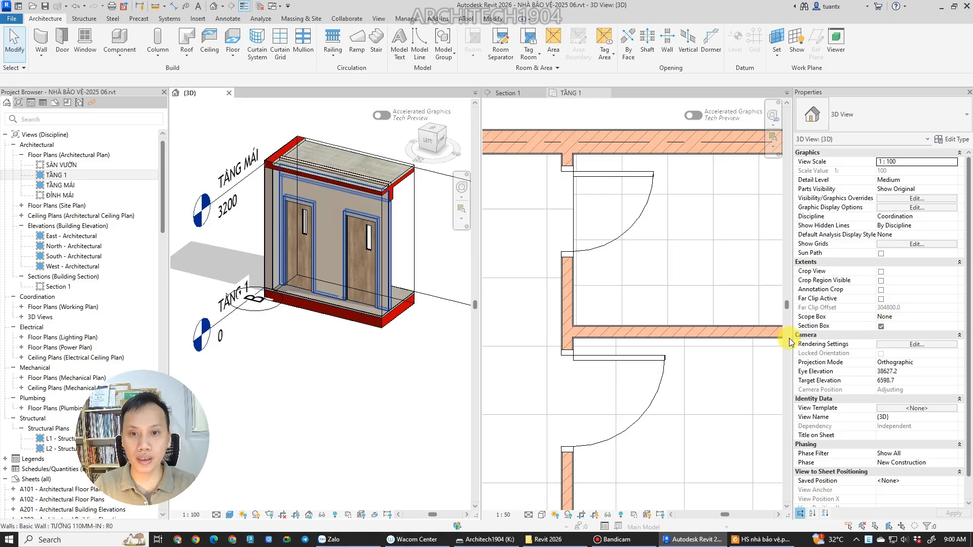
Try a Sill Height of 500 on the 700 x 2200mm door, examine it in 3D, and set the value back to 0.
{"action": "scroll", "coordinate": [311, 332], "scroll_direction": "up", "scroll_amount": 5}
{"action": "left_click", "coordinate": [318, 217]}
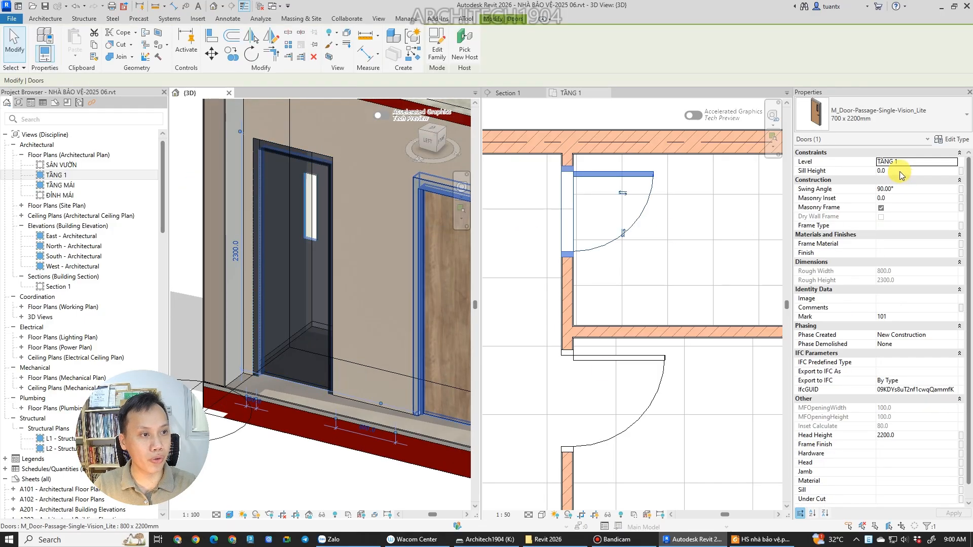
{"action": "scroll", "coordinate": [278, 376], "scroll_direction": "up", "scroll_amount": 3}
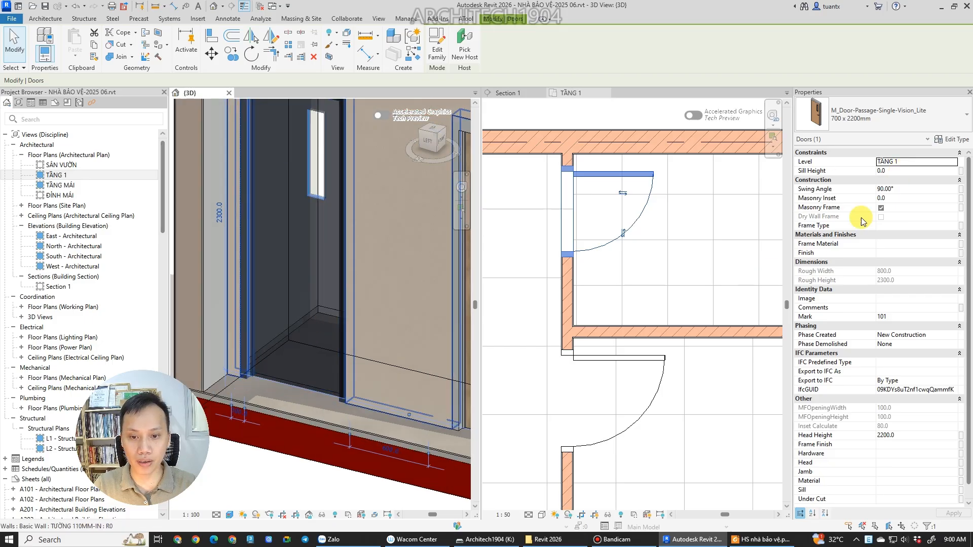
{"action": "scroll", "coordinate": [244, 385], "scroll_direction": "up", "scroll_amount": 3}
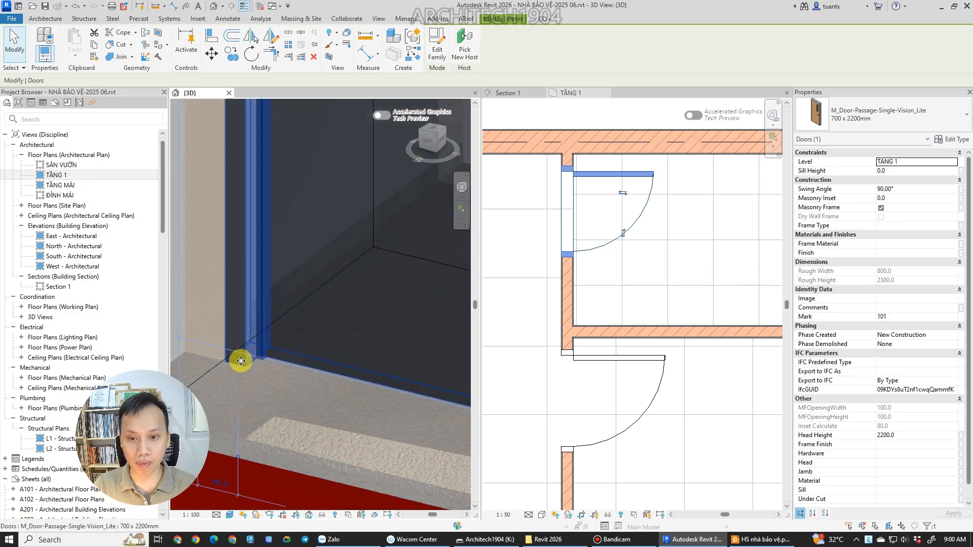
{"action": "left_click", "coordinate": [912, 172]}
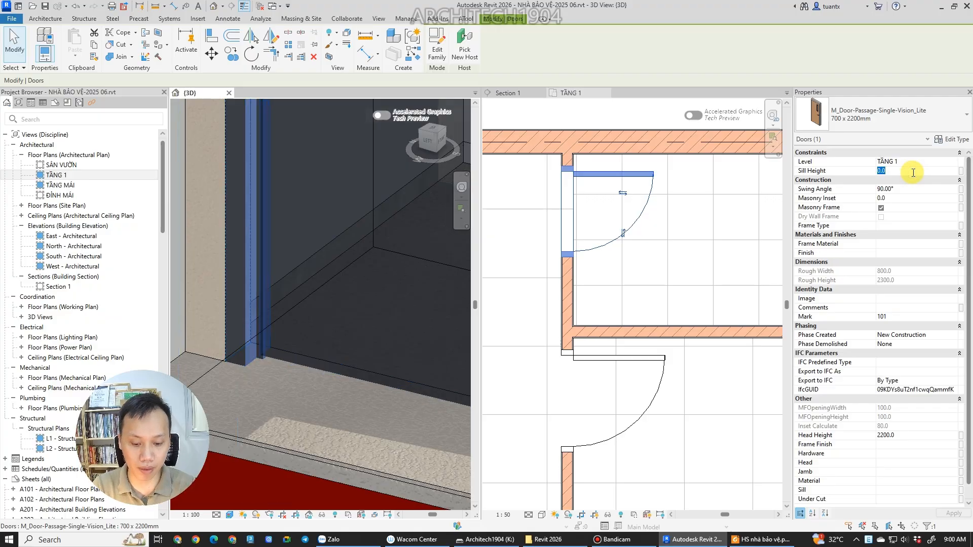
{"action": "type", "text": "500"}
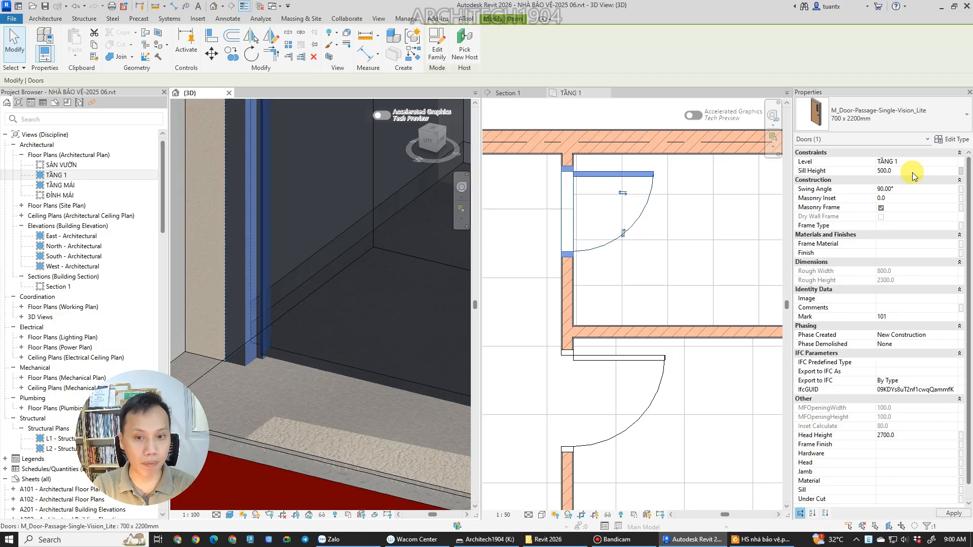
{"action": "scroll", "coordinate": [287, 225], "scroll_direction": "down", "scroll_amount": 2}
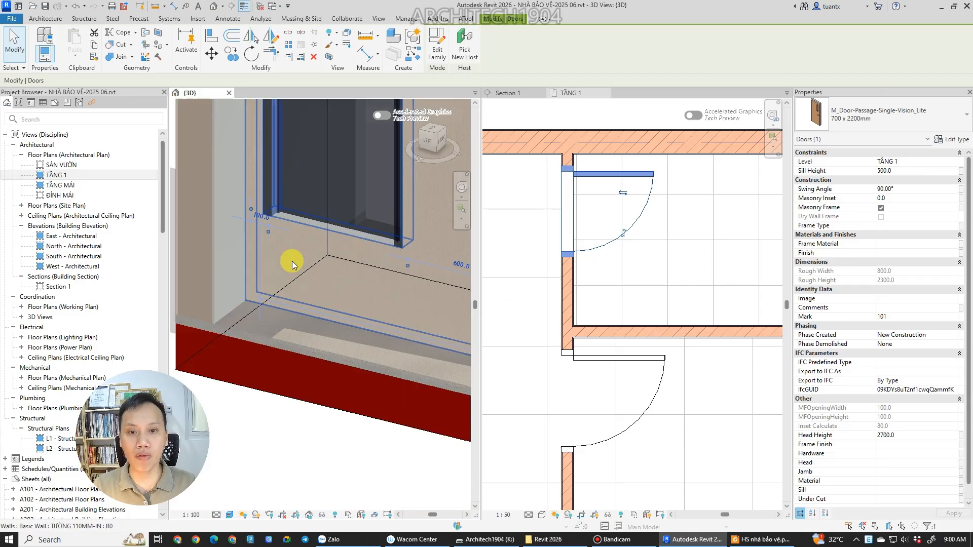
{"action": "scroll", "coordinate": [275, 296], "scroll_direction": "down", "scroll_amount": 1}
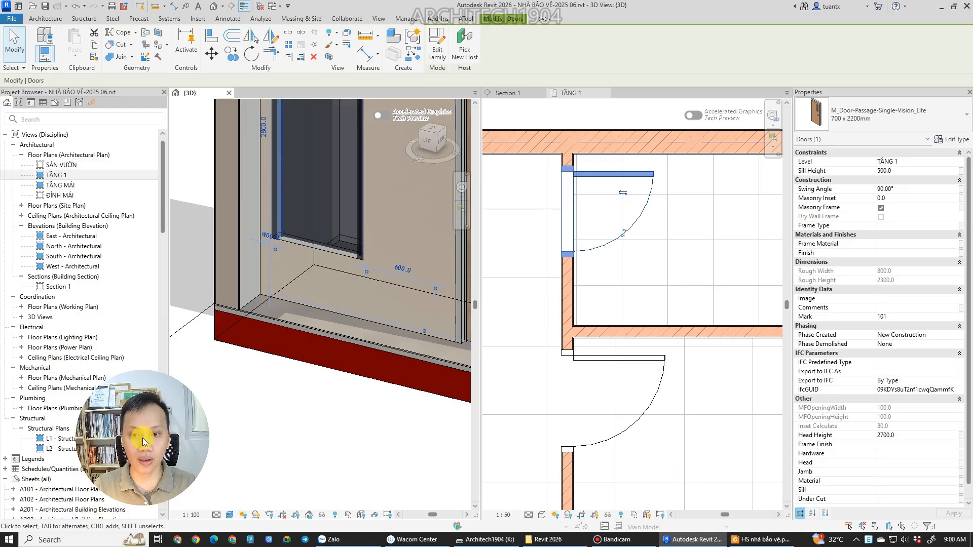
{"action": "scroll", "coordinate": [241, 344], "scroll_direction": "down", "scroll_amount": 3}
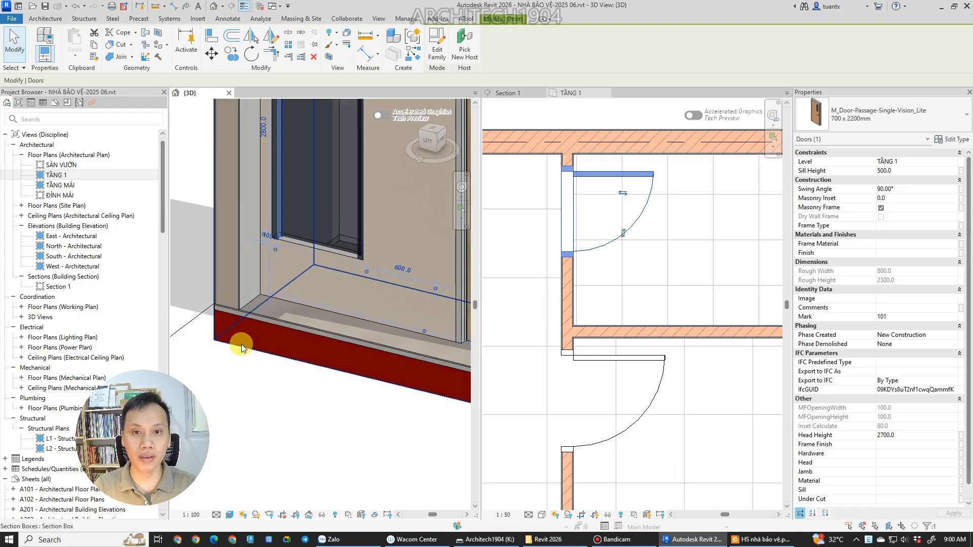
{"action": "left_click", "coordinate": [902, 170]}
{"action": "type", "text": "0"}
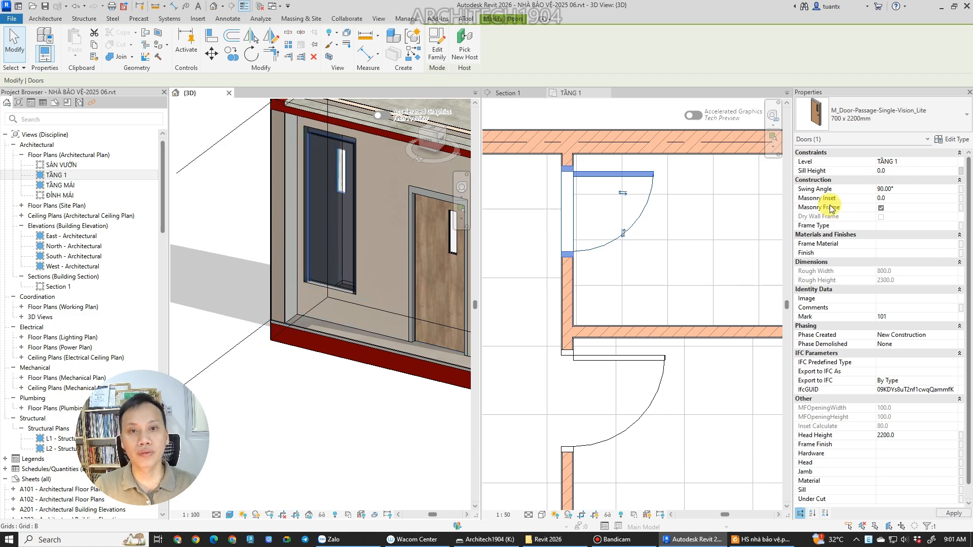
Deselect the door and turn off the Section Box of the 3D view.
{"action": "left_click", "coordinate": [340, 430]}
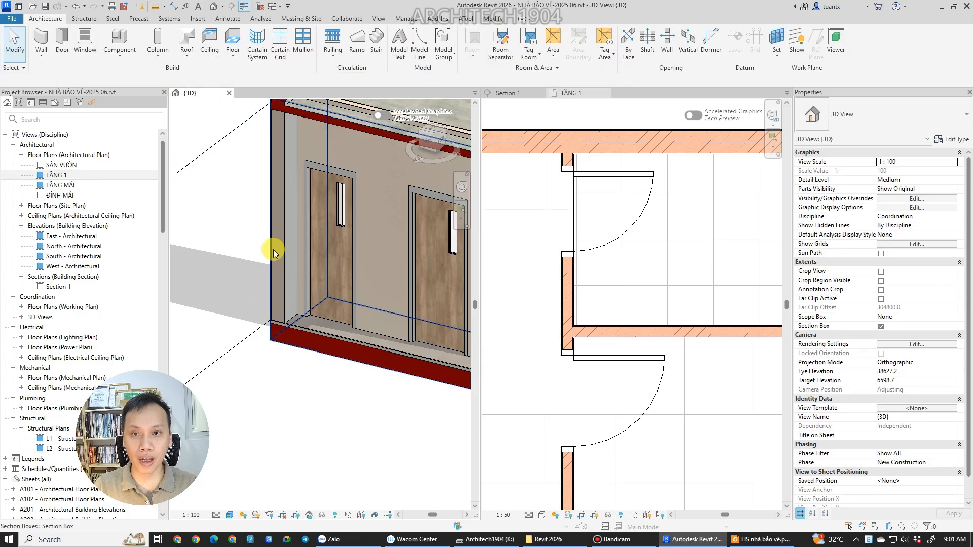
{"action": "left_click", "coordinate": [880, 326]}
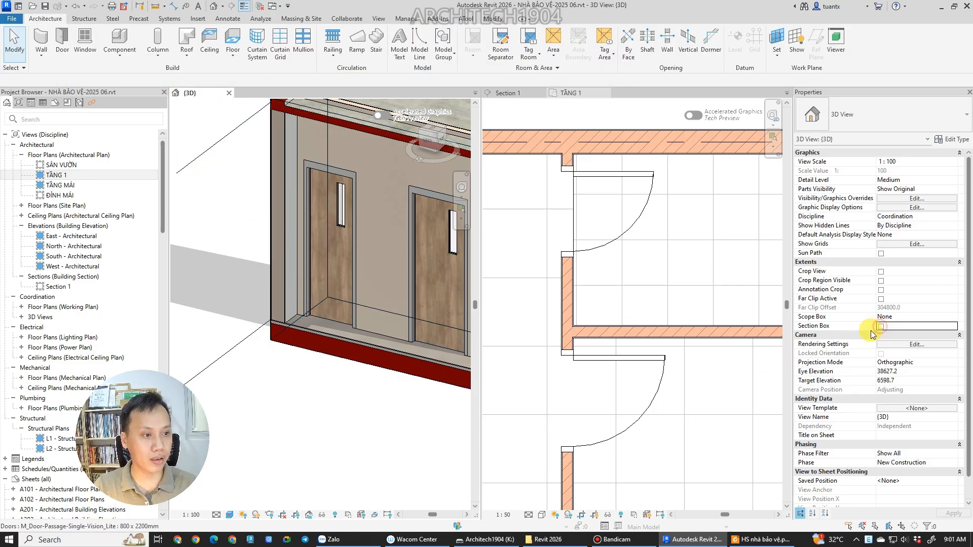
{"action": "scroll", "coordinate": [499, 340], "scroll_direction": "down", "scroll_amount": 2}
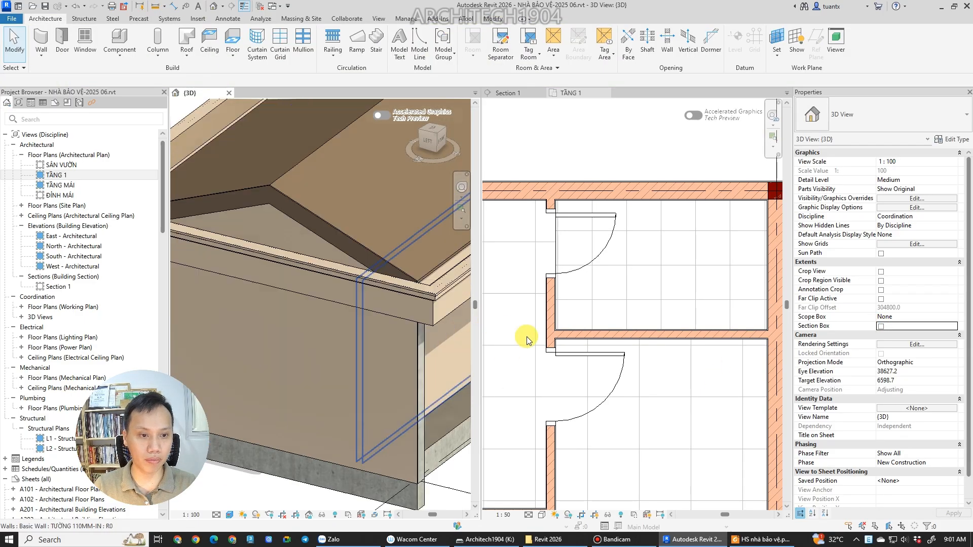
Start placing a door in the TẦNG 1 plan and browse to the Residential subfolder of Doors for loading a family.
{"action": "scroll", "coordinate": [594, 324], "scroll_direction": "down", "scroll_amount": 4}
{"action": "scroll", "coordinate": [593, 337], "scroll_direction": "up", "scroll_amount": 3}
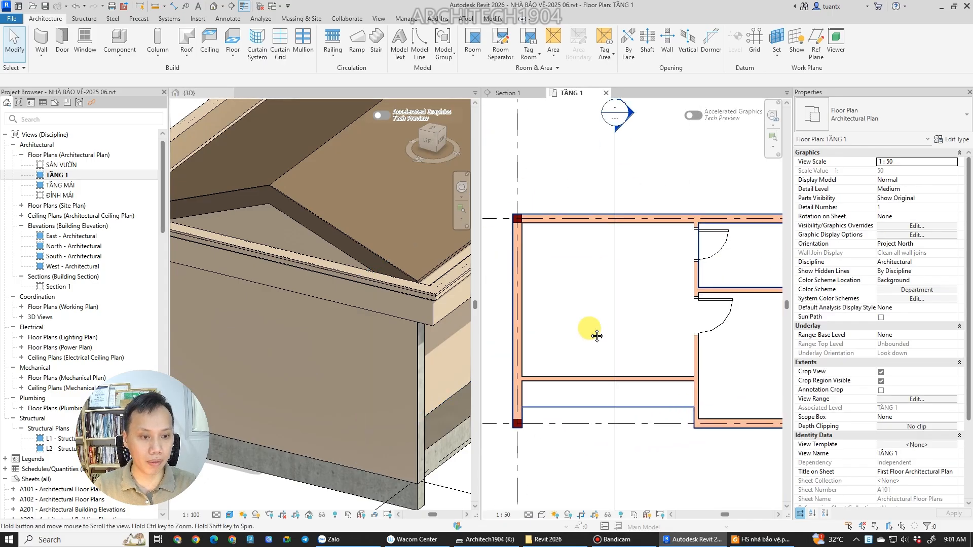
{"action": "left_click", "coordinate": [61, 40]}
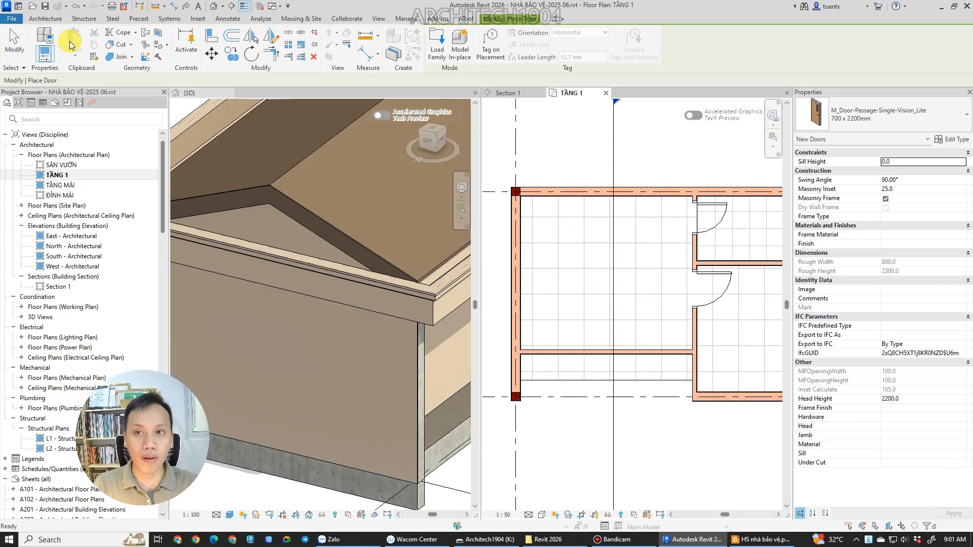
{"action": "left_click", "coordinate": [891, 115]}
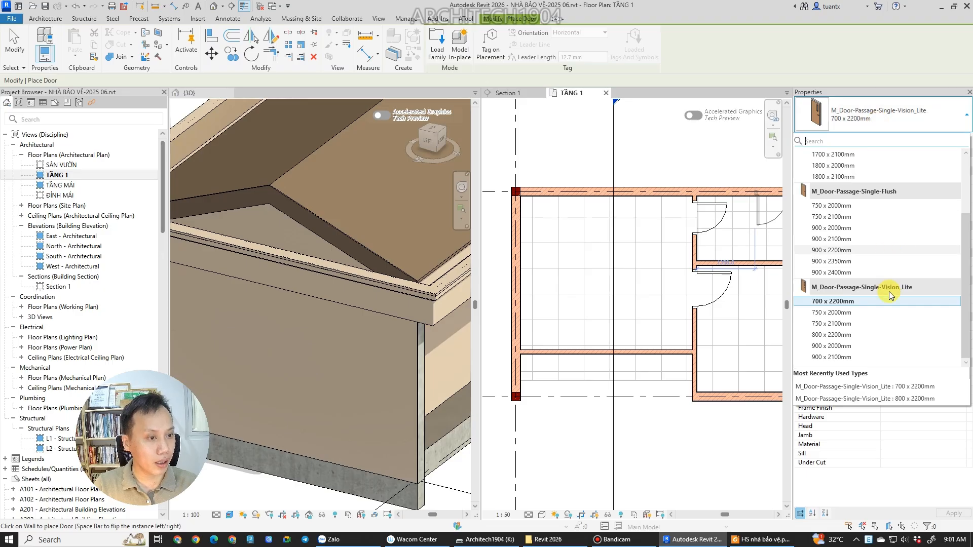
{"action": "left_click", "coordinate": [437, 44]}
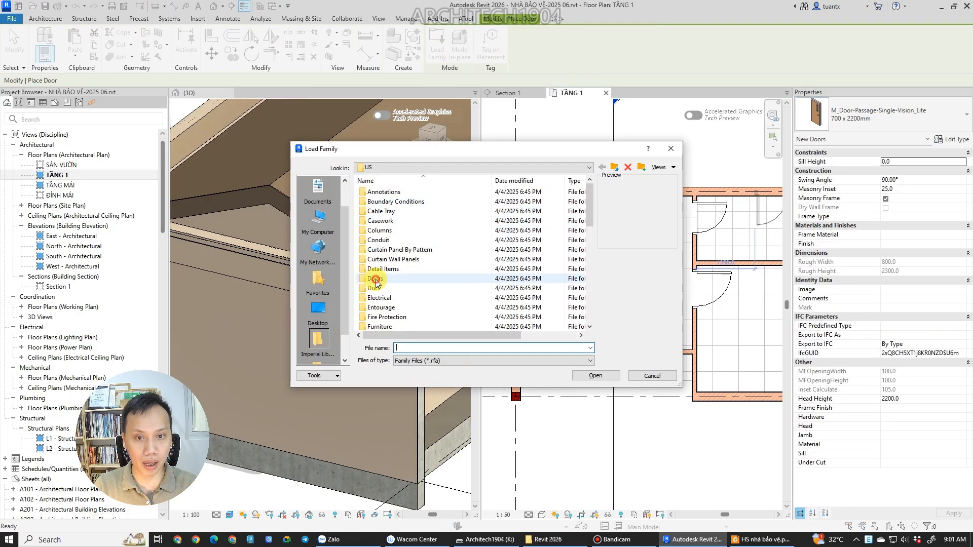
{"action": "double_click", "coordinate": [375, 278]}
{"action": "double_click", "coordinate": [381, 211]}
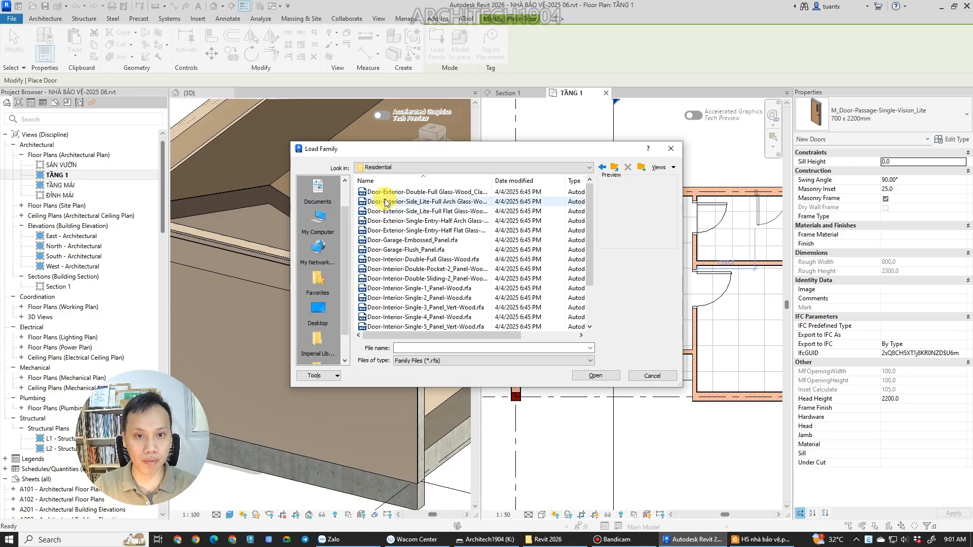
Browse the previews of the exterior, garage and interior door families in the Residential folder.
{"action": "left_click", "coordinate": [400, 197]}
{"action": "key", "text": "Down"}
{"action": "key", "text": "Down"}
{"action": "key", "text": "Down"}
{"action": "key", "text": "Down"}
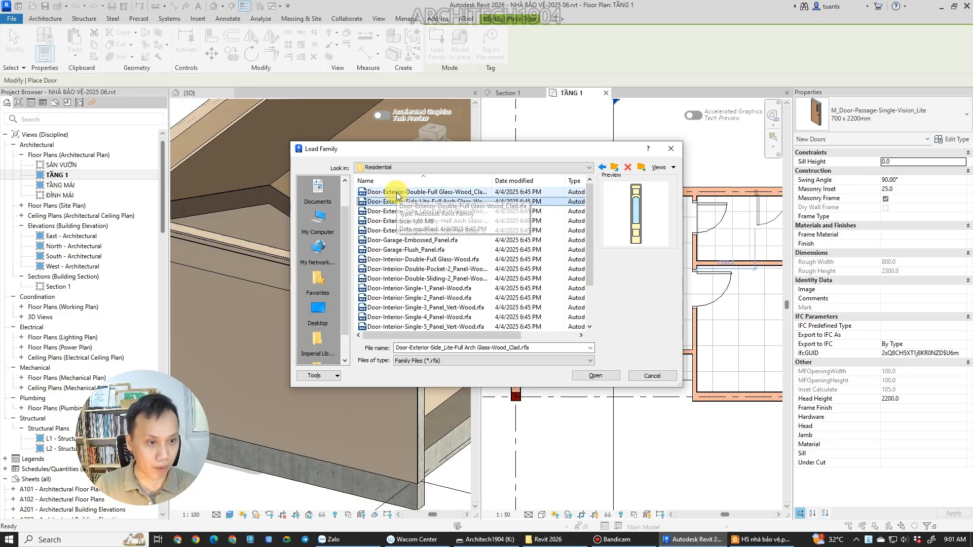
{"action": "key", "text": "Down"}
{"action": "key", "text": "Down"}
{"action": "key", "text": "Down"}
{"action": "key", "text": "Down"}
{"action": "key", "text": "Down"}
{"action": "key", "text": "Down"}
{"action": "key", "text": "Down"}
{"action": "key", "text": "Up"}
{"action": "key", "text": "Up"}
{"action": "key", "text": "Up"}
{"action": "key", "text": "Up"}
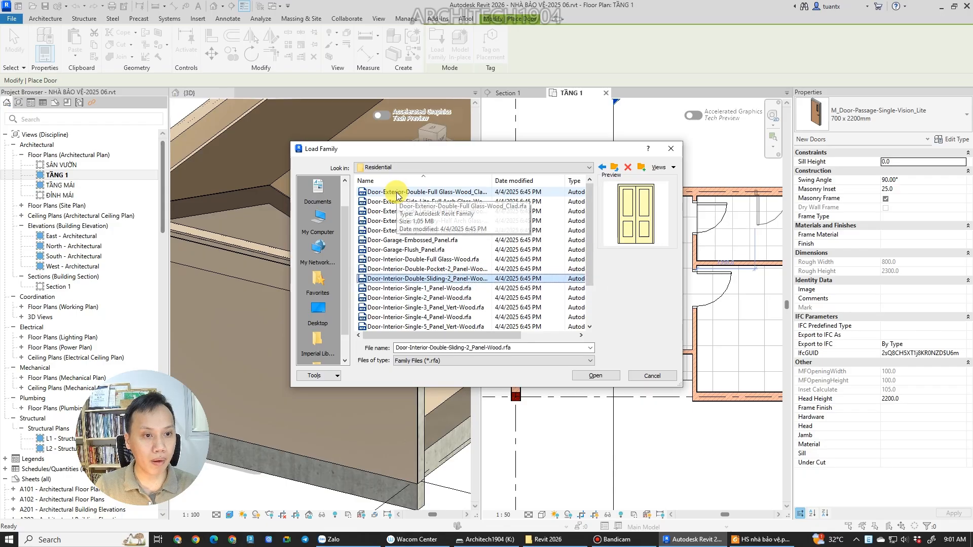
{"action": "key", "text": "Down"}
{"action": "key", "text": "Down"}
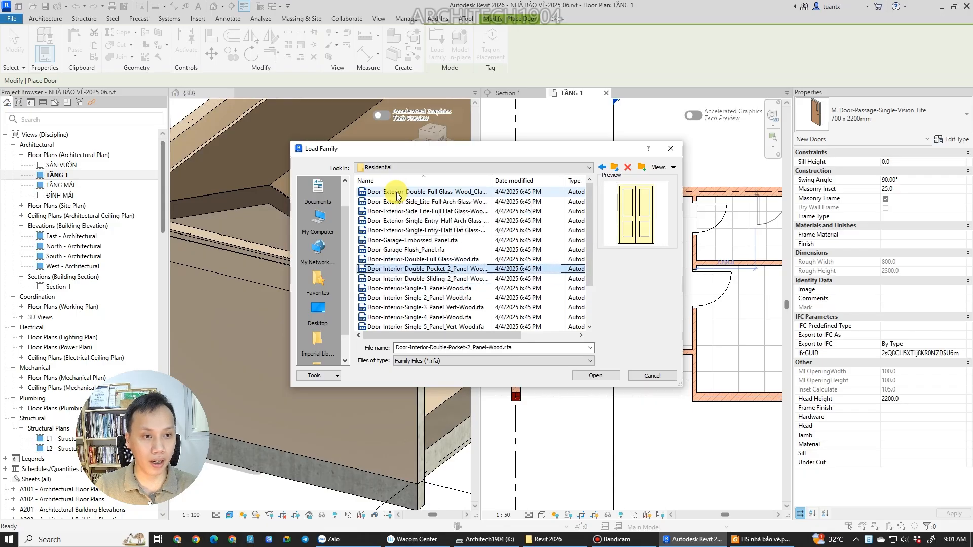
{"action": "key", "text": "Down"}
{"action": "key", "text": "Down"}
{"action": "key", "text": "Down"}
{"action": "key", "text": "Down"}
{"action": "key", "text": "Down"}
{"action": "key", "text": "Down"}
{"action": "key", "text": "Down"}
{"action": "key", "text": "Down"}
{"action": "key", "text": "Down"}
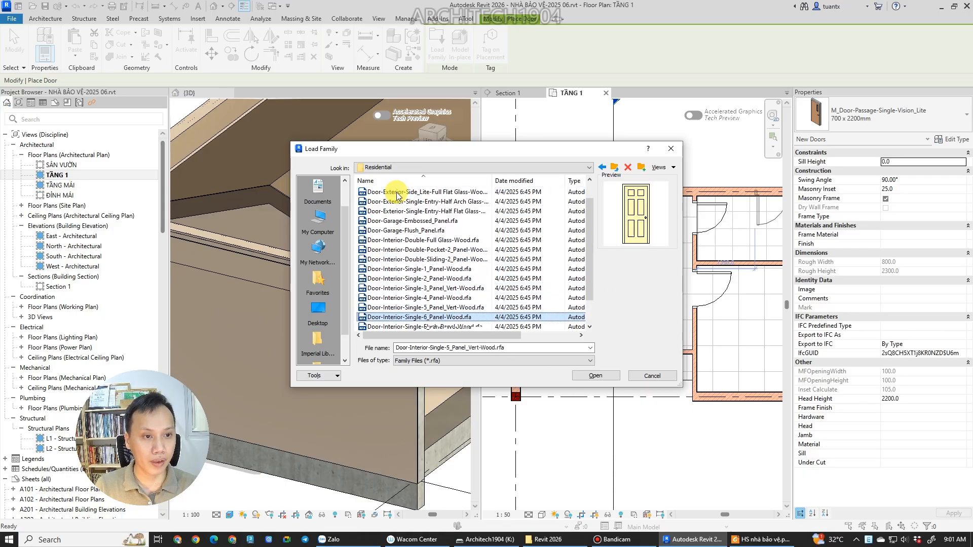
{"action": "key", "text": "Up"}
{"action": "key", "text": "Up"}
{"action": "key", "text": "Up"}
{"action": "key", "text": "Up"}
{"action": "key", "text": "Up"}
{"action": "key", "text": "Up"}
{"action": "key", "text": "Up"}
{"action": "key", "text": "Up"}
{"action": "key", "text": "Up"}
{"action": "key", "text": "Up"}
{"action": "key", "text": "Up"}
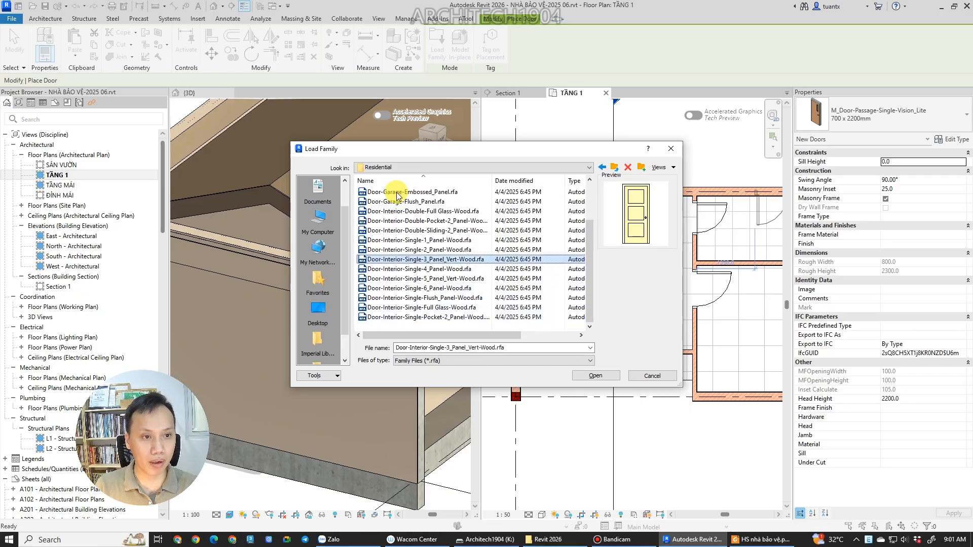
{"action": "key", "text": "Up"}
{"action": "key", "text": "Up"}
{"action": "key", "text": "Up"}
{"action": "key", "text": "Up"}
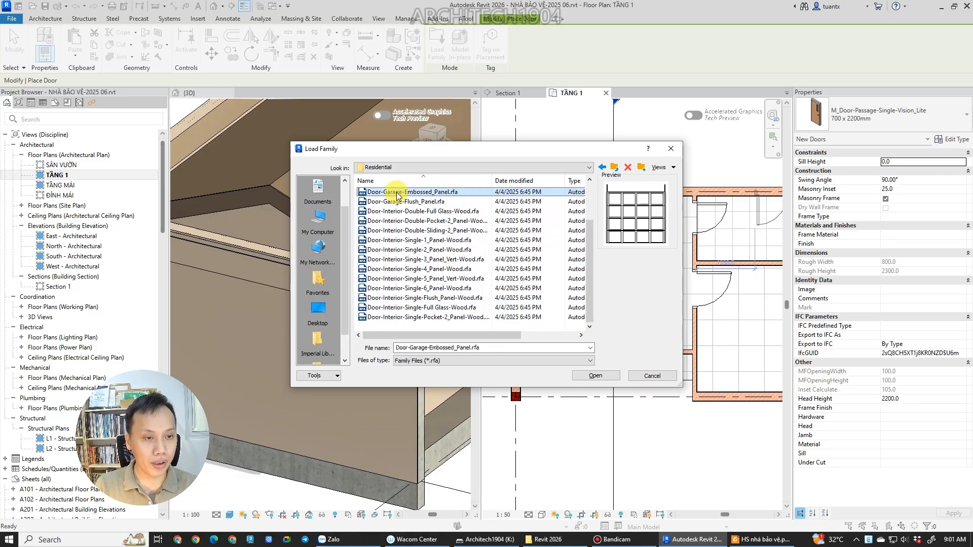
{"action": "key", "text": "Up"}
{"action": "key", "text": "Down"}
{"action": "key", "text": "Down"}
{"action": "key", "text": "Down"}
{"action": "key", "text": "Down"}
{"action": "key", "text": "Down"}
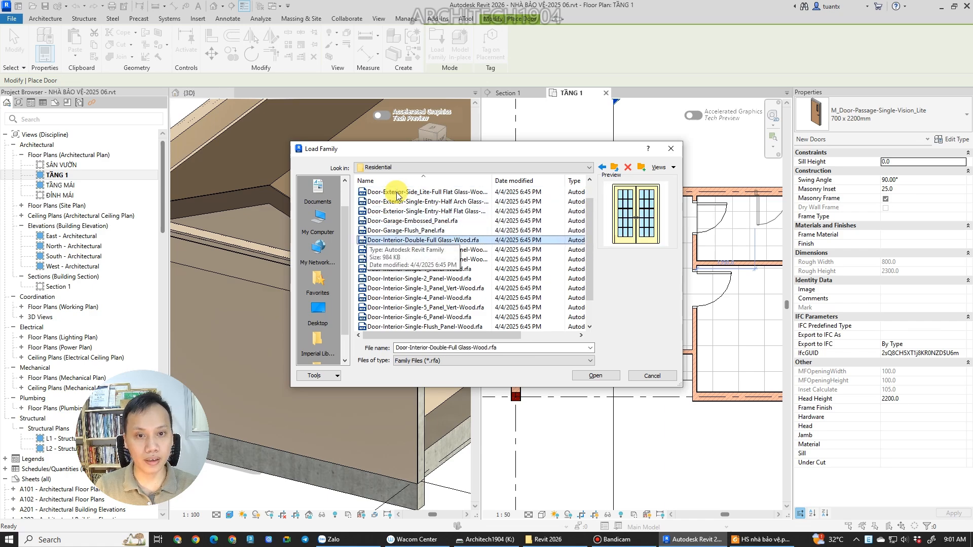
Load the Door-Exterior-Double-Full Glass-Wood_Clad family from the Residential folder with its 60" x 80" type.
{"action": "key", "text": "Up"}
{"action": "key", "text": "Up"}
{"action": "key", "text": "Up"}
{"action": "key", "text": "Up"}
{"action": "key", "text": "Up"}
{"action": "key", "text": "Up"}
{"action": "key", "text": "Up"}
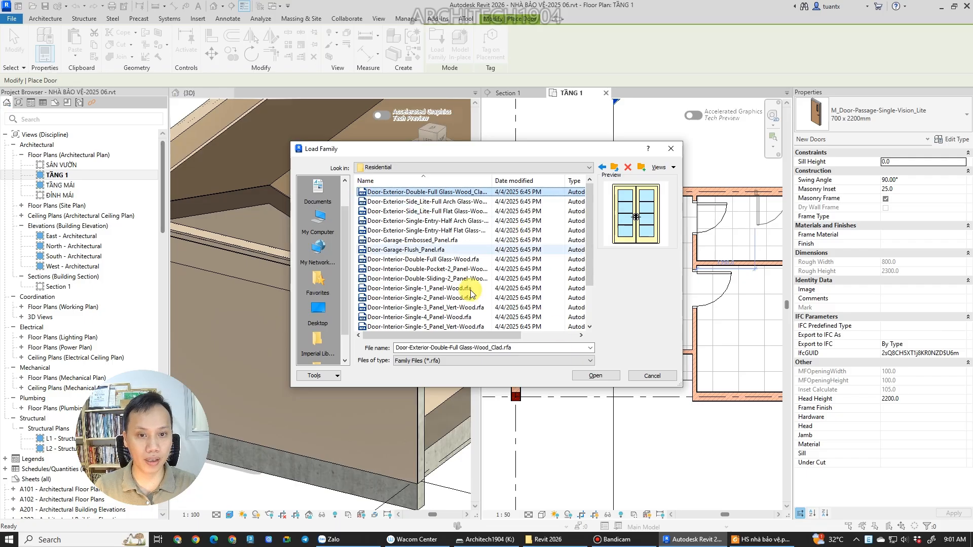
{"action": "left_click", "coordinate": [602, 378]}
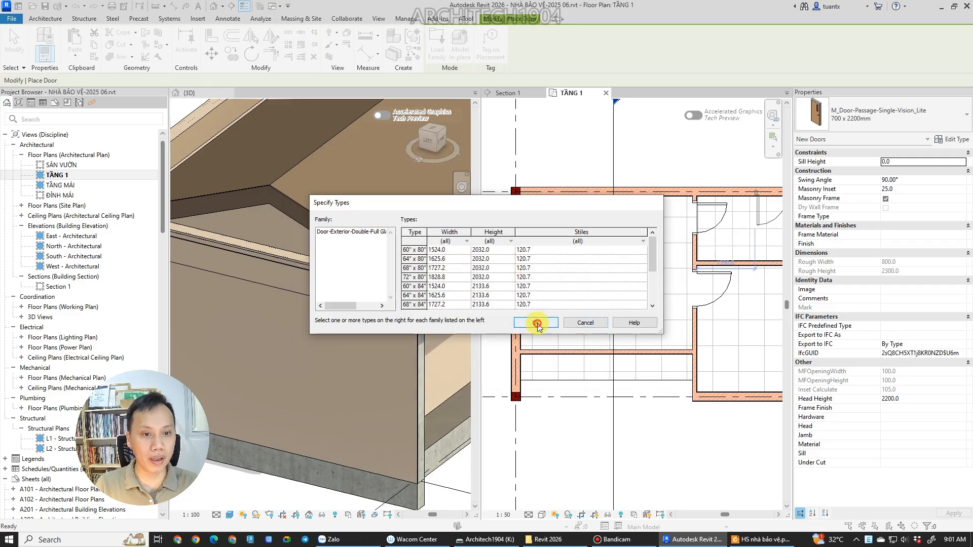
{"action": "left_click", "coordinate": [536, 323]}
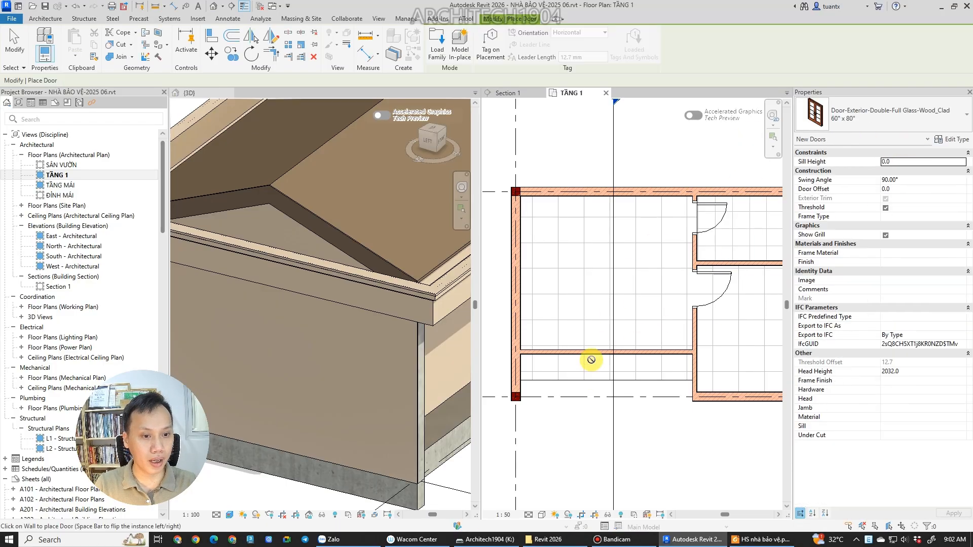
Duplicate the loaded double door's 60" x 80" type under the name 1200x2200mm.
{"action": "left_click", "coordinate": [964, 140]}
{"action": "left_click", "coordinate": [471, 72]}
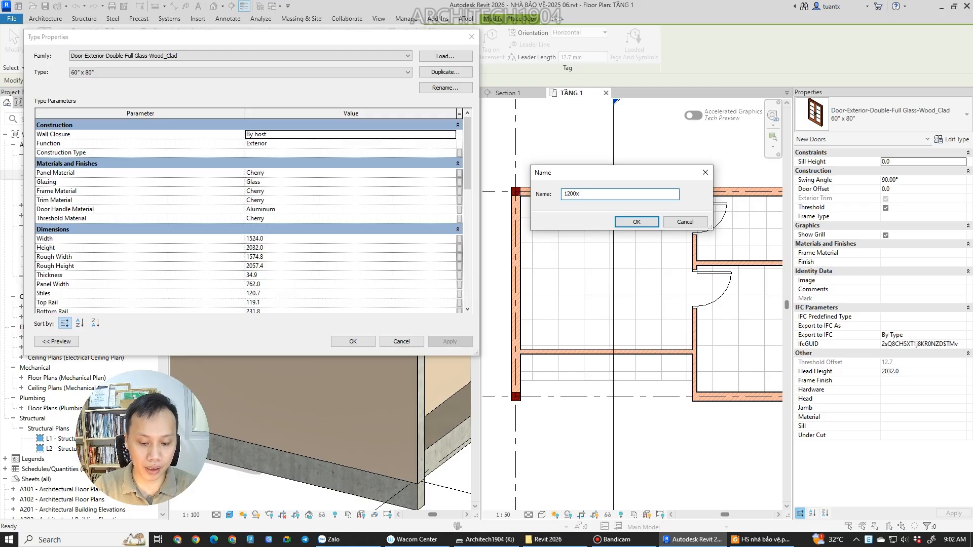
{"action": "left_click", "coordinate": [636, 221]}
Switch to Foxit Reader to examine the entrance door's dimensions on the front elevation, and return to Revit.
{"action": "left_click", "coordinate": [760, 539]}
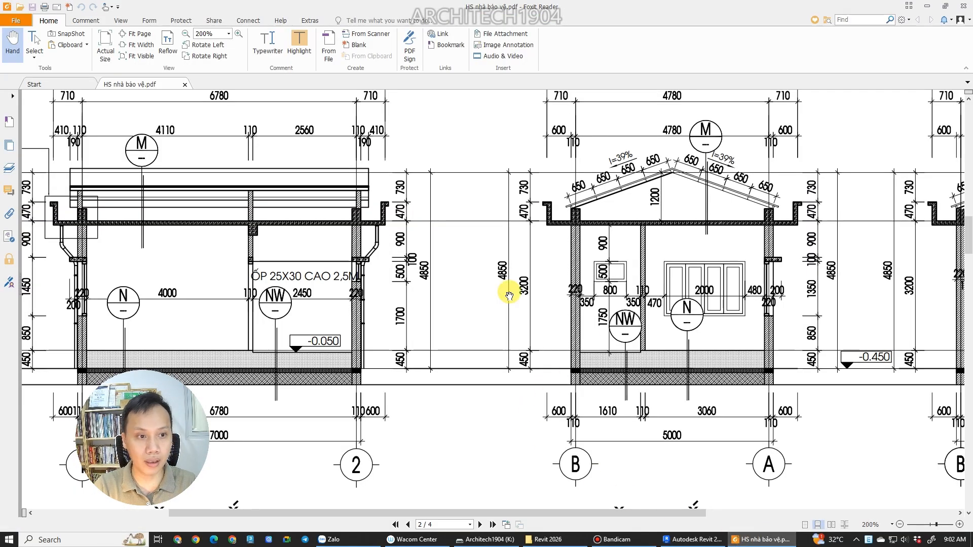
{"action": "scroll", "coordinate": [506, 293], "scroll_direction": "up", "scroll_amount": 10}
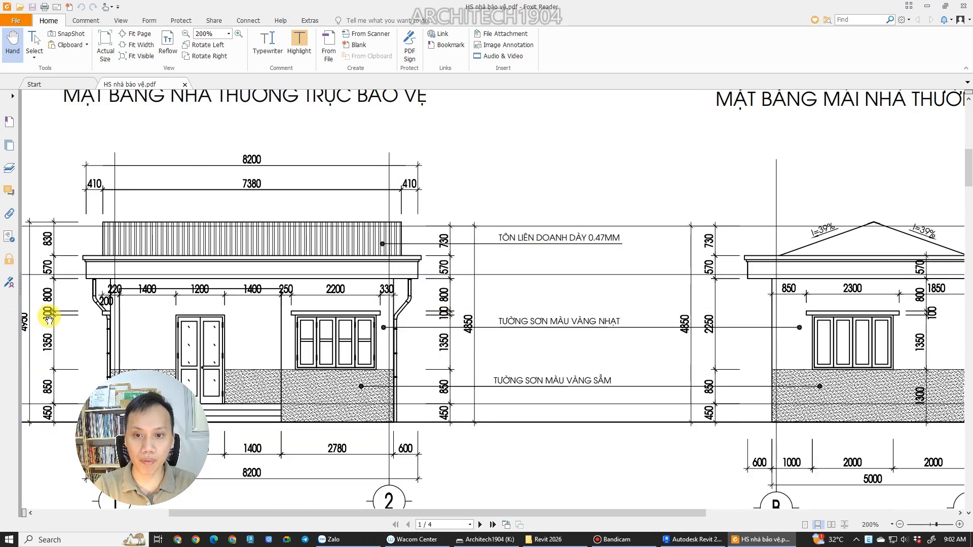
{"action": "scroll", "coordinate": [49, 318], "scroll_direction": "down", "scroll_amount": 2}
{"action": "left_click", "coordinate": [691, 539]}
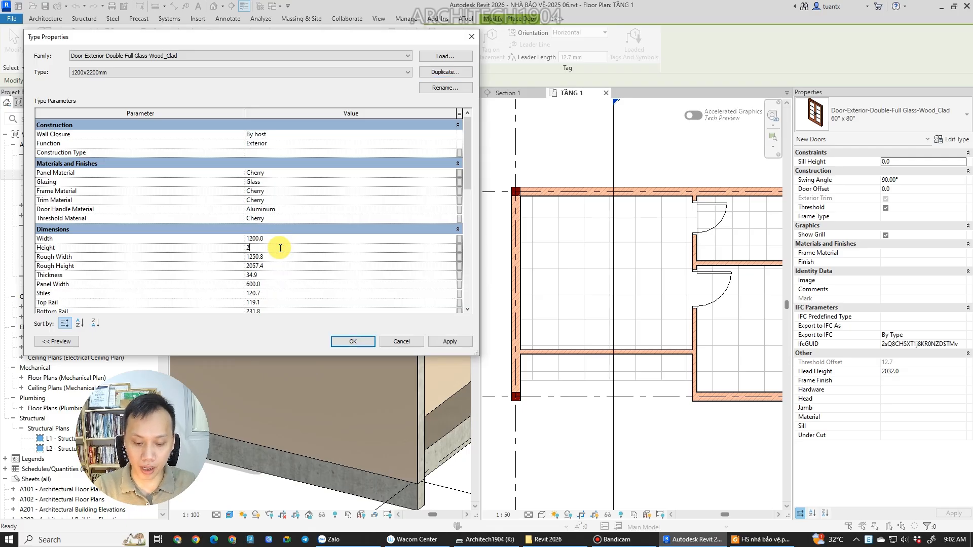
Set the 1200x2200mm door type's Width to 1200 and Height to 2200, review its remaining parameters and accept the type.
{"action": "left_click_drag", "start_coordinate": [464, 176], "coordinate": [469, 190]}
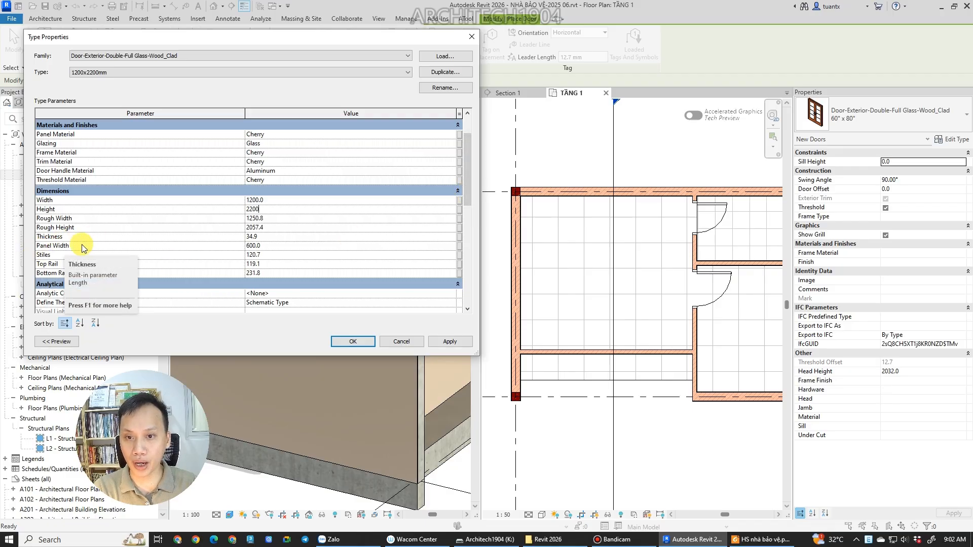
{"action": "scroll", "coordinate": [64, 256], "scroll_direction": "down", "scroll_amount": 2}
{"action": "scroll", "coordinate": [64, 256], "scroll_direction": "down", "scroll_amount": 3}
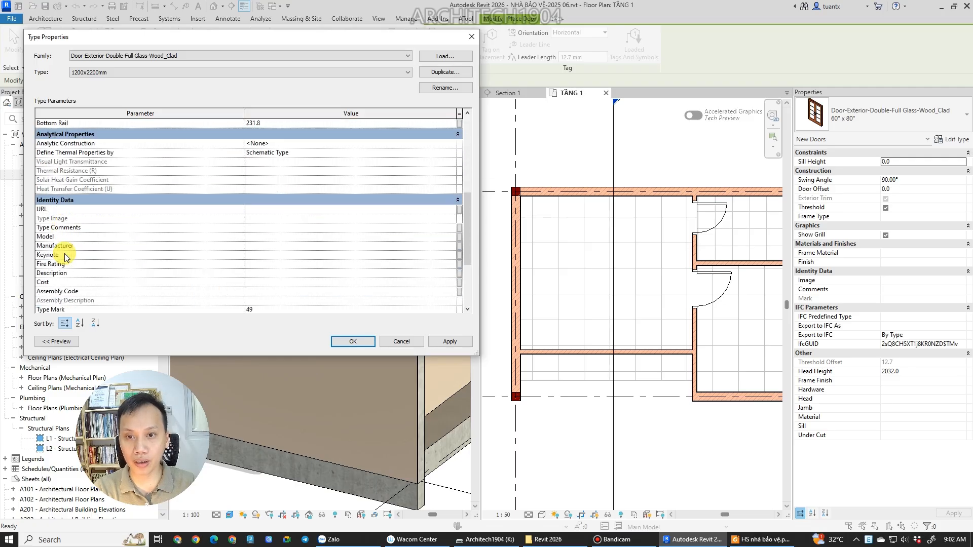
{"action": "scroll", "coordinate": [65, 256], "scroll_direction": "down", "scroll_amount": 3}
{"action": "left_click", "coordinate": [354, 341]}
Place the 1200x2200mm double door at the middle of the porch wall in the TẦNG 1 plan, opening towards the porch.
{"action": "scroll", "coordinate": [610, 341], "scroll_direction": "up", "scroll_amount": 2}
{"action": "scroll", "coordinate": [610, 341], "scroll_direction": "down", "scroll_amount": 3}
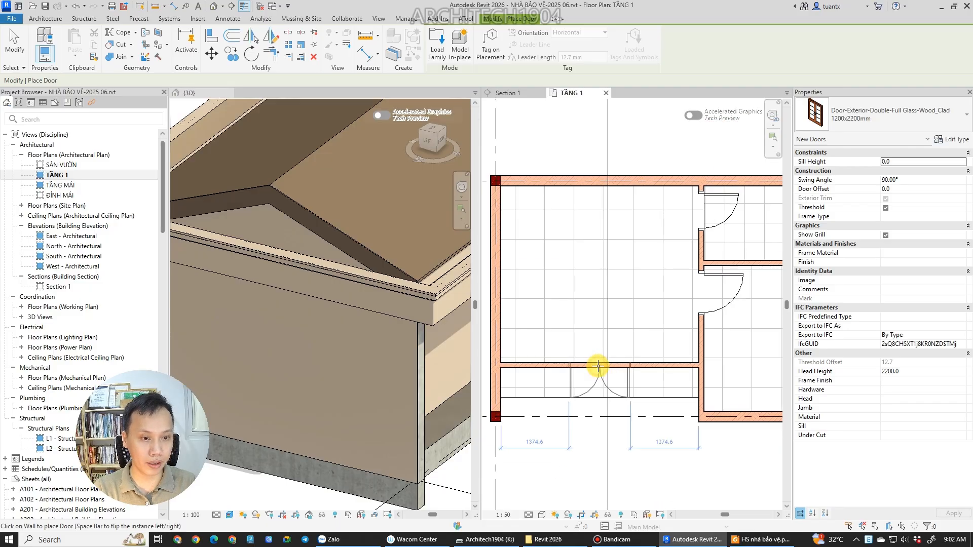
{"action": "left_click", "coordinate": [598, 365]}
{"action": "scroll", "coordinate": [603, 380], "scroll_direction": "up", "scroll_amount": 2}
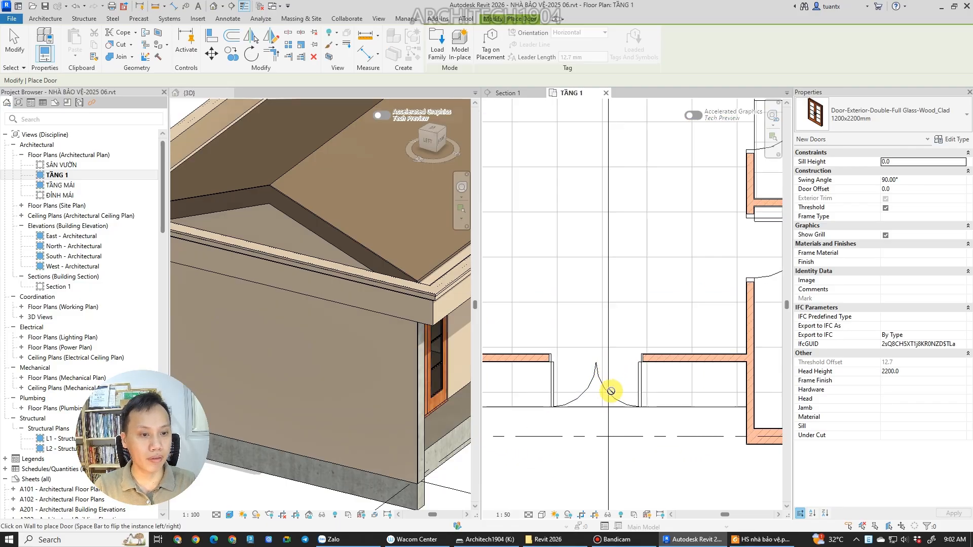
{"action": "key", "text": "Escape"}
{"action": "key", "text": "Escape"}
Select the new double door and examine its frame in the plan and its front face in 3D.
{"action": "left_click", "coordinate": [567, 385]}
{"action": "scroll", "coordinate": [534, 353], "scroll_direction": "up", "scroll_amount": 3}
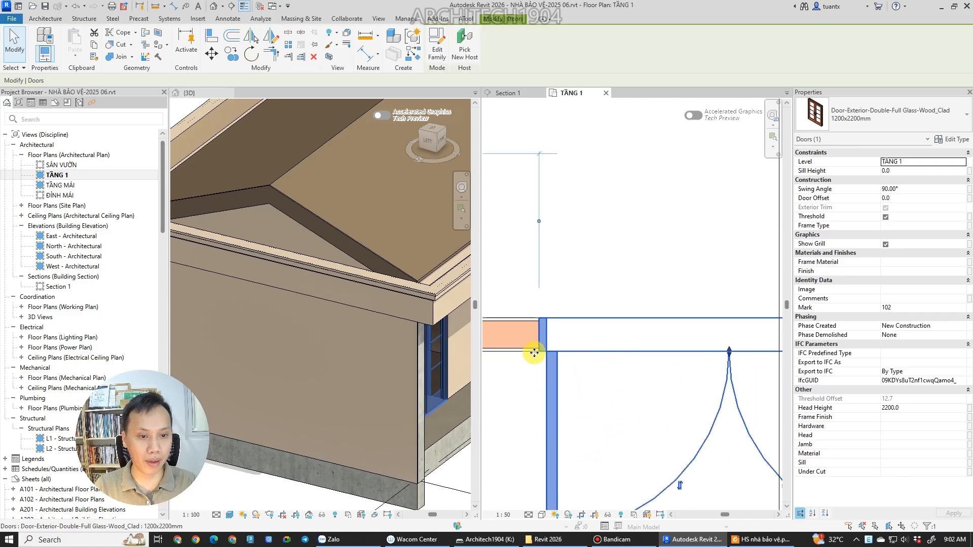
{"action": "scroll", "coordinate": [424, 386], "scroll_direction": "down", "scroll_amount": 4}
{"action": "mouse_move", "coordinate": [424, 387]}
{"action": "middle_mouse_down", "text": "shift"}
{"action": "mouse_move", "coordinate": [397, 419]}
{"action": "mouse_move", "coordinate": [316, 425]}
{"action": "mouse_move", "coordinate": [419, 397]}
{"action": "middle_mouse_up", "text": "shift"}
{"action": "scroll", "coordinate": [256, 394], "scroll_direction": "up", "scroll_amount": 4}
{"action": "scroll", "coordinate": [282, 267], "scroll_direction": "up", "scroll_amount": 5}
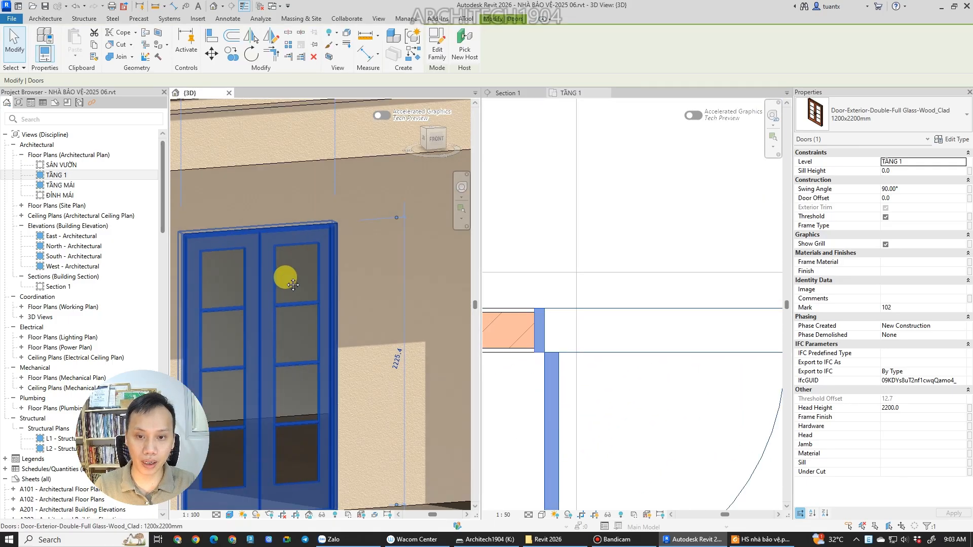
{"action": "middle_click_drag", "start_coordinate": [287, 350], "coordinate": [311, 318]}
{"action": "scroll", "coordinate": [309, 435], "scroll_direction": "down", "scroll_amount": 1}
{"action": "middle_click_drag", "start_coordinate": [307, 437], "coordinate": [343, 367]}
Set the 3D view's detail level to Fine, deselect the door and examine its handles and glazing bars up close.
{"action": "left_click", "coordinate": [218, 515]}
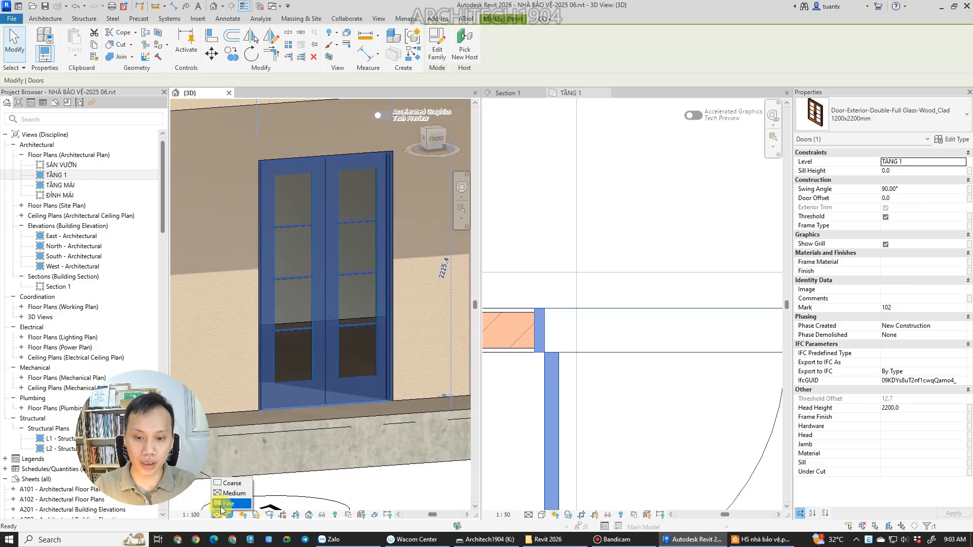
{"action": "left_click", "coordinate": [222, 505]}
{"action": "key", "text": "Escape"}
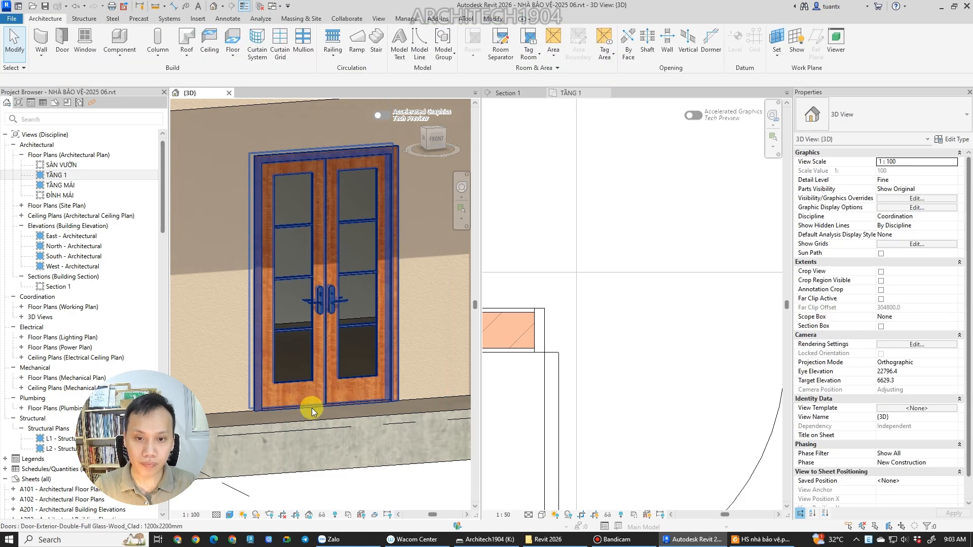
{"action": "scroll", "coordinate": [280, 401], "scroll_direction": "up", "scroll_amount": 1}
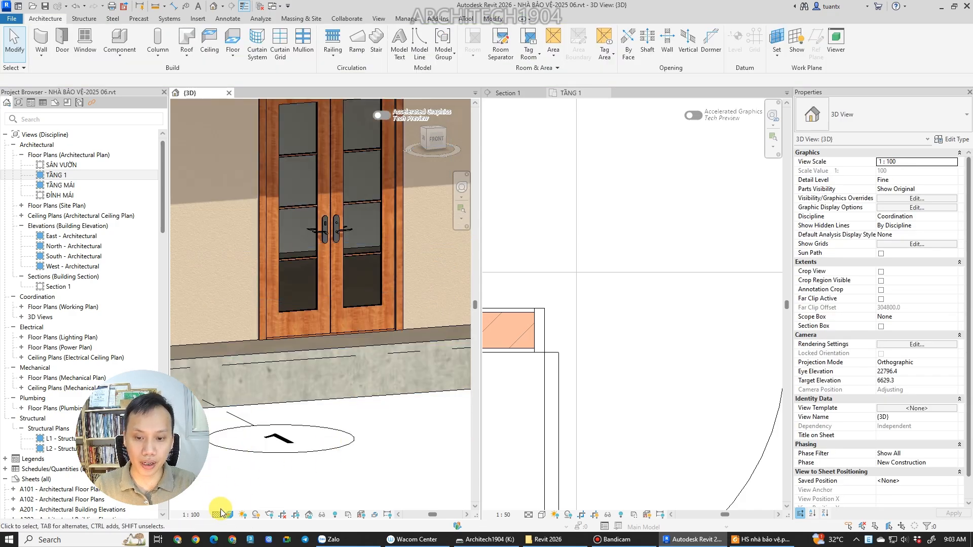
{"action": "middle_click_drag", "start_coordinate": [314, 433], "coordinate": [387, 451], "text": "shift"}
{"action": "scroll", "coordinate": [350, 213], "scroll_direction": "up", "scroll_amount": 3}
{"action": "scroll", "coordinate": [328, 205], "scroll_direction": "up", "scroll_amount": 2}
{"action": "middle_click_drag", "start_coordinate": [328, 204], "coordinate": [308, 287]}
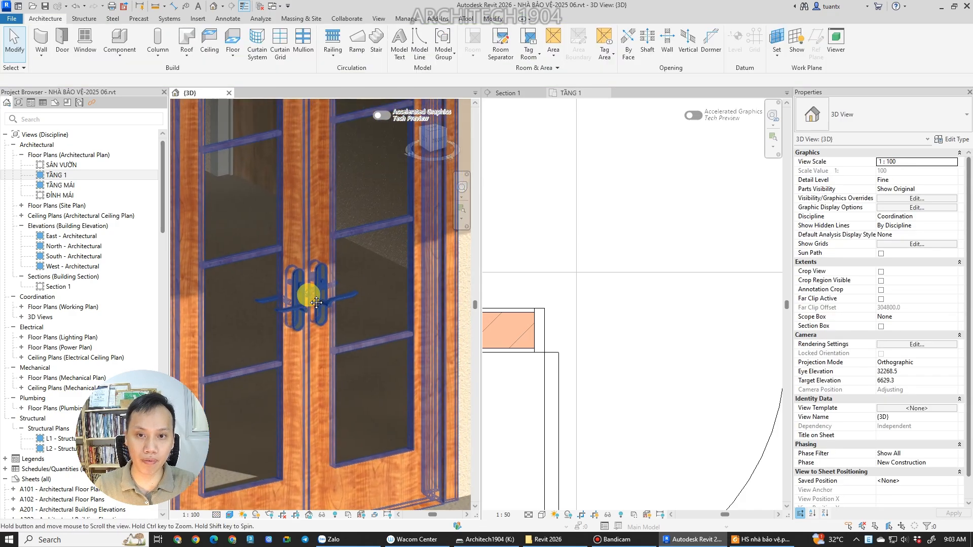
{"action": "scroll", "coordinate": [304, 304], "scroll_direction": "down", "scroll_amount": 3}
{"action": "middle_click_drag", "start_coordinate": [321, 327], "coordinate": [336, 312], "text": "shift"}
{"action": "scroll", "coordinate": [285, 196], "scroll_direction": "up", "scroll_amount": 6}
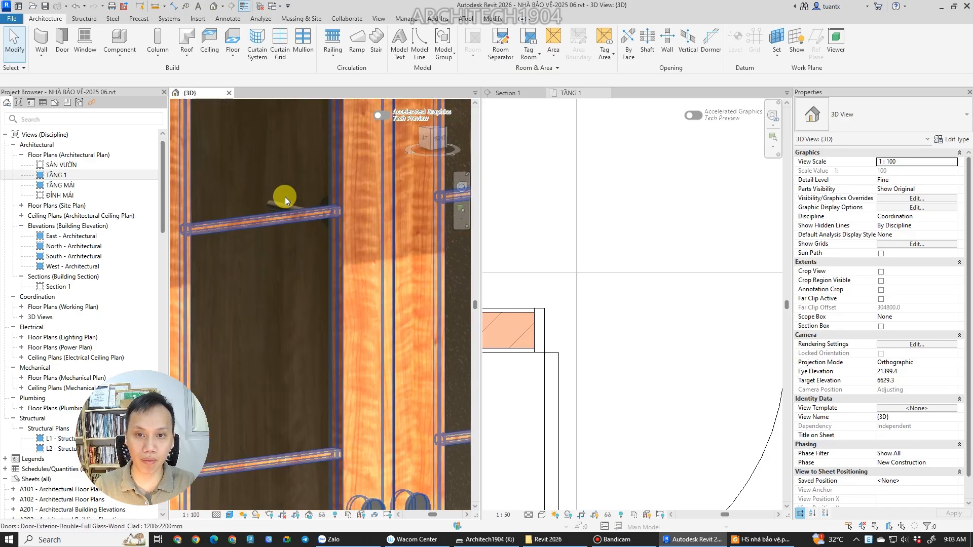
{"action": "middle_click_drag", "start_coordinate": [288, 223], "coordinate": [232, 477], "text": "shift"}
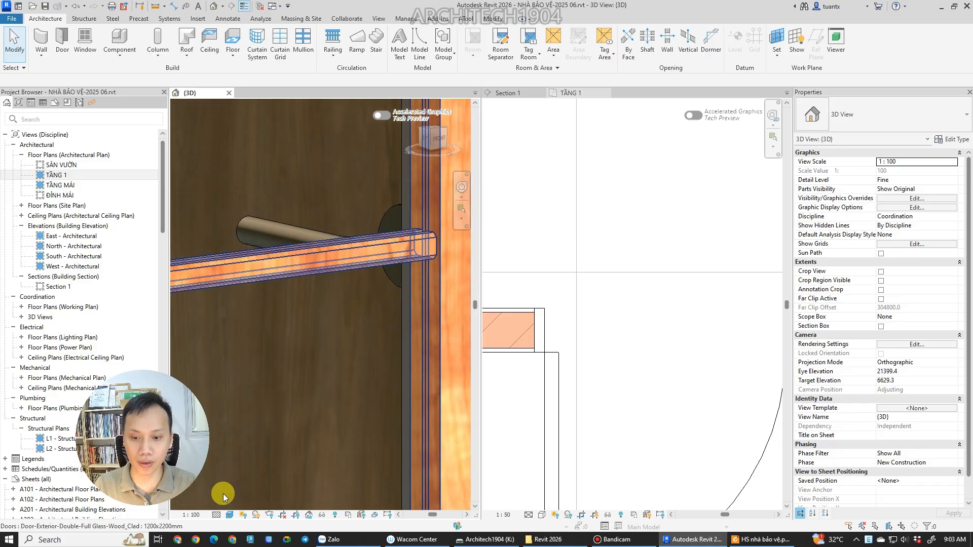
Set the 3D view's detail level to Medium and examine the double door together with the porch.
{"action": "left_click", "coordinate": [217, 515]}
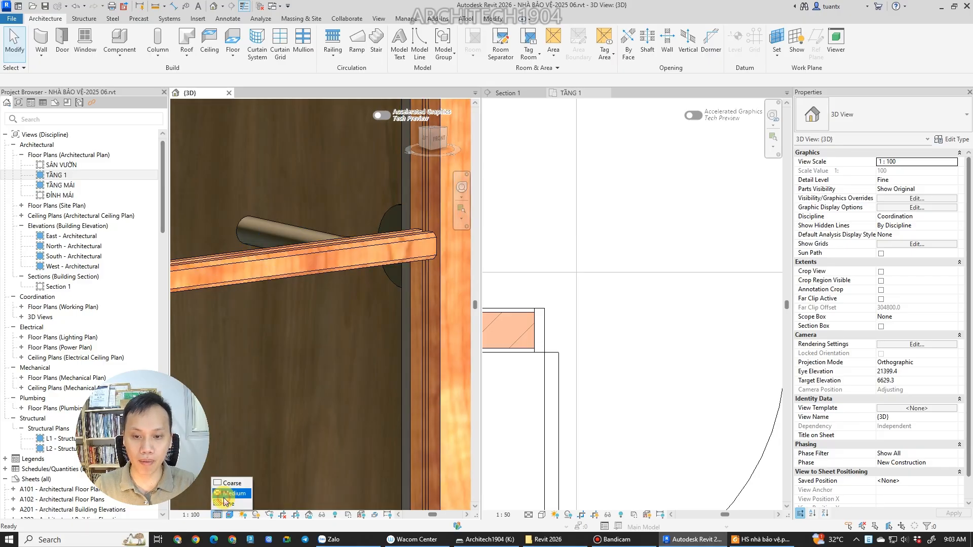
{"action": "left_click", "coordinate": [223, 494]}
{"action": "scroll", "coordinate": [302, 358], "scroll_direction": "down", "scroll_amount": 6}
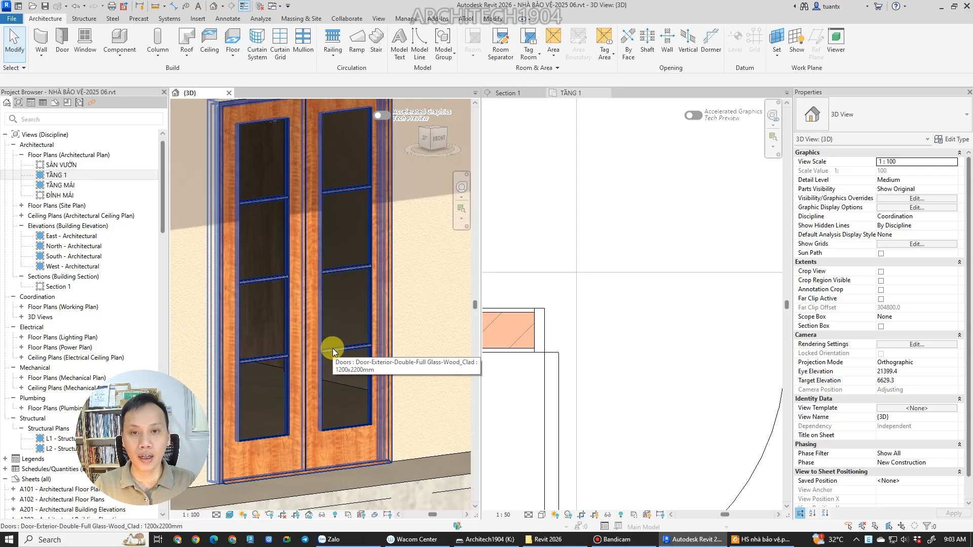
{"action": "scroll", "coordinate": [336, 378], "scroll_direction": "down", "scroll_amount": 3}
{"action": "scroll", "coordinate": [307, 360], "scroll_direction": "down", "scroll_amount": 3}
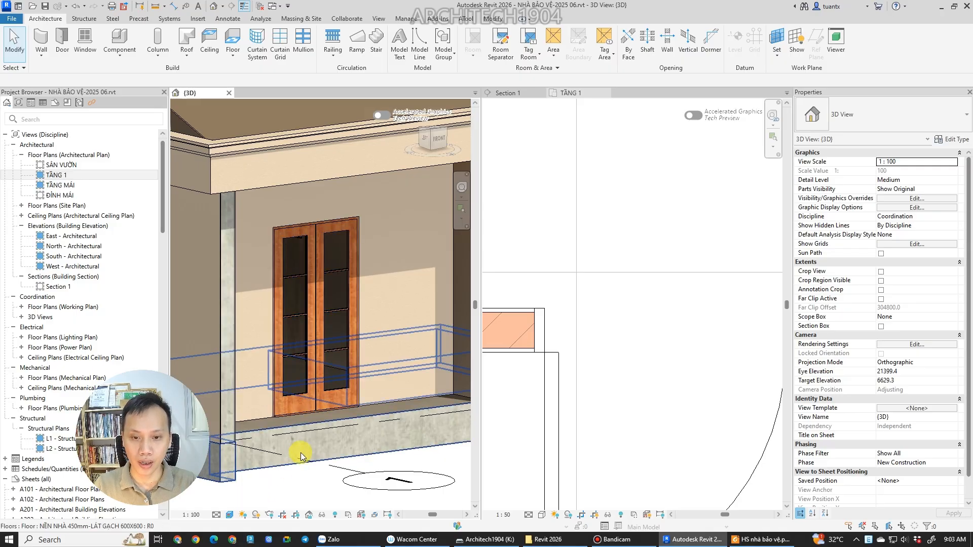
{"action": "scroll", "coordinate": [298, 484], "scroll_direction": "up", "scroll_amount": 1}
{"action": "middle_click_drag", "start_coordinate": [298, 484], "coordinate": [241, 483]}
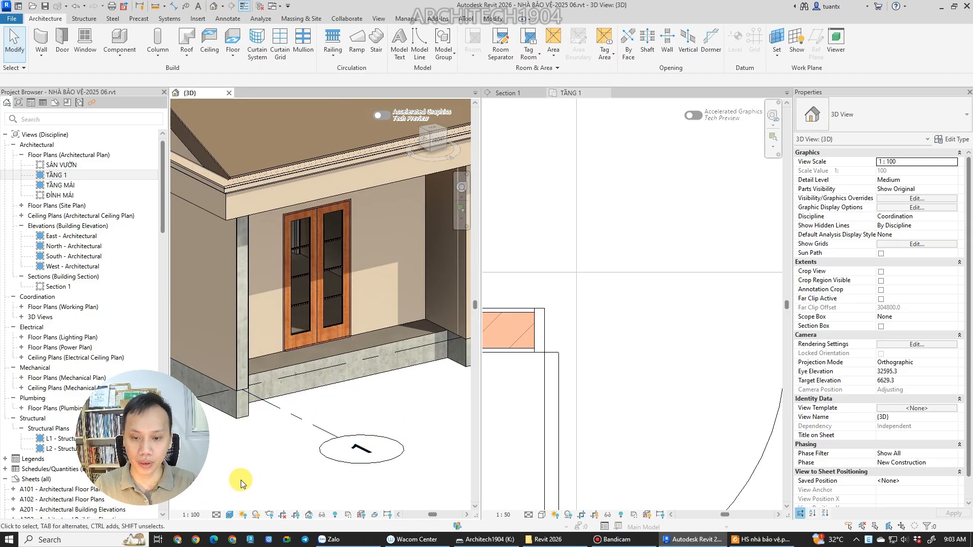
{"action": "left_click", "coordinate": [217, 515]}
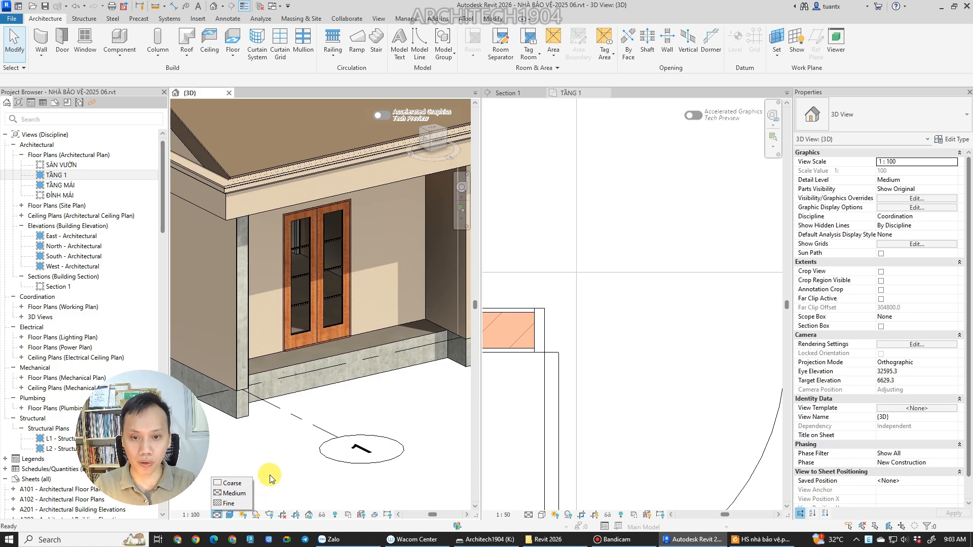
{"action": "left_click", "coordinate": [285, 462]}
{"action": "left_click", "coordinate": [216, 515]}
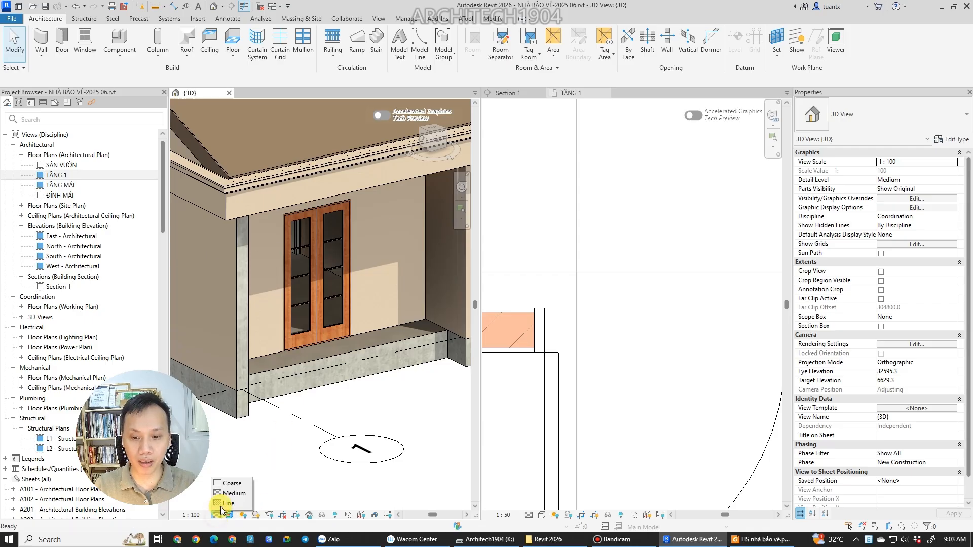
{"action": "left_click", "coordinate": [399, 416]}
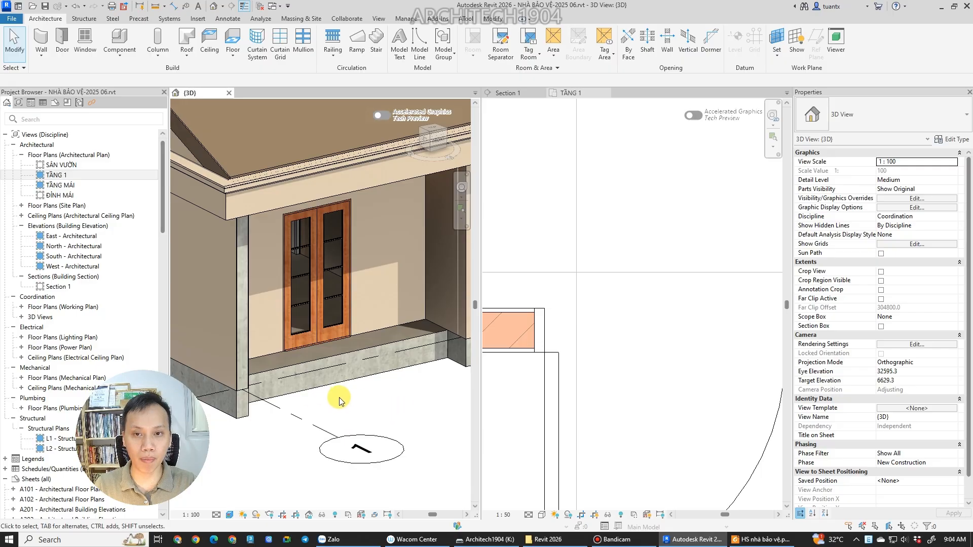
Try the Fine detail level on the 3D view to compare the door's handles, and set it back to Medium.
{"action": "middle_click_drag", "start_coordinate": [375, 405], "coordinate": [221, 499], "text": "shift"}
{"action": "left_click", "coordinate": [216, 515]}
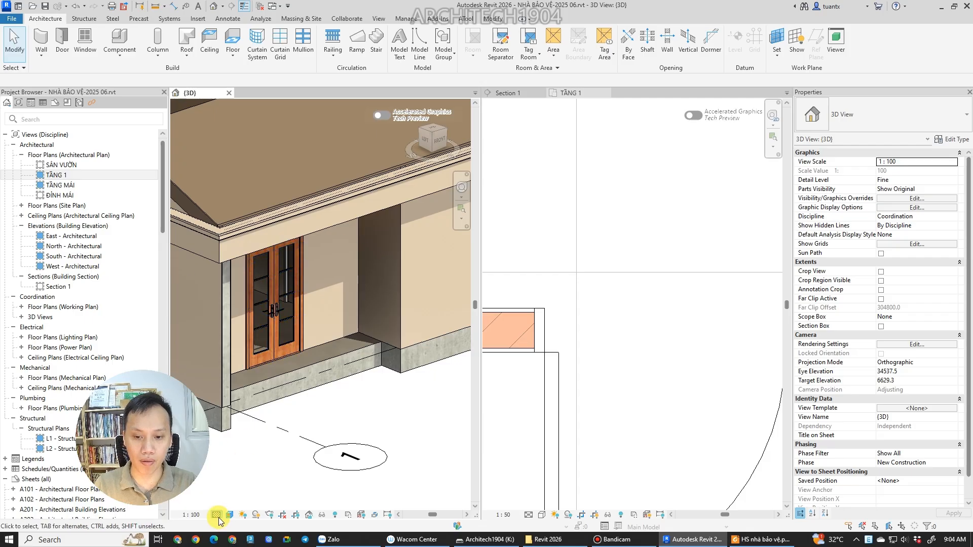
{"action": "left_click", "coordinate": [217, 514]}
{"action": "left_click", "coordinate": [226, 493]}
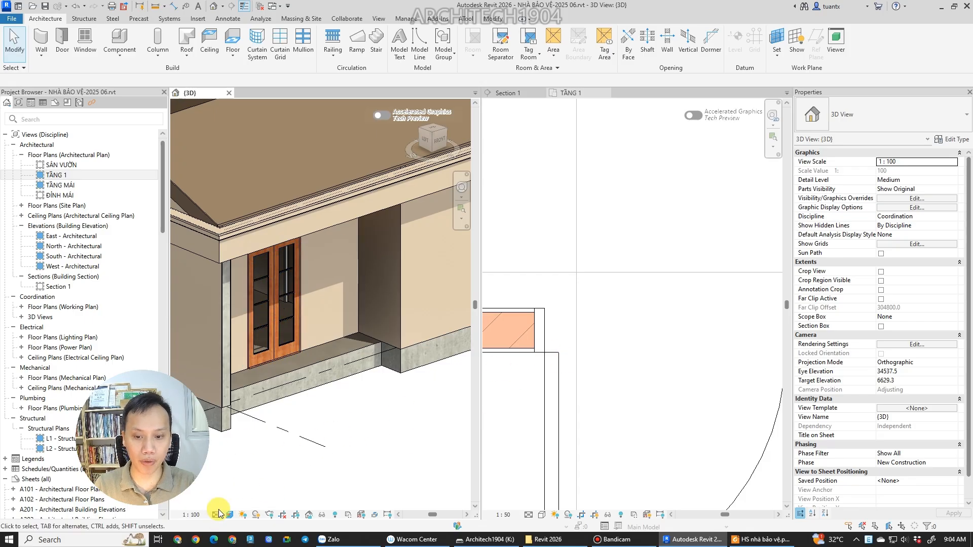
Set the 3D view's detail level to Fine and examine the double entrance door with its porch.
{"action": "left_click", "coordinate": [228, 503]}
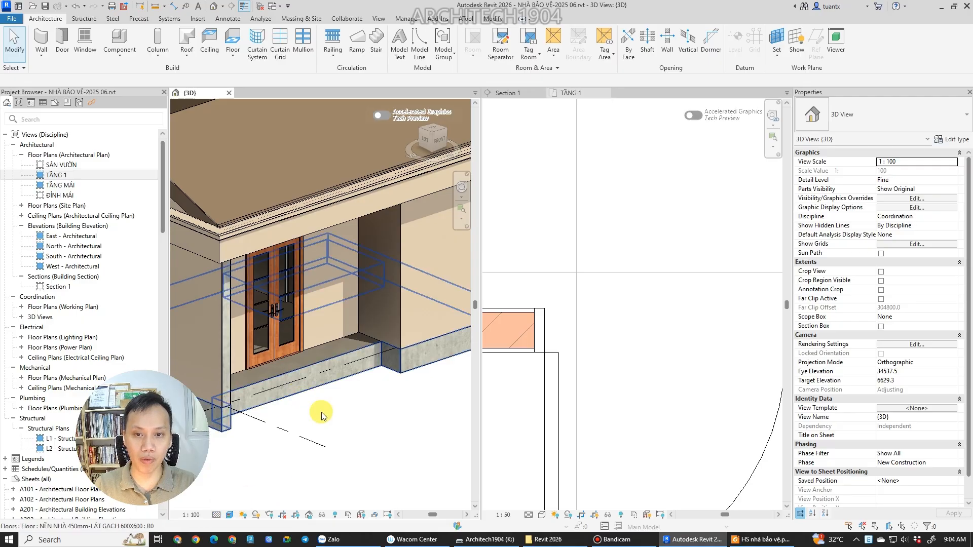
{"action": "scroll", "coordinate": [354, 441], "scroll_direction": "down", "scroll_amount": 2}
{"action": "middle_click_drag", "start_coordinate": [363, 446], "coordinate": [373, 418], "text": "shift"}
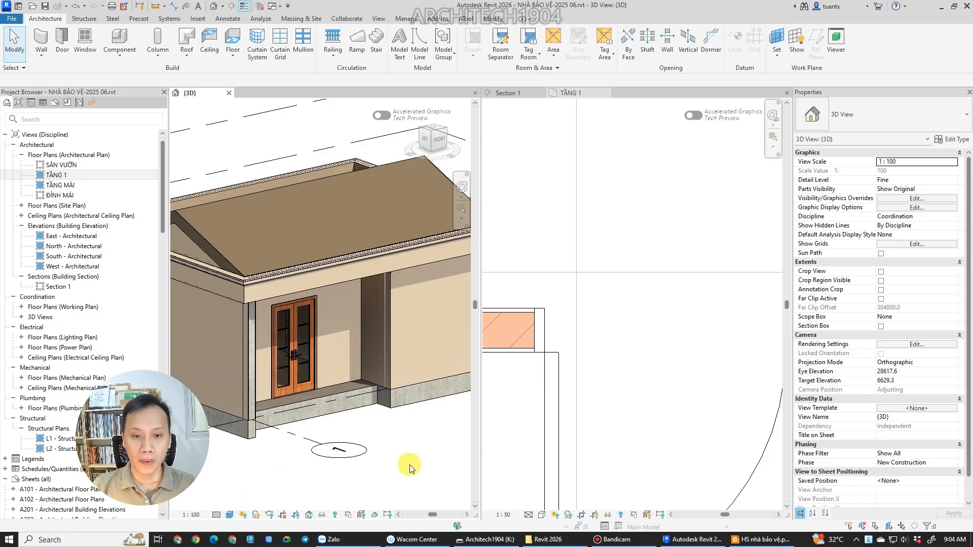
{"action": "scroll", "coordinate": [393, 465], "scroll_direction": "up", "scroll_amount": 2}
{"action": "scroll", "coordinate": [622, 341], "scroll_direction": "down", "scroll_amount": 2}
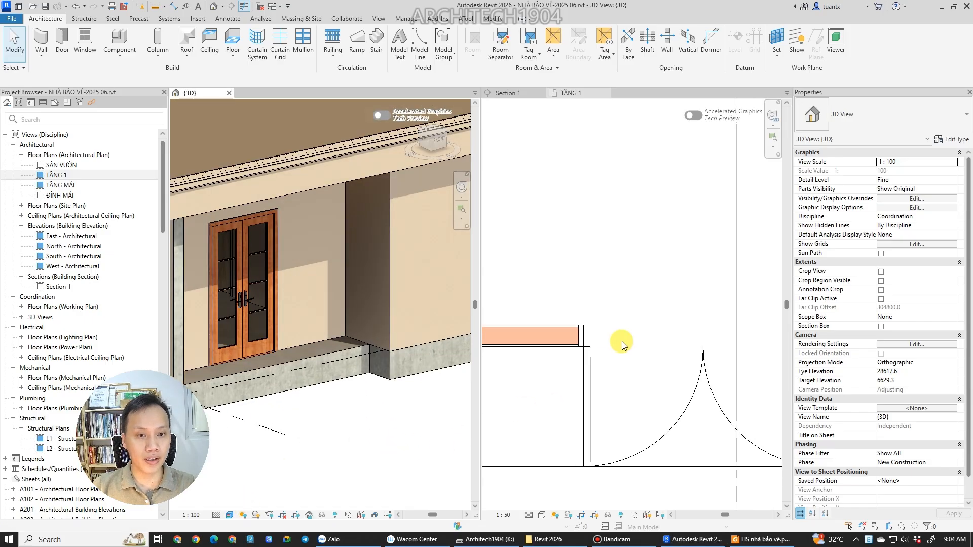
Start placing a window on TẦNG 1 and review the casement, double-hung and fixed window types available in the project.
{"action": "scroll", "coordinate": [304, 365], "scroll_direction": "down", "scroll_amount": 2}
{"action": "scroll", "coordinate": [299, 368], "scroll_direction": "down", "scroll_amount": 1}
{"action": "scroll", "coordinate": [610, 307], "scroll_direction": "down", "scroll_amount": 5}
{"action": "middle_click_drag", "start_coordinate": [651, 227], "coordinate": [510, 318]}
{"action": "scroll", "coordinate": [712, 294], "scroll_direction": "up", "scroll_amount": 2}
{"action": "left_click", "coordinate": [85, 40]}
{"action": "left_click", "coordinate": [853, 121]}
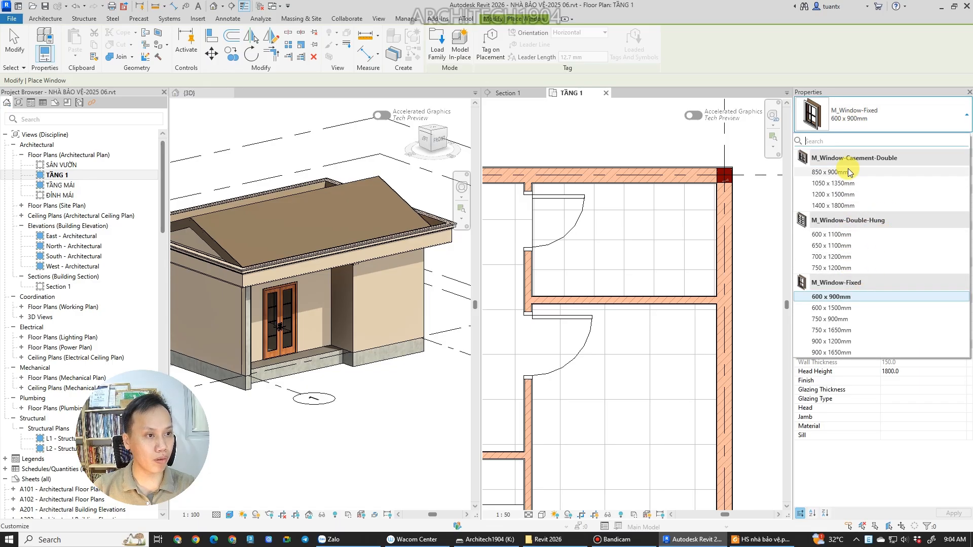
{"action": "mouse_move", "coordinate": [849, 162]}
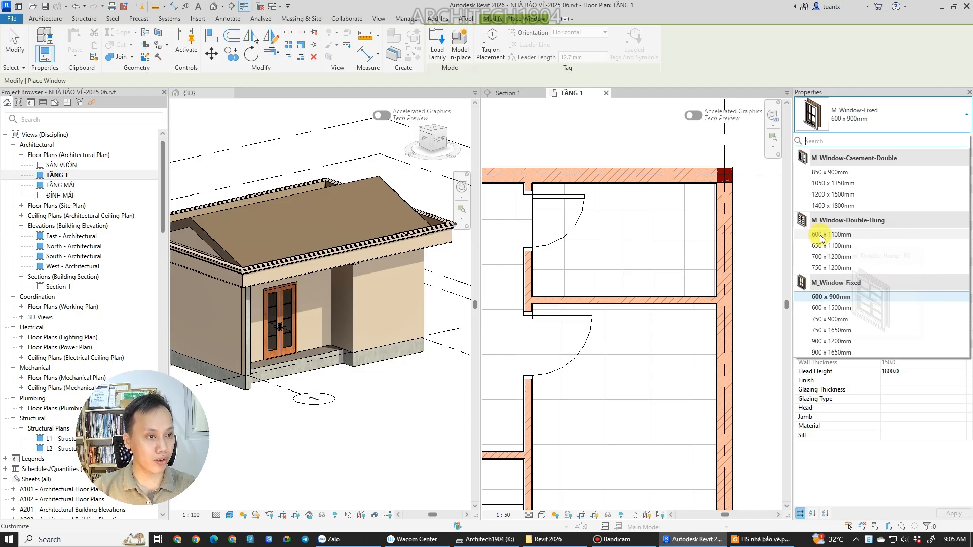
{"action": "mouse_move", "coordinate": [819, 235]}
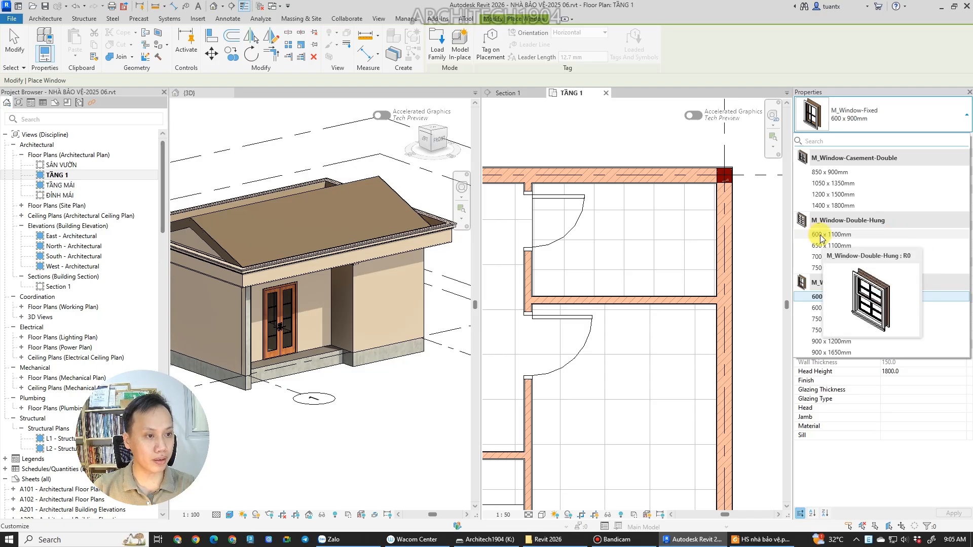
{"action": "mouse_move", "coordinate": [827, 309]}
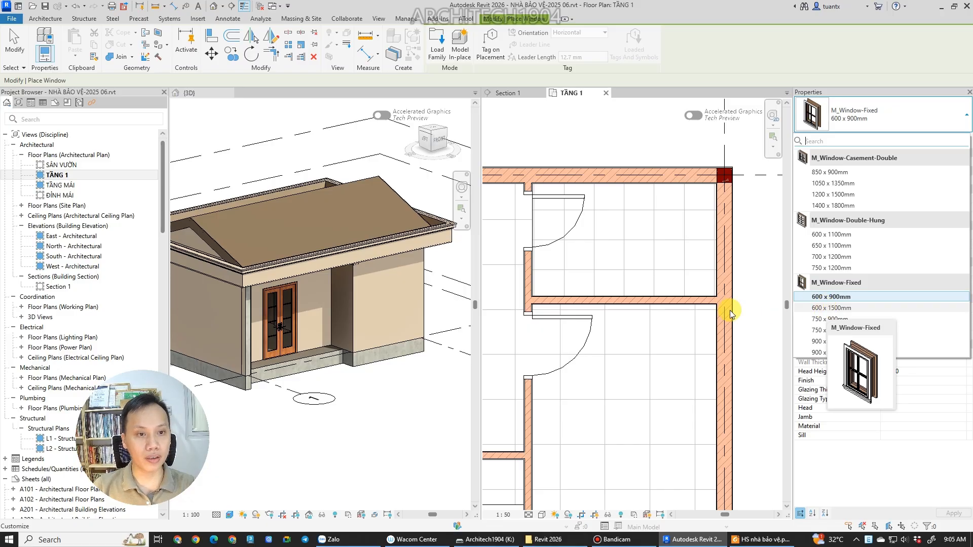
{"action": "scroll", "coordinate": [730, 286], "scroll_direction": "down", "scroll_amount": 2}
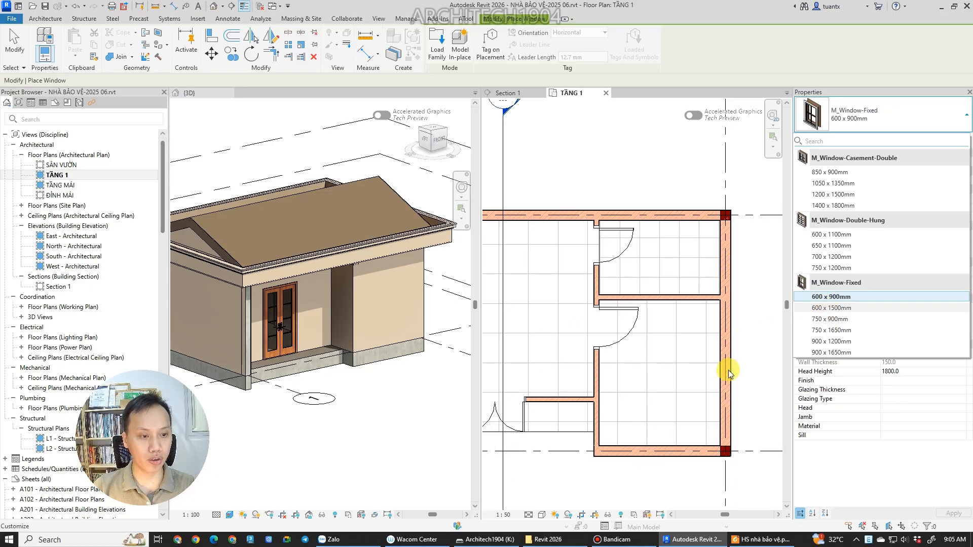
{"action": "left_click", "coordinate": [645, 417]}
{"action": "scroll", "coordinate": [644, 418], "scroll_direction": "down", "scroll_amount": 4}
{"action": "scroll", "coordinate": [524, 369], "scroll_direction": "up", "scroll_amount": 3}
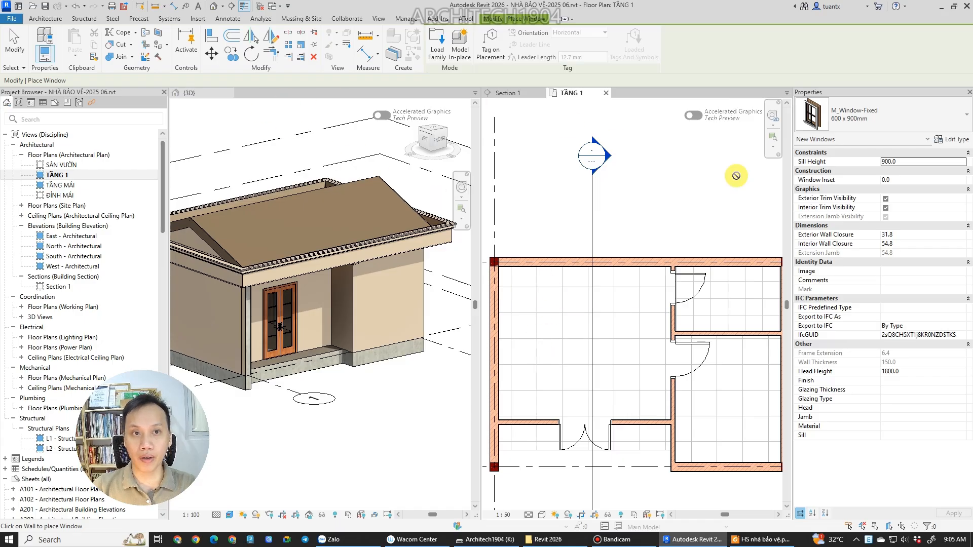
Start loading a window family and open the Windows folder of the US family library.
{"action": "left_click", "coordinate": [437, 45]}
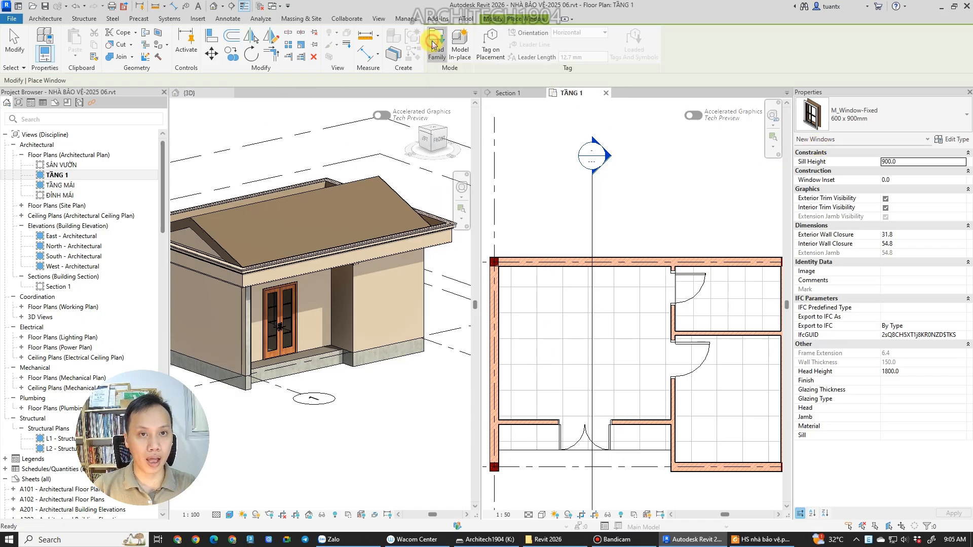
{"action": "left_click", "coordinate": [614, 167]}
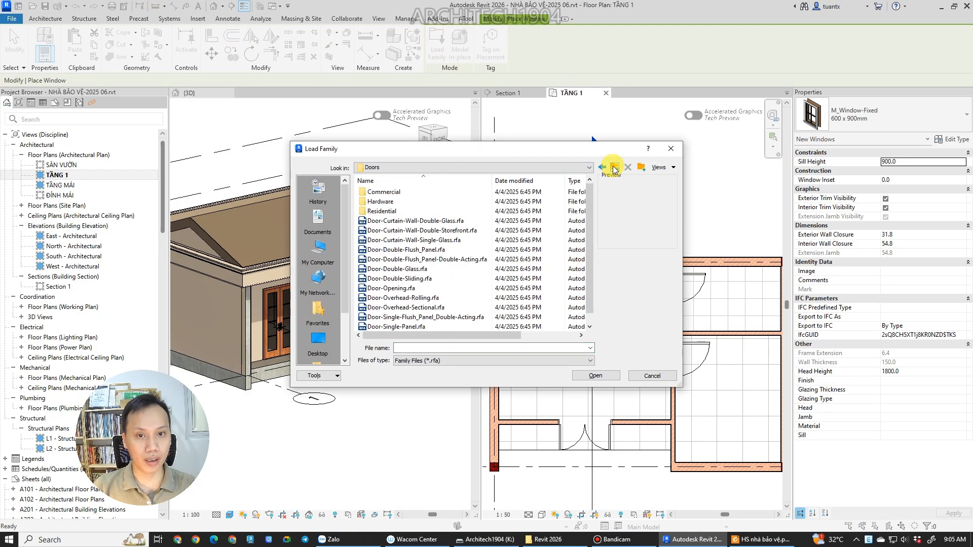
{"action": "left_click", "coordinate": [614, 167]}
{"action": "scroll", "coordinate": [389, 262], "scroll_direction": "down", "scroll_amount": 10}
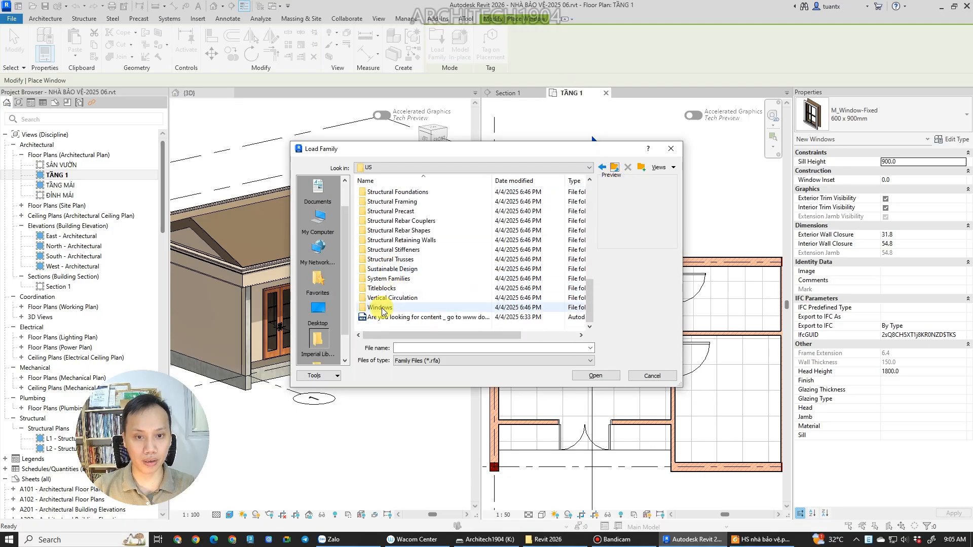
{"action": "double_click", "coordinate": [380, 307]}
Preview the opening, skylight and double awning window families in the Windows folder.
{"action": "left_click", "coordinate": [401, 201]}
{"action": "left_click", "coordinate": [405, 209]}
{"action": "key", "text": "Down"}
{"action": "key", "text": "Down"}
{"action": "key", "text": "Down"}
{"action": "key", "text": "Down"}
{"action": "key", "text": "Down"}
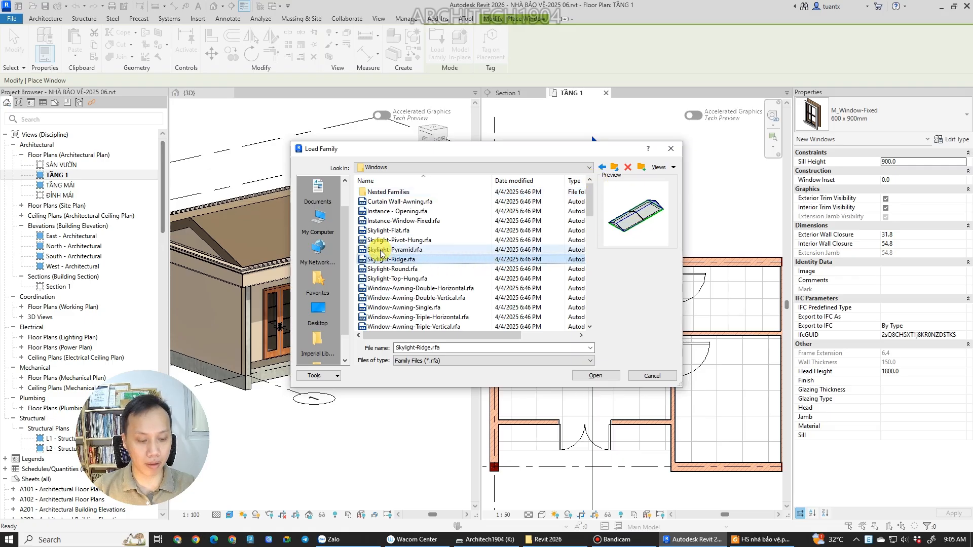
{"action": "key", "text": "Down"}
{"action": "key", "text": "Down"}
{"action": "key", "text": "Down"}
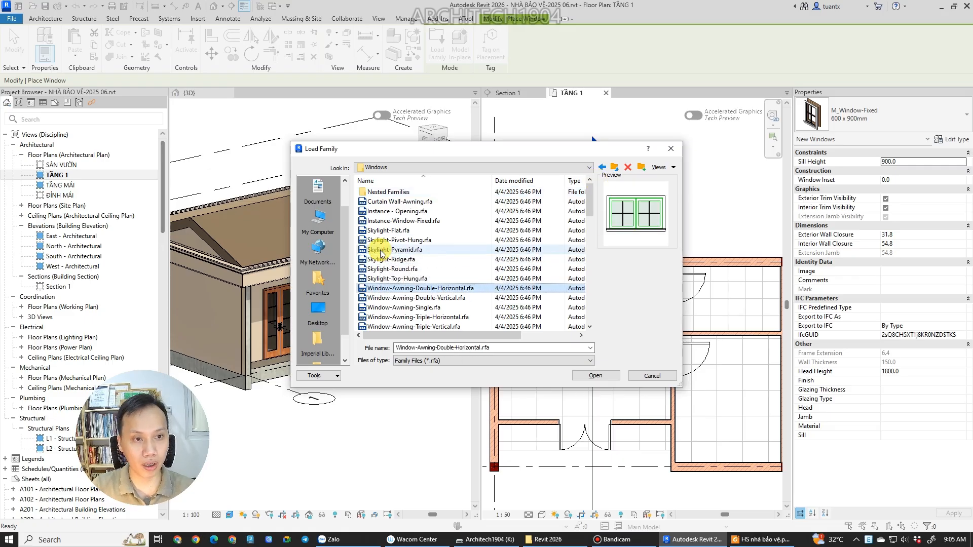
{"action": "key", "text": "Down"}
{"action": "key", "text": "Down"}
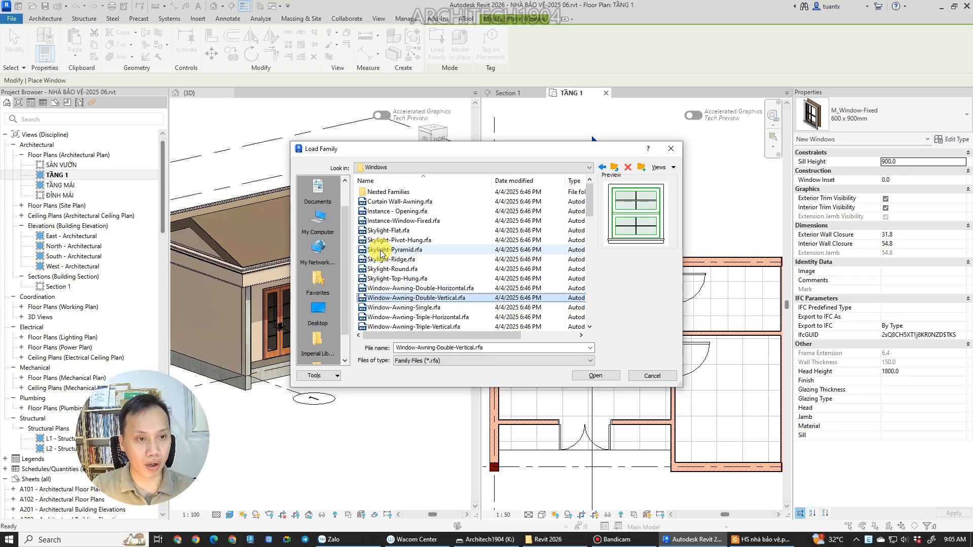
Compare the neighbouring awning windows and load the Window-Awning-Single.rfa family, accepting the default type selection.
{"action": "key", "text": "Down"}
{"action": "key", "text": "Up"}
{"action": "key", "text": "Down"}
{"action": "key", "text": "Down"}
{"action": "key", "text": "Up"}
{"action": "key", "text": "Up"}
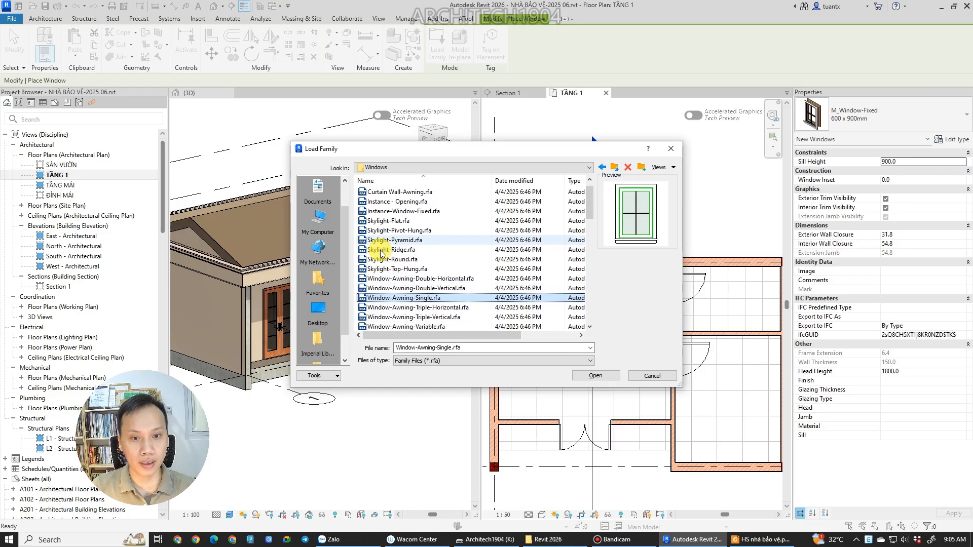
{"action": "left_click", "coordinate": [594, 376]}
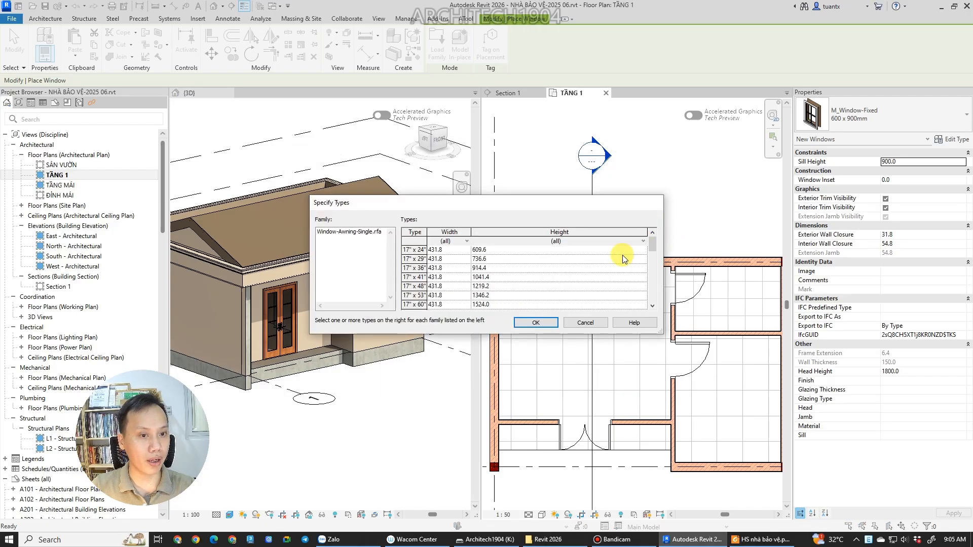
{"action": "left_click", "coordinate": [539, 323]}
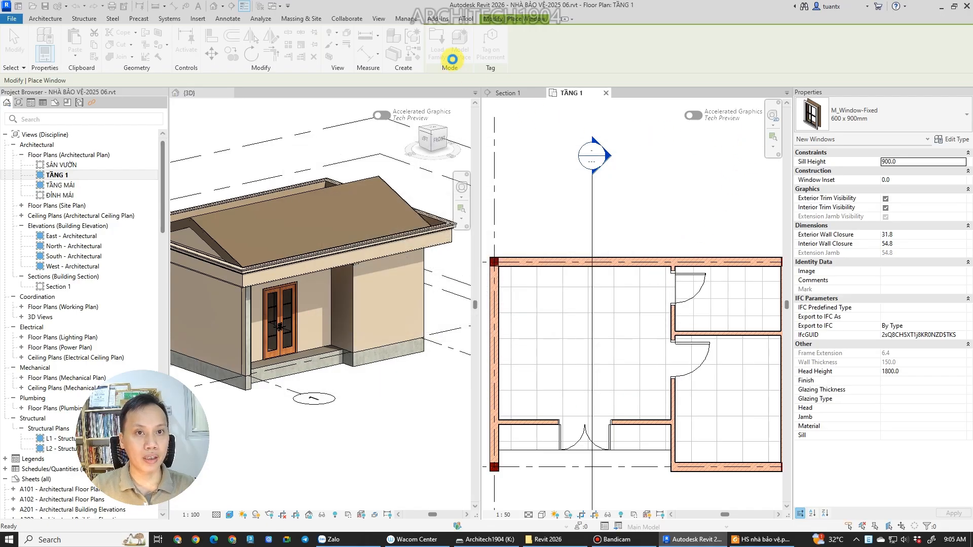
Start loading a window family from the Windows library, showing its files as thumbnails in an enlarged dialog.
{"action": "left_click", "coordinate": [436, 46]}
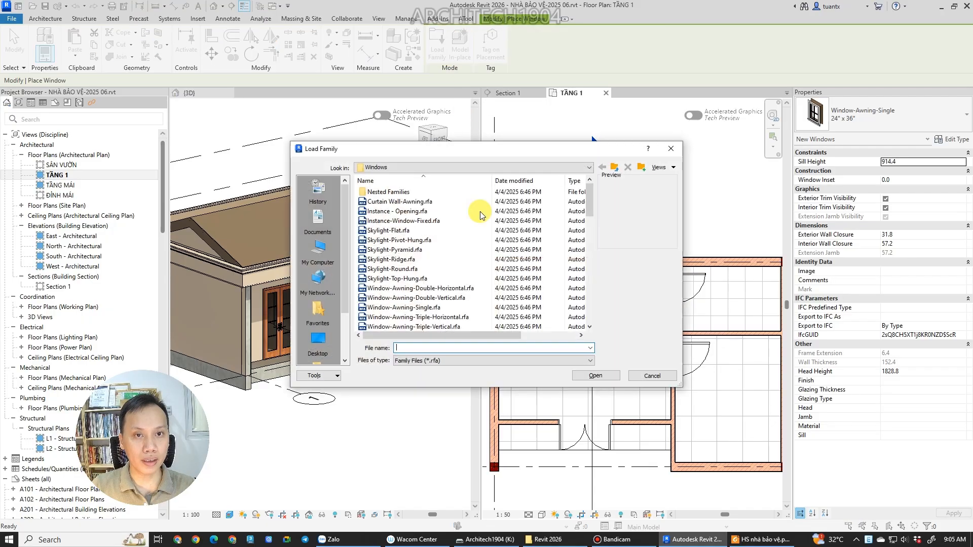
{"action": "scroll", "coordinate": [446, 260], "scroll_direction": "down", "scroll_amount": 3}
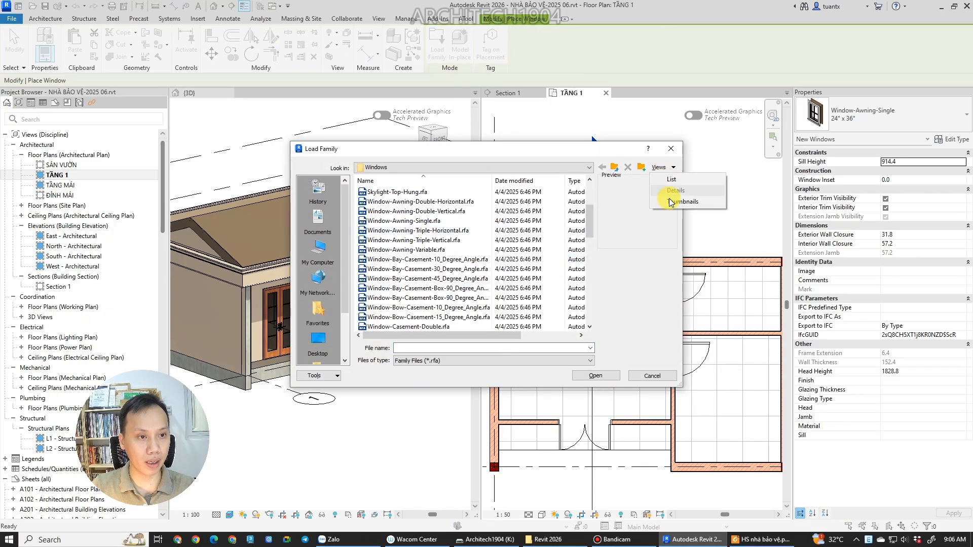
{"action": "left_click", "coordinate": [682, 202]}
{"action": "left_click_drag", "start_coordinate": [723, 418], "coordinate": [774, 467]}
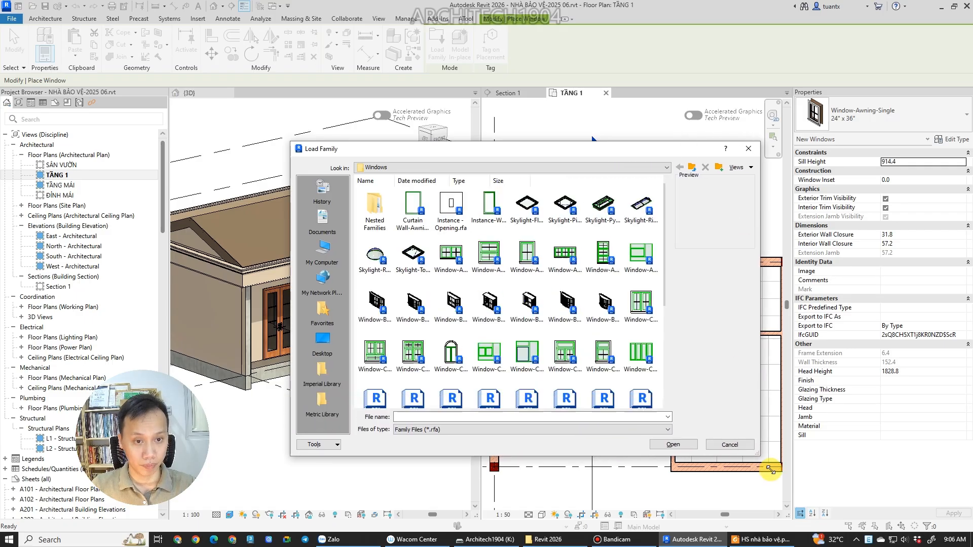
{"action": "scroll", "coordinate": [532, 295], "scroll_direction": "down", "scroll_amount": 3}
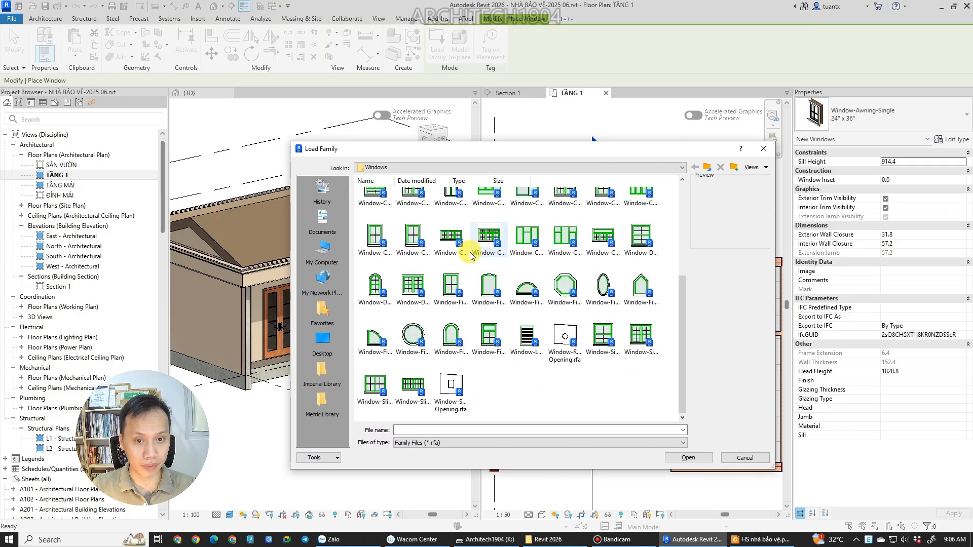
Compare the sliding and casement window families and load Window-Casement-Multi-Sash-Horizontal.rfa.
{"action": "left_click", "coordinate": [417, 388]}
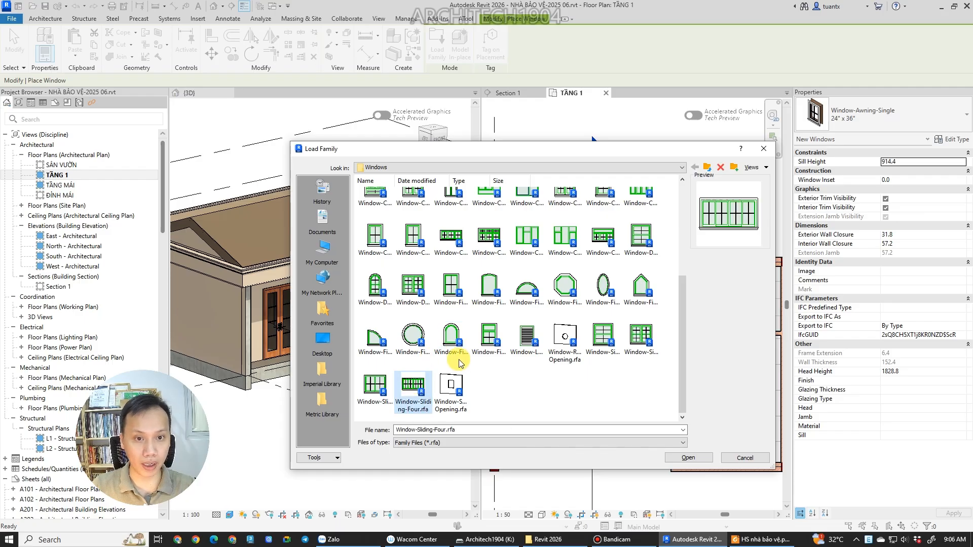
{"action": "scroll", "coordinate": [455, 306], "scroll_direction": "up", "scroll_amount": 3}
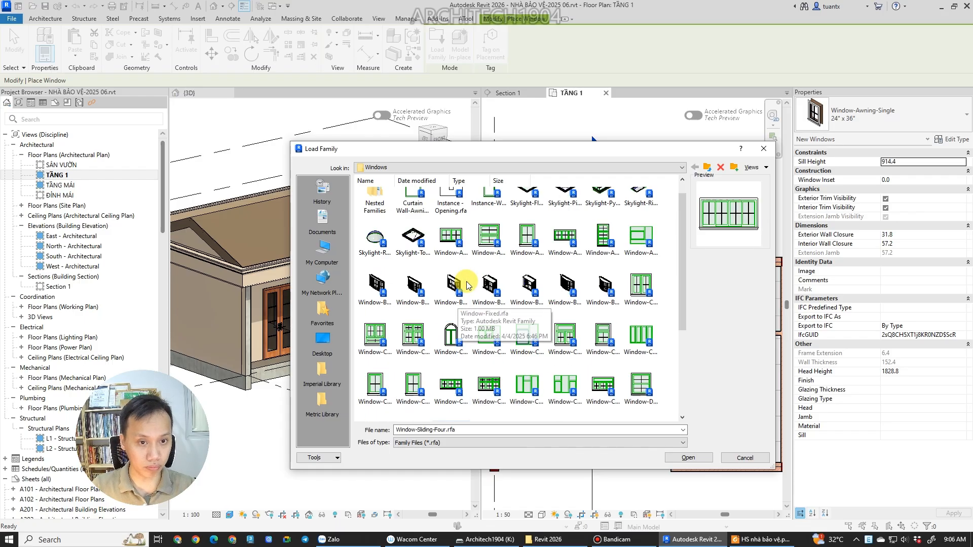
{"action": "left_click", "coordinate": [640, 335]}
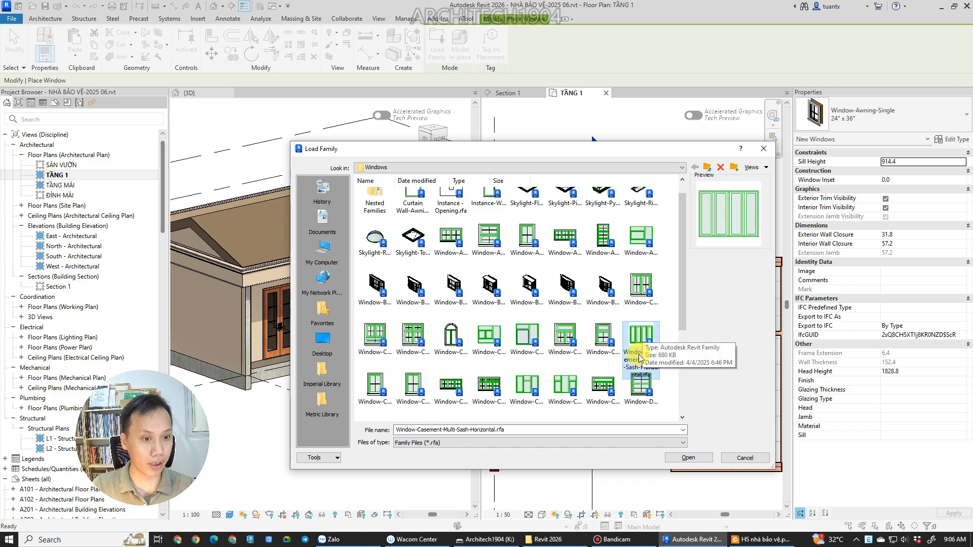
{"action": "scroll", "coordinate": [644, 328], "scroll_direction": "down", "scroll_amount": 4}
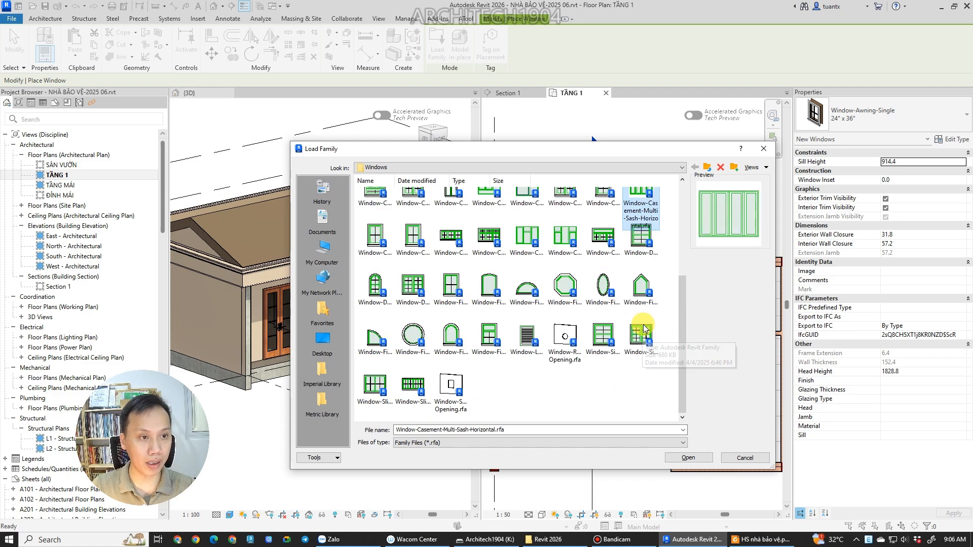
{"action": "left_click", "coordinate": [409, 386]}
{"action": "scroll", "coordinate": [408, 386], "scroll_direction": "up", "scroll_amount": 4}
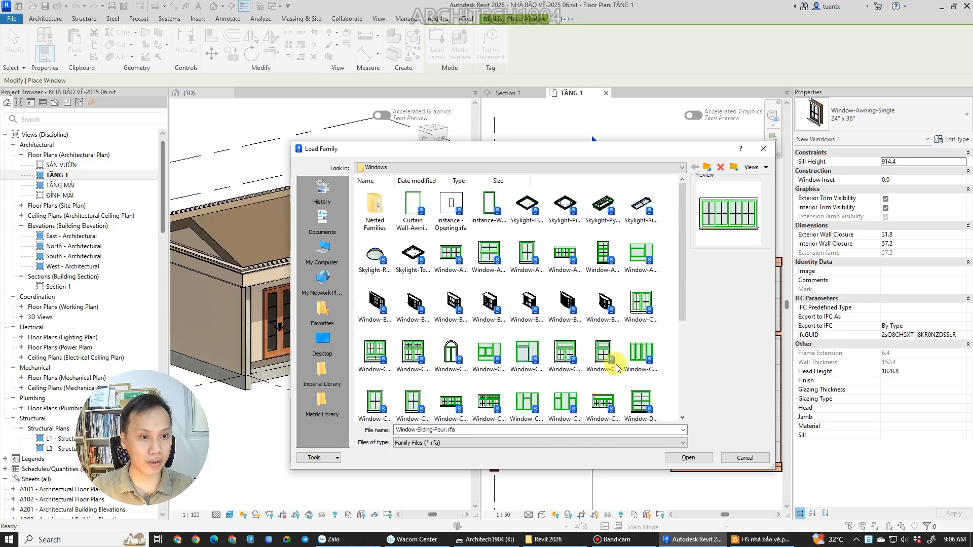
{"action": "left_click", "coordinate": [641, 355]}
{"action": "left_click", "coordinate": [701, 459]}
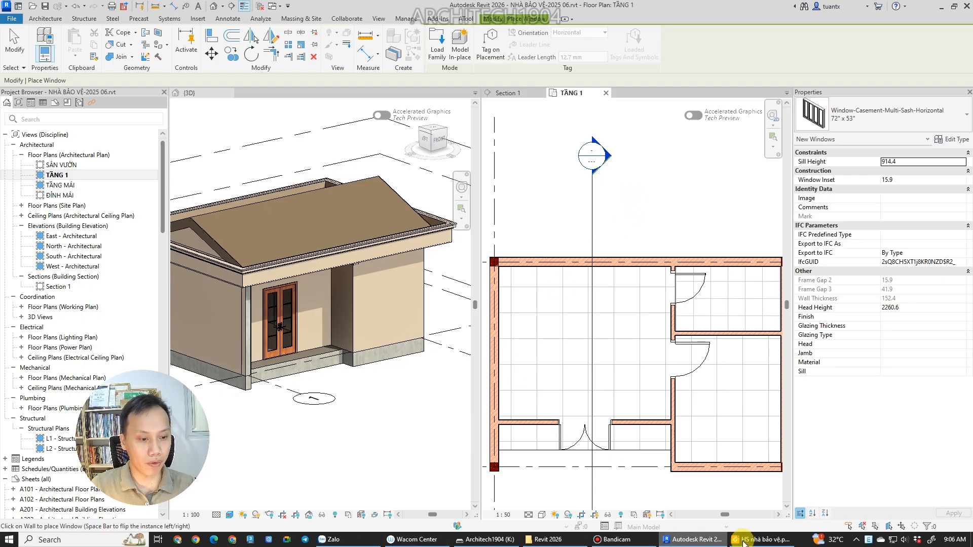
Check the window size in the PDF elevation, and duplicate the casement type as 2200x1350mm with width 2200 and height 1350.
{"action": "left_click", "coordinate": [760, 539]}
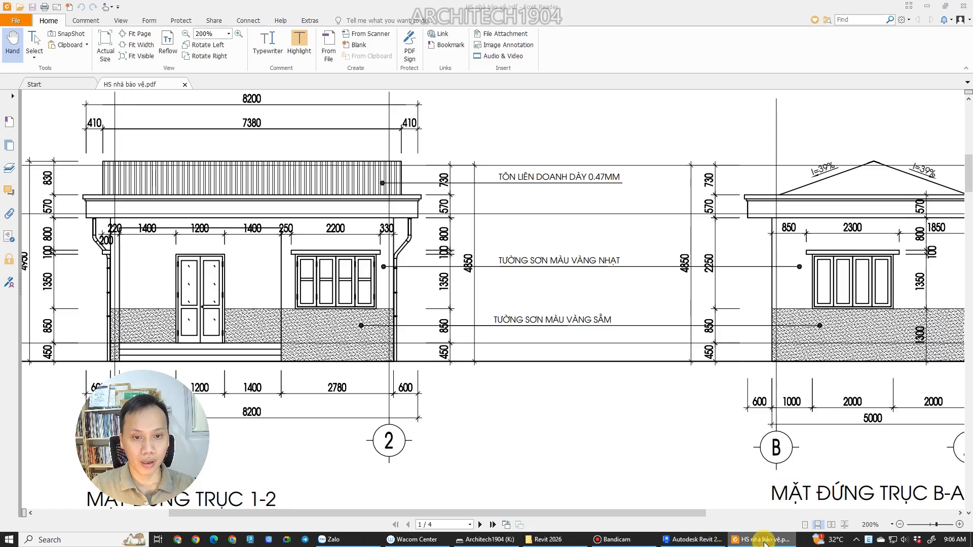
{"action": "left_click", "coordinate": [692, 540]}
{"action": "left_click", "coordinate": [952, 139]}
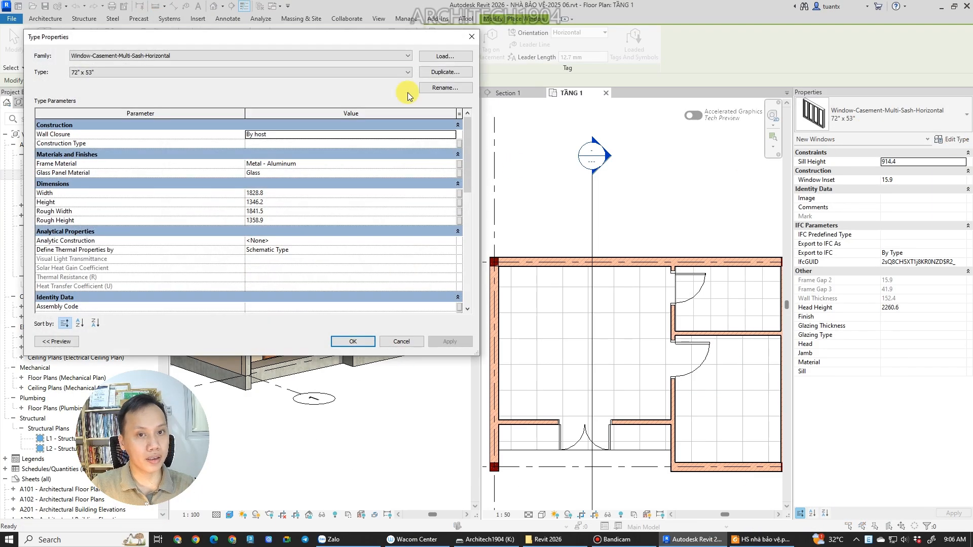
{"action": "left_click", "coordinate": [439, 72]}
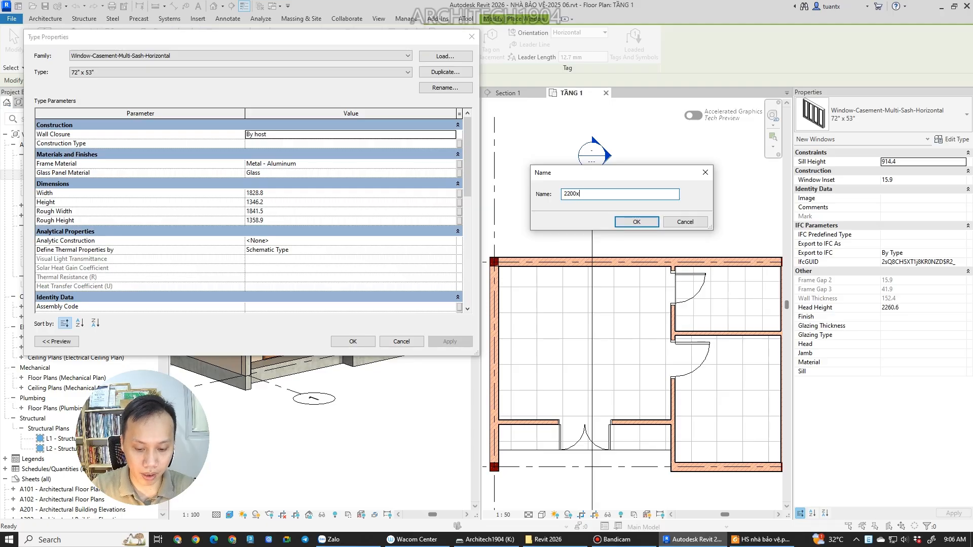
{"action": "left_click", "coordinate": [635, 221]}
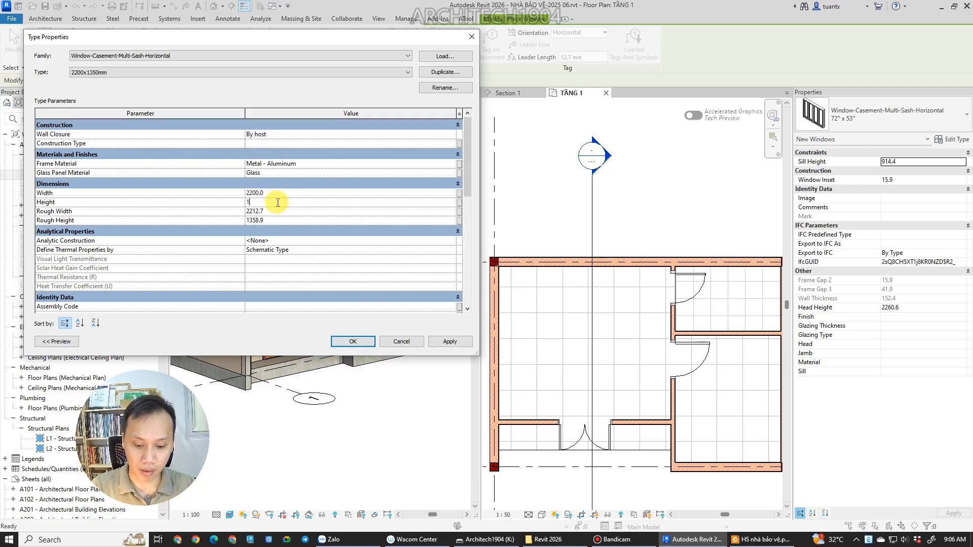
{"action": "left_click", "coordinate": [353, 342]}
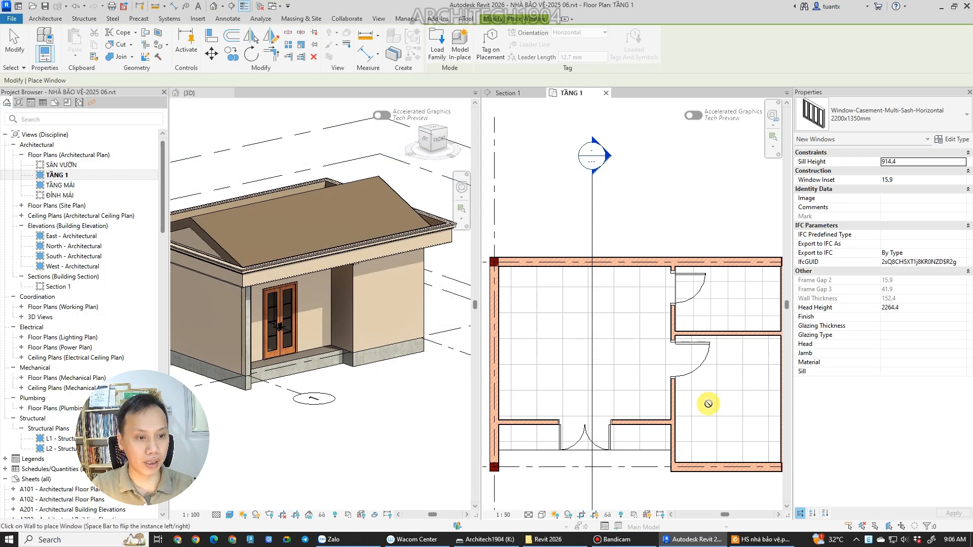
Place a 2200x1350mm casement window in the right room's front wall, the grid 2 exterior wall and the grid 1 exterior wall.
{"action": "middle_click_drag", "start_coordinate": [708, 403], "coordinate": [571, 332]}
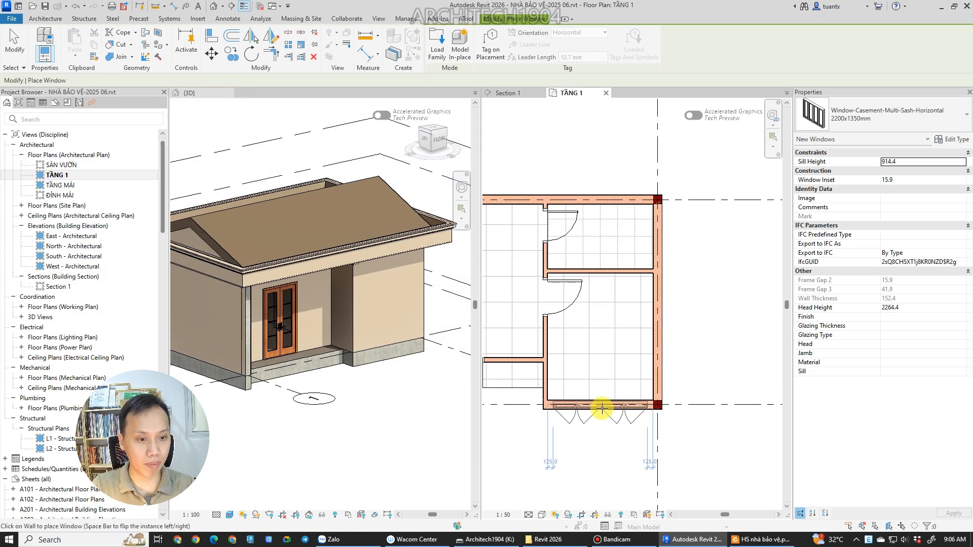
{"action": "left_click", "coordinate": [634, 417]}
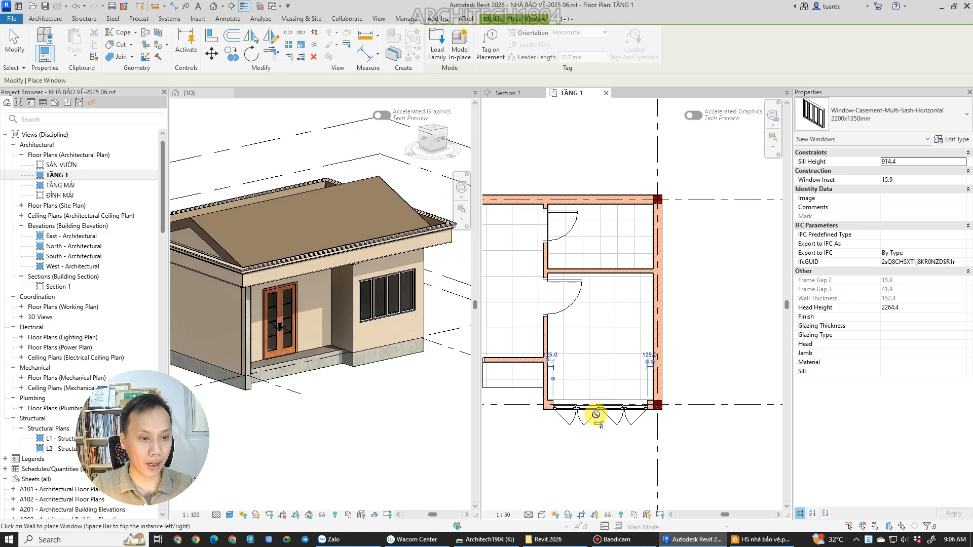
{"action": "scroll", "coordinate": [591, 413], "scroll_direction": "up", "scroll_amount": 2}
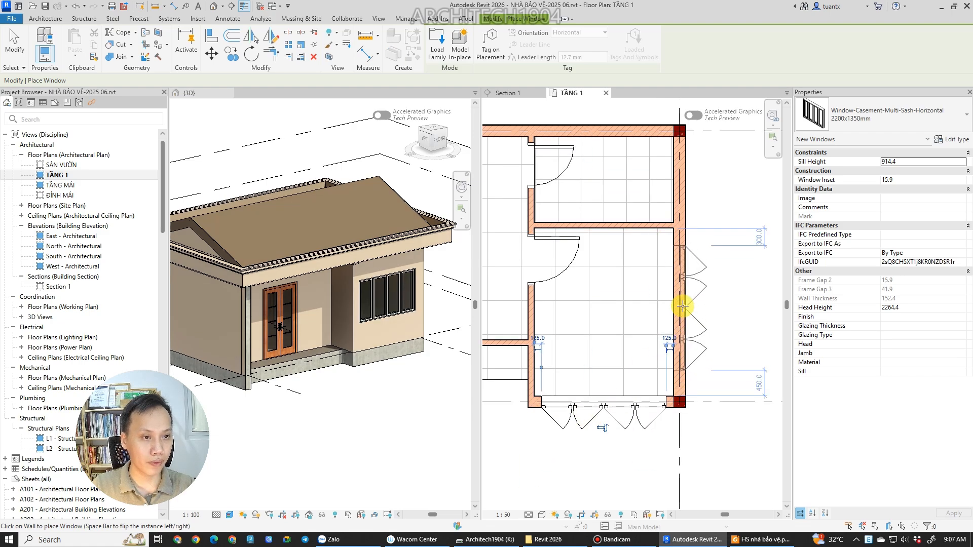
{"action": "left_click", "coordinate": [682, 311]}
{"action": "scroll", "coordinate": [647, 319], "scroll_direction": "down", "scroll_amount": 3}
{"action": "middle_click_drag", "start_coordinate": [487, 349], "coordinate": [730, 378]}
{"action": "scroll", "coordinate": [669, 287], "scroll_direction": "up", "scroll_amount": 2}
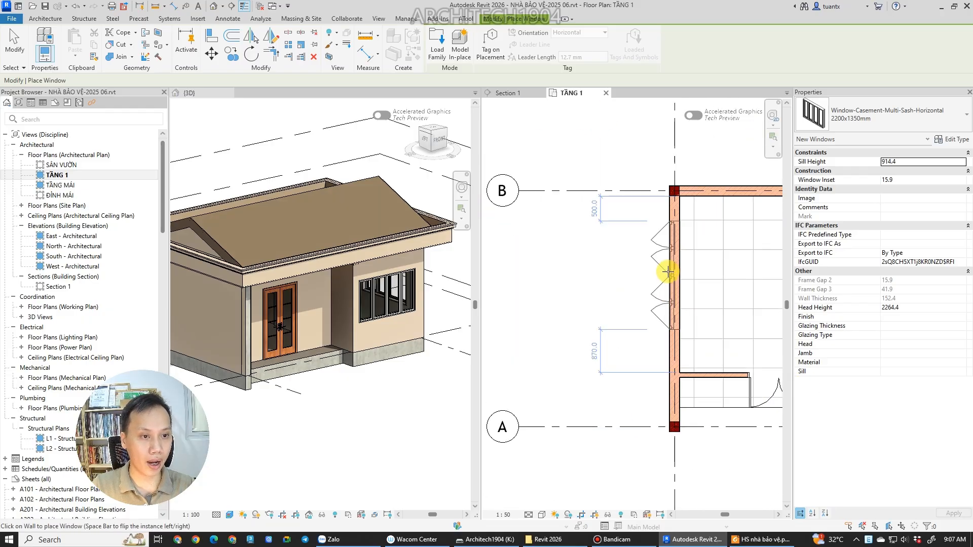
{"action": "left_click", "coordinate": [668, 284]}
Duplicate the Window-Awning-Single 24" x 36" type as 800x500mm, with width 800 and height 500.
{"action": "scroll", "coordinate": [667, 284], "scroll_direction": "down", "scroll_amount": 2}
{"action": "middle_click_drag", "start_coordinate": [667, 287], "coordinate": [492, 303]}
{"action": "scroll", "coordinate": [644, 315], "scroll_direction": "up", "scroll_amount": 1}
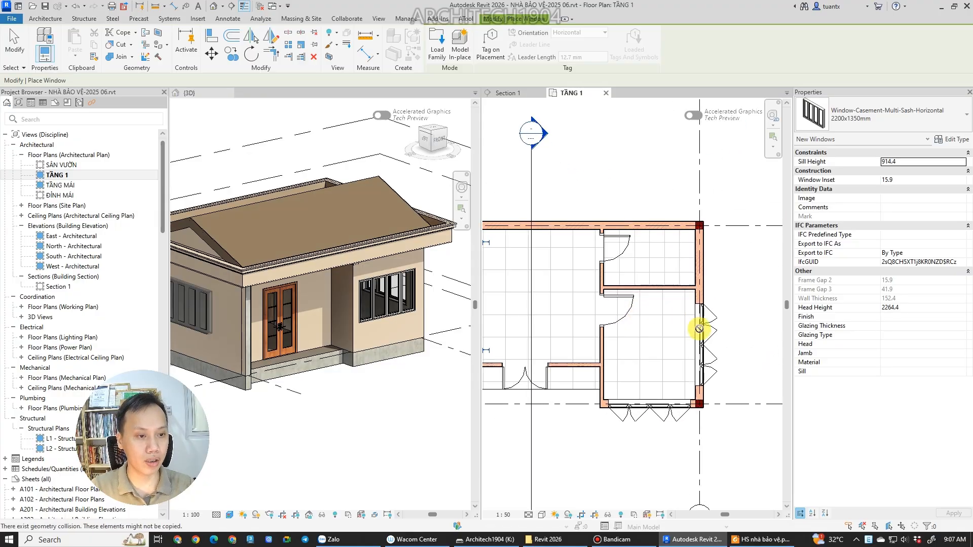
{"action": "left_click", "coordinate": [856, 117]}
{"action": "scroll", "coordinate": [851, 176], "scroll_direction": "up", "scroll_amount": 3}
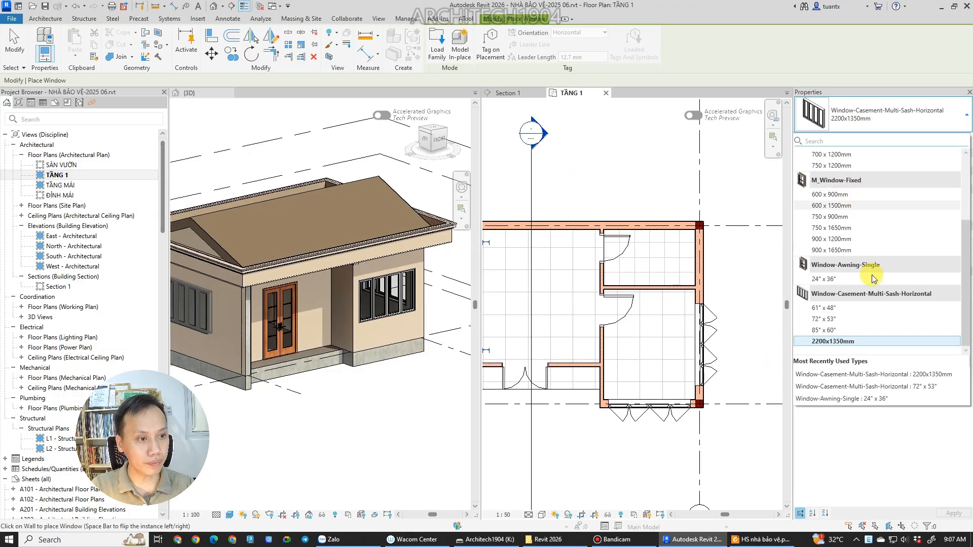
{"action": "left_click", "coordinate": [851, 282]}
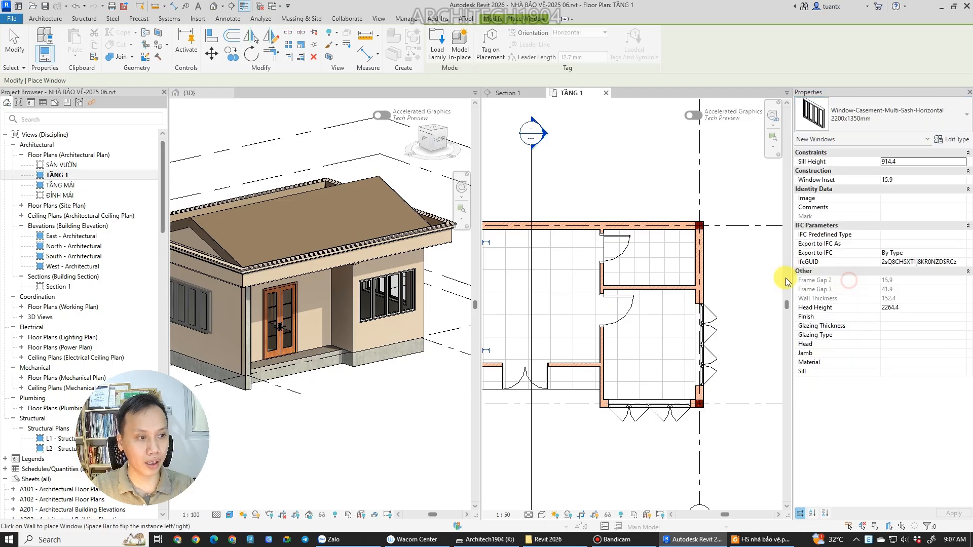
{"action": "left_click", "coordinate": [951, 142]}
{"action": "left_click", "coordinate": [445, 72]}
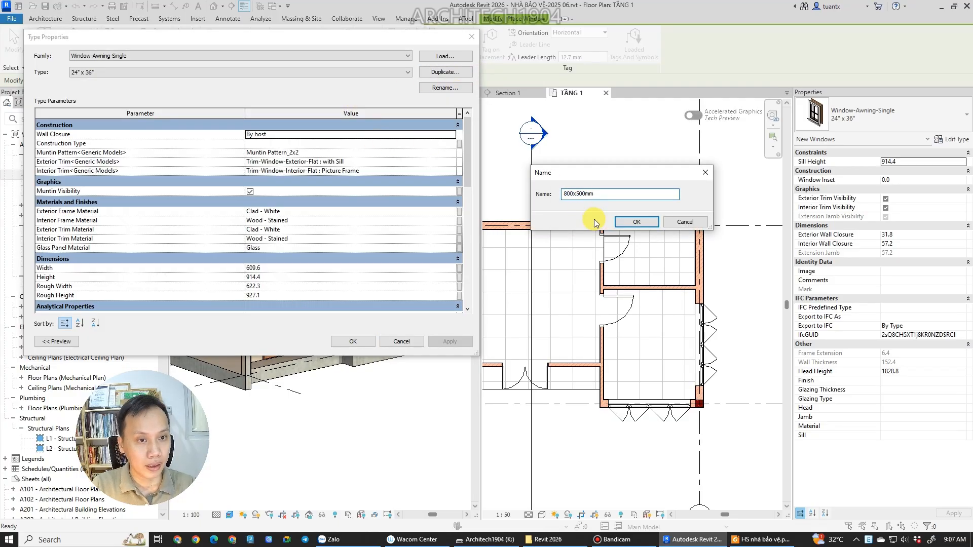
{"action": "left_click", "coordinate": [636, 221]}
{"action": "left_click", "coordinate": [284, 270]}
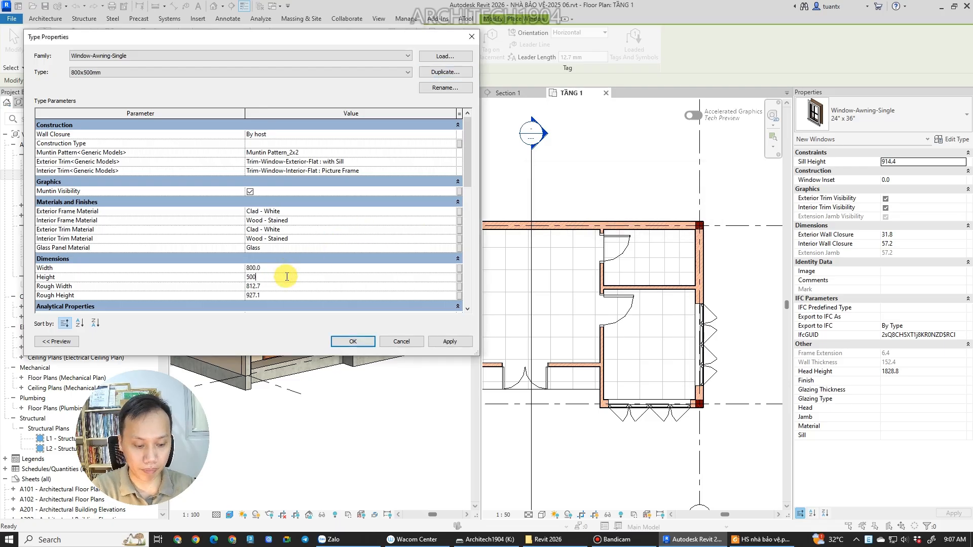
{"action": "key", "text": "Return"}
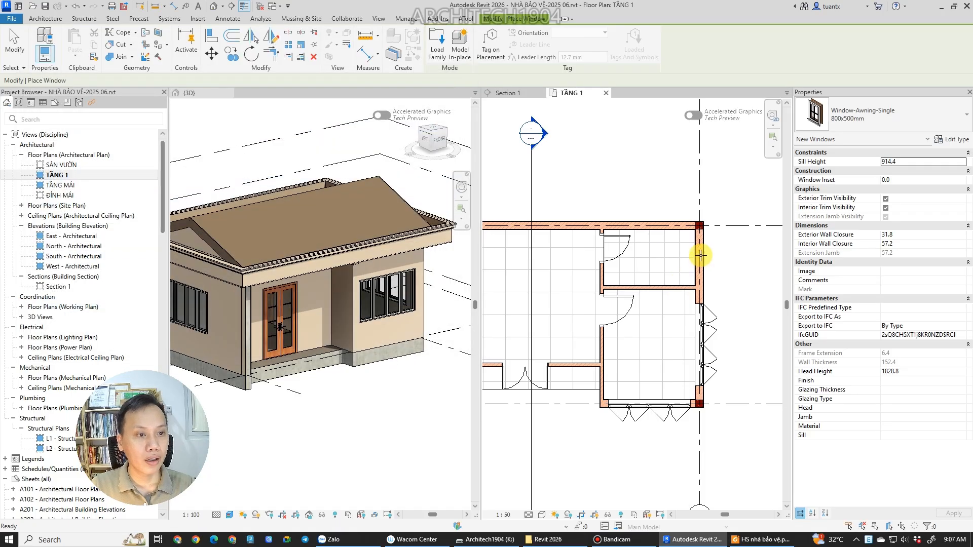
Place the 800x500mm awning window in the small upper room's exterior wall on grid 2 and end window placement.
{"action": "left_click", "coordinate": [711, 261]}
{"action": "scroll", "coordinate": [711, 261], "scroll_direction": "up", "scroll_amount": 2}
{"action": "key", "text": "Escape"}
{"action": "key", "text": "Escape"}
{"action": "scroll", "coordinate": [700, 278], "scroll_direction": "down", "scroll_amount": 2}
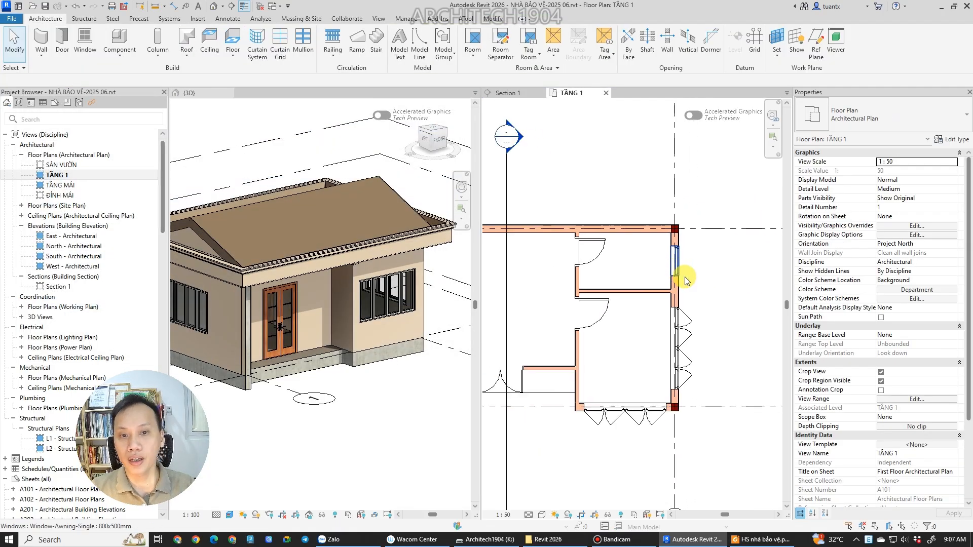
{"action": "scroll", "coordinate": [709, 323], "scroll_direction": "up", "scroll_amount": 2}
{"action": "scroll", "coordinate": [395, 354], "scroll_direction": "down", "scroll_amount": 2}
{"action": "scroll", "coordinate": [716, 373], "scroll_direction": "up", "scroll_amount": 3}
{"action": "scroll", "coordinate": [718, 373], "scroll_direction": "up", "scroll_amount": 1}
{"action": "middle_click_drag", "start_coordinate": [718, 374], "coordinate": [696, 335]}
{"action": "scroll", "coordinate": [676, 357], "scroll_direction": "down", "scroll_amount": 3}
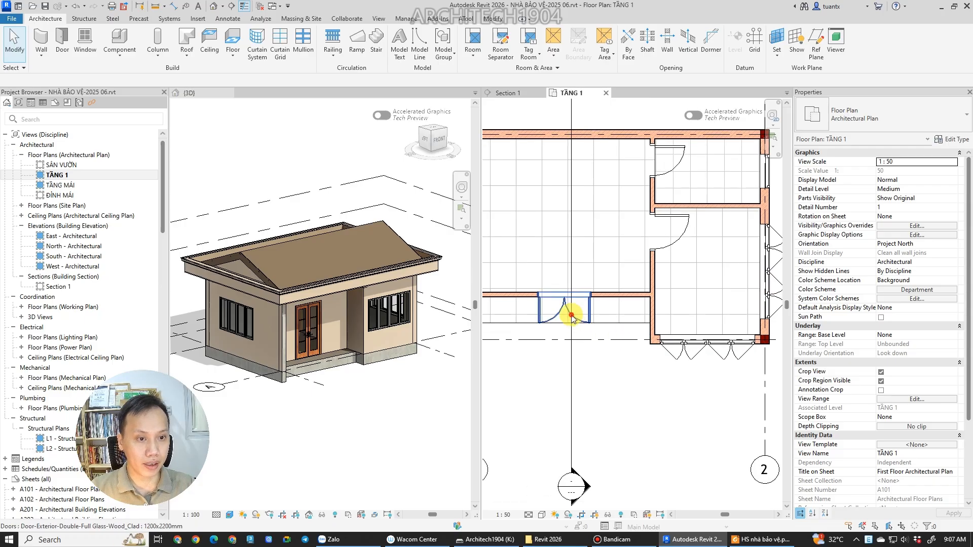
Set the sill height of the front-wall casement window in the right room to 850.
{"action": "left_click", "coordinate": [563, 311]}
{"action": "middle_click_drag", "start_coordinate": [688, 400], "coordinate": [566, 383]}
{"action": "scroll", "coordinate": [580, 344], "scroll_direction": "up", "scroll_amount": 2}
{"action": "left_click", "coordinate": [602, 329]}
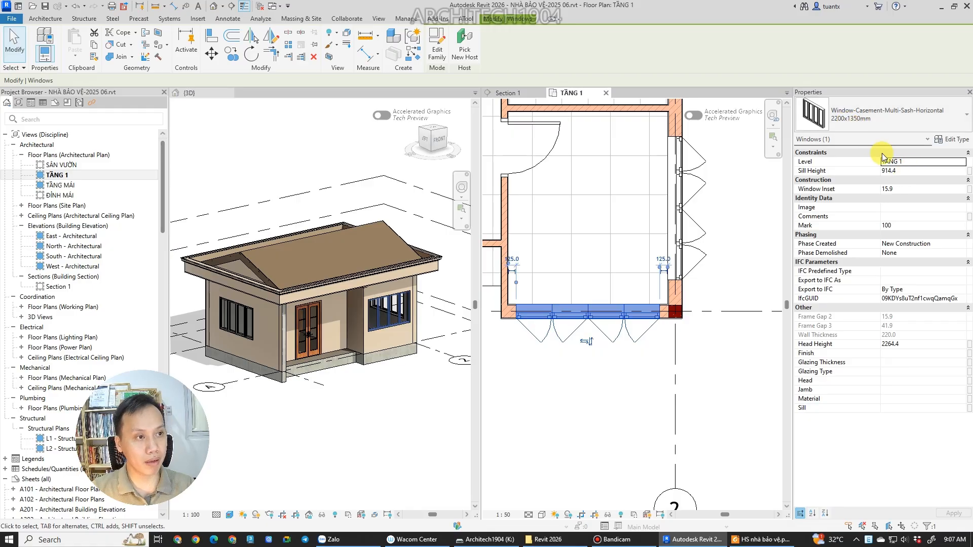
{"action": "left_click", "coordinate": [911, 170]}
{"action": "type", "text": "850"}
{"action": "key", "text": "Return"}
Set the sill height of the two side-wall casement windows on grids 1 and 2 to 850.
{"action": "left_click", "coordinate": [701, 278]}
{"action": "scroll", "coordinate": [745, 310], "scroll_direction": "down", "scroll_amount": 4}
{"action": "left_click", "coordinate": [544, 263], "text": "ctrl"}
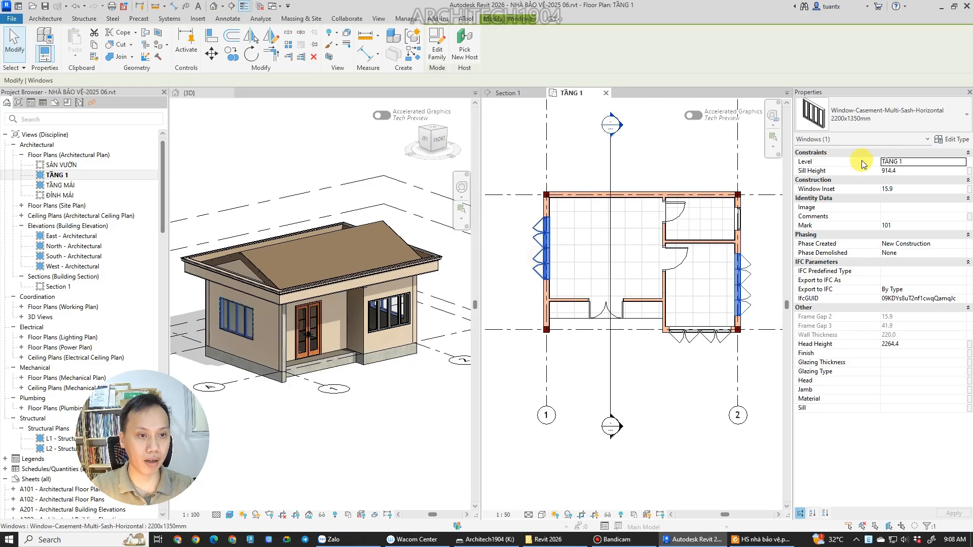
{"action": "left_click", "coordinate": [899, 170]}
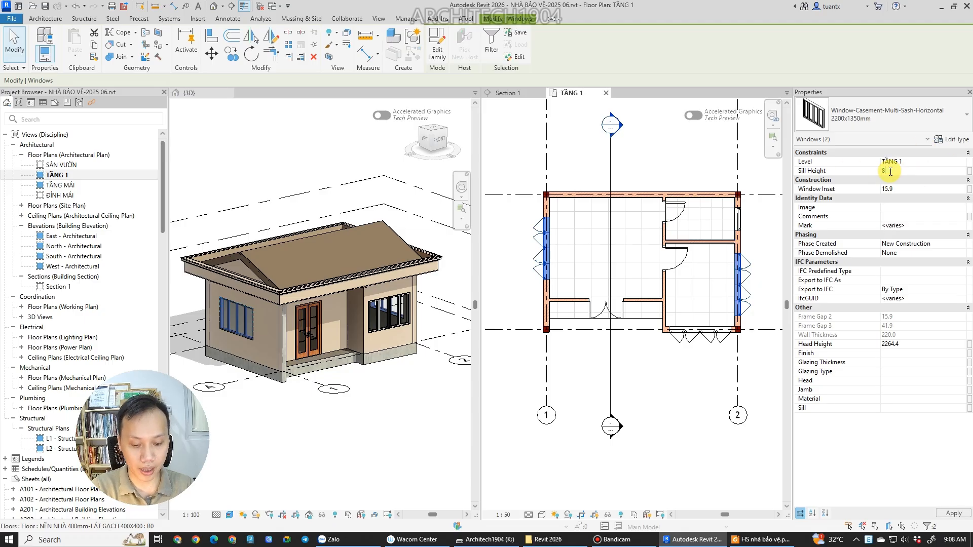
{"action": "key", "text": "Return"}
Set the sill height of the 800x500mm awning window in the small upper room to 1700.
{"action": "middle_click_drag", "start_coordinate": [701, 397], "coordinate": [619, 399]}
{"action": "scroll", "coordinate": [690, 225], "scroll_direction": "up", "scroll_amount": 3}
{"action": "scroll", "coordinate": [644, 238], "scroll_direction": "up", "scroll_amount": 2}
{"action": "left_click", "coordinate": [605, 238]}
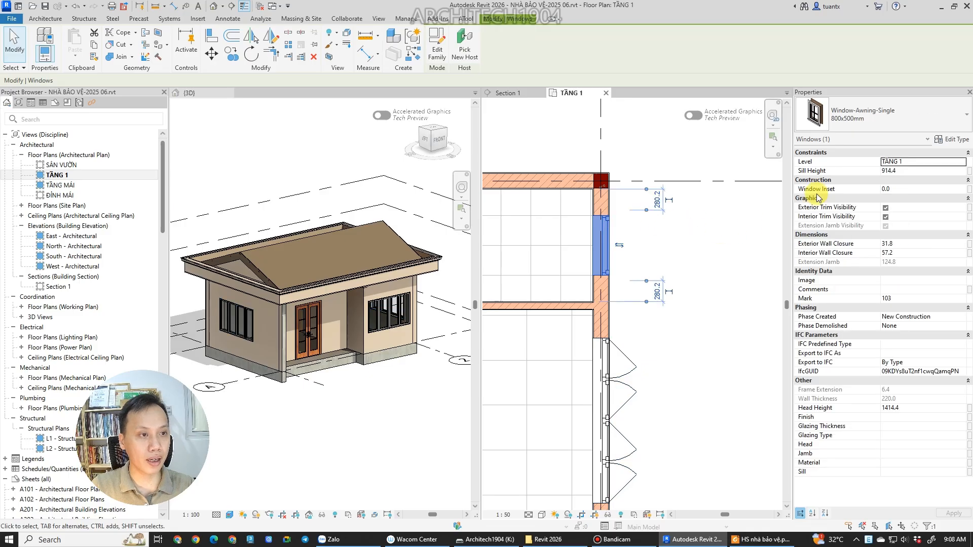
{"action": "left_click", "coordinate": [909, 171]}
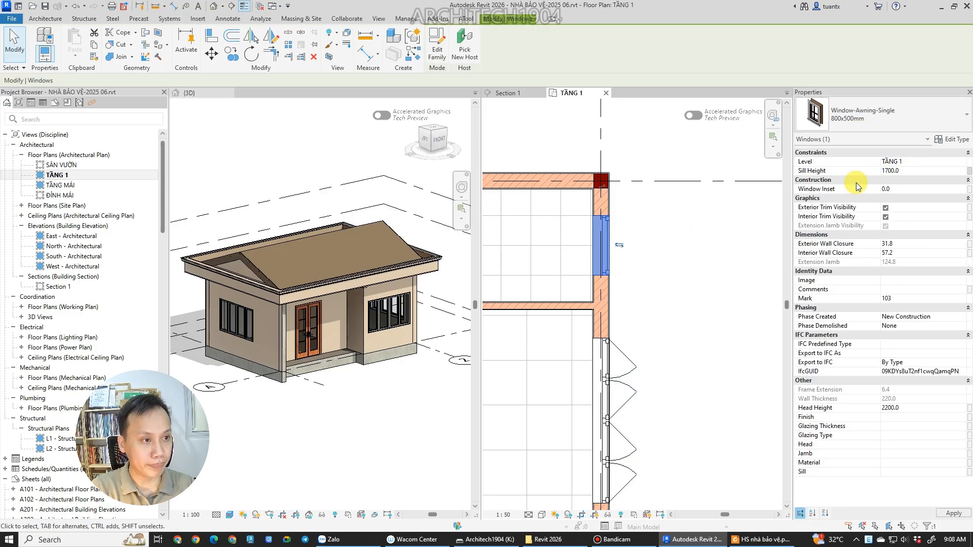
{"action": "scroll", "coordinate": [662, 224], "scroll_direction": "down", "scroll_amount": 2}
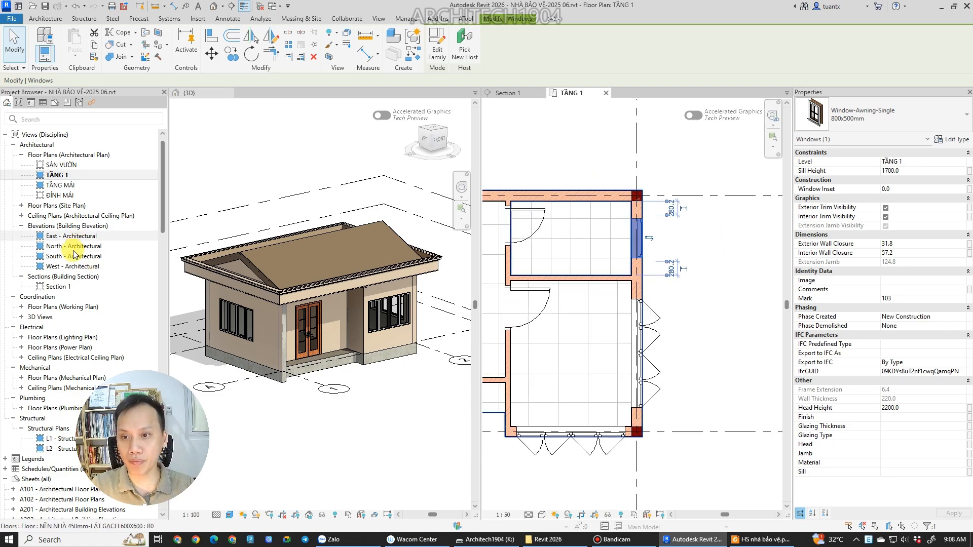
Open the North - Architectural elevation, clear the window selection and examine the building from that side.
{"action": "double_click", "coordinate": [77, 247]}
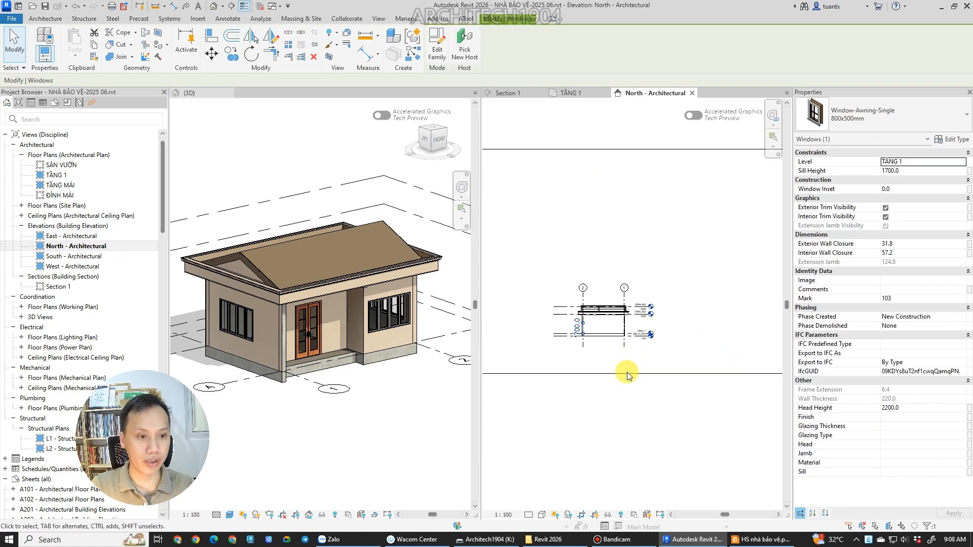
{"action": "scroll", "coordinate": [628, 373], "scroll_direction": "up", "scroll_amount": 2}
{"action": "left_click", "coordinate": [616, 410]}
{"action": "scroll", "coordinate": [557, 319], "scroll_direction": "up", "scroll_amount": 4}
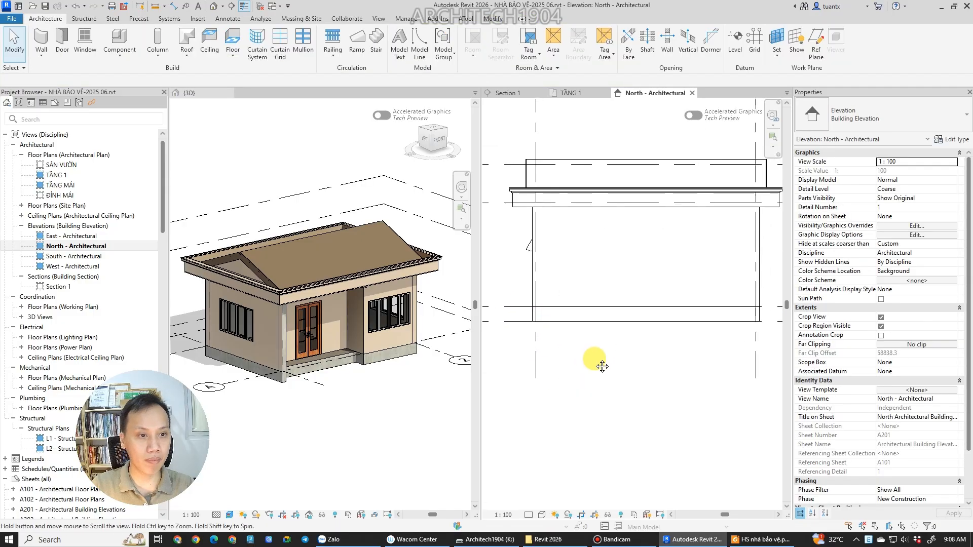
Open the South - Architectural elevation, examine the front door and window, and adjust the view's detail level.
{"action": "double_click", "coordinate": [88, 257]}
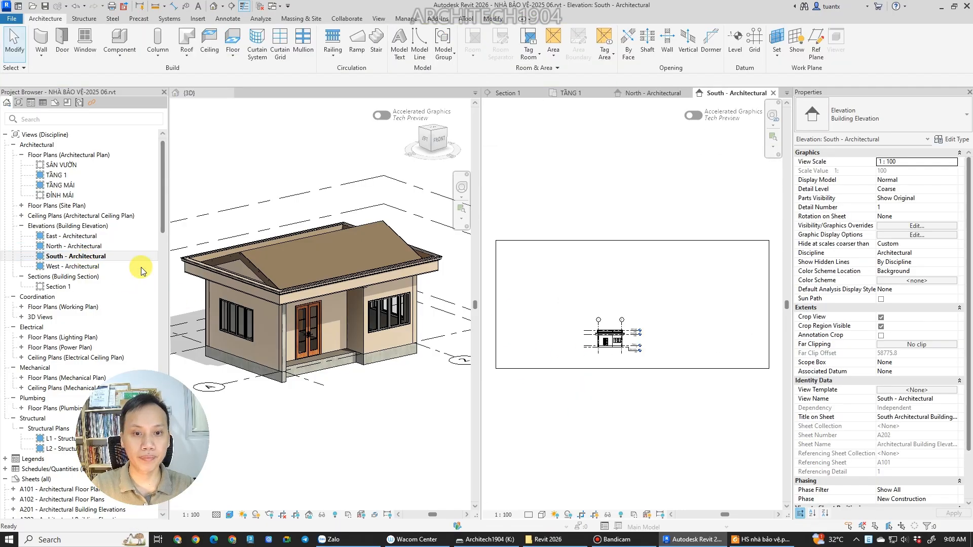
{"action": "scroll", "coordinate": [579, 336], "scroll_direction": "up", "scroll_amount": 3}
{"action": "middle_click_drag", "start_coordinate": [580, 336], "coordinate": [637, 345]}
{"action": "scroll", "coordinate": [616, 300], "scroll_direction": "up", "scroll_amount": 5}
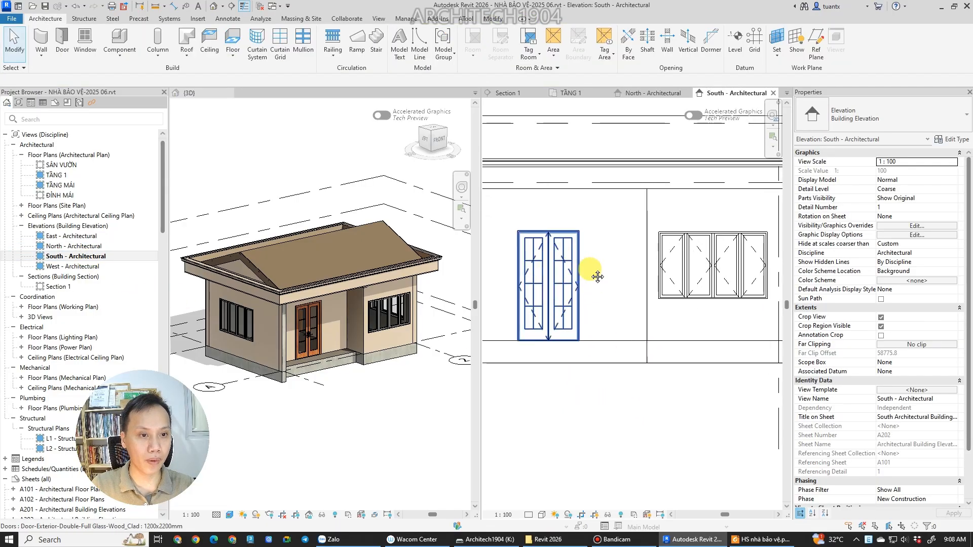
{"action": "left_click", "coordinate": [528, 515]}
{"action": "left_click", "coordinate": [544, 497]}
{"action": "scroll", "coordinate": [582, 445], "scroll_direction": "down", "scroll_amount": 2}
Check the West - Architectural elevation, then open East - Architectural and set its visual style to Hidden Line.
{"action": "double_click", "coordinate": [76, 266]}
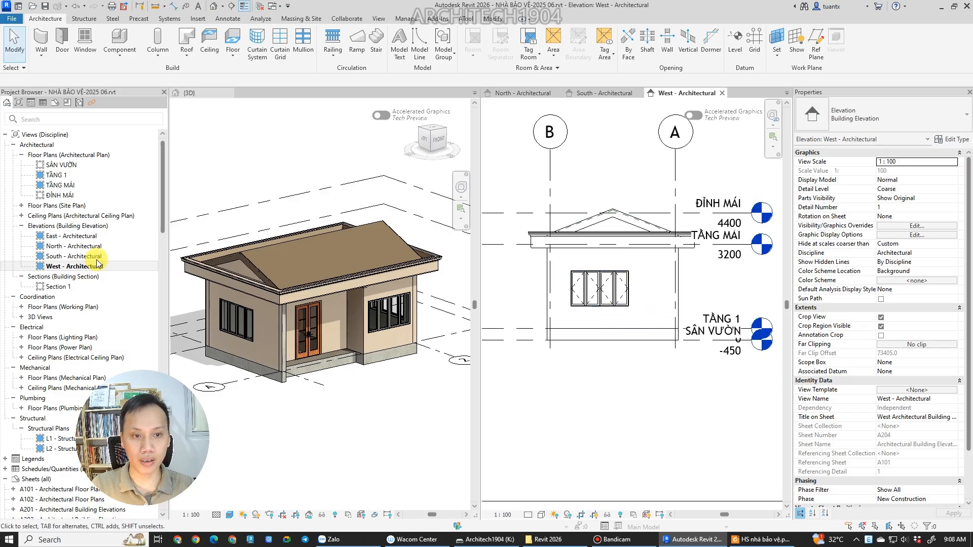
{"action": "double_click", "coordinate": [76, 236]}
{"action": "scroll", "coordinate": [564, 350], "scroll_direction": "up", "scroll_amount": 10}
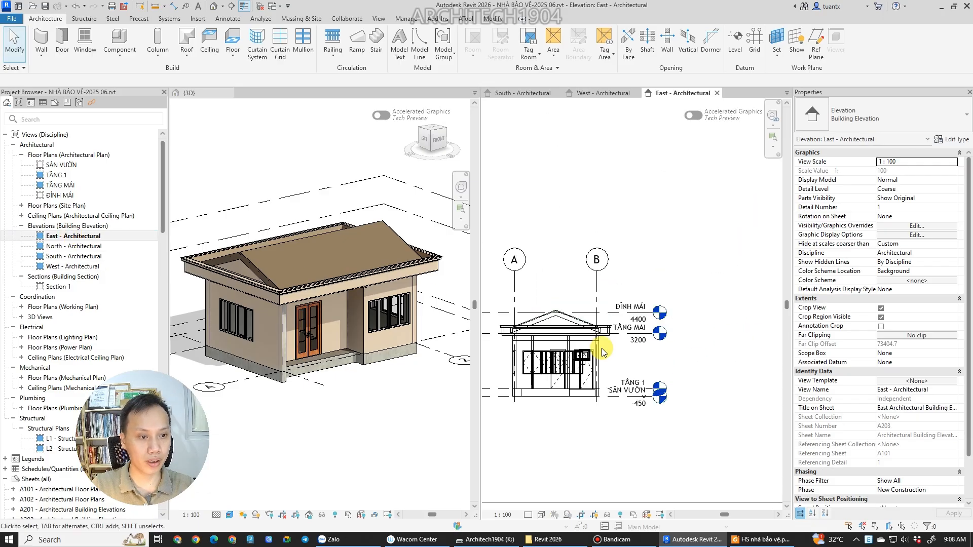
{"action": "left_click", "coordinate": [541, 515]}
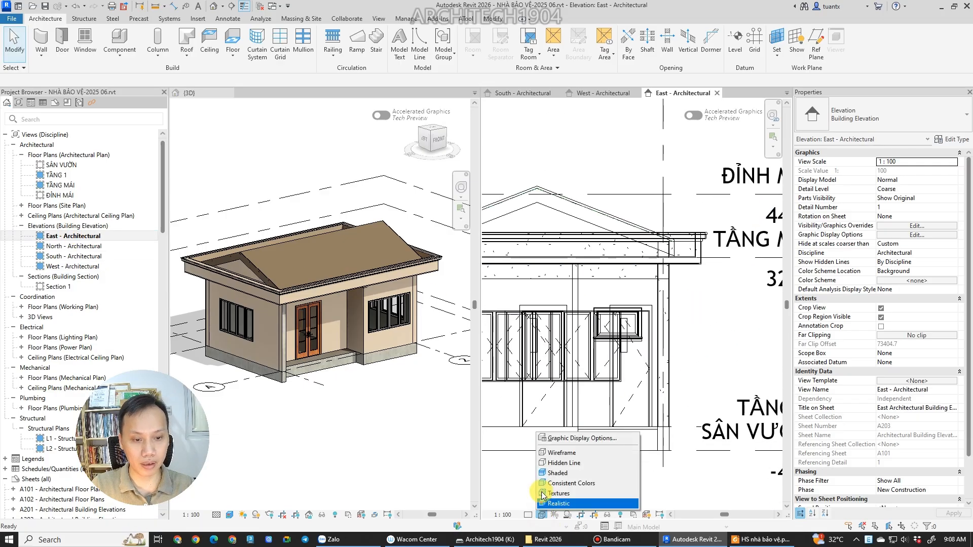
{"action": "left_click", "coordinate": [544, 463]}
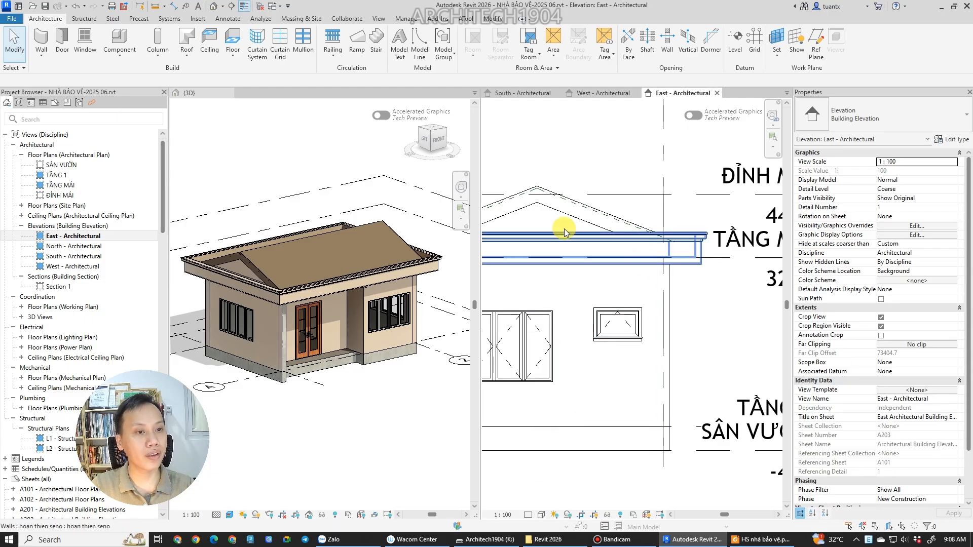
Compare the sill and head heights of the awning window and the adjacent casement window in the East elevation.
{"action": "scroll", "coordinate": [637, 278], "scroll_direction": "down", "scroll_amount": 1}
{"action": "scroll", "coordinate": [613, 303], "scroll_direction": "up", "scroll_amount": 2}
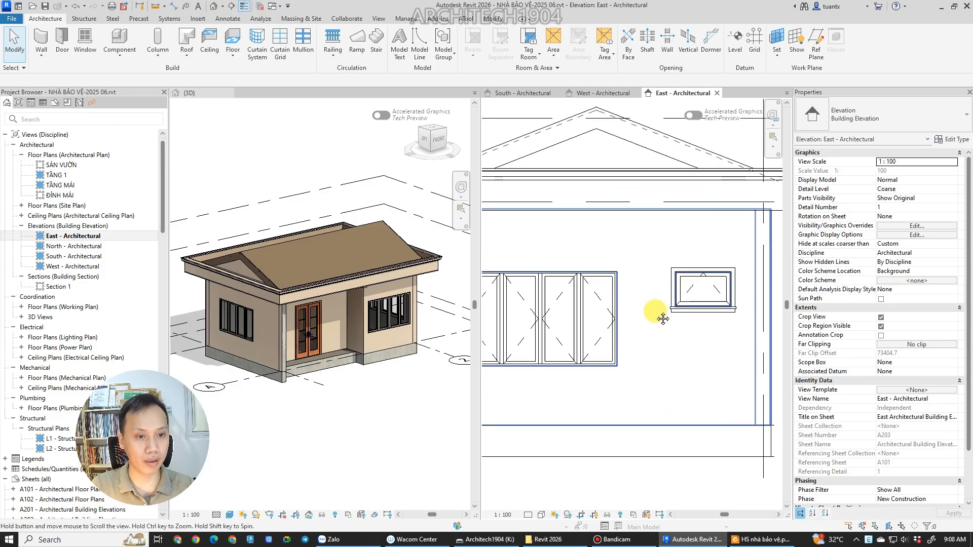
{"action": "scroll", "coordinate": [652, 269], "scroll_direction": "up", "scroll_amount": 1}
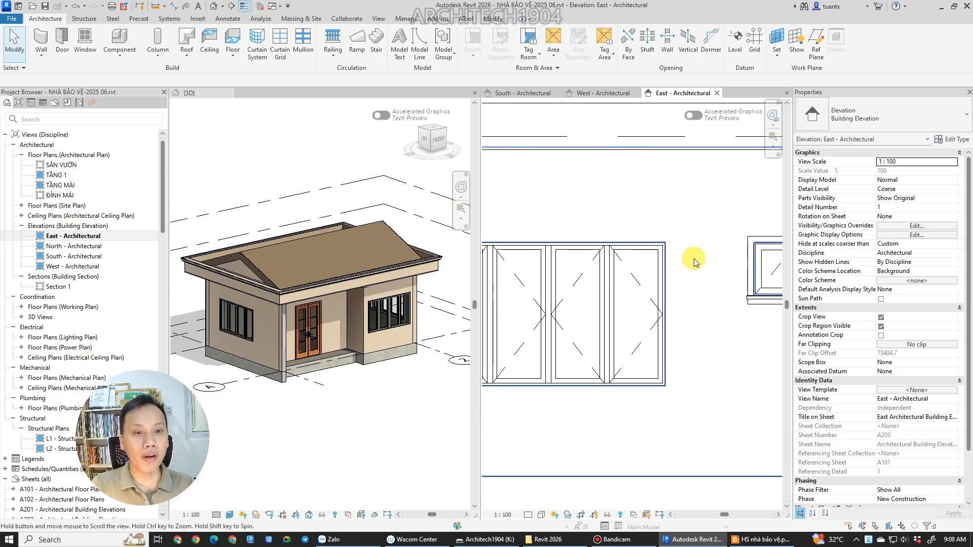
{"action": "middle_click_drag", "start_coordinate": [701, 246], "coordinate": [619, 230]}
{"action": "scroll", "coordinate": [607, 227], "scroll_direction": "up", "scroll_amount": 3}
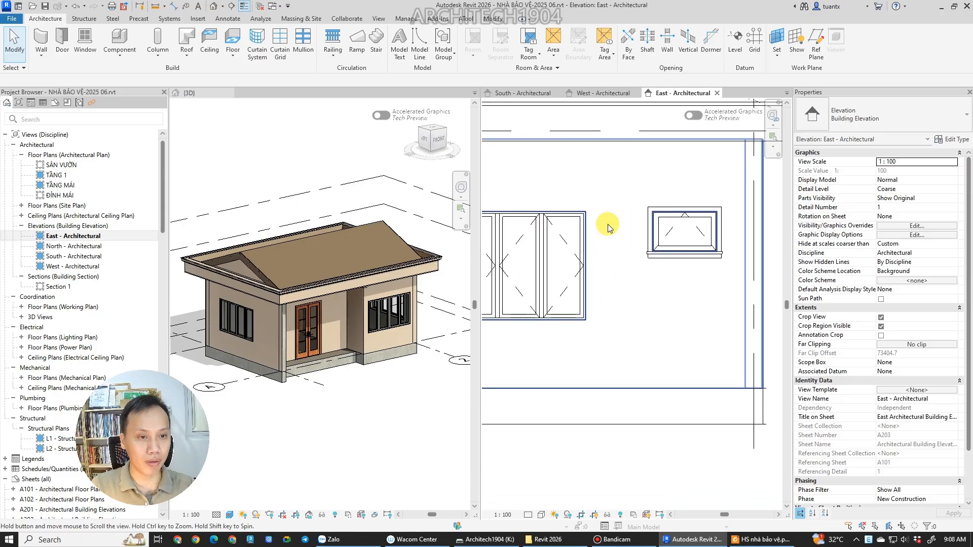
{"action": "left_click", "coordinate": [673, 233]}
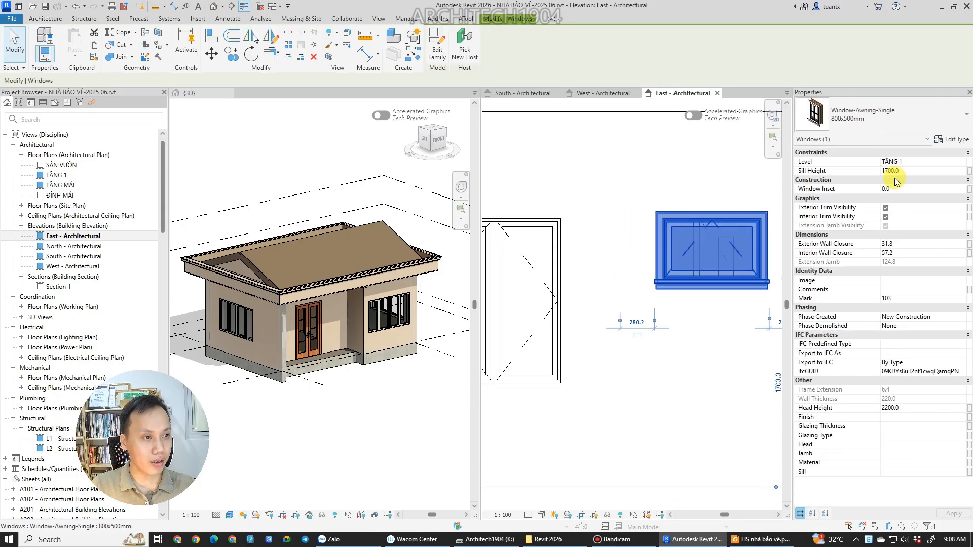
{"action": "left_click", "coordinate": [629, 226]}
{"action": "scroll", "coordinate": [669, 225], "scroll_direction": "up", "scroll_amount": 2}
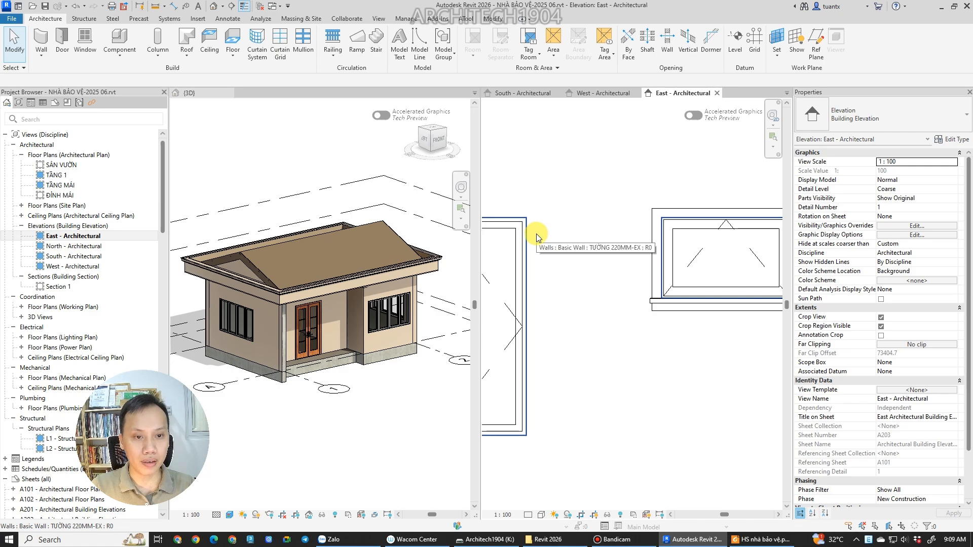
{"action": "scroll", "coordinate": [509, 226], "scroll_direction": "up", "scroll_amount": 1}
{"action": "left_click", "coordinate": [509, 226]}
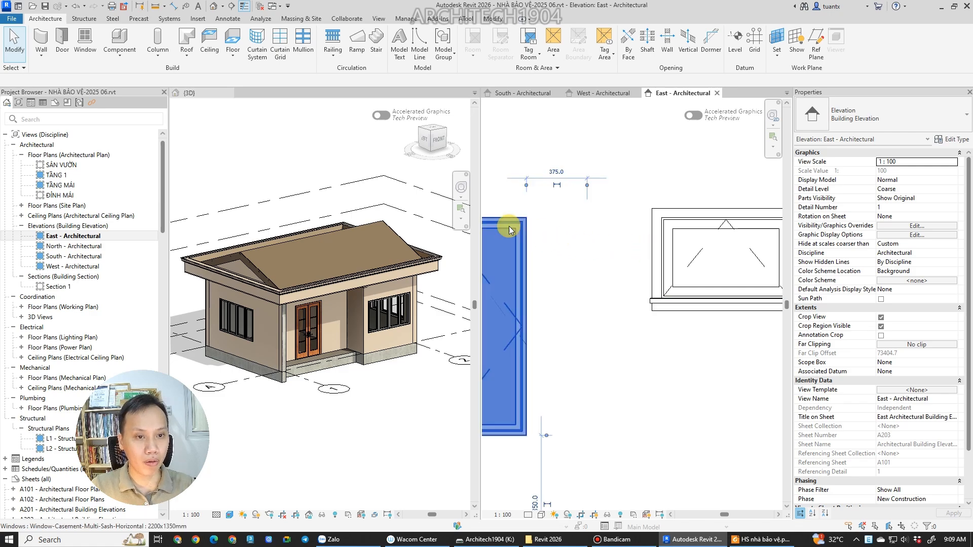
{"action": "scroll", "coordinate": [513, 226], "scroll_direction": "up", "scroll_amount": 3}
{"action": "scroll", "coordinate": [562, 245], "scroll_direction": "down", "scroll_amount": 2}
{"action": "middle_click_drag", "start_coordinate": [562, 245], "coordinate": [380, 247]}
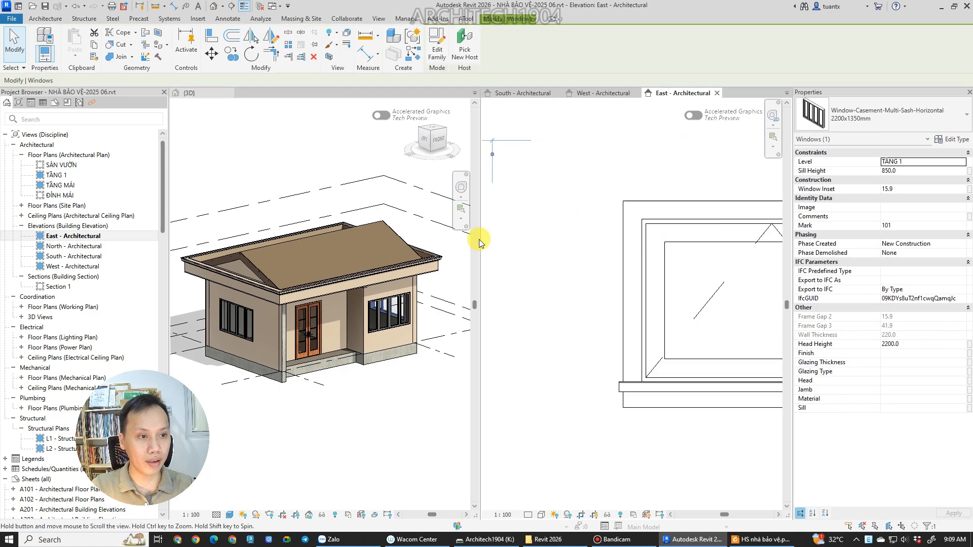
Examine the outer trim and frame outline of the 800x500mm awning window against the surrounding wall.
{"action": "left_click", "coordinate": [644, 244]}
{"action": "scroll", "coordinate": [644, 244], "scroll_direction": "up", "scroll_amount": 2}
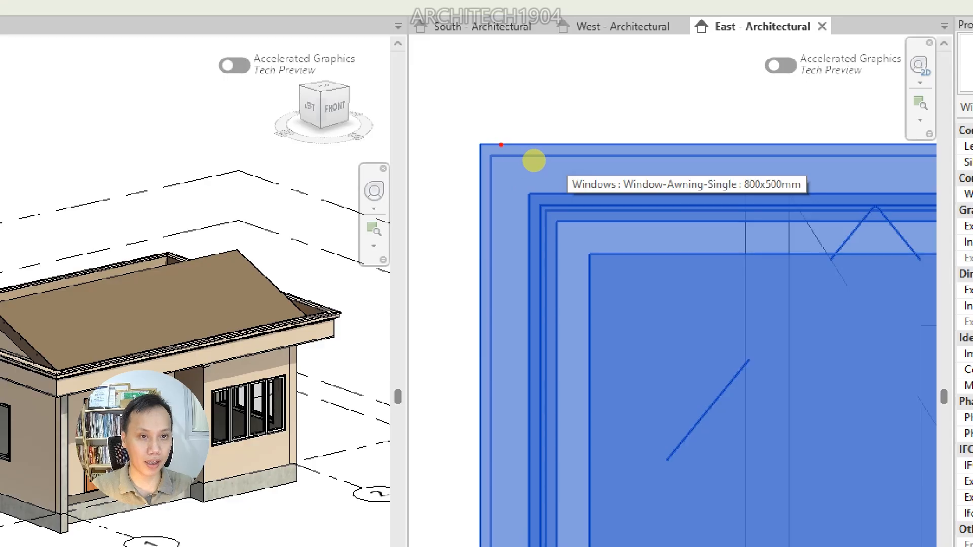
{"action": "left_click_drag", "start_coordinate": [500, 145], "coordinate": [572, 150]}
{"action": "left_click_drag", "start_coordinate": [531, 206], "coordinate": [524, 254]}
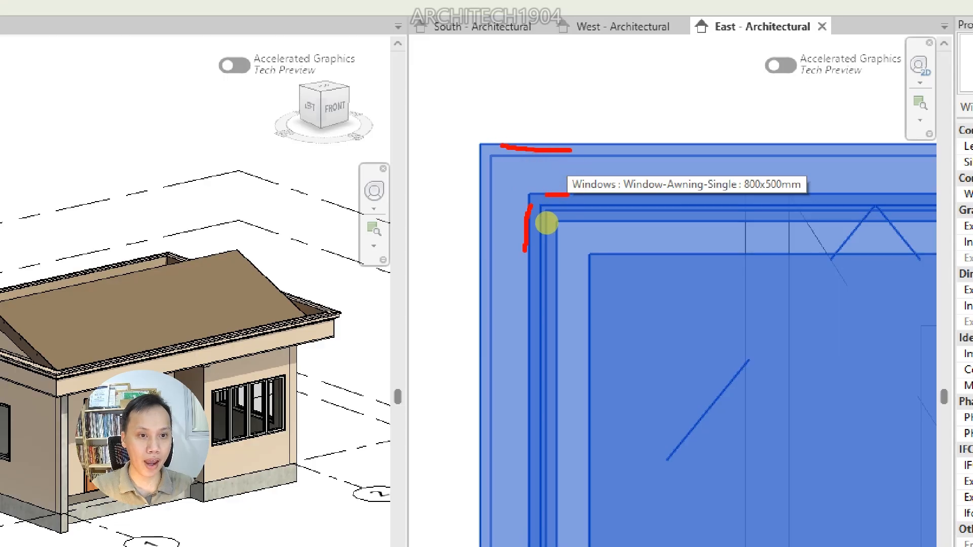
{"action": "left_click_drag", "start_coordinate": [477, 224], "coordinate": [482, 266]}
{"action": "left_click_drag", "start_coordinate": [432, 192], "coordinate": [504, 186]}
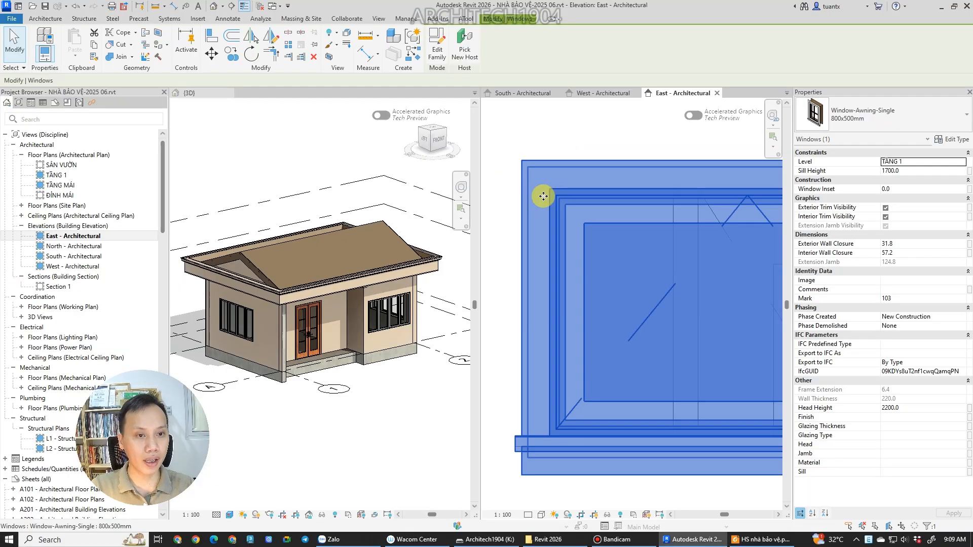
{"action": "scroll", "coordinate": [543, 197], "scroll_direction": "down", "scroll_amount": 8}
{"action": "scroll", "coordinate": [661, 315], "scroll_direction": "up", "scroll_amount": 4}
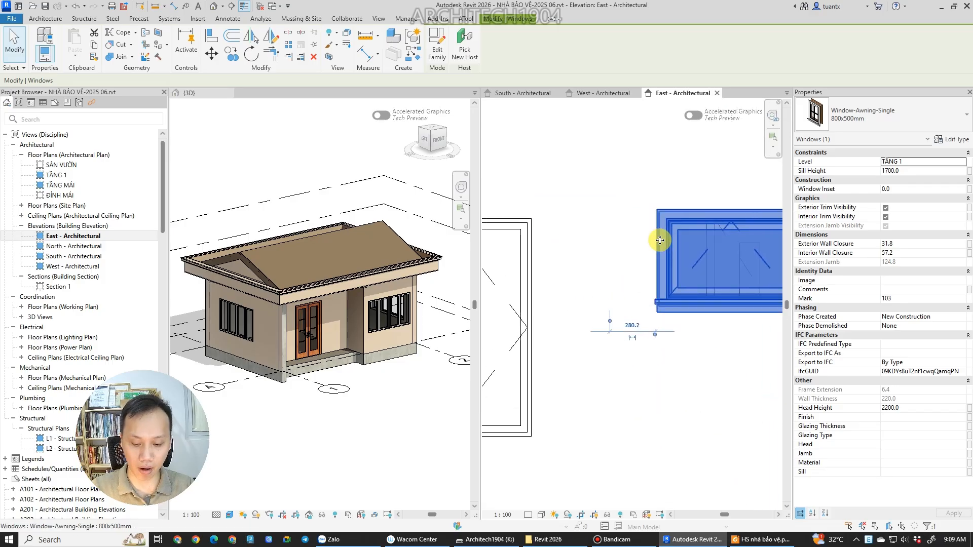
{"action": "left_click", "coordinate": [600, 233]}
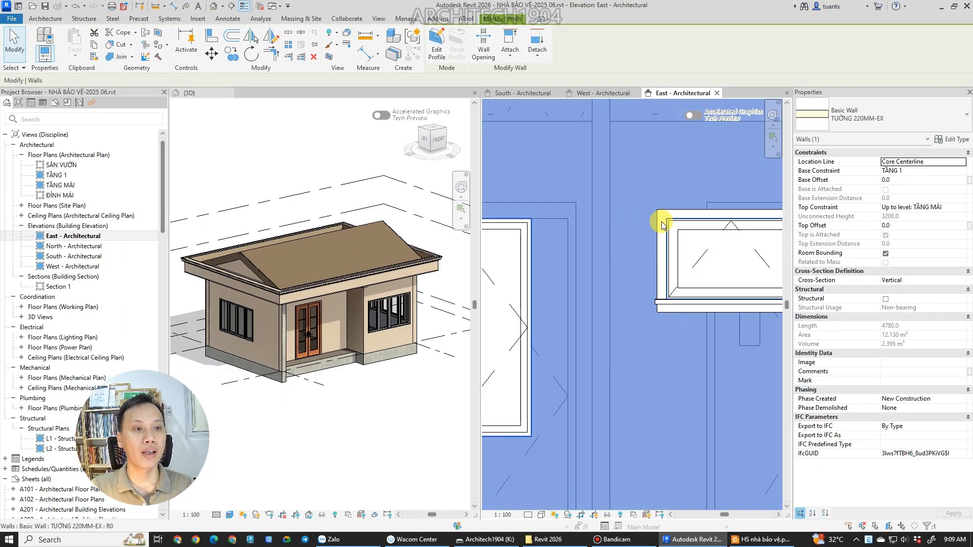
Review the type properties of the 800x500mm awning window and leave them without making changes.
{"action": "left_click", "coordinate": [709, 197]}
{"action": "left_click", "coordinate": [940, 141]}
{"action": "scroll", "coordinate": [361, 216], "scroll_direction": "down", "scroll_amount": 10}
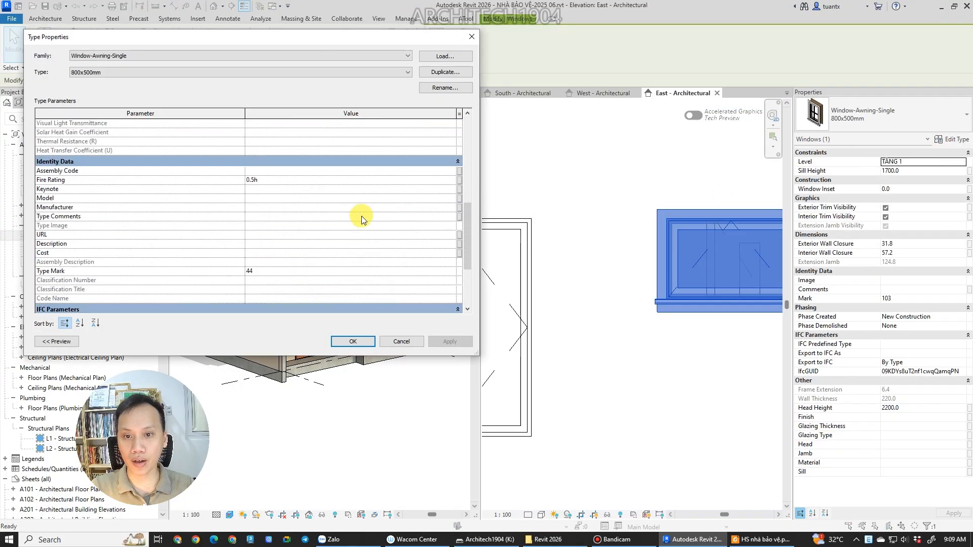
{"action": "scroll", "coordinate": [361, 216], "scroll_direction": "up", "scroll_amount": 7}
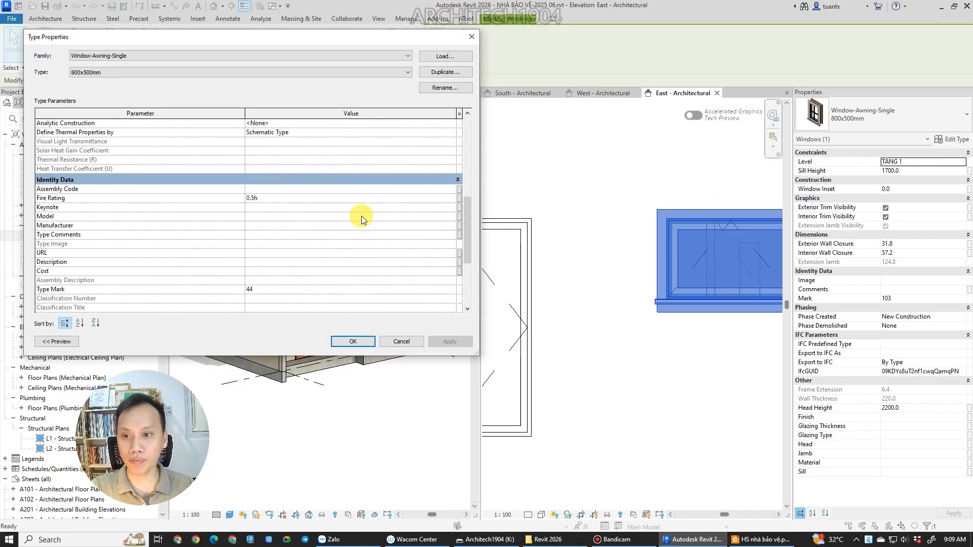
{"action": "scroll", "coordinate": [109, 190], "scroll_direction": "up", "scroll_amount": 2}
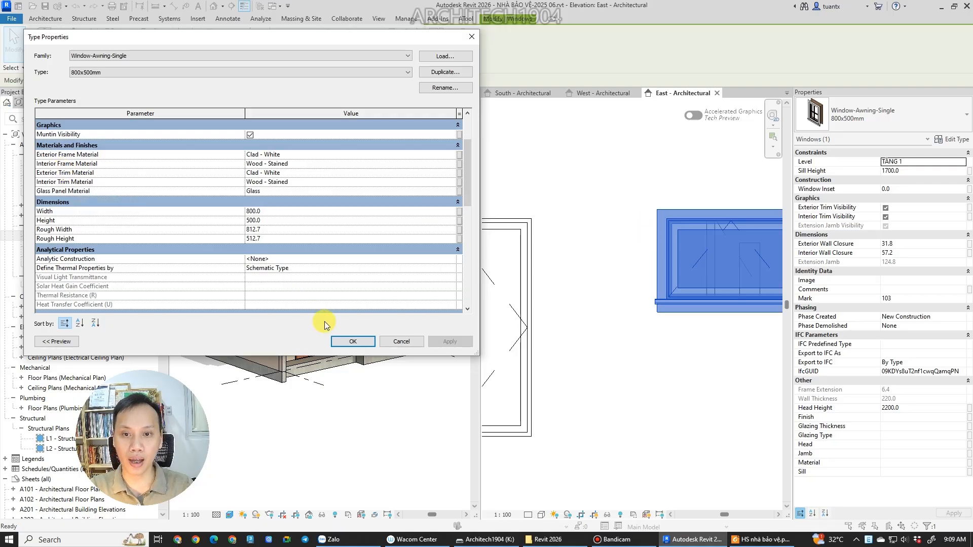
{"action": "scroll", "coordinate": [315, 287], "scroll_direction": "down", "scroll_amount": 10}
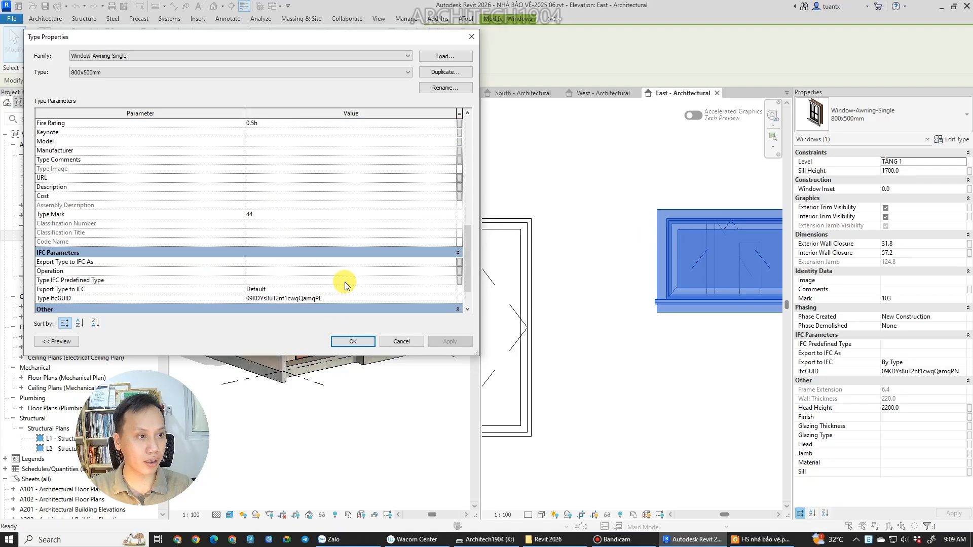
{"action": "left_click", "coordinate": [390, 342]}
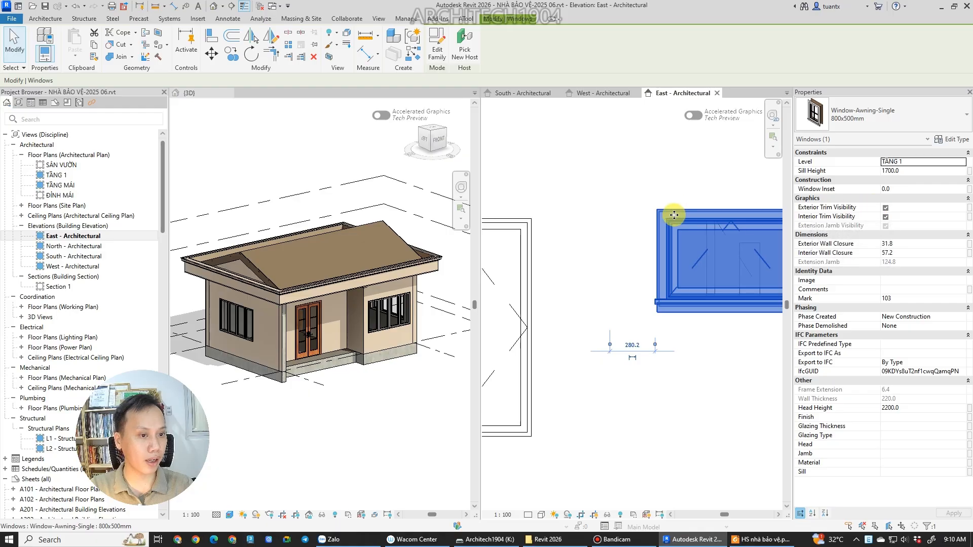
Turn off Exterior Trim Visibility and Interior Trim Visibility for the 800x500mm awning window and check it in the East elevation.
{"action": "left_click", "coordinate": [886, 208]}
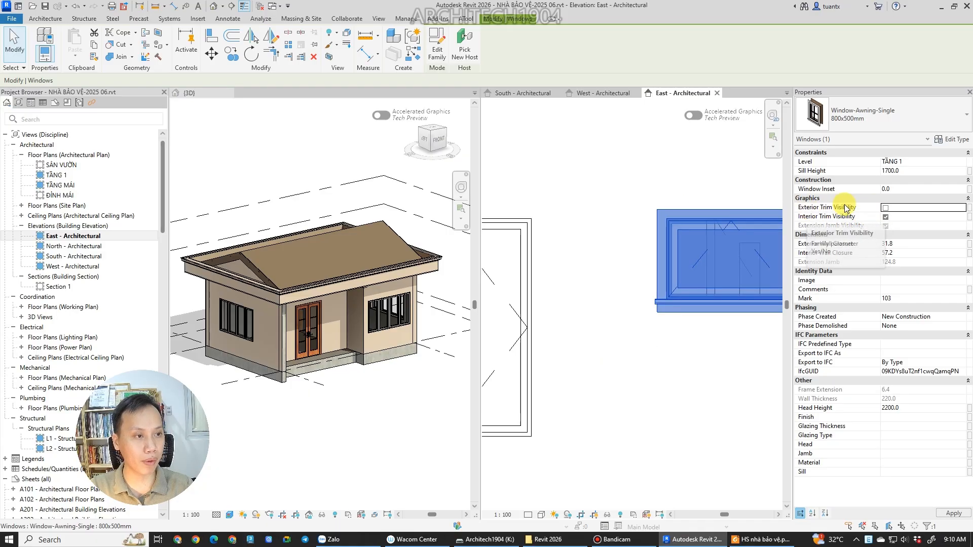
{"action": "left_click", "coordinate": [886, 217]}
{"action": "left_click", "coordinate": [955, 515]}
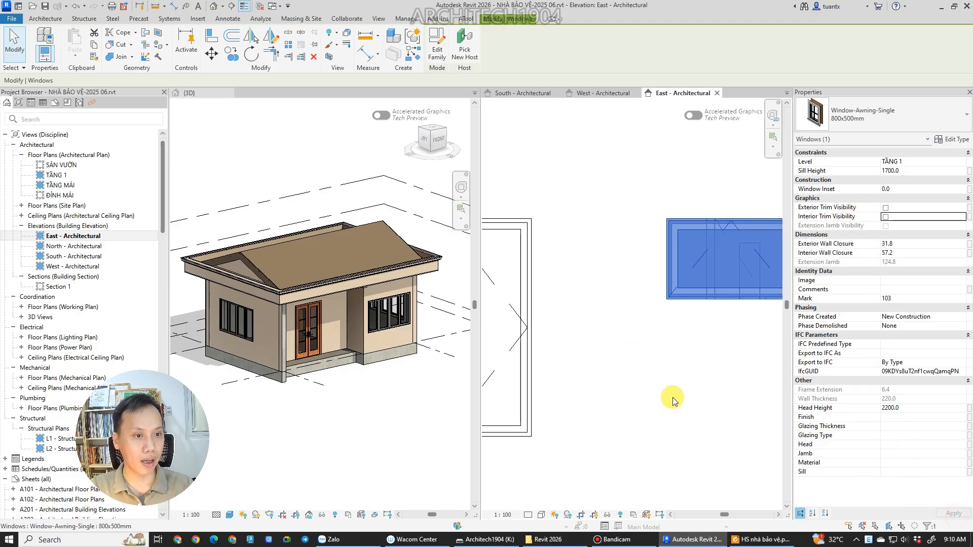
{"action": "scroll", "coordinate": [673, 397], "scroll_direction": "down", "scroll_amount": 3}
{"action": "left_click", "coordinate": [734, 341]}
{"action": "scroll", "coordinate": [576, 260], "scroll_direction": "up", "scroll_amount": 3}
{"action": "scroll", "coordinate": [624, 242], "scroll_direction": "down", "scroll_amount": 1}
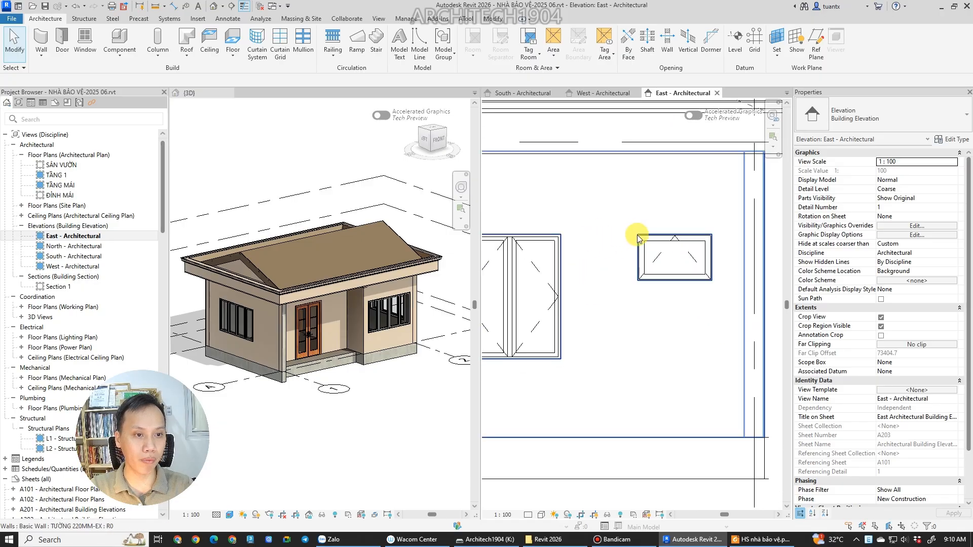
{"action": "left_click", "coordinate": [669, 262]}
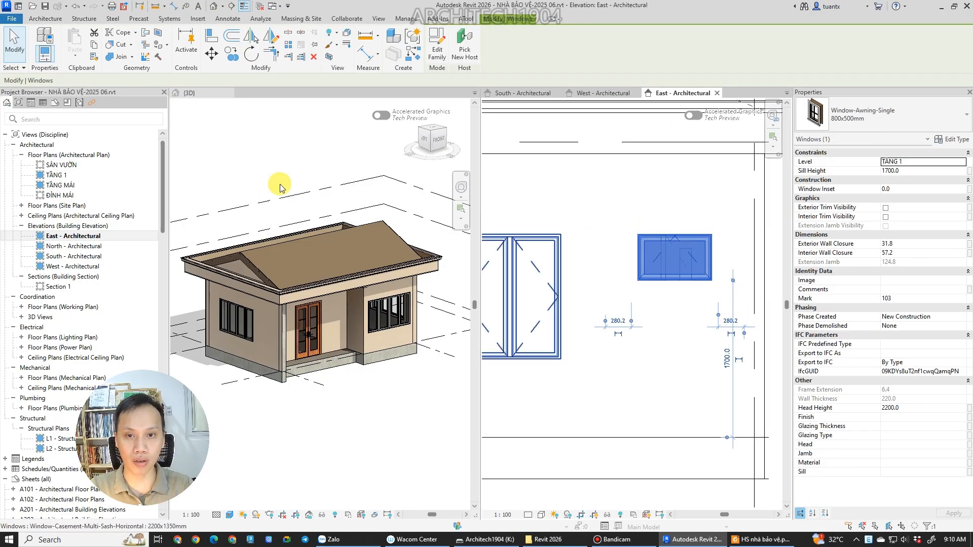
Return to the TẦNG 1 floor plan and examine how the awning and casement windows sit in the grid 2 wall.
{"action": "left_click", "coordinate": [586, 95]}
{"action": "left_click", "coordinate": [639, 92]}
{"action": "left_click", "coordinate": [568, 94]}
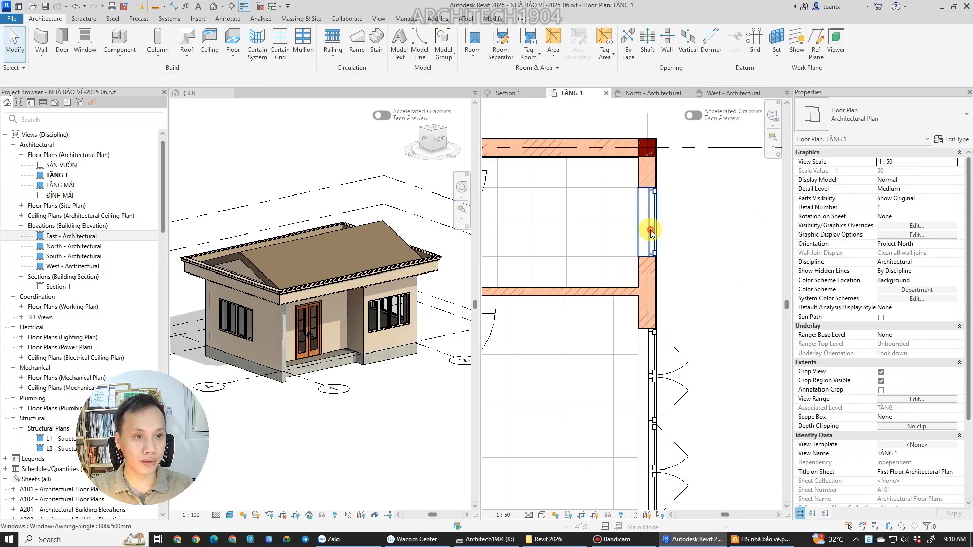
{"action": "left_click", "coordinate": [651, 233]}
{"action": "middle_click_drag", "start_coordinate": [684, 256], "coordinate": [664, 240]}
{"action": "left_click", "coordinate": [682, 308]}
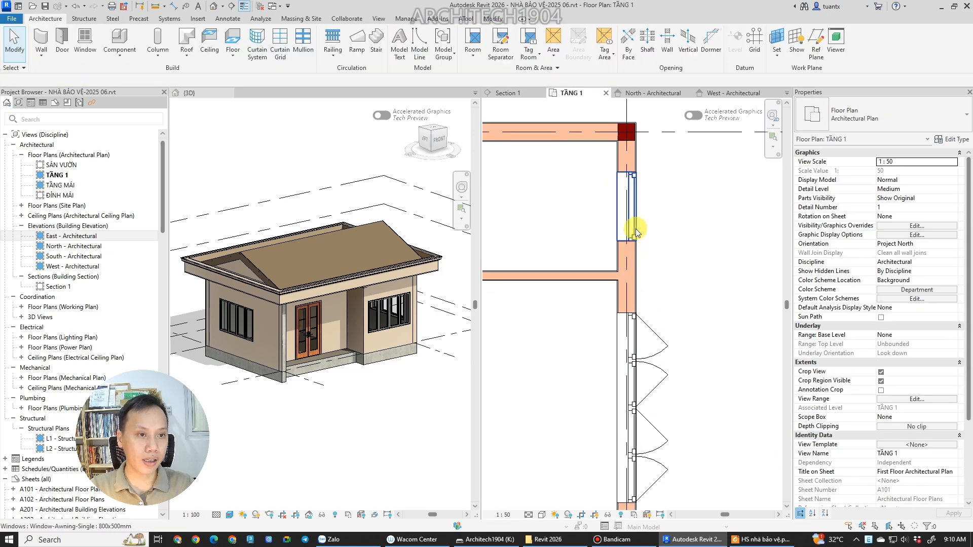
{"action": "scroll", "coordinate": [637, 233], "scroll_direction": "up", "scroll_amount": 1}
{"action": "left_click", "coordinate": [639, 212]}
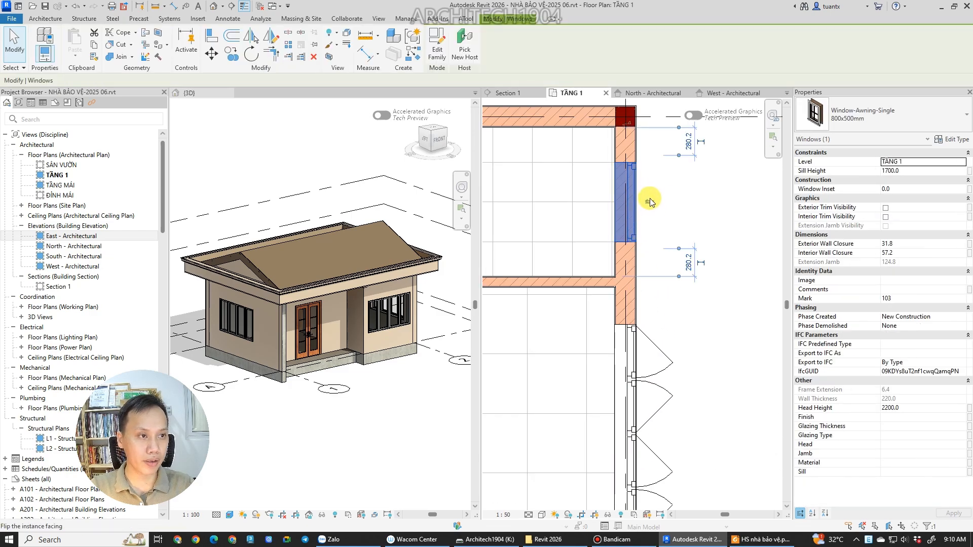
{"action": "scroll", "coordinate": [649, 189], "scroll_direction": "up", "scroll_amount": 2}
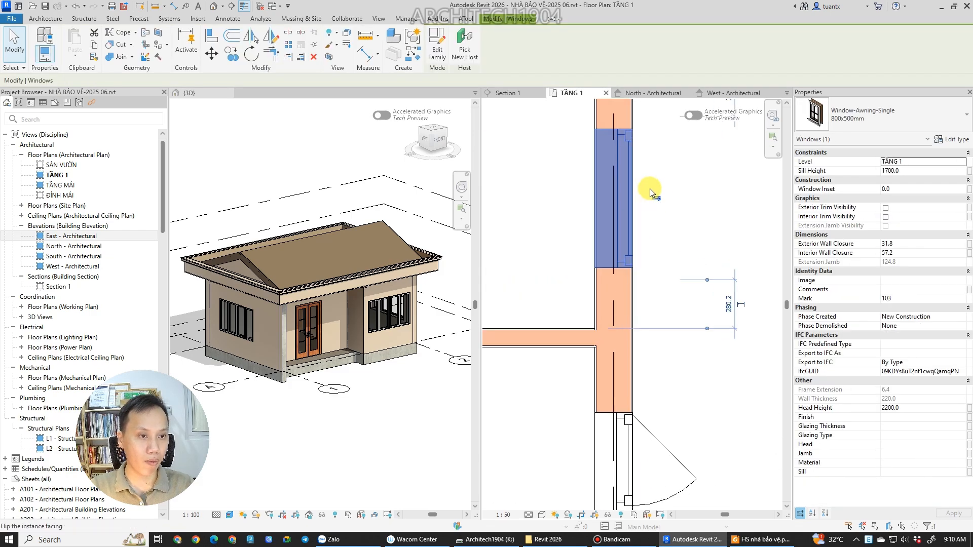
{"action": "left_click", "coordinate": [630, 298]}
{"action": "middle_click_drag", "start_coordinate": [649, 405], "coordinate": [647, 276]}
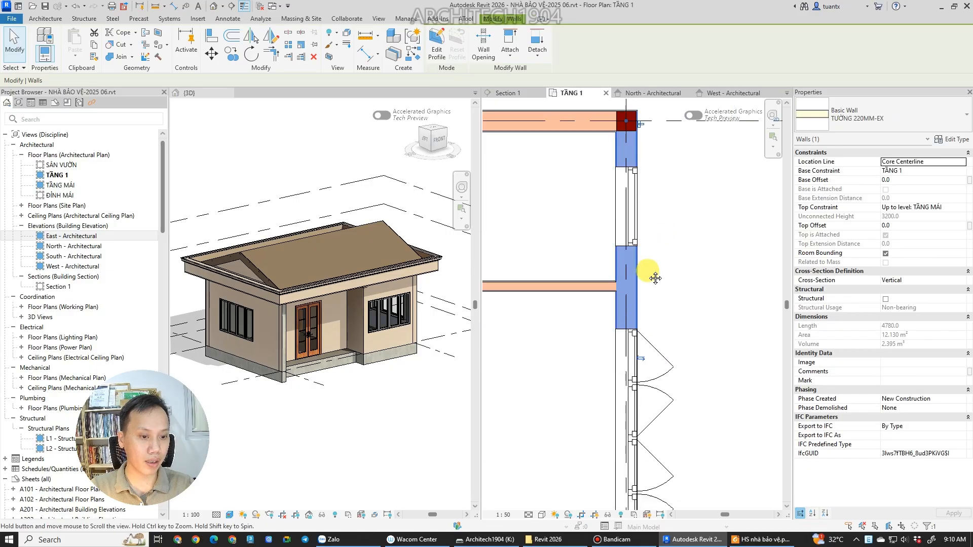
{"action": "scroll", "coordinate": [649, 350], "scroll_direction": "up", "scroll_amount": 1}
{"action": "scroll", "coordinate": [643, 329], "scroll_direction": "down", "scroll_amount": 2}
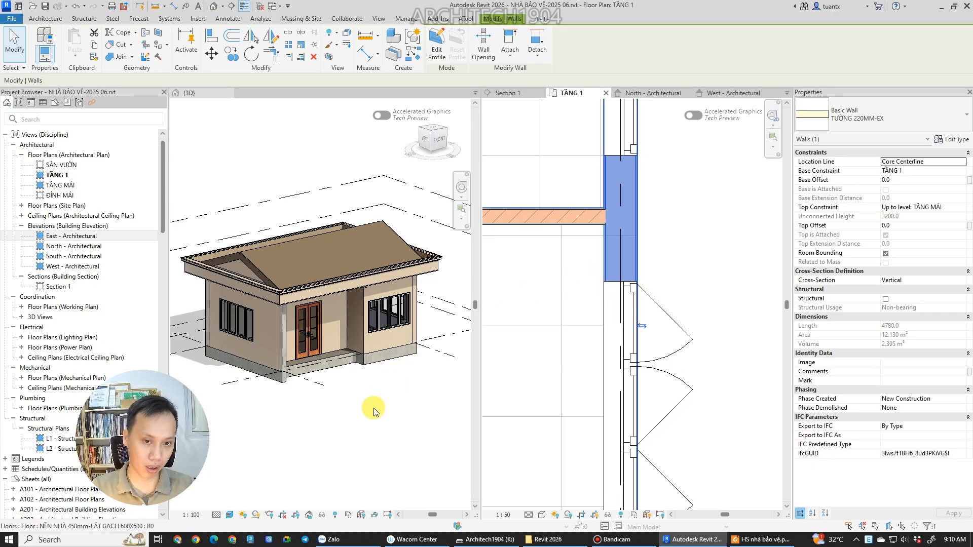
Examine the front-wall casement window and the overall building from the front in the 3D view.
{"action": "left_click", "coordinate": [399, 407]}
{"action": "middle_click_drag", "start_coordinate": [409, 408], "coordinate": [463, 422], "text": "shift"}
{"action": "left_click", "coordinate": [304, 411]}
{"action": "scroll", "coordinate": [307, 412], "scroll_direction": "up", "scroll_amount": 1}
{"action": "scroll", "coordinate": [385, 226], "scroll_direction": "up", "scroll_amount": 2}
{"action": "scroll", "coordinate": [385, 224], "scroll_direction": "up", "scroll_amount": 2}
{"action": "scroll", "coordinate": [421, 296], "scroll_direction": "up", "scroll_amount": 2}
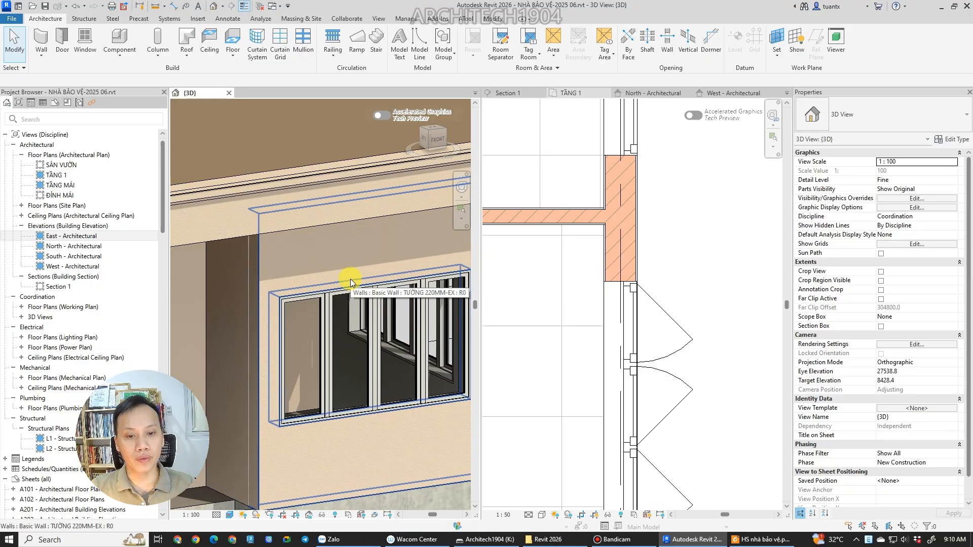
{"action": "scroll", "coordinate": [340, 284], "scroll_direction": "down", "scroll_amount": 5}
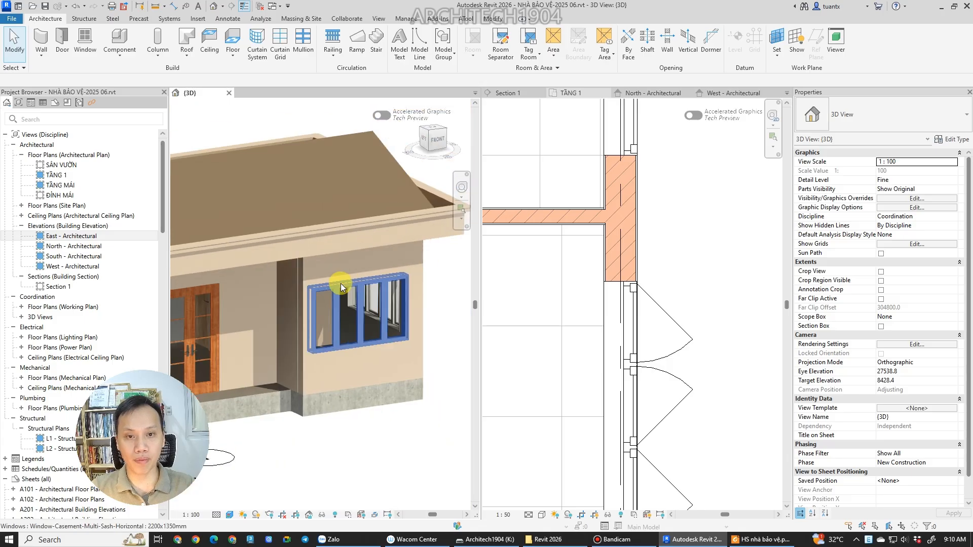
Examine the casement window in the front wall and the roof gutter edge at the building corner in the 3D view.
{"action": "middle_click_drag", "start_coordinate": [328, 458], "coordinate": [456, 447]}
{"action": "scroll", "coordinate": [272, 274], "scroll_direction": "up", "scroll_amount": 2}
{"action": "middle_click_drag", "start_coordinate": [345, 289], "coordinate": [464, 322]}
{"action": "scroll", "coordinate": [274, 209], "scroll_direction": "up", "scroll_amount": 2}
{"action": "scroll", "coordinate": [274, 216], "scroll_direction": "up", "scroll_amount": 2}
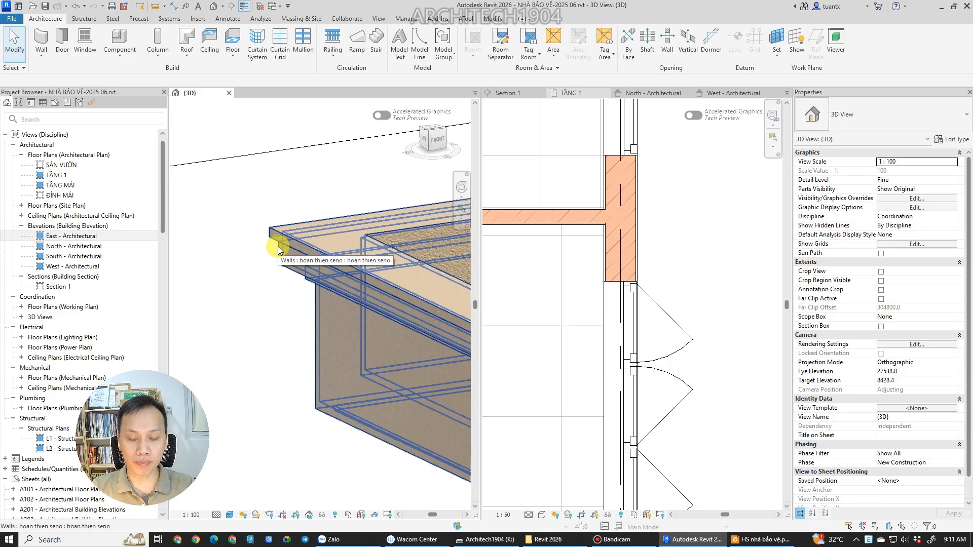
{"action": "scroll", "coordinate": [274, 256], "scroll_direction": "down", "scroll_amount": 2}
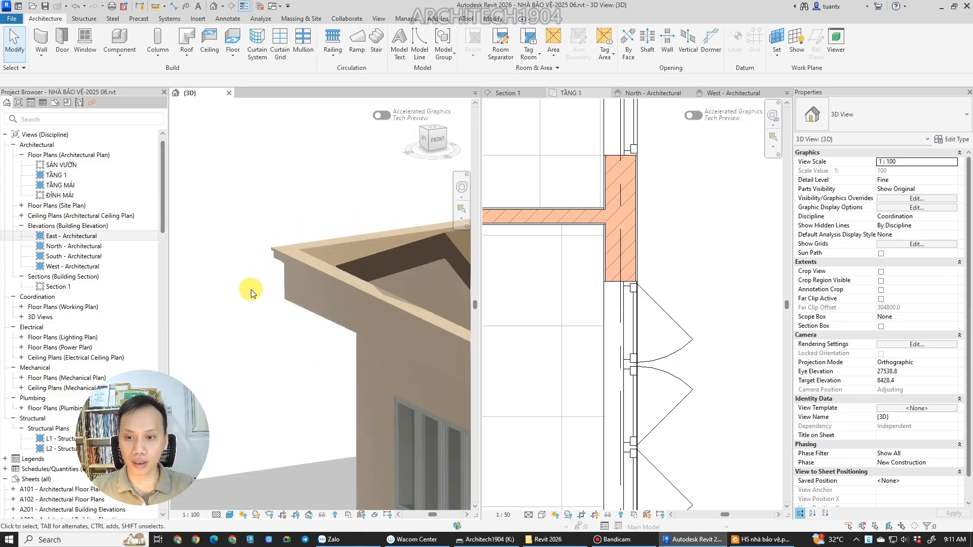
Duplicate the 90x100mm type of the M_Fascia-Flat profile family and name the copy 100xxx.
{"action": "left_click", "coordinate": [163, 187]}
{"action": "left_click_drag", "start_coordinate": [163, 226], "coordinate": [166, 246]}
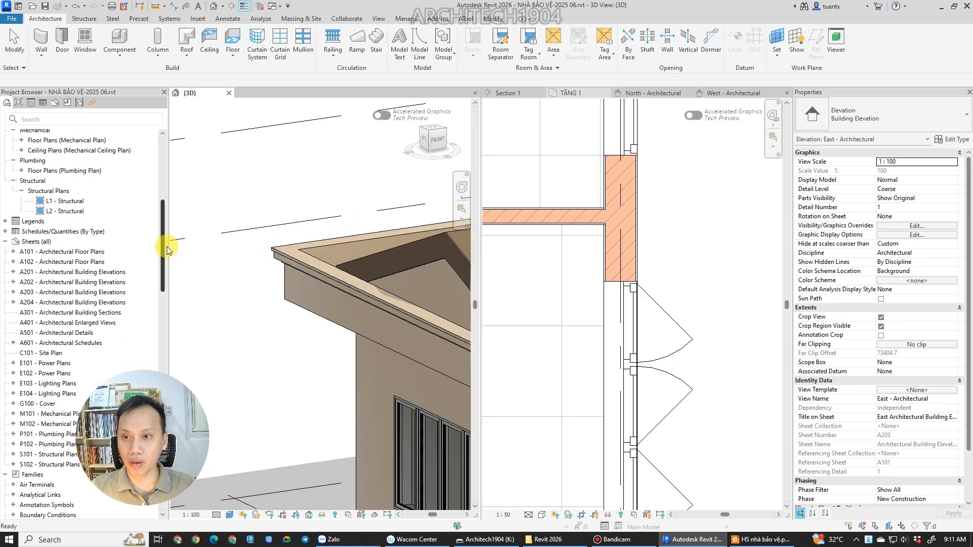
{"action": "left_click", "coordinate": [35, 241]}
{"action": "left_click", "coordinate": [5, 241]}
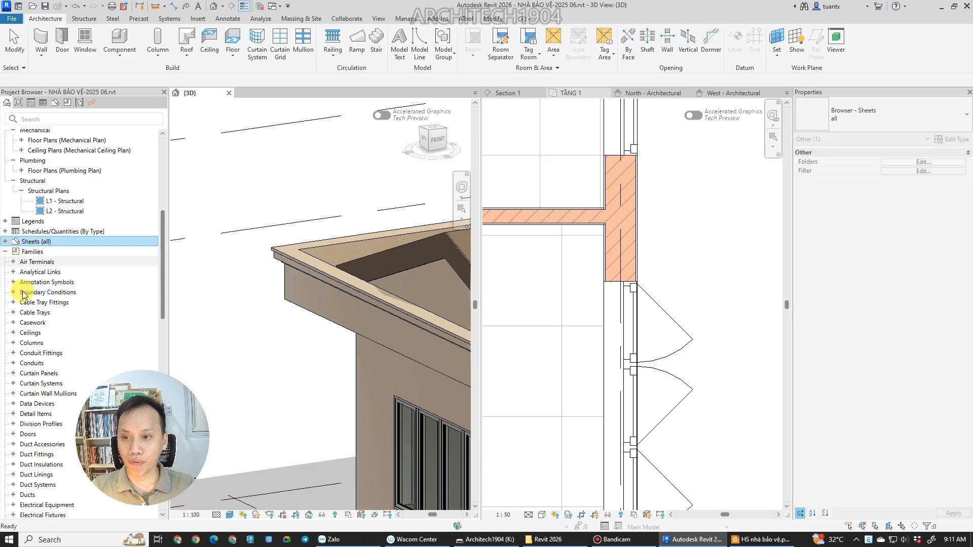
{"action": "scroll", "coordinate": [20, 329], "scroll_direction": "down", "scroll_amount": 10}
{"action": "scroll", "coordinate": [20, 332], "scroll_direction": "down", "scroll_amount": 3}
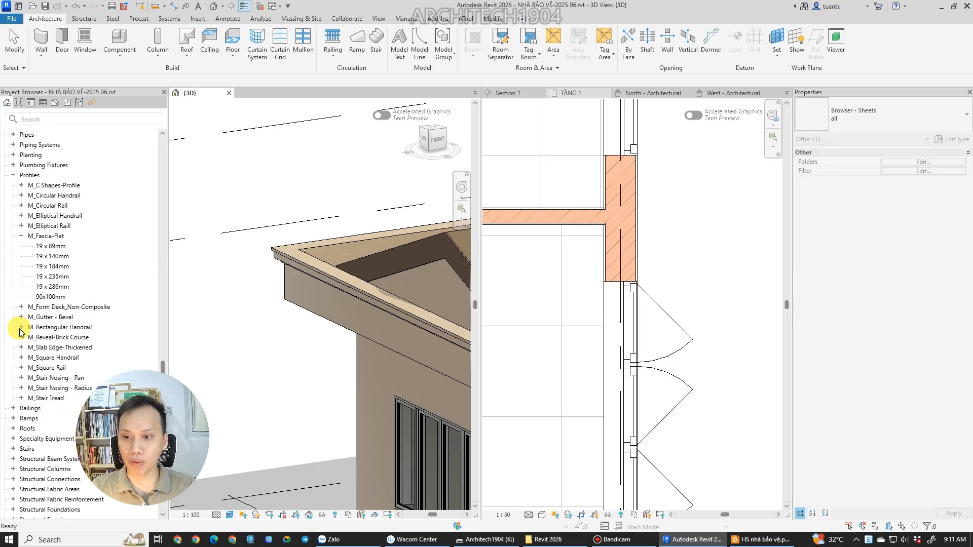
{"action": "left_click", "coordinate": [40, 236]}
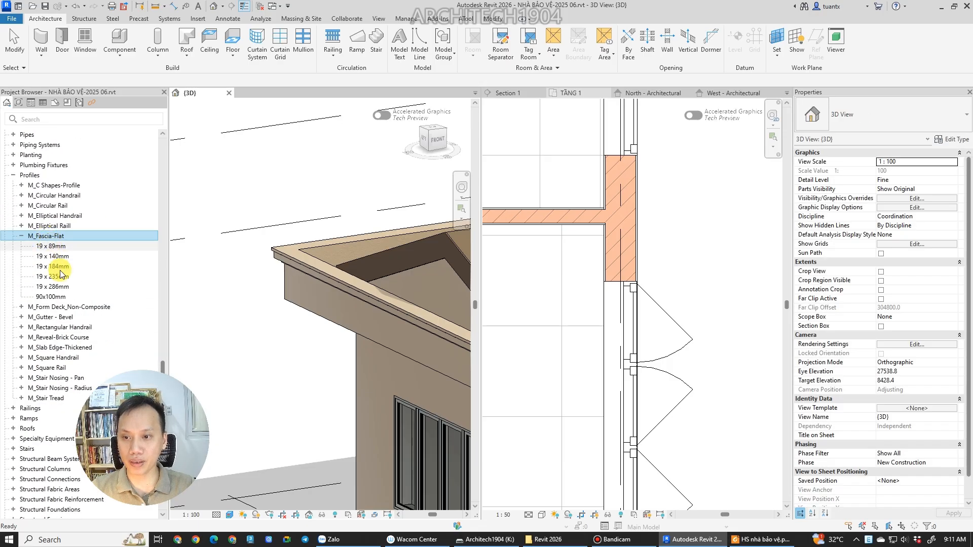
{"action": "left_click", "coordinate": [52, 296]}
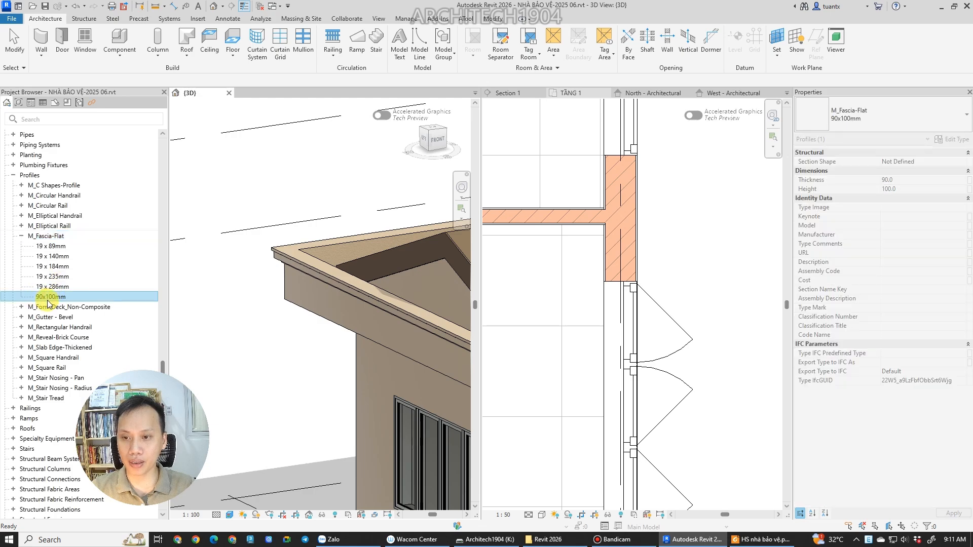
{"action": "right_click", "coordinate": [47, 300]}
{"action": "left_click", "coordinate": [127, 306]}
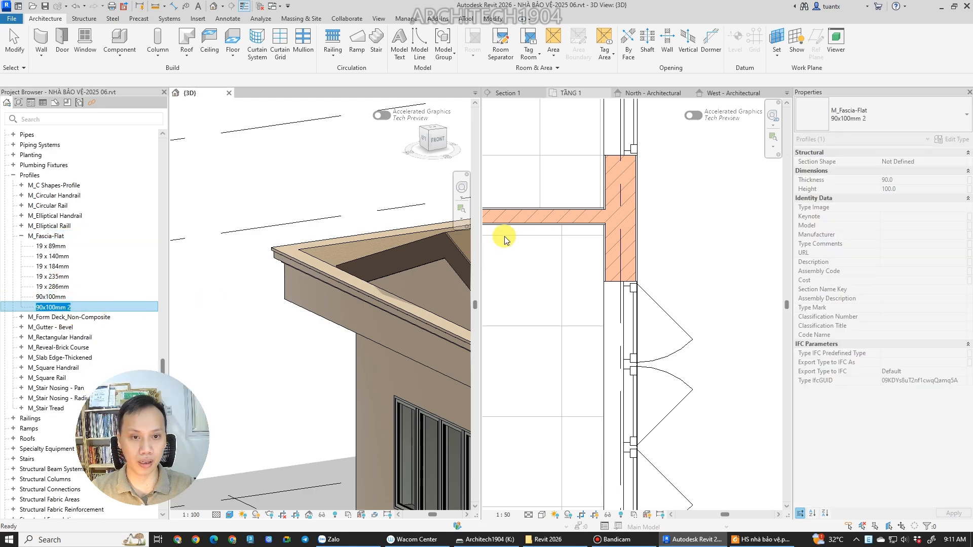
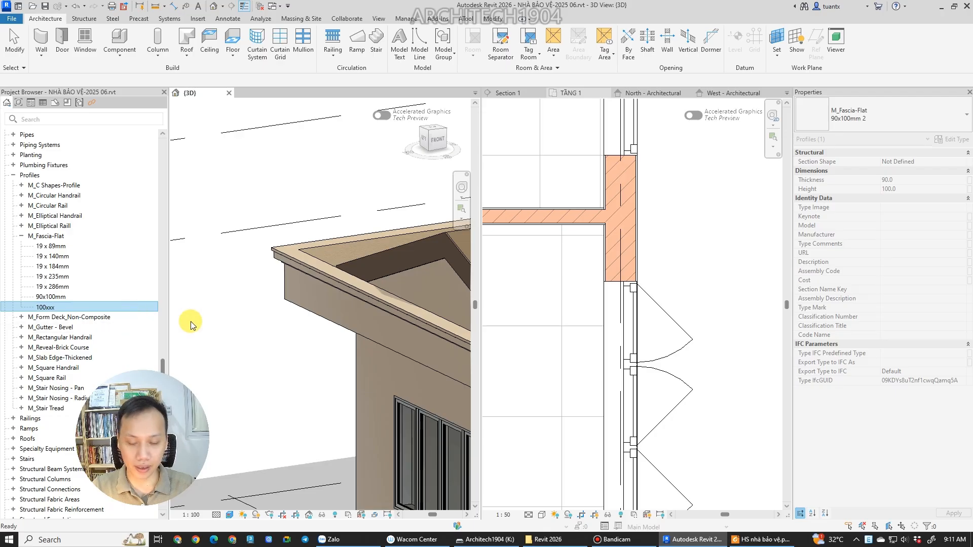
Check Section 1 for a cut through the window wall.
{"action": "left_click", "coordinate": [701, 255]}
{"action": "left_click", "coordinate": [521, 95]}
{"action": "scroll", "coordinate": [719, 357], "scroll_direction": "up", "scroll_amount": 1}
{"action": "middle_click_drag", "start_coordinate": [719, 358], "coordinate": [591, 196]}
{"action": "scroll", "coordinate": [653, 284], "scroll_direction": "down", "scroll_amount": 2}
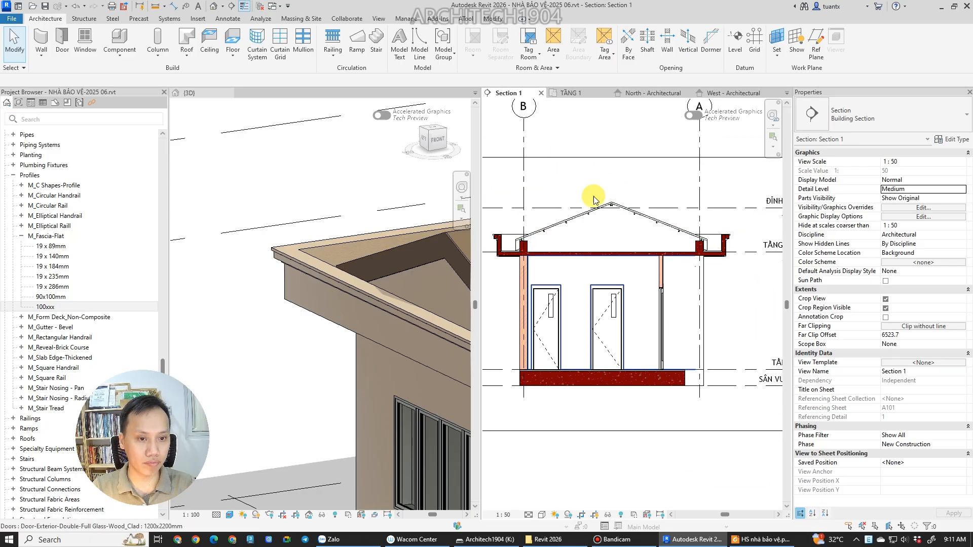
Draw a building section horizontally across the TẦNG 1 floor plan, from outside grid 1 to beyond grid 2, cutting the side windows.
{"action": "left_click", "coordinate": [577, 93]}
{"action": "scroll", "coordinate": [615, 254], "scroll_direction": "down", "scroll_amount": 5}
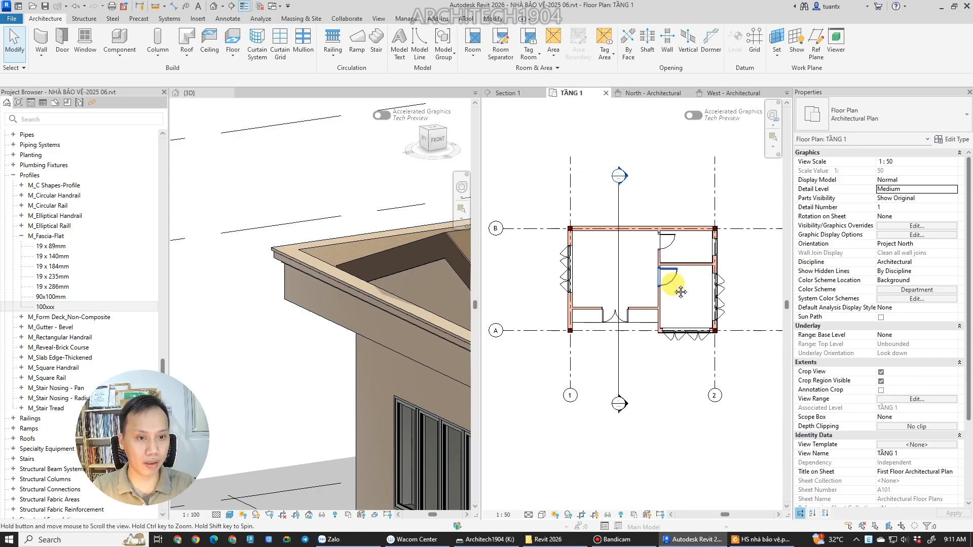
{"action": "left_click", "coordinate": [379, 18]}
{"action": "left_click", "coordinate": [370, 45]}
{"action": "left_click", "coordinate": [522, 277]}
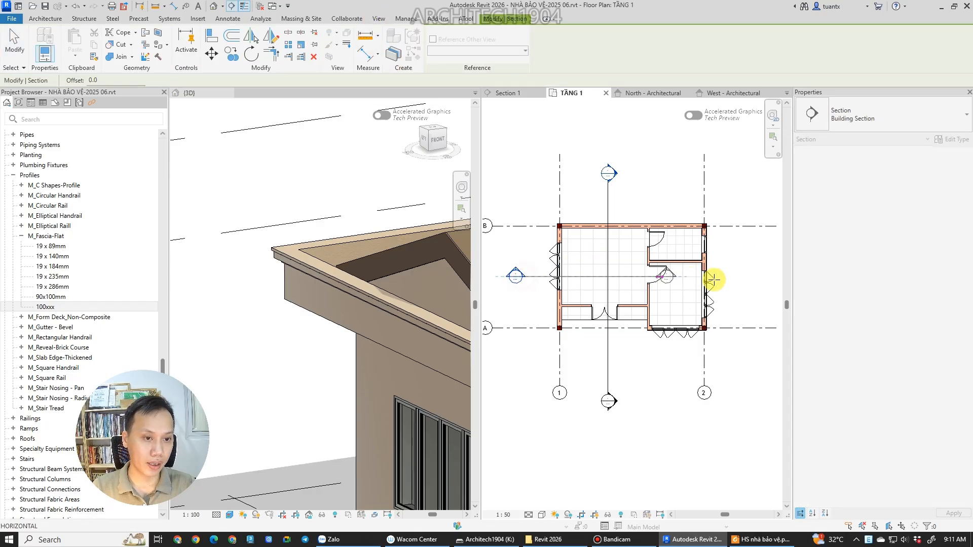
{"action": "left_click", "coordinate": [735, 279]}
{"action": "scroll", "coordinate": [730, 277], "scroll_direction": "up", "scroll_amount": 2}
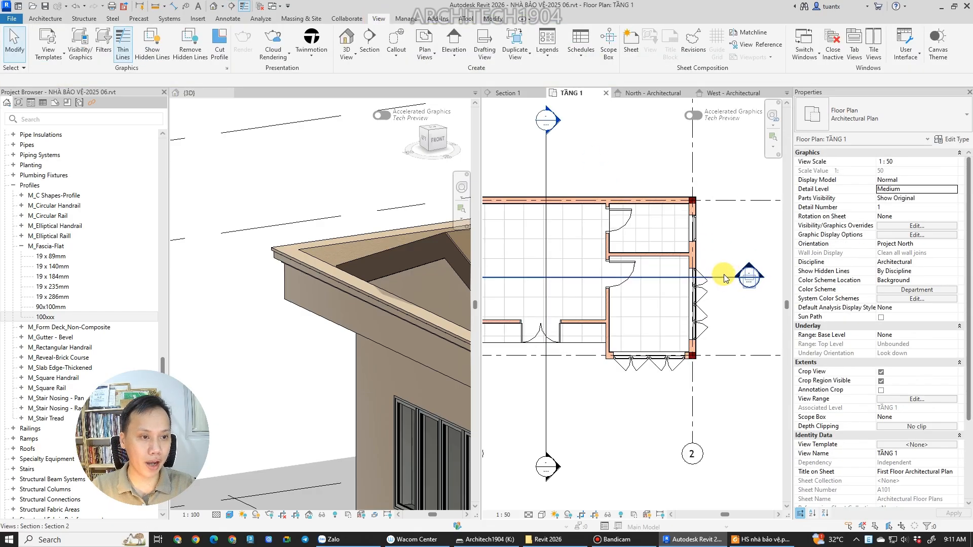
Open the new section view, set its detail level to Medium and focus on the window opening in the outer wall.
{"action": "right_click", "coordinate": [720, 275]}
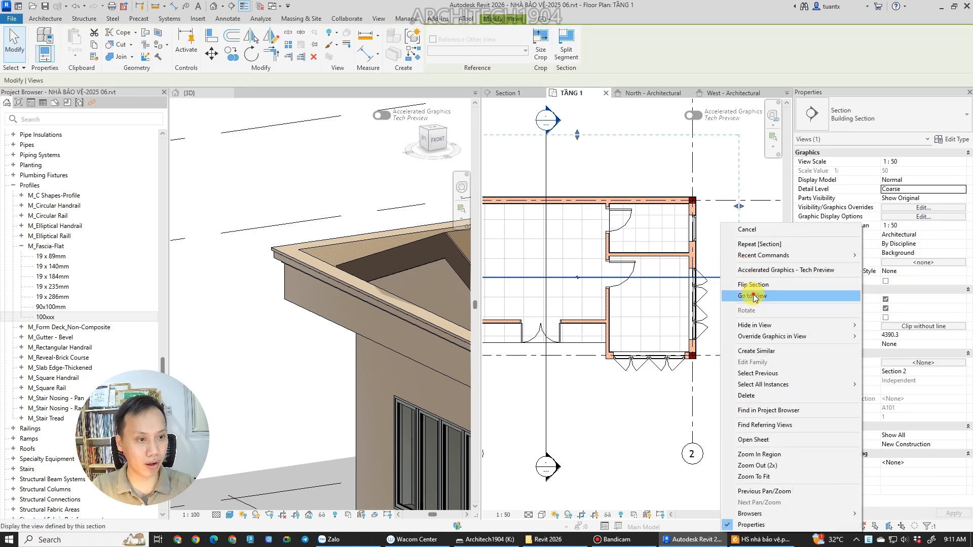
{"action": "left_click", "coordinate": [750, 291]}
{"action": "scroll", "coordinate": [701, 281], "scroll_direction": "up", "scroll_amount": 3}
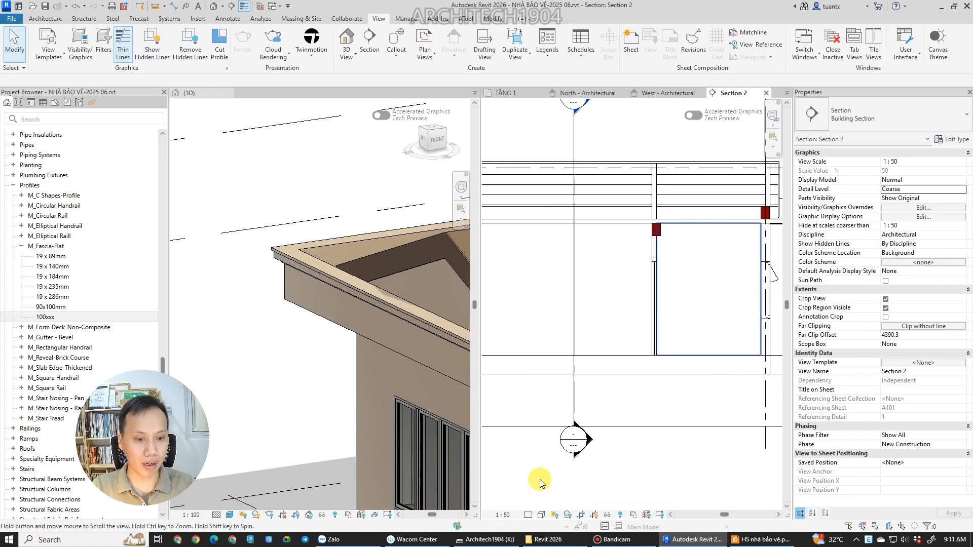
{"action": "left_click", "coordinate": [529, 514]}
{"action": "left_click", "coordinate": [535, 498]}
{"action": "scroll", "coordinate": [694, 411], "scroll_direction": "down", "scroll_amount": 2}
{"action": "scroll", "coordinate": [603, 368], "scroll_direction": "up", "scroll_amount": 3}
{"action": "scroll", "coordinate": [565, 329], "scroll_direction": "up", "scroll_amount": 2}
{"action": "middle_click_drag", "start_coordinate": [565, 330], "coordinate": [644, 330]}
{"action": "scroll", "coordinate": [555, 300], "scroll_direction": "up", "scroll_amount": 1}
{"action": "middle_click_drag", "start_coordinate": [554, 300], "coordinate": [593, 313]}
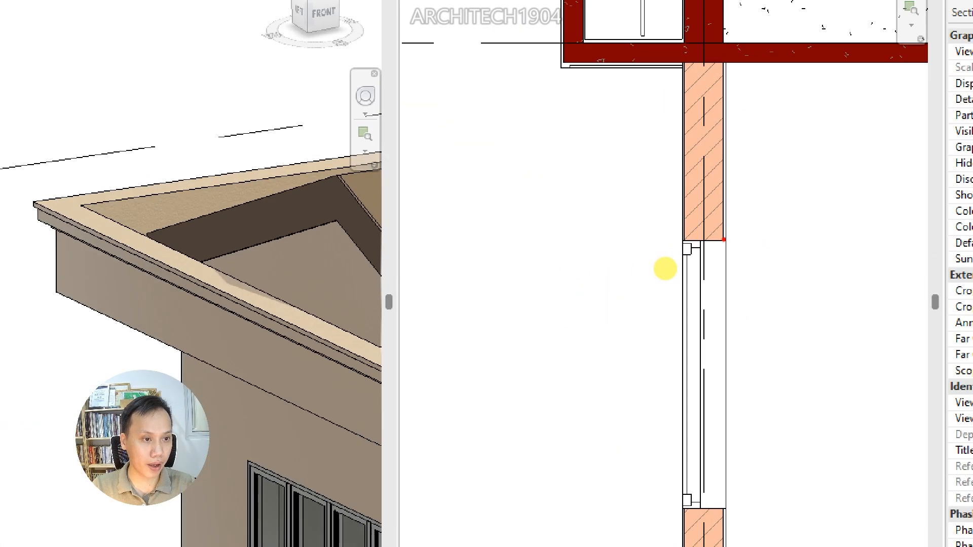
{"action": "mouse_move", "coordinate": [660, 256]}
{"action": "left_mouse_down"}
{"action": "mouse_move", "coordinate": [602, 256]}
{"action": "mouse_move", "coordinate": [667, 269]}
{"action": "left_mouse_up"}
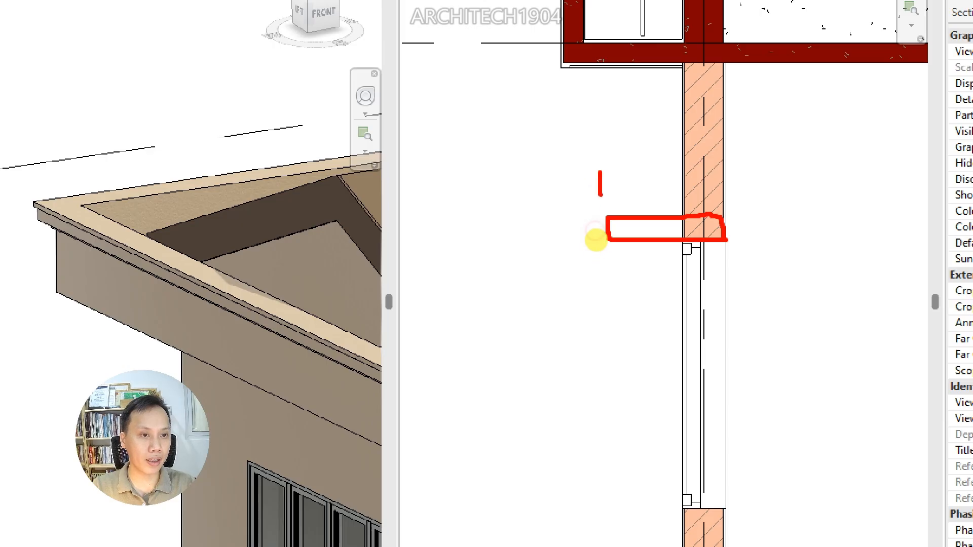
{"action": "left_click_drag", "start_coordinate": [596, 240], "coordinate": [635, 237]}
{"action": "left_click_drag", "start_coordinate": [582, 204], "coordinate": [637, 258]}
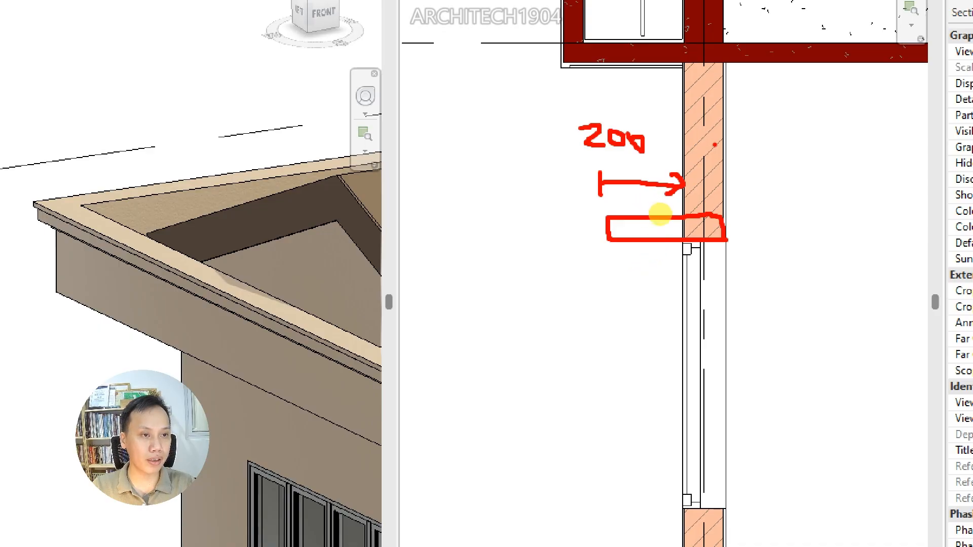
{"action": "mouse_move", "coordinate": [659, 232]}
{"action": "left_mouse_down"}
{"action": "mouse_move", "coordinate": [682, 221]}
{"action": "mouse_move", "coordinate": [713, 230]}
{"action": "left_mouse_up"}
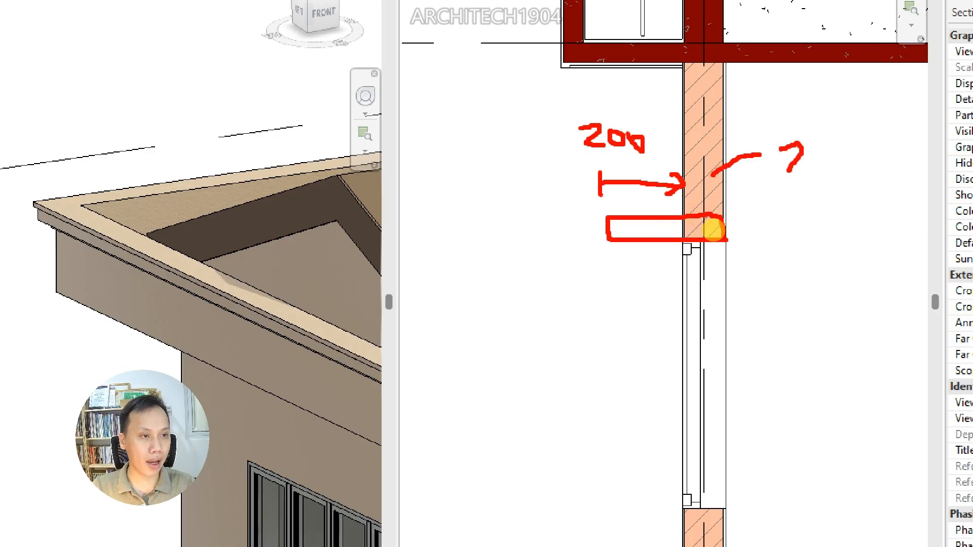
{"action": "left_click_drag", "start_coordinate": [836, 165], "coordinate": [833, 156]}
{"action": "left_click_drag", "start_coordinate": [842, 159], "coordinate": [839, 149]}
{"action": "left_click_drag", "start_coordinate": [674, 119], "coordinate": [680, 119]}
{"action": "left_click_drag", "start_coordinate": [608, 258], "coordinate": [731, 260]}
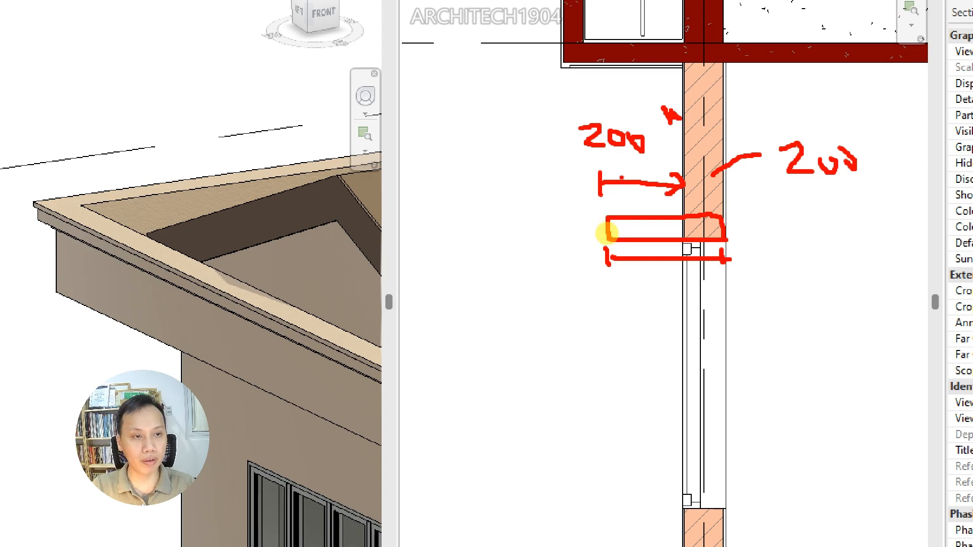
{"action": "mouse_move", "coordinate": [544, 237]}
{"action": "left_mouse_down"}
{"action": "mouse_move", "coordinate": [559, 237]}
{"action": "mouse_move", "coordinate": [511, 238]}
{"action": "left_mouse_up"}
{"action": "left_click_drag", "start_coordinate": [526, 226], "coordinate": [528, 241]}
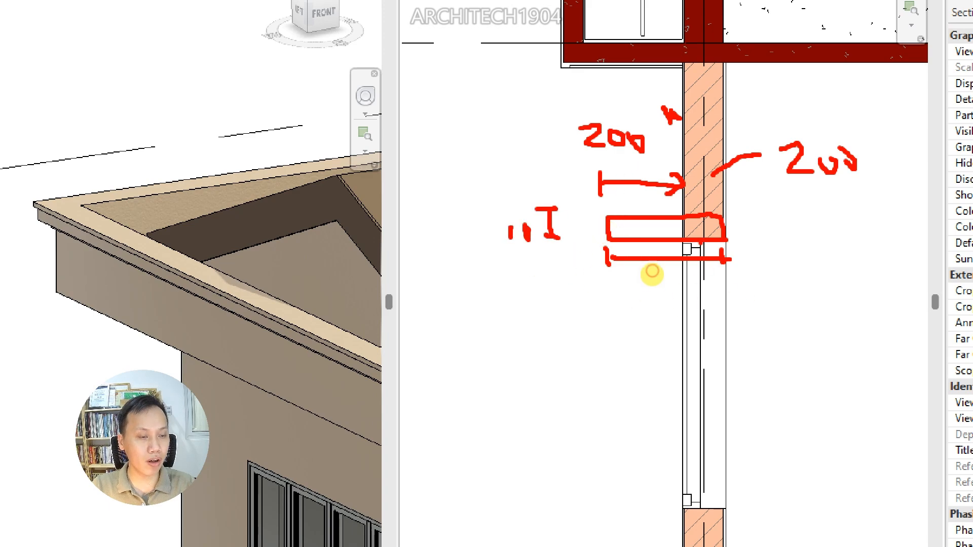
{"action": "left_click_drag", "start_coordinate": [700, 244], "coordinate": [770, 298]}
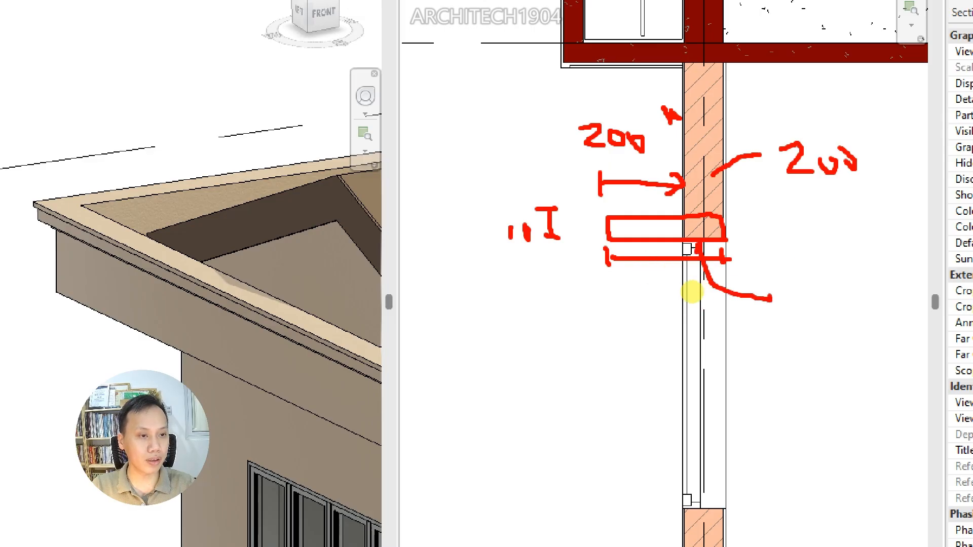
{"action": "key", "text": "Escape"}
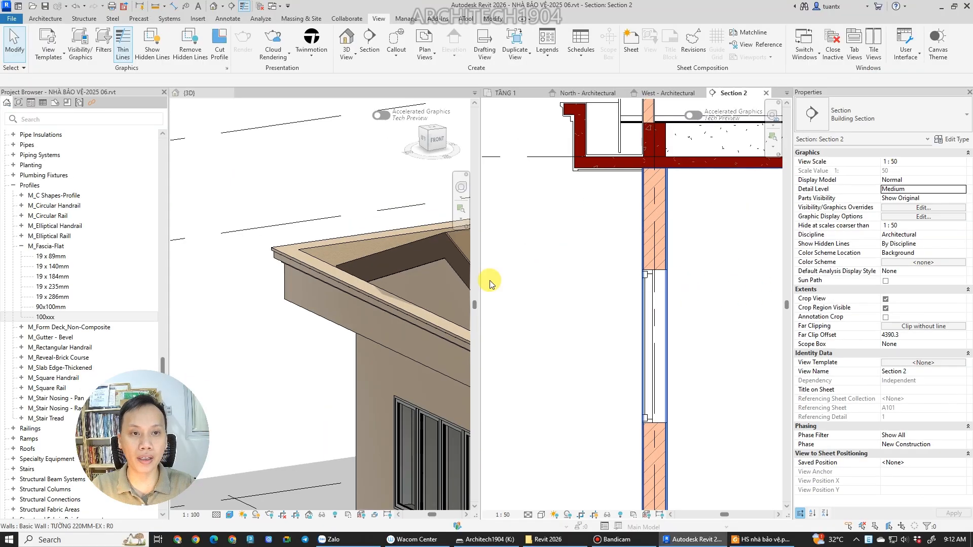
Rename the 100xxx fascia profile type to 100x410mm and set its Thickness to 410.
{"action": "right_click", "coordinate": [67, 317]}
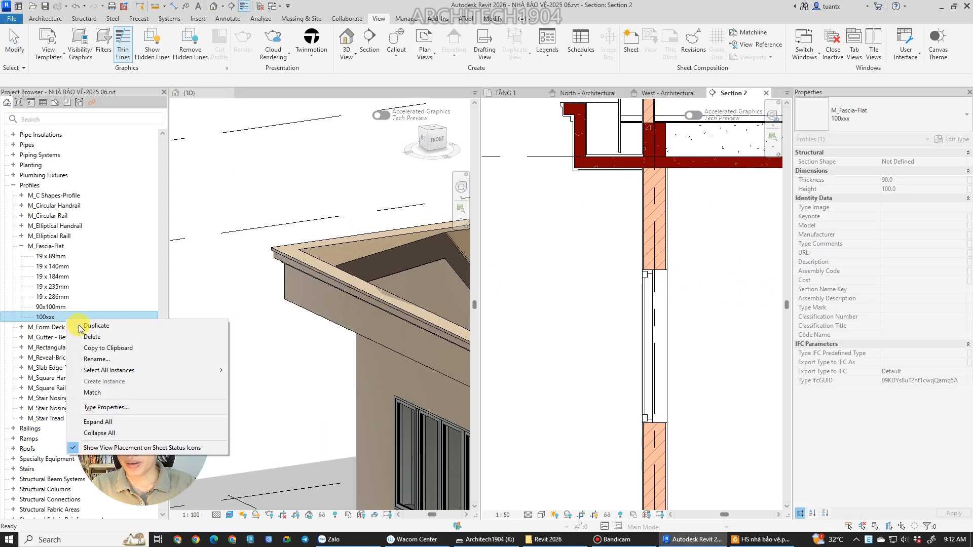
{"action": "left_click", "coordinate": [96, 359]}
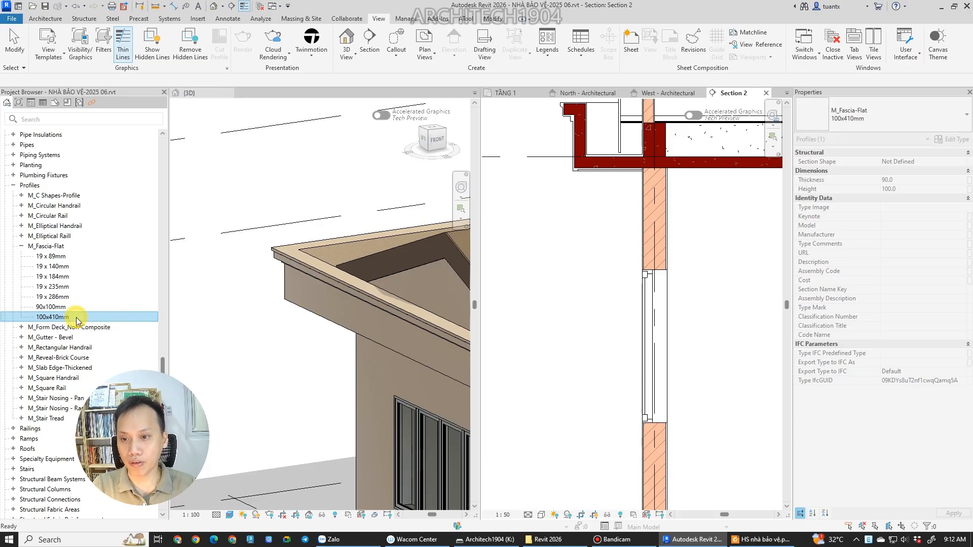
{"action": "double_click", "coordinate": [76, 318]}
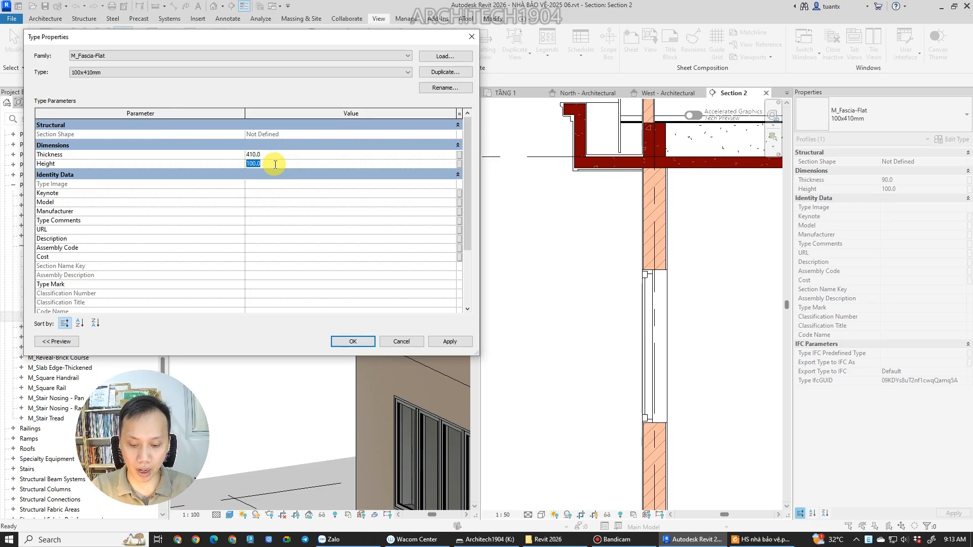
{"action": "left_click", "coordinate": [362, 342]}
Start a wall sweep and duplicate its D90xH100 type as D410xh100mm.
{"action": "scroll", "coordinate": [570, 293], "scroll_direction": "down", "scroll_amount": 2}
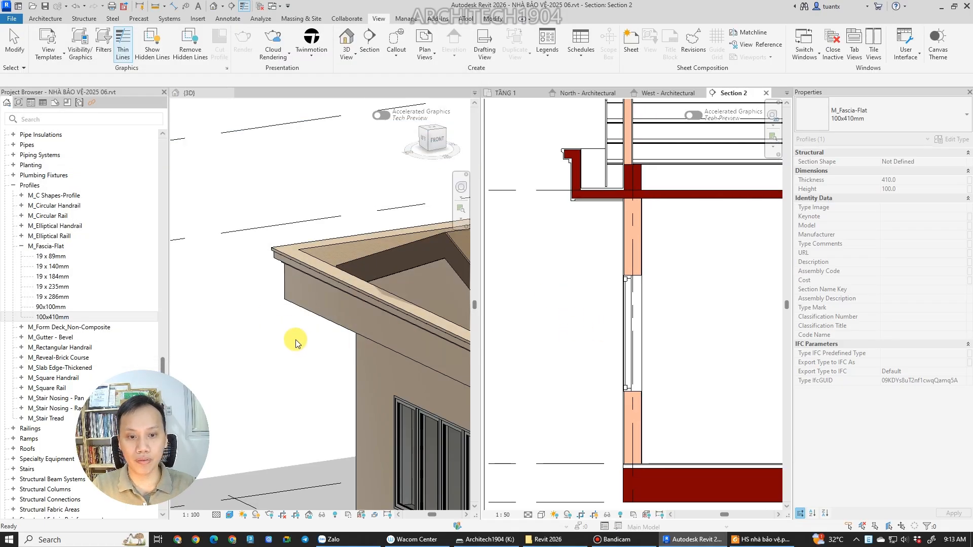
{"action": "scroll", "coordinate": [296, 339], "scroll_direction": "down", "scroll_amount": 4}
{"action": "left_click", "coordinate": [43, 19]}
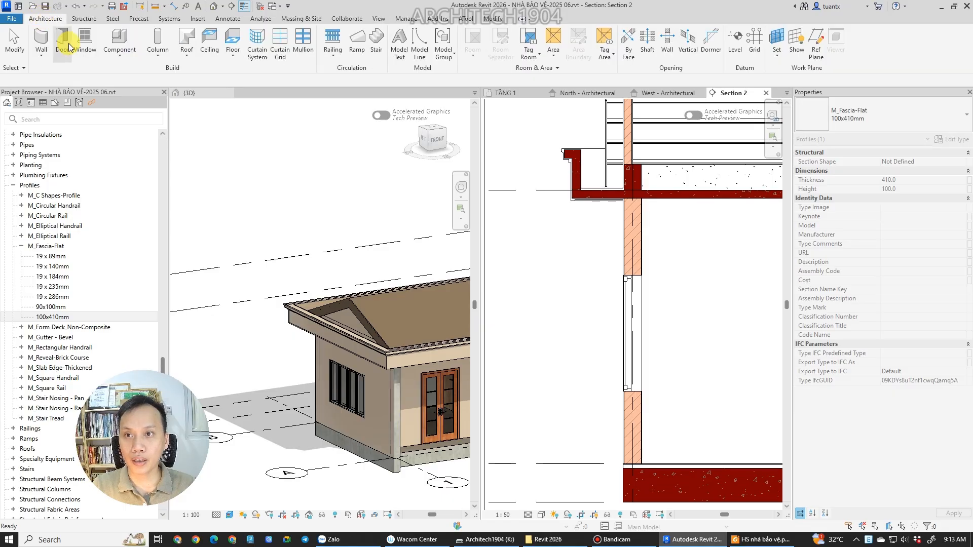
{"action": "left_click", "coordinate": [43, 56]}
{"action": "left_click", "coordinate": [51, 141]}
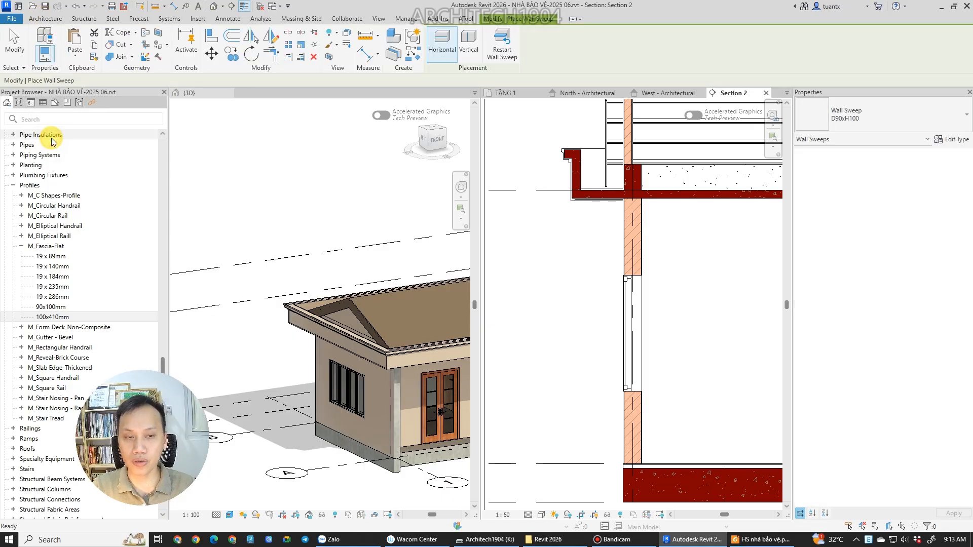
{"action": "left_click", "coordinate": [946, 139]}
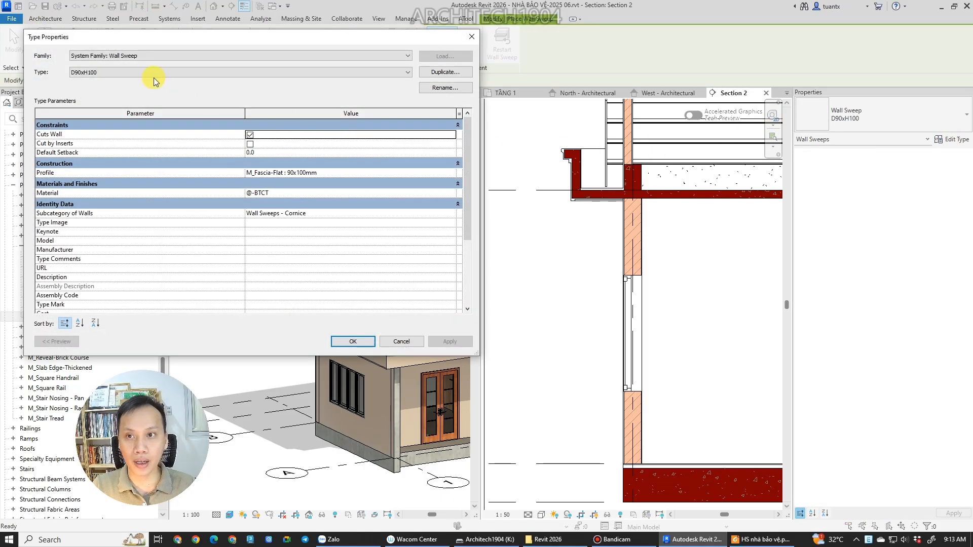
{"action": "left_click", "coordinate": [425, 73]}
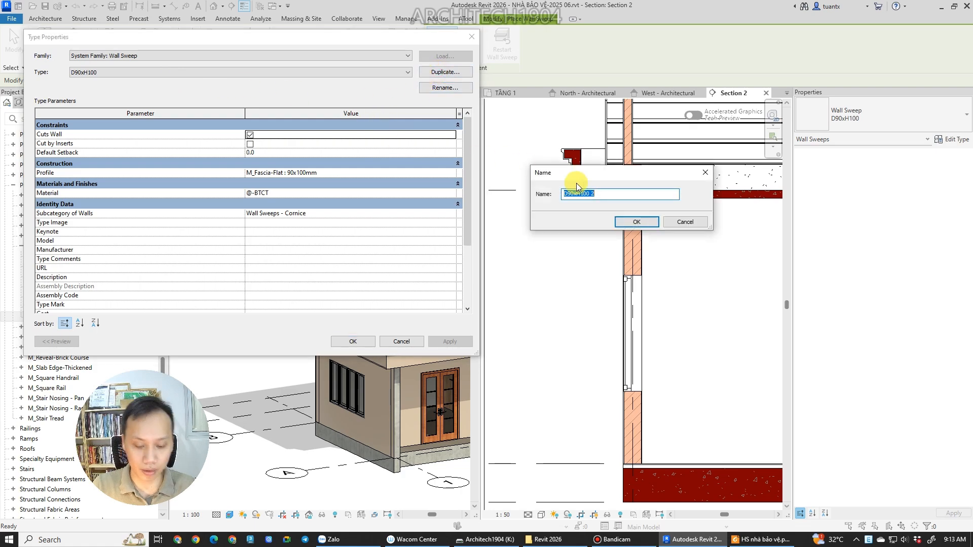
{"action": "type", "text": "D1"}
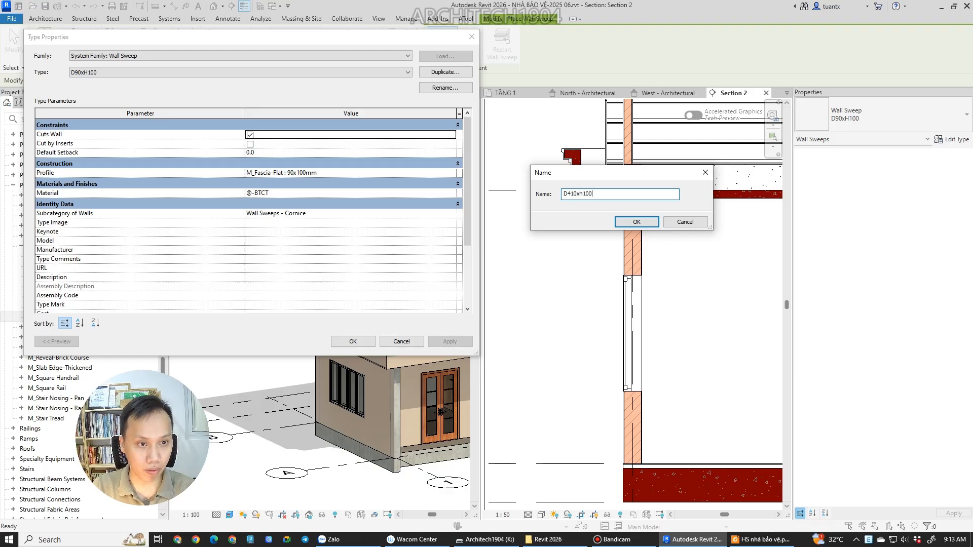
{"action": "left_click", "coordinate": [619, 220]}
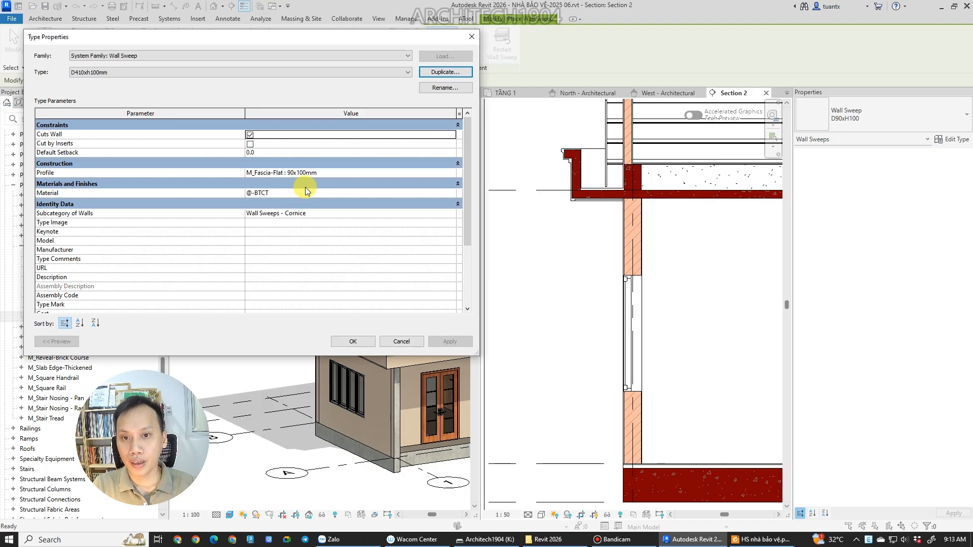
Set the profile of the D410xh100mm wall sweep type to M_Fascia-Flat : 100x410mm.
{"action": "left_click", "coordinate": [353, 175]}
{"action": "left_click", "coordinate": [451, 172]}
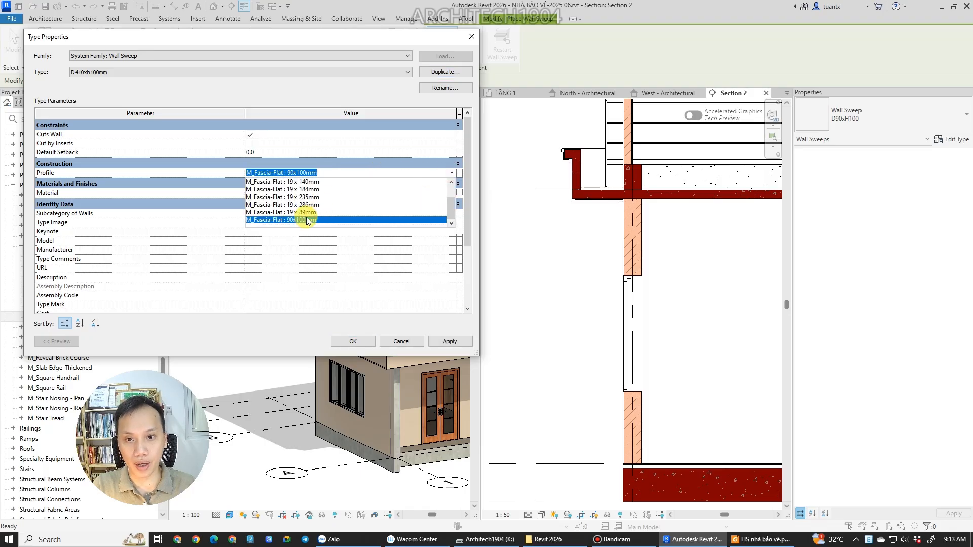
{"action": "scroll", "coordinate": [314, 217], "scroll_direction": "up", "scroll_amount": 1}
{"action": "left_click", "coordinate": [302, 197]}
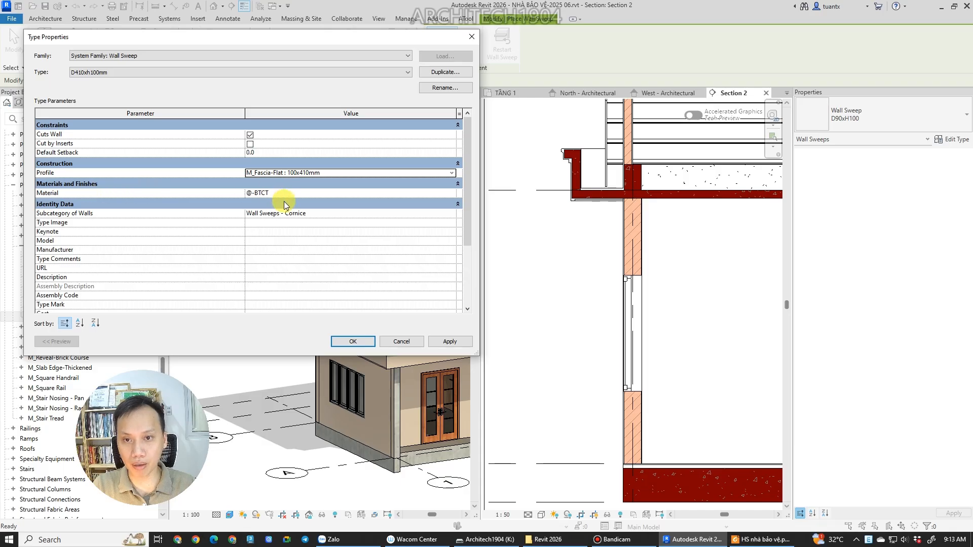
Place a horizontal D410xh100mm wall sweep on the guard house's side wall, just above the four-panel window.
{"action": "left_click", "coordinate": [362, 341]}
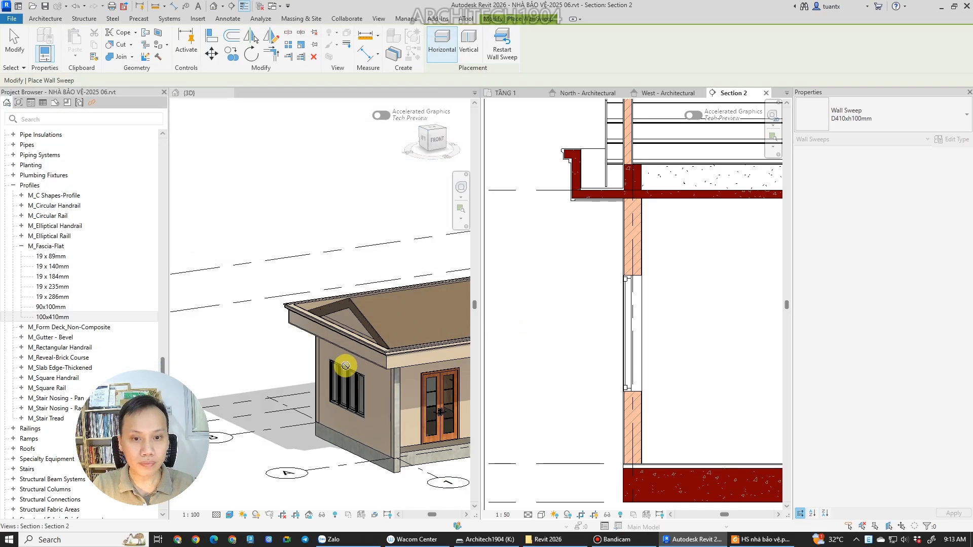
{"action": "scroll", "coordinate": [336, 358], "scroll_direction": "up", "scroll_amount": 5}
{"action": "scroll", "coordinate": [337, 358], "scroll_direction": "down", "scroll_amount": 6}
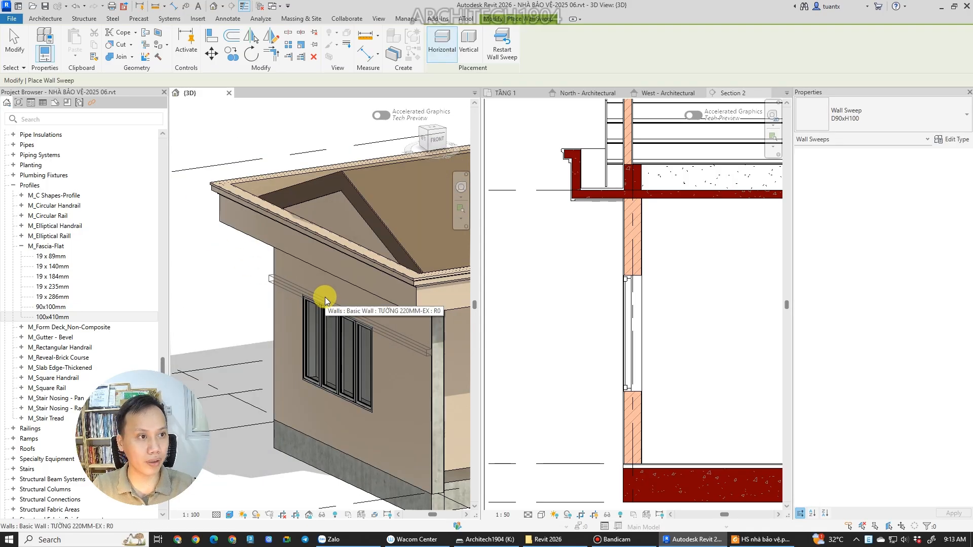
{"action": "left_click", "coordinate": [856, 137]}
{"action": "left_click", "coordinate": [858, 122]}
{"action": "left_click", "coordinate": [858, 123]}
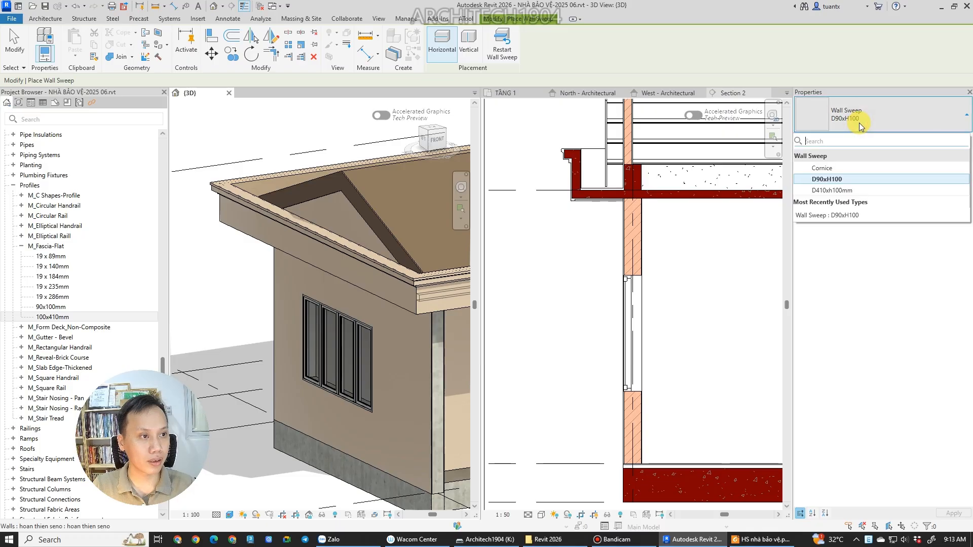
{"action": "left_click", "coordinate": [892, 190]}
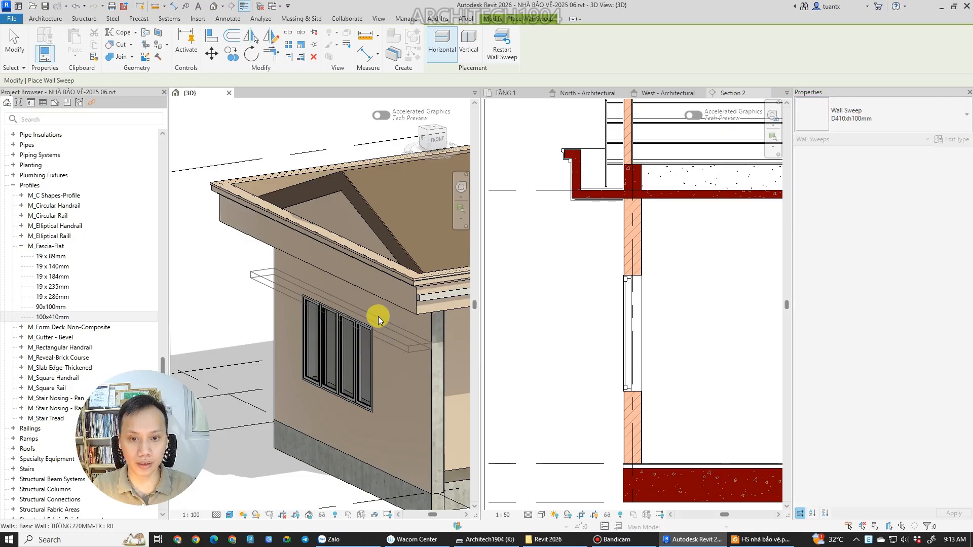
{"action": "left_click", "coordinate": [377, 316]}
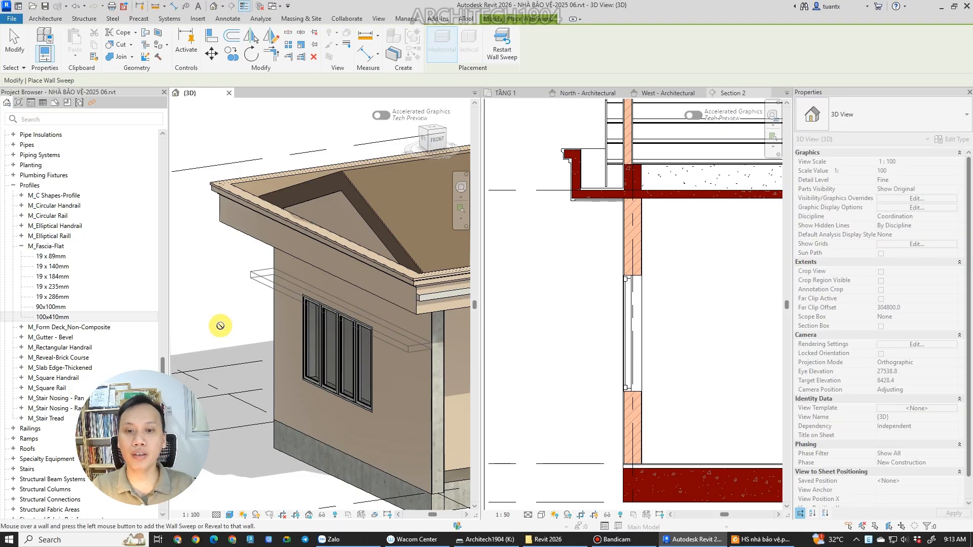
{"action": "key", "text": "Escape"}
{"action": "key", "text": "Escape"}
{"action": "scroll", "coordinate": [245, 301], "scroll_direction": "down", "scroll_amount": 3}
{"action": "scroll", "coordinate": [284, 324], "scroll_direction": "up", "scroll_amount": 5}
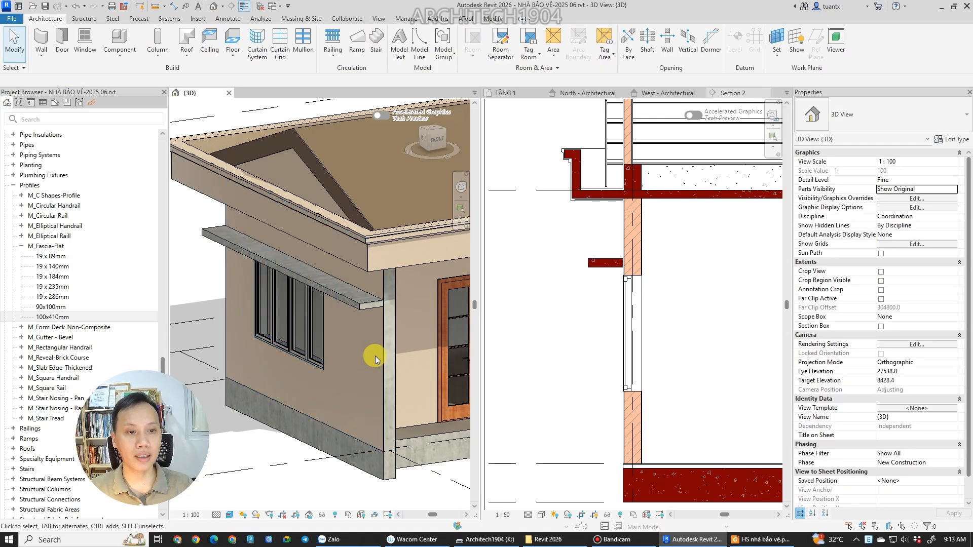
Set the Offset From Wall of the window's D410xh100mm sweep to -210 so it extends into the wall.
{"action": "scroll", "coordinate": [483, 253], "scroll_direction": "up", "scroll_amount": 5}
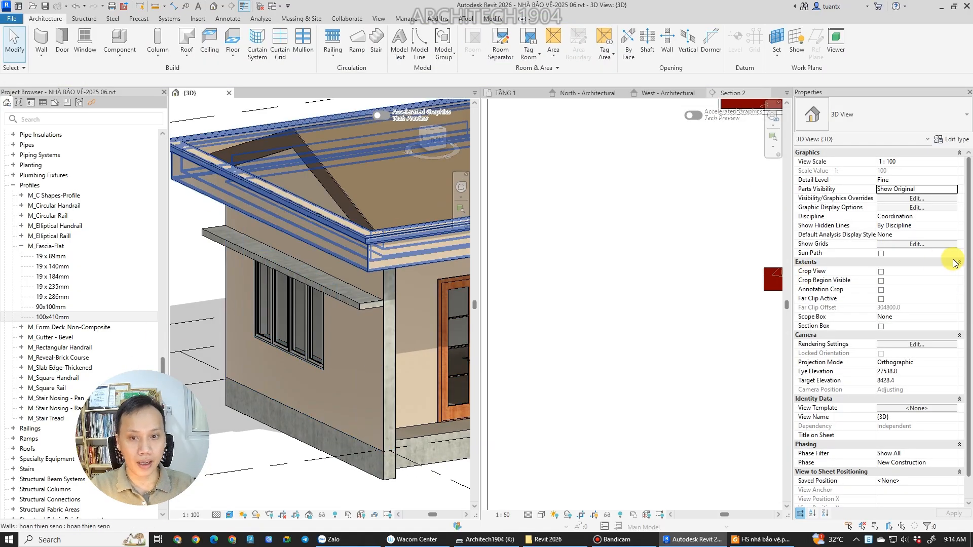
{"action": "scroll", "coordinate": [356, 274], "scroll_direction": "down", "scroll_amount": 3}
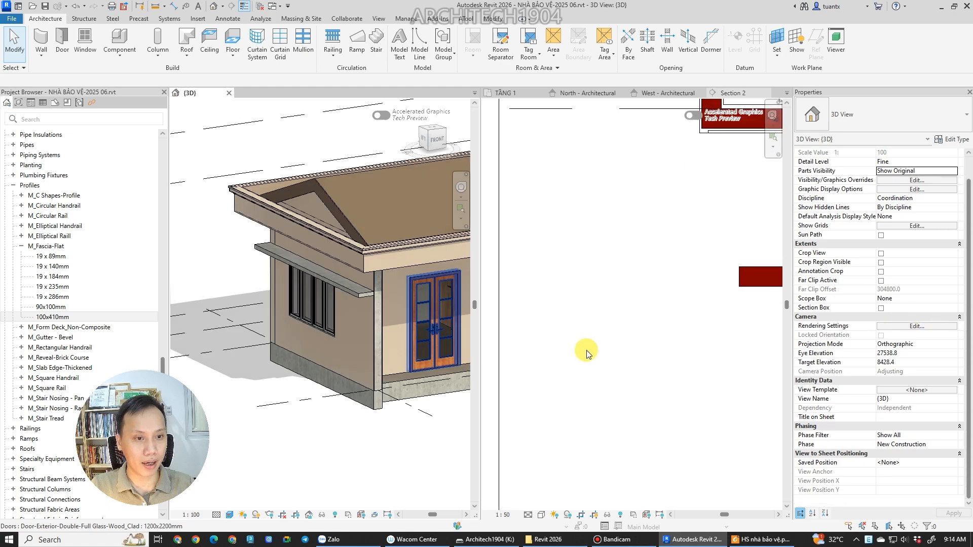
{"action": "left_click", "coordinate": [608, 289]}
{"action": "middle_click_drag", "start_coordinate": [601, 293], "coordinate": [546, 264]}
{"action": "left_click", "coordinate": [547, 265]}
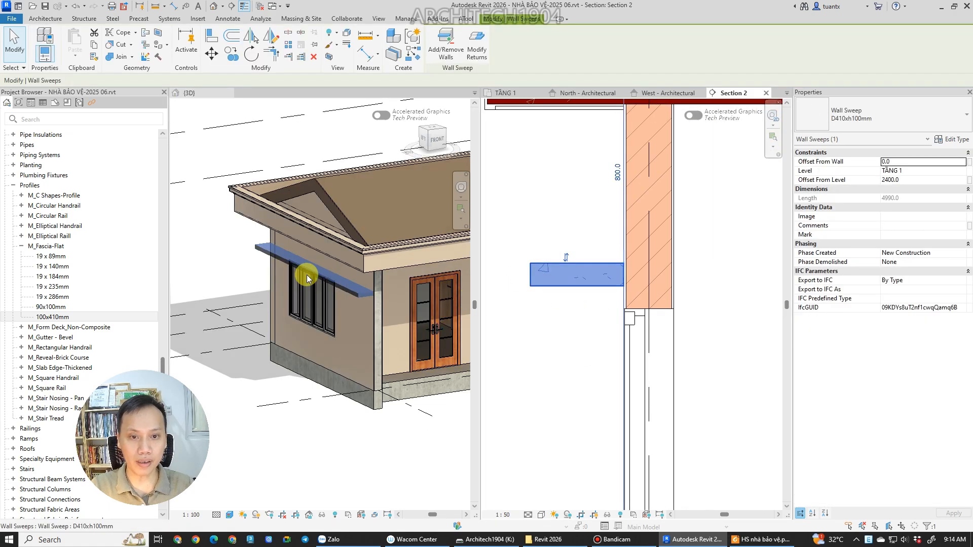
{"action": "scroll", "coordinate": [579, 314], "scroll_direction": "up", "scroll_amount": 2}
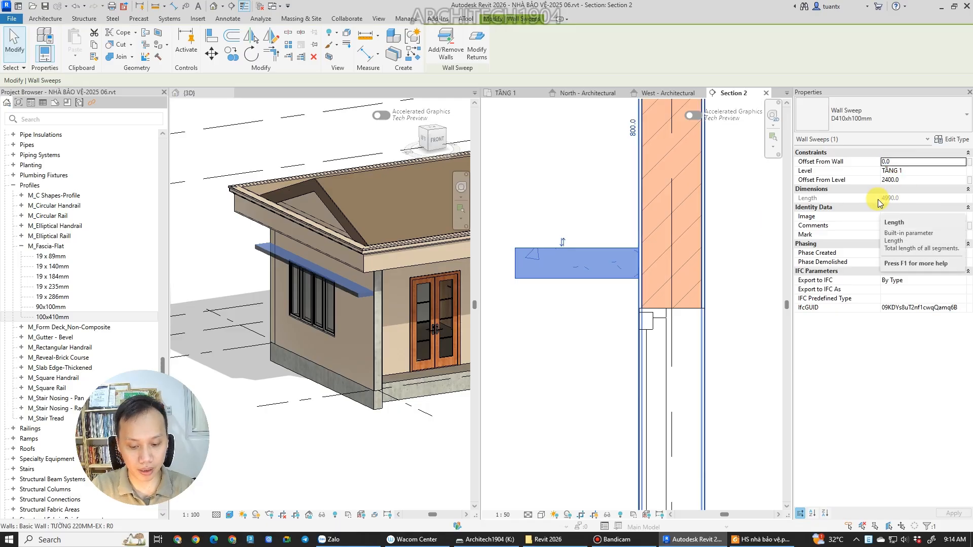
{"action": "left_click", "coordinate": [914, 163]}
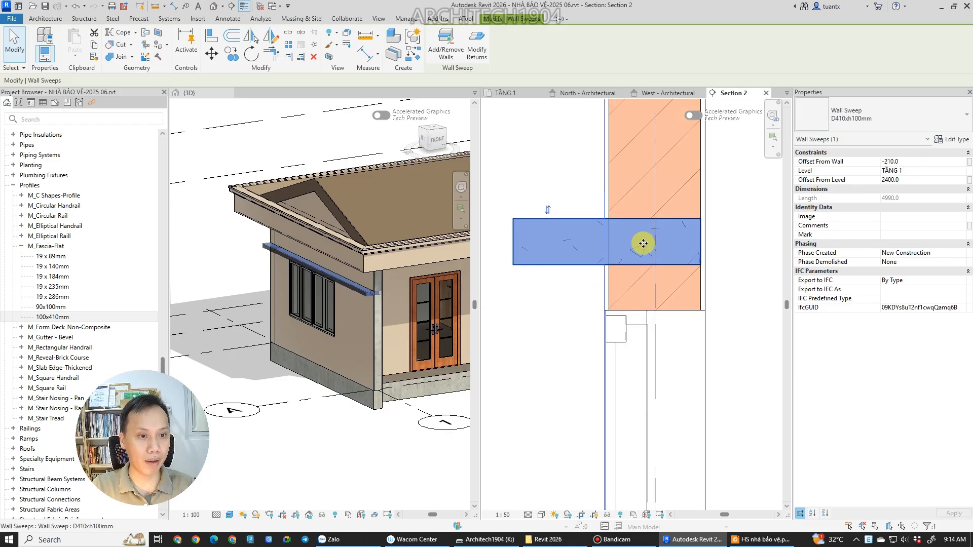
Move the wall sweep vertically down in the section so its underside sits on the window opening's head.
{"action": "key", "text": "m"}
{"action": "key", "text": "v"}
{"action": "scroll", "coordinate": [618, 263], "scroll_direction": "up", "scroll_amount": 3}
{"action": "left_click", "coordinate": [618, 263]}
{"action": "left_click", "coordinate": [617, 340]}
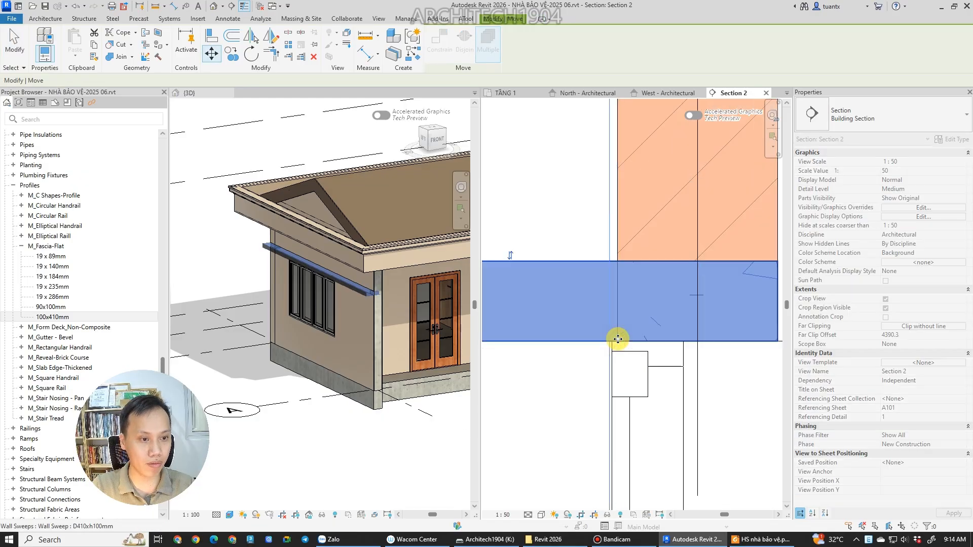
{"action": "scroll", "coordinate": [616, 339], "scroll_direction": "down", "scroll_amount": 3}
{"action": "left_click", "coordinate": [574, 397]}
{"action": "scroll", "coordinate": [557, 325], "scroll_direction": "down", "scroll_amount": 2}
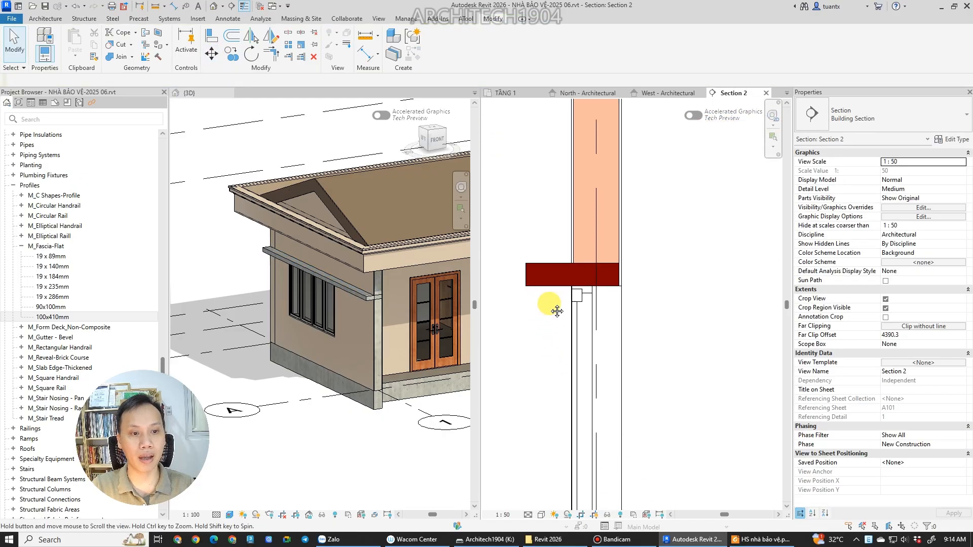
Shorten both ends of the wall sweep in the West elevation to match the window's 2200 mm width.
{"action": "left_click", "coordinate": [238, 238]}
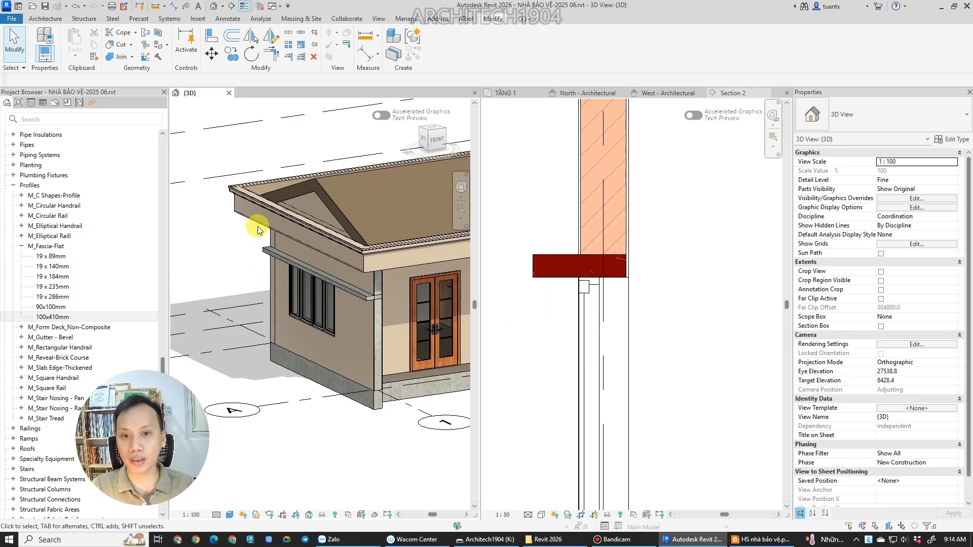
{"action": "left_click", "coordinate": [669, 96]}
{"action": "scroll", "coordinate": [558, 268], "scroll_direction": "up", "scroll_amount": 5}
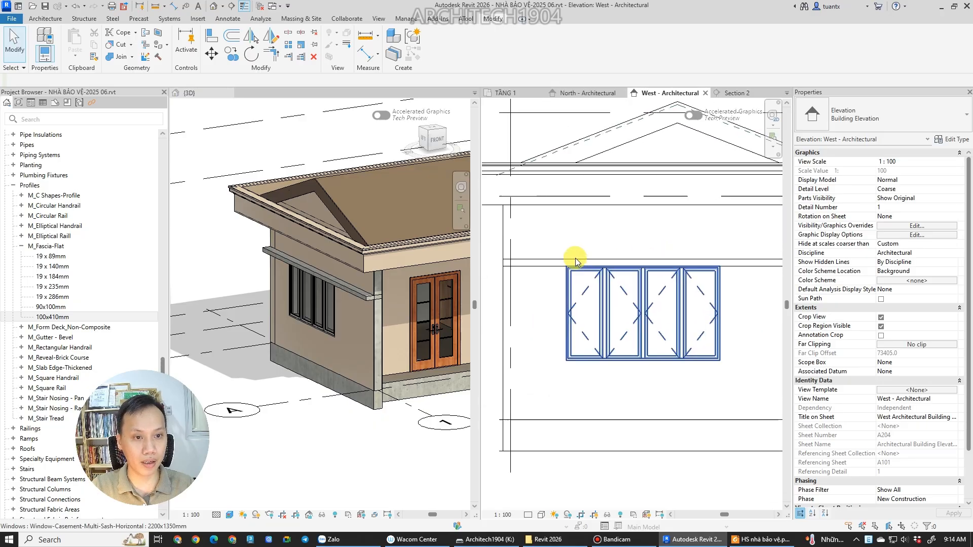
{"action": "left_click", "coordinate": [531, 261]}
{"action": "scroll", "coordinate": [503, 258], "scroll_direction": "up", "scroll_amount": 3}
{"action": "left_click_drag", "start_coordinate": [486, 256], "coordinate": [613, 269]}
{"action": "scroll", "coordinate": [493, 253], "scroll_direction": "down", "scroll_amount": 3}
{"action": "scroll", "coordinate": [722, 276], "scroll_direction": "up", "scroll_amount": 2}
{"action": "middle_click_drag", "start_coordinate": [727, 284], "coordinate": [470, 281]}
{"action": "middle_click_drag", "start_coordinate": [700, 240], "coordinate": [741, 222]}
{"action": "left_click_drag", "start_coordinate": [742, 222], "coordinate": [517, 223]}
{"action": "scroll", "coordinate": [537, 226], "scroll_direction": "down", "scroll_amount": 1}
{"action": "middle_click_drag", "start_coordinate": [573, 258], "coordinate": [738, 252]}
{"action": "scroll", "coordinate": [709, 256], "scroll_direction": "down", "scroll_amount": 2}
{"action": "middle_click_drag", "start_coordinate": [634, 274], "coordinate": [640, 275]}
{"action": "scroll", "coordinate": [604, 285], "scroll_direction": "up", "scroll_amount": 3}
{"action": "middle_click_drag", "start_coordinate": [650, 308], "coordinate": [639, 287]}
{"action": "scroll", "coordinate": [618, 299], "scroll_direction": "down", "scroll_amount": 1}
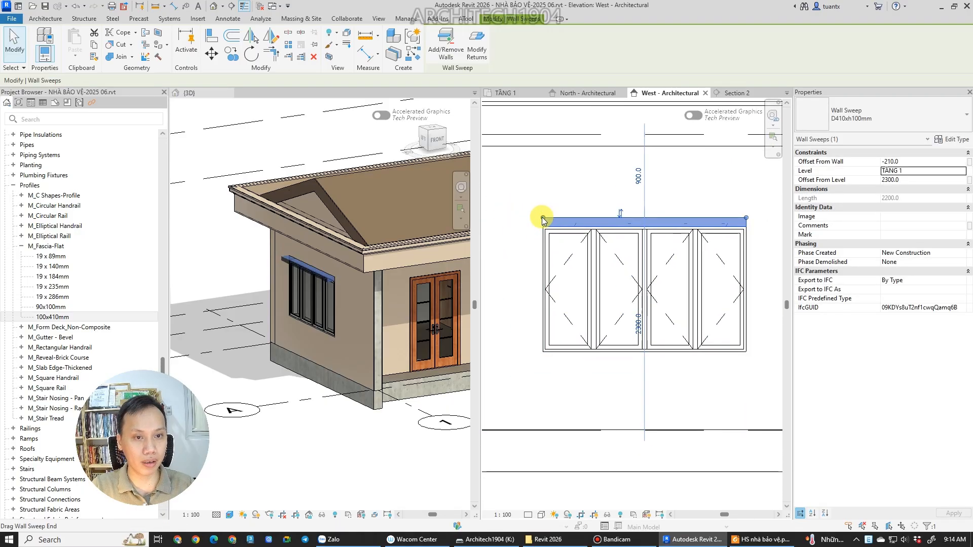
Extend the sweep past one side of the window to 2300 mm, then past the other side to 2400 mm, and check the PDF elevations.
{"action": "left_click_drag", "start_coordinate": [543, 218], "coordinate": [530, 218]}
{"action": "type", "text": "2300"}
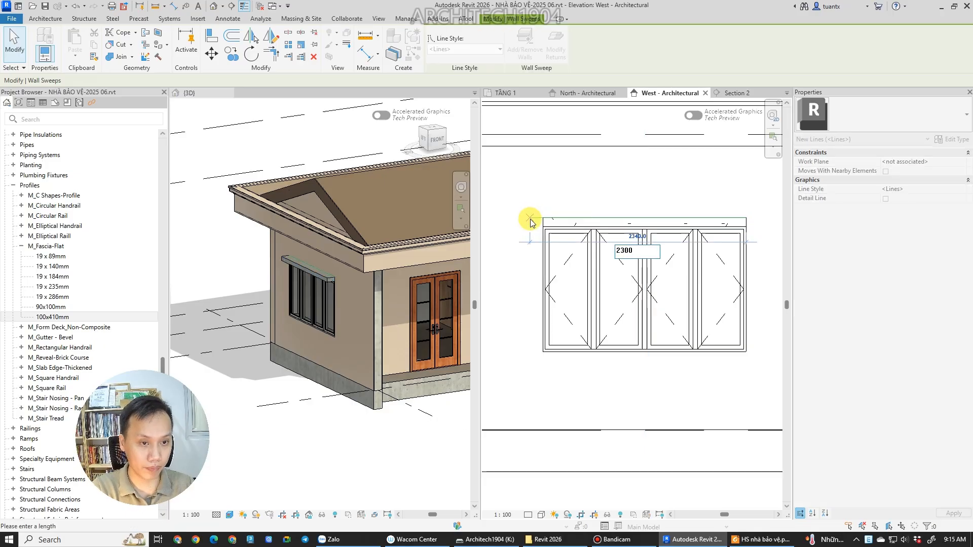
{"action": "key", "text": "Return"}
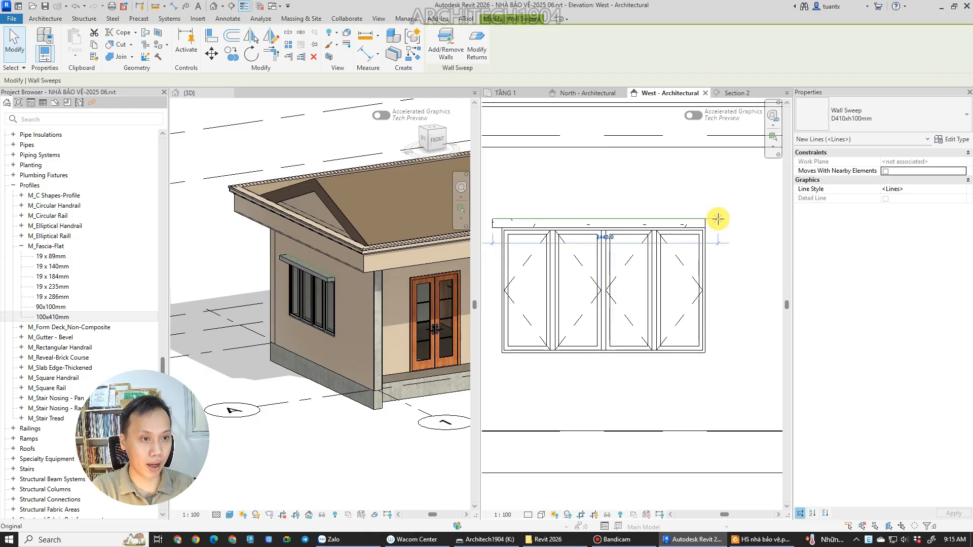
{"action": "left_click", "coordinate": [718, 223]}
{"action": "type", "text": "2400"}
{"action": "key", "text": "Return"}
{"action": "key", "text": "Escape"}
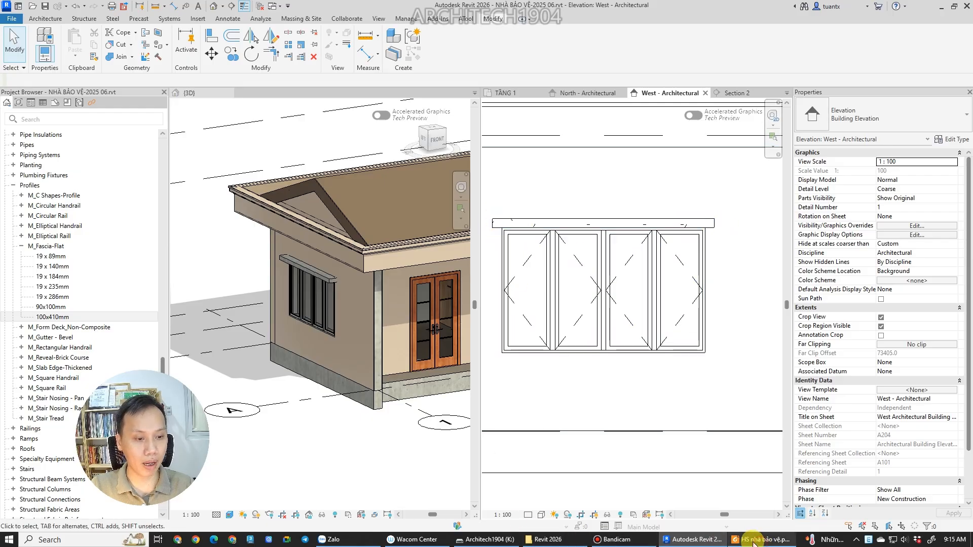
{"action": "left_click", "coordinate": [754, 541]}
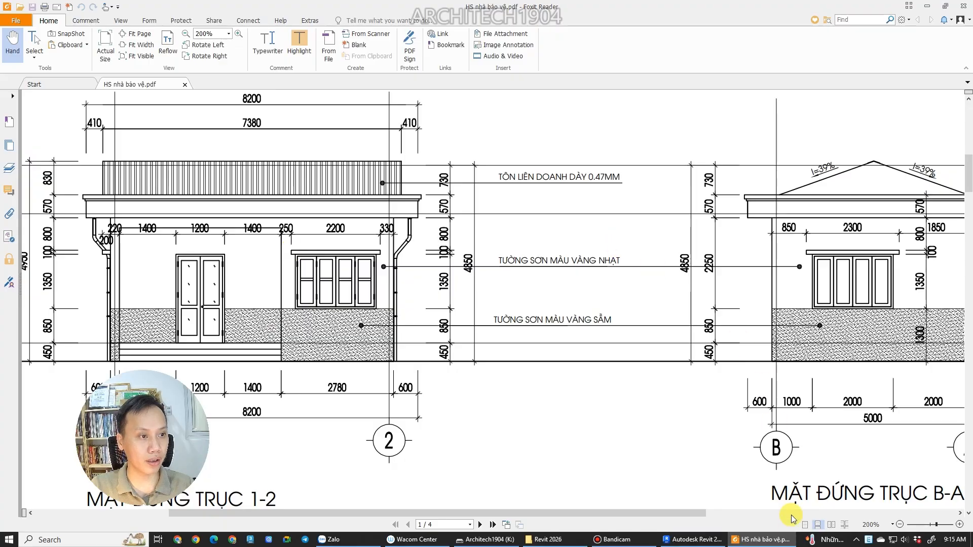
{"action": "left_click", "coordinate": [758, 540]}
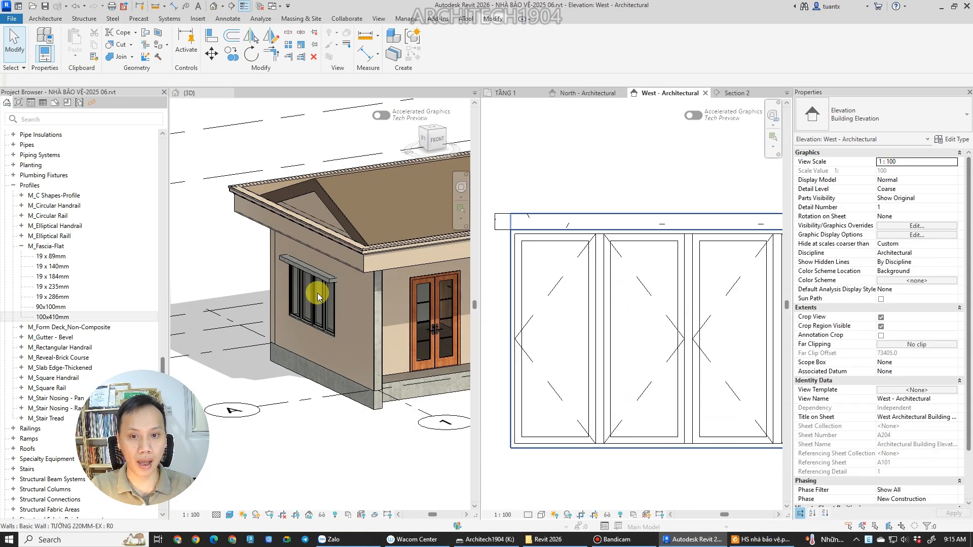
Join the wall sweep above the window with the 220 mm exterior wall using Join Geometry.
{"action": "scroll", "coordinate": [254, 281], "scroll_direction": "up", "scroll_amount": 5}
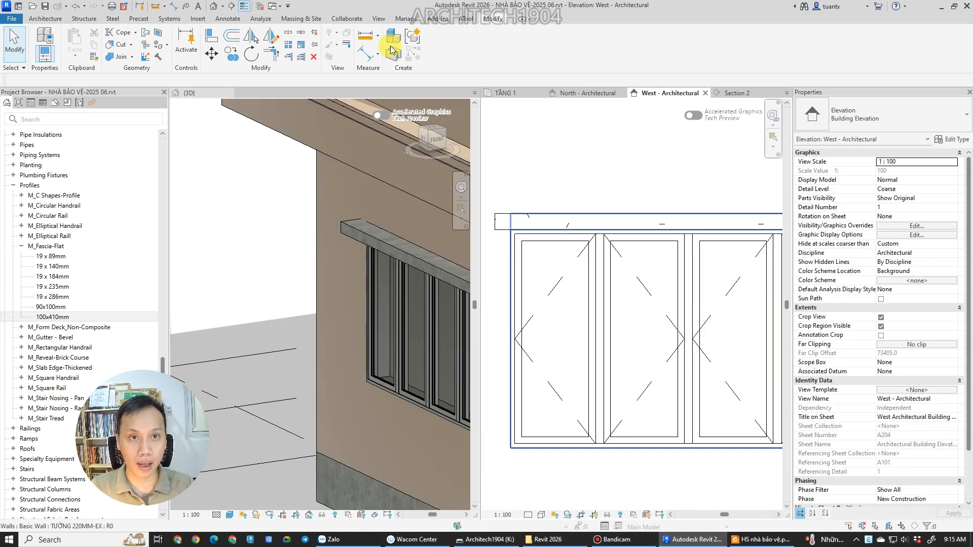
{"action": "left_click", "coordinate": [105, 58]}
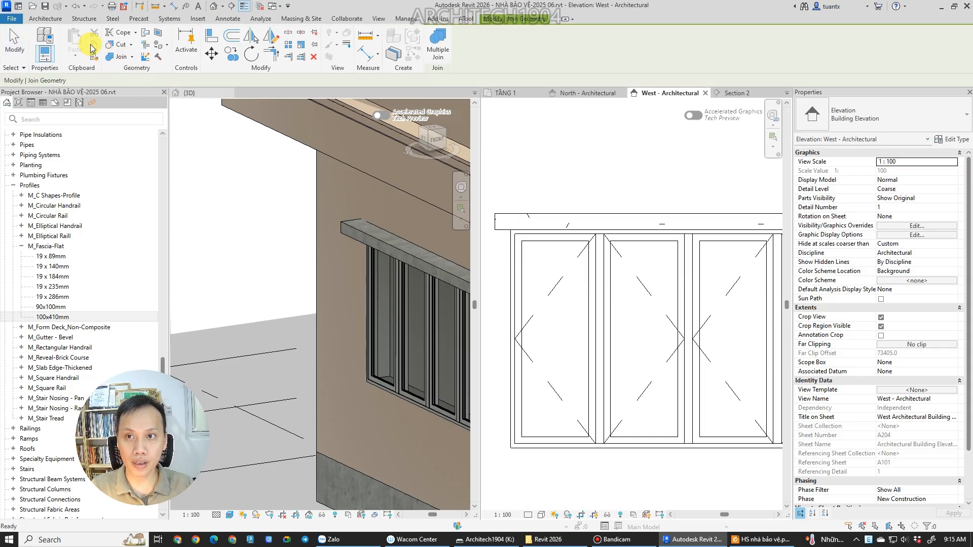
{"action": "left_click", "coordinate": [354, 232]}
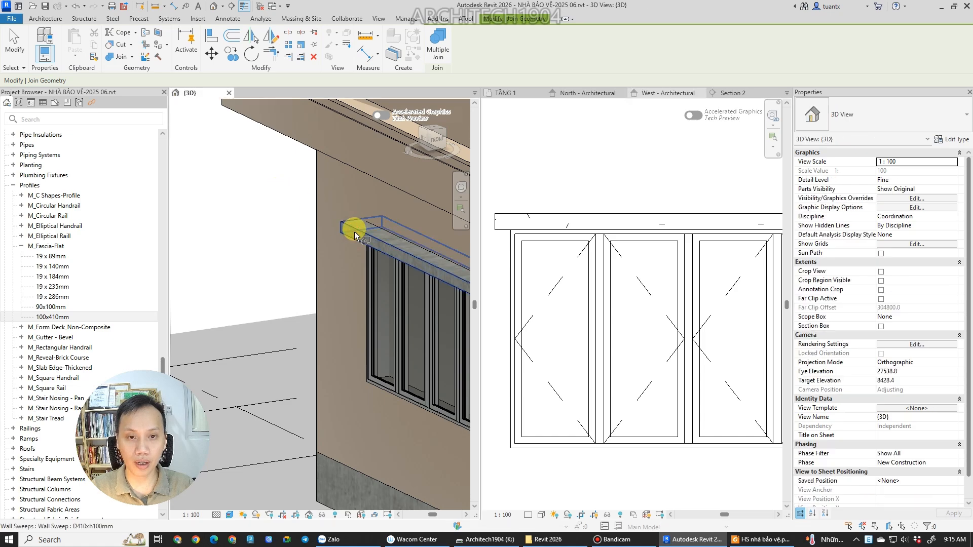
{"action": "left_click", "coordinate": [356, 234]}
{"action": "left_click", "coordinate": [330, 169]}
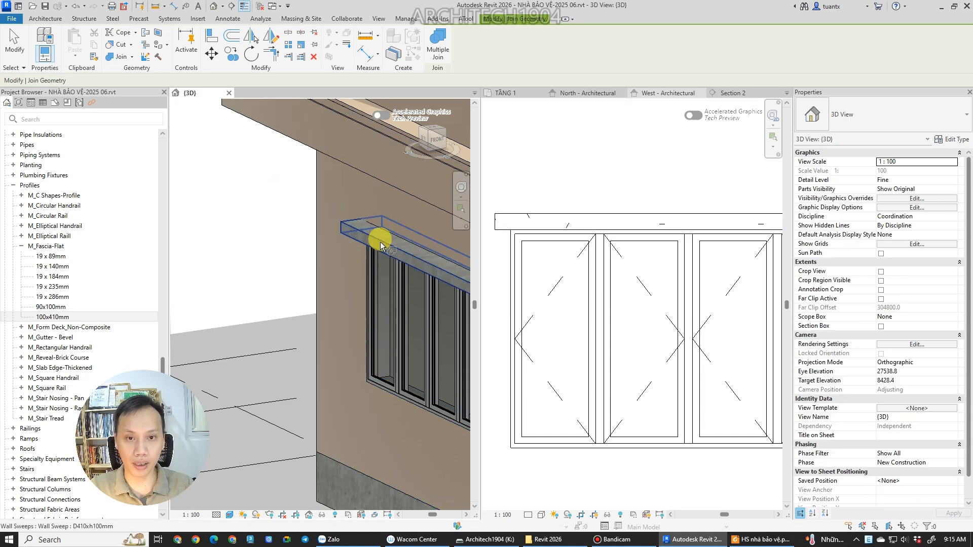
{"action": "scroll", "coordinate": [360, 234], "scroll_direction": "up", "scroll_amount": 2}
{"action": "left_click", "coordinate": [361, 233]}
{"action": "left_click", "coordinate": [361, 193]}
{"action": "scroll", "coordinate": [369, 209], "scroll_direction": "up", "scroll_amount": 3}
{"action": "key", "text": "Escape"}
{"action": "scroll", "coordinate": [306, 253], "scroll_direction": "down", "scroll_amount": 4}
{"action": "scroll", "coordinate": [369, 256], "scroll_direction": "up", "scroll_amount": 4}
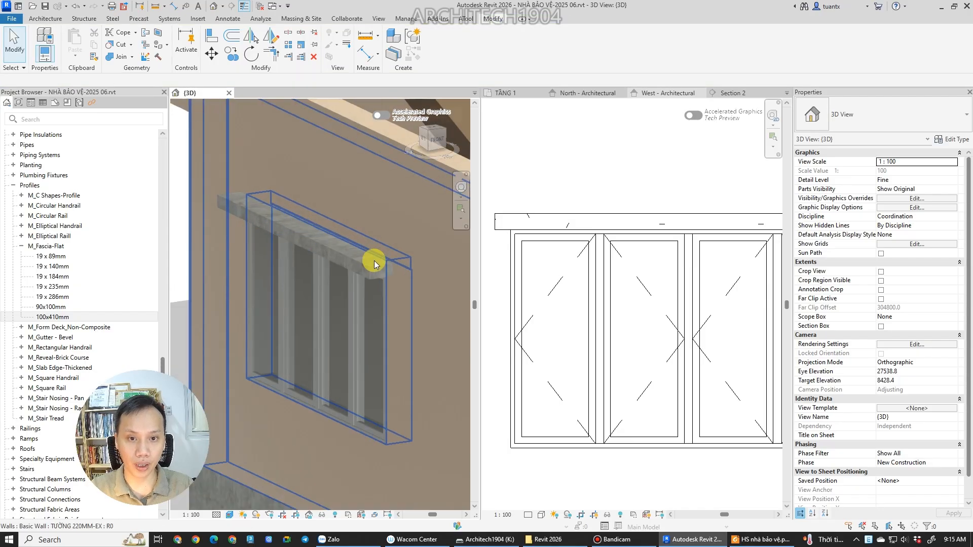
{"action": "scroll", "coordinate": [380, 275], "scroll_direction": "up", "scroll_amount": 3}
{"action": "left_click", "coordinate": [282, 223]}
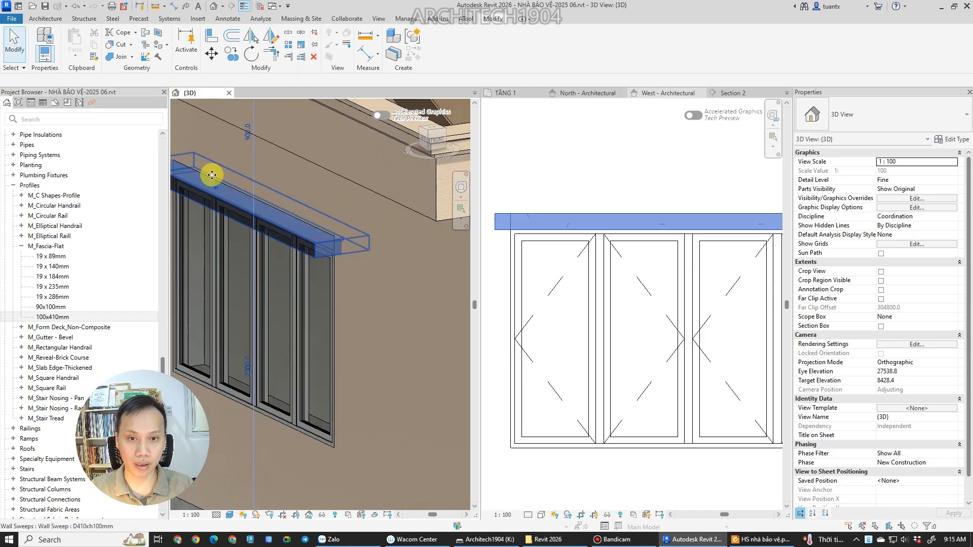
{"action": "left_click", "coordinate": [120, 59]}
{"action": "left_click", "coordinate": [364, 247]}
{"action": "scroll", "coordinate": [387, 250], "scroll_direction": "down", "scroll_amount": 3}
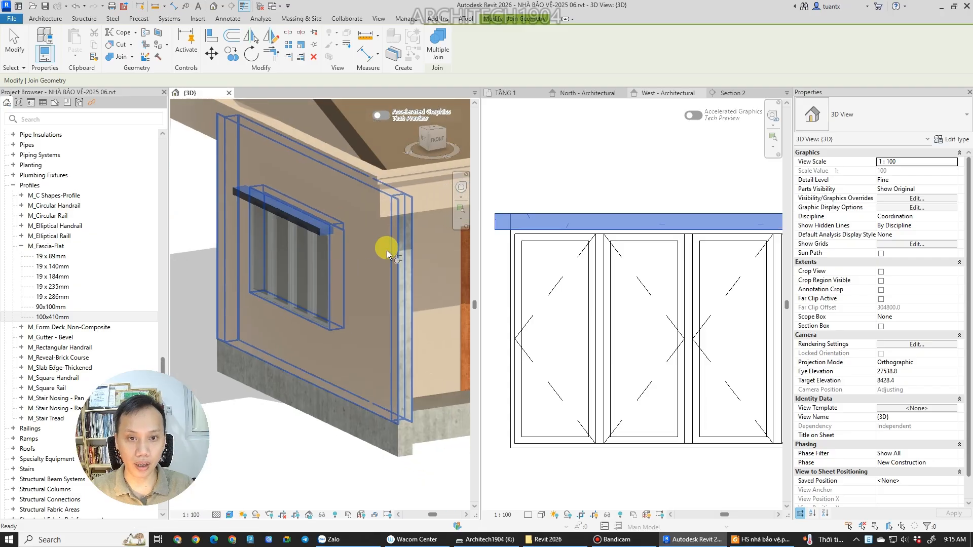
{"action": "left_click", "coordinate": [387, 250]}
{"action": "scroll", "coordinate": [321, 226], "scroll_direction": "up", "scroll_amount": 3}
{"action": "key", "text": "Escape"}
{"action": "scroll", "coordinate": [405, 229], "scroll_direction": "down", "scroll_amount": 4}
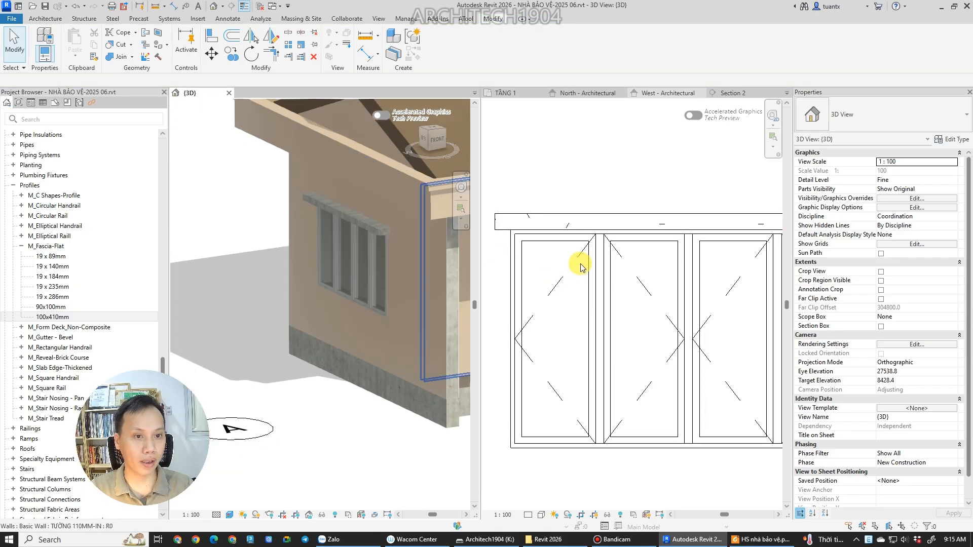
Examine the window sweeps around the guard house by viewing its front and side walls in 3D.
{"action": "scroll", "coordinate": [565, 256], "scroll_direction": "down", "scroll_amount": 5}
{"action": "scroll", "coordinate": [482, 263], "scroll_direction": "down", "scroll_amount": 2}
{"action": "scroll", "coordinate": [312, 263], "scroll_direction": "down", "scroll_amount": 5}
{"action": "scroll", "coordinate": [253, 248], "scroll_direction": "up", "scroll_amount": 2}
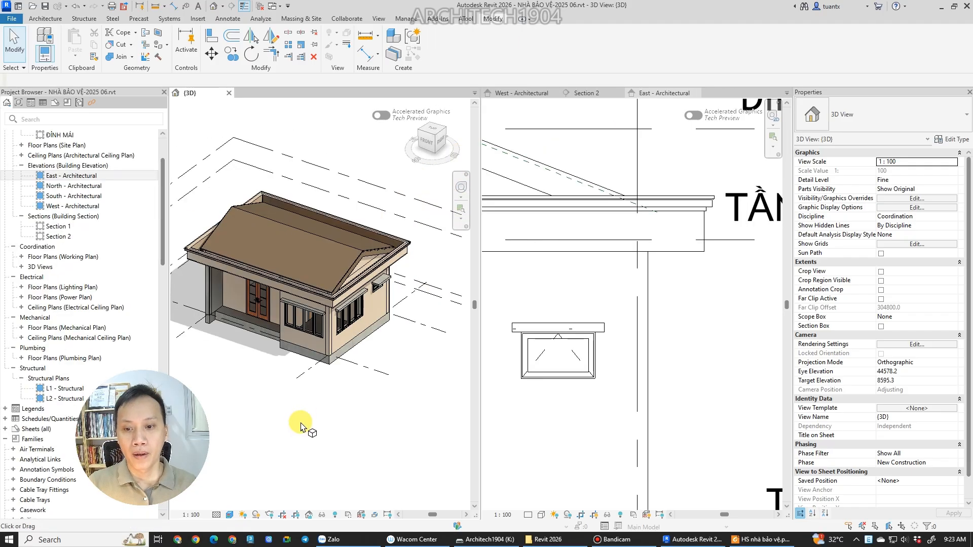
{"action": "mouse_move", "coordinate": [321, 386]}
{"action": "middle_mouse_down", "text": "shift"}
{"action": "mouse_move", "coordinate": [322, 408]}
{"action": "mouse_move", "coordinate": [387, 380]}
{"action": "mouse_move", "coordinate": [462, 390]}
{"action": "mouse_move", "coordinate": [309, 387]}
{"action": "middle_mouse_up", "text": "shift"}
{"action": "scroll", "coordinate": [332, 299], "scroll_direction": "up", "scroll_amount": 3}
{"action": "middle_click_drag", "start_coordinate": [333, 304], "coordinate": [350, 354]}
{"action": "middle_click_drag", "start_coordinate": [374, 438], "coordinate": [202, 430], "text": "shift"}
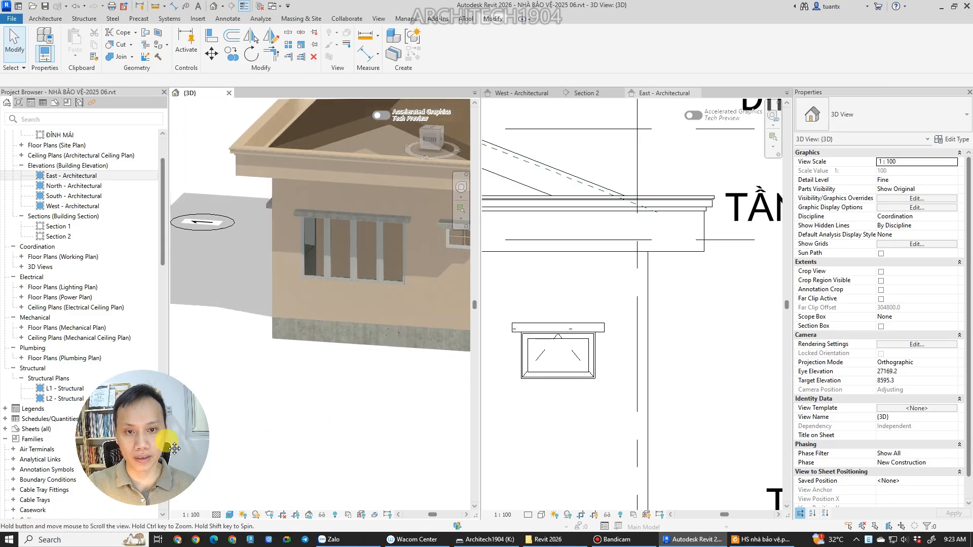
{"action": "middle_click_drag", "start_coordinate": [436, 373], "coordinate": [301, 379]}
{"action": "scroll", "coordinate": [301, 379], "scroll_direction": "down", "scroll_amount": 3}
{"action": "middle_click_drag", "start_coordinate": [343, 421], "coordinate": [452, 413], "text": "shift"}
{"action": "middle_click_drag", "start_coordinate": [451, 413], "coordinate": [416, 417]}
{"action": "middle_click_drag", "start_coordinate": [348, 406], "coordinate": [284, 405], "text": "shift"}
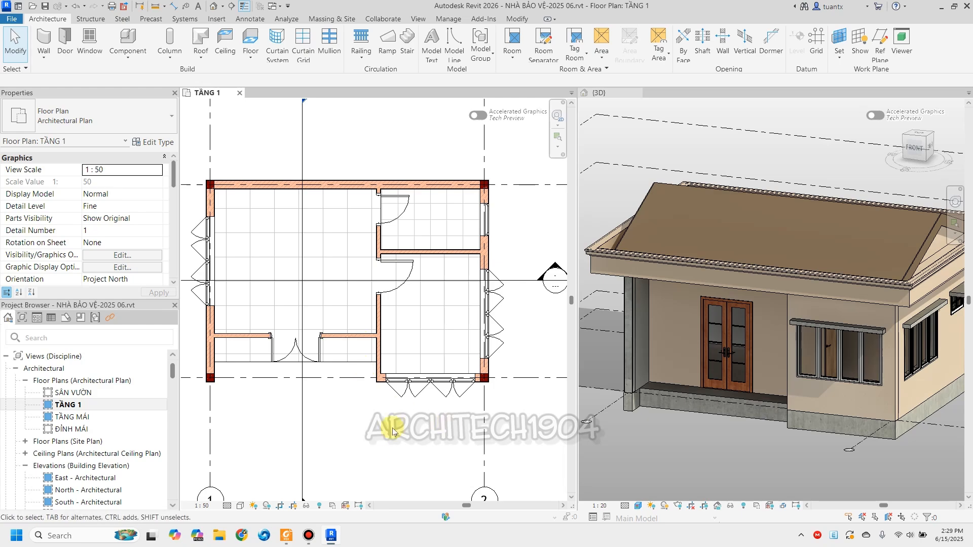
Check the entrance step section in the PDF drawings, then return to Revit's TẦNG 1 floor plan around the front entrance.
{"action": "left_click", "coordinate": [286, 536]}
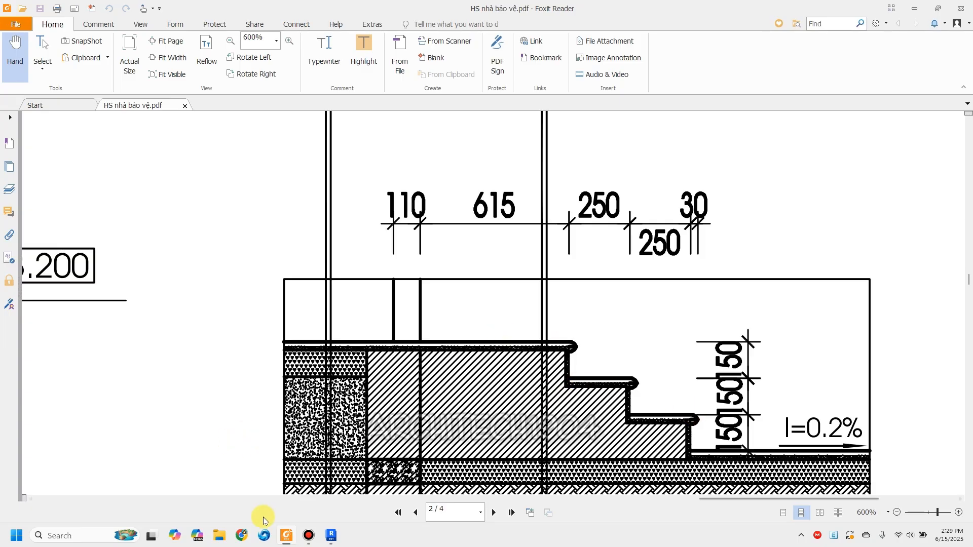
{"action": "left_click", "coordinate": [329, 536]}
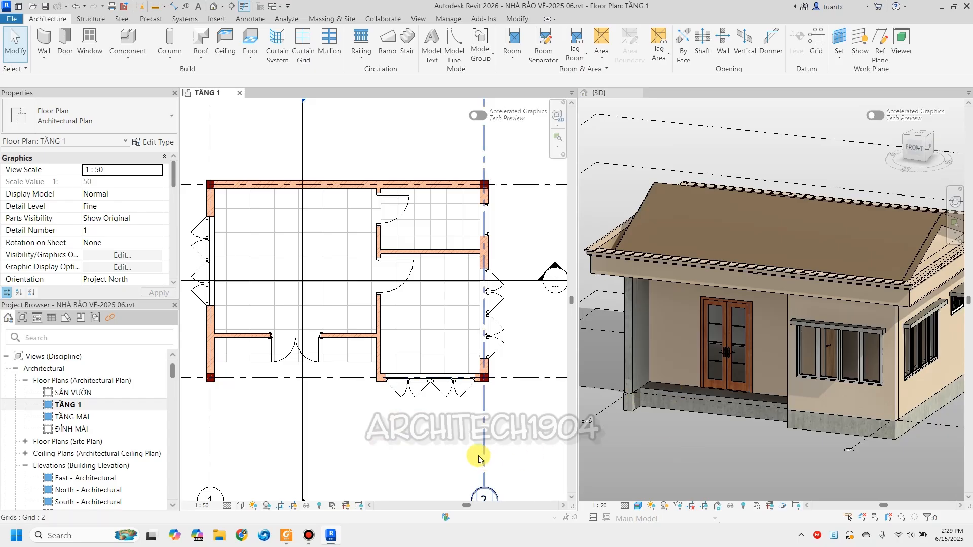
{"action": "scroll", "coordinate": [365, 421], "scroll_direction": "up", "scroll_amount": 1}
{"action": "middle_click_drag", "start_coordinate": [397, 431], "coordinate": [377, 445]}
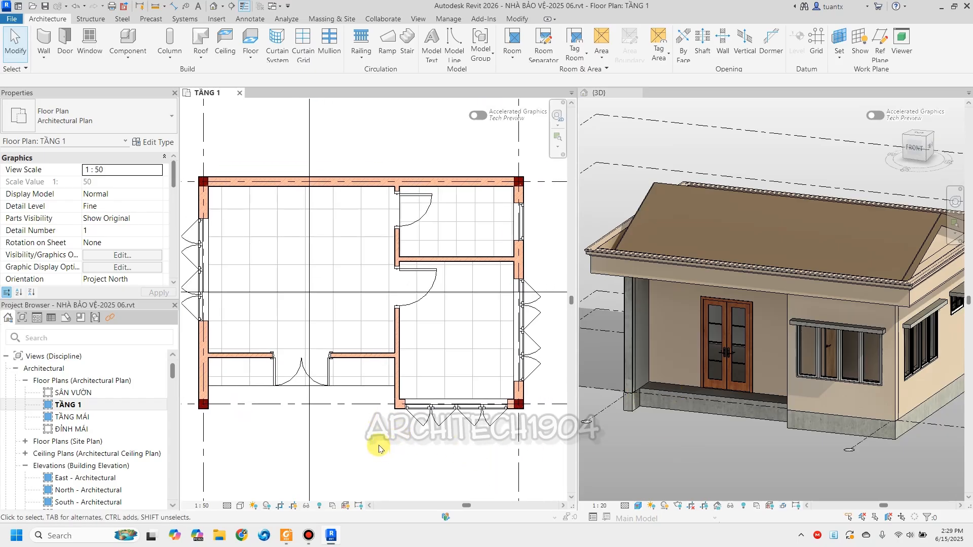
Start a stair with the cast-in-place M_Monolithic Stair type and duplicate that type as Bac cap.
{"action": "left_click", "coordinate": [406, 43]}
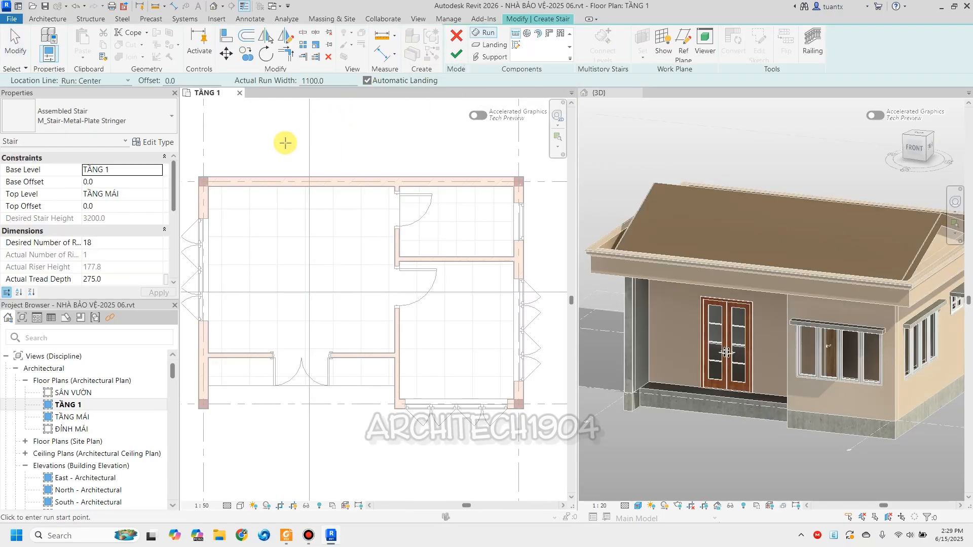
{"action": "left_click", "coordinate": [119, 118]}
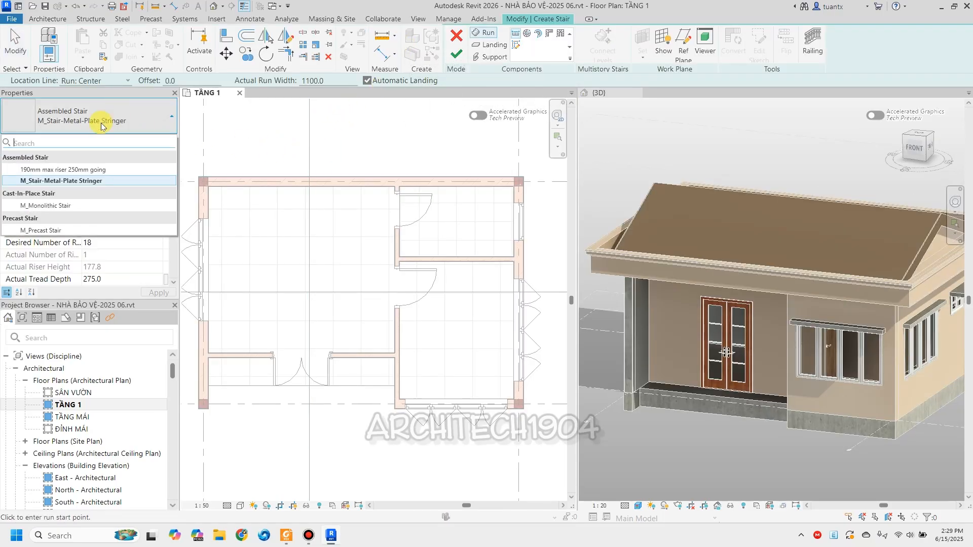
{"action": "left_click", "coordinate": [38, 207]}
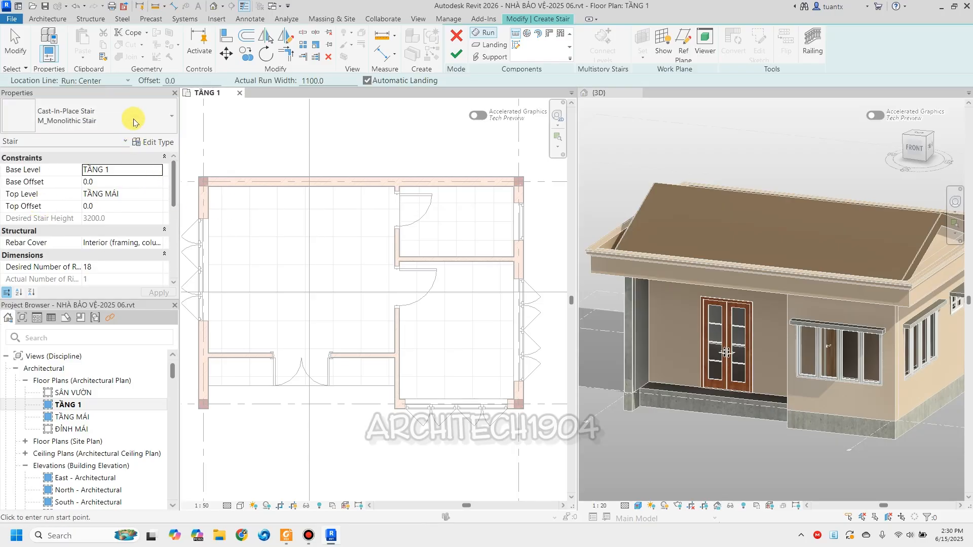
{"action": "left_click", "coordinate": [144, 141]}
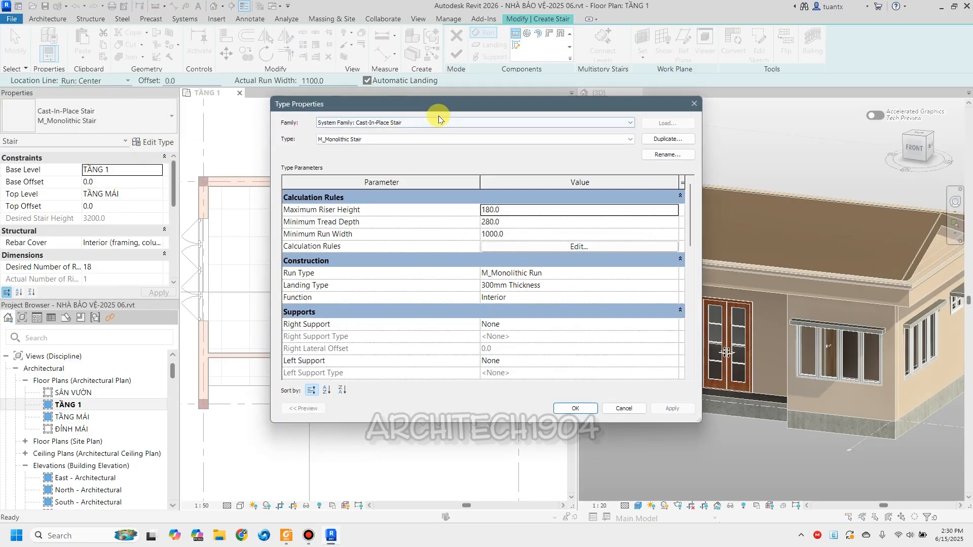
{"action": "left_click", "coordinate": [653, 139]}
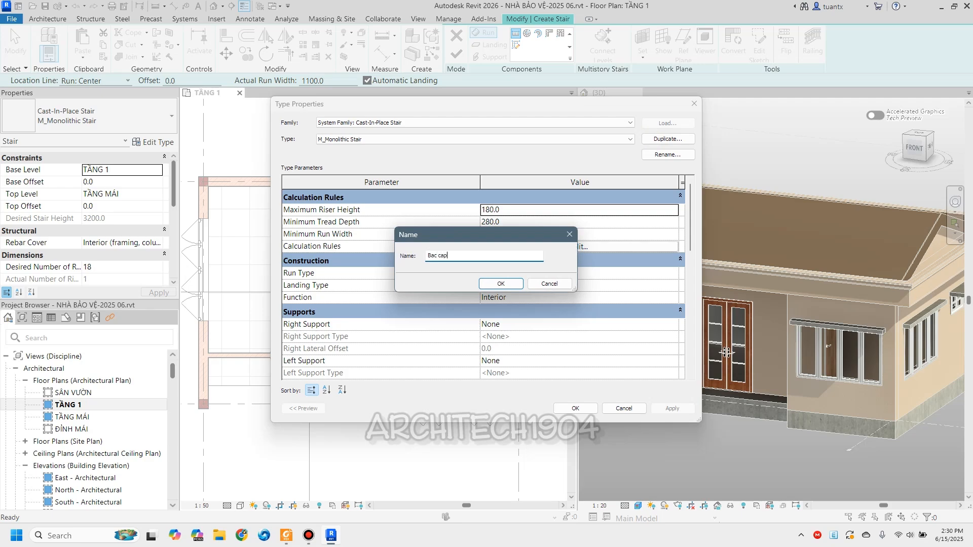
{"action": "left_click", "coordinate": [500, 284]}
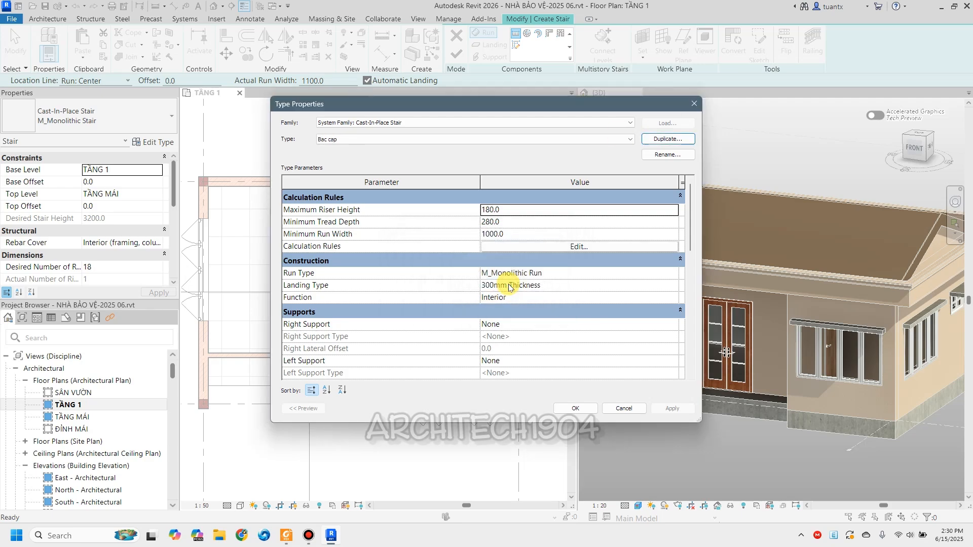
Set the function of the Bac cap stair type to Exterior.
{"action": "left_click", "coordinate": [516, 298]}
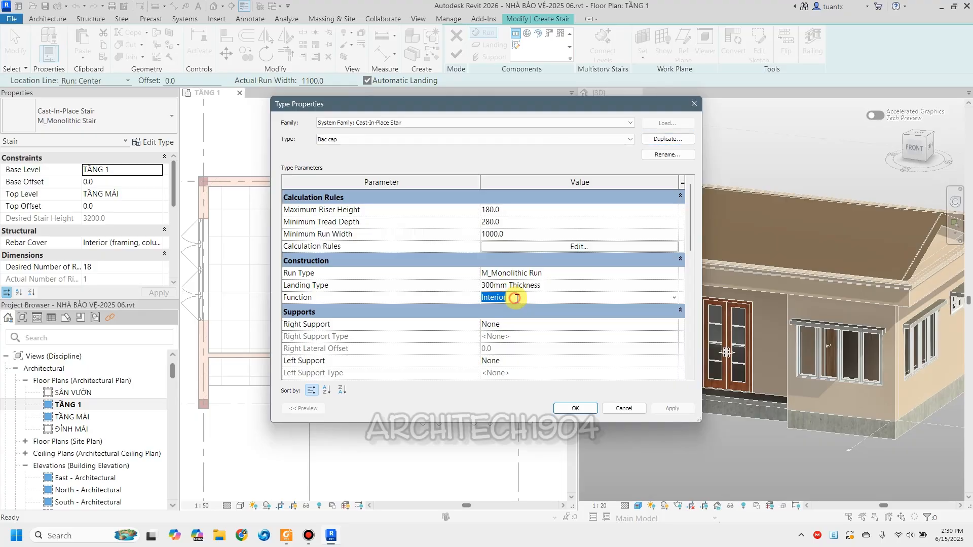
{"action": "left_click", "coordinate": [674, 299]}
{"action": "left_click", "coordinate": [493, 323]}
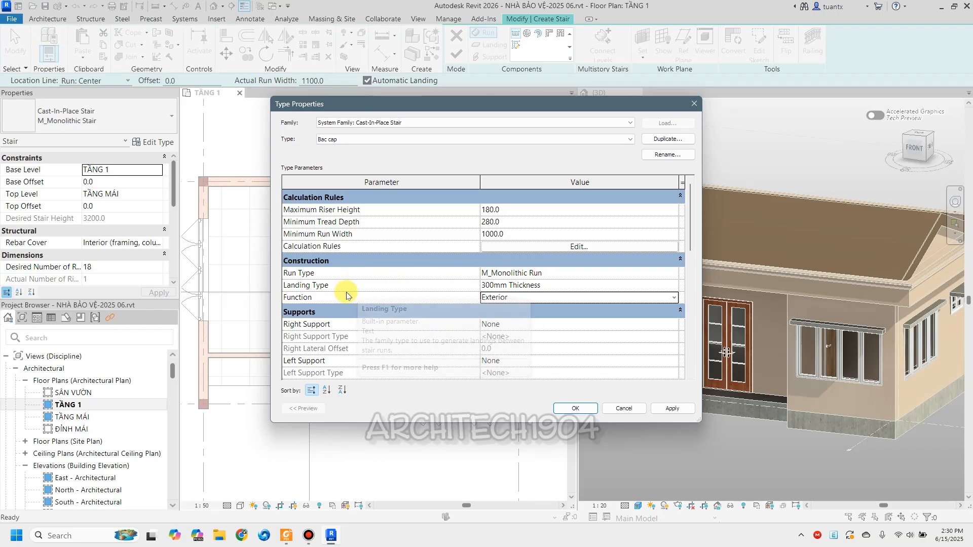
Duplicate the stair's monolithic run type as Ve thang phang-450mm and set its structural depth to 450 mm.
{"action": "left_click", "coordinate": [560, 273]}
{"action": "left_click", "coordinate": [674, 275]}
{"action": "left_click", "coordinate": [657, 141]}
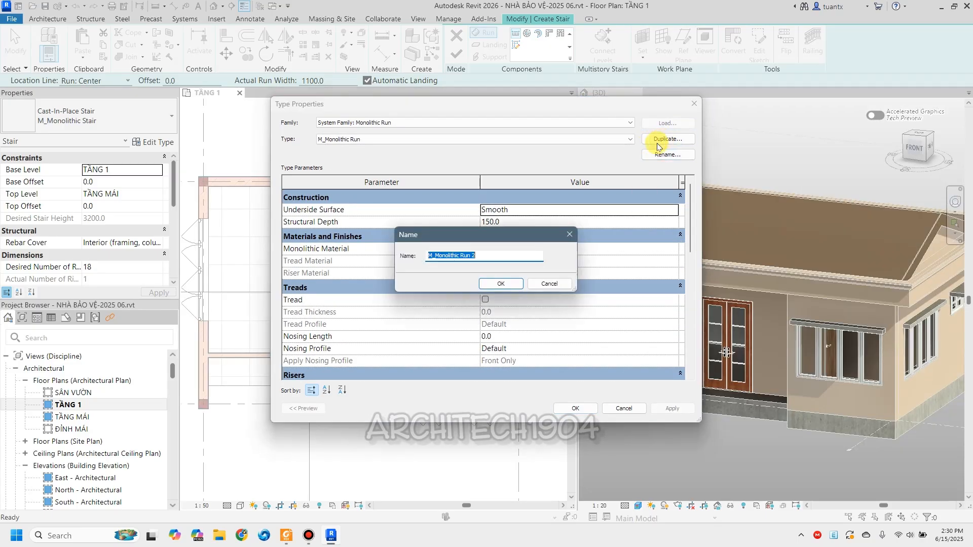
{"action": "type", "text": "Ve thang phang-450mm"}
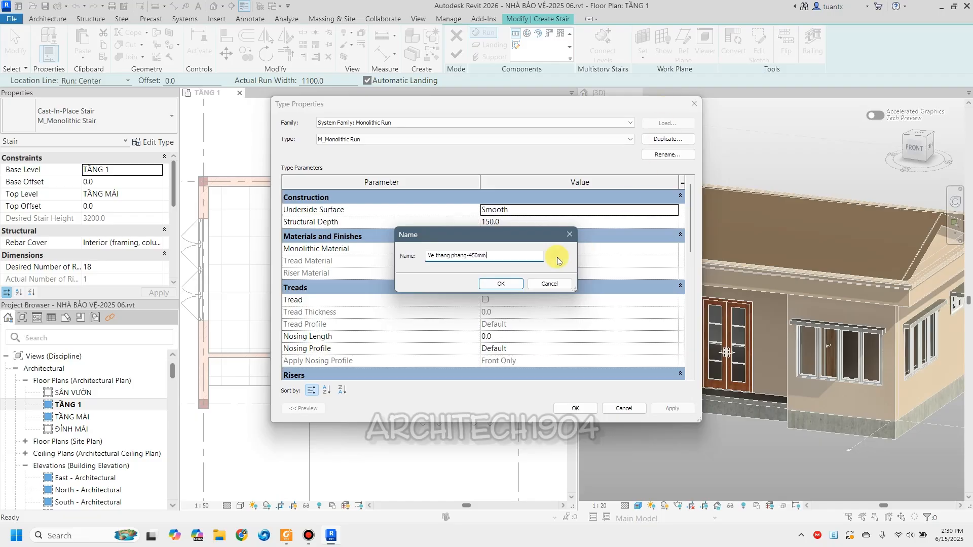
{"action": "left_click", "coordinate": [501, 284]}
{"action": "left_click", "coordinate": [512, 222]}
{"action": "type", "text": "450"}
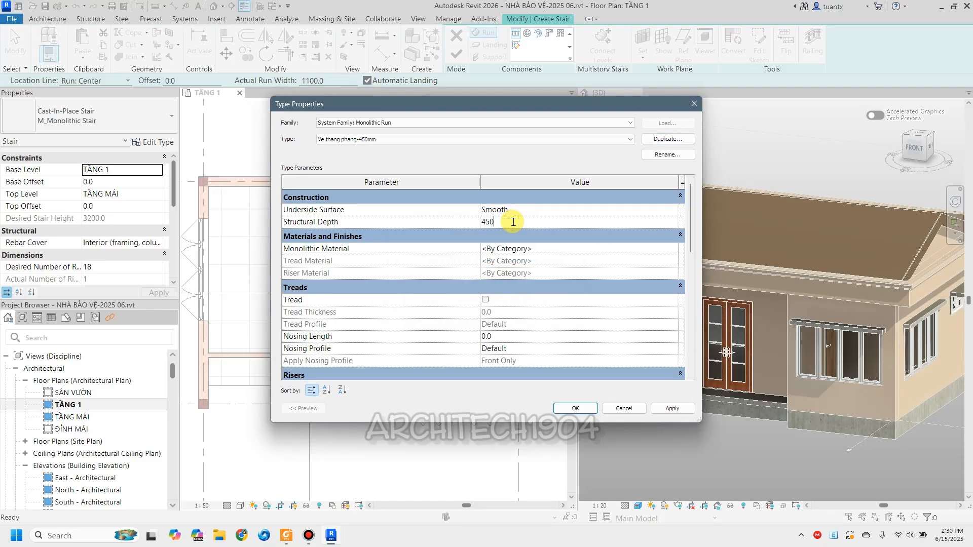
Assign the @-BTCT material as the run type's monolithic material.
{"action": "left_click", "coordinate": [553, 250]}
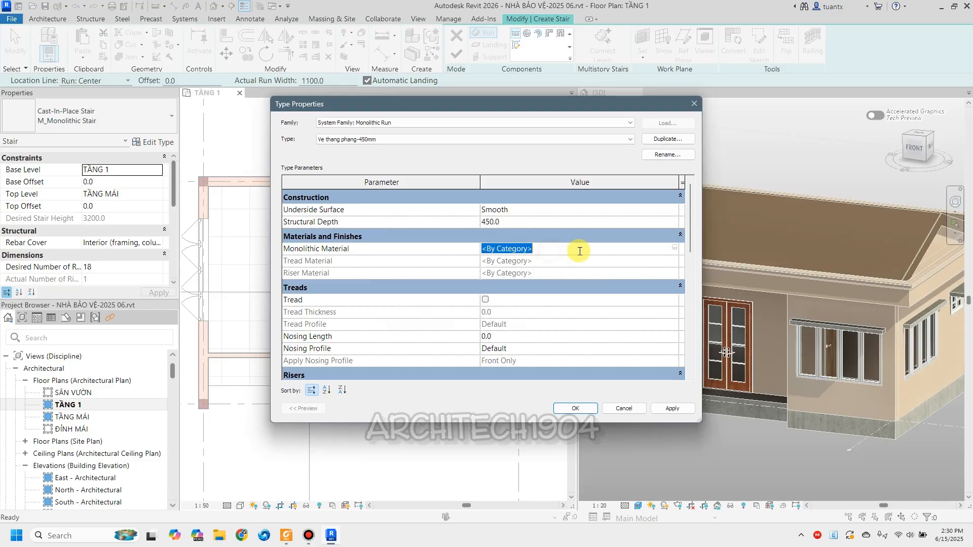
{"action": "left_click", "coordinate": [672, 246]}
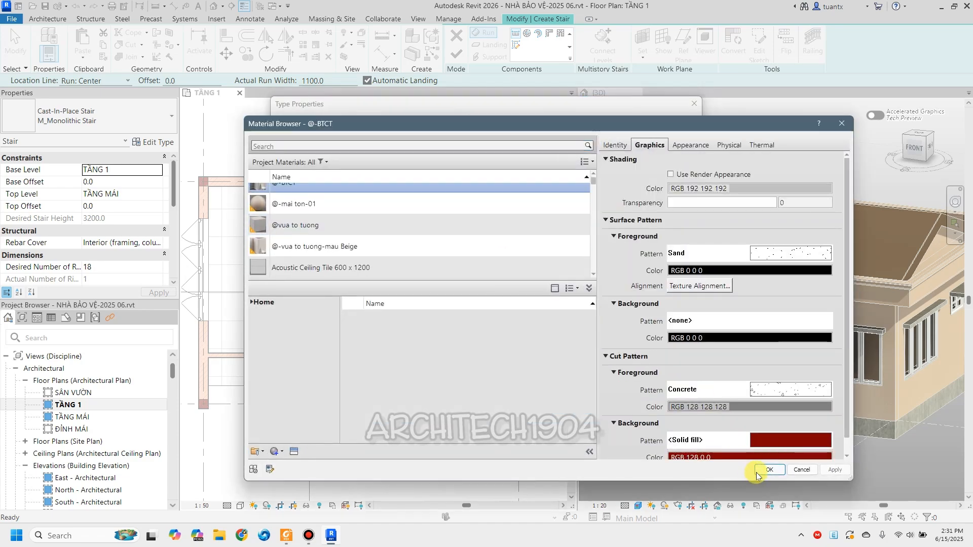
{"action": "left_click", "coordinate": [769, 469]}
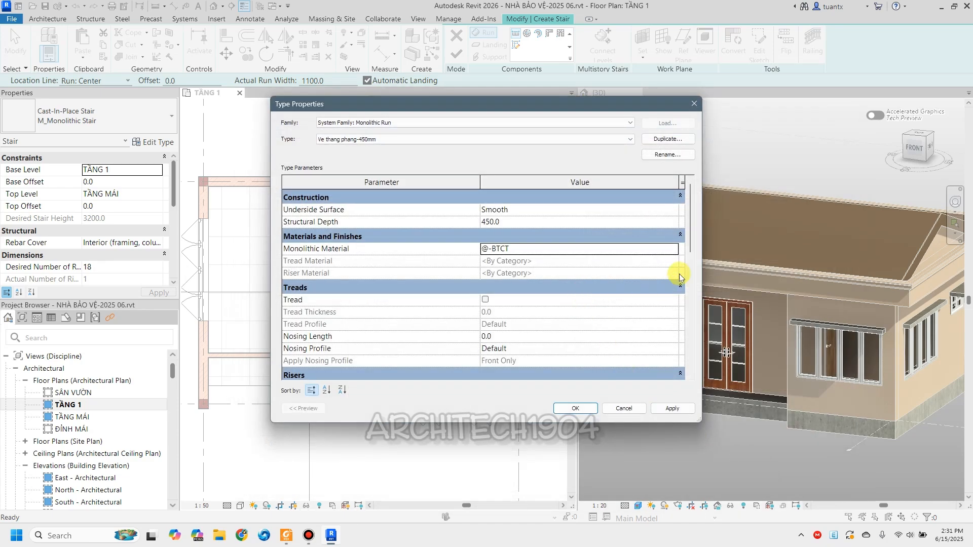
Check the step section in the PDF drawings, then enable treads in Revit's run type with a tread thickness of 20 mm.
{"action": "left_click", "coordinate": [293, 538]}
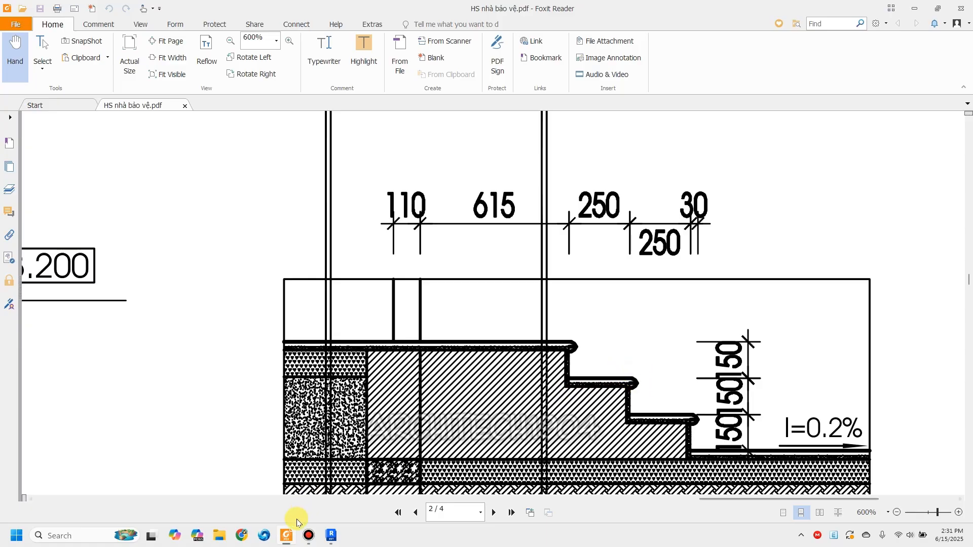
{"action": "mouse_move", "coordinate": [337, 540]}
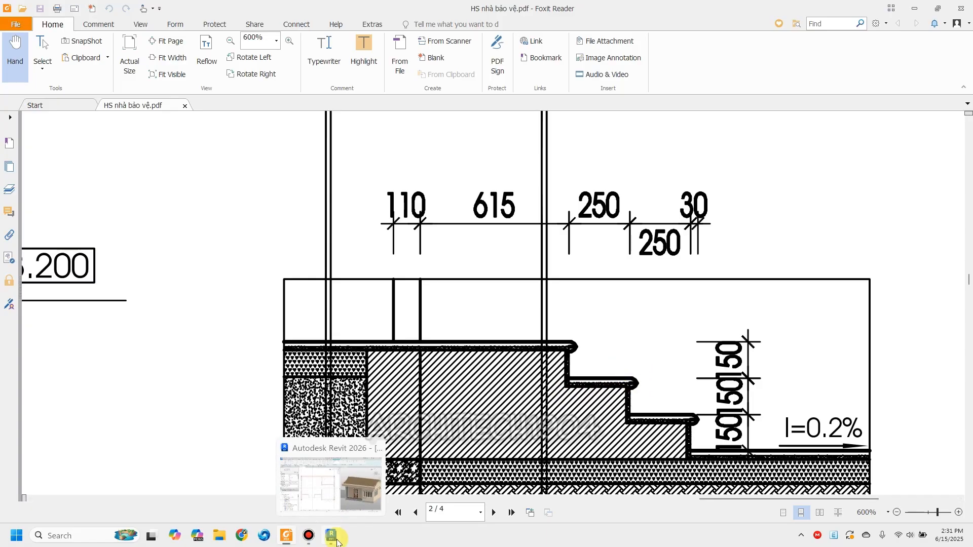
{"action": "left_click", "coordinate": [336, 540]}
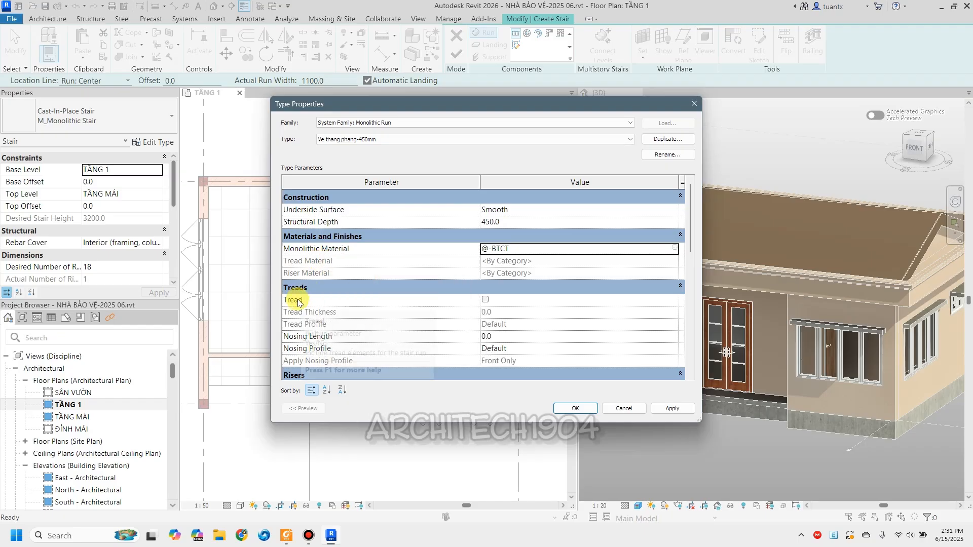
{"action": "left_click", "coordinate": [485, 300]}
{"action": "left_click", "coordinate": [485, 300]}
{"action": "left_click", "coordinate": [507, 312]}
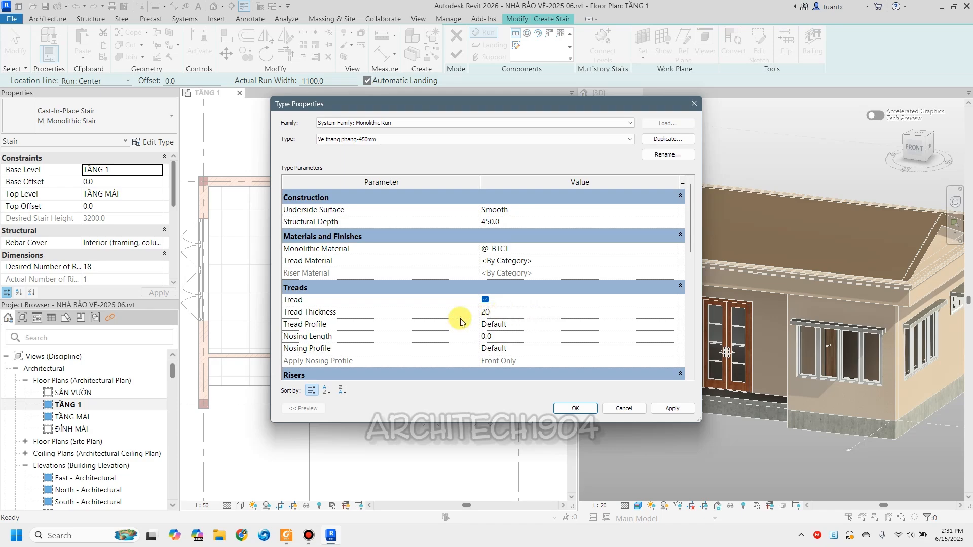
{"action": "double_click", "coordinate": [485, 311]}
{"action": "scroll", "coordinate": [692, 218], "scroll_direction": "down", "scroll_amount": 1}
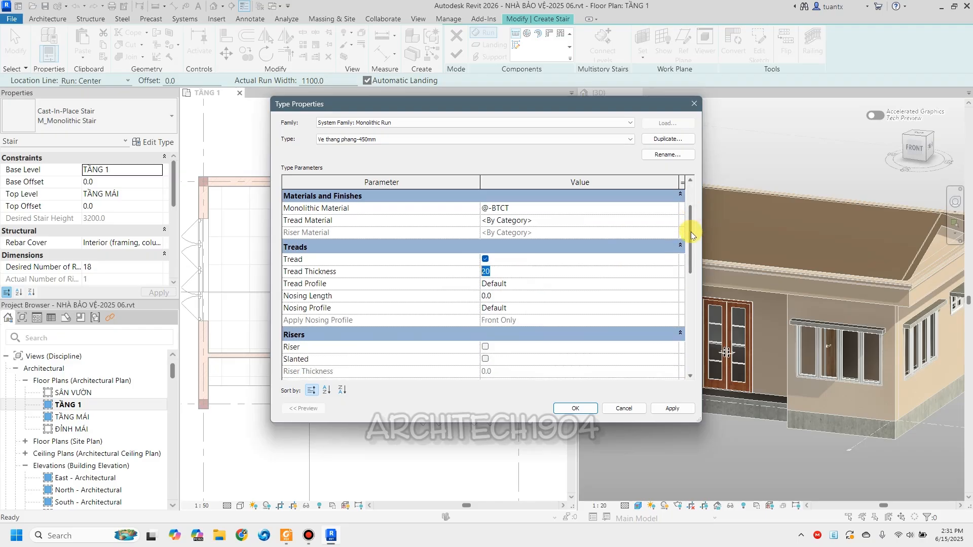
Consult the PDF step section again, then set the run type's nosing length to 30 mm in Revit.
{"action": "left_click", "coordinate": [286, 542]}
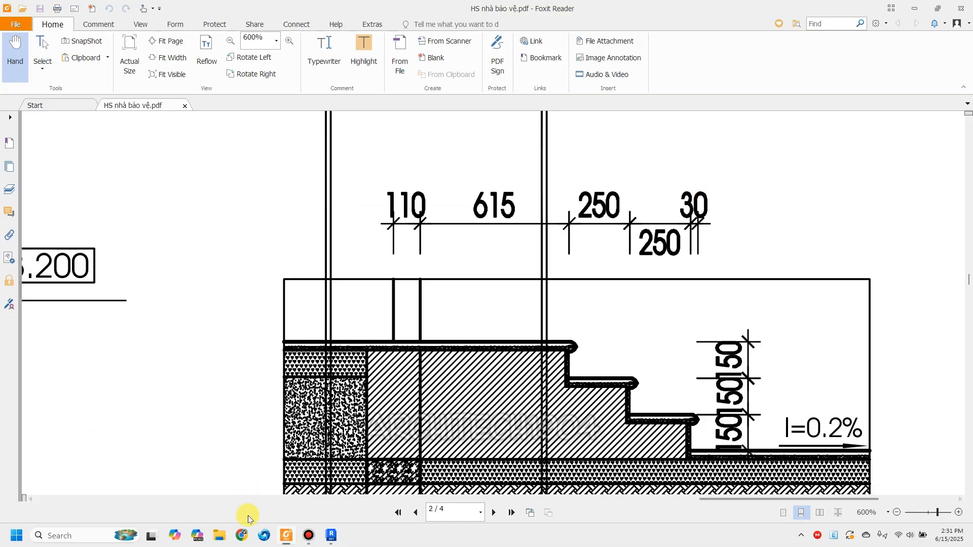
{"action": "left_click", "coordinate": [331, 536]}
{"action": "left_click", "coordinate": [499, 297]}
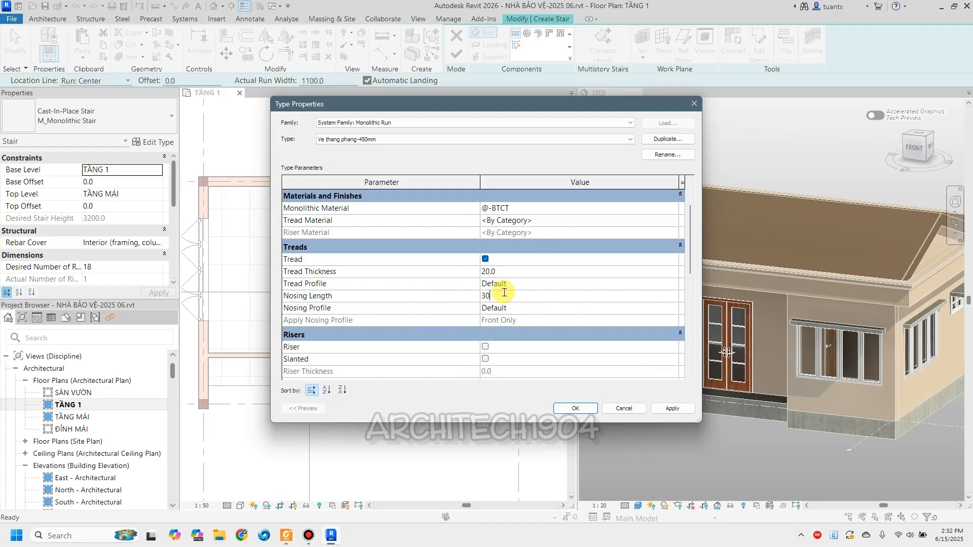
Search the project materials for 600 and assign GACH CERAMIC 600X600 as the run type's tread material.
{"action": "scroll", "coordinate": [690, 240], "scroll_direction": "up", "scroll_amount": 2}
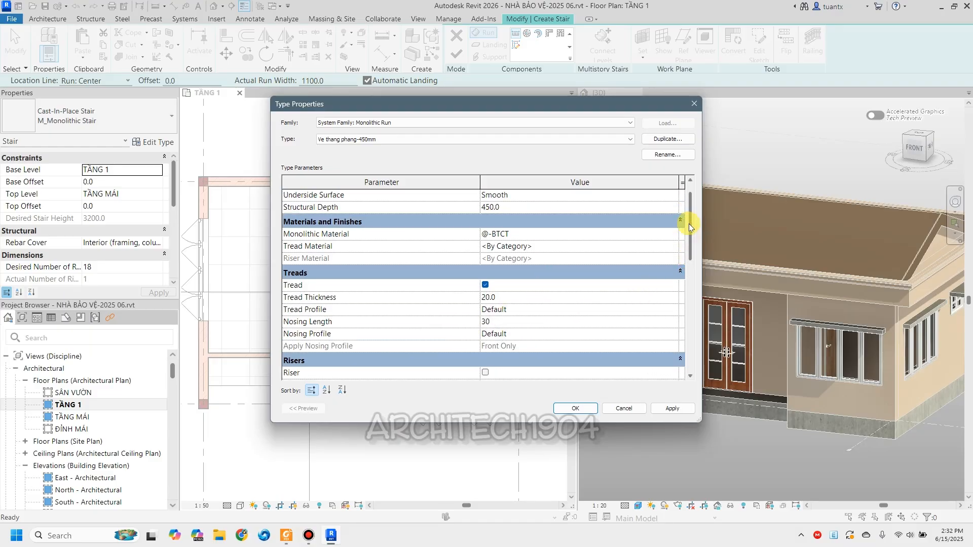
{"action": "left_click", "coordinate": [539, 246]}
{"action": "left_click", "coordinate": [676, 245]}
{"action": "scroll", "coordinate": [342, 243], "scroll_direction": "down", "scroll_amount": 1}
{"action": "scroll", "coordinate": [344, 242], "scroll_direction": "up", "scroll_amount": 1}
{"action": "scroll", "coordinate": [415, 241], "scroll_direction": "down", "scroll_amount": 1}
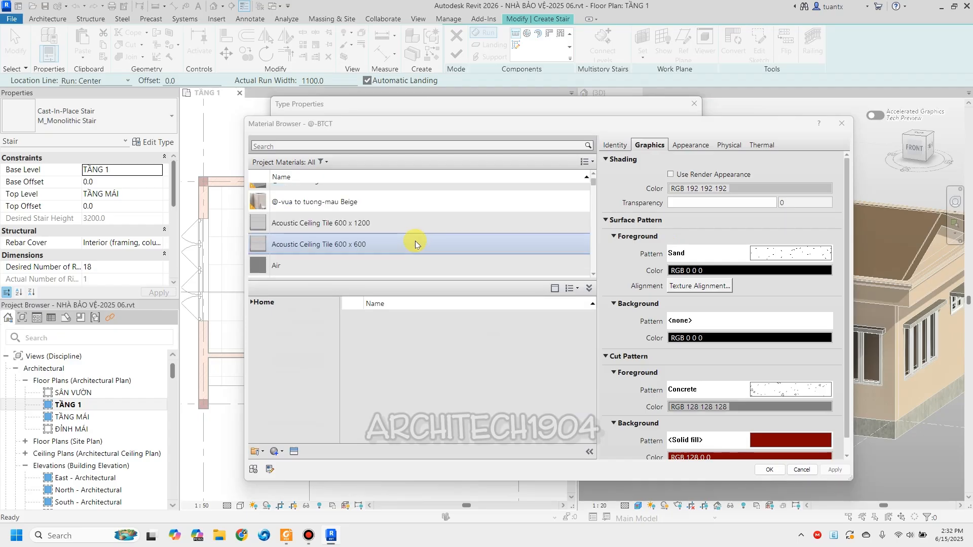
{"action": "scroll", "coordinate": [415, 241], "scroll_direction": "down", "scroll_amount": 2}
{"action": "scroll", "coordinate": [412, 241], "scroll_direction": "up", "scroll_amount": 3}
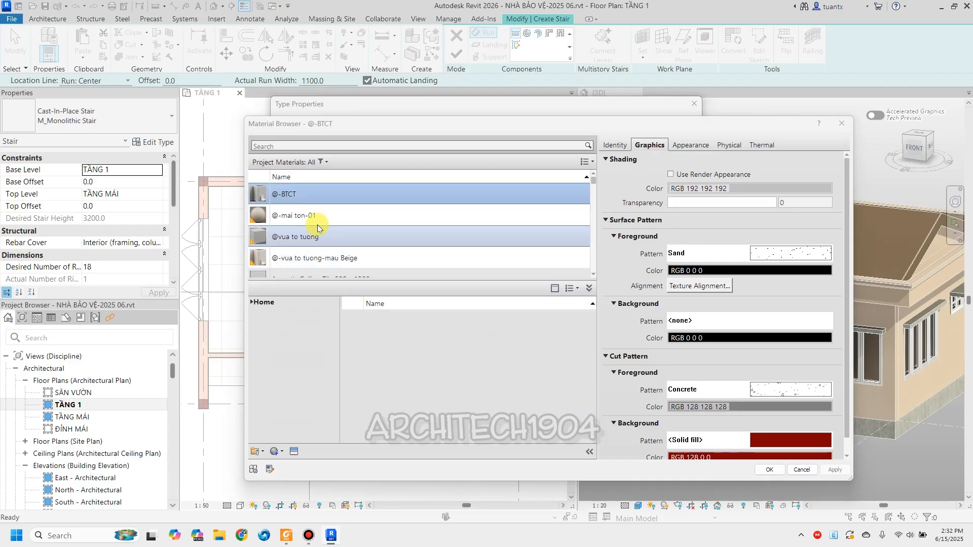
{"action": "left_click", "coordinate": [325, 145]}
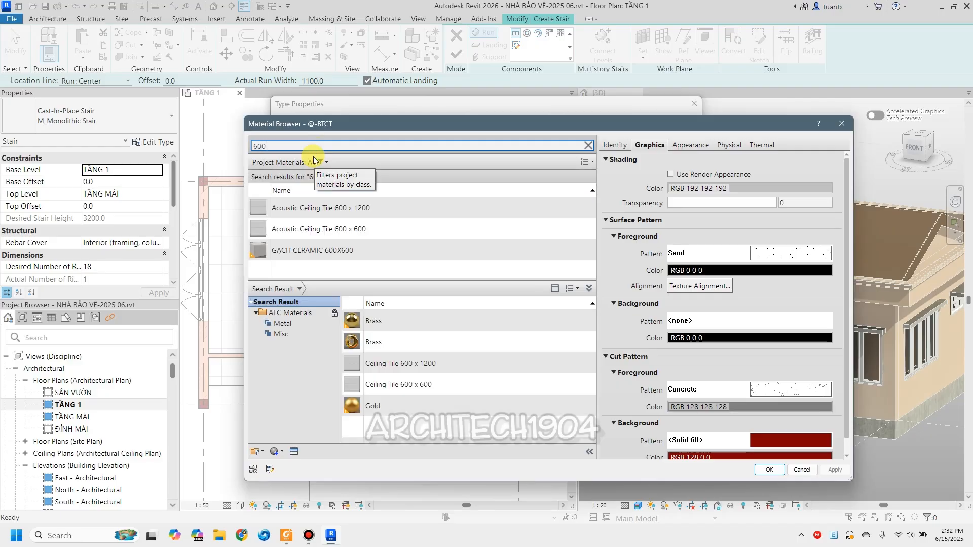
{"action": "left_click", "coordinate": [309, 249]}
{"action": "left_click", "coordinate": [763, 469]}
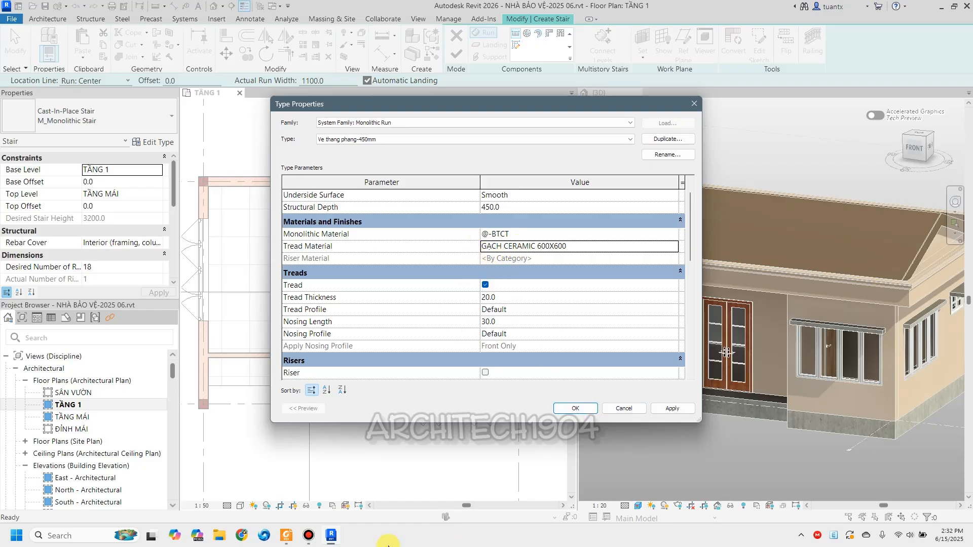
Recheck the step section in the PDF, then search the run's tread materials for marble in Revit and add Marble from the library.
{"action": "left_click", "coordinate": [286, 536]}
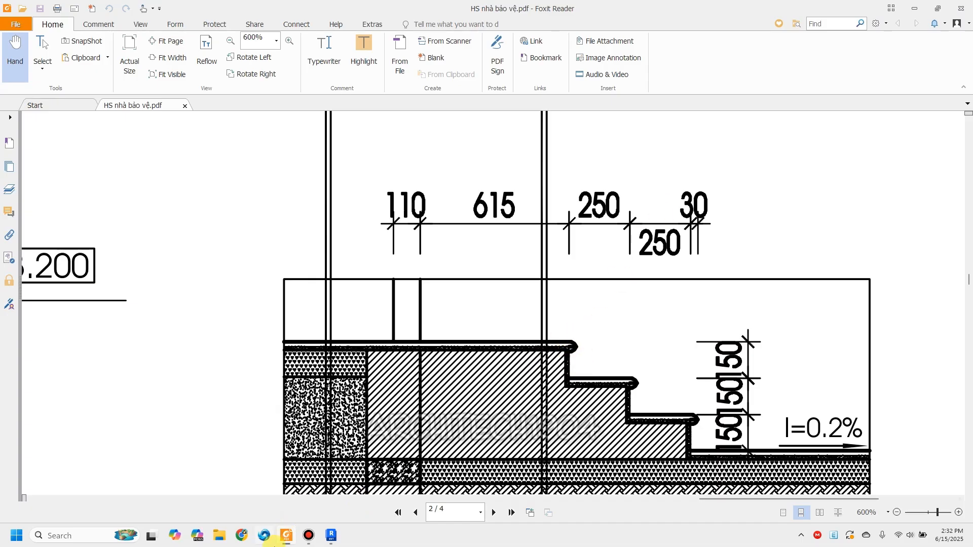
{"action": "left_click", "coordinate": [330, 535]}
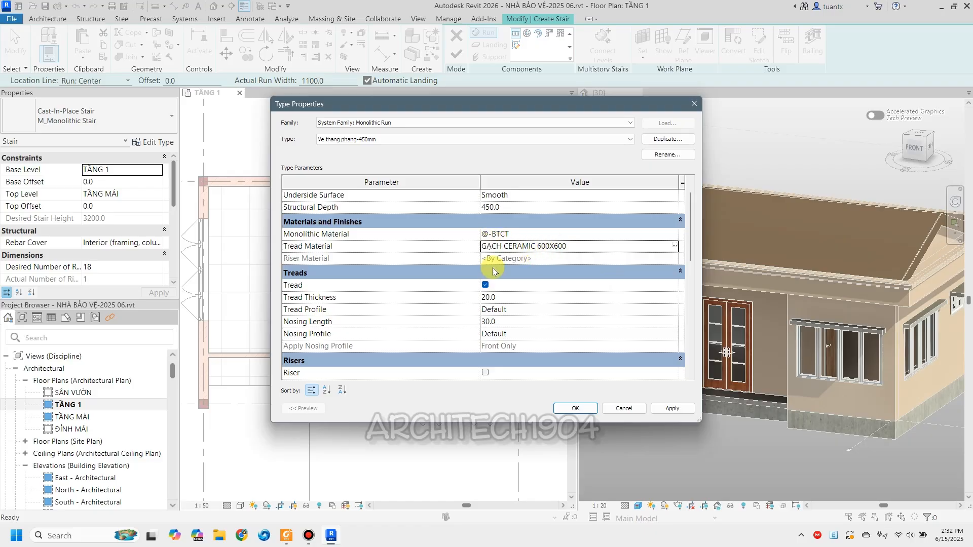
{"action": "left_click", "coordinate": [672, 247]}
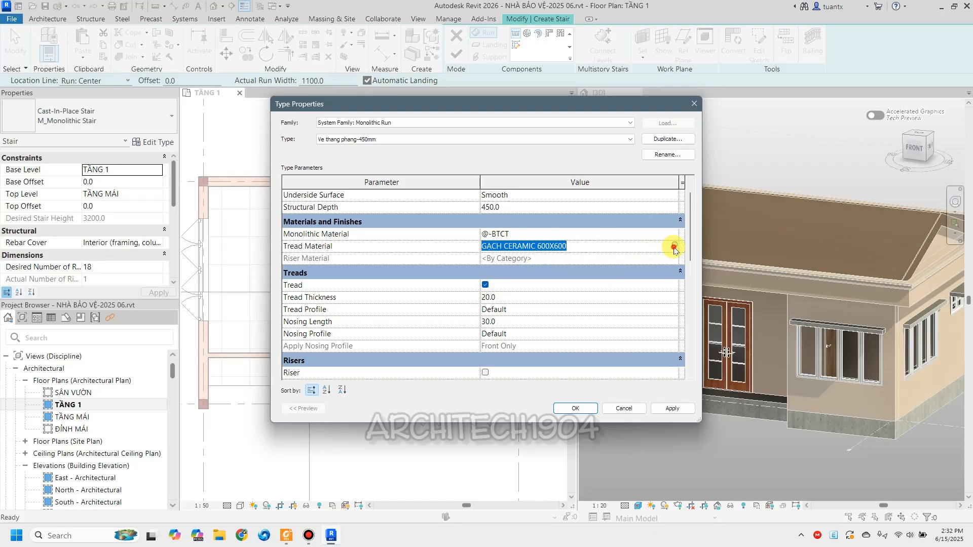
{"action": "left_click", "coordinate": [674, 248]}
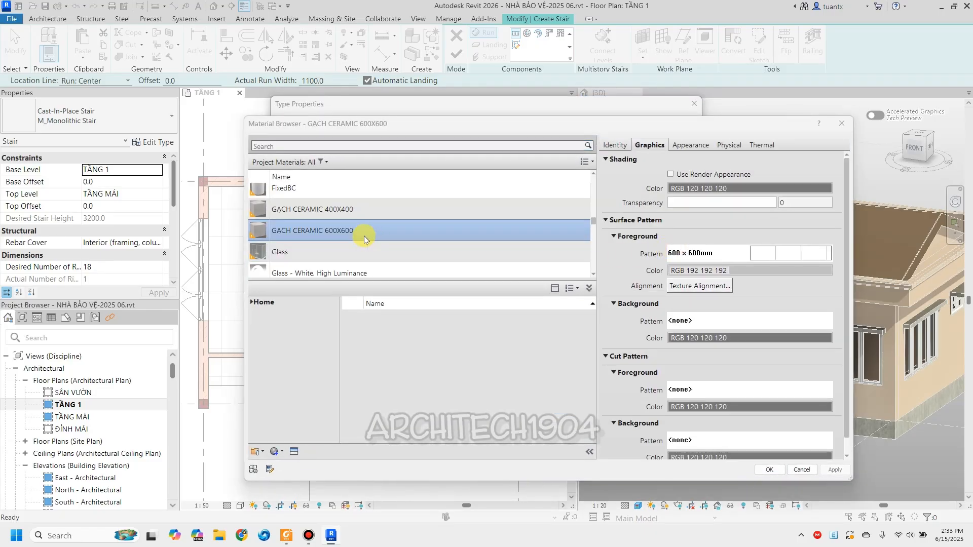
{"action": "scroll", "coordinate": [356, 236], "scroll_direction": "up", "scroll_amount": 10}
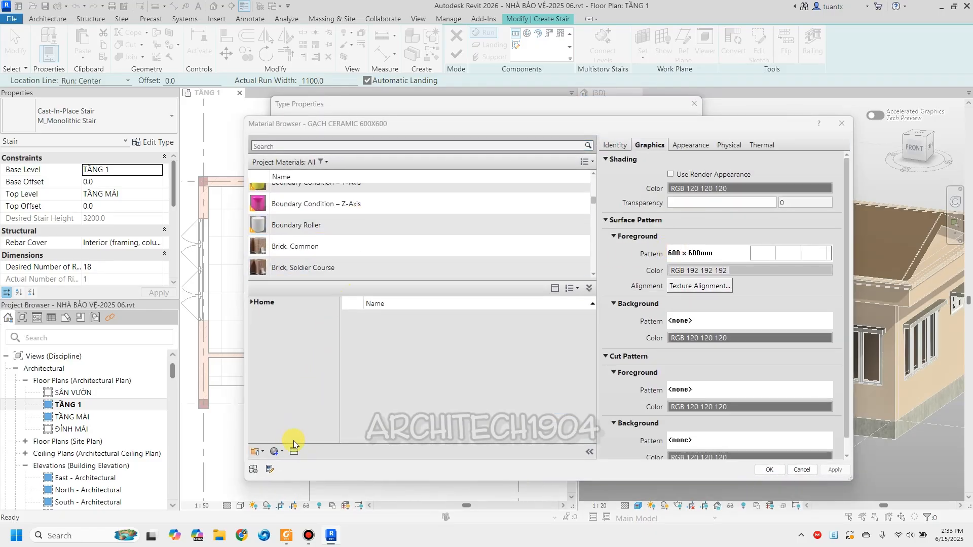
{"action": "left_click", "coordinate": [369, 143]}
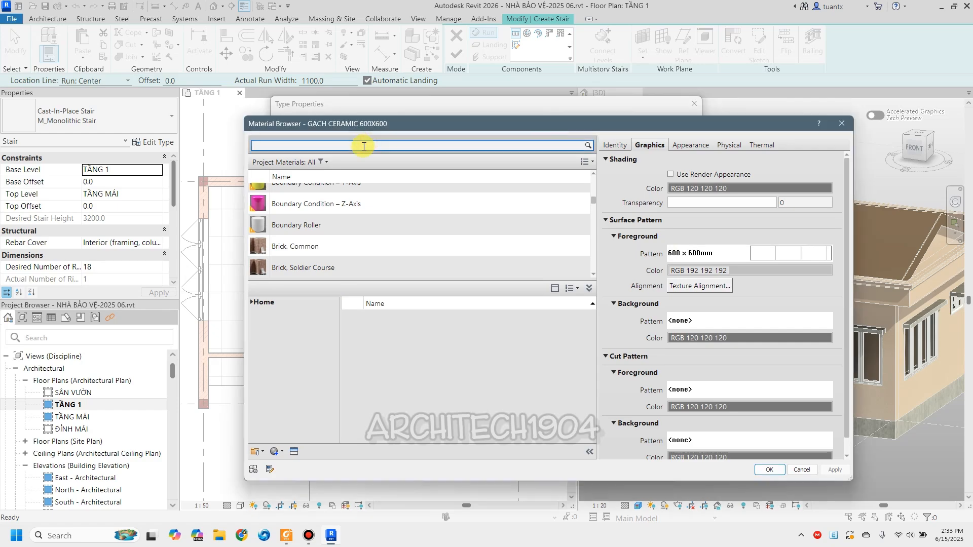
{"action": "type", "text": "marr"}
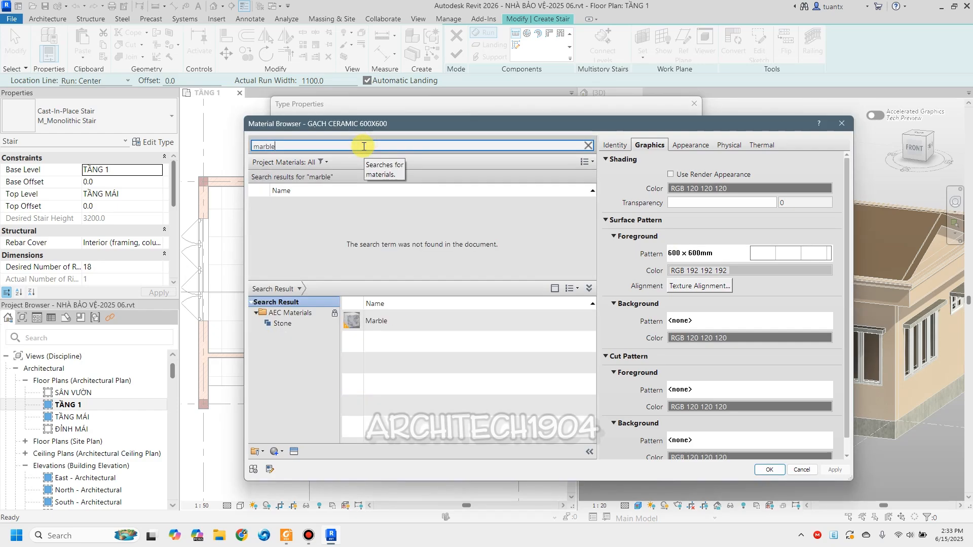
{"action": "mouse_move", "coordinate": [408, 320]}
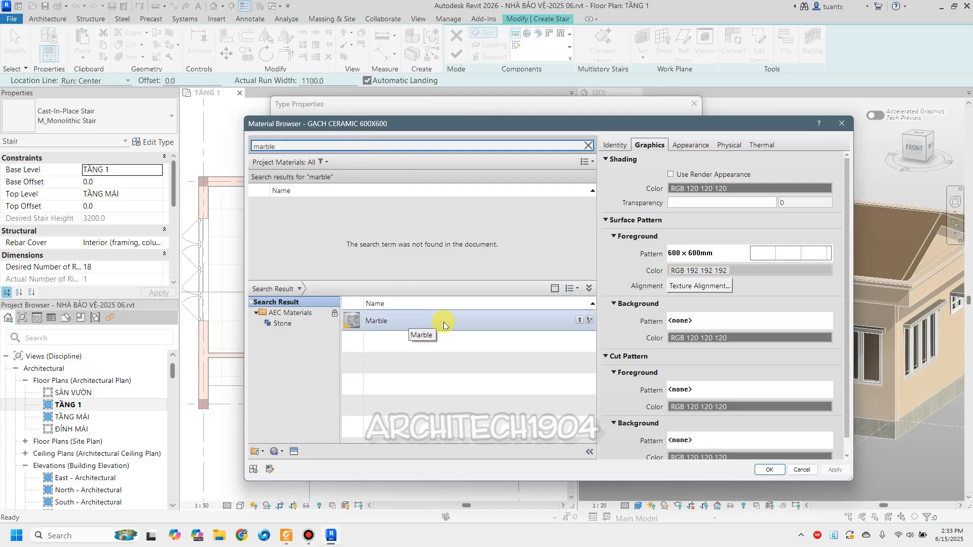
{"action": "left_click", "coordinate": [579, 320]}
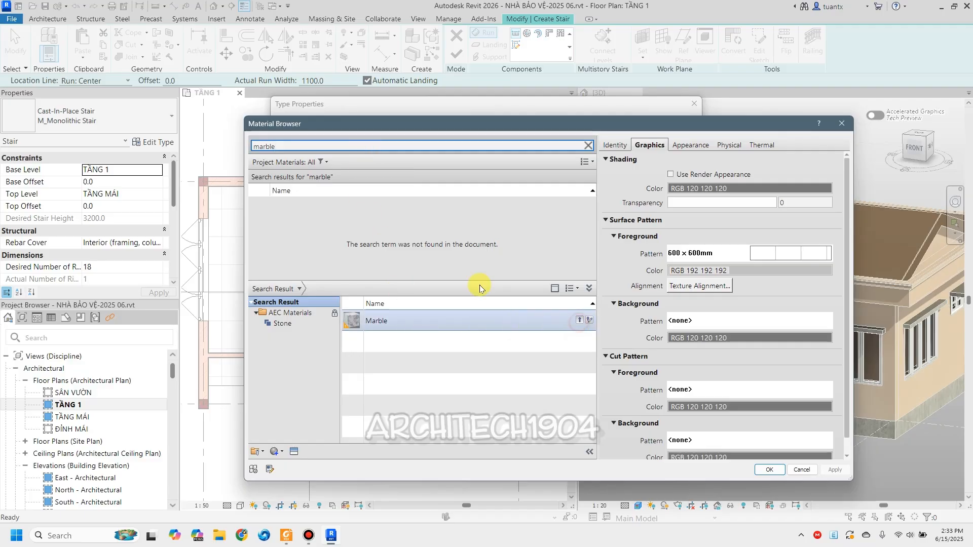
Search the materials for granite, add Stone, Natural Soldier to the project and rename it @-Granite mat bac.
{"action": "double_click", "coordinate": [301, 146]}
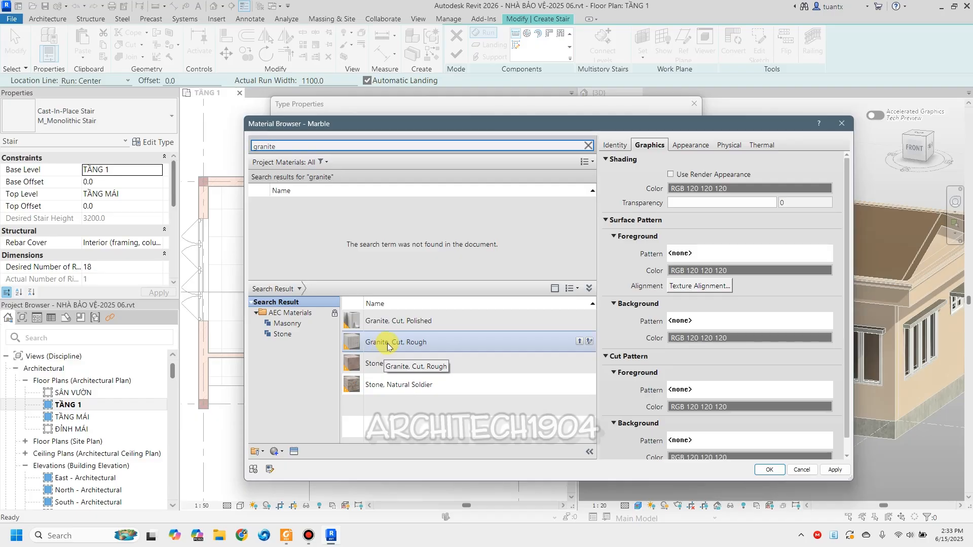
{"action": "left_click", "coordinate": [579, 384]}
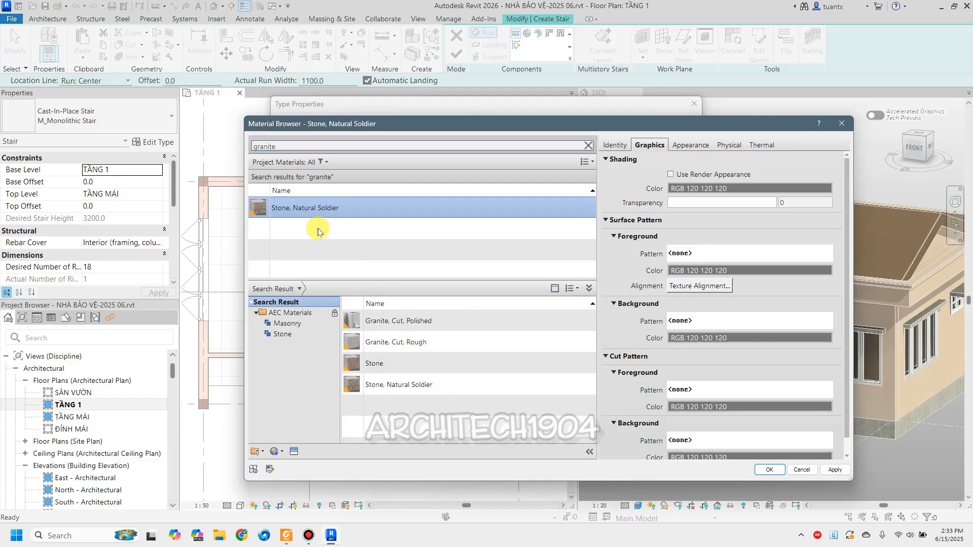
{"action": "right_click", "coordinate": [298, 211]}
{"action": "left_click", "coordinate": [323, 254]}
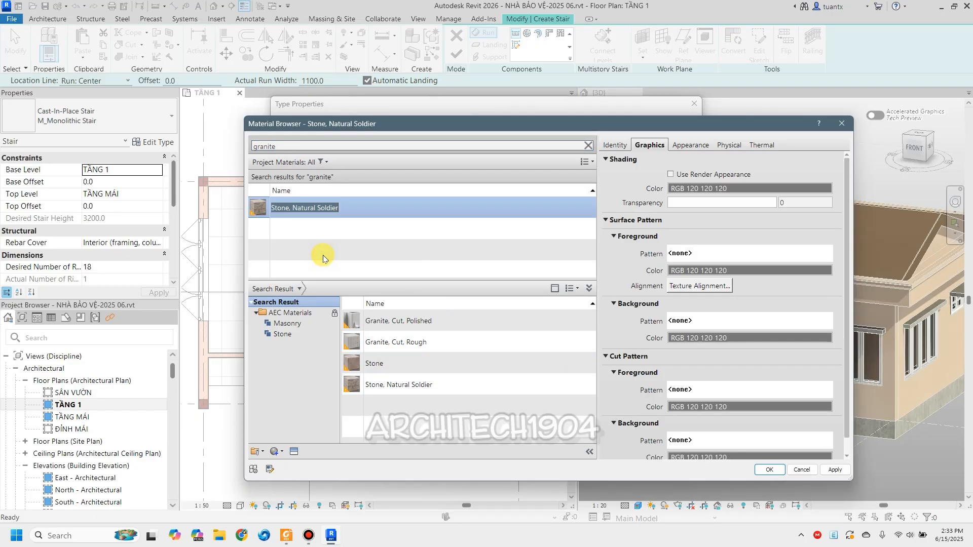
{"action": "type", "text": "@-Granite mat bac"}
{"action": "key", "text": "Return"}
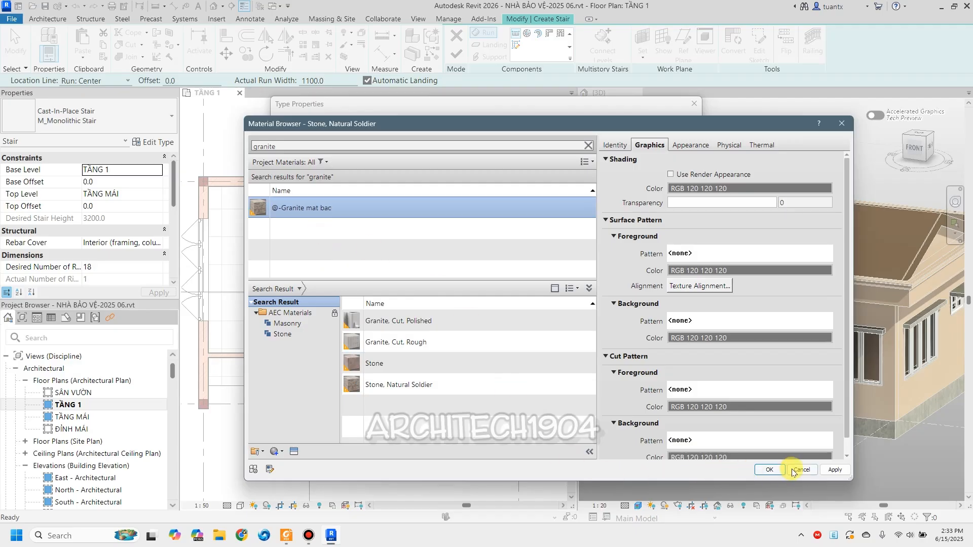
Assign @-Granite mat bac as the run type's tread material and accept the run and stair type settings.
{"action": "left_click", "coordinate": [775, 469]}
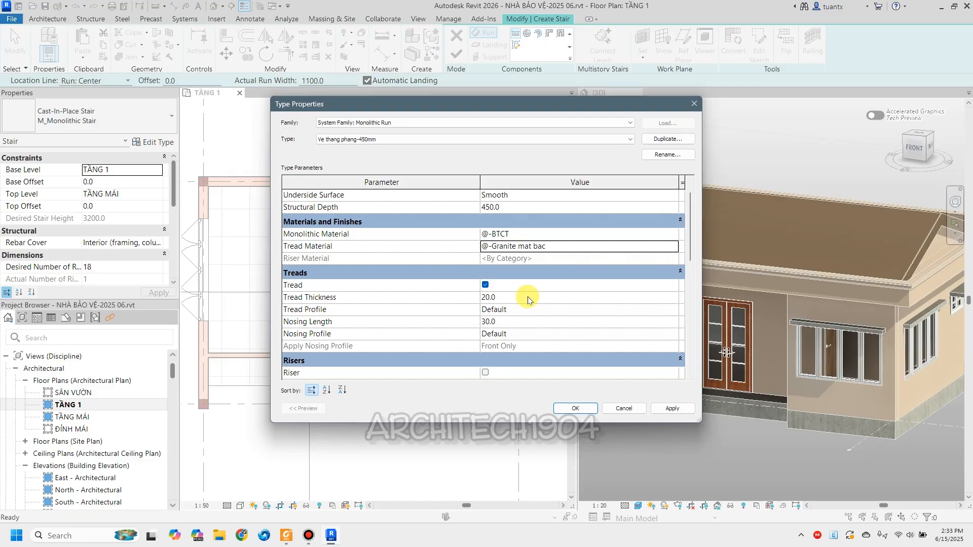
{"action": "left_click", "coordinate": [569, 409]}
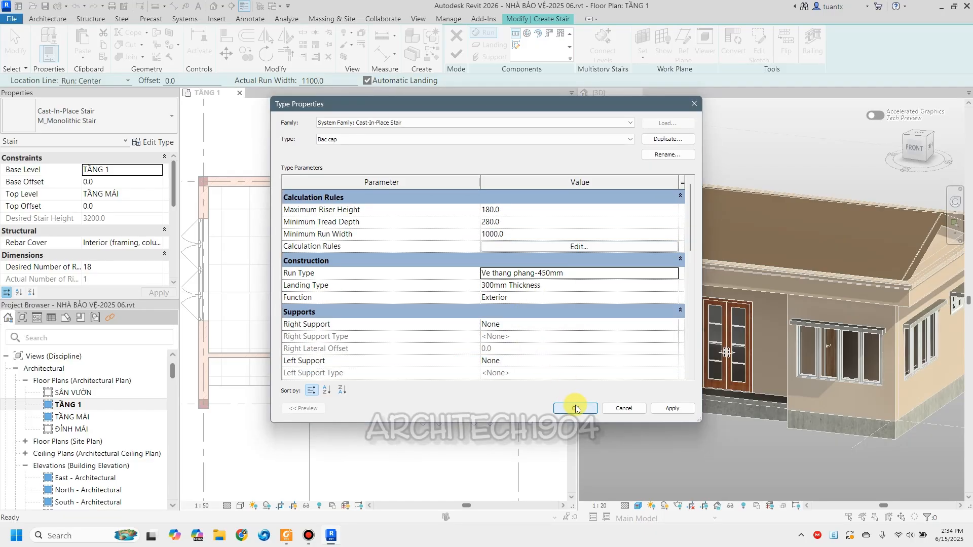
{"action": "left_click", "coordinate": [574, 408]}
Set the stair's base level to SÂN VƯỜN and its top level to TẦNG 1.
{"action": "middle_click_drag", "start_coordinate": [327, 340], "coordinate": [387, 290]}
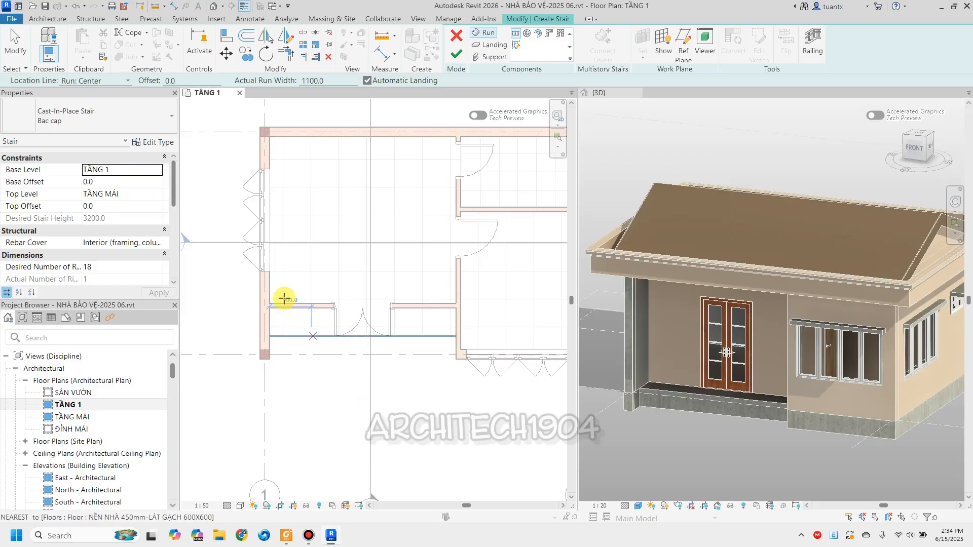
{"action": "left_click", "coordinate": [143, 169]}
{"action": "left_click", "coordinate": [158, 169]}
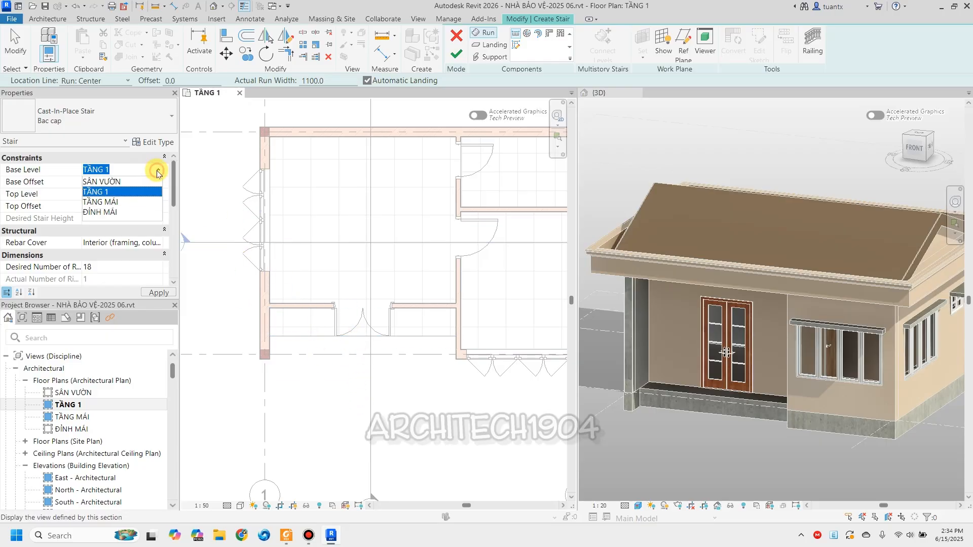
{"action": "left_click", "coordinate": [122, 182]}
{"action": "left_click", "coordinate": [136, 194]}
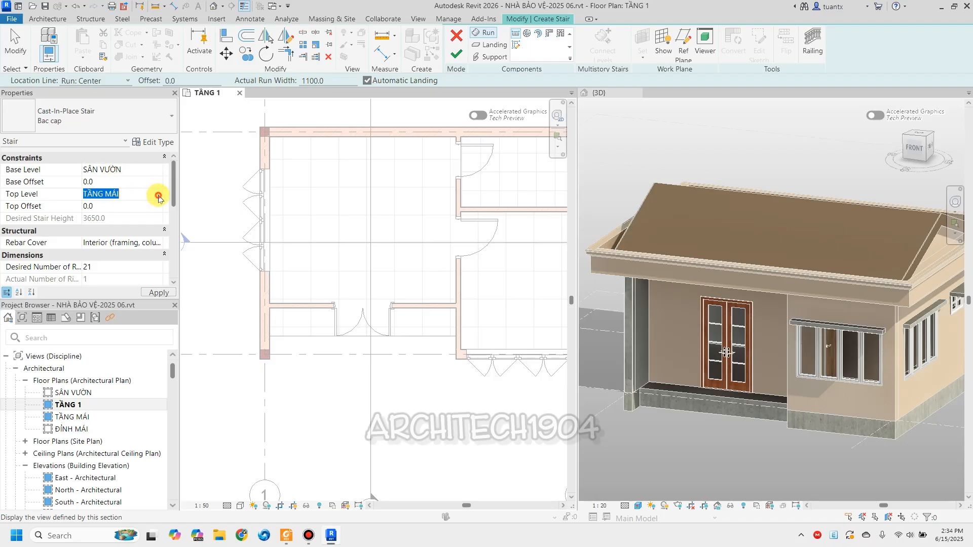
{"action": "left_click", "coordinate": [158, 194]}
{"action": "left_click", "coordinate": [108, 221]}
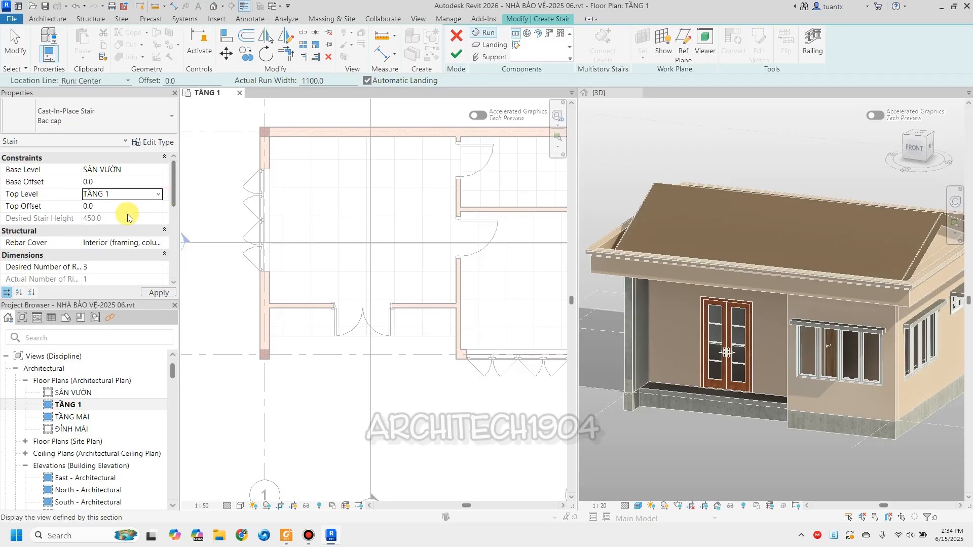
Review the stair's riser and tread dimensions and compare them with the step section in the PDF.
{"action": "left_click_drag", "start_coordinate": [174, 197], "coordinate": [172, 223]}
{"action": "left_click_drag", "start_coordinate": [83, 169], "coordinate": [110, 169]}
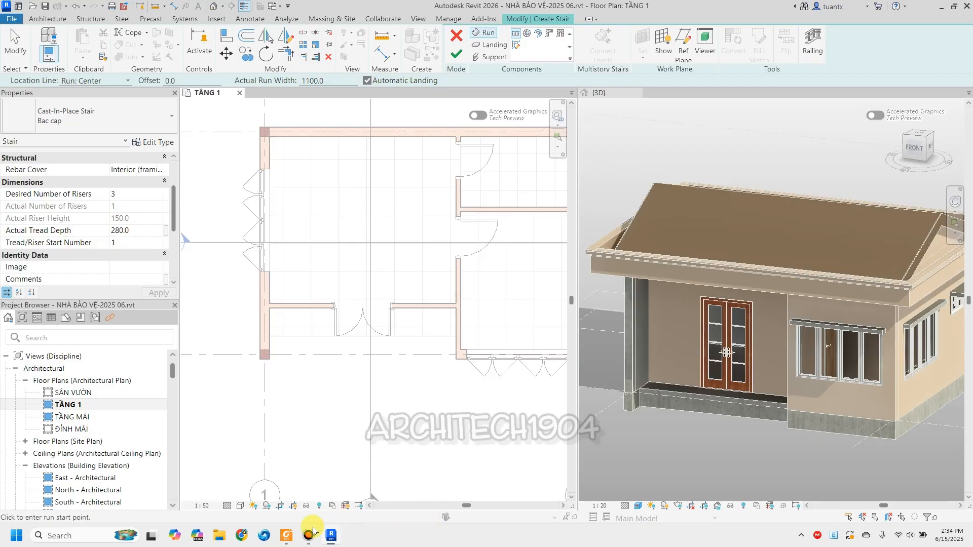
{"action": "left_click", "coordinate": [287, 536]}
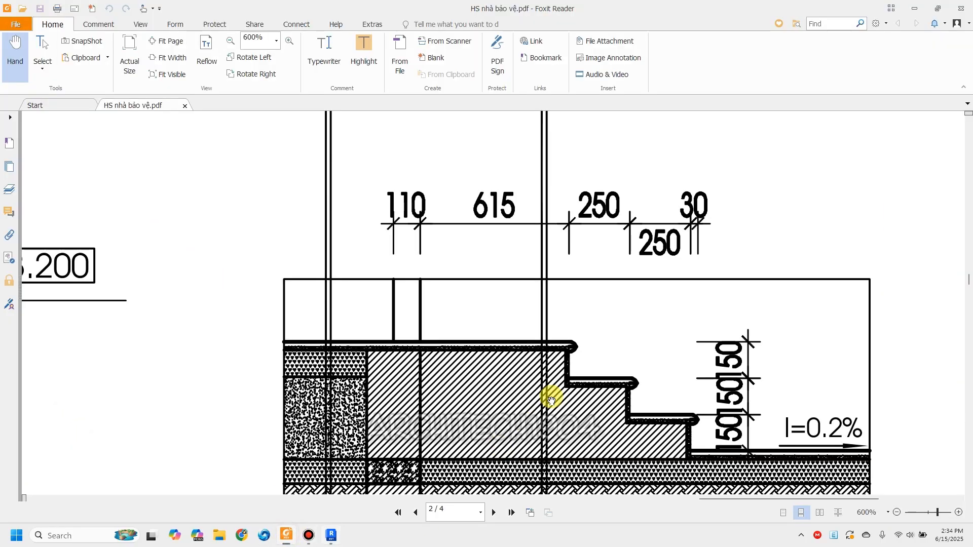
{"action": "left_click", "coordinate": [287, 536]}
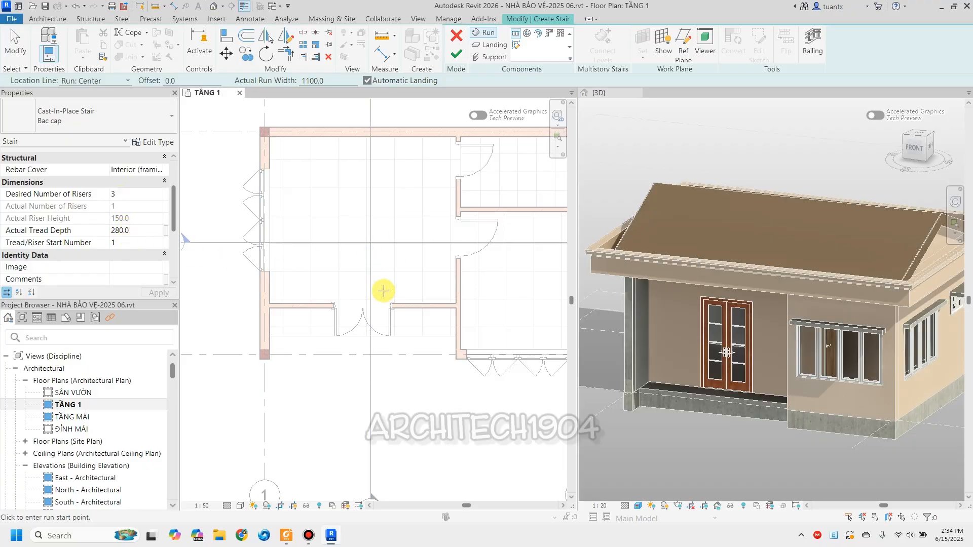
Sketch a straight three-riser run, 1100 mm wide, in front of the entrance door, ascending toward the building.
{"action": "scroll", "coordinate": [366, 364], "scroll_direction": "up", "scroll_amount": 1}
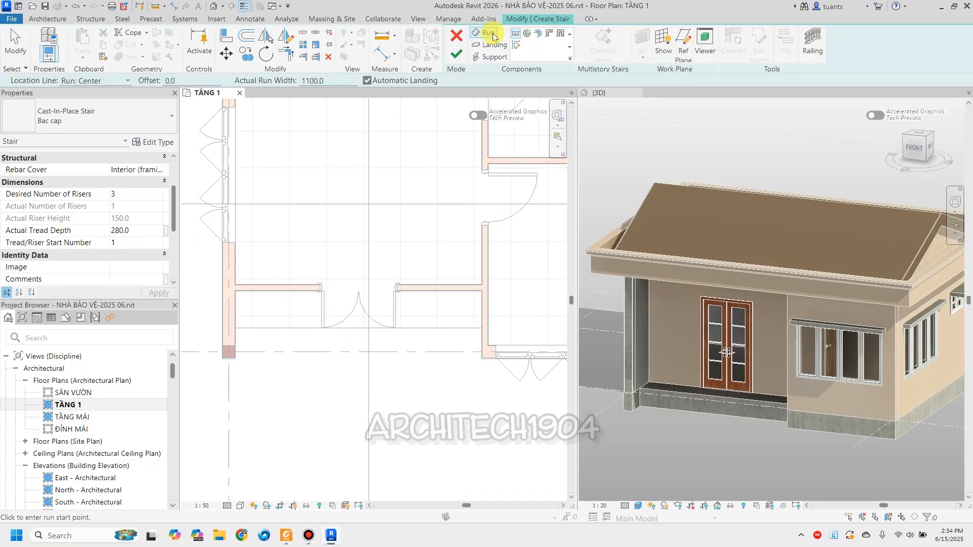
{"action": "left_click", "coordinate": [348, 444]}
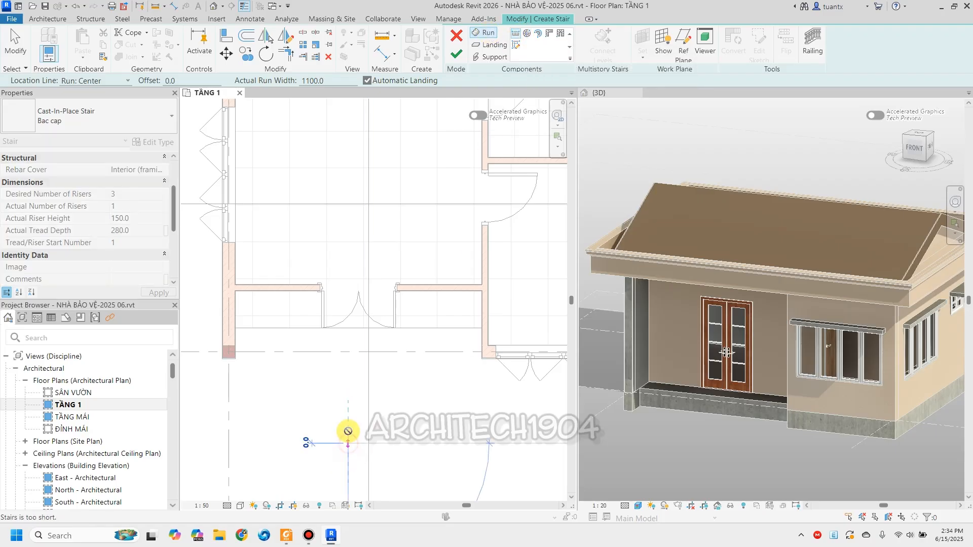
{"action": "left_click", "coordinate": [347, 372]}
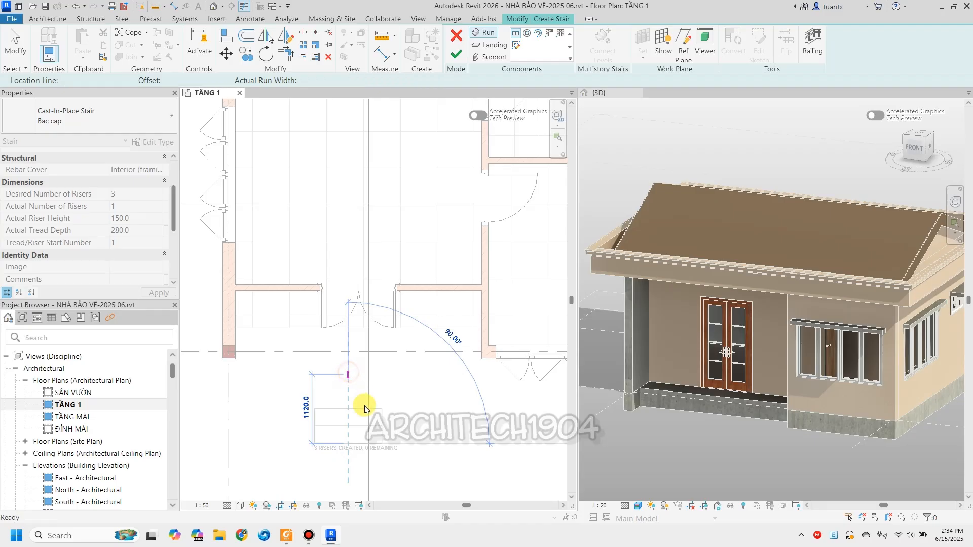
{"action": "scroll", "coordinate": [399, 427], "scroll_direction": "up", "scroll_amount": 1}
{"action": "scroll", "coordinate": [709, 430], "scroll_direction": "up", "scroll_amount": 4}
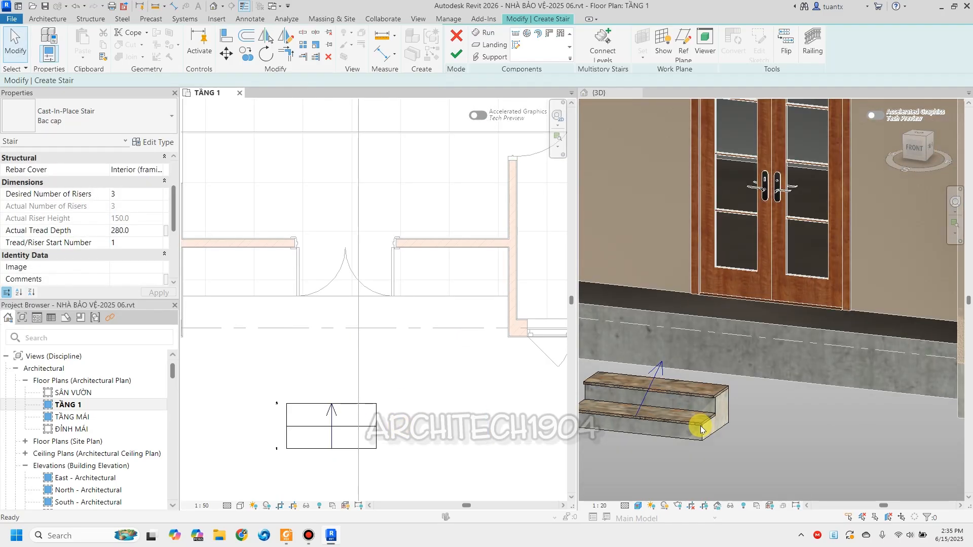
Move the run so its lower-left corner meets the outer corner of the column at the porch's left end.
{"action": "scroll", "coordinate": [304, 395], "scroll_direction": "down", "scroll_amount": 3}
{"action": "scroll", "coordinate": [347, 413], "scroll_direction": "up", "scroll_amount": 3}
{"action": "middle_click_drag", "start_coordinate": [348, 413], "coordinate": [319, 371]}
{"action": "left_click", "coordinate": [274, 384]}
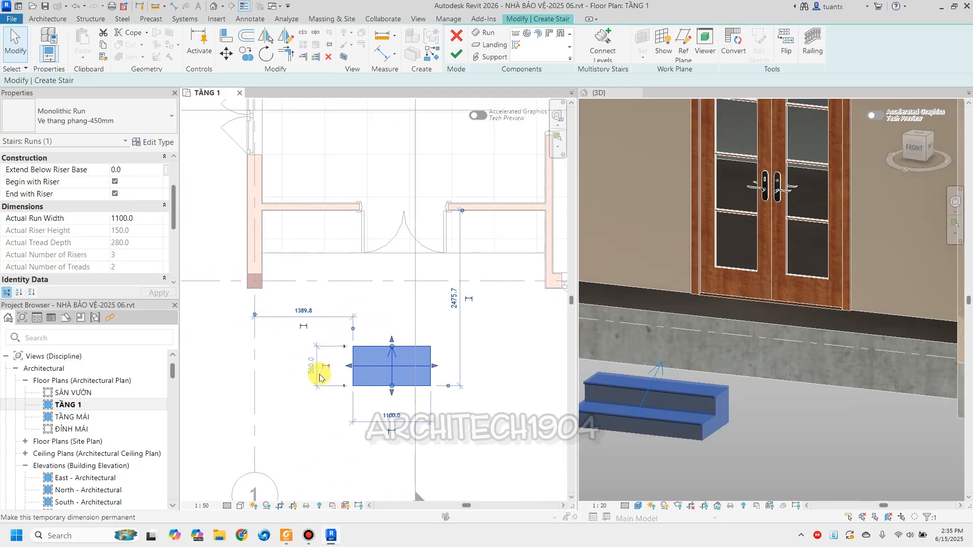
{"action": "left_click", "coordinate": [229, 56]}
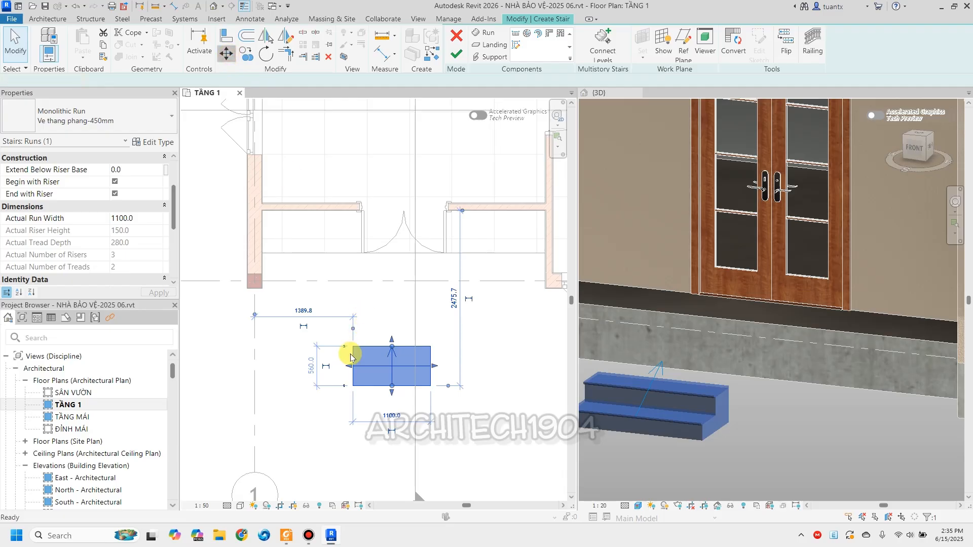
{"action": "left_click", "coordinate": [350, 386]}
{"action": "scroll", "coordinate": [253, 286], "scroll_direction": "up", "scroll_amount": 8}
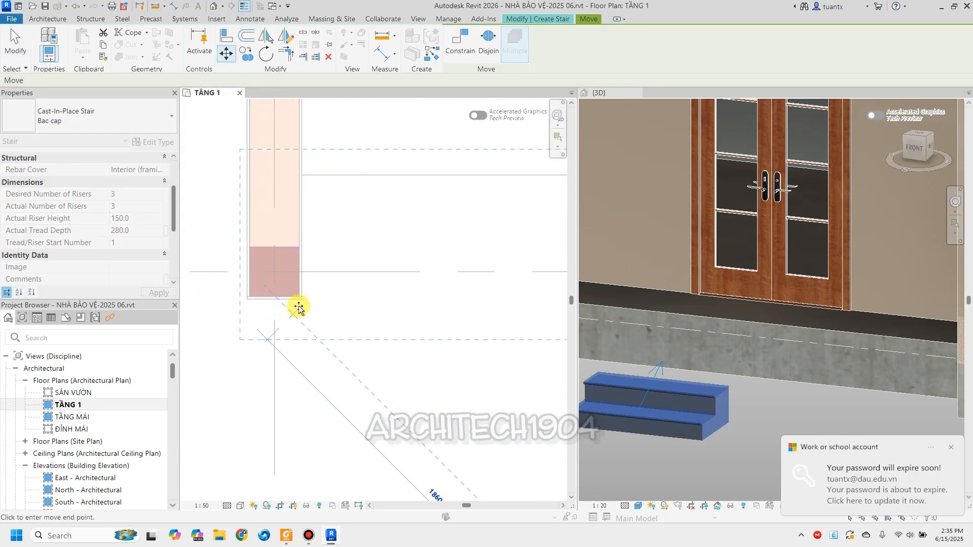
{"action": "left_click", "coordinate": [303, 299]}
Stretch the run's free side to the porch's right wall, giving a run width of 4000 mm.
{"action": "scroll", "coordinate": [254, 393], "scroll_direction": "down", "scroll_amount": 3}
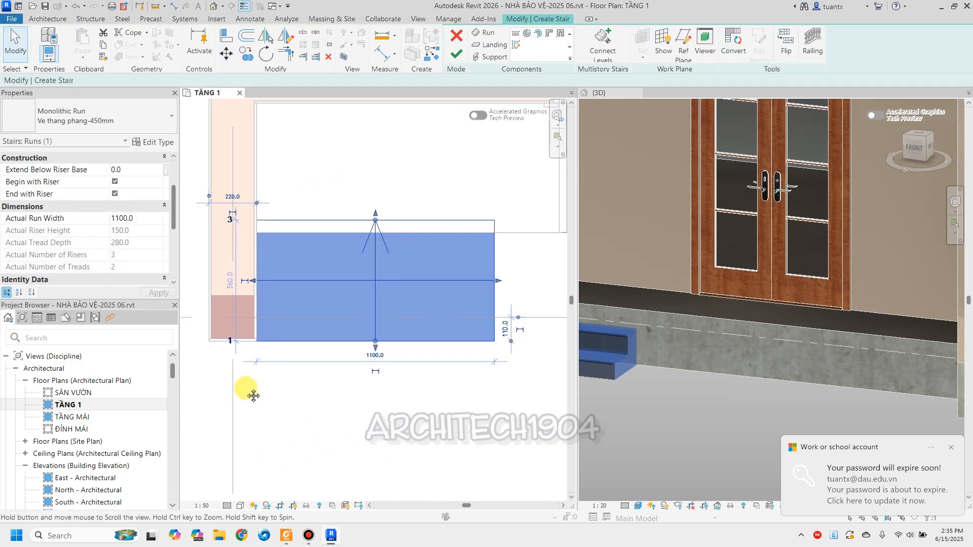
{"action": "scroll", "coordinate": [365, 373], "scroll_direction": "down", "scroll_amount": 2}
{"action": "scroll", "coordinate": [287, 385], "scroll_direction": "down", "scroll_amount": 2}
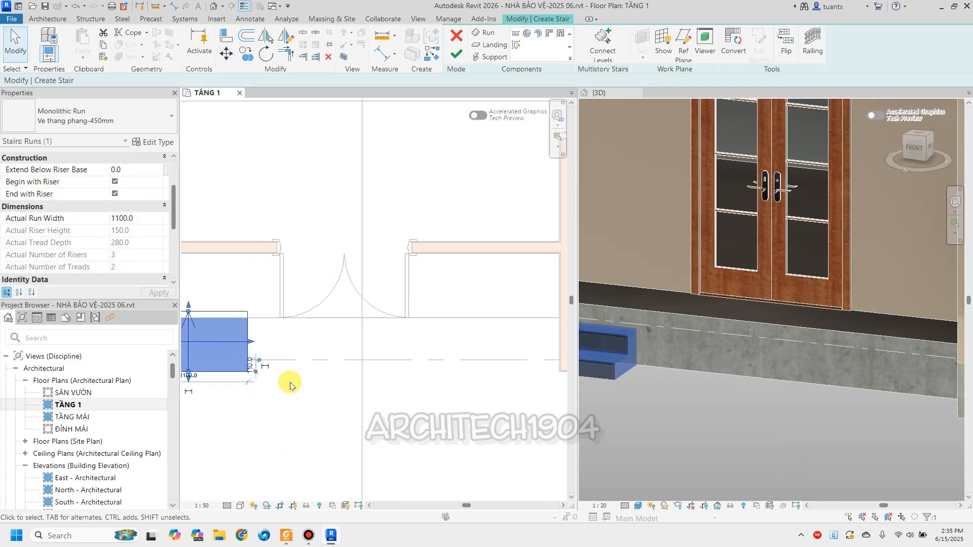
{"action": "left_click_drag", "start_coordinate": [259, 348], "coordinate": [556, 341]}
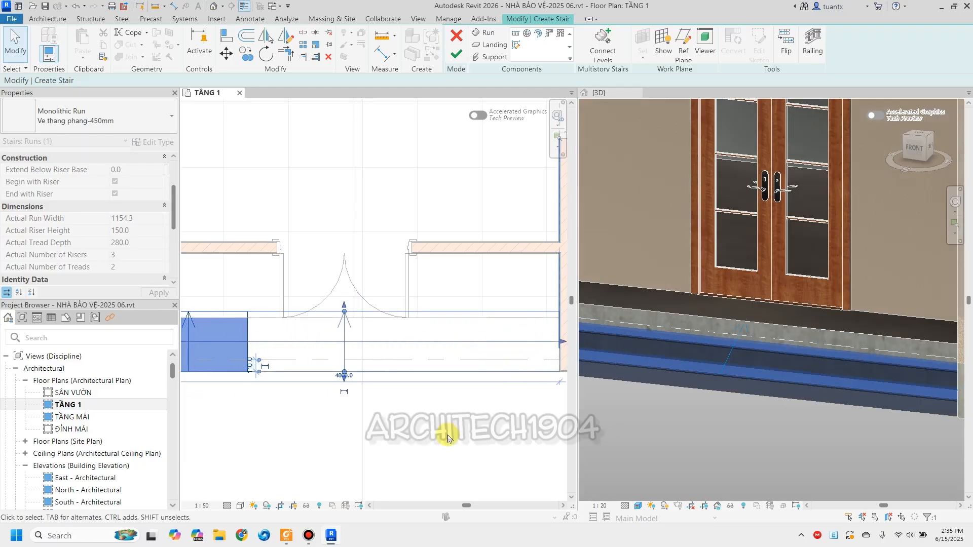
{"action": "scroll", "coordinate": [446, 438], "scroll_direction": "down", "scroll_amount": 2}
{"action": "middle_click_drag", "start_coordinate": [445, 439], "coordinate": [439, 398]}
{"action": "scroll", "coordinate": [659, 419], "scroll_direction": "down", "scroll_amount": 3}
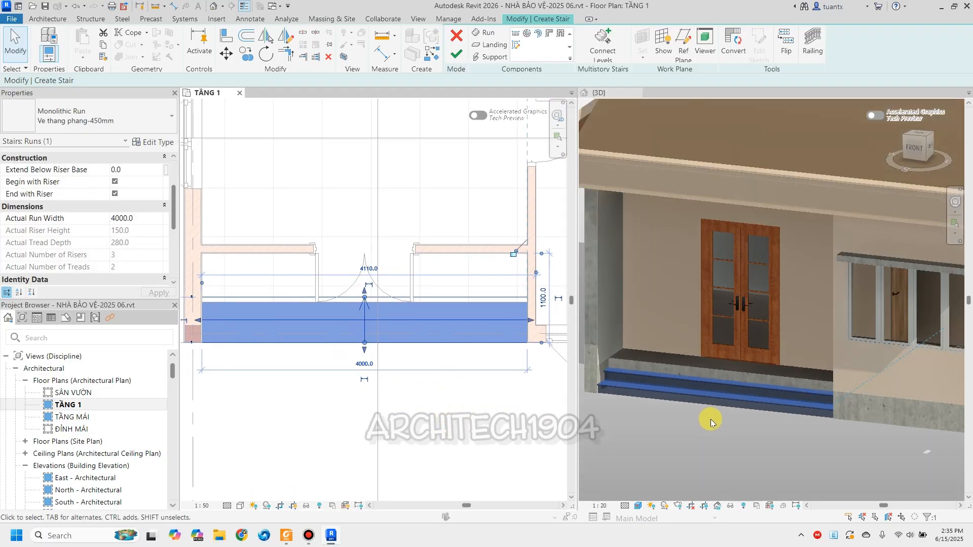
{"action": "scroll", "coordinate": [398, 398], "scroll_direction": "up", "scroll_amount": 2}
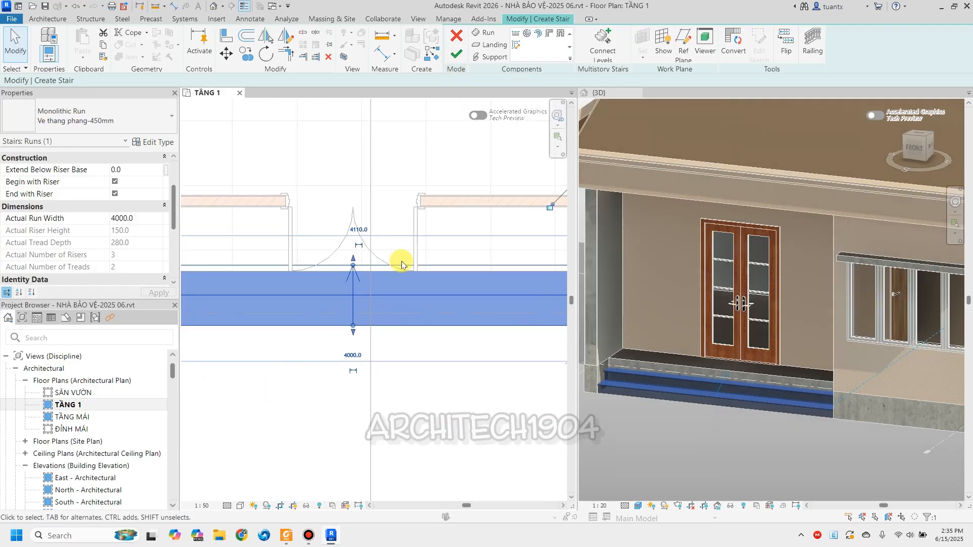
{"action": "scroll", "coordinate": [458, 458], "scroll_direction": "down", "scroll_amount": 2}
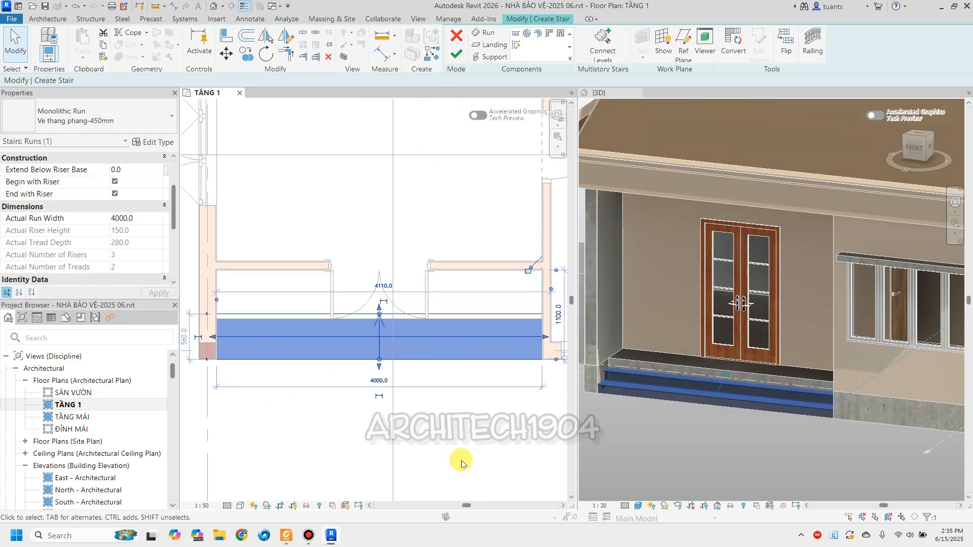
Set the stair's railing type to None and finish creating the stair.
{"action": "left_click", "coordinate": [824, 46]}
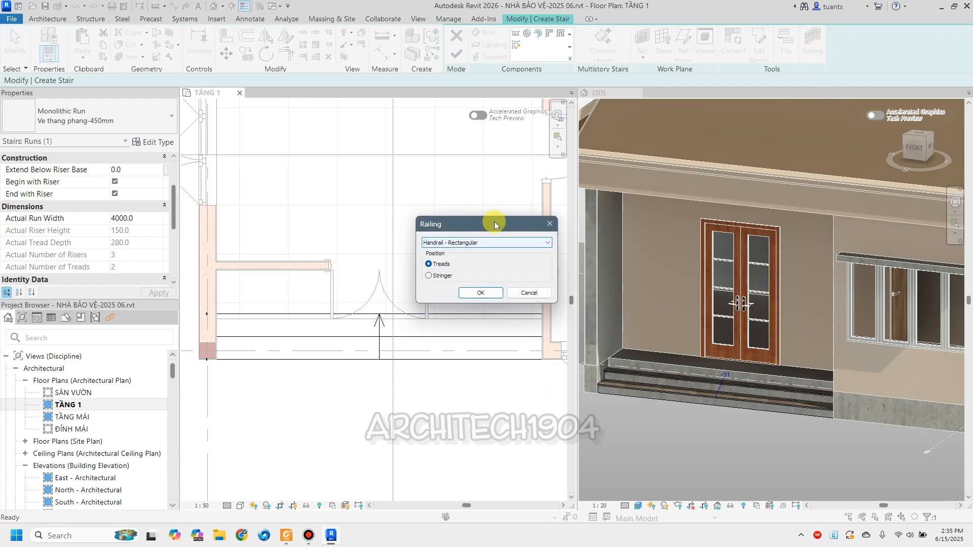
{"action": "left_click_drag", "start_coordinate": [494, 223], "coordinate": [676, 125]}
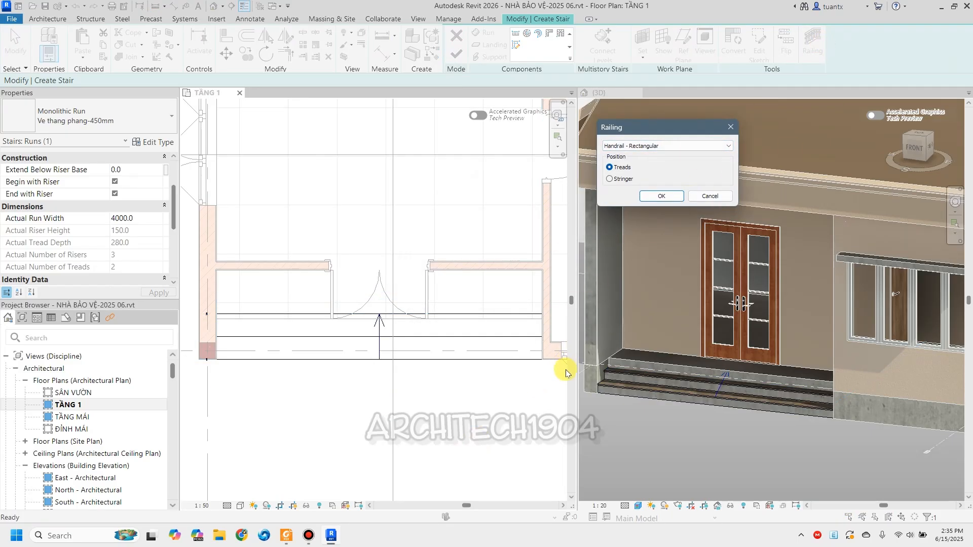
{"action": "left_click", "coordinate": [679, 146]}
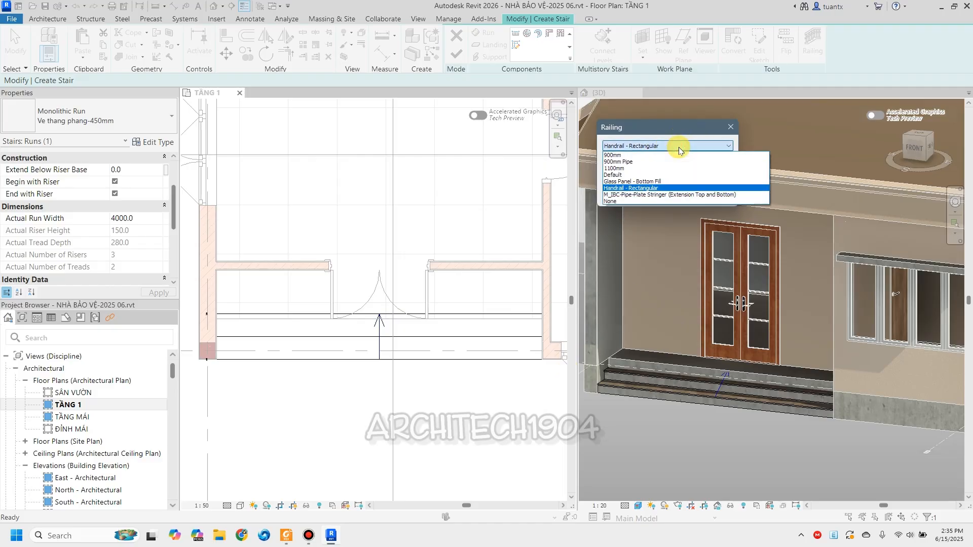
{"action": "left_click", "coordinate": [612, 202]}
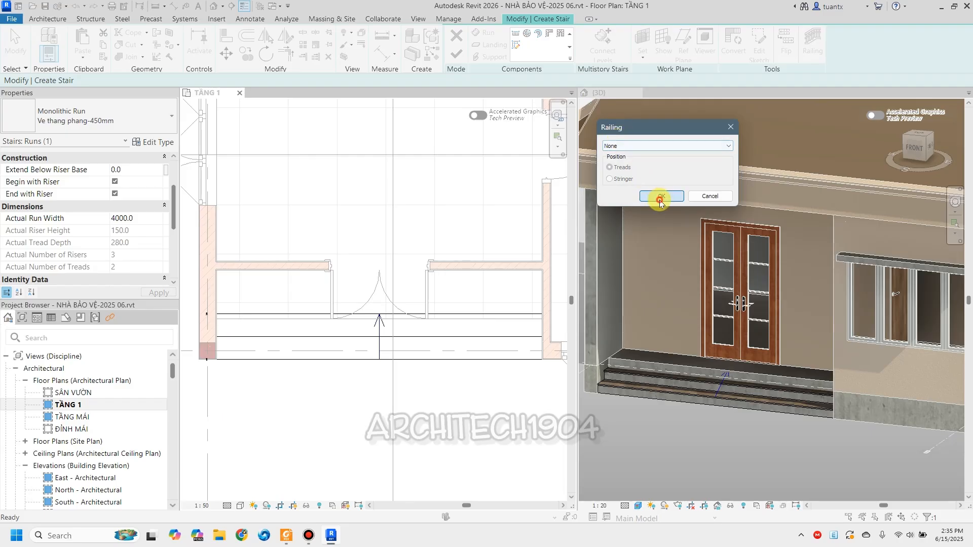
{"action": "left_click", "coordinate": [676, 196]}
{"action": "left_click", "coordinate": [456, 54]}
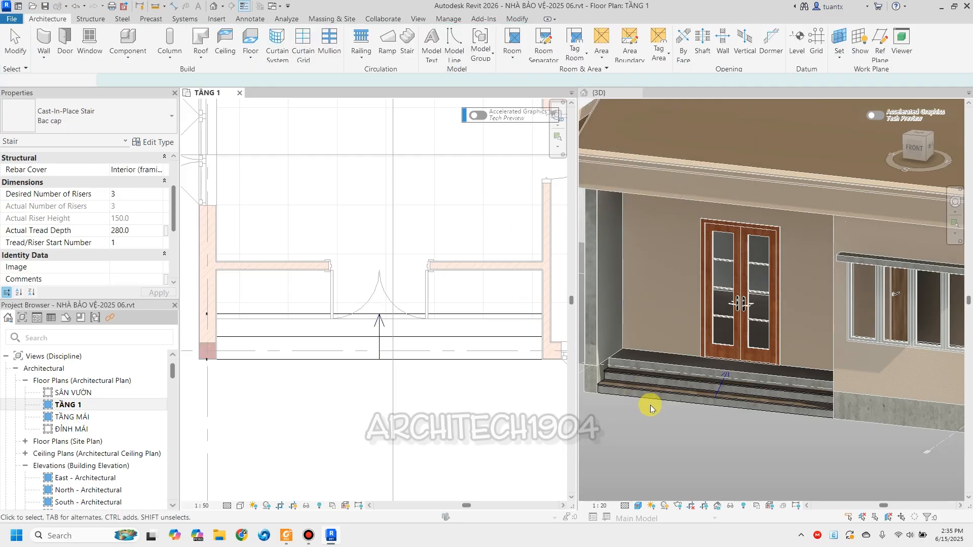
{"action": "key", "text": "Escape"}
Examine the finished stair's granite treads, nosings and junction with the porch floor in the 3D view.
{"action": "scroll", "coordinate": [481, 365], "scroll_direction": "up", "scroll_amount": 3}
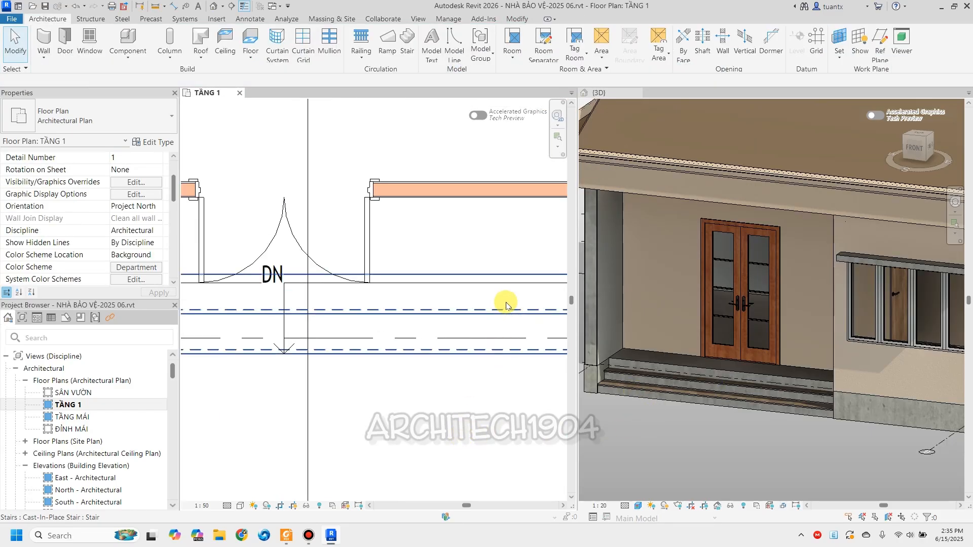
{"action": "scroll", "coordinate": [658, 401], "scroll_direction": "up", "scroll_amount": 3}
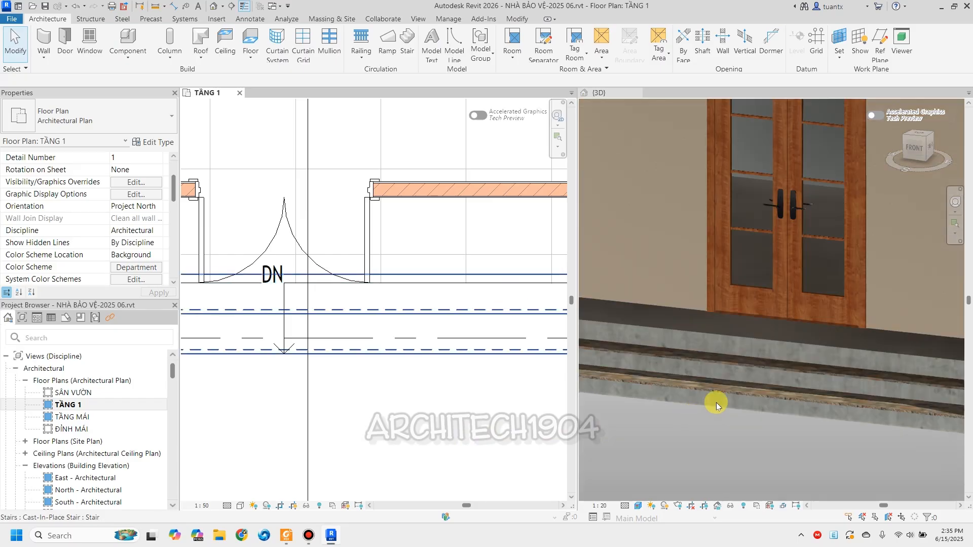
{"action": "middle_click_drag", "start_coordinate": [679, 380], "coordinate": [767, 431], "text": "shift"}
{"action": "scroll", "coordinate": [767, 431], "scroll_direction": "up", "scroll_amount": 3}
{"action": "scroll", "coordinate": [789, 290], "scroll_direction": "up", "scroll_amount": 3}
{"action": "scroll", "coordinate": [784, 287], "scroll_direction": "up", "scroll_amount": 3}
{"action": "scroll", "coordinate": [648, 243], "scroll_direction": "up", "scroll_amount": 4}
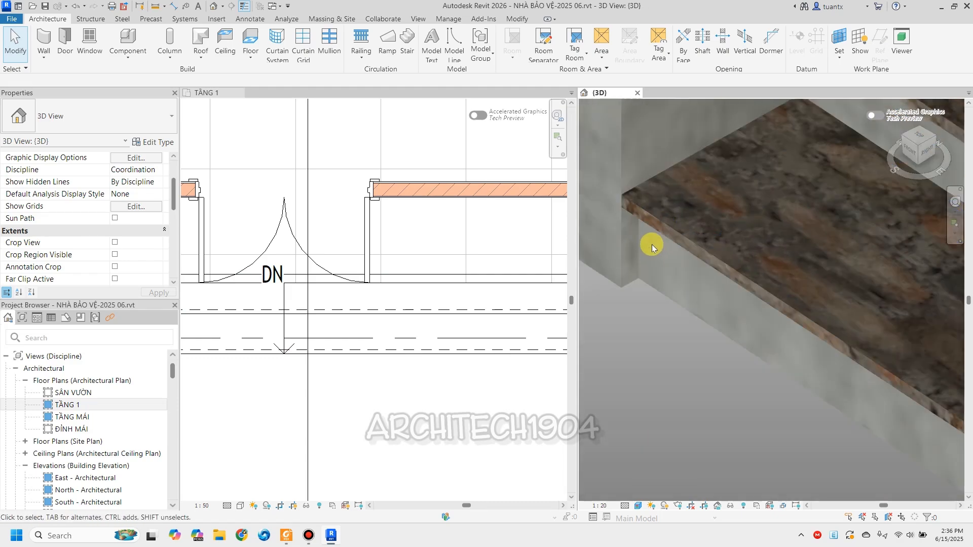
{"action": "scroll", "coordinate": [655, 244], "scroll_direction": "down", "scroll_amount": 3}
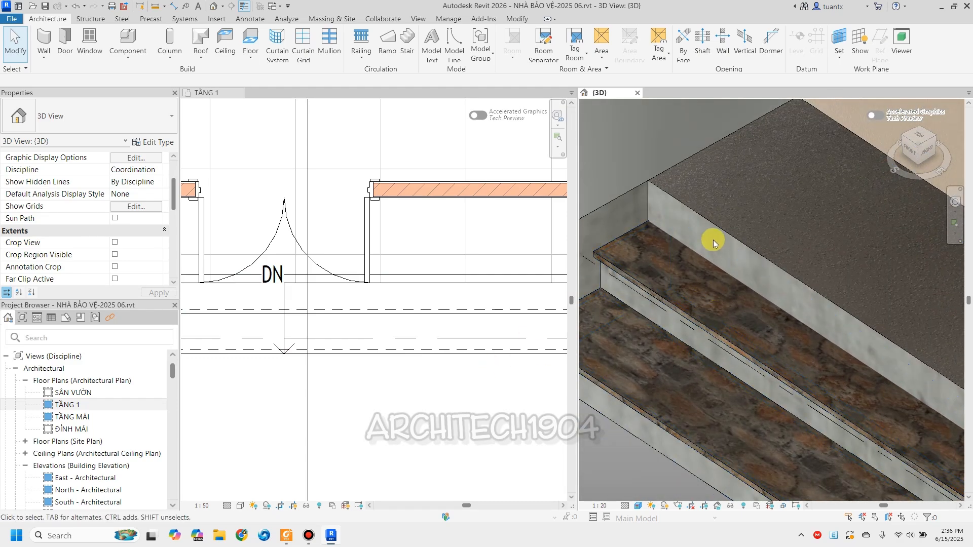
{"action": "scroll", "coordinate": [724, 226], "scroll_direction": "down", "scroll_amount": 2}
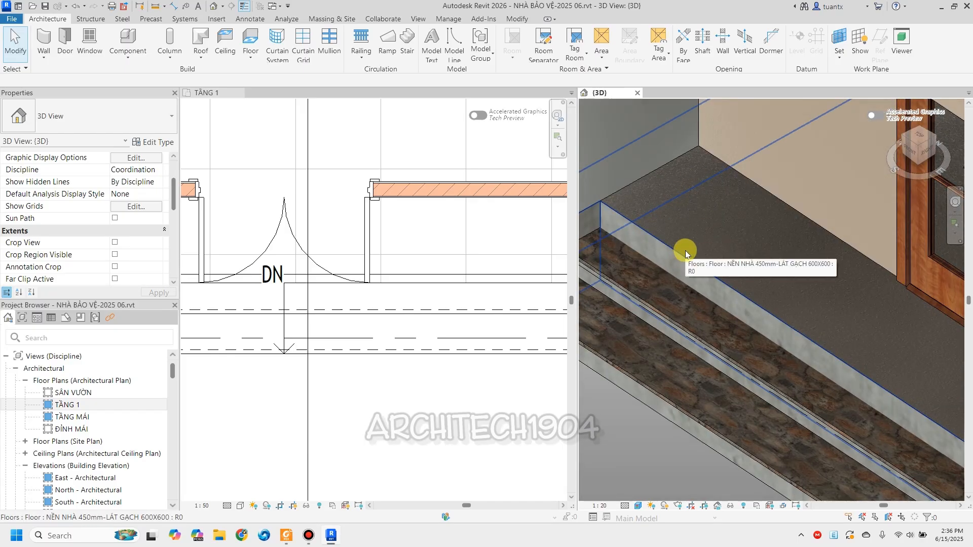
Open the building section view whose section line cuts through the entrance steps.
{"action": "left_click", "coordinate": [637, 311]}
{"action": "scroll", "coordinate": [337, 374], "scroll_direction": "down", "scroll_amount": 3}
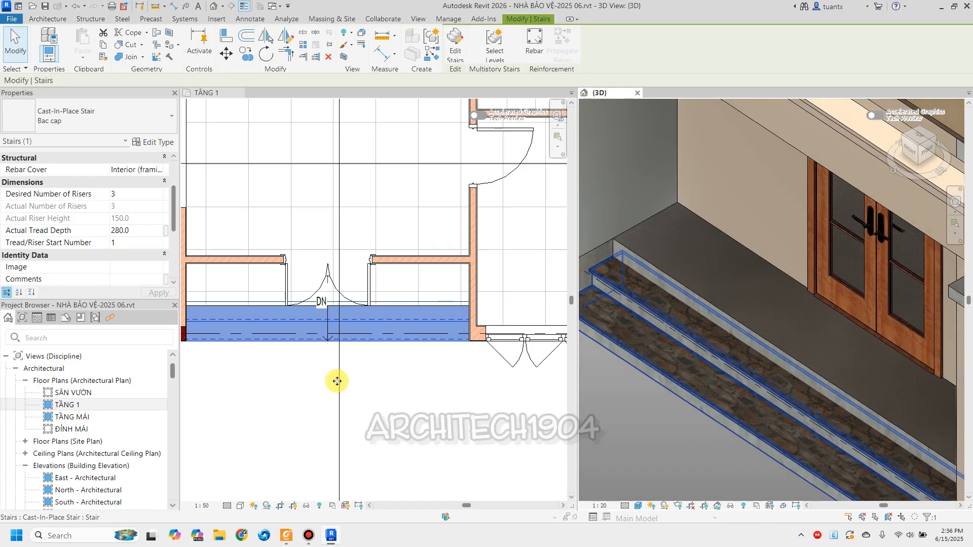
{"action": "left_click", "coordinate": [339, 388]}
{"action": "right_click", "coordinate": [339, 388]}
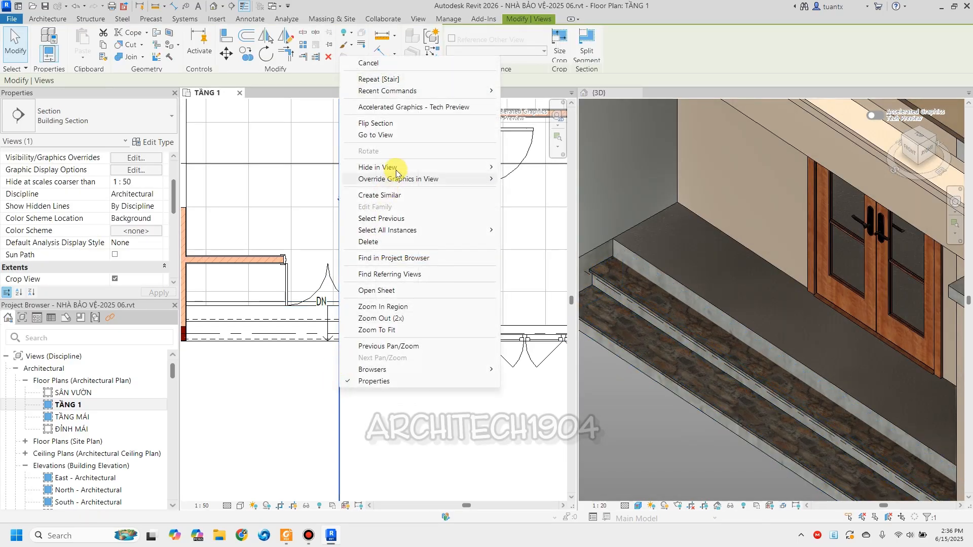
{"action": "left_click", "coordinate": [397, 135]}
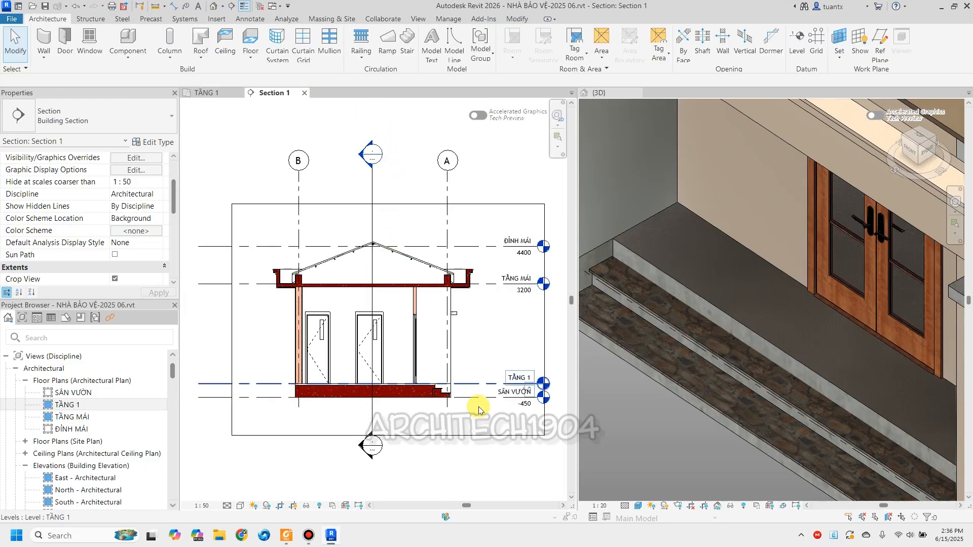
Examine in the section how the stair body and upper tread overlap the floor slab and relate to the finished floor level.
{"action": "scroll", "coordinate": [413, 388], "scroll_direction": "up", "scroll_amount": 5}
{"action": "scroll", "coordinate": [412, 372], "scroll_direction": "up", "scroll_amount": 4}
{"action": "left_click", "coordinate": [406, 347]}
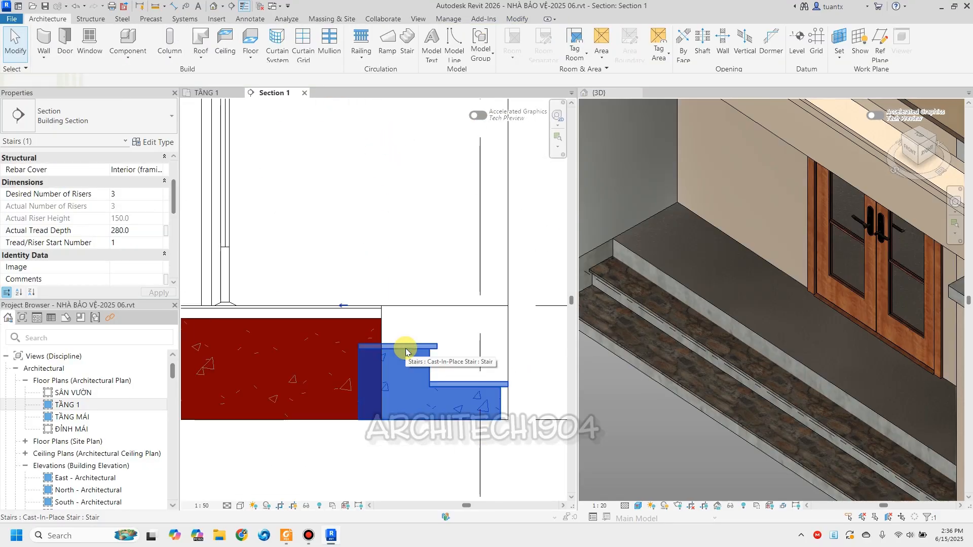
{"action": "middle_click_drag", "start_coordinate": [357, 345], "coordinate": [454, 343]}
{"action": "scroll", "coordinate": [390, 341], "scroll_direction": "up", "scroll_amount": 2}
{"action": "scroll", "coordinate": [424, 279], "scroll_direction": "up", "scroll_amount": 6}
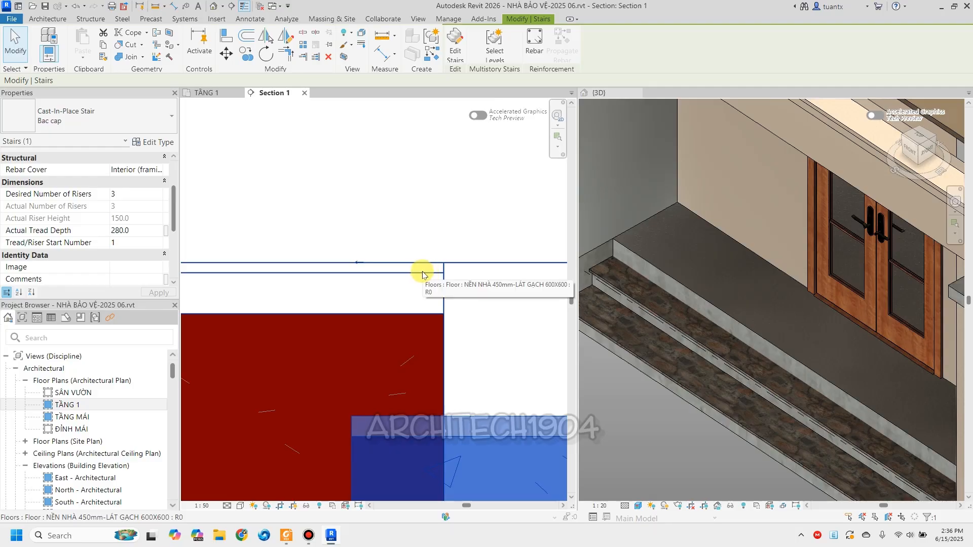
{"action": "scroll", "coordinate": [423, 275], "scroll_direction": "down", "scroll_amount": 3}
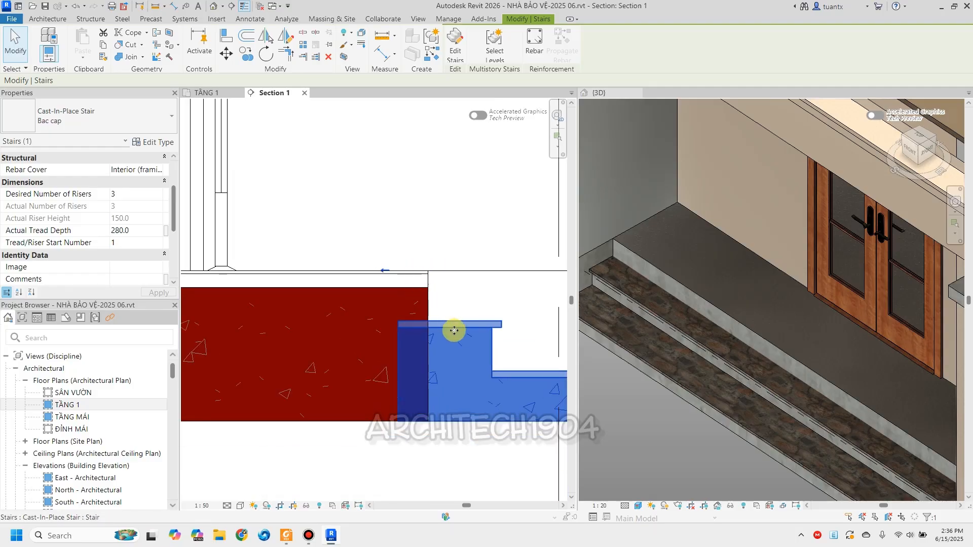
{"action": "scroll", "coordinate": [510, 337], "scroll_direction": "up", "scroll_amount": 3}
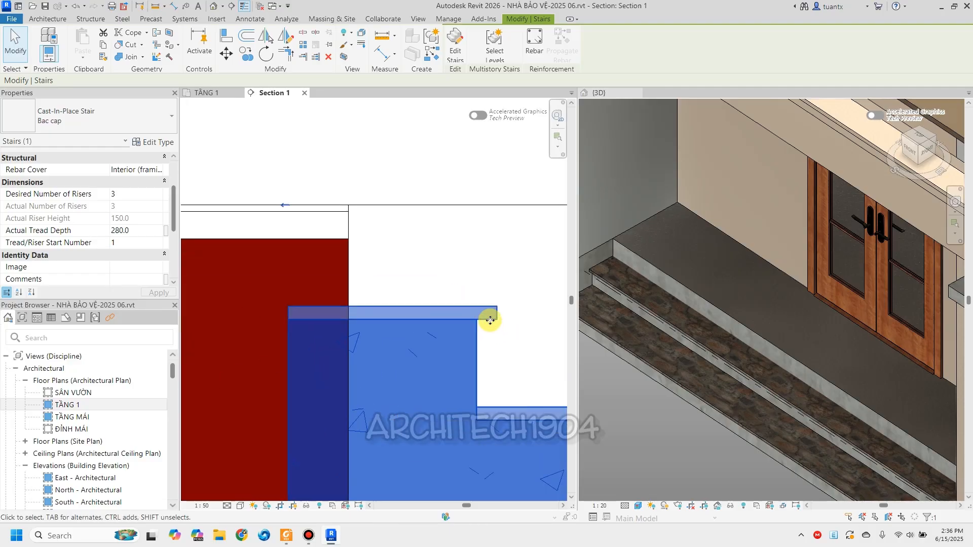
{"action": "scroll", "coordinate": [501, 329], "scroll_direction": "down", "scroll_amount": 4}
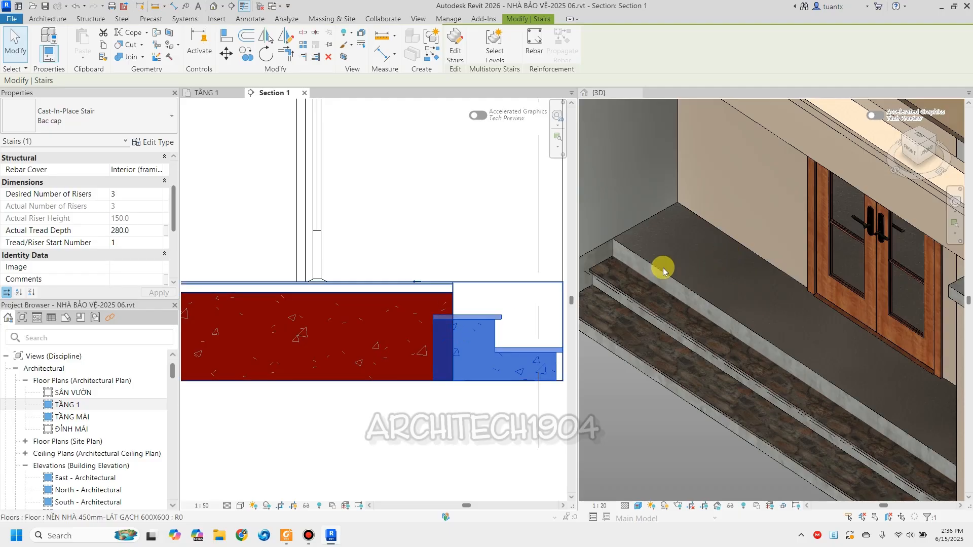
{"action": "left_click", "coordinate": [705, 289]}
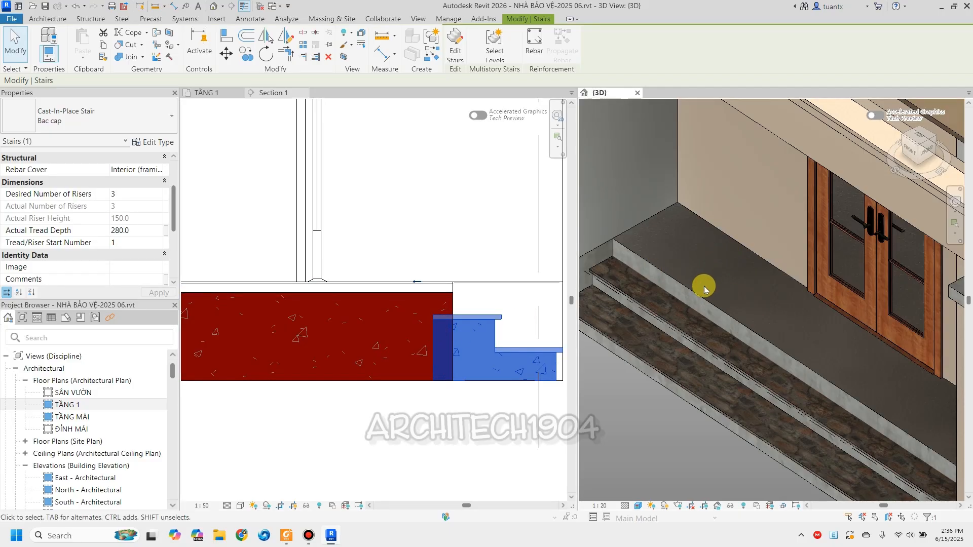
{"action": "scroll", "coordinate": [464, 298], "scroll_direction": "down", "scroll_amount": 3}
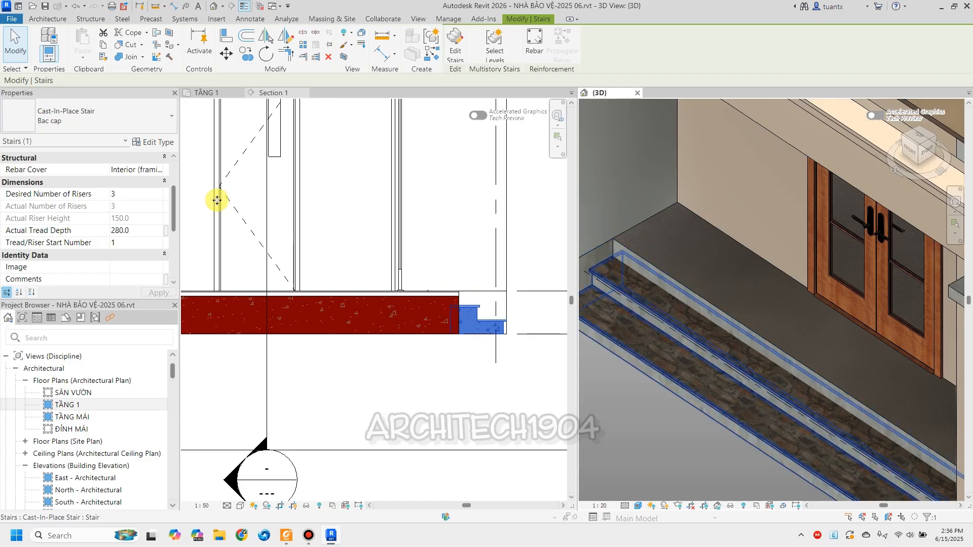
Open the boundary of the NỀN NHÀ 450mm-LÁT GẠCH 600X600 floor for editing in the TẦNG 1 plan.
{"action": "left_click", "coordinate": [204, 96]}
{"action": "left_click", "coordinate": [686, 249]}
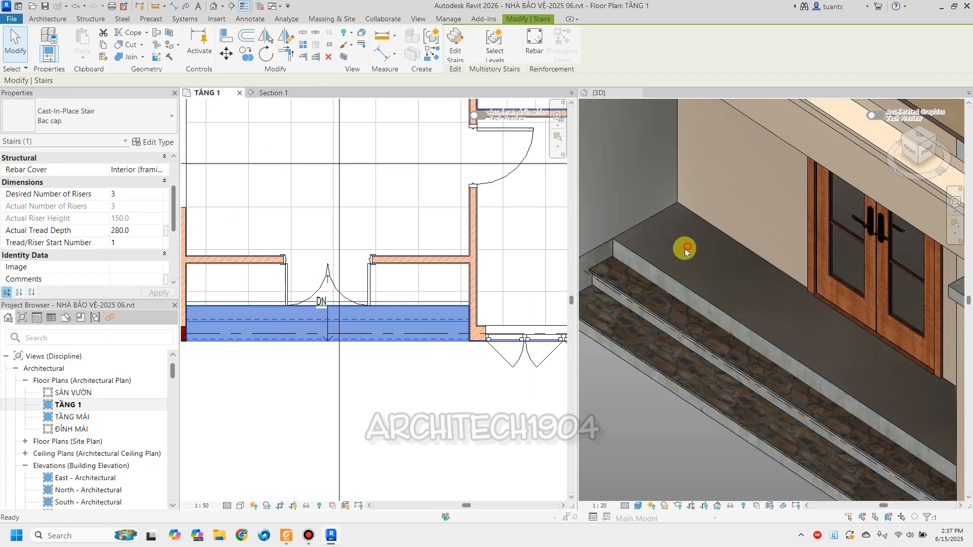
{"action": "left_click", "coordinate": [658, 267]}
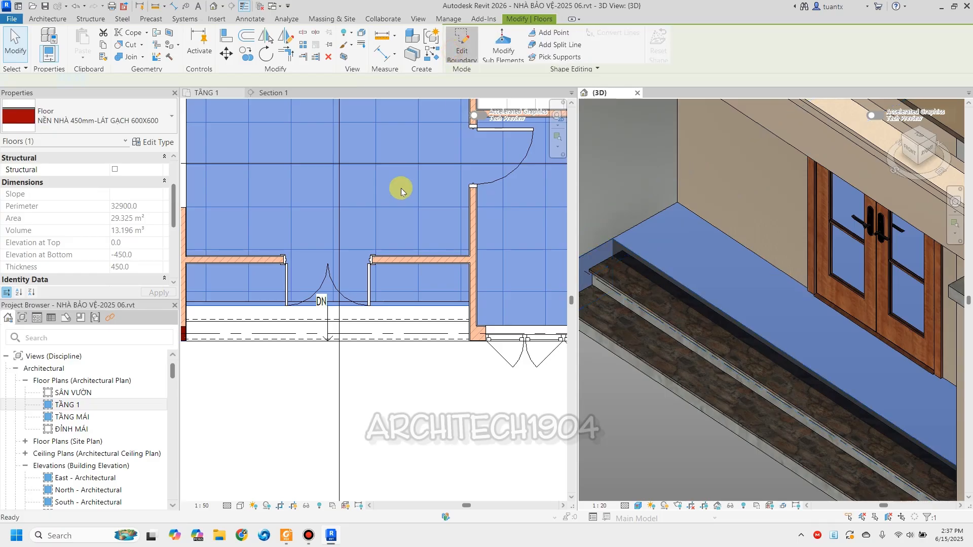
{"action": "double_click", "coordinate": [405, 177]}
{"action": "scroll", "coordinate": [373, 282], "scroll_direction": "up", "scroll_amount": 3}
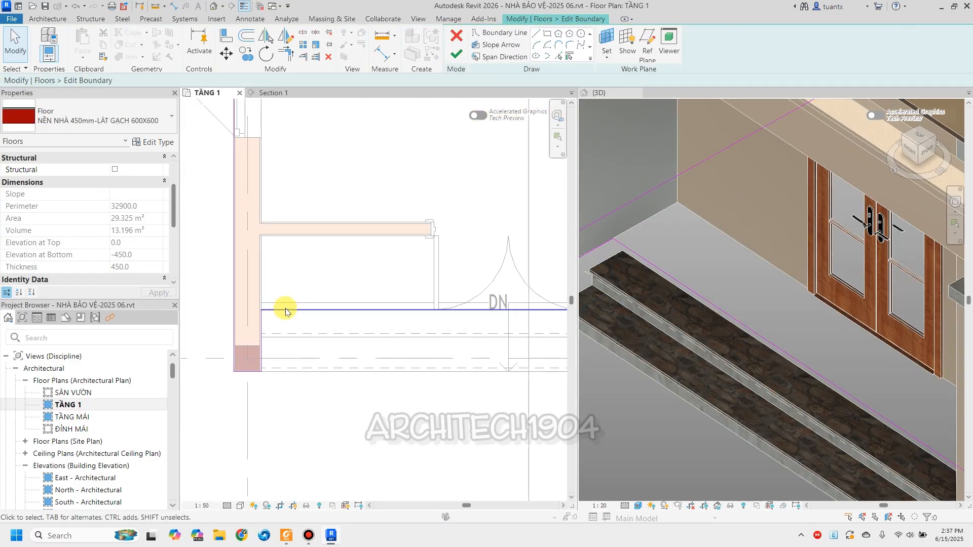
{"action": "left_click", "coordinate": [282, 309]}
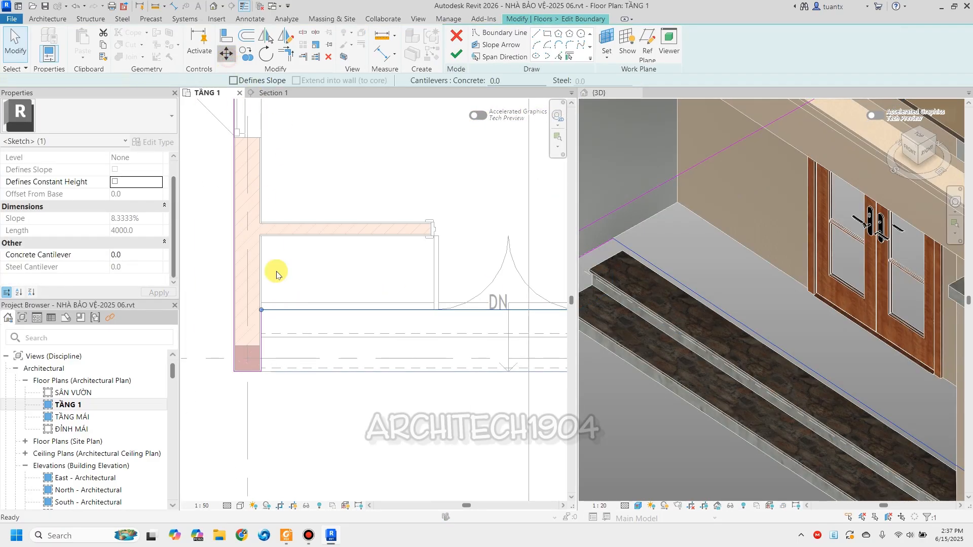
{"action": "key", "text": "m"}
{"action": "key", "text": "v"}
{"action": "scroll", "coordinate": [273, 310], "scroll_direction": "up", "scroll_amount": 2}
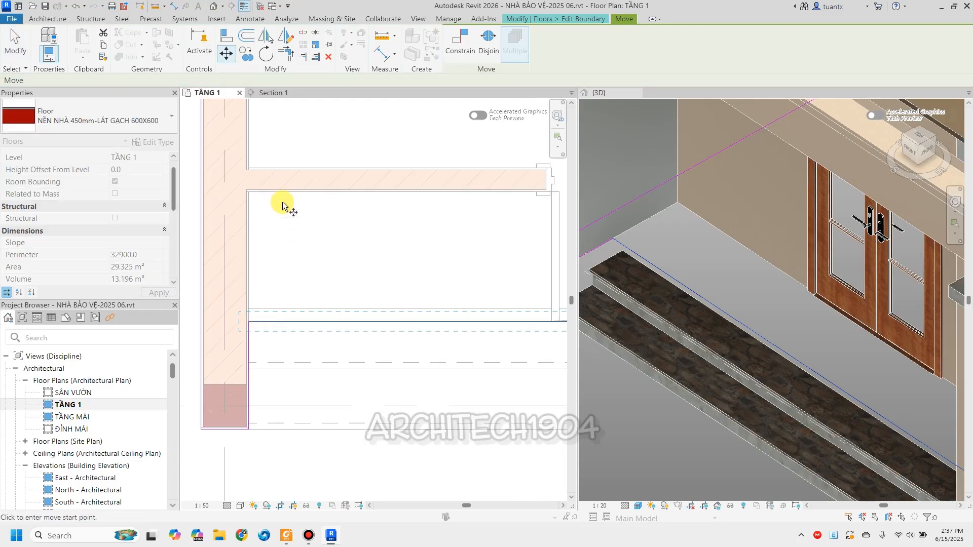
{"action": "key", "text": "Escape"}
{"action": "key", "text": "Escape"}
Align the floor's porch edge with the outer face of the entrance door wall and finish the boundary edit.
{"action": "left_click", "coordinate": [225, 35]}
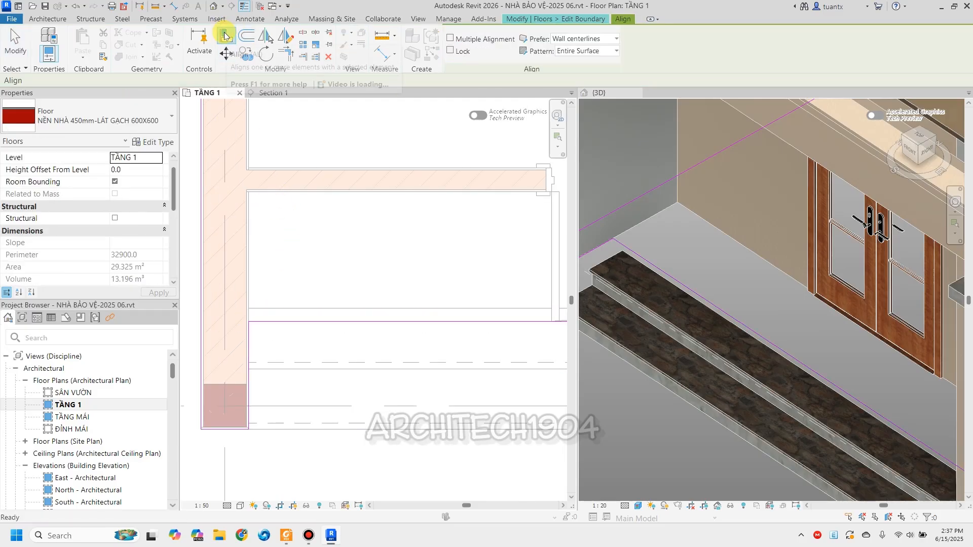
{"action": "left_click", "coordinate": [310, 192]}
{"action": "left_click", "coordinate": [301, 322]}
{"action": "scroll", "coordinate": [273, 205], "scroll_direction": "up", "scroll_amount": 3}
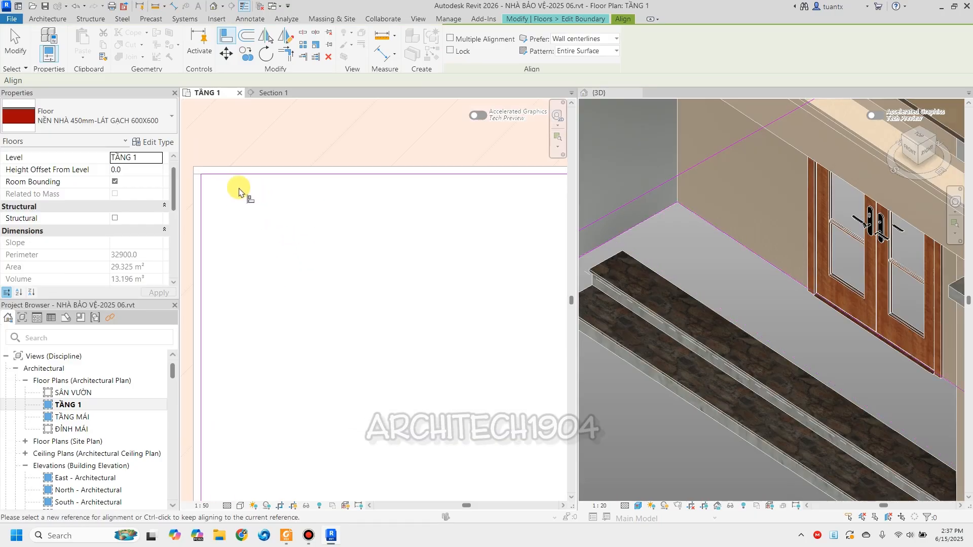
{"action": "scroll", "coordinate": [243, 193], "scroll_direction": "down", "scroll_amount": 4}
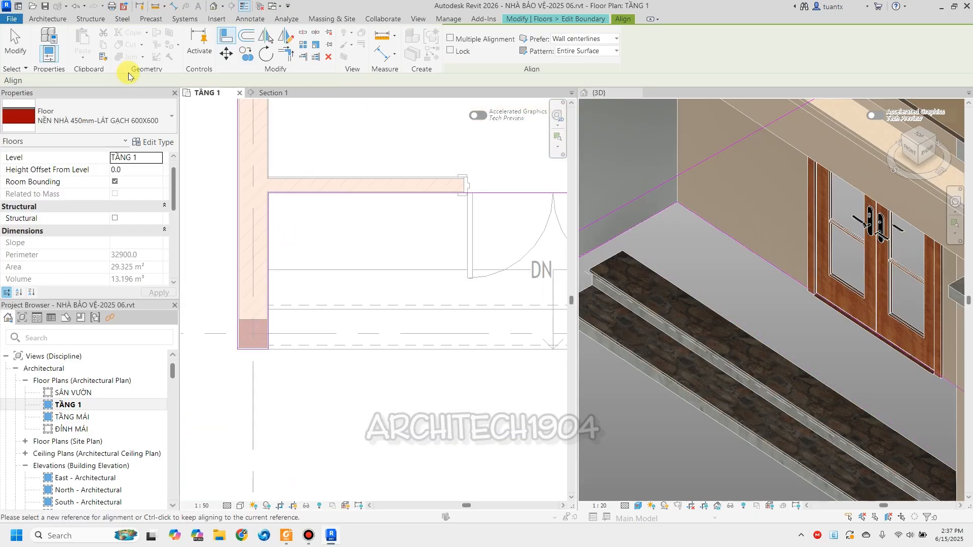
{"action": "left_click", "coordinate": [547, 20]}
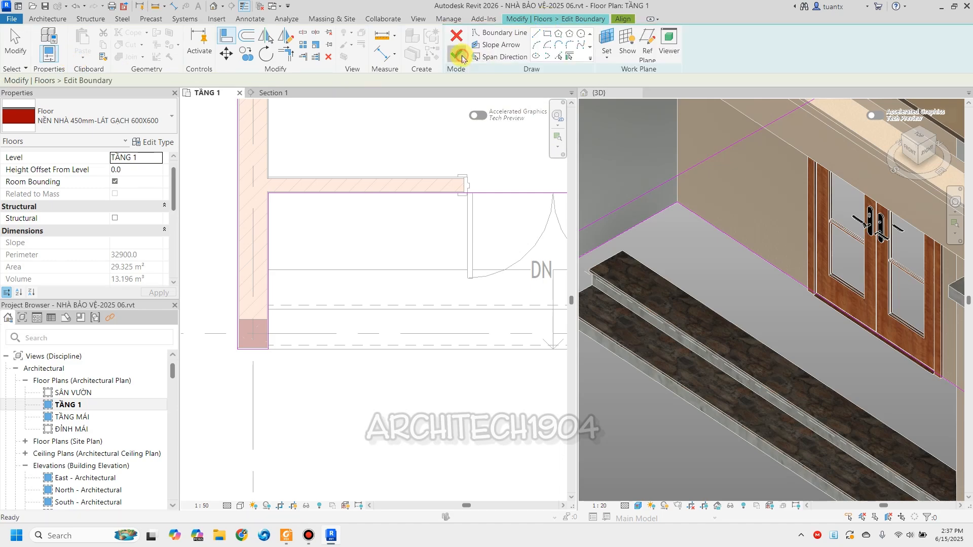
{"action": "left_click", "coordinate": [462, 53]}
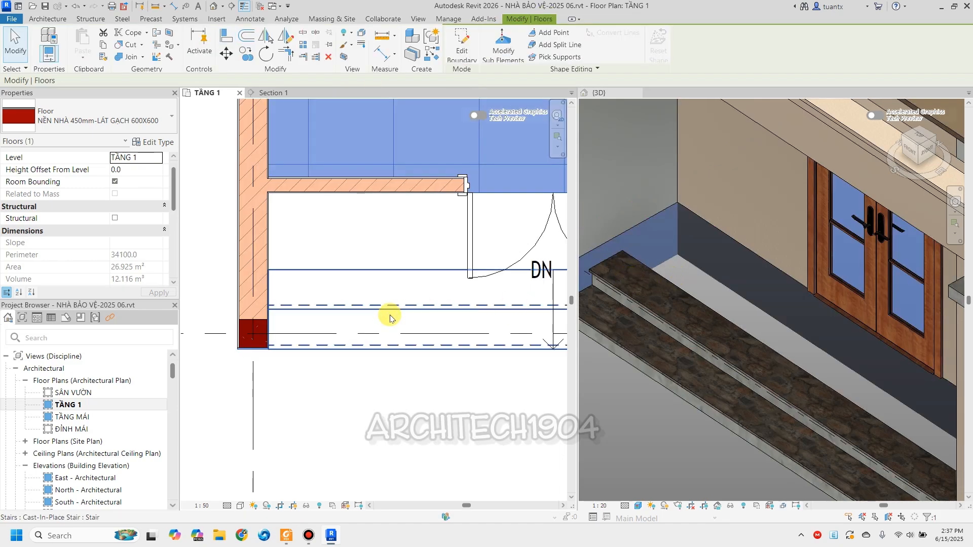
Reopen the entrance stair for editing and turn off End with Riser for its run.
{"action": "left_click", "coordinate": [386, 296]}
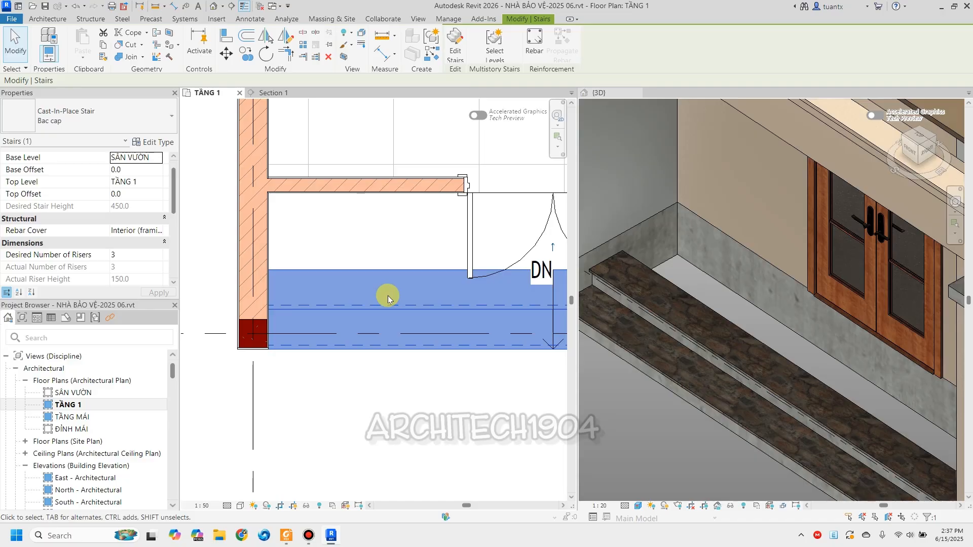
{"action": "left_click", "coordinate": [454, 41]}
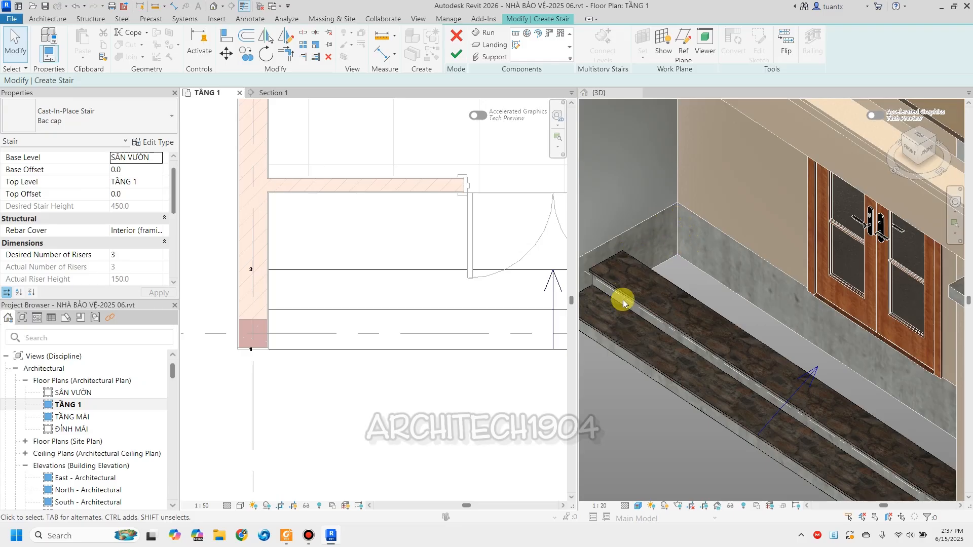
{"action": "left_click", "coordinate": [388, 308]}
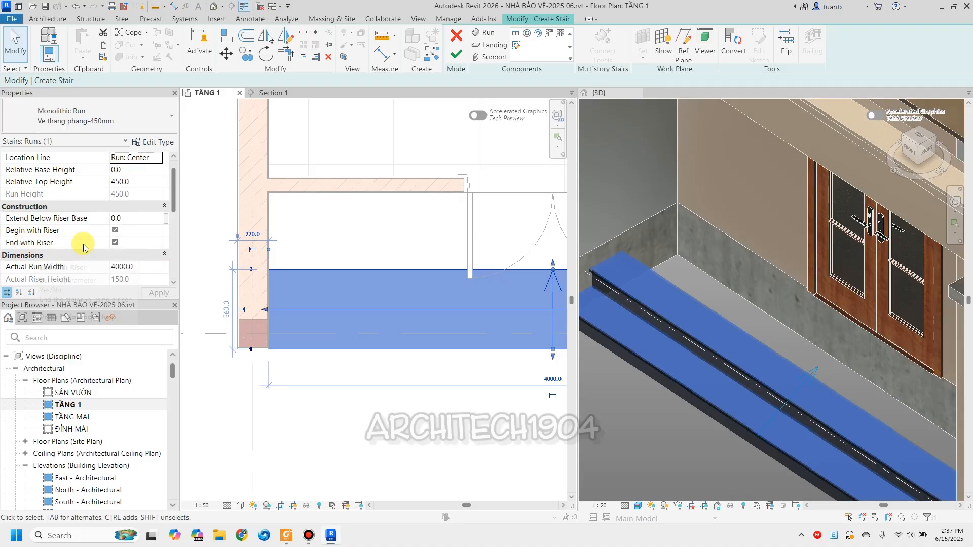
{"action": "left_click", "coordinate": [115, 243]}
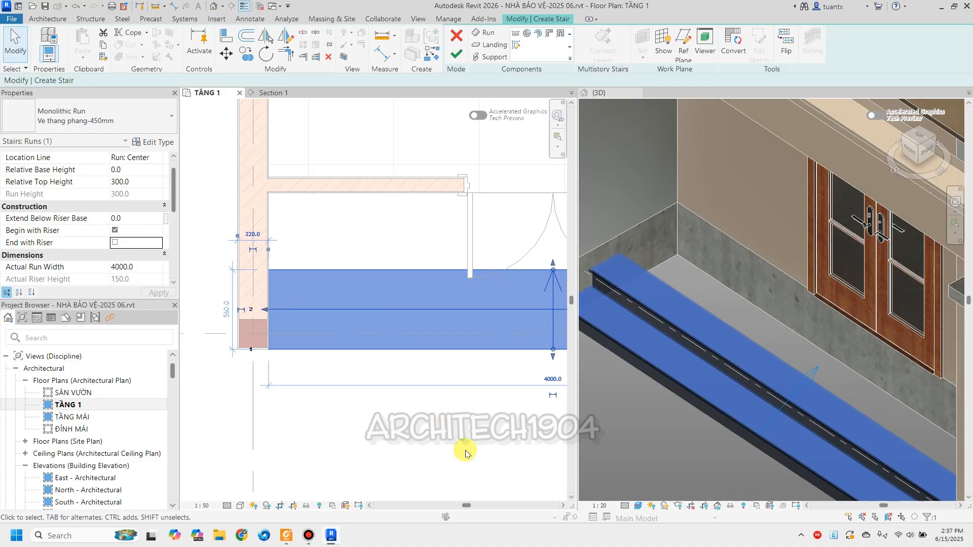
{"action": "middle_click_drag", "start_coordinate": [467, 453], "coordinate": [375, 449]}
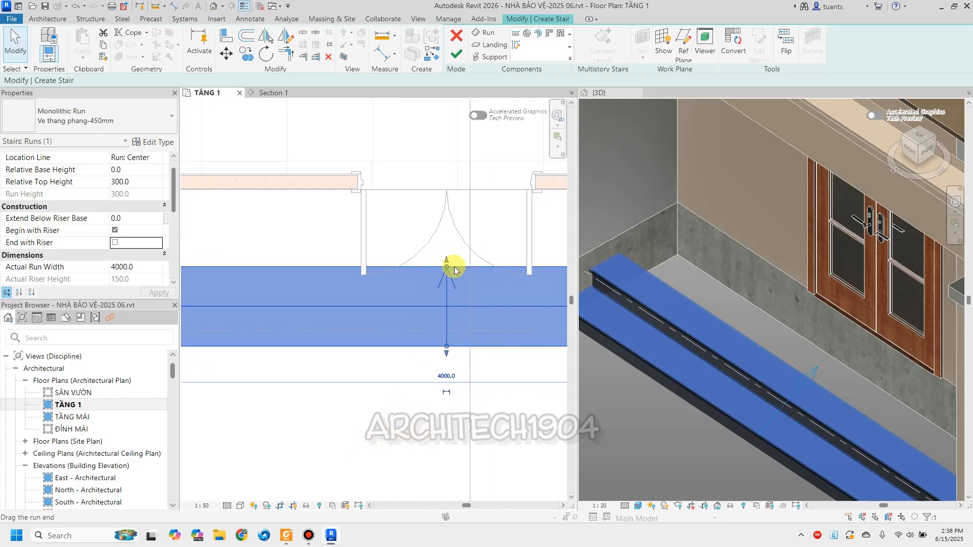
Lengthen the stair run by one more tread towards the entrance door and finish the stair edit.
{"action": "left_click_drag", "start_coordinate": [446, 267], "coordinate": [446, 267]}
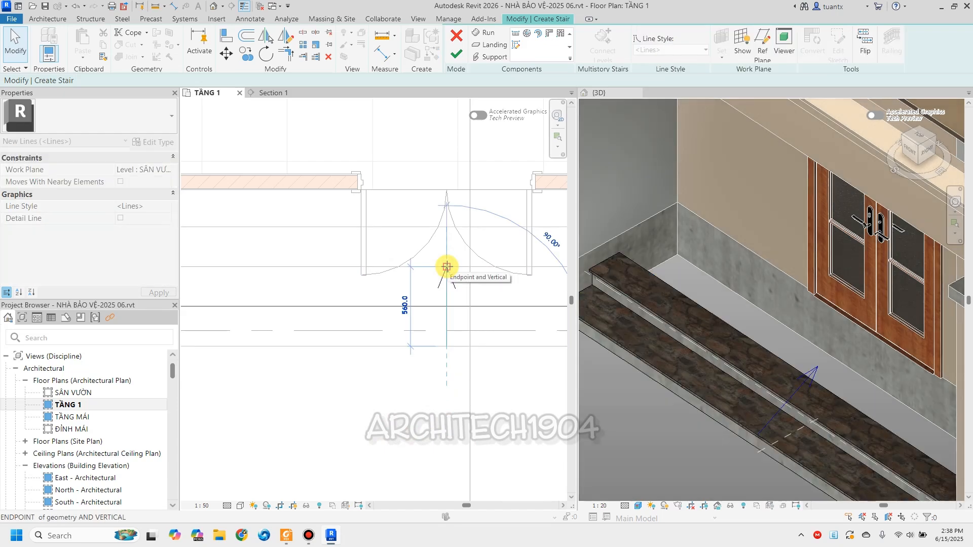
{"action": "left_click_drag", "start_coordinate": [445, 261], "coordinate": [443, 216]}
{"action": "scroll", "coordinate": [403, 350], "scroll_direction": "down", "scroll_amount": 3}
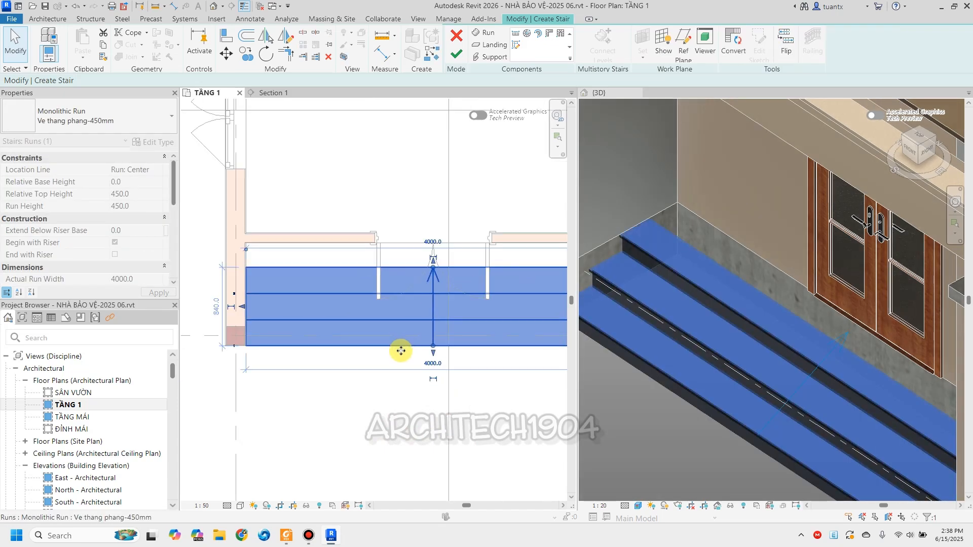
{"action": "left_click", "coordinate": [355, 397]}
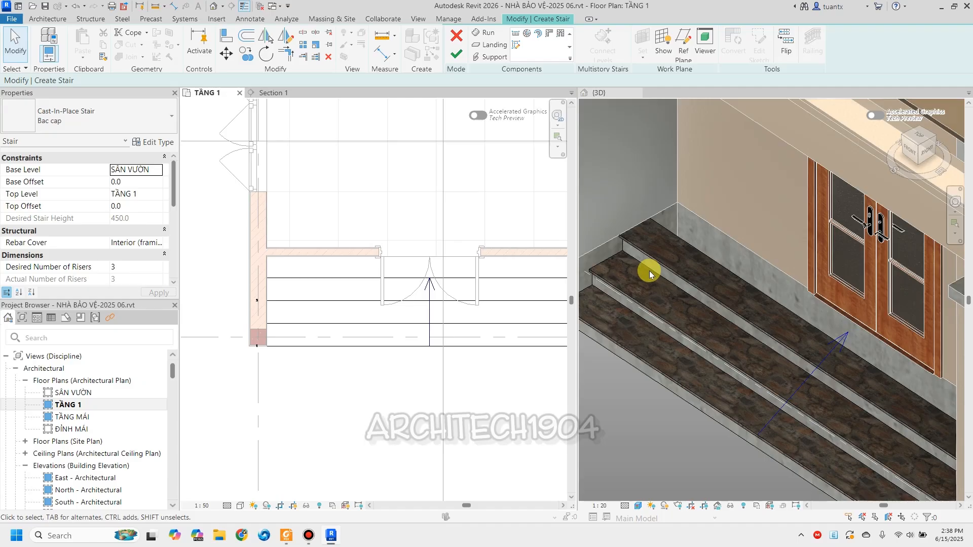
{"action": "left_click", "coordinate": [457, 51]}
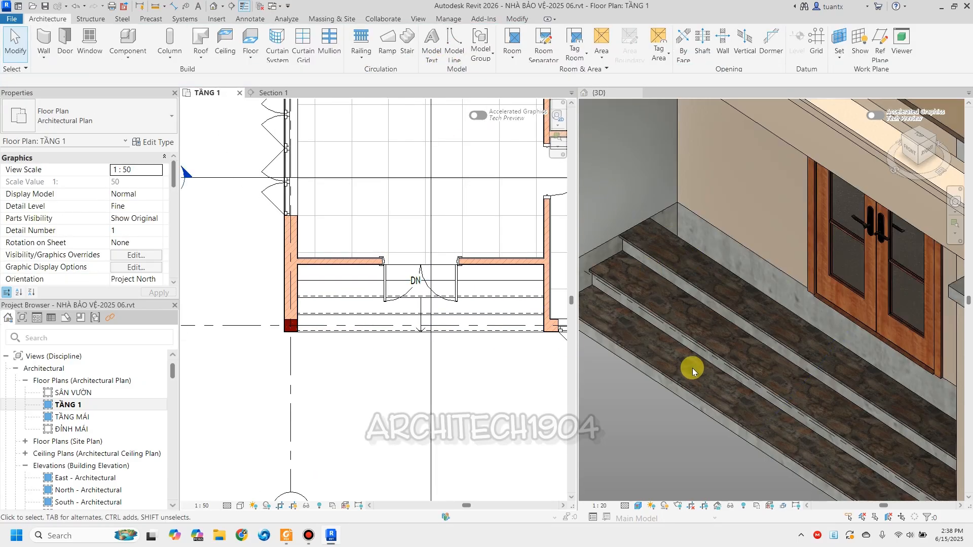
Examine in 3D how the stair's top tread meets the floor slab and the entrance door wall.
{"action": "left_click", "coordinate": [666, 308]}
{"action": "middle_click_drag", "start_coordinate": [667, 309], "coordinate": [677, 314], "text": "shift"}
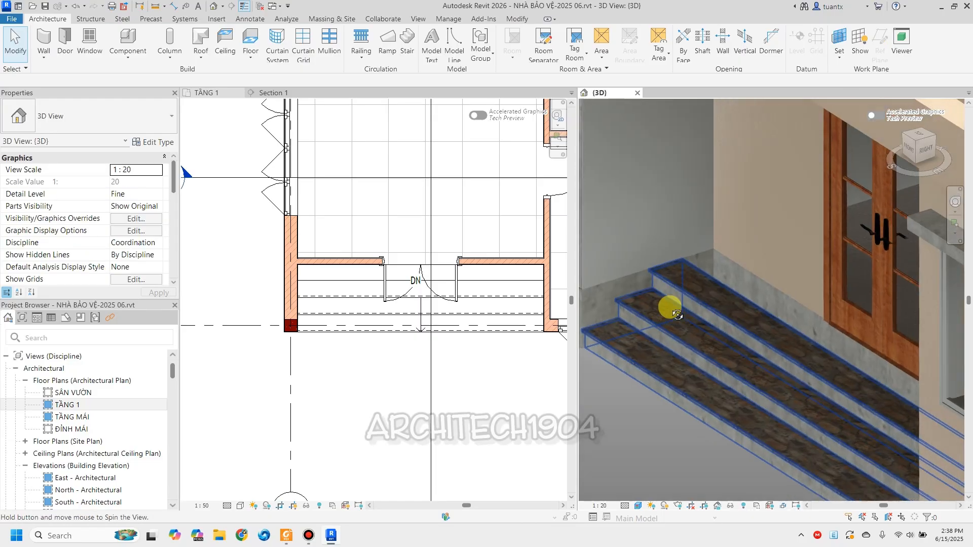
{"action": "scroll", "coordinate": [676, 314], "scroll_direction": "up", "scroll_amount": 5}
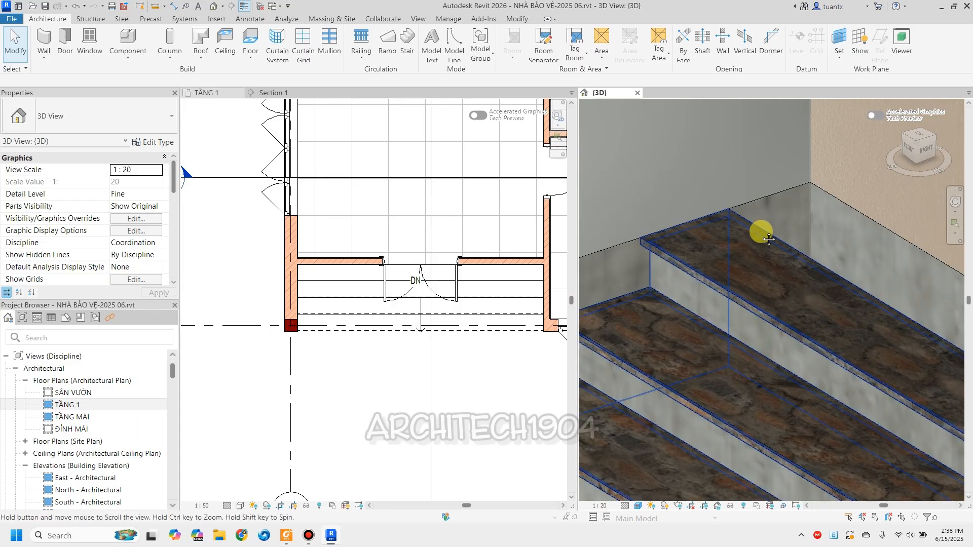
{"action": "scroll", "coordinate": [651, 206], "scroll_direction": "up", "scroll_amount": 4}
{"action": "left_click", "coordinate": [652, 249]}
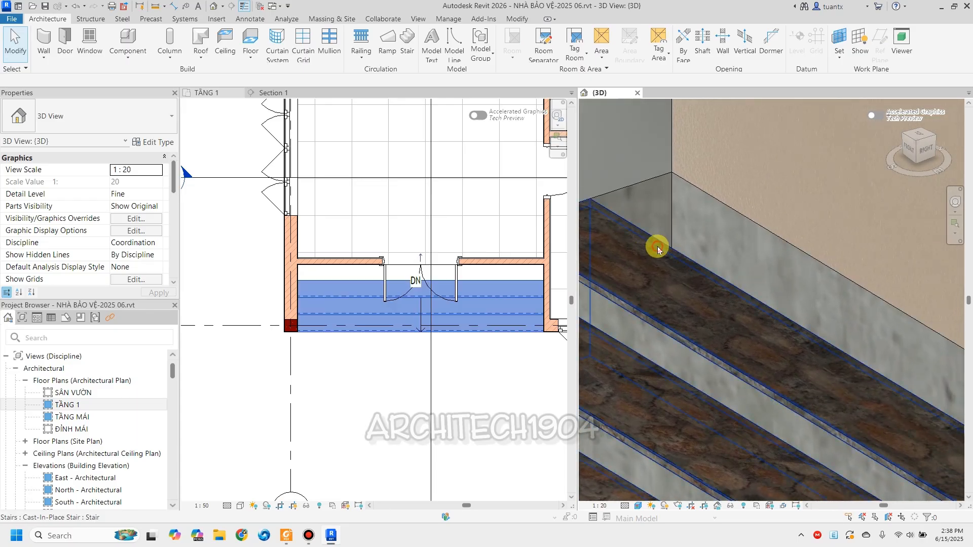
{"action": "scroll", "coordinate": [655, 246], "scroll_direction": "down", "scroll_amount": 3}
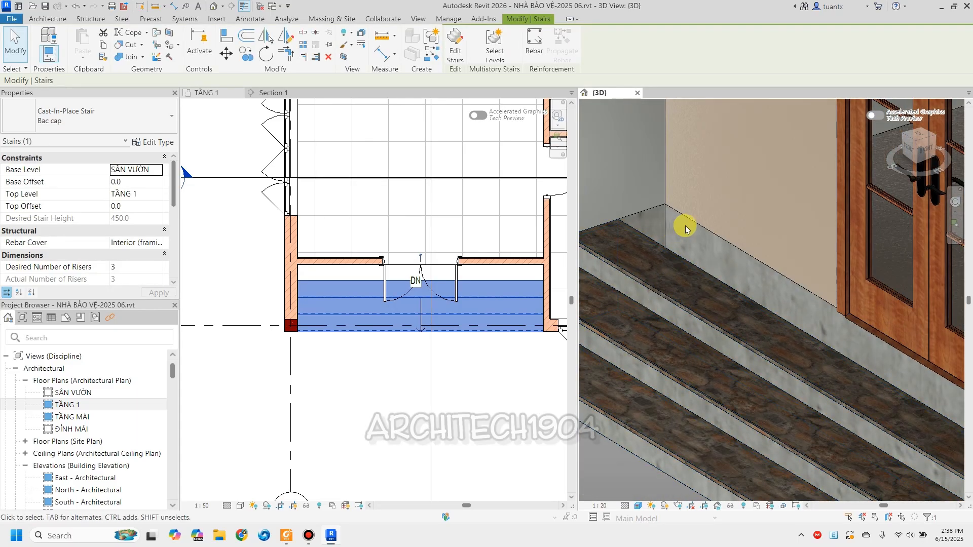
{"action": "scroll", "coordinate": [661, 228], "scroll_direction": "down", "scroll_amount": 2}
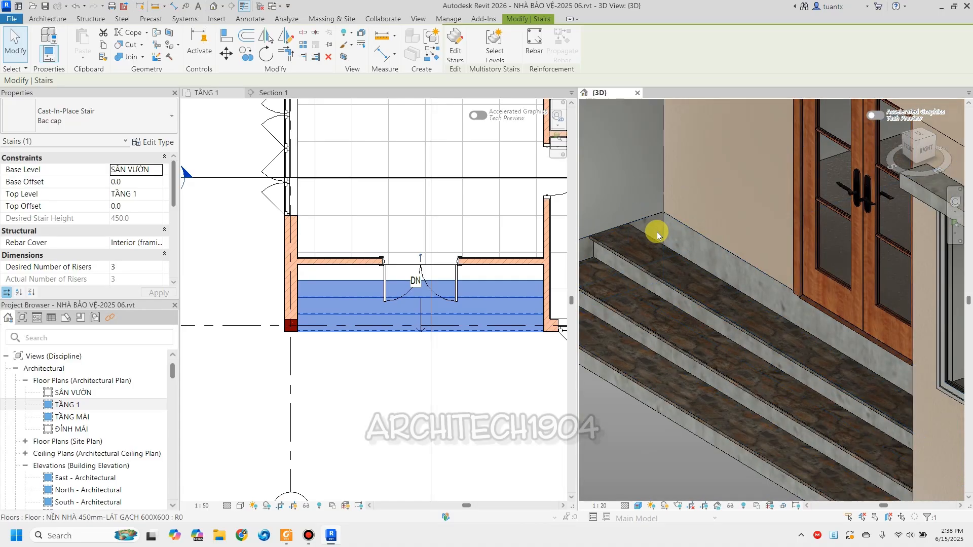
{"action": "scroll", "coordinate": [320, 282], "scroll_direction": "up", "scroll_amount": 1}
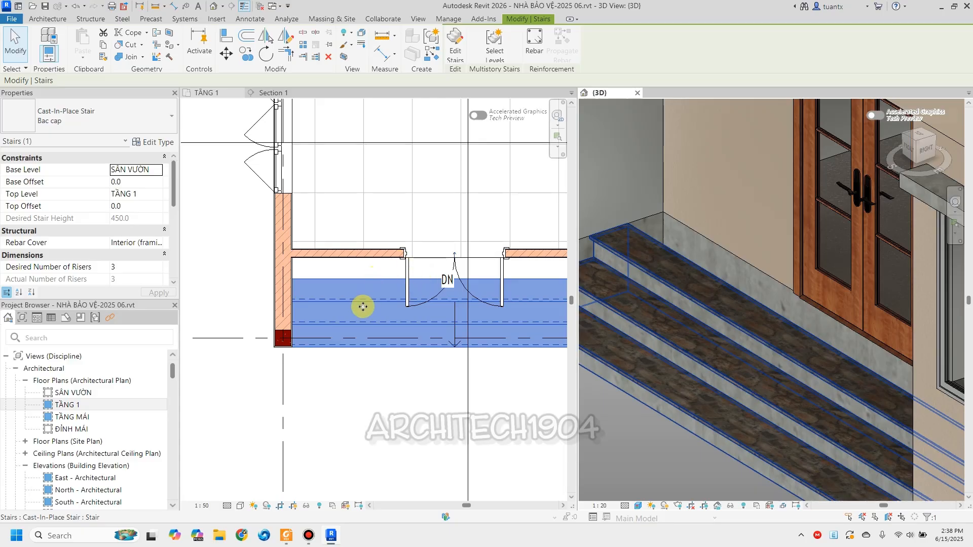
Reopen the entrance stair, convert its run to a sketch-based component and open the run's sketch.
{"action": "left_click", "coordinate": [462, 48]}
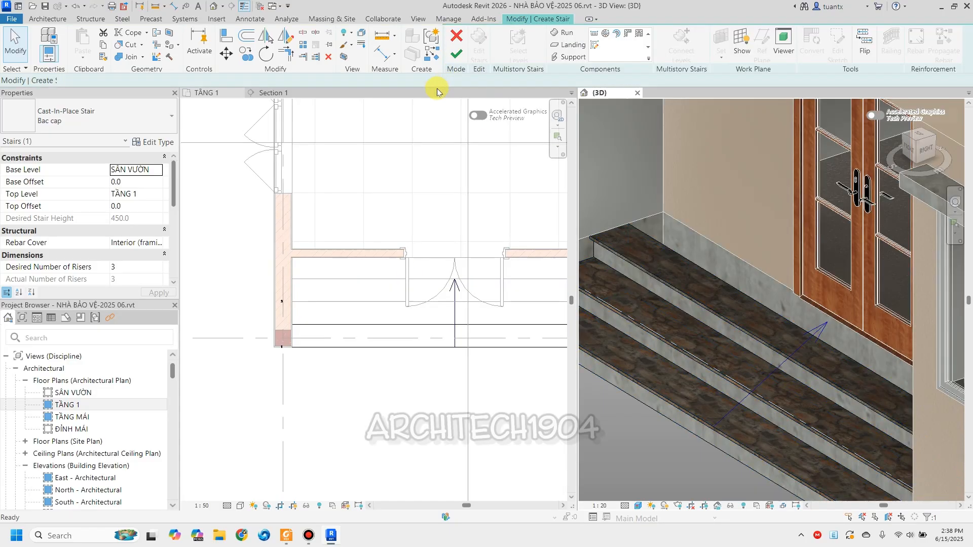
{"action": "left_click", "coordinate": [354, 304]}
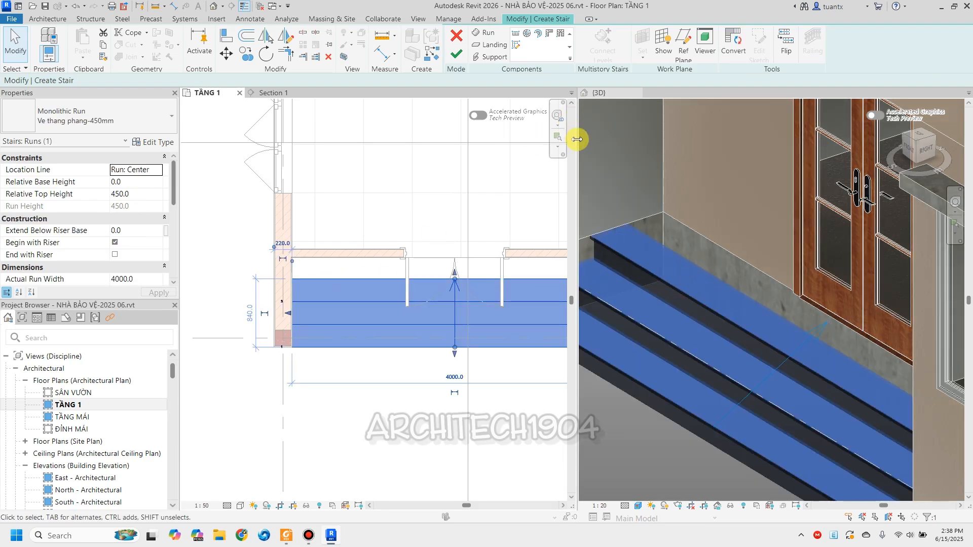
{"action": "left_click", "coordinate": [732, 51]}
{"action": "left_click", "coordinate": [547, 283]}
{"action": "left_click", "coordinate": [371, 296]}
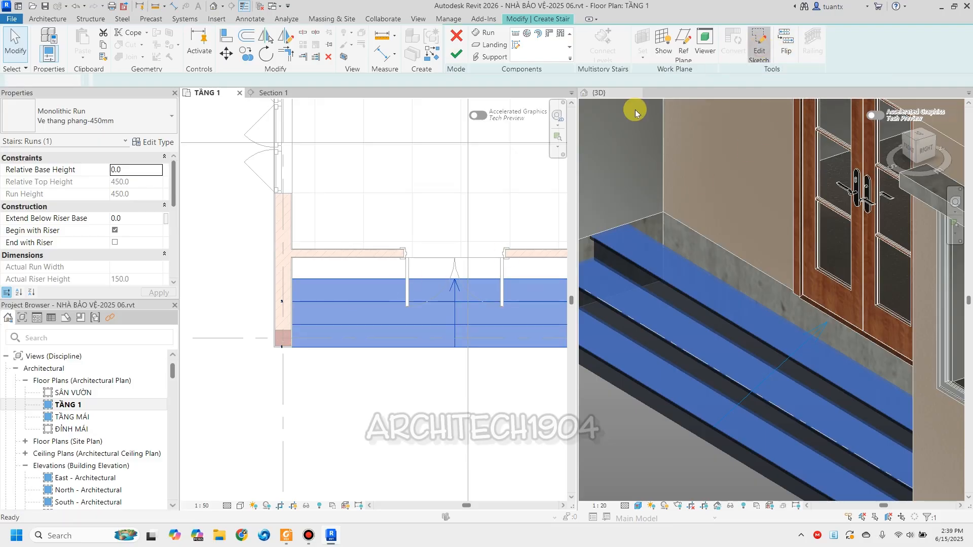
{"action": "left_click", "coordinate": [759, 47]}
Align the run sketch's uppermost riser line with the outer face of the entrance door wall.
{"action": "scroll", "coordinate": [324, 246], "scroll_direction": "up", "scroll_amount": 3}
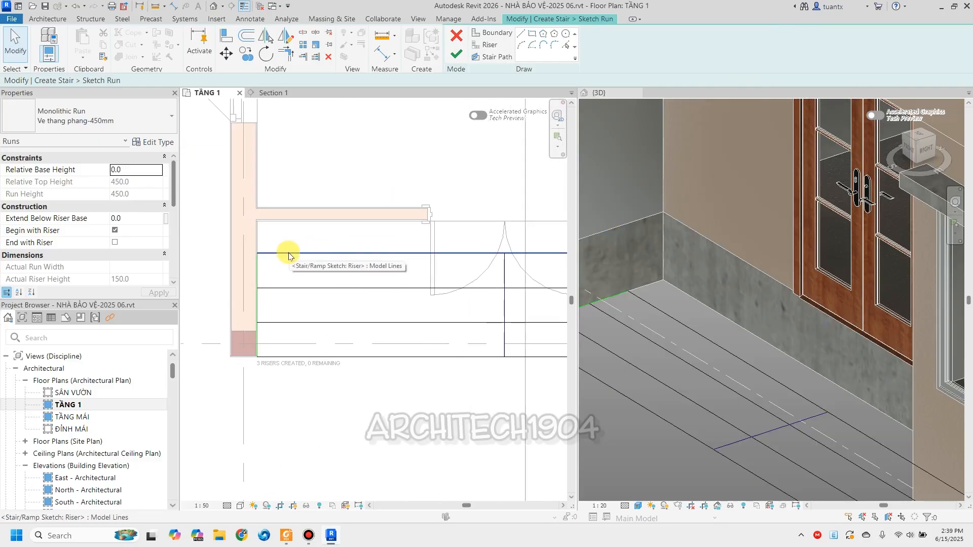
{"action": "left_click", "coordinate": [227, 36]}
{"action": "scroll", "coordinate": [274, 238], "scroll_direction": "up", "scroll_amount": 2}
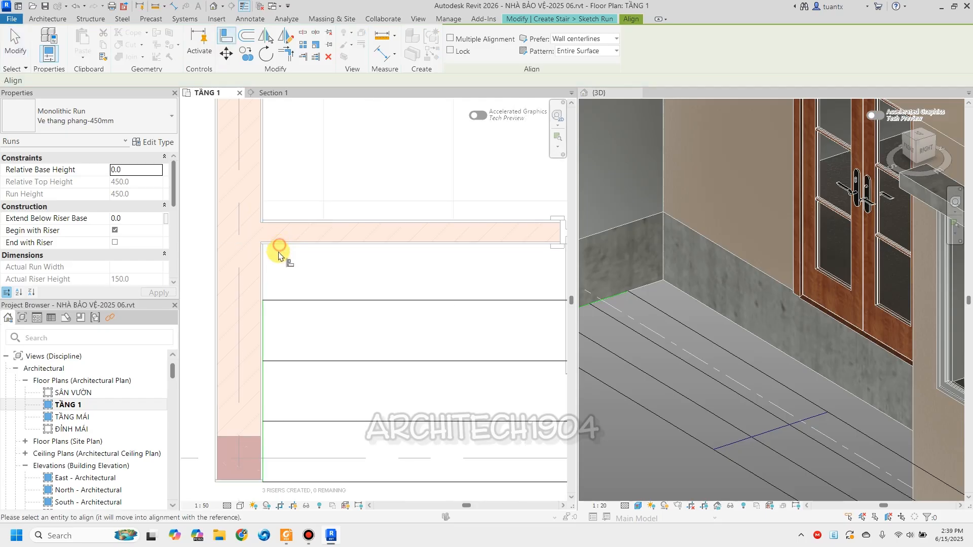
{"action": "left_click", "coordinate": [284, 300]}
{"action": "scroll", "coordinate": [319, 285], "scroll_direction": "down", "scroll_amount": 3}
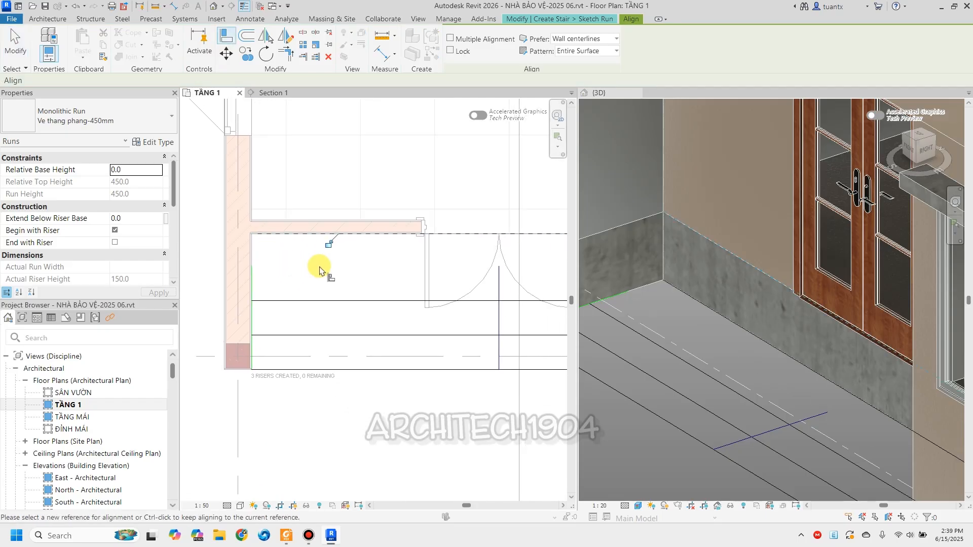
{"action": "key", "text": "Escape"}
Stretch the stair path line up to the door wall face and try to finish the run sketch.
{"action": "scroll", "coordinate": [522, 284], "scroll_direction": "up", "scroll_amount": 3}
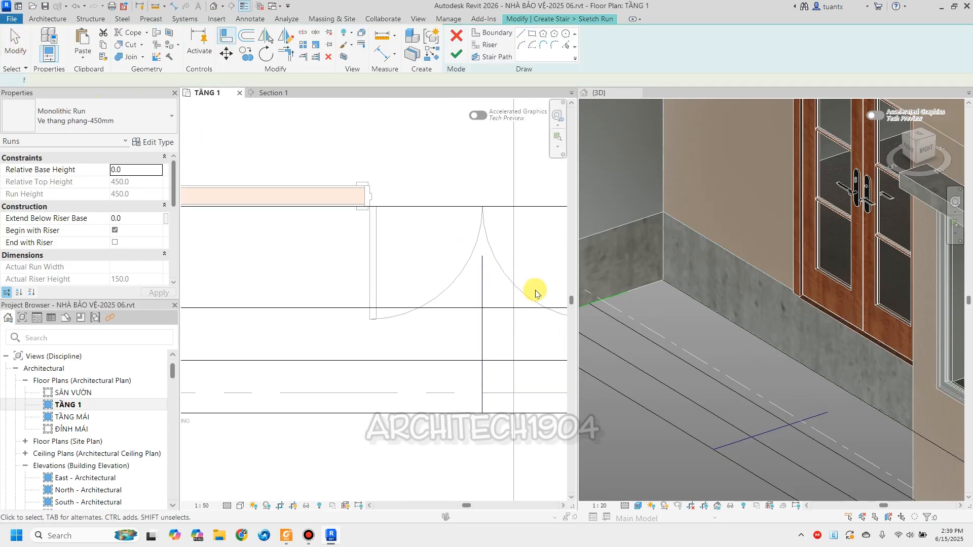
{"action": "left_click", "coordinate": [477, 277]}
{"action": "left_click_drag", "start_coordinate": [481, 248], "coordinate": [482, 185]}
{"action": "scroll", "coordinate": [445, 173], "scroll_direction": "down", "scroll_amount": 3}
{"action": "left_click", "coordinate": [456, 53]}
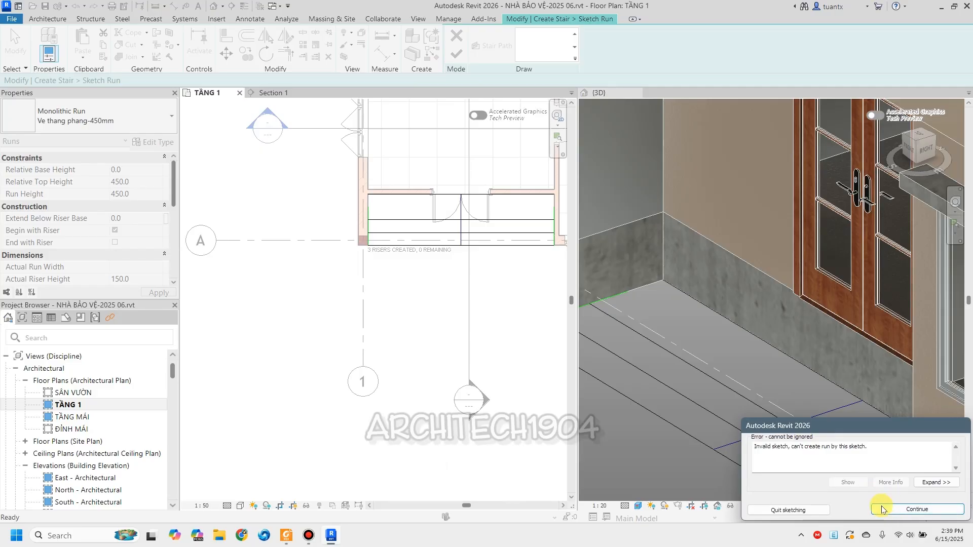
{"action": "left_click", "coordinate": [882, 509]}
Extend both side boundary lines of the run sketch to corner with the riser line at the door wall.
{"action": "scroll", "coordinate": [367, 199], "scroll_direction": "up", "scroll_amount": 5}
{"action": "left_click", "coordinate": [286, 55]}
{"action": "scroll", "coordinate": [308, 273], "scroll_direction": "up", "scroll_amount": 3}
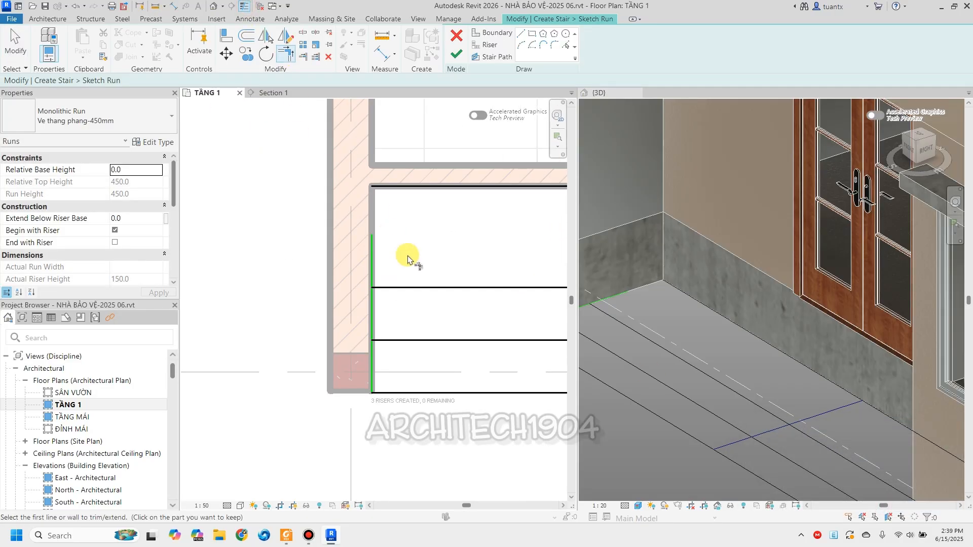
{"action": "left_click", "coordinate": [310, 191]}
{"action": "left_click", "coordinate": [285, 265]}
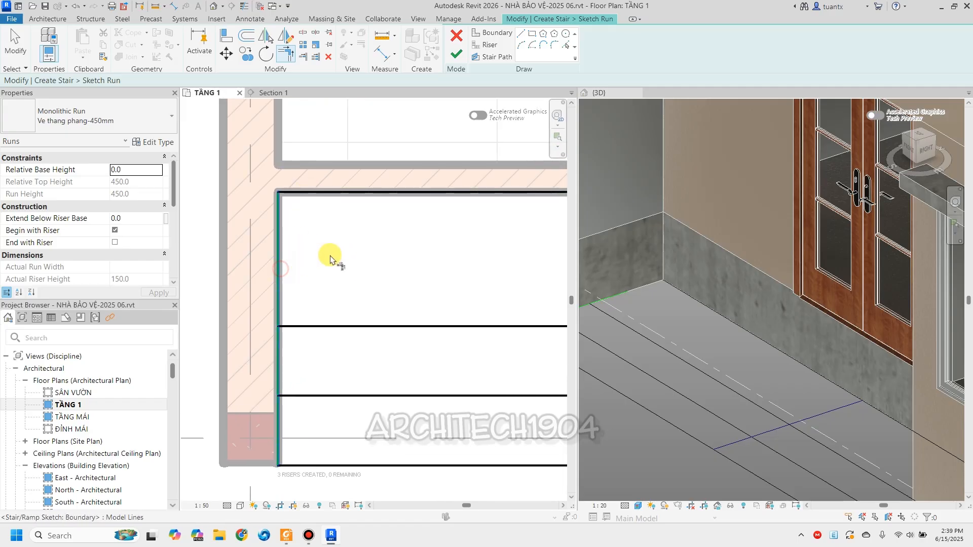
{"action": "scroll", "coordinate": [279, 259], "scroll_direction": "down", "scroll_amount": 2}
{"action": "scroll", "coordinate": [473, 267], "scroll_direction": "up", "scroll_amount": 3}
{"action": "left_click", "coordinate": [453, 277]}
{"action": "left_click", "coordinate": [428, 195]}
{"action": "scroll", "coordinate": [391, 267], "scroll_direction": "down", "scroll_amount": 4}
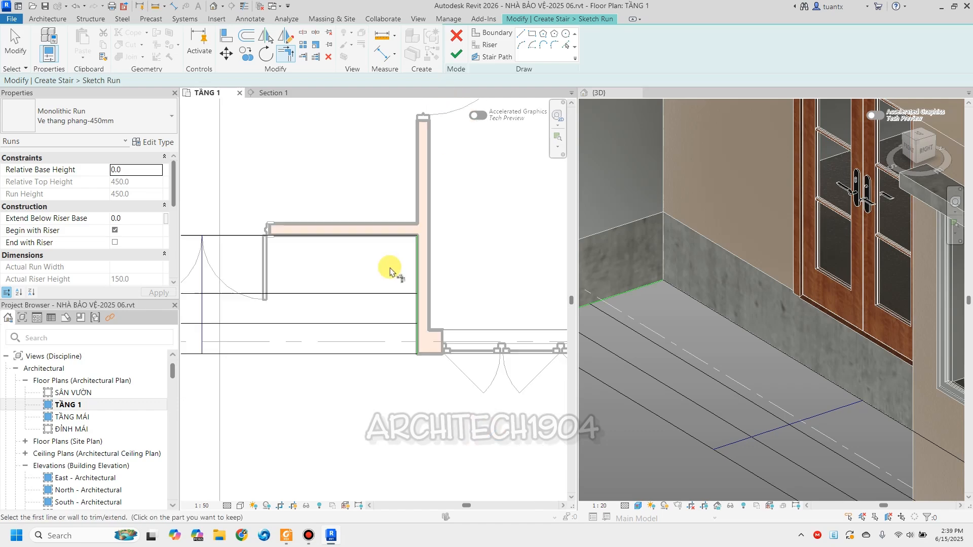
Check the run sketch's boundaries and stair path, and finish both the sketch and the stair edit.
{"action": "scroll", "coordinate": [532, 276], "scroll_direction": "up", "scroll_amount": 2}
{"action": "scroll", "coordinate": [341, 278], "scroll_direction": "up", "scroll_amount": 2}
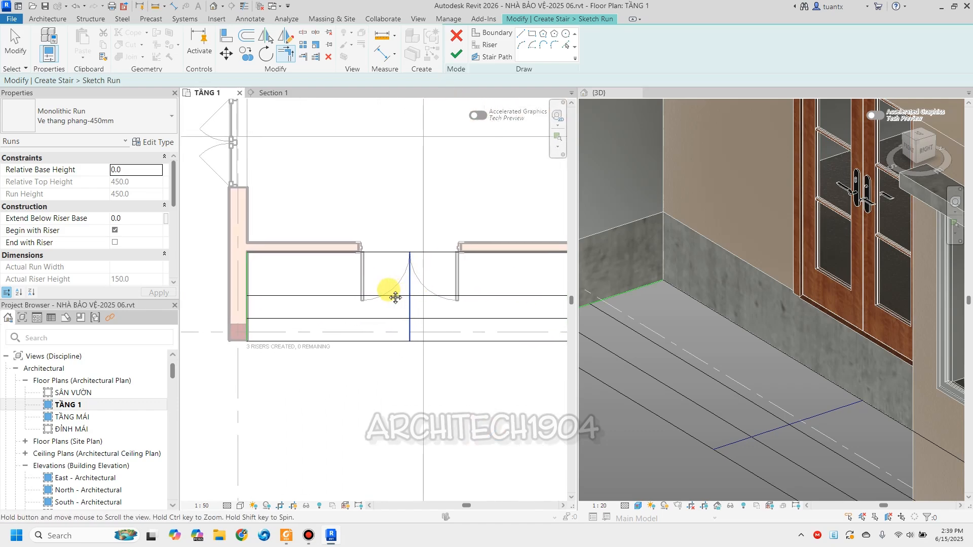
{"action": "scroll", "coordinate": [391, 288], "scroll_direction": "down", "scroll_amount": 2}
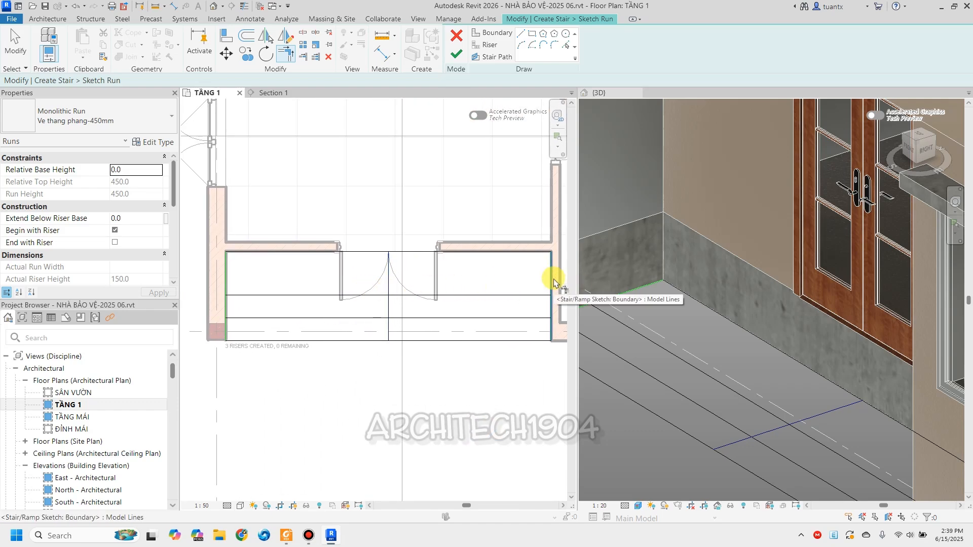
{"action": "scroll", "coordinate": [419, 304], "scroll_direction": "up", "scroll_amount": 5}
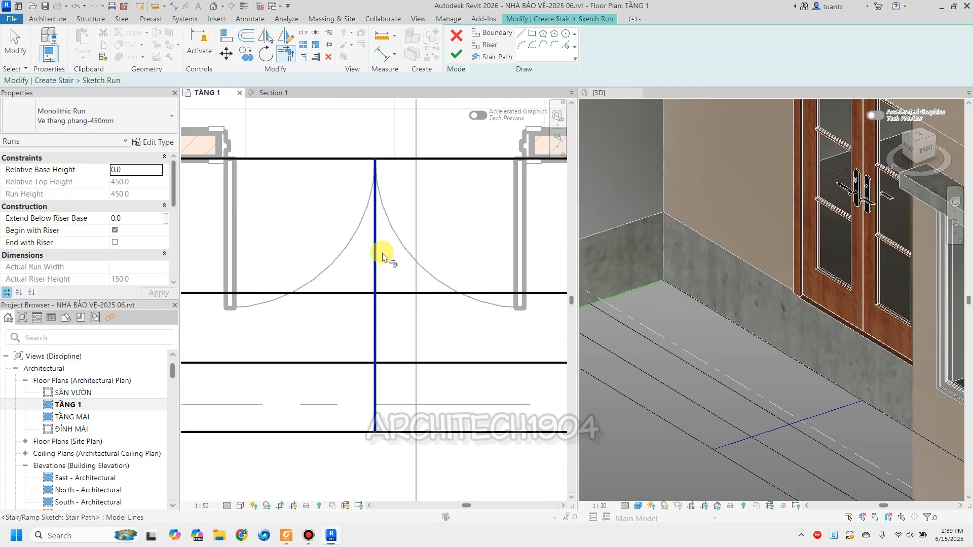
{"action": "scroll", "coordinate": [397, 228], "scroll_direction": "down", "scroll_amount": 3}
{"action": "left_click", "coordinate": [455, 54]}
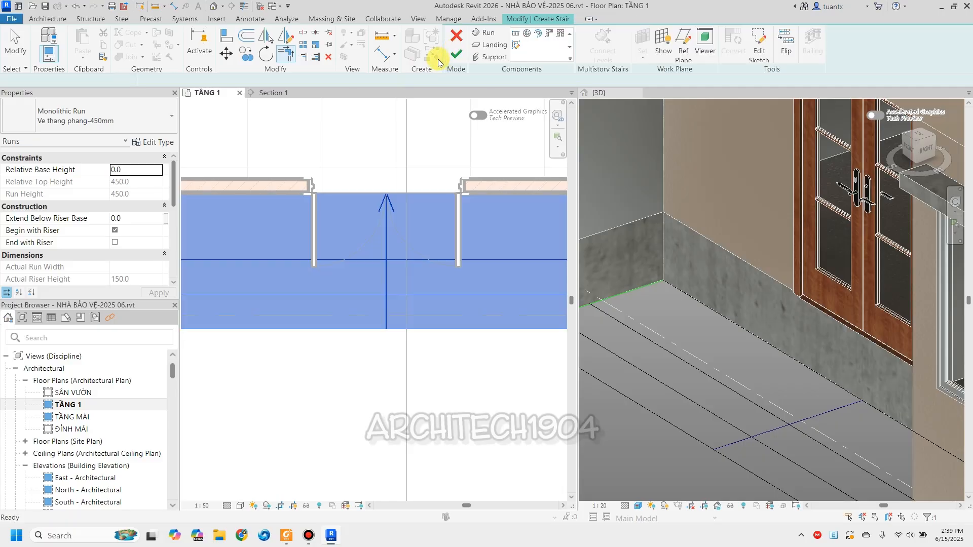
{"action": "scroll", "coordinate": [535, 205], "scroll_direction": "down", "scroll_amount": 2}
Inspect the extended stair and its porch tread in 3D from the front of the entrance.
{"action": "scroll", "coordinate": [643, 382], "scroll_direction": "down", "scroll_amount": 5}
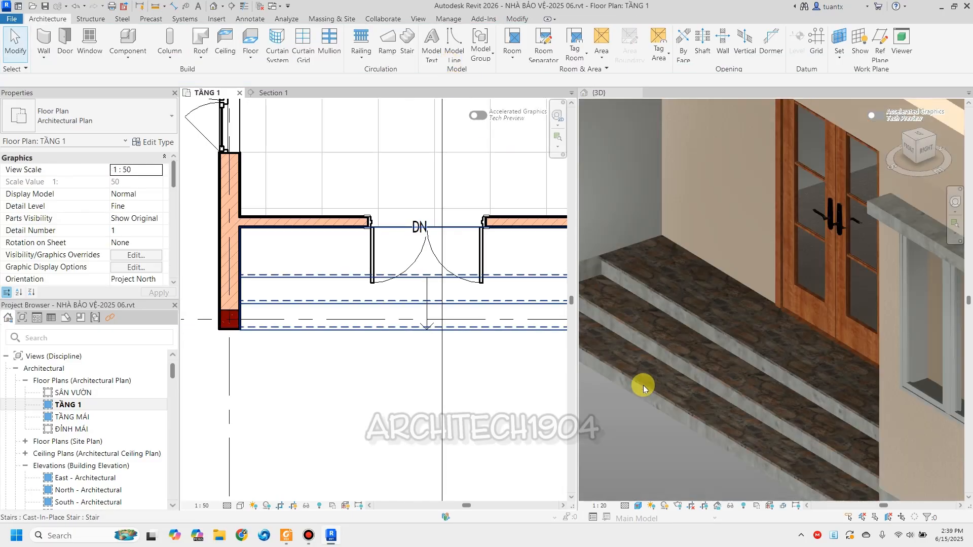
{"action": "middle_click_drag", "start_coordinate": [701, 463], "coordinate": [774, 238]}
{"action": "scroll", "coordinate": [726, 254], "scroll_direction": "up", "scroll_amount": 5}
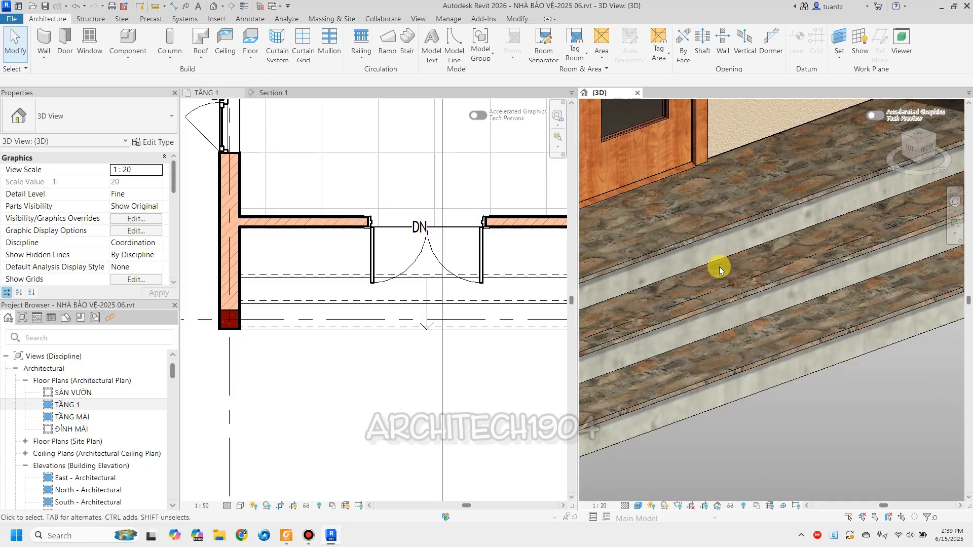
{"action": "scroll", "coordinate": [685, 241], "scroll_direction": "down", "scroll_amount": 5}
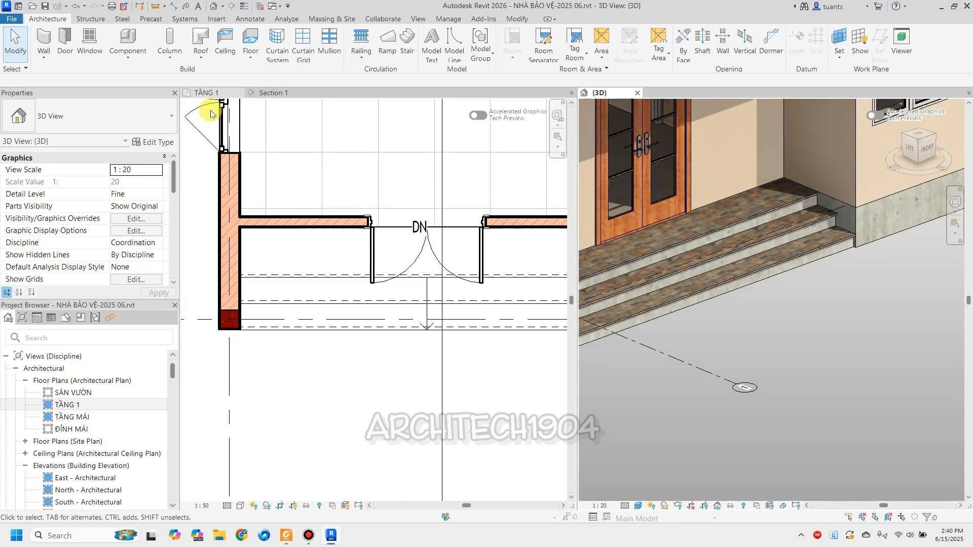
Examine the stair-to-slab junction in Section 1 using thin lines, and view the entrance and whole building in 3D.
{"action": "left_click", "coordinate": [269, 92]}
{"action": "scroll", "coordinate": [425, 403], "scroll_direction": "up", "scroll_amount": 3}
{"action": "scroll", "coordinate": [381, 299], "scroll_direction": "up", "scroll_amount": 2}
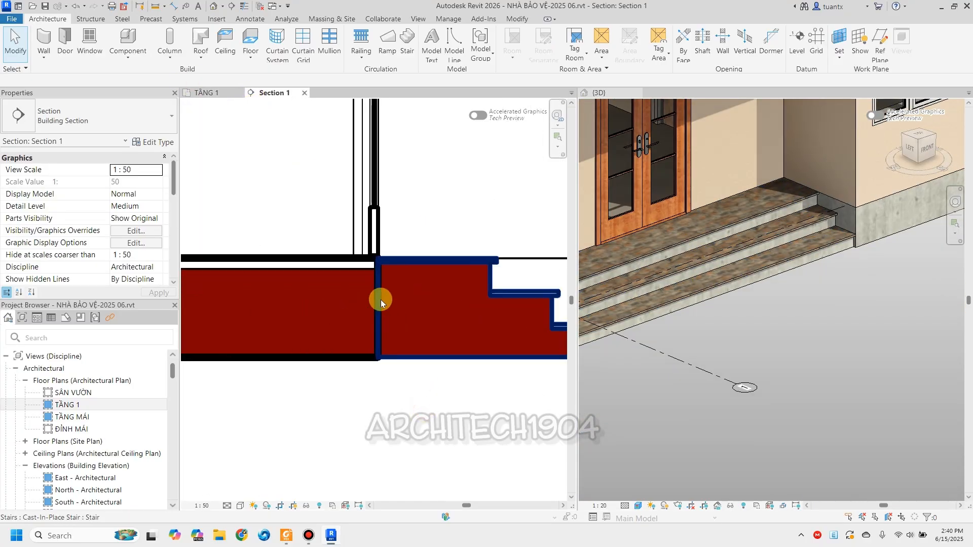
{"action": "scroll", "coordinate": [381, 299], "scroll_direction": "up", "scroll_amount": 1}
{"action": "key", "text": "t"}
{"action": "key", "text": "l"}
{"action": "scroll", "coordinate": [395, 278], "scroll_direction": "up", "scroll_amount": 1}
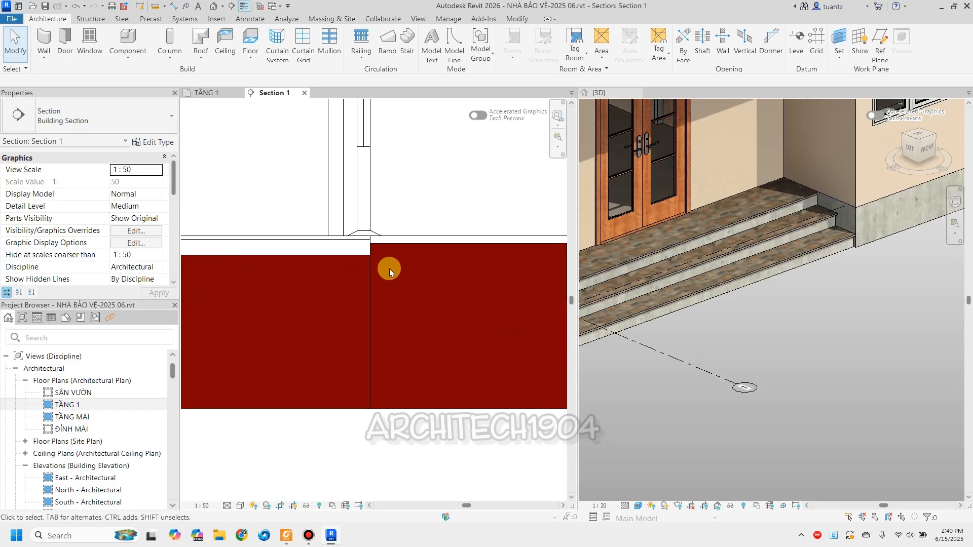
{"action": "scroll", "coordinate": [473, 269], "scroll_direction": "down", "scroll_amount": 1}
{"action": "middle_click_drag", "start_coordinate": [509, 274], "coordinate": [409, 257]}
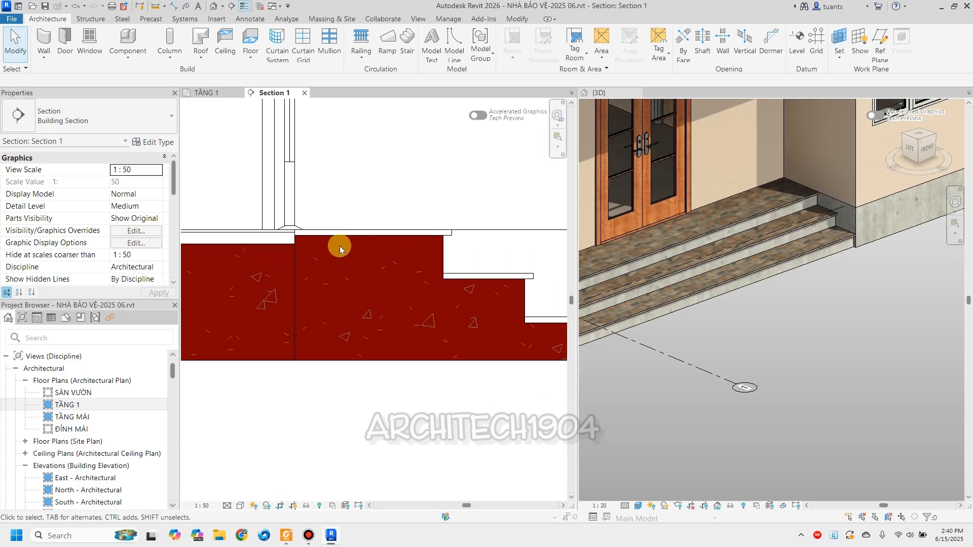
{"action": "scroll", "coordinate": [409, 288], "scroll_direction": "down", "scroll_amount": 1}
{"action": "middle_click_drag", "start_coordinate": [367, 282], "coordinate": [410, 289]}
{"action": "left_click", "coordinate": [825, 335]}
{"action": "scroll", "coordinate": [822, 337], "scroll_direction": "down", "scroll_amount": 5}
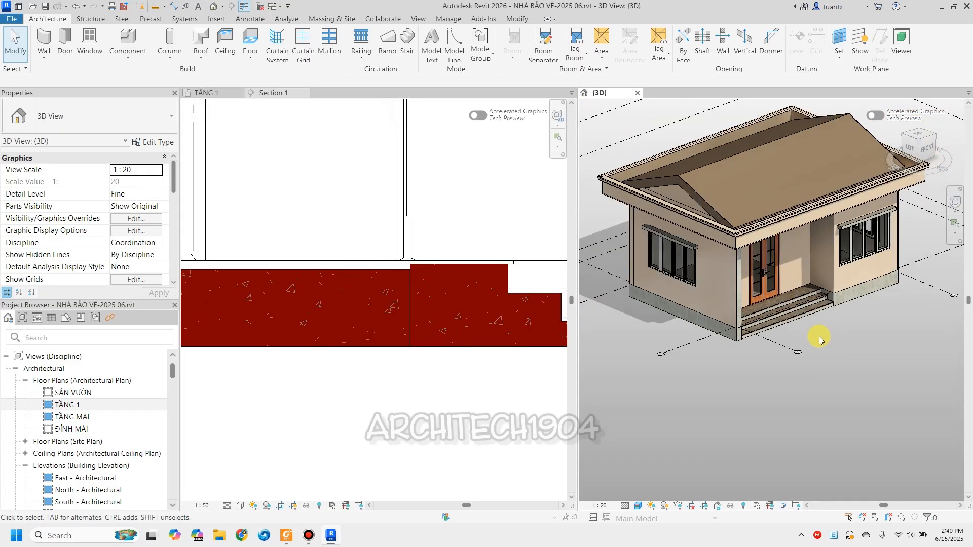
{"action": "scroll", "coordinate": [819, 337], "scroll_direction": "up", "scroll_amount": 5}
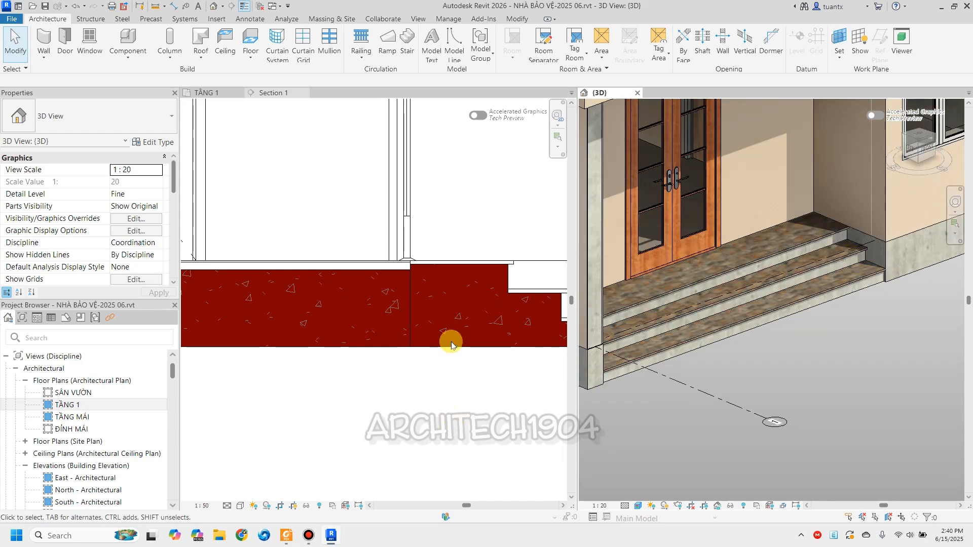
Review the stair run type's structural depth and materials from the section, and view the building in 3D.
{"action": "left_click", "coordinate": [452, 345]}
{"action": "left_click", "coordinate": [488, 267]}
{"action": "left_click", "coordinate": [159, 141]}
{"action": "left_click", "coordinate": [534, 250]}
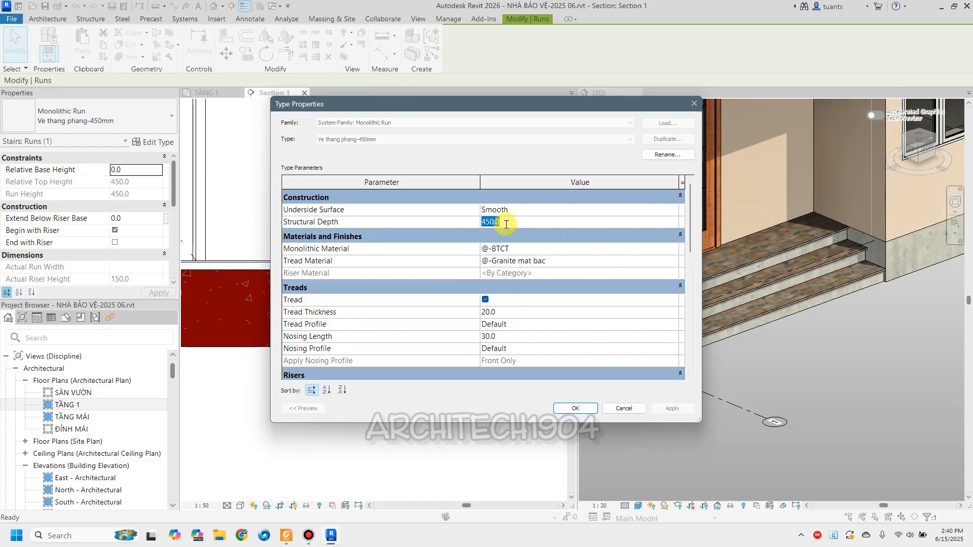
{"action": "left_click_drag", "start_coordinate": [506, 107], "coordinate": [799, 105]}
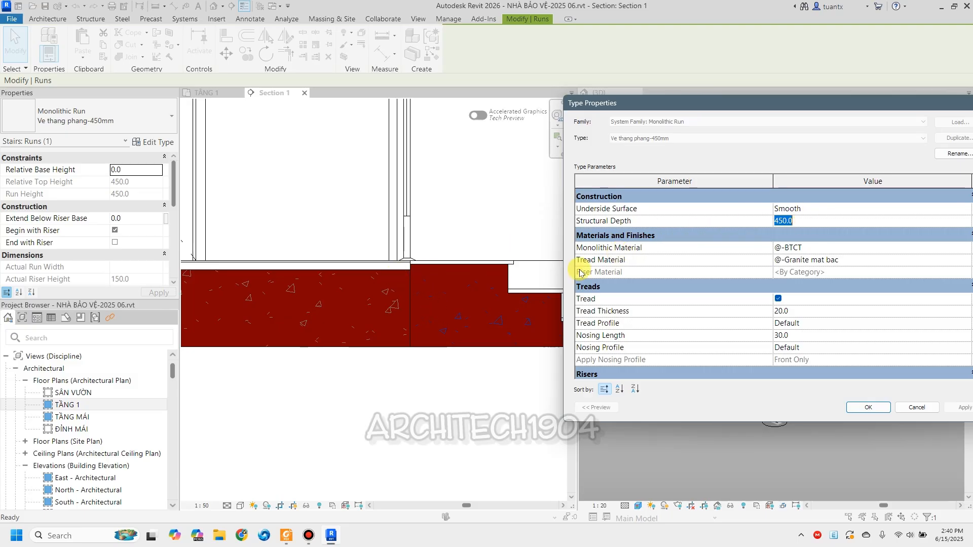
{"action": "left_click_drag", "start_coordinate": [763, 104], "coordinate": [463, 86]}
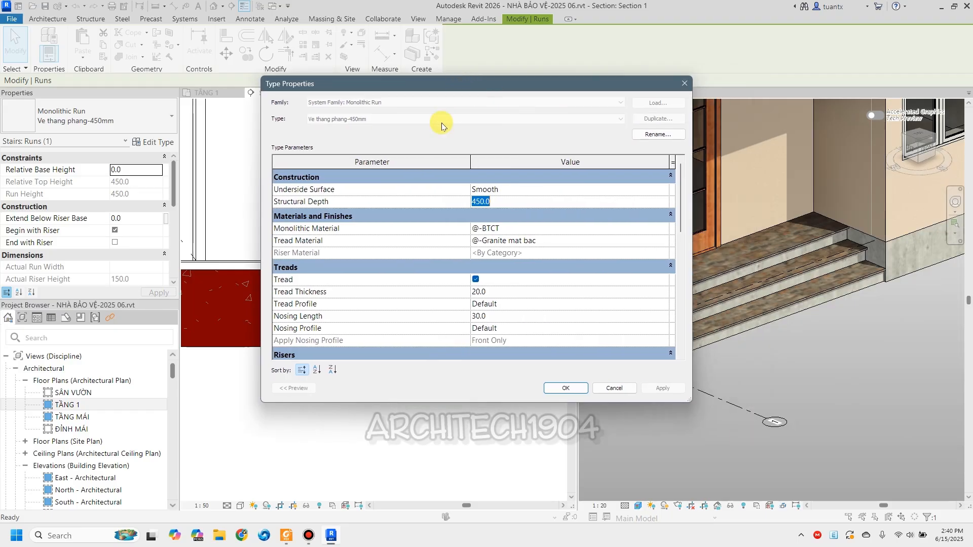
{"action": "left_click", "coordinate": [565, 391]}
{"action": "scroll", "coordinate": [782, 366], "scroll_direction": "down", "scroll_amount": 3}
{"action": "middle_click_drag", "start_coordinate": [777, 374], "coordinate": [759, 382]}
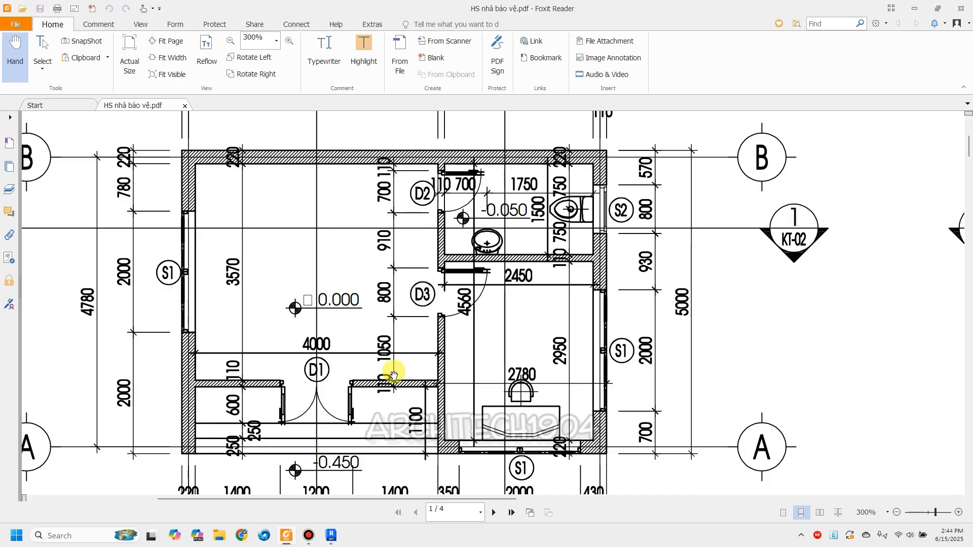
Switch back to Revit and start placing a component in the TẦNG 1 floor plan near the entrance rooms.
{"action": "left_click", "coordinate": [330, 535]}
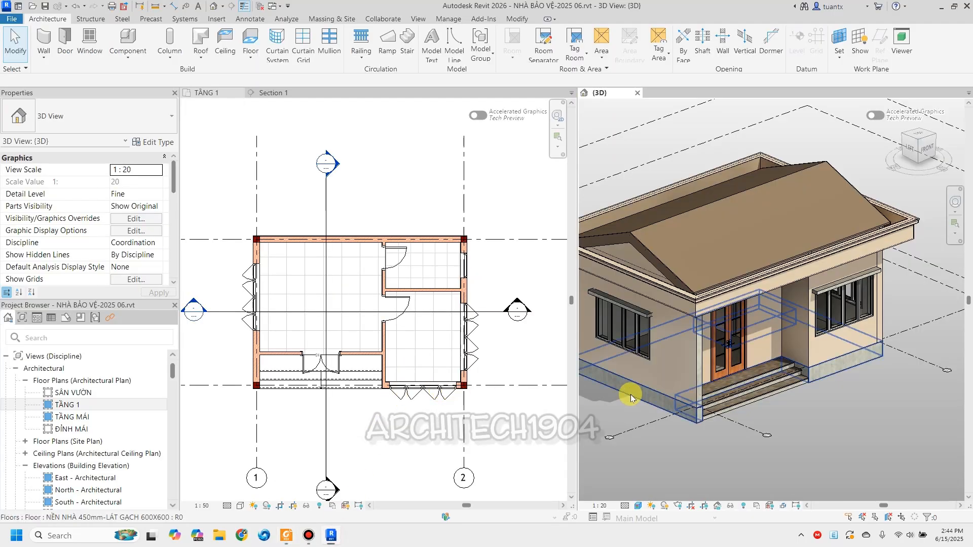
{"action": "middle_click_drag", "start_coordinate": [603, 434], "coordinate": [676, 435]}
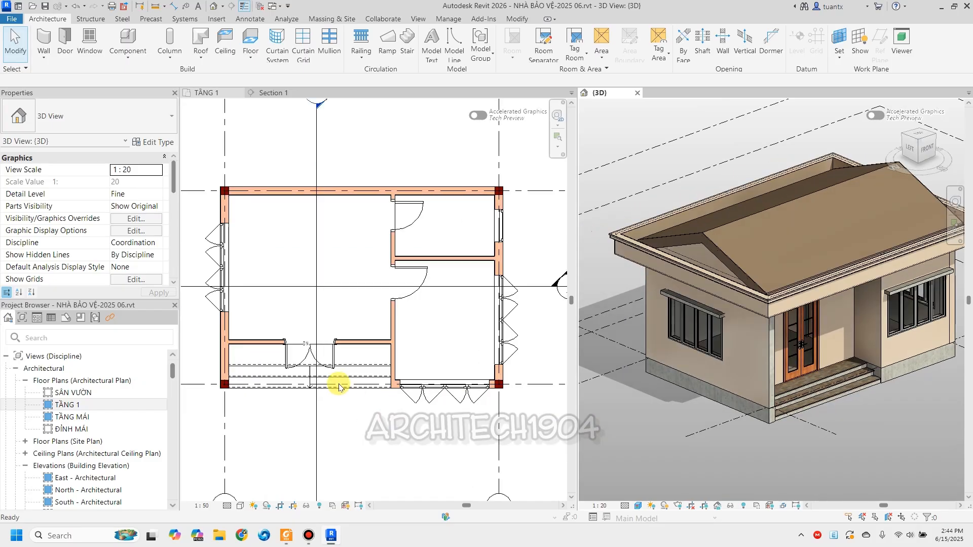
{"action": "left_click", "coordinate": [321, 358]}
{"action": "scroll", "coordinate": [311, 373], "scroll_direction": "up", "scroll_amount": 3}
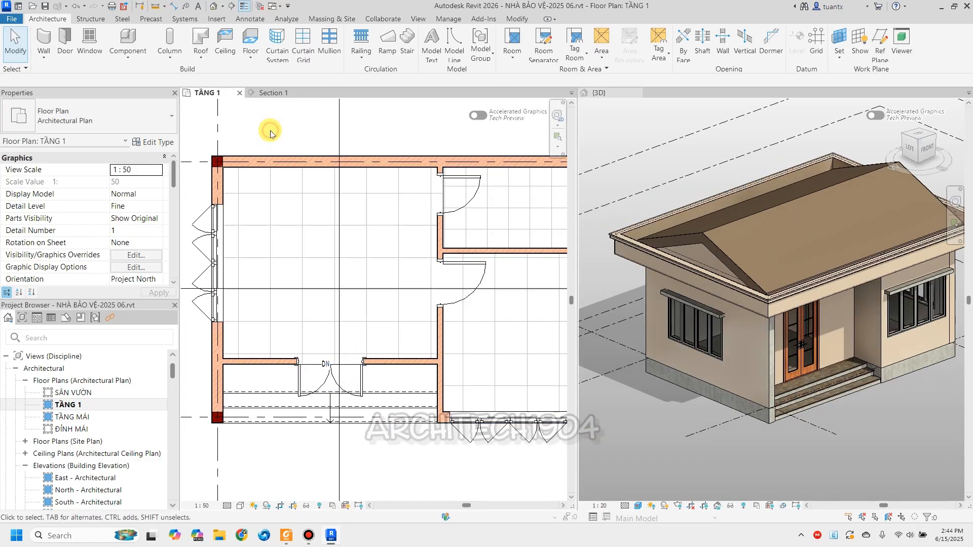
{"action": "left_click", "coordinate": [122, 51]}
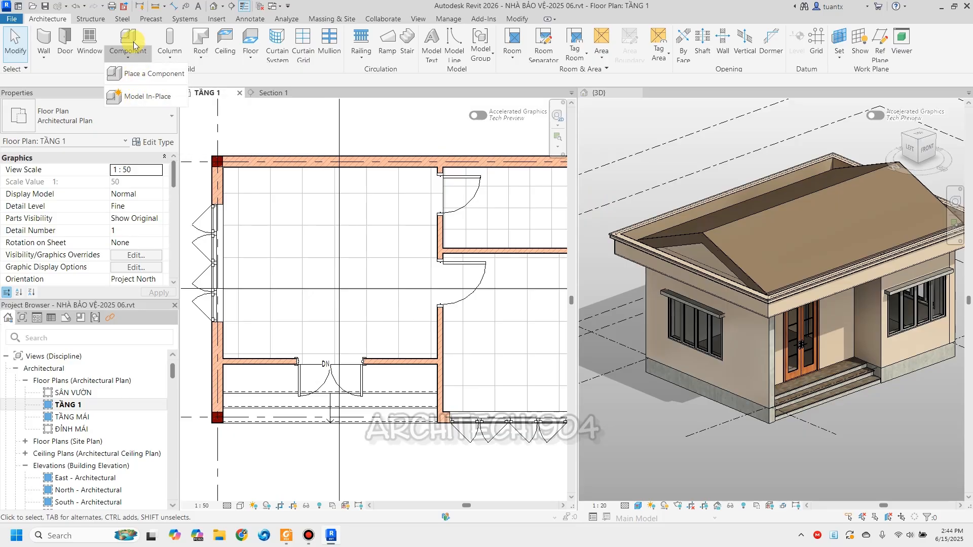
{"action": "left_click", "coordinate": [127, 74]}
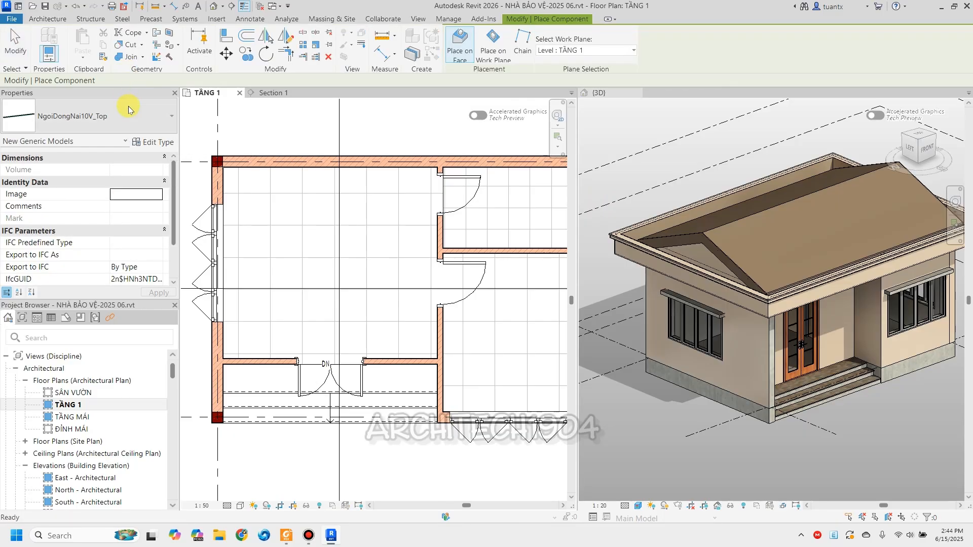
Browse the loaded component types for a table and search them for "ta".
{"action": "left_click", "coordinate": [63, 111]}
{"action": "scroll", "coordinate": [85, 173], "scroll_direction": "down", "scroll_amount": 5}
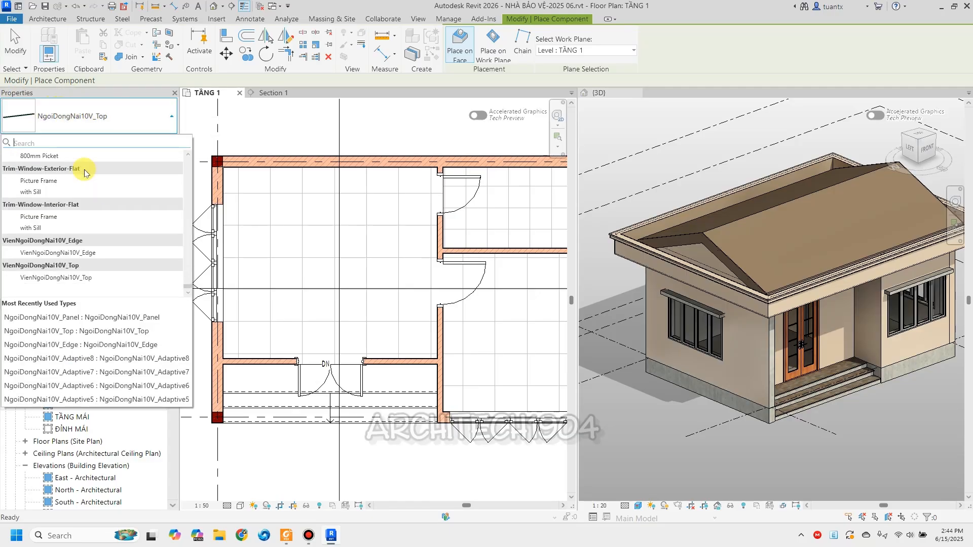
{"action": "scroll", "coordinate": [76, 197], "scroll_direction": "up", "scroll_amount": 5}
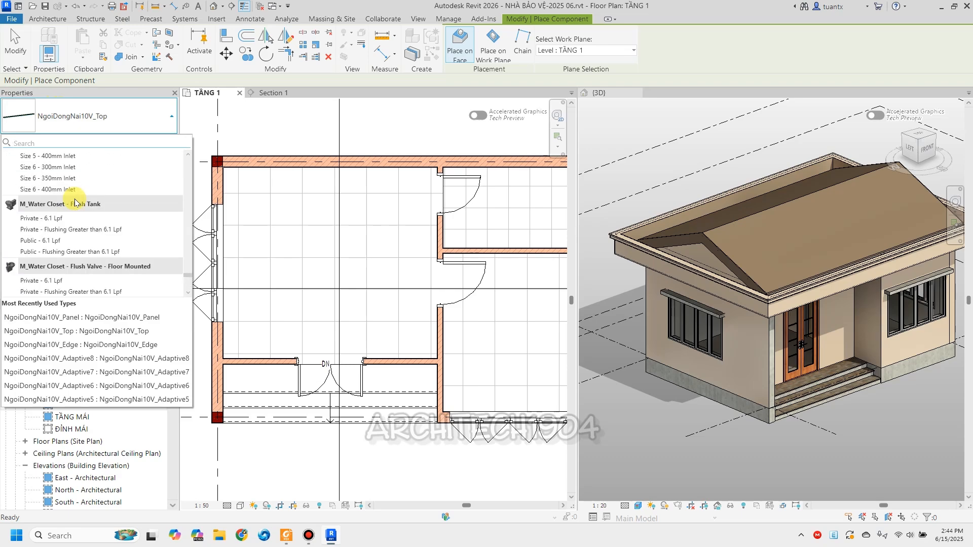
{"action": "scroll", "coordinate": [76, 197], "scroll_direction": "up", "scroll_amount": 3}
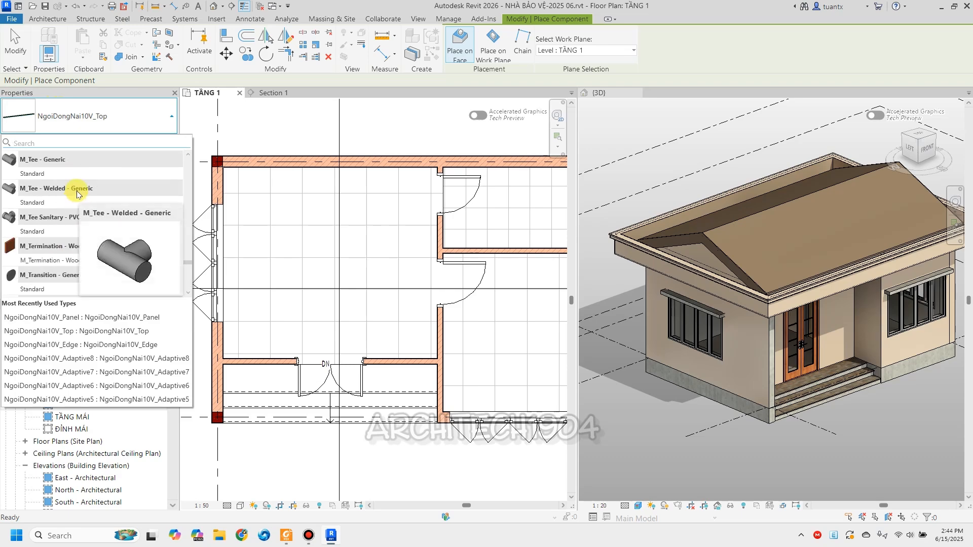
{"action": "scroll", "coordinate": [71, 197], "scroll_direction": "up", "scroll_amount": 8}
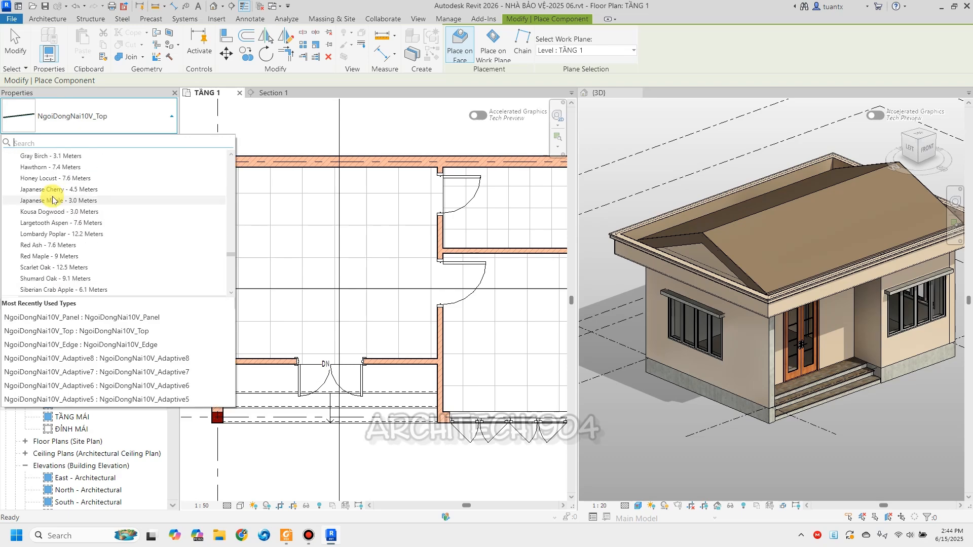
{"action": "scroll", "coordinate": [52, 199], "scroll_direction": "up", "scroll_amount": 5}
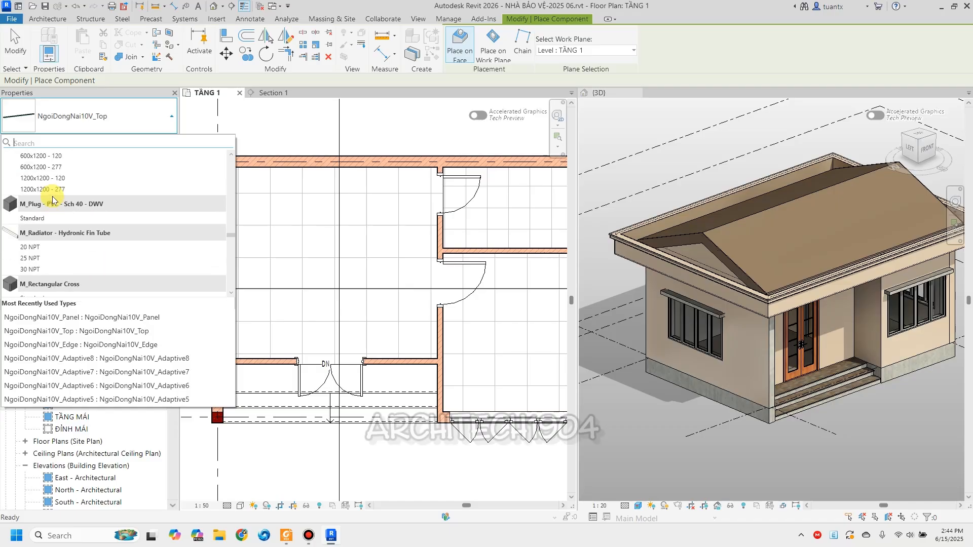
{"action": "scroll", "coordinate": [53, 199], "scroll_direction": "up", "scroll_amount": 10}
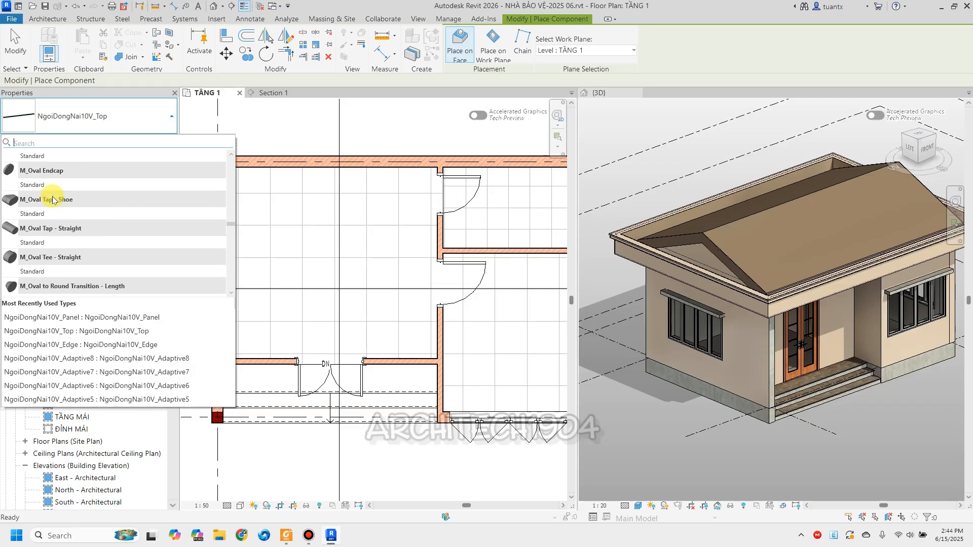
{"action": "scroll", "coordinate": [53, 199], "scroll_direction": "up", "scroll_amount": 10}
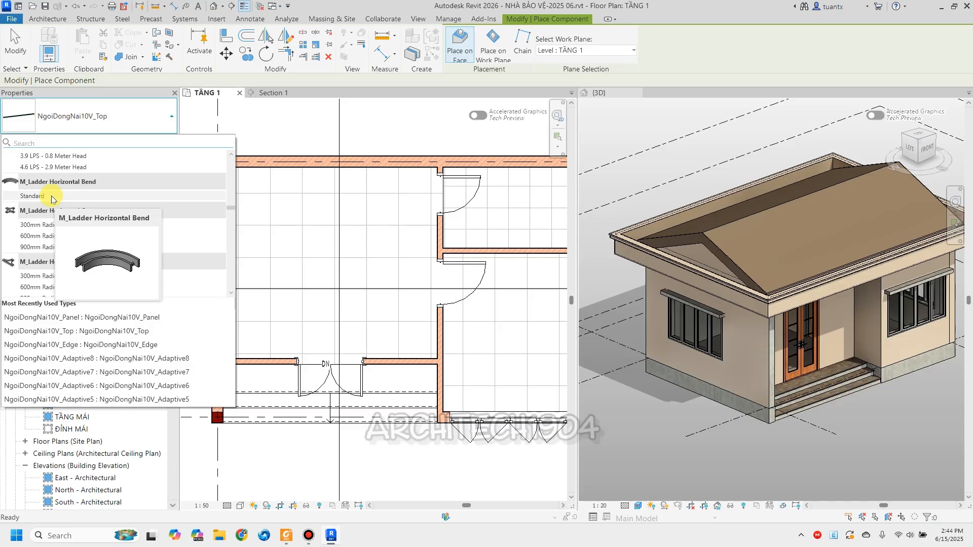
{"action": "type", "text": "ta"}
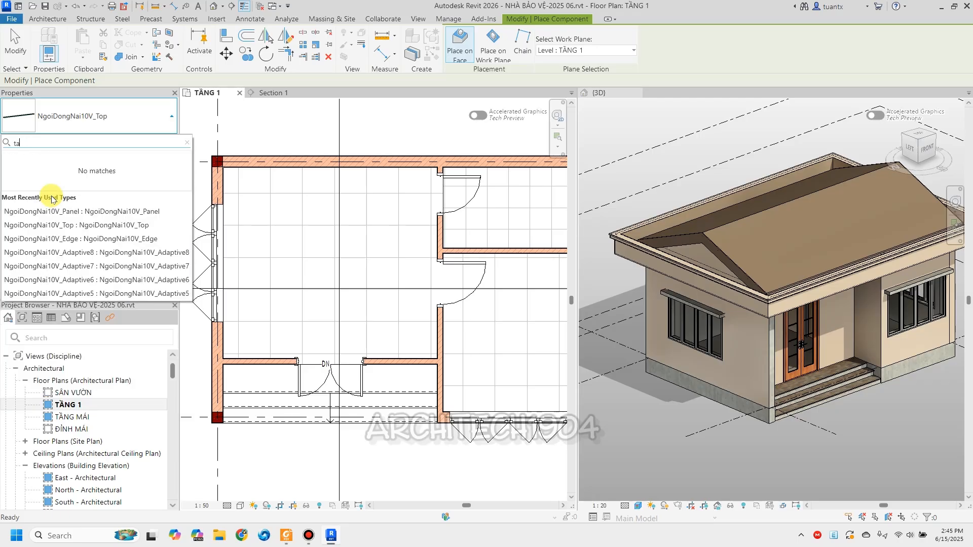
Search for "desk" and place an M_Desk 1830 x 915mm at the front window of the room beside the porch, about 280 mm from the side wall.
{"action": "type", "text": "desk"}
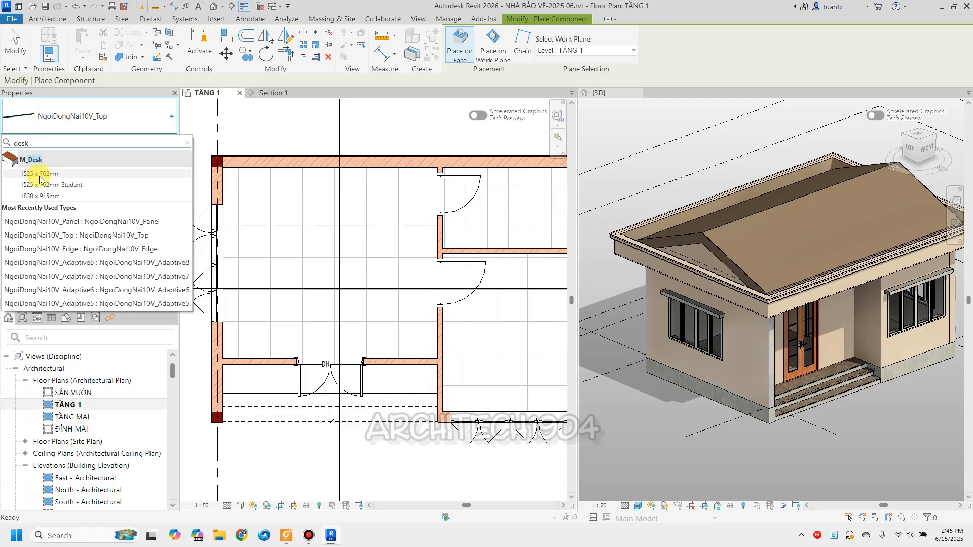
{"action": "mouse_move", "coordinate": [39, 199]}
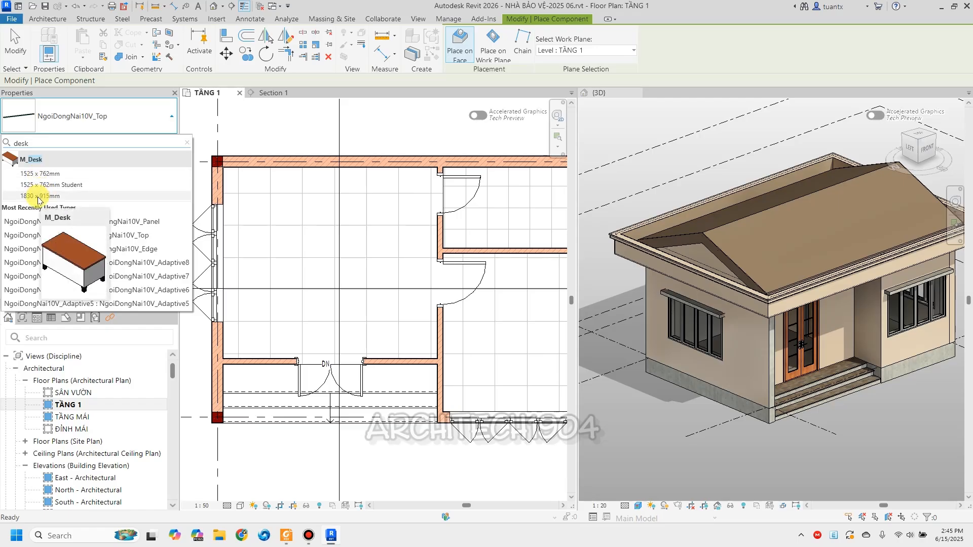
{"action": "left_click", "coordinate": [39, 196]}
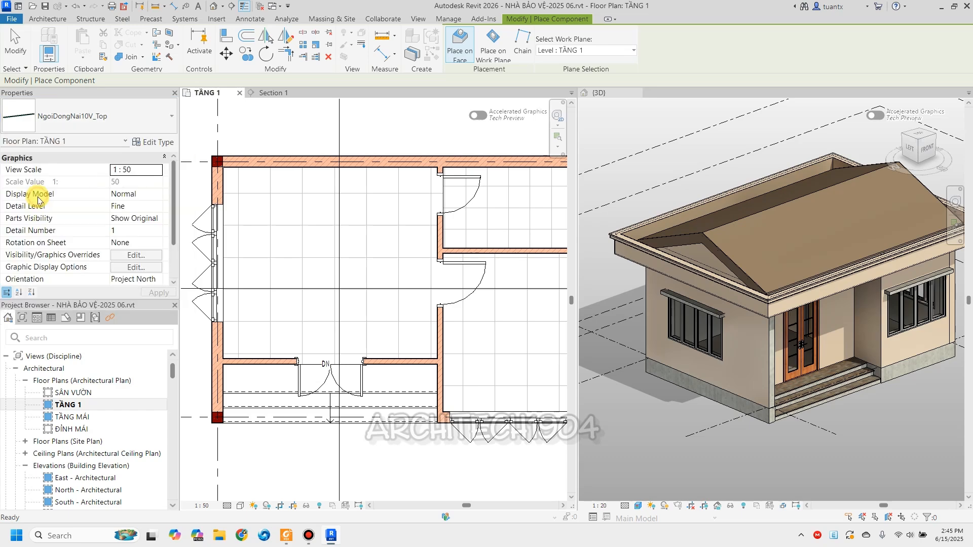
{"action": "middle_click_drag", "start_coordinate": [480, 372], "coordinate": [371, 361]}
{"action": "scroll", "coordinate": [371, 361], "scroll_direction": "up", "scroll_amount": 4}
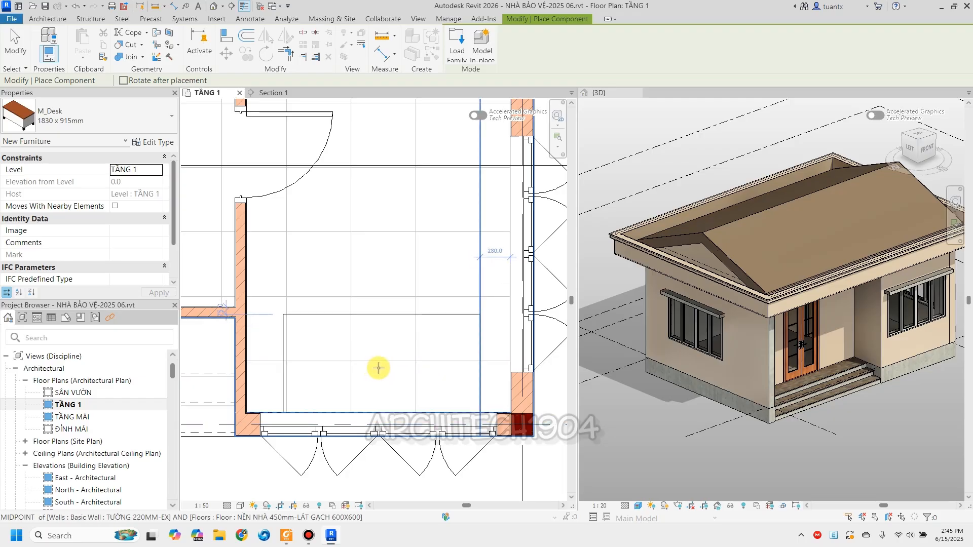
{"action": "left_click", "coordinate": [379, 368]}
{"action": "key", "text": "Escape"}
End the desk placement and inspect the desk's position against the walls in 3D from the front corner.
{"action": "scroll", "coordinate": [758, 375], "scroll_direction": "down", "scroll_amount": 1}
{"action": "scroll", "coordinate": [657, 367], "scroll_direction": "down", "scroll_amount": 1}
{"action": "left_click", "coordinate": [610, 362]}
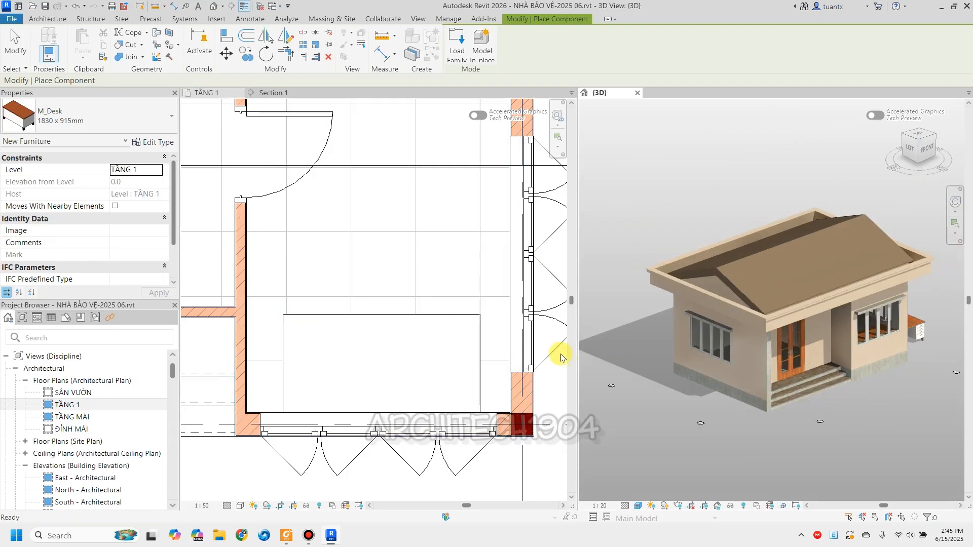
{"action": "key", "text": "Escape"}
{"action": "key", "text": "Escape"}
{"action": "scroll", "coordinate": [912, 394], "scroll_direction": "up", "scroll_amount": 2}
{"action": "scroll", "coordinate": [843, 392], "scroll_direction": "up", "scroll_amount": 4}
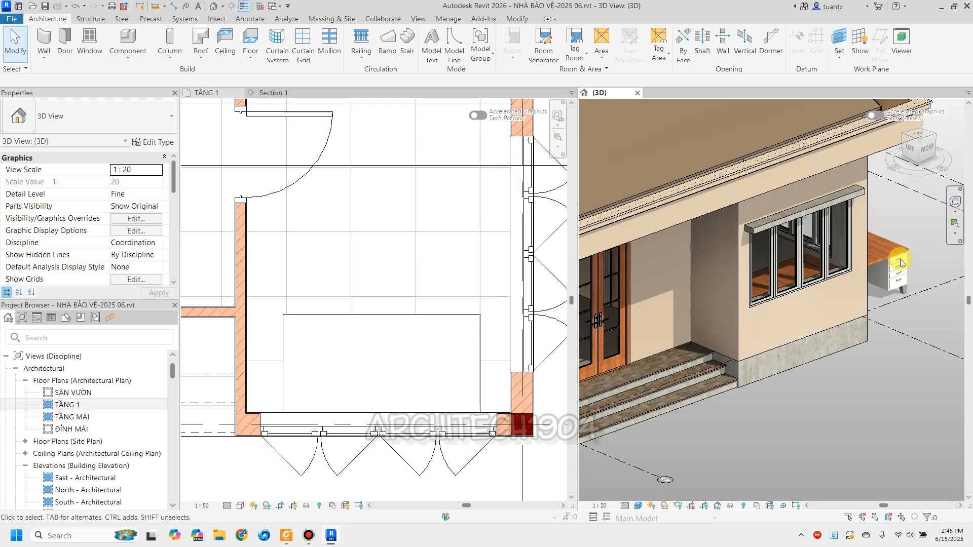
{"action": "scroll", "coordinate": [900, 263], "scroll_direction": "down", "scroll_amount": 5}
{"action": "middle_click_drag", "start_coordinate": [869, 330], "coordinate": [679, 356], "text": "shift"}
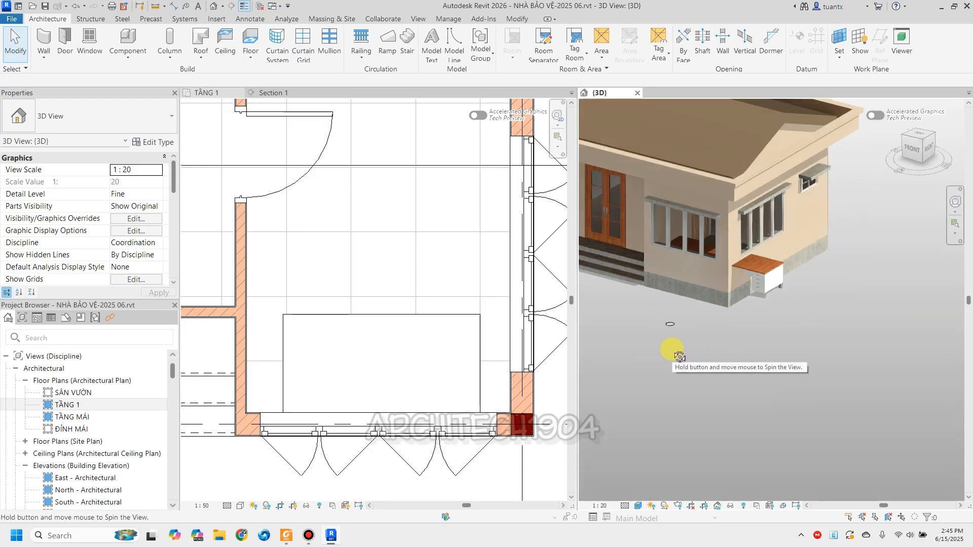
{"action": "left_click", "coordinate": [466, 319]}
{"action": "scroll", "coordinate": [467, 319], "scroll_direction": "down", "scroll_amount": 5}
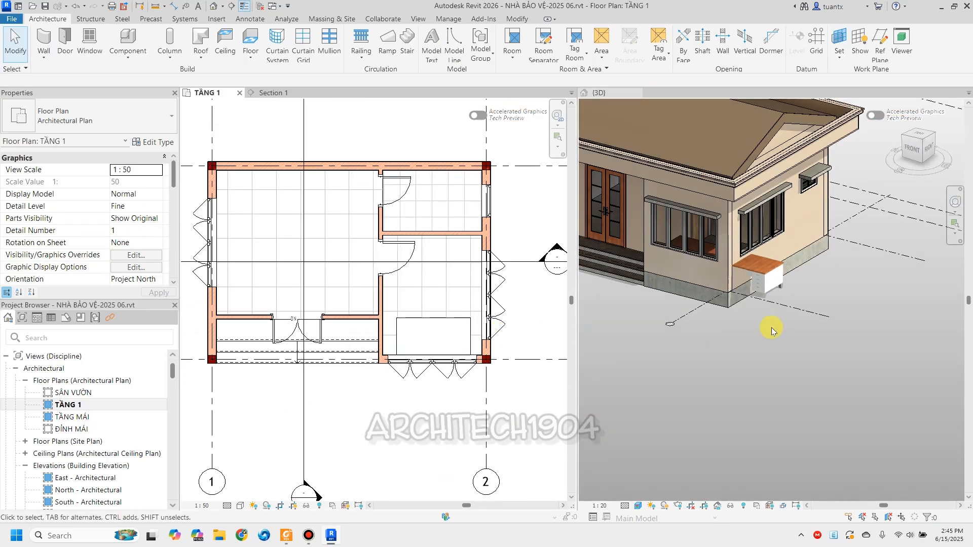
{"action": "scroll", "coordinate": [711, 294], "scroll_direction": "down", "scroll_amount": 3}
Isolate the desk in 3D with a selection box and view it from inside the room.
{"action": "left_click", "coordinate": [412, 322]}
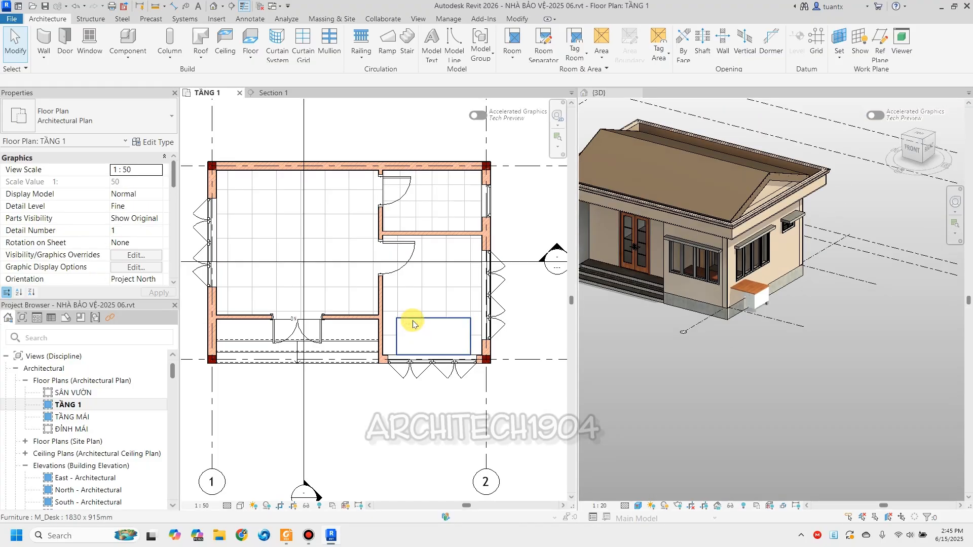
{"action": "left_click", "coordinate": [413, 324]}
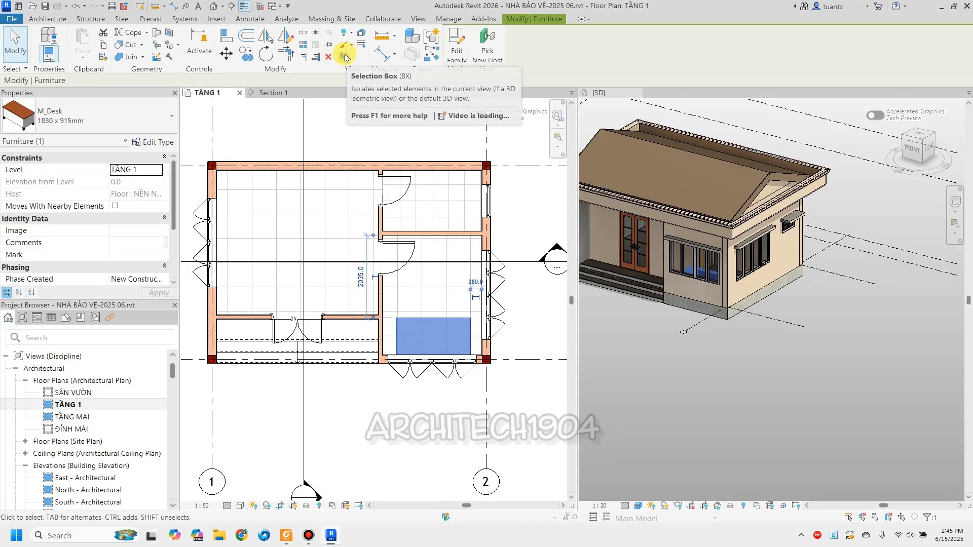
{"action": "left_click", "coordinate": [345, 57]}
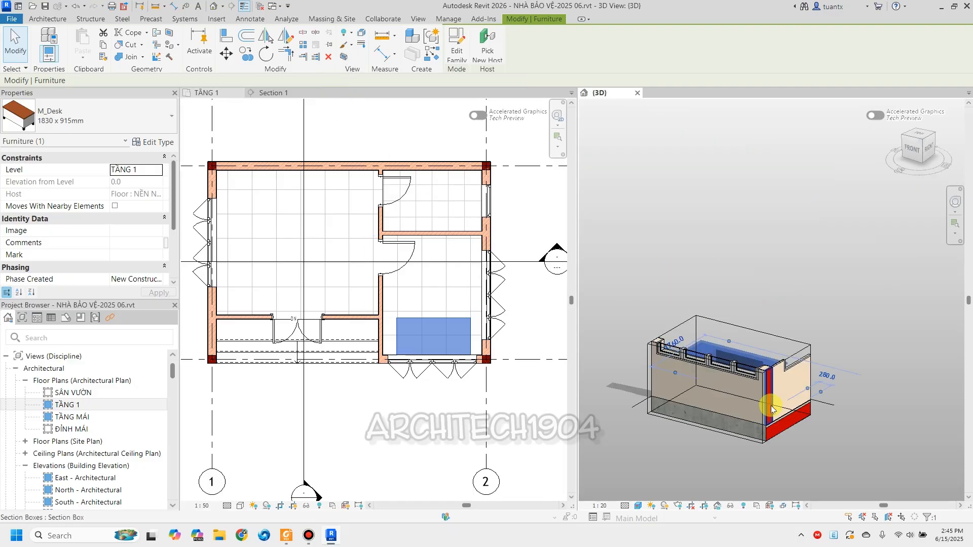
{"action": "middle_click_drag", "start_coordinate": [779, 408], "coordinate": [813, 425], "text": "shift"}
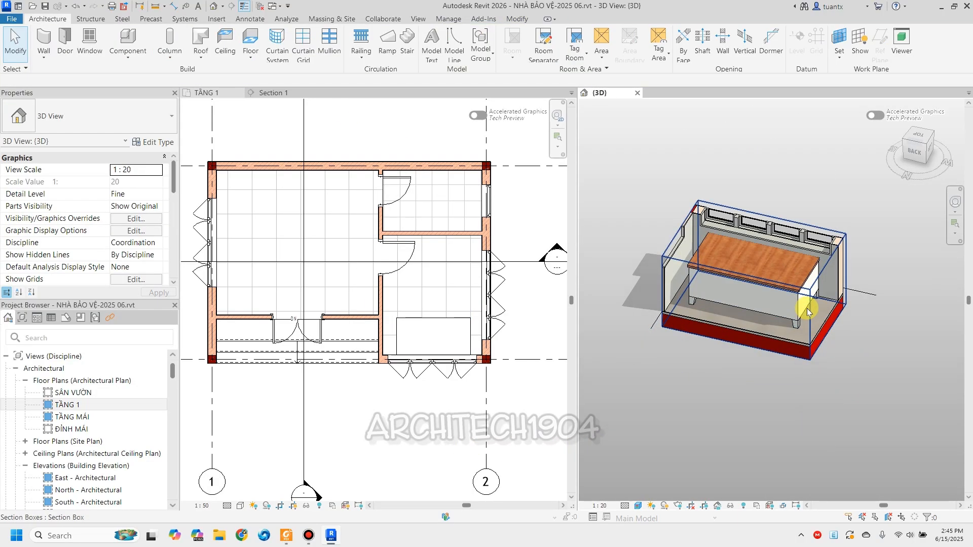
Enlarge the section box upward and into the room, keeping its porch-side face just inside the partition wall.
{"action": "left_click_drag", "start_coordinate": [754, 246], "coordinate": [741, 189]}
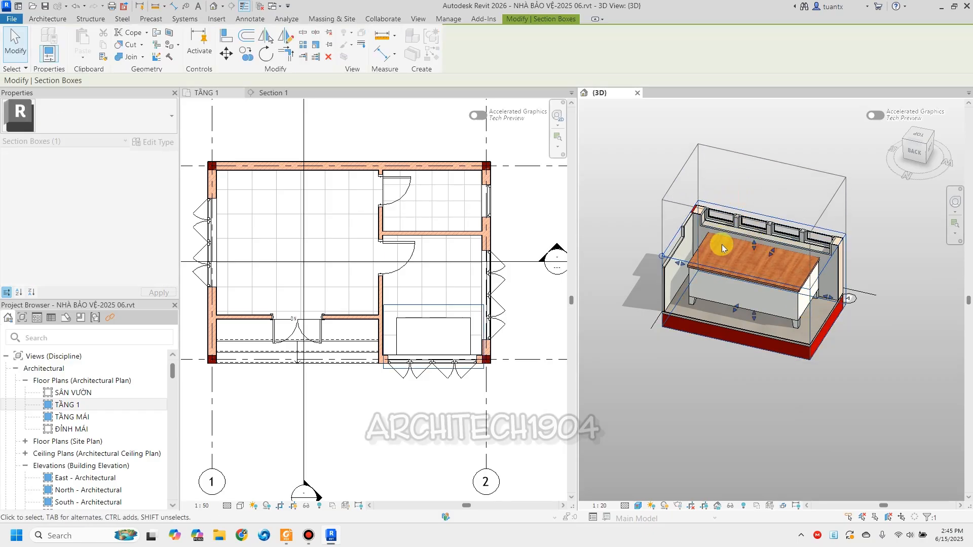
{"action": "left_click_drag", "start_coordinate": [733, 286], "coordinate": [707, 326]}
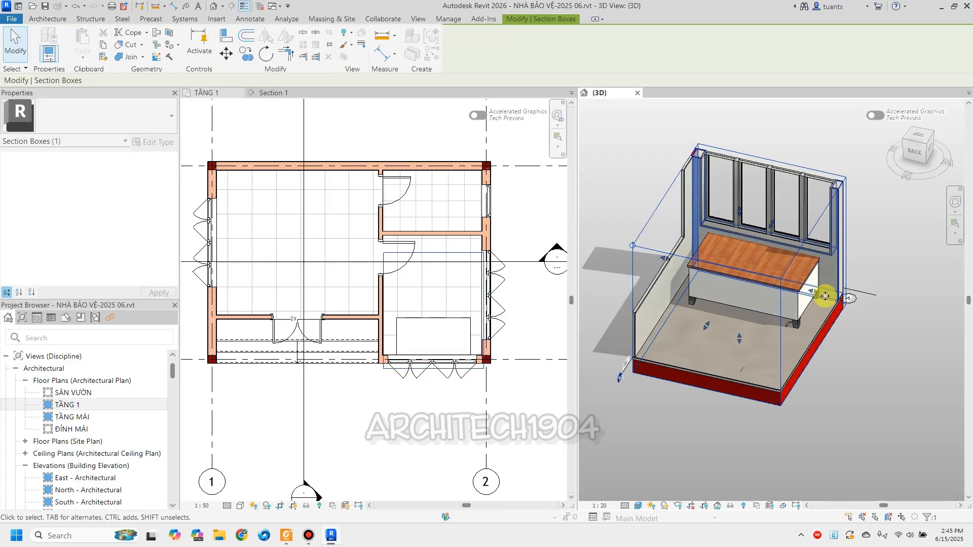
{"action": "left_click_drag", "start_coordinate": [814, 297], "coordinate": [840, 323]}
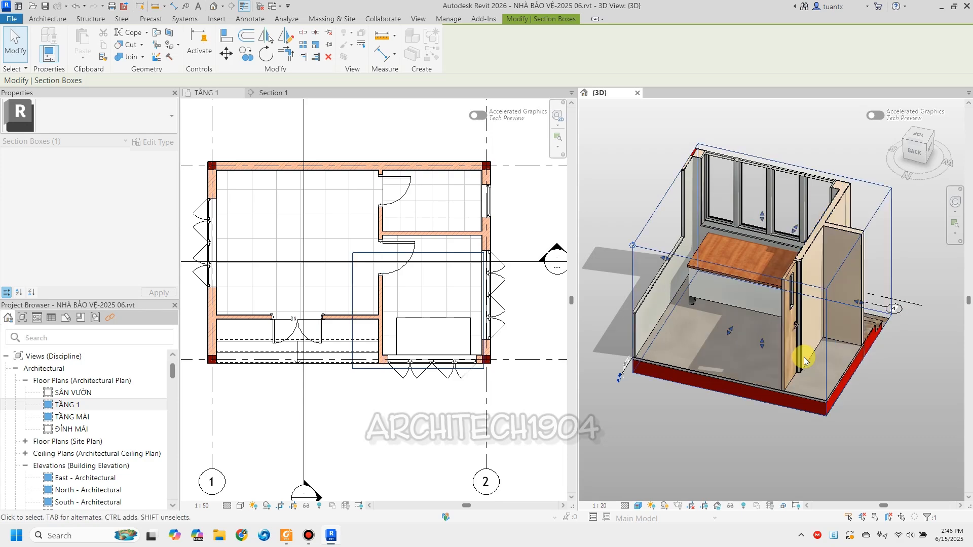
{"action": "scroll", "coordinate": [758, 372], "scroll_direction": "up", "scroll_amount": 3}
{"action": "left_click_drag", "start_coordinate": [872, 287], "coordinate": [807, 304]}
{"action": "middle_click_drag", "start_coordinate": [800, 311], "coordinate": [714, 265], "text": "shift"}
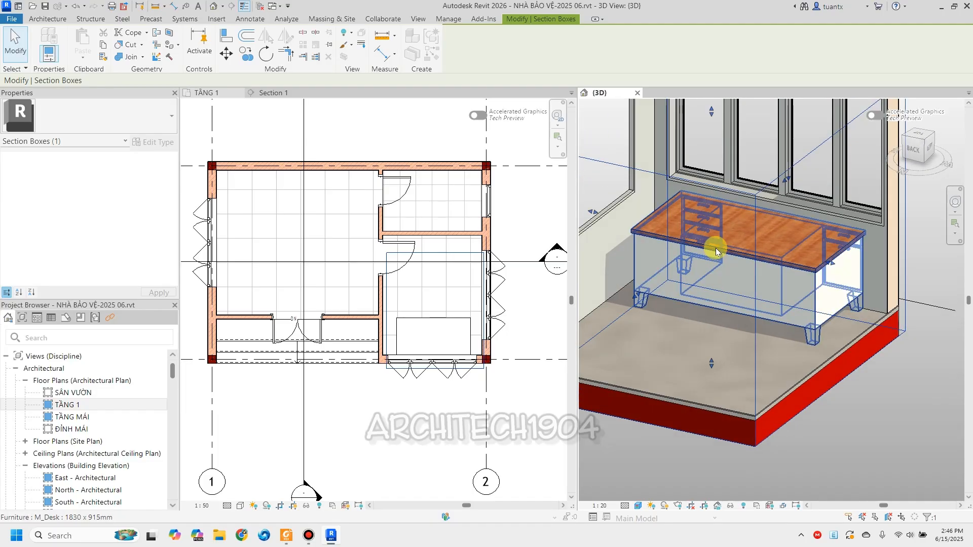
Rotate the desk 180° in place so its drawers face the room instead of the front window.
{"action": "left_click", "coordinate": [715, 248]}
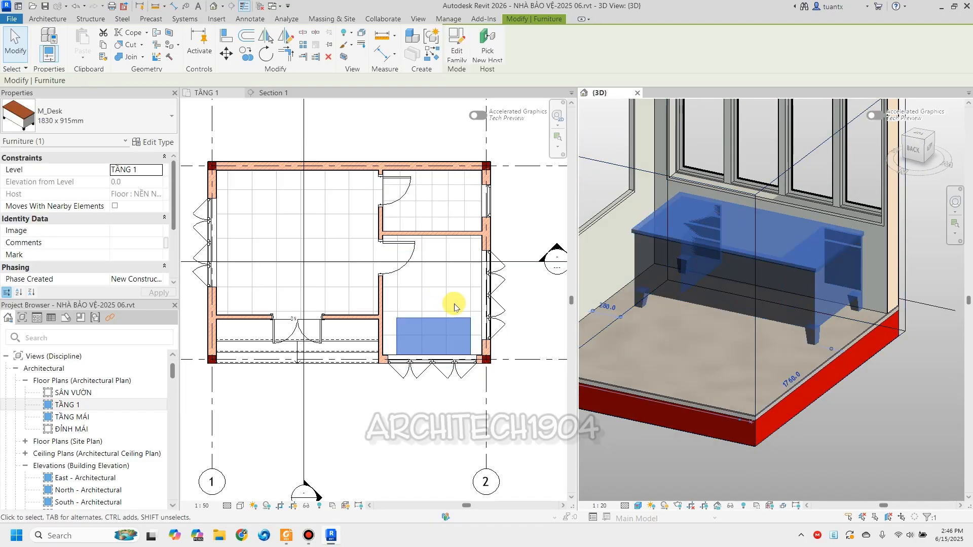
{"action": "key", "text": "space"}
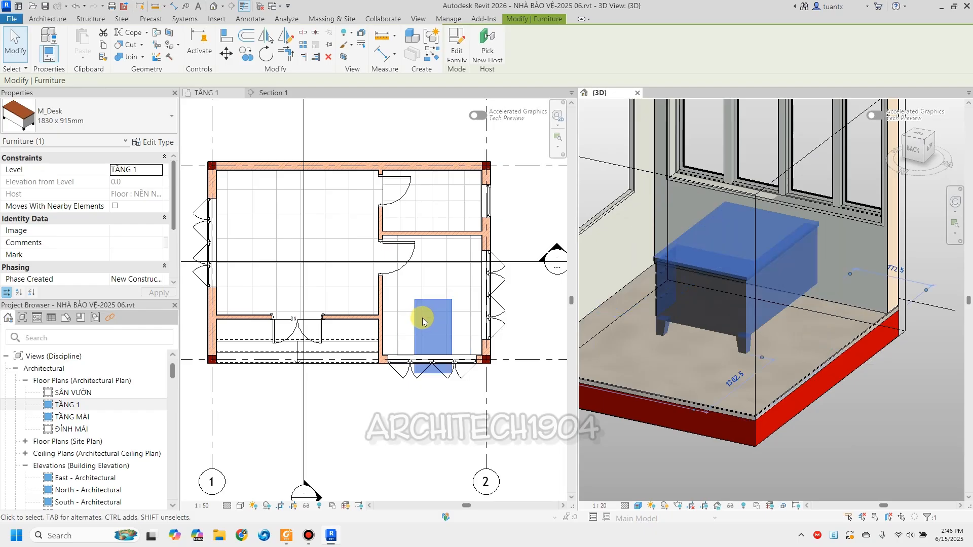
{"action": "key", "text": "space"}
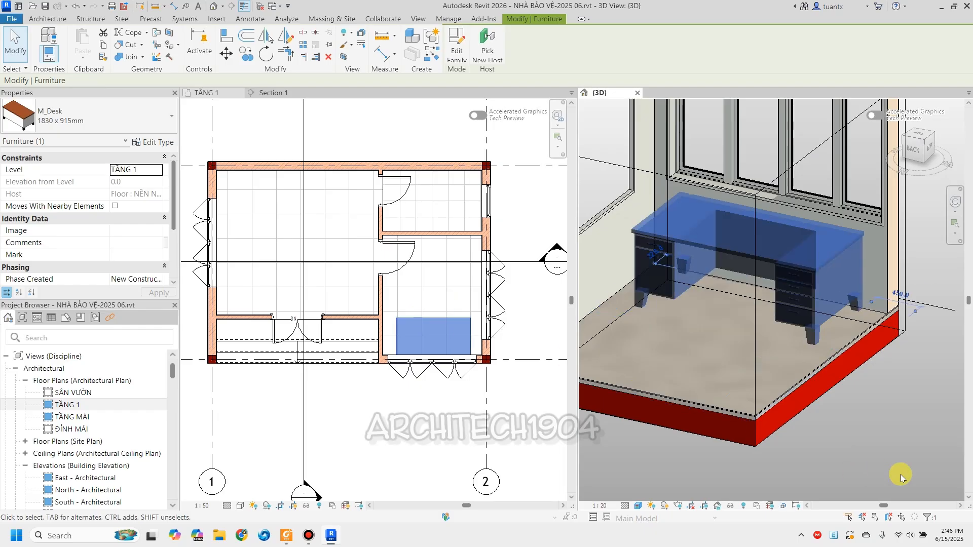
{"action": "left_click", "coordinate": [902, 451]}
Search the component types for "chai" and choose M_Chair-Task (Arms) for placement on the TẦNG 1 plan.
{"action": "scroll", "coordinate": [431, 332], "scroll_direction": "up", "scroll_amount": 3}
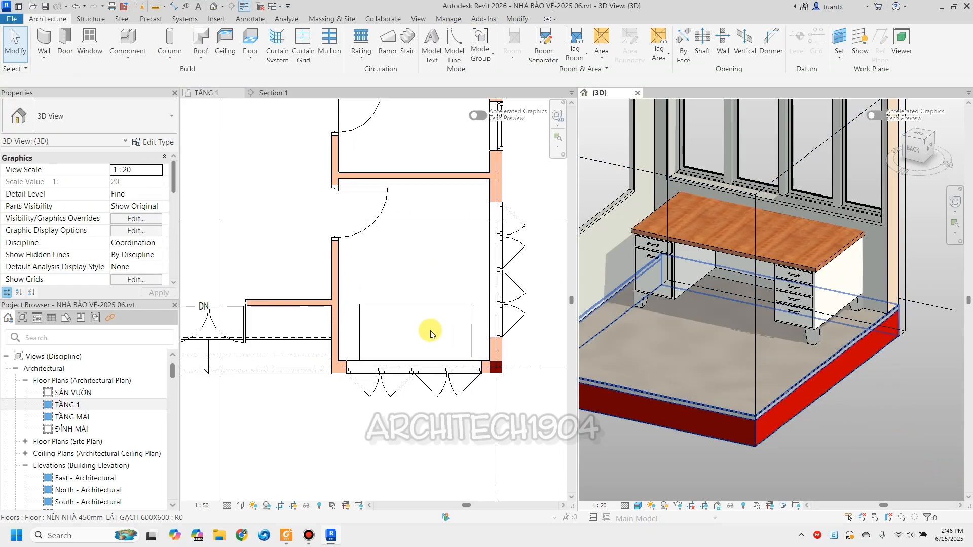
{"action": "scroll", "coordinate": [419, 351], "scroll_direction": "up", "scroll_amount": 4}
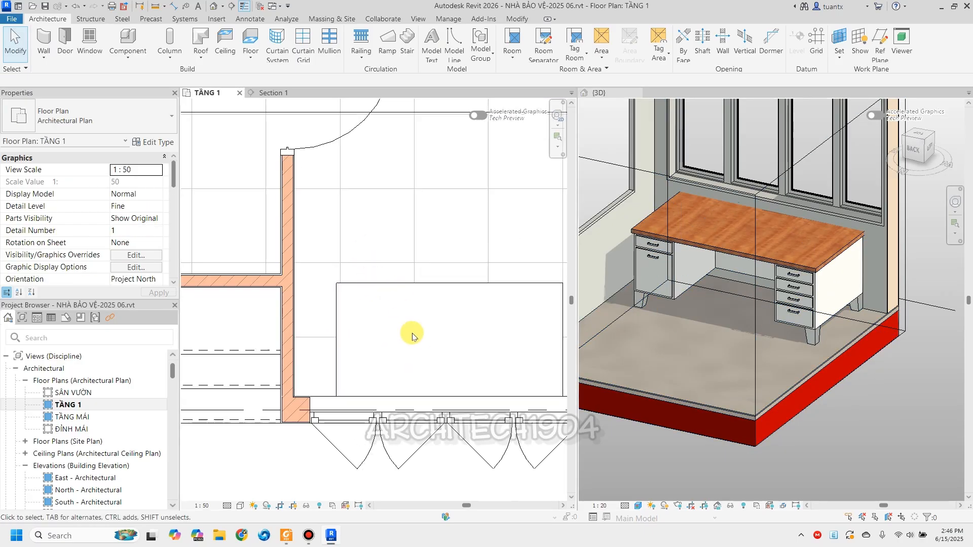
{"action": "left_click", "coordinate": [124, 36]}
{"action": "left_click", "coordinate": [72, 119]}
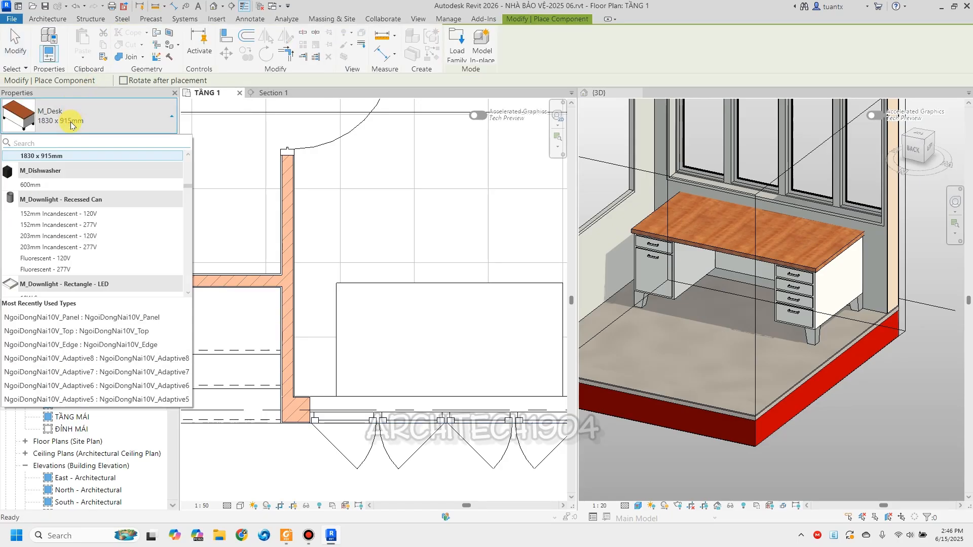
{"action": "type", "text": "chai"}
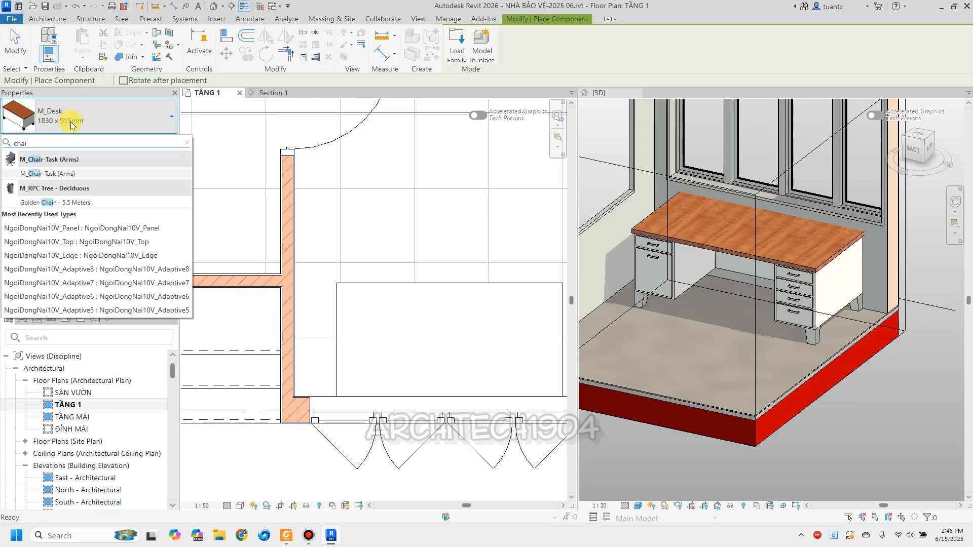
{"action": "mouse_move", "coordinate": [33, 180]}
{"action": "left_click", "coordinate": [33, 180]}
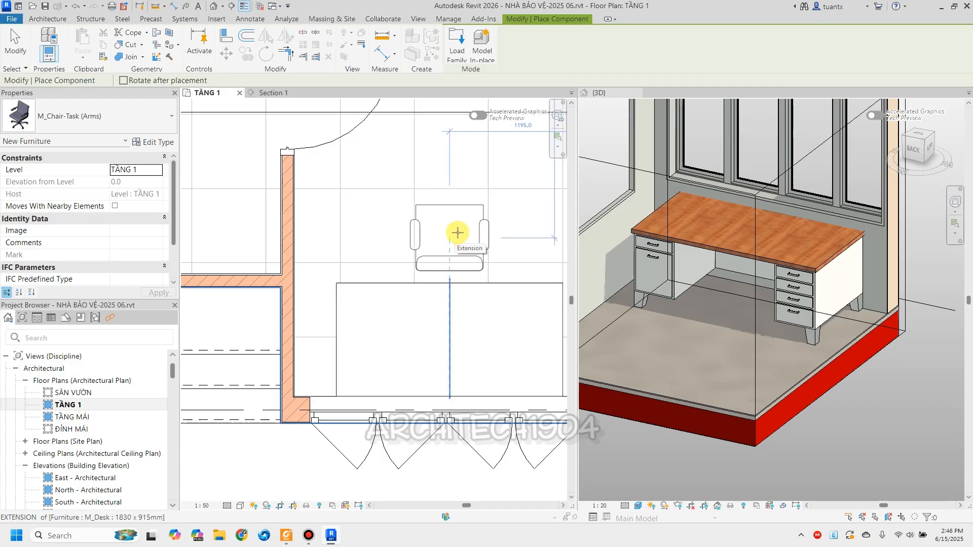
Rotate the task chair 180° and place it on the room side of the desk, centred on the desk's midline and facing it.
{"action": "middle_click_drag", "start_coordinate": [454, 235], "coordinate": [373, 276]}
{"action": "scroll", "coordinate": [382, 275], "scroll_direction": "down", "scroll_amount": 1}
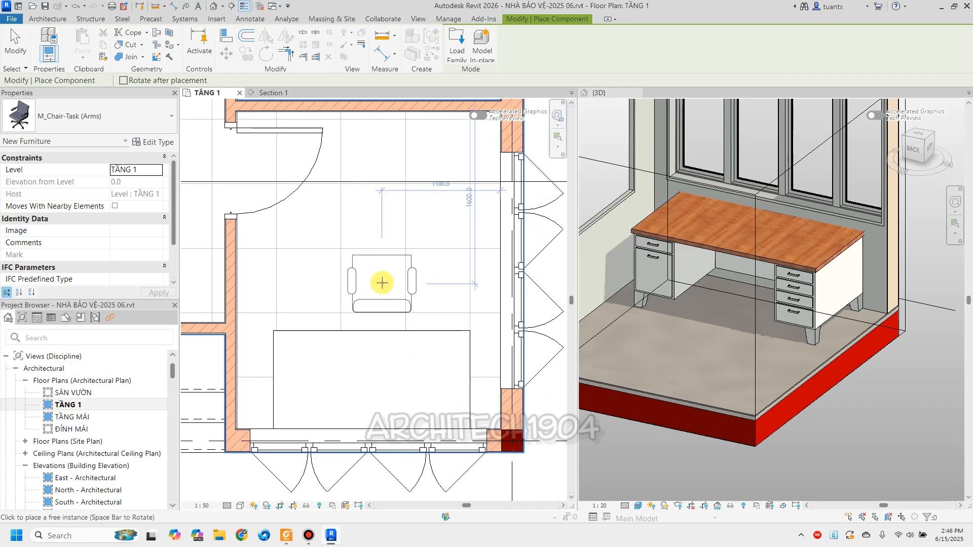
{"action": "key", "text": "space"}
{"action": "key", "text": "space"}
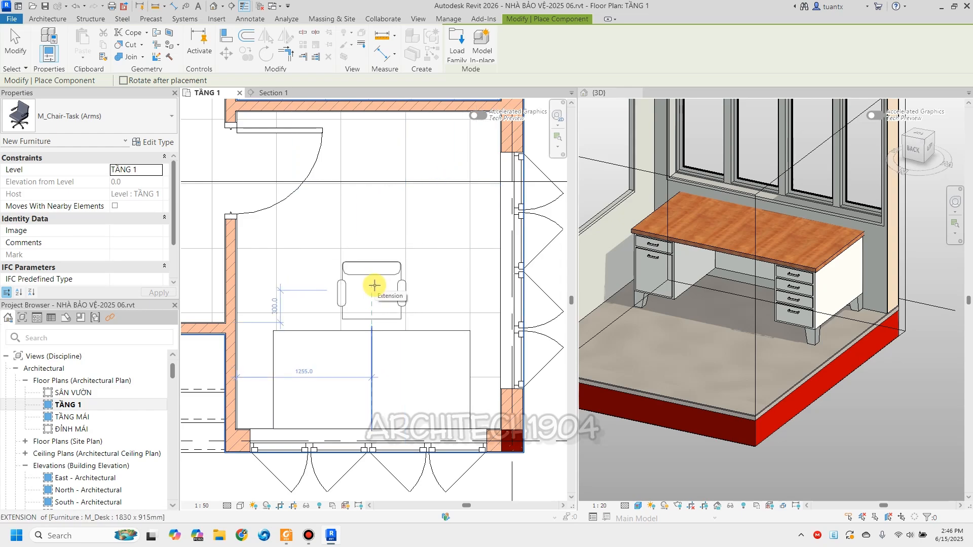
{"action": "left_click", "coordinate": [374, 285]}
{"action": "scroll", "coordinate": [754, 322], "scroll_direction": "down", "scroll_amount": 1}
{"action": "scroll", "coordinate": [753, 322], "scroll_direction": "down", "scroll_amount": 2}
{"action": "key", "text": "Escape"}
{"action": "key", "text": "Escape"}
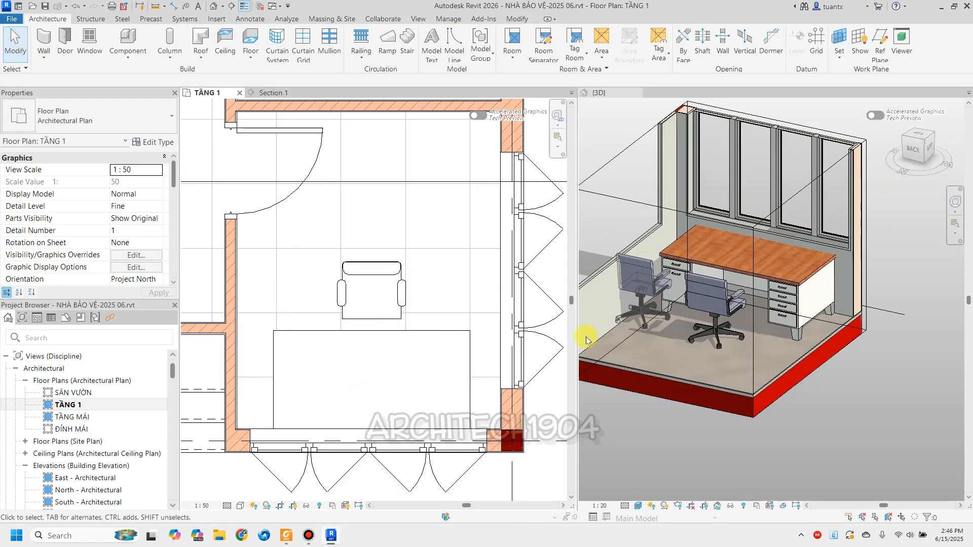
Examine the desk and chair arrangement in 3D and the large room behind the porch in the floor plan.
{"action": "scroll", "coordinate": [784, 395], "scroll_direction": "down", "scroll_amount": 2}
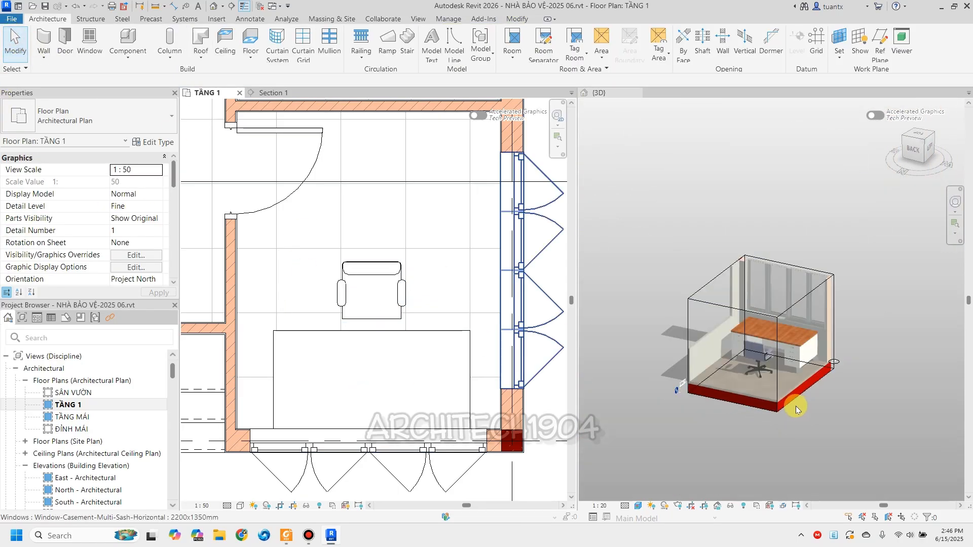
{"action": "left_click", "coordinate": [715, 334]}
{"action": "scroll", "coordinate": [770, 405], "scroll_direction": "up", "scroll_amount": 2}
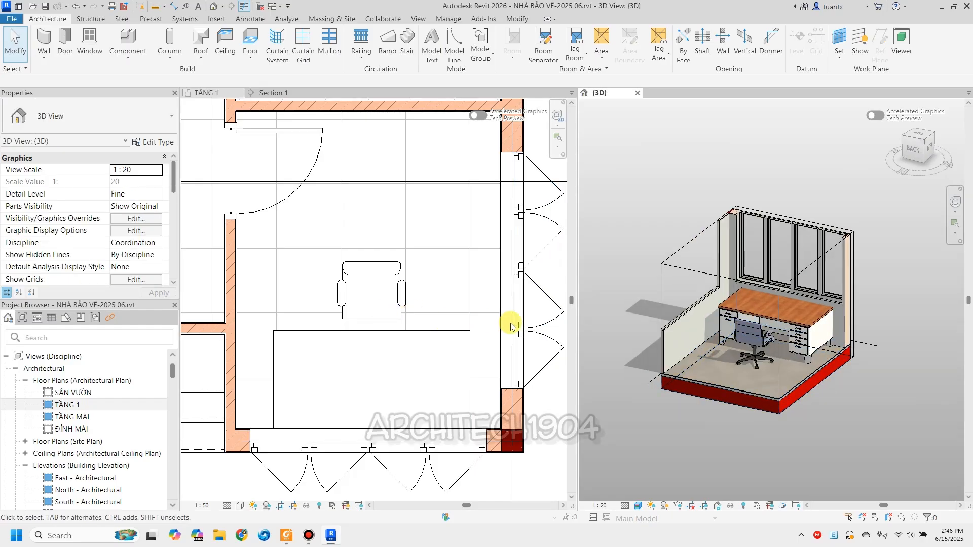
{"action": "scroll", "coordinate": [691, 397], "scroll_direction": "down", "scroll_amount": 2}
{"action": "scroll", "coordinate": [372, 269], "scroll_direction": "down", "scroll_amount": 3}
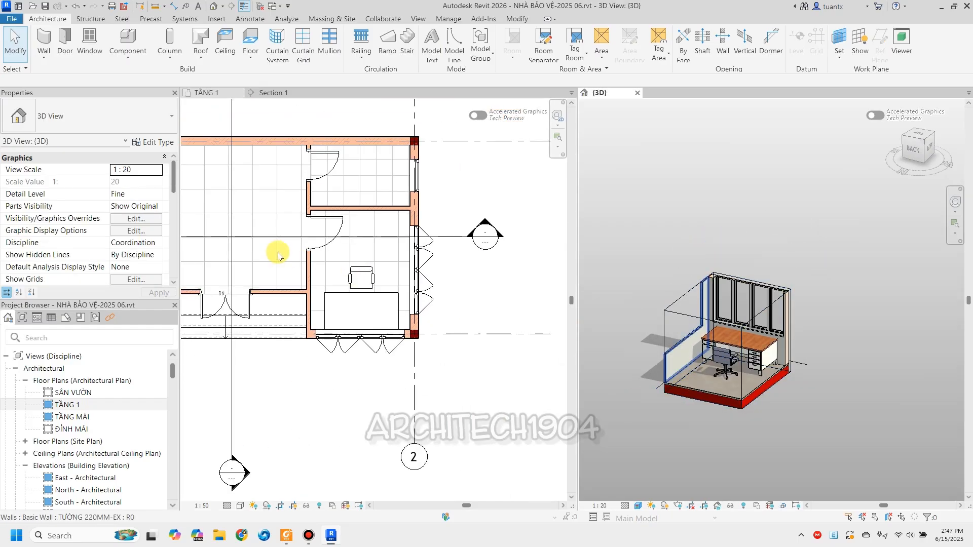
{"action": "left_click", "coordinate": [350, 266]}
{"action": "scroll", "coordinate": [343, 274], "scroll_direction": "up", "scroll_amount": 2}
{"action": "middle_click_drag", "start_coordinate": [330, 308], "coordinate": [368, 306]}
{"action": "scroll", "coordinate": [289, 246], "scroll_direction": "up", "scroll_amount": 2}
{"action": "middle_click_drag", "start_coordinate": [288, 246], "coordinate": [323, 251]}
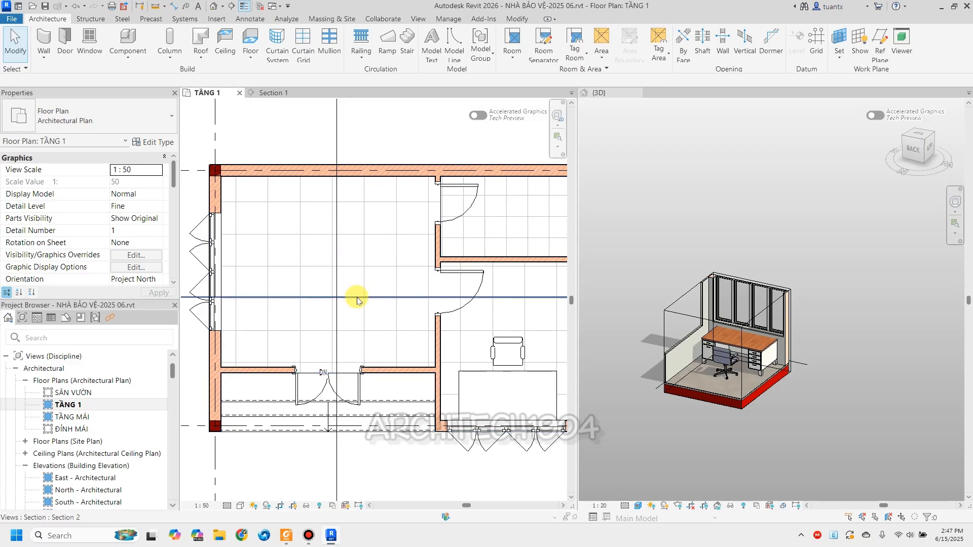
{"action": "left_click", "coordinate": [697, 321]}
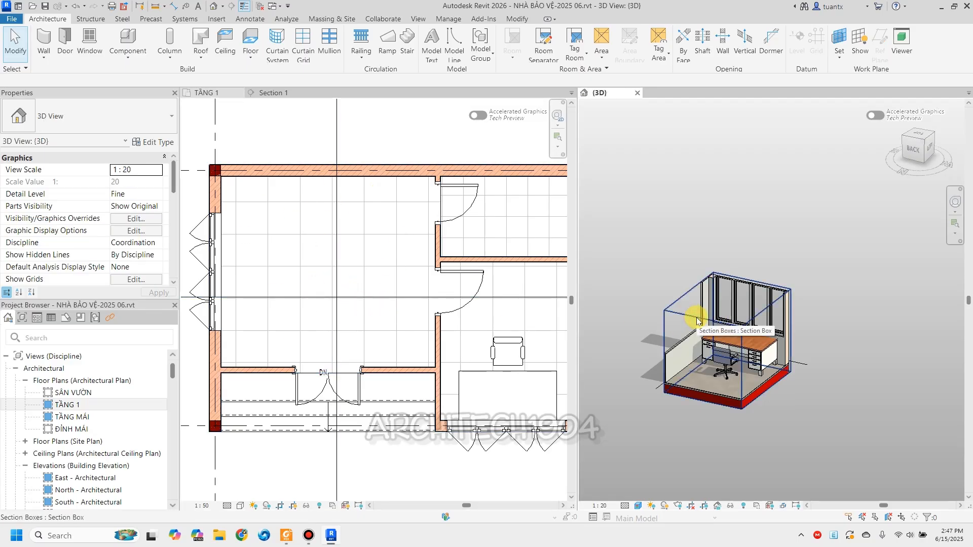
Search the loaded component types for "sofa" and clear the search.
{"action": "left_click", "coordinate": [128, 42]}
{"action": "left_click_drag", "start_coordinate": [127, 93], "coordinate": [113, 110]}
{"action": "left_click", "coordinate": [106, 126]}
{"action": "type", "text": "s"}
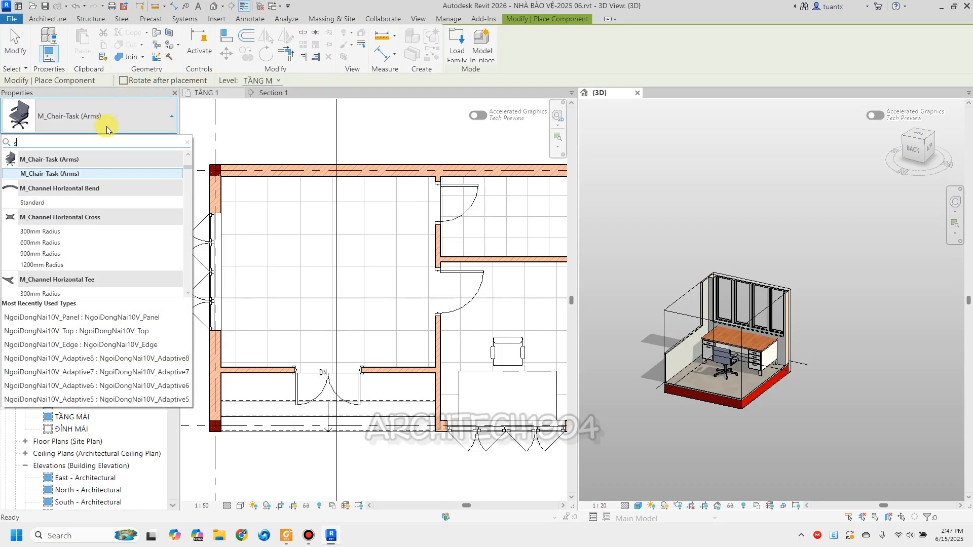
{"action": "type", "text": "ofa"}
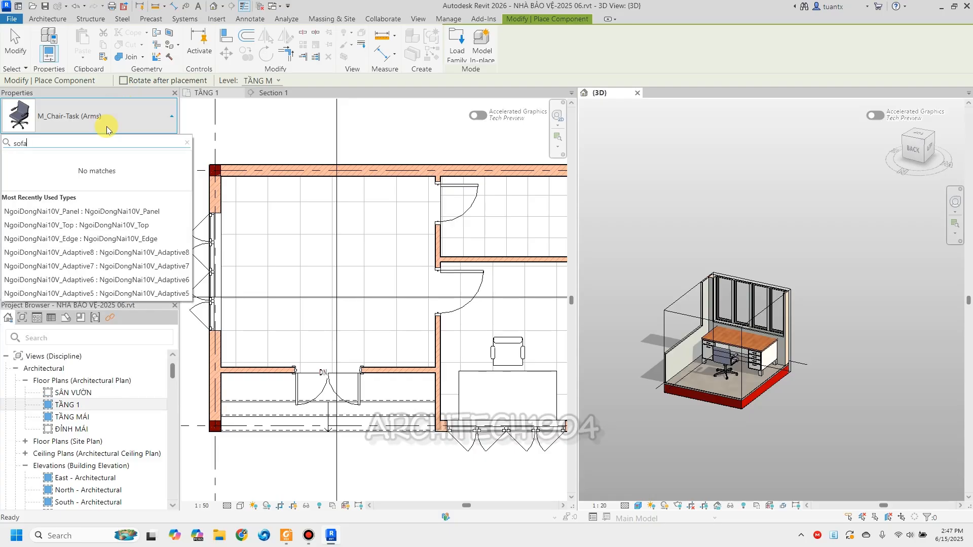
{"action": "key", "text": "BackSpace"}
{"action": "key", "text": "BackSpace"}
{"action": "key", "text": "BackSpace"}
{"action": "key", "text": "BackSpace"}
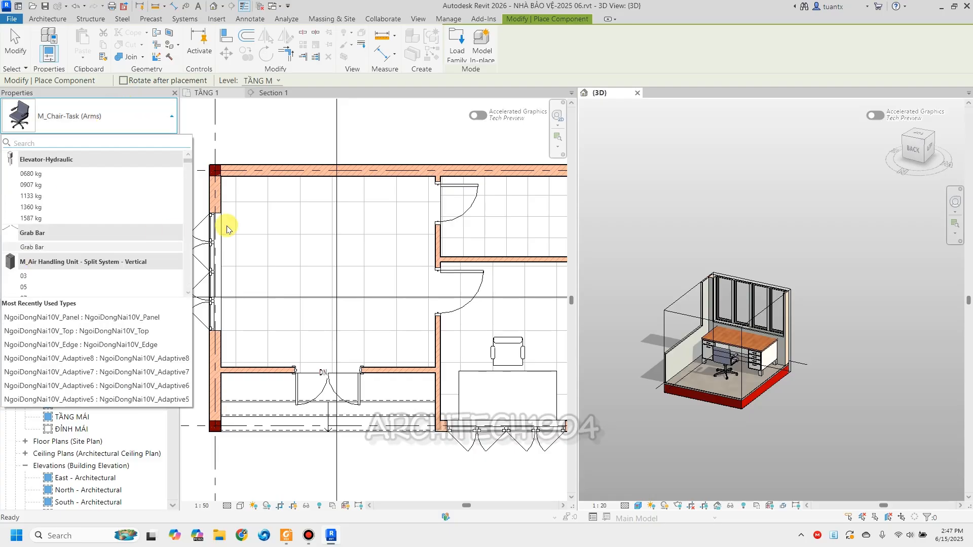
Browse the family library to load from its Furniture > Seating folder, showing the files as thumbnails.
{"action": "left_click", "coordinate": [459, 47]}
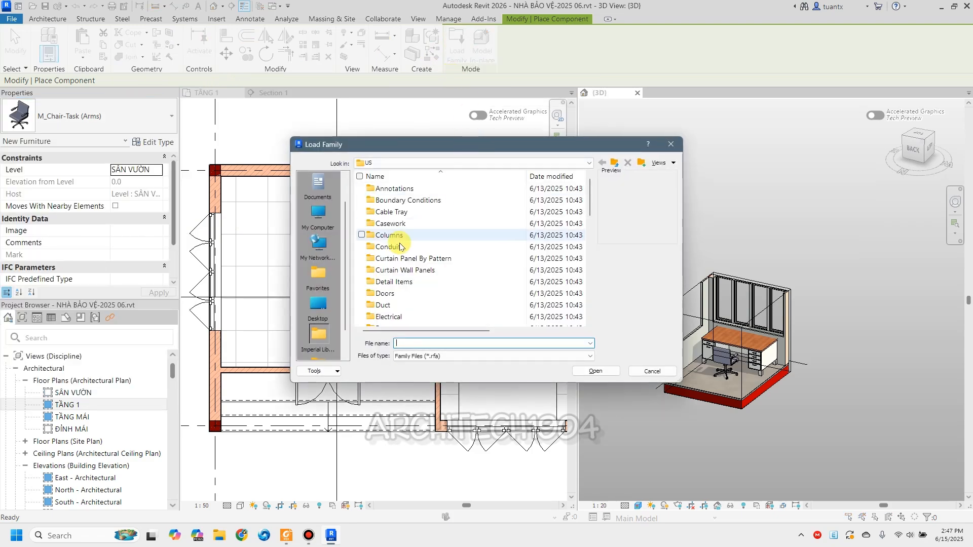
{"action": "left_click", "coordinate": [380, 247]}
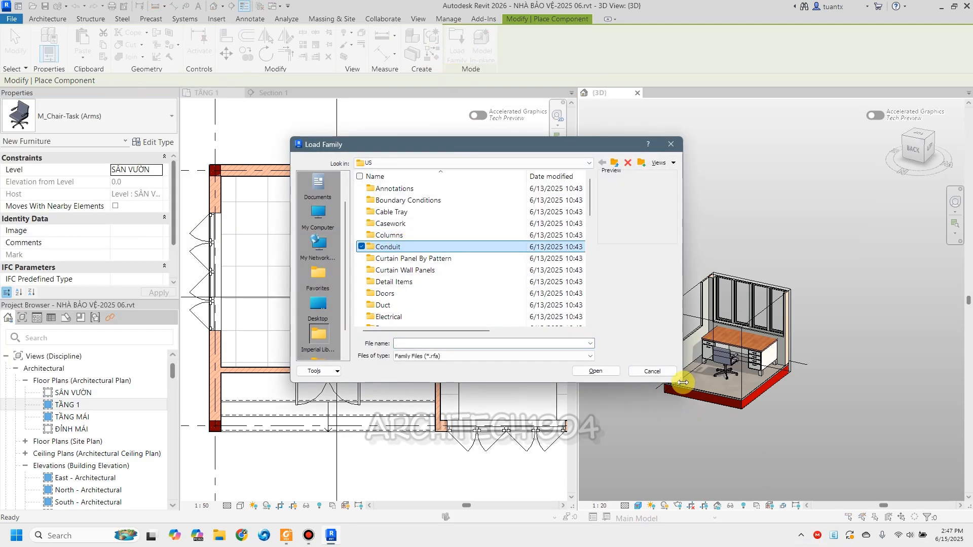
{"action": "left_click_drag", "start_coordinate": [686, 388], "coordinate": [735, 449]}
{"action": "scroll", "coordinate": [446, 342], "scroll_direction": "down", "scroll_amount": 1}
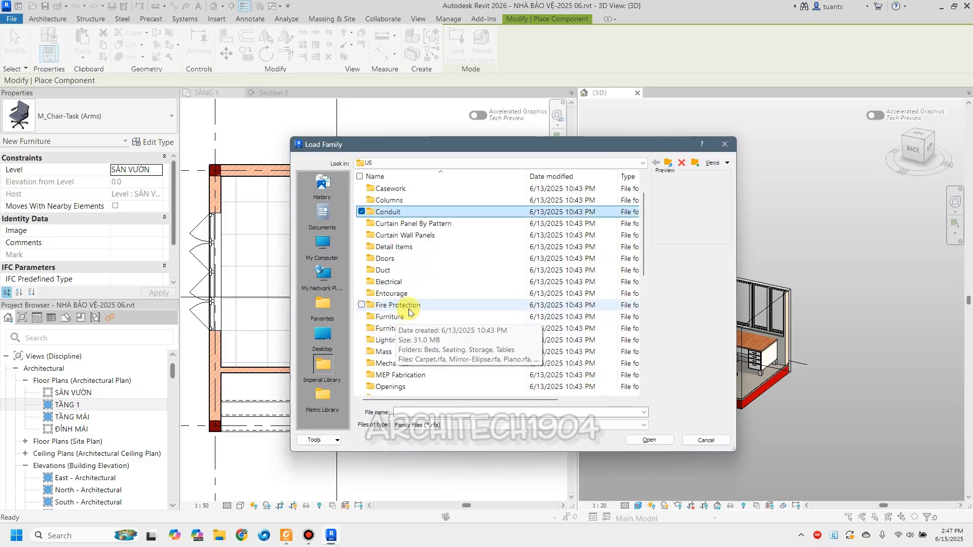
{"action": "double_click", "coordinate": [390, 318]}
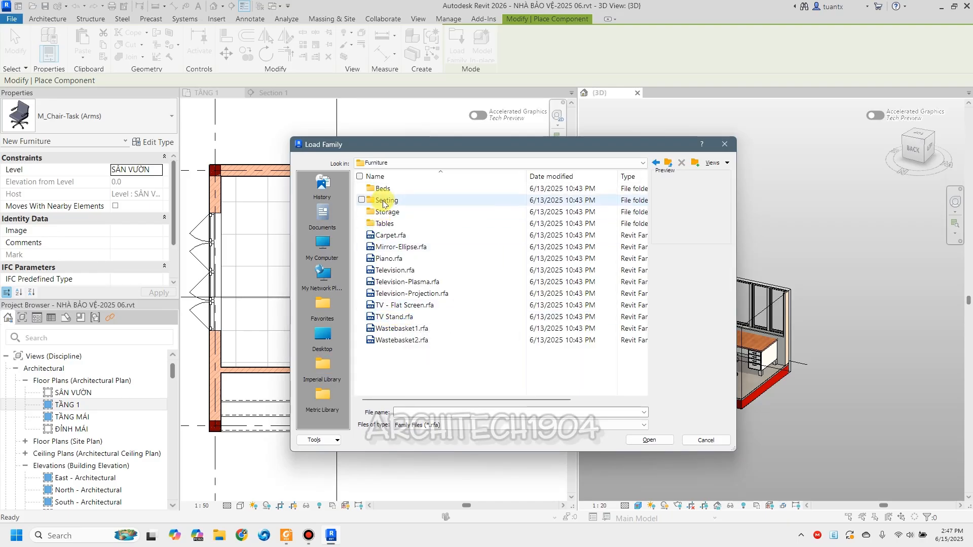
{"action": "double_click", "coordinate": [390, 201]}
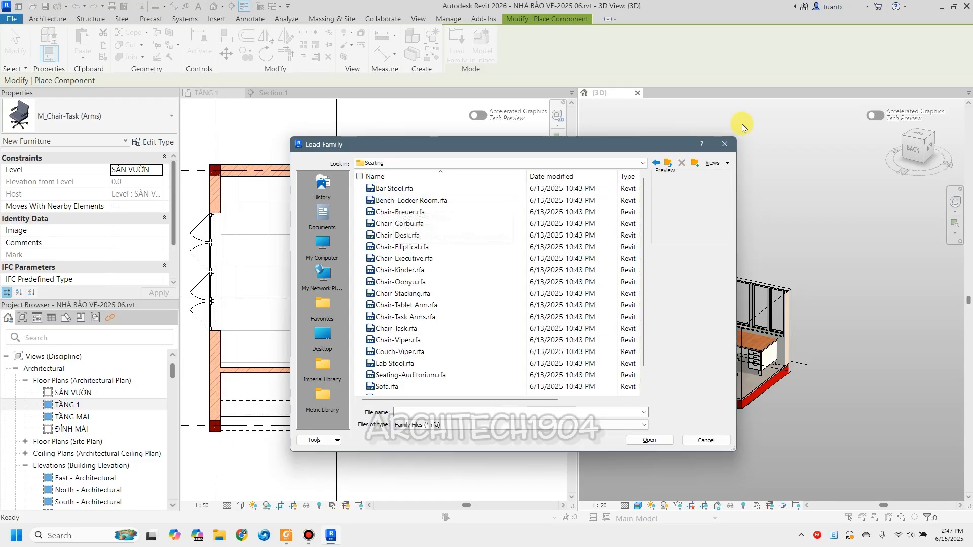
{"action": "left_click", "coordinate": [726, 163]}
{"action": "left_click", "coordinate": [719, 199]}
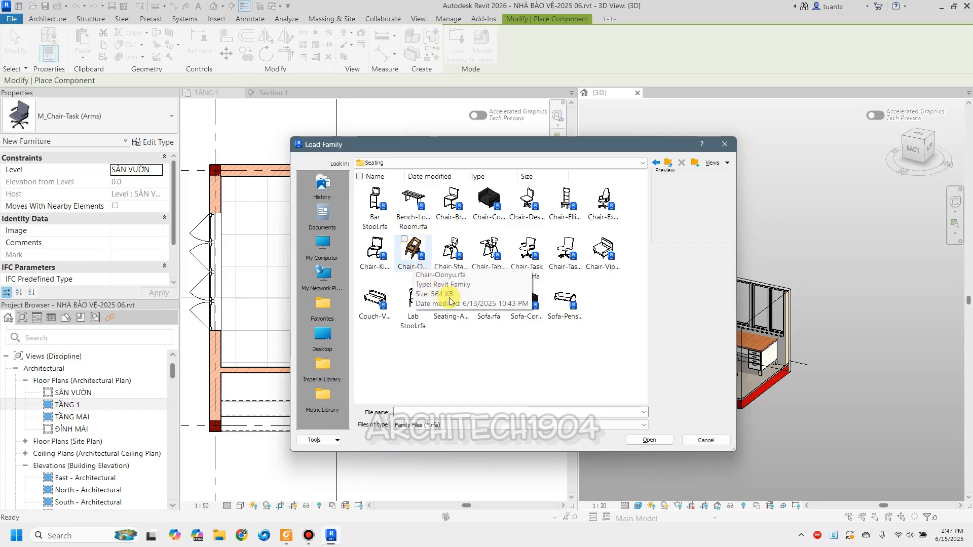
Preview the Sofa-Corbu and Chair-Corbu families, check the Furniture System folder, and return to Furniture > Seating.
{"action": "left_click", "coordinate": [517, 310]}
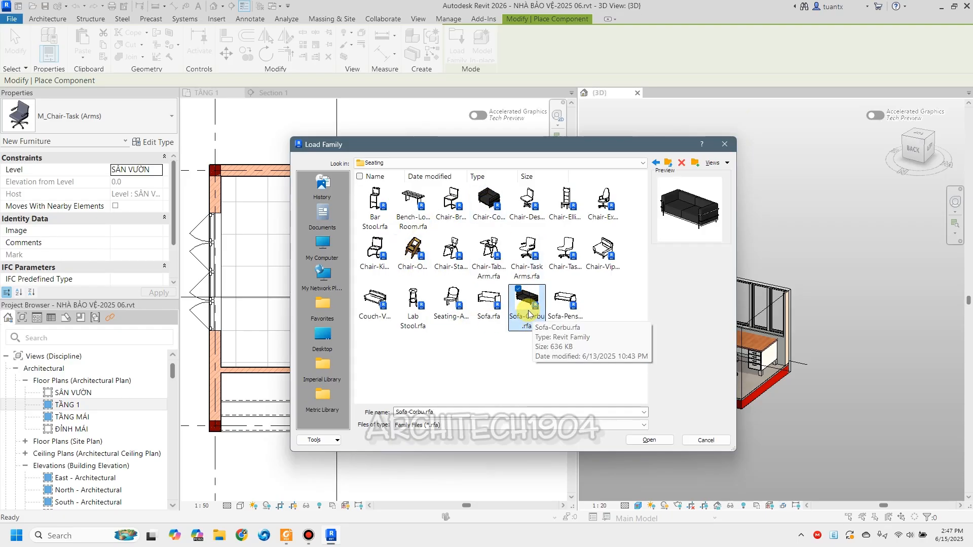
{"action": "left_click", "coordinate": [485, 205]}
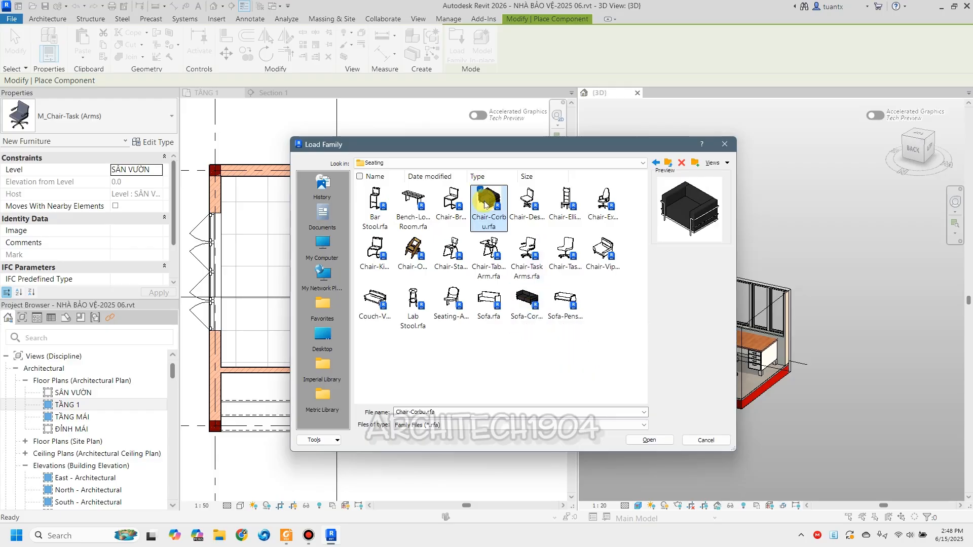
{"action": "left_click", "coordinate": [669, 163]}
{"action": "left_click", "coordinate": [667, 164]}
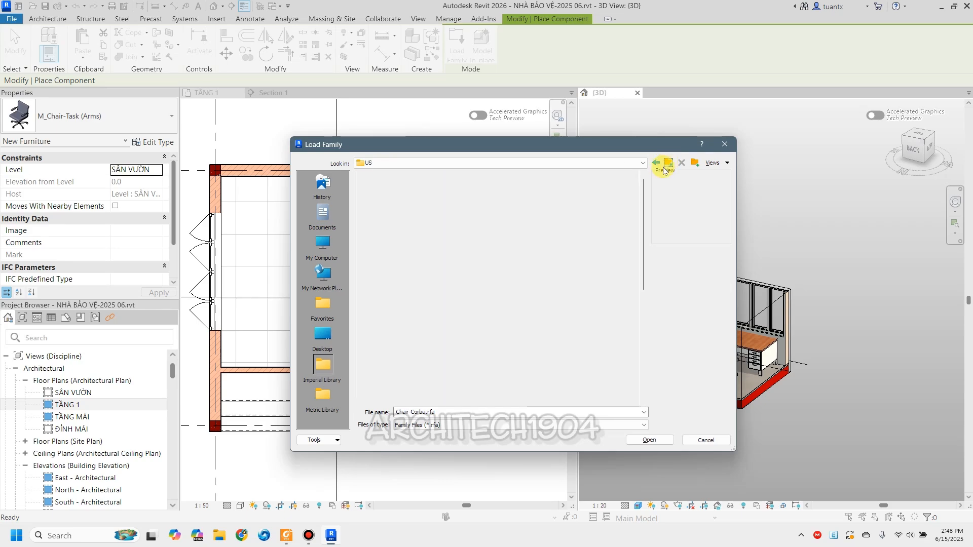
{"action": "double_click", "coordinate": [415, 303]}
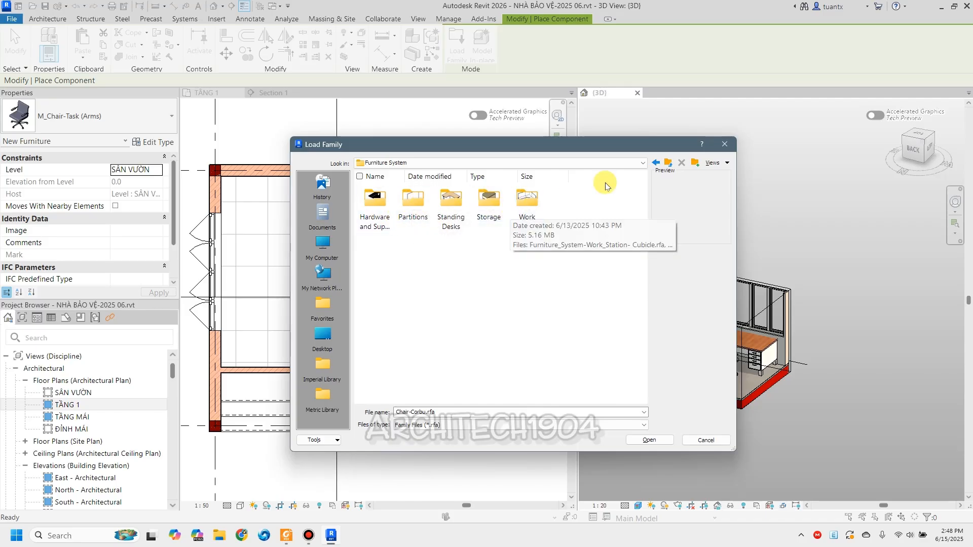
{"action": "left_click", "coordinate": [667, 162]}
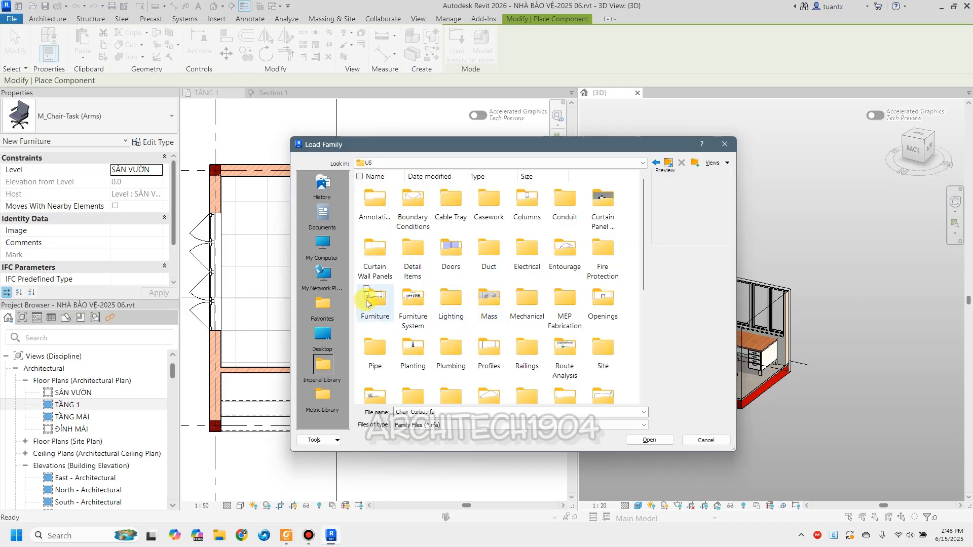
{"action": "double_click", "coordinate": [375, 299]}
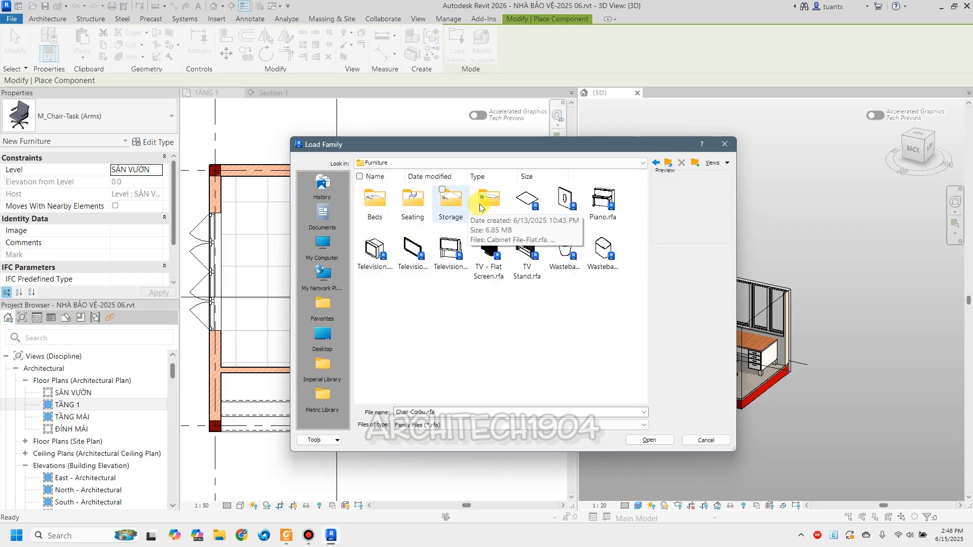
{"action": "double_click", "coordinate": [418, 212]}
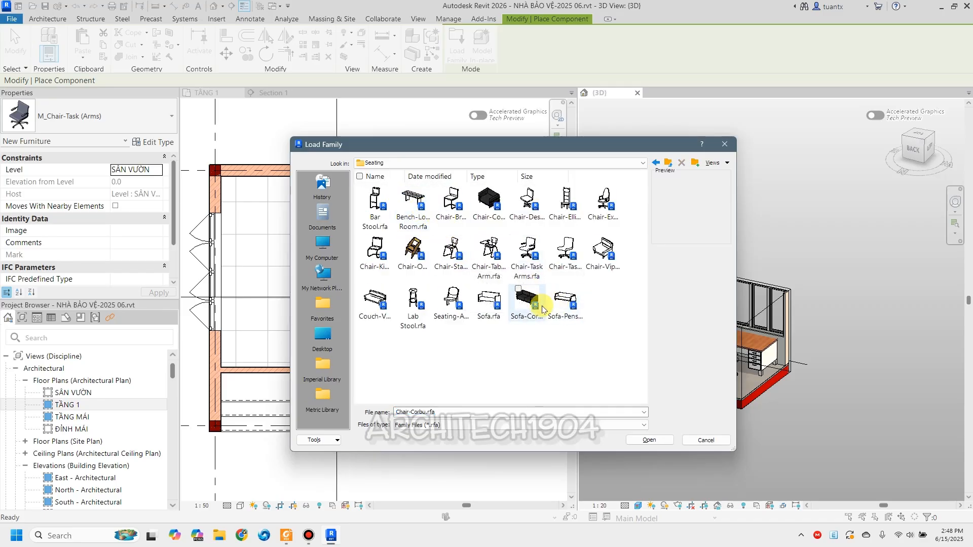
Load the Sofa-Corbu family and place it rotated parallel to the window wall in the large room, about 518 mm from that wall.
{"action": "left_click", "coordinate": [533, 307]}
{"action": "left_click", "coordinate": [658, 446]}
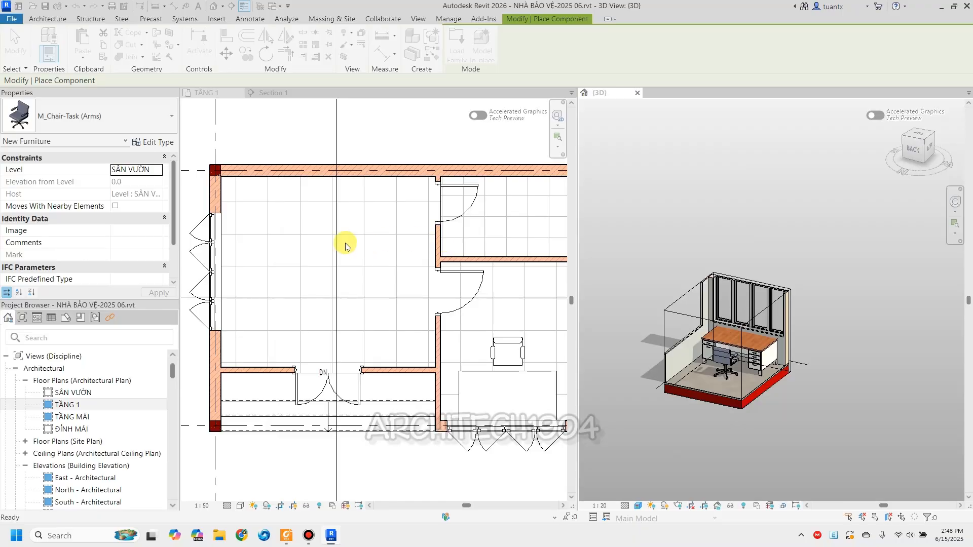
{"action": "left_click", "coordinate": [296, 229]}
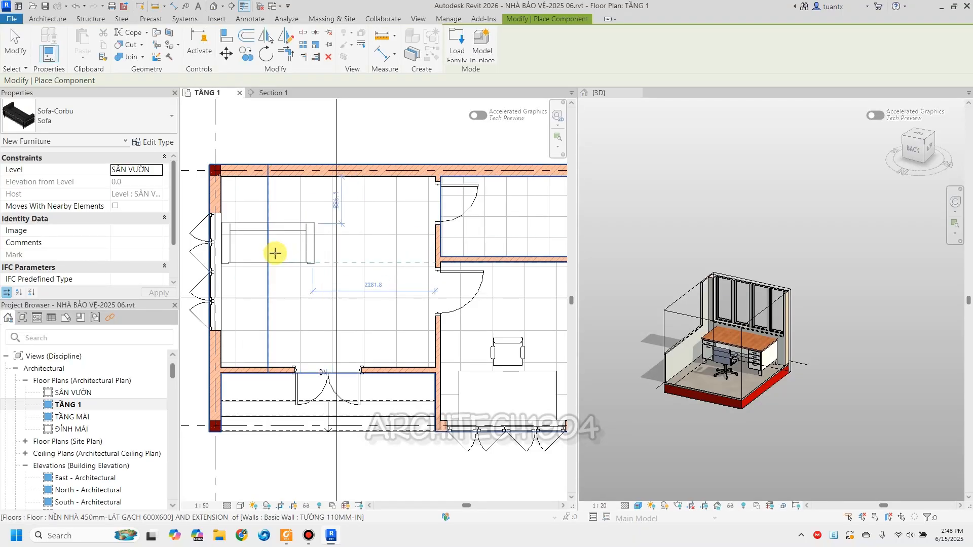
{"action": "key", "text": "space"}
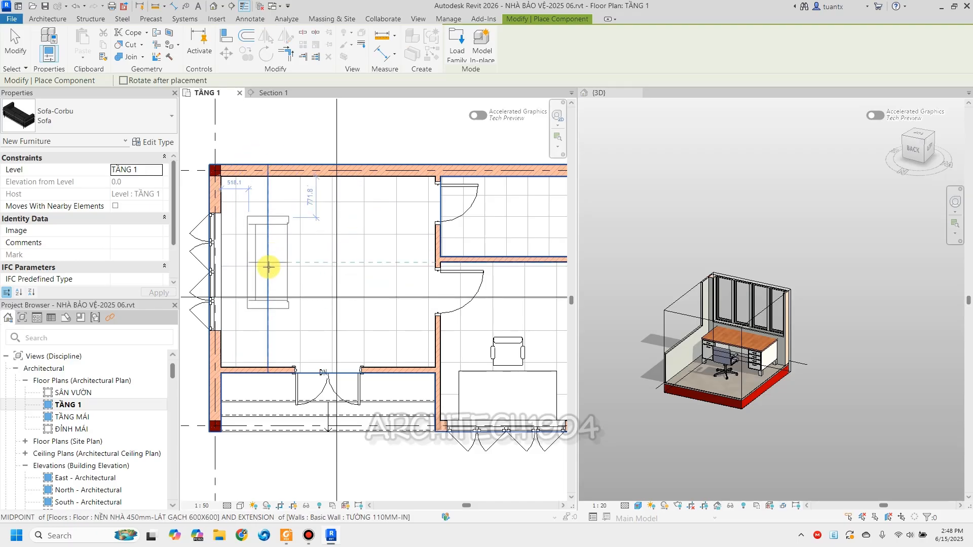
{"action": "left_click", "coordinate": [268, 270]}
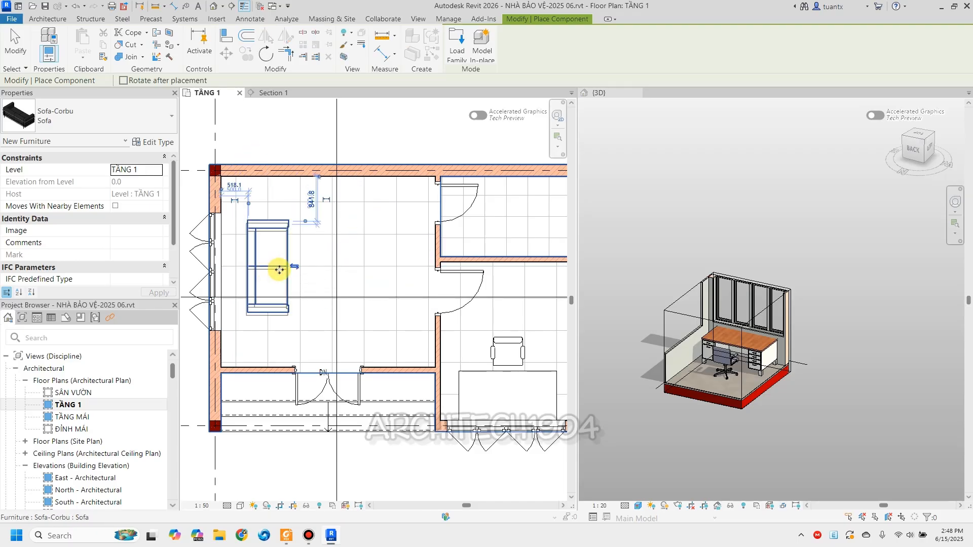
Load the Chair-Corbu family and place two armchairs facing the sofa, about 720 mm from the partition wall.
{"action": "left_click", "coordinate": [452, 56]}
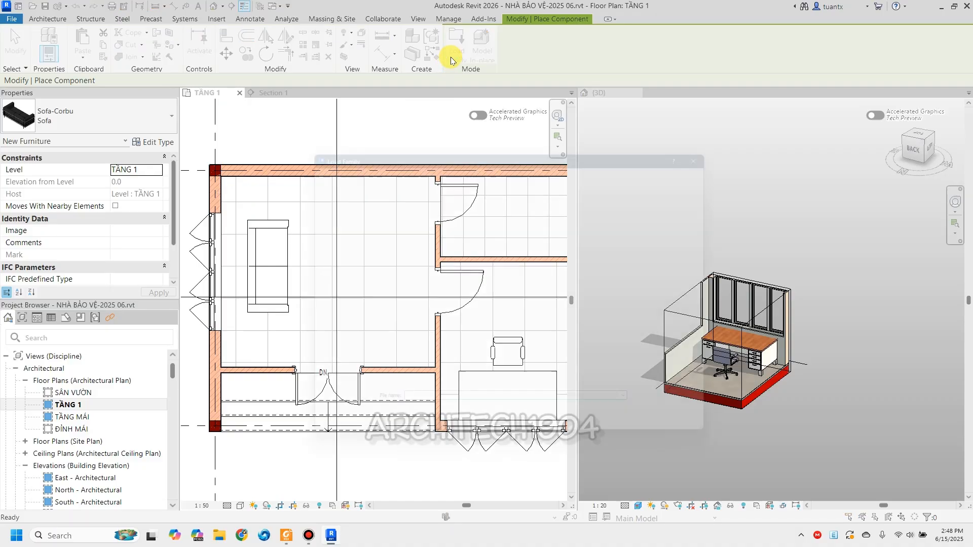
{"action": "left_click", "coordinate": [488, 203]}
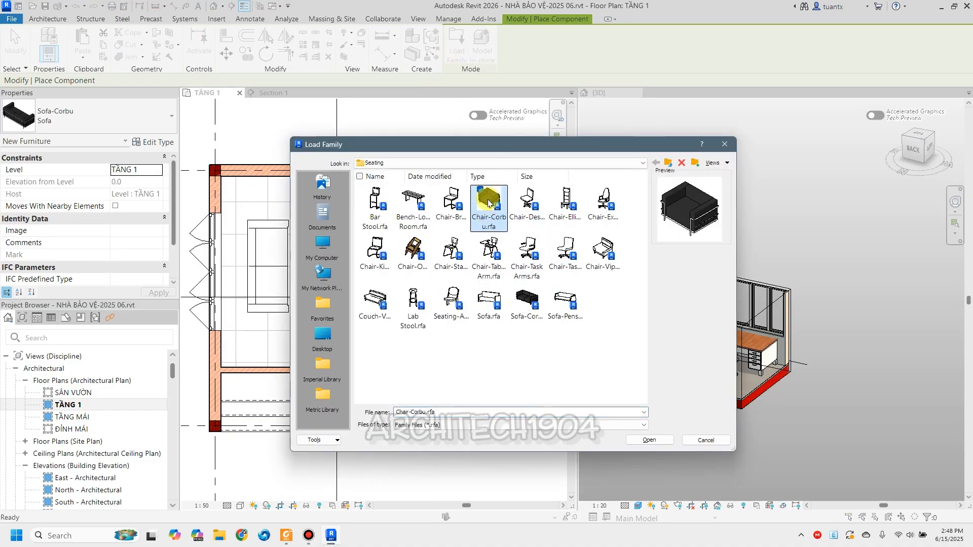
{"action": "left_click", "coordinate": [650, 440]}
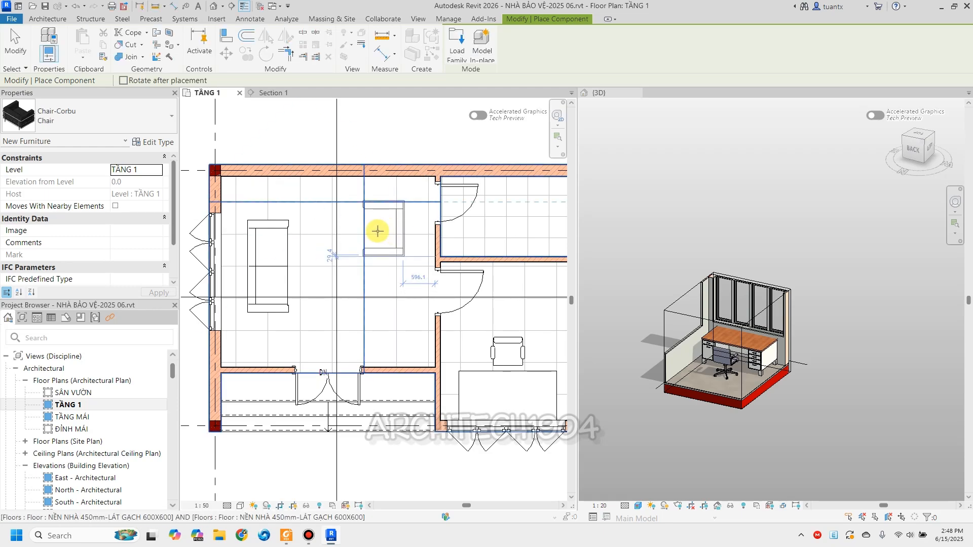
{"action": "left_click", "coordinate": [377, 231]}
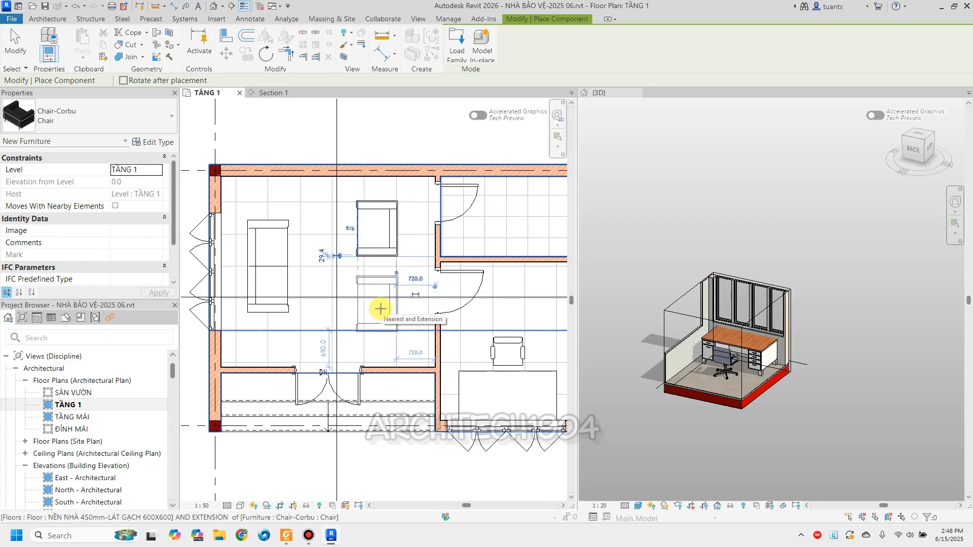
{"action": "left_click", "coordinate": [381, 308]}
Load Table-Coffee from the Furniture > Tables folder and place a 24" x 24" x 24" table between the sofa and the armchairs.
{"action": "left_click", "coordinate": [458, 55]}
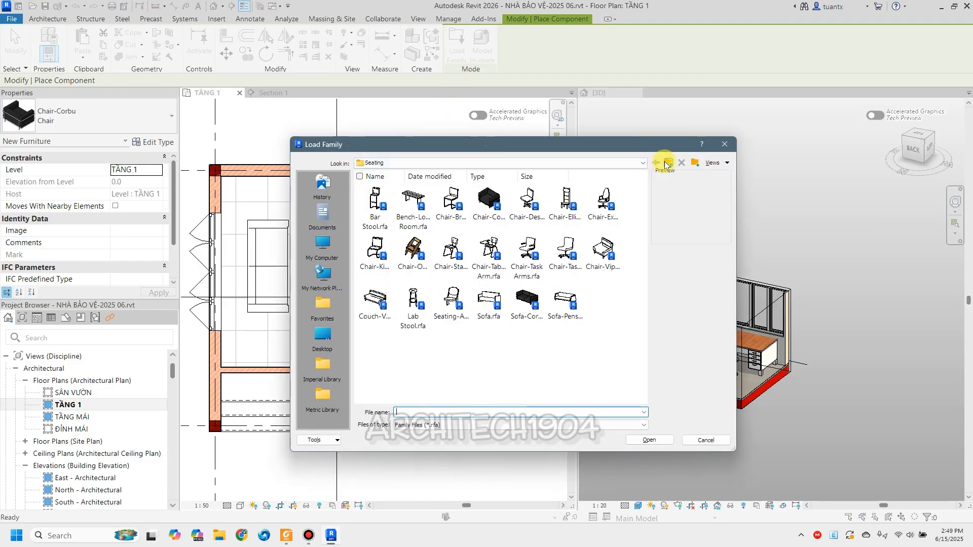
{"action": "left_click", "coordinate": [667, 165]}
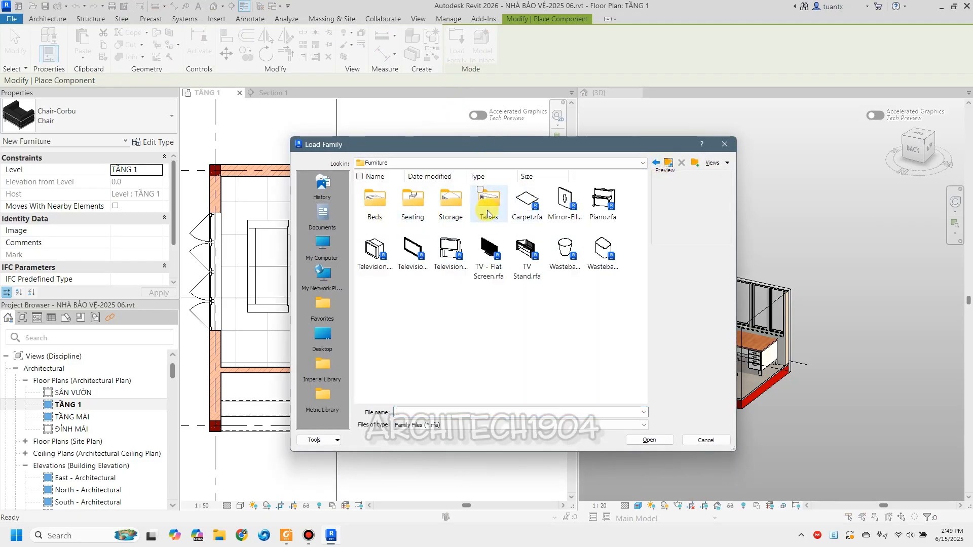
{"action": "double_click", "coordinate": [487, 211]}
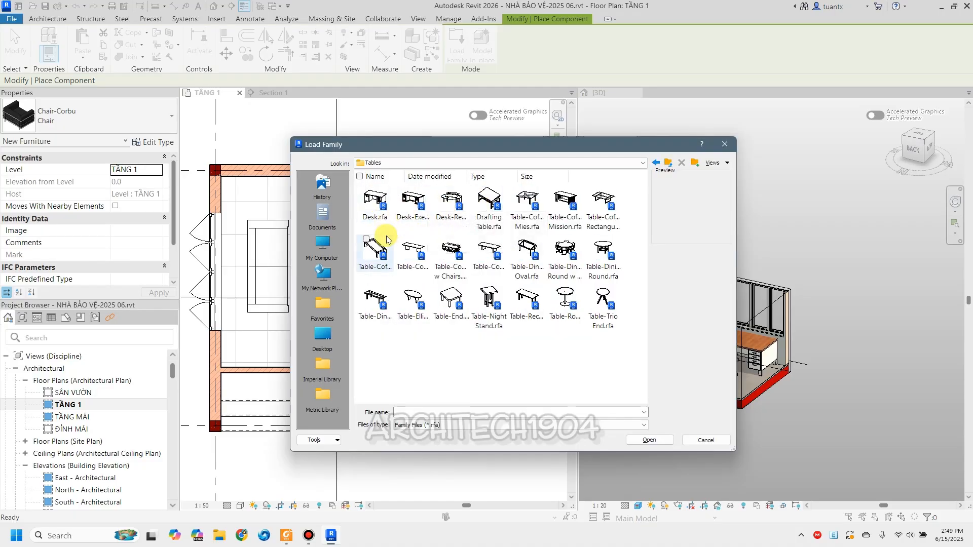
{"action": "left_click", "coordinate": [482, 259]}
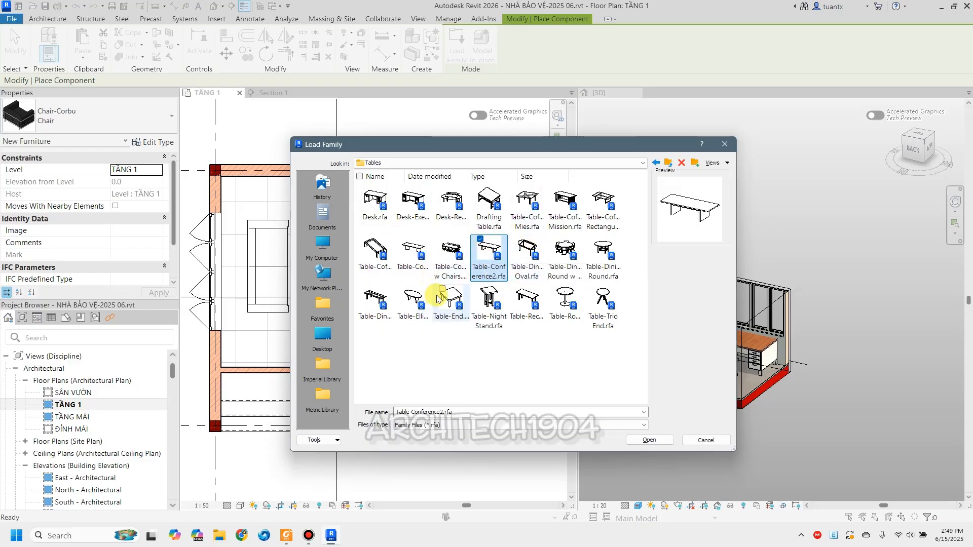
{"action": "left_click", "coordinate": [367, 250]}
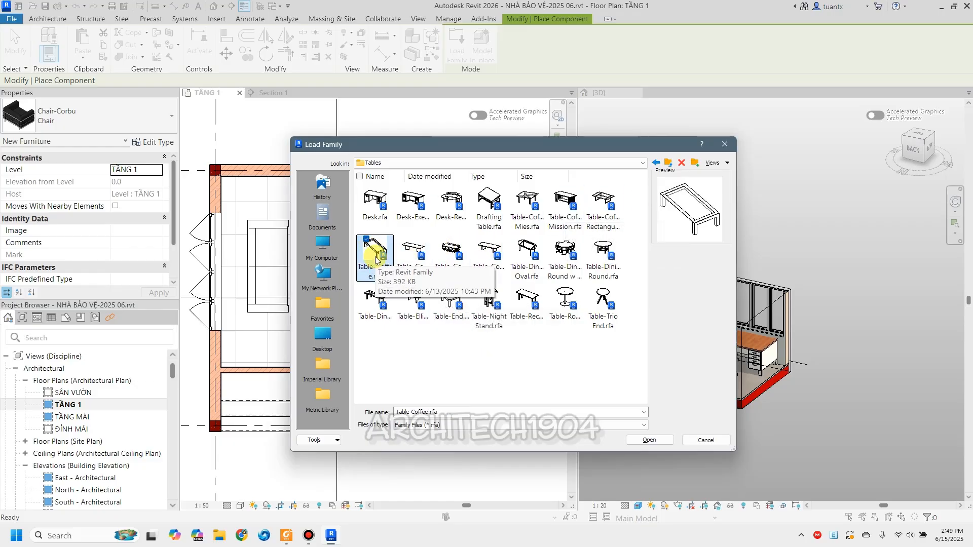
{"action": "left_click", "coordinate": [653, 439]}
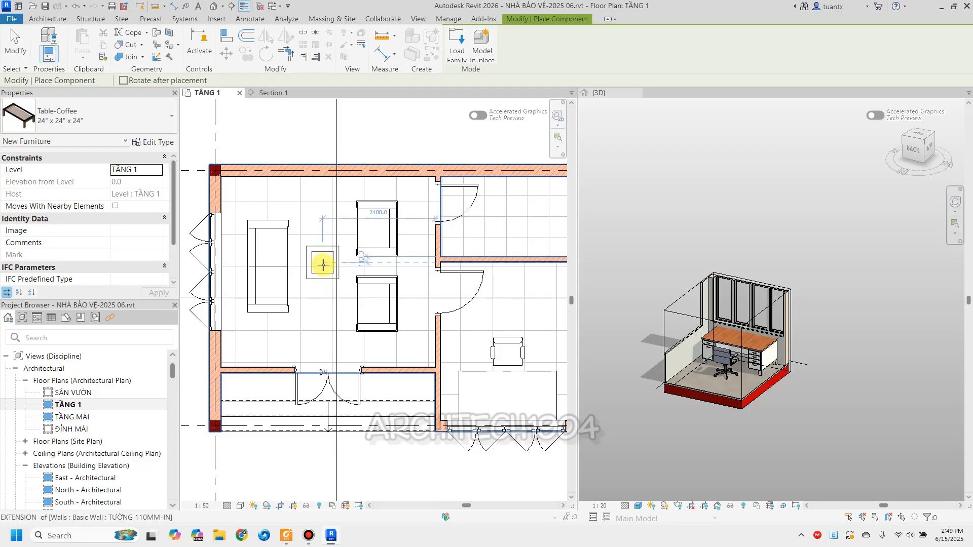
{"action": "left_click", "coordinate": [323, 267]}
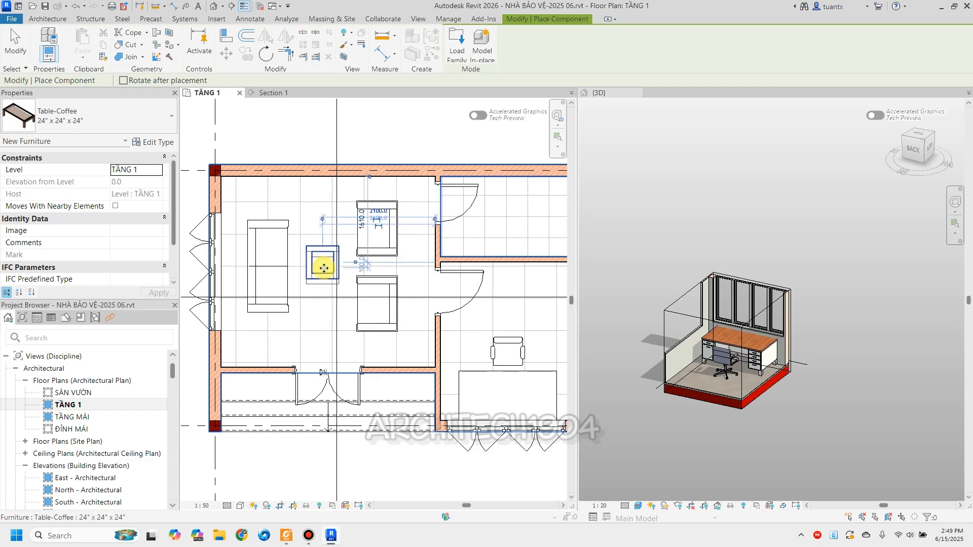
{"action": "key", "text": "Escape"}
{"action": "key", "text": "Escape"}
Duplicate the placed coffee table's type under the name H400-D800-R450.
{"action": "middle_click_drag", "start_coordinate": [343, 269], "coordinate": [311, 218]}
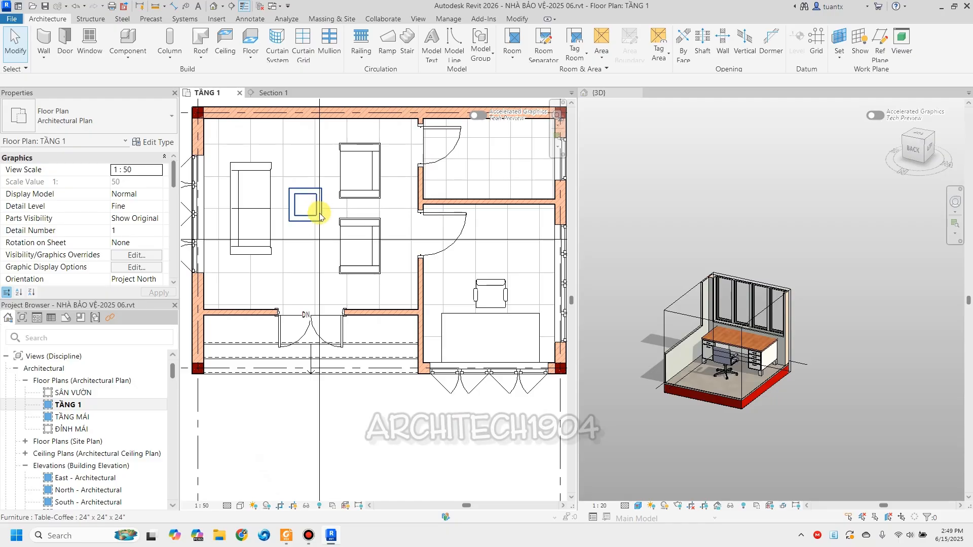
{"action": "scroll", "coordinate": [310, 211], "scroll_direction": "up", "scroll_amount": 2}
{"action": "left_click", "coordinate": [293, 217]}
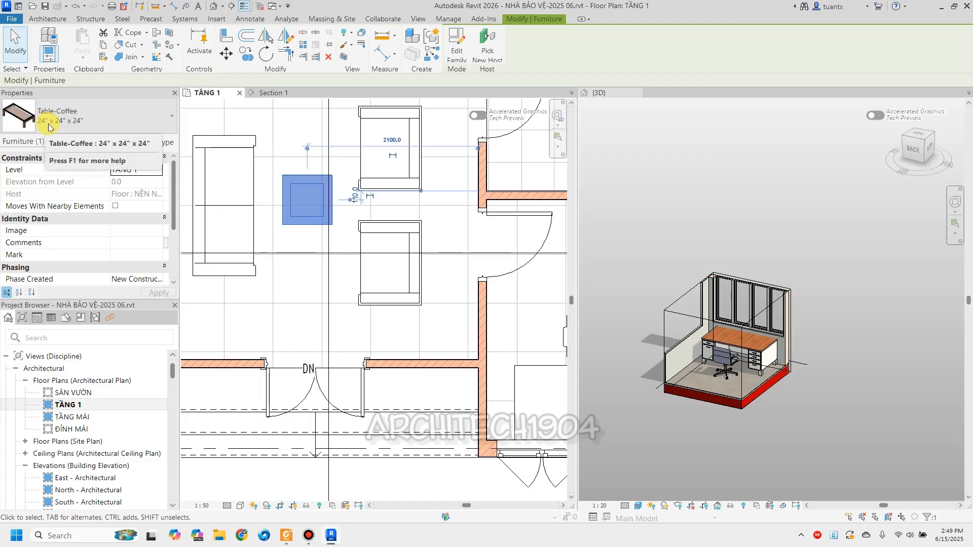
{"action": "left_click", "coordinate": [168, 146]}
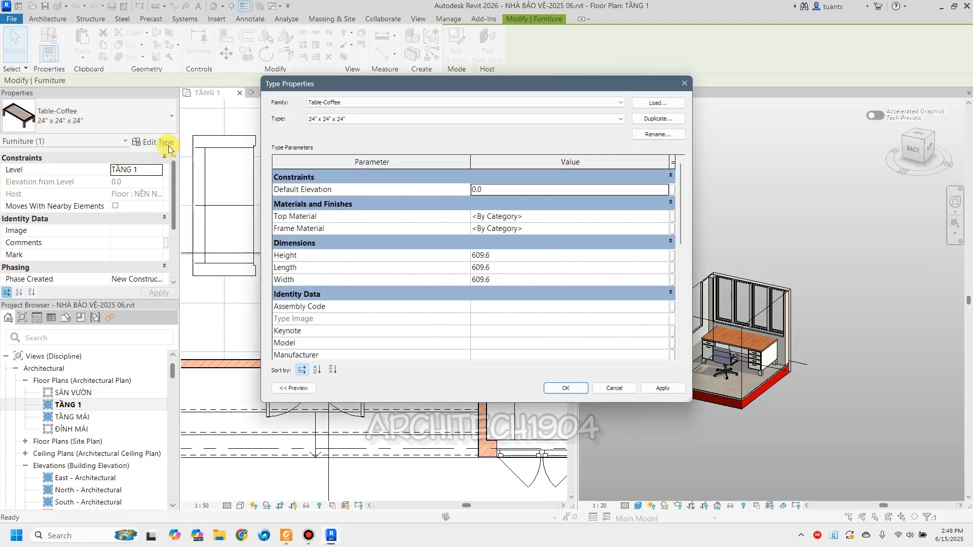
{"action": "left_click_drag", "start_coordinate": [516, 75], "coordinate": [709, 73]}
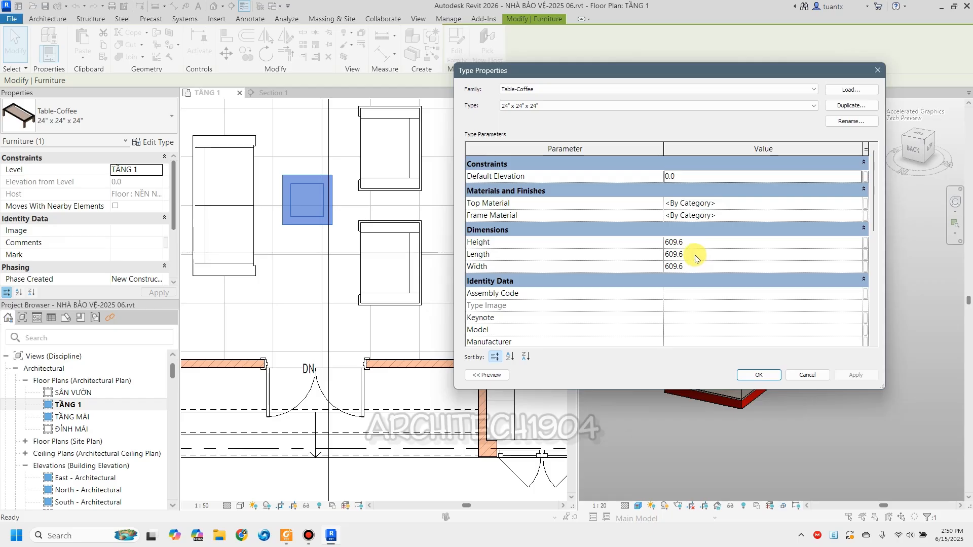
{"action": "left_click", "coordinate": [833, 105]}
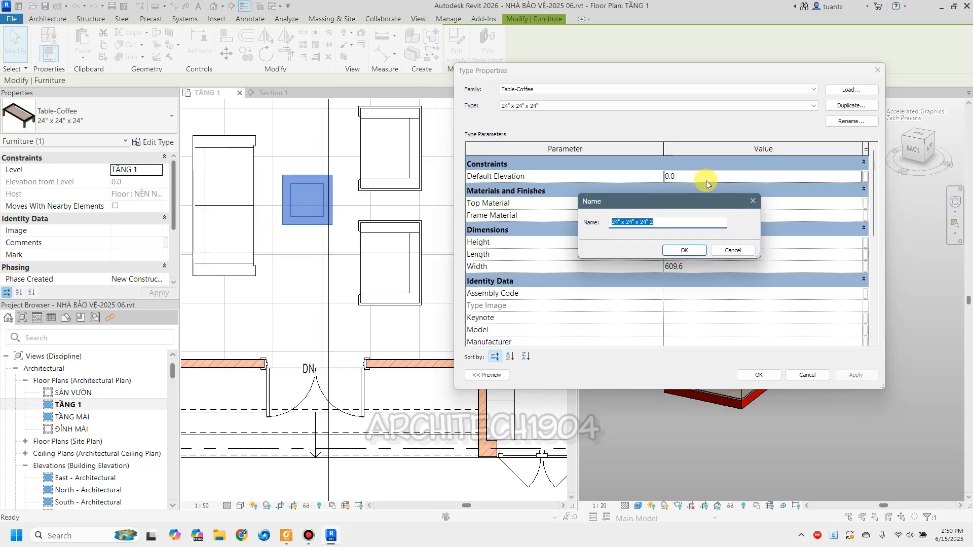
{"action": "type", "text": "H400-D800-R450"}
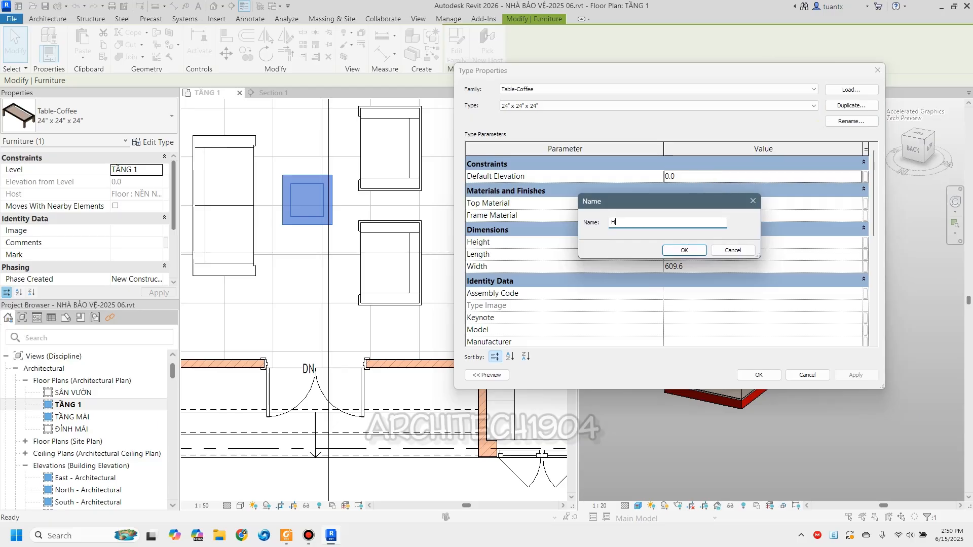
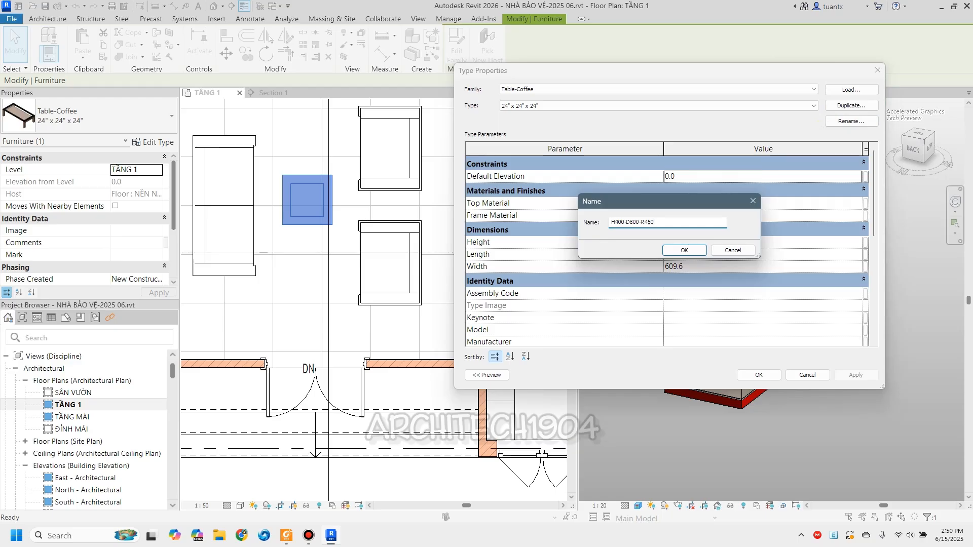
Name the duplicated coffee table type H400-D800-R450 and set its height to 400, length to 800 and width to 600.
{"action": "left_click", "coordinate": [682, 251]}
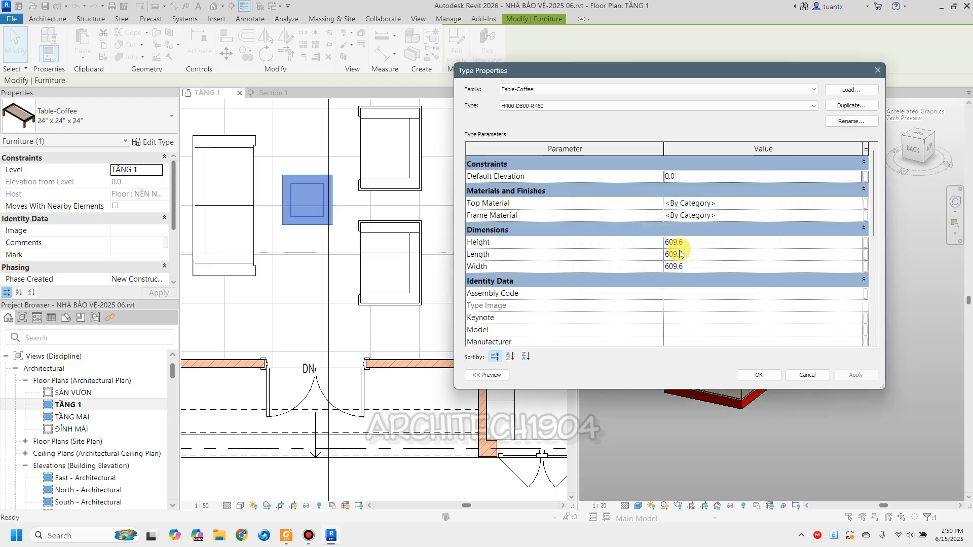
{"action": "left_click", "coordinate": [712, 243]}
{"action": "type", "text": "400"}
{"action": "left_click", "coordinate": [712, 252]}
{"action": "type", "text": "800"}
{"action": "left_click", "coordinate": [708, 267]}
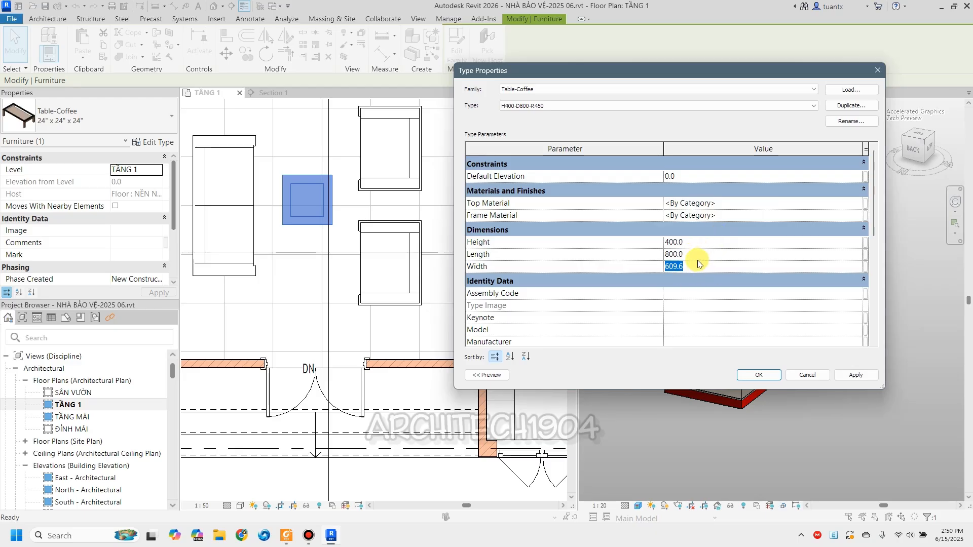
{"action": "type", "text": "600"}
Rename the coffee table type to H400-D800-R600 and apply the type changes.
{"action": "left_click", "coordinate": [850, 121]}
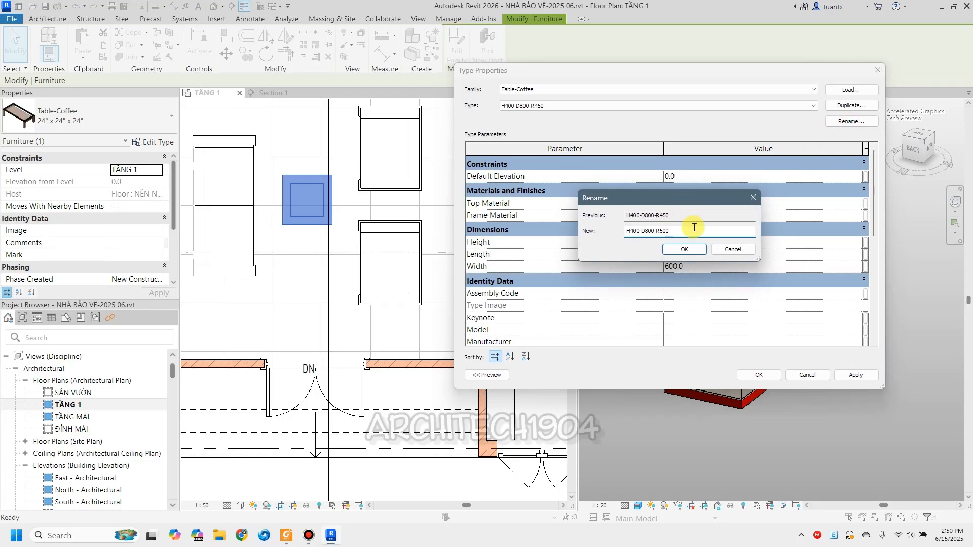
{"action": "left_click", "coordinate": [684, 250]}
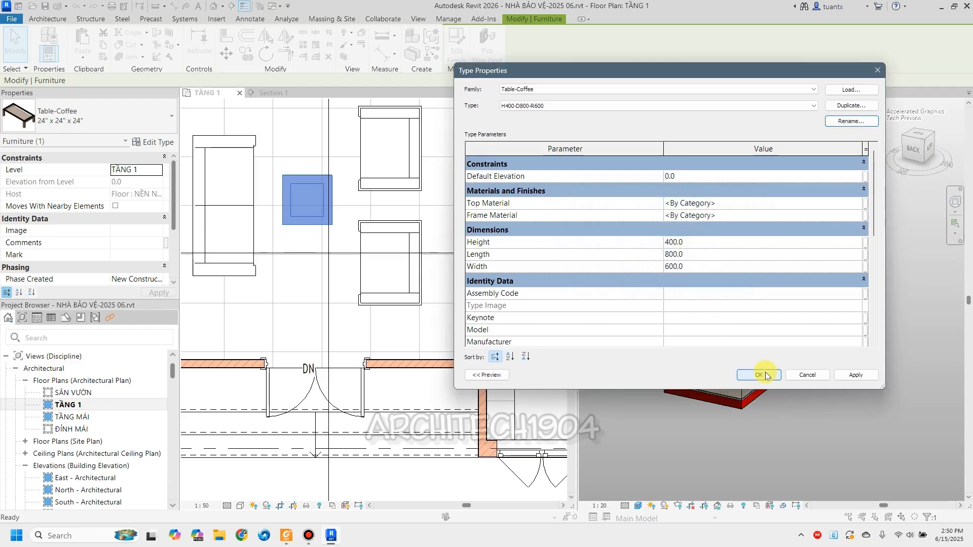
{"action": "left_click", "coordinate": [758, 374]}
Isolate the coffee table, sofa and two armchairs in the 3D view with a selection box.
{"action": "left_click", "coordinate": [302, 197]}
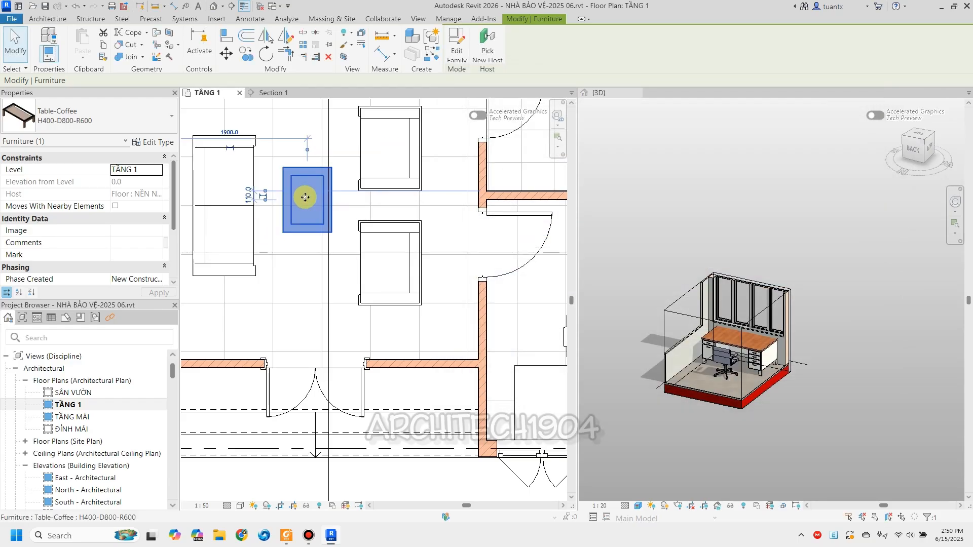
{"action": "scroll", "coordinate": [478, 261], "scroll_direction": "down", "scroll_amount": 3}
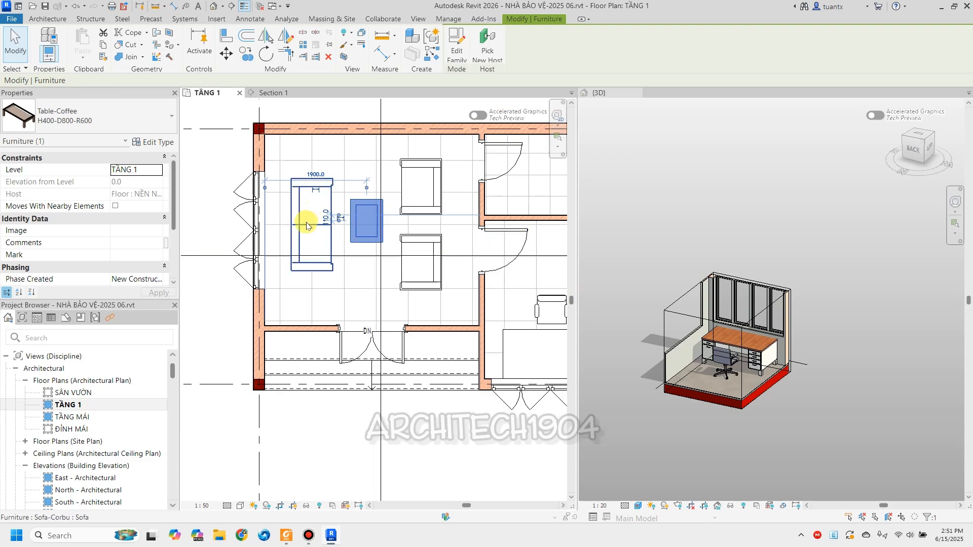
{"action": "left_click", "coordinate": [309, 219], "text": "ctrl"}
{"action": "left_click", "coordinate": [413, 218], "text": "ctrl"}
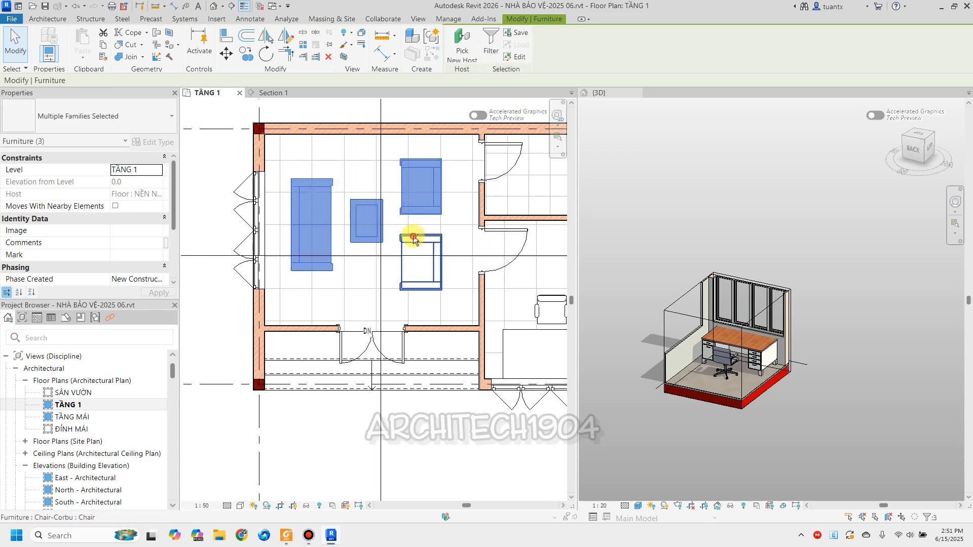
{"action": "left_click", "coordinate": [410, 238], "text": "ctrl"}
{"action": "left_click", "coordinate": [345, 57]}
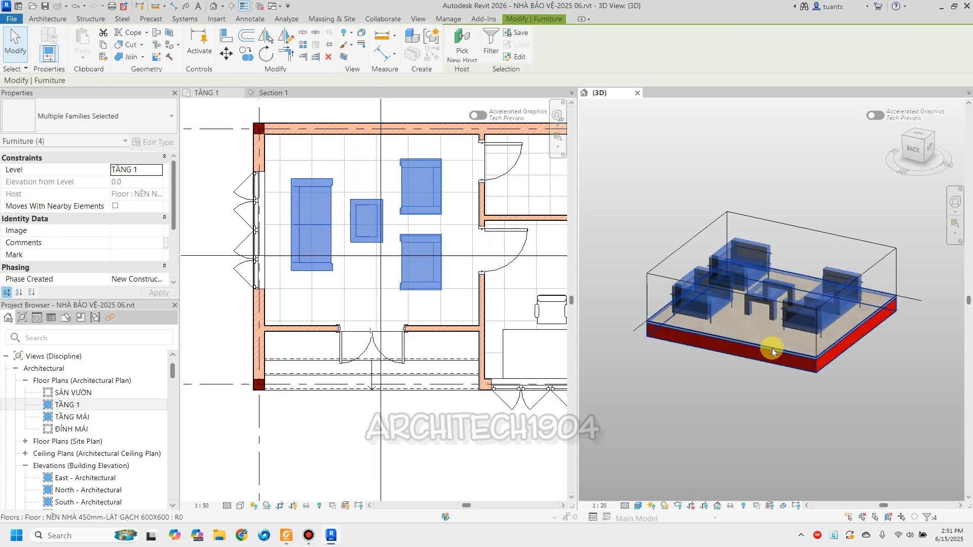
{"action": "left_click", "coordinate": [746, 396]}
{"action": "middle_click_drag", "start_coordinate": [745, 395], "coordinate": [717, 451], "text": "shift"}
{"action": "scroll", "coordinate": [902, 243], "scroll_direction": "down", "scroll_amount": 3}
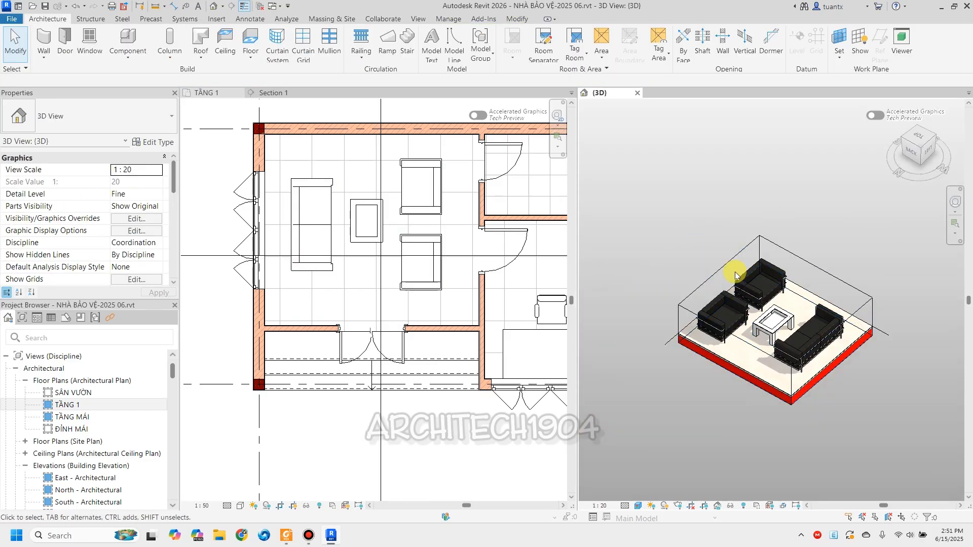
Enlarge the 3D section box outward and upward to include the living room's walls and window around the seating.
{"action": "left_click", "coordinate": [819, 342]}
{"action": "left_click_drag", "start_coordinate": [820, 345], "coordinate": [865, 393]}
{"action": "middle_click_drag", "start_coordinate": [865, 393], "coordinate": [657, 364], "text": "shift"}
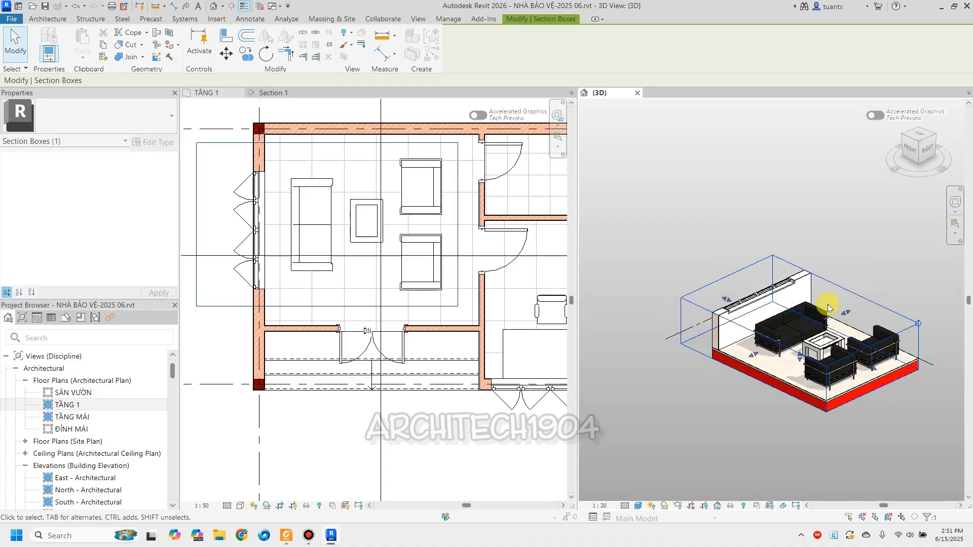
{"action": "left_click_drag", "start_coordinate": [831, 304], "coordinate": [790, 284]}
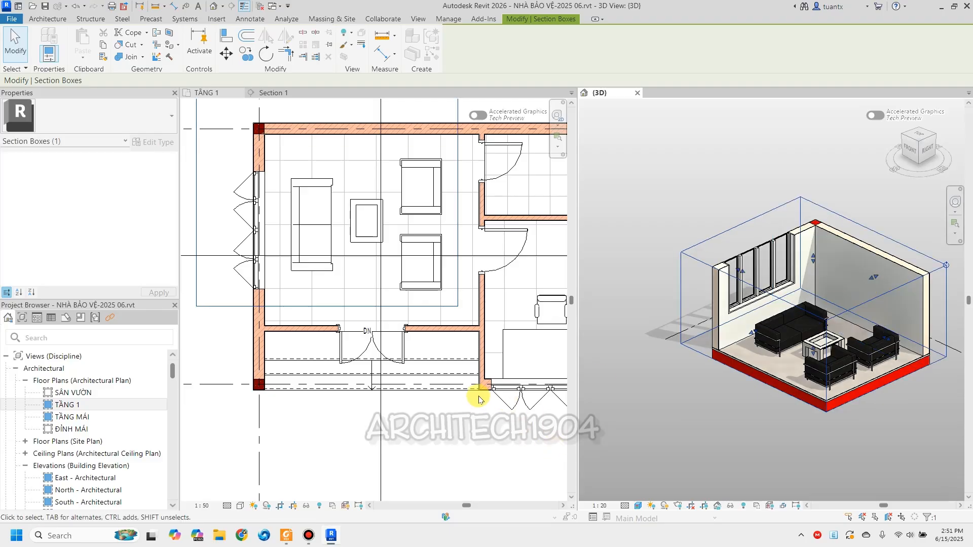
{"action": "scroll", "coordinate": [825, 373], "scroll_direction": "up", "scroll_amount": 5}
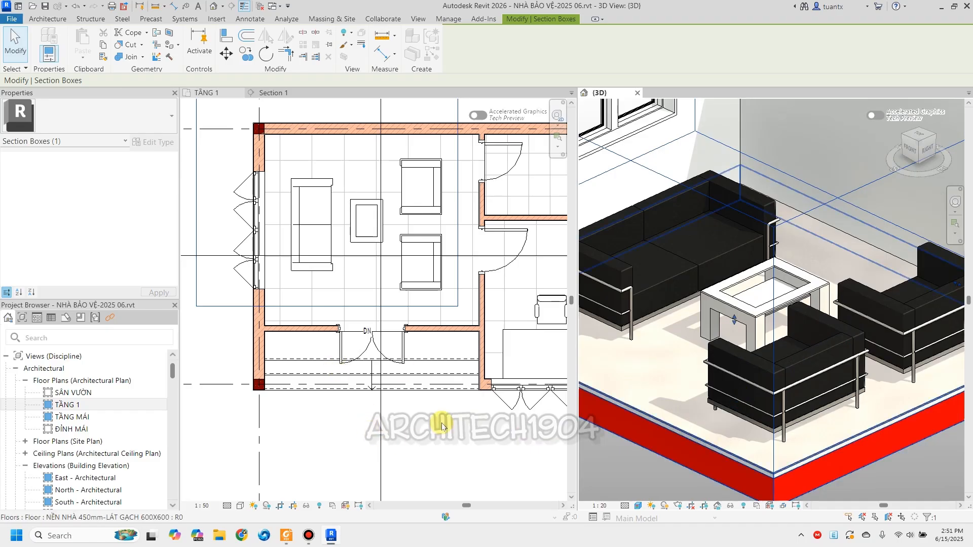
Start placing a component on TẦNG 1 and search the loaded types for "toi" and "sink".
{"action": "middle_click_drag", "start_coordinate": [434, 427], "coordinate": [289, 451]}
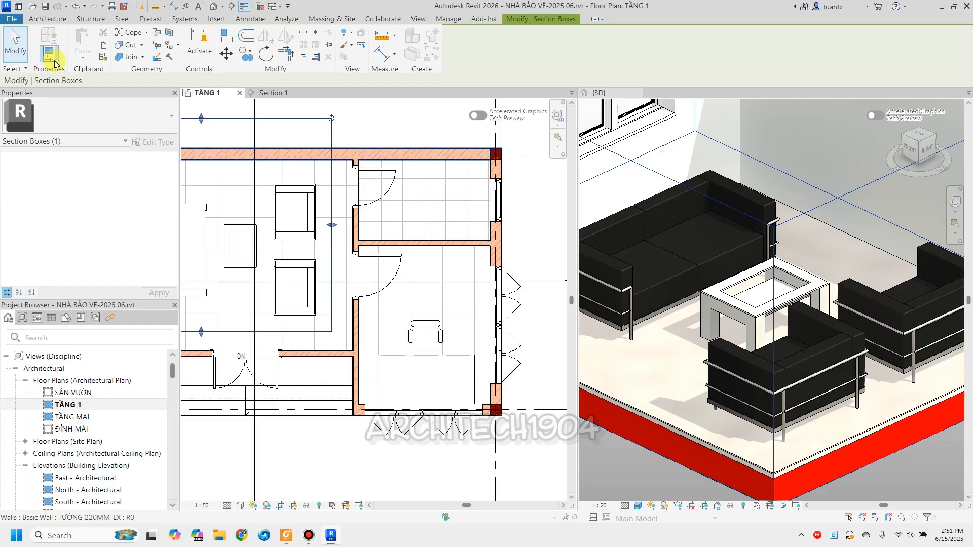
{"action": "left_click", "coordinate": [47, 19]}
{"action": "left_click", "coordinate": [128, 39]}
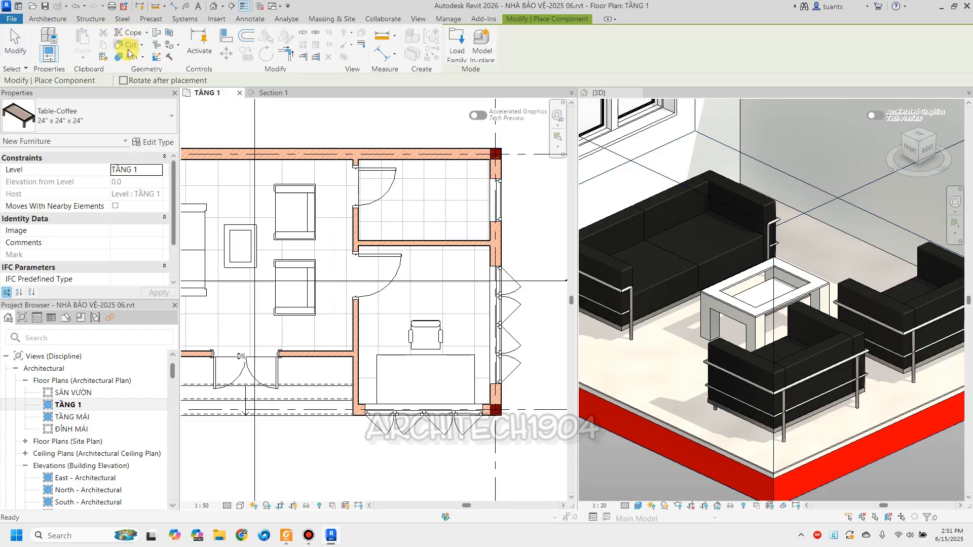
{"action": "left_click", "coordinate": [105, 113]}
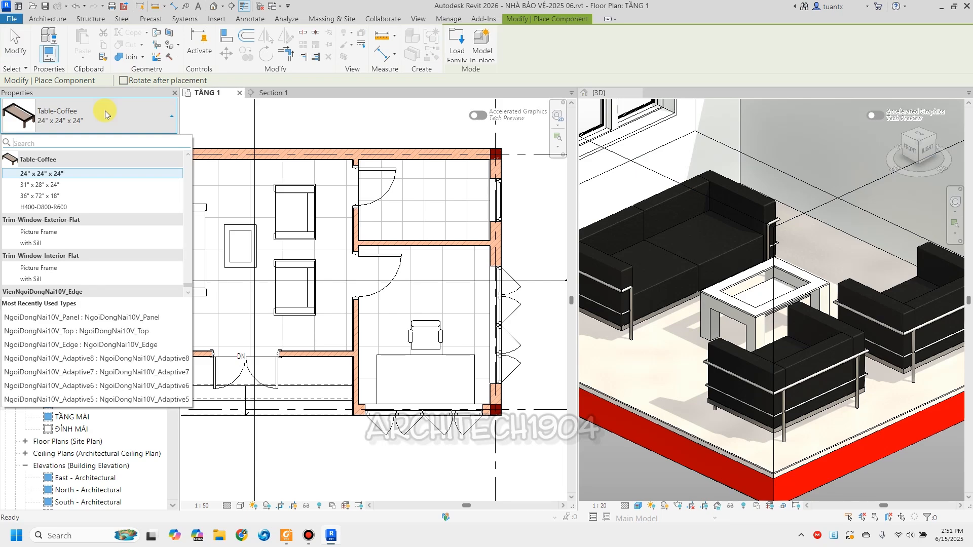
{"action": "type", "text": "toi"}
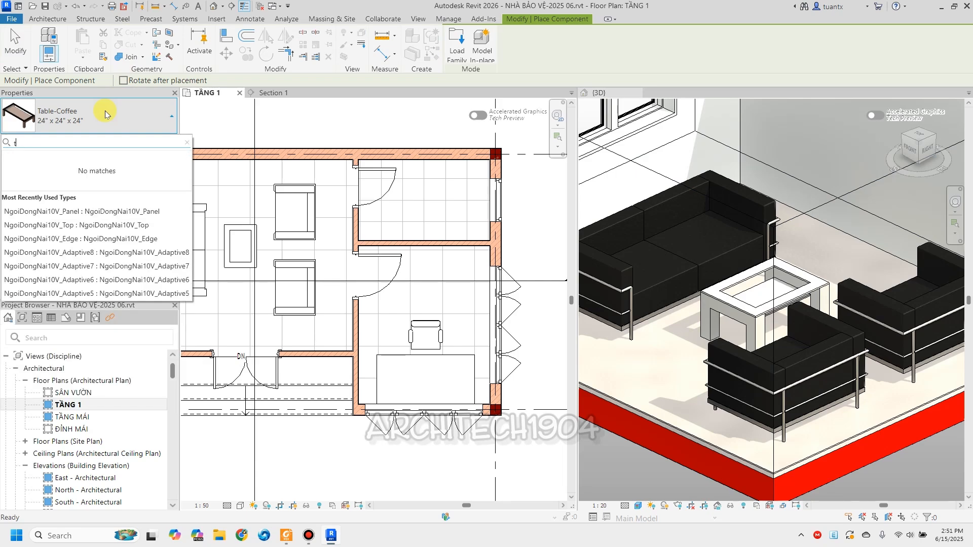
{"action": "key", "text": "BackSpace"}
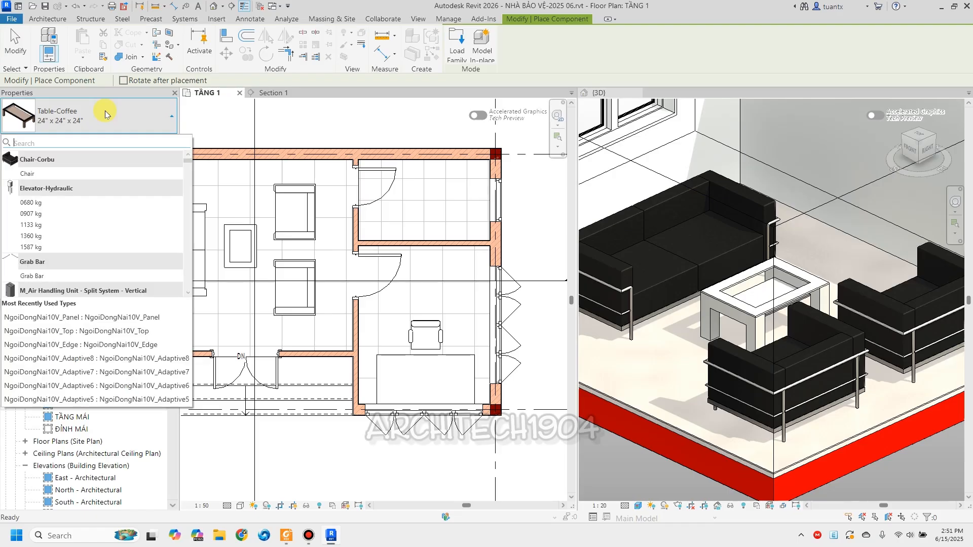
{"action": "type", "text": "sink"}
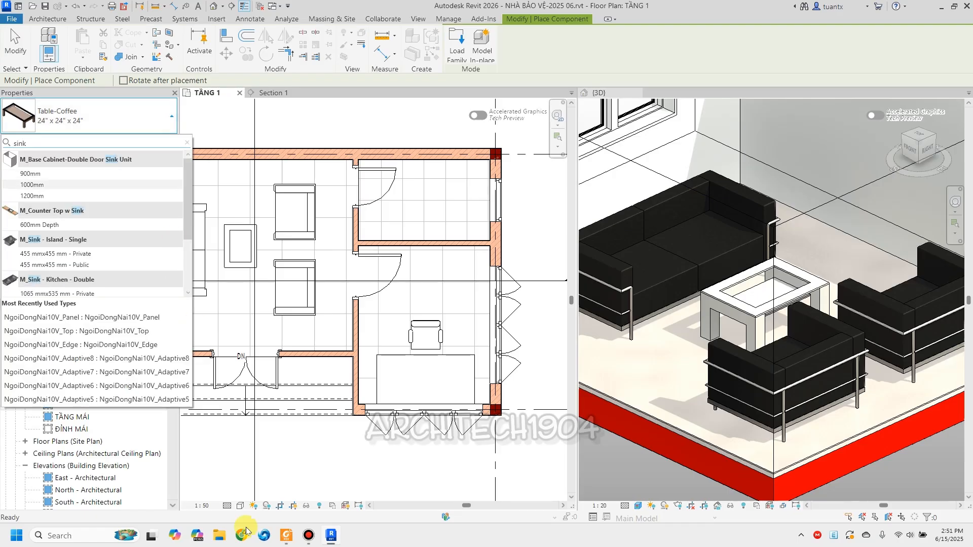
{"action": "scroll", "coordinate": [46, 233], "scroll_direction": "down", "scroll_amount": 3}
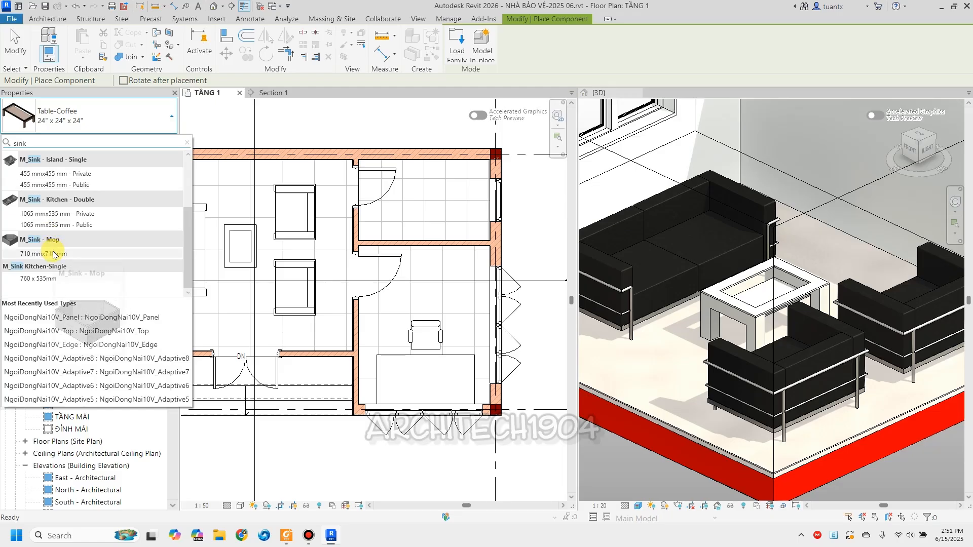
{"action": "scroll", "coordinate": [27, 218], "scroll_direction": "up", "scroll_amount": 2}
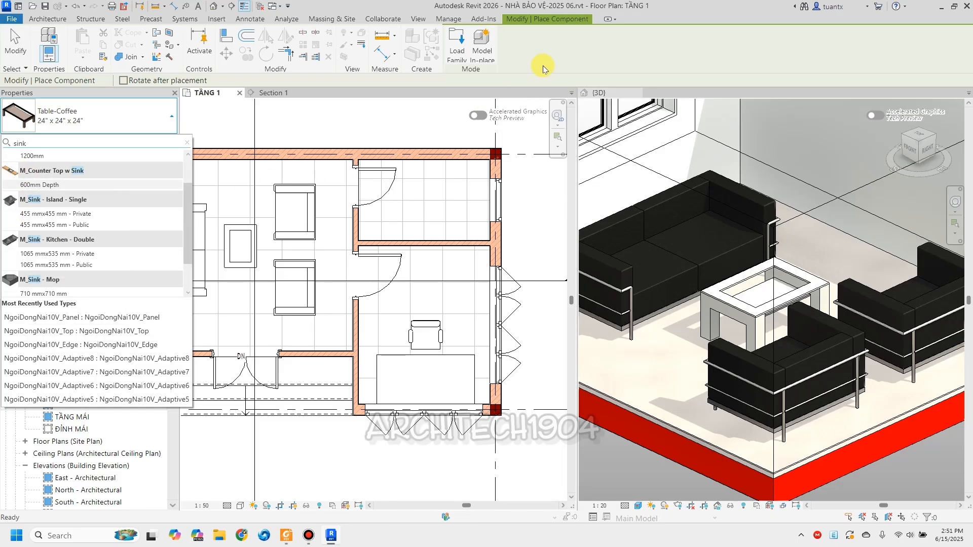
Browse the US family library to Plumbing > Architectural > Fixtures > Water Closets for loading a family.
{"action": "left_click", "coordinate": [459, 55]}
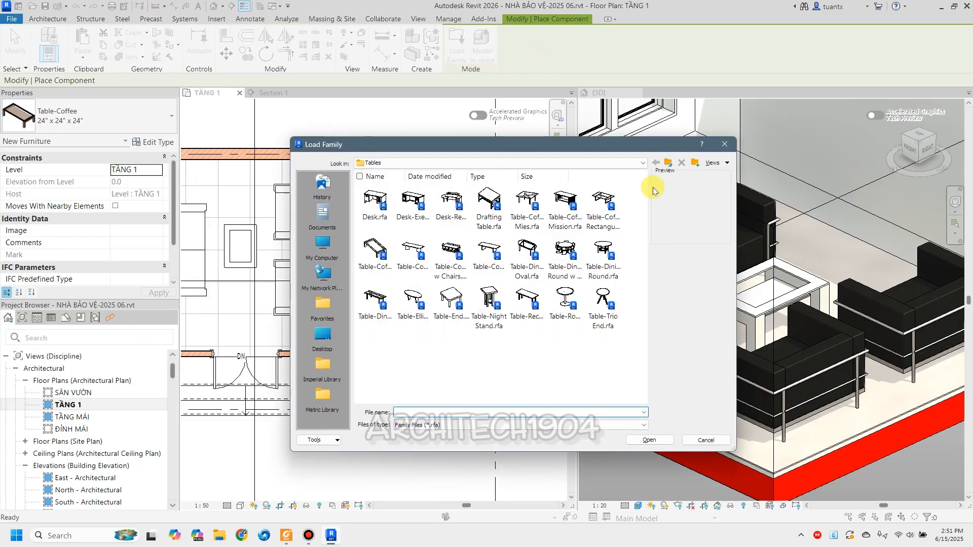
{"action": "left_click", "coordinate": [670, 162]}
{"action": "left_click", "coordinate": [671, 162]}
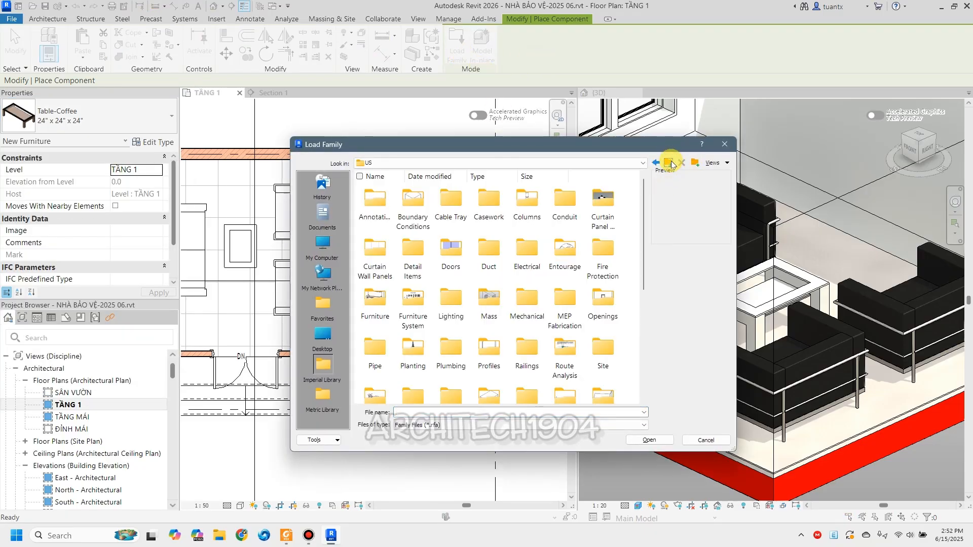
{"action": "scroll", "coordinate": [494, 256], "scroll_direction": "down", "scroll_amount": 3}
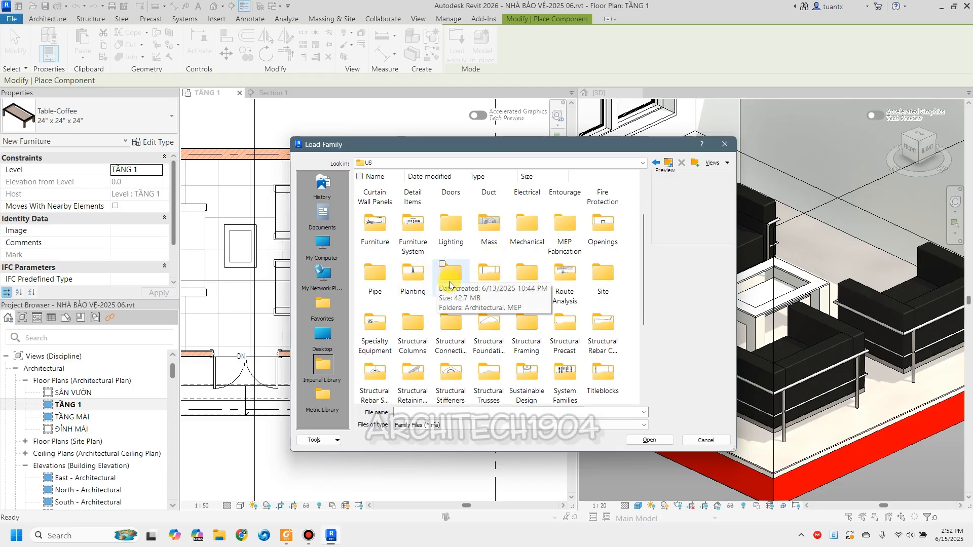
{"action": "double_click", "coordinate": [449, 275]}
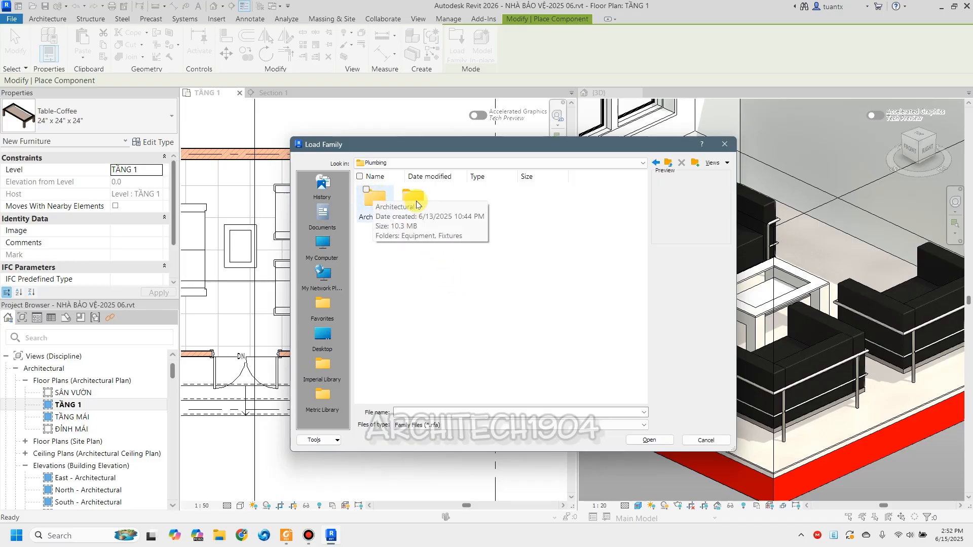
{"action": "double_click", "coordinate": [373, 204]}
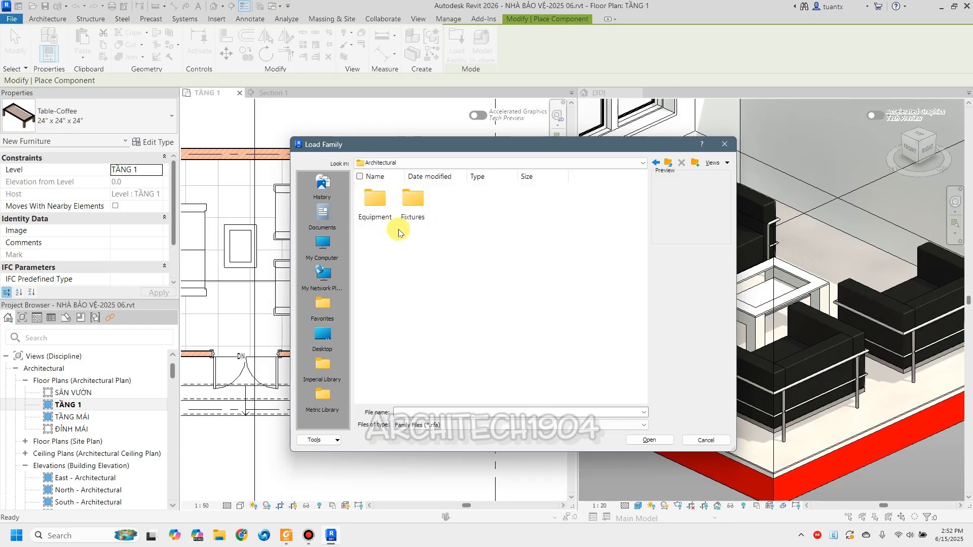
{"action": "left_click", "coordinate": [415, 210]}
{"action": "double_click", "coordinate": [415, 210]}
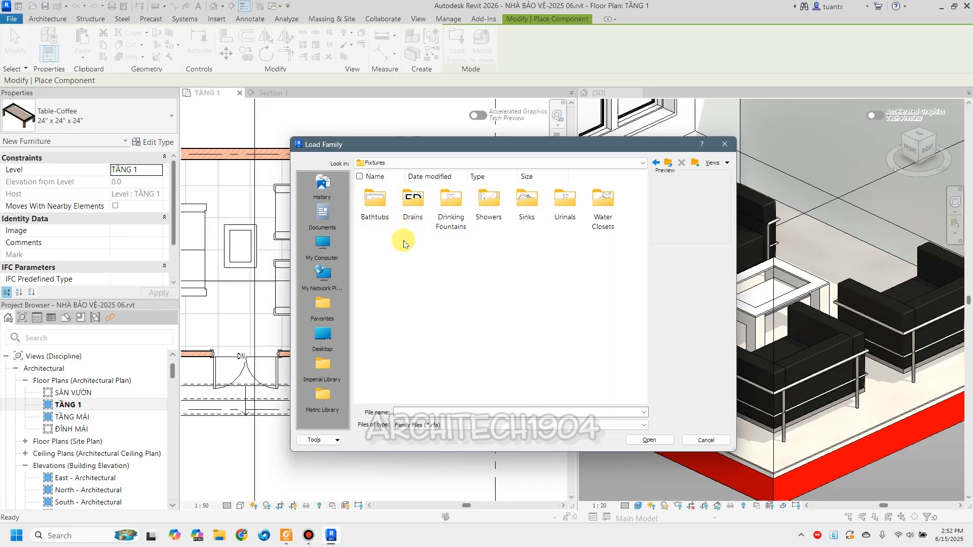
{"action": "double_click", "coordinate": [603, 198]}
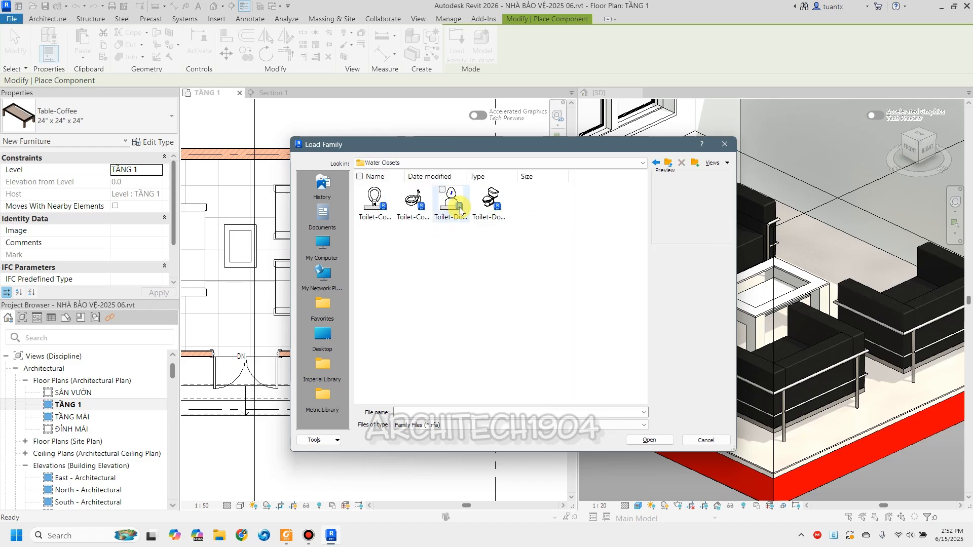
Preview the domestic toilet families and load Toilet-Domestic-3D.rfa.
{"action": "left_click", "coordinate": [460, 211]}
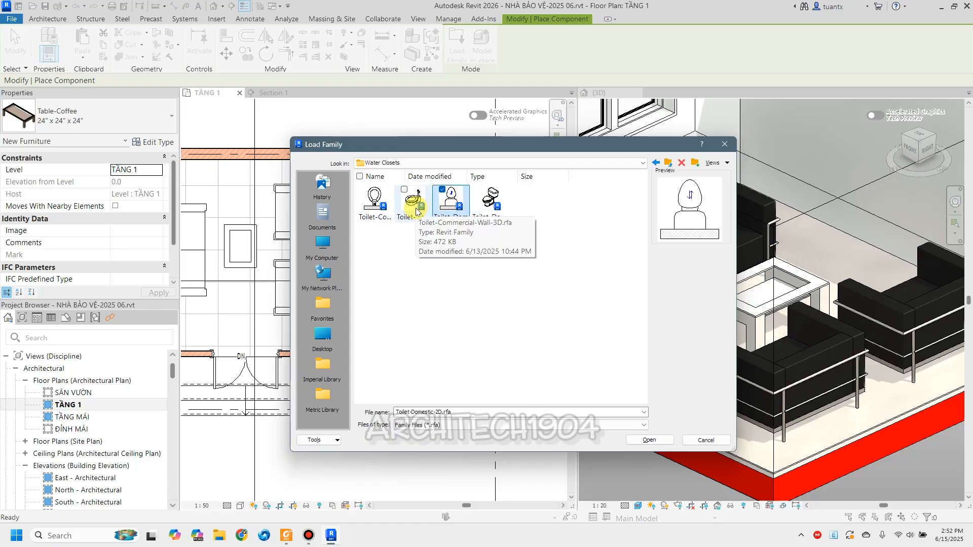
{"action": "left_click", "coordinate": [494, 211]}
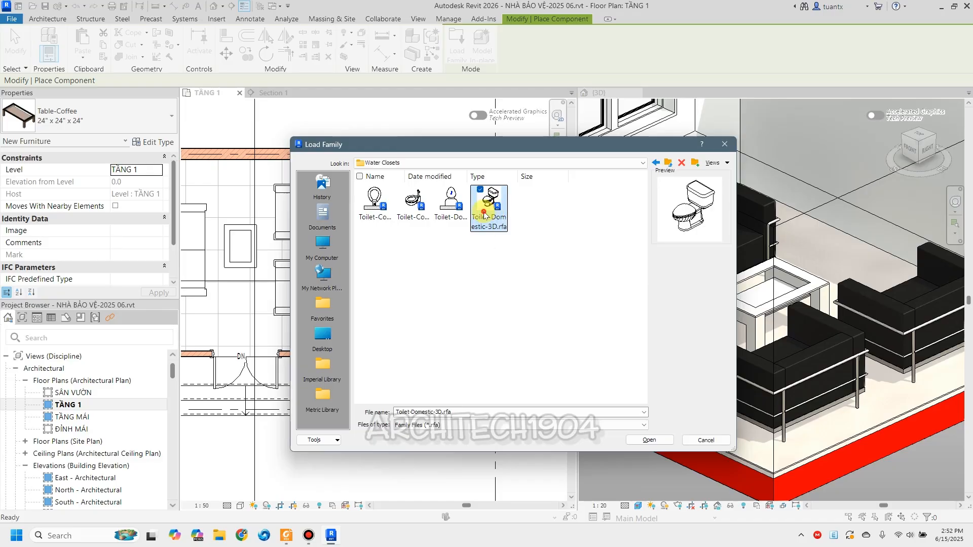
{"action": "double_click", "coordinate": [484, 213]}
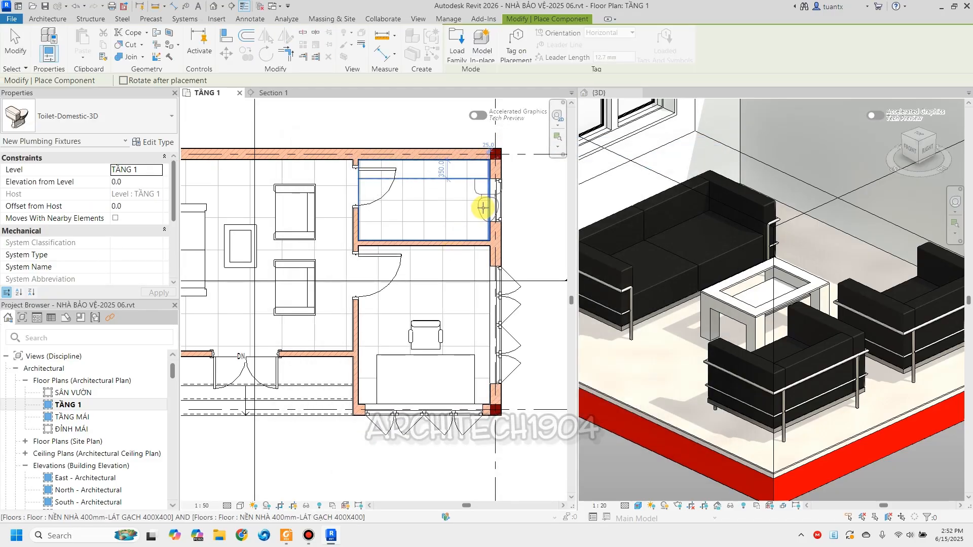
Rotate the toilet and place it with its tank against the bathroom's exterior window wall, about 750 mm from the lower partition.
{"action": "key", "text": "space"}
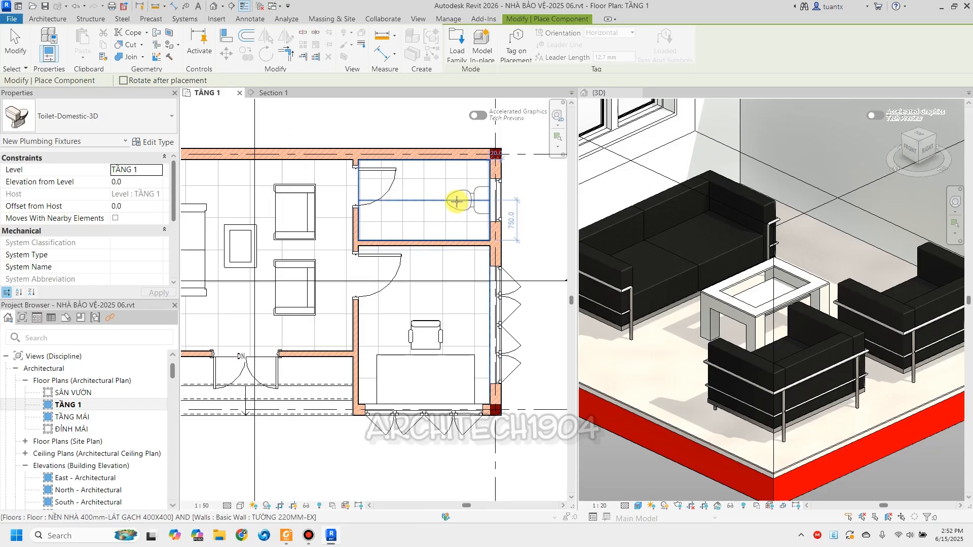
{"action": "left_click", "coordinate": [464, 202]}
{"action": "scroll", "coordinate": [464, 202], "scroll_direction": "up", "scroll_amount": 3}
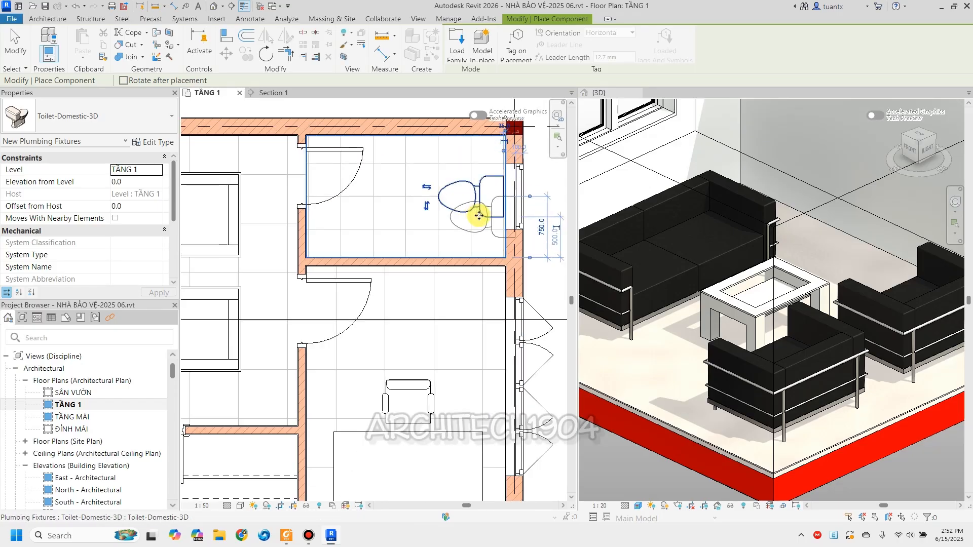
Browse the library's architectural plumbing fixtures to Sinks and preview the Sink Vanity-Square.rfa family.
{"action": "left_click", "coordinate": [457, 54]}
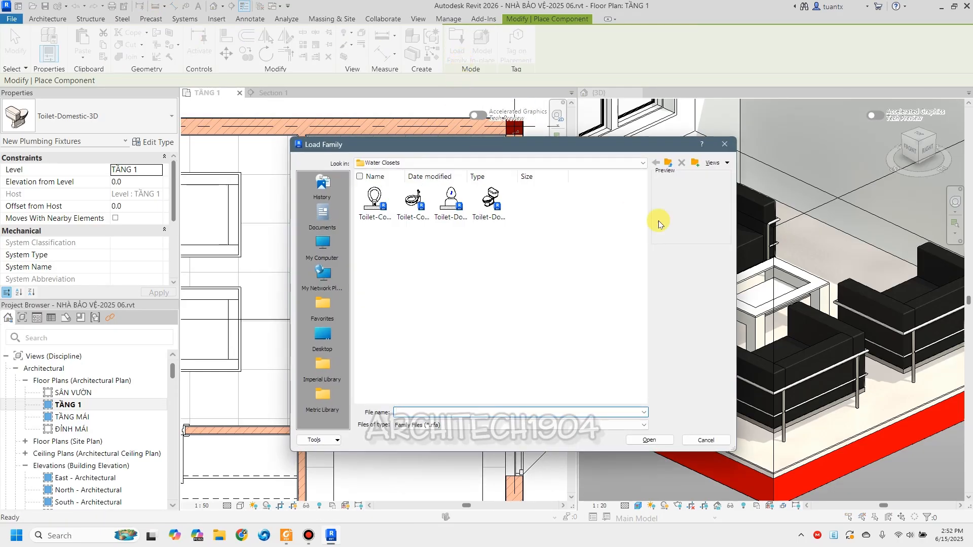
{"action": "left_click", "coordinate": [669, 164]}
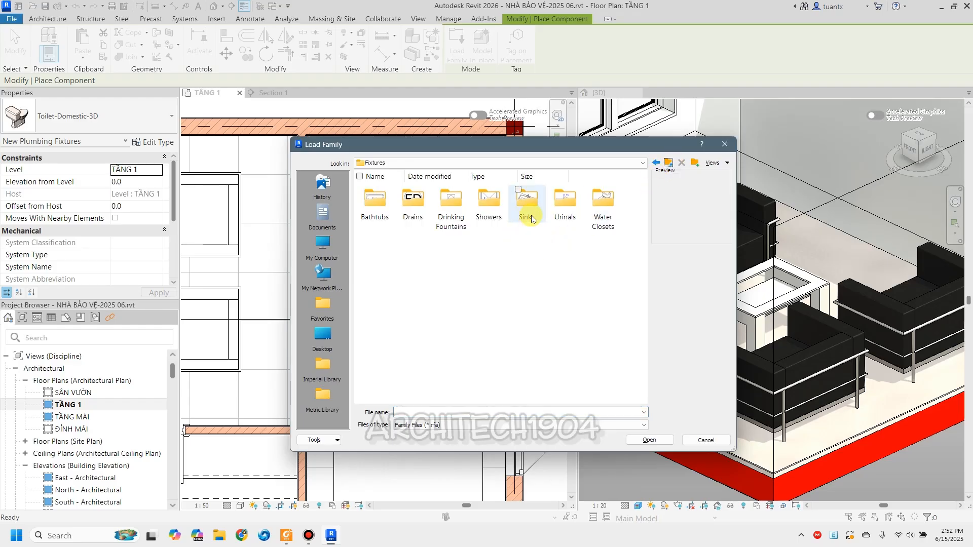
{"action": "double_click", "coordinate": [528, 203]}
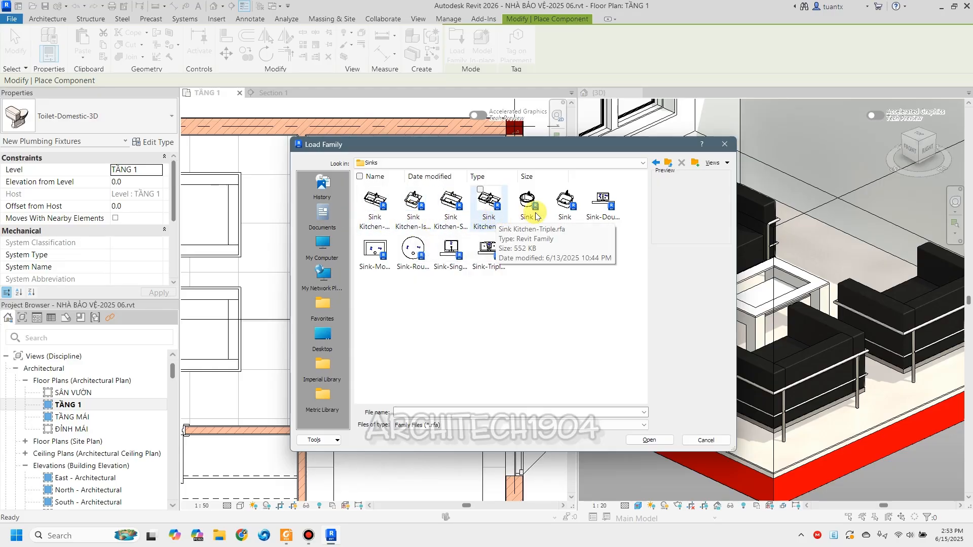
{"action": "left_click", "coordinate": [564, 212]}
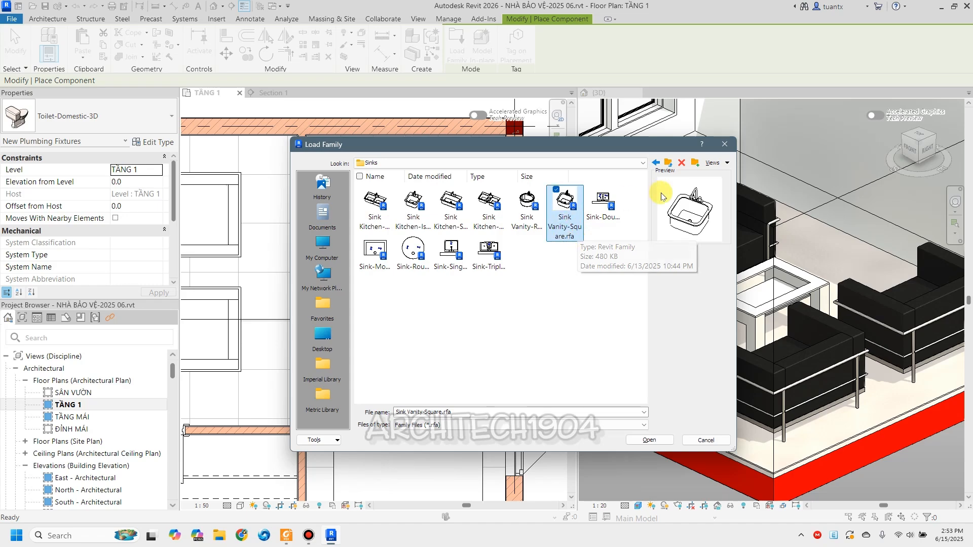
{"action": "left_click", "coordinate": [668, 163]}
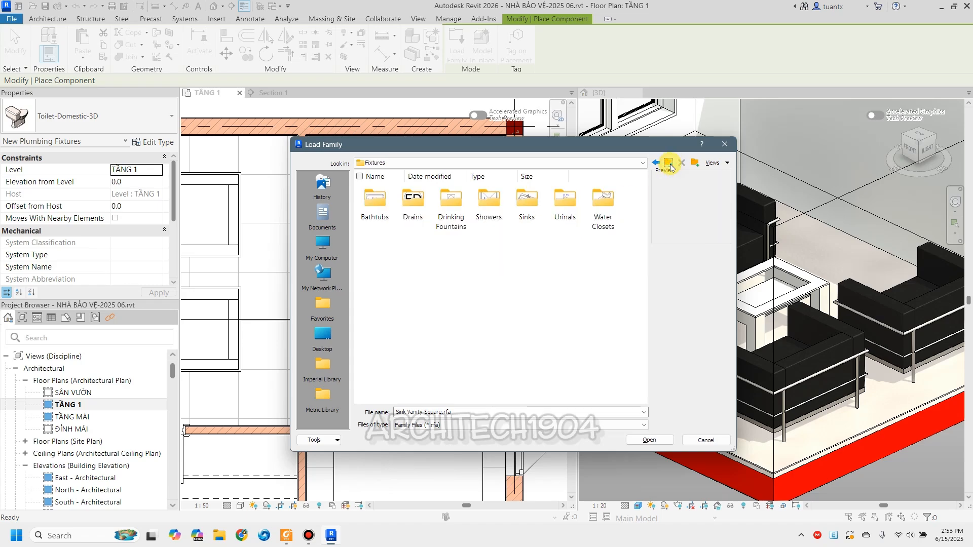
{"action": "left_click", "coordinate": [669, 163]}
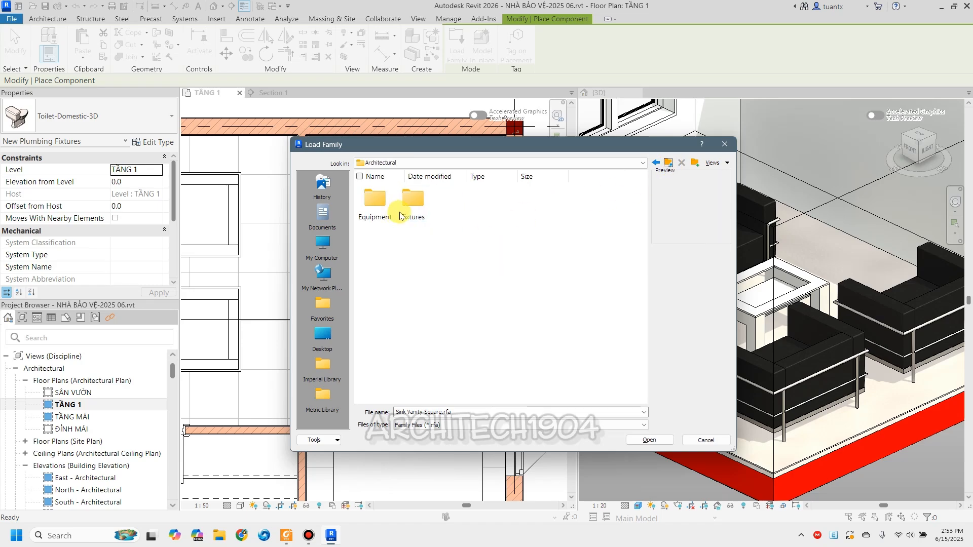
Browse Plumbing > MEP > Fixtures > Sinks, preview Sink - Utility.rfa, and leave the library without loading a family.
{"action": "left_click", "coordinate": [667, 169]}
{"action": "double_click", "coordinate": [422, 219]}
{"action": "double_click", "coordinate": [406, 218]}
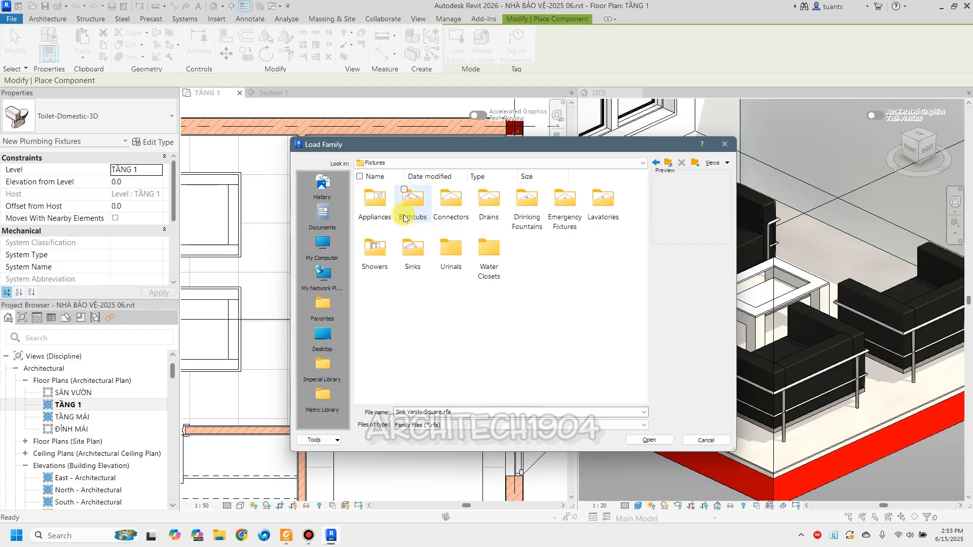
{"action": "double_click", "coordinate": [413, 251]}
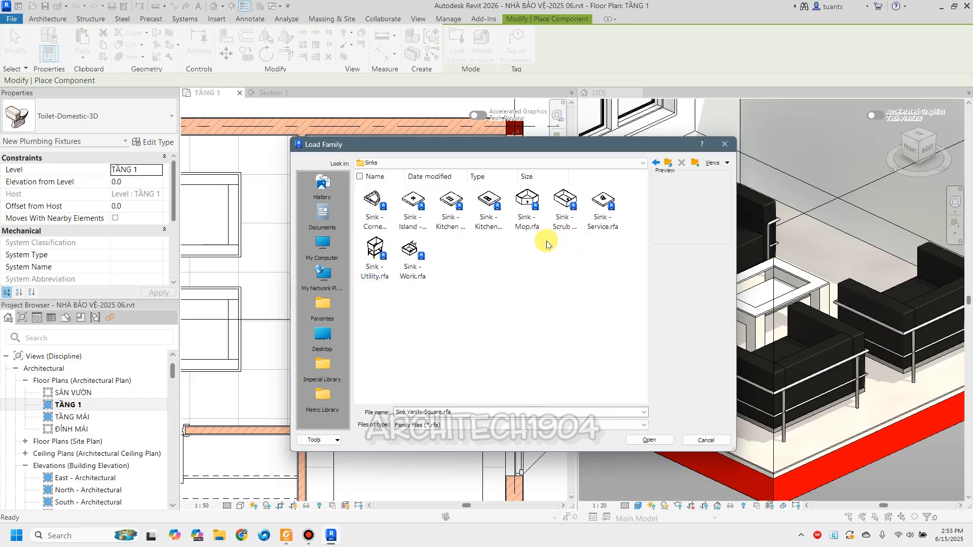
{"action": "left_click", "coordinate": [379, 255]}
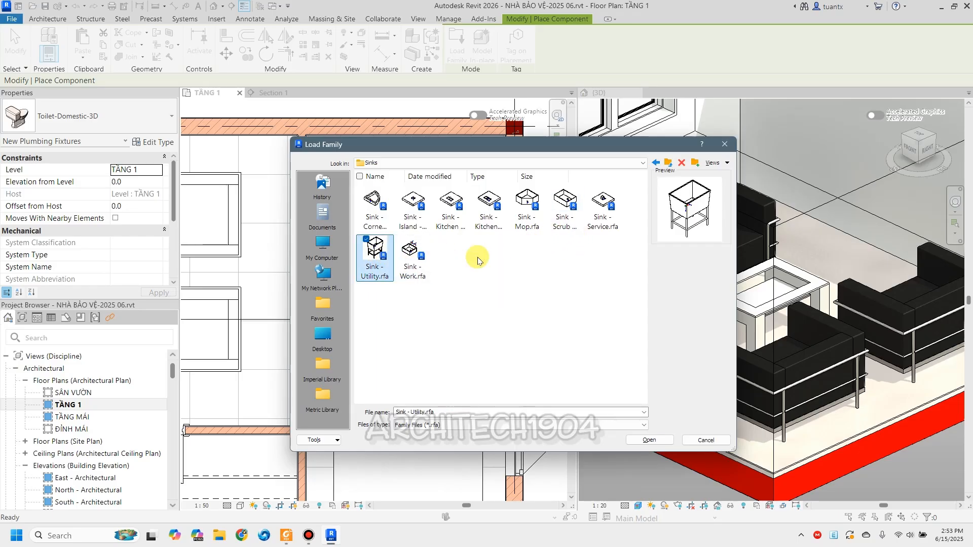
{"action": "left_click", "coordinate": [669, 164]}
{"action": "left_click", "coordinate": [669, 164]}
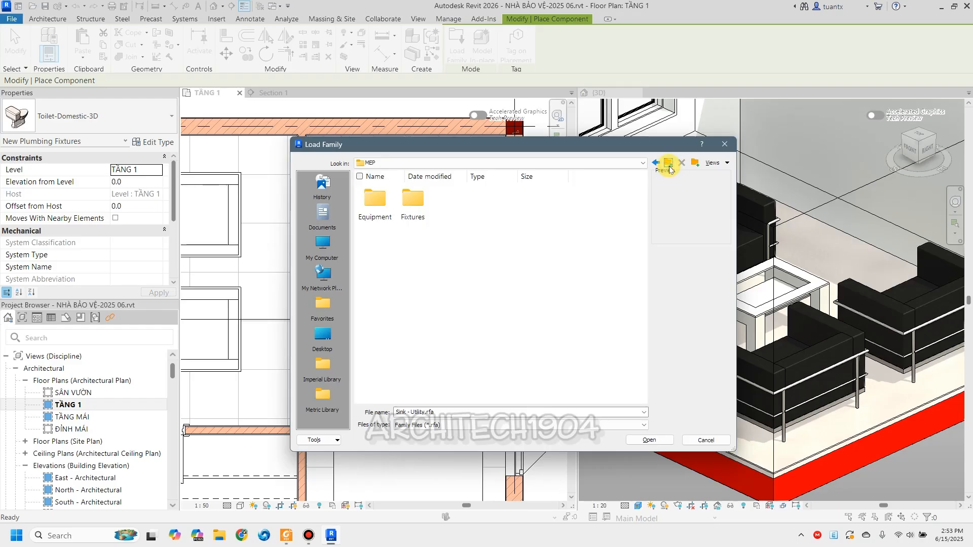
{"action": "left_click", "coordinate": [669, 164]}
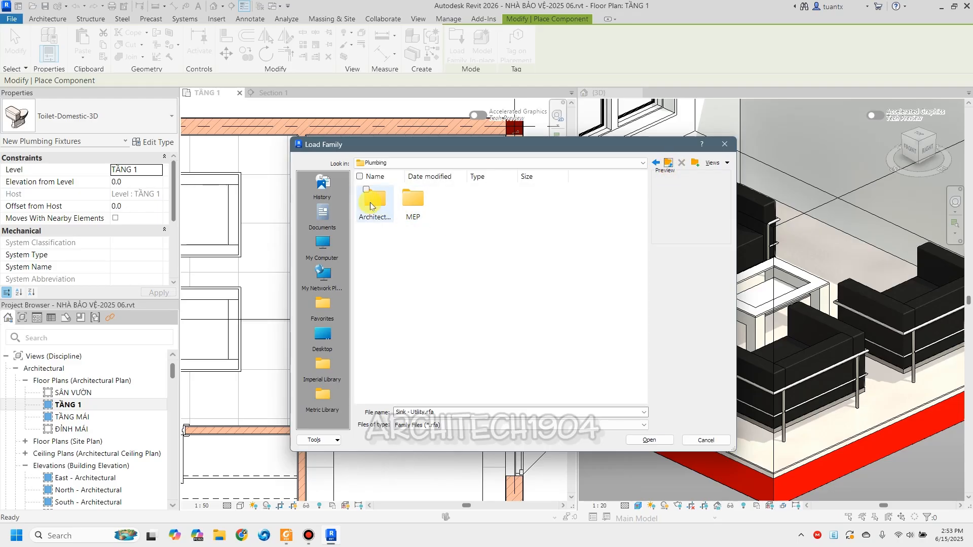
{"action": "left_click", "coordinate": [725, 144]}
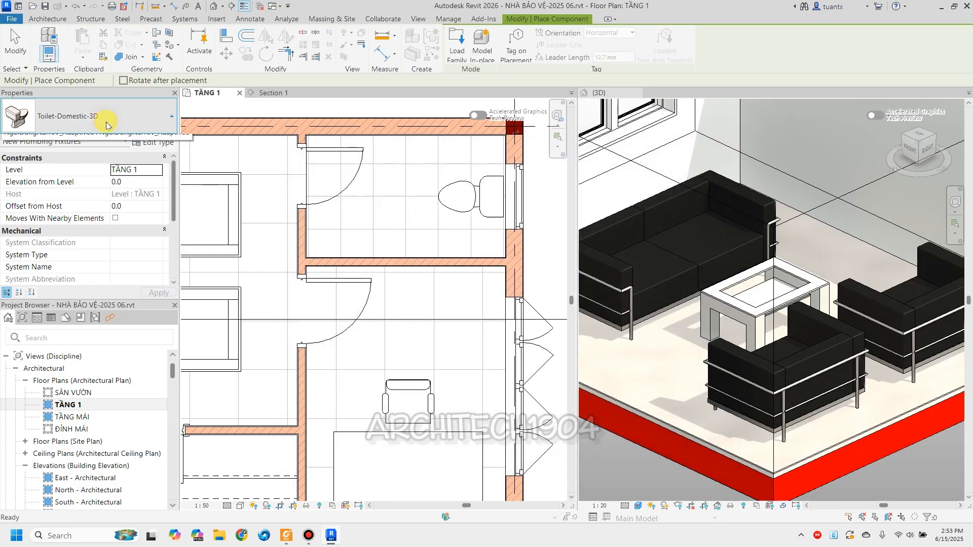
Place an M_Sink - Island - Single, 455 mmx455 mm - Public, on the TẦNG 1 work plane, about 425 mm and 240 mm from the bathroom's lower-left corner walls.
{"action": "left_click", "coordinate": [111, 133]}
{"action": "type", "text": "sink"}
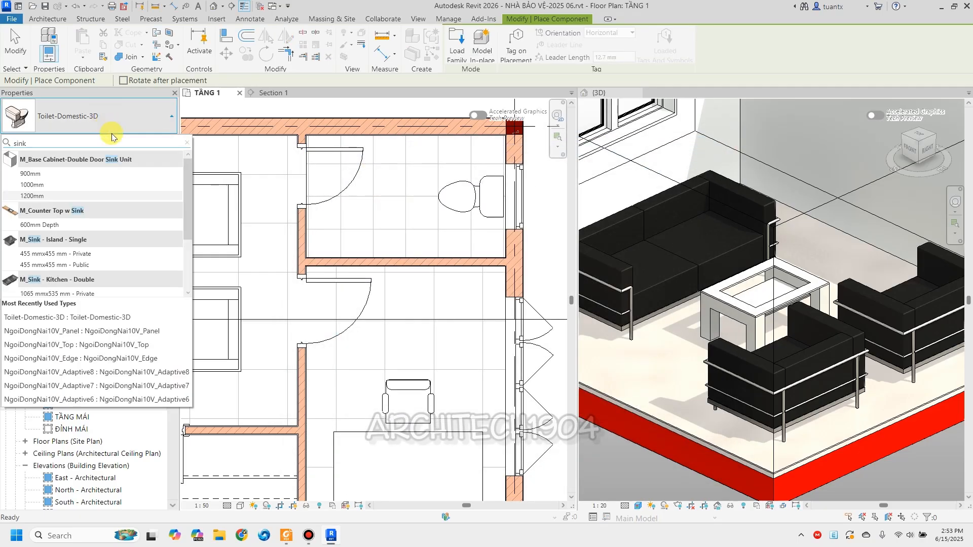
{"action": "mouse_move", "coordinate": [80, 271]}
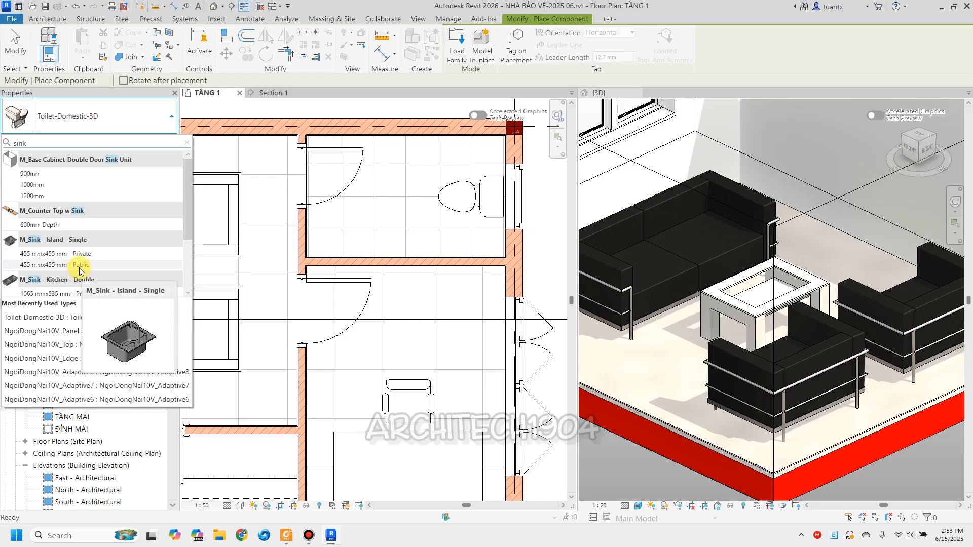
{"action": "left_click", "coordinate": [79, 267]}
{"action": "scroll", "coordinate": [331, 253], "scroll_direction": "up", "scroll_amount": 3}
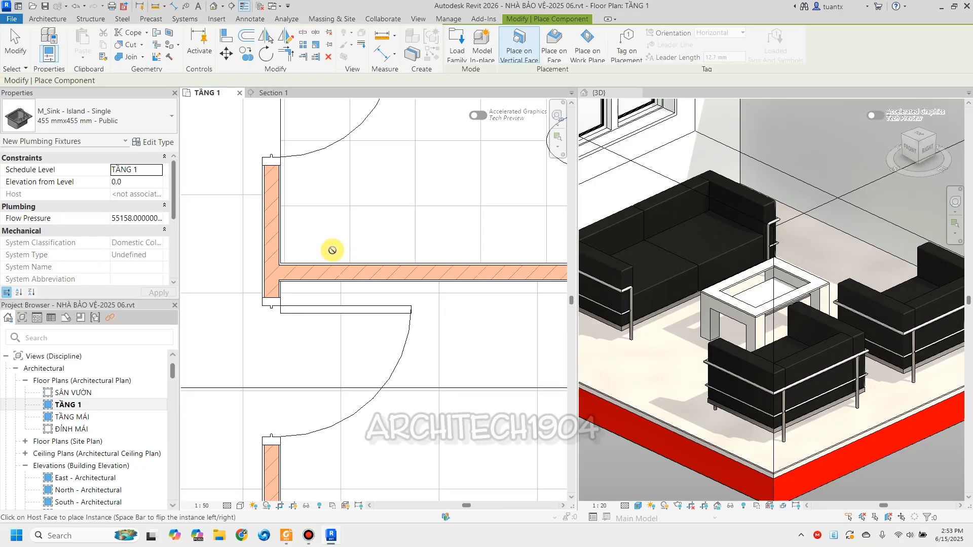
{"action": "left_click", "coordinate": [587, 44]}
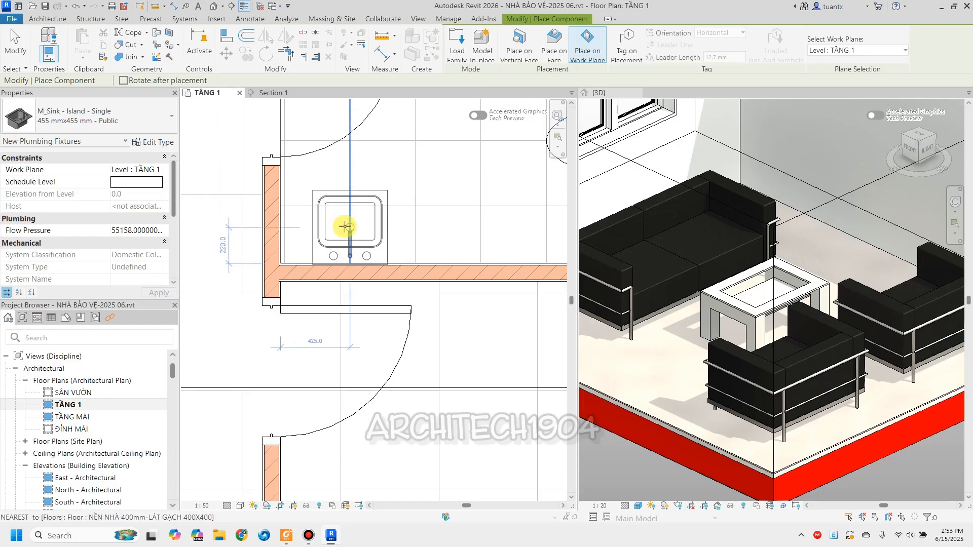
{"action": "left_click", "coordinate": [346, 225]}
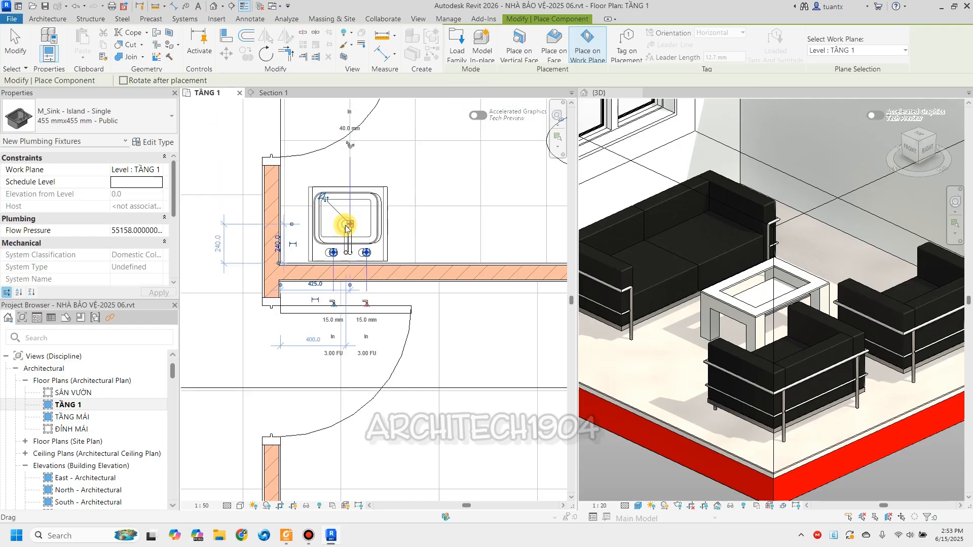
{"action": "key", "text": "Escape"}
Crop the 3D view with a selection box around the island sink and the toilet, and orbit to view both fixtures.
{"action": "left_click", "coordinate": [377, 248]}
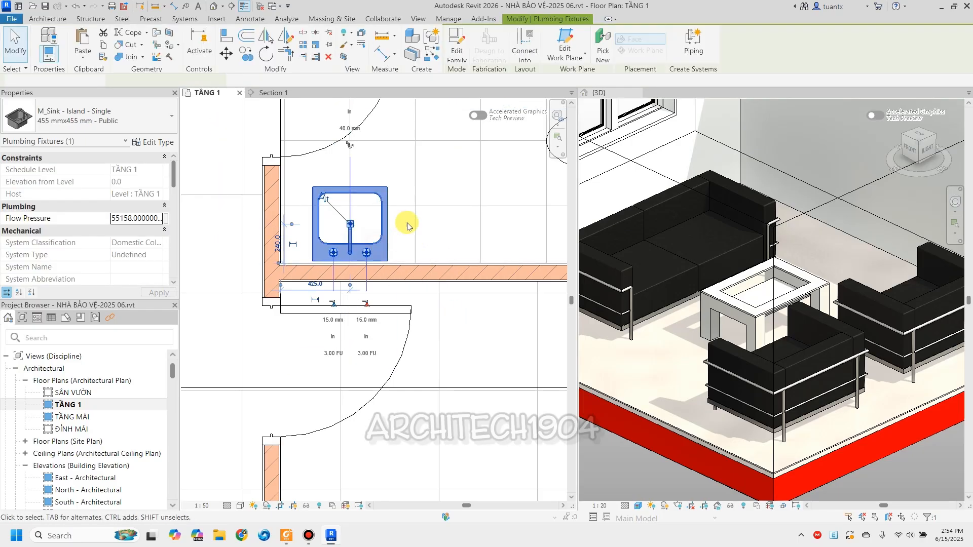
{"action": "scroll", "coordinate": [378, 248], "scroll_direction": "down", "scroll_amount": 3}
{"action": "left_click", "coordinate": [451, 236], "text": "ctrl"}
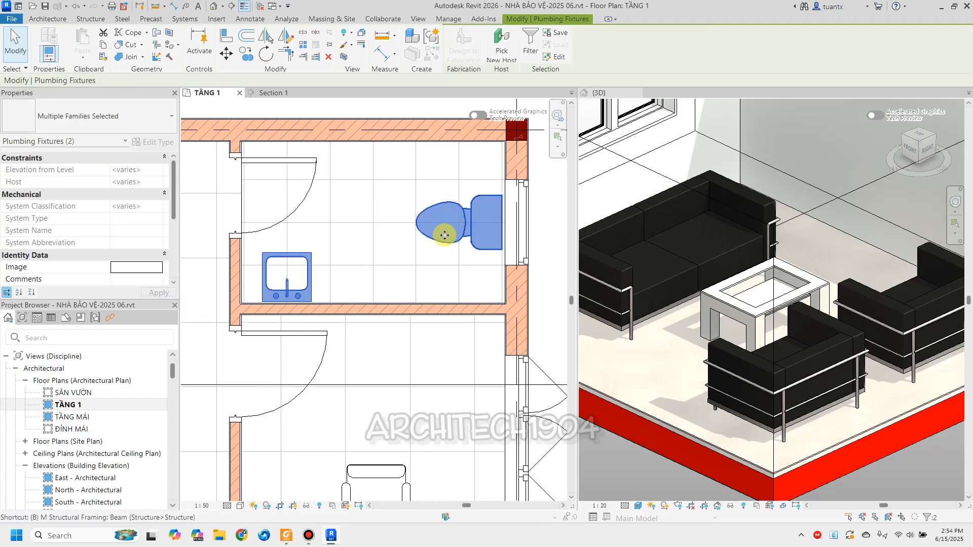
{"action": "key", "text": "b"}
{"action": "key", "text": "x"}
{"action": "middle_click_drag", "start_coordinate": [632, 422], "coordinate": [838, 404], "text": "shift"}
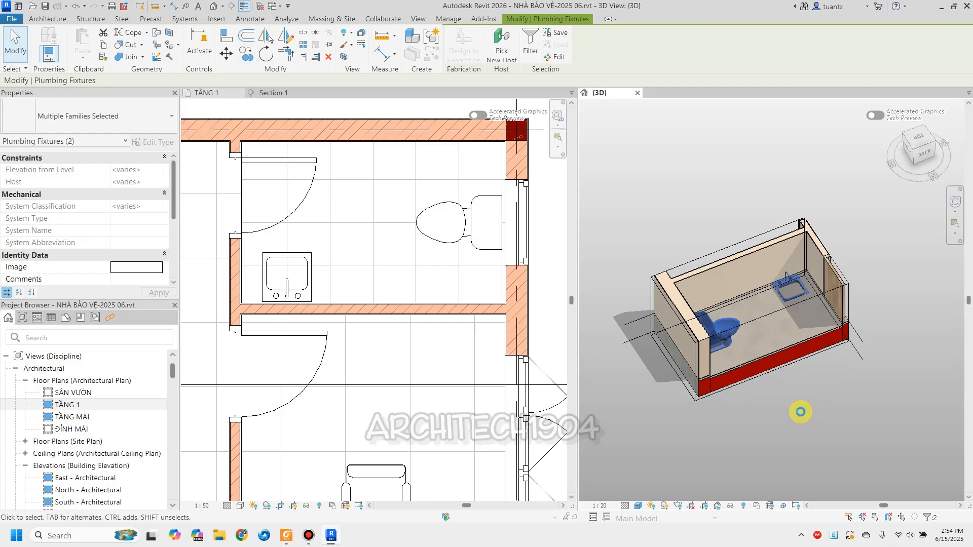
{"action": "left_click", "coordinate": [799, 412]}
Raise the top of the 3D section box to show more of the bathroom walls.
{"action": "scroll", "coordinate": [799, 412], "scroll_direction": "up", "scroll_amount": 3}
{"action": "left_click", "coordinate": [659, 162]}
{"action": "scroll", "coordinate": [691, 212], "scroll_direction": "down", "scroll_amount": 2}
{"action": "middle_click_drag", "start_coordinate": [696, 220], "coordinate": [728, 318]}
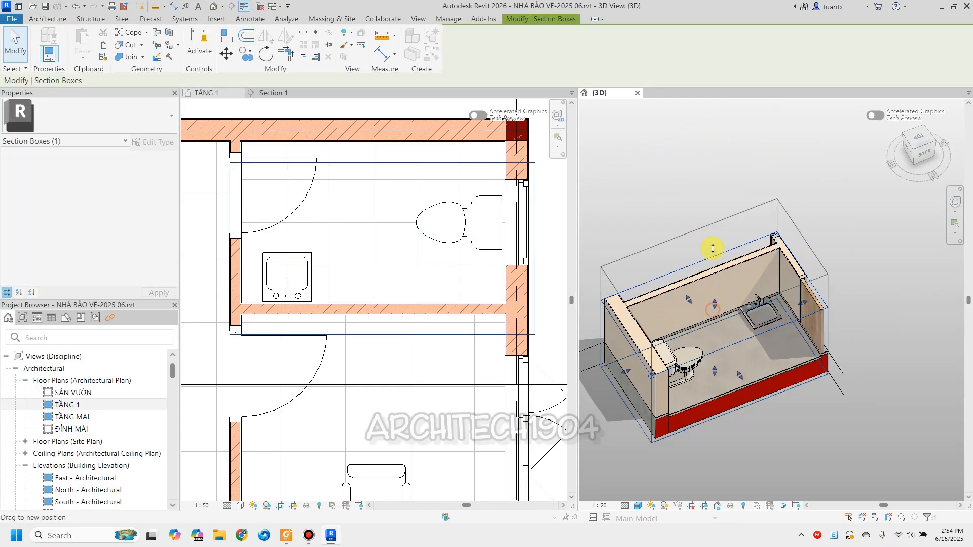
{"action": "scroll", "coordinate": [734, 271], "scroll_direction": "up", "scroll_amount": 4}
{"action": "scroll", "coordinate": [770, 299], "scroll_direction": "down", "scroll_amount": 3}
{"action": "middle_click_drag", "start_coordinate": [777, 245], "coordinate": [826, 363], "text": "shift"}
{"action": "scroll", "coordinate": [779, 243], "scroll_direction": "up", "scroll_amount": 5}
Inspect the island sink's elevation and host properties in 3D, and delete the sink from the bathroom.
{"action": "left_click", "coordinate": [780, 247]}
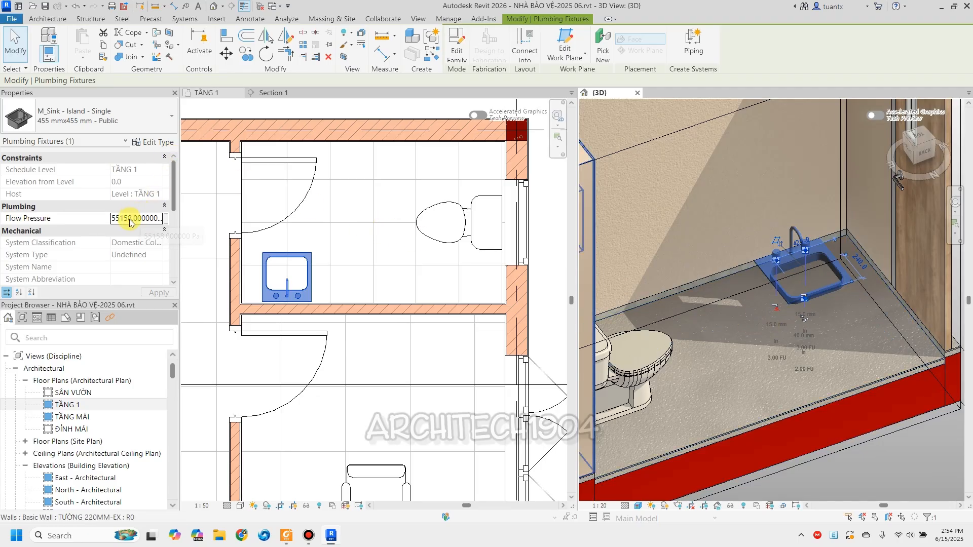
{"action": "scroll", "coordinate": [129, 220], "scroll_direction": "down", "scroll_amount": 3}
{"action": "scroll", "coordinate": [132, 222], "scroll_direction": "up", "scroll_amount": 3}
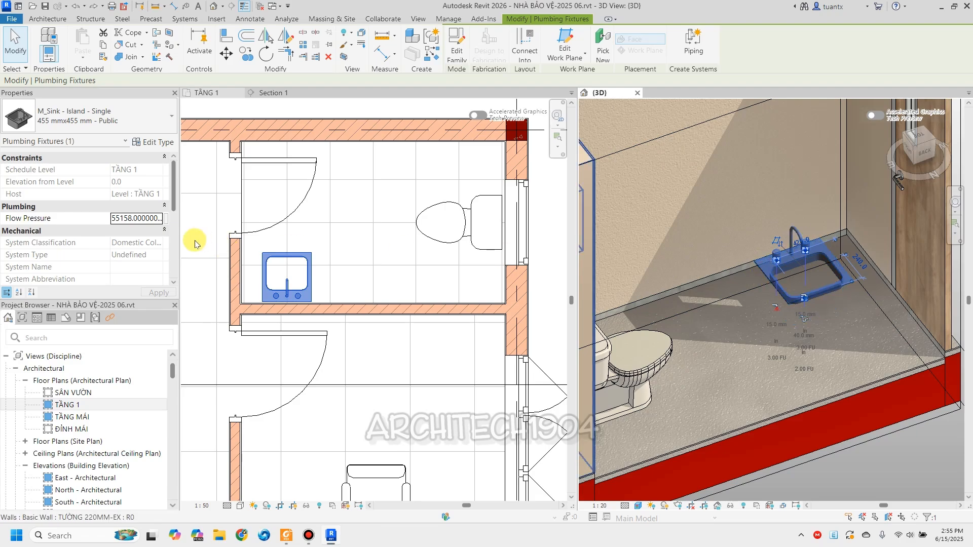
{"action": "scroll", "coordinate": [135, 262], "scroll_direction": "down", "scroll_amount": 5}
{"action": "scroll", "coordinate": [135, 259], "scroll_direction": "up", "scroll_amount": 5}
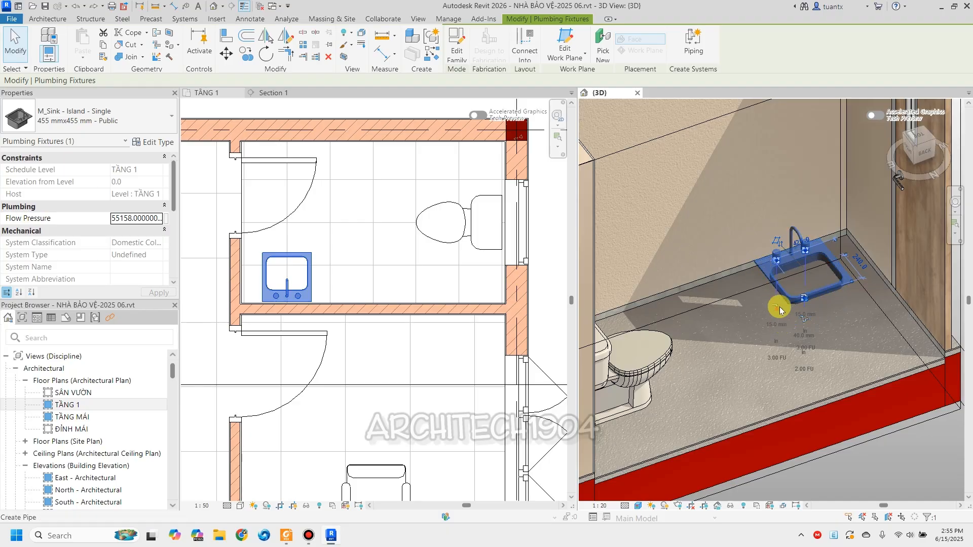
{"action": "key", "text": "Delete"}
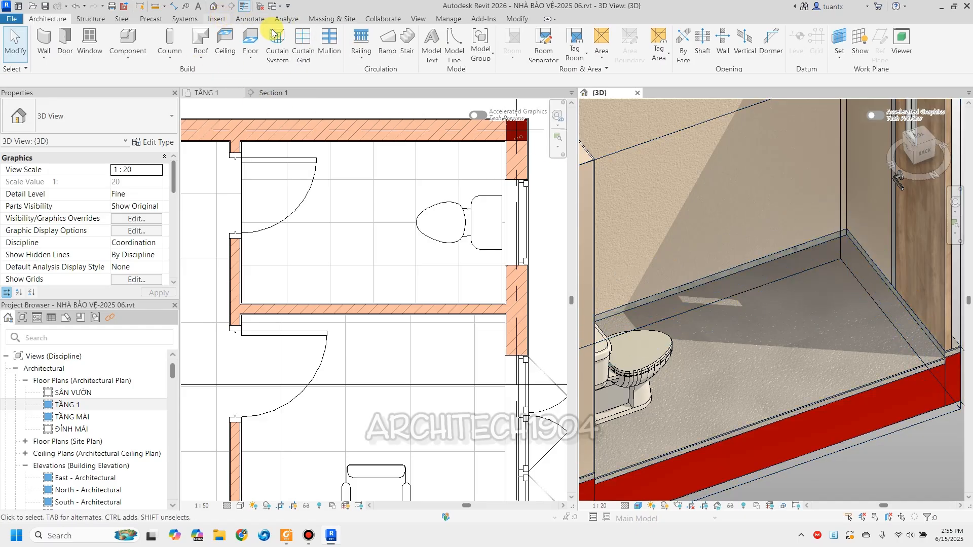
Load the Sink Vanity-Square.rfa family from the library's Fixtures > Sinks folder after previewing Sink Kitchen-Island.rfa.
{"action": "left_click", "coordinate": [216, 19]}
{"action": "left_click", "coordinate": [446, 42]}
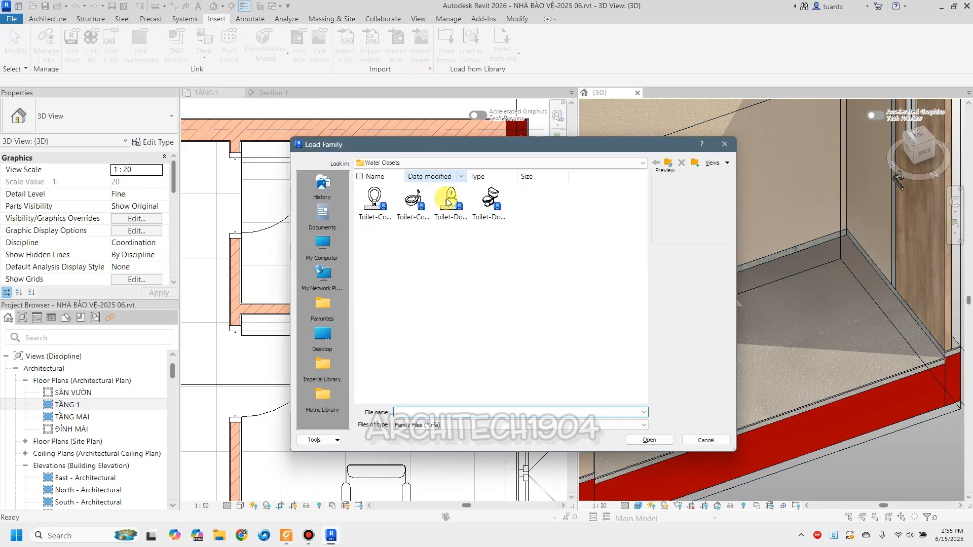
{"action": "left_click", "coordinate": [668, 164]}
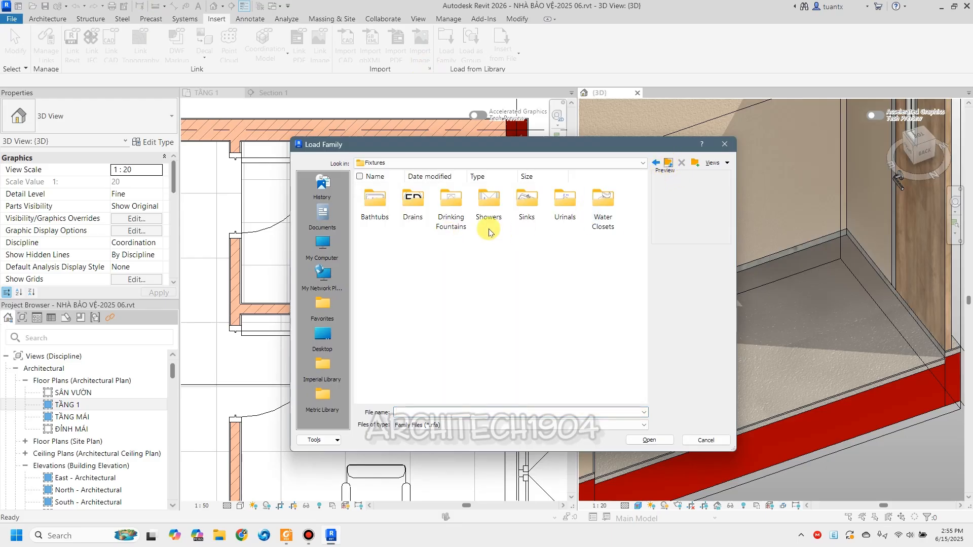
{"action": "double_click", "coordinate": [522, 203]}
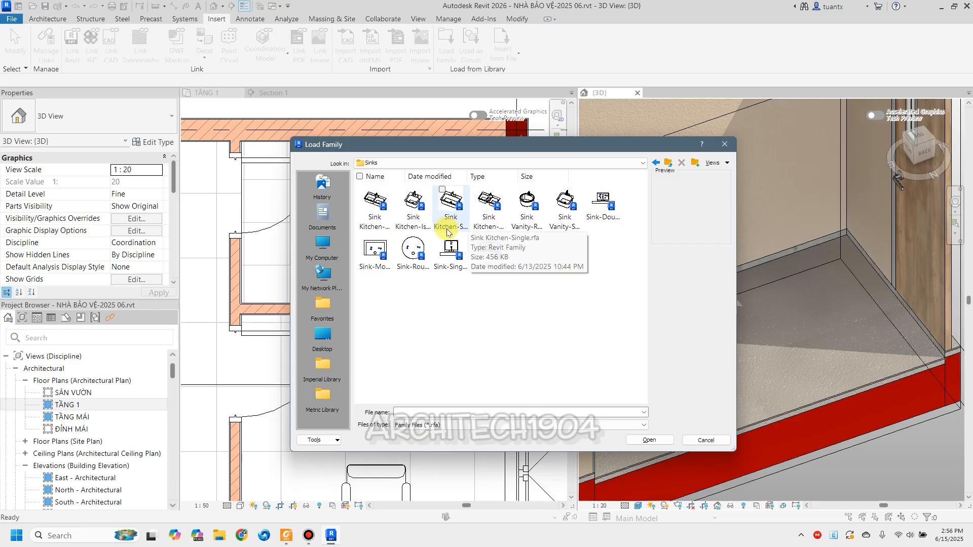
{"action": "left_click", "coordinate": [413, 205]}
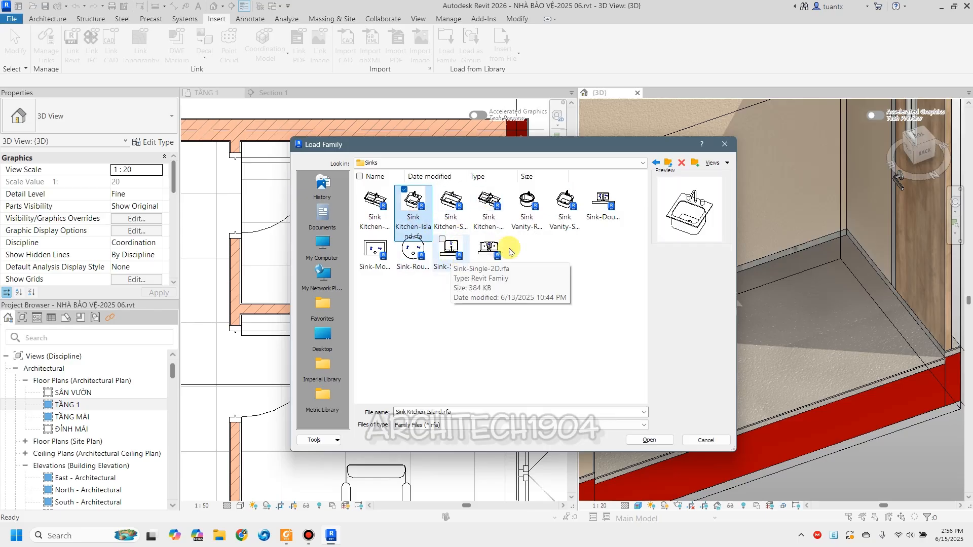
{"action": "left_click", "coordinate": [565, 213]}
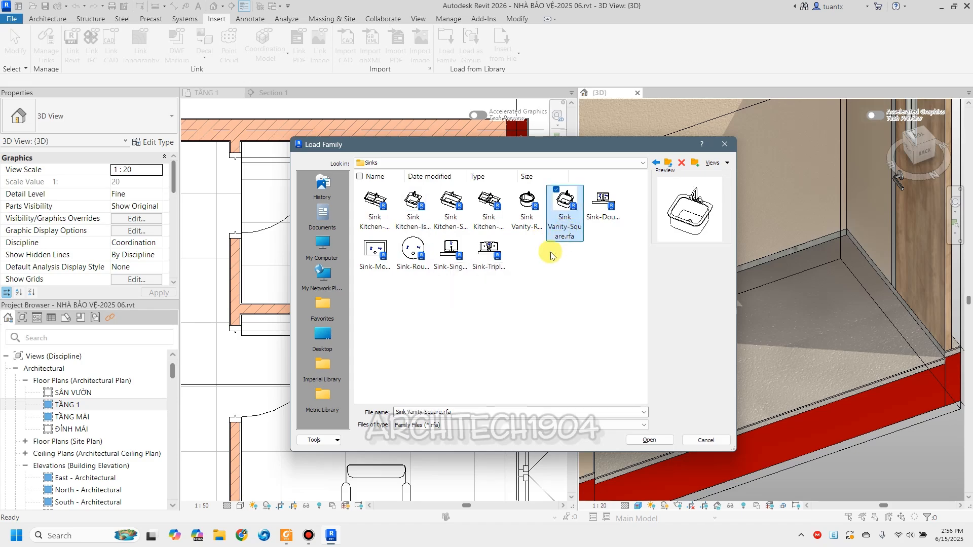
{"action": "double_click", "coordinate": [565, 213]}
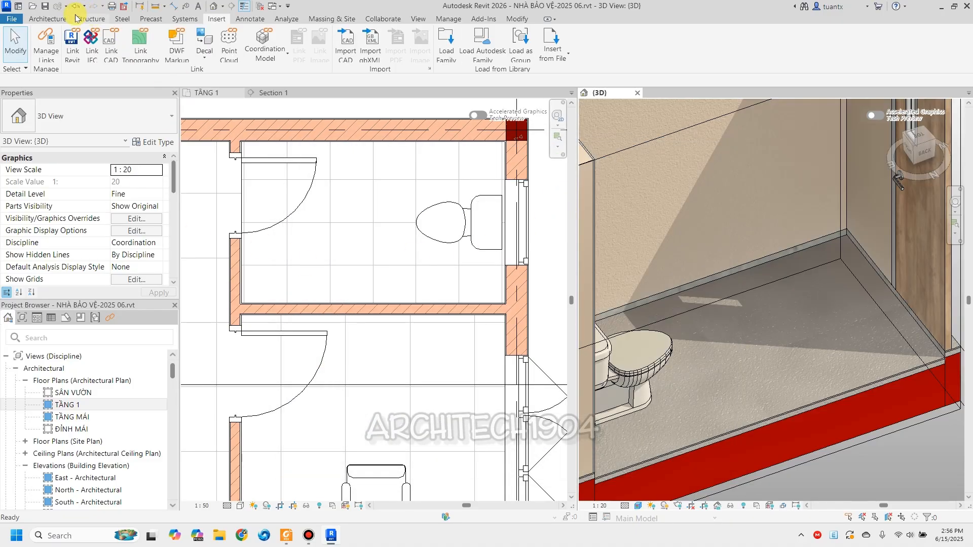
Place a Sink Vanity-Square 20" x 18" on level TẦNG 1 near the bathroom's lower-left corner in the floor plan.
{"action": "left_click", "coordinate": [48, 19]}
{"action": "left_click", "coordinate": [125, 38]}
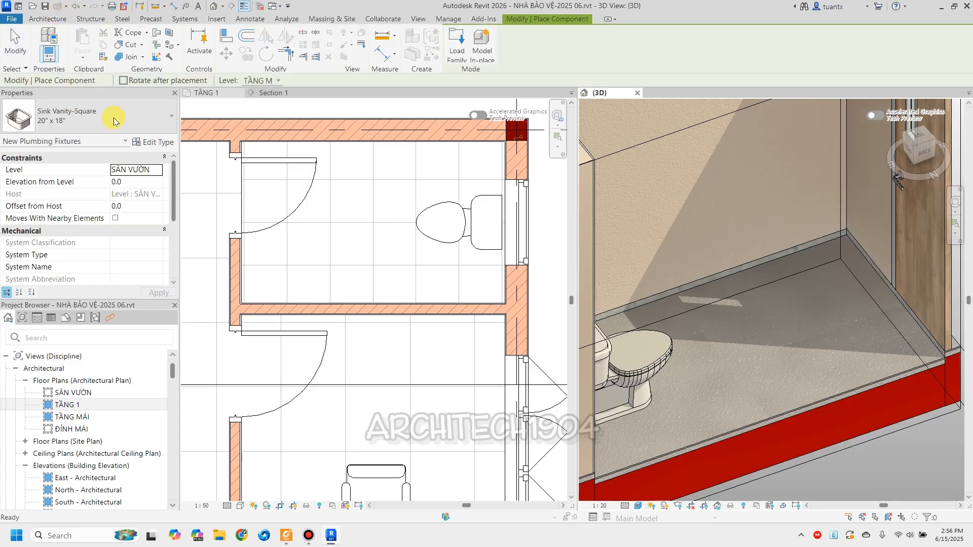
{"action": "left_click", "coordinate": [388, 173]}
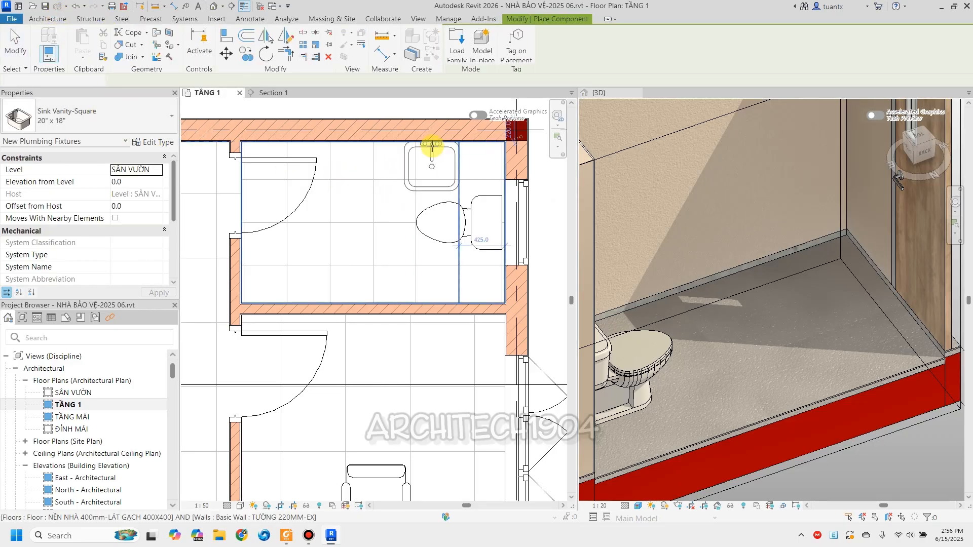
{"action": "key", "text": "v"}
{"action": "key", "text": "v"}
{"action": "left_click", "coordinate": [570, 406]}
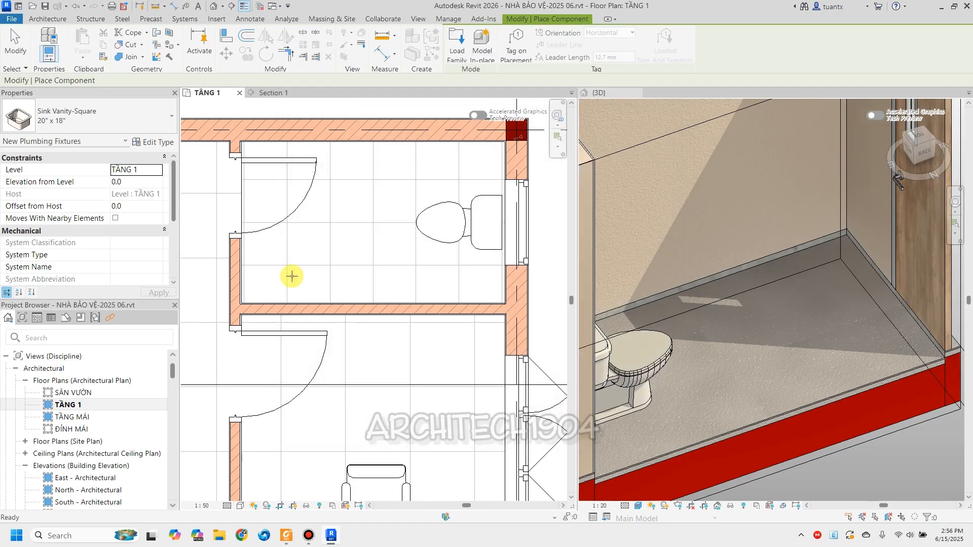
{"action": "left_click", "coordinate": [308, 278]}
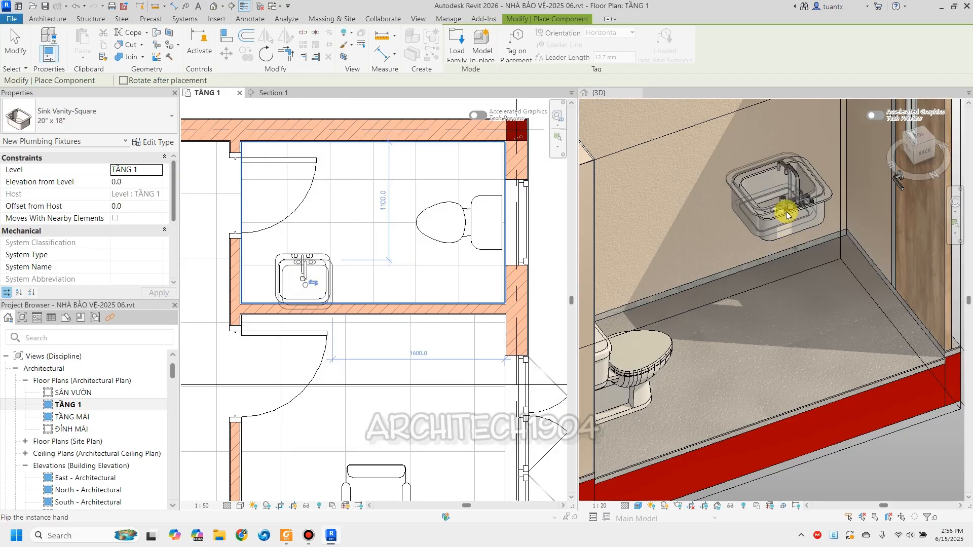
Finish placing sinks and flip the vanity sink's facing so its faucet sits against the bathroom's lower wall.
{"action": "scroll", "coordinate": [788, 215], "scroll_direction": "down", "scroll_amount": 2}
{"action": "key", "text": "Escape"}
{"action": "key", "text": "Escape"}
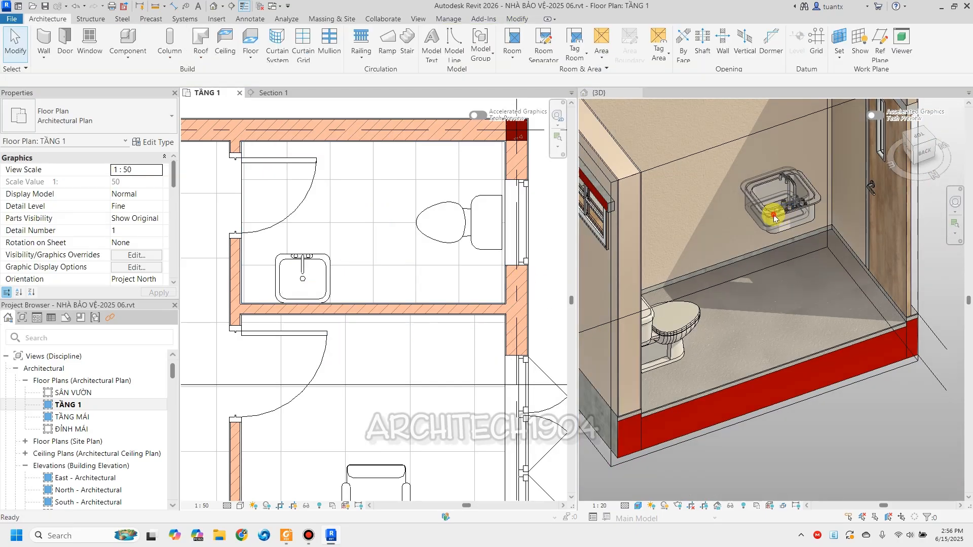
{"action": "left_click", "coordinate": [781, 217]}
{"action": "left_click", "coordinate": [780, 217]}
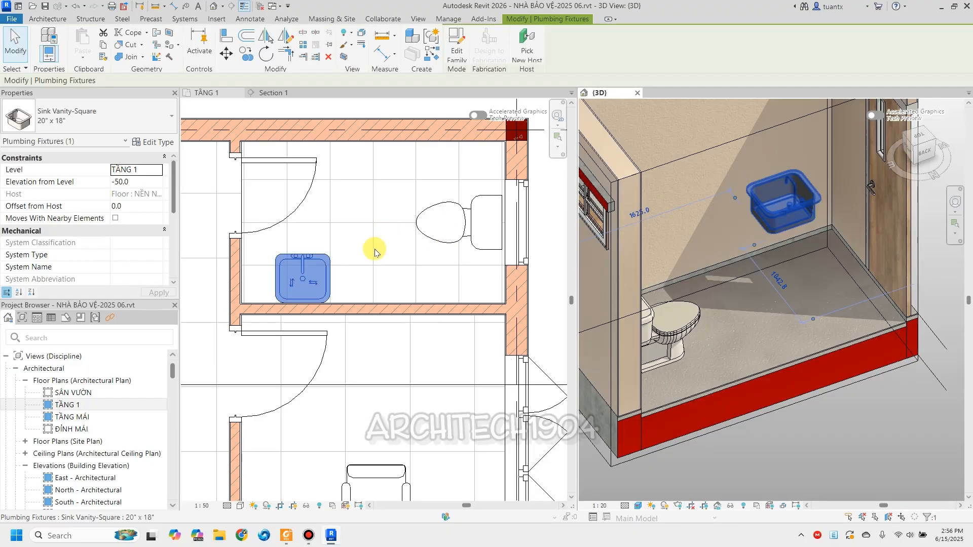
{"action": "scroll", "coordinate": [311, 271], "scroll_direction": "up", "scroll_amount": 2}
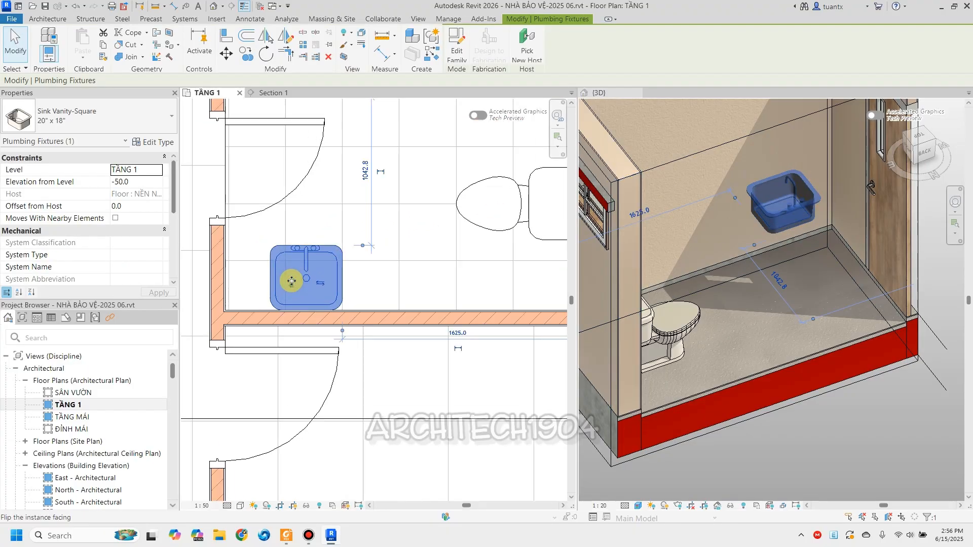
{"action": "left_click", "coordinate": [289, 288]}
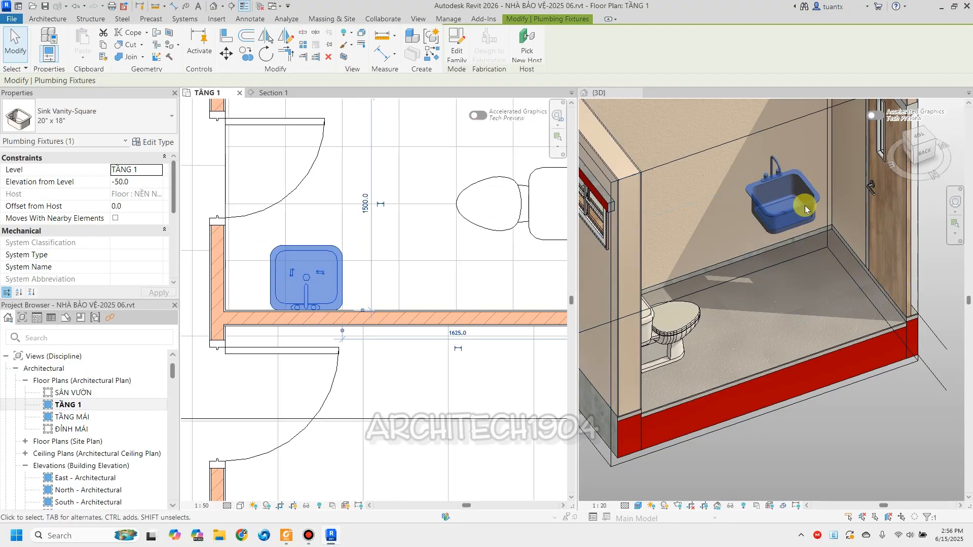
Examine the vanity sink in 3D along with its instance properties and type parameters.
{"action": "scroll", "coordinate": [801, 204], "scroll_direction": "up", "scroll_amount": 4}
{"action": "scroll", "coordinate": [767, 209], "scroll_direction": "down", "scroll_amount": 3}
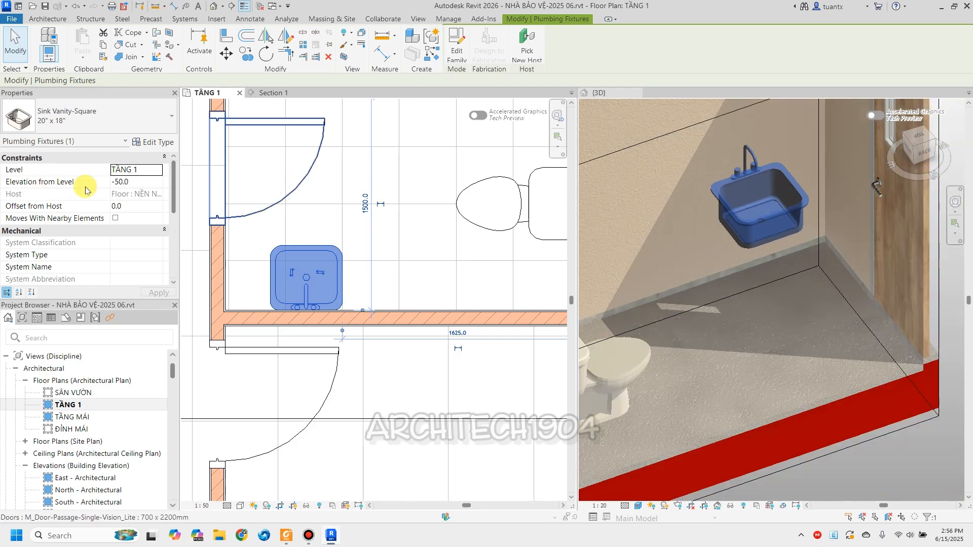
{"action": "scroll", "coordinate": [130, 211], "scroll_direction": "down", "scroll_amount": 5}
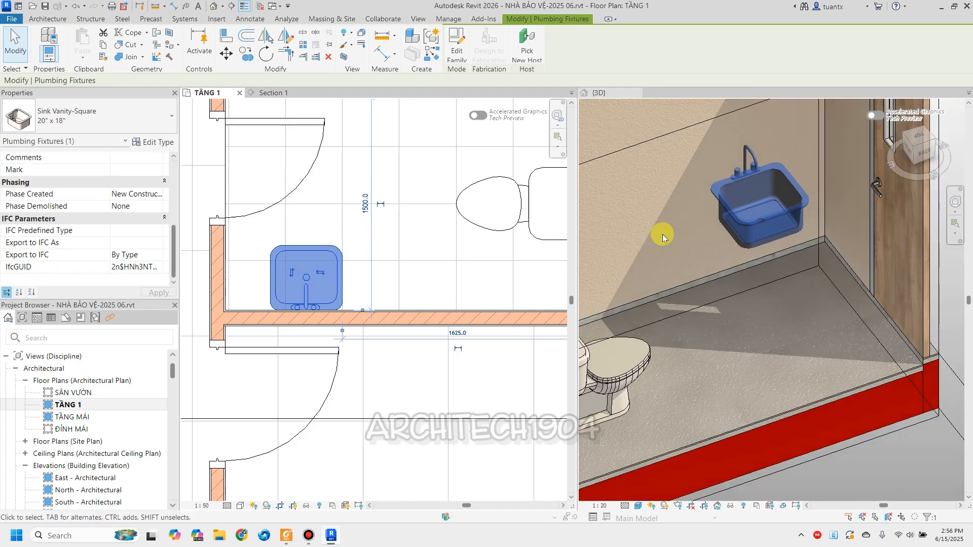
{"action": "scroll", "coordinate": [664, 235], "scroll_direction": "down", "scroll_amount": 2}
{"action": "left_click", "coordinate": [163, 144]}
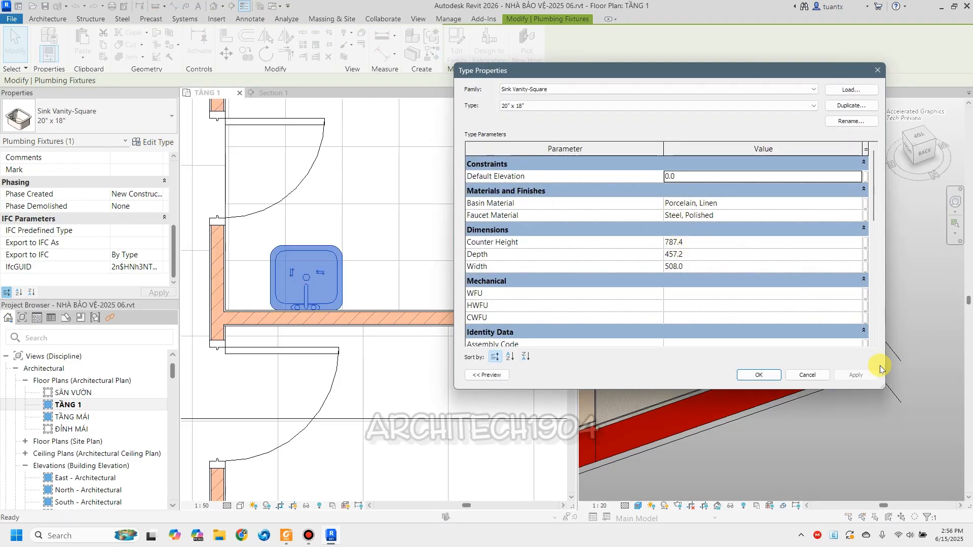
{"action": "left_click", "coordinate": [813, 374]}
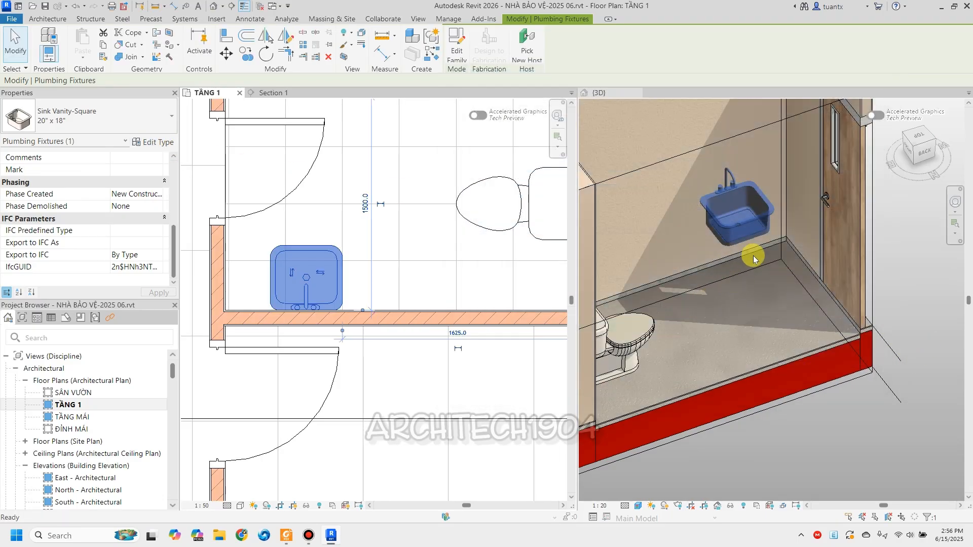
{"action": "scroll", "coordinate": [742, 255], "scroll_direction": "down", "scroll_amount": 2}
{"action": "middle_click_drag", "start_coordinate": [793, 249], "coordinate": [633, 245], "text": "shift"}
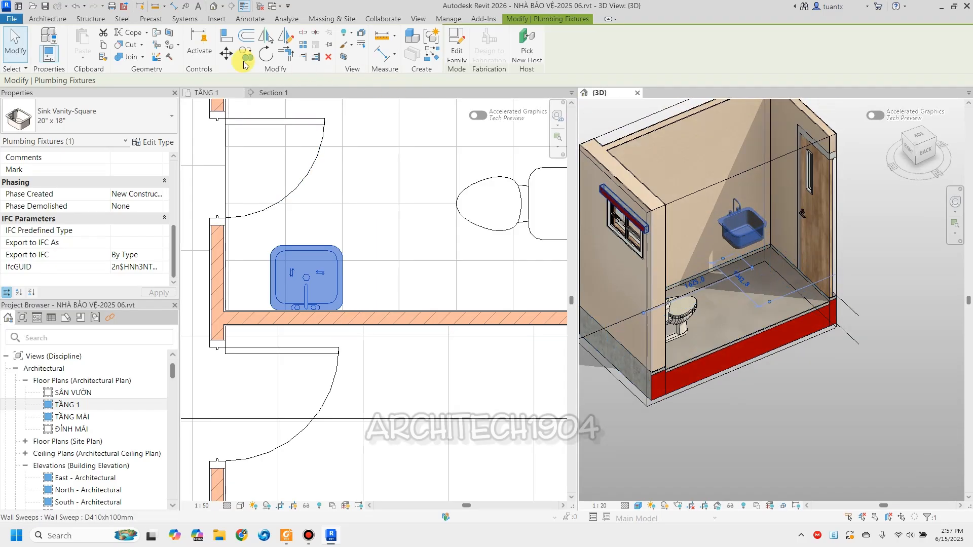
Load the Mirror-Ellipse family from the library's Furniture folder.
{"action": "left_click", "coordinate": [219, 19]}
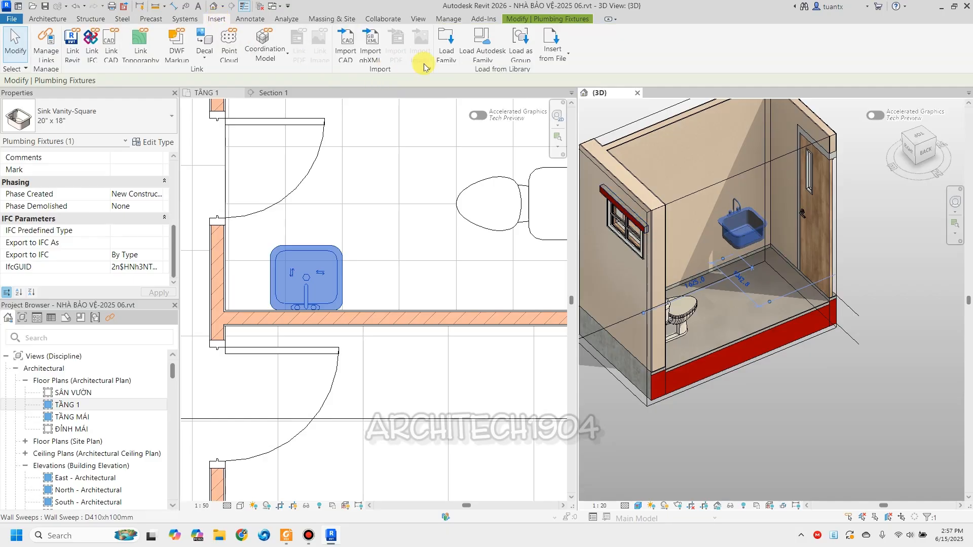
{"action": "left_click", "coordinate": [436, 55]}
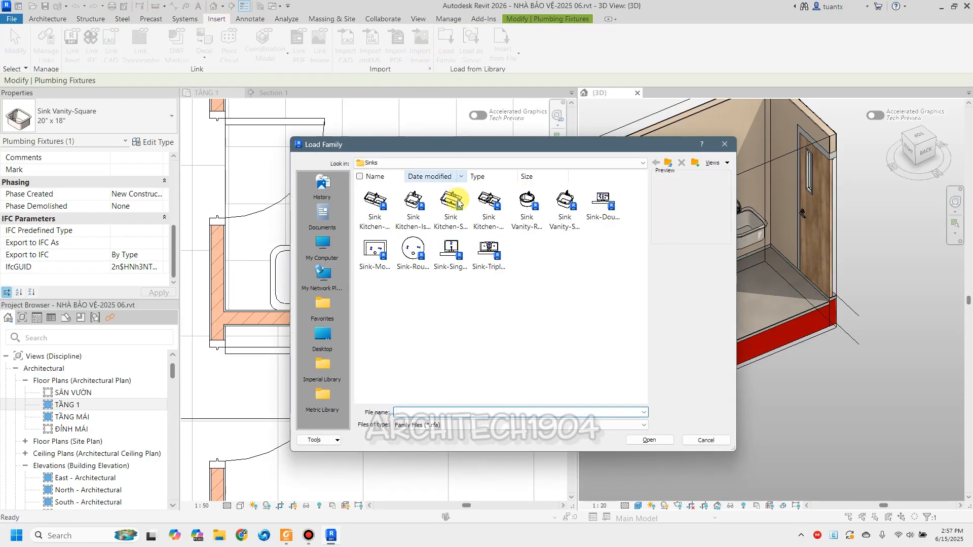
{"action": "left_click", "coordinate": [669, 162]}
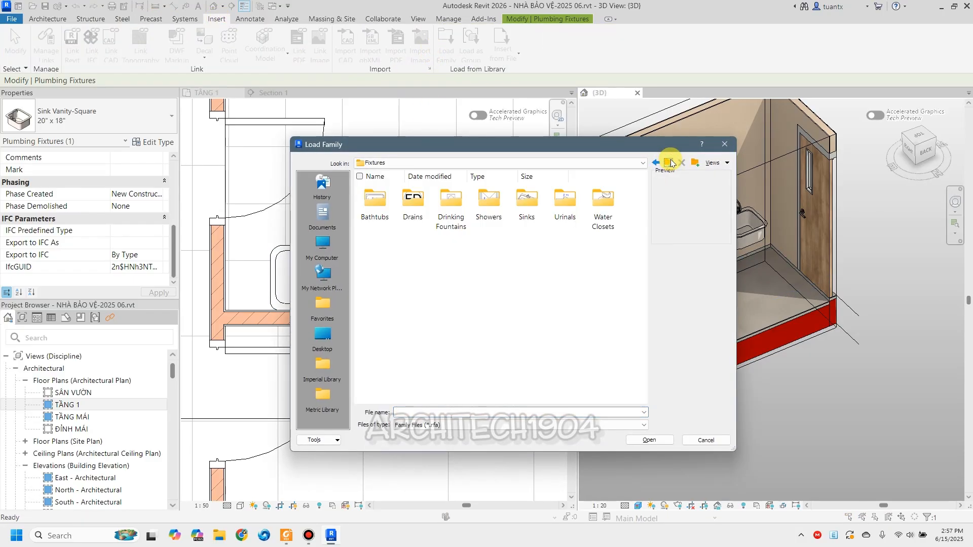
{"action": "left_click", "coordinate": [671, 163]}
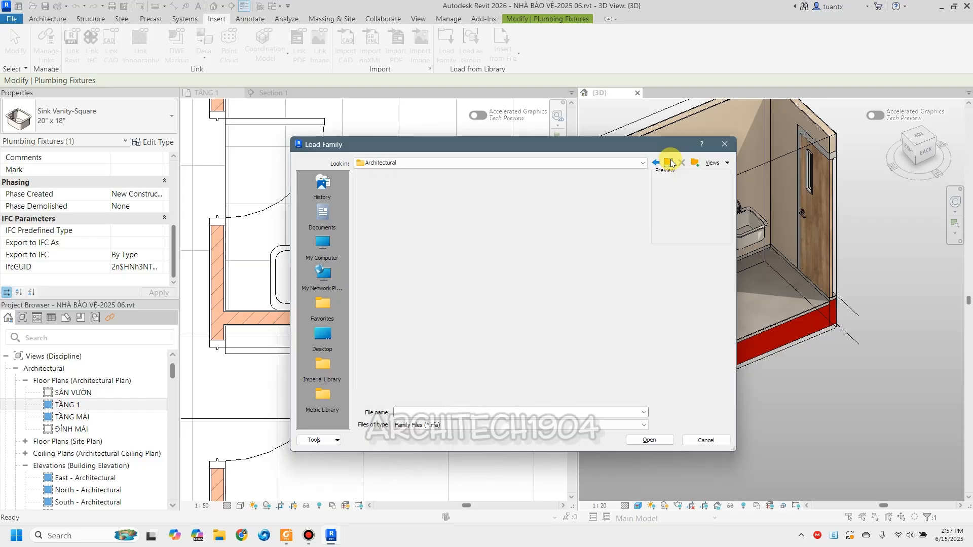
{"action": "left_click", "coordinate": [670, 163]}
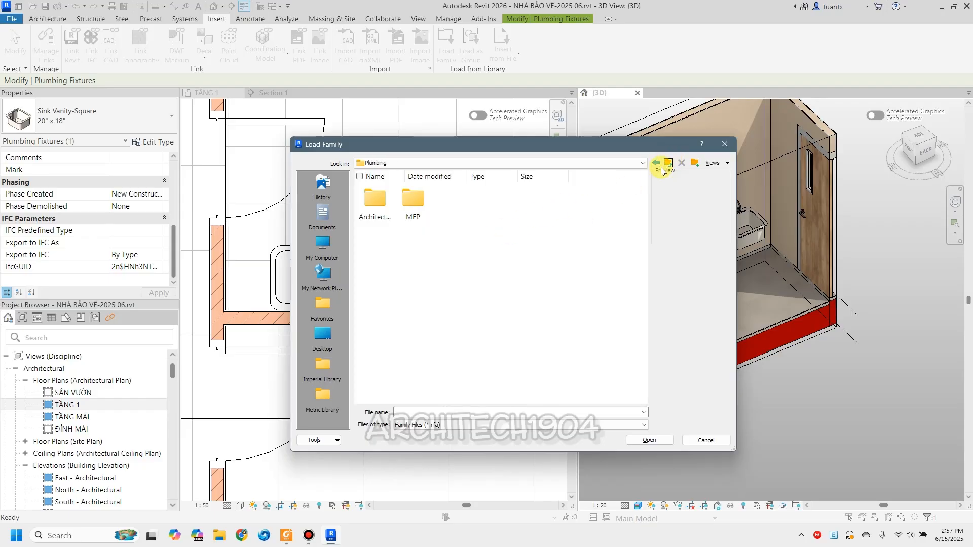
{"action": "left_click", "coordinate": [666, 167]}
{"action": "scroll", "coordinate": [390, 248], "scroll_direction": "down", "scroll_amount": 1}
{"action": "double_click", "coordinate": [369, 238]}
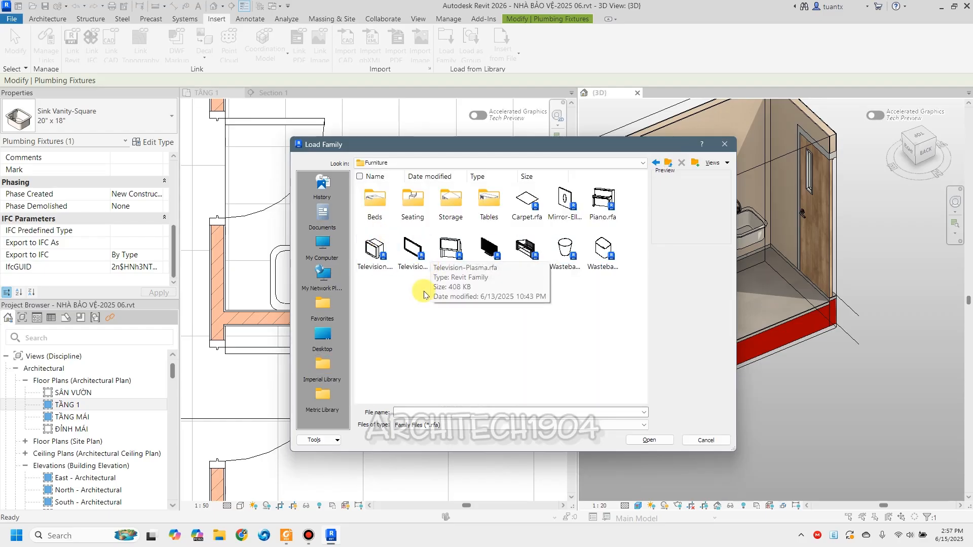
{"action": "left_click", "coordinate": [560, 209]}
{"action": "double_click", "coordinate": [561, 211]}
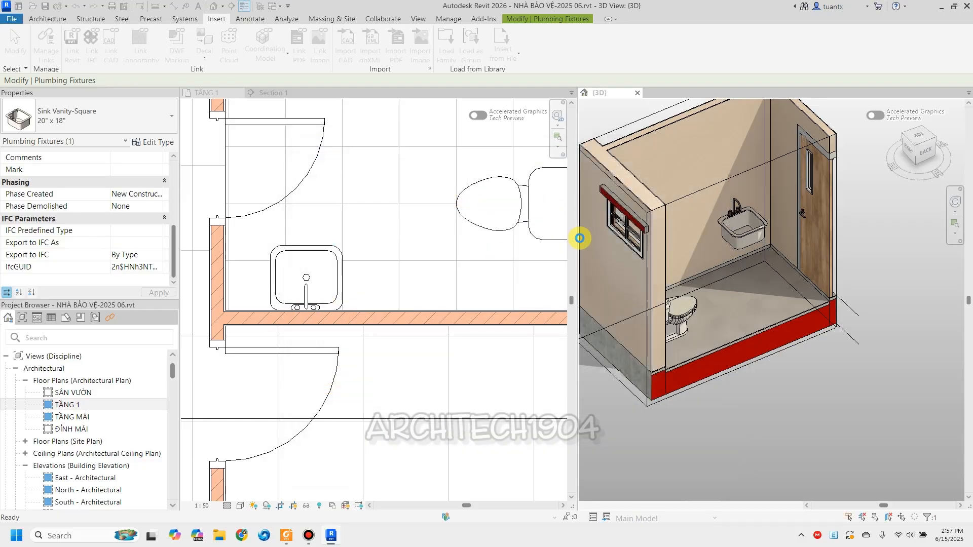
{"action": "left_click", "coordinate": [658, 187]}
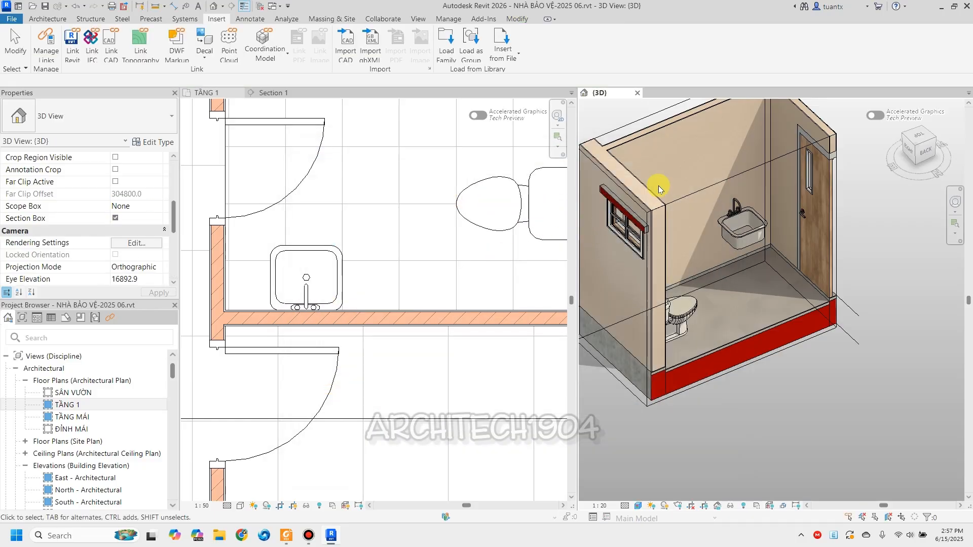
Place a Mirror-Ellipse 24" x 48" on the bathroom wall above the vanity sink in the 3D view.
{"action": "left_click", "coordinate": [58, 20]}
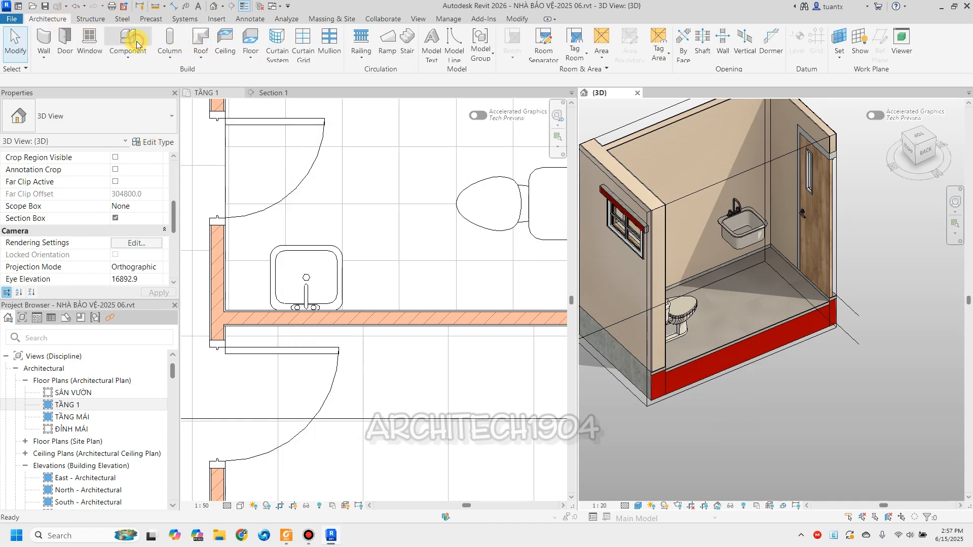
{"action": "left_click", "coordinate": [131, 34]}
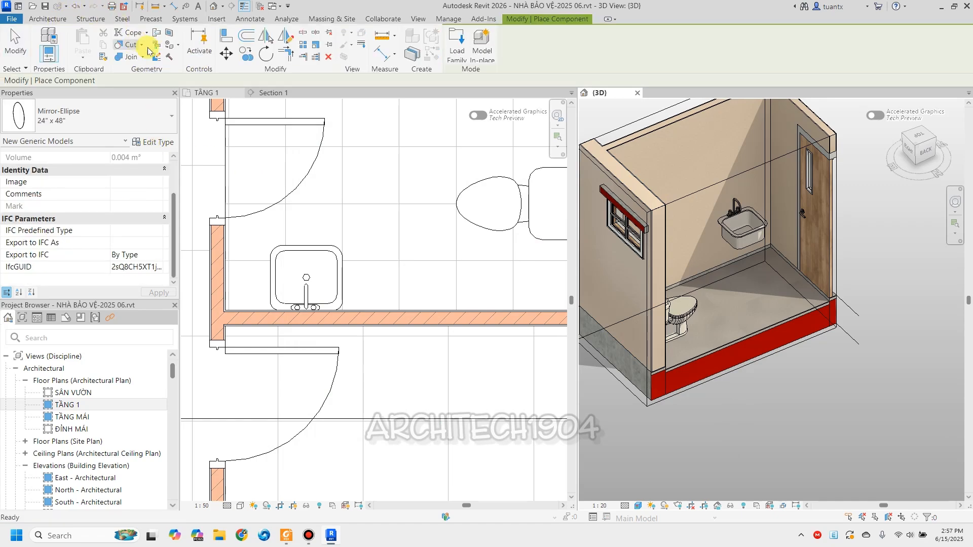
{"action": "left_click", "coordinate": [729, 154]}
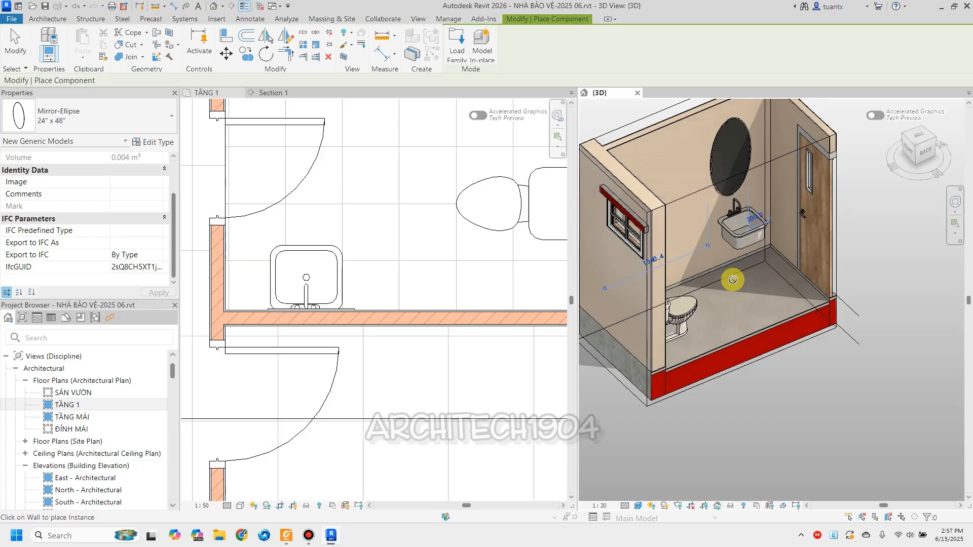
{"action": "middle_click_drag", "start_coordinate": [765, 322], "coordinate": [757, 293], "text": "shift"}
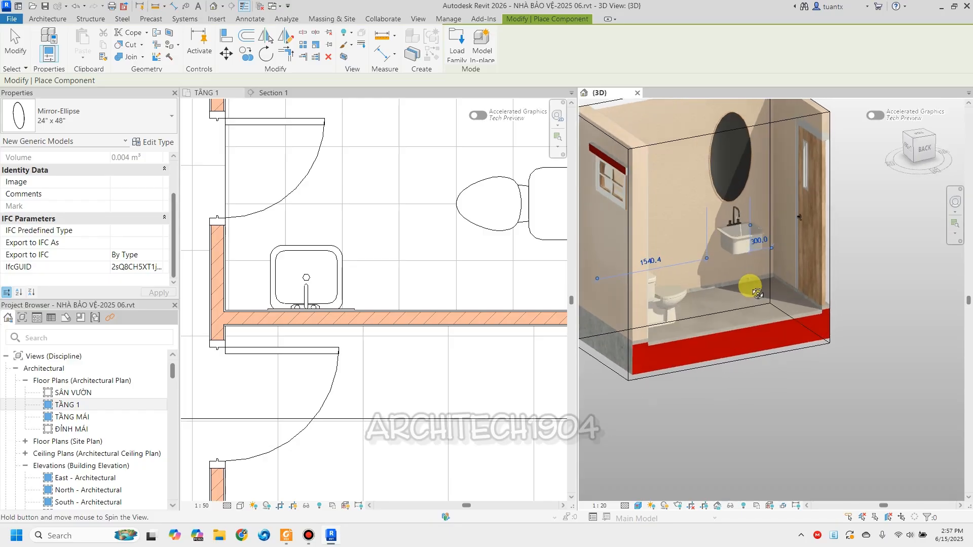
{"action": "left_click", "coordinate": [922, 154]}
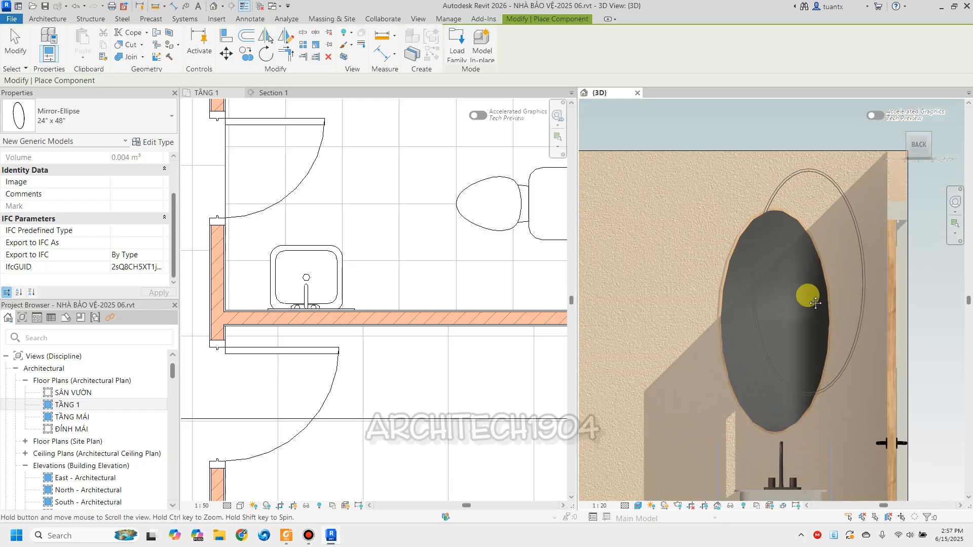
{"action": "key", "text": "Escape"}
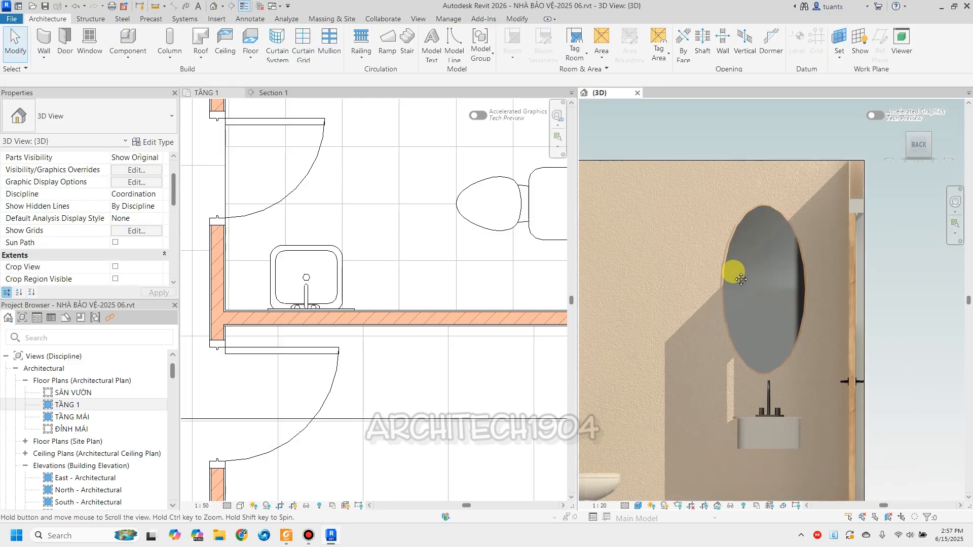
Nudge the elliptical mirror down to just above the sink and sideways to 280 mm from the door-side wall.
{"action": "left_click", "coordinate": [717, 282]}
{"action": "key", "text": "Down"}
{"action": "key", "text": "Down"}
{"action": "key", "text": "Down"}
{"action": "key", "text": "Down"}
{"action": "key", "text": "Down"}
{"action": "key", "text": "Down"}
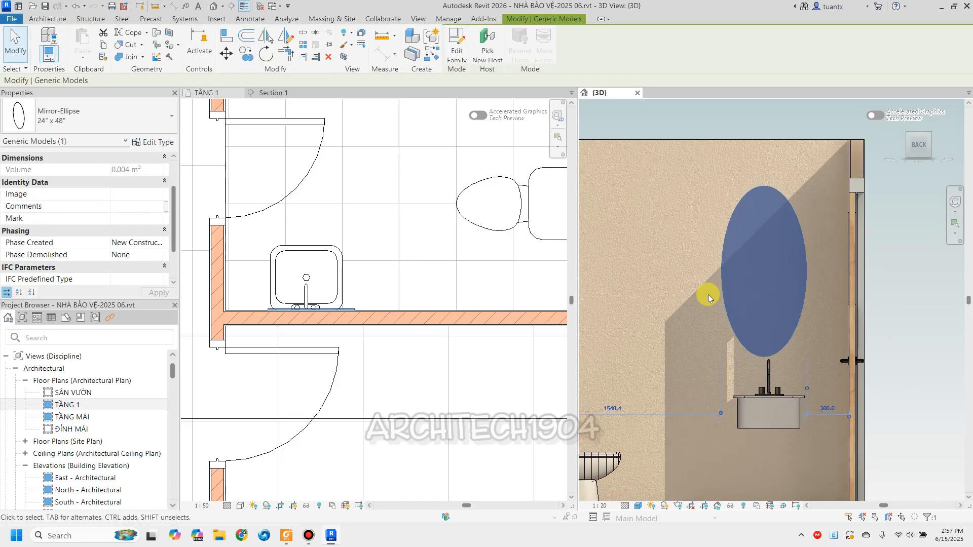
{"action": "key", "text": "Right"}
{"action": "key", "text": "Right"}
{"action": "key", "text": "Right"}
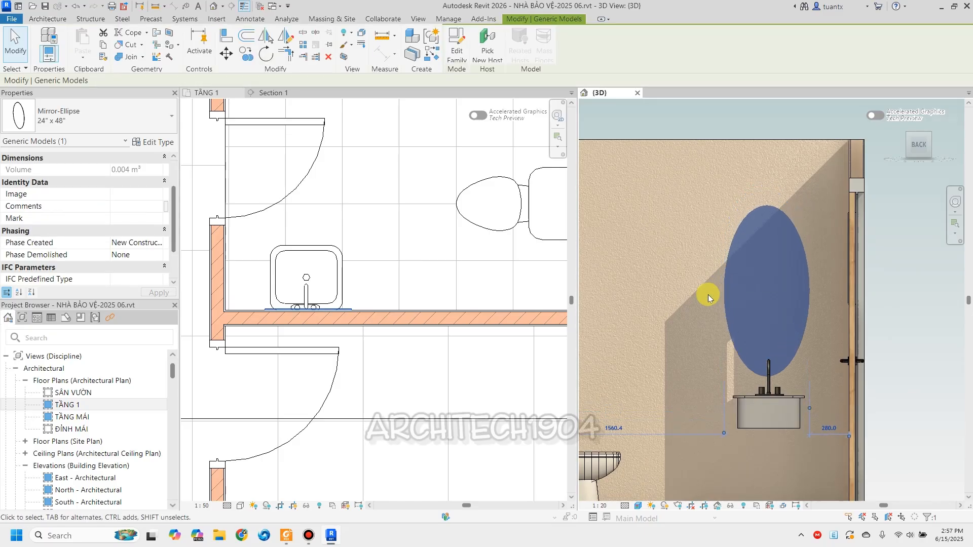
{"action": "key", "text": "Down"}
{"action": "key", "text": "Down"}
{"action": "key", "text": "Left"}
{"action": "key", "text": "Down"}
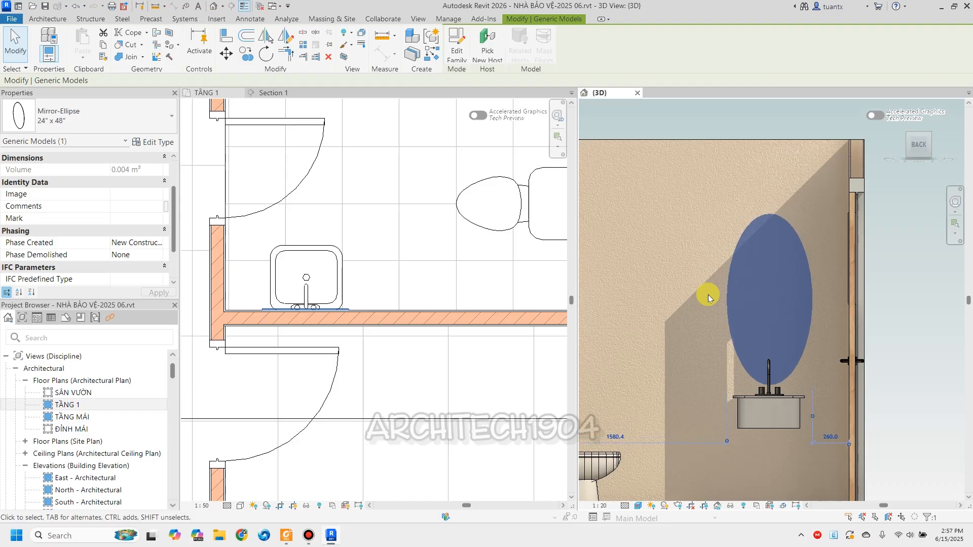
{"action": "key", "text": "Left"}
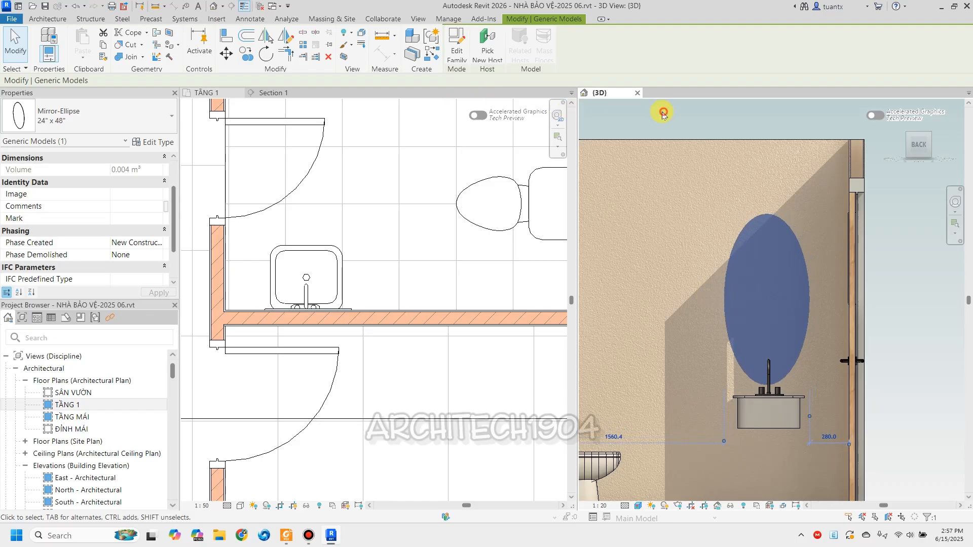
{"action": "left_click", "coordinate": [663, 114]}
Review the furnished bathroom in 3D and the overall furniture layout in the TẦNG 1 floor plan.
{"action": "scroll", "coordinate": [689, 236], "scroll_direction": "down", "scroll_amount": 5}
{"action": "middle_click_drag", "start_coordinate": [689, 257], "coordinate": [751, 300], "text": "shift"}
{"action": "scroll", "coordinate": [861, 319], "scroll_direction": "up", "scroll_amount": 2}
{"action": "scroll", "coordinate": [408, 321], "scroll_direction": "down", "scroll_amount": 3}
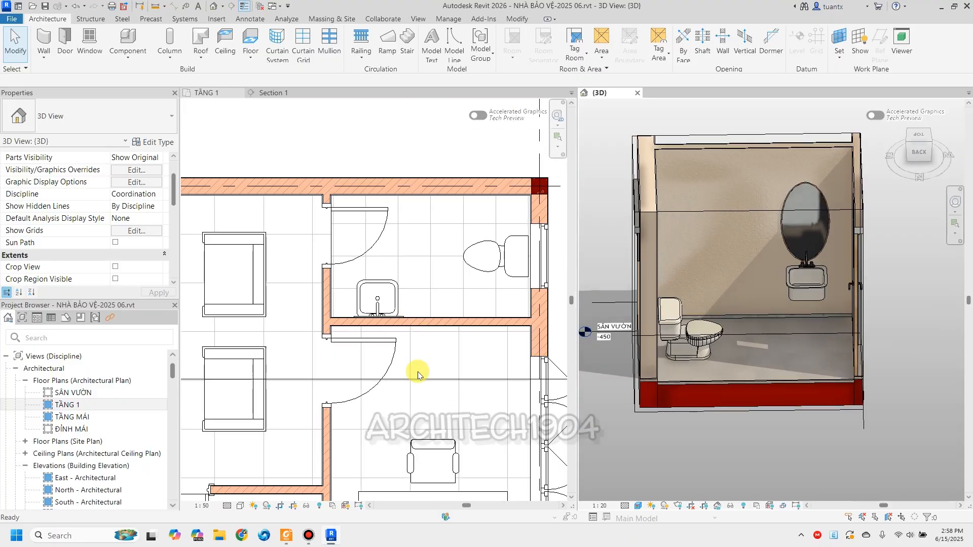
{"action": "mouse_move", "coordinate": [299, 532]}
{"action": "left_click", "coordinate": [339, 442]}
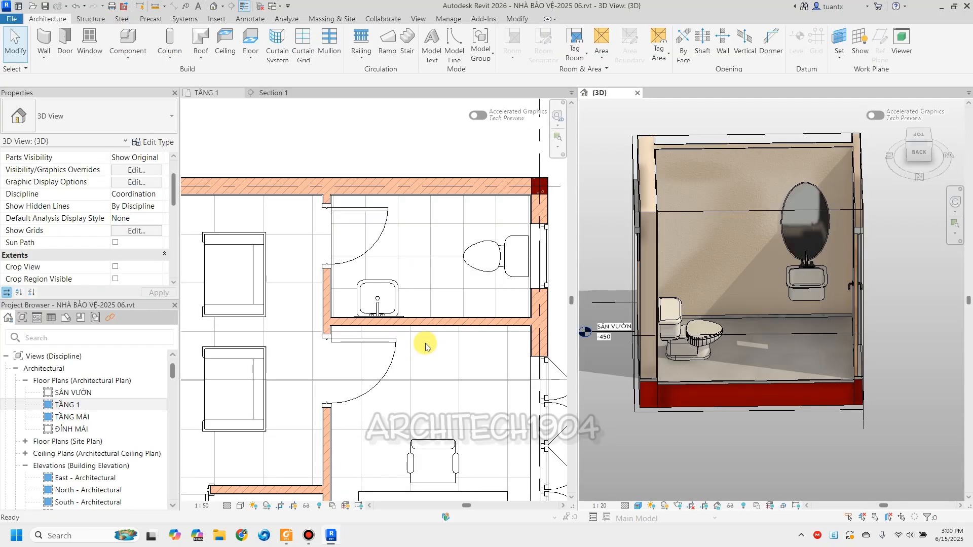
{"action": "scroll", "coordinate": [425, 346], "scroll_direction": "down", "scroll_amount": 2}
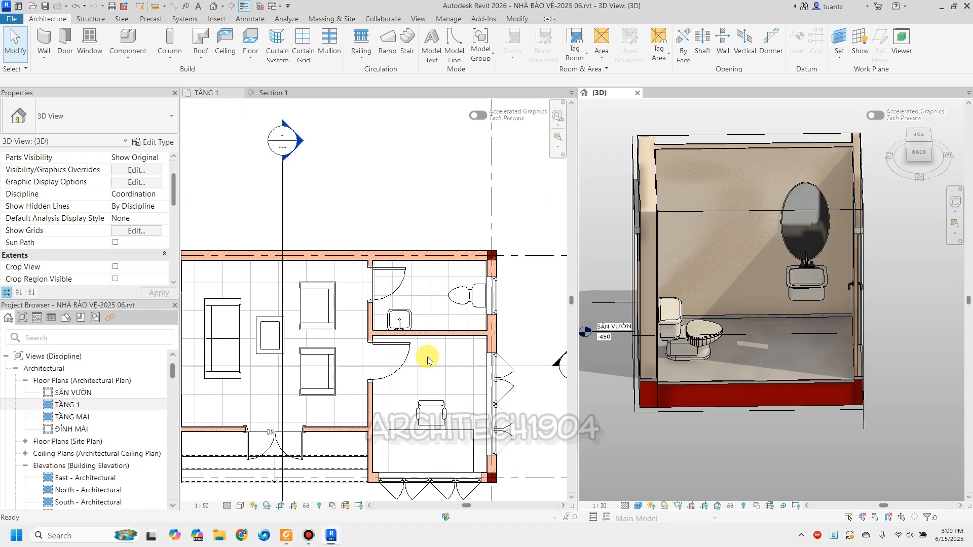
{"action": "left_click", "coordinate": [403, 417]}
{"action": "middle_click_drag", "start_coordinate": [428, 369], "coordinate": [436, 303]}
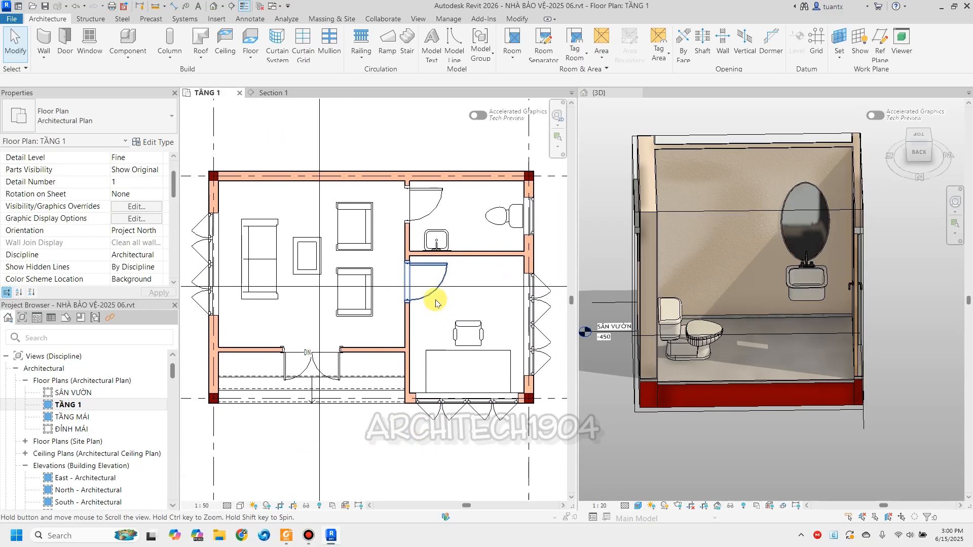
Close the TẦNG 1 and Section 1 views and turn off the section box in the 3D view.
{"action": "left_click", "coordinate": [601, 249]}
{"action": "left_click", "coordinate": [241, 92]}
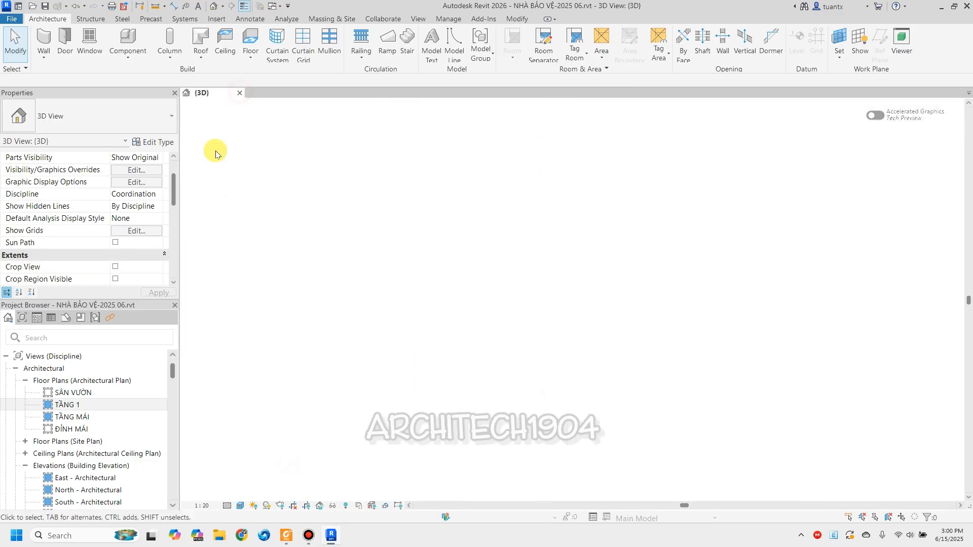
{"action": "left_click", "coordinate": [242, 93]}
{"action": "scroll", "coordinate": [113, 271], "scroll_direction": "down", "scroll_amount": 3}
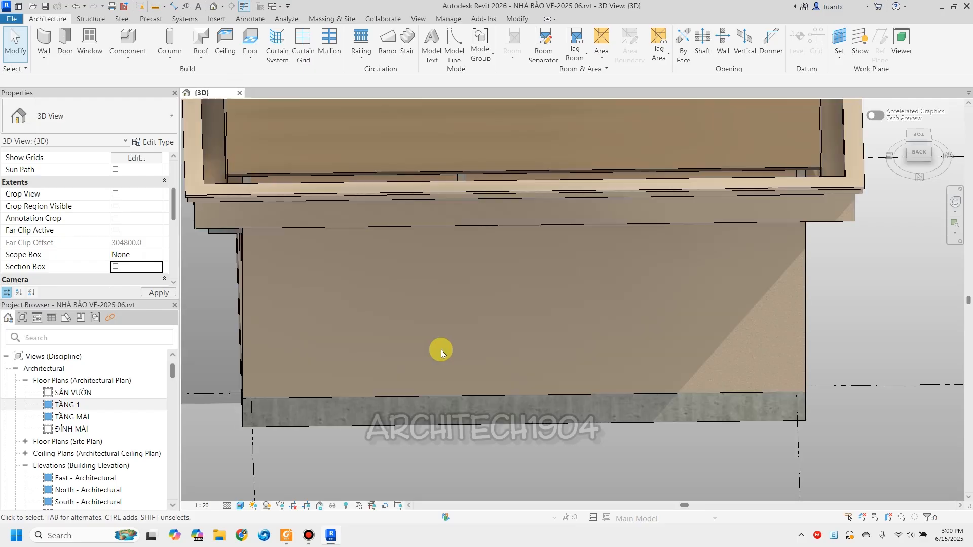
{"action": "middle_click_drag", "start_coordinate": [439, 350], "coordinate": [306, 364], "text": "shift"}
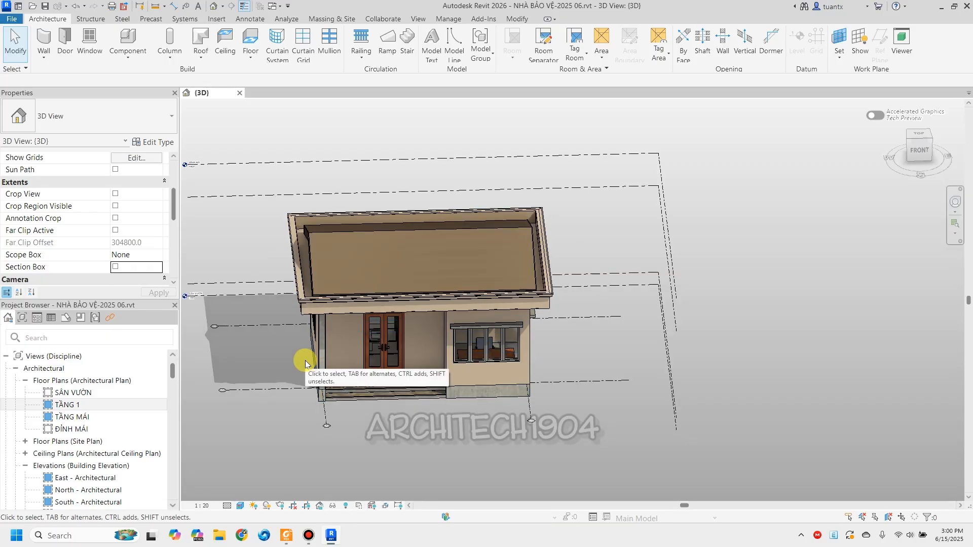
{"action": "scroll", "coordinate": [283, 380], "scroll_direction": "up", "scroll_amount": 8}
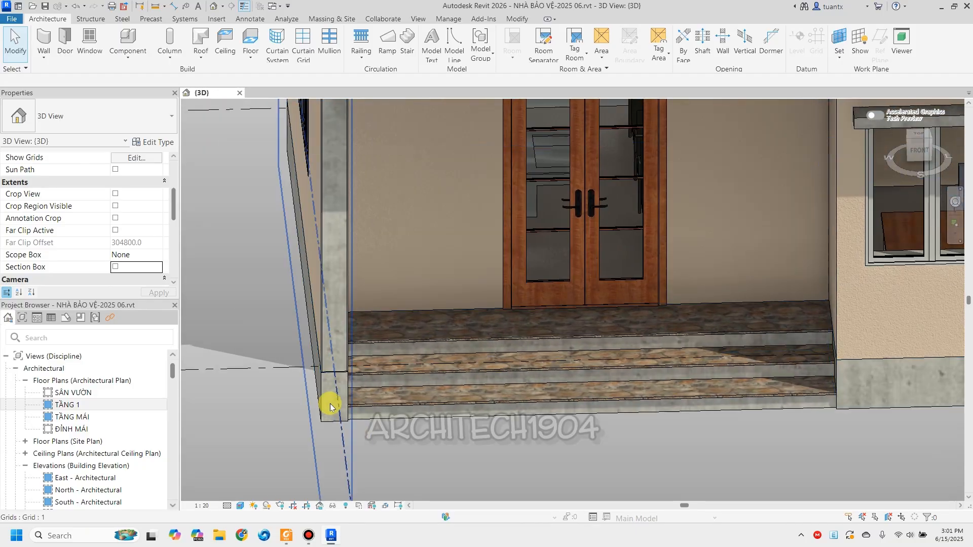
Examine the front steps, the free end of the porch wall and the underside of the porch in 3D.
{"action": "scroll", "coordinate": [329, 406], "scroll_direction": "up", "scroll_amount": 5}
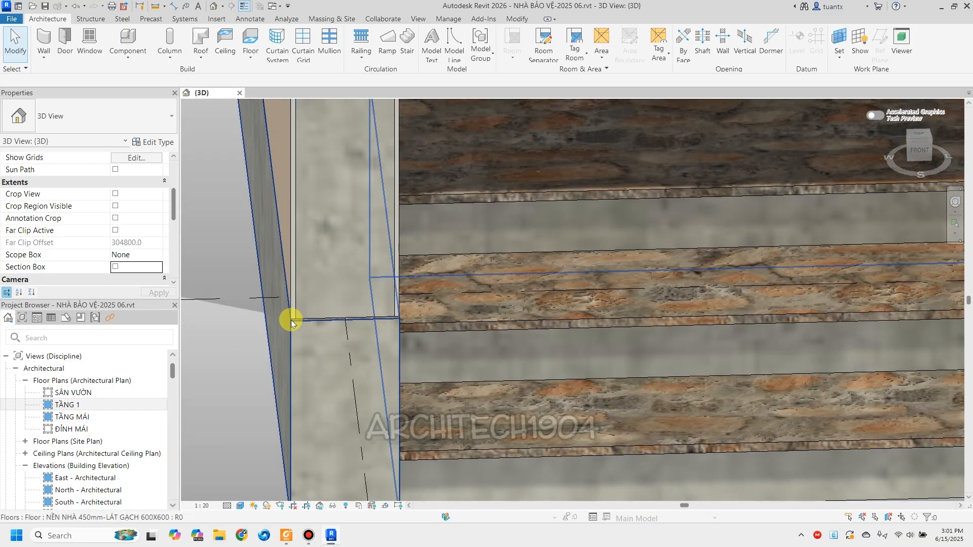
{"action": "scroll", "coordinate": [293, 318], "scroll_direction": "down", "scroll_amount": 6}
{"action": "scroll", "coordinate": [505, 449], "scroll_direction": "down", "scroll_amount": 6}
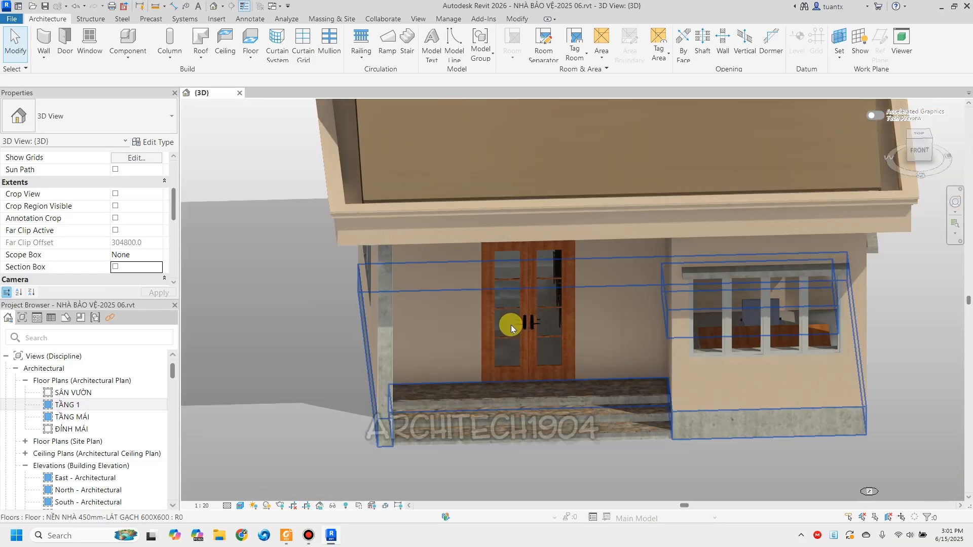
{"action": "middle_click_drag", "start_coordinate": [511, 324], "coordinate": [506, 299], "text": "shift"}
{"action": "middle_click_drag", "start_coordinate": [507, 299], "coordinate": [518, 275], "text": "shift"}
{"action": "scroll", "coordinate": [590, 197], "scroll_direction": "up", "scroll_amount": 2}
{"action": "scroll", "coordinate": [591, 196], "scroll_direction": "up", "scroll_amount": 5}
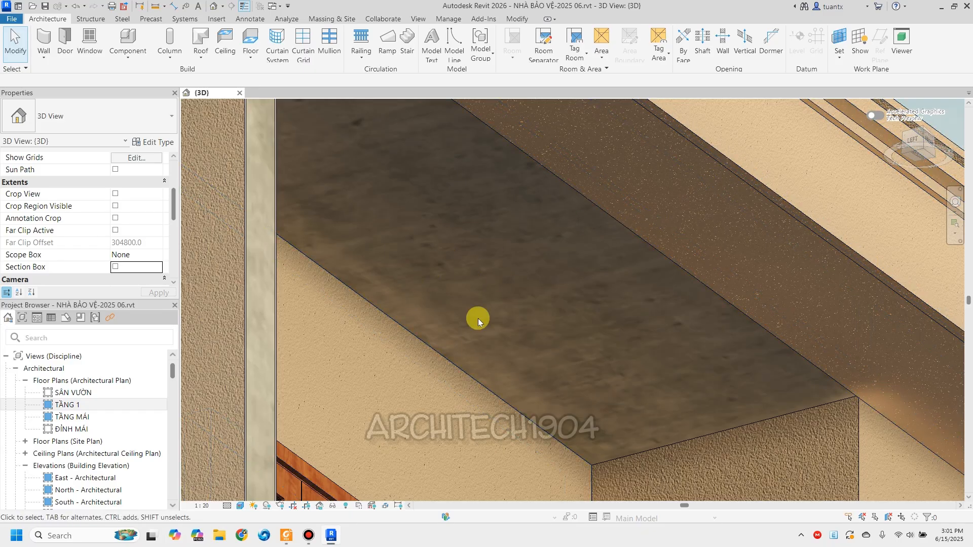
{"action": "scroll", "coordinate": [492, 295], "scroll_direction": "down", "scroll_amount": 5}
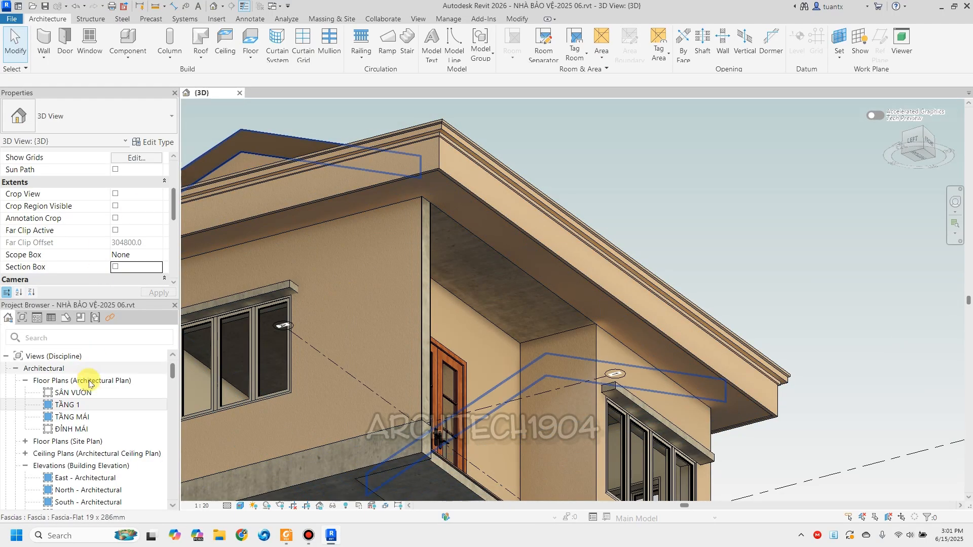
Open the TẦNG 1 floor plan at the free end of the porch side wall.
{"action": "left_click", "coordinate": [78, 406]}
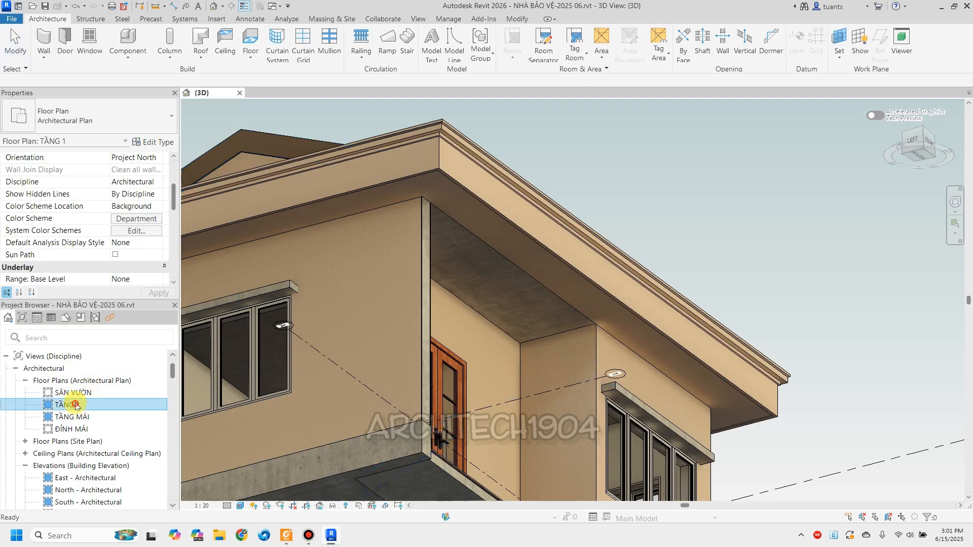
{"action": "double_click", "coordinate": [74, 407]}
{"action": "scroll", "coordinate": [516, 336], "scroll_direction": "up", "scroll_amount": 5}
{"action": "scroll", "coordinate": [481, 331], "scroll_direction": "up", "scroll_amount": 10}
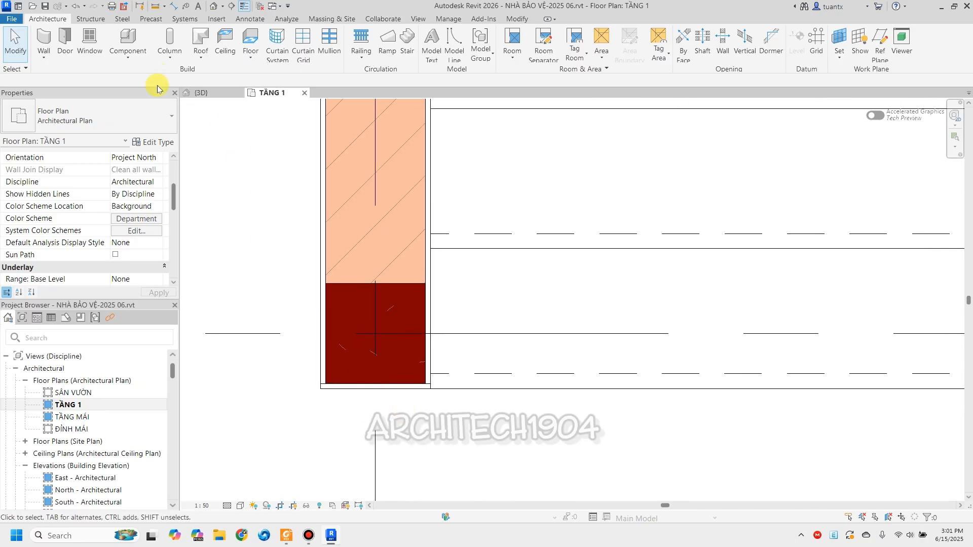
{"action": "scroll", "coordinate": [439, 363], "scroll_direction": "up", "scroll_amount": 3}
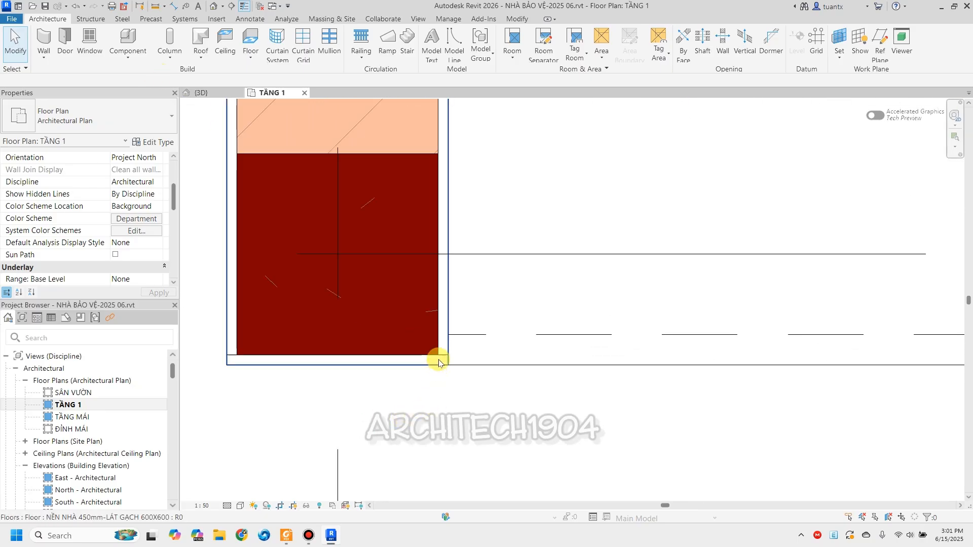
Set Wrapping at Ends to Exterior for the TƯỜNG 220MM-EX wall type and check that its finish layers wrap.
{"action": "left_click", "coordinate": [445, 267]}
{"action": "left_click", "coordinate": [139, 145]}
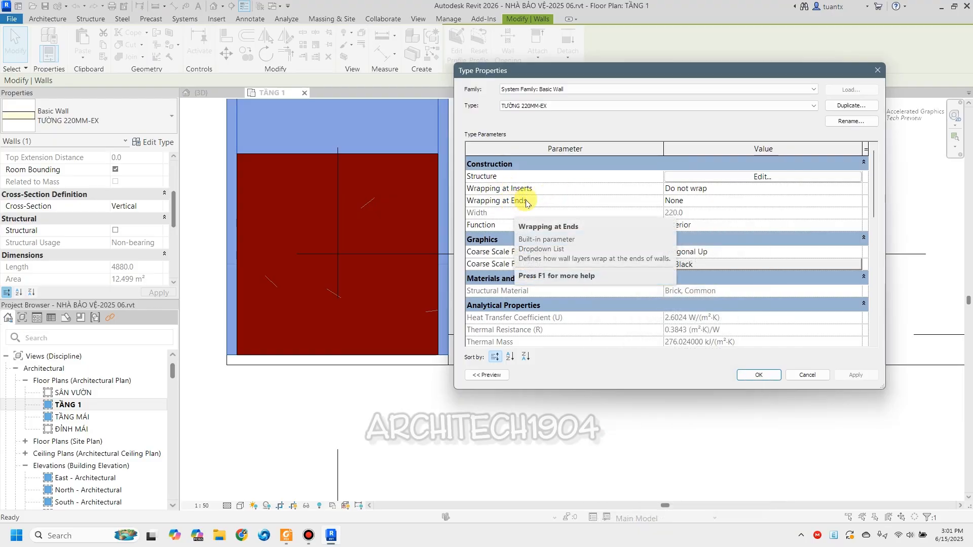
{"action": "left_click", "coordinate": [749, 200]}
{"action": "left_click", "coordinate": [855, 203]}
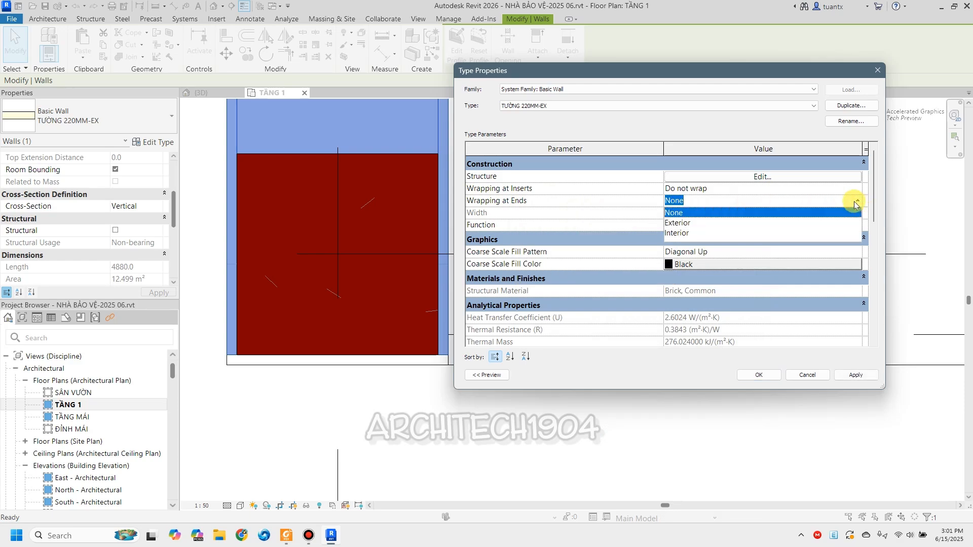
{"action": "left_click", "coordinate": [685, 223]}
{"action": "left_click", "coordinate": [707, 176]}
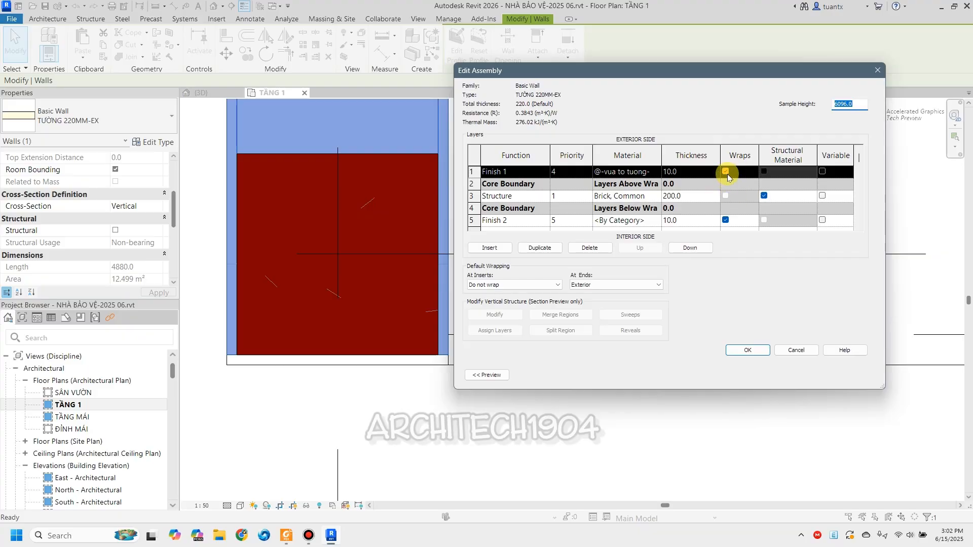
{"action": "left_click", "coordinate": [747, 349]}
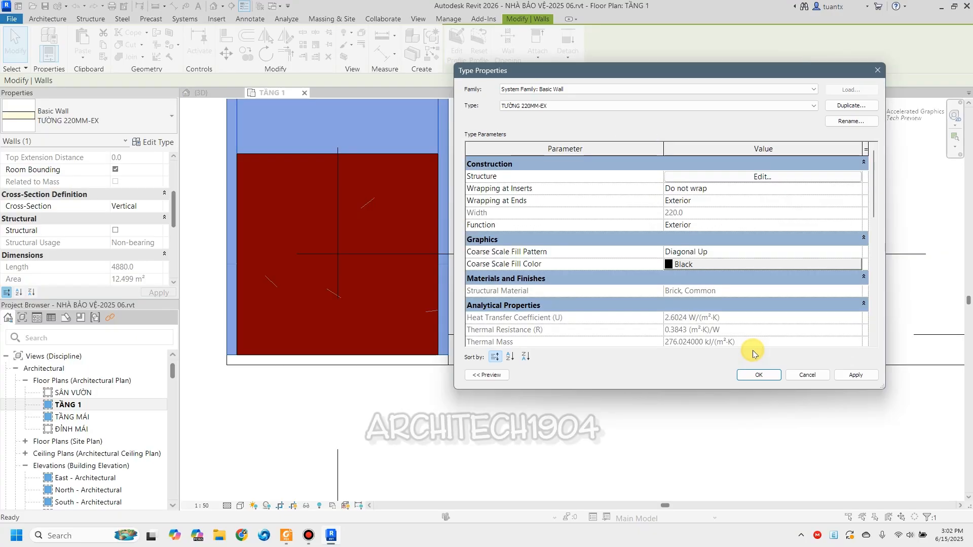
{"action": "left_click", "coordinate": [759, 375]}
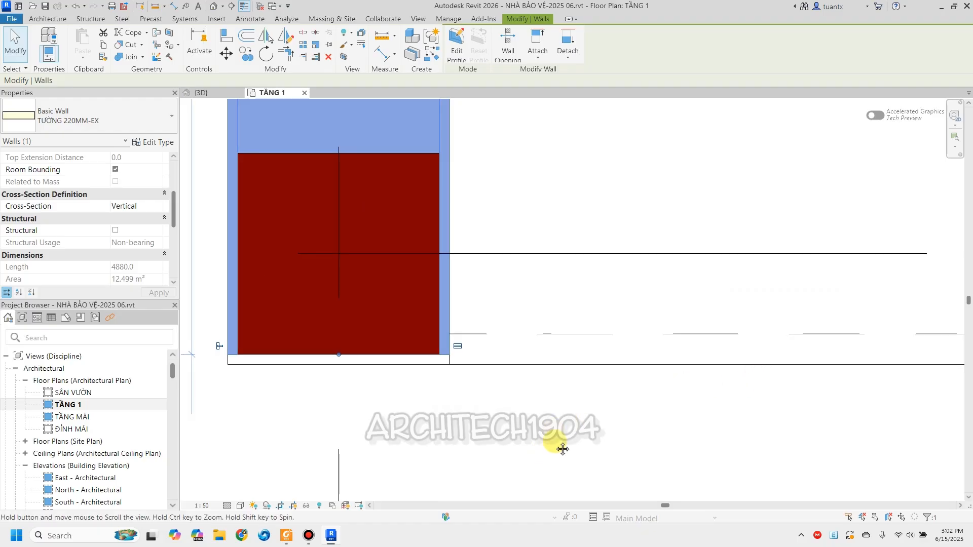
Extend the porch side wall's free end past the column to the outer edge of the floor.
{"action": "scroll", "coordinate": [456, 345], "scroll_direction": "up", "scroll_amount": 2}
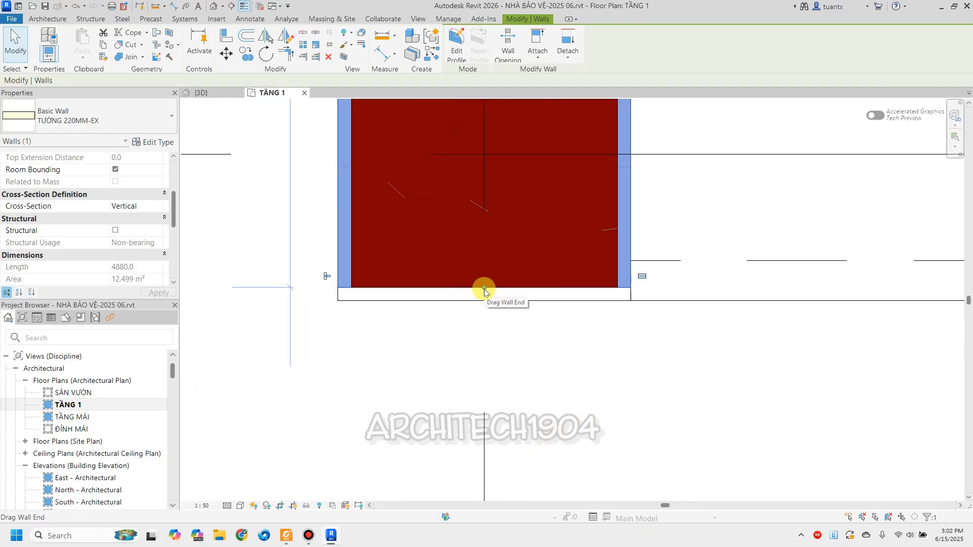
{"action": "key", "text": "Escape"}
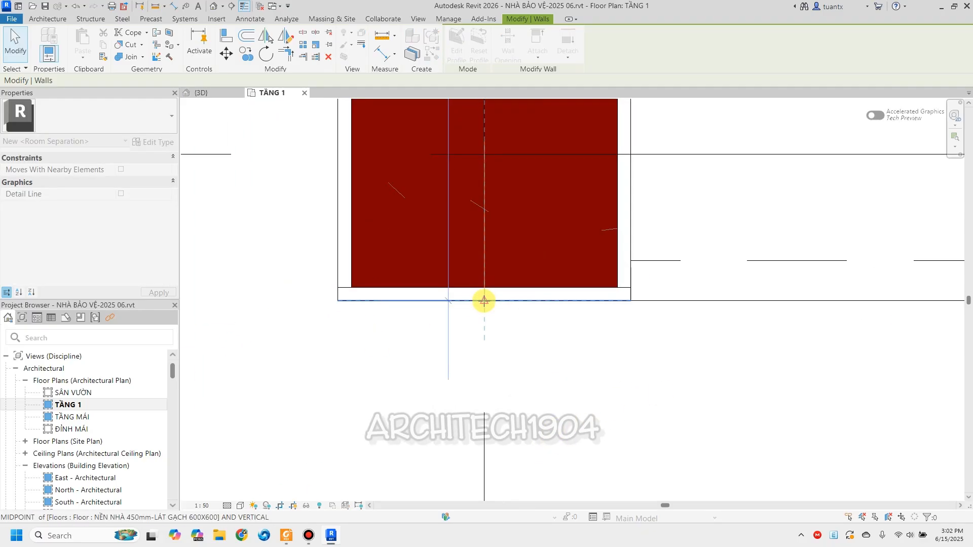
{"action": "left_click", "coordinate": [486, 297]}
{"action": "key", "text": "Escape"}
{"action": "scroll", "coordinate": [541, 381], "scroll_direction": "down", "scroll_amount": 5}
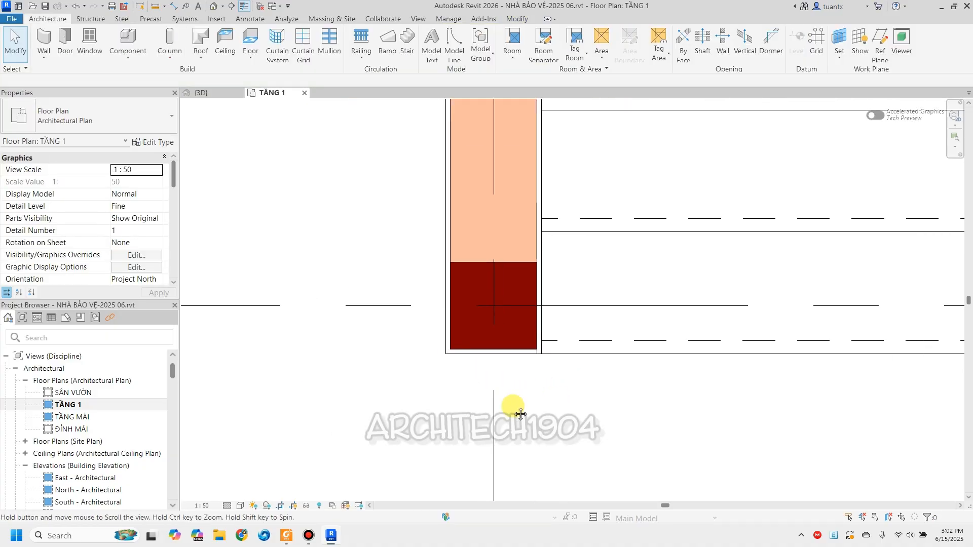
{"action": "scroll", "coordinate": [501, 374], "scroll_direction": "up", "scroll_amount": 2}
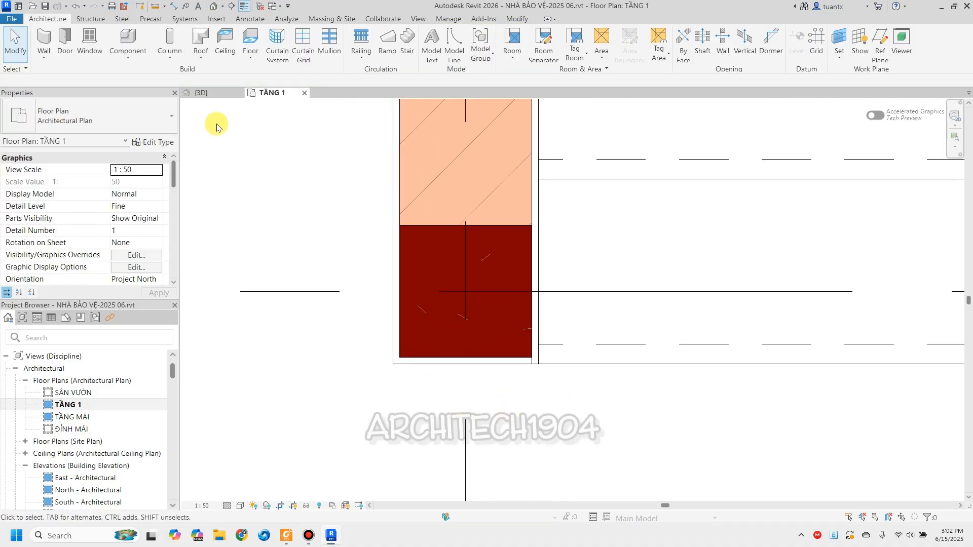
Check the plastered end of the porch wall beside the front steps in the 3D view.
{"action": "left_click", "coordinate": [205, 92]}
{"action": "scroll", "coordinate": [543, 324], "scroll_direction": "down", "scroll_amount": 3}
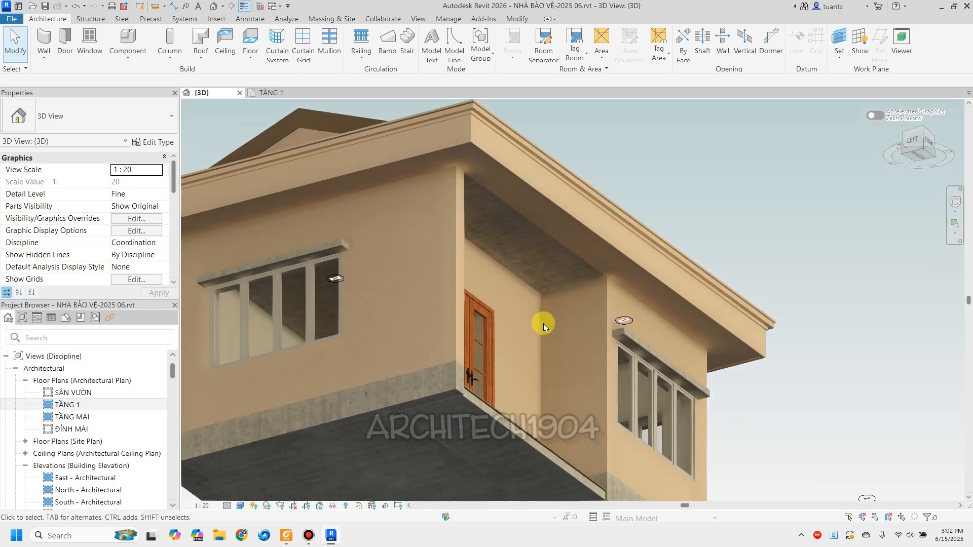
{"action": "middle_click_drag", "start_coordinate": [543, 325], "coordinate": [686, 365], "text": "shift"}
{"action": "scroll", "coordinate": [501, 395], "scroll_direction": "up", "scroll_amount": 8}
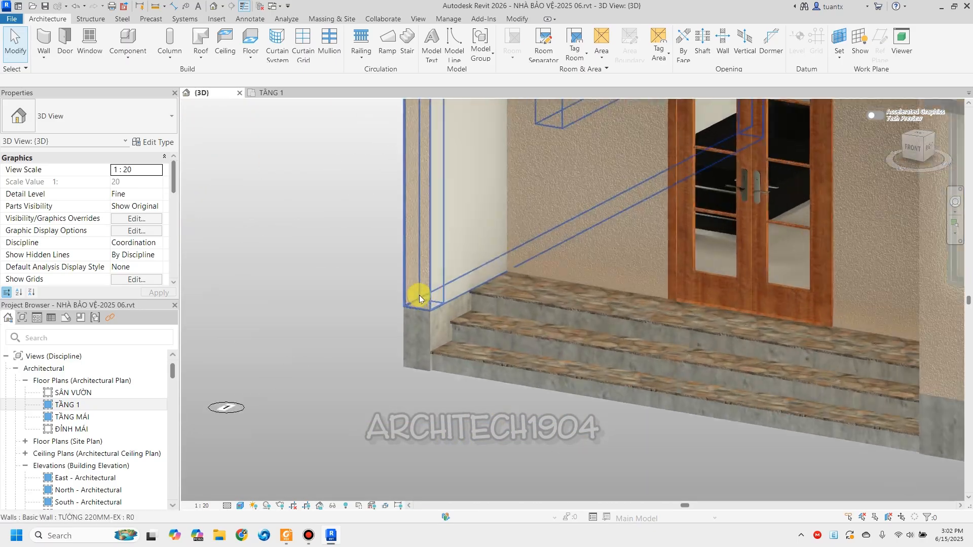
{"action": "scroll", "coordinate": [411, 312], "scroll_direction": "up", "scroll_amount": 1}
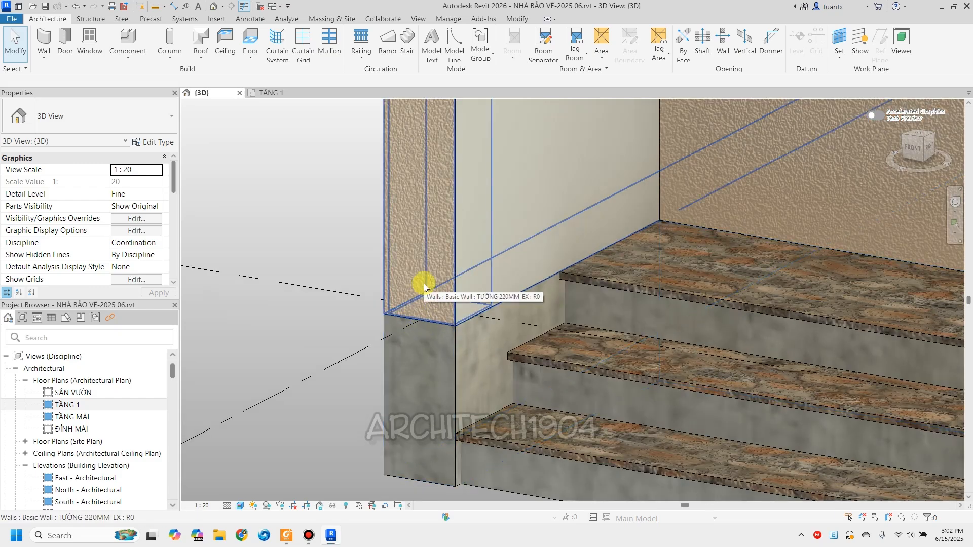
{"action": "scroll", "coordinate": [424, 283], "scroll_direction": "down", "scroll_amount": 4}
{"action": "middle_click_drag", "start_coordinate": [423, 284], "coordinate": [413, 388]}
{"action": "scroll", "coordinate": [414, 388], "scroll_direction": "down", "scroll_amount": 3}
Return to the TẦNG 1 floor plan and start an automatic ceiling over the furnished rooms.
{"action": "left_click", "coordinate": [262, 92]}
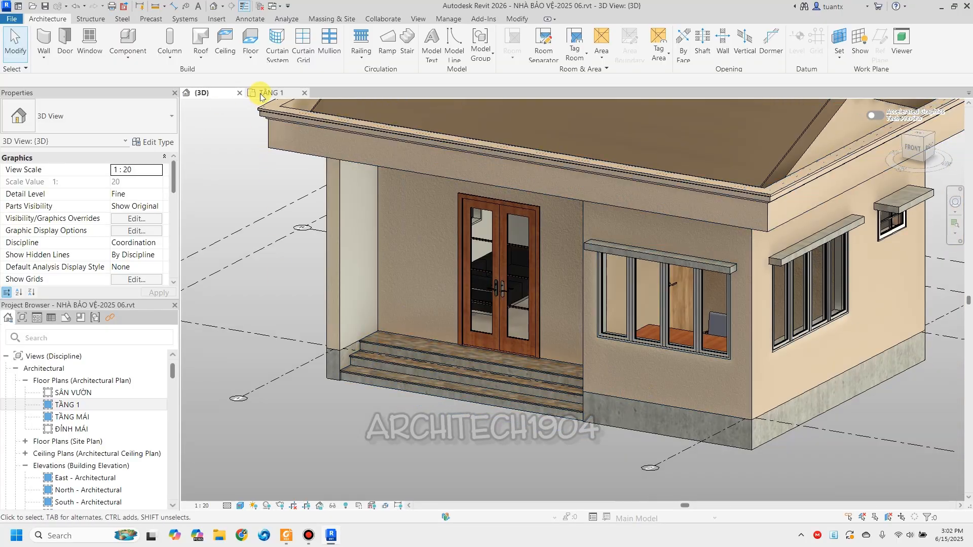
{"action": "scroll", "coordinate": [441, 223], "scroll_direction": "down", "scroll_amount": 2}
{"action": "scroll", "coordinate": [104, 395], "scroll_direction": "down", "scroll_amount": 6}
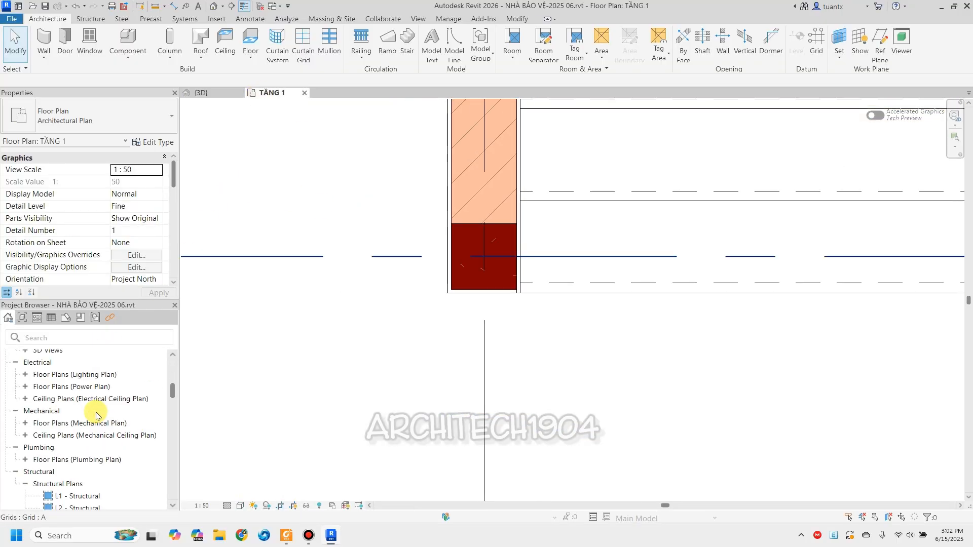
{"action": "scroll", "coordinate": [76, 413], "scroll_direction": "up", "scroll_amount": 3}
{"action": "scroll", "coordinate": [598, 378], "scroll_direction": "down", "scroll_amount": 6}
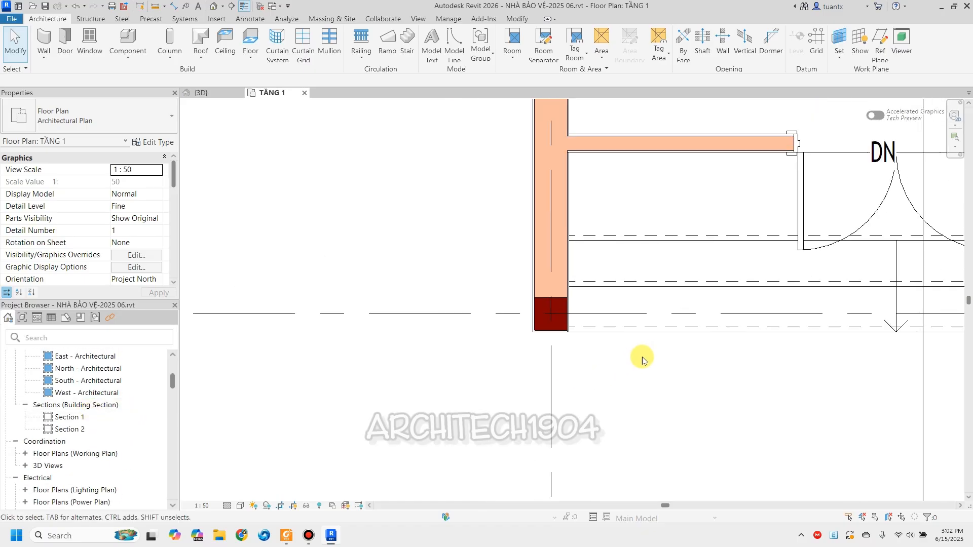
{"action": "scroll", "coordinate": [368, 380], "scroll_direction": "down", "scroll_amount": 3}
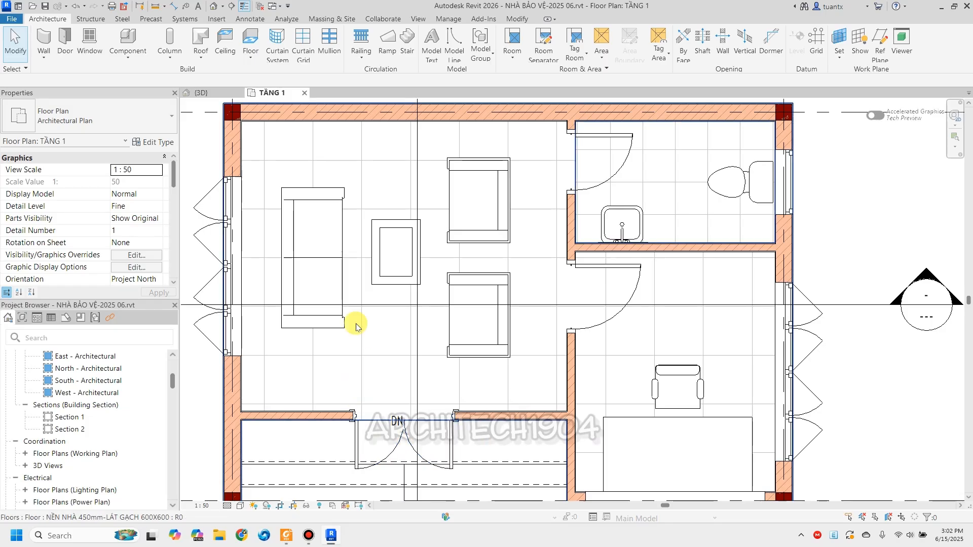
{"action": "left_click", "coordinate": [225, 41]}
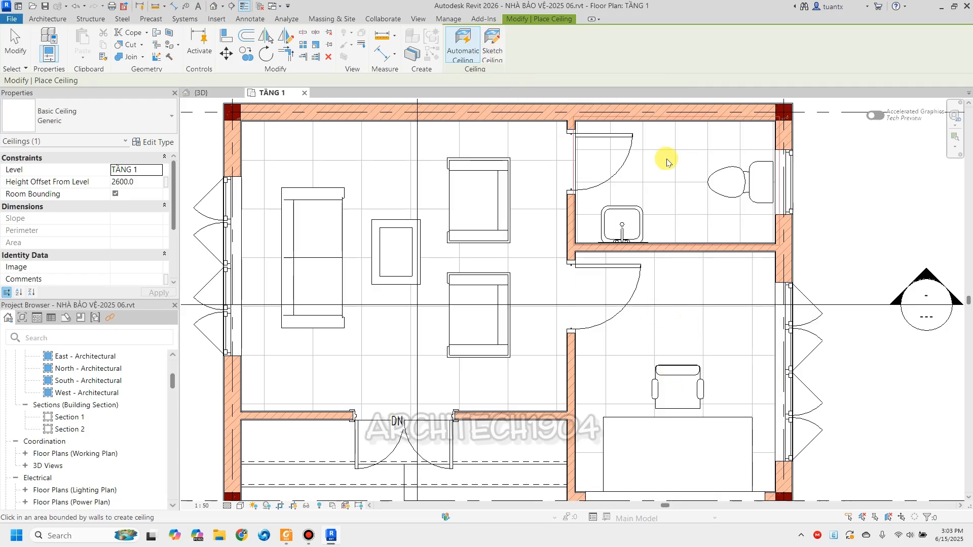
{"action": "left_click", "coordinate": [160, 144]}
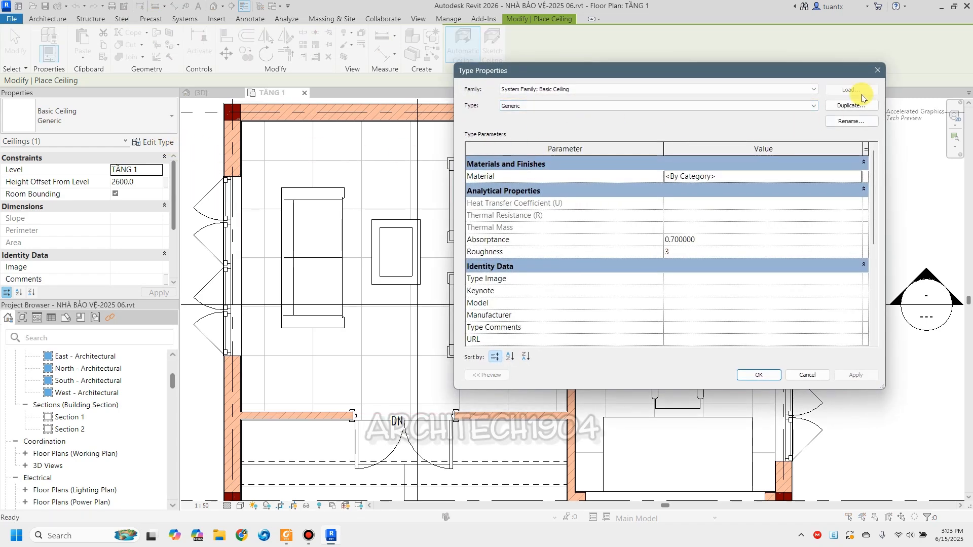
{"action": "left_click", "coordinate": [877, 70]}
{"action": "left_click", "coordinate": [109, 124]}
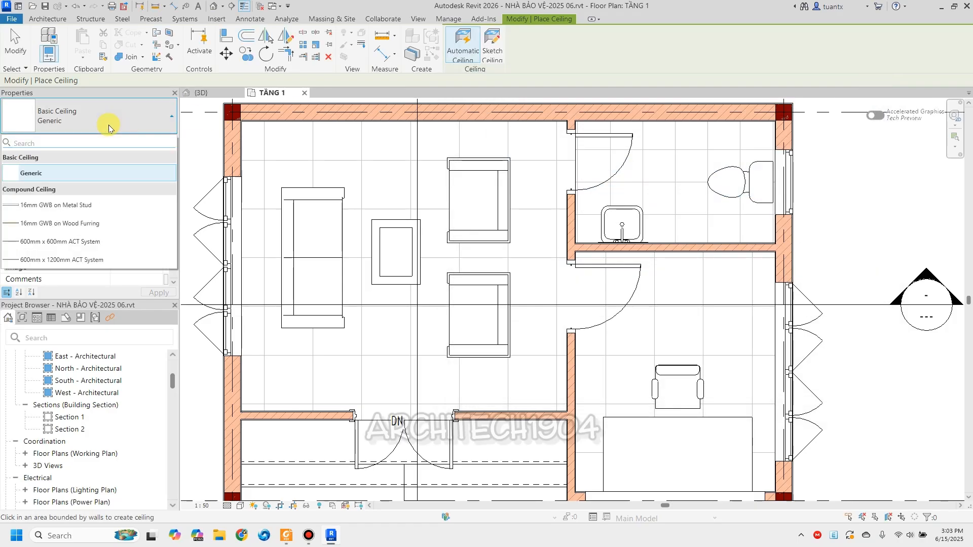
{"action": "left_click", "coordinate": [109, 124]}
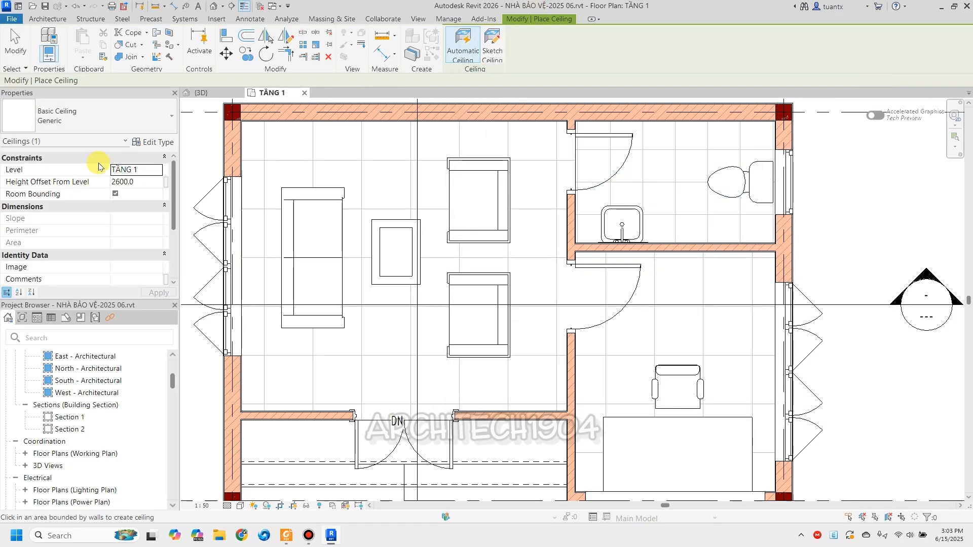
Choose the compound ceiling 16mm GWB on Metal Stud and duplicate it as a new type named "to tran".
{"action": "left_click", "coordinate": [114, 121]}
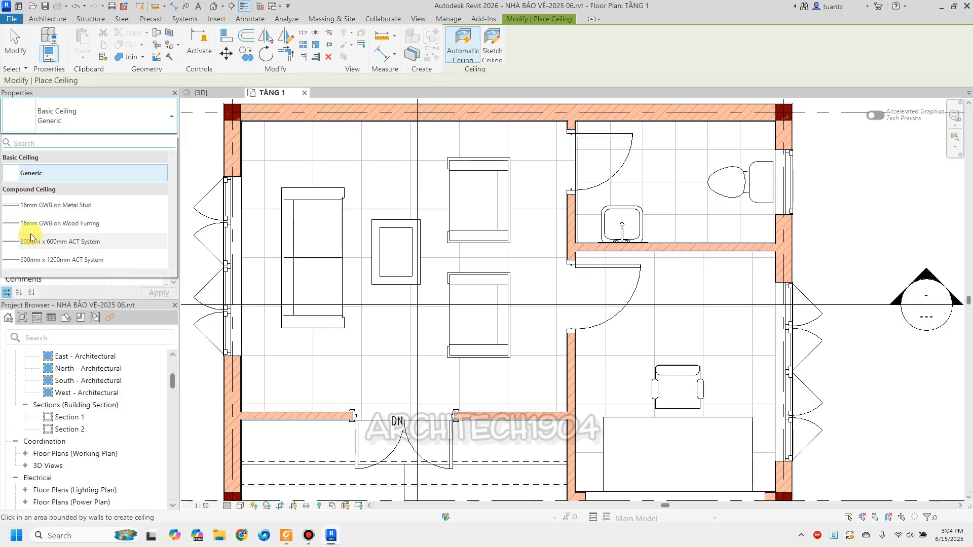
{"action": "left_click", "coordinate": [30, 206]}
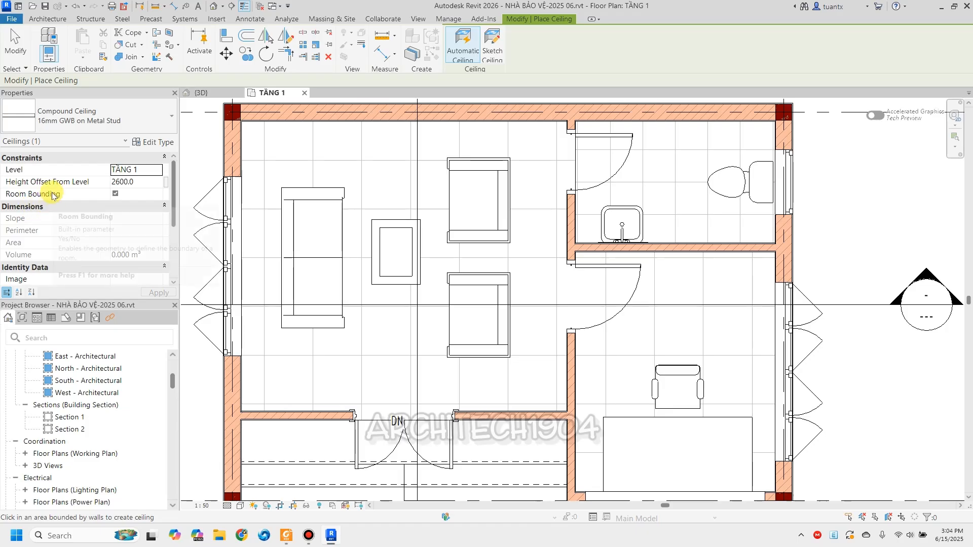
{"action": "left_click", "coordinate": [152, 143]}
{"action": "left_click", "coordinate": [845, 105]}
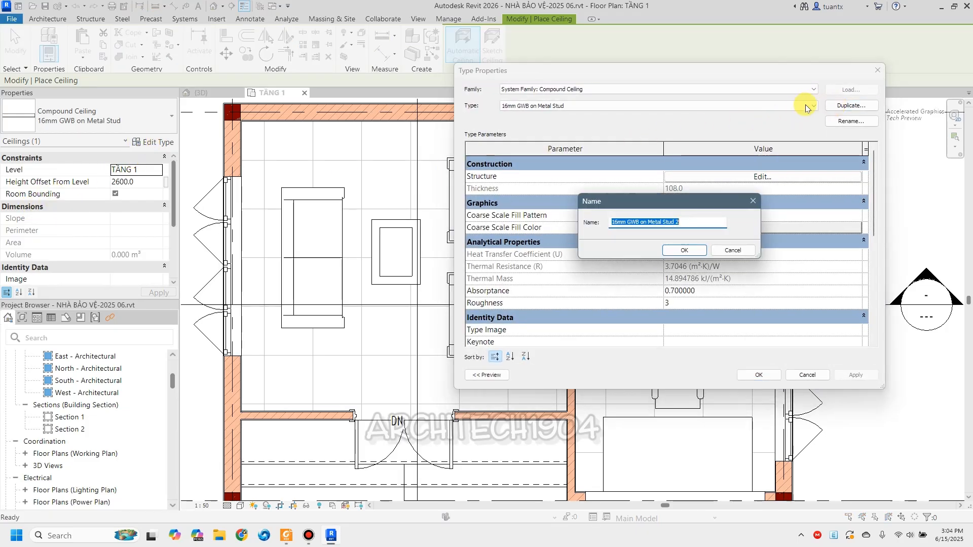
{"action": "type", "text": "tran"}
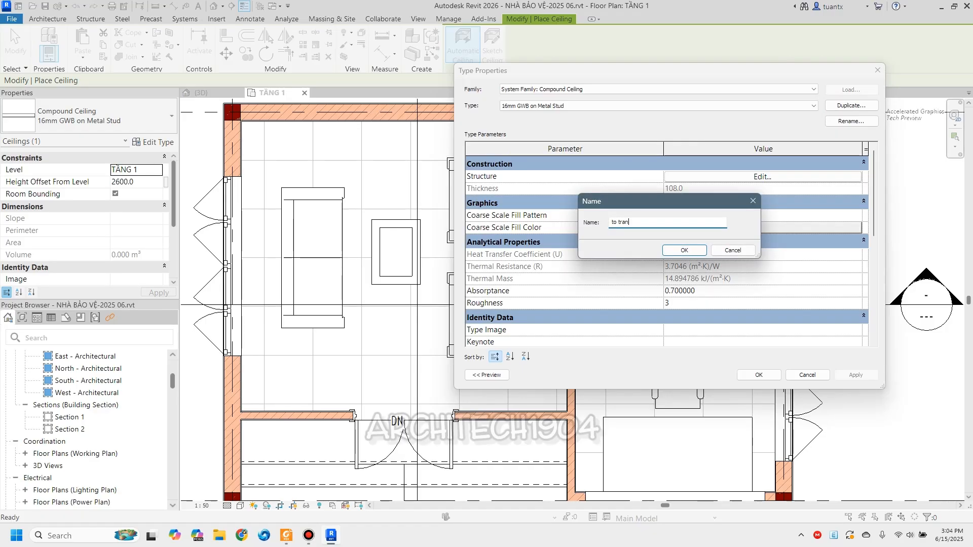
{"action": "left_click", "coordinate": [684, 251]}
In the "to tran" structure, delete the Metal Stud Layer and move the Gypsum Wall Board finish layer between the core boundaries.
{"action": "left_click", "coordinate": [711, 177]}
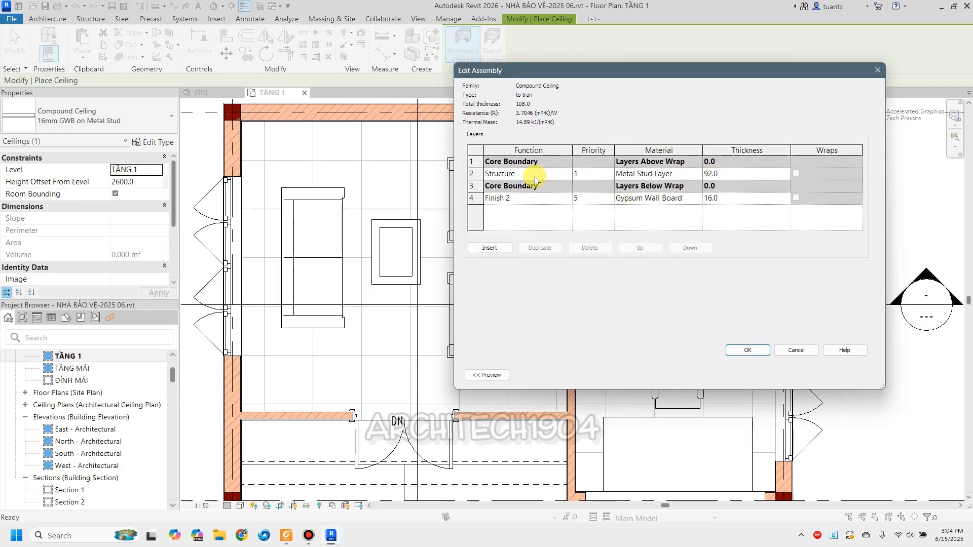
{"action": "left_click", "coordinate": [542, 199]}
{"action": "left_click", "coordinate": [542, 173]}
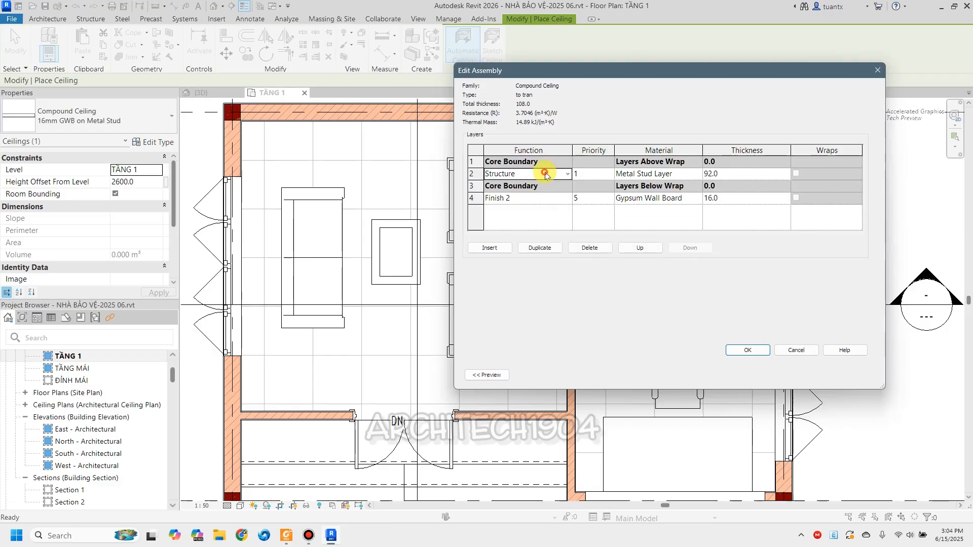
{"action": "left_click", "coordinate": [589, 248]}
{"action": "left_click", "coordinate": [531, 186]}
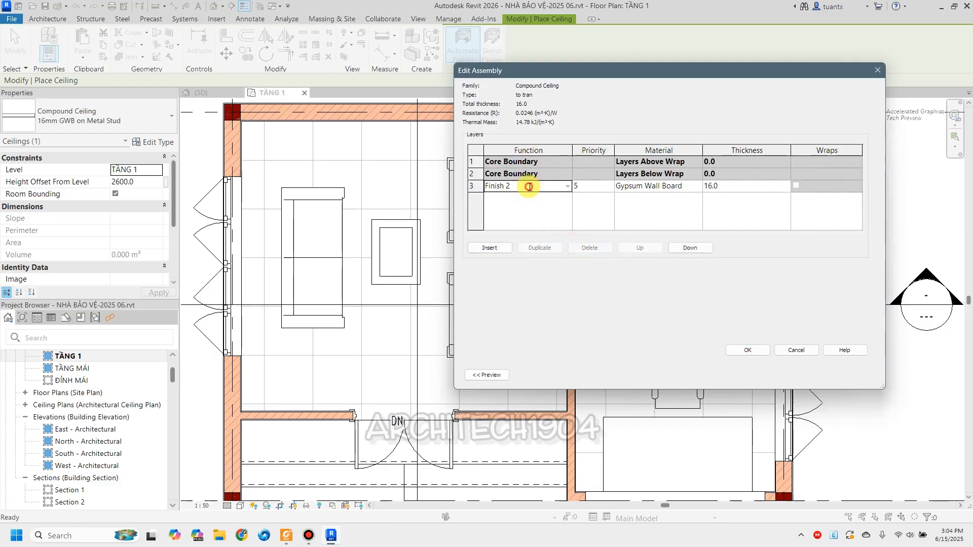
{"action": "left_click", "coordinate": [640, 248]}
Set the remaining finish layer to 10 thick with material "@-vua to tuong-mau B" and accept the type changes.
{"action": "left_click", "coordinate": [732, 173]}
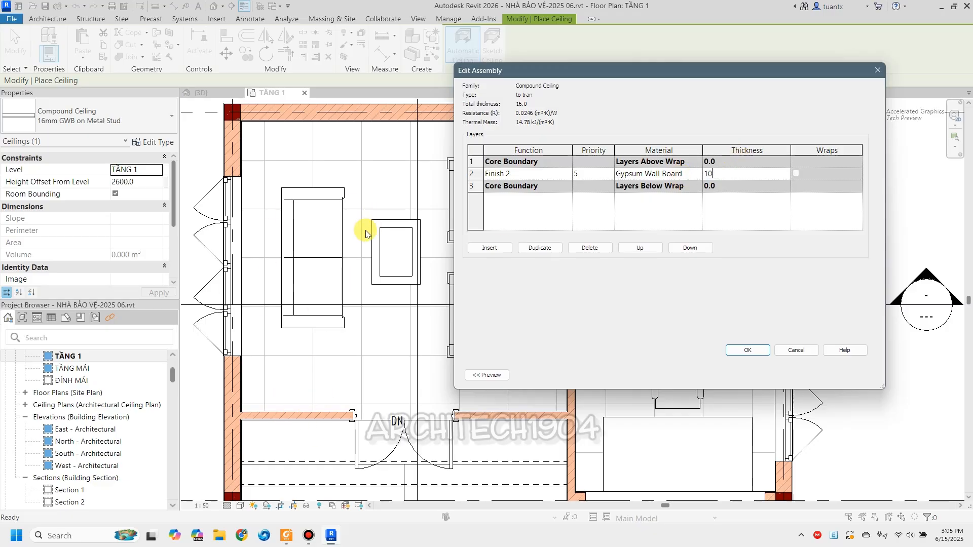
{"action": "left_click", "coordinate": [697, 177]}
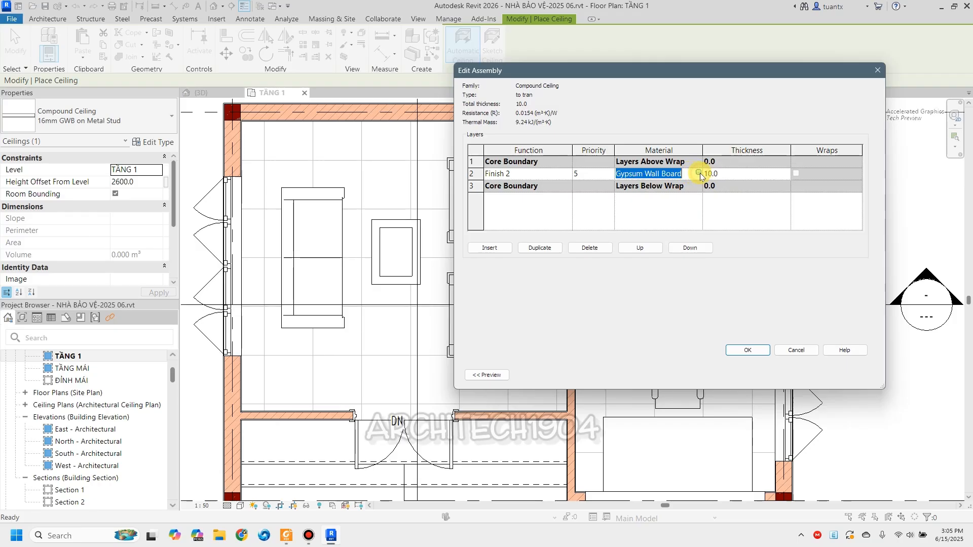
{"action": "left_click", "coordinate": [699, 173]}
{"action": "scroll", "coordinate": [375, 253], "scroll_direction": "up", "scroll_amount": 8}
{"action": "scroll", "coordinate": [373, 250], "scroll_direction": "up", "scroll_amount": 10}
{"action": "scroll", "coordinate": [314, 235], "scroll_direction": "down", "scroll_amount": 1}
{"action": "left_click", "coordinate": [311, 223]}
{"action": "left_click", "coordinate": [765, 470]}
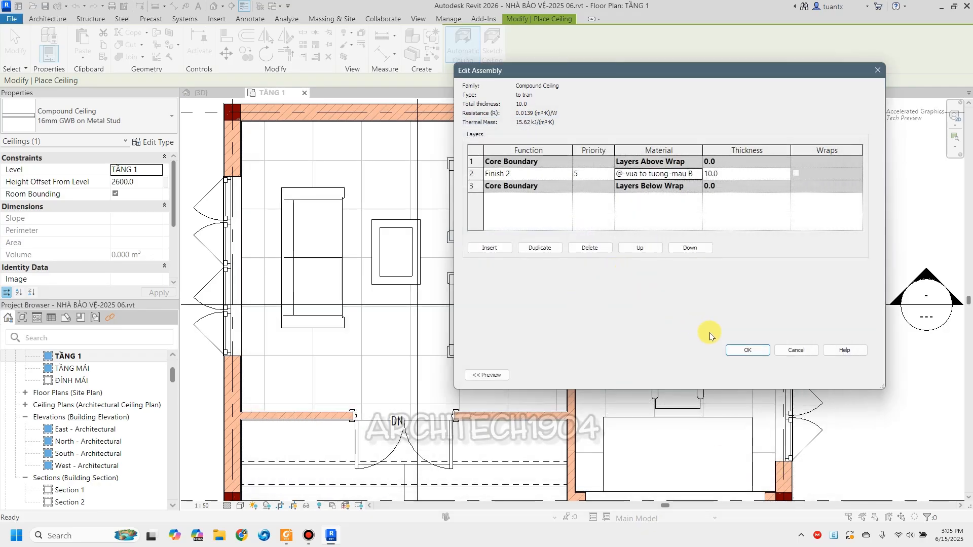
{"action": "left_click", "coordinate": [743, 350]}
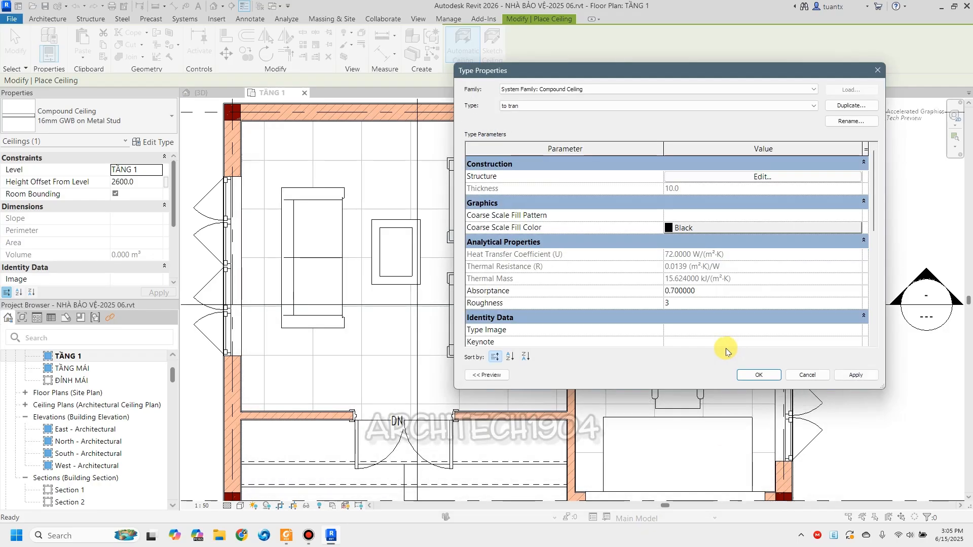
{"action": "left_click", "coordinate": [753, 375]}
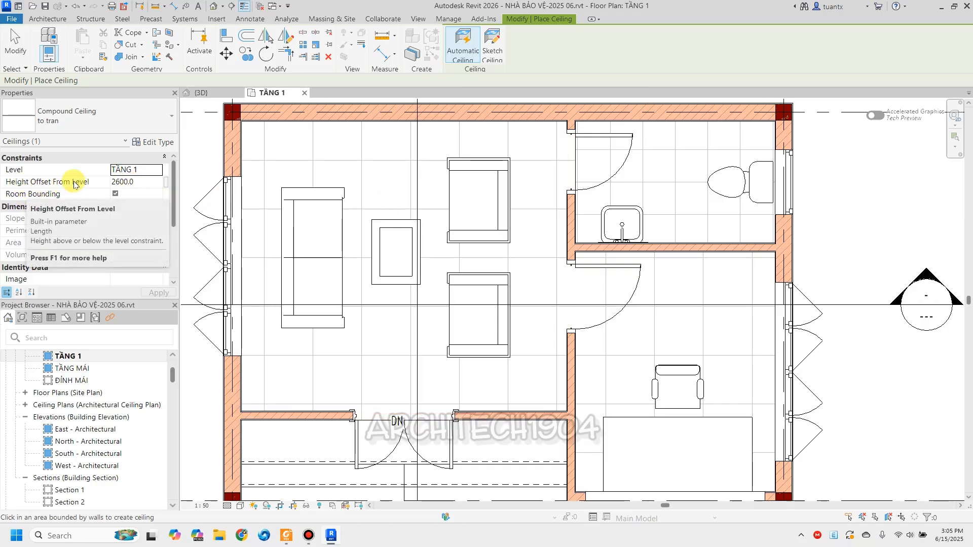
Place automatic "to tran" ceilings in the living room and the office, finish the command and dismiss the warning.
{"action": "left_click", "coordinate": [391, 198]}
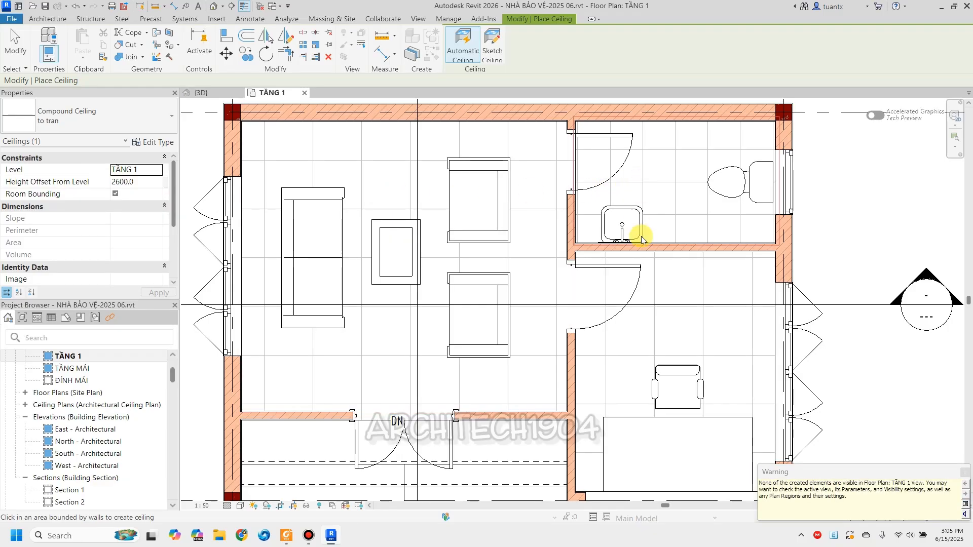
{"action": "left_click", "coordinate": [670, 323]}
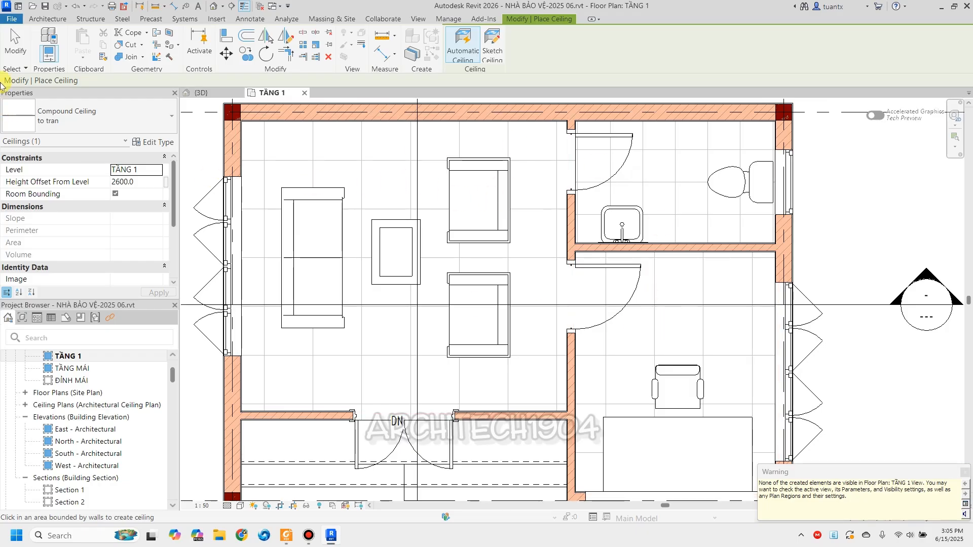
{"action": "left_click", "coordinate": [14, 46]}
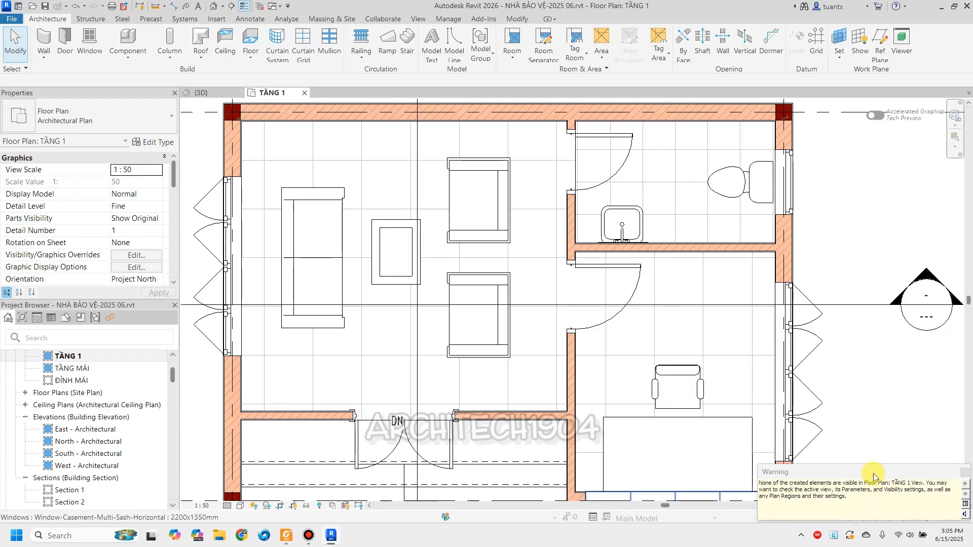
{"action": "left_click_drag", "start_coordinate": [872, 473], "coordinate": [428, 233]}
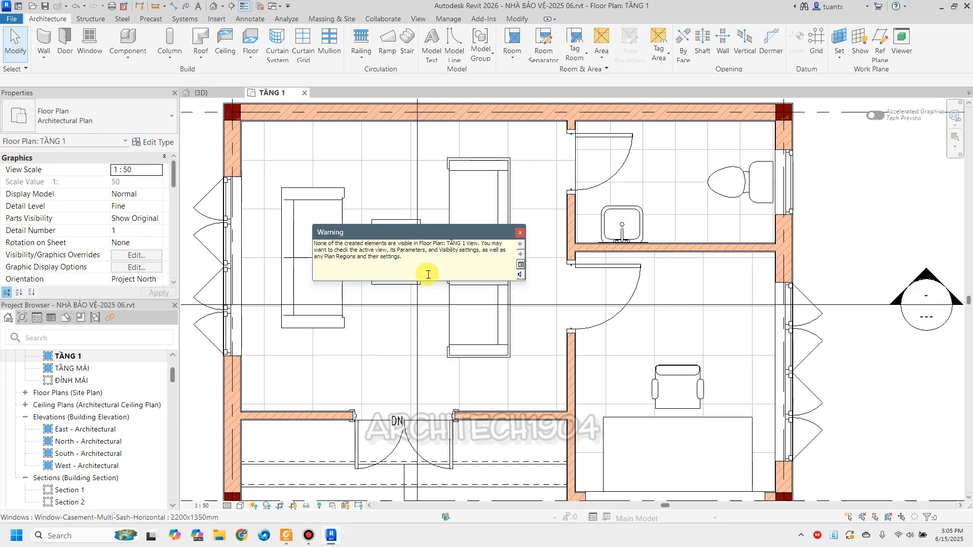
{"action": "left_click", "coordinate": [521, 233]}
Look for the new ceilings in the L1 - Architectural ceiling plan and in the 3D view.
{"action": "left_click", "coordinate": [26, 406]}
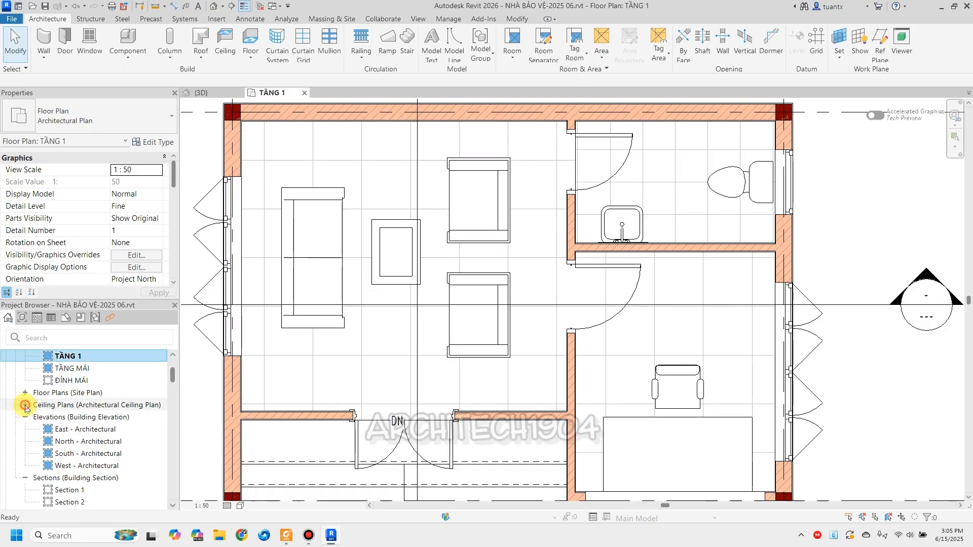
{"action": "double_click", "coordinate": [61, 416]}
{"action": "scroll", "coordinate": [546, 274], "scroll_direction": "up", "scroll_amount": 5}
{"action": "scroll", "coordinate": [546, 274], "scroll_direction": "up", "scroll_amount": 2}
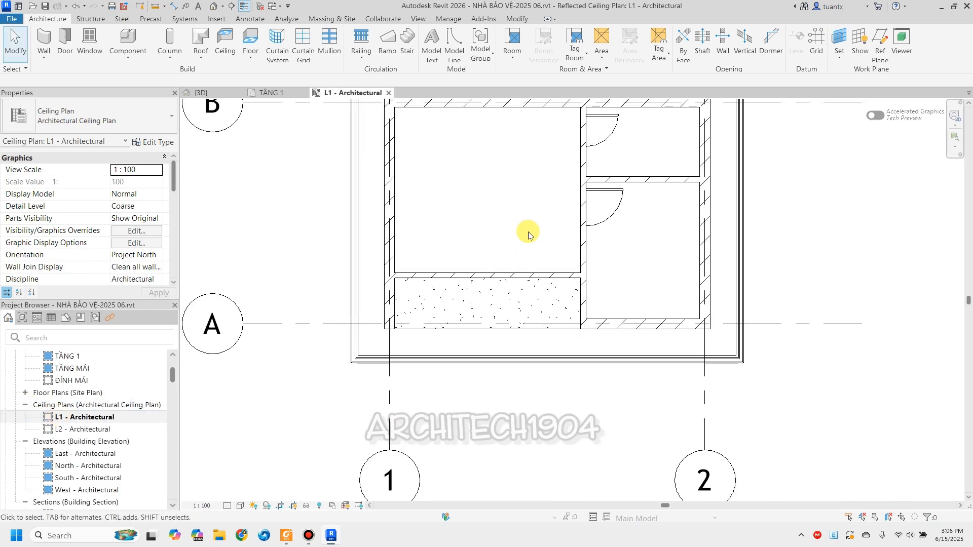
{"action": "scroll", "coordinate": [502, 289], "scroll_direction": "up", "scroll_amount": 3}
{"action": "middle_click_drag", "start_coordinate": [469, 302], "coordinate": [438, 386]}
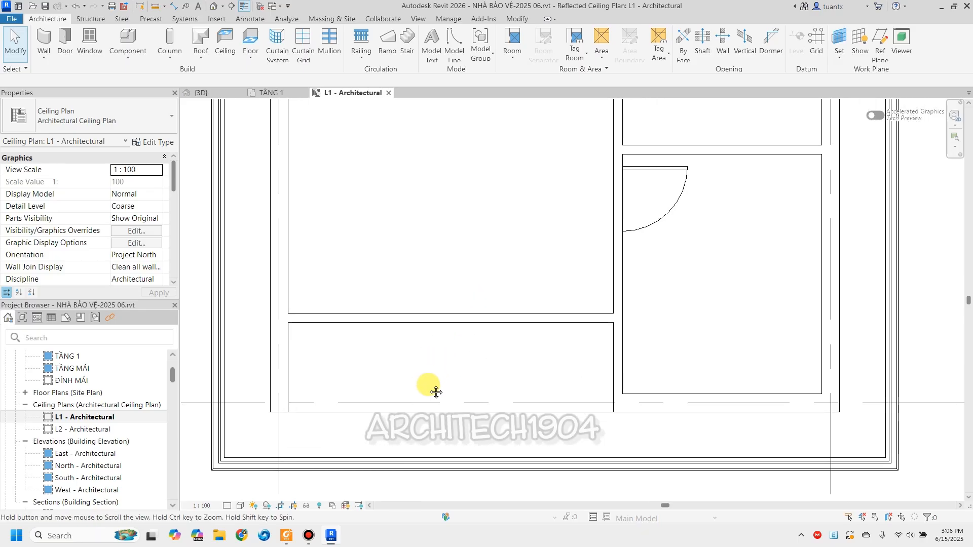
{"action": "scroll", "coordinate": [524, 312], "scroll_direction": "down", "scroll_amount": 2}
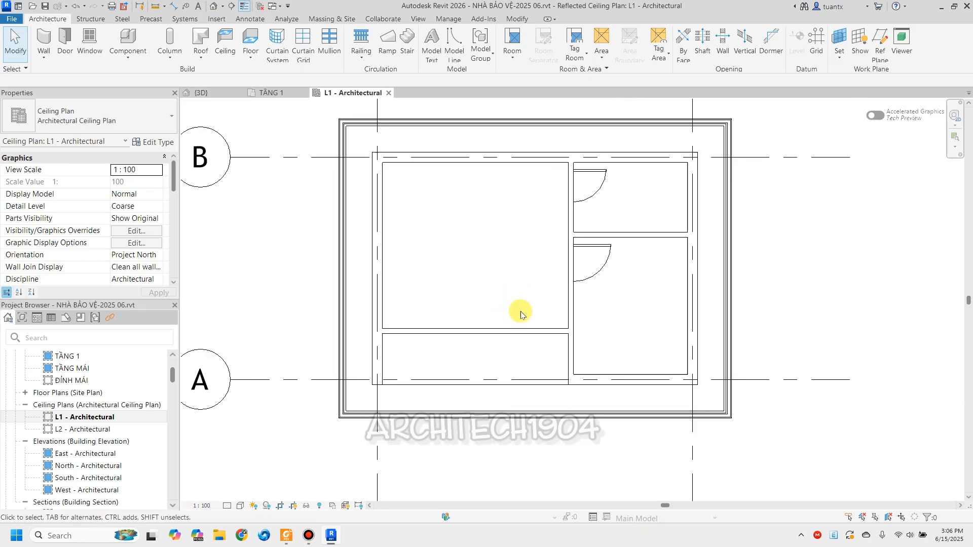
{"action": "left_click", "coordinate": [215, 97]}
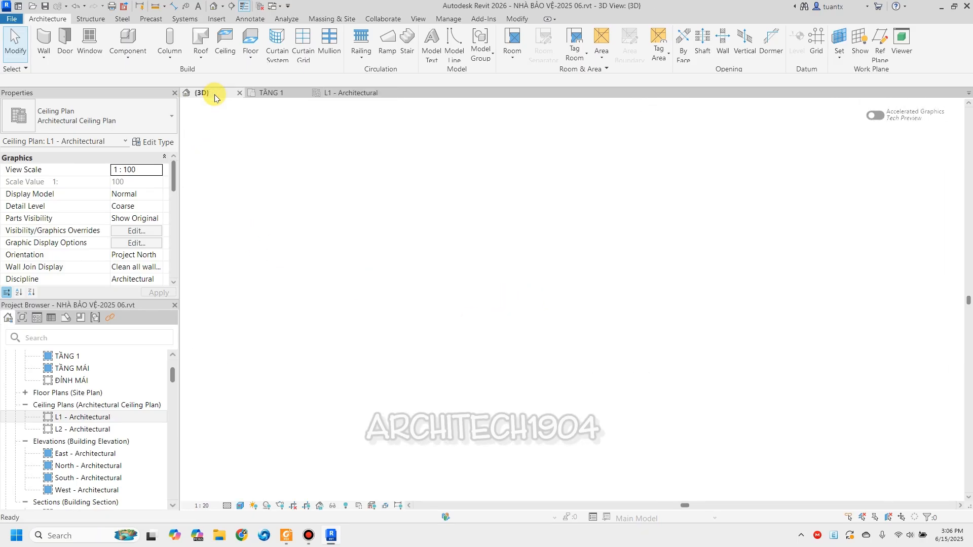
{"action": "scroll", "coordinate": [306, 222], "scroll_direction": "down", "scroll_amount": 2}
{"action": "scroll", "coordinate": [108, 431], "scroll_direction": "up", "scroll_amount": 2}
{"action": "scroll", "coordinate": [103, 433], "scroll_direction": "down", "scroll_amount": 10}
{"action": "scroll", "coordinate": [102, 433], "scroll_direction": "up", "scroll_amount": 2}
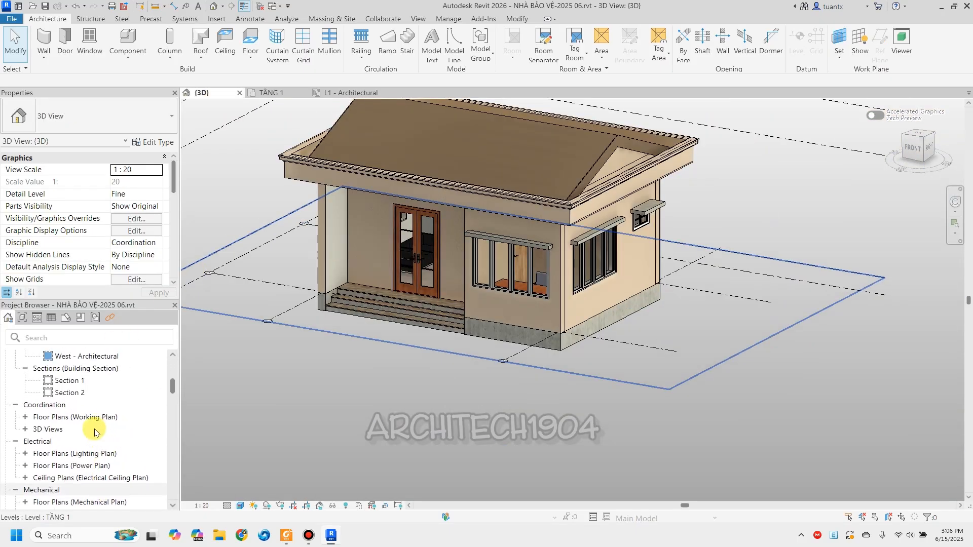
Open Section 1 and select the "to tran" ceiling above the living room.
{"action": "double_click", "coordinate": [52, 383]}
{"action": "scroll", "coordinate": [582, 314], "scroll_direction": "up", "scroll_amount": 4}
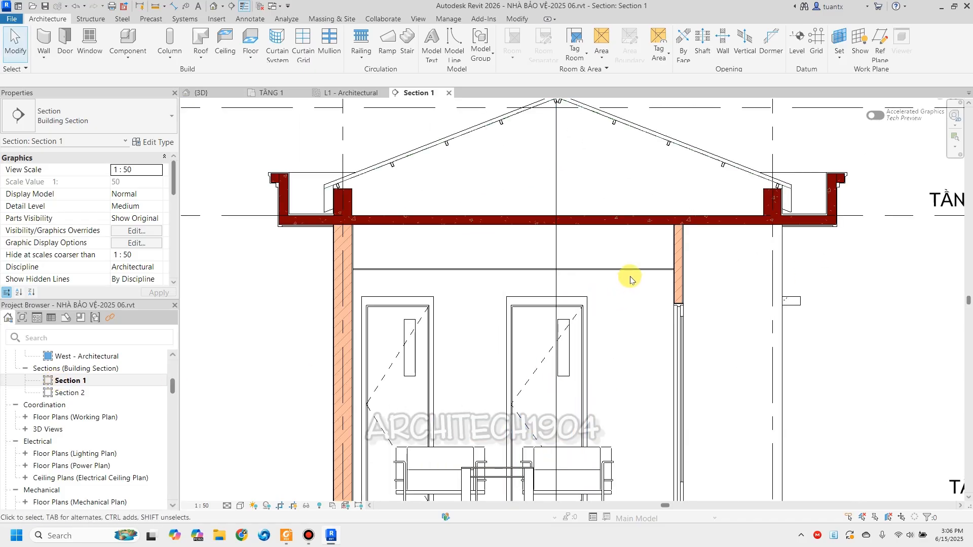
{"action": "left_click", "coordinate": [632, 270]}
{"action": "scroll", "coordinate": [630, 266], "scroll_direction": "up", "scroll_amount": 2}
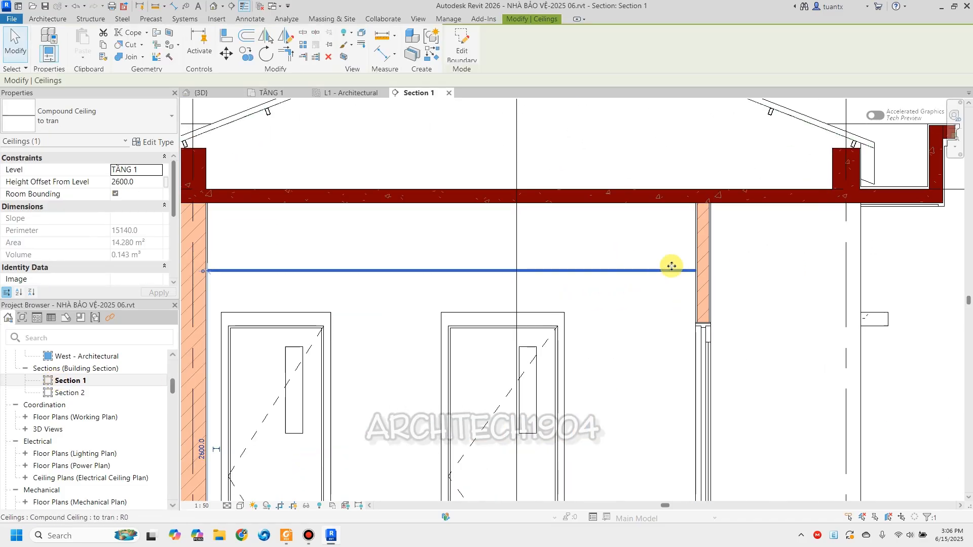
{"action": "middle_click_drag", "start_coordinate": [616, 261], "coordinate": [686, 250]}
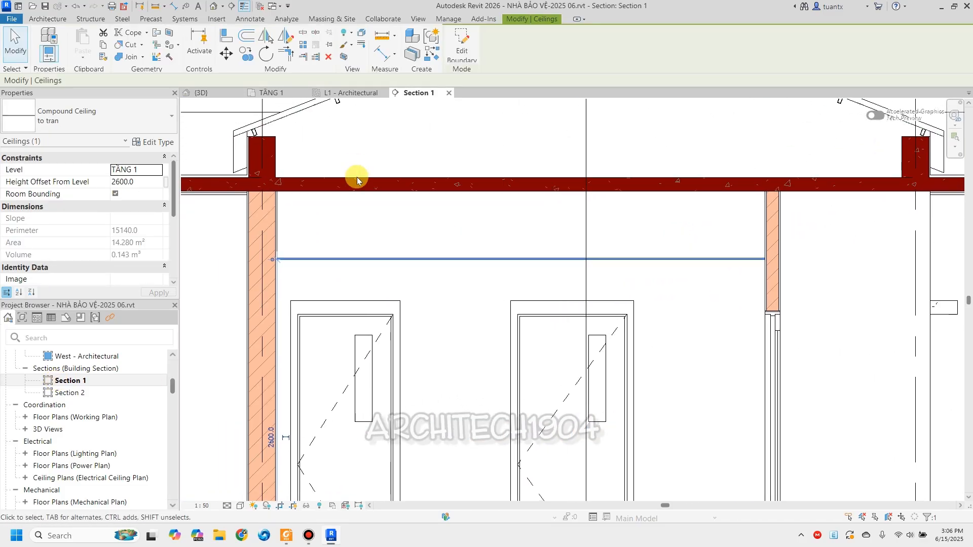
{"action": "middle_click_drag", "start_coordinate": [349, 196], "coordinate": [371, 166]}
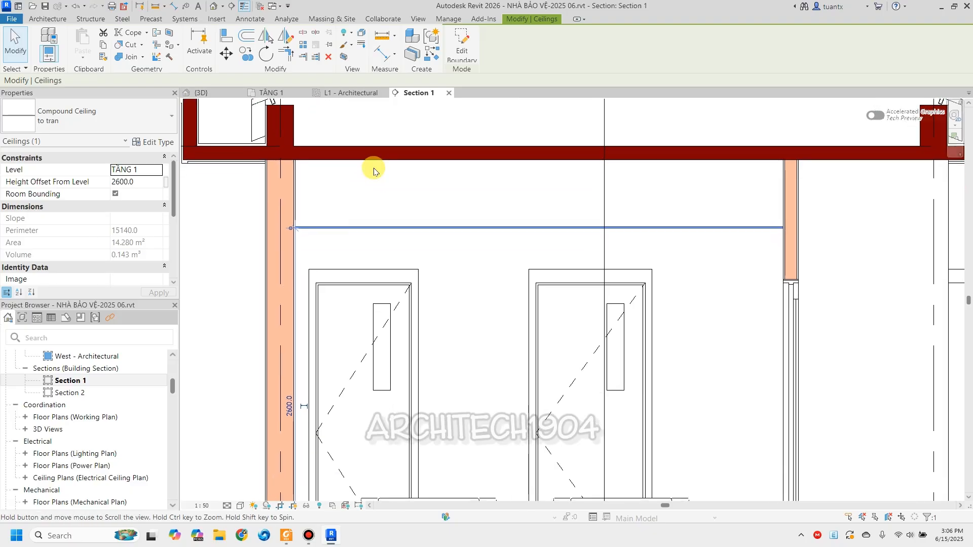
{"action": "left_click", "coordinate": [226, 53]}
{"action": "scroll", "coordinate": [281, 221], "scroll_direction": "up", "scroll_amount": 3}
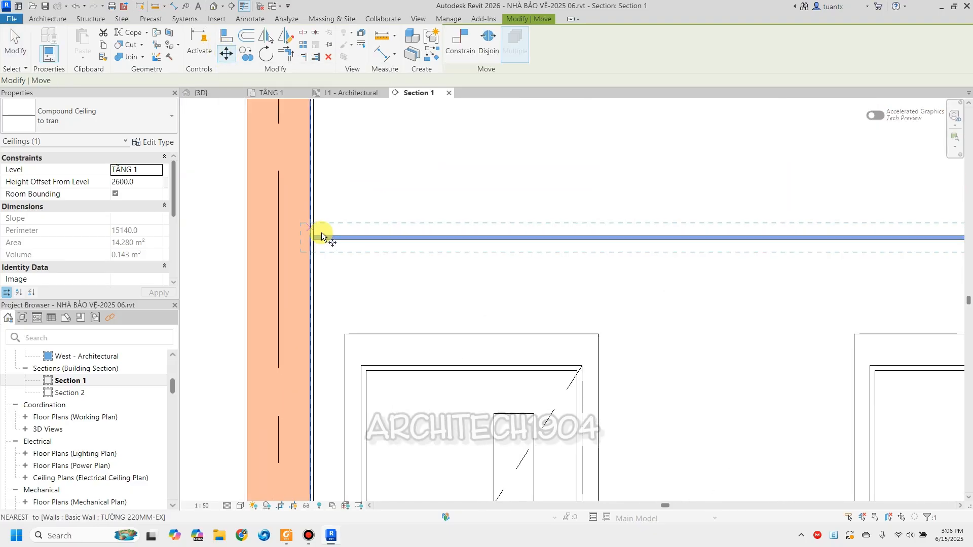
{"action": "key", "text": "Escape"}
Align the top face of the living room ceiling with the underside of the concrete roof slab in Section 1.
{"action": "left_click", "coordinate": [226, 35]}
{"action": "middle_click_drag", "start_coordinate": [398, 152], "coordinate": [383, 221]}
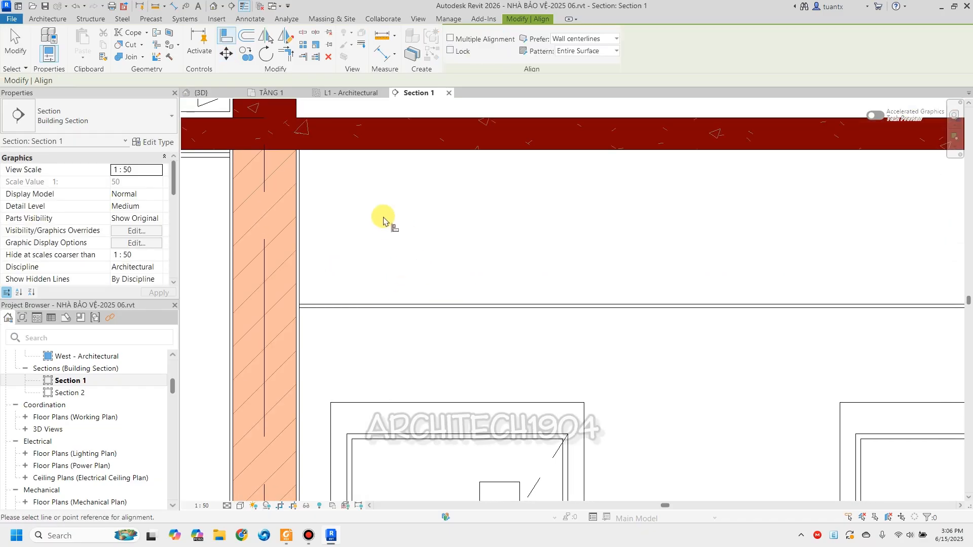
{"action": "scroll", "coordinate": [339, 284], "scroll_direction": "up", "scroll_amount": 2}
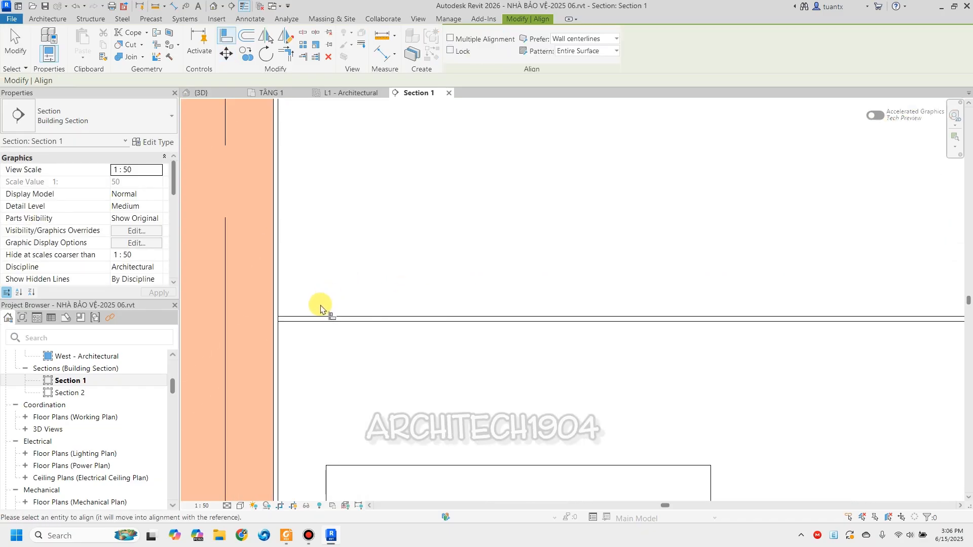
{"action": "scroll", "coordinate": [350, 286], "scroll_direction": "down", "scroll_amount": 3}
{"action": "scroll", "coordinate": [325, 258], "scroll_direction": "up", "scroll_amount": 3}
{"action": "key", "text": "Escape"}
{"action": "left_click", "coordinate": [315, 190]}
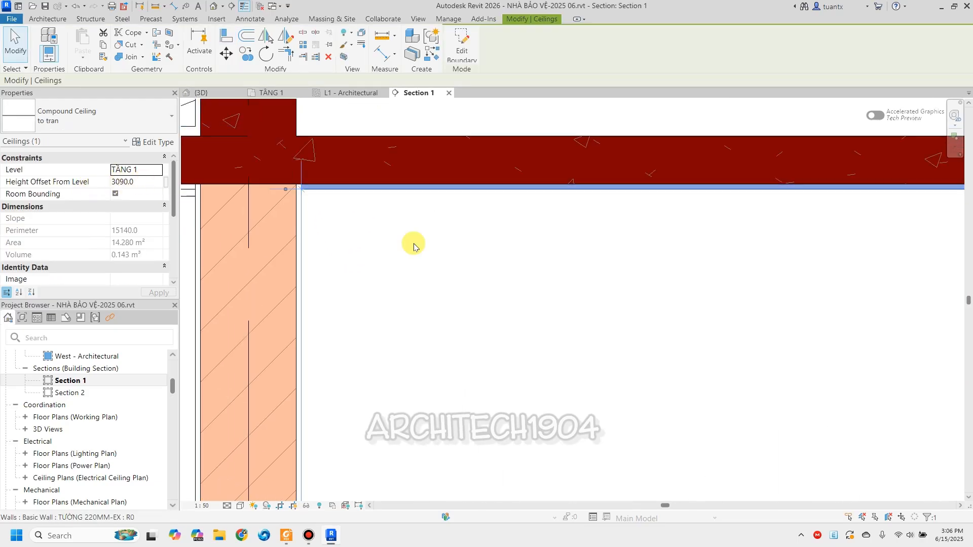
{"action": "key", "text": "Escape"}
Open Section 2 at the ceiling between the beam and the outer wall.
{"action": "scroll", "coordinate": [434, 239], "scroll_direction": "down", "scroll_amount": 3}
{"action": "middle_click_drag", "start_coordinate": [373, 256], "coordinate": [544, 254]}
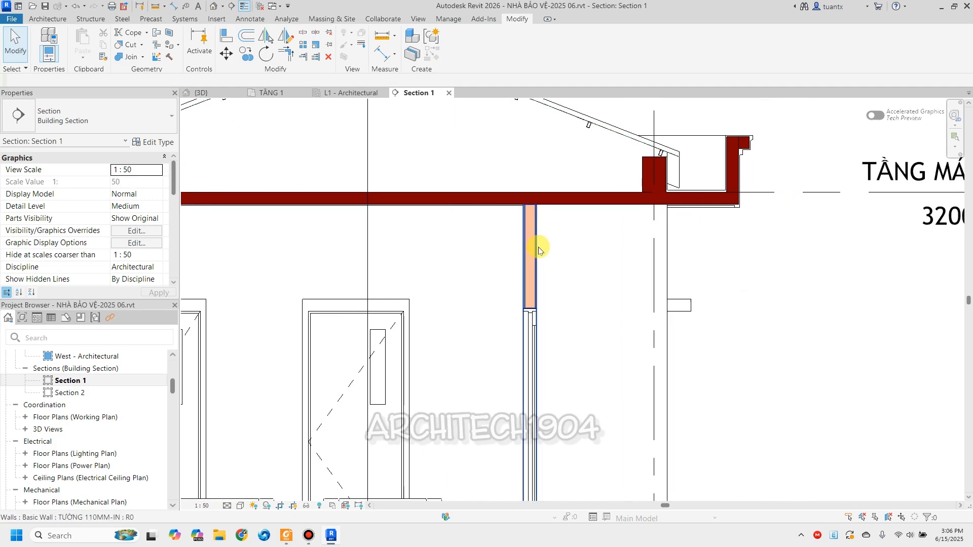
{"action": "left_click", "coordinate": [63, 394]}
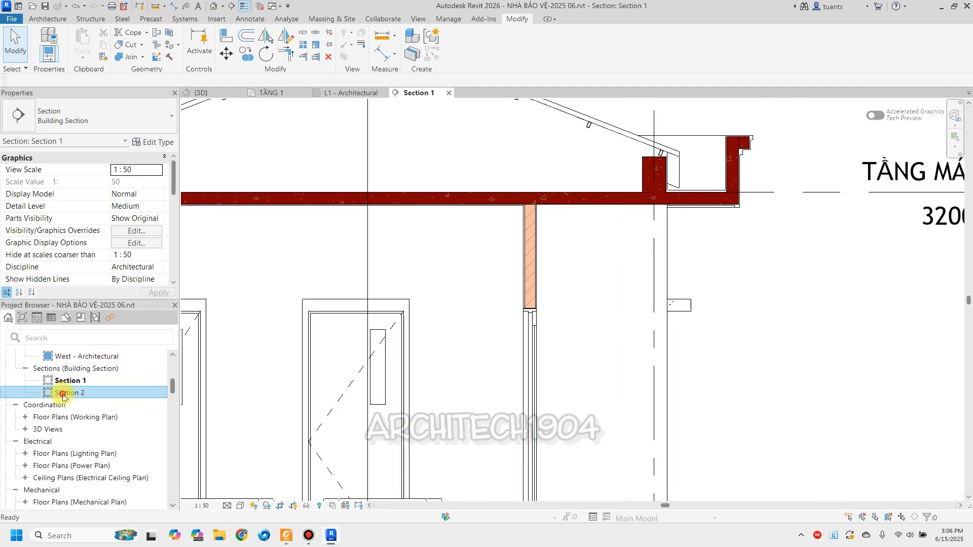
{"action": "double_click", "coordinate": [67, 395]}
{"action": "scroll", "coordinate": [679, 321], "scroll_direction": "up", "scroll_amount": 3}
{"action": "scroll", "coordinate": [604, 245], "scroll_direction": "up", "scroll_amount": 3}
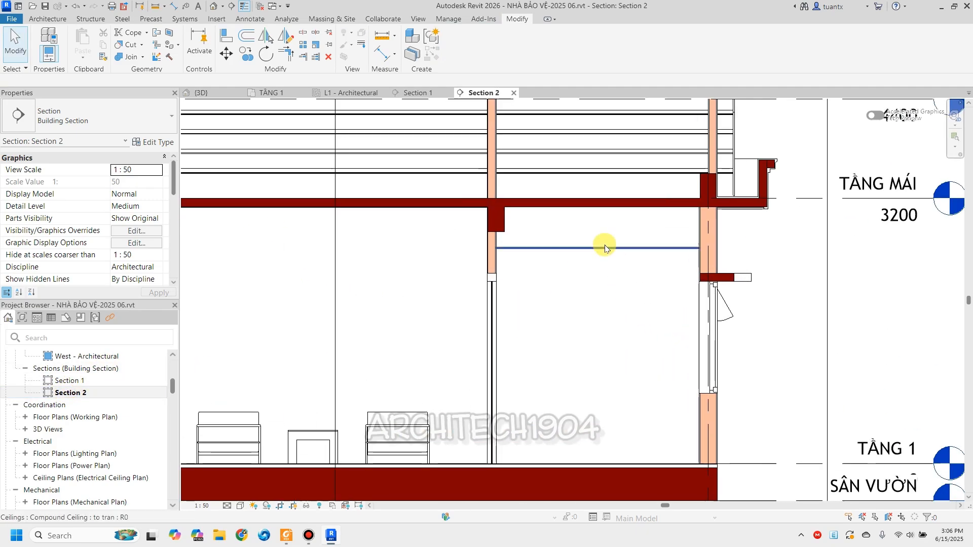
Align the office ceiling in Section 2 with the underside of the concrete roof slab.
{"action": "left_click", "coordinate": [605, 246]}
{"action": "scroll", "coordinate": [605, 247], "scroll_direction": "up", "scroll_amount": 2}
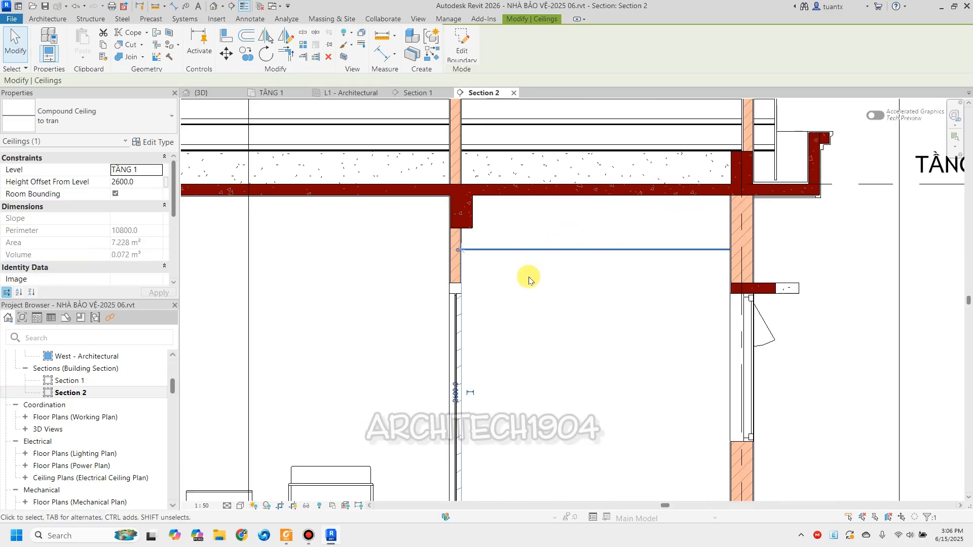
{"action": "scroll", "coordinate": [462, 246], "scroll_direction": "up", "scroll_amount": 3}
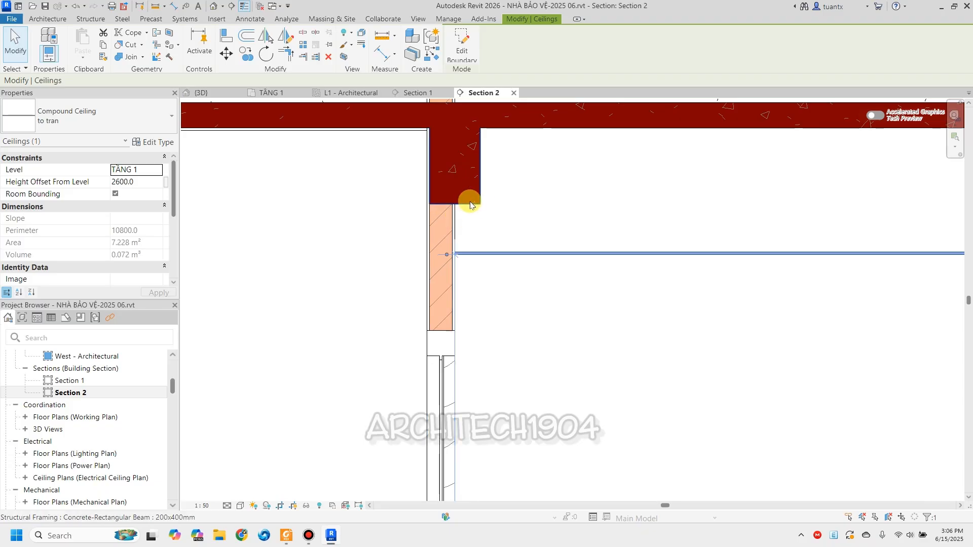
{"action": "scroll", "coordinate": [468, 217], "scroll_direction": "down", "scroll_amount": 2}
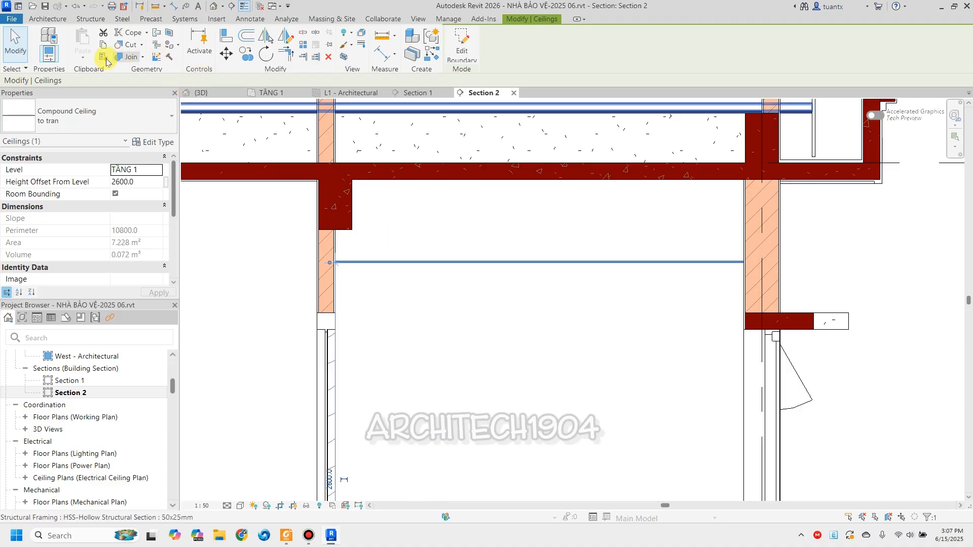
{"action": "left_click", "coordinate": [226, 36]}
{"action": "scroll", "coordinate": [436, 190], "scroll_direction": "up", "scroll_amount": 2}
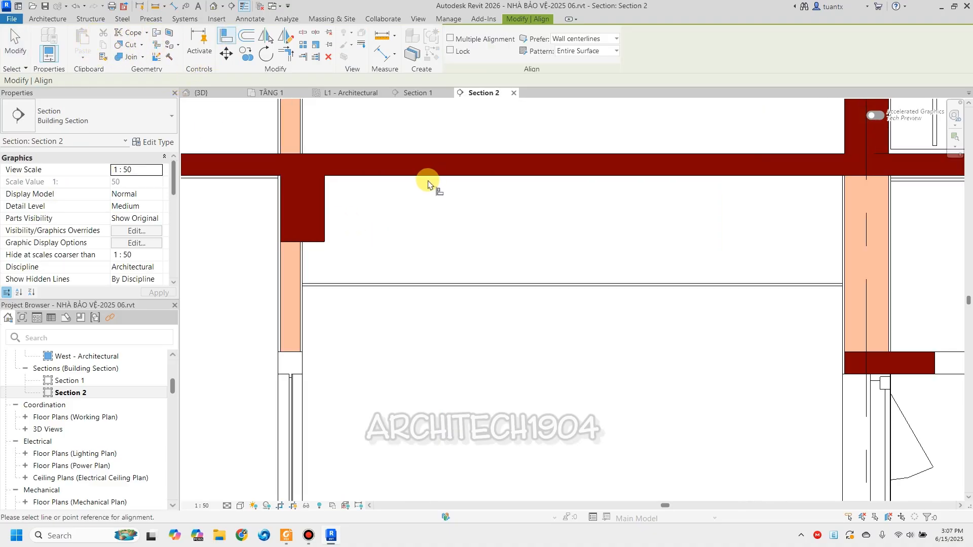
{"action": "scroll", "coordinate": [400, 281], "scroll_direction": "down", "scroll_amount": 4}
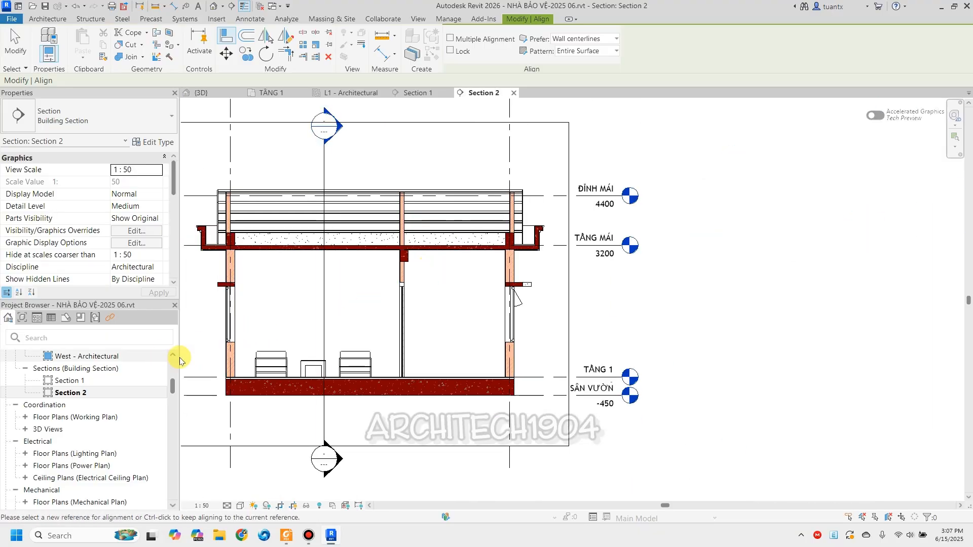
Return to the TẦNG 1 floor plan and select the toilet's tiled floor.
{"action": "left_click", "coordinate": [279, 96]}
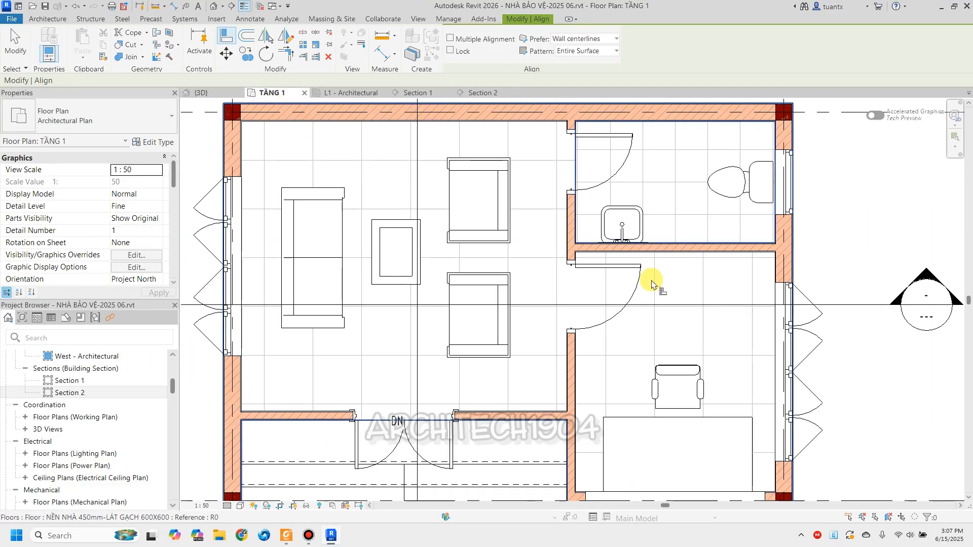
{"action": "key", "text": "Escape"}
{"action": "left_click", "coordinate": [657, 224]}
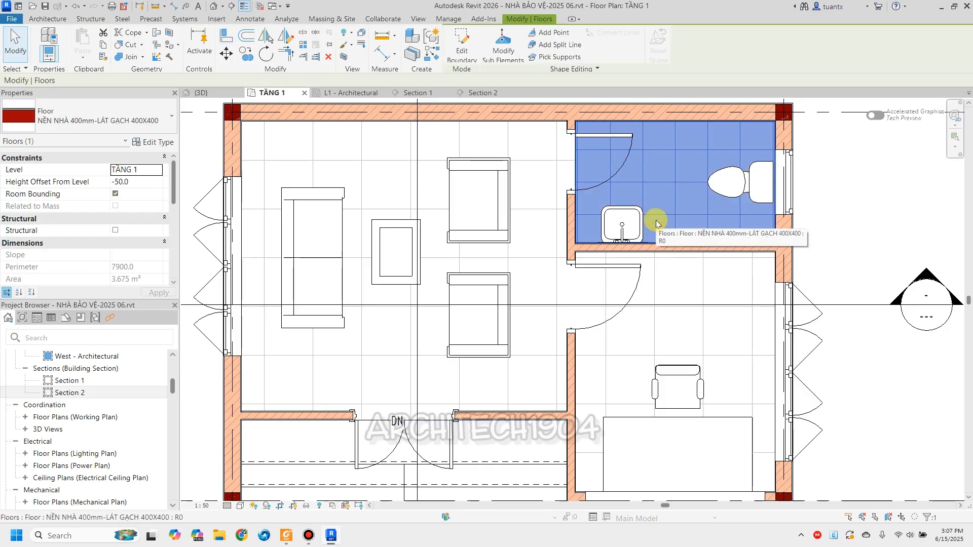
Enable the section box in the 3D view and cut the house from its right side through the office and toilet.
{"action": "left_click", "coordinate": [209, 94]}
{"action": "left_click", "coordinate": [400, 425]}
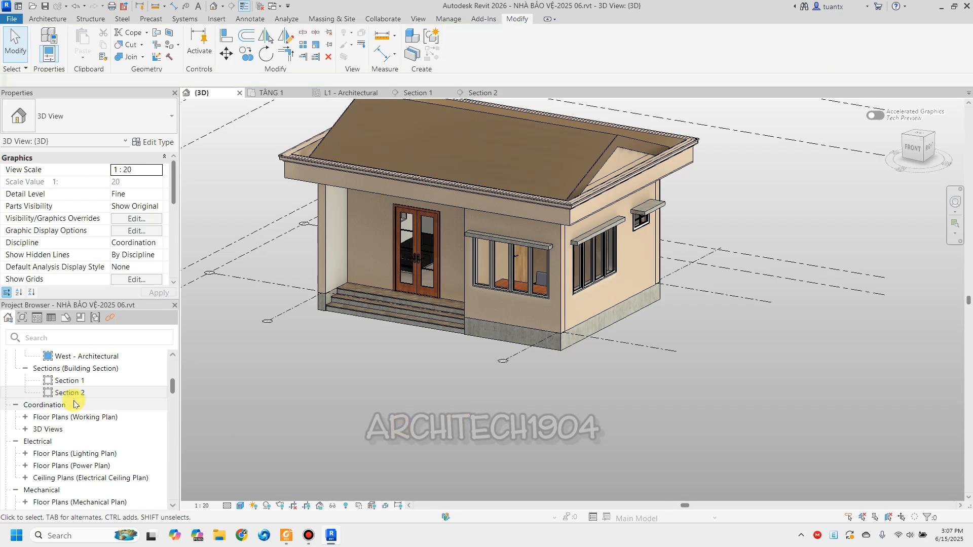
{"action": "scroll", "coordinate": [112, 243], "scroll_direction": "down", "scroll_amount": 5}
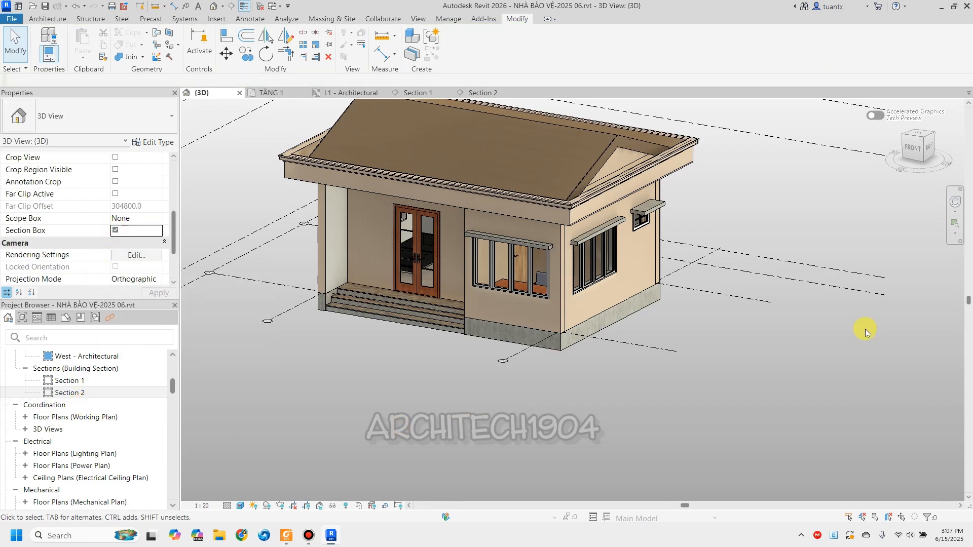
{"action": "middle_click_drag", "start_coordinate": [692, 409], "coordinate": [593, 464]}
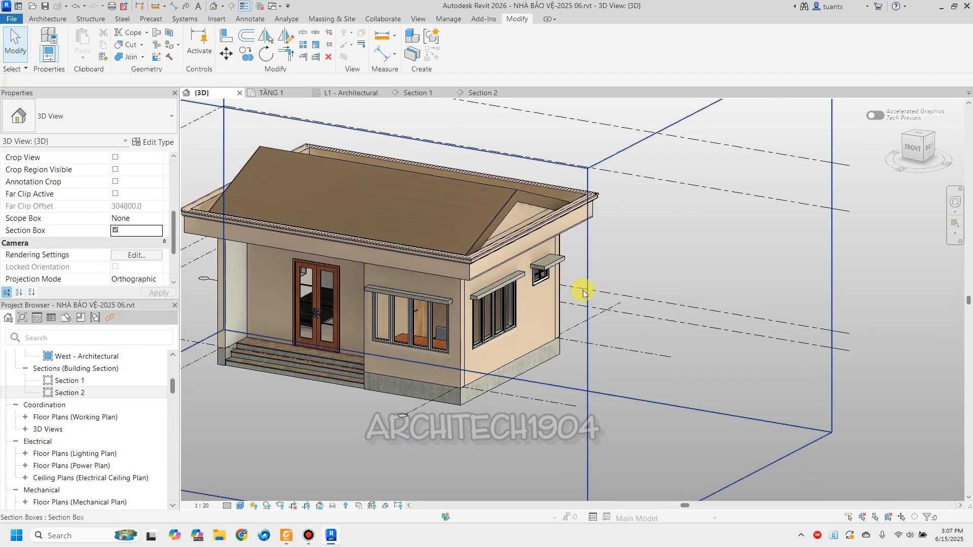
{"action": "left_click", "coordinate": [642, 296]}
{"action": "scroll", "coordinate": [701, 297], "scroll_direction": "down", "scroll_amount": 1}
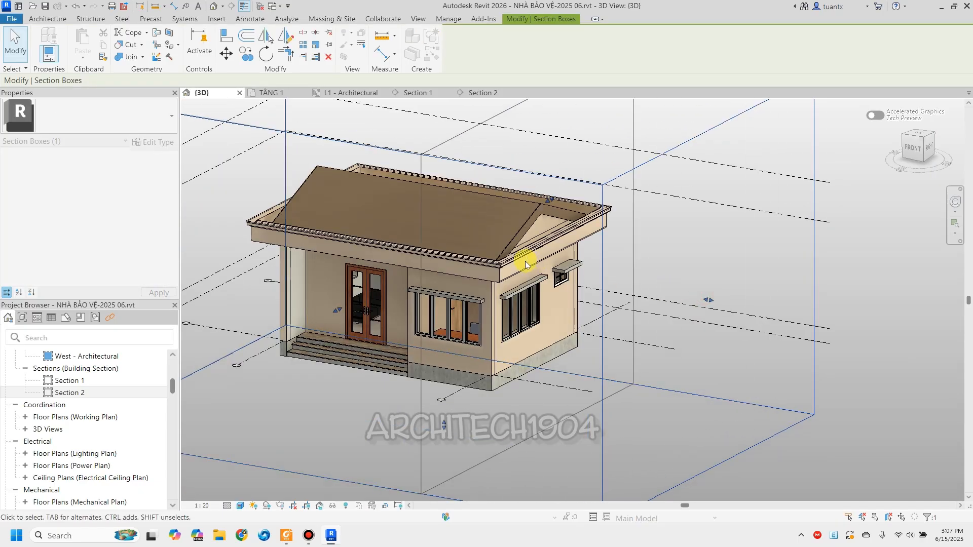
{"action": "middle_click_drag", "start_coordinate": [524, 260], "coordinate": [723, 357], "text": "shift"}
Align the top of the toilet ceiling with the underside of the concrete roof slab in the cut 3D view.
{"action": "scroll", "coordinate": [497, 234], "scroll_direction": "up", "scroll_amount": 6}
{"action": "scroll", "coordinate": [723, 358], "scroll_direction": "up", "scroll_amount": 3}
{"action": "key", "text": "a"}
{"action": "key", "text": "l"}
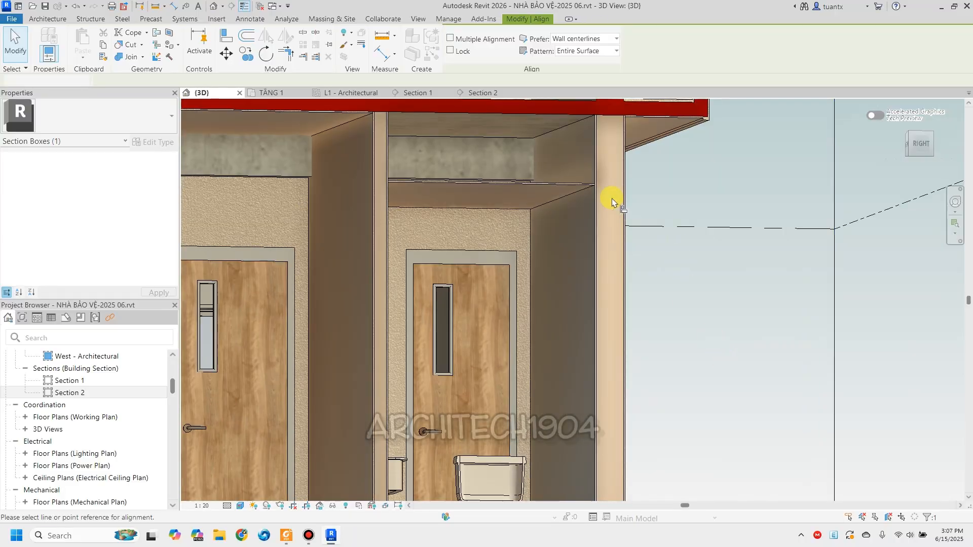
{"action": "left_click", "coordinate": [575, 123]}
{"action": "scroll", "coordinate": [567, 177], "scroll_direction": "down", "scroll_amount": 4}
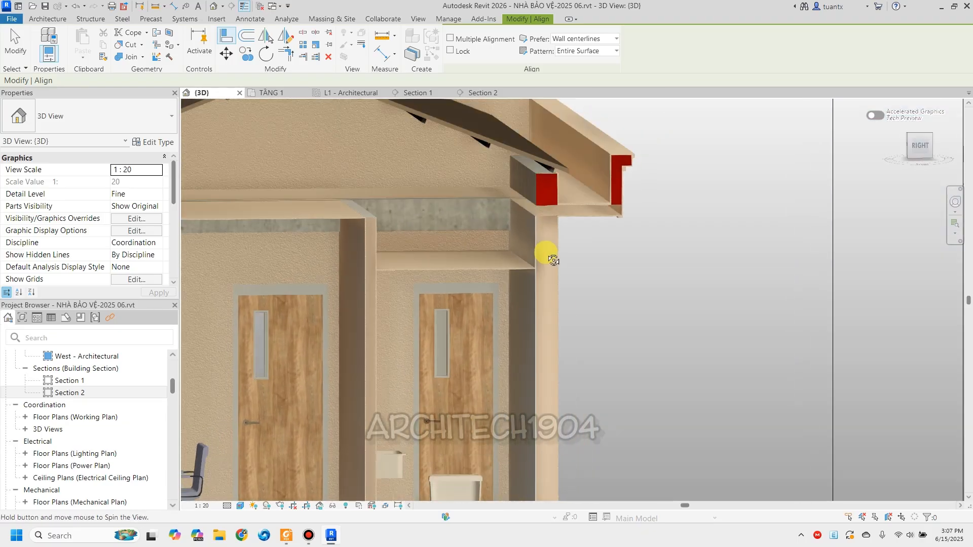
{"action": "scroll", "coordinate": [462, 319], "scroll_direction": "down", "scroll_amount": 3}
{"action": "middle_click_drag", "start_coordinate": [462, 319], "coordinate": [590, 217], "text": "shift"}
{"action": "scroll", "coordinate": [315, 294], "scroll_direction": "up", "scroll_amount": 2}
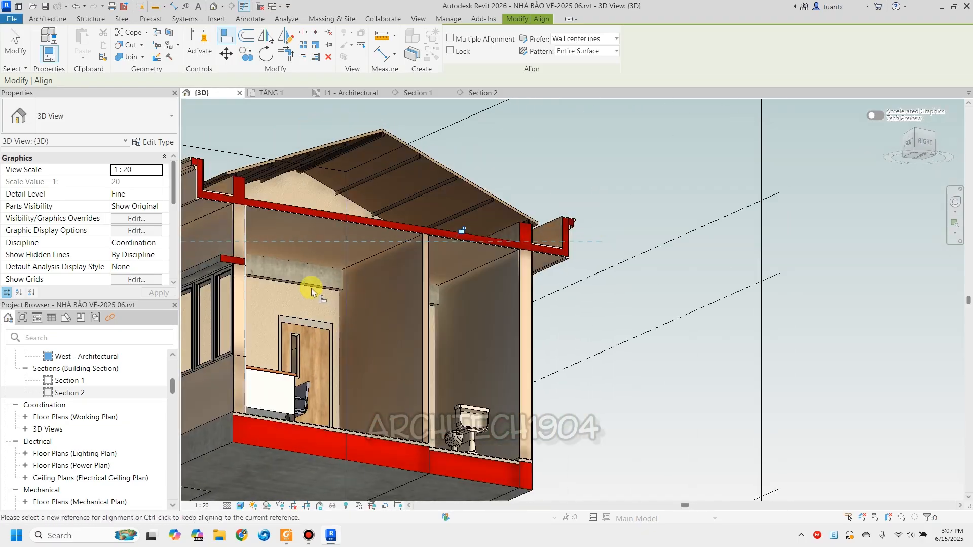
Examine the office and toilet ceilings and where the concrete beam meets the interior walls.
{"action": "scroll", "coordinate": [475, 274], "scroll_direction": "up", "scroll_amount": 3}
{"action": "scroll", "coordinate": [352, 289], "scroll_direction": "up", "scroll_amount": 3}
{"action": "scroll", "coordinate": [351, 289], "scroll_direction": "down", "scroll_amount": 5}
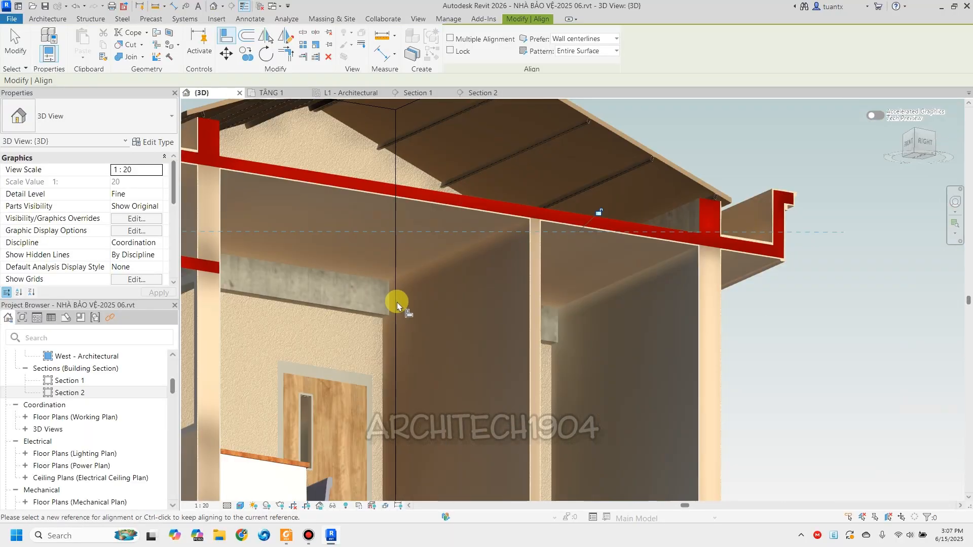
{"action": "scroll", "coordinate": [369, 227], "scroll_direction": "up", "scroll_amount": 2}
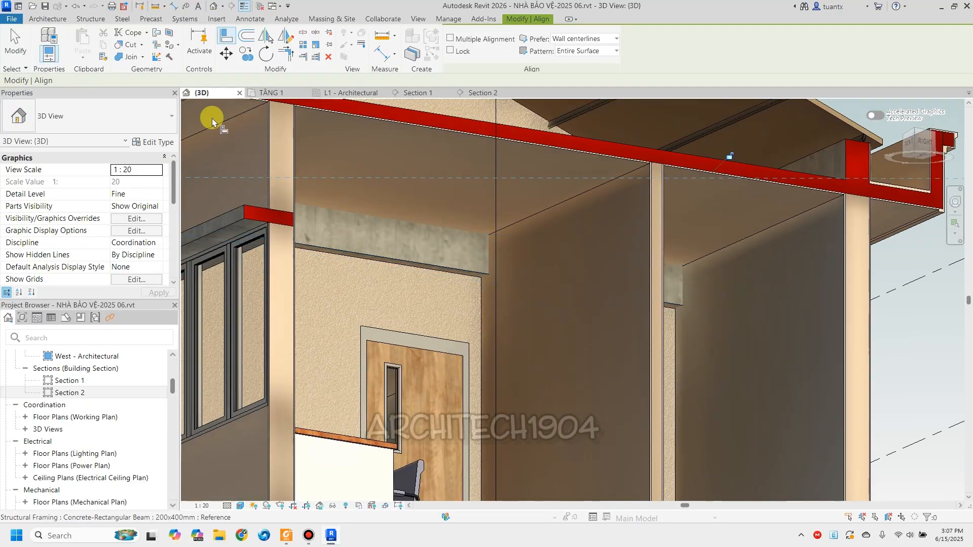
{"action": "left_click", "coordinate": [15, 46]}
{"action": "scroll", "coordinate": [427, 278], "scroll_direction": "up", "scroll_amount": 3}
{"action": "middle_click_drag", "start_coordinate": [428, 278], "coordinate": [388, 188]}
{"action": "scroll", "coordinate": [399, 168], "scroll_direction": "up", "scroll_amount": 2}
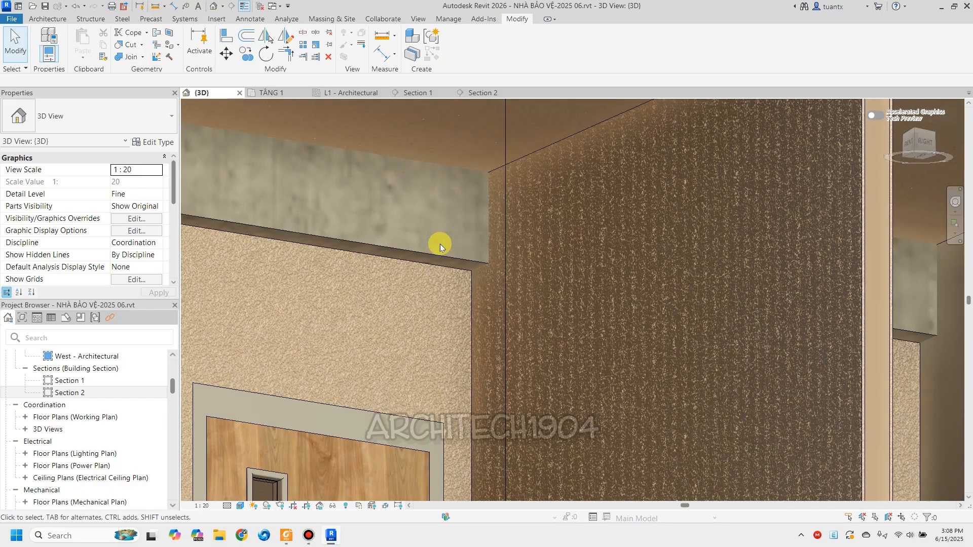
{"action": "scroll", "coordinate": [397, 262], "scroll_direction": "up", "scroll_amount": 2}
{"action": "scroll", "coordinate": [395, 257], "scroll_direction": "up", "scroll_amount": 1}
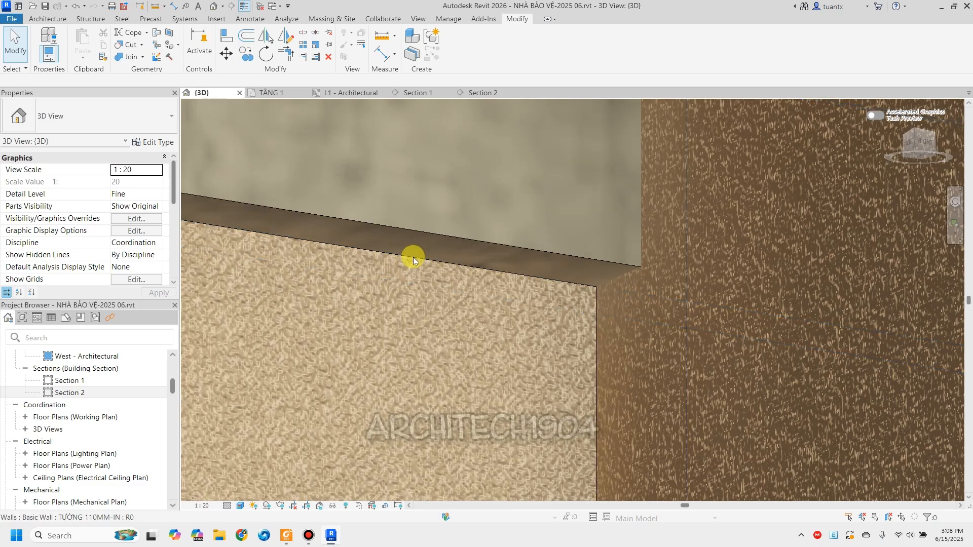
{"action": "scroll", "coordinate": [413, 256], "scroll_direction": "down", "scroll_amount": 2}
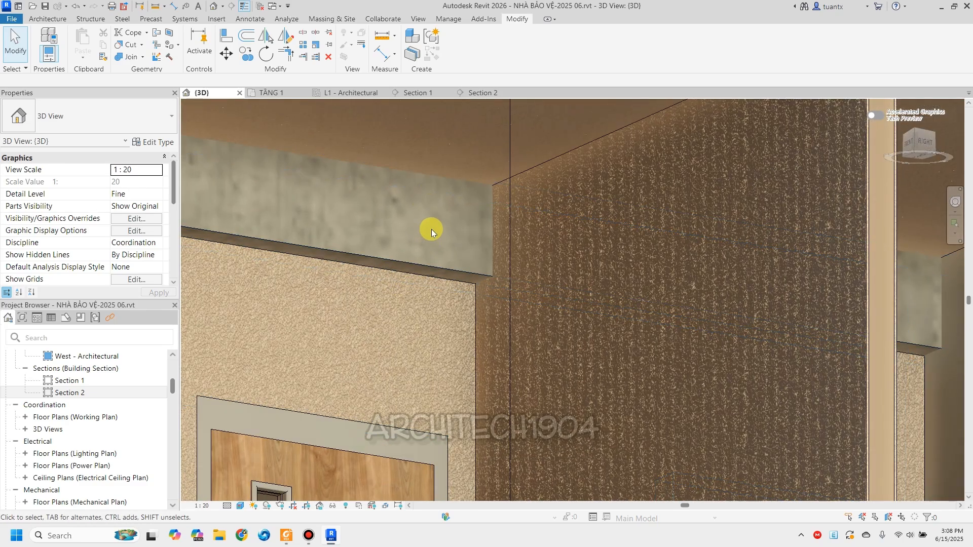
{"action": "scroll", "coordinate": [431, 229], "scroll_direction": "down", "scroll_amount": 3}
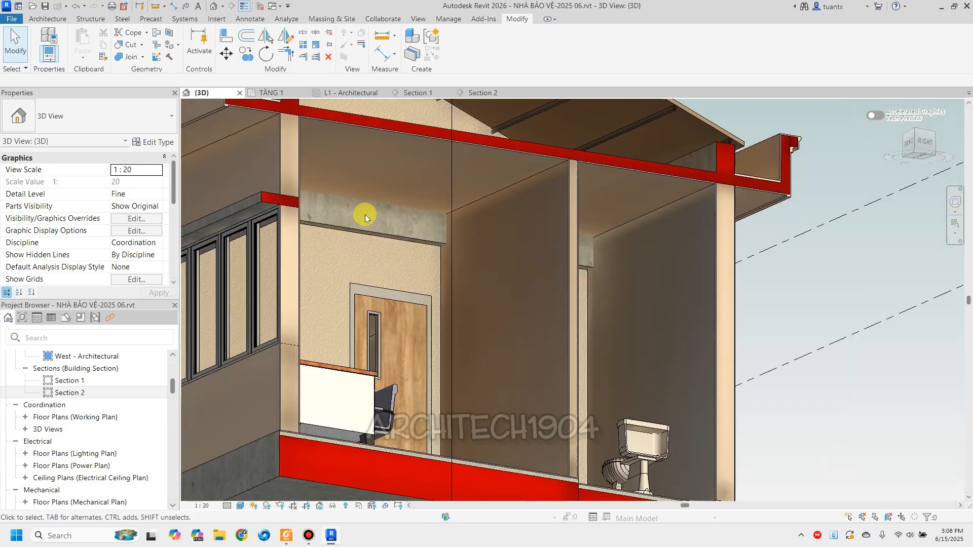
{"action": "scroll", "coordinate": [505, 232], "scroll_direction": "down", "scroll_amount": 5}
Inspect the unfinished concrete soffit above the front porch and open the L1 - Architectural ceiling plan at that area.
{"action": "mouse_move", "coordinate": [760, 304]}
{"action": "middle_mouse_down", "text": "shift"}
{"action": "mouse_move", "coordinate": [803, 315]}
{"action": "mouse_move", "coordinate": [808, 330]}
{"action": "mouse_move", "coordinate": [767, 377]}
{"action": "mouse_move", "coordinate": [764, 441]}
{"action": "mouse_move", "coordinate": [673, 441]}
{"action": "mouse_move", "coordinate": [623, 369]}
{"action": "mouse_move", "coordinate": [791, 377]}
{"action": "mouse_move", "coordinate": [800, 390]}
{"action": "mouse_move", "coordinate": [817, 381]}
{"action": "mouse_move", "coordinate": [777, 363]}
{"action": "mouse_move", "coordinate": [761, 306]}
{"action": "middle_mouse_up", "text": "shift"}
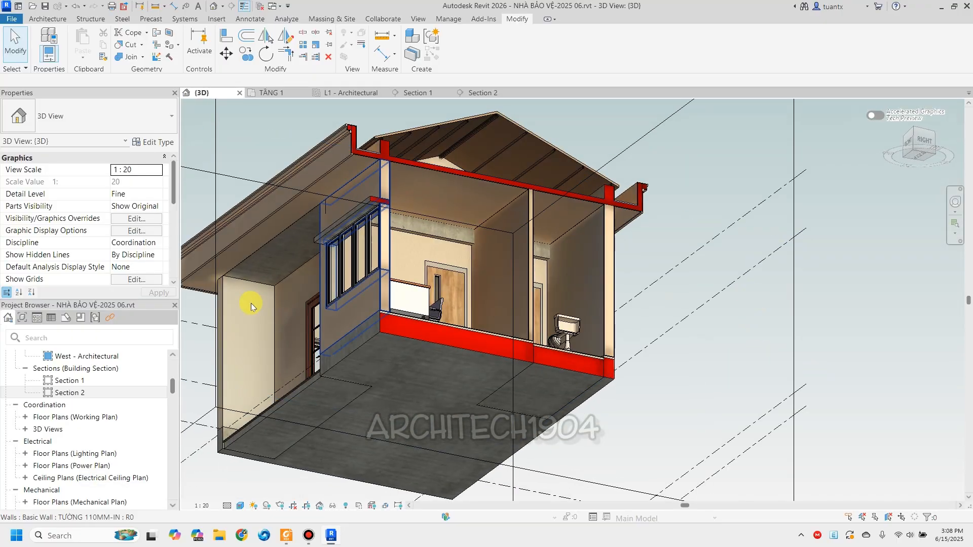
{"action": "scroll", "coordinate": [251, 304], "scroll_direction": "up", "scroll_amount": 8}
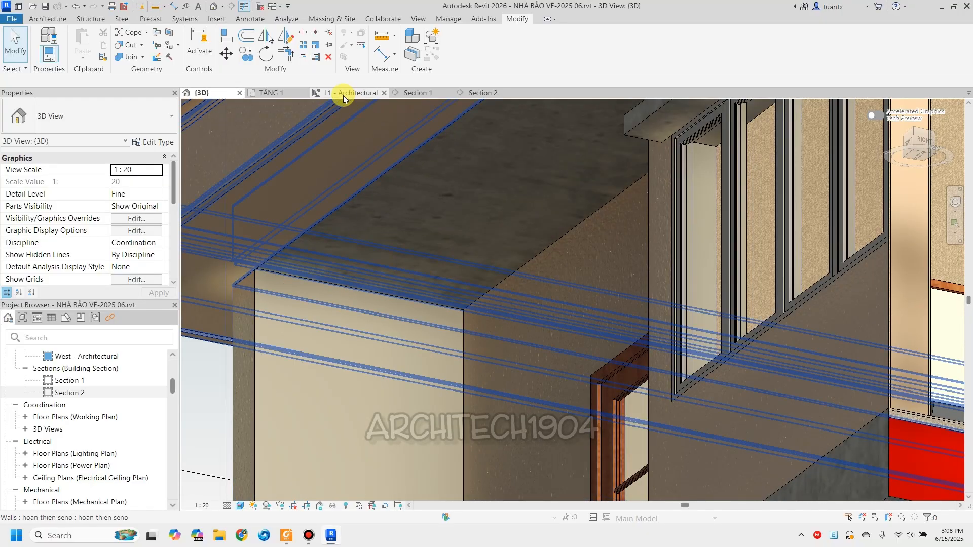
{"action": "scroll", "coordinate": [85, 381], "scroll_direction": "up", "scroll_amount": 5}
{"action": "scroll", "coordinate": [76, 405], "scroll_direction": "down", "scroll_amount": 4}
{"action": "scroll", "coordinate": [66, 446], "scroll_direction": "up", "scroll_amount": 4}
{"action": "double_click", "coordinate": [61, 467]}
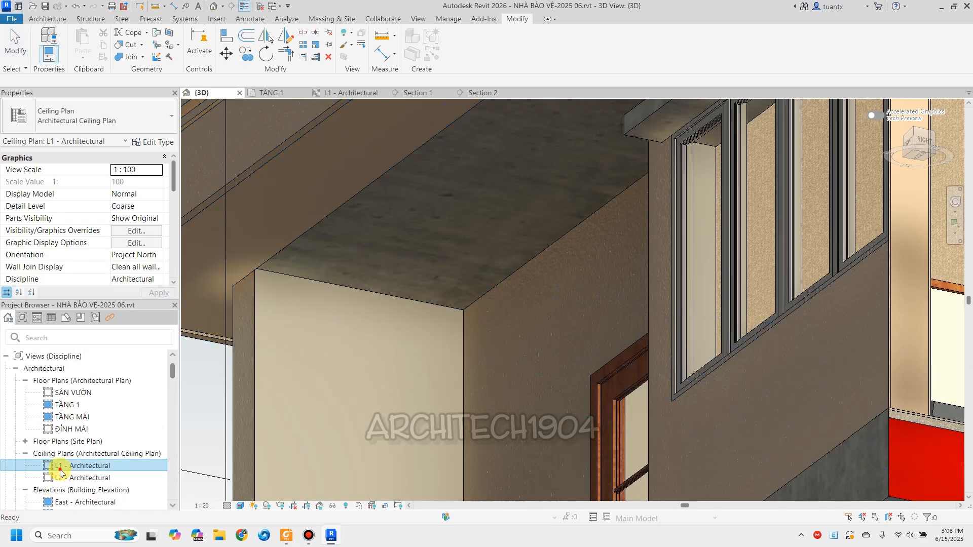
{"action": "scroll", "coordinate": [380, 336], "scroll_direction": "up", "scroll_amount": 5}
{"action": "mouse_move", "coordinate": [380, 337]}
{"action": "middle_mouse_down"}
{"action": "mouse_move", "coordinate": [438, 363]}
{"action": "mouse_move", "coordinate": [401, 334]}
{"action": "middle_mouse_up"}
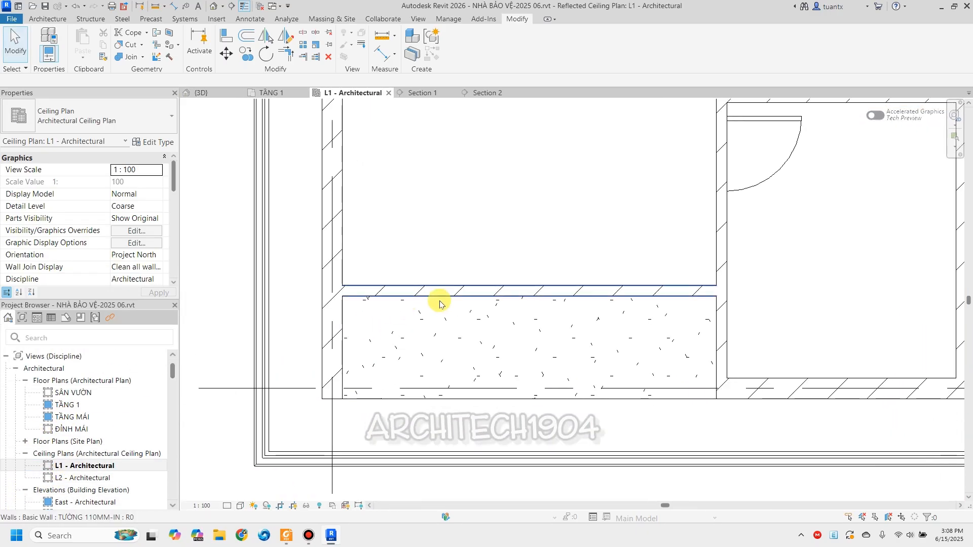
Create a rectangular "to tran" ceiling over the front porch, from the entrance wall to the outer edge, with a 3090 height offset.
{"action": "left_click", "coordinate": [32, 19]}
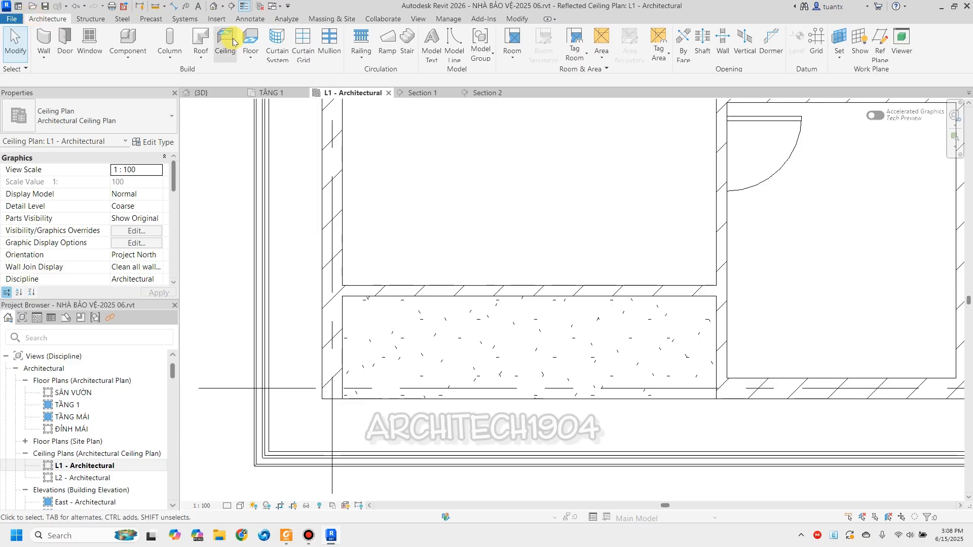
{"action": "left_click", "coordinate": [233, 42]}
{"action": "left_click", "coordinate": [492, 42]}
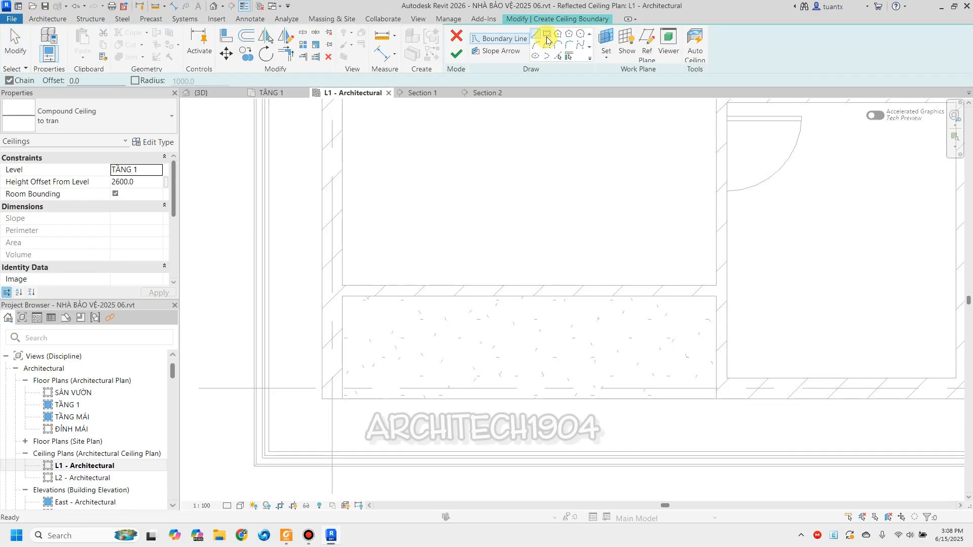
{"action": "left_click", "coordinate": [343, 296]}
{"action": "left_click", "coordinate": [715, 398]}
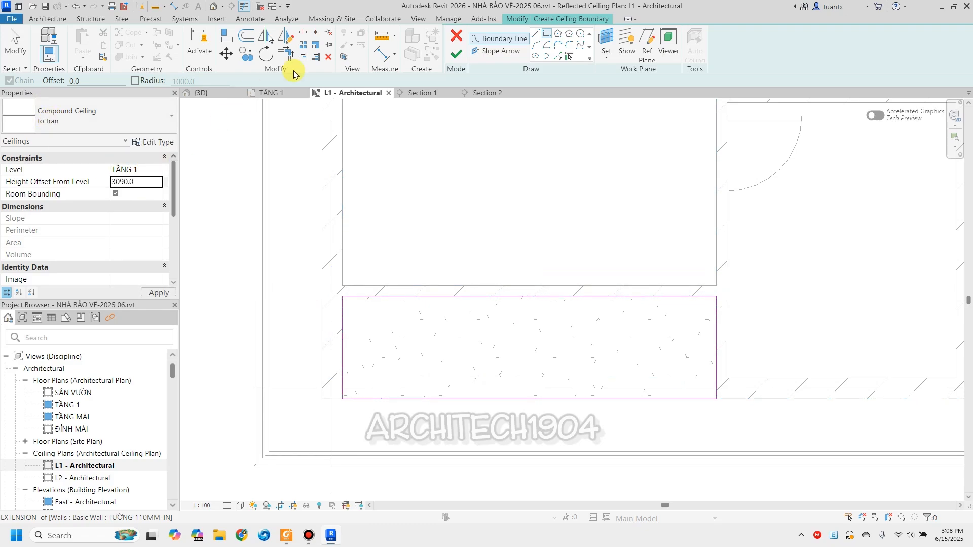
{"action": "left_click", "coordinate": [458, 51]}
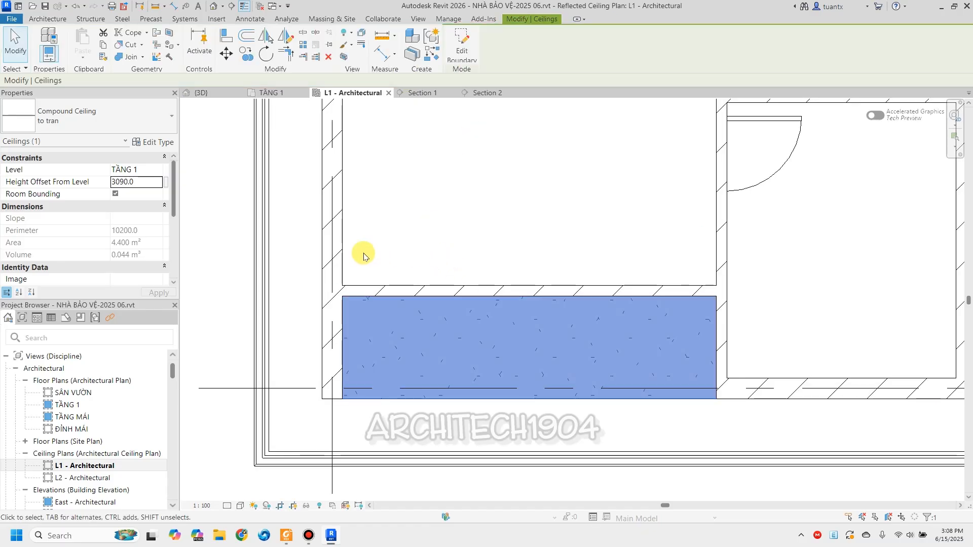
{"action": "left_click", "coordinate": [235, 254]}
Join the porch ceiling with the adjoining eave soffit finish in the 3D view.
{"action": "scroll", "coordinate": [233, 252], "scroll_direction": "down", "scroll_amount": 2}
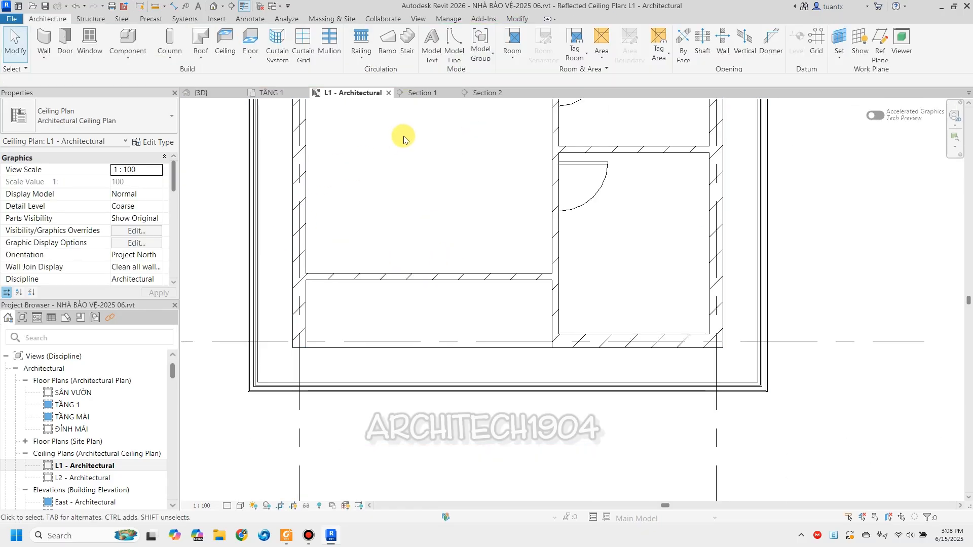
{"action": "left_click", "coordinate": [203, 95]}
{"action": "scroll", "coordinate": [392, 258], "scroll_direction": "down", "scroll_amount": 3}
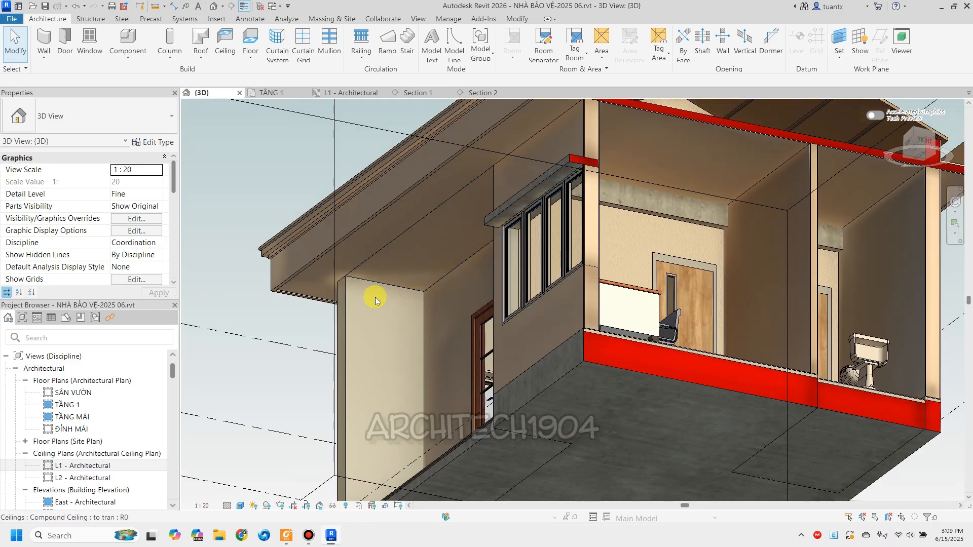
{"action": "scroll", "coordinate": [338, 225], "scroll_direction": "up", "scroll_amount": 3}
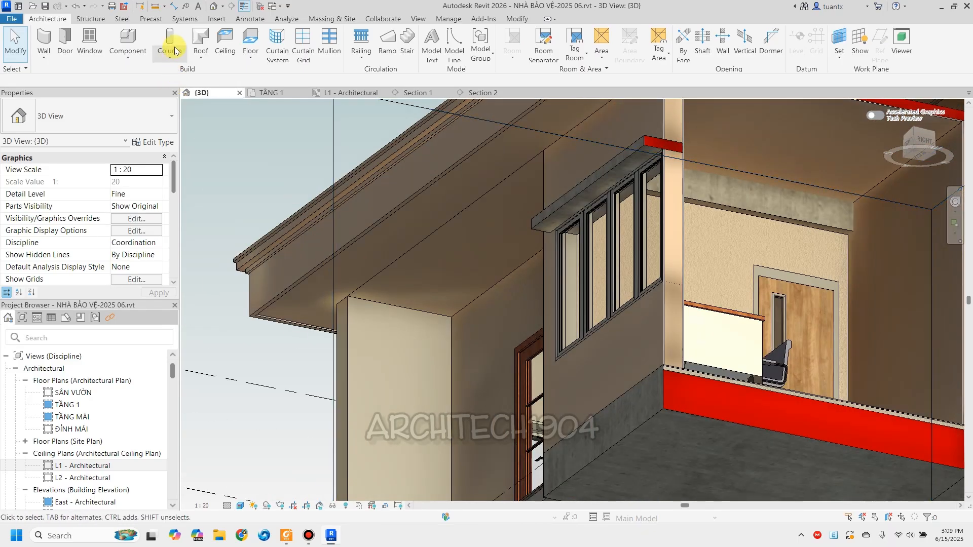
{"action": "left_click", "coordinate": [522, 19]}
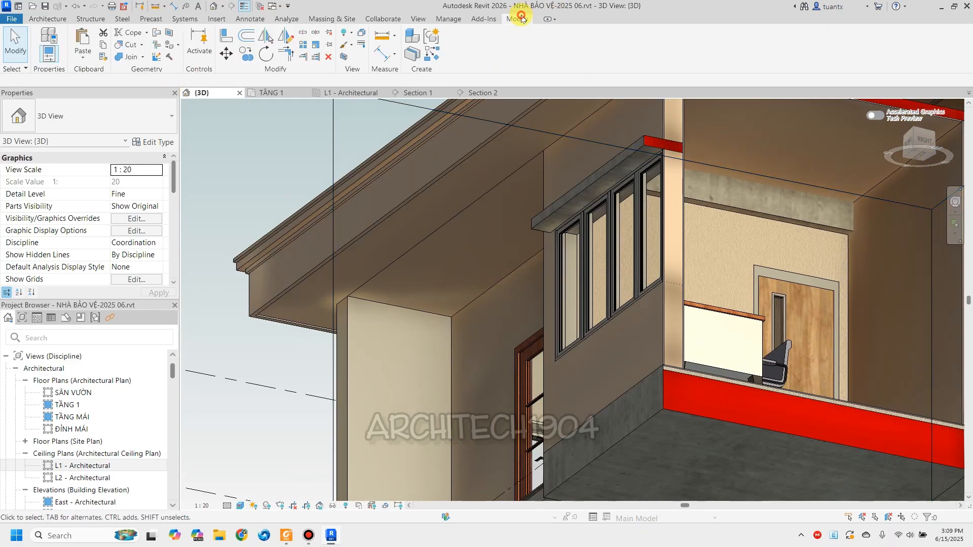
{"action": "left_click", "coordinate": [120, 56]}
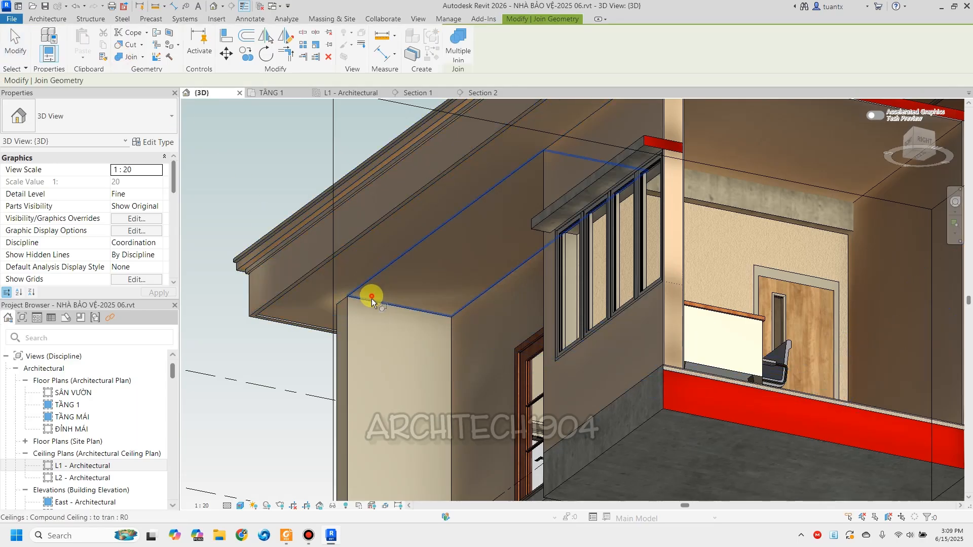
{"action": "left_click", "coordinate": [372, 299]}
{"action": "scroll", "coordinate": [375, 247], "scroll_direction": "up", "scroll_amount": 3}
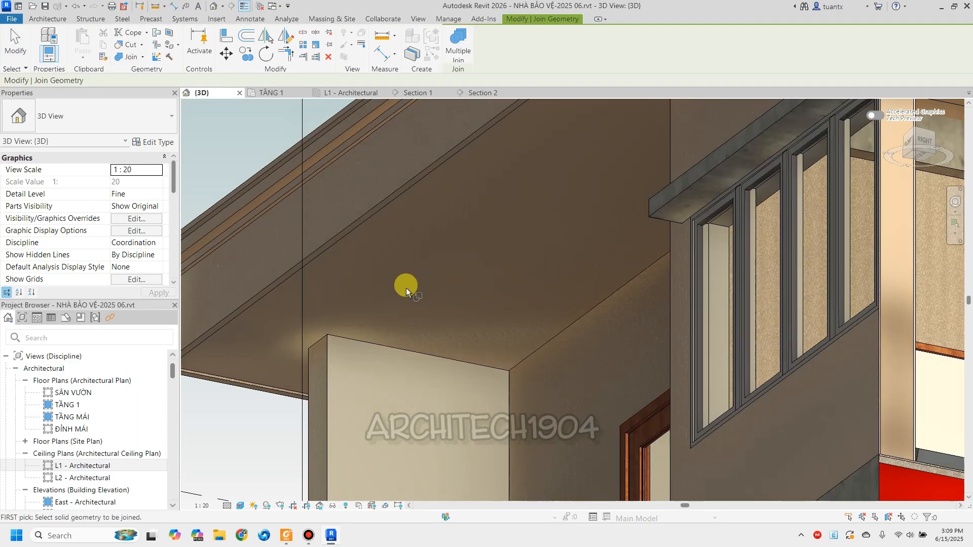
{"action": "key", "text": "Escape"}
{"action": "scroll", "coordinate": [388, 297], "scroll_direction": "up", "scroll_amount": 2}
{"action": "scroll", "coordinate": [467, 226], "scroll_direction": "down", "scroll_amount": 2}
{"action": "scroll", "coordinate": [446, 230], "scroll_direction": "down", "scroll_amount": 4}
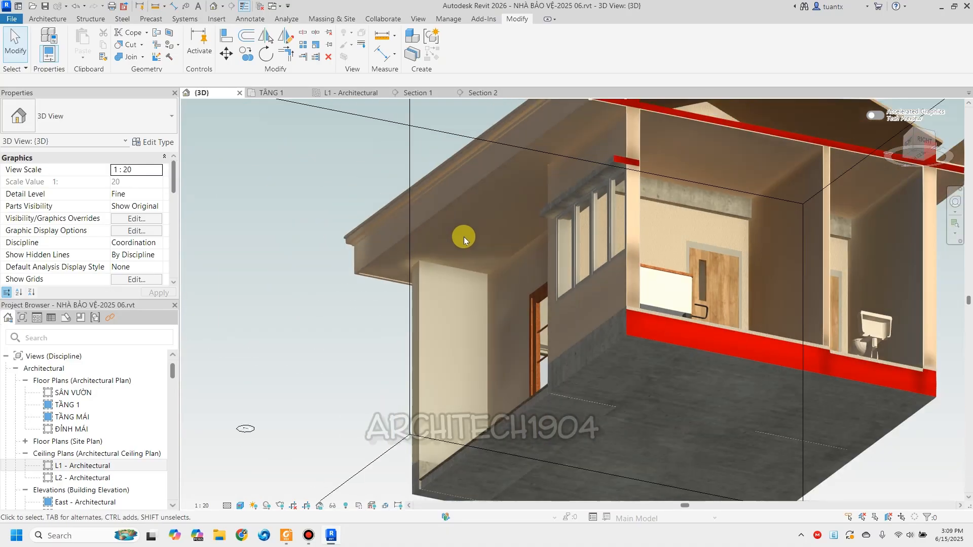
{"action": "middle_click_drag", "start_coordinate": [464, 236], "coordinate": [647, 292], "text": "shift"}
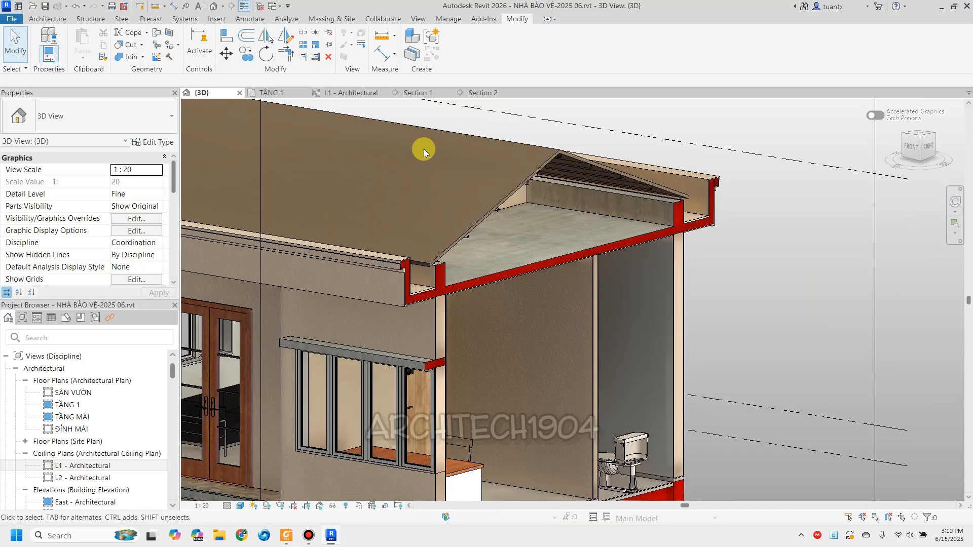
Start placing a component in the L1 - Architectural ceiling plan and search the loaded component types for "light".
{"action": "left_click", "coordinate": [349, 93]}
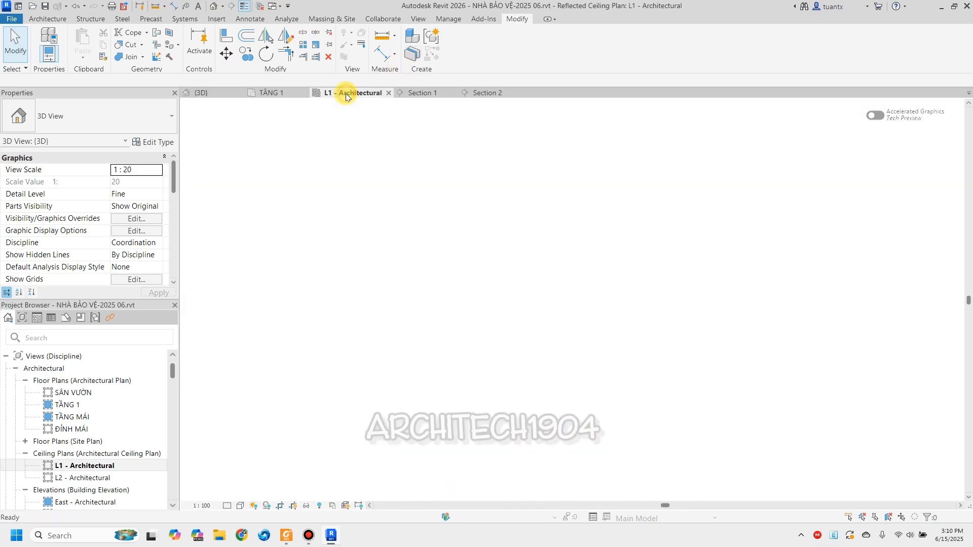
{"action": "scroll", "coordinate": [381, 200], "scroll_direction": "down", "scroll_amount": 1}
{"action": "middle_click_drag", "start_coordinate": [365, 187], "coordinate": [352, 291]}
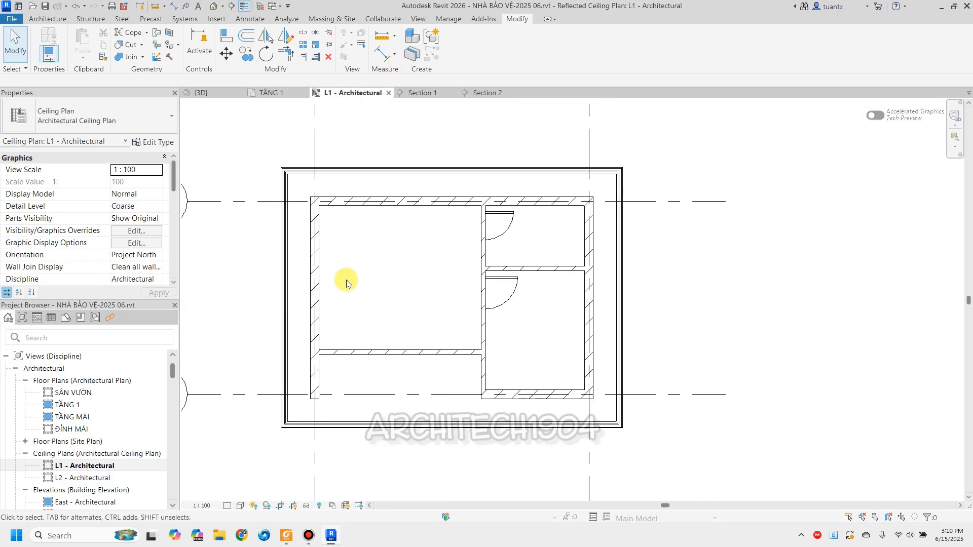
{"action": "left_click", "coordinate": [48, 19]}
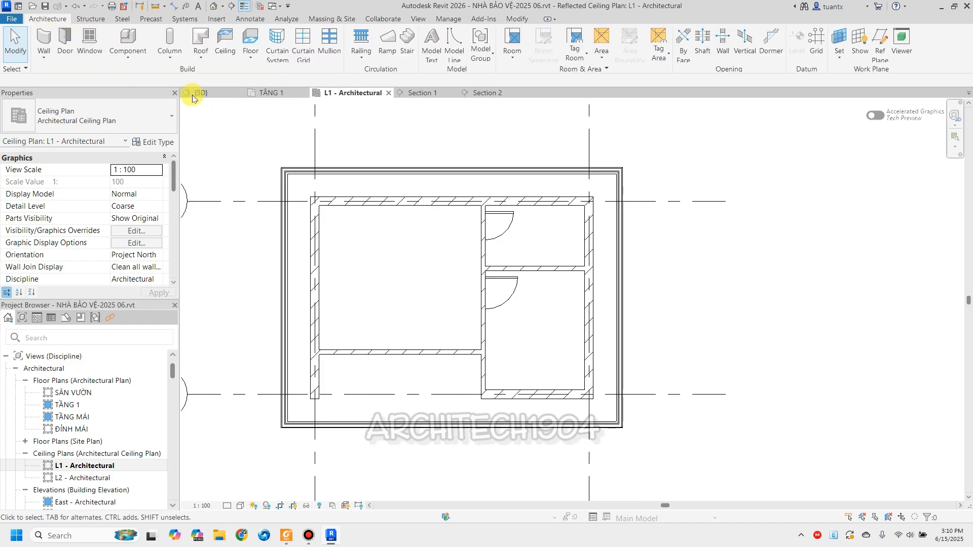
{"action": "left_click", "coordinate": [129, 40]}
{"action": "left_click", "coordinate": [97, 124]}
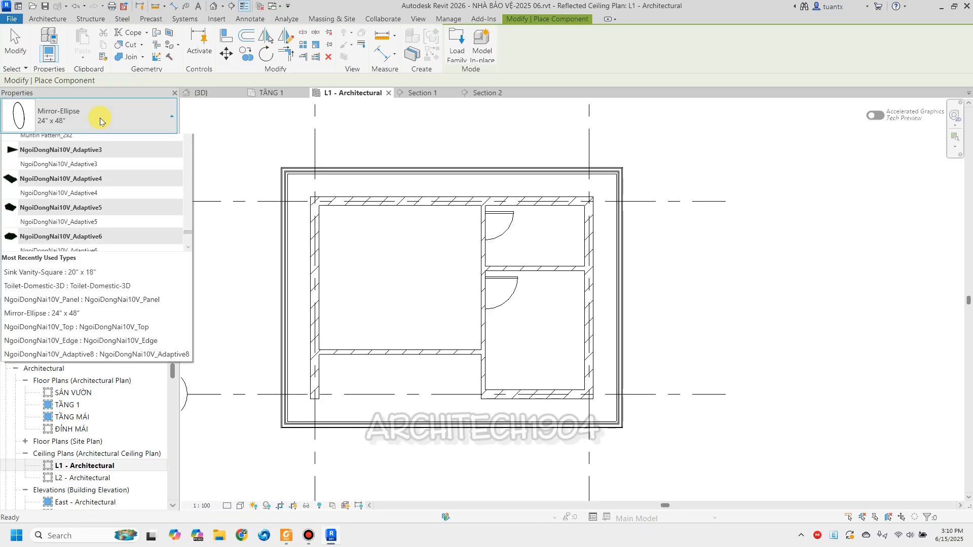
{"action": "type", "text": "light"}
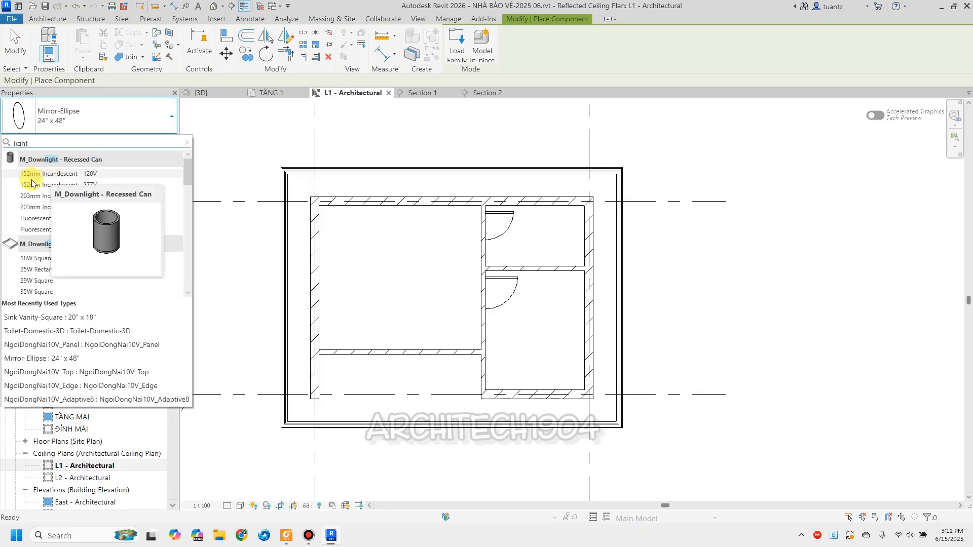
{"action": "scroll", "coordinate": [51, 217], "scroll_direction": "down", "scroll_amount": 1}
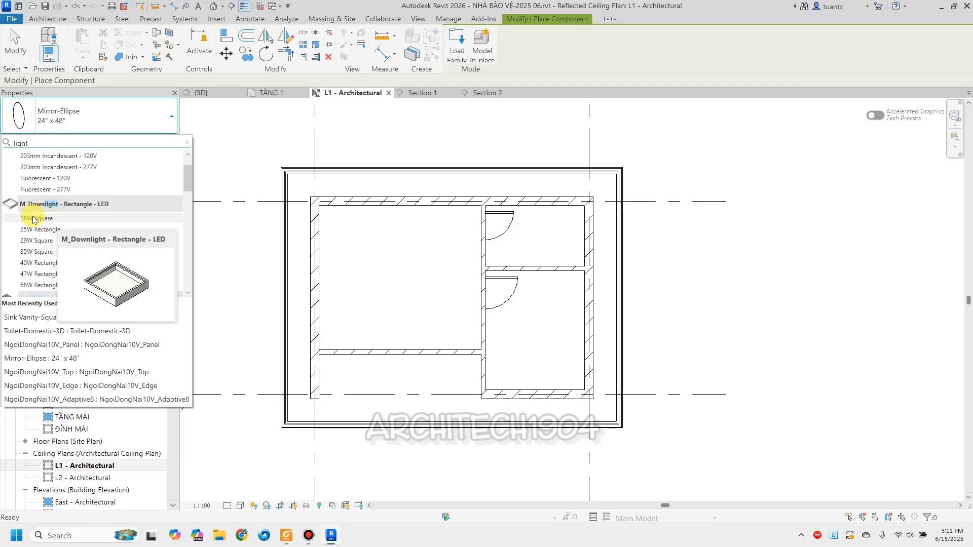
{"action": "scroll", "coordinate": [51, 246], "scroll_direction": "down", "scroll_amount": 2}
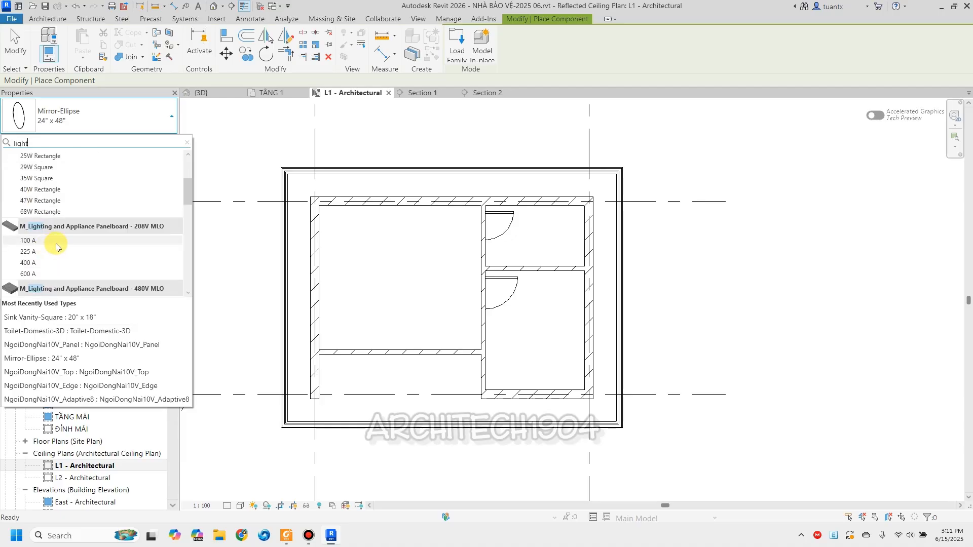
{"action": "scroll", "coordinate": [53, 246], "scroll_direction": "down", "scroll_amount": 2}
{"action": "scroll", "coordinate": [41, 242], "scroll_direction": "down", "scroll_amount": 1}
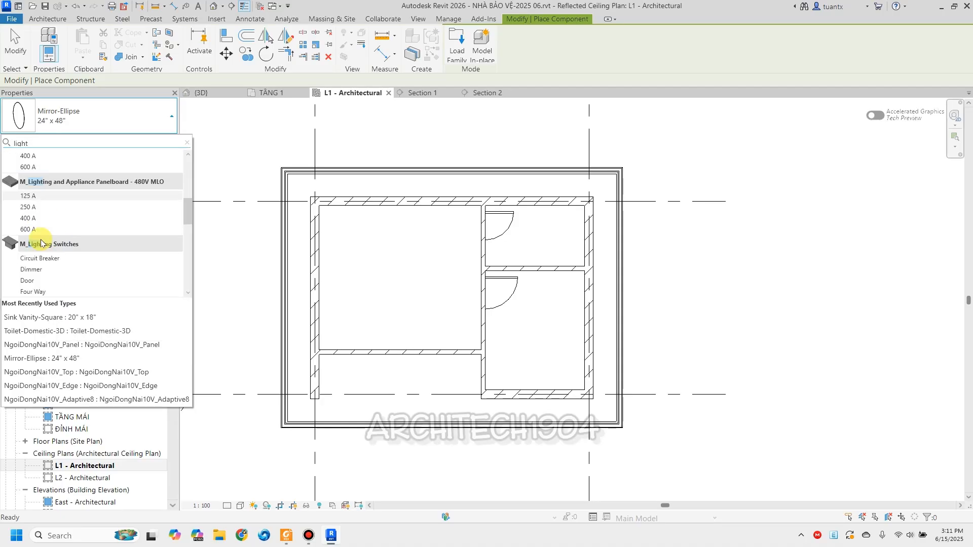
{"action": "scroll", "coordinate": [83, 239], "scroll_direction": "down", "scroll_amount": 6}
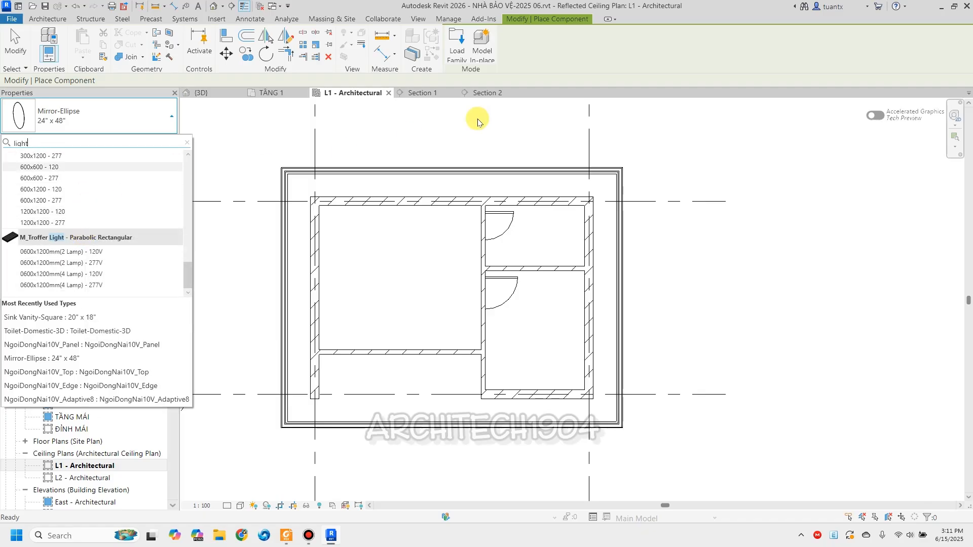
Start loading a family and browse the US library to the Lighting > Architectural > Internal folder.
{"action": "left_click", "coordinate": [457, 45]}
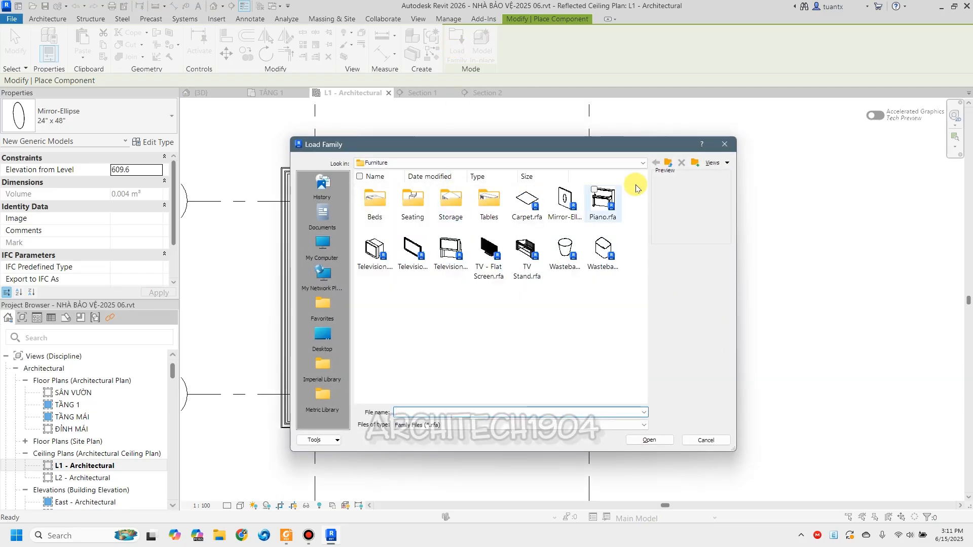
{"action": "left_click", "coordinate": [670, 165]}
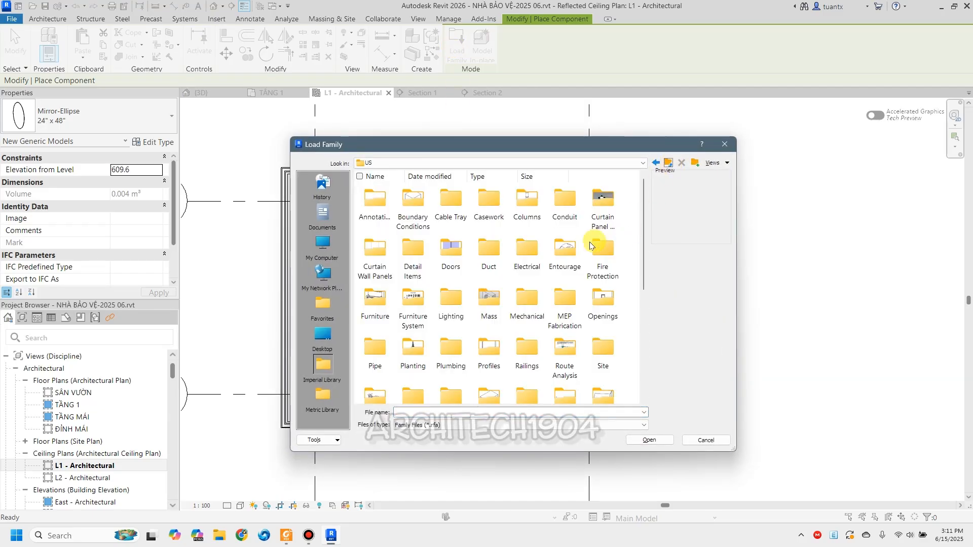
{"action": "scroll", "coordinate": [553, 273], "scroll_direction": "down", "scroll_amount": 1}
{"action": "scroll", "coordinate": [551, 276], "scroll_direction": "down", "scroll_amount": 2}
{"action": "scroll", "coordinate": [549, 277], "scroll_direction": "up", "scroll_amount": 1}
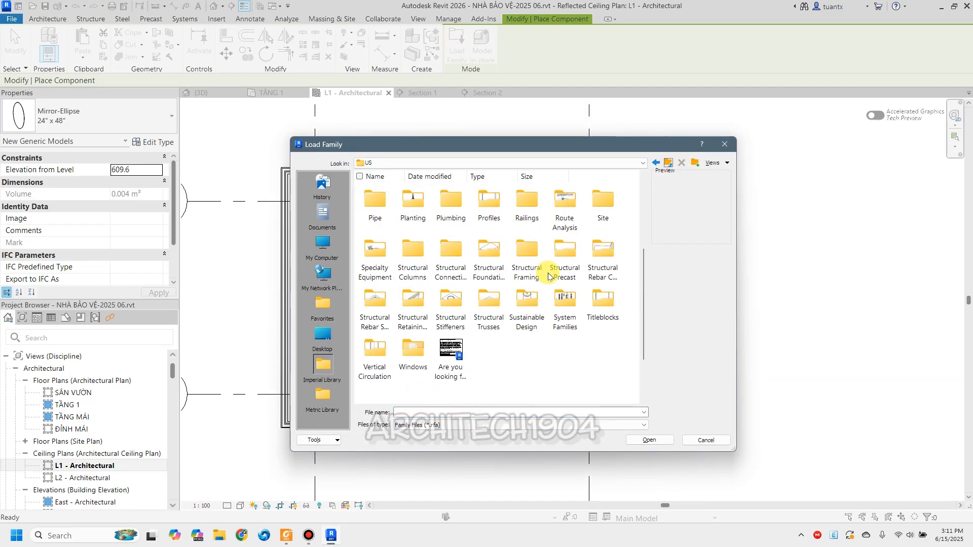
{"action": "scroll", "coordinate": [548, 275], "scroll_direction": "up", "scroll_amount": 3}
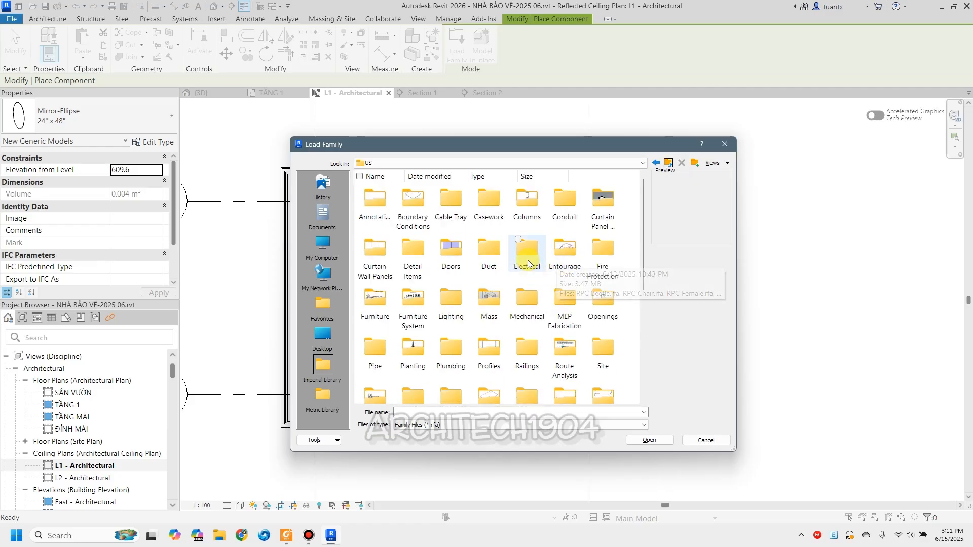
{"action": "double_click", "coordinate": [451, 296]}
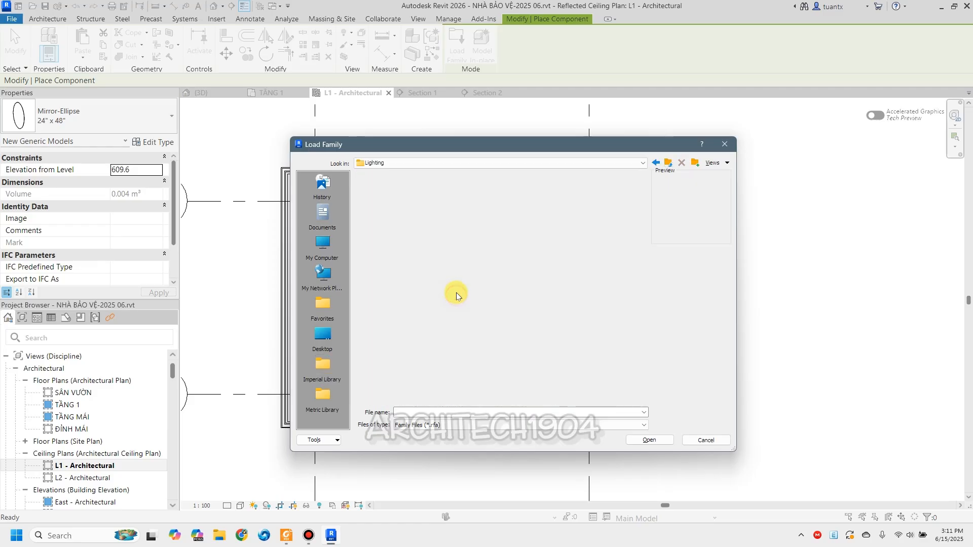
{"action": "double_click", "coordinate": [378, 203]}
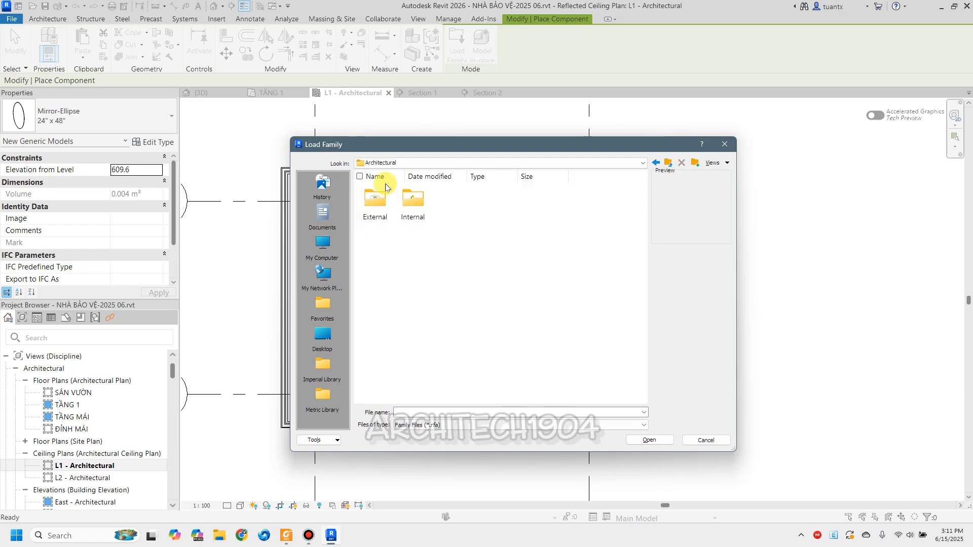
{"action": "double_click", "coordinate": [404, 205]}
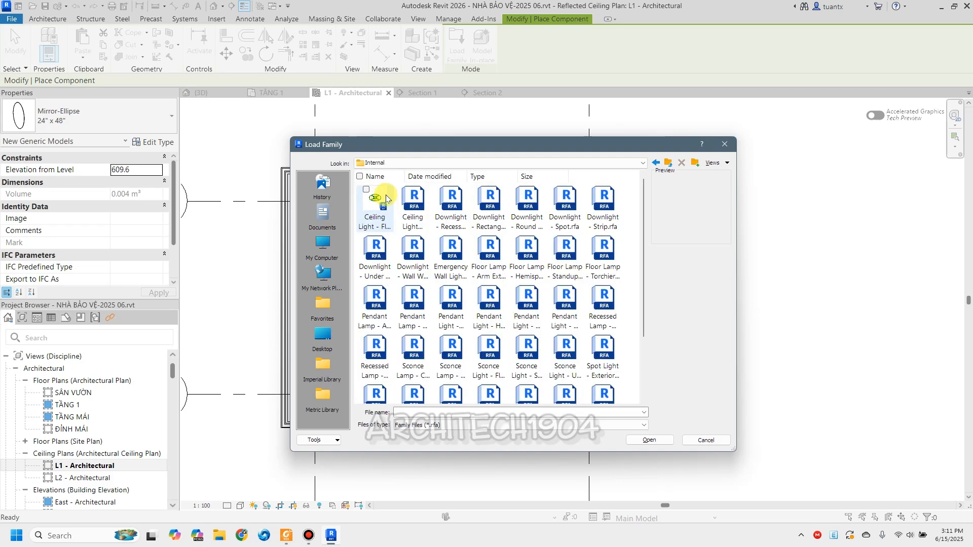
Compare the ceiling light and downlight family previews and load Ceiling Light - Flat Round.rfa.
{"action": "left_click", "coordinate": [375, 204]}
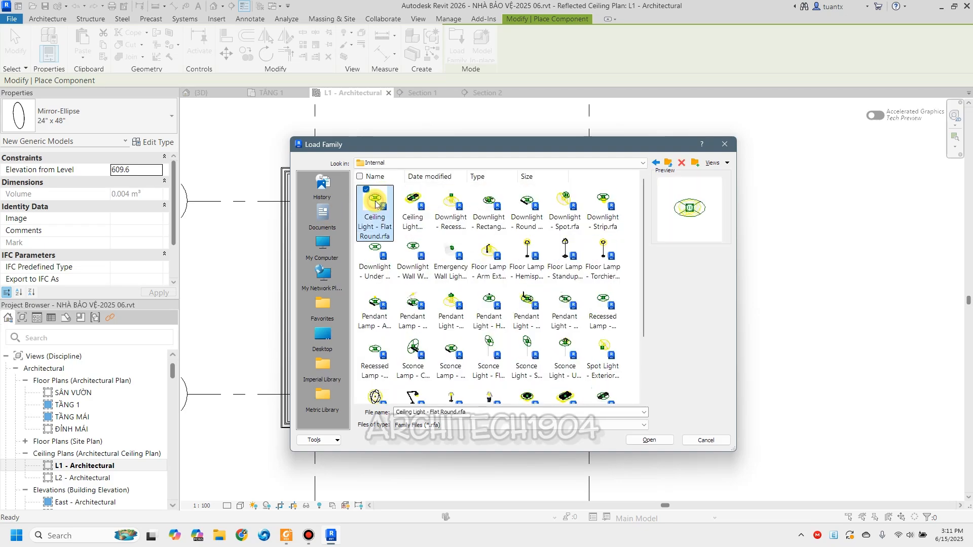
{"action": "left_click", "coordinate": [413, 217]}
{"action": "left_click", "coordinate": [450, 218]}
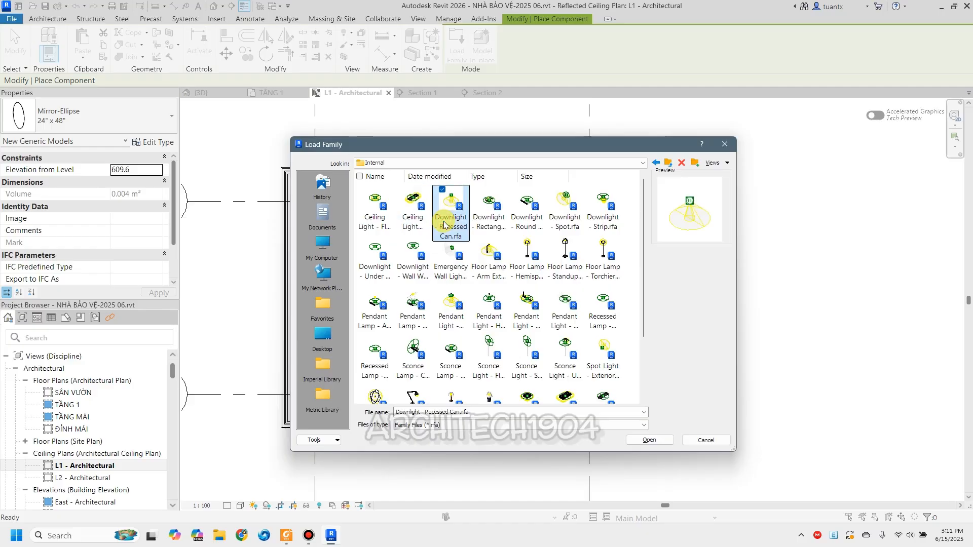
{"action": "left_click", "coordinate": [486, 226]}
{"action": "left_click", "coordinate": [387, 230]}
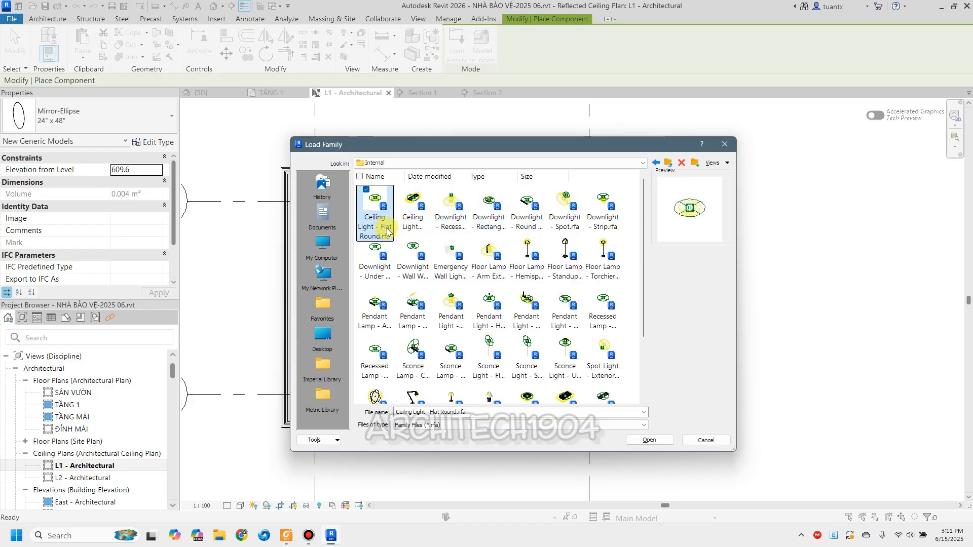
{"action": "double_click", "coordinate": [379, 233]}
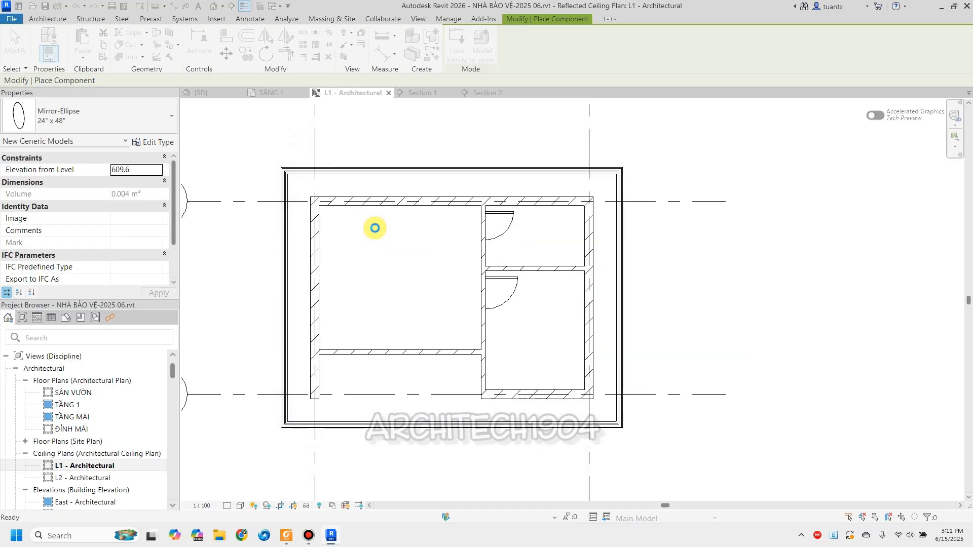
Place a ceiling light about 900 mm below the large room's upper wall and inspect the 60W - 120V type's properties.
{"action": "scroll", "coordinate": [374, 231], "scroll_direction": "up", "scroll_amount": 2}
{"action": "left_click", "coordinate": [356, 245]}
{"action": "left_click", "coordinate": [125, 120]}
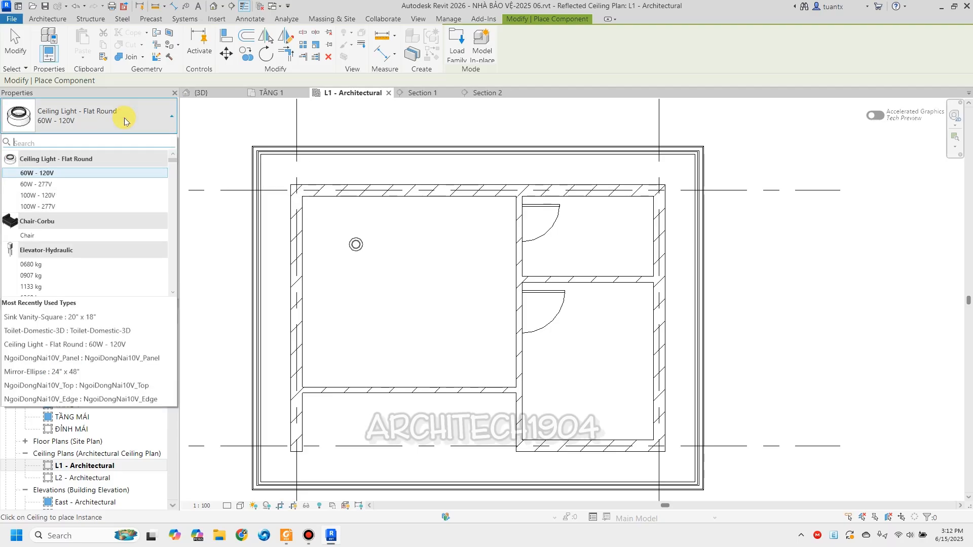
{"action": "left_click", "coordinate": [60, 175]}
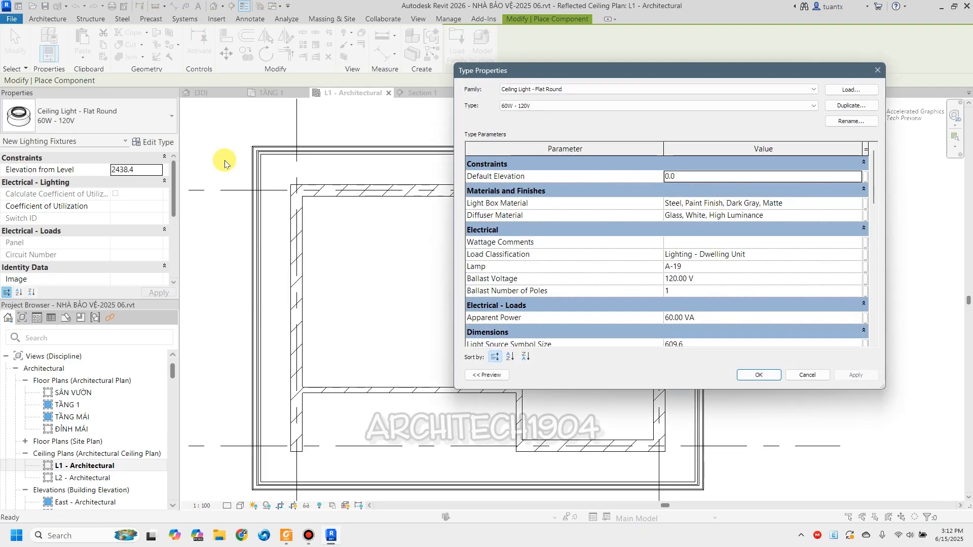
{"action": "left_click_drag", "start_coordinate": [544, 67], "coordinate": [366, 35]}
{"action": "left_click_drag", "start_coordinate": [697, 148], "coordinate": [718, 159]}
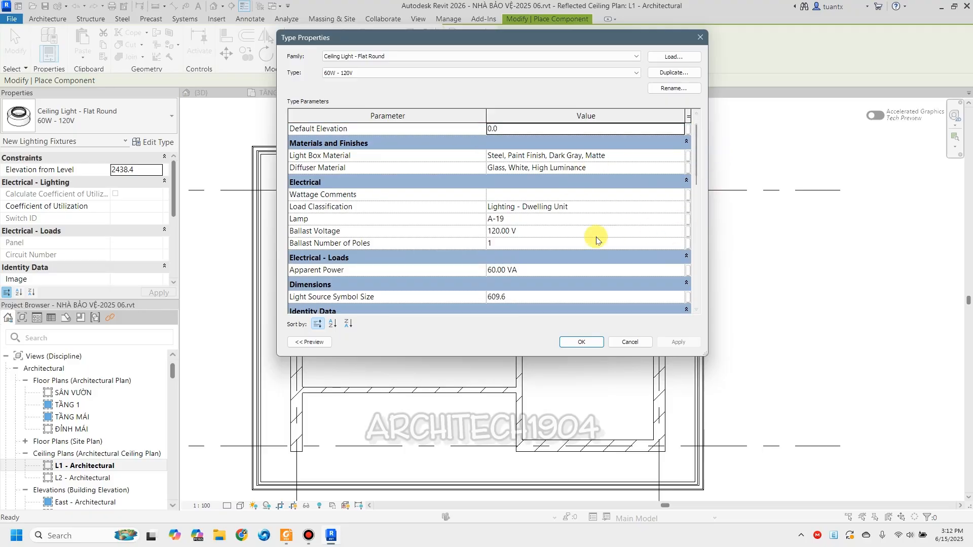
{"action": "left_click", "coordinate": [634, 342]}
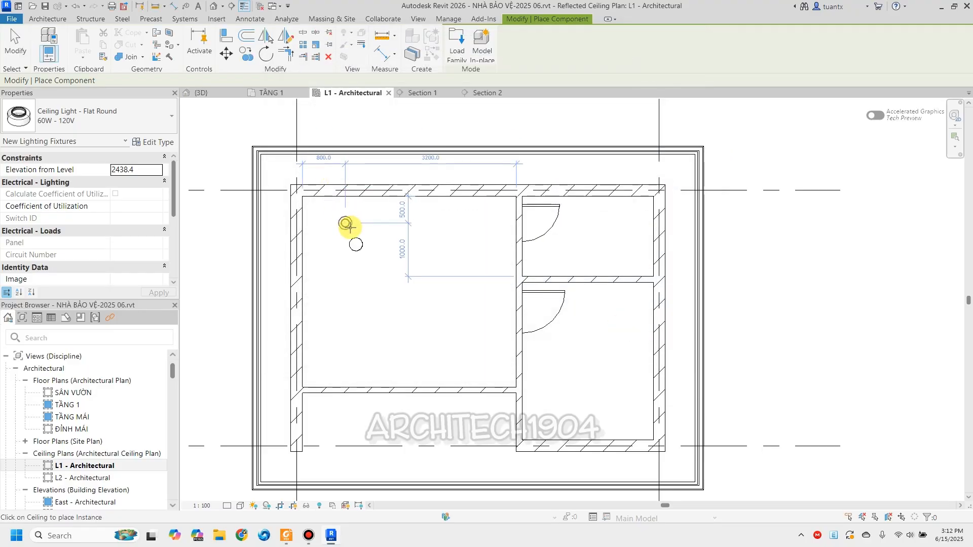
Place three more 60W - 120V ceiling lights in the large room to form a two-by-two layout.
{"action": "scroll", "coordinate": [335, 236], "scroll_direction": "up", "scroll_amount": 3}
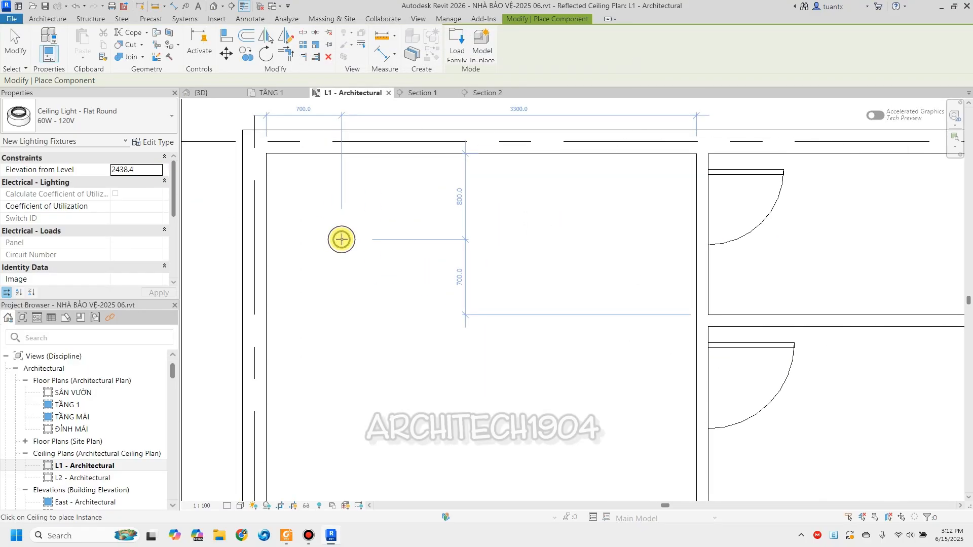
{"action": "scroll", "coordinate": [337, 239], "scroll_direction": "down", "scroll_amount": 1}
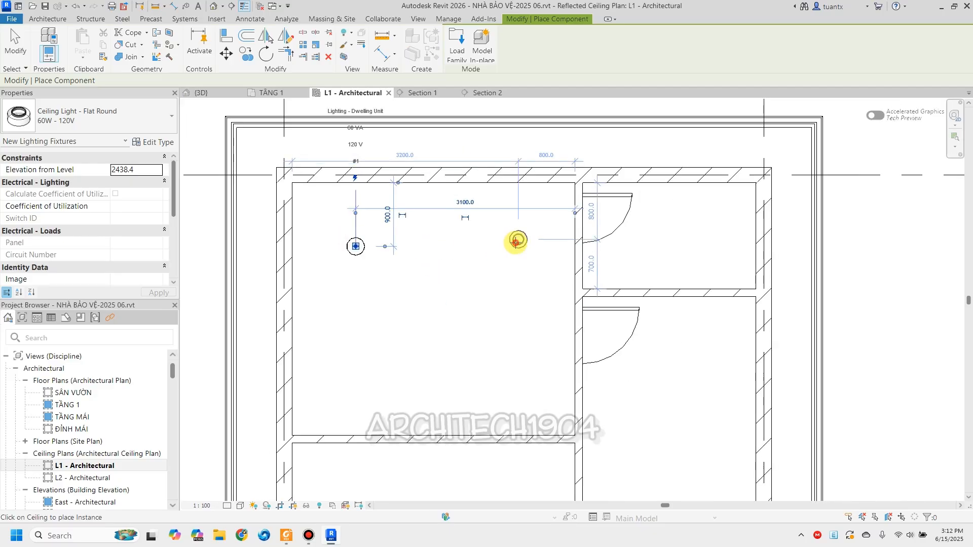
{"action": "left_click", "coordinate": [356, 386]}
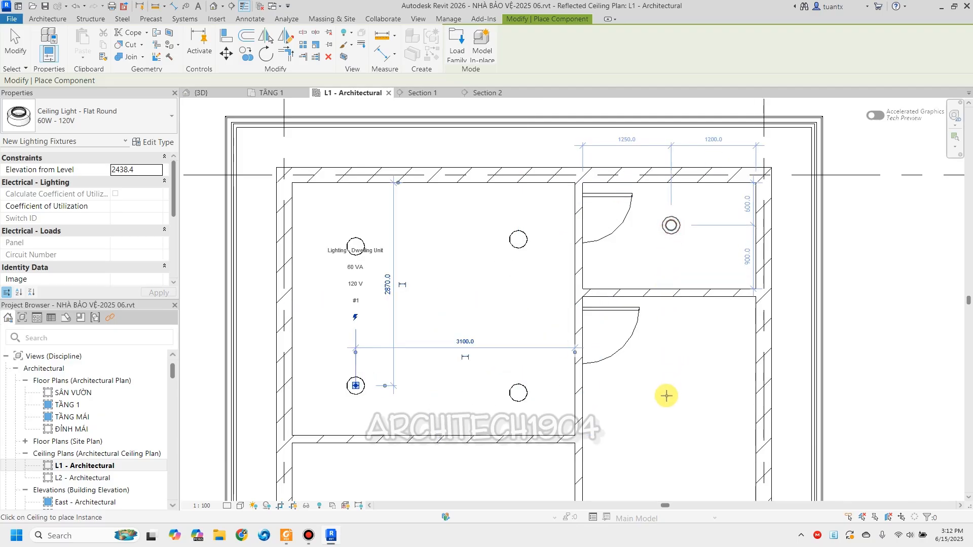
Place one ceiling light in the upper-right room and two, one above the other, in the lower-right room.
{"action": "middle_click_drag", "start_coordinate": [678, 379], "coordinate": [624, 250]}
{"action": "left_click", "coordinate": [615, 212]}
{"action": "left_click", "coordinate": [613, 323]}
{"action": "middle_click_drag", "start_coordinate": [599, 280], "coordinate": [608, 335]}
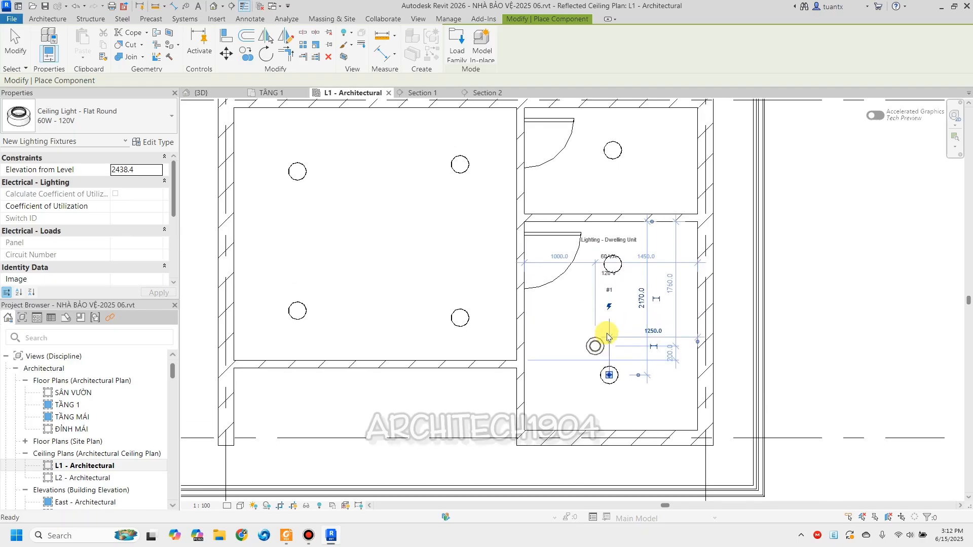
{"action": "key", "text": "Escape"}
{"action": "key", "text": "Escape"}
Align each right-hand light in the large room horizontally with the left-hand light of its row.
{"action": "middle_click_drag", "start_coordinate": [432, 297], "coordinate": [437, 366]}
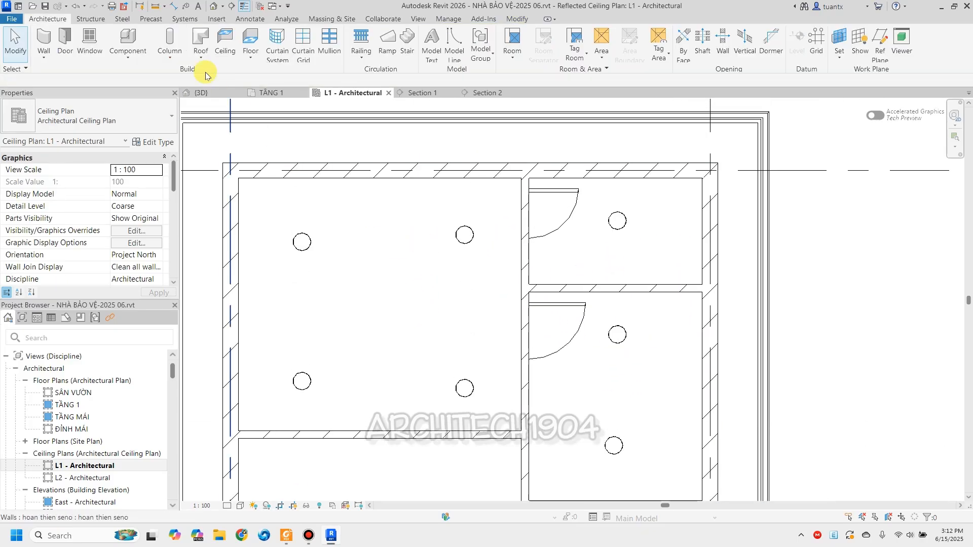
{"action": "left_click", "coordinate": [518, 20]}
{"action": "left_click", "coordinate": [227, 43]}
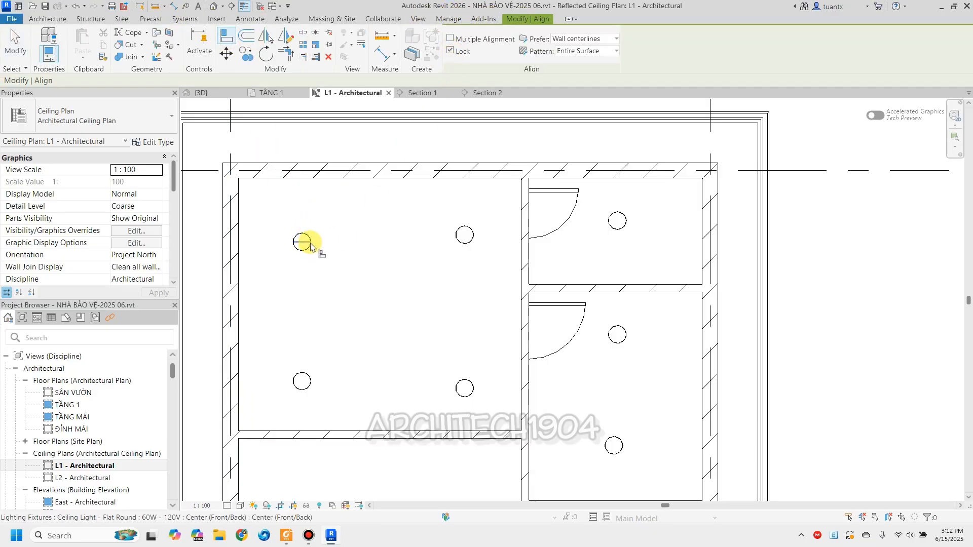
{"action": "left_click", "coordinate": [472, 240]}
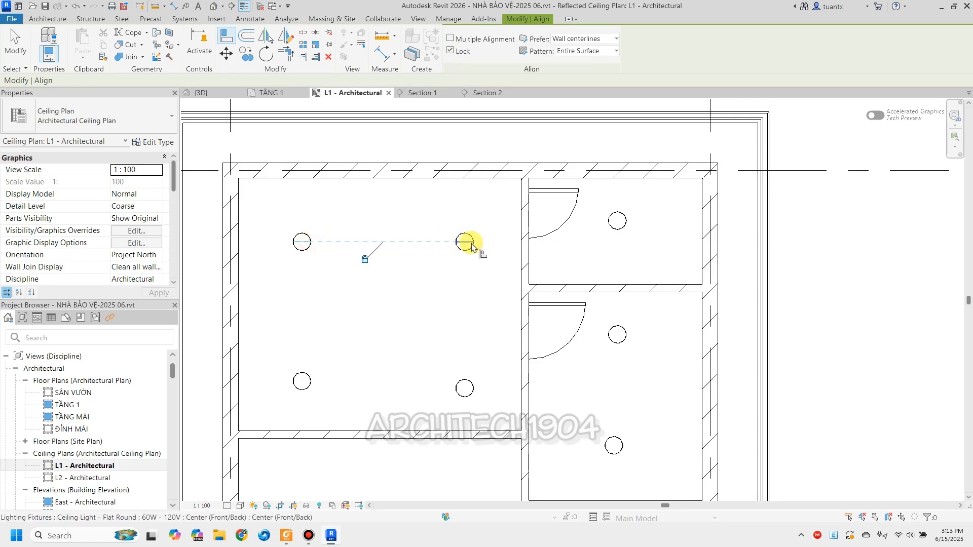
{"action": "left_click", "coordinate": [309, 380]}
{"action": "left_click", "coordinate": [475, 389]}
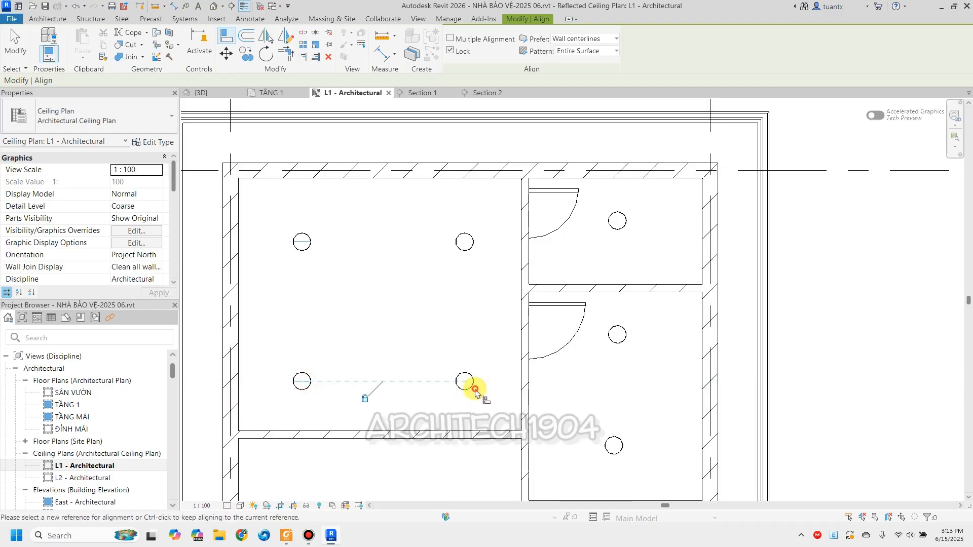
Align each lower light in the large room vertically with the upper light of its column.
{"action": "left_click", "coordinate": [301, 238]}
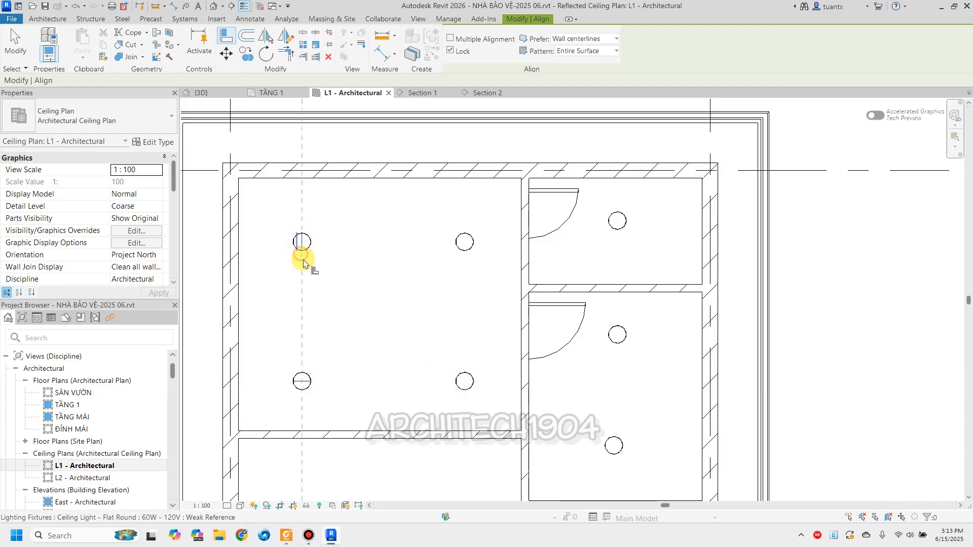
{"action": "left_click", "coordinate": [301, 387]}
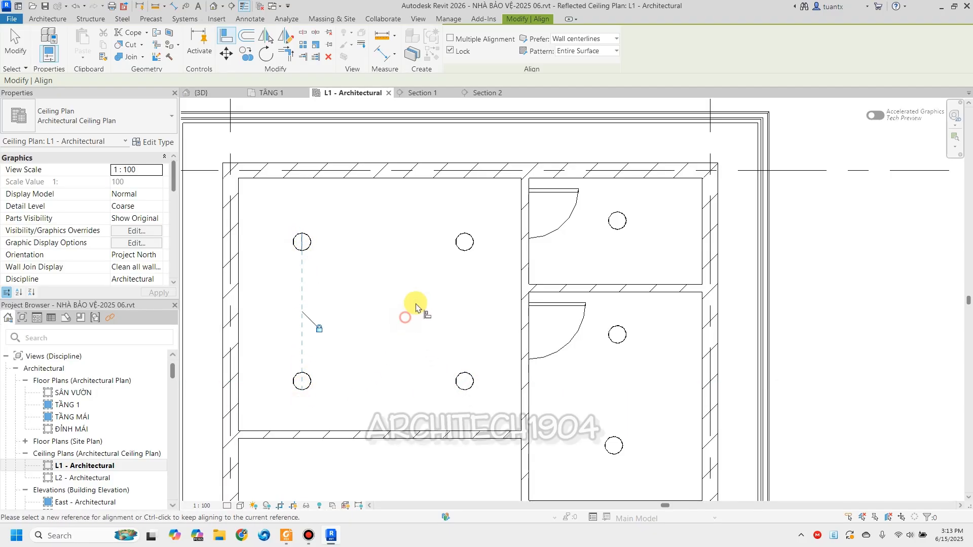
{"action": "left_click", "coordinate": [464, 246]}
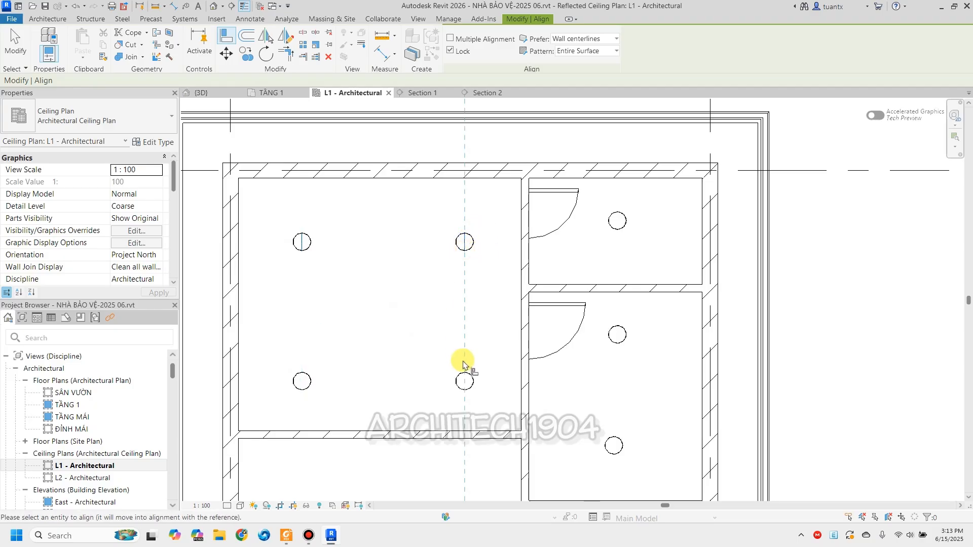
{"action": "left_click", "coordinate": [463, 388]}
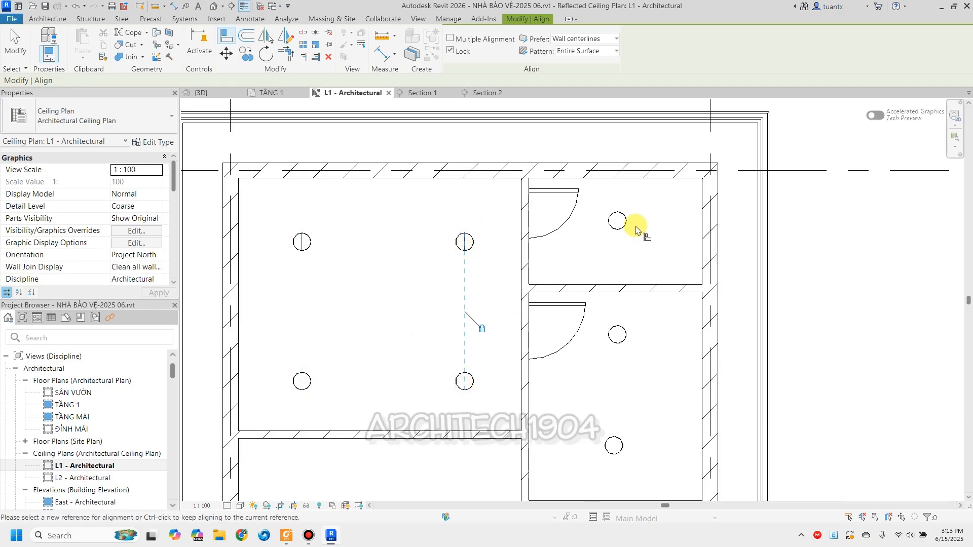
Align the lower light in the lower-right room vertically with the light above it.
{"action": "mouse_move", "coordinate": [623, 245]}
{"action": "middle_mouse_down"}
{"action": "mouse_move", "coordinate": [566, 208]}
{"action": "mouse_move", "coordinate": [563, 195]}
{"action": "middle_mouse_up"}
{"action": "left_click", "coordinate": [555, 299]}
{"action": "left_click", "coordinate": [554, 403]}
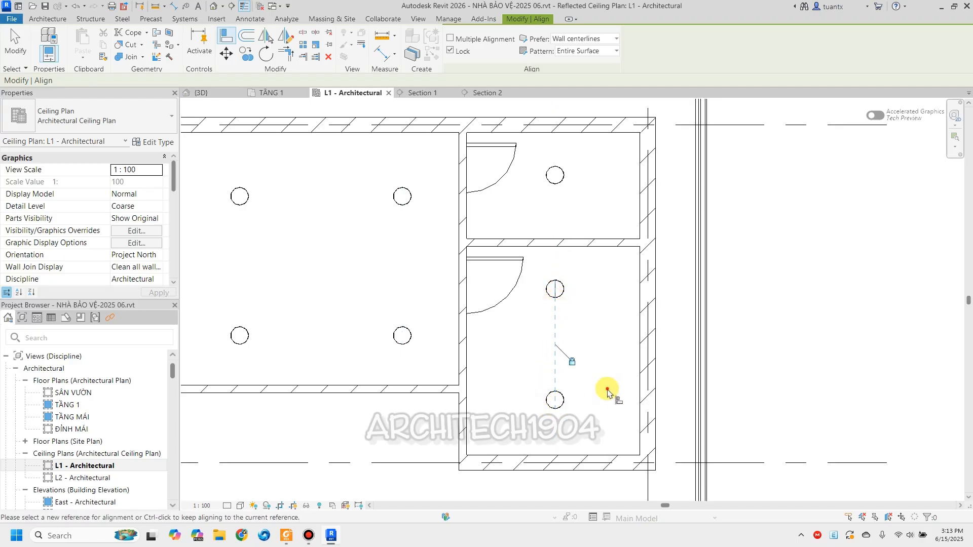
Try to align the lower-right room's lower light with the upper light's horizontal centreline, and undo that alignment.
{"action": "left_click", "coordinate": [558, 289]}
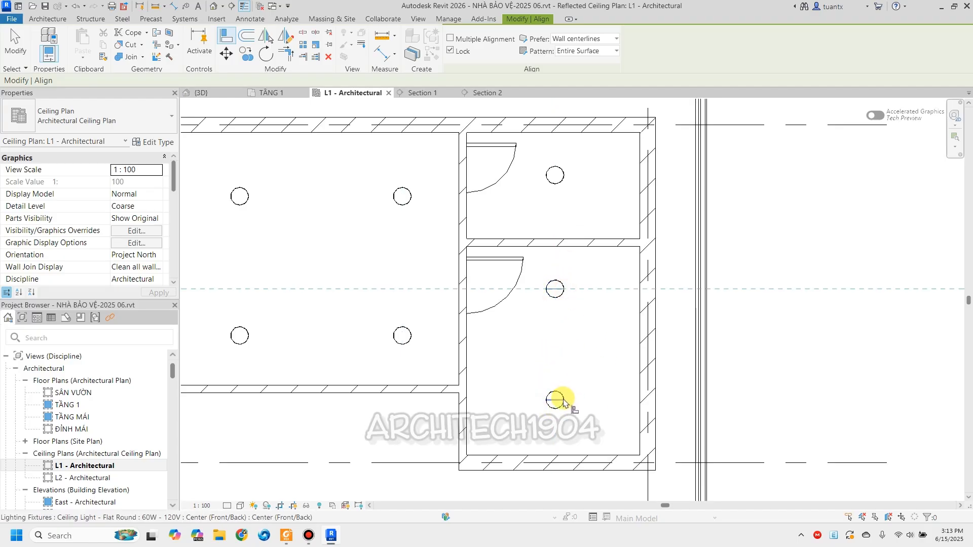
{"action": "left_click", "coordinate": [557, 400]}
{"action": "left_click", "coordinate": [527, 229]}
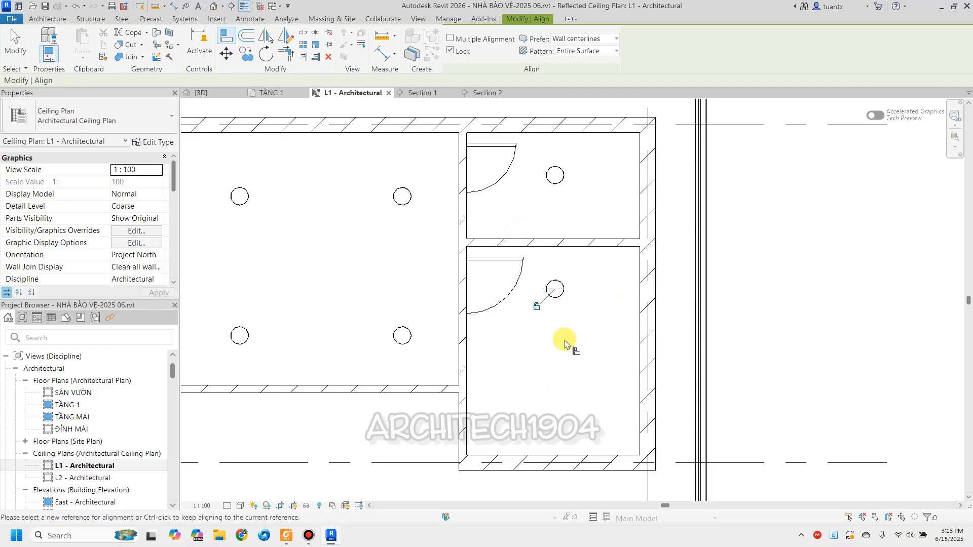
{"action": "key", "text": "ctrl+z"}
{"action": "scroll", "coordinate": [572, 350], "scroll_direction": "down", "scroll_amount": 1}
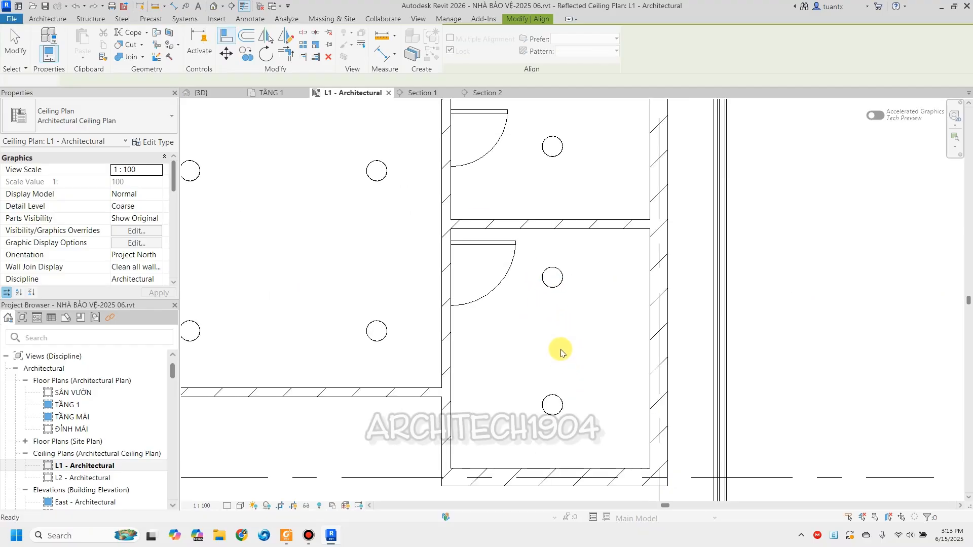
{"action": "key", "text": "Escape"}
Move the upper-right room's light to about 1060 mm from the right wall and about 740 mm below the upper wall.
{"action": "scroll", "coordinate": [537, 330], "scroll_direction": "down", "scroll_amount": 1}
{"action": "scroll", "coordinate": [530, 316], "scroll_direction": "up", "scroll_amount": 1}
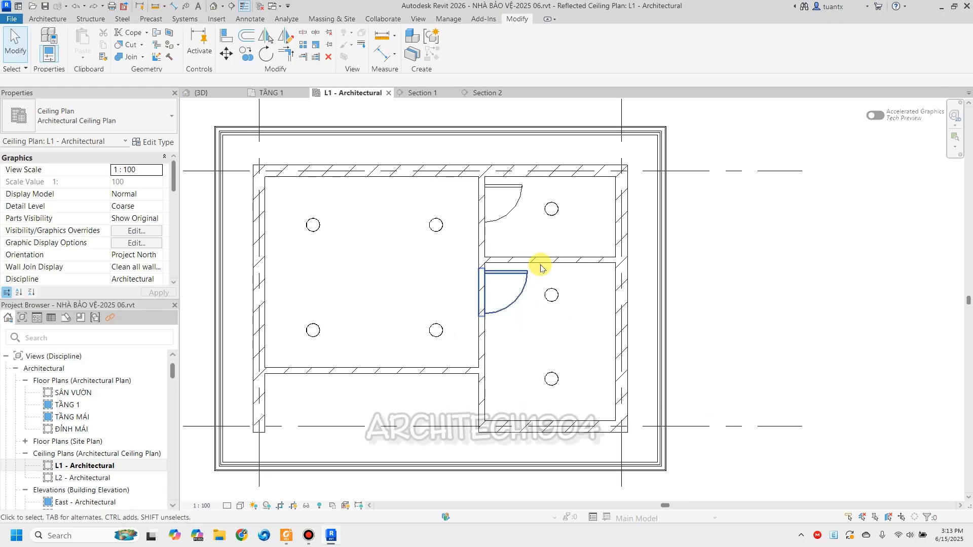
{"action": "scroll", "coordinate": [543, 223], "scroll_direction": "up", "scroll_amount": 3}
{"action": "left_click", "coordinate": [555, 202]}
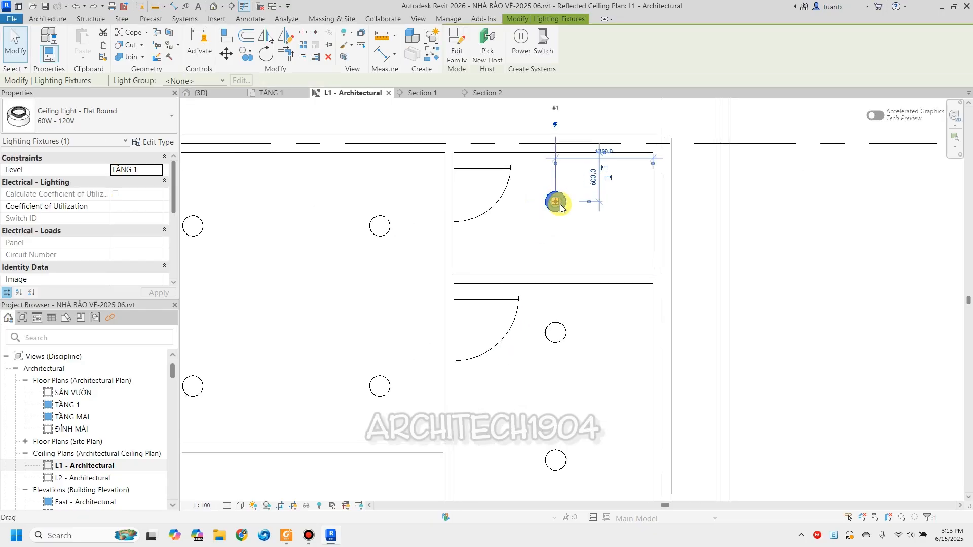
{"action": "left_click", "coordinate": [569, 218]}
{"action": "left_click", "coordinate": [559, 206]}
{"action": "left_click_drag", "start_coordinate": [560, 206], "coordinate": [572, 218]}
Nudge the aligned lights in the lower-right room rightward to 1040 mm from the right wall.
{"action": "scroll", "coordinate": [565, 222], "scroll_direction": "down", "scroll_amount": 1}
{"action": "middle_click_drag", "start_coordinate": [557, 230], "coordinate": [556, 172]}
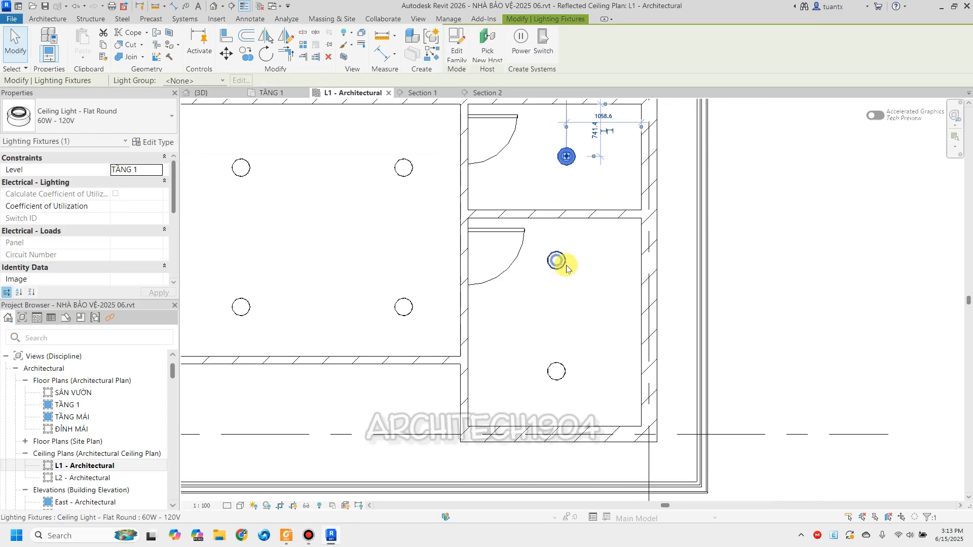
{"action": "left_click", "coordinate": [558, 377]}
{"action": "key", "text": "Right"}
{"action": "key", "text": "Right"}
{"action": "key", "text": "Right"}
{"action": "key", "text": "Right"}
{"action": "key", "text": "Right"}
{"action": "key", "text": "Right"}
{"action": "key", "text": "Right"}
{"action": "key", "text": "Right"}
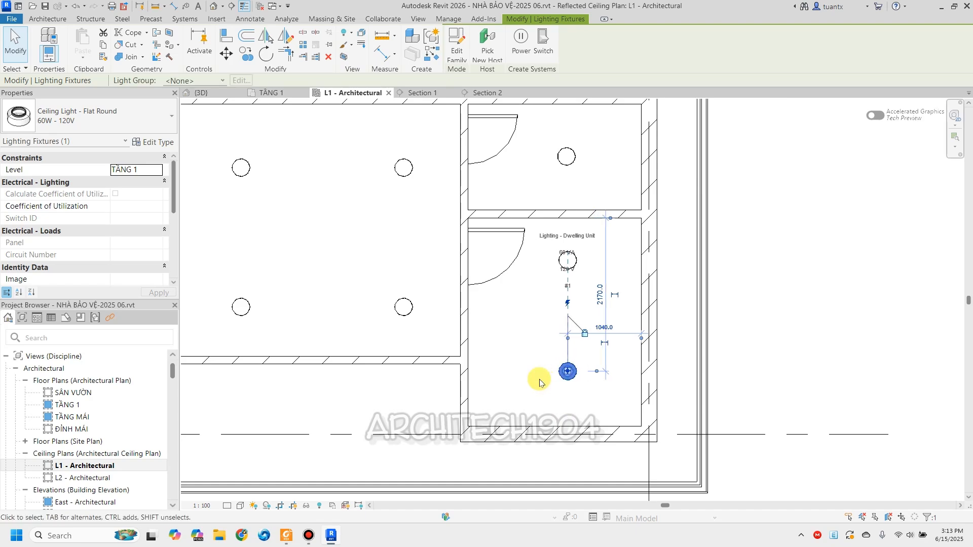
Nudge the large room's lower row of lights upward to 2630 mm from the room's upper wall.
{"action": "scroll", "coordinate": [441, 361], "scroll_direction": "down", "scroll_amount": 4}
{"action": "left_click_drag", "start_coordinate": [365, 313], "coordinate": [485, 354]}
{"action": "key", "text": "Up"}
{"action": "key", "text": "Up"}
{"action": "key", "text": "Up"}
{"action": "key", "text": "Up"}
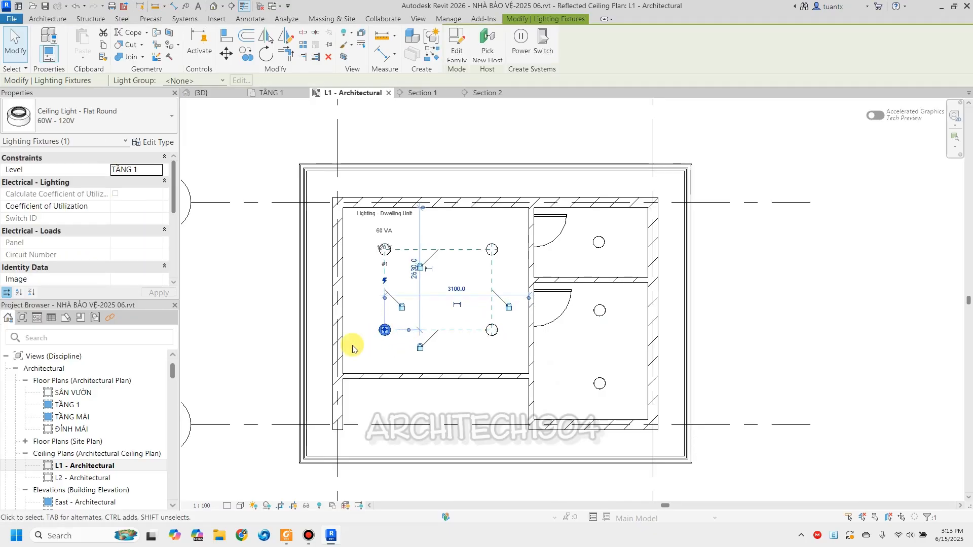
{"action": "left_click", "coordinate": [353, 348]}
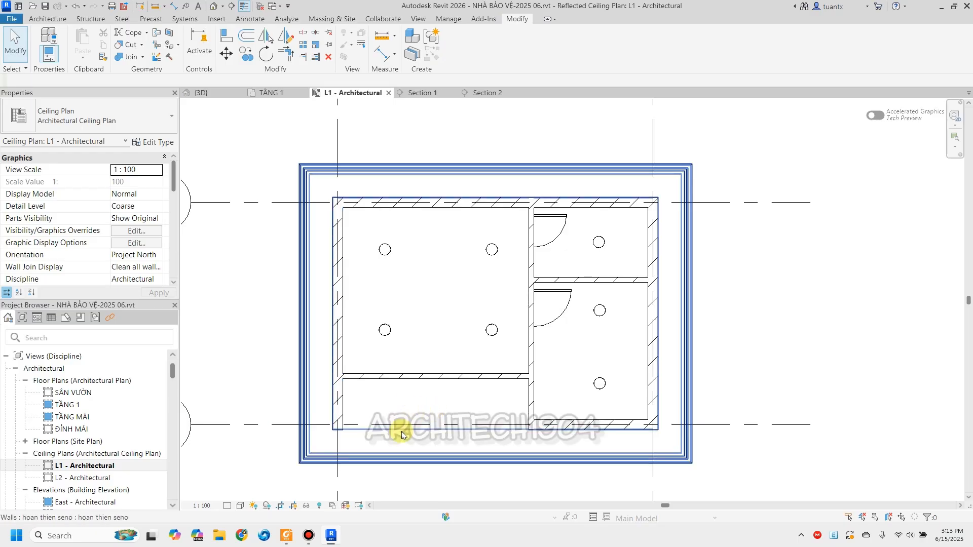
Copy the large room's two lower lights straight down into the entrance porch below the room.
{"action": "left_click_drag", "start_coordinate": [368, 306], "coordinate": [535, 354]}
{"action": "left_click", "coordinate": [246, 54]}
{"action": "left_click", "coordinate": [384, 330]}
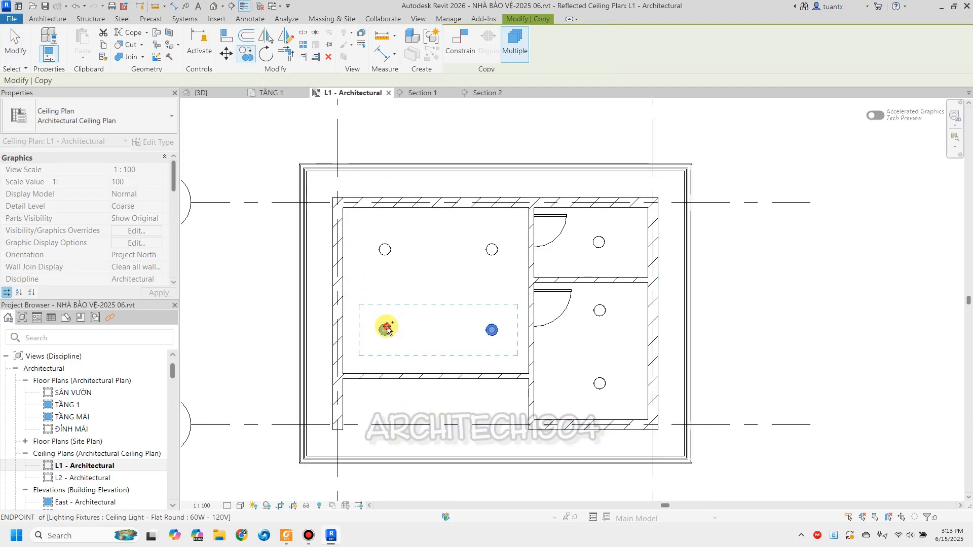
{"action": "left_click", "coordinate": [384, 409]}
{"action": "key", "text": "Escape"}
{"action": "key", "text": "Escape"}
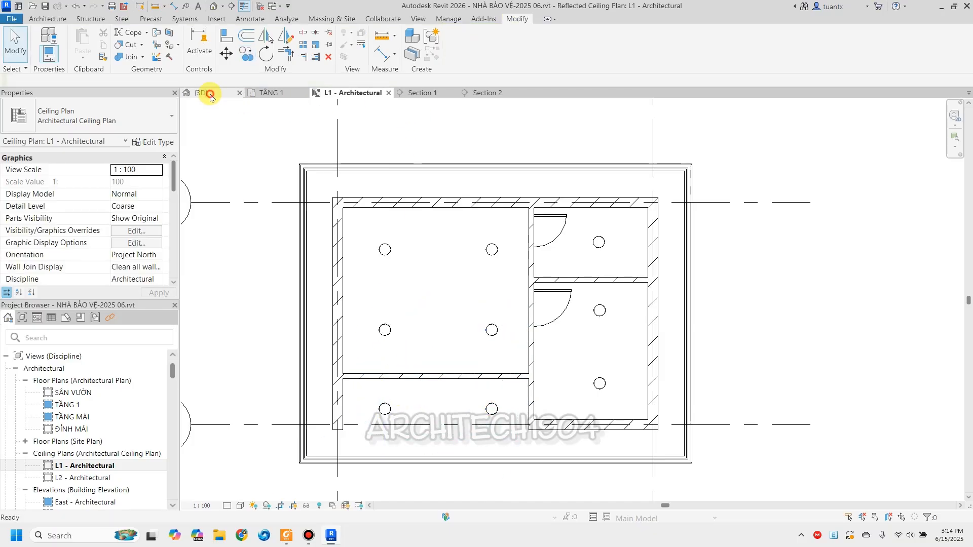
Examine the placed ceiling lights beneath the ceiling in the sectioned 3D view.
{"action": "left_click", "coordinate": [210, 95]}
{"action": "scroll", "coordinate": [548, 337], "scroll_direction": "down", "scroll_amount": 2}
{"action": "middle_click_drag", "start_coordinate": [549, 336], "coordinate": [532, 273]}
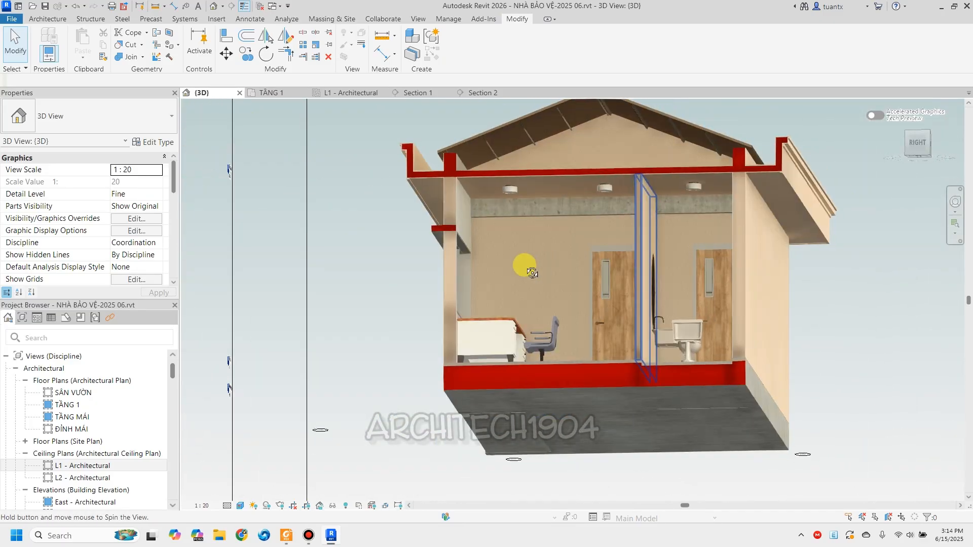
{"action": "scroll", "coordinate": [494, 197], "scroll_direction": "up", "scroll_amount": 8}
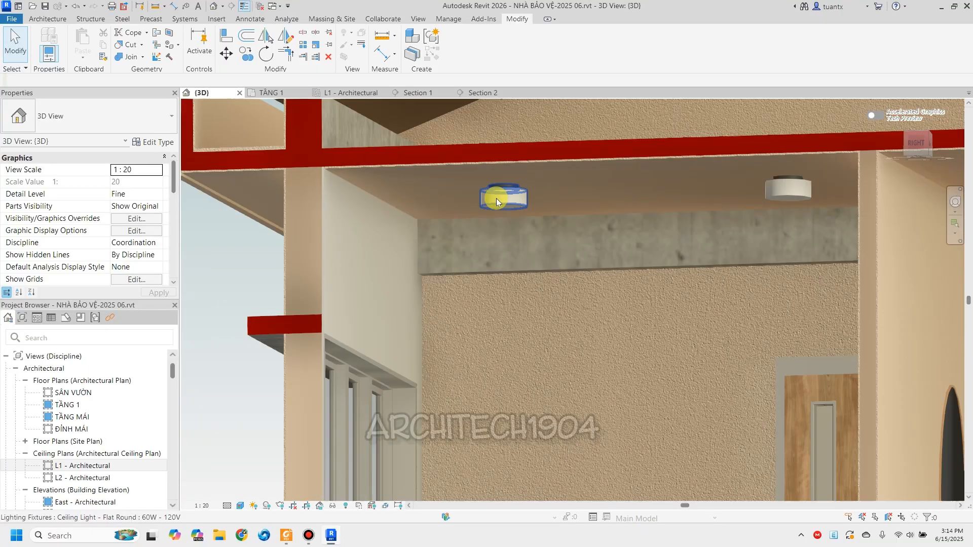
{"action": "scroll", "coordinate": [496, 200], "scroll_direction": "down", "scroll_amount": 8}
{"action": "middle_click_drag", "start_coordinate": [550, 297], "coordinate": [764, 314], "text": "shift"}
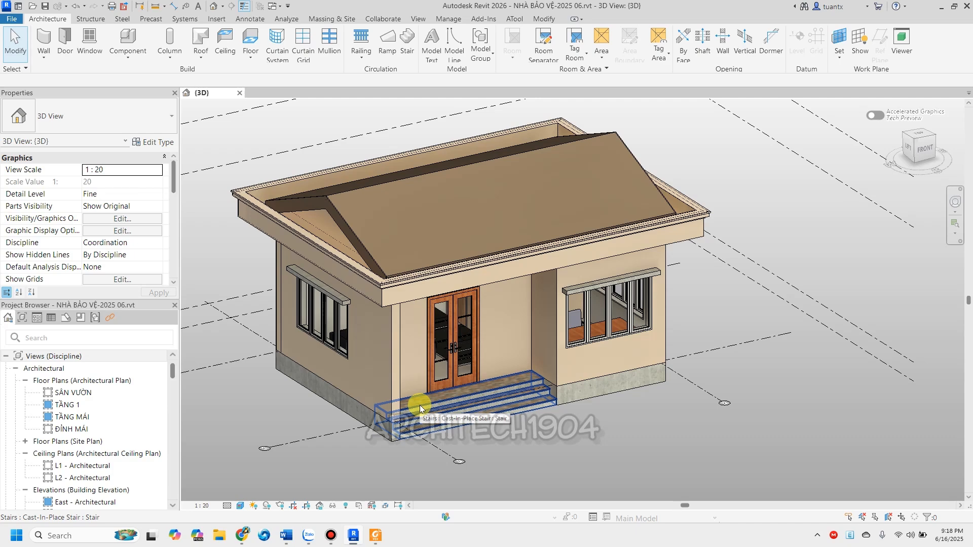
Check the reference floor plan in HS nhà bảo vệ.pdf in Foxit Reader, switch back to Revit and open the TẦNG 1 floor plan.
{"action": "left_click", "coordinate": [375, 540]}
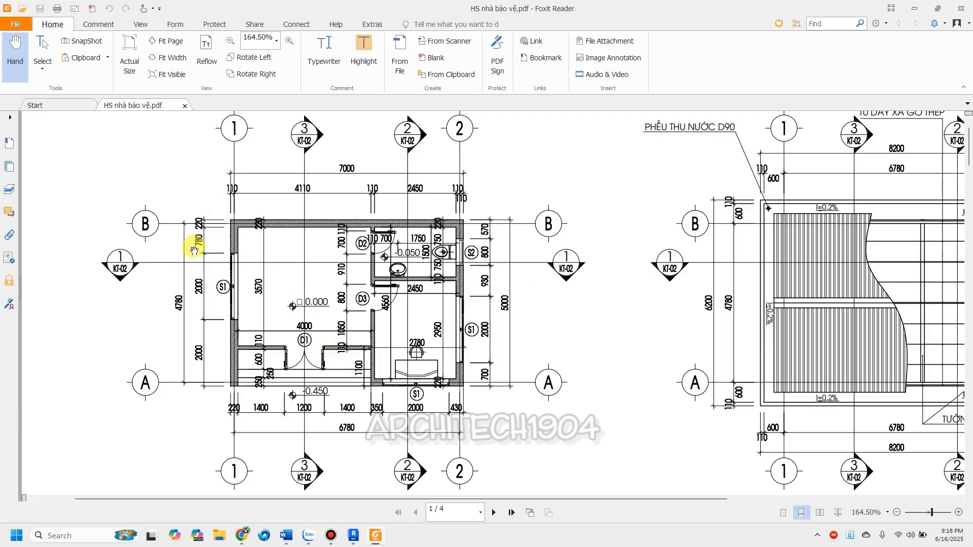
{"action": "left_click", "coordinate": [354, 537]}
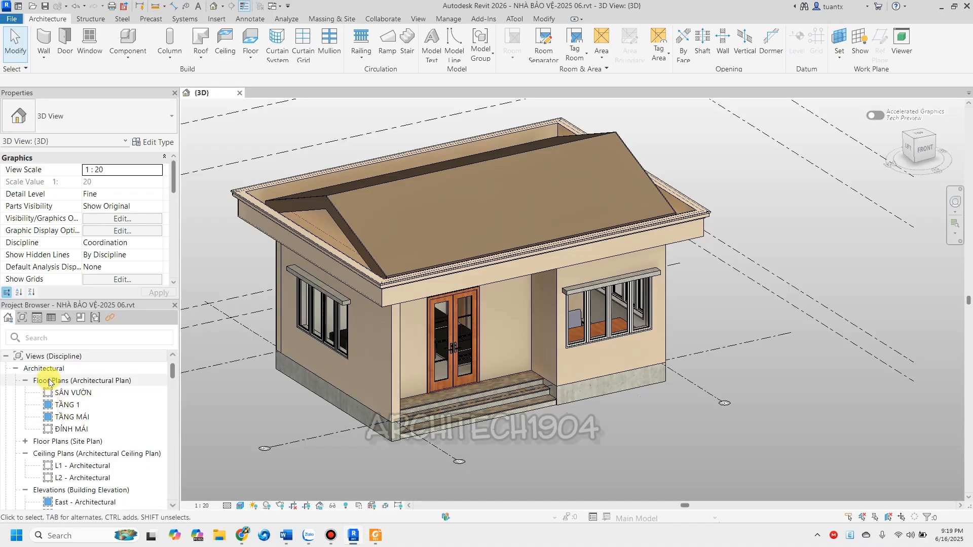
{"action": "left_click", "coordinate": [59, 406]}
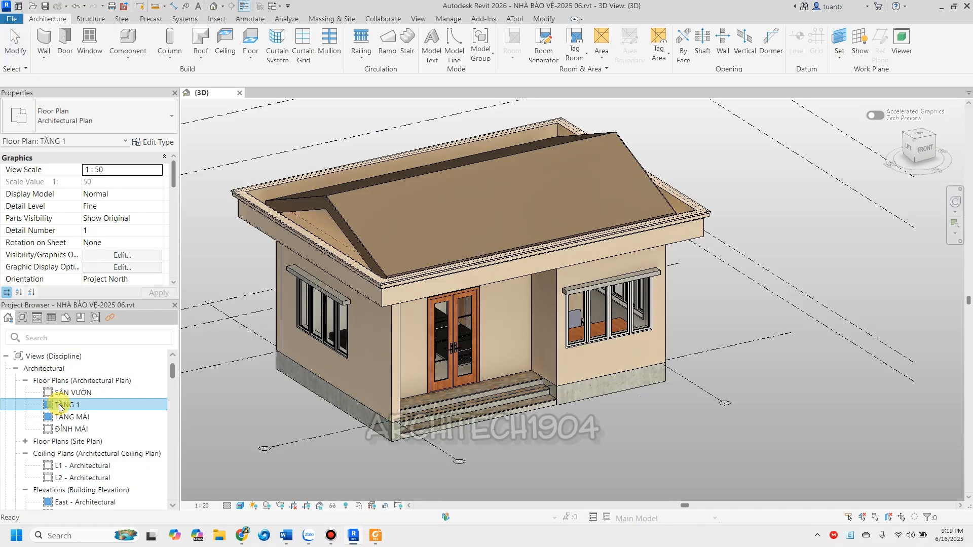
{"action": "scroll", "coordinate": [61, 408], "scroll_direction": "down", "scroll_amount": 2}
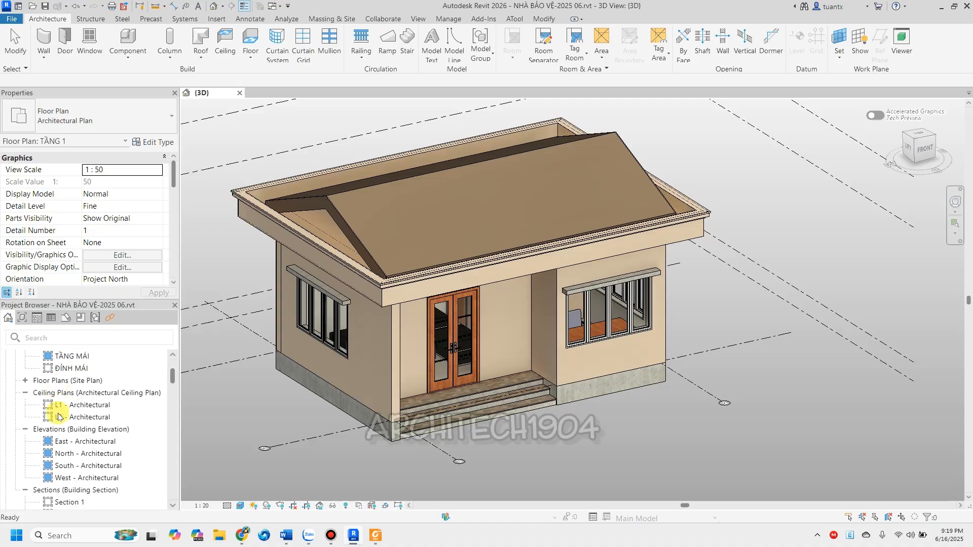
{"action": "scroll", "coordinate": [70, 409], "scroll_direction": "down", "scroll_amount": 5}
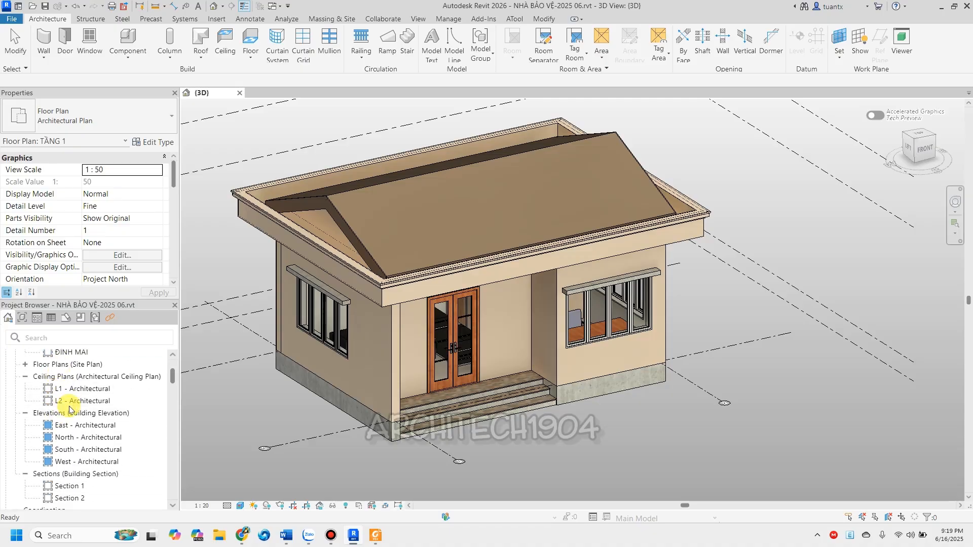
{"action": "scroll", "coordinate": [66, 409], "scroll_direction": "down", "scroll_amount": 5}
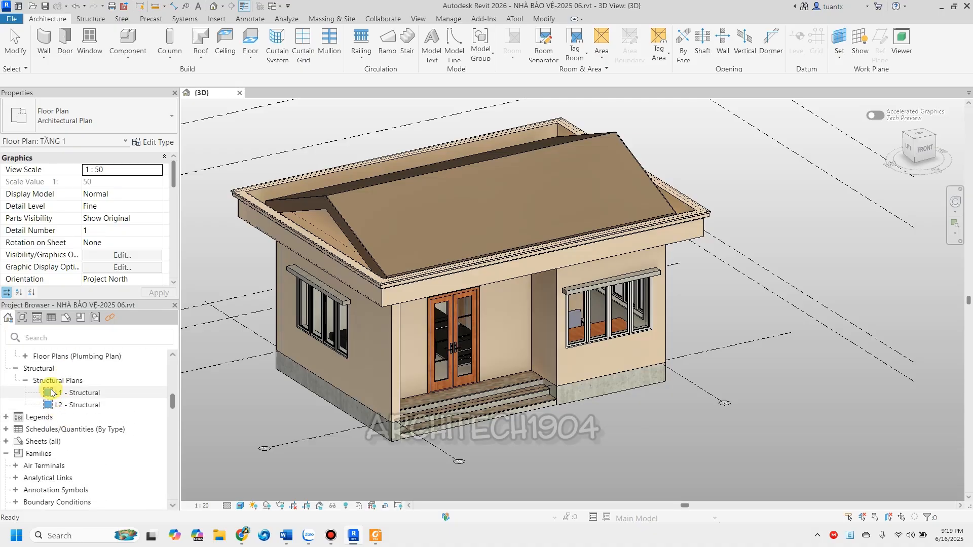
{"action": "scroll", "coordinate": [61, 393], "scroll_direction": "up", "scroll_amount": 10}
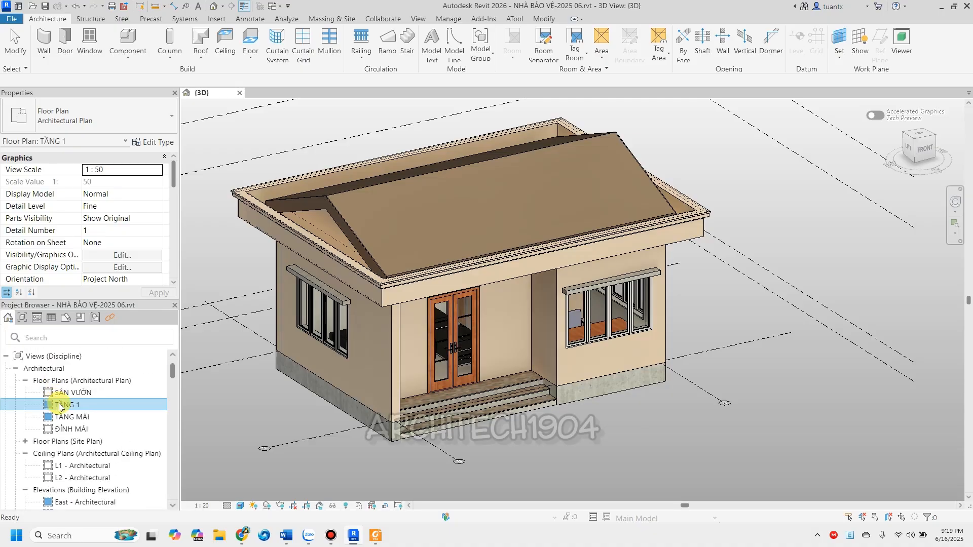
{"action": "double_click", "coordinate": [61, 405]}
Examine the TẦNG 1 plan's overall extent, its elevation markers and its crop view properties.
{"action": "scroll", "coordinate": [532, 347], "scroll_direction": "up", "scroll_amount": 2}
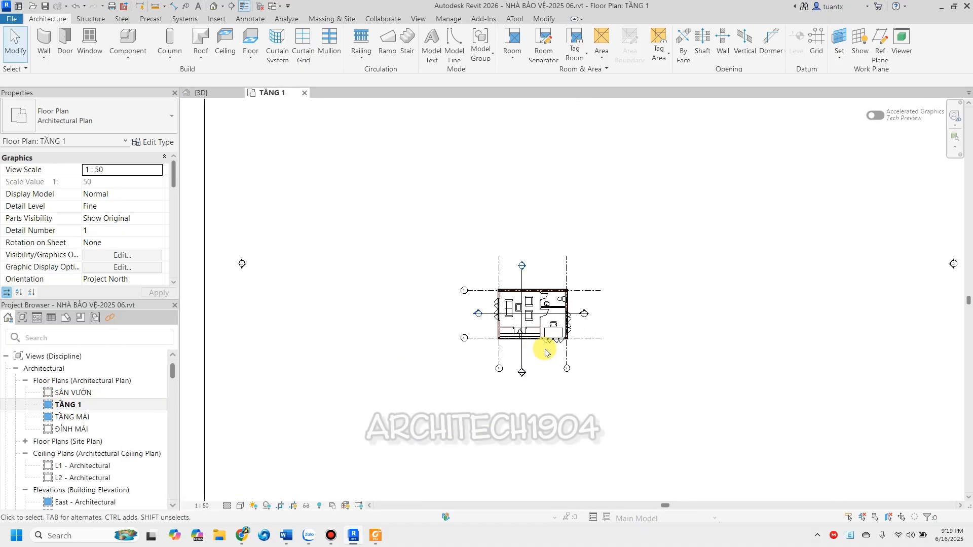
{"action": "scroll", "coordinate": [585, 385], "scroll_direction": "down", "scroll_amount": 3}
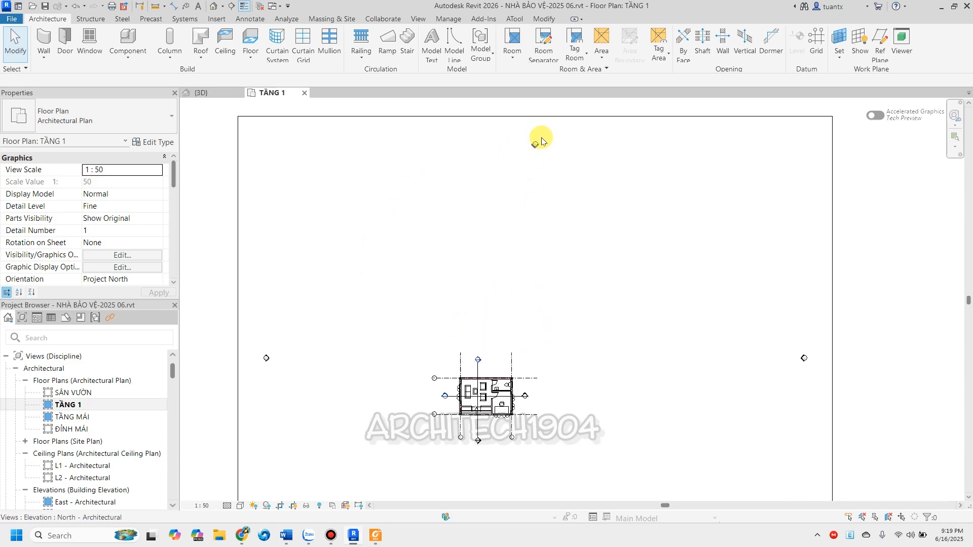
{"action": "scroll", "coordinate": [529, 144], "scroll_direction": "up", "scroll_amount": 6}
{"action": "scroll", "coordinate": [551, 233], "scroll_direction": "down", "scroll_amount": 7}
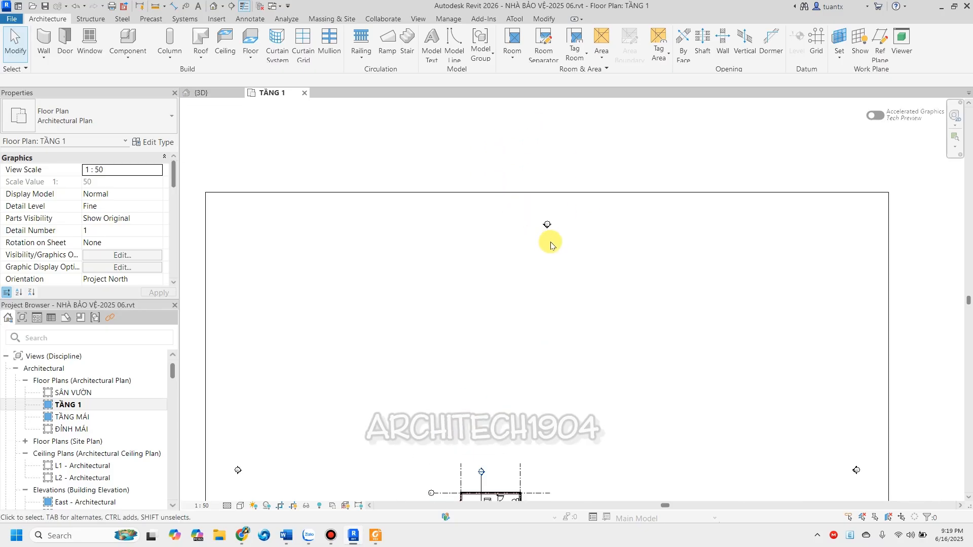
{"action": "middle_click_drag", "start_coordinate": [558, 243], "coordinate": [560, 216]}
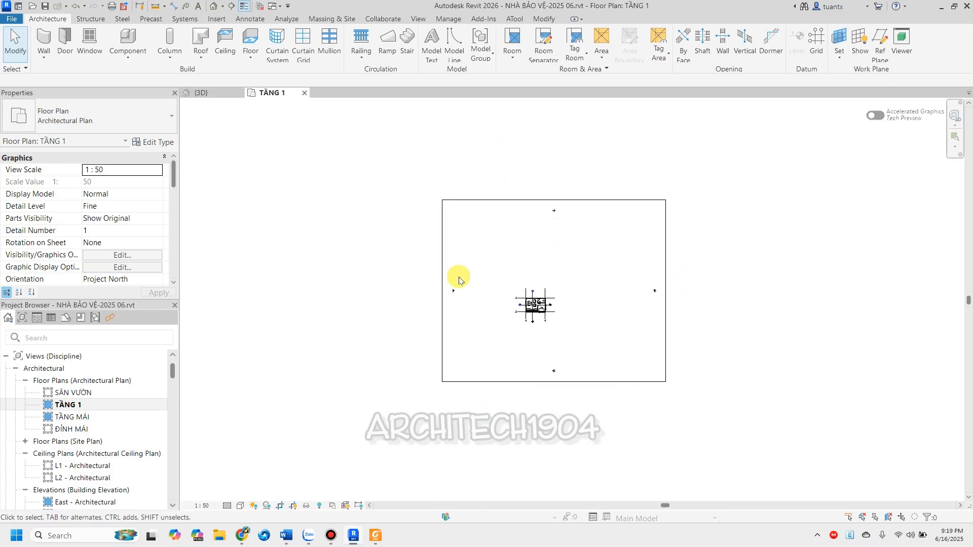
{"action": "scroll", "coordinate": [131, 238], "scroll_direction": "down", "scroll_amount": 2}
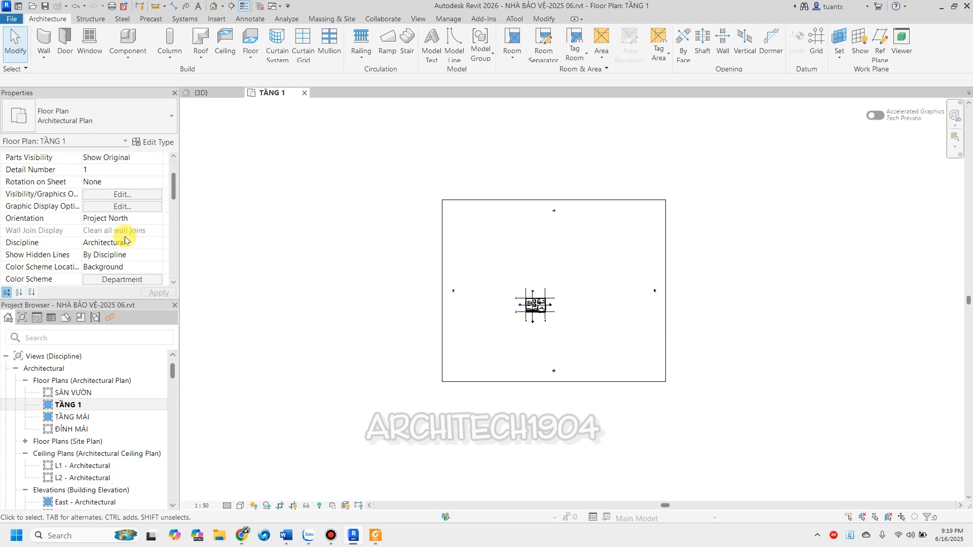
{"action": "scroll", "coordinate": [101, 218], "scroll_direction": "down", "scroll_amount": 1}
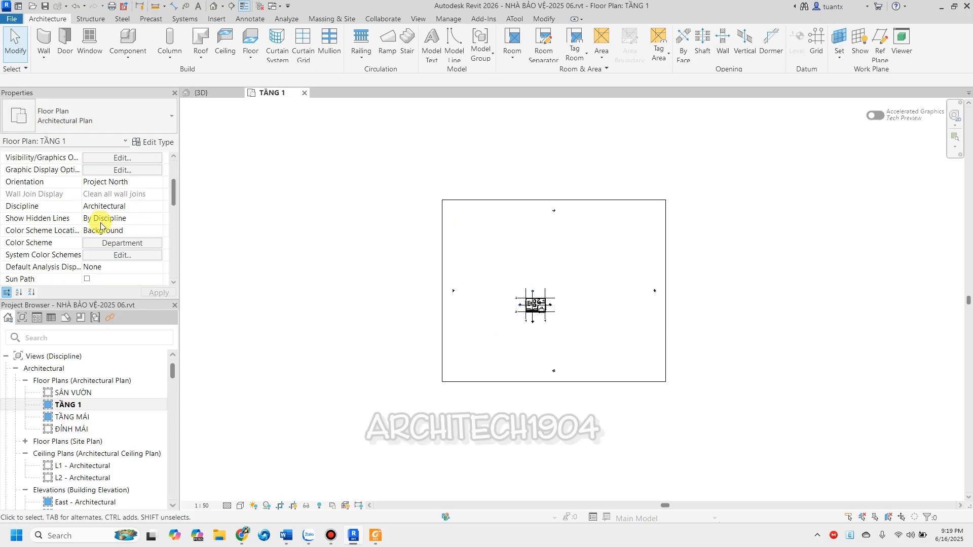
{"action": "scroll", "coordinate": [101, 226], "scroll_direction": "down", "scroll_amount": 3}
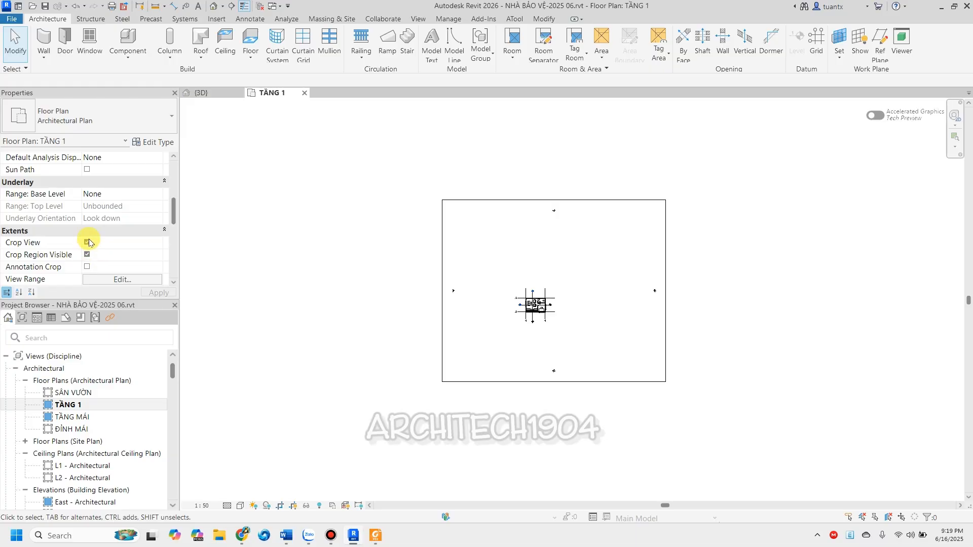
Shrink the TẦNG 1 crop region on all four sides so it closely surrounds the guard house plan.
{"action": "left_click", "coordinate": [500, 205]}
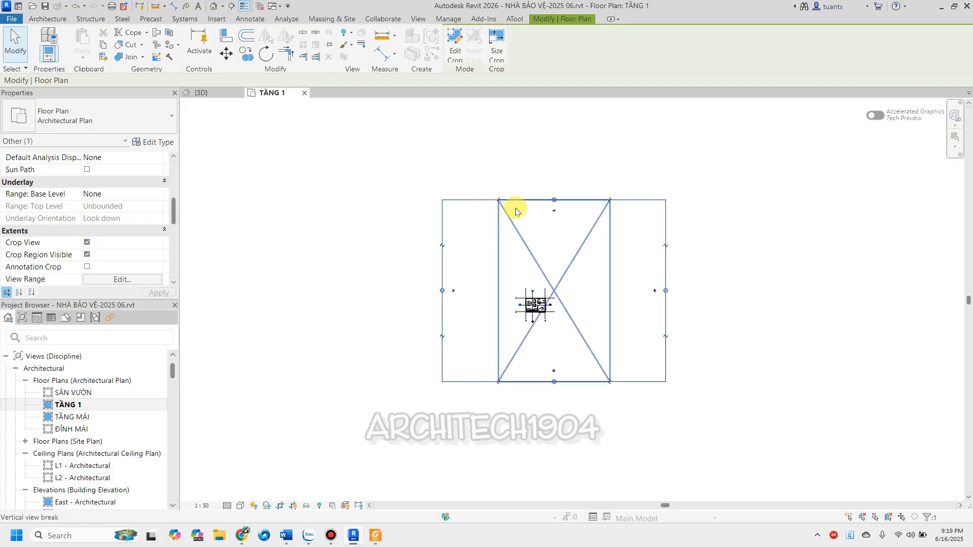
{"action": "left_click_drag", "start_coordinate": [555, 202], "coordinate": [553, 294]}
{"action": "scroll", "coordinate": [567, 314], "scroll_direction": "up", "scroll_amount": 2}
{"action": "left_click_drag", "start_coordinate": [545, 418], "coordinate": [555, 324]}
{"action": "scroll", "coordinate": [449, 314], "scroll_direction": "up", "scroll_amount": 2}
{"action": "left_click_drag", "start_coordinate": [354, 297], "coordinate": [509, 313]}
{"action": "left_click_drag", "start_coordinate": [802, 296], "coordinate": [574, 302]}
{"action": "scroll", "coordinate": [574, 303], "scroll_direction": "up", "scroll_amount": 2}
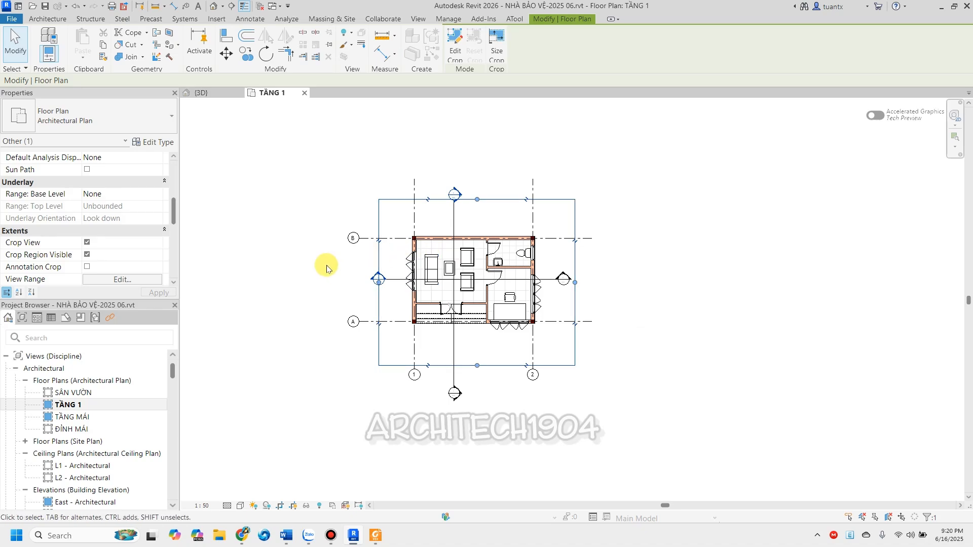
Hide the crop region boundary in the TẦNG 1 plan while keeping the view cropped.
{"action": "scroll", "coordinate": [280, 253], "scroll_direction": "up", "scroll_amount": 3}
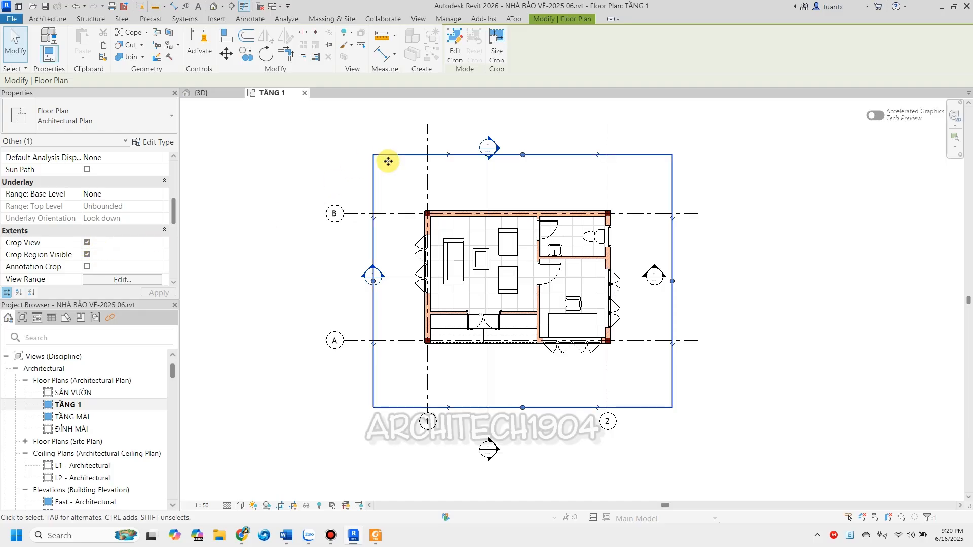
{"action": "scroll", "coordinate": [398, 160], "scroll_direction": "down", "scroll_amount": 1}
{"action": "middle_click_drag", "start_coordinate": [502, 103], "coordinate": [495, 145]}
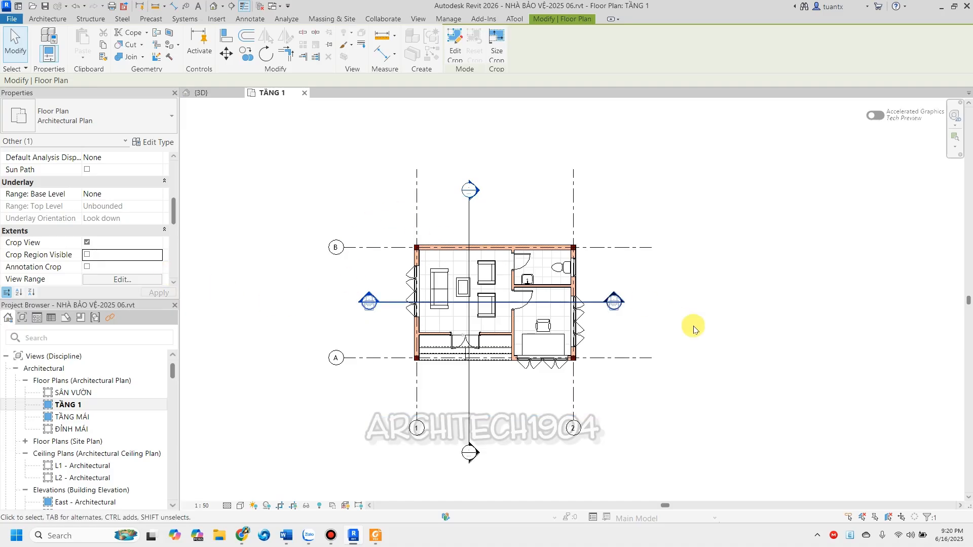
{"action": "left_click", "coordinate": [746, 365]}
Examine the cropped TẦNG 1 plan up close, checking the guard house's rooms and furniture layout.
{"action": "scroll", "coordinate": [744, 364], "scroll_direction": "up", "scroll_amount": 4}
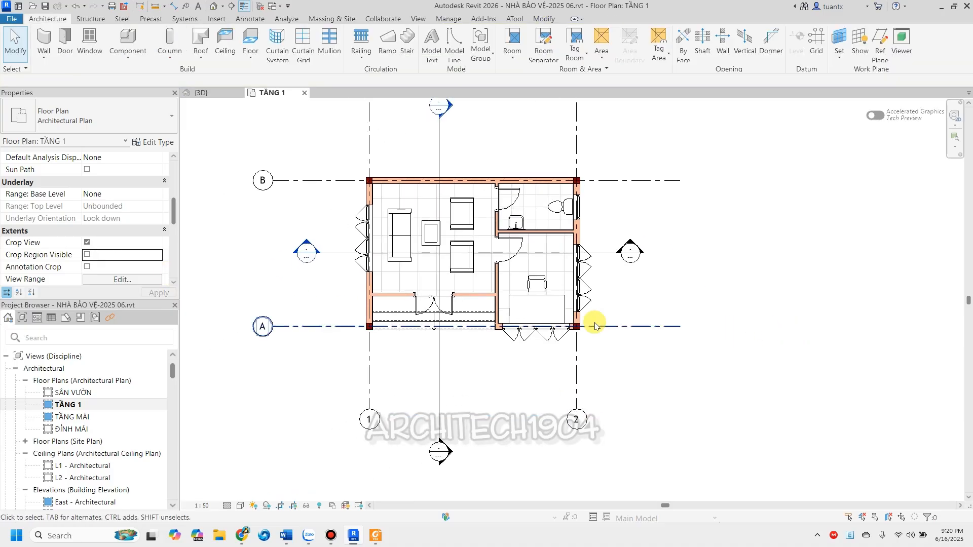
{"action": "middle_click_drag", "start_coordinate": [502, 382], "coordinate": [637, 348]}
{"action": "scroll", "coordinate": [527, 385], "scroll_direction": "down", "scroll_amount": 1}
{"action": "scroll", "coordinate": [431, 304], "scroll_direction": "up", "scroll_amount": 1}
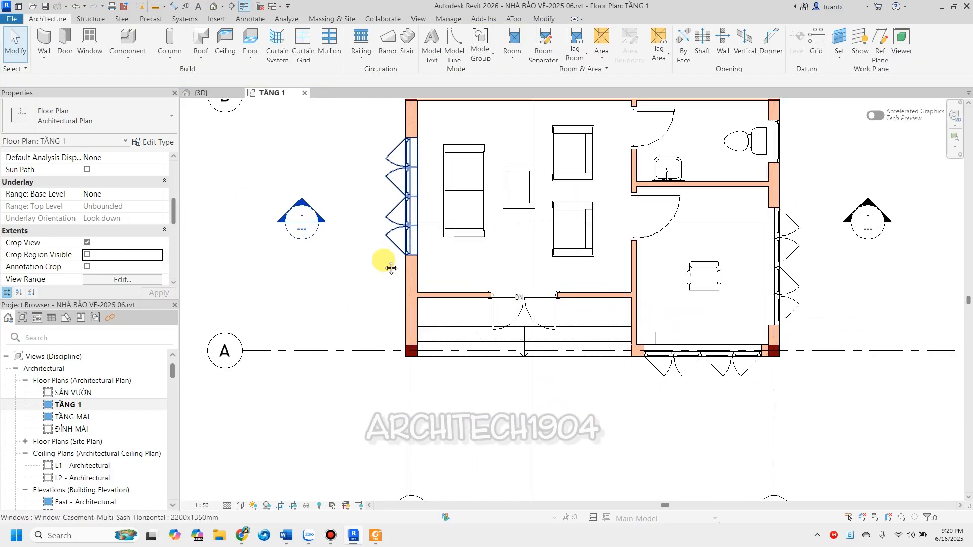
{"action": "middle_click_drag", "start_coordinate": [382, 260], "coordinate": [326, 329]}
{"action": "scroll", "coordinate": [327, 329], "scroll_direction": "up", "scroll_amount": 1}
{"action": "scroll", "coordinate": [415, 202], "scroll_direction": "up", "scroll_amount": 1}
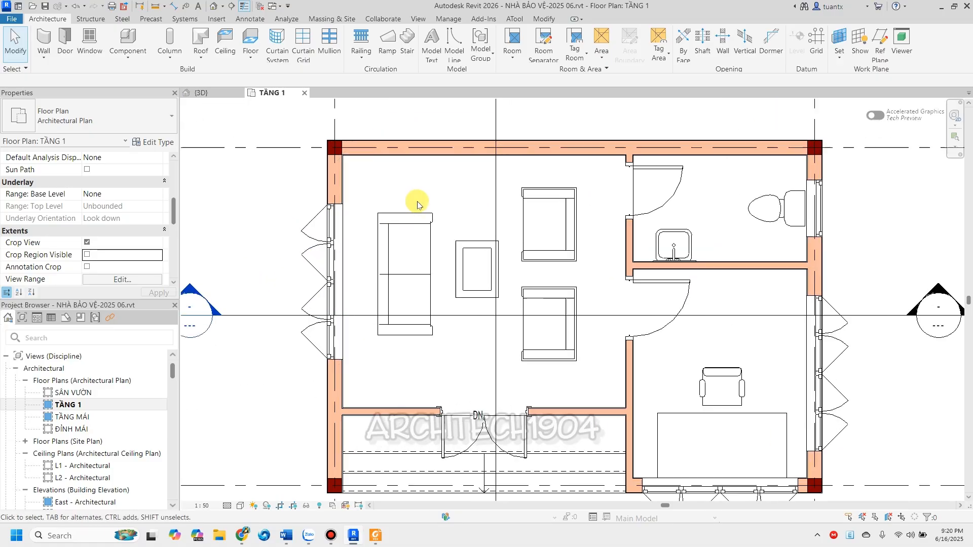
{"action": "middle_click_drag", "start_coordinate": [736, 310], "coordinate": [681, 276]}
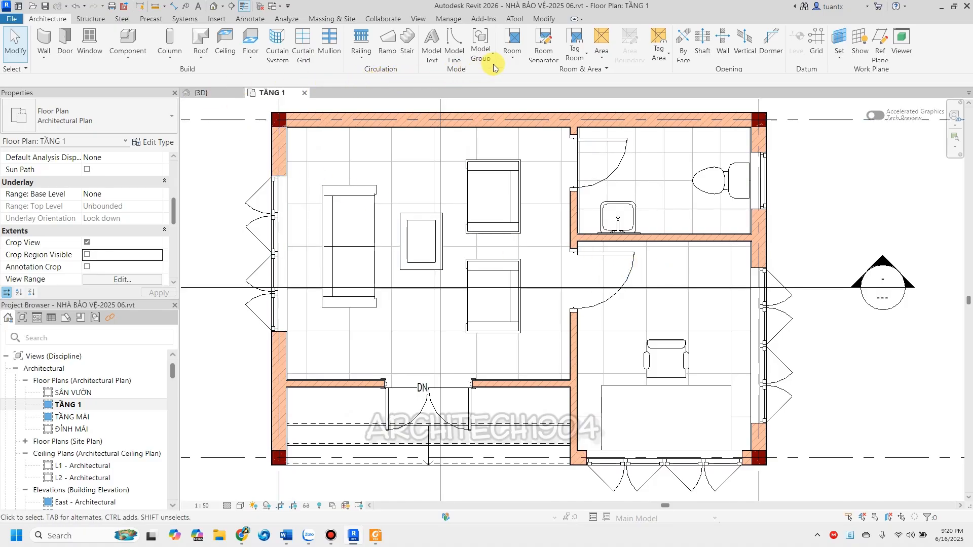
Place rooms with Room Tag With Area tags in the living room, the duty room with the desk and the toilet.
{"action": "left_click", "coordinate": [513, 39]}
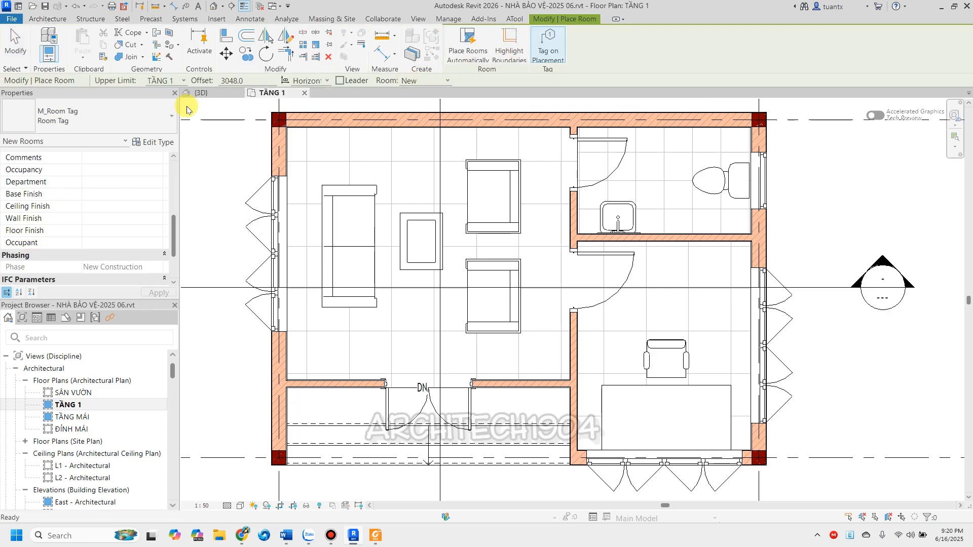
{"action": "left_click", "coordinate": [113, 121]}
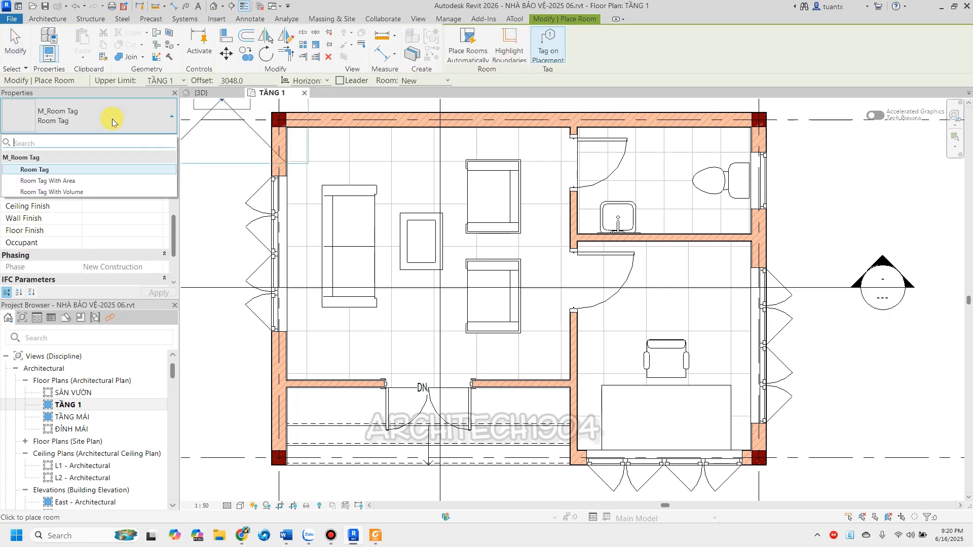
{"action": "left_click", "coordinate": [56, 185]}
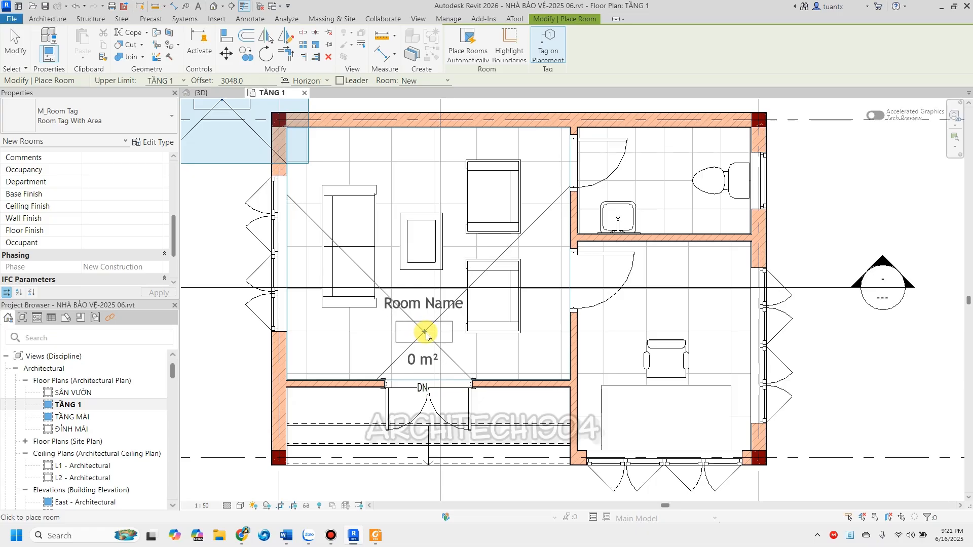
{"action": "left_click", "coordinate": [425, 328]}
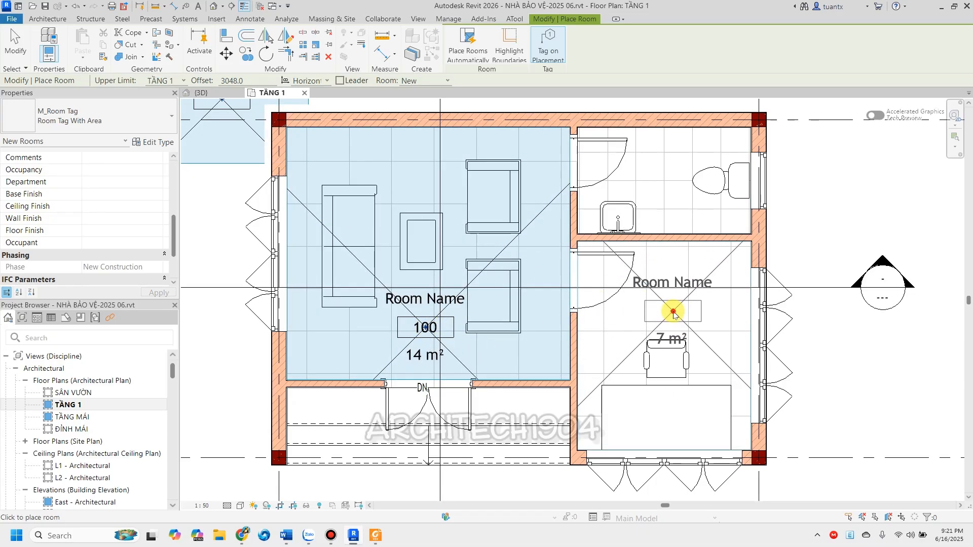
{"action": "left_click", "coordinate": [672, 311]}
{"action": "left_click", "coordinate": [665, 191]}
Place a tagged room on the open front porch steps and check its tag up close.
{"action": "scroll", "coordinate": [665, 191], "scroll_direction": "down", "scroll_amount": 3}
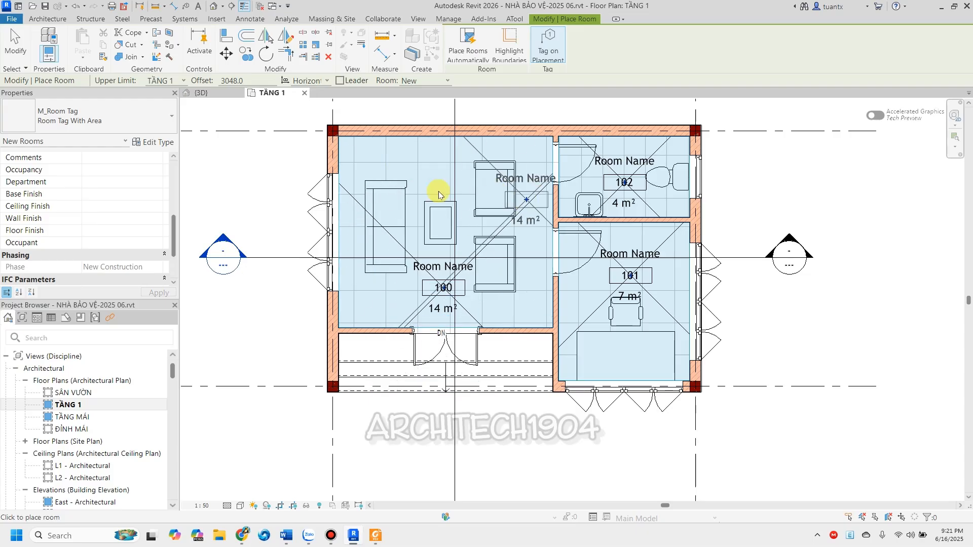
{"action": "scroll", "coordinate": [452, 366], "scroll_direction": "up", "scroll_amount": 2}
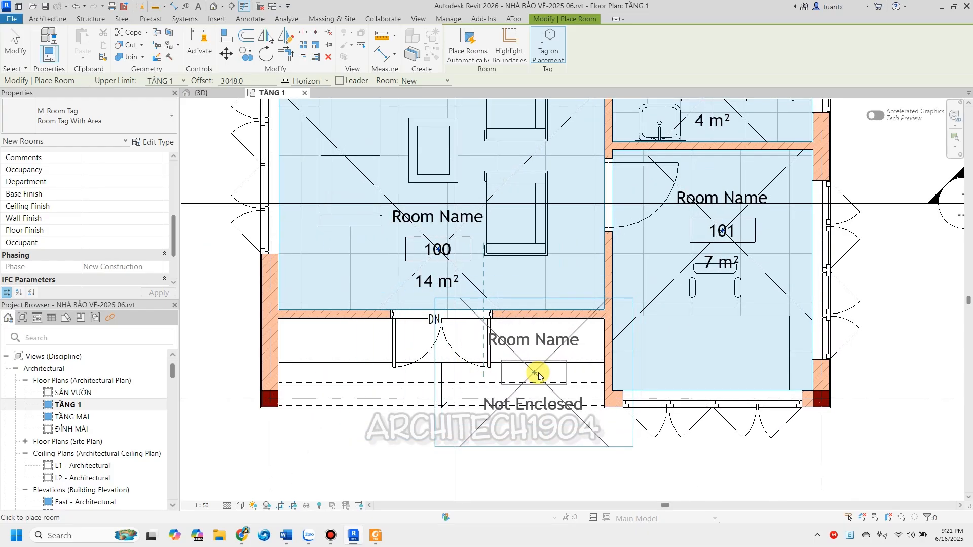
{"action": "left_click", "coordinate": [541, 376]}
{"action": "key", "text": "Escape"}
{"action": "key", "text": "Escape"}
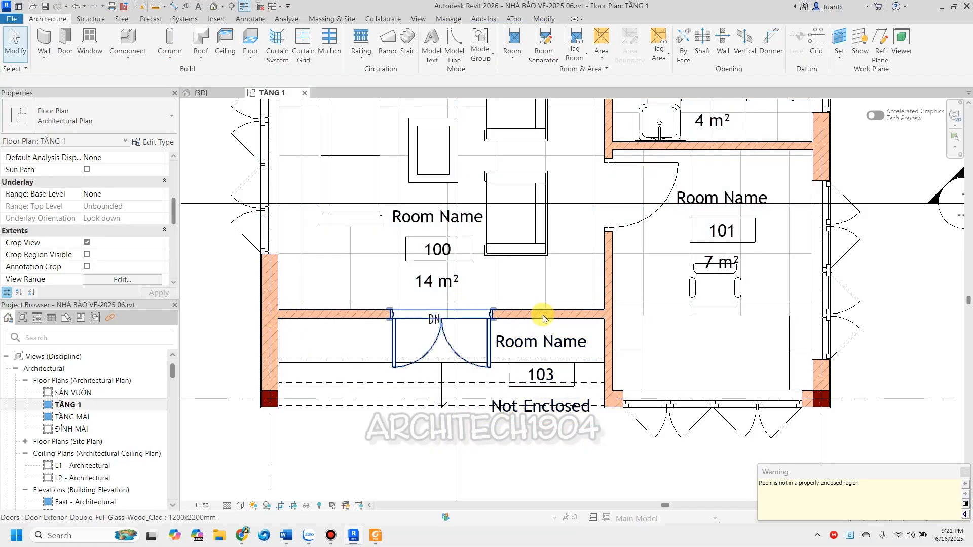
{"action": "middle_click_drag", "start_coordinate": [312, 387], "coordinate": [348, 321]}
{"action": "left_click", "coordinate": [573, 381]}
{"action": "scroll", "coordinate": [573, 378], "scroll_direction": "up", "scroll_amount": 2}
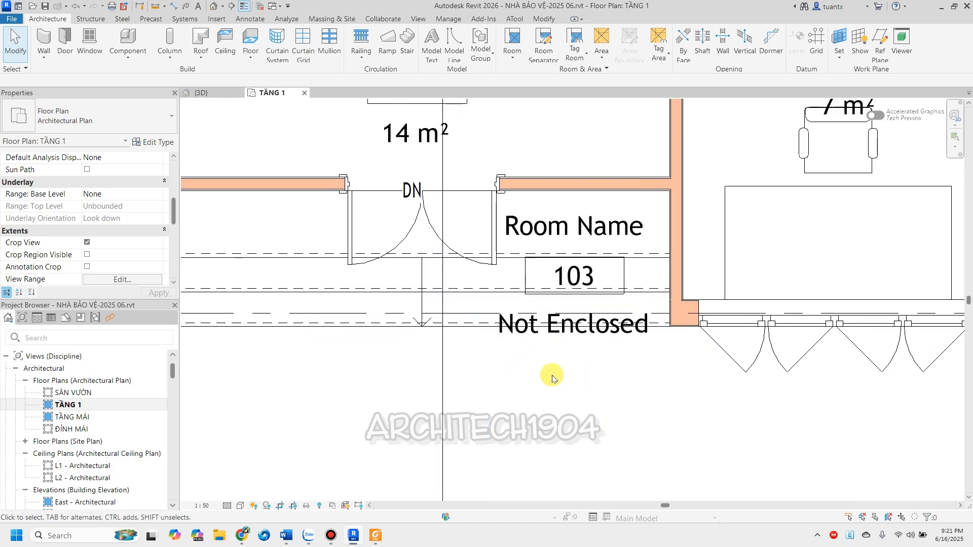
{"action": "middle_click_drag", "start_coordinate": [492, 402], "coordinate": [474, 415]}
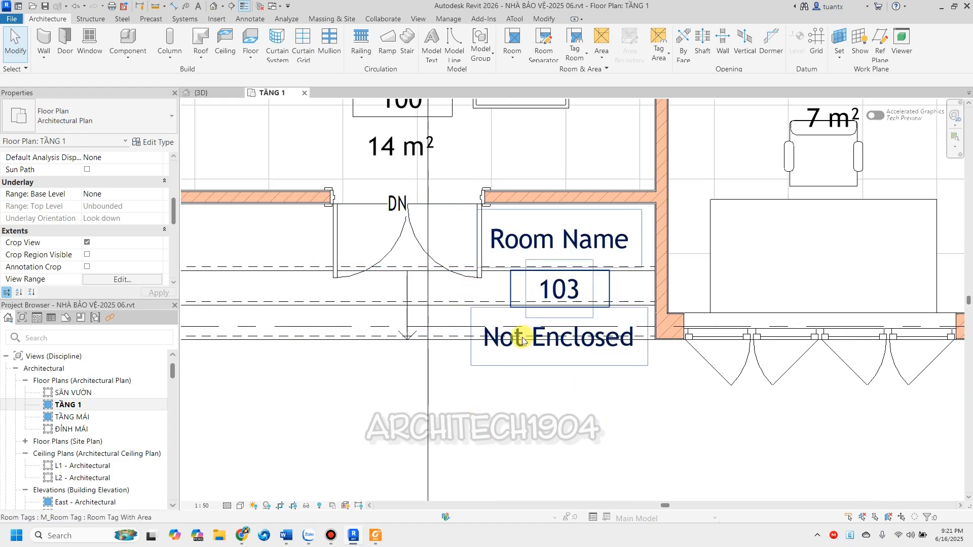
{"action": "scroll", "coordinate": [547, 355], "scroll_direction": "down", "scroll_amount": 2}
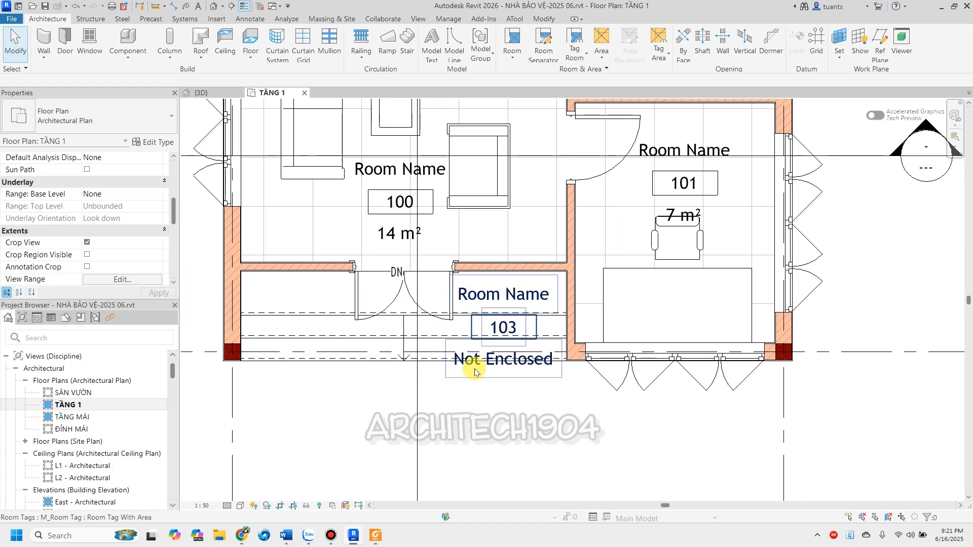
{"action": "middle_click_drag", "start_coordinate": [466, 373], "coordinate": [441, 412]}
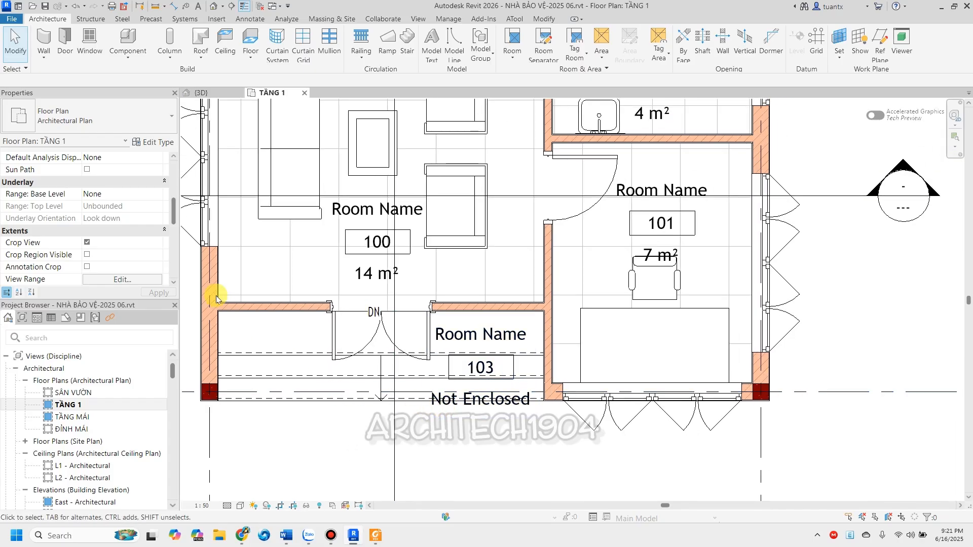
Draw a straight room separation line along the porch's open front edge, from the corner column to the duty room wall.
{"action": "left_click", "coordinate": [554, 34]}
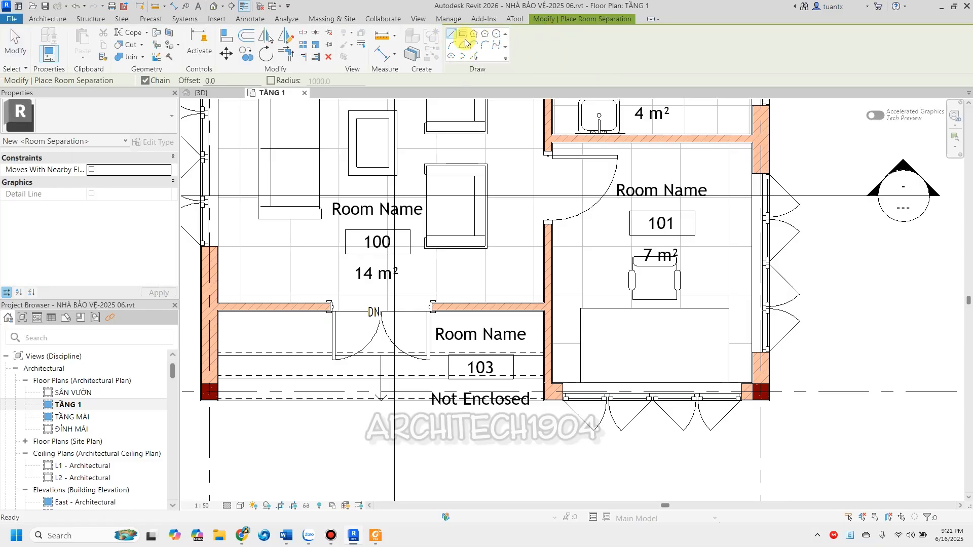
{"action": "scroll", "coordinate": [208, 397], "scroll_direction": "up", "scroll_amount": 2}
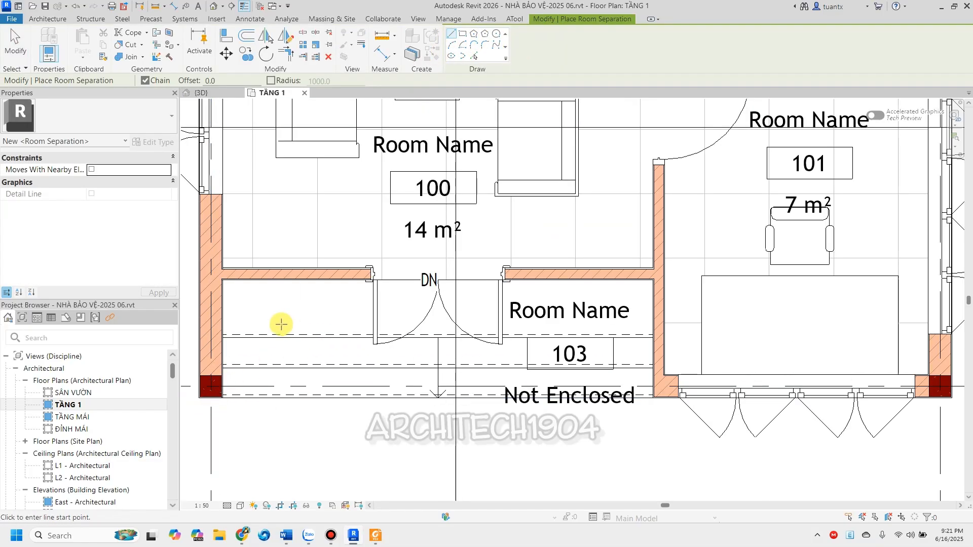
{"action": "left_click", "coordinate": [326, 335]}
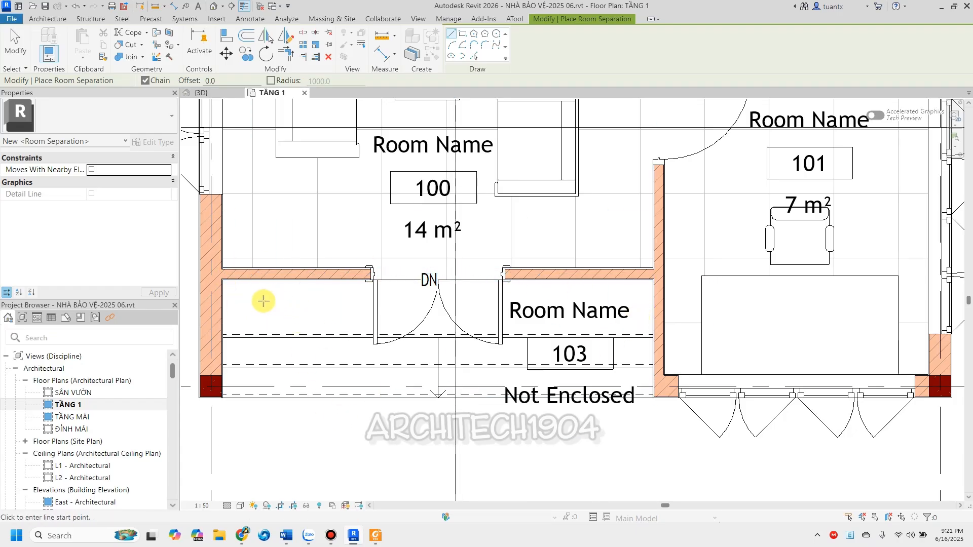
{"action": "scroll", "coordinate": [232, 408], "scroll_direction": "up", "scroll_amount": 1}
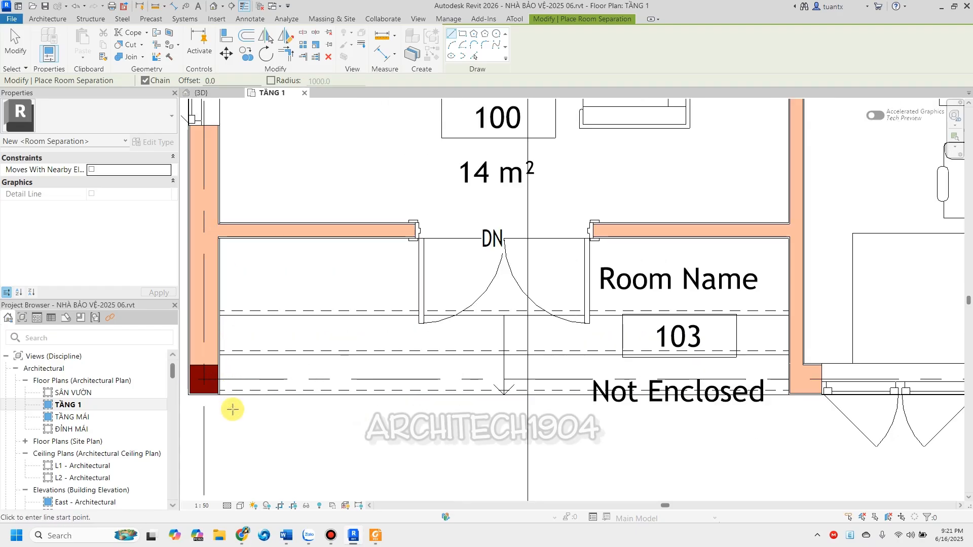
{"action": "left_click", "coordinate": [222, 397]}
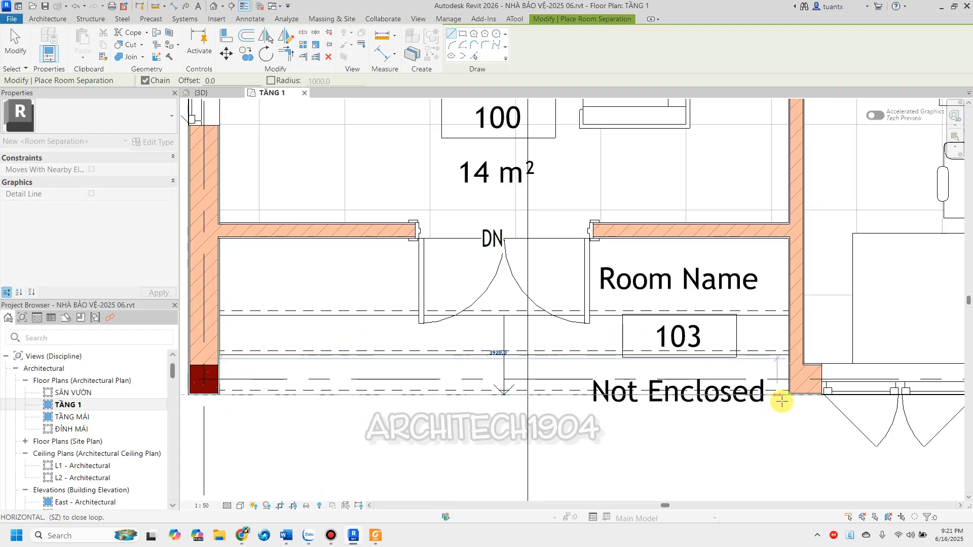
{"action": "left_click", "coordinate": [789, 394]}
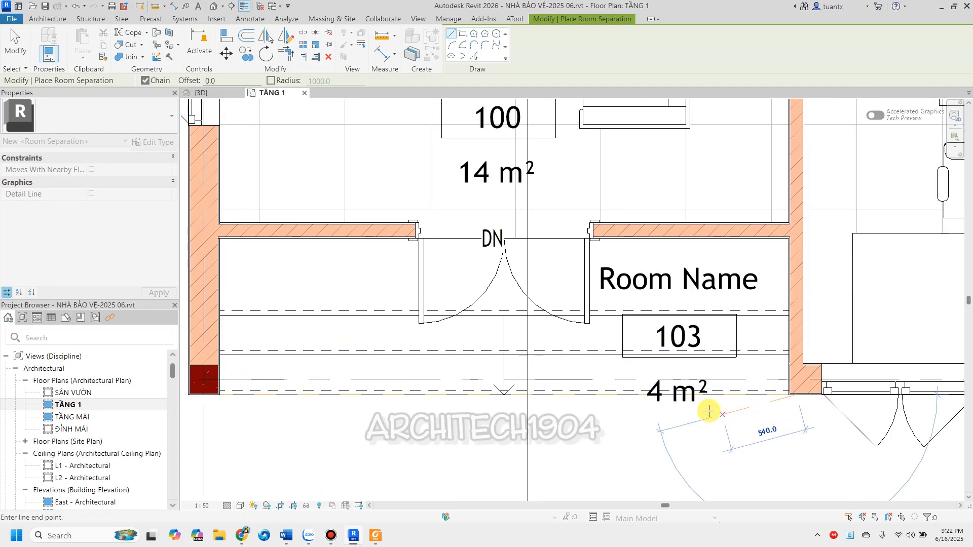
{"action": "scroll", "coordinate": [705, 411], "scroll_direction": "down", "scroll_amount": 3}
{"action": "key", "text": "Escape"}
{"action": "middle_click_drag", "start_coordinate": [651, 403], "coordinate": [481, 370]}
{"action": "scroll", "coordinate": [490, 304], "scroll_direction": "up", "scroll_amount": 2}
{"action": "key", "text": "Escape"}
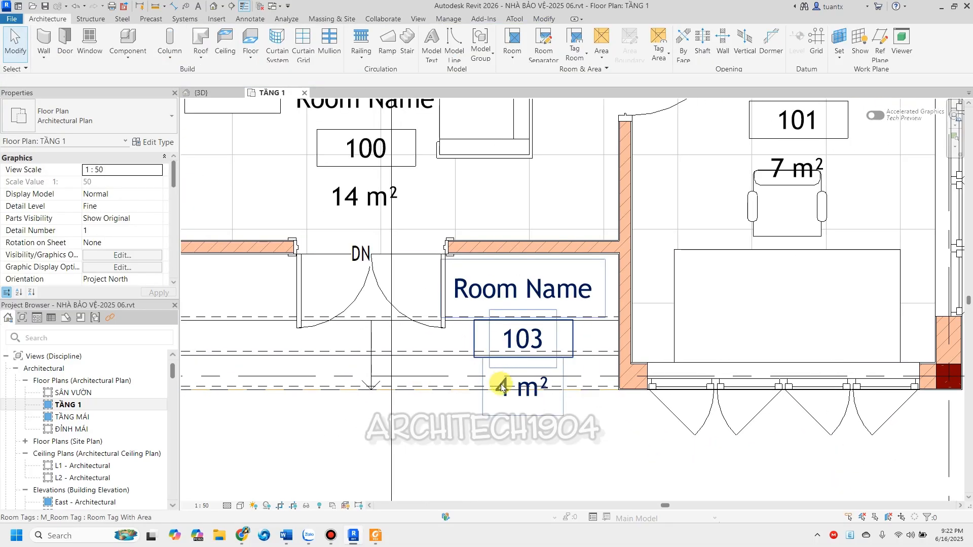
Rename room 100, with the sofa set, as P. KHÁCH through its room tag.
{"action": "scroll", "coordinate": [500, 389], "scroll_direction": "down", "scroll_amount": 1}
{"action": "middle_click_drag", "start_coordinate": [363, 196], "coordinate": [402, 285]}
{"action": "scroll", "coordinate": [397, 274], "scroll_direction": "up", "scroll_amount": 1}
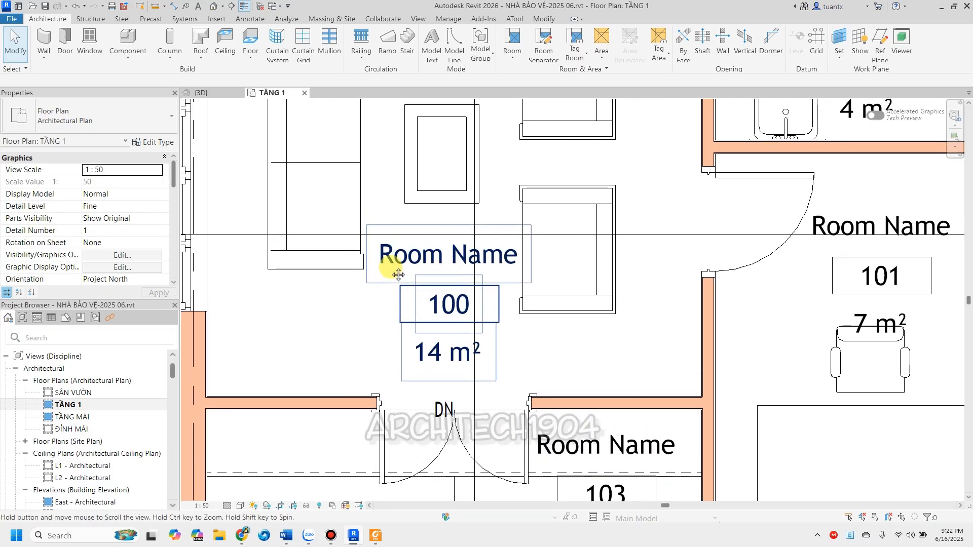
{"action": "scroll", "coordinate": [398, 268], "scroll_direction": "down", "scroll_amount": 1}
{"action": "scroll", "coordinate": [412, 243], "scroll_direction": "up", "scroll_amount": 3}
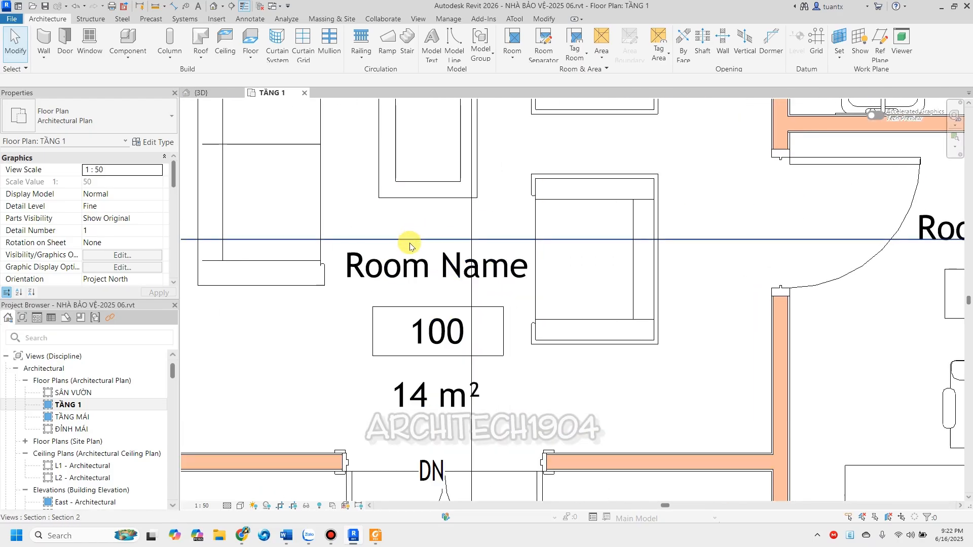
{"action": "left_click", "coordinate": [395, 268]}
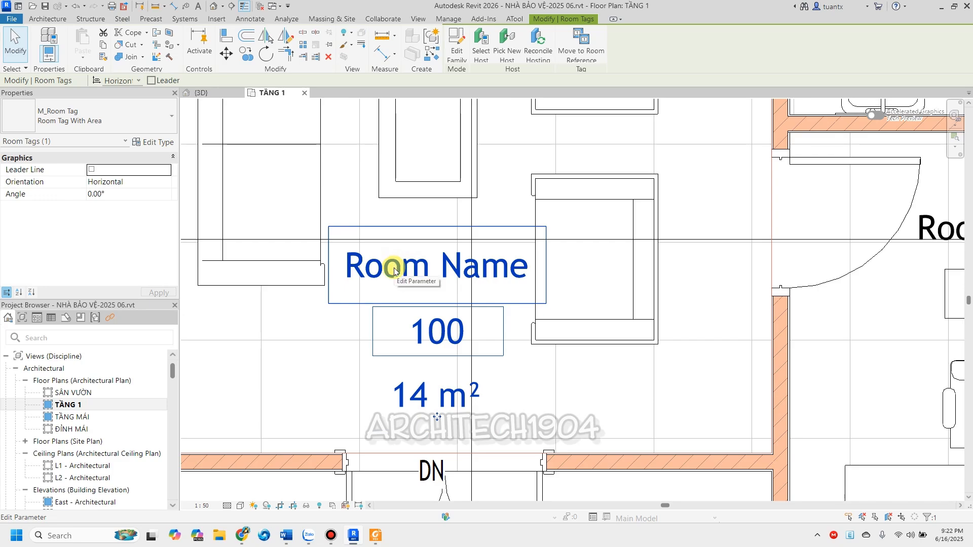
{"action": "left_click", "coordinate": [395, 270]}
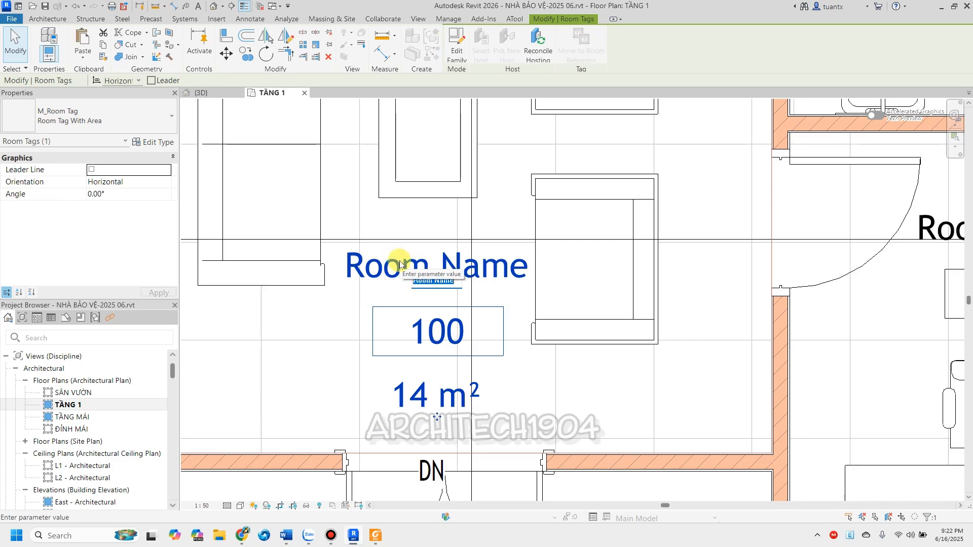
{"action": "type", "text": "phon"}
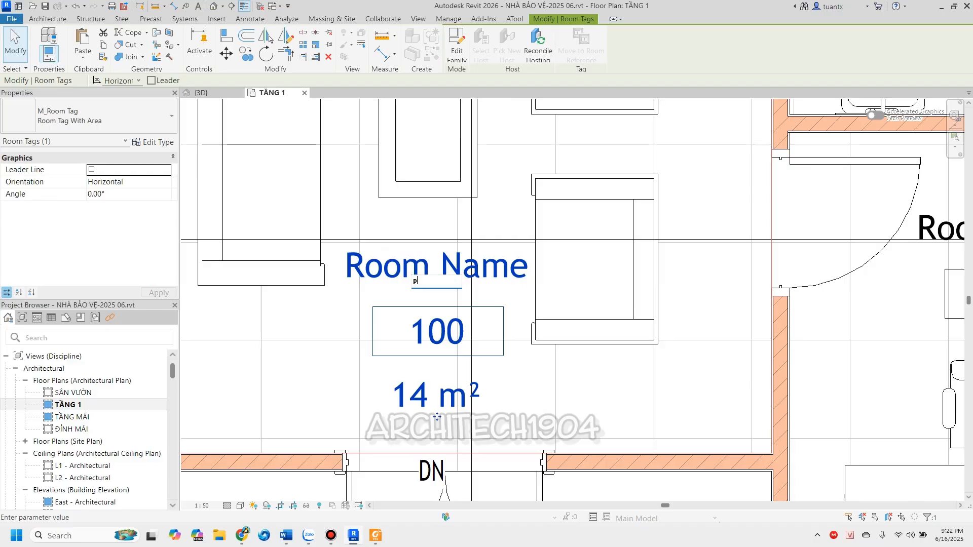
{"action": "key", "text": "BackSpace"}
{"action": "key", "text": "Caps_Lock"}
{"action": "type", "text": "P."}
{"action": "left_click", "coordinate": [514, 395]}
Rename room 101, with the desk, as P. TRỰC through its room tag.
{"action": "scroll", "coordinate": [575, 353], "scroll_direction": "down", "scroll_amount": 1}
{"action": "middle_click_drag", "start_coordinate": [574, 353], "coordinate": [221, 327]}
{"action": "left_click", "coordinate": [544, 221]}
{"action": "left_click", "coordinate": [544, 221]}
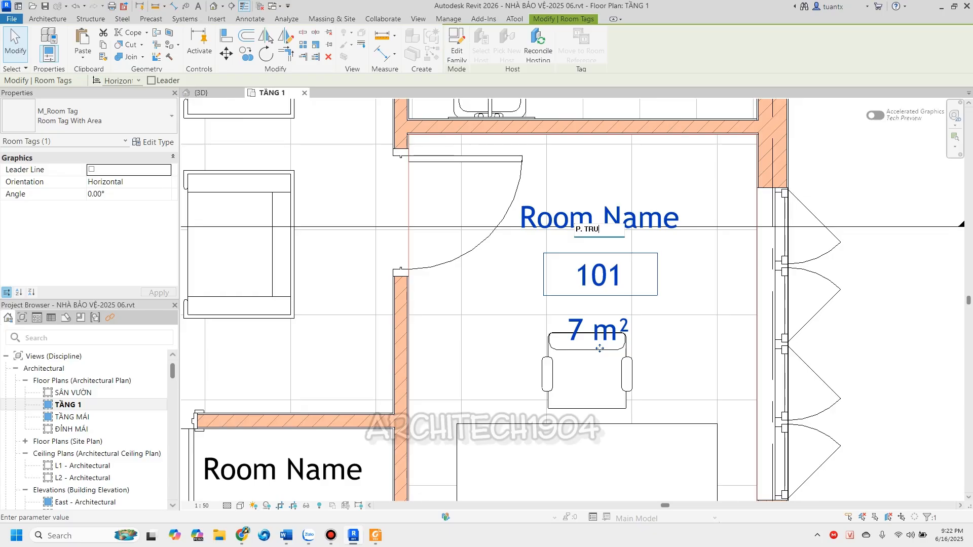
{"action": "left_click", "coordinate": [513, 264]}
Rename room 102, with the toilet and washbasin, as P.WC through its room tag.
{"action": "scroll", "coordinate": [512, 292], "scroll_direction": "down", "scroll_amount": 2}
{"action": "middle_click_drag", "start_coordinate": [510, 293], "coordinate": [478, 433]}
{"action": "left_click", "coordinate": [527, 224]}
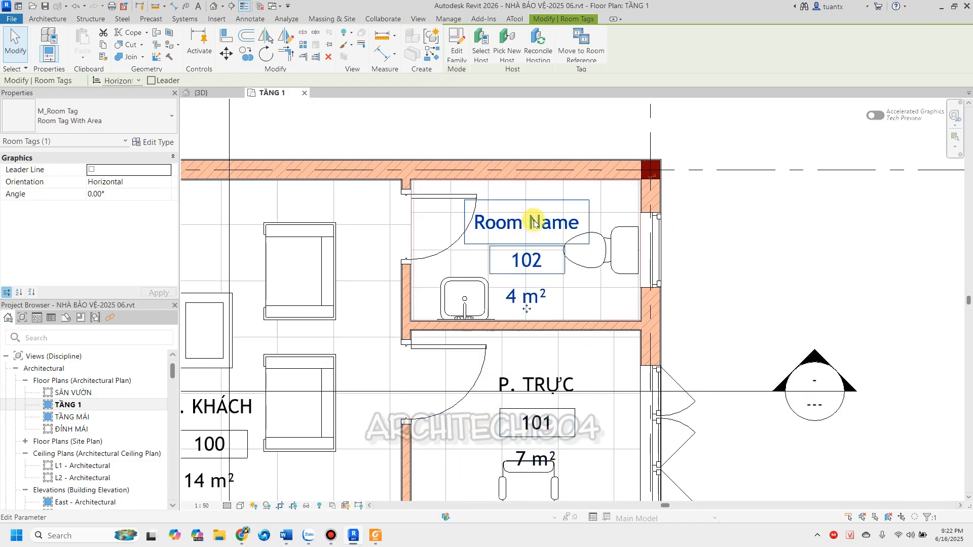
{"action": "left_click", "coordinate": [534, 223]}
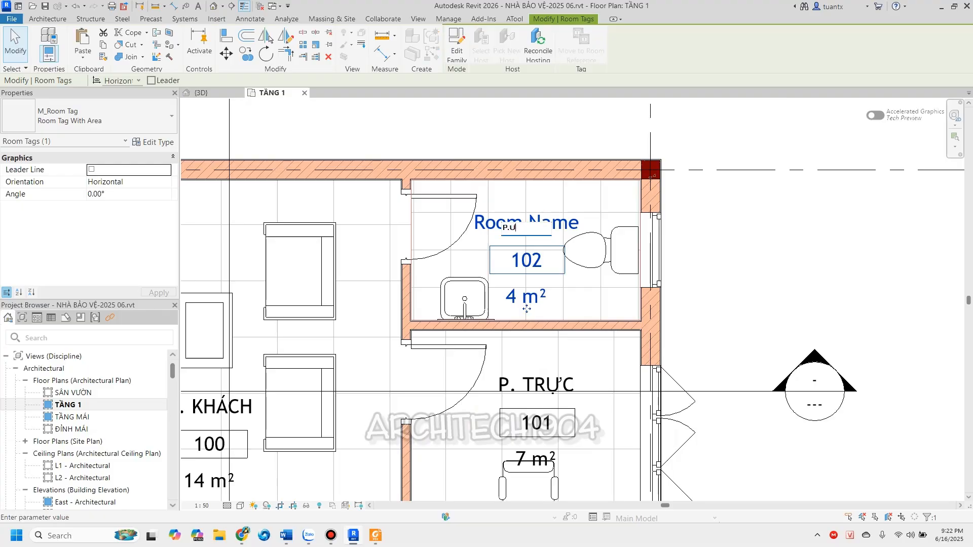
{"action": "key", "text": "Return"}
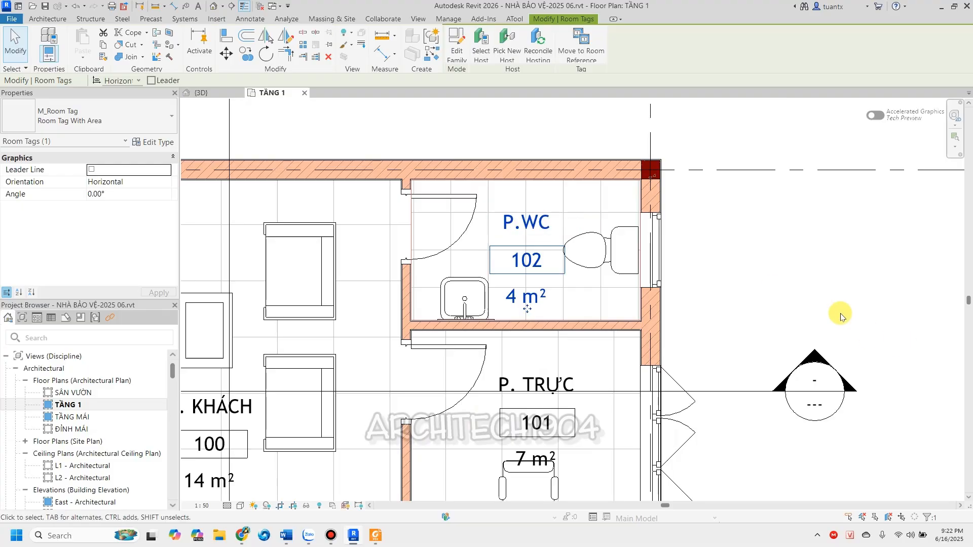
{"action": "scroll", "coordinate": [630, 211], "scroll_direction": "down", "scroll_amount": 2}
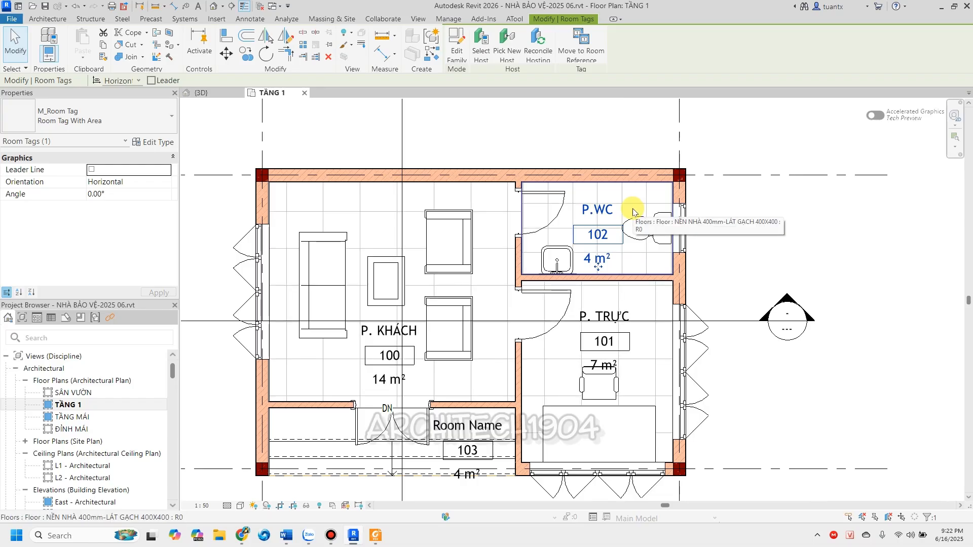
{"action": "scroll", "coordinate": [452, 282], "scroll_direction": "up", "scroll_amount": 2}
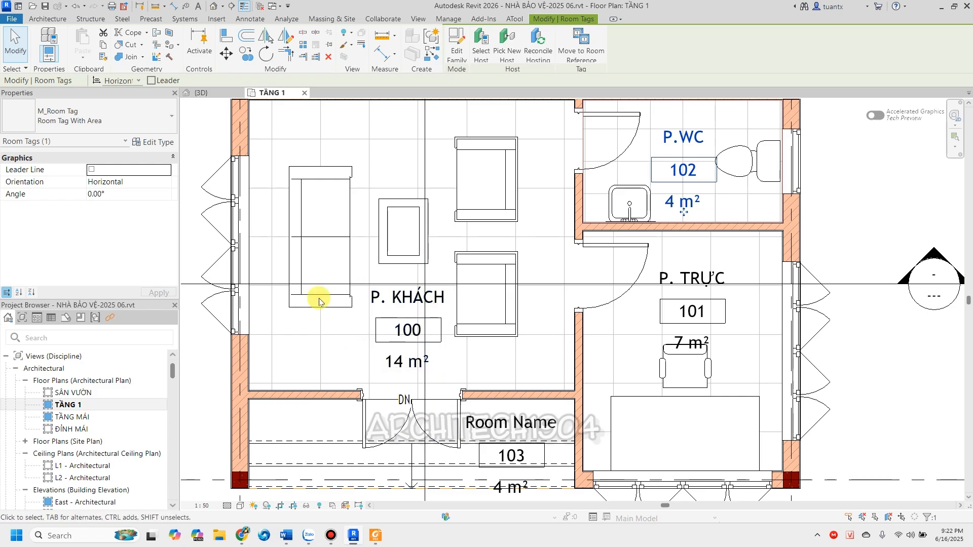
Set the project's area unit format to 1 decimal place rounding.
{"action": "left_click", "coordinate": [453, 19]}
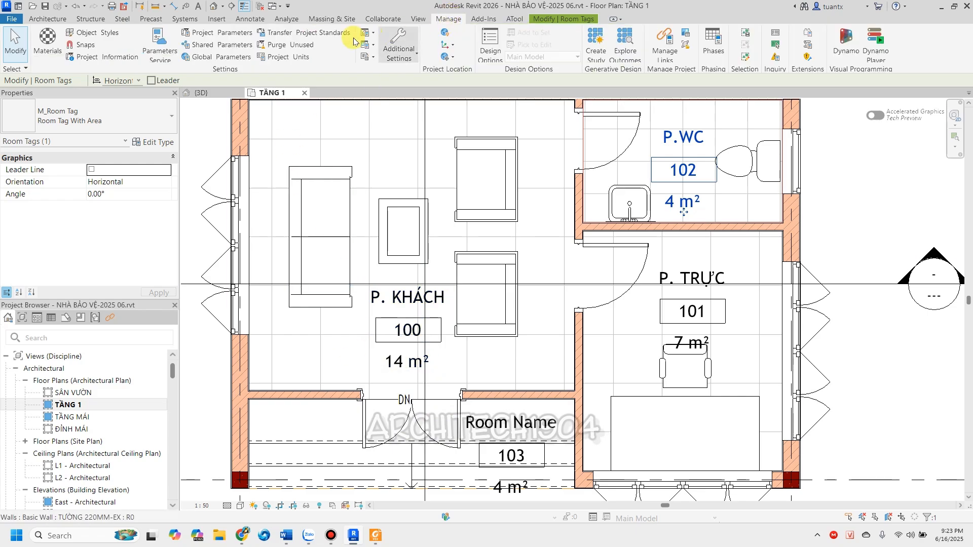
{"action": "left_click", "coordinate": [292, 58]}
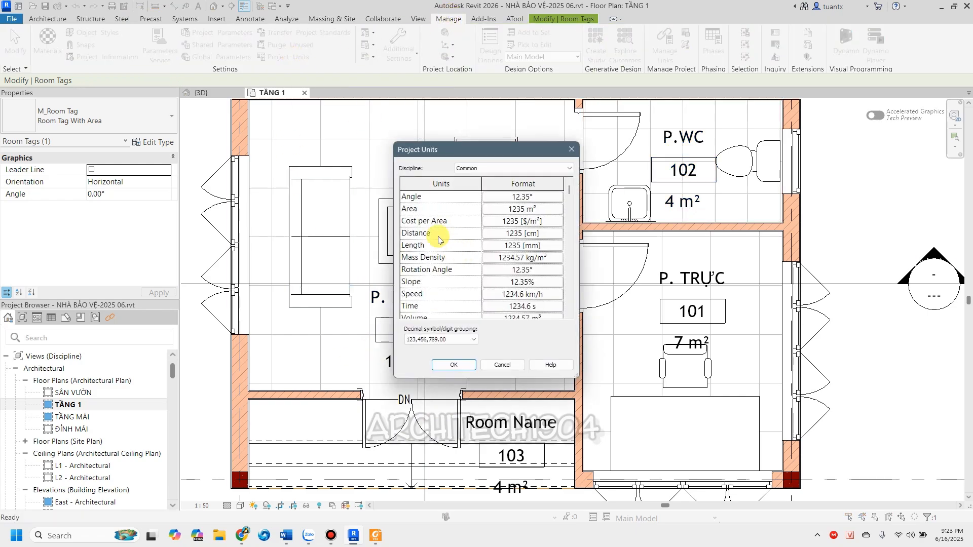
{"action": "left_click", "coordinate": [497, 209]}
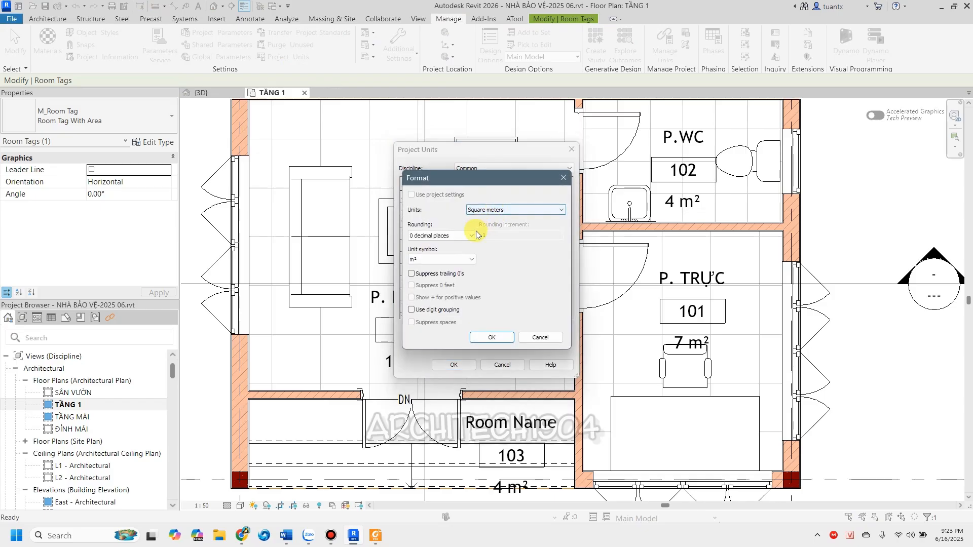
{"action": "left_click", "coordinate": [458, 235]}
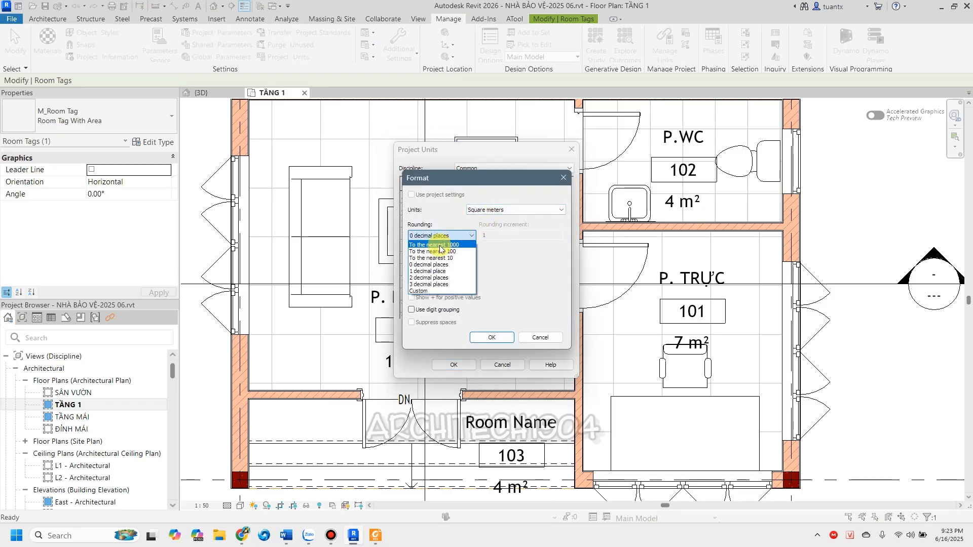
{"action": "left_click", "coordinate": [431, 271]}
{"action": "left_click", "coordinate": [476, 337]}
{"action": "left_click", "coordinate": [453, 365]}
{"action": "scroll", "coordinate": [398, 354], "scroll_direction": "up", "scroll_amount": 3}
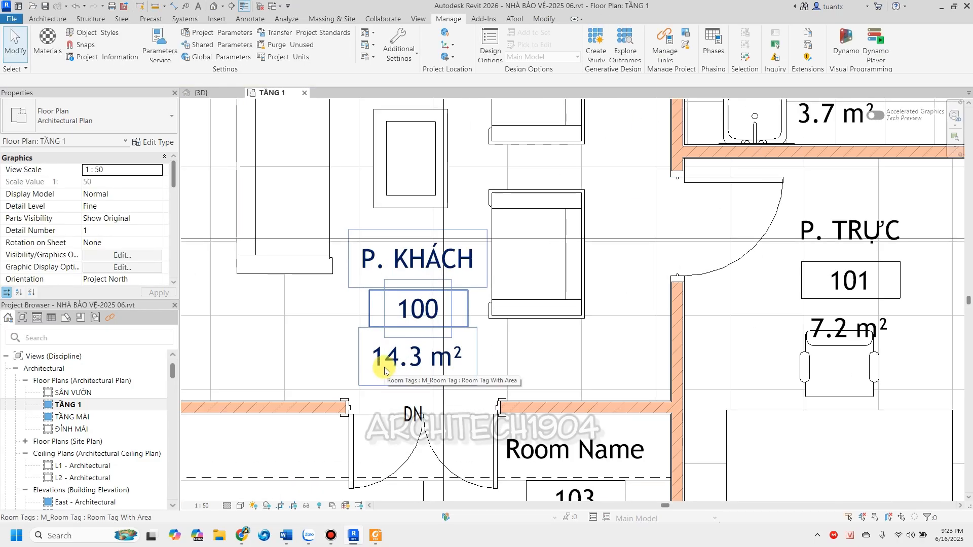
Rename room 103, the entrance porch, as HIÊN ĐÓN through its room tag.
{"action": "scroll", "coordinate": [383, 371], "scroll_direction": "down", "scroll_amount": 1}
{"action": "middle_click_drag", "start_coordinate": [344, 377], "coordinate": [193, 404]}
{"action": "scroll", "coordinate": [612, 172], "scroll_direction": "up", "scroll_amount": 1}
{"action": "mouse_move", "coordinate": [612, 175]}
{"action": "middle_mouse_down"}
{"action": "mouse_move", "coordinate": [547, 249]}
{"action": "mouse_move", "coordinate": [596, 166]}
{"action": "middle_mouse_up"}
{"action": "middle_click_drag", "start_coordinate": [601, 324], "coordinate": [661, 211]}
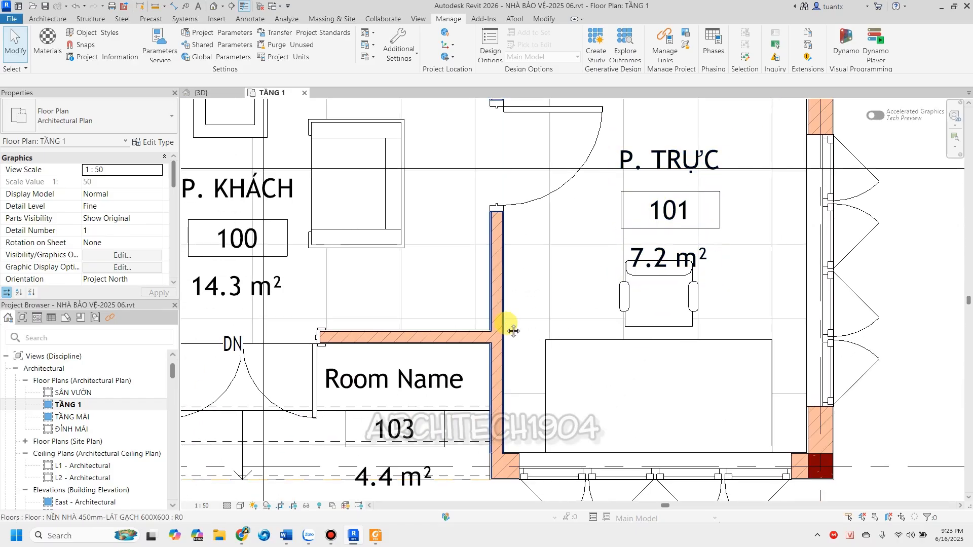
{"action": "middle_click_drag", "start_coordinate": [490, 345], "coordinate": [557, 260]}
{"action": "left_click", "coordinate": [443, 287]}
{"action": "left_click", "coordinate": [454, 302]}
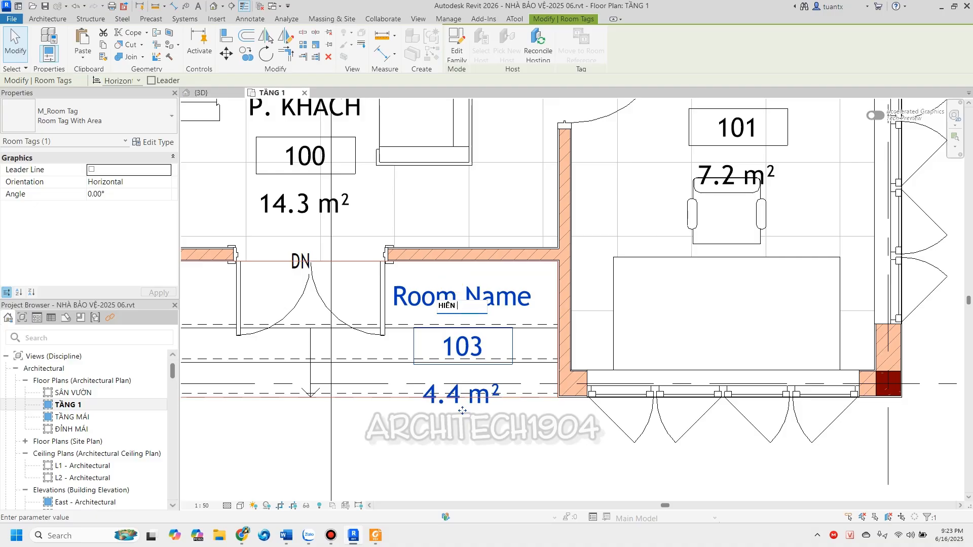
{"action": "left_click", "coordinate": [471, 472]}
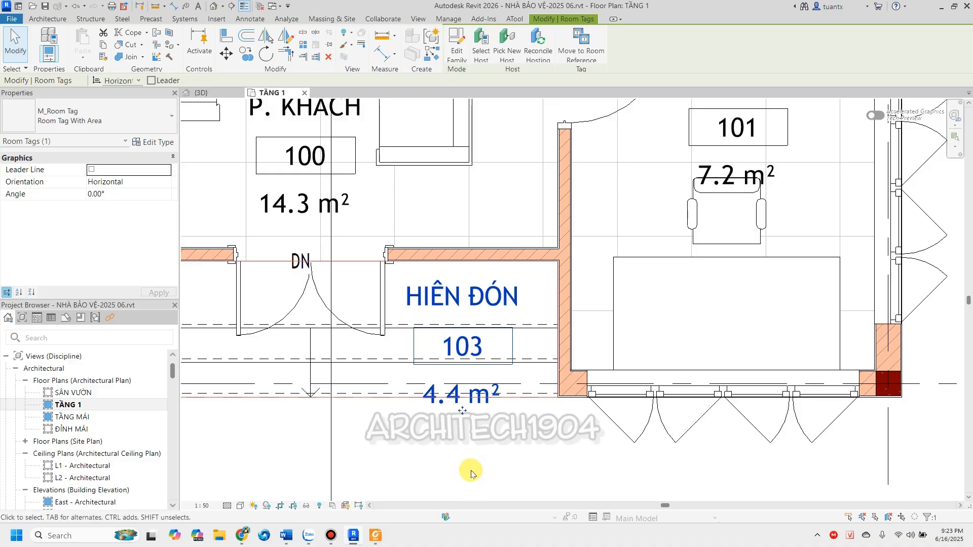
Shift the P. KHÁCH room tag slightly within the living room.
{"action": "scroll", "coordinate": [558, 456], "scroll_direction": "down", "scroll_amount": 2}
{"action": "middle_click_drag", "start_coordinate": [561, 458], "coordinate": [559, 496]}
{"action": "left_click", "coordinate": [380, 351]}
{"action": "middle_click_drag", "start_coordinate": [380, 354], "coordinate": [497, 395]}
{"action": "left_click_drag", "start_coordinate": [498, 397], "coordinate": [489, 384]}
{"action": "scroll", "coordinate": [719, 278], "scroll_direction": "up", "scroll_amount": 2}
Nudge the P.WC room tag upward and move the P. TRỰC room tag clear of the desk chair.
{"action": "middle_click_drag", "start_coordinate": [720, 278], "coordinate": [588, 341]}
{"action": "left_click", "coordinate": [646, 276]}
{"action": "left_click_drag", "start_coordinate": [654, 281], "coordinate": [652, 268]}
{"action": "scroll", "coordinate": [661, 298], "scroll_direction": "down", "scroll_amount": 2}
{"action": "middle_click_drag", "start_coordinate": [678, 383], "coordinate": [682, 341]}
{"action": "left_click", "coordinate": [680, 346]}
{"action": "left_click_drag", "start_coordinate": [679, 373], "coordinate": [698, 355]}
{"action": "scroll", "coordinate": [698, 365], "scroll_direction": "down", "scroll_amount": 2}
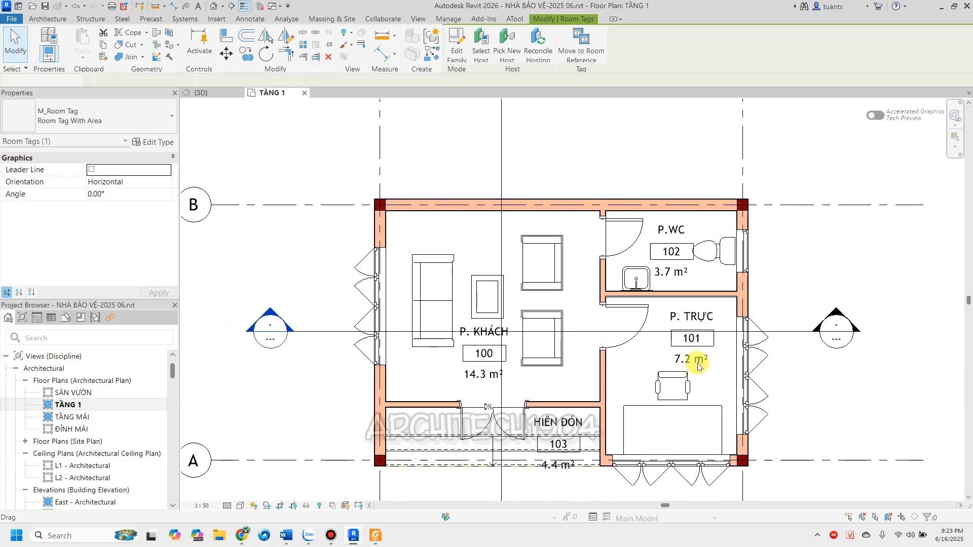
{"action": "left_click", "coordinate": [729, 391]}
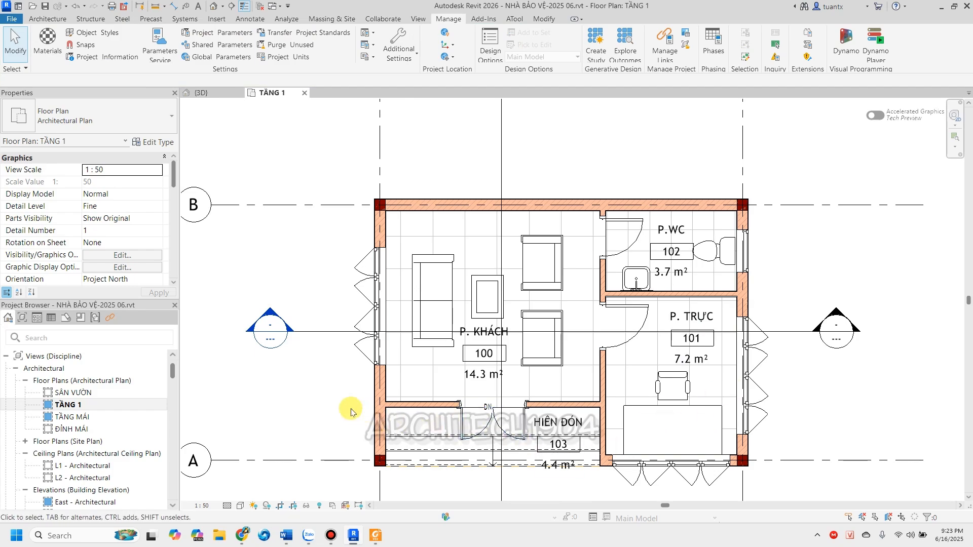
Set the floor plan view's detail level to Medium.
{"action": "middle_click_drag", "start_coordinate": [349, 406], "coordinate": [282, 364]}
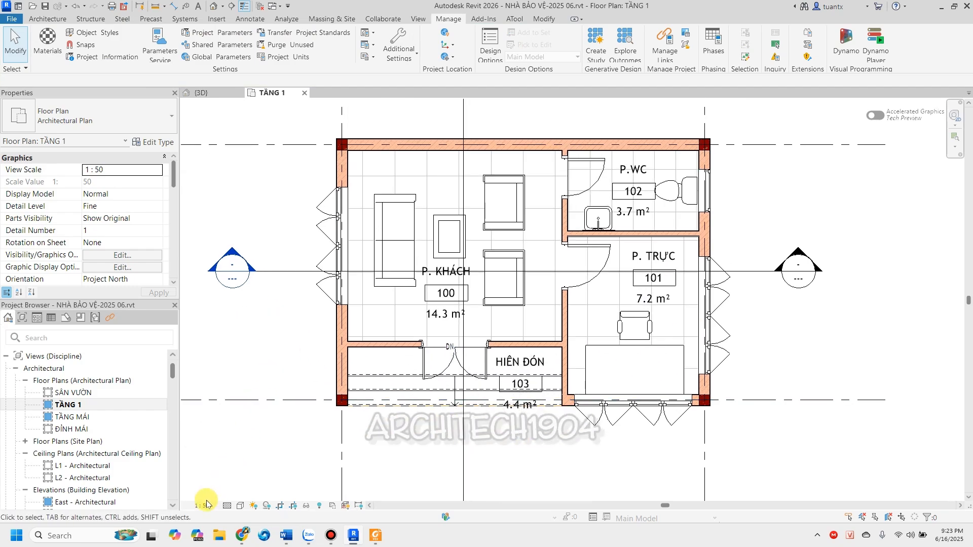
{"action": "left_click", "coordinate": [226, 505]}
{"action": "left_click", "coordinate": [244, 484]}
{"action": "middle_click_drag", "start_coordinate": [264, 463], "coordinate": [244, 481]}
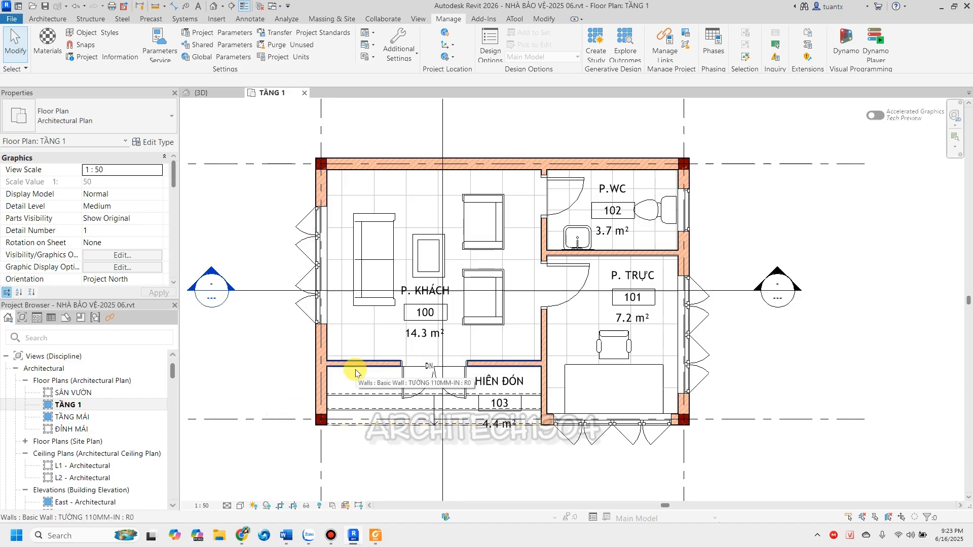
{"action": "scroll", "coordinate": [499, 320], "scroll_direction": "up", "scroll_amount": 1}
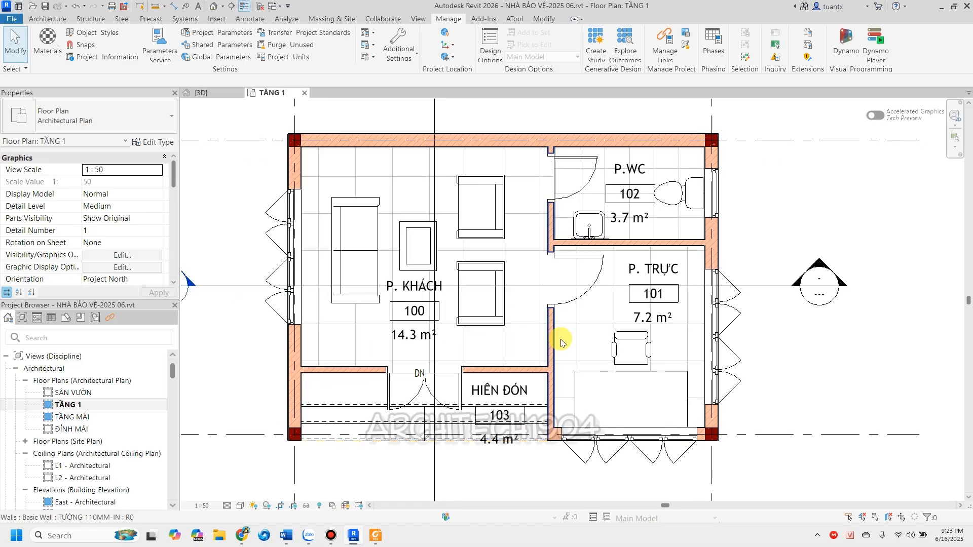
Place a Target (Project) spot elevation with leader and shoulder on the P. KHÁCH floor, above the coffee table.
{"action": "left_click", "coordinate": [245, 20]}
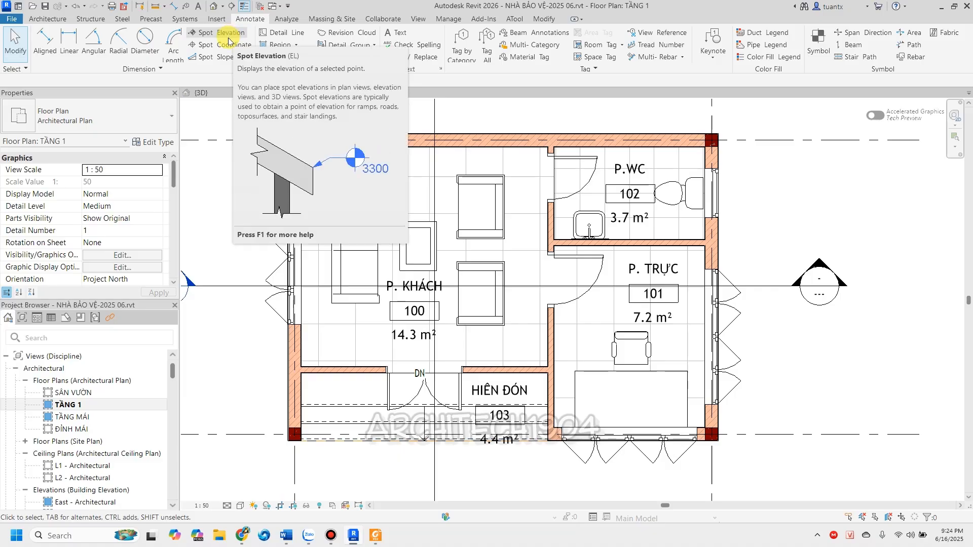
{"action": "left_click", "coordinate": [229, 40]}
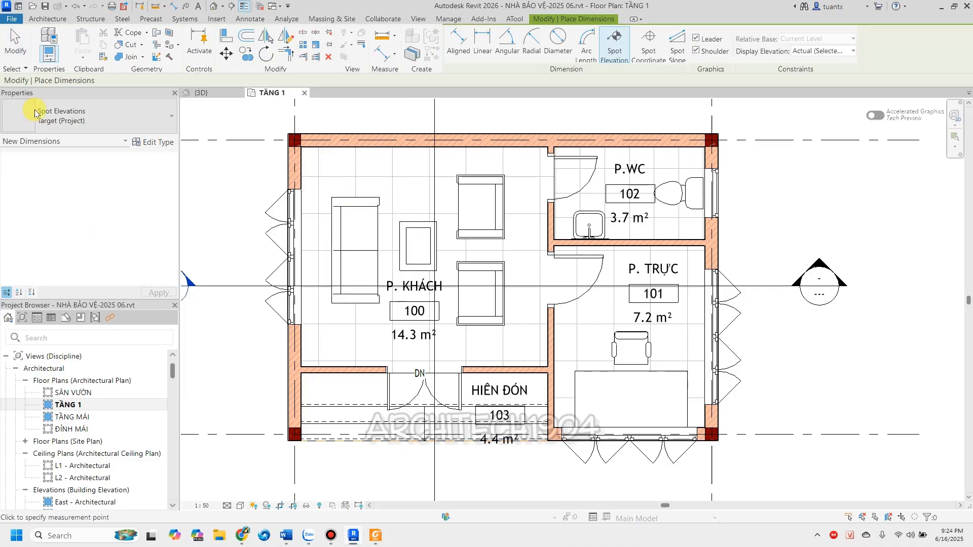
{"action": "left_click", "coordinate": [68, 115]}
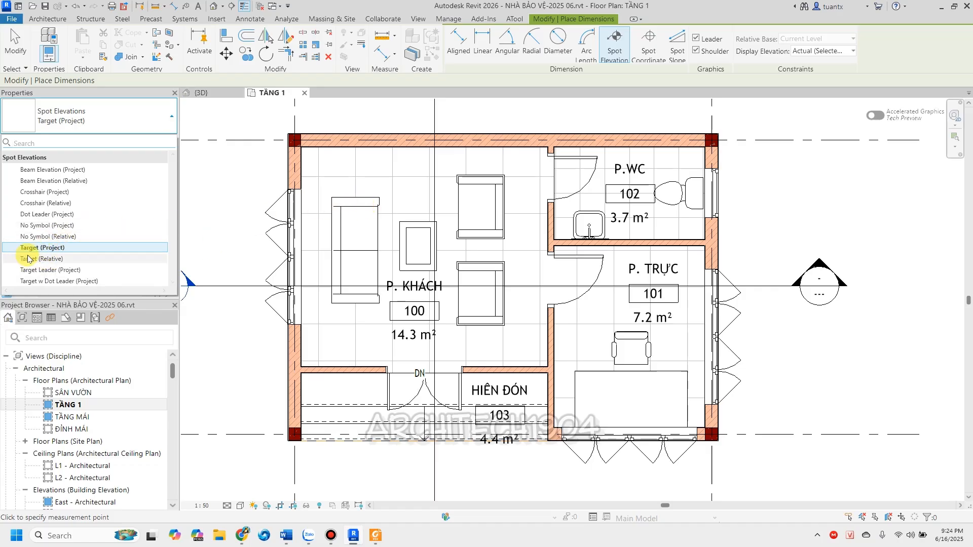
{"action": "scroll", "coordinate": [401, 183], "scroll_direction": "up", "scroll_amount": 3}
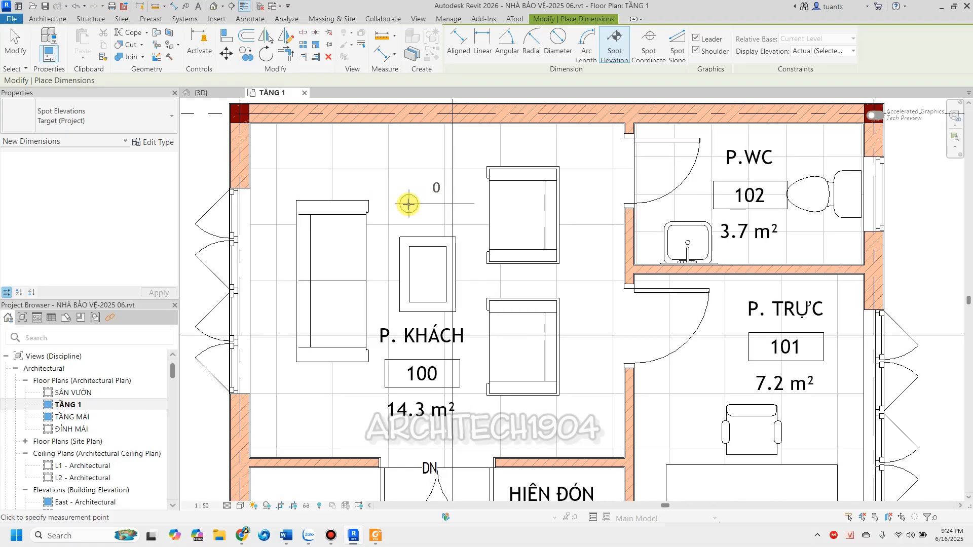
{"action": "left_click", "coordinate": [409, 203]}
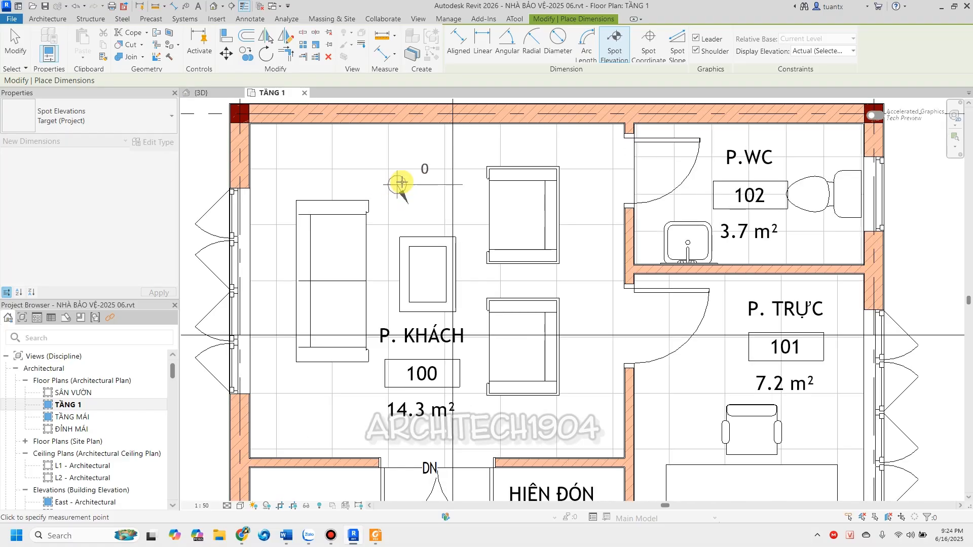
{"action": "left_click", "coordinate": [409, 165]}
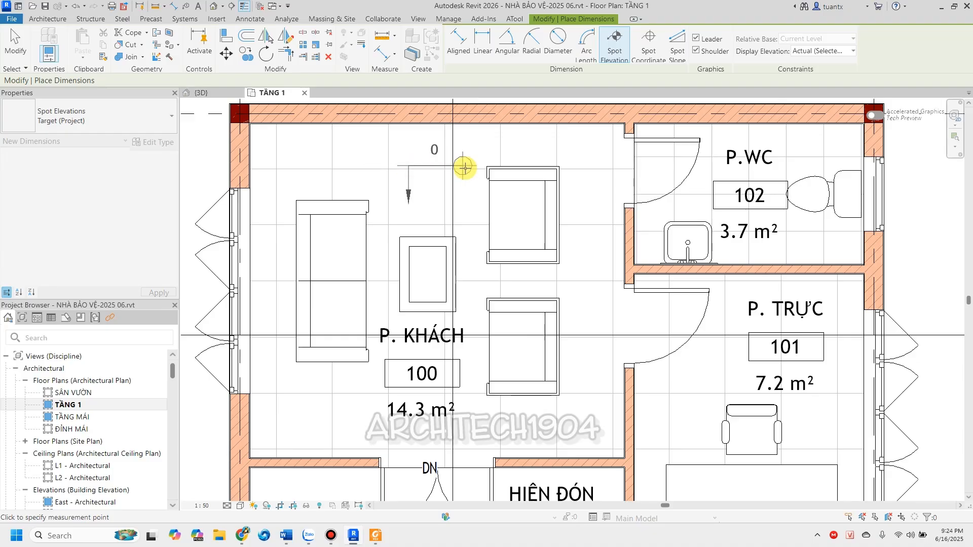
{"action": "left_click", "coordinate": [475, 167]}
Place a matching spot elevation with leader and shoulder on the P.WC floor, beside the door swing.
{"action": "scroll", "coordinate": [349, 207], "scroll_direction": "down", "scroll_amount": 3}
{"action": "scroll", "coordinate": [527, 234], "scroll_direction": "up", "scroll_amount": 5}
{"action": "middle_click_drag", "start_coordinate": [482, 220], "coordinate": [433, 235]}
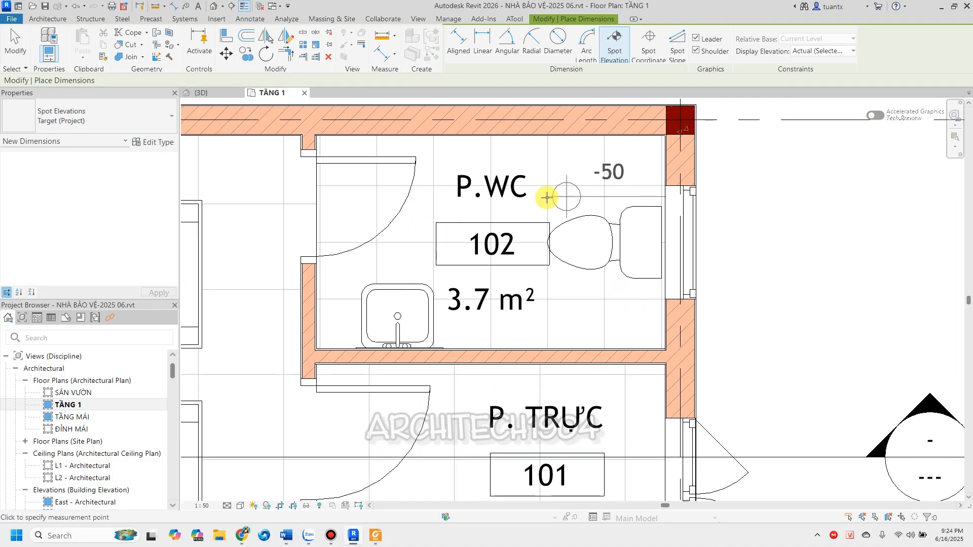
{"action": "scroll", "coordinate": [544, 199], "scroll_direction": "down", "scroll_amount": 1}
{"action": "middle_click_drag", "start_coordinate": [538, 201], "coordinate": [519, 195]}
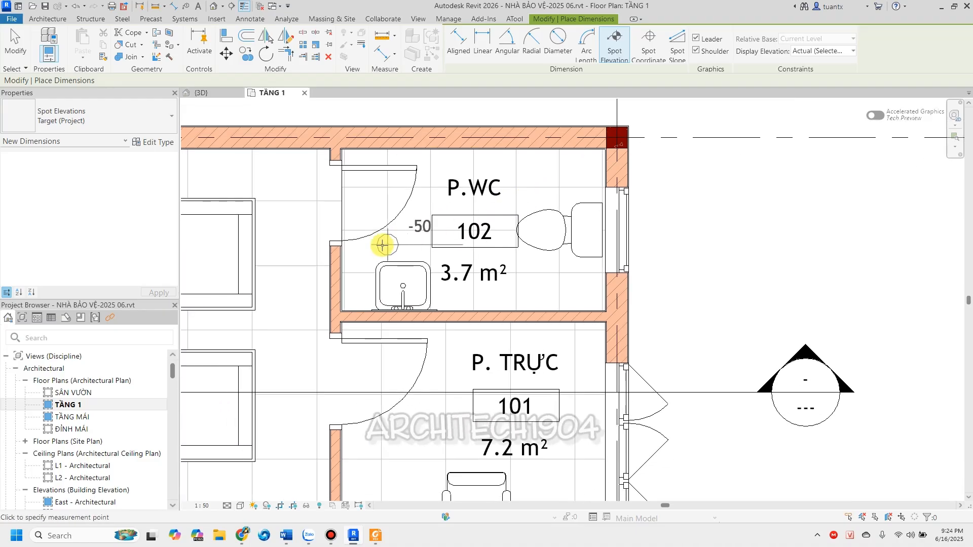
{"action": "left_click", "coordinate": [416, 230]}
{"action": "left_click", "coordinate": [415, 170]}
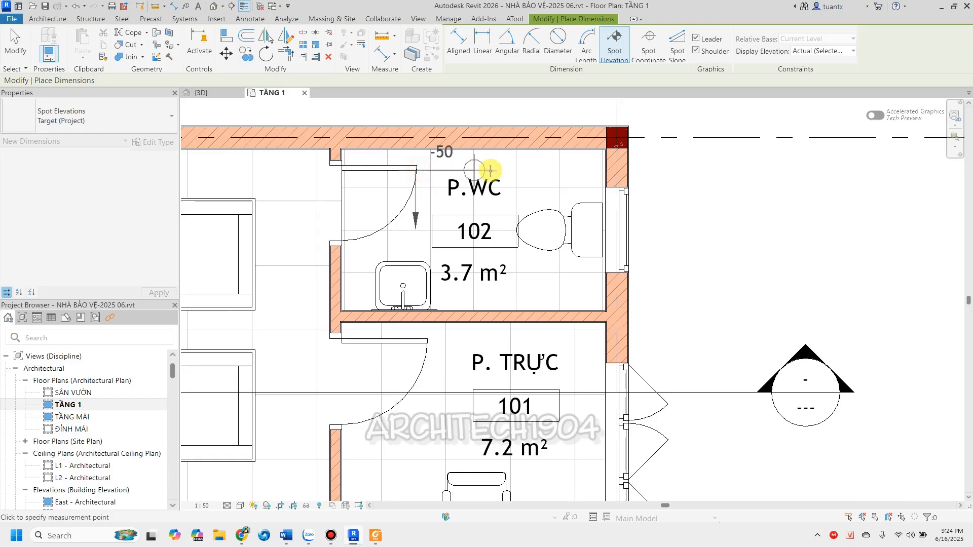
{"action": "left_click", "coordinate": [512, 171]}
Check the spot elevation previews over the P. TRỰC and HIÊN ĐÓN floors, and end the Spot Elevation command.
{"action": "scroll", "coordinate": [508, 213], "scroll_direction": "down", "scroll_amount": 2}
{"action": "middle_click_drag", "start_coordinate": [471, 374], "coordinate": [505, 242]}
{"action": "scroll", "coordinate": [497, 248], "scroll_direction": "up", "scroll_amount": 2}
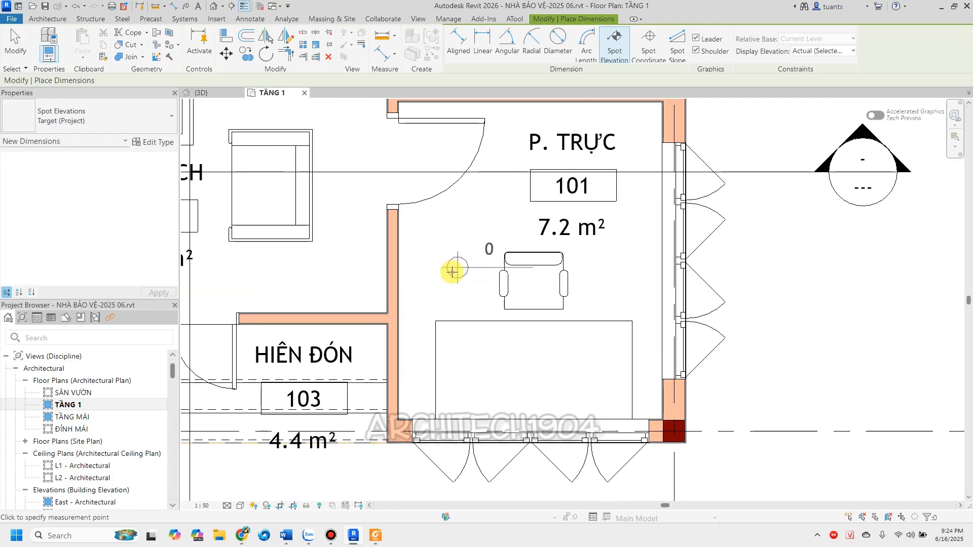
{"action": "scroll", "coordinate": [448, 280], "scroll_direction": "down", "scroll_amount": 1}
{"action": "middle_click_drag", "start_coordinate": [456, 276], "coordinate": [618, 229]}
{"action": "middle_click_drag", "start_coordinate": [366, 289], "coordinate": [578, 214]}
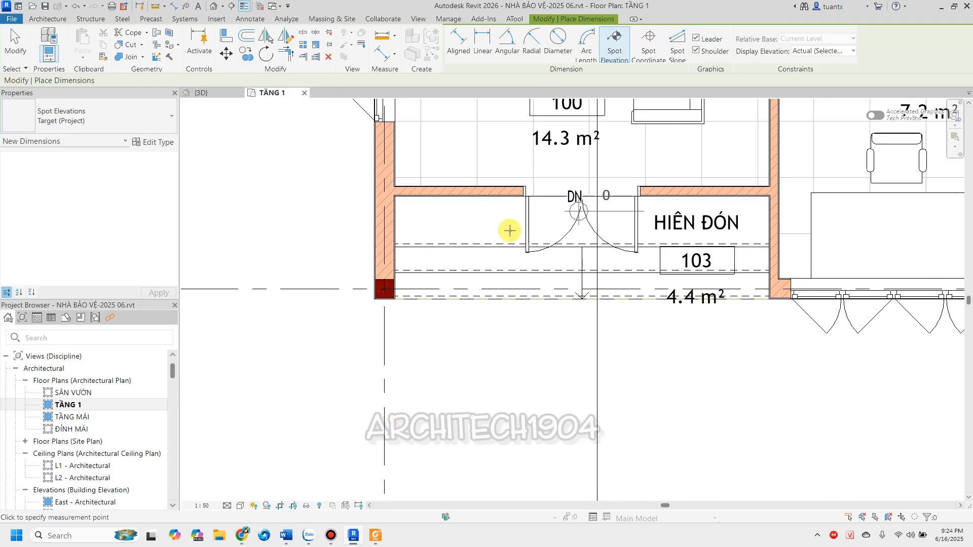
{"action": "scroll", "coordinate": [354, 348], "scroll_direction": "down", "scroll_amount": 2}
{"action": "scroll", "coordinate": [354, 326], "scroll_direction": "up", "scroll_amount": 2}
{"action": "middle_click_drag", "start_coordinate": [354, 325], "coordinate": [293, 461]}
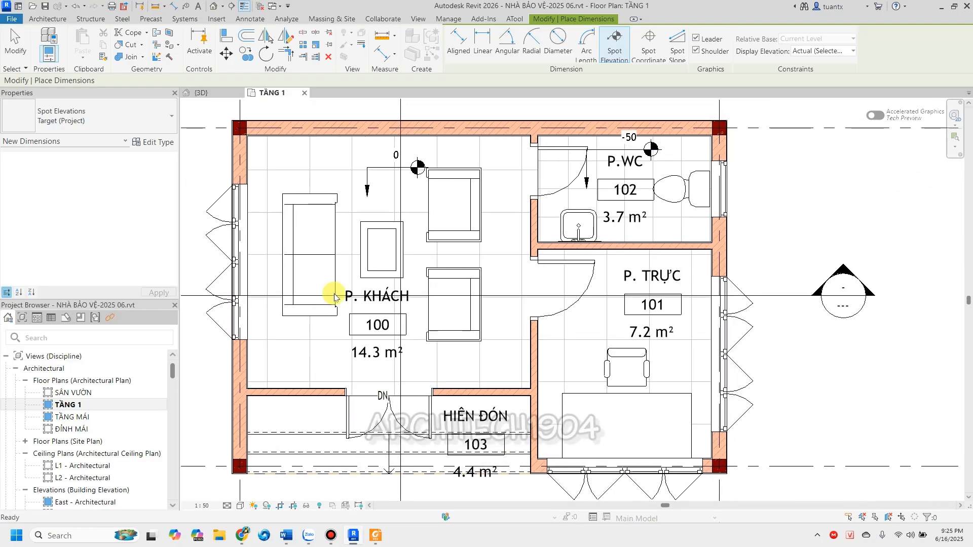
{"action": "key", "text": "Escape"}
Change the P. KHÁCH spot elevation to the Crosshair (Project) type.
{"action": "scroll", "coordinate": [393, 152], "scroll_direction": "up", "scroll_amount": 2}
{"action": "left_click", "coordinate": [362, 163]}
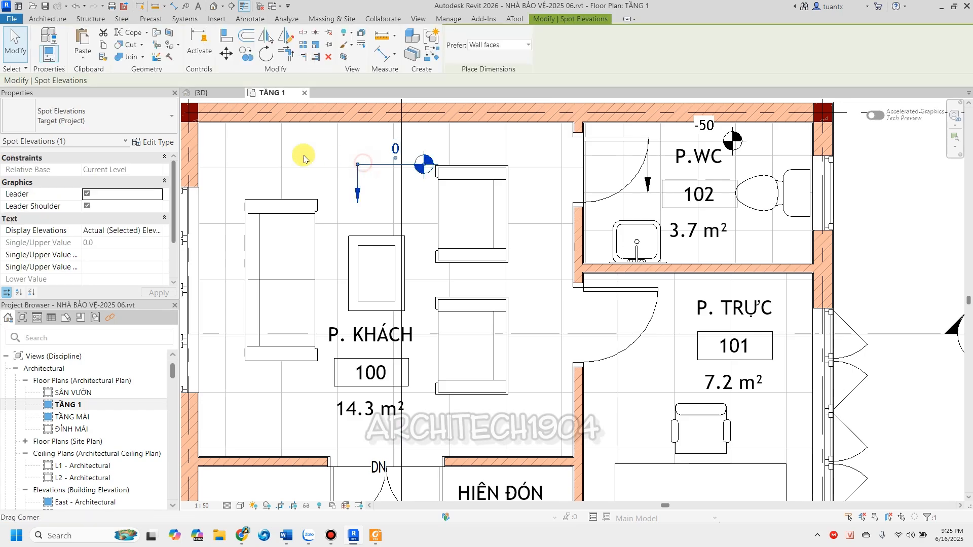
{"action": "left_click", "coordinate": [51, 122]}
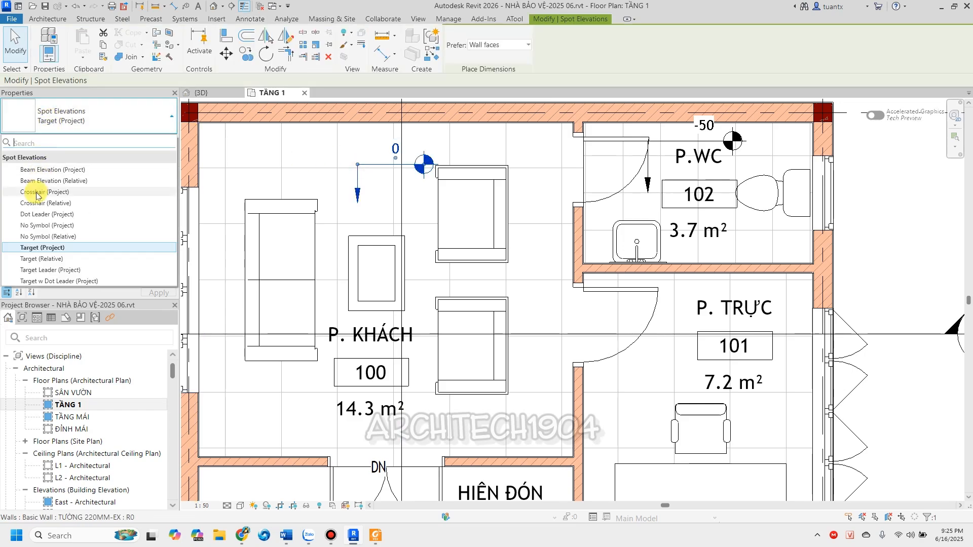
{"action": "left_click", "coordinate": [37, 195]}
{"action": "key", "text": "Escape"}
{"action": "scroll", "coordinate": [434, 170], "scroll_direction": "up", "scroll_amount": 5}
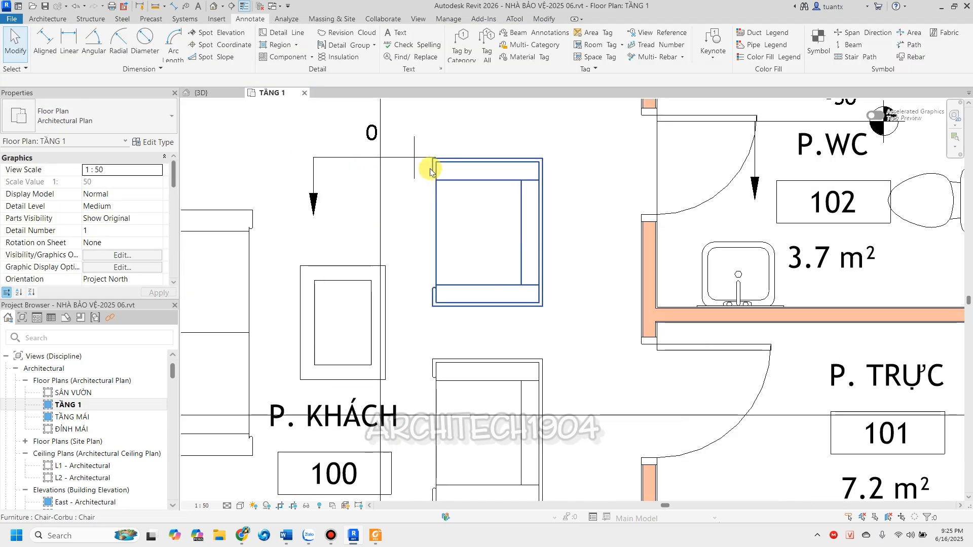
{"action": "scroll", "coordinate": [413, 160], "scroll_direction": "down", "scroll_amount": 2}
Switch the P. KHÁCH spot elevation back to the Target (Project) type.
{"action": "left_click", "coordinate": [87, 114]}
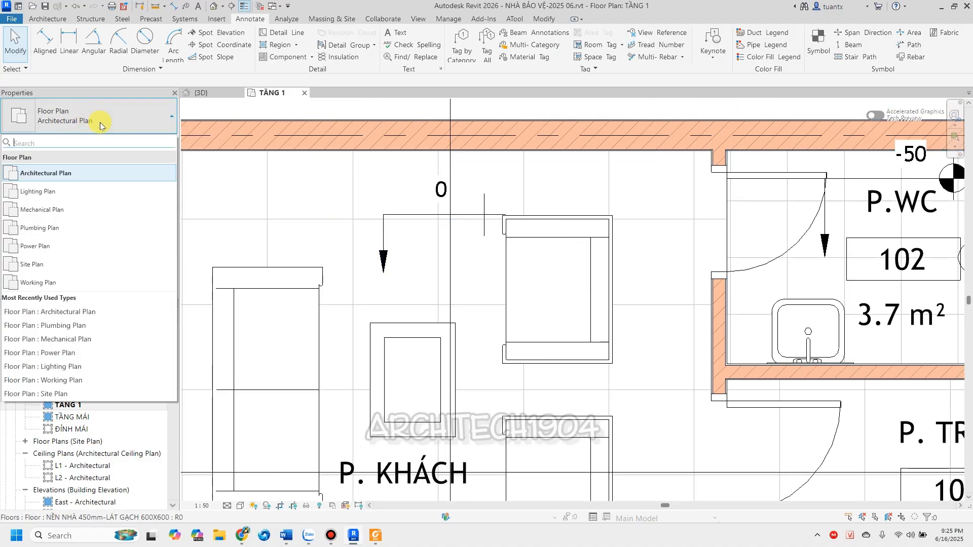
{"action": "left_click", "coordinate": [394, 215]}
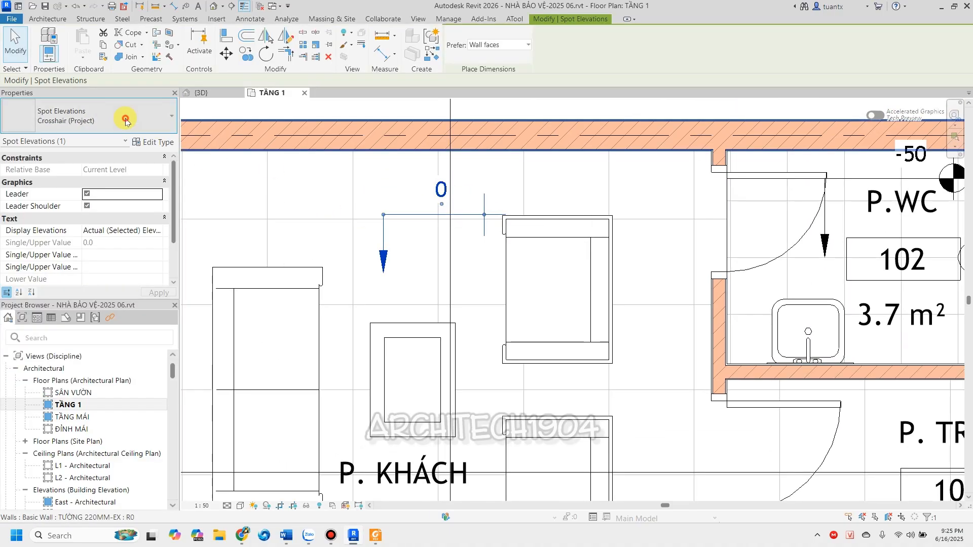
{"action": "left_click", "coordinate": [123, 114]}
{"action": "left_click", "coordinate": [40, 248]}
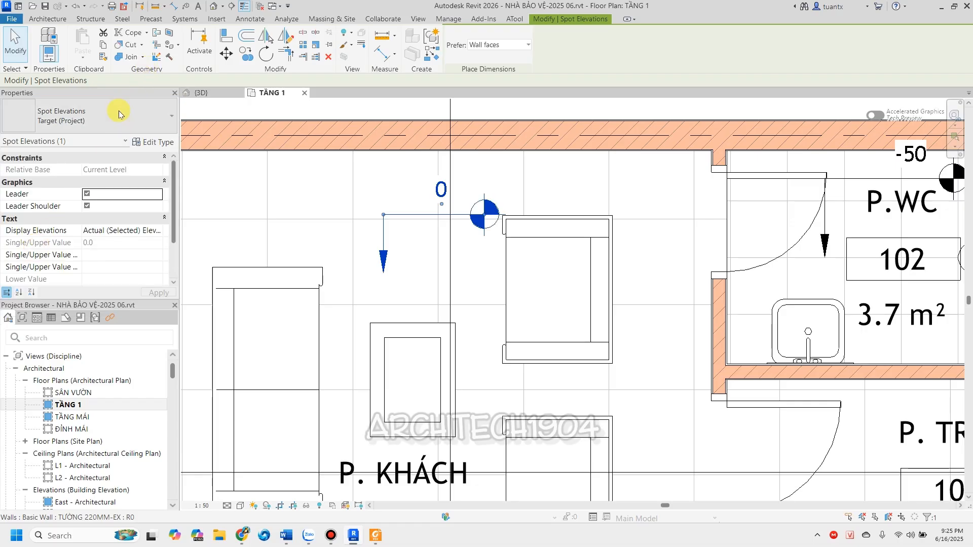
{"action": "left_click", "coordinate": [113, 126]}
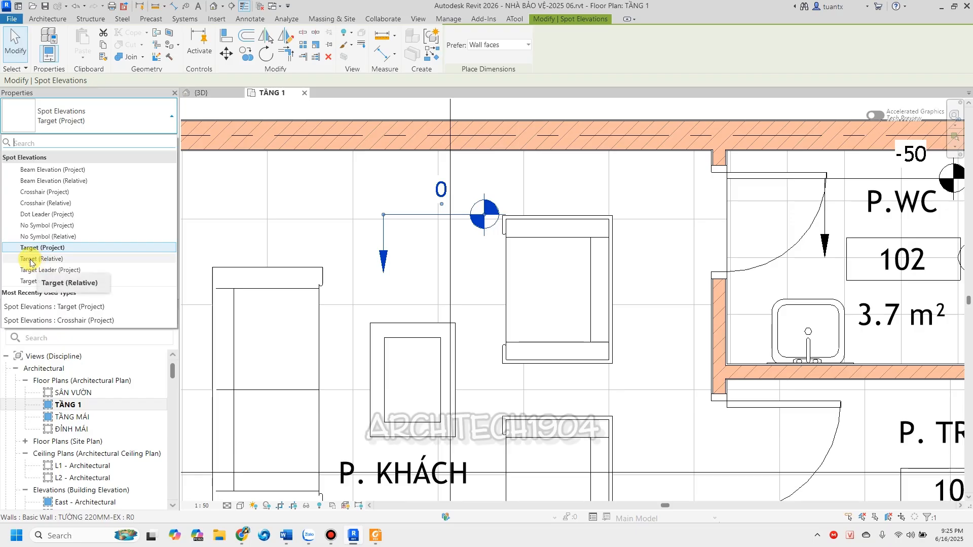
{"action": "scroll", "coordinate": [444, 254], "scroll_direction": "down", "scroll_amount": 4}
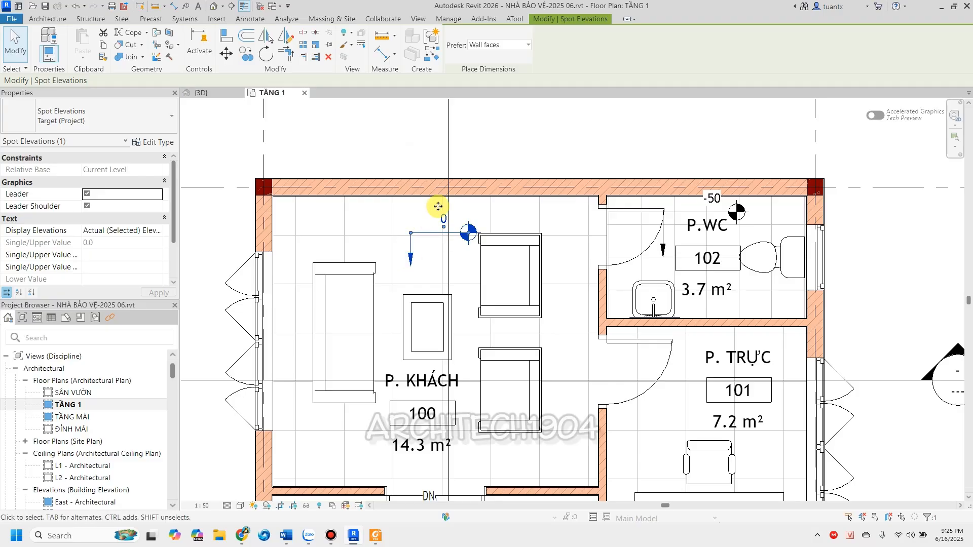
{"action": "left_click", "coordinate": [117, 124]}
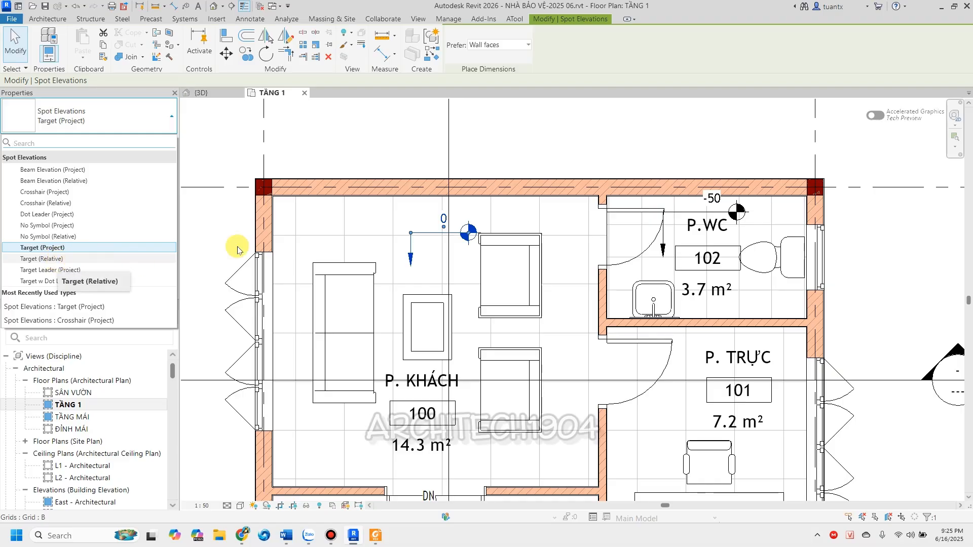
{"action": "left_click", "coordinate": [400, 142]}
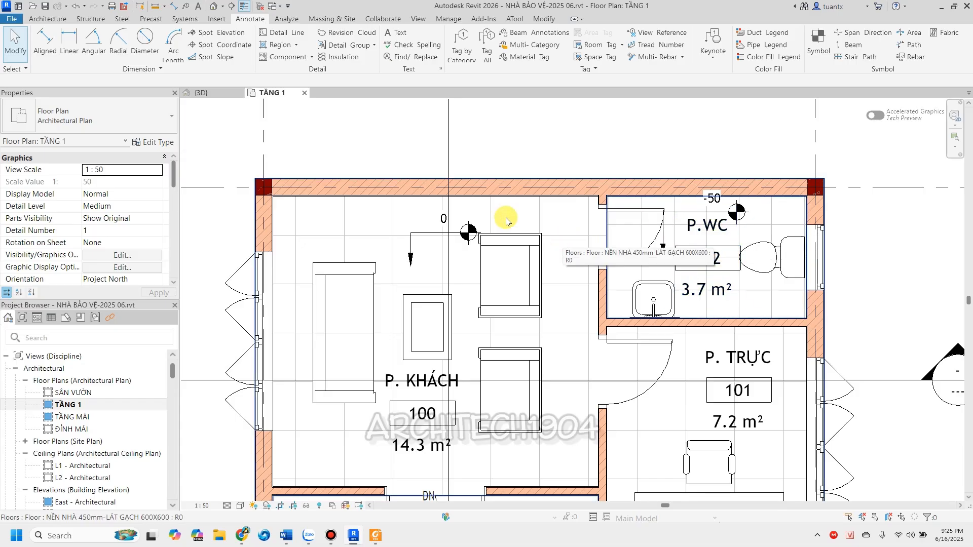
{"action": "left_click", "coordinate": [64, 112]}
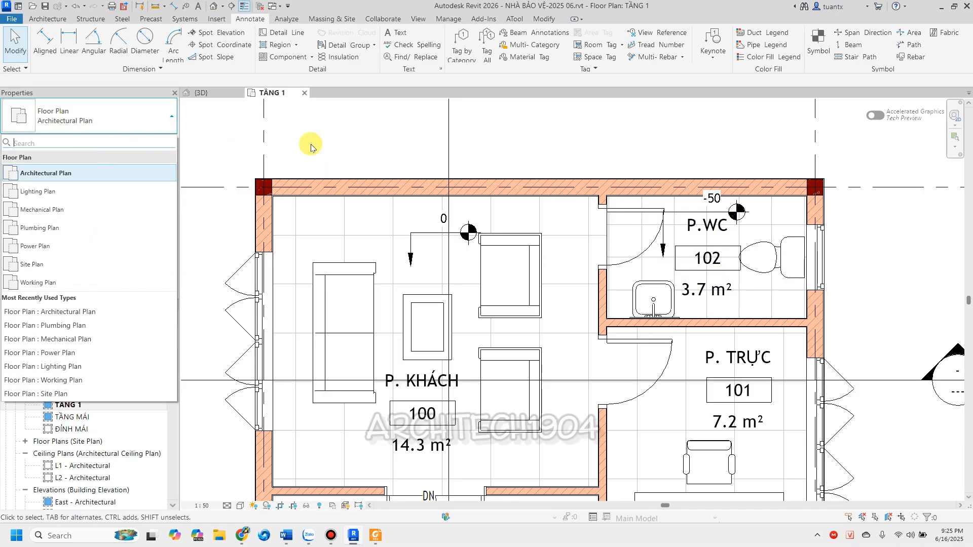
{"action": "left_click", "coordinate": [404, 145]}
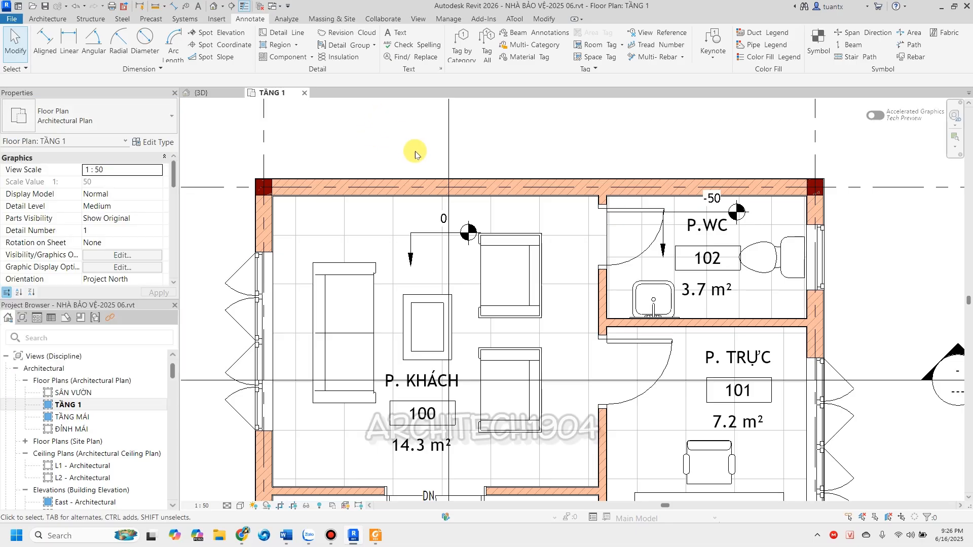
Switch to Foxit Reader to examine the dimension layout of the floor plan in HS nhà bảo vệ.pdf, and return to Revit.
{"action": "scroll", "coordinate": [488, 272], "scroll_direction": "down", "scroll_amount": 5}
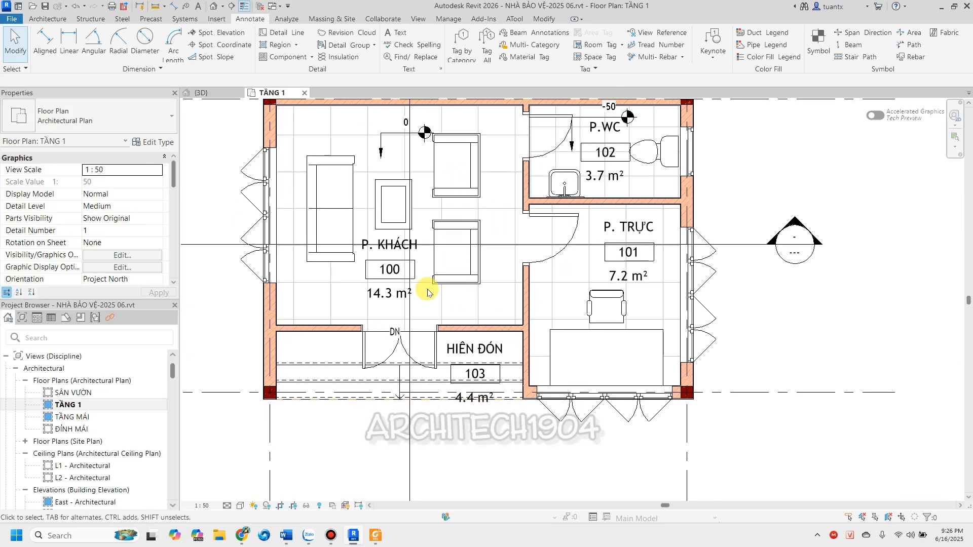
{"action": "scroll", "coordinate": [425, 363], "scroll_direction": "down", "scroll_amount": 2}
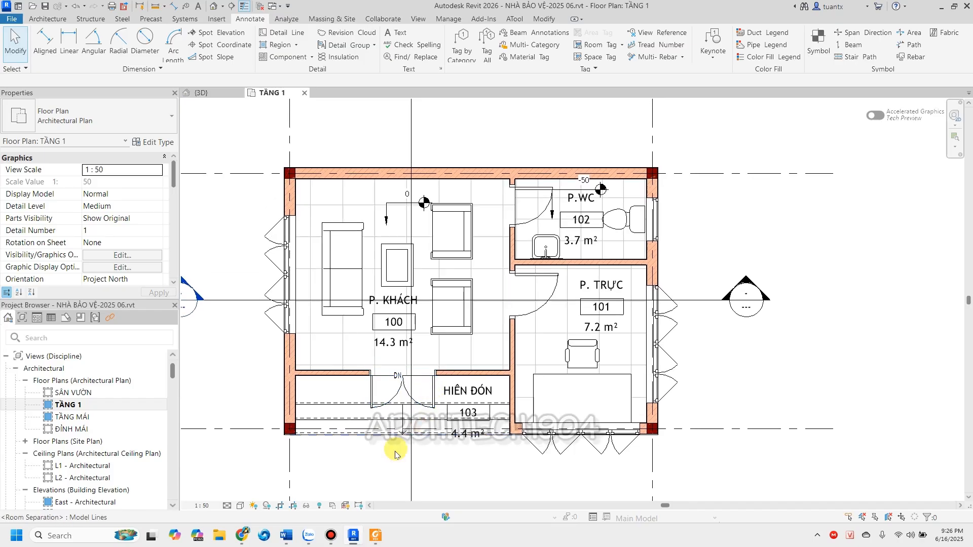
{"action": "left_click", "coordinate": [375, 534]}
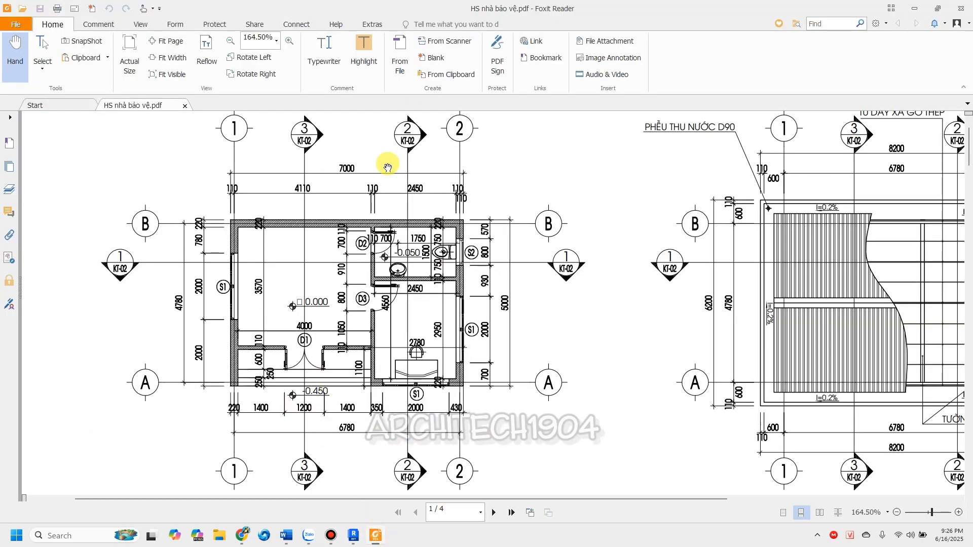
{"action": "left_click", "coordinate": [376, 537]}
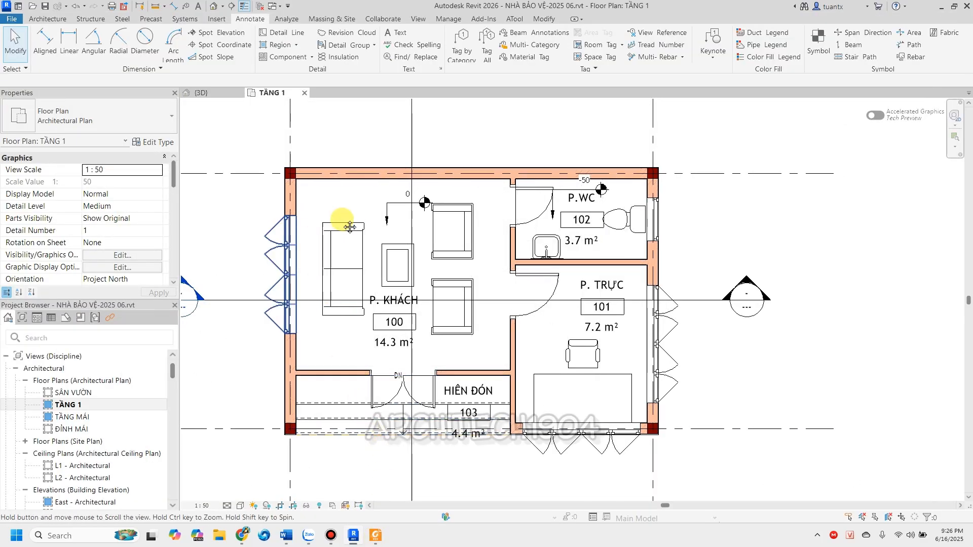
Start an Aligned dimension with the Linear - 2.25mm Trebuchet MS style and open that style's type properties.
{"action": "middle_click_drag", "start_coordinate": [319, 247], "coordinate": [442, 295]}
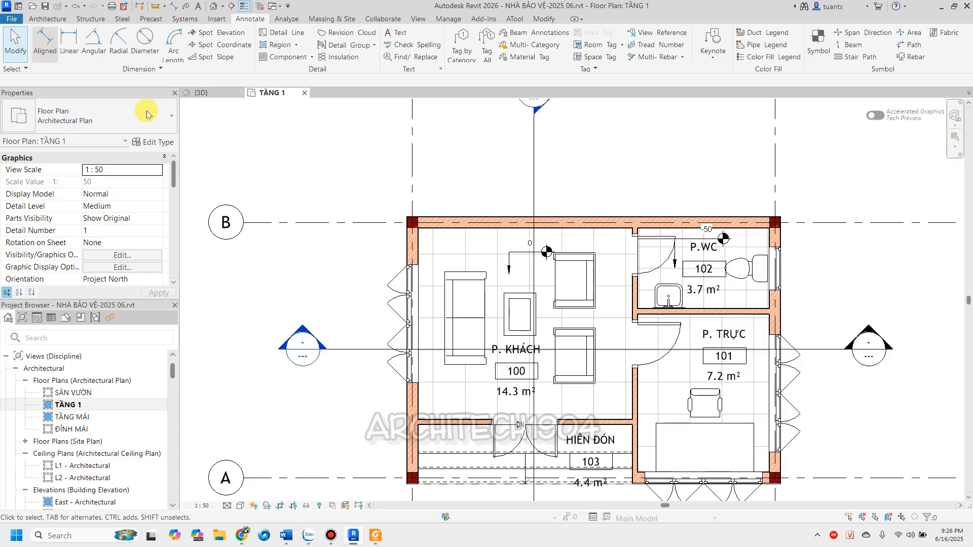
{"action": "scroll", "coordinate": [414, 241], "scroll_direction": "up", "scroll_amount": 3}
{"action": "middle_click_drag", "start_coordinate": [416, 247], "coordinate": [249, 263]}
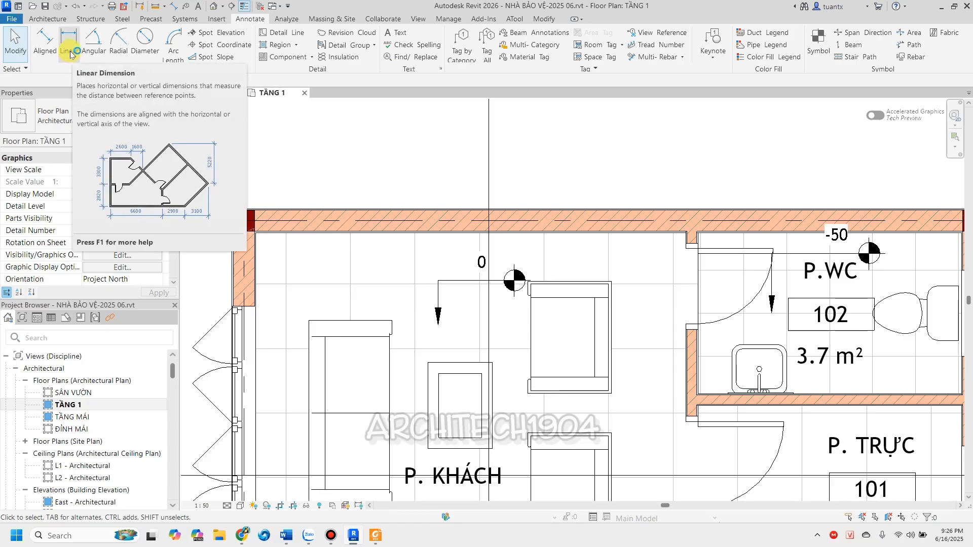
{"action": "left_click", "coordinate": [51, 53]}
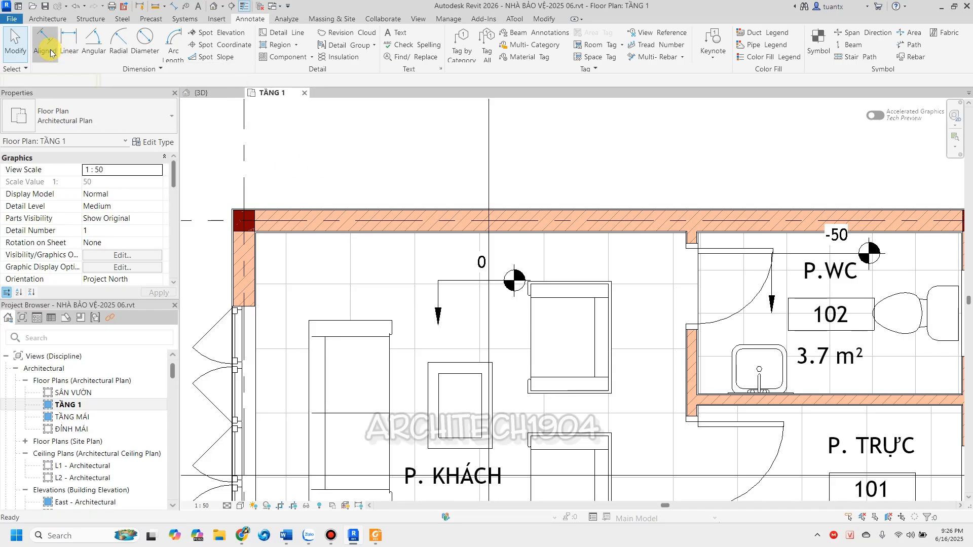
{"action": "left_click", "coordinate": [90, 126]}
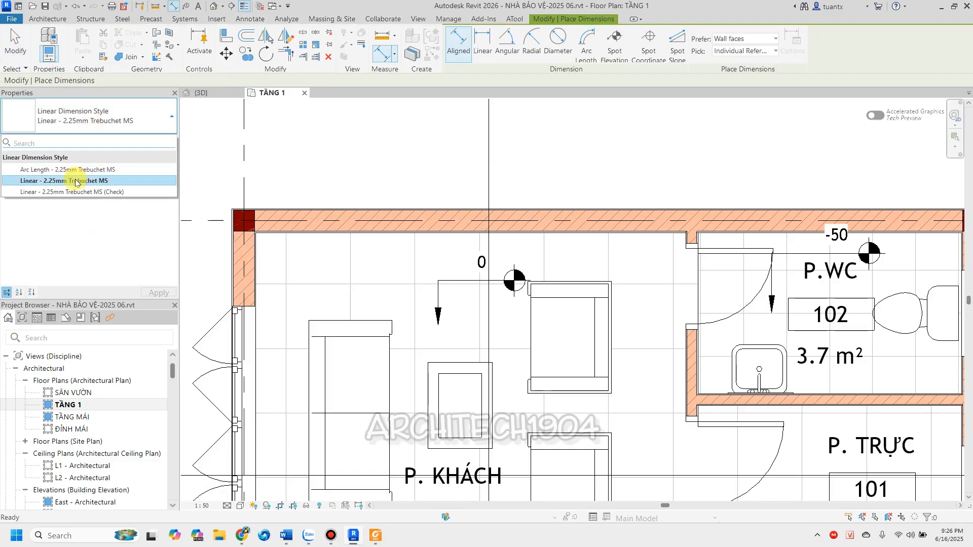
{"action": "left_click", "coordinate": [73, 181]}
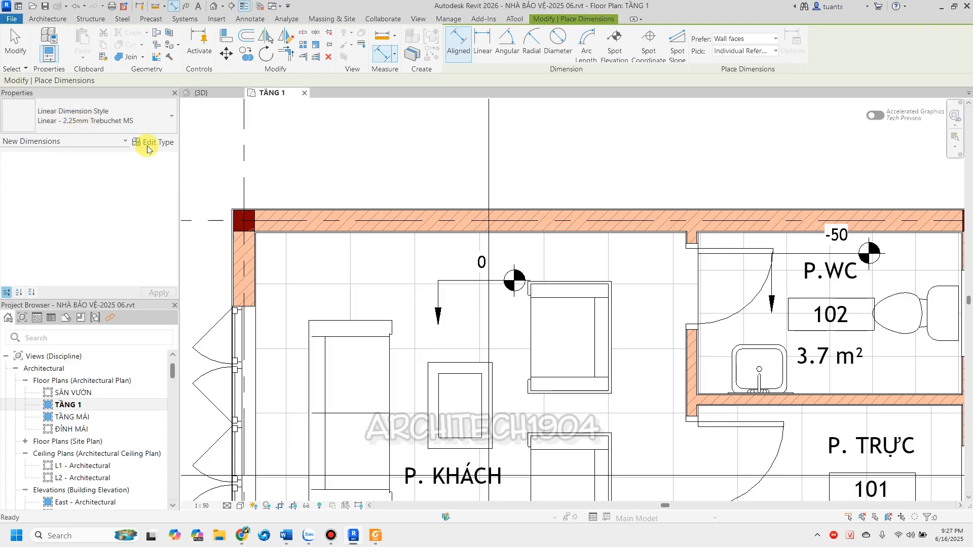
{"action": "left_click", "coordinate": [148, 144]}
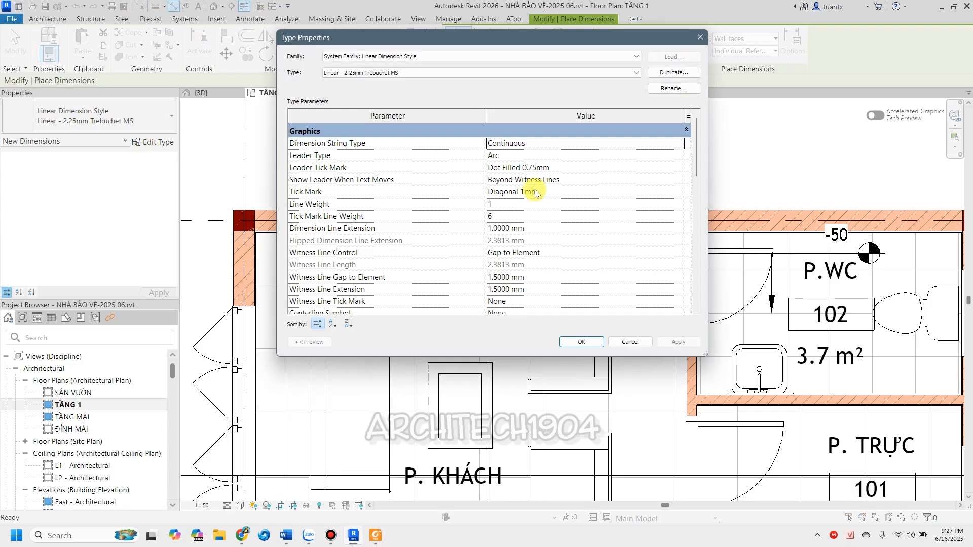
Set the dimension style's Witness Line Control to Fixed to Dimension Line and its Witness Line Length to 7 mm.
{"action": "mouse_move", "coordinate": [696, 147]}
{"action": "left_mouse_down"}
{"action": "mouse_move", "coordinate": [687, 238]}
{"action": "mouse_move", "coordinate": [692, 142]}
{"action": "left_mouse_up"}
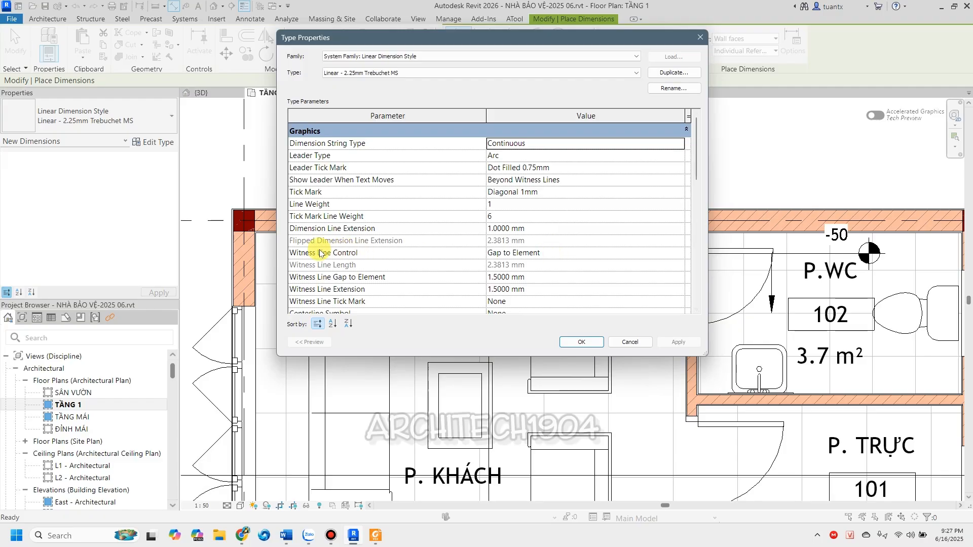
{"action": "left_click", "coordinate": [501, 255]}
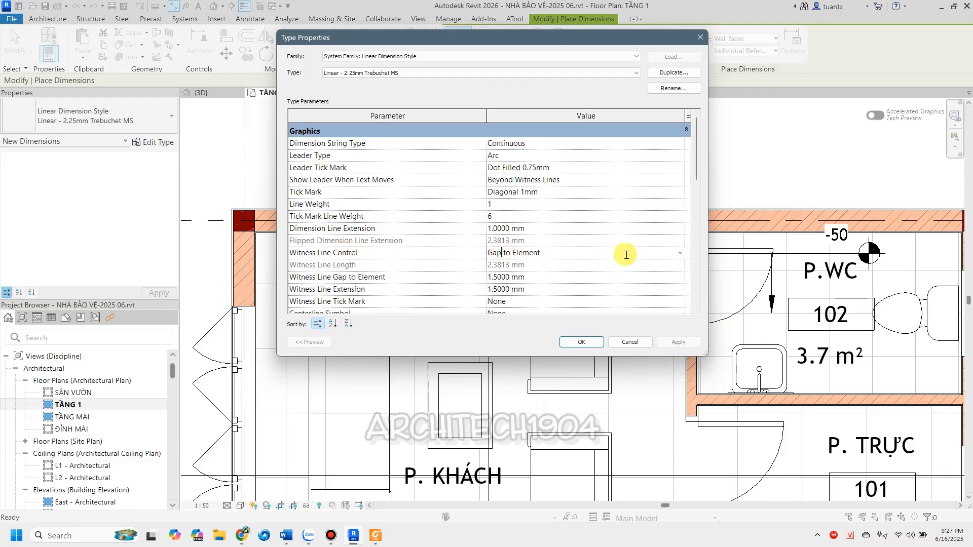
{"action": "left_click", "coordinate": [680, 253]}
{"action": "left_click", "coordinate": [551, 274]}
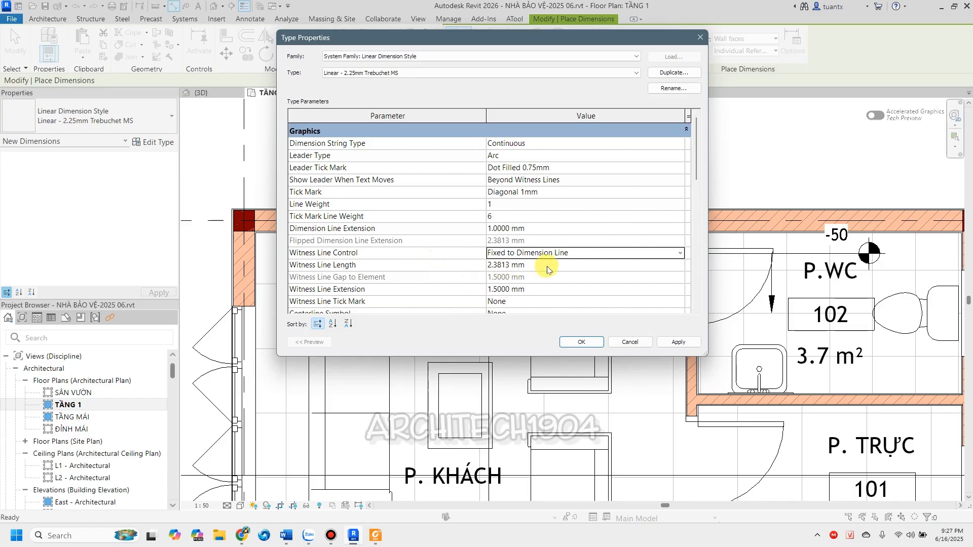
{"action": "left_click", "coordinate": [545, 266]}
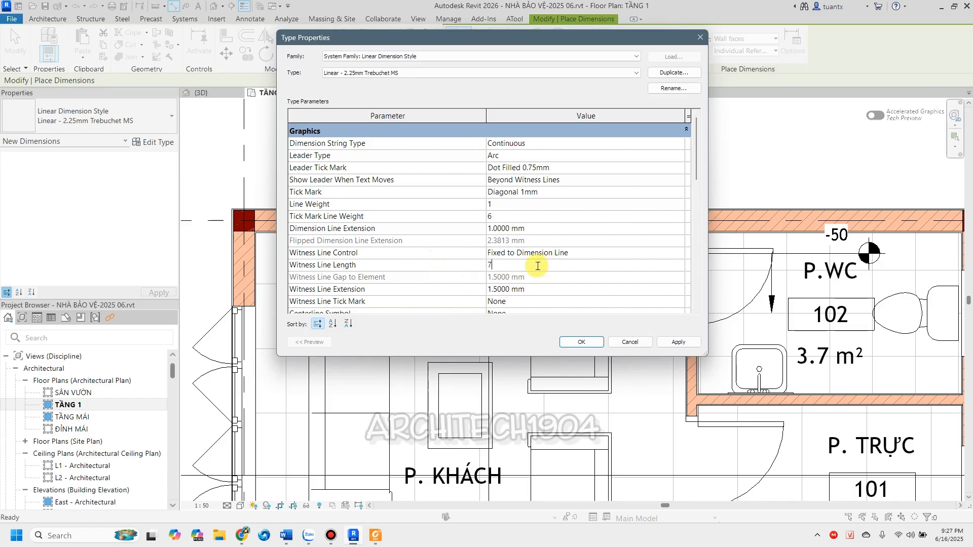
Set the dimension style's Dimension Line Snap Distance to 7 mm.
{"action": "left_click_drag", "start_coordinate": [696, 167], "coordinate": [698, 184]}
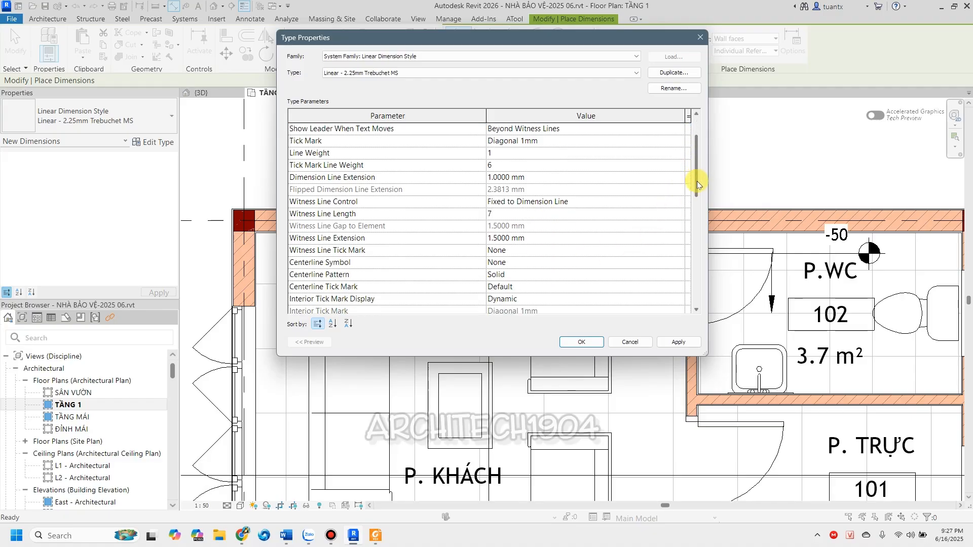
{"action": "left_click_drag", "start_coordinate": [698, 181], "coordinate": [698, 198]}
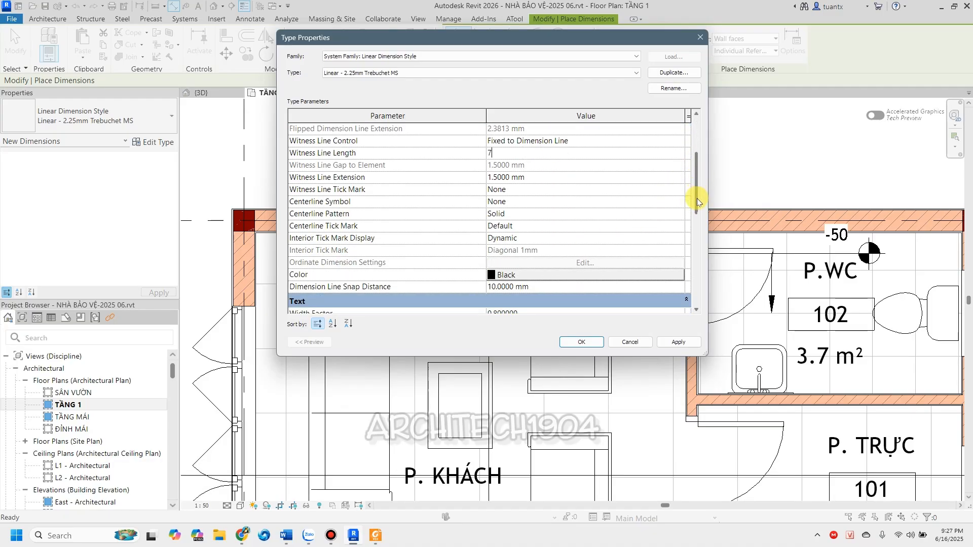
{"action": "left_click", "coordinate": [538, 286]}
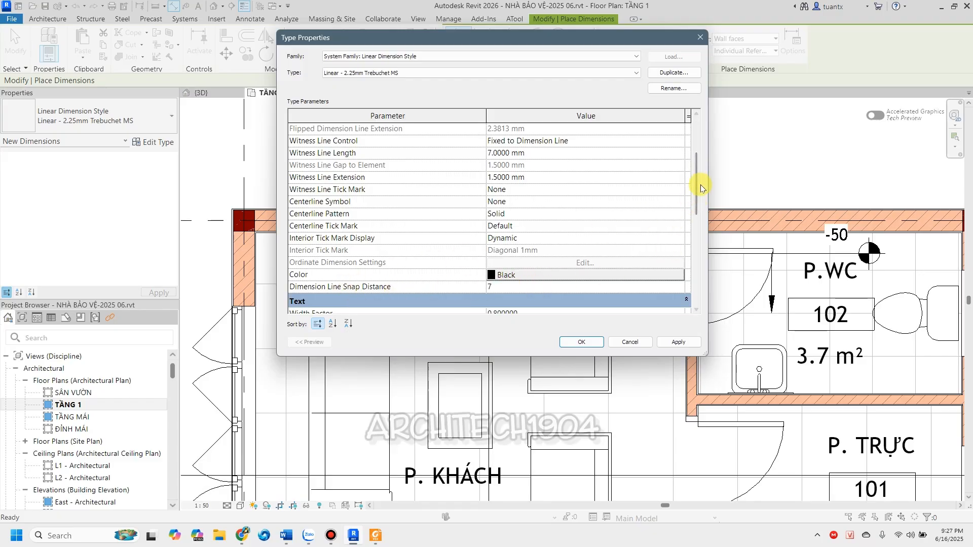
Review the text and primary units settings of the 2.25mm Trebuchet MS linear dimension style and accept them.
{"action": "left_click_drag", "start_coordinate": [697, 187], "coordinate": [692, 245]}
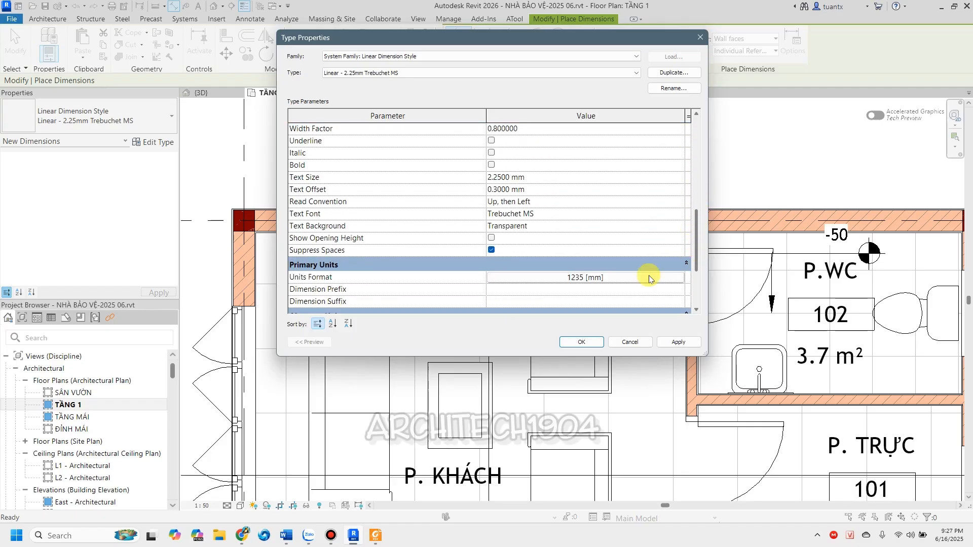
{"action": "left_click", "coordinate": [581, 343]}
Begin an aligned dimension chain from the outer and inner faces of the upper exterior wall at the plan's upper-left corner.
{"action": "scroll", "coordinate": [293, 254], "scroll_direction": "down", "scroll_amount": 2}
{"action": "middle_click_drag", "start_coordinate": [288, 256], "coordinate": [395, 237]}
{"action": "scroll", "coordinate": [368, 192], "scroll_direction": "up", "scroll_amount": 3}
{"action": "scroll", "coordinate": [362, 183], "scroll_direction": "up", "scroll_amount": 1}
{"action": "scroll", "coordinate": [325, 379], "scroll_direction": "down", "scroll_amount": 3}
{"action": "middle_click_drag", "start_coordinate": [331, 382], "coordinate": [342, 296]}
{"action": "scroll", "coordinate": [355, 233], "scroll_direction": "up", "scroll_amount": 4}
{"action": "scroll", "coordinate": [396, 179], "scroll_direction": "up", "scroll_amount": 1}
{"action": "middle_click_drag", "start_coordinate": [397, 179], "coordinate": [392, 205]}
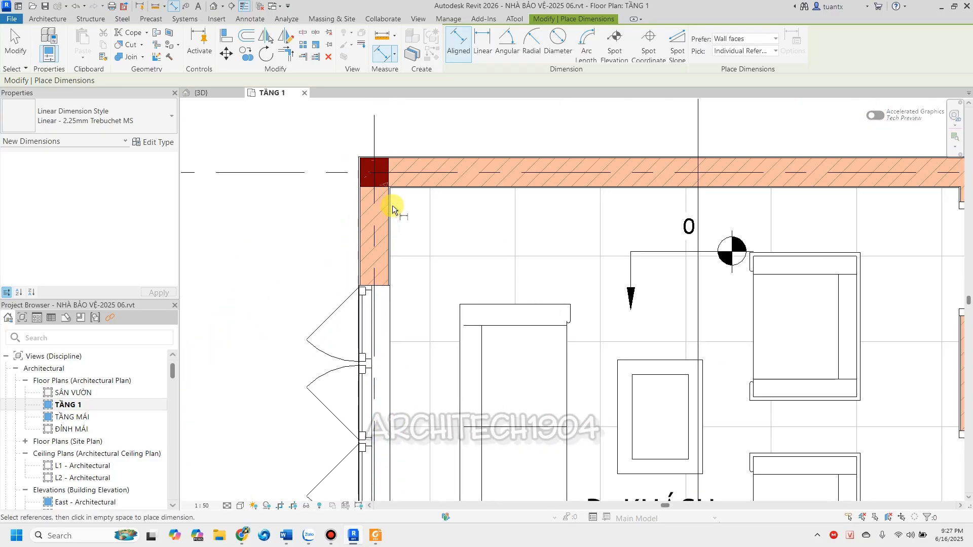
{"action": "left_click", "coordinate": [432, 154]}
{"action": "scroll", "coordinate": [405, 188], "scroll_direction": "up", "scroll_amount": 2}
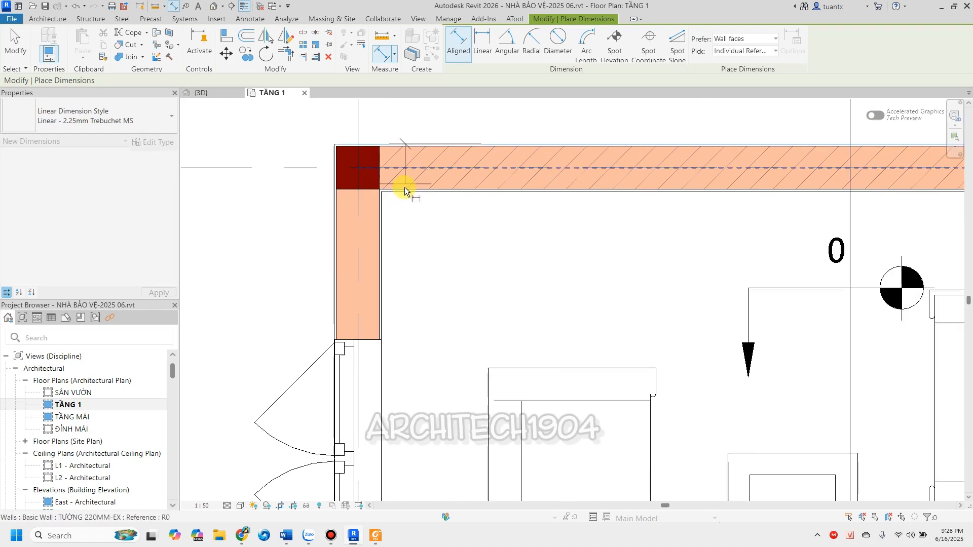
{"action": "left_click", "coordinate": [402, 192]}
Extend the chain with the upper and lower edges of the window in the left exterior wall.
{"action": "scroll", "coordinate": [383, 290], "scroll_direction": "down", "scroll_amount": 3}
{"action": "middle_click_drag", "start_coordinate": [410, 283], "coordinate": [521, 170]}
{"action": "scroll", "coordinate": [481, 250], "scroll_direction": "up", "scroll_amount": 2}
{"action": "left_click", "coordinate": [467, 218]}
{"action": "scroll", "coordinate": [384, 299], "scroll_direction": "down", "scroll_amount": 3}
{"action": "scroll", "coordinate": [369, 315], "scroll_direction": "down", "scroll_amount": 1}
{"action": "middle_click_drag", "start_coordinate": [368, 315], "coordinate": [387, 203]}
{"action": "scroll", "coordinate": [421, 366], "scroll_direction": "up", "scroll_amount": 2}
{"action": "left_click", "coordinate": [469, 442]}
{"action": "scroll", "coordinate": [468, 443], "scroll_direction": "down", "scroll_amount": 2}
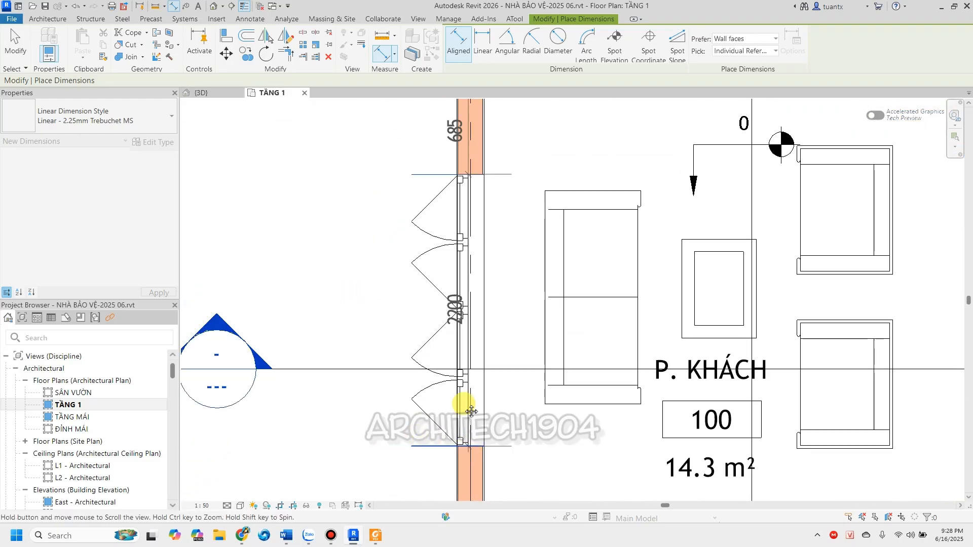
Add both faces of the porch partition wall and the left wall's lower end to the chain, keeping it outside the left wall.
{"action": "middle_click_drag", "start_coordinate": [469, 444], "coordinate": [459, 163]}
{"action": "left_click", "coordinate": [507, 249]}
{"action": "scroll", "coordinate": [506, 246], "scroll_direction": "up", "scroll_amount": 2}
{"action": "left_click", "coordinate": [497, 266]}
{"action": "scroll", "coordinate": [499, 322], "scroll_direction": "down", "scroll_amount": 2}
{"action": "middle_click_drag", "start_coordinate": [499, 322], "coordinate": [568, 155]}
{"action": "scroll", "coordinate": [526, 320], "scroll_direction": "up", "scroll_amount": 4}
{"action": "left_click", "coordinate": [509, 277]}
{"action": "scroll", "coordinate": [365, 277], "scroll_direction": "down", "scroll_amount": 4}
{"action": "middle_click_drag", "start_coordinate": [387, 315], "coordinate": [388, 376]}
{"action": "scroll", "coordinate": [413, 278], "scroll_direction": "down", "scroll_amount": 2}
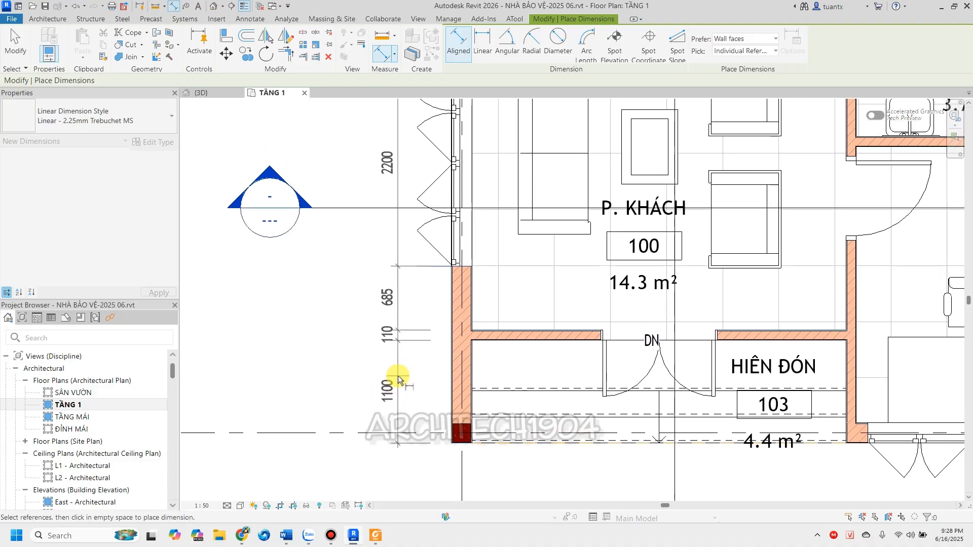
{"action": "scroll", "coordinate": [398, 380], "scroll_direction": "down", "scroll_amount": 3}
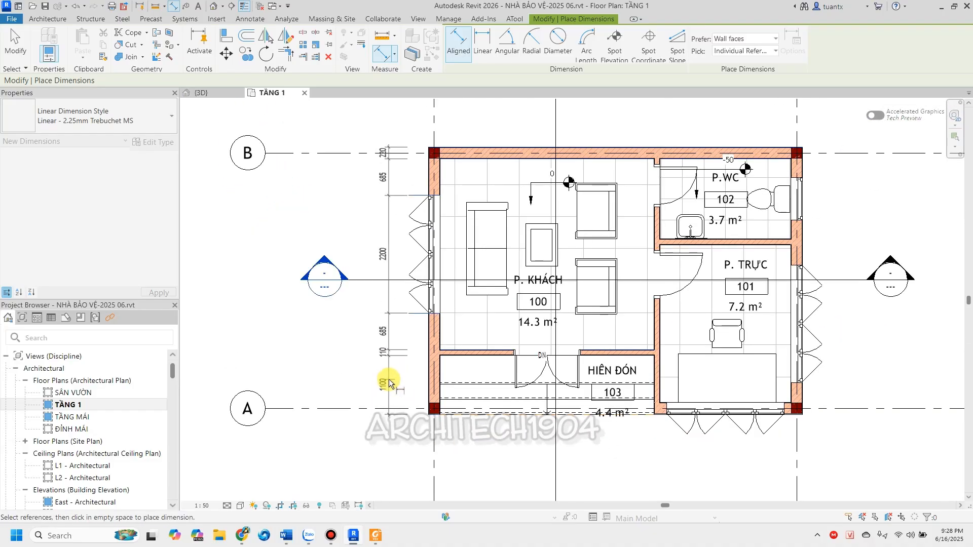
Create a second dimension chain from the upper wall's outer face through grids B and A to the left wall's lower end.
{"action": "scroll", "coordinate": [348, 184], "scroll_direction": "up", "scroll_amount": 6}
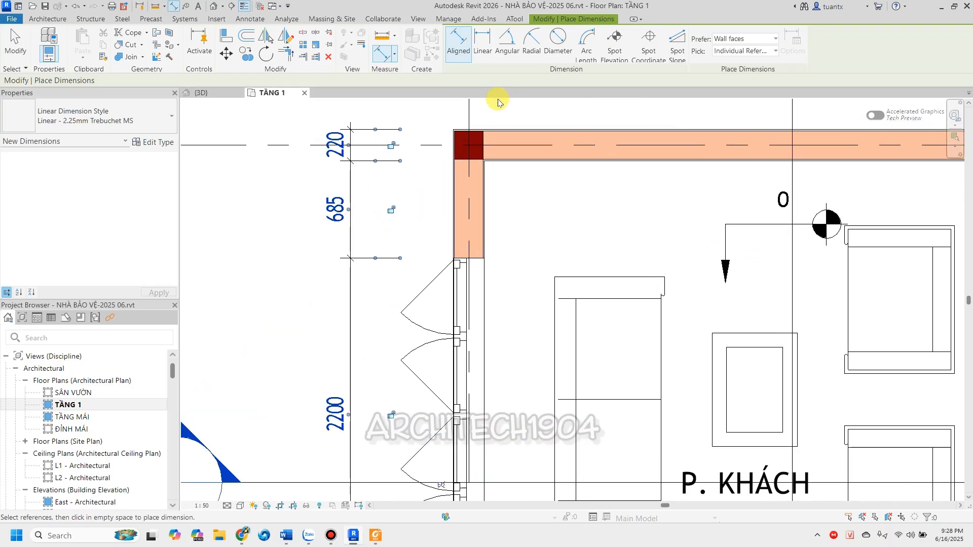
{"action": "left_click", "coordinate": [485, 149]}
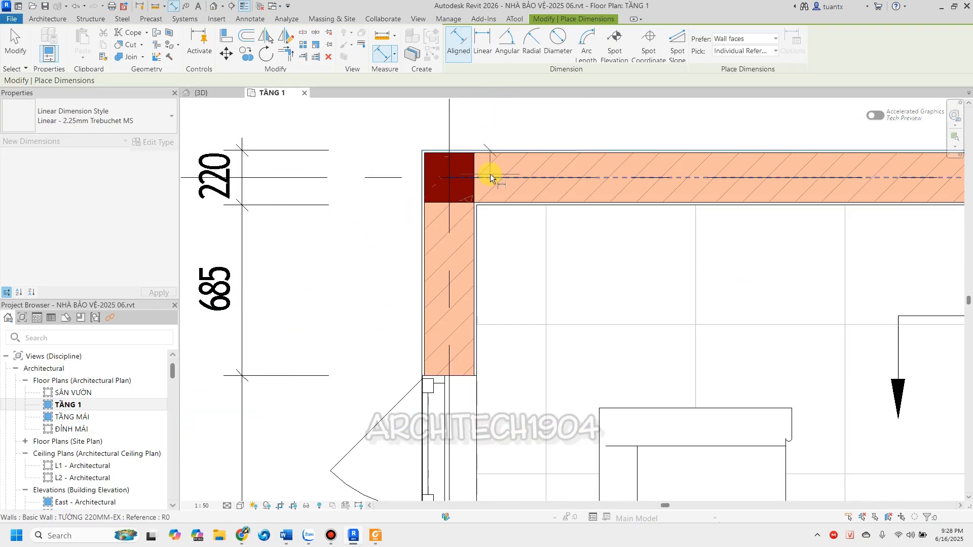
{"action": "left_click", "coordinate": [490, 177]}
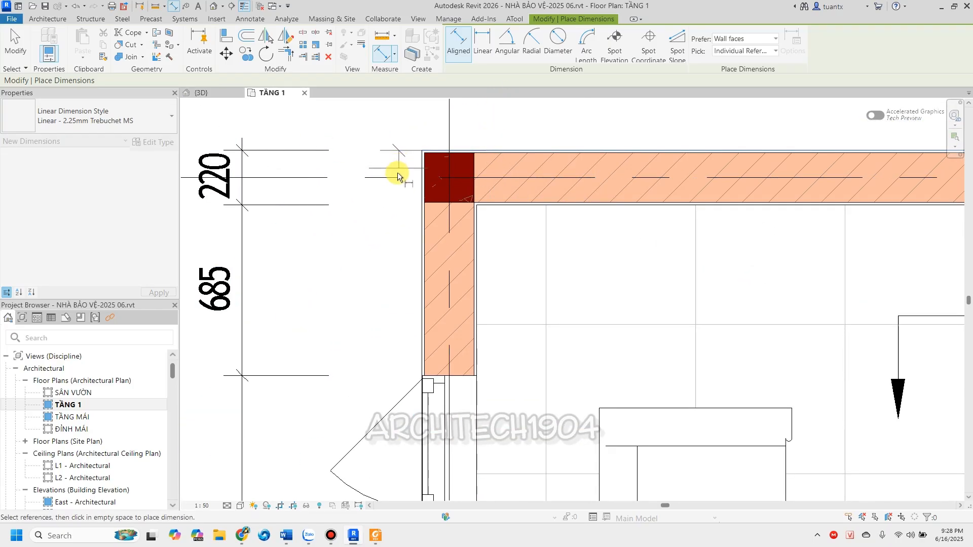
{"action": "scroll", "coordinate": [467, 238], "scroll_direction": "down", "scroll_amount": 3}
{"action": "scroll", "coordinate": [470, 257], "scroll_direction": "down", "scroll_amount": 3}
{"action": "scroll", "coordinate": [494, 322], "scroll_direction": "up", "scroll_amount": 5}
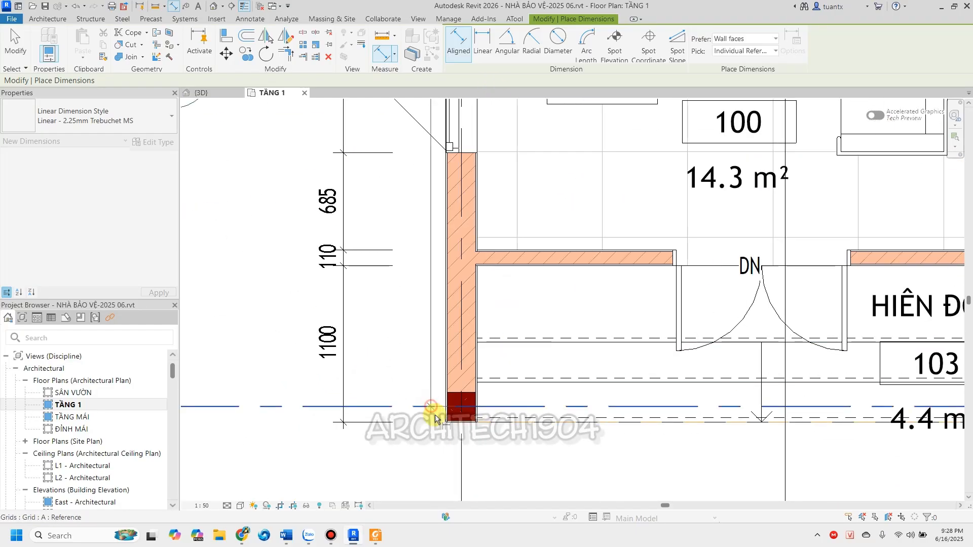
{"action": "scroll", "coordinate": [443, 410], "scroll_direction": "up", "scroll_amount": 3}
{"action": "scroll", "coordinate": [435, 423], "scroll_direction": "down", "scroll_amount": 5}
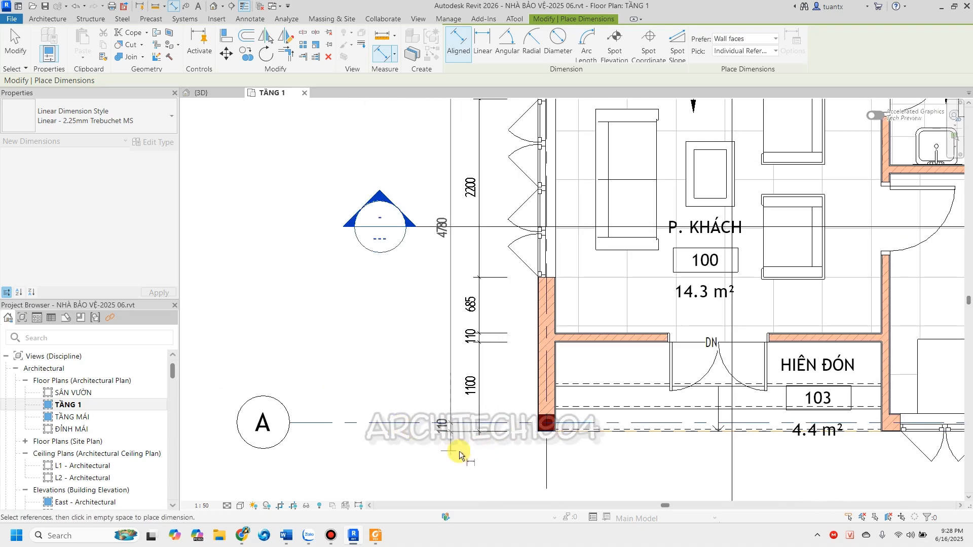
{"action": "scroll", "coordinate": [447, 453], "scroll_direction": "down", "scroll_amount": 4}
{"action": "scroll", "coordinate": [523, 156], "scroll_direction": "up", "scroll_amount": 5}
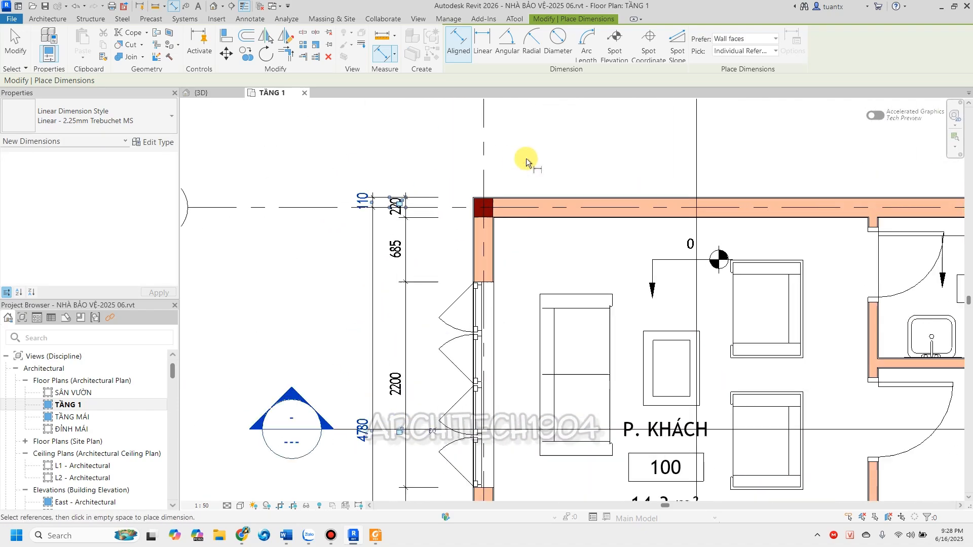
Add an overall dimension from the upper wall's outer face to the left wall's lower end, outside the grid dimension chain.
{"action": "scroll", "coordinate": [501, 202], "scroll_direction": "up", "scroll_amount": 2}
{"action": "left_click", "coordinate": [500, 218]}
{"action": "scroll", "coordinate": [485, 284], "scroll_direction": "down", "scroll_amount": 3}
{"action": "middle_click_drag", "start_coordinate": [485, 329], "coordinate": [515, 104]}
{"action": "scroll", "coordinate": [511, 387], "scroll_direction": "up", "scroll_amount": 4}
{"action": "scroll", "coordinate": [476, 419], "scroll_direction": "up", "scroll_amount": 2}
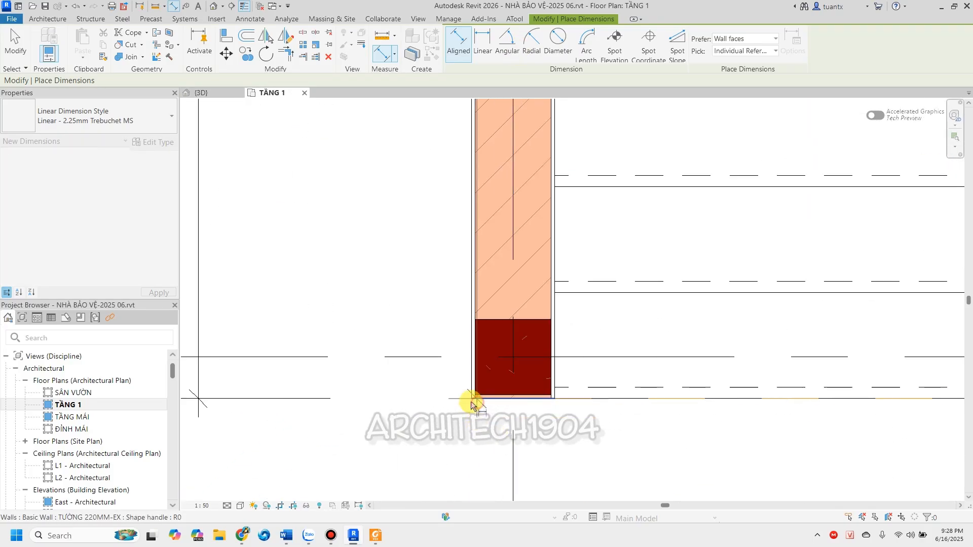
{"action": "scroll", "coordinate": [473, 406], "scroll_direction": "down", "scroll_amount": 3}
{"action": "scroll", "coordinate": [440, 412], "scroll_direction": "down", "scroll_amount": 3}
{"action": "mouse_move", "coordinate": [351, 416]}
{"action": "middle_mouse_down"}
{"action": "mouse_move", "coordinate": [397, 427]}
{"action": "mouse_move", "coordinate": [441, 464]}
{"action": "middle_mouse_up"}
{"action": "left_click", "coordinate": [353, 429]}
{"action": "scroll", "coordinate": [362, 431], "scroll_direction": "down", "scroll_amount": 2}
{"action": "key", "text": "Escape"}
{"action": "key", "text": "Escape"}
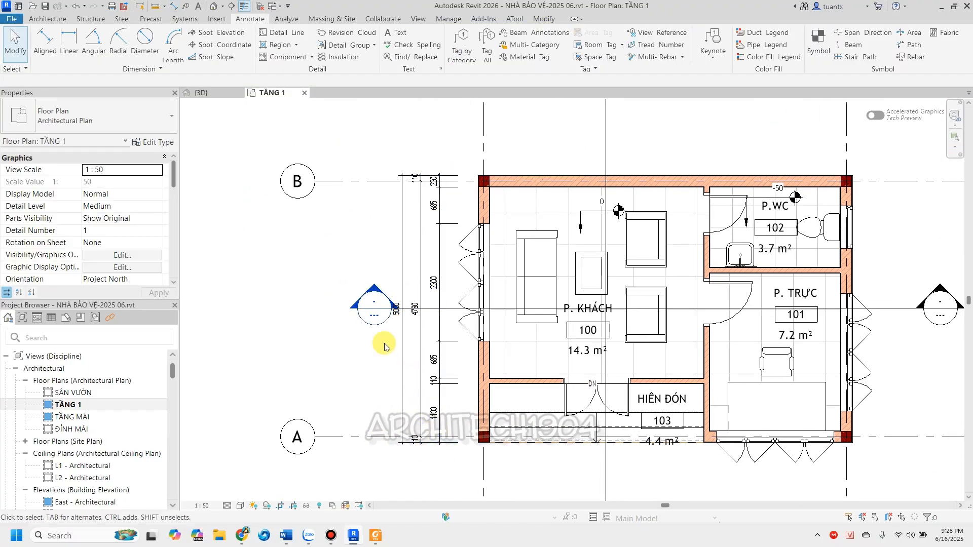
Edit the innermost dimension chain's witness lines and remove the one at the left window's upper edge.
{"action": "scroll", "coordinate": [404, 369], "scroll_direction": "down", "scroll_amount": 1}
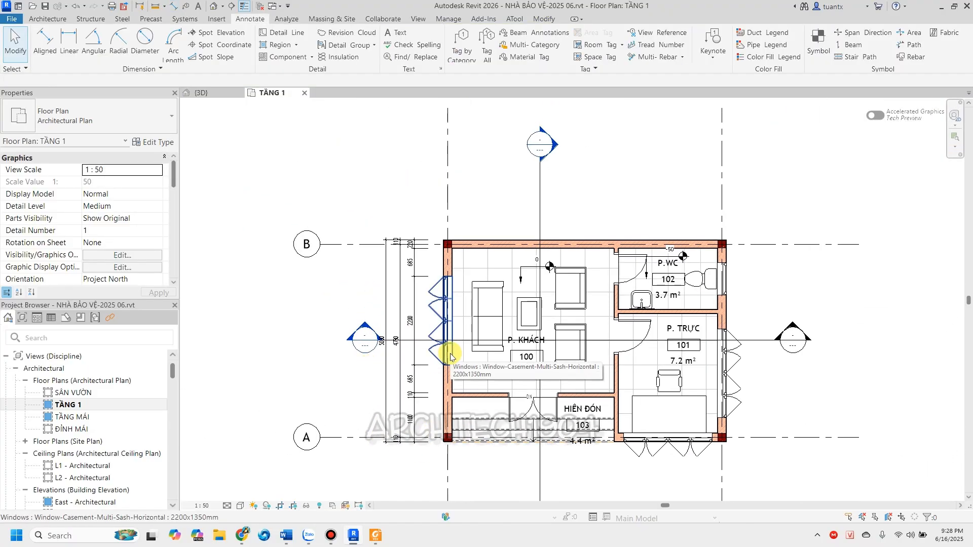
{"action": "scroll", "coordinate": [431, 319], "scroll_direction": "up", "scroll_amount": 3}
{"action": "left_click", "coordinate": [409, 288]}
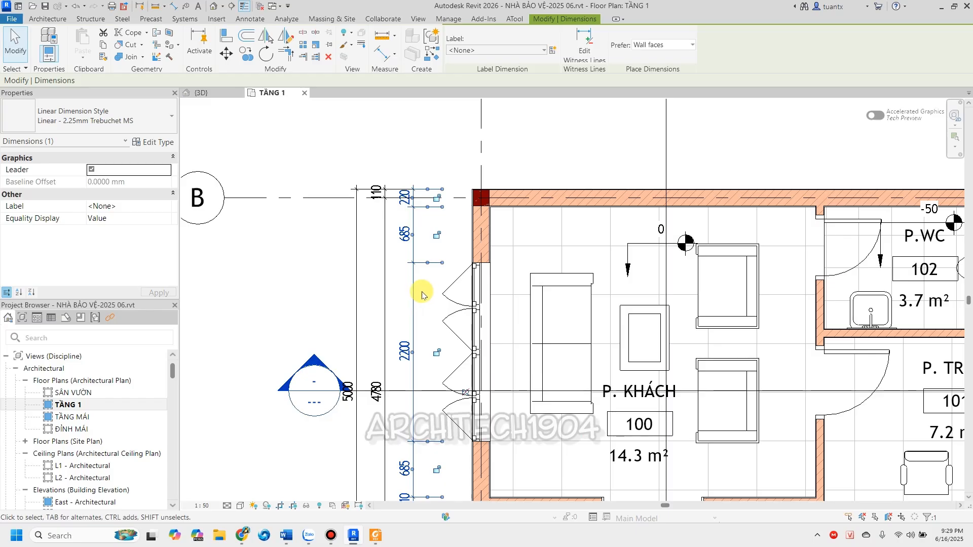
{"action": "left_click", "coordinate": [589, 42]}
{"action": "scroll", "coordinate": [468, 268], "scroll_direction": "up", "scroll_amount": 4}
{"action": "scroll", "coordinate": [467, 268], "scroll_direction": "down", "scroll_amount": 2}
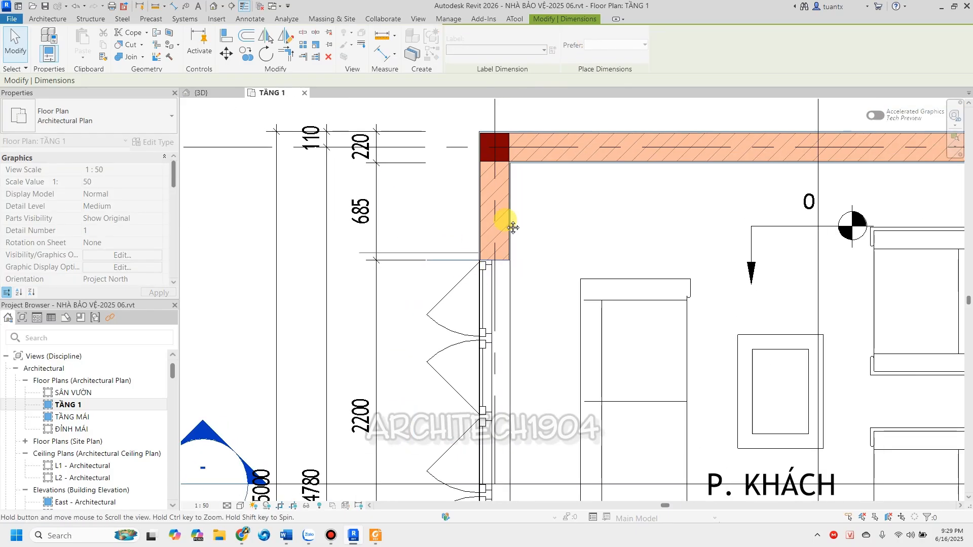
{"action": "middle_click_drag", "start_coordinate": [499, 240], "coordinate": [541, 200]}
{"action": "left_click", "coordinate": [545, 219]}
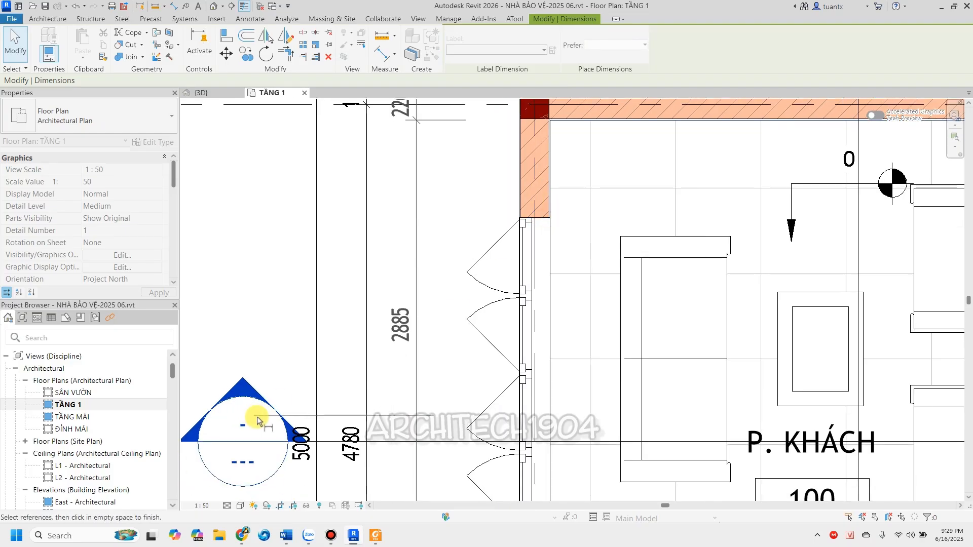
Add witness lines at the left window's upper edge and centre to the innermost dimension chain.
{"action": "scroll", "coordinate": [365, 240], "scroll_direction": "down", "scroll_amount": 5}
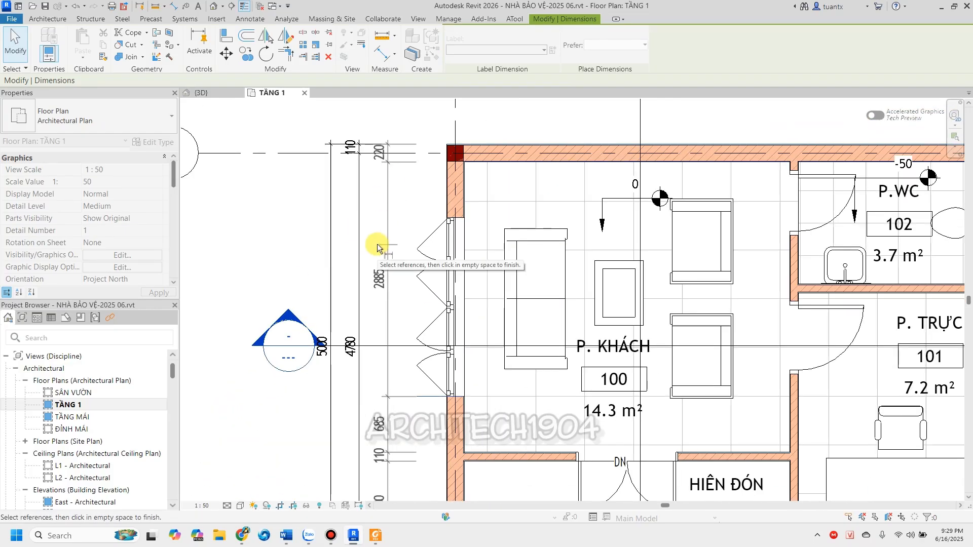
{"action": "scroll", "coordinate": [459, 222], "scroll_direction": "up", "scroll_amount": 5}
{"action": "left_click", "coordinate": [459, 222]}
{"action": "scroll", "coordinate": [495, 206], "scroll_direction": "down", "scroll_amount": 3}
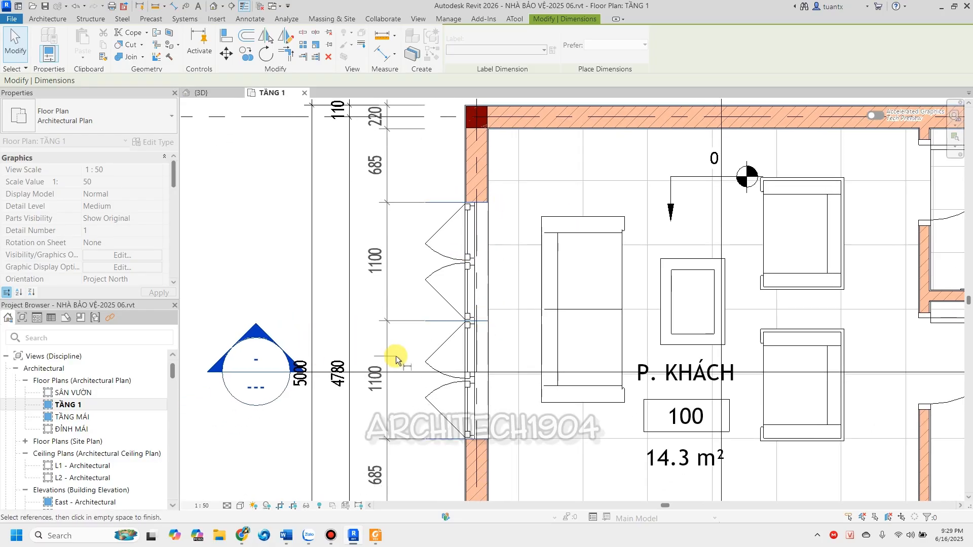
Remove the window-centre witness line from the innermost dimension chain and finish editing it.
{"action": "scroll", "coordinate": [461, 329], "scroll_direction": "up", "scroll_amount": 2}
{"action": "left_click", "coordinate": [483, 317]}
{"action": "scroll", "coordinate": [403, 336], "scroll_direction": "down", "scroll_amount": 3}
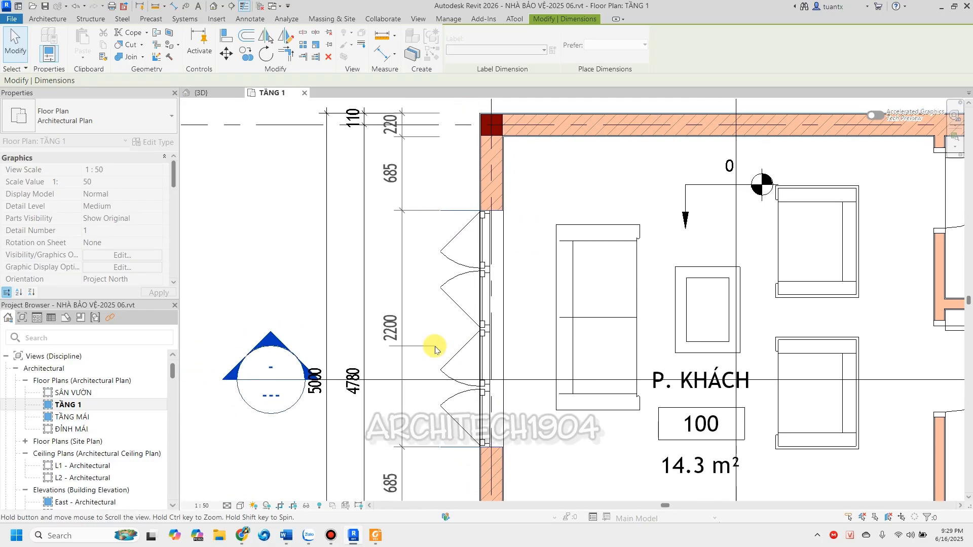
{"action": "left_click", "coordinate": [298, 234]}
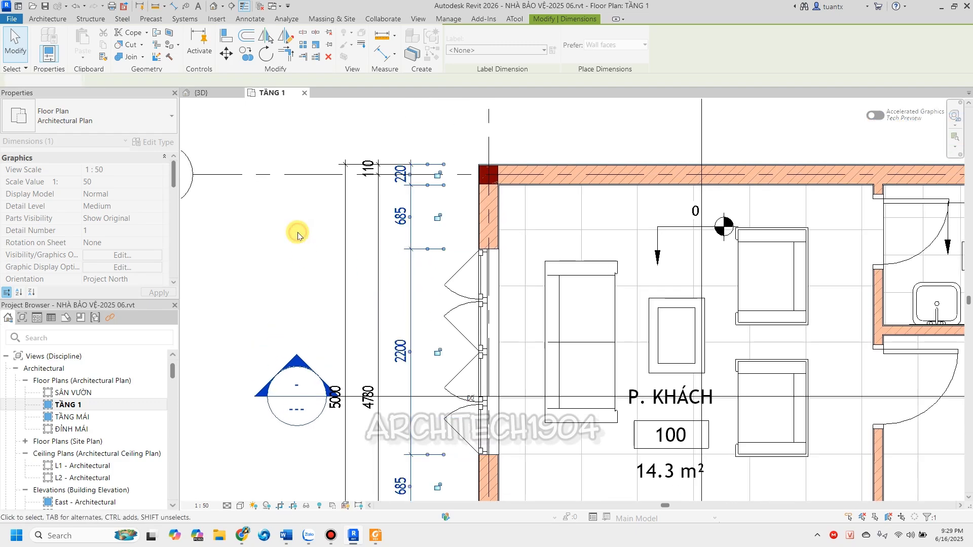
{"action": "scroll", "coordinate": [304, 243], "scroll_direction": "down", "scroll_amount": 2}
{"action": "key", "text": "Escape"}
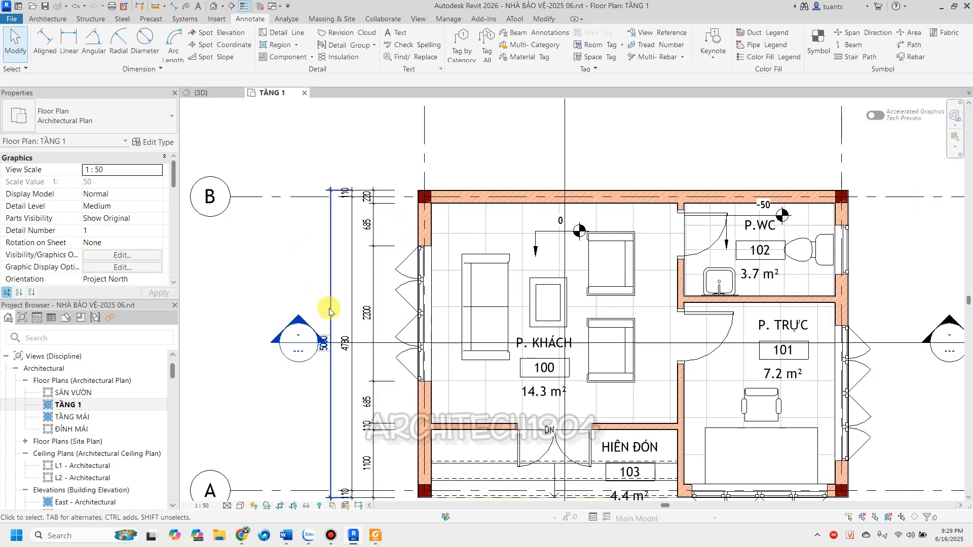
Set aligned dimensions to pick Entire Walls, referencing opening widths and intersecting walls but not intersecting grids.
{"action": "scroll", "coordinate": [330, 310], "scroll_direction": "down", "scroll_amount": 2}
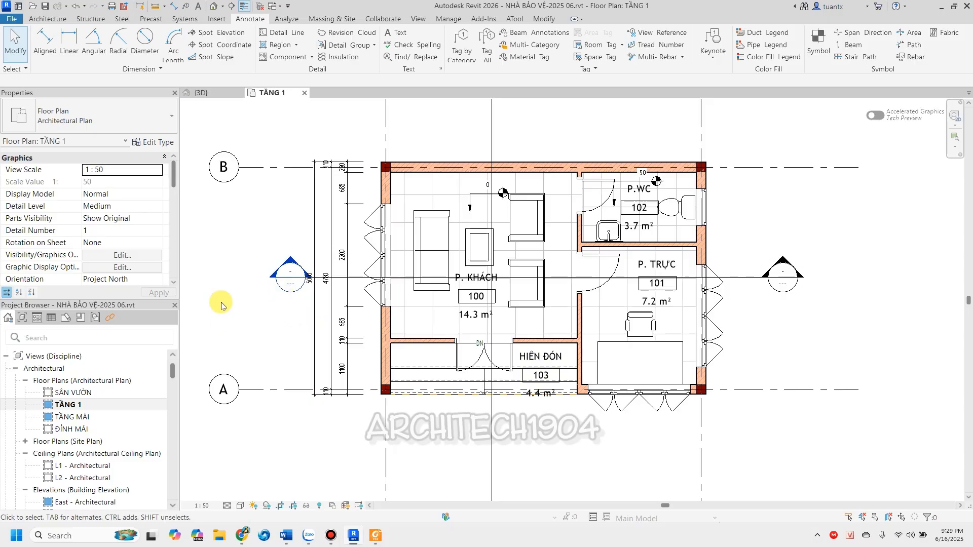
{"action": "left_click", "coordinate": [50, 44]}
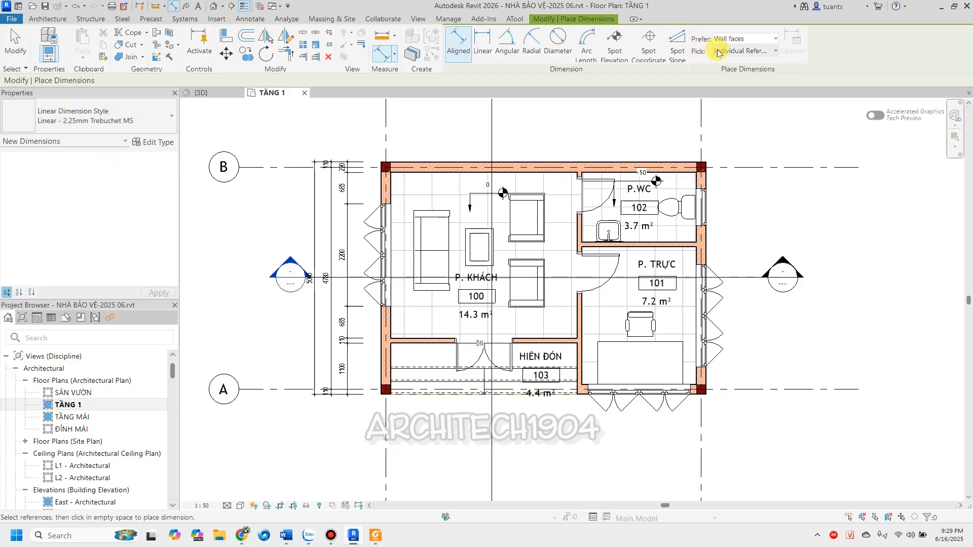
{"action": "left_click", "coordinate": [743, 51]}
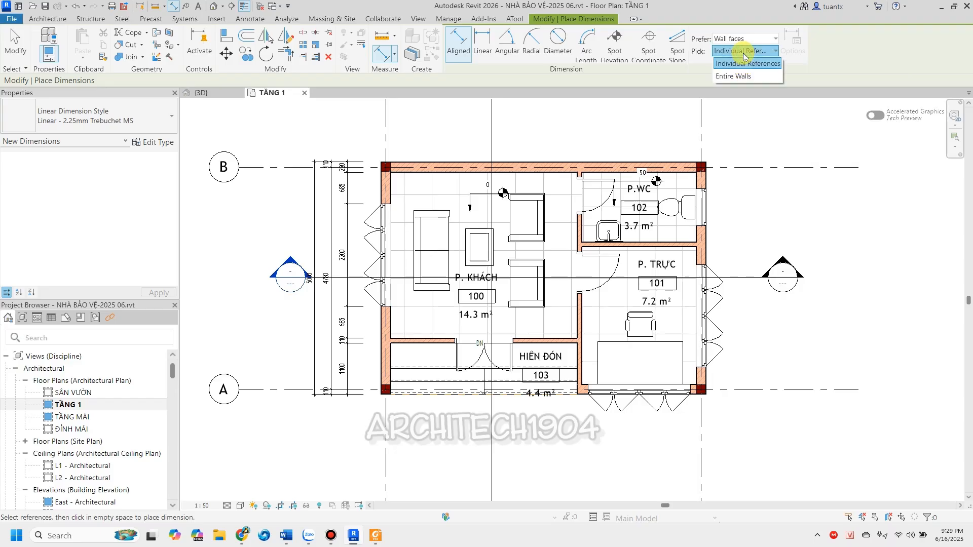
{"action": "left_click", "coordinate": [737, 76]}
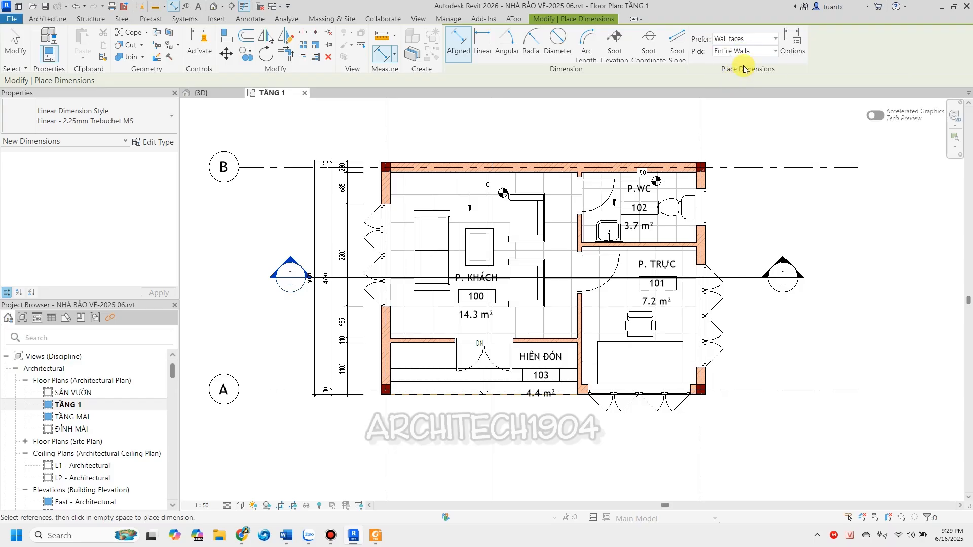
{"action": "left_click", "coordinate": [793, 49]}
{"action": "left_click_drag", "start_coordinate": [504, 192], "coordinate": [498, 108]}
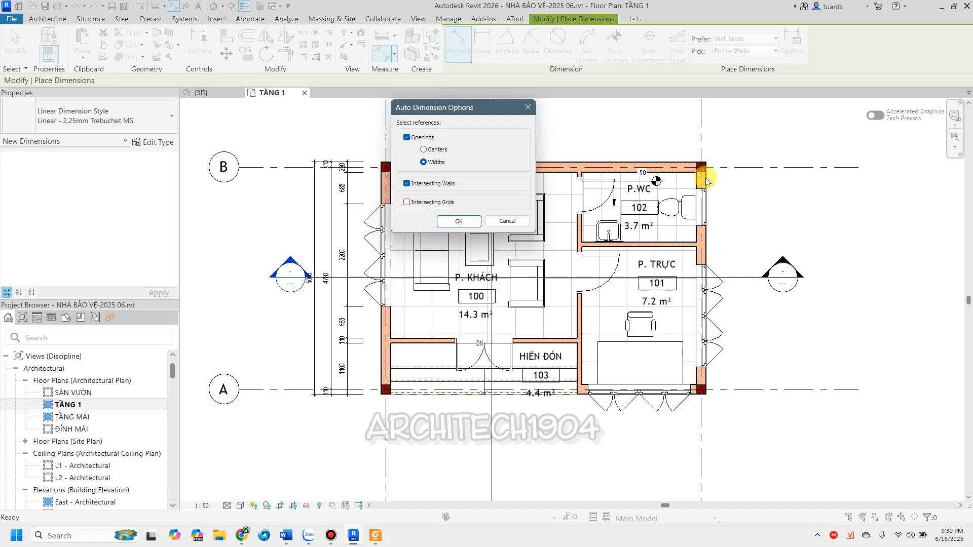
{"action": "left_click", "coordinate": [451, 223]}
Automatically dimension the entire right exterior wall and place the chain just outside it.
{"action": "middle_click_drag", "start_coordinate": [645, 237], "coordinate": [536, 234]}
{"action": "left_click", "coordinate": [595, 243]}
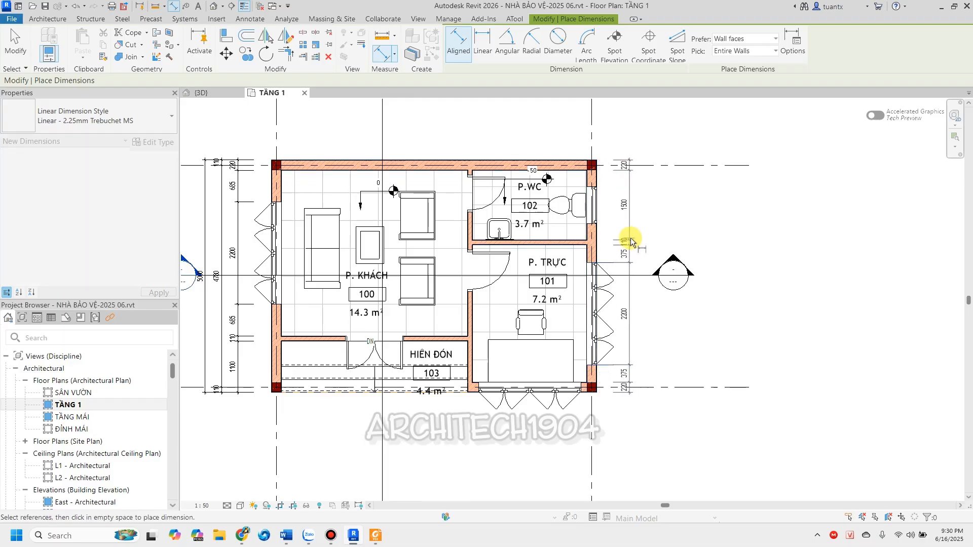
{"action": "left_click", "coordinate": [631, 242]}
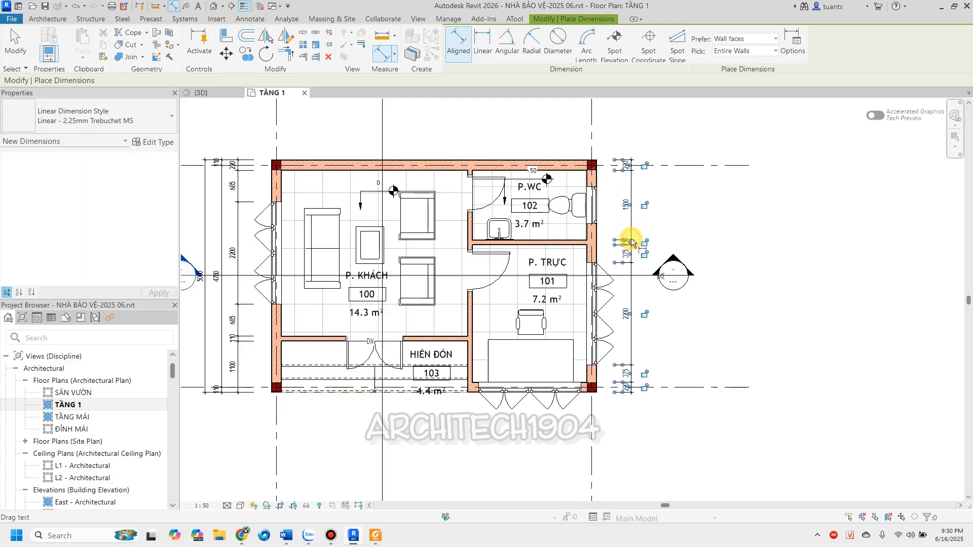
{"action": "scroll", "coordinate": [653, 244], "scroll_direction": "up", "scroll_amount": 3}
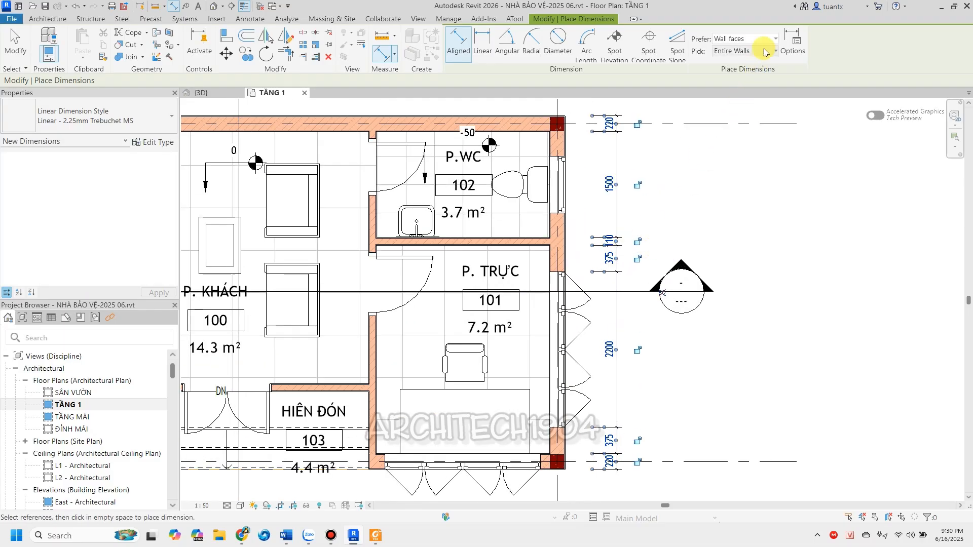
Dimension the right exterior wall automatically with only Intersecting Grids as references, placing the chain outside the first one.
{"action": "left_click", "coordinate": [792, 41]}
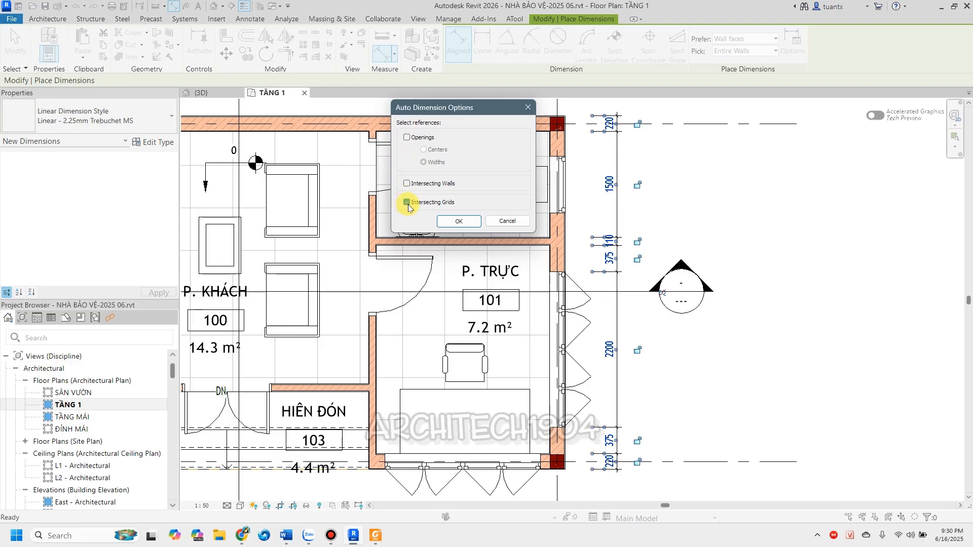
{"action": "left_click", "coordinate": [460, 222]}
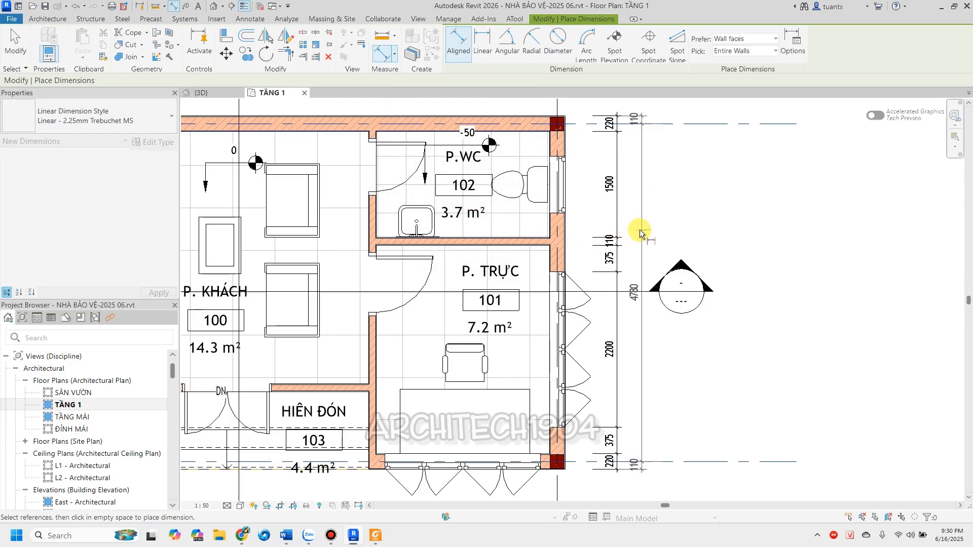
{"action": "left_click", "coordinate": [643, 233]}
{"action": "scroll", "coordinate": [677, 189], "scroll_direction": "down", "scroll_amount": 2}
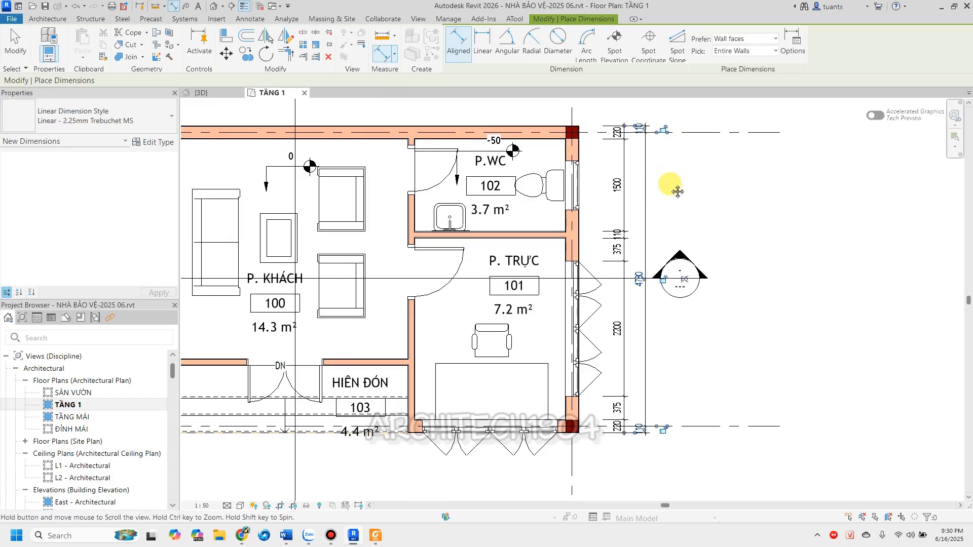
Dimension the right exterior wall's overall length automatically with openings, intersecting walls and intersecting grids all excluded, placing it outside the grid chain.
{"action": "left_click", "coordinate": [793, 44]}
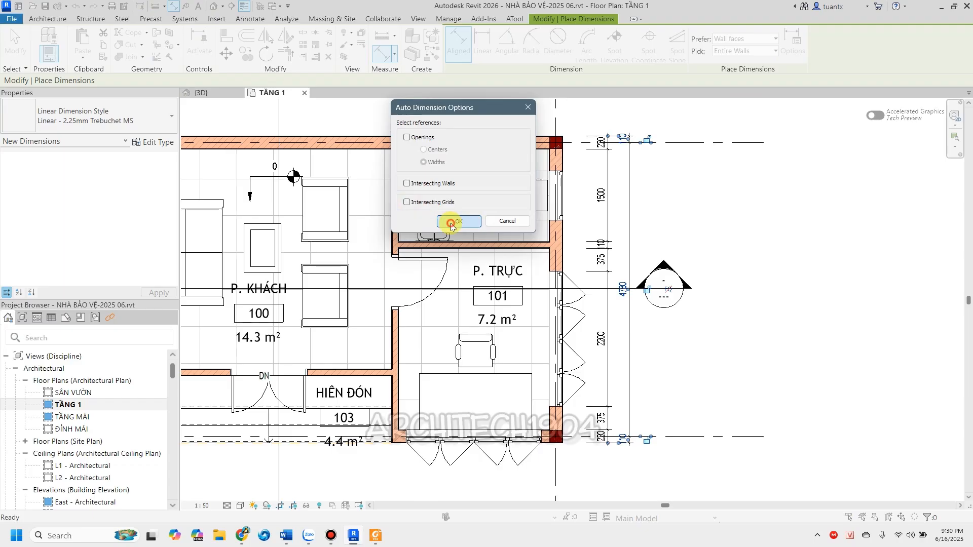
{"action": "left_click", "coordinate": [451, 223]}
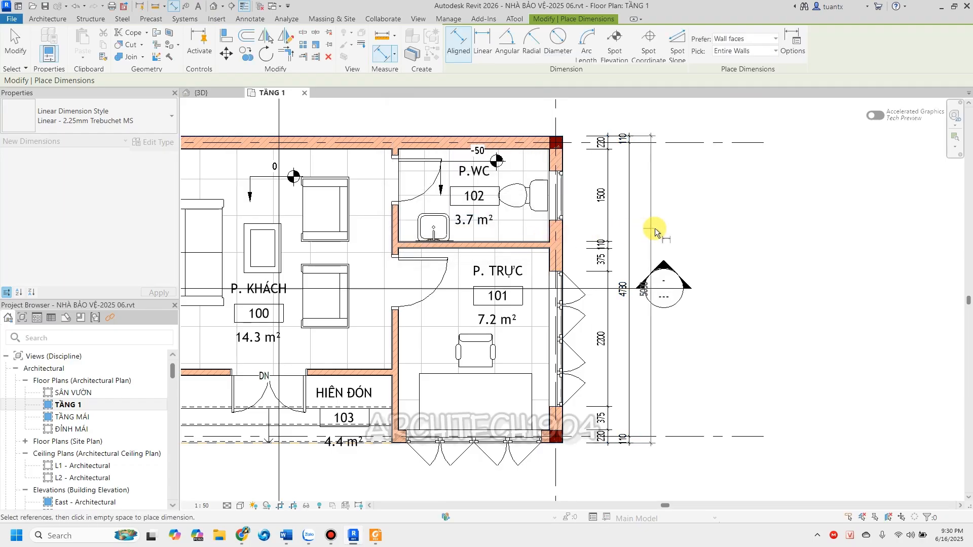
{"action": "scroll", "coordinate": [655, 233], "scroll_direction": "down", "scroll_amount": 4}
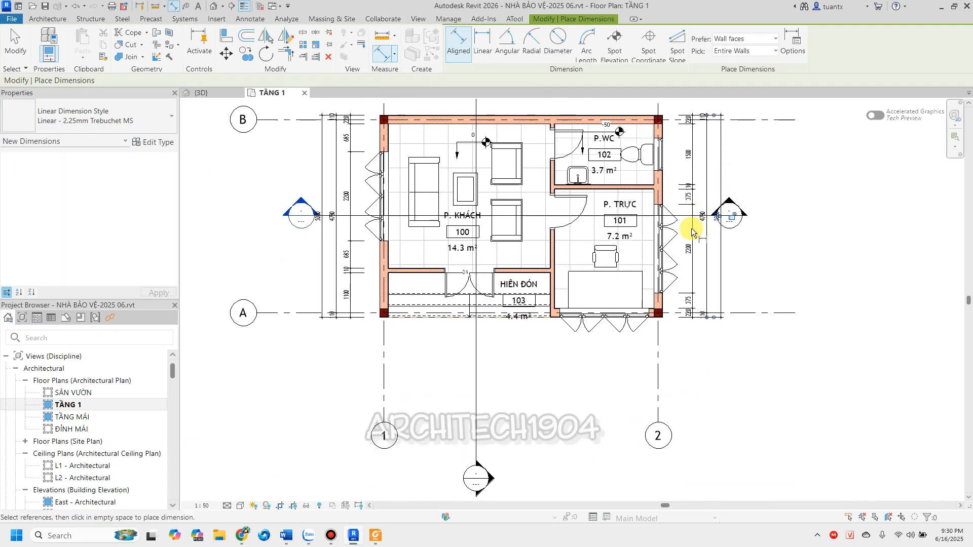
{"action": "middle_click_drag", "start_coordinate": [679, 219], "coordinate": [626, 270]}
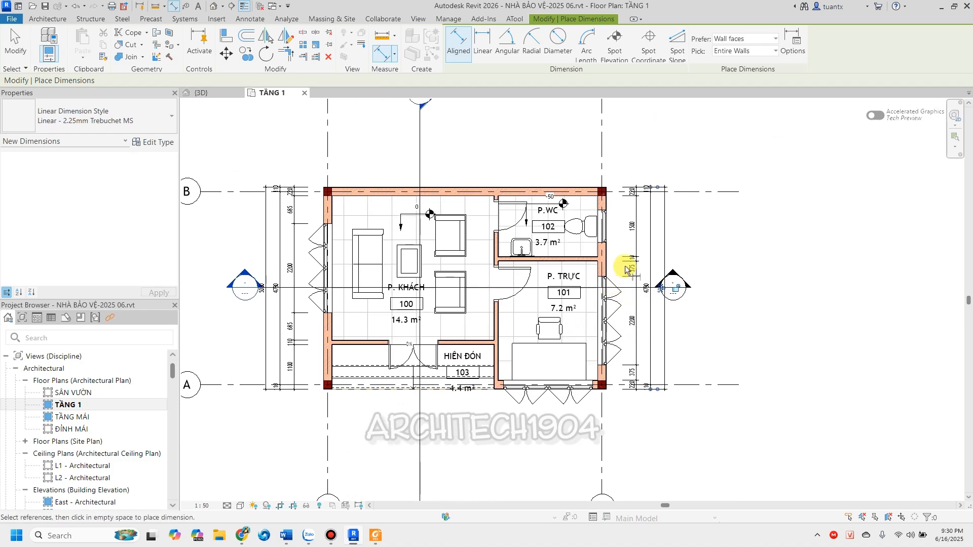
{"action": "middle_click_drag", "start_coordinate": [462, 272], "coordinate": [470, 232]}
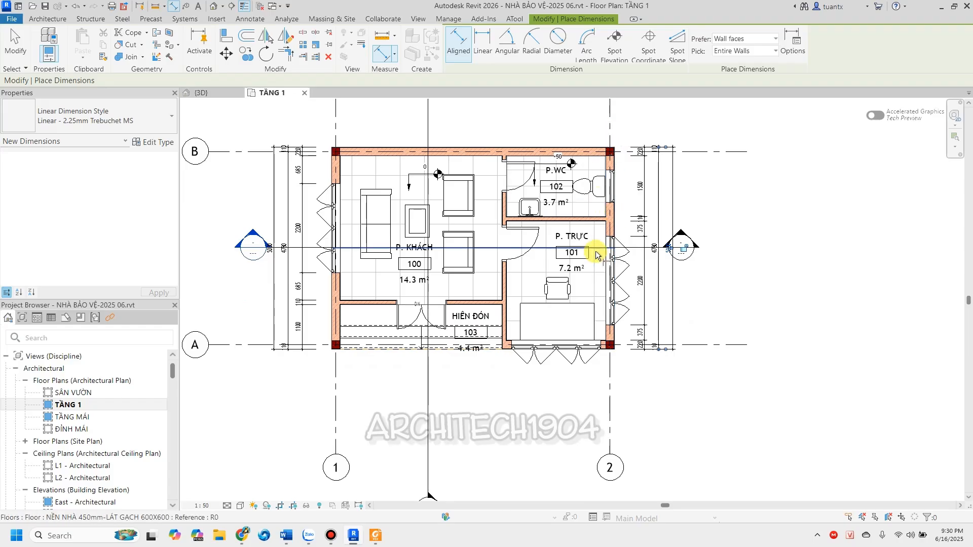
{"action": "scroll", "coordinate": [610, 264], "scroll_direction": "up", "scroll_amount": 1}
{"action": "middle_click_drag", "start_coordinate": [617, 293], "coordinate": [603, 316]}
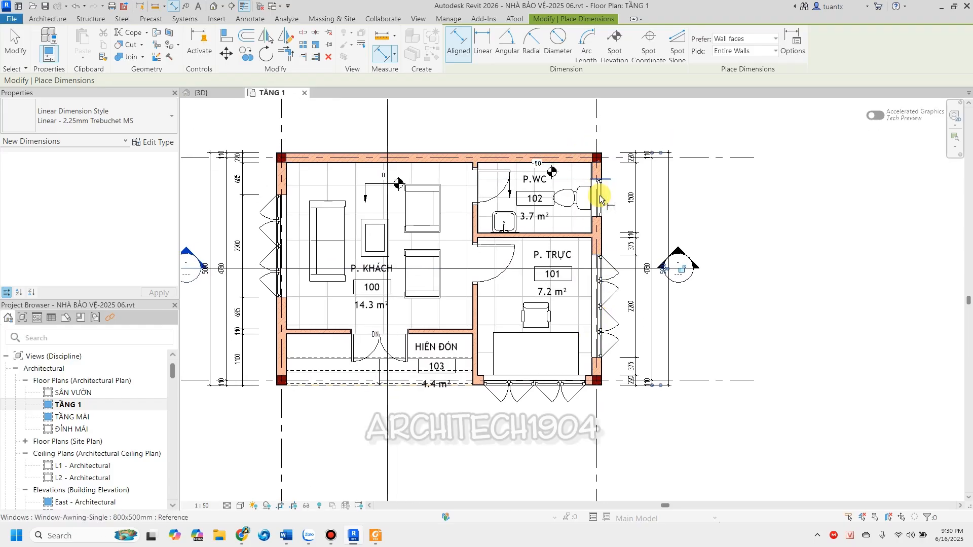
{"action": "key", "text": "Escape"}
{"action": "key", "text": "Escape"}
Start an aligned dimension chain along the front side using Individual References, picking the left exterior wall's faces and the double door's opening edges.
{"action": "middle_click_drag", "start_coordinate": [497, 373], "coordinate": [478, 304]}
{"action": "scroll", "coordinate": [461, 294], "scroll_direction": "up", "scroll_amount": 2}
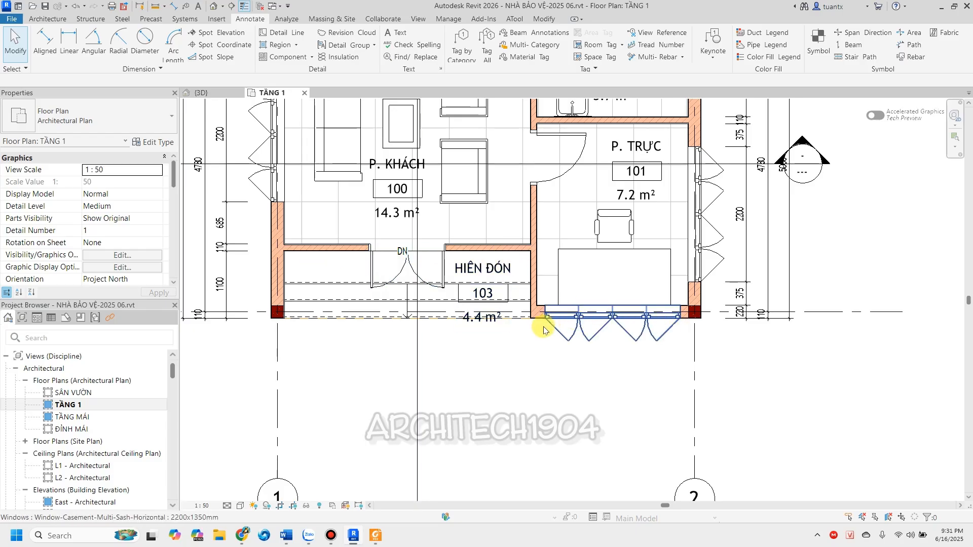
{"action": "left_click", "coordinate": [45, 40]}
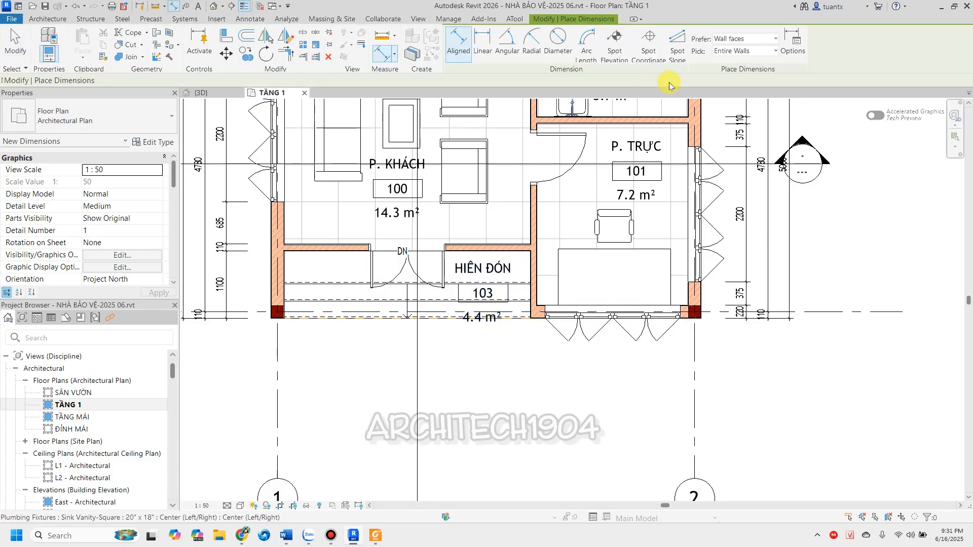
{"action": "left_click", "coordinate": [744, 51]}
{"action": "left_click", "coordinate": [737, 68]}
{"action": "scroll", "coordinate": [332, 279], "scroll_direction": "up", "scroll_amount": 2}
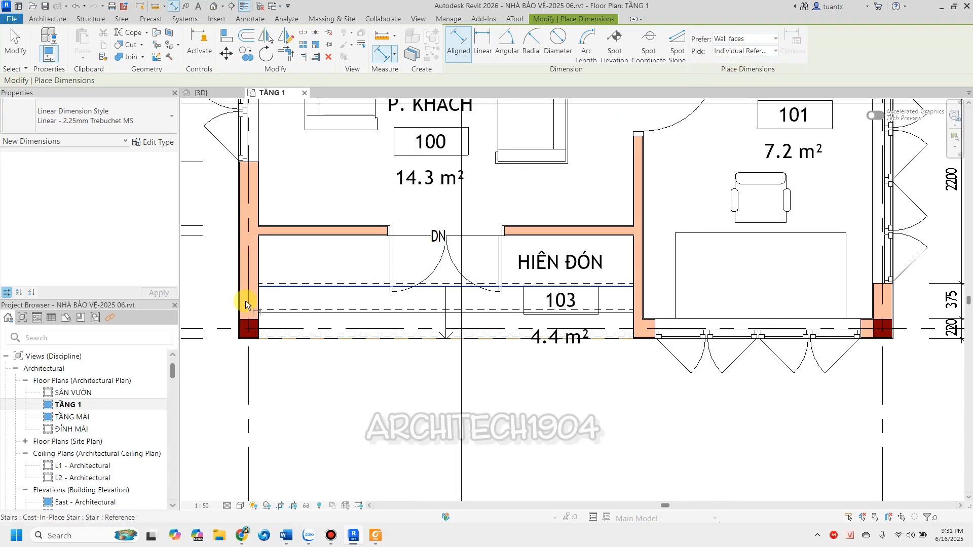
{"action": "scroll", "coordinate": [246, 305], "scroll_direction": "up", "scroll_amount": 2}
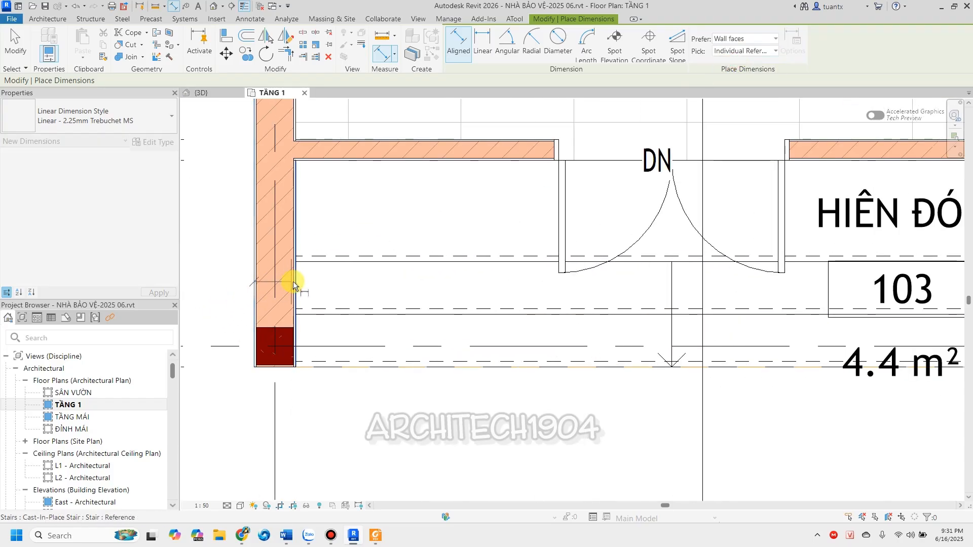
{"action": "scroll", "coordinate": [582, 152], "scroll_direction": "up", "scroll_amount": 2}
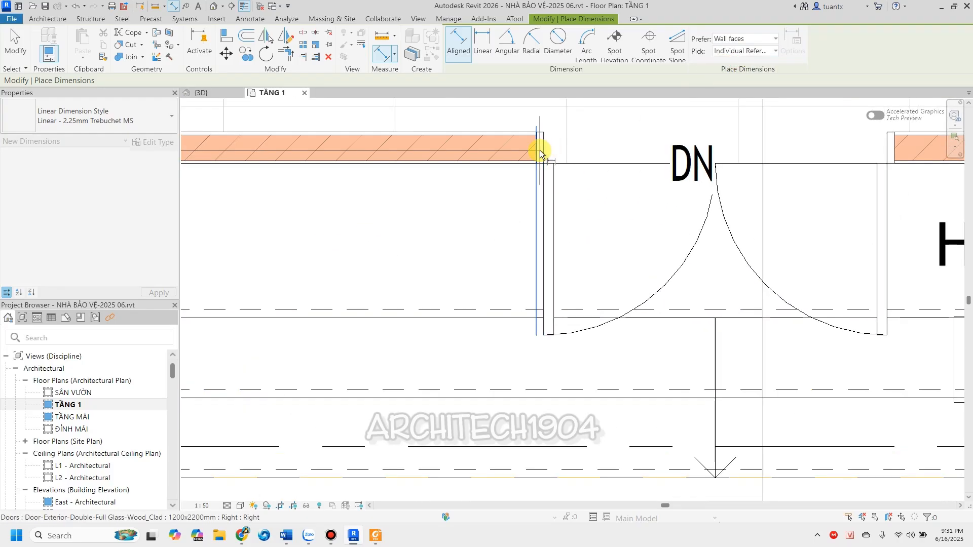
{"action": "middle_click_drag", "start_coordinate": [586, 157], "coordinate": [335, 202]}
{"action": "left_click", "coordinate": [647, 194]}
Continue the front chain with both faces of the partition between HIÊN ĐÓN and P. TRỰC and both edges of the front window.
{"action": "scroll", "coordinate": [662, 246], "scroll_direction": "down", "scroll_amount": 2}
{"action": "middle_click_drag", "start_coordinate": [662, 247], "coordinate": [337, 208]}
{"action": "scroll", "coordinate": [542, 310], "scroll_direction": "up", "scroll_amount": 2}
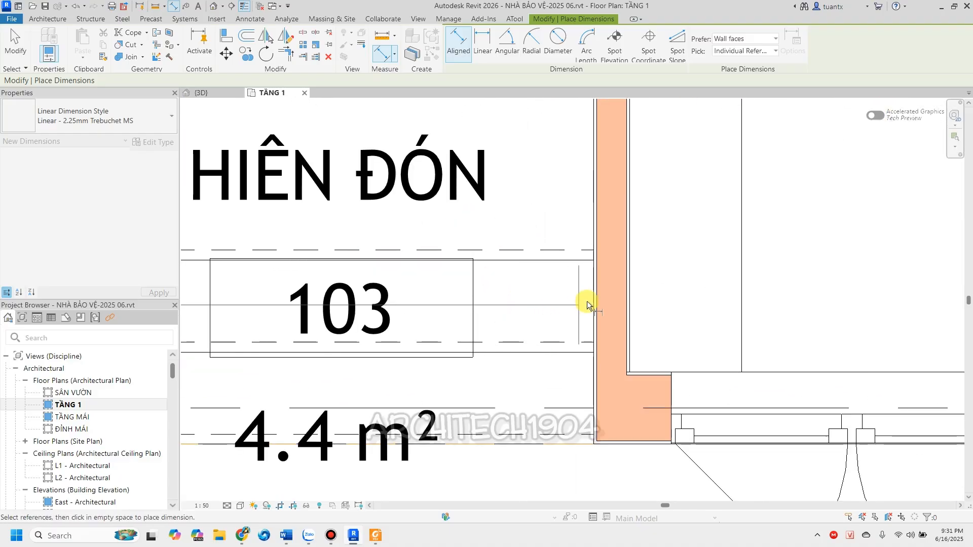
{"action": "left_click", "coordinate": [637, 297]}
{"action": "scroll", "coordinate": [637, 293], "scroll_direction": "down", "scroll_amount": 2}
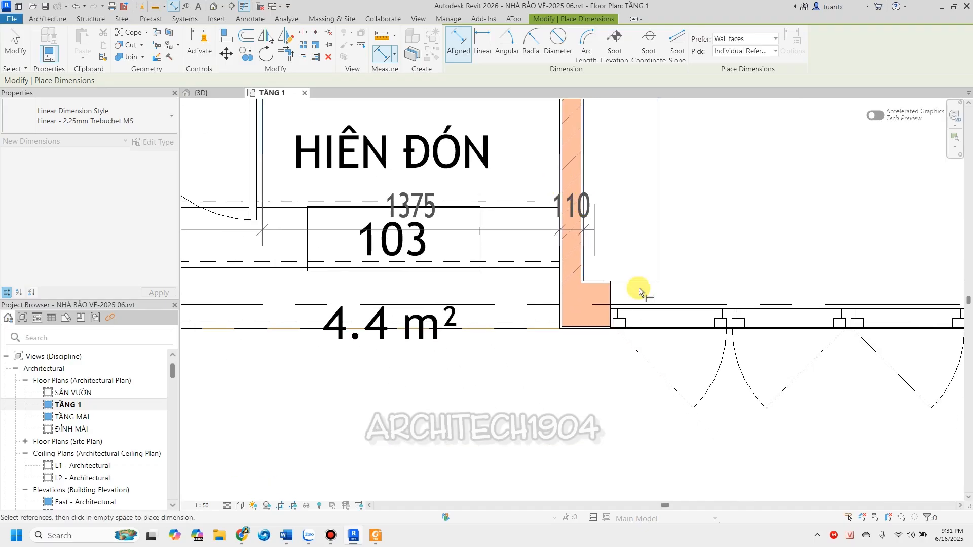
{"action": "left_click", "coordinate": [609, 293]}
{"action": "scroll", "coordinate": [750, 283], "scroll_direction": "down", "scroll_amount": 1}
{"action": "middle_click_drag", "start_coordinate": [750, 283], "coordinate": [469, 284]}
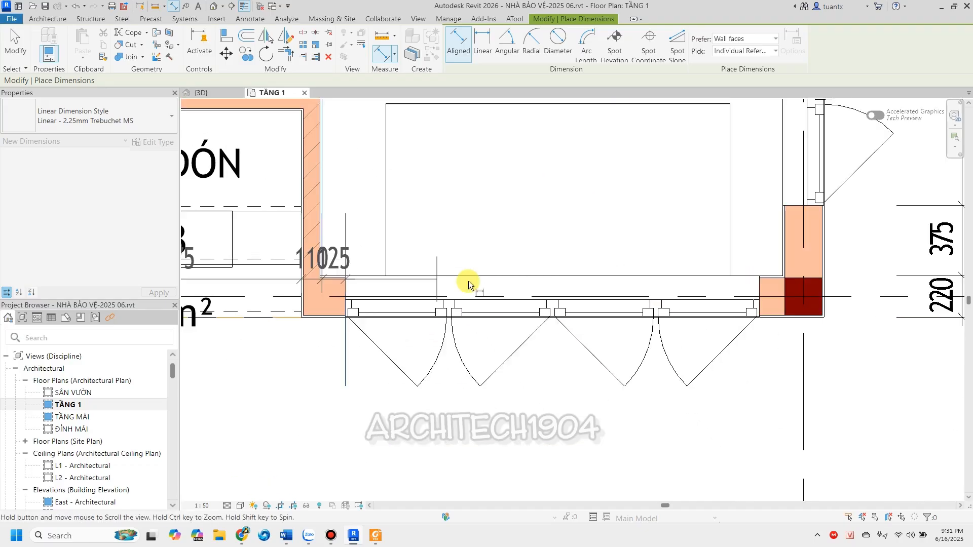
{"action": "left_click", "coordinate": [759, 290]}
Add both faces of the right exterior wall to the front chain and place it below the plan.
{"action": "scroll", "coordinate": [809, 277], "scroll_direction": "up", "scroll_amount": 2}
{"action": "scroll", "coordinate": [767, 257], "scroll_direction": "up", "scroll_amount": 1}
{"action": "left_click", "coordinate": [766, 256]}
{"action": "left_click", "coordinate": [839, 244]}
{"action": "scroll", "coordinate": [783, 307], "scroll_direction": "down", "scroll_amount": 3}
{"action": "scroll", "coordinate": [657, 333], "scroll_direction": "up", "scroll_amount": 1}
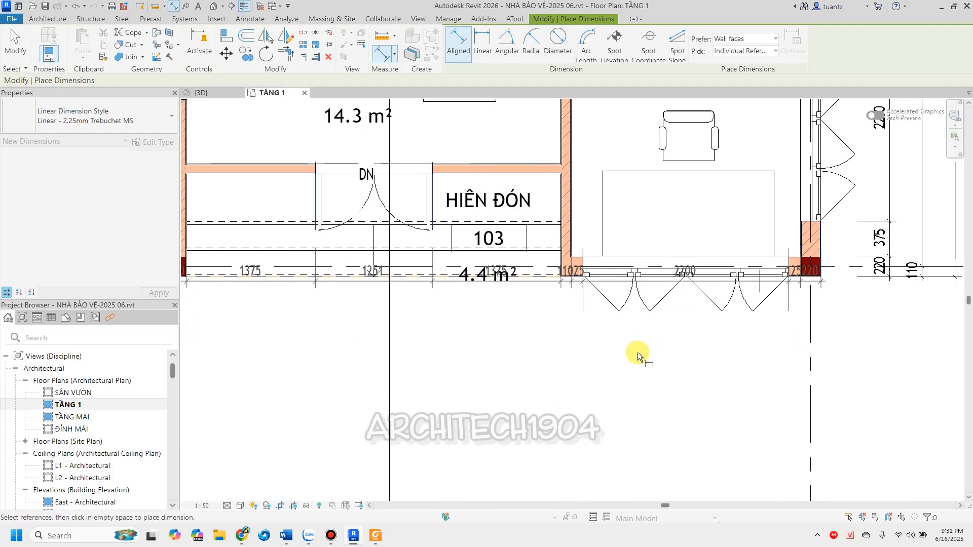
{"action": "left_click", "coordinate": [648, 353]}
Move the two crowded 125 texts beside the front window below the dimension line.
{"action": "scroll", "coordinate": [649, 352], "scroll_direction": "down", "scroll_amount": 1}
{"action": "middle_click_drag", "start_coordinate": [649, 353], "coordinate": [436, 397]}
{"action": "scroll", "coordinate": [496, 351], "scroll_direction": "down", "scroll_amount": 1}
{"action": "middle_click_drag", "start_coordinate": [496, 351], "coordinate": [522, 282]}
{"action": "scroll", "coordinate": [522, 283], "scroll_direction": "up", "scroll_amount": 5}
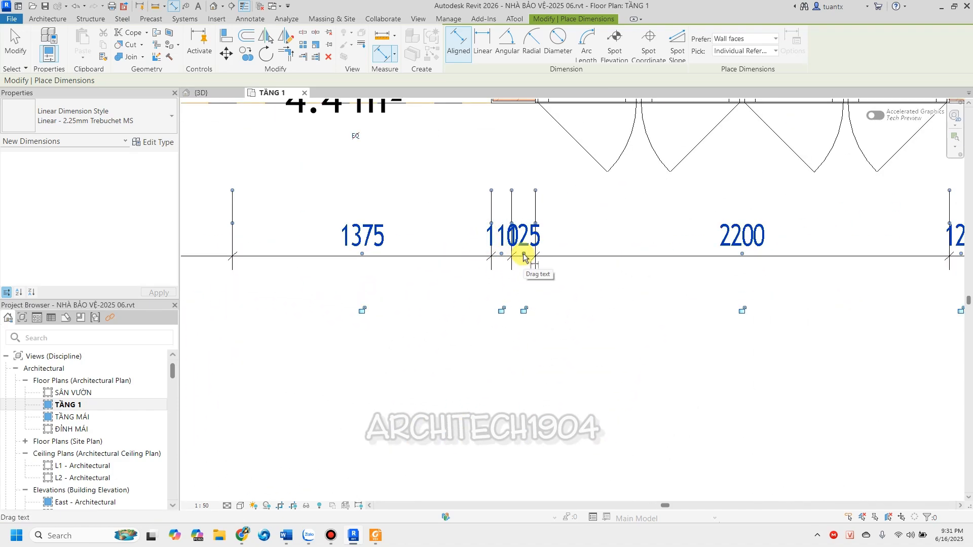
{"action": "left_click_drag", "start_coordinate": [523, 256], "coordinate": [521, 305]}
{"action": "scroll", "coordinate": [515, 304], "scroll_direction": "down", "scroll_amount": 2}
{"action": "middle_click_drag", "start_coordinate": [480, 302], "coordinate": [360, 278]}
{"action": "scroll", "coordinate": [671, 257], "scroll_direction": "up", "scroll_amount": 5}
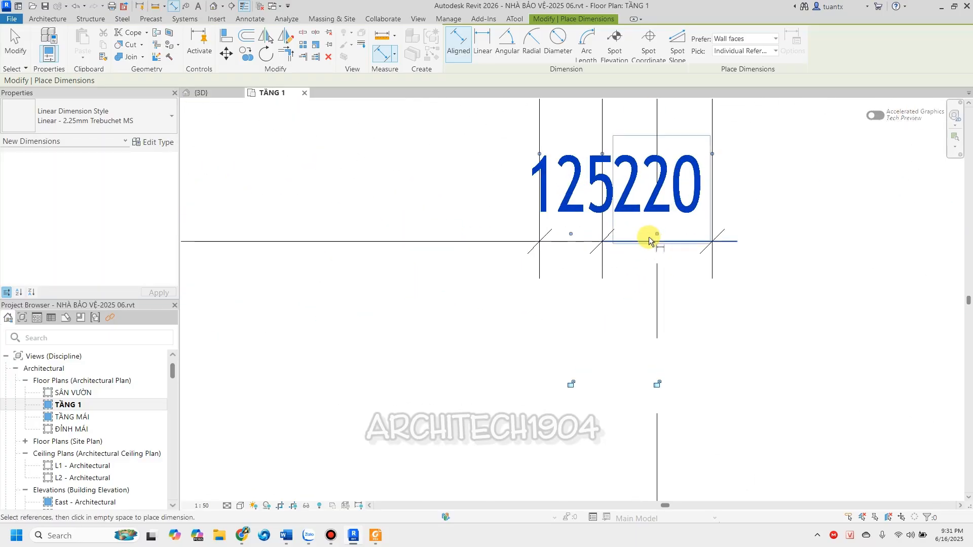
{"action": "left_click_drag", "start_coordinate": [571, 233], "coordinate": [569, 362]}
{"action": "scroll", "coordinate": [549, 304], "scroll_direction": "down", "scroll_amount": 3}
{"action": "scroll", "coordinate": [676, 230], "scroll_direction": "up", "scroll_amount": 5}
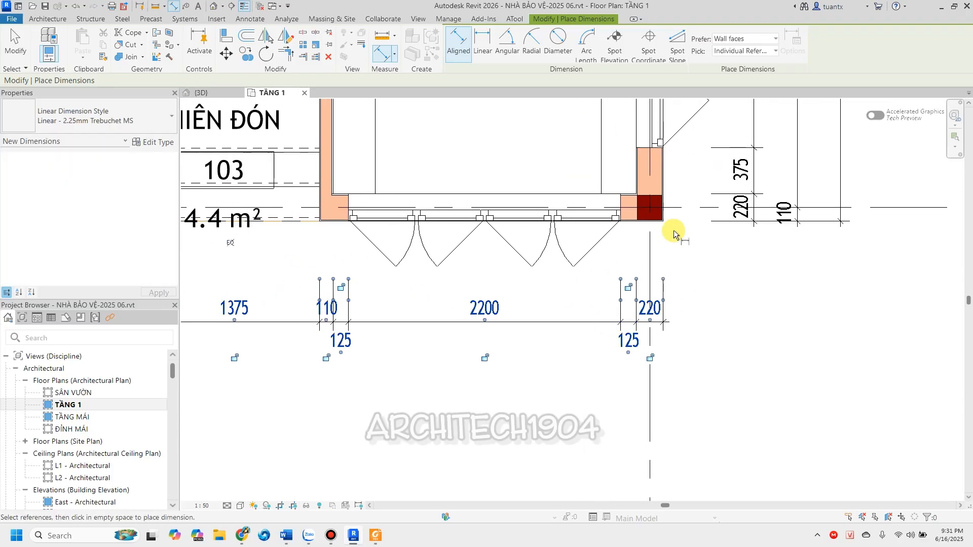
Dimension the outer wall faces, grids 1 and 2 and the HIÊN ĐÓN partition face in a second chain below the front detail chain.
{"action": "scroll", "coordinate": [755, 254], "scroll_direction": "down", "scroll_amount": 3}
{"action": "scroll", "coordinate": [390, 243], "scroll_direction": "up", "scroll_amount": 4}
{"action": "scroll", "coordinate": [431, 242], "scroll_direction": "down", "scroll_amount": 4}
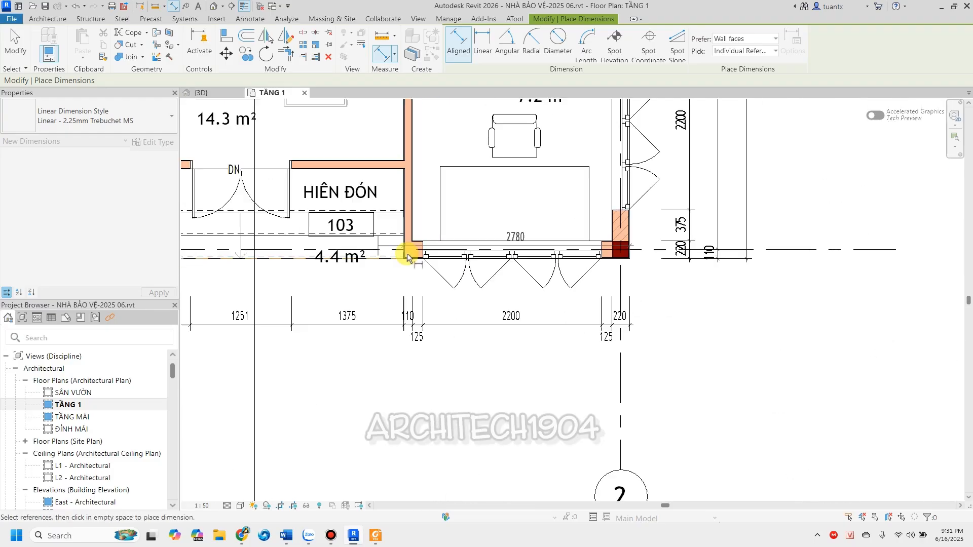
{"action": "scroll", "coordinate": [254, 238], "scroll_direction": "up", "scroll_amount": 5}
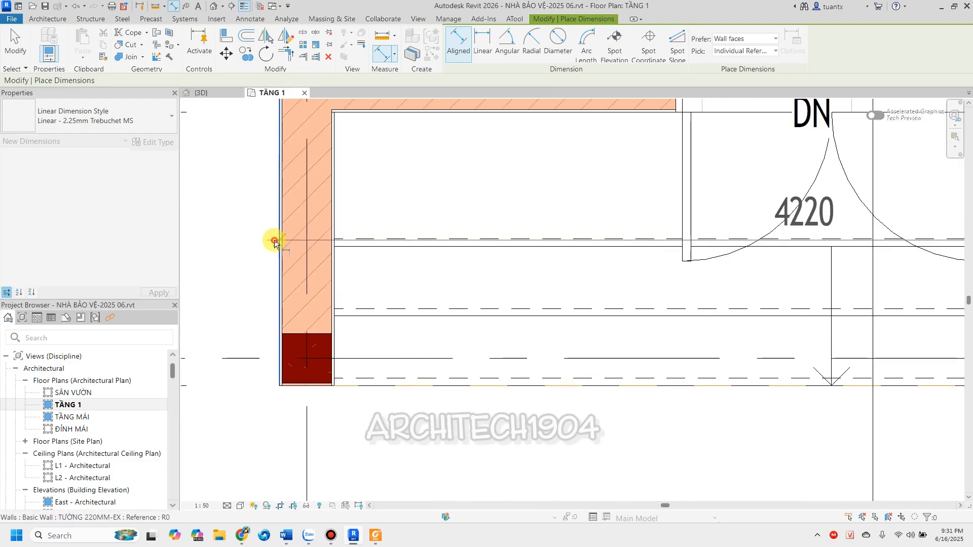
{"action": "scroll", "coordinate": [272, 239], "scroll_direction": "down", "scroll_amount": 4}
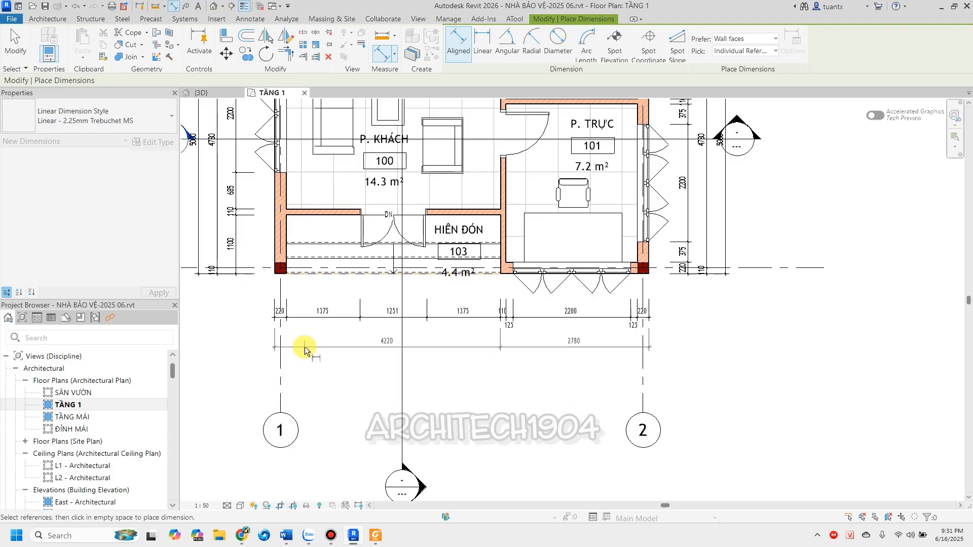
{"action": "left_click", "coordinate": [278, 337]}
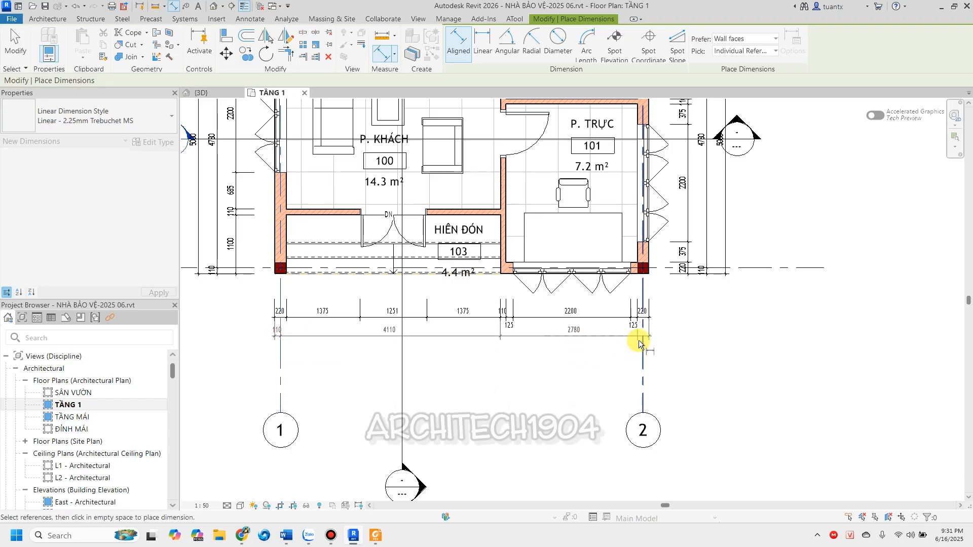
Dimension the building's overall width between the outer faces of the left and right walls, place it below the second chain and end dimensioning.
{"action": "scroll", "coordinate": [245, 253], "scroll_direction": "up", "scroll_amount": 3}
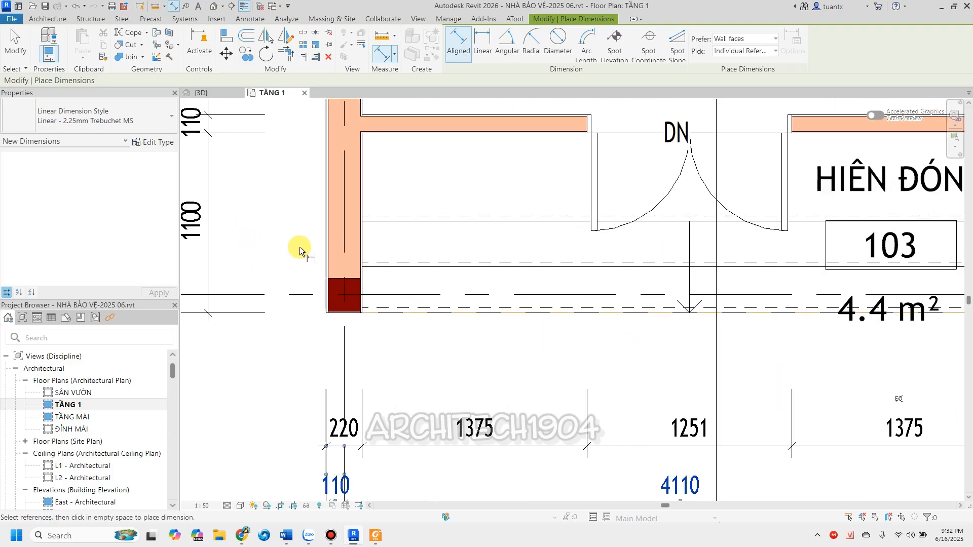
{"action": "left_click", "coordinate": [320, 247]}
{"action": "scroll", "coordinate": [562, 280], "scroll_direction": "down", "scroll_amount": 5}
{"action": "scroll", "coordinate": [688, 278], "scroll_direction": "up", "scroll_amount": 5}
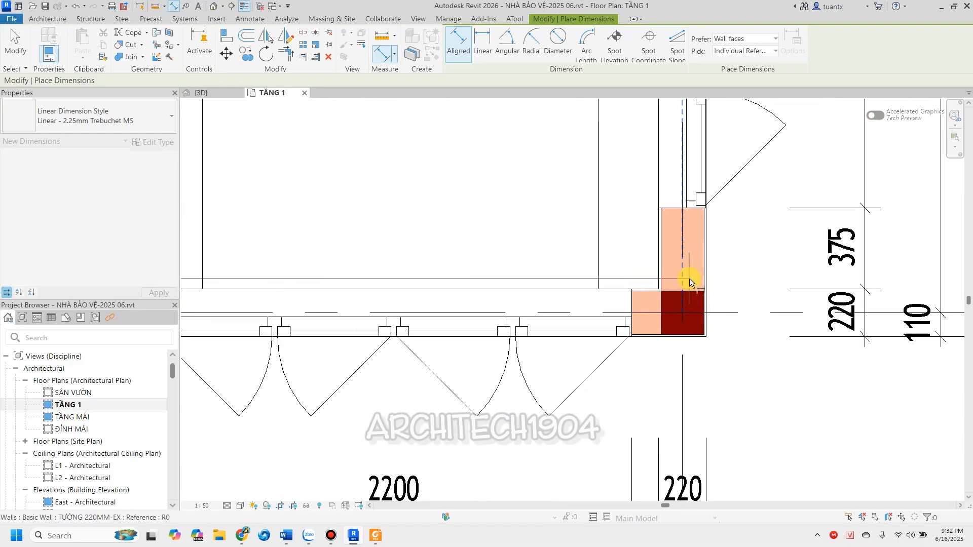
{"action": "left_click", "coordinate": [677, 303]}
{"action": "scroll", "coordinate": [676, 303], "scroll_direction": "down", "scroll_amount": 5}
{"action": "scroll", "coordinate": [535, 335], "scroll_direction": "up", "scroll_amount": 1}
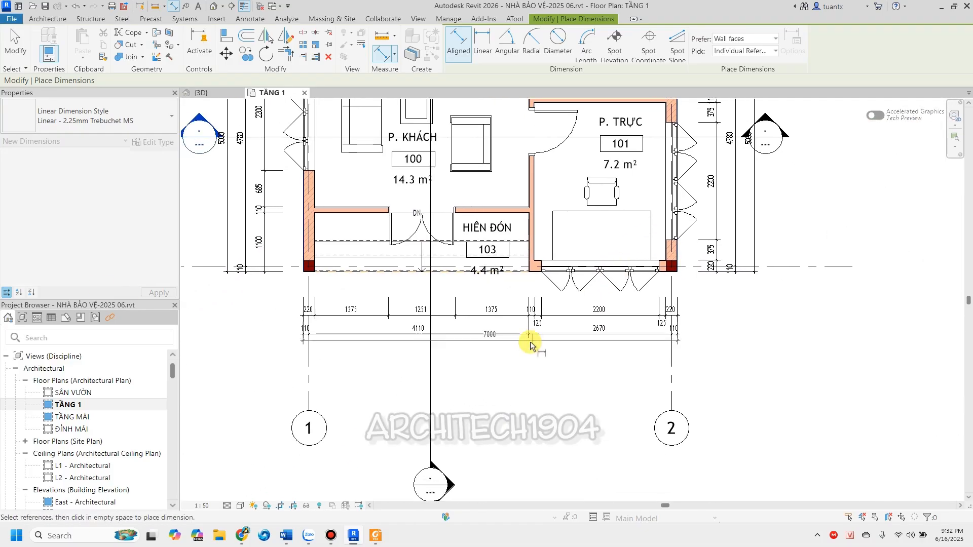
{"action": "left_click", "coordinate": [513, 369]}
{"action": "scroll", "coordinate": [521, 256], "scroll_direction": "down", "scroll_amount": 1}
{"action": "scroll", "coordinate": [500, 254], "scroll_direction": "up", "scroll_amount": 1}
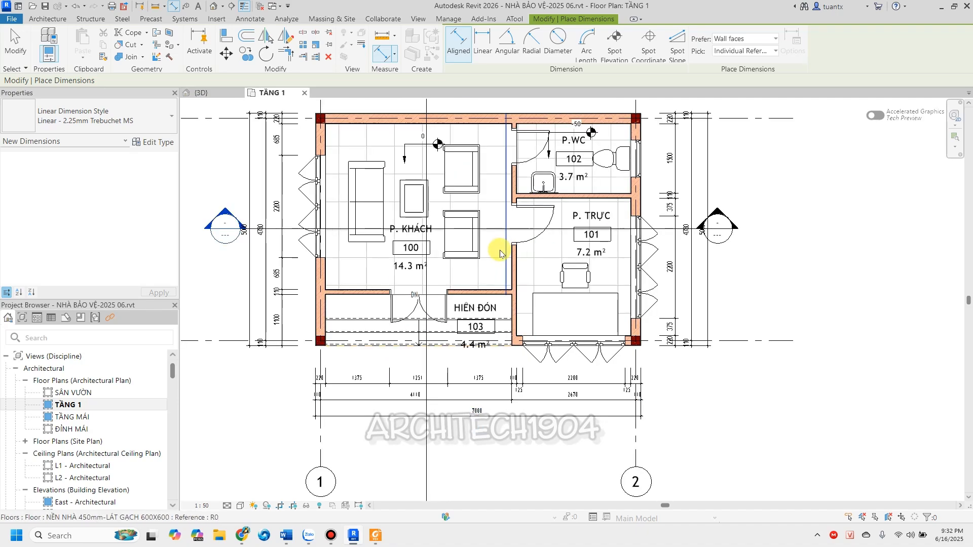
{"action": "key", "text": "Escape"}
{"action": "key", "text": "Escape"}
{"action": "scroll", "coordinate": [456, 243], "scroll_direction": "down", "scroll_amount": 2}
{"action": "scroll", "coordinate": [454, 232], "scroll_direction": "up", "scroll_amount": 1}
{"action": "scroll", "coordinate": [456, 228], "scroll_direction": "up", "scroll_amount": 2}
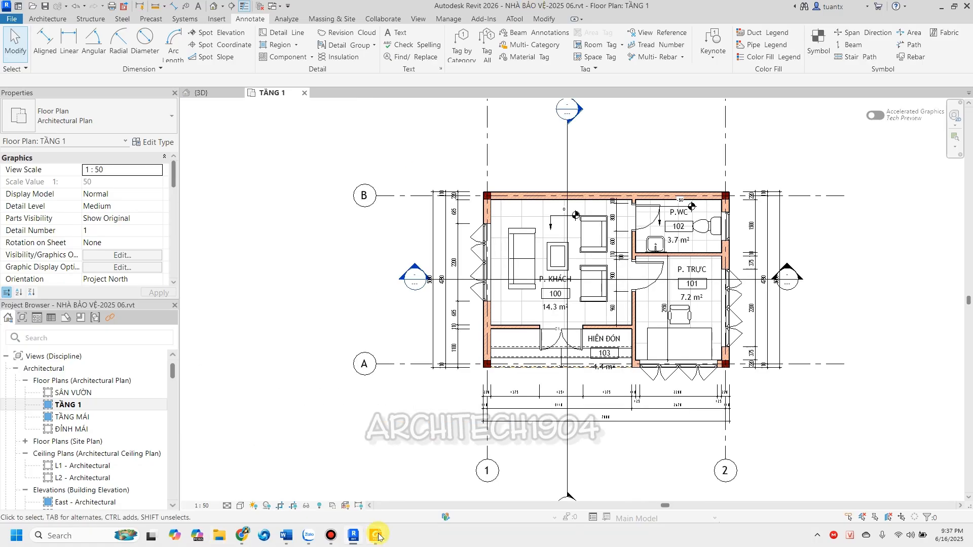
Switch to Foxit Reader, examine the door and window tags on the ground floor plan in HS nhà bảo vệ.pdf, and return to Revit.
{"action": "left_click", "coordinate": [376, 535]}
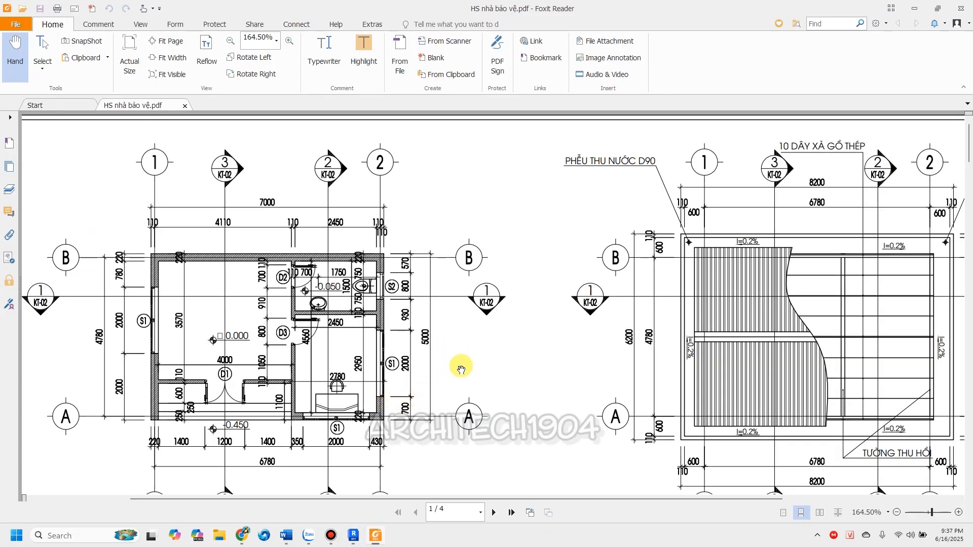
{"action": "scroll", "coordinate": [230, 304], "scroll_direction": "up", "scroll_amount": 2, "text": "ctrl"}
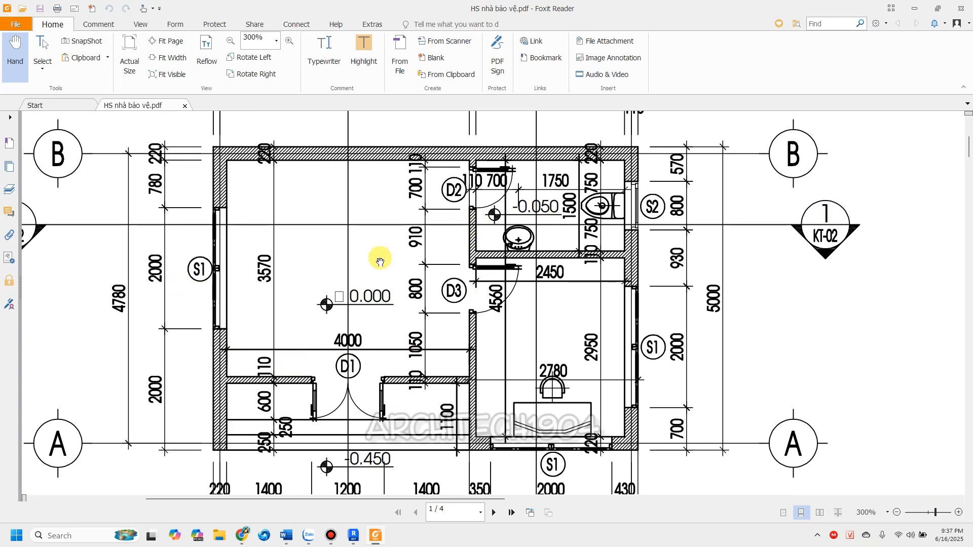
{"action": "left_click", "coordinate": [359, 537]}
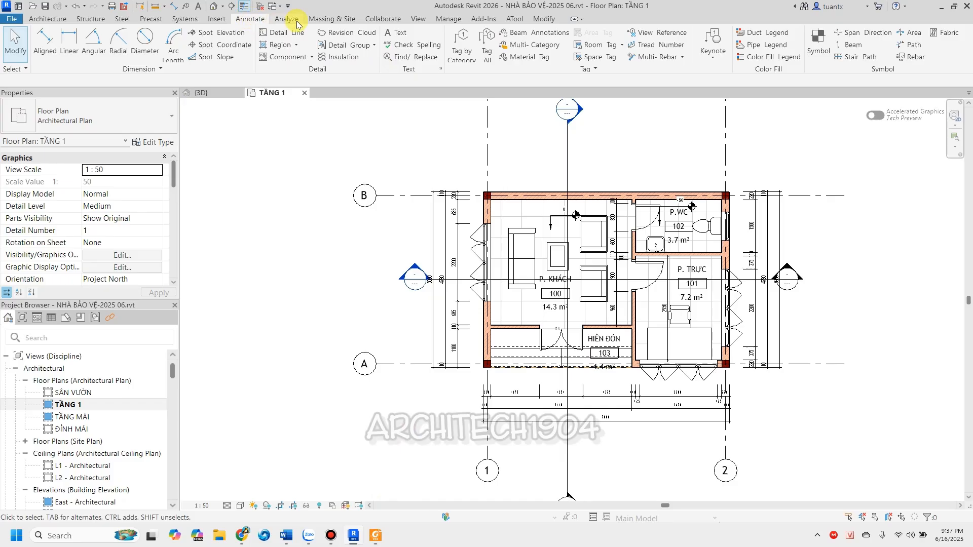
Tag the P. KHÁCH window in the left exterior wall by category, using a horizontal tag with an attached-end leader.
{"action": "left_click", "coordinate": [463, 40]}
{"action": "scroll", "coordinate": [437, 236], "scroll_direction": "up", "scroll_amount": 3}
{"action": "left_click", "coordinate": [437, 233]}
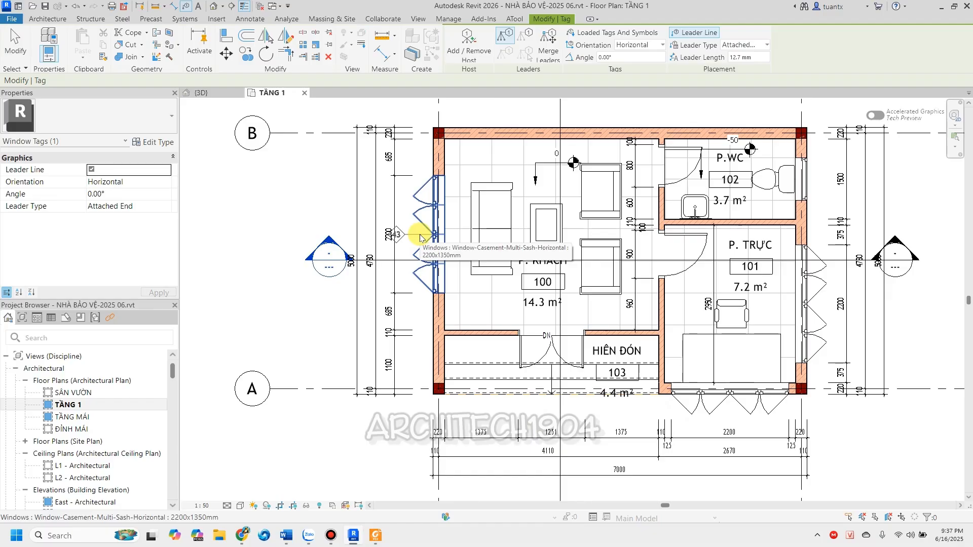
{"action": "scroll", "coordinate": [420, 238], "scroll_direction": "up", "scroll_amount": 2}
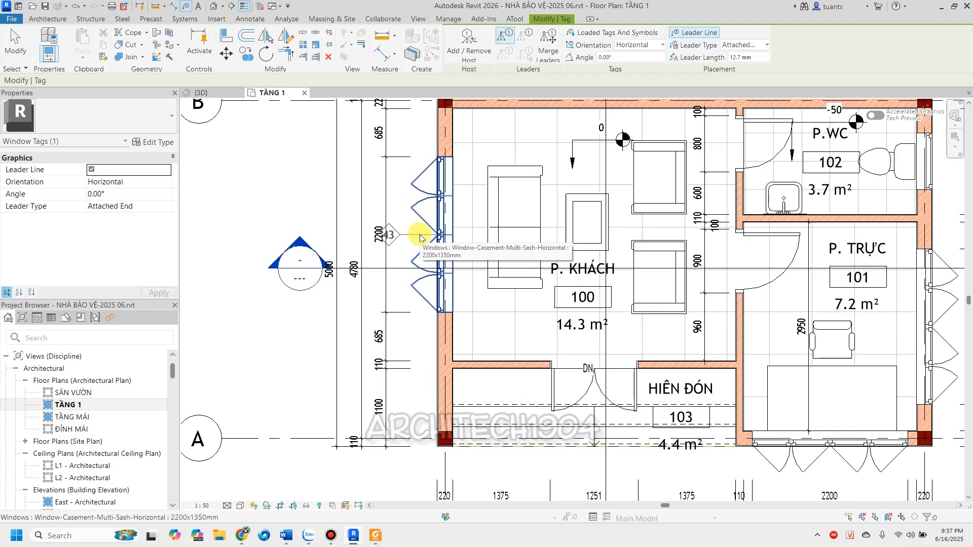
{"action": "scroll", "coordinate": [446, 264], "scroll_direction": "down", "scroll_amount": 1}
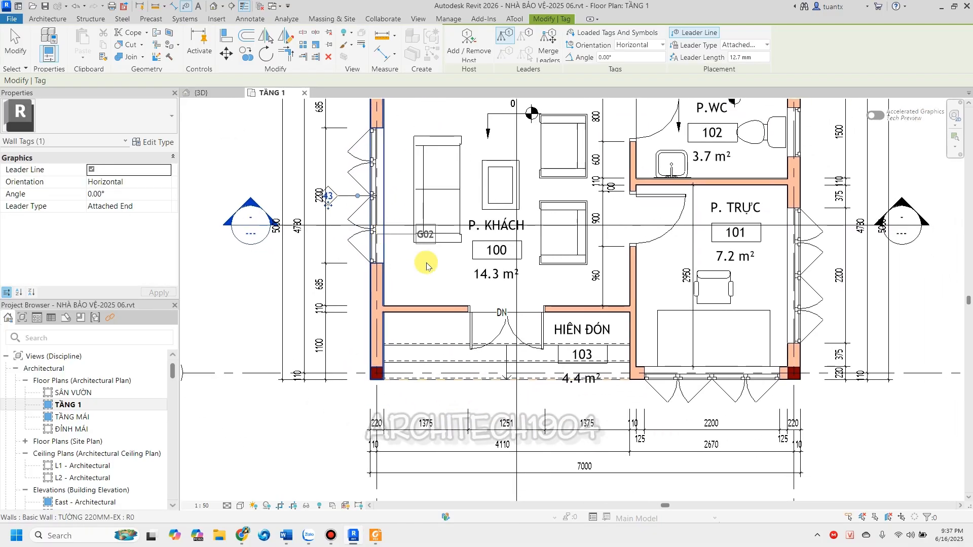
Tag the front double door, the P. TRỰC and P.WC doors, and both windows in the right exterior wall.
{"action": "left_click", "coordinate": [502, 337]}
{"action": "left_click", "coordinate": [645, 213]}
{"action": "middle_click_drag", "start_coordinate": [644, 213], "coordinate": [538, 295]}
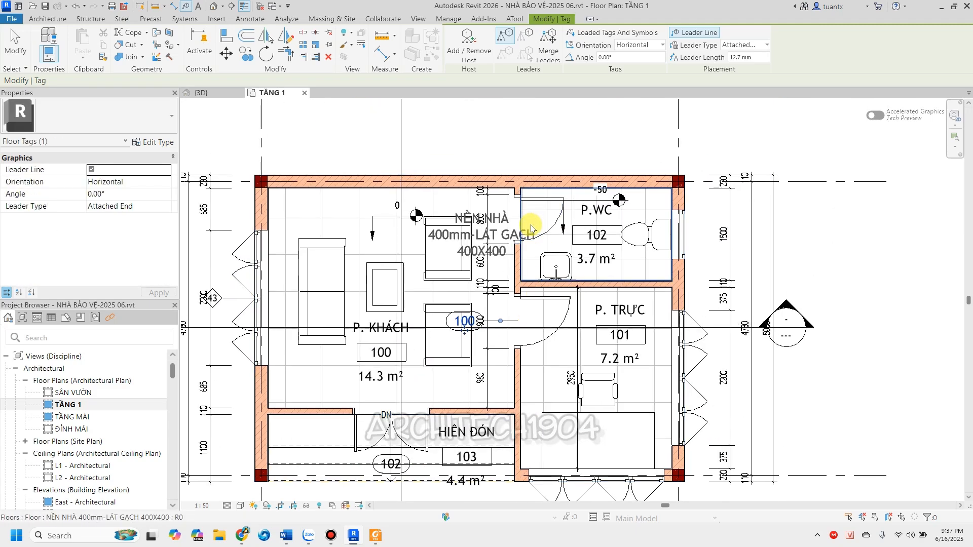
{"action": "left_click", "coordinate": [693, 378]}
{"action": "left_click", "coordinate": [686, 238]}
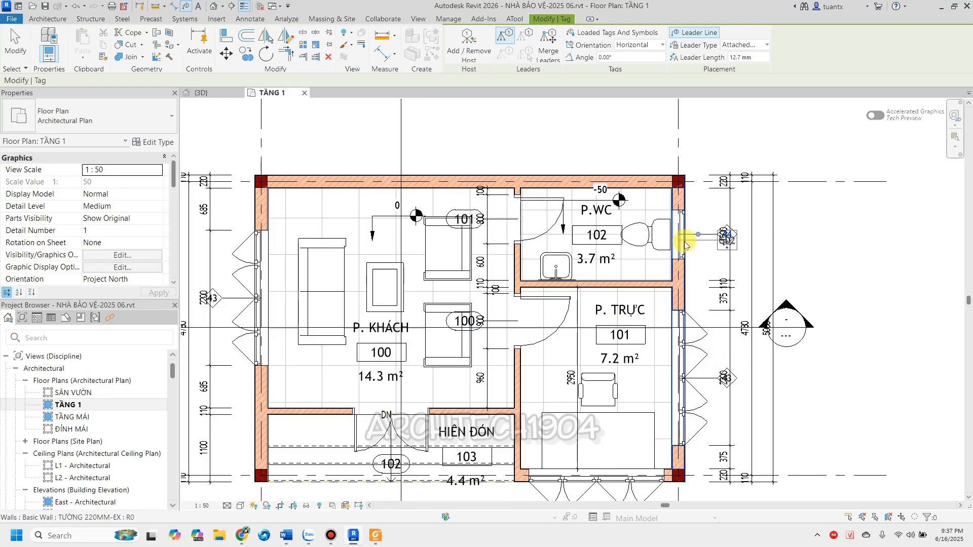
End tagging and move the P. KHÁCH window's tag closer to the left exterior wall, clear of the dimension chain.
{"action": "scroll", "coordinate": [750, 222], "scroll_direction": "down", "scroll_amount": 2}
{"action": "key", "text": "Escape"}
{"action": "scroll", "coordinate": [411, 261], "scroll_direction": "up", "scroll_amount": 3}
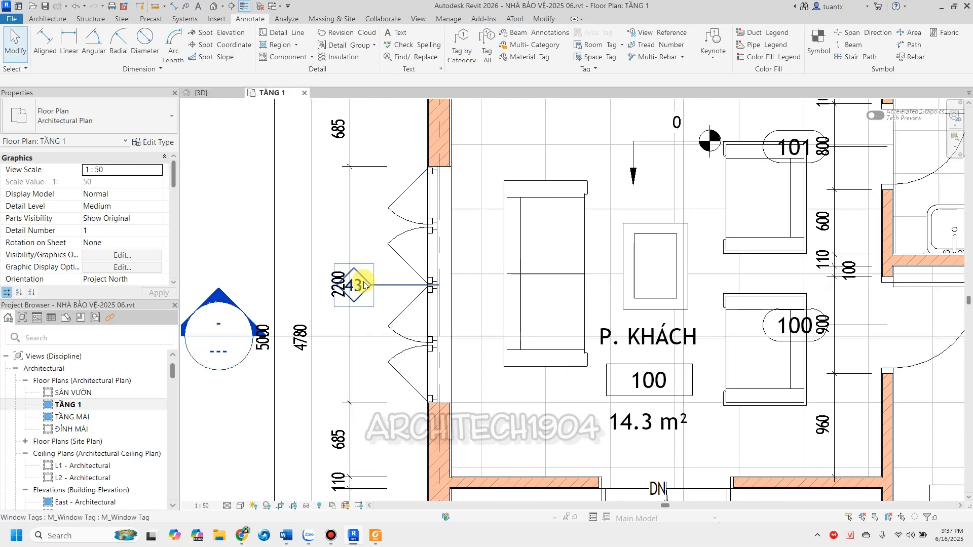
{"action": "left_click", "coordinate": [358, 285]}
{"action": "scroll", "coordinate": [361, 292], "scroll_direction": "up", "scroll_amount": 2}
{"action": "left_click_drag", "start_coordinate": [350, 309], "coordinate": [427, 317]}
{"action": "scroll", "coordinate": [428, 316], "scroll_direction": "down", "scroll_amount": 3}
{"action": "middle_click_drag", "start_coordinate": [321, 302], "coordinate": [192, 175]}
{"action": "middle_click_drag", "start_coordinate": [353, 172], "coordinate": [359, 145]}
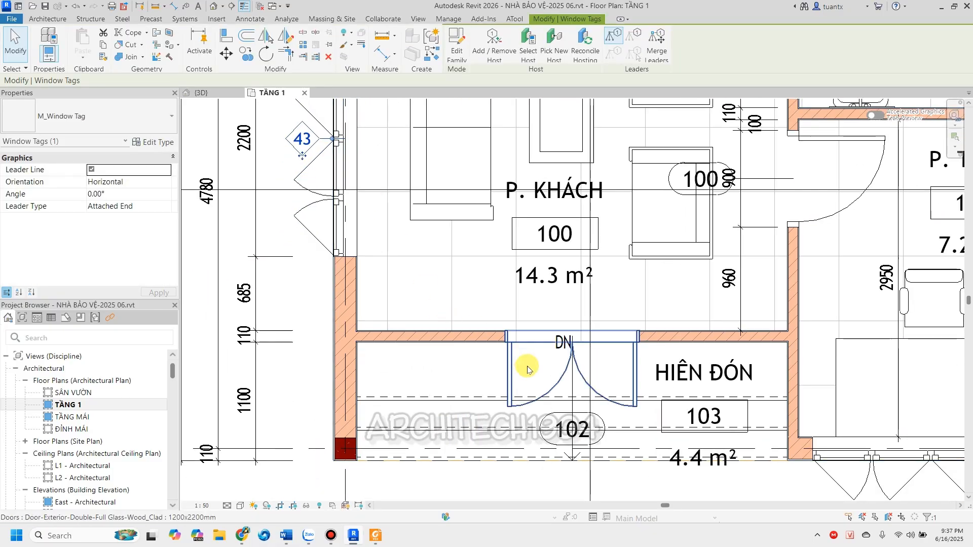
Move the front double door's tag up into P. KHÁCH, just above the door opening.
{"action": "scroll", "coordinate": [604, 434], "scroll_direction": "up", "scroll_amount": 2}
{"action": "key", "text": "Escape"}
{"action": "left_click", "coordinate": [611, 433]}
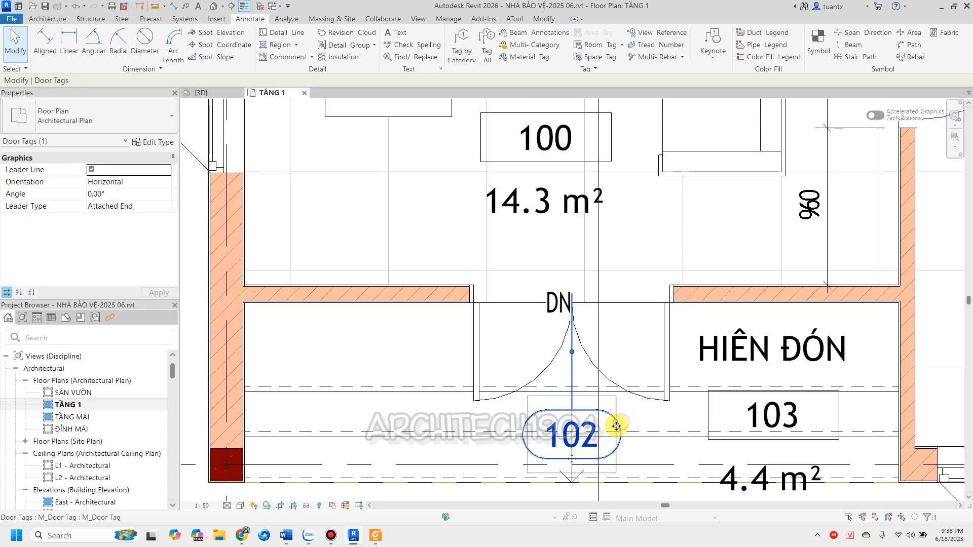
{"action": "left_click_drag", "start_coordinate": [573, 458], "coordinate": [576, 278]}
{"action": "scroll", "coordinate": [570, 284], "scroll_direction": "down", "scroll_amount": 2}
{"action": "middle_click_drag", "start_coordinate": [376, 384], "coordinate": [253, 446]}
Move the tags of both right exterior wall windows closer to the wall, clear of the dimension chain.
{"action": "middle_click_drag", "start_coordinate": [834, 270], "coordinate": [538, 327]}
{"action": "left_click_drag", "start_coordinate": [765, 354], "coordinate": [730, 356]}
{"action": "scroll", "coordinate": [729, 355], "scroll_direction": "down", "scroll_amount": 3}
{"action": "scroll", "coordinate": [679, 280], "scroll_direction": "up", "scroll_amount": 2}
{"action": "left_click_drag", "start_coordinate": [711, 276], "coordinate": [678, 278]}
{"action": "middle_click_drag", "start_coordinate": [678, 279], "coordinate": [758, 265]}
Move the P.WC and P. TRỰC door tags off the armchairs and onto their door openings.
{"action": "left_click", "coordinate": [386, 246]}
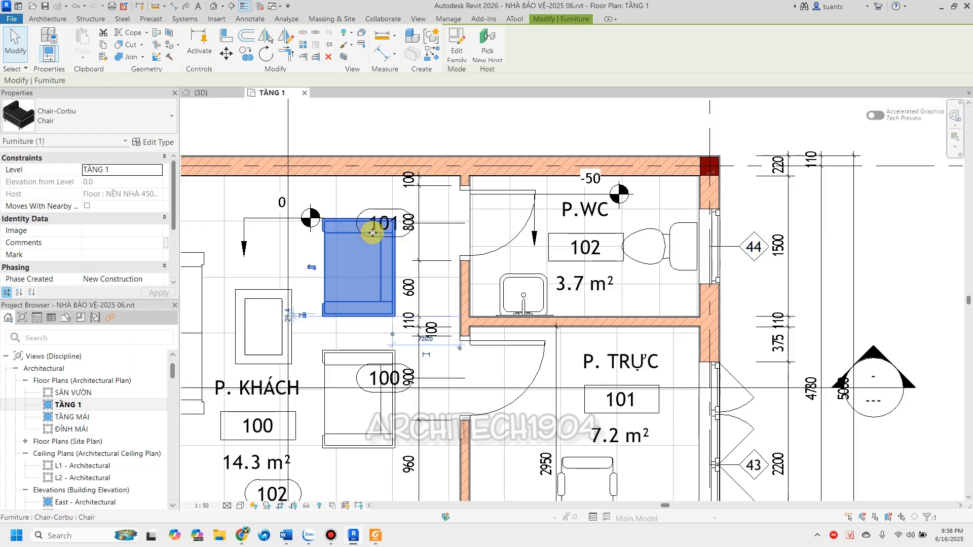
{"action": "left_click", "coordinate": [376, 209]}
{"action": "left_click_drag", "start_coordinate": [384, 238], "coordinate": [465, 247]}
{"action": "scroll", "coordinate": [464, 202], "scroll_direction": "down", "scroll_amount": 2}
{"action": "scroll", "coordinate": [419, 254], "scroll_direction": "up", "scroll_amount": 2}
{"action": "left_click", "coordinate": [414, 268]}
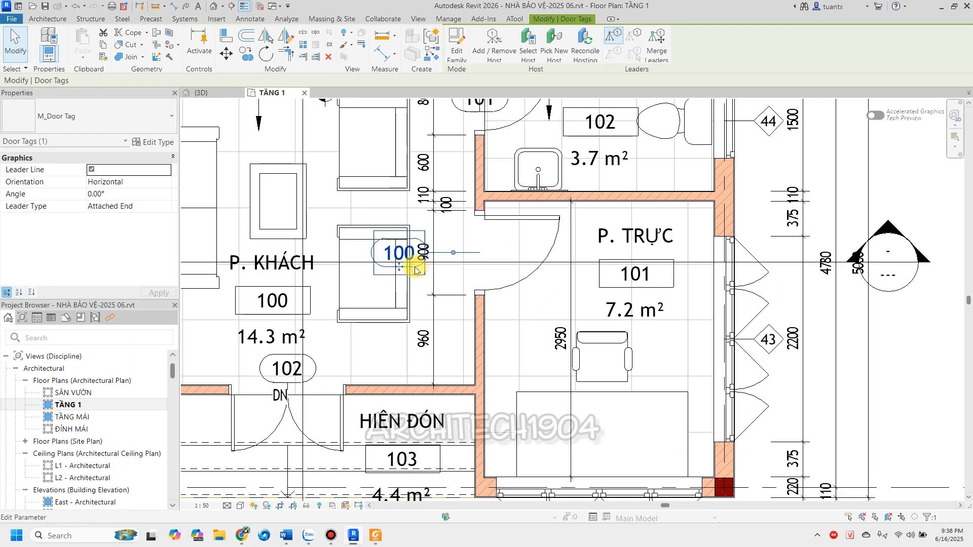
{"action": "left_click_drag", "start_coordinate": [404, 268], "coordinate": [479, 269]}
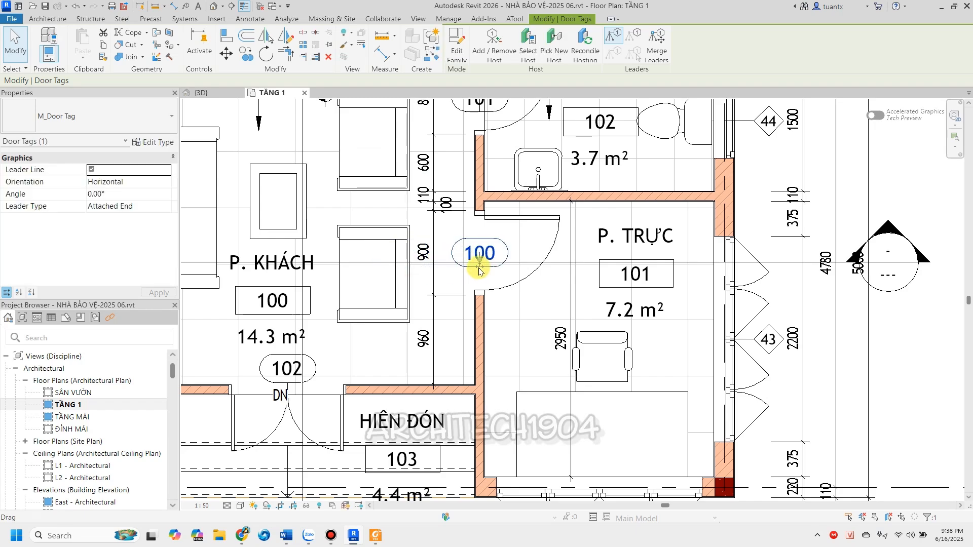
Change the front double door's tag value to D1.
{"action": "scroll", "coordinate": [484, 261], "scroll_direction": "down", "scroll_amount": 2}
{"action": "scroll", "coordinate": [436, 309], "scroll_direction": "up", "scroll_amount": 4}
{"action": "left_click", "coordinate": [466, 255]}
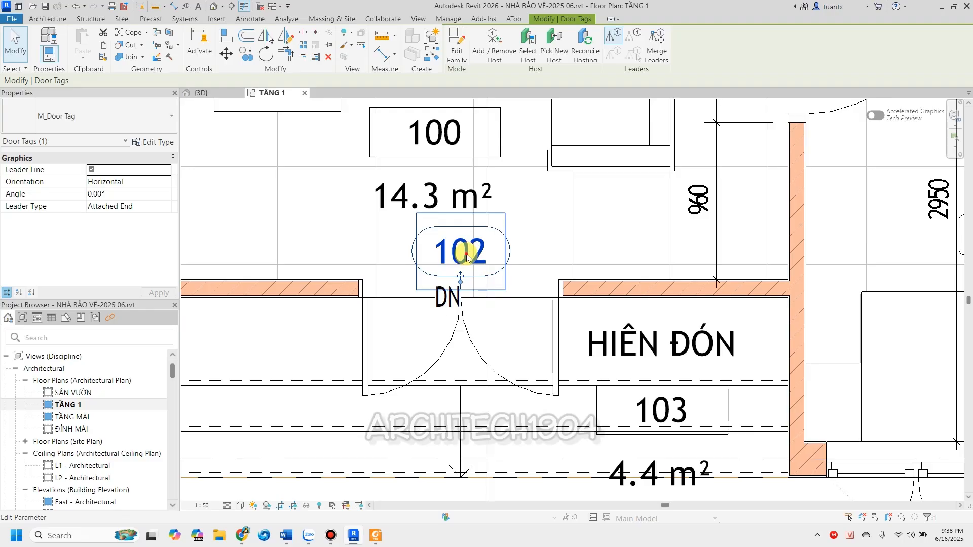
{"action": "left_click", "coordinate": [467, 256]}
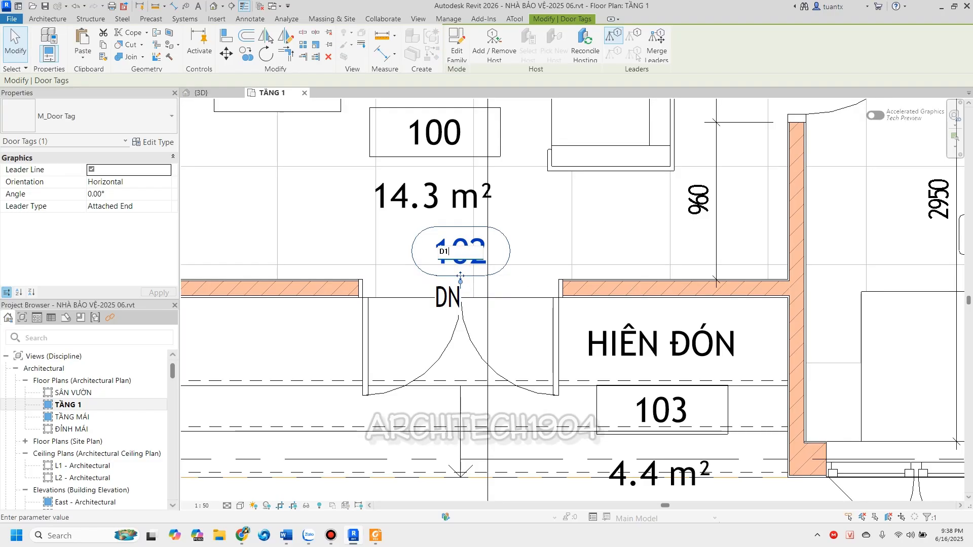
{"action": "key", "text": "Return"}
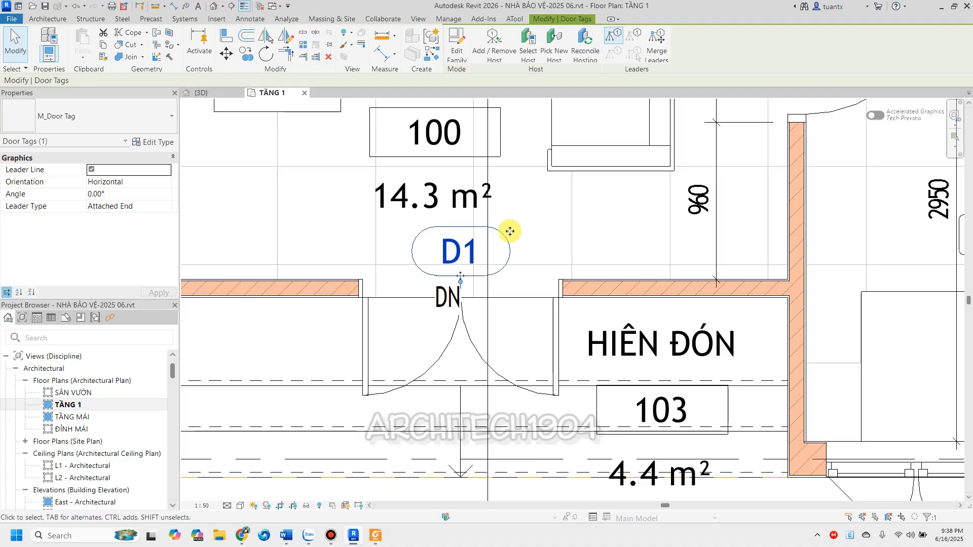
Change the P. TRỰC door's tag value to D2.
{"action": "scroll", "coordinate": [434, 322], "scroll_direction": "down", "scroll_amount": 3}
{"action": "scroll", "coordinate": [494, 254], "scroll_direction": "up", "scroll_amount": 2}
{"action": "double_click", "coordinate": [495, 258]}
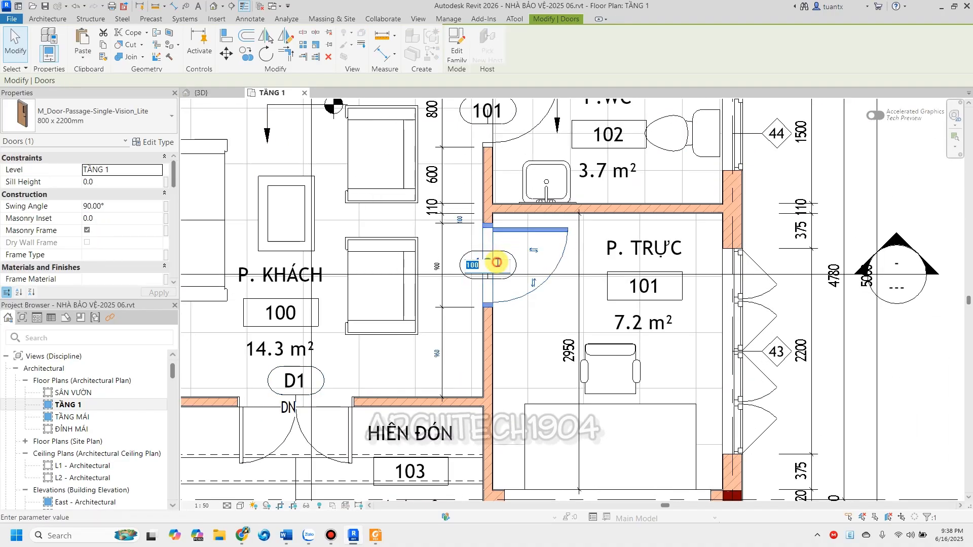
{"action": "key", "text": "Return"}
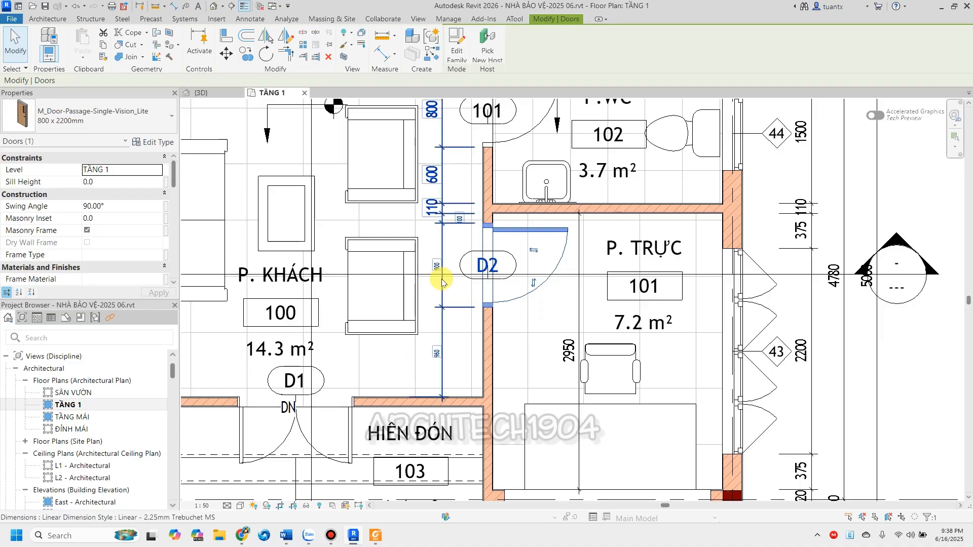
Change the P.WC door's tag value to D3.
{"action": "middle_click_drag", "start_coordinate": [458, 132], "coordinate": [450, 232]}
{"action": "left_click", "coordinate": [470, 214]}
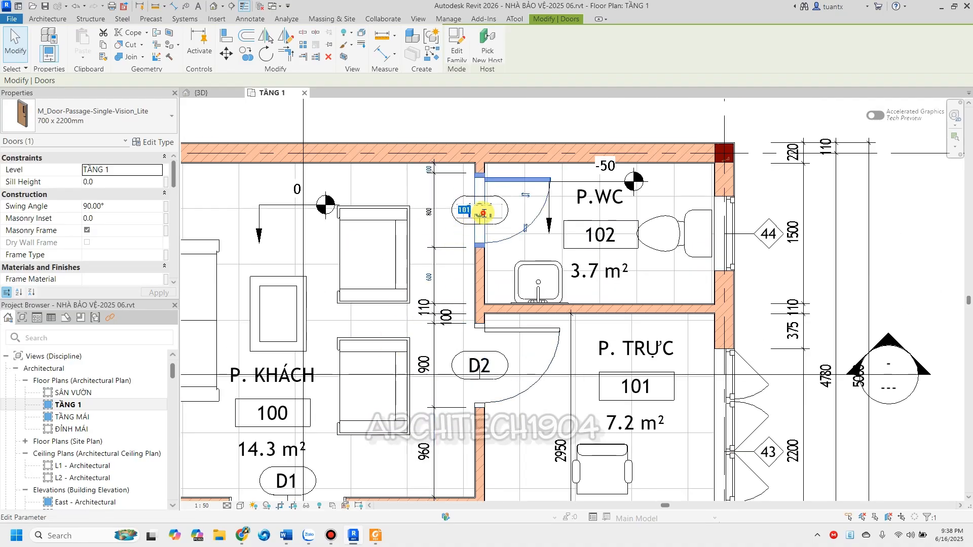
{"action": "left_click", "coordinate": [483, 213]}
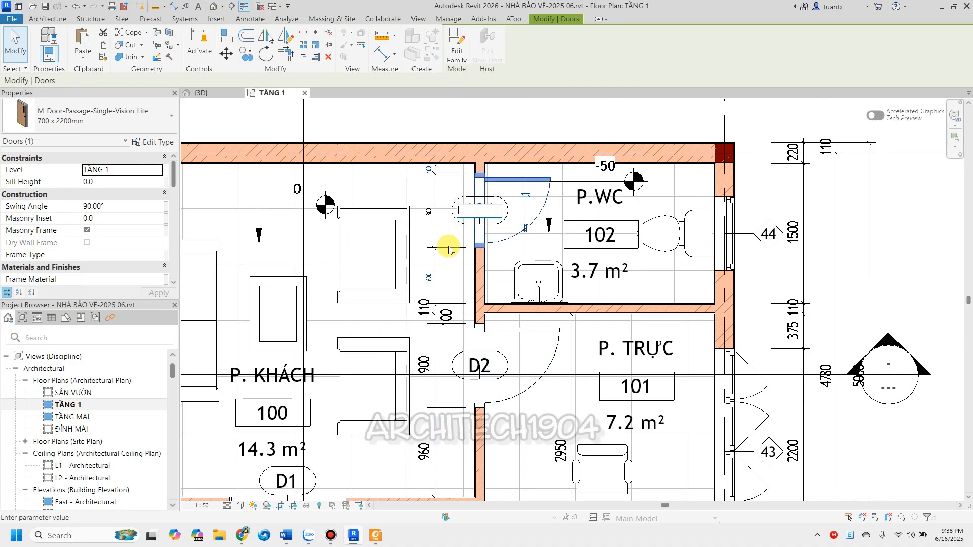
{"action": "type", "text": "D3"}
{"action": "key", "text": "Return"}
Change the P. KHÁCH window's tag value to S1 and accept the type parameter change.
{"action": "scroll", "coordinate": [385, 284], "scroll_direction": "down", "scroll_amount": 2}
{"action": "scroll", "coordinate": [322, 326], "scroll_direction": "up", "scroll_amount": 3}
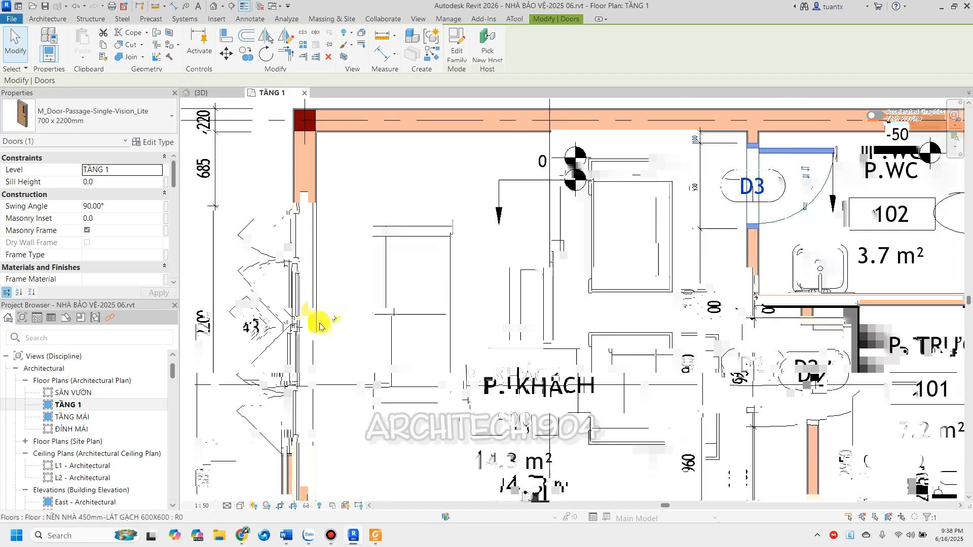
{"action": "left_click", "coordinate": [258, 331]}
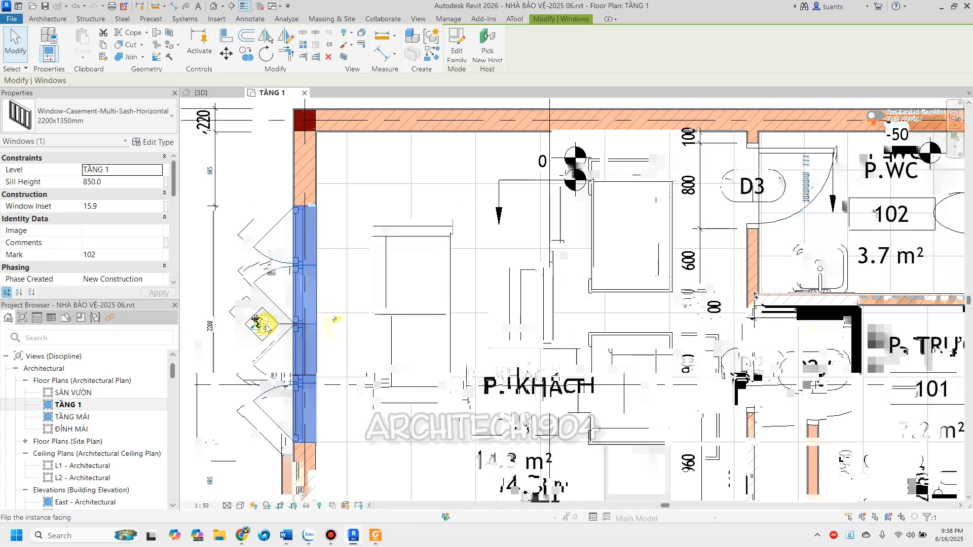
{"action": "left_click", "coordinate": [270, 328]}
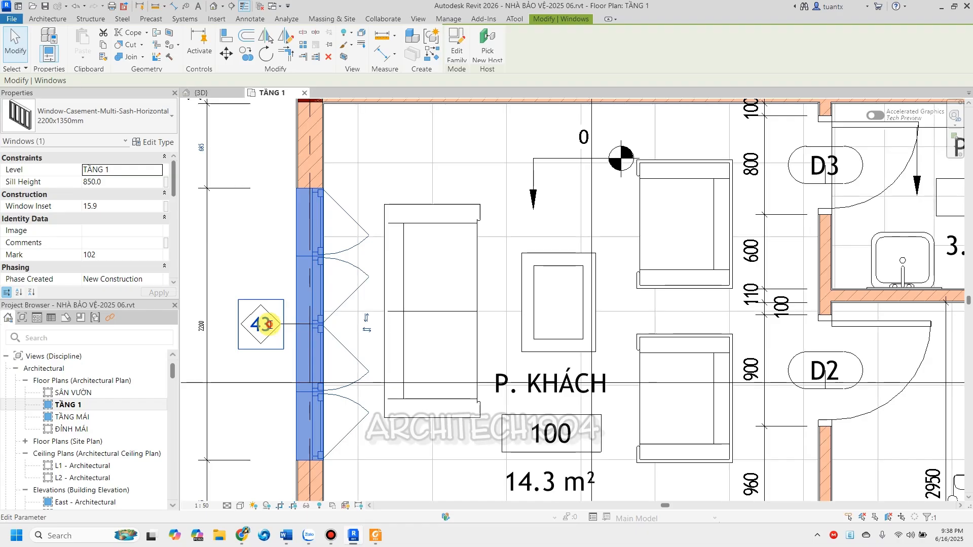
{"action": "left_click", "coordinate": [270, 325]}
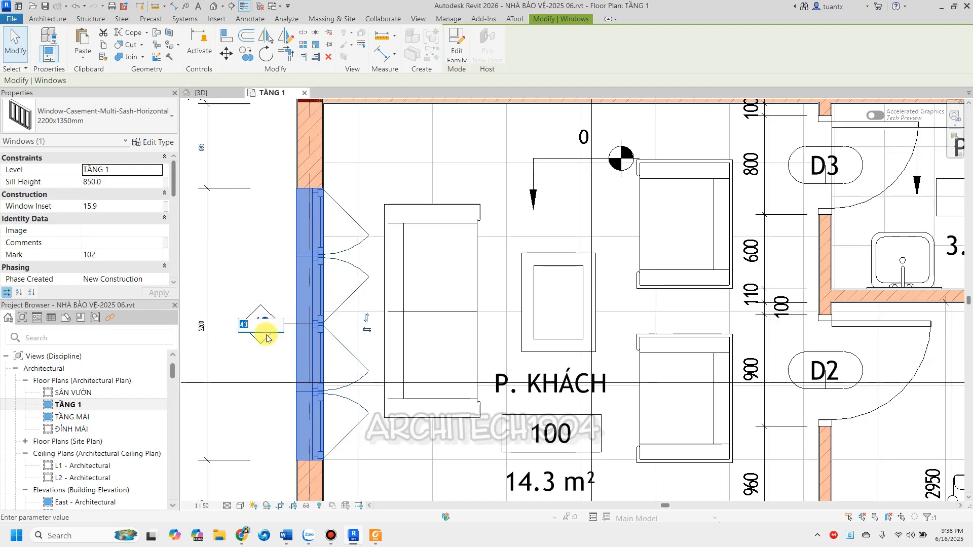
{"action": "left_click", "coordinate": [255, 266]}
{"action": "left_click", "coordinate": [510, 273]}
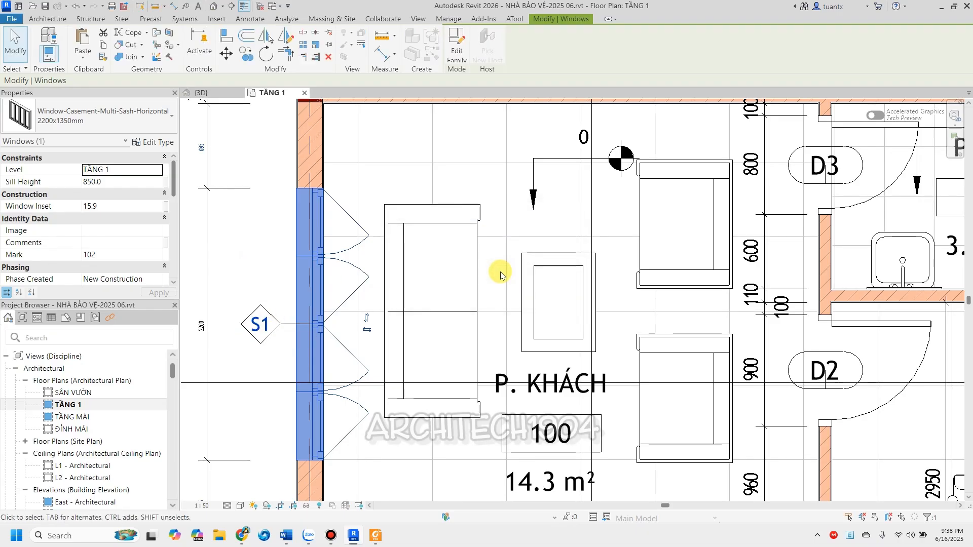
Flip the P. KHÁCH window's facing so its sashes open to the outside of the left wall.
{"action": "scroll", "coordinate": [459, 291], "scroll_direction": "down", "scroll_amount": 3}
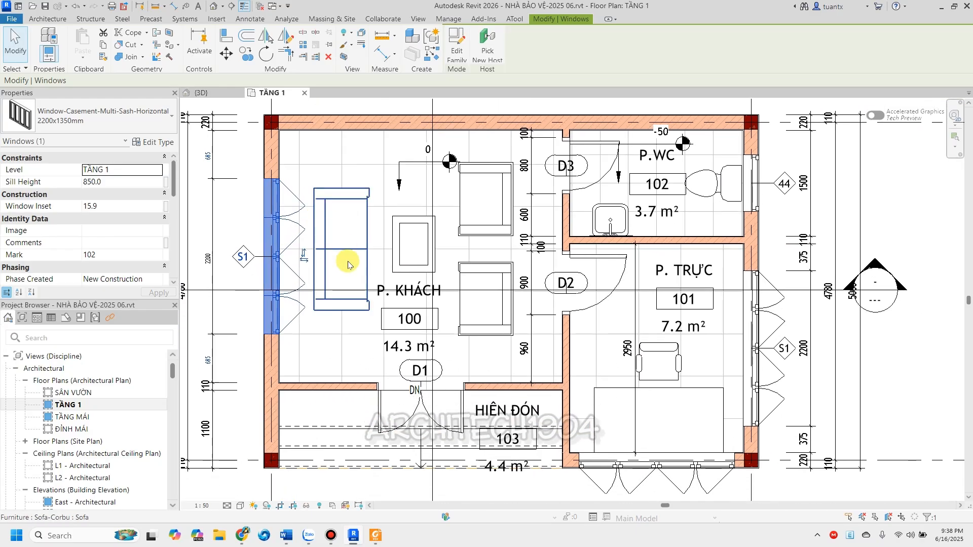
{"action": "left_click", "coordinate": [290, 207]}
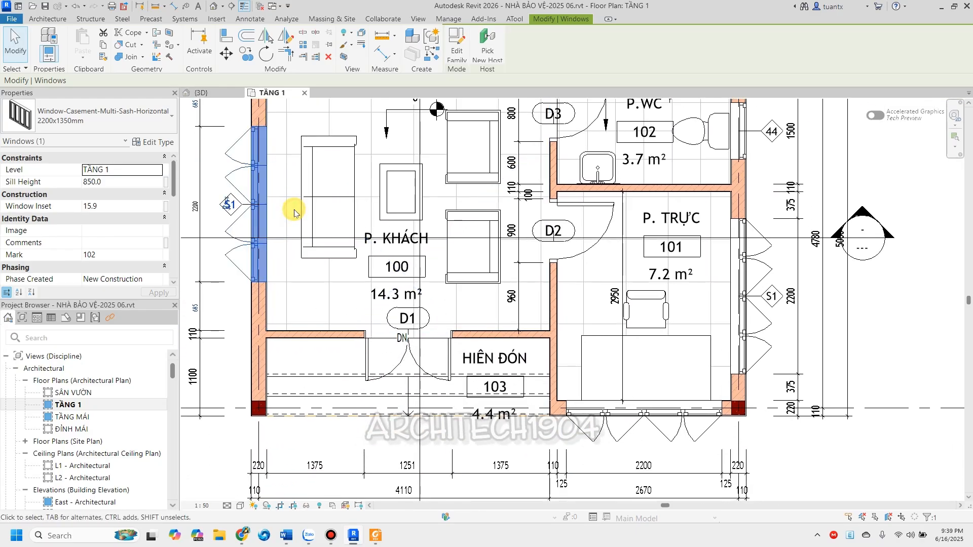
{"action": "middle_click_drag", "start_coordinate": [326, 301], "coordinate": [326, 332]}
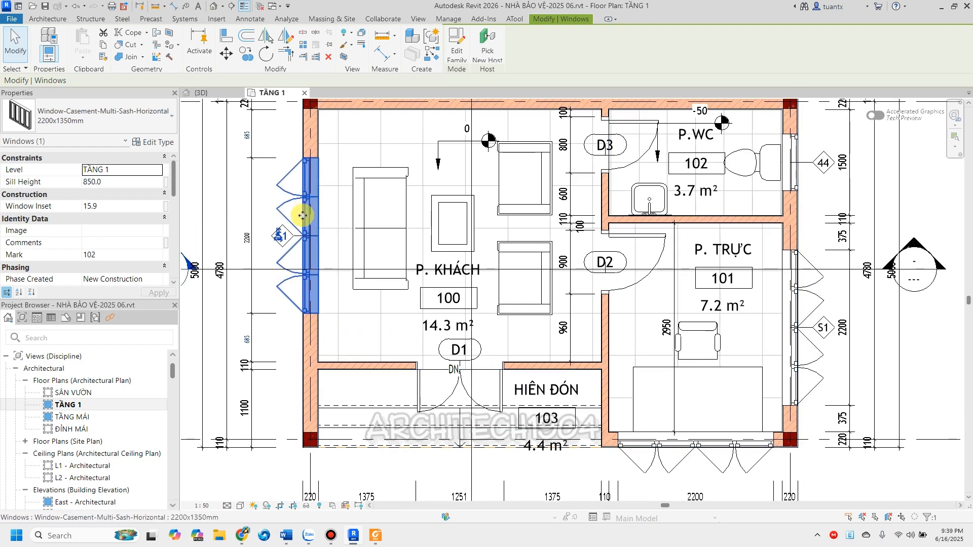
Tag the front P. TRỰC window by category, move the tag up close to the window and end tagging.
{"action": "middle_click_drag", "start_coordinate": [729, 336], "coordinate": [618, 284]}
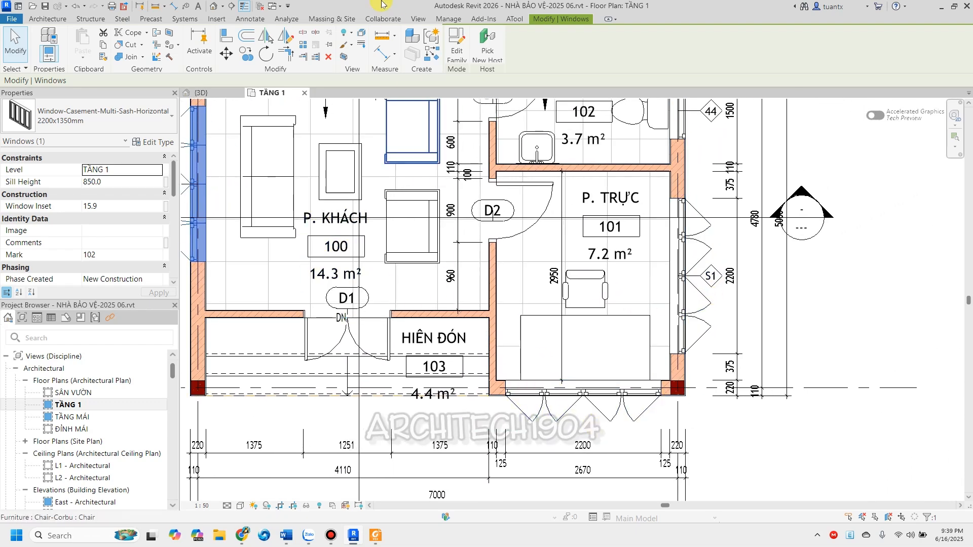
{"action": "left_click", "coordinate": [250, 18]}
{"action": "left_click", "coordinate": [400, 48]}
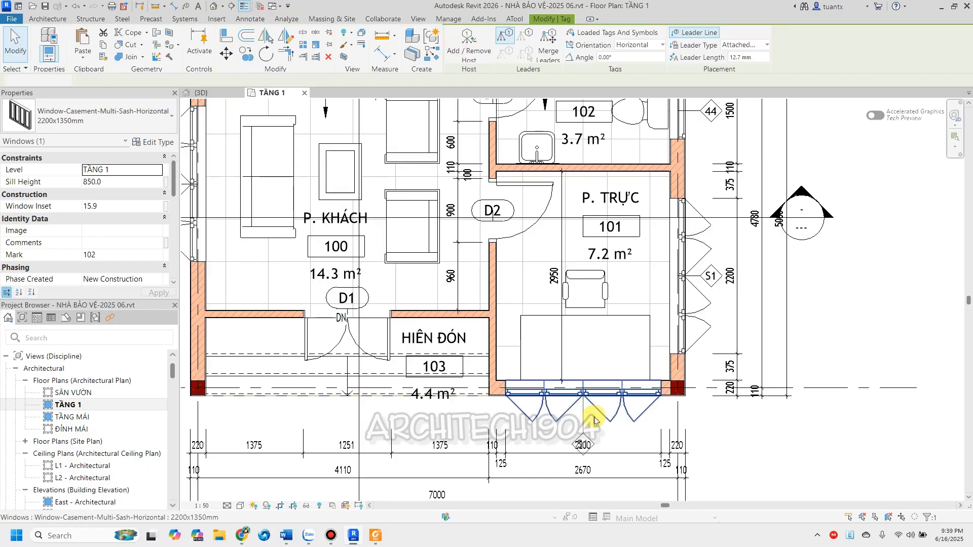
{"action": "left_click", "coordinate": [585, 405]}
{"action": "scroll", "coordinate": [586, 408], "scroll_direction": "up", "scroll_amount": 3}
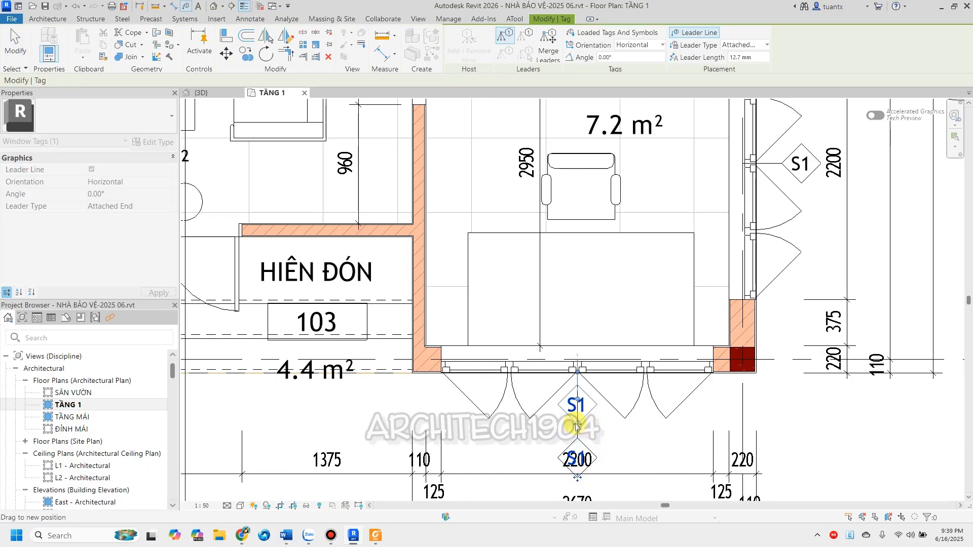
{"action": "scroll", "coordinate": [574, 423], "scroll_direction": "down", "scroll_amount": 3}
{"action": "scroll", "coordinate": [563, 336], "scroll_direction": "down", "scroll_amount": 3}
{"action": "scroll", "coordinate": [625, 271], "scroll_direction": "up", "scroll_amount": 4}
{"action": "key", "text": "Escape"}
{"action": "key", "text": "Escape"}
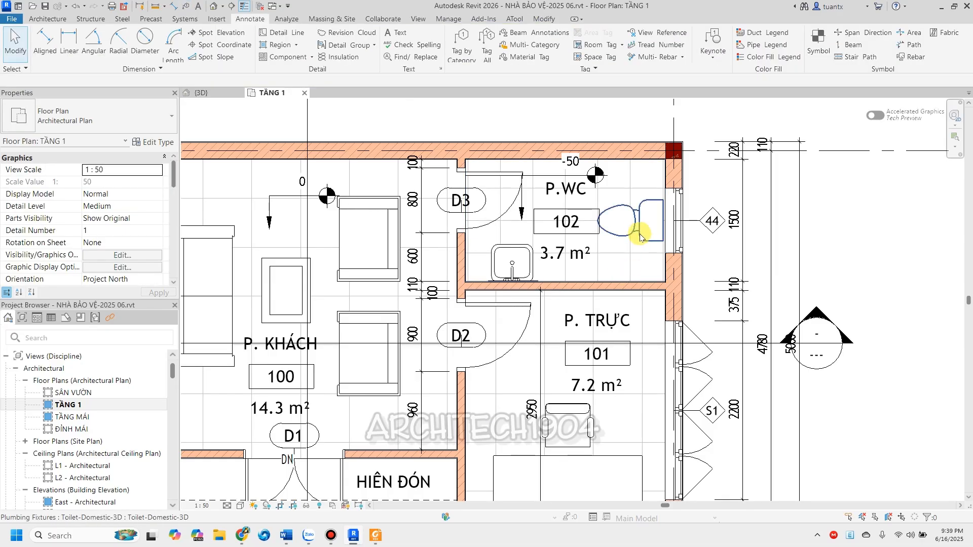
Change the P.WC window's tag value to S2, accept the type parameter change and clear the selection.
{"action": "left_click", "coordinate": [666, 223]}
{"action": "left_click", "coordinate": [713, 221]}
{"action": "left_click", "coordinate": [715, 221]}
{"action": "left_click", "coordinate": [851, 250]}
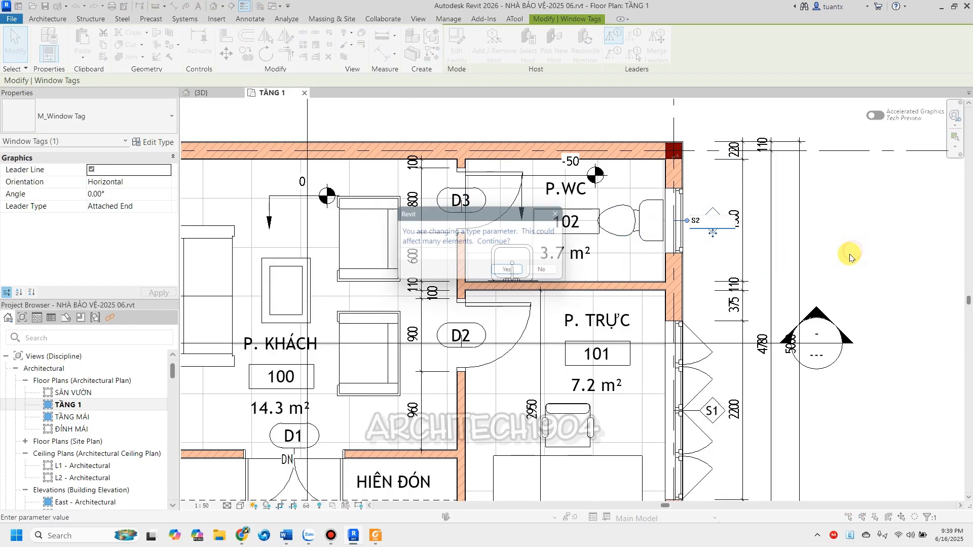
{"action": "left_click", "coordinate": [513, 273]}
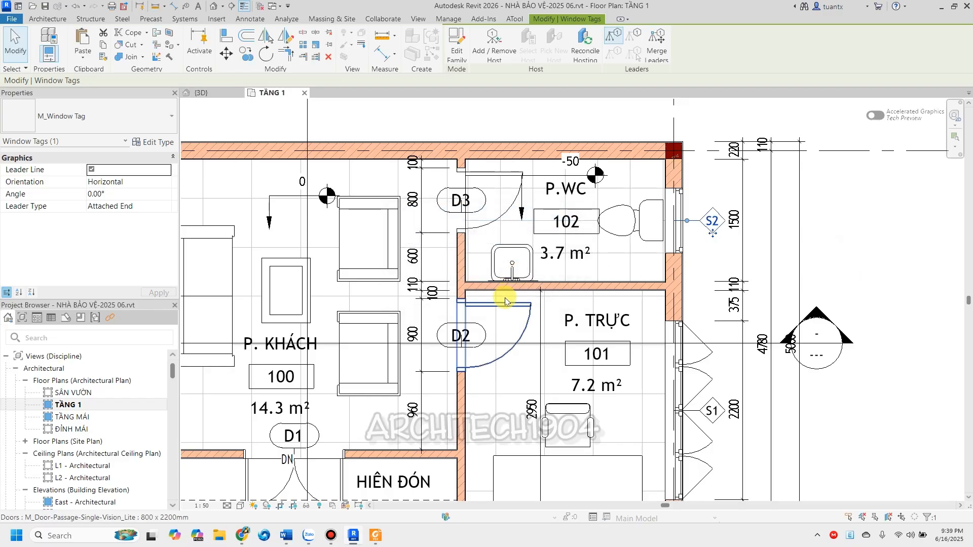
{"action": "scroll", "coordinate": [643, 304], "scroll_direction": "down", "scroll_amount": 2}
{"action": "left_click", "coordinate": [878, 363]}
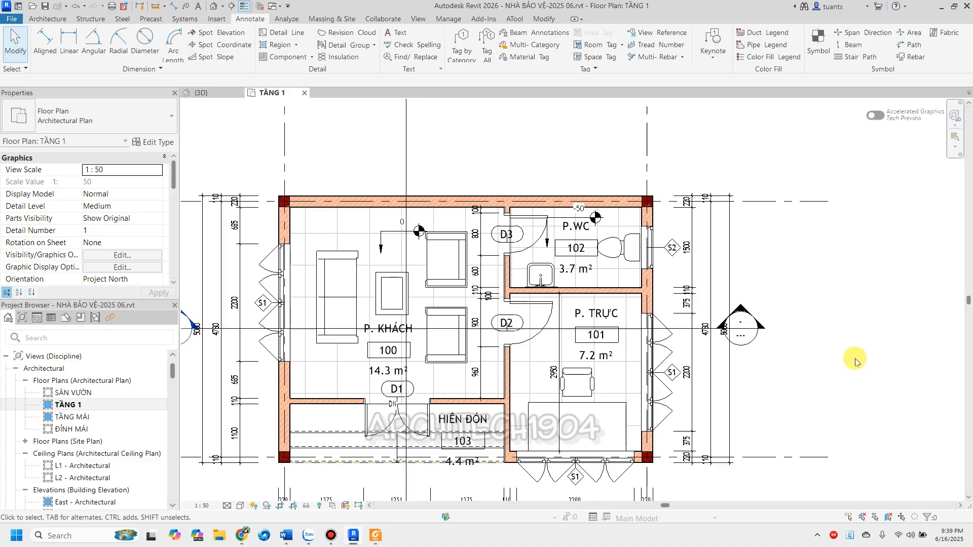
Shorten the lower ends of grids 1 and 2 so their bubbles sit just below the overall dimension.
{"action": "scroll", "coordinate": [737, 364], "scroll_direction": "down", "scroll_amount": 4}
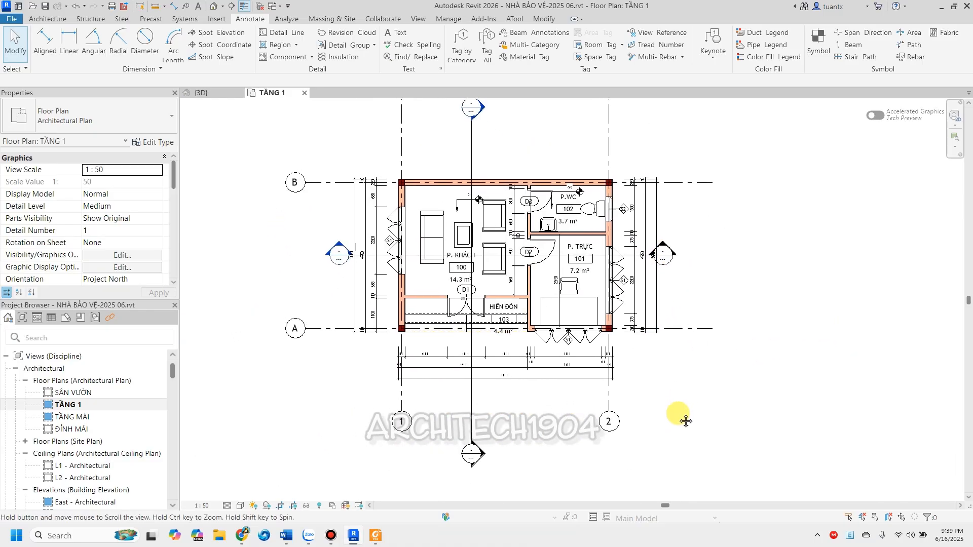
{"action": "middle_click_drag", "start_coordinate": [518, 419], "coordinate": [517, 422]}
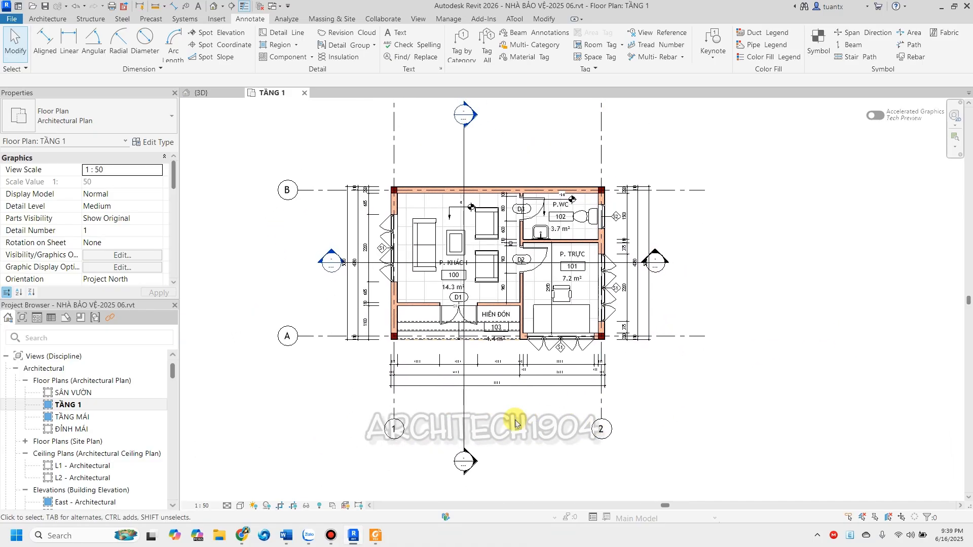
{"action": "scroll", "coordinate": [417, 423], "scroll_direction": "up", "scroll_amount": 5}
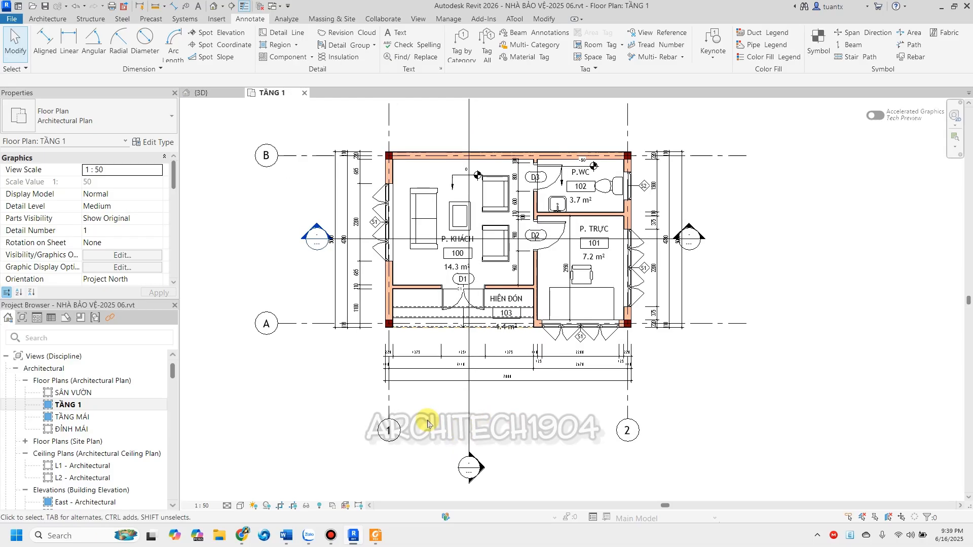
{"action": "left_click", "coordinate": [381, 427]}
{"action": "scroll", "coordinate": [370, 423], "scroll_direction": "up", "scroll_amount": 3}
{"action": "left_click_drag", "start_coordinate": [359, 415], "coordinate": [359, 289]}
{"action": "scroll", "coordinate": [409, 332], "scroll_direction": "down", "scroll_amount": 2}
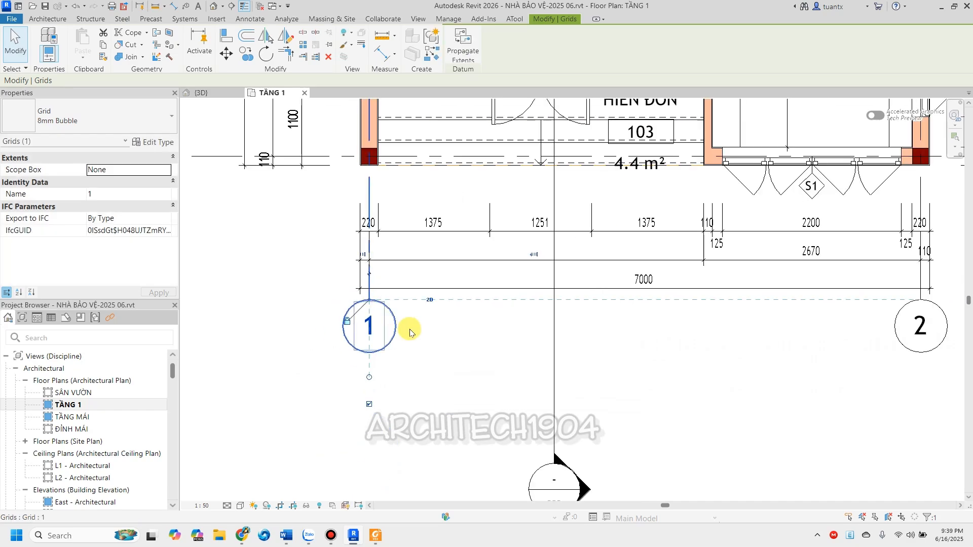
Shorten the upper ends of grids 1 and 2 to just above the building's rear wall.
{"action": "scroll", "coordinate": [409, 331], "scroll_direction": "down", "scroll_amount": 3}
{"action": "middle_click_drag", "start_coordinate": [424, 330], "coordinate": [430, 447]}
{"action": "middle_click_drag", "start_coordinate": [411, 289], "coordinate": [417, 373]}
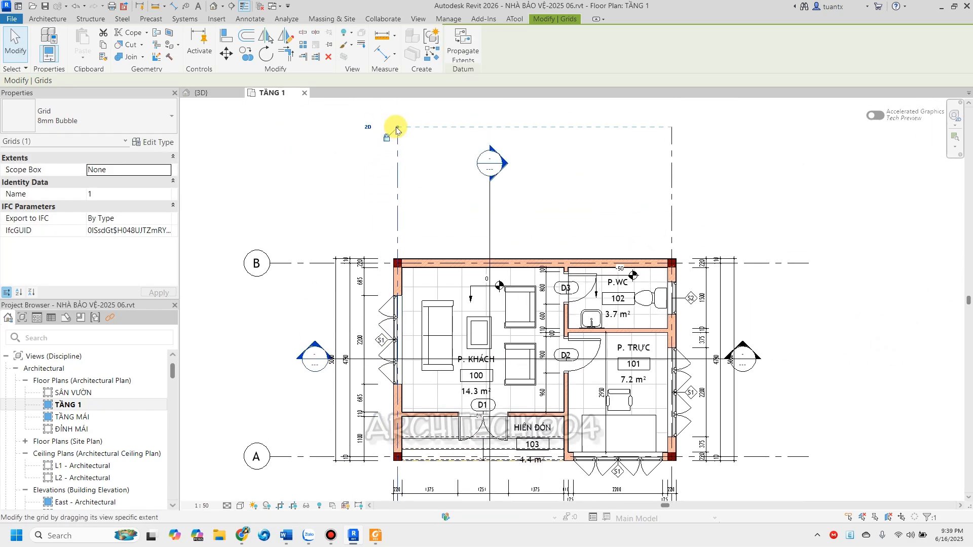
{"action": "left_click_drag", "start_coordinate": [397, 131], "coordinate": [398, 158]}
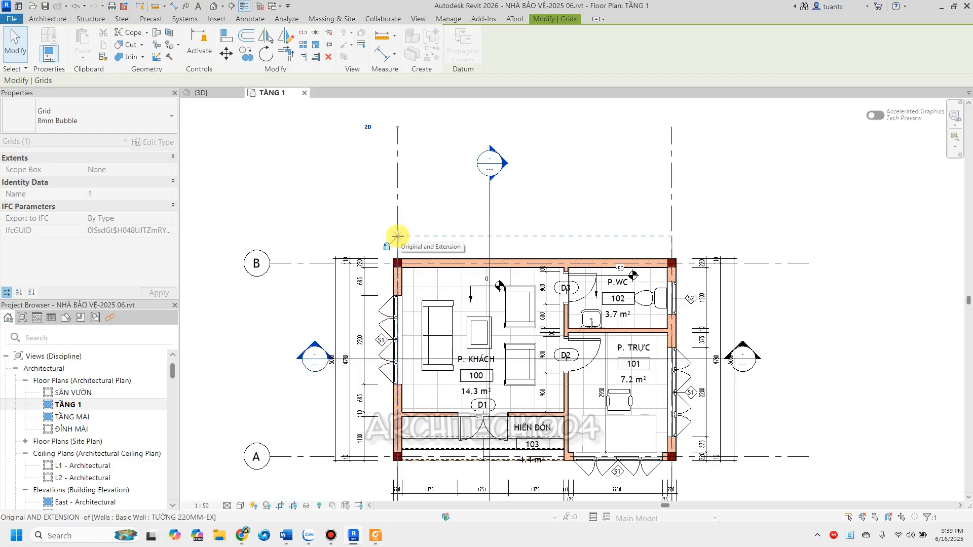
{"action": "left_click_drag", "start_coordinate": [398, 234], "coordinate": [397, 235]}
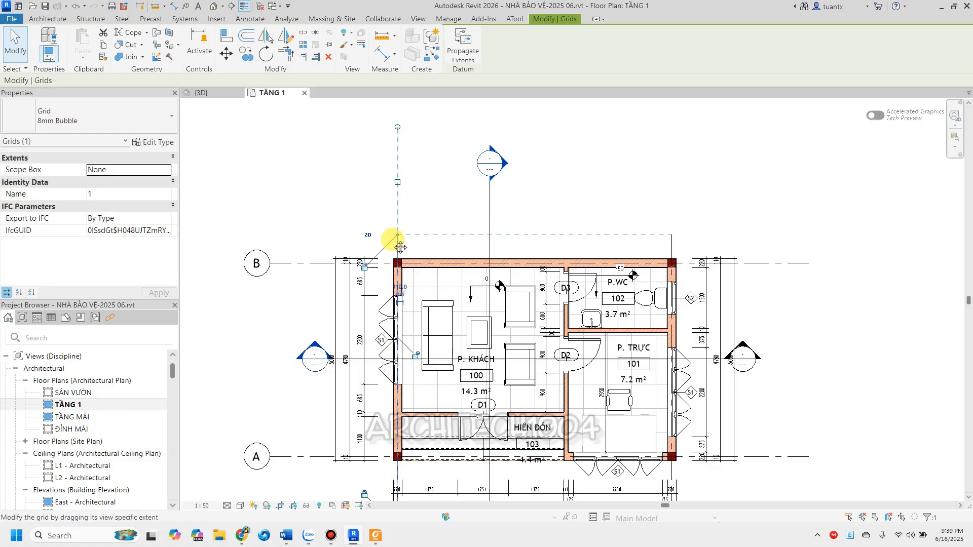
Shorten both ends of grids A and B so their bubbles and tails sit just outside the side dimension chains.
{"action": "middle_click_drag", "start_coordinate": [343, 250], "coordinate": [412, 187]}
{"action": "left_click", "coordinate": [365, 201]}
{"action": "left_click_drag", "start_coordinate": [346, 204], "coordinate": [398, 203]}
{"action": "middle_click_drag", "start_coordinate": [377, 207], "coordinate": [286, 208]}
{"action": "left_click_drag", "start_coordinate": [784, 203], "coordinate": [726, 201]}
Move both heads of the horizontal section line outward so they clear the side dimension chains.
{"action": "left_click", "coordinate": [302, 296]}
{"action": "scroll", "coordinate": [295, 298], "scroll_direction": "up", "scroll_amount": 3}
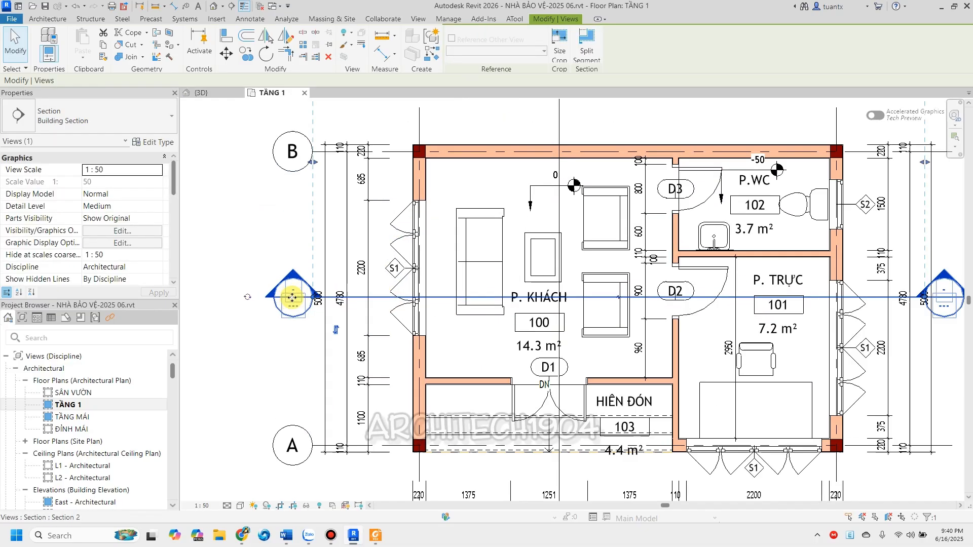
{"action": "left_click_drag", "start_coordinate": [304, 296], "coordinate": [288, 295]}
{"action": "scroll", "coordinate": [293, 296], "scroll_direction": "down", "scroll_amount": 2}
{"action": "middle_click_drag", "start_coordinate": [729, 312], "coordinate": [552, 311]}
{"action": "scroll", "coordinate": [552, 310], "scroll_direction": "up", "scroll_amount": 2}
{"action": "left_click_drag", "start_coordinate": [609, 288], "coordinate": [630, 290]}
Shorten both ends of the vertical section line closer to the building and clear the selection.
{"action": "scroll", "coordinate": [627, 292], "scroll_direction": "down", "scroll_amount": 2}
{"action": "middle_click_drag", "start_coordinate": [632, 333], "coordinate": [754, 406]}
{"action": "left_click", "coordinate": [523, 223]}
{"action": "left_click_drag", "start_coordinate": [522, 208], "coordinate": [523, 246]}
{"action": "scroll", "coordinate": [545, 197], "scroll_direction": "down", "scroll_amount": 2}
{"action": "middle_click_drag", "start_coordinate": [549, 195], "coordinate": [548, 148]}
{"action": "scroll", "coordinate": [546, 374], "scroll_direction": "up", "scroll_amount": 2}
{"action": "left_click_drag", "start_coordinate": [520, 373], "coordinate": [518, 323]}
{"action": "left_click", "coordinate": [654, 391]}
Review the annotated TẦNG 1 plan, checking its dimensions, tags, grid ends and section heads.
{"action": "scroll", "coordinate": [657, 394], "scroll_direction": "down", "scroll_amount": 1}
{"action": "middle_click_drag", "start_coordinate": [649, 394], "coordinate": [564, 413]}
{"action": "scroll", "coordinate": [488, 242], "scroll_direction": "up", "scroll_amount": 3}
{"action": "middle_click_drag", "start_coordinate": [491, 254], "coordinate": [516, 428]}
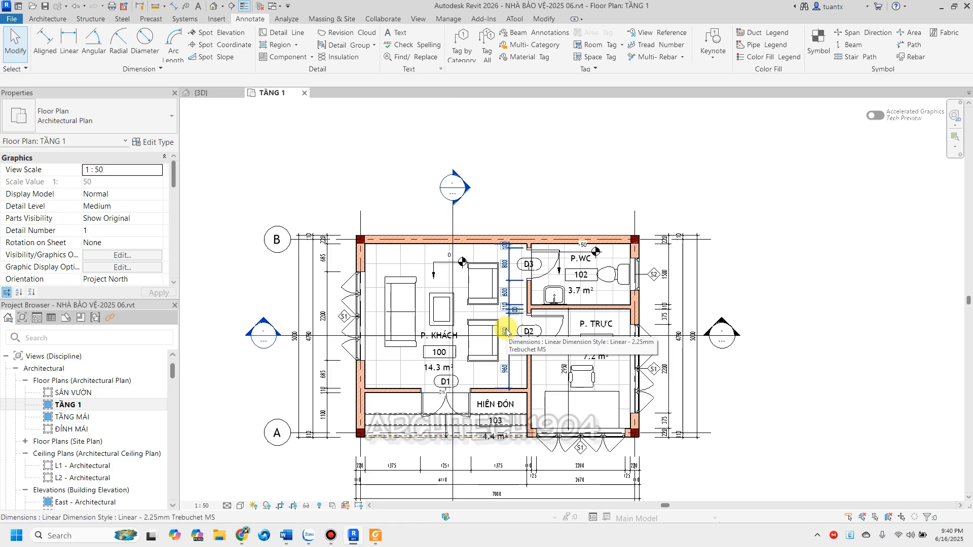
{"action": "scroll", "coordinate": [466, 210], "scroll_direction": "down", "scroll_amount": 2}
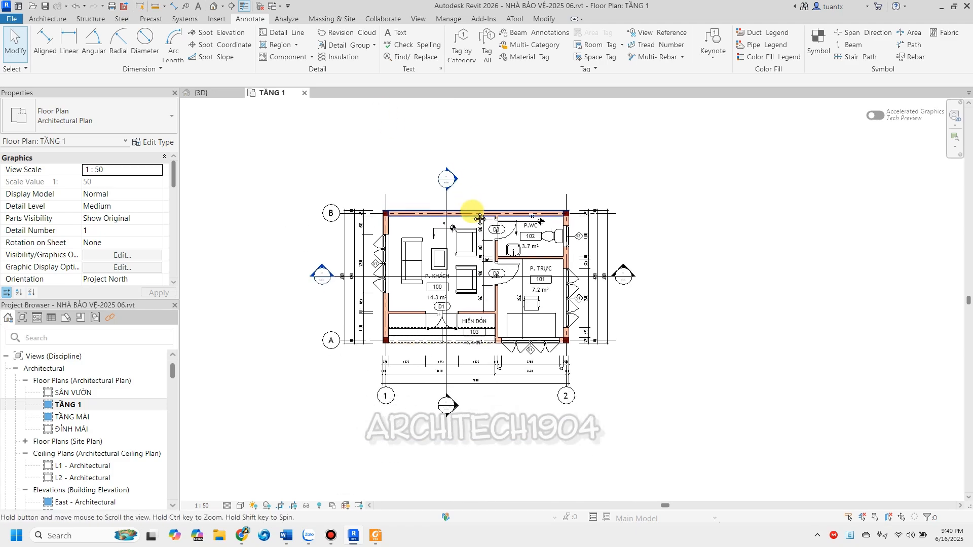
{"action": "scroll", "coordinate": [442, 322], "scroll_direction": "up", "scroll_amount": 1}
{"action": "middle_click_drag", "start_coordinate": [452, 288], "coordinate": [468, 199]}
{"action": "scroll", "coordinate": [460, 306], "scroll_direction": "down", "scroll_amount": 2}
{"action": "middle_click_drag", "start_coordinate": [468, 317], "coordinate": [460, 380]}
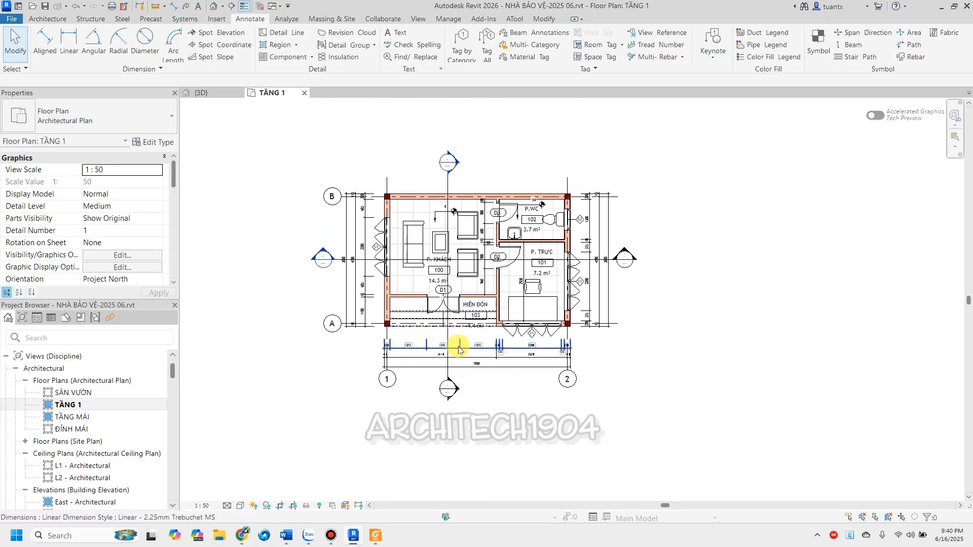
Open the TẦNG MÁI floor plan and examine the roof outline and the underlying linework.
{"action": "double_click", "coordinate": [74, 416]}
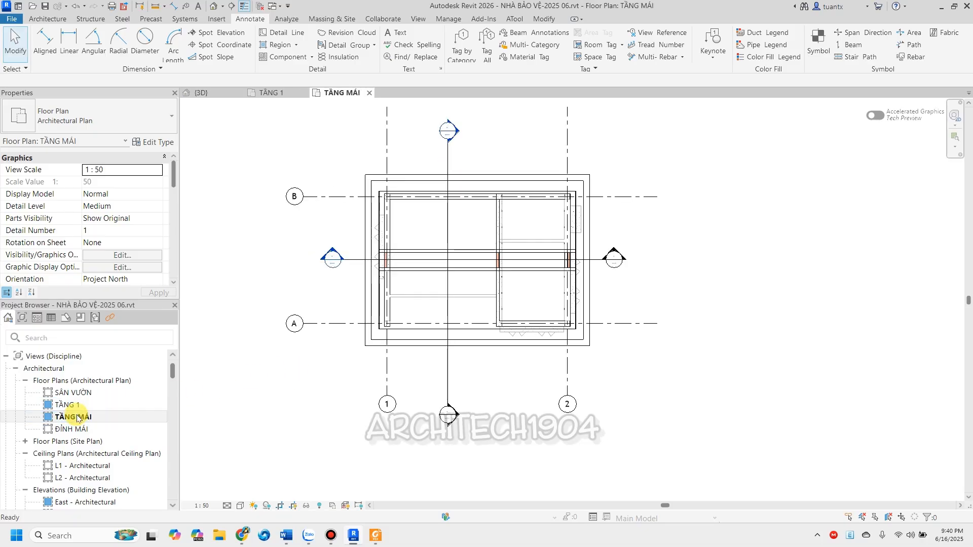
{"action": "scroll", "coordinate": [280, 403], "scroll_direction": "down", "scroll_amount": 1}
{"action": "middle_click_drag", "start_coordinate": [279, 403], "coordinate": [282, 419]}
{"action": "scroll", "coordinate": [302, 393], "scroll_direction": "up", "scroll_amount": 1}
{"action": "scroll", "coordinate": [302, 395], "scroll_direction": "up", "scroll_amount": 1}
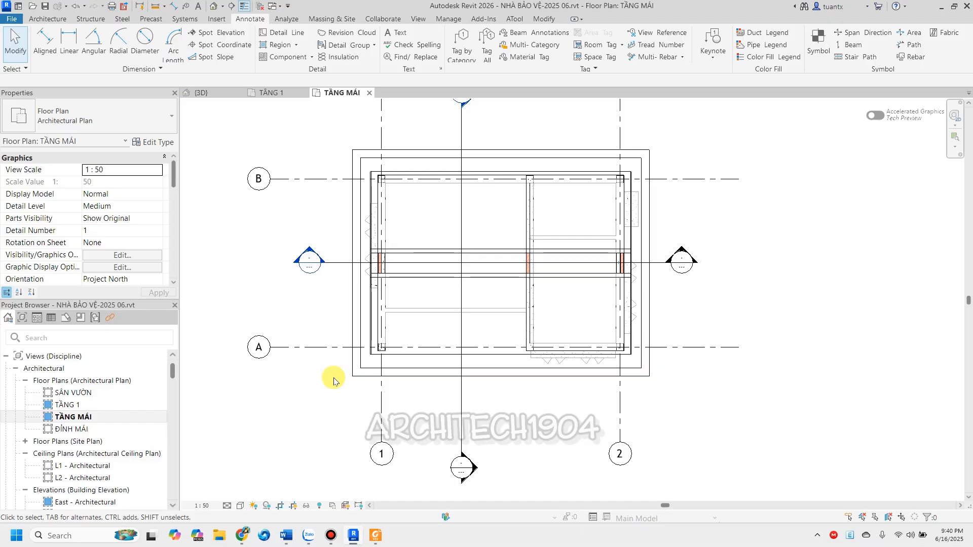
{"action": "scroll", "coordinate": [381, 370], "scroll_direction": "up", "scroll_amount": 1}
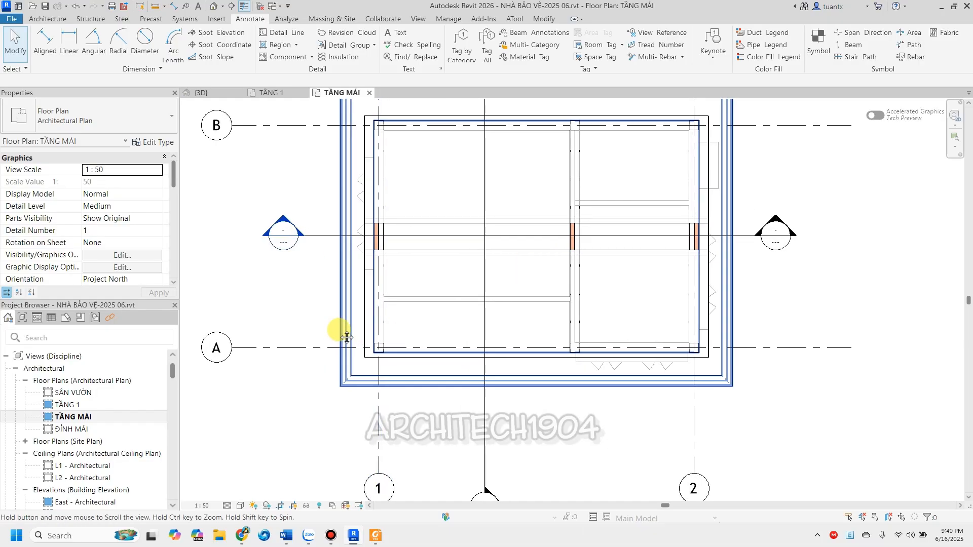
{"action": "middle_click_drag", "start_coordinate": [341, 330], "coordinate": [329, 370]}
{"action": "scroll", "coordinate": [315, 342], "scroll_direction": "up", "scroll_amount": 1}
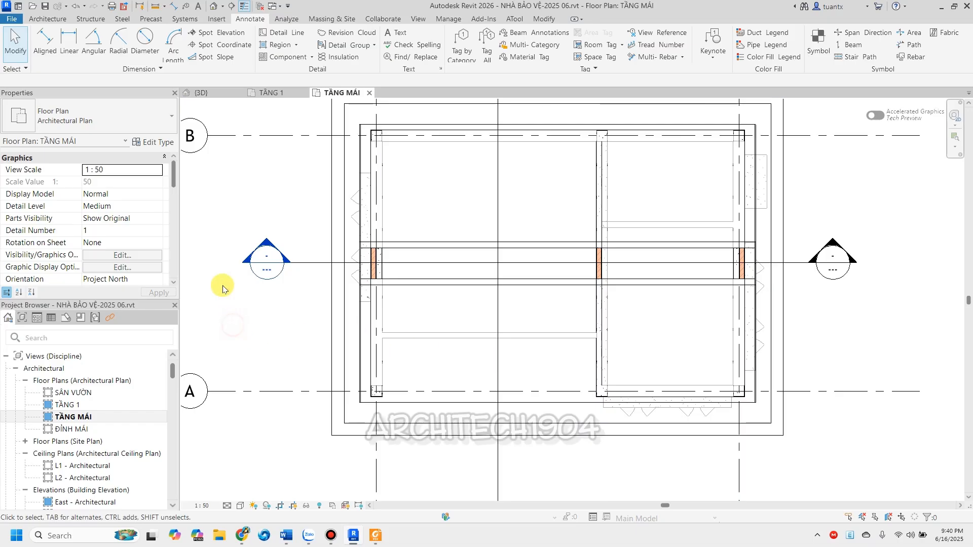
Set the TẦNG MÁI view's underlay base level to None.
{"action": "scroll", "coordinate": [156, 237], "scroll_direction": "down", "scroll_amount": 6}
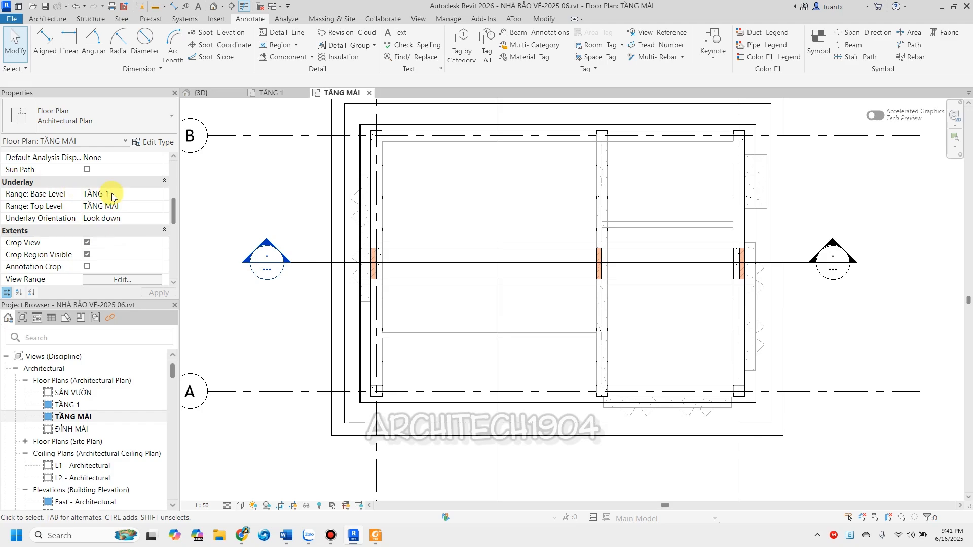
{"action": "left_click", "coordinate": [159, 197]}
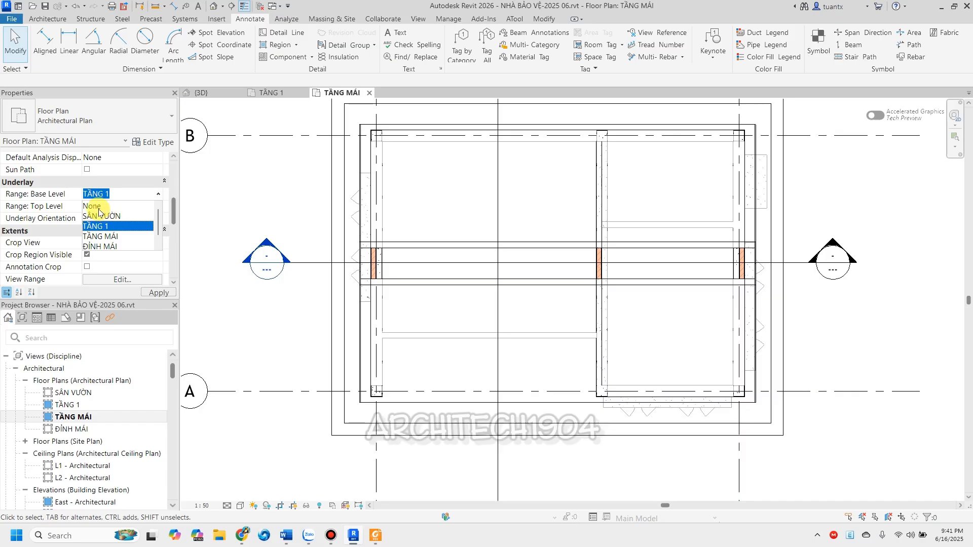
{"action": "left_click", "coordinate": [96, 206]}
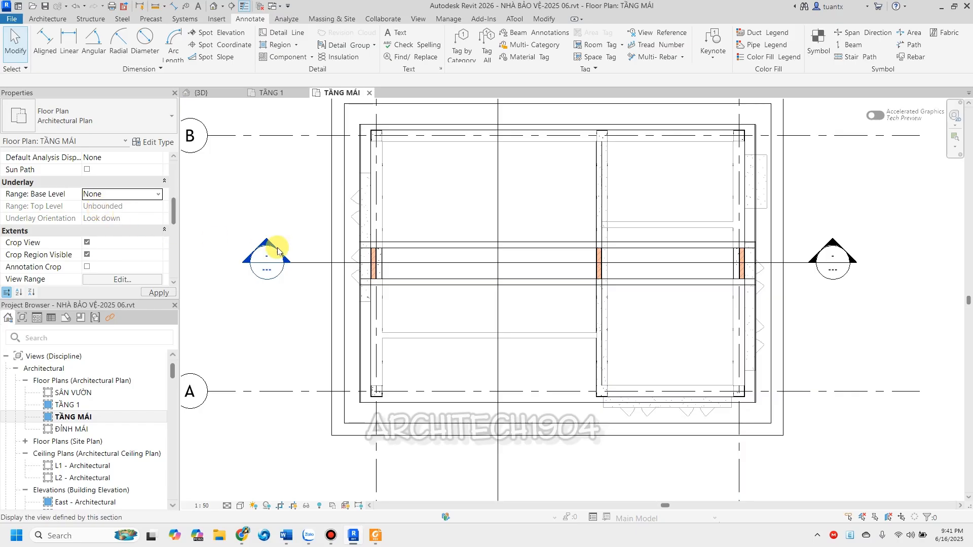
{"action": "scroll", "coordinate": [862, 334], "scroll_direction": "down", "scroll_amount": 1}
{"action": "scroll", "coordinate": [861, 334], "scroll_direction": "down", "scroll_amount": 1}
{"action": "middle_click_drag", "start_coordinate": [861, 335], "coordinate": [771, 320]}
{"action": "scroll", "coordinate": [607, 330], "scroll_direction": "up", "scroll_amount": 1}
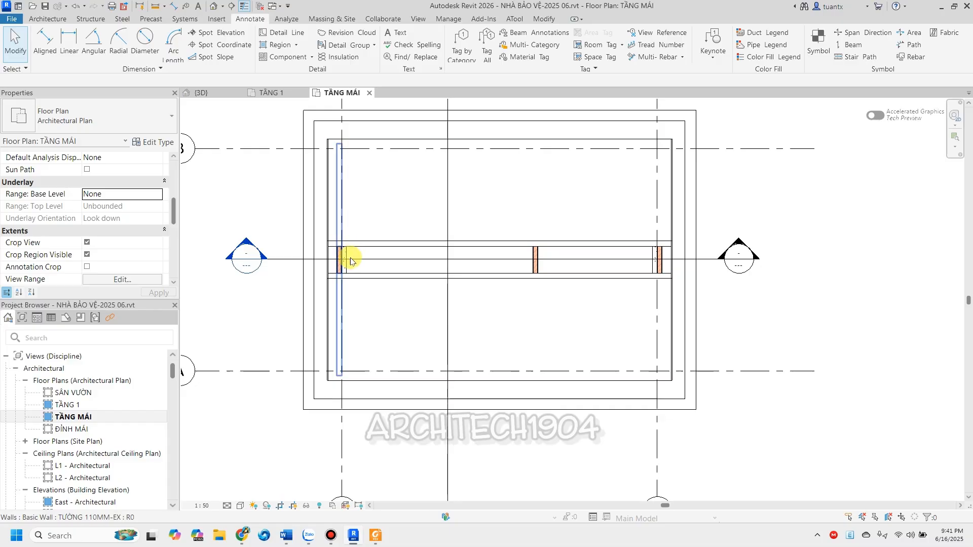
Turn off thin lines display and set the TẦNG MÁI view range's cut plane offset to 2000.
{"action": "left_click", "coordinate": [244, 10]}
{"action": "scroll", "coordinate": [326, 206], "scroll_direction": "up", "scroll_amount": 1}
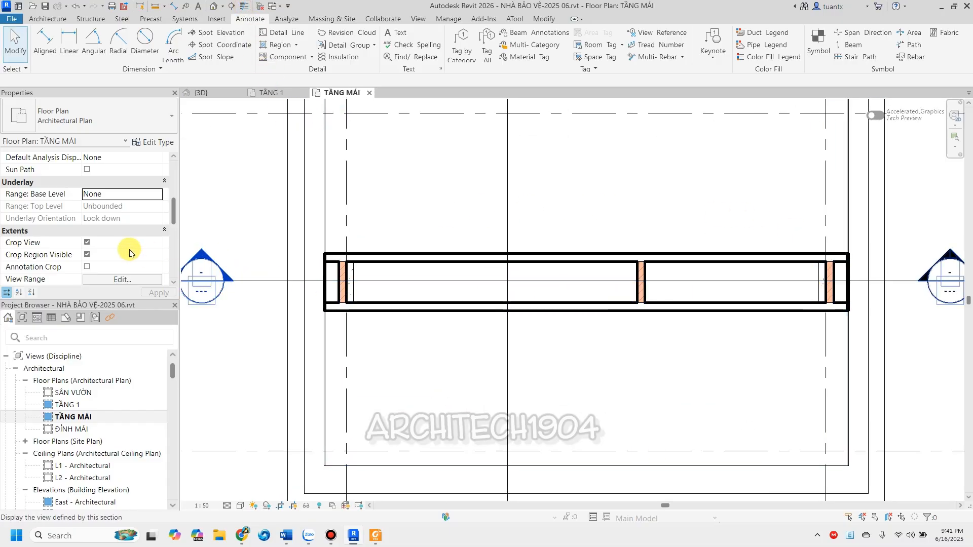
{"action": "scroll", "coordinate": [131, 254], "scroll_direction": "down", "scroll_amount": 1}
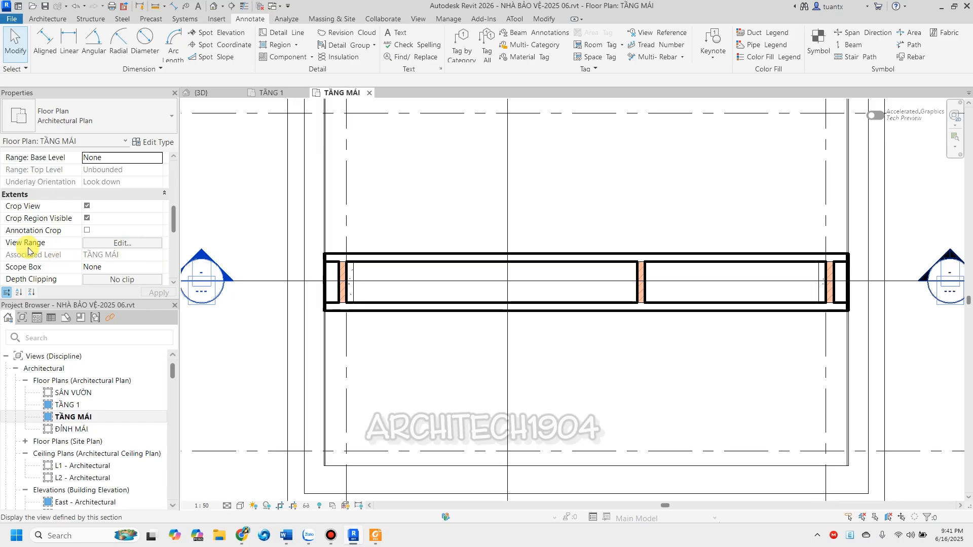
{"action": "left_click", "coordinate": [118, 245]}
{"action": "left_click_drag", "start_coordinate": [633, 203], "coordinate": [484, 108]}
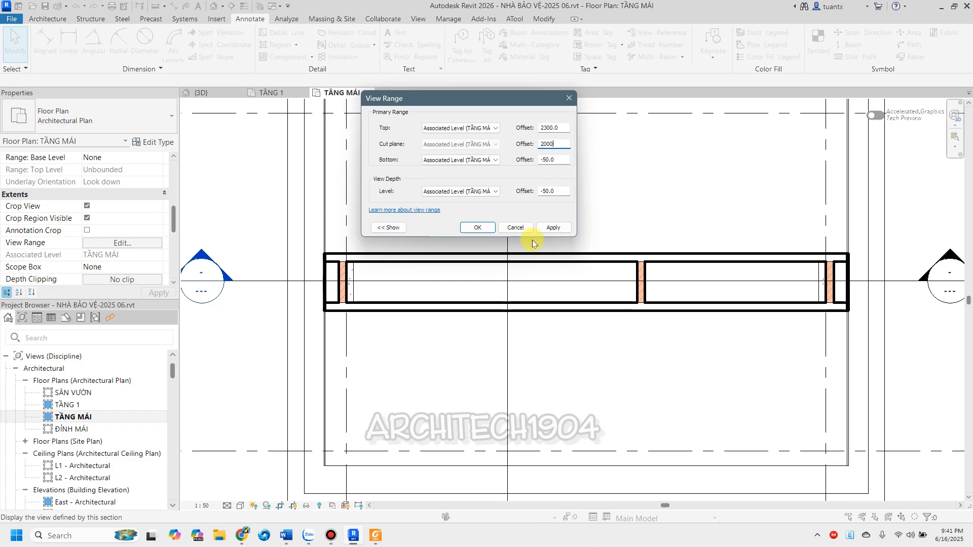
{"action": "left_click", "coordinate": [560, 228]}
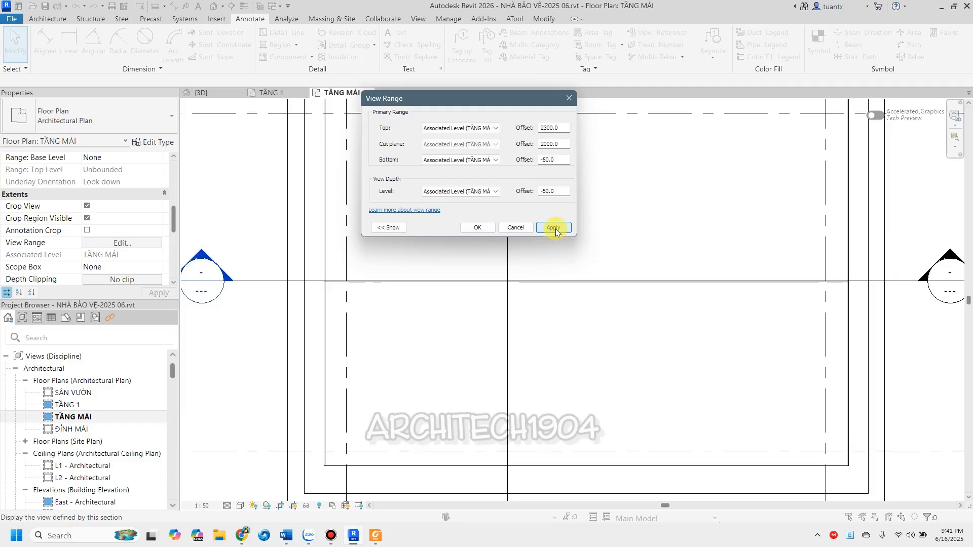
{"action": "left_click", "coordinate": [493, 228]}
{"action": "scroll", "coordinate": [484, 227], "scroll_direction": "down", "scroll_amount": 3}
{"action": "middle_click_drag", "start_coordinate": [484, 229], "coordinate": [421, 290]}
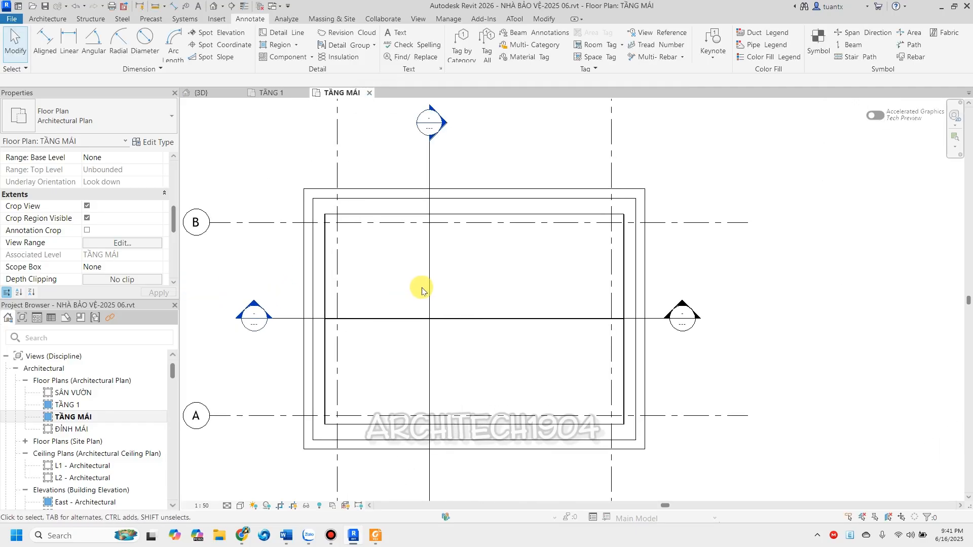
Move the horizontal section line down off the roof ridge and clear the selection.
{"action": "scroll", "coordinate": [456, 300], "scroll_direction": "up", "scroll_amount": 2}
{"action": "scroll", "coordinate": [510, 291], "scroll_direction": "down", "scroll_amount": 3}
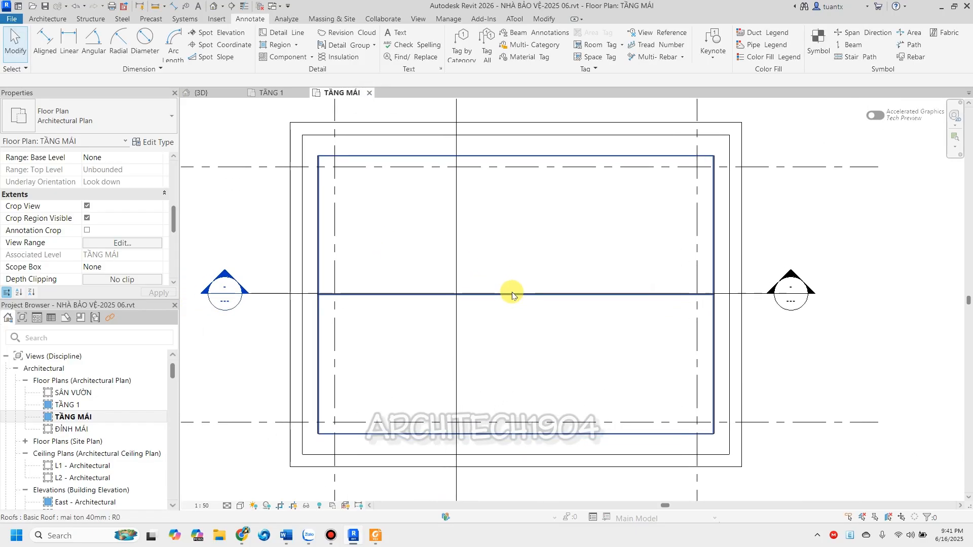
{"action": "scroll", "coordinate": [658, 303], "scroll_direction": "up", "scroll_amount": 2}
{"action": "scroll", "coordinate": [674, 287], "scroll_direction": "down", "scroll_amount": 1}
{"action": "scroll", "coordinate": [749, 252], "scroll_direction": "up", "scroll_amount": 1}
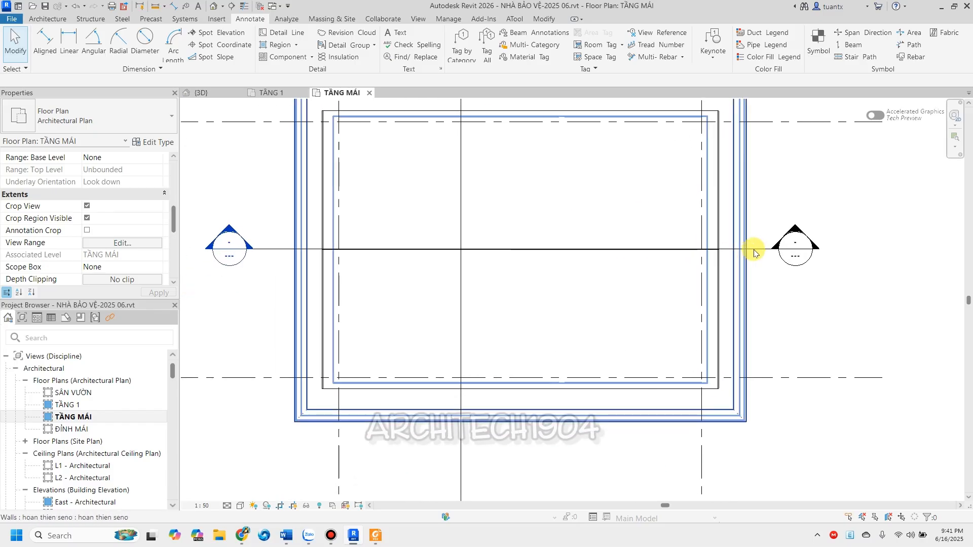
{"action": "left_click", "coordinate": [755, 250]}
{"action": "scroll", "coordinate": [755, 251], "scroll_direction": "down", "scroll_amount": 1}
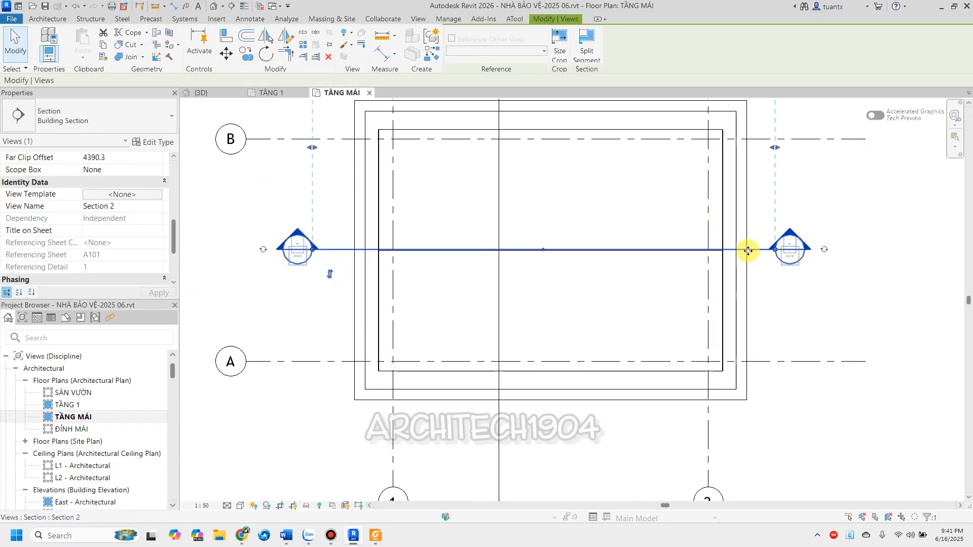
{"action": "left_click_drag", "start_coordinate": [747, 267], "coordinate": [750, 275]}
{"action": "scroll", "coordinate": [749, 275], "scroll_direction": "down", "scroll_amount": 3}
{"action": "middle_click_drag", "start_coordinate": [749, 275], "coordinate": [743, 308]}
{"action": "scroll", "coordinate": [742, 309], "scroll_direction": "up", "scroll_amount": 2}
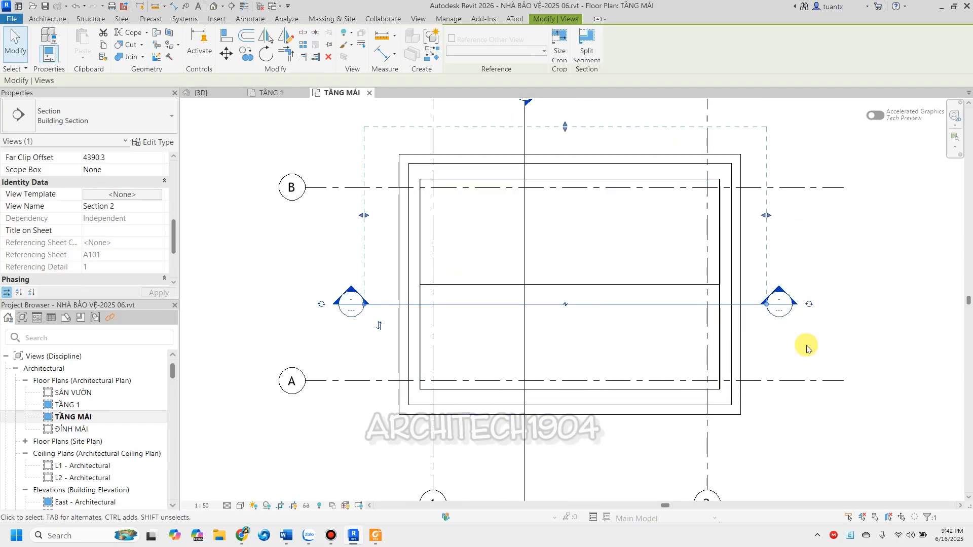
{"action": "left_click", "coordinate": [805, 346]}
{"action": "scroll", "coordinate": [792, 347], "scroll_direction": "down", "scroll_amount": 1}
{"action": "middle_click_drag", "start_coordinate": [797, 355], "coordinate": [728, 360]}
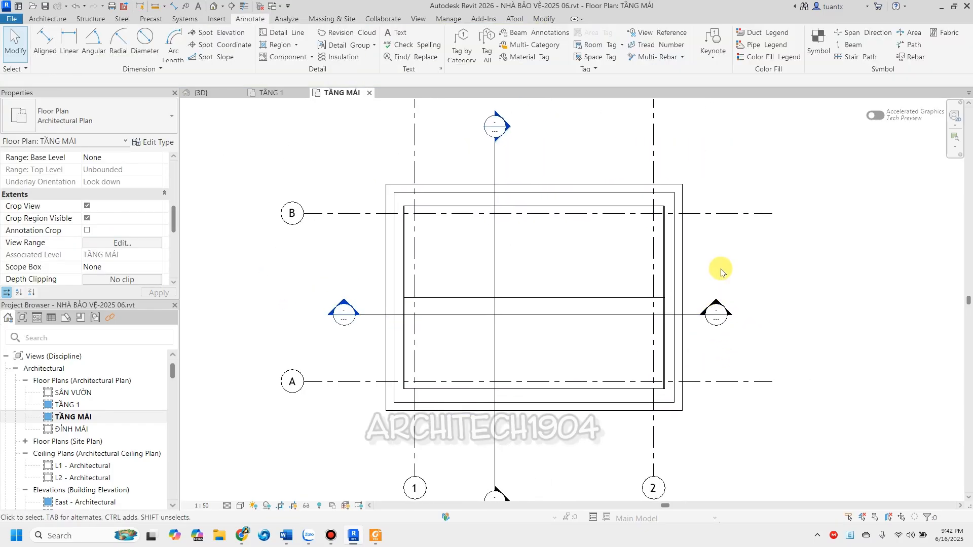
Place four spot slope annotations, one near each end of the upper and lower roof planes, and end the command.
{"action": "scroll", "coordinate": [734, 289], "scroll_direction": "up", "scroll_amount": 1}
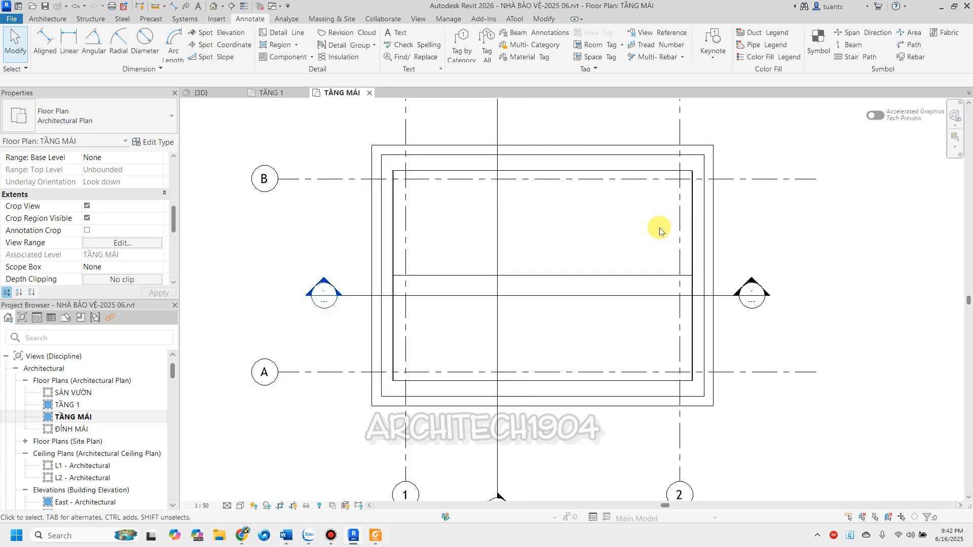
{"action": "scroll", "coordinate": [651, 237], "scroll_direction": "down", "scroll_amount": 1}
{"action": "scroll", "coordinate": [598, 248], "scroll_direction": "up", "scroll_amount": 1}
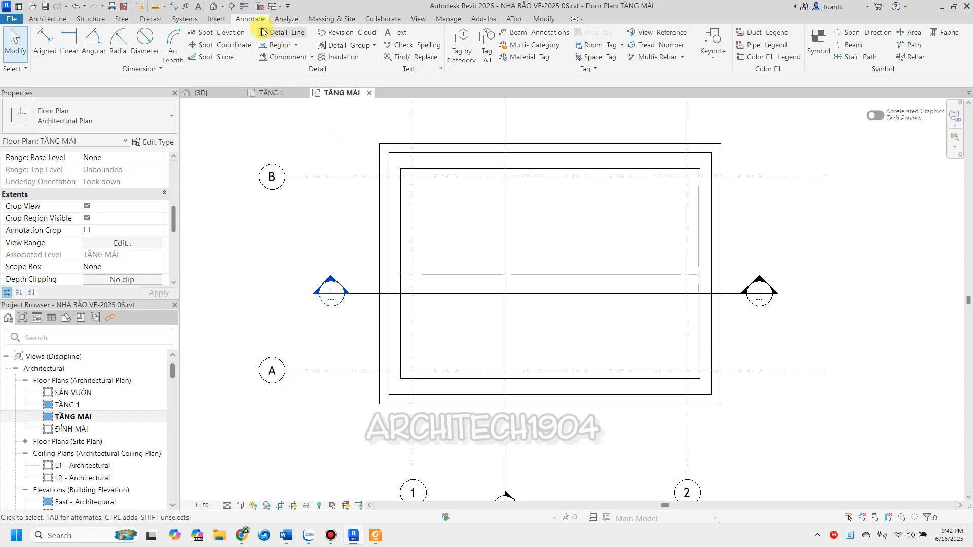
{"action": "left_click", "coordinate": [215, 59]}
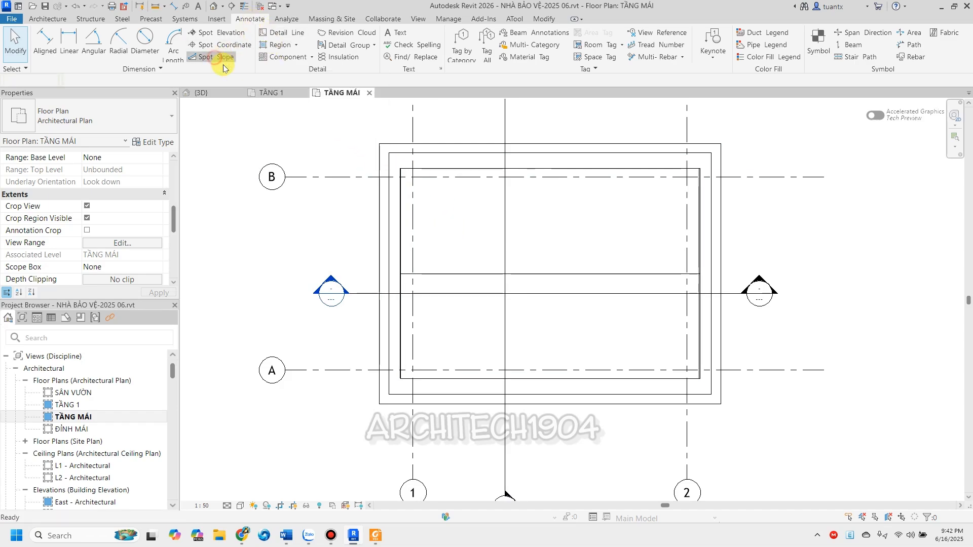
{"action": "left_click", "coordinate": [449, 238]}
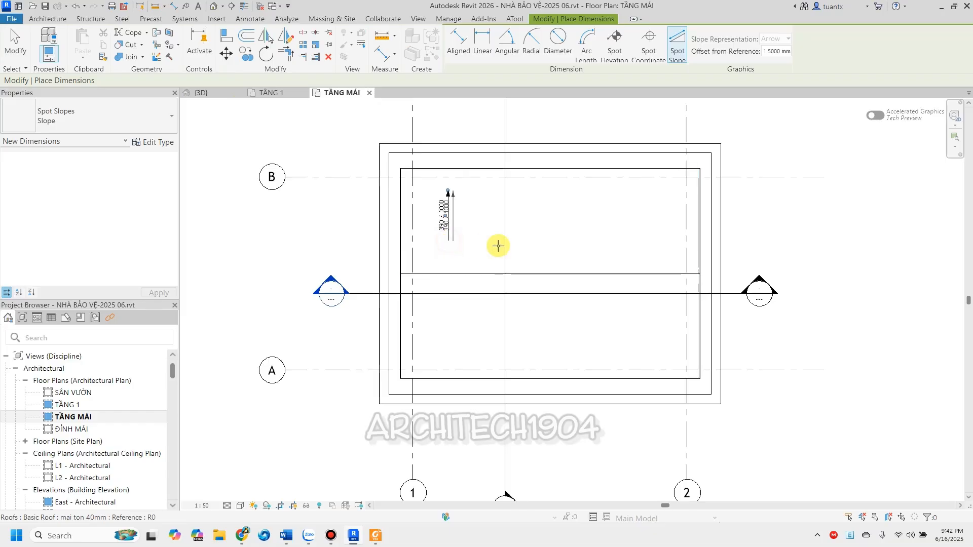
{"action": "left_click", "coordinate": [657, 236]}
{"action": "left_click", "coordinate": [449, 306]}
{"action": "left_click", "coordinate": [657, 305]}
{"action": "key", "text": "Escape"}
{"action": "key", "text": "Escape"}
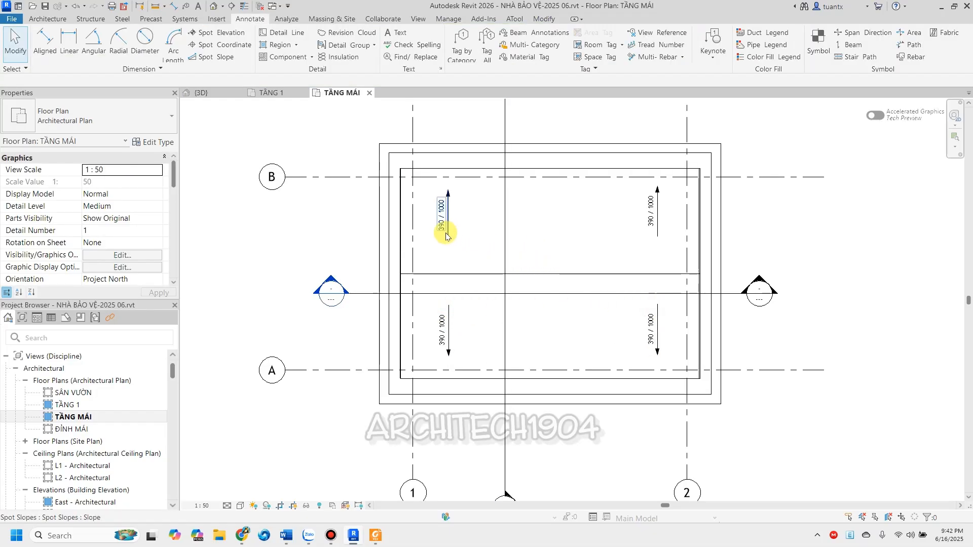
Change the spot slope type's primary units format to Percentage with 0 decimal places and apply the type change.
{"action": "left_click", "coordinate": [446, 236]}
{"action": "scroll", "coordinate": [441, 243], "scroll_direction": "up", "scroll_amount": 1}
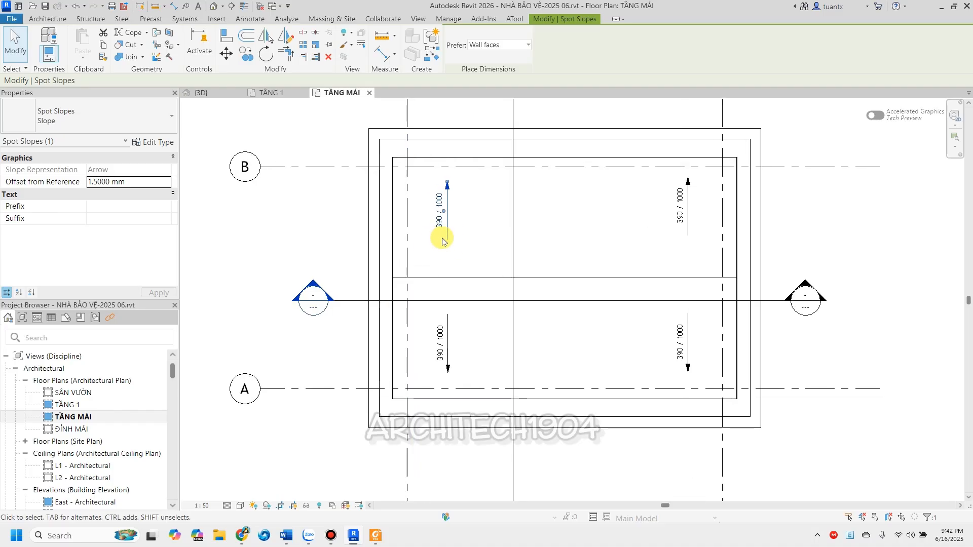
{"action": "scroll", "coordinate": [441, 239], "scroll_direction": "up", "scroll_amount": 1}
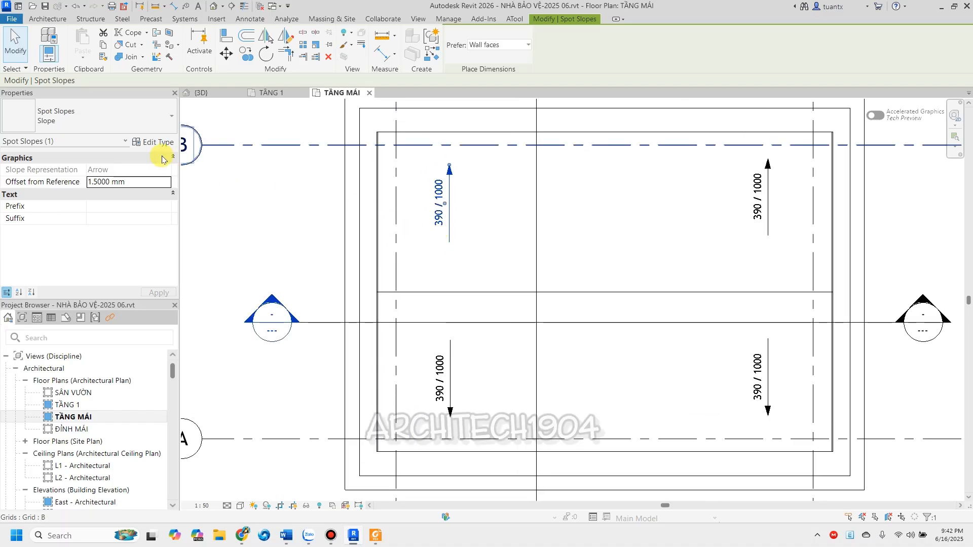
{"action": "left_click", "coordinate": [164, 141]}
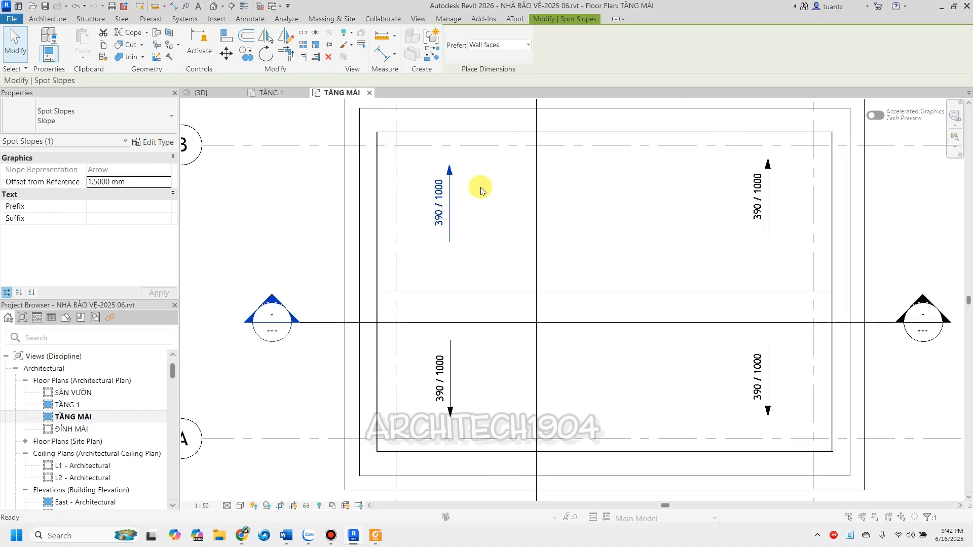
{"action": "scroll", "coordinate": [528, 202], "scroll_direction": "down", "scroll_amount": 5}
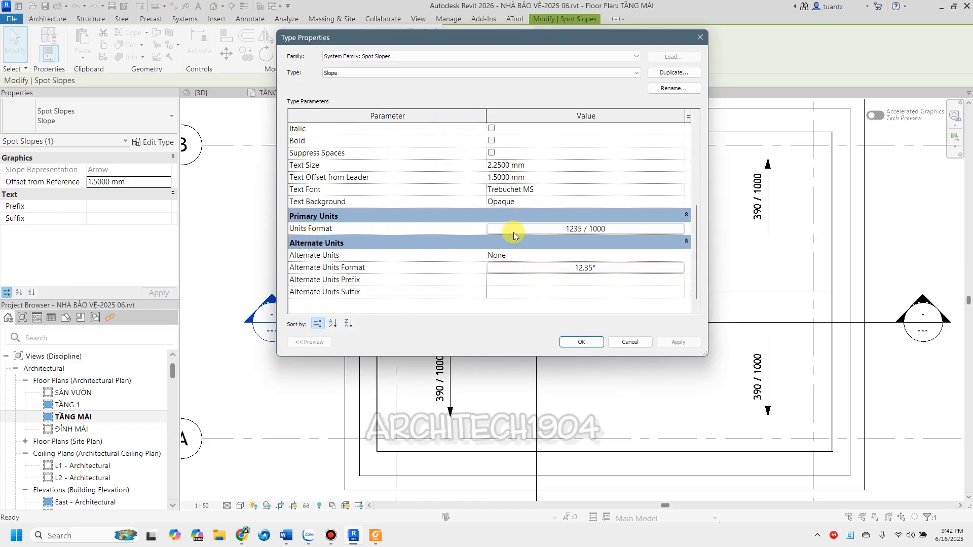
{"action": "left_click", "coordinate": [591, 232]}
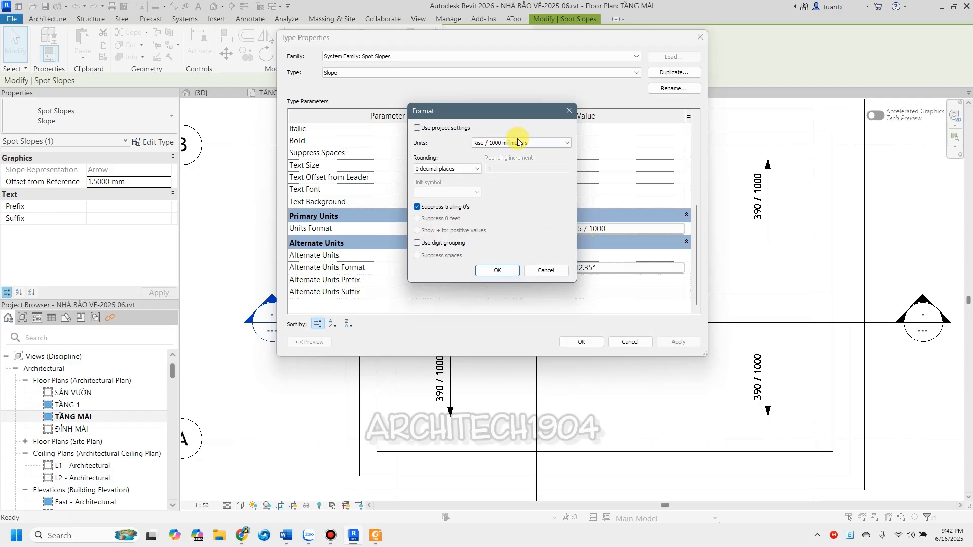
{"action": "left_click", "coordinate": [519, 142]}
{"action": "left_click", "coordinate": [498, 149]}
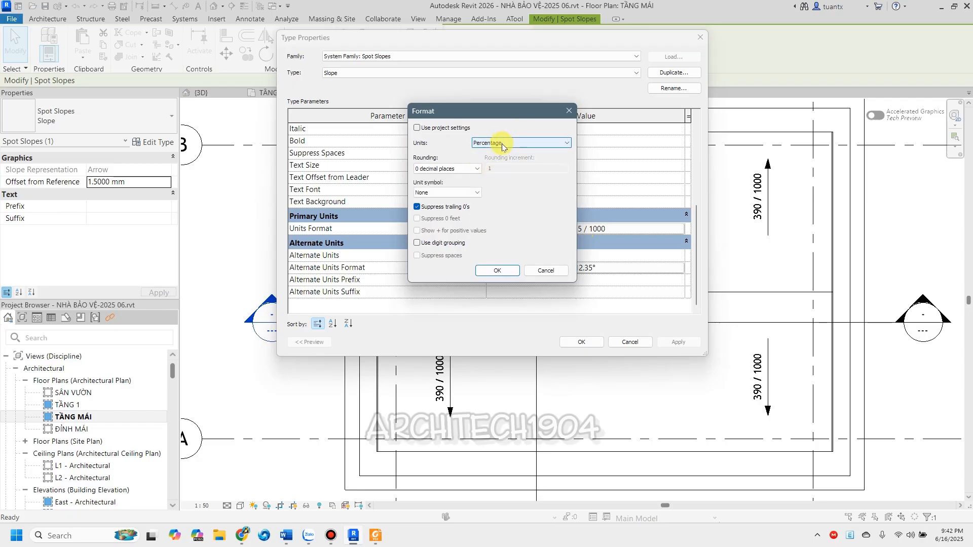
{"action": "left_click", "coordinate": [466, 170]}
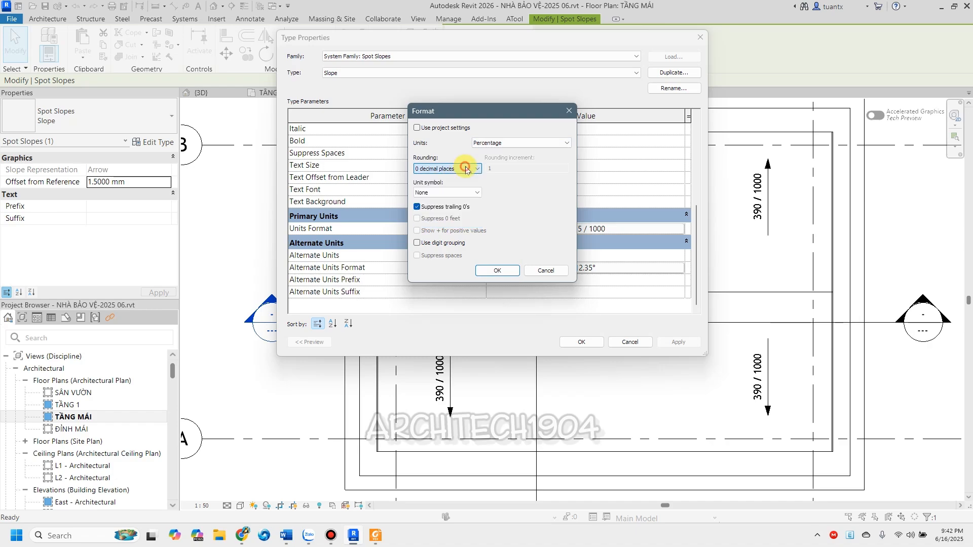
{"action": "left_click", "coordinate": [498, 271]}
{"action": "left_click", "coordinate": [580, 343]}
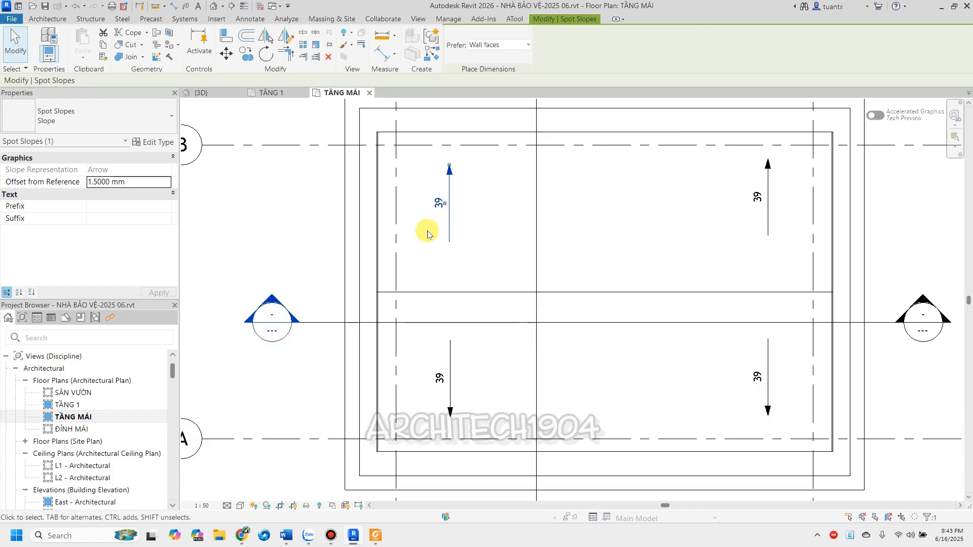
Set the spot slope type's primary units symbol to %, apply the type change and clear the selection.
{"action": "left_click", "coordinate": [155, 143]}
{"action": "scroll", "coordinate": [460, 198], "scroll_direction": "down", "scroll_amount": 5}
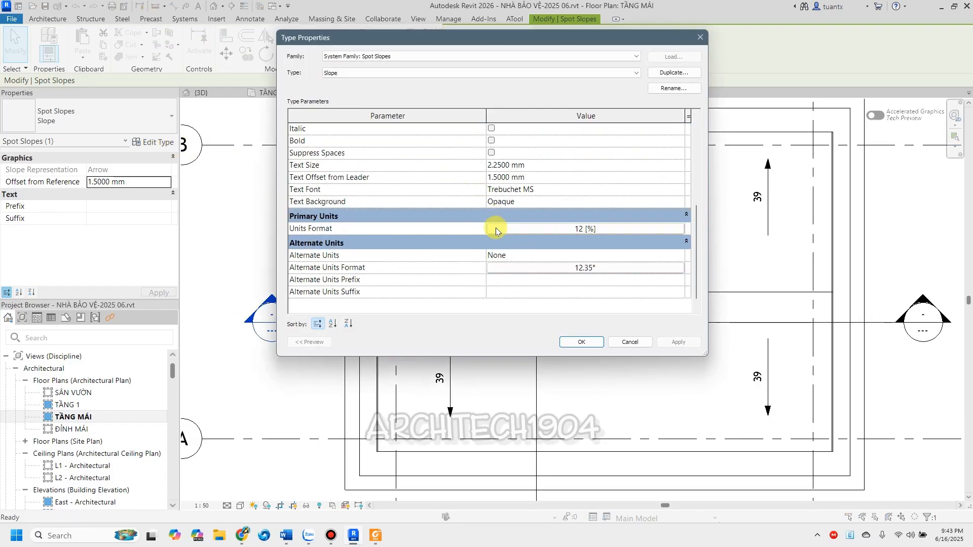
{"action": "left_click", "coordinate": [542, 231]}
{"action": "left_click", "coordinate": [429, 195]}
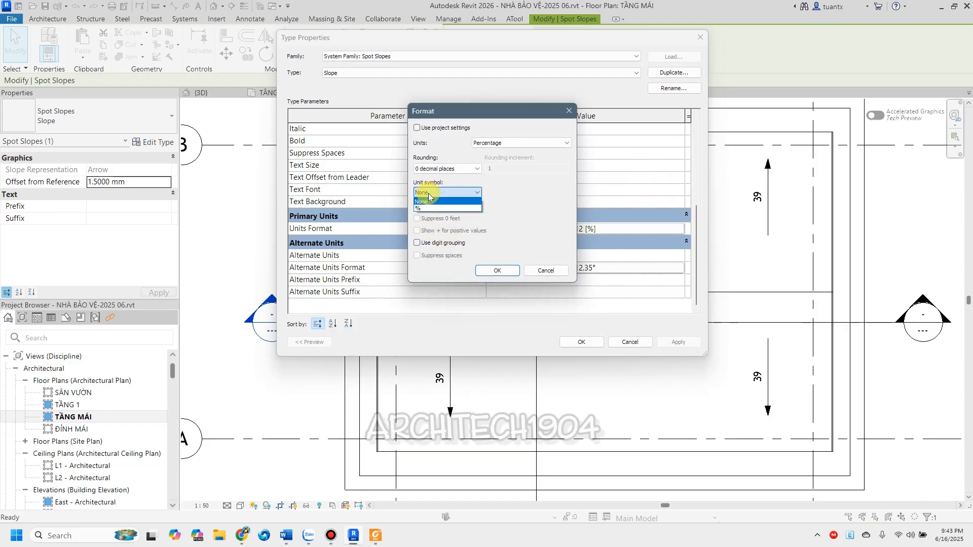
{"action": "left_click", "coordinate": [428, 209]}
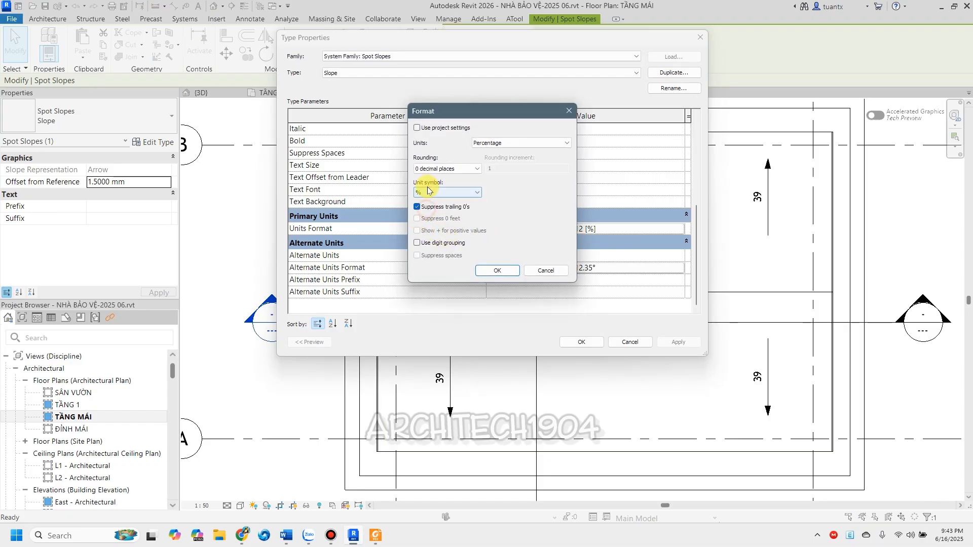
{"action": "left_click", "coordinate": [513, 272]}
{"action": "left_click", "coordinate": [581, 342]}
{"action": "scroll", "coordinate": [684, 253], "scroll_direction": "down", "scroll_amount": 2}
{"action": "middle_click_drag", "start_coordinate": [490, 265], "coordinate": [397, 262]}
{"action": "scroll", "coordinate": [462, 258], "scroll_direction": "up", "scroll_amount": 2}
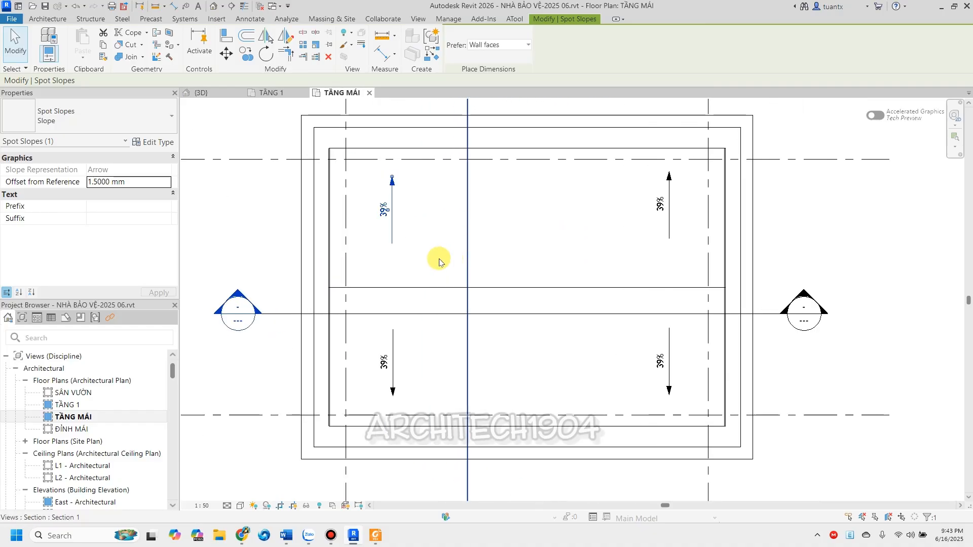
{"action": "scroll", "coordinate": [253, 236], "scroll_direction": "down", "scroll_amount": 3}
{"action": "left_click", "coordinate": [253, 238]}
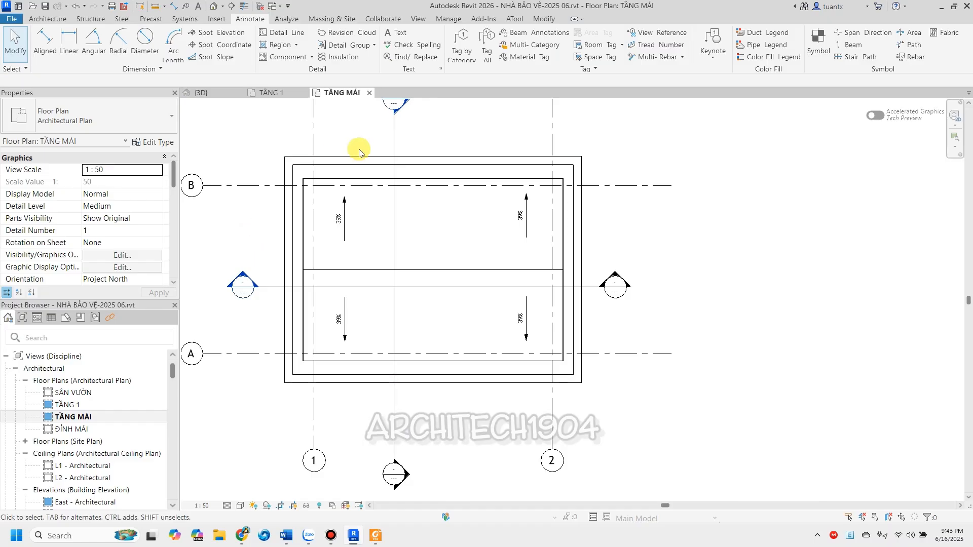
Open the South - Architectural elevation view.
{"action": "scroll", "coordinate": [359, 148], "scroll_direction": "down", "scroll_amount": 2}
{"action": "left_click", "coordinate": [283, 94]}
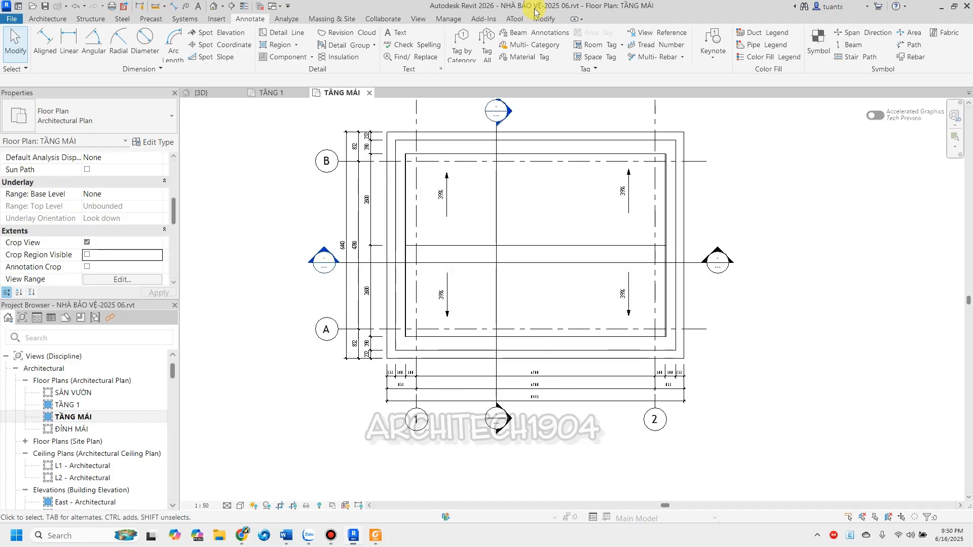
{"action": "middle_click_drag", "start_coordinate": [270, 161], "coordinate": [273, 208]}
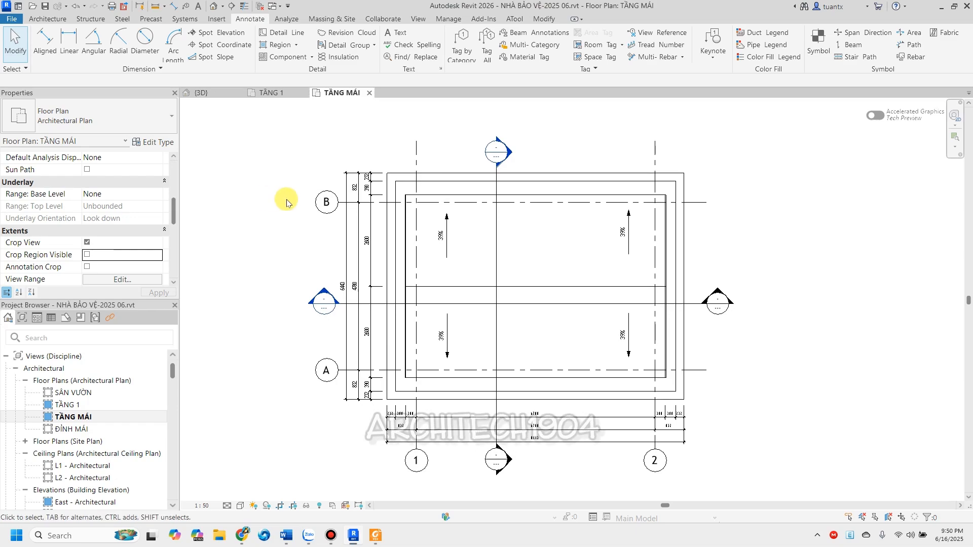
{"action": "scroll", "coordinate": [131, 406], "scroll_direction": "down", "scroll_amount": 6}
{"action": "scroll", "coordinate": [152, 410], "scroll_direction": "up", "scroll_amount": 5}
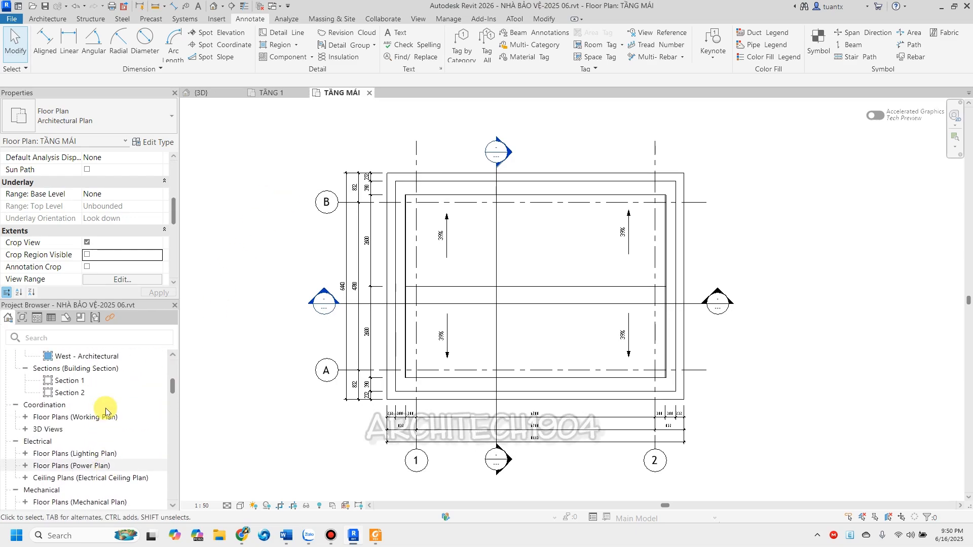
{"action": "double_click", "coordinate": [65, 465]}
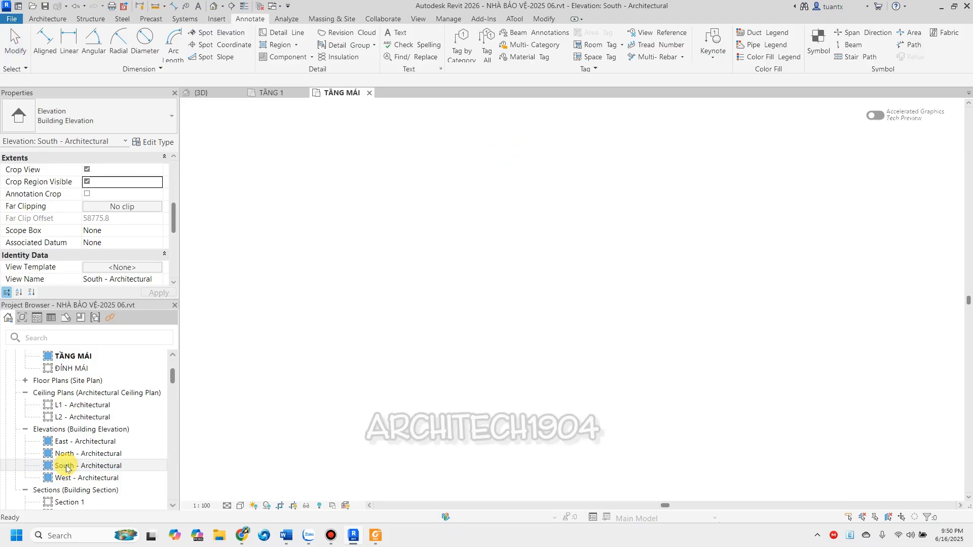
{"action": "left_click", "coordinate": [435, 242]}
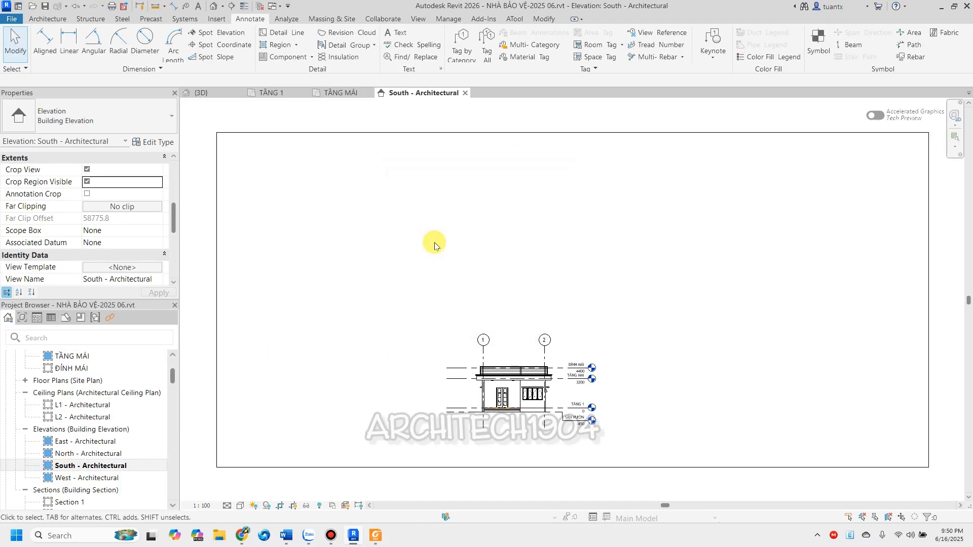
Shrink the elevation's crop region on all sides to fit closely around the building, then hide the crop region boundary.
{"action": "scroll", "coordinate": [104, 196], "scroll_direction": "up", "scroll_amount": 1}
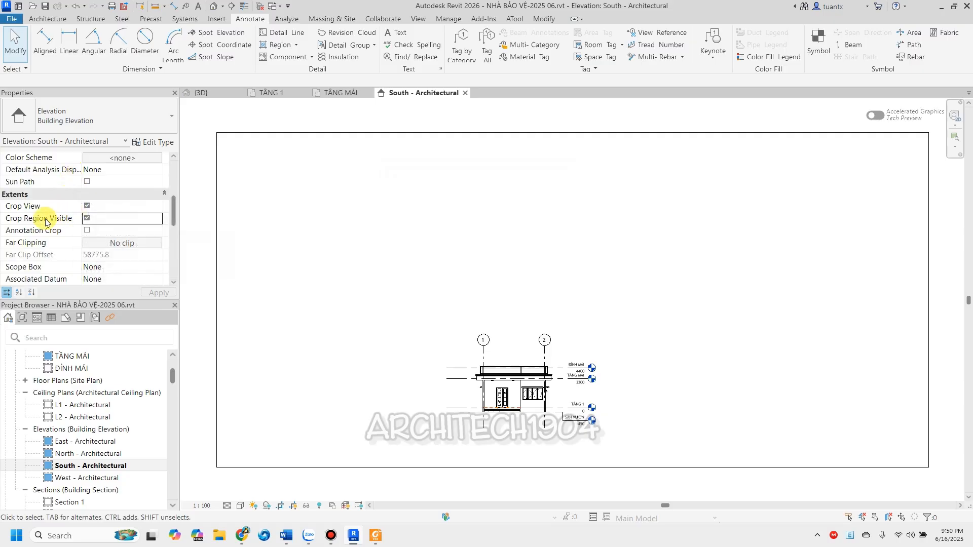
{"action": "left_click", "coordinate": [217, 218]}
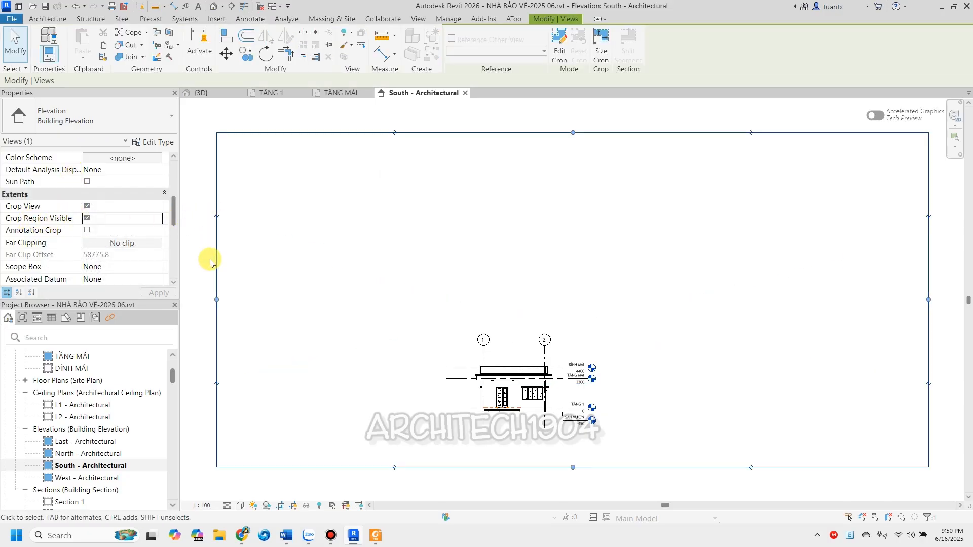
{"action": "left_click_drag", "start_coordinate": [222, 302], "coordinate": [465, 306]}
{"action": "left_click_drag", "start_coordinate": [703, 126], "coordinate": [598, 349]}
{"action": "left_click_drag", "start_coordinate": [929, 410], "coordinate": [521, 431]}
{"action": "scroll", "coordinate": [521, 432], "scroll_direction": "up", "scroll_amount": 3}
{"action": "left_click", "coordinate": [87, 218]}
{"action": "left_click", "coordinate": [239, 289]}
Set the South elevation's view scale to 1:50.
{"action": "scroll", "coordinate": [372, 318], "scroll_direction": "up", "scroll_amount": 1}
{"action": "middle_click_drag", "start_coordinate": [372, 317], "coordinate": [195, 65]}
{"action": "middle_click_drag", "start_coordinate": [318, 268], "coordinate": [390, 343]}
{"action": "left_click", "coordinate": [202, 505]}
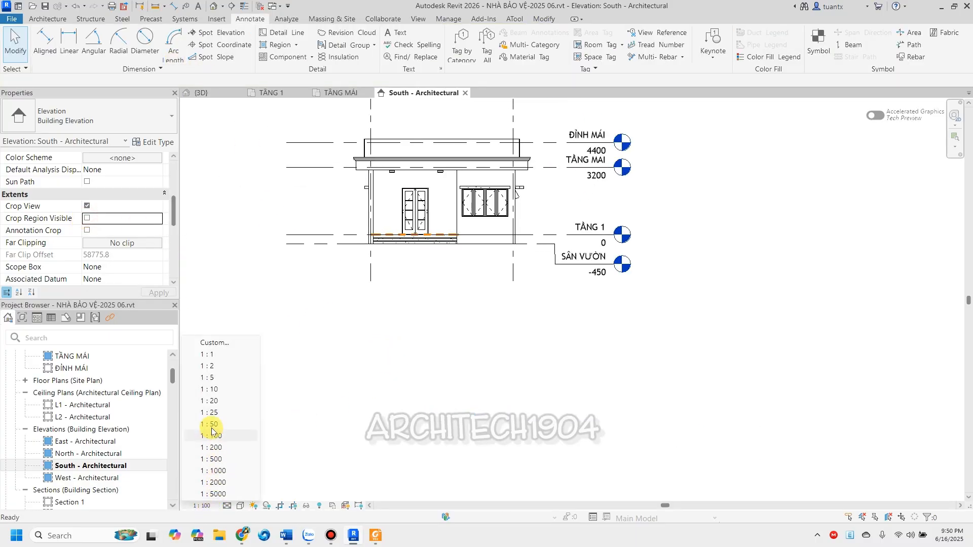
{"action": "left_click", "coordinate": [210, 425]}
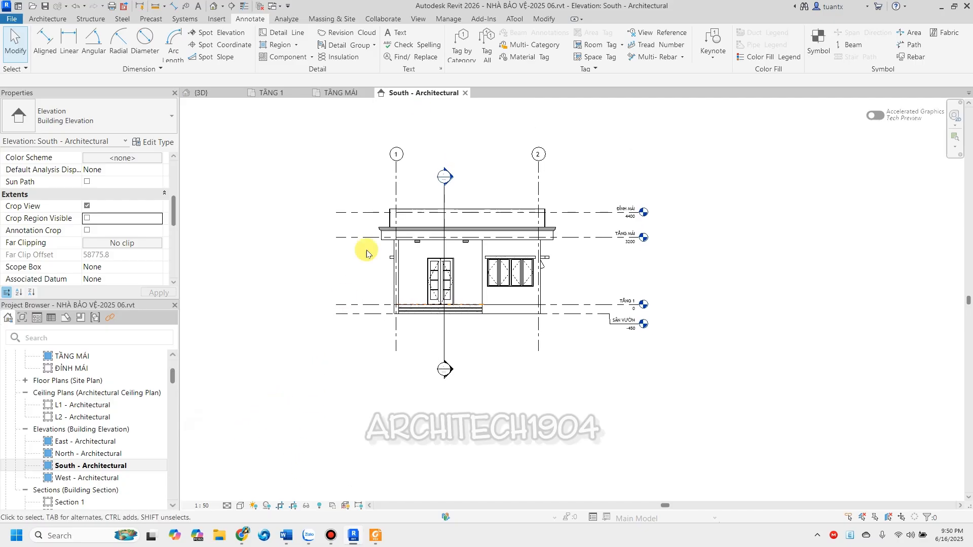
Switch the bubbles of grids 1 and 2 from the upper ends of the lines to the lower ends.
{"action": "scroll", "coordinate": [374, 206], "scroll_direction": "up", "scroll_amount": 2}
{"action": "left_click", "coordinate": [390, 187]}
{"action": "middle_click_drag", "start_coordinate": [465, 192], "coordinate": [500, 196]}
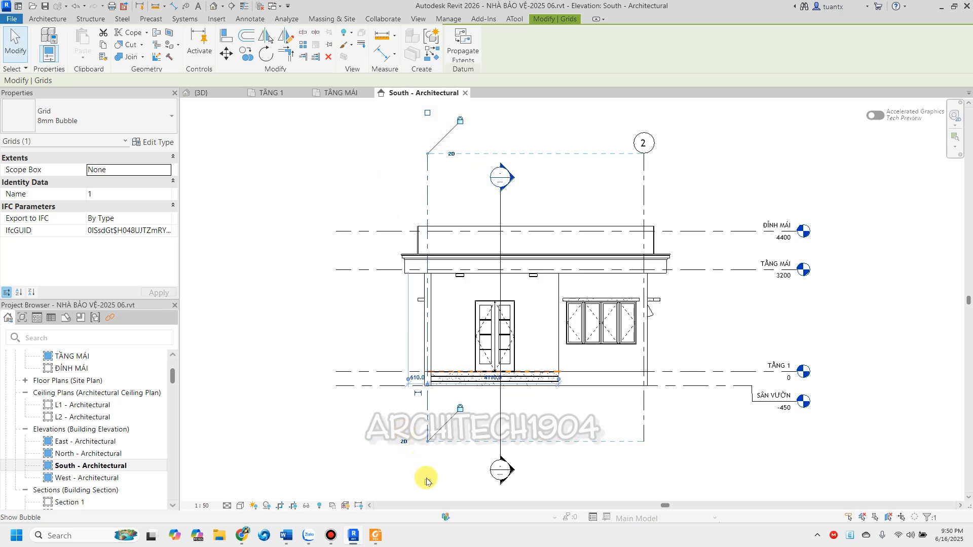
{"action": "left_click", "coordinate": [644, 191]}
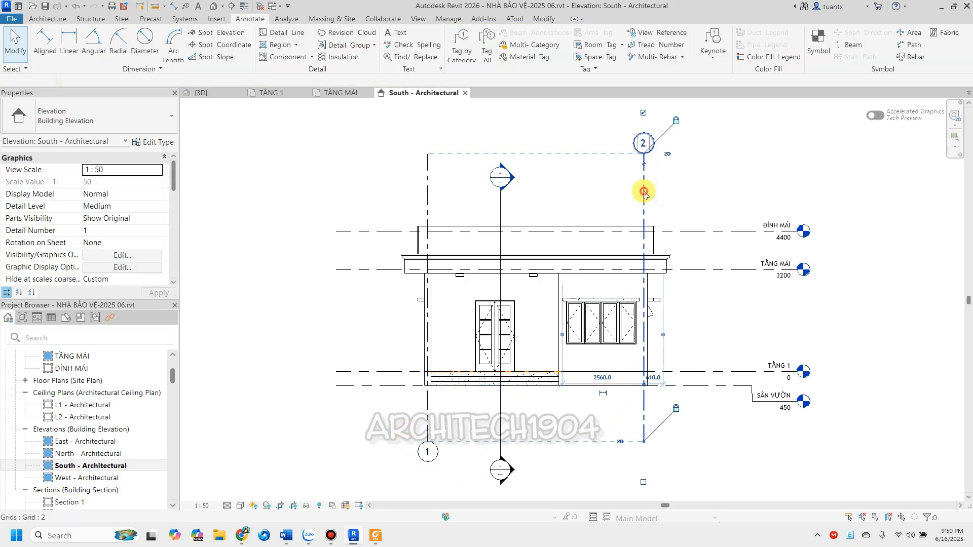
{"action": "left_click", "coordinate": [643, 114]}
{"action": "left_click", "coordinate": [643, 482]}
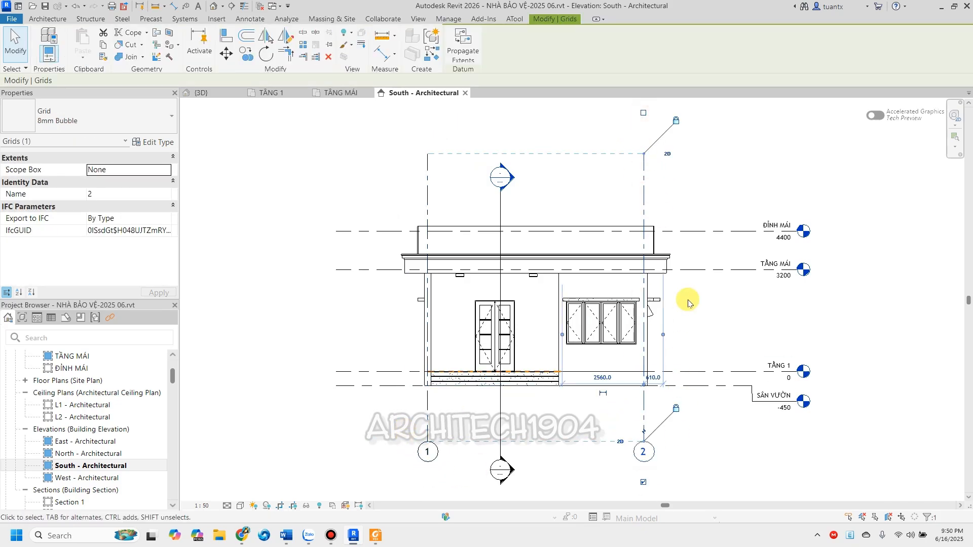
Switch the heads of levels ĐỈNH MÁI, TẦNG MÁI, TẦNG 1 and SÂN VƯỜN from the right ends of their lines to the left ends.
{"action": "left_click", "coordinate": [705, 231]}
{"action": "left_click", "coordinate": [829, 231]}
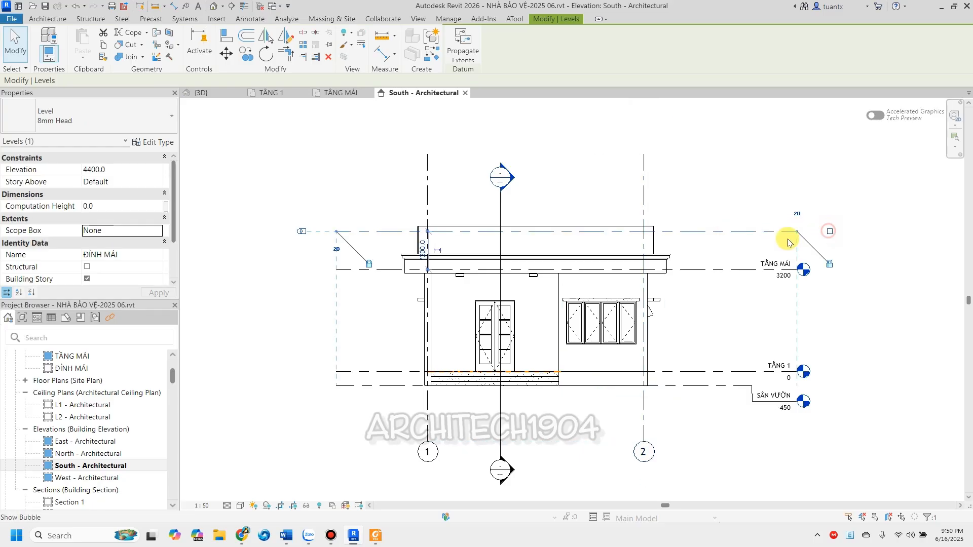
{"action": "left_click", "coordinate": [302, 231]}
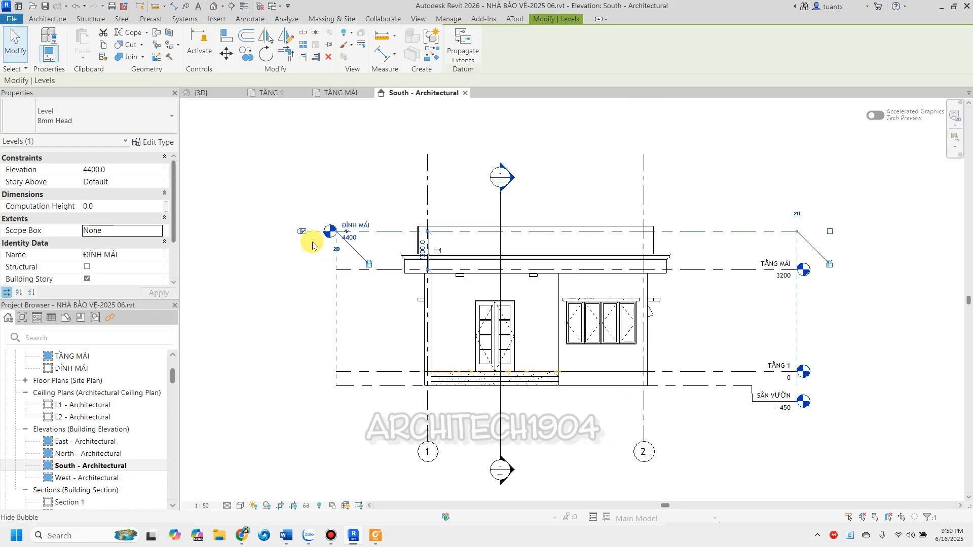
{"action": "left_click", "coordinate": [730, 270]}
{"action": "left_click", "coordinate": [829, 269]}
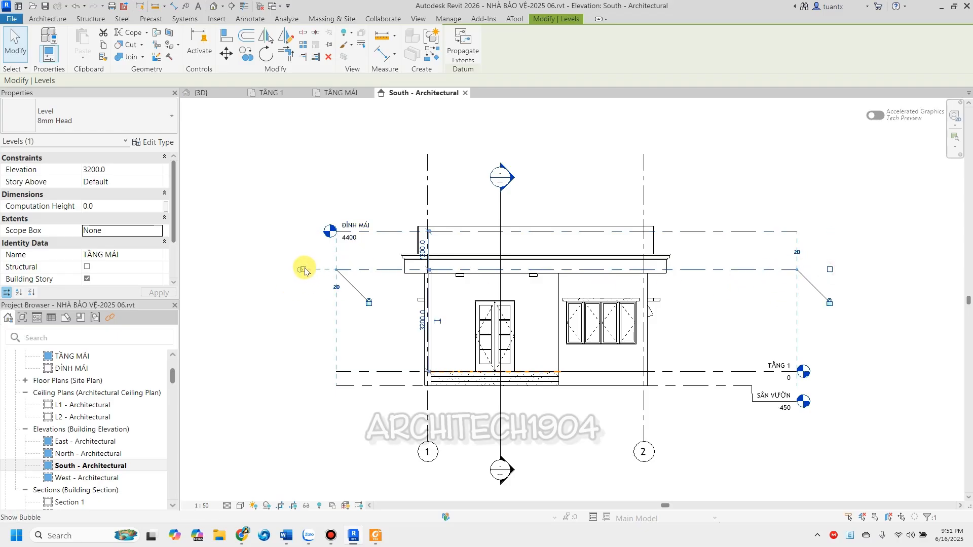
{"action": "left_click", "coordinate": [734, 372]}
{"action": "left_click", "coordinate": [830, 372]}
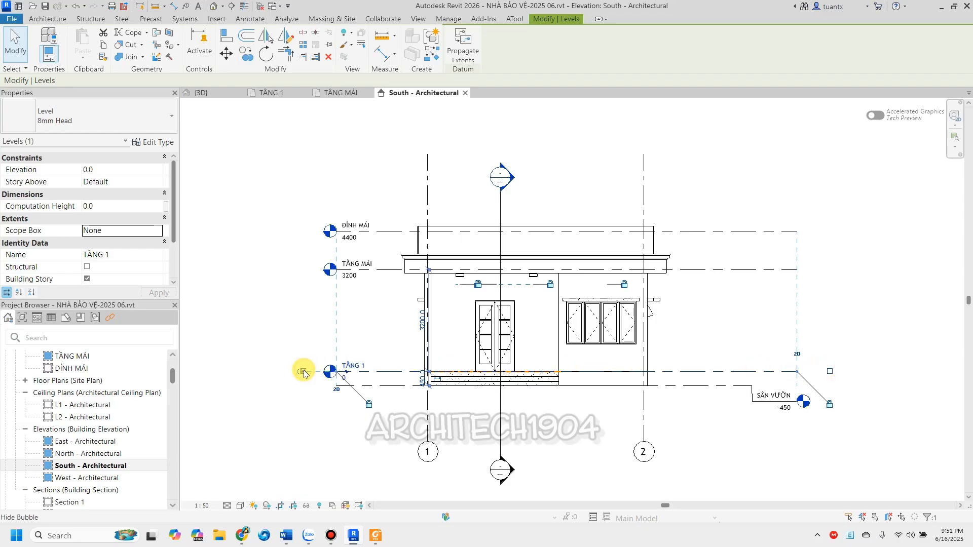
{"action": "left_click", "coordinate": [719, 387]}
{"action": "left_click", "coordinate": [828, 386]}
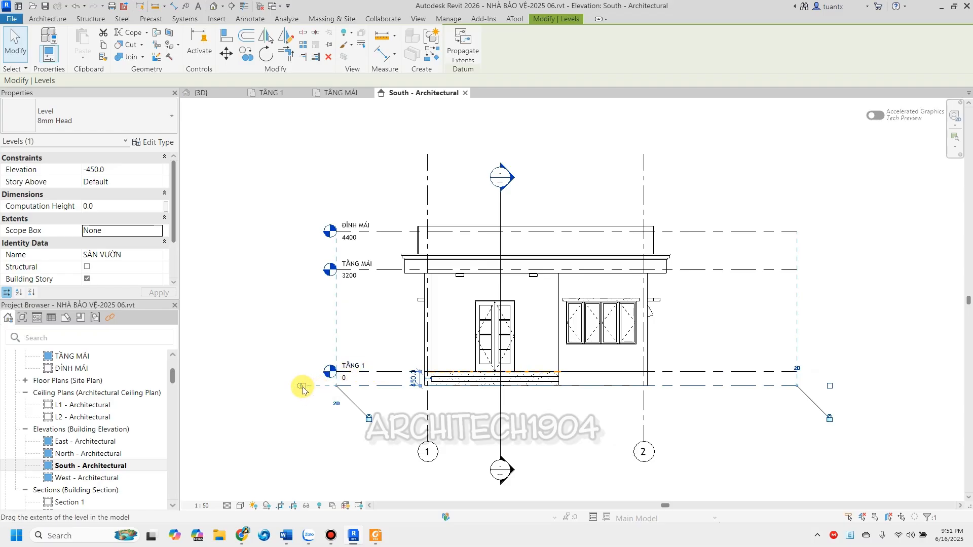
Add an elbow at the SÂN VƯỜN level head and pull its upper break point along the level line beyond the level name.
{"action": "scroll", "coordinate": [756, 441], "scroll_direction": "up", "scroll_amount": 3}
{"action": "left_click", "coordinate": [756, 440]}
{"action": "middle_click_drag", "start_coordinate": [656, 441], "coordinate": [834, 397]}
{"action": "scroll", "coordinate": [349, 391], "scroll_direction": "up", "scroll_amount": 2}
{"action": "middle_click_drag", "start_coordinate": [354, 390], "coordinate": [398, 424]}
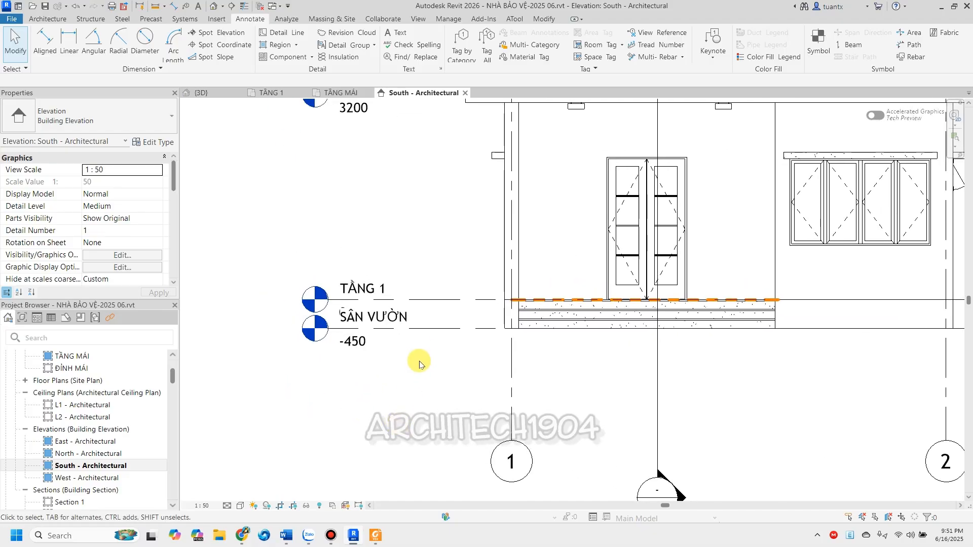
{"action": "left_click", "coordinate": [425, 328]}
{"action": "scroll", "coordinate": [414, 329], "scroll_direction": "up", "scroll_amount": 1}
{"action": "left_click", "coordinate": [326, 328]}
{"action": "left_click_drag", "start_coordinate": [356, 328], "coordinate": [431, 328]}
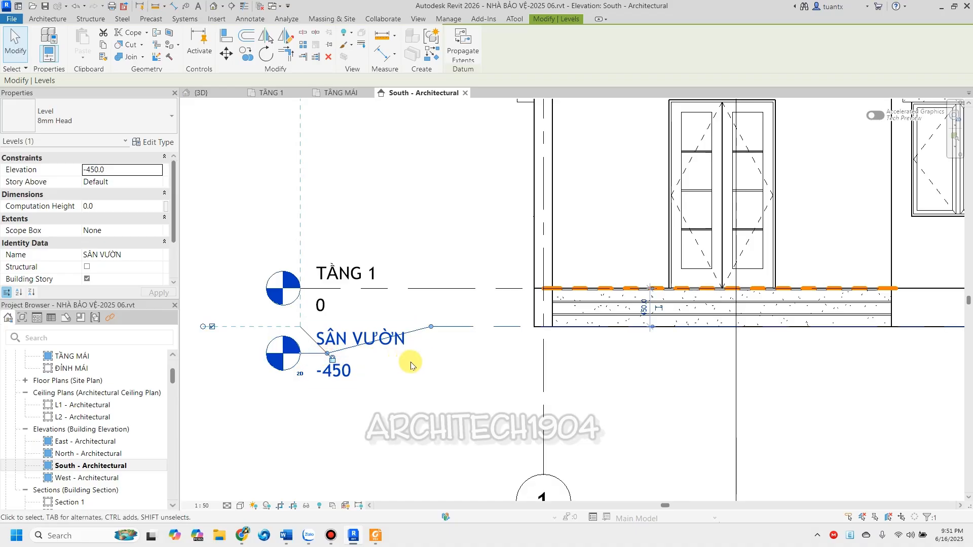
{"action": "left_click", "coordinate": [420, 379]}
Move the lower elbow point of the SÂN VƯỜN level directly beneath the upper one so its line steps down vertically.
{"action": "left_click", "coordinate": [330, 353]}
{"action": "scroll", "coordinate": [324, 359], "scroll_direction": "up", "scroll_amount": 5}
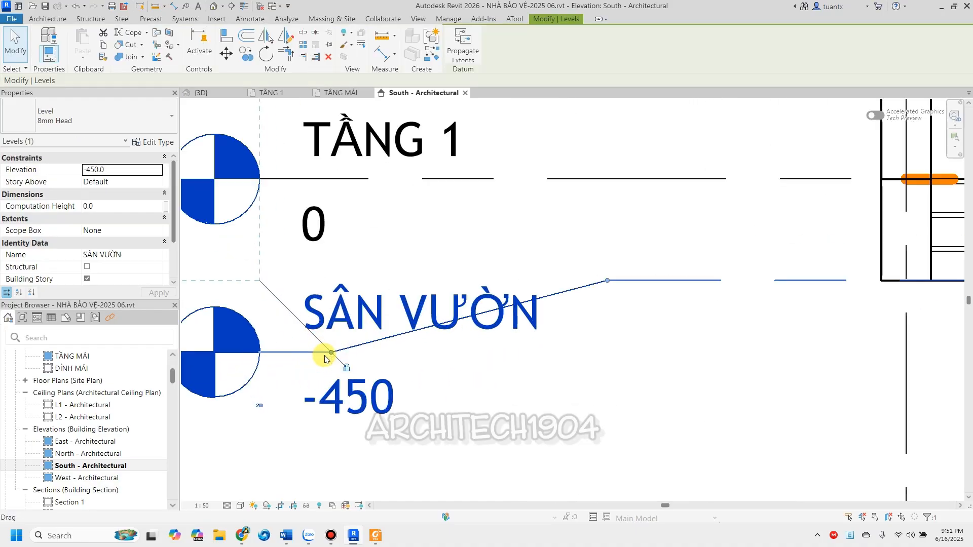
{"action": "left_click_drag", "start_coordinate": [330, 351], "coordinate": [623, 365]}
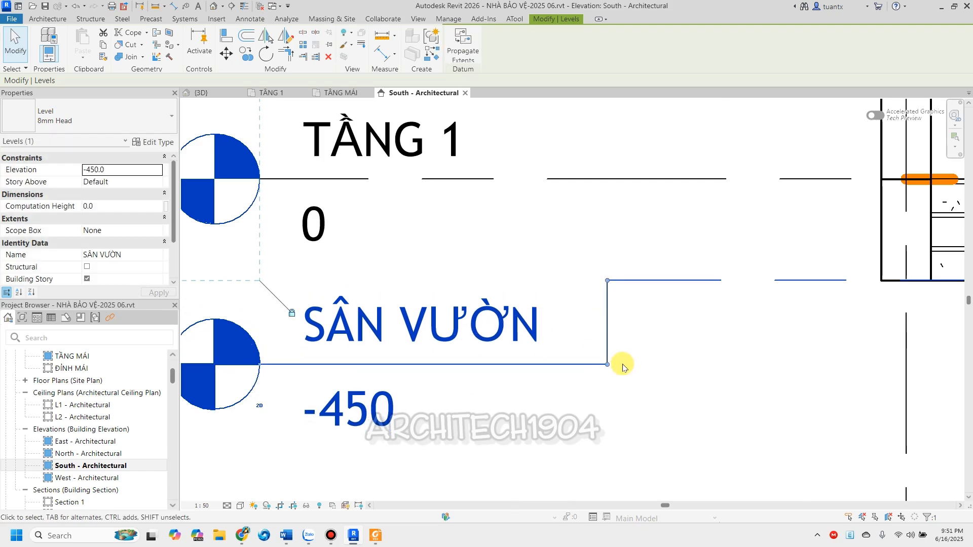
{"action": "scroll", "coordinate": [641, 412], "scroll_direction": "down", "scroll_amount": 5}
{"action": "middle_click_drag", "start_coordinate": [642, 412], "coordinate": [533, 437]}
{"action": "left_click", "coordinate": [348, 307]}
{"action": "scroll", "coordinate": [292, 340], "scroll_direction": "down", "scroll_amount": 4}
{"action": "scroll", "coordinate": [451, 270], "scroll_direction": "up", "scroll_amount": 3}
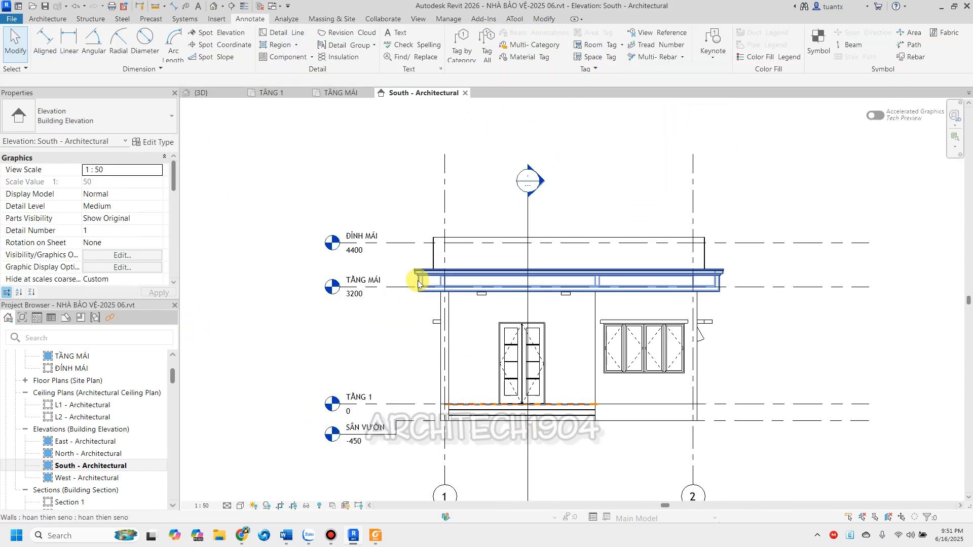
{"action": "middle_click_drag", "start_coordinate": [433, 327], "coordinate": [428, 295]}
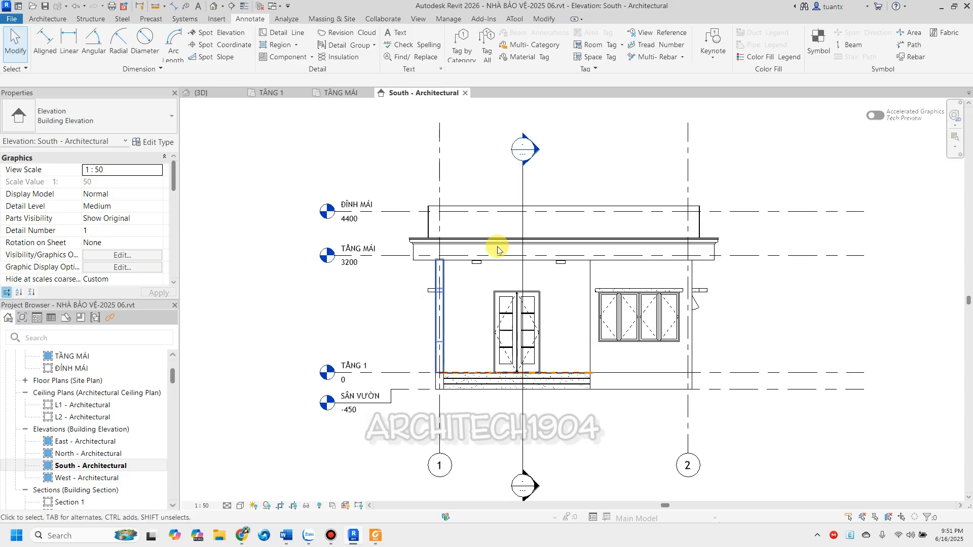
{"action": "right_click", "coordinate": [525, 194]}
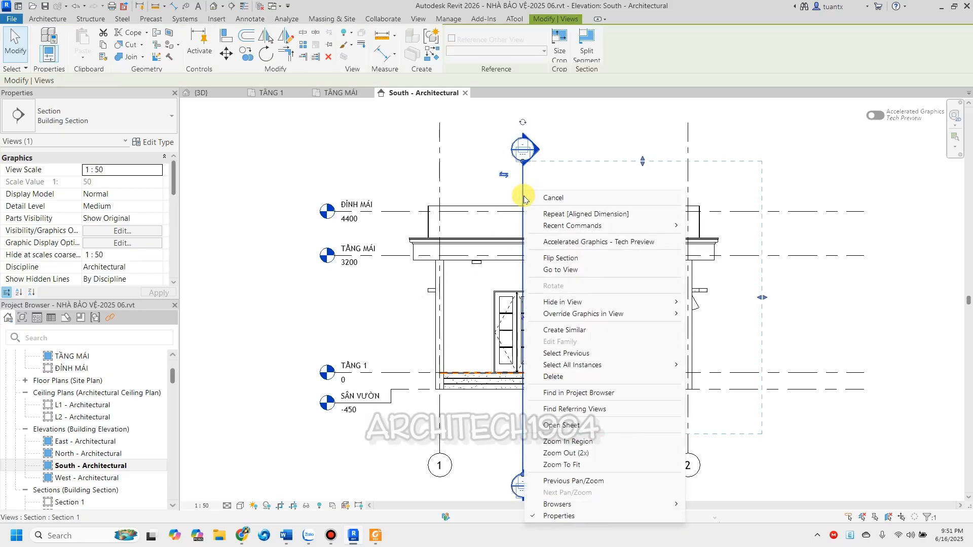
{"action": "mouse_move", "coordinate": [596, 302]}
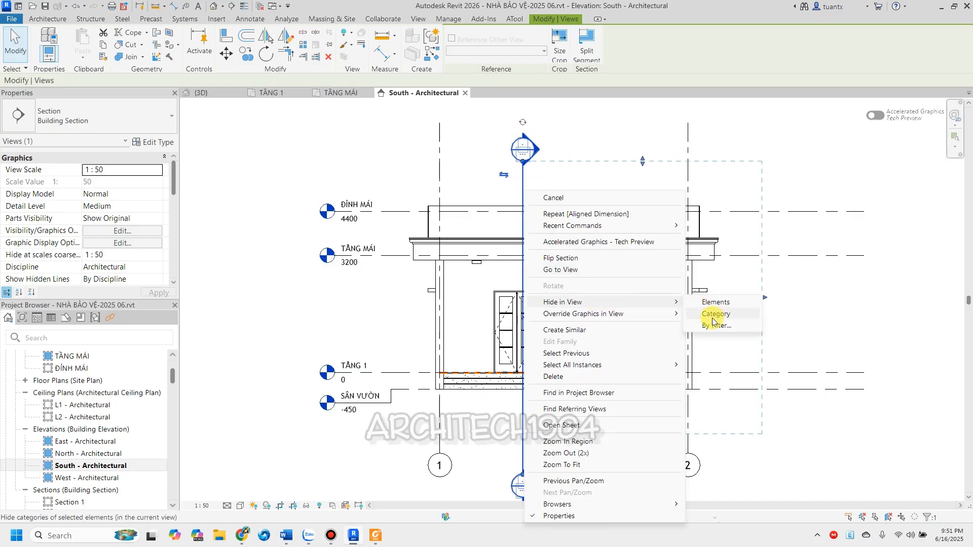
{"action": "left_click", "coordinate": [796, 320]}
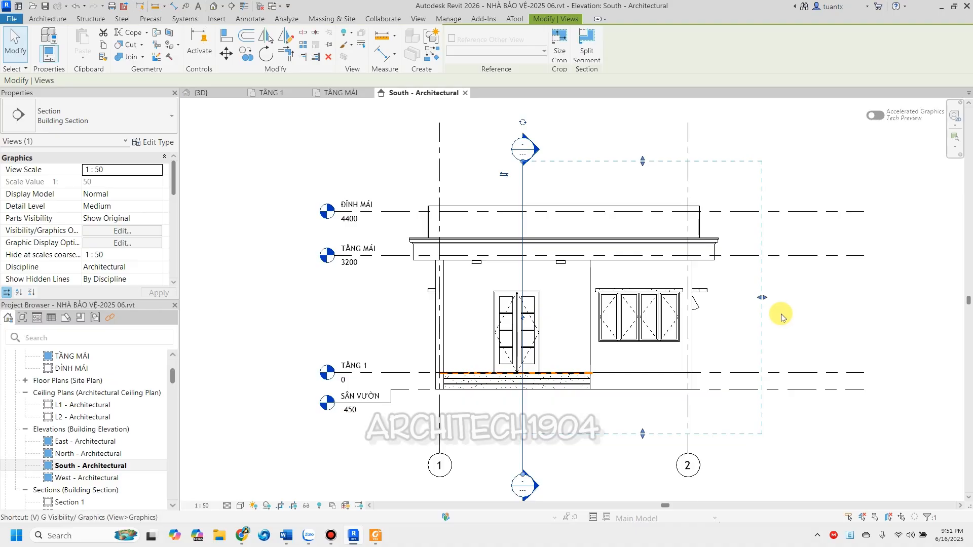
Turn off the Sections annotation category in the South elevation's visibility/graphic overrides and apply the change.
{"action": "left_click", "coordinate": [374, 132]}
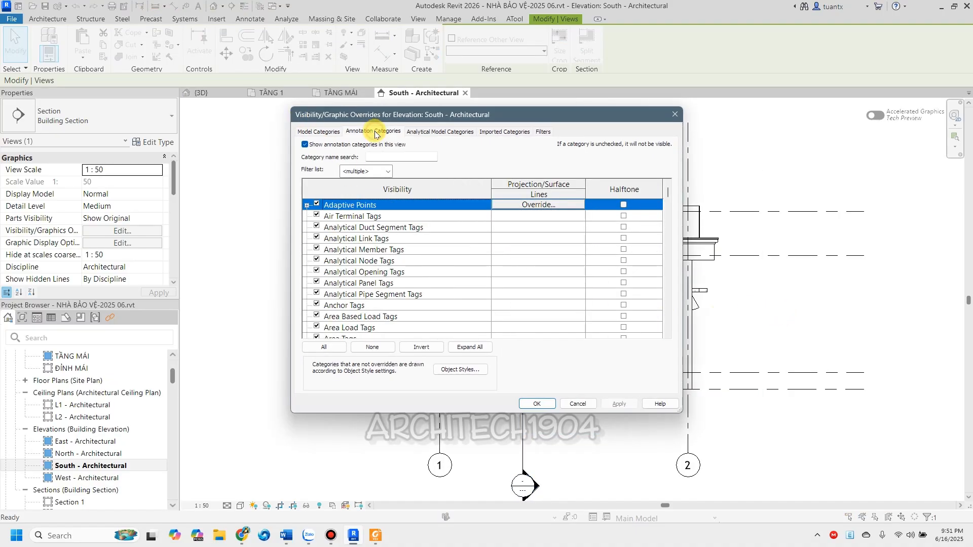
{"action": "scroll", "coordinate": [374, 251], "scroll_direction": "down", "scroll_amount": 1}
{"action": "left_click", "coordinate": [370, 263]}
{"action": "key", "text": "s"}
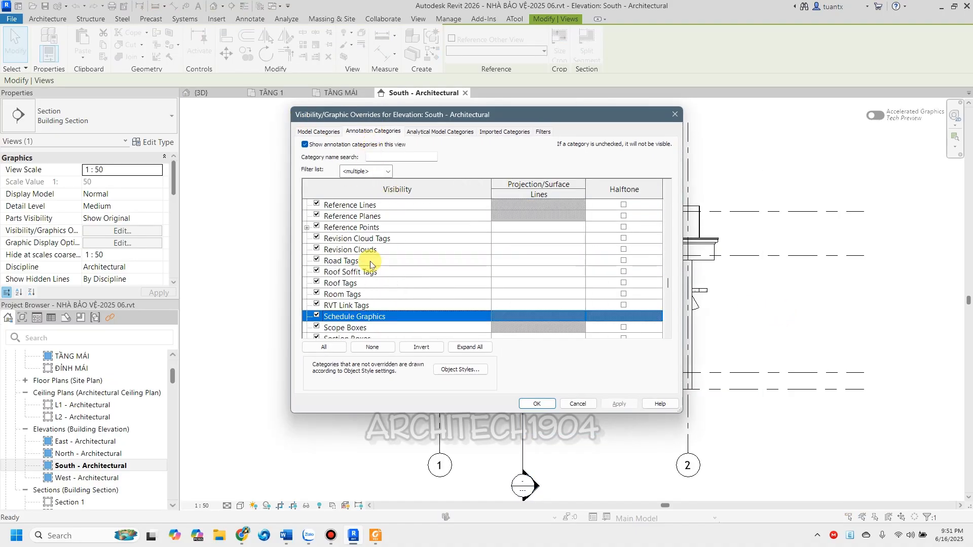
{"action": "scroll", "coordinate": [363, 286], "scroll_direction": "down", "scroll_amount": 1}
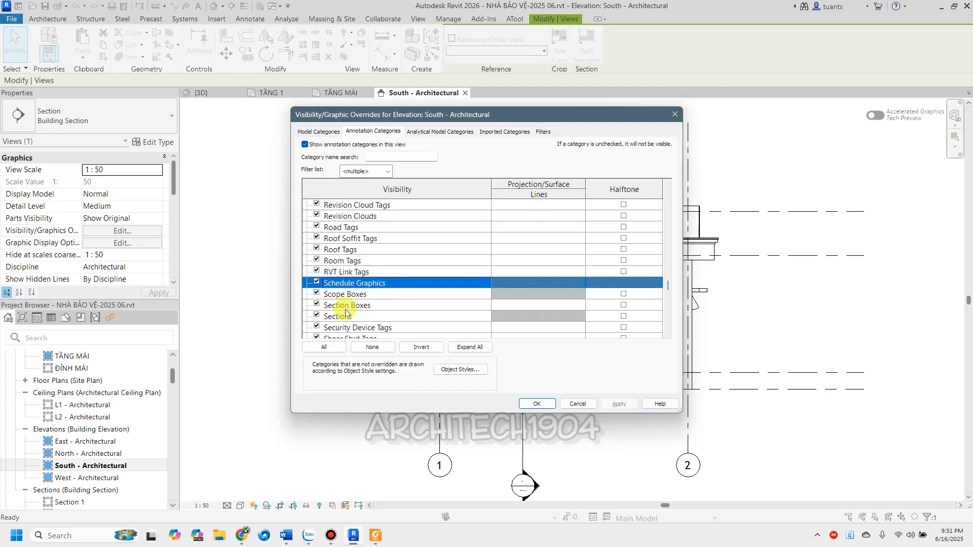
{"action": "left_click", "coordinate": [316, 316]}
{"action": "left_click", "coordinate": [536, 403]}
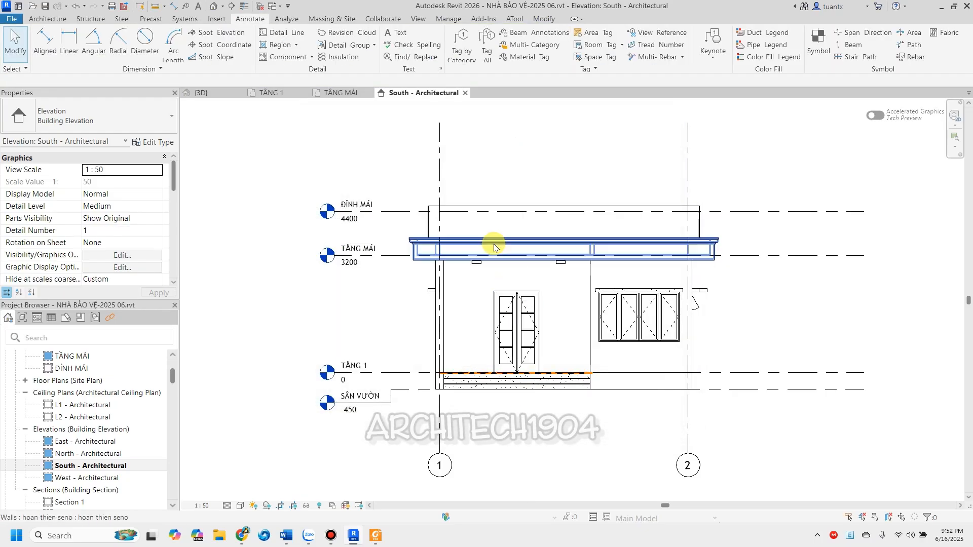
Set the South elevation's silhouettes to <Medium Lines> and enable cast shadows and ambient shadows in its graphic display options.
{"action": "scroll", "coordinate": [793, 322], "scroll_direction": "down", "scroll_amount": 1}
{"action": "middle_click_drag", "start_coordinate": [678, 320], "coordinate": [661, 317]}
{"action": "scroll", "coordinate": [737, 311], "scroll_direction": "down", "scroll_amount": 2}
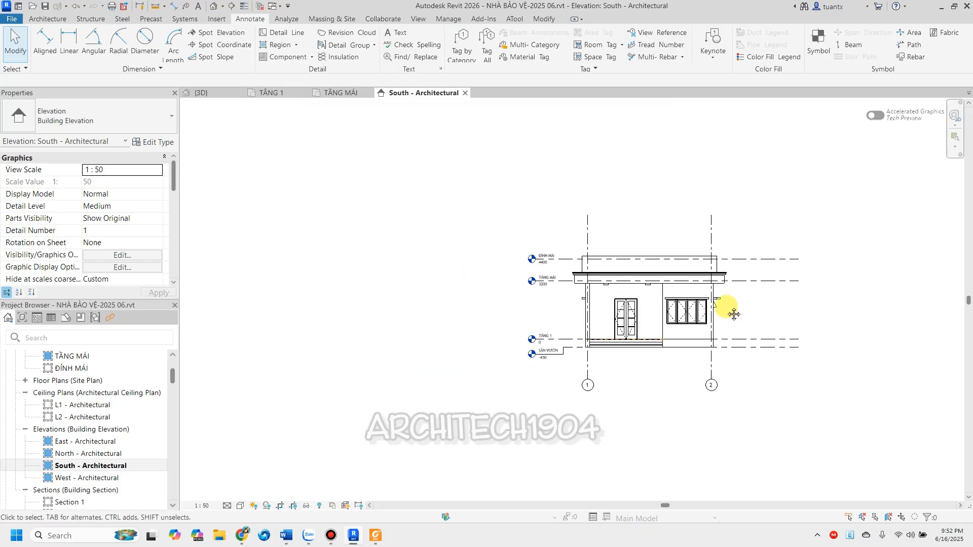
{"action": "middle_click_drag", "start_coordinate": [736, 314], "coordinate": [653, 284]}
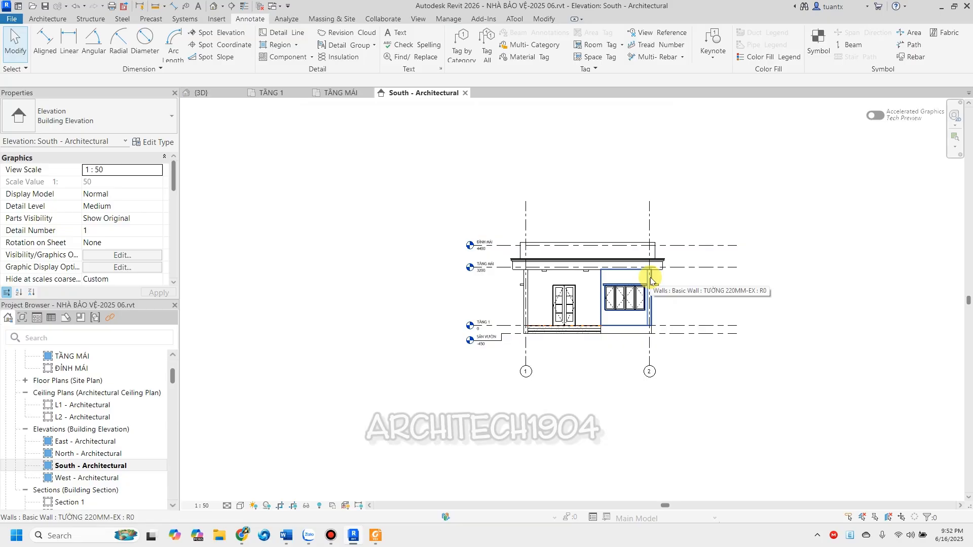
{"action": "scroll", "coordinate": [639, 283], "scroll_direction": "up", "scroll_amount": 5}
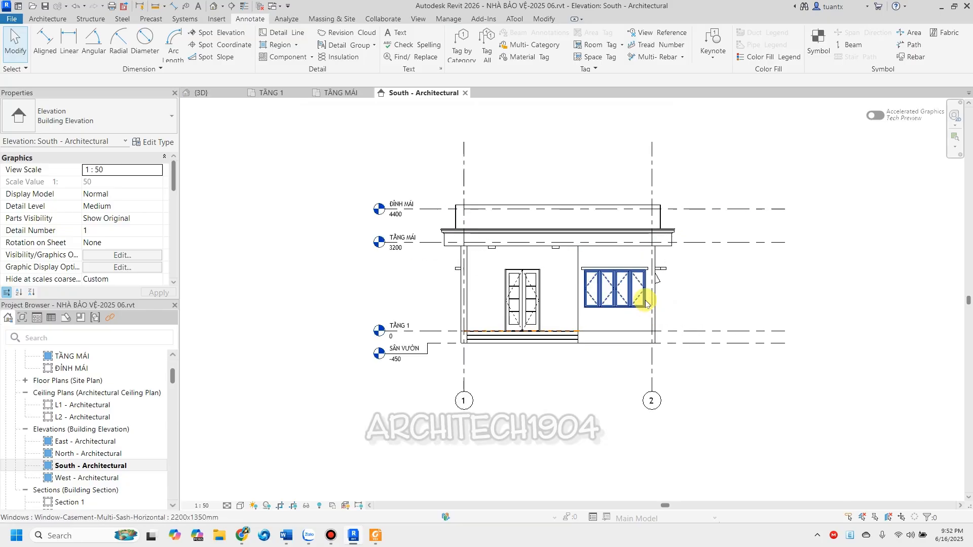
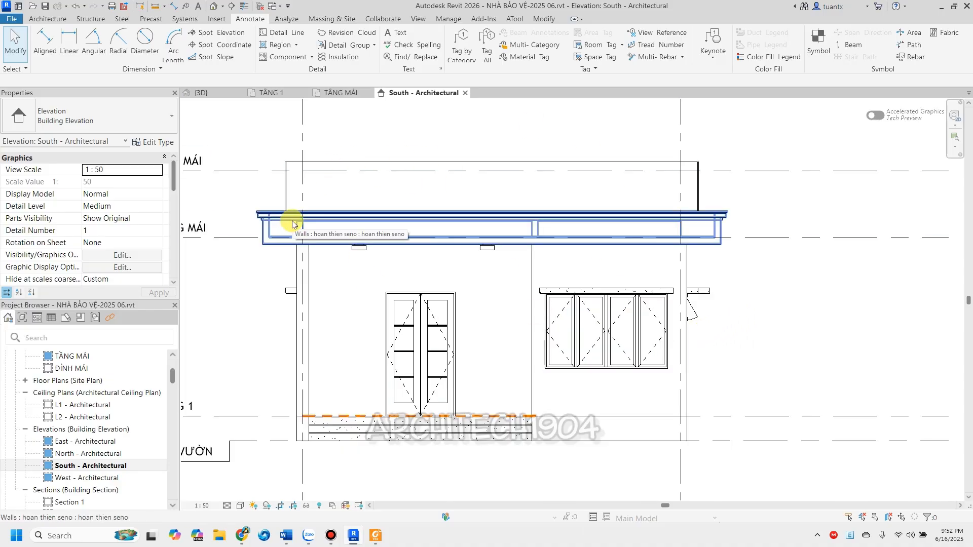
{"action": "left_click", "coordinate": [241, 506]}
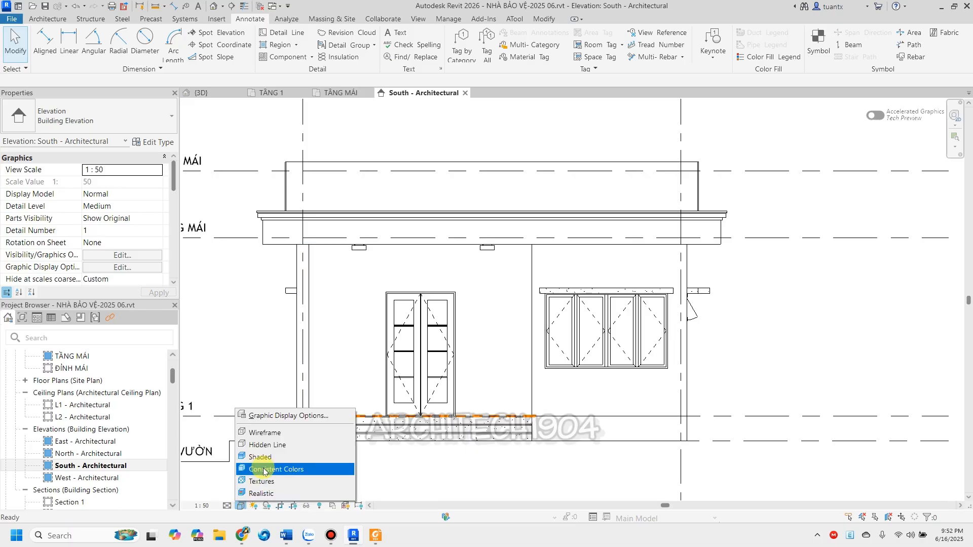
{"action": "left_click", "coordinate": [272, 415]}
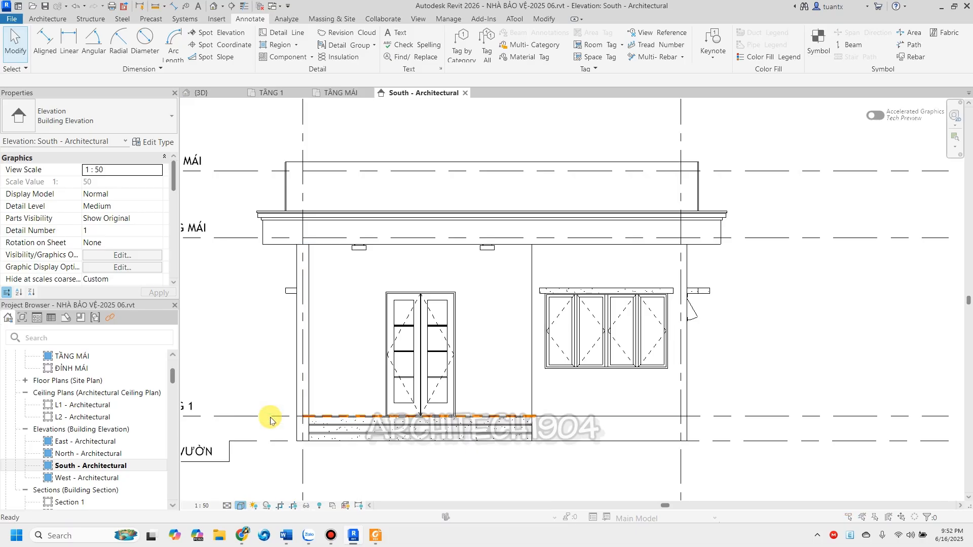
{"action": "left_click_drag", "start_coordinate": [485, 147], "coordinate": [701, 104]}
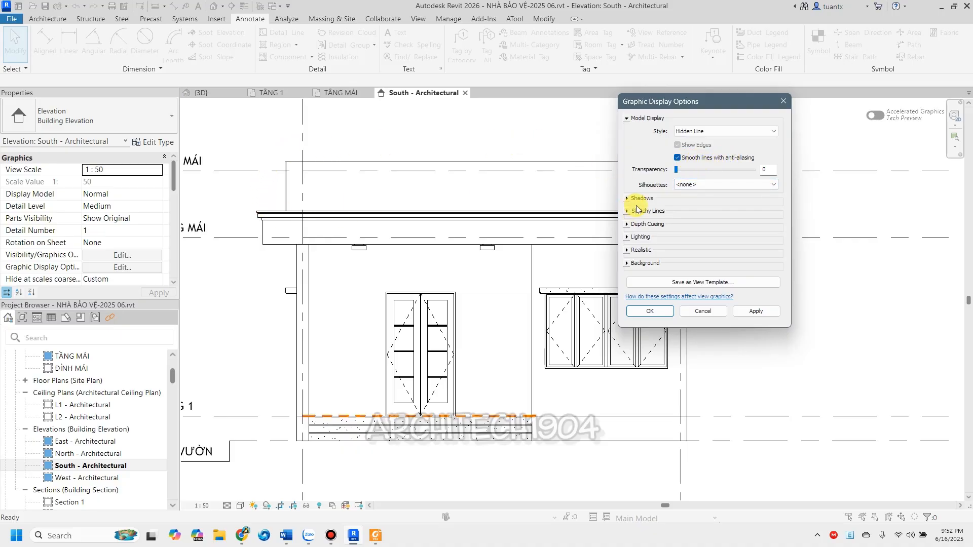
{"action": "left_click", "coordinate": [679, 184]}
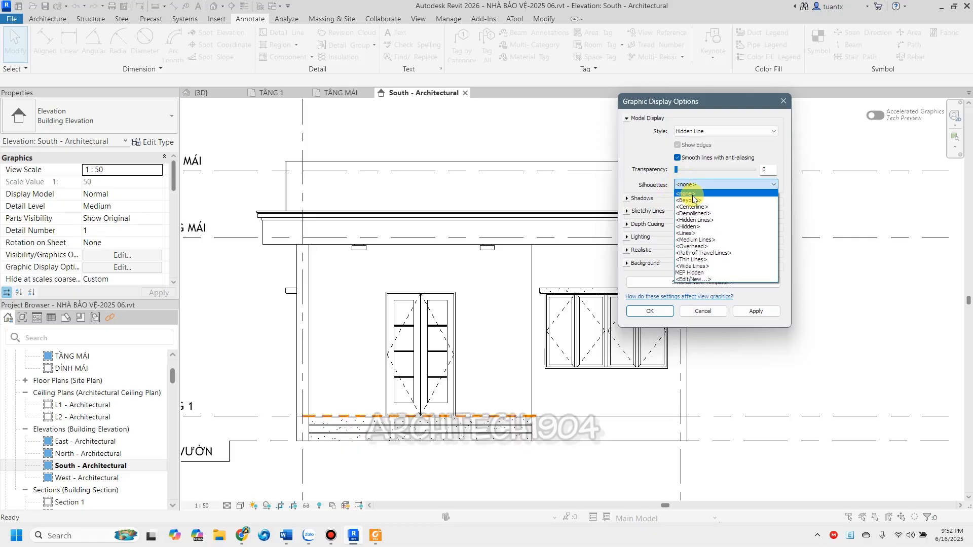
{"action": "left_click", "coordinate": [700, 240]}
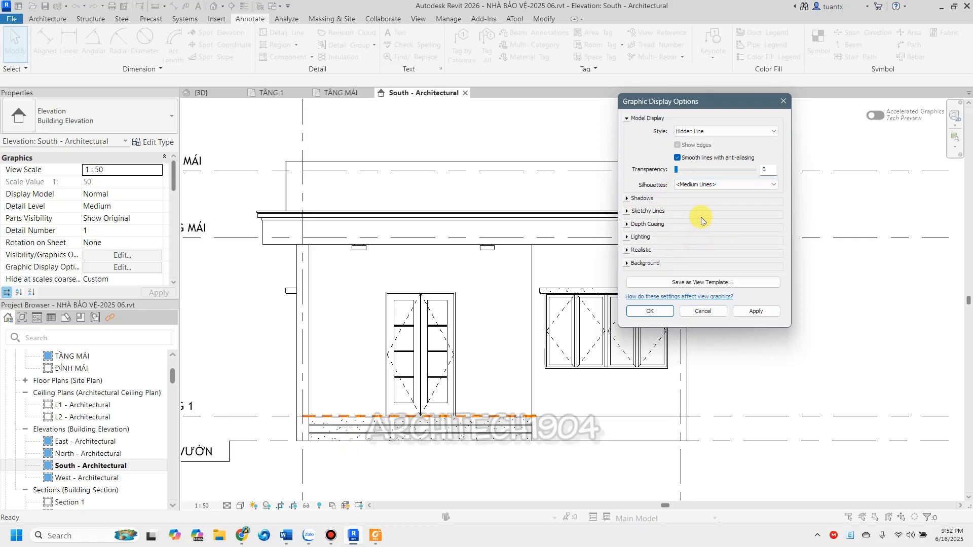
{"action": "left_click", "coordinate": [628, 199]}
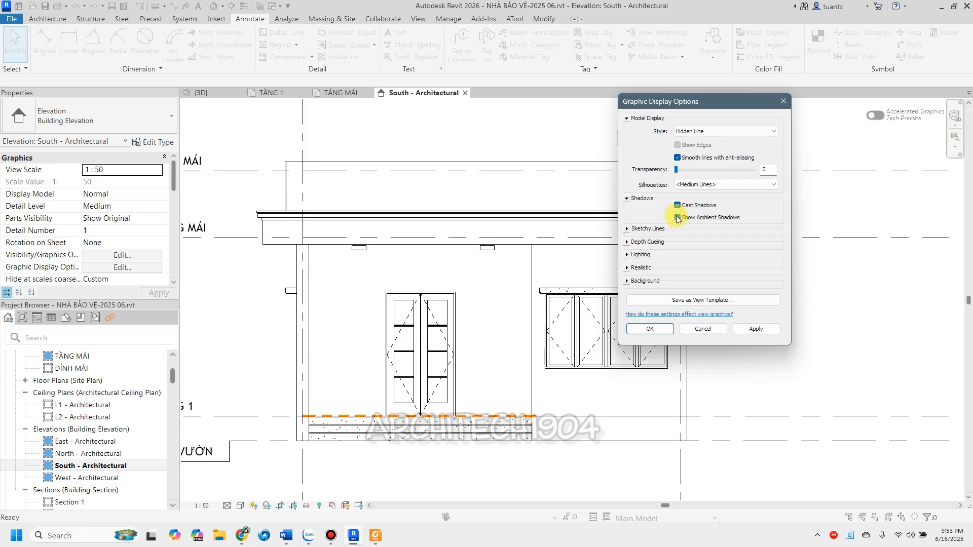
Use the Sunlight from Top Left lighting preset for the sun setting, with the ground plane at level SÂN VƯỜN.
{"action": "left_click", "coordinate": [628, 255]}
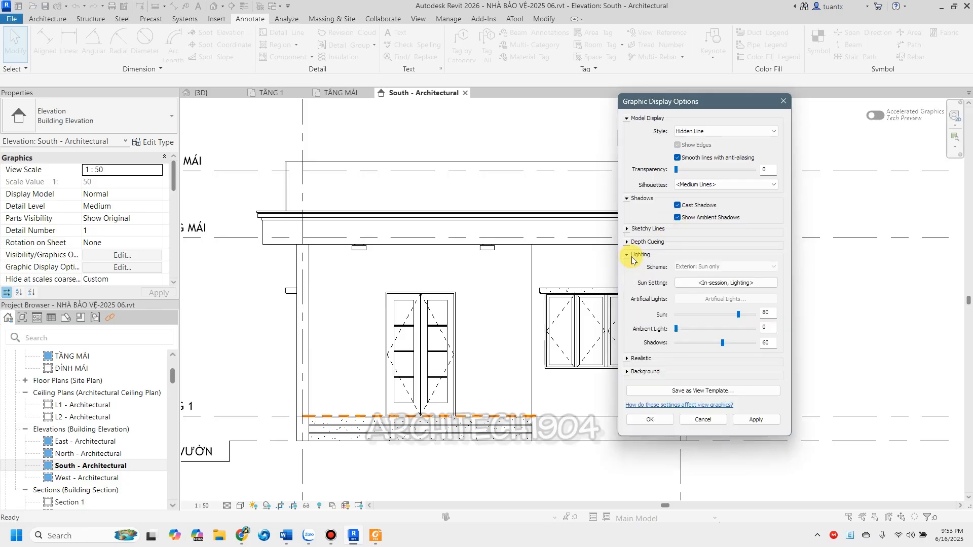
{"action": "left_click", "coordinate": [692, 283]}
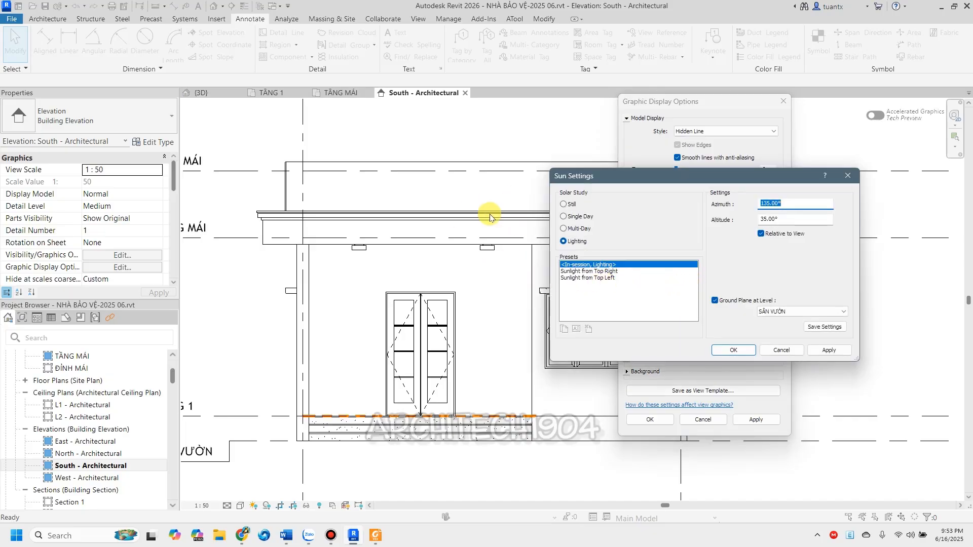
{"action": "left_click", "coordinate": [611, 272]}
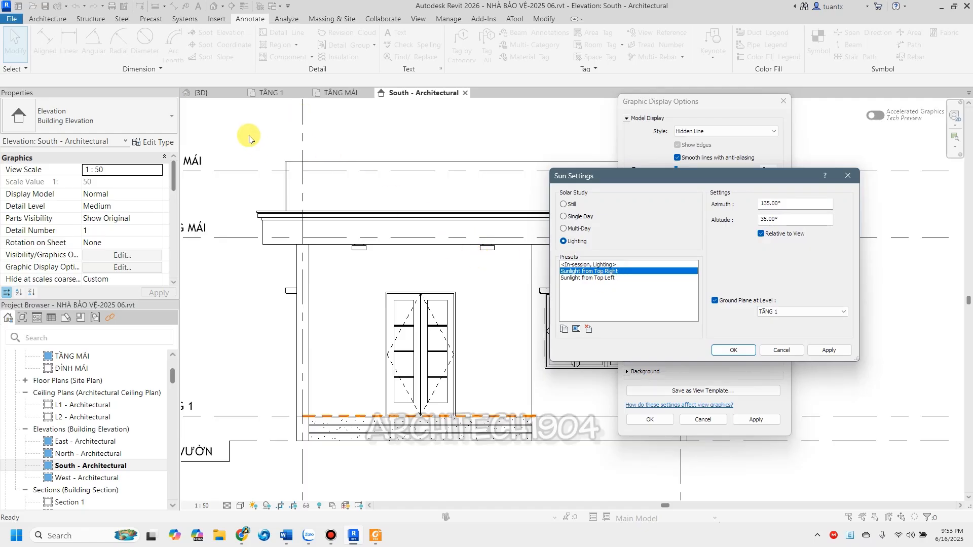
{"action": "left_click", "coordinate": [573, 277]}
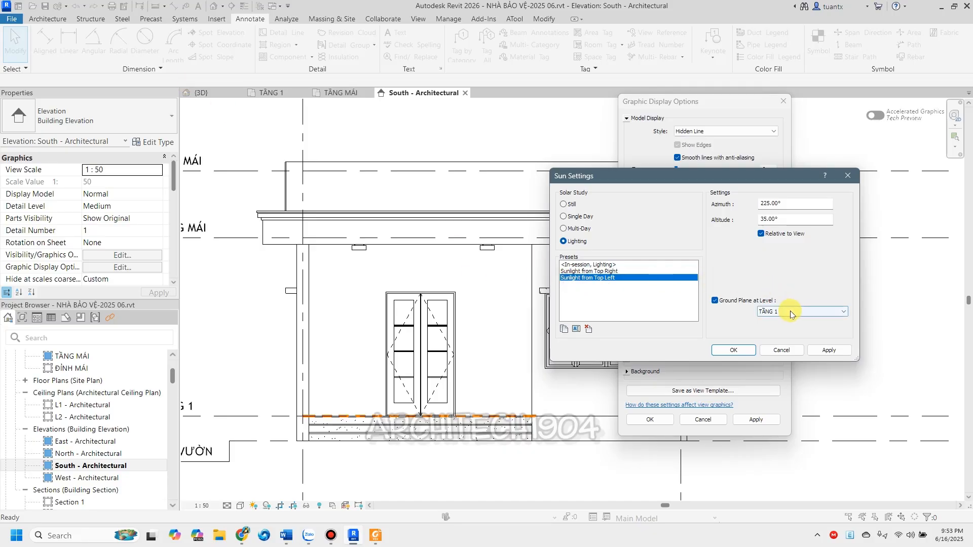
{"action": "left_click", "coordinate": [776, 315]}
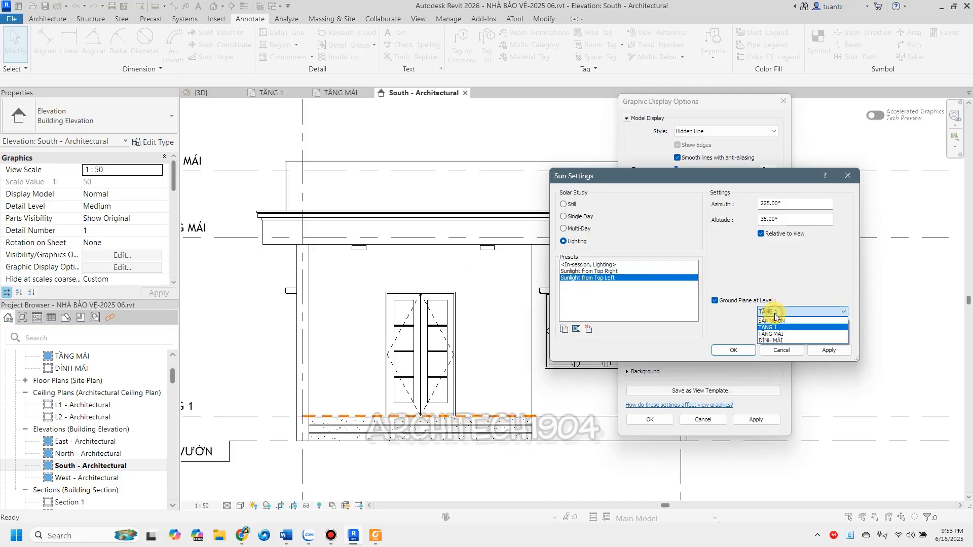
{"action": "left_click", "coordinate": [770, 320]}
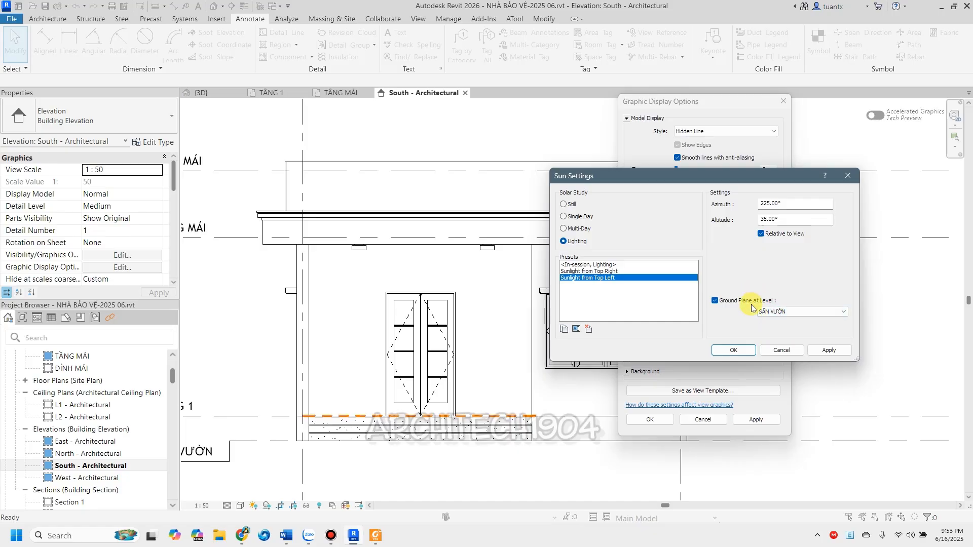
{"action": "left_click", "coordinate": [733, 349]}
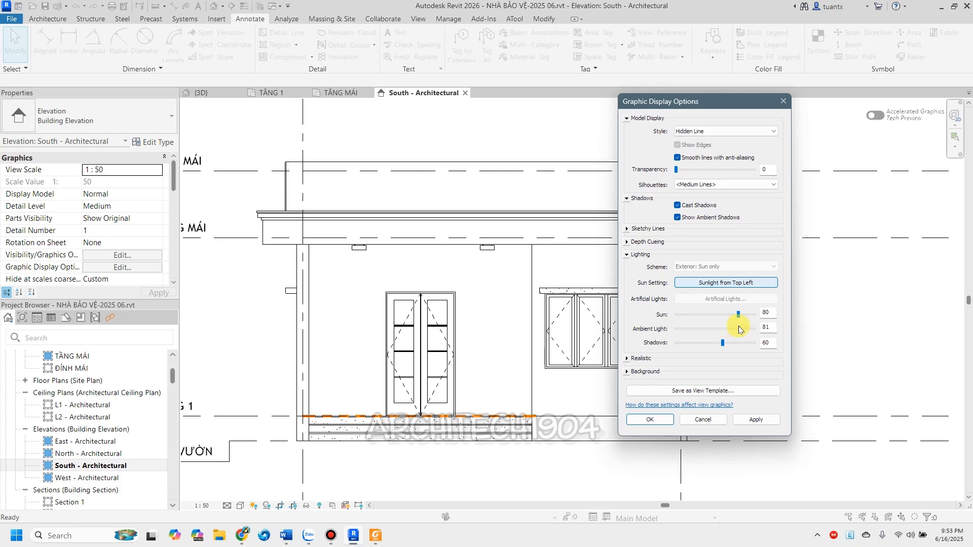
Set the ambient light to 80, lower the shadow intensity and apply the graphic display options to the elevation.
{"action": "left_click_drag", "start_coordinate": [722, 343], "coordinate": [701, 345]}
{"action": "double_click", "coordinate": [766, 327]}
{"action": "left_click", "coordinate": [750, 418]}
{"action": "left_click", "coordinate": [651, 420]}
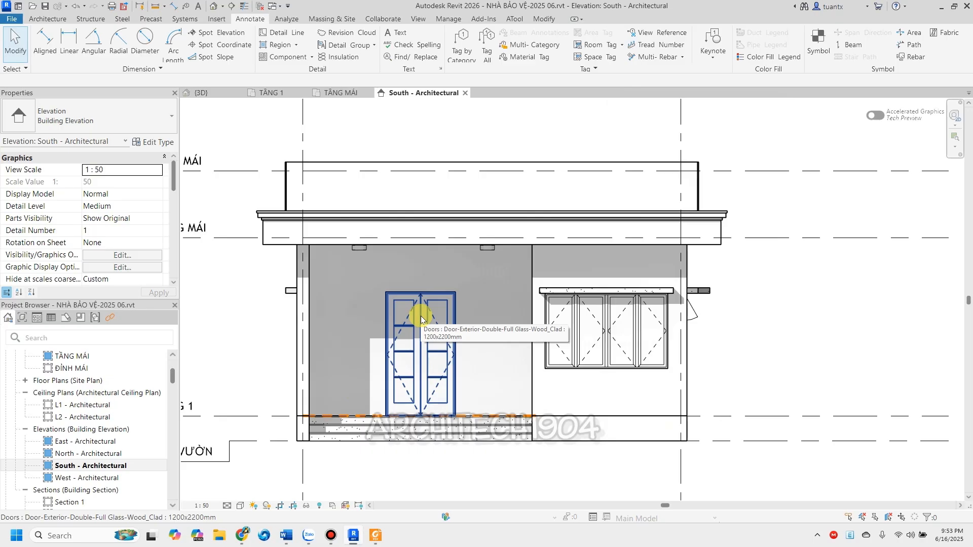
Set the shadow intensity to 25 in the South elevation's lighting options.
{"action": "scroll", "coordinate": [421, 315], "scroll_direction": "down", "scroll_amount": 2}
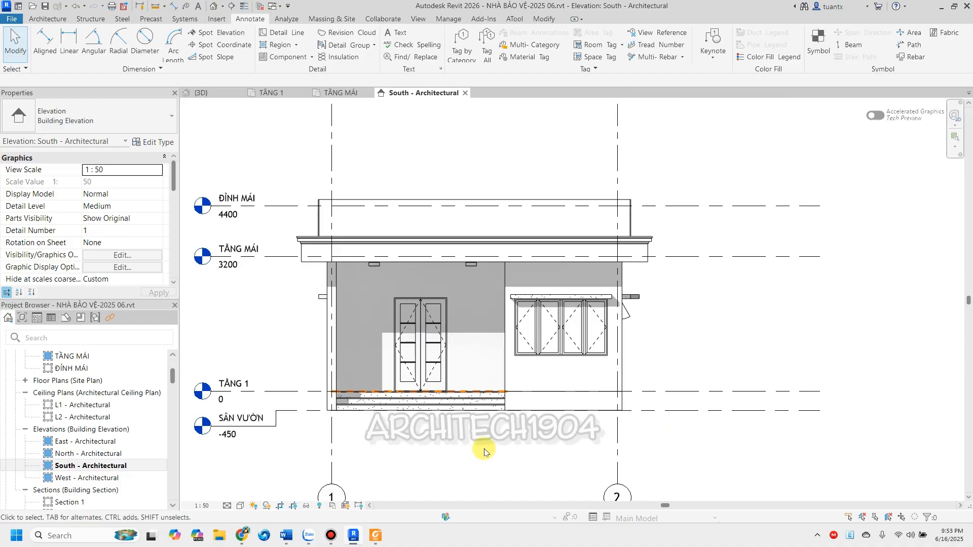
{"action": "left_click", "coordinate": [241, 505]}
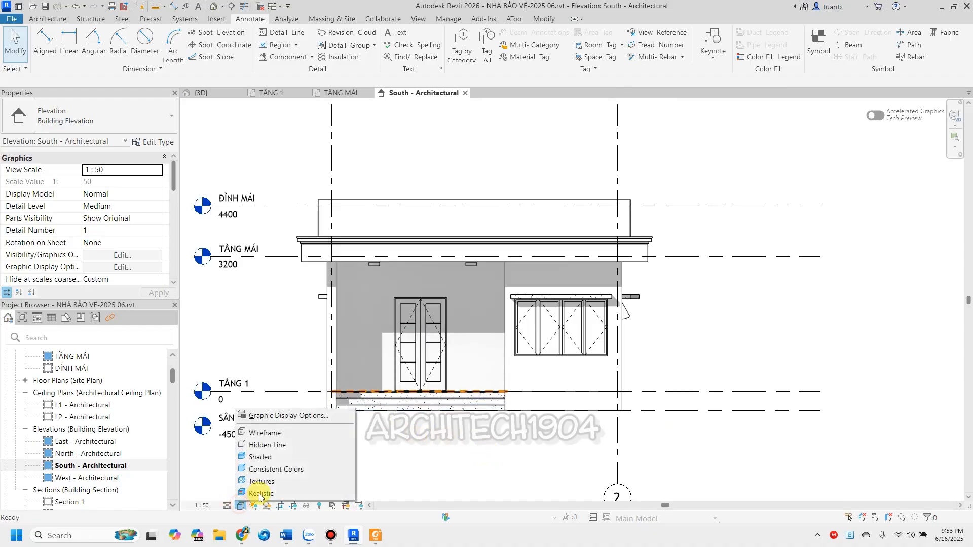
{"action": "left_click", "coordinate": [264, 416]}
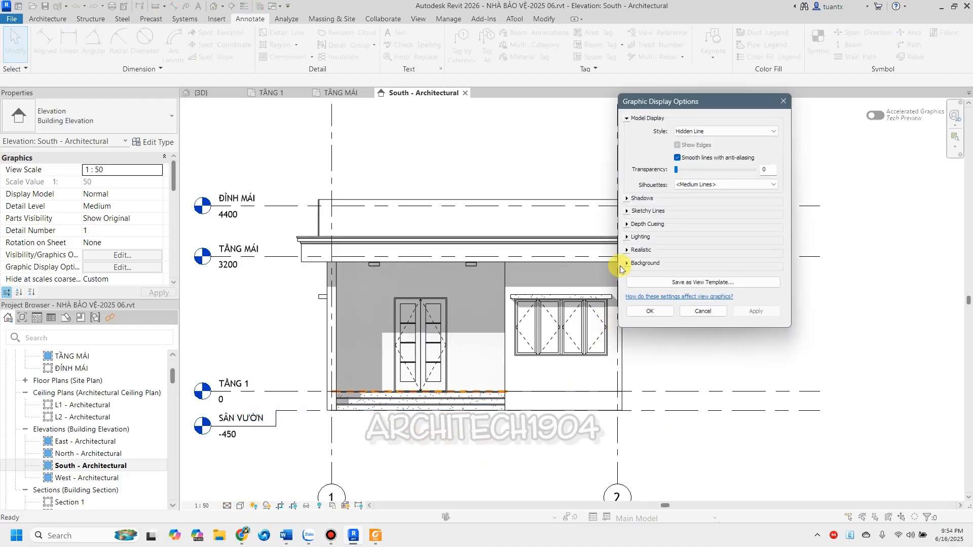
{"action": "left_click", "coordinate": [631, 237]}
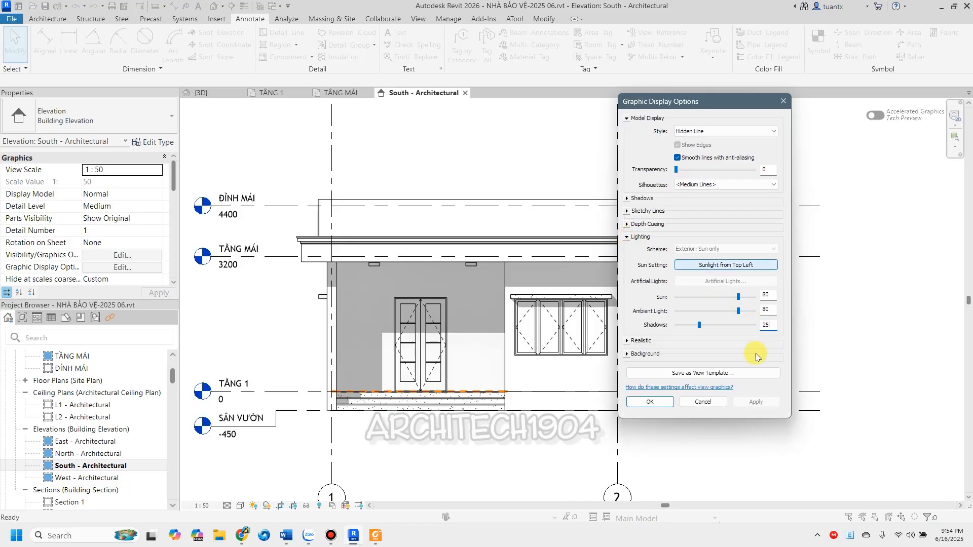
{"action": "left_click", "coordinate": [658, 402]}
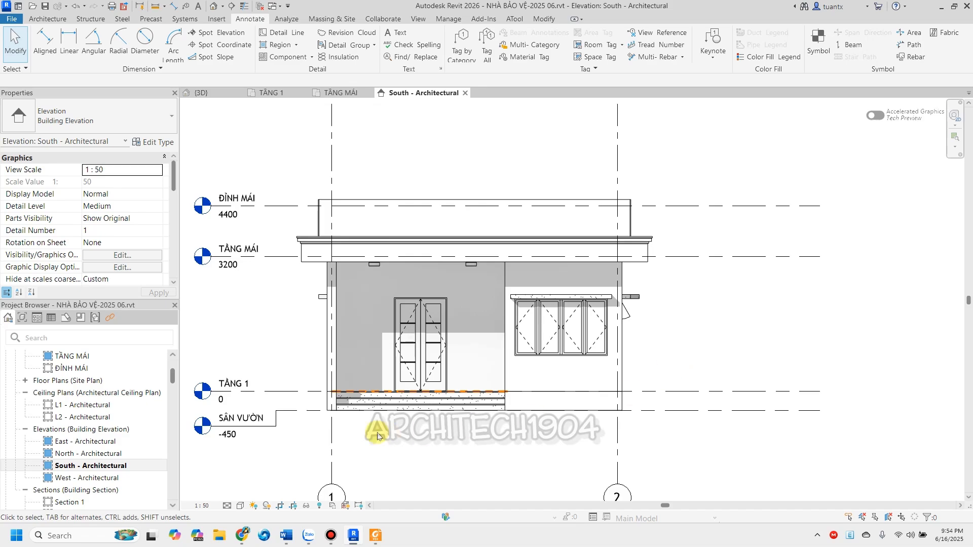
{"action": "scroll", "coordinate": [322, 405], "scroll_direction": "up", "scroll_amount": 5}
{"action": "left_click", "coordinate": [334, 336]}
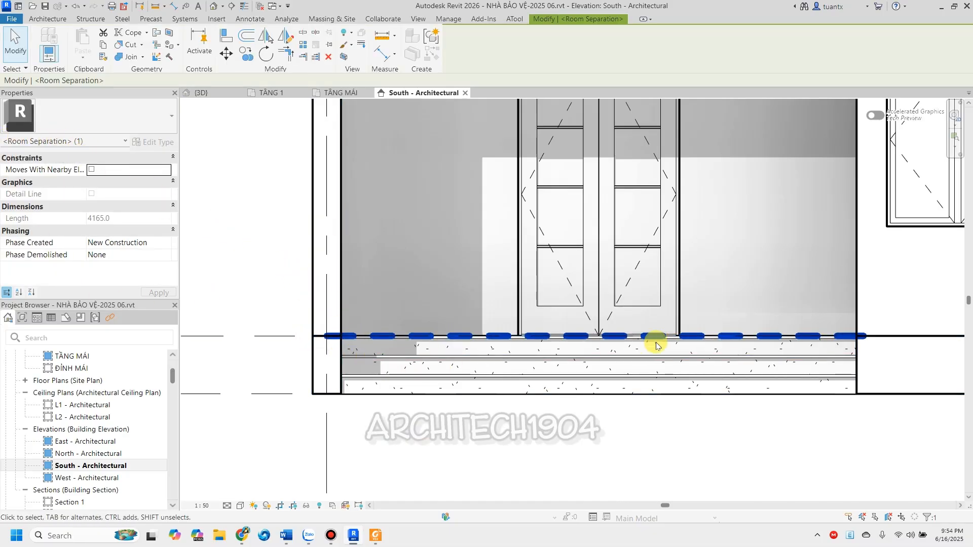
{"action": "right_click", "coordinate": [350, 336]}
{"action": "mouse_move", "coordinate": [406, 122]}
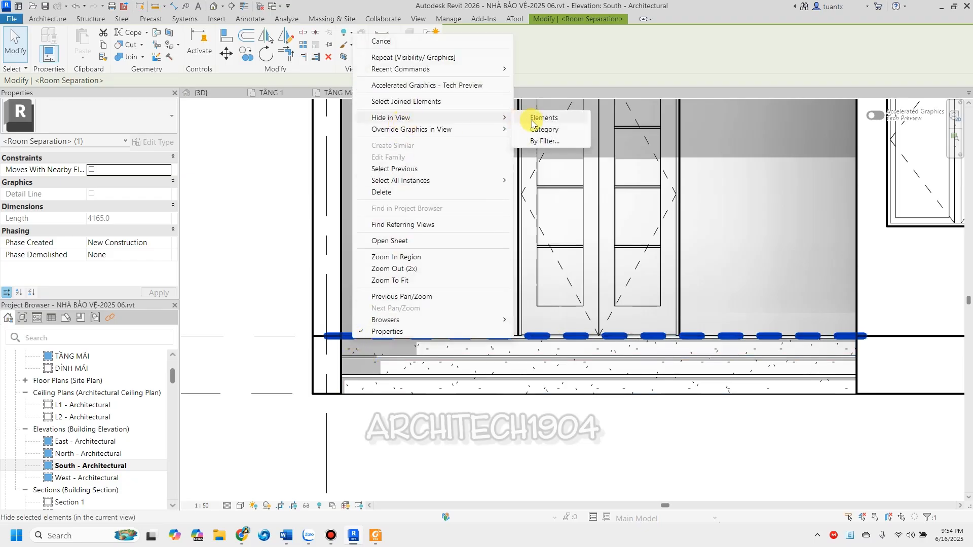
{"action": "left_click", "coordinate": [483, 444]}
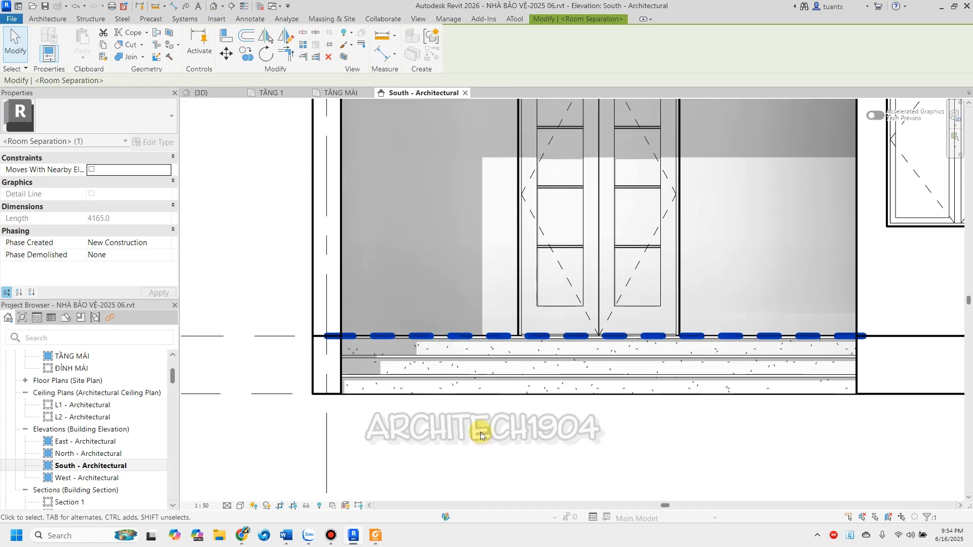
Turn off the <Room Separation> subcategory of Lines in the South elevation's model category visibility.
{"action": "key", "text": "v"}
{"action": "key", "text": "v"}
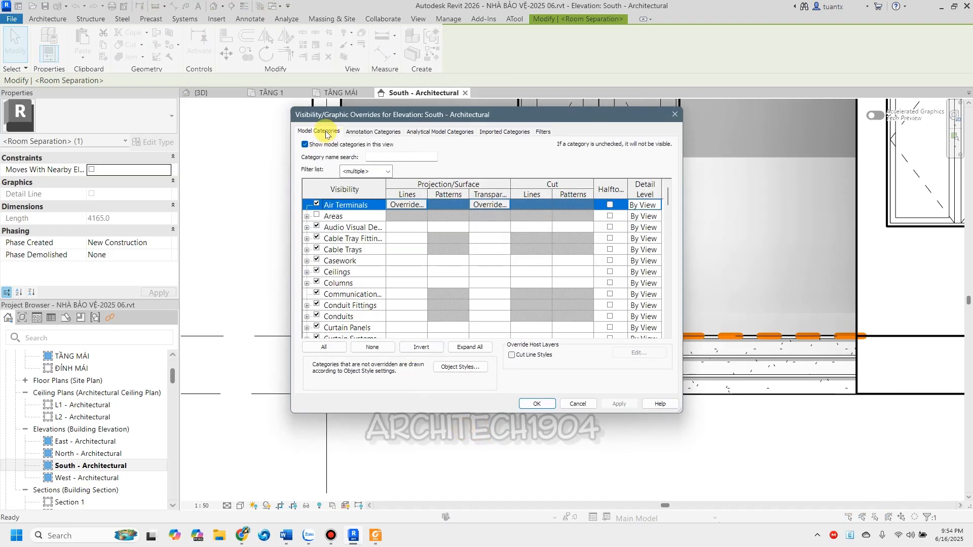
{"action": "left_click", "coordinate": [348, 282]}
{"action": "scroll", "coordinate": [344, 299], "scroll_direction": "down", "scroll_amount": 9}
{"action": "left_click", "coordinate": [338, 315]}
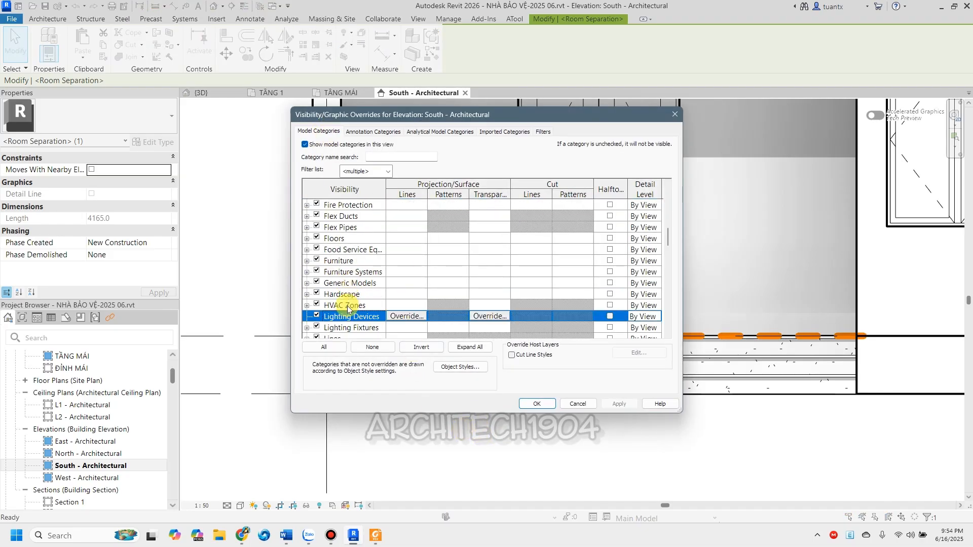
{"action": "scroll", "coordinate": [340, 312], "scroll_direction": "down", "scroll_amount": 1}
{"action": "left_click", "coordinate": [307, 317]}
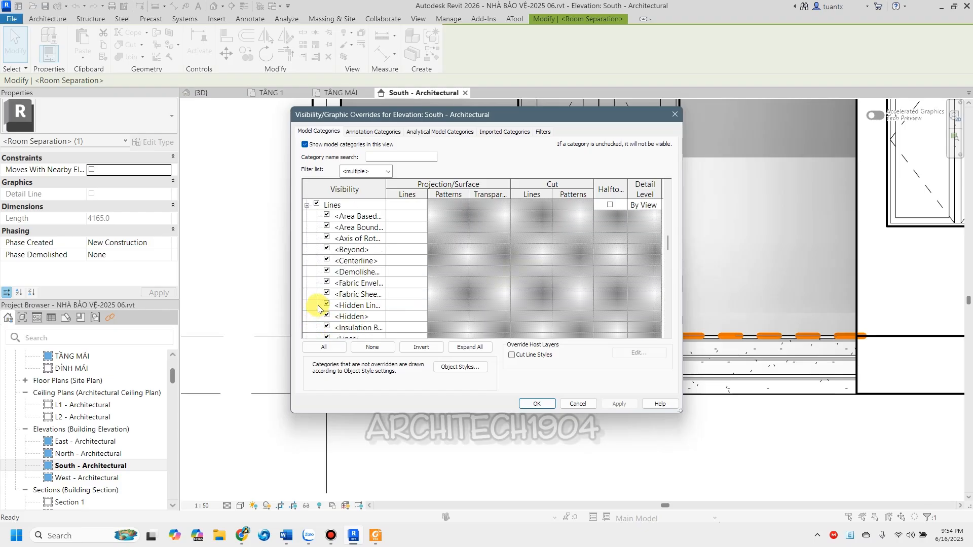
{"action": "left_click_drag", "start_coordinate": [384, 195], "coordinate": [421, 195]}
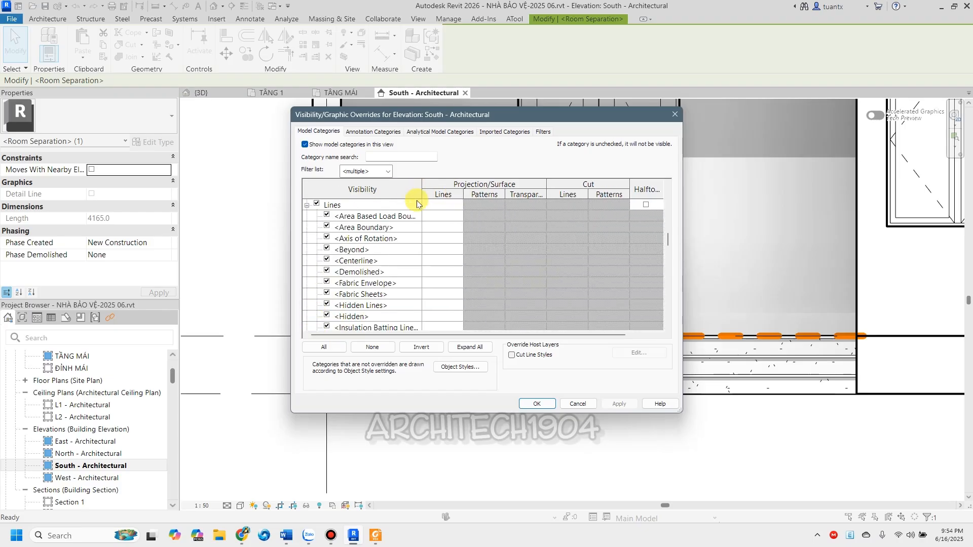
{"action": "scroll", "coordinate": [355, 304], "scroll_direction": "down", "scroll_amount": 1}
{"action": "scroll", "coordinate": [351, 318], "scroll_direction": "down", "scroll_amount": 2}
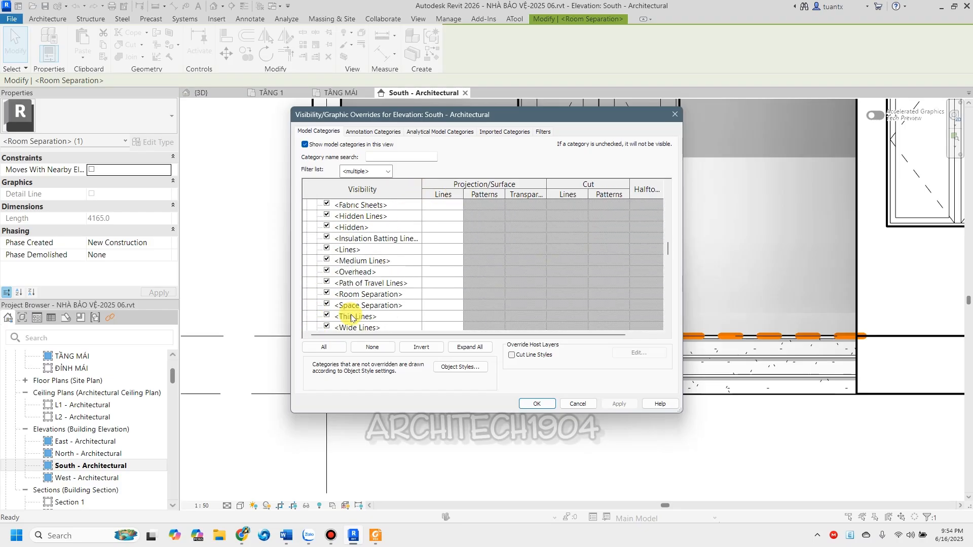
{"action": "left_click", "coordinate": [326, 293]}
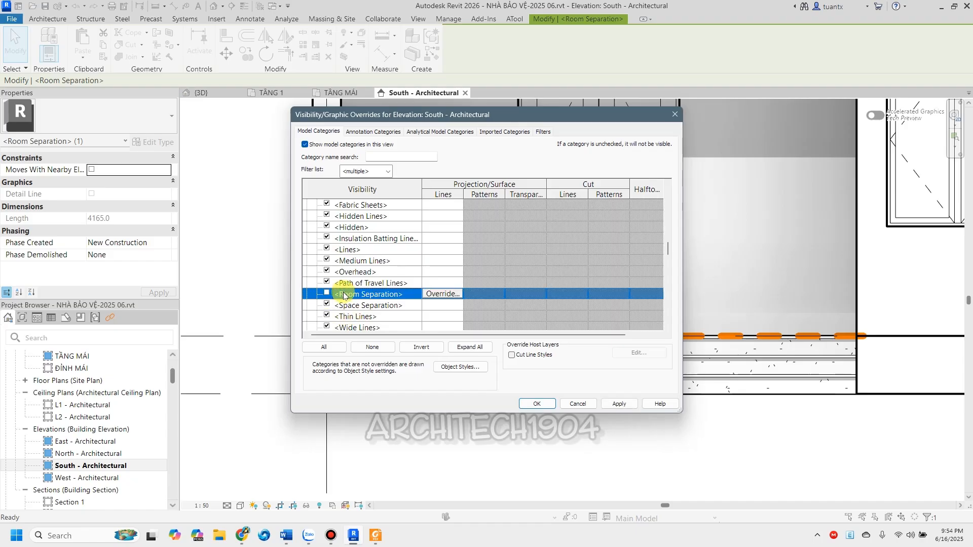
{"action": "left_click", "coordinate": [538, 404]}
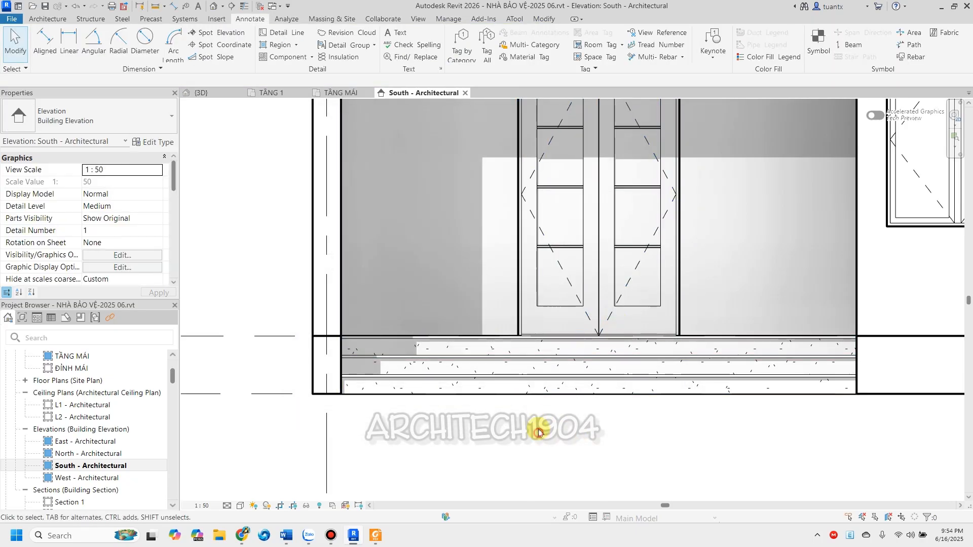
{"action": "scroll", "coordinate": [539, 427], "scroll_direction": "down", "scroll_amount": 2}
{"action": "middle_click_drag", "start_coordinate": [538, 427], "coordinate": [484, 438]}
{"action": "scroll", "coordinate": [476, 402], "scroll_direction": "down", "scroll_amount": 2}
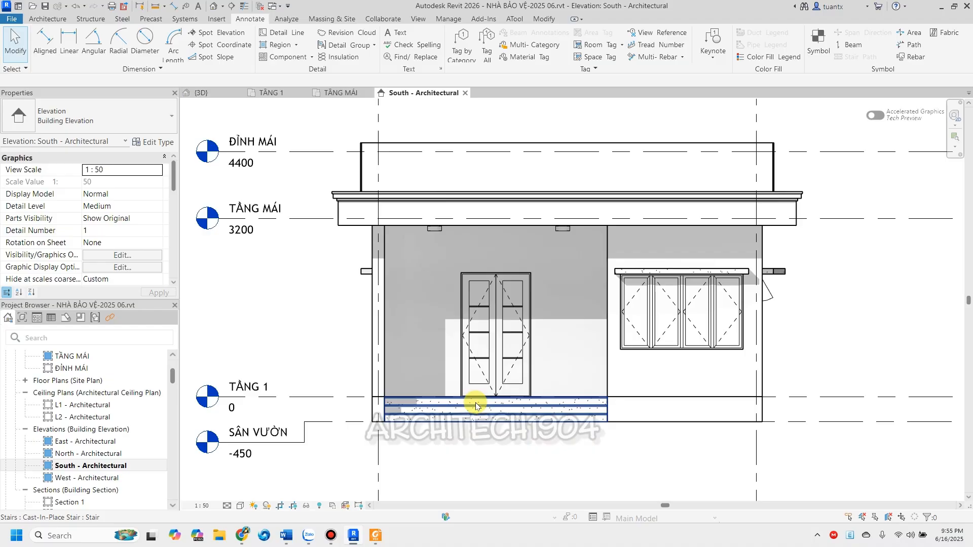
{"action": "middle_click_drag", "start_coordinate": [817, 325], "coordinate": [721, 371]}
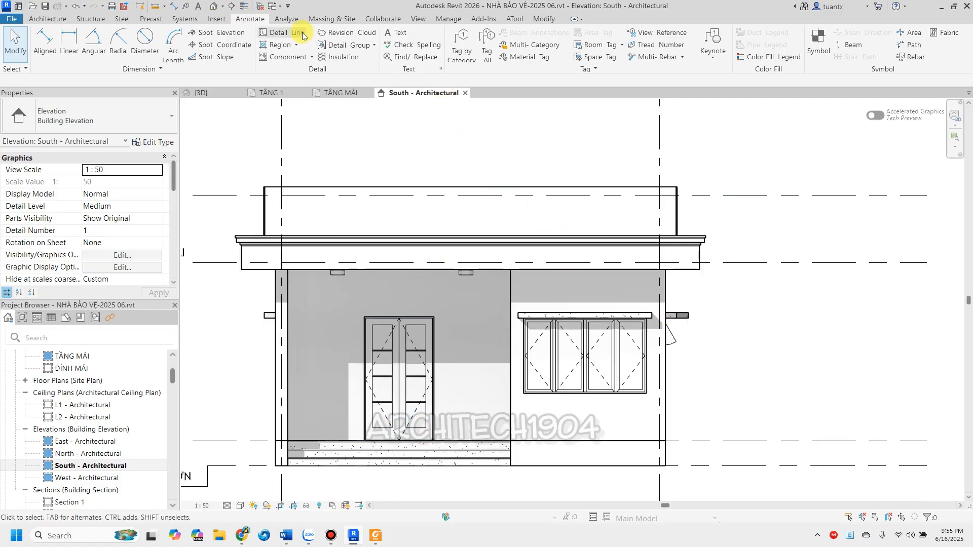
Start a text note with the 2.5mm Arial type and review that type's font and size properties.
{"action": "left_click", "coordinate": [398, 38]}
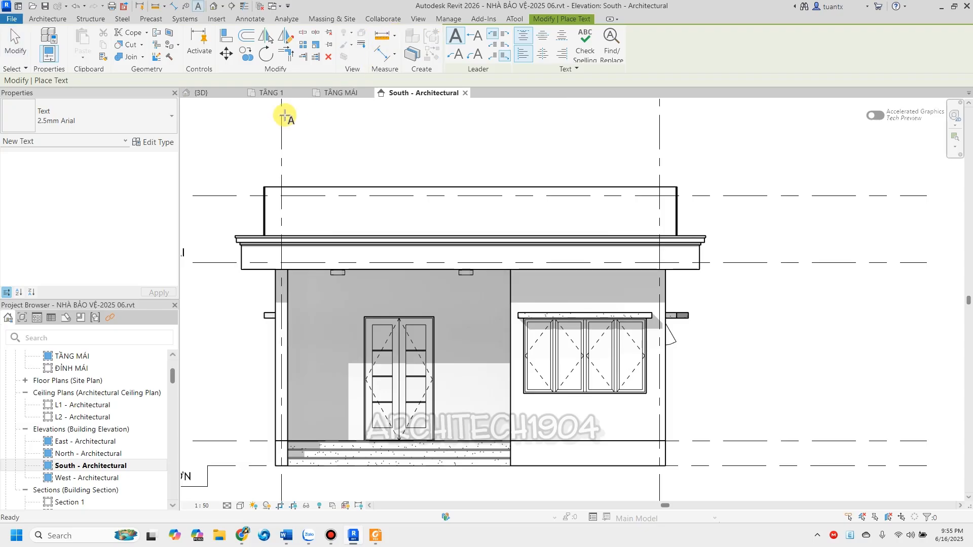
{"action": "left_click", "coordinate": [125, 126]}
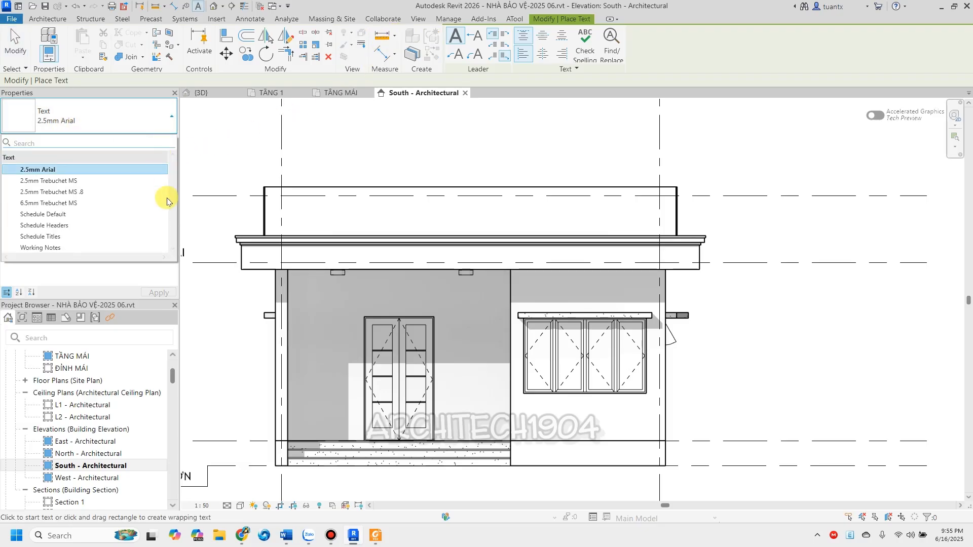
{"action": "left_click", "coordinate": [131, 272]}
{"action": "left_click", "coordinate": [163, 144]}
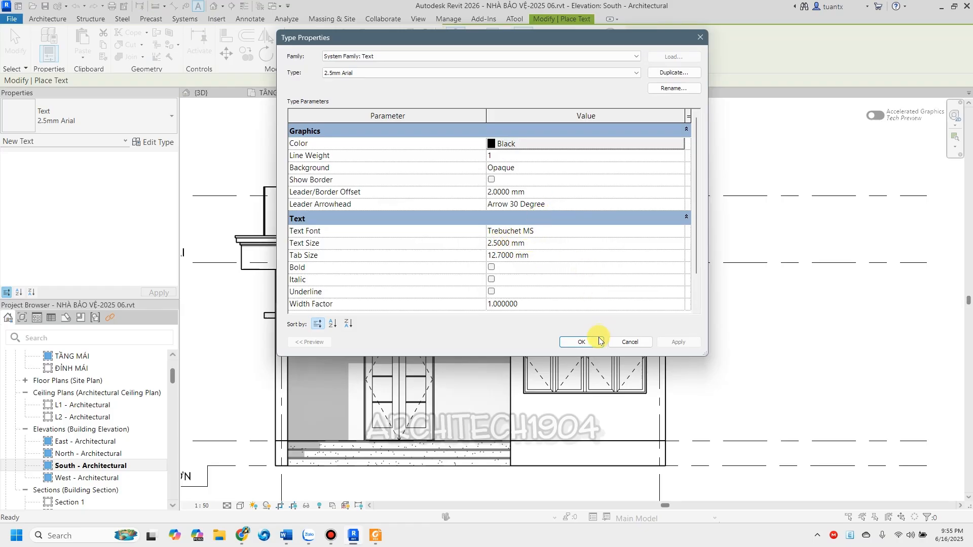
{"action": "left_click", "coordinate": [582, 342]}
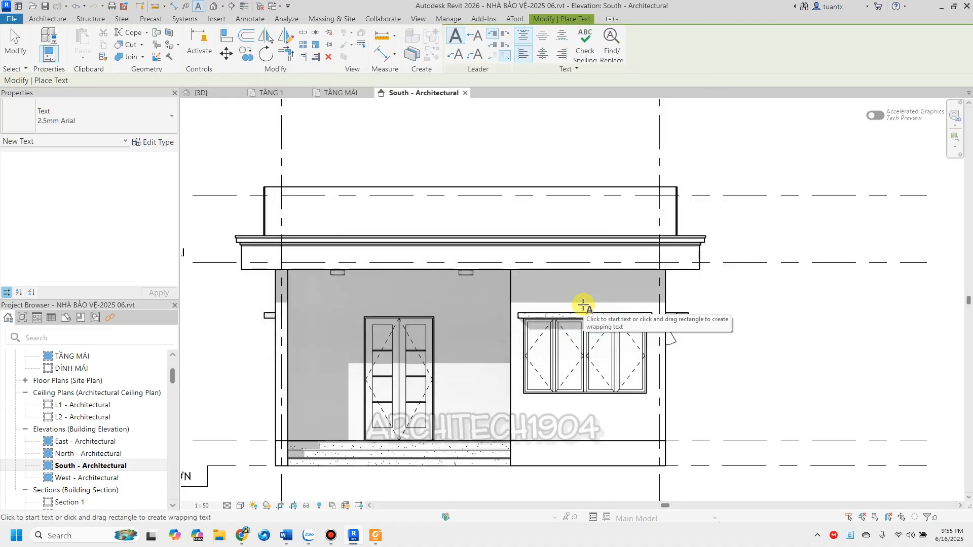
Switch to Foxit Reader and examine the roof and wall material notes on the elevation in HS nhà bảo vệ.pdf.
{"action": "middle_click_drag", "start_coordinate": [575, 228], "coordinate": [445, 250]}
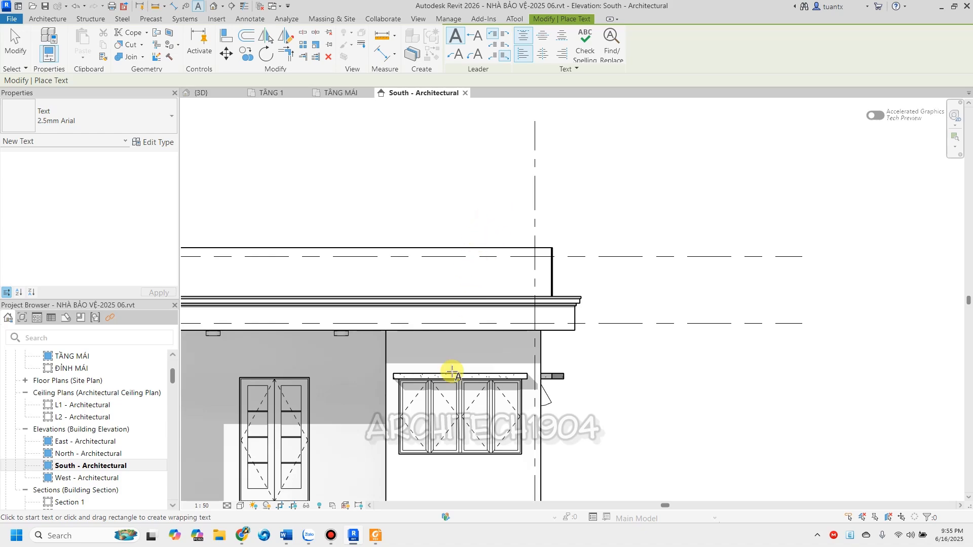
{"action": "left_click", "coordinate": [373, 538]}
{"action": "left_click_drag", "start_coordinate": [430, 322], "coordinate": [607, 315]}
{"action": "left_click_drag", "start_coordinate": [335, 297], "coordinate": [471, 314]}
{"action": "left_click_drag", "start_coordinate": [343, 214], "coordinate": [424, 304]}
{"action": "scroll", "coordinate": [424, 304], "scroll_direction": "up", "scroll_amount": 10}
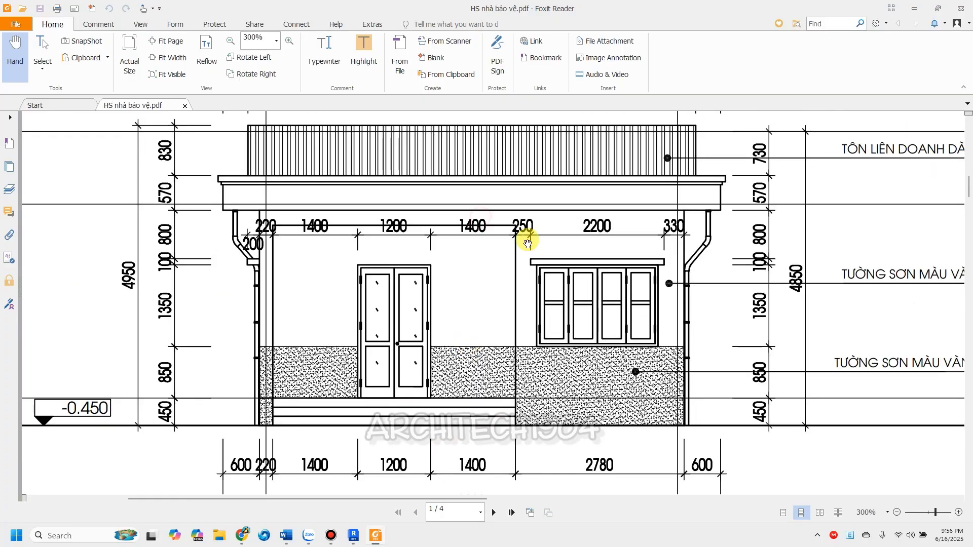
{"action": "left_click_drag", "start_coordinate": [341, 203], "coordinate": [314, 164]}
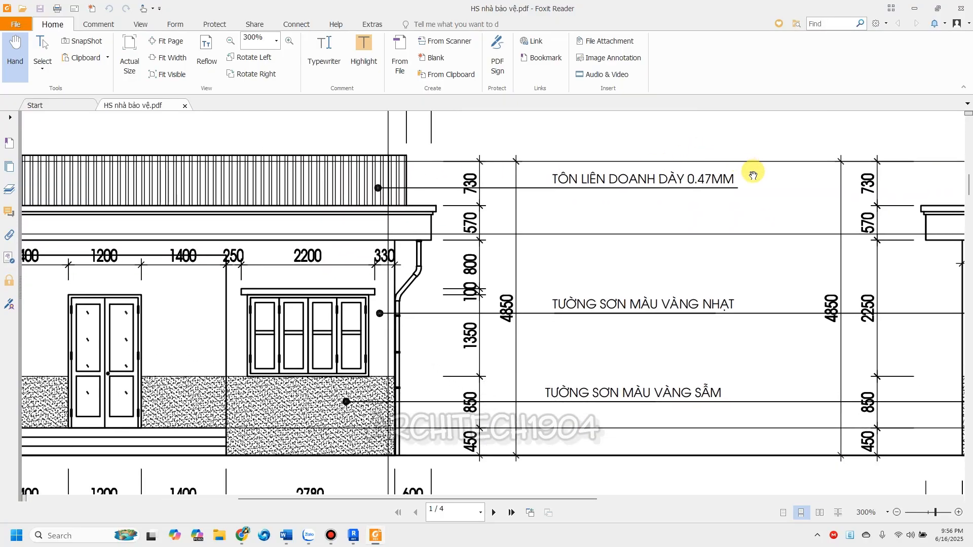
{"action": "left_click", "coordinate": [915, 8]}
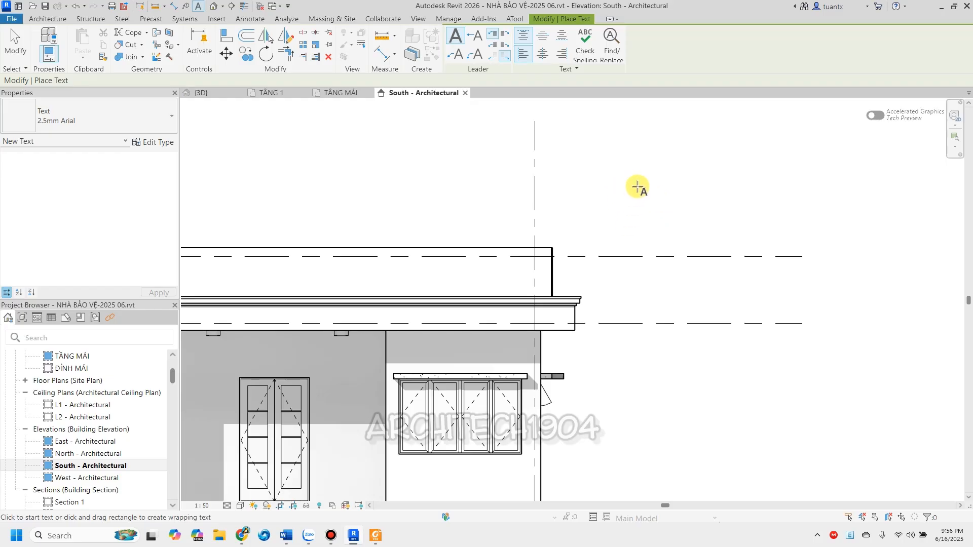
Place the text note "TÔN DÀY 0.47mm" above and to the right of the roof in the South elevation.
{"action": "left_click_drag", "start_coordinate": [619, 163], "coordinate": [631, 187]}
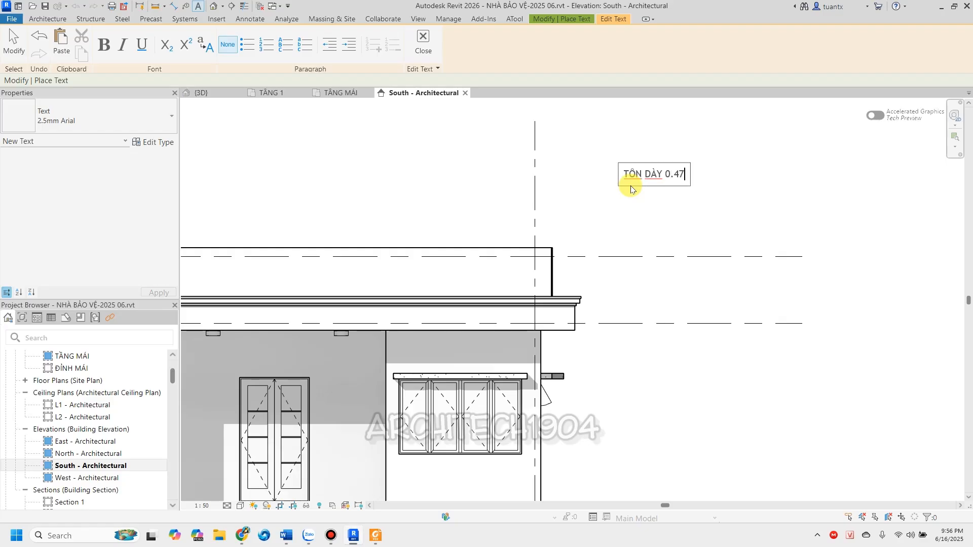
{"action": "left_click", "coordinate": [618, 211]}
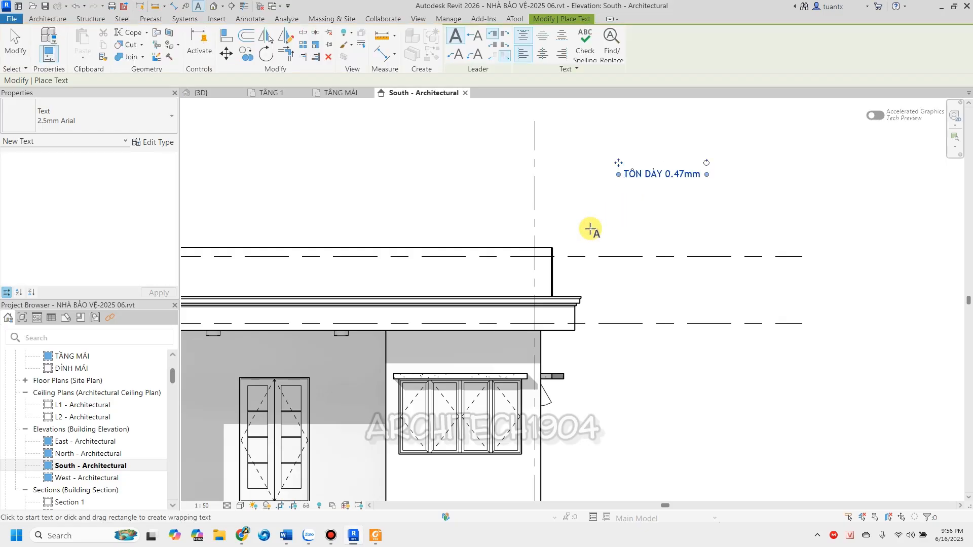
{"action": "key", "text": "Escape"}
Add a left-side straight leader to the roof note, with a right-angled elbow and its arrow on the roof.
{"action": "left_click", "coordinate": [635, 173]}
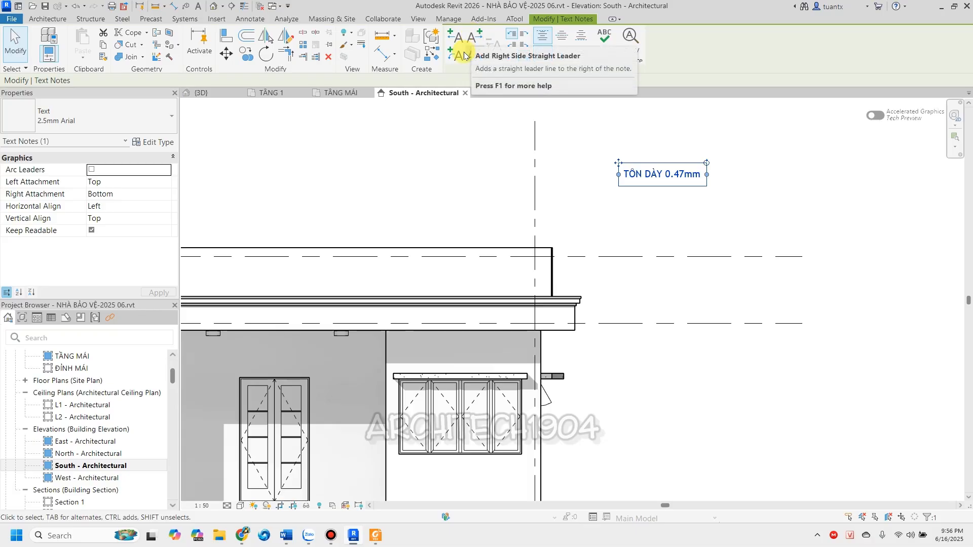
{"action": "left_click", "coordinate": [455, 36]}
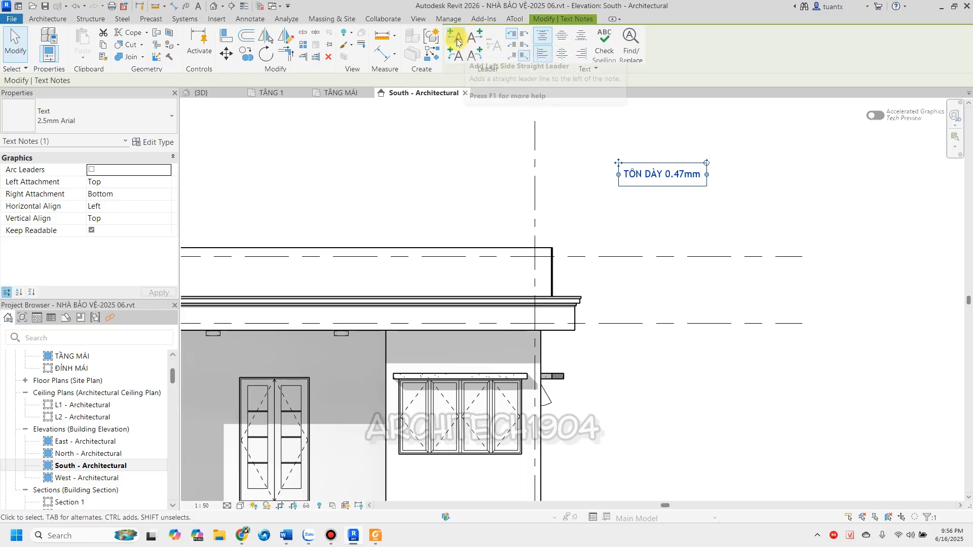
{"action": "left_click_drag", "start_coordinate": [546, 183], "coordinate": [517, 253]}
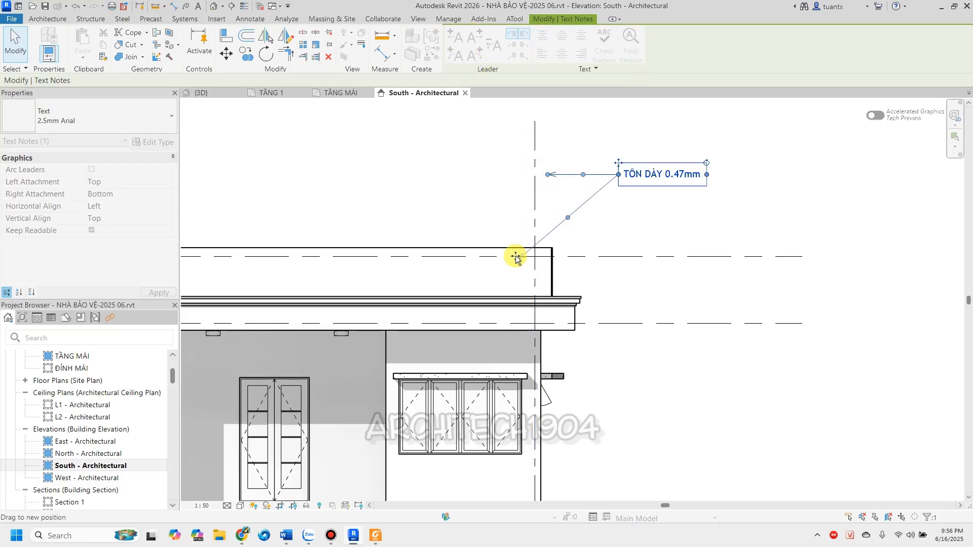
{"action": "left_click_drag", "start_coordinate": [567, 214], "coordinate": [516, 174]}
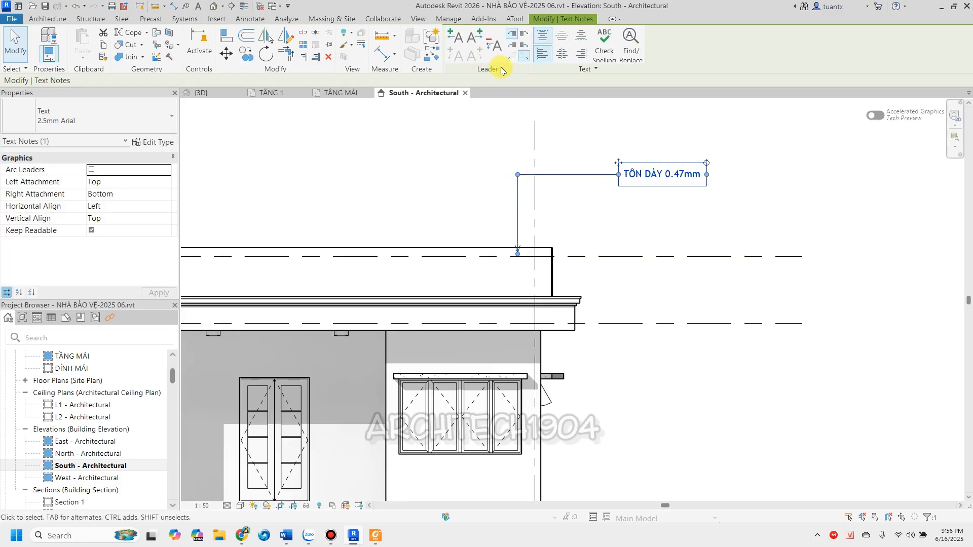
{"action": "left_click", "coordinate": [600, 140]}
Try adding several right-side straight leaders to the roof note, and remove all of its leaders.
{"action": "left_click", "coordinate": [630, 174]}
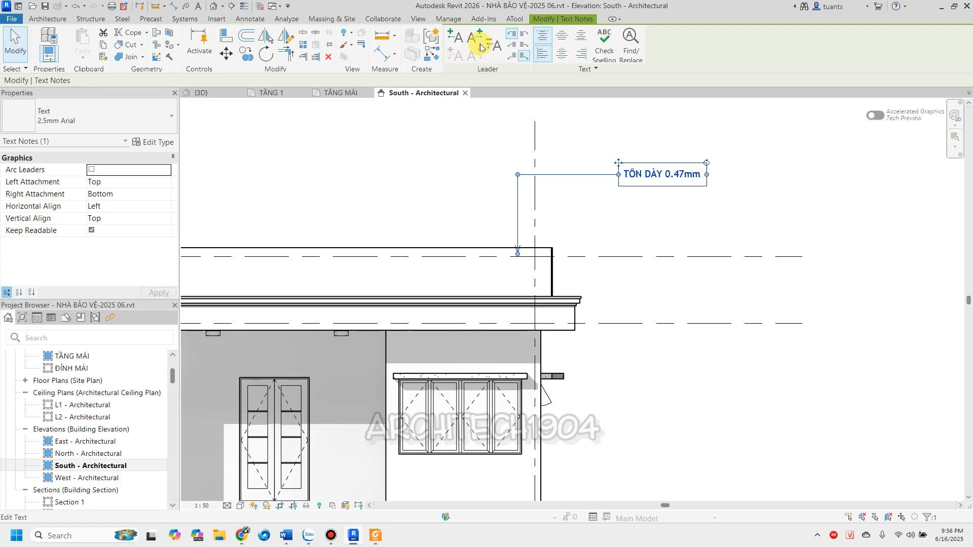
{"action": "left_click", "coordinate": [475, 40]}
{"action": "left_click", "coordinate": [475, 40]}
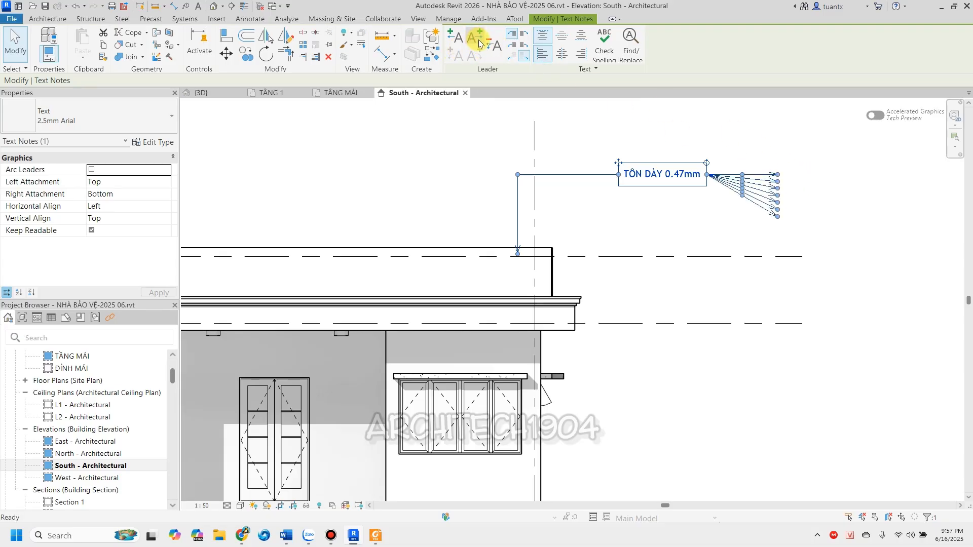
{"action": "left_click", "coordinate": [494, 51]}
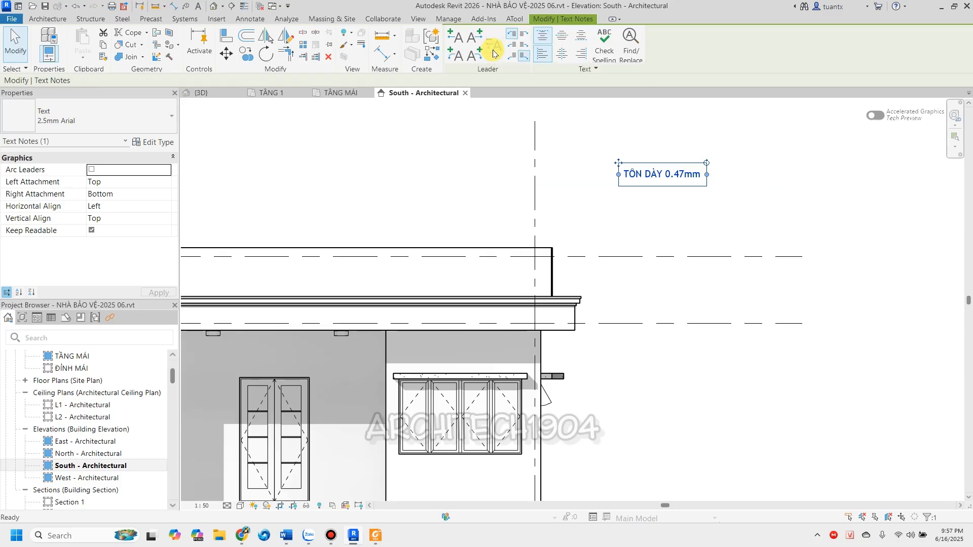
Try a left-side arc leader from the note to the roof, adjust its curve and remove it.
{"action": "left_click", "coordinate": [459, 56]}
{"action": "left_click_drag", "start_coordinate": [527, 174], "coordinate": [508, 265]}
{"action": "left_click_drag", "start_coordinate": [546, 199], "coordinate": [539, 188]}
{"action": "left_click", "coordinate": [496, 45]}
Add a left-side straight leader to the TÔN DÀY 0.47mm note, arrow on the roof face and elbow at a right angle.
{"action": "left_click", "coordinate": [454, 37]}
{"action": "left_click_drag", "start_coordinate": [548, 175], "coordinate": [503, 270]}
{"action": "left_click_drag", "start_coordinate": [561, 223], "coordinate": [502, 180]}
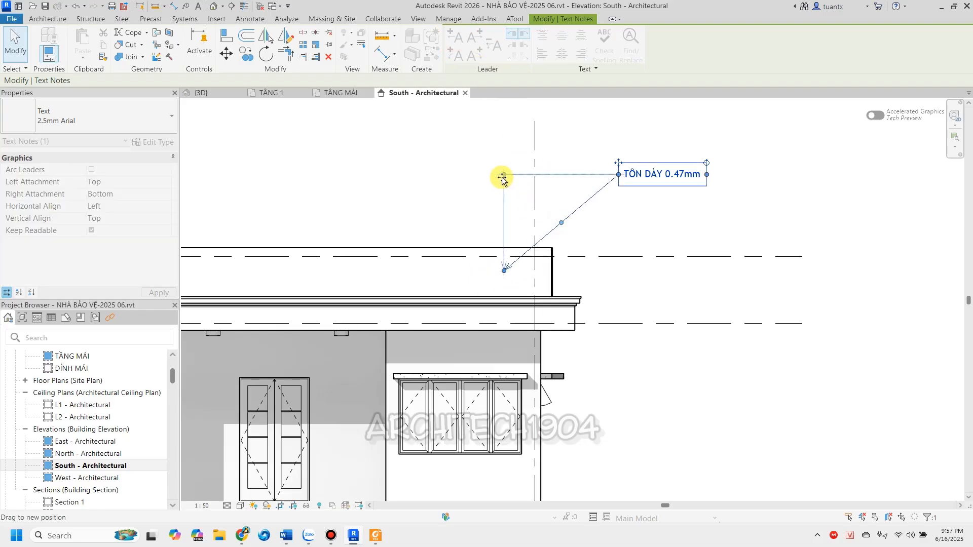
{"action": "left_click", "coordinate": [603, 207]}
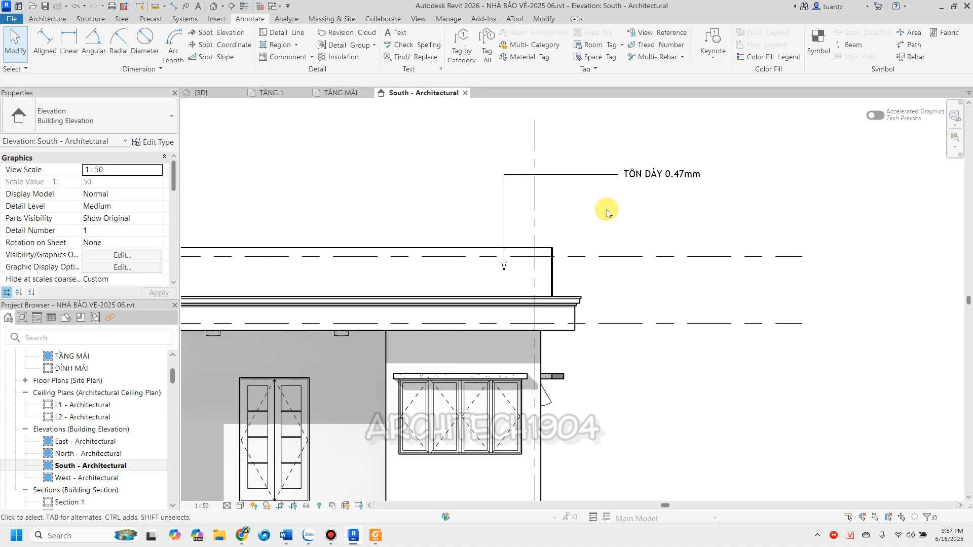
Open the Section 1 building section view.
{"action": "scroll", "coordinate": [603, 207], "scroll_direction": "down", "scroll_amount": 2}
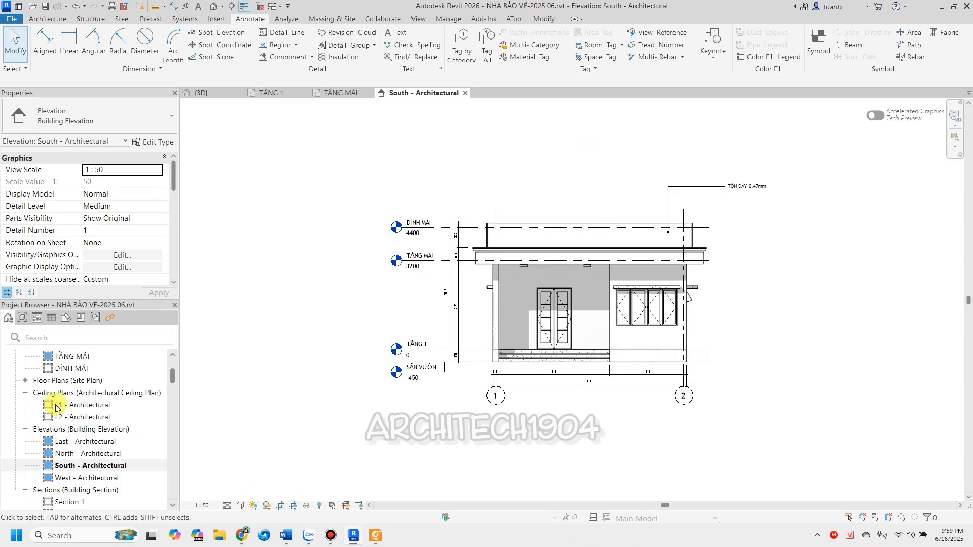
{"action": "scroll", "coordinate": [56, 407], "scroll_direction": "down", "scroll_amount": 3}
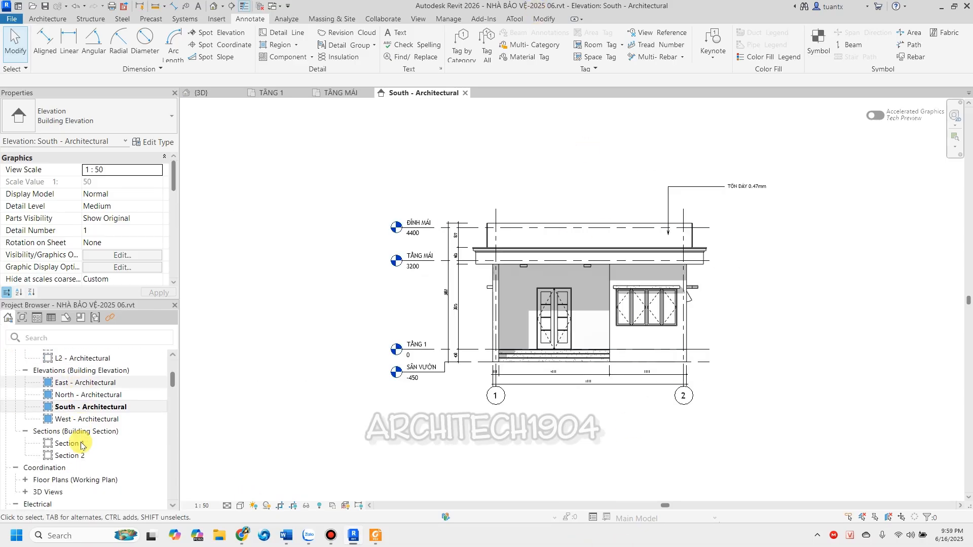
{"action": "double_click", "coordinate": [60, 380]}
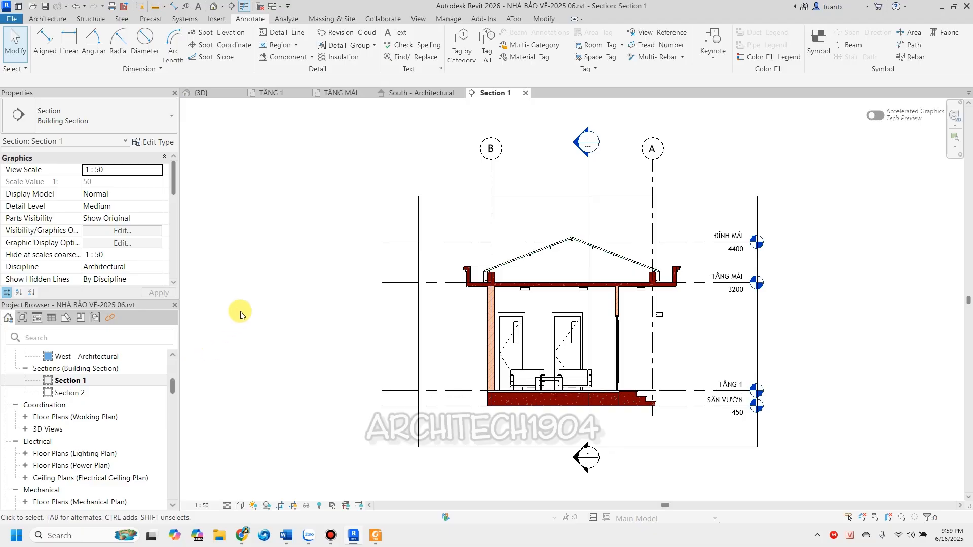
{"action": "scroll", "coordinate": [449, 338], "scroll_direction": "up", "scroll_amount": 2}
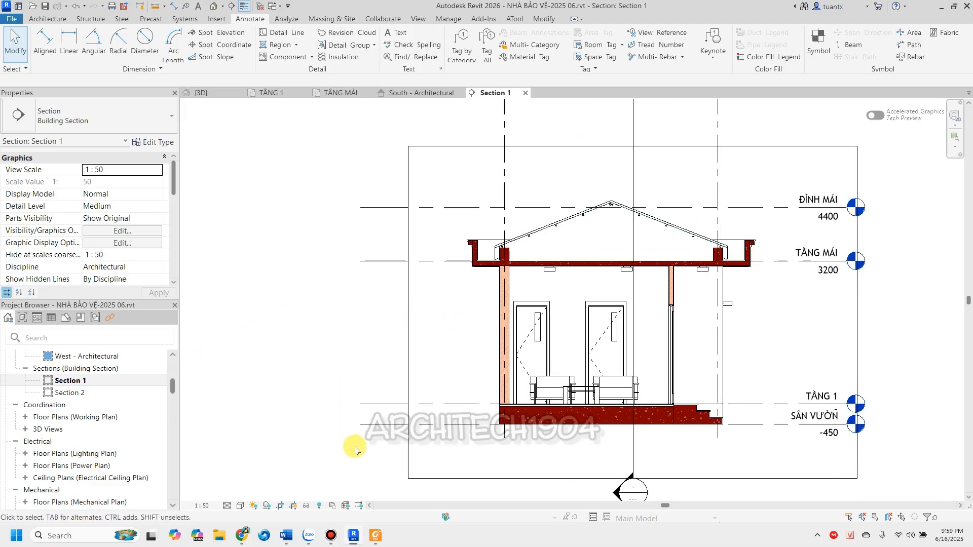
Switch to Foxit Reader and examine the sections and the gutter and step details on page 2 of the reference PDF.
{"action": "left_click", "coordinate": [376, 536]}
{"action": "scroll", "coordinate": [630, 380], "scroll_direction": "down", "scroll_amount": 10}
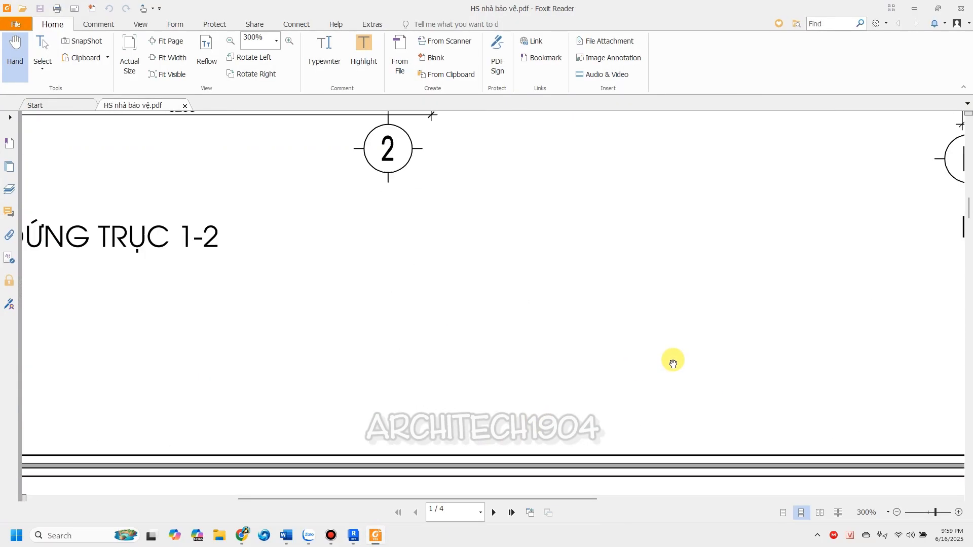
{"action": "scroll", "coordinate": [495, 206], "scroll_direction": "down", "scroll_amount": 5}
{"action": "scroll", "coordinate": [557, 218], "scroll_direction": "down", "scroll_amount": 4, "text": "ctrl"}
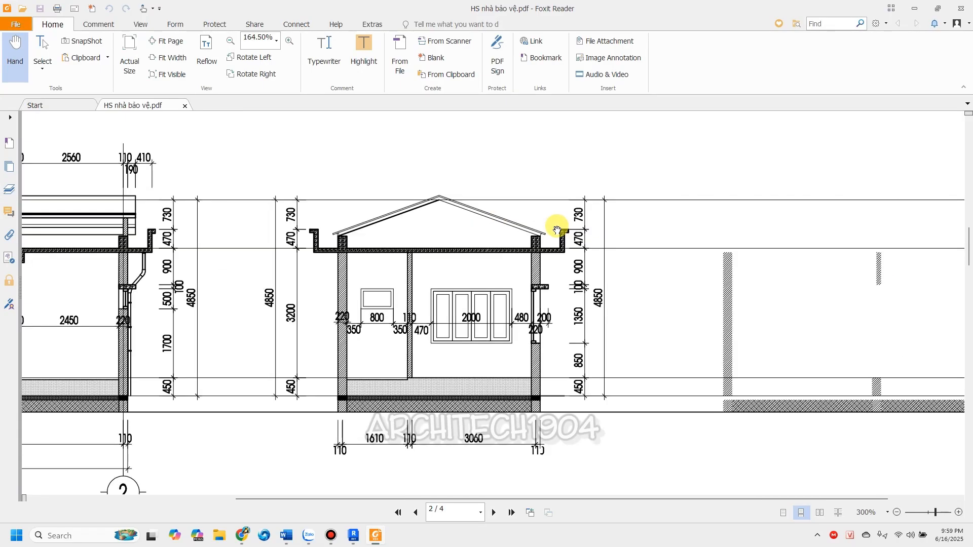
{"action": "scroll", "coordinate": [632, 272], "scroll_direction": "down", "scroll_amount": 6}
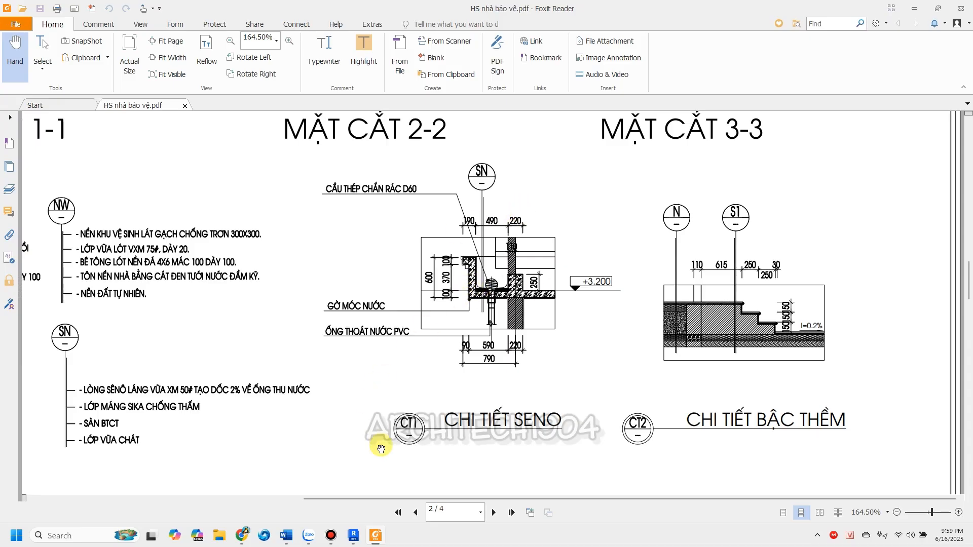
{"action": "left_click", "coordinate": [353, 535]}
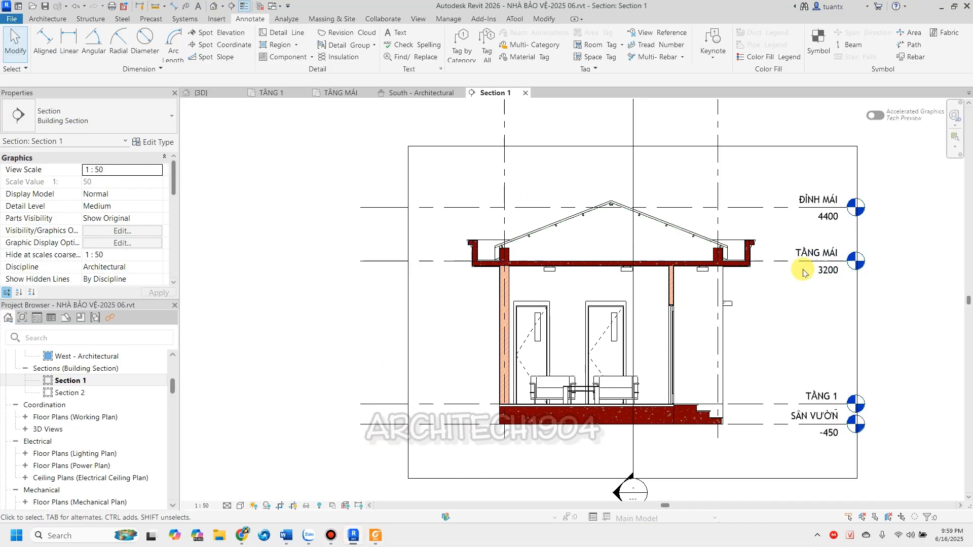
Tighten Section 1's crop region by moving its upper, right and lower edges closer to the building.
{"action": "left_click", "coordinate": [521, 146]}
{"action": "left_click_drag", "start_coordinate": [633, 143], "coordinate": [630, 156]}
{"action": "left_click_drag", "start_coordinate": [857, 319], "coordinate": [836, 318]}
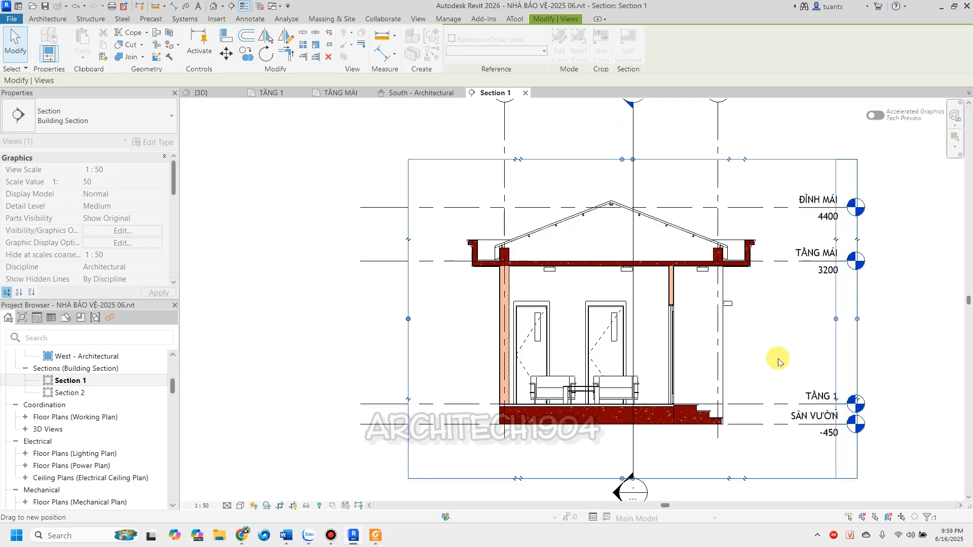
{"action": "left_click_drag", "start_coordinate": [622, 478], "coordinate": [606, 449]}
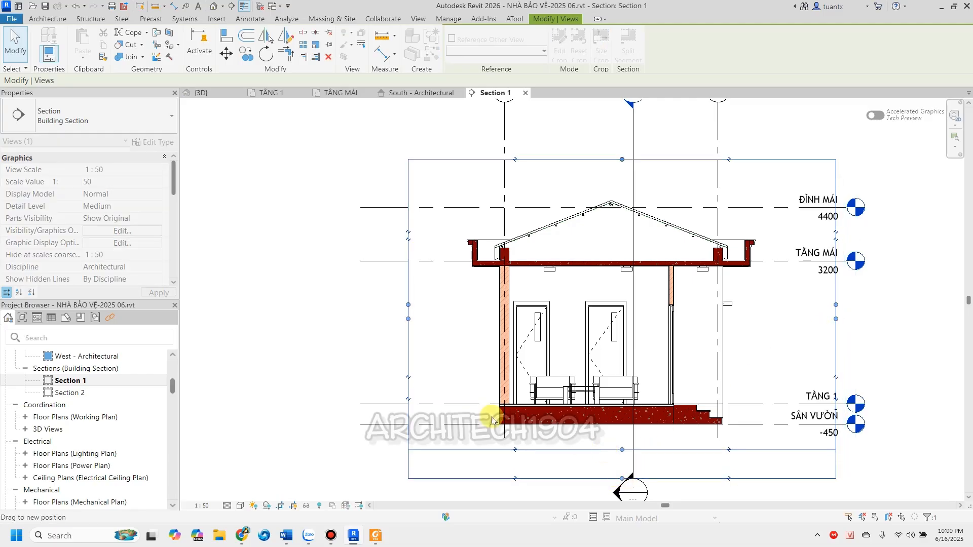
Turn off Crop Region Visible for the Section 1 view.
{"action": "left_click", "coordinate": [223, 267]}
{"action": "scroll", "coordinate": [79, 230], "scroll_direction": "down", "scroll_amount": 5}
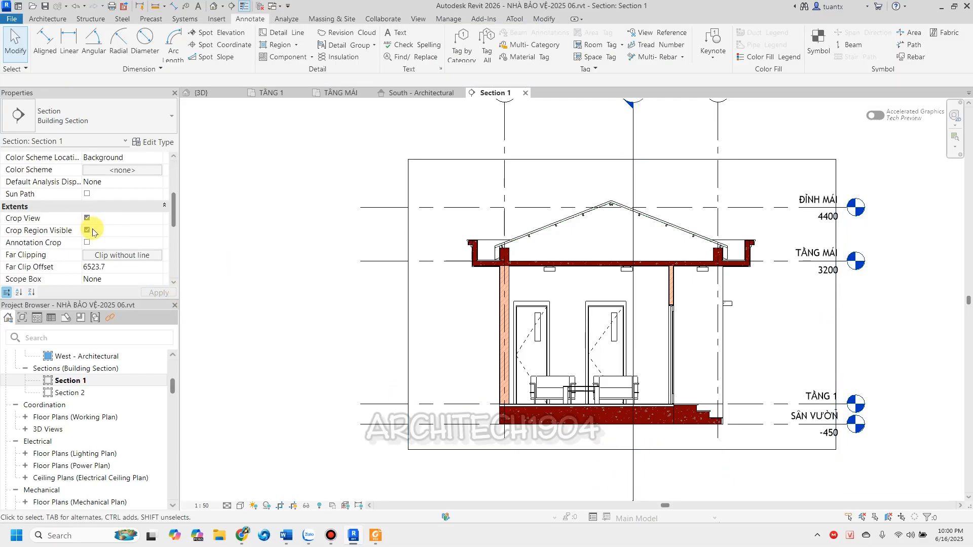
{"action": "left_click", "coordinate": [87, 231]}
Hide the Section 2 marker element in the Section 1 view.
{"action": "scroll", "coordinate": [233, 278], "scroll_direction": "down", "scroll_amount": 2}
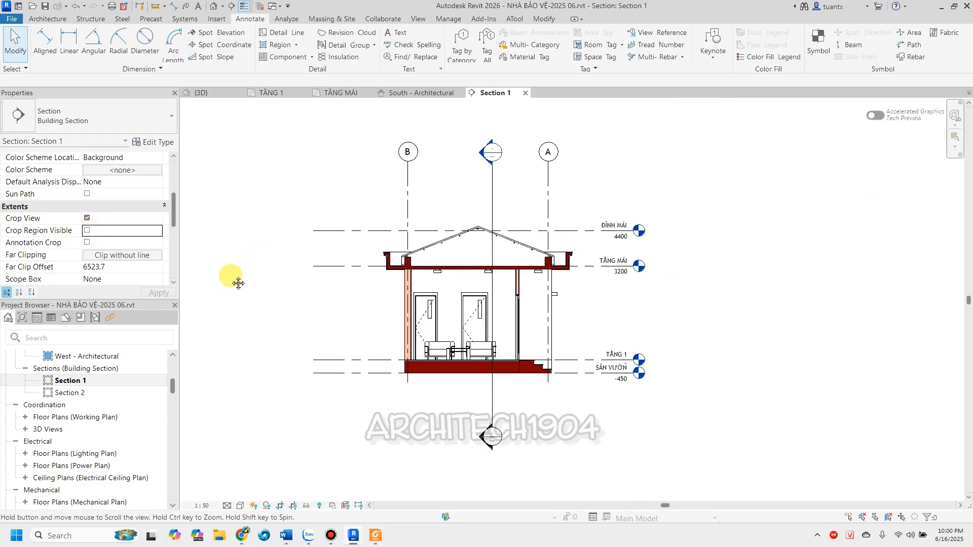
{"action": "scroll", "coordinate": [429, 208], "scroll_direction": "up", "scroll_amount": 1}
{"action": "left_click", "coordinate": [503, 186]}
{"action": "right_click", "coordinate": [503, 187]}
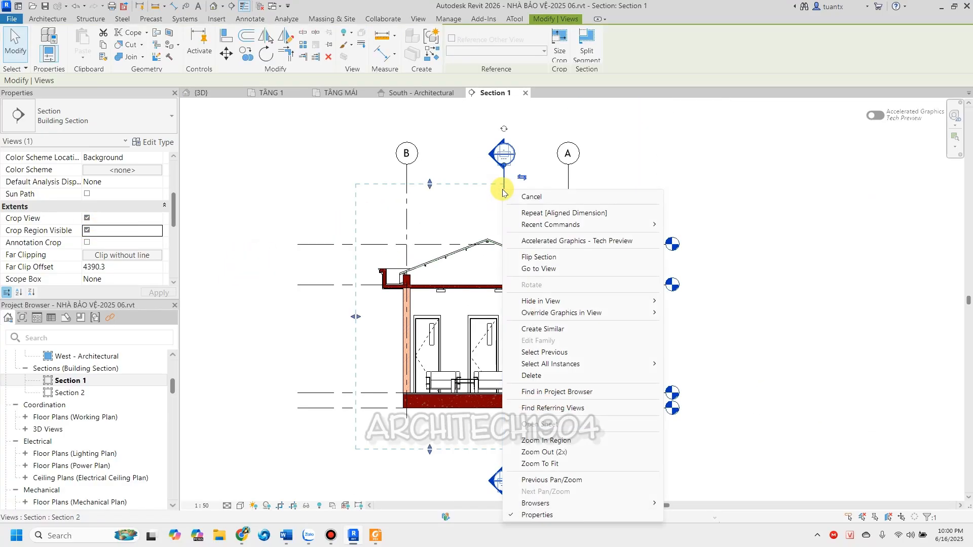
{"action": "mouse_move", "coordinate": [586, 301]}
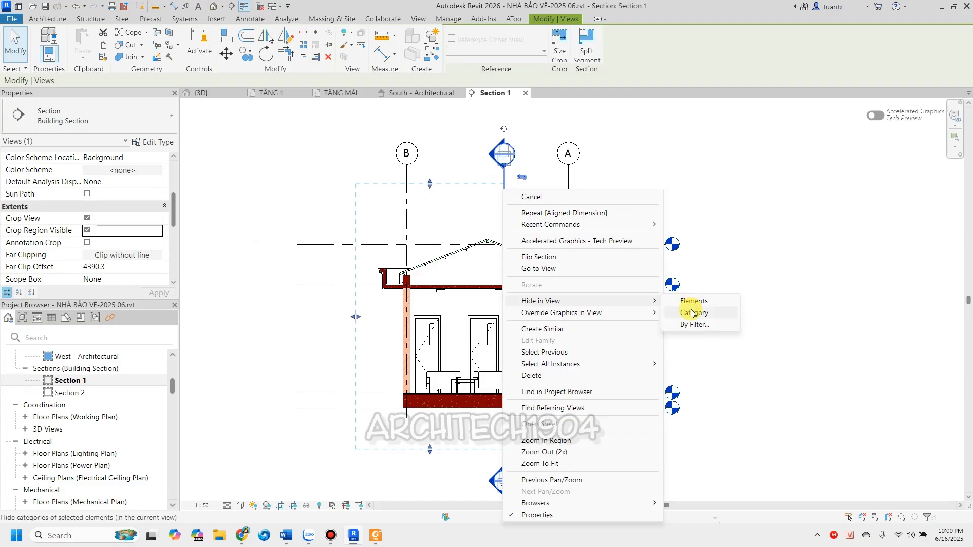
{"action": "left_click", "coordinate": [704, 302]}
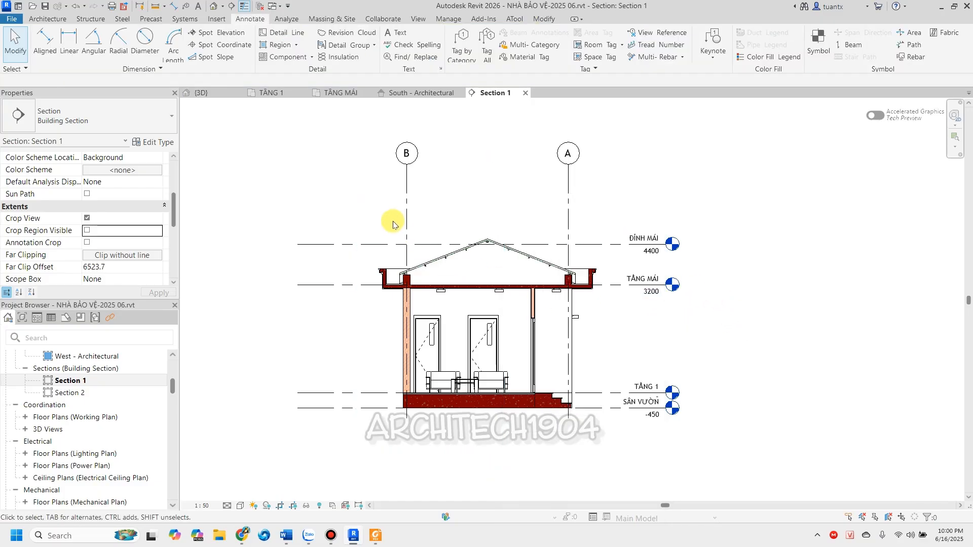
Hide the upper bubbles of grids B and A in Section 1 and show their bubbles at the lower ends.
{"action": "left_click", "coordinate": [405, 201]}
{"action": "left_click", "coordinate": [407, 120]}
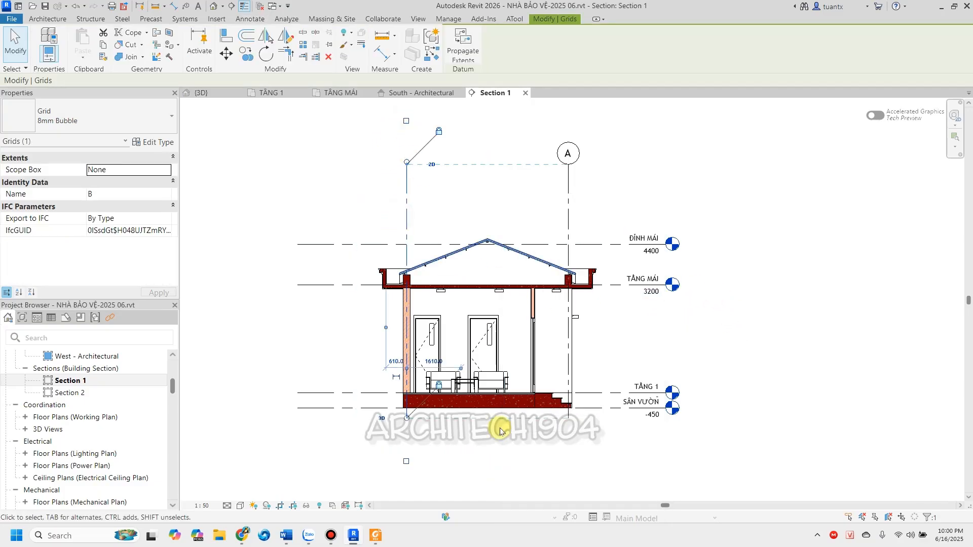
{"action": "left_click", "coordinate": [405, 461]}
{"action": "left_click", "coordinate": [566, 198]}
{"action": "left_click", "coordinate": [567, 120]}
{"action": "left_click", "coordinate": [568, 462]}
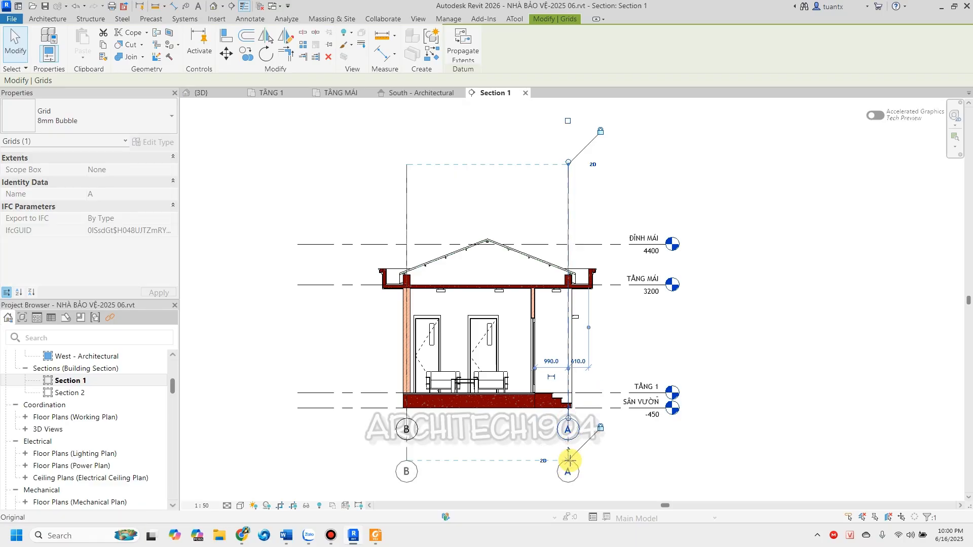
Switch the heads of levels SÂN VƯỜN, TẦNG 1, TẦNG MÁI and ĐỈNH MÁI from the right end to the left end.
{"action": "left_click", "coordinate": [598, 408]}
{"action": "left_click", "coordinate": [700, 408]}
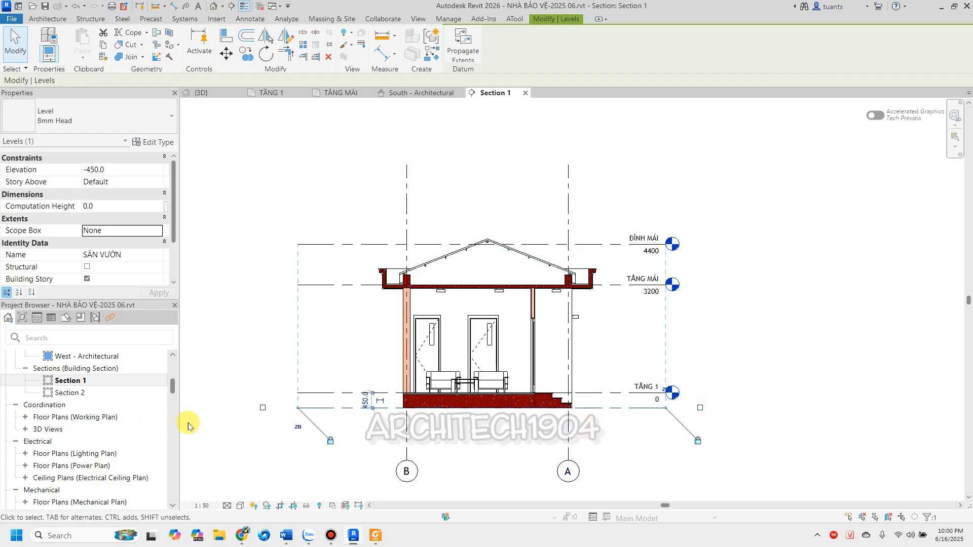
{"action": "left_click", "coordinate": [262, 408]}
{"action": "left_click", "coordinate": [327, 393]}
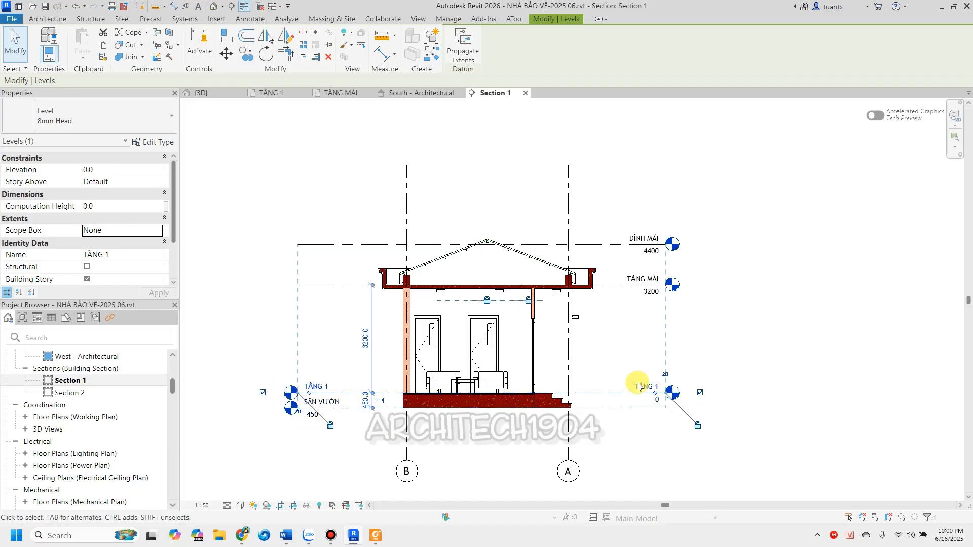
{"action": "left_click", "coordinate": [658, 284]}
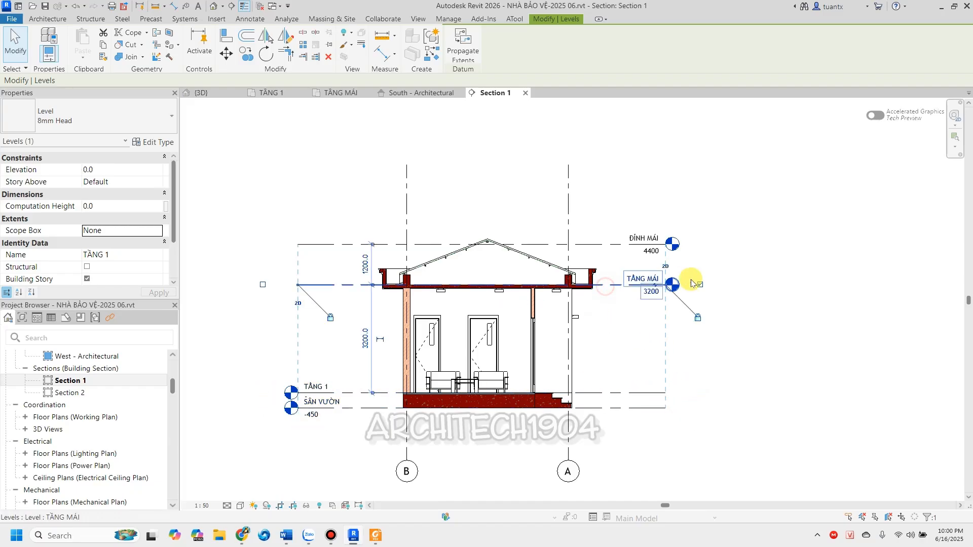
{"action": "left_click", "coordinate": [700, 284]}
{"action": "left_click", "coordinate": [263, 285]}
{"action": "left_click", "coordinate": [309, 244]}
{"action": "left_click", "coordinate": [262, 244]}
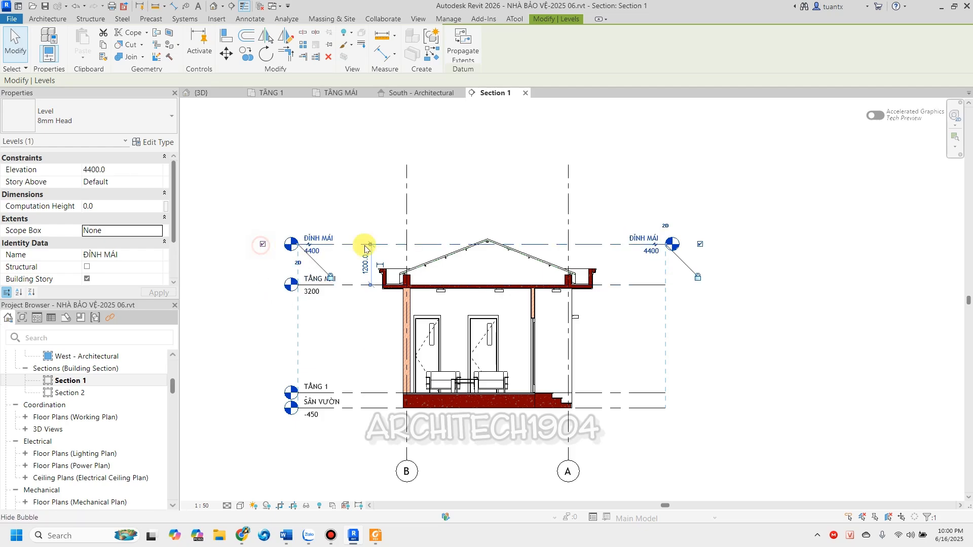
{"action": "left_click", "coordinate": [700, 244]}
{"action": "left_click", "coordinate": [771, 289]}
Add an elbow to the SÂN VƯỜN level line, lowering its head clear of TẦNG 1 and extending the bend toward the building.
{"action": "scroll", "coordinate": [368, 411], "scroll_direction": "up", "scroll_amount": 3}
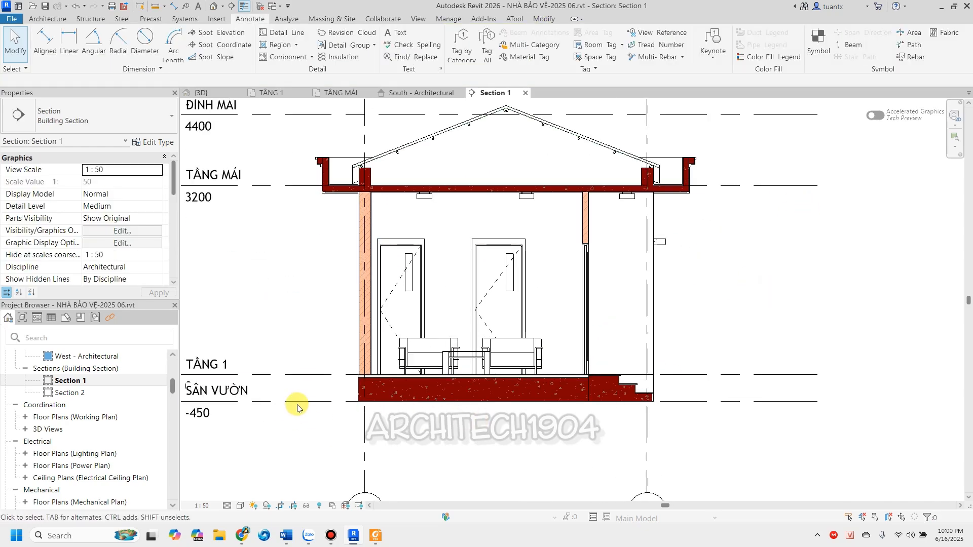
{"action": "left_click", "coordinate": [326, 402]}
{"action": "middle_click_drag", "start_coordinate": [194, 424], "coordinate": [547, 390]}
{"action": "left_click", "coordinate": [545, 367]}
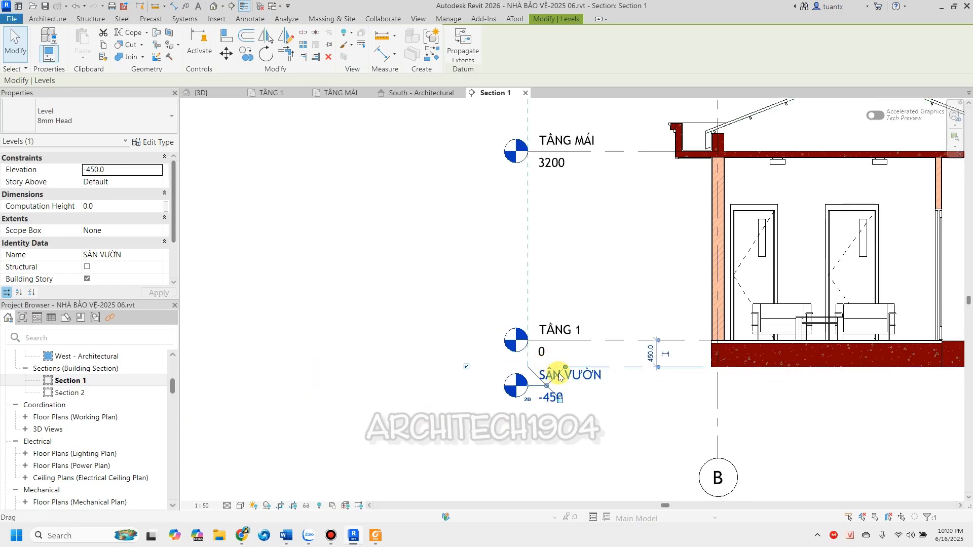
{"action": "mouse_move", "coordinate": [548, 400]}
{"action": "left_mouse_down"}
{"action": "mouse_move", "coordinate": [605, 400]}
{"action": "mouse_move", "coordinate": [554, 393]}
{"action": "left_mouse_up"}
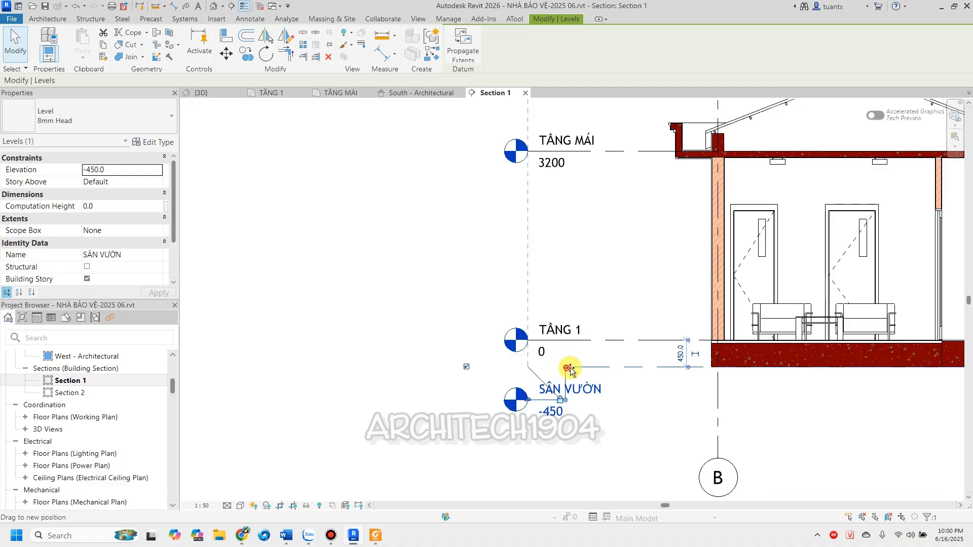
{"action": "left_click_drag", "start_coordinate": [619, 371], "coordinate": [619, 369]}
{"action": "left_click_drag", "start_coordinate": [565, 399], "coordinate": [619, 400]}
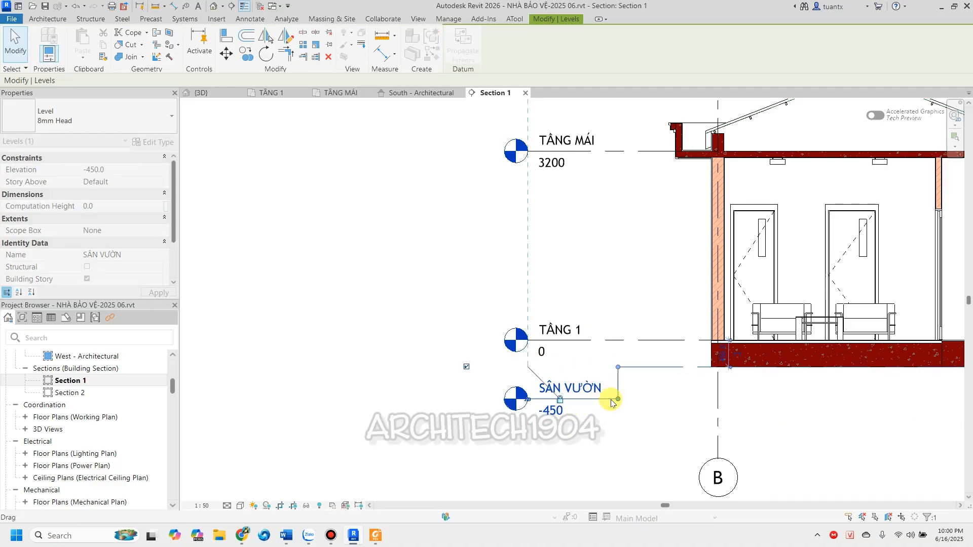
{"action": "scroll", "coordinate": [554, 397], "scroll_direction": "down", "scroll_amount": 3}
{"action": "left_click", "coordinate": [318, 396]}
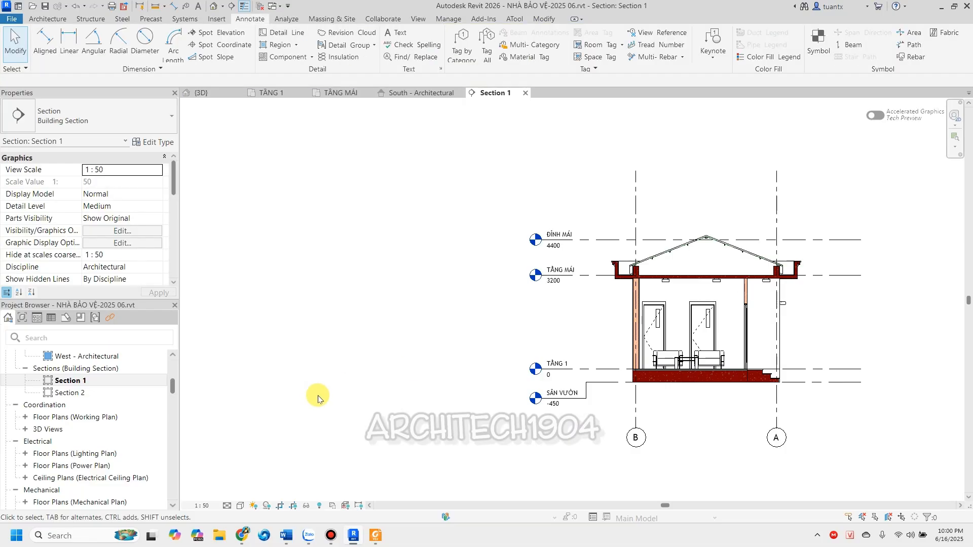
Create a rectangular callout around the roof gutter at grid A in Section 1.
{"action": "scroll", "coordinate": [740, 339], "scroll_direction": "up", "scroll_amount": 3}
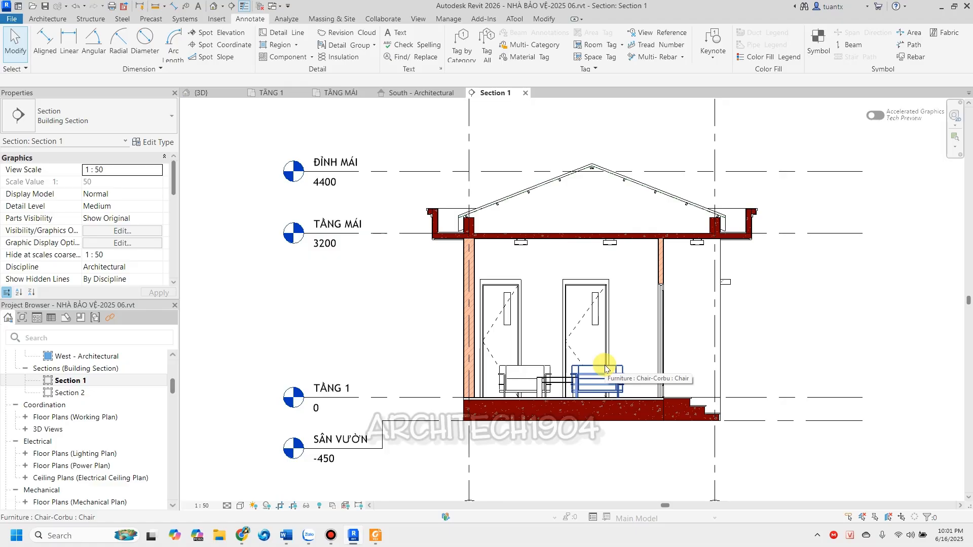
{"action": "scroll", "coordinate": [646, 308], "scroll_direction": "up", "scroll_amount": 2}
{"action": "scroll", "coordinate": [624, 234], "scroll_direction": "up", "scroll_amount": 2}
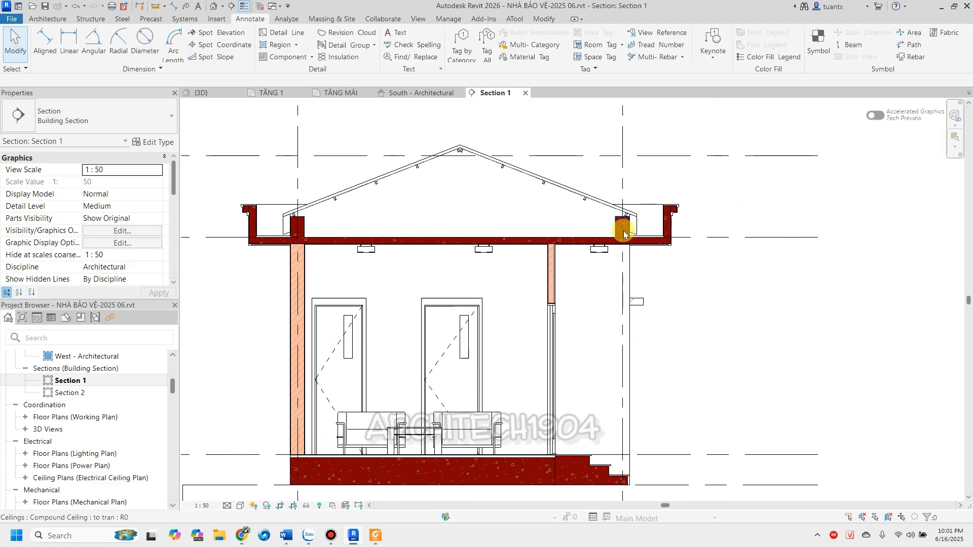
{"action": "scroll", "coordinate": [654, 210], "scroll_direction": "up", "scroll_amount": 4}
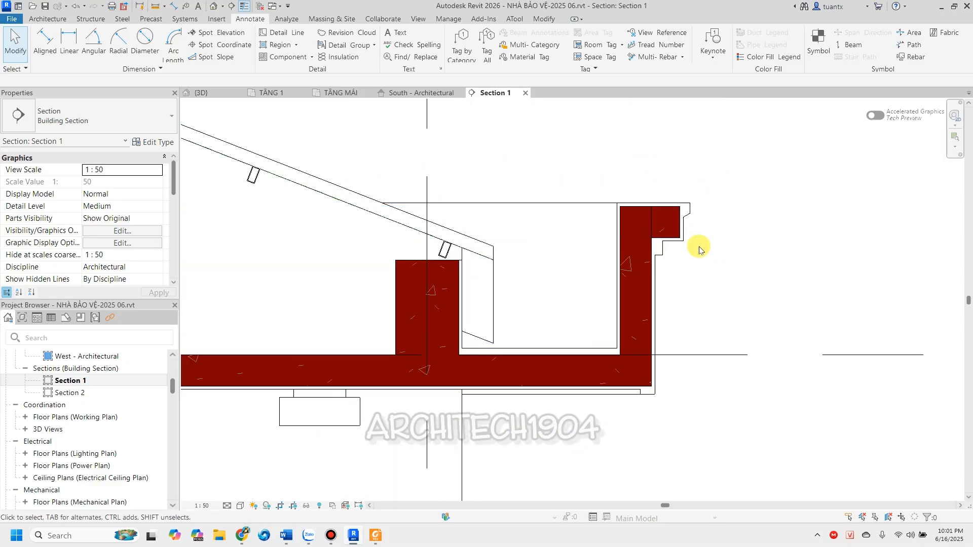
{"action": "scroll", "coordinate": [671, 308], "scroll_direction": "down", "scroll_amount": 3}
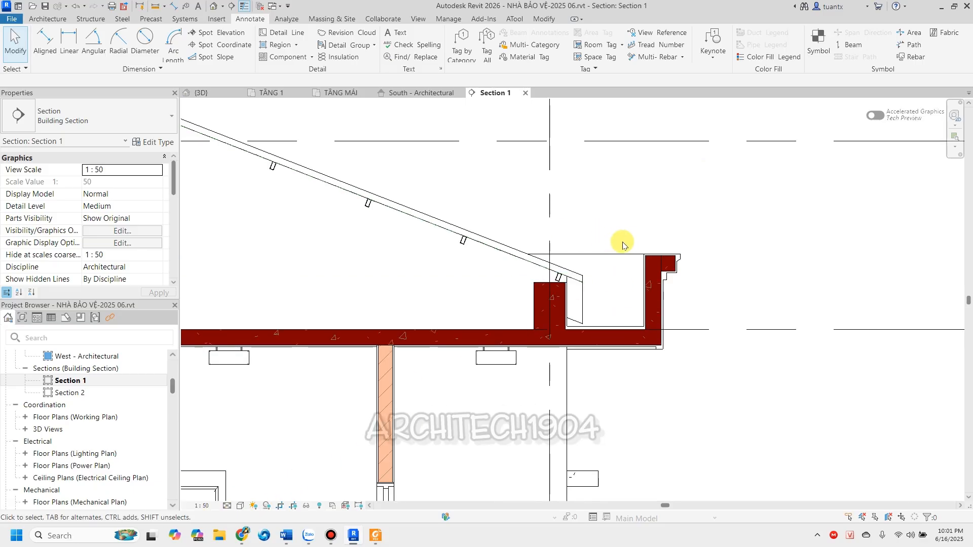
{"action": "scroll", "coordinate": [621, 242], "scroll_direction": "down", "scroll_amount": 2}
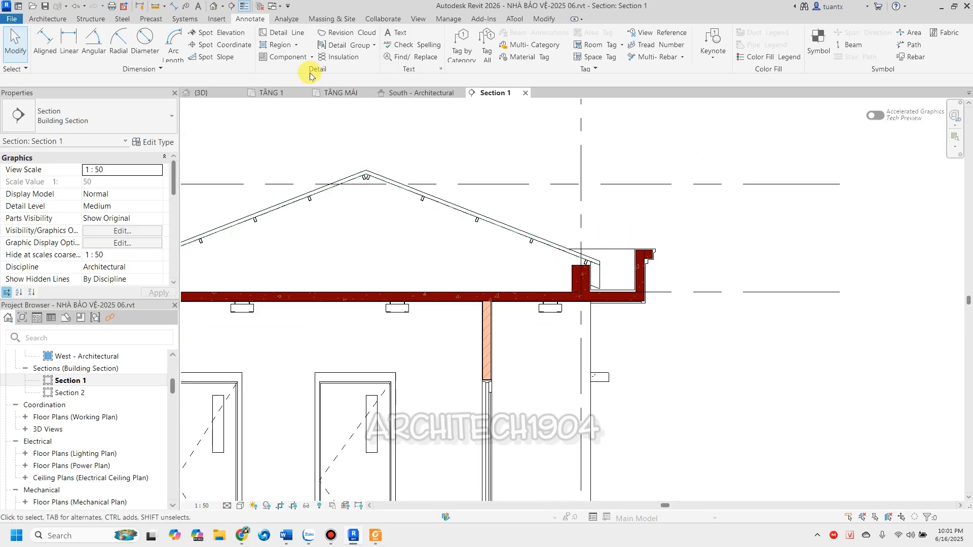
{"action": "left_click", "coordinate": [420, 19]}
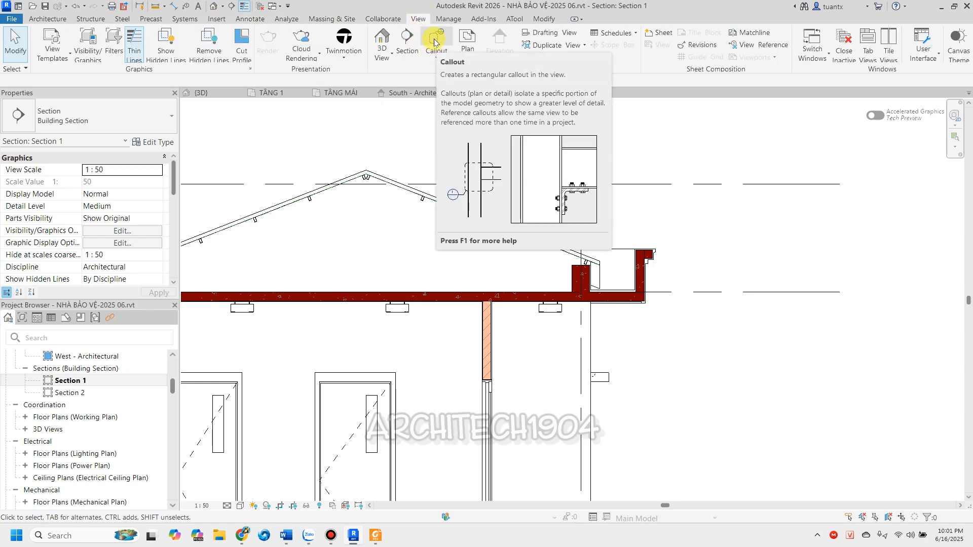
{"action": "left_click", "coordinate": [435, 43]}
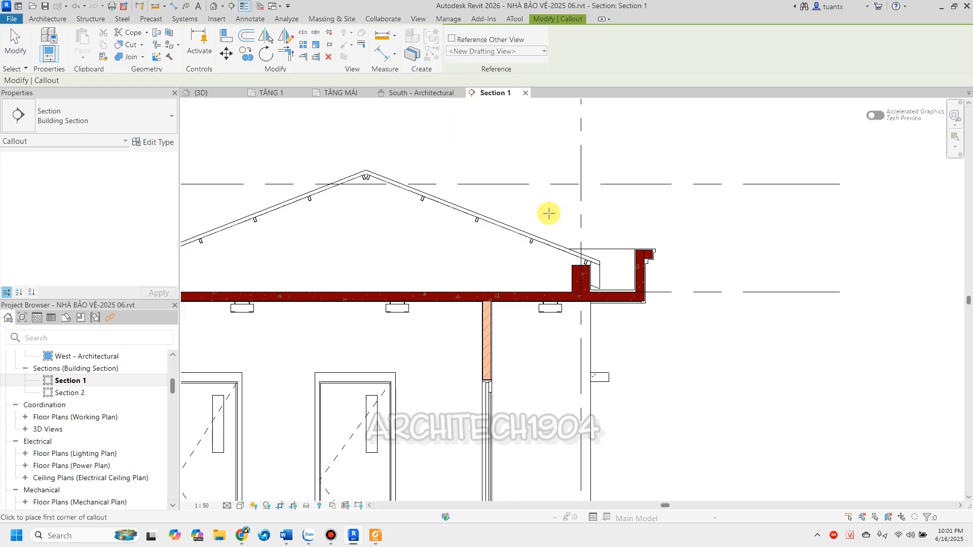
{"action": "left_click", "coordinate": [559, 227]}
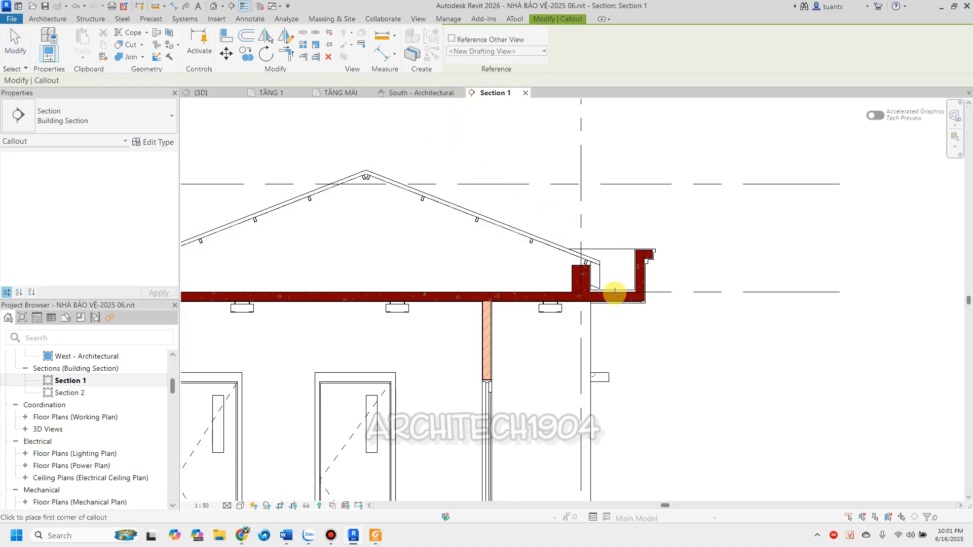
{"action": "left_click", "coordinate": [667, 328]}
Create a second rectangular callout around the entrance steps at grid A in Section 1.
{"action": "scroll", "coordinate": [687, 314], "scroll_direction": "down", "scroll_amount": 3}
{"action": "middle_click_drag", "start_coordinate": [688, 299], "coordinate": [659, 179]}
{"action": "scroll", "coordinate": [582, 331], "scroll_direction": "up", "scroll_amount": 3}
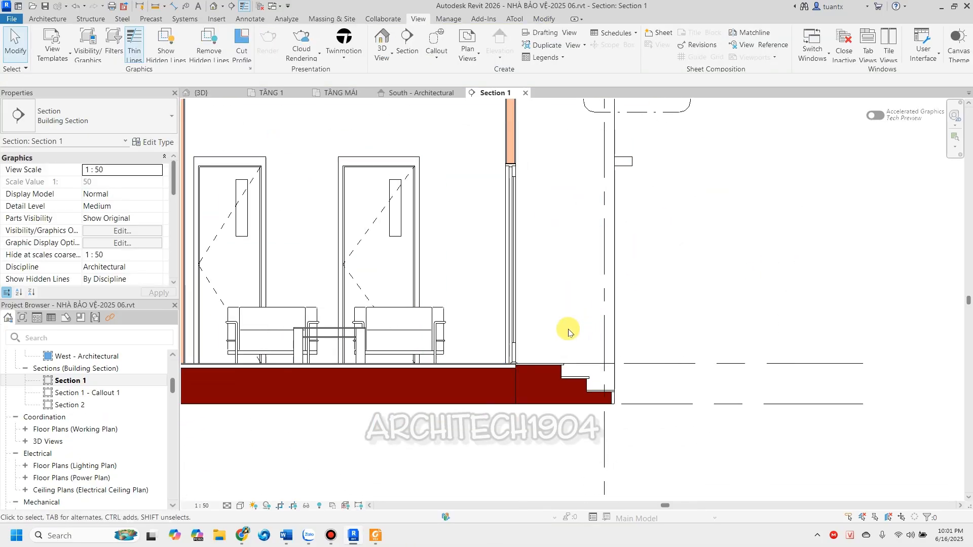
{"action": "left_click", "coordinate": [434, 42]}
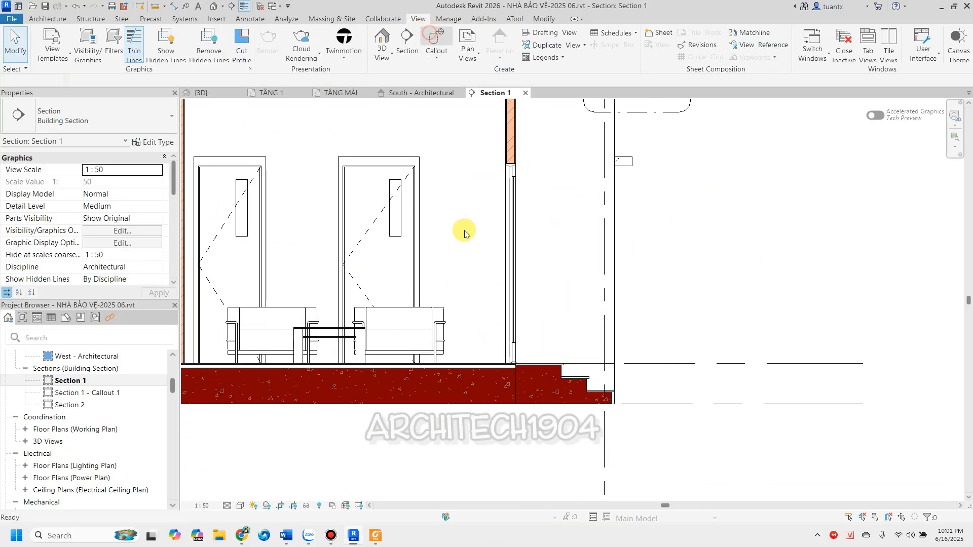
{"action": "left_click", "coordinate": [500, 354]}
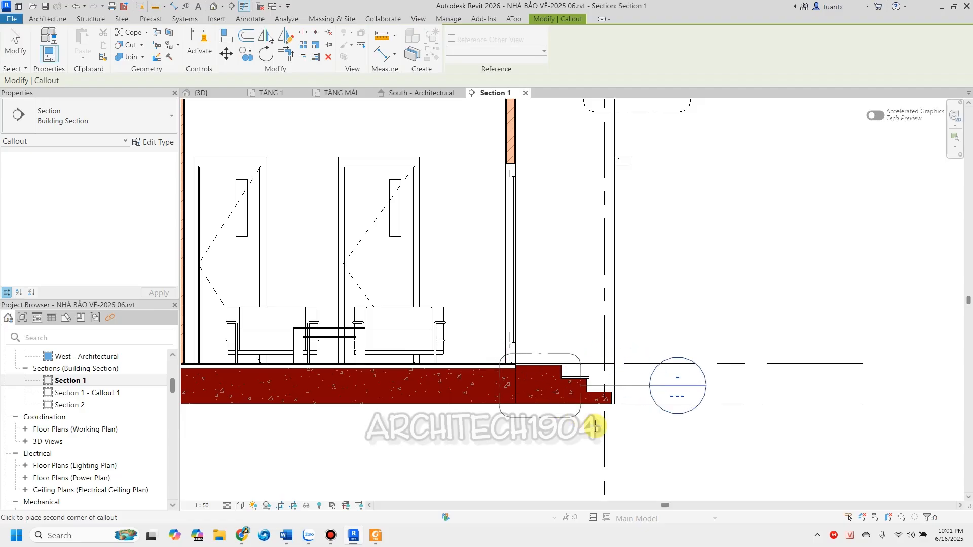
{"action": "left_click", "coordinate": [629, 430]}
{"action": "scroll", "coordinate": [618, 408], "scroll_direction": "down", "scroll_amount": 3}
{"action": "scroll", "coordinate": [569, 395], "scroll_direction": "up", "scroll_amount": 1}
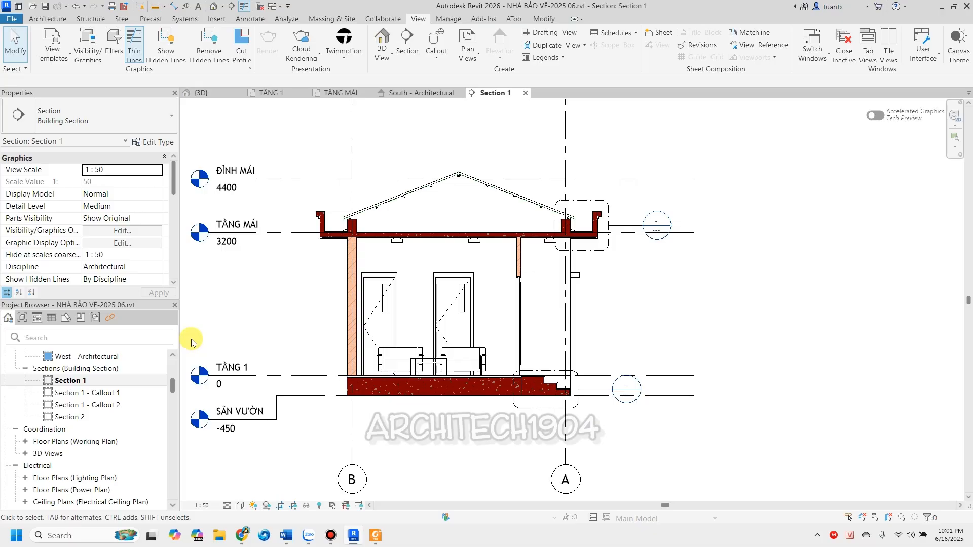
Rename the gutter callout view as Section 1 - sENO and the entrance steps callout view as Section 1 - BAC CAP.
{"action": "left_click_drag", "start_coordinate": [627, 223], "coordinate": [626, 227]}
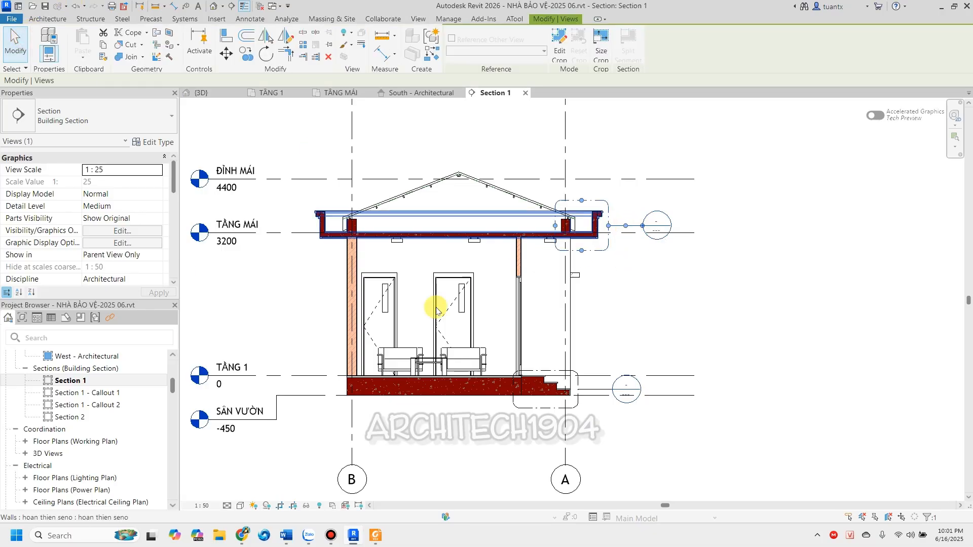
{"action": "left_click", "coordinate": [101, 397]}
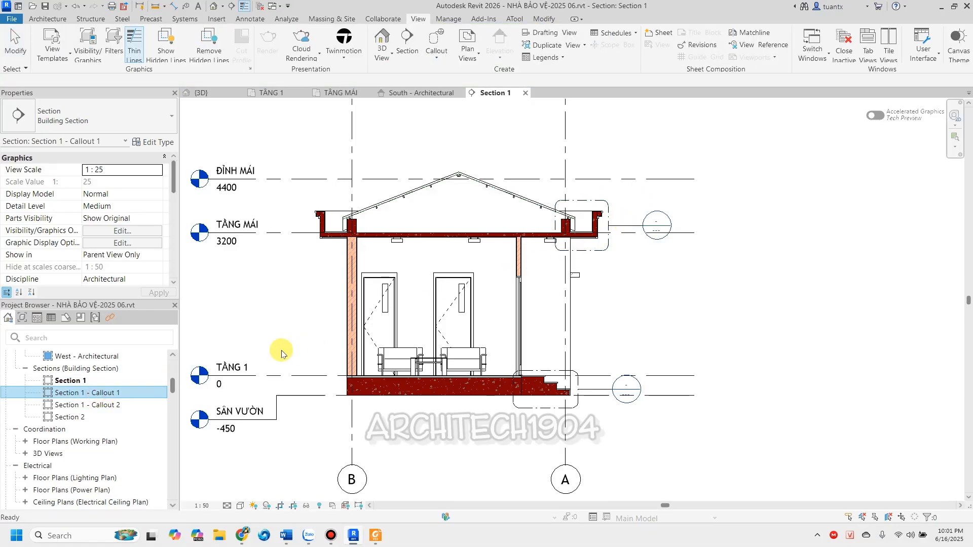
{"action": "key", "text": "Escape"}
{"action": "double_click", "coordinate": [101, 393]}
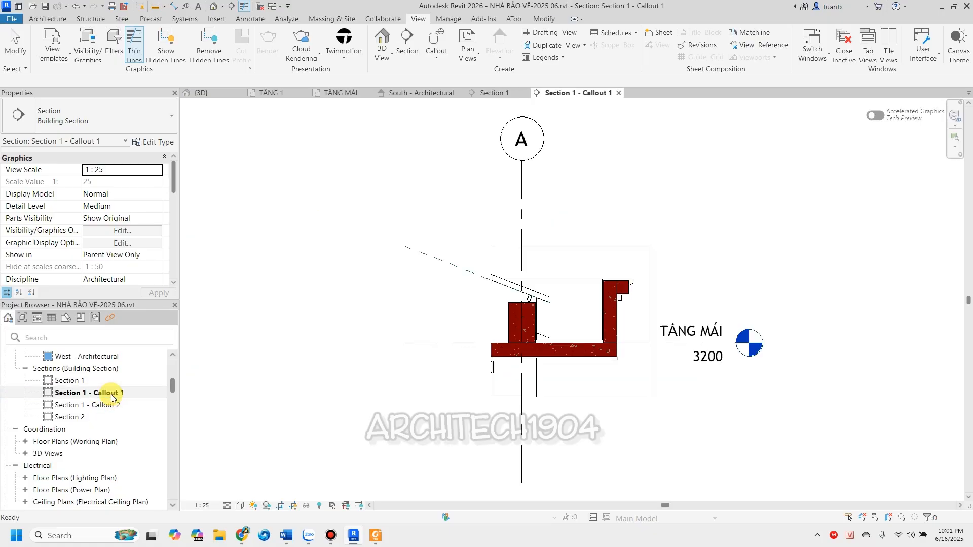
{"action": "left_click", "coordinate": [374, 292]}
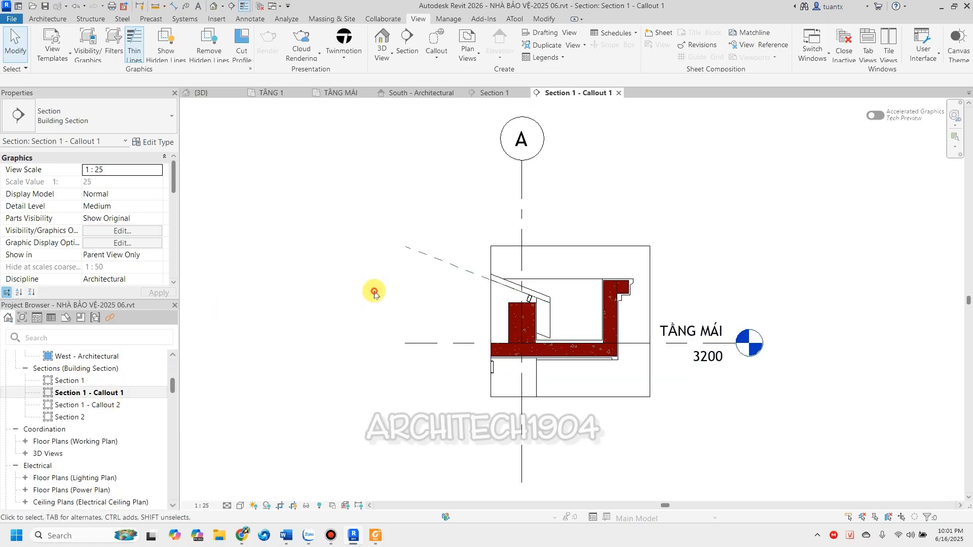
{"action": "scroll", "coordinate": [136, 234], "scroll_direction": "down", "scroll_amount": 10}
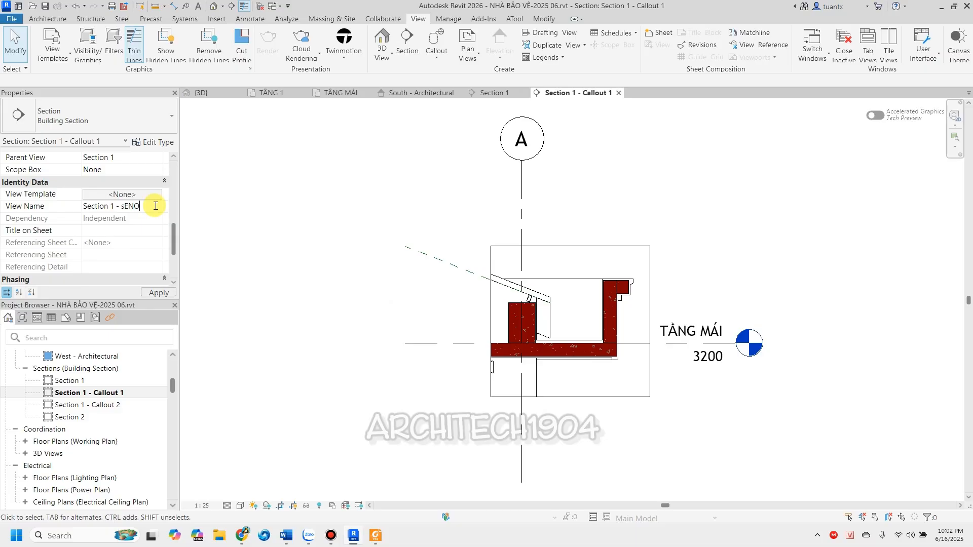
{"action": "double_click", "coordinate": [110, 391]}
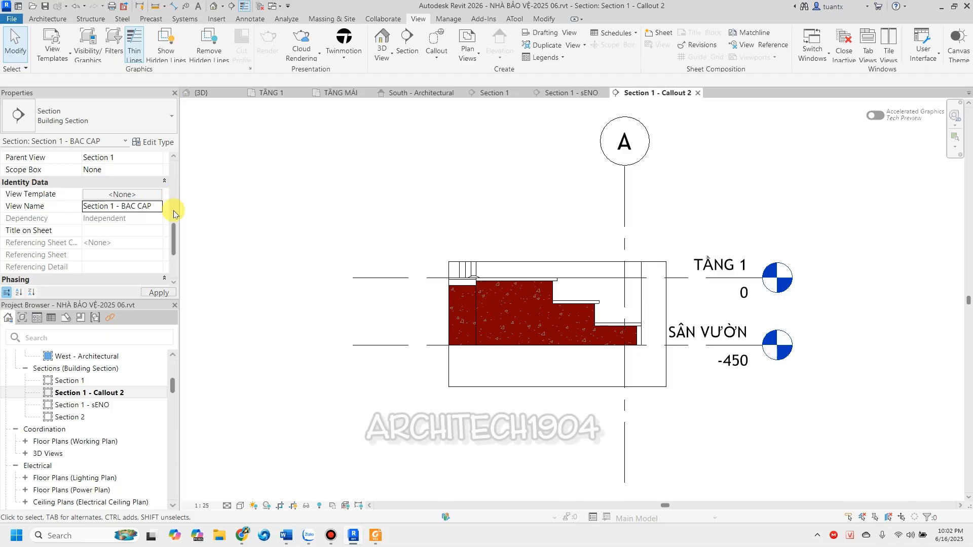
Open the Section 1 - sENO callout view to work on the gutter detail.
{"action": "double_click", "coordinate": [163, 402]}
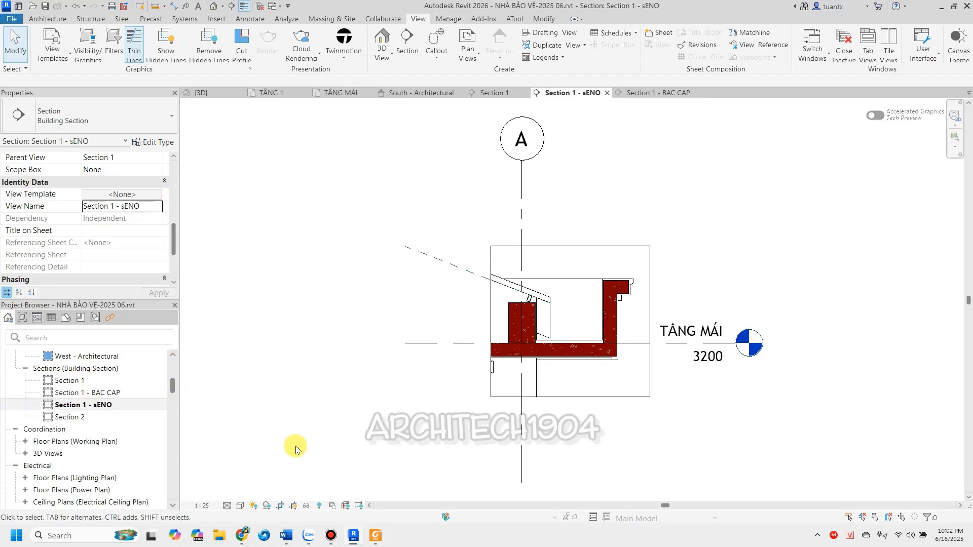
{"action": "scroll", "coordinate": [628, 273], "scroll_direction": "up", "scroll_amount": 5}
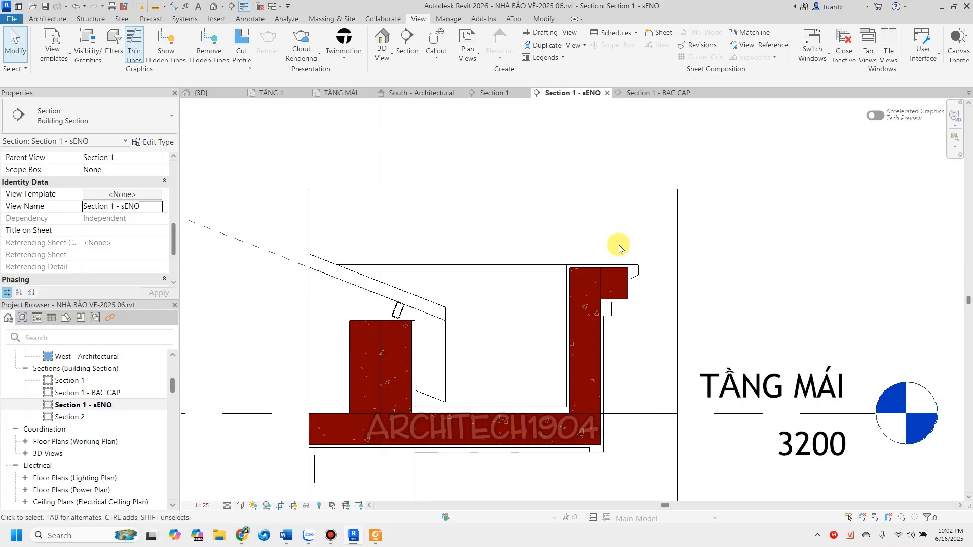
{"action": "scroll", "coordinate": [551, 322], "scroll_direction": "down", "scroll_amount": 2}
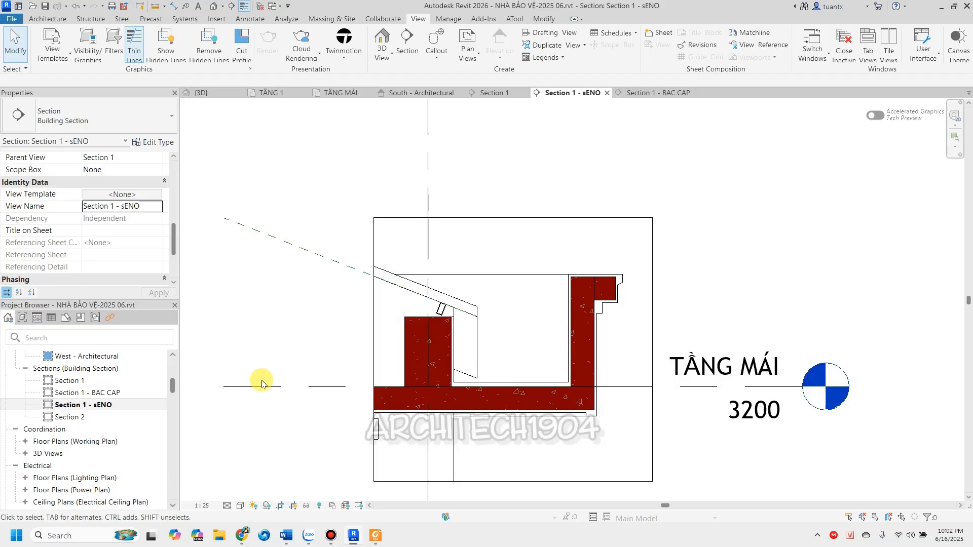
{"action": "left_click", "coordinate": [202, 506]}
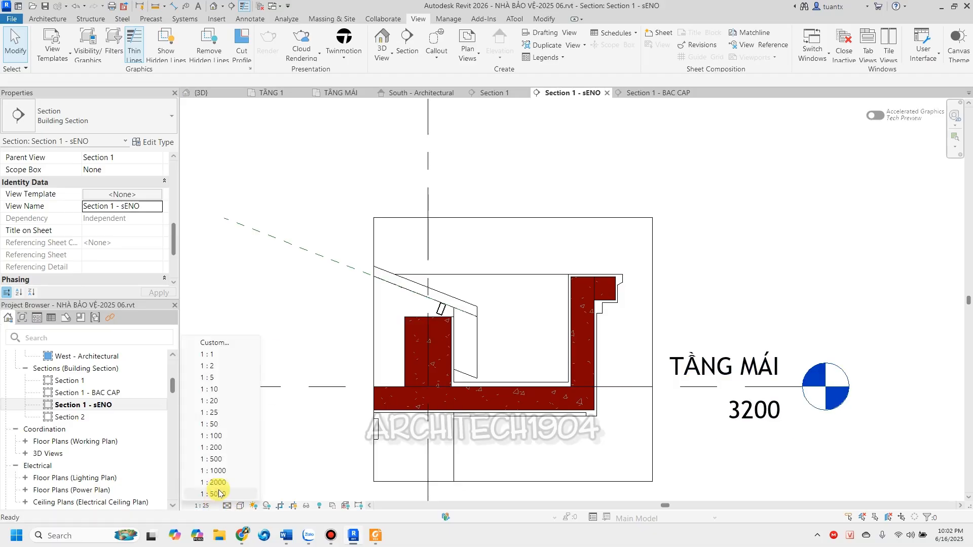
{"action": "left_click", "coordinate": [283, 153]}
Add a vertical aligned dimension chain beside the gutter, from its top edge through the moulding steps to the slab underside.
{"action": "left_click", "coordinate": [257, 23]}
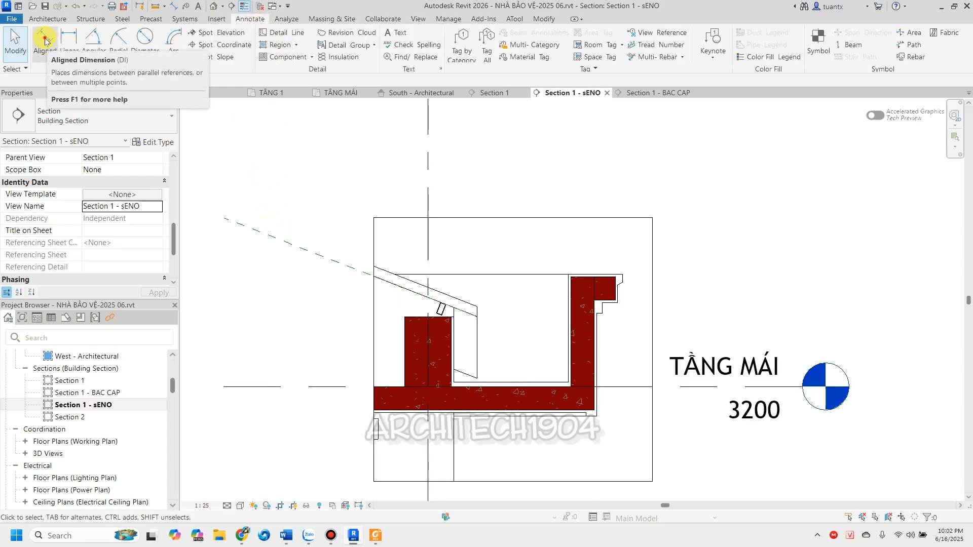
{"action": "left_click", "coordinate": [45, 41]}
{"action": "scroll", "coordinate": [653, 279], "scroll_direction": "up", "scroll_amount": 3}
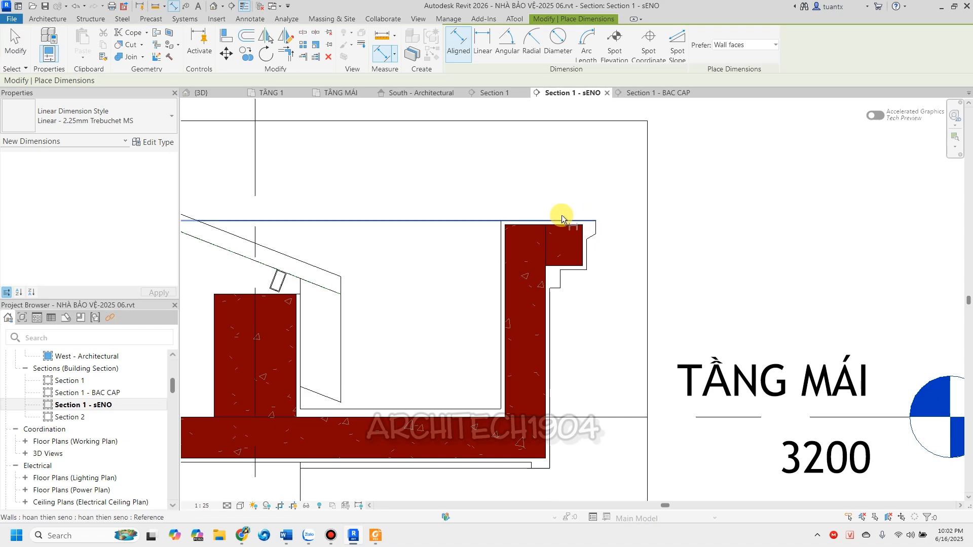
{"action": "scroll", "coordinate": [578, 234], "scroll_direction": "up", "scroll_amount": 2}
{"action": "left_click", "coordinate": [601, 234]}
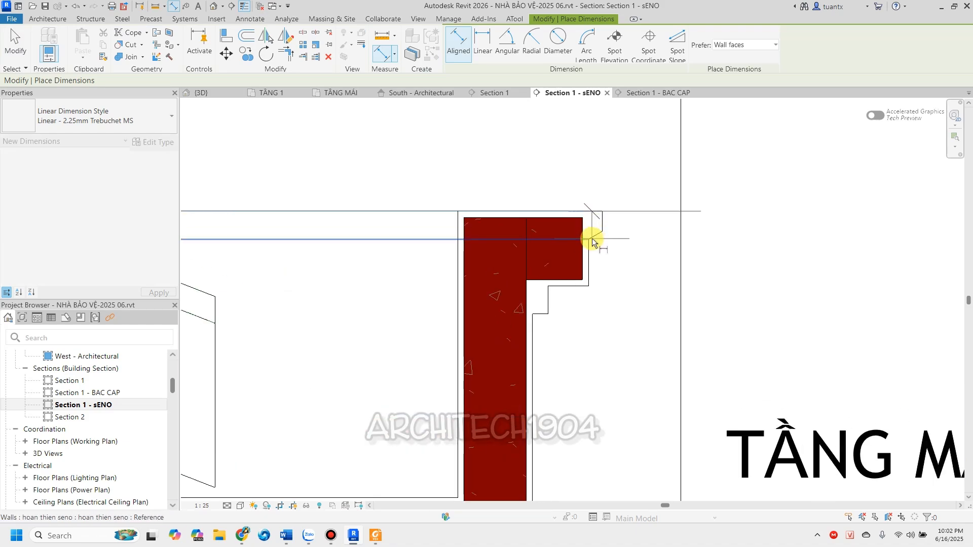
{"action": "left_click", "coordinate": [587, 281]}
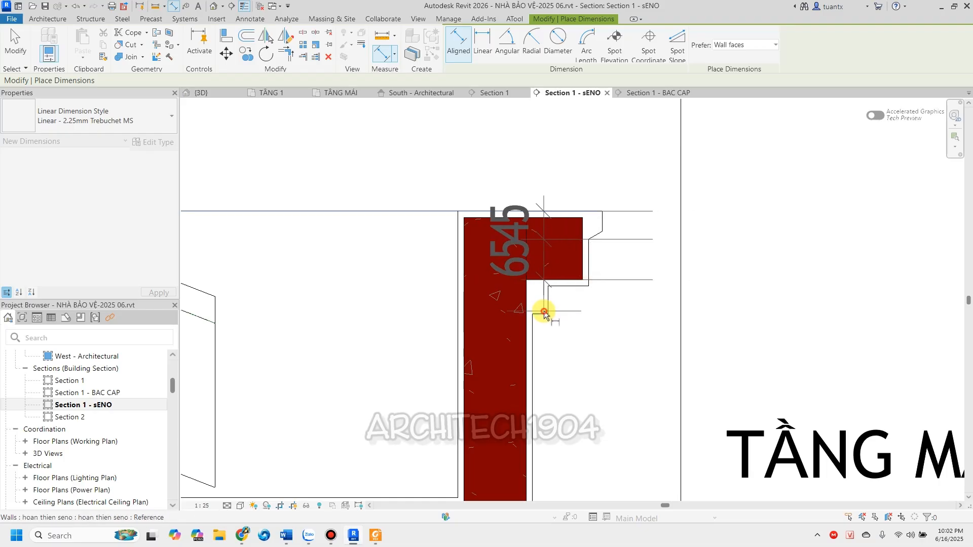
{"action": "scroll", "coordinate": [555, 354], "scroll_direction": "down", "scroll_amount": 2}
{"action": "scroll", "coordinate": [582, 396], "scroll_direction": "up", "scroll_amount": 3}
{"action": "scroll", "coordinate": [572, 398], "scroll_direction": "down", "scroll_amount": 3}
{"action": "middle_click_drag", "start_coordinate": [881, 397], "coordinate": [625, 403]}
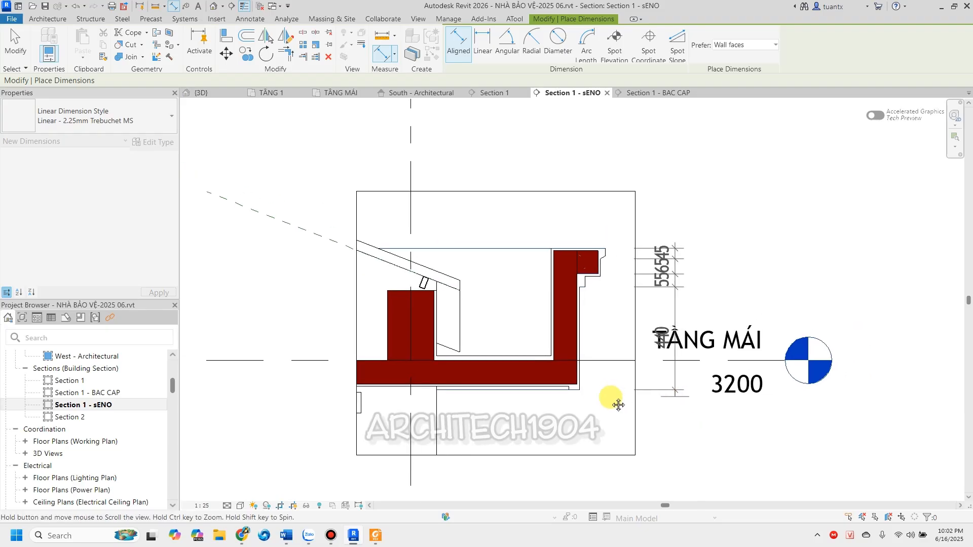
{"action": "left_click", "coordinate": [608, 287]}
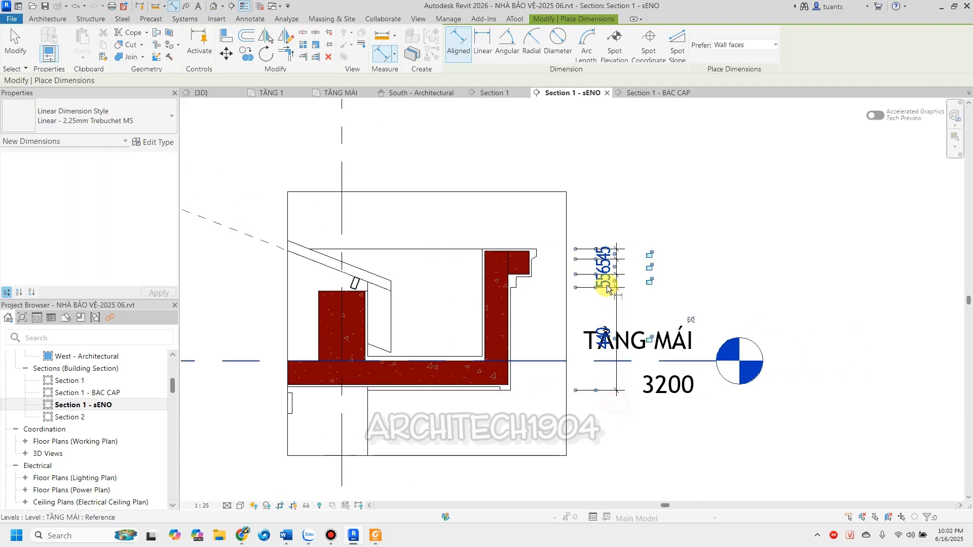
Move the 65 dimension text across the vertical dimension line so it clears its neighbours.
{"action": "scroll", "coordinate": [613, 276], "scroll_direction": "up", "scroll_amount": 3}
{"action": "left_click_drag", "start_coordinate": [628, 255], "coordinate": [699, 257]}
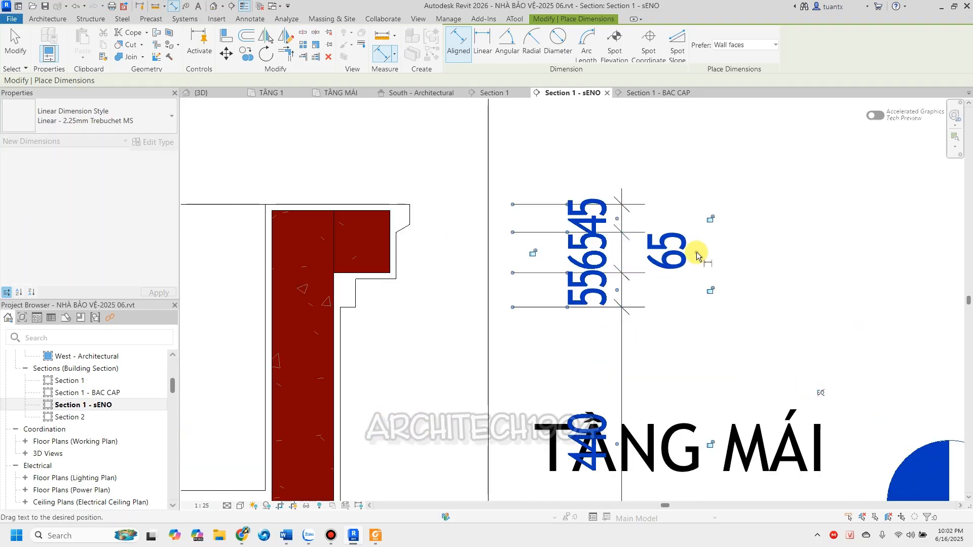
{"action": "scroll", "coordinate": [691, 273], "scroll_direction": "down", "scroll_amount": 4}
Set the gutter detail's view scale to 1:20.
{"action": "scroll", "coordinate": [678, 273], "scroll_direction": "up", "scroll_amount": 1}
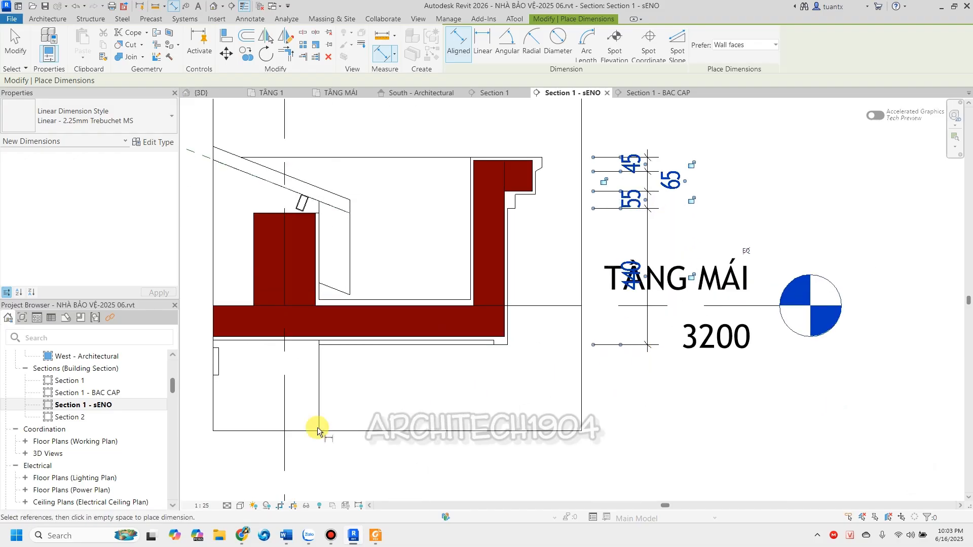
{"action": "left_click", "coordinate": [203, 505]}
{"action": "left_click", "coordinate": [212, 398]}
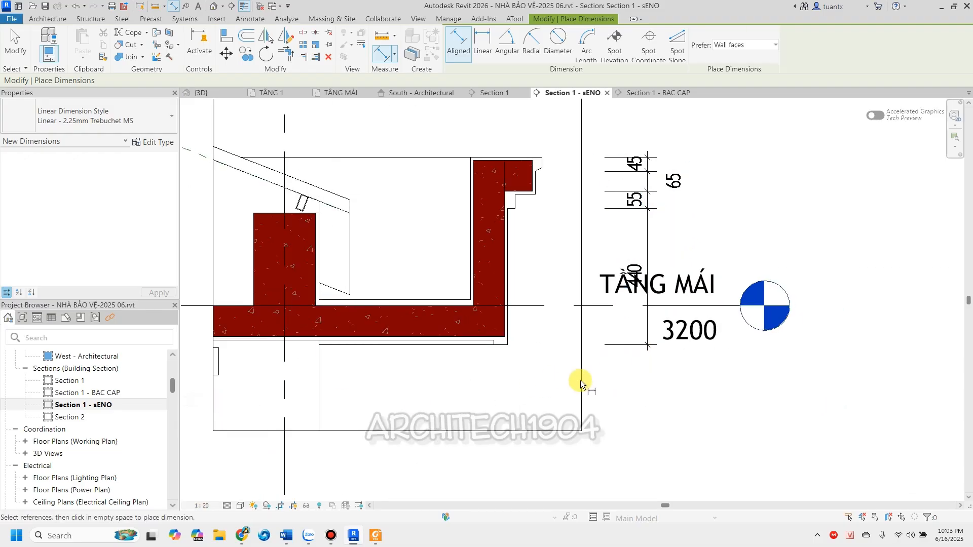
Hide the TẦNG MÁI level head beside the vertical dimensions and show it at the opposite end of the line.
{"action": "scroll", "coordinate": [578, 382], "scroll_direction": "down", "scroll_amount": 1}
{"action": "key", "text": "Escape"}
{"action": "left_click", "coordinate": [766, 340]}
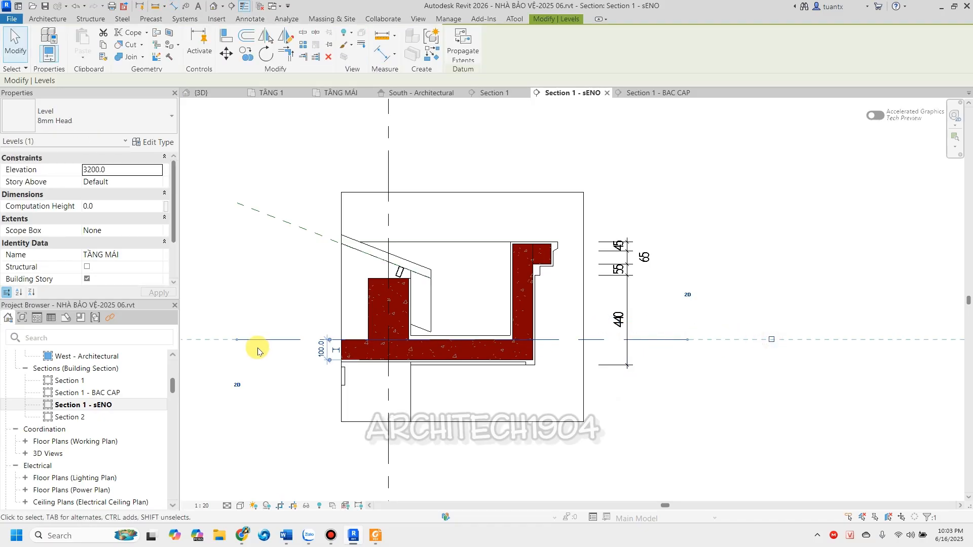
{"action": "middle_click_drag", "start_coordinate": [252, 360], "coordinate": [420, 403]}
{"action": "left_click", "coordinate": [293, 358]}
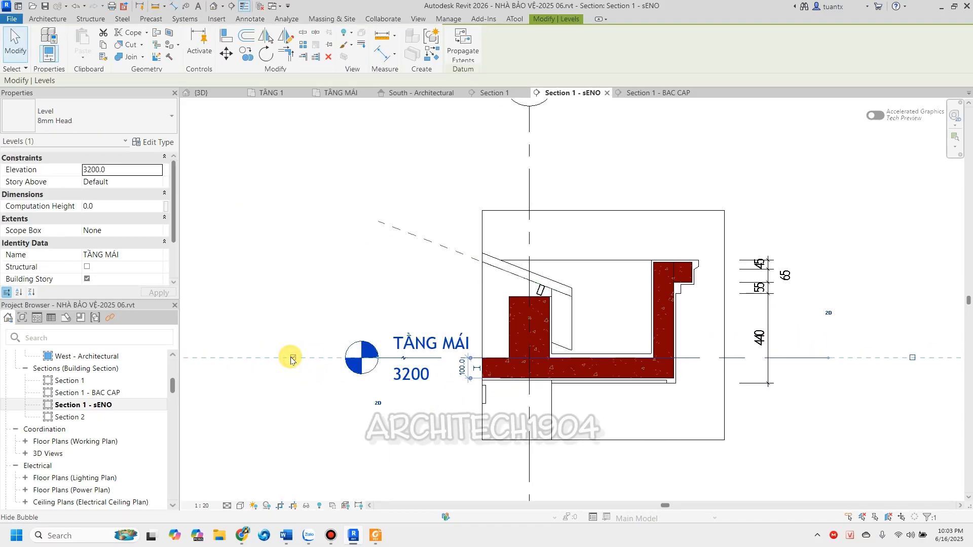
{"action": "left_click", "coordinate": [317, 413]}
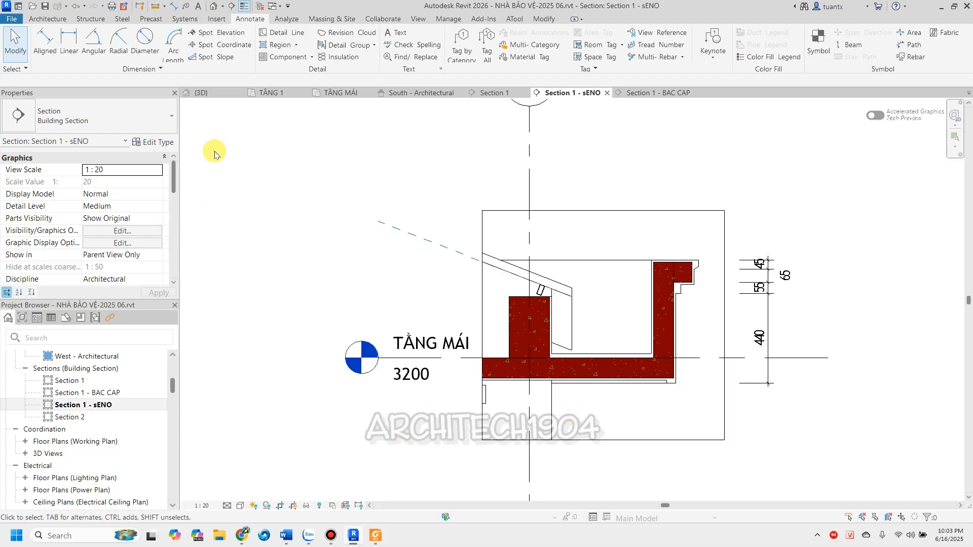
Add a horizontal aligned dimension chain below the gutter, from grid A across the channel and gutter wall to the outermost moulding edge.
{"action": "left_click", "coordinate": [45, 43]}
{"action": "scroll", "coordinate": [505, 307], "scroll_direction": "up", "scroll_amount": 1}
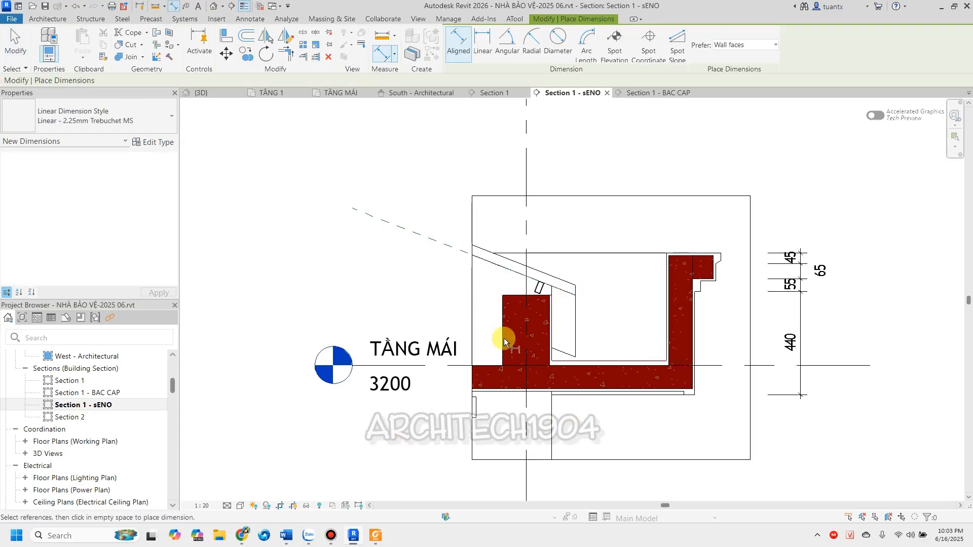
{"action": "scroll", "coordinate": [565, 370], "scroll_direction": "up", "scroll_amount": 2}
{"action": "left_click", "coordinate": [545, 350]}
{"action": "left_click", "coordinate": [720, 339]}
{"action": "scroll", "coordinate": [735, 387], "scroll_direction": "up", "scroll_amount": 2}
{"action": "left_click", "coordinate": [762, 393]}
{"action": "left_click", "coordinate": [785, 399]}
{"action": "scroll", "coordinate": [831, 343], "scroll_direction": "down", "scroll_amount": 3}
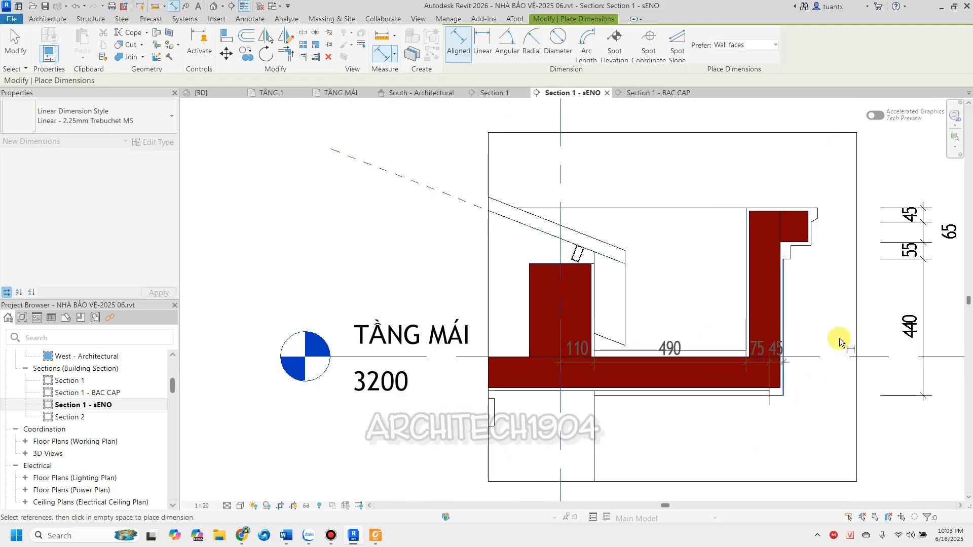
{"action": "scroll", "coordinate": [810, 263], "scroll_direction": "up", "scroll_amount": 4}
{"action": "left_click", "coordinate": [755, 303]}
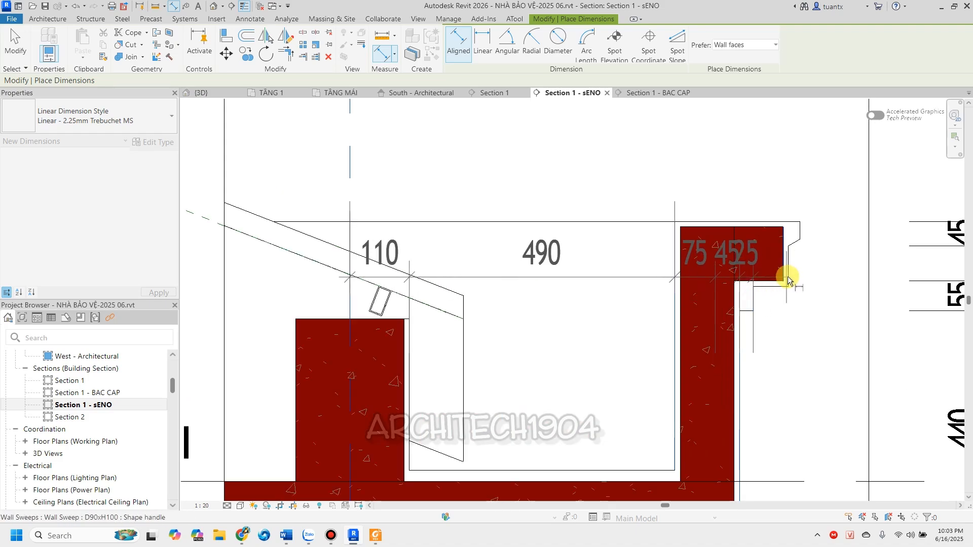
{"action": "left_click", "coordinate": [789, 274]}
{"action": "left_click", "coordinate": [799, 235]}
{"action": "scroll", "coordinate": [798, 162], "scroll_direction": "down", "scroll_amount": 2}
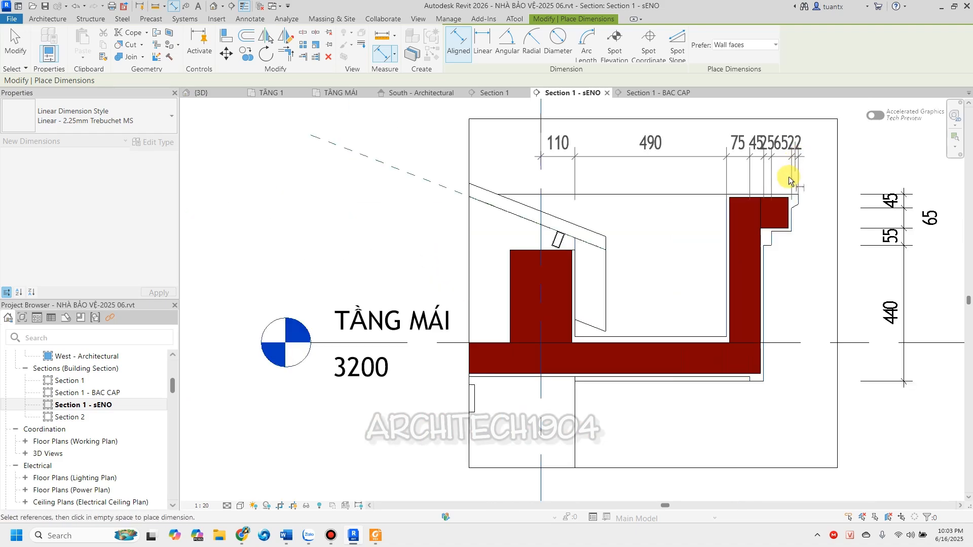
{"action": "middle_click_drag", "start_coordinate": [789, 172], "coordinate": [764, 216]}
{"action": "middle_click_drag", "start_coordinate": [770, 391], "coordinate": [761, 267]}
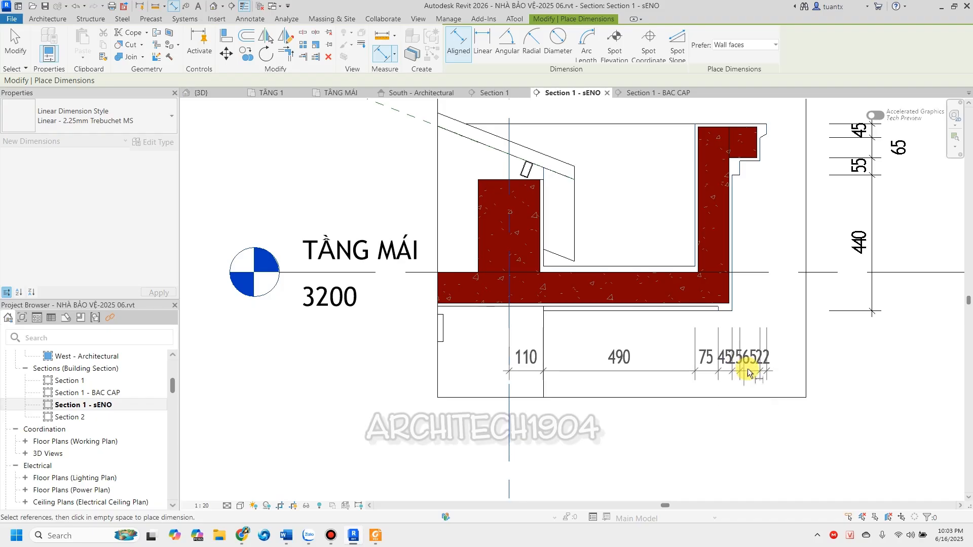
{"action": "left_click", "coordinate": [750, 370]}
Move the 45 and 65 texts of the horizontal chain below the dimension line so they no longer overlap, and finish dimensioning.
{"action": "scroll", "coordinate": [752, 372], "scroll_direction": "up", "scroll_amount": 2}
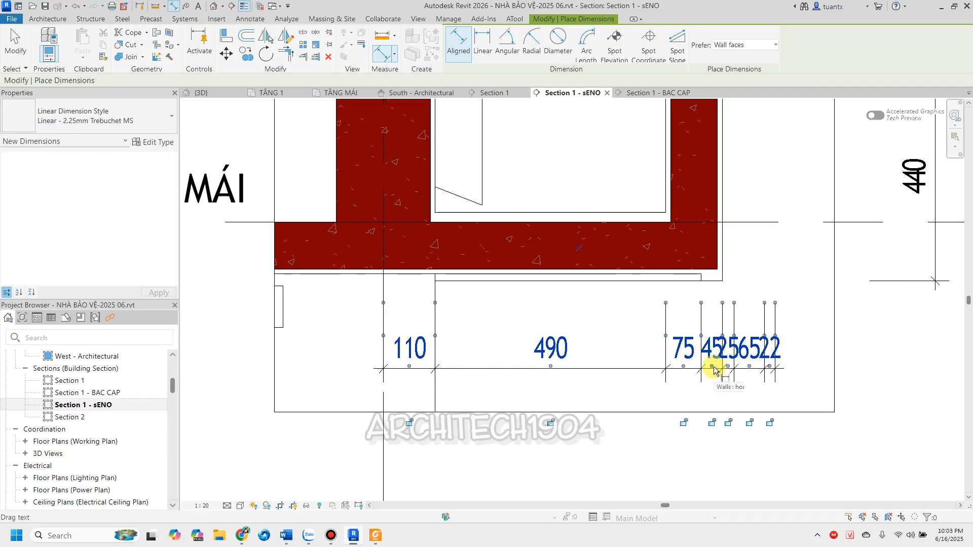
{"action": "left_click_drag", "start_coordinate": [713, 374], "coordinate": [724, 401]}
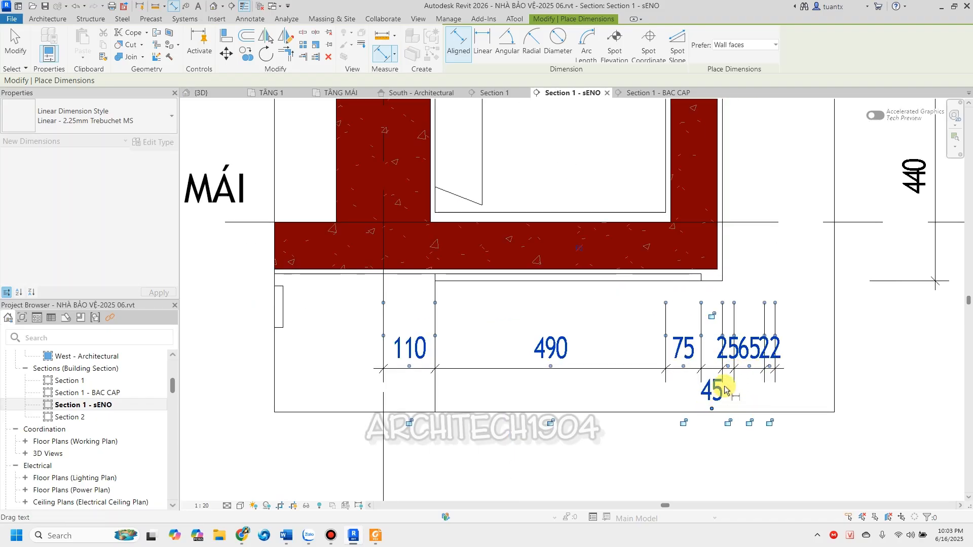
{"action": "left_click_drag", "start_coordinate": [749, 366], "coordinate": [747, 404]}
{"action": "key", "text": "Escape"}
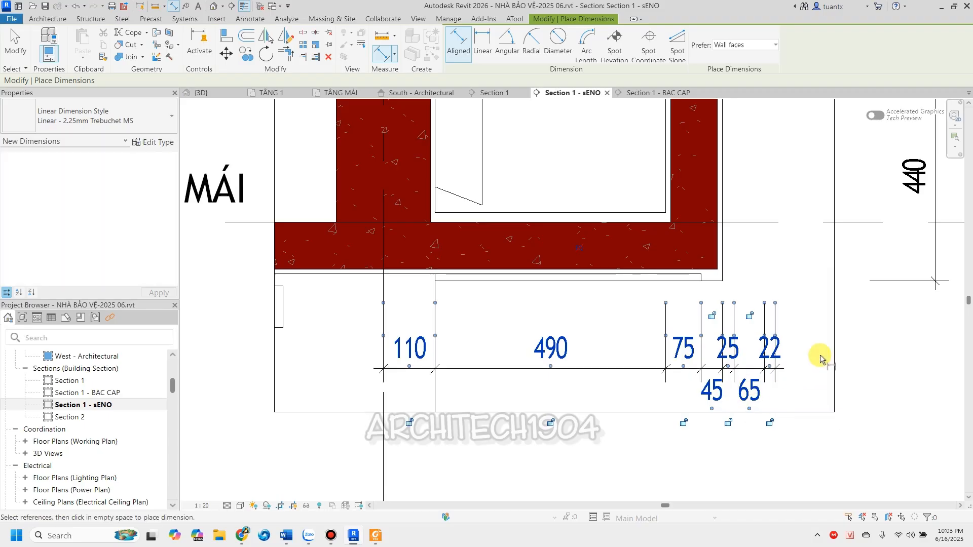
{"action": "scroll", "coordinate": [762, 360], "scroll_direction": "down", "scroll_amount": 3}
{"action": "scroll", "coordinate": [693, 368], "scroll_direction": "down", "scroll_amount": 1}
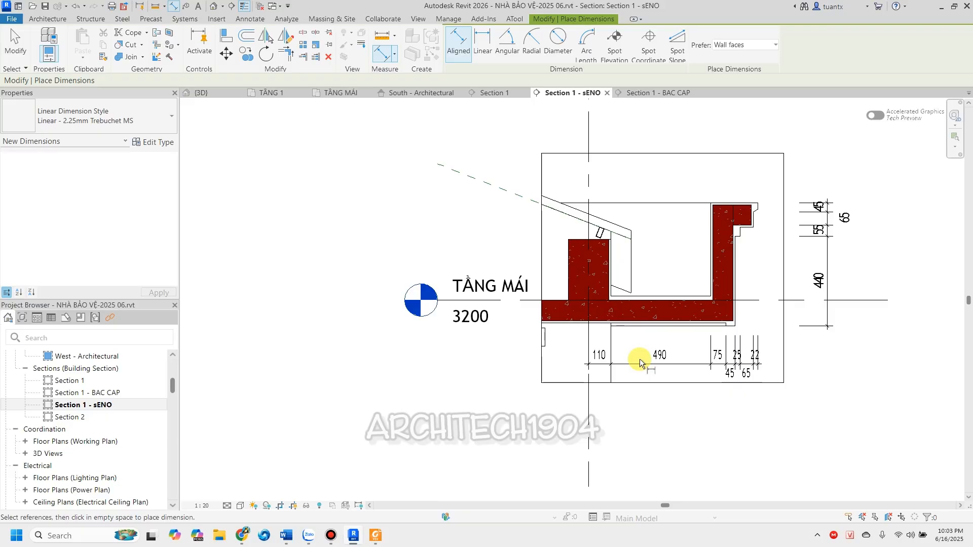
{"action": "scroll", "coordinate": [639, 363], "scroll_direction": "down", "scroll_amount": 3}
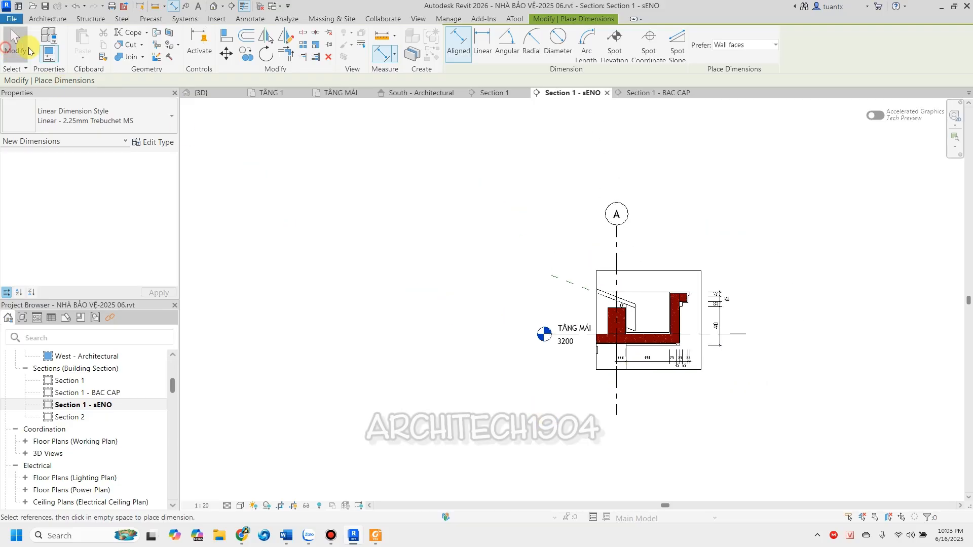
{"action": "left_click", "coordinate": [13, 51]}
Switch grid A's bubble from the upper to the lower end and shorten that end to just below the callout boundary.
{"action": "scroll", "coordinate": [629, 269], "scroll_direction": "up", "scroll_amount": 5}
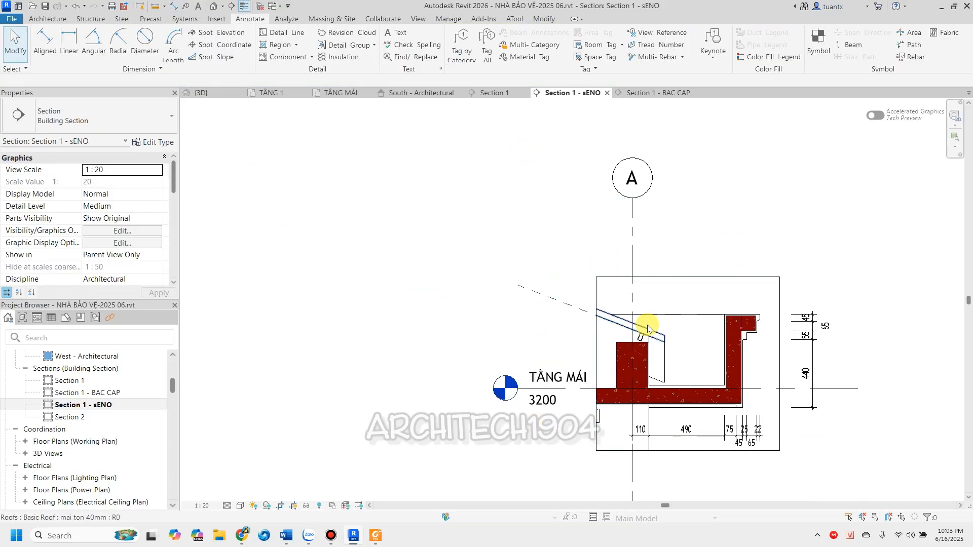
{"action": "left_click", "coordinate": [634, 168]}
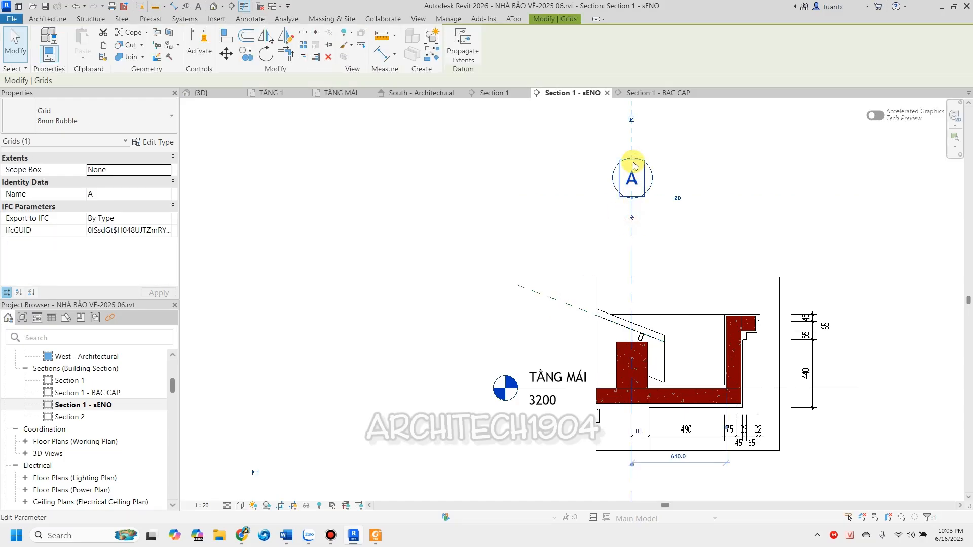
{"action": "scroll", "coordinate": [634, 119], "scroll_direction": "down", "scroll_amount": 2}
{"action": "middle_click_drag", "start_coordinate": [656, 373], "coordinate": [630, 289]}
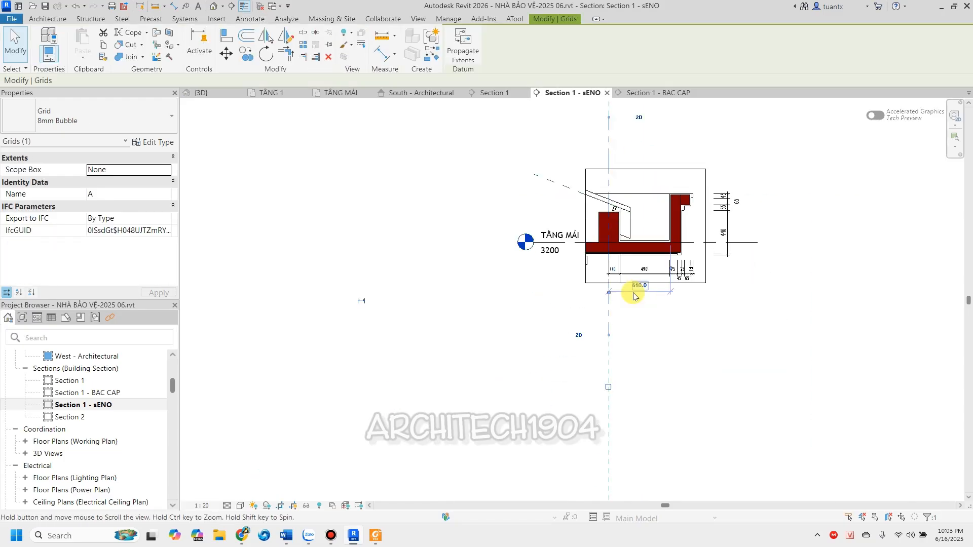
{"action": "scroll", "coordinate": [611, 319], "scroll_direction": "up", "scroll_amount": 3}
{"action": "left_click_drag", "start_coordinate": [601, 319], "coordinate": [602, 254]}
{"action": "left_click", "coordinate": [695, 288]}
{"action": "middle_click_drag", "start_coordinate": [647, 376], "coordinate": [568, 487]}
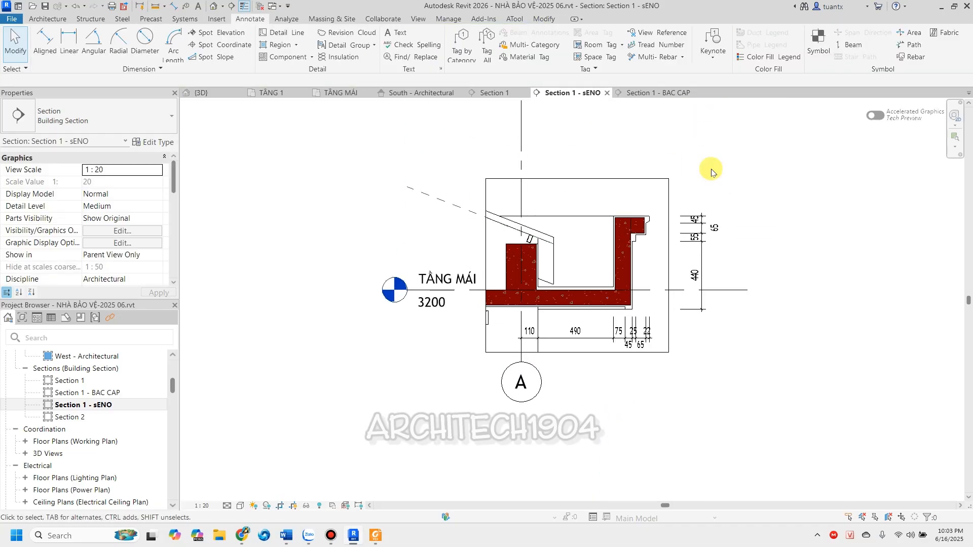
Hide the reference planes category in the gutter detail view, using the sloping mp ben A plane.
{"action": "left_click", "coordinate": [440, 205]}
{"action": "right_click", "coordinate": [440, 206]}
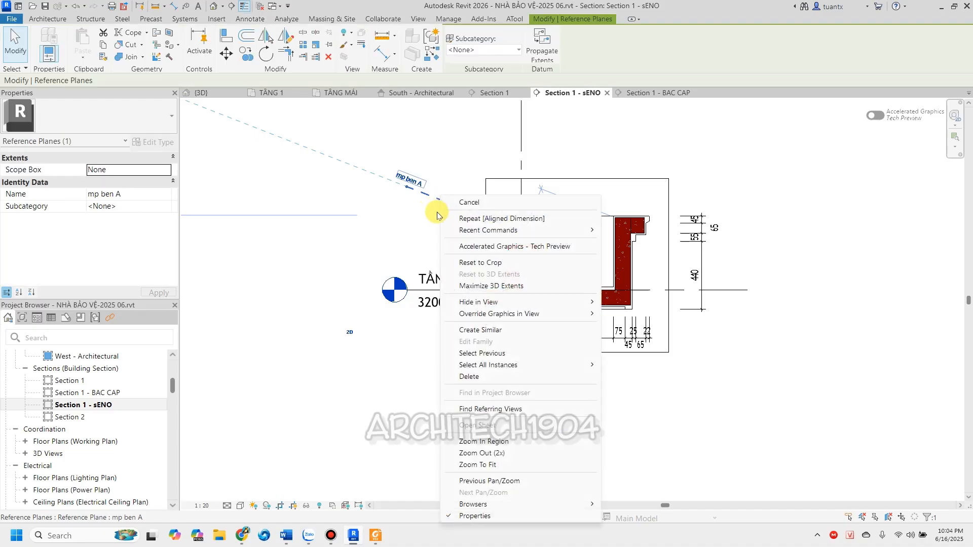
{"action": "mouse_move", "coordinate": [583, 303]}
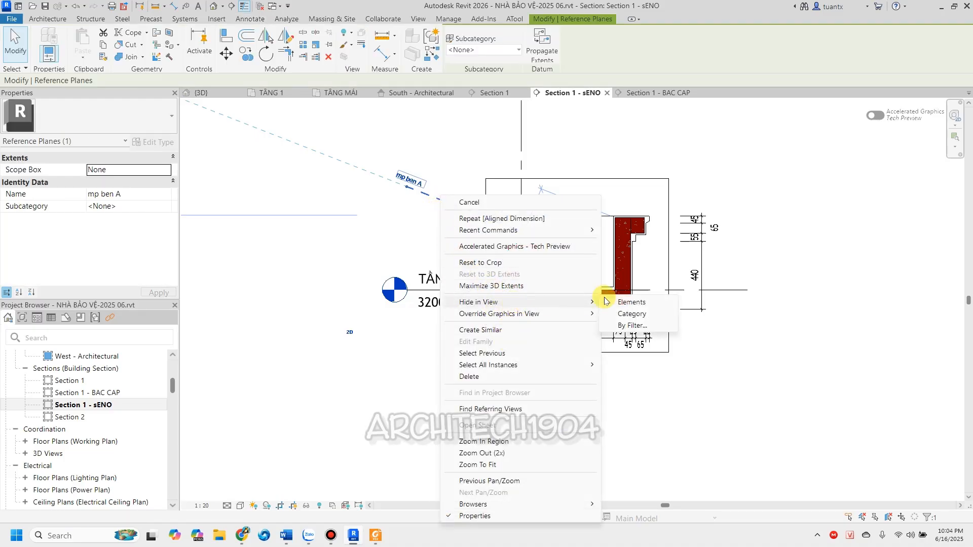
{"action": "left_click", "coordinate": [630, 313]}
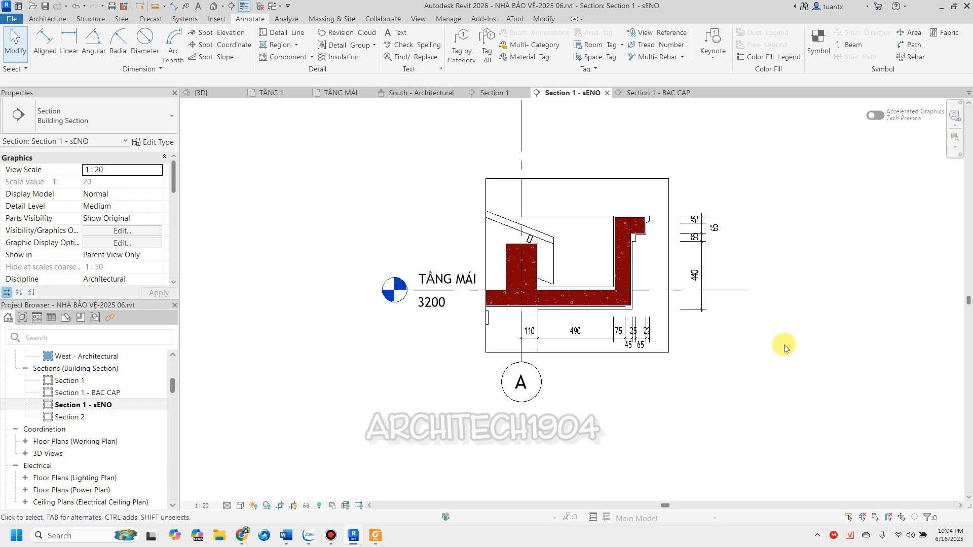
Open the Section 1 - BAC CAP view and switch to HS nhà bảo vệ.pdf in Foxit Reader to consult the step detail.
{"action": "left_click", "coordinate": [677, 93]}
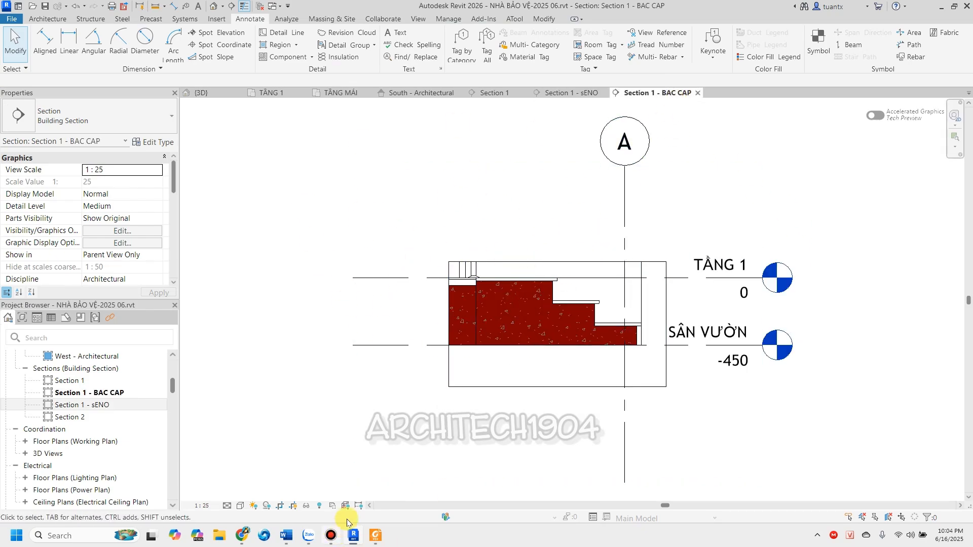
{"action": "left_click", "coordinate": [374, 534]}
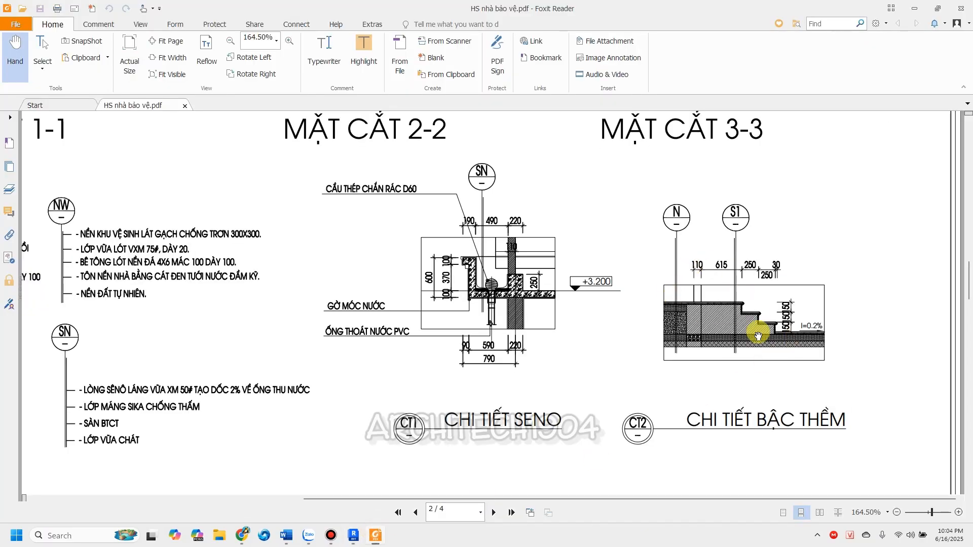
Switch back to Revit, open Section 1, and pull the upper and lower ends of grids A and B closer to the building.
{"action": "left_click", "coordinate": [915, 5]}
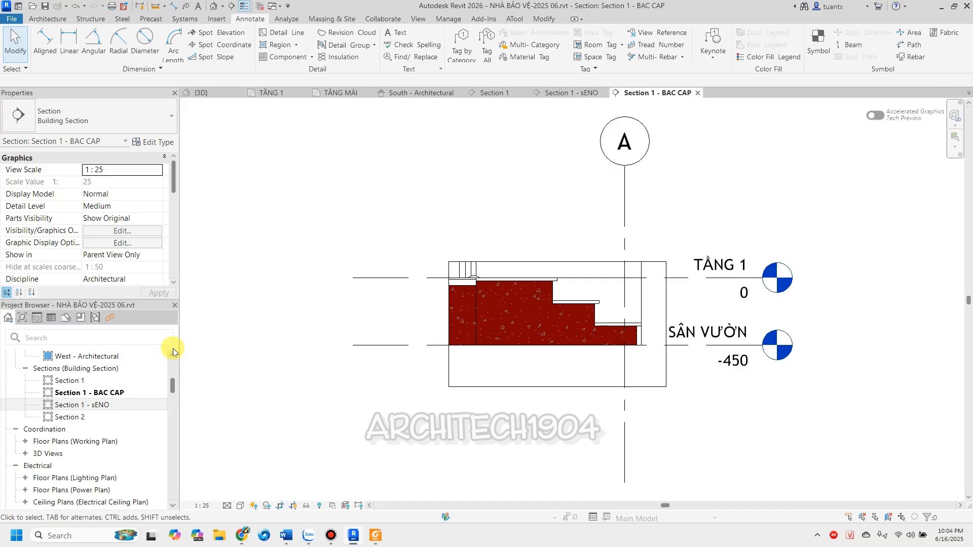
{"action": "left_click", "coordinate": [560, 94]}
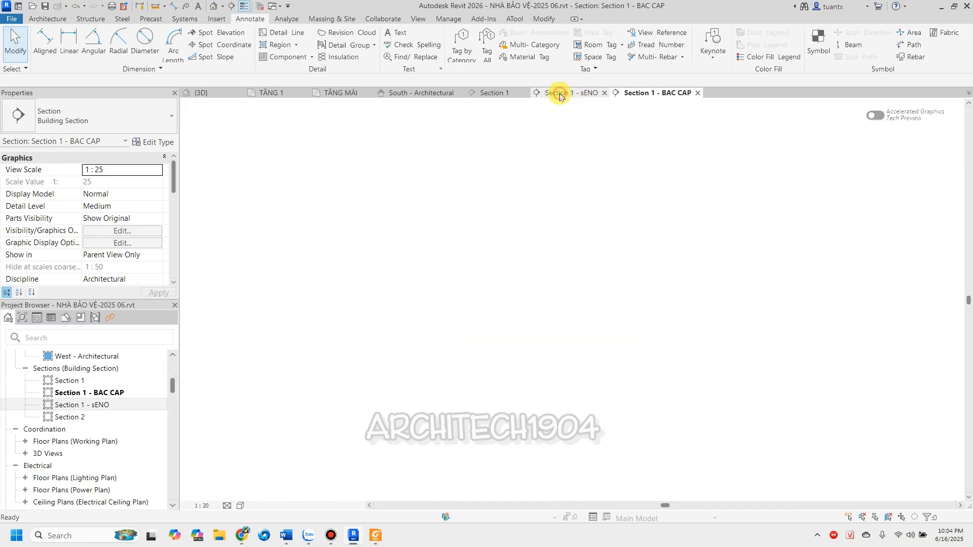
{"action": "left_click", "coordinate": [494, 93]}
{"action": "scroll", "coordinate": [709, 282], "scroll_direction": "down", "scroll_amount": 3}
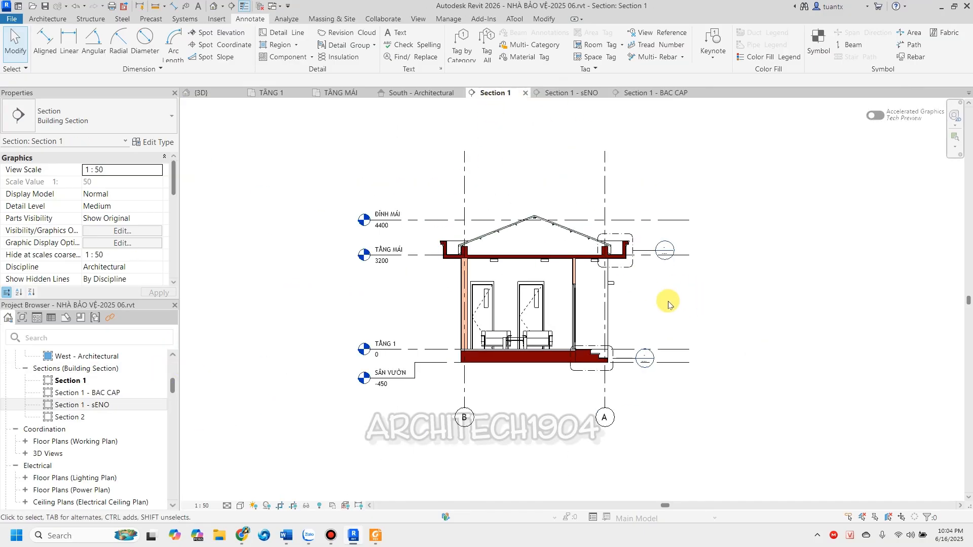
{"action": "left_click", "coordinate": [429, 217]}
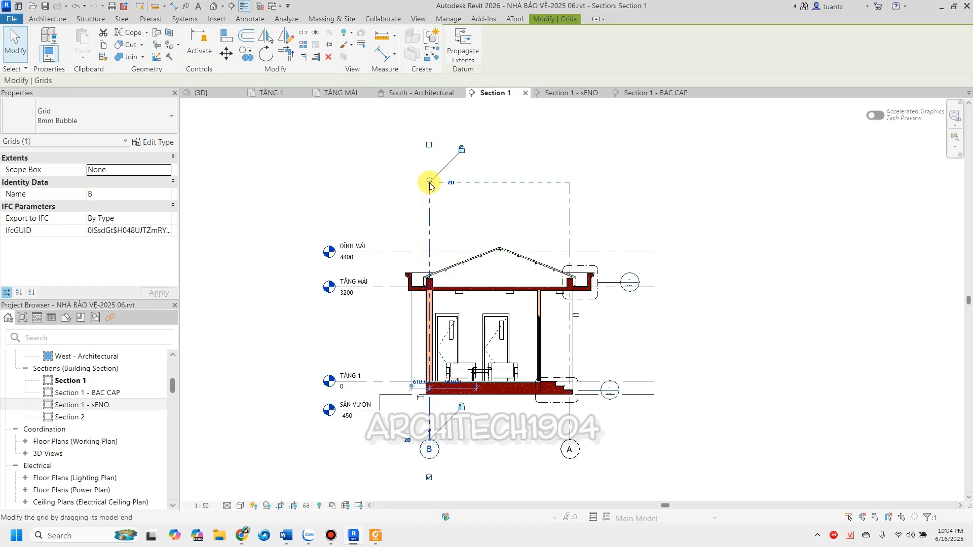
{"action": "left_click_drag", "start_coordinate": [432, 220], "coordinate": [429, 221]}
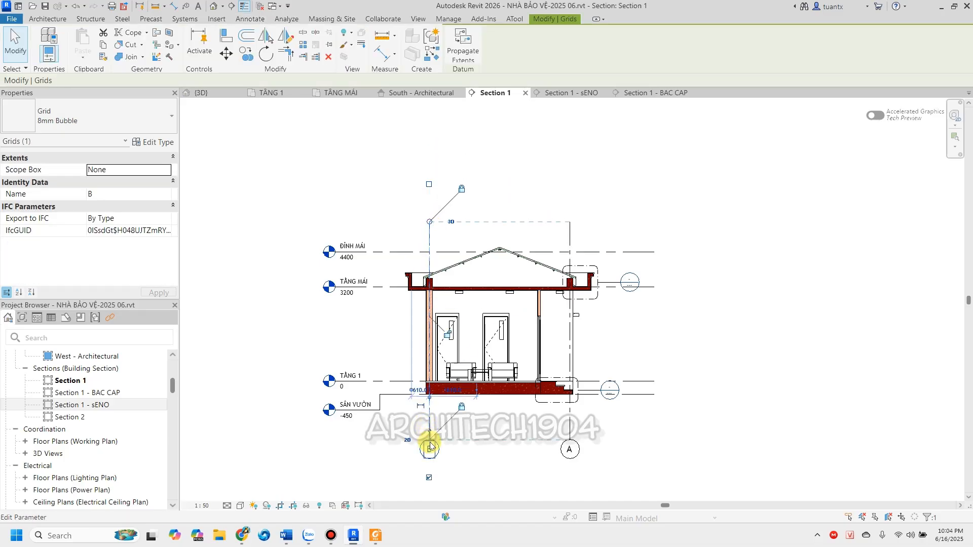
{"action": "left_click_drag", "start_coordinate": [430, 435], "coordinate": [429, 411]}
{"action": "left_click", "coordinate": [641, 445]}
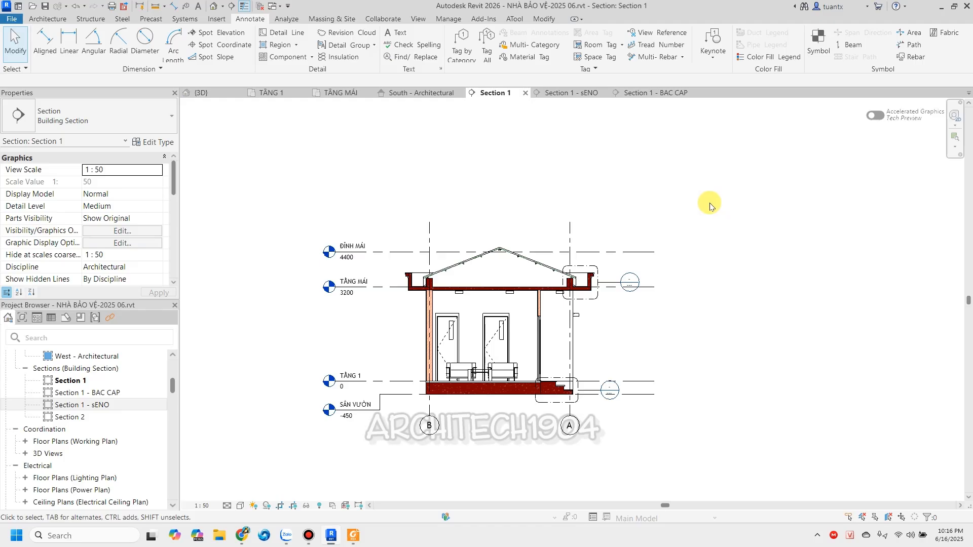
Open the default 3D view, close all inactive views, and orbit the model to show the entrance front and side wall.
{"action": "left_click", "coordinate": [215, 100]}
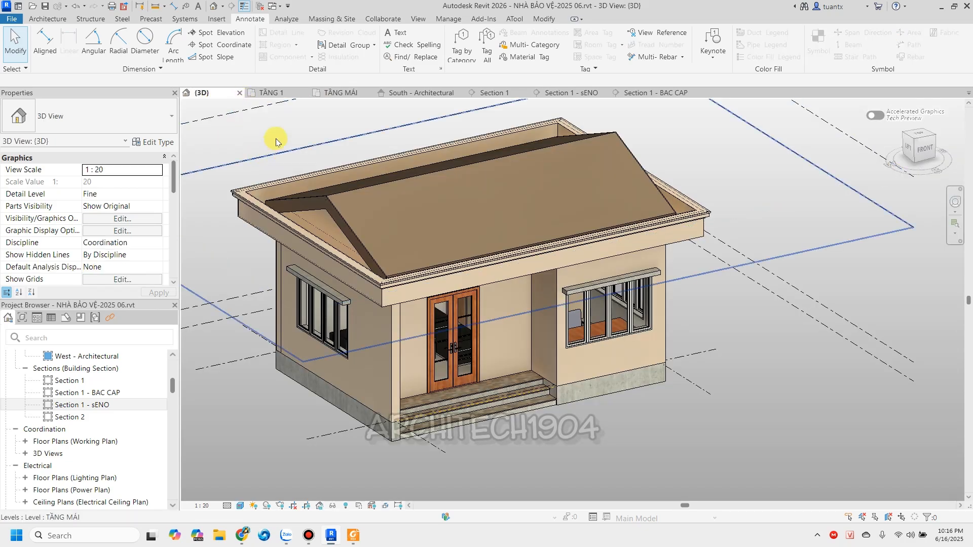
{"action": "left_click", "coordinate": [259, 11]}
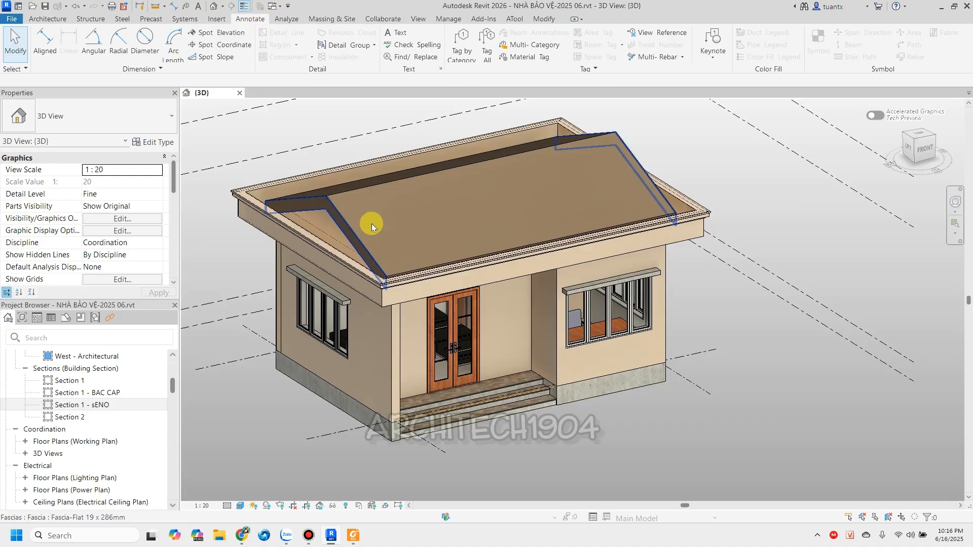
{"action": "scroll", "coordinate": [610, 317], "scroll_direction": "down", "scroll_amount": 2}
{"action": "scroll", "coordinate": [566, 394], "scroll_direction": "up", "scroll_amount": 3}
{"action": "middle_click_drag", "start_coordinate": [566, 394], "coordinate": [578, 440], "text": "shift"}
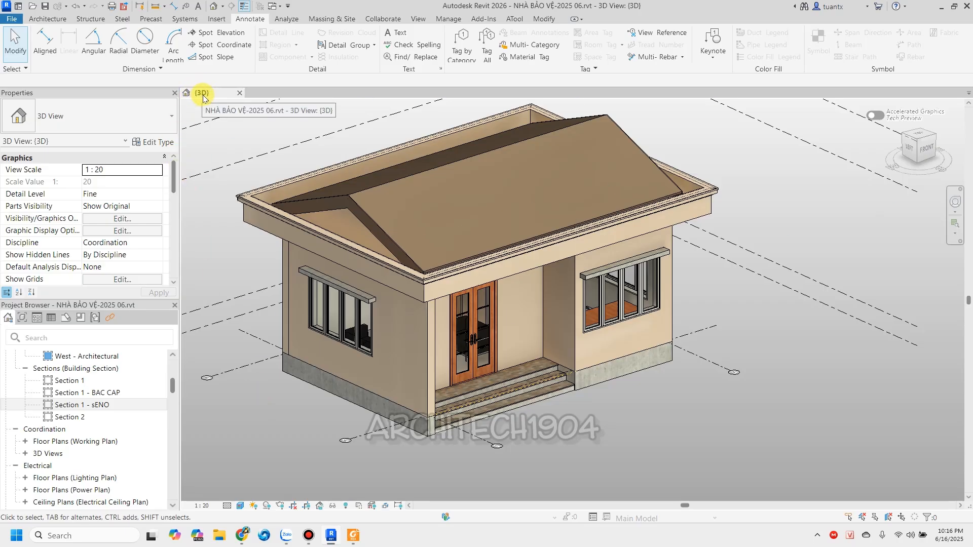
Compare the Hidden Line and Consistent Colors visual styles in the 3D view and set it to Textures.
{"action": "left_click", "coordinate": [240, 507]}
{"action": "left_click", "coordinate": [269, 444]}
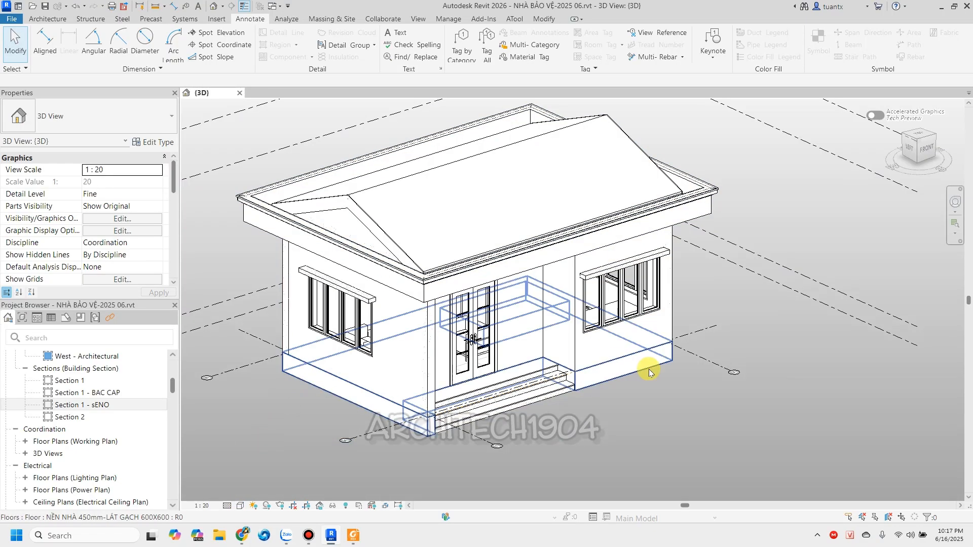
{"action": "left_click", "coordinate": [238, 506]}
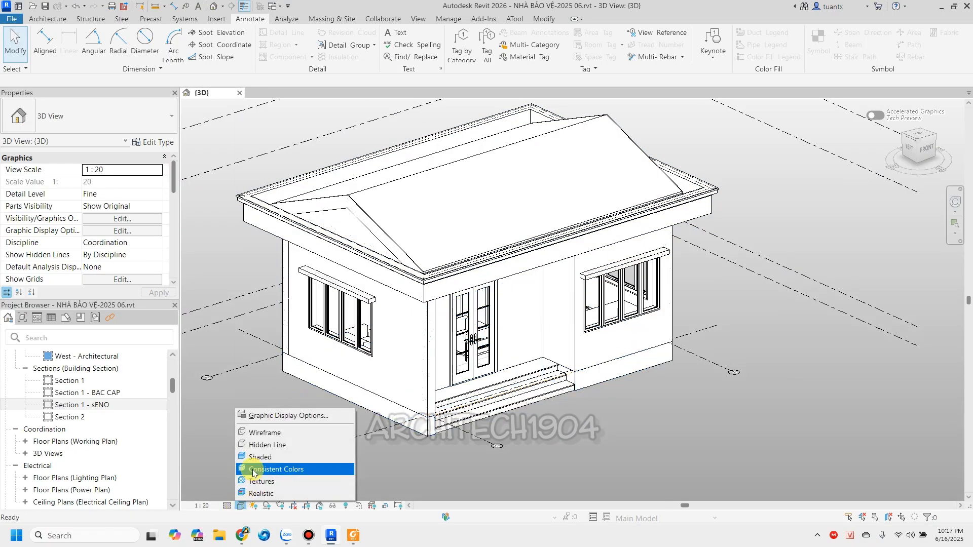
{"action": "left_click", "coordinate": [261, 465]}
{"action": "left_click", "coordinate": [241, 506]}
{"action": "left_click", "coordinate": [261, 479]}
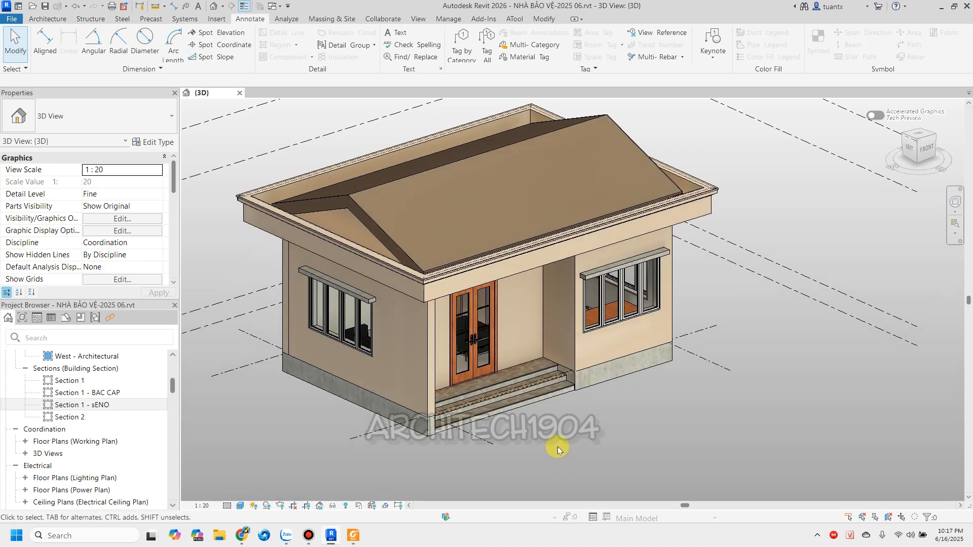
Save the 3D view's orientation and lock it under the name phối cảnh 01.
{"action": "left_click", "coordinate": [321, 506]}
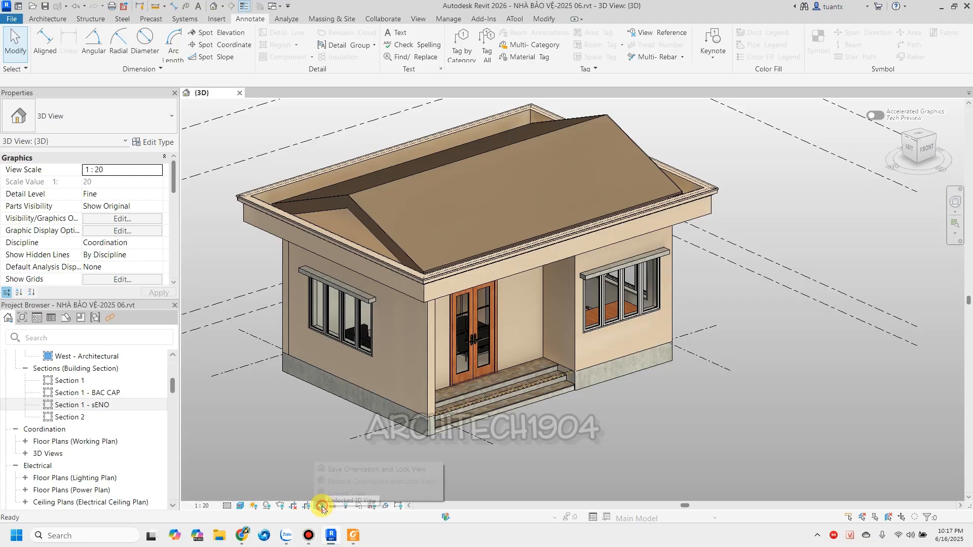
{"action": "left_click", "coordinate": [349, 471]}
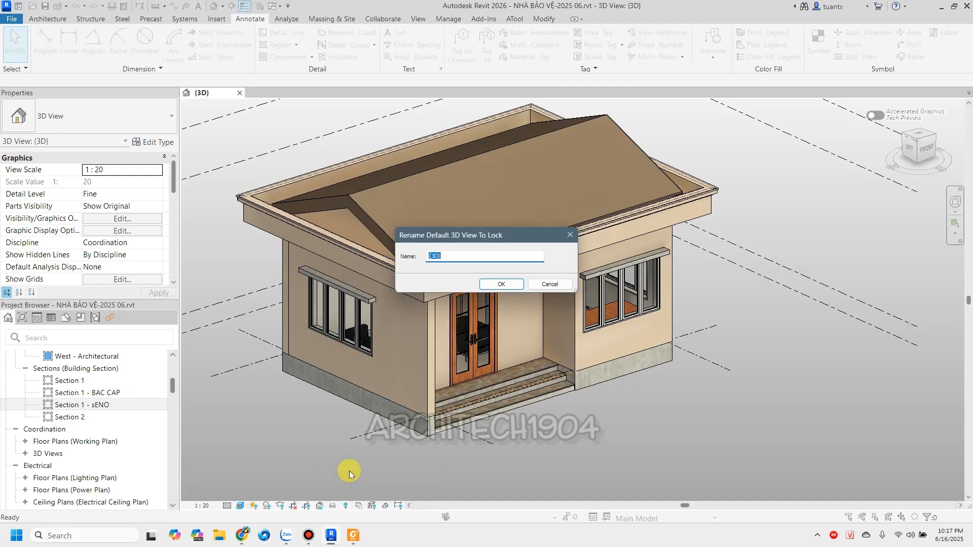
{"action": "type", "text": "phoi"}
{"action": "left_click", "coordinate": [492, 286]}
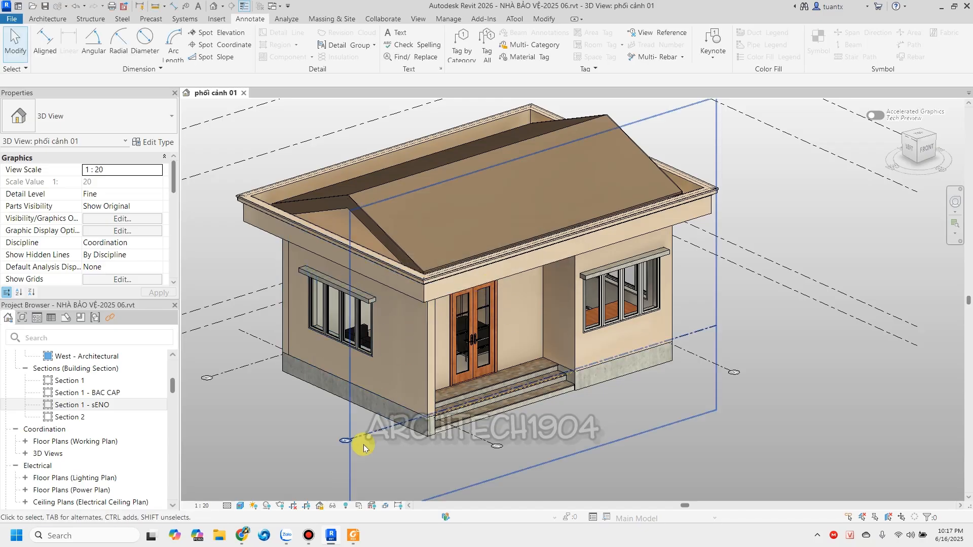
{"action": "scroll", "coordinate": [555, 396], "scroll_direction": "up", "scroll_amount": 2}
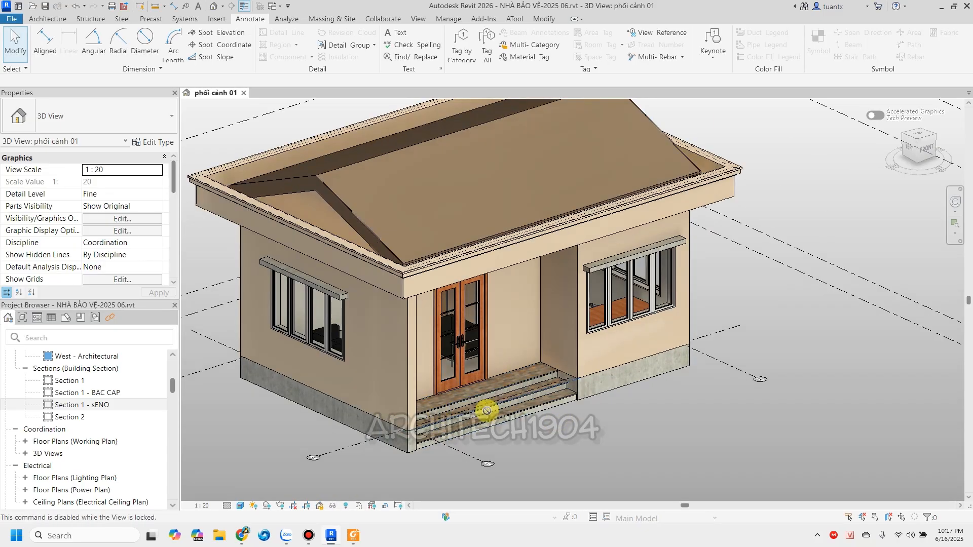
{"action": "scroll", "coordinate": [104, 402], "scroll_direction": "up", "scroll_amount": 5}
{"action": "scroll", "coordinate": [104, 402], "scroll_direction": "down", "scroll_amount": 2}
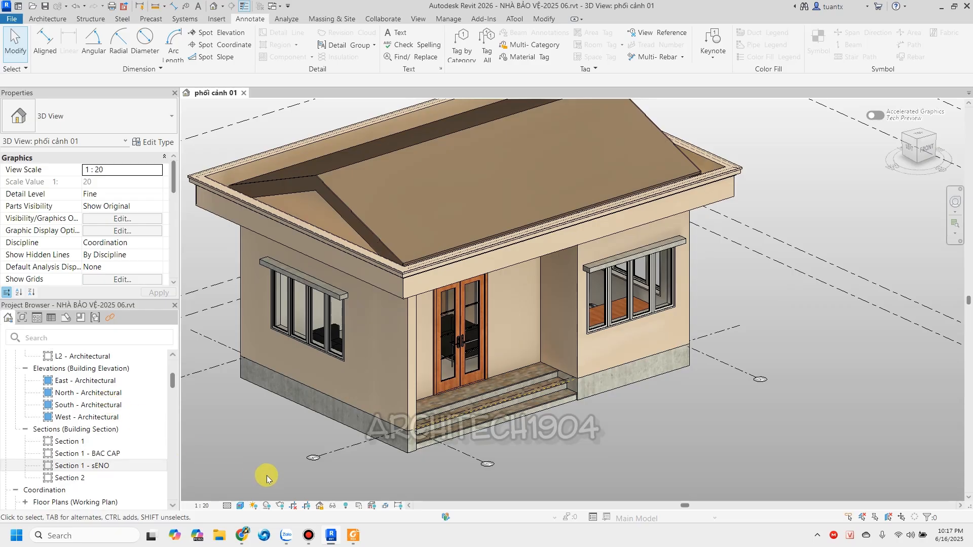
Unlock the phối cảnh 01 view, orbit the model, and restore and lock the saved orientation.
{"action": "left_click", "coordinate": [320, 506]}
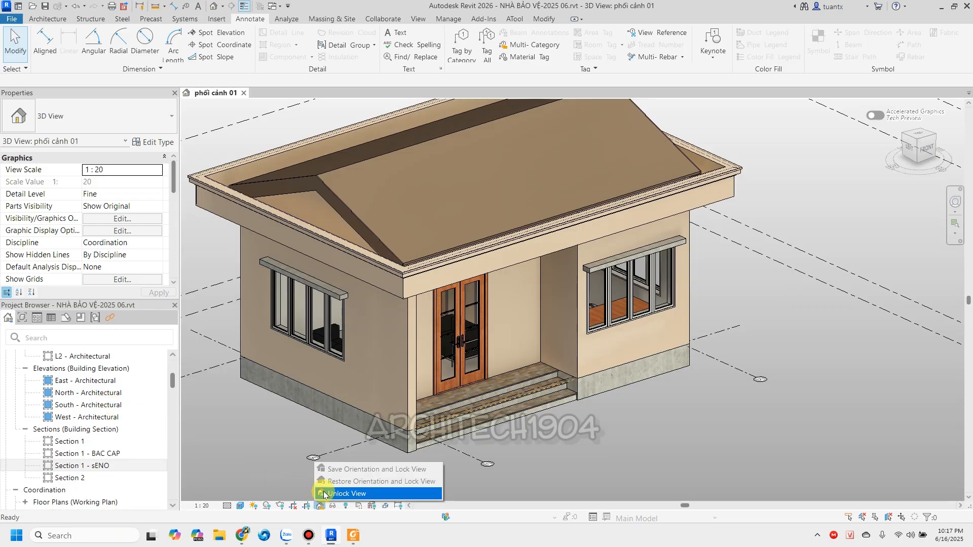
{"action": "left_click", "coordinate": [324, 493]}
{"action": "middle_click_drag", "start_coordinate": [536, 470], "coordinate": [327, 460], "text": "shift"}
{"action": "left_click", "coordinate": [317, 507]}
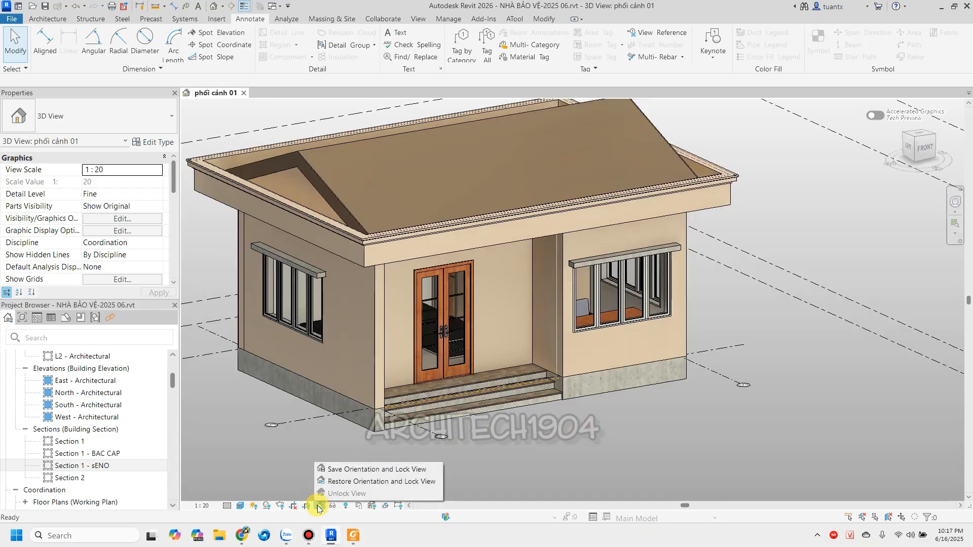
{"action": "left_click", "coordinate": [333, 481]}
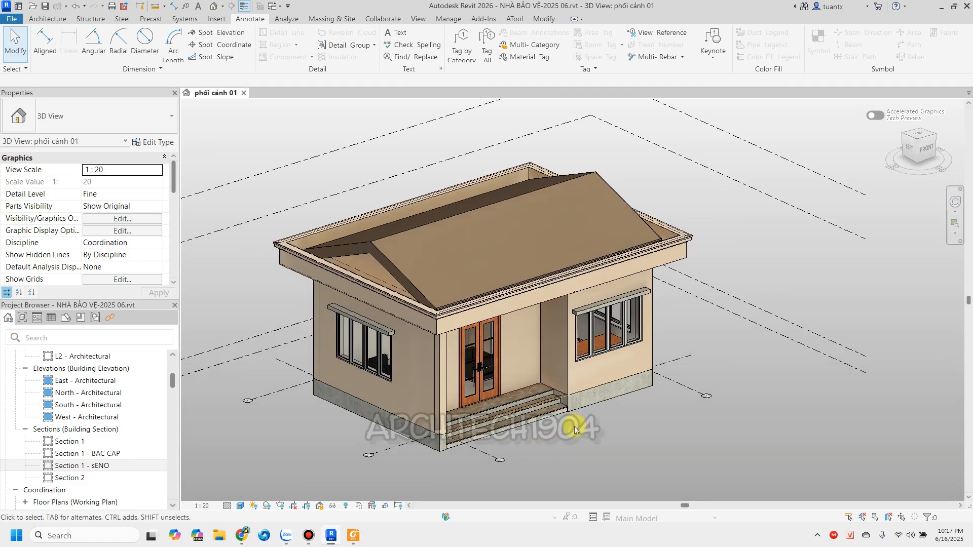
Set the 3D view's work plane by picking a horizontal face of the entrance stair.
{"action": "middle_click_drag", "start_coordinate": [665, 334], "coordinate": [610, 395]}
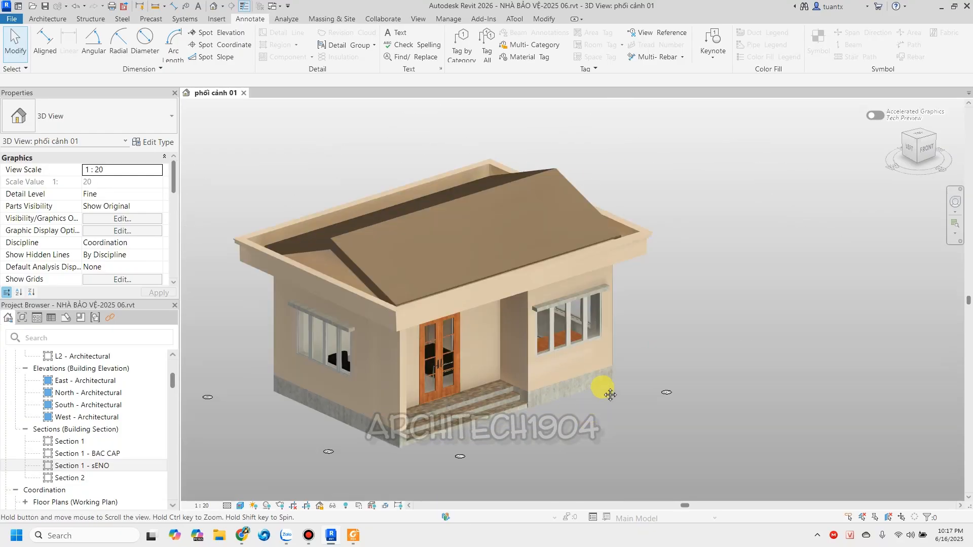
{"action": "scroll", "coordinate": [610, 394], "scroll_direction": "up", "scroll_amount": 4}
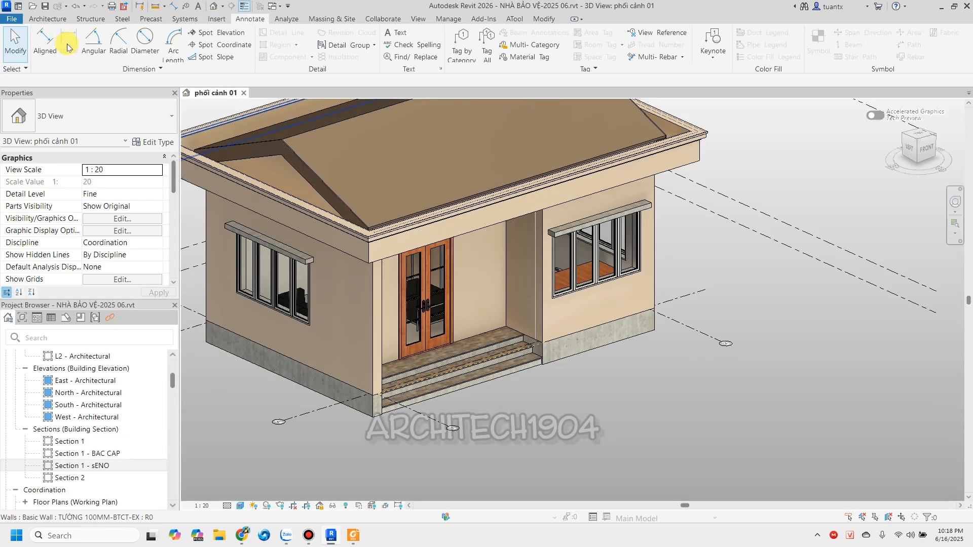
{"action": "left_click", "coordinate": [51, 19]}
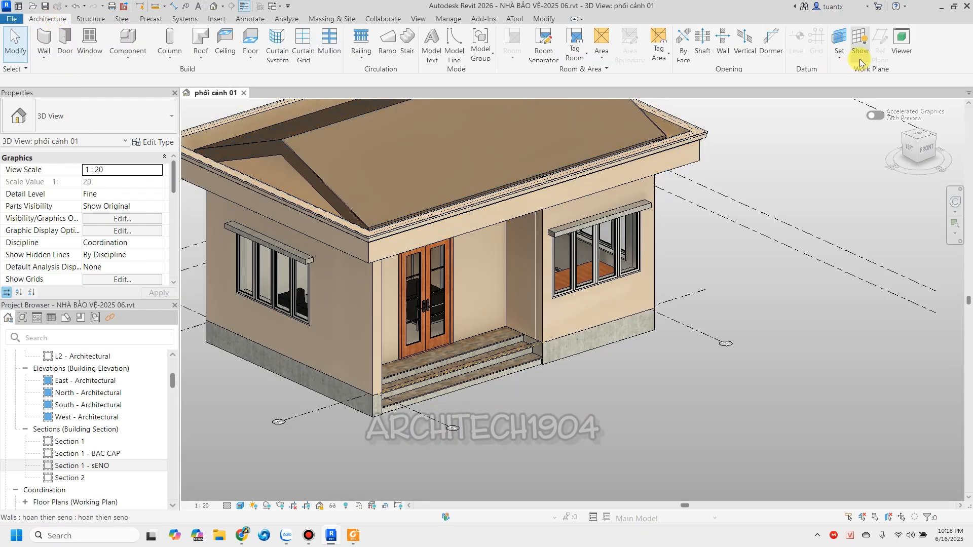
{"action": "left_click", "coordinate": [837, 38]}
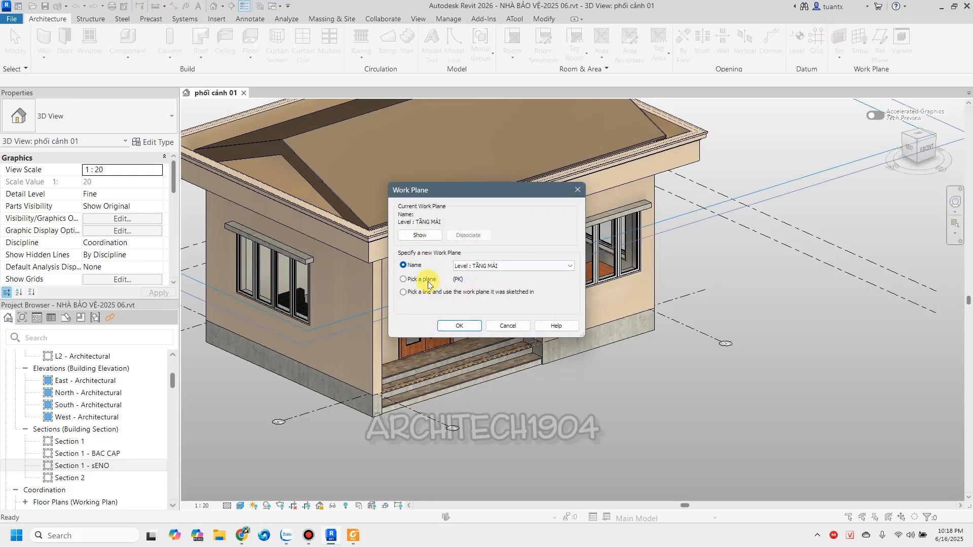
{"action": "left_click", "coordinate": [458, 328]}
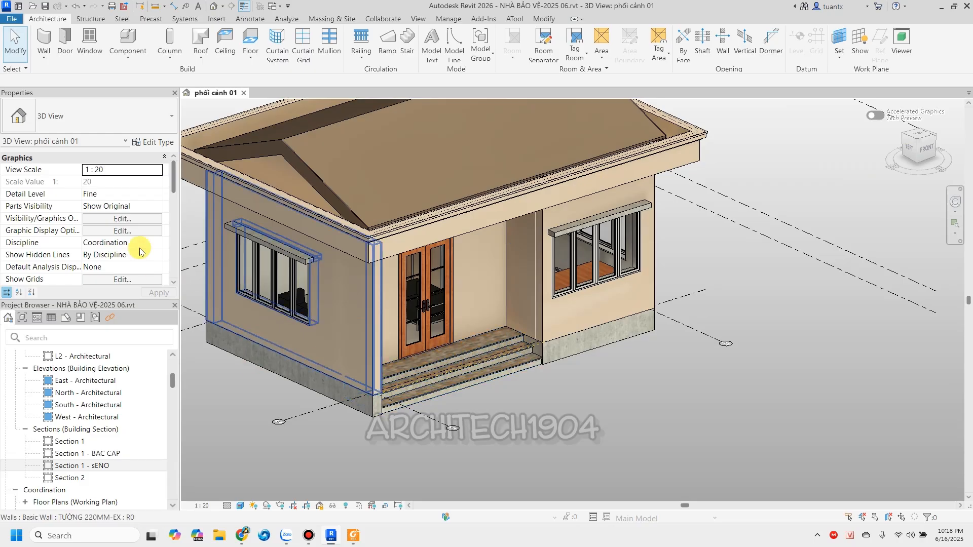
Place an aligned dimension chain along the building's front, from the left corner wall past the recess corner to the far wall end.
{"action": "left_click", "coordinate": [240, 19]}
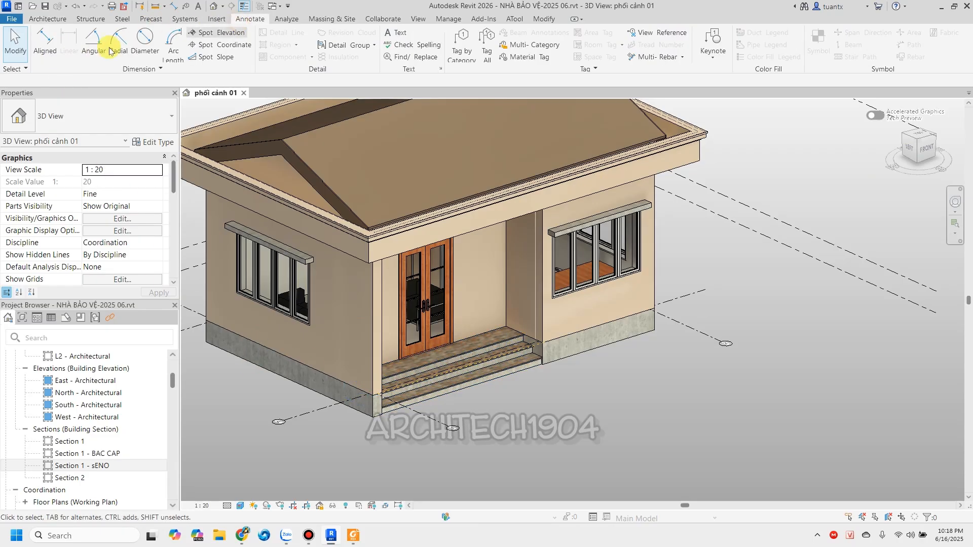
{"action": "left_click", "coordinate": [43, 42]}
{"action": "scroll", "coordinate": [348, 380], "scroll_direction": "up", "scroll_amount": 2}
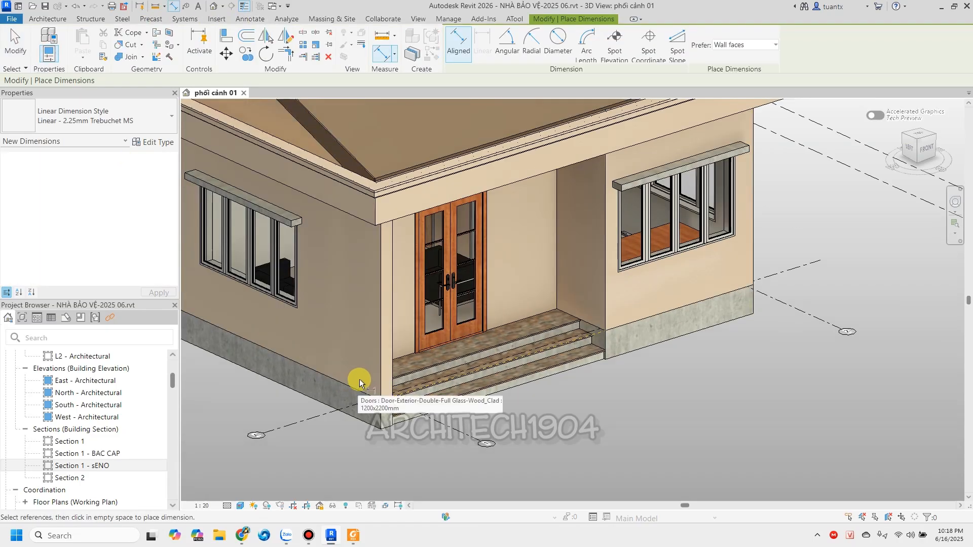
{"action": "left_click", "coordinate": [379, 368]}
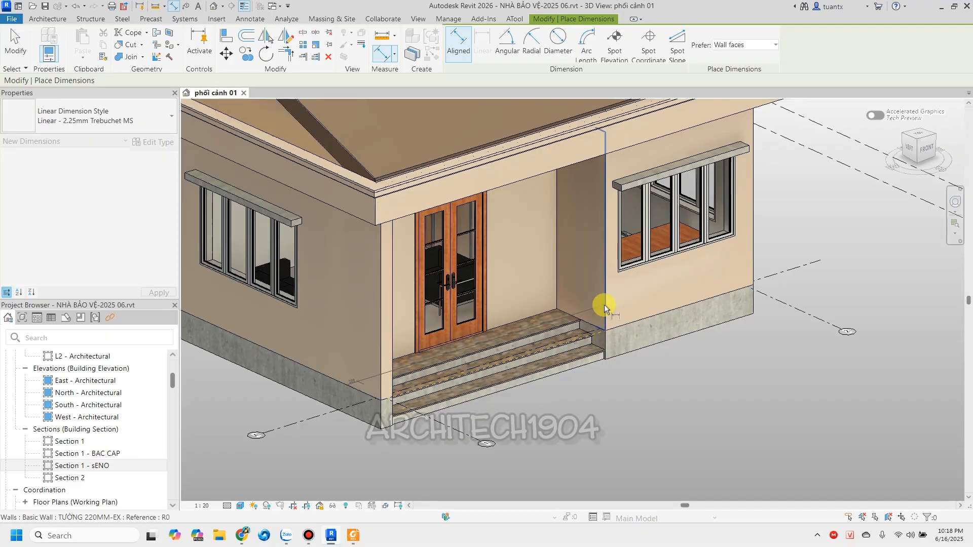
{"action": "left_click", "coordinate": [759, 267]}
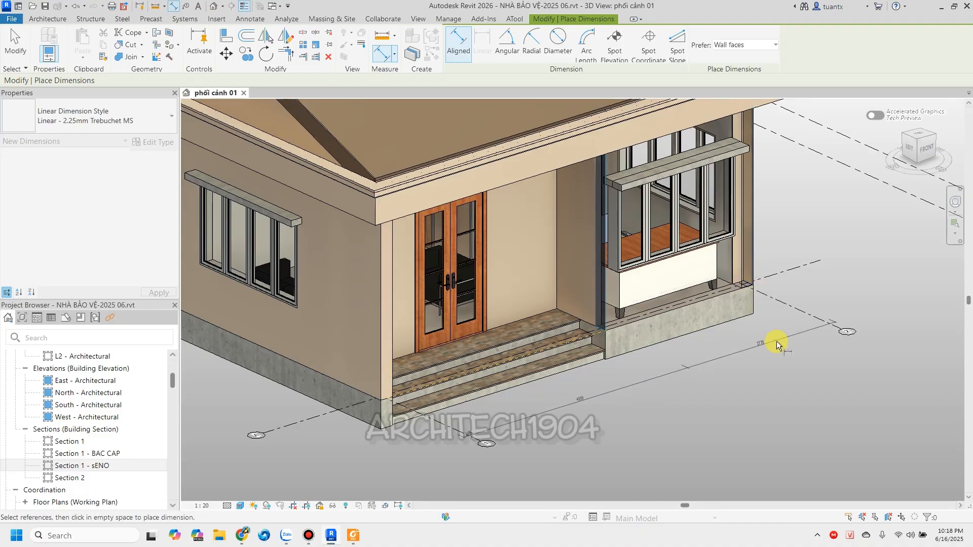
{"action": "left_click", "coordinate": [746, 343]}
{"action": "scroll", "coordinate": [582, 415], "scroll_direction": "up", "scroll_amount": 3}
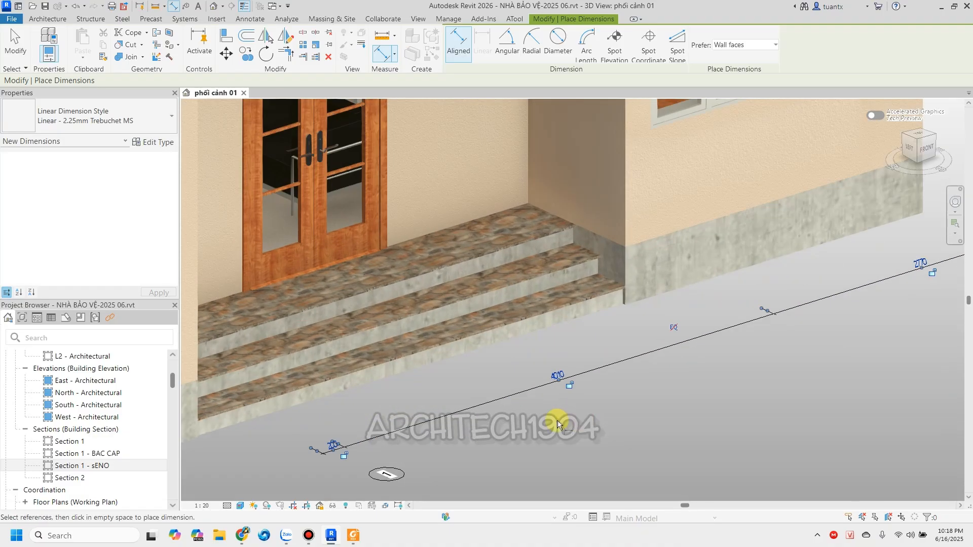
Set the phối cảnh 01 view's scale to 1 : 50 so the dimension texts and grid bubbles are enlarged.
{"action": "left_click", "coordinate": [201, 506]}
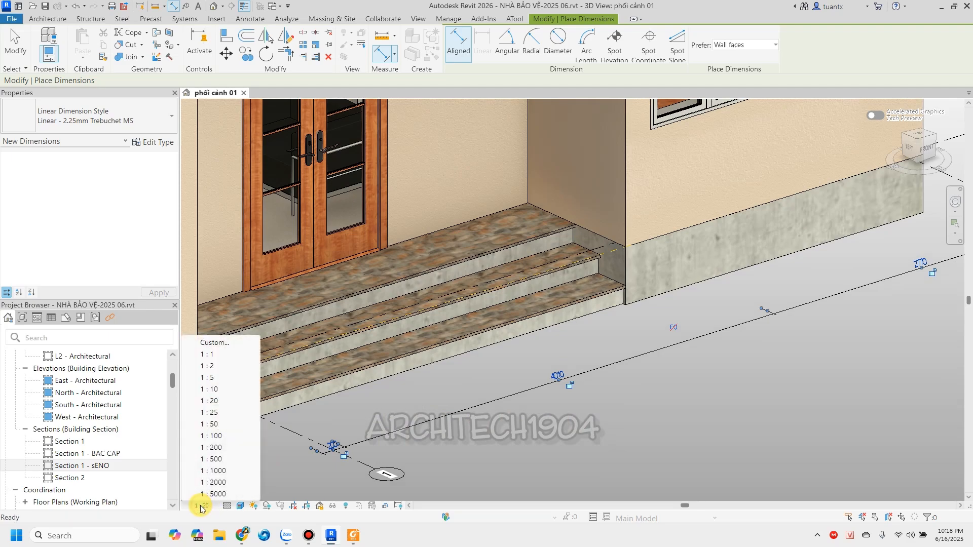
{"action": "left_click", "coordinate": [210, 424]}
{"action": "scroll", "coordinate": [643, 430], "scroll_direction": "down", "scroll_amount": 3}
{"action": "scroll", "coordinate": [643, 430], "scroll_direction": "down", "scroll_amount": 3}
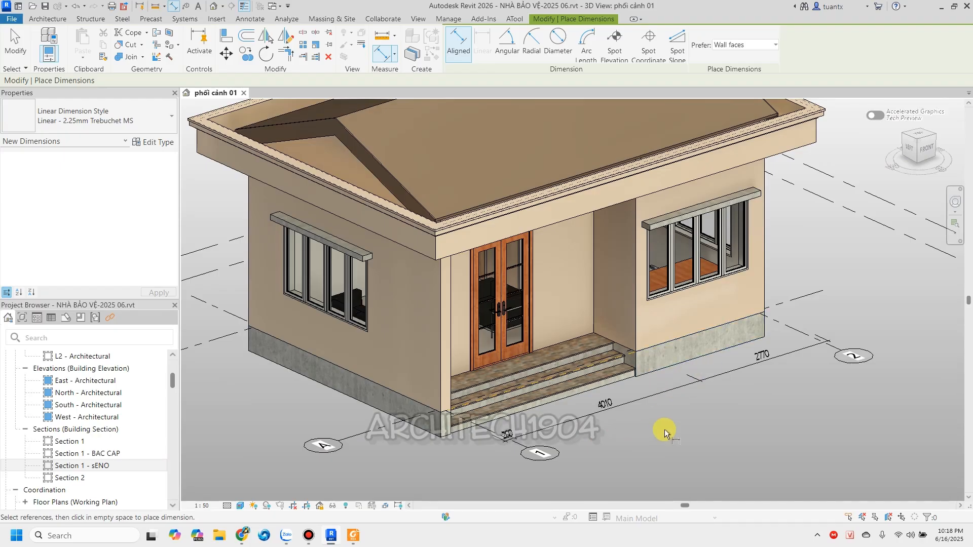
{"action": "middle_click_drag", "start_coordinate": [664, 429], "coordinate": [646, 436]}
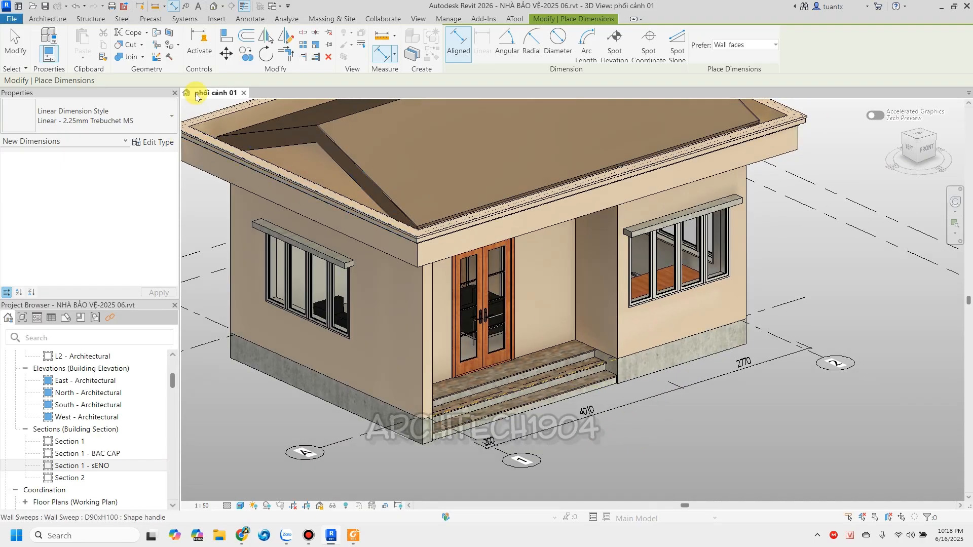
Specify a new work plane for the 3D view using the Pick a plane option.
{"action": "left_click", "coordinate": [61, 19]}
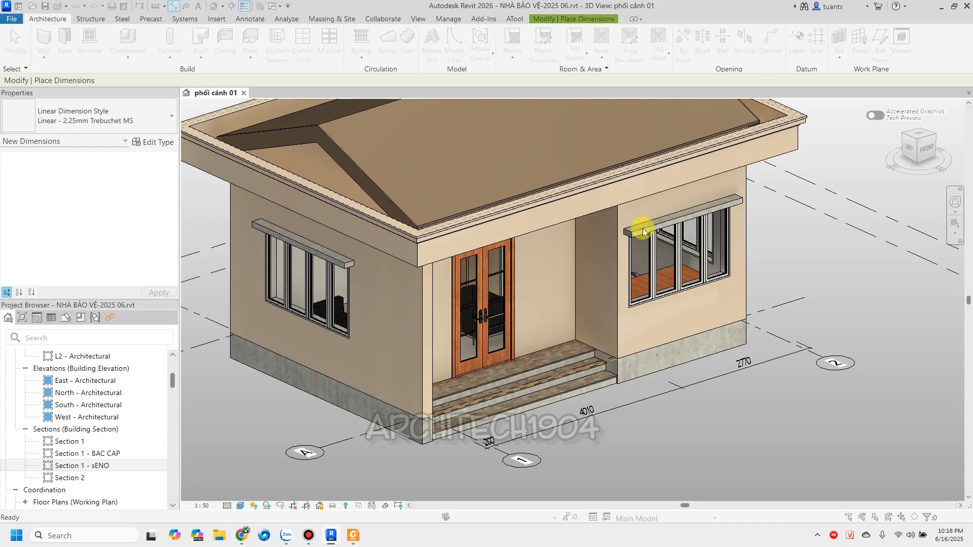
{"action": "left_click", "coordinate": [427, 279]}
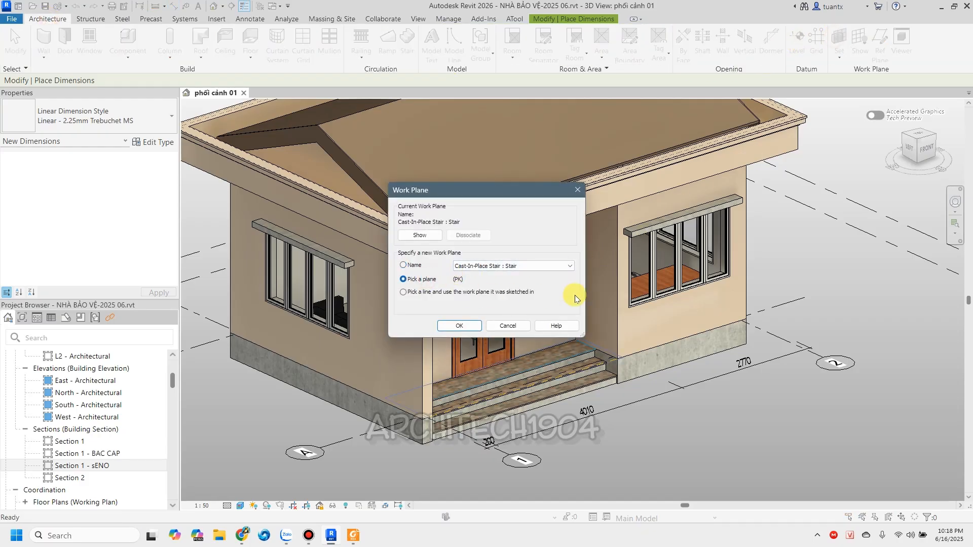
{"action": "left_click", "coordinate": [458, 326]}
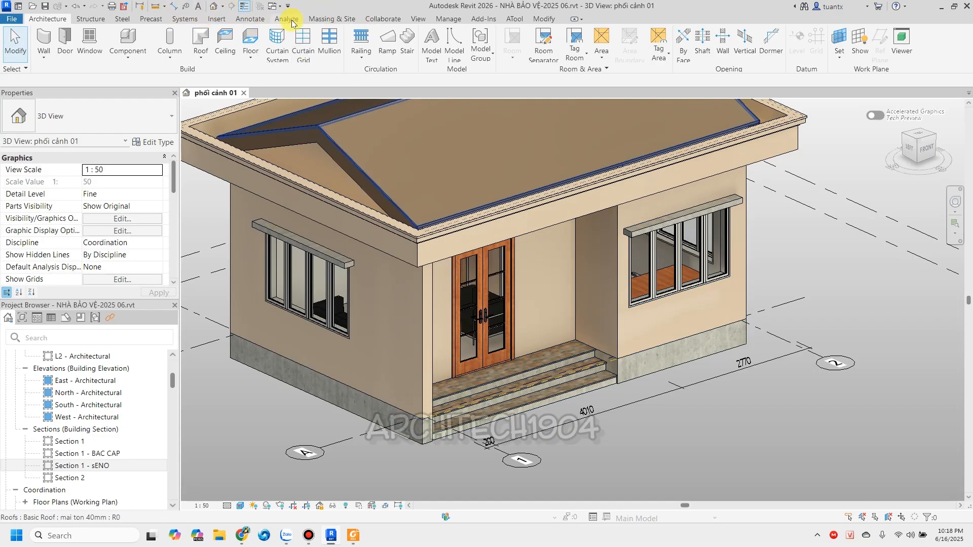
Add a two-segment leader text note reading "tường sơn màu vàng nhạt", pointing at the recess side wall beside the entrance.
{"action": "left_click", "coordinate": [249, 18]}
{"action": "left_click", "coordinate": [401, 36]}
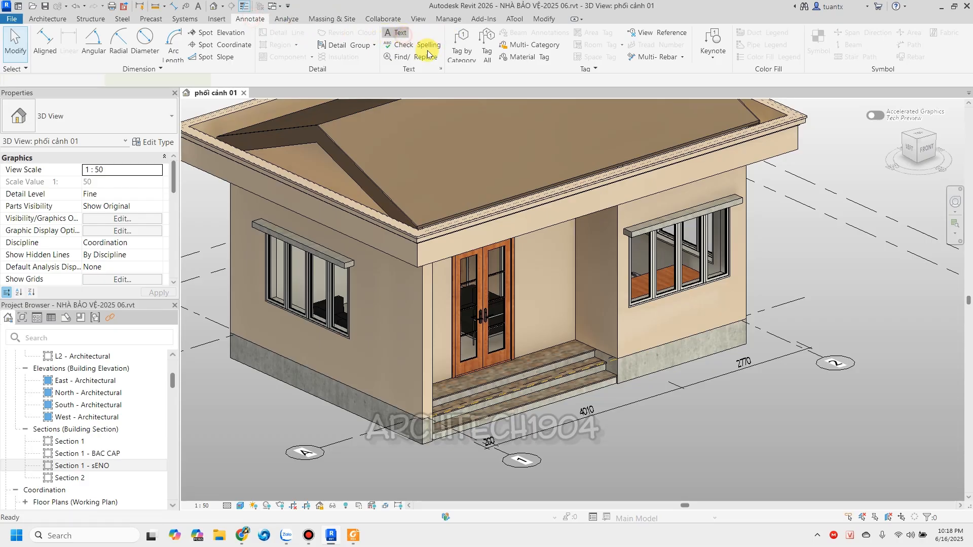
{"action": "left_click", "coordinate": [604, 300]}
{"action": "left_click", "coordinate": [640, 257]}
{"action": "left_click", "coordinate": [794, 254]}
{"action": "type", "text": "tương"}
{"action": "type", "text": "f s"}
{"action": "type", "text": "own mauf vangf nhatj"}
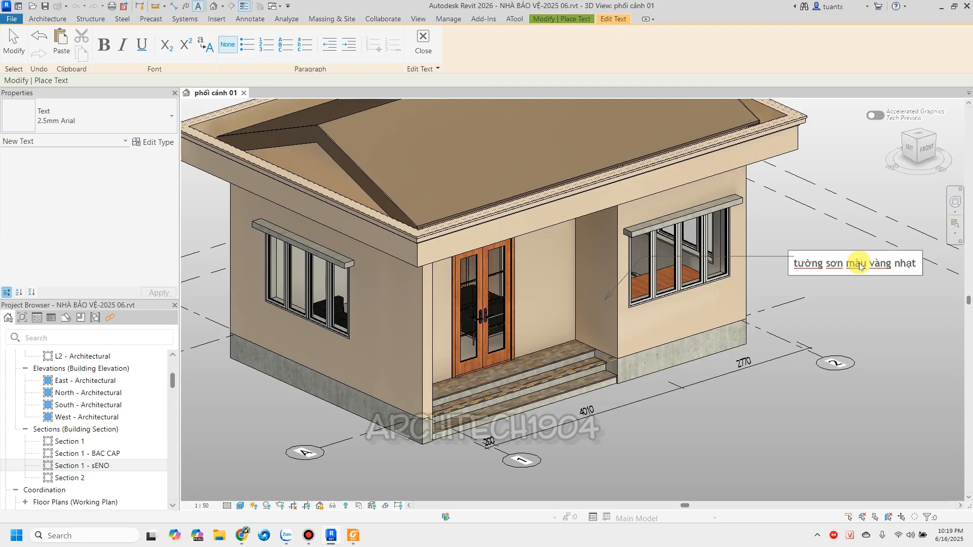
{"action": "left_click", "coordinate": [795, 432]}
{"action": "scroll", "coordinate": [739, 395], "scroll_direction": "down", "scroll_amount": 4}
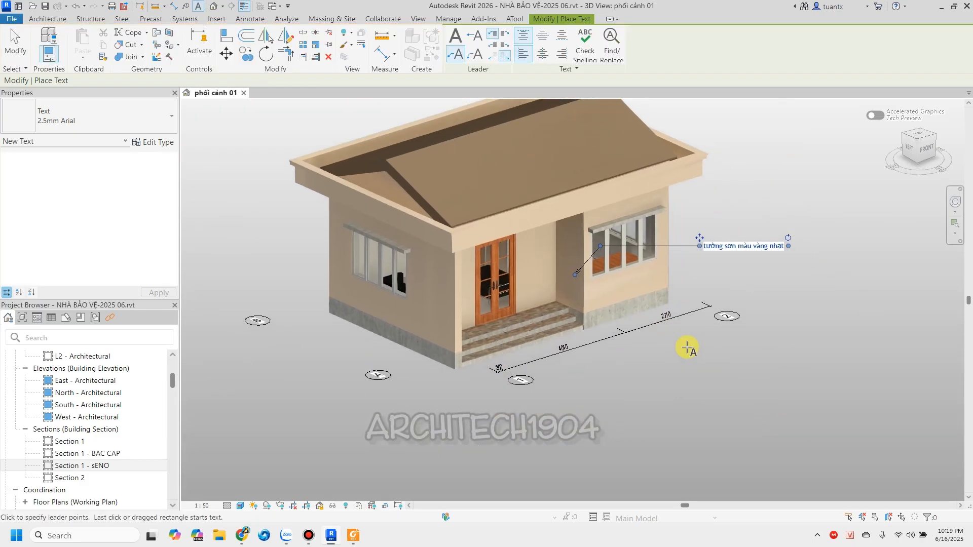
{"action": "key", "text": "Escape"}
{"action": "key", "text": "Escape"}
{"action": "middle_click_drag", "start_coordinate": [687, 348], "coordinate": [679, 408]}
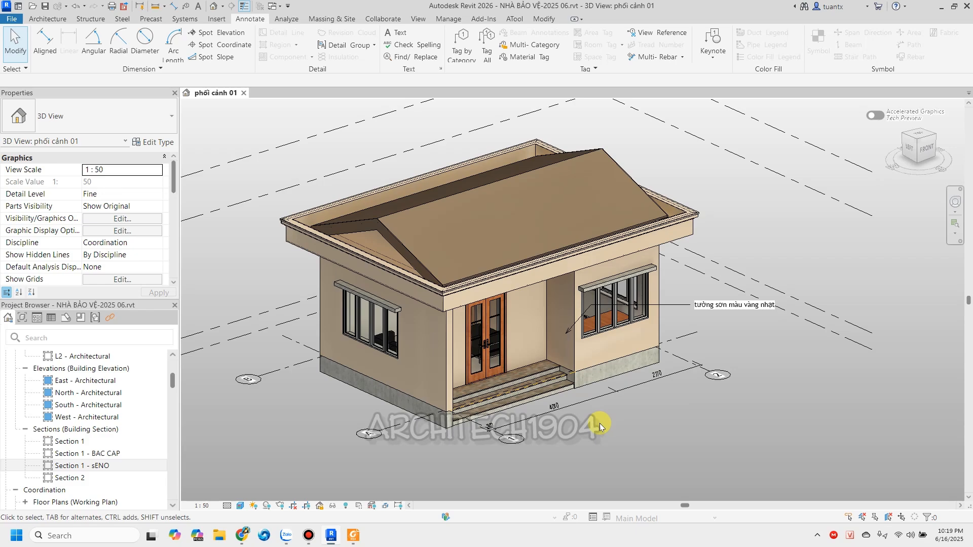
Open the TẦNG 1 architectural floor plan.
{"action": "scroll", "coordinate": [609, 423], "scroll_direction": "up", "scroll_amount": 2}
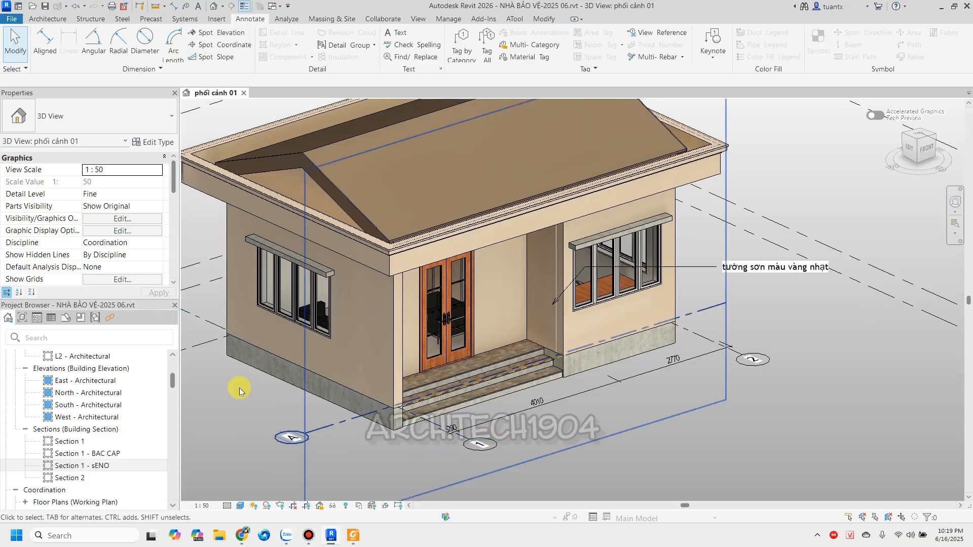
{"action": "scroll", "coordinate": [89, 251], "scroll_direction": "down", "scroll_amount": 2}
{"action": "scroll", "coordinate": [105, 225], "scroll_direction": "down", "scroll_amount": 6}
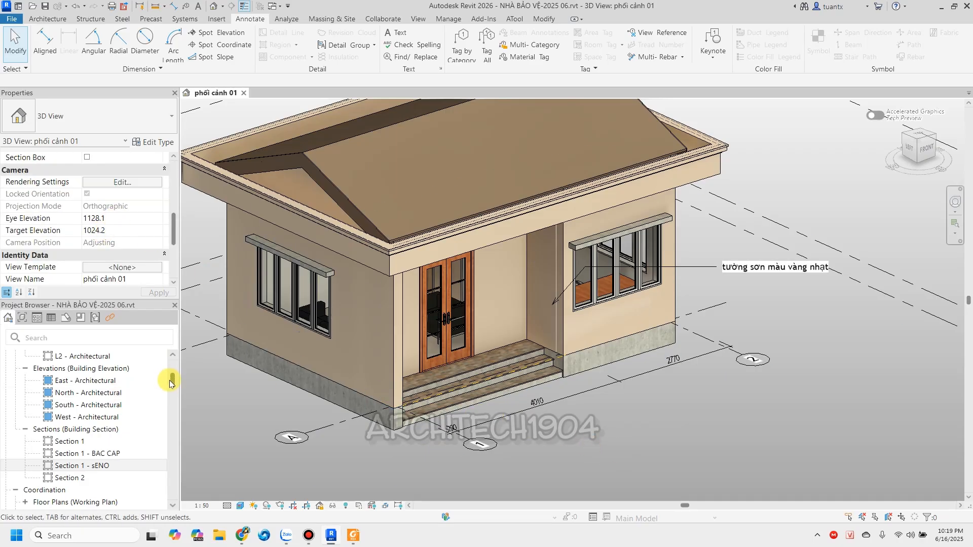
{"action": "left_click_drag", "start_coordinate": [172, 382], "coordinate": [173, 368]}
{"action": "left_click", "coordinate": [68, 403]}
{"action": "double_click", "coordinate": [69, 404]}
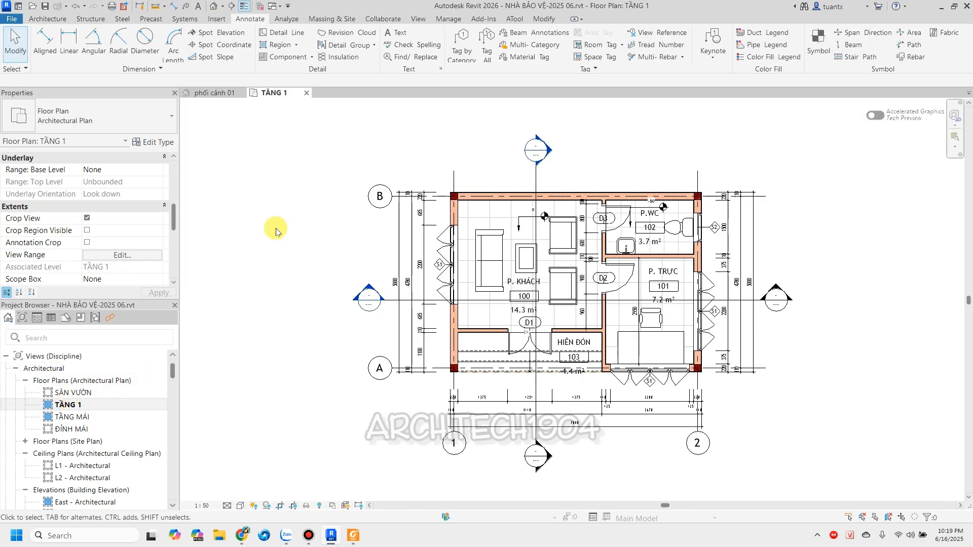
Start a perspective camera view in the TẦNG 1 plan, placing the eye point outside the building, below and left of grid bubble 1.
{"action": "left_click", "coordinate": [418, 19]}
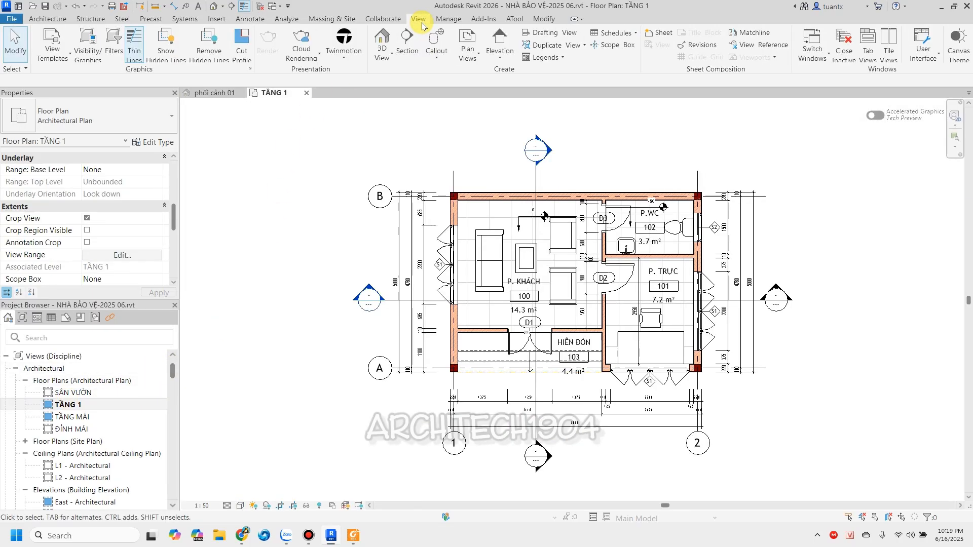
{"action": "left_click", "coordinate": [390, 56]}
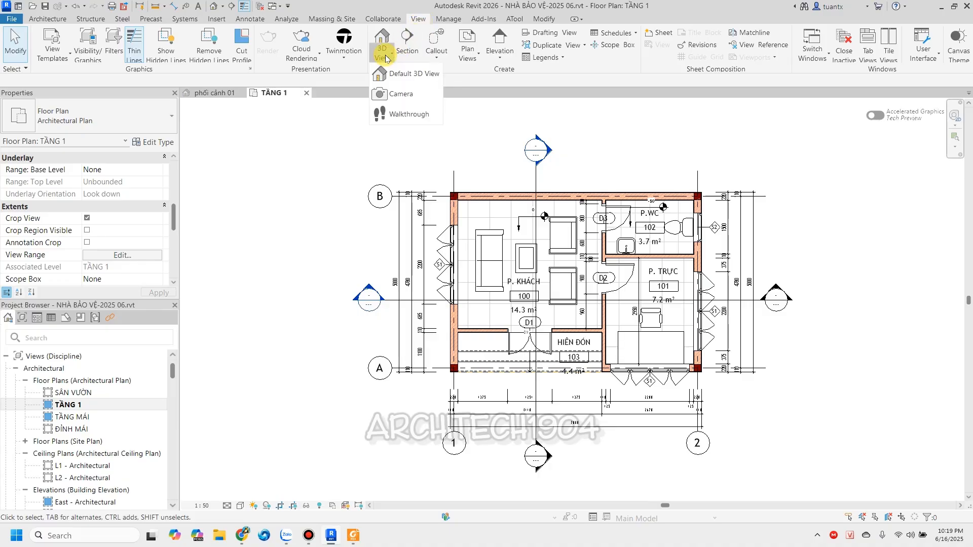
{"action": "left_click", "coordinate": [387, 95]}
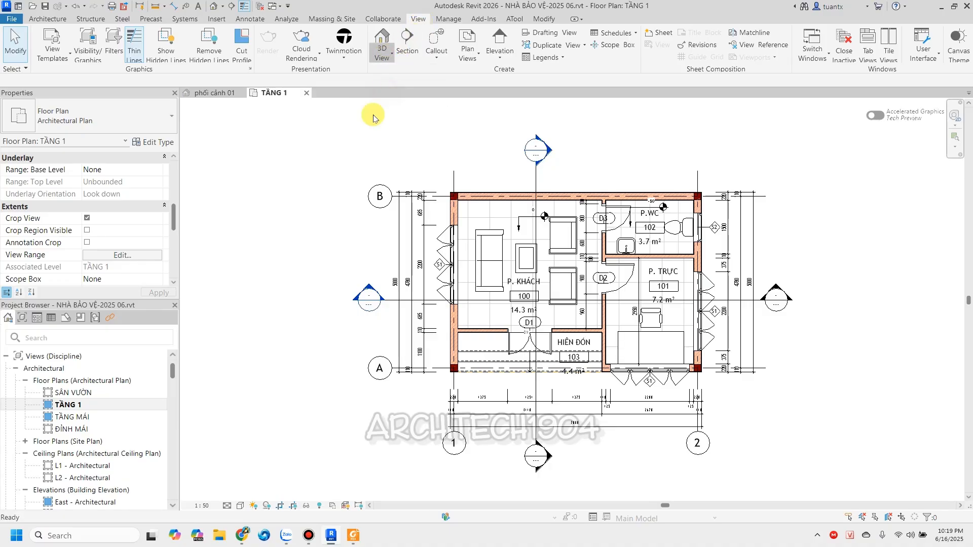
{"action": "scroll", "coordinate": [304, 258], "scroll_direction": "down", "scroll_amount": 3}
{"action": "middle_click_drag", "start_coordinate": [304, 265], "coordinate": [382, 203]}
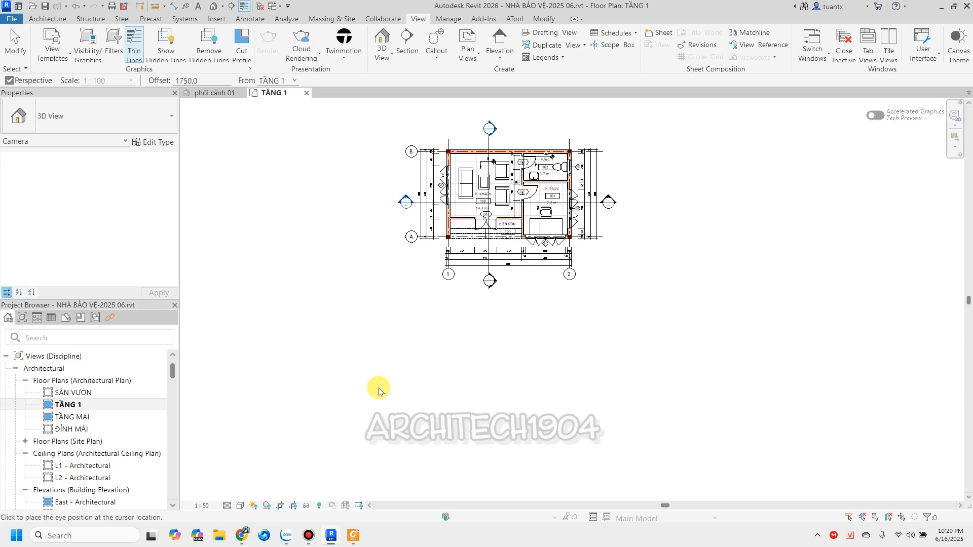
{"action": "left_click", "coordinate": [403, 393]}
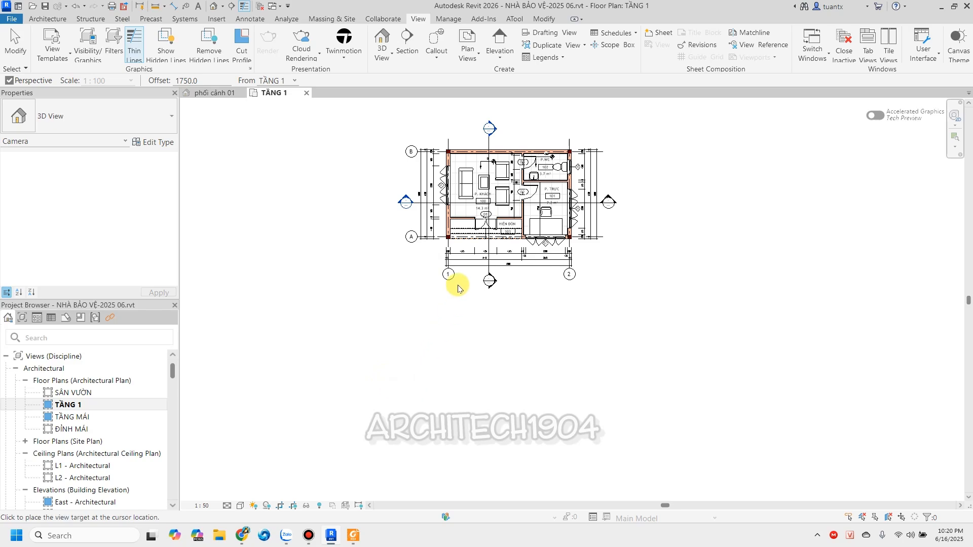
{"action": "left_click", "coordinate": [398, 384]}
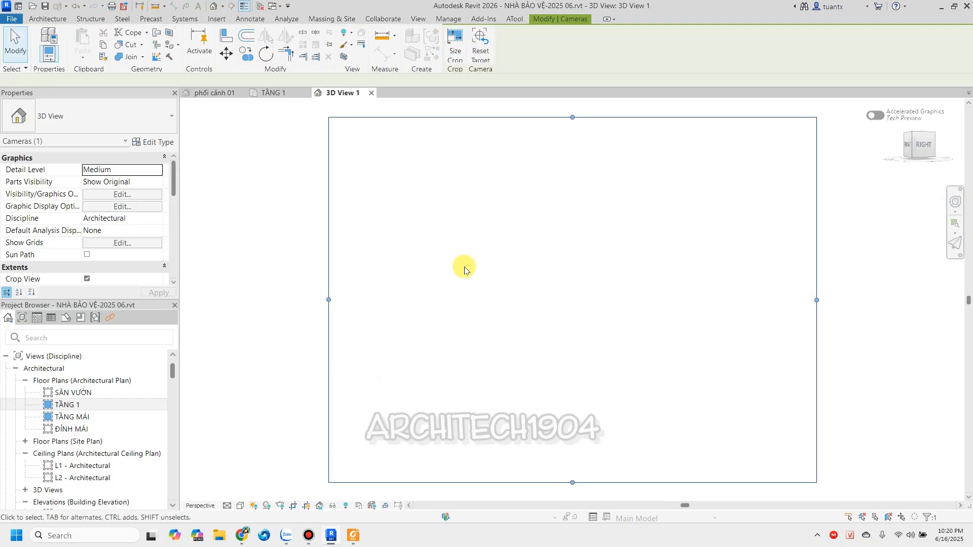
{"action": "key", "text": "ctrl+z"}
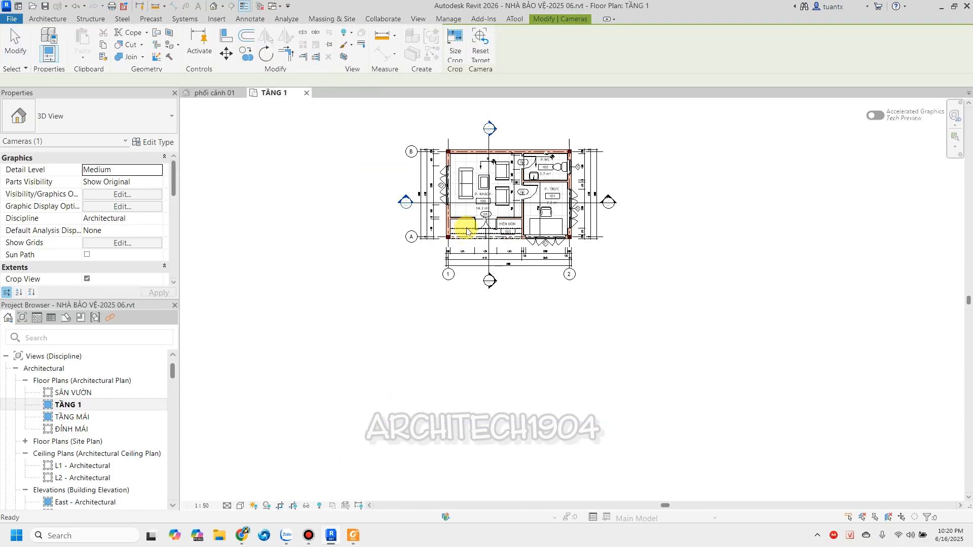
{"action": "key", "text": "Escape"}
Create a perspective camera view on the TẦNG 1 plan, from outside the house's lower-left corner and aimed diagonally across it.
{"action": "left_click", "coordinate": [382, 55]}
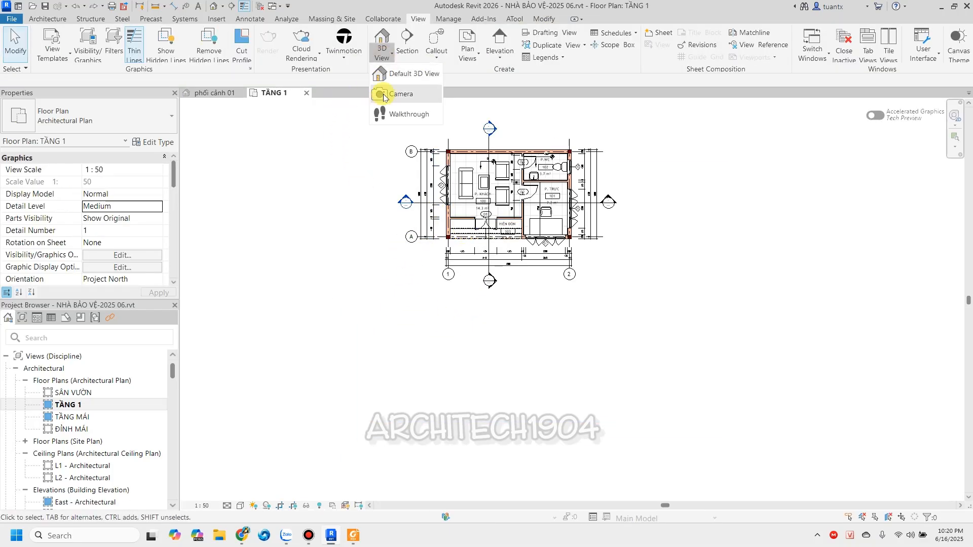
{"action": "left_click", "coordinate": [383, 96]}
{"action": "left_click", "coordinate": [386, 358]}
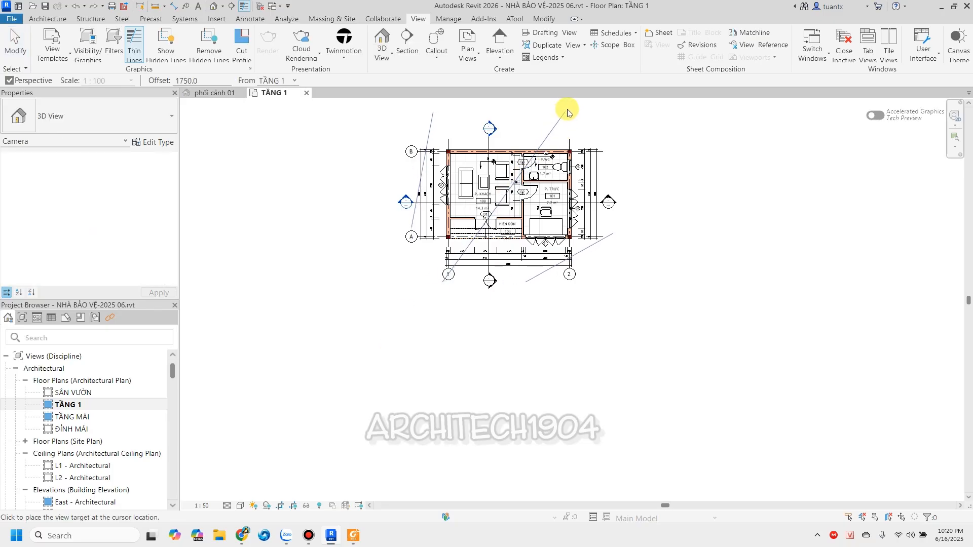
{"action": "left_click", "coordinate": [557, 125]}
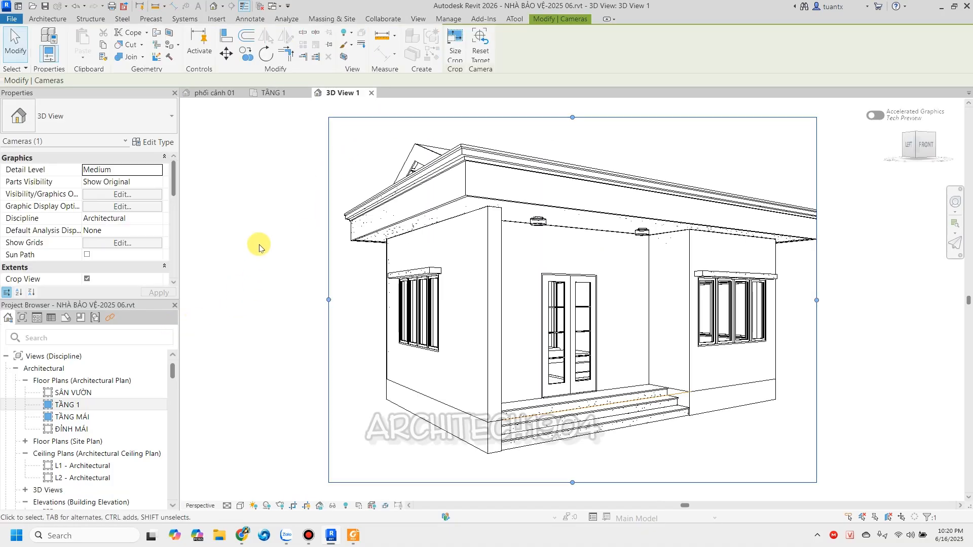
Extend the camera view's crop region on its right and upper sides to take in the whole roof.
{"action": "scroll", "coordinate": [314, 199], "scroll_direction": "down", "scroll_amount": 2}
{"action": "scroll", "coordinate": [359, 260], "scroll_direction": "down", "scroll_amount": 1}
{"action": "middle_click_drag", "start_coordinate": [357, 261], "coordinate": [273, 285]}
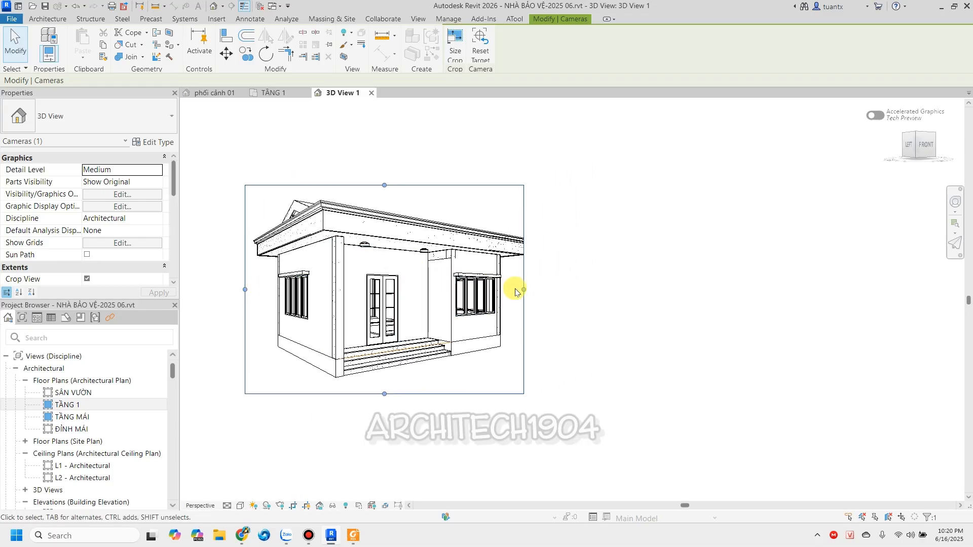
{"action": "left_click_drag", "start_coordinate": [523, 290], "coordinate": [573, 290]}
{"action": "left_click_drag", "start_coordinate": [409, 185], "coordinate": [405, 142]}
Fine-tune the crop region by trimming its lower edge slightly and extending its left and upper edges around the house.
{"action": "middle_click_drag", "start_coordinate": [488, 295], "coordinate": [597, 282]}
{"action": "left_click_drag", "start_coordinate": [517, 375], "coordinate": [517, 370]}
{"action": "left_click_drag", "start_coordinate": [353, 249], "coordinate": [342, 247]}
{"action": "scroll", "coordinate": [503, 284], "scroll_direction": "up", "scroll_amount": 1}
{"action": "middle_click_drag", "start_coordinate": [503, 288], "coordinate": [510, 318]}
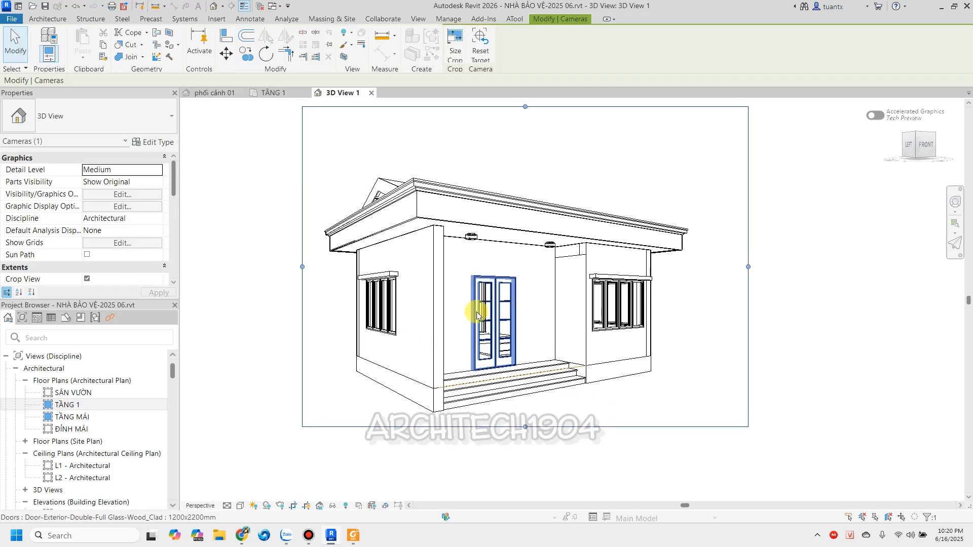
{"action": "left_click_drag", "start_coordinate": [303, 270], "coordinate": [292, 268]}
{"action": "scroll", "coordinate": [297, 276], "scroll_direction": "down", "scroll_amount": 4}
{"action": "middle_click_drag", "start_coordinate": [331, 252], "coordinate": [333, 274]}
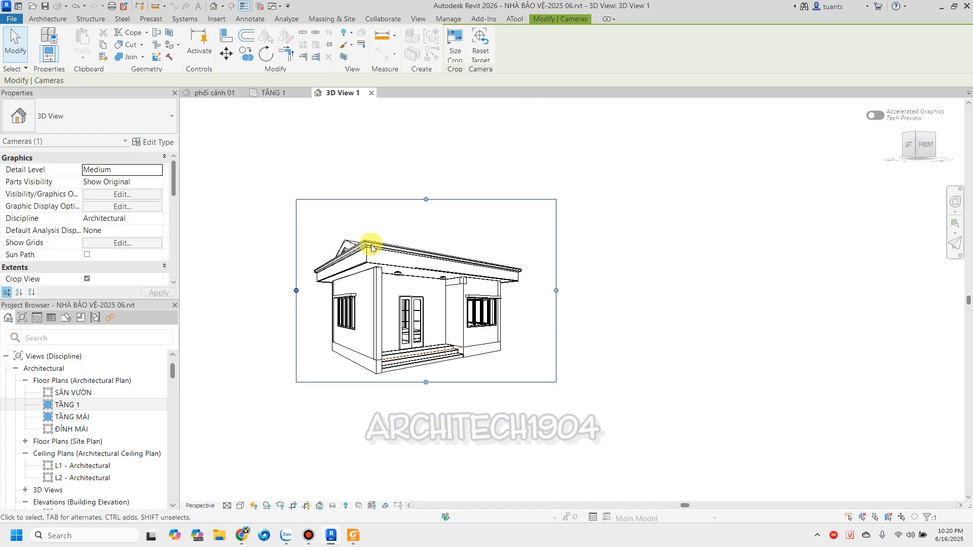
{"action": "left_click_drag", "start_coordinate": [424, 198], "coordinate": [425, 192]}
{"action": "left_click", "coordinate": [641, 333]}
{"action": "scroll", "coordinate": [644, 345], "scroll_direction": "up", "scroll_amount": 3}
{"action": "scroll", "coordinate": [735, 342], "scroll_direction": "down", "scroll_amount": 1}
{"action": "middle_click_drag", "start_coordinate": [762, 341], "coordinate": [757, 365]}
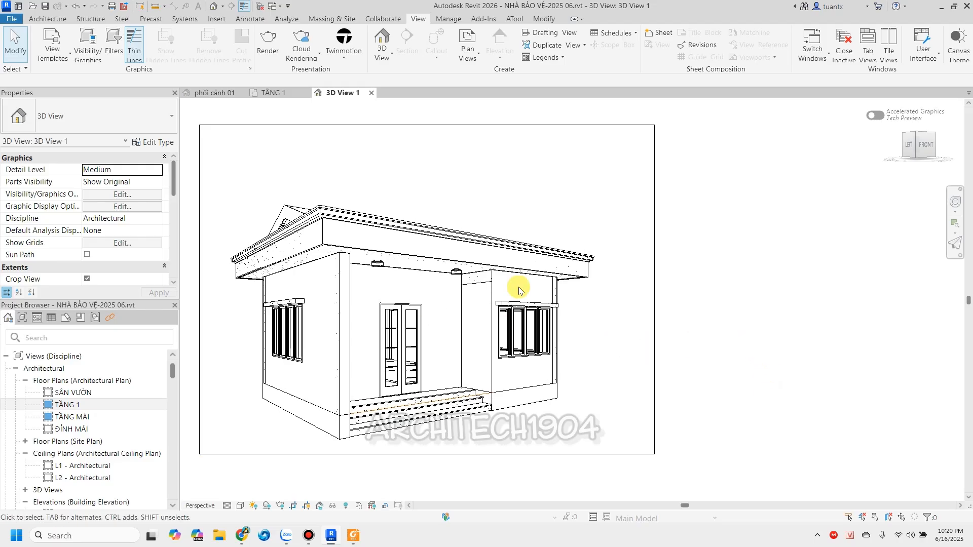
Open the camera view's Graphic Display Options, saving the project when asked.
{"action": "left_click", "coordinate": [240, 505]}
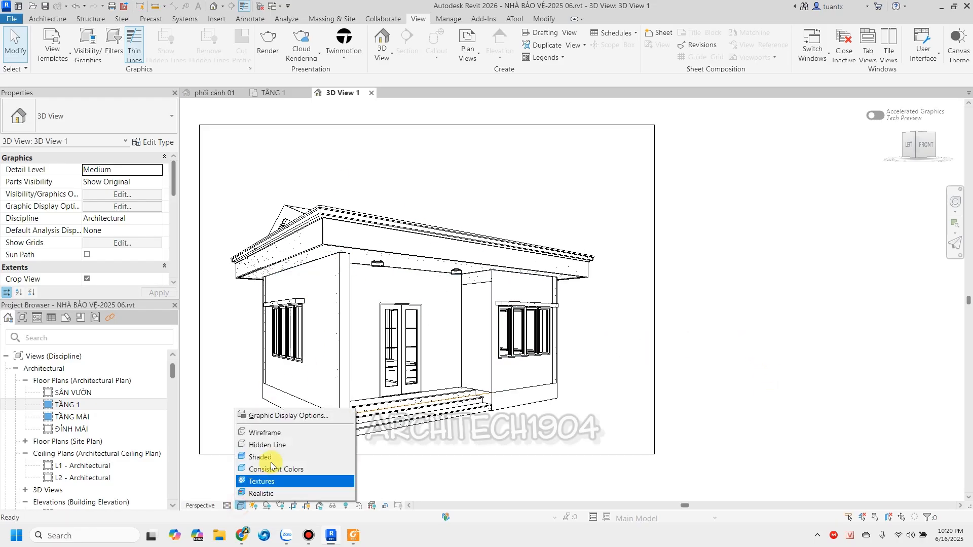
{"action": "left_click", "coordinate": [278, 417]}
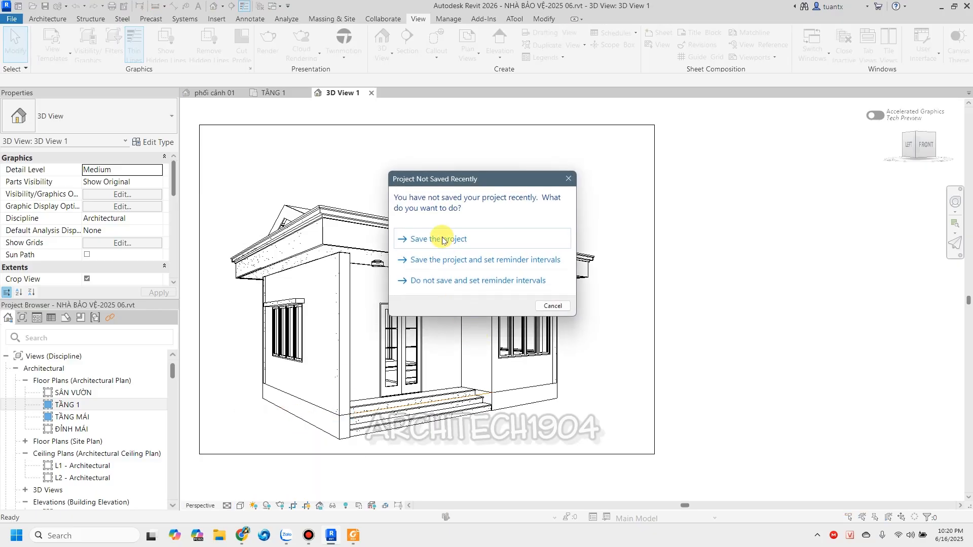
{"action": "left_click", "coordinate": [442, 244]}
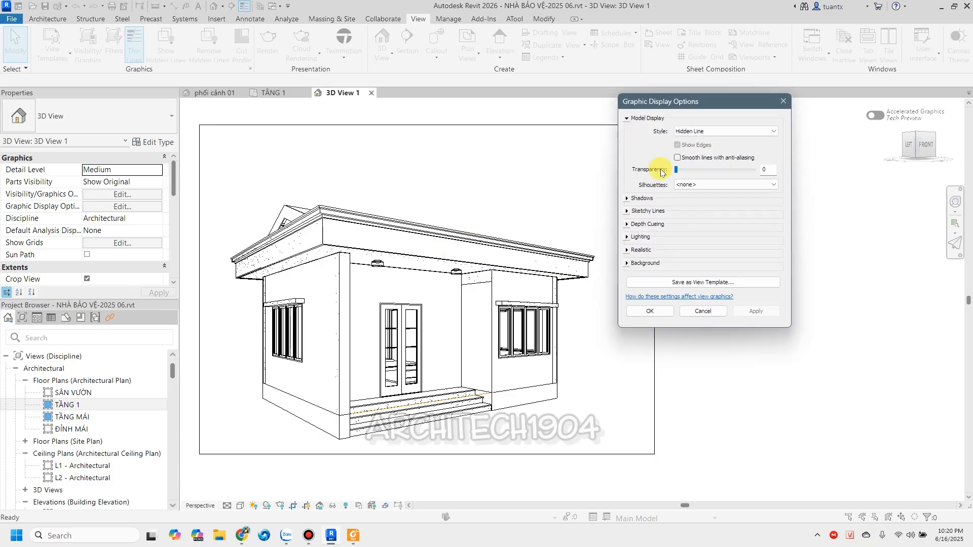
Enable smooth lines with anti-aliasing, set silhouettes to Medium Lines, and turn on cast shadows and ambient shadows.
{"action": "left_click", "coordinate": [684, 160]}
{"action": "left_click", "coordinate": [697, 184]}
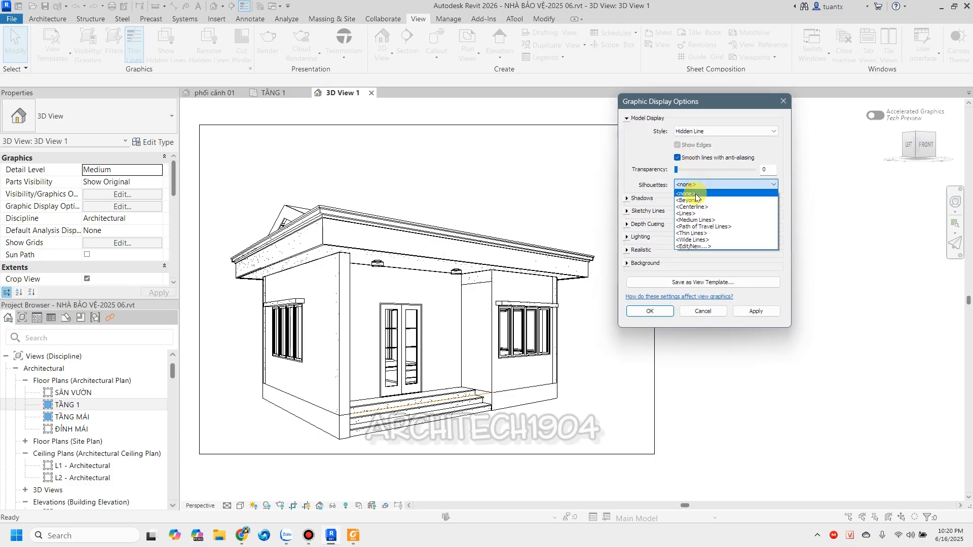
{"action": "left_click", "coordinate": [691, 221]}
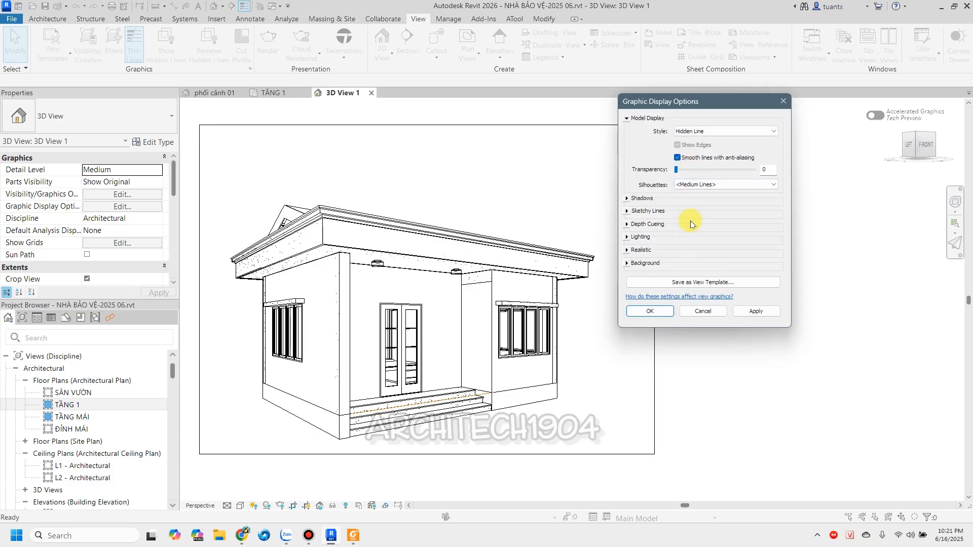
{"action": "left_click", "coordinate": [629, 202]}
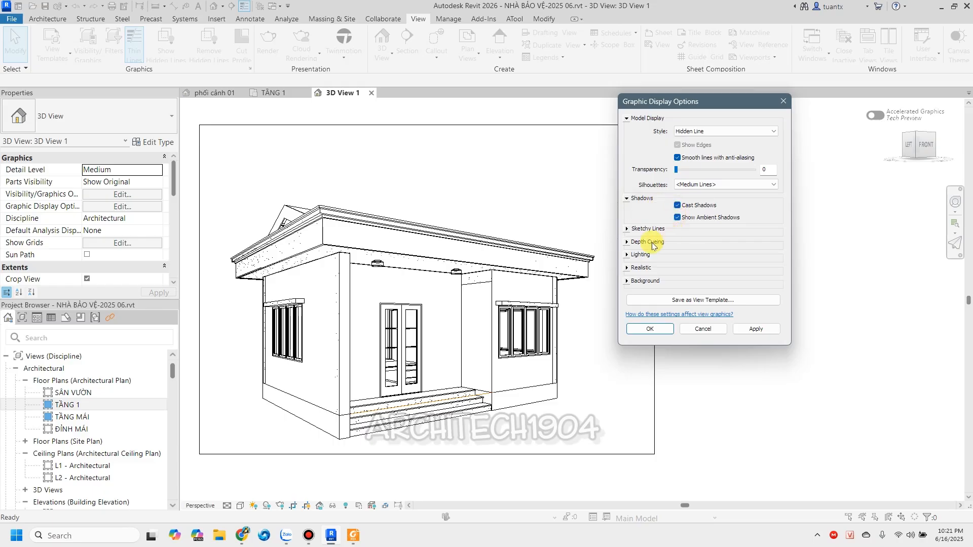
Light the view with Sunlight from Top Right, ground plane at SÂN VƯỜN, sun 80, ambient light 80 and shadows 30.
{"action": "left_click", "coordinate": [626, 255]}
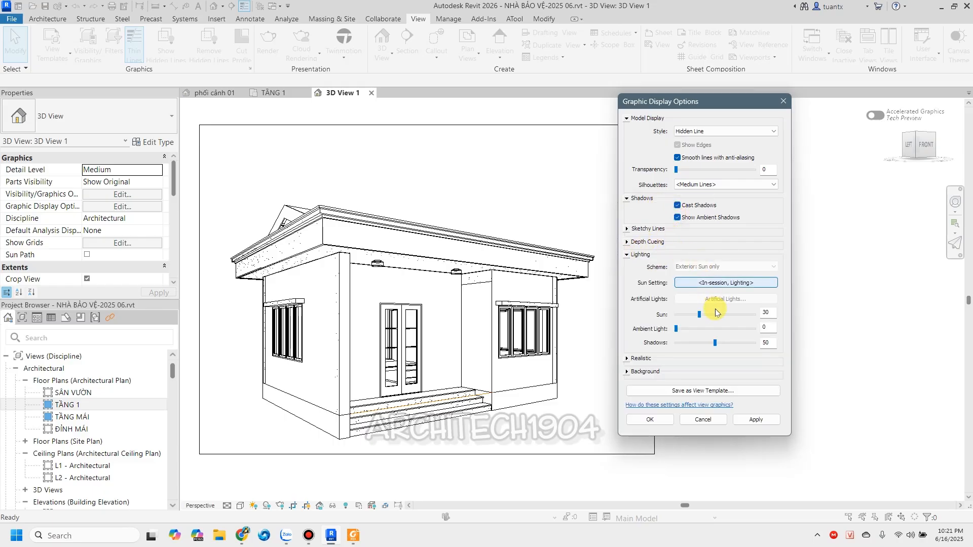
{"action": "left_click", "coordinate": [724, 282]}
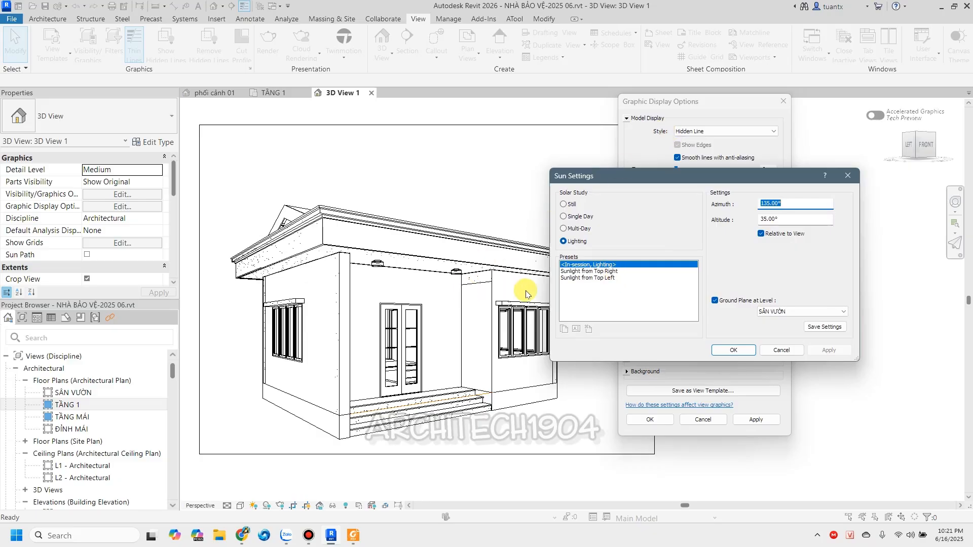
{"action": "left_click", "coordinate": [605, 272]}
{"action": "left_click", "coordinate": [767, 311]}
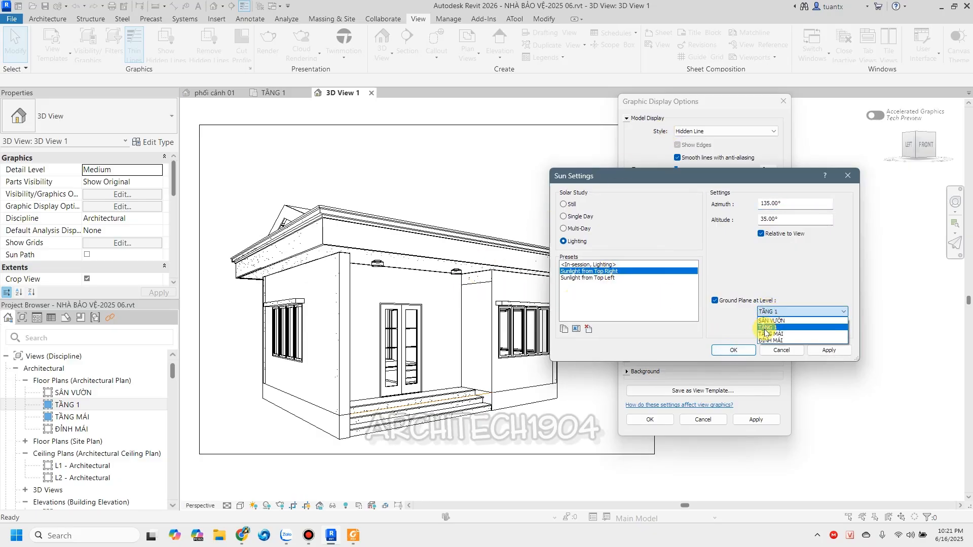
{"action": "left_click", "coordinate": [768, 323]}
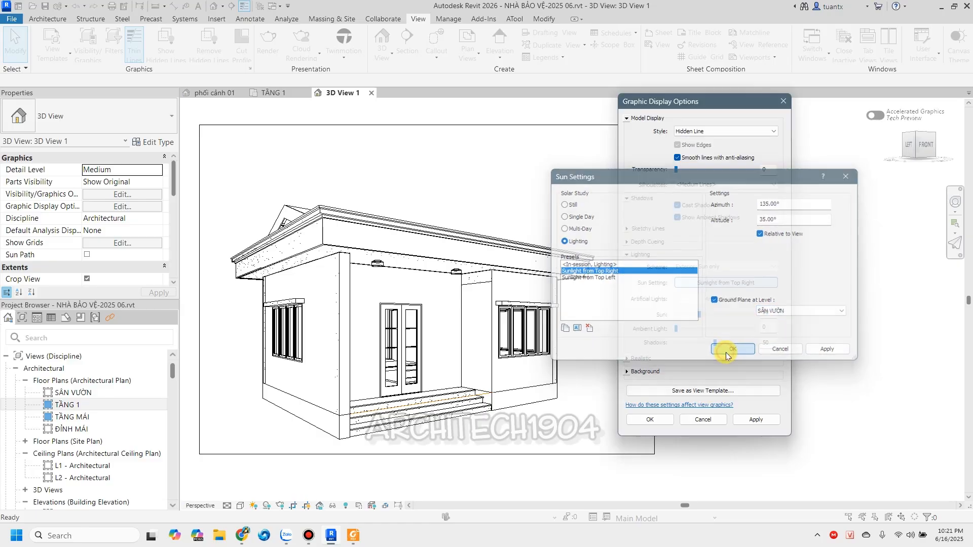
{"action": "left_click", "coordinate": [729, 349]}
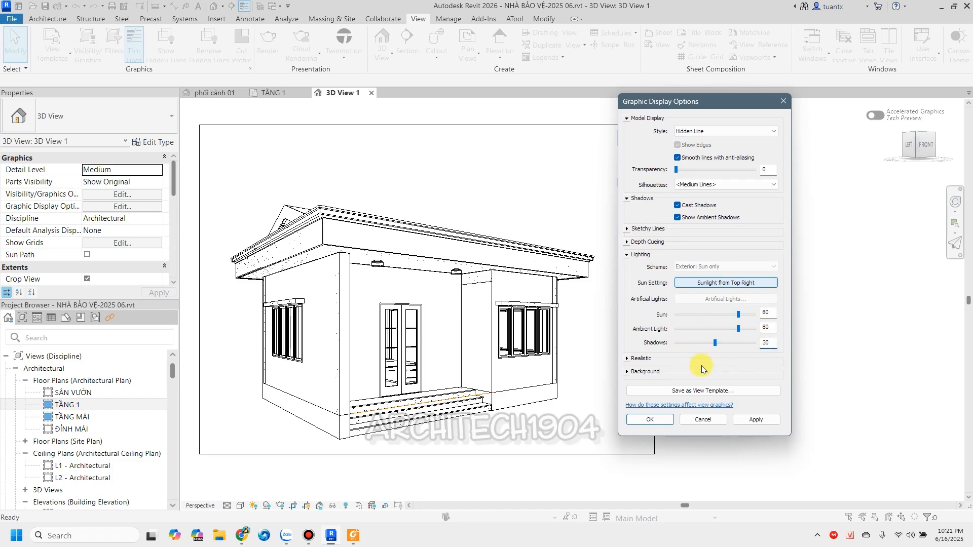
Set the view background to Gradient and apply the graphic display settings.
{"action": "left_click", "coordinate": [627, 373]}
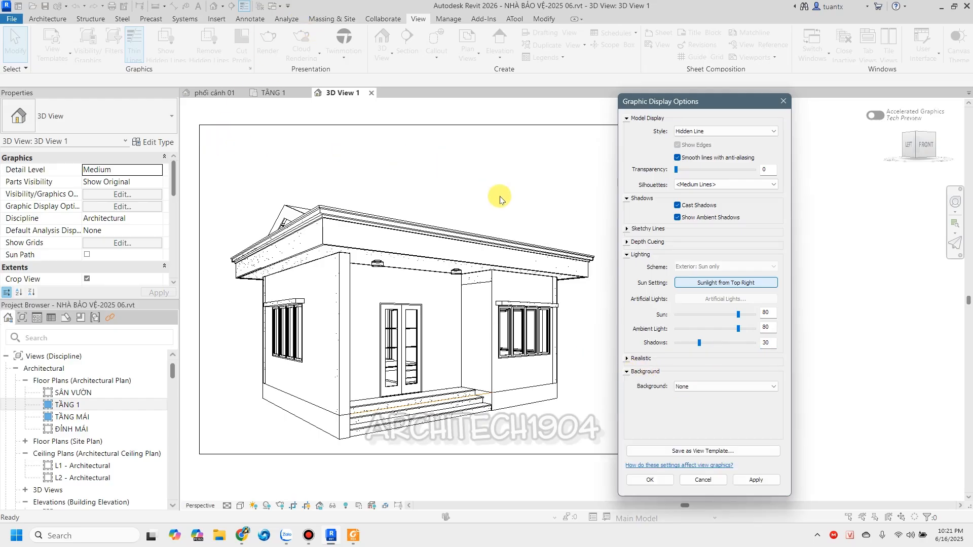
{"action": "left_click", "coordinate": [710, 388]}
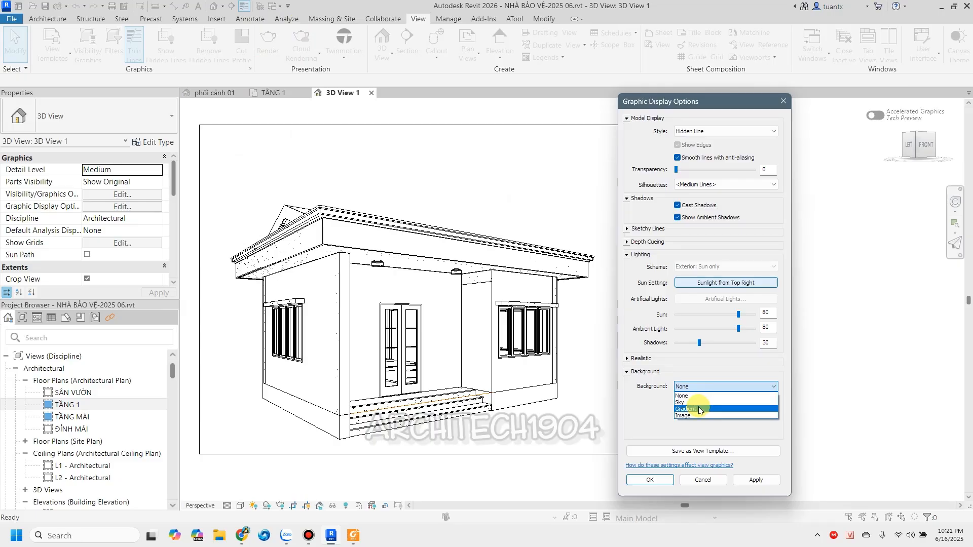
{"action": "left_click", "coordinate": [698, 408]}
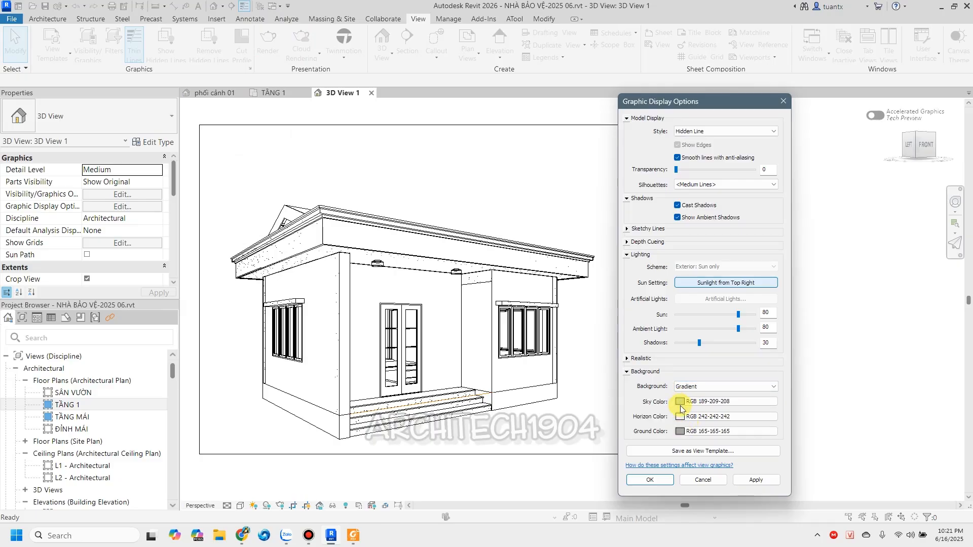
{"action": "left_click", "coordinate": [754, 479]}
{"action": "left_click", "coordinate": [652, 480]}
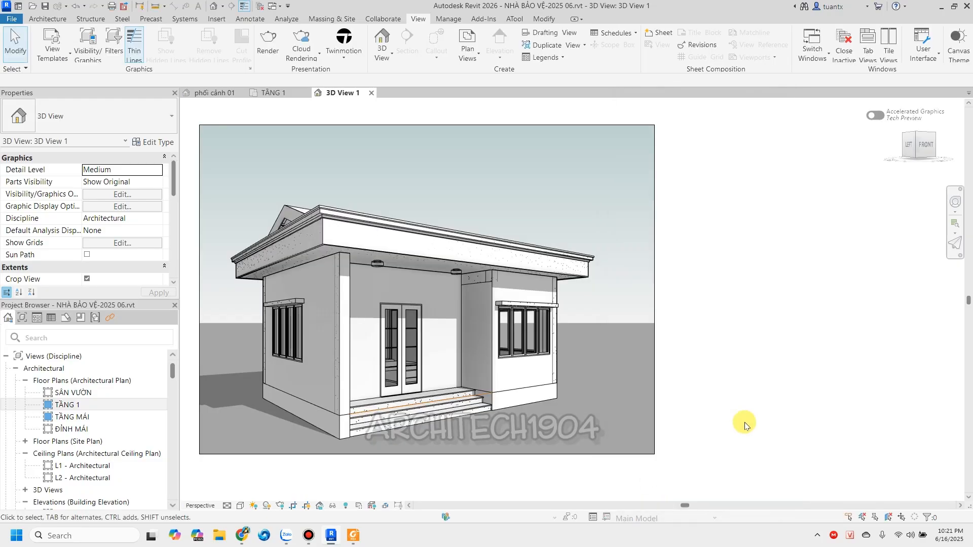
Switch the camera view's visual style to Realistic.
{"action": "scroll", "coordinate": [751, 420], "scroll_direction": "down", "scroll_amount": 1}
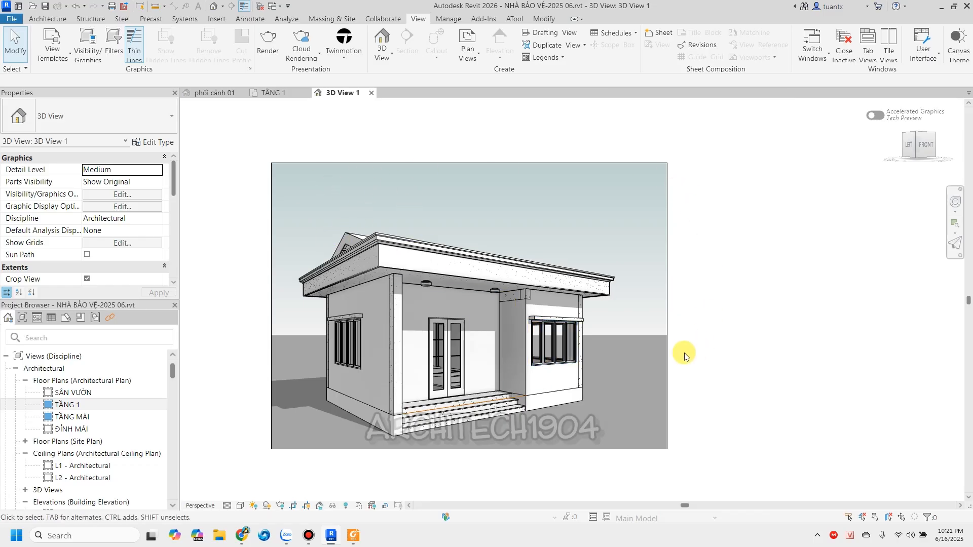
{"action": "left_click", "coordinate": [241, 506]}
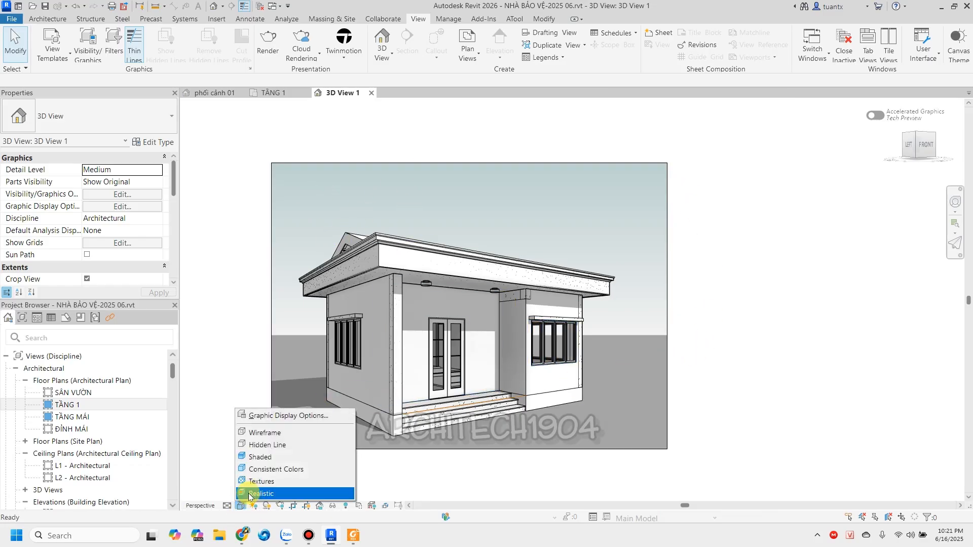
{"action": "left_click", "coordinate": [260, 493]}
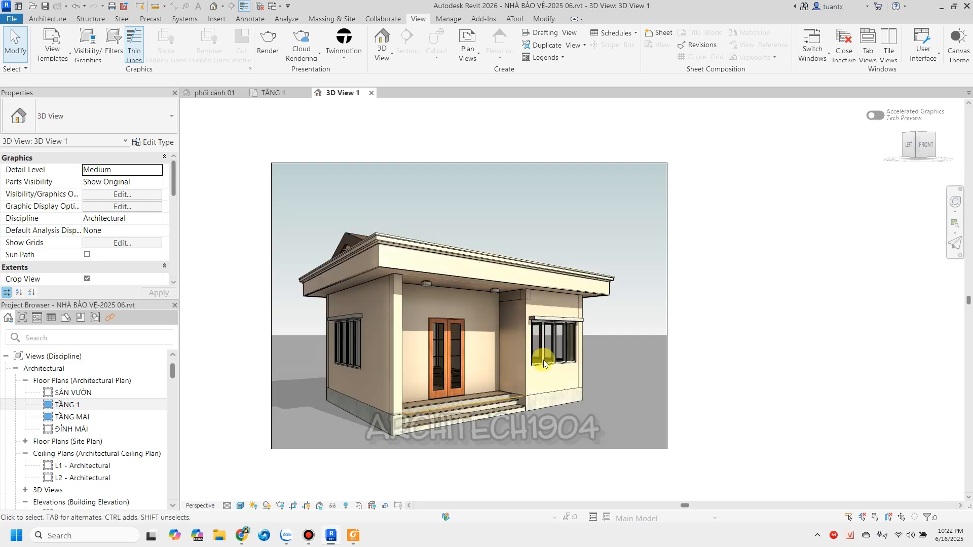
Hide the category of the dashed line running along the entrance steps in this view.
{"action": "right_click", "coordinate": [522, 399]}
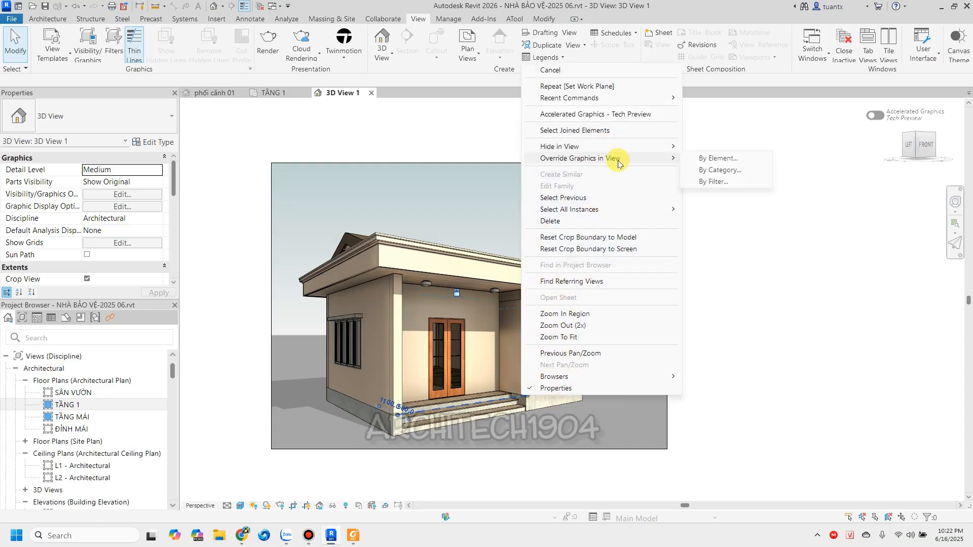
{"action": "mouse_move", "coordinate": [632, 146]}
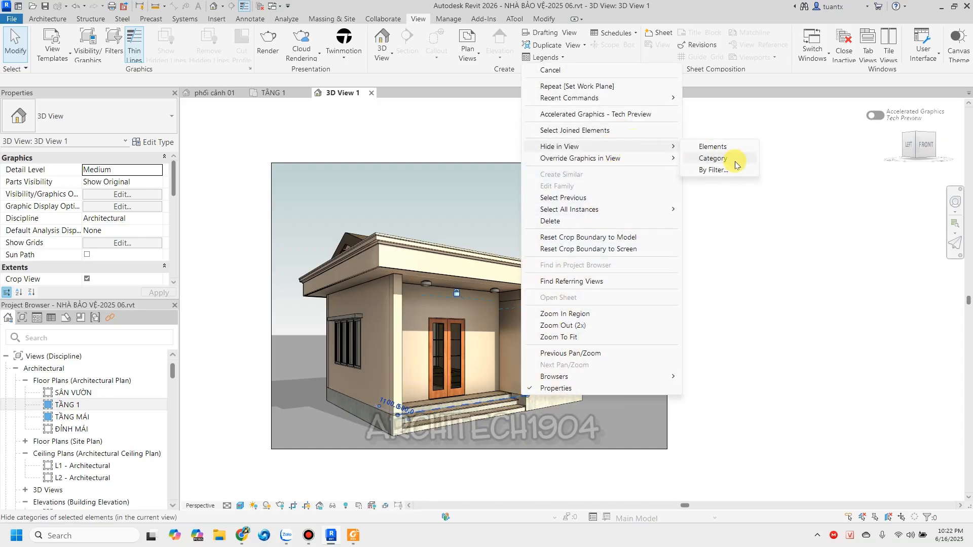
{"action": "left_click", "coordinate": [734, 161]}
{"action": "left_click", "coordinate": [311, 318]}
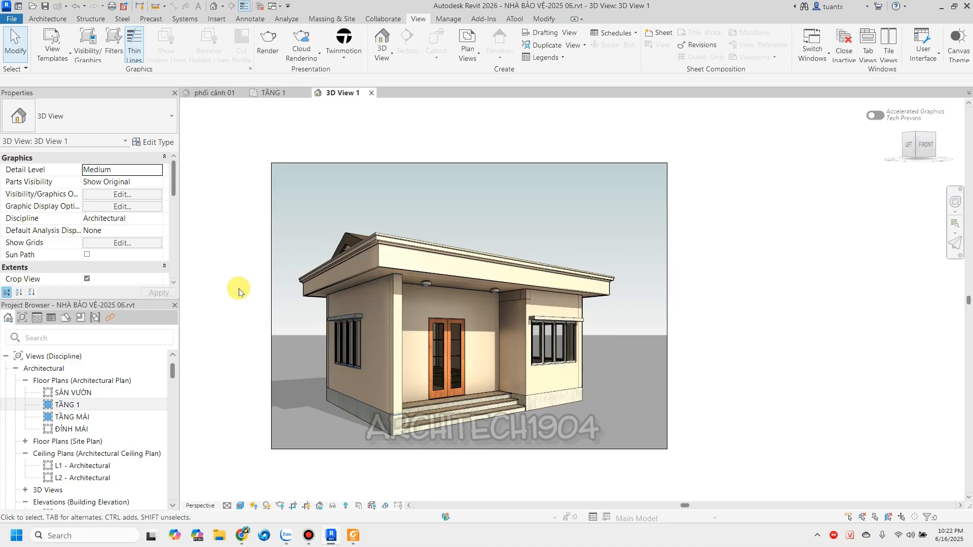
Select the camera view's boundary and set the camera's Eye Elevation to 1500.
{"action": "left_click", "coordinate": [266, 191]}
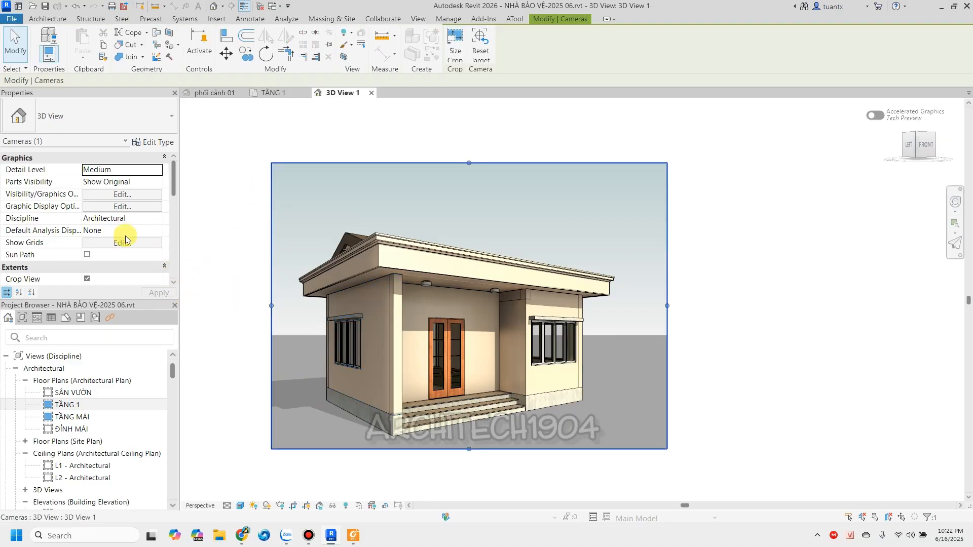
{"action": "scroll", "coordinate": [125, 239], "scroll_direction": "down", "scroll_amount": 3}
{"action": "scroll", "coordinate": [63, 209], "scroll_direction": "down", "scroll_amount": 4}
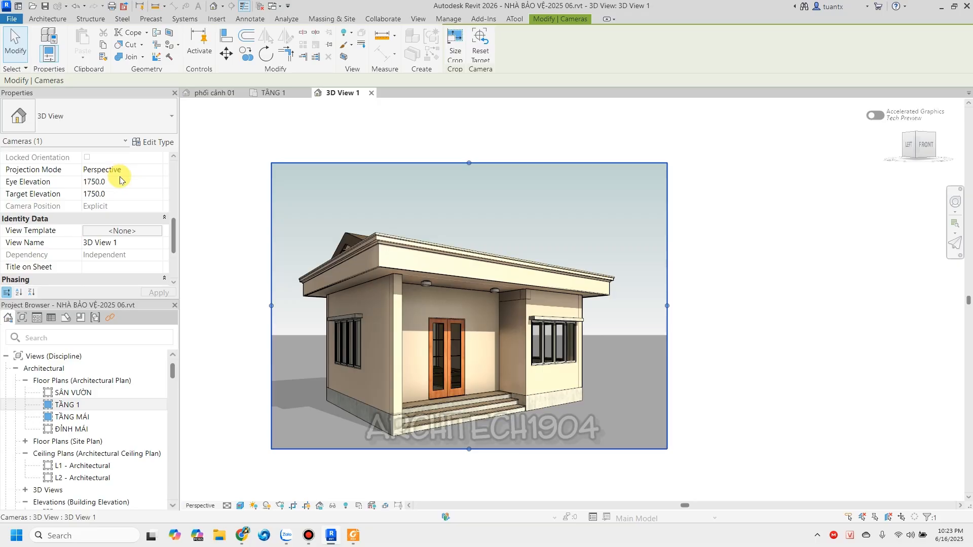
{"action": "left_click", "coordinate": [121, 186]}
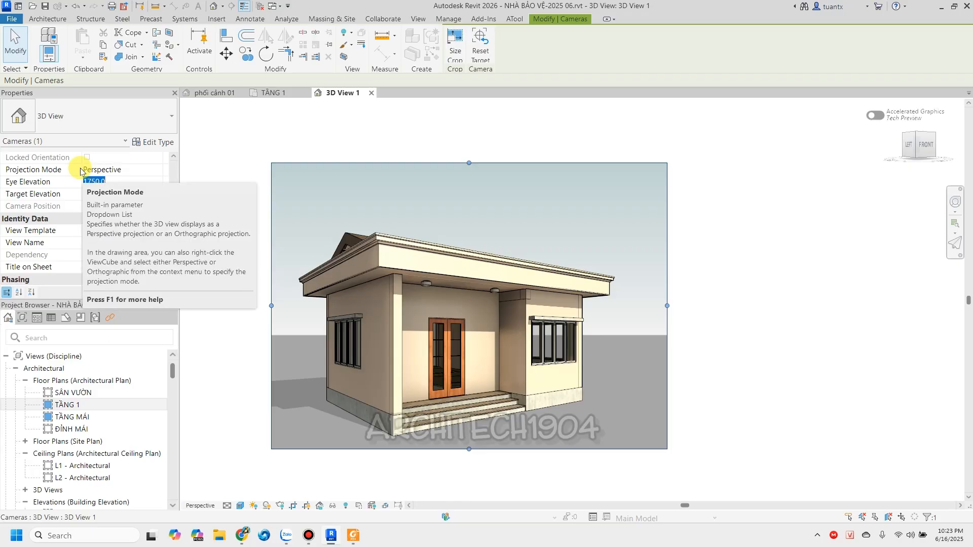
{"action": "type", "text": "1500"}
{"action": "key", "text": "Return"}
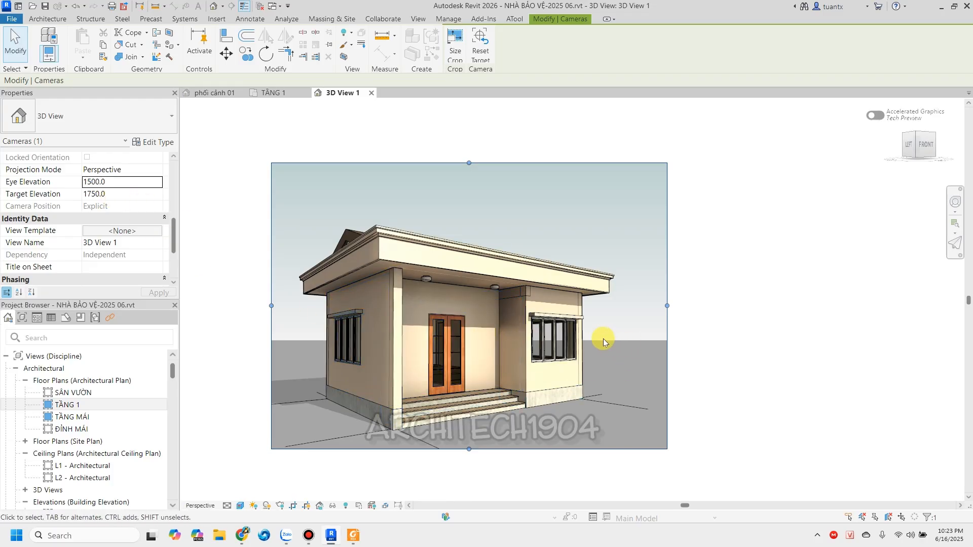
Set the camera's Target Elevation to 1500 and clear the selection of the camera view's boundary.
{"action": "left_click", "coordinate": [135, 193]}
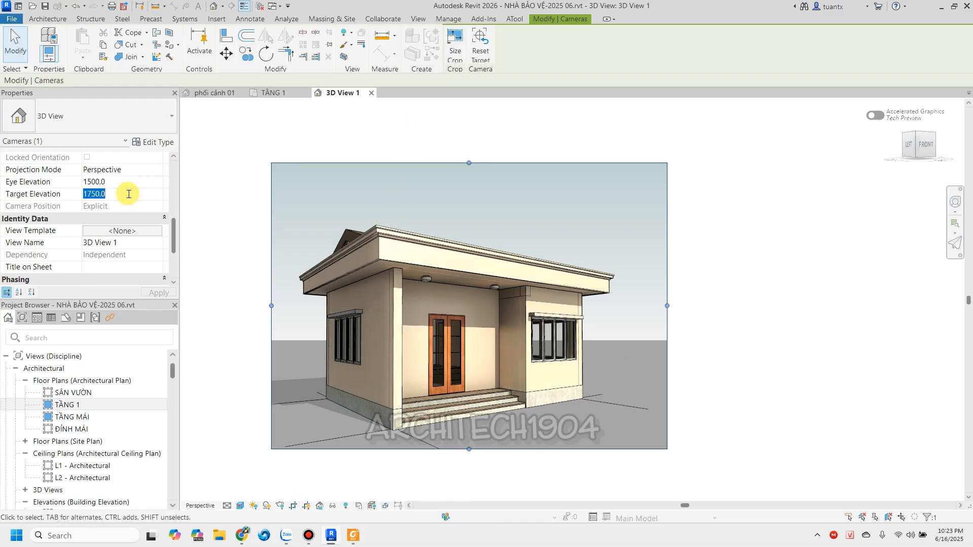
{"action": "type", "text": "1500"}
{"action": "key", "text": "Return"}
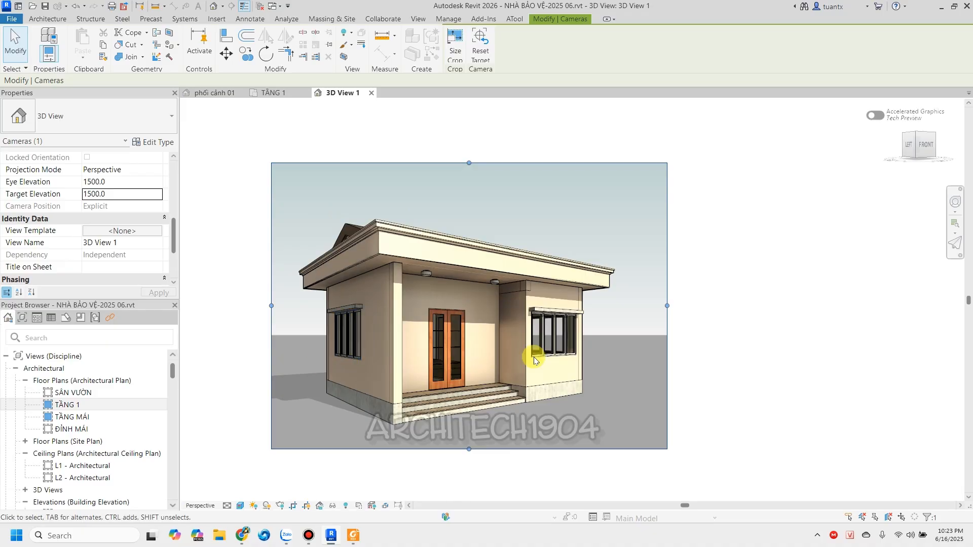
{"action": "left_click", "coordinate": [661, 285]}
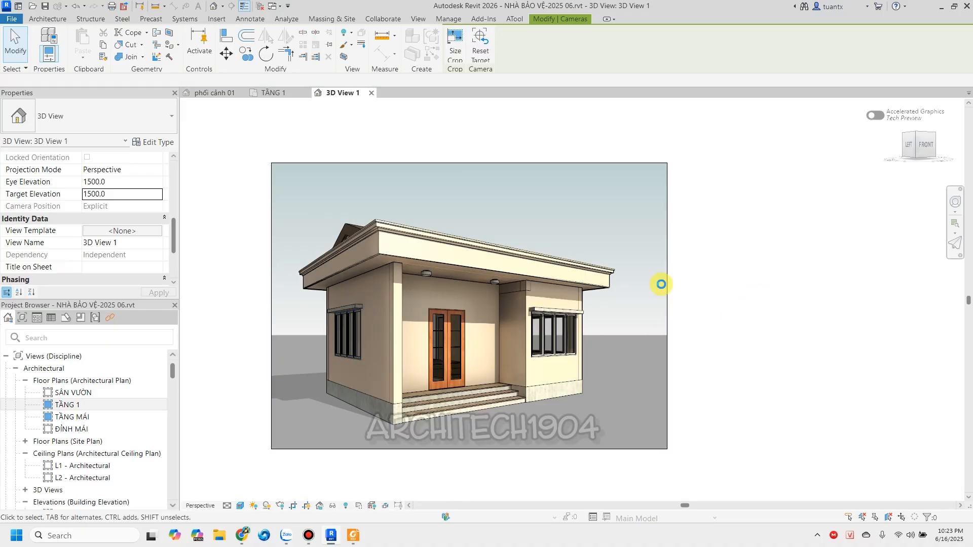
Compare the perspective camera view with the orthographic 3D view phối cảnh 01 and return to 3D View 1.
{"action": "scroll", "coordinate": [661, 284], "scroll_direction": "down", "scroll_amount": 2}
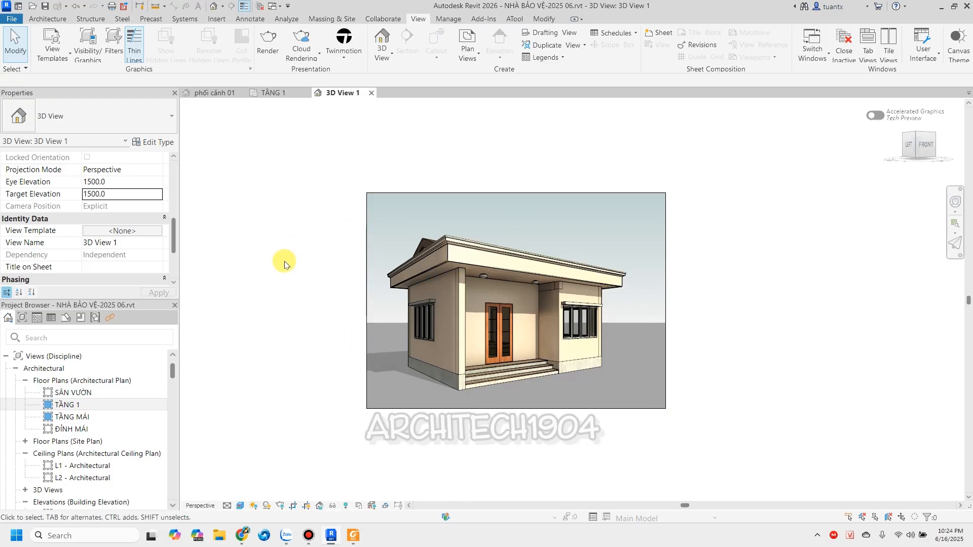
{"action": "scroll", "coordinate": [577, 352], "scroll_direction": "up", "scroll_amount": 2}
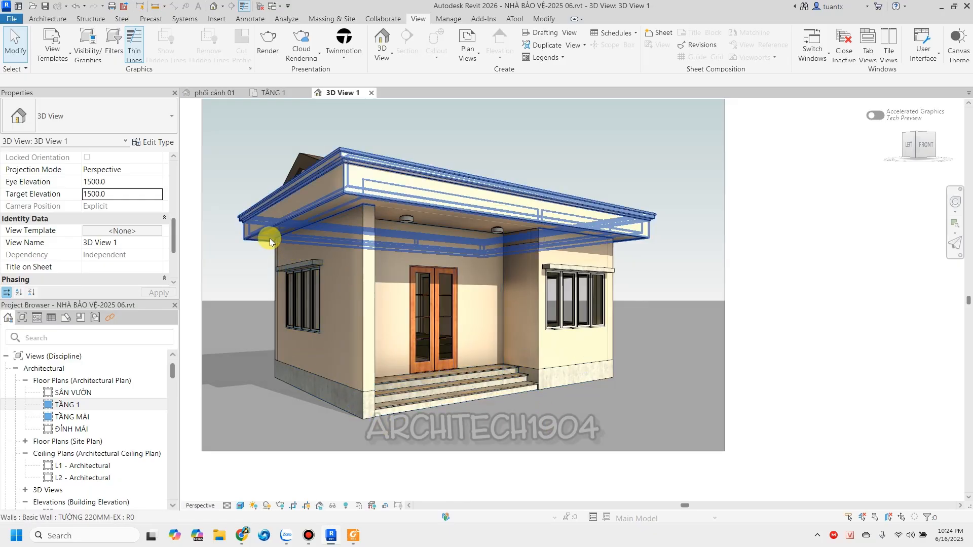
{"action": "left_click", "coordinate": [231, 94]}
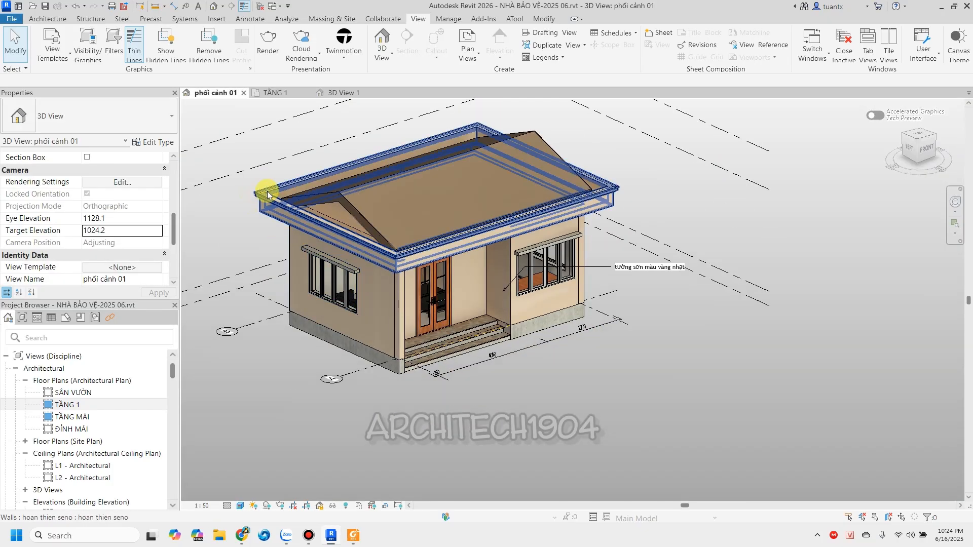
{"action": "left_click", "coordinate": [349, 94]}
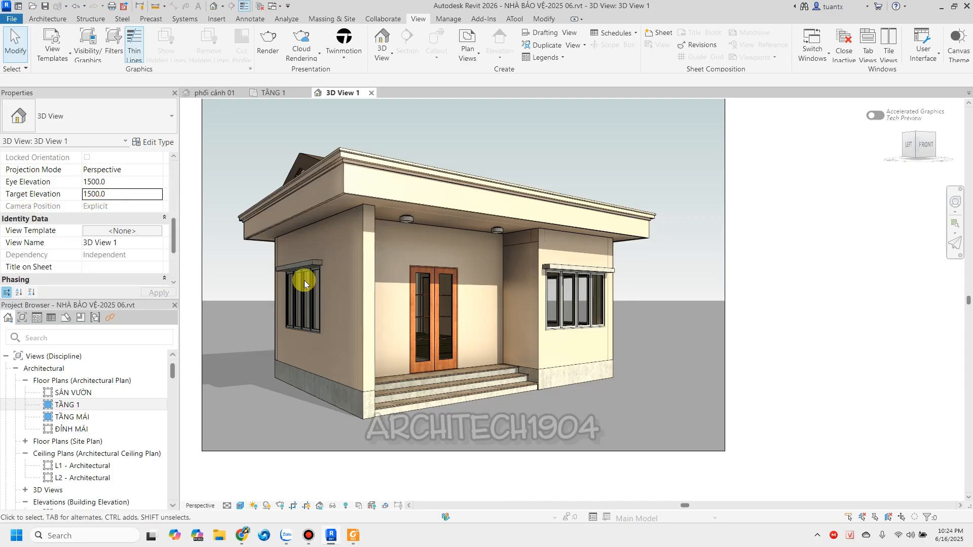
{"action": "scroll", "coordinate": [278, 258], "scroll_direction": "down", "scroll_amount": 2}
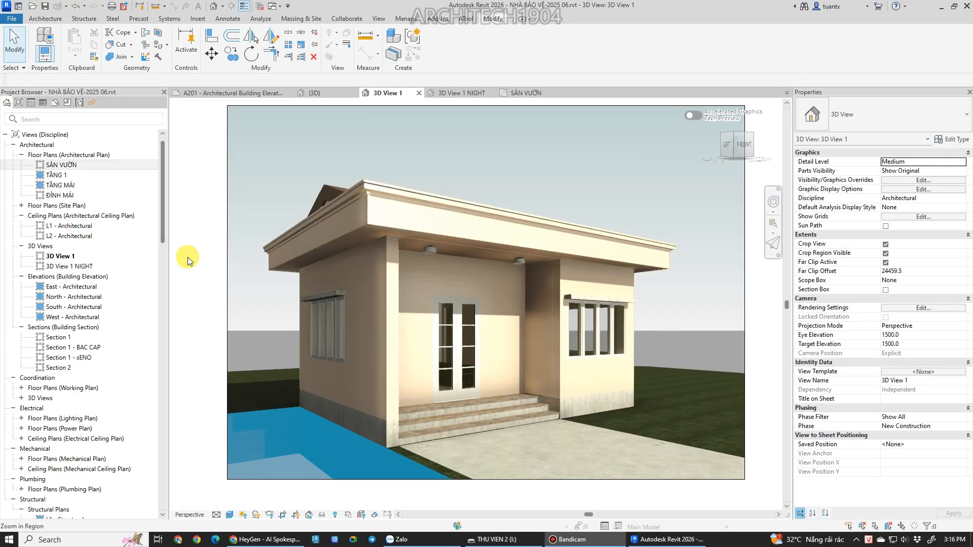
Look at the 3D View 1 NIGHT view, then open the TẦNG 1 floor plan and save the project.
{"action": "left_click", "coordinate": [442, 94]}
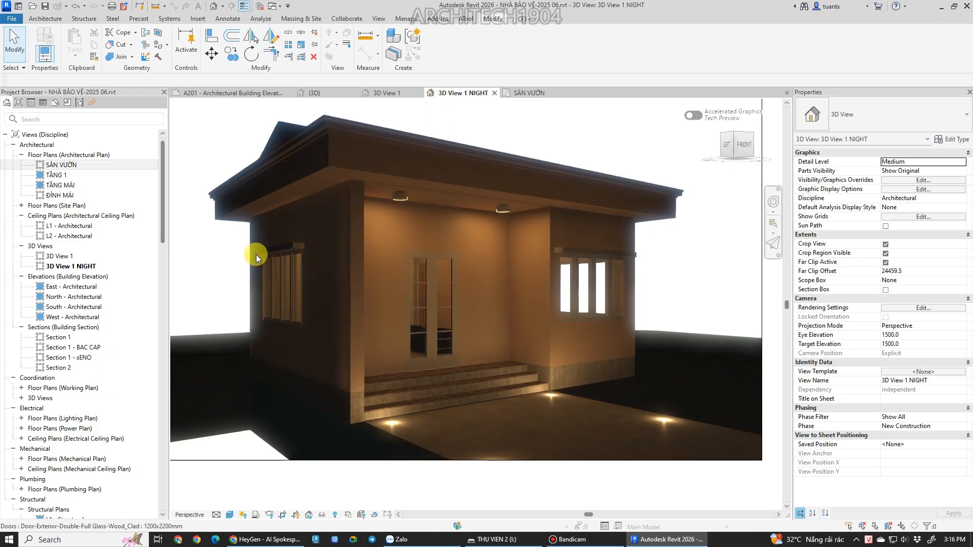
{"action": "double_click", "coordinate": [56, 175]}
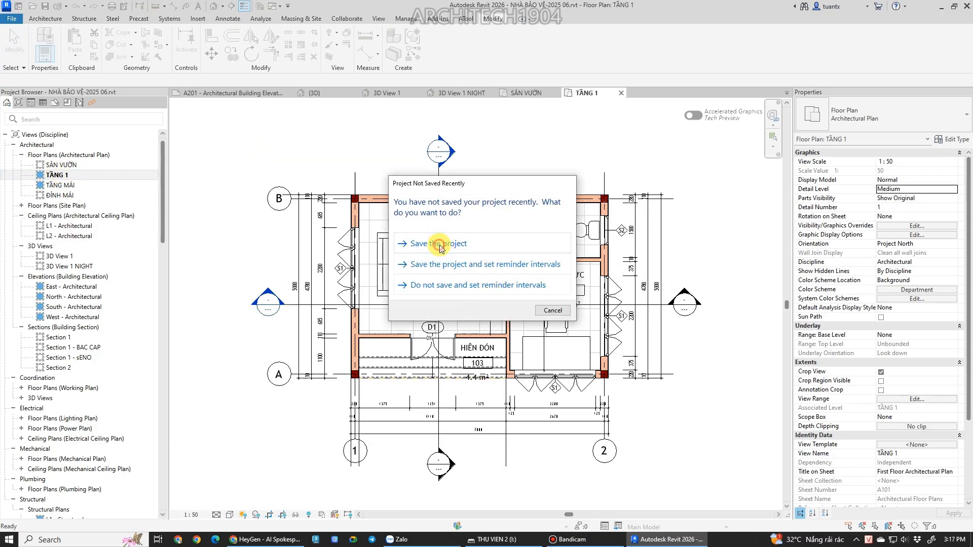
{"action": "left_click", "coordinate": [439, 244]}
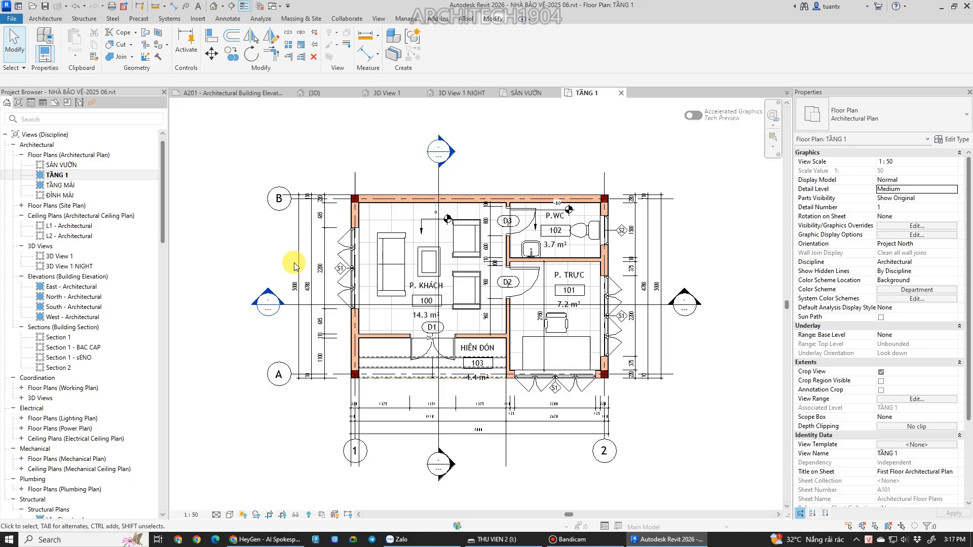
Open sheet A101 - Architectural Floor Plans from the project's sheet list.
{"action": "scroll", "coordinate": [30, 293], "scroll_direction": "down", "scroll_amount": 9}
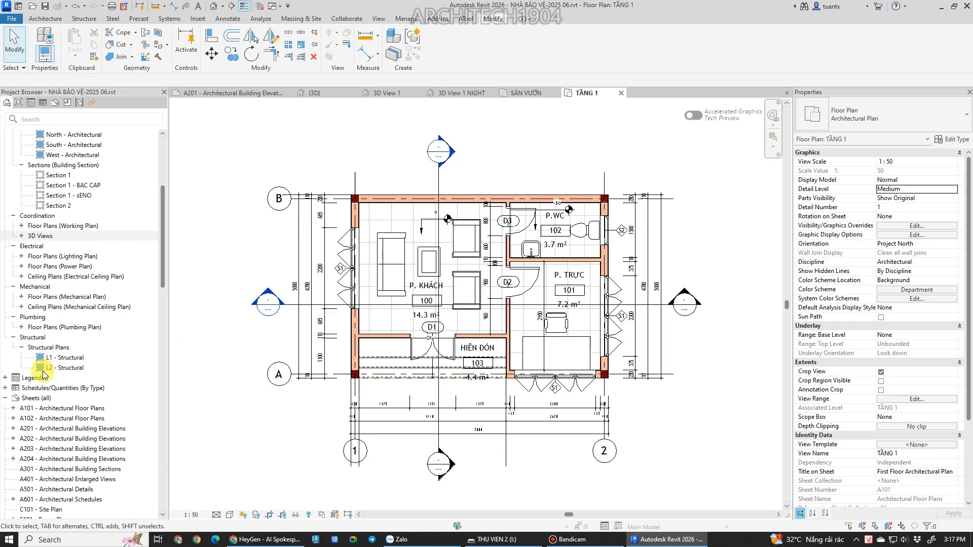
{"action": "left_click", "coordinate": [30, 290]}
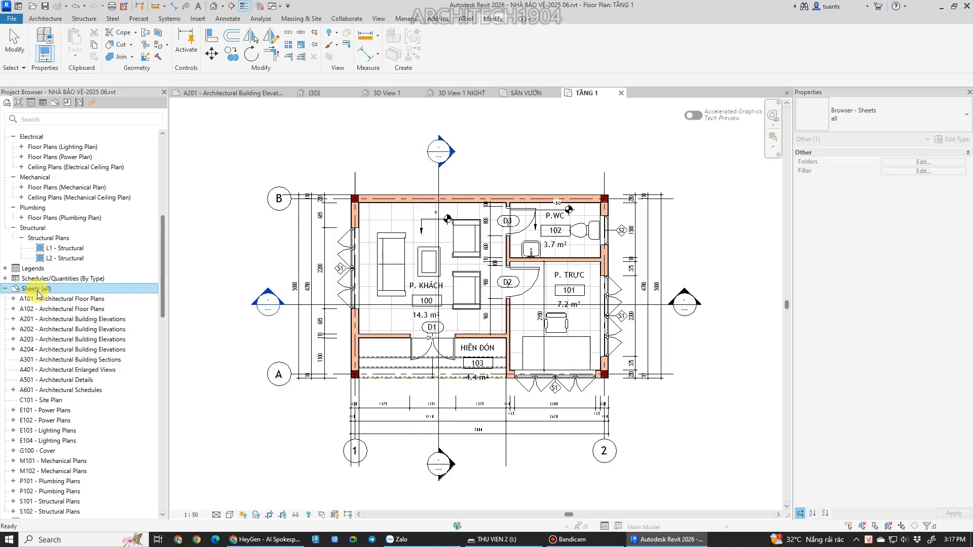
{"action": "double_click", "coordinate": [37, 301]}
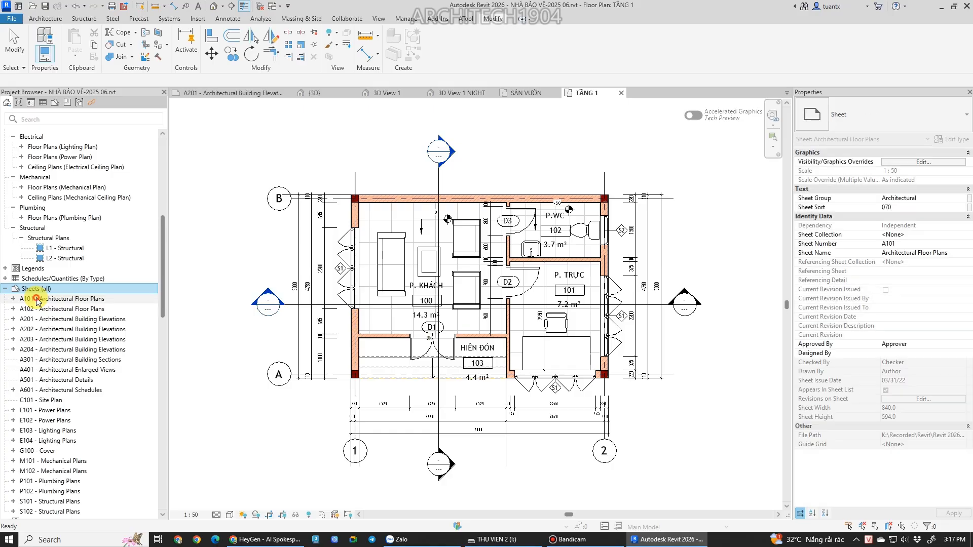
{"action": "scroll", "coordinate": [221, 289], "scroll_direction": "down", "scroll_amount": 1}
{"action": "middle_click_drag", "start_coordinate": [222, 290], "coordinate": [269, 290]}
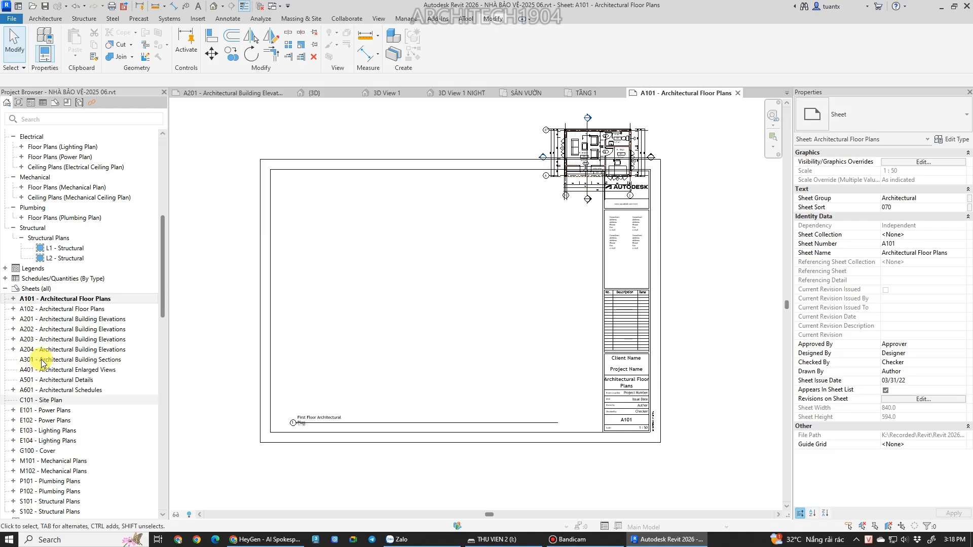
Expand sheets A101 and A102 to check which views are placed on them.
{"action": "left_click", "coordinate": [13, 301]}
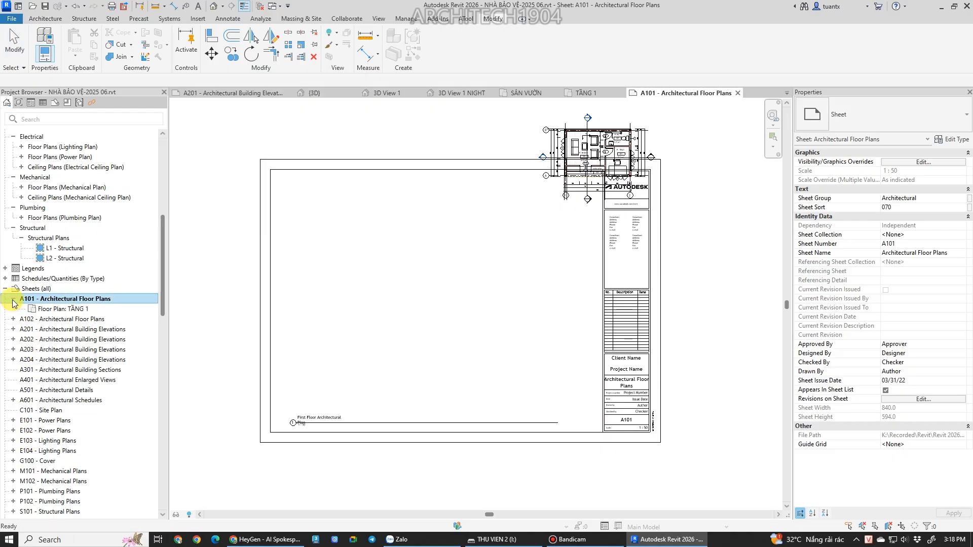
{"action": "left_click", "coordinate": [12, 299]}
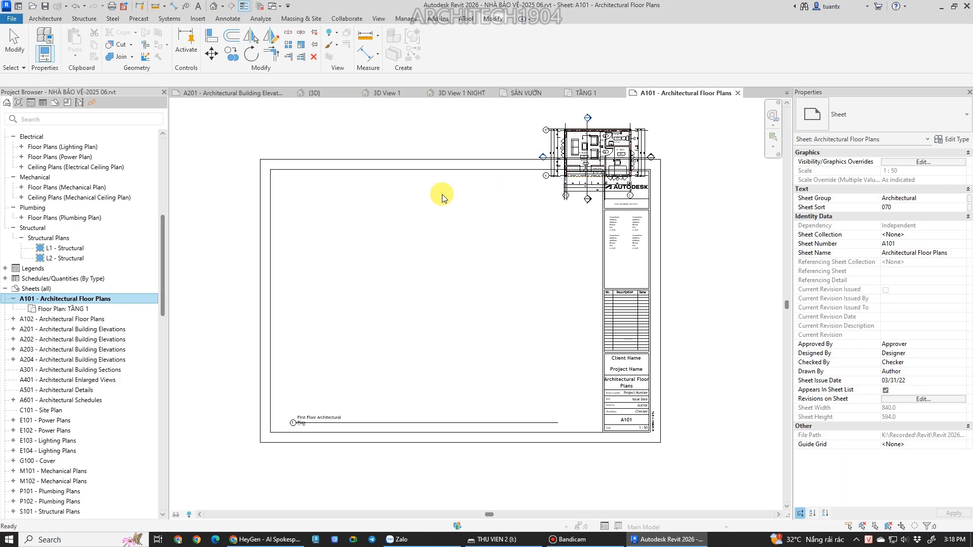
{"action": "left_click", "coordinate": [20, 319]}
{"action": "left_click", "coordinate": [13, 319]}
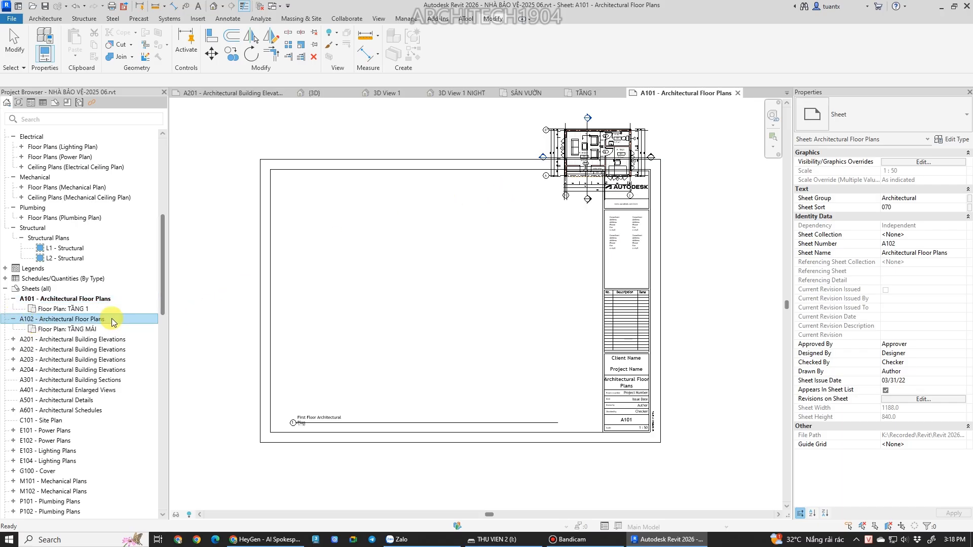
Review the project's views against its sheet list and open sheet A301 - Architectural Building Sections.
{"action": "left_click_drag", "start_coordinate": [160, 269], "coordinate": [165, 182]}
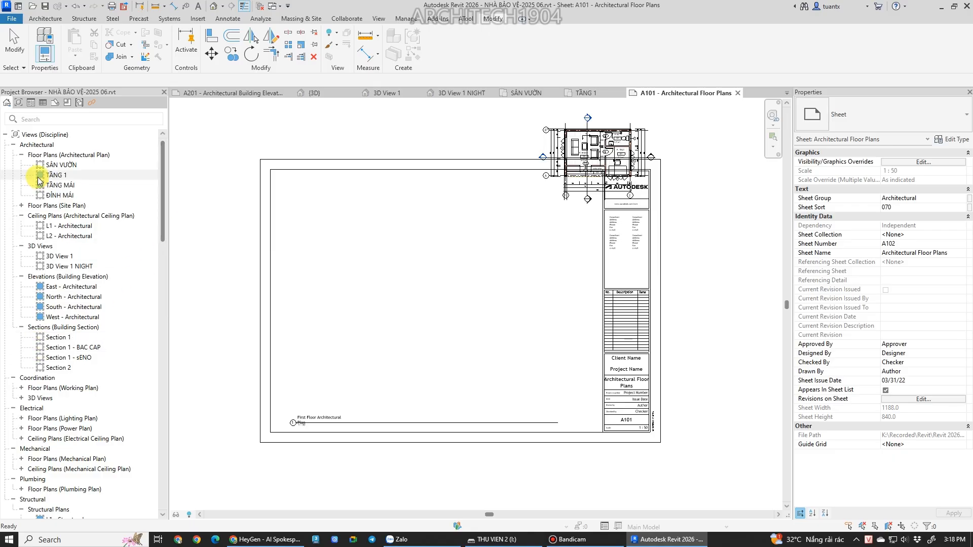
{"action": "scroll", "coordinate": [162, 245], "scroll_direction": "down", "scroll_amount": 10}
{"action": "scroll", "coordinate": [158, 254], "scroll_direction": "up", "scroll_amount": 3}
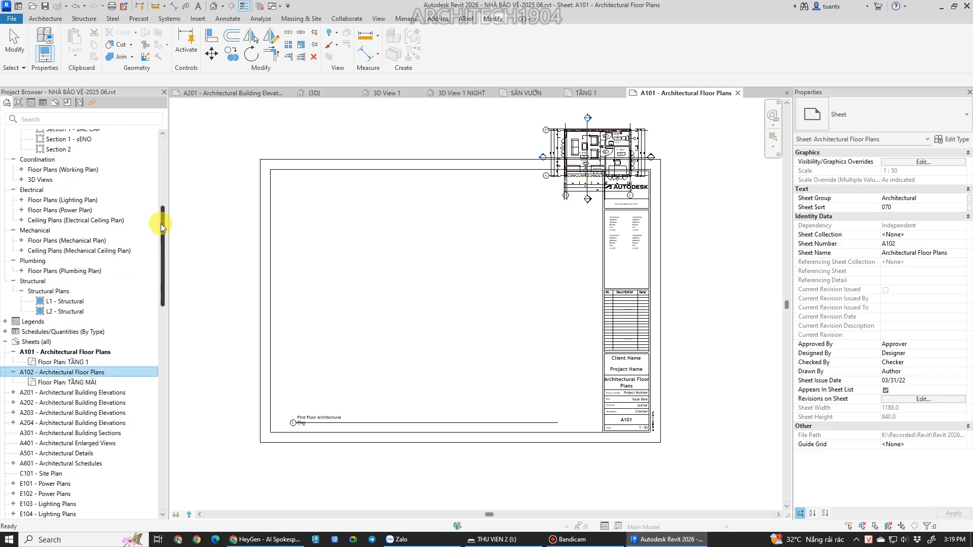
{"action": "scroll", "coordinate": [163, 198], "scroll_direction": "up", "scroll_amount": 7}
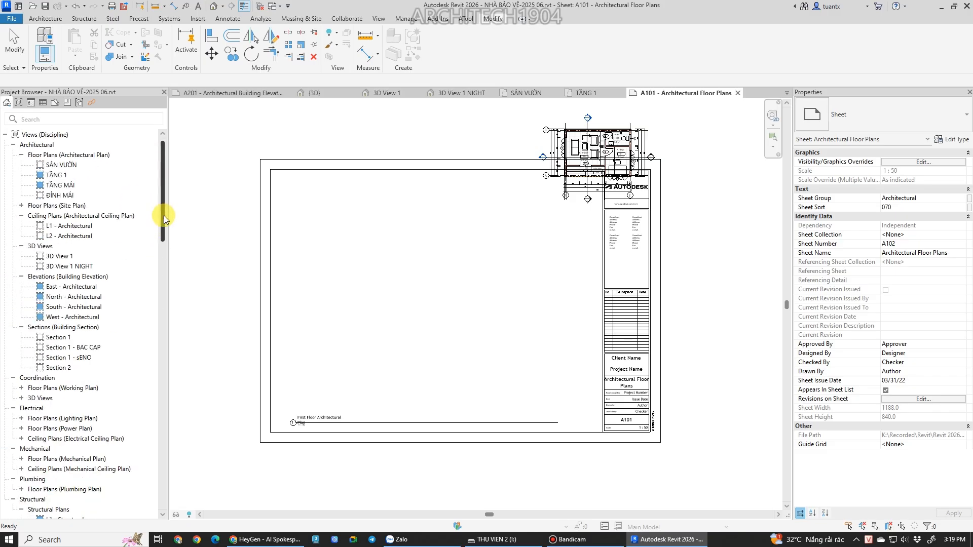
{"action": "scroll", "coordinate": [163, 208], "scroll_direction": "down", "scroll_amount": 5}
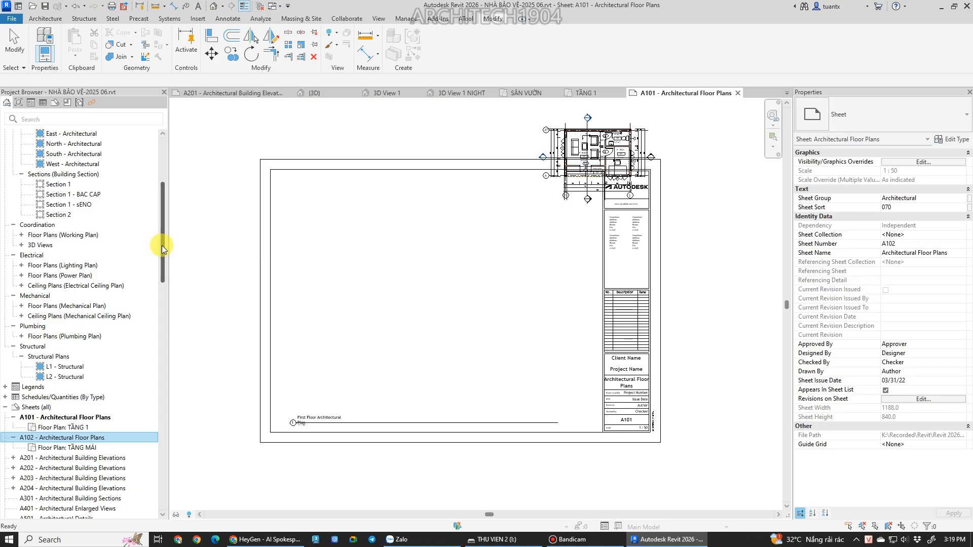
{"action": "left_click_drag", "start_coordinate": [162, 245], "coordinate": [165, 295]}
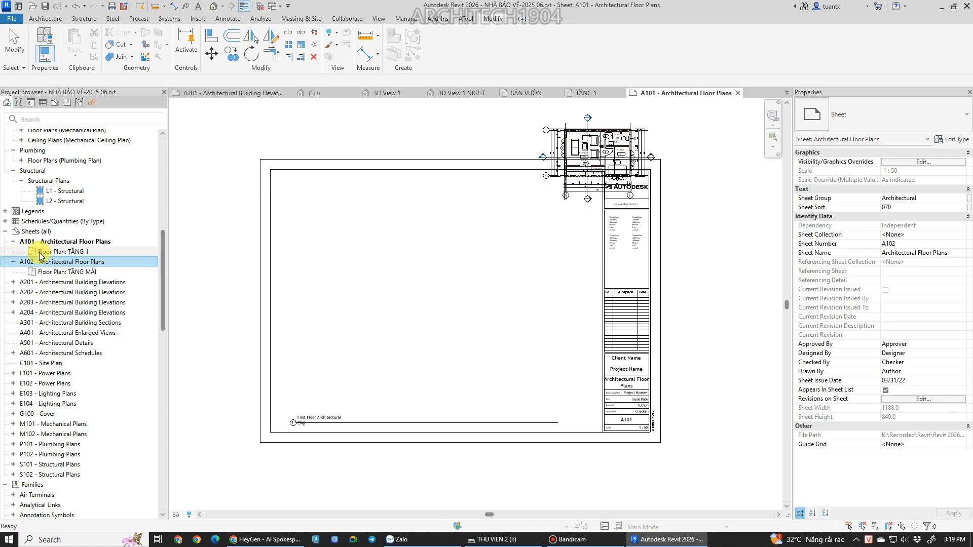
{"action": "double_click", "coordinate": [40, 324]}
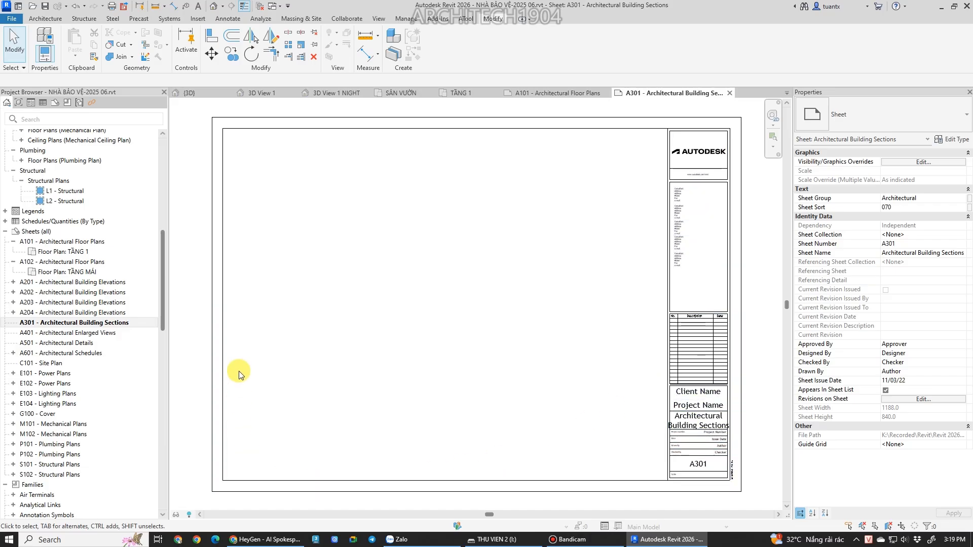
Renumber sheet A101 - Architectural Floor Plans as KT101 and rename it MẶT BẰNG TẦNG 1.
{"action": "left_click", "coordinate": [46, 244]}
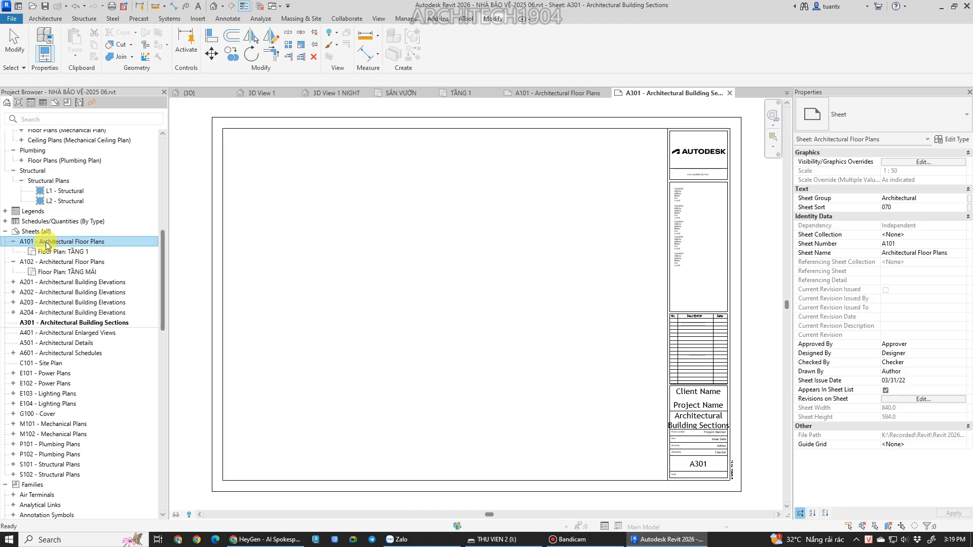
{"action": "right_click", "coordinate": [46, 247]}
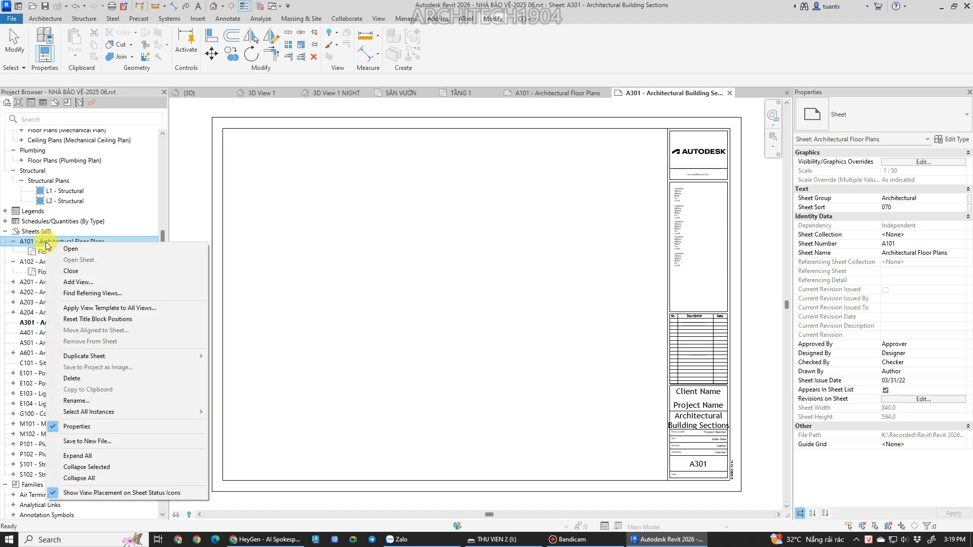
{"action": "left_click", "coordinate": [76, 400]}
{"action": "left_click_drag", "start_coordinate": [445, 222], "coordinate": [404, 159]}
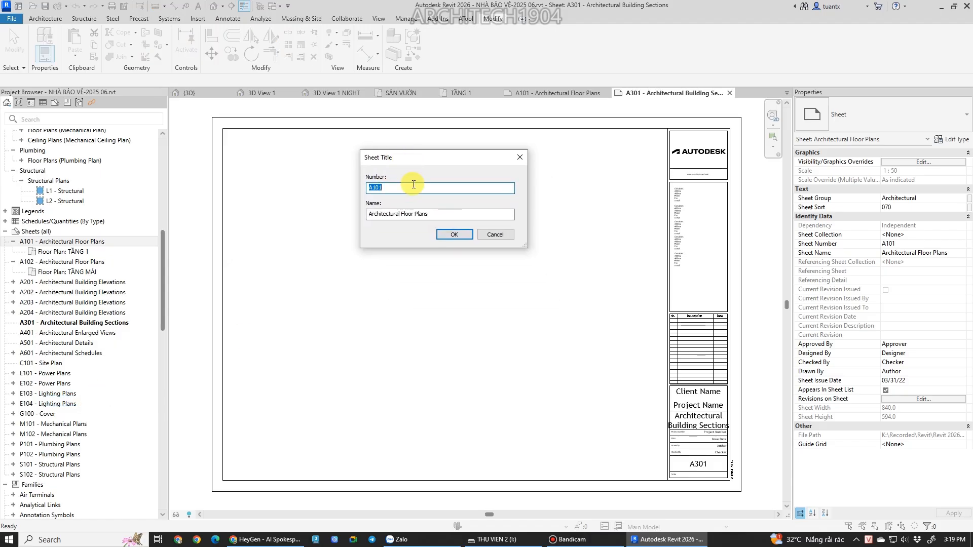
{"action": "left_click_drag", "start_coordinate": [430, 214], "coordinate": [352, 184]}
{"action": "type", "text": "KT"}
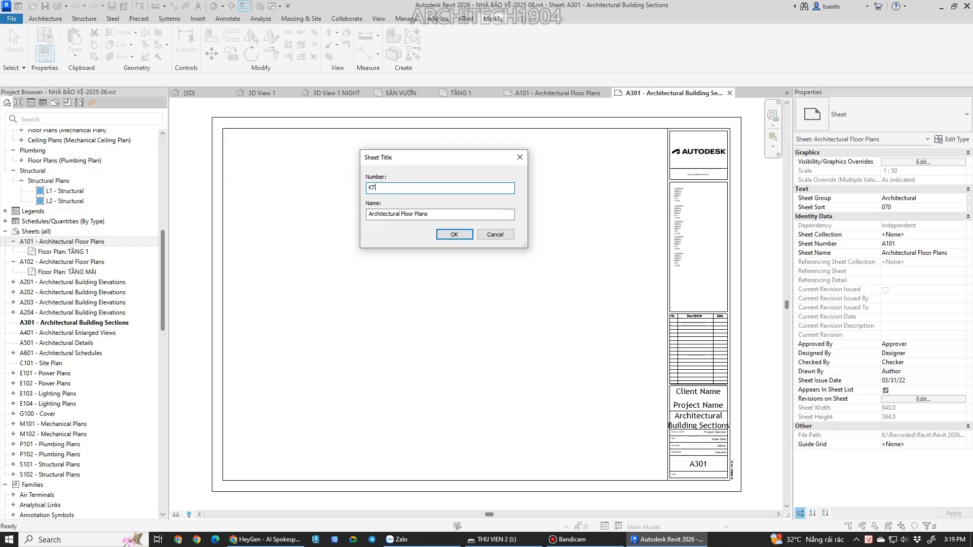
{"action": "left_click_drag", "start_coordinate": [428, 214], "coordinate": [314, 211]}
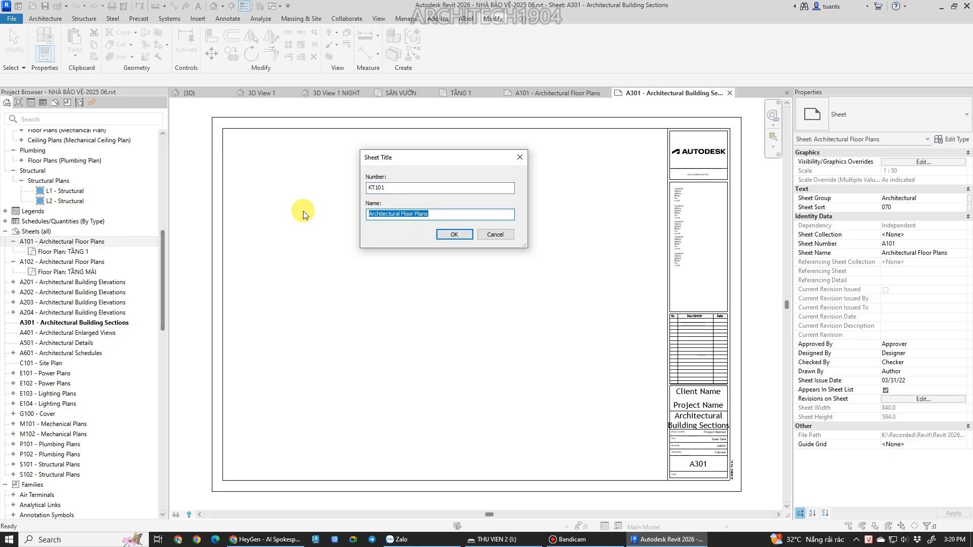
{"action": "type", "text": "MẶT BẰNG TẦNG 1"}
{"action": "left_click", "coordinate": [449, 234]}
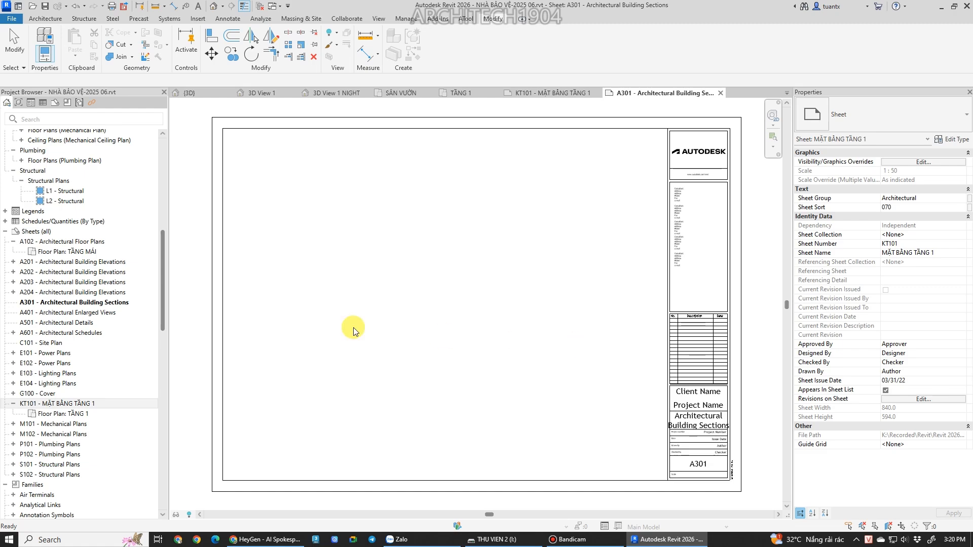
Open sheet KT101 - MẶT BẰNG TẦNG 1 and check the sheet name and number in its title block.
{"action": "left_click", "coordinate": [46, 409]}
{"action": "double_click", "coordinate": [46, 403]}
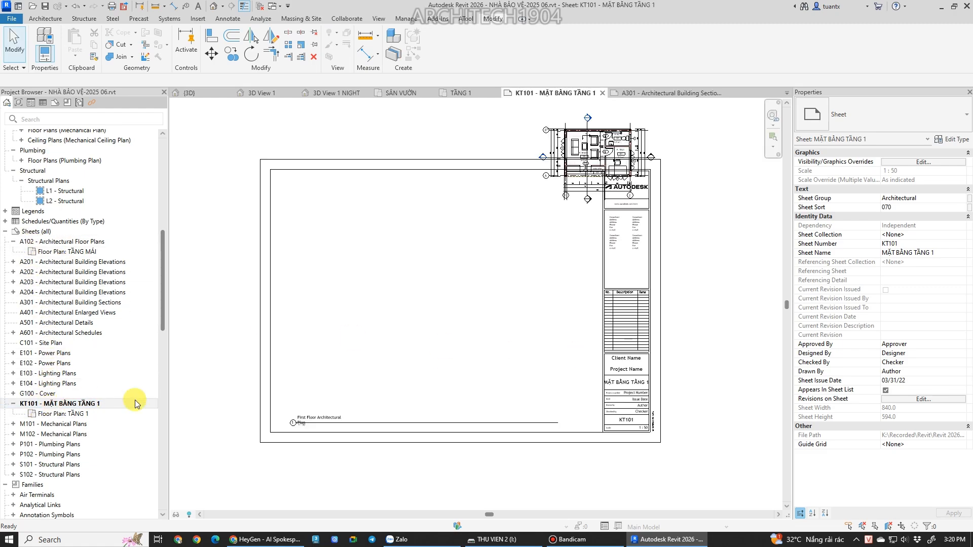
{"action": "scroll", "coordinate": [580, 379], "scroll_direction": "up", "scroll_amount": 3}
{"action": "scroll", "coordinate": [579, 377], "scroll_direction": "down", "scroll_amount": 2}
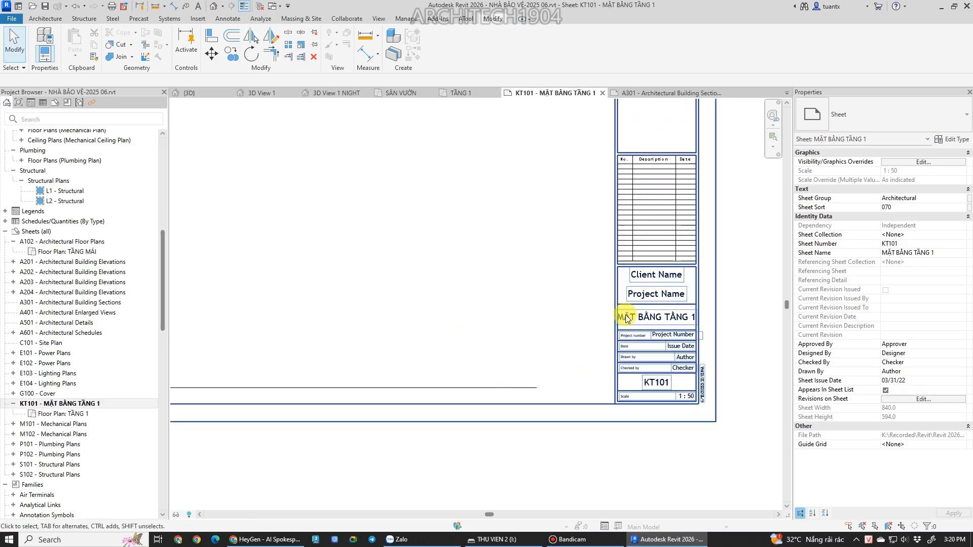
{"action": "scroll", "coordinate": [586, 315], "scroll_direction": "down", "scroll_amount": 3}
{"action": "middle_click_drag", "start_coordinate": [567, 375], "coordinate": [558, 379]}
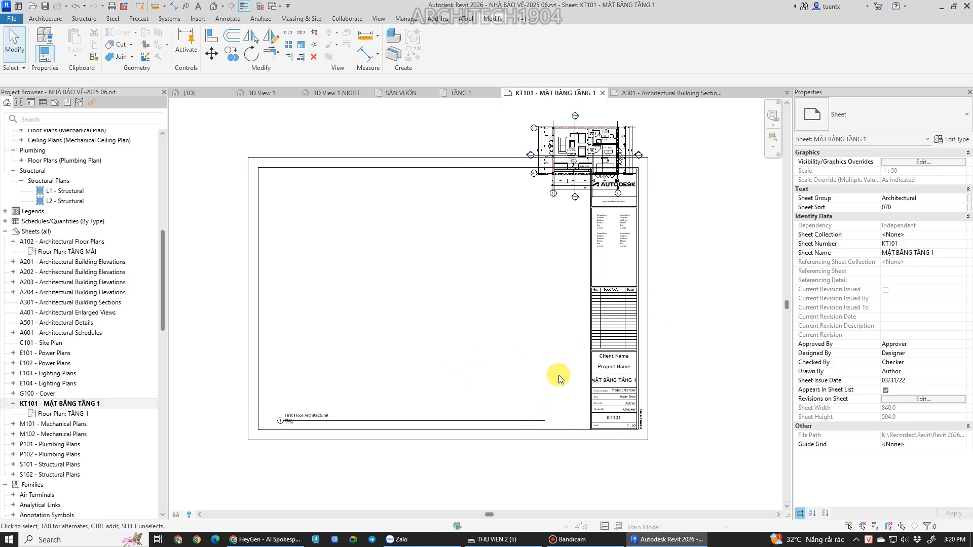
Check which title block types are available for the A1 title block on sheet KT101.
{"action": "left_click", "coordinate": [591, 263]}
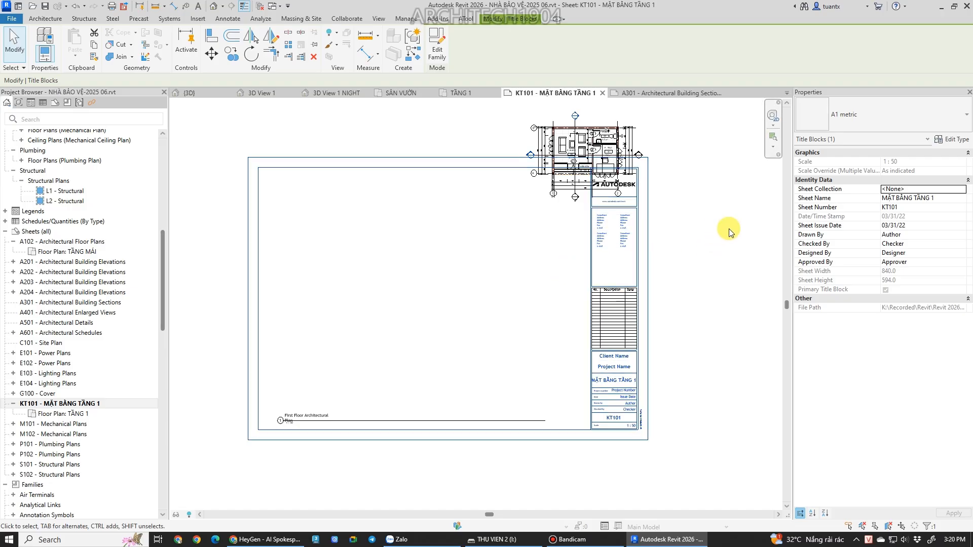
{"action": "left_click", "coordinate": [848, 109]}
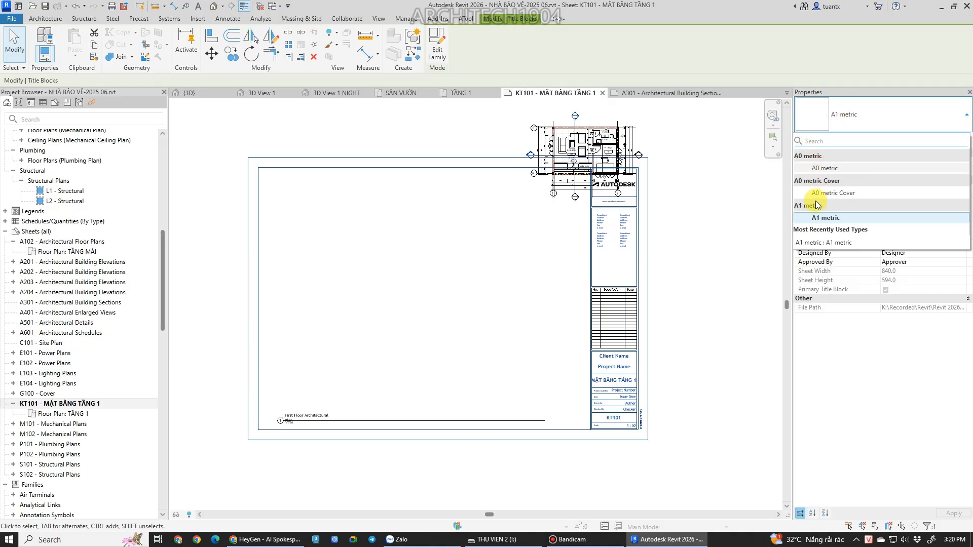
{"action": "left_click", "coordinate": [682, 202]}
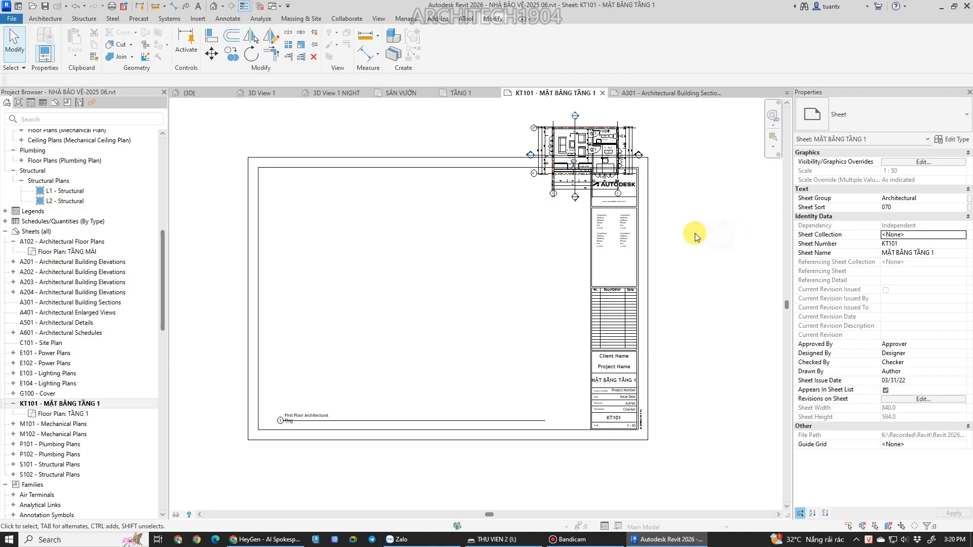
{"action": "left_click", "coordinate": [643, 225]}
{"action": "left_click", "coordinate": [497, 133]}
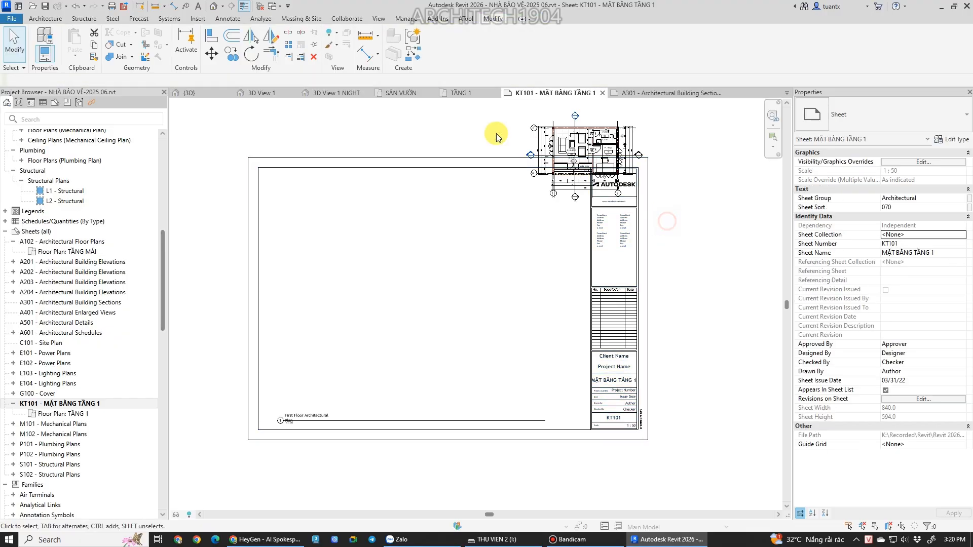
Load the A3 metric.rfa title block family from the Titleblocks folder of the Metric Library.
{"action": "left_click", "coordinate": [196, 19]}
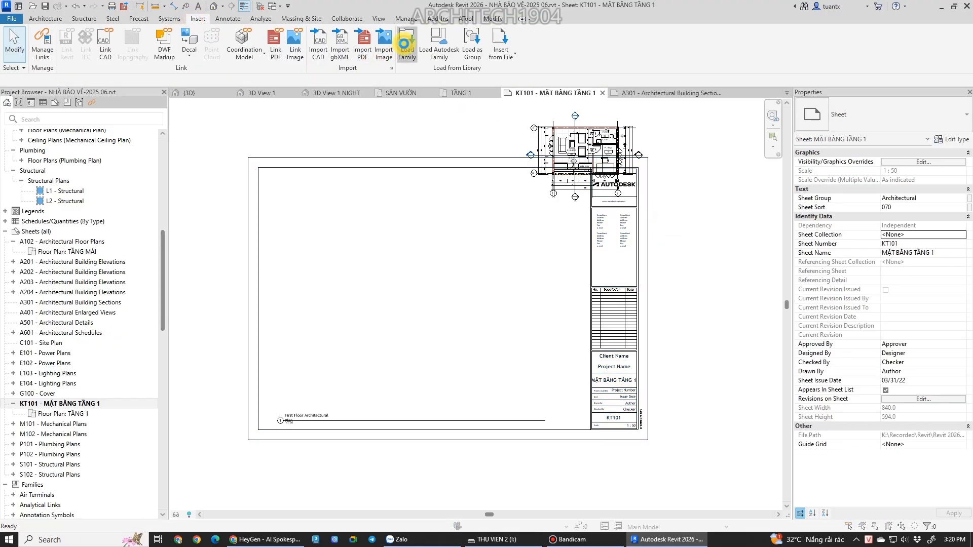
{"action": "left_click", "coordinate": [402, 49]}
{"action": "left_click", "coordinate": [288, 333]}
{"action": "scroll", "coordinate": [461, 260], "scroll_direction": "down", "scroll_amount": 2}
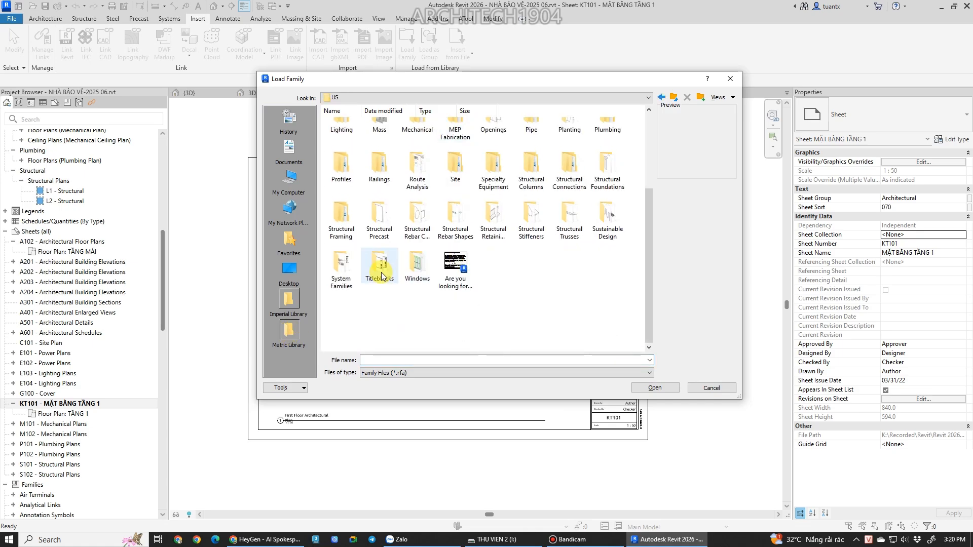
{"action": "double_click", "coordinate": [379, 264]}
{"action": "left_click", "coordinate": [342, 140]}
{"action": "left_click", "coordinate": [379, 134]}
{"action": "left_click", "coordinate": [417, 134]}
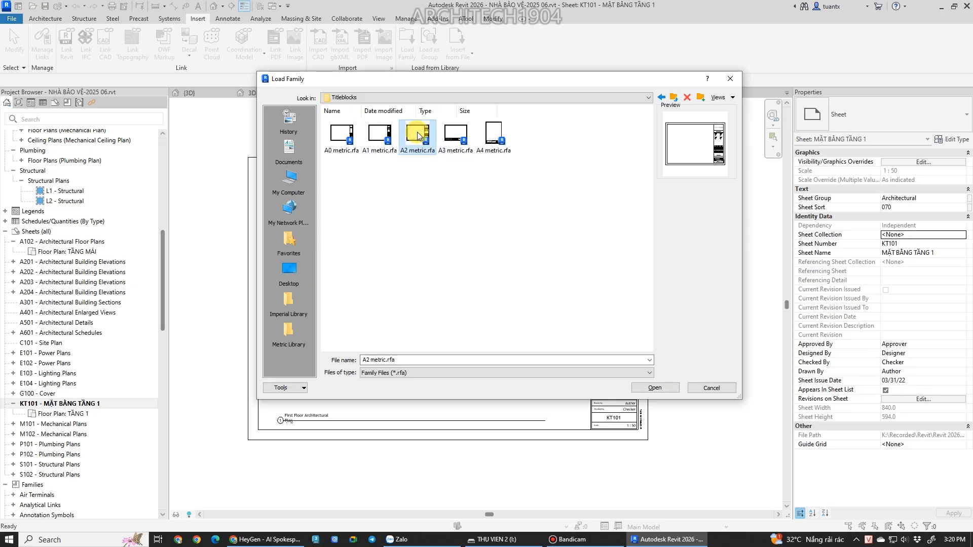
{"action": "left_click", "coordinate": [456, 137]}
{"action": "left_click", "coordinate": [493, 134]}
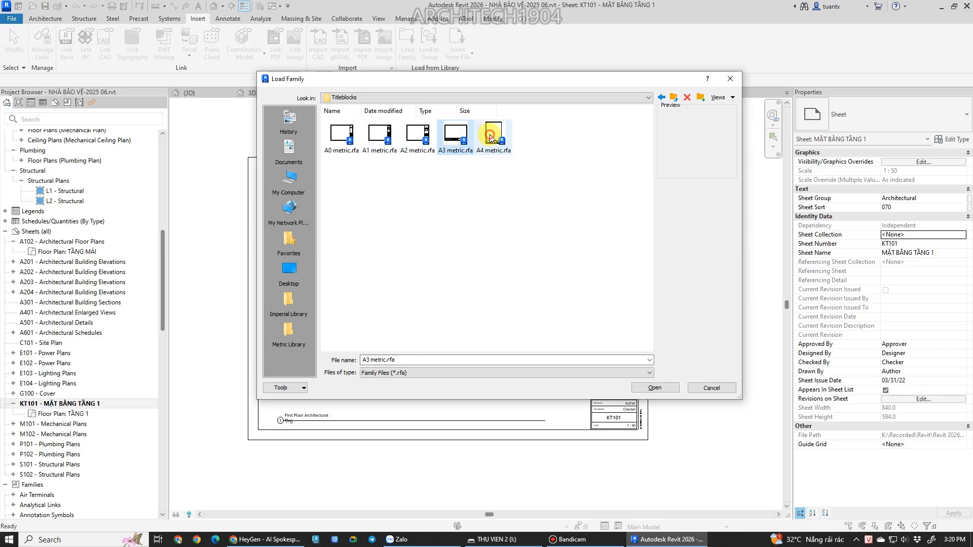
{"action": "left_click", "coordinate": [456, 134]}
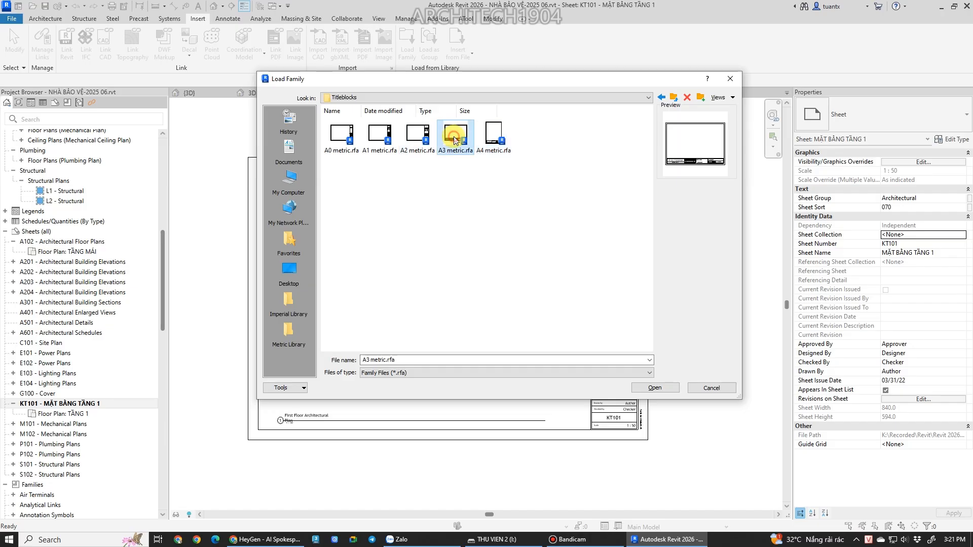
{"action": "left_click", "coordinate": [654, 387]}
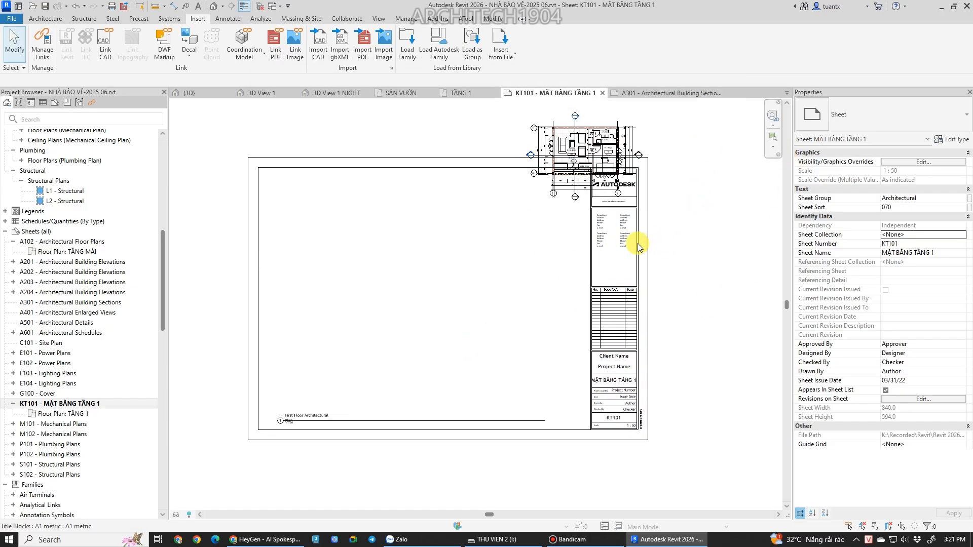
Switch the title block on sheet KT101 from A1 metric to the A3 metric type.
{"action": "left_click", "coordinate": [402, 166]}
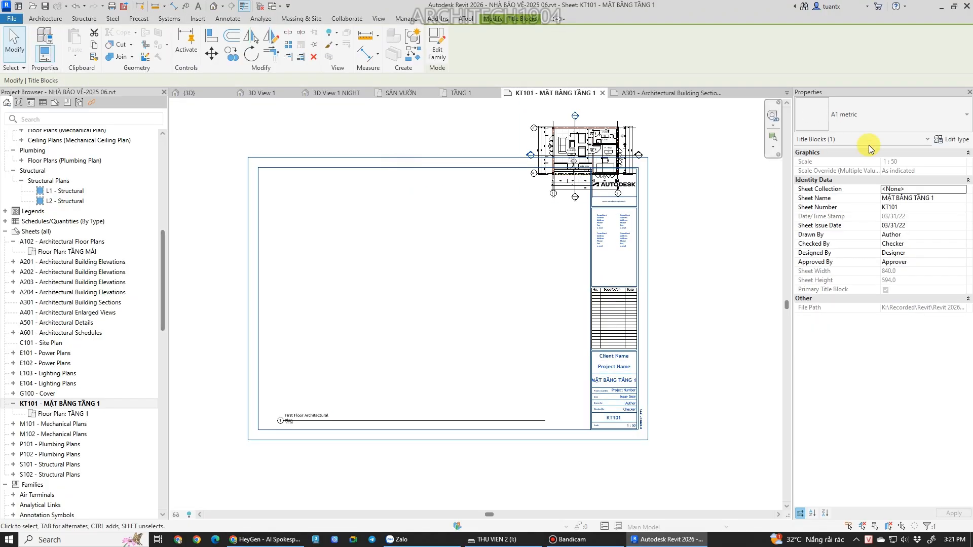
{"action": "left_click", "coordinate": [883, 120]}
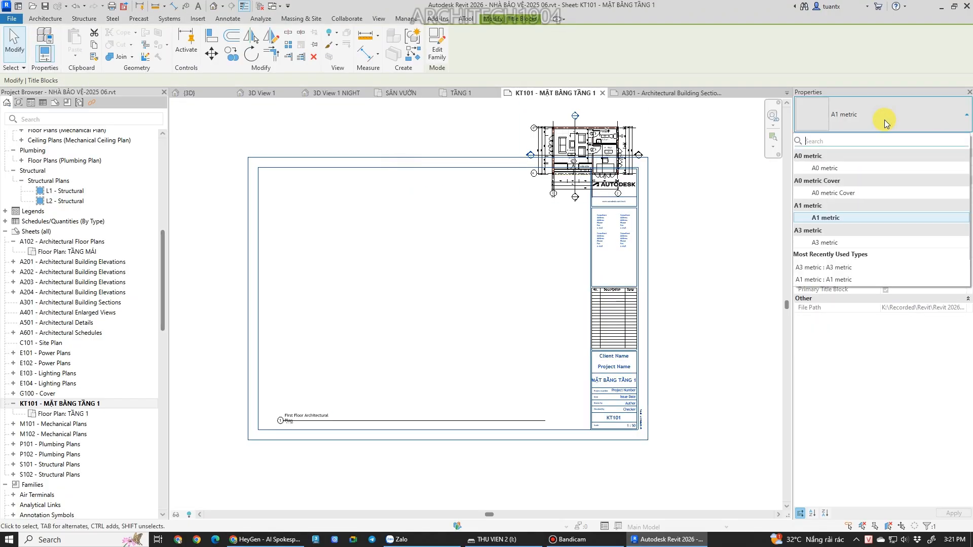
{"action": "left_click", "coordinate": [822, 242]}
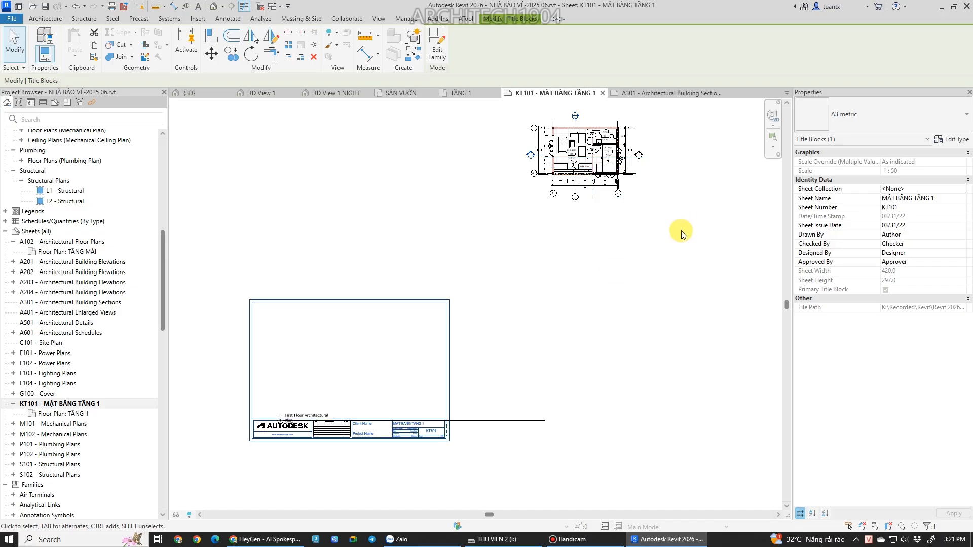
Examine the A3 title block's client, project, sheet name, sheet number, date and scale fields.
{"action": "scroll", "coordinate": [488, 277], "scroll_direction": "up", "scroll_amount": 4}
{"action": "scroll", "coordinate": [357, 257], "scroll_direction": "down", "scroll_amount": 2}
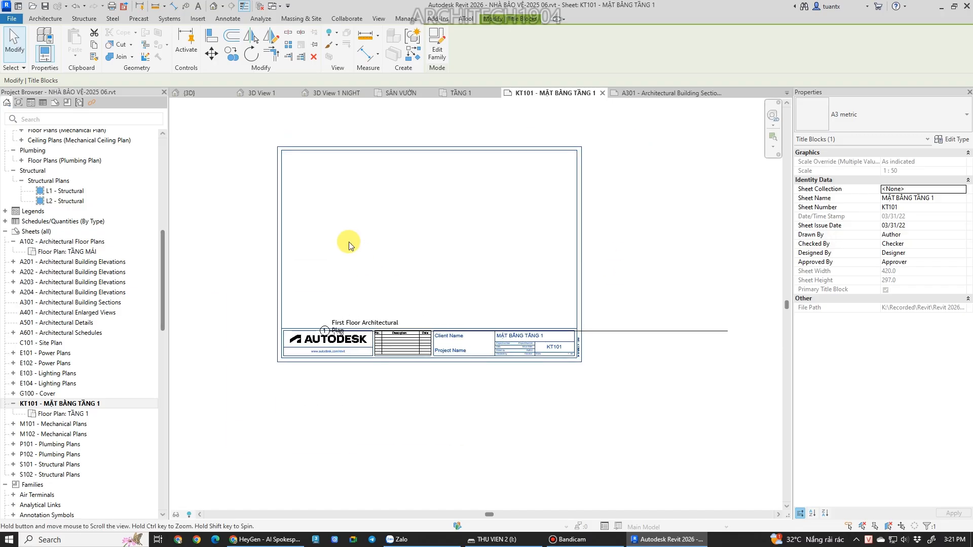
{"action": "scroll", "coordinate": [275, 153], "scroll_direction": "up", "scroll_amount": 2}
{"action": "scroll", "coordinate": [334, 350], "scroll_direction": "down", "scroll_amount": 3}
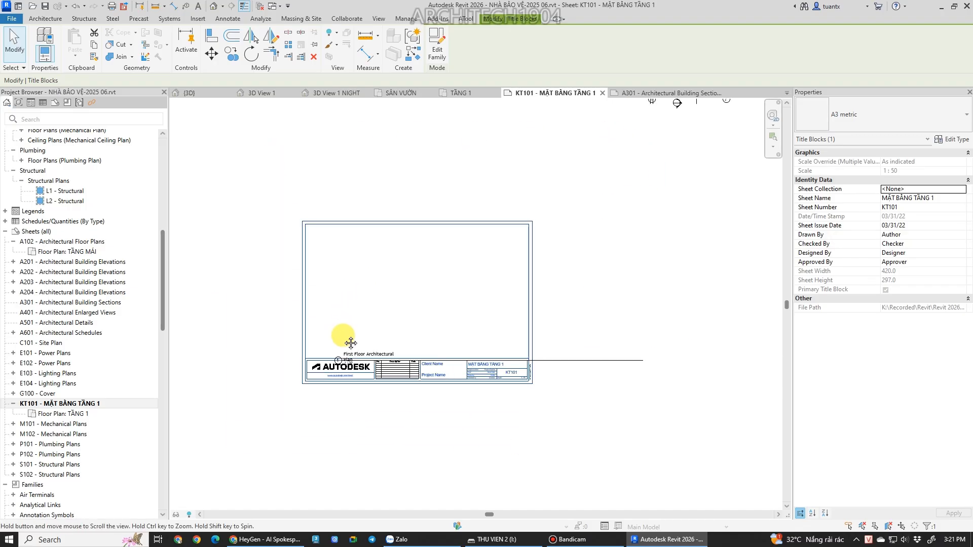
{"action": "scroll", "coordinate": [356, 293], "scroll_direction": "up", "scroll_amount": 3}
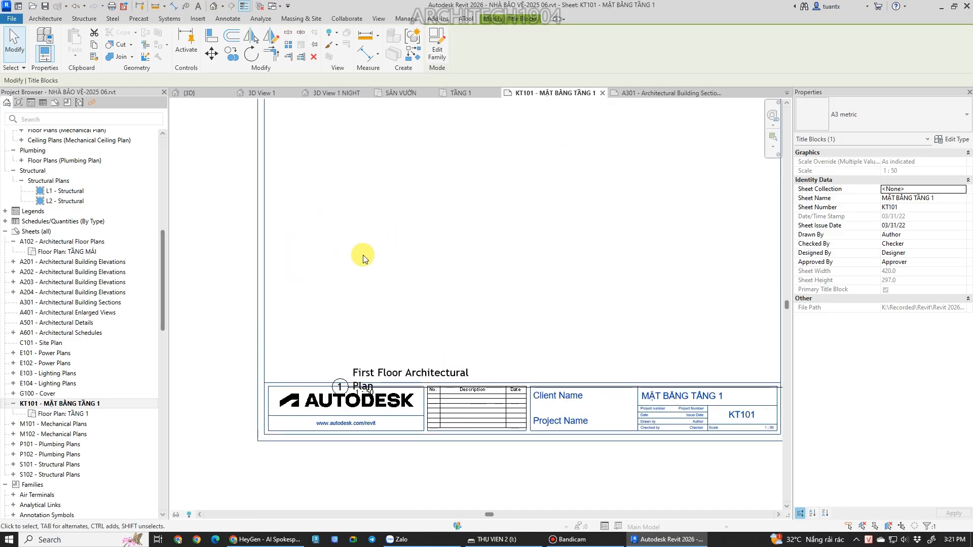
{"action": "middle_click_drag", "start_coordinate": [424, 264], "coordinate": [370, 199]}
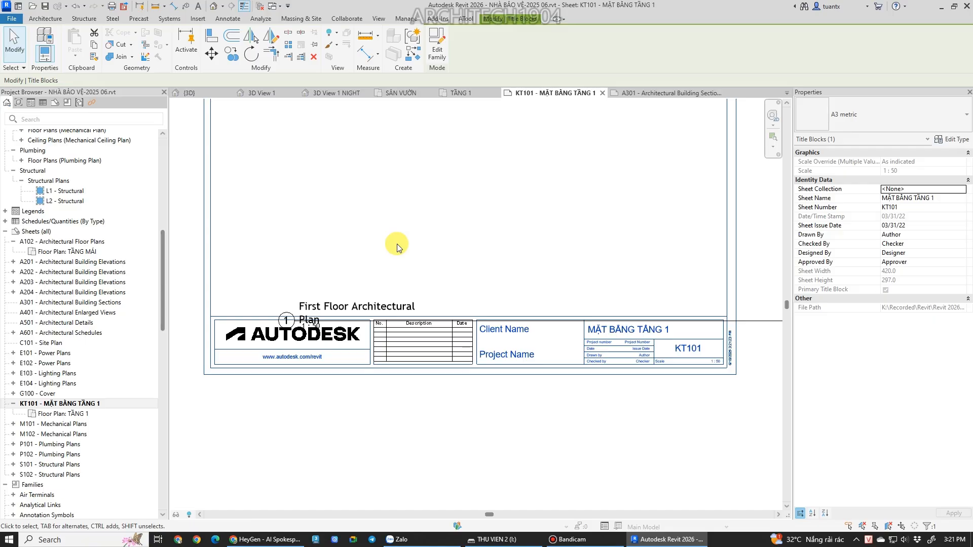
{"action": "scroll", "coordinate": [449, 437], "scroll_direction": "up", "scroll_amount": 2}
{"action": "left_click", "coordinate": [462, 419]}
{"action": "scroll", "coordinate": [473, 397], "scroll_direction": "up", "scroll_amount": 2}
{"action": "middle_click_drag", "start_coordinate": [472, 399], "coordinate": [371, 450]}
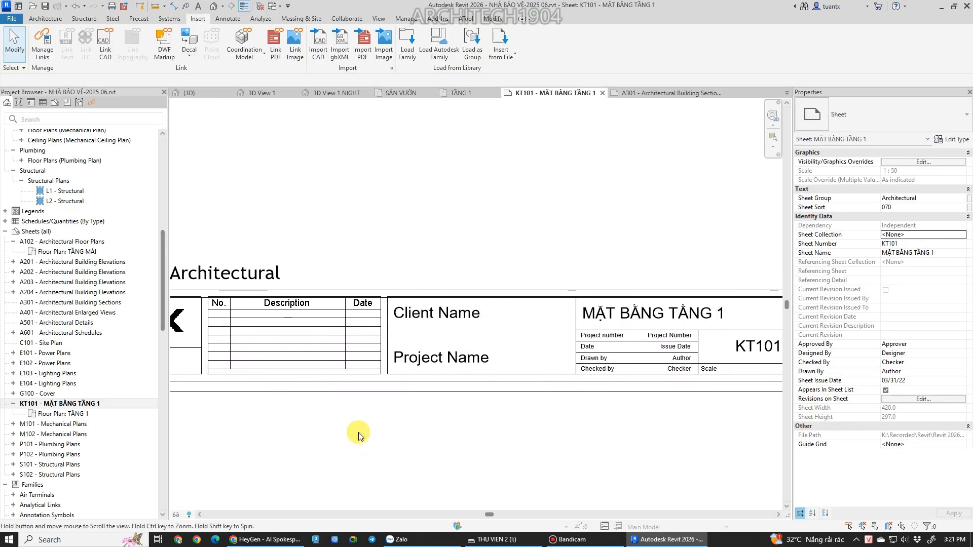
{"action": "scroll", "coordinate": [403, 351], "scroll_direction": "up", "scroll_amount": 2}
{"action": "scroll", "coordinate": [406, 334], "scroll_direction": "down", "scroll_amount": 2}
{"action": "middle_click_drag", "start_coordinate": [405, 334], "coordinate": [334, 392]}
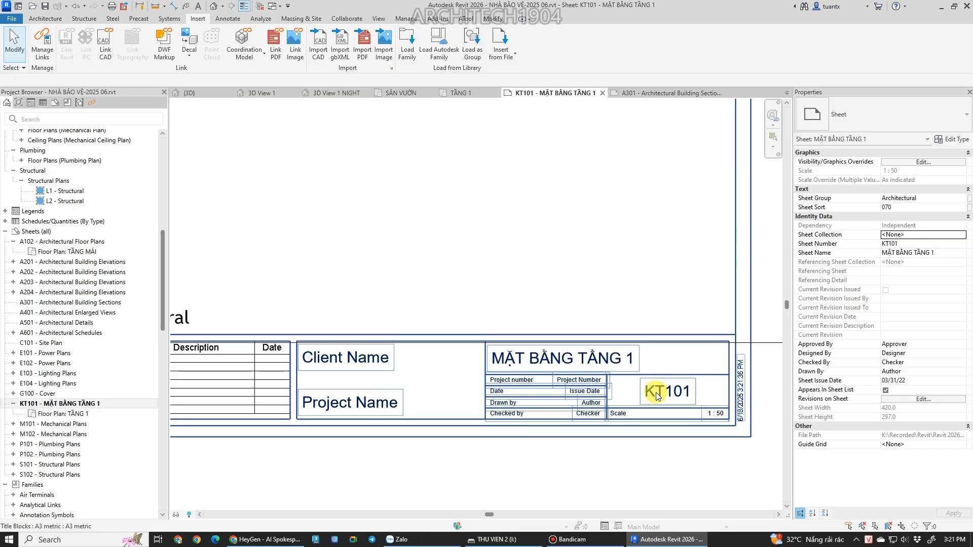
{"action": "middle_click_drag", "start_coordinate": [380, 402], "coordinate": [395, 374]}
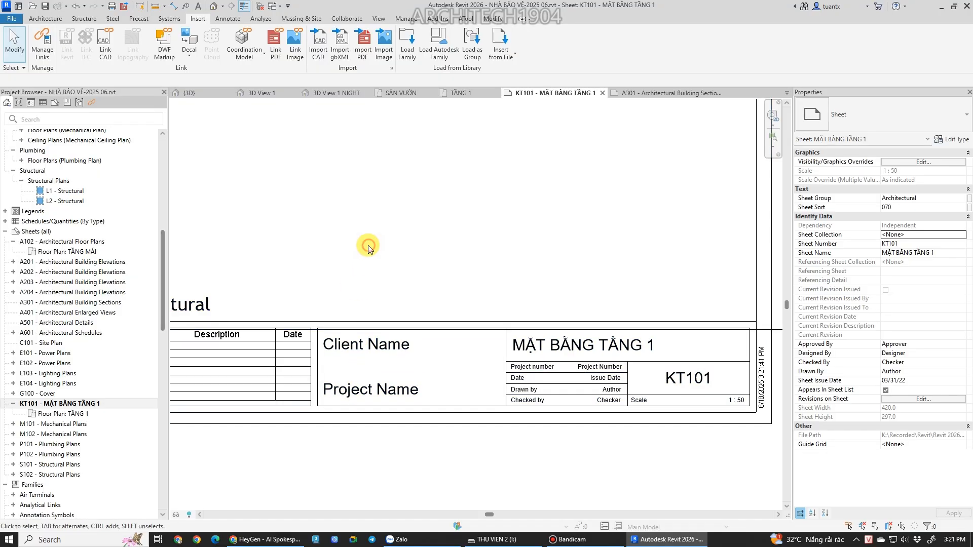
Enter the client's name in the Project Information and check it in the sheet's title block.
{"action": "left_click", "coordinate": [405, 19]}
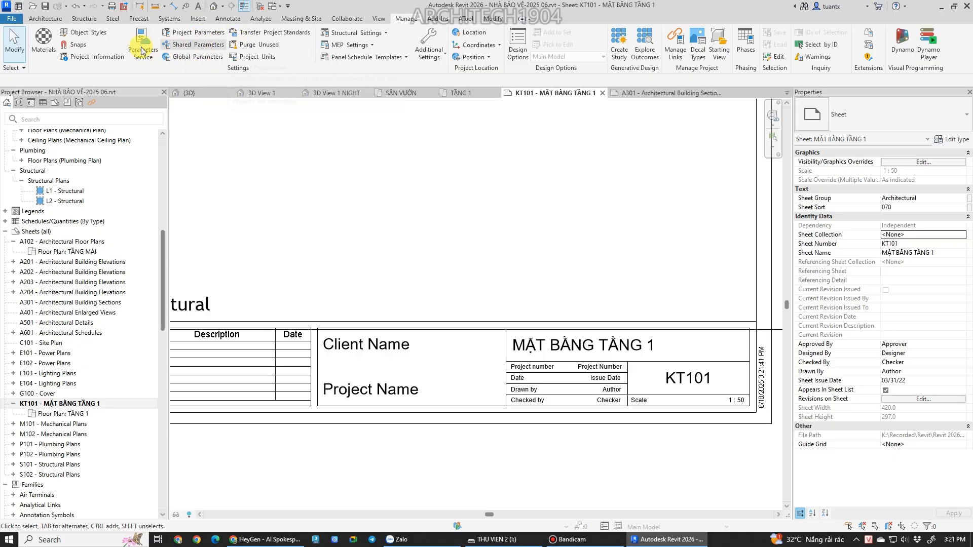
{"action": "left_click", "coordinate": [98, 60]}
{"action": "left_click_drag", "start_coordinate": [506, 166], "coordinate": [620, 108]}
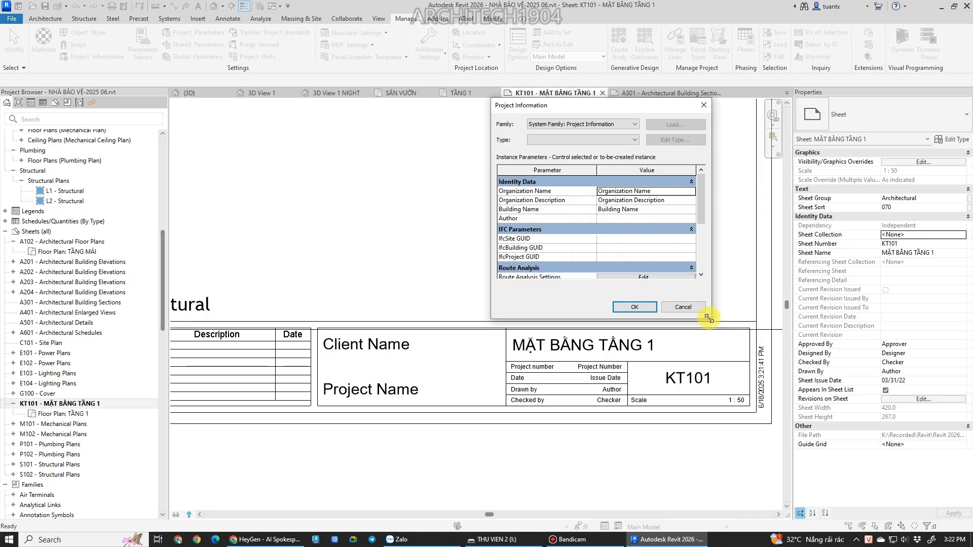
{"action": "left_click_drag", "start_coordinate": [709, 316], "coordinate": [737, 417]}
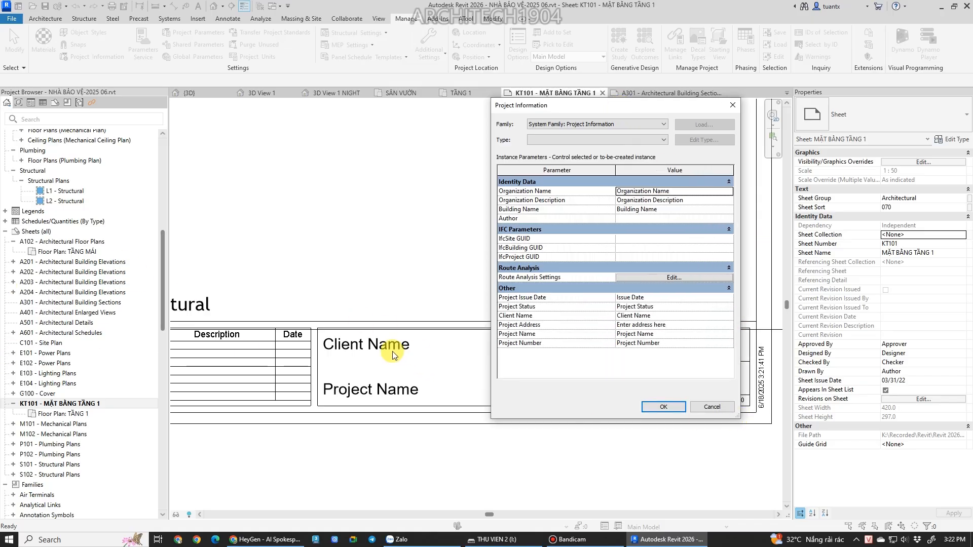
{"action": "left_click_drag", "start_coordinate": [658, 110], "coordinate": [728, 89]}
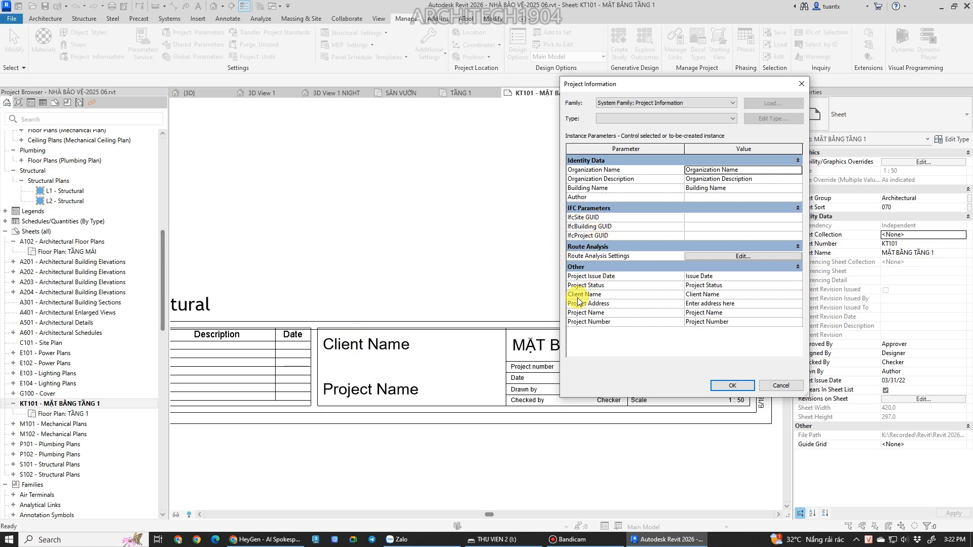
{"action": "left_click", "coordinate": [741, 295]}
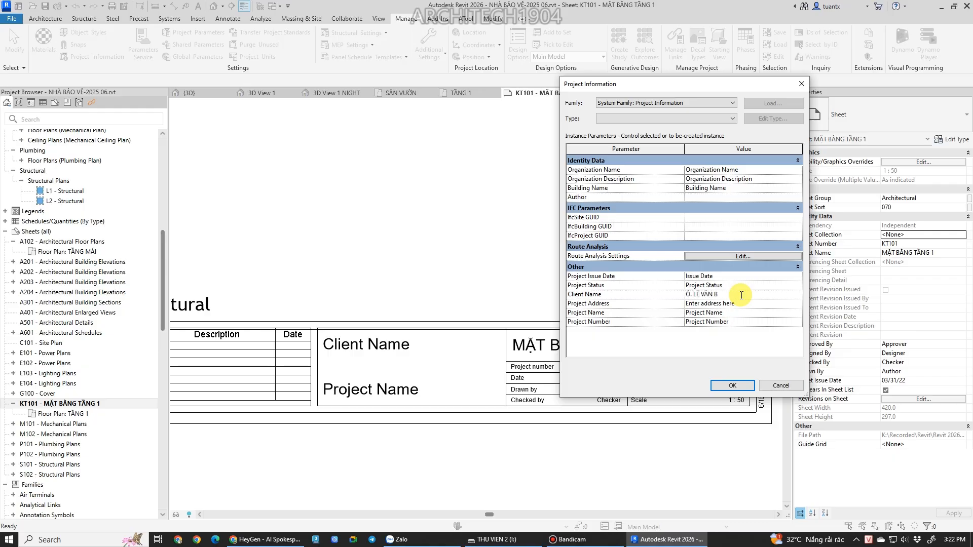
{"action": "left_click", "coordinate": [732, 385]}
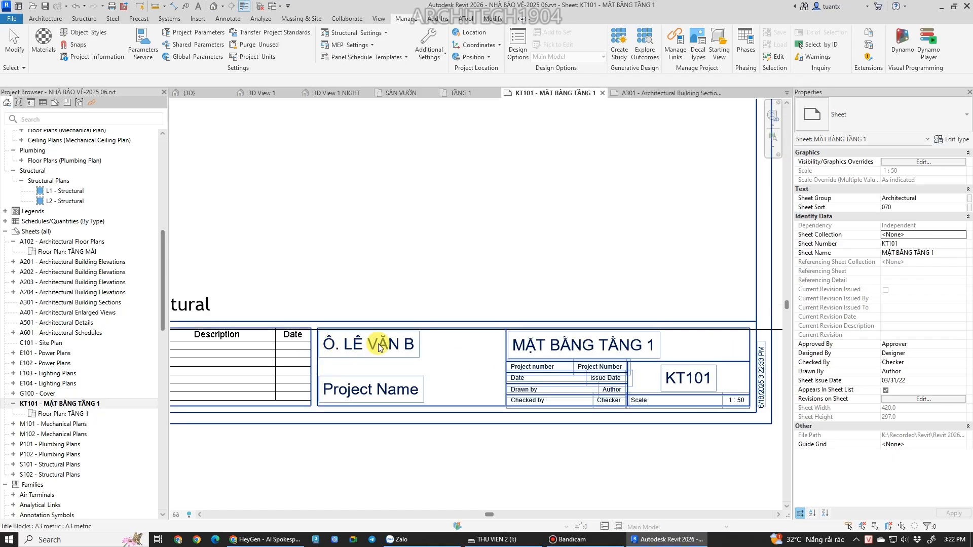
{"action": "key", "text": "Escape"}
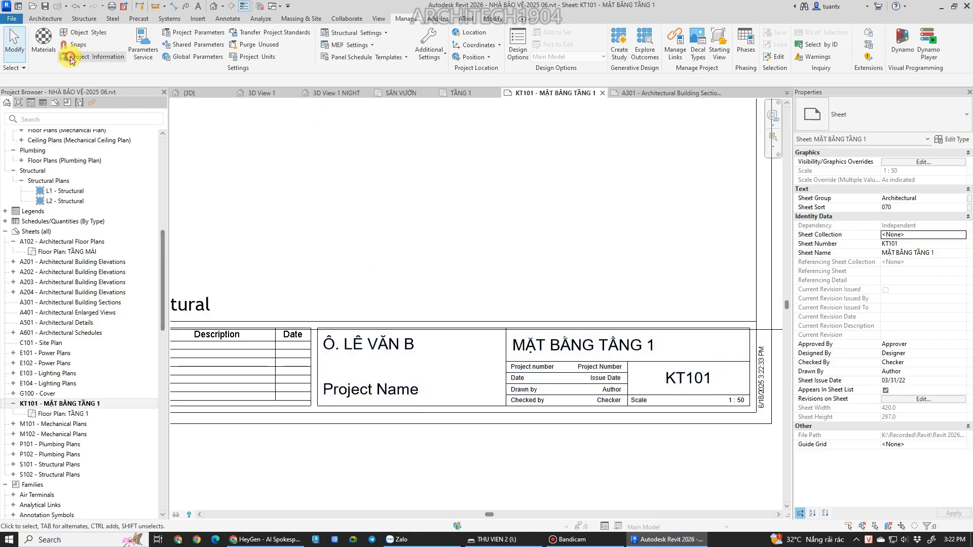
Set the project name to NHÀ BẢO VỆ in the Project Information.
{"action": "left_click", "coordinate": [72, 58]}
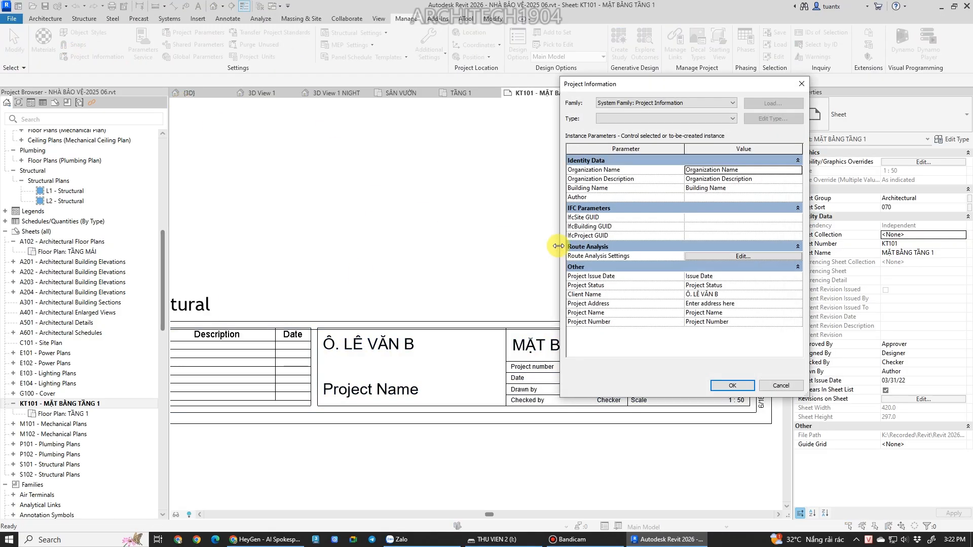
{"action": "left_click", "coordinate": [741, 313]}
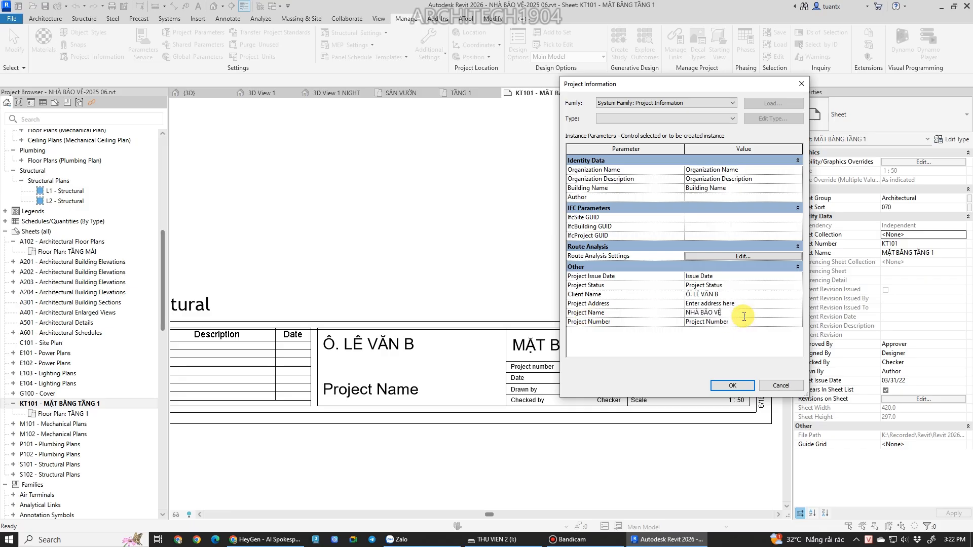
{"action": "left_click_drag", "start_coordinate": [681, 90], "coordinate": [373, 60]}
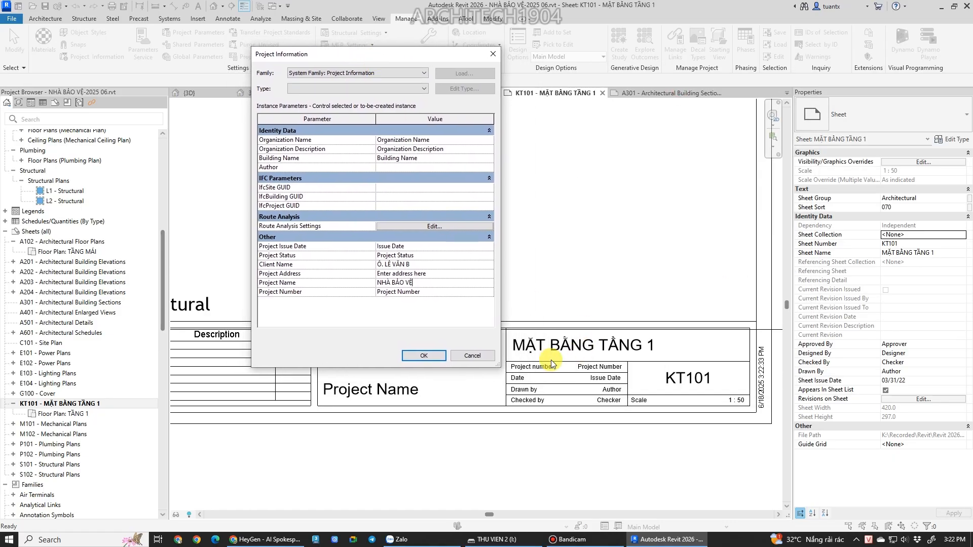
Set the project number to P0625 and the project issue date to 06/2025.
{"action": "left_click", "coordinate": [424, 293]}
{"action": "left_click_drag", "start_coordinate": [425, 294], "coordinate": [326, 293]}
{"action": "type", "text": "P"}
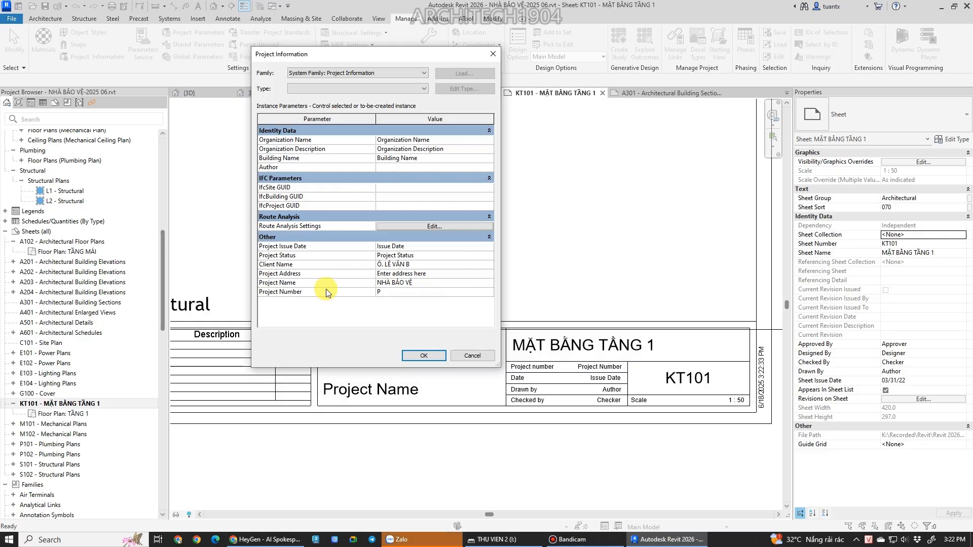
{"action": "type", "text": "0625"}
{"action": "left_click", "coordinate": [433, 247]}
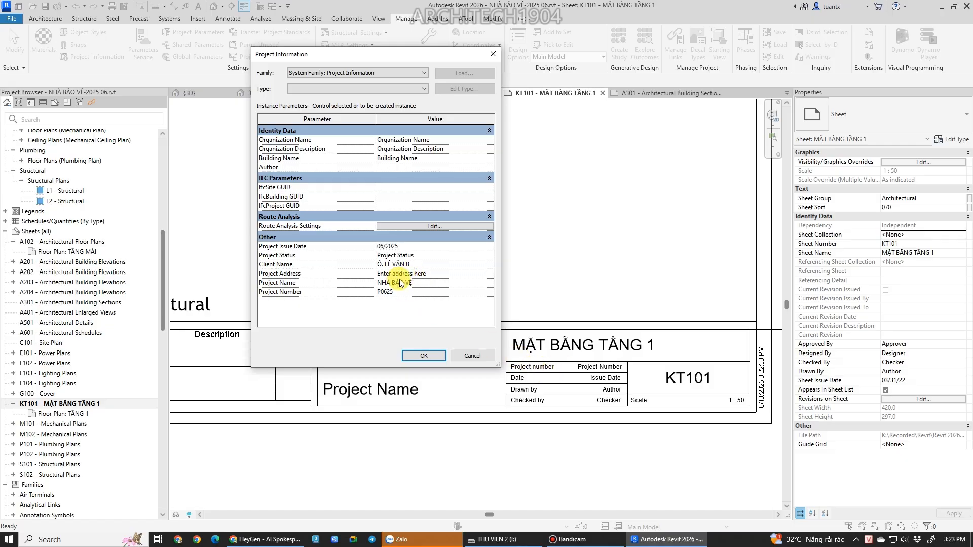
Replace the placeholder project address in the Project Information with the project's street address.
{"action": "left_click", "coordinate": [457, 277]}
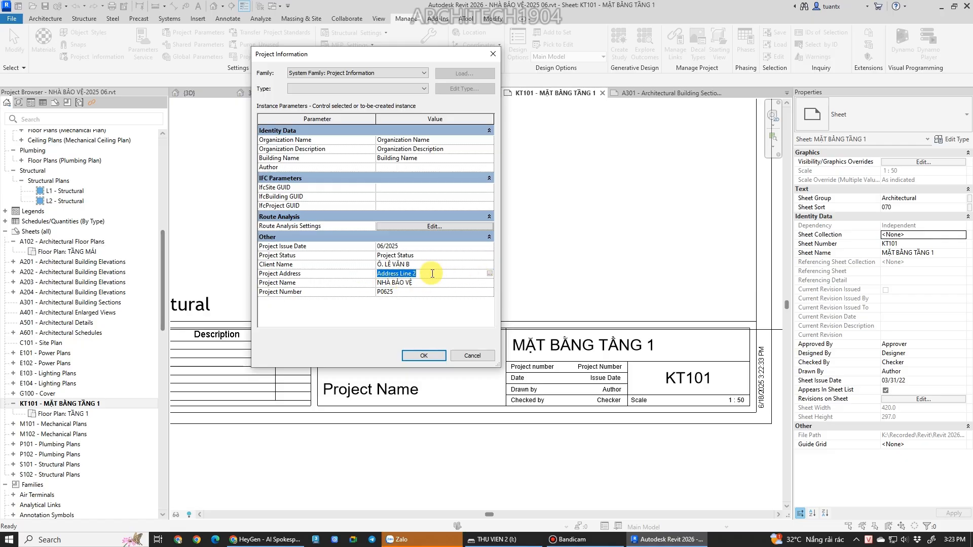
{"action": "left_click", "coordinate": [490, 274]}
{"action": "left_click_drag", "start_coordinate": [398, 130], "coordinate": [650, 113]}
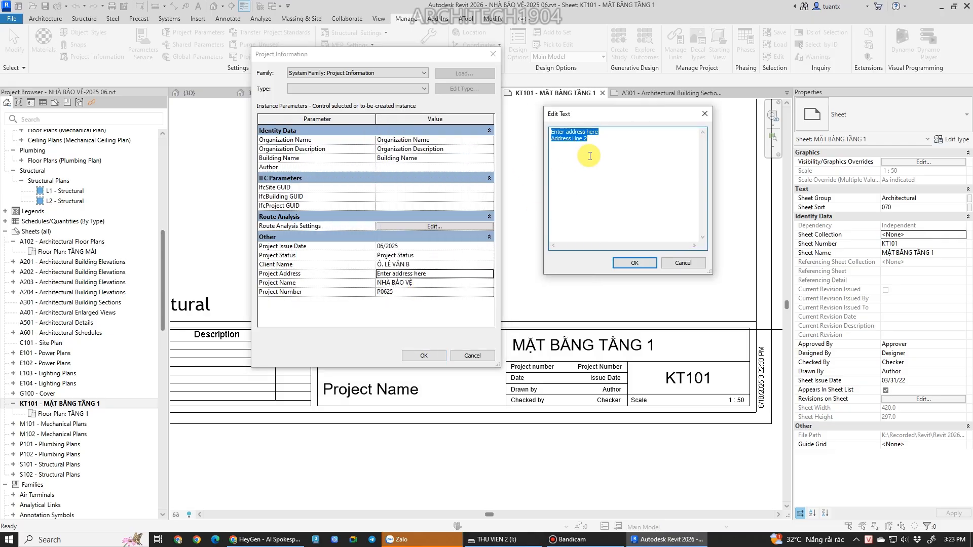
{"action": "type", "text": "46 ĐƯỜNG ABC..."}
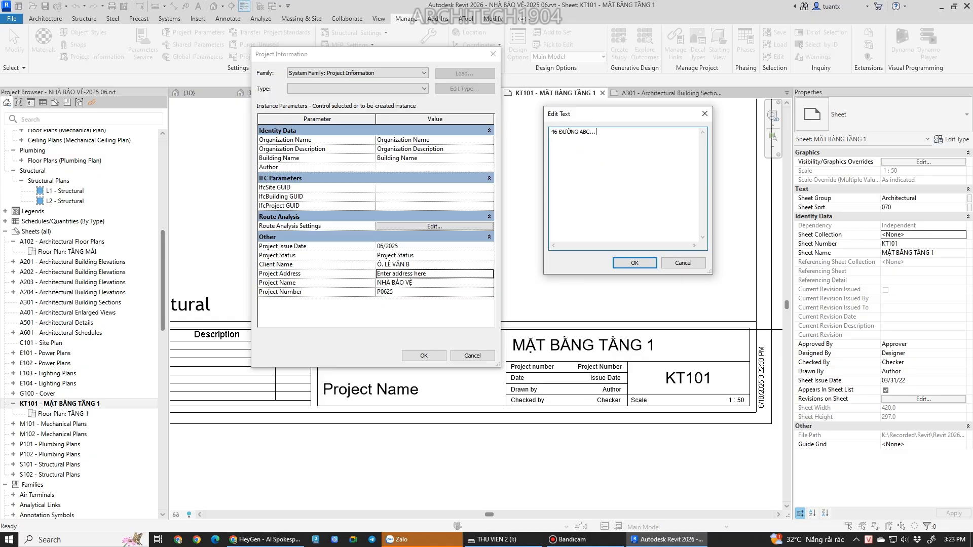
{"action": "left_click", "coordinate": [632, 264]}
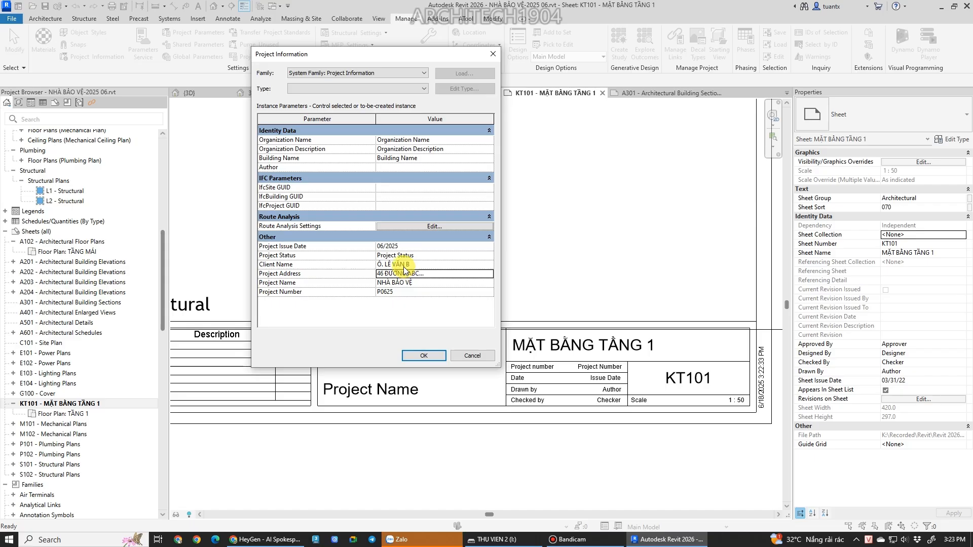
Enter the architect's name as the author in the Project Information's identity data.
{"action": "left_click", "coordinate": [442, 142]}
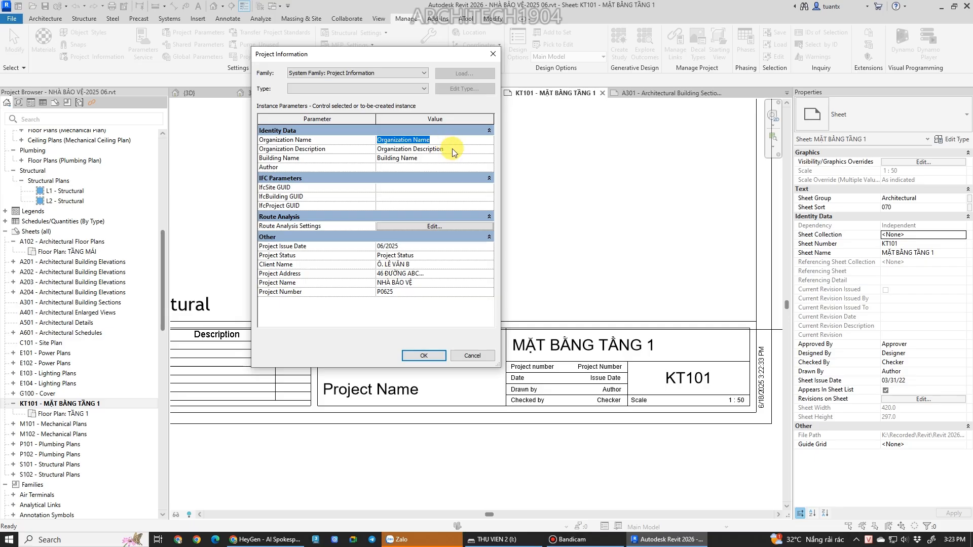
{"action": "left_click", "coordinate": [453, 148]}
{"action": "left_click", "coordinate": [448, 158]}
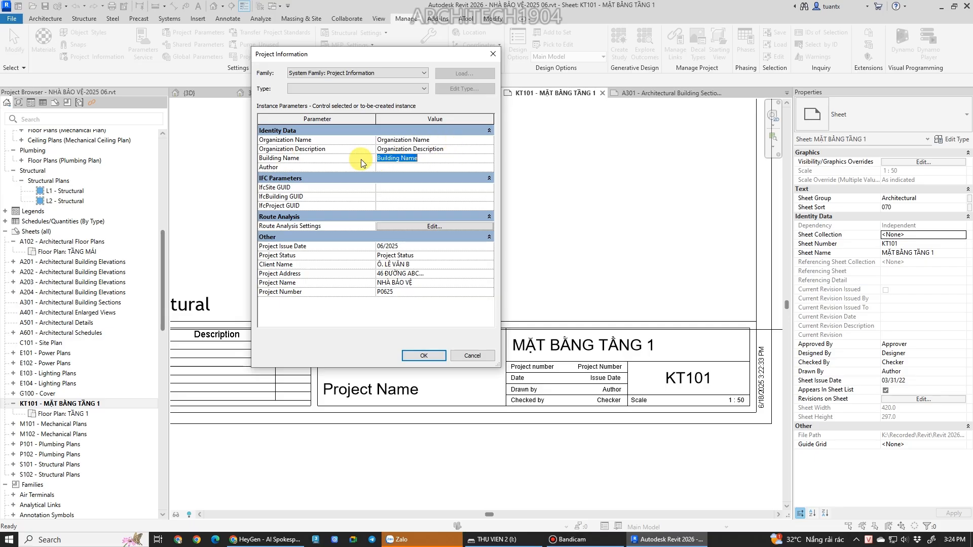
{"action": "left_click", "coordinate": [395, 167]}
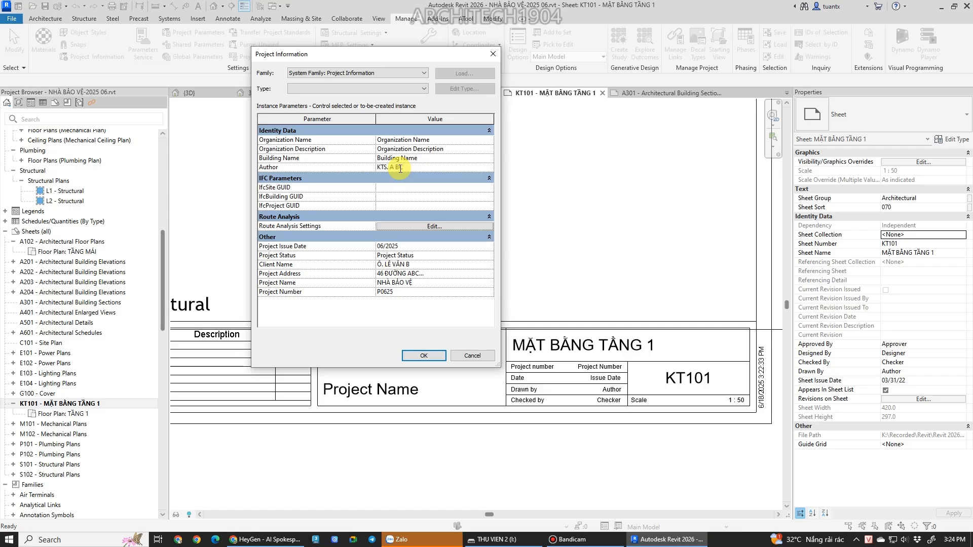
Set the organization name to CTY XYZ and the organization description to KIẾN TRÚC-XÂY DỰNG.
{"action": "left_click", "coordinate": [443, 139]}
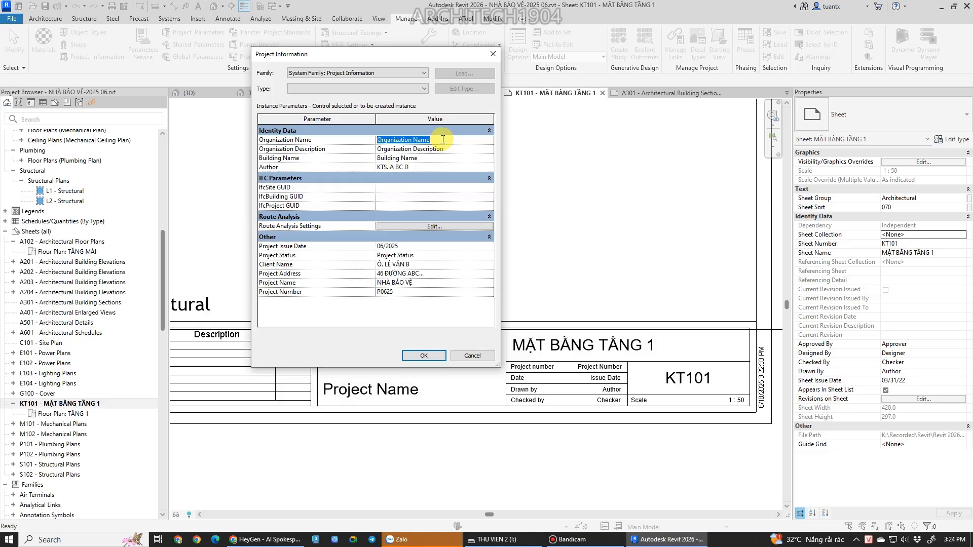
{"action": "type", "text": "CTY XYZ"}
{"action": "left_click", "coordinate": [450, 148]}
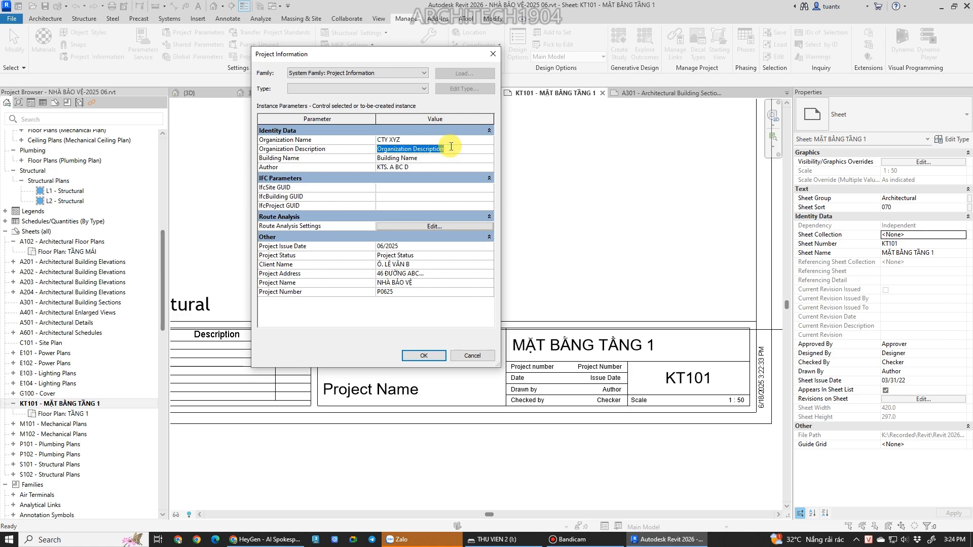
{"action": "type", "text": "KIẾN TRÚC-XÂY DỰNG"}
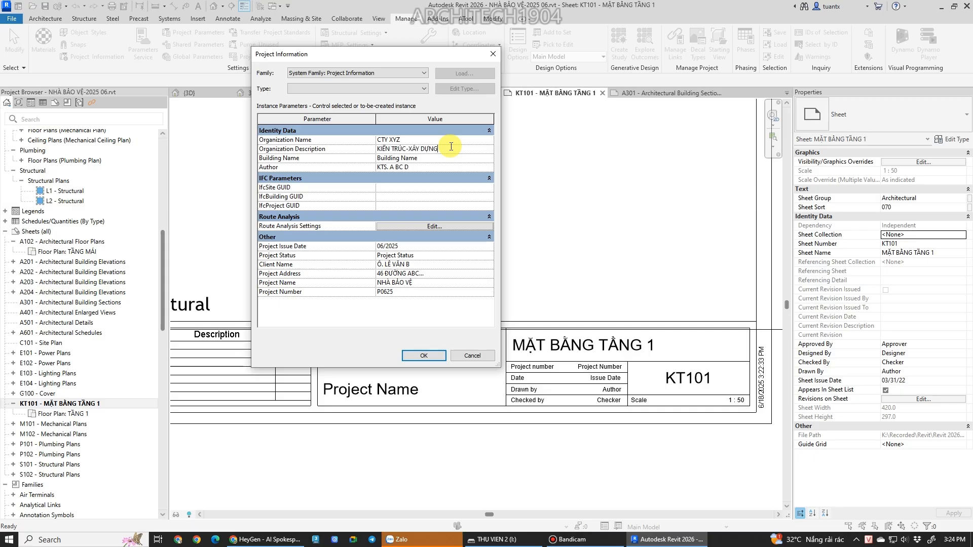
Set the building name to OYK and apply the completed Project Information.
{"action": "left_click", "coordinate": [429, 159]}
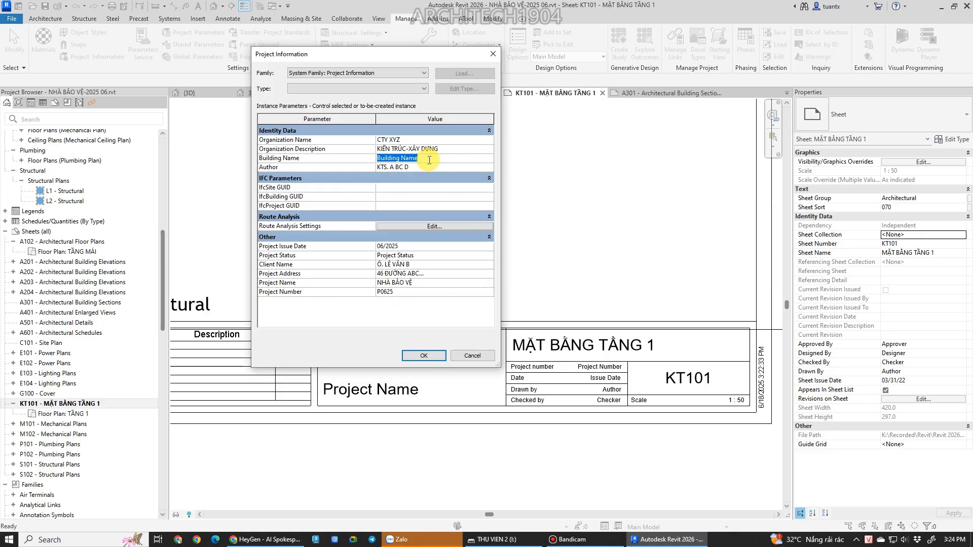
{"action": "type", "text": "OYK"}
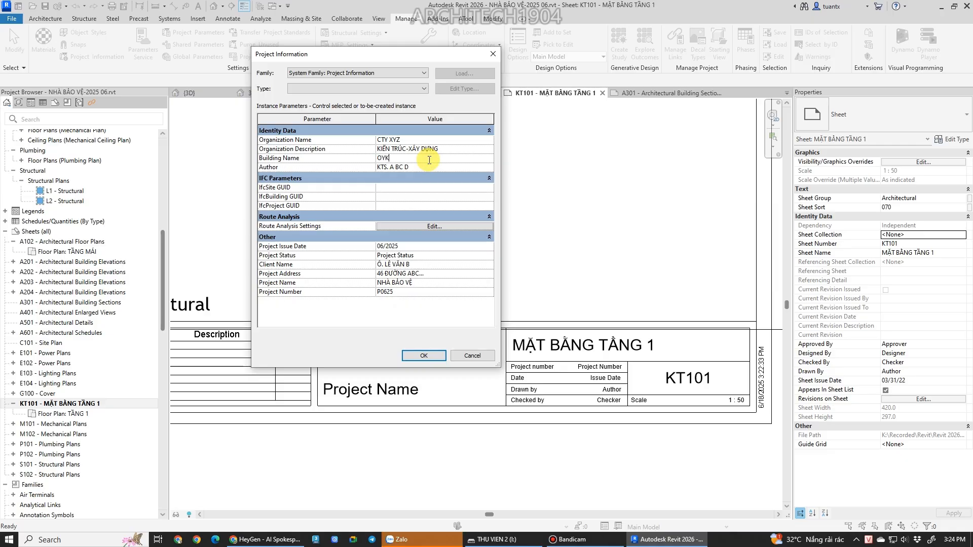
{"action": "left_click", "coordinate": [423, 355]}
Check the client, project name, project number and date fields in sheet KT101's title block.
{"action": "scroll", "coordinate": [622, 390], "scroll_direction": "up", "scroll_amount": 3}
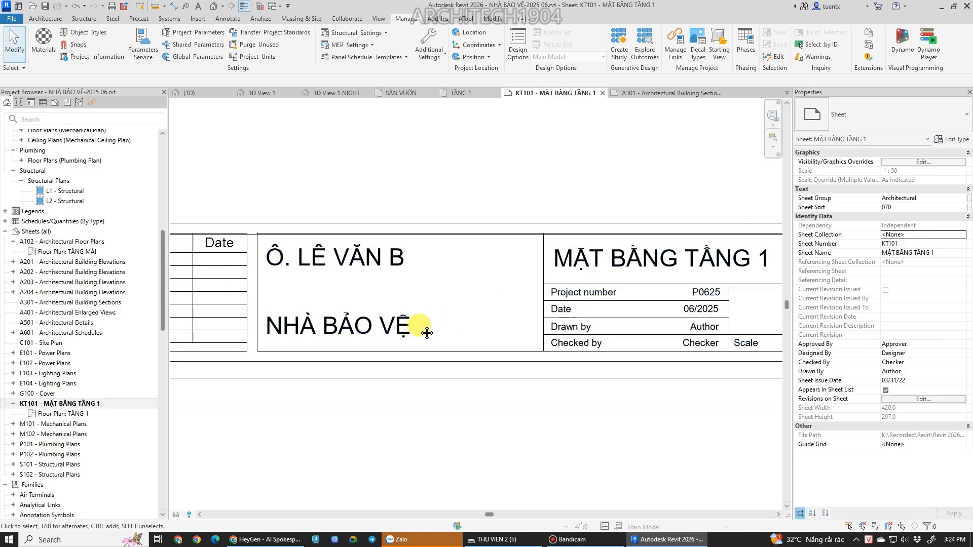
{"action": "scroll", "coordinate": [421, 284], "scroll_direction": "right", "scroll_amount": 3}
{"action": "scroll", "coordinate": [549, 330], "scroll_direction": "down", "scroll_amount": 3}
{"action": "middle_click_drag", "start_coordinate": [256, 332], "coordinate": [488, 332]}
{"action": "scroll", "coordinate": [488, 332], "scroll_direction": "down", "scroll_amount": 1}
{"action": "middle_click_drag", "start_coordinate": [368, 342], "coordinate": [607, 341]}
{"action": "scroll", "coordinate": [417, 391], "scroll_direction": "down", "scroll_amount": 2}
{"action": "middle_click_drag", "start_coordinate": [417, 390], "coordinate": [357, 390]}
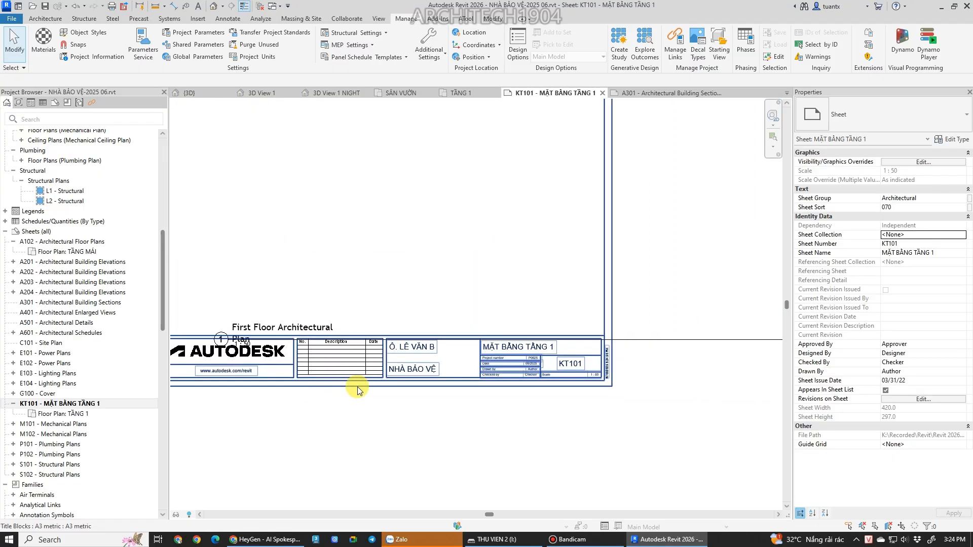
{"action": "scroll", "coordinate": [552, 385], "scroll_direction": "up", "scroll_amount": 4}
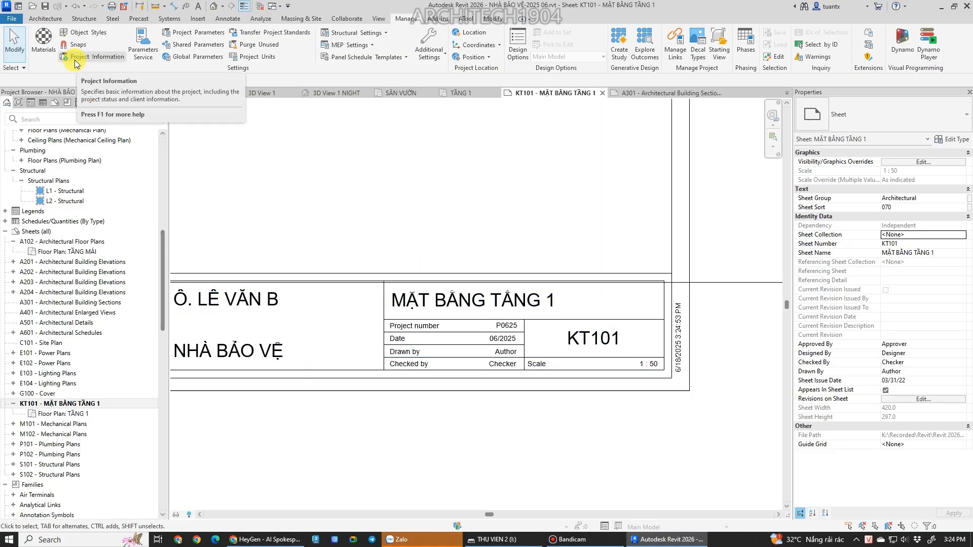
Check the project information in the title blocks of sheets A102 and A201.
{"action": "double_click", "coordinate": [71, 245]}
{"action": "scroll", "coordinate": [637, 357], "scroll_direction": "up", "scroll_amount": 4}
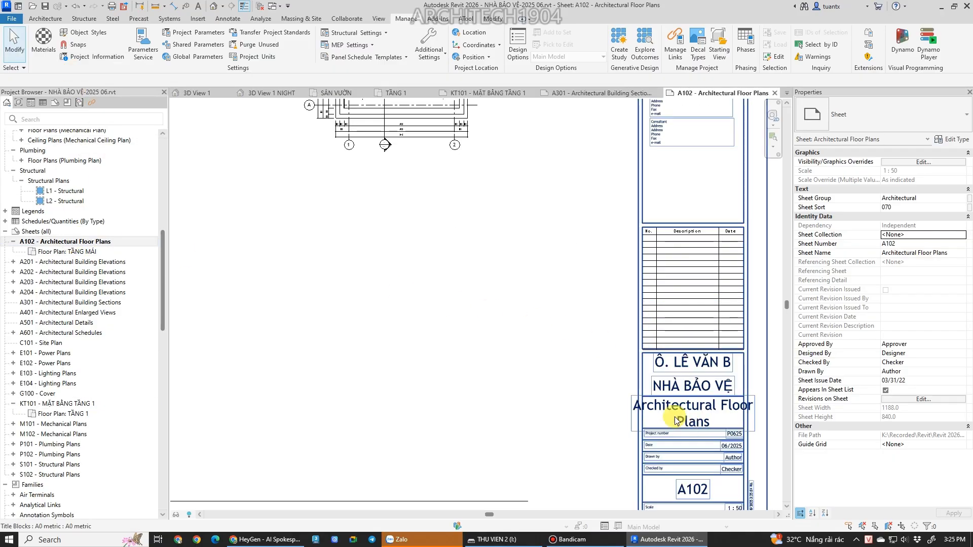
{"action": "double_click", "coordinate": [71, 261]}
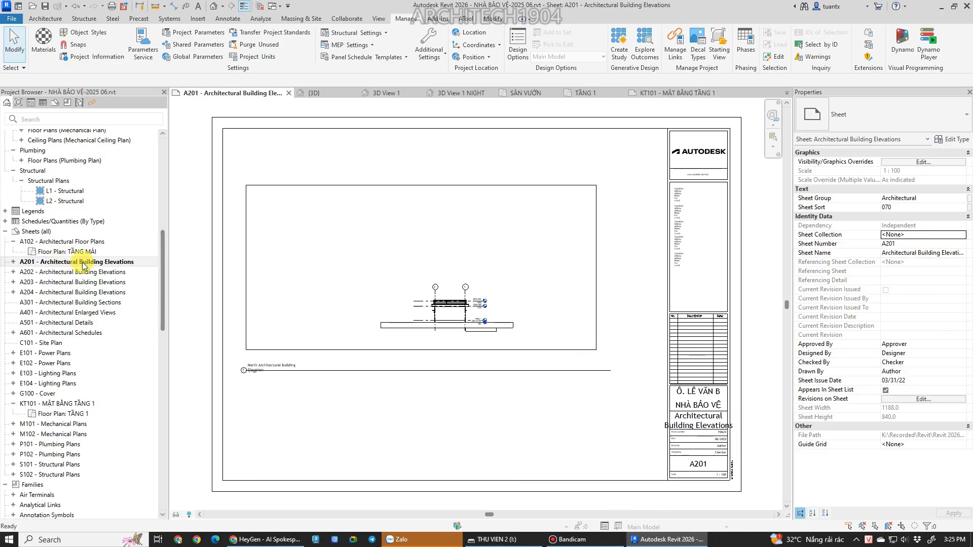
Fill in the Drawn By field of sheet KT101's A3 title block with the architect's name.
{"action": "double_click", "coordinate": [59, 404]}
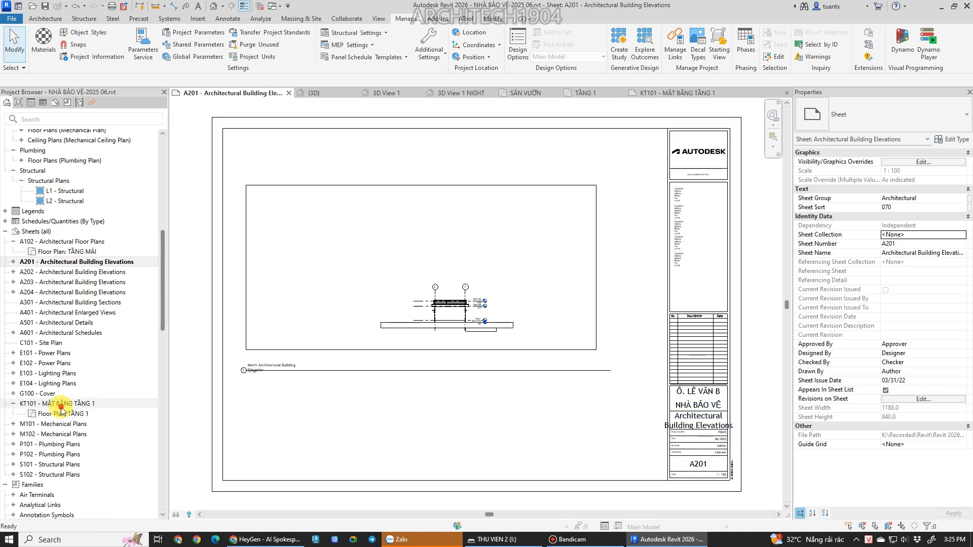
{"action": "scroll", "coordinate": [641, 418], "scroll_direction": "up", "scroll_amount": 3}
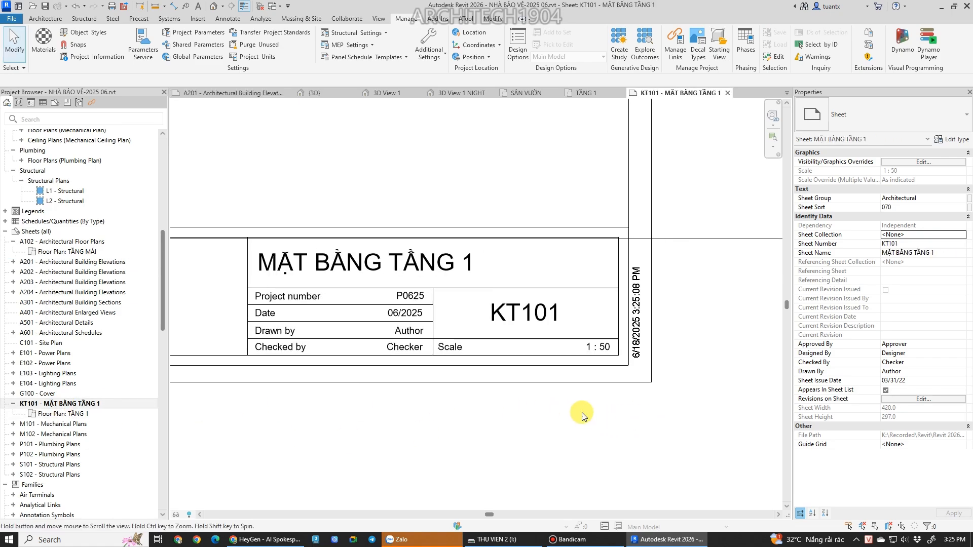
{"action": "left_click", "coordinate": [563, 378]}
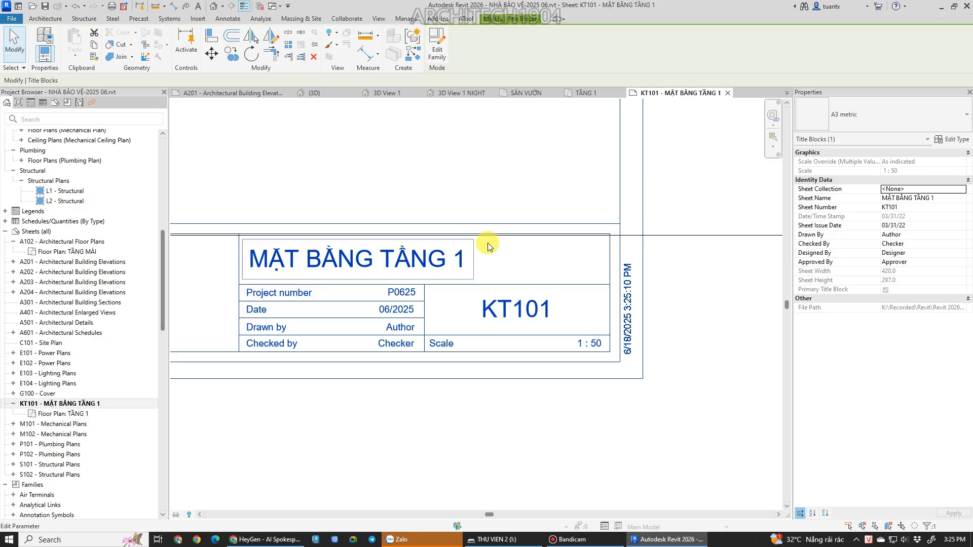
{"action": "left_click", "coordinate": [919, 235]}
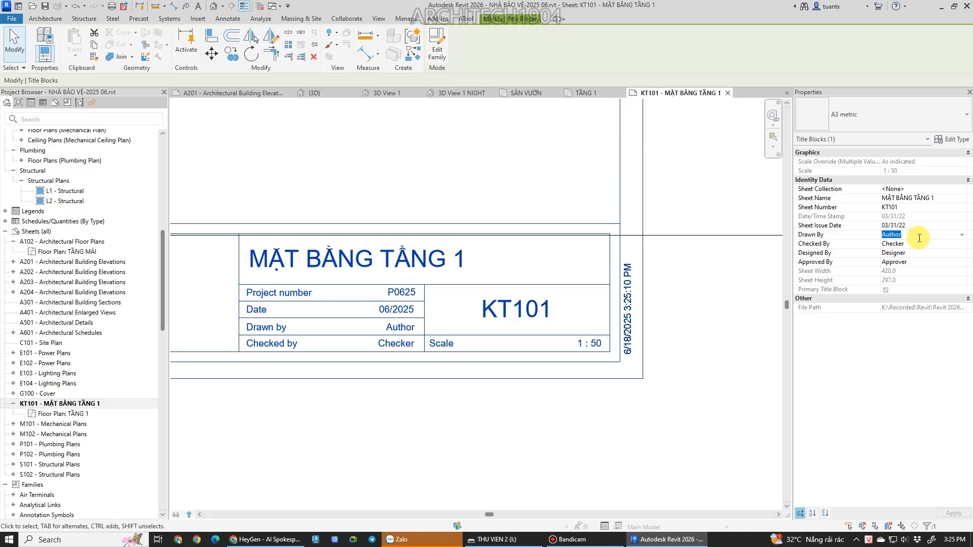
{"action": "type", "text": "KTS"}
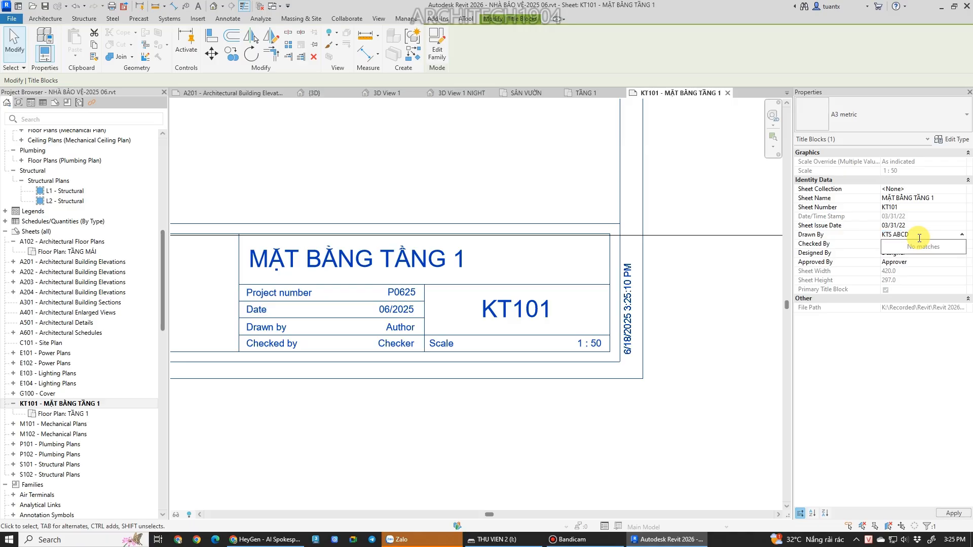
{"action": "type", "text": " ABCD"}
{"action": "left_click", "coordinate": [889, 332]}
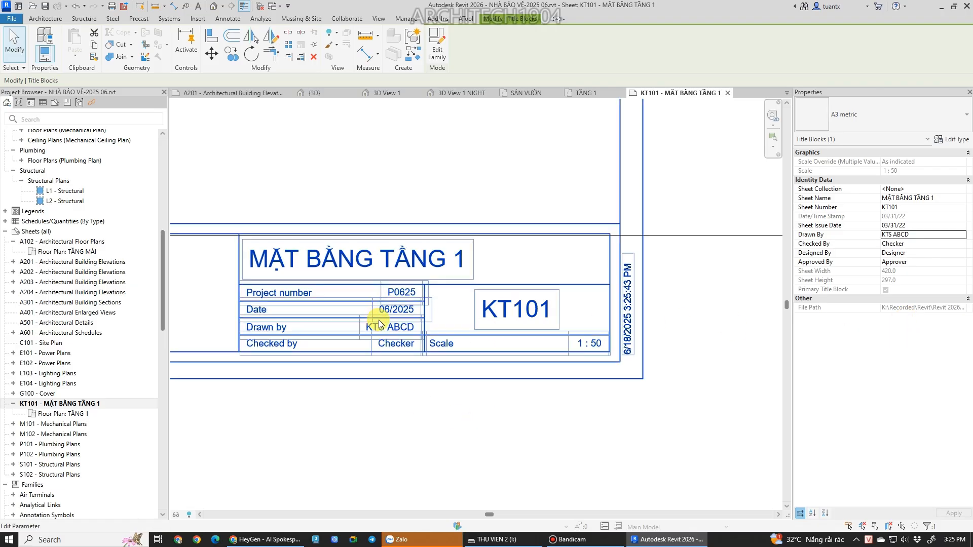
Enter the checker's name in the Checked By field of the KT101 title block.
{"action": "left_click", "coordinate": [917, 244]}
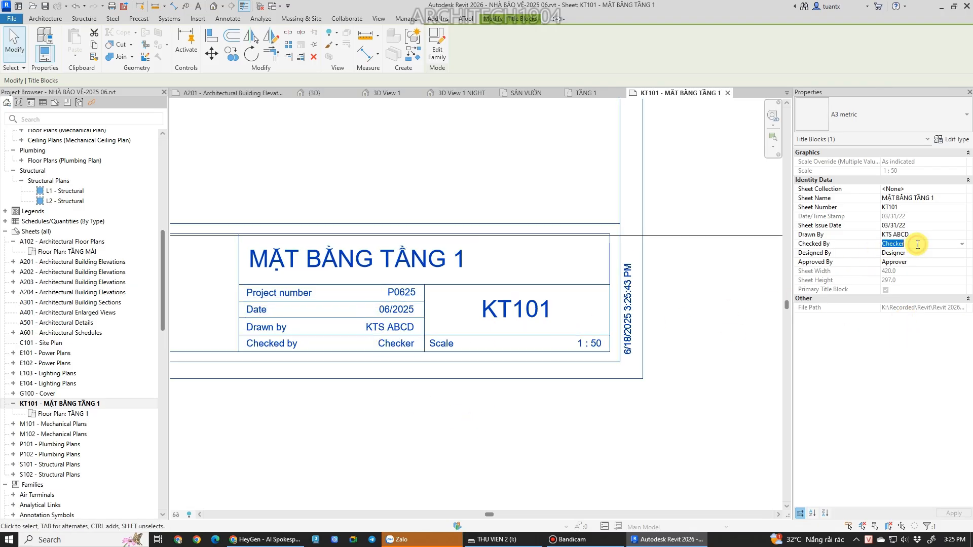
{"action": "type", "text": "Ô. GHFU"}
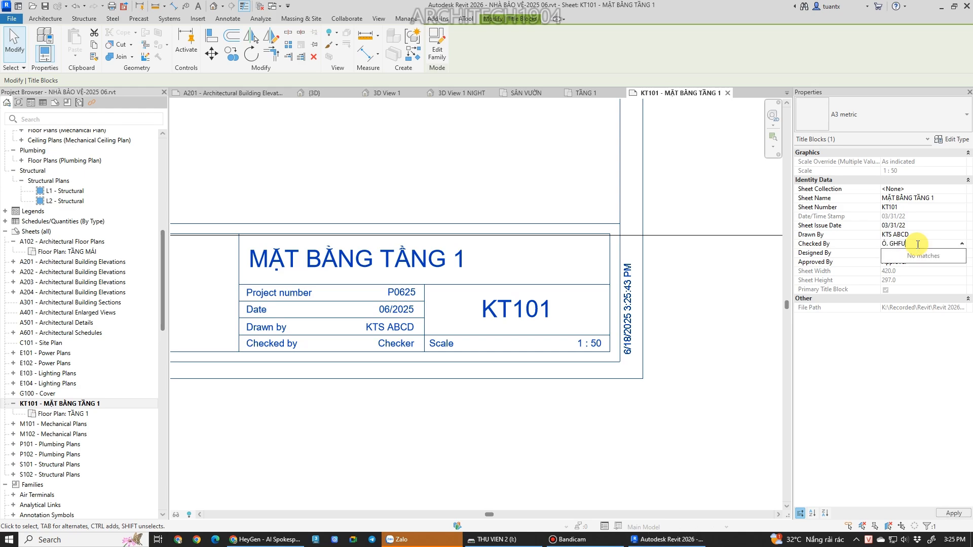
{"action": "key", "text": "Return"}
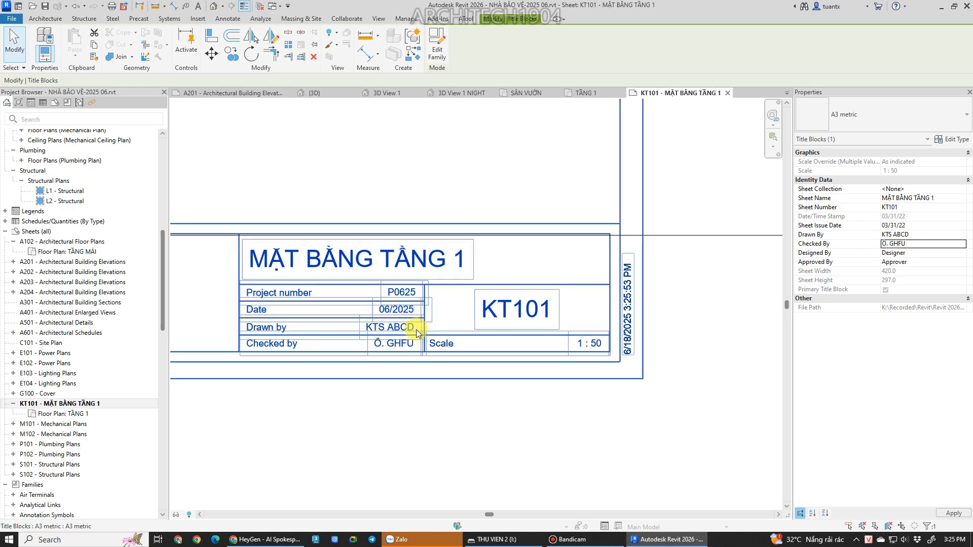
Fill in the Designed By and Approved By fields of the KT101 title block with the designer's and approver's names.
{"action": "left_click", "coordinate": [915, 253]}
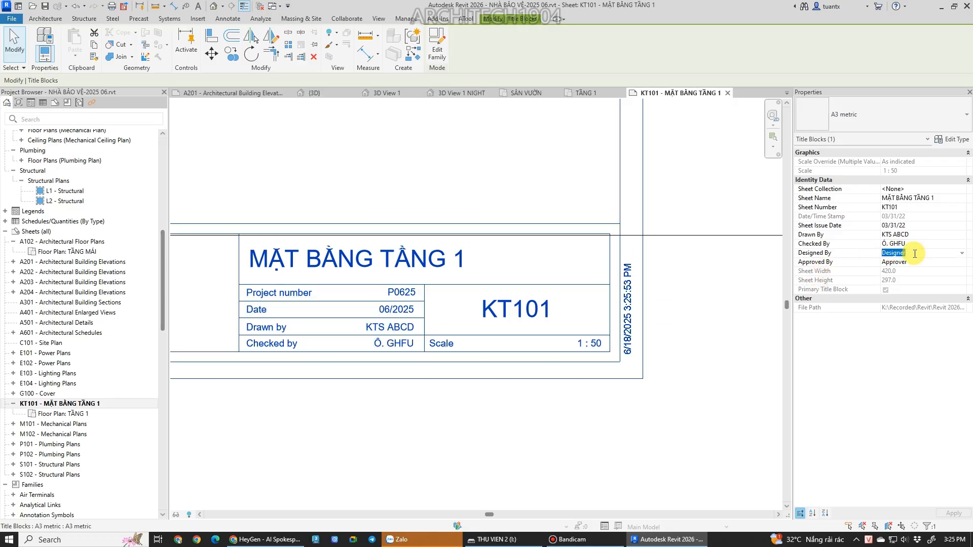
{"action": "type", "text": "KTS. HASDJGBC"}
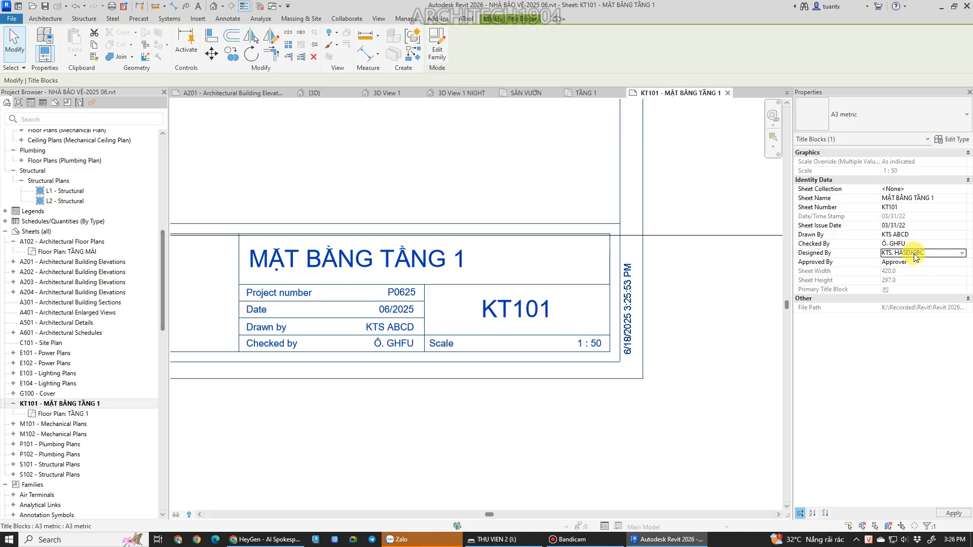
{"action": "left_click", "coordinate": [914, 262]}
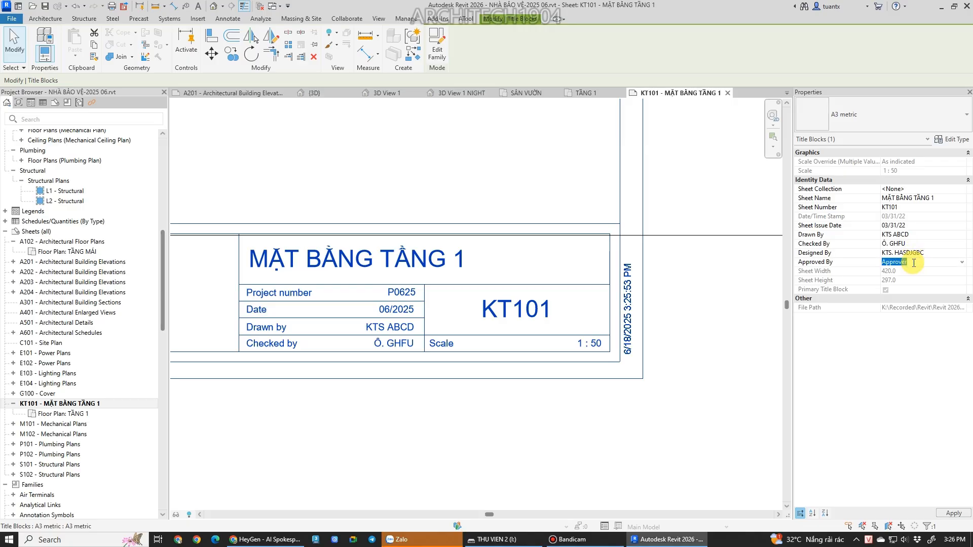
{"action": "type", "text": "Ô. AKWJHD"}
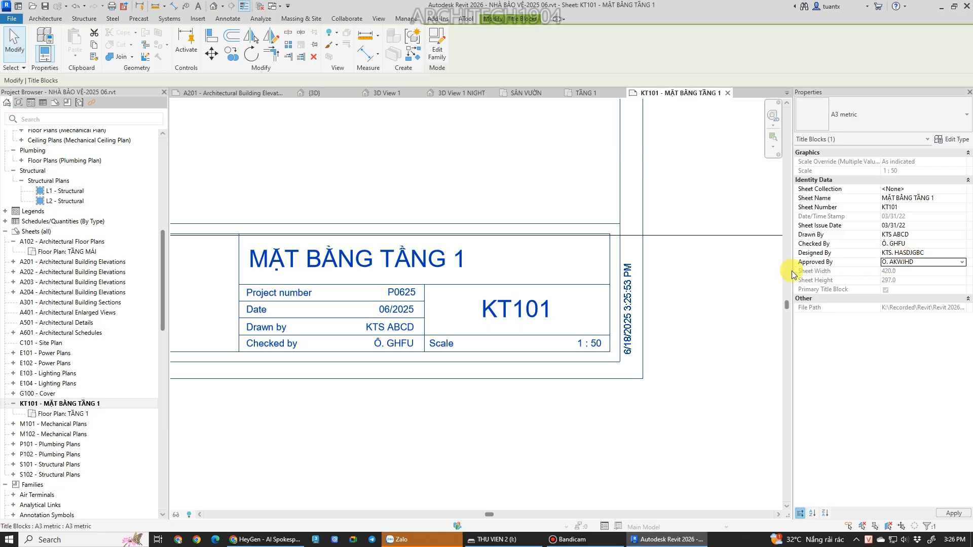
{"action": "left_click", "coordinate": [691, 308]}
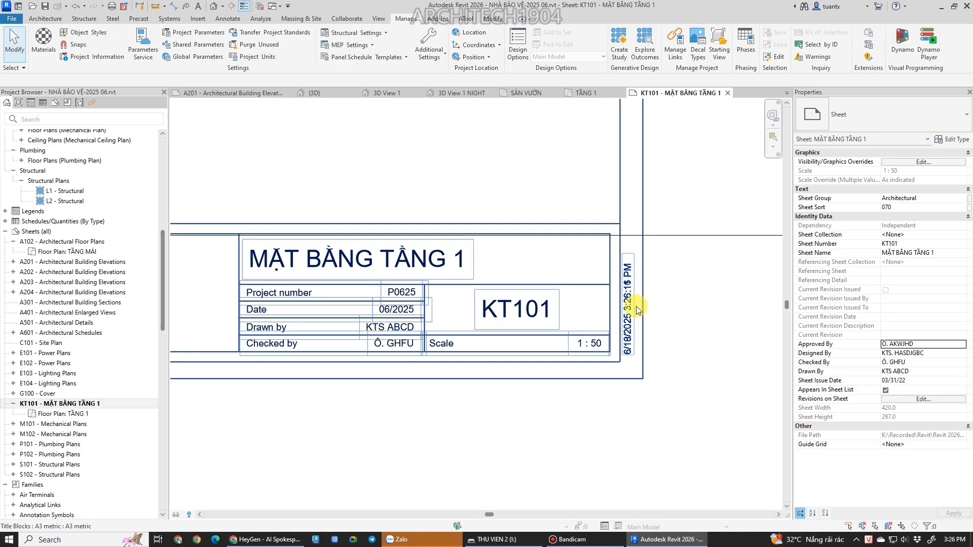
Examine sheet KT101's title block, including its date stamp, revision table and logo area.
{"action": "left_click", "coordinate": [634, 274]}
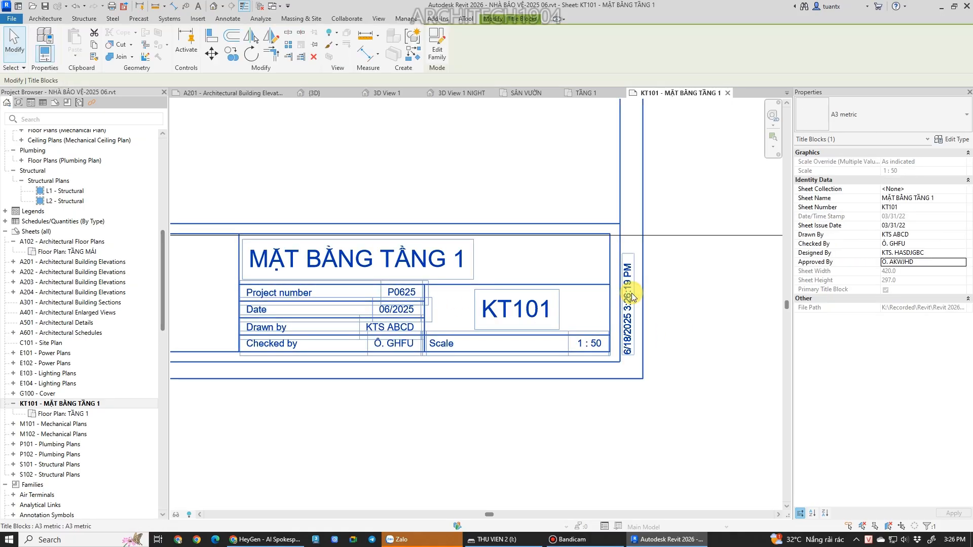
{"action": "left_click", "coordinate": [691, 315]}
{"action": "scroll", "coordinate": [452, 408], "scroll_direction": "down", "scroll_amount": 5}
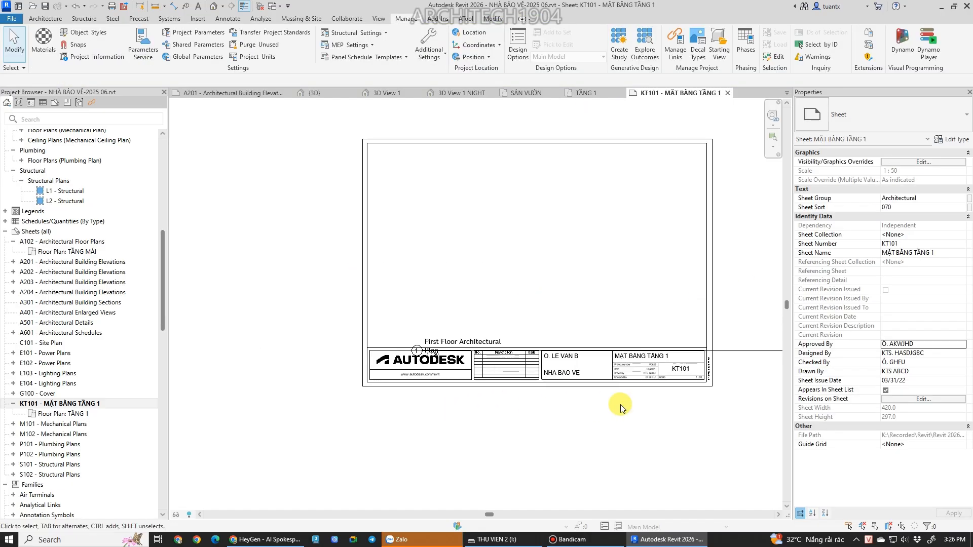
{"action": "left_click", "coordinate": [528, 369]}
{"action": "left_click", "coordinate": [274, 286]}
{"action": "middle_click_drag", "start_coordinate": [274, 285], "coordinate": [229, 339]}
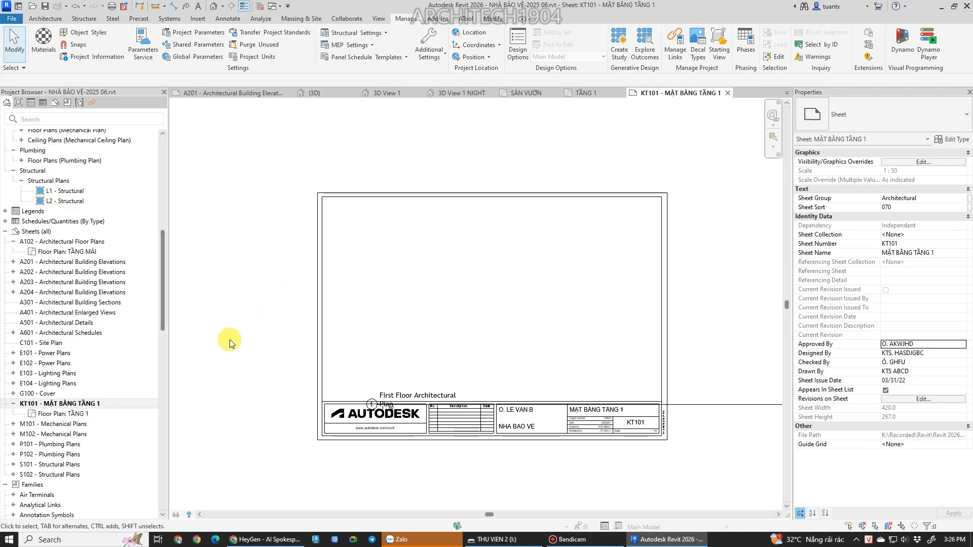
{"action": "scroll", "coordinate": [369, 446], "scroll_direction": "up", "scroll_amount": 4}
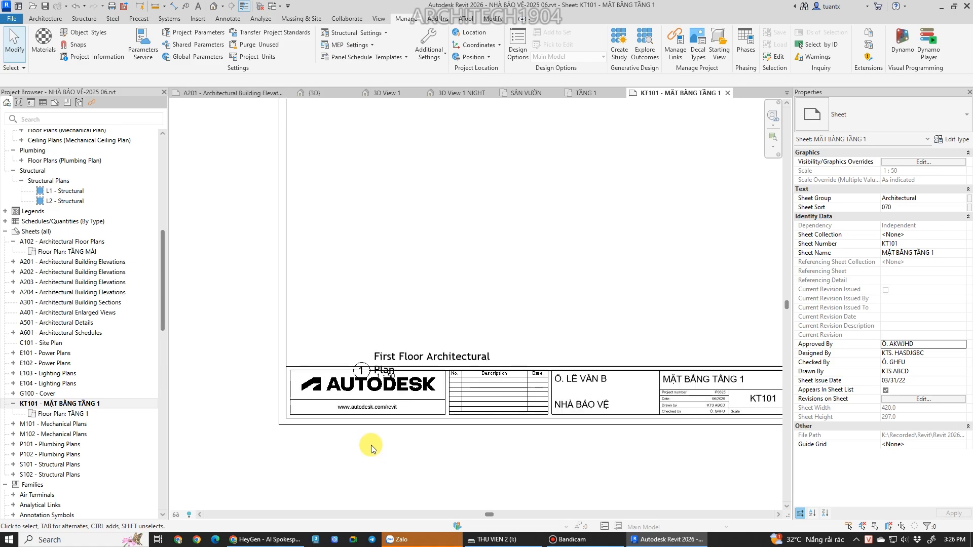
Open the A3 metric title block family on sheet KT101 for editing.
{"action": "left_click", "coordinate": [288, 375]}
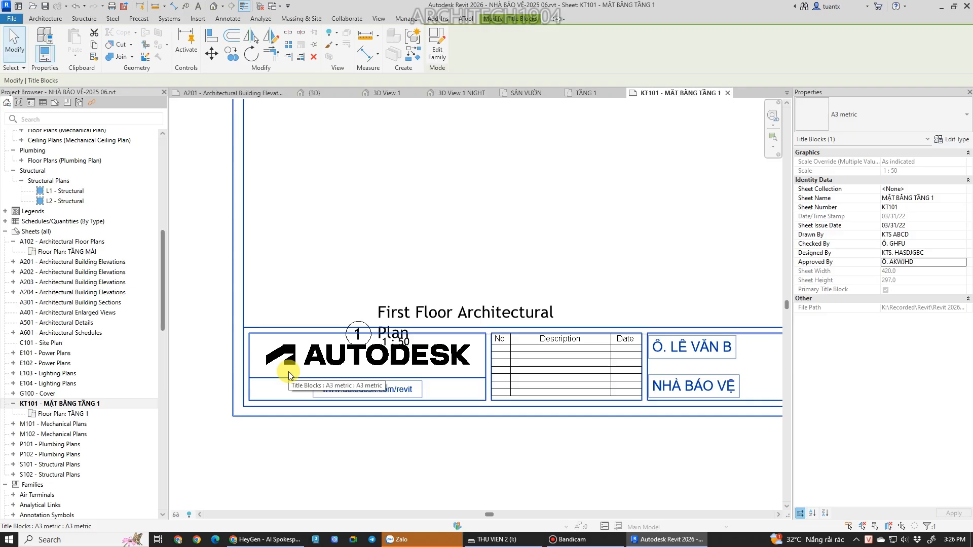
{"action": "scroll", "coordinate": [288, 372], "scroll_direction": "down", "scroll_amount": 1}
{"action": "middle_click_drag", "start_coordinate": [282, 409], "coordinate": [315, 506]}
{"action": "scroll", "coordinate": [319, 454], "scroll_direction": "up", "scroll_amount": 2}
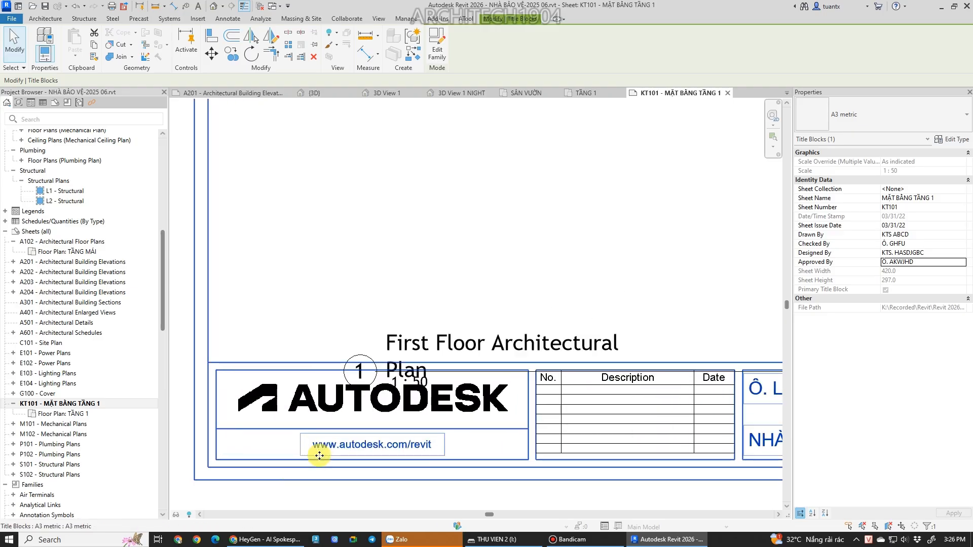
{"action": "scroll", "coordinate": [320, 456], "scroll_direction": "down", "scroll_amount": 2}
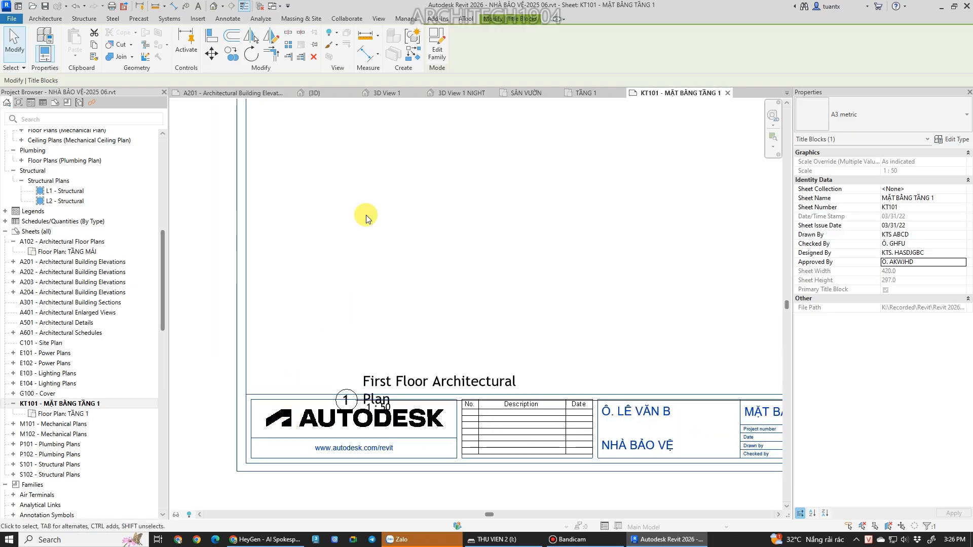
{"action": "left_click", "coordinate": [244, 259]}
{"action": "left_click", "coordinate": [244, 259]}
{"action": "left_click", "coordinate": [427, 56]}
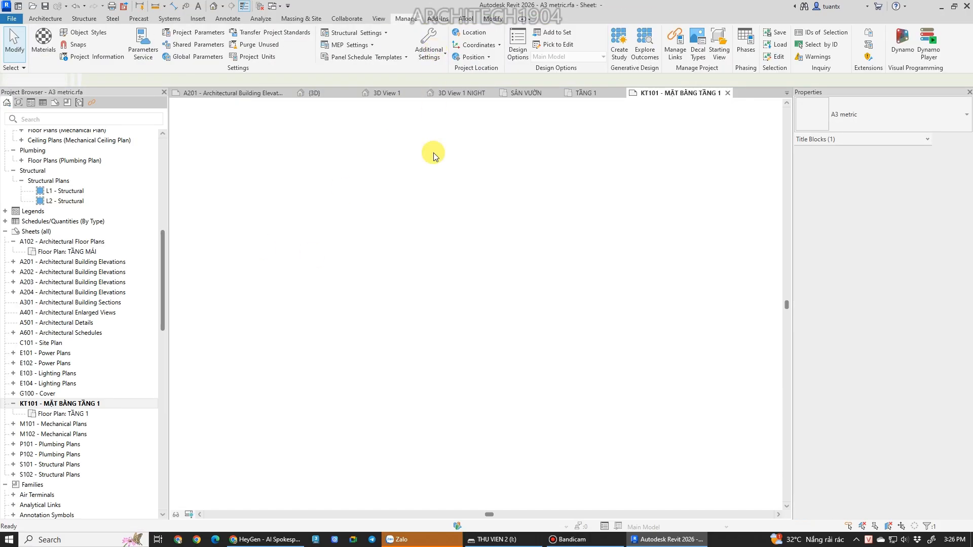
Delete the Autodesk logo, the web address text and the dividing line from the title block's logo box.
{"action": "scroll", "coordinate": [316, 397], "scroll_direction": "up", "scroll_amount": 1}
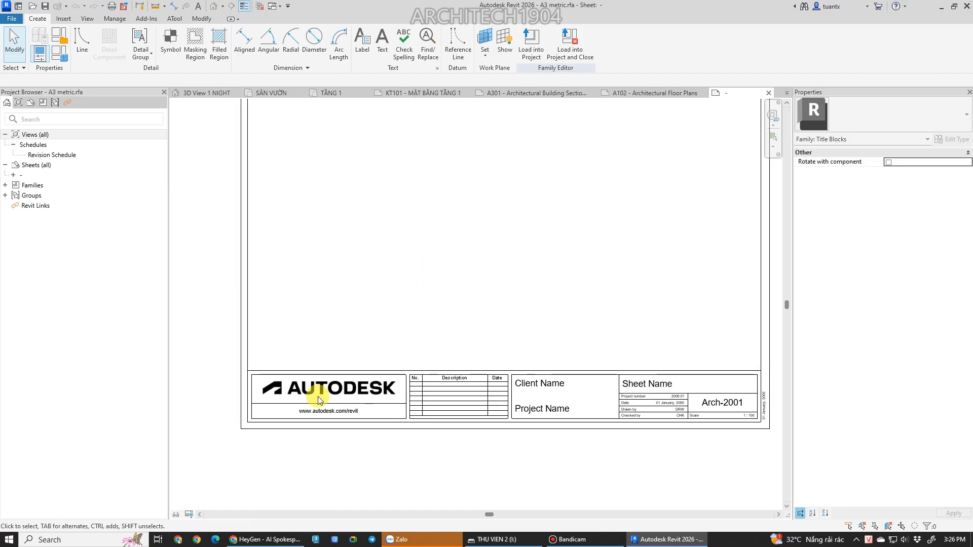
{"action": "left_click", "coordinate": [316, 396]}
{"action": "scroll", "coordinate": [300, 390], "scroll_direction": "up", "scroll_amount": 2}
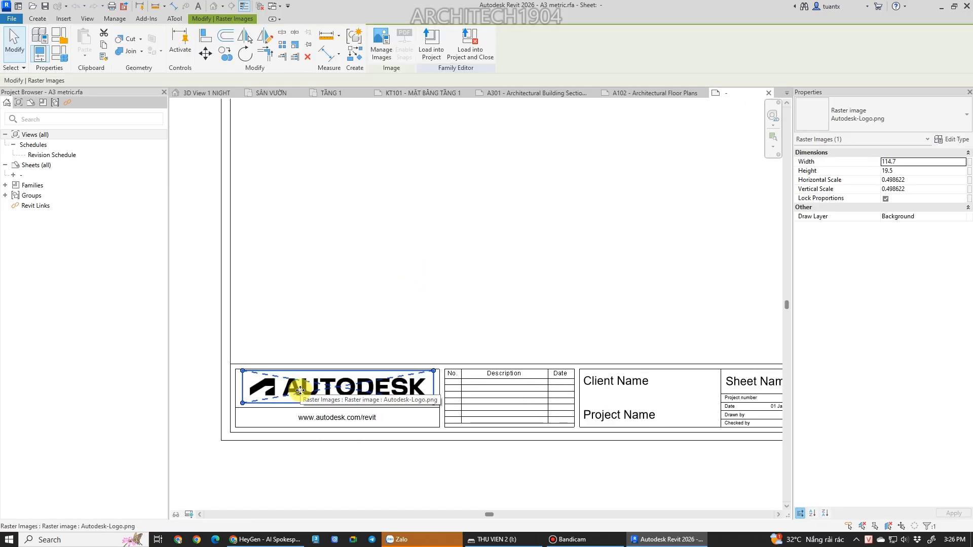
{"action": "key", "text": "Delete"}
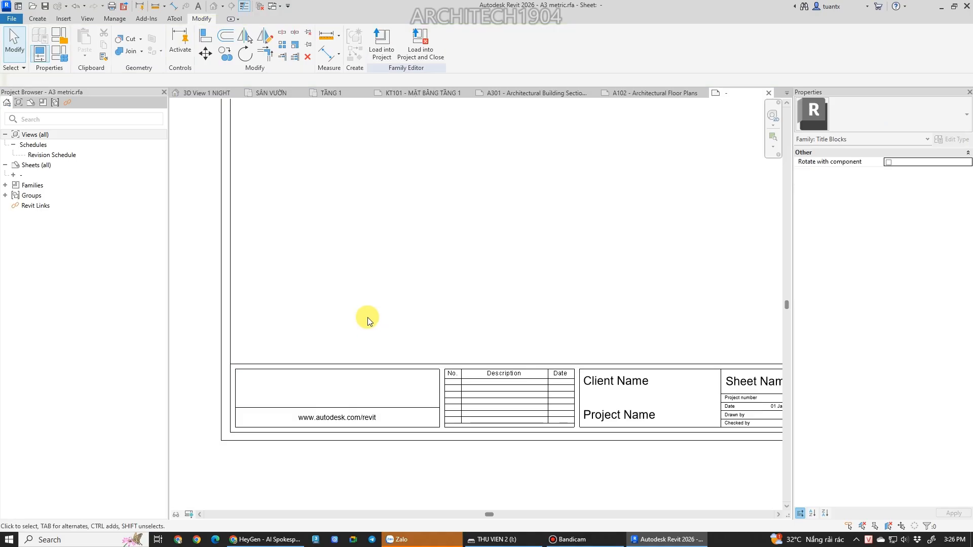
{"action": "scroll", "coordinate": [336, 415], "scroll_direction": "up", "scroll_amount": 2}
{"action": "left_click_drag", "start_coordinate": [419, 386], "coordinate": [325, 419]}
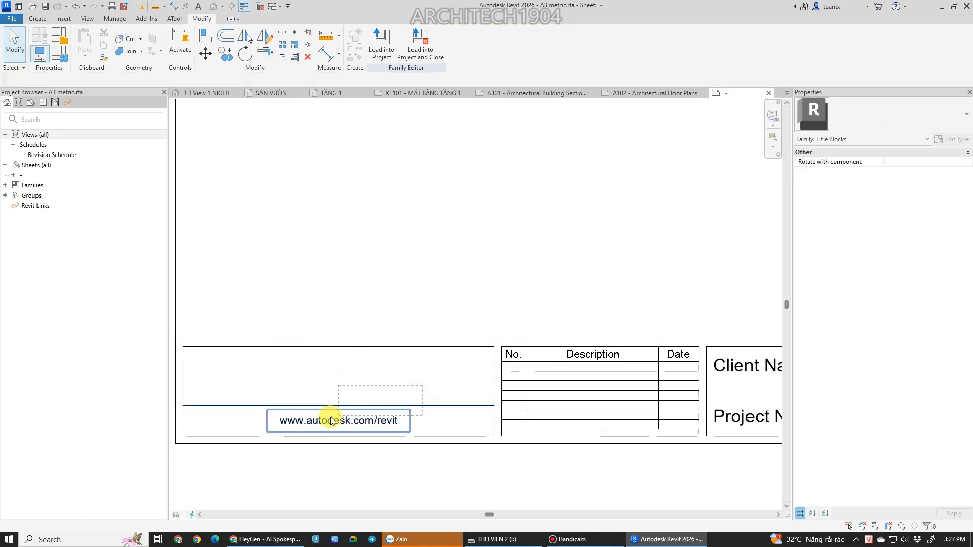
{"action": "key", "text": "Delete"}
{"action": "middle_click_drag", "start_coordinate": [310, 347], "coordinate": [338, 340]}
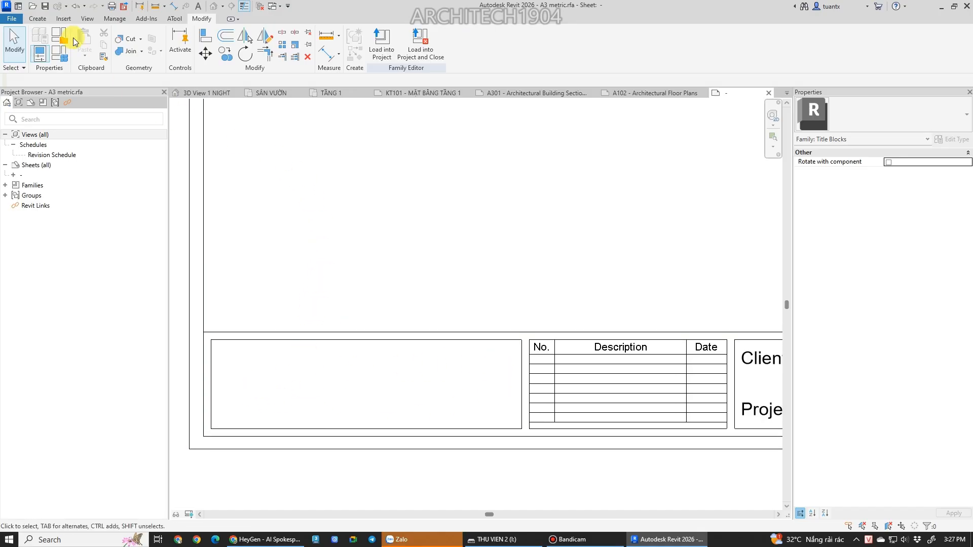
{"action": "left_click", "coordinate": [60, 21]}
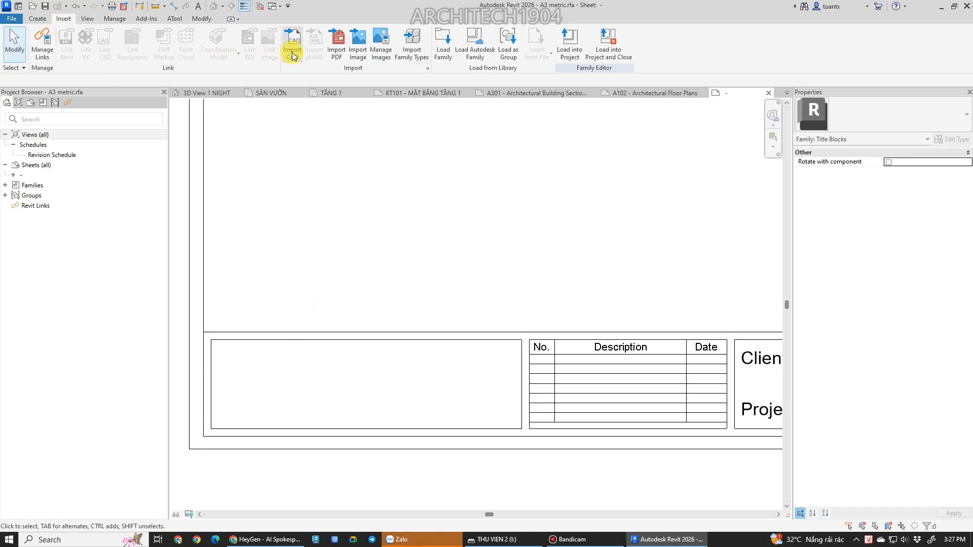
{"action": "left_click", "coordinate": [361, 55]}
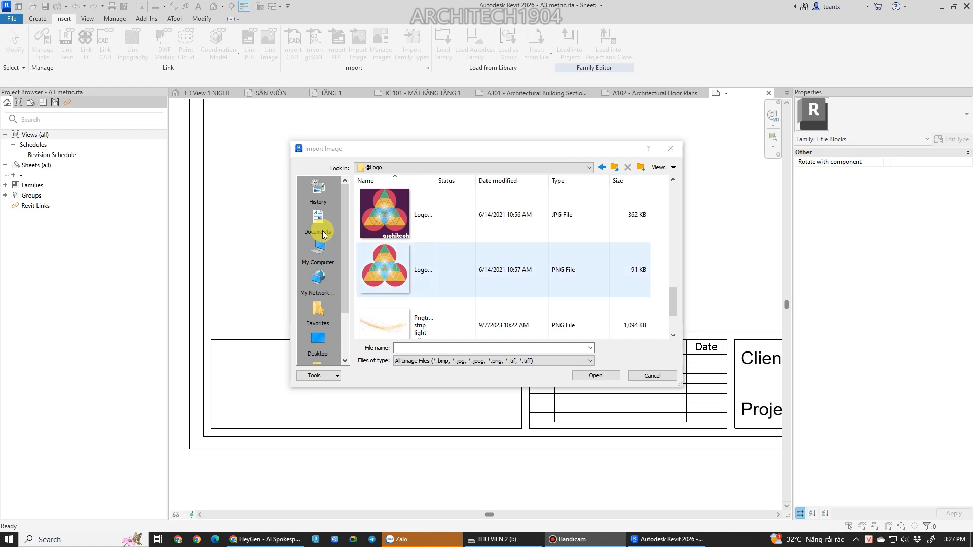
{"action": "left_click", "coordinate": [390, 218]}
{"action": "left_click", "coordinate": [591, 375]}
{"action": "scroll", "coordinate": [342, 382], "scroll_direction": "down", "scroll_amount": 4}
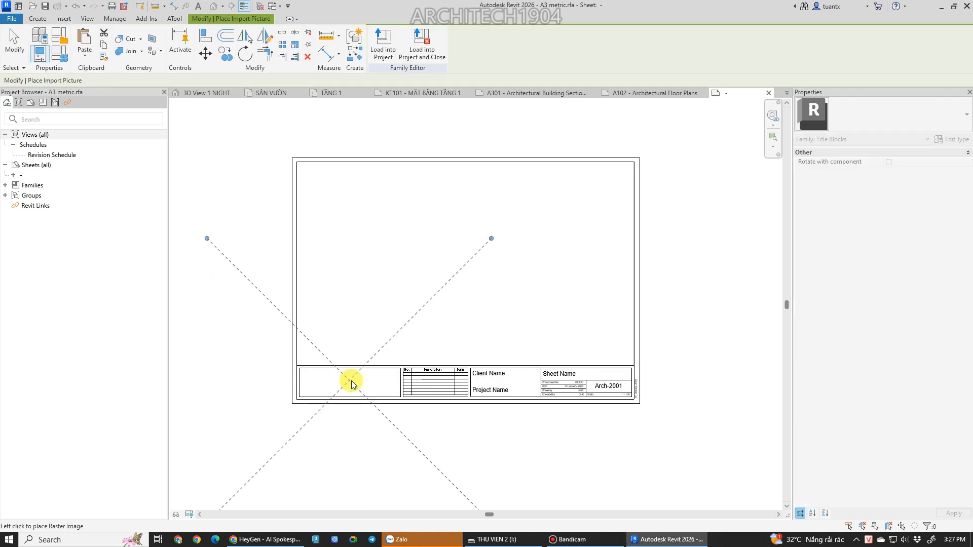
{"action": "left_click", "coordinate": [346, 390]}
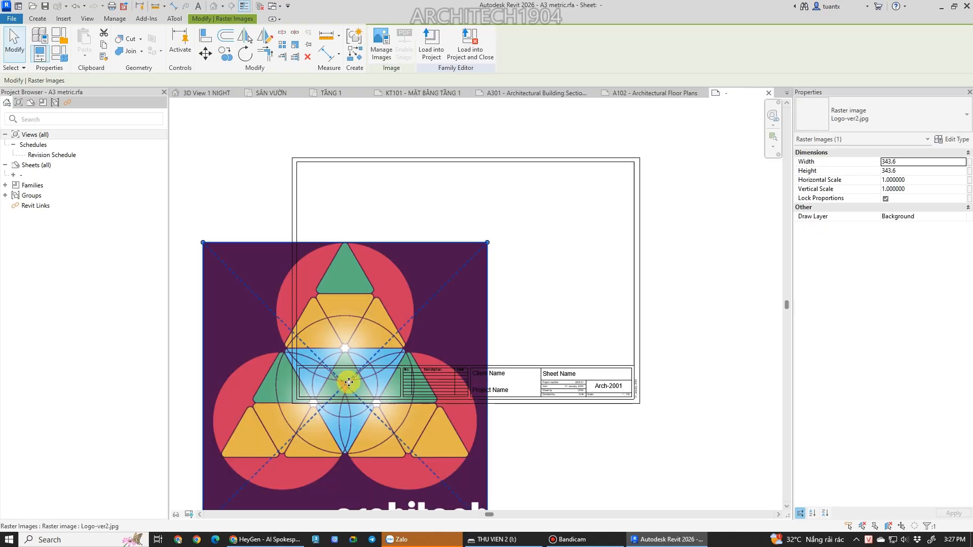
Scale the logo image down to about 34 mm square and fit it at the left end of the logo box.
{"action": "scroll", "coordinate": [426, 400], "scroll_direction": "down", "scroll_amount": 2}
{"action": "left_click_drag", "start_coordinate": [456, 446], "coordinate": [338, 341]}
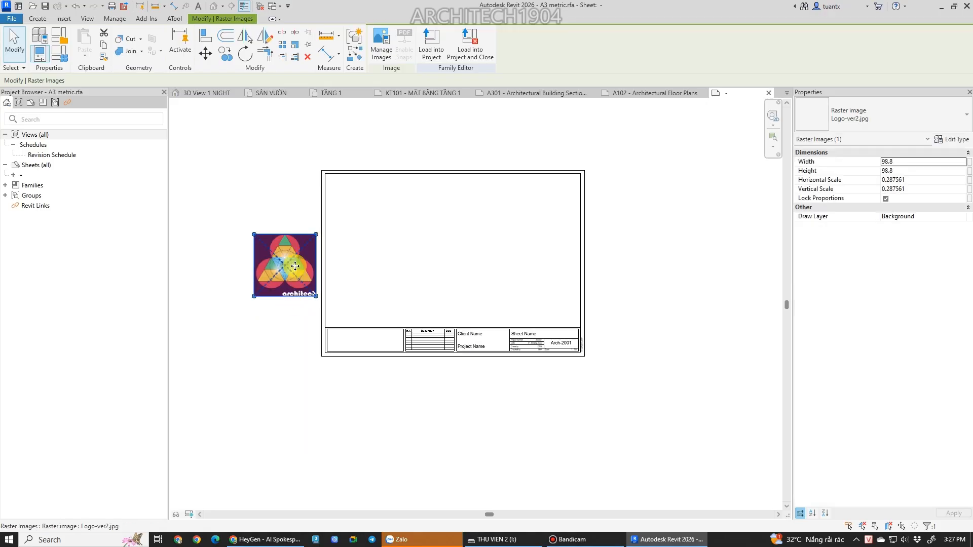
{"action": "left_click_drag", "start_coordinate": [288, 269], "coordinate": [367, 314]}
{"action": "scroll", "coordinate": [337, 338], "scroll_direction": "up", "scroll_amount": 2}
{"action": "scroll", "coordinate": [337, 338], "scroll_direction": "up", "scroll_amount": 1}
{"action": "left_click_drag", "start_coordinate": [535, 169], "coordinate": [395, 310]}
{"action": "middle_click_drag", "start_coordinate": [458, 269], "coordinate": [470, 255]}
{"action": "left_click_drag", "start_coordinate": [470, 255], "coordinate": [405, 303]}
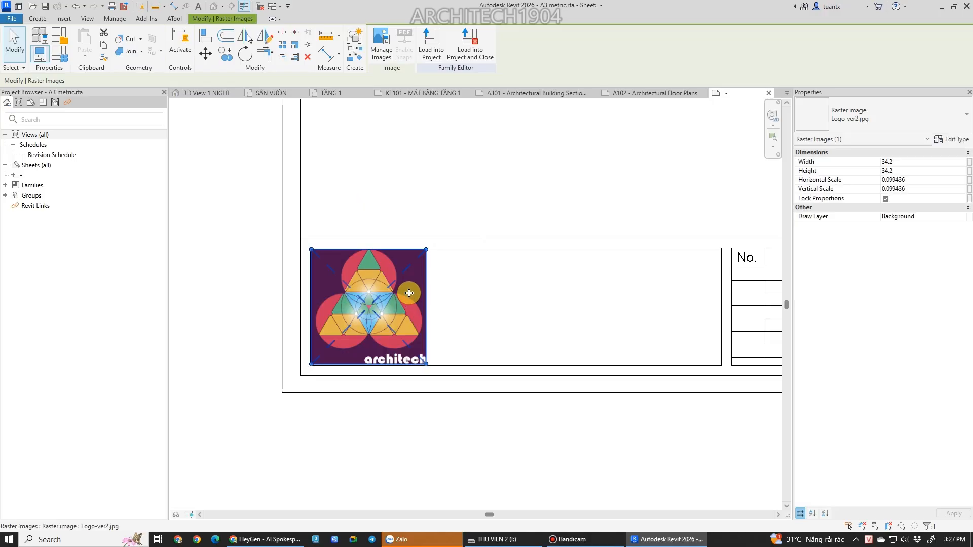
{"action": "scroll", "coordinate": [314, 304], "scroll_direction": "down", "scroll_amount": 2}
{"action": "left_click", "coordinate": [224, 310]}
{"action": "scroll", "coordinate": [224, 310], "scroll_direction": "up", "scroll_amount": 2}
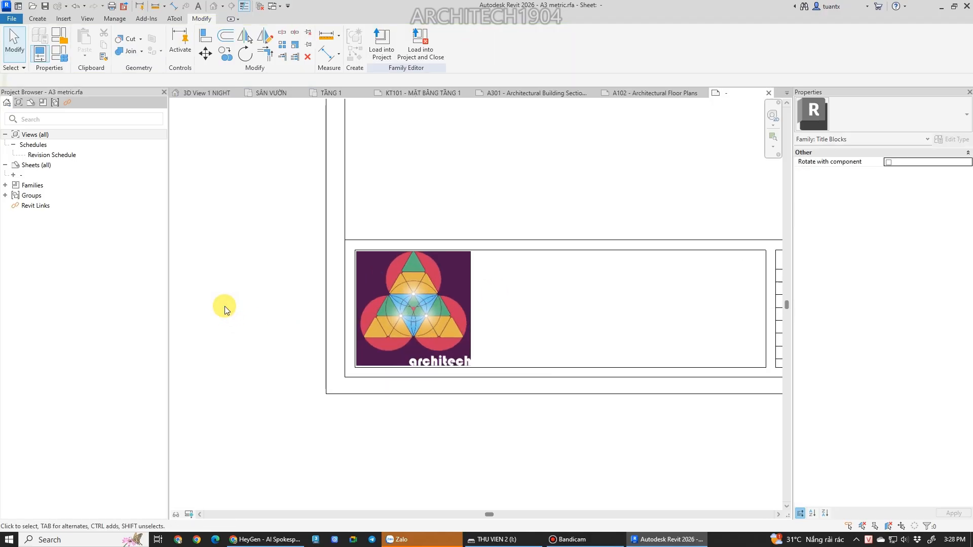
{"action": "scroll", "coordinate": [219, 304], "scroll_direction": "down", "scroll_amount": 2}
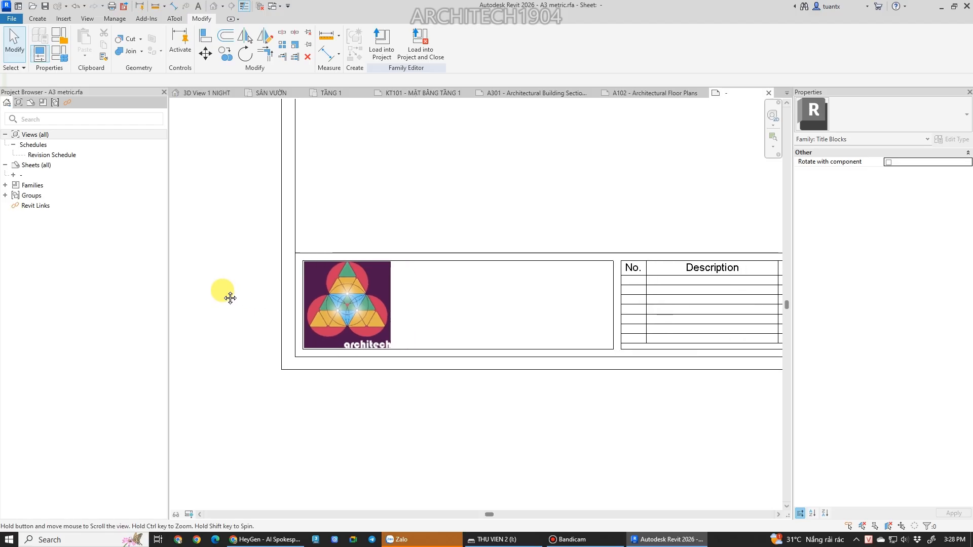
Add the text "KÊNH YOUTUBE ARCHITECH1904" beside the logo in the title block.
{"action": "left_click", "coordinate": [38, 18]}
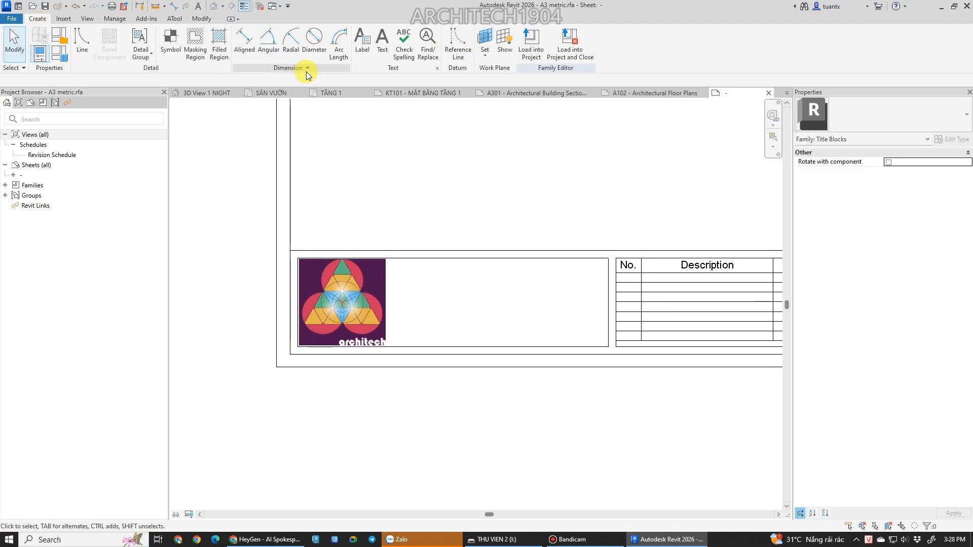
{"action": "left_click", "coordinate": [382, 41]}
{"action": "scroll", "coordinate": [413, 304], "scroll_direction": "up", "scroll_amount": 2}
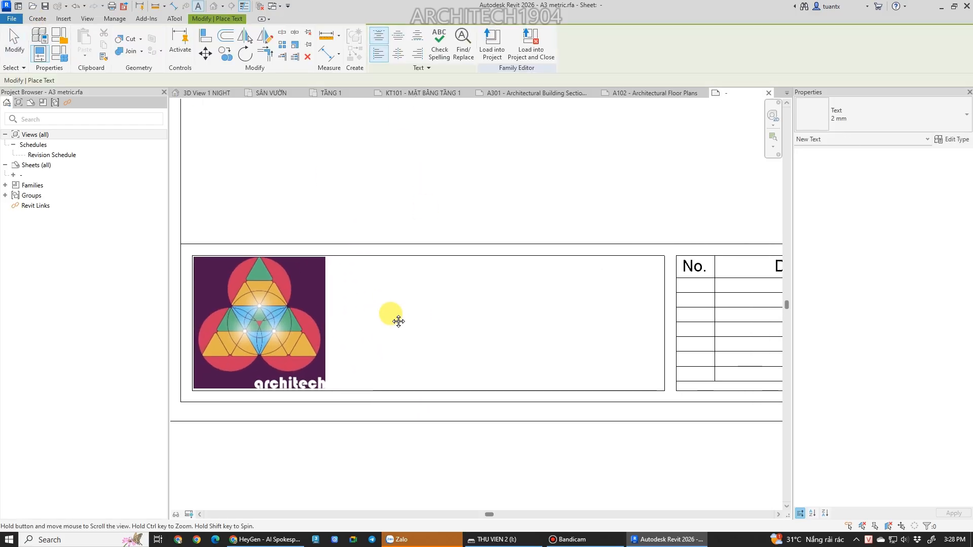
{"action": "left_click", "coordinate": [336, 351]}
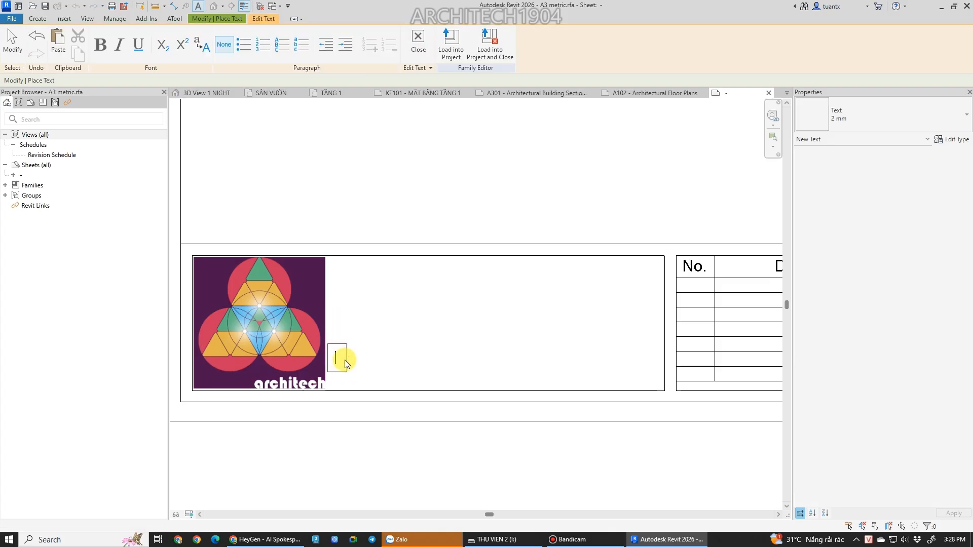
{"action": "type", "text": "KÊNH YOUR"}
{"action": "key", "text": "BackSpace"}
{"action": "type", "text": "TUBE "}
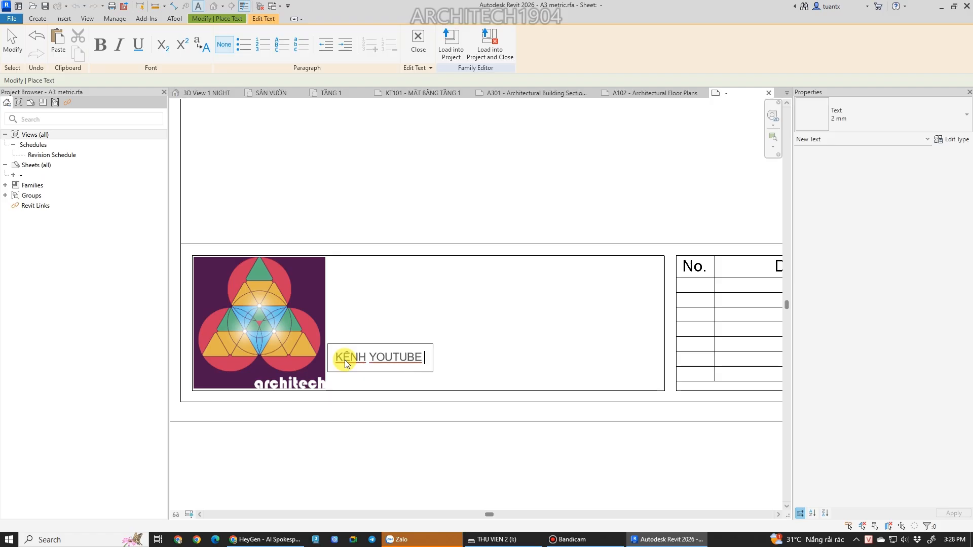
{"action": "type", "text": "ARCHITECH1904"}
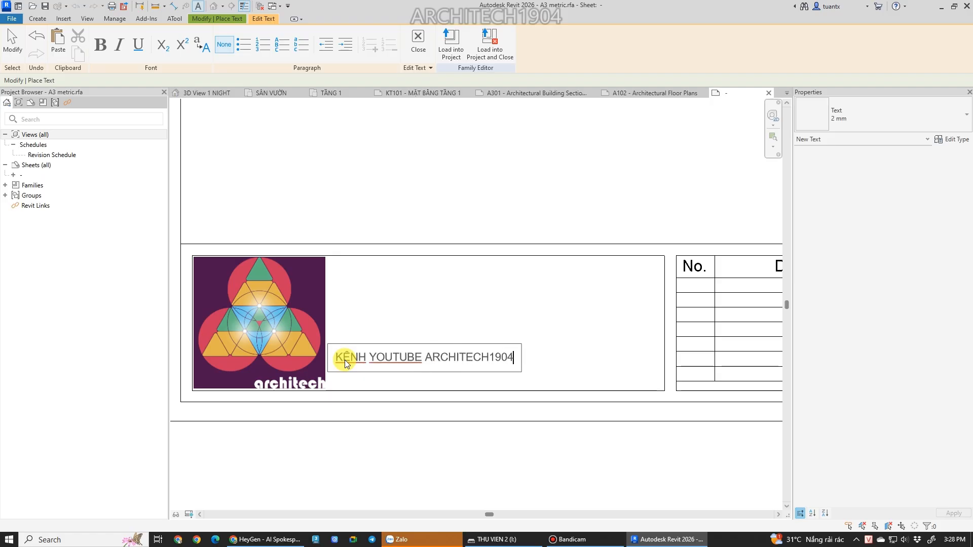
{"action": "left_click", "coordinate": [423, 157]}
{"action": "scroll", "coordinate": [428, 296], "scroll_direction": "down", "scroll_amount": 1}
{"action": "middle_click_drag", "start_coordinate": [427, 296], "coordinate": [368, 273]}
{"action": "left_click", "coordinate": [14, 49]}
Change the channel text to the 5 mm type, wrap it onto two lines and position it beside the logo.
{"action": "left_click", "coordinate": [324, 321]}
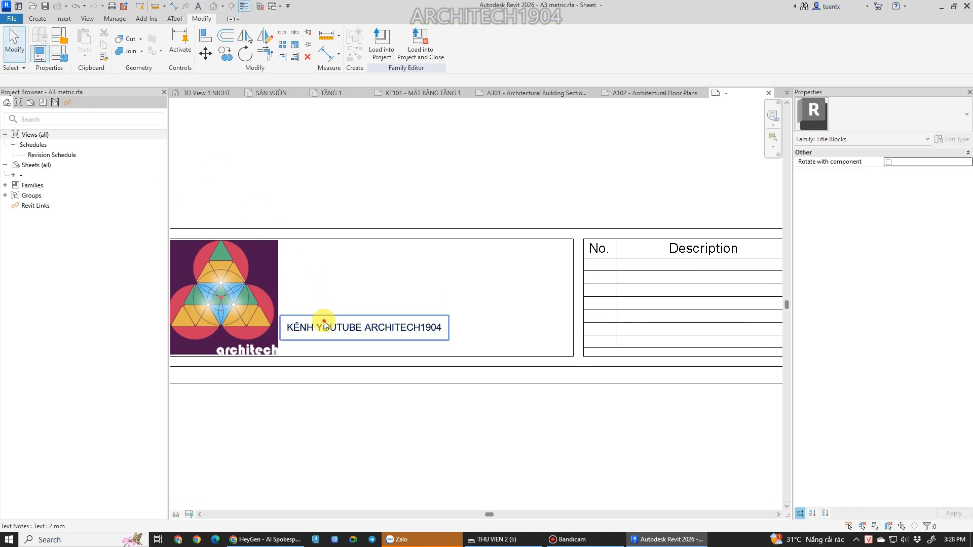
{"action": "left_click_drag", "start_coordinate": [289, 319], "coordinate": [301, 327]}
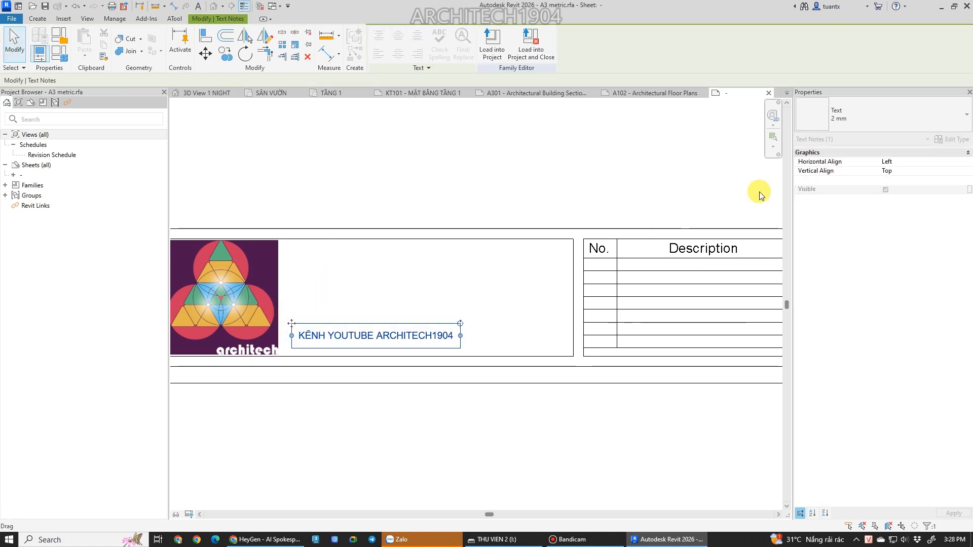
{"action": "left_click", "coordinate": [872, 120]}
{"action": "left_click", "coordinate": [834, 202]}
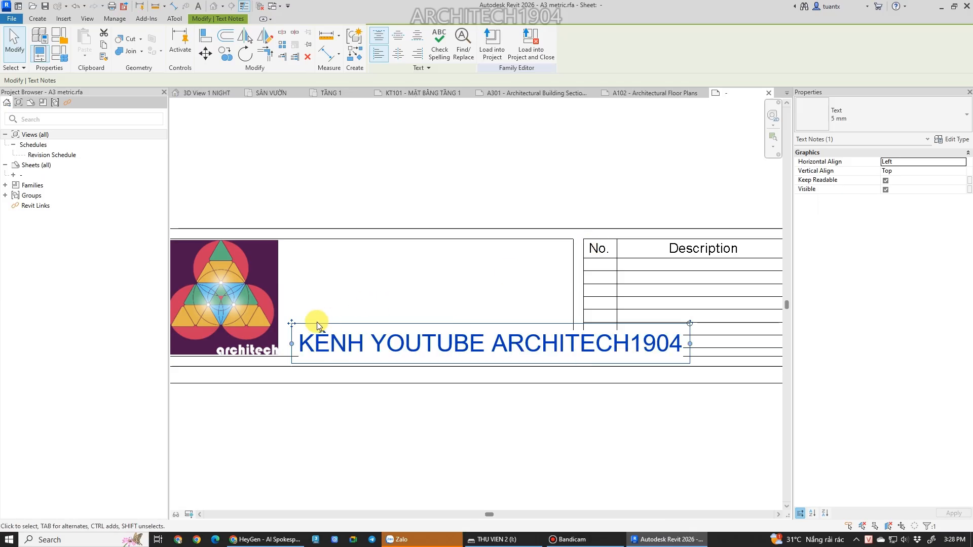
{"action": "left_click_drag", "start_coordinate": [291, 322], "coordinate": [283, 272]}
{"action": "left_click_drag", "start_coordinate": [681, 292], "coordinate": [492, 298]}
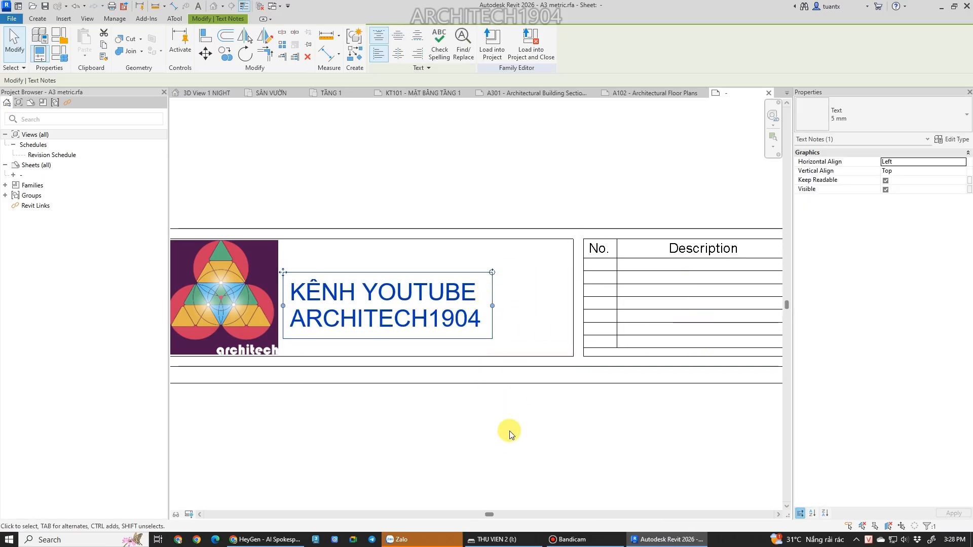
{"action": "left_click_drag", "start_coordinate": [282, 272], "coordinate": [306, 247]}
{"action": "left_click", "coordinate": [328, 196]}
{"action": "scroll", "coordinate": [374, 220], "scroll_direction": "down", "scroll_amount": 4}
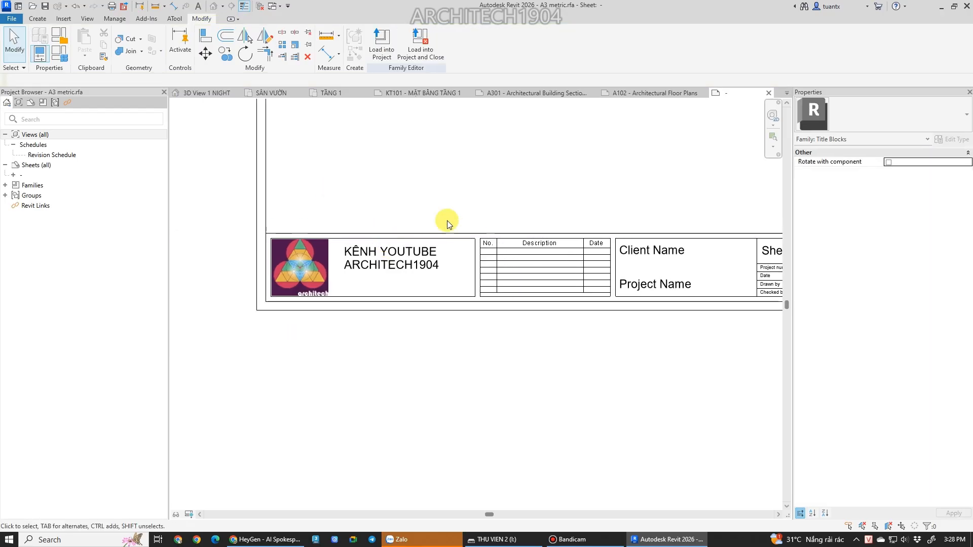
{"action": "middle_click_drag", "start_coordinate": [411, 254], "coordinate": [317, 360]}
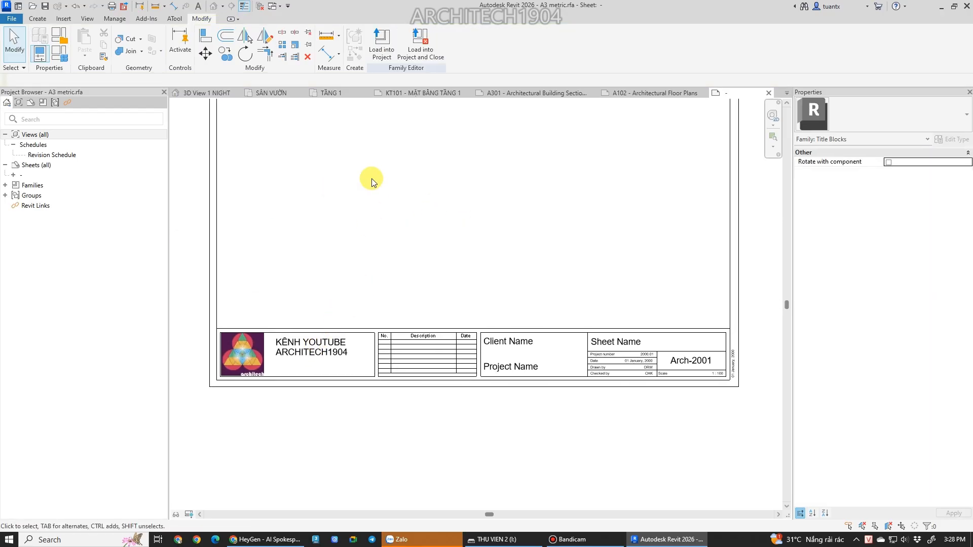
Load the title block into the project and close it without saving the family file, overwriting the existing version.
{"action": "left_click", "coordinate": [429, 52]}
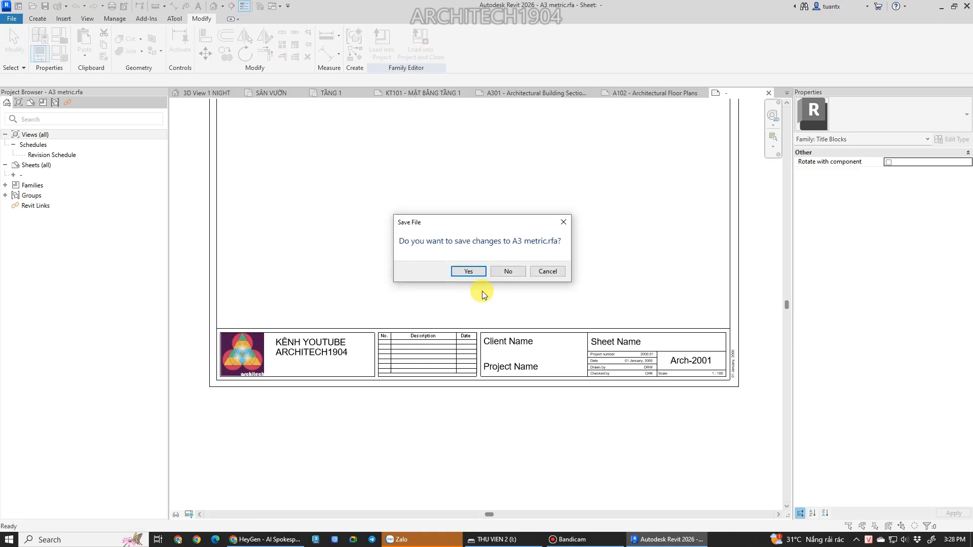
{"action": "left_click", "coordinate": [508, 271]}
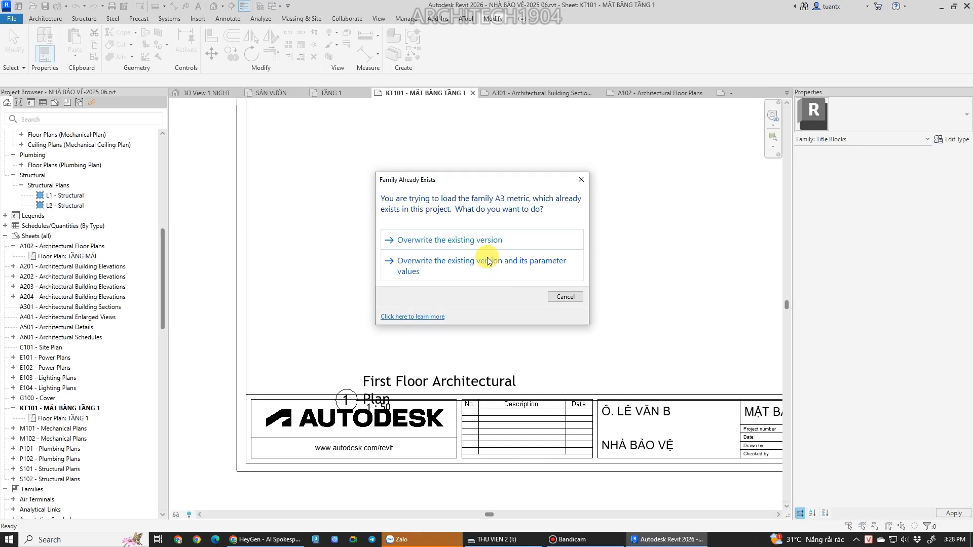
{"action": "left_click", "coordinate": [469, 243]}
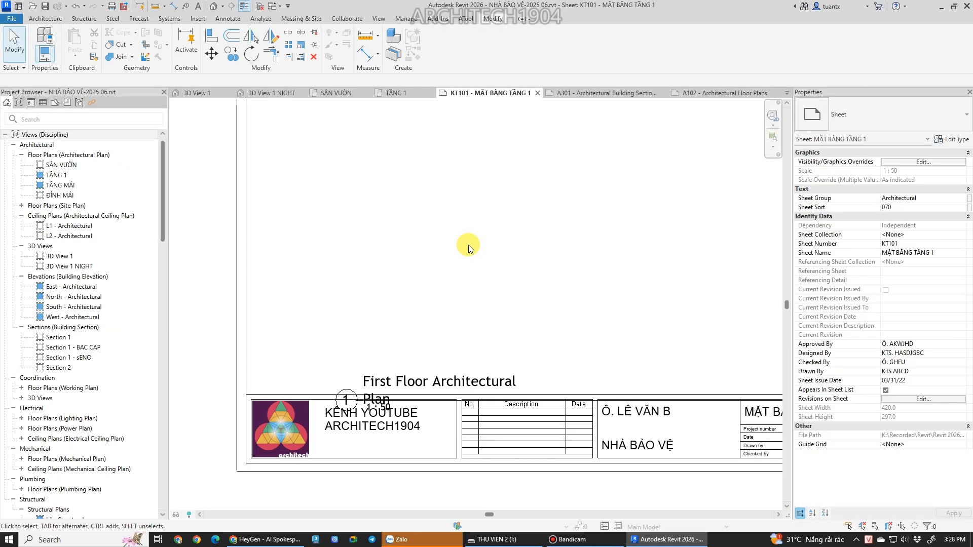
{"action": "scroll", "coordinate": [460, 285], "scroll_direction": "down", "scroll_amount": 4}
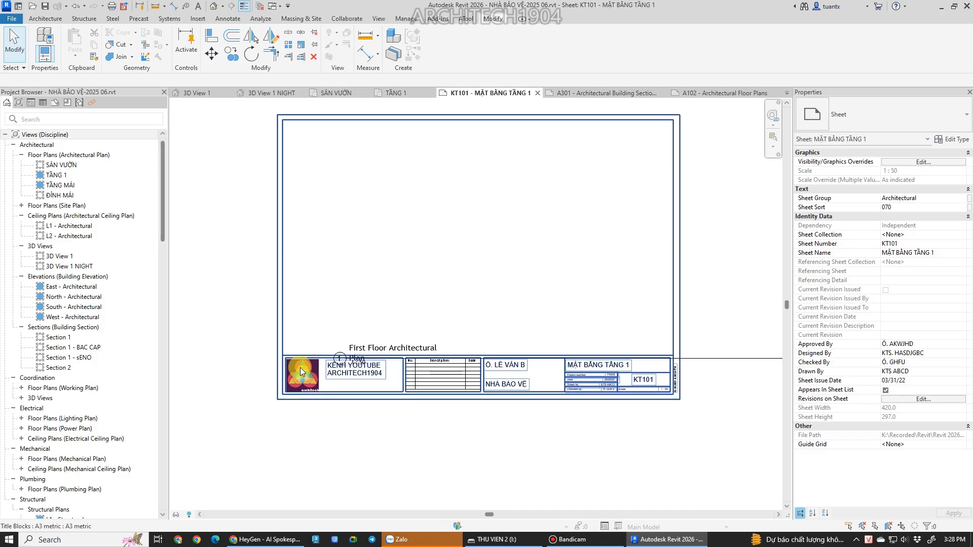
{"action": "left_click", "coordinate": [332, 140]}
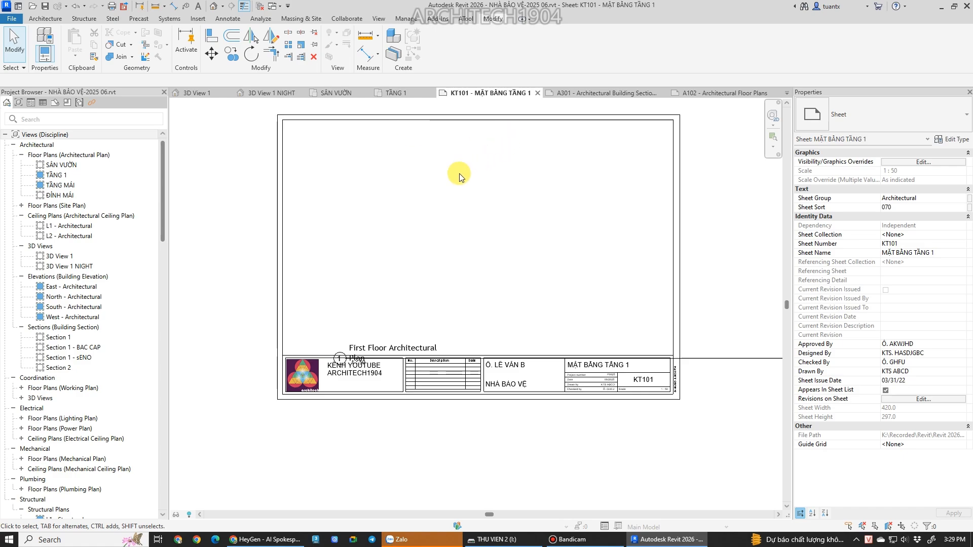
Delete the misplaced TẦNG 1 floor plan viewport lying outside the KT101 sheet frame.
{"action": "middle_click_drag", "start_coordinate": [459, 173], "coordinate": [427, 203]}
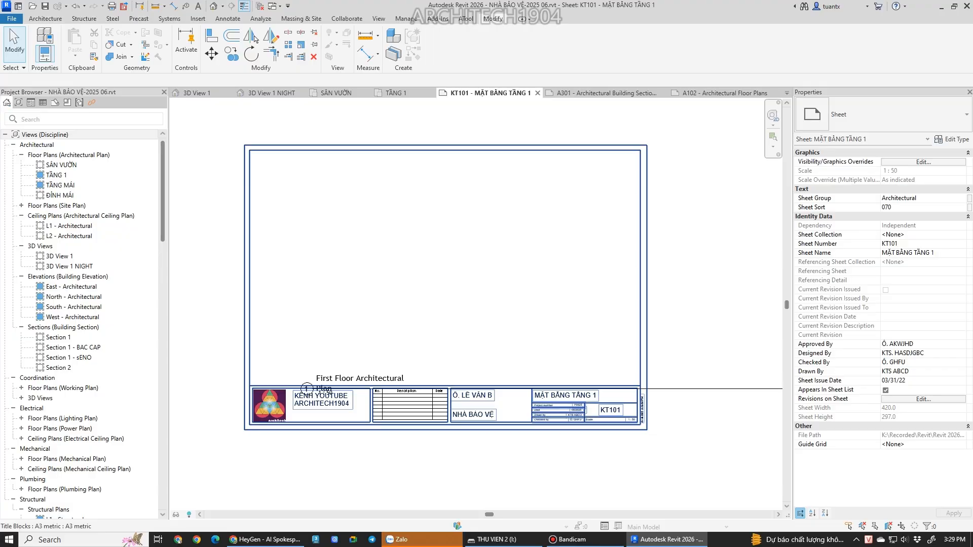
{"action": "left_click", "coordinate": [619, 254]}
{"action": "scroll", "coordinate": [435, 268], "scroll_direction": "down", "scroll_amount": 2}
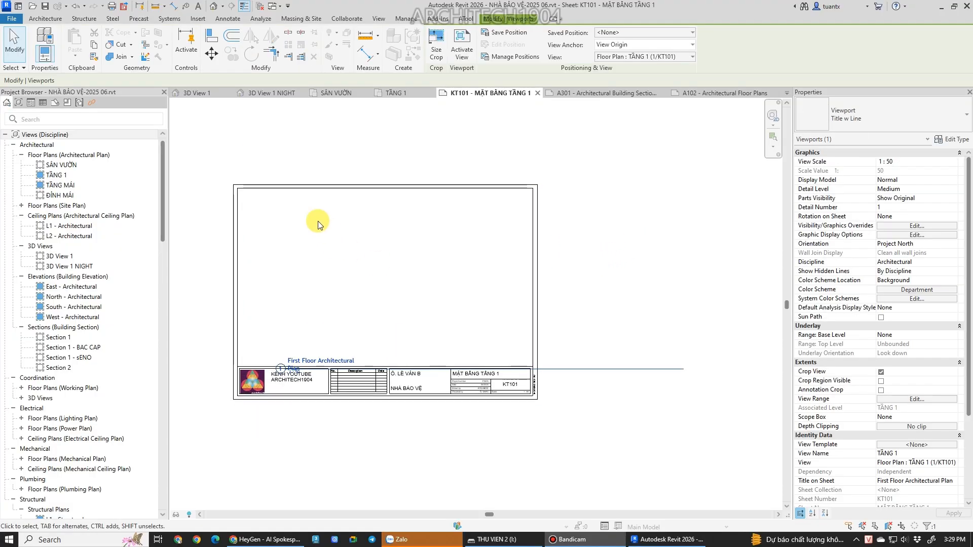
{"action": "scroll", "coordinate": [345, 250], "scroll_direction": "down", "scroll_amount": 2}
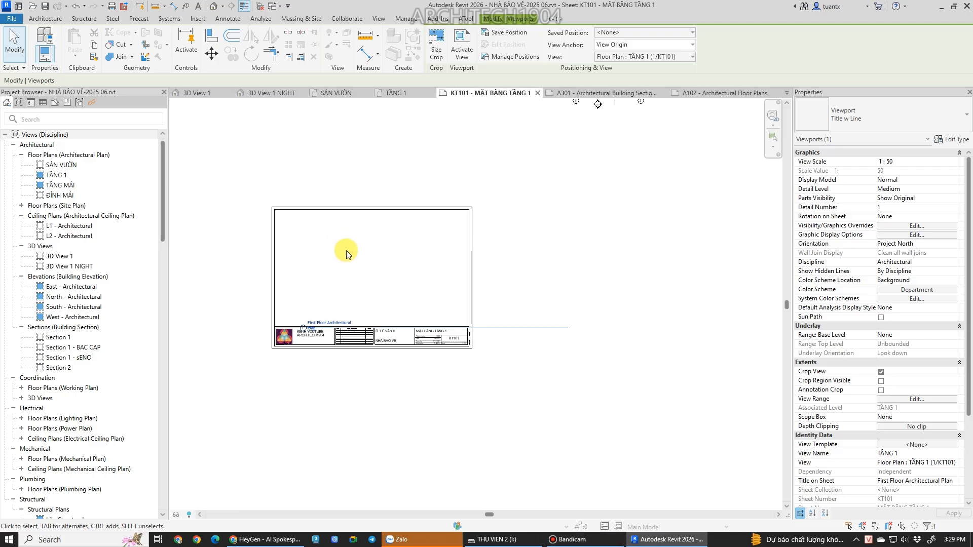
{"action": "left_click", "coordinate": [512, 250]}
{"action": "middle_click_drag", "start_coordinate": [513, 250], "coordinate": [565, 288]}
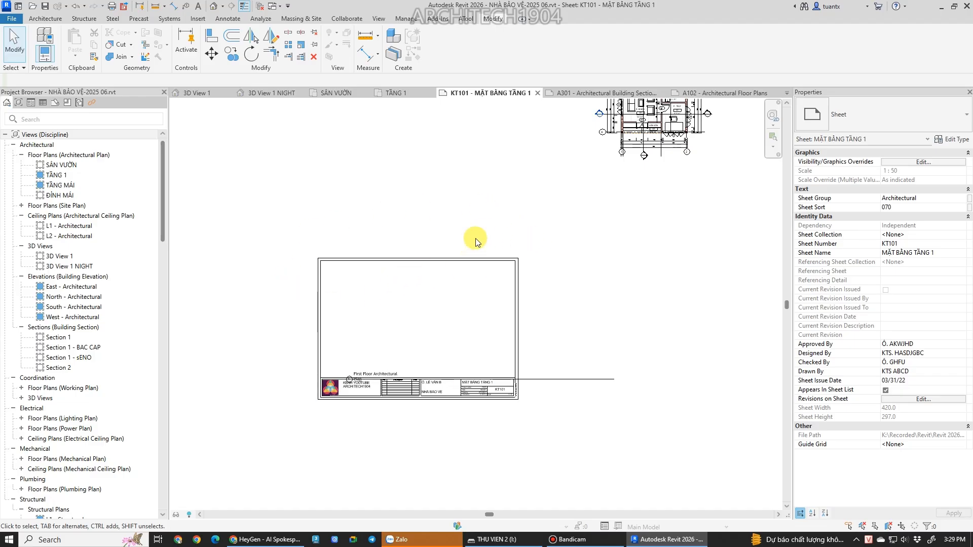
{"action": "left_click", "coordinate": [641, 138]}
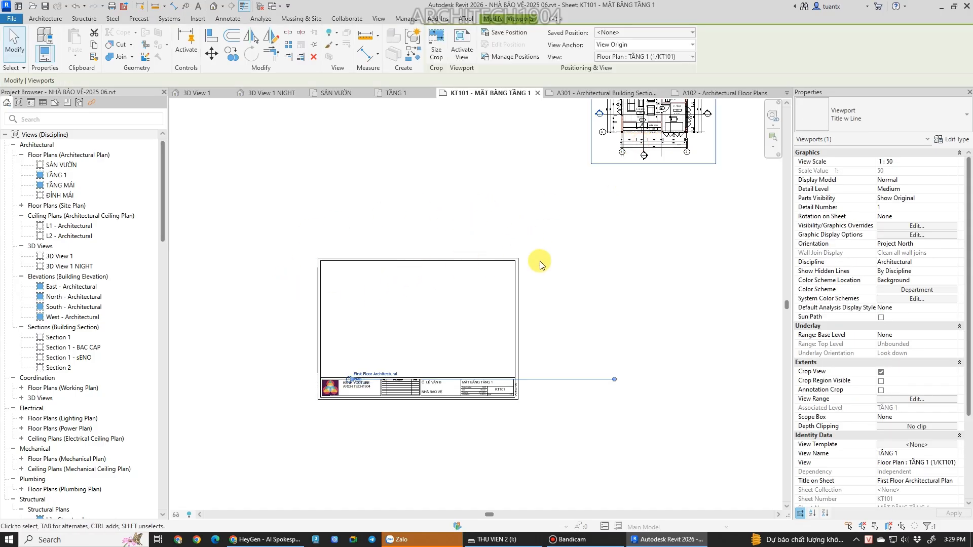
{"action": "scroll", "coordinate": [540, 266], "scroll_direction": "down", "scroll_amount": 1}
{"action": "key", "text": "Delete"}
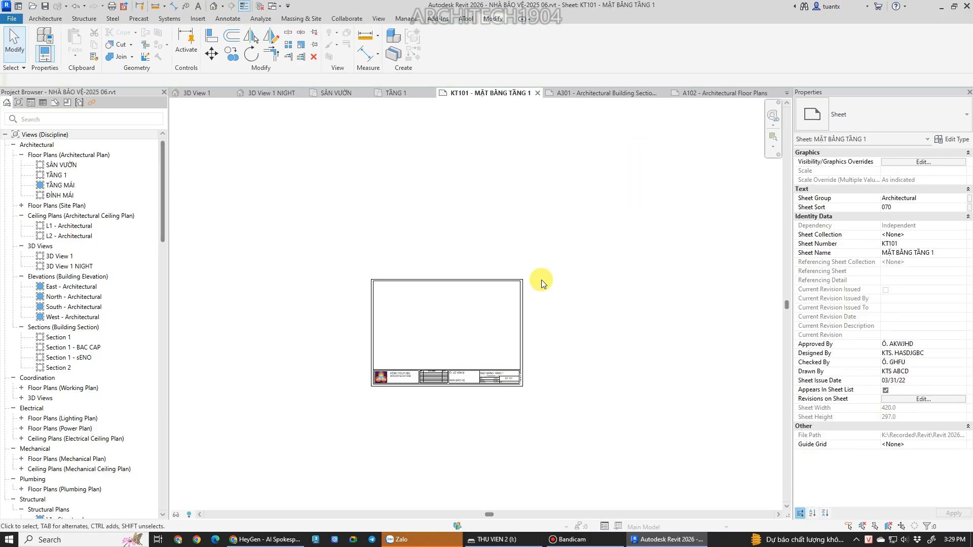
Place the TẦNG 1 floor plan from the project browser inside the KT101 frame and delete the placed viewport again.
{"action": "scroll", "coordinate": [408, 335], "scroll_direction": "up", "scroll_amount": 2}
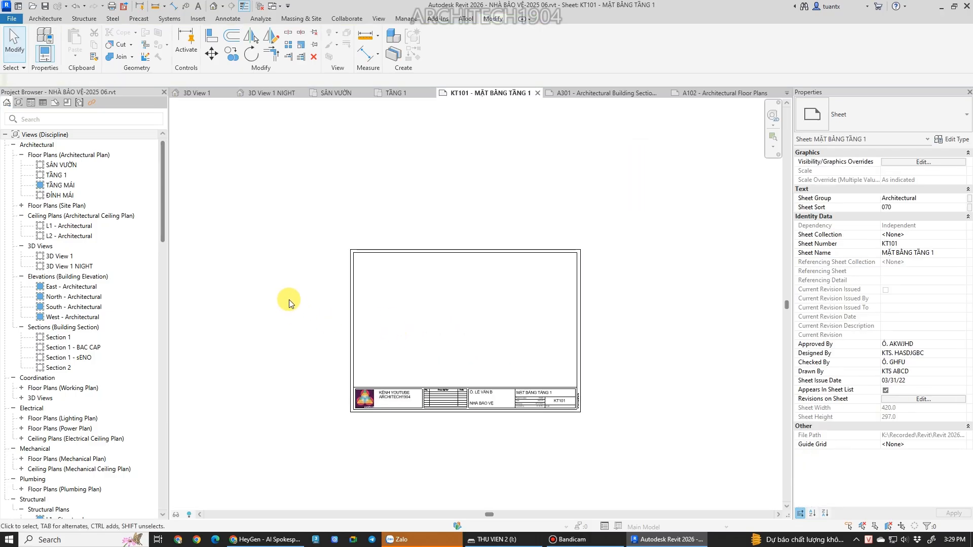
{"action": "scroll", "coordinate": [289, 299], "scroll_direction": "up", "scroll_amount": 3}
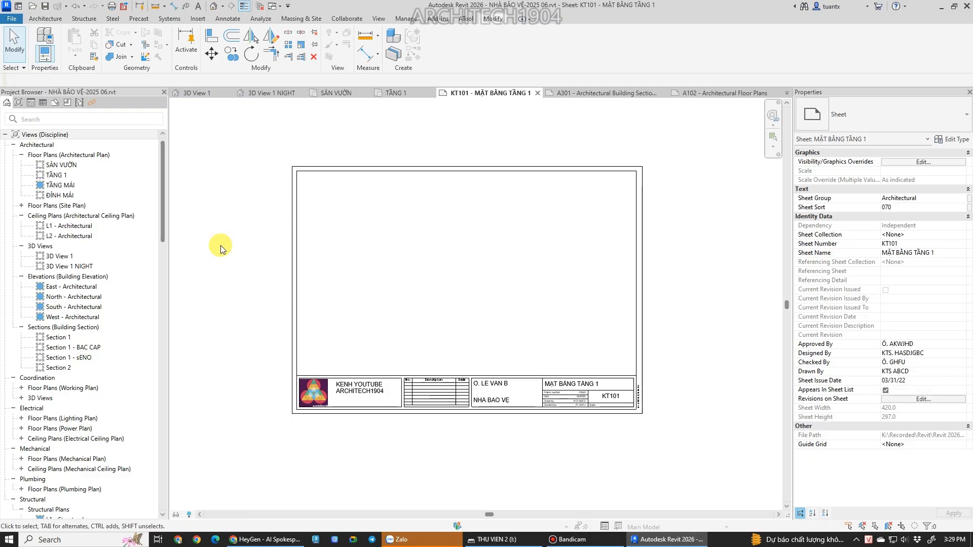
{"action": "left_click", "coordinate": [55, 178]}
{"action": "left_click_drag", "start_coordinate": [56, 176], "coordinate": [444, 248]}
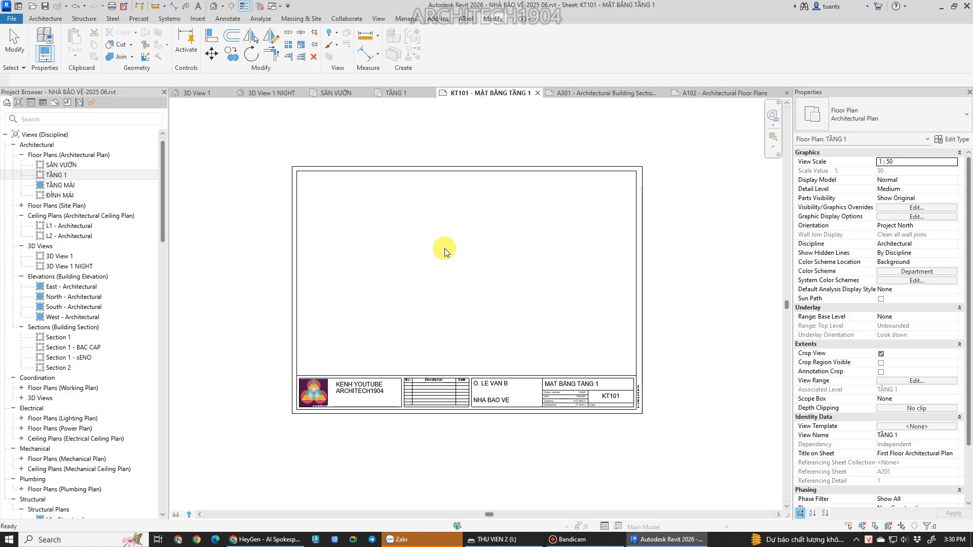
{"action": "left_click", "coordinate": [474, 274]}
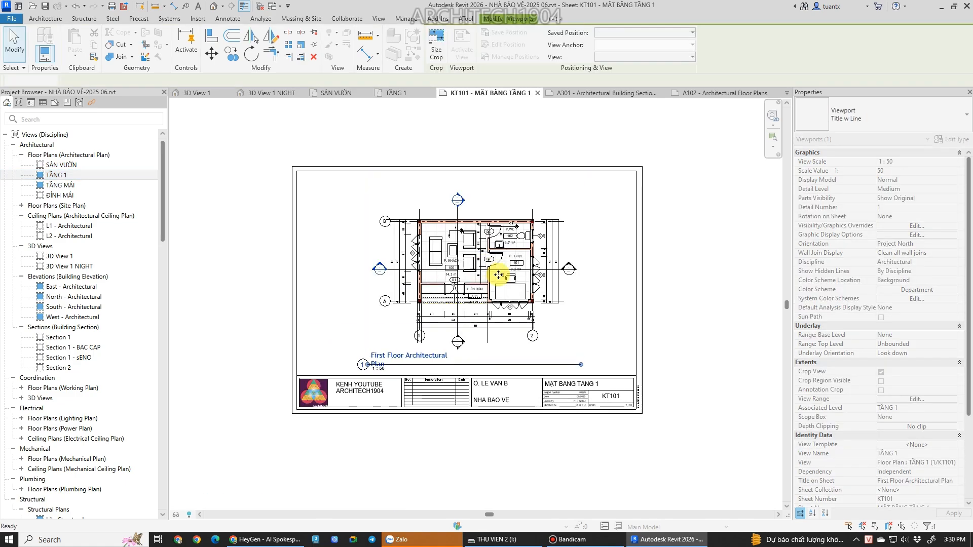
{"action": "left_click", "coordinate": [708, 307]}
{"action": "left_click", "coordinate": [445, 315]}
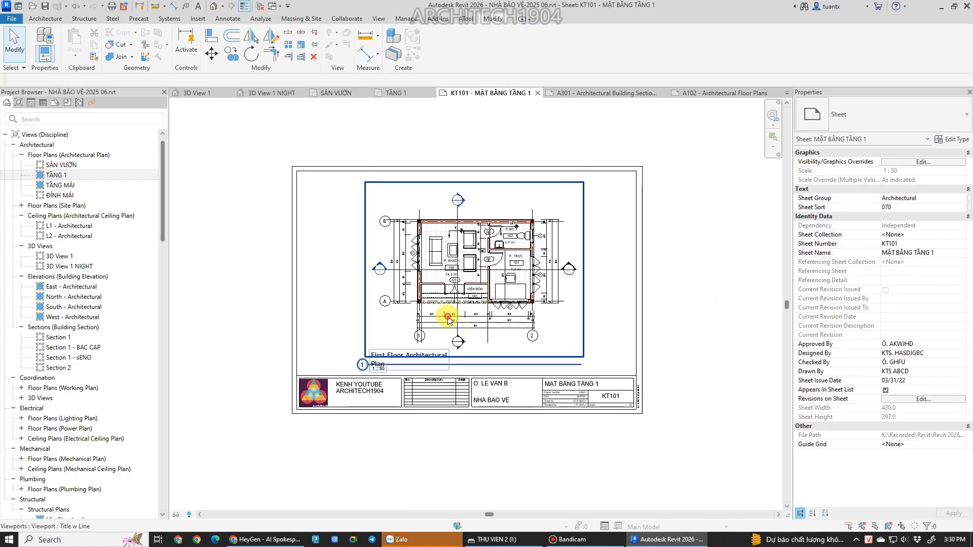
{"action": "key", "text": "Delete"}
Close the inactive views and place the view "Floor Plan: TẦNG 1" inside the KT101 frame with the Place View command.
{"action": "left_click", "coordinate": [379, 18]}
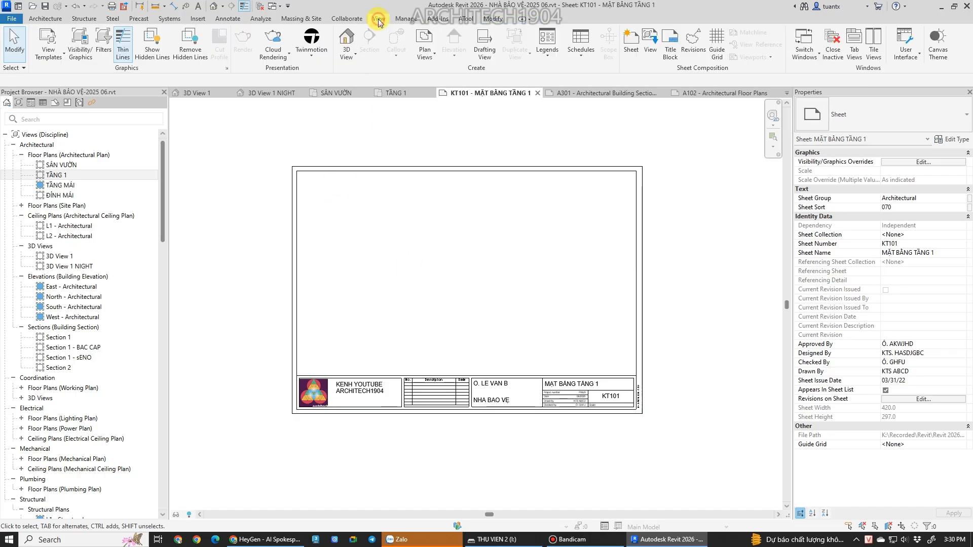
{"action": "left_click", "coordinate": [260, 7]}
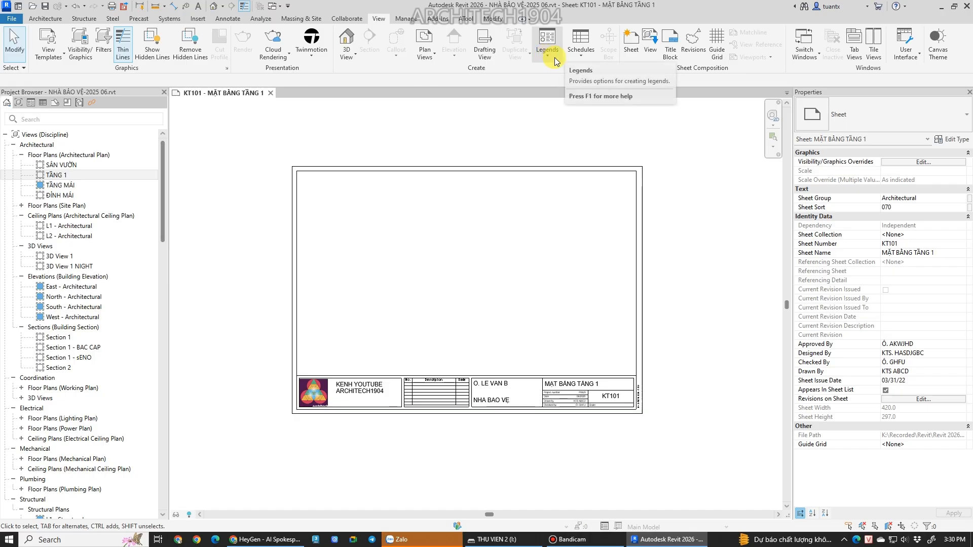
{"action": "left_click", "coordinate": [653, 45]}
{"action": "left_click", "coordinate": [450, 258]}
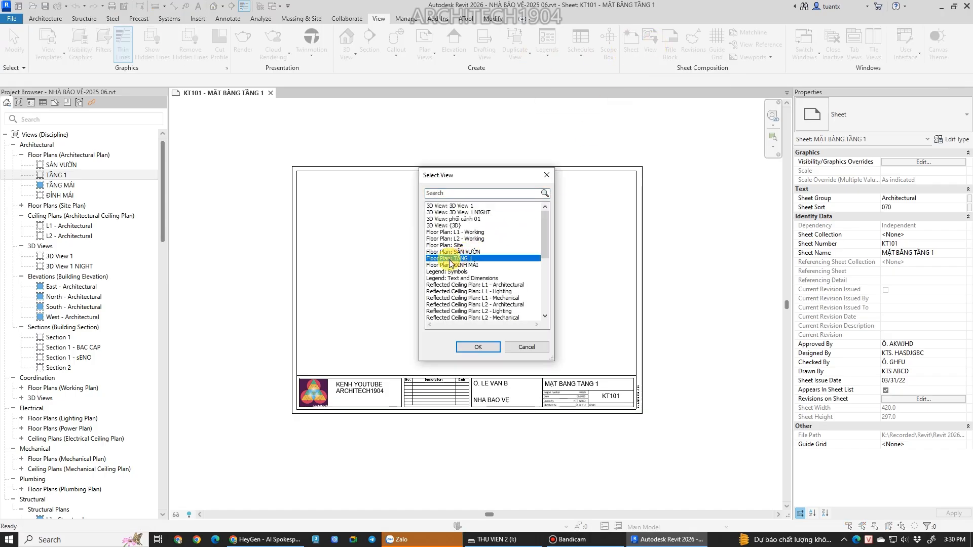
{"action": "left_click", "coordinate": [478, 348]}
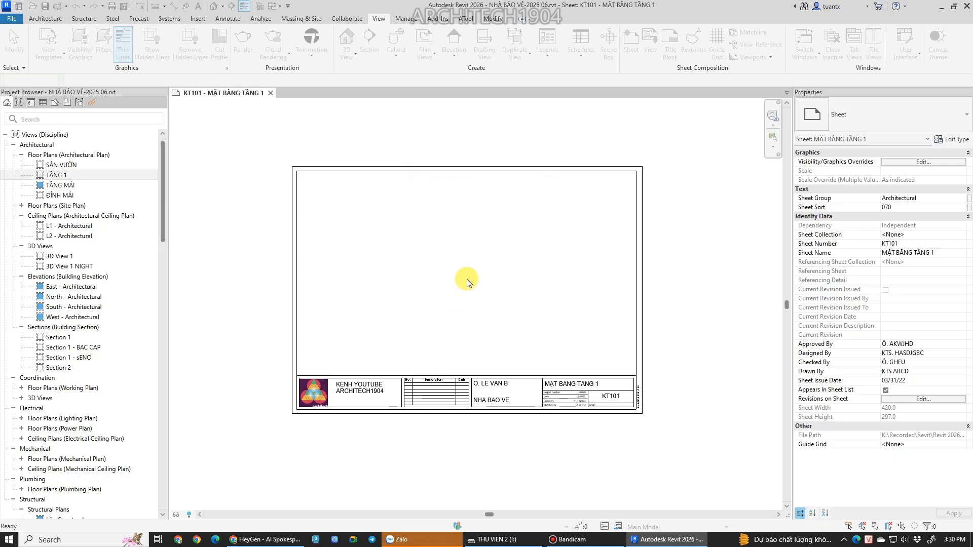
{"action": "left_click", "coordinate": [473, 268]}
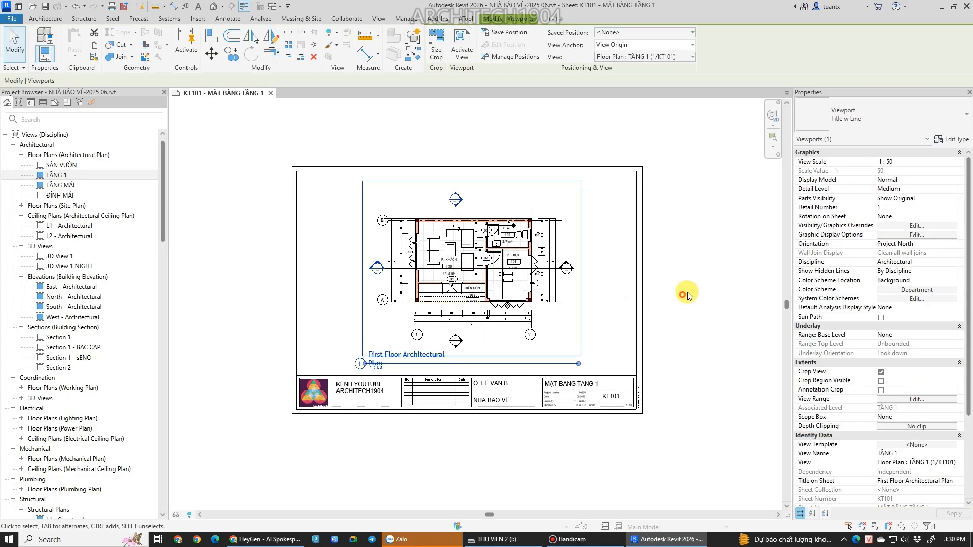
{"action": "left_click", "coordinate": [683, 289]}
Move the floor plan viewport slightly up and nudge it to fit centrally above the title block.
{"action": "scroll", "coordinate": [689, 299], "scroll_direction": "up", "scroll_amount": 2}
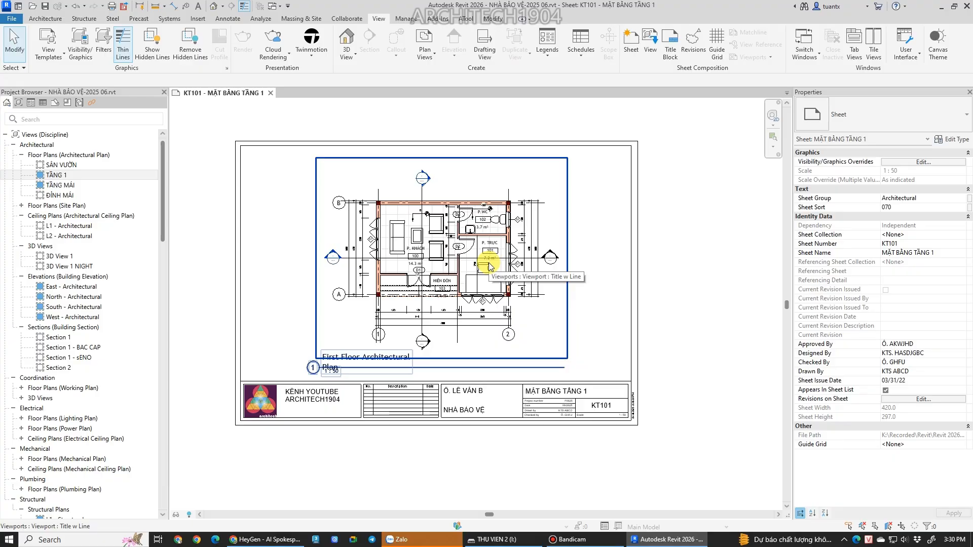
{"action": "left_click_drag", "start_coordinate": [470, 240], "coordinate": [471, 225]}
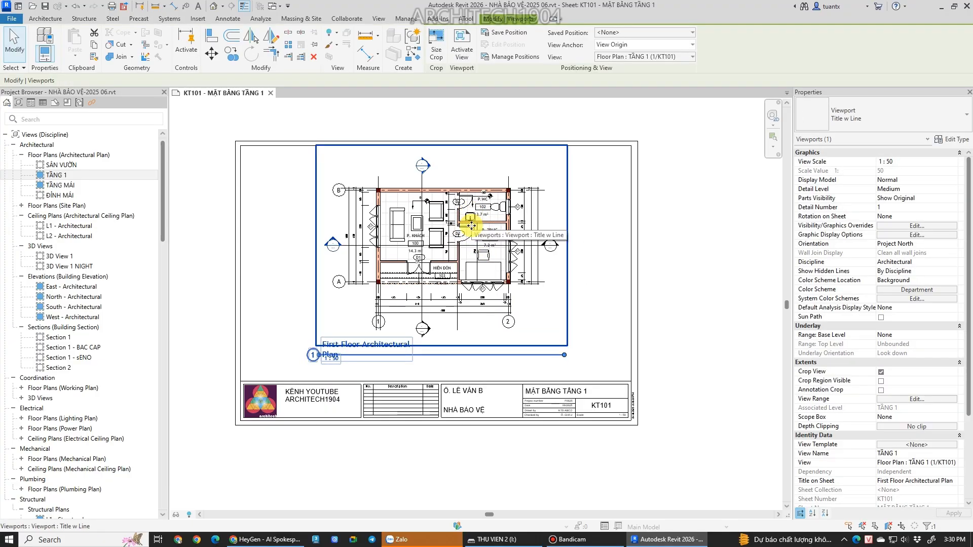
{"action": "key", "text": "Down"}
{"action": "key", "text": "Down"}
{"action": "key", "text": "Down"}
{"action": "key", "text": "Left"}
{"action": "key", "text": "Right"}
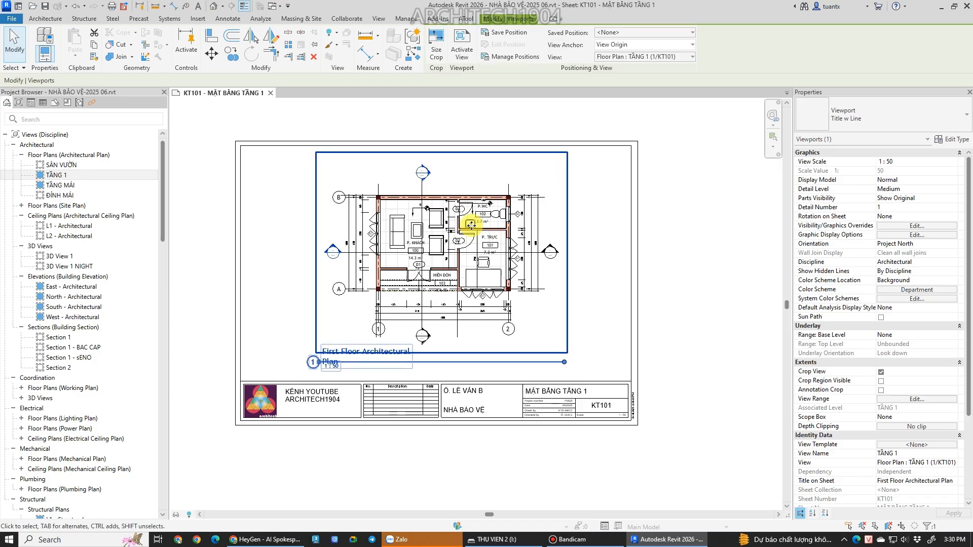
{"action": "key", "text": "Right"}
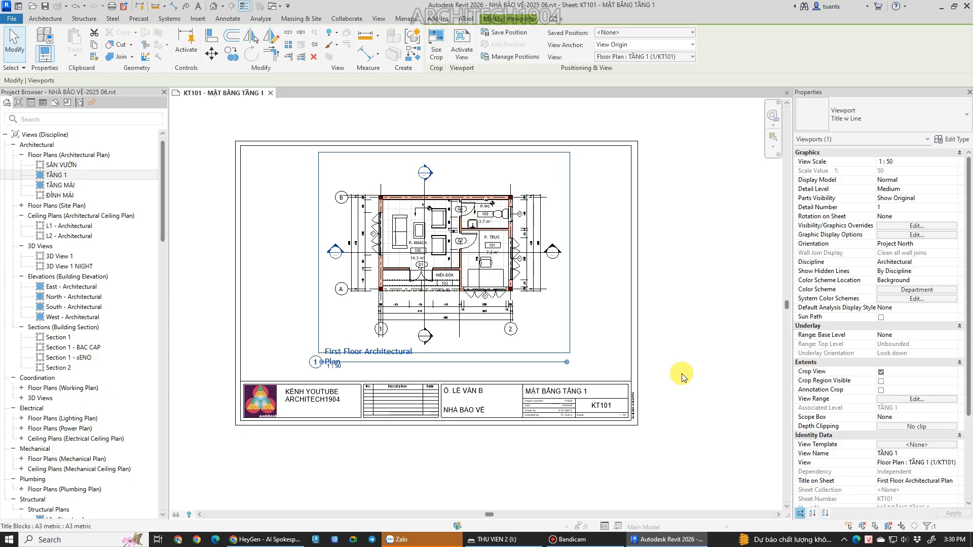
{"action": "left_click", "coordinate": [704, 358]}
Set the floor plan viewport's Title on Sheet to "MẶT BẰNG TẦNG 1".
{"action": "scroll", "coordinate": [702, 366], "scroll_direction": "up", "scroll_amount": 1}
{"action": "middle_click_drag", "start_coordinate": [702, 366], "coordinate": [720, 349]}
{"action": "left_click", "coordinate": [507, 246]}
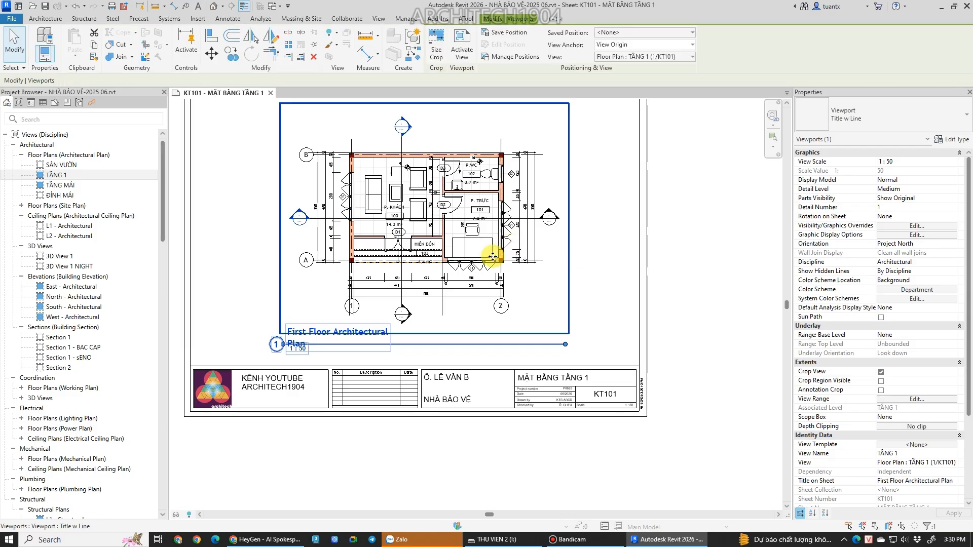
{"action": "scroll", "coordinate": [355, 275], "scroll_direction": "up", "scroll_amount": 3}
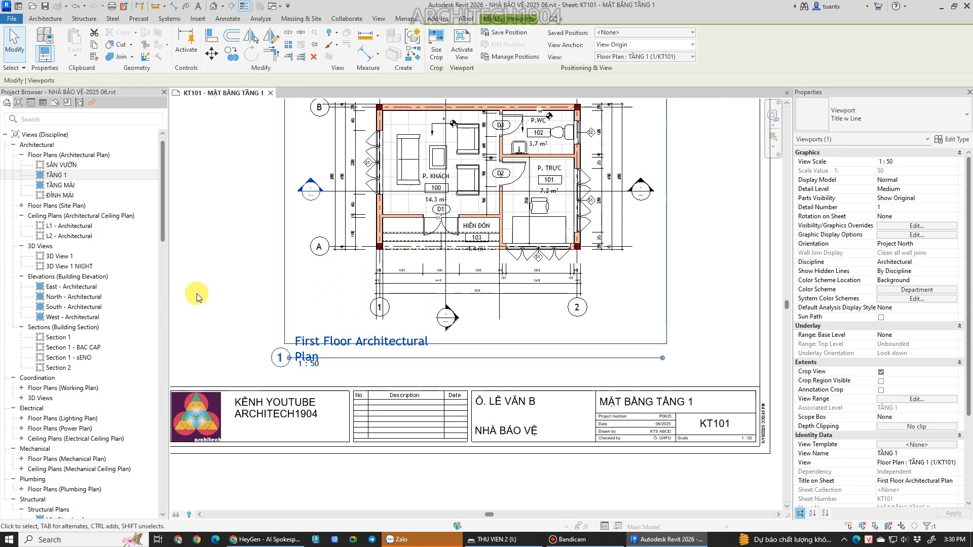
{"action": "key", "text": "Escape"}
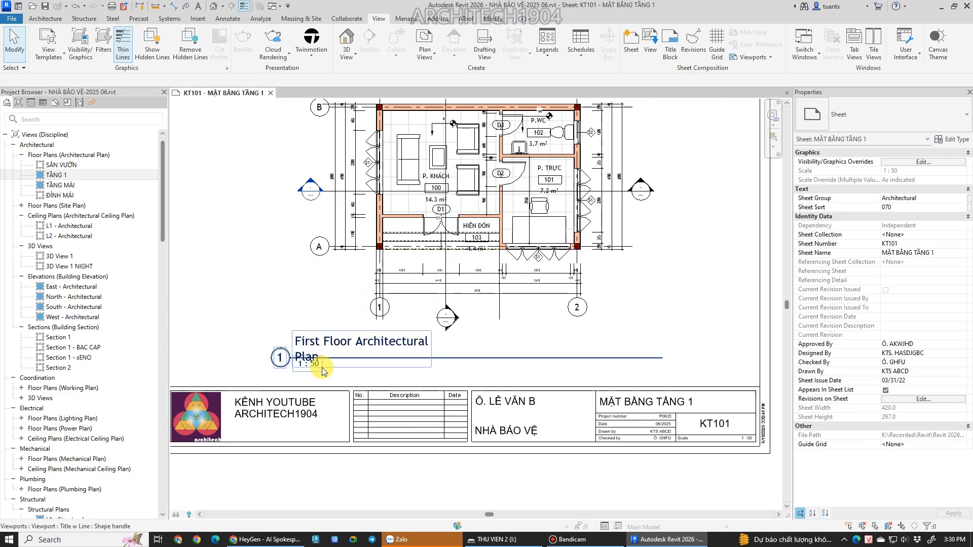
{"action": "left_click", "coordinate": [427, 234]}
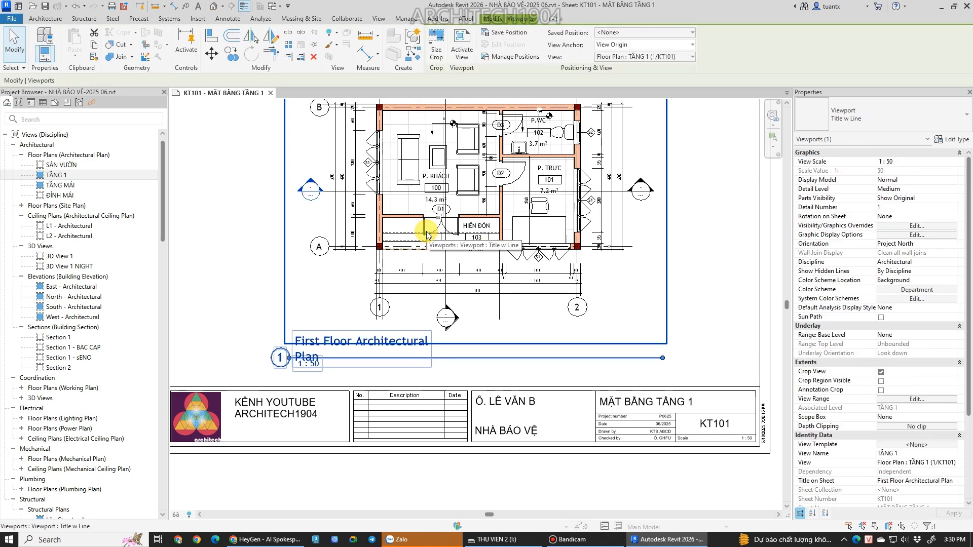
{"action": "scroll", "coordinate": [836, 408], "scroll_direction": "down", "scroll_amount": 4}
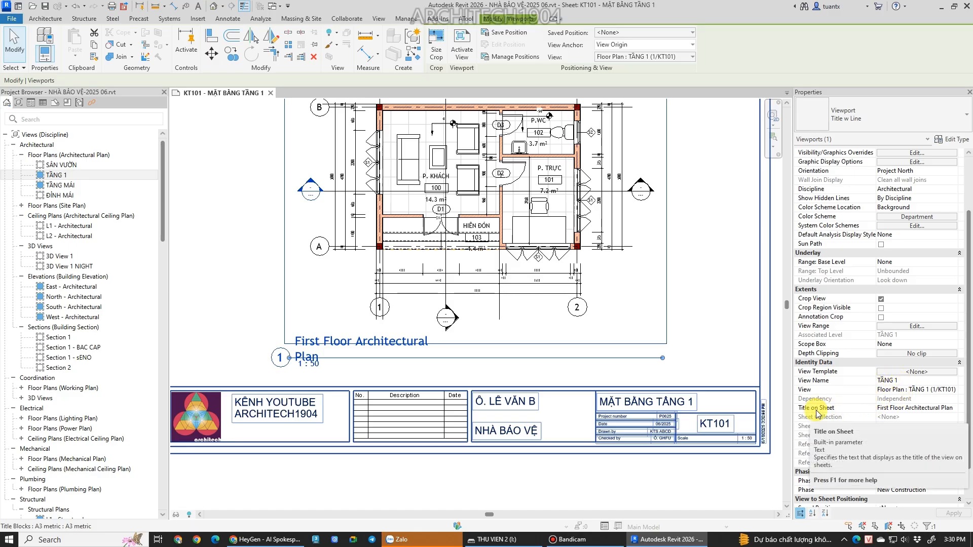
{"action": "left_click", "coordinate": [895, 408]}
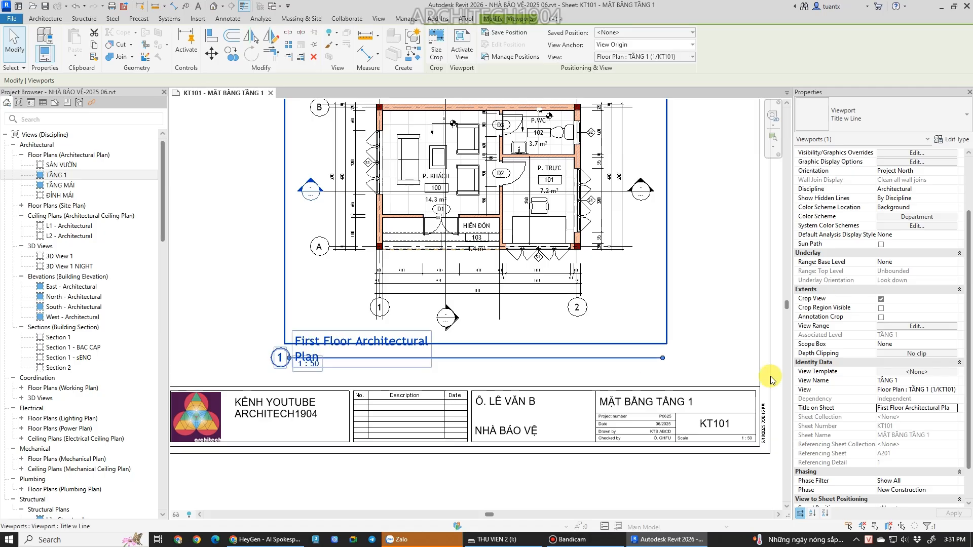
{"action": "key", "text": "ctrl+a"}
{"action": "type", "text": "MB"}
{"action": "key", "text": "BackSpace"}
{"action": "type", "text": "Ả"}
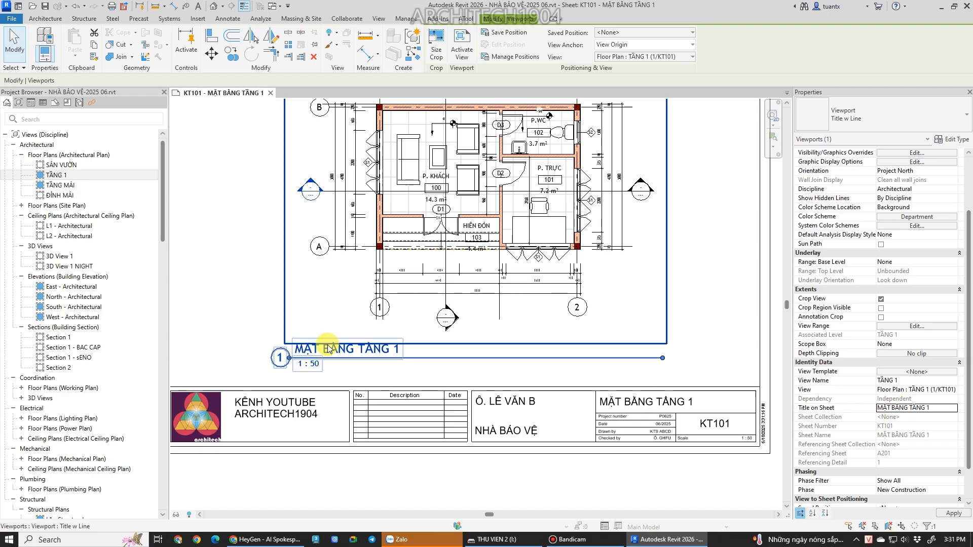
Shorten the viewport's title line so that it ends just past the text MẶT BẰNG TẦNG 1.
{"action": "scroll", "coordinate": [332, 350], "scroll_direction": "up", "scroll_amount": 2}
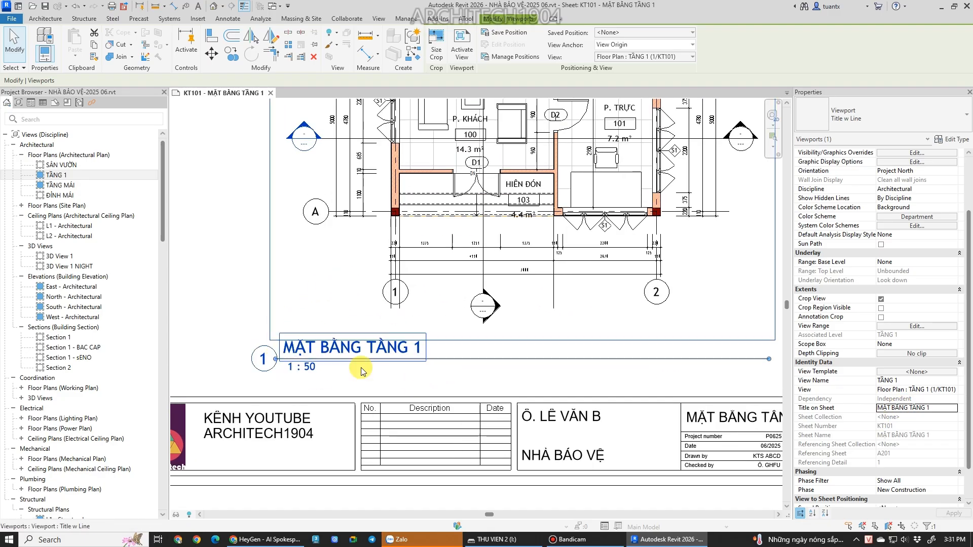
{"action": "scroll", "coordinate": [275, 326], "scroll_direction": "down", "scroll_amount": 3}
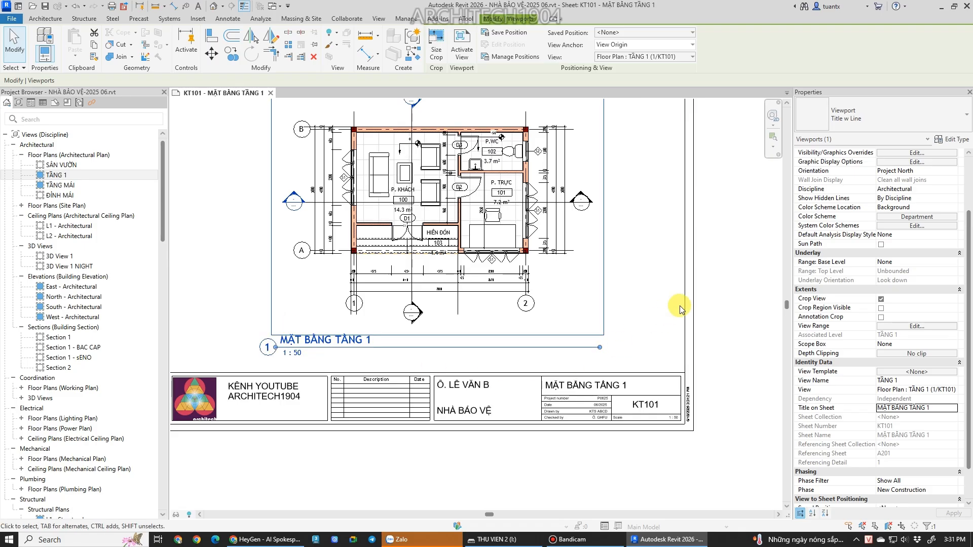
{"action": "key", "text": "Escape"}
{"action": "left_click", "coordinate": [533, 251]}
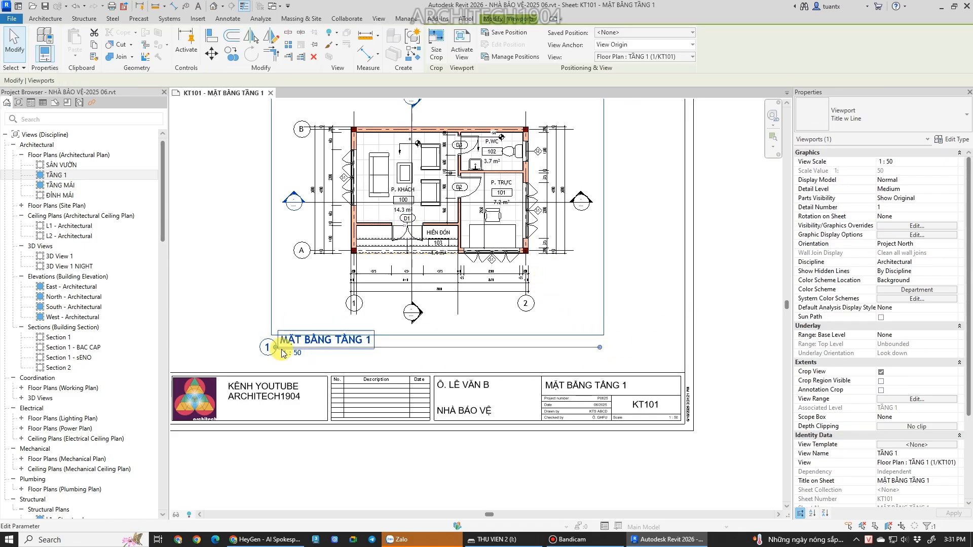
{"action": "left_click_drag", "start_coordinate": [598, 347], "coordinate": [448, 344]}
{"action": "left_click_drag", "start_coordinate": [377, 350], "coordinate": [377, 349]}
{"action": "left_click", "coordinate": [207, 332]}
{"action": "scroll", "coordinate": [309, 340], "scroll_direction": "up", "scroll_amount": 3}
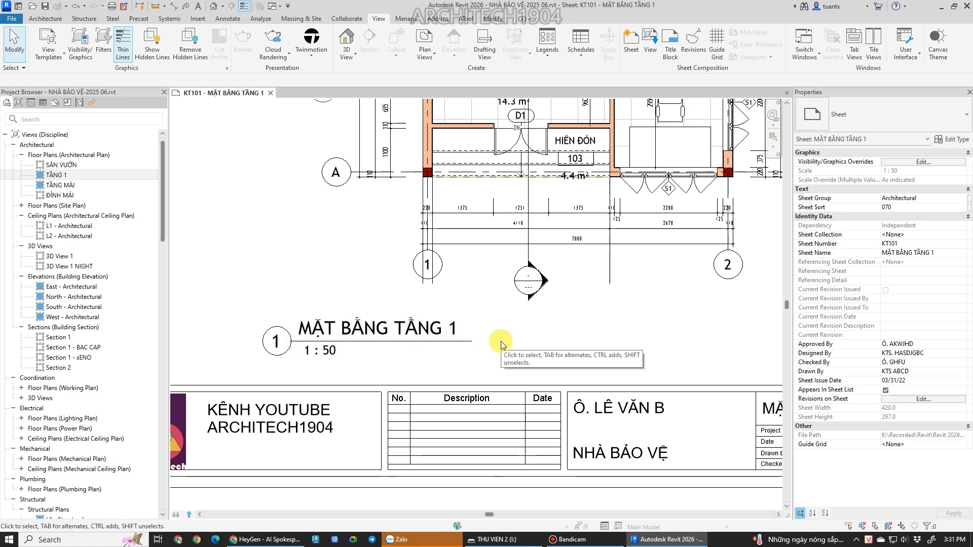
{"action": "scroll", "coordinate": [501, 341], "scroll_direction": "down", "scroll_amount": 3}
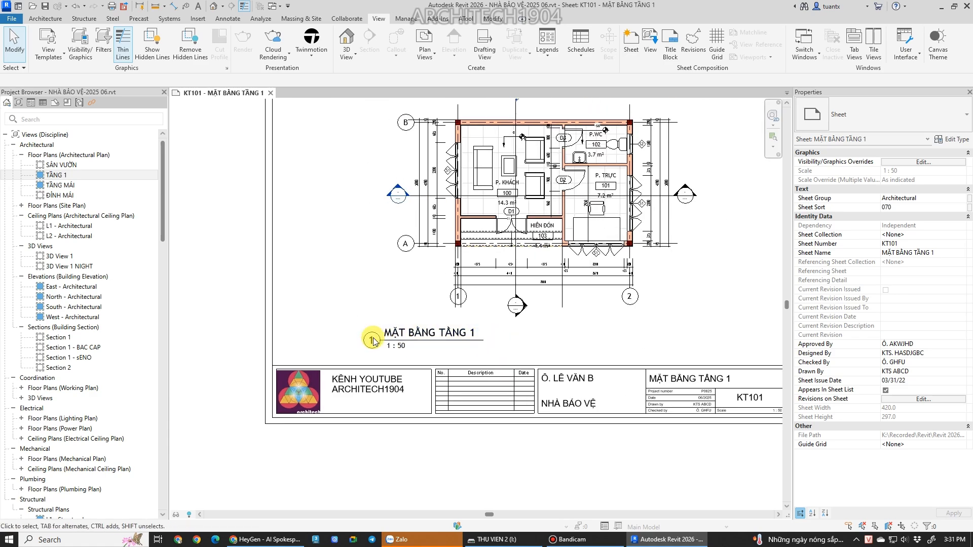
Shift the view title MẶT BẰNG TẦNG 1 slightly to the right beneath the floor plan.
{"action": "left_click", "coordinate": [350, 330]}
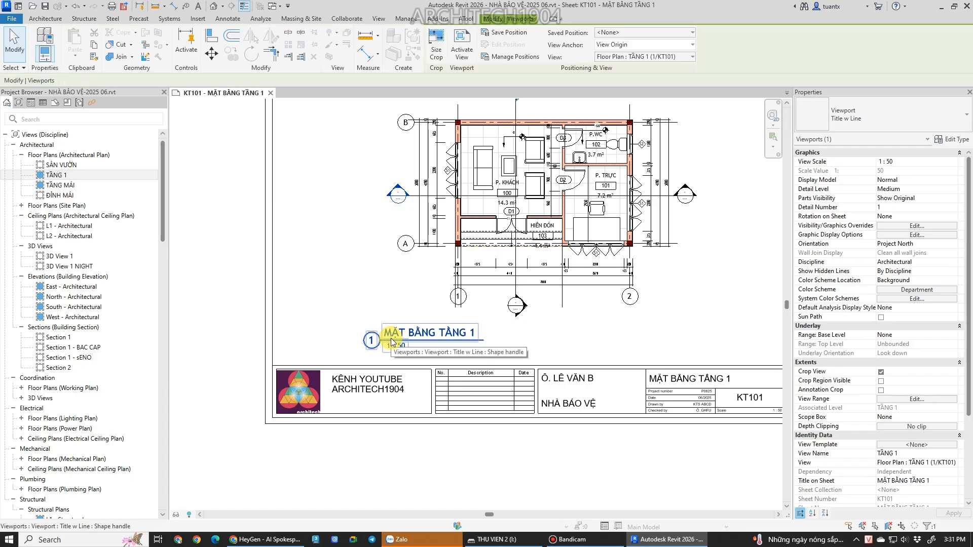
{"action": "left_click", "coordinate": [386, 333]}
{"action": "key", "text": "Escape"}
{"action": "key", "text": "Escape"}
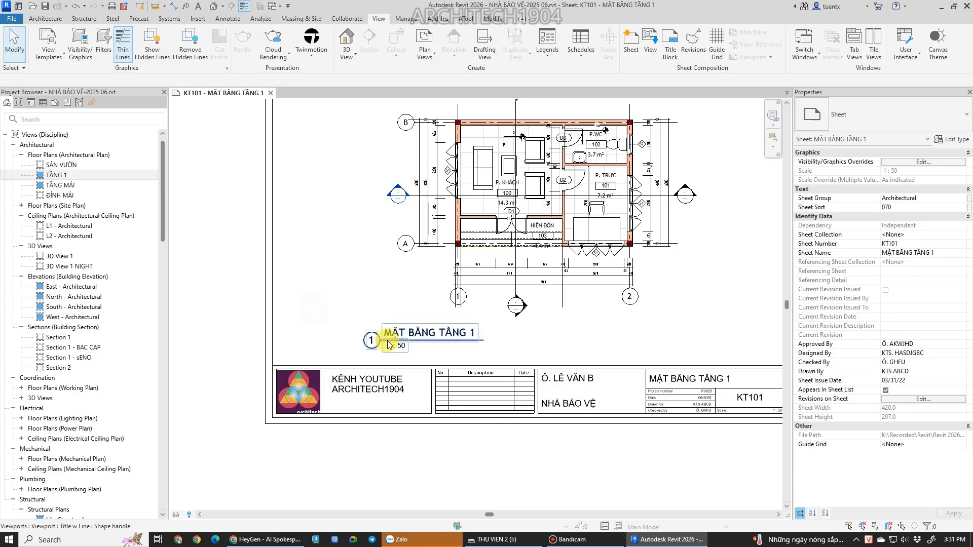
{"action": "scroll", "coordinate": [383, 342], "scroll_direction": "up", "scroll_amount": 2}
{"action": "left_click", "coordinate": [366, 339]}
{"action": "mouse_move", "coordinate": [387, 340]}
{"action": "left_mouse_down"}
{"action": "mouse_move", "coordinate": [465, 349]}
{"action": "mouse_move", "coordinate": [406, 355]}
{"action": "mouse_move", "coordinate": [404, 345]}
{"action": "left_mouse_up"}
{"action": "scroll", "coordinate": [403, 345], "scroll_direction": "down", "scroll_amount": 2}
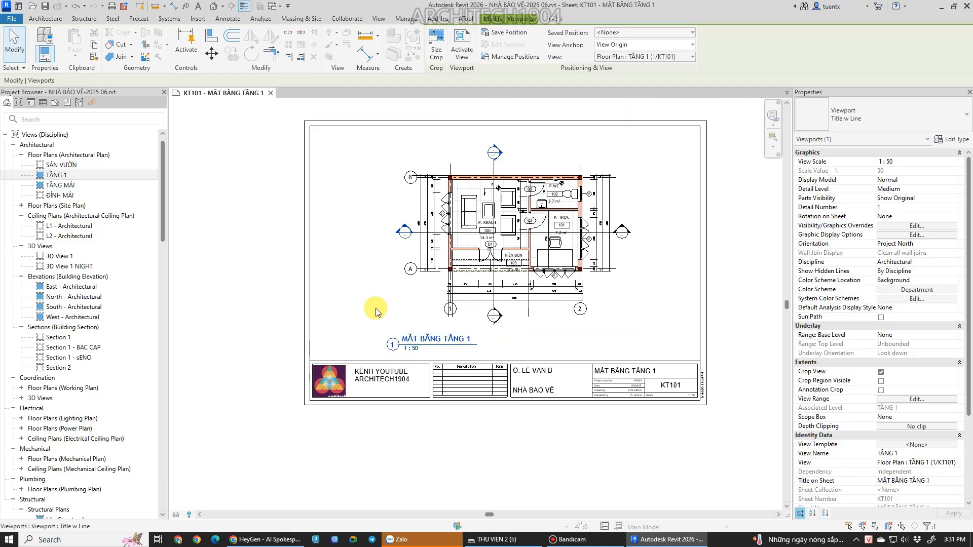
{"action": "left_click", "coordinate": [247, 276]}
{"action": "scroll", "coordinate": [401, 300], "scroll_direction": "up", "scroll_amount": 4}
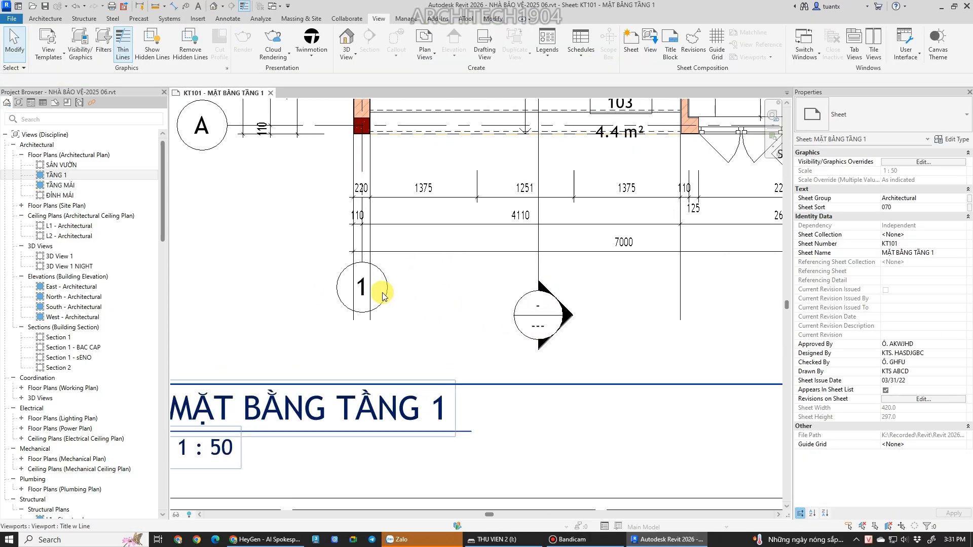
{"action": "scroll", "coordinate": [381, 300], "scroll_direction": "down", "scroll_amount": 3}
{"action": "scroll", "coordinate": [381, 300], "scroll_direction": "down", "scroll_amount": 2}
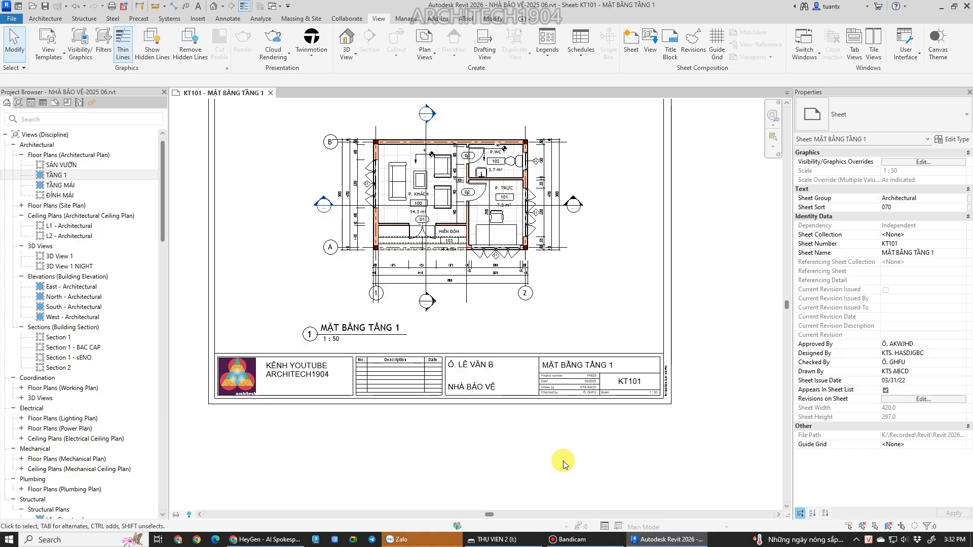
{"action": "middle_click_drag", "start_coordinate": [714, 338], "coordinate": [707, 387]}
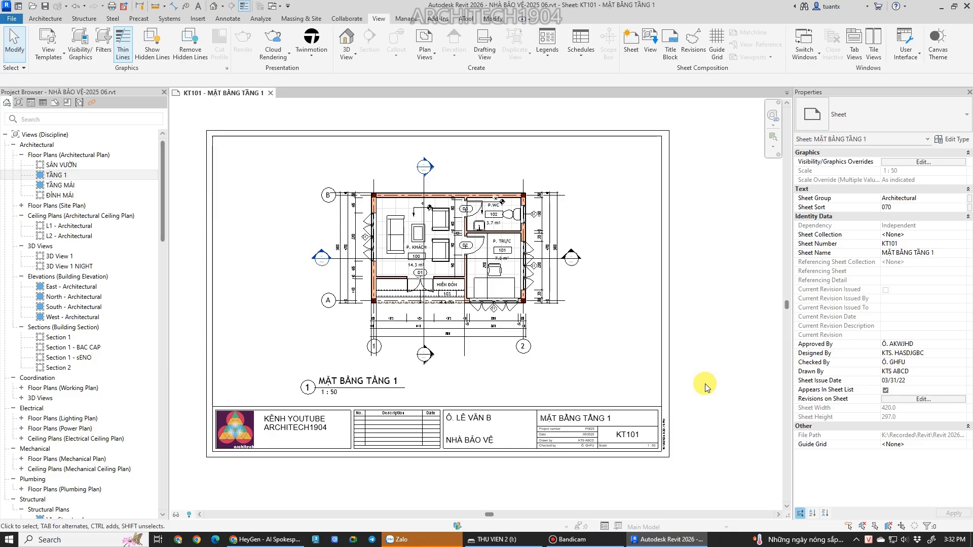
Save the floor plan viewport's position on sheet KT101 under the name VỊ TRÍ MẶT BẰNG TẦNG.
{"action": "left_click", "coordinate": [489, 249]}
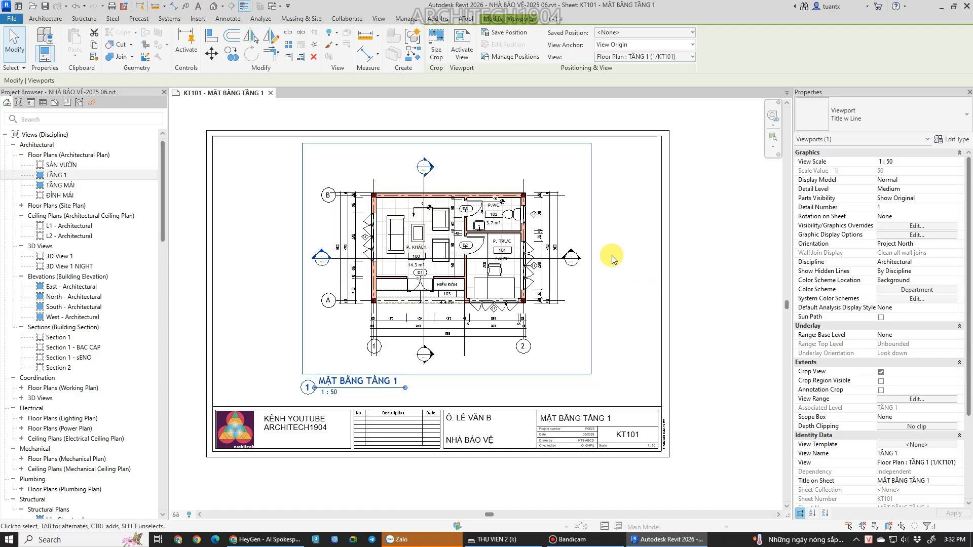
{"action": "left_click", "coordinate": [684, 306]}
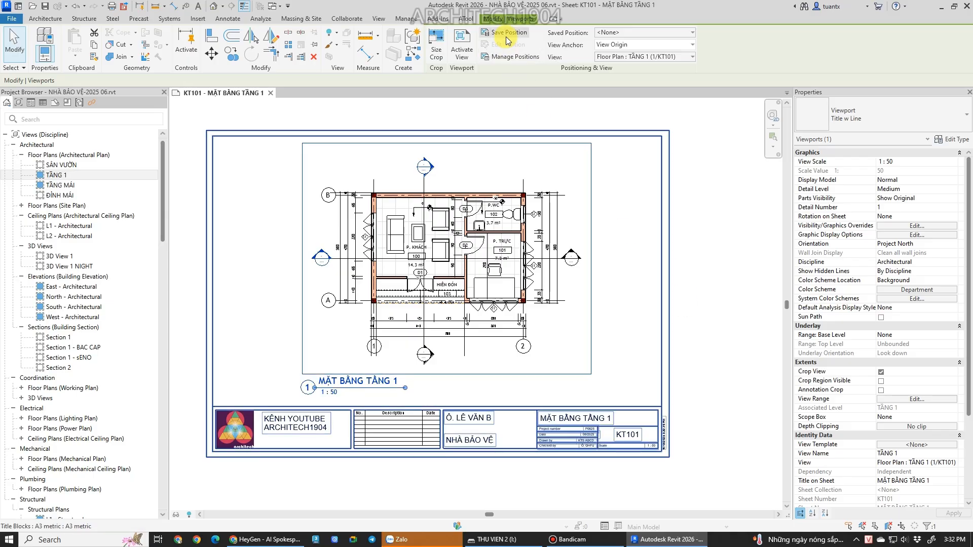
{"action": "left_click", "coordinate": [723, 194]}
{"action": "left_click", "coordinate": [477, 187]}
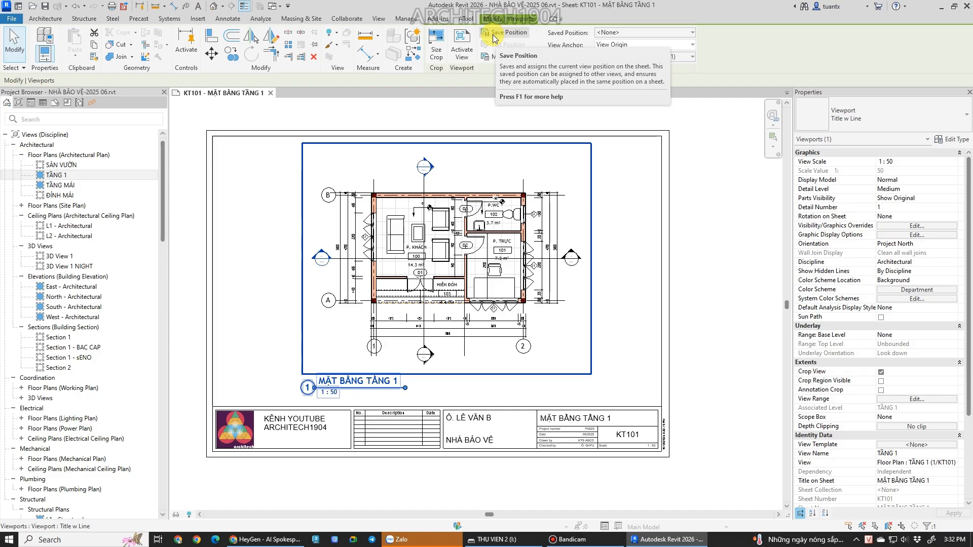
{"action": "left_click", "coordinate": [499, 33]}
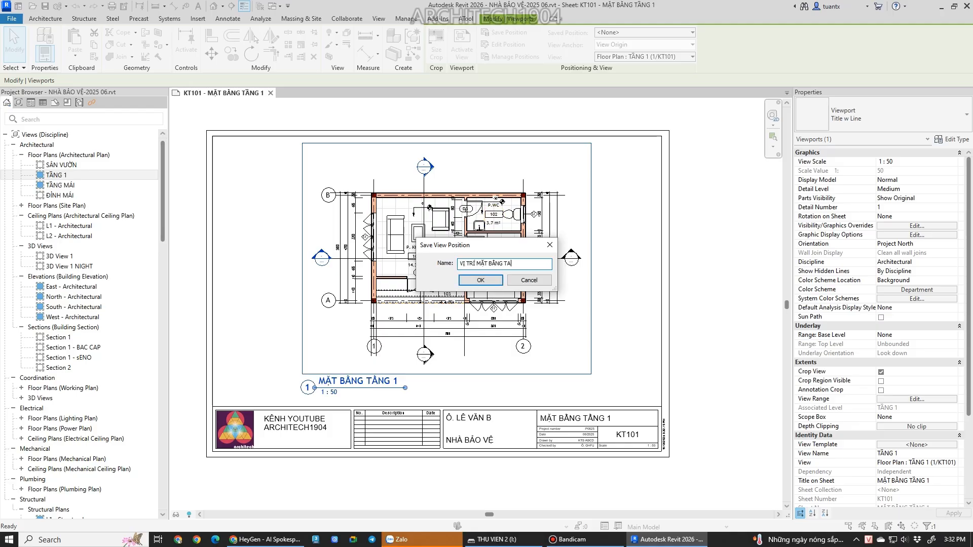
{"action": "type", "text": "VỊ TRÍ MẶT BẰNG TẦNG"}
{"action": "key", "text": "Return"}
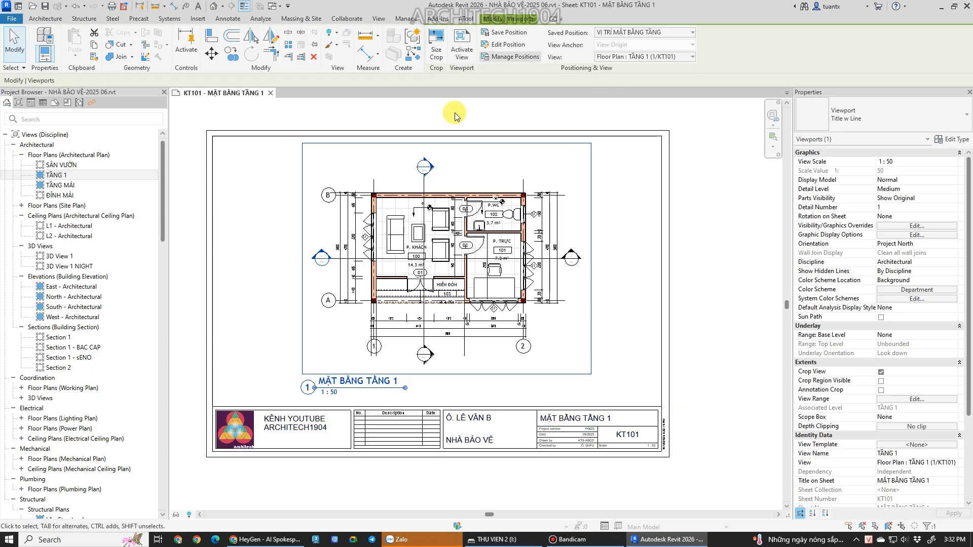
Inspect the floor plan viewport's saved position in Edit Position mode and finish without moving it.
{"action": "left_click", "coordinate": [728, 242]}
{"action": "left_click", "coordinate": [495, 237]}
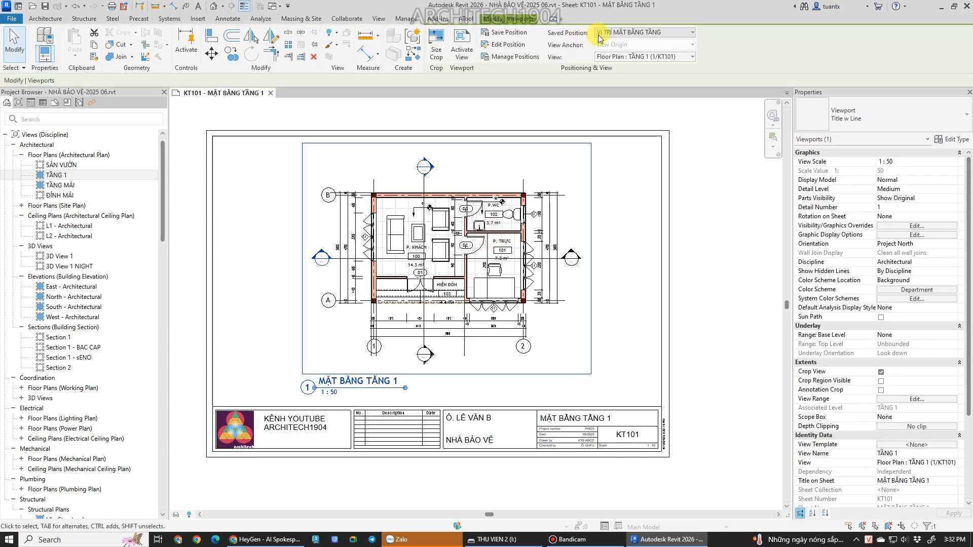
{"action": "left_click", "coordinate": [495, 47]}
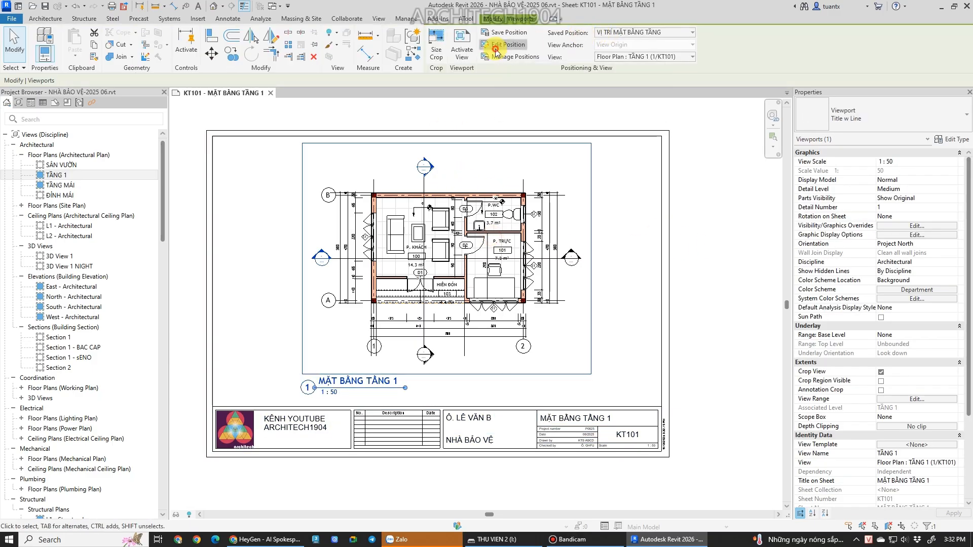
{"action": "left_click", "coordinate": [349, 141]}
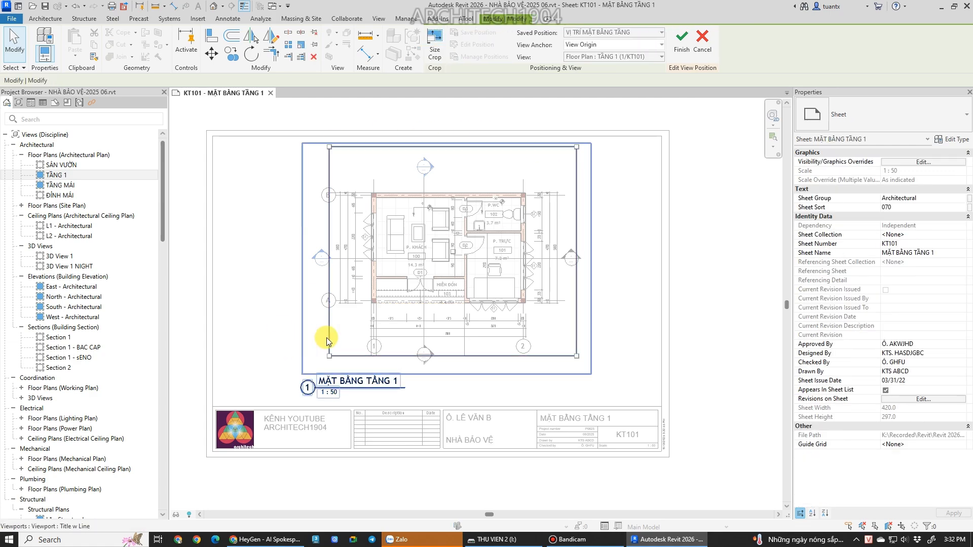
{"action": "left_click", "coordinate": [682, 38]}
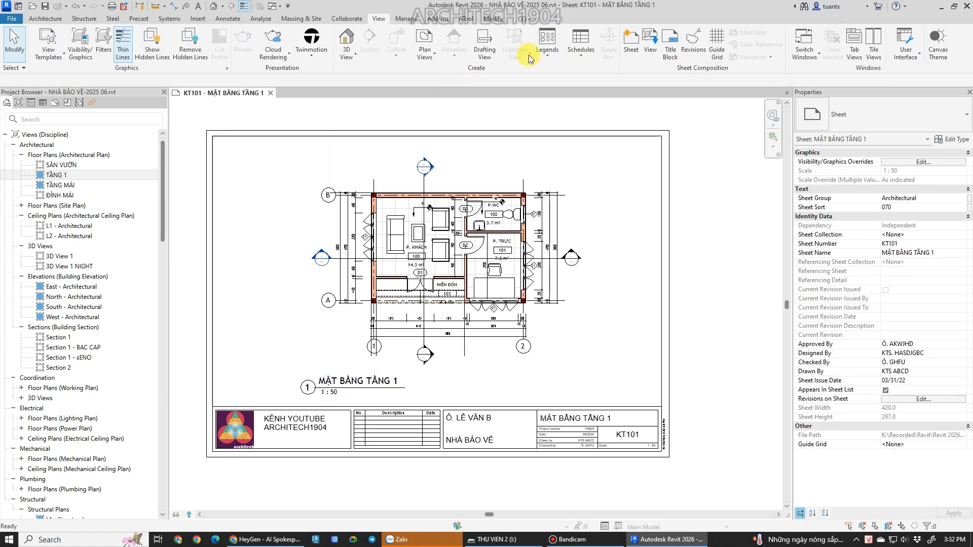
Review the list of saved view positions in Manage Positions and close it without changes.
{"action": "left_click", "coordinate": [466, 199]}
{"action": "left_click", "coordinate": [511, 56]}
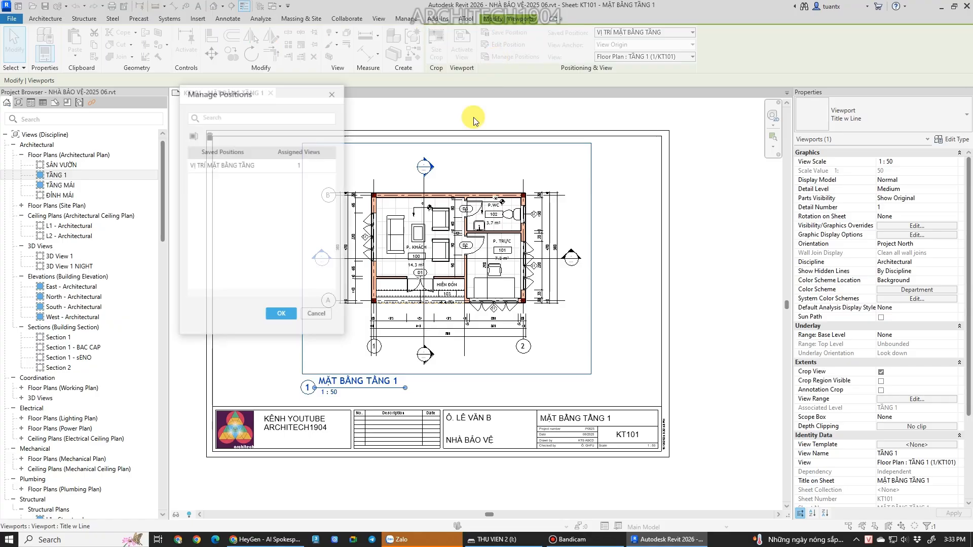
{"action": "left_click_drag", "start_coordinate": [255, 108], "coordinate": [333, 109]}
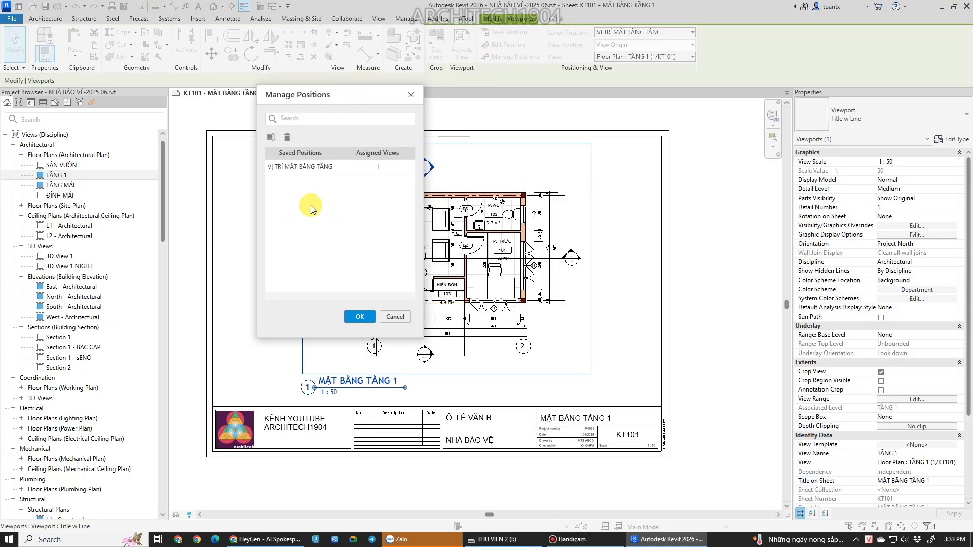
{"action": "left_click", "coordinate": [390, 317]}
{"action": "left_click", "coordinate": [745, 282]}
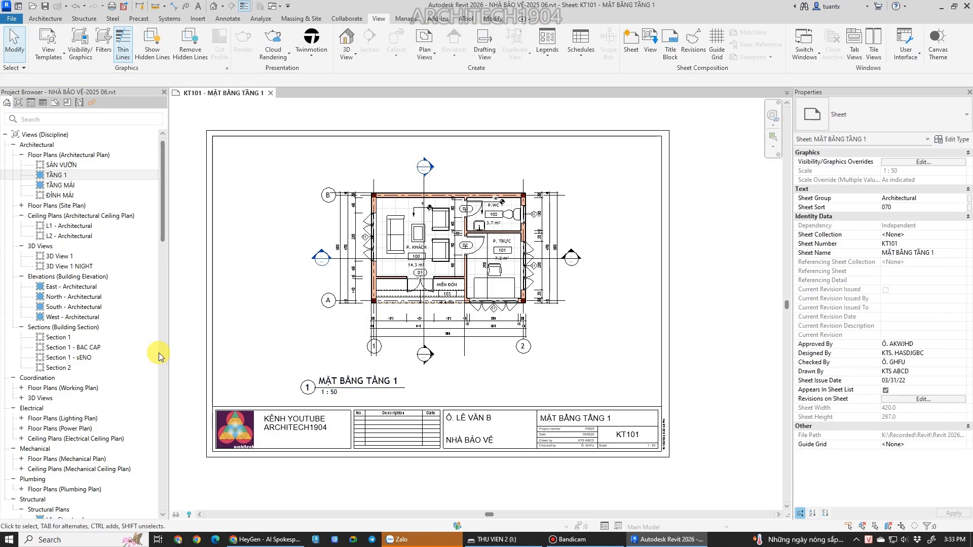
Renumber sheet A102 as KT102 and rename it MẶT BẰNG MÁI.
{"action": "scroll", "coordinate": [31, 365], "scroll_direction": "down", "scroll_amount": 3}
{"action": "scroll", "coordinate": [31, 365], "scroll_direction": "down", "scroll_amount": 10}
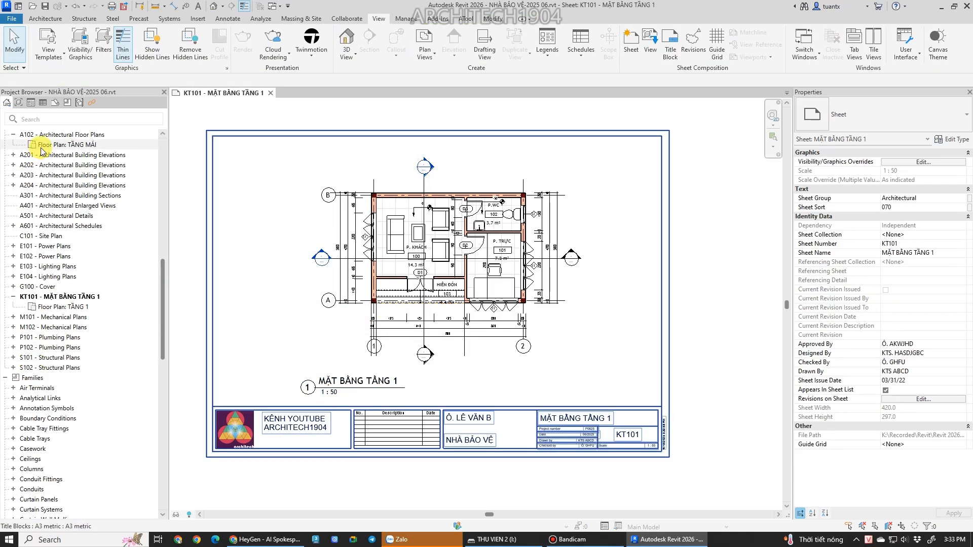
{"action": "scroll", "coordinate": [67, 167], "scroll_direction": "up", "scroll_amount": 1}
{"action": "left_click", "coordinate": [67, 155]}
{"action": "right_click", "coordinate": [66, 155]}
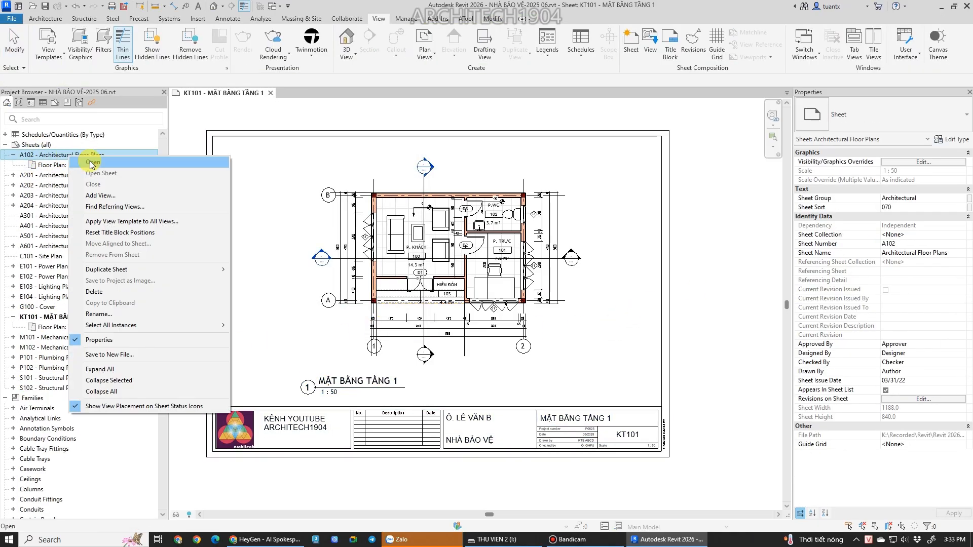
{"action": "left_click", "coordinate": [113, 317]}
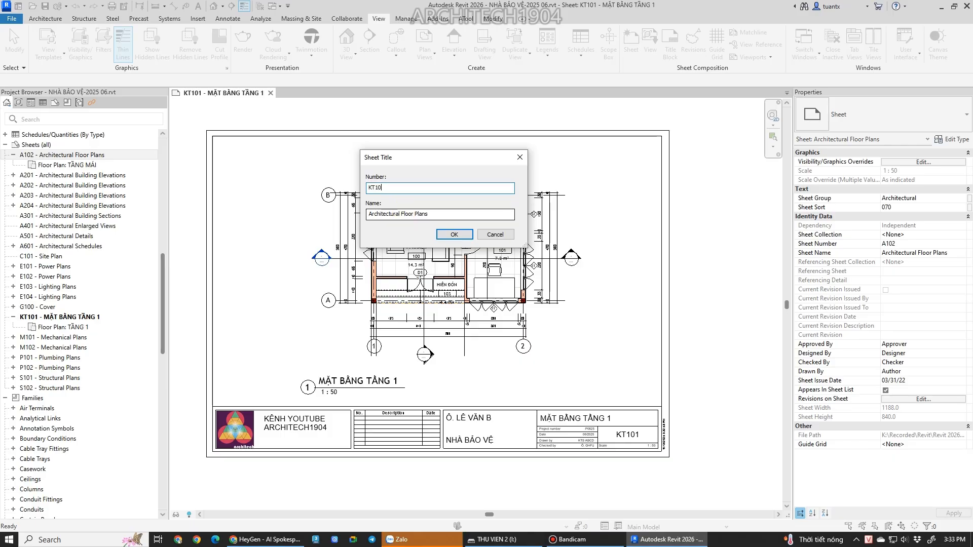
{"action": "triple_click", "coordinate": [436, 214]}
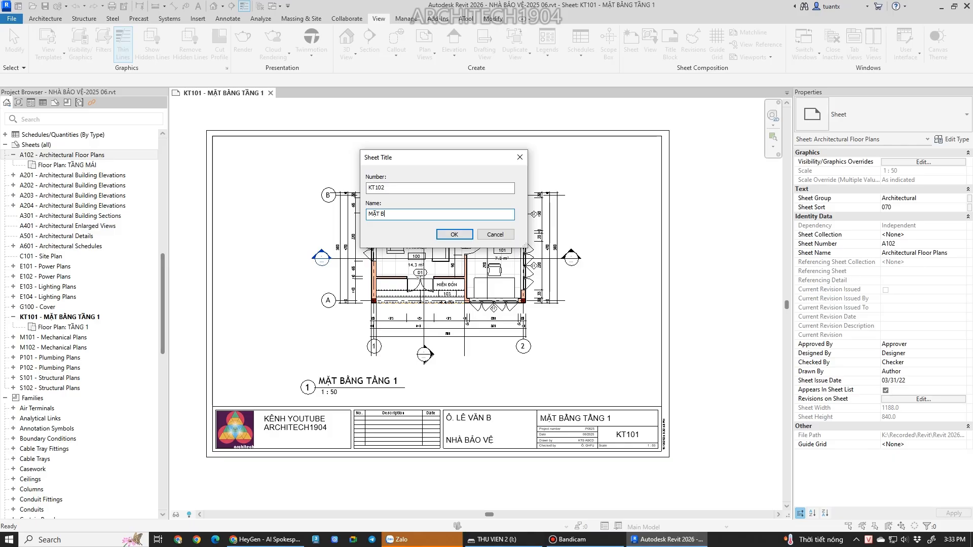
{"action": "key", "text": "Return"}
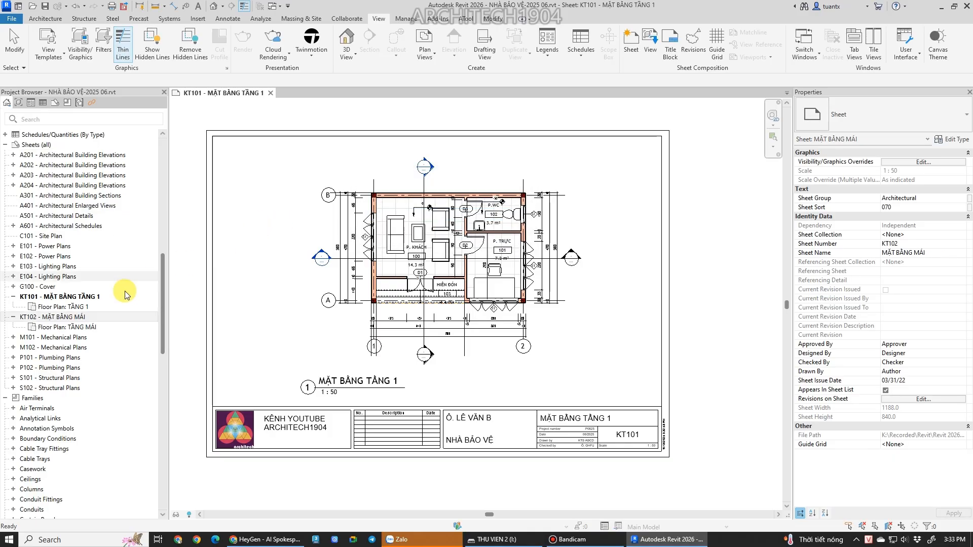
Open sheet KT102 and change its title block type to A3 metric.
{"action": "double_click", "coordinate": [76, 317]}
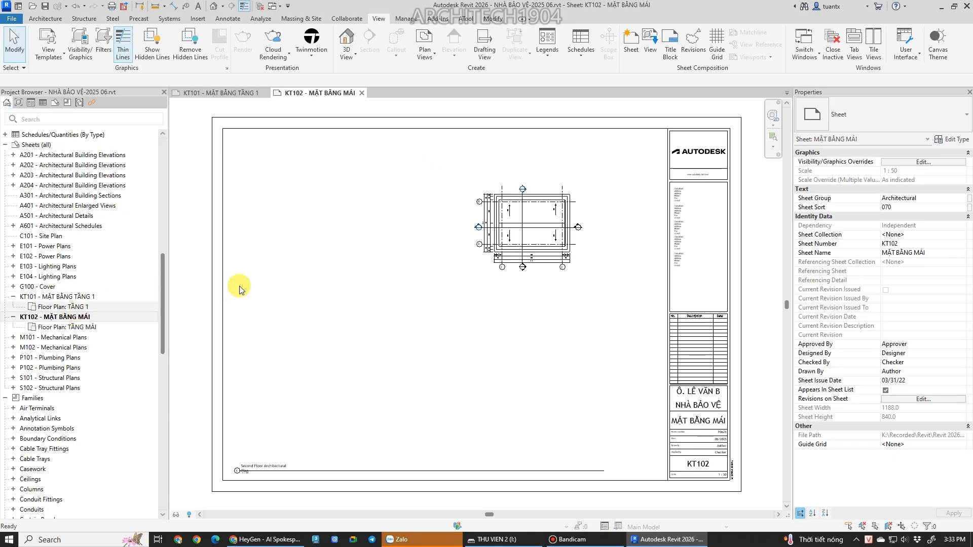
{"action": "left_click", "coordinate": [362, 126]}
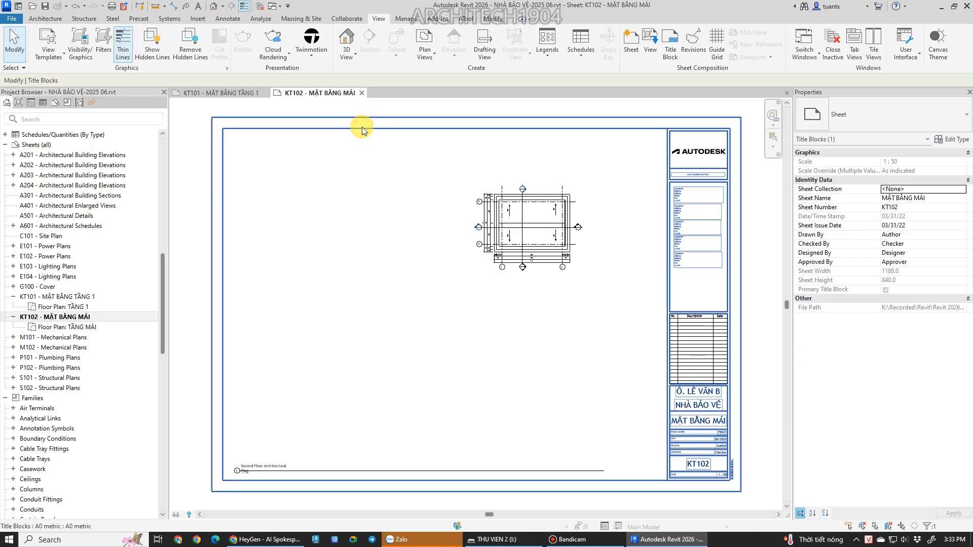
{"action": "left_click", "coordinate": [847, 118]}
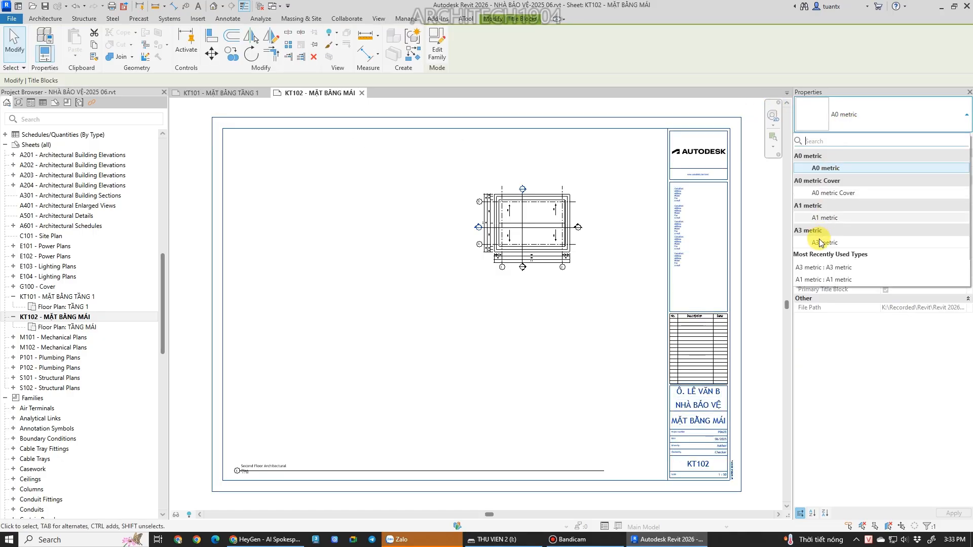
{"action": "left_click", "coordinate": [835, 266]}
{"action": "scroll", "coordinate": [365, 378], "scroll_direction": "up", "scroll_amount": 5}
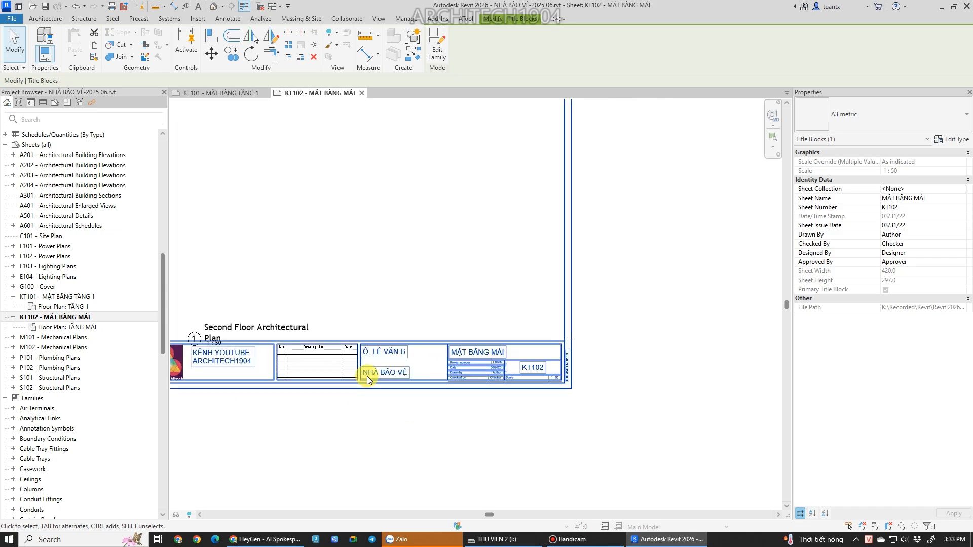
{"action": "scroll", "coordinate": [456, 354], "scroll_direction": "down", "scroll_amount": 6}
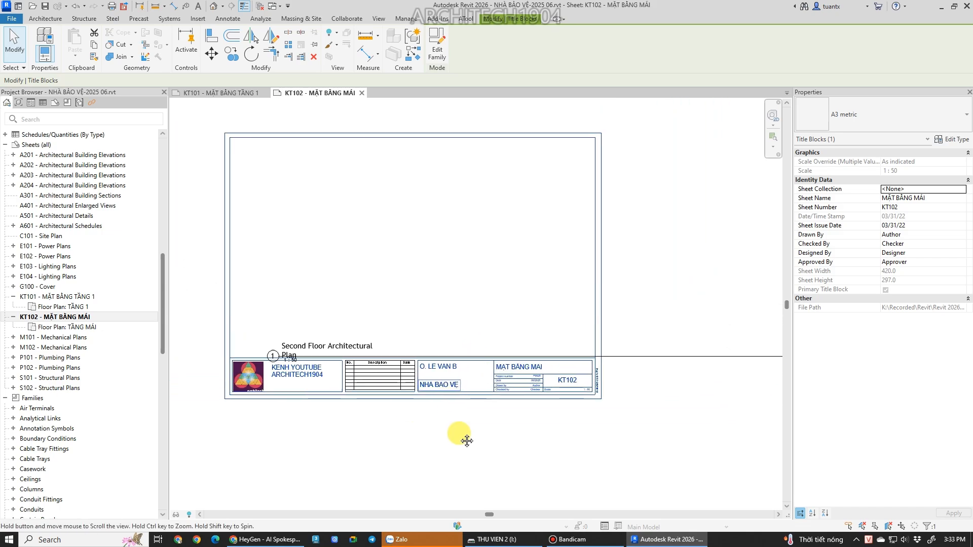
Assign the saved position VỊ TRÍ MẶT BẰNG TẦNG to the roof plan viewport on sheet KT102.
{"action": "left_click", "coordinate": [614, 184]}
{"action": "left_click_drag", "start_coordinate": [619, 165], "coordinate": [453, 229]}
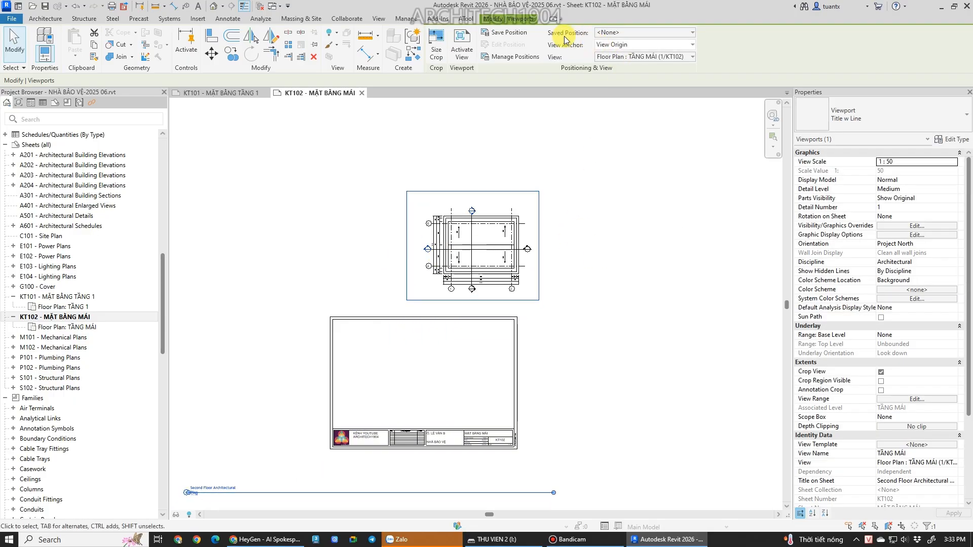
{"action": "left_click", "coordinate": [622, 32]}
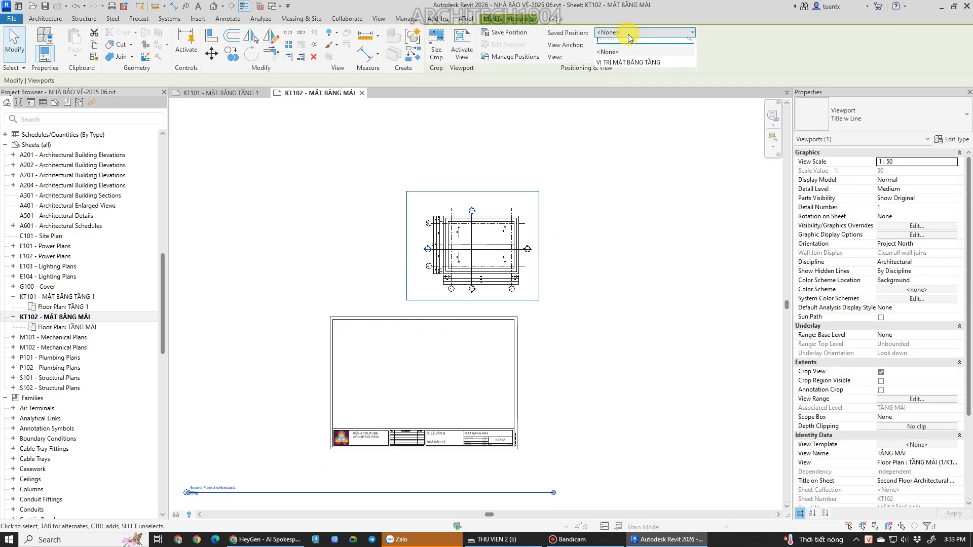
{"action": "left_click", "coordinate": [617, 67]}
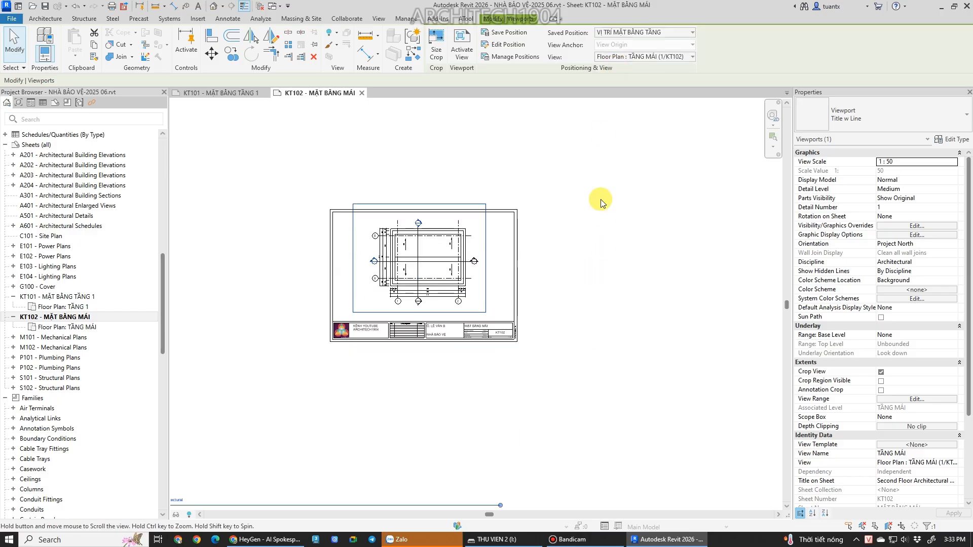
{"action": "left_click", "coordinate": [632, 238]}
Move the roof plan's view title directly beneath the plan, above the title block, and shorten its overlong line to stay within the sheet.
{"action": "middle_click_drag", "start_coordinate": [186, 470], "coordinate": [305, 394]}
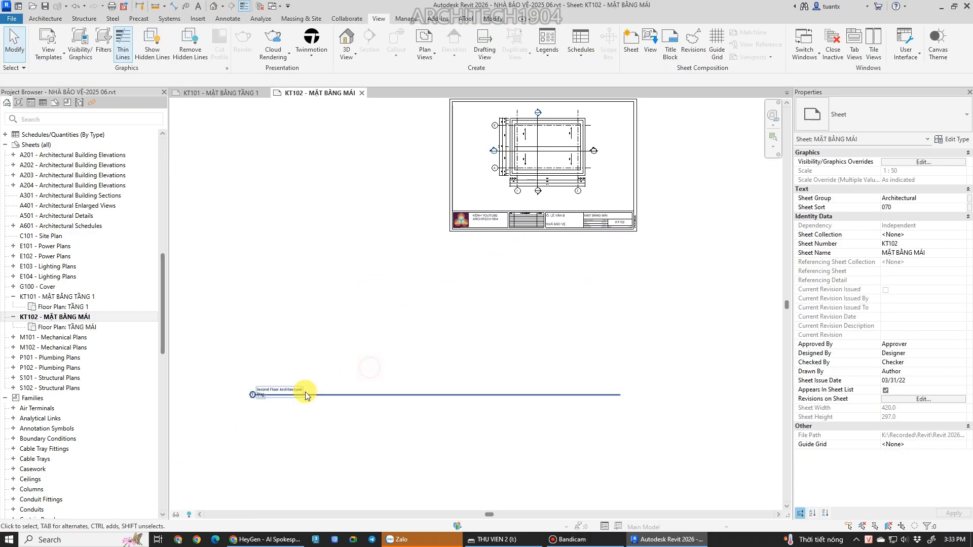
{"action": "left_click_drag", "start_coordinate": [282, 398], "coordinate": [503, 206]}
{"action": "middle_click_drag", "start_coordinate": [502, 205], "coordinate": [375, 299]}
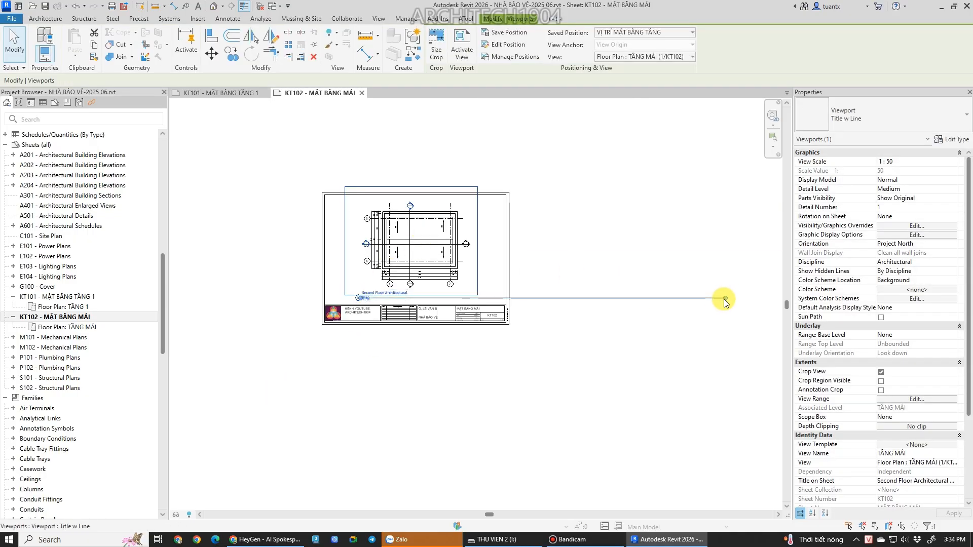
Set the roof plan viewport's Title on Sheet to "MẶT BẰNG MÁI".
{"action": "scroll", "coordinate": [915, 414], "scroll_direction": "down", "scroll_amount": 4}
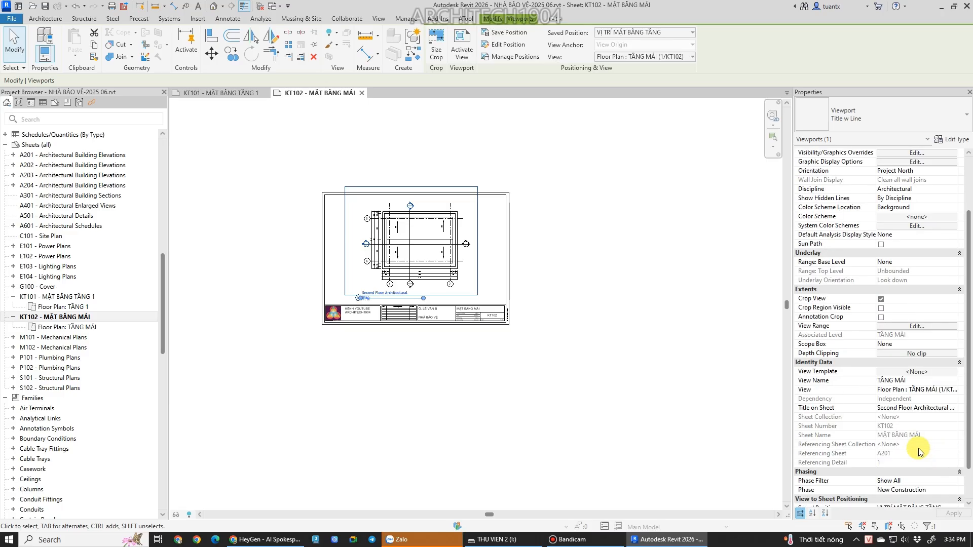
{"action": "left_click", "coordinate": [915, 410]}
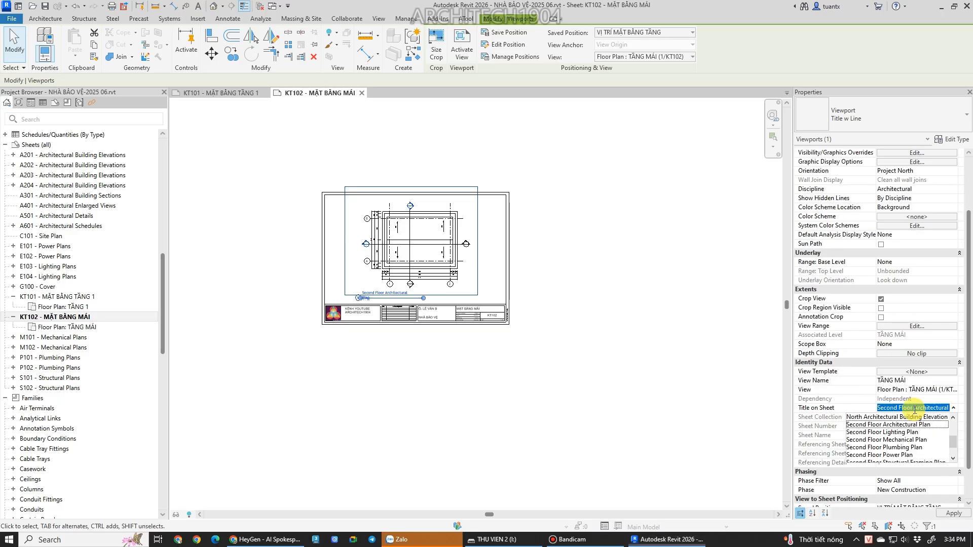
{"action": "type", "text": "MẶT BẰNG M"}
{"action": "key", "text": "Return"}
Shorten the roof plan's title line so that it ends just past the text MẶT BẰNG MÁI.
{"action": "scroll", "coordinate": [471, 293], "scroll_direction": "up", "scroll_amount": 5}
{"action": "left_click_drag", "start_coordinate": [459, 286], "coordinate": [378, 281]}
{"action": "scroll", "coordinate": [390, 282], "scroll_direction": "down", "scroll_amount": 1}
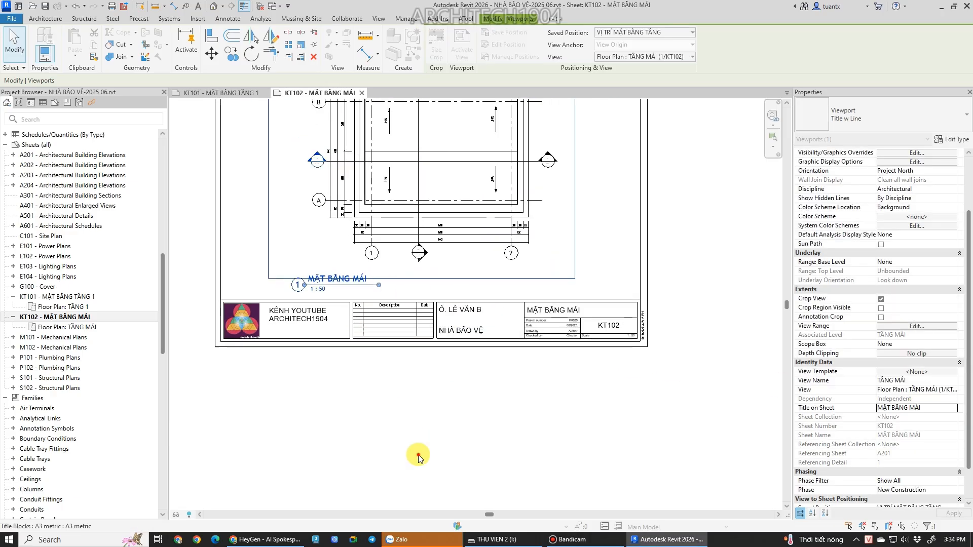
{"action": "left_click", "coordinate": [419, 455]}
{"action": "scroll", "coordinate": [421, 443], "scroll_direction": "down", "scroll_amount": 1}
{"action": "middle_click_drag", "start_coordinate": [416, 412], "coordinate": [415, 425]}
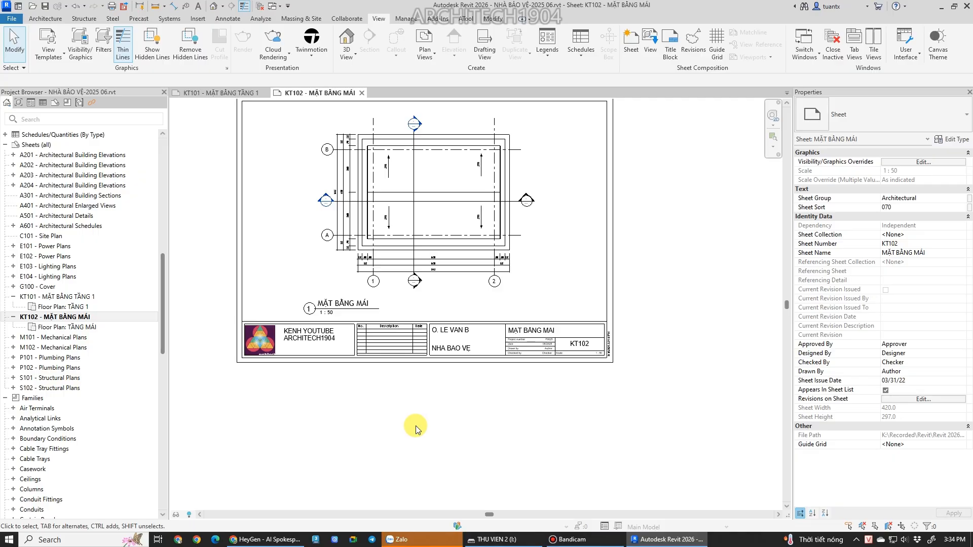
{"action": "middle_click_drag", "start_coordinate": [690, 273], "coordinate": [661, 327]}
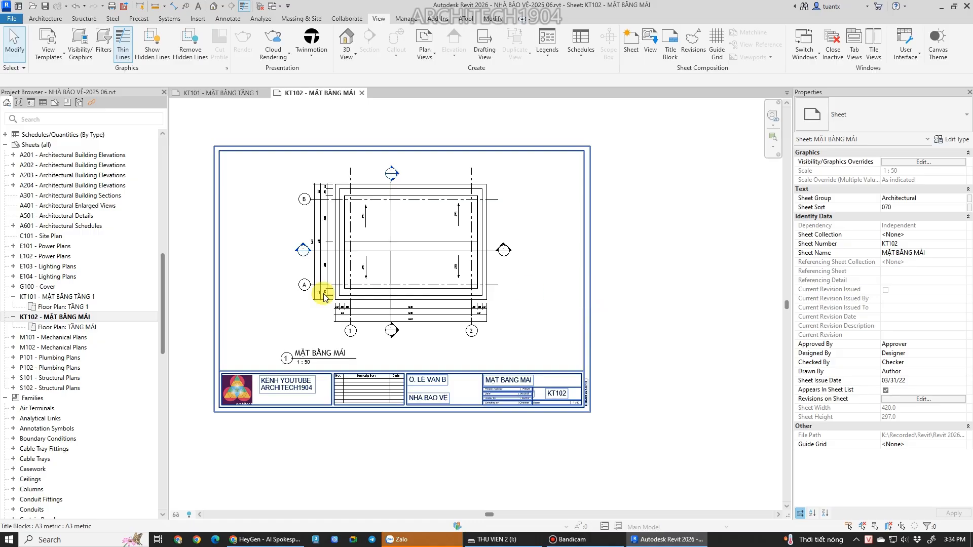
Open and examine the 3D views phối cảnh 01, 3D View 1 NIGHT and 3D View 1.
{"action": "left_click_drag", "start_coordinate": [162, 254], "coordinate": [169, 161]}
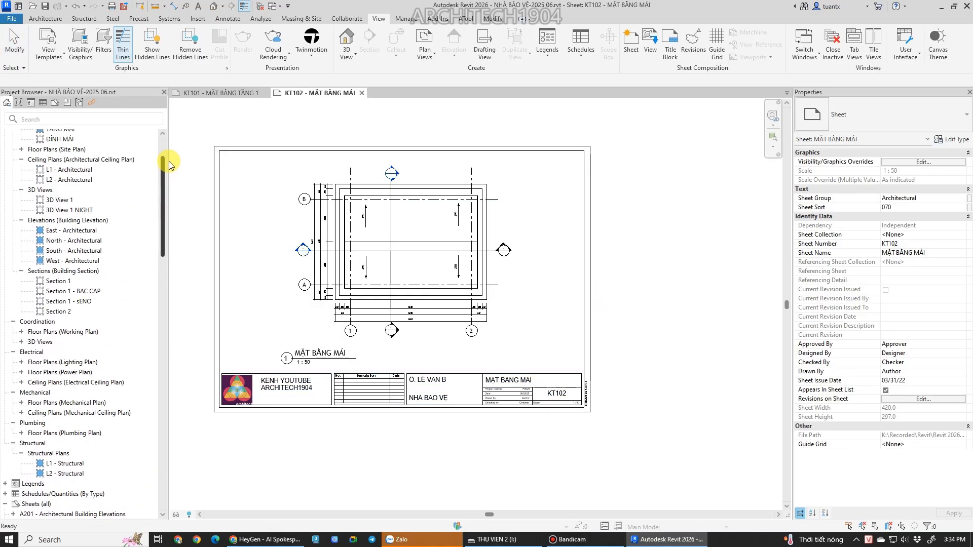
{"action": "left_click", "coordinate": [21, 341]}
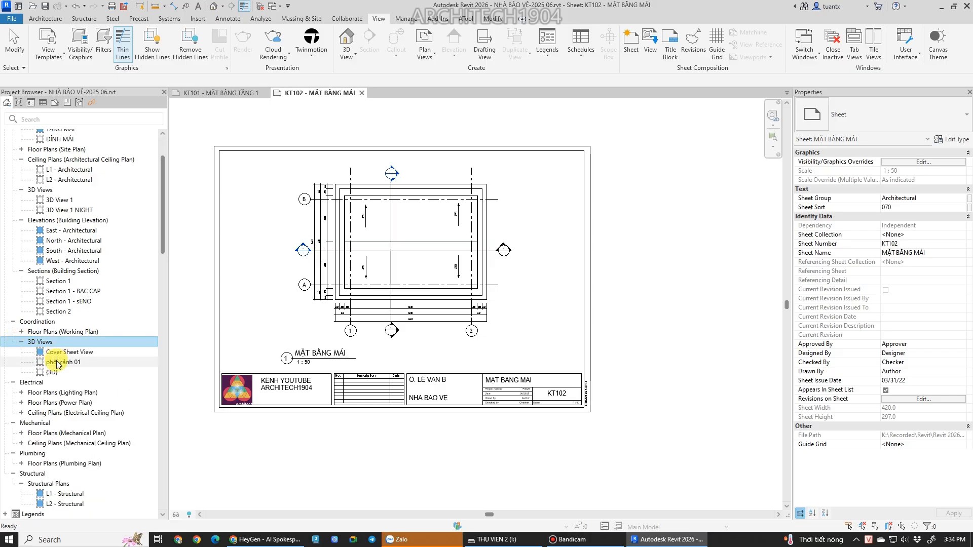
{"action": "double_click", "coordinate": [56, 362]}
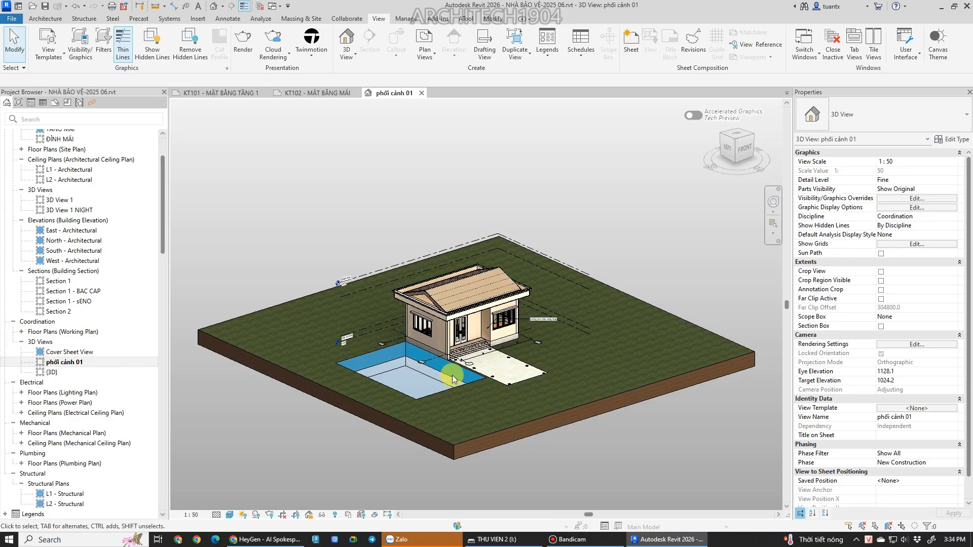
{"action": "scroll", "coordinate": [437, 364], "scroll_direction": "up", "scroll_amount": 6}
{"action": "scroll", "coordinate": [436, 361], "scroll_direction": "down", "scroll_amount": 5}
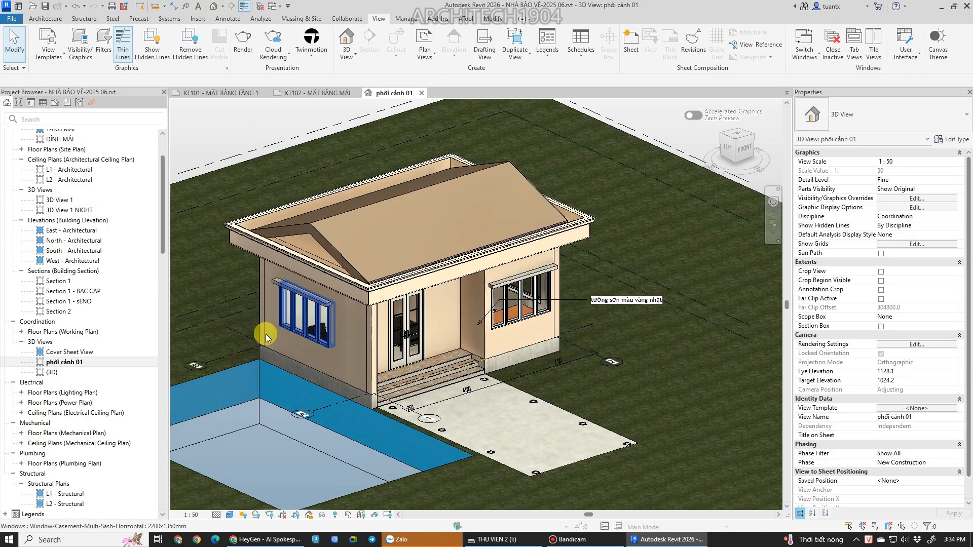
{"action": "left_click", "coordinate": [66, 210]}
{"action": "double_click", "coordinate": [66, 211]}
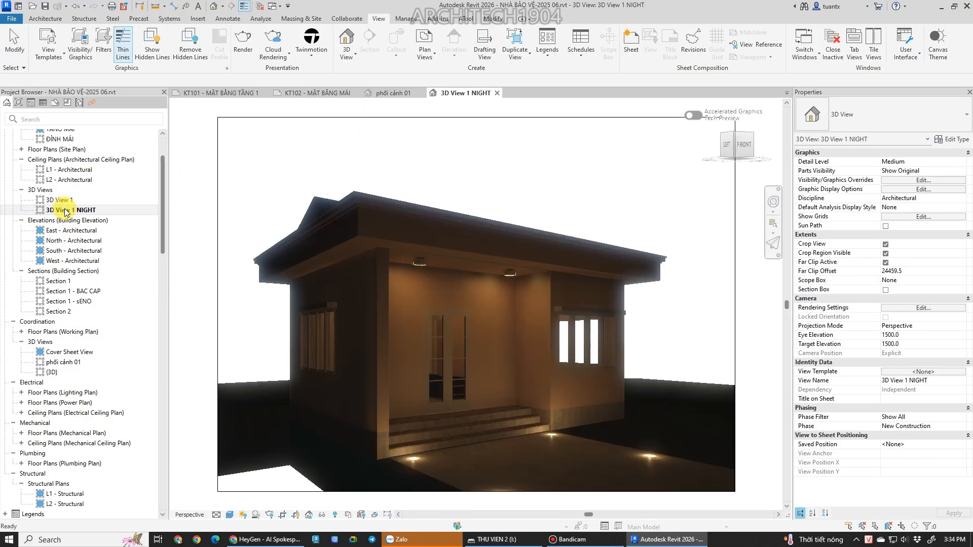
{"action": "double_click", "coordinate": [40, 200]}
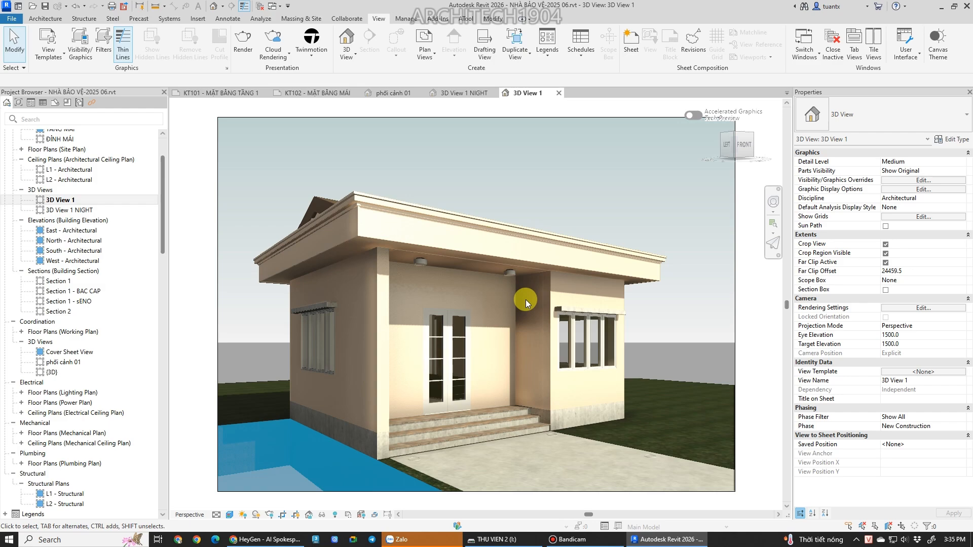
Renumber the Architectural Building Sections sheet A301 as KT103 and rename it PHỐI CẢNH KÍCH THƯỚC.
{"action": "scroll", "coordinate": [112, 422], "scroll_direction": "down", "scroll_amount": 5}
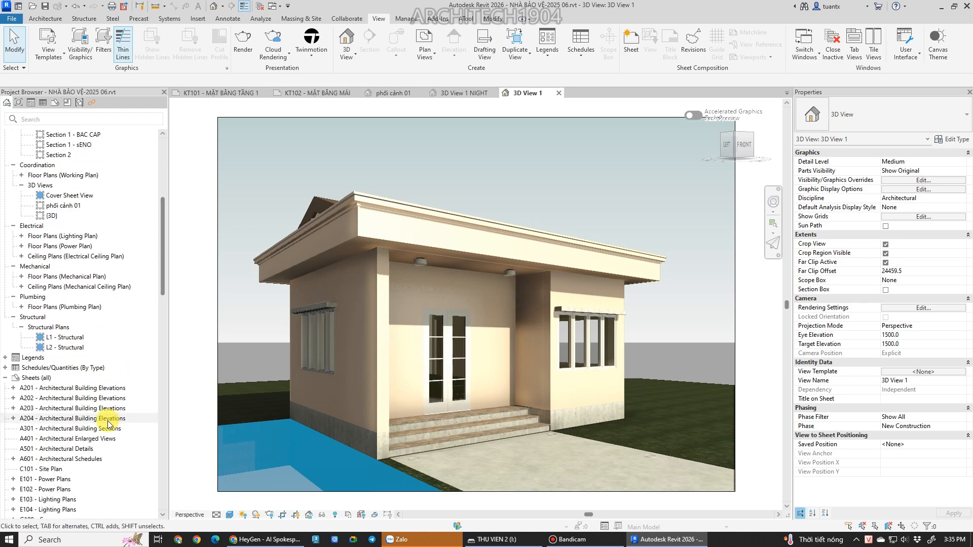
{"action": "scroll", "coordinate": [93, 413], "scroll_direction": "down", "scroll_amount": 1}
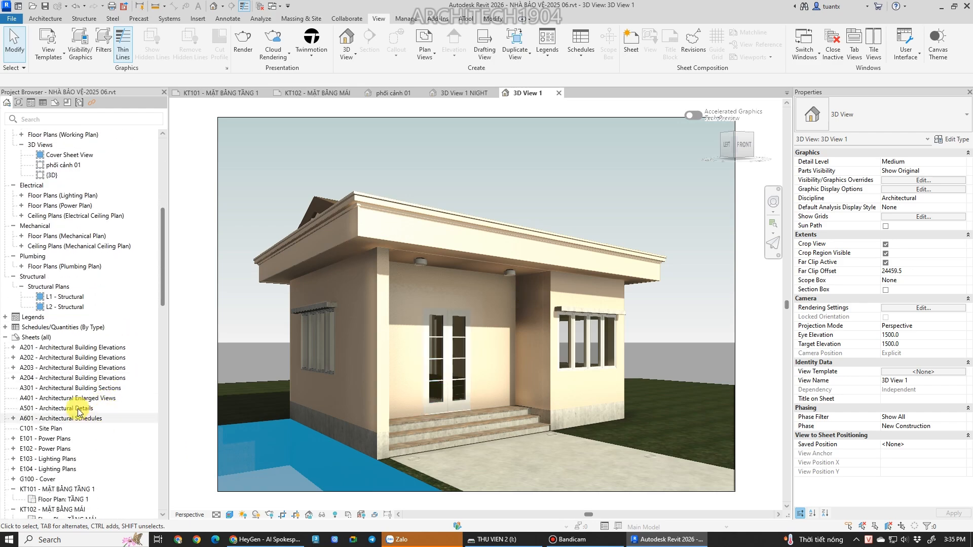
{"action": "double_click", "coordinate": [51, 389]}
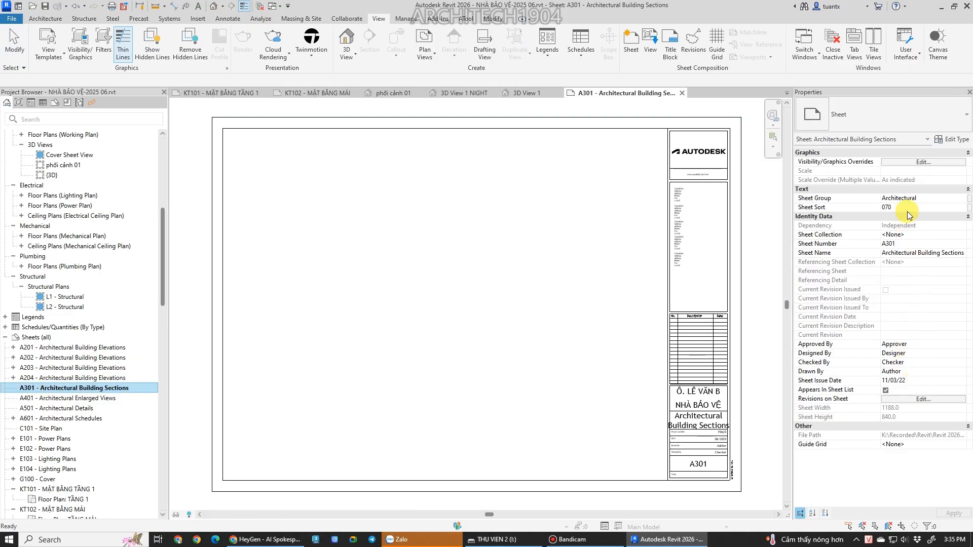
{"action": "left_click", "coordinate": [912, 244]}
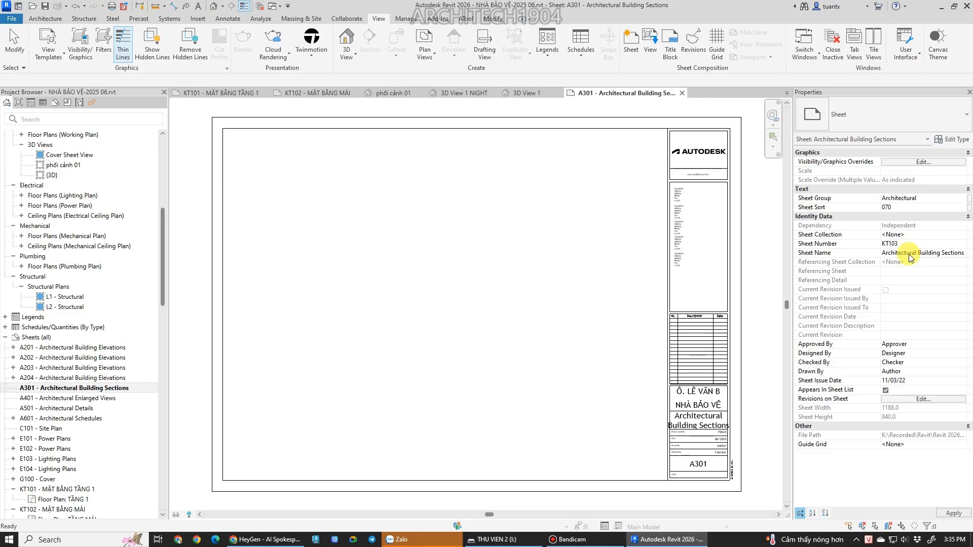
{"action": "left_click", "coordinate": [909, 253]}
{"action": "type", "text": "PHỐI CẢNH"}
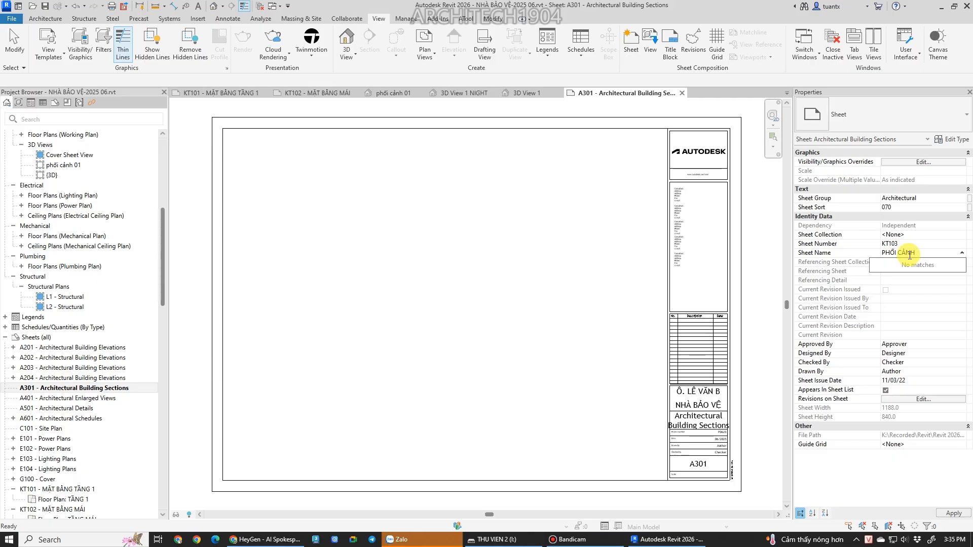
{"action": "type", "text": " KÍCH THƯỚC"}
{"action": "key", "text": "Return"}
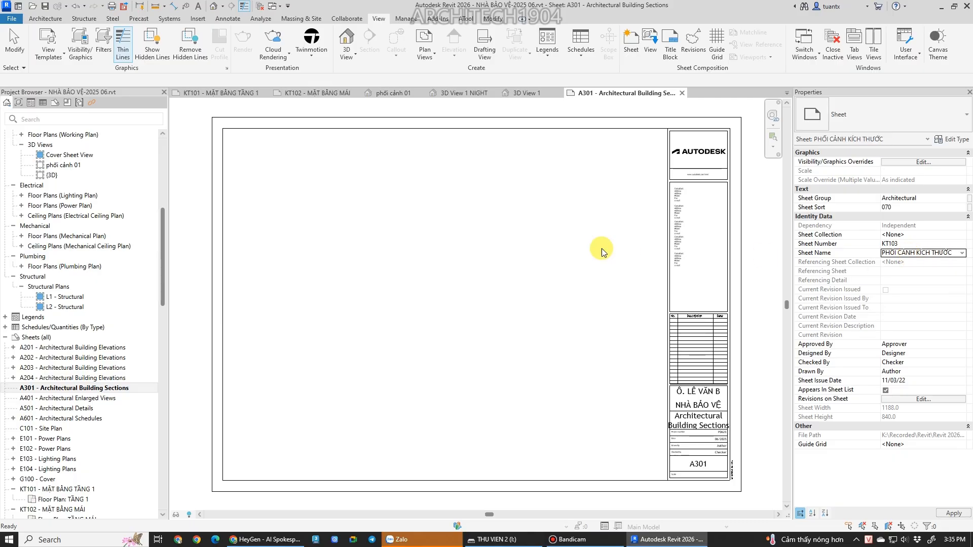
Switch the title block on sheet KT103 to the A3 metric type.
{"action": "left_click", "coordinate": [587, 124]}
{"action": "left_click", "coordinate": [881, 115]}
{"action": "left_click", "coordinate": [831, 242]}
{"action": "scroll", "coordinate": [431, 279], "scroll_direction": "up", "scroll_amount": 5}
{"action": "left_click", "coordinate": [454, 231]}
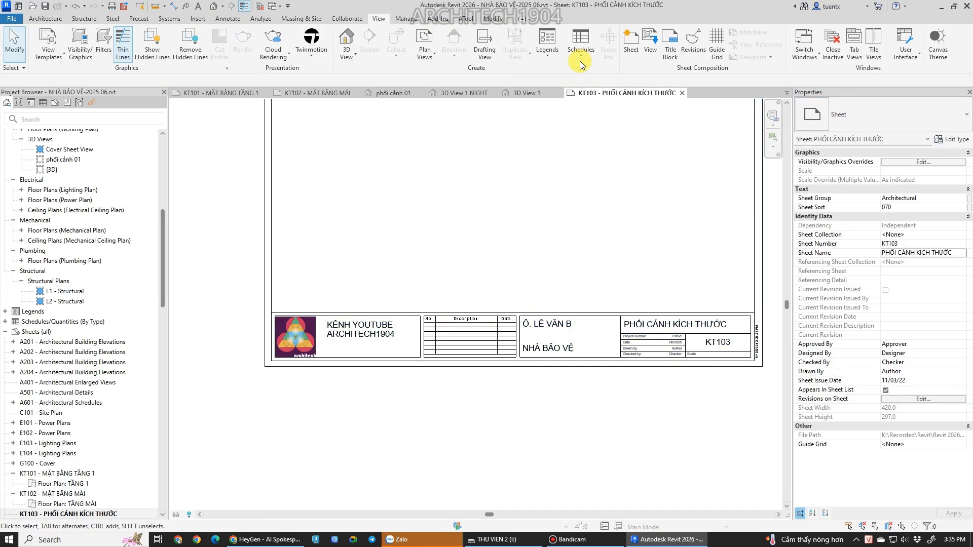
Place the 3D view phối cảnh 01 on sheet KT103.
{"action": "left_click", "coordinate": [658, 47]}
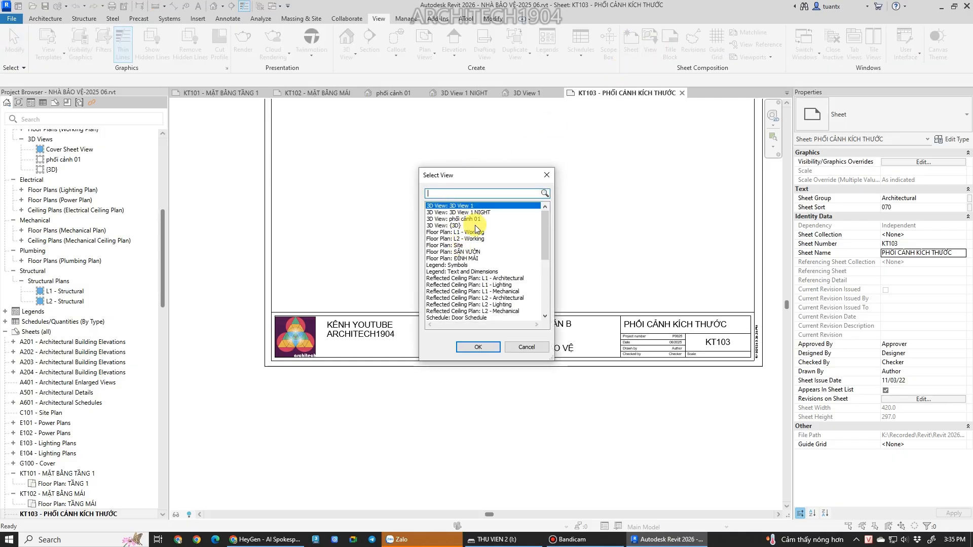
{"action": "left_click", "coordinate": [466, 219]}
{"action": "left_click", "coordinate": [476, 348]}
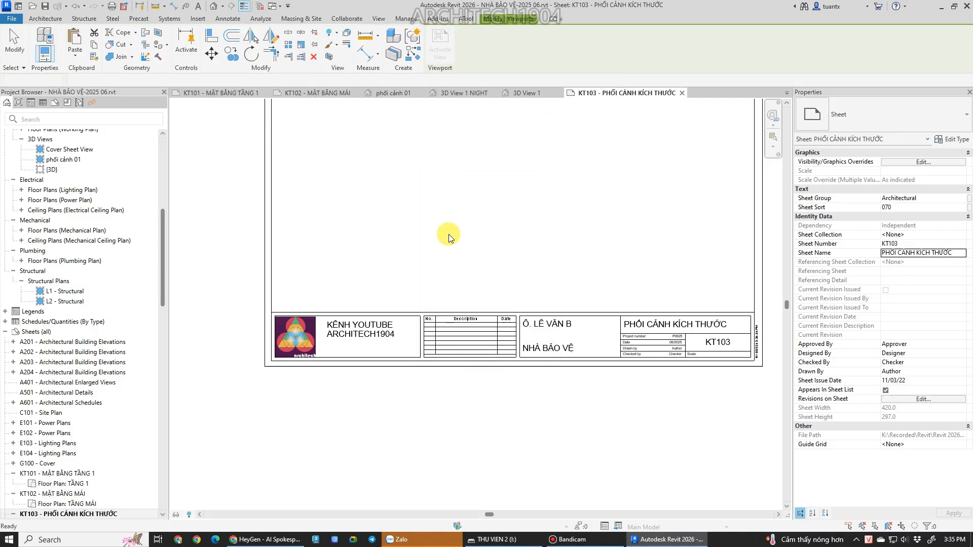
{"action": "scroll", "coordinate": [476, 233], "scroll_direction": "down", "scroll_amount": 3}
{"action": "left_click", "coordinate": [494, 253]}
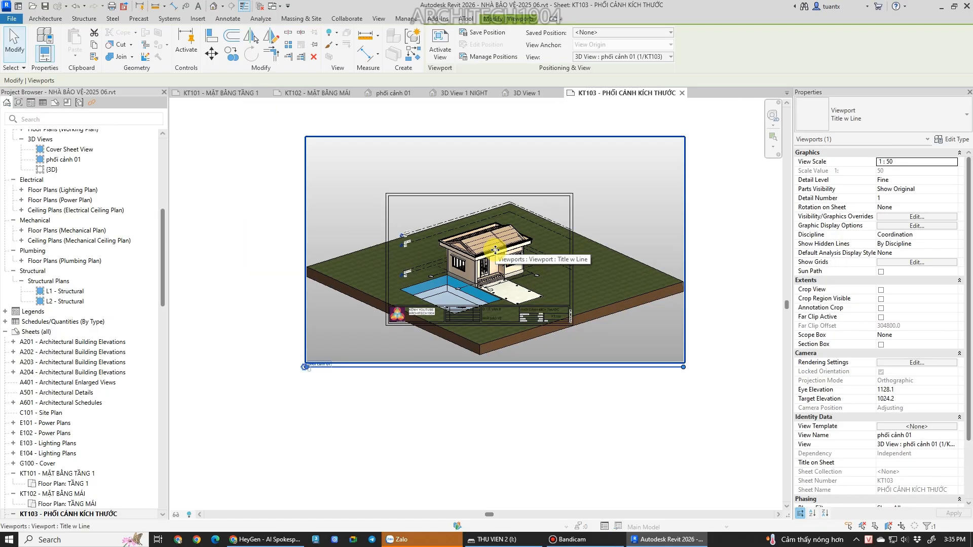
Try a 1:100 view scale for the phối cảnh 01 viewport and move it over the sheet frame.
{"action": "scroll", "coordinate": [495, 249], "scroll_direction": "up", "scroll_amount": 1}
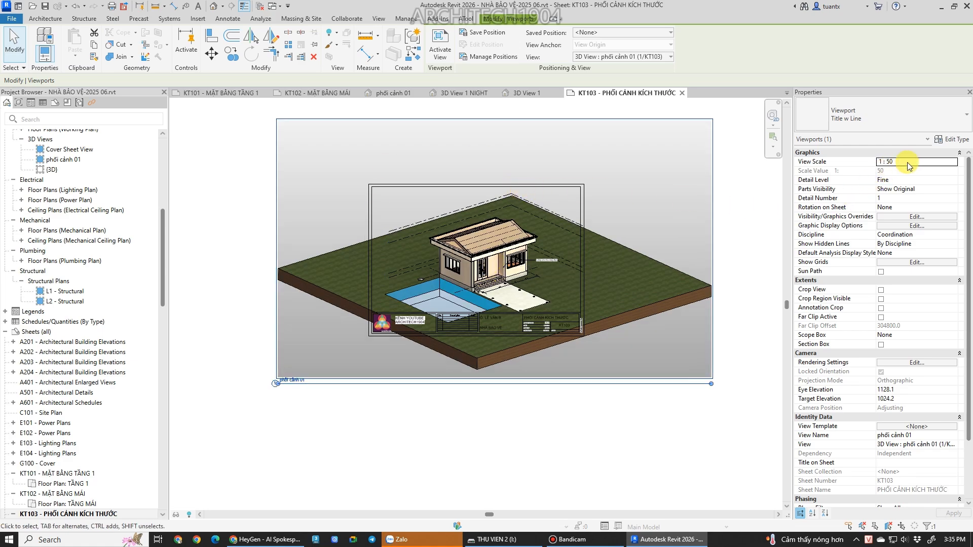
{"action": "scroll", "coordinate": [548, 270], "scroll_direction": "up", "scroll_amount": 1}
{"action": "left_click", "coordinate": [943, 162]}
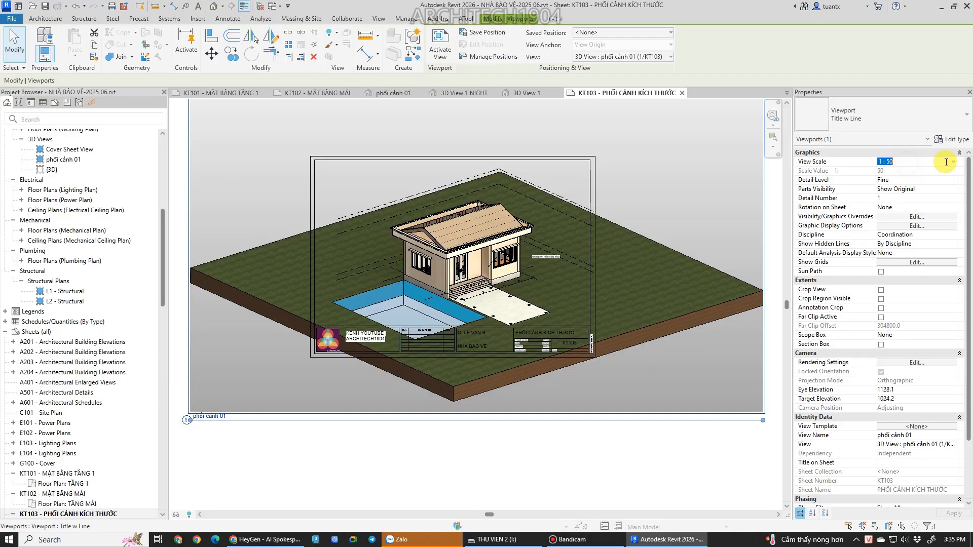
{"action": "left_click", "coordinate": [951, 162]}
{"action": "left_click", "coordinate": [889, 187]}
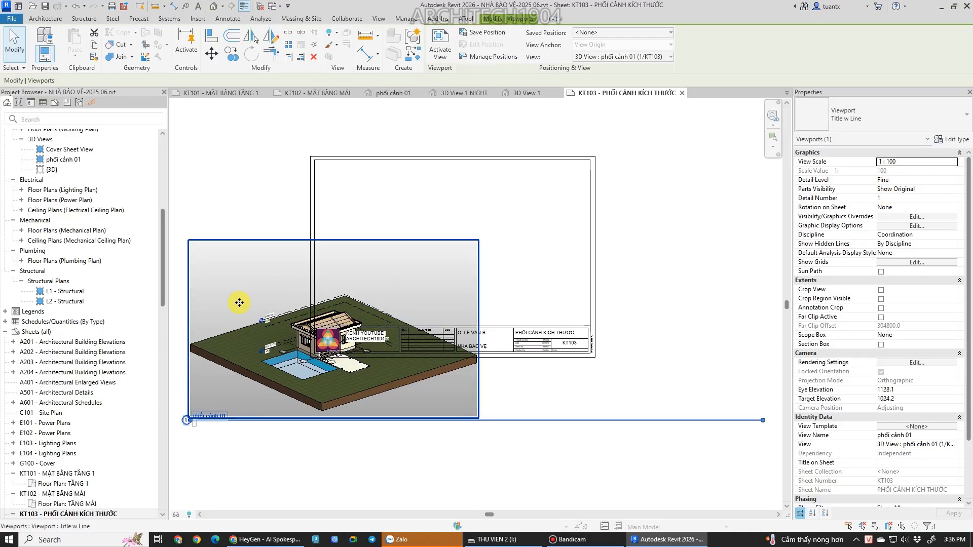
{"action": "left_click_drag", "start_coordinate": [240, 303], "coordinate": [370, 222]}
{"action": "scroll", "coordinate": [412, 225], "scroll_direction": "up", "scroll_amount": 1}
{"action": "middle_click_drag", "start_coordinate": [462, 216], "coordinate": [446, 229]}
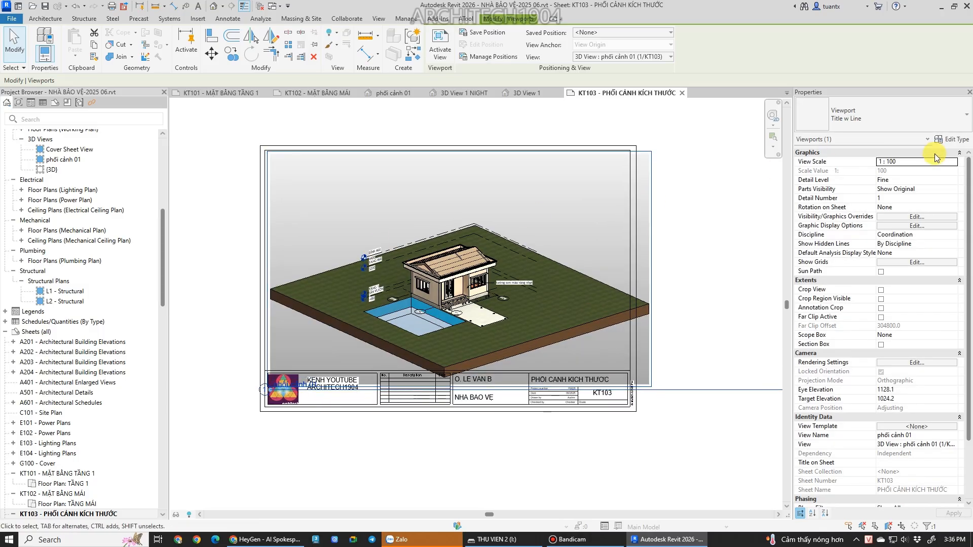
Set the phối cảnh 01 viewport's scale to 1:50 and reposition it so the house sits within the sheet frame.
{"action": "left_click", "coordinate": [953, 162]}
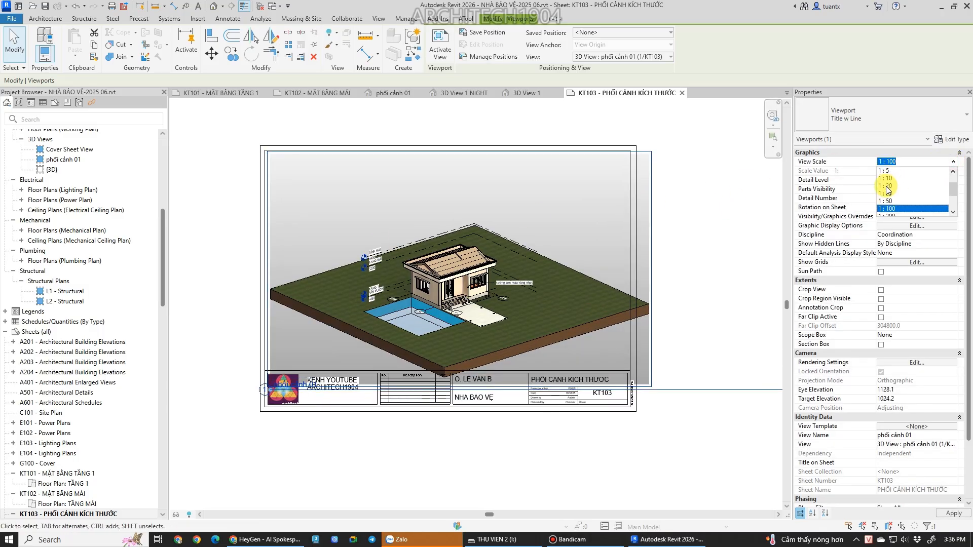
{"action": "left_click", "coordinate": [887, 200]}
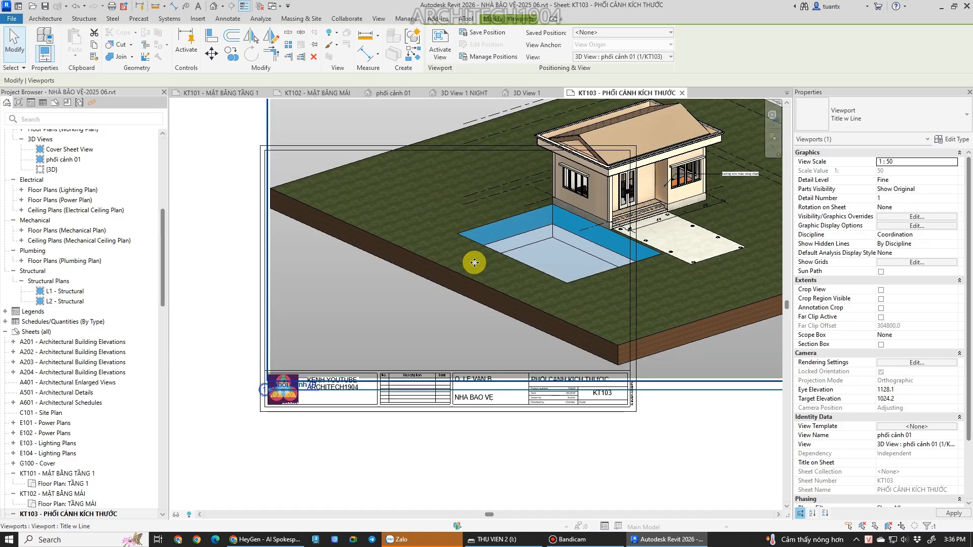
{"action": "scroll", "coordinate": [469, 266], "scroll_direction": "down", "scroll_amount": 3}
{"action": "left_click_drag", "start_coordinate": [347, 325], "coordinate": [291, 360]}
{"action": "left_click", "coordinate": [881, 290]}
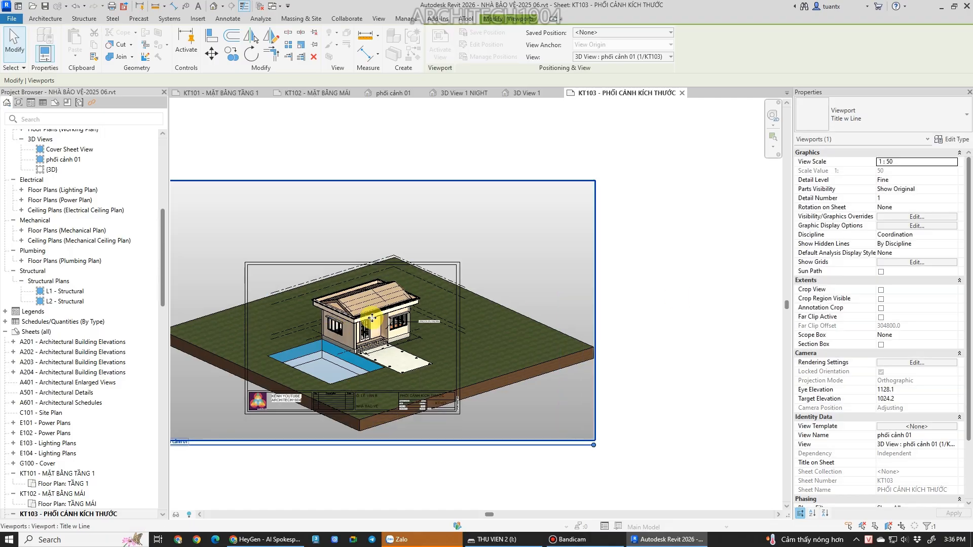
{"action": "left_click_drag", "start_coordinate": [365, 315], "coordinate": [361, 316]}
Enable Crop View and Crop Region Visible for the phối cảnh 01 viewport.
{"action": "middle_click_drag", "start_coordinate": [438, 310], "coordinate": [508, 296]}
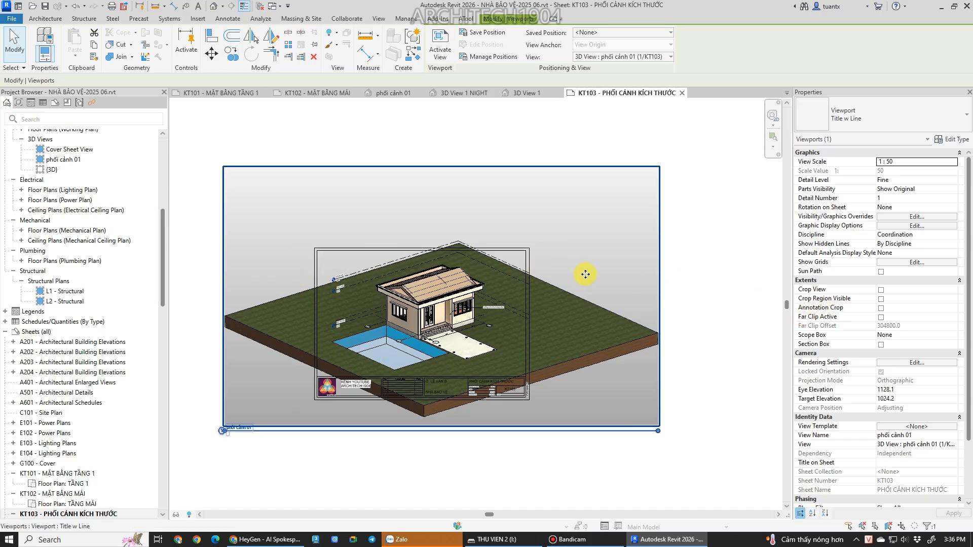
{"action": "left_click", "coordinate": [881, 290]}
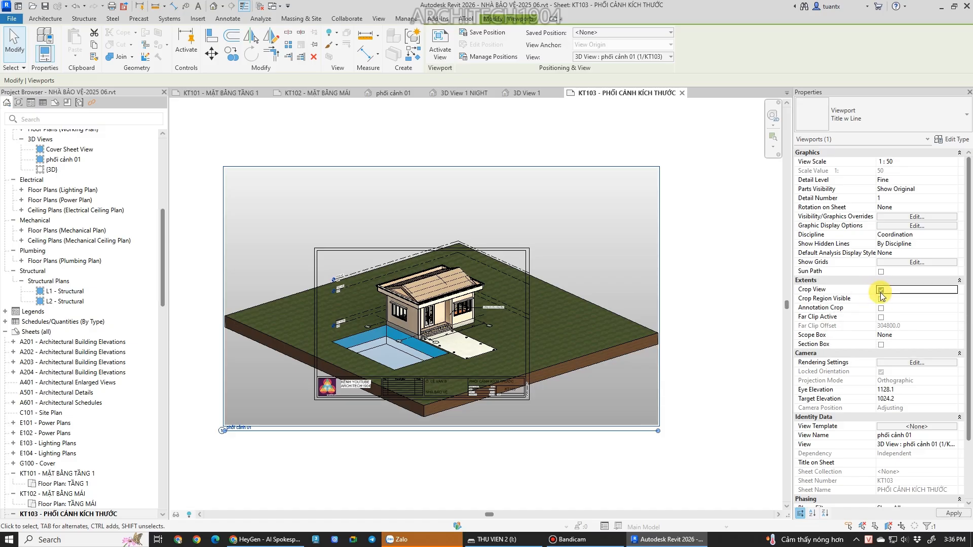
{"action": "left_click", "coordinate": [880, 299]}
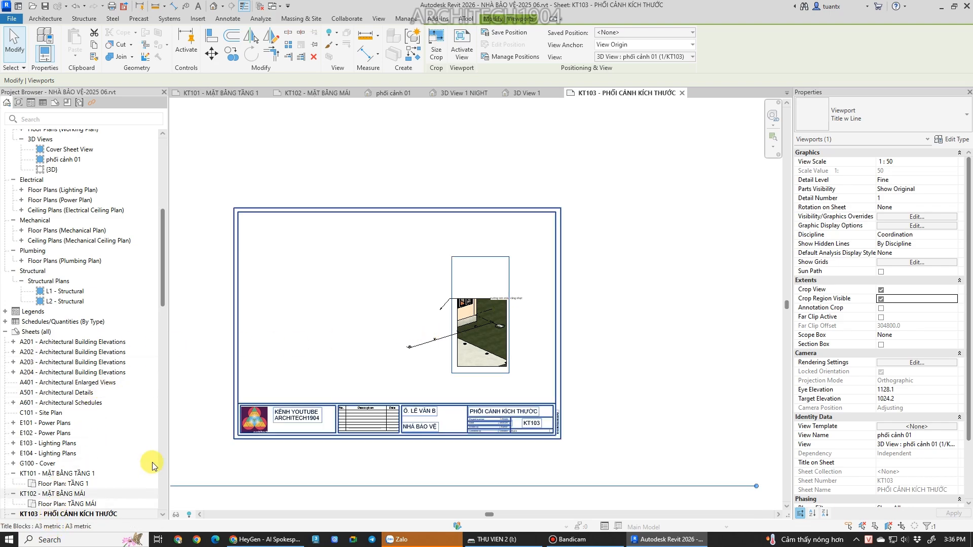
Open the placed view phối cảnh 01 to check its cropped extent, and return to sheet KT103.
{"action": "scroll", "coordinate": [56, 486], "scroll_direction": "down", "scroll_amount": 3}
{"action": "left_click", "coordinate": [51, 459]}
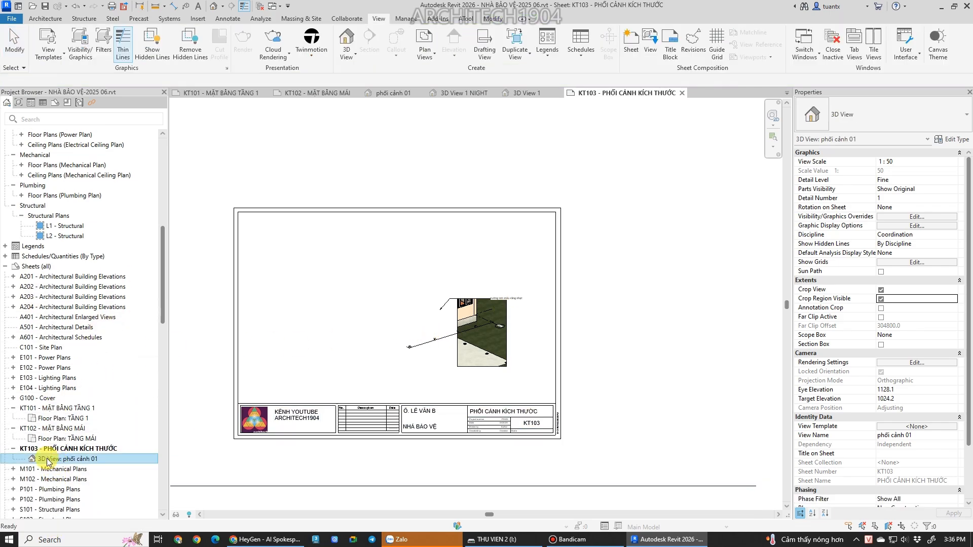
{"action": "double_click", "coordinate": [47, 460]}
{"action": "scroll", "coordinate": [487, 358], "scroll_direction": "down", "scroll_amount": 3}
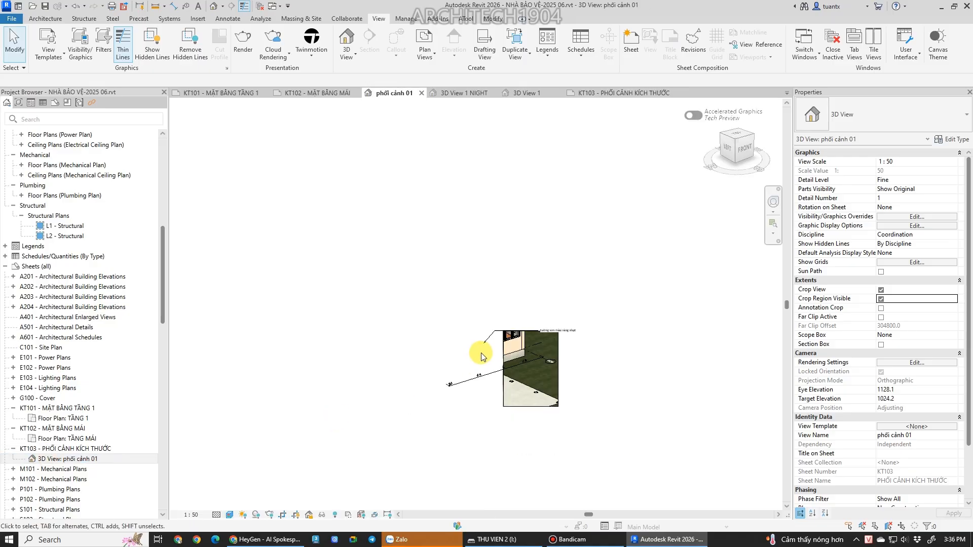
{"action": "double_click", "coordinate": [46, 449]}
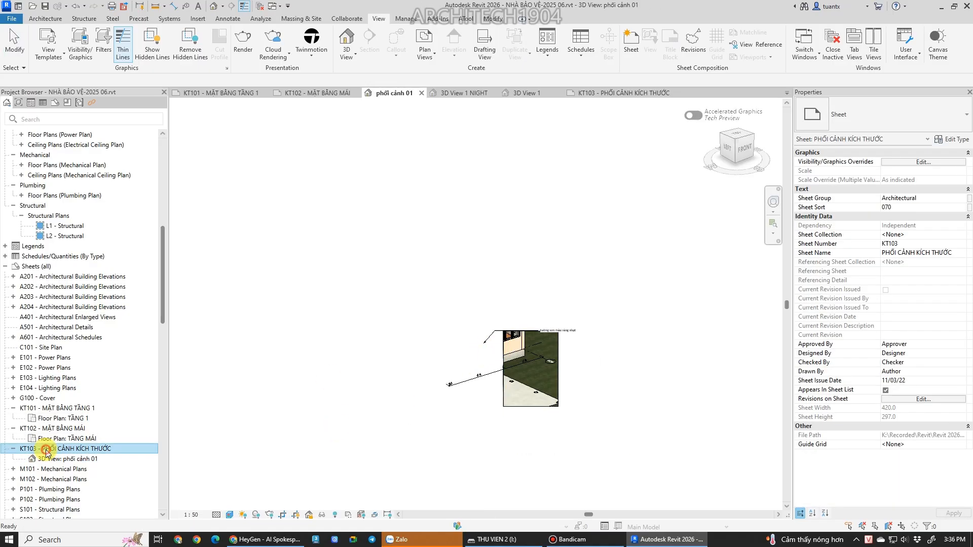
Activate the phối cảnh 01 viewport, stretch its crop region to fill the sheet area above the title block, and turn off Crop Region Visible.
{"action": "double_click", "coordinate": [469, 317]}
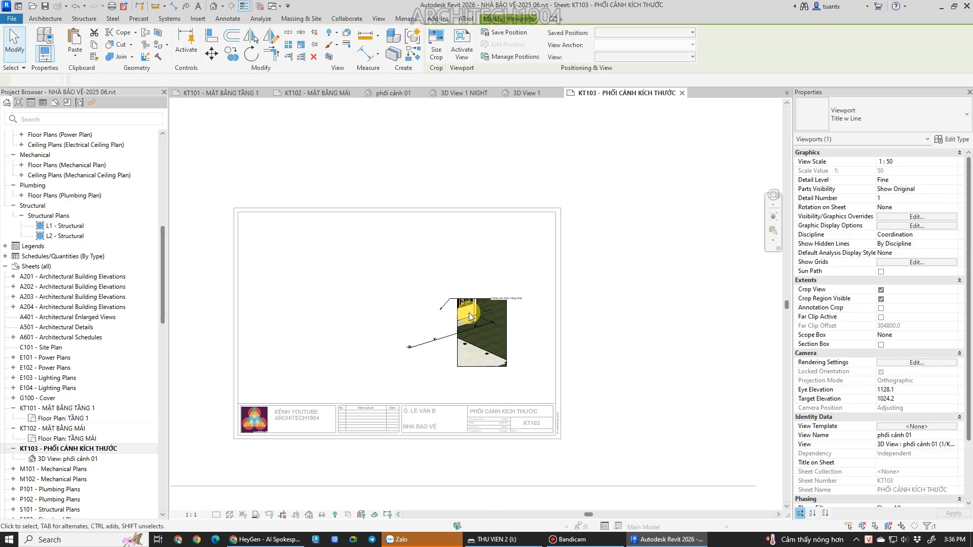
{"action": "left_click", "coordinate": [457, 332]}
{"action": "left_click_drag", "start_coordinate": [457, 332], "coordinate": [240, 342]}
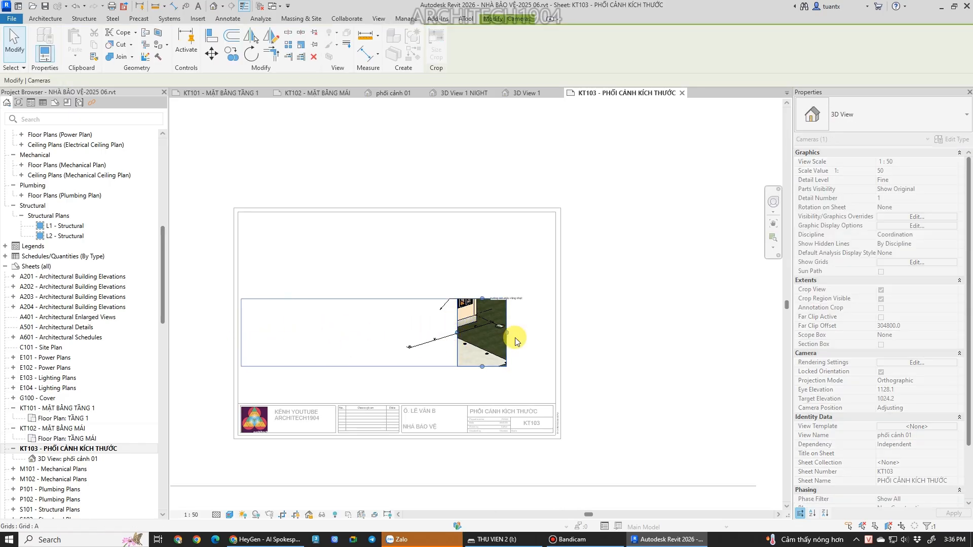
{"action": "left_click_drag", "start_coordinate": [506, 332], "coordinate": [552, 335]}
{"action": "mouse_move", "coordinate": [373, 298]}
{"action": "left_mouse_down"}
{"action": "mouse_move", "coordinate": [373, 224]}
{"action": "mouse_move", "coordinate": [373, 294]}
{"action": "left_mouse_up"}
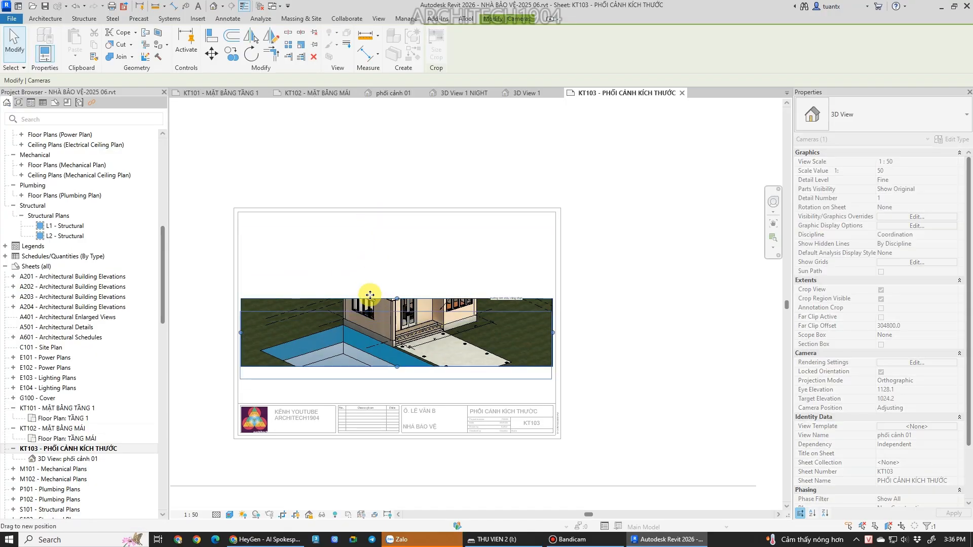
{"action": "left_click_drag", "start_coordinate": [396, 365], "coordinate": [396, 402]}
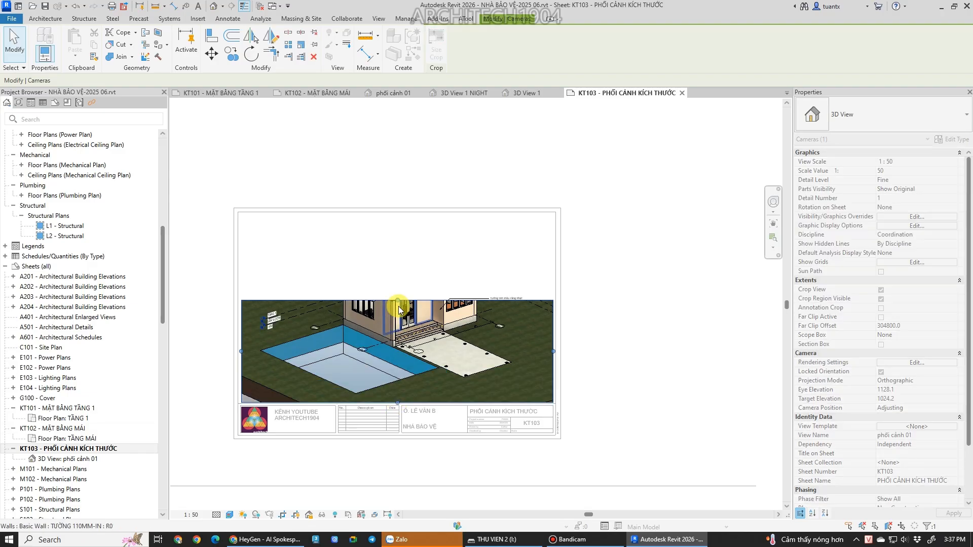
{"action": "left_click_drag", "start_coordinate": [394, 298], "coordinate": [389, 212]}
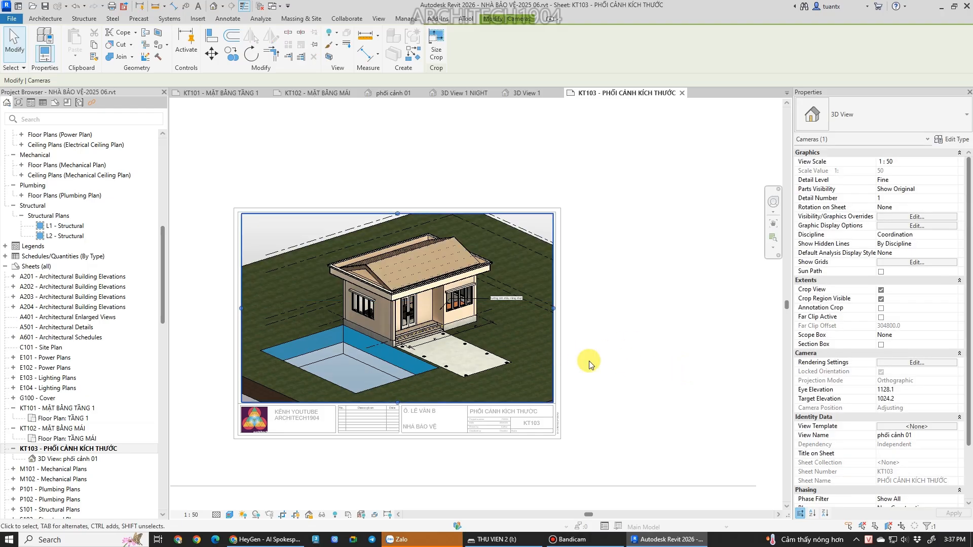
{"action": "left_click", "coordinate": [881, 299]}
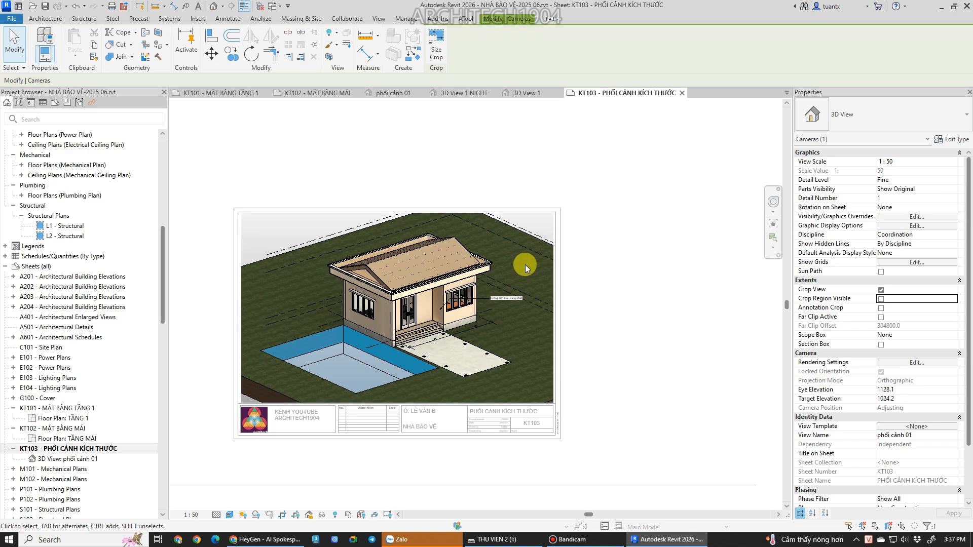
Deactivate the phối cảnh 01 viewport to return to sheet KT103.
{"action": "right_click", "coordinate": [526, 265]}
{"action": "left_click", "coordinate": [572, 238]}
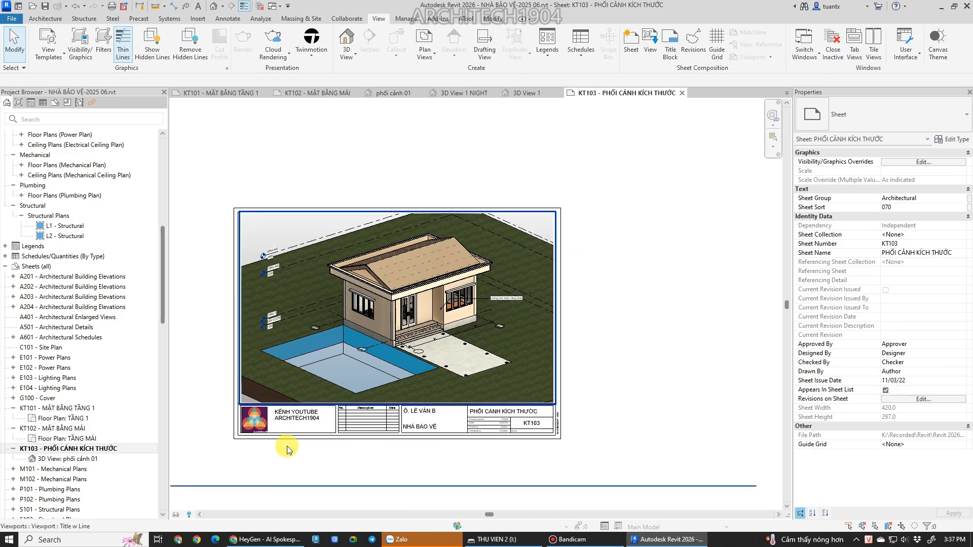
{"action": "scroll", "coordinate": [593, 377], "scroll_direction": "up", "scroll_amount": 3}
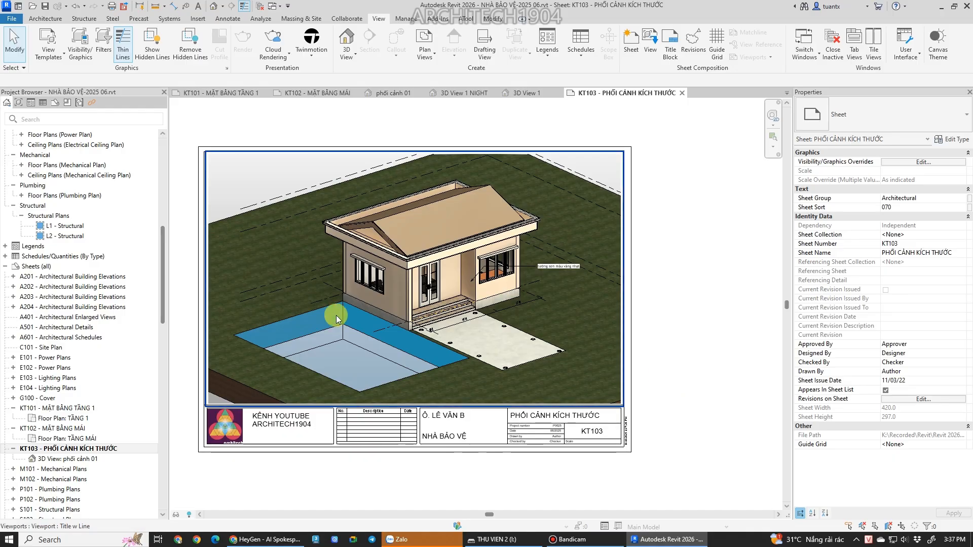
Open sheet A401, renumber it KT104 and rename it PHỐI CẢNH THỰC.
{"action": "double_click", "coordinate": [76, 317]}
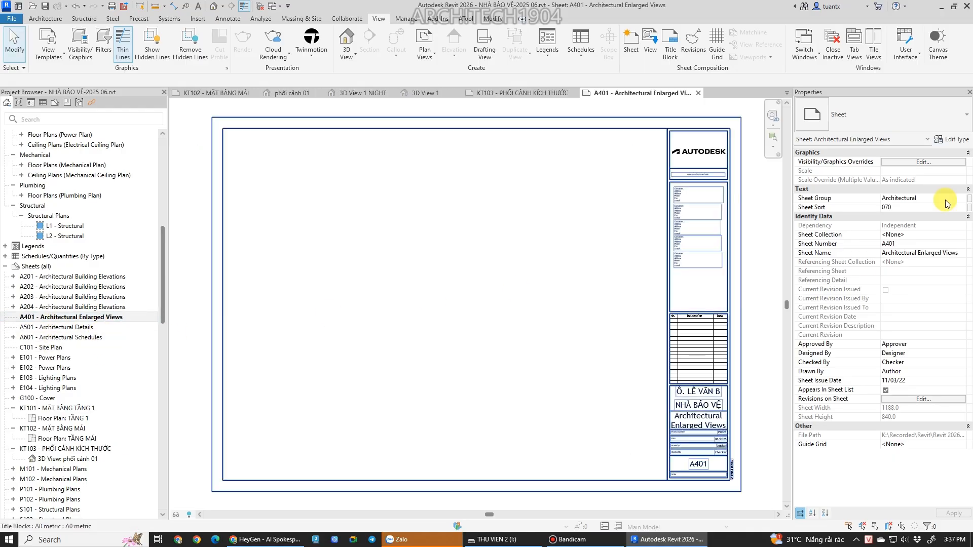
{"action": "left_click", "coordinate": [908, 244]}
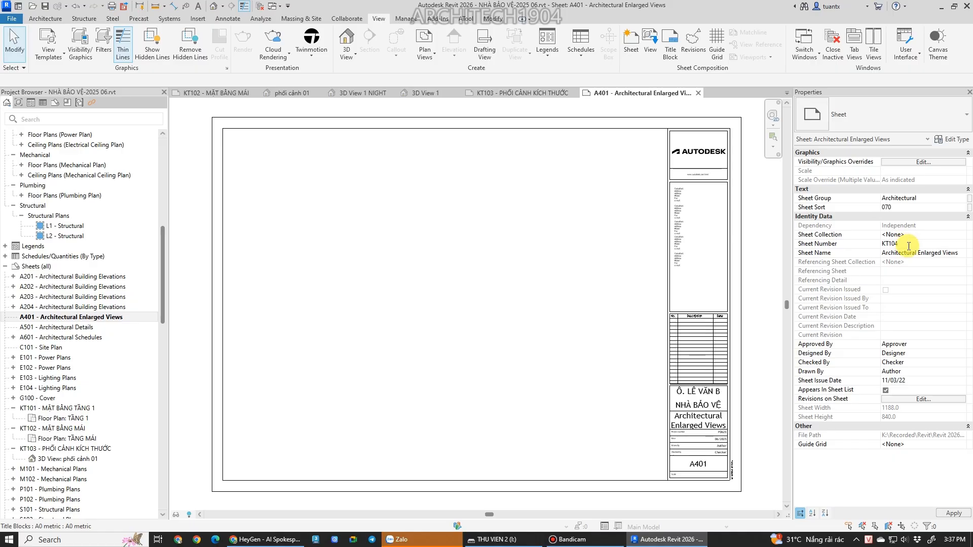
{"action": "left_click", "coordinate": [909, 254]}
{"action": "type", "text": "PHỐI C"}
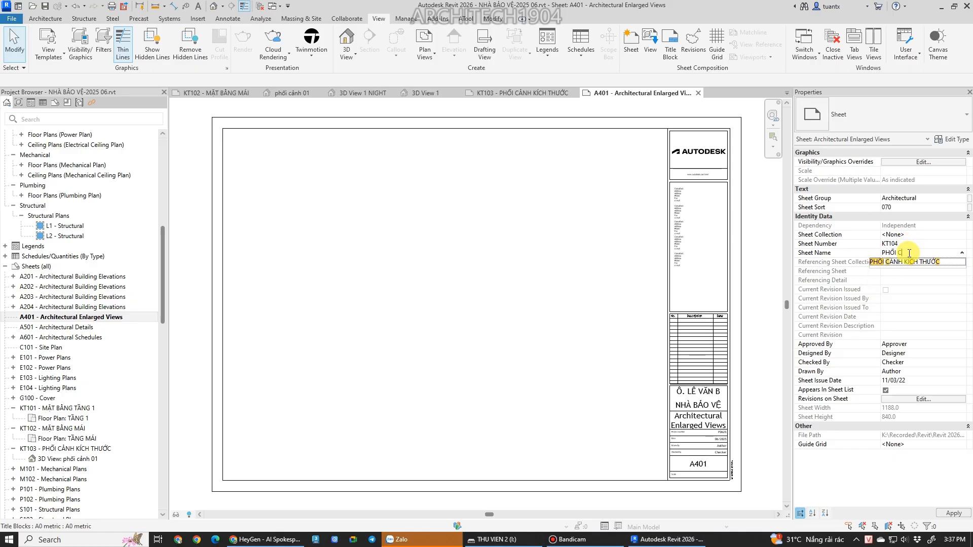
{"action": "type", "text": "ẢNH THU"}
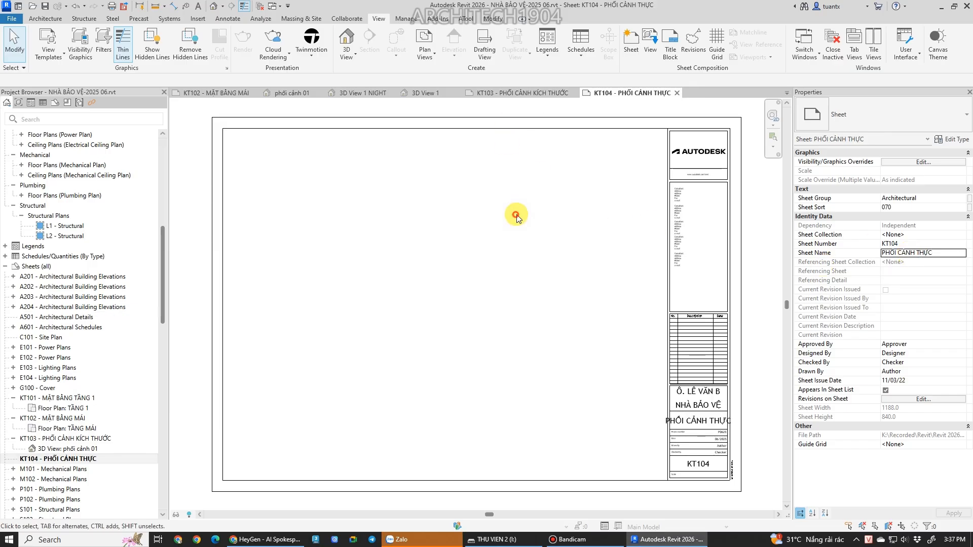
Change sheet KT104's title block to the A3 metric type.
{"action": "left_click", "coordinate": [565, 129]}
{"action": "left_click", "coordinate": [869, 114]}
{"action": "left_click", "coordinate": [868, 260]}
{"action": "scroll", "coordinate": [460, 269], "scroll_direction": "up", "scroll_amount": 3}
{"action": "middle_click_drag", "start_coordinate": [477, 311], "coordinate": [497, 197]}
{"action": "left_click", "coordinate": [488, 176]}
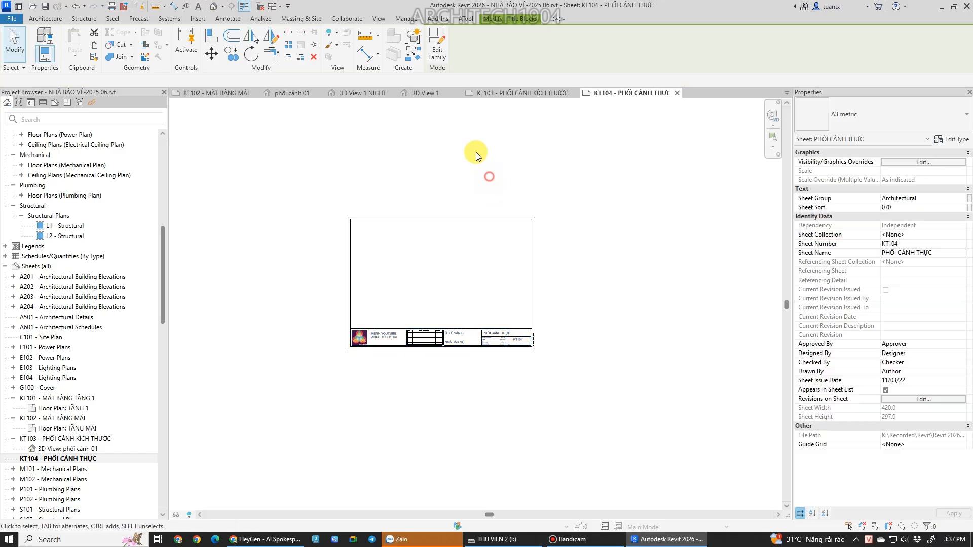
Place the camera view 3D View 1 in the middle of sheet KT104's drawing area.
{"action": "left_click", "coordinate": [654, 45]}
{"action": "left_click", "coordinate": [451, 252]}
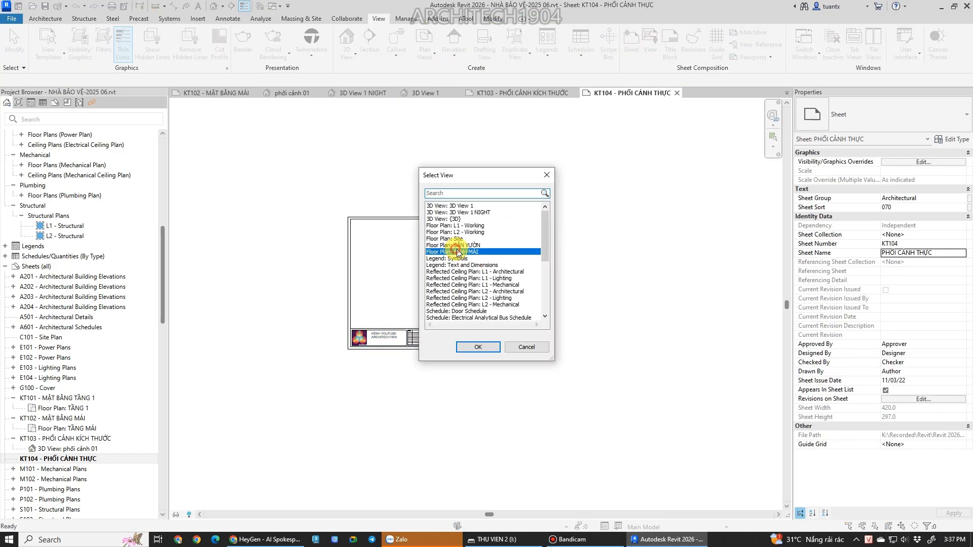
{"action": "left_click", "coordinate": [469, 206]}
{"action": "left_click", "coordinate": [477, 346]}
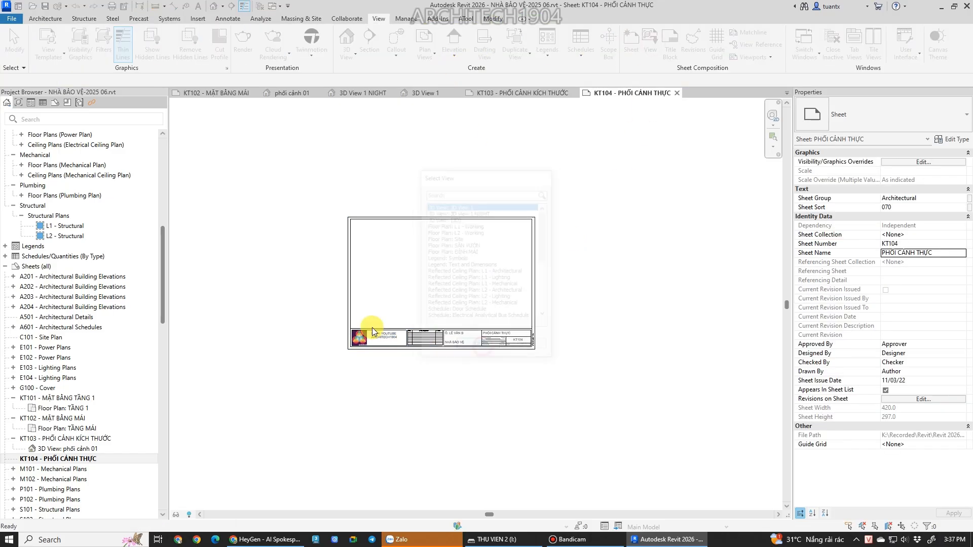
{"action": "left_click", "coordinate": [449, 274]}
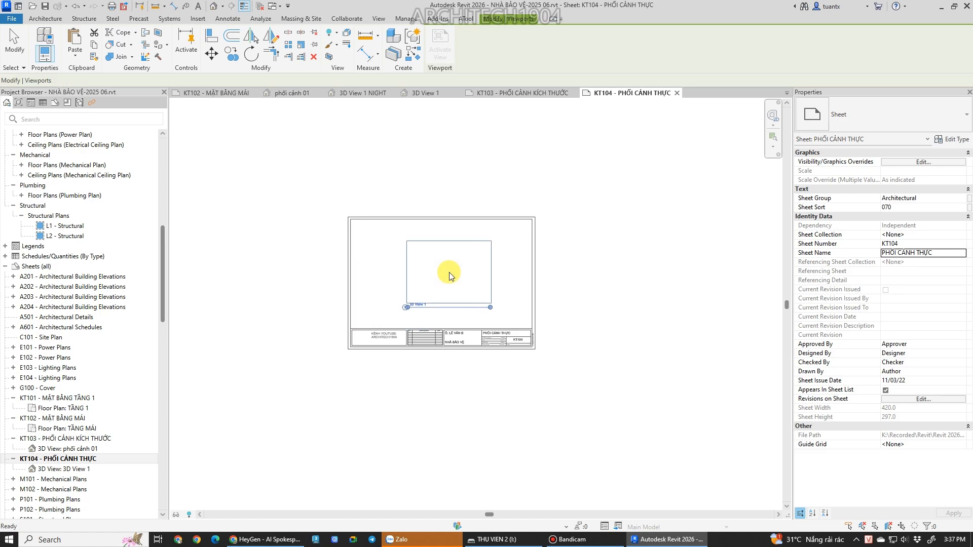
{"action": "scroll", "coordinate": [450, 273], "scroll_direction": "up", "scroll_amount": 2}
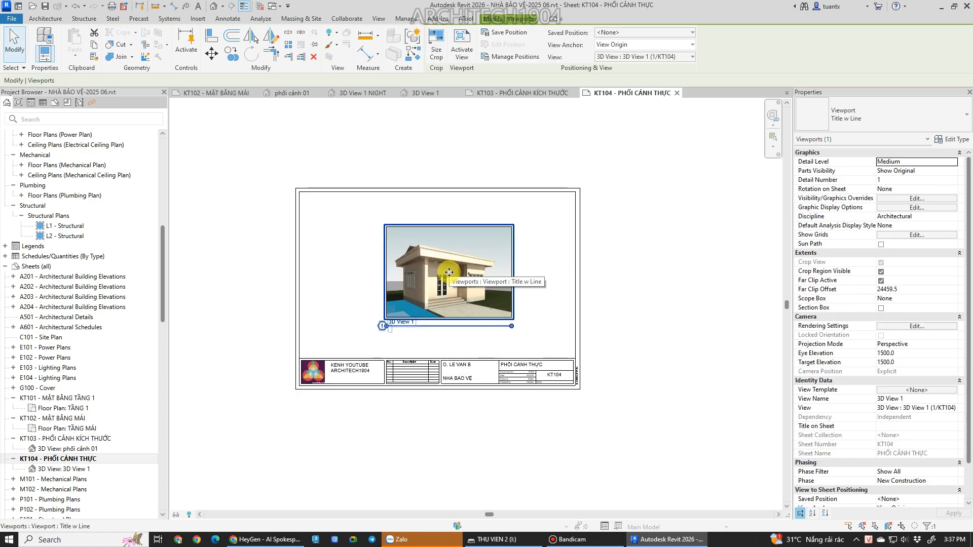
{"action": "scroll", "coordinate": [449, 272], "scroll_direction": "up", "scroll_amount": 2}
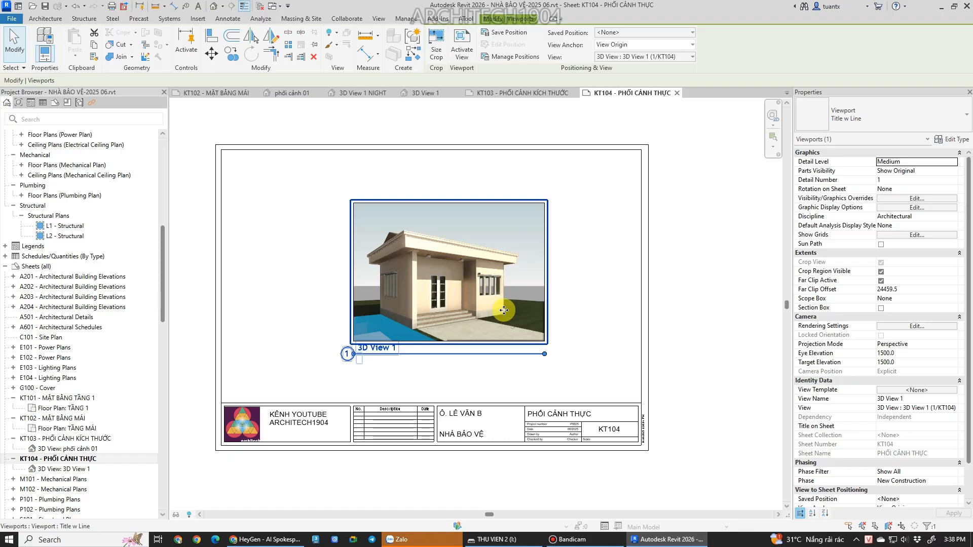
{"action": "scroll", "coordinate": [355, 211], "scroll_direction": "up", "scroll_amount": 2}
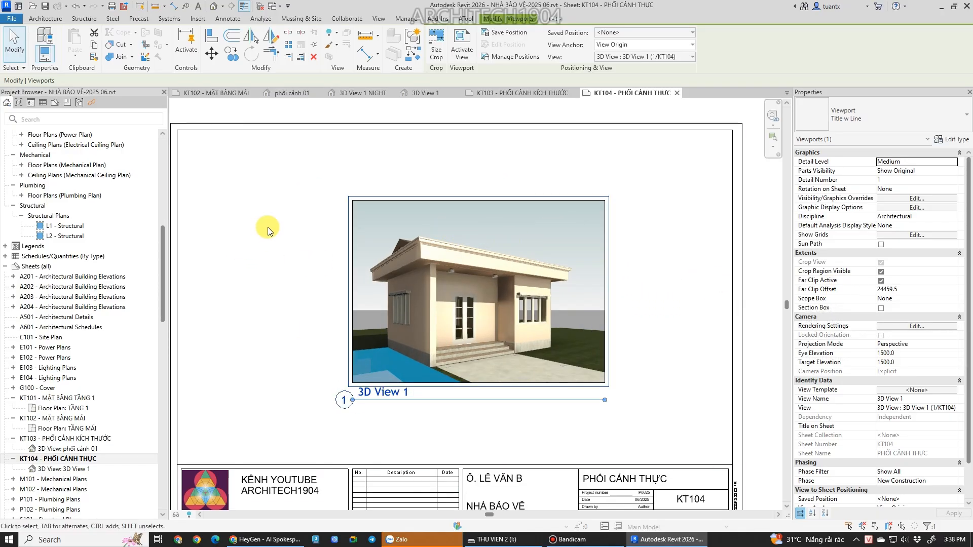
{"action": "scroll", "coordinate": [448, 239], "scroll_direction": "down", "scroll_amount": 1}
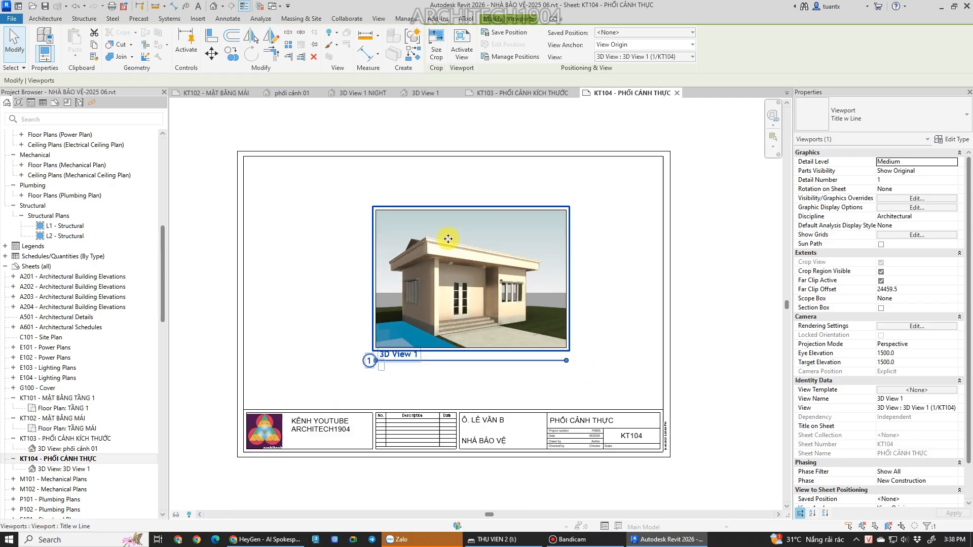
{"action": "scroll", "coordinate": [444, 235], "scroll_direction": "up", "scroll_amount": 1}
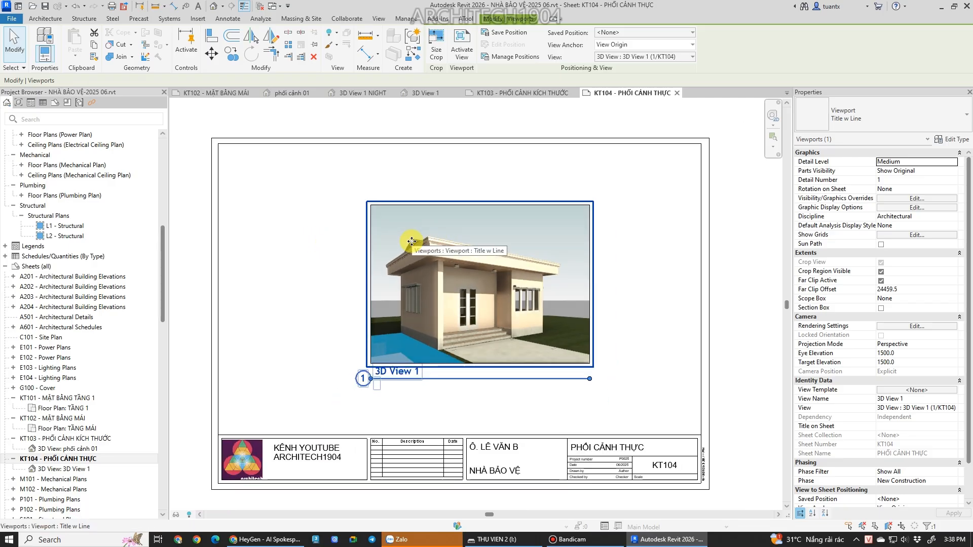
Resize the 3D View 1 crop to a height of 250 mm with locked proportions, and shift the viewport over the sheet frame.
{"action": "left_click", "coordinate": [449, 172]}
{"action": "left_click", "coordinate": [433, 208]}
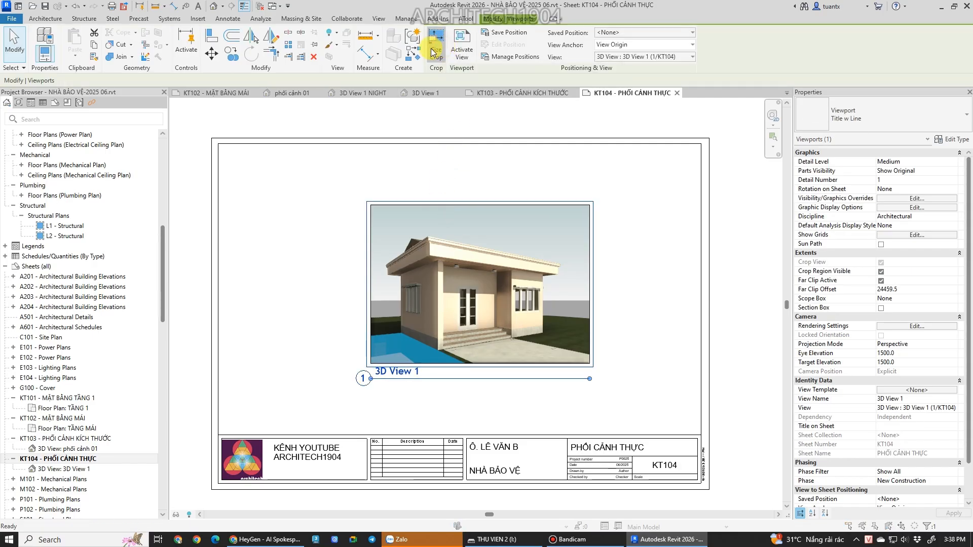
{"action": "left_click", "coordinate": [436, 45]}
{"action": "left_click_drag", "start_coordinate": [665, 113], "coordinate": [672, 107]}
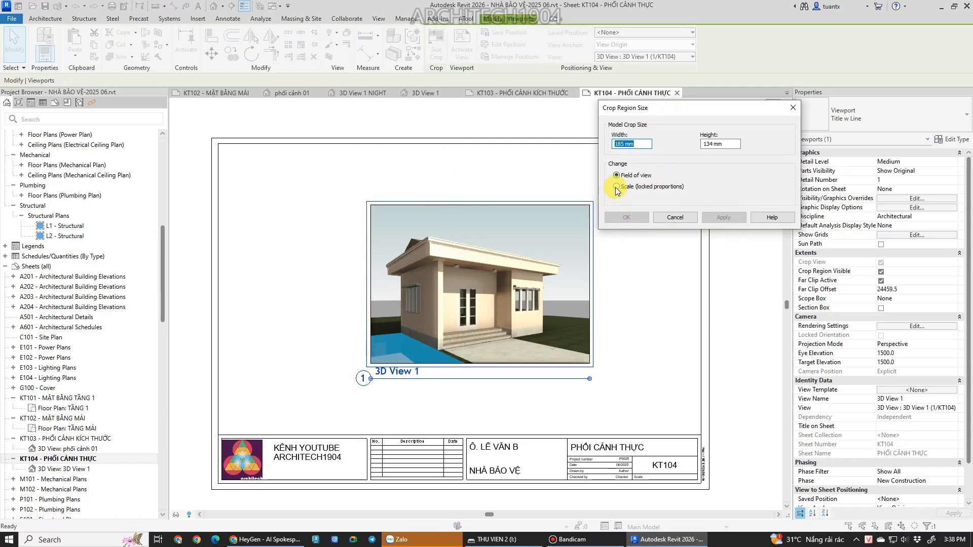
{"action": "left_click", "coordinate": [616, 187]}
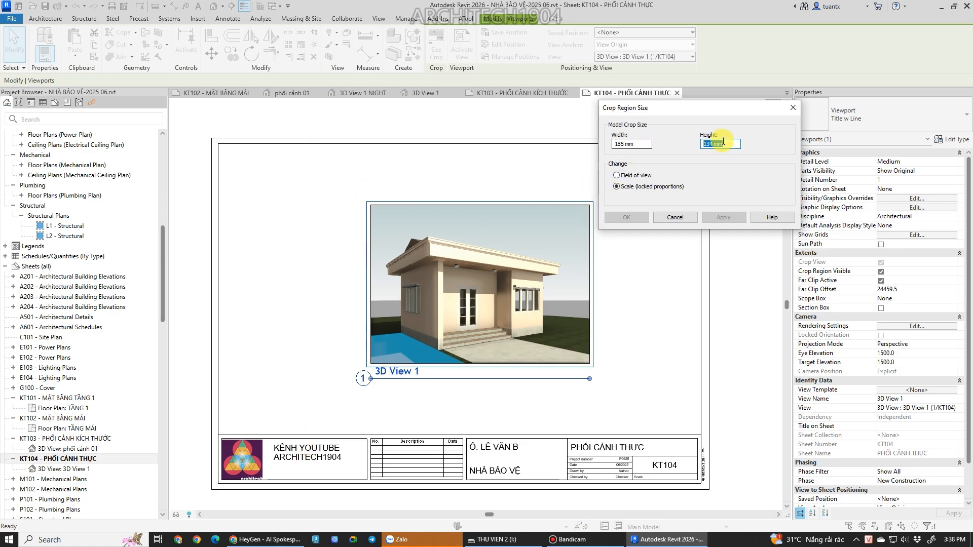
{"action": "type", "text": "250"}
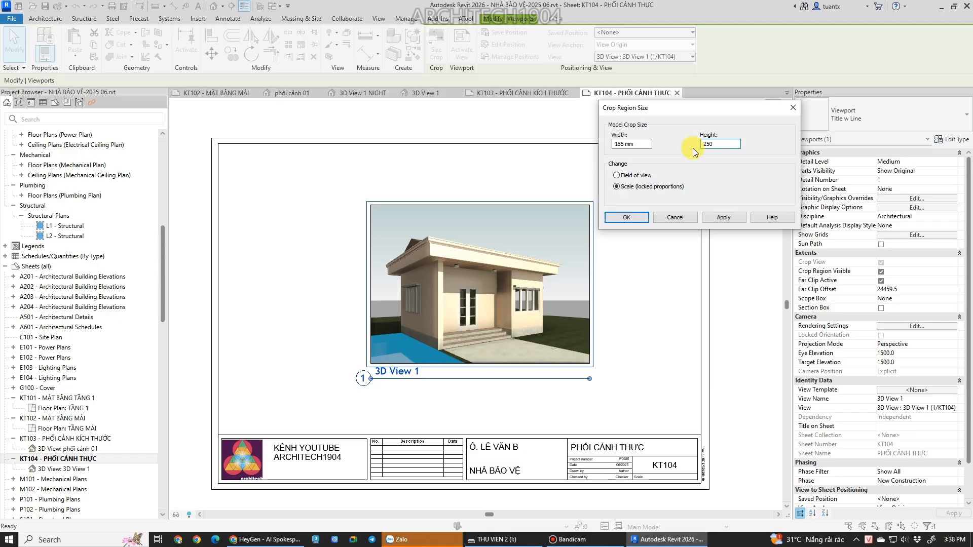
{"action": "left_click", "coordinate": [637, 147]}
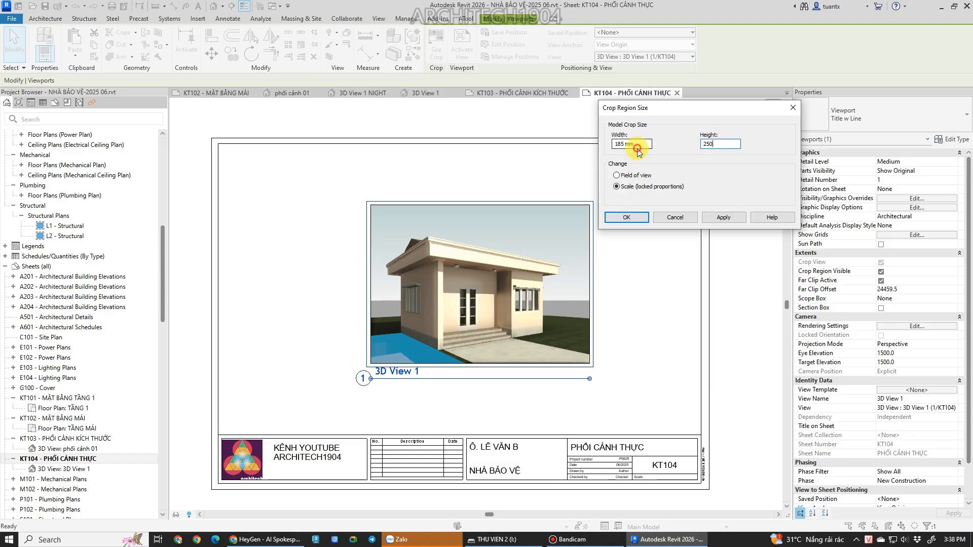
{"action": "left_click", "coordinate": [631, 218]}
{"action": "scroll", "coordinate": [522, 224], "scroll_direction": "down", "scroll_amount": 1}
{"action": "left_click_drag", "start_coordinate": [489, 244], "coordinate": [442, 256]}
Set the 3D View 1 crop height to 230 mm with locked proportions and nudge the viewport down within the frame.
{"action": "left_click", "coordinate": [436, 46]}
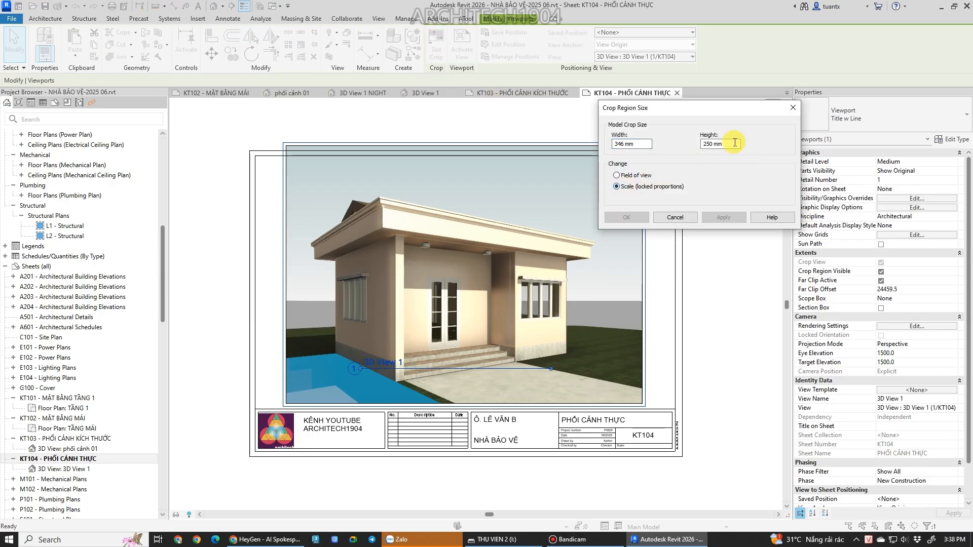
{"action": "left_click_drag", "start_coordinate": [735, 142], "coordinate": [657, 149]}
{"action": "type", "text": "230"}
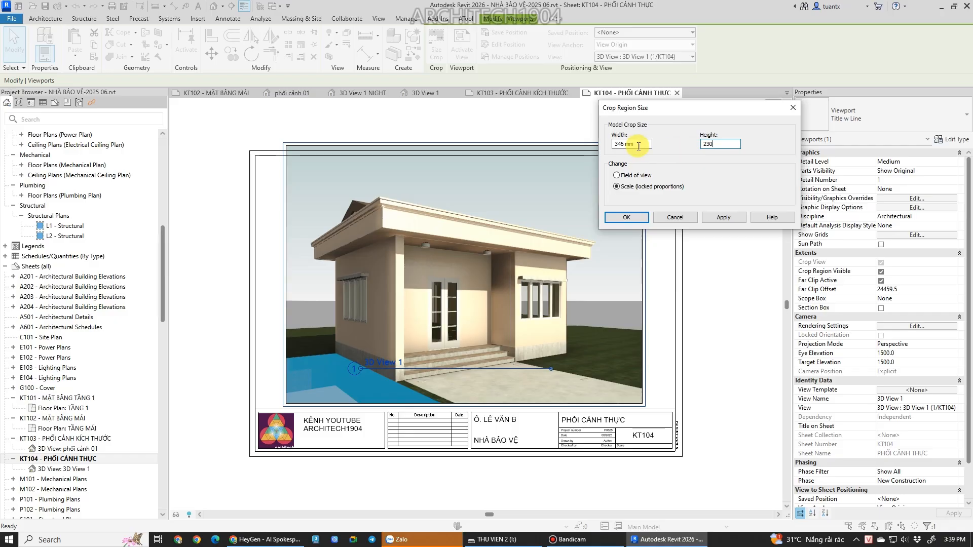
{"action": "left_click", "coordinate": [613, 218]}
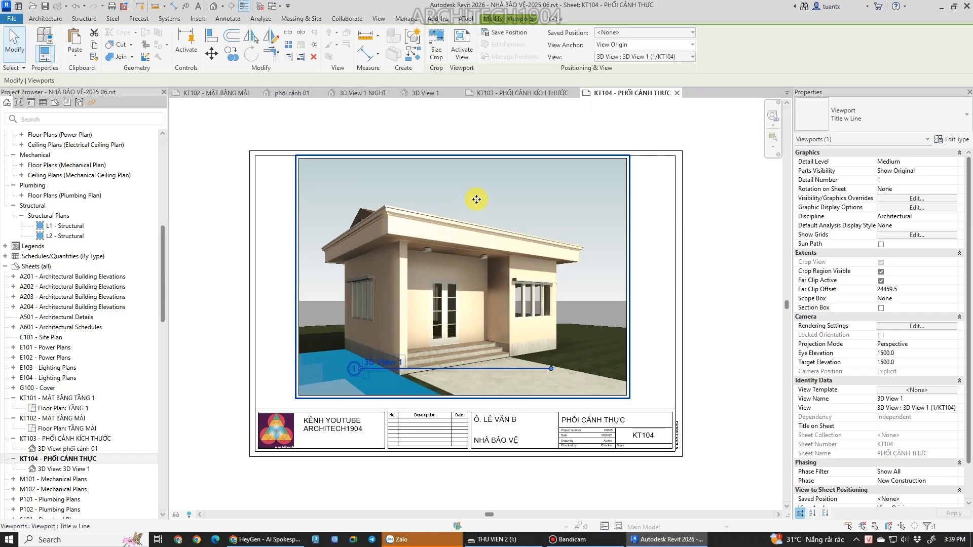
{"action": "key", "text": "Down"}
{"action": "key", "text": "Down"}
{"action": "key", "text": "Down"}
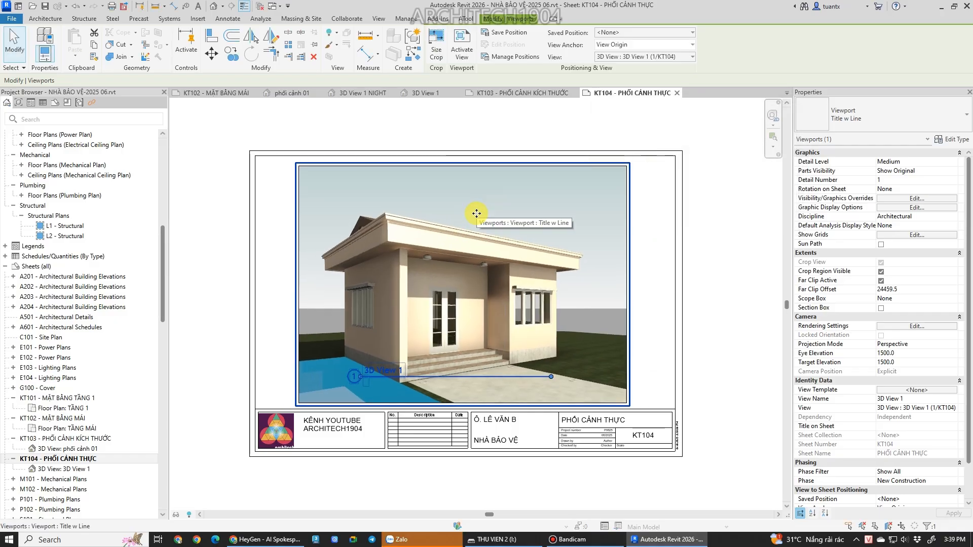
{"action": "scroll", "coordinate": [463, 313], "scroll_direction": "up", "scroll_amount": 1}
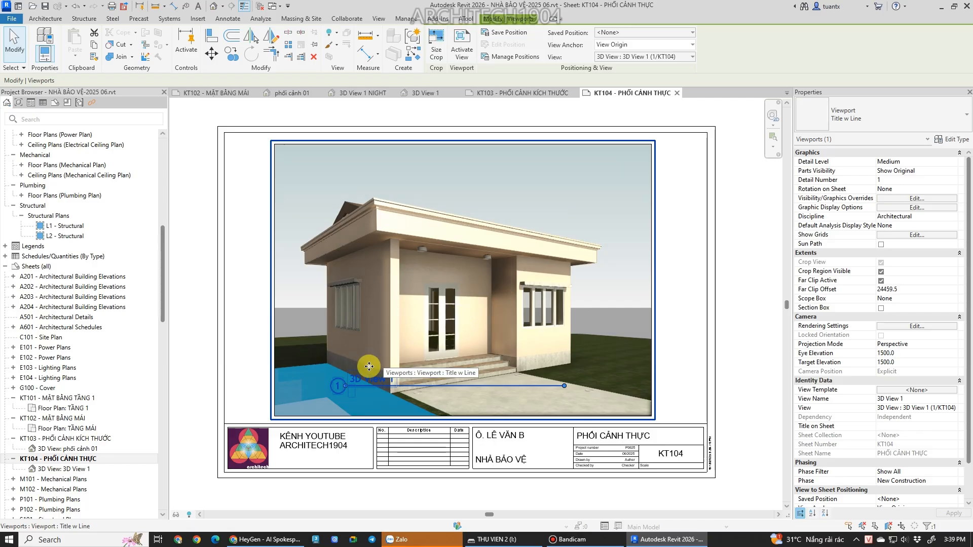
Change the 3D View 1 viewport type to No Title.
{"action": "left_click", "coordinate": [911, 117]}
{"action": "left_click", "coordinate": [843, 166]}
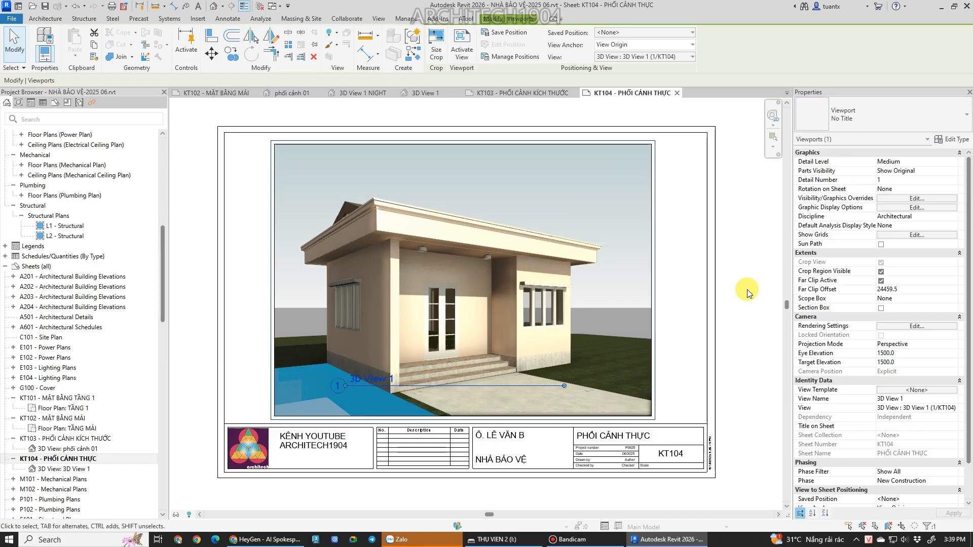
{"action": "left_click", "coordinate": [701, 308]}
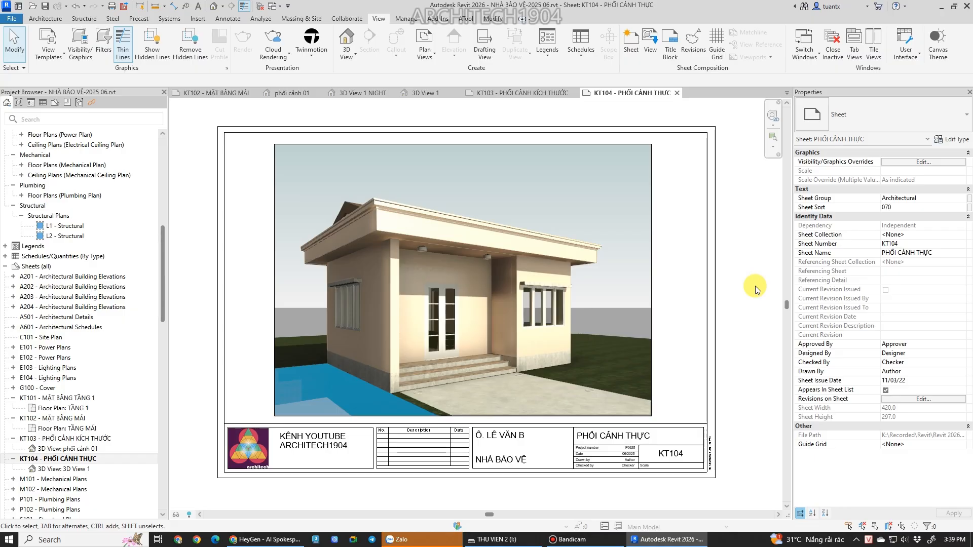
{"action": "left_click", "coordinate": [327, 205]}
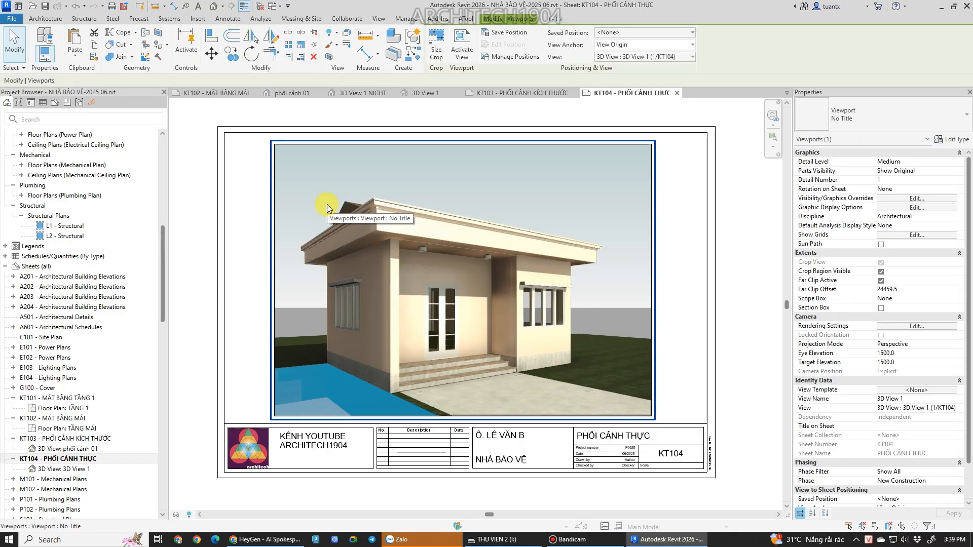
Examine the dimensions and material note on sheet KT103's perspective, and return to sheet KT104.
{"action": "left_click", "coordinate": [507, 94]}
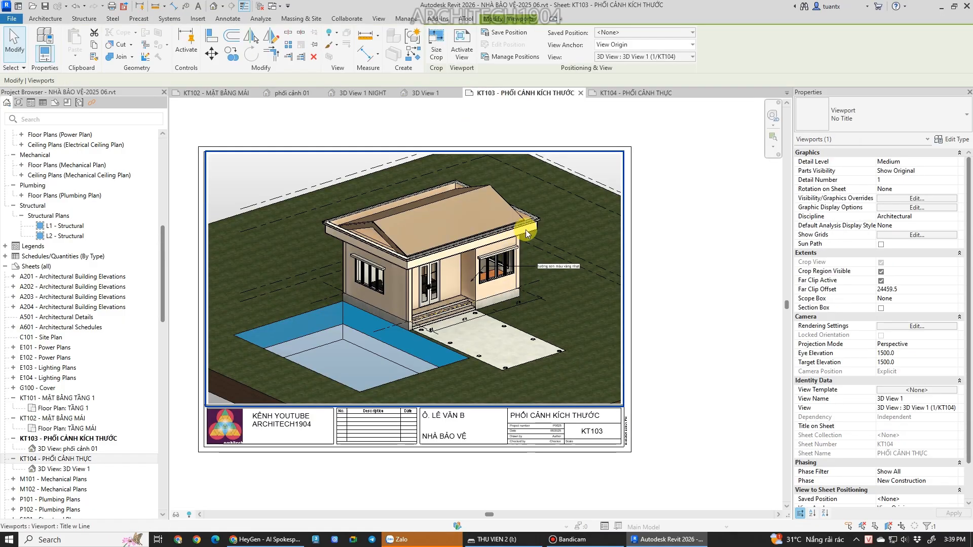
{"action": "scroll", "coordinate": [517, 356], "scroll_direction": "up", "scroll_amount": 3}
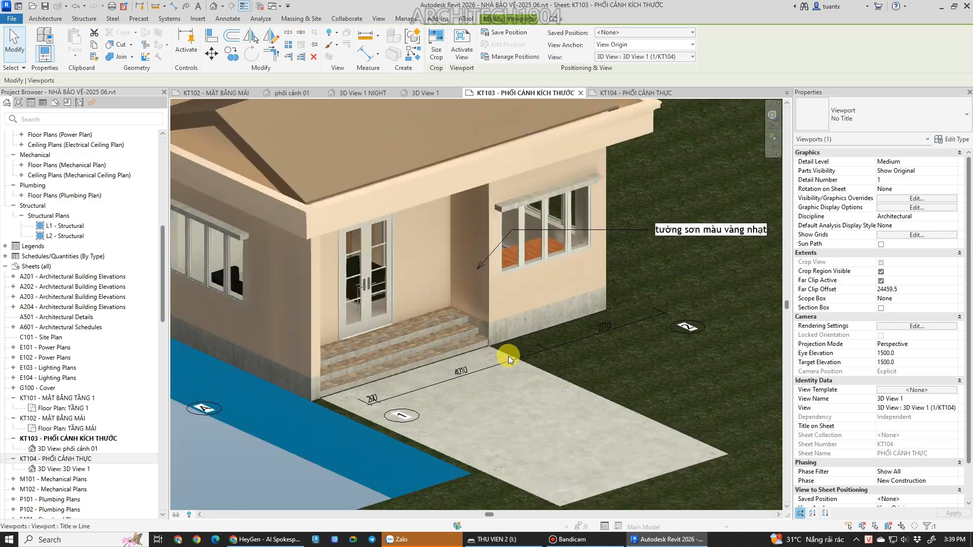
{"action": "scroll", "coordinate": [502, 344], "scroll_direction": "down", "scroll_amount": 1}
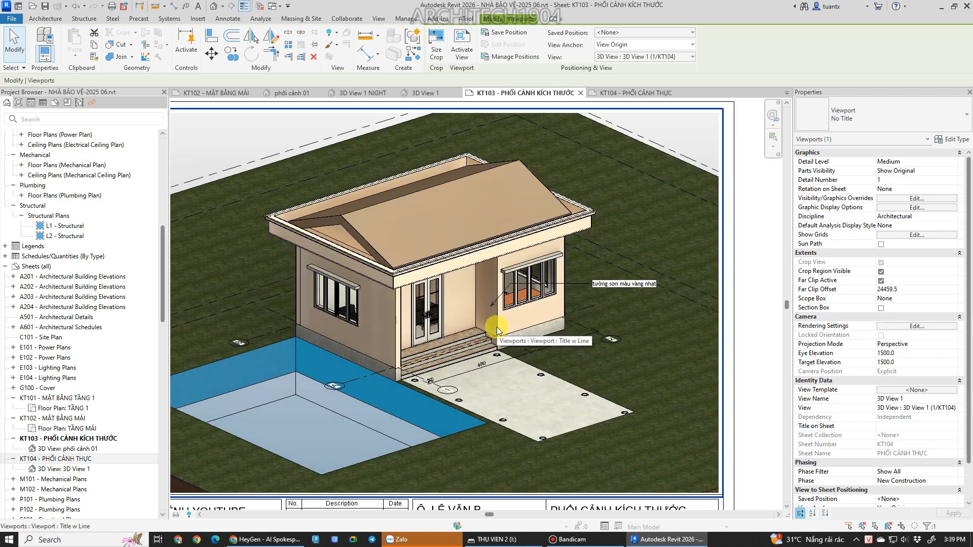
{"action": "left_click", "coordinate": [629, 93]}
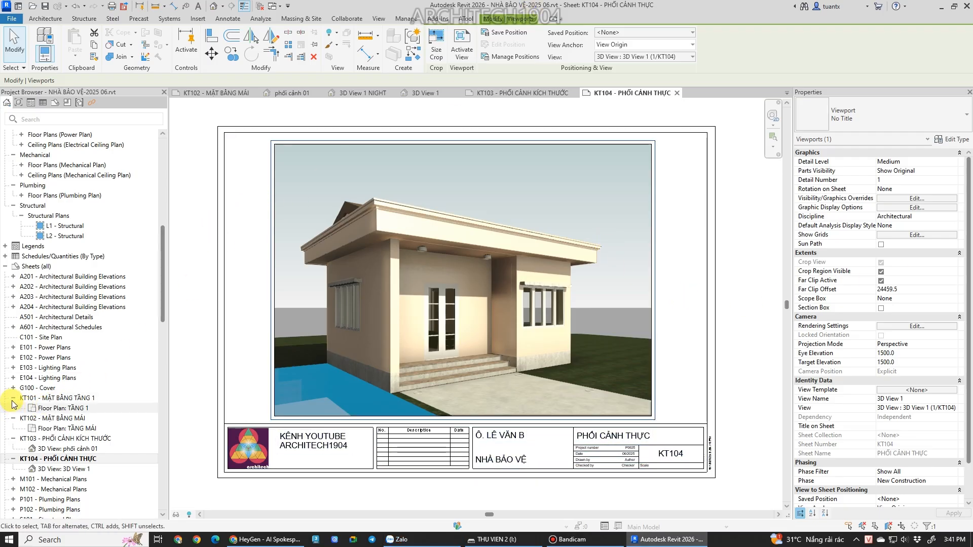
{"action": "left_click", "coordinate": [31, 399]}
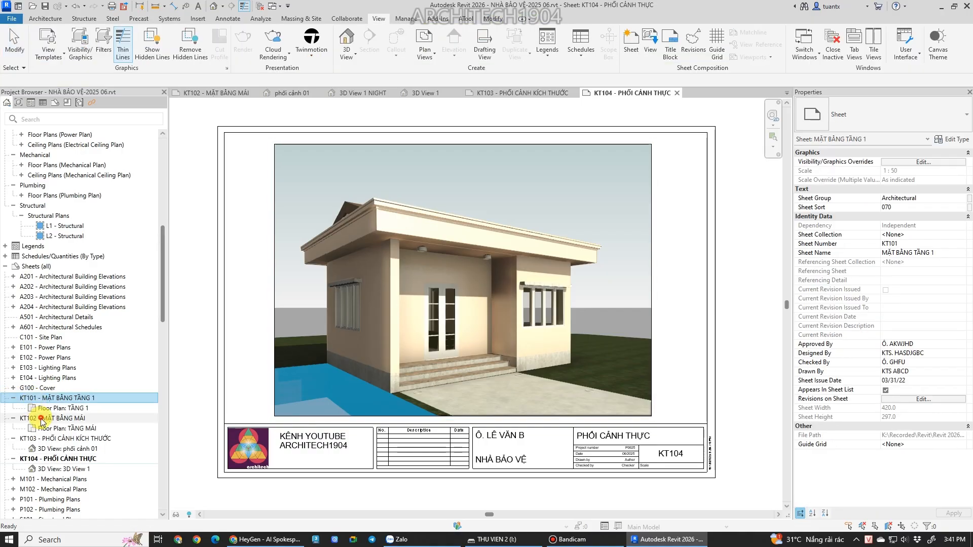
{"action": "left_click", "coordinate": [40, 418]}
{"action": "left_click", "coordinate": [50, 440]}
{"action": "left_click", "coordinate": [54, 460]}
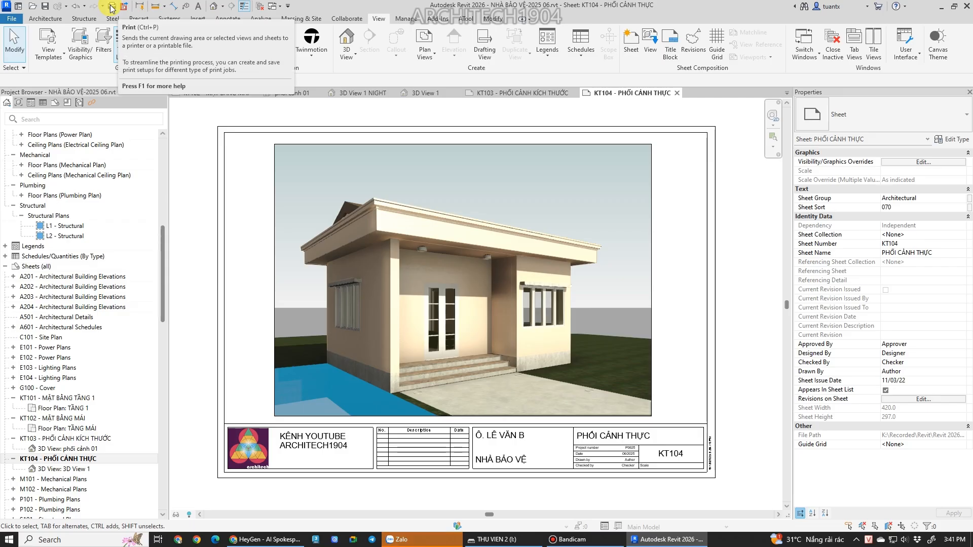
Open the print settings and choose Microsoft Print to PDF as the printer.
{"action": "left_click", "coordinate": [12, 18]}
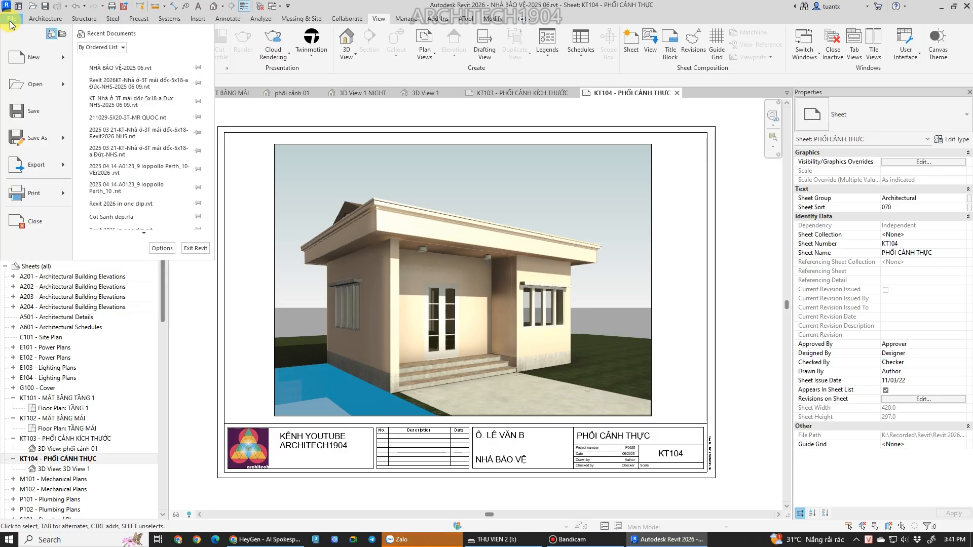
{"action": "mouse_move", "coordinate": [38, 188]}
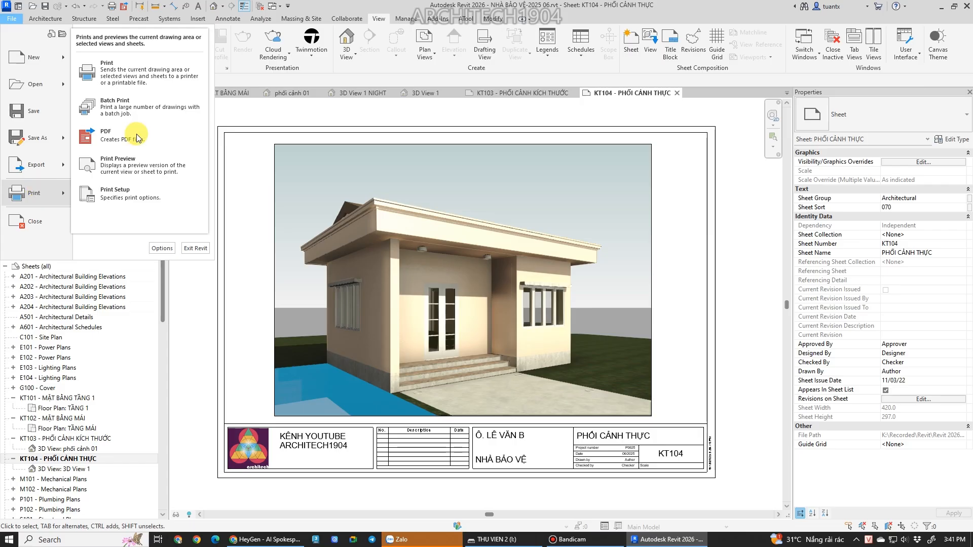
{"action": "left_click", "coordinate": [133, 75]}
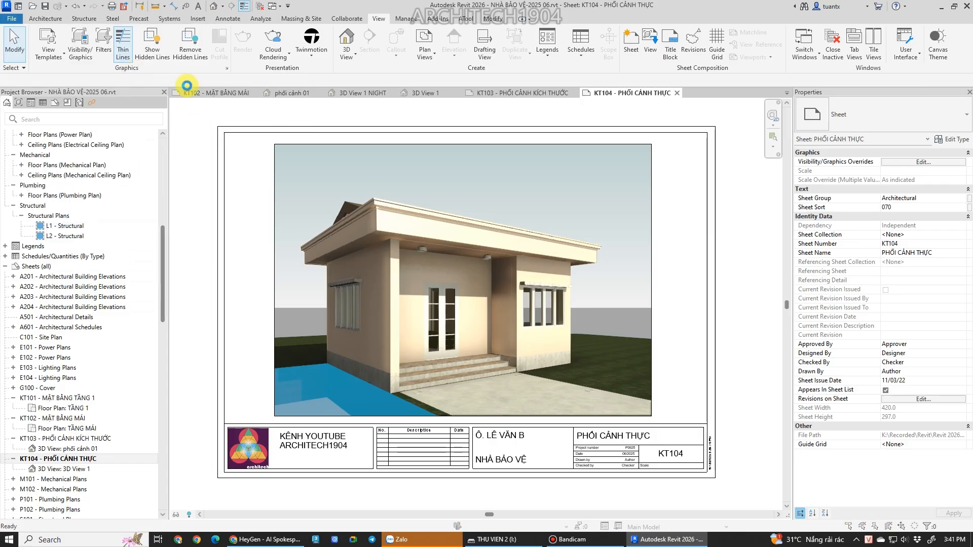
{"action": "left_click_drag", "start_coordinate": [427, 146], "coordinate": [330, 109]}
{"action": "left_click", "coordinate": [357, 130]}
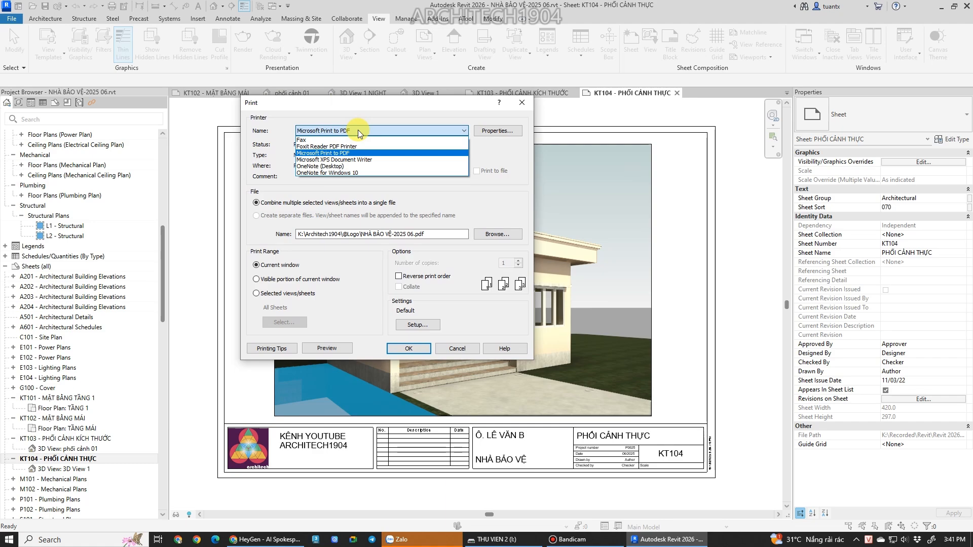
{"action": "left_click", "coordinate": [330, 153]}
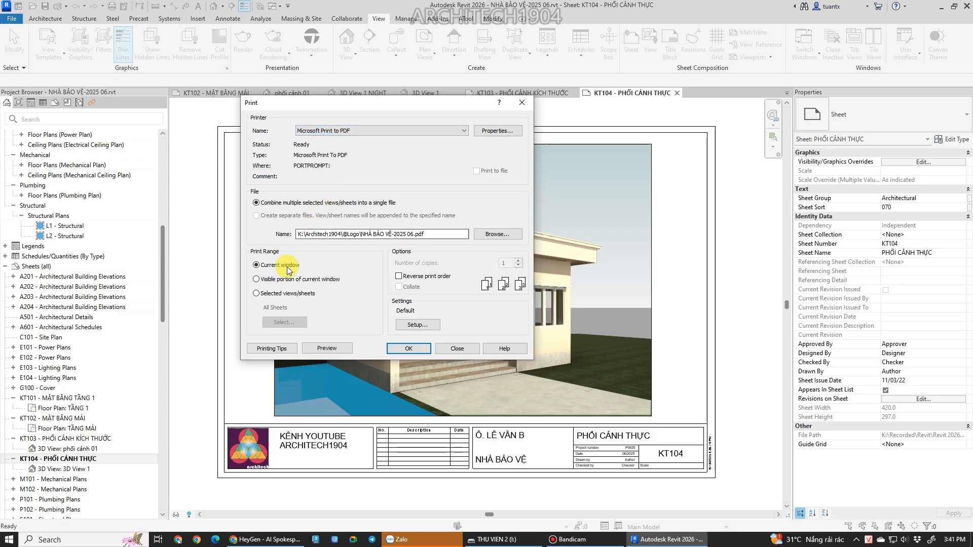
Set the print range to selected views/sheets and exclude every sheet from the All Sheets print set.
{"action": "left_click", "coordinate": [257, 293]}
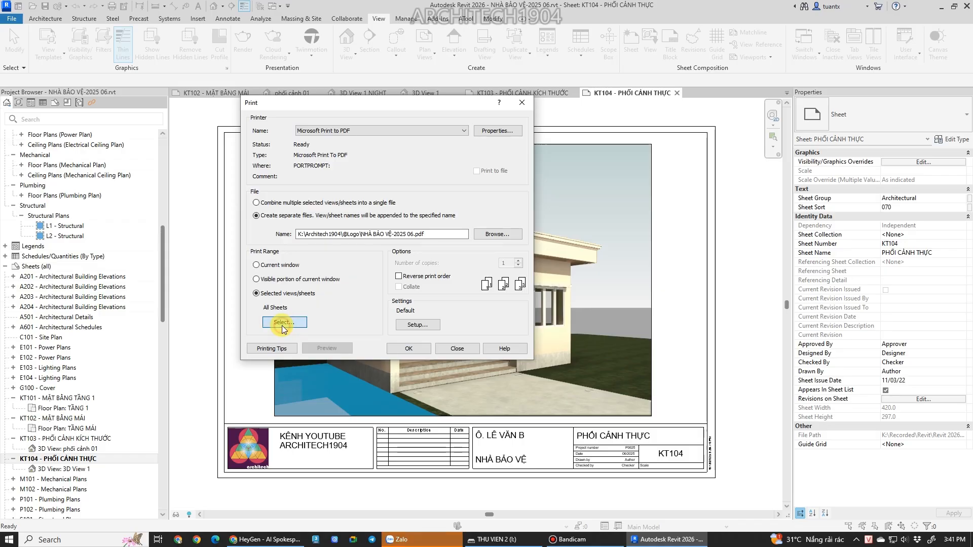
{"action": "left_click", "coordinate": [284, 322]}
{"action": "left_click_drag", "start_coordinate": [448, 95], "coordinate": [554, 71]}
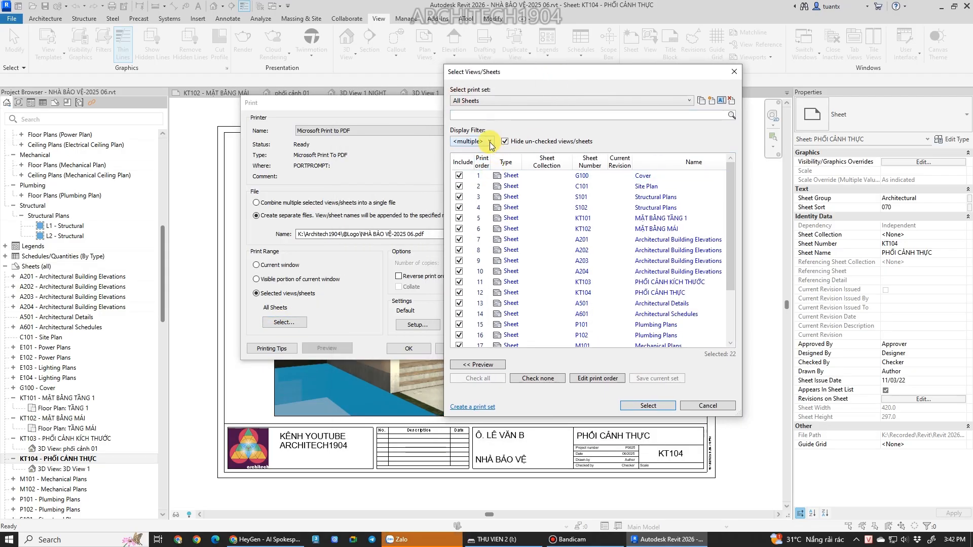
{"action": "left_click", "coordinate": [538, 379]}
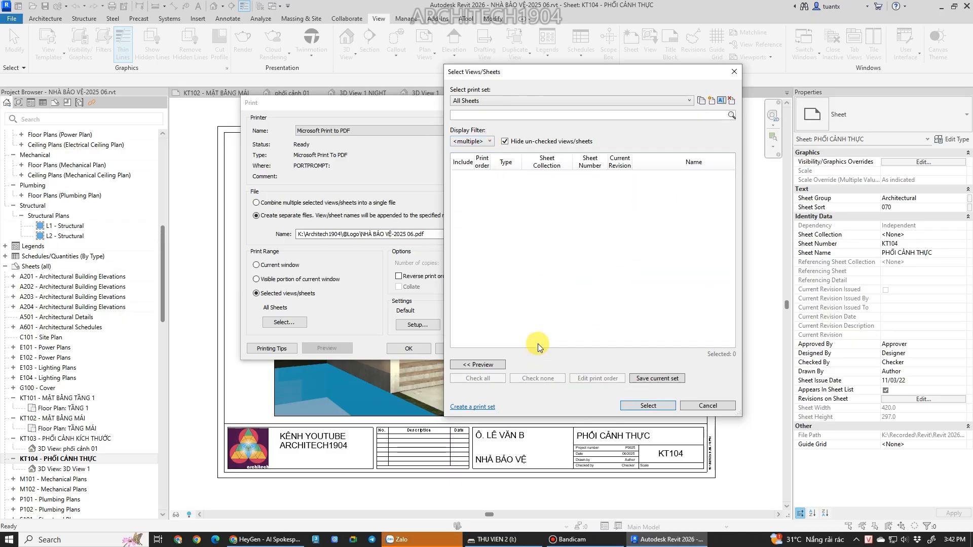
Filter the print selection list to sheets only and show the un-checked entries.
{"action": "left_click", "coordinate": [489, 142]}
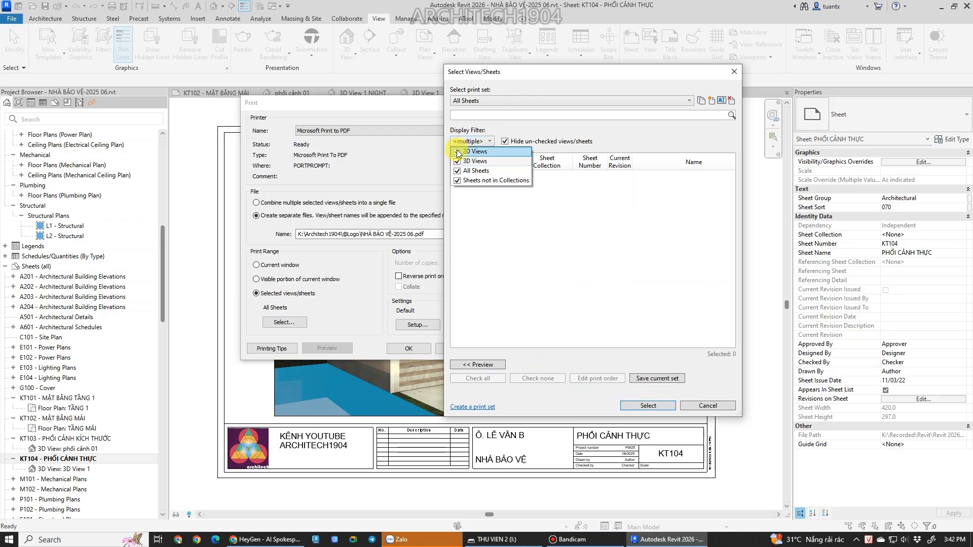
{"action": "left_click", "coordinate": [456, 162]}
{"action": "left_click", "coordinate": [457, 181]}
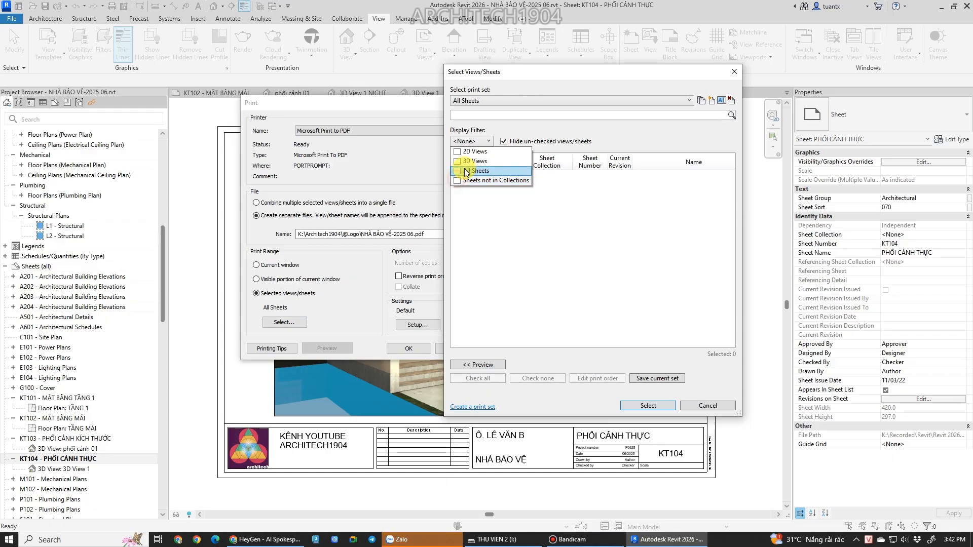
{"action": "left_click", "coordinate": [502, 210]}
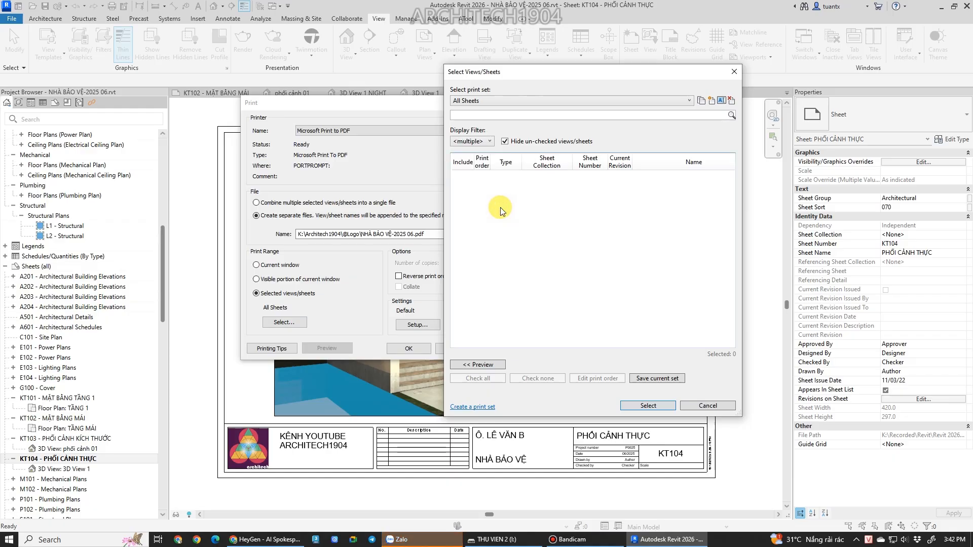
{"action": "left_click", "coordinate": [504, 142]}
{"action": "scroll", "coordinate": [528, 204], "scroll_direction": "down", "scroll_amount": 2}
{"action": "scroll", "coordinate": [528, 205], "scroll_direction": "up", "scroll_amount": 2}
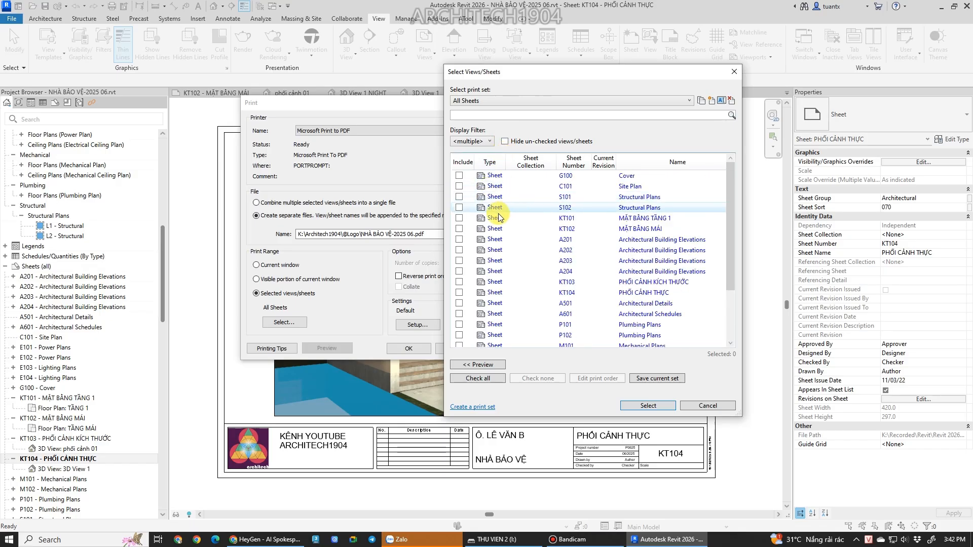
Include sheets KT101, KT102, KT103 and KT104 in the print set and save the selection for future sessions.
{"action": "left_click", "coordinate": [459, 219]}
{"action": "left_click", "coordinate": [459, 229]}
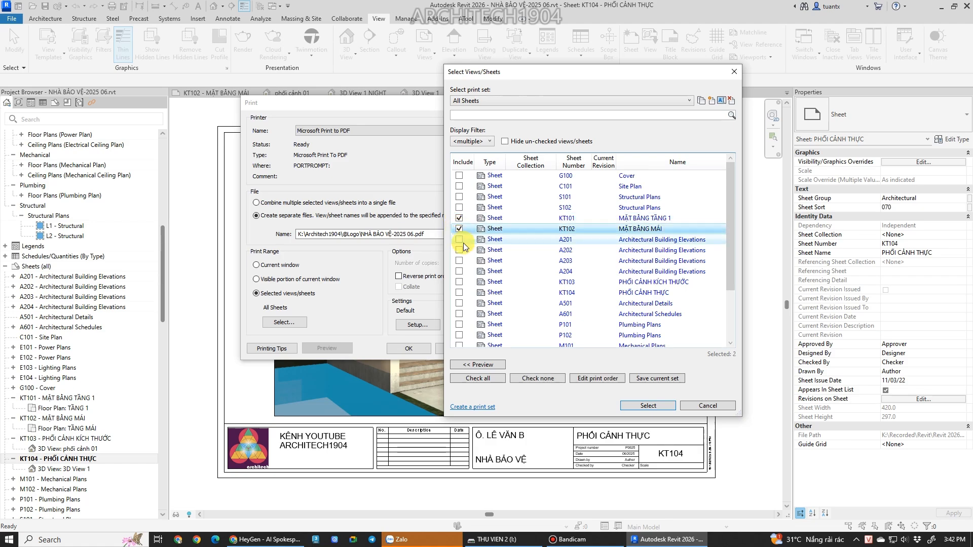
{"action": "left_click", "coordinate": [459, 282]}
{"action": "left_click", "coordinate": [459, 293]}
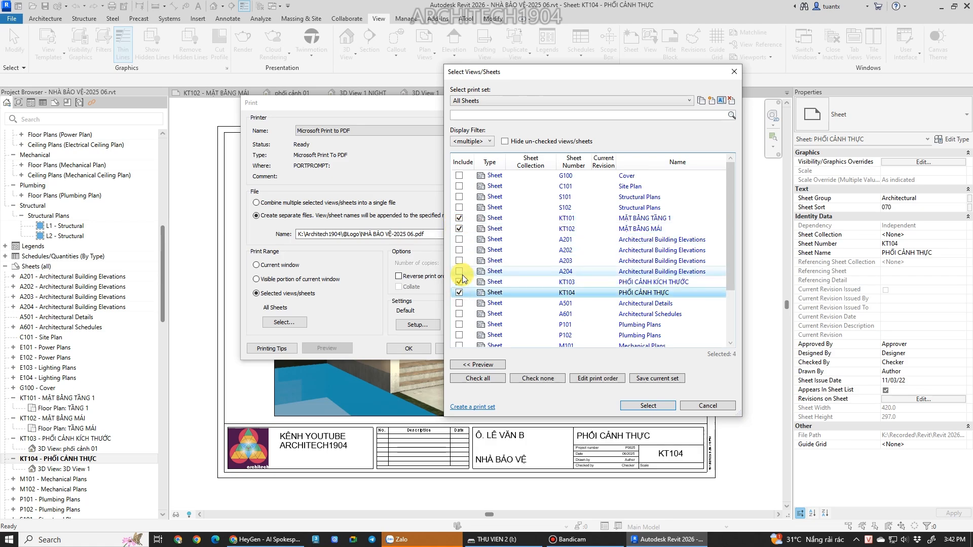
{"action": "left_click", "coordinate": [648, 405]}
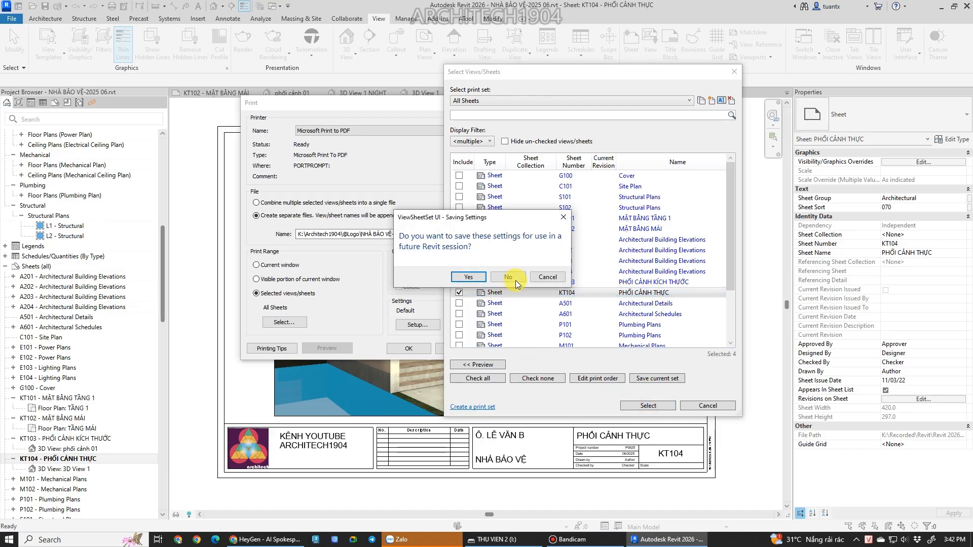
{"action": "left_click_drag", "start_coordinate": [503, 217], "coordinate": [670, 115]}
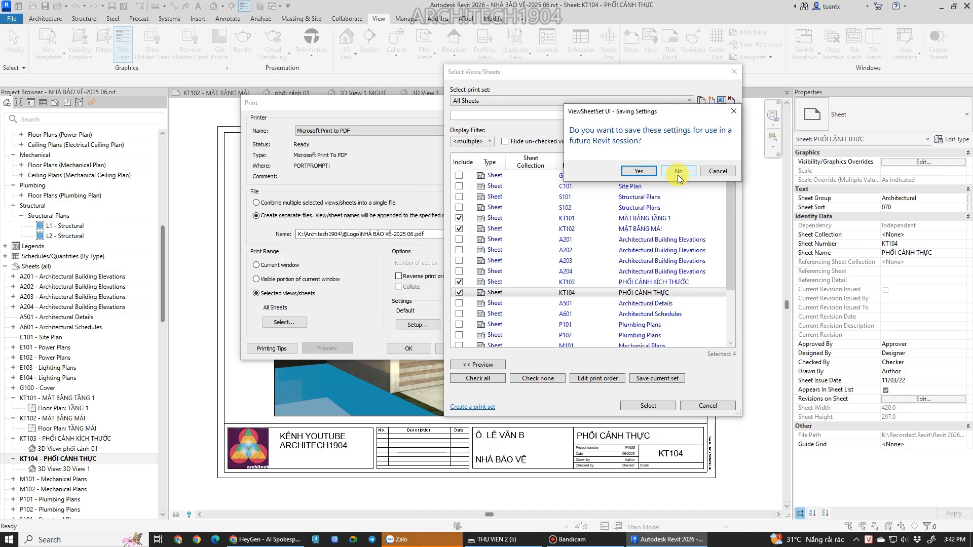
{"action": "left_click", "coordinate": [646, 171]}
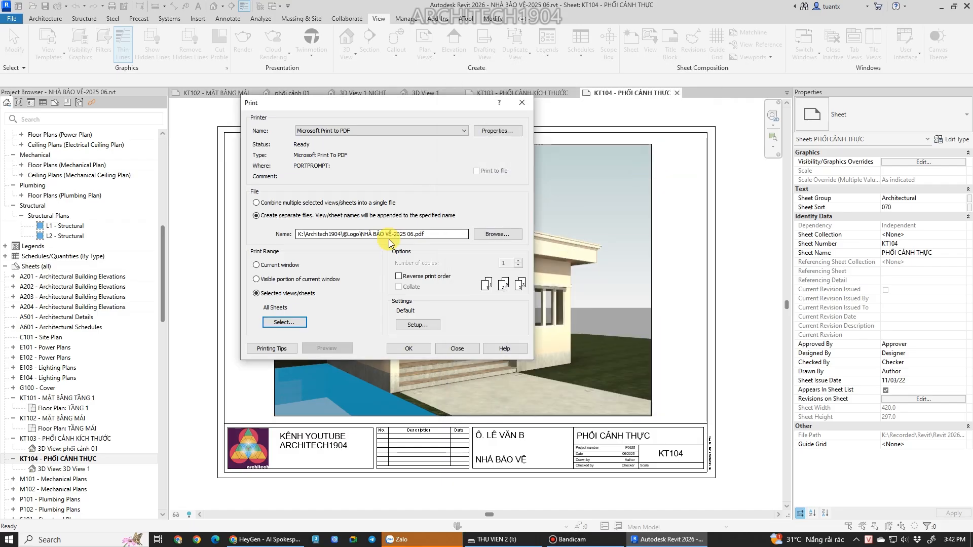
Check which sheets the saved All Sheets print set includes.
{"action": "left_click", "coordinate": [292, 324]}
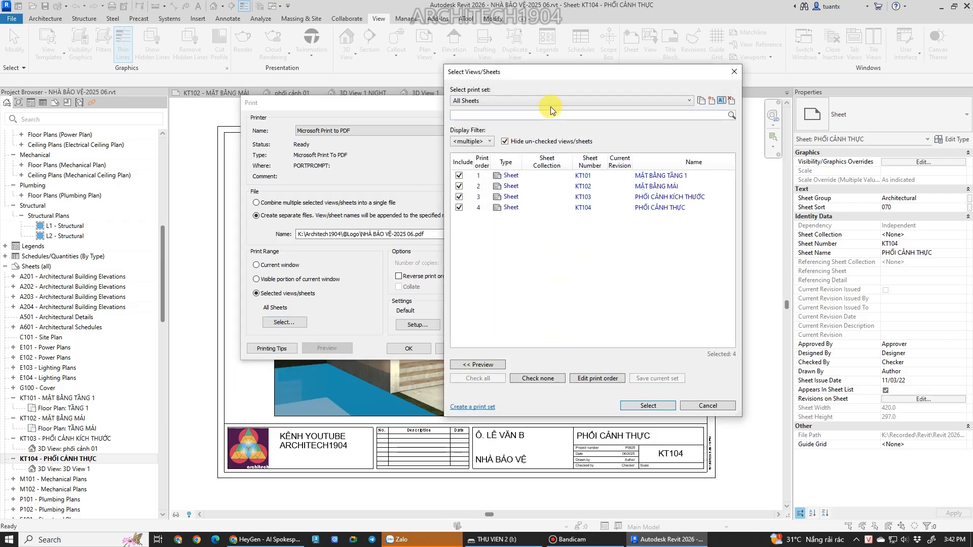
{"action": "left_click", "coordinate": [643, 101]}
{"action": "left_click", "coordinate": [641, 121]}
{"action": "left_click", "coordinate": [646, 406]}
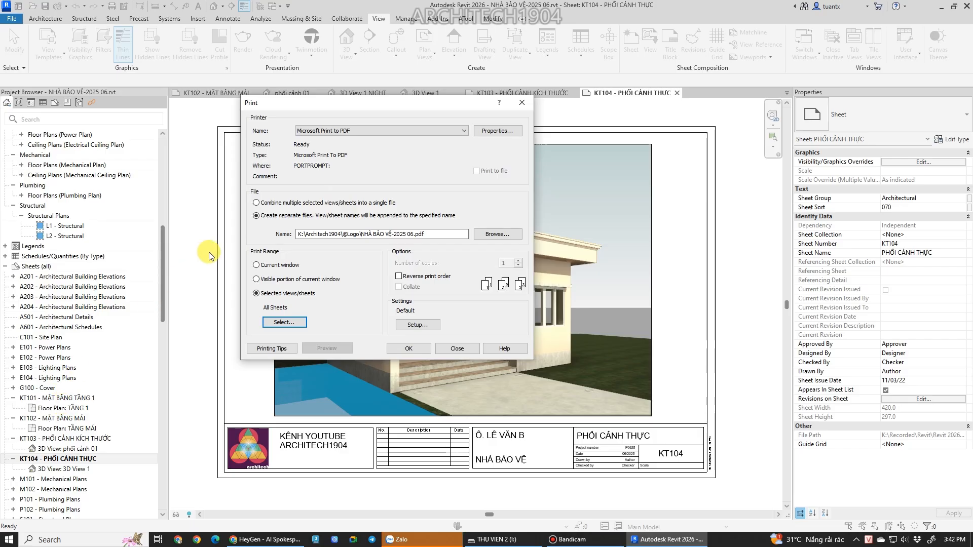
Set the print output to combine the selected sheets into a single file.
{"action": "left_click", "coordinate": [256, 203]}
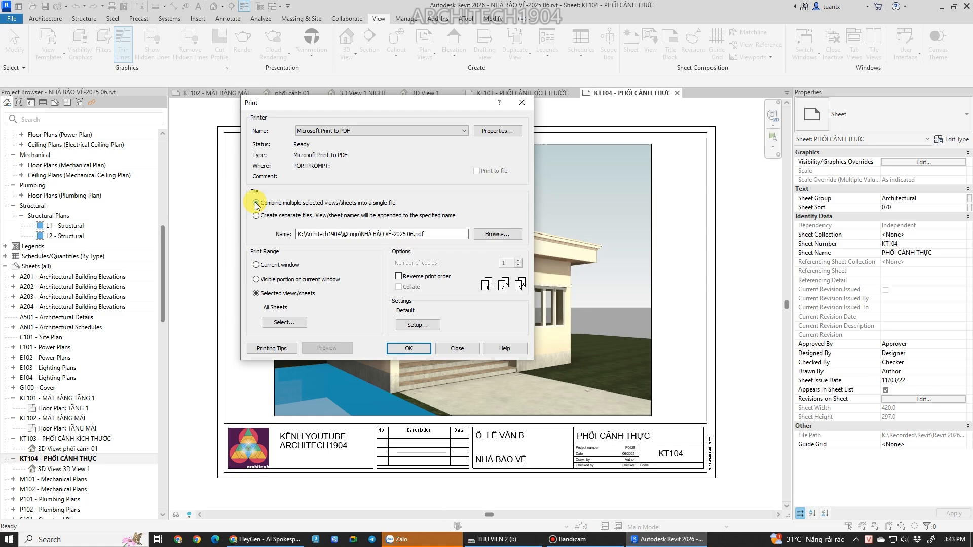
{"action": "left_click", "coordinate": [257, 216]}
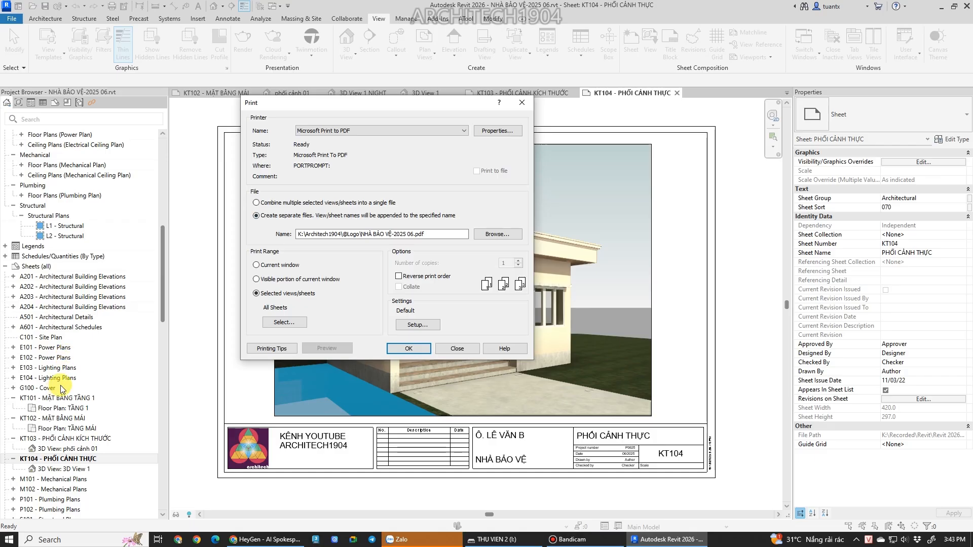
{"action": "left_click", "coordinate": [257, 203]}
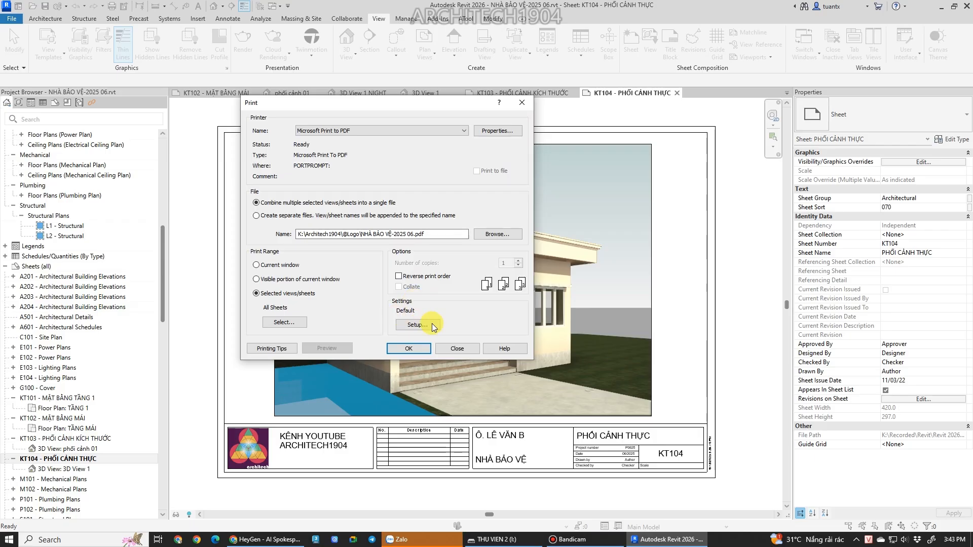
Configure the PDF printer's properties with landscape orientation and A3 paper size.
{"action": "left_click", "coordinate": [489, 133]}
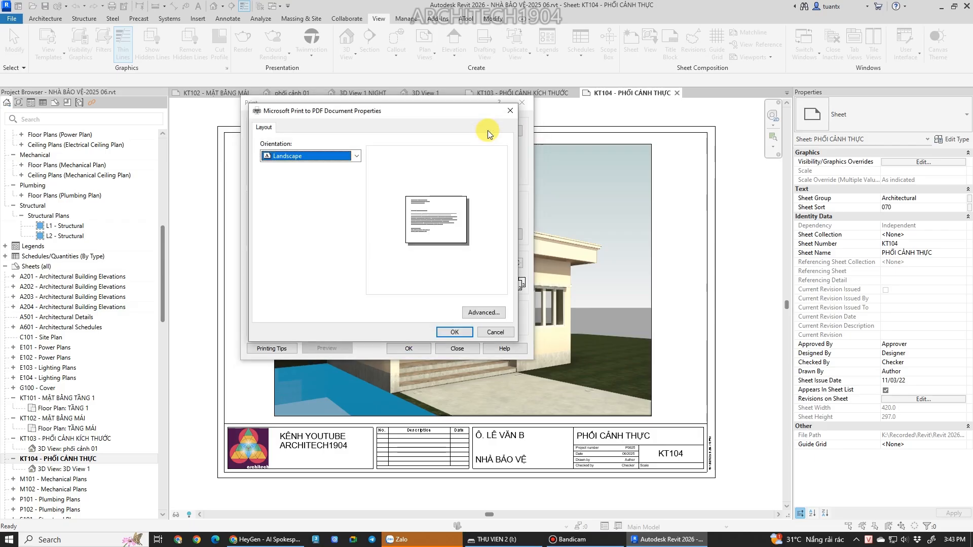
{"action": "left_click", "coordinate": [341, 158]}
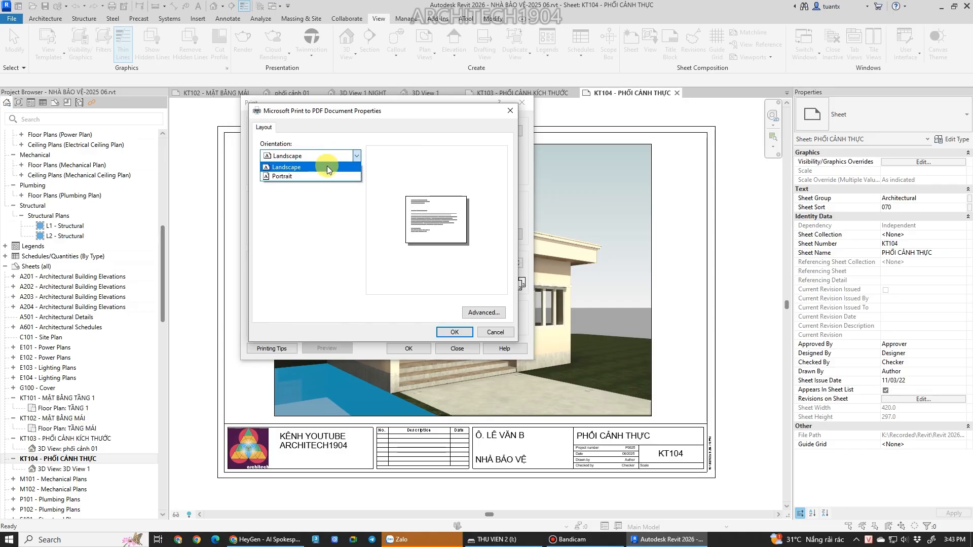
{"action": "left_click", "coordinate": [327, 168]}
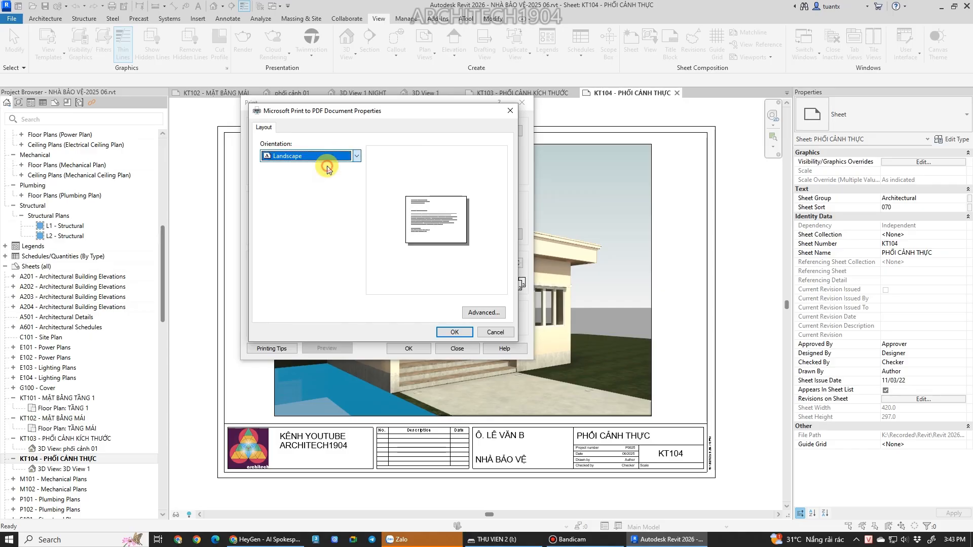
{"action": "left_click", "coordinate": [469, 313]}
{"action": "left_click_drag", "start_coordinate": [378, 98], "coordinate": [213, 98]}
{"action": "left_click", "coordinate": [198, 136]}
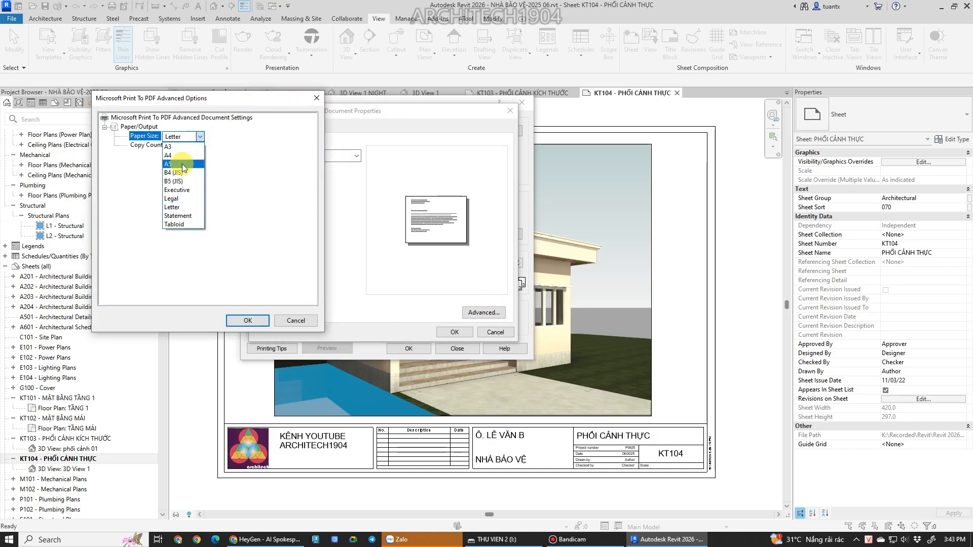
{"action": "left_click", "coordinate": [171, 148]}
{"action": "left_click", "coordinate": [251, 321]}
{"action": "left_click", "coordinate": [454, 331]}
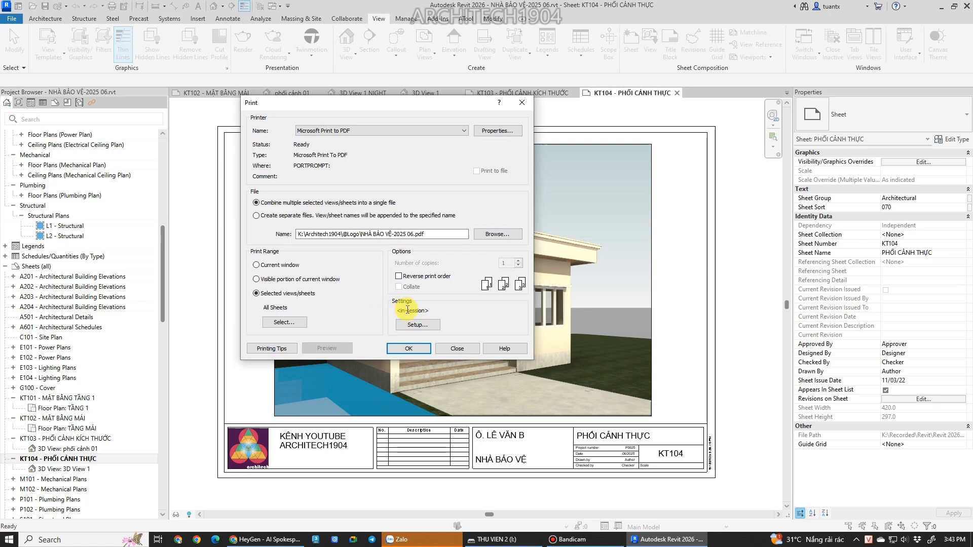
In the print setup, set the raster quality to Presentation and the colors to Color.
{"action": "left_click", "coordinate": [416, 325]}
{"action": "left_click_drag", "start_coordinate": [436, 95], "coordinate": [688, 96]}
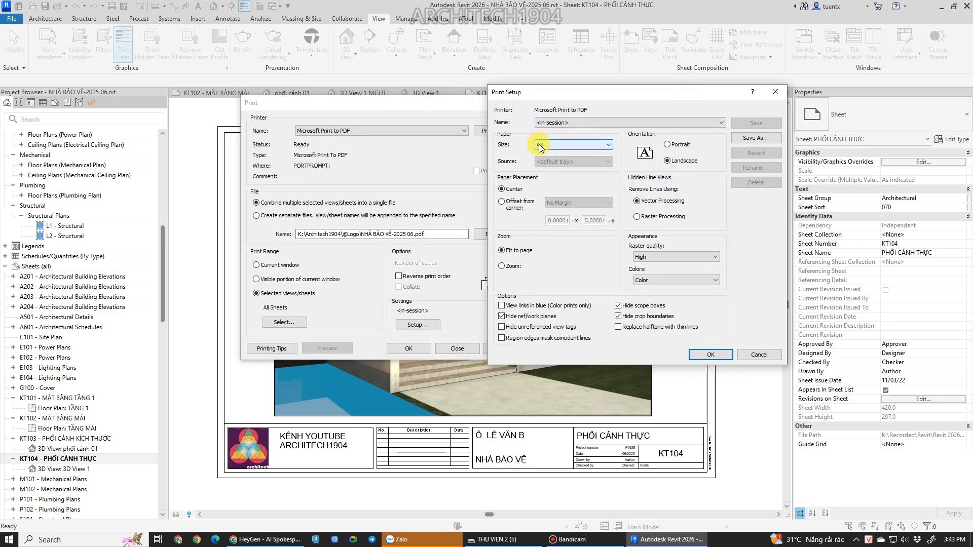
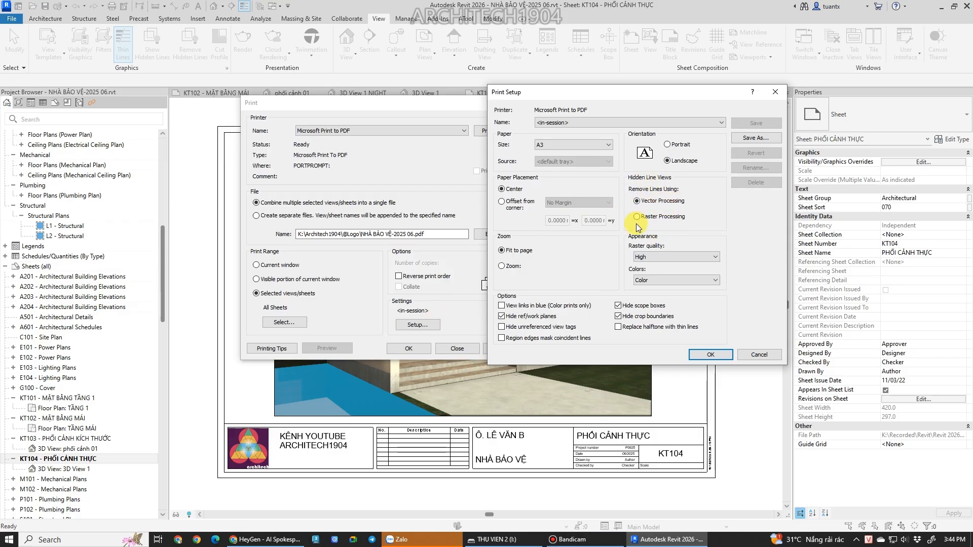
{"action": "left_click", "coordinate": [644, 258]}
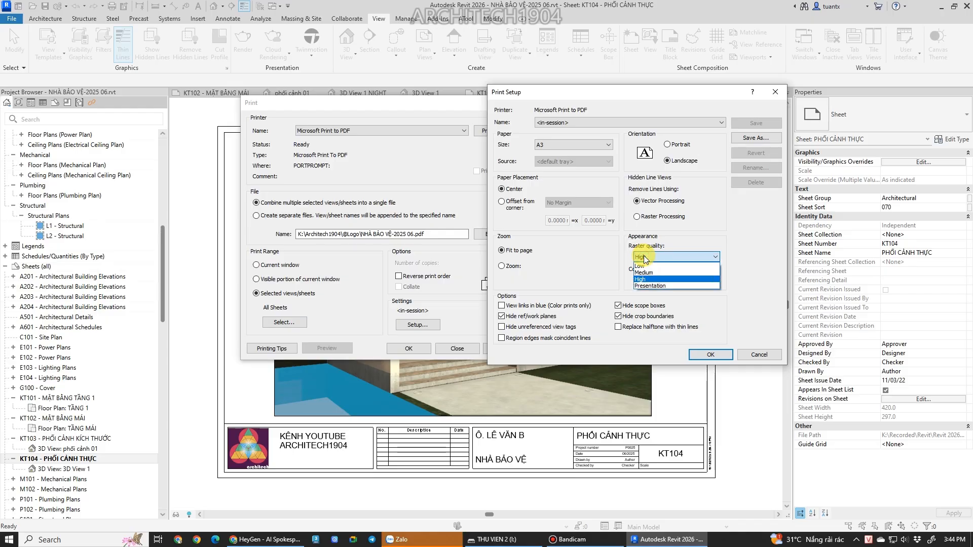
{"action": "left_click", "coordinate": [639, 280]}
{"action": "left_click", "coordinate": [651, 258]}
{"action": "left_click", "coordinate": [653, 290]}
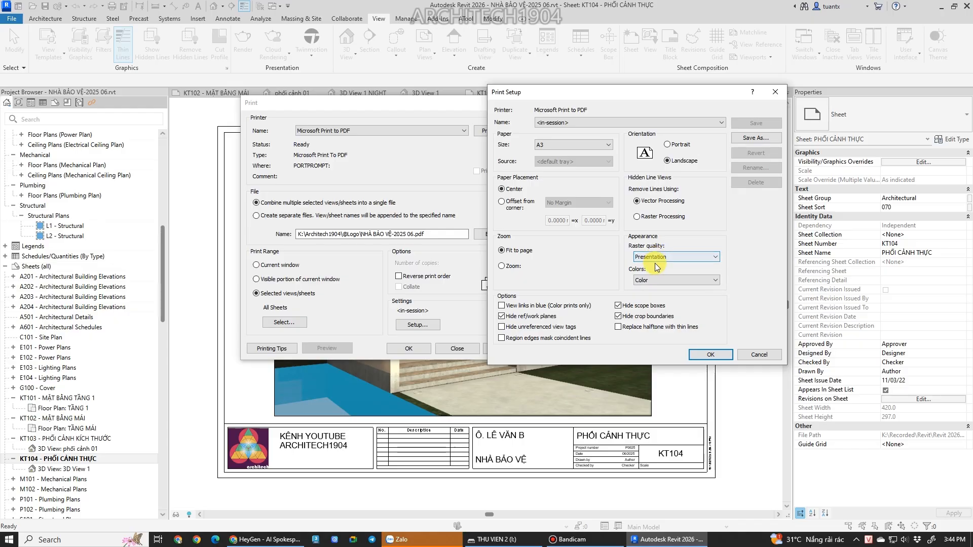
{"action": "key", "text": "Tab"}
{"action": "left_click", "coordinate": [651, 280]}
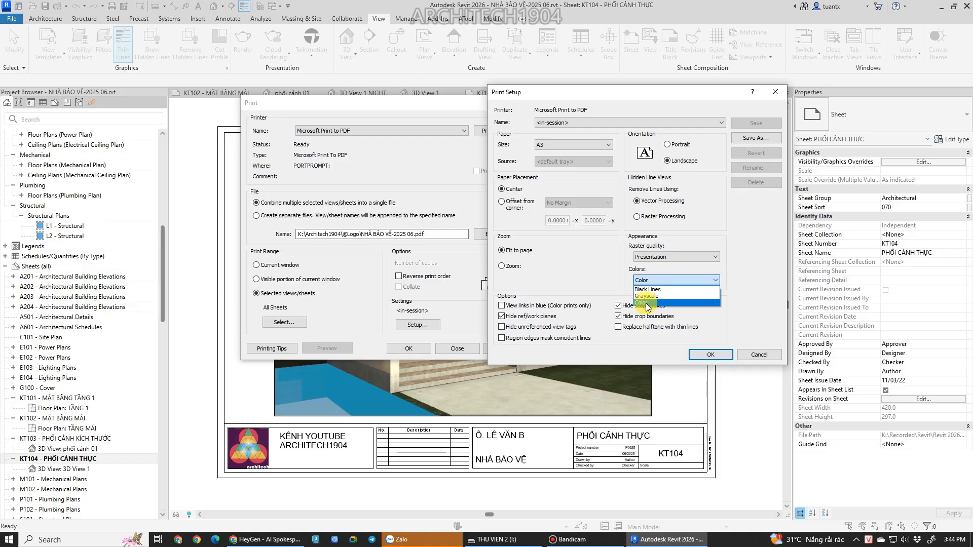
{"action": "left_click", "coordinate": [648, 303]}
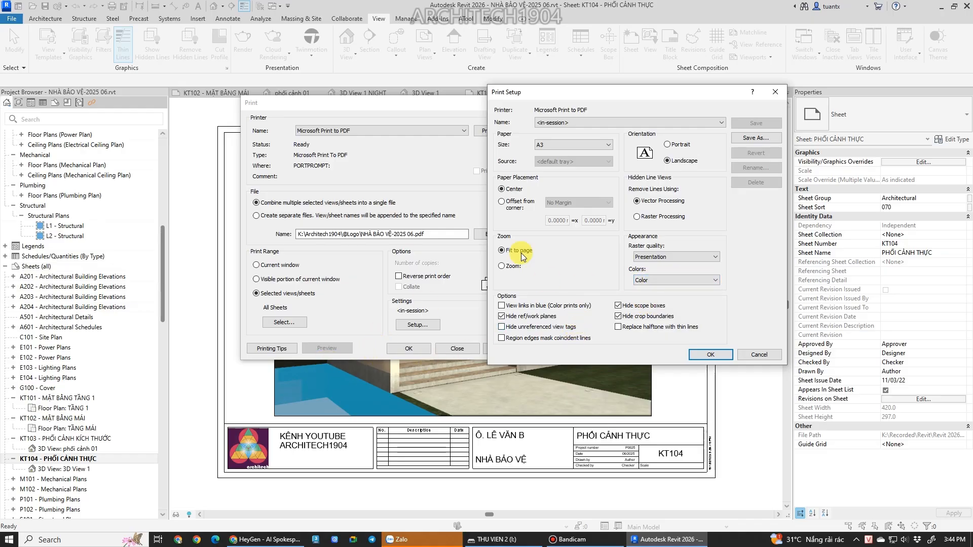
Accept the print setup and save its settings for future sessions as "Microsoft Print to PDF_Default 2".
{"action": "left_click", "coordinate": [705, 355]}
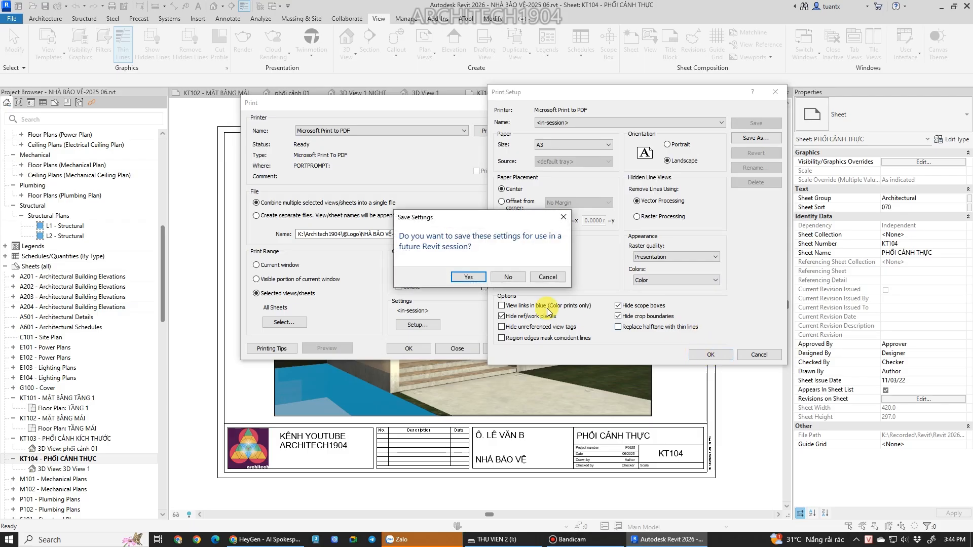
{"action": "left_click", "coordinate": [505, 276]}
{"action": "left_click", "coordinate": [636, 222]}
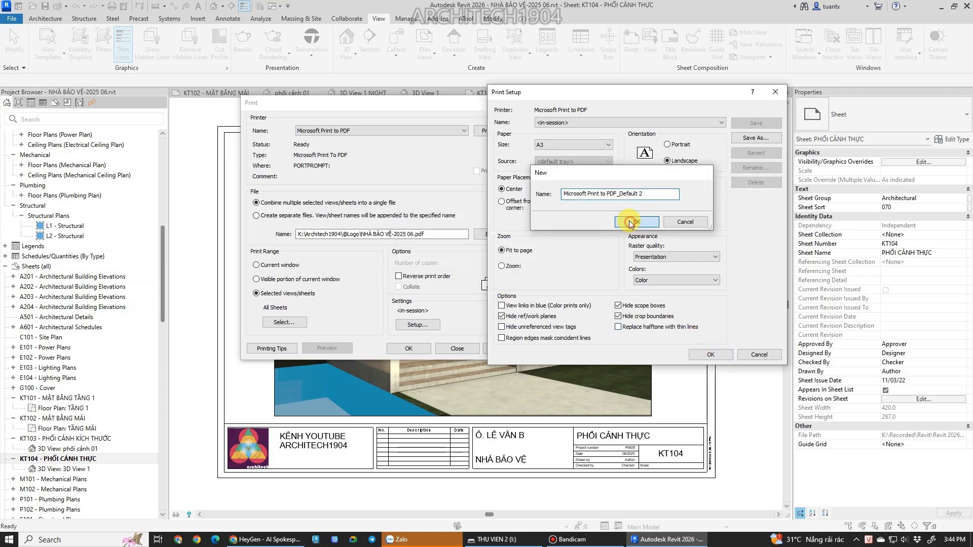
Print the selected sheets and save the output PDF to the Desktop as "in nhà bảo vệ".
{"action": "left_click", "coordinate": [410, 348]}
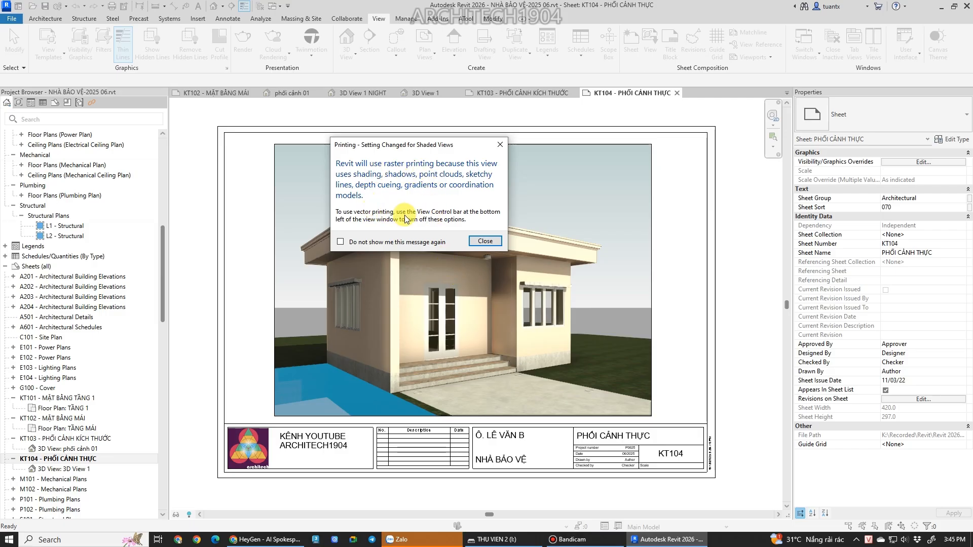
{"action": "left_click", "coordinate": [480, 241]}
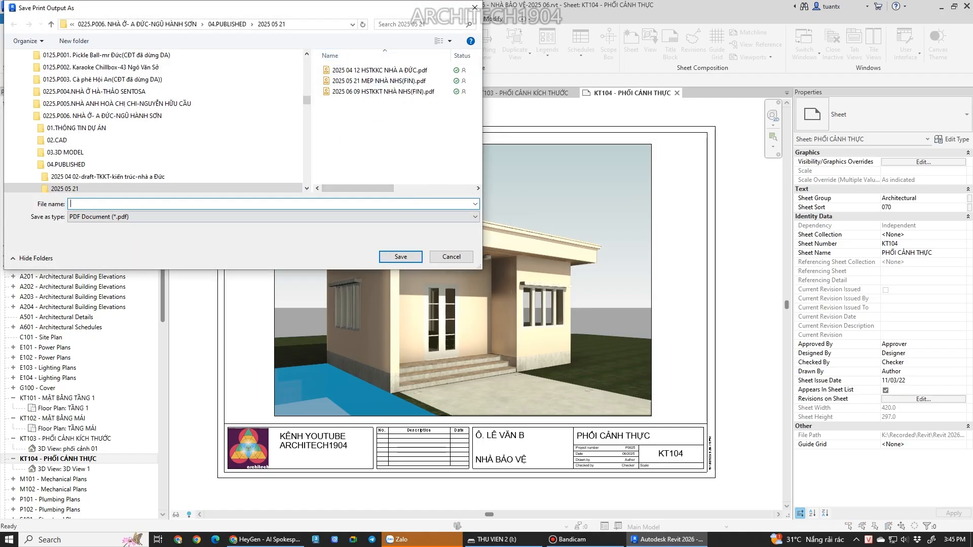
{"action": "left_click_drag", "start_coordinate": [308, 99], "coordinate": [299, 51]}
{"action": "left_click", "coordinate": [32, 71]}
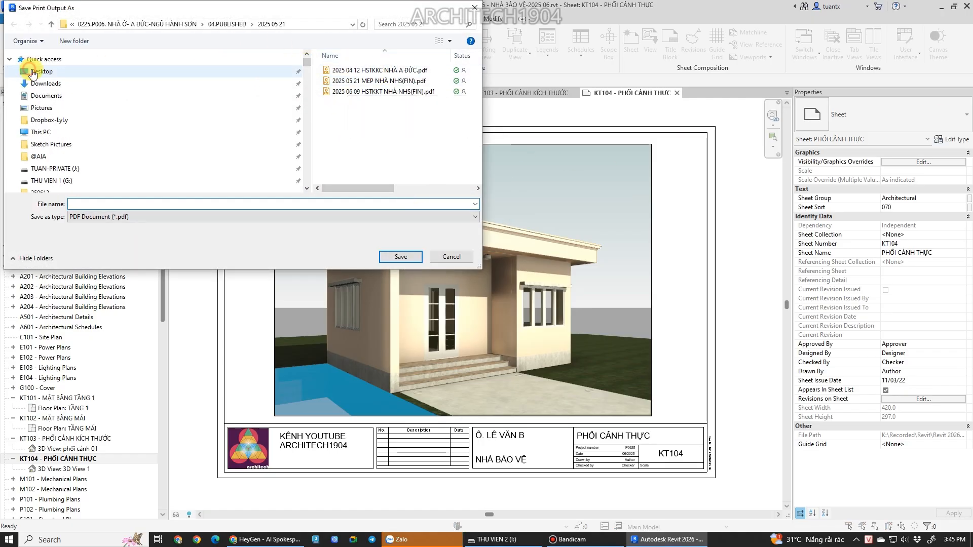
{"action": "left_click", "coordinate": [47, 75]}
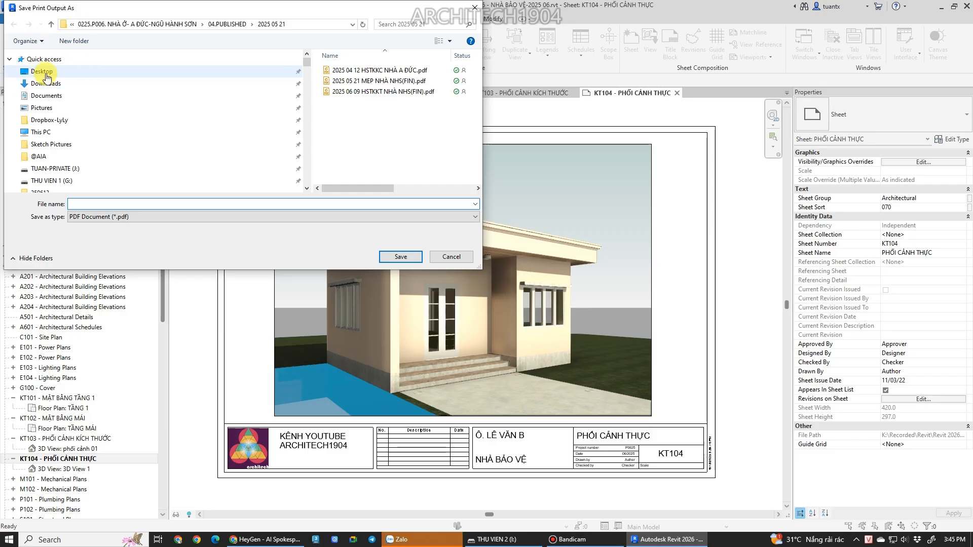
{"action": "left_click", "coordinate": [238, 203]}
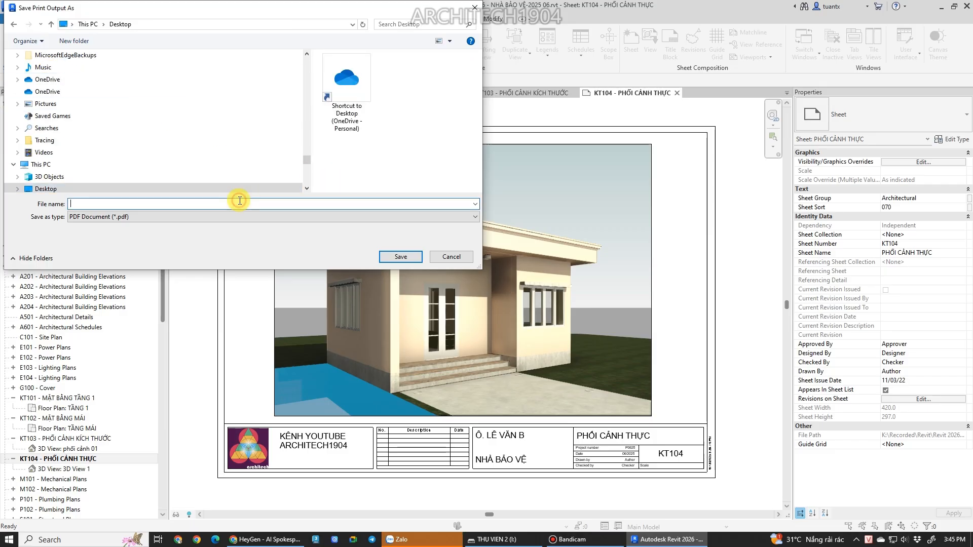
{"action": "type", "text": "in nhà bảo vệ"}
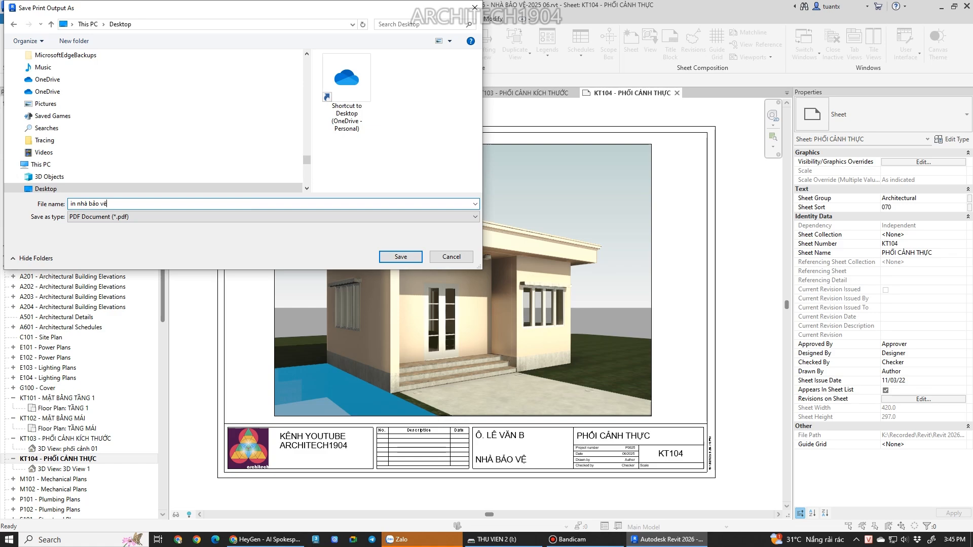
{"action": "left_click", "coordinate": [401, 257]}
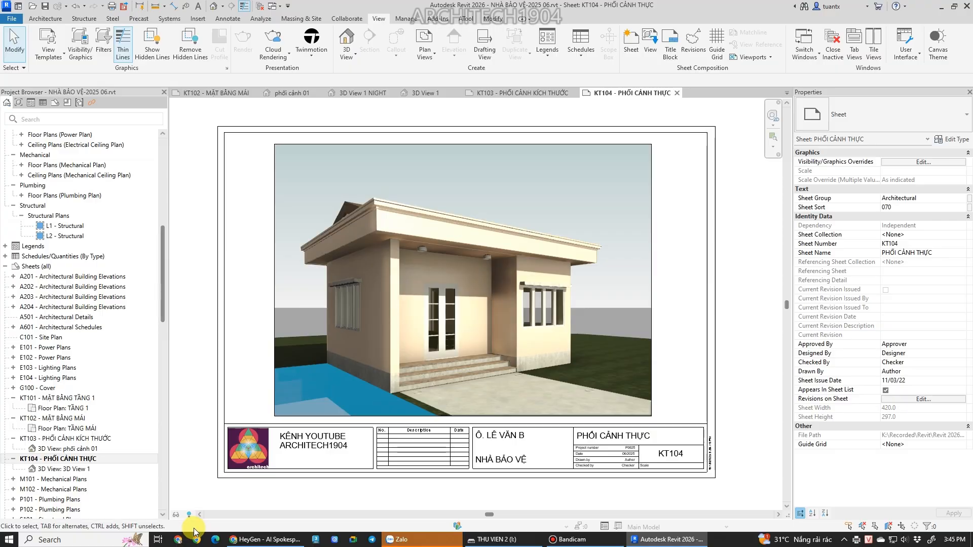
Open the printed file "in nhà bảo vệ.pdf" from the desktop.
{"action": "key", "text": "super+d"}
{"action": "left_click", "coordinate": [210, 387]}
{"action": "left_click", "coordinate": [56, 129]}
{"action": "double_click", "coordinate": [55, 130]}
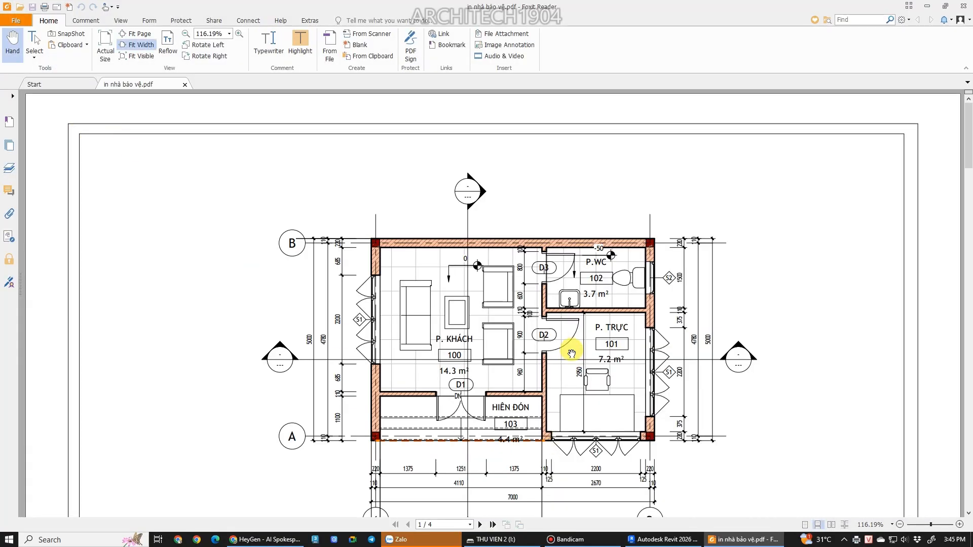
Review all the printed sheets from KT101 to KT104 in the PDF, and switch back to Revit.
{"action": "scroll", "coordinate": [570, 363], "scroll_direction": "down", "scroll_amount": 3}
{"action": "scroll", "coordinate": [571, 362], "scroll_direction": "up", "scroll_amount": 2}
{"action": "scroll", "coordinate": [571, 354], "scroll_direction": "down", "scroll_amount": 6}
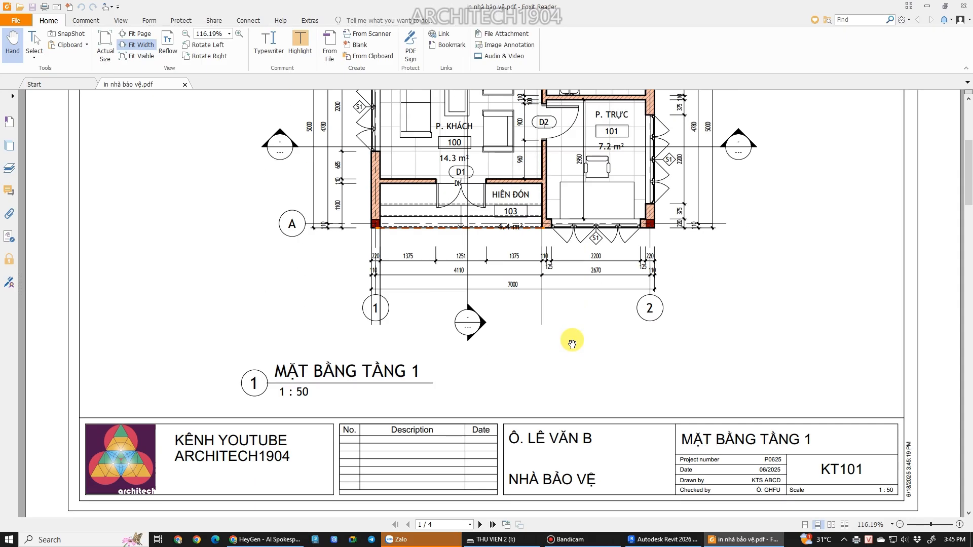
{"action": "scroll", "coordinate": [571, 344], "scroll_direction": "down", "scroll_amount": 20}
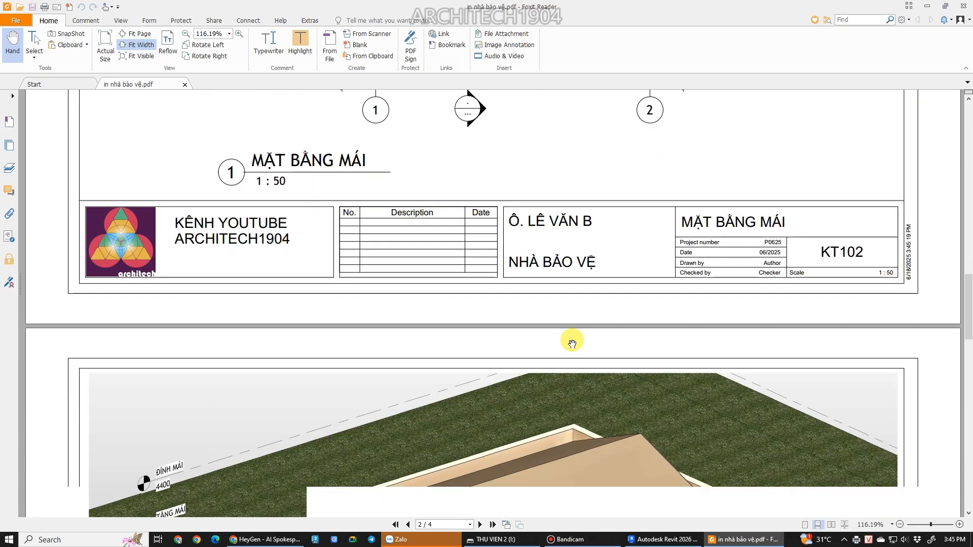
{"action": "scroll", "coordinate": [572, 344], "scroll_direction": "down", "scroll_amount": 20}
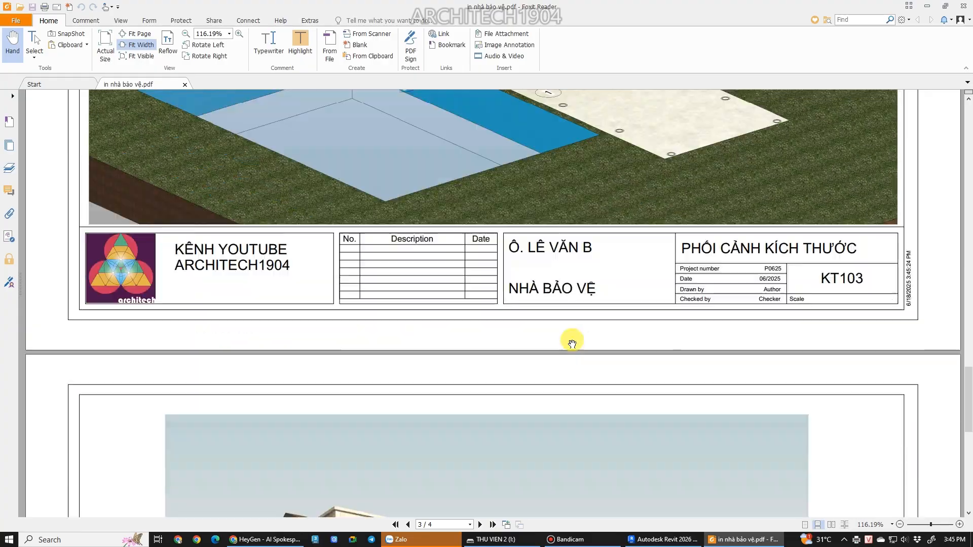
{"action": "scroll", "coordinate": [572, 344], "scroll_direction": "down", "scroll_amount": 15}
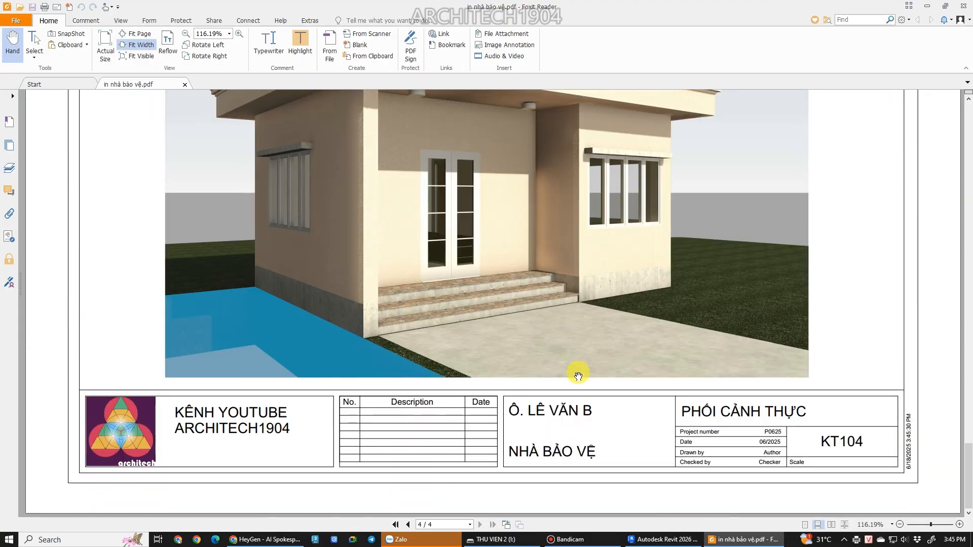
{"action": "left_click", "coordinate": [646, 540]}
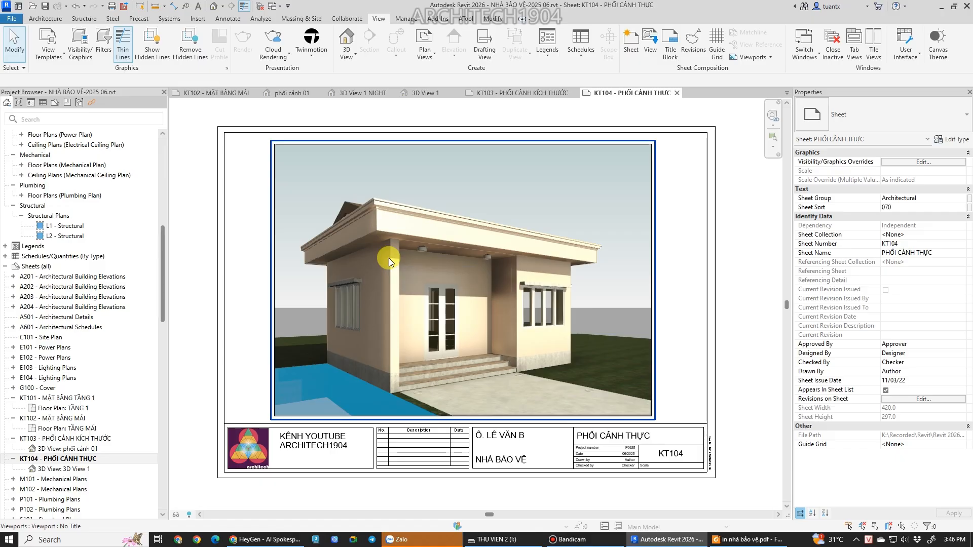
{"action": "key", "text": "Escape"}
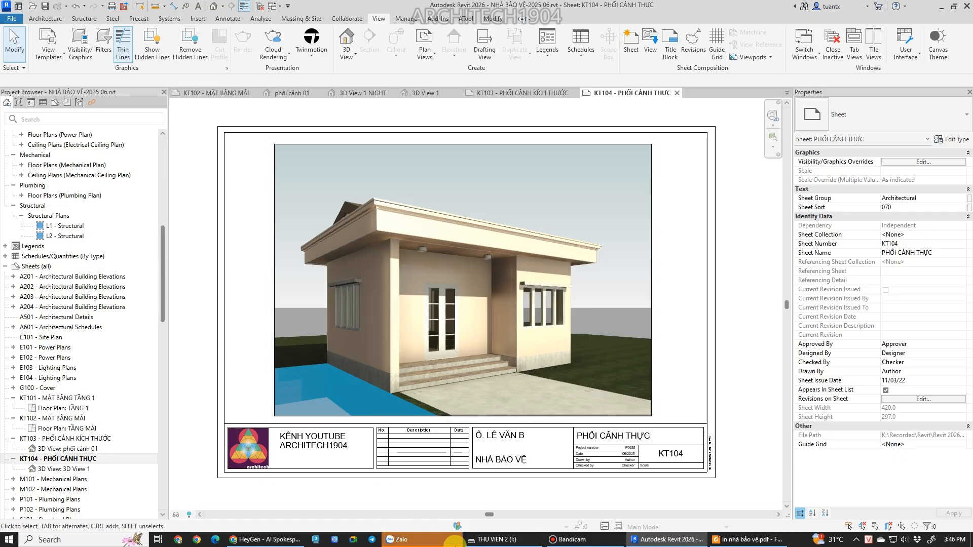